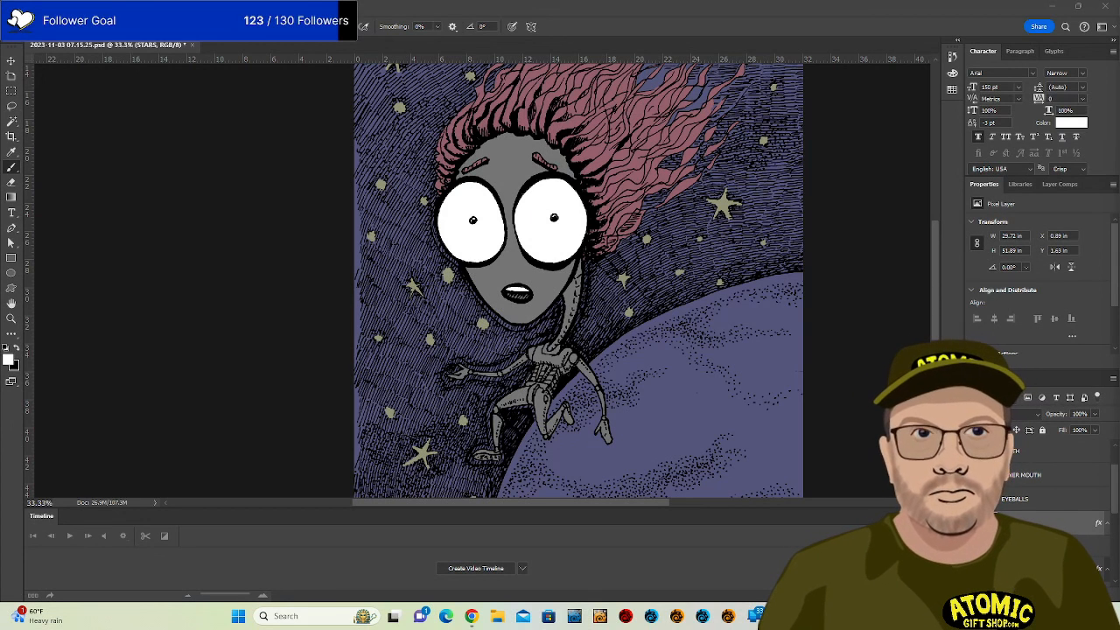
Hide the blue background and the grey, maroon and olive colour fill layers.
{"action": "scroll", "coordinate": [660, 274], "scroll_direction": "down", "scroll_amount": 1}
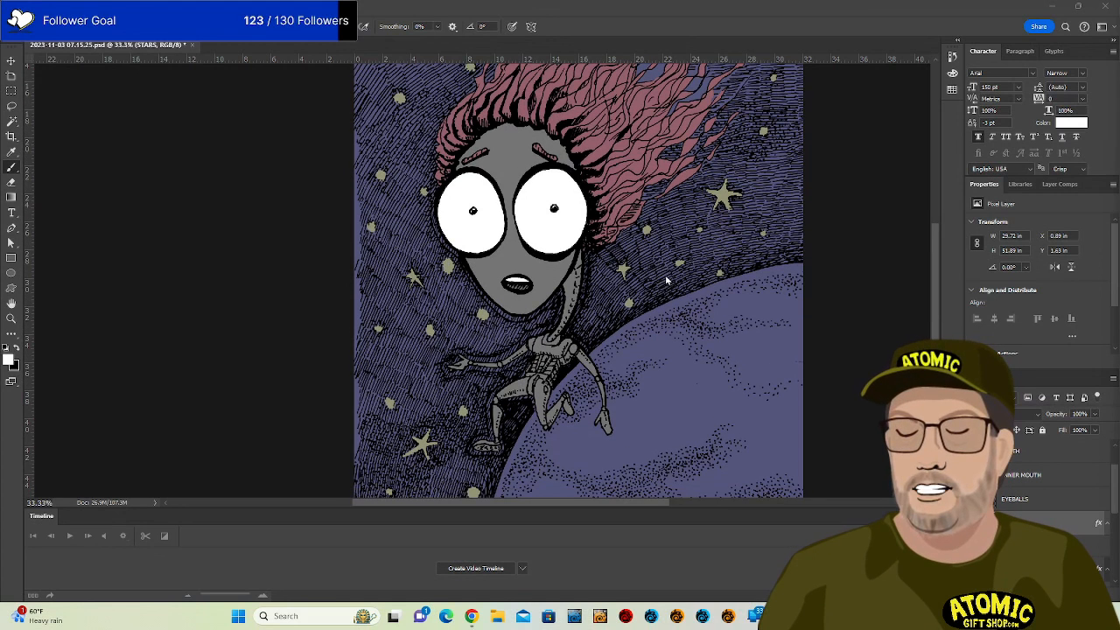
{"action": "scroll", "coordinate": [666, 280], "scroll_direction": "up", "scroll_amount": 1}
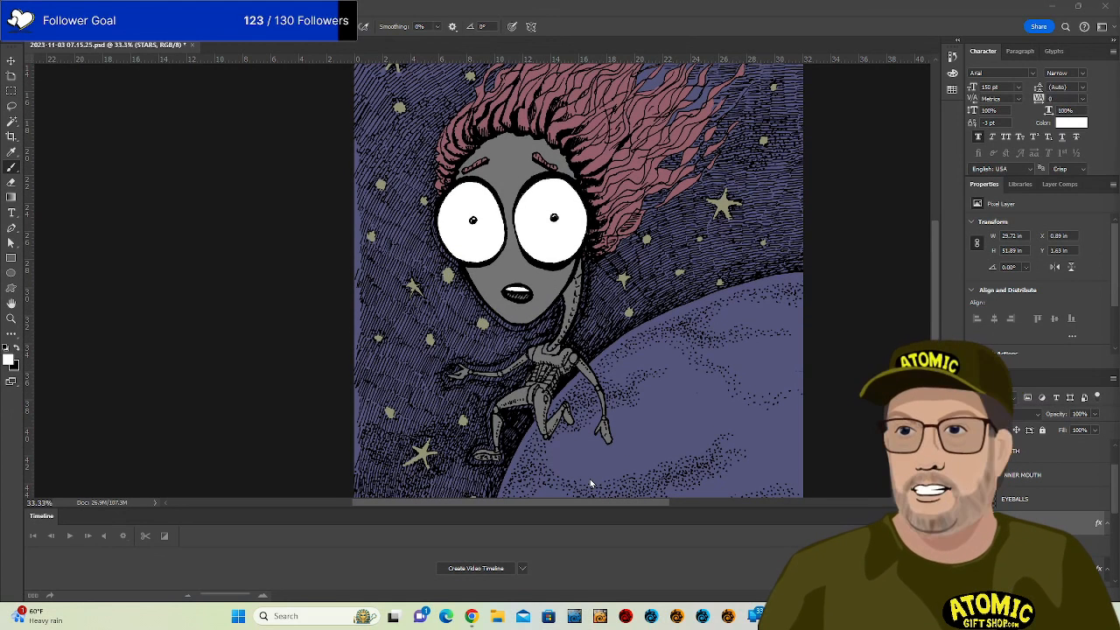
{"action": "left_click", "coordinate": [1116, 490]}
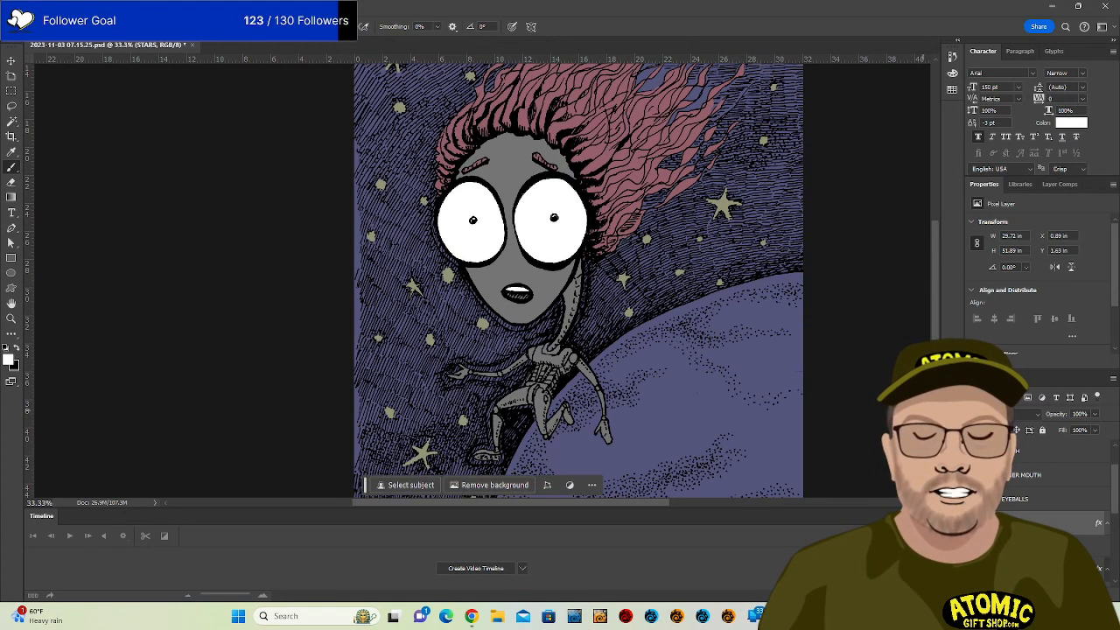
{"action": "scroll", "coordinate": [1049, 507], "scroll_direction": "down", "scroll_amount": 5}
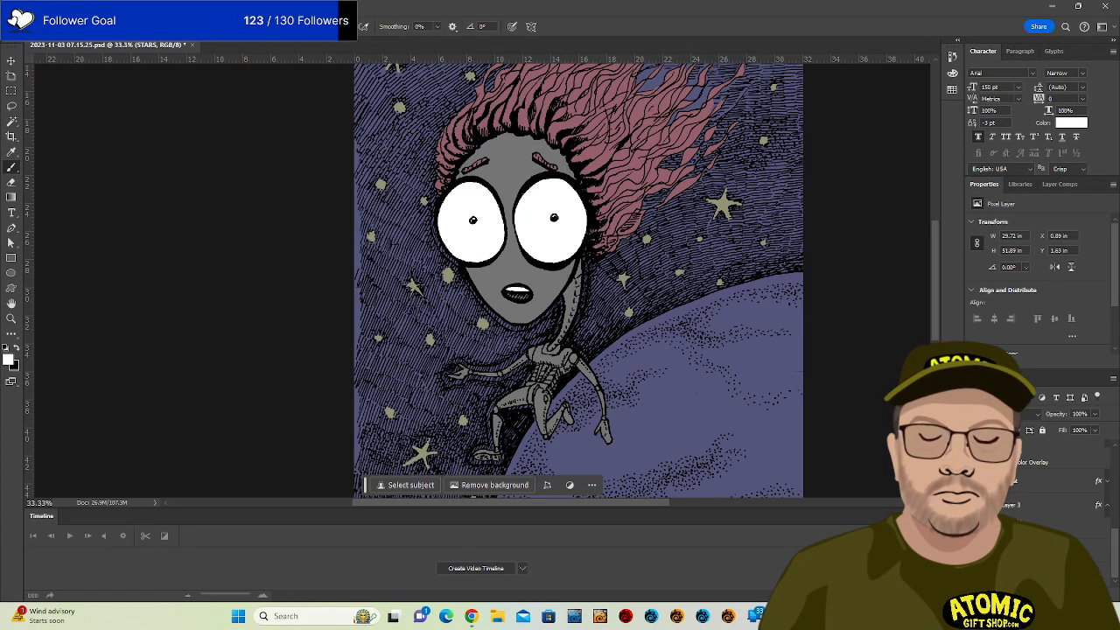
{"action": "left_click", "coordinate": [975, 505]}
{"action": "scroll", "coordinate": [974, 505], "scroll_direction": "up", "scroll_amount": 4}
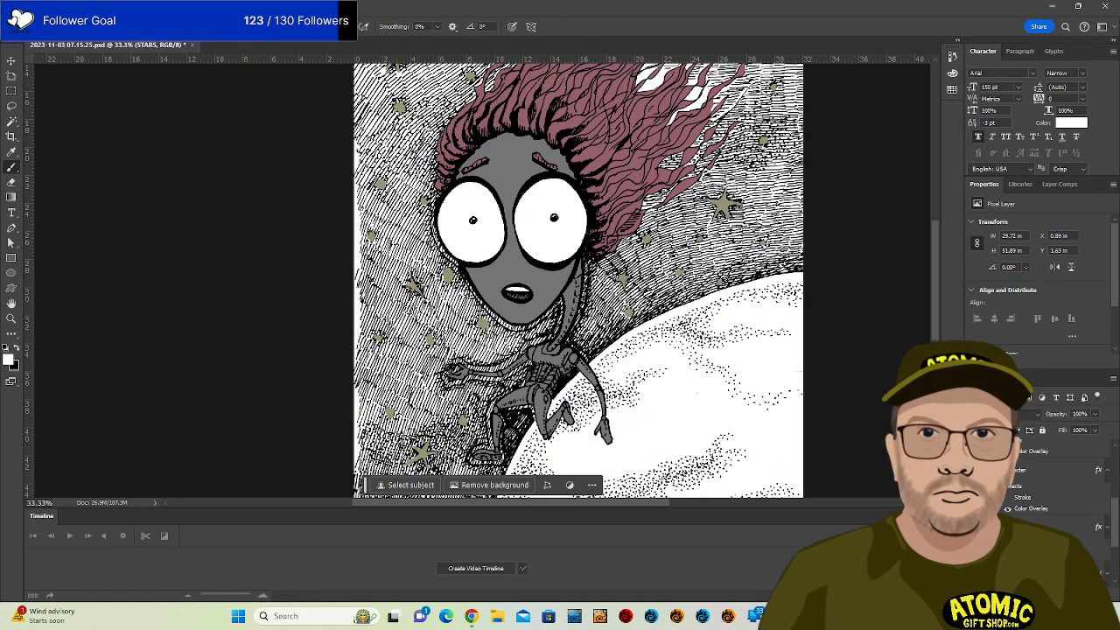
{"action": "left_click", "coordinate": [974, 505]}
{"action": "scroll", "coordinate": [975, 505], "scroll_direction": "up", "scroll_amount": 4}
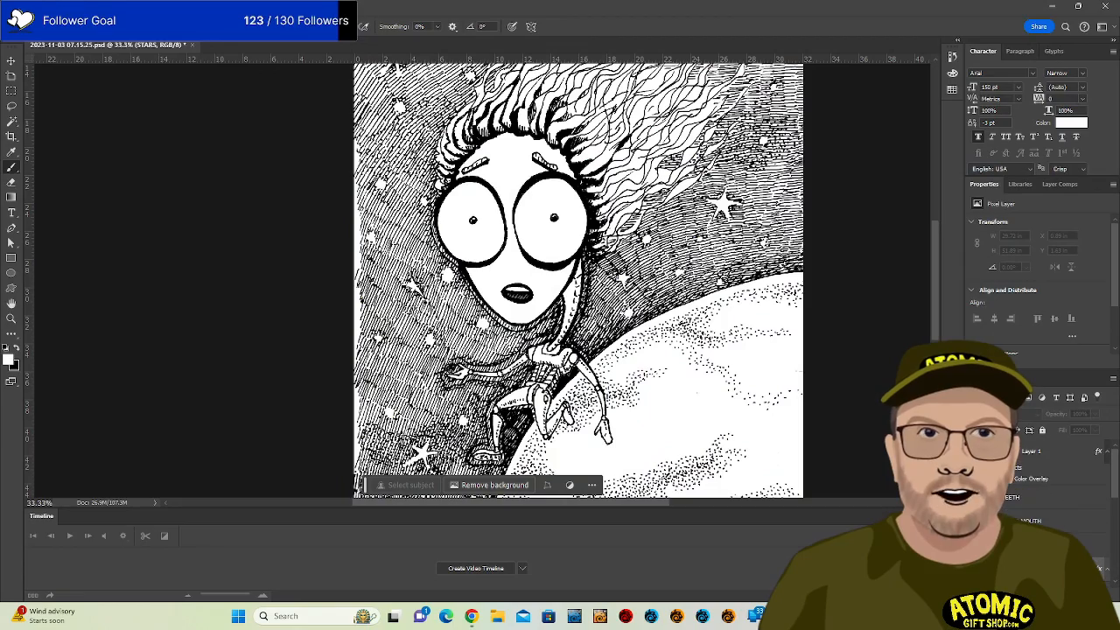
{"action": "scroll", "coordinate": [841, 297], "scroll_direction": "up", "scroll_amount": 1}
{"action": "scroll", "coordinate": [840, 297], "scroll_direction": "up", "scroll_amount": 2}
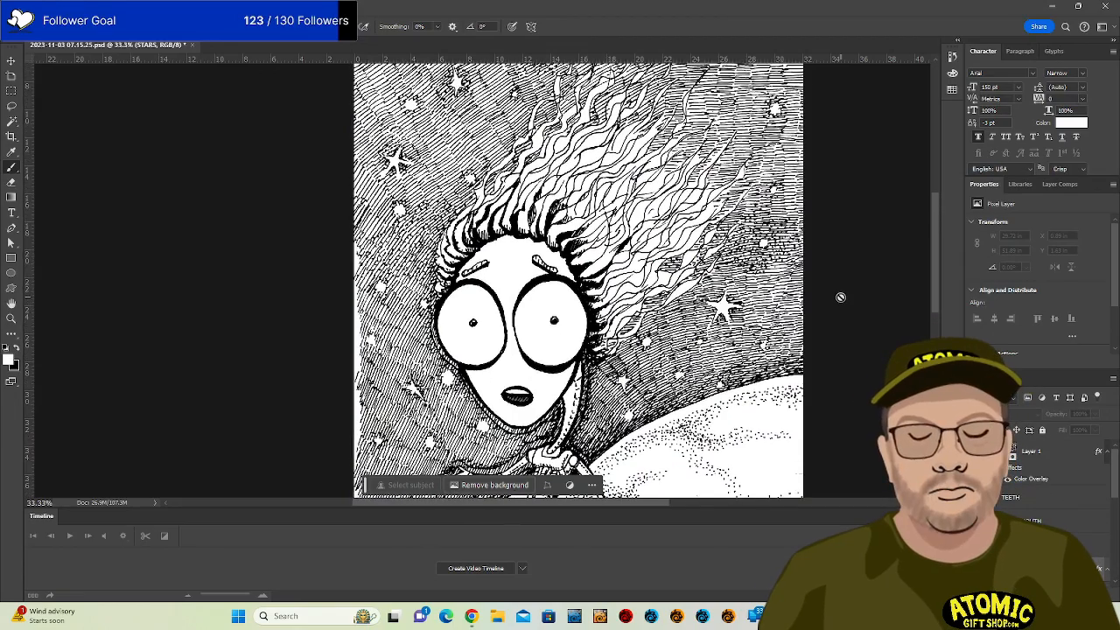
{"action": "scroll", "coordinate": [841, 297], "scroll_direction": "down", "scroll_amount": 9}
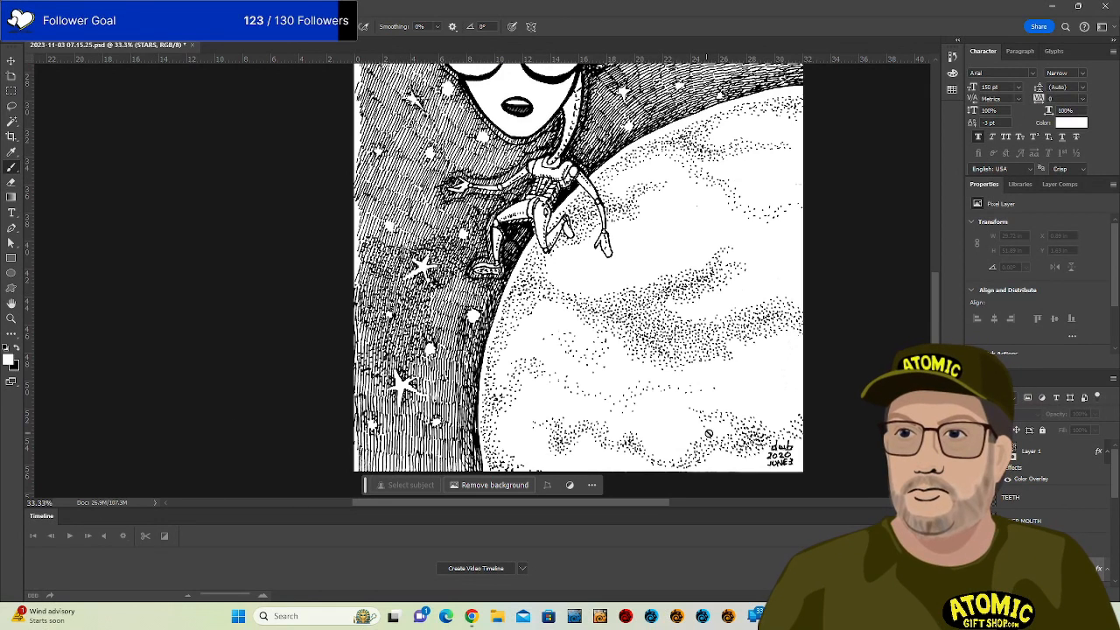
Close the Timeline panel to enlarge the canvas and clear the floating overlay off the artwork.
{"action": "right_click", "coordinate": [46, 518]}
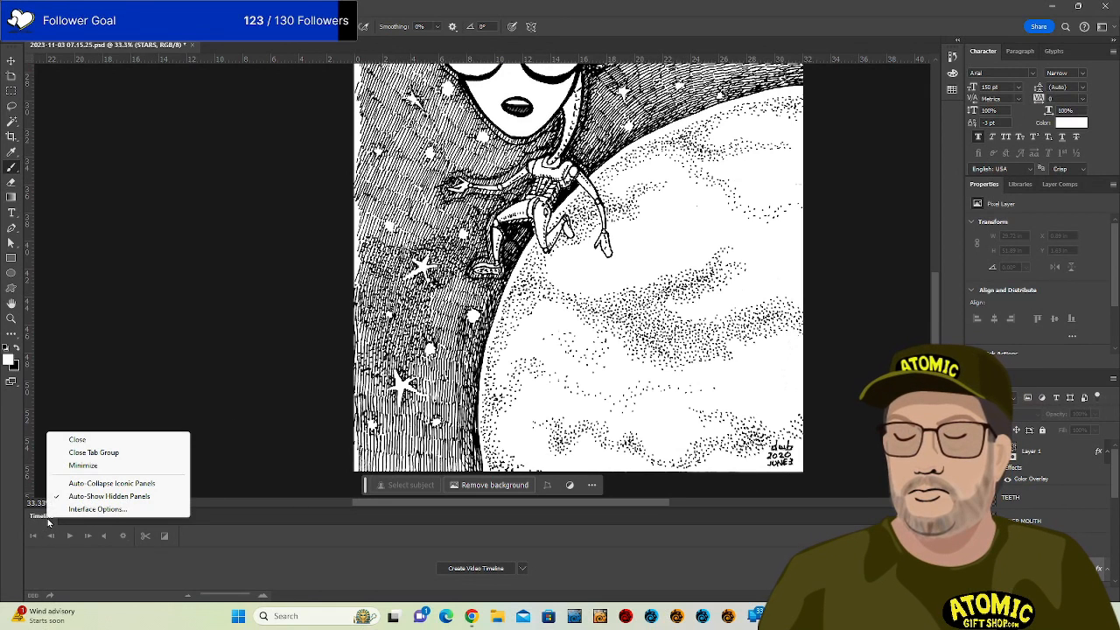
{"action": "left_click", "coordinate": [106, 440]}
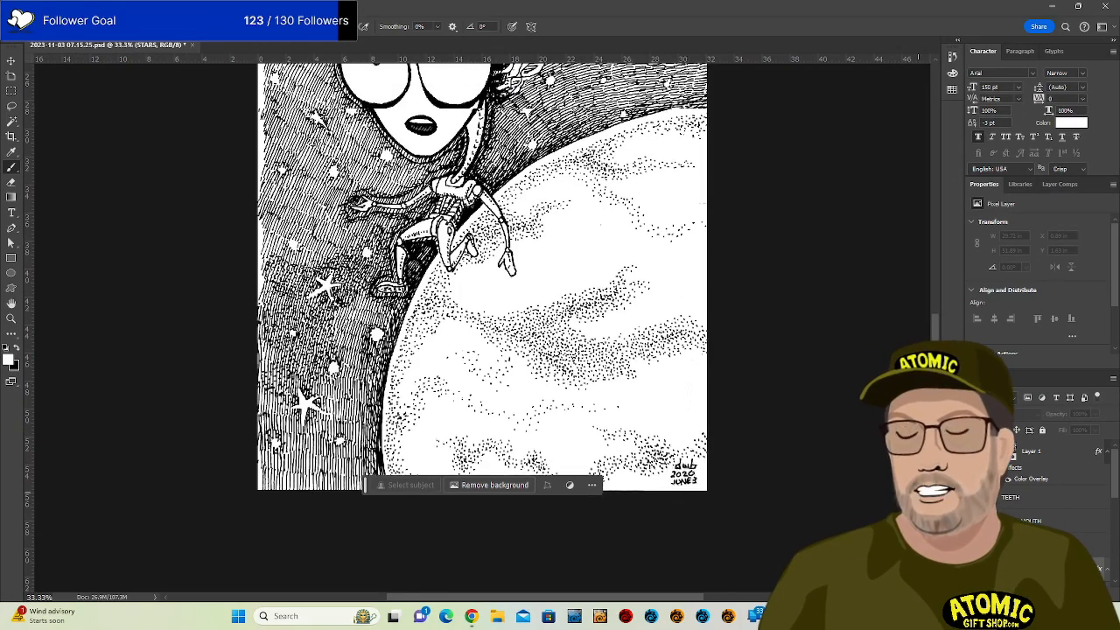
{"action": "scroll", "coordinate": [747, 457], "scroll_direction": "up", "scroll_amount": 5}
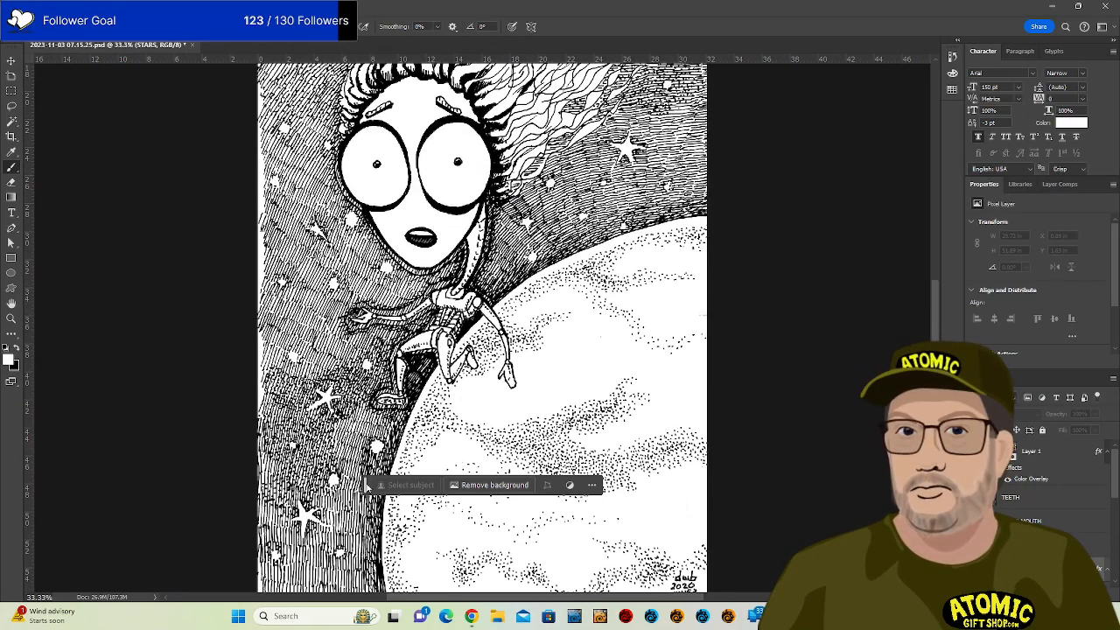
{"action": "left_click_drag", "start_coordinate": [366, 487], "coordinate": [711, 582]}
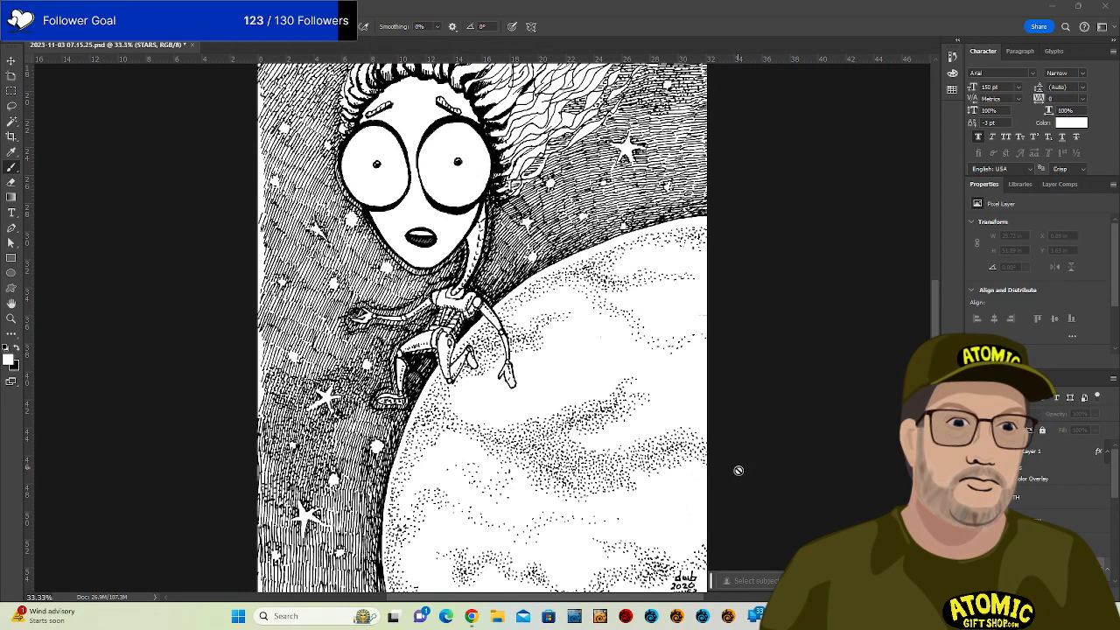
{"action": "scroll", "coordinate": [807, 438], "scroll_direction": "up", "scroll_amount": 6}
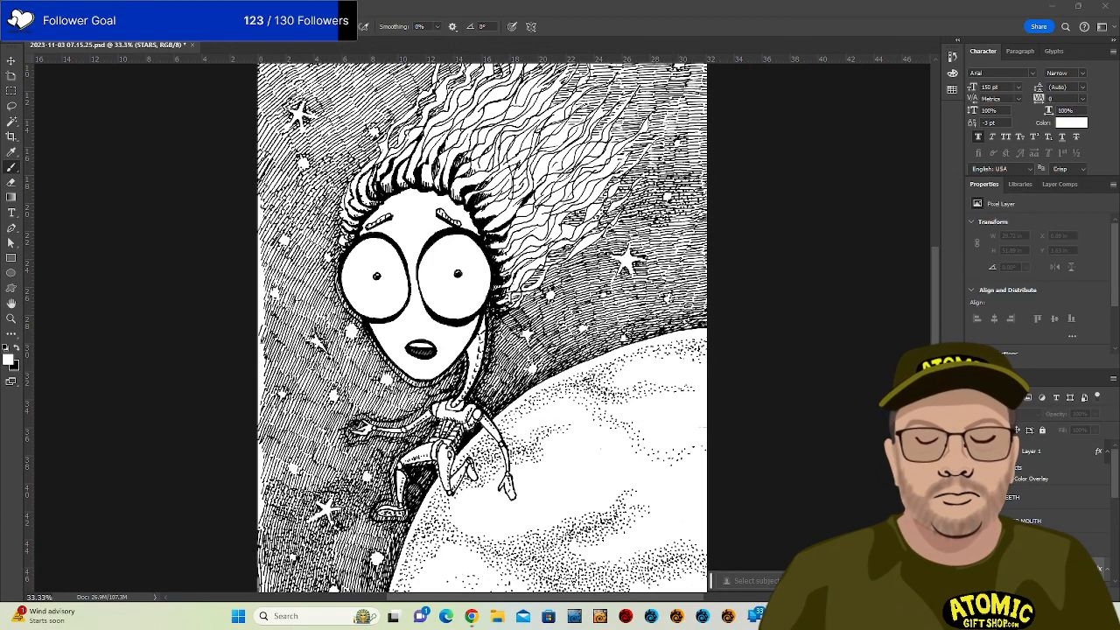
Turn the black line art off and show the grey alien body fill.
{"action": "left_click", "coordinate": [974, 451]}
{"action": "left_click", "coordinate": [974, 451]}
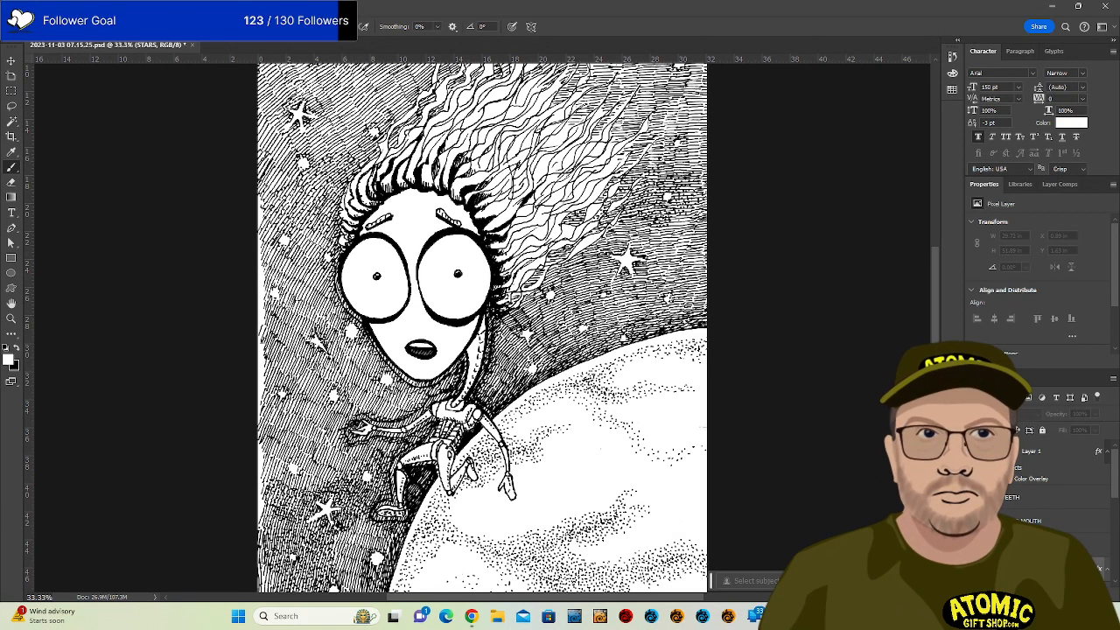
{"action": "left_click", "coordinate": [974, 451]}
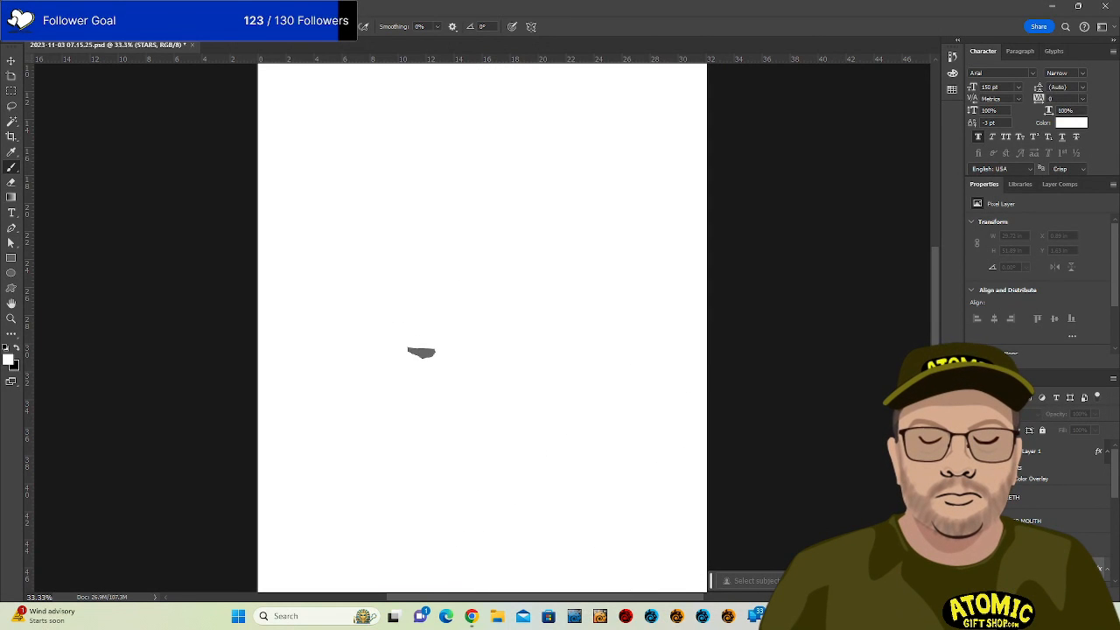
{"action": "scroll", "coordinate": [1059, 490], "scroll_direction": "down", "scroll_amount": 3}
{"action": "left_click", "coordinate": [974, 477]}
{"action": "scroll", "coordinate": [974, 477], "scroll_direction": "up", "scroll_amount": 2}
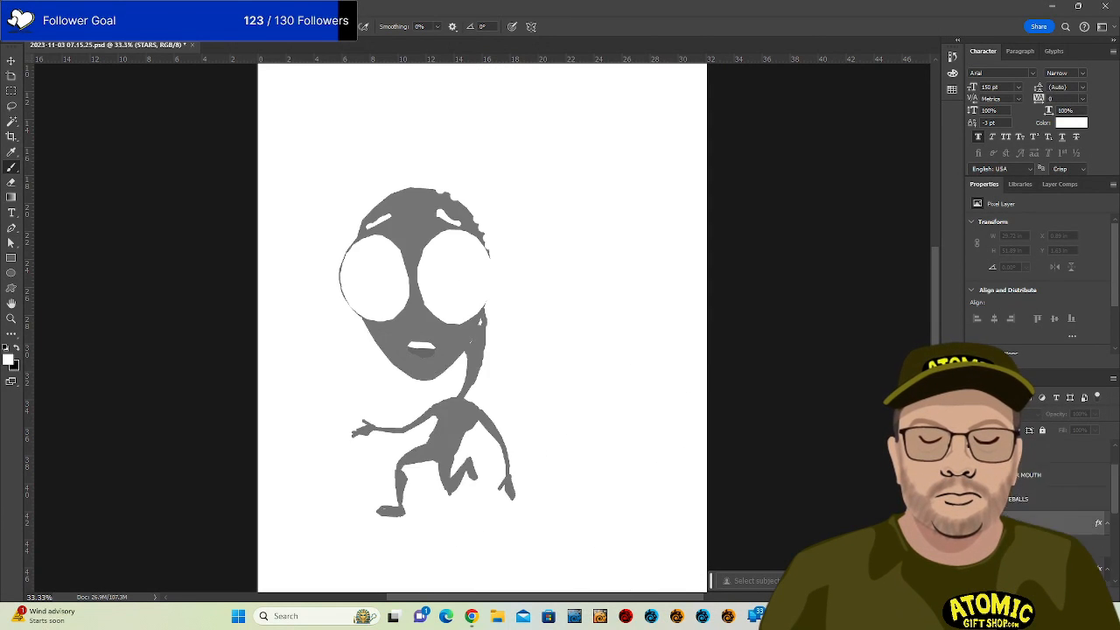
Show the stars, pink hair, planet fill and sky background, then the black line art on top.
{"action": "left_click", "coordinate": [973, 522]}
{"action": "scroll", "coordinate": [974, 522], "scroll_direction": "down", "scroll_amount": 3}
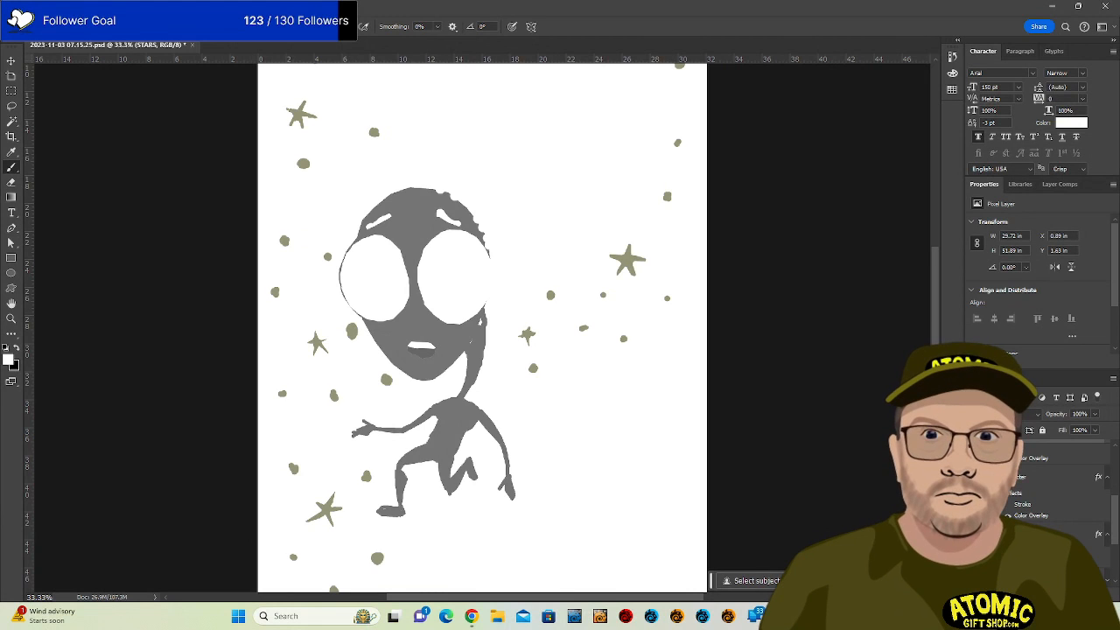
{"action": "left_click", "coordinate": [974, 477]}
{"action": "left_click", "coordinate": [973, 534]}
{"action": "scroll", "coordinate": [973, 534], "scroll_direction": "down", "scroll_amount": 3}
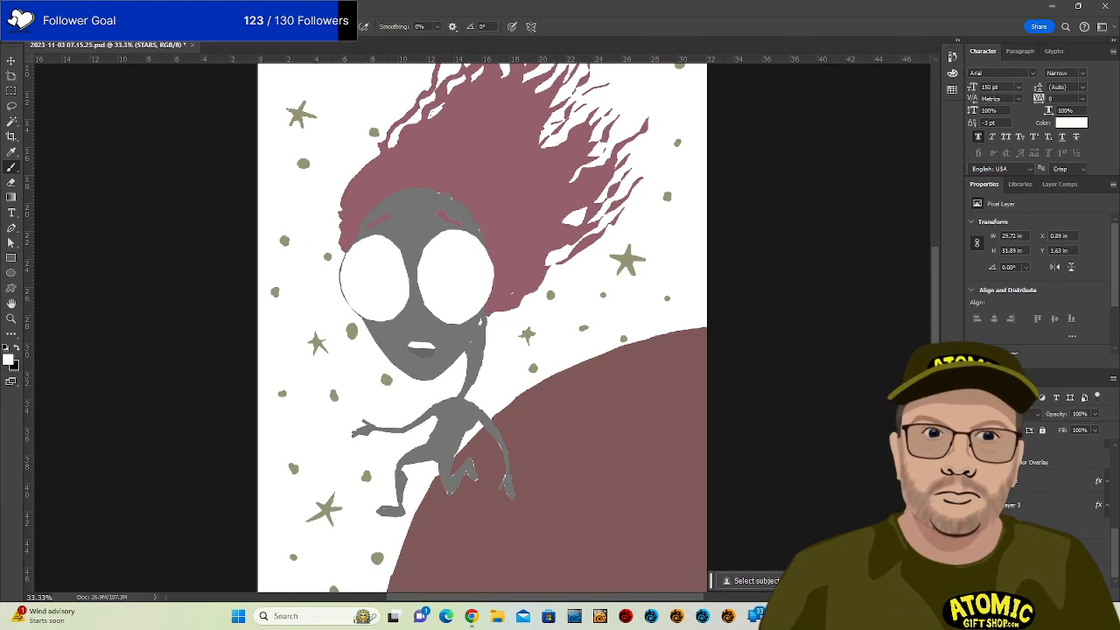
{"action": "left_click", "coordinate": [974, 505]}
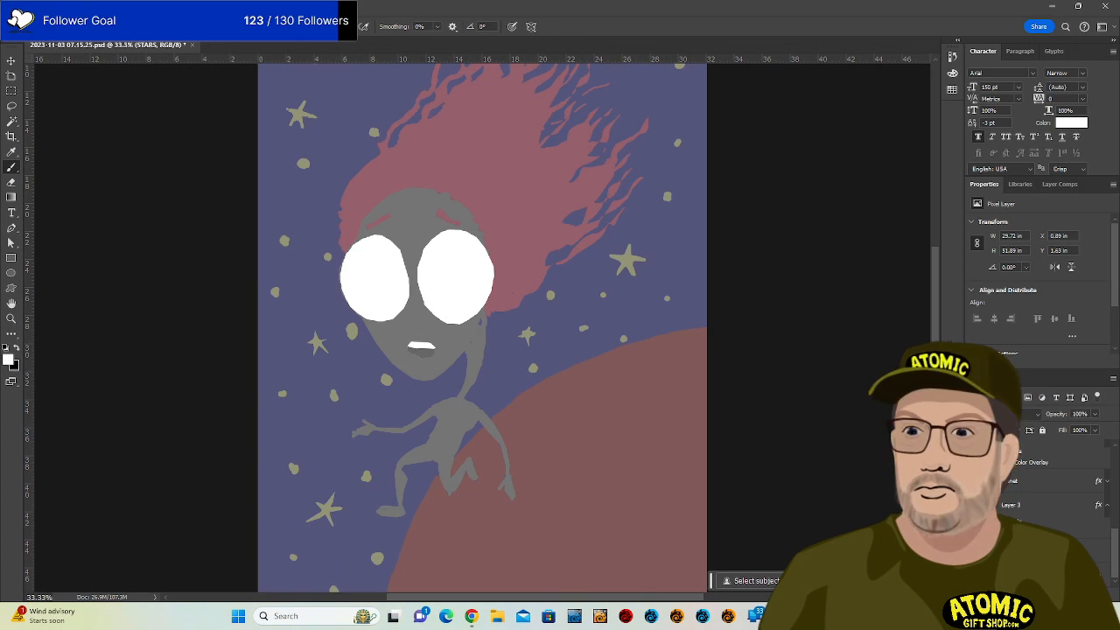
{"action": "scroll", "coordinate": [1049, 490], "scroll_direction": "up", "scroll_amount": 3}
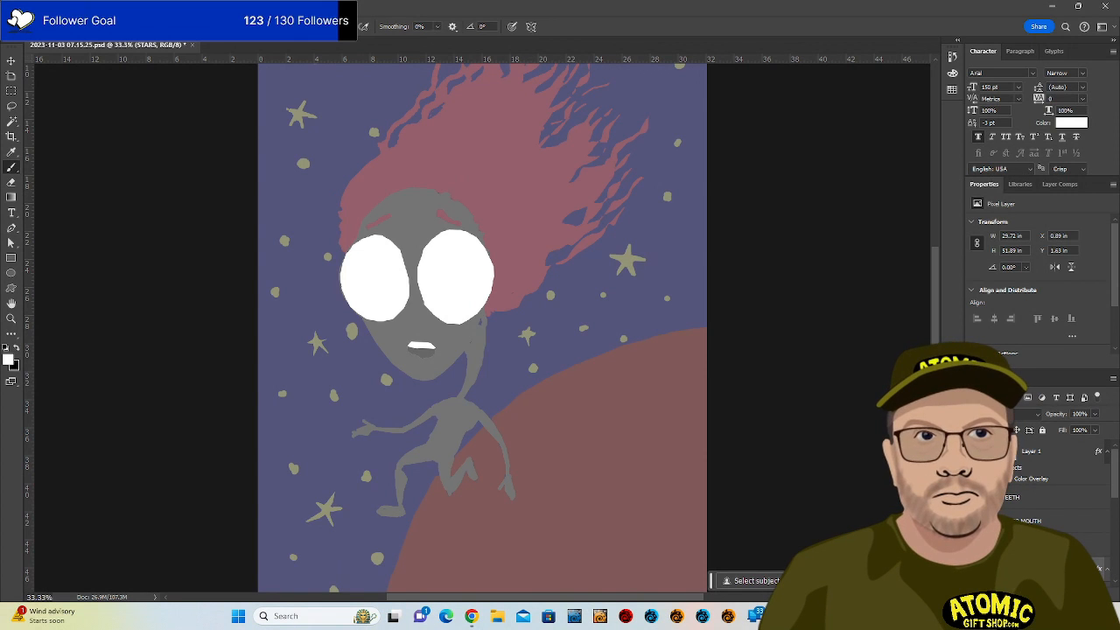
{"action": "left_click", "coordinate": [974, 451]}
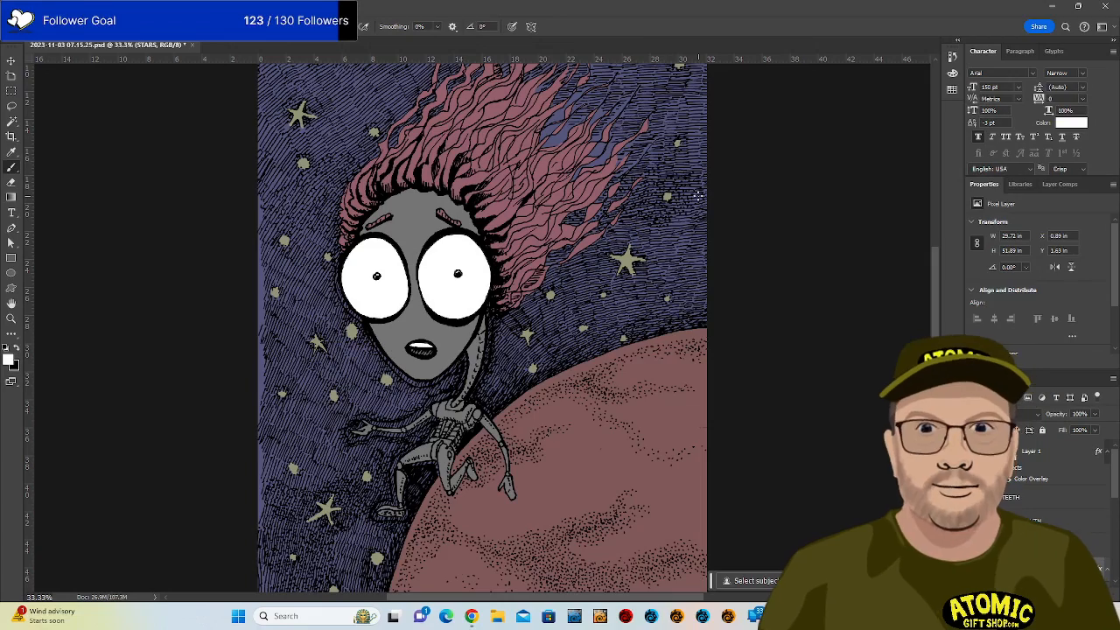
Zoom into the artwork, select the TEETH layer and create empty Layer 4 above it.
{"action": "scroll", "coordinate": [482, 328], "scroll_direction": "down", "scroll_amount": 2}
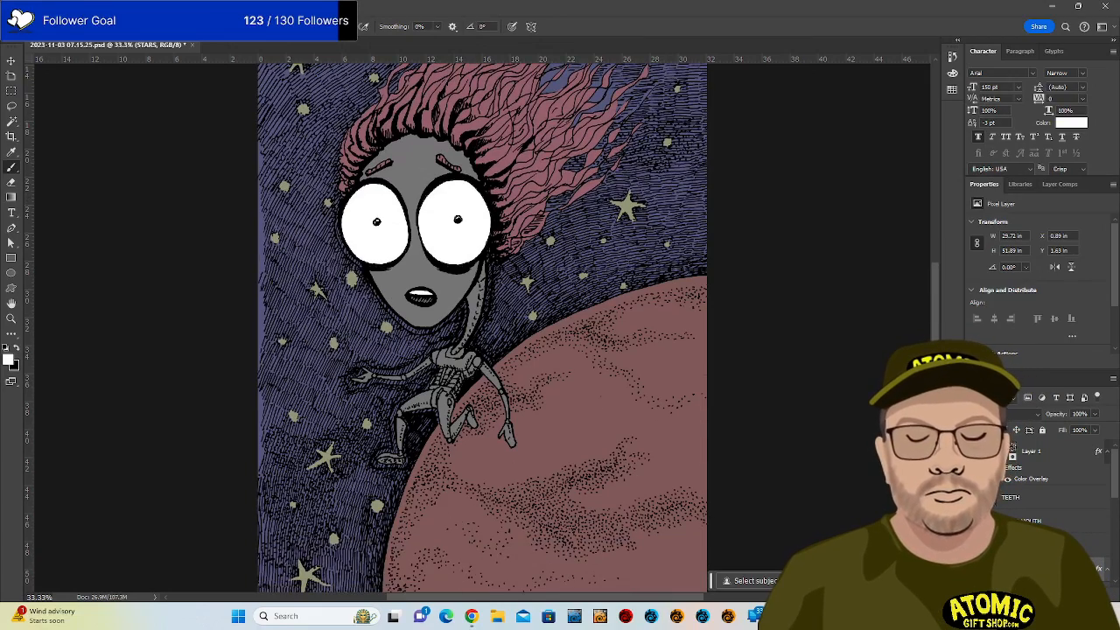
{"action": "scroll", "coordinate": [482, 328], "scroll_direction": "up", "scroll_amount": 4}
{"action": "scroll", "coordinate": [482, 328], "scroll_direction": "up", "scroll_amount": 1}
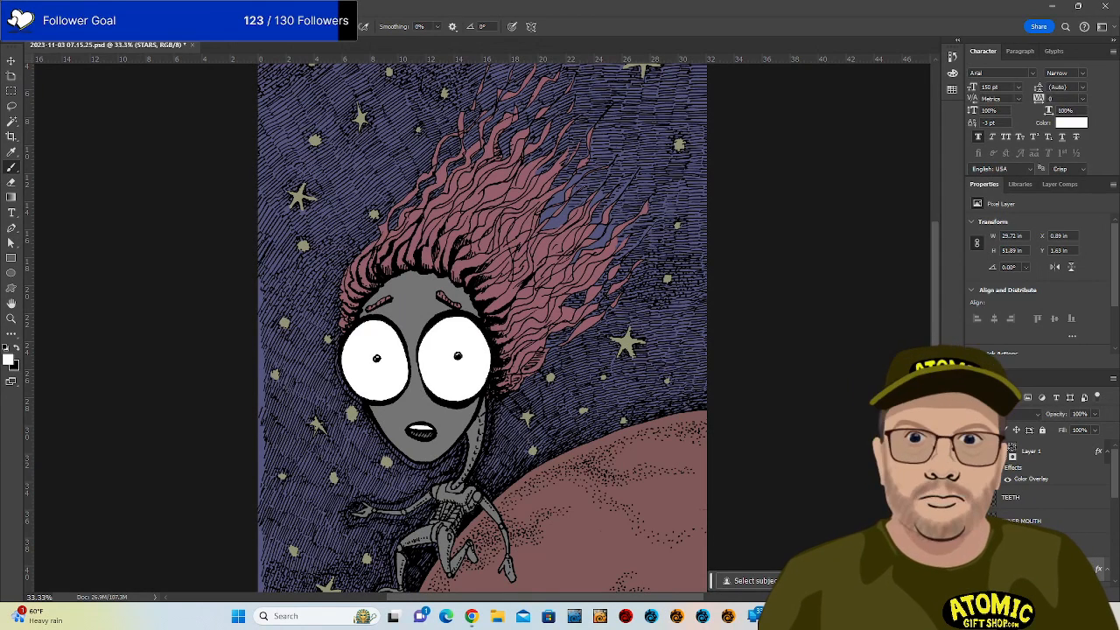
{"action": "key", "text": "ctrl+plus"}
{"action": "key", "text": "ctrl+plus"}
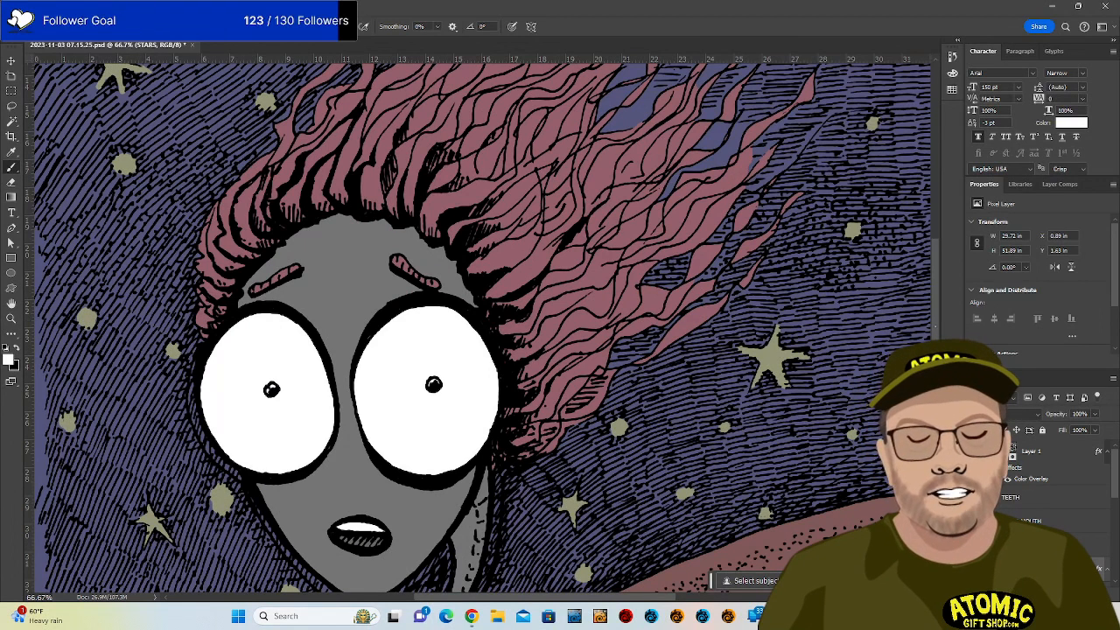
{"action": "scroll", "coordinate": [481, 328], "scroll_direction": "up", "scroll_amount": 5}
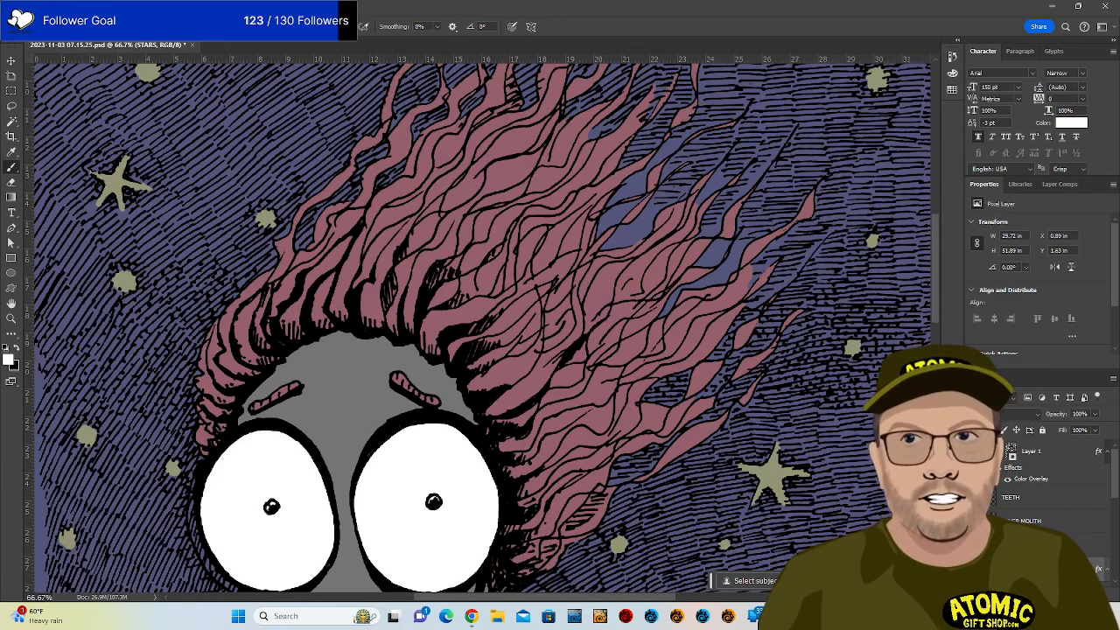
{"action": "scroll", "coordinate": [481, 328], "scroll_direction": "right", "scroll_amount": 3}
{"action": "scroll", "coordinate": [481, 328], "scroll_direction": "right", "scroll_amount": 1}
{"action": "scroll", "coordinate": [481, 328], "scroll_direction": "left", "scroll_amount": 2}
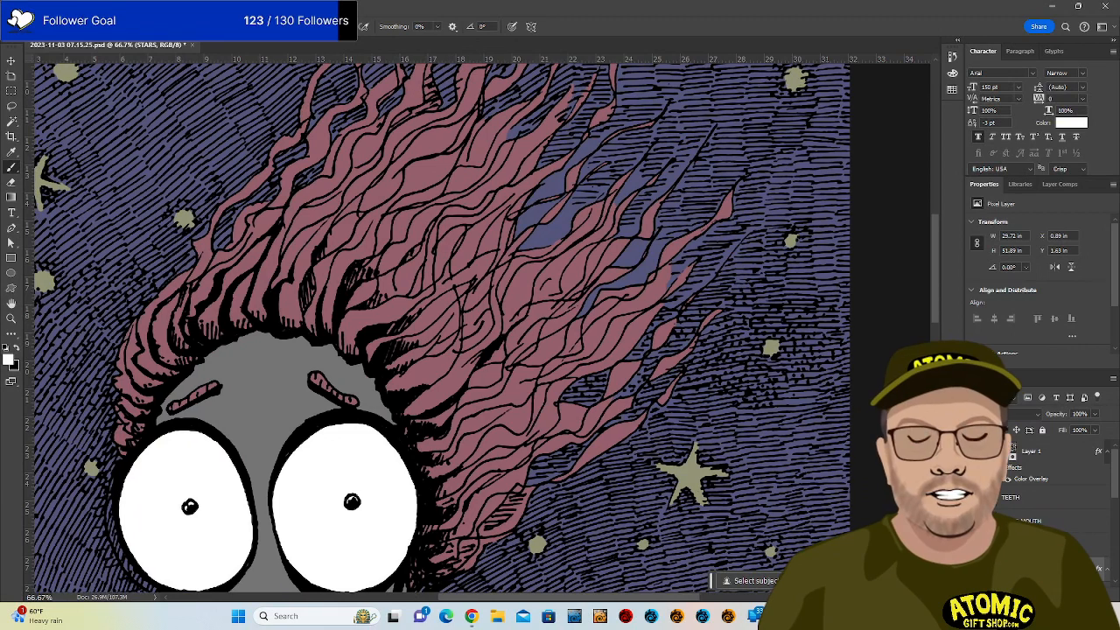
{"action": "left_click", "coordinate": [1042, 497]}
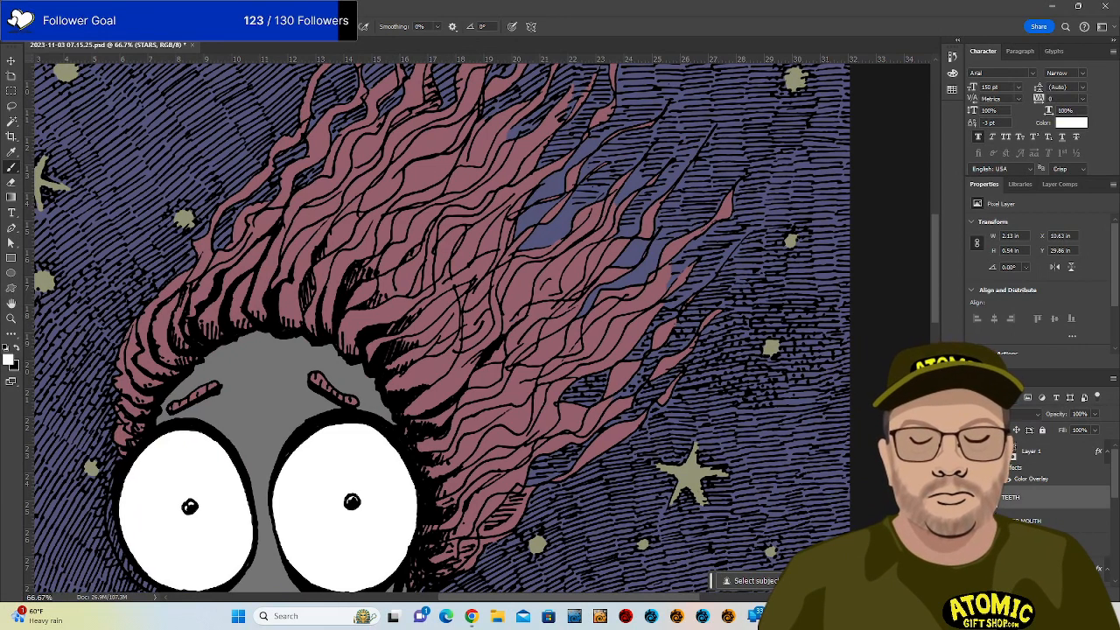
{"action": "key", "text": "ctrl+alt+shift+n"}
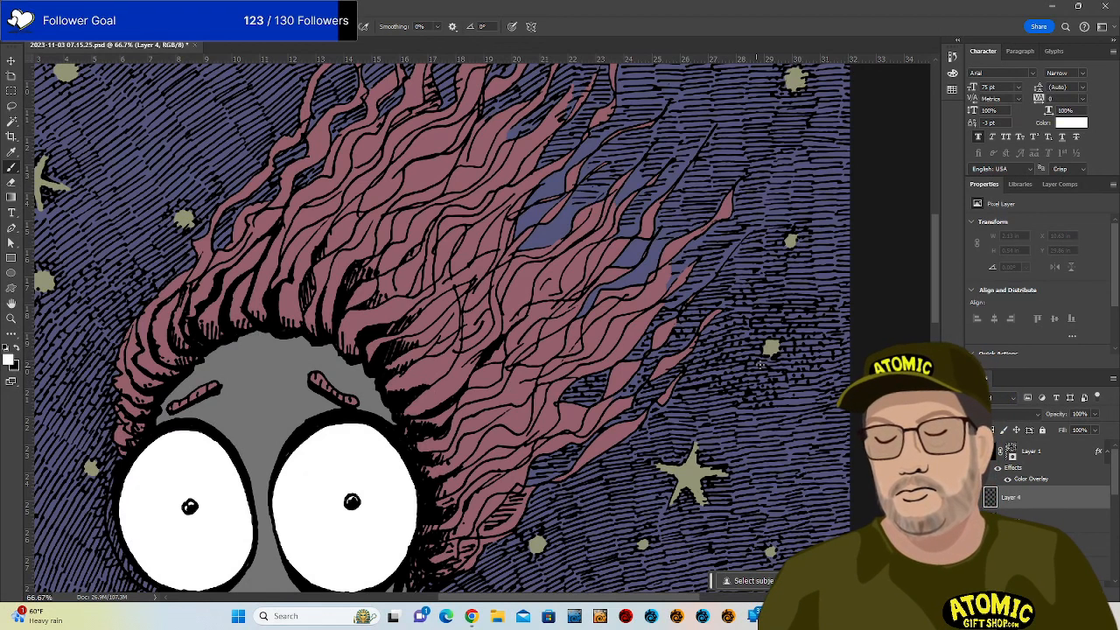
Paint white strokes right of the hair to the canvas edge, undoing a misplaced arc.
{"action": "mouse_move", "coordinate": [841, 298]}
{"action": "left_mouse_down"}
{"action": "mouse_move", "coordinate": [726, 304]}
{"action": "mouse_move", "coordinate": [569, 423]}
{"action": "mouse_move", "coordinate": [486, 456]}
{"action": "mouse_move", "coordinate": [527, 469]}
{"action": "mouse_move", "coordinate": [650, 399]}
{"action": "mouse_move", "coordinate": [737, 421]}
{"action": "mouse_move", "coordinate": [821, 377]}
{"action": "mouse_move", "coordinate": [860, 340]}
{"action": "mouse_move", "coordinate": [866, 300]}
{"action": "left_mouse_up"}
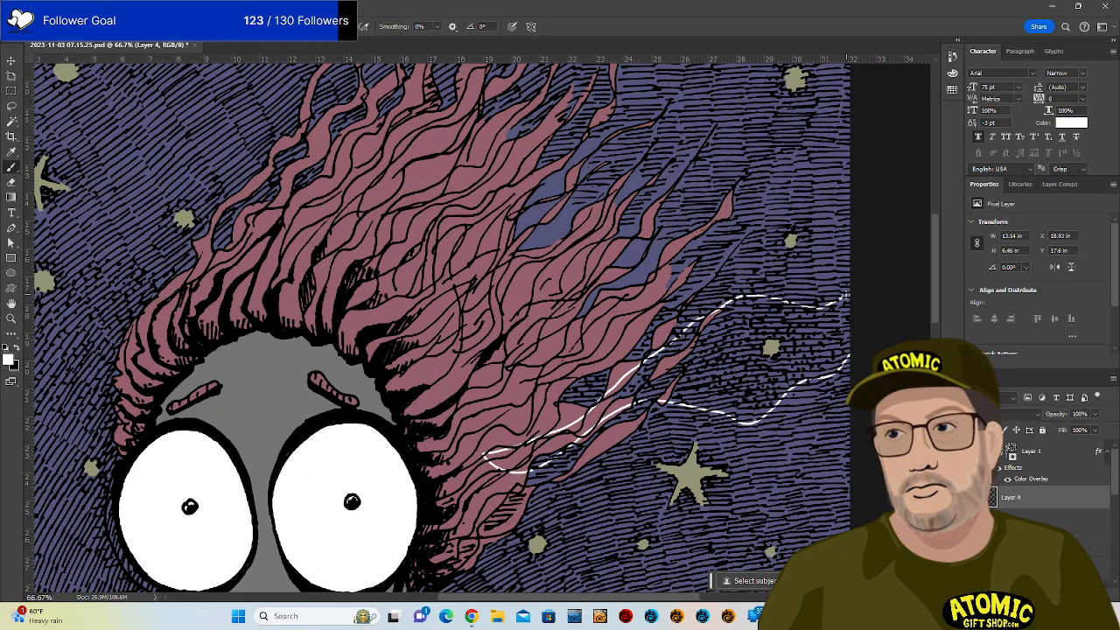
{"action": "left_click_drag", "start_coordinate": [846, 295], "coordinate": [849, 308]}
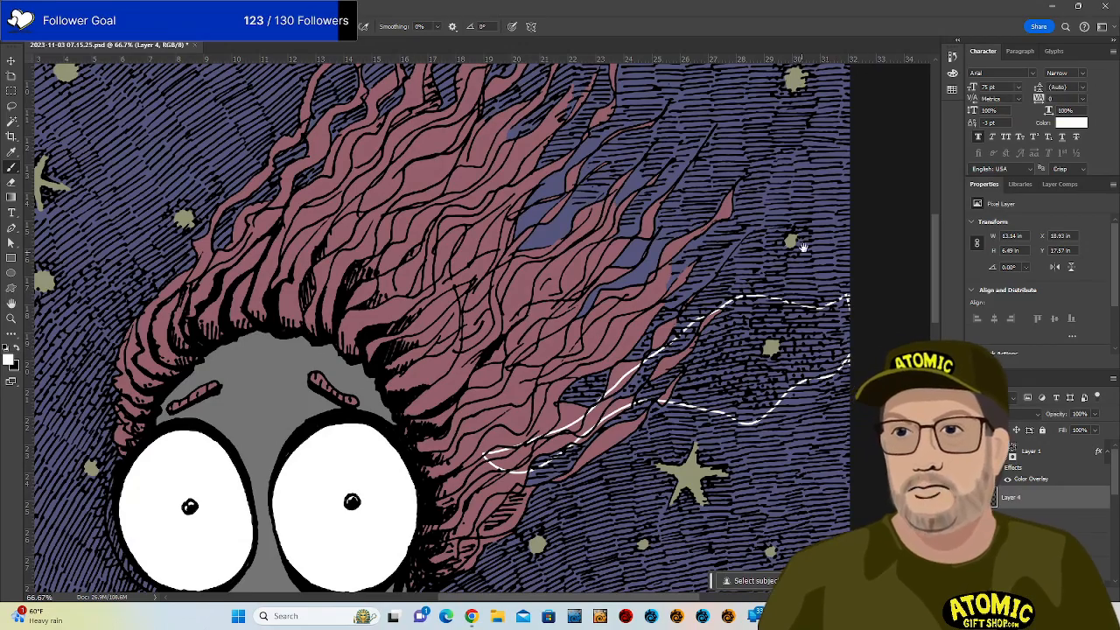
{"action": "mouse_move", "coordinate": [766, 261]}
{"action": "left_mouse_down"}
{"action": "mouse_move", "coordinate": [807, 401]}
{"action": "mouse_move", "coordinate": [845, 473]}
{"action": "left_mouse_up"}
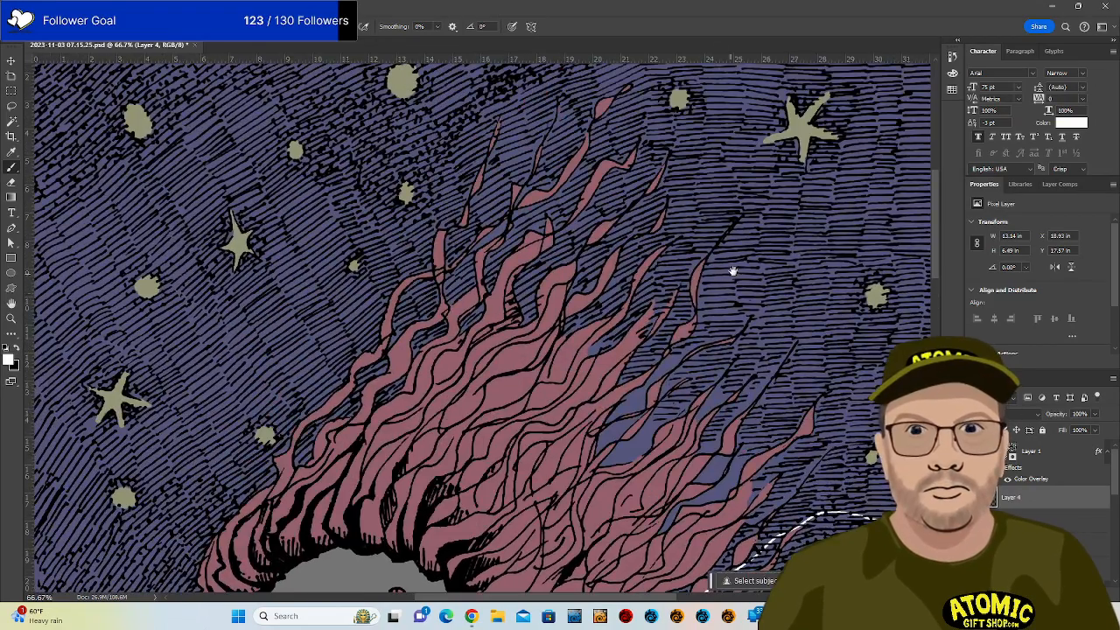
{"action": "left_click_drag", "start_coordinate": [734, 270], "coordinate": [652, 394]}
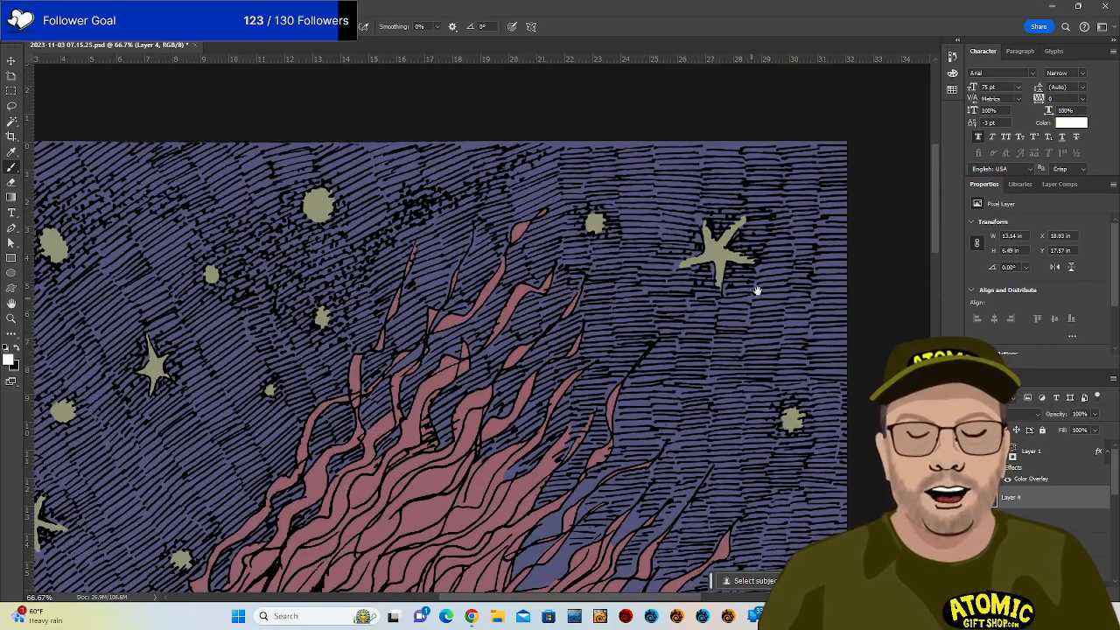
{"action": "left_click_drag", "start_coordinate": [666, 353], "coordinate": [726, 365]}
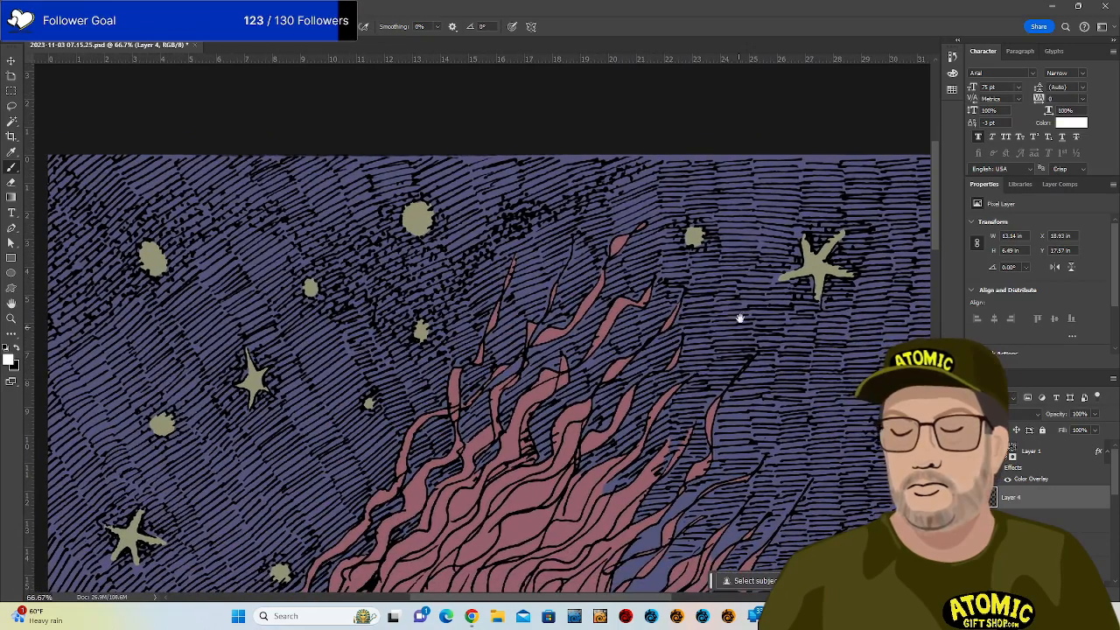
{"action": "mouse_move", "coordinate": [684, 218]}
{"action": "left_mouse_down"}
{"action": "mouse_move", "coordinate": [671, 225]}
{"action": "mouse_move", "coordinate": [683, 249]}
{"action": "left_mouse_up"}
{"action": "key", "text": "ctrl+z"}
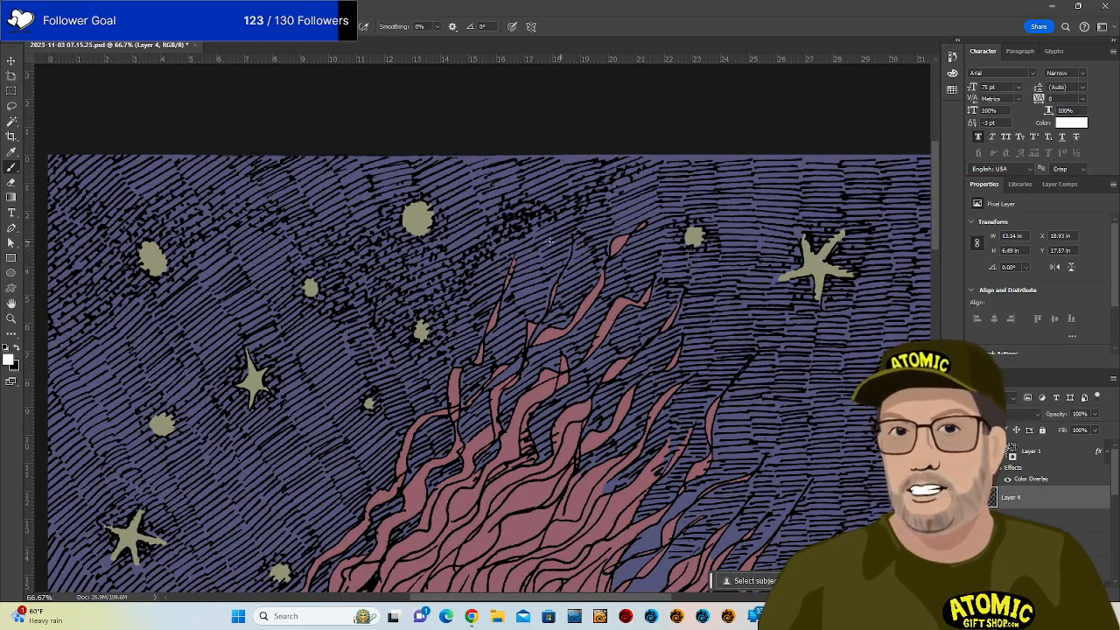
Draw white wavy lines near the hair tips and upper-left sky, erasing one stray piece.
{"action": "mouse_move", "coordinate": [437, 245]}
{"action": "left_mouse_down"}
{"action": "mouse_move", "coordinate": [518, 192]}
{"action": "mouse_move", "coordinate": [552, 202]}
{"action": "mouse_move", "coordinate": [586, 178]}
{"action": "mouse_move", "coordinate": [648, 164]}
{"action": "mouse_move", "coordinate": [602, 203]}
{"action": "mouse_move", "coordinate": [460, 252]}
{"action": "mouse_move", "coordinate": [470, 273]}
{"action": "mouse_move", "coordinate": [435, 359]}
{"action": "mouse_move", "coordinate": [381, 350]}
{"action": "mouse_move", "coordinate": [359, 322]}
{"action": "mouse_move", "coordinate": [315, 321]}
{"action": "mouse_move", "coordinate": [282, 291]}
{"action": "mouse_move", "coordinate": [286, 243]}
{"action": "mouse_move", "coordinate": [236, 232]}
{"action": "mouse_move", "coordinate": [187, 292]}
{"action": "mouse_move", "coordinate": [133, 299]}
{"action": "mouse_move", "coordinate": [49, 354]}
{"action": "left_mouse_up"}
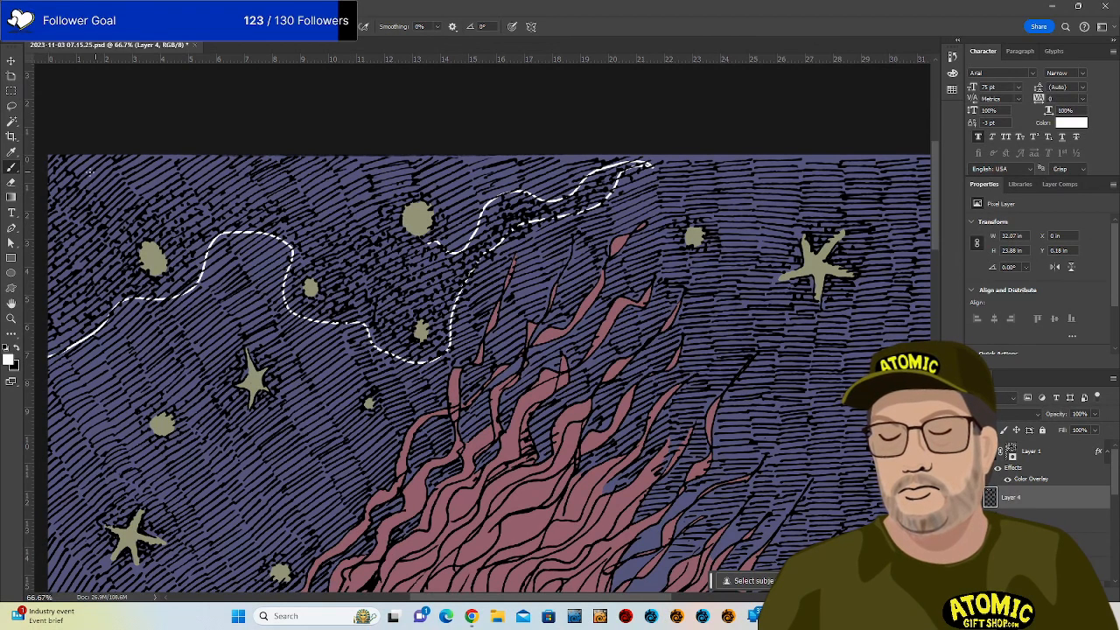
{"action": "mouse_move", "coordinate": [61, 149]}
{"action": "left_mouse_down"}
{"action": "mouse_move", "coordinate": [100, 204]}
{"action": "mouse_move", "coordinate": [132, 208]}
{"action": "mouse_move", "coordinate": [179, 164]}
{"action": "mouse_move", "coordinate": [237, 172]}
{"action": "mouse_move", "coordinate": [263, 193]}
{"action": "left_mouse_up"}
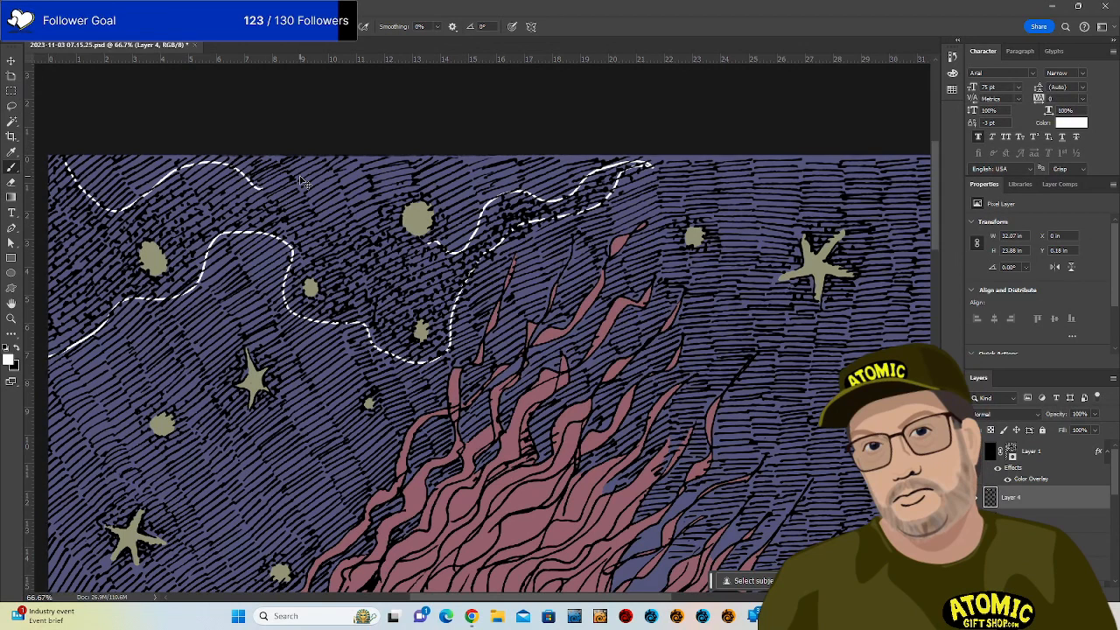
{"action": "key", "text": "ctrl+z"}
{"action": "mouse_move", "coordinate": [69, 158]}
{"action": "left_mouse_down"}
{"action": "mouse_move", "coordinate": [111, 200]}
{"action": "mouse_move", "coordinate": [216, 178]}
{"action": "mouse_move", "coordinate": [286, 194]}
{"action": "mouse_move", "coordinate": [358, 248]}
{"action": "mouse_move", "coordinate": [392, 190]}
{"action": "mouse_move", "coordinate": [411, 193]}
{"action": "left_mouse_up"}
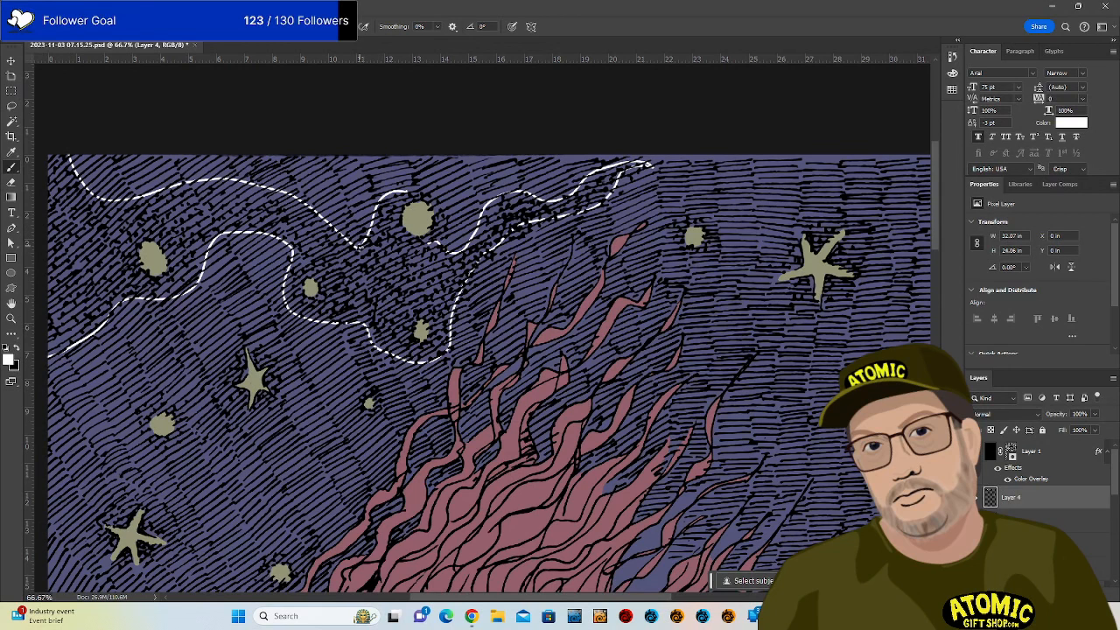
{"action": "mouse_move", "coordinate": [359, 246]}
{"action": "left_mouse_down"}
{"action": "mouse_move", "coordinate": [373, 228]}
{"action": "mouse_move", "coordinate": [428, 245]}
{"action": "left_mouse_up"}
{"action": "key", "text": "e"}
{"action": "left_click_drag", "start_coordinate": [410, 190], "coordinate": [370, 224]}
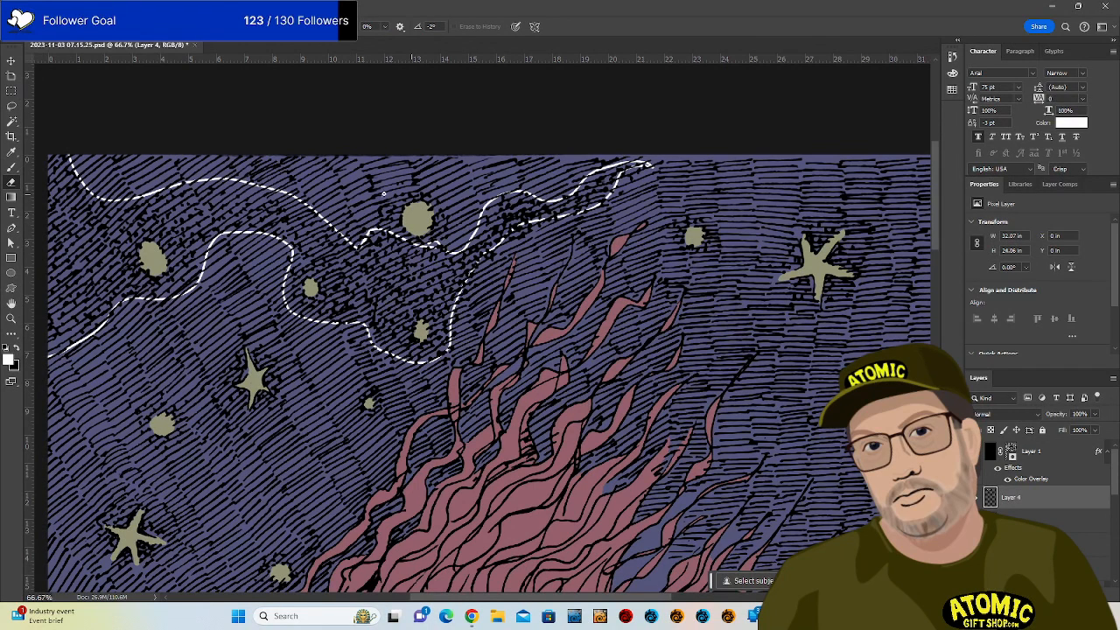
{"action": "key", "text": "b"}
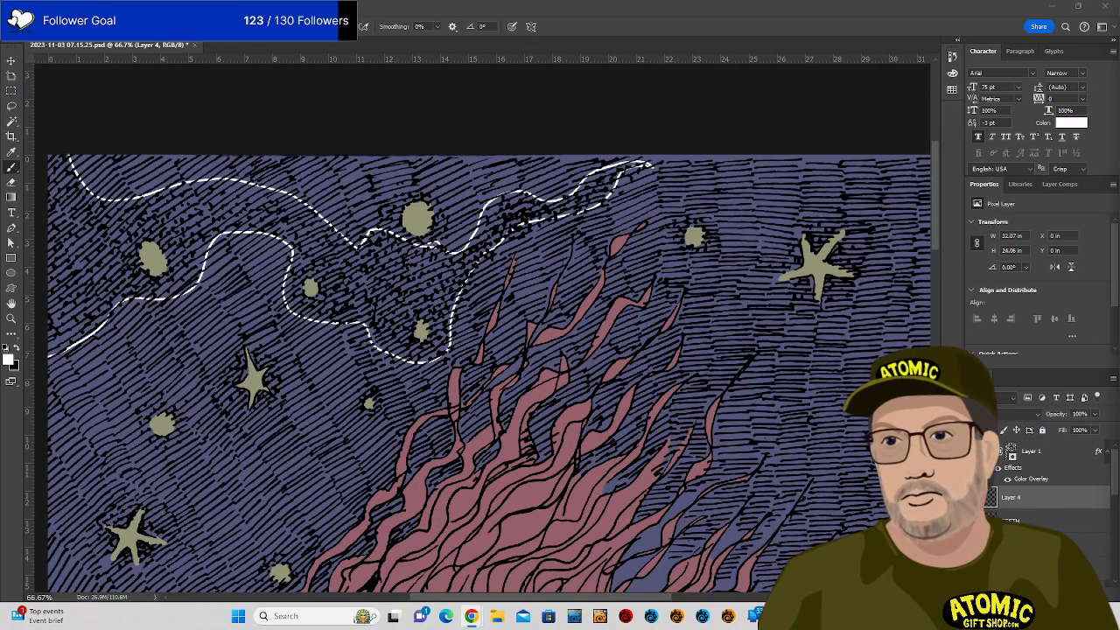
Draw the white line down the left sky to the robot's knee, redrawing the stroke that crossed the robot.
{"action": "mouse_move", "coordinate": [636, 510]}
{"action": "left_mouse_down"}
{"action": "mouse_move", "coordinate": [770, 390]}
{"action": "mouse_move", "coordinate": [807, 282]}
{"action": "mouse_move", "coordinate": [790, 201]}
{"action": "left_mouse_up"}
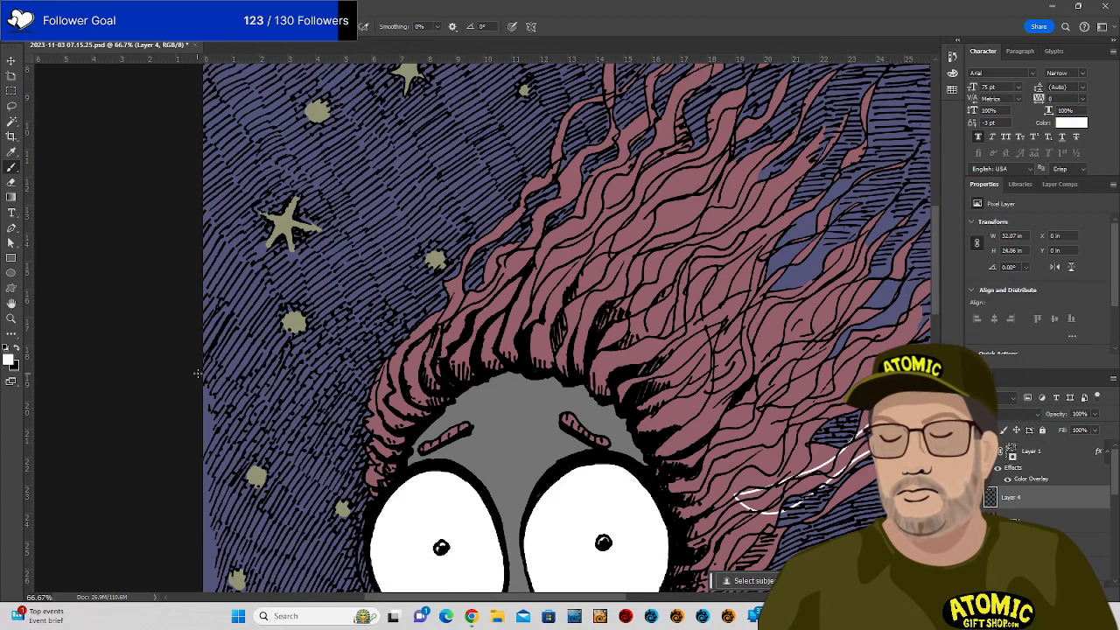
{"action": "mouse_move", "coordinate": [194, 383]}
{"action": "left_mouse_down"}
{"action": "mouse_move", "coordinate": [247, 375]}
{"action": "mouse_move", "coordinate": [357, 301]}
{"action": "mouse_move", "coordinate": [462, 323]}
{"action": "mouse_move", "coordinate": [361, 475]}
{"action": "mouse_move", "coordinate": [286, 450]}
{"action": "mouse_move", "coordinate": [193, 490]}
{"action": "mouse_move", "coordinate": [176, 412]}
{"action": "mouse_move", "coordinate": [190, 360]}
{"action": "left_mouse_up"}
{"action": "mouse_move", "coordinate": [603, 484]}
{"action": "left_mouse_down"}
{"action": "mouse_move", "coordinate": [693, 207]}
{"action": "mouse_move", "coordinate": [596, 94]}
{"action": "left_mouse_up"}
{"action": "mouse_move", "coordinate": [518, 400]}
{"action": "left_mouse_down"}
{"action": "mouse_move", "coordinate": [550, 219]}
{"action": "mouse_move", "coordinate": [532, 208]}
{"action": "left_mouse_up"}
{"action": "mouse_move", "coordinate": [217, 317]}
{"action": "left_mouse_down"}
{"action": "mouse_move", "coordinate": [344, 352]}
{"action": "mouse_move", "coordinate": [469, 287]}
{"action": "mouse_move", "coordinate": [637, 298]}
{"action": "mouse_move", "coordinate": [577, 364]}
{"action": "mouse_move", "coordinate": [485, 387]}
{"action": "mouse_move", "coordinate": [360, 452]}
{"action": "left_mouse_up"}
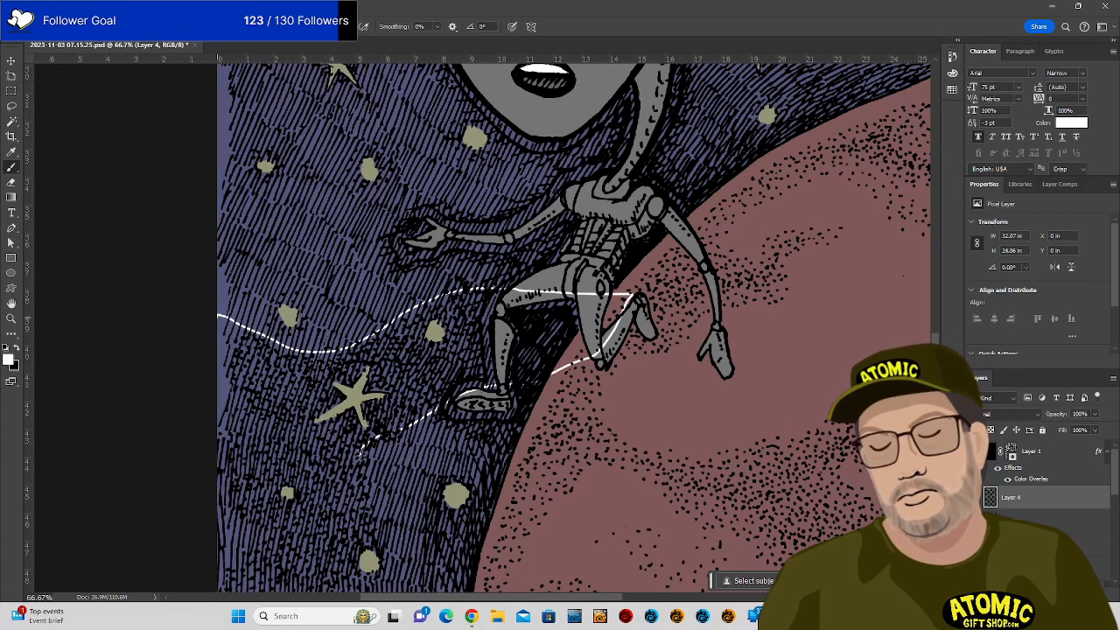
{"action": "key", "text": "ctrl+z"}
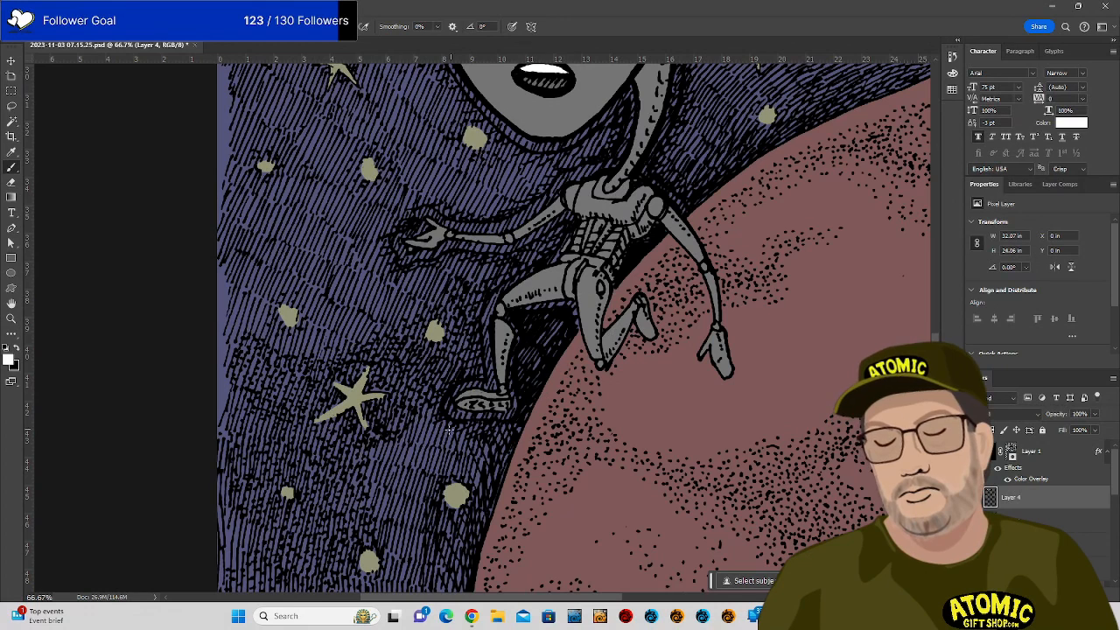
{"action": "mouse_move", "coordinate": [216, 339]}
{"action": "left_mouse_down"}
{"action": "mouse_move", "coordinate": [341, 363]}
{"action": "mouse_move", "coordinate": [456, 291]}
{"action": "mouse_move", "coordinate": [506, 324]}
{"action": "mouse_move", "coordinate": [552, 334]}
{"action": "mouse_move", "coordinate": [621, 324]}
{"action": "mouse_move", "coordinate": [554, 413]}
{"action": "mouse_move", "coordinate": [438, 410]}
{"action": "mouse_move", "coordinate": [376, 439]}
{"action": "mouse_move", "coordinate": [364, 489]}
{"action": "mouse_move", "coordinate": [370, 585]}
{"action": "left_mouse_up"}
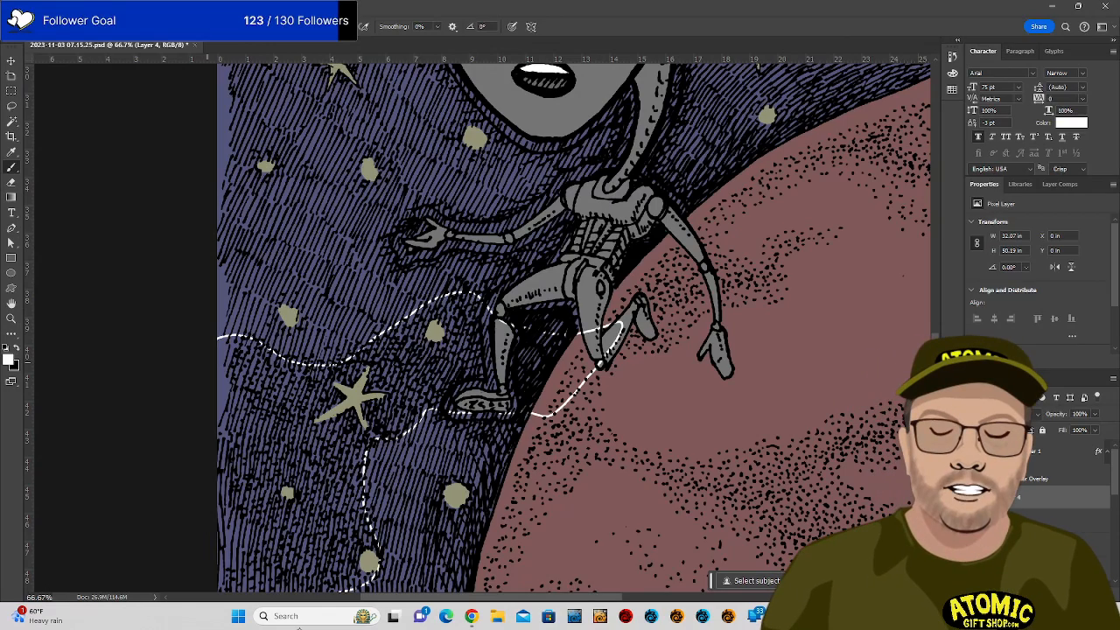
Continue the white line through the lower-left sky and along the hair's right side.
{"action": "mouse_move", "coordinate": [500, 484]}
{"action": "left_mouse_down"}
{"action": "mouse_move", "coordinate": [616, 364]}
{"action": "mouse_move", "coordinate": [630, 294]}
{"action": "left_mouse_up"}
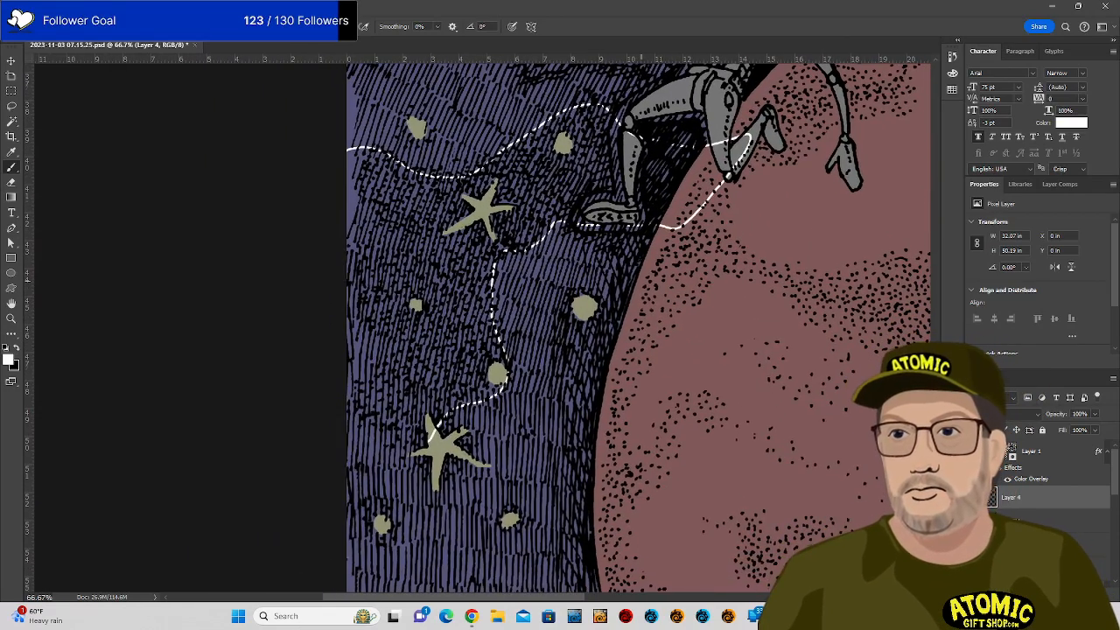
{"action": "mouse_move", "coordinate": [339, 470]}
{"action": "left_mouse_down"}
{"action": "mouse_move", "coordinate": [376, 473]}
{"action": "mouse_move", "coordinate": [408, 451]}
{"action": "left_mouse_up"}
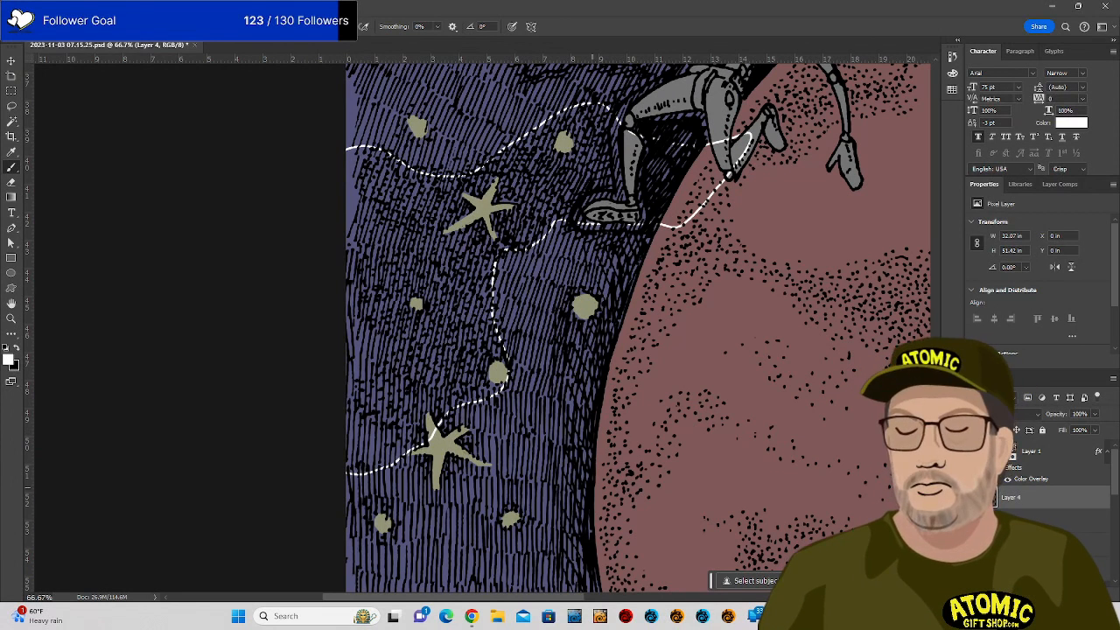
{"action": "left_click_drag", "start_coordinate": [592, 487], "coordinate": [565, 485]}
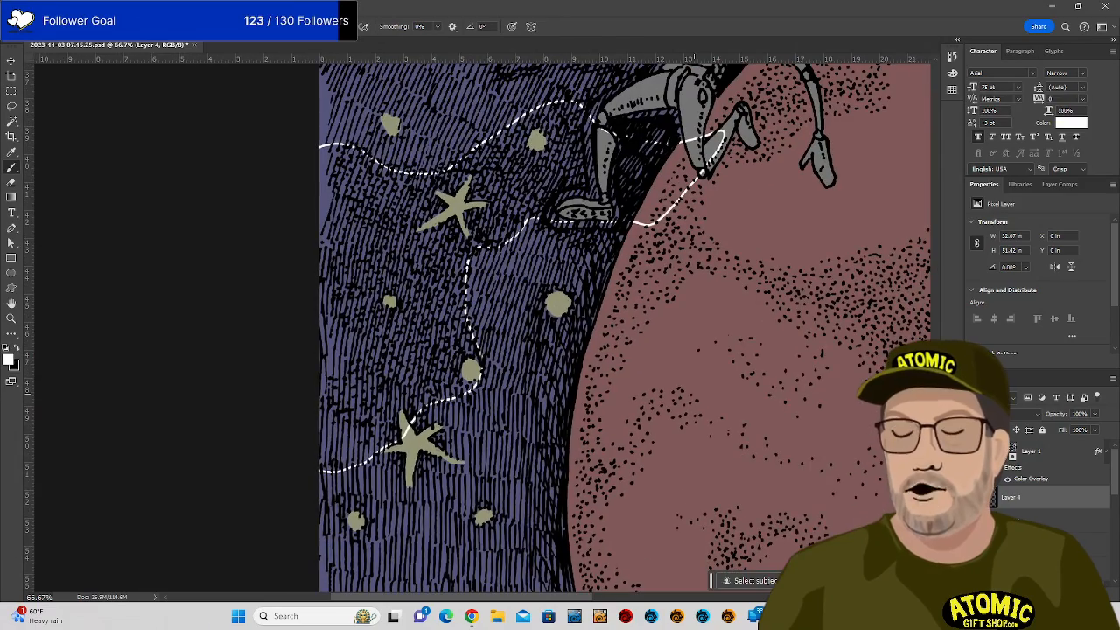
{"action": "left_click_drag", "start_coordinate": [670, 334], "coordinate": [520, 523]}
{"action": "left_click_drag", "start_coordinate": [843, 98], "coordinate": [563, 505]}
{"action": "left_click_drag", "start_coordinate": [710, 169], "coordinate": [563, 272]}
{"action": "mouse_move", "coordinate": [503, 238]}
{"action": "left_mouse_down"}
{"action": "mouse_move", "coordinate": [565, 187]}
{"action": "mouse_move", "coordinate": [568, 208]}
{"action": "mouse_move", "coordinate": [625, 257]}
{"action": "mouse_move", "coordinate": [601, 233]}
{"action": "mouse_move", "coordinate": [631, 262]}
{"action": "left_mouse_up"}
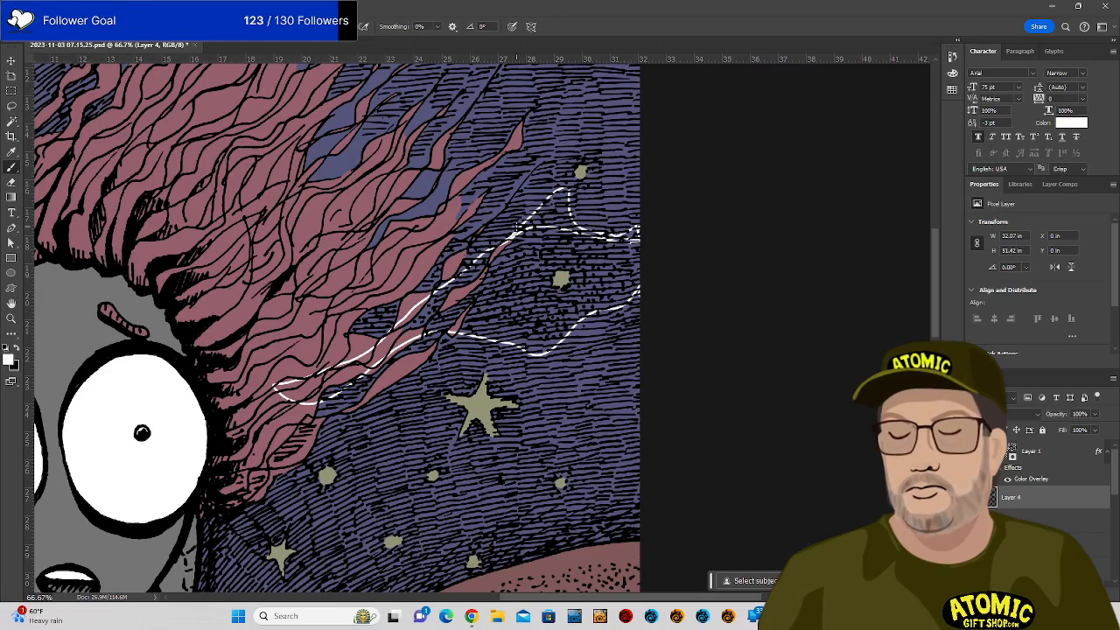
{"action": "left_click_drag", "start_coordinate": [516, 355], "coordinate": [688, 454]}
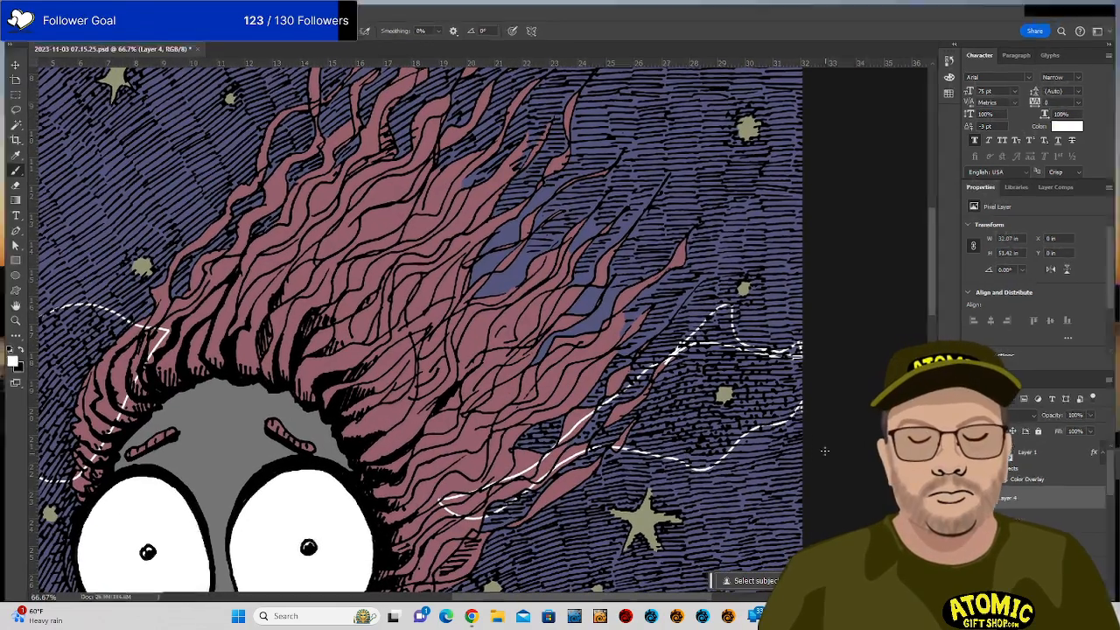
{"action": "left_click_drag", "start_coordinate": [687, 450], "coordinate": [815, 450]}
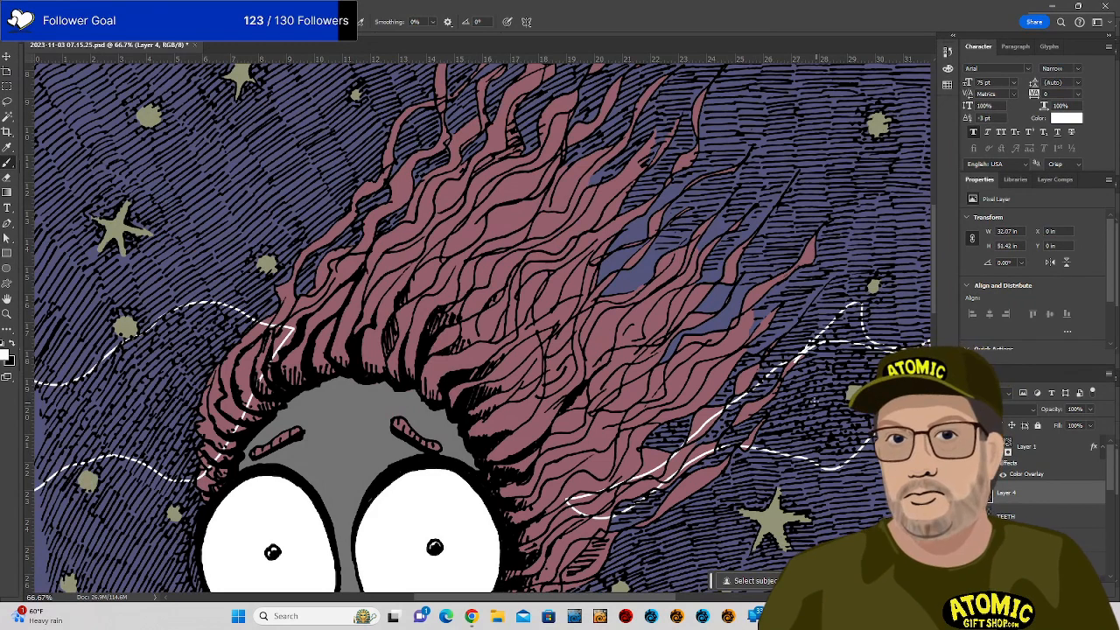
Bucket-fill the sky areas right and left of the hair and beside the robot with white.
{"action": "key", "text": "g"}
{"action": "left_click", "coordinate": [808, 411]}
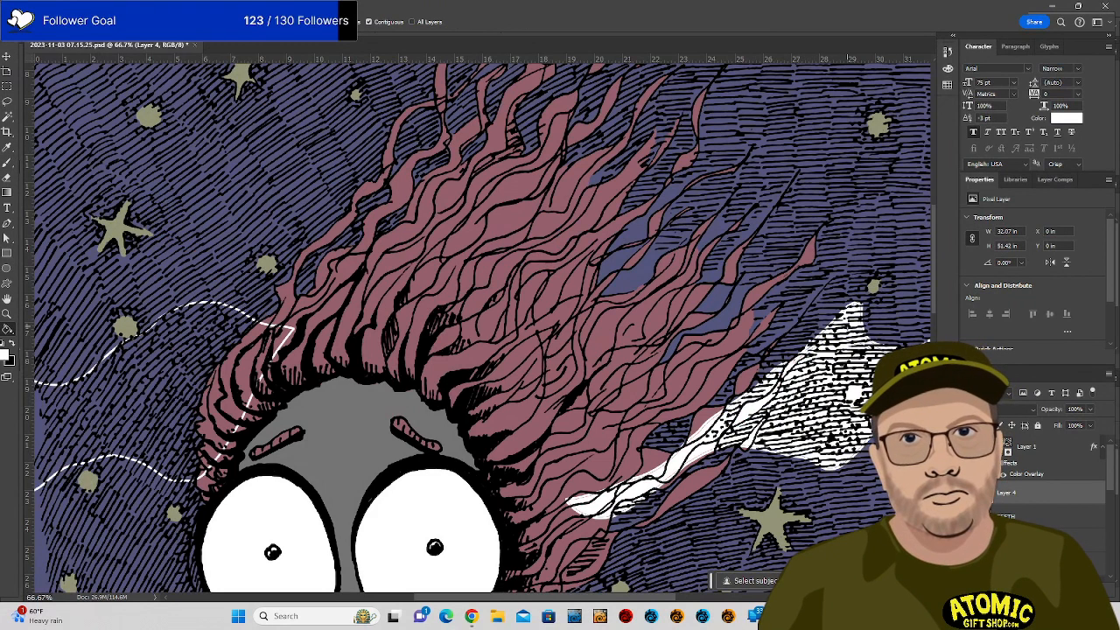
{"action": "left_click", "coordinate": [163, 416]}
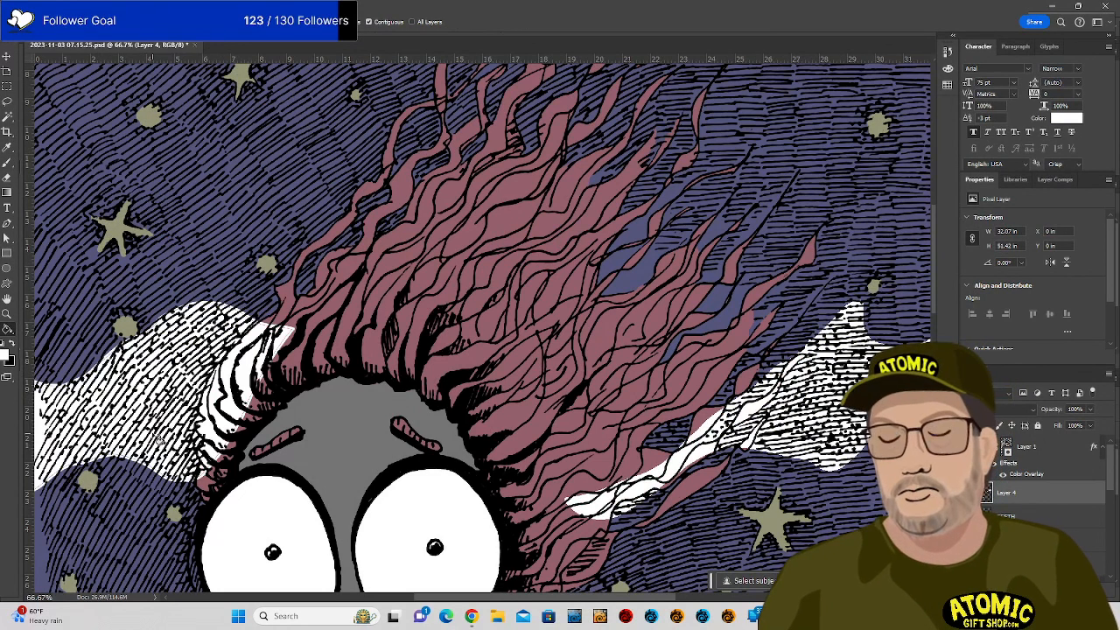
{"action": "scroll", "coordinate": [350, 462], "scroll_direction": "down", "scroll_amount": 5}
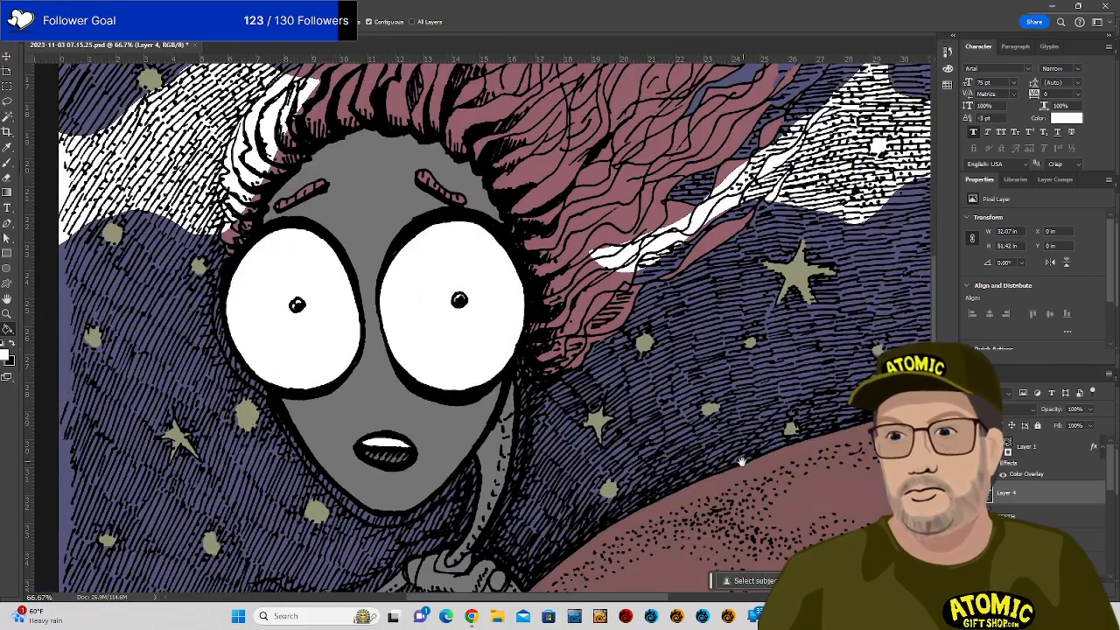
{"action": "scroll", "coordinate": [752, 288], "scroll_direction": "down", "scroll_amount": 3}
{"action": "scroll", "coordinate": [752, 289], "scroll_direction": "down", "scroll_amount": 5}
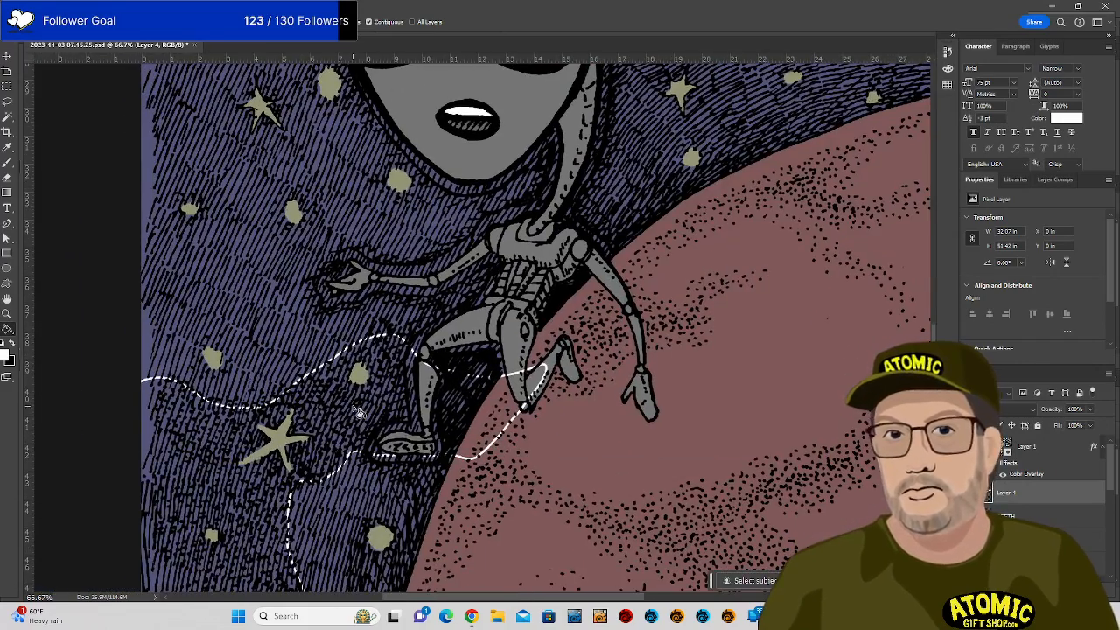
{"action": "left_click", "coordinate": [357, 418]}
{"action": "left_click_drag", "start_coordinate": [770, 414], "coordinate": [430, 415]}
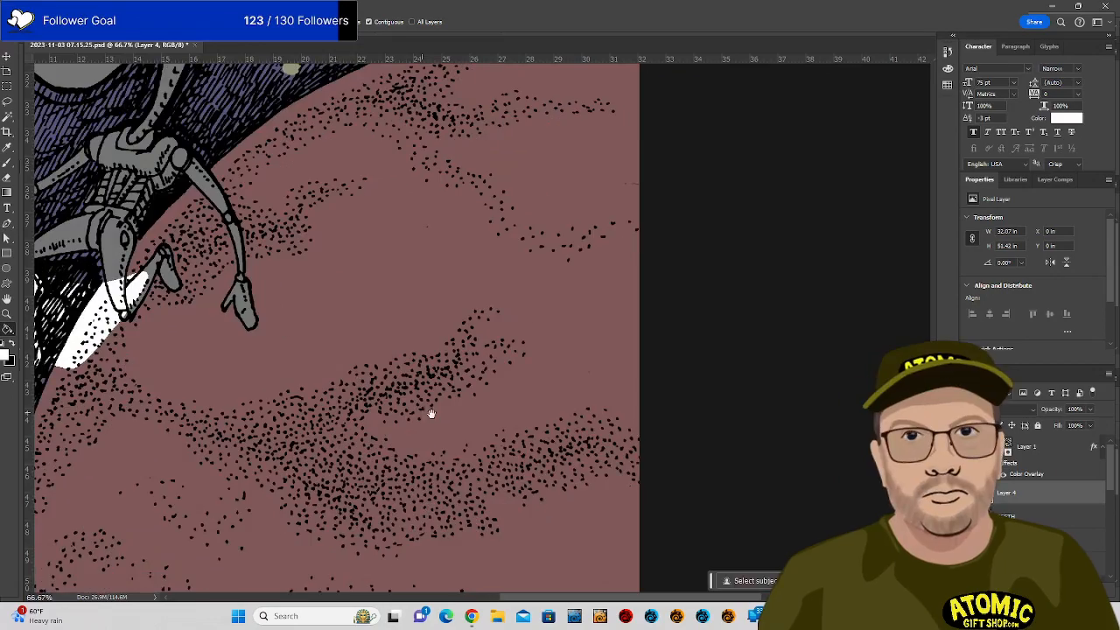
{"action": "left_click_drag", "start_coordinate": [604, 421], "coordinate": [620, 411]}
{"action": "left_click_drag", "start_coordinate": [477, 395], "coordinate": [741, 290]}
{"action": "left_click_drag", "start_coordinate": [525, 385], "coordinate": [534, 560]}
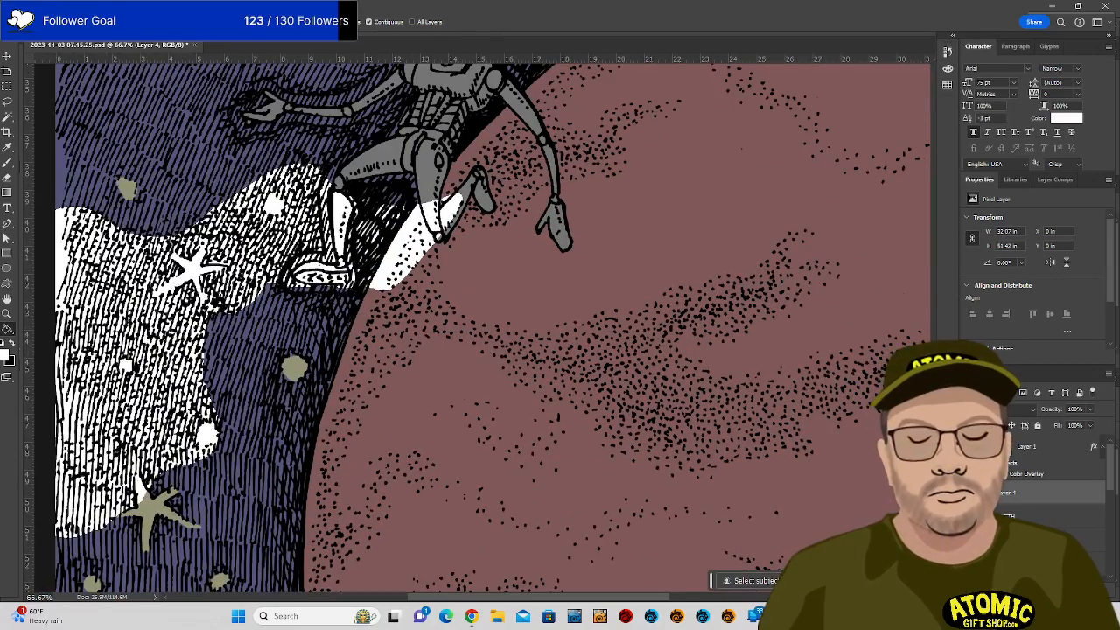
Rename Layer 4 to 'Nebula' and drag it below the stars layer.
{"action": "double_click", "coordinate": [1057, 492]}
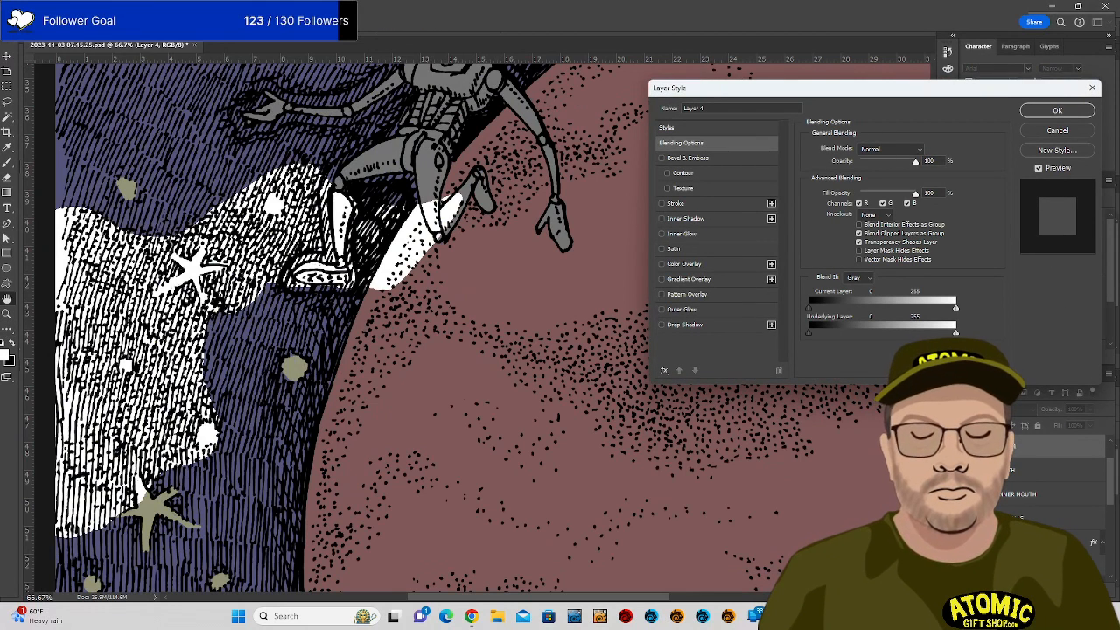
{"action": "left_click", "coordinate": [731, 108]}
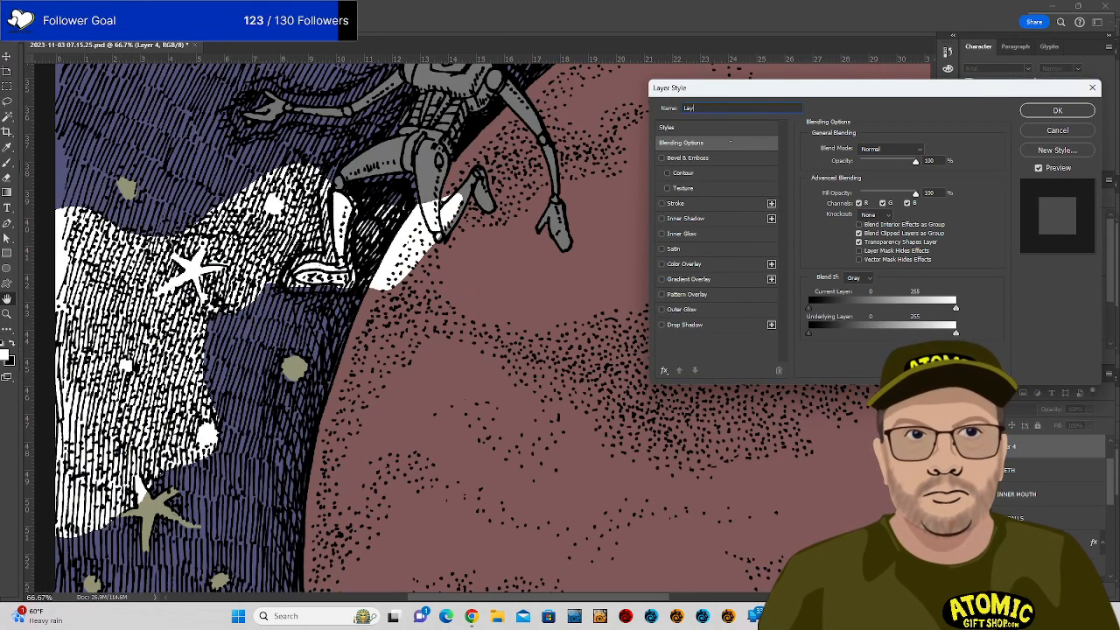
{"action": "key", "text": "BackSpace"}
{"action": "key", "text": "BackSpace"}
{"action": "key", "text": "BackSpace"}
{"action": "type", "text": "Neb"}
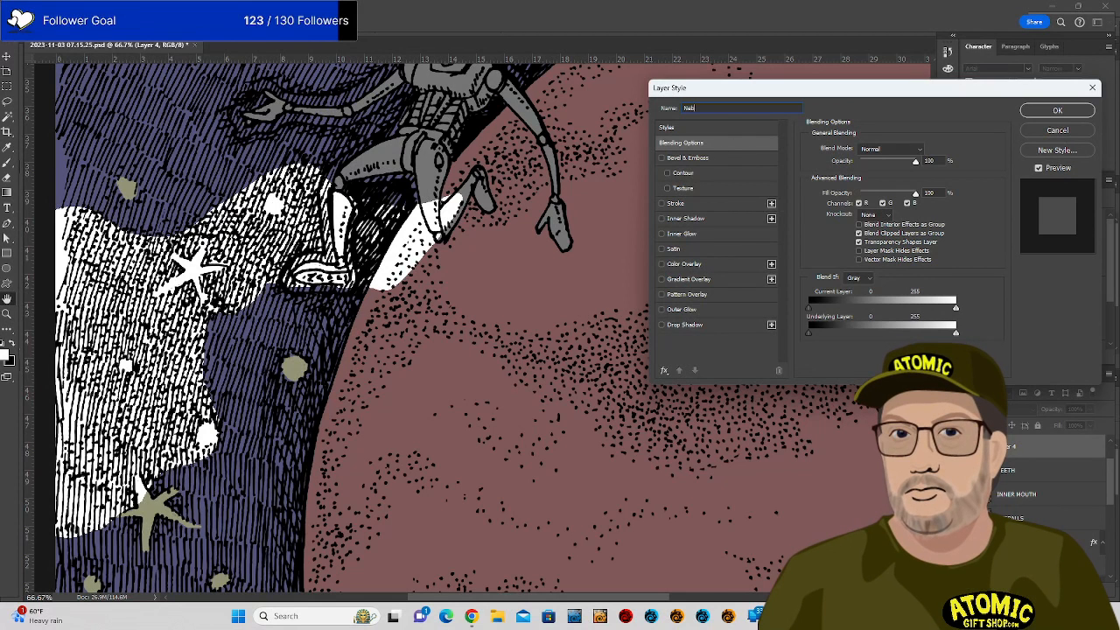
{"action": "type", "text": "ula"}
{"action": "key", "text": "Return"}
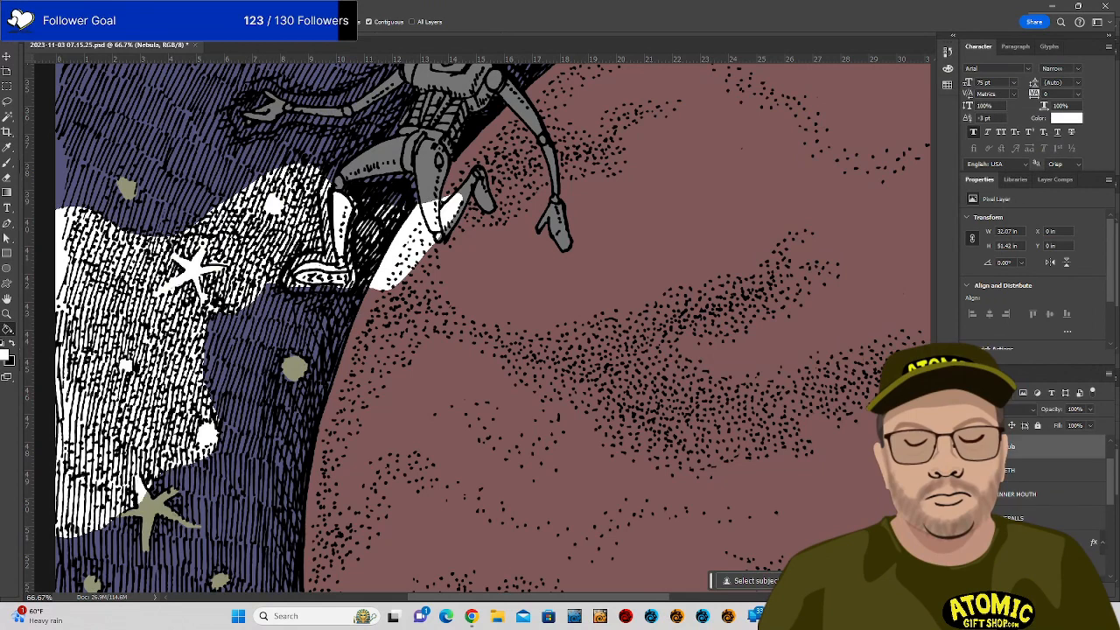
{"action": "left_click_drag", "start_coordinate": [1041, 446], "coordinate": [1041, 575]}
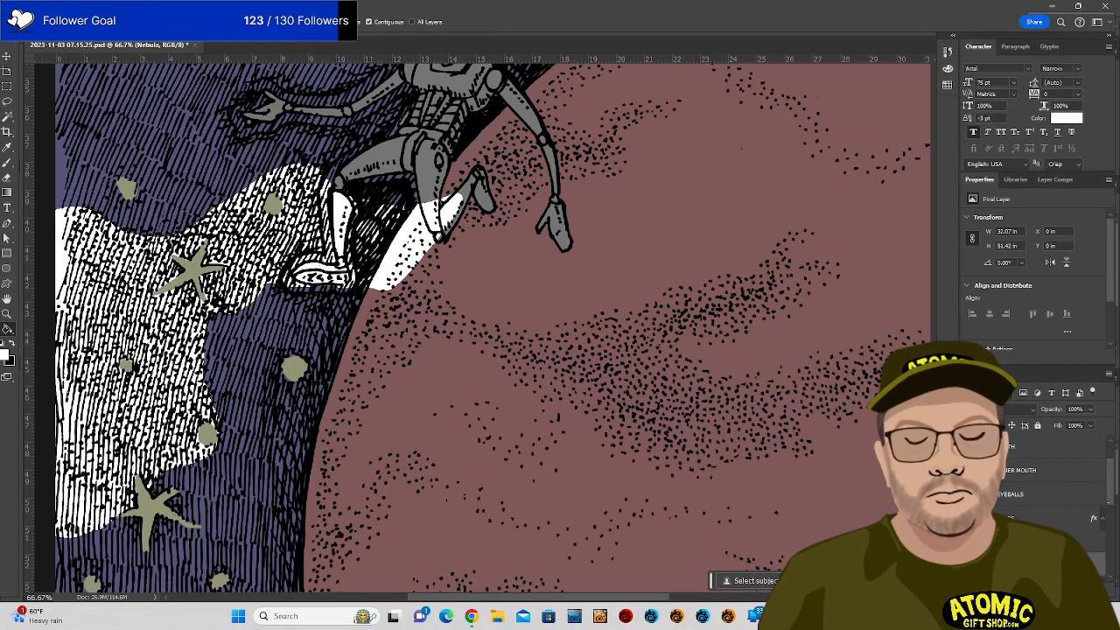
Move the Nebula layer below the Character layer and scroll the layer list to STARS.
{"action": "mouse_move", "coordinate": [1111, 492]}
{"action": "left_mouse_down"}
{"action": "mouse_move", "coordinate": [1111, 565]}
{"action": "mouse_move", "coordinate": [1113, 508]}
{"action": "left_mouse_up"}
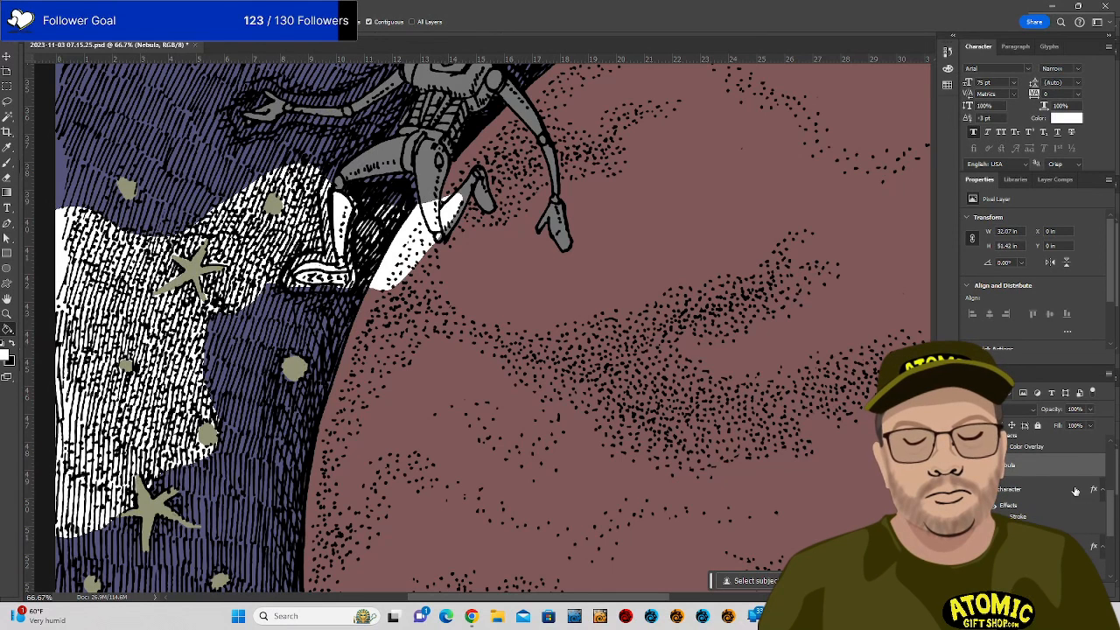
{"action": "left_click_drag", "start_coordinate": [1070, 473], "coordinate": [1088, 547]}
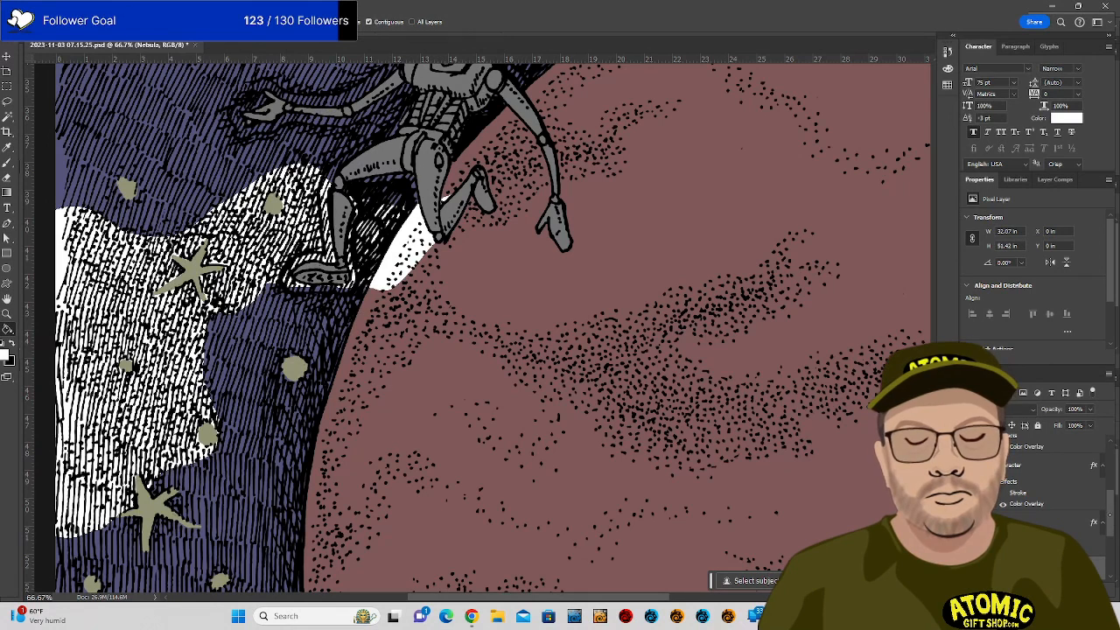
{"action": "left_click_drag", "start_coordinate": [1112, 514], "coordinate": [1112, 537]}
{"action": "left_click_drag", "start_coordinate": [1062, 504], "coordinate": [1060, 528]}
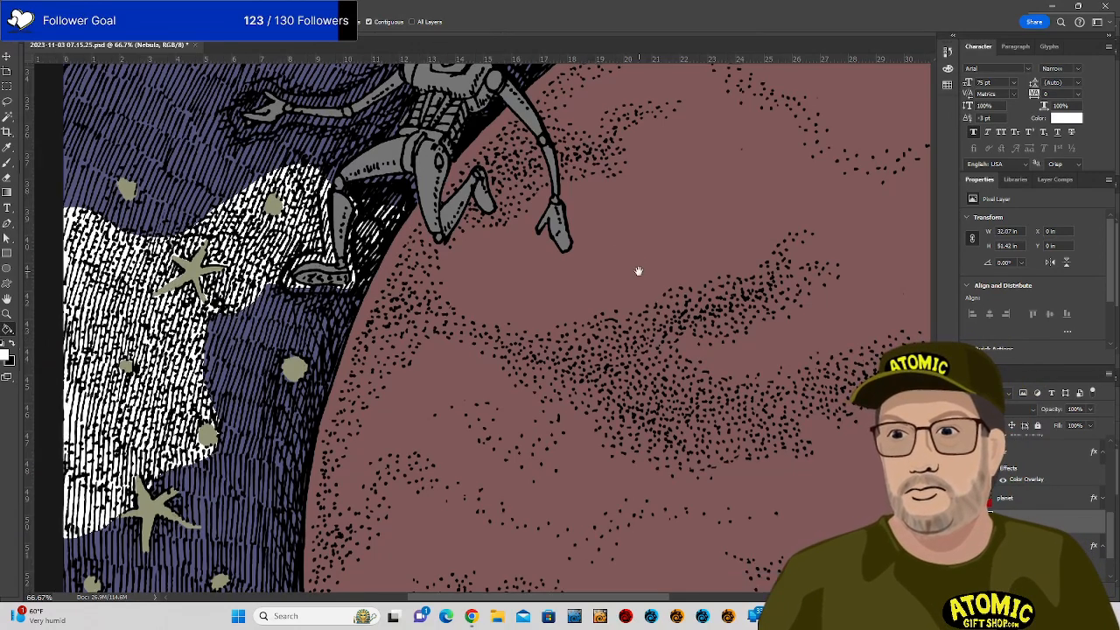
{"action": "left_click_drag", "start_coordinate": [638, 268], "coordinate": [756, 554]}
{"action": "left_click_drag", "start_coordinate": [758, 280], "coordinate": [740, 496]}
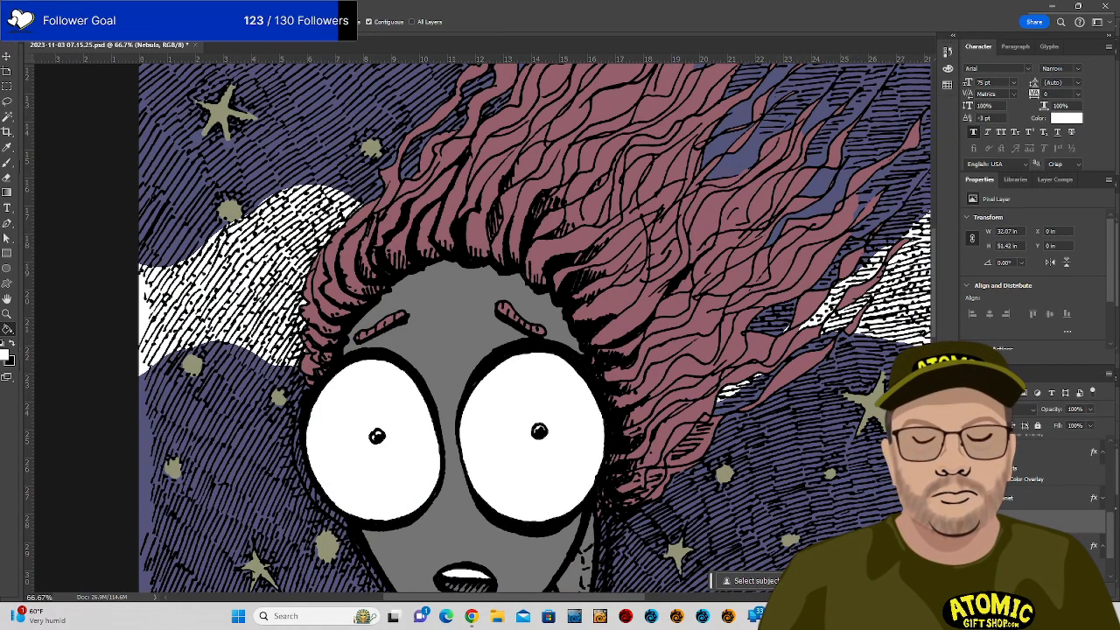
{"action": "left_click_drag", "start_coordinate": [1110, 527], "coordinate": [1110, 481]}
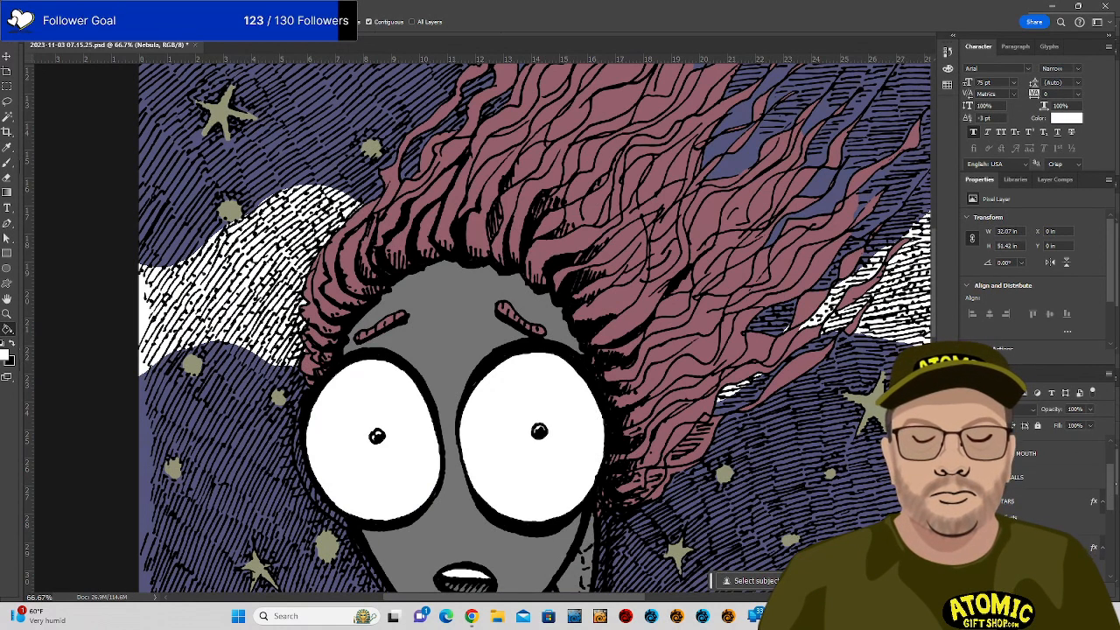
Select STARS, toggle its colour overlay to bright yellow, and sample that yellow as brush colour.
{"action": "left_click", "coordinate": [1054, 516]}
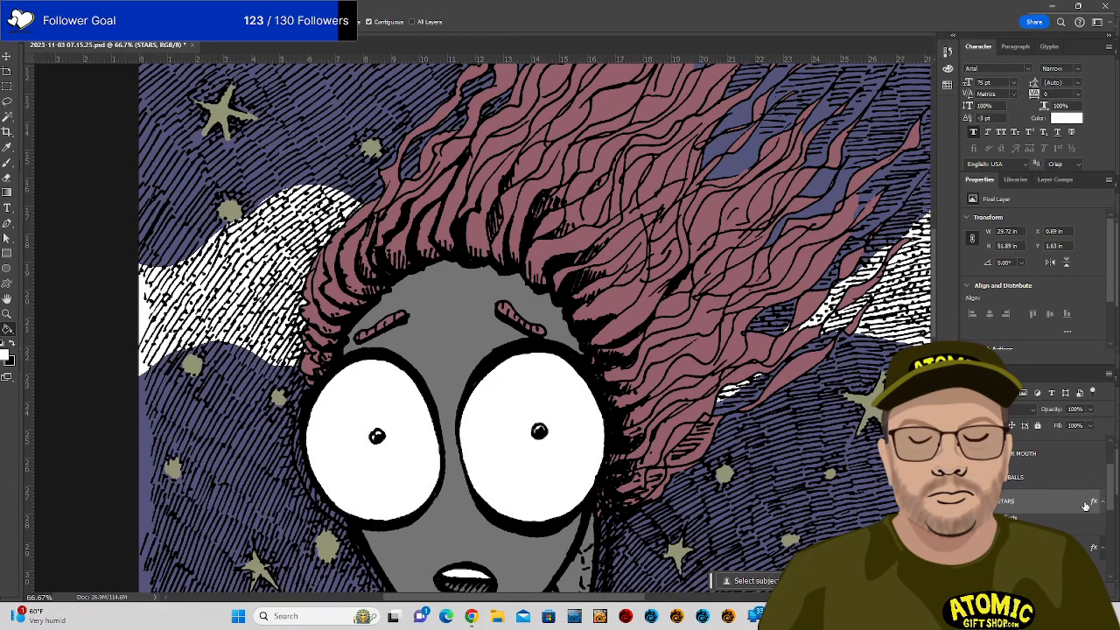
{"action": "left_click", "coordinate": [992, 518]}
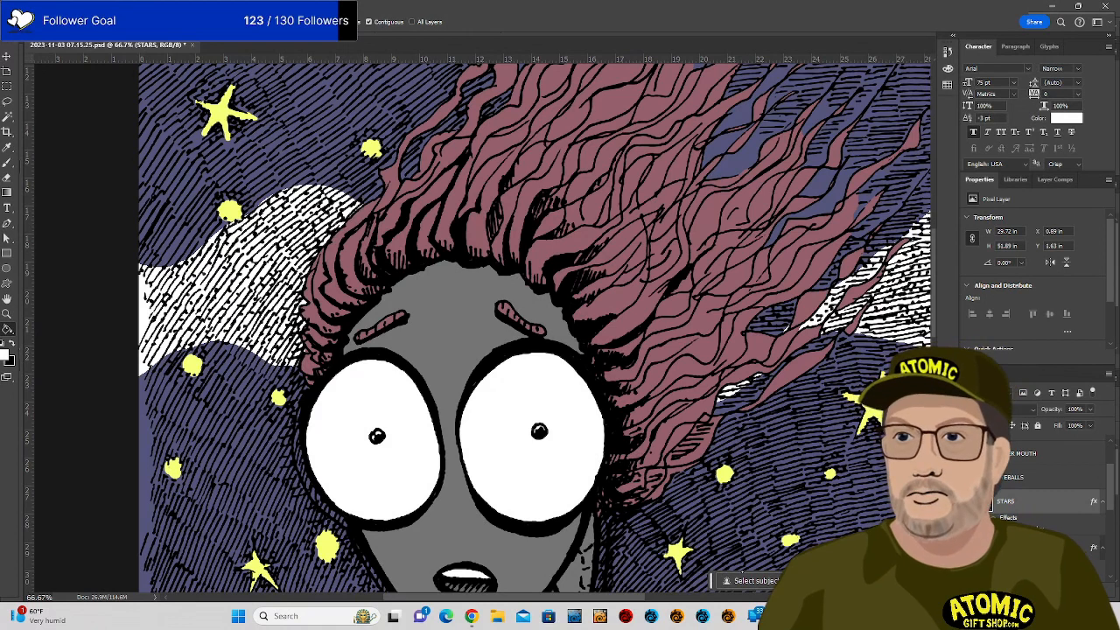
{"action": "key", "text": "b"}
{"action": "left_click", "coordinate": [865, 408], "text": "alt"}
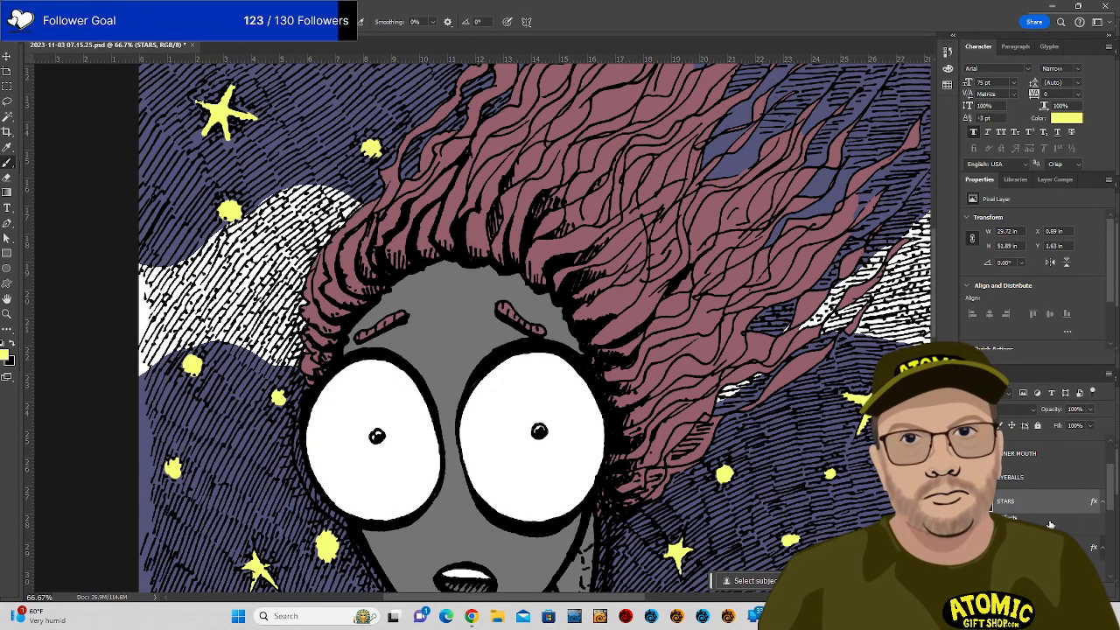
Add a new layer named stars2 below STARS and hide the STARS layer.
{"action": "left_click", "coordinate": [1070, 587]}
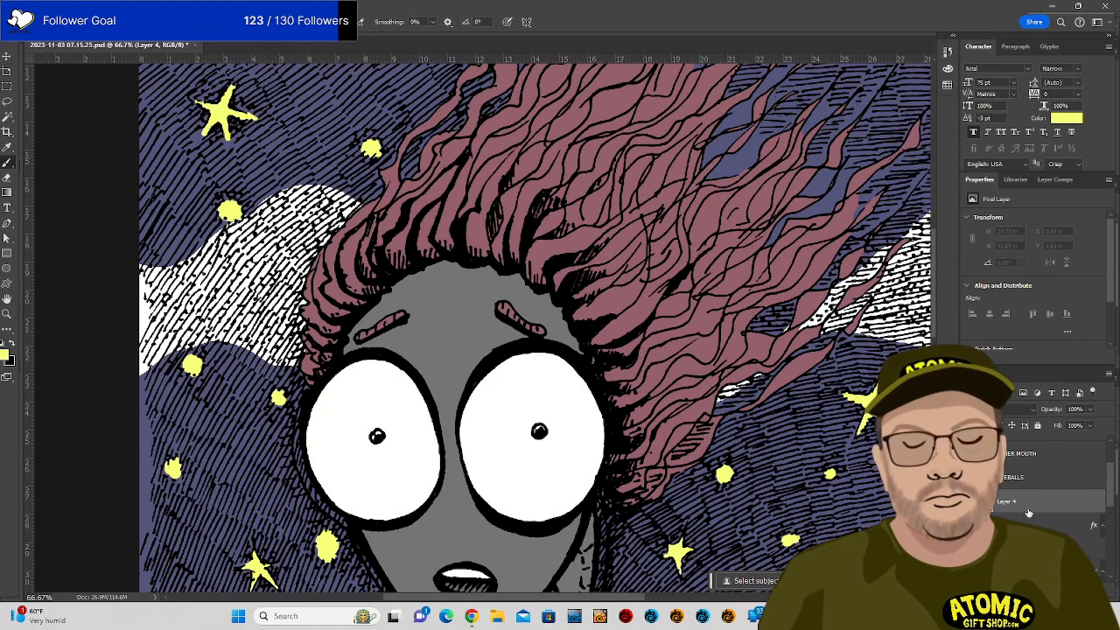
{"action": "left_click_drag", "start_coordinate": [1026, 509], "coordinate": [1027, 536]}
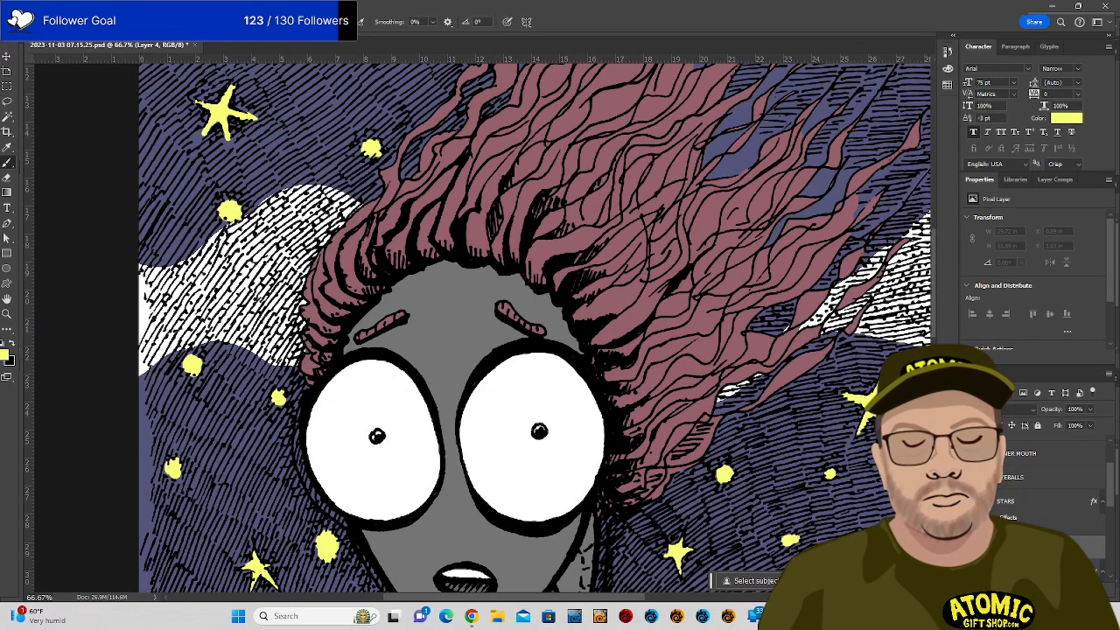
{"action": "left_click", "coordinate": [969, 501]}
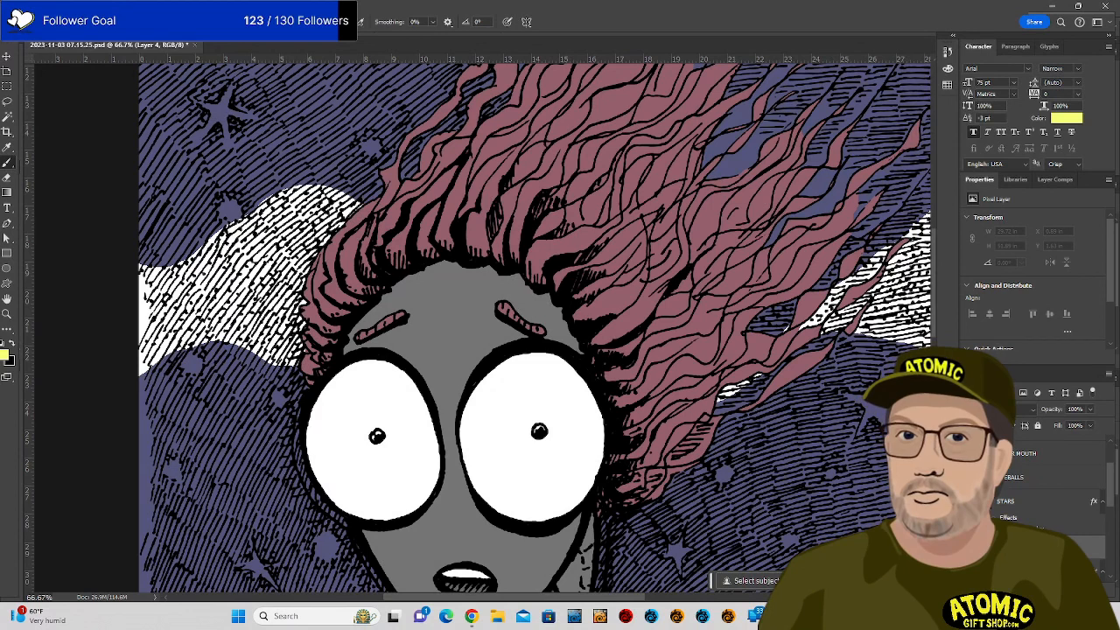
{"action": "type", "text": "stars2"}
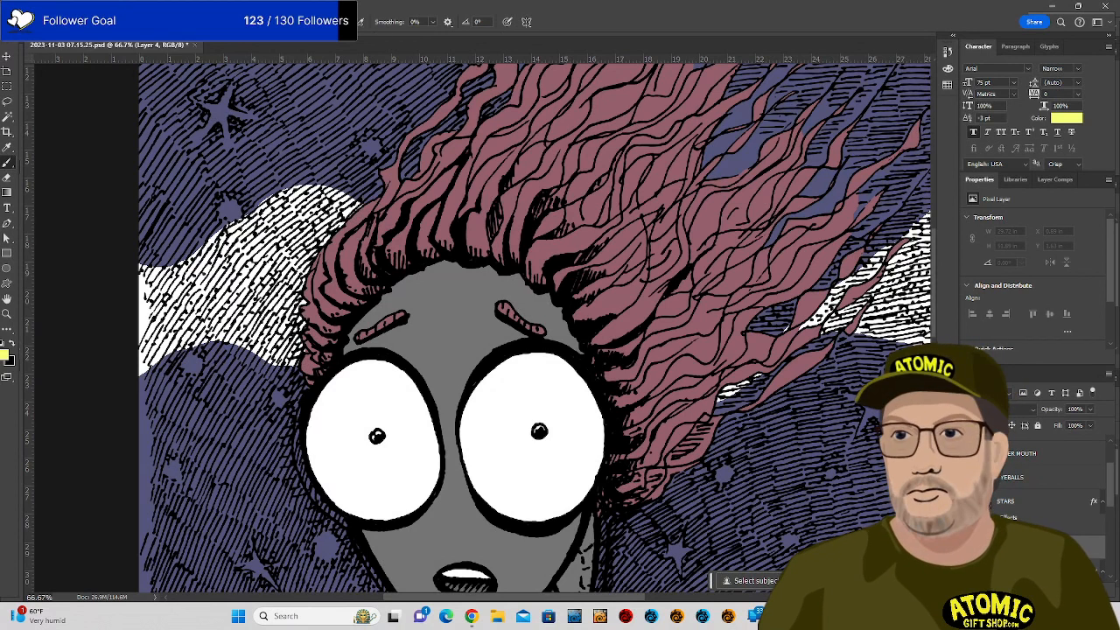
{"action": "key", "text": "Return"}
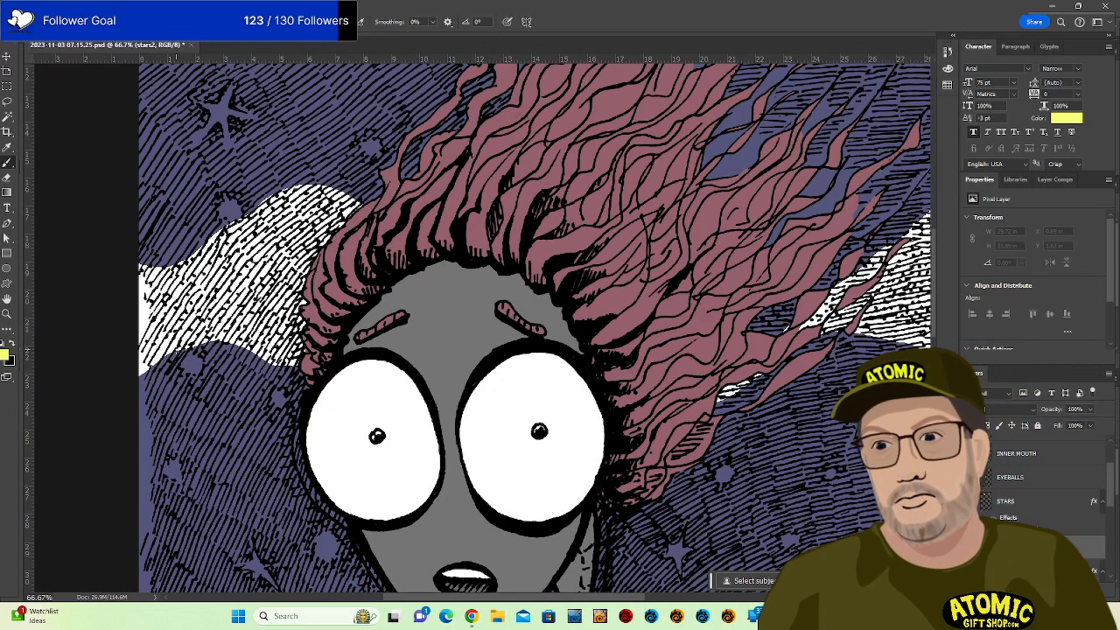
Brush yellow rings around nine stars in the left sky, working down toward the robot.
{"action": "left_click_drag", "start_coordinate": [187, 391], "coordinate": [210, 374]}
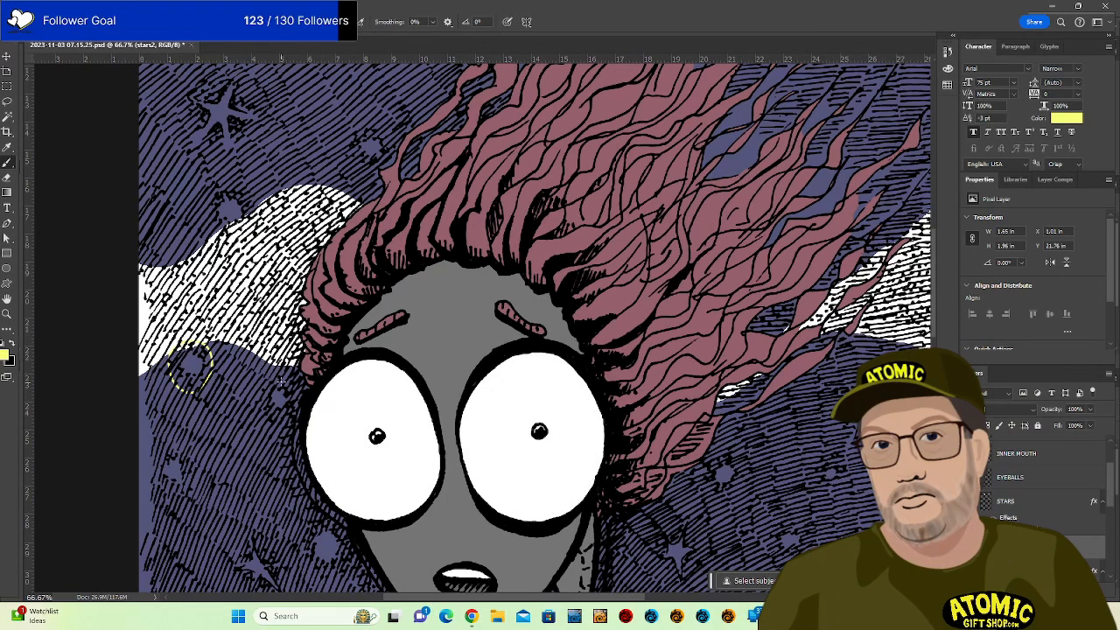
{"action": "mouse_move", "coordinate": [280, 378]}
{"action": "left_mouse_down"}
{"action": "mouse_move", "coordinate": [259, 400]}
{"action": "mouse_move", "coordinate": [275, 422]}
{"action": "left_mouse_up"}
{"action": "mouse_move", "coordinate": [173, 492]}
{"action": "left_mouse_down"}
{"action": "mouse_move", "coordinate": [158, 462]}
{"action": "mouse_move", "coordinate": [197, 472]}
{"action": "mouse_move", "coordinate": [171, 488]}
{"action": "left_mouse_up"}
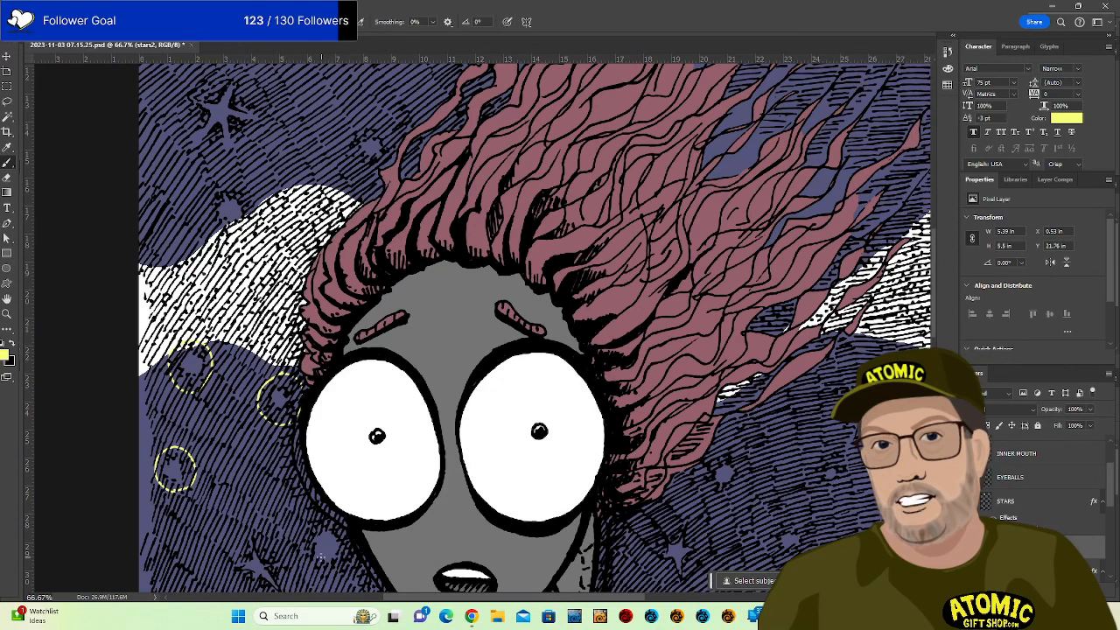
{"action": "mouse_move", "coordinate": [315, 567]}
{"action": "left_mouse_down"}
{"action": "mouse_move", "coordinate": [296, 549]}
{"action": "mouse_move", "coordinate": [304, 524]}
{"action": "mouse_move", "coordinate": [341, 530]}
{"action": "mouse_move", "coordinate": [353, 556]}
{"action": "left_mouse_up"}
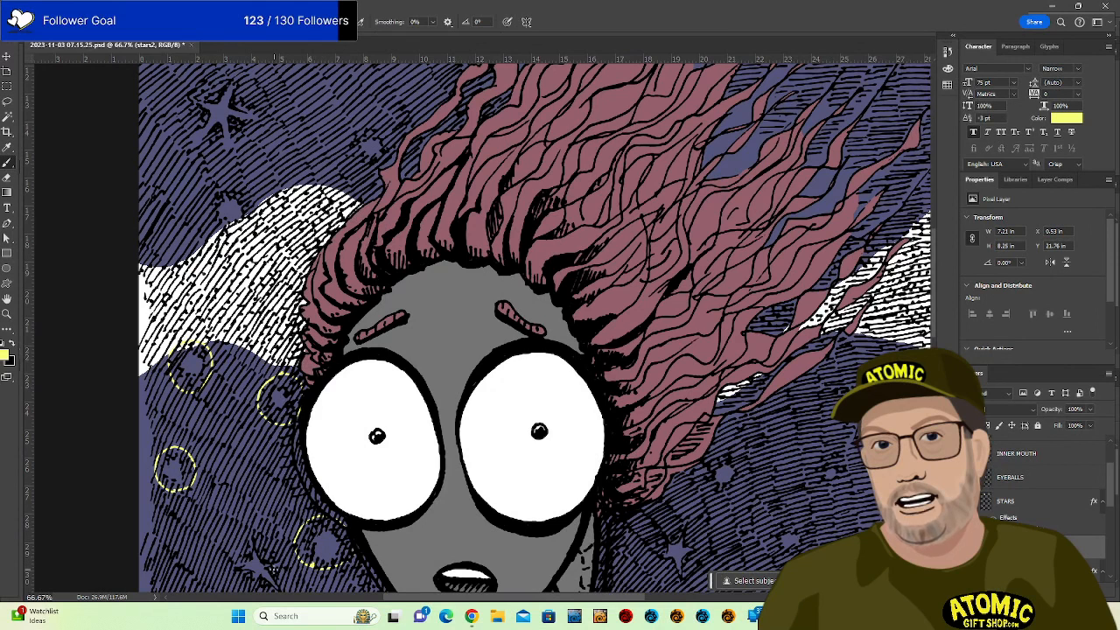
{"action": "left_click_drag", "start_coordinate": [456, 441], "coordinate": [493, 271]}
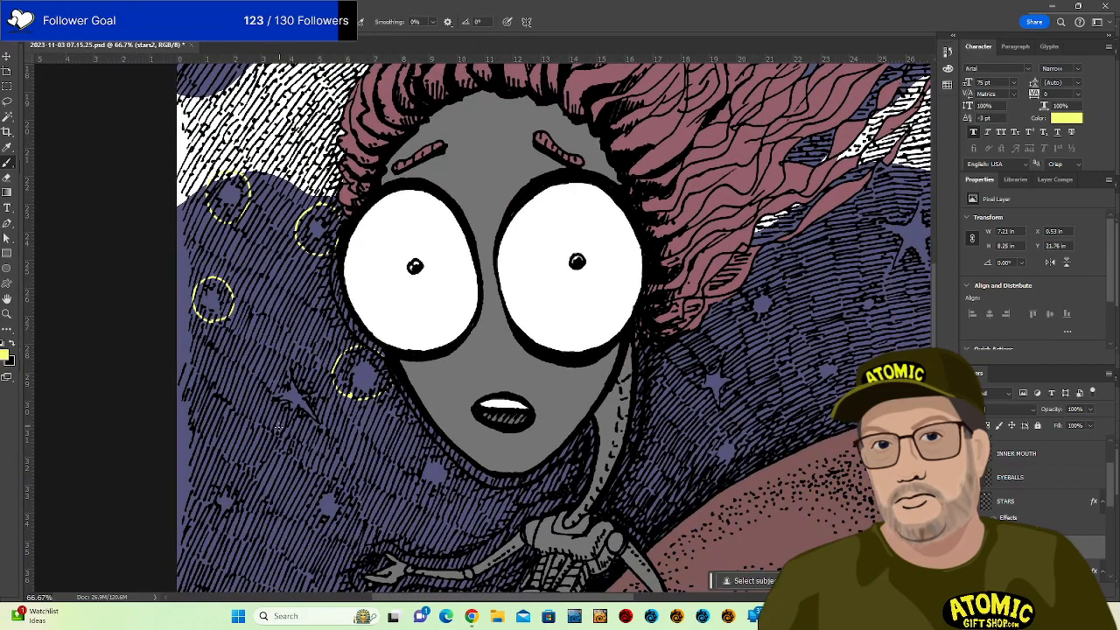
{"action": "mouse_move", "coordinate": [279, 427]}
{"action": "left_mouse_down"}
{"action": "mouse_move", "coordinate": [262, 387]}
{"action": "mouse_move", "coordinate": [296, 362]}
{"action": "mouse_move", "coordinate": [328, 393]}
{"action": "mouse_move", "coordinate": [322, 433]}
{"action": "mouse_move", "coordinate": [278, 432]}
{"action": "left_mouse_up"}
{"action": "mouse_move", "coordinate": [319, 479]}
{"action": "left_mouse_down"}
{"action": "mouse_move", "coordinate": [314, 525]}
{"action": "mouse_move", "coordinate": [341, 525]}
{"action": "mouse_move", "coordinate": [349, 501]}
{"action": "mouse_move", "coordinate": [314, 483]}
{"action": "left_mouse_up"}
{"action": "mouse_move", "coordinate": [230, 513]}
{"action": "left_mouse_down"}
{"action": "mouse_move", "coordinate": [205, 485]}
{"action": "mouse_move", "coordinate": [238, 483]}
{"action": "mouse_move", "coordinate": [224, 514]}
{"action": "left_mouse_up"}
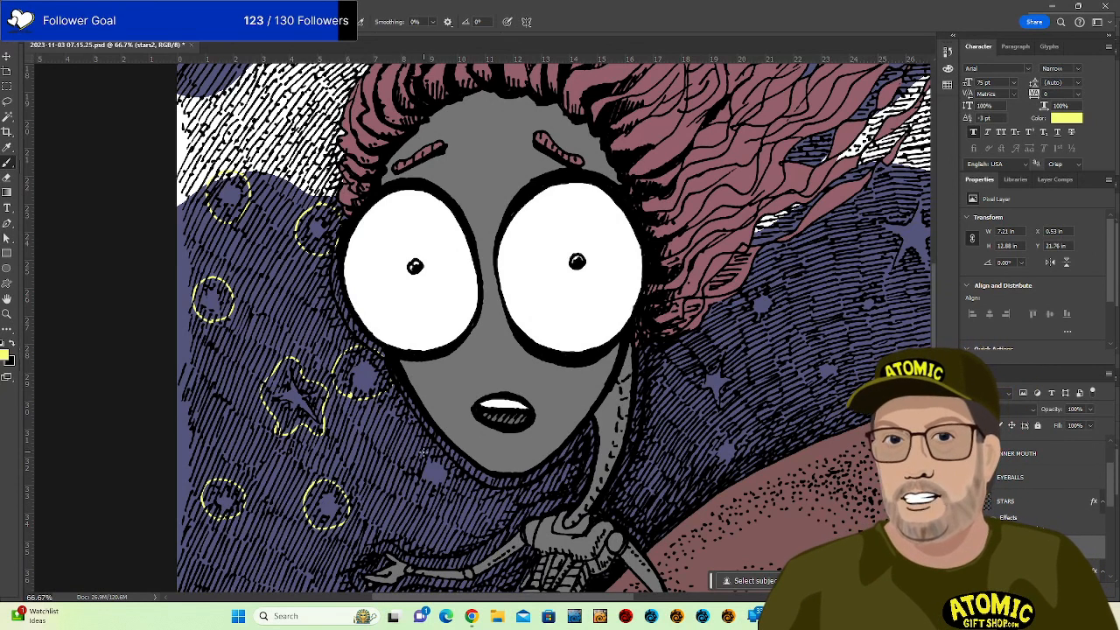
{"action": "mouse_move", "coordinate": [421, 448]}
{"action": "left_mouse_down"}
{"action": "mouse_move", "coordinate": [410, 487]}
{"action": "mouse_move", "coordinate": [430, 496]}
{"action": "mouse_move", "coordinate": [449, 497]}
{"action": "mouse_move", "coordinate": [433, 440]}
{"action": "left_mouse_up"}
{"action": "left_click_drag", "start_coordinate": [555, 482], "coordinate": [560, 278]}
{"action": "mouse_move", "coordinate": [245, 423]}
{"action": "left_mouse_down"}
{"action": "mouse_move", "coordinate": [233, 448]}
{"action": "mouse_move", "coordinate": [244, 470]}
{"action": "mouse_move", "coordinate": [269, 463]}
{"action": "mouse_move", "coordinate": [257, 420]}
{"action": "left_mouse_up"}
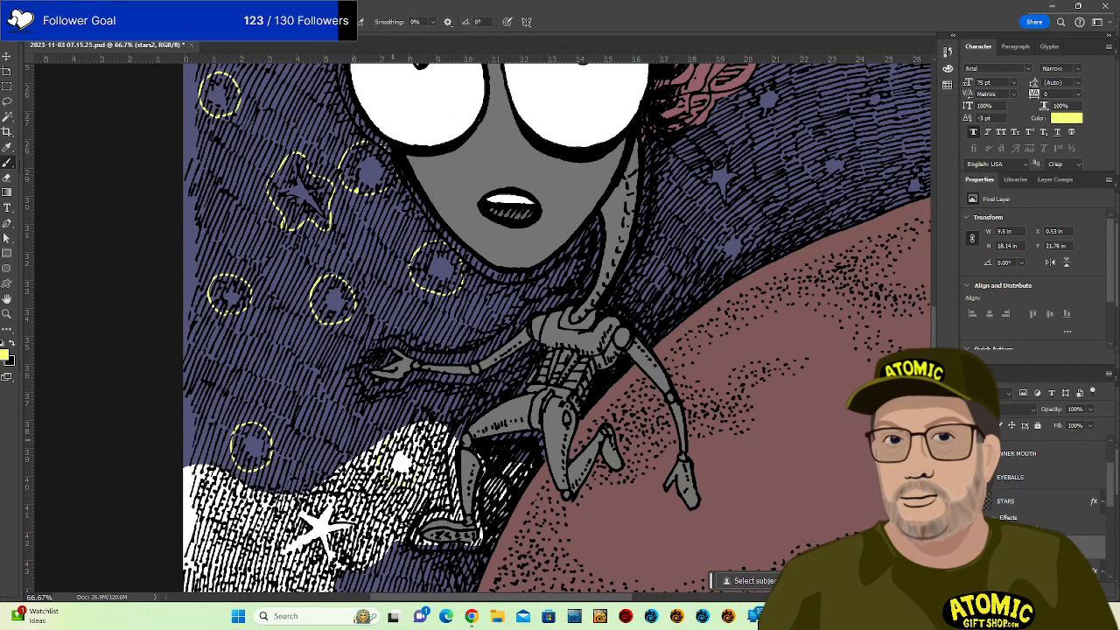
{"action": "left_click_drag", "start_coordinate": [532, 463], "coordinate": [560, 313]}
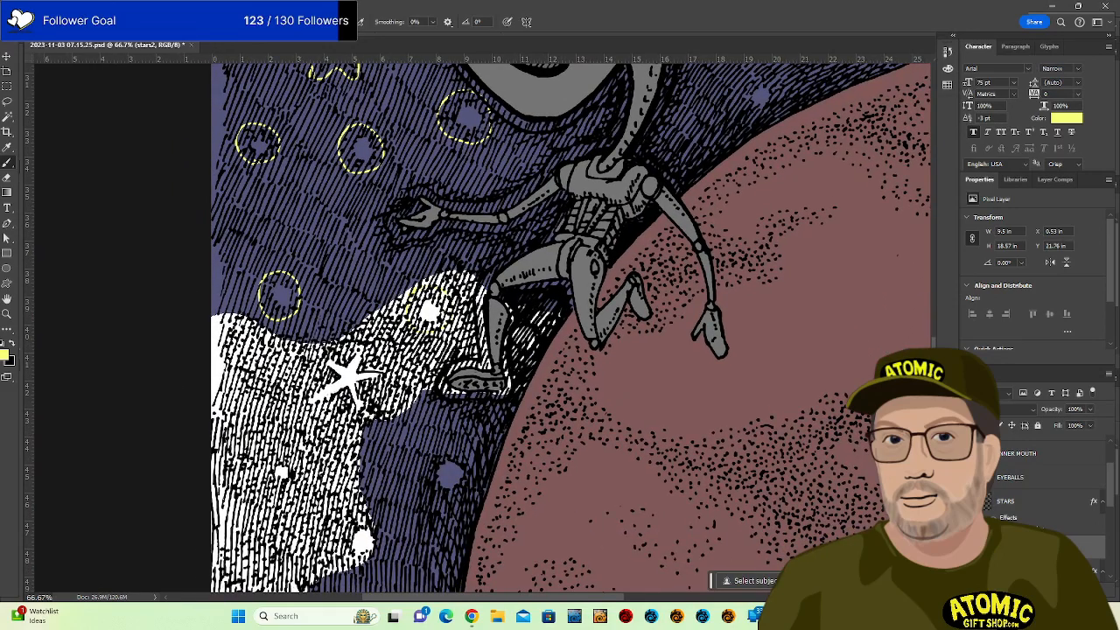
{"action": "scroll", "coordinate": [1049, 490], "scroll_direction": "down", "scroll_amount": 3}
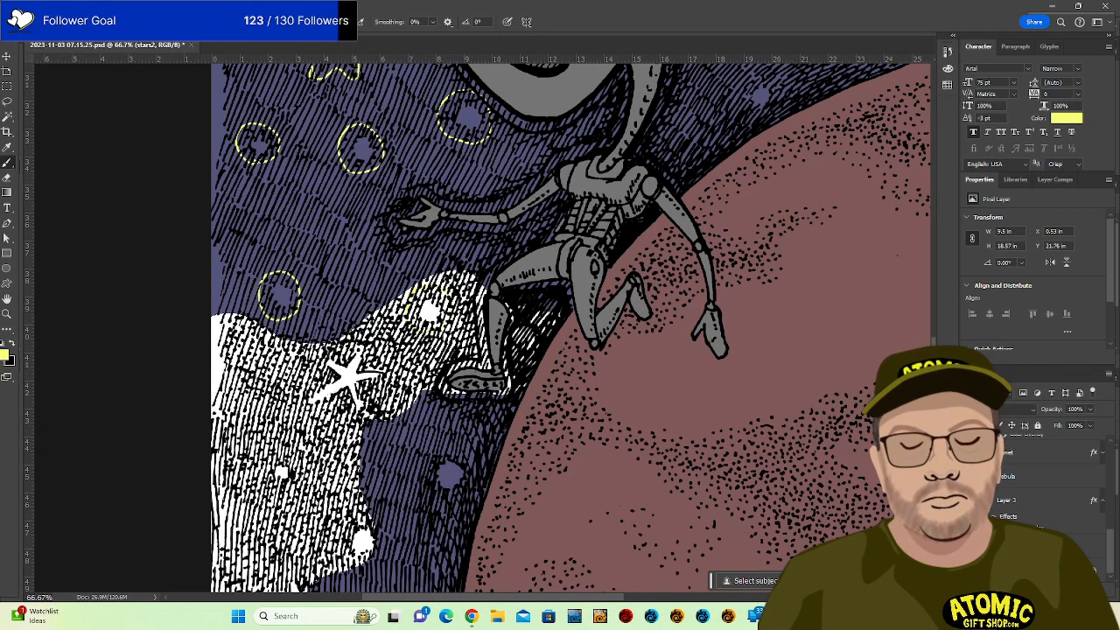
Hide the Nebula layer, then enlarge and scroll the Layers panel list.
{"action": "left_click", "coordinate": [968, 476]}
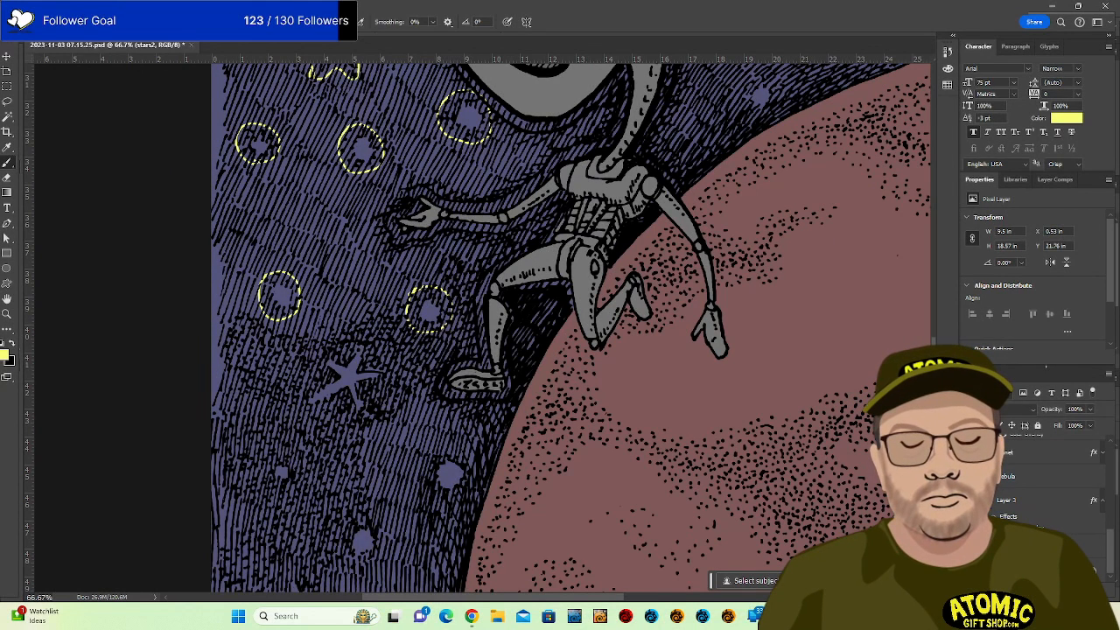
{"action": "left_click_drag", "start_coordinate": [1051, 364], "coordinate": [1050, 315]}
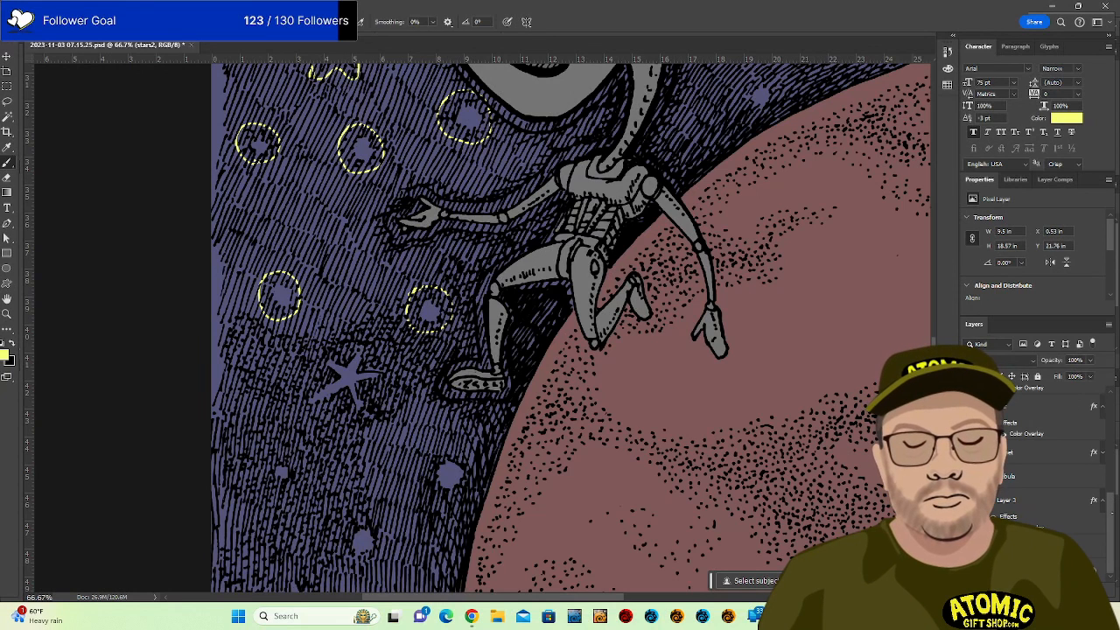
{"action": "left_click_drag", "start_coordinate": [1112, 513], "coordinate": [1113, 432]}
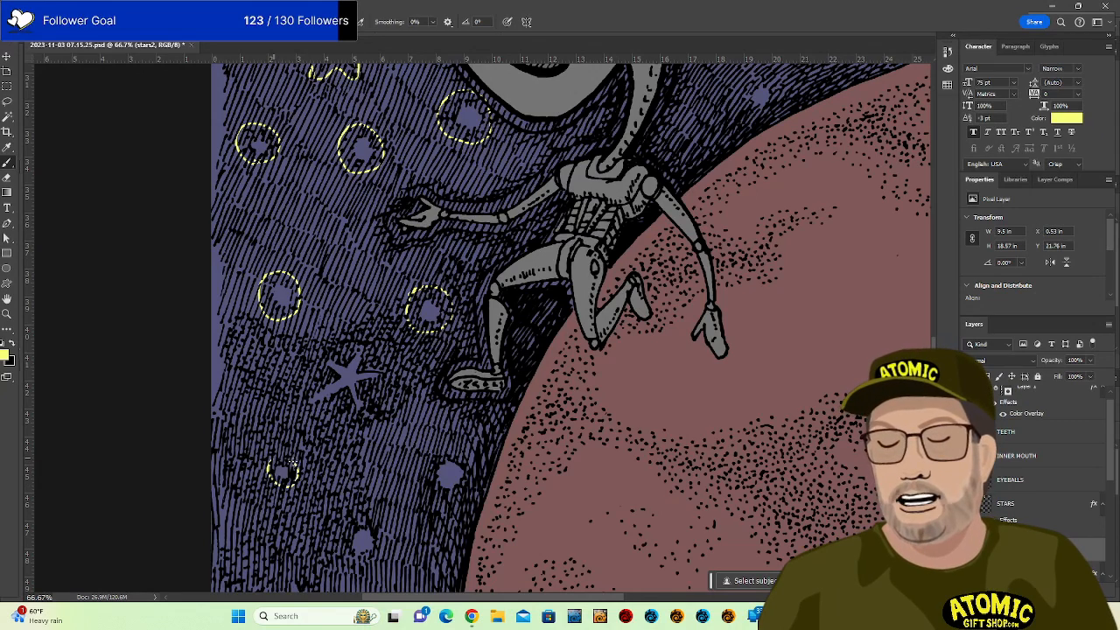
Ring the small stars in the lower sky with dashed yellow brush circles, including one near the planet edge.
{"action": "left_click_drag", "start_coordinate": [293, 462], "coordinate": [297, 466]}
{"action": "left_click_drag", "start_coordinate": [581, 371], "coordinate": [583, 280]}
{"action": "mouse_move", "coordinate": [427, 383]}
{"action": "left_mouse_down"}
{"action": "mouse_move", "coordinate": [459, 411]}
{"action": "mouse_move", "coordinate": [471, 396]}
{"action": "mouse_move", "coordinate": [467, 371]}
{"action": "mouse_move", "coordinate": [427, 381]}
{"action": "left_mouse_up"}
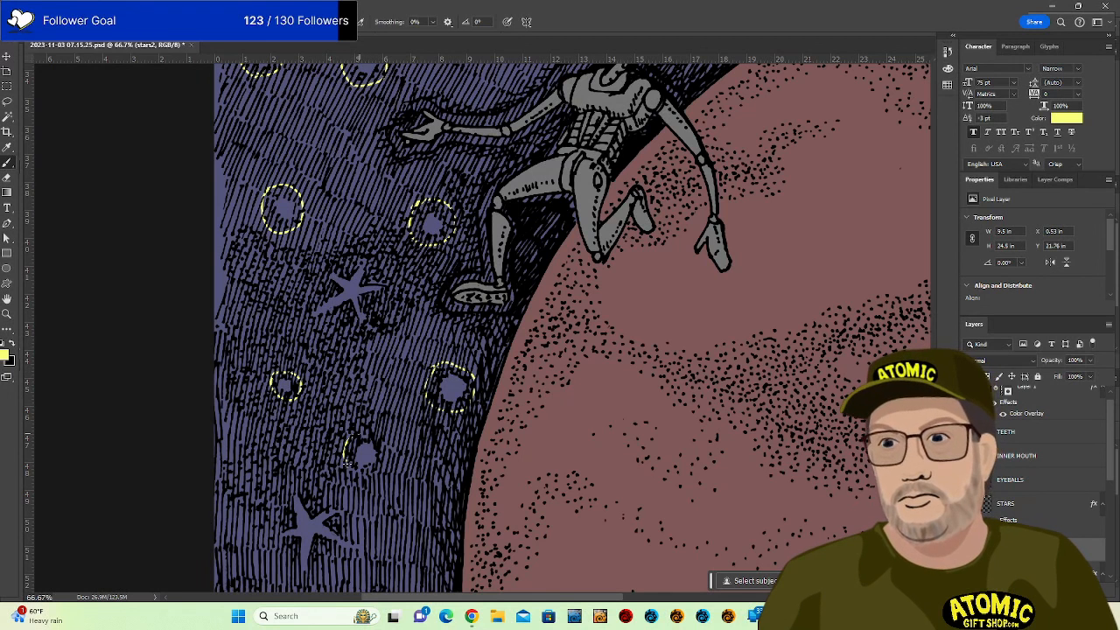
{"action": "mouse_move", "coordinate": [348, 457]}
{"action": "left_mouse_down"}
{"action": "mouse_move", "coordinate": [384, 459]}
{"action": "mouse_move", "coordinate": [354, 437]}
{"action": "left_mouse_up"}
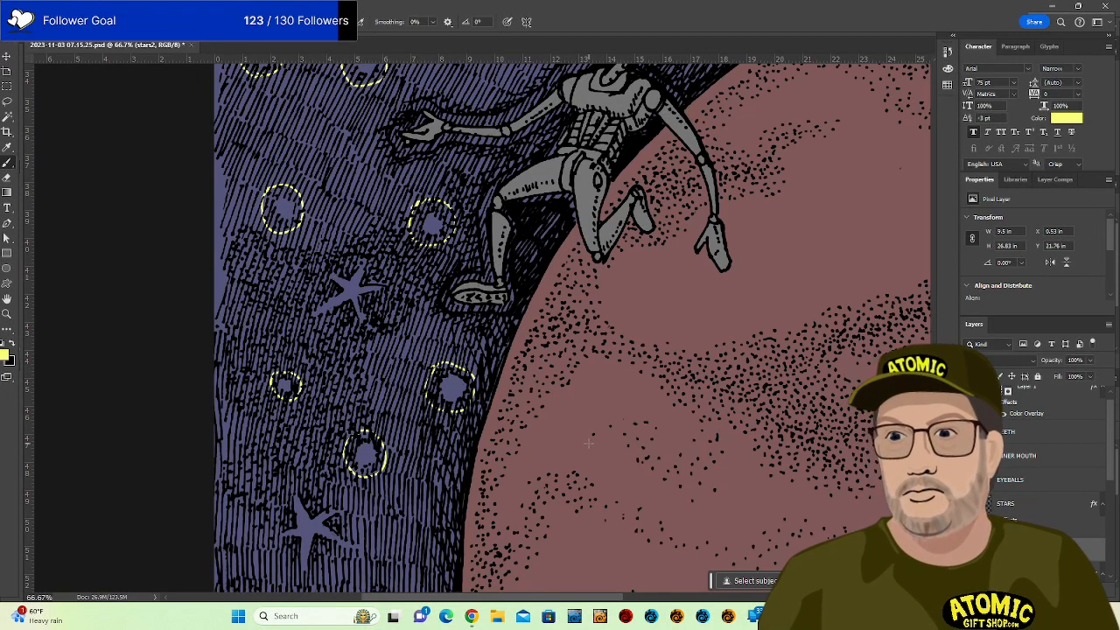
{"action": "left_click_drag", "start_coordinate": [603, 384], "coordinate": [627, 238]}
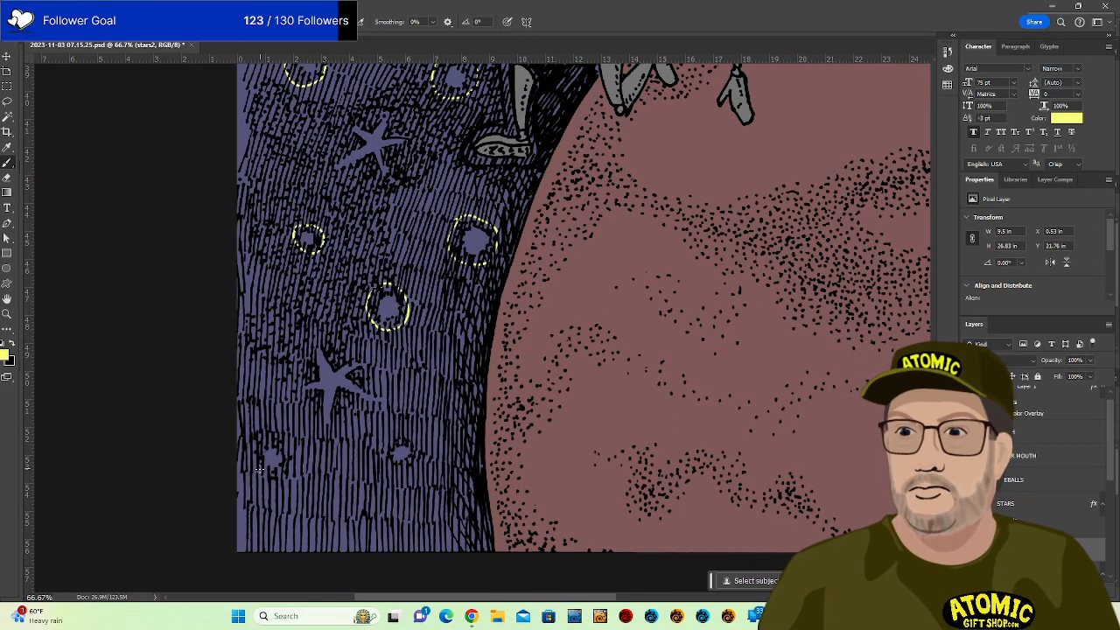
{"action": "mouse_move", "coordinate": [274, 435]}
{"action": "left_mouse_down"}
{"action": "mouse_move", "coordinate": [297, 454]}
{"action": "mouse_move", "coordinate": [273, 481]}
{"action": "mouse_move", "coordinate": [262, 445]}
{"action": "left_mouse_up"}
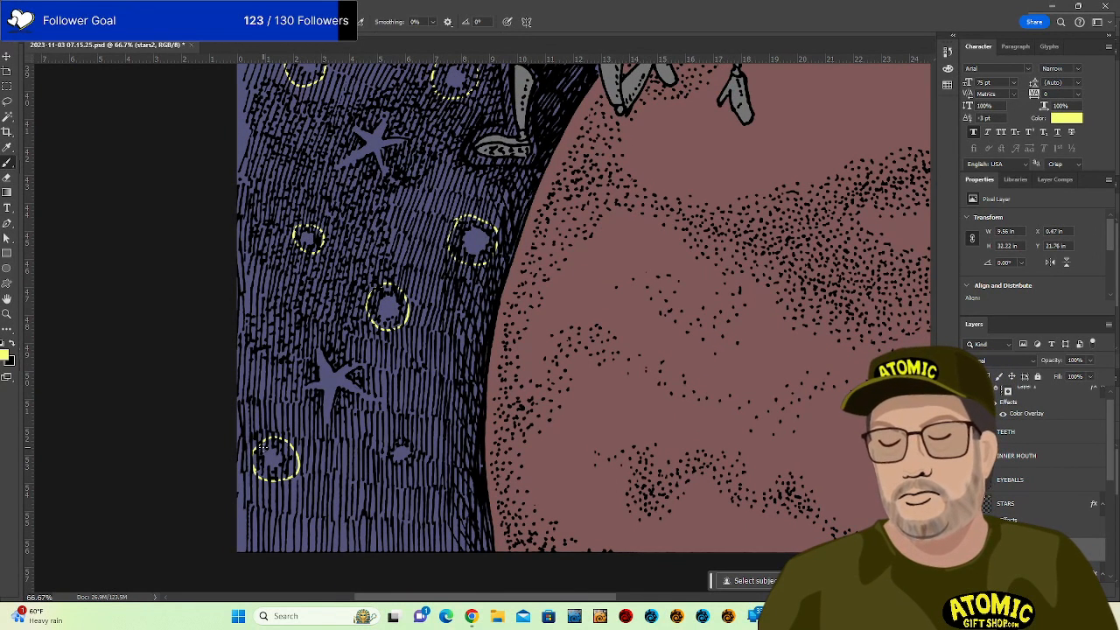
{"action": "mouse_move", "coordinate": [401, 432]}
{"action": "left_mouse_down"}
{"action": "mouse_move", "coordinate": [389, 466]}
{"action": "mouse_move", "coordinate": [416, 468]}
{"action": "mouse_move", "coordinate": [401, 436]}
{"action": "left_mouse_up"}
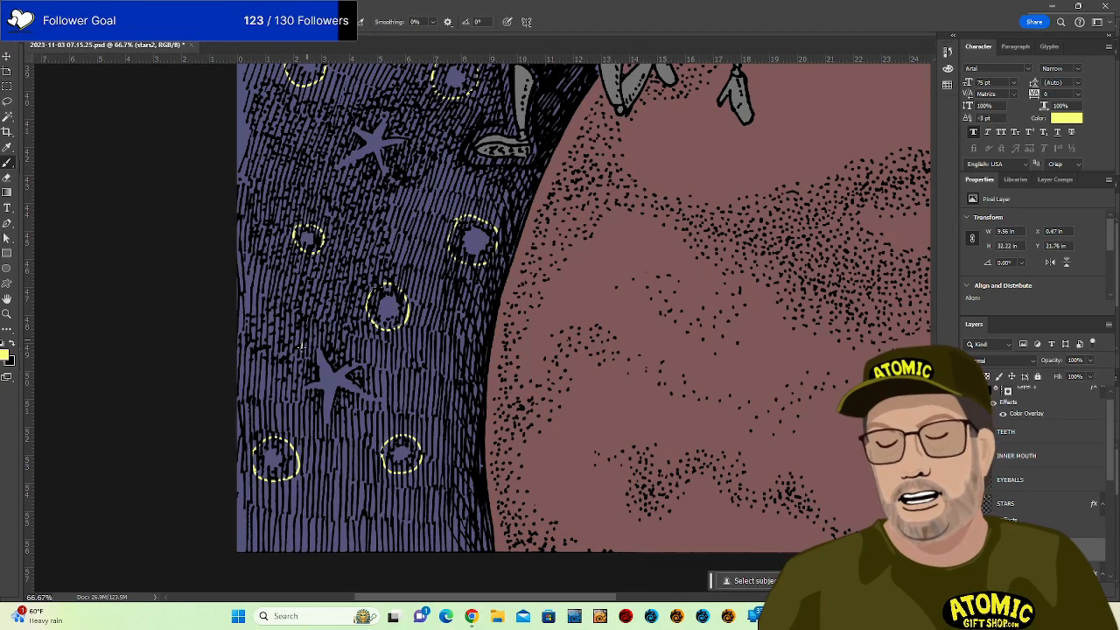
Trace a dashed yellow outline around the big star beside the robot's legs.
{"action": "left_click_drag", "start_coordinate": [320, 435], "coordinate": [346, 399]}
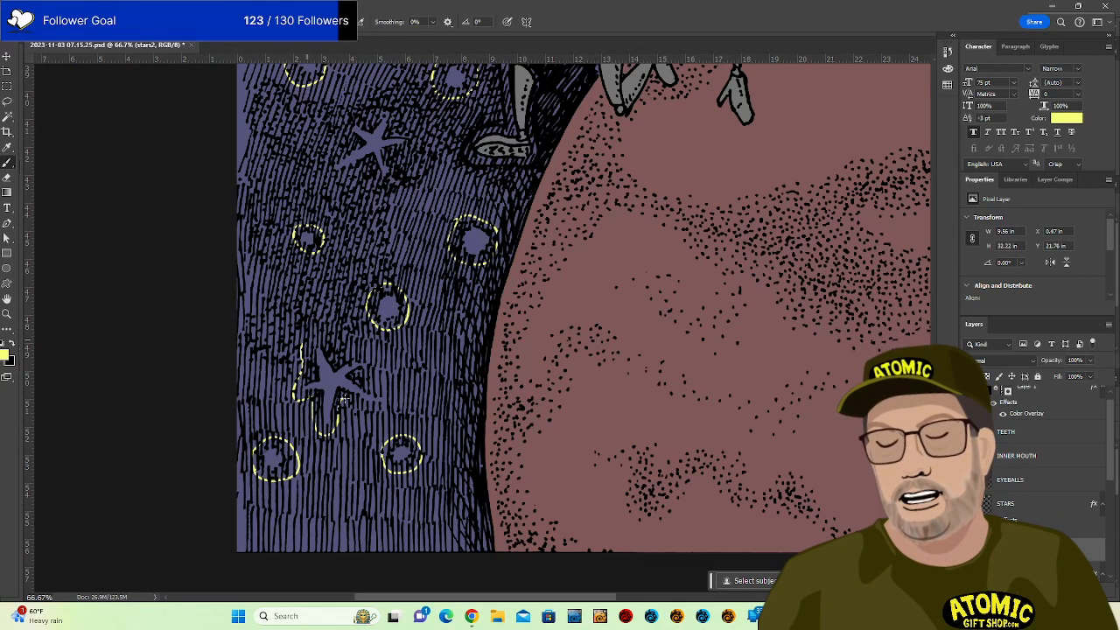
{"action": "left_click_drag", "start_coordinate": [335, 354], "coordinate": [302, 343]}
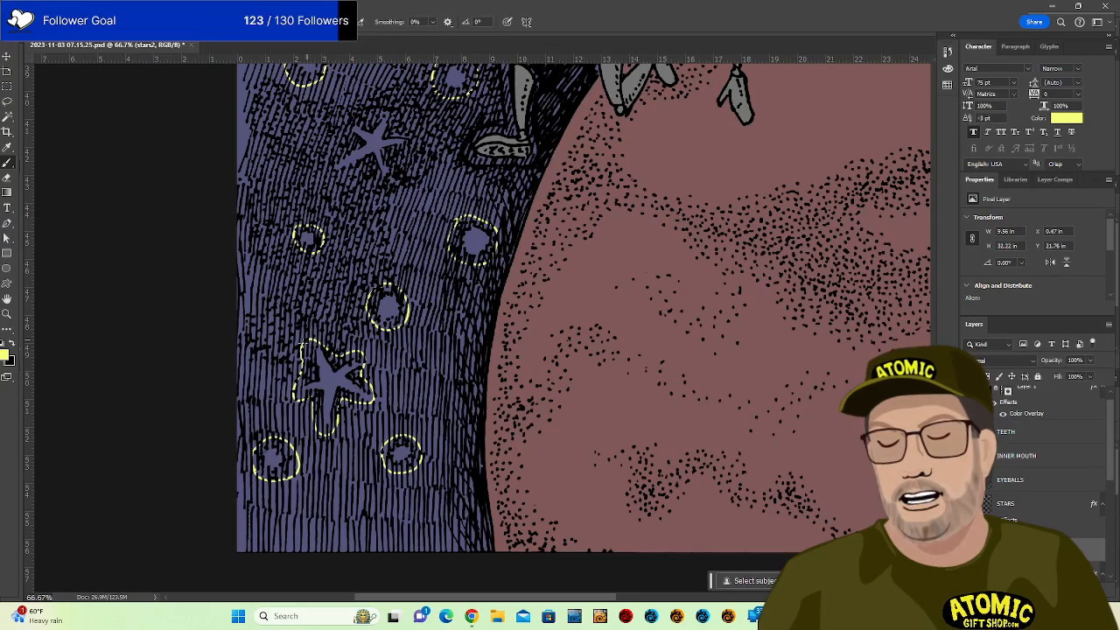
{"action": "left_click_drag", "start_coordinate": [718, 252], "coordinate": [601, 507]}
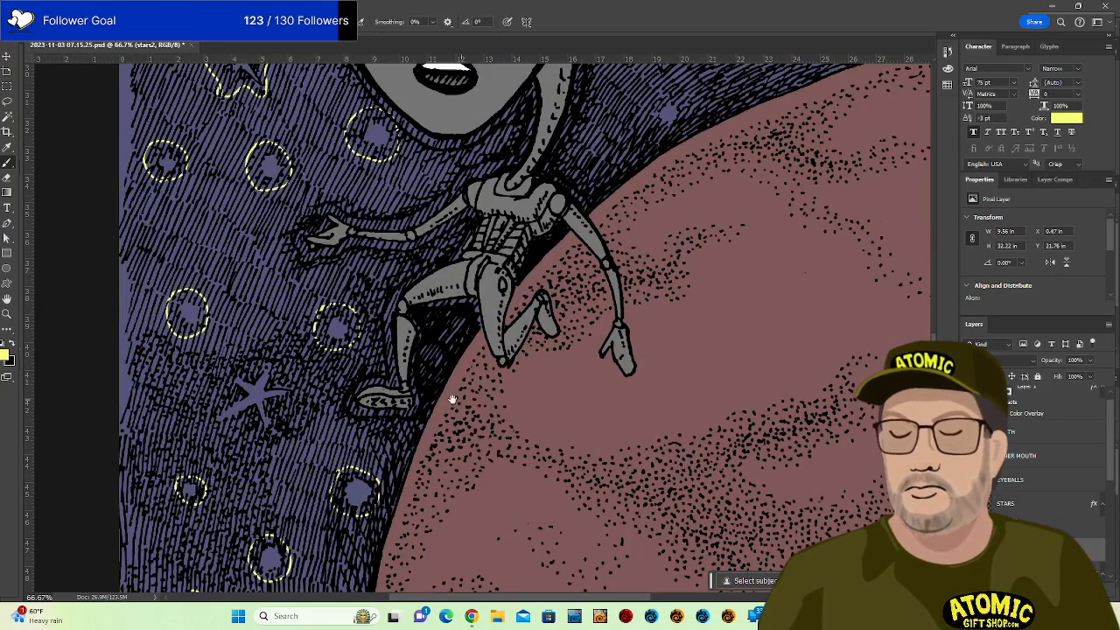
{"action": "left_click_drag", "start_coordinate": [350, 384], "coordinate": [499, 373]}
{"action": "left_click_drag", "start_coordinate": [369, 413], "coordinate": [353, 414]}
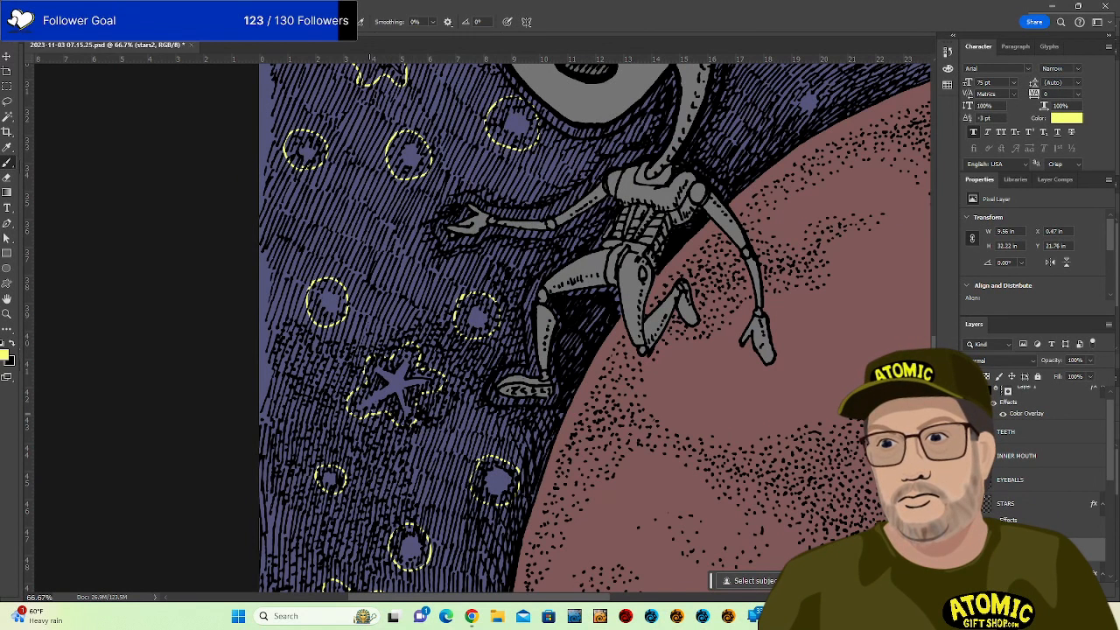
{"action": "mouse_move", "coordinate": [593, 248]}
{"action": "left_mouse_down"}
{"action": "mouse_move", "coordinate": [599, 289]}
{"action": "mouse_move", "coordinate": [535, 380]}
{"action": "mouse_move", "coordinate": [505, 499]}
{"action": "mouse_move", "coordinate": [419, 514]}
{"action": "left_mouse_up"}
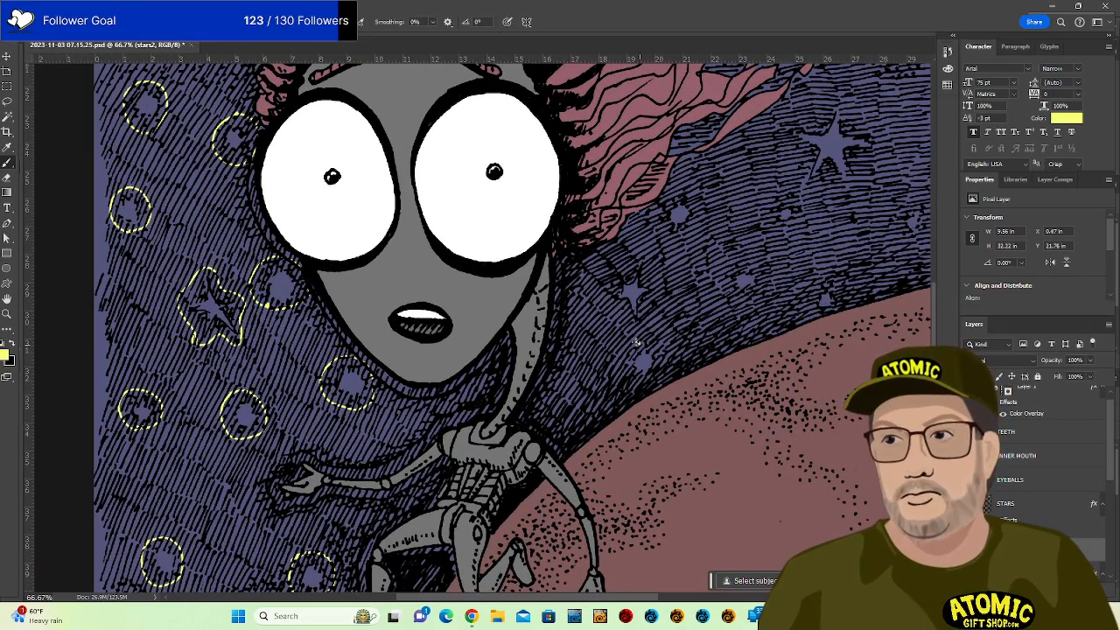
Circle the small stars near the hair tips with dashed yellow rings.
{"action": "left_click_drag", "start_coordinate": [637, 341], "coordinate": [651, 344]}
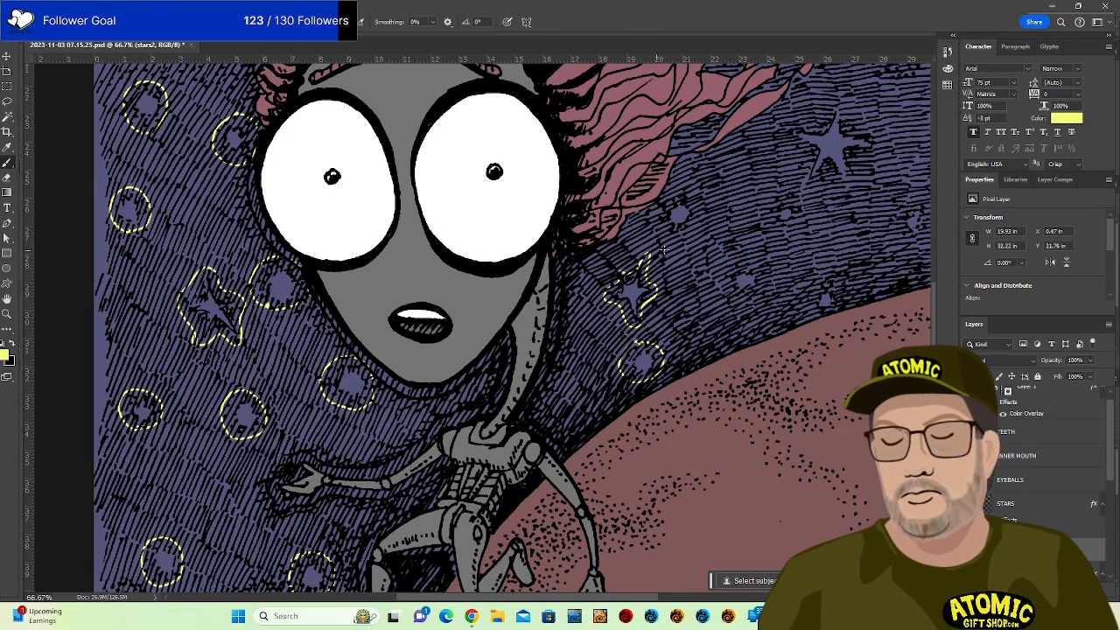
{"action": "mouse_move", "coordinate": [675, 192]}
{"action": "left_mouse_down"}
{"action": "mouse_move", "coordinate": [677, 233]}
{"action": "mouse_move", "coordinate": [699, 210]}
{"action": "mouse_move", "coordinate": [674, 192]}
{"action": "left_mouse_up"}
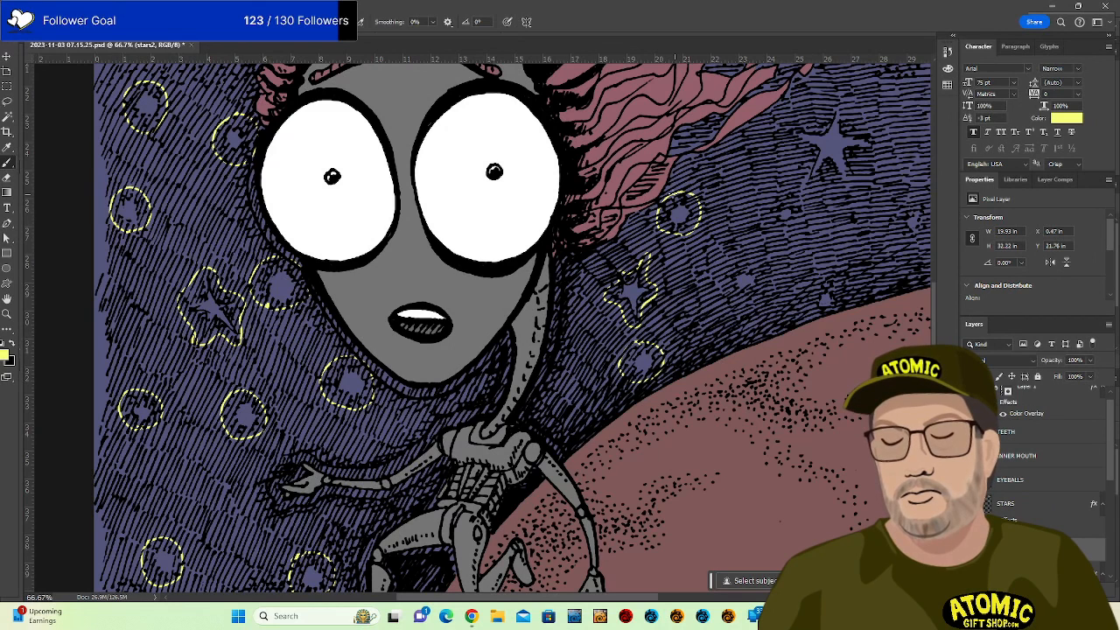
{"action": "mouse_move", "coordinate": [742, 263]}
{"action": "left_mouse_down"}
{"action": "mouse_move", "coordinate": [724, 279]}
{"action": "mouse_move", "coordinate": [761, 291]}
{"action": "mouse_move", "coordinate": [739, 263]}
{"action": "left_mouse_up"}
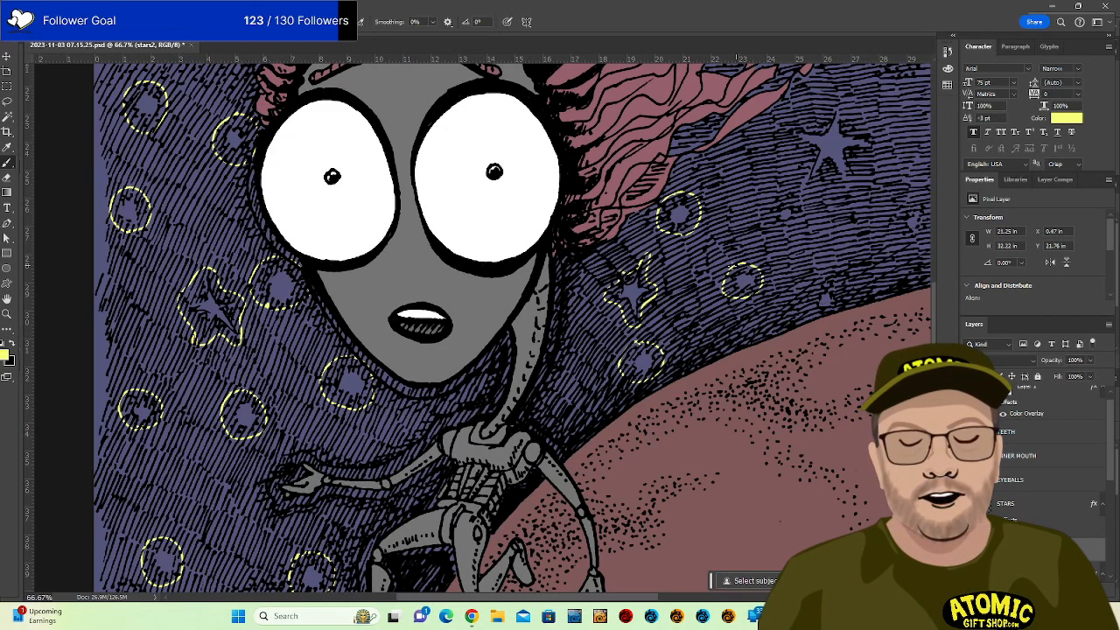
{"action": "mouse_move", "coordinate": [826, 280]}
{"action": "left_mouse_down"}
{"action": "mouse_move", "coordinate": [816, 307]}
{"action": "mouse_move", "coordinate": [838, 294]}
{"action": "left_mouse_up"}
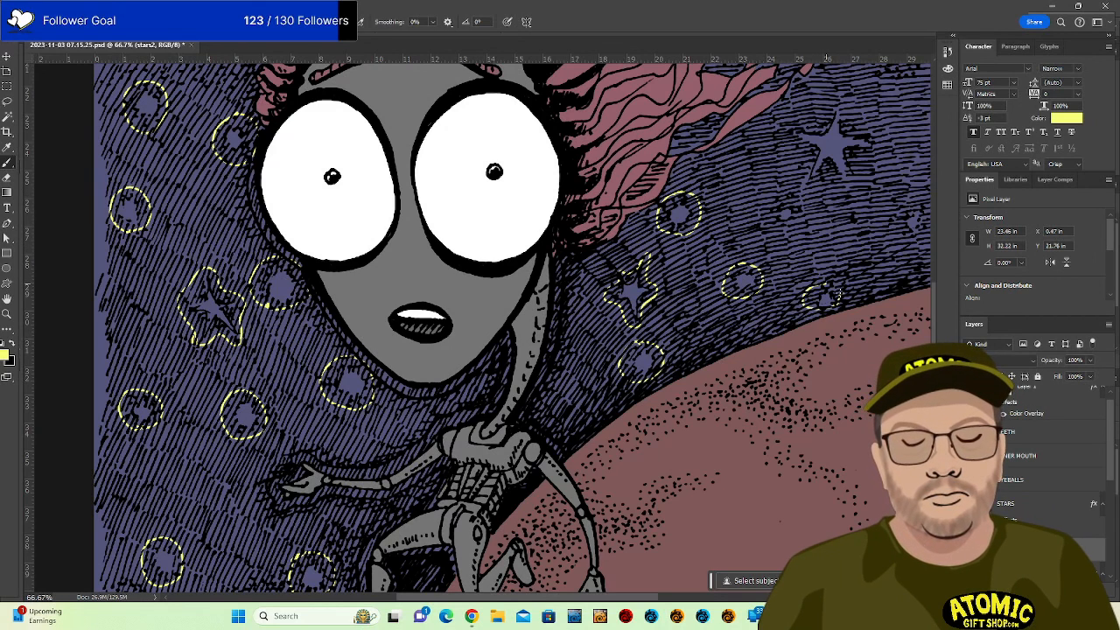
{"action": "mouse_move", "coordinate": [795, 200]}
{"action": "left_mouse_down"}
{"action": "mouse_move", "coordinate": [784, 198]}
{"action": "mouse_move", "coordinate": [778, 229]}
{"action": "mouse_move", "coordinate": [789, 198]}
{"action": "left_mouse_up"}
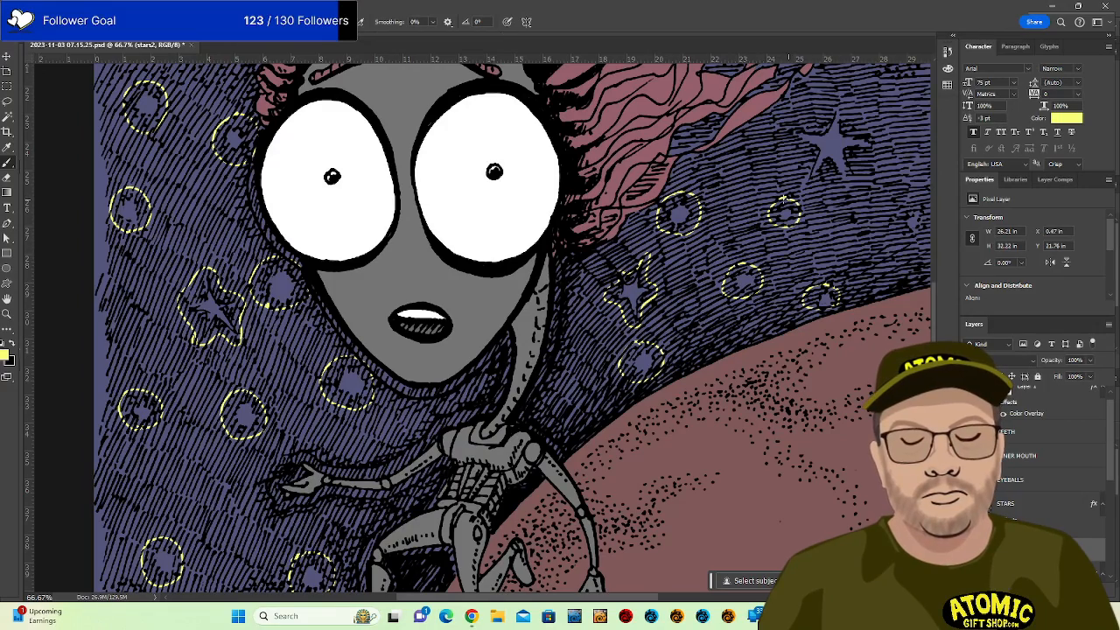
Outline the large star right of the hair and ring a small star on the right.
{"action": "left_click_drag", "start_coordinate": [820, 267], "coordinate": [559, 337]}
{"action": "mouse_move", "coordinate": [656, 271]}
{"action": "left_mouse_down"}
{"action": "mouse_move", "coordinate": [644, 313]}
{"action": "mouse_move", "coordinate": [665, 269]}
{"action": "left_mouse_up"}
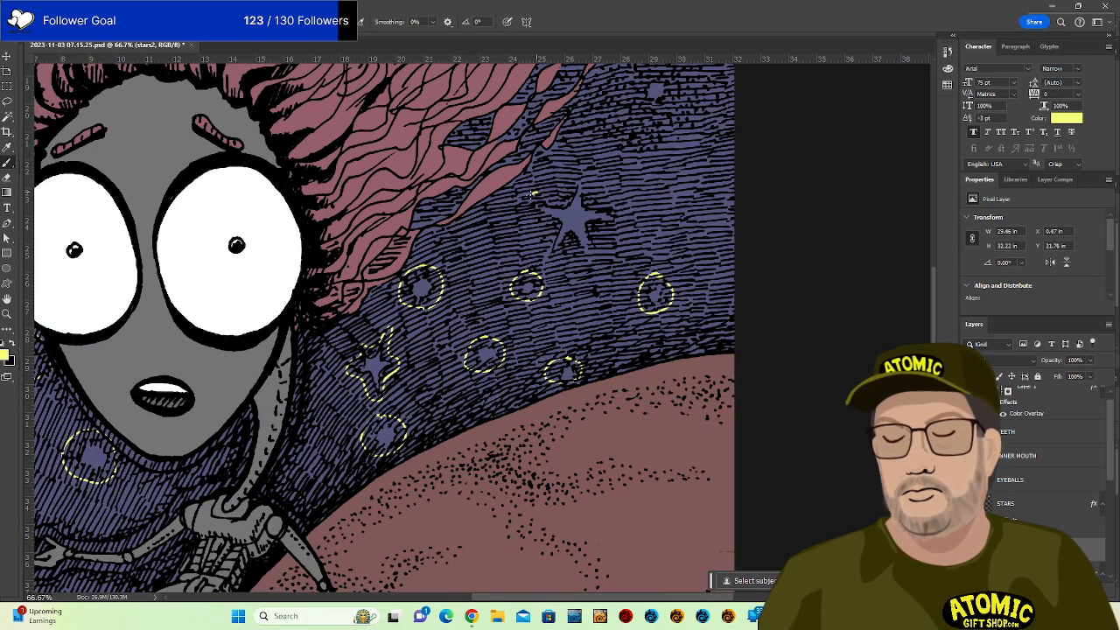
{"action": "mouse_move", "coordinate": [532, 193]}
{"action": "left_mouse_down"}
{"action": "mouse_move", "coordinate": [543, 252]}
{"action": "mouse_move", "coordinate": [588, 267]}
{"action": "mouse_move", "coordinate": [603, 229]}
{"action": "mouse_move", "coordinate": [621, 223]}
{"action": "mouse_move", "coordinate": [583, 175]}
{"action": "left_mouse_up"}
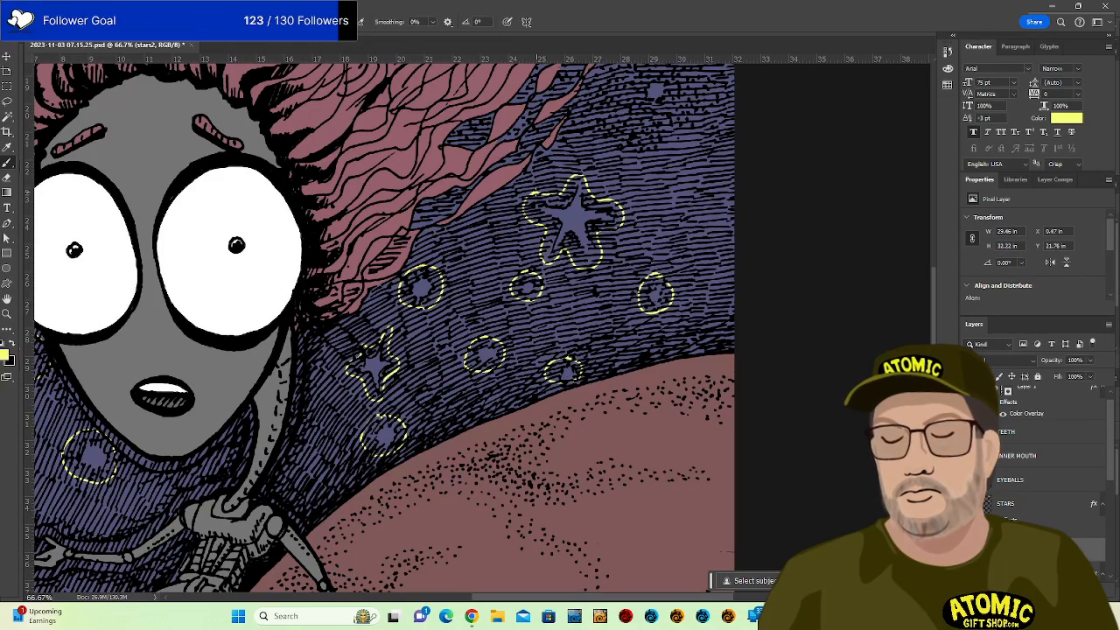
{"action": "mouse_move", "coordinate": [677, 188]}
{"action": "left_mouse_down"}
{"action": "mouse_move", "coordinate": [644, 196]}
{"action": "mouse_move", "coordinate": [608, 328]}
{"action": "mouse_move", "coordinate": [618, 400]}
{"action": "mouse_move", "coordinate": [625, 360]}
{"action": "mouse_move", "coordinate": [609, 308]}
{"action": "mouse_move", "coordinate": [624, 333]}
{"action": "mouse_move", "coordinate": [627, 296]}
{"action": "left_mouse_up"}
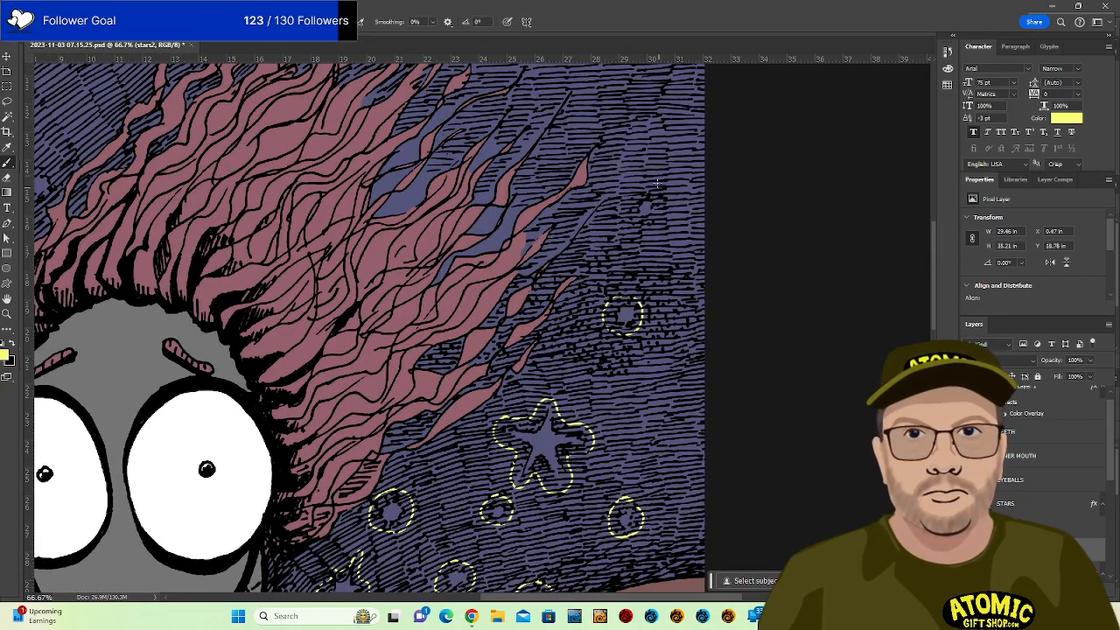
{"action": "left_click_drag", "start_coordinate": [619, 180], "coordinate": [720, 429]}
{"action": "mouse_move", "coordinate": [739, 367]}
{"action": "left_mouse_down"}
{"action": "mouse_move", "coordinate": [753, 416]}
{"action": "mouse_move", "coordinate": [735, 362]}
{"action": "left_mouse_up"}
Close the dashed yellow outline around the large star and outline another small star.
{"action": "mouse_move", "coordinate": [645, 186]}
{"action": "left_mouse_down"}
{"action": "mouse_move", "coordinate": [644, 225]}
{"action": "mouse_move", "coordinate": [619, 240]}
{"action": "left_mouse_up"}
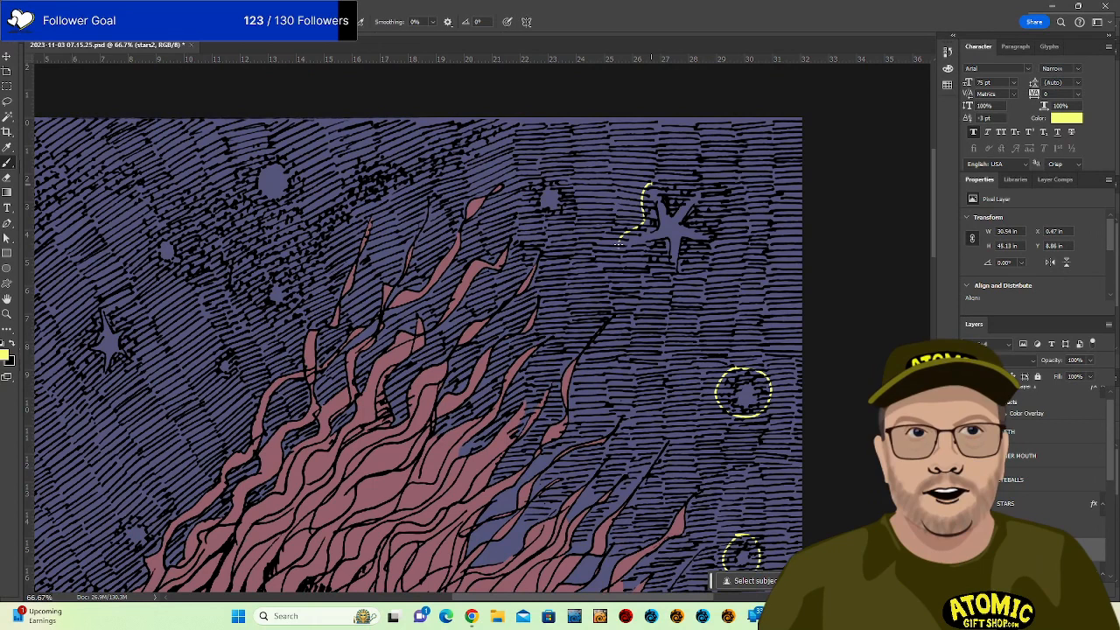
{"action": "mouse_move", "coordinate": [662, 273]}
{"action": "left_mouse_down"}
{"action": "mouse_move", "coordinate": [696, 253]}
{"action": "mouse_move", "coordinate": [712, 217]}
{"action": "left_mouse_up"}
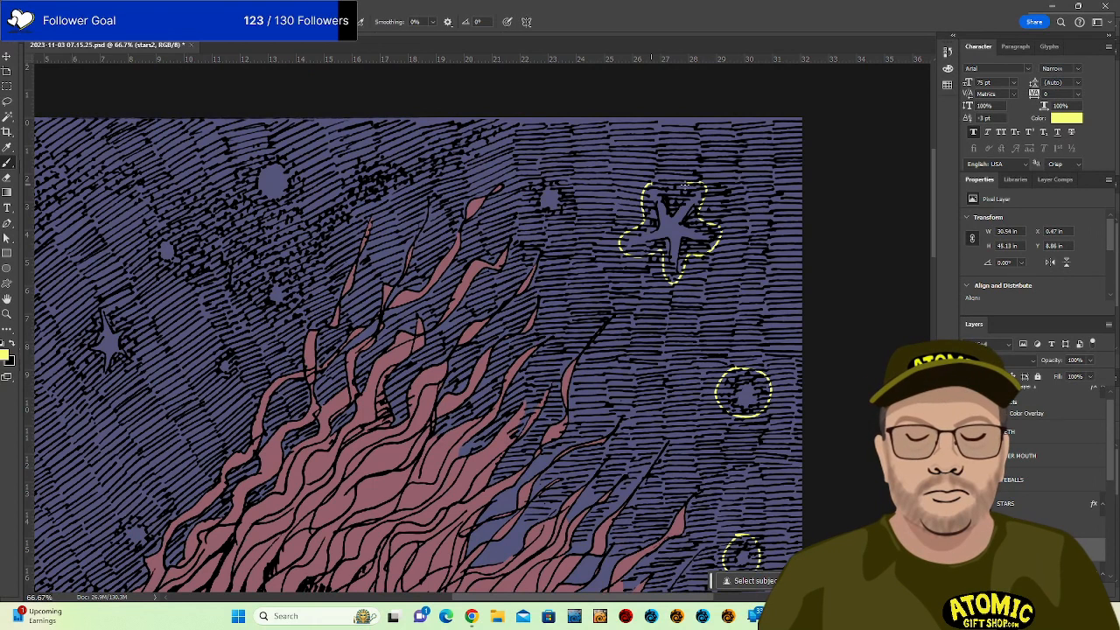
{"action": "left_click_drag", "start_coordinate": [654, 182], "coordinate": [632, 223]}
{"action": "mouse_move", "coordinate": [535, 181]}
{"action": "left_mouse_down"}
{"action": "mouse_move", "coordinate": [574, 201]}
{"action": "mouse_move", "coordinate": [541, 167]}
{"action": "left_mouse_up"}
Circle the dots in the upper-left sky above the hair and outline the four-point star.
{"action": "mouse_move", "coordinate": [509, 211]}
{"action": "left_mouse_down"}
{"action": "mouse_move", "coordinate": [532, 239]}
{"action": "mouse_move", "coordinate": [700, 282]}
{"action": "mouse_move", "coordinate": [819, 301]}
{"action": "mouse_move", "coordinate": [826, 269]}
{"action": "left_mouse_up"}
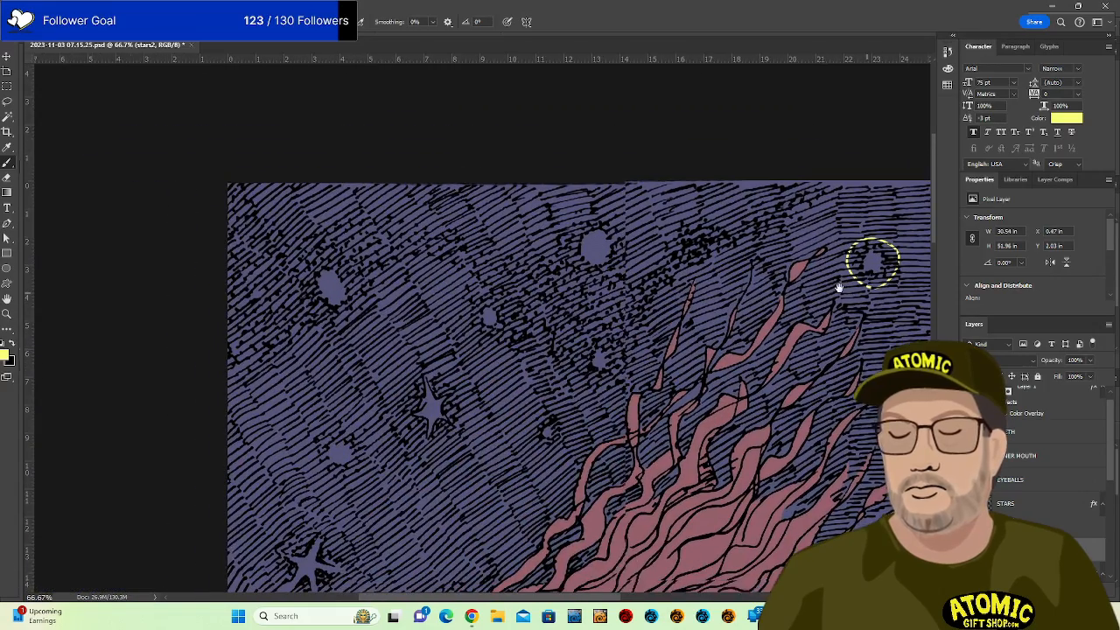
{"action": "mouse_move", "coordinate": [591, 329]}
{"action": "left_mouse_down"}
{"action": "mouse_move", "coordinate": [578, 362]}
{"action": "mouse_move", "coordinate": [619, 341]}
{"action": "left_mouse_up"}
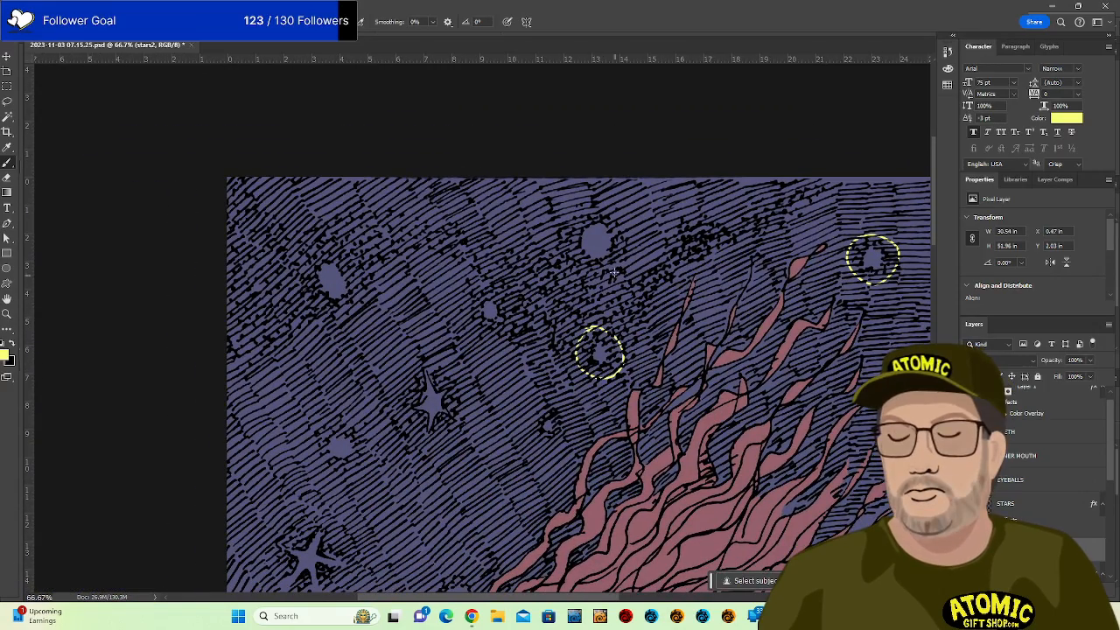
{"action": "mouse_move", "coordinate": [592, 212]}
{"action": "left_mouse_down"}
{"action": "mouse_move", "coordinate": [574, 220]}
{"action": "mouse_move", "coordinate": [618, 262]}
{"action": "mouse_move", "coordinate": [590, 210]}
{"action": "left_mouse_up"}
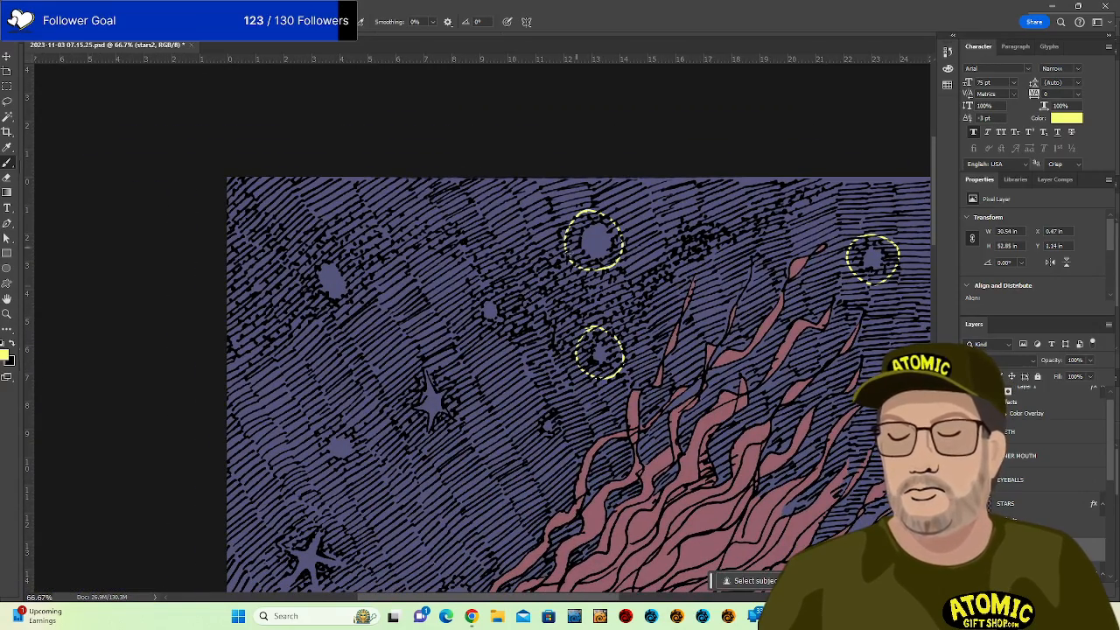
{"action": "mouse_move", "coordinate": [485, 289]}
{"action": "left_mouse_down"}
{"action": "mouse_move", "coordinate": [481, 325]}
{"action": "mouse_move", "coordinate": [506, 314]}
{"action": "left_mouse_up"}
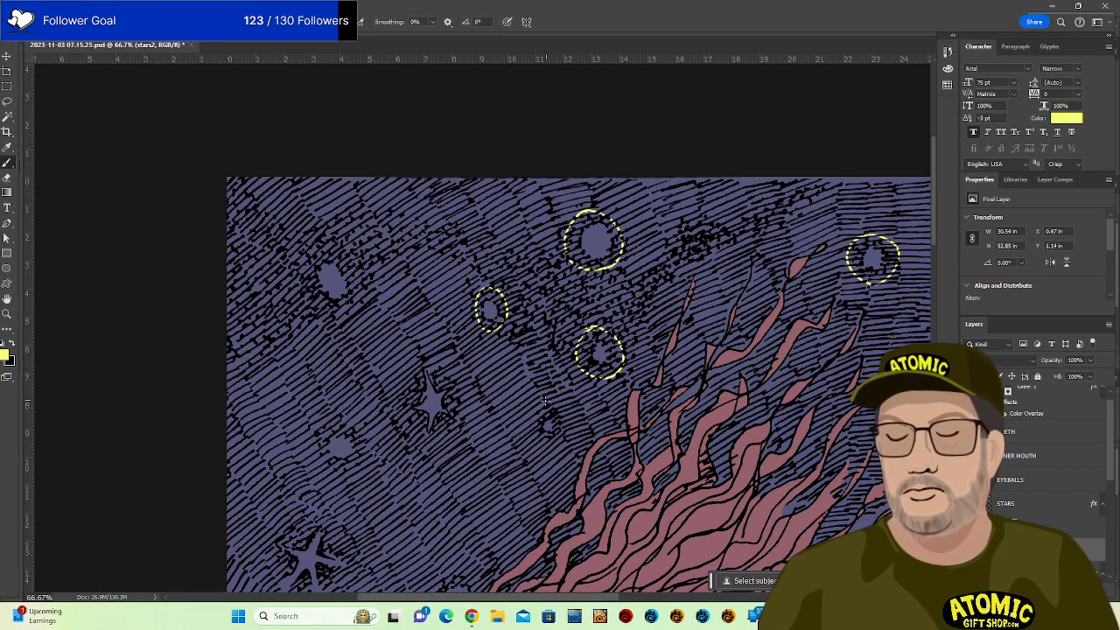
{"action": "mouse_move", "coordinate": [544, 400]}
{"action": "left_mouse_down"}
{"action": "mouse_move", "coordinate": [567, 417]}
{"action": "mouse_move", "coordinate": [550, 399]}
{"action": "left_mouse_up"}
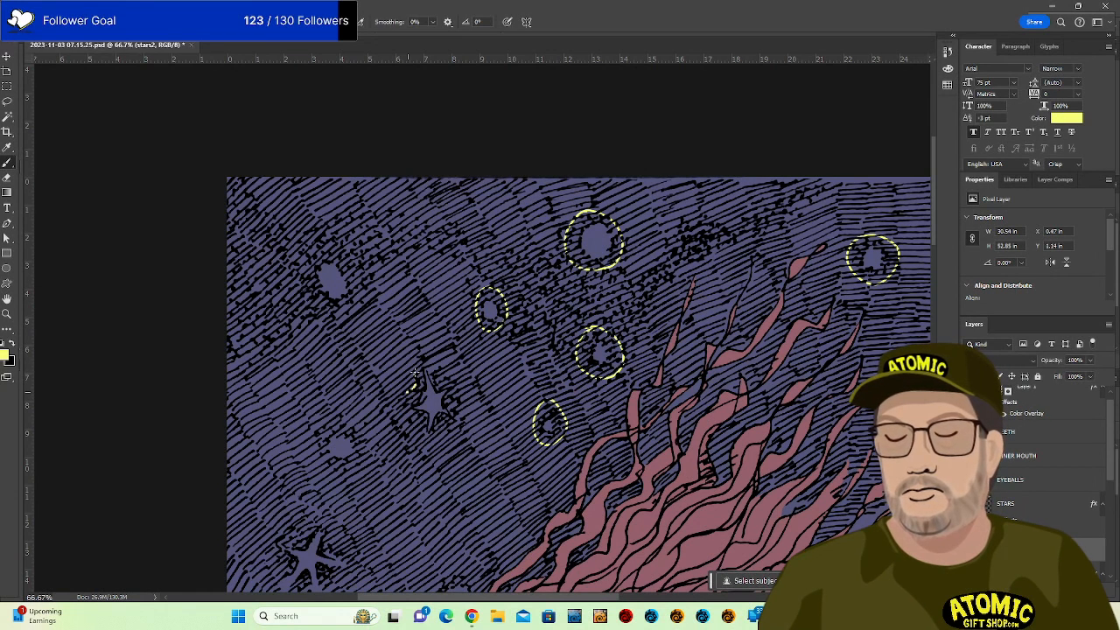
{"action": "mouse_move", "coordinate": [414, 372]}
{"action": "left_mouse_down"}
{"action": "mouse_move", "coordinate": [466, 382]}
{"action": "mouse_move", "coordinate": [464, 430]}
{"action": "mouse_move", "coordinate": [447, 425]}
{"action": "mouse_move", "coordinate": [415, 427]}
{"action": "left_mouse_up"}
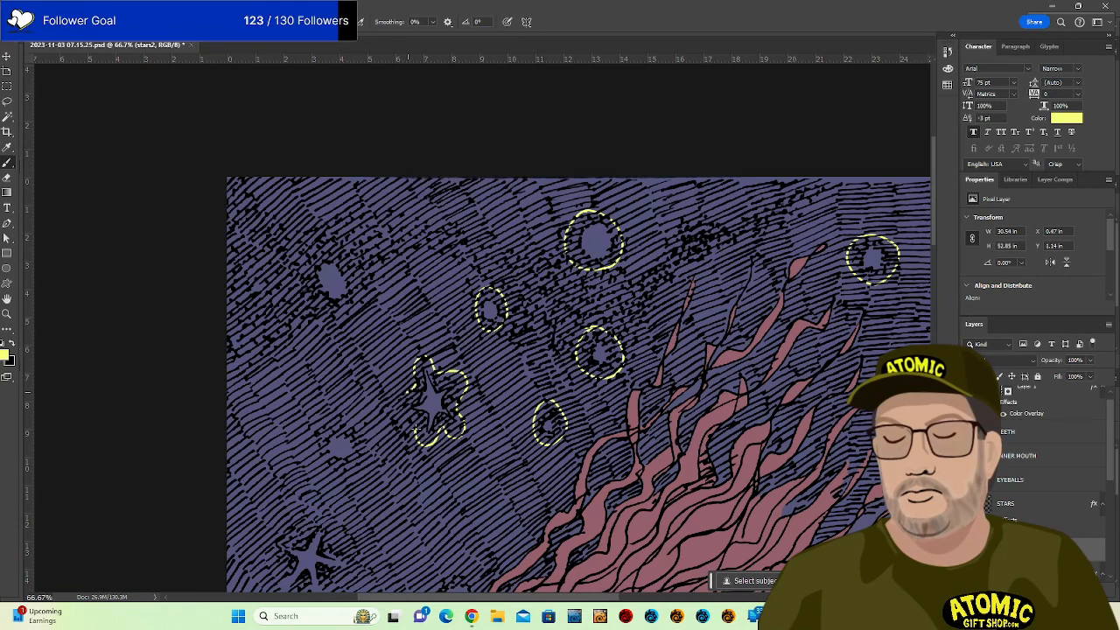
{"action": "mouse_move", "coordinate": [339, 415]}
{"action": "left_mouse_down"}
{"action": "mouse_move", "coordinate": [320, 439]}
{"action": "mouse_move", "coordinate": [345, 468]}
{"action": "mouse_move", "coordinate": [369, 435]}
{"action": "mouse_move", "coordinate": [337, 412]}
{"action": "left_mouse_up"}
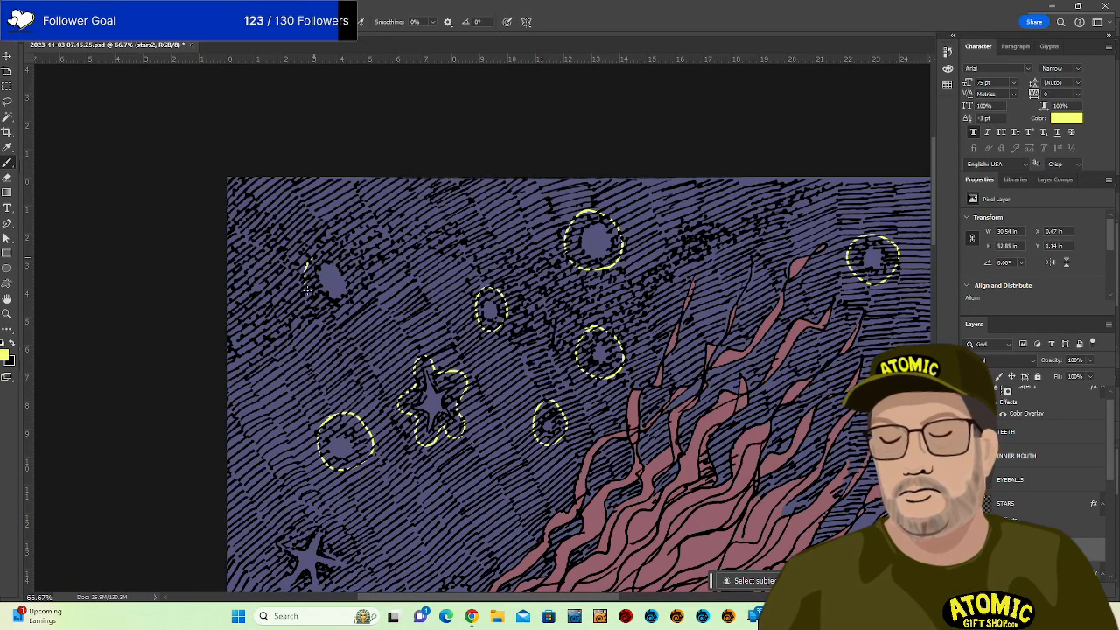
{"action": "mouse_move", "coordinate": [308, 290]}
{"action": "left_mouse_down"}
{"action": "mouse_move", "coordinate": [359, 268]}
{"action": "mouse_move", "coordinate": [311, 255]}
{"action": "left_mouse_up"}
{"action": "mouse_move", "coordinate": [437, 542]}
{"action": "left_mouse_down"}
{"action": "mouse_move", "coordinate": [457, 325]}
{"action": "mouse_move", "coordinate": [457, 400]}
{"action": "mouse_move", "coordinate": [499, 378]}
{"action": "mouse_move", "coordinate": [460, 365]}
{"action": "left_mouse_up"}
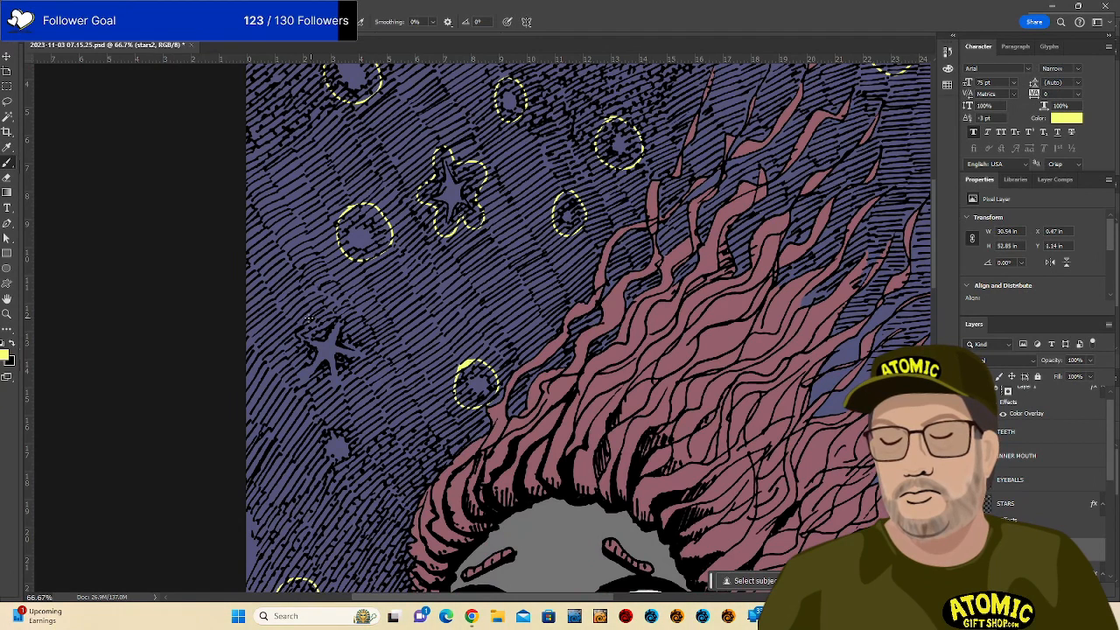
Outline the star at the left edge and the small dot below it in dashed yellow.
{"action": "mouse_move", "coordinate": [298, 323]}
{"action": "left_mouse_down"}
{"action": "mouse_move", "coordinate": [347, 301]}
{"action": "mouse_move", "coordinate": [369, 344]}
{"action": "mouse_move", "coordinate": [348, 376]}
{"action": "left_mouse_up"}
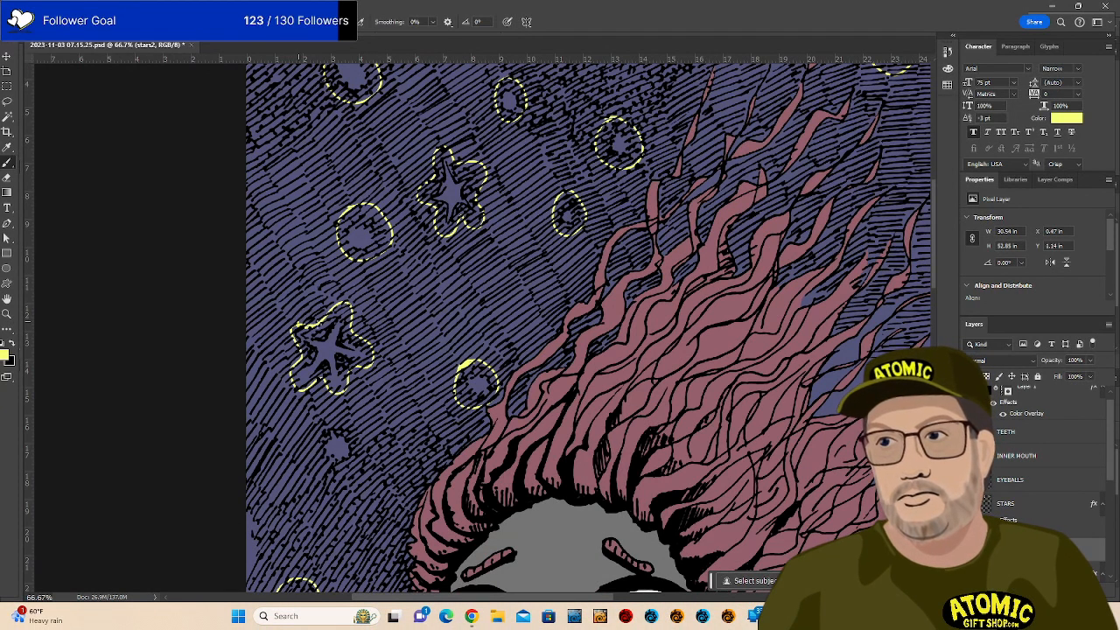
{"action": "key", "text": "e"}
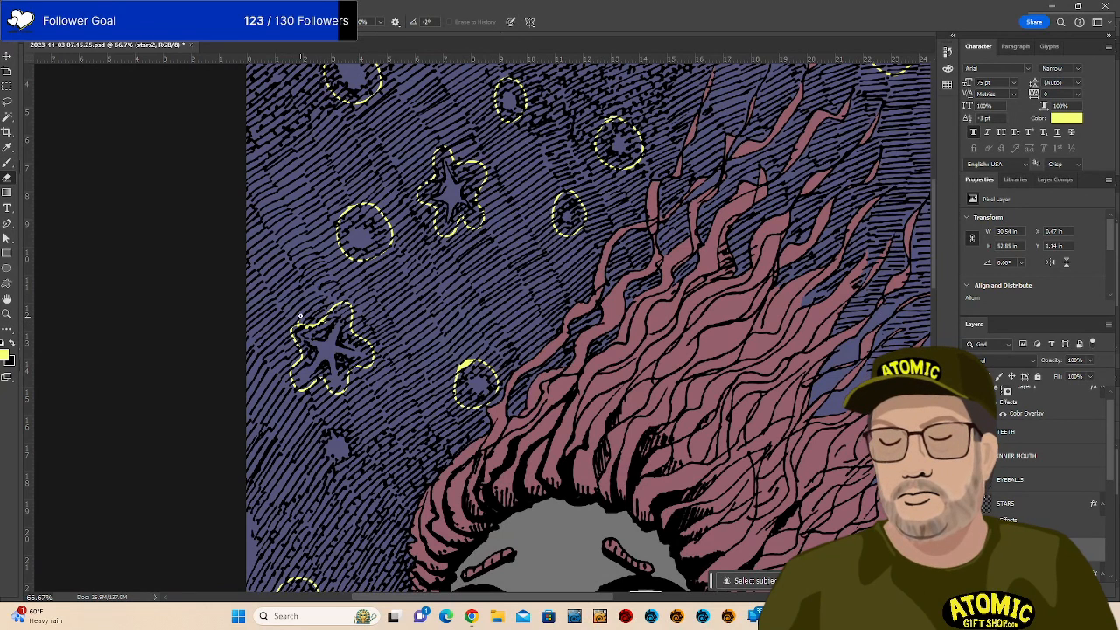
{"action": "key", "text": "b"}
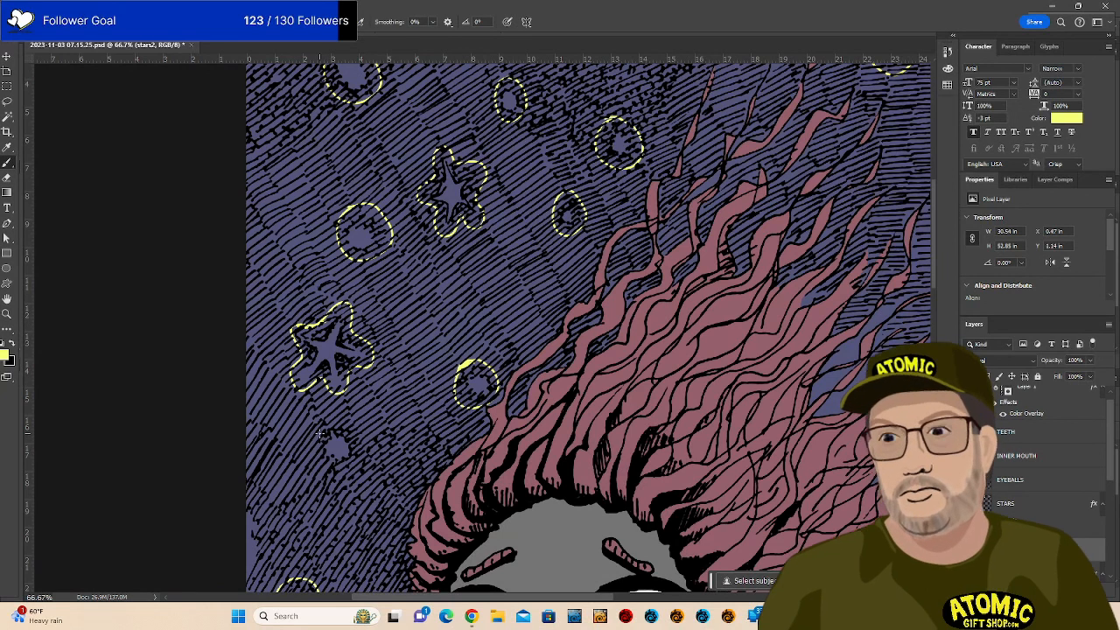
{"action": "left_click_drag", "start_coordinate": [322, 434], "coordinate": [336, 427]}
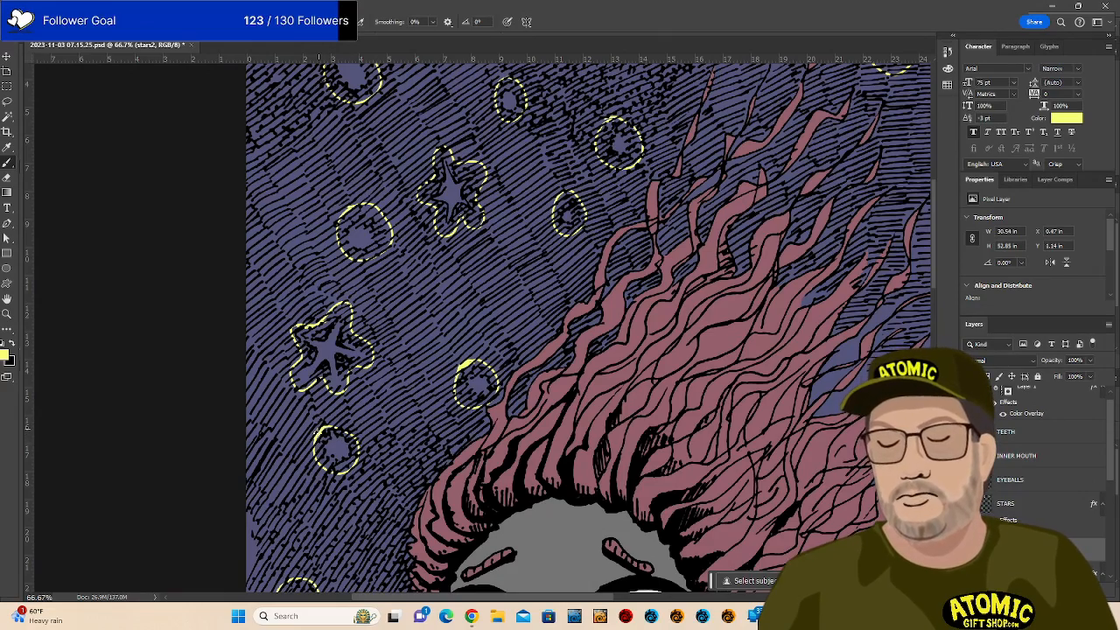
{"action": "left_click_drag", "start_coordinate": [592, 442], "coordinate": [561, 173]}
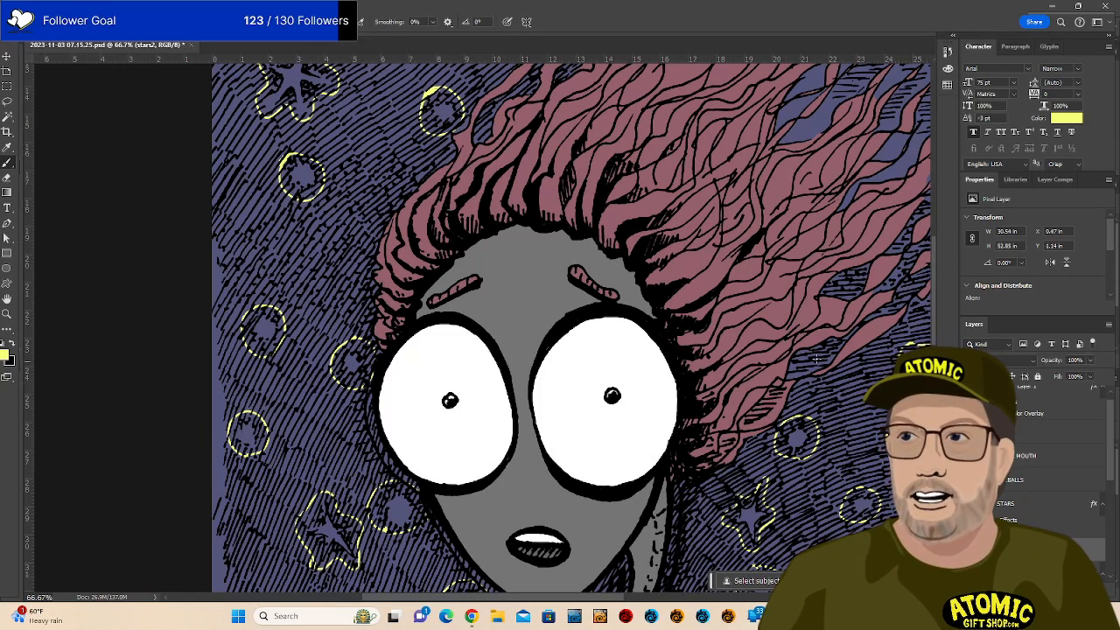
{"action": "left_click_drag", "start_coordinate": [815, 325], "coordinate": [775, 539]}
{"action": "left_click_drag", "start_coordinate": [805, 412], "coordinate": [790, 530]}
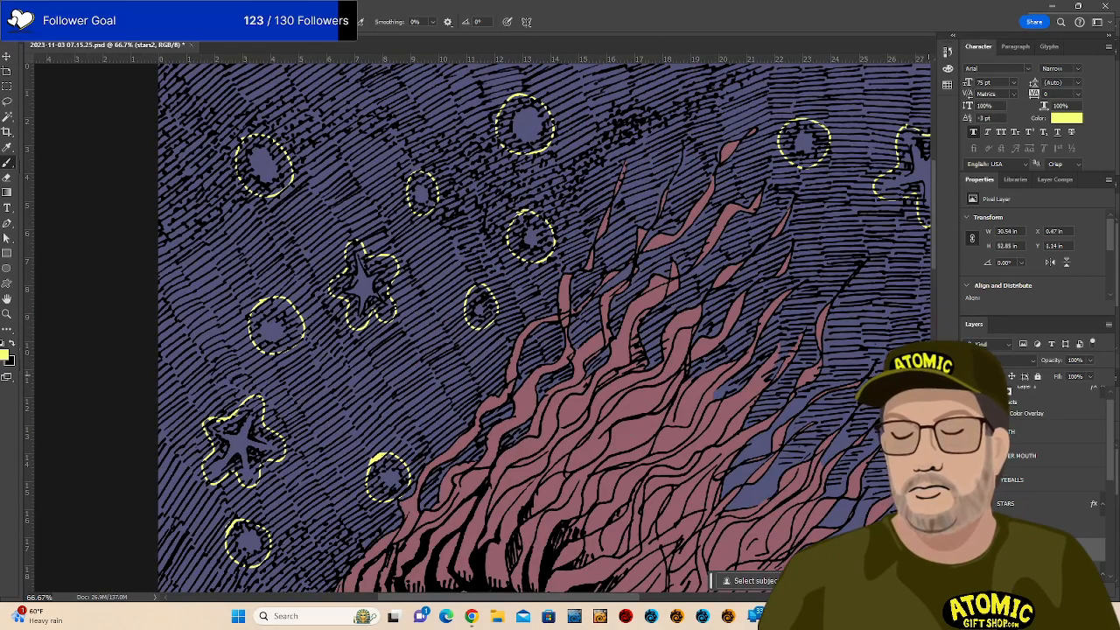
Fill the outlined stars and circles across the upper sky solid yellow with the Paint Bucket.
{"action": "key", "text": "g"}
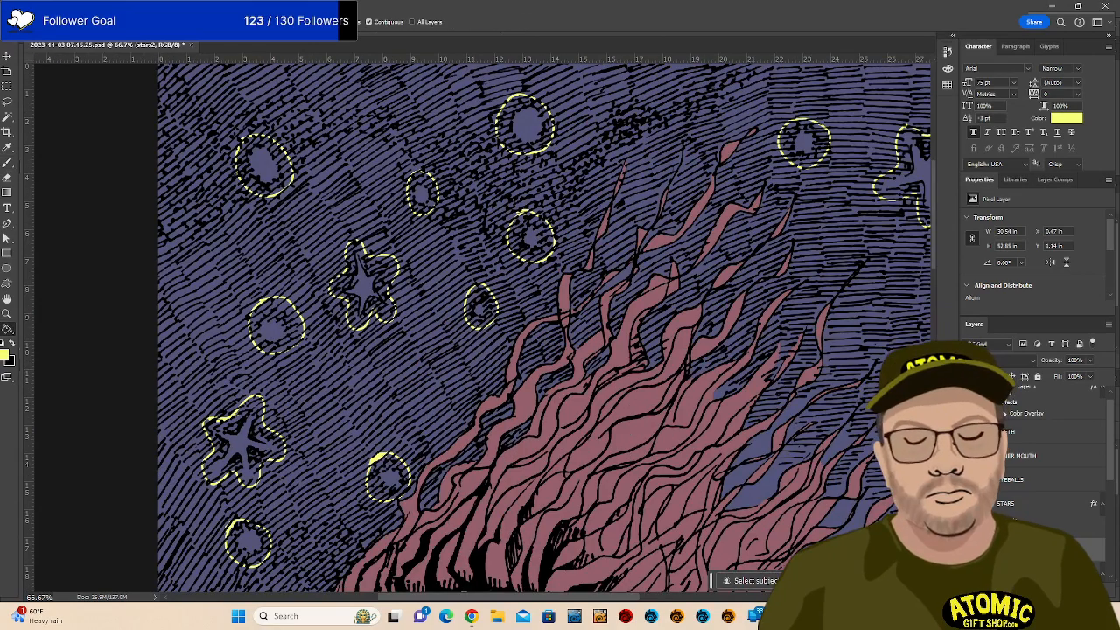
{"action": "left_click", "coordinate": [813, 140]}
{"action": "left_click", "coordinate": [897, 184]}
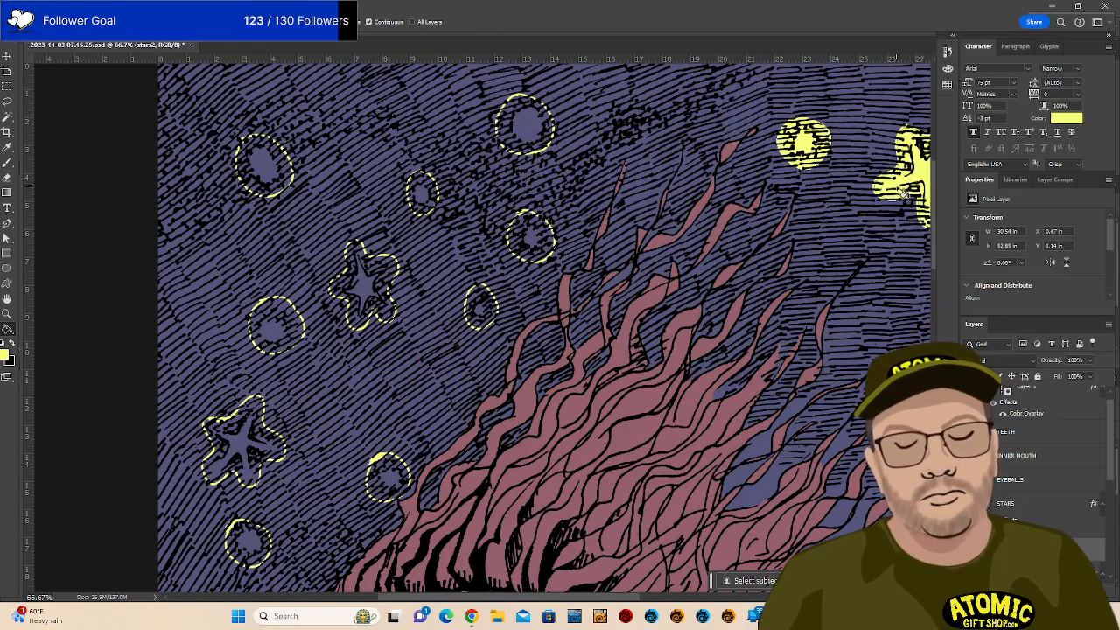
{"action": "left_click", "coordinate": [537, 140]}
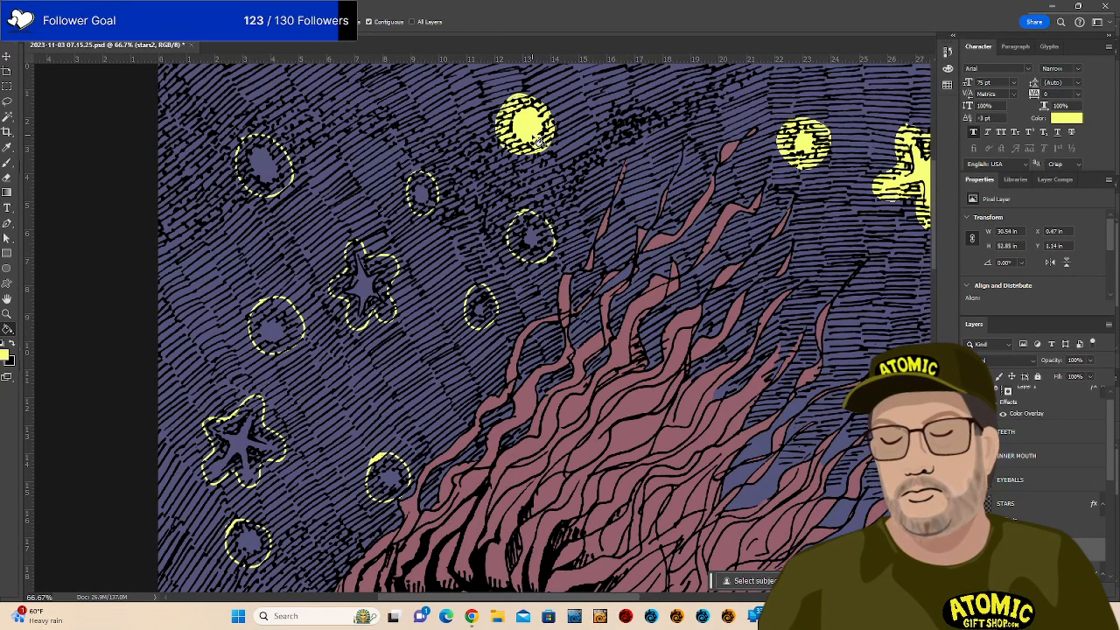
{"action": "left_click", "coordinate": [539, 238]}
{"action": "left_click", "coordinate": [429, 193]}
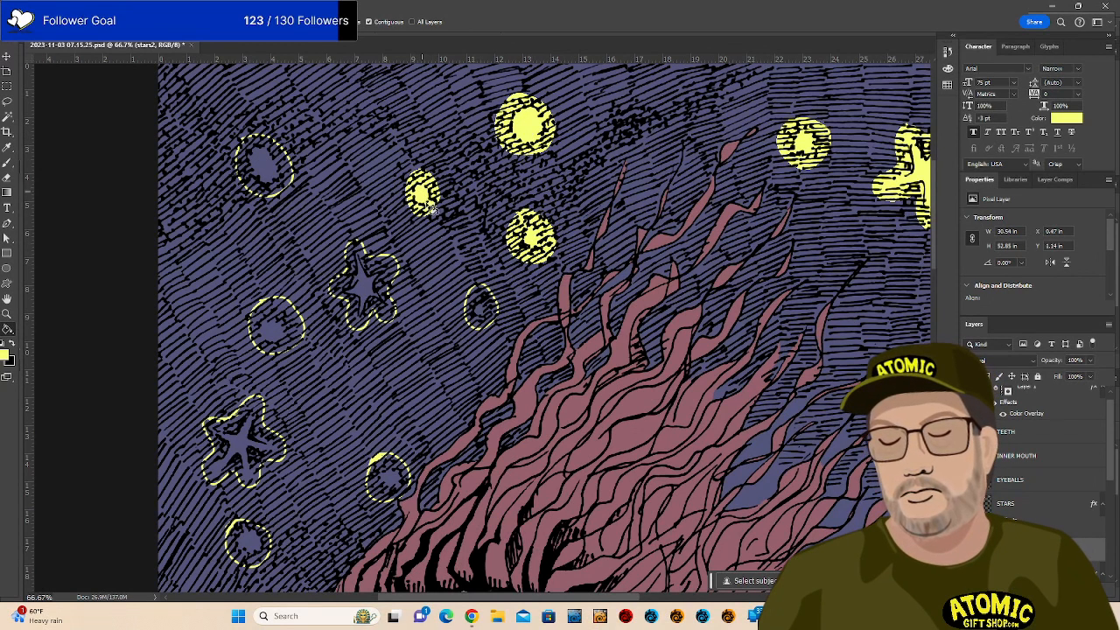
{"action": "left_click", "coordinate": [481, 308]}
{"action": "left_click", "coordinate": [370, 279]}
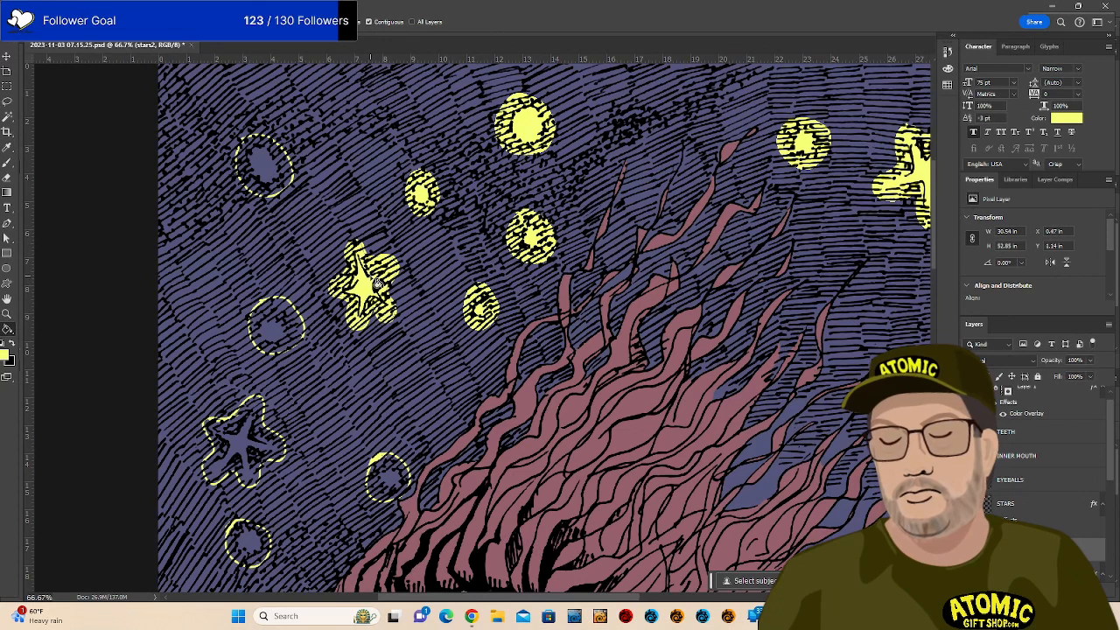
{"action": "left_click", "coordinate": [279, 191]}
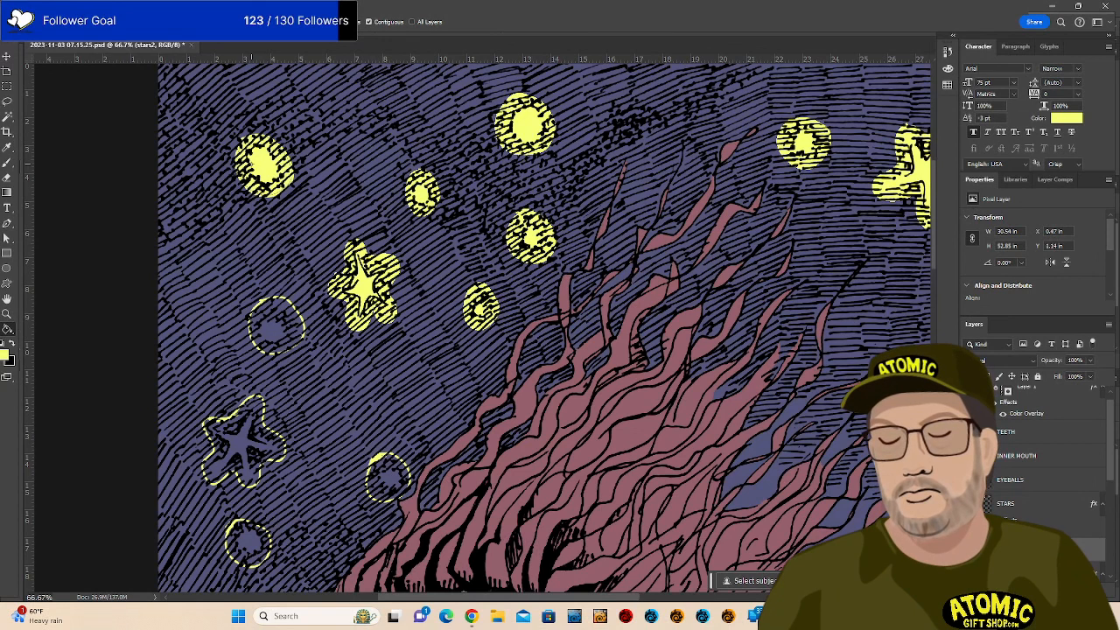
{"action": "left_click", "coordinate": [284, 315]}
{"action": "left_click", "coordinate": [389, 479]}
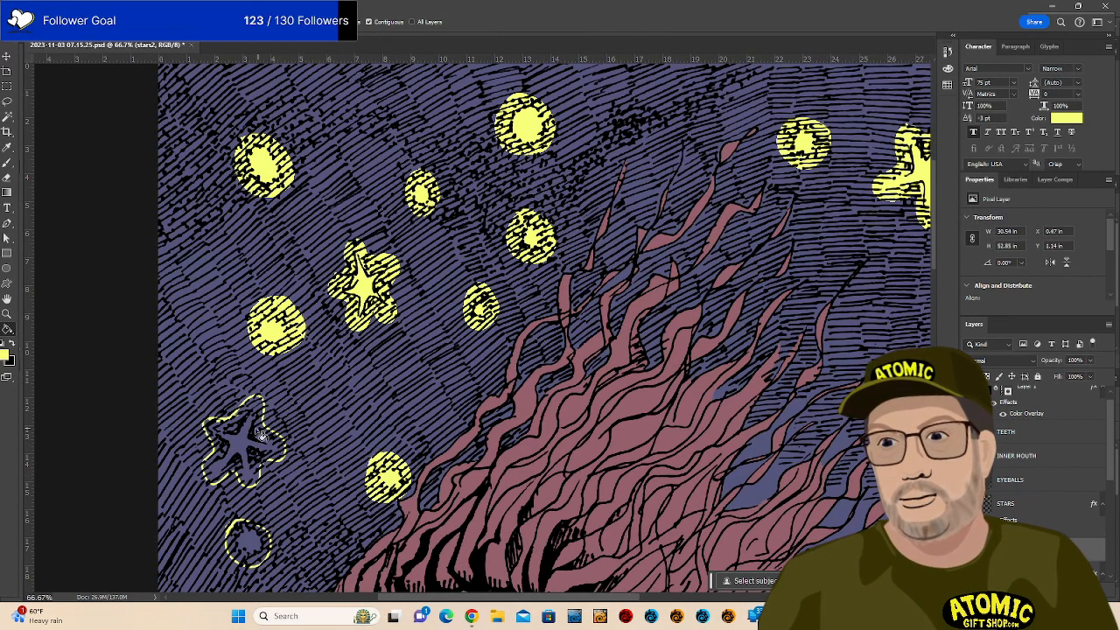
{"action": "left_click", "coordinate": [256, 442]}
{"action": "left_click", "coordinate": [256, 540]}
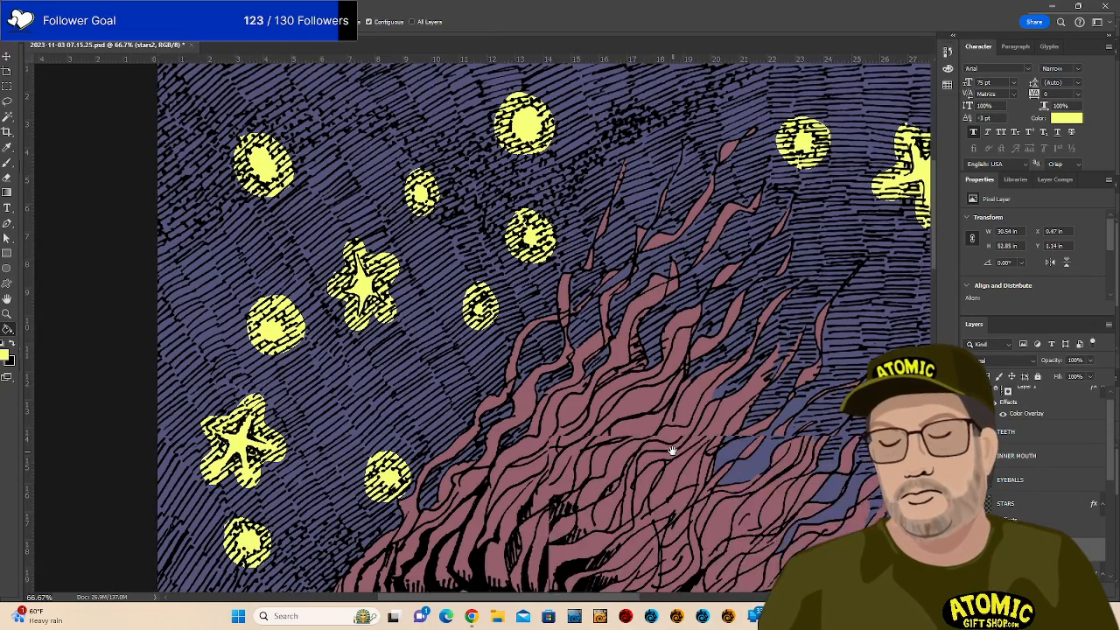
Fill the outlined stars and circles around the alien's face, body and planet edge yellow.
{"action": "left_click_drag", "start_coordinate": [672, 451], "coordinate": [691, 201]}
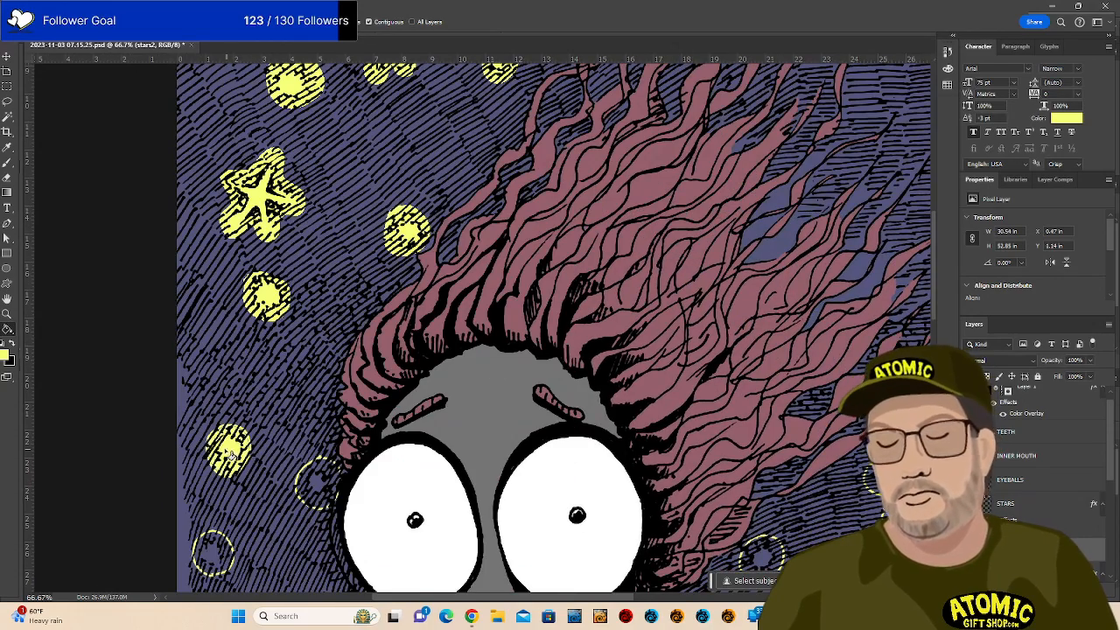
{"action": "left_click", "coordinate": [320, 488]}
{"action": "left_click", "coordinate": [219, 552]}
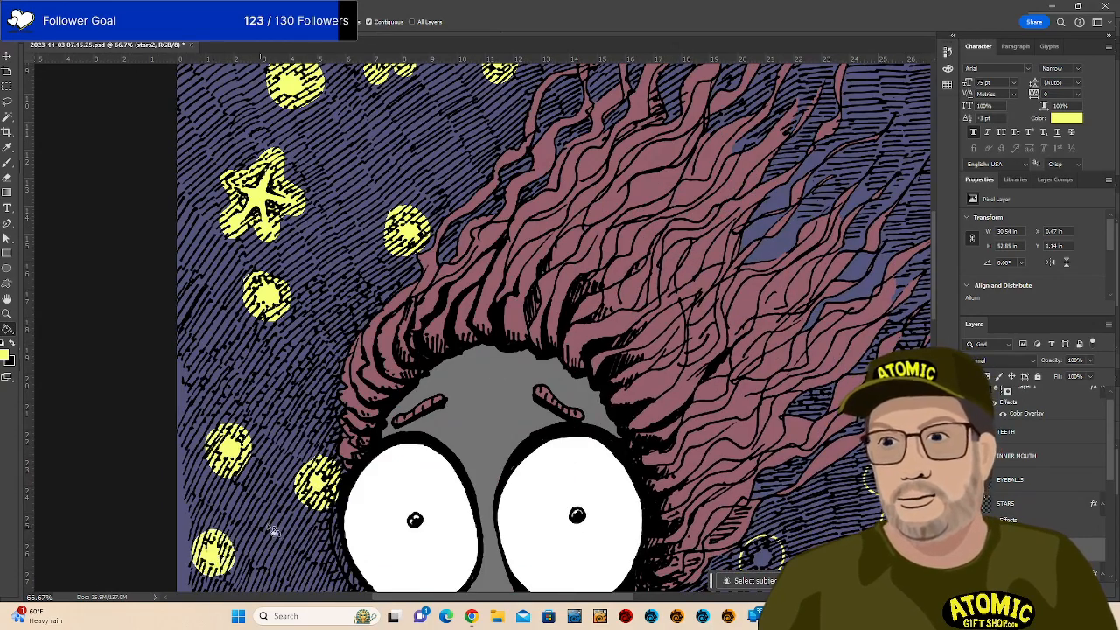
{"action": "left_click_drag", "start_coordinate": [616, 437], "coordinate": [642, 123]}
{"action": "left_click", "coordinate": [322, 346]}
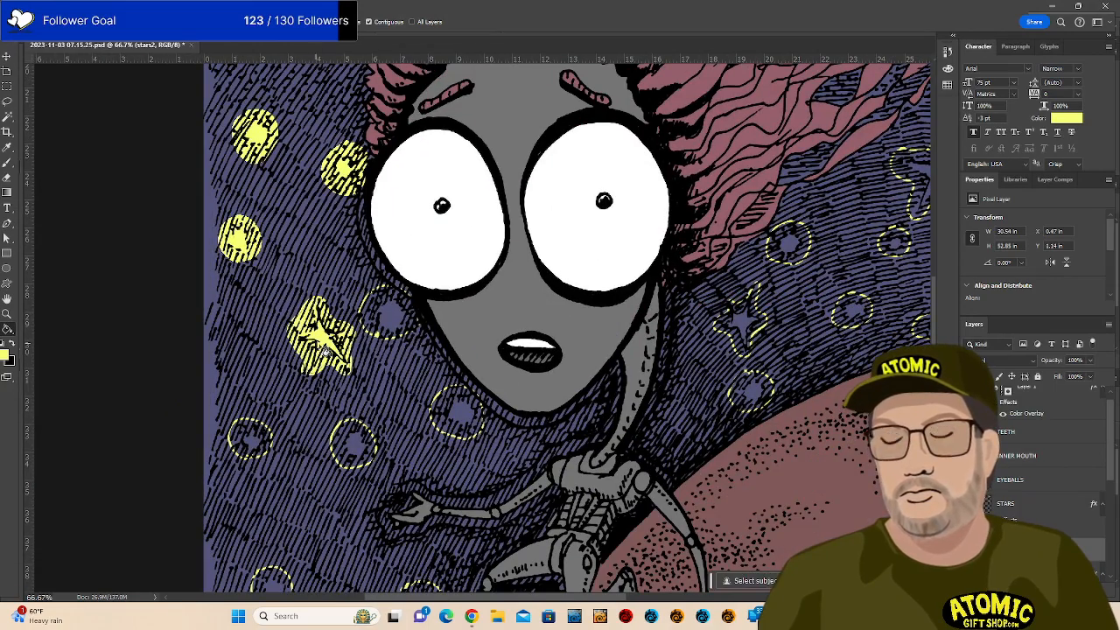
{"action": "left_click", "coordinate": [392, 321]}
{"action": "left_click", "coordinate": [453, 419]}
{"action": "left_click", "coordinate": [351, 451]}
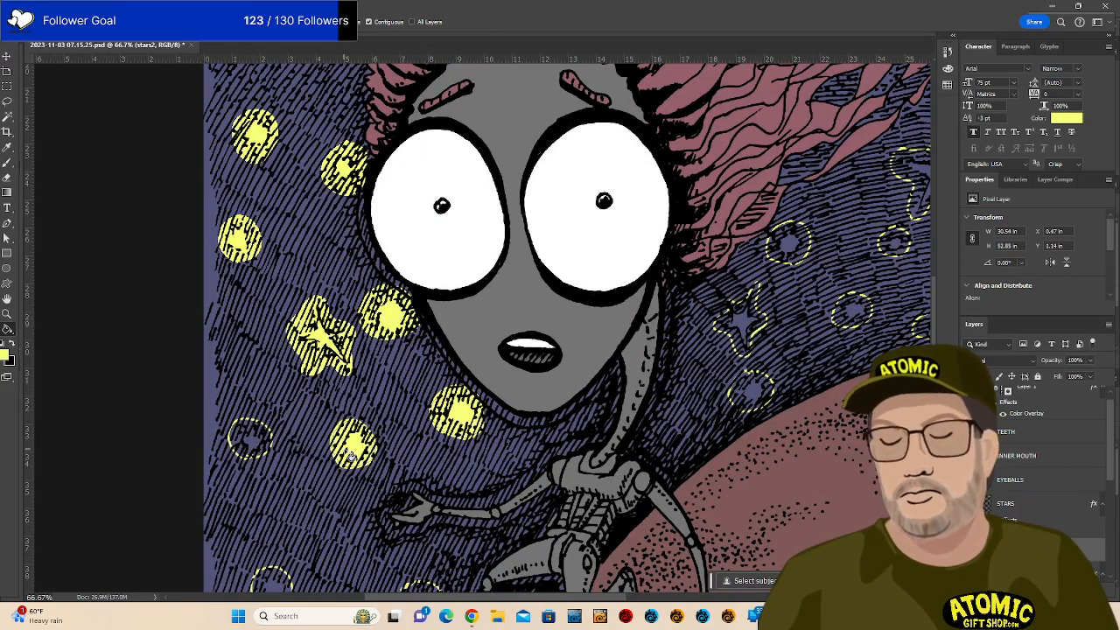
{"action": "left_click", "coordinate": [251, 445]}
{"action": "mouse_move", "coordinate": [428, 586]}
{"action": "left_mouse_down"}
{"action": "mouse_move", "coordinate": [451, 476]}
{"action": "mouse_move", "coordinate": [499, 397]}
{"action": "left_mouse_up"}
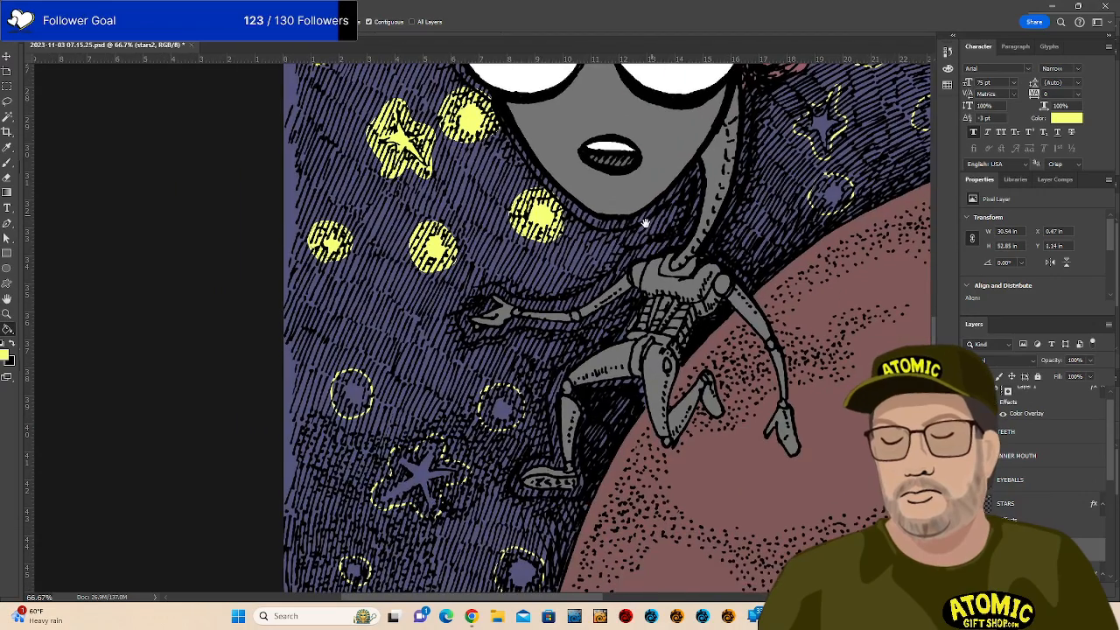
{"action": "left_click", "coordinate": [504, 409]}
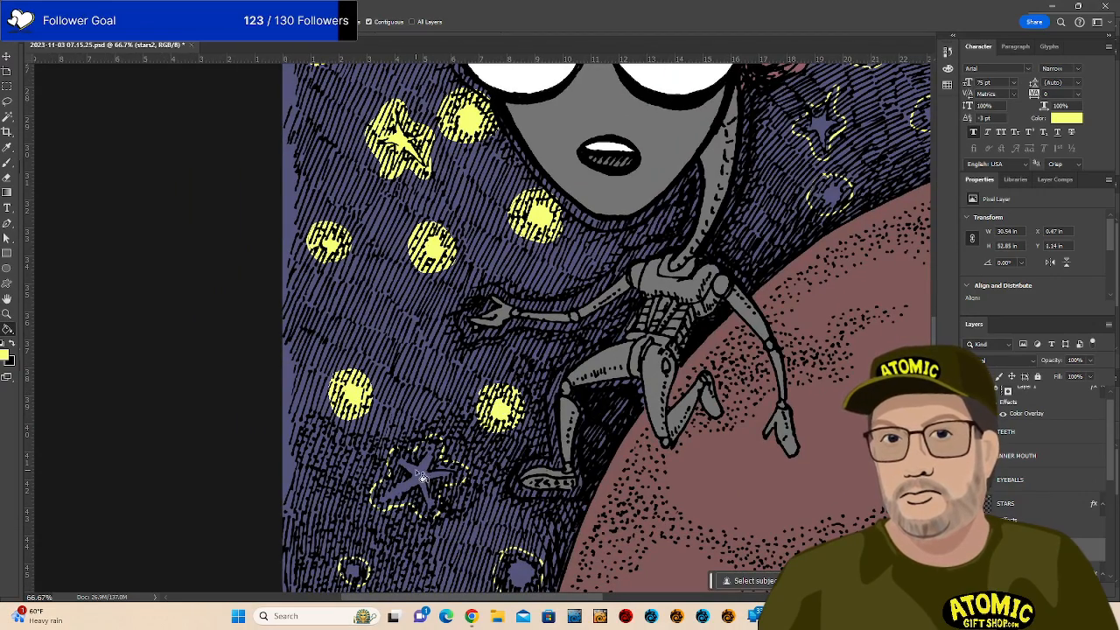
{"action": "left_click", "coordinate": [422, 474]}
{"action": "left_click", "coordinate": [364, 567]}
{"action": "left_click", "coordinate": [523, 569]}
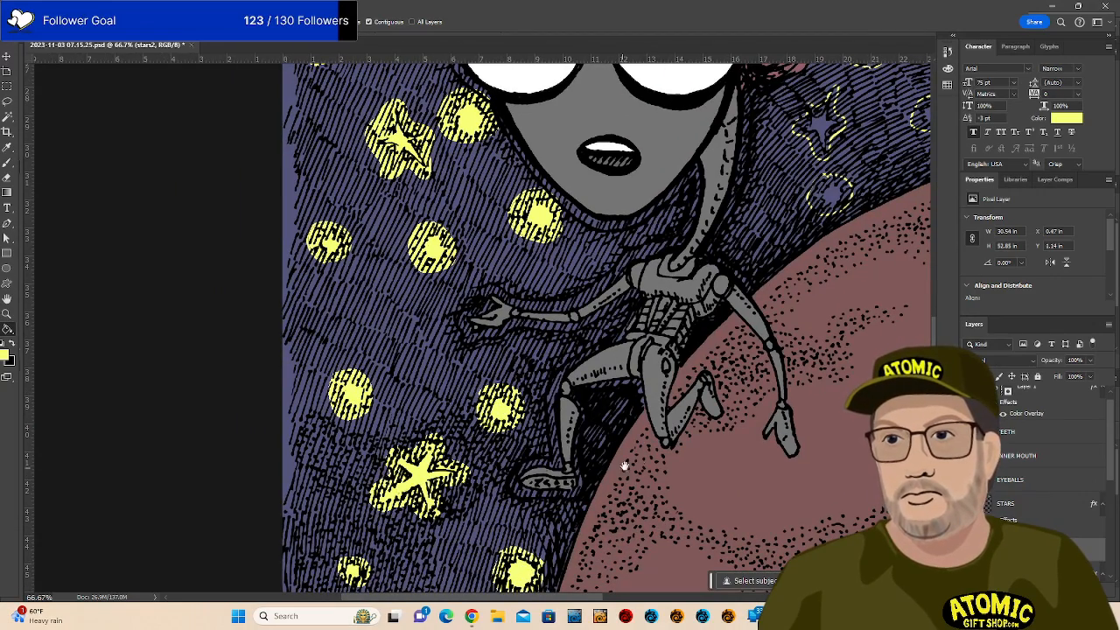
{"action": "scroll", "coordinate": [619, 462], "scroll_direction": "down", "scroll_amount": 5}
{"action": "left_click", "coordinate": [270, 522]}
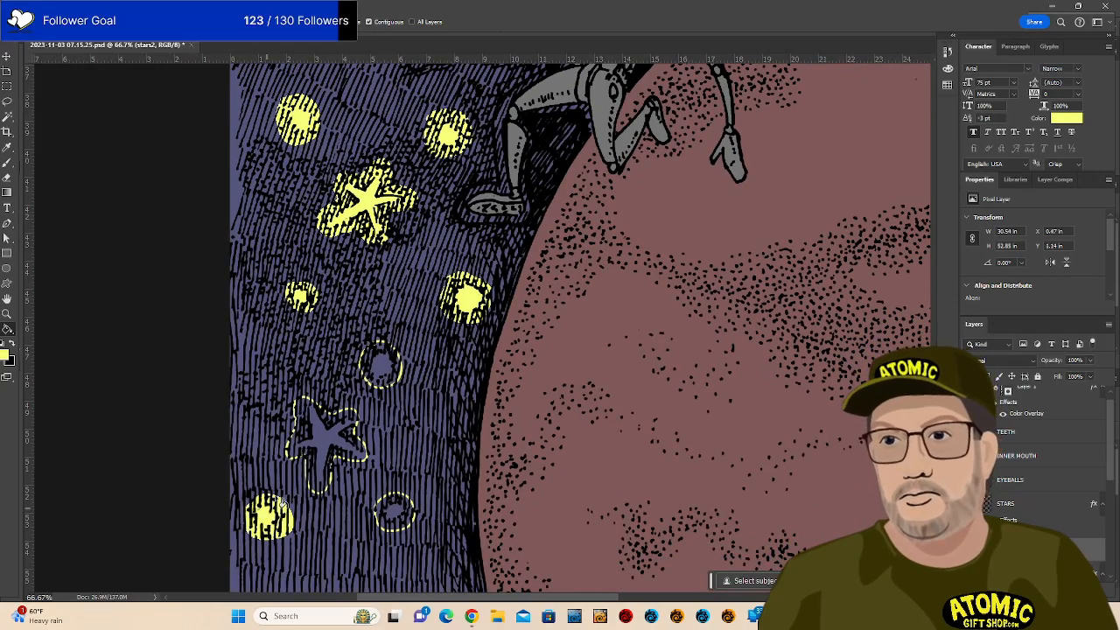
{"action": "left_click", "coordinate": [333, 432]}
{"action": "left_click", "coordinate": [382, 376]}
{"action": "left_click", "coordinate": [401, 509]}
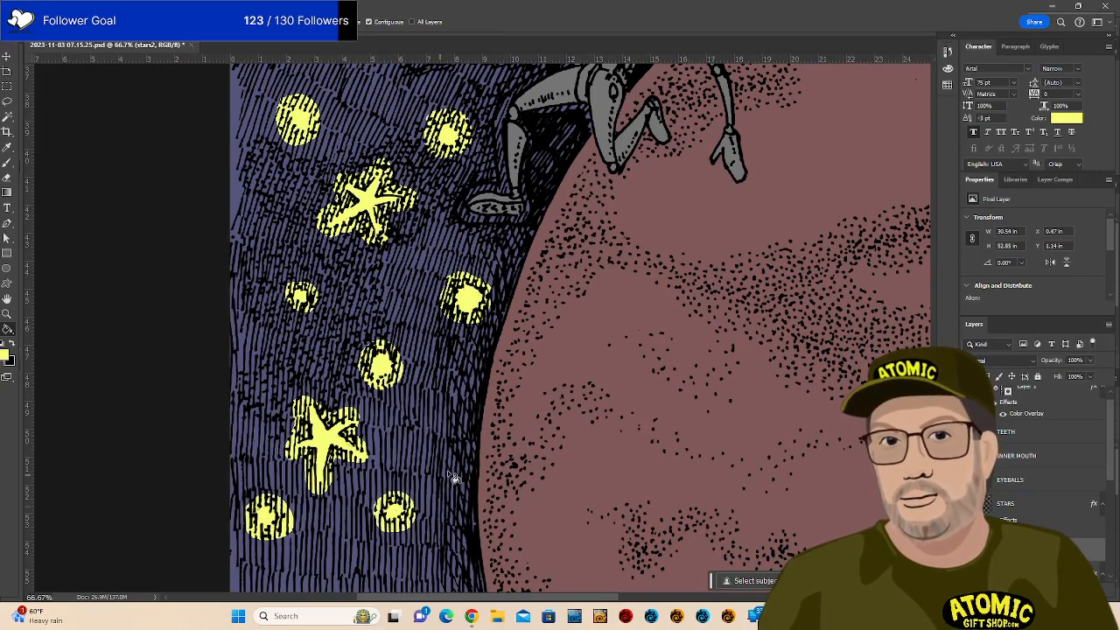
Fill the remaining outlined stars and circles beside the neck and in the upper-right sky yellow.
{"action": "left_click_drag", "start_coordinate": [627, 485], "coordinate": [345, 486]}
{"action": "mouse_move", "coordinate": [744, 294]}
{"action": "left_mouse_down"}
{"action": "mouse_move", "coordinate": [692, 303]}
{"action": "mouse_move", "coordinate": [583, 395]}
{"action": "left_mouse_up"}
{"action": "mouse_move", "coordinate": [608, 256]}
{"action": "left_mouse_down"}
{"action": "mouse_move", "coordinate": [607, 289]}
{"action": "mouse_move", "coordinate": [733, 431]}
{"action": "left_mouse_up"}
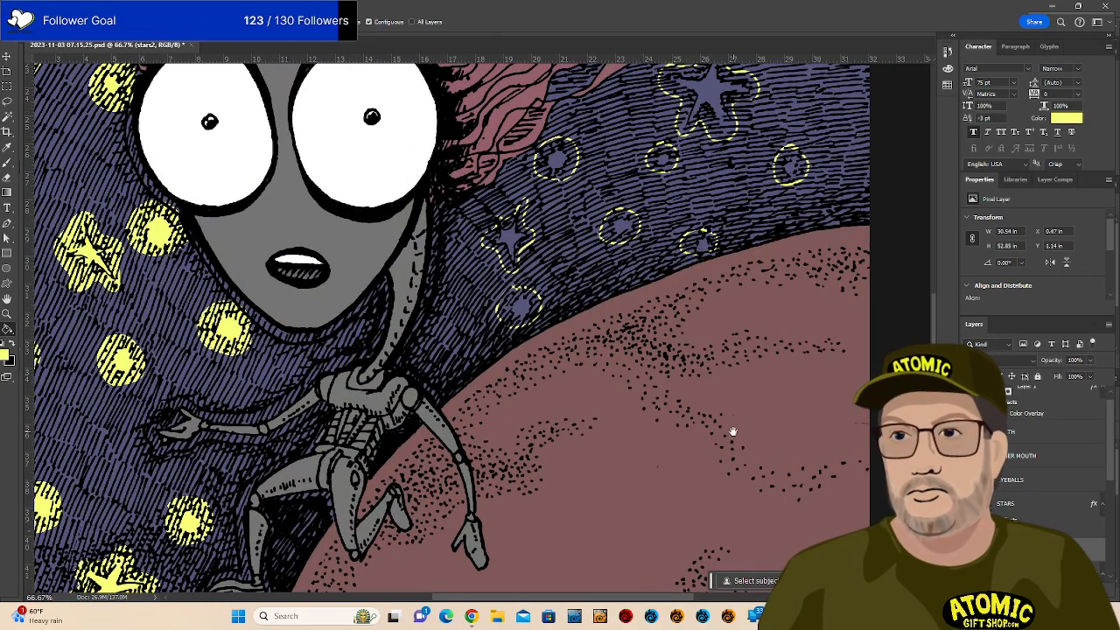
{"action": "left_click", "coordinate": [520, 312]}
{"action": "left_click", "coordinate": [518, 240]}
{"action": "left_click", "coordinate": [560, 167]}
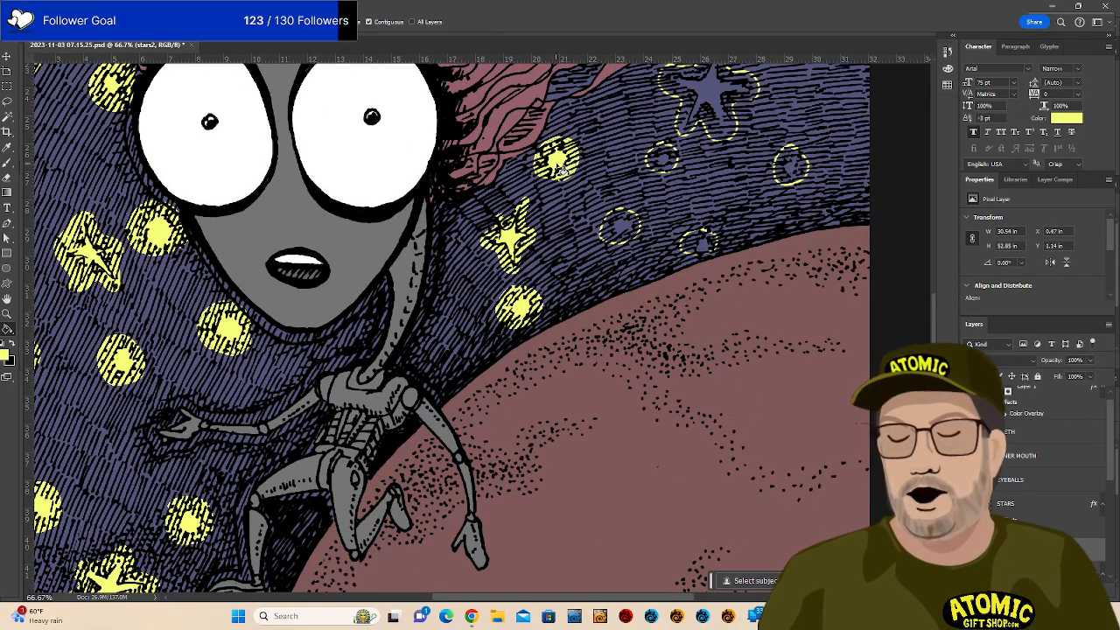
{"action": "left_click", "coordinate": [626, 234]}
{"action": "left_click", "coordinate": [703, 246]}
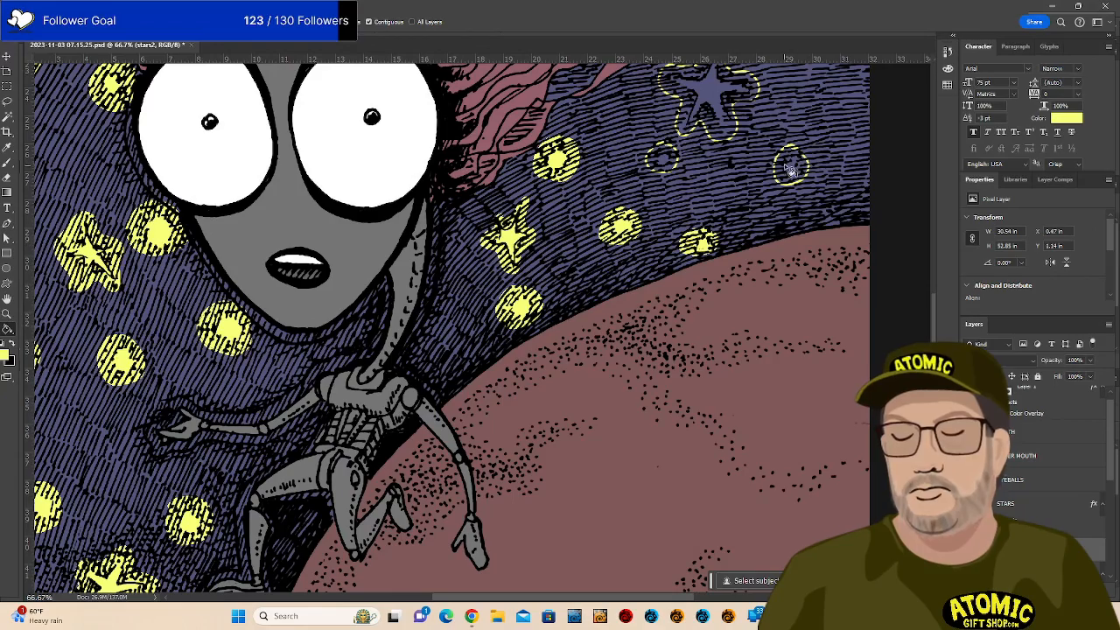
{"action": "left_click", "coordinate": [792, 171]}
{"action": "left_click", "coordinate": [665, 167]}
{"action": "scroll", "coordinate": [689, 169], "scroll_direction": "up", "scroll_amount": 5}
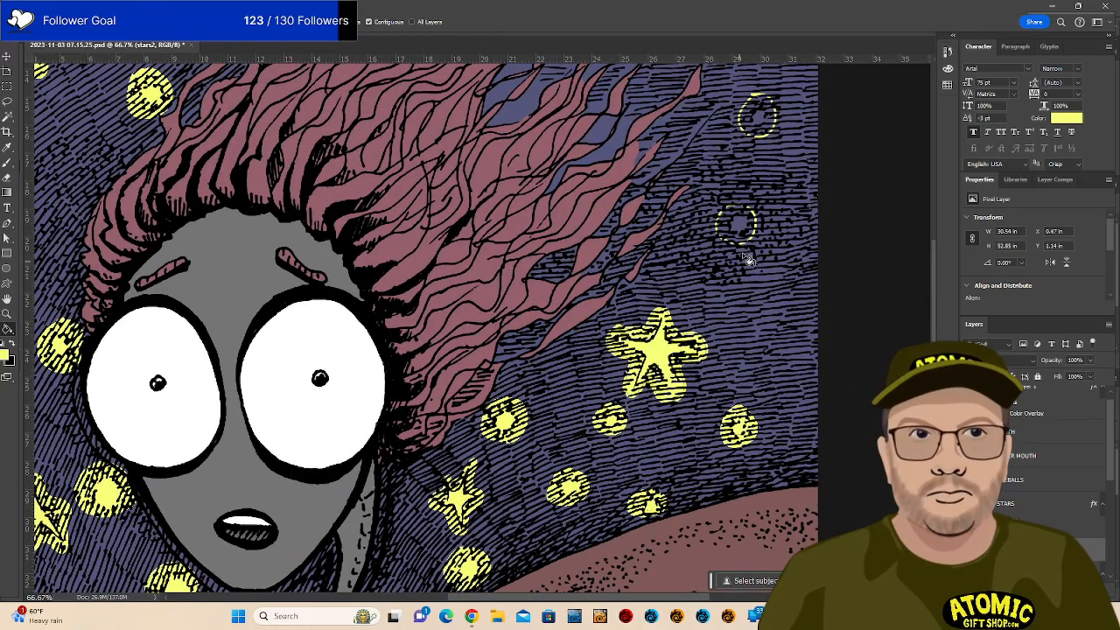
{"action": "left_click", "coordinate": [743, 224]}
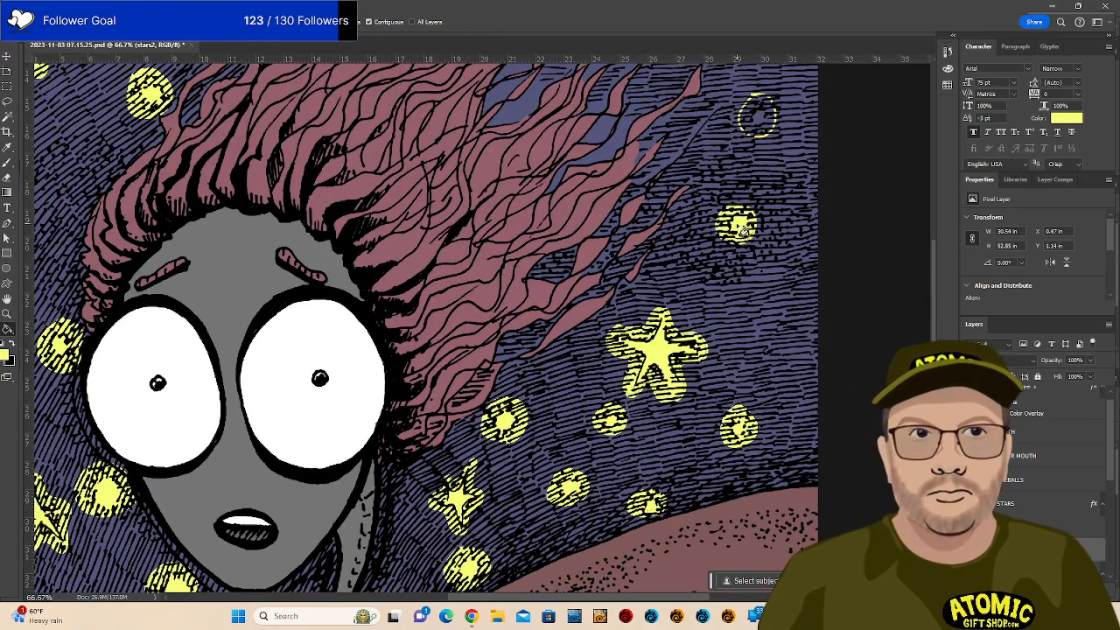
{"action": "left_click", "coordinate": [755, 113]}
{"action": "left_click_drag", "start_coordinate": [671, 183], "coordinate": [676, 420]}
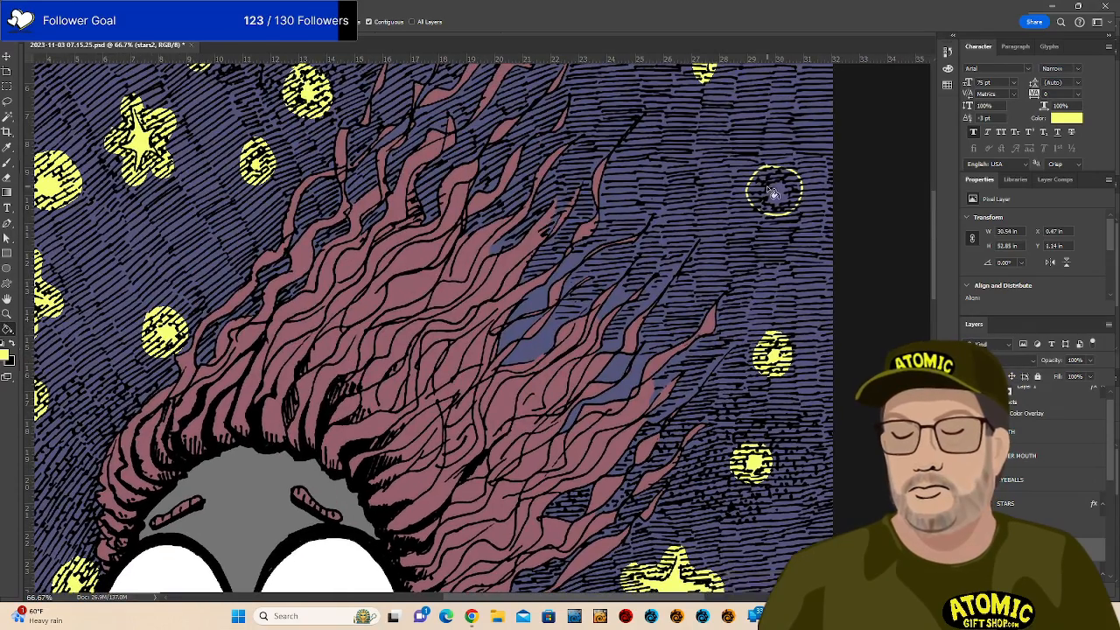
{"action": "left_click", "coordinate": [767, 186]}
{"action": "mouse_move", "coordinate": [686, 191]}
{"action": "left_mouse_down"}
{"action": "mouse_move", "coordinate": [656, 389]}
{"action": "mouse_move", "coordinate": [821, 232]}
{"action": "left_mouse_up"}
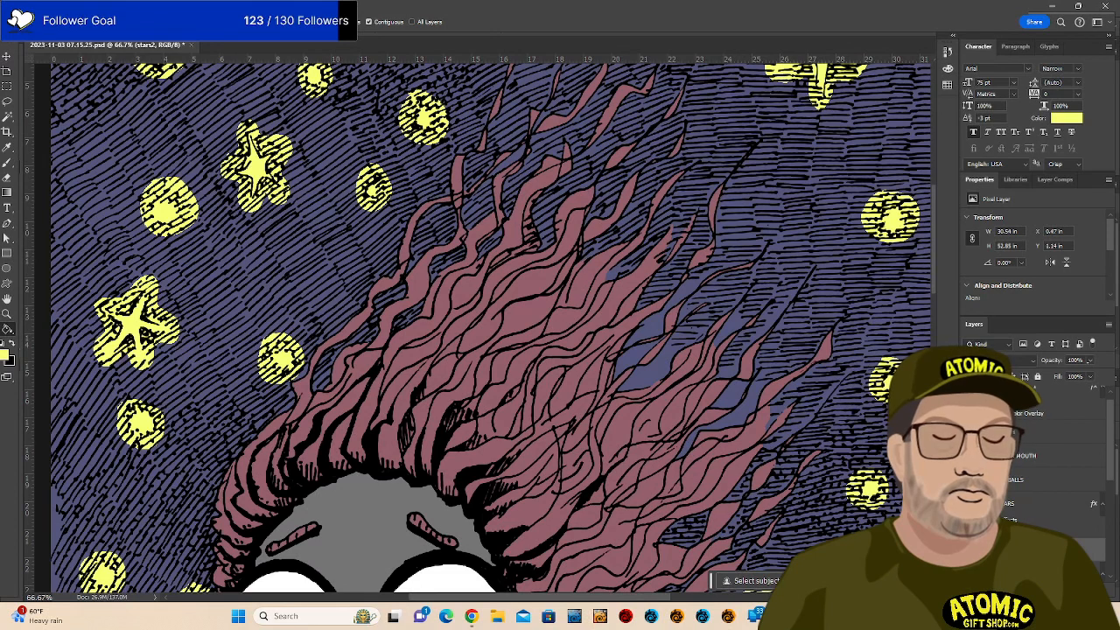
Lower the stars2 glow layer's opacity to 46%.
{"action": "left_click", "coordinate": [1090, 361]}
{"action": "left_click_drag", "start_coordinate": [1094, 375], "coordinate": [1062, 374]}
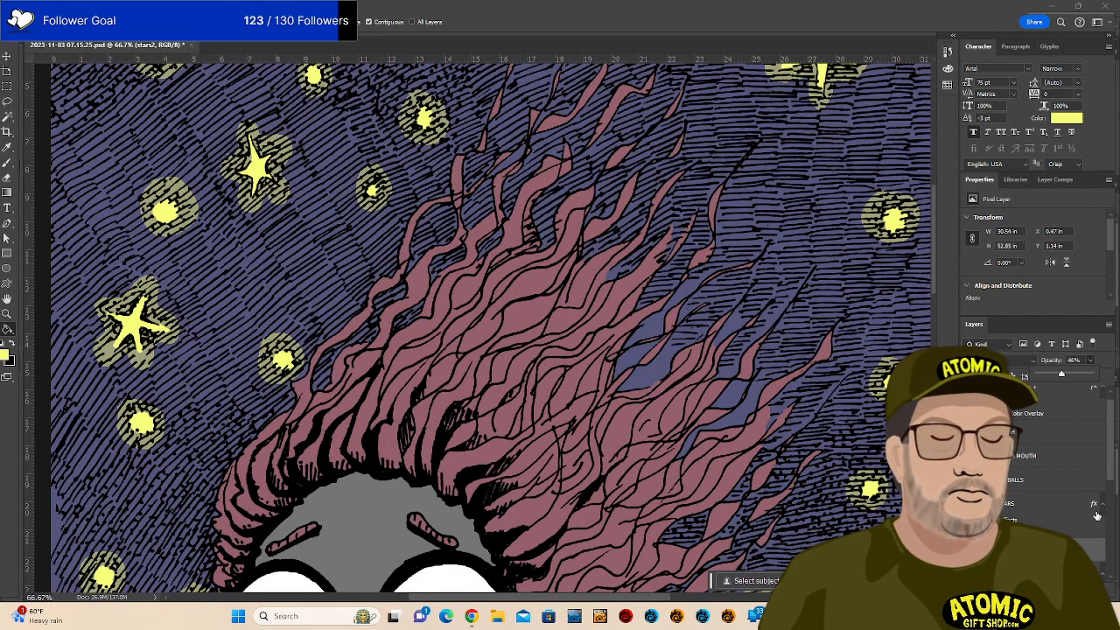
{"action": "key", "text": "Return"}
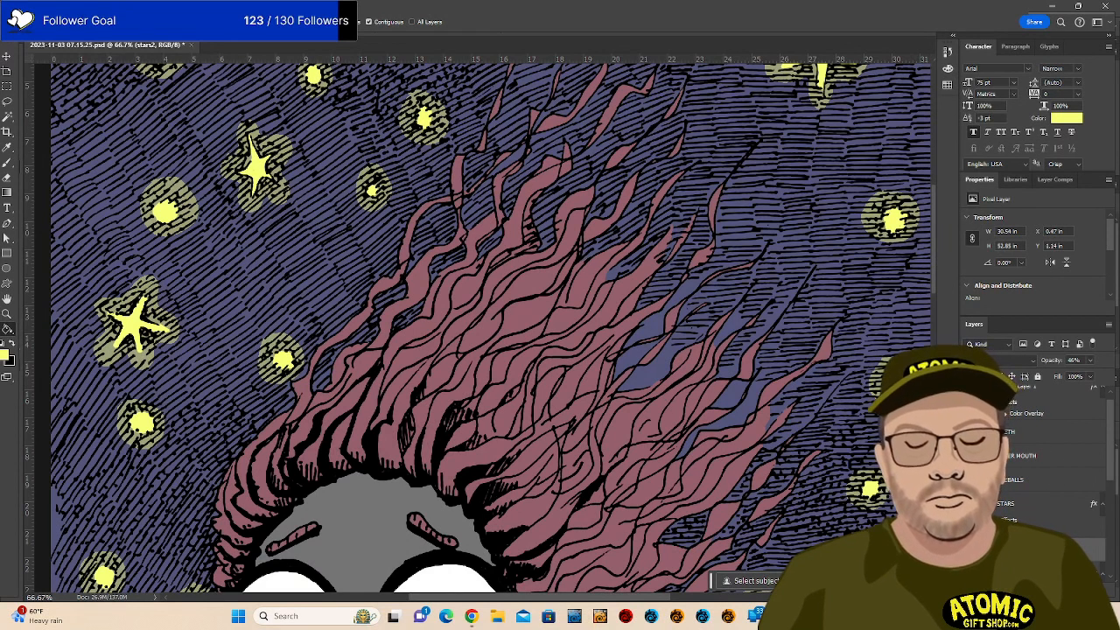
Give the STARS layer's Color Overlay a new colour at 81% opacity and compare it on and off.
{"action": "left_click", "coordinate": [1006, 504]}
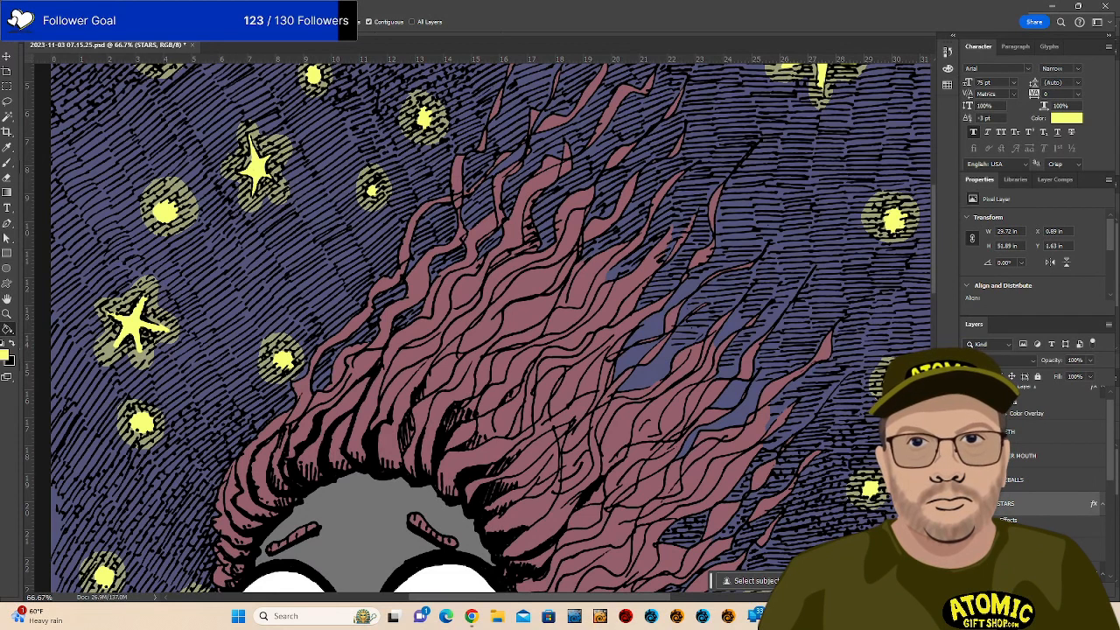
{"action": "double_click", "coordinate": [1027, 531]}
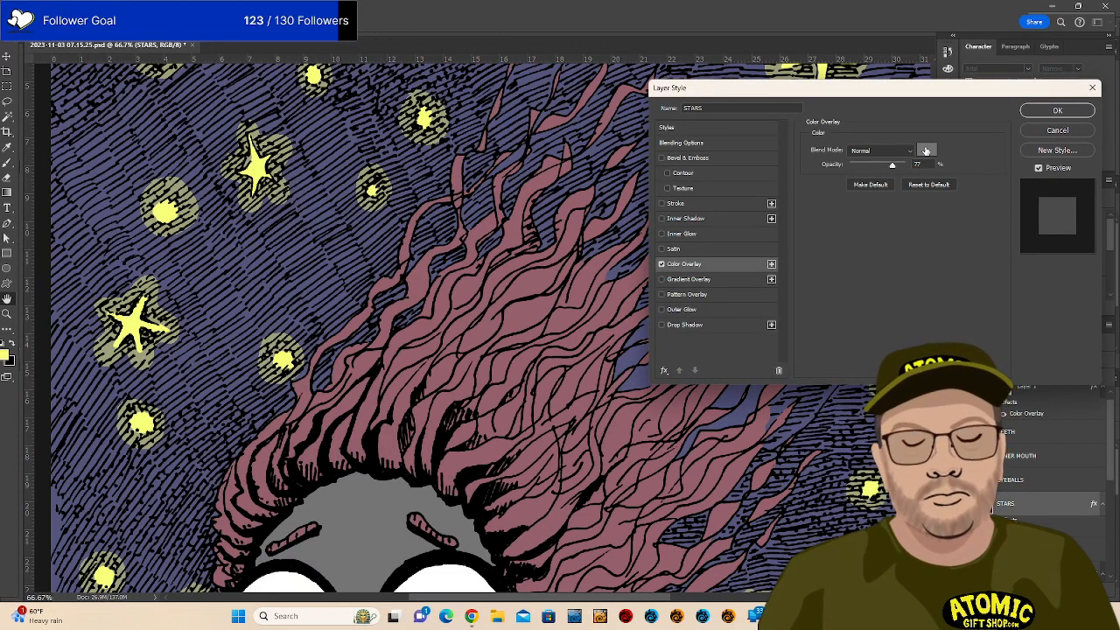
{"action": "left_click", "coordinate": [925, 150]}
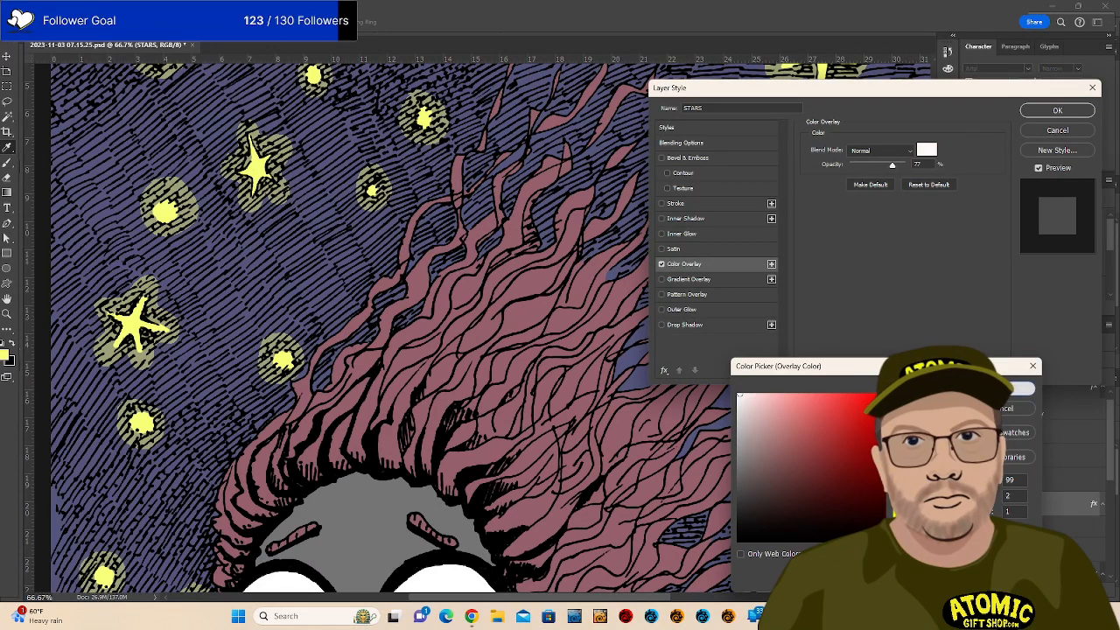
{"action": "left_click", "coordinate": [1015, 388]}
{"action": "left_click_drag", "start_coordinate": [892, 165], "coordinate": [900, 165]}
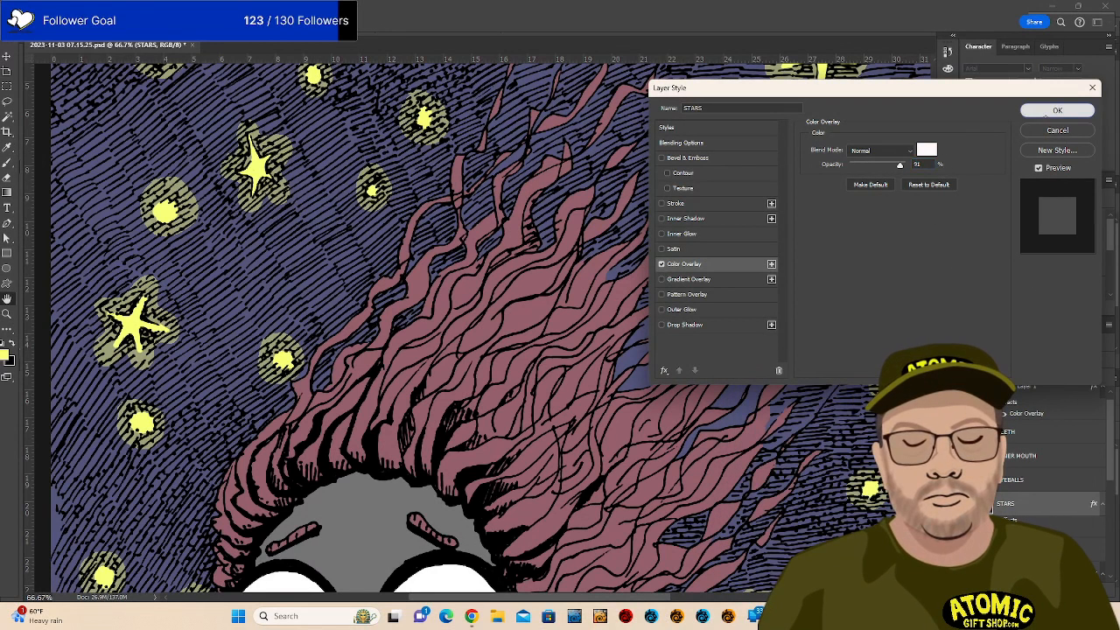
{"action": "left_click", "coordinate": [1057, 110]}
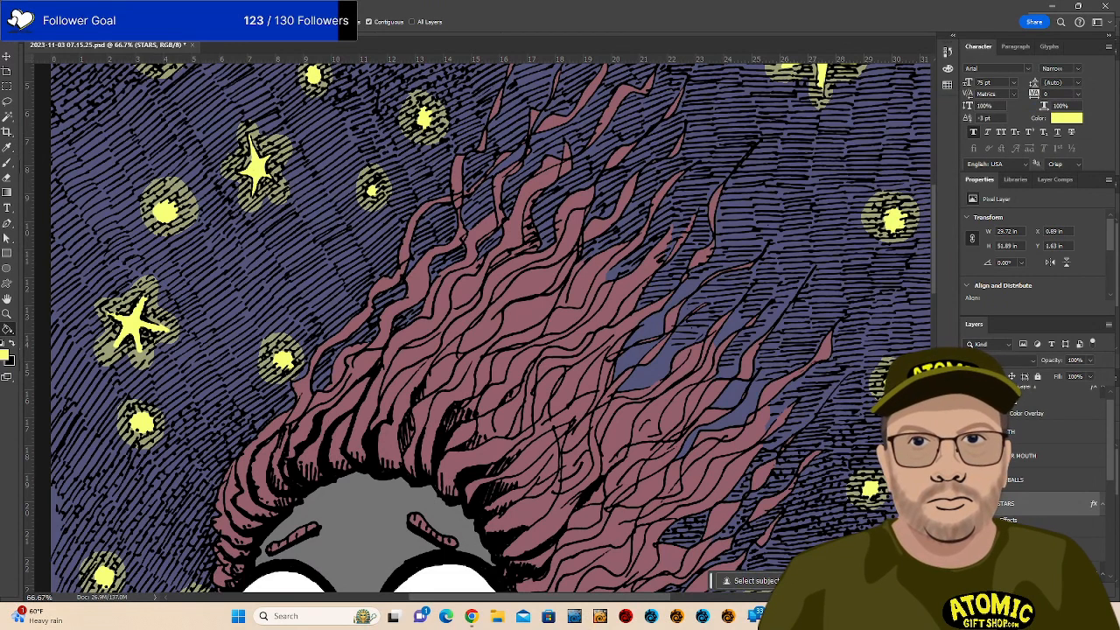
{"action": "left_click", "coordinate": [968, 504]}
{"action": "left_click", "coordinate": [968, 503]}
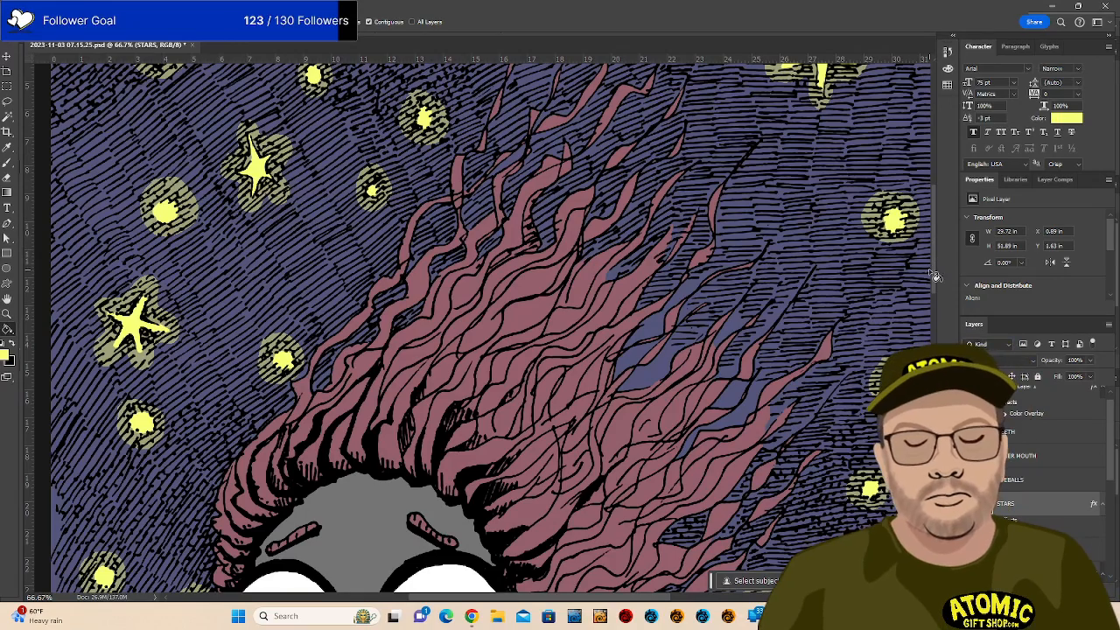
{"action": "scroll", "coordinate": [490, 328], "scroll_direction": "down", "scroll_amount": 9}
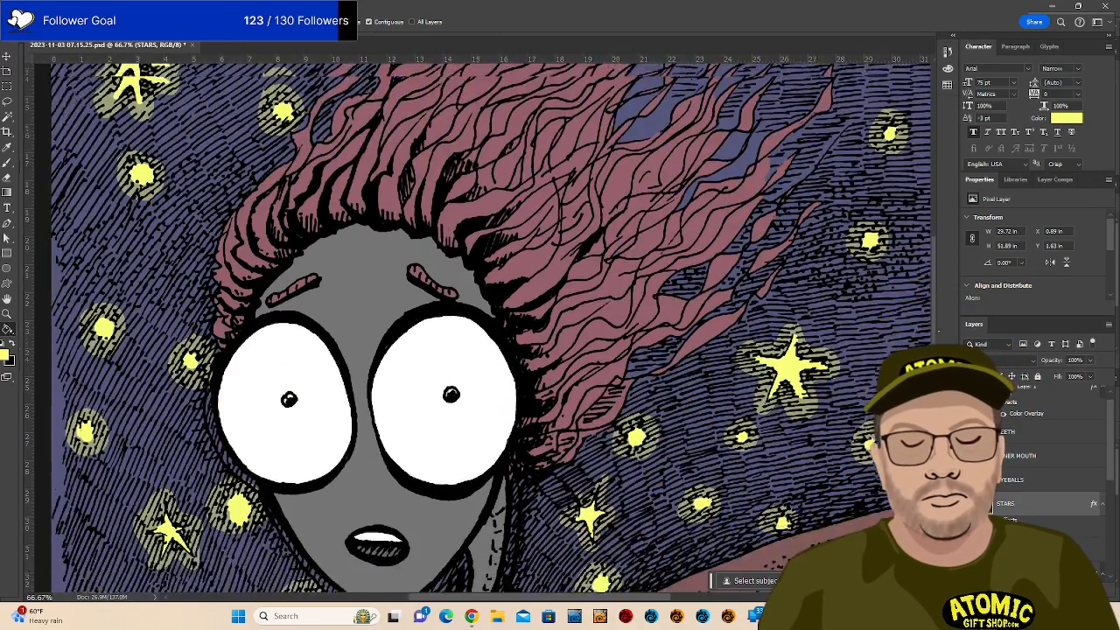
{"action": "scroll", "coordinate": [490, 329], "scroll_direction": "down", "scroll_amount": 8}
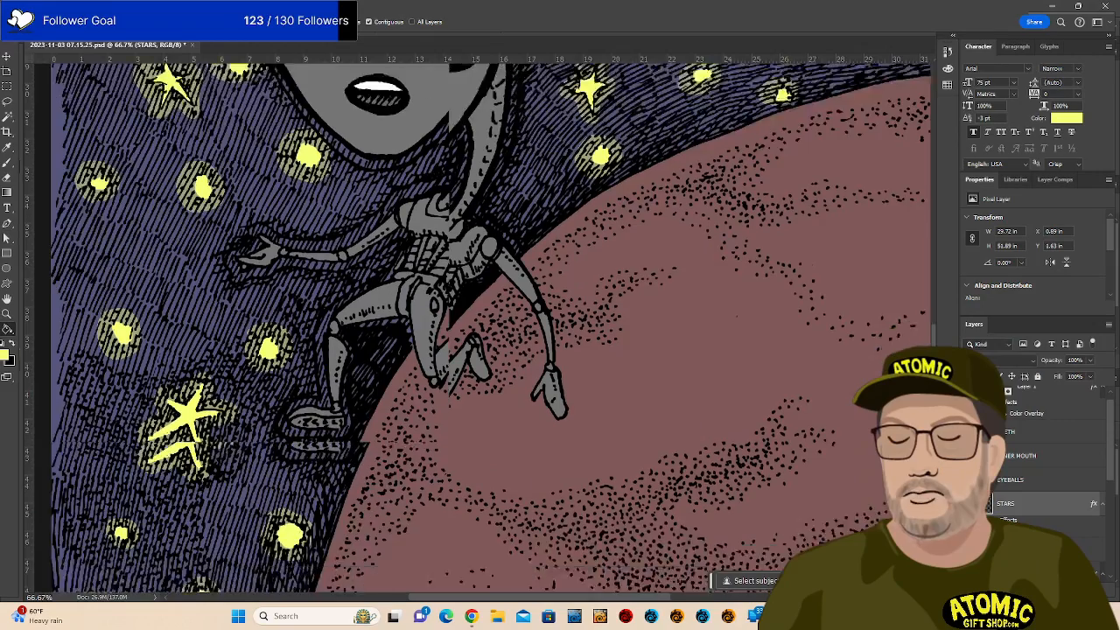
{"action": "scroll", "coordinate": [490, 328], "scroll_direction": "down", "scroll_amount": 4}
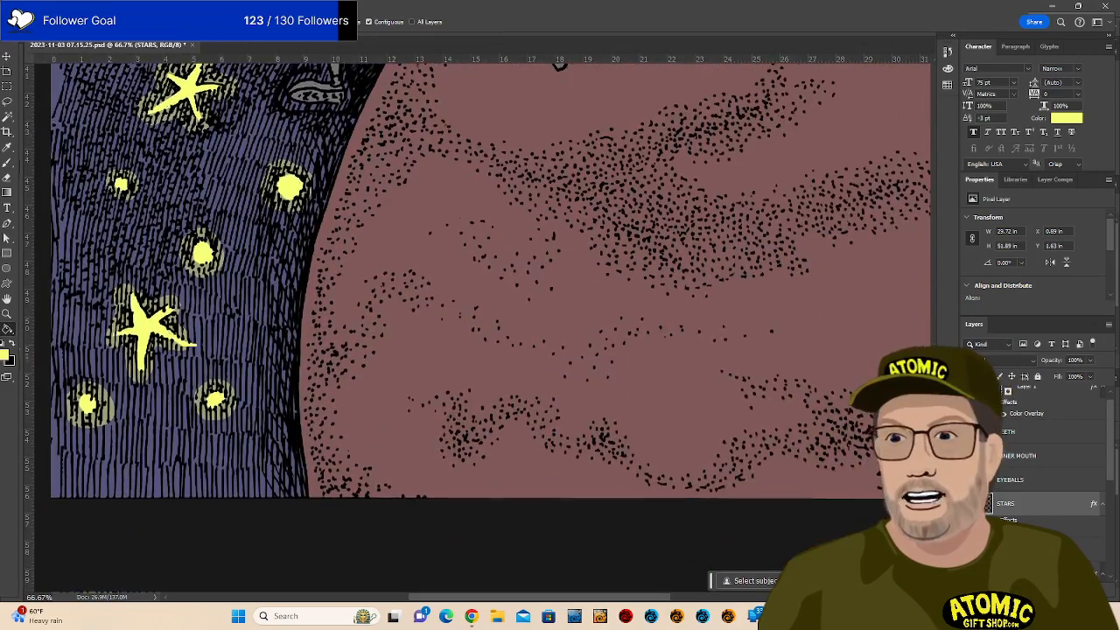
{"action": "scroll", "coordinate": [490, 328], "scroll_direction": "up", "scroll_amount": 3}
{"action": "scroll", "coordinate": [490, 328], "scroll_direction": "up", "scroll_amount": 6}
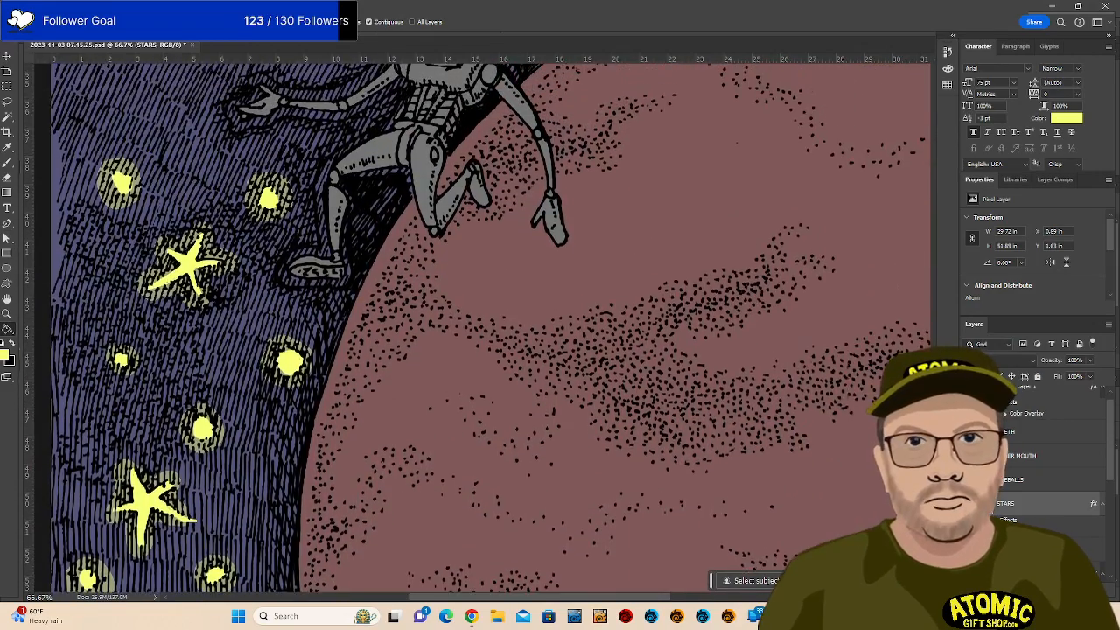
{"action": "scroll", "coordinate": [490, 328], "scroll_direction": "down", "scroll_amount": 2}
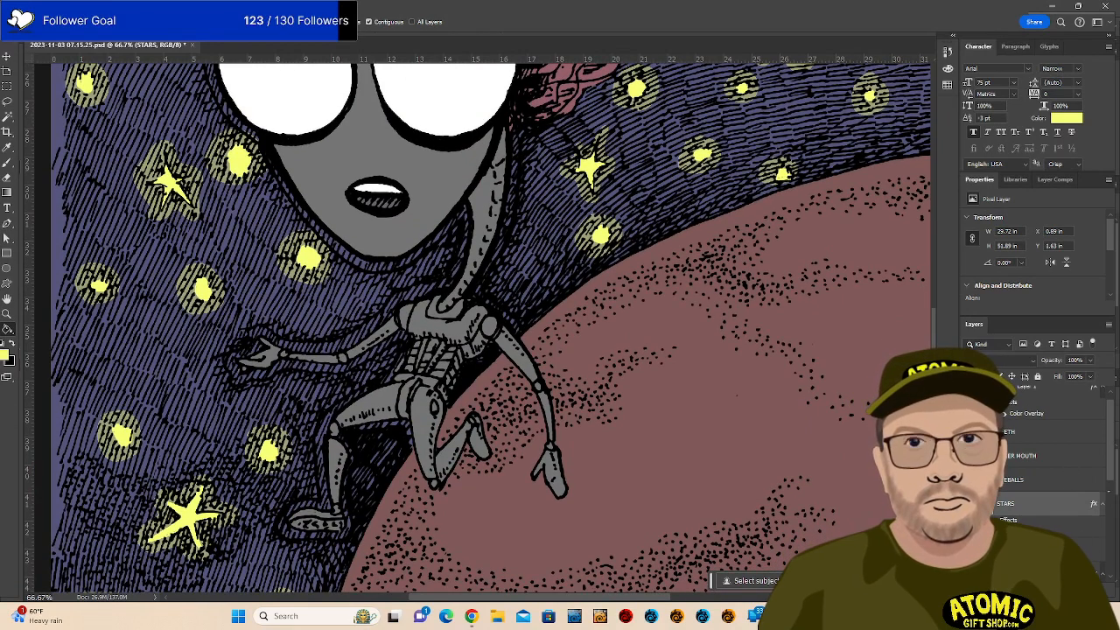
{"action": "scroll", "coordinate": [1054, 533], "scroll_direction": "down", "scroll_amount": 1}
{"action": "left_click", "coordinate": [1054, 533]}
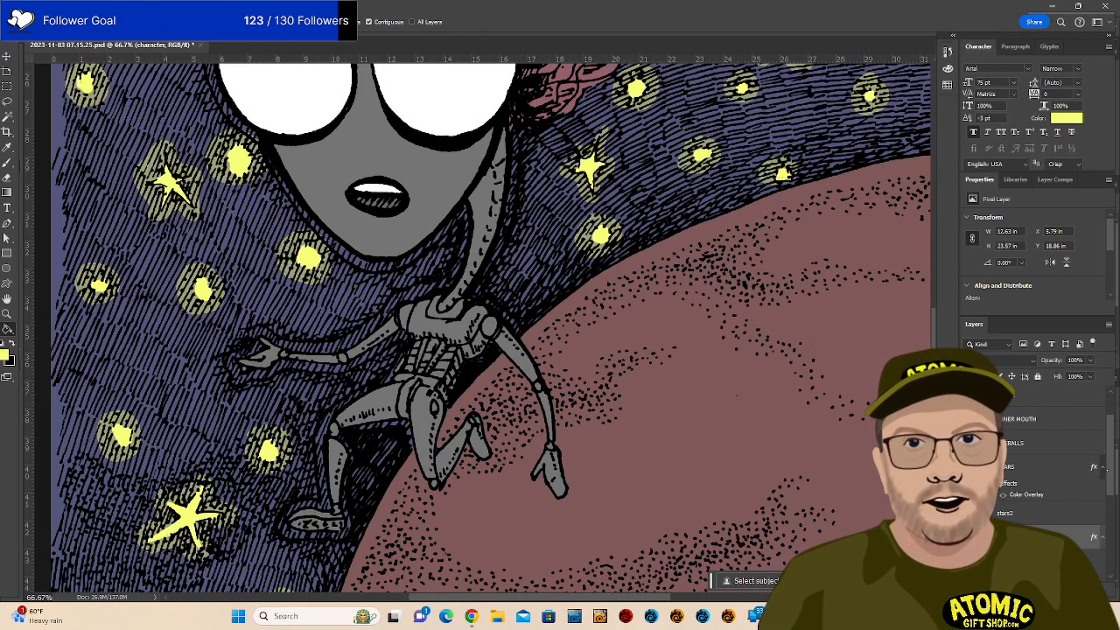
Add a new layer named character2 below the character layer.
{"action": "left_click_drag", "start_coordinate": [1111, 469], "coordinate": [1111, 489]}
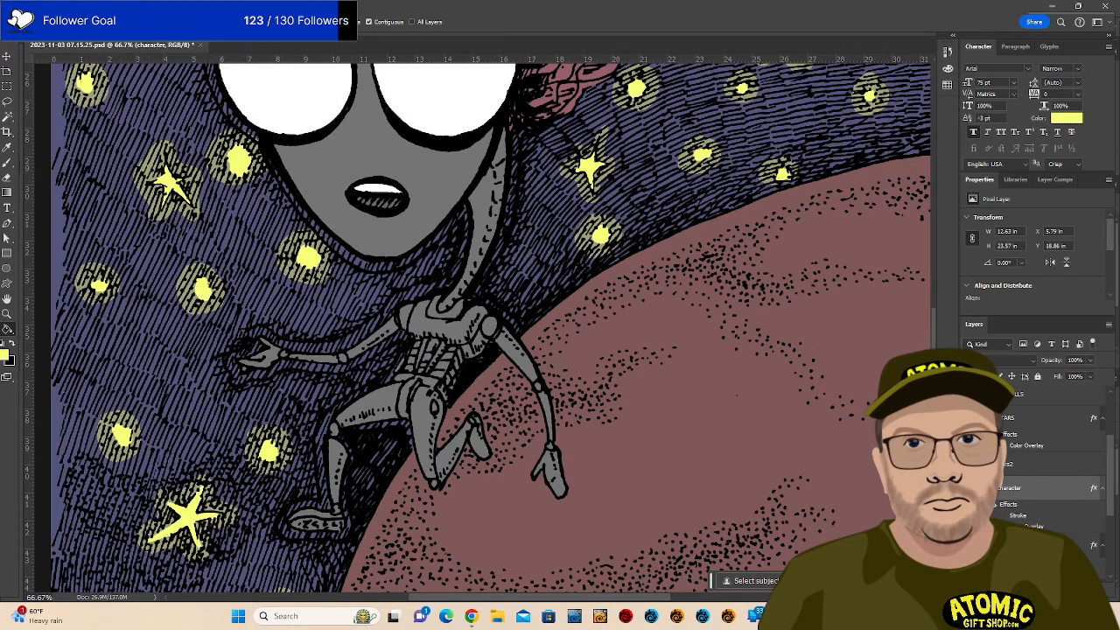
{"action": "left_click", "coordinate": [1067, 585]}
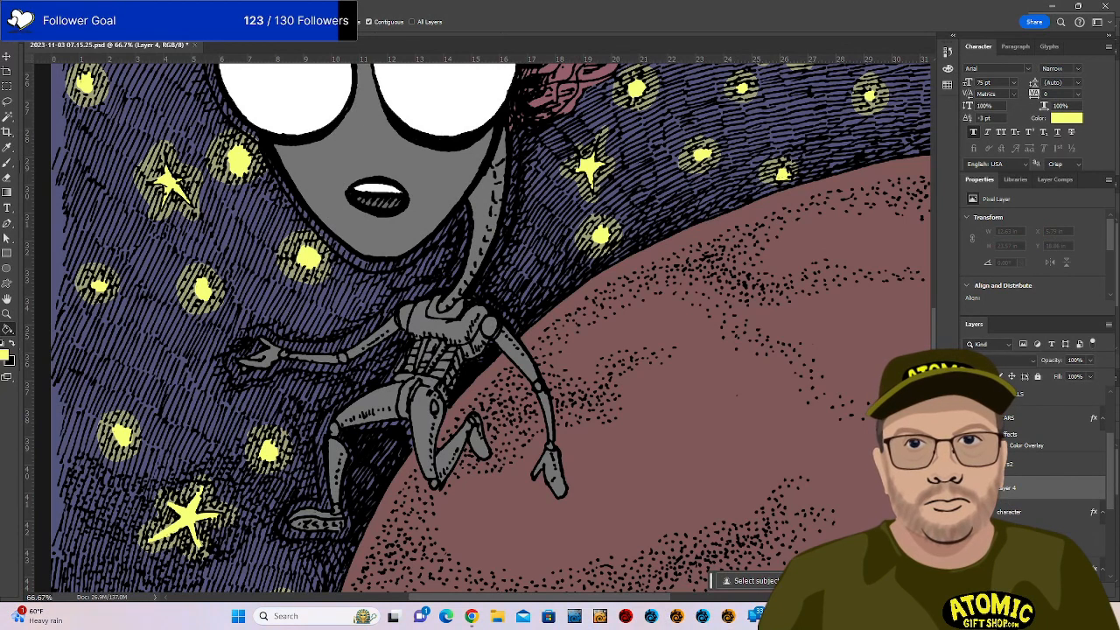
{"action": "left_click_drag", "start_coordinate": [1045, 494], "coordinate": [1045, 535]}
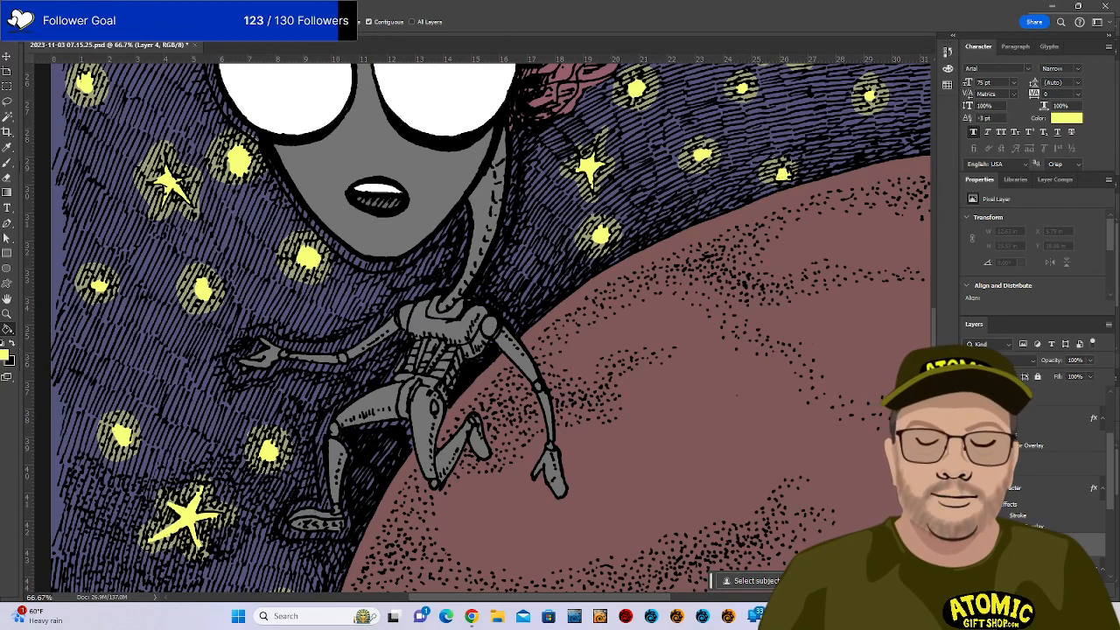
{"action": "type", "text": "character2"}
{"action": "key", "text": "Return"}
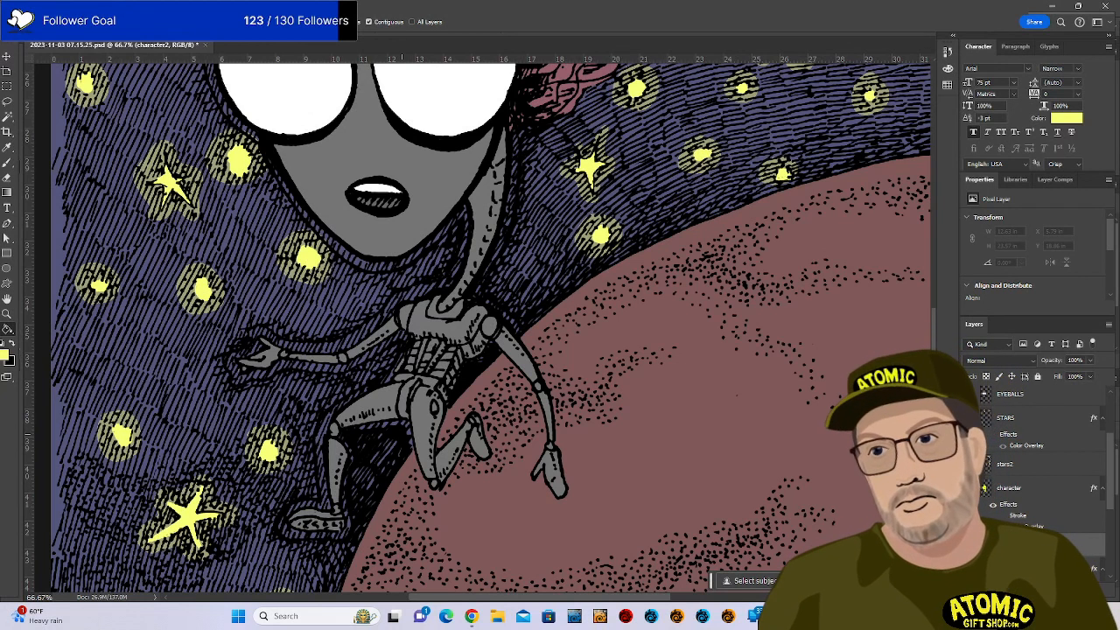
Switch to the Brush and place a small yellow test dab beside the leg.
{"action": "key", "text": "b"}
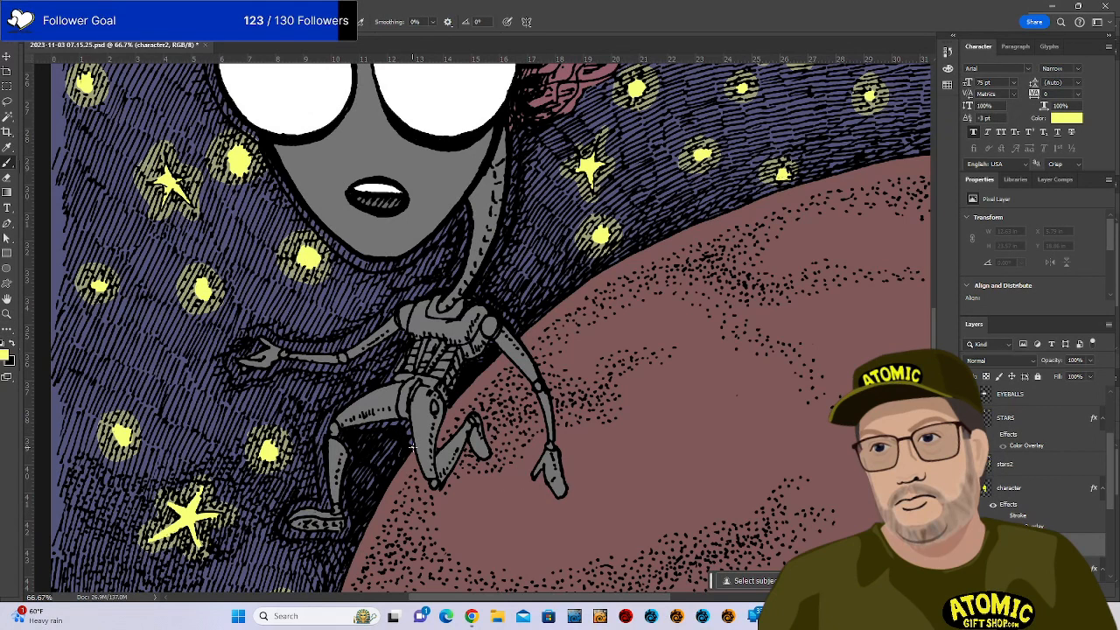
{"action": "left_click", "coordinate": [408, 455]}
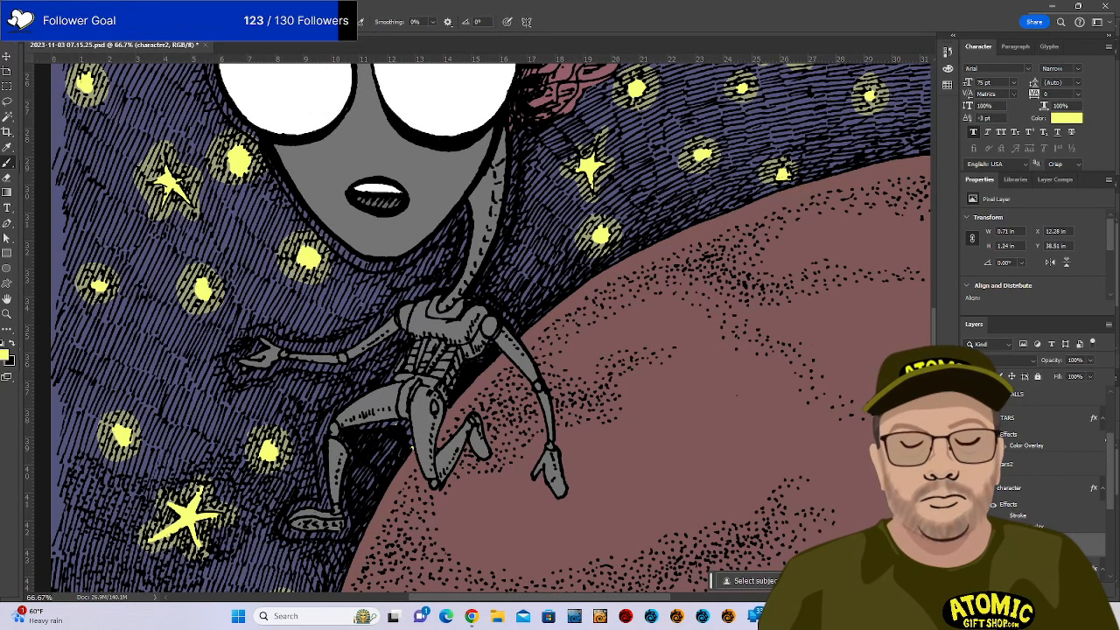
{"action": "scroll", "coordinate": [1050, 464], "scroll_direction": "up", "scroll_amount": 3}
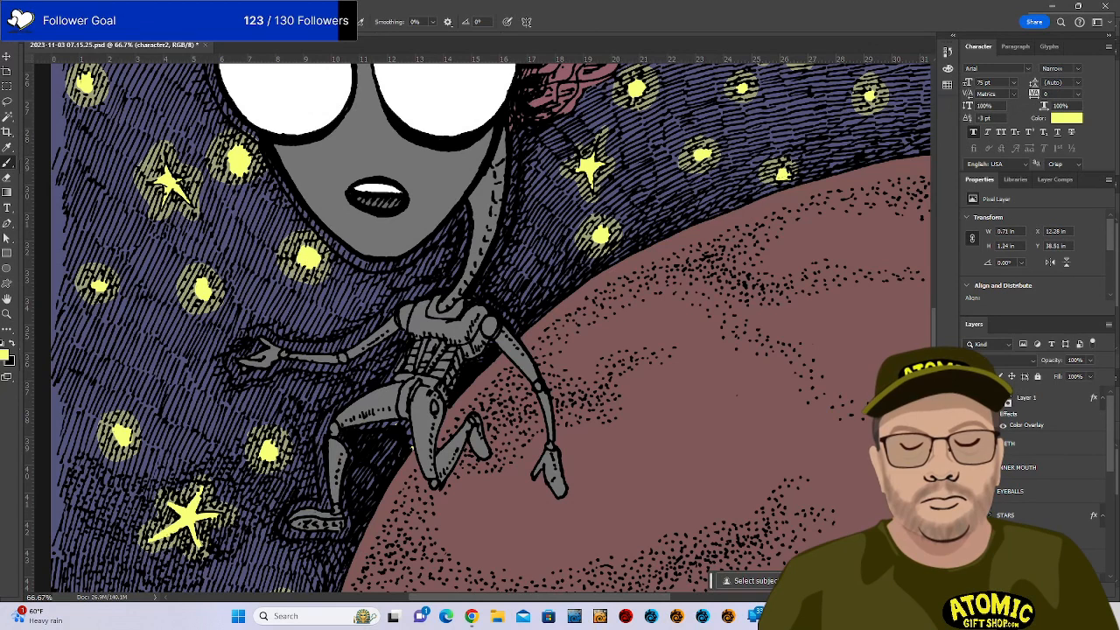
Set the Layer 1 hatching opacity to 46% and make character2 the active layer.
{"action": "left_click", "coordinate": [1085, 400]}
{"action": "left_click", "coordinate": [1090, 360]}
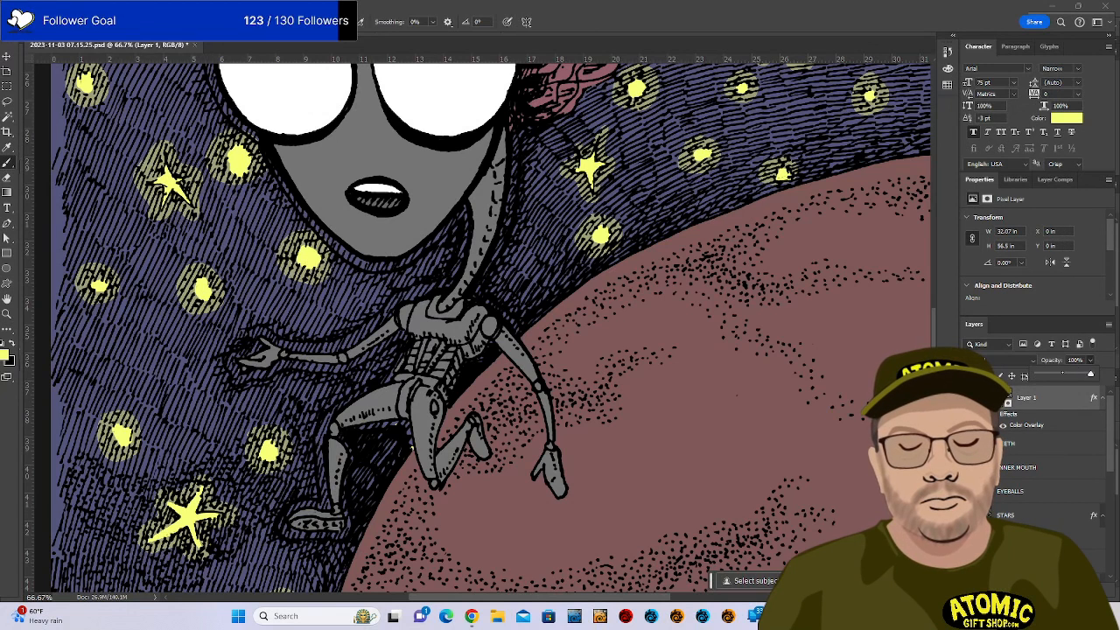
{"action": "left_click_drag", "start_coordinate": [1081, 374], "coordinate": [1062, 375]}
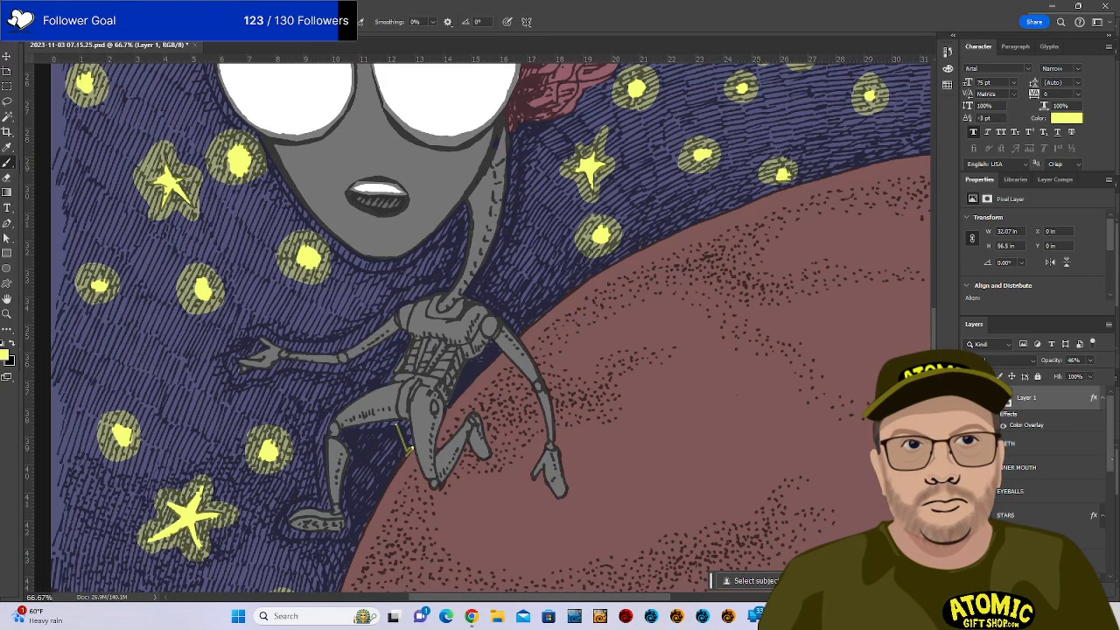
{"action": "scroll", "coordinate": [1041, 455], "scroll_direction": "down", "scroll_amount": 5}
{"action": "scroll", "coordinate": [1041, 464], "scroll_direction": "down", "scroll_amount": 1}
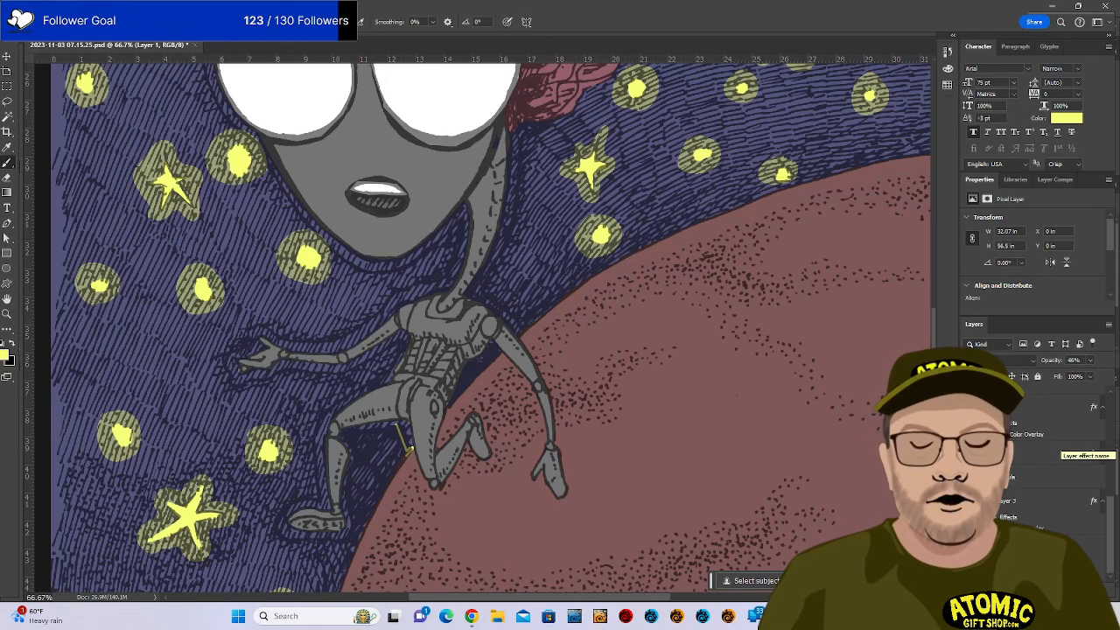
{"action": "scroll", "coordinate": [1041, 464], "scroll_direction": "up", "scroll_amount": 3}
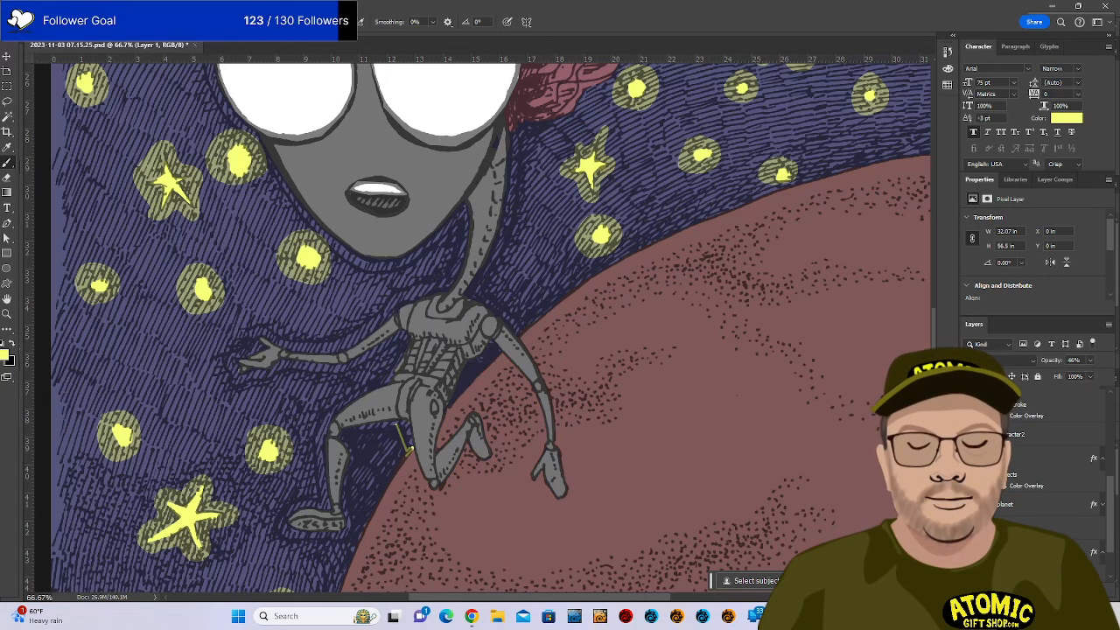
{"action": "scroll", "coordinate": [1041, 464], "scroll_direction": "up", "scroll_amount": 2}
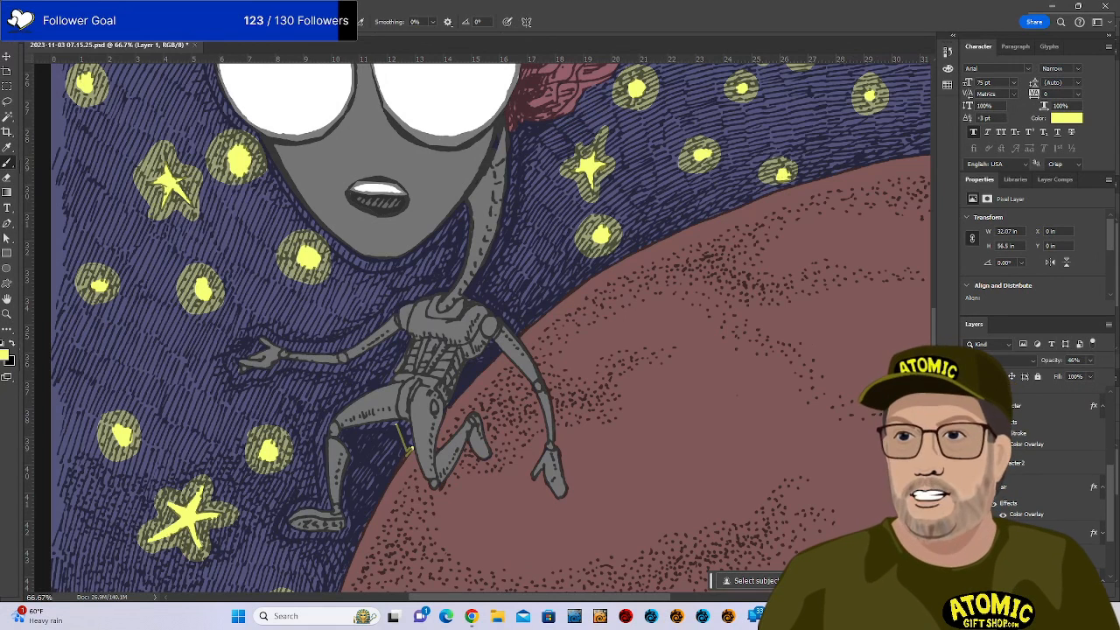
{"action": "scroll", "coordinate": [1041, 464], "scroll_direction": "up", "scroll_amount": 1}
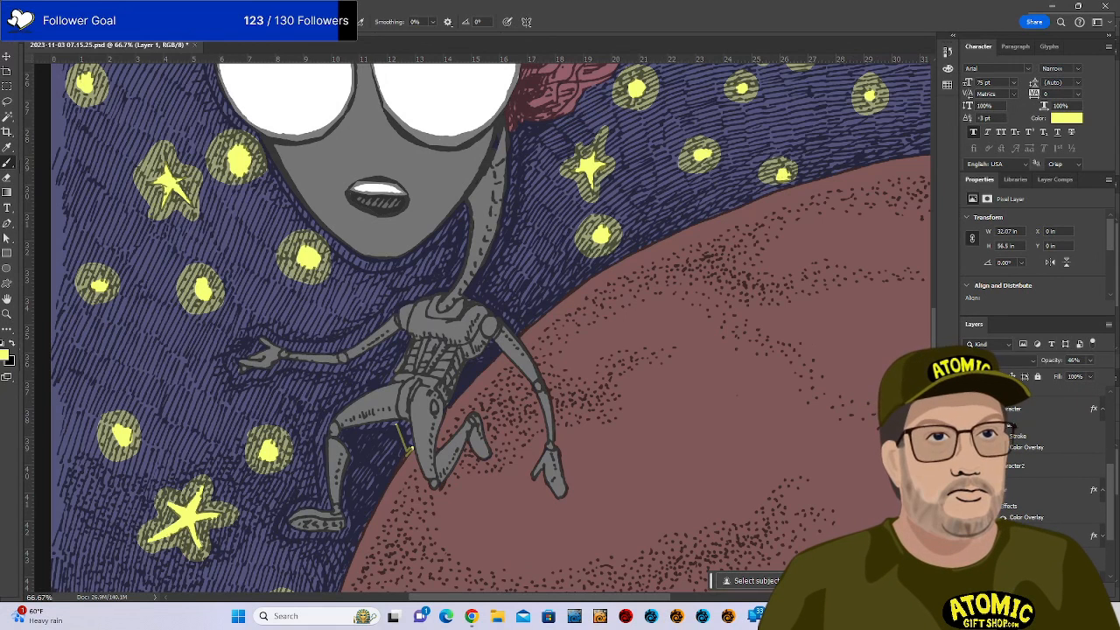
{"action": "scroll", "coordinate": [1041, 464], "scroll_direction": "up", "scroll_amount": 1}
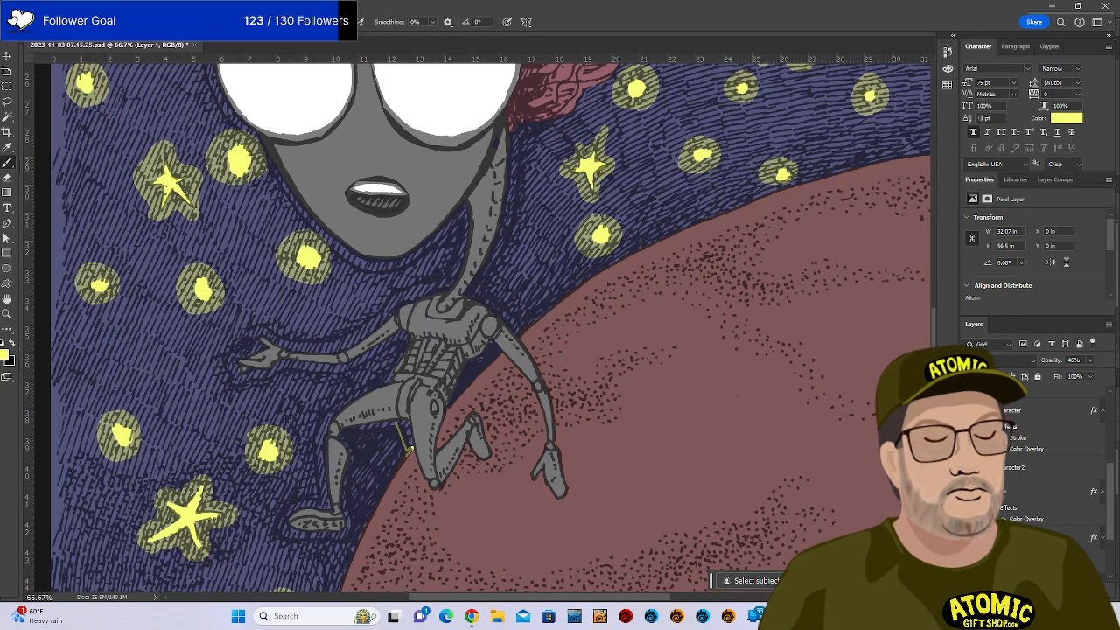
{"action": "scroll", "coordinate": [1041, 463], "scroll_direction": "up", "scroll_amount": 1}
{"action": "scroll", "coordinate": [1042, 464], "scroll_direction": "up", "scroll_amount": 1}
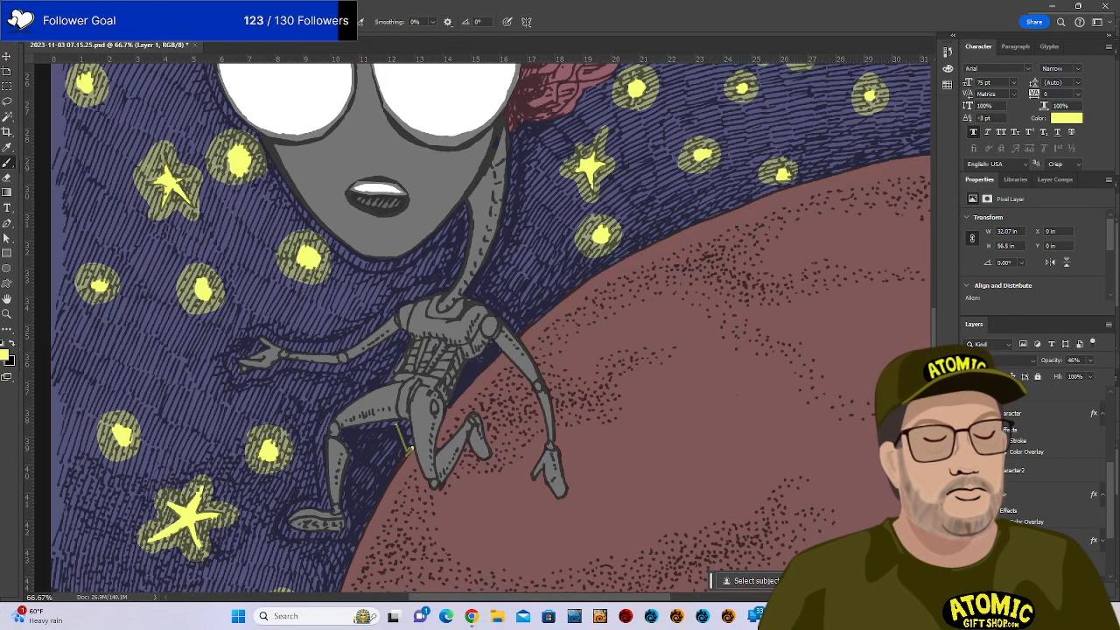
{"action": "scroll", "coordinate": [1042, 464], "scroll_direction": "up", "scroll_amount": 1}
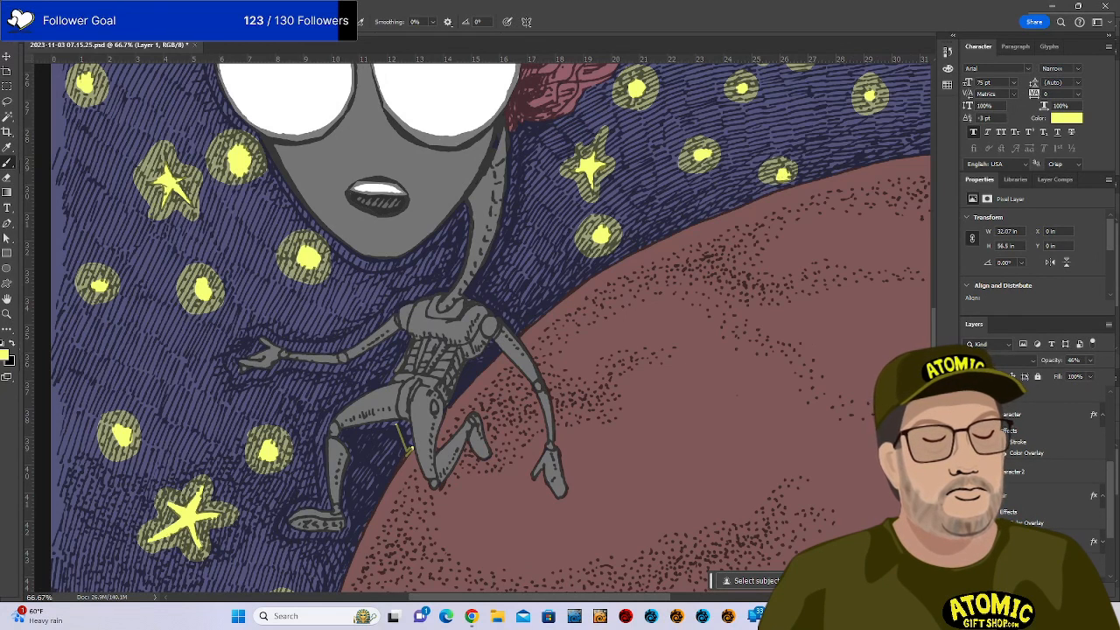
{"action": "scroll", "coordinate": [1042, 464], "scroll_direction": "up", "scroll_amount": 1}
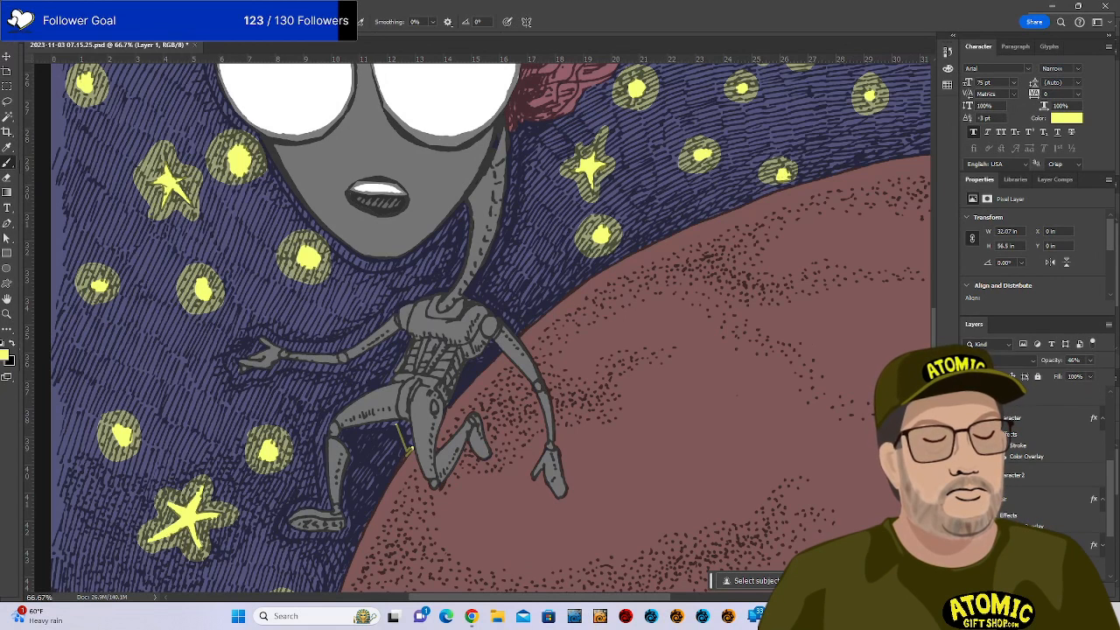
{"action": "scroll", "coordinate": [1041, 464], "scroll_direction": "up", "scroll_amount": 1}
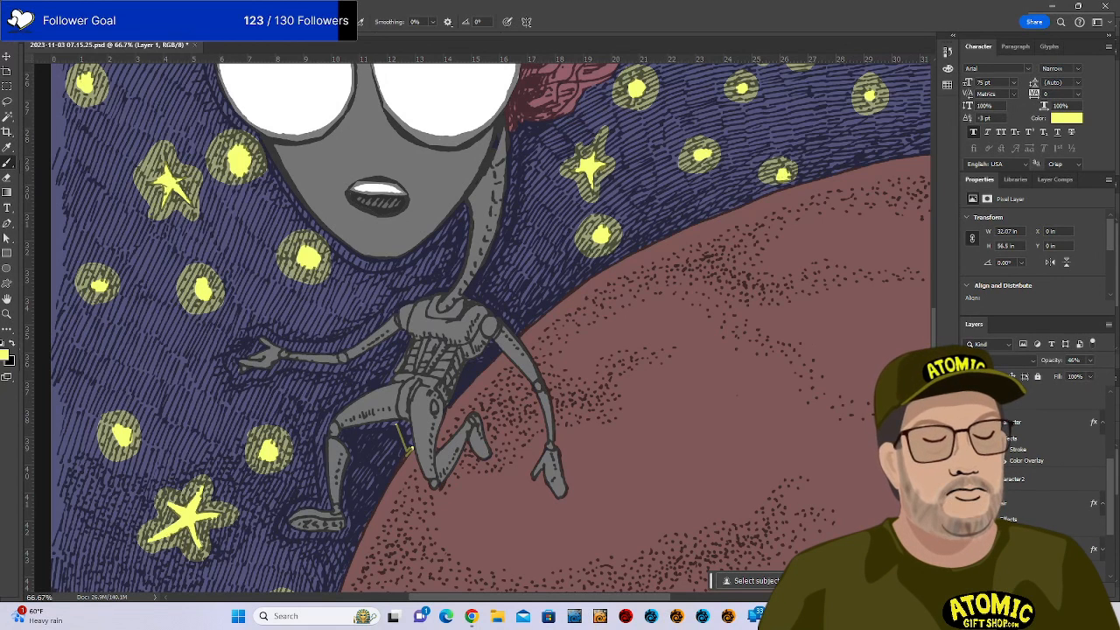
{"action": "scroll", "coordinate": [1084, 514], "scroll_direction": "down", "scroll_amount": 2}
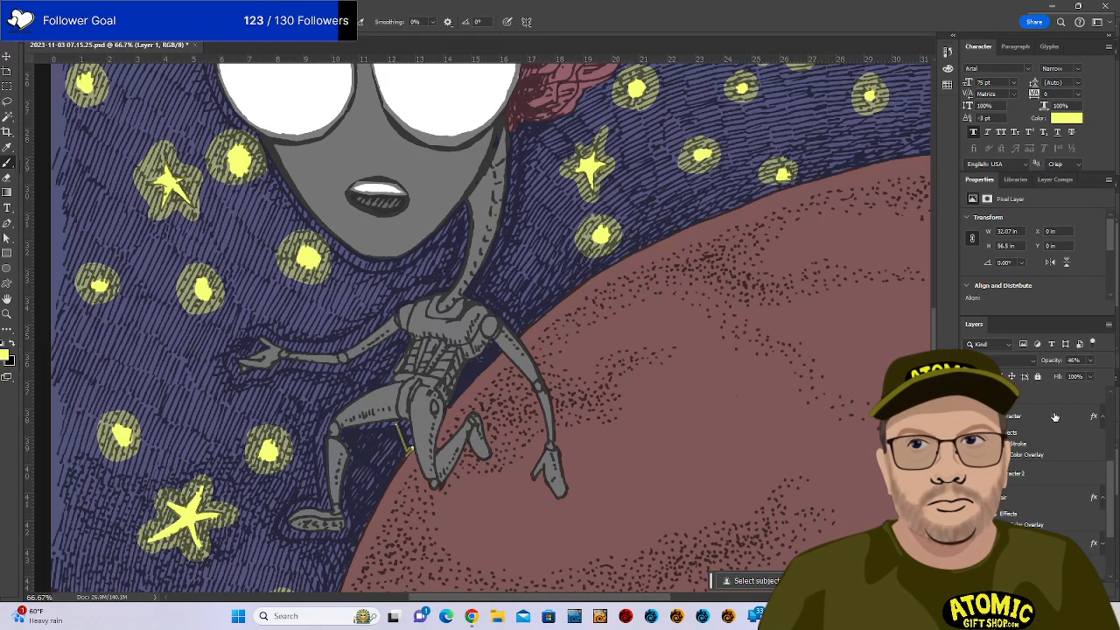
{"action": "left_click", "coordinate": [1048, 481]}
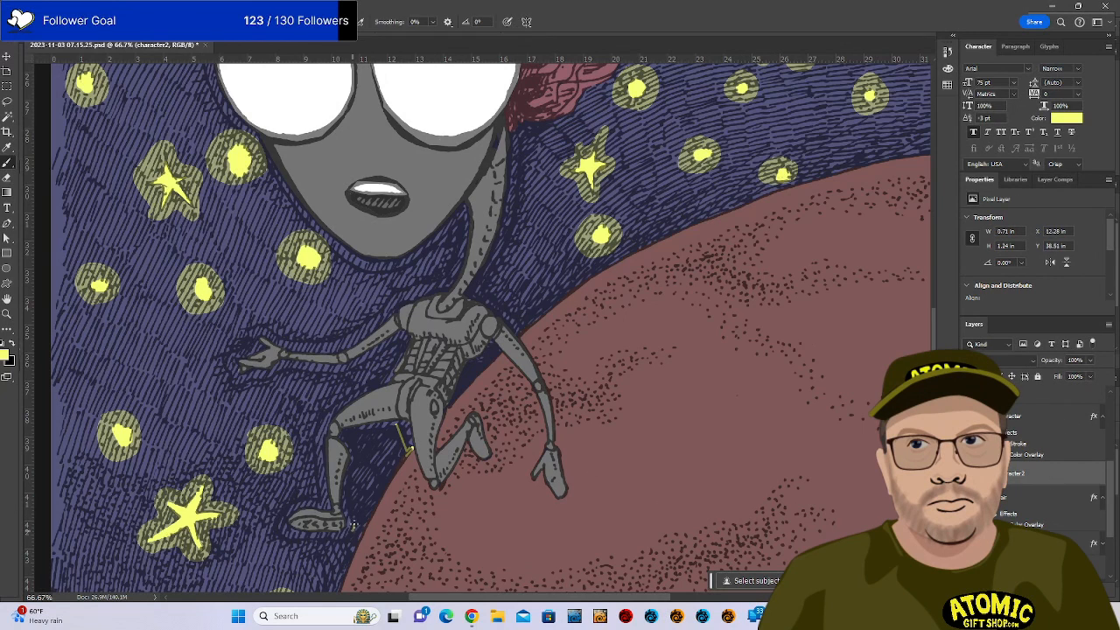
Paint a thin yellow outline up the lower leg and around the foot, erasing stray strokes.
{"action": "mouse_move", "coordinate": [347, 506]}
{"action": "left_mouse_down"}
{"action": "mouse_move", "coordinate": [346, 438]}
{"action": "mouse_move", "coordinate": [386, 426]}
{"action": "left_mouse_up"}
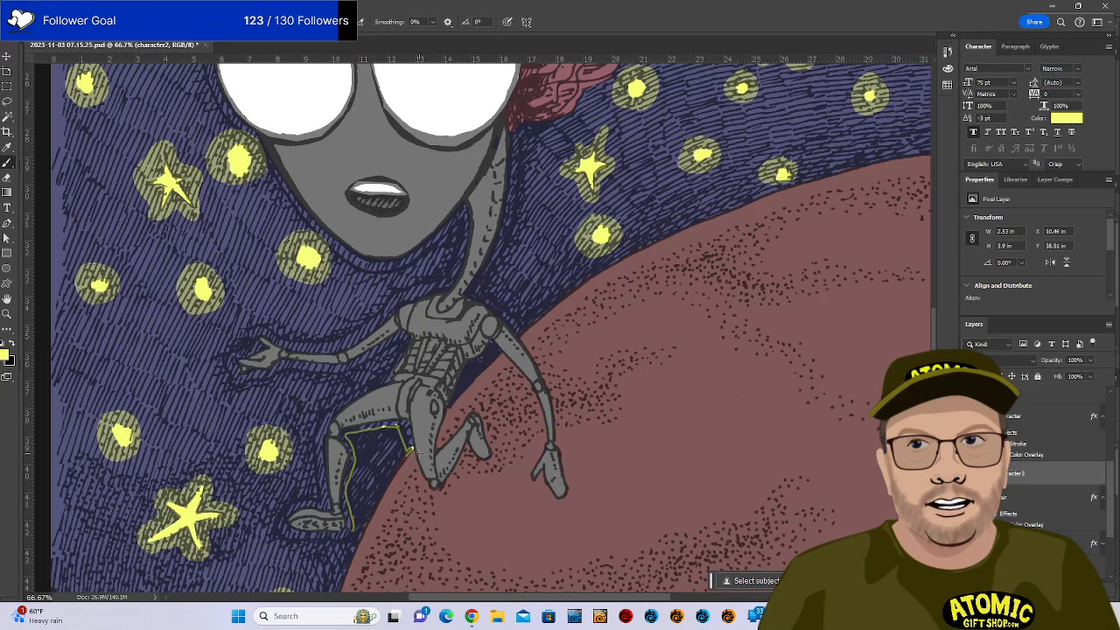
{"action": "mouse_move", "coordinate": [283, 513]}
{"action": "left_mouse_down"}
{"action": "mouse_move", "coordinate": [275, 529]}
{"action": "mouse_move", "coordinate": [292, 541]}
{"action": "mouse_move", "coordinate": [354, 533]}
{"action": "mouse_move", "coordinate": [351, 479]}
{"action": "left_mouse_up"}
{"action": "left_click", "coordinate": [283, 543]}
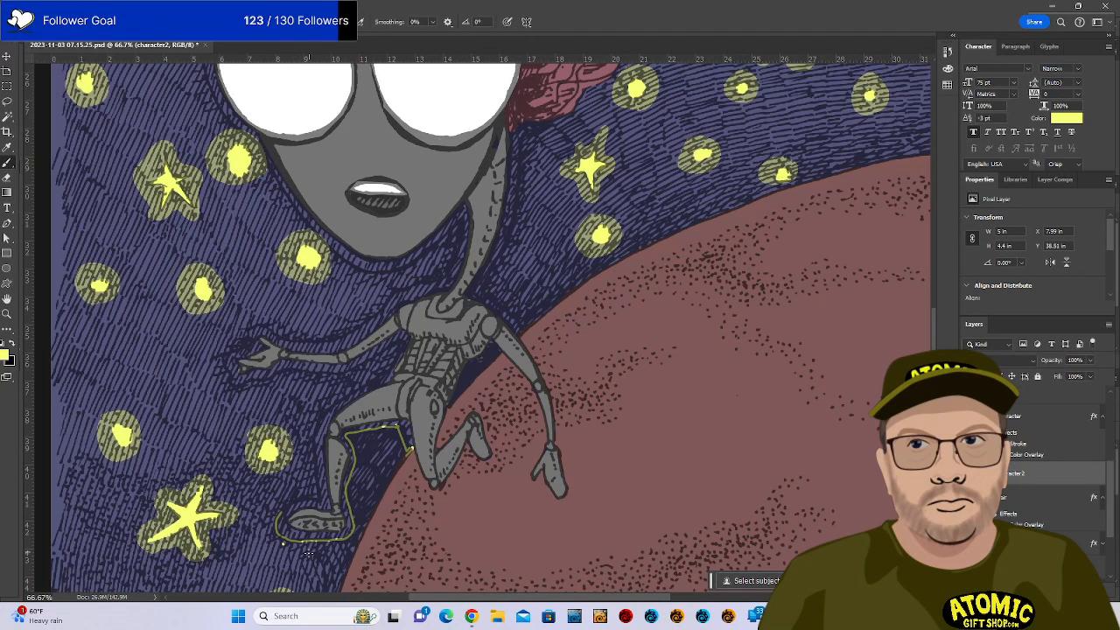
{"action": "key", "text": "e"}
{"action": "left_click_drag", "start_coordinate": [282, 544], "coordinate": [303, 549]}
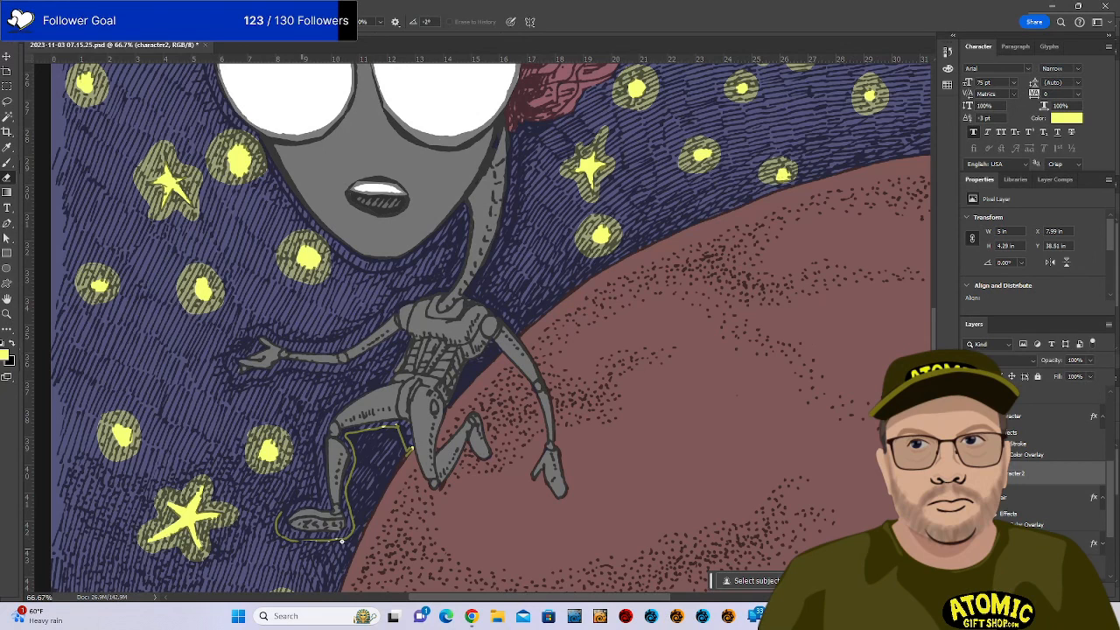
{"action": "key", "text": "b"}
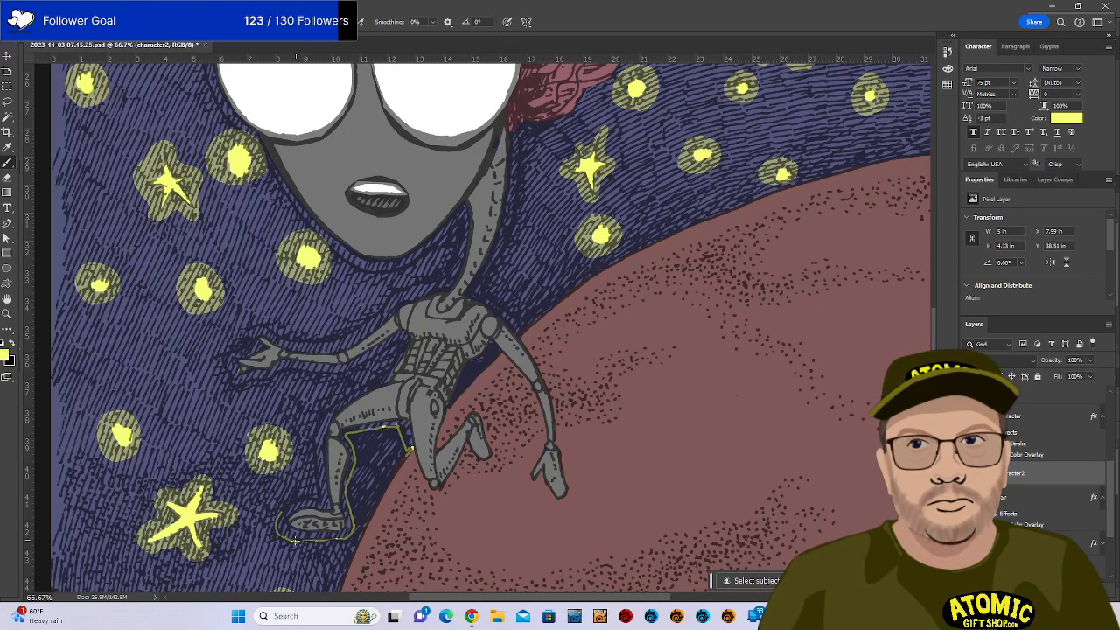
{"action": "left_click_drag", "start_coordinate": [306, 539], "coordinate": [351, 533]}
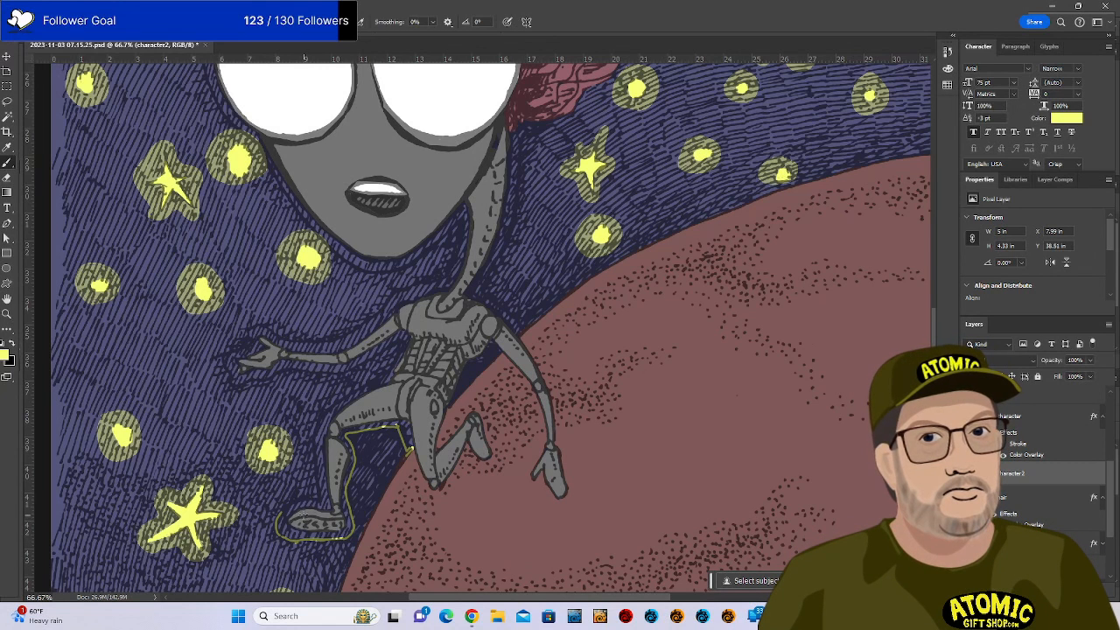
{"action": "key", "text": "ctrl+plus"}
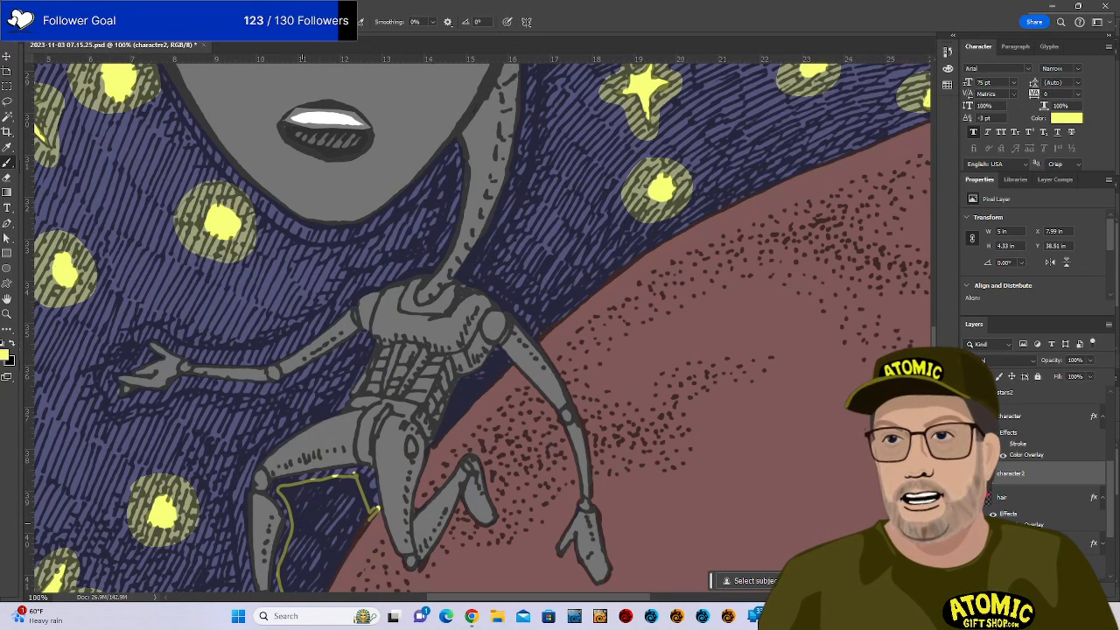
Trace the yellow outline from the foot up the back of the leg toward the torso.
{"action": "left_click_drag", "start_coordinate": [364, 459], "coordinate": [607, 342]}
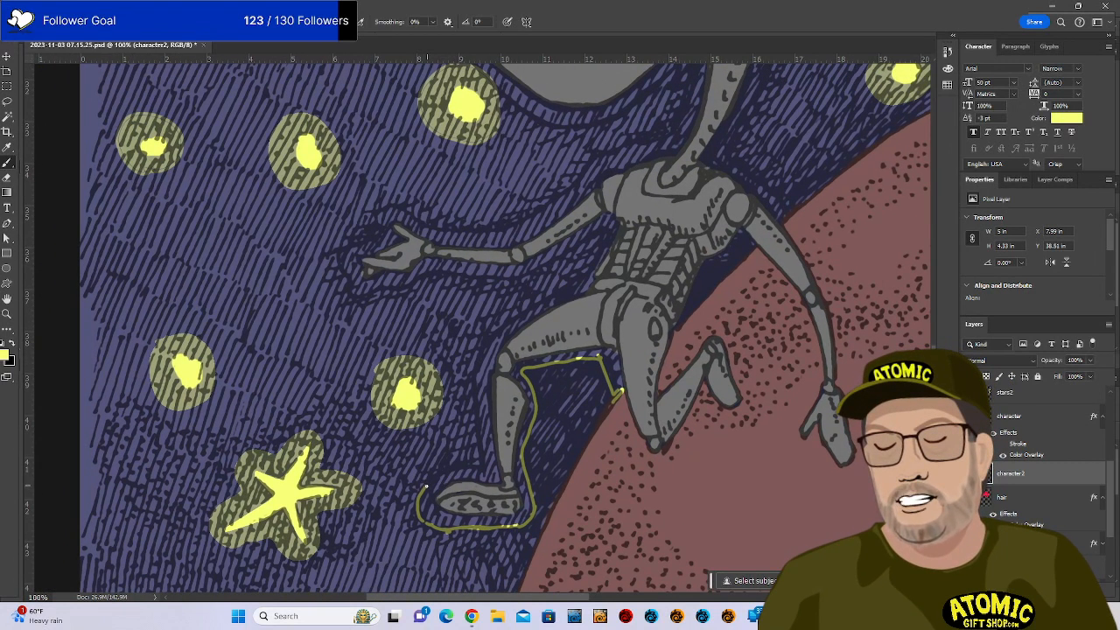
{"action": "mouse_move", "coordinate": [453, 468]}
{"action": "left_mouse_down"}
{"action": "mouse_move", "coordinate": [424, 486]}
{"action": "mouse_move", "coordinate": [485, 452]}
{"action": "mouse_move", "coordinate": [475, 369]}
{"action": "left_mouse_up"}
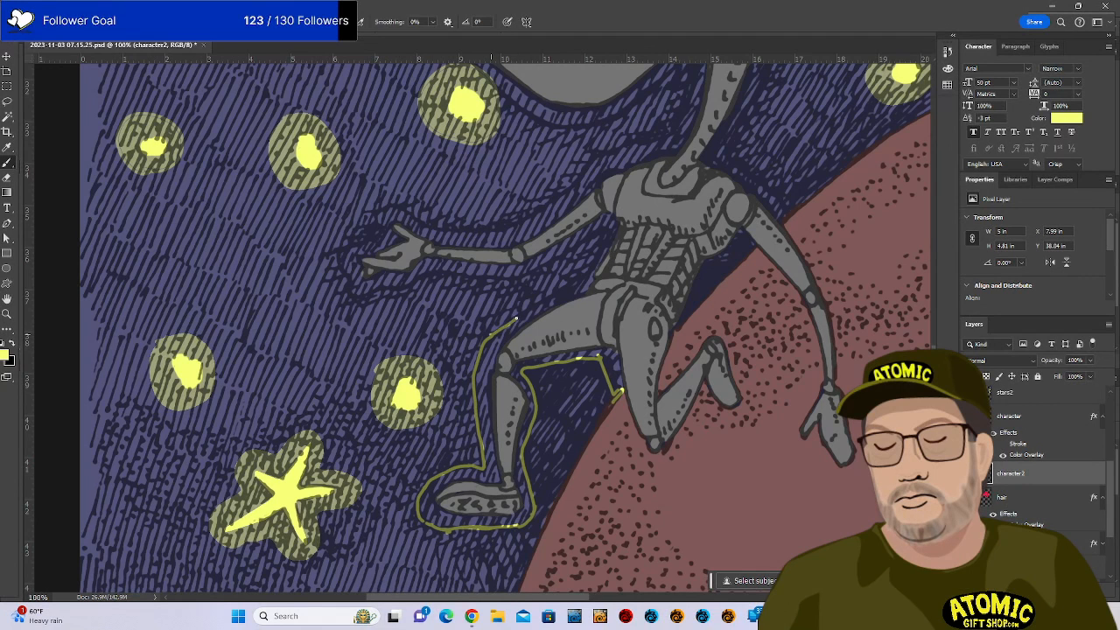
{"action": "left_click_drag", "start_coordinate": [537, 306], "coordinate": [595, 268]}
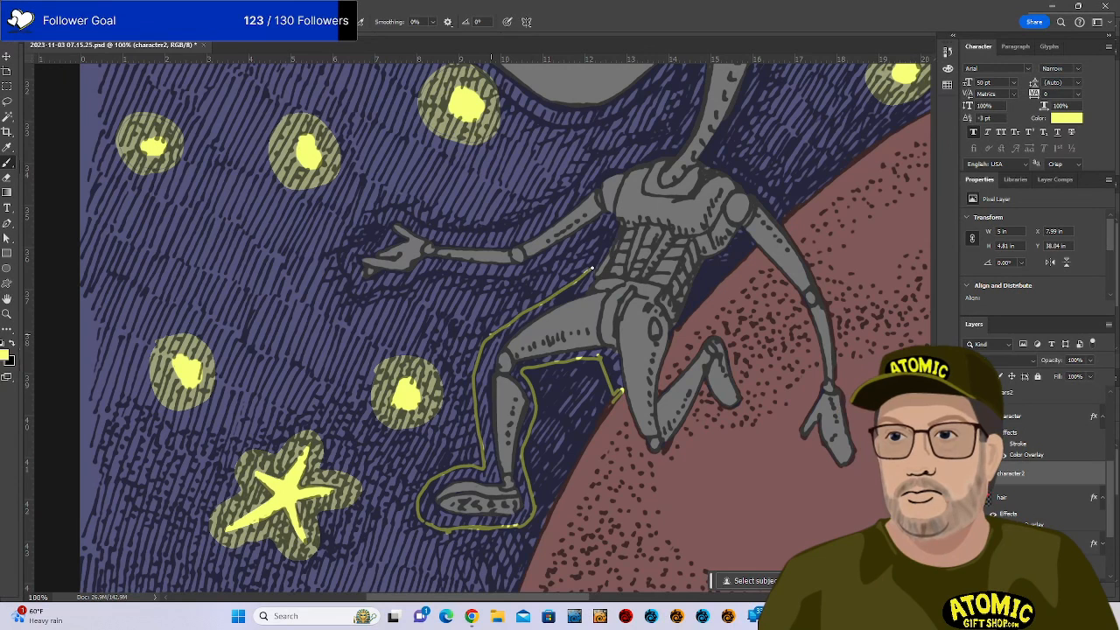
{"action": "left_click_drag", "start_coordinate": [609, 230], "coordinate": [595, 268]}
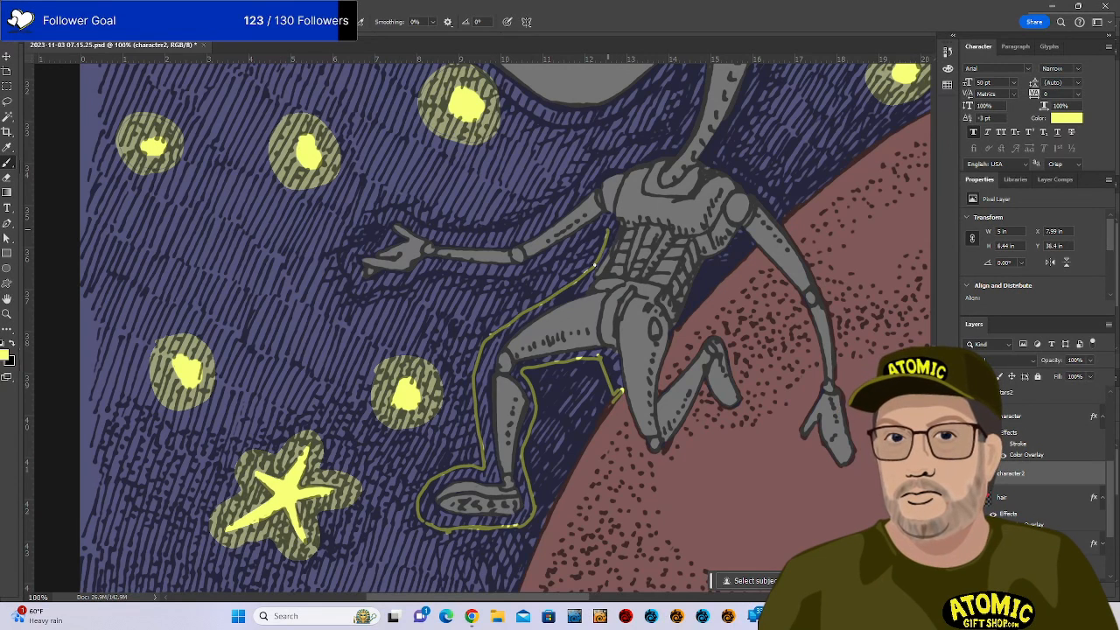
Start the yellow outline beneath the arm near the hand and raise brush smoothing to 22%.
{"action": "left_click_drag", "start_coordinate": [358, 296], "coordinate": [527, 265]}
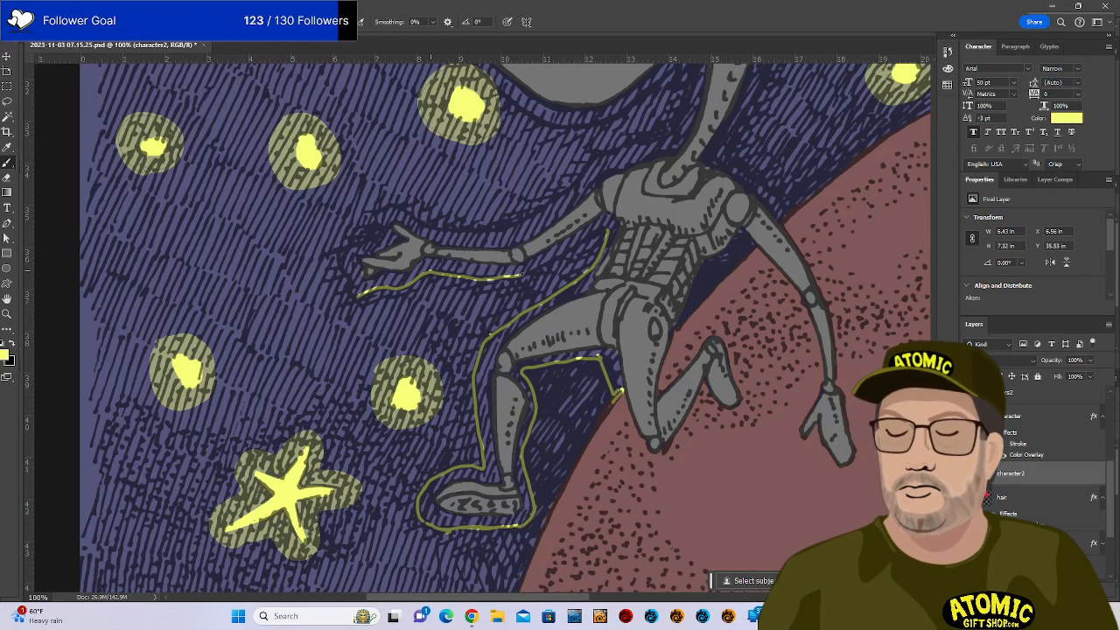
{"action": "key", "text": "ctrl+z"}
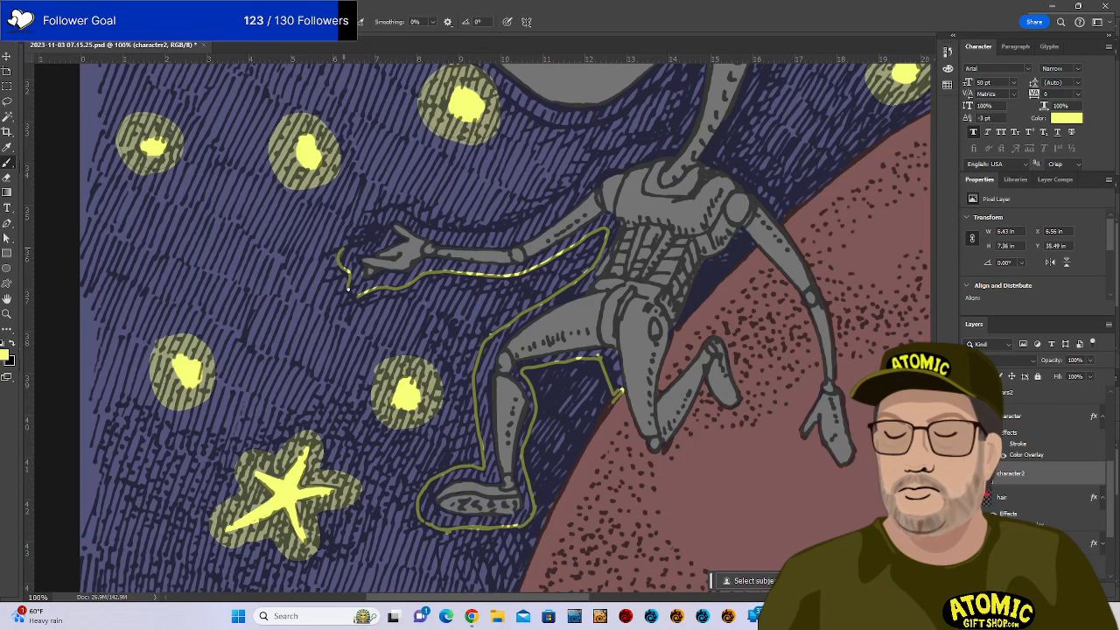
{"action": "left_click_drag", "start_coordinate": [348, 289], "coordinate": [360, 298]}
{"action": "left_click", "coordinate": [432, 21]}
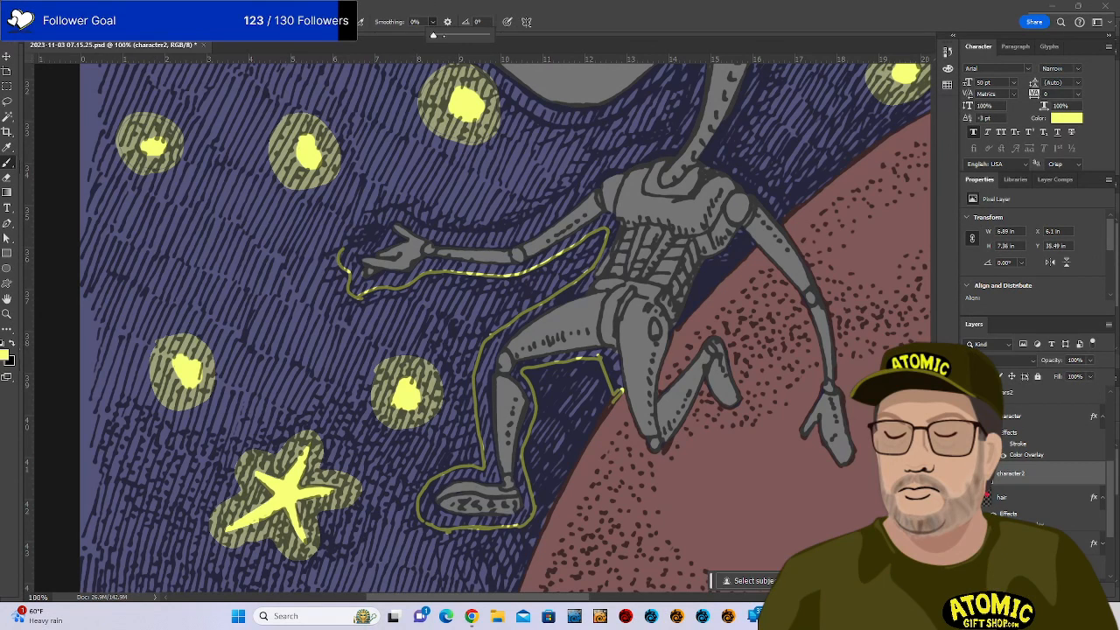
{"action": "left_click_drag", "start_coordinate": [433, 35], "coordinate": [444, 35]}
Outline around the fingers and along the arm up to the neck, thickening it there.
{"action": "mouse_move", "coordinate": [339, 255]}
{"action": "left_mouse_down"}
{"action": "mouse_move", "coordinate": [376, 235]}
{"action": "mouse_move", "coordinate": [379, 210]}
{"action": "left_mouse_up"}
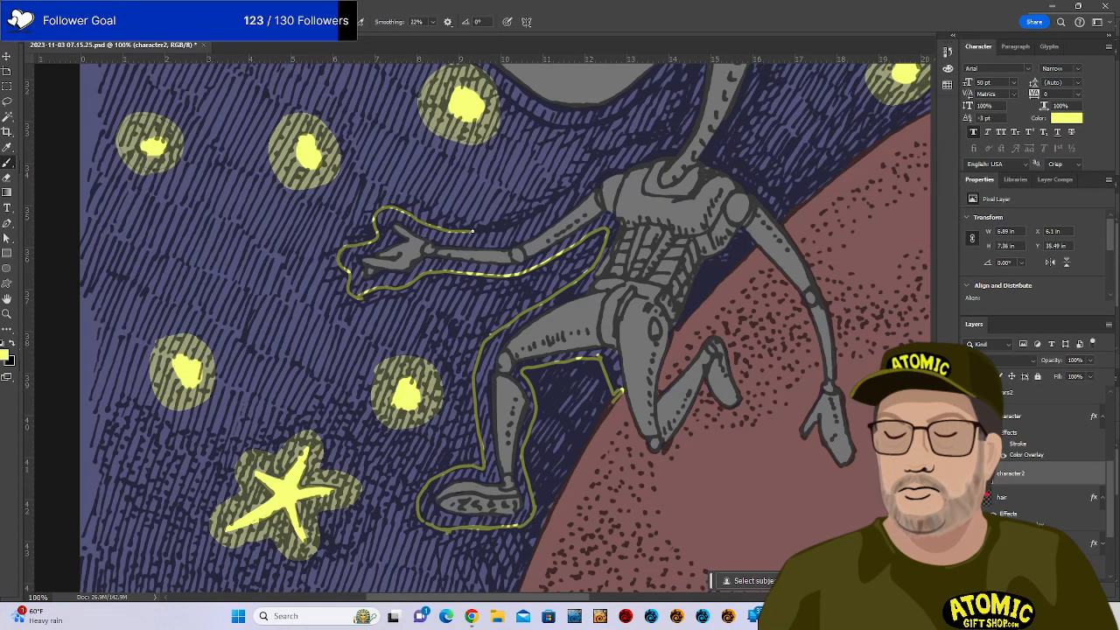
{"action": "left_click_drag", "start_coordinate": [490, 231], "coordinate": [551, 207]}
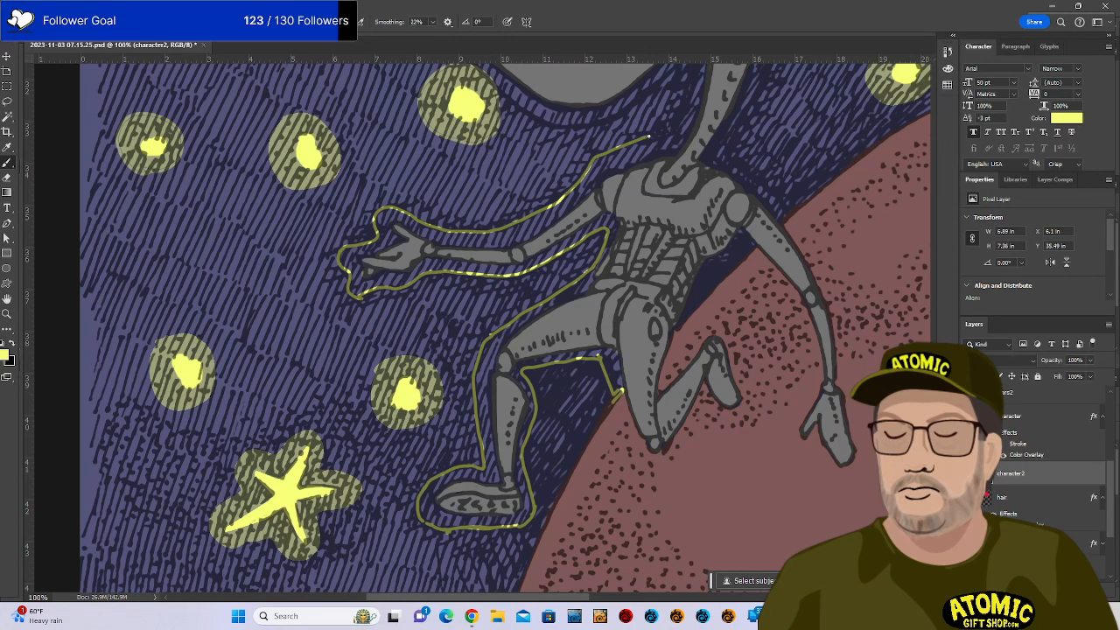
{"action": "left_click_drag", "start_coordinate": [649, 137], "coordinate": [669, 131]}
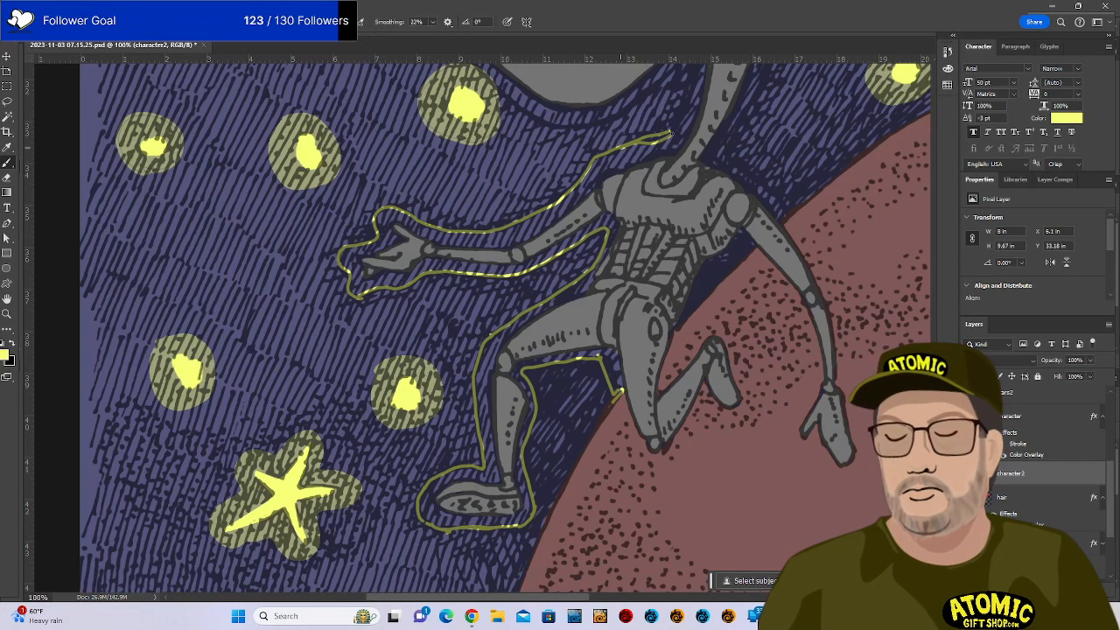
{"action": "left_click_drag", "start_coordinate": [670, 133], "coordinate": [637, 141]}
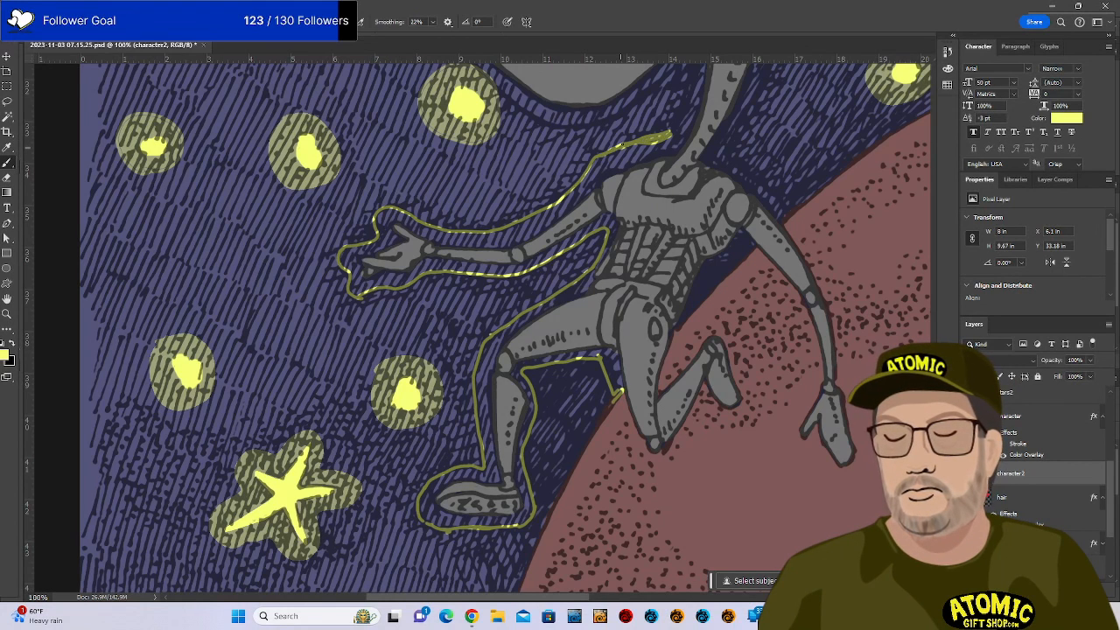
{"action": "key", "text": "e"}
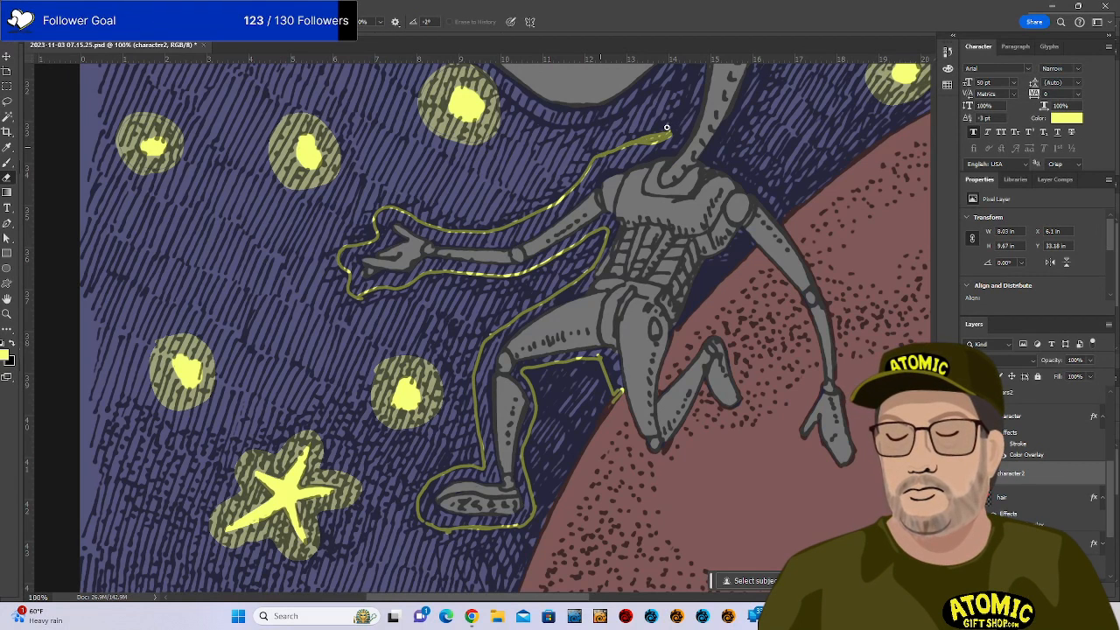
{"action": "key", "text": "b"}
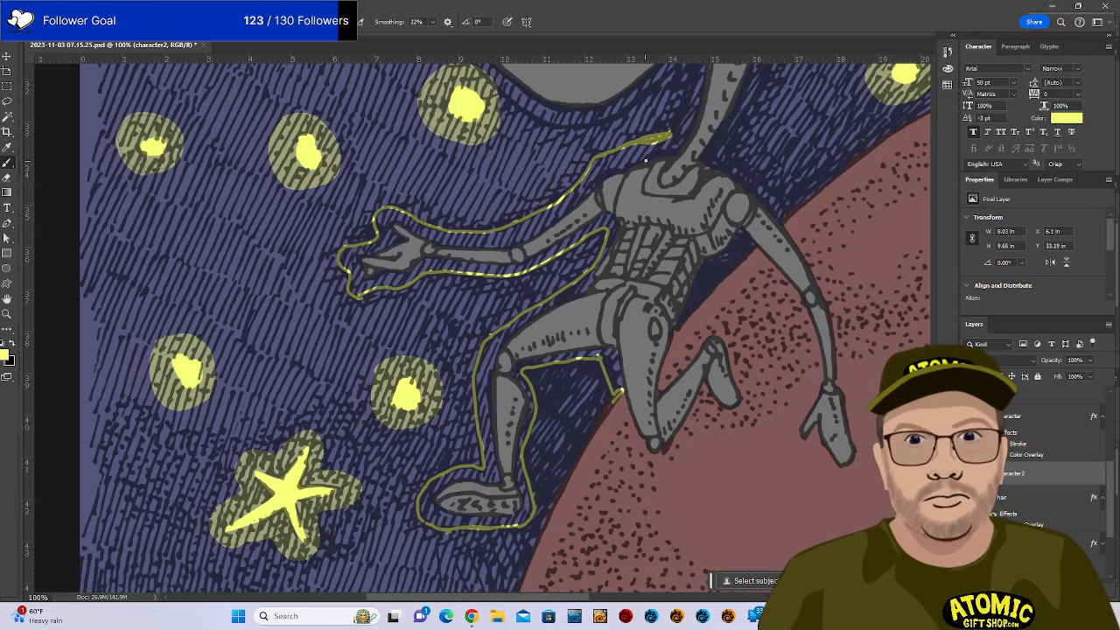
{"action": "left_click_drag", "start_coordinate": [728, 149], "coordinate": [623, 395]}
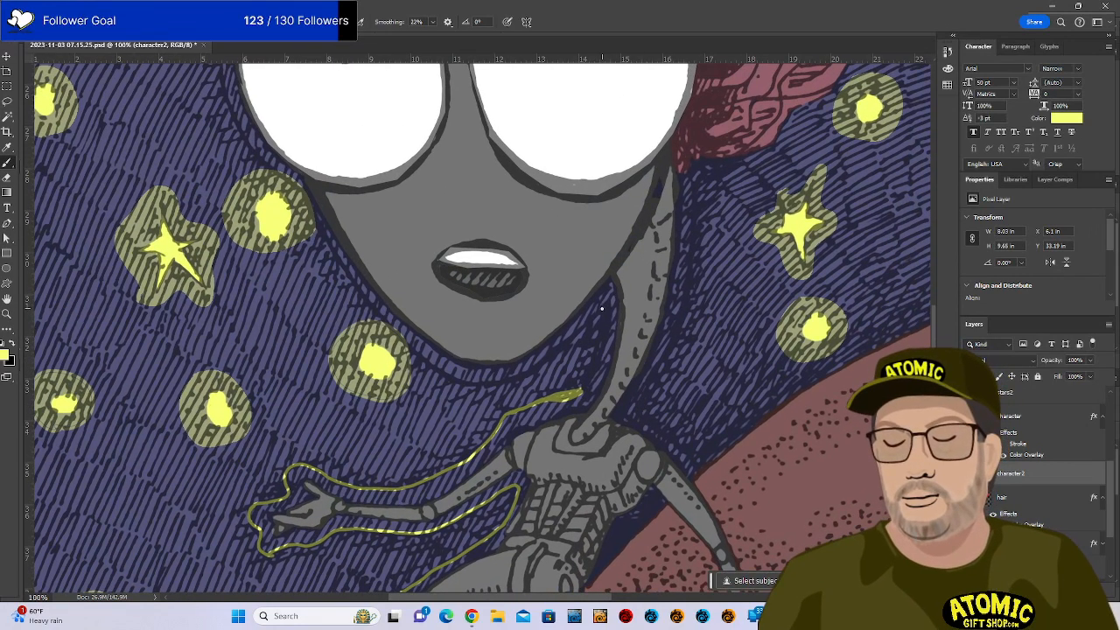
Paint the yellow outline up the neck and along the face's left side, redoing a stray curve.
{"action": "left_click_drag", "start_coordinate": [604, 309], "coordinate": [588, 378]}
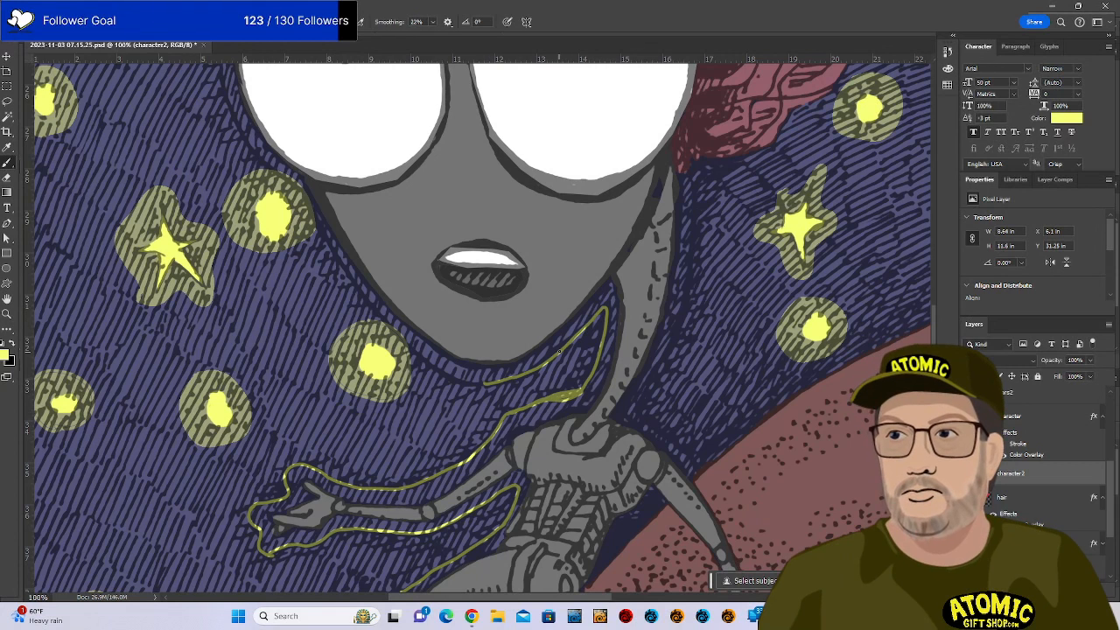
{"action": "key", "text": "ctrl+z"}
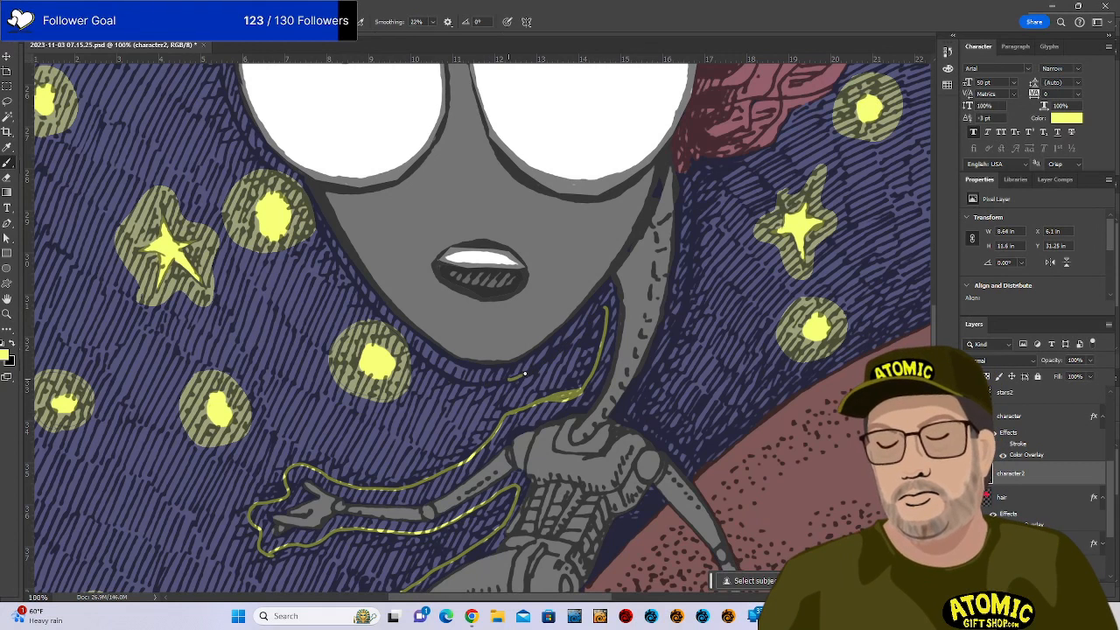
{"action": "left_click_drag", "start_coordinate": [525, 373], "coordinate": [552, 353]}
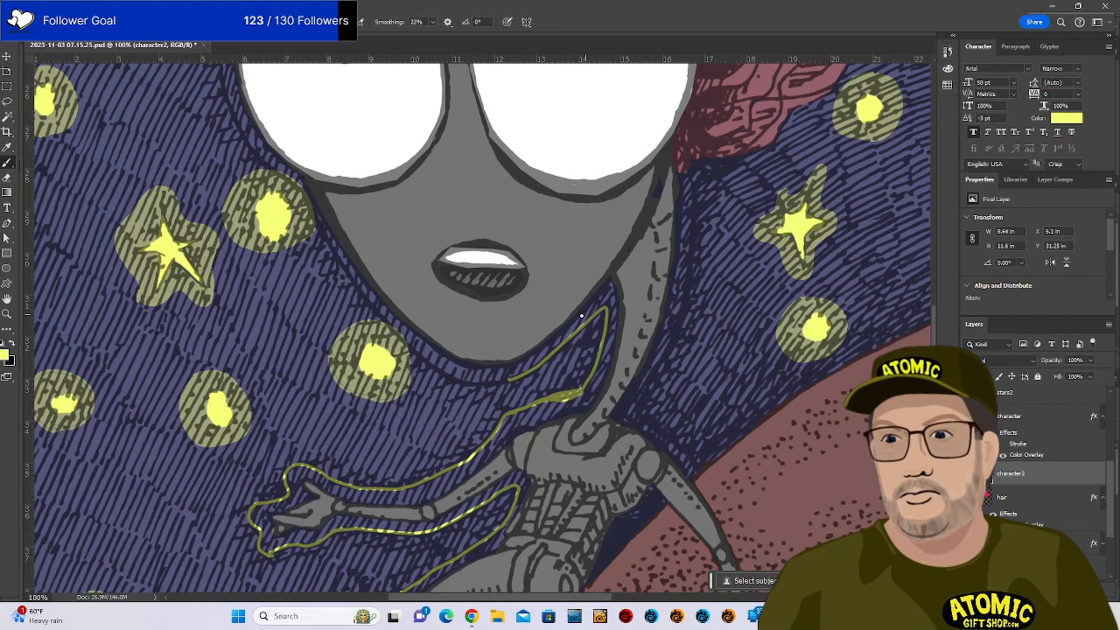
{"action": "mouse_move", "coordinate": [310, 188]}
{"action": "left_mouse_down"}
{"action": "mouse_move", "coordinate": [330, 247]}
{"action": "mouse_move", "coordinate": [440, 368]}
{"action": "left_mouse_up"}
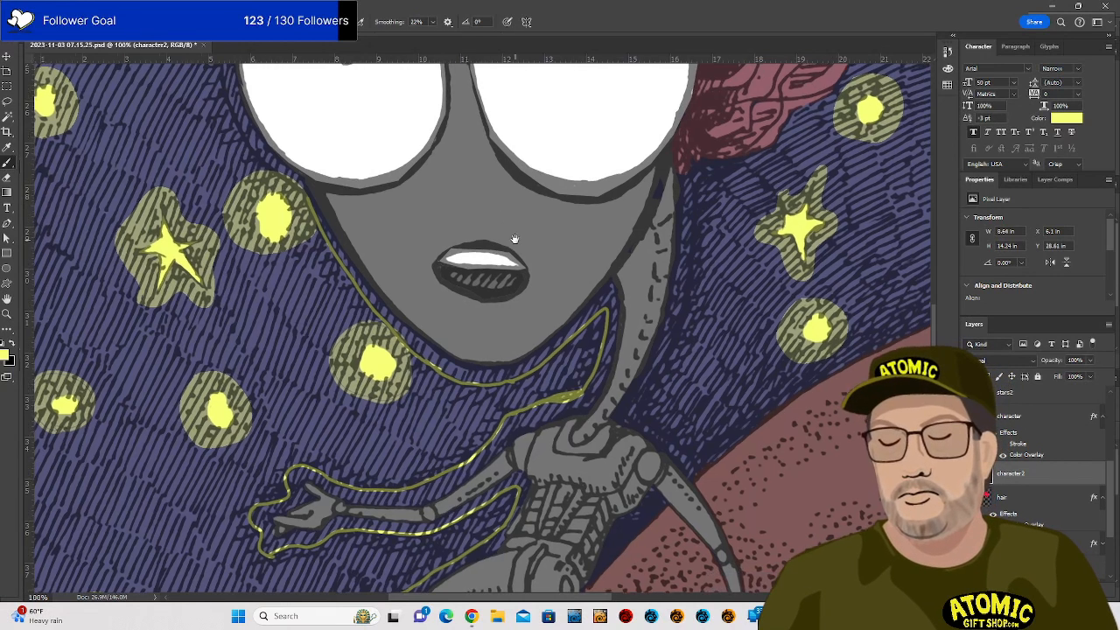
{"action": "mouse_move", "coordinate": [513, 237]}
{"action": "left_mouse_down"}
{"action": "mouse_move", "coordinate": [702, 430]}
{"action": "mouse_move", "coordinate": [699, 444]}
{"action": "left_mouse_up"}
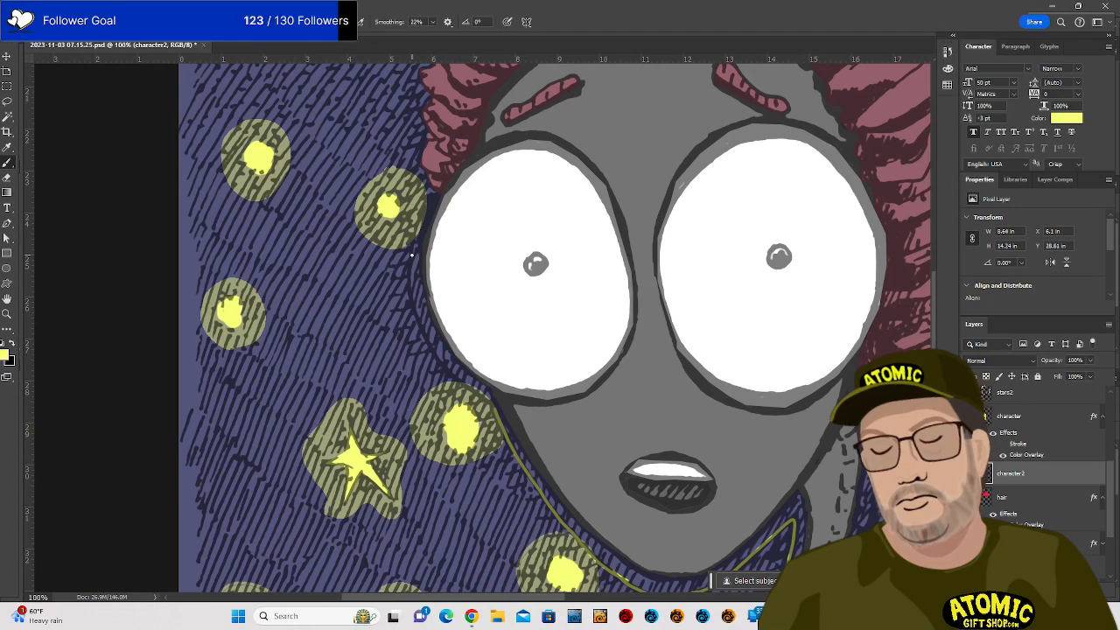
Trace yellow outline beside the left eye and add a short mark beside the right eye.
{"action": "mouse_move", "coordinate": [411, 257]}
{"action": "left_mouse_down"}
{"action": "mouse_move", "coordinate": [411, 296]}
{"action": "mouse_move", "coordinate": [437, 352]}
{"action": "left_mouse_up"}
{"action": "key", "text": "ctrl+z"}
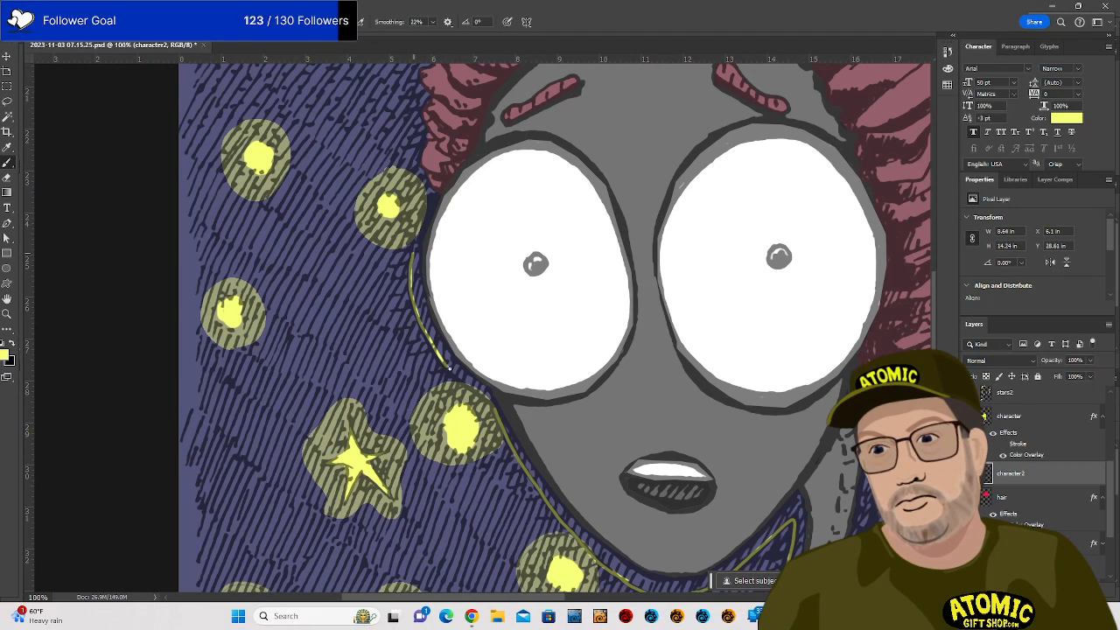
{"action": "left_click_drag", "start_coordinate": [473, 388], "coordinate": [495, 409]}
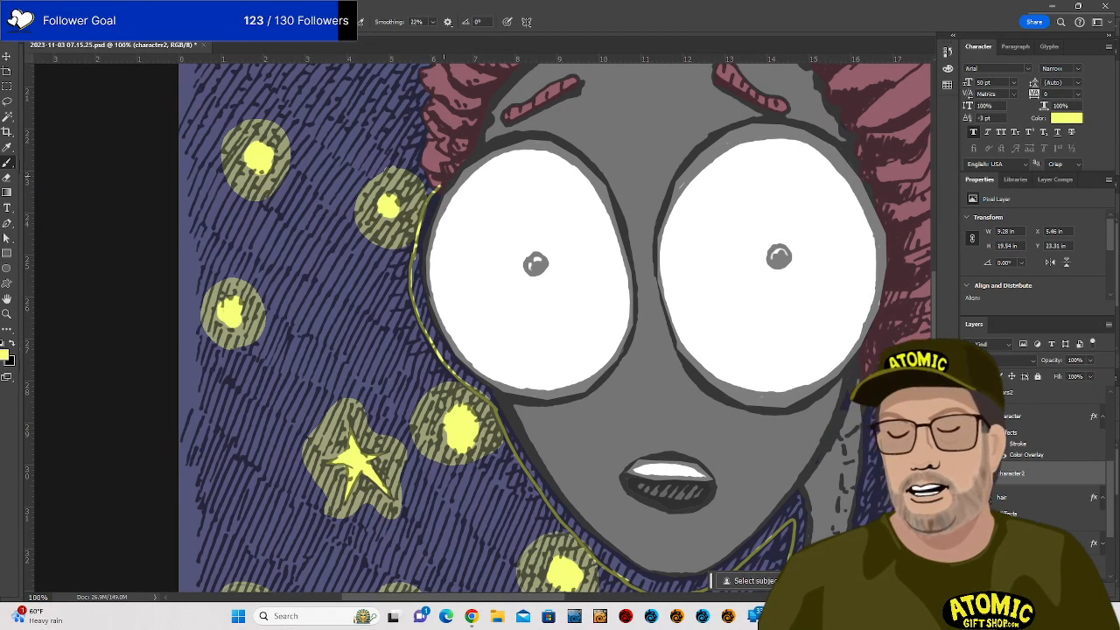
{"action": "mouse_move", "coordinate": [650, 267]}
{"action": "left_mouse_down"}
{"action": "mouse_move", "coordinate": [644, 434]}
{"action": "mouse_move", "coordinate": [574, 427]}
{"action": "left_mouse_up"}
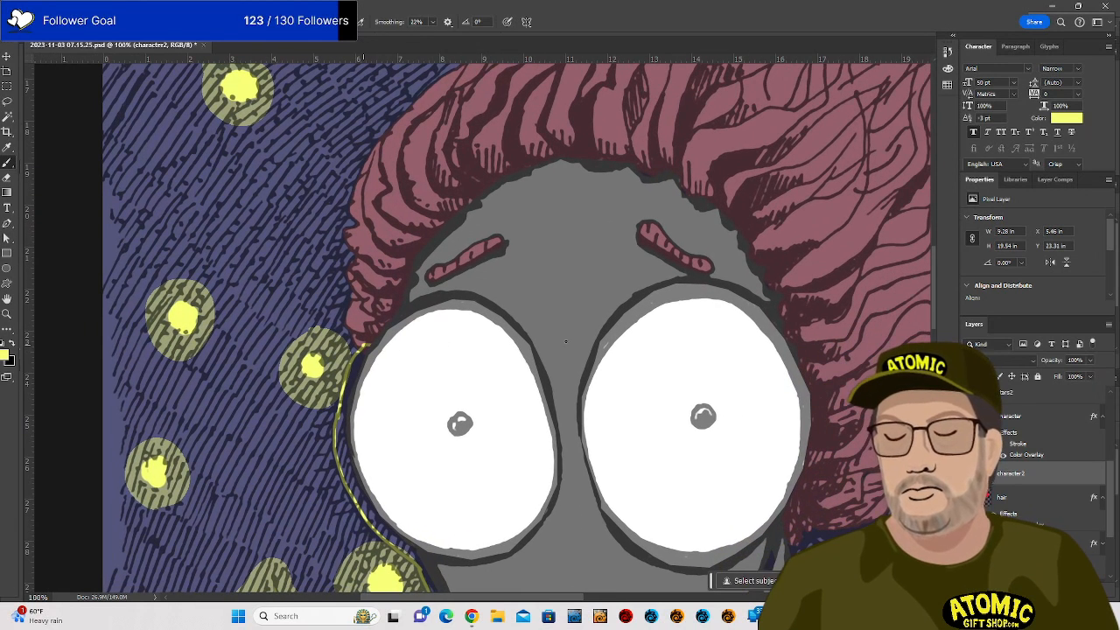
{"action": "left_click_drag", "start_coordinate": [798, 355], "coordinate": [816, 354]}
Trace the yellow outline down the face's right edge, redrawing the overextended part.
{"action": "left_click_drag", "start_coordinate": [820, 458], "coordinate": [612, 328]}
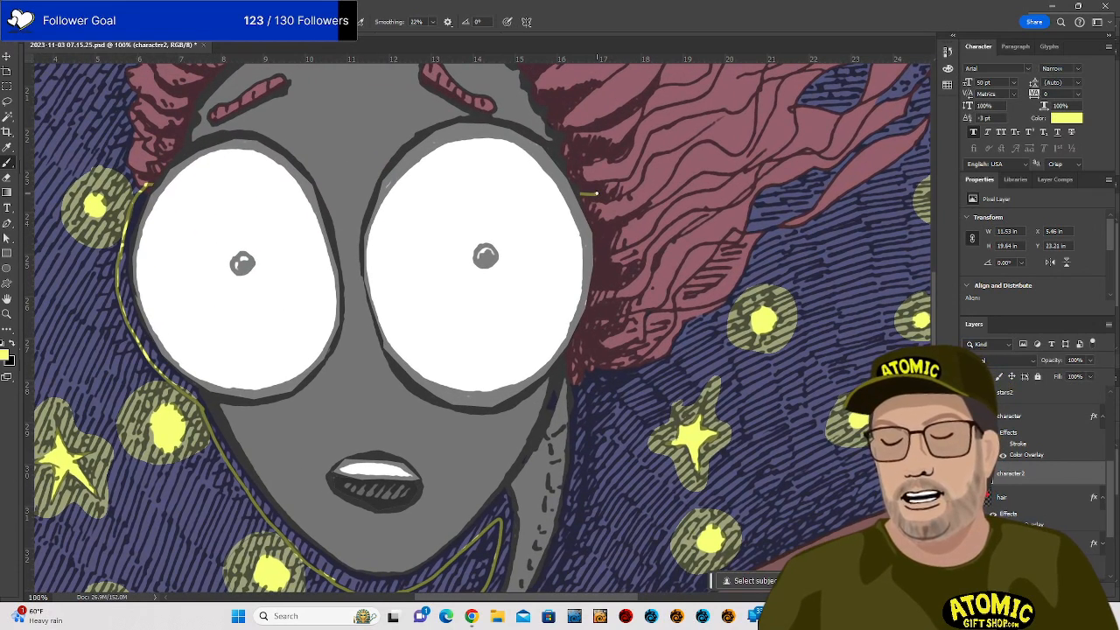
{"action": "mouse_move", "coordinate": [595, 194]}
{"action": "left_mouse_down"}
{"action": "mouse_move", "coordinate": [583, 480]}
{"action": "mouse_move", "coordinate": [586, 450]}
{"action": "left_mouse_up"}
{"action": "key", "text": "ctrl+z"}
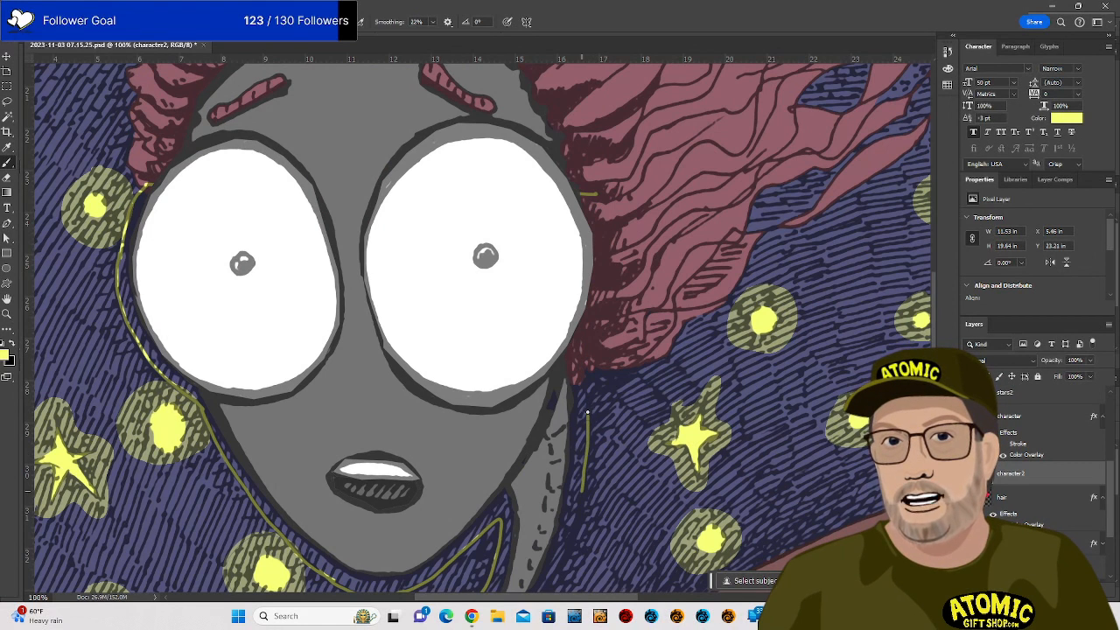
{"action": "left_click_drag", "start_coordinate": [585, 378], "coordinate": [573, 336]}
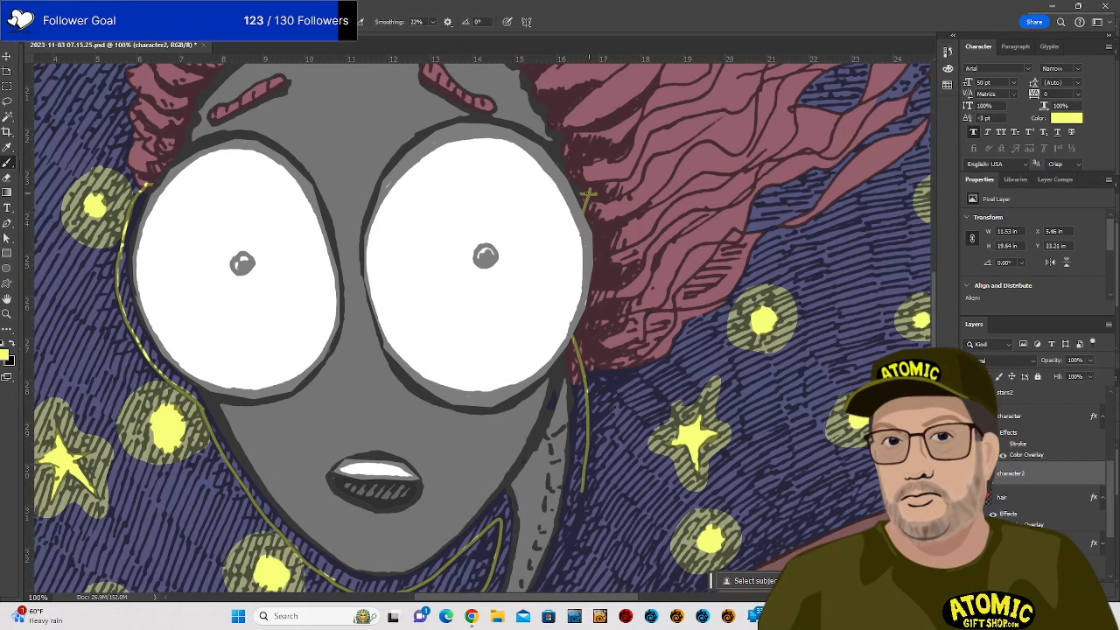
Continue the yellow outline along the neck's right edge and down the body's left edge.
{"action": "left_click_drag", "start_coordinate": [609, 389], "coordinate": [605, 181]}
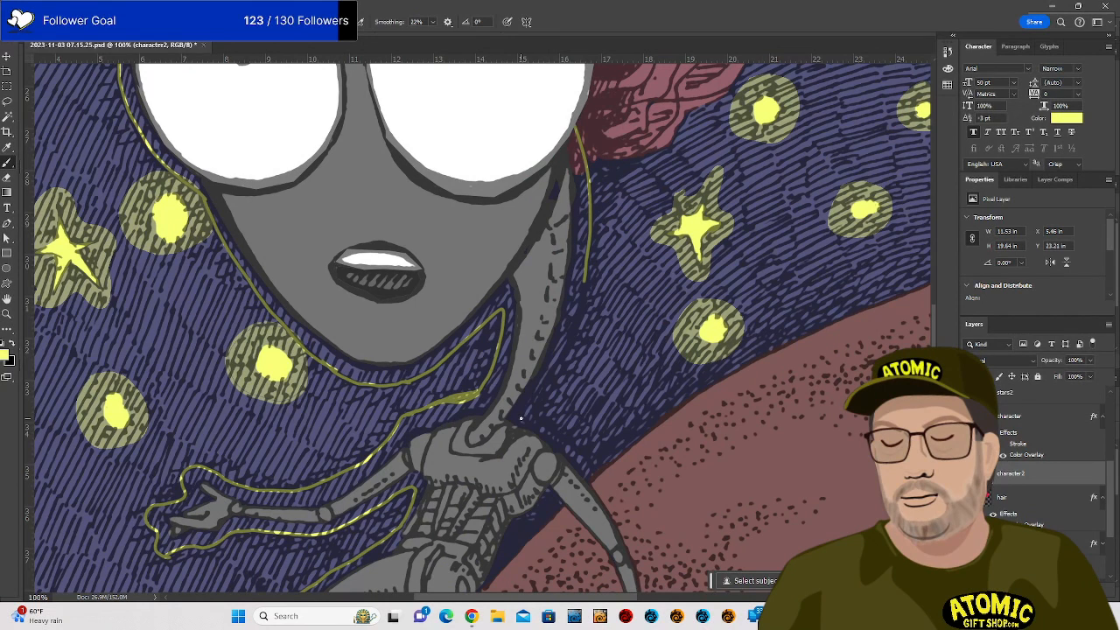
{"action": "left_click_drag", "start_coordinate": [525, 411], "coordinate": [576, 315]}
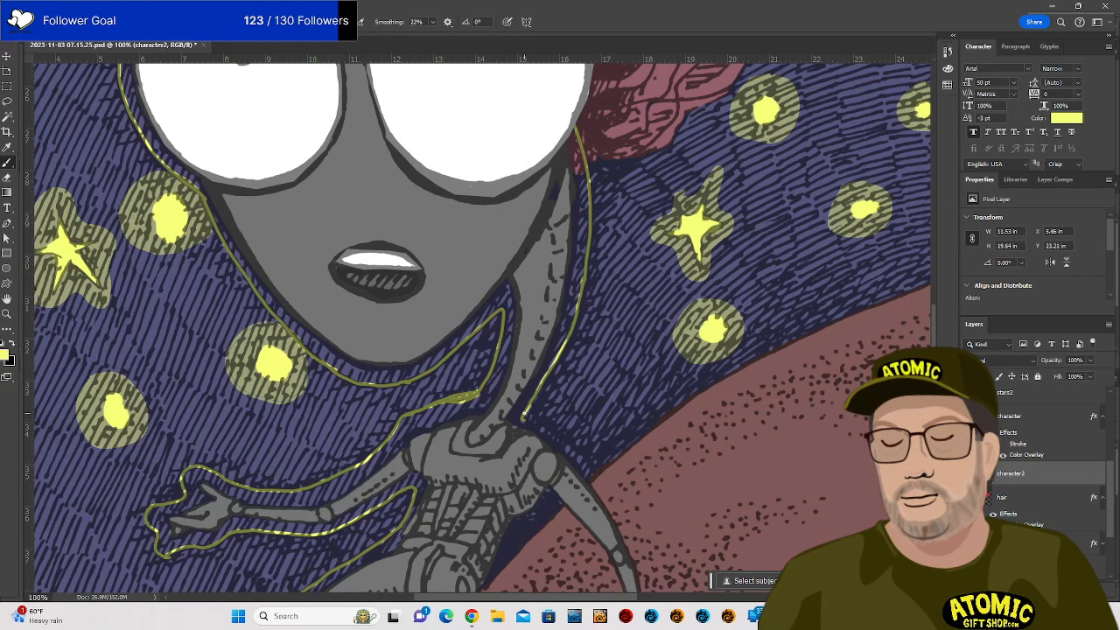
{"action": "left_click_drag", "start_coordinate": [525, 414], "coordinate": [565, 442]}
{"action": "scroll", "coordinate": [604, 376], "scroll_direction": "down", "scroll_amount": 3}
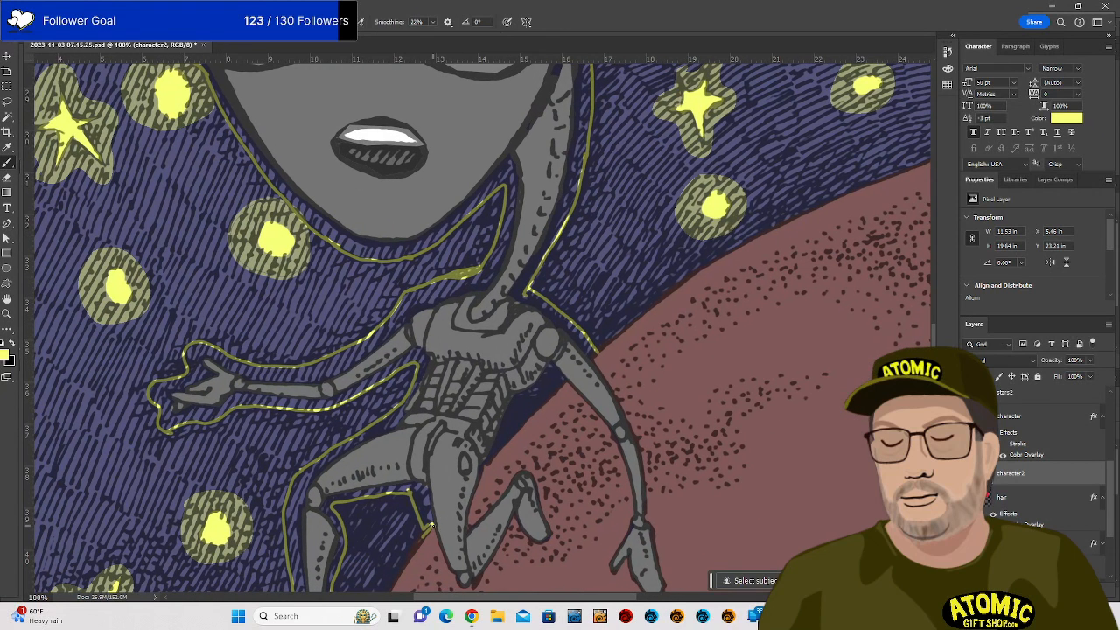
{"action": "left_click_drag", "start_coordinate": [479, 474], "coordinate": [595, 354]}
Paint Bucket-fill the outlined band around the alien with yellow twice to cover dark edges.
{"action": "key", "text": "g"}
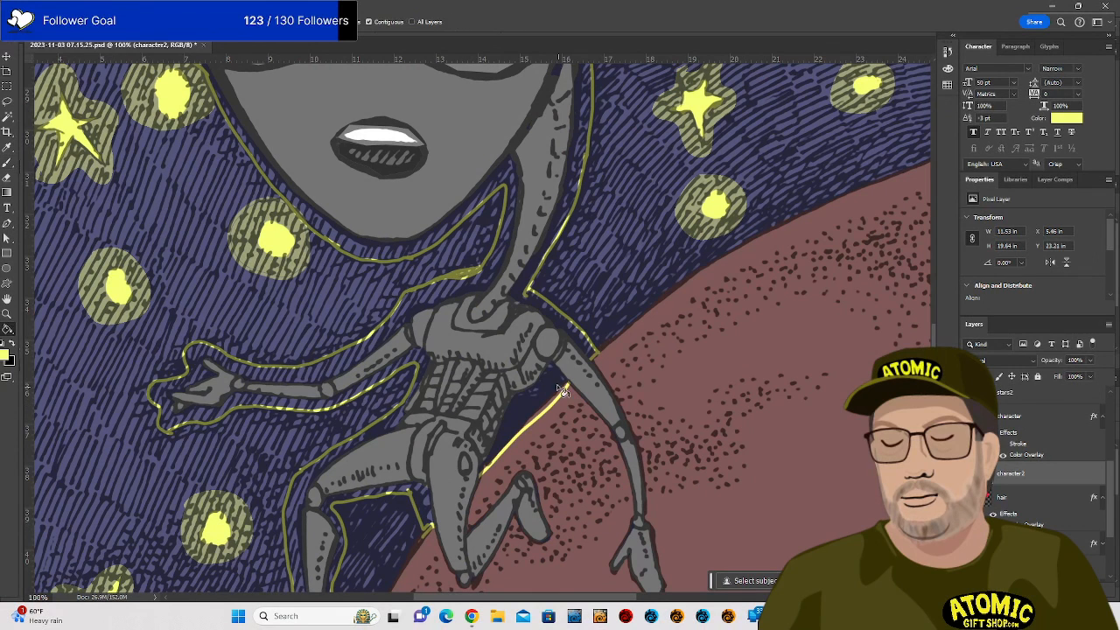
{"action": "left_click", "coordinate": [544, 385]}
{"action": "left_click", "coordinate": [543, 386]}
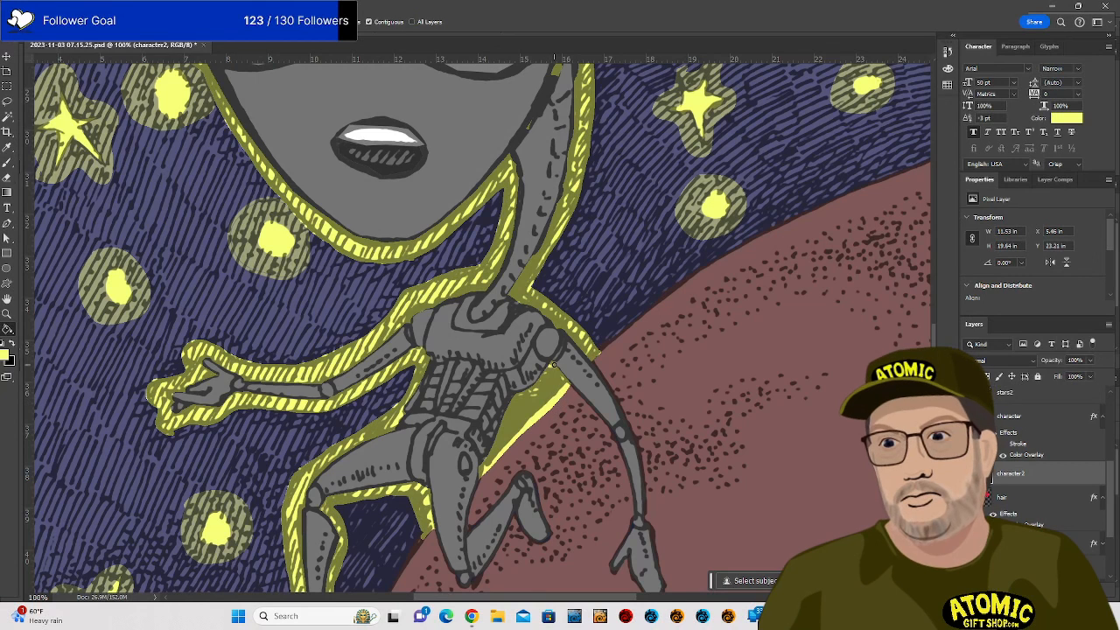
{"action": "key", "text": "e"}
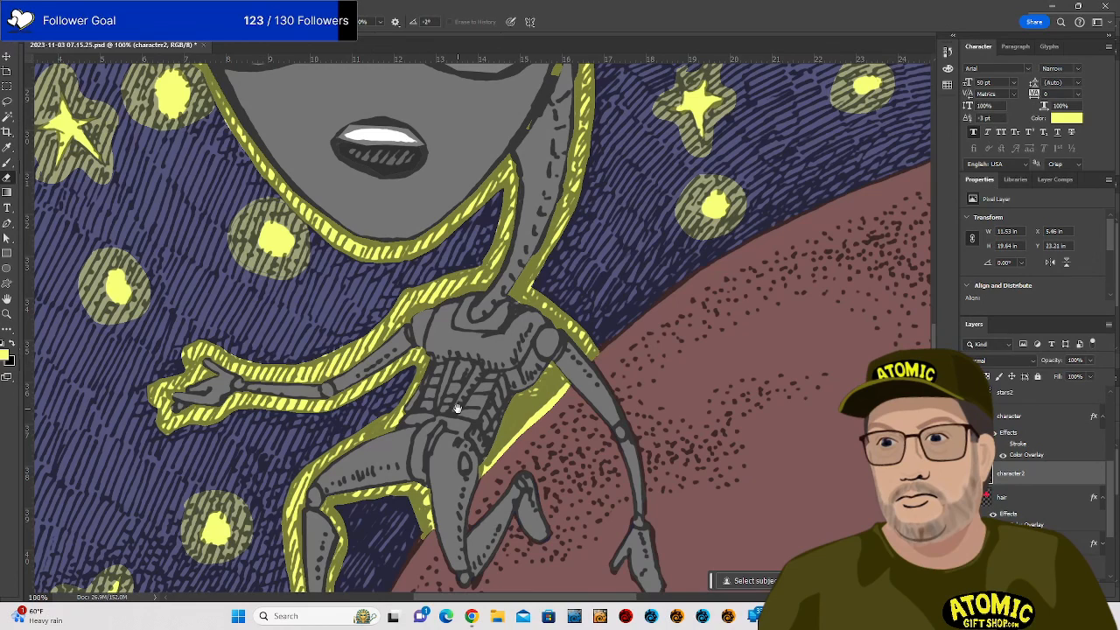
Erase excess yellow glow along the foot's bottom edge and up the leg's right side.
{"action": "left_click_drag", "start_coordinate": [563, 418], "coordinate": [713, 220]}
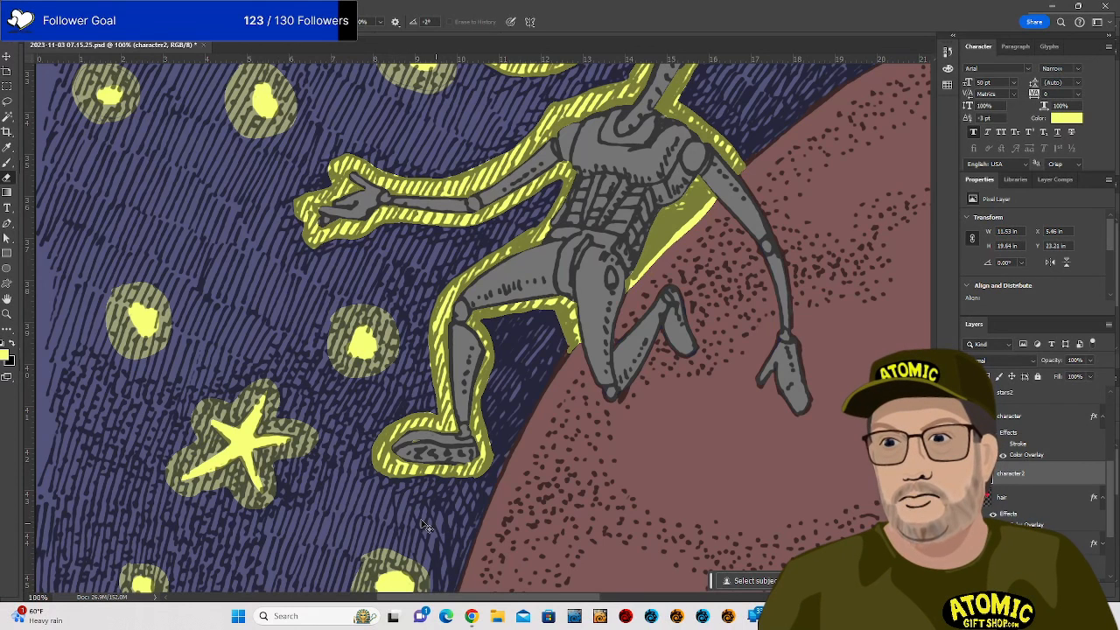
{"action": "key", "text": "ctrl+z"}
{"action": "mouse_move", "coordinate": [383, 482]}
{"action": "left_mouse_down"}
{"action": "mouse_move", "coordinate": [489, 478]}
{"action": "mouse_move", "coordinate": [499, 450]}
{"action": "mouse_move", "coordinate": [486, 396]}
{"action": "mouse_move", "coordinate": [487, 469]}
{"action": "left_mouse_up"}
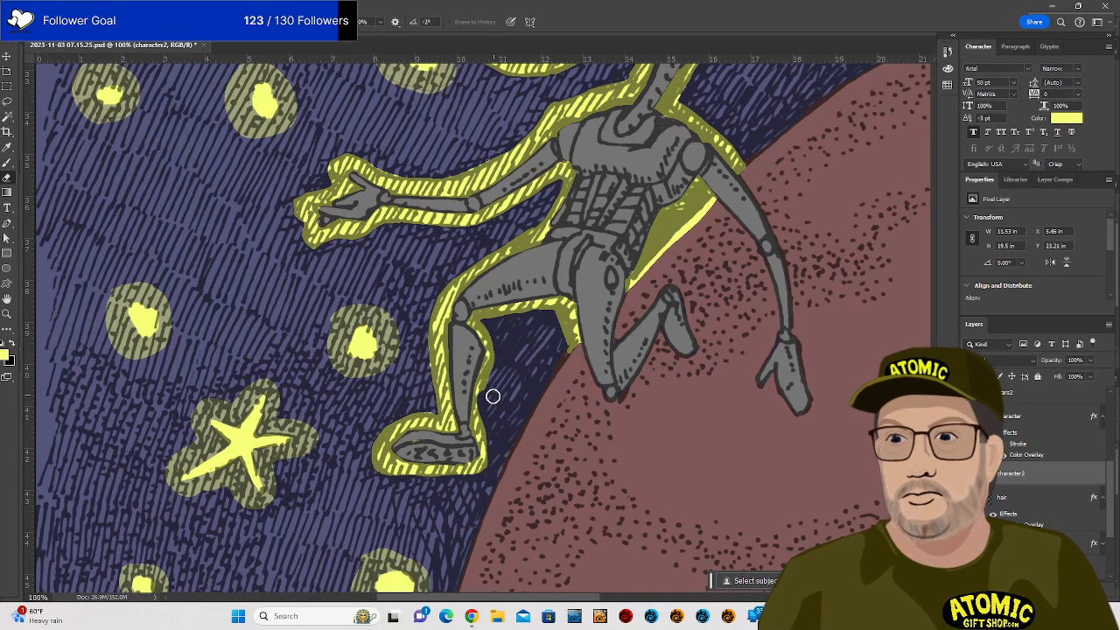
{"action": "mouse_move", "coordinate": [492, 397]}
{"action": "left_mouse_down"}
{"action": "mouse_move", "coordinate": [497, 343]}
{"action": "mouse_move", "coordinate": [486, 326]}
{"action": "left_mouse_up"}
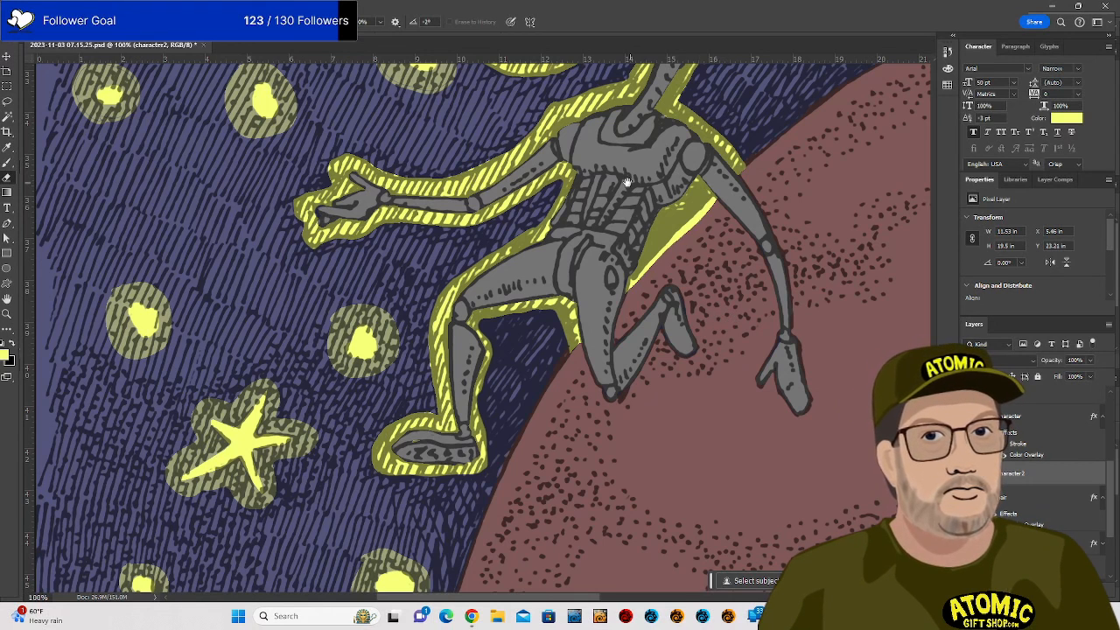
{"action": "mouse_move", "coordinate": [623, 265]}
{"action": "left_mouse_down"}
{"action": "mouse_move", "coordinate": [619, 482]}
{"action": "mouse_move", "coordinate": [582, 477]}
{"action": "mouse_move", "coordinate": [583, 495]}
{"action": "left_mouse_up"}
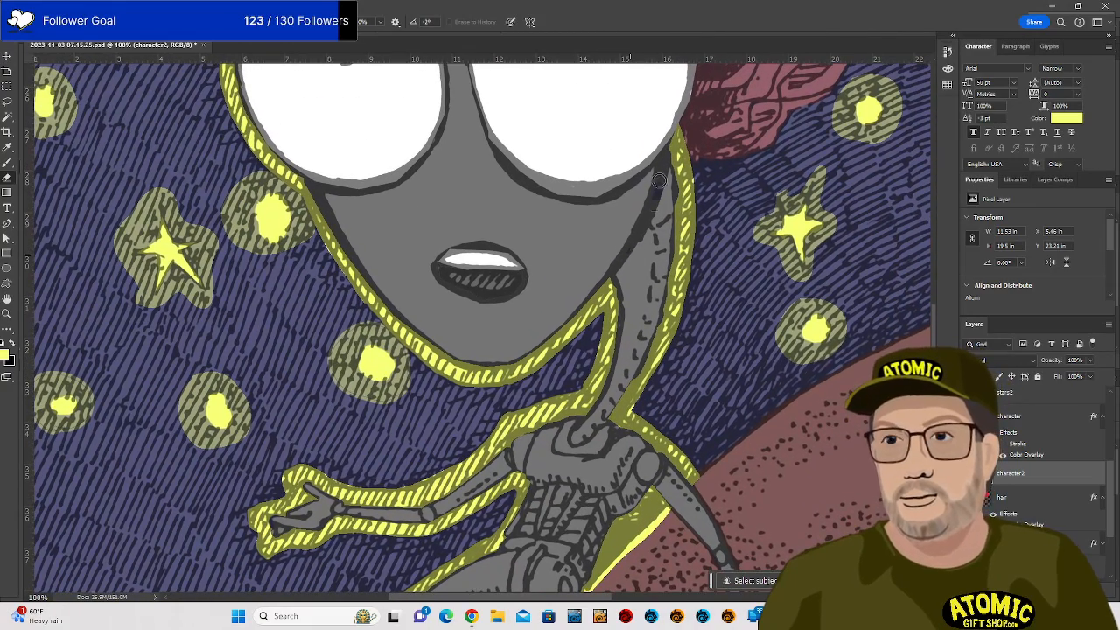
{"action": "mouse_move", "coordinate": [682, 477]}
{"action": "left_mouse_down"}
{"action": "mouse_move", "coordinate": [700, 256]}
{"action": "mouse_move", "coordinate": [695, 275]}
{"action": "left_mouse_up"}
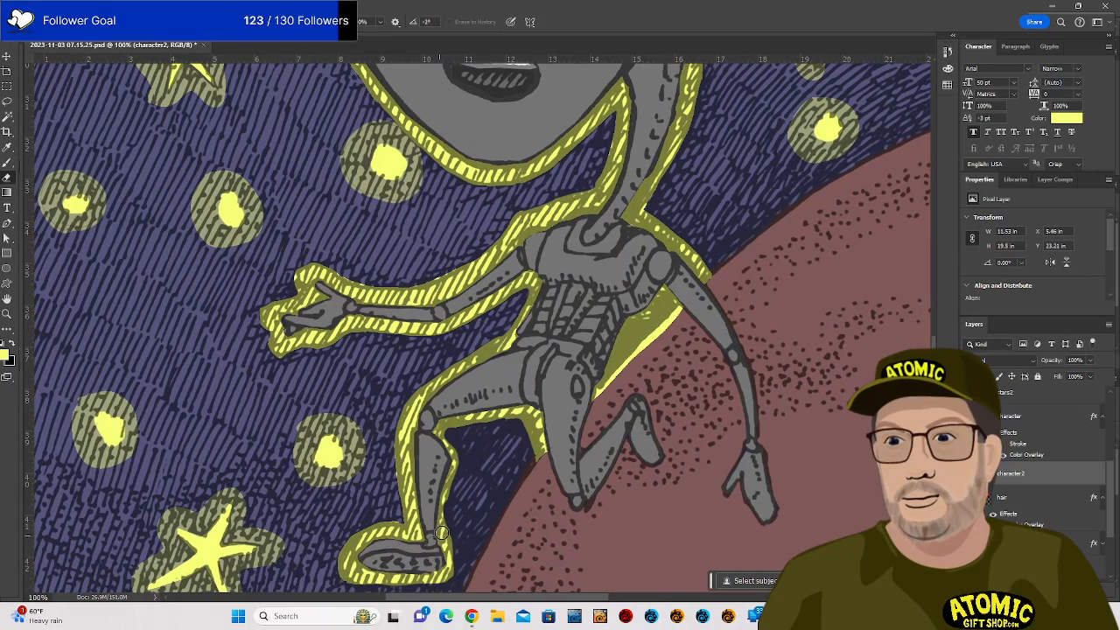
{"action": "left_click_drag", "start_coordinate": [626, 195], "coordinate": [683, 443]}
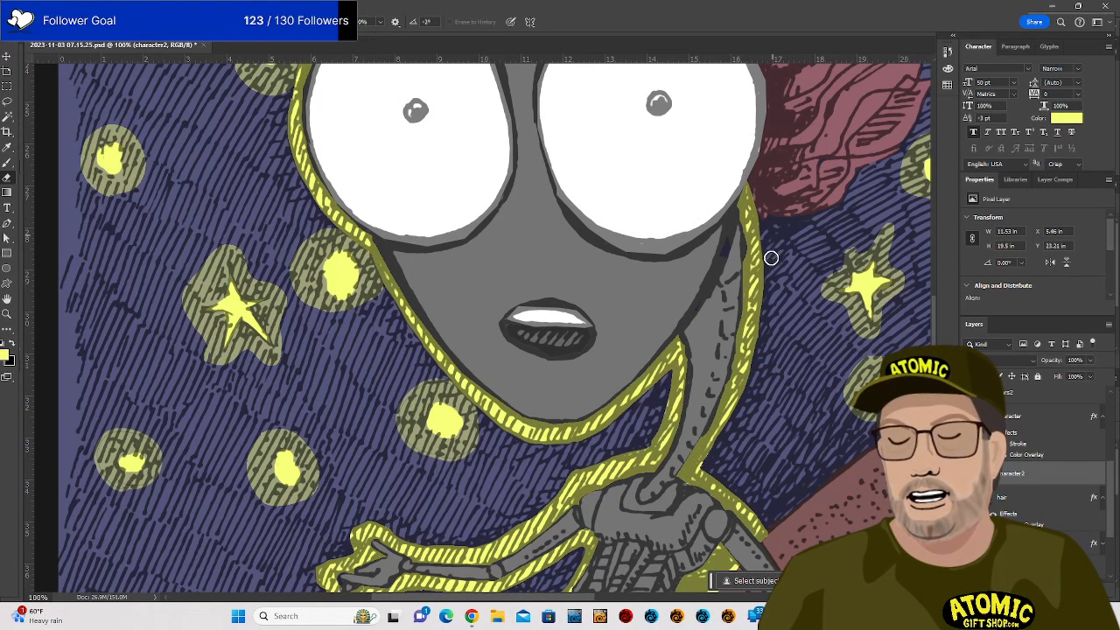
{"action": "left_click_drag", "start_coordinate": [555, 290], "coordinate": [618, 435]}
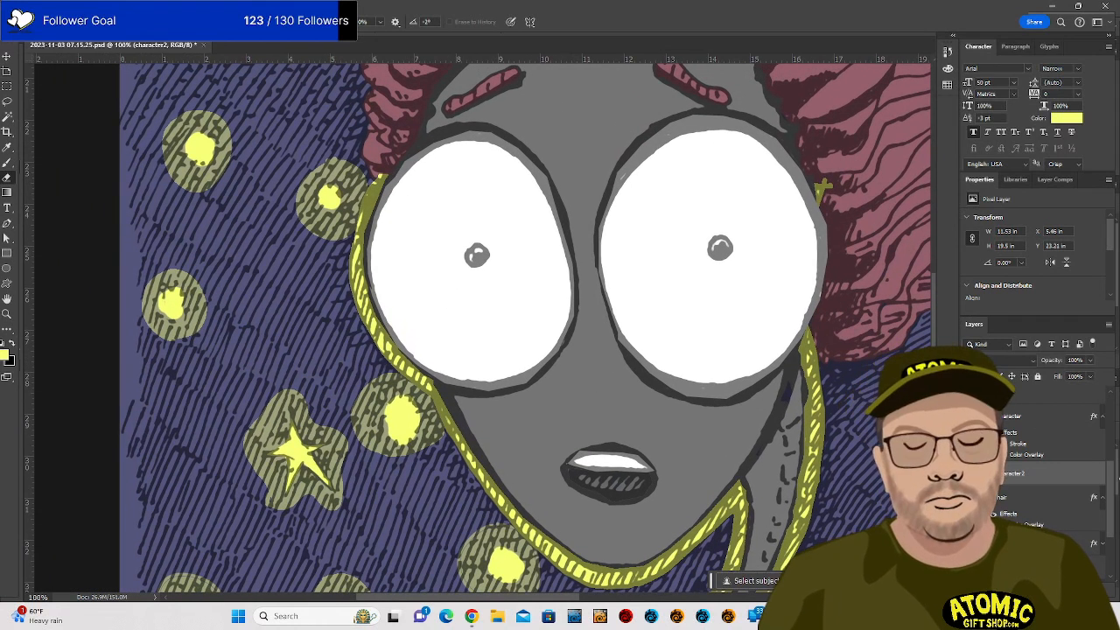
{"action": "scroll", "coordinate": [1056, 478], "scroll_direction": "down", "scroll_amount": 5}
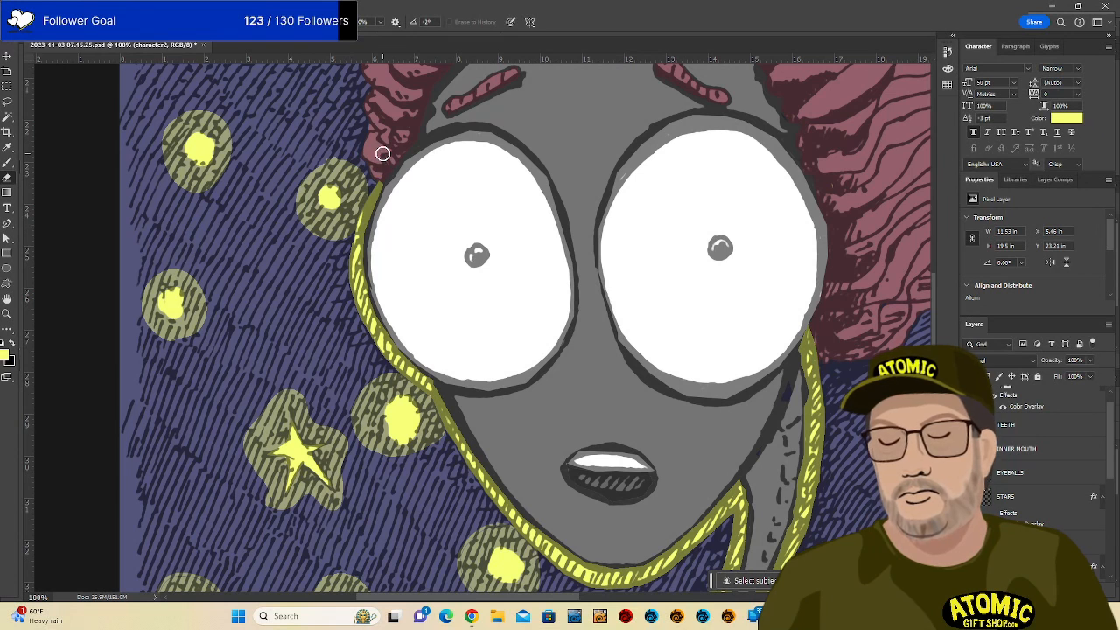
{"action": "left_click_drag", "start_coordinate": [898, 341], "coordinate": [718, 440]}
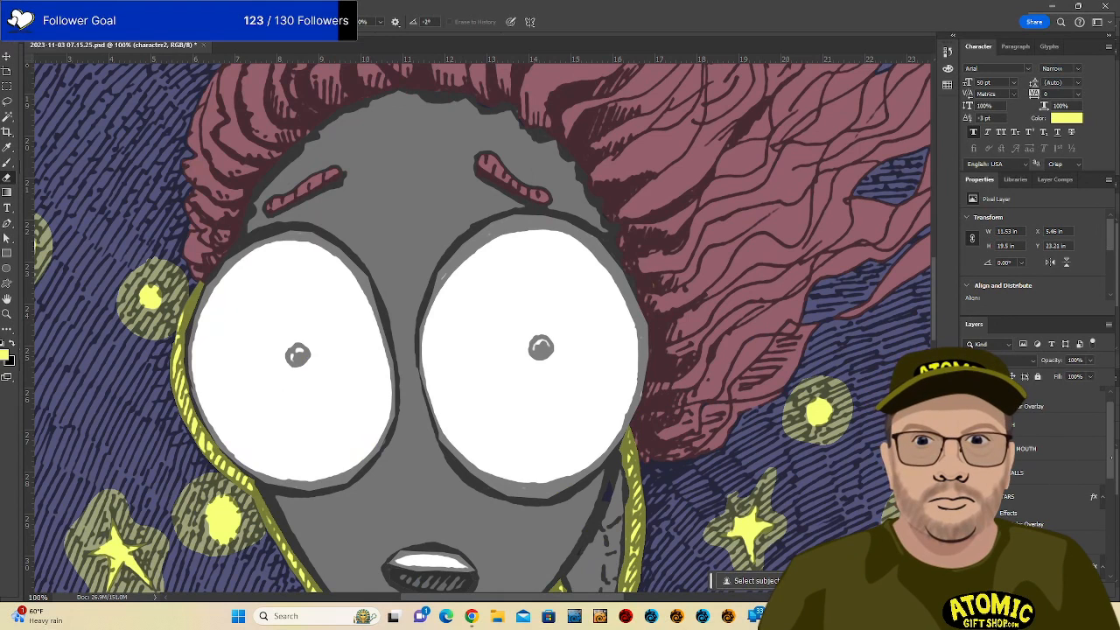
{"action": "left_click_drag", "start_coordinate": [1113, 458], "coordinate": [1117, 429]}
{"action": "left_click_drag", "start_coordinate": [826, 512], "coordinate": [735, 127]}
{"action": "left_click_drag", "start_coordinate": [744, 478], "coordinate": [567, 392]}
{"action": "scroll", "coordinate": [565, 390], "scroll_direction": "down", "scroll_amount": 3}
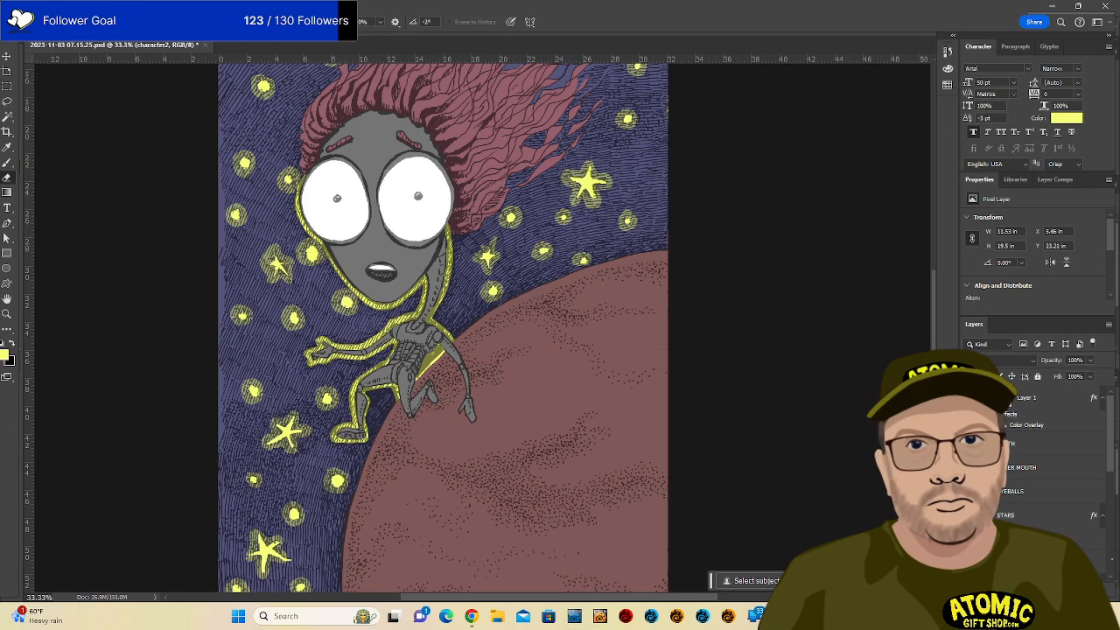
Create a new empty layer with Ctrl+Alt+Shift+N and name it 'planet texture'.
{"action": "scroll", "coordinate": [1113, 488], "scroll_direction": "down", "scroll_amount": 3}
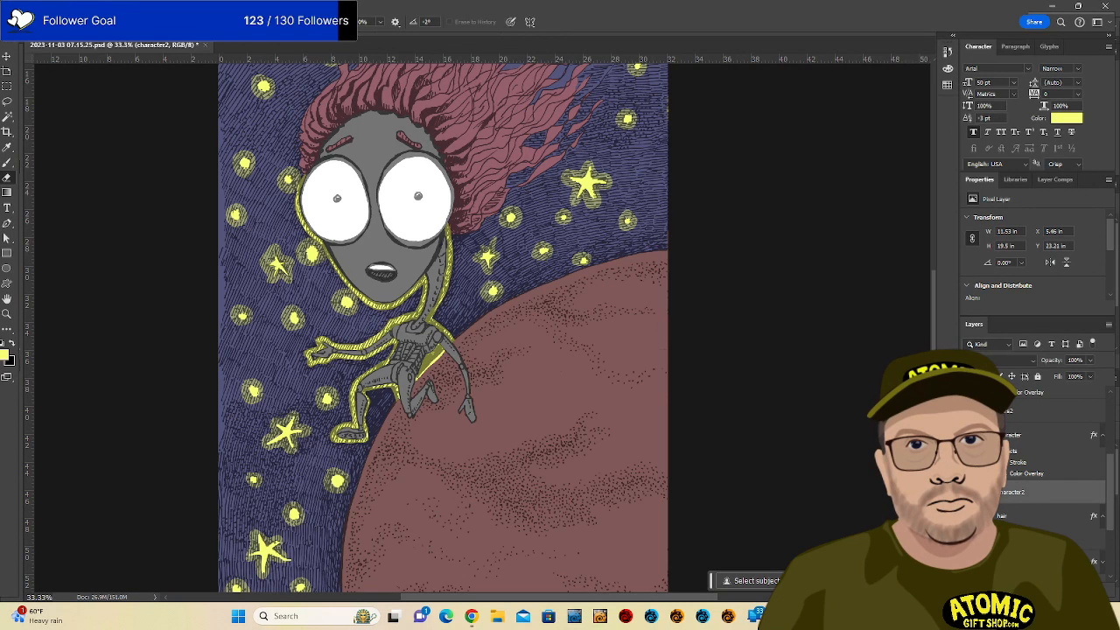
{"action": "key", "text": "ctrl+alt+shift+n"}
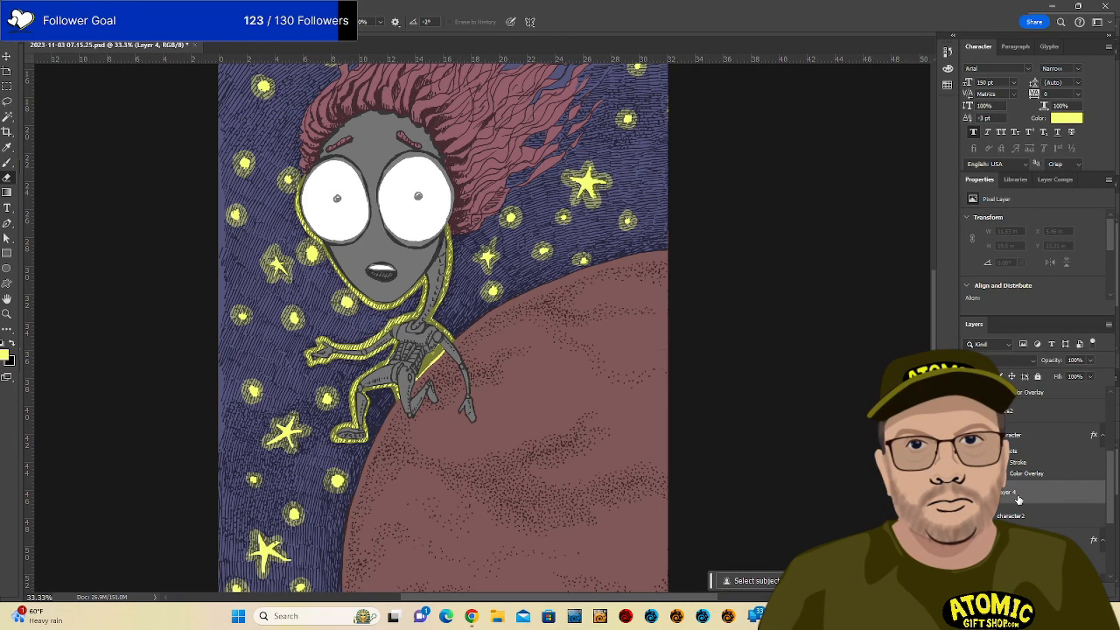
{"action": "type", "text": "cl"}
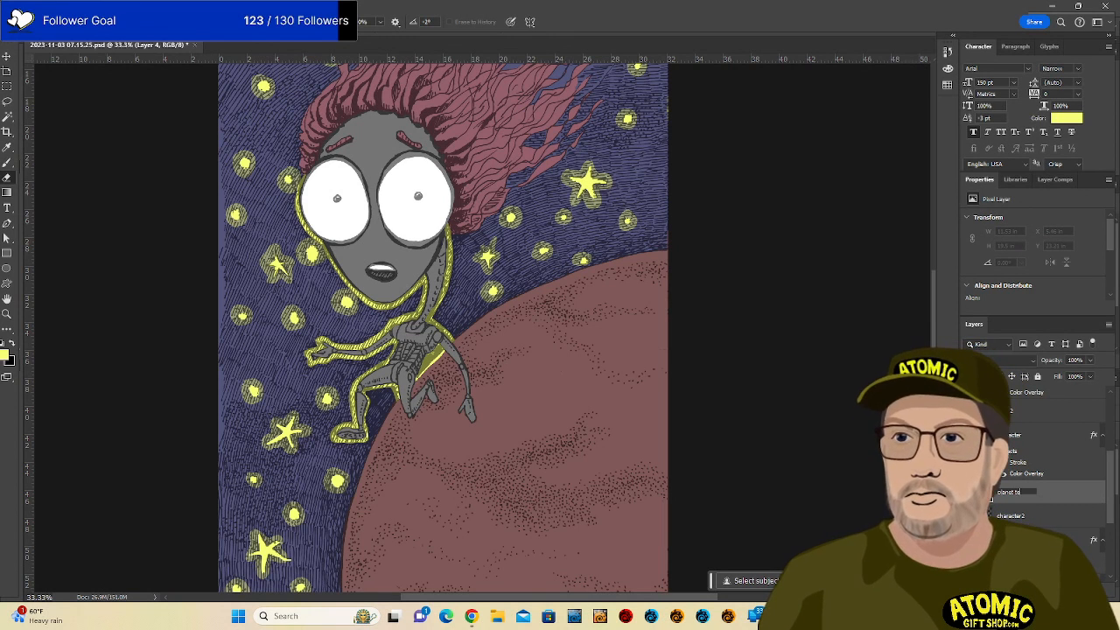
{"action": "type", "text": "planet texture"}
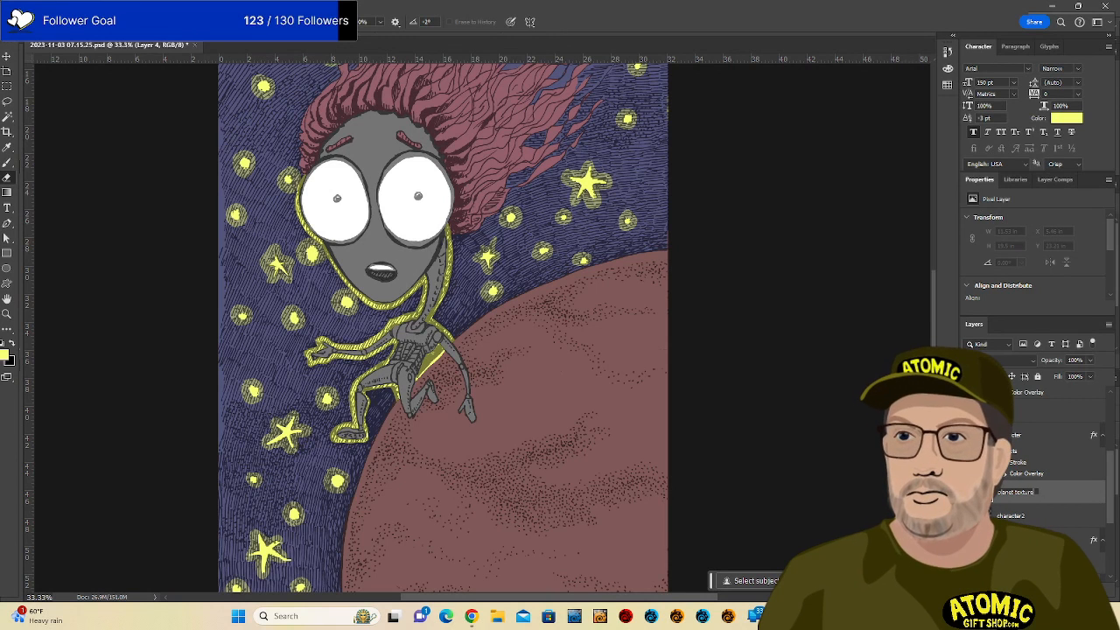
{"action": "key", "text": "Return"}
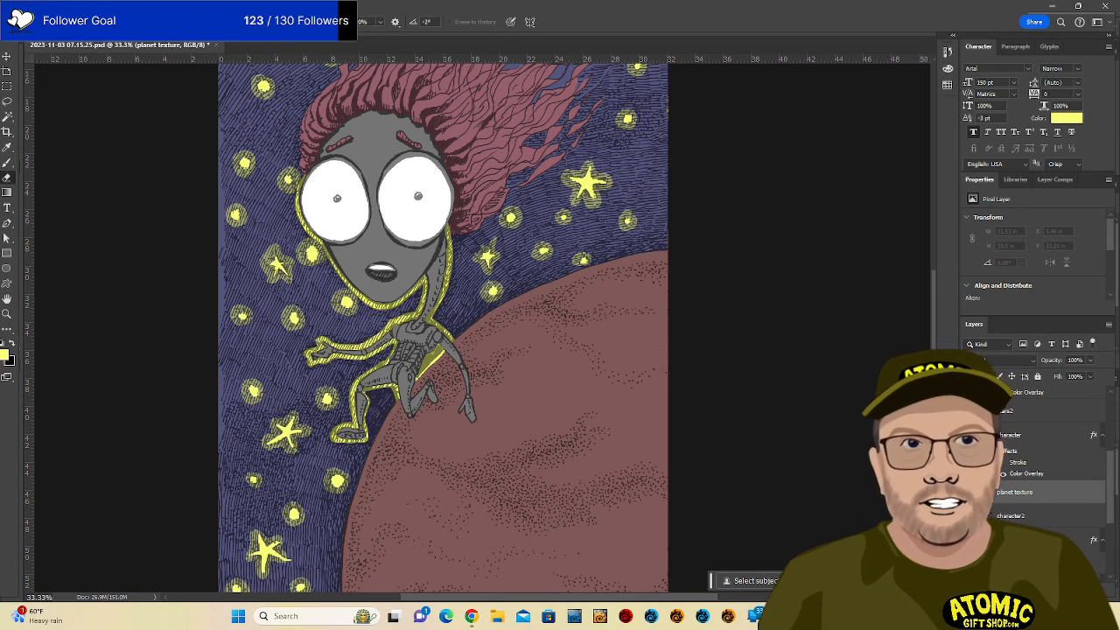
{"action": "scroll", "coordinate": [443, 329], "scroll_direction": "down", "scroll_amount": 3}
{"action": "scroll", "coordinate": [443, 315], "scroll_direction": "up", "scroll_amount": 1}
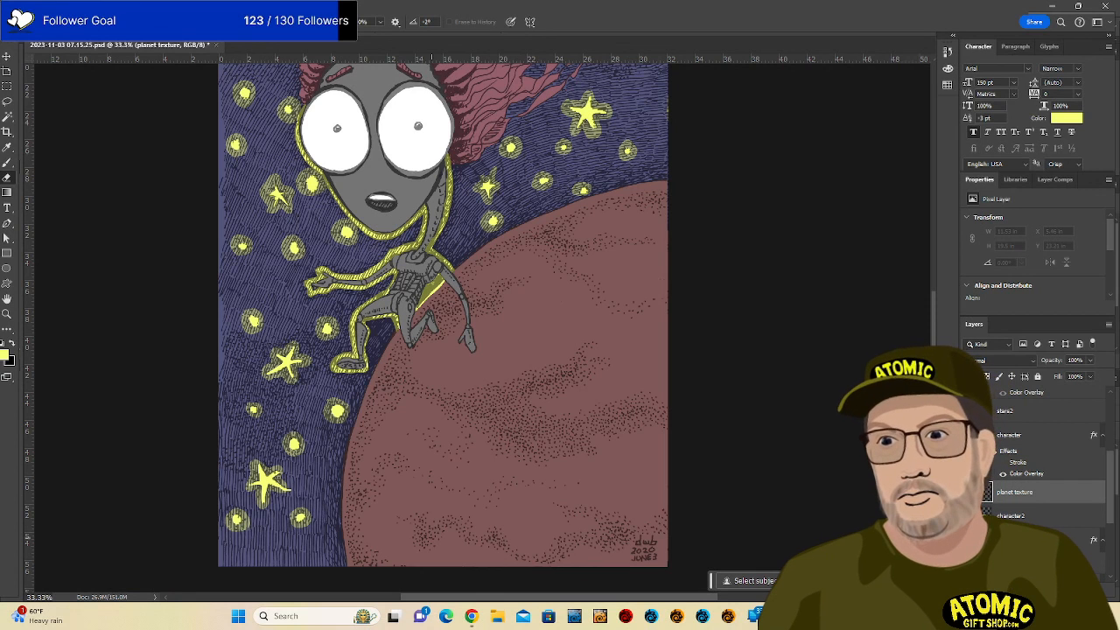
Set the foreground colour to magenta in the Color Picker.
{"action": "left_click", "coordinate": [5, 353]}
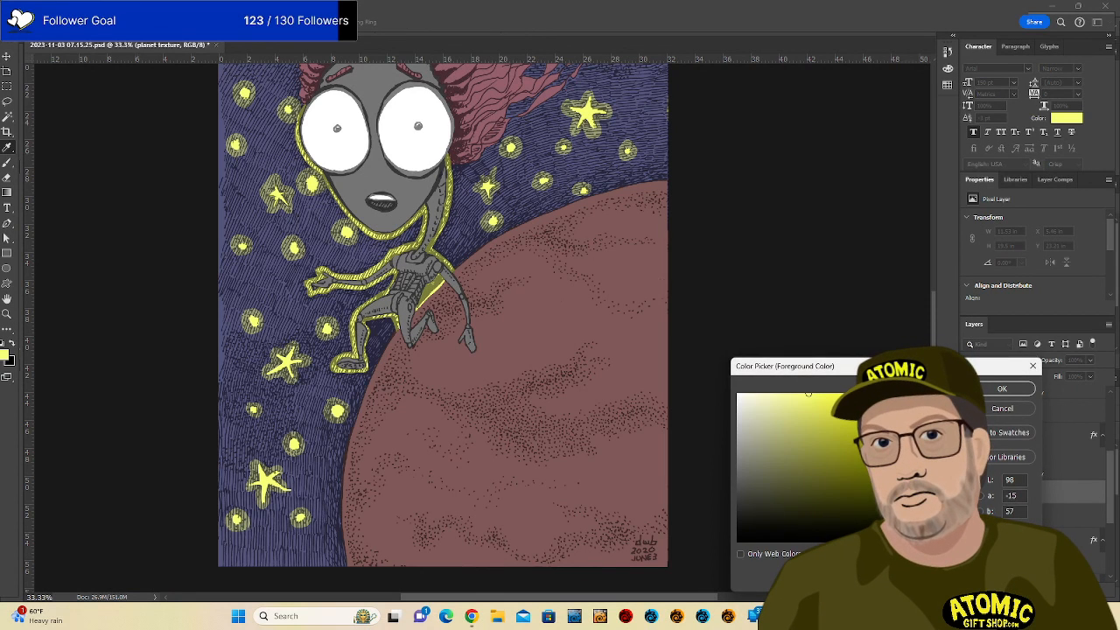
{"action": "left_click", "coordinate": [901, 446]}
{"action": "mouse_move", "coordinate": [900, 430]}
{"action": "left_mouse_down"}
{"action": "mouse_move", "coordinate": [900, 442]}
{"action": "mouse_move", "coordinate": [900, 418]}
{"action": "left_mouse_up"}
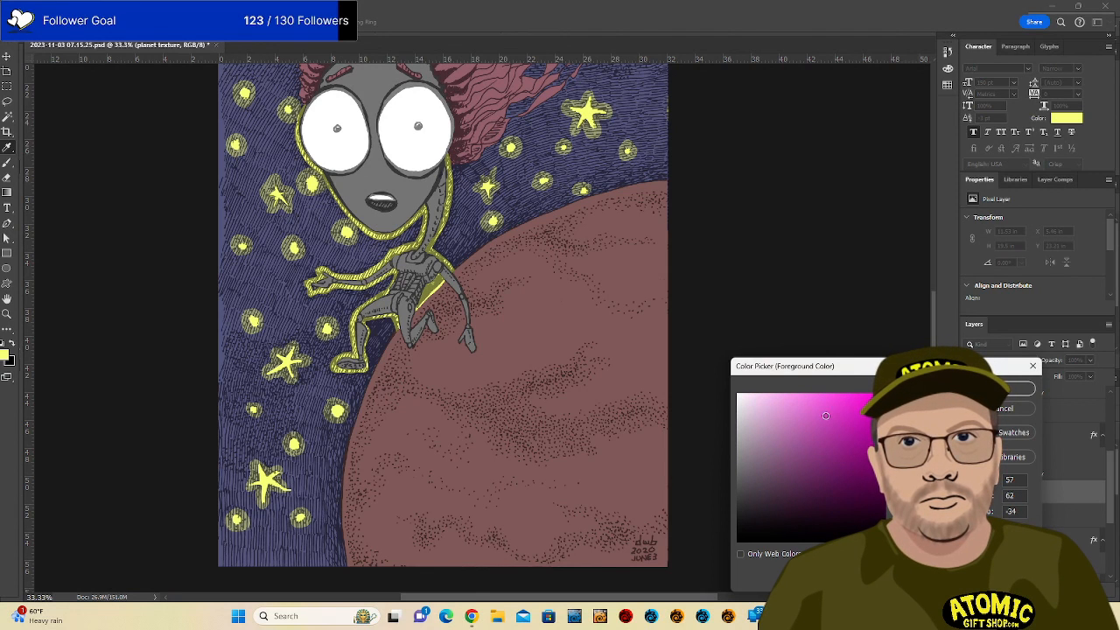
{"action": "left_click", "coordinate": [1006, 388]}
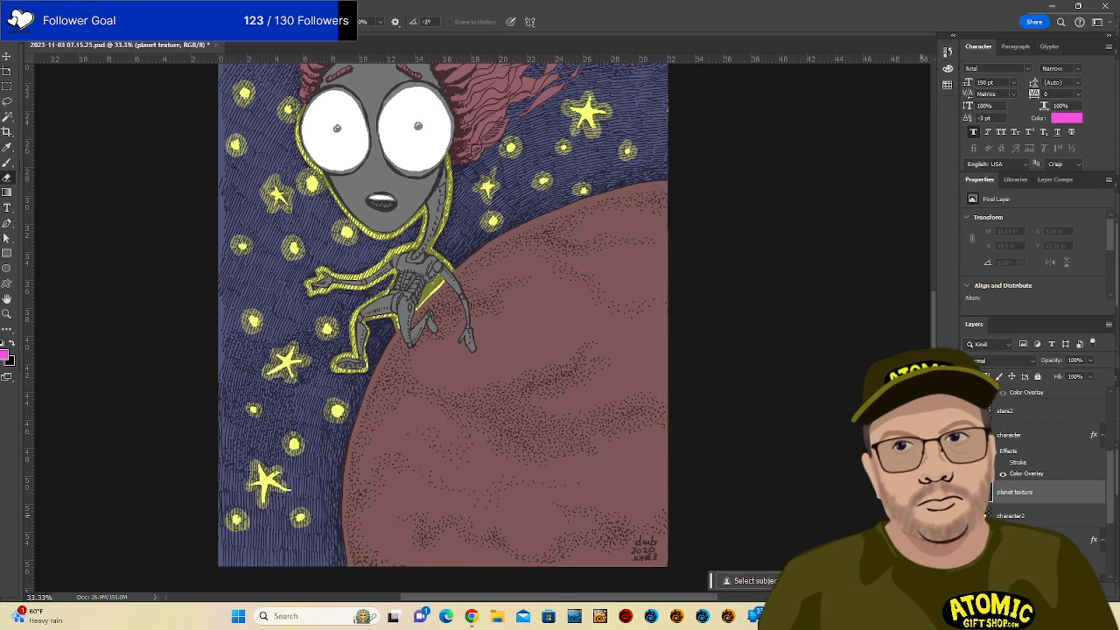
{"action": "key", "text": "b"}
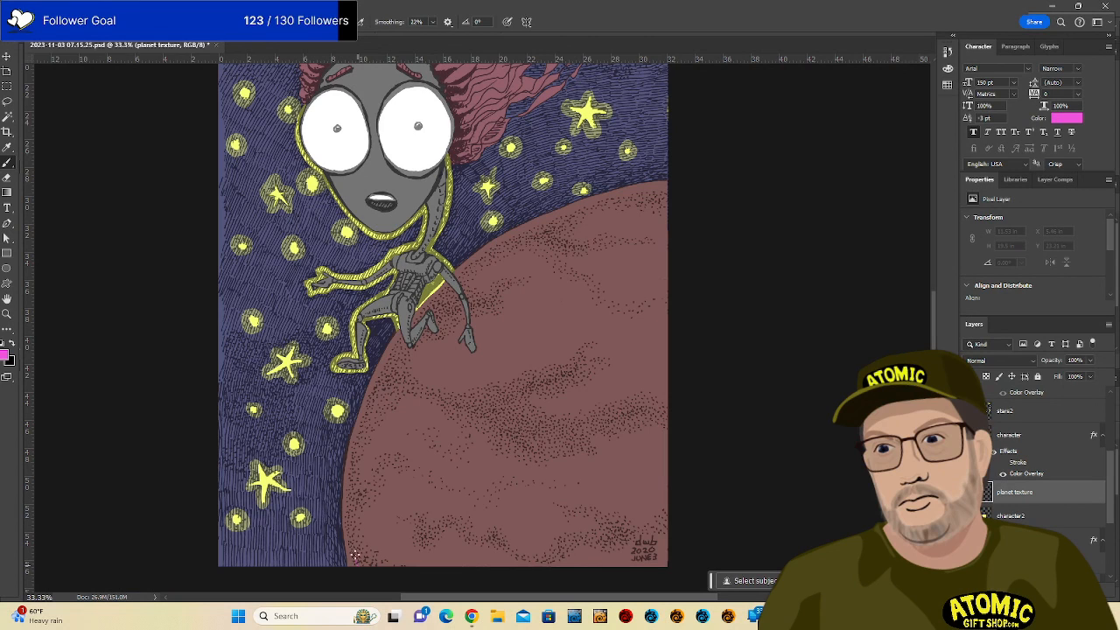
Paint thin magenta lines up the planet's lower-left edge and around the upper band to the right edge.
{"action": "mouse_move", "coordinate": [350, 540]}
{"action": "left_mouse_down"}
{"action": "mouse_move", "coordinate": [354, 438]}
{"action": "mouse_move", "coordinate": [399, 336]}
{"action": "left_mouse_up"}
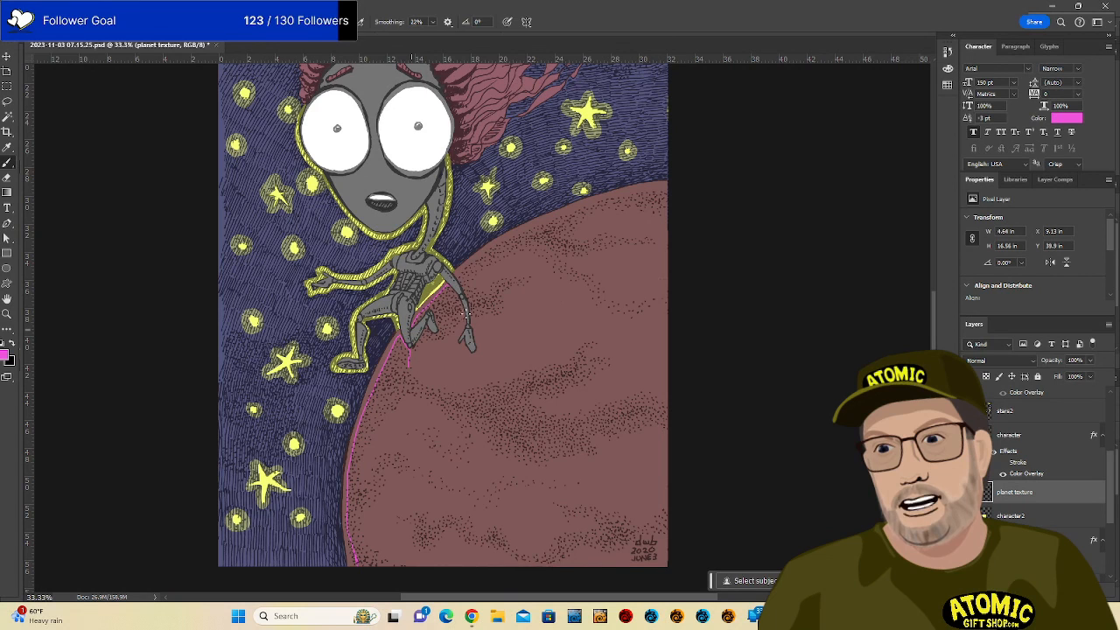
{"action": "left_click_drag", "start_coordinate": [434, 338], "coordinate": [410, 354]}
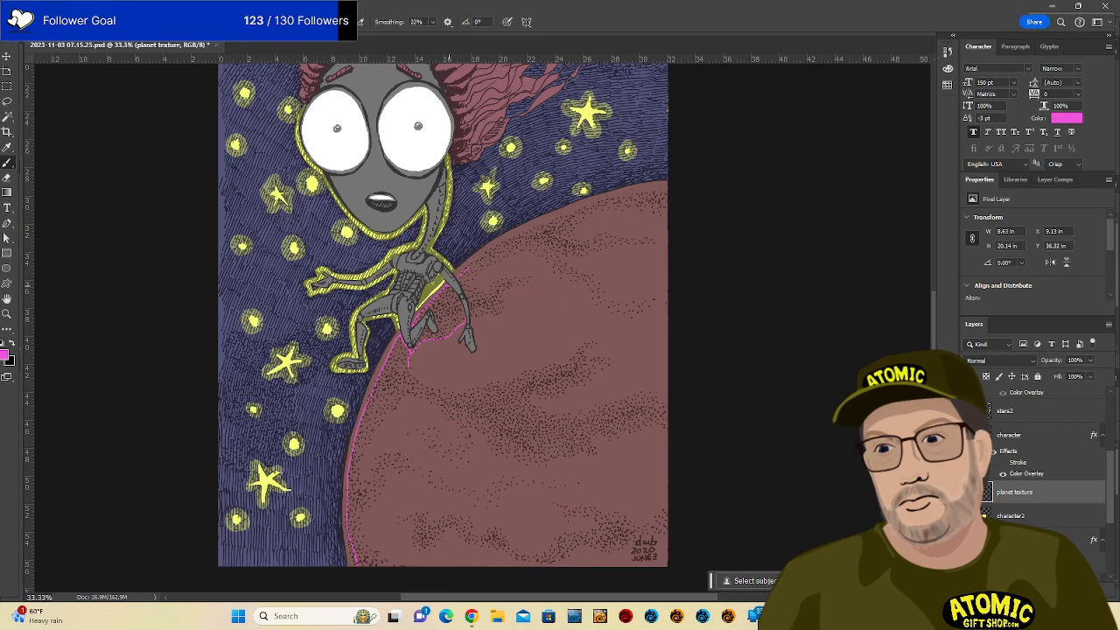
{"action": "left_click_drag", "start_coordinate": [564, 217], "coordinate": [665, 186]}
{"action": "mouse_move", "coordinate": [588, 281]}
{"action": "left_mouse_down"}
{"action": "mouse_move", "coordinate": [611, 321]}
{"action": "mouse_move", "coordinate": [676, 303]}
{"action": "left_mouse_up"}
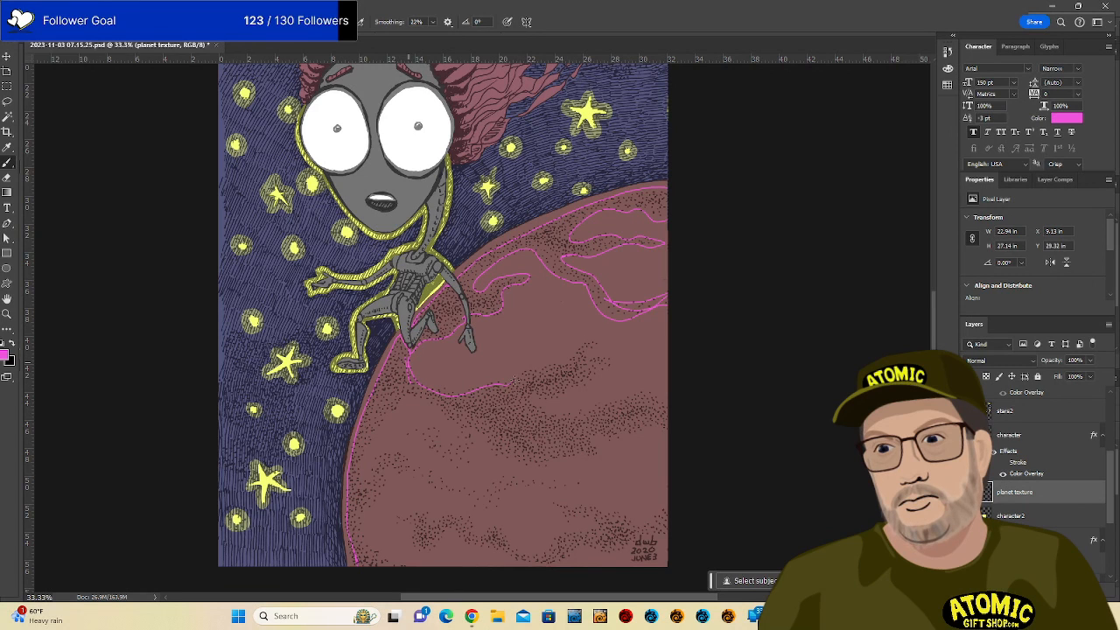
Outline the lower stippled bands and the planet's left edge in magenta, redrawing a misplaced stroke.
{"action": "mouse_move", "coordinate": [540, 369]}
{"action": "left_mouse_down"}
{"action": "mouse_move", "coordinate": [605, 341]}
{"action": "mouse_move", "coordinate": [616, 357]}
{"action": "mouse_move", "coordinate": [604, 375]}
{"action": "mouse_move", "coordinate": [543, 399]}
{"action": "mouse_move", "coordinate": [553, 417]}
{"action": "mouse_move", "coordinate": [583, 411]}
{"action": "left_mouse_up"}
{"action": "mouse_move", "coordinate": [370, 441]}
{"action": "left_mouse_down"}
{"action": "mouse_move", "coordinate": [405, 391]}
{"action": "mouse_move", "coordinate": [433, 421]}
{"action": "mouse_move", "coordinate": [414, 429]}
{"action": "mouse_move", "coordinate": [413, 445]}
{"action": "mouse_move", "coordinate": [448, 463]}
{"action": "left_mouse_up"}
{"action": "key", "text": "ctrl+z"}
{"action": "key", "text": "ctrl+z"}
{"action": "left_click_drag", "start_coordinate": [364, 457], "coordinate": [391, 408]}
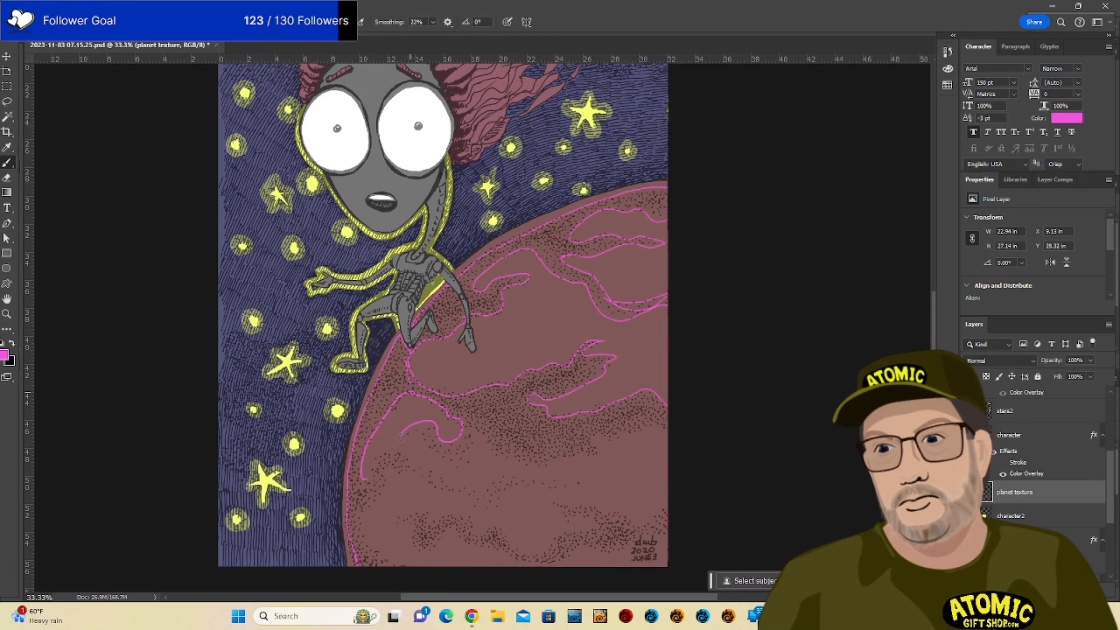
{"action": "mouse_move", "coordinate": [444, 461]}
{"action": "left_mouse_down"}
{"action": "mouse_move", "coordinate": [471, 455]}
{"action": "mouse_move", "coordinate": [486, 432]}
{"action": "mouse_move", "coordinate": [490, 448]}
{"action": "mouse_move", "coordinate": [534, 469]}
{"action": "mouse_move", "coordinate": [608, 454]}
{"action": "mouse_move", "coordinate": [593, 435]}
{"action": "mouse_move", "coordinate": [667, 429]}
{"action": "left_mouse_up"}
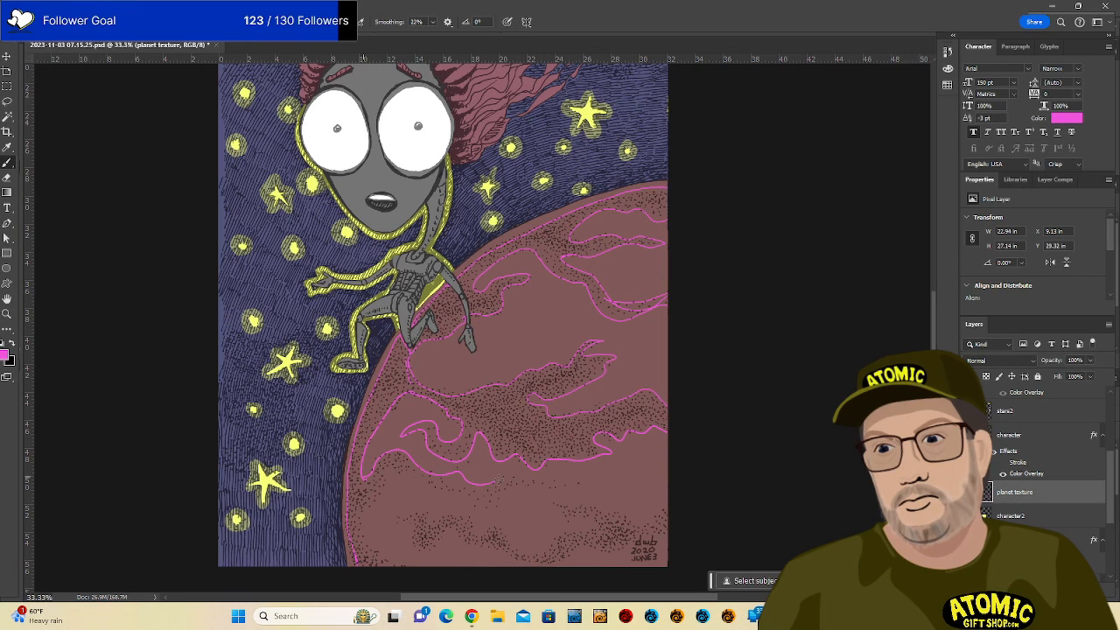
{"action": "mouse_move", "coordinate": [498, 480]}
{"action": "left_mouse_down"}
{"action": "mouse_move", "coordinate": [593, 478]}
{"action": "mouse_move", "coordinate": [477, 513]}
{"action": "mouse_move", "coordinate": [424, 489]}
{"action": "mouse_move", "coordinate": [383, 555]}
{"action": "mouse_move", "coordinate": [408, 532]}
{"action": "mouse_move", "coordinate": [418, 549]}
{"action": "mouse_move", "coordinate": [424, 512]}
{"action": "left_mouse_up"}
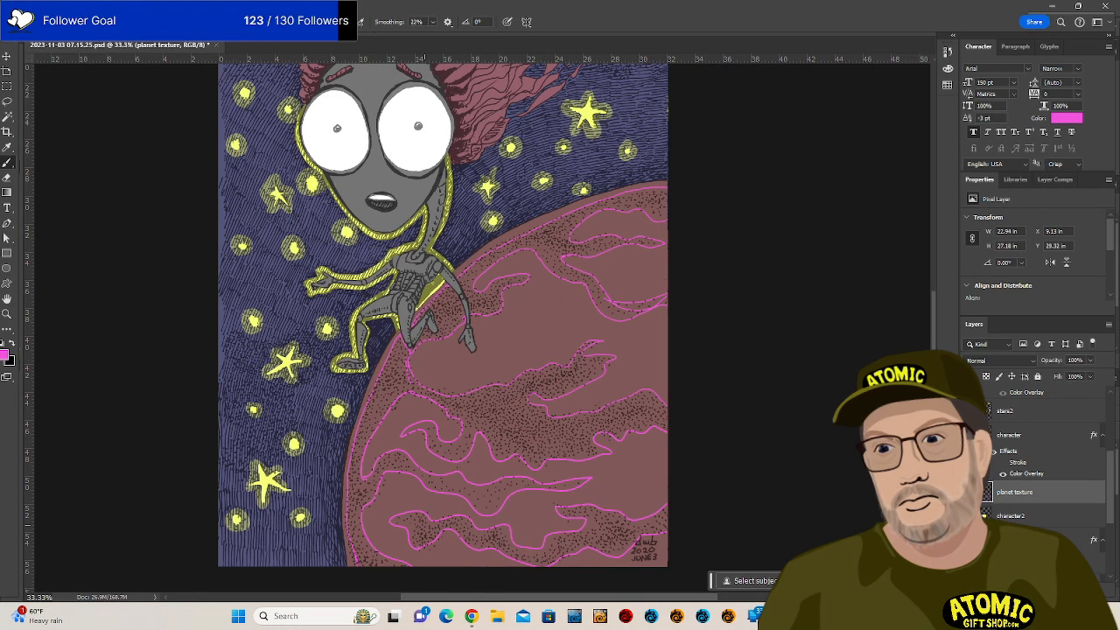
Fill the bottom stippled band with magenta, undoing a fill that spilled into the sky.
{"action": "key", "text": "g"}
{"action": "left_click", "coordinate": [584, 528]}
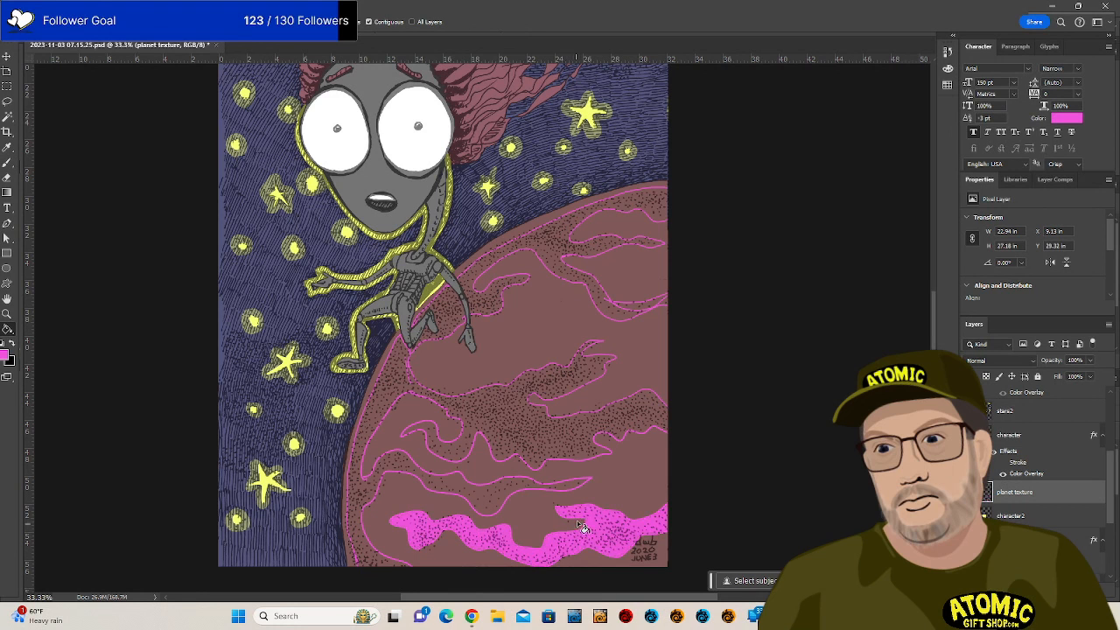
{"action": "left_click", "coordinate": [503, 496]}
{"action": "key", "text": "ctrl+z"}
{"action": "key", "text": "b"}
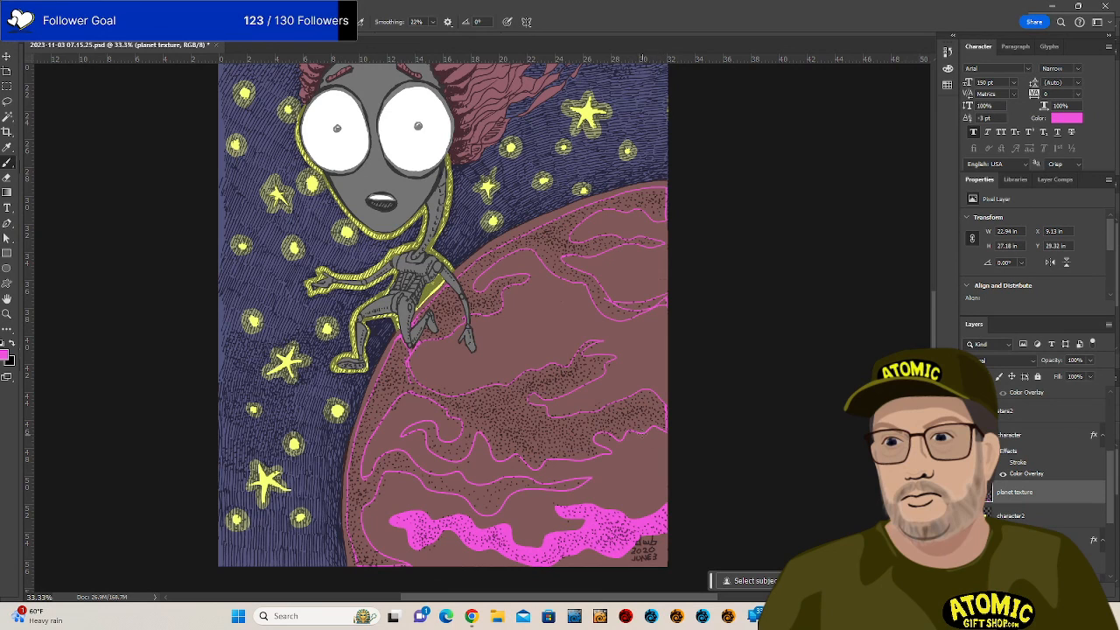
Fill the middle and upper planet bands and the patch beside the alien's leg with magenta.
{"action": "key", "text": "g"}
{"action": "left_click", "coordinate": [620, 414]}
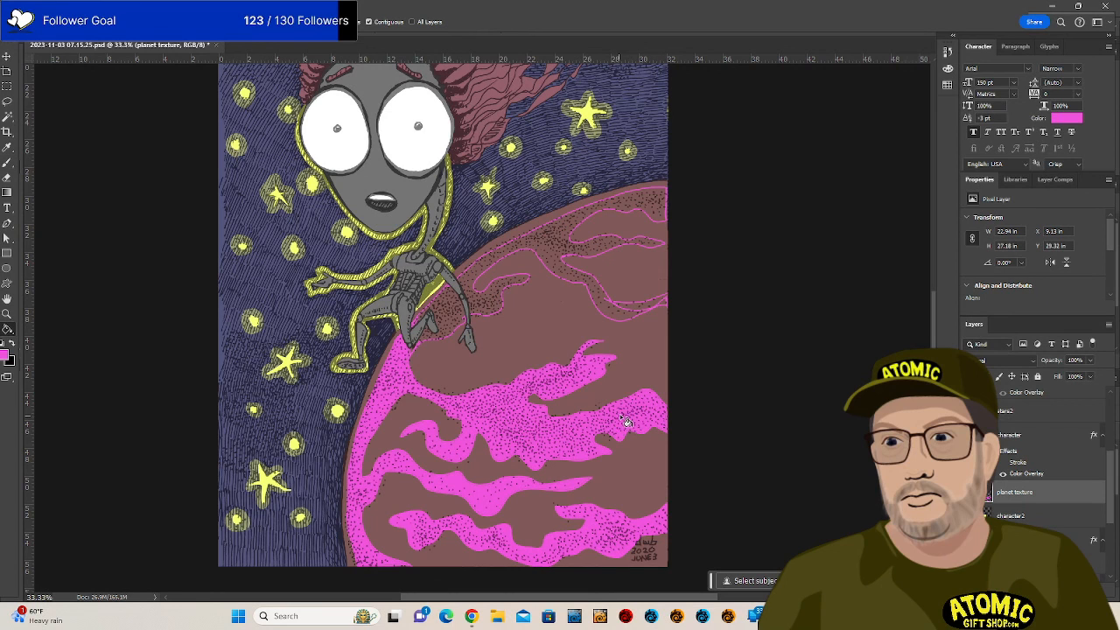
{"action": "left_click", "coordinate": [620, 319]}
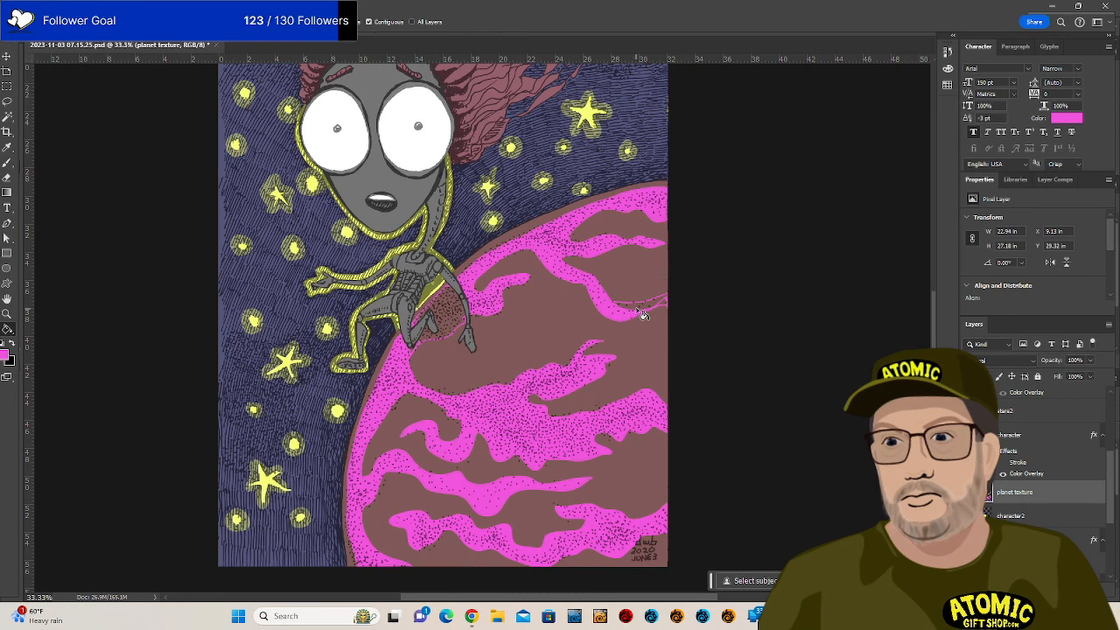
{"action": "left_click", "coordinate": [455, 321]}
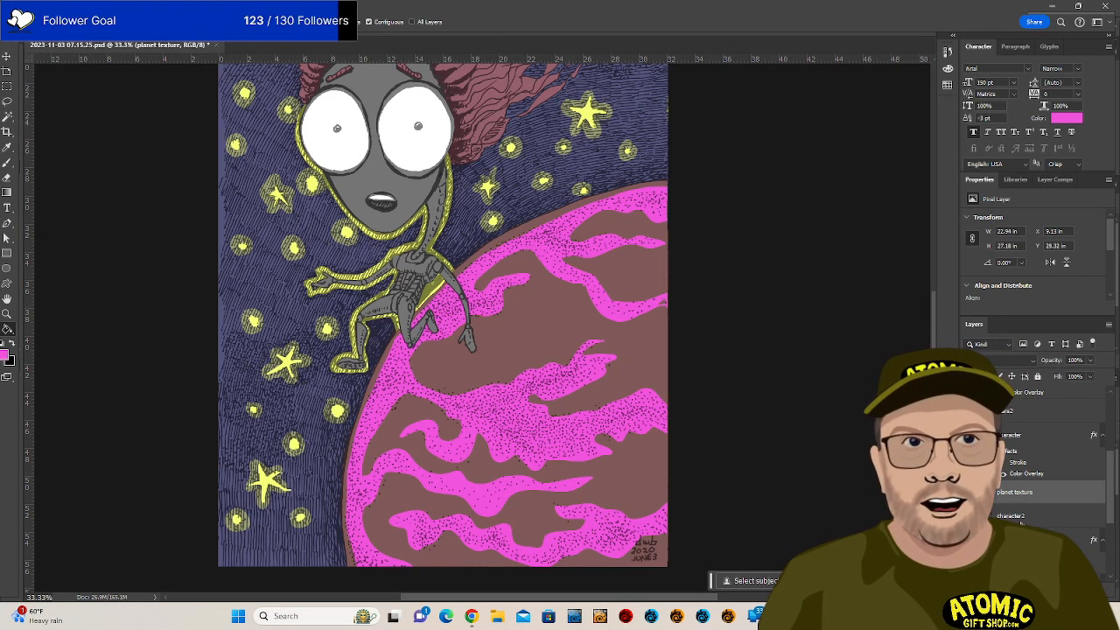
Zoom out to 25%, save the illustration, and pull the Character panel out of the dock.
{"action": "key", "text": "ctrl+minus"}
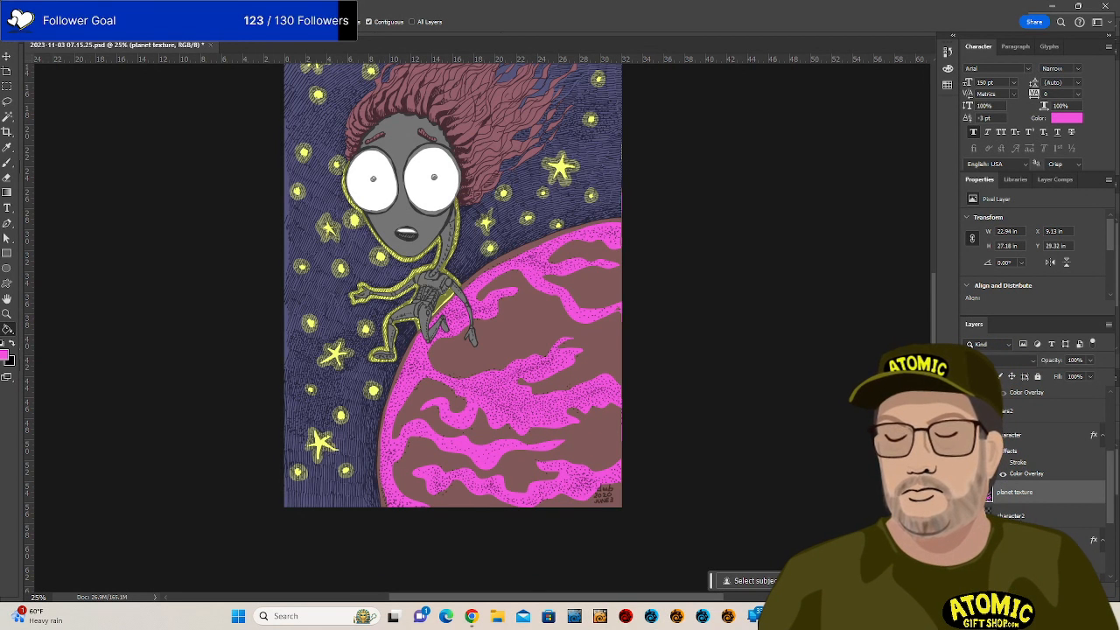
{"action": "left_click_drag", "start_coordinate": [933, 354], "coordinate": [941, 302]}
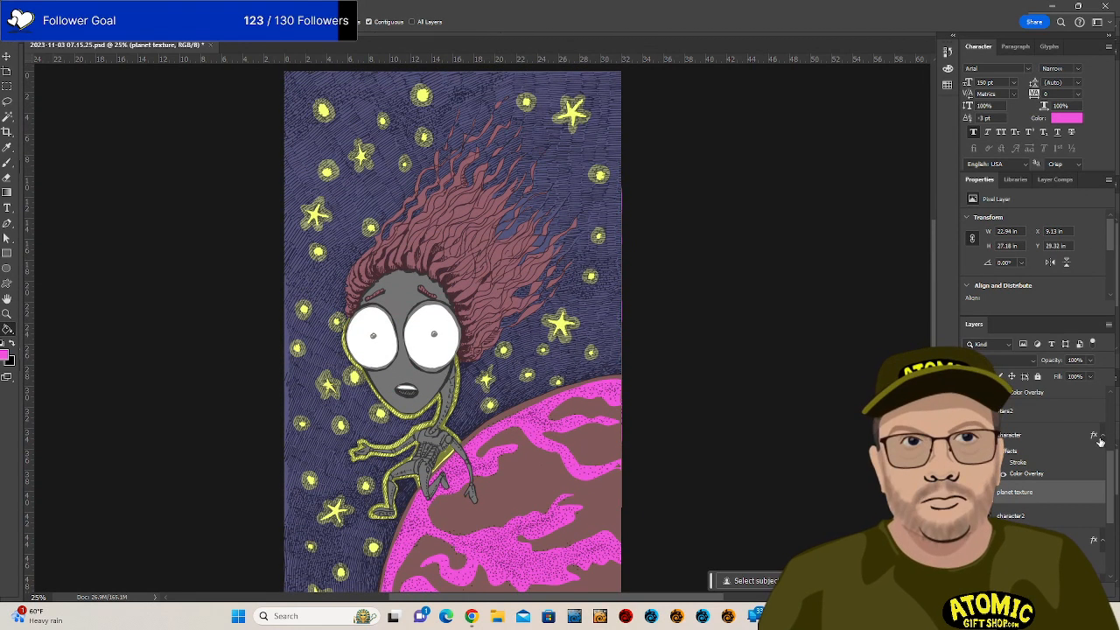
{"action": "key", "text": "ctrl+s"}
{"action": "scroll", "coordinate": [1042, 455], "scroll_direction": "up", "scroll_amount": 3}
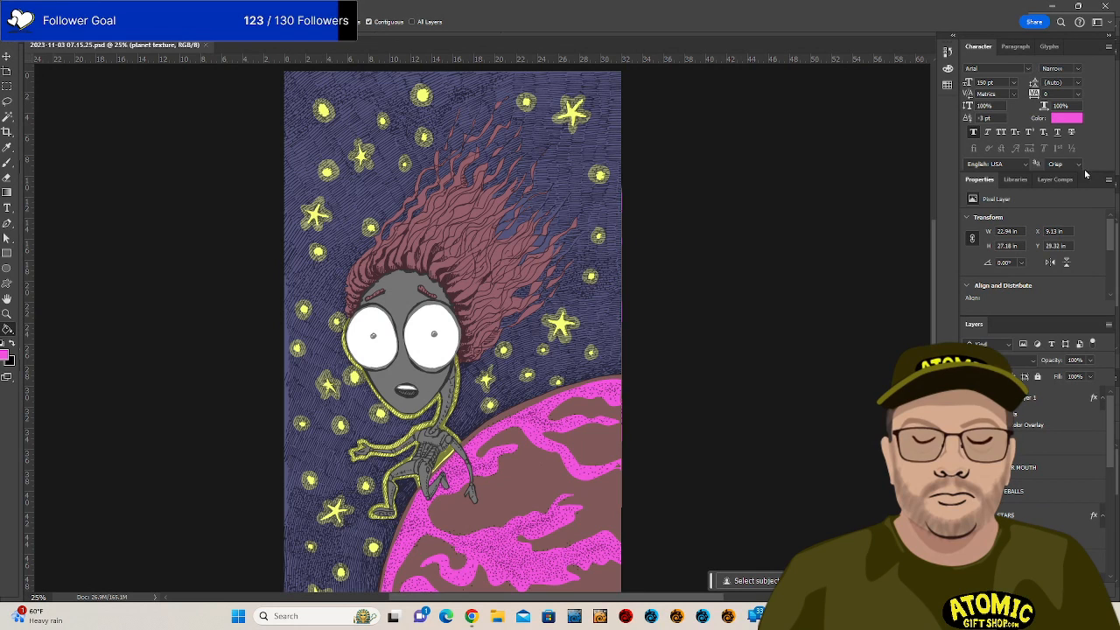
{"action": "left_click_drag", "start_coordinate": [978, 47], "coordinate": [937, 124]}
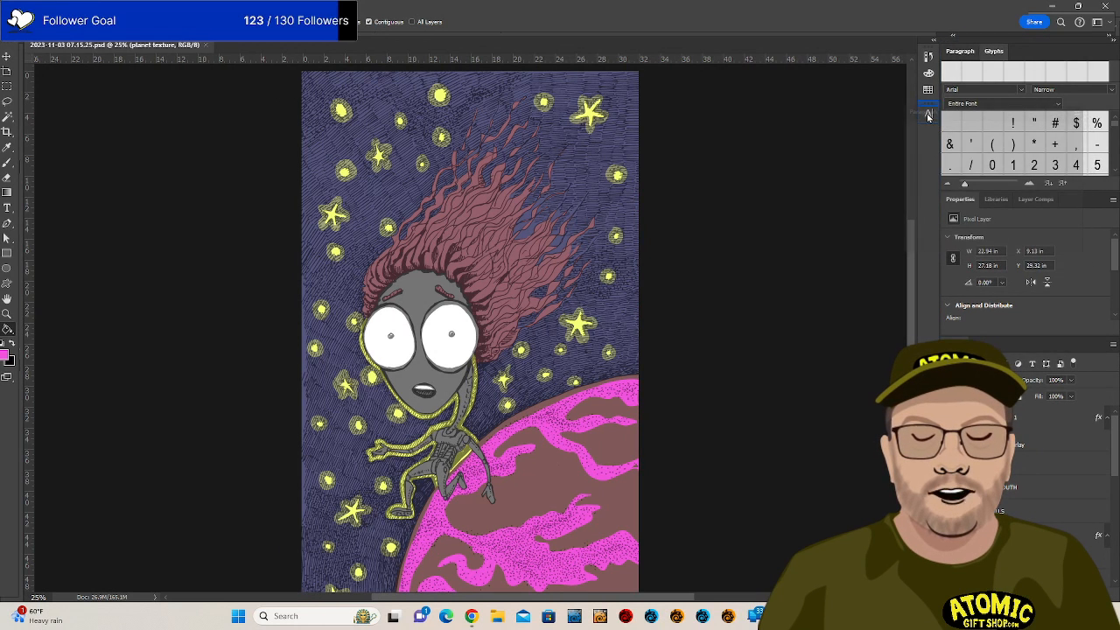
Collapse the Glyphs panel to an icon and raise the divider so the Layers panel is taller.
{"action": "left_click_drag", "start_coordinate": [959, 53], "coordinate": [928, 154]}
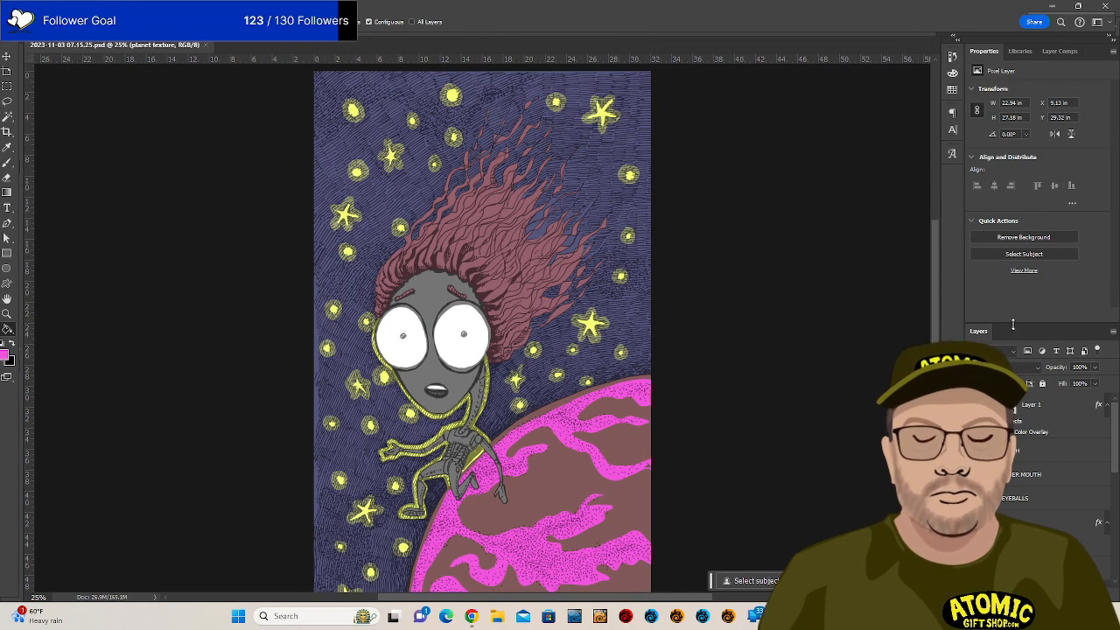
{"action": "left_click_drag", "start_coordinate": [1018, 318], "coordinate": [1018, 183]}
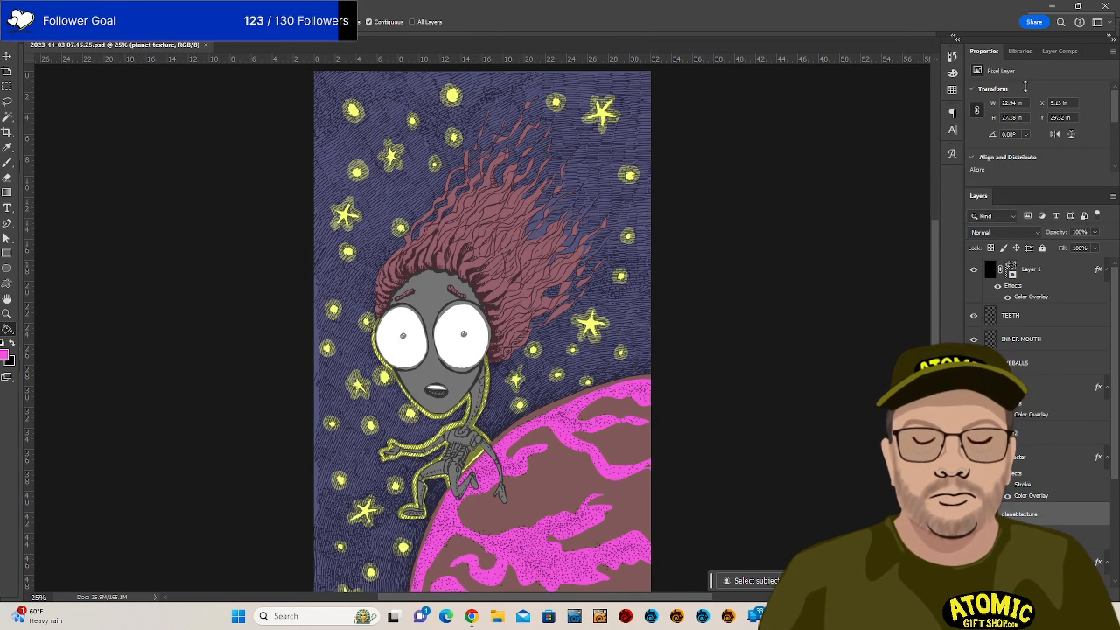
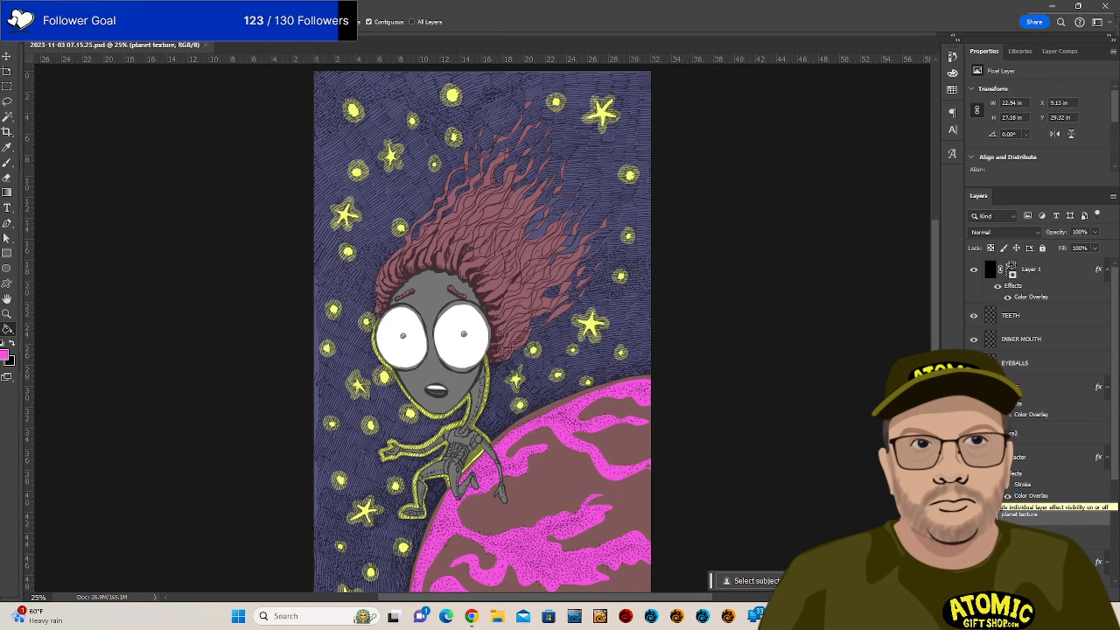
Enable the yellow character, red hair and deep blue sky Color Overlays, and show the Nebula layer.
{"action": "left_click", "coordinate": [1007, 473]}
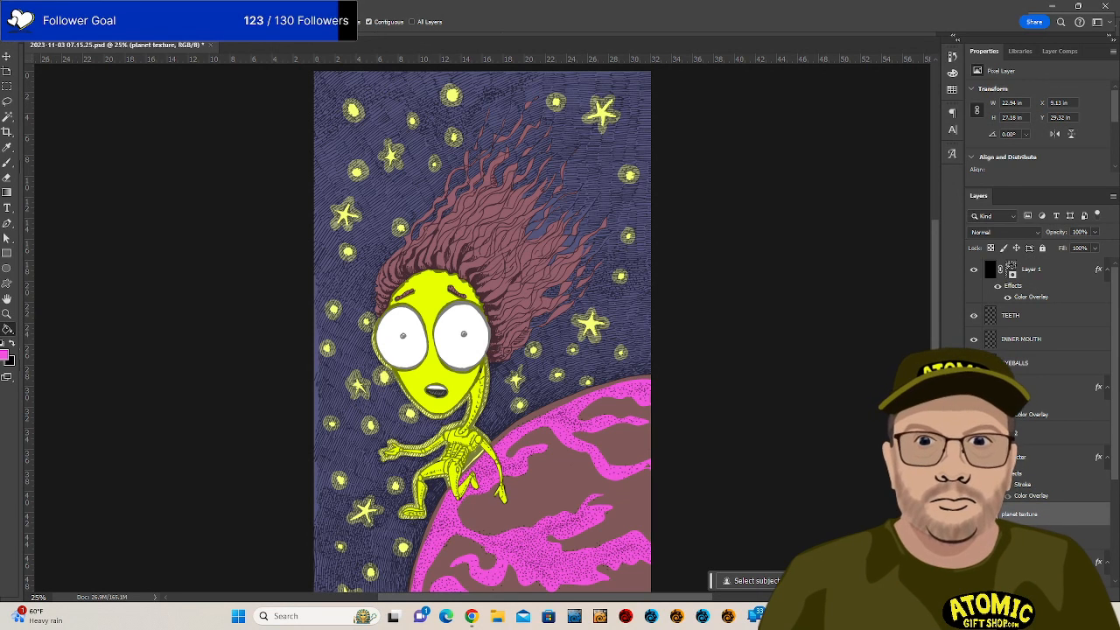
{"action": "scroll", "coordinate": [1039, 411], "scroll_direction": "down", "scroll_amount": 4}
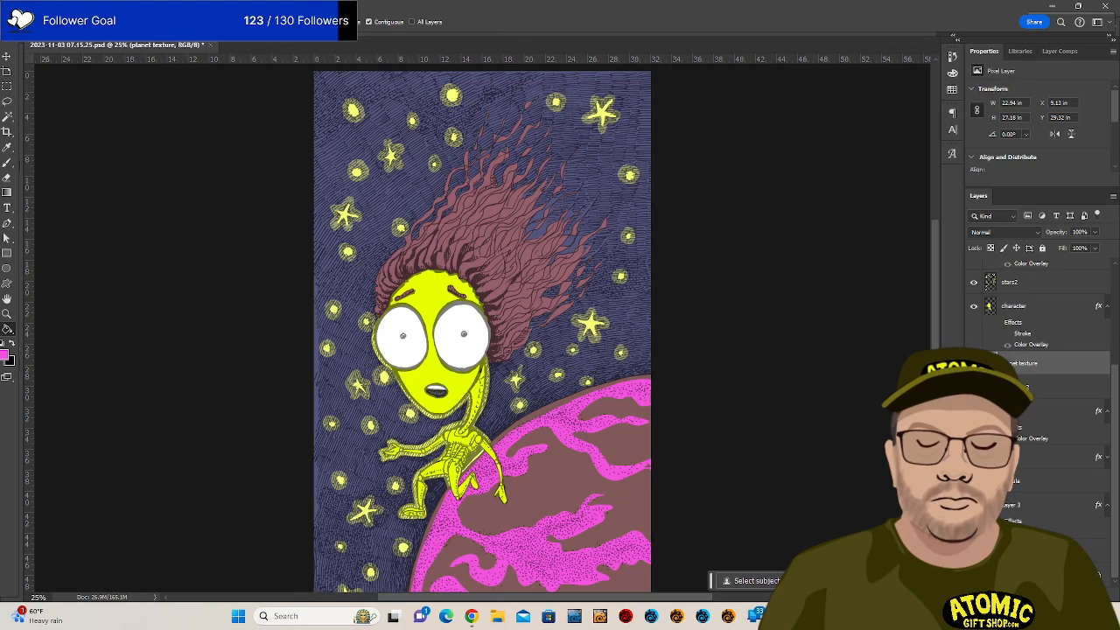
{"action": "left_click", "coordinate": [1008, 428]}
{"action": "left_click", "coordinate": [1008, 532]}
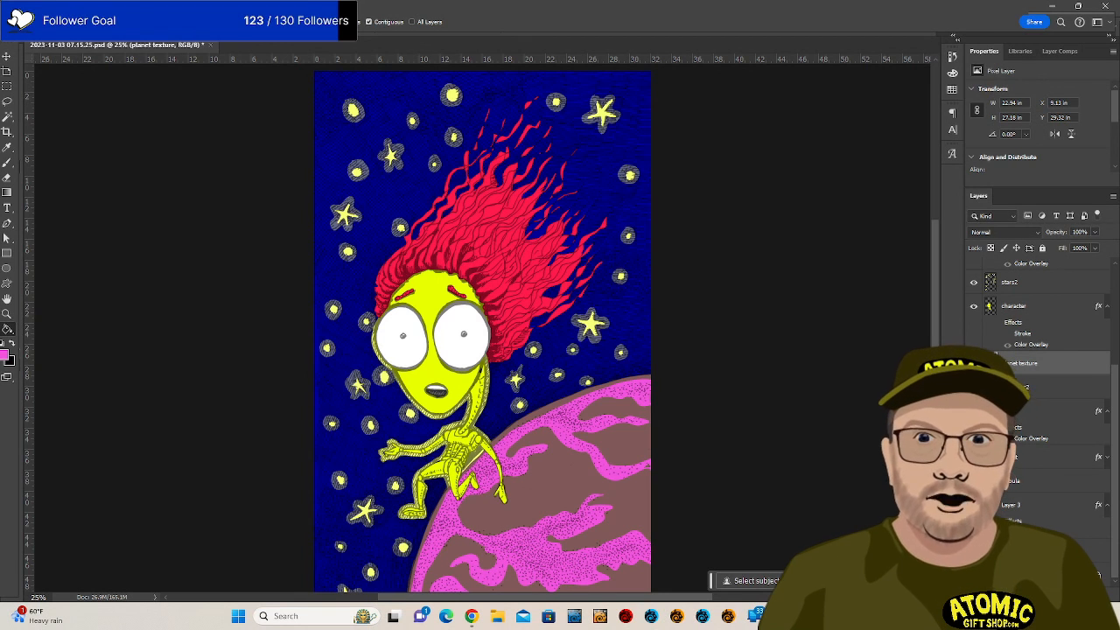
{"action": "left_click", "coordinate": [974, 481]}
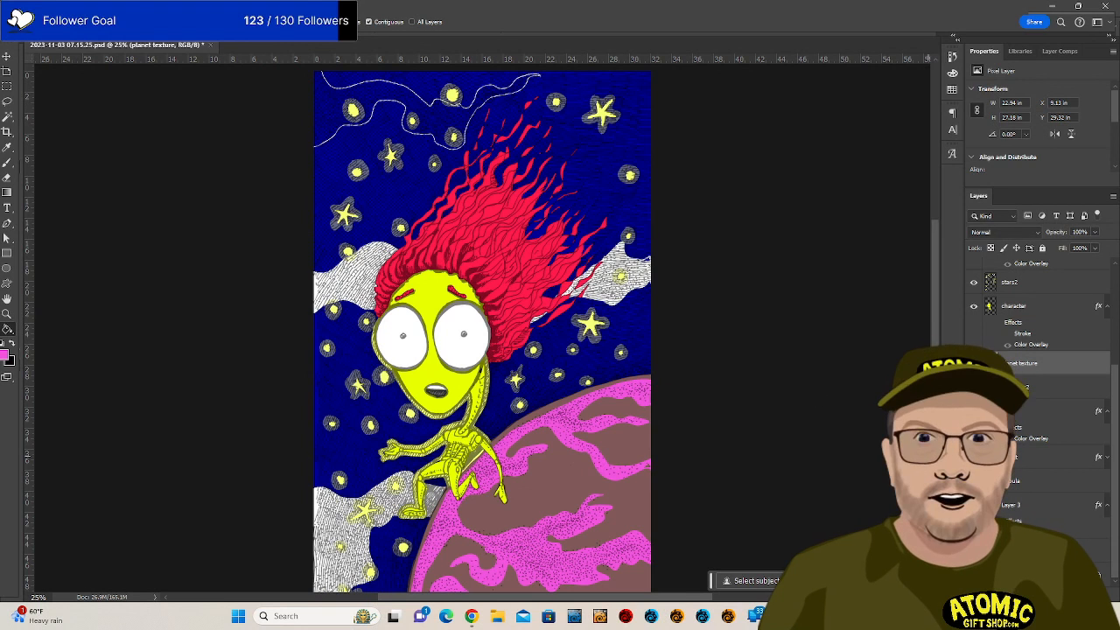
Make white the foreground colour on the Nebula layer, undoing a trial fill and straight line.
{"action": "left_click", "coordinate": [1010, 480]}
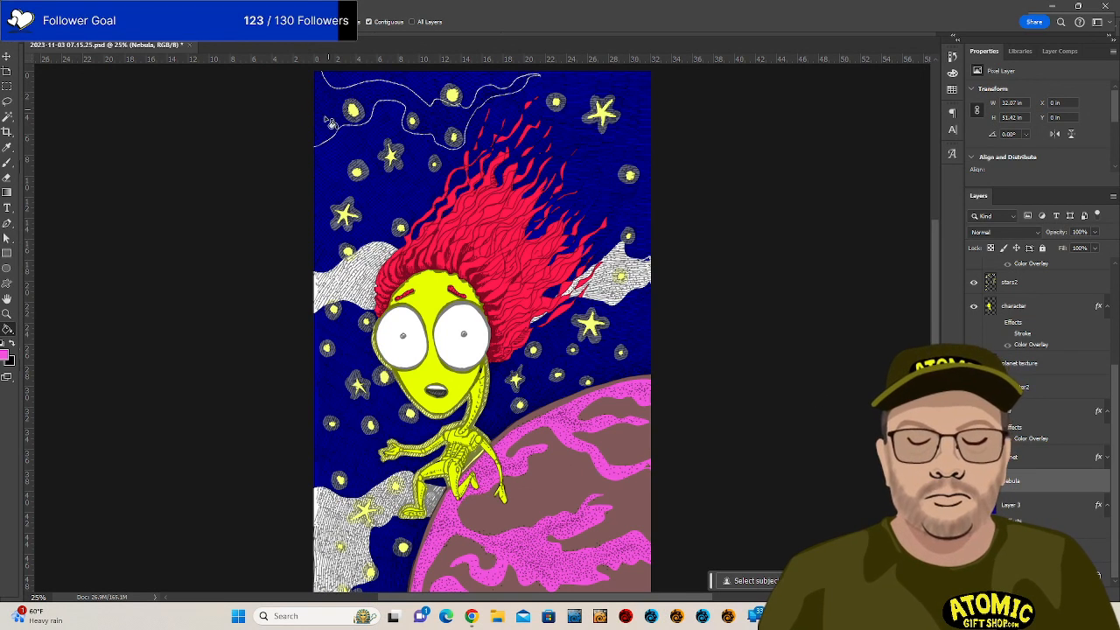
{"action": "key", "text": "d"}
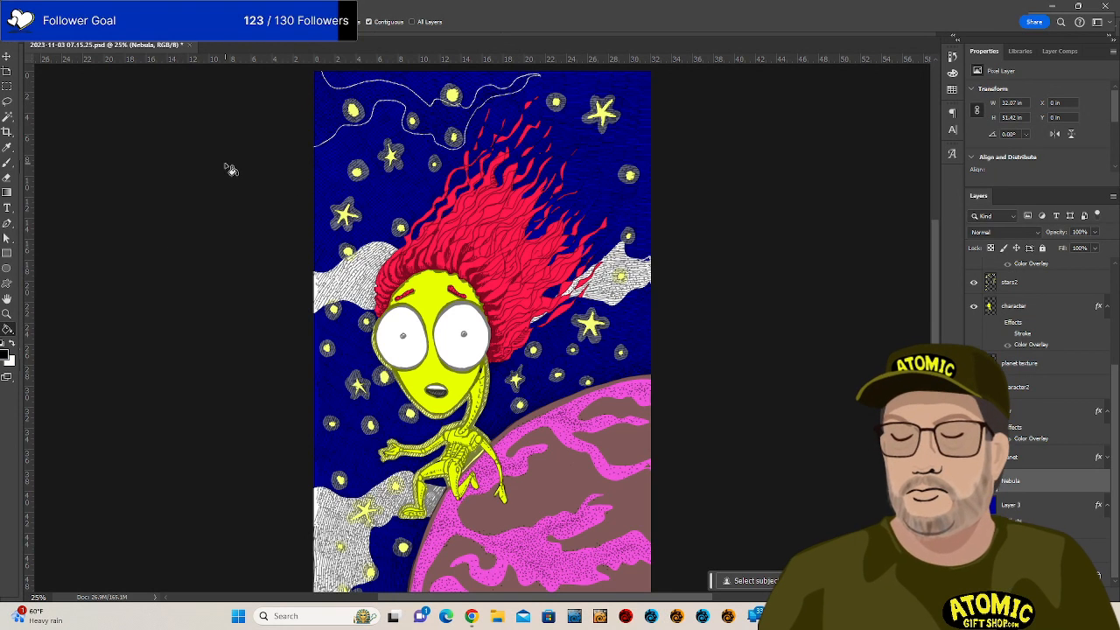
{"action": "key", "text": "x"}
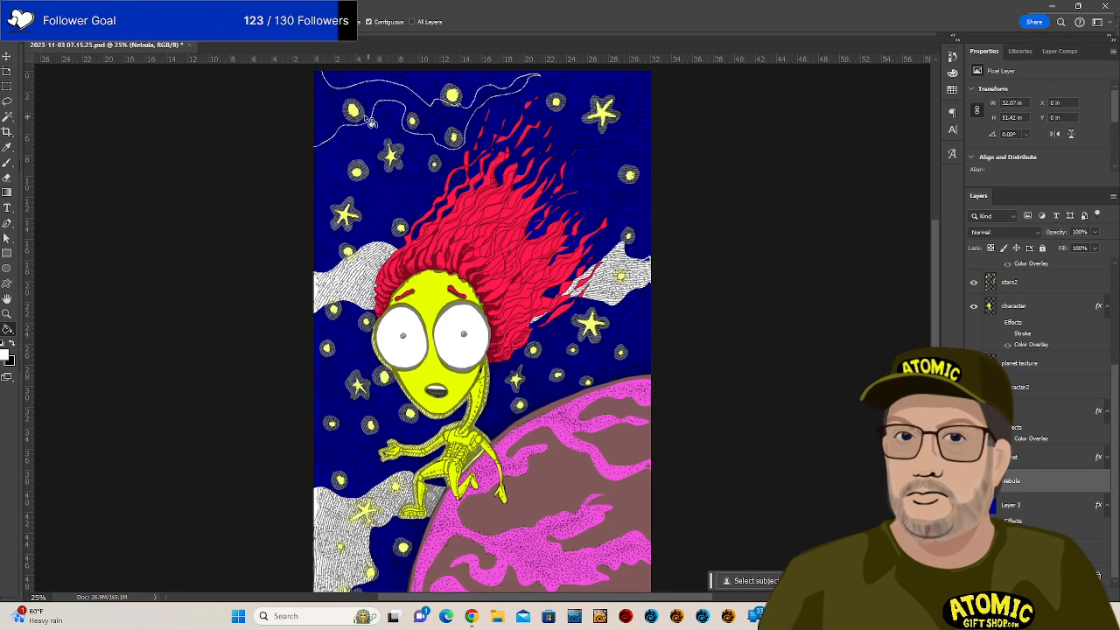
{"action": "left_click", "coordinate": [333, 112]}
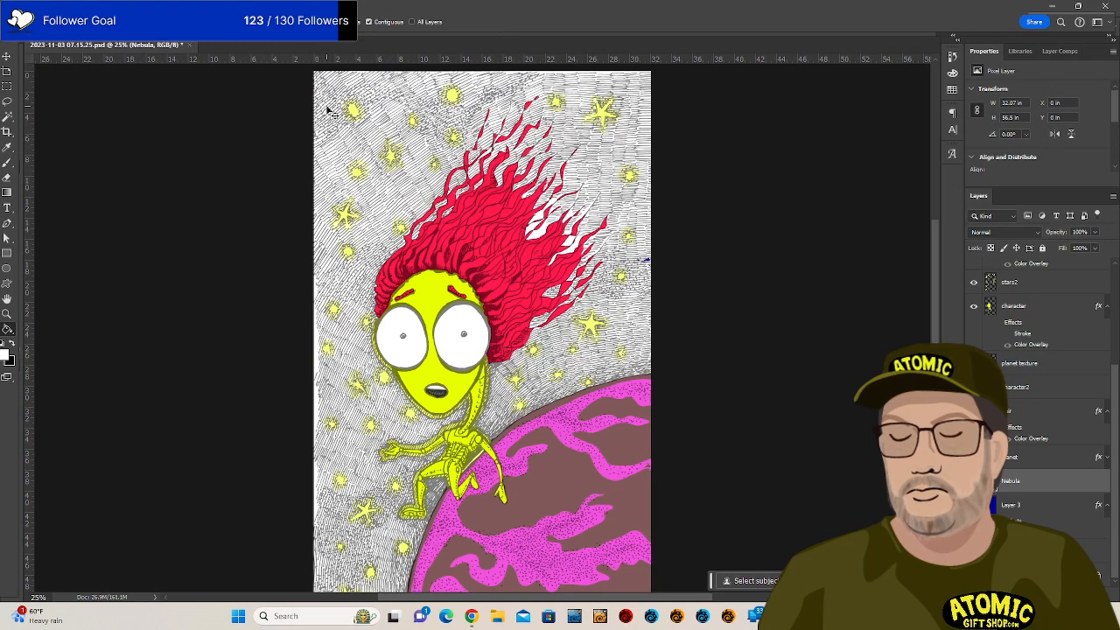
{"action": "key", "text": "ctrl+z"}
{"action": "key", "text": "b"}
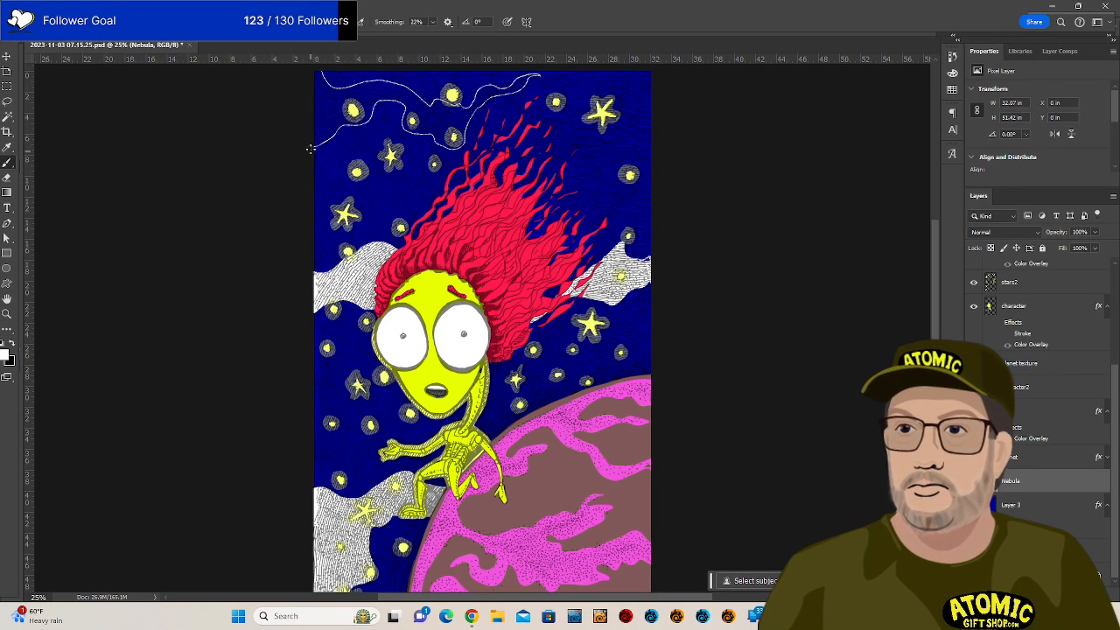
{"action": "left_click", "coordinate": [312, 147], "text": "shift"}
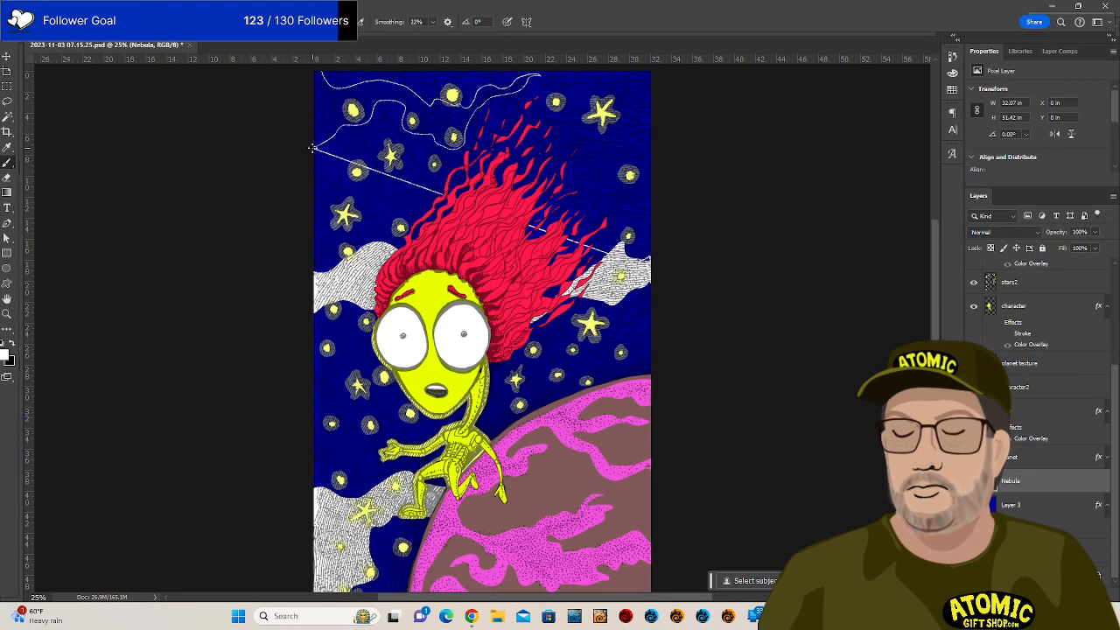
{"action": "key", "text": "ctrl+z"}
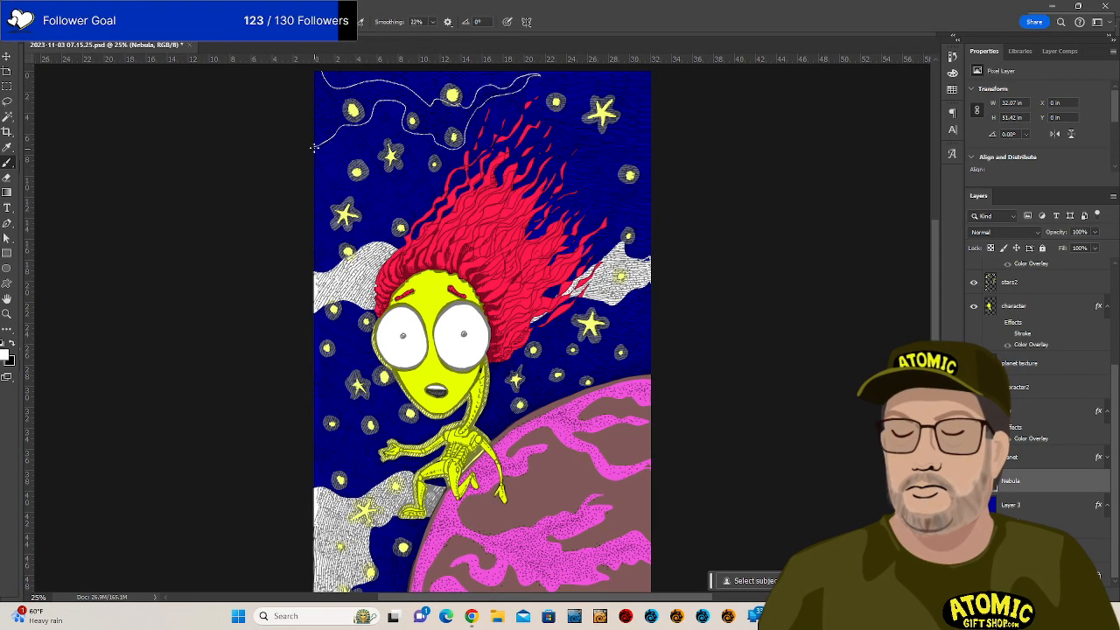
Draw a short white line along the artwork's left edge to close the top nebula outline.
{"action": "left_click_drag", "start_coordinate": [322, 112], "coordinate": [318, 188]}
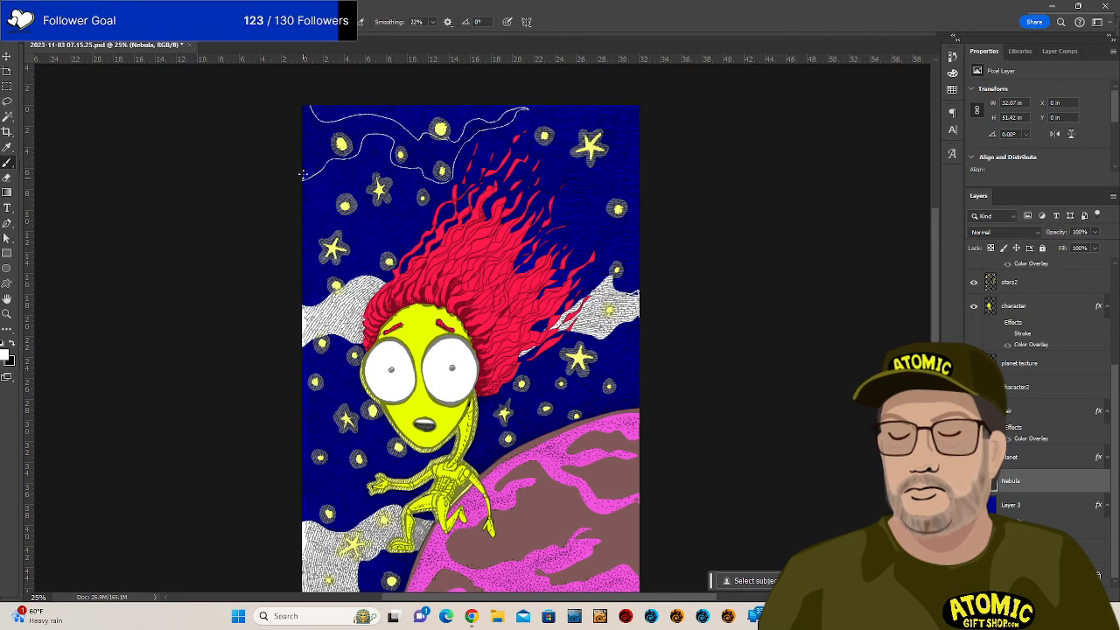
{"action": "left_click", "coordinate": [302, 105], "text": "shift"}
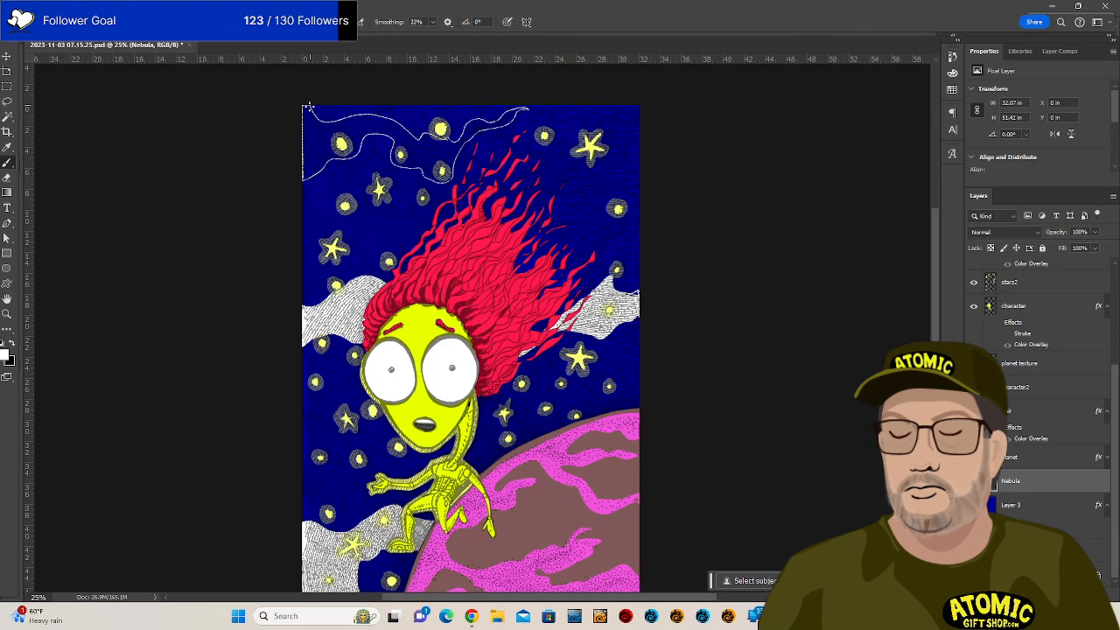
{"action": "key", "text": "g"}
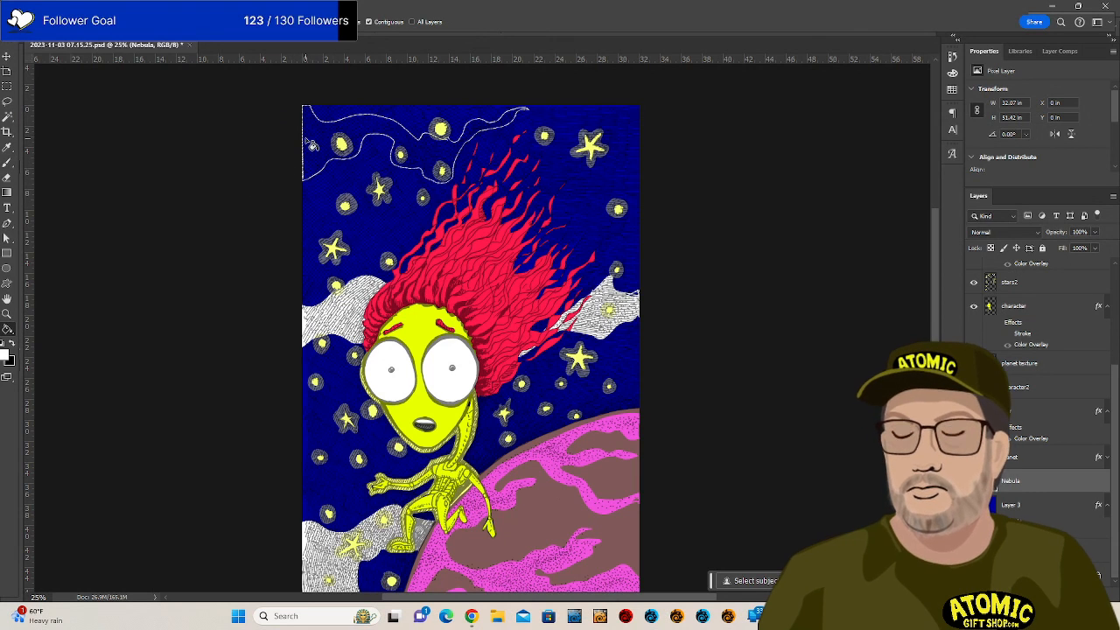
{"action": "left_click", "coordinate": [315, 142]}
{"action": "key", "text": "ctrl+z"}
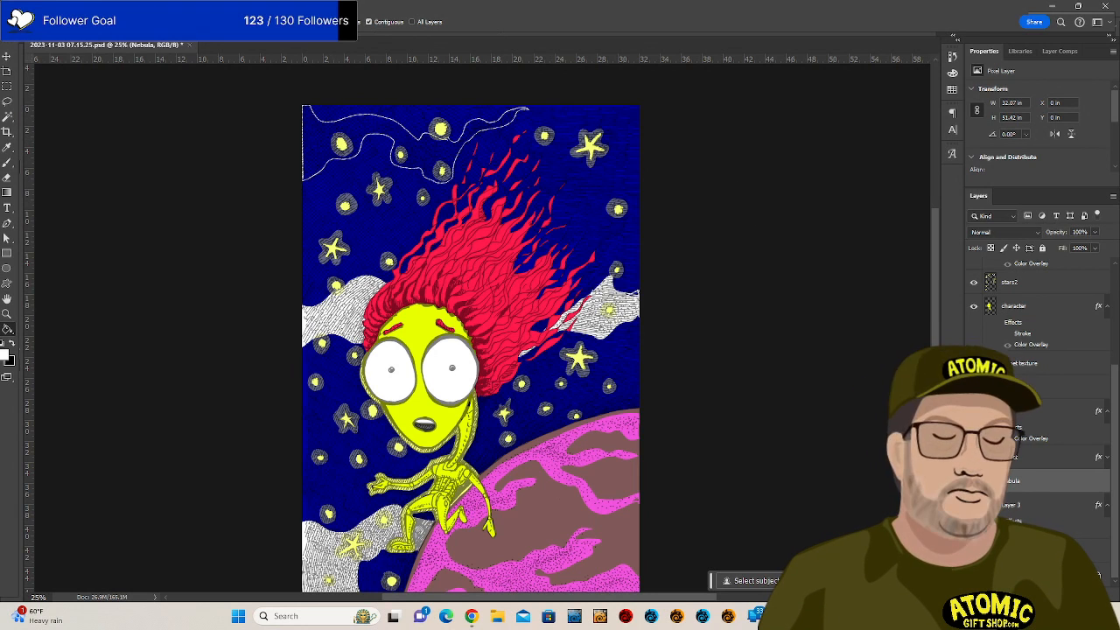
{"action": "left_click", "coordinate": [974, 480]}
{"action": "left_click", "coordinate": [974, 480]}
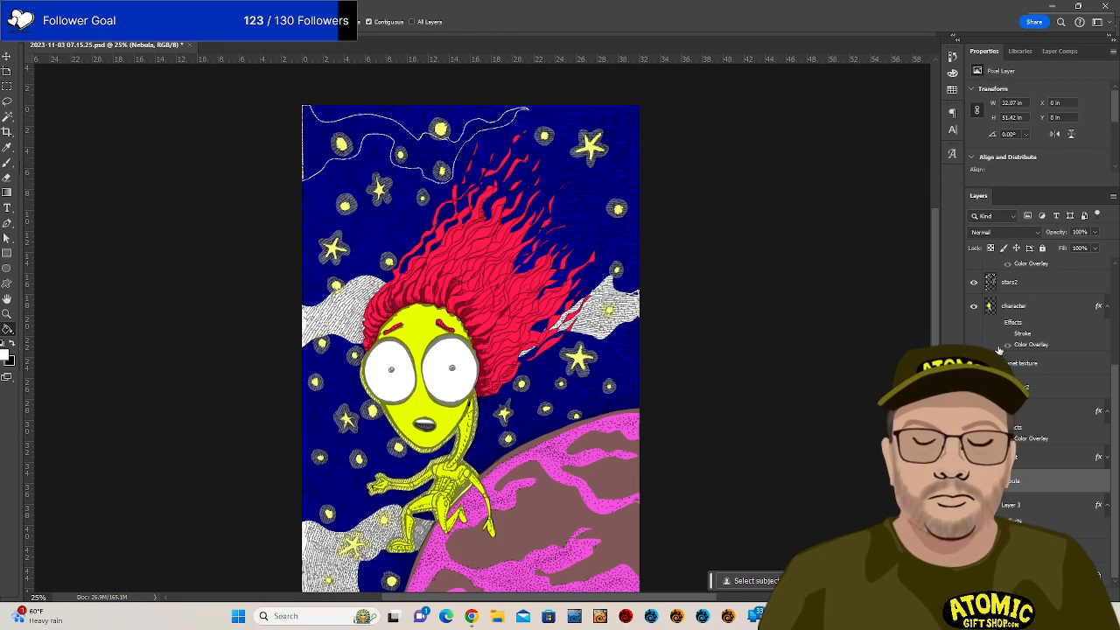
{"action": "scroll", "coordinate": [982, 293], "scroll_direction": "up", "scroll_amount": 3}
Hide Layer 1's black line art and zoom and pan to the upper sky.
{"action": "left_click", "coordinate": [974, 268]}
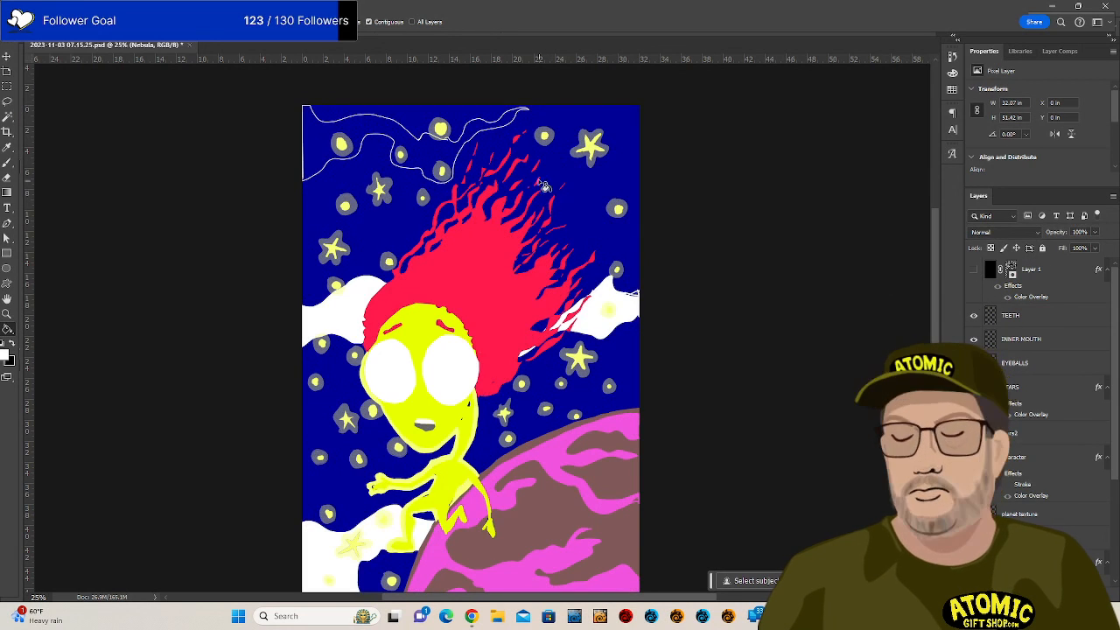
{"action": "key", "text": "ctrl+plus"}
{"action": "key", "text": "ctrl+plus"}
{"action": "key", "text": "ctrl+plus"}
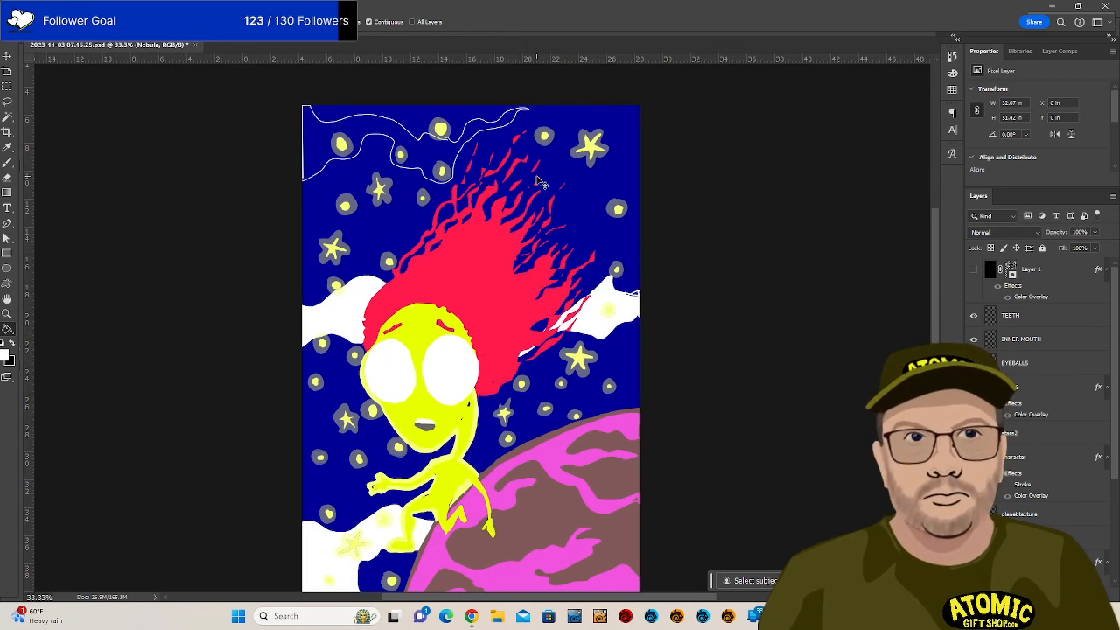
{"action": "left_click_drag", "start_coordinate": [536, 171], "coordinate": [543, 398]}
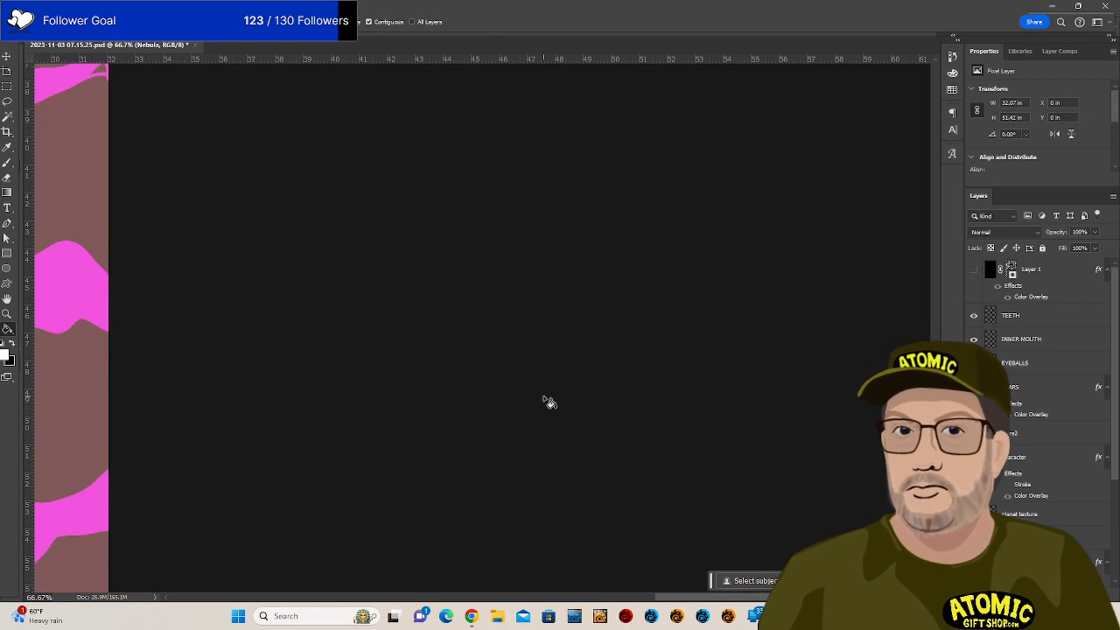
{"action": "key", "text": "super"}
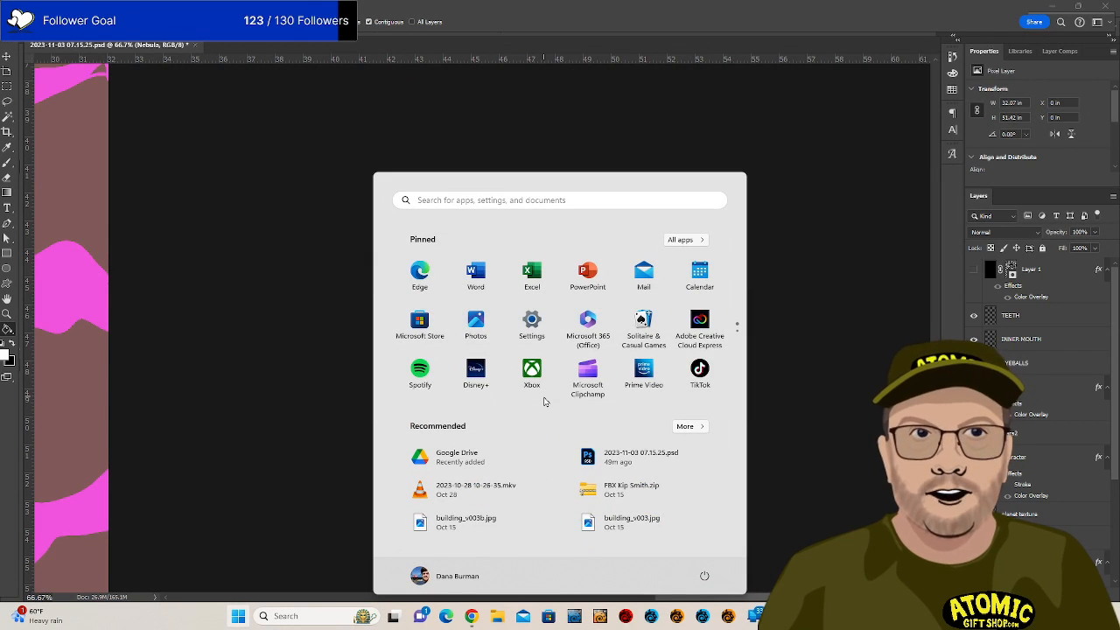
{"action": "key", "text": "super"}
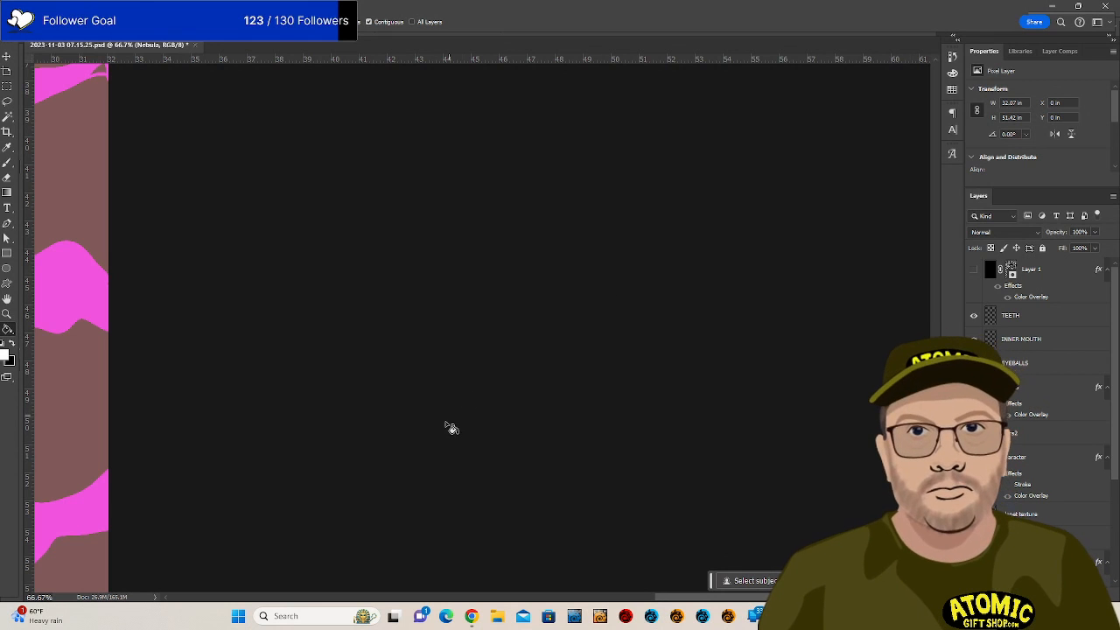
{"action": "left_click_drag", "start_coordinate": [462, 237], "coordinate": [613, 274]}
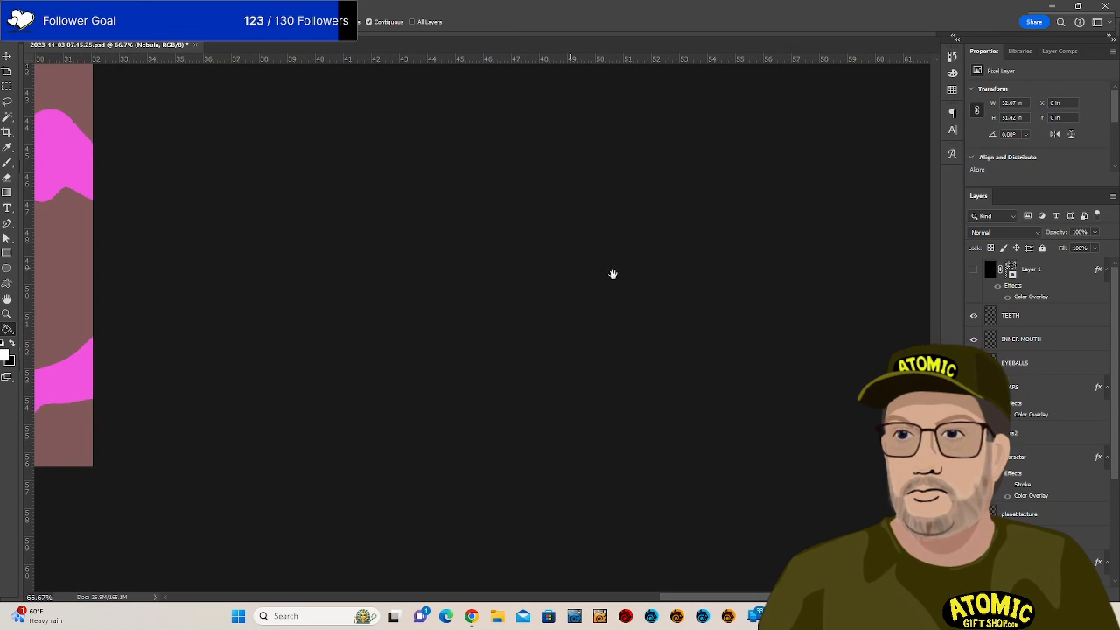
{"action": "left_click_drag", "start_coordinate": [461, 330], "coordinate": [564, 437]}
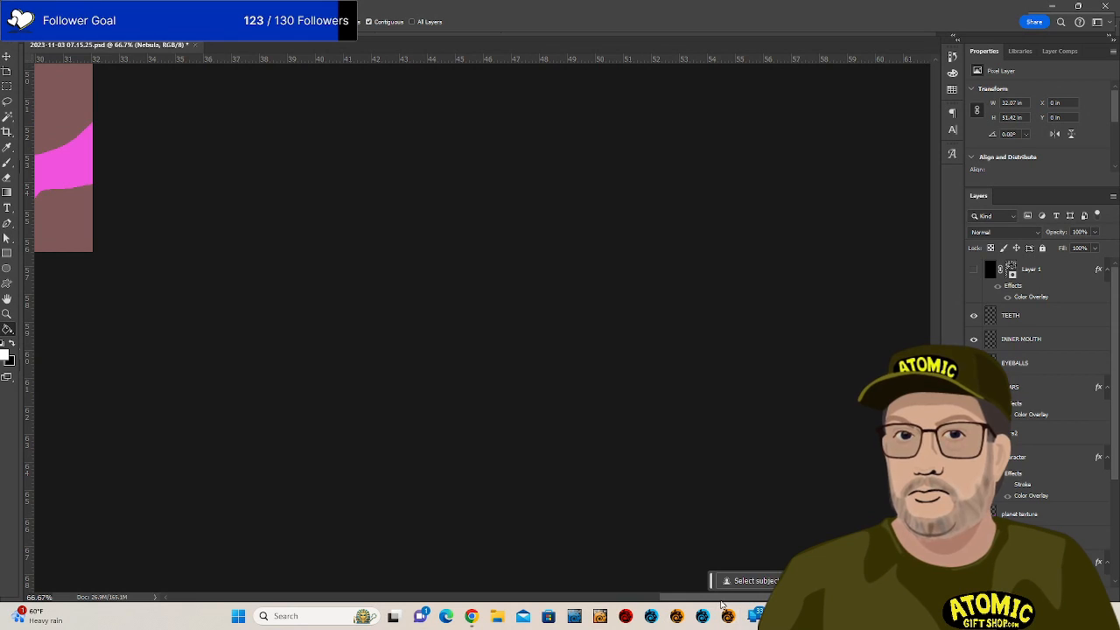
{"action": "left_click_drag", "start_coordinate": [718, 598], "coordinate": [464, 578]}
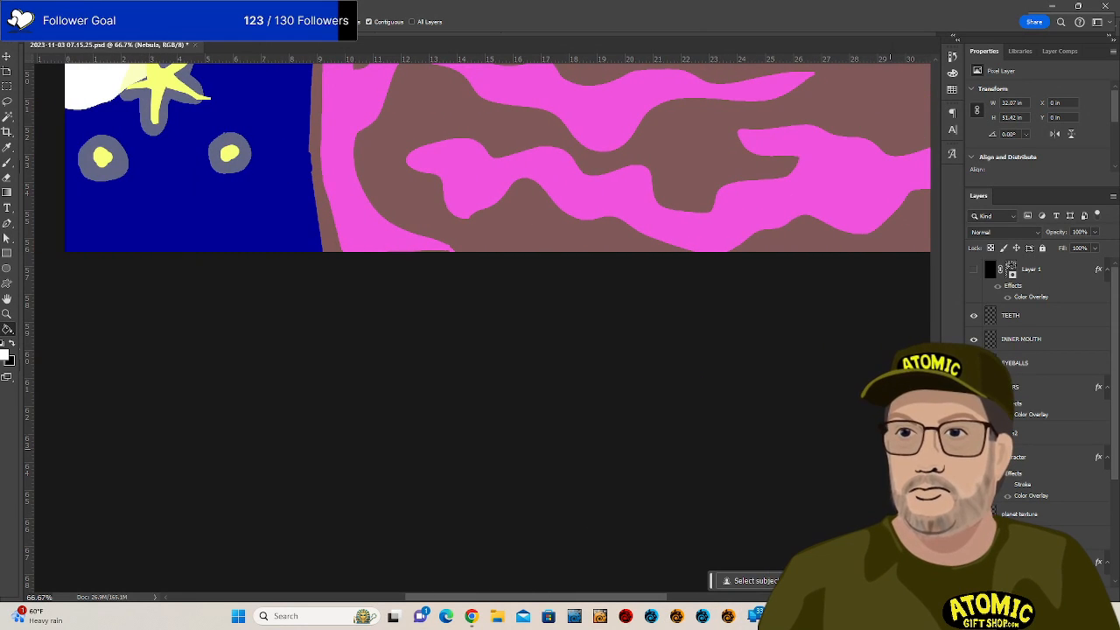
{"action": "left_click_drag", "start_coordinate": [935, 475], "coordinate": [950, 191]}
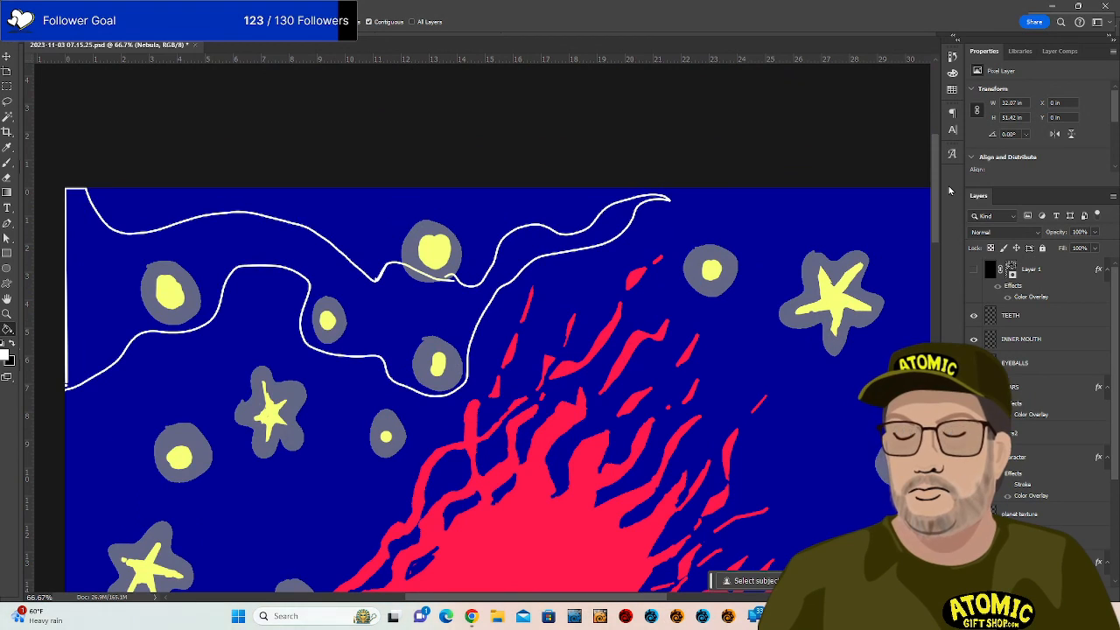
Fill the wavy top-left cloud shape with white using the Paint Bucket.
{"action": "key", "text": "b"}
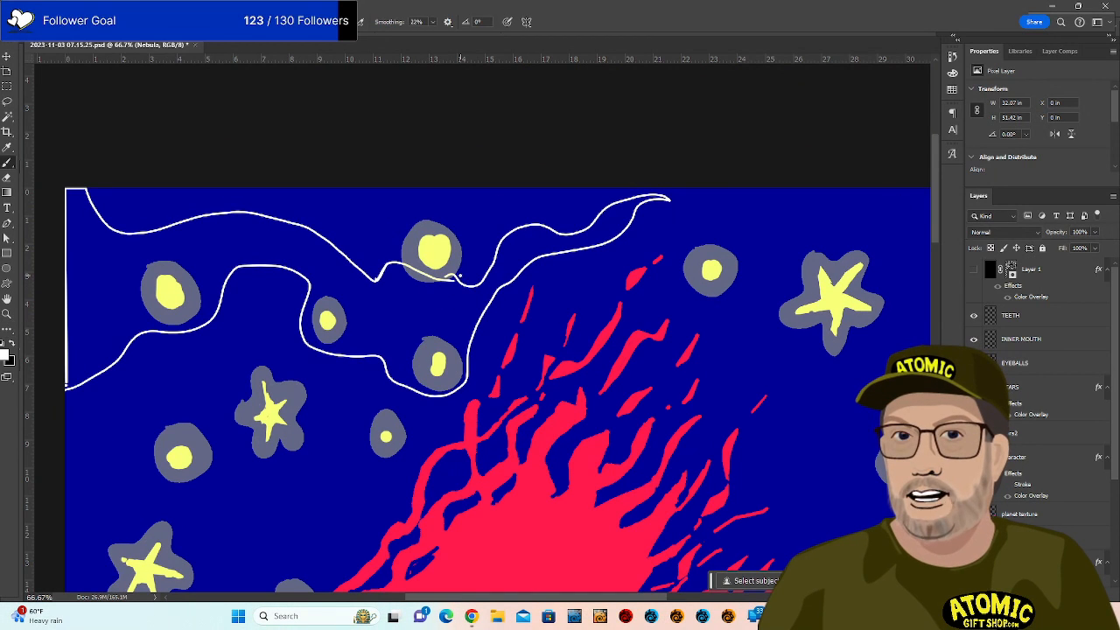
{"action": "left_click_drag", "start_coordinate": [455, 289], "coordinate": [446, 276]}
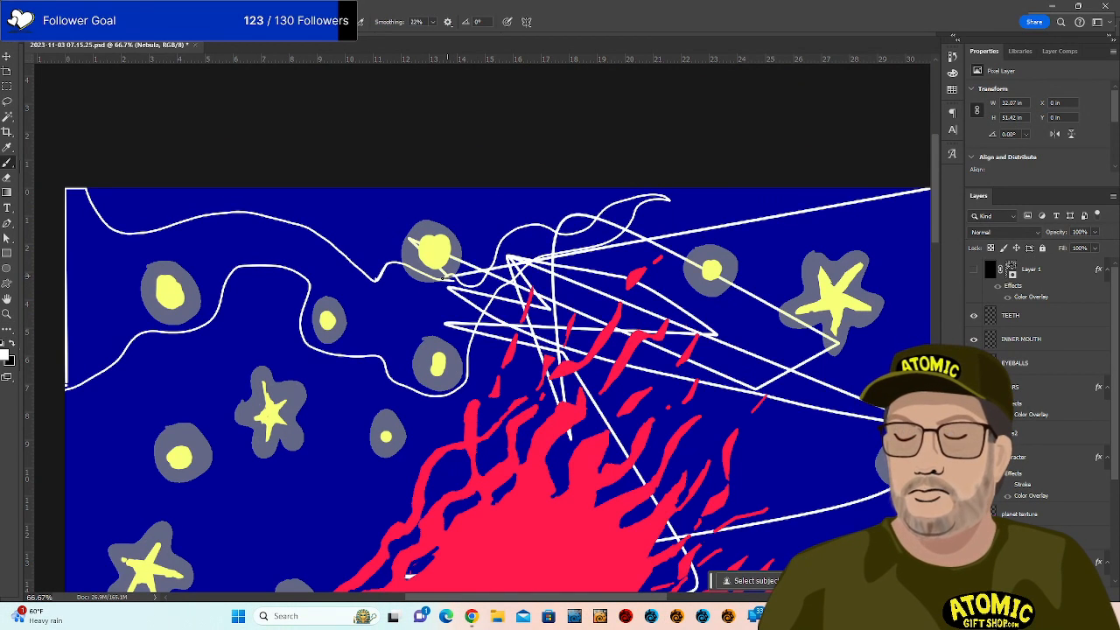
{"action": "key", "text": "ctrl+z"}
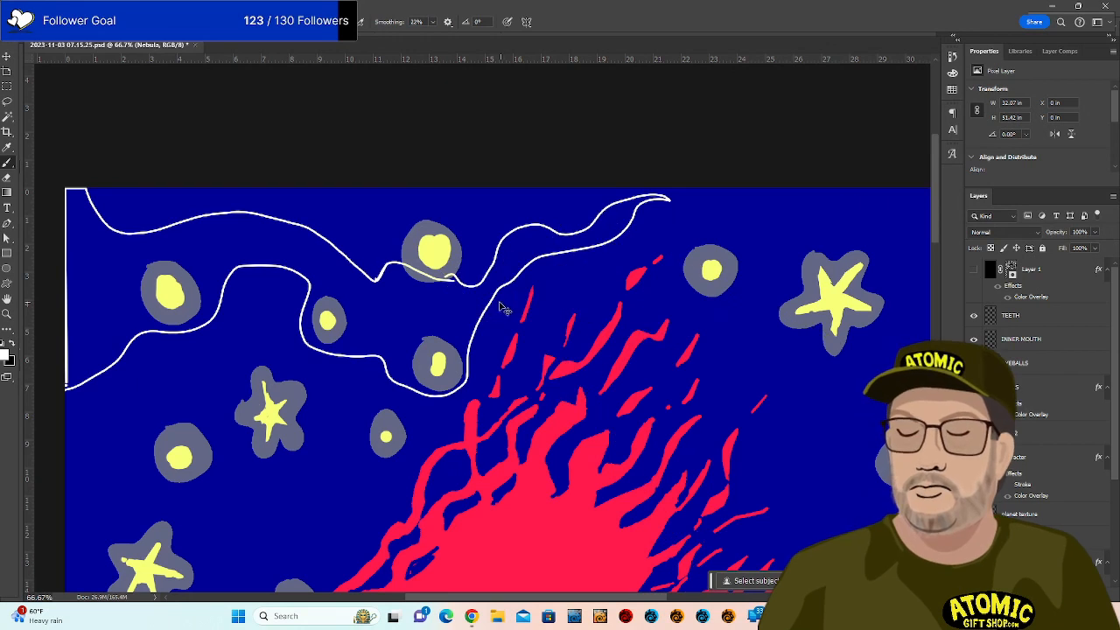
{"action": "key", "text": "g"}
{"action": "left_click", "coordinate": [440, 302]}
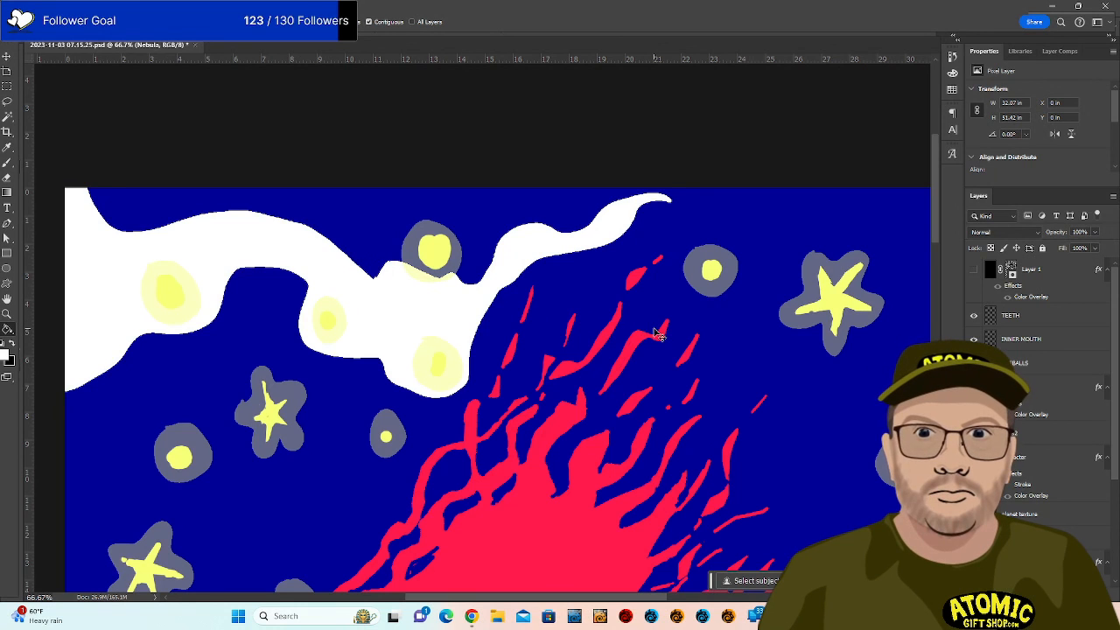
Try a white brush outline in the lower right sky, then undo it.
{"action": "left_click_drag", "start_coordinate": [665, 375], "coordinate": [661, 227]}
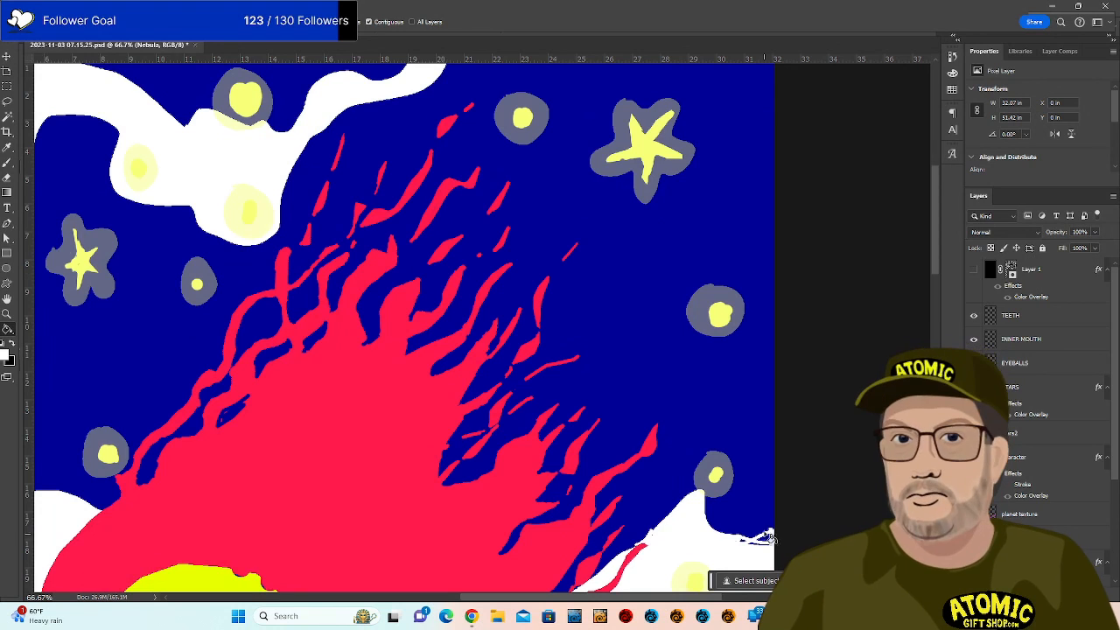
{"action": "key", "text": "b"}
{"action": "mouse_move", "coordinate": [770, 543]}
{"action": "left_mouse_down"}
{"action": "mouse_move", "coordinate": [691, 398]}
{"action": "mouse_move", "coordinate": [739, 546]}
{"action": "left_mouse_up"}
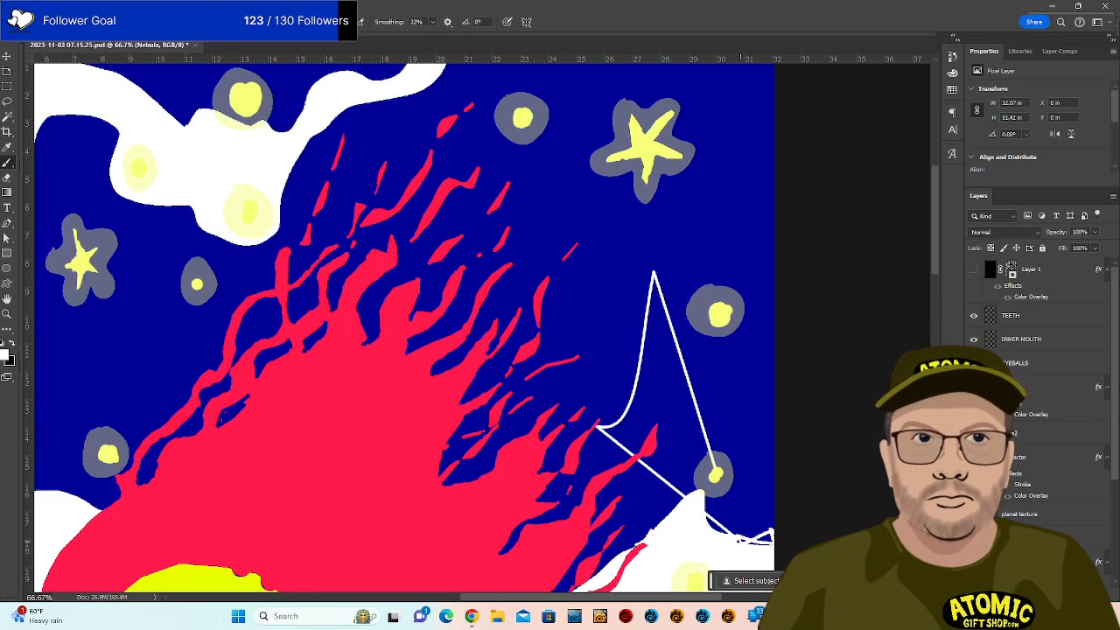
{"action": "key", "text": "ctrl+z"}
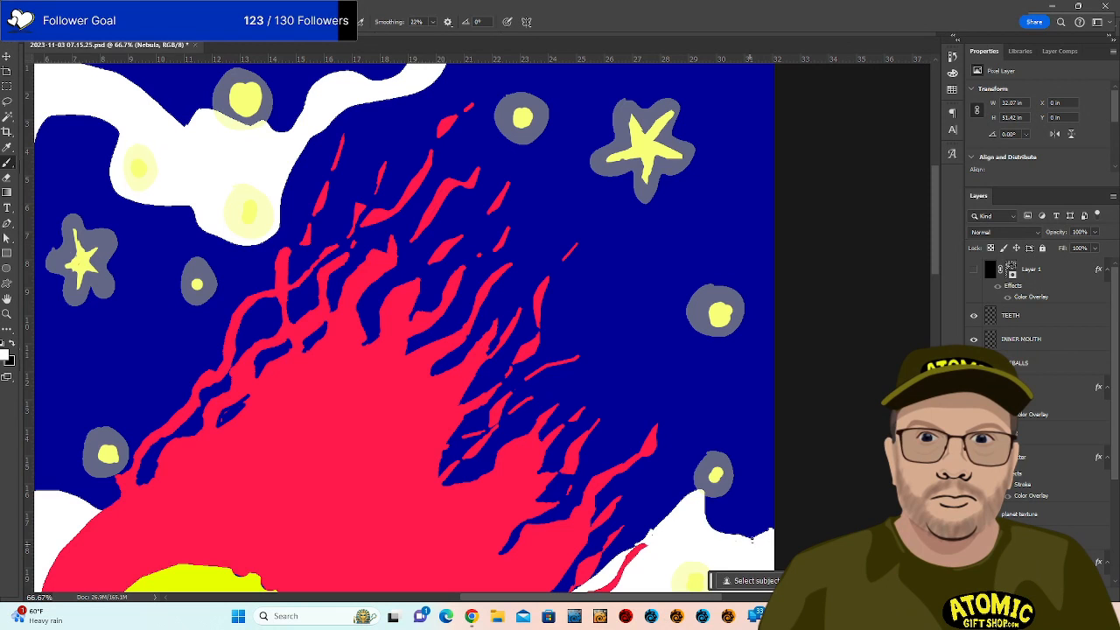
Turn Layer 1's line art back on at 100% opacity and view the whole canvas.
{"action": "left_click", "coordinate": [974, 270]}
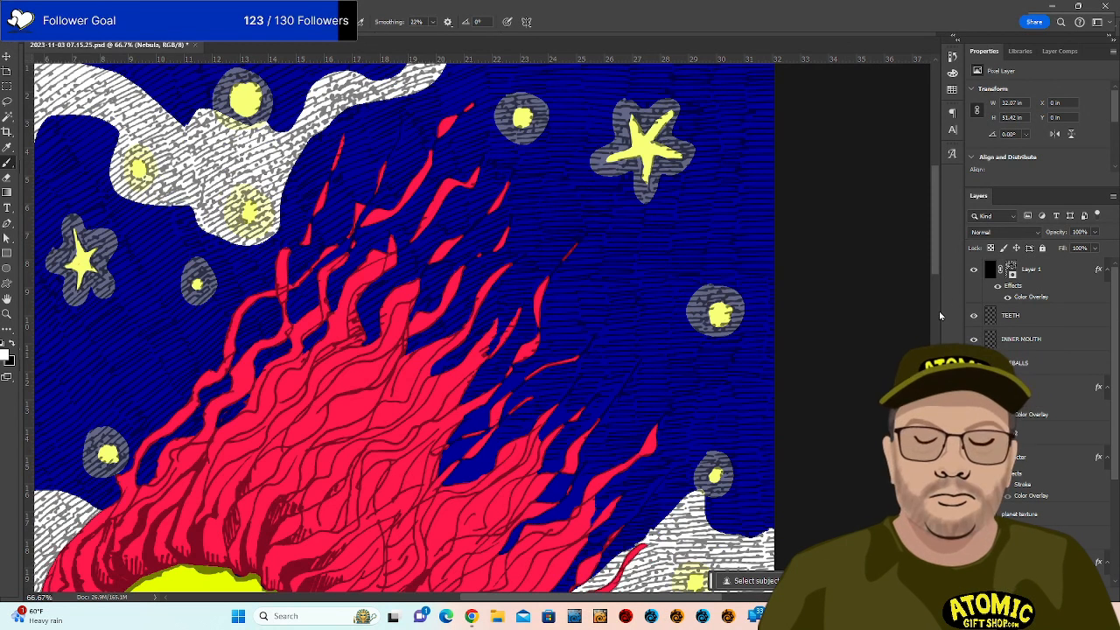
{"action": "left_click", "coordinate": [1076, 272]}
{"action": "left_click", "coordinate": [1095, 233]}
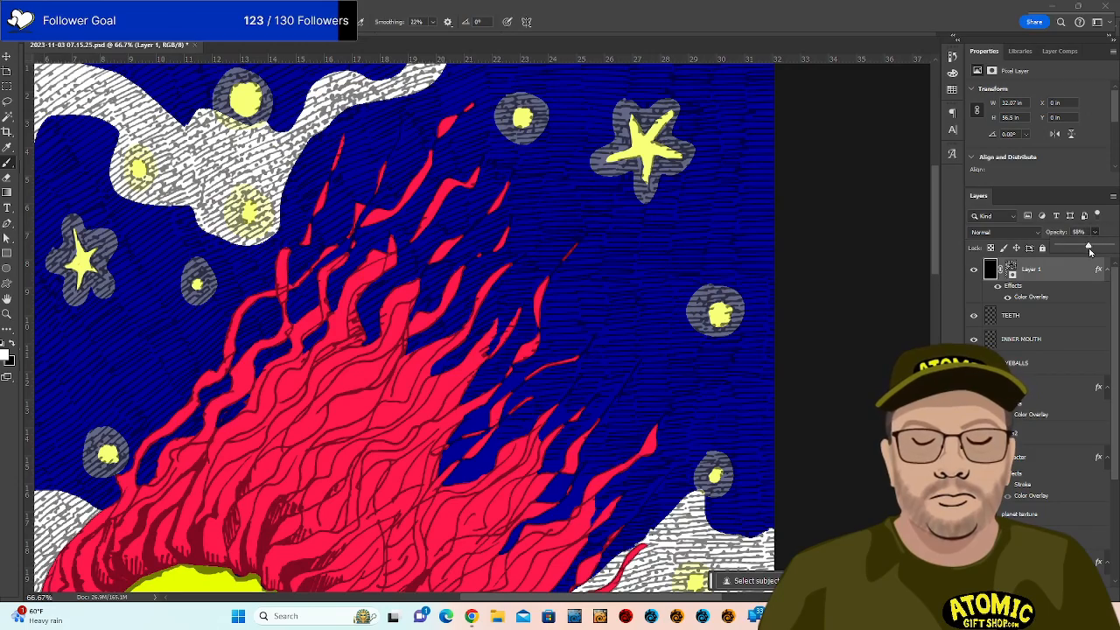
{"action": "left_click_drag", "start_coordinate": [1084, 246], "coordinate": [1115, 248]}
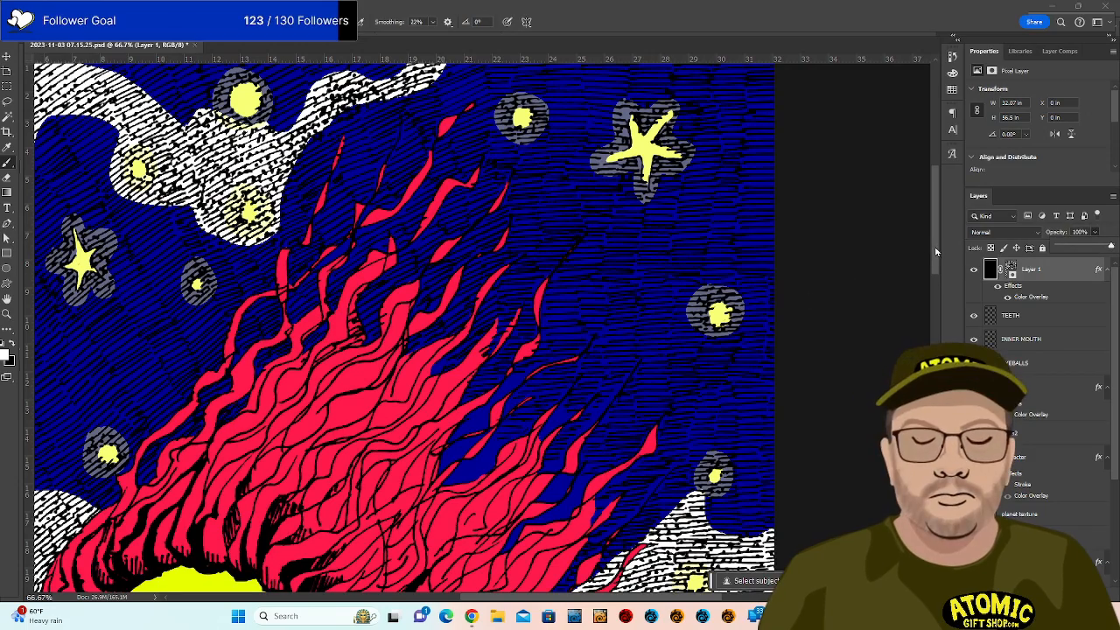
{"action": "scroll", "coordinate": [941, 183], "scroll_direction": "up", "scroll_amount": 6}
{"action": "scroll", "coordinate": [939, 217], "scroll_direction": "down", "scroll_amount": 10}
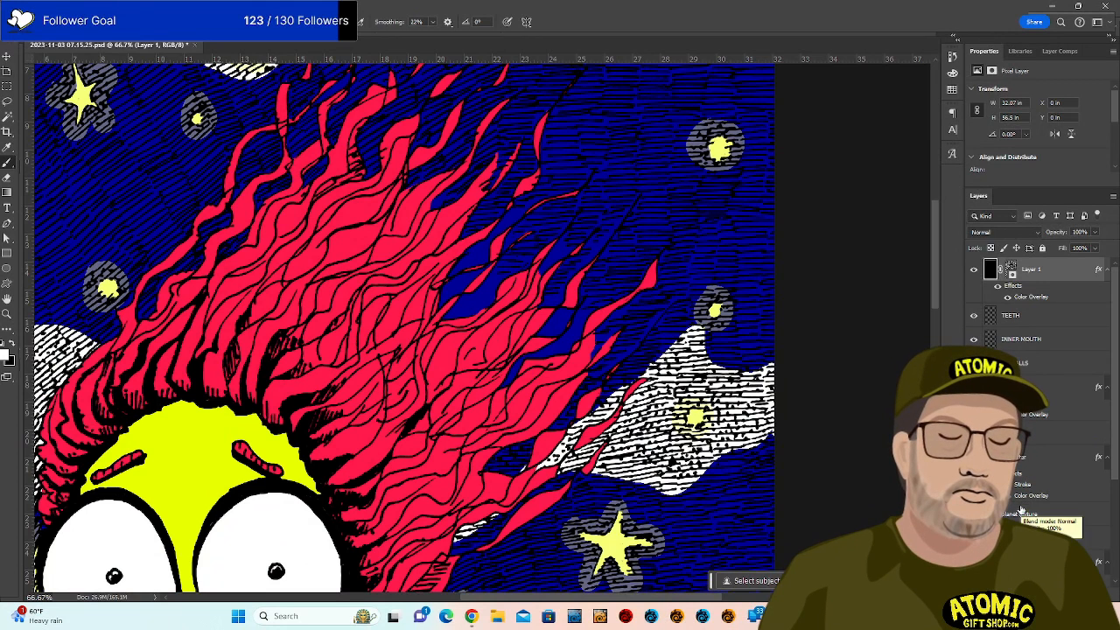
{"action": "scroll", "coordinate": [1019, 429], "scroll_direction": "down", "scroll_amount": 1}
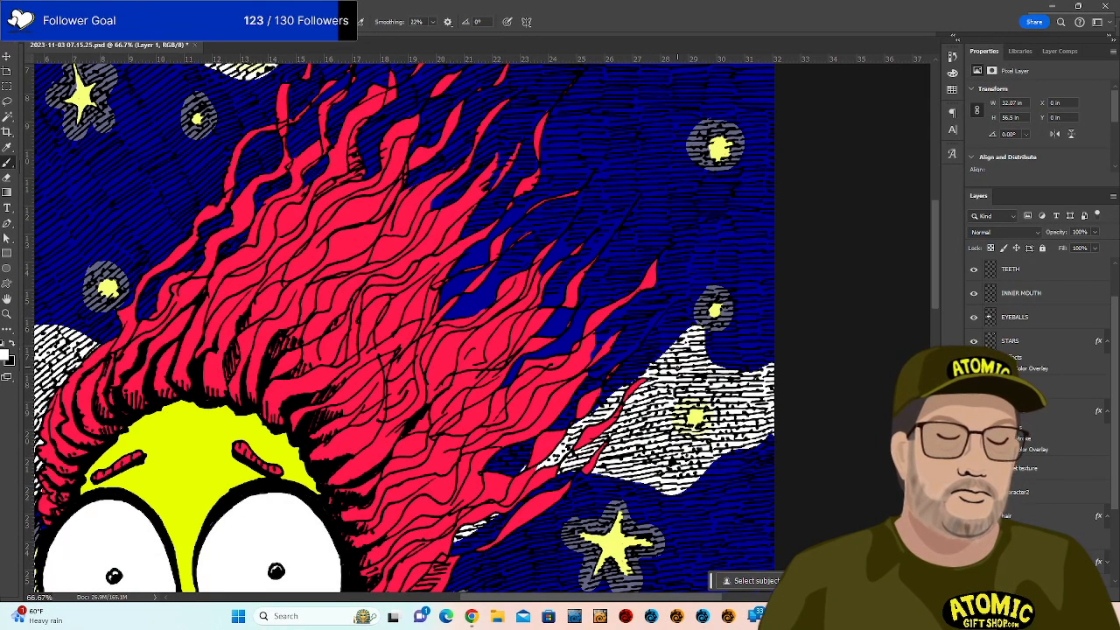
{"action": "key", "text": "ctrl+minus"}
{"action": "key", "text": "ctrl+minus"}
{"action": "key", "text": "ctrl+minus"}
{"action": "key", "text": "ctrl+minus"}
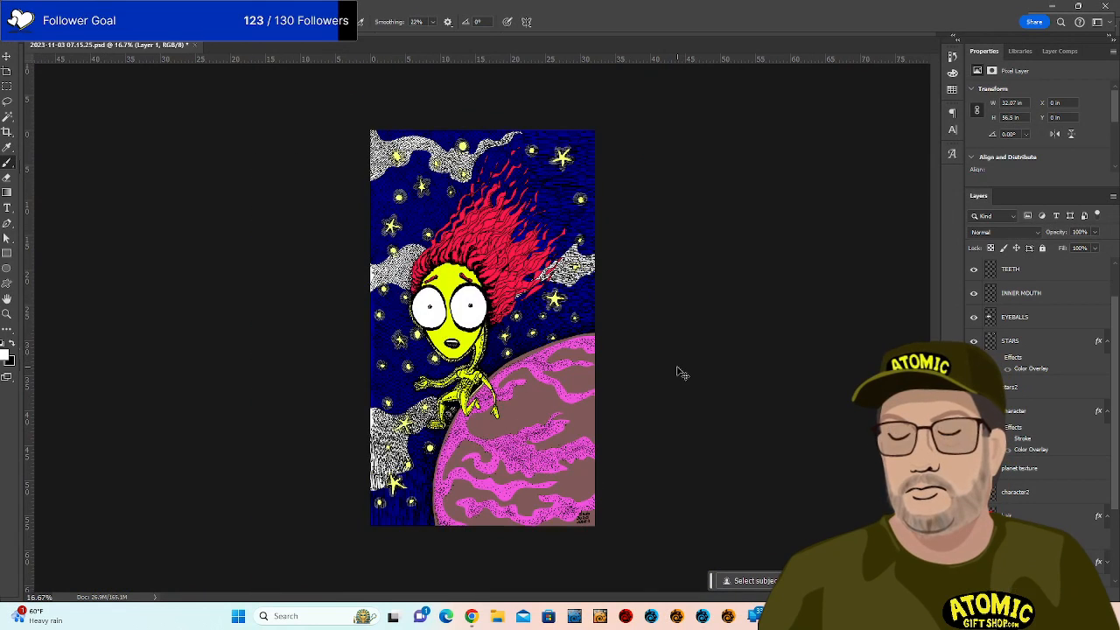
{"action": "key", "text": "ctrl+plus"}
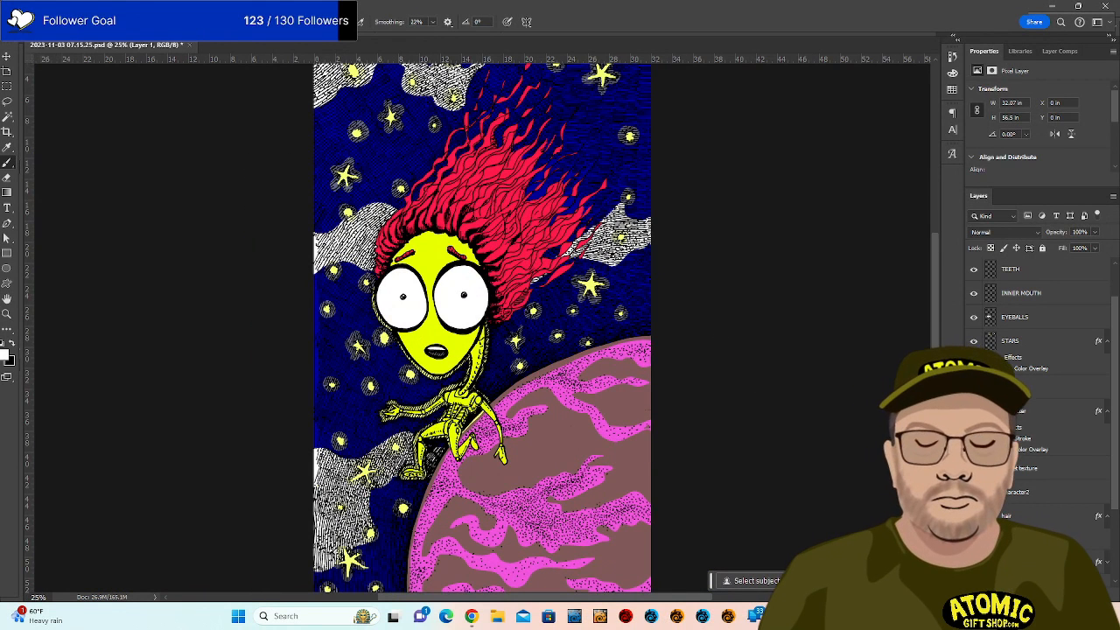
{"action": "scroll", "coordinate": [1041, 393], "scroll_direction": "down", "scroll_amount": 2}
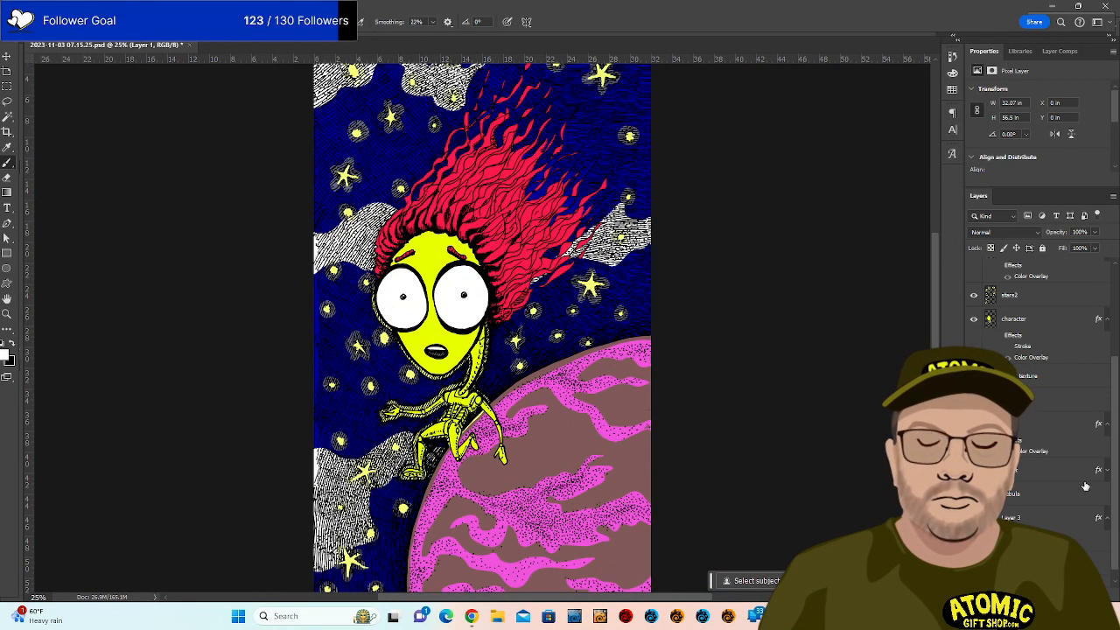
Enable the planet layer's dark red Color Overlay in place of the brown.
{"action": "left_click", "coordinate": [1098, 472]}
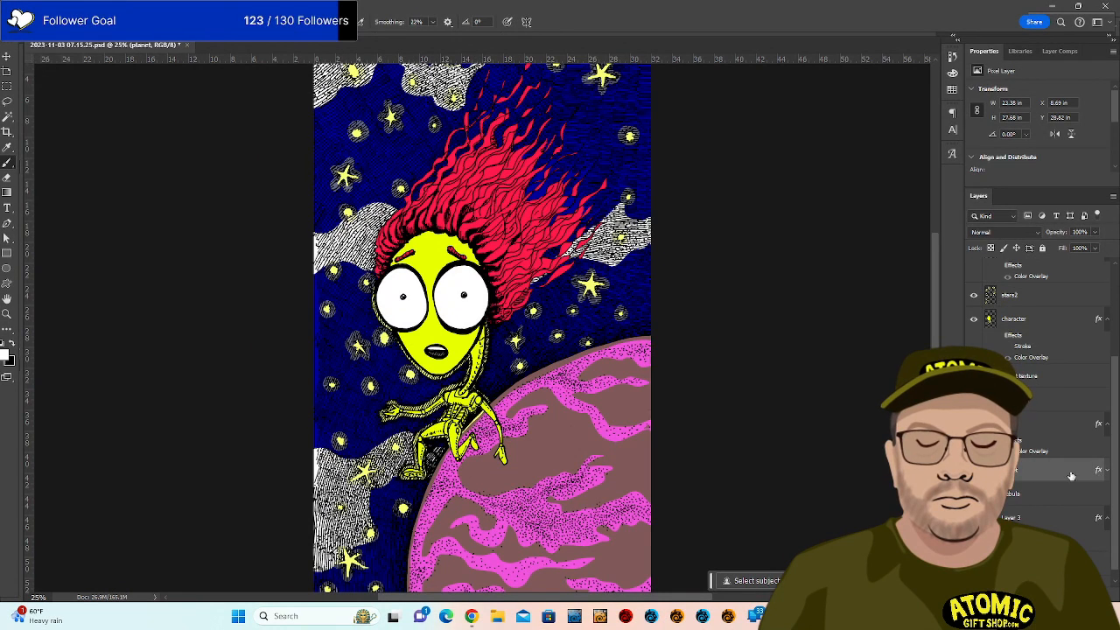
{"action": "left_click", "coordinate": [1108, 471]}
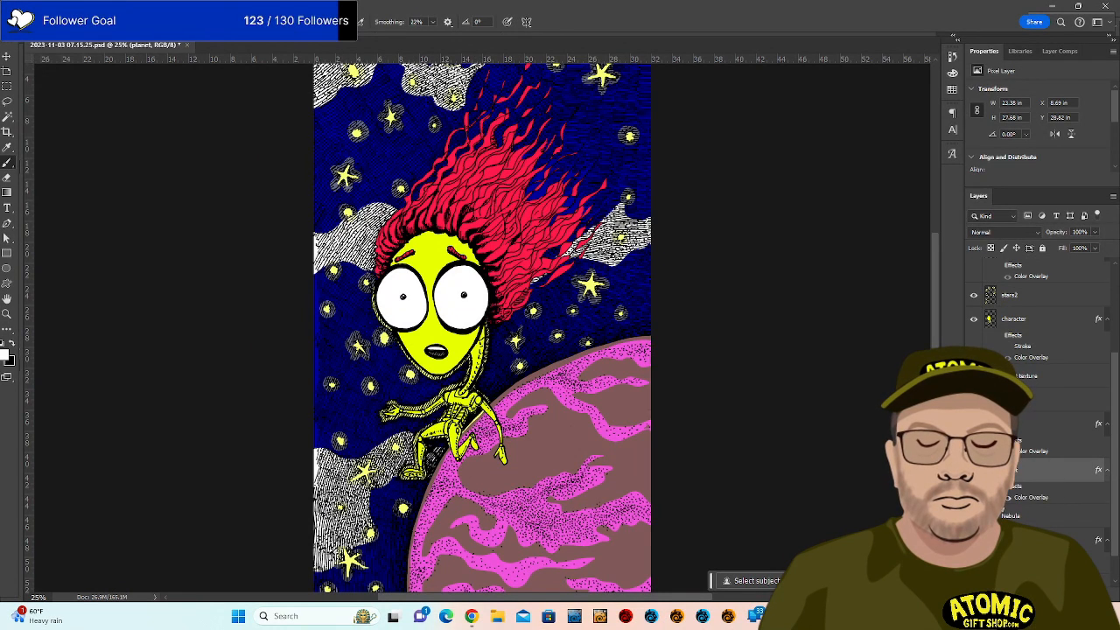
{"action": "left_click", "coordinate": [998, 486]}
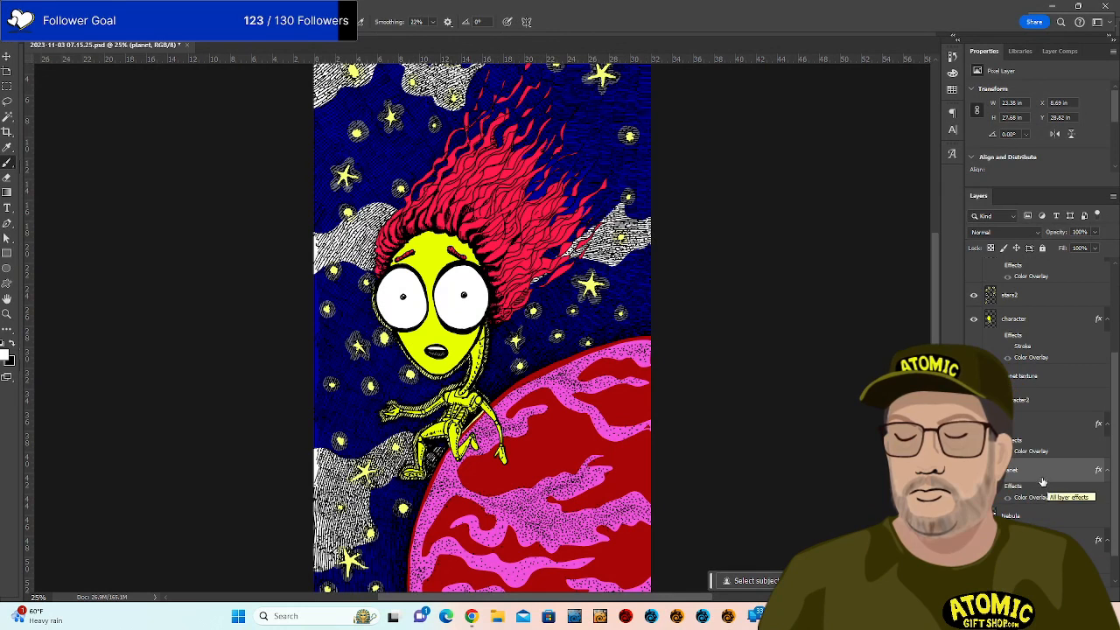
{"action": "scroll", "coordinate": [1015, 350], "scroll_direction": "up", "scroll_amount": 3}
{"action": "scroll", "coordinate": [1015, 350], "scroll_direction": "up", "scroll_amount": 1}
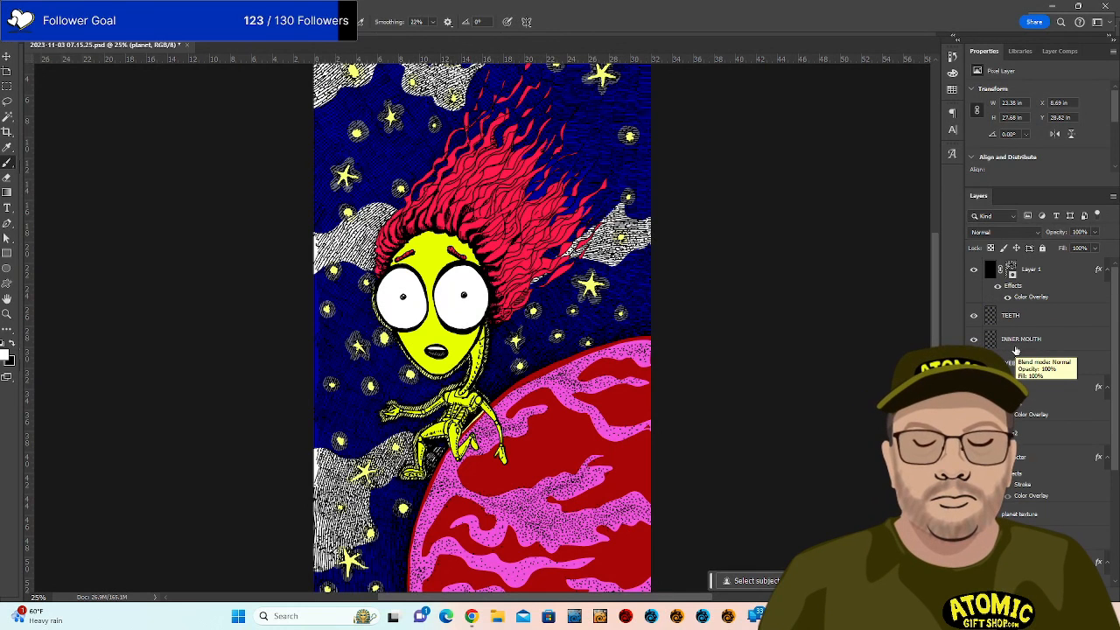
{"action": "scroll", "coordinate": [1018, 352], "scroll_direction": "down", "scroll_amount": 5}
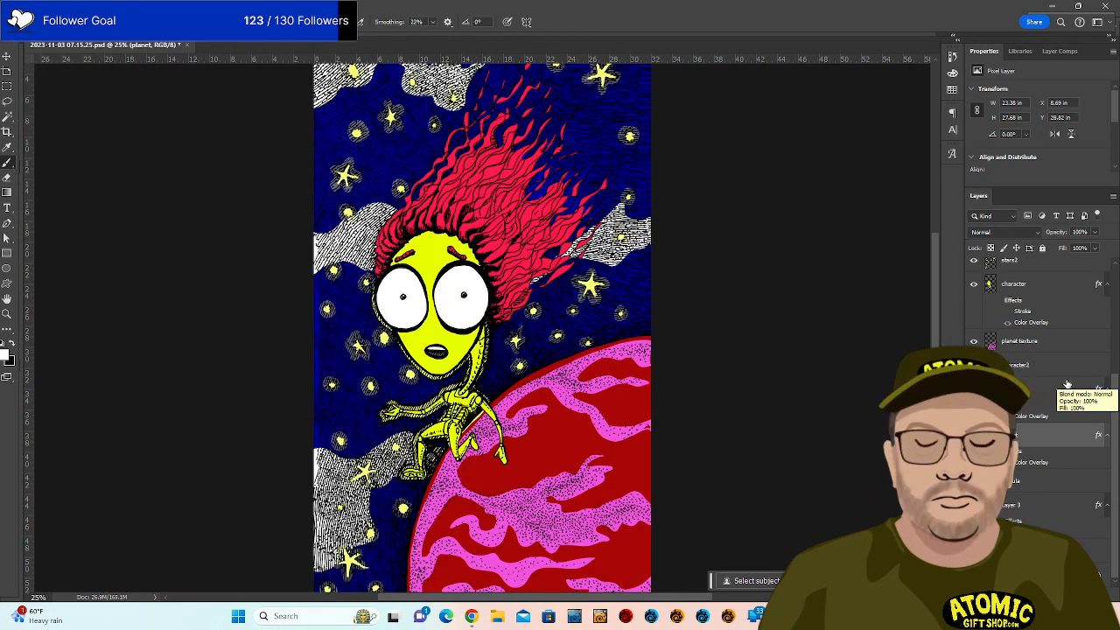
{"action": "right_click", "coordinate": [1017, 480]}
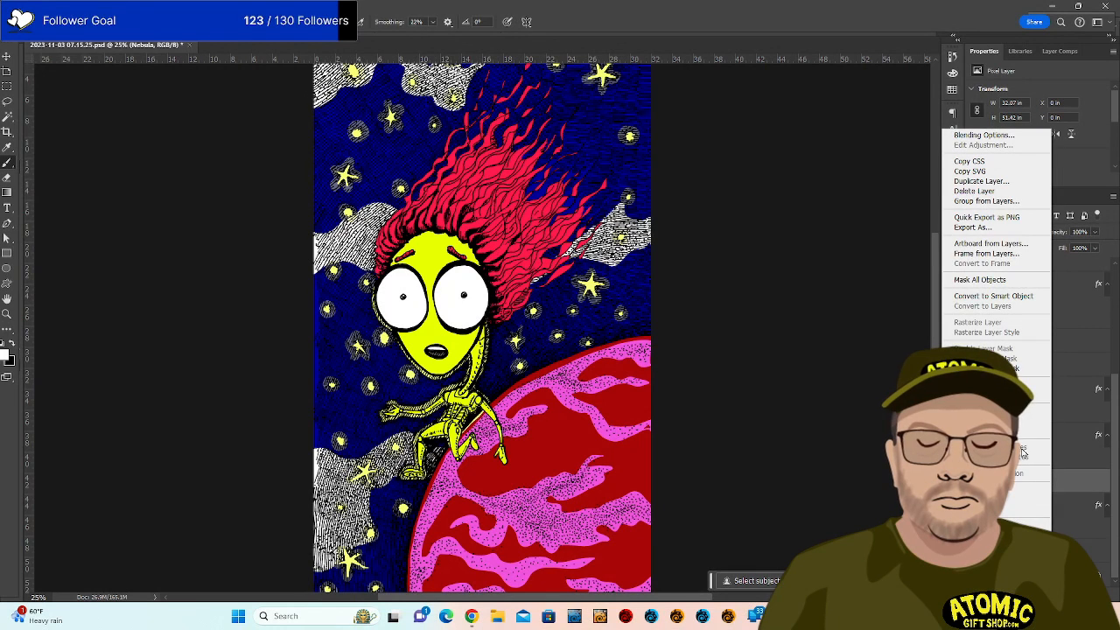
Add a blue Color Overlay effect to the Nebula layer.
{"action": "left_click", "coordinate": [1084, 490]}
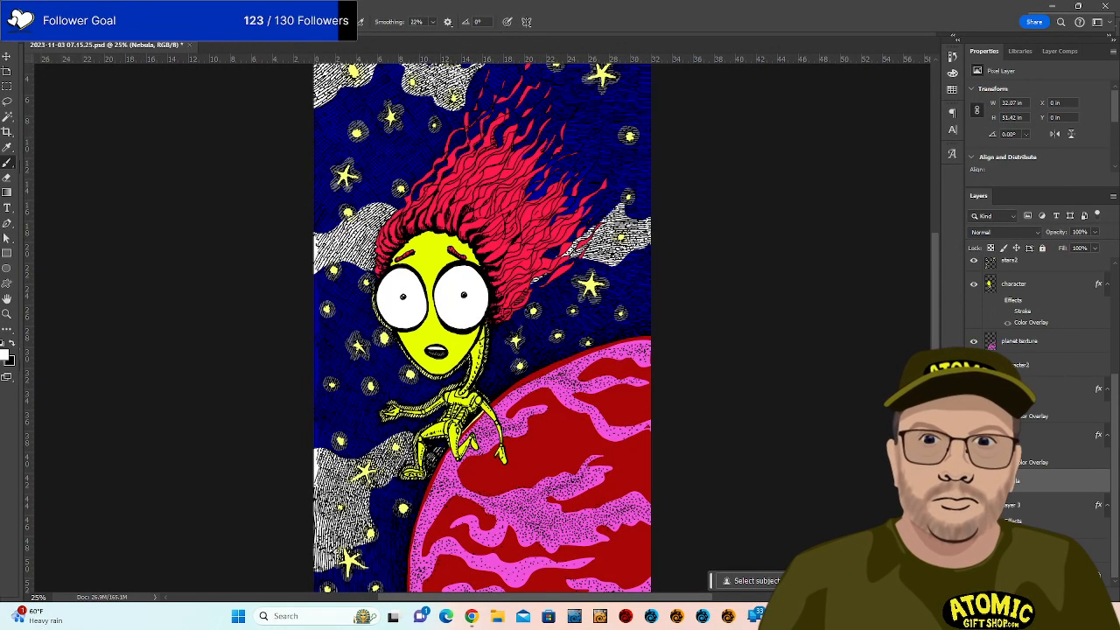
{"action": "left_click", "coordinate": [1022, 574]}
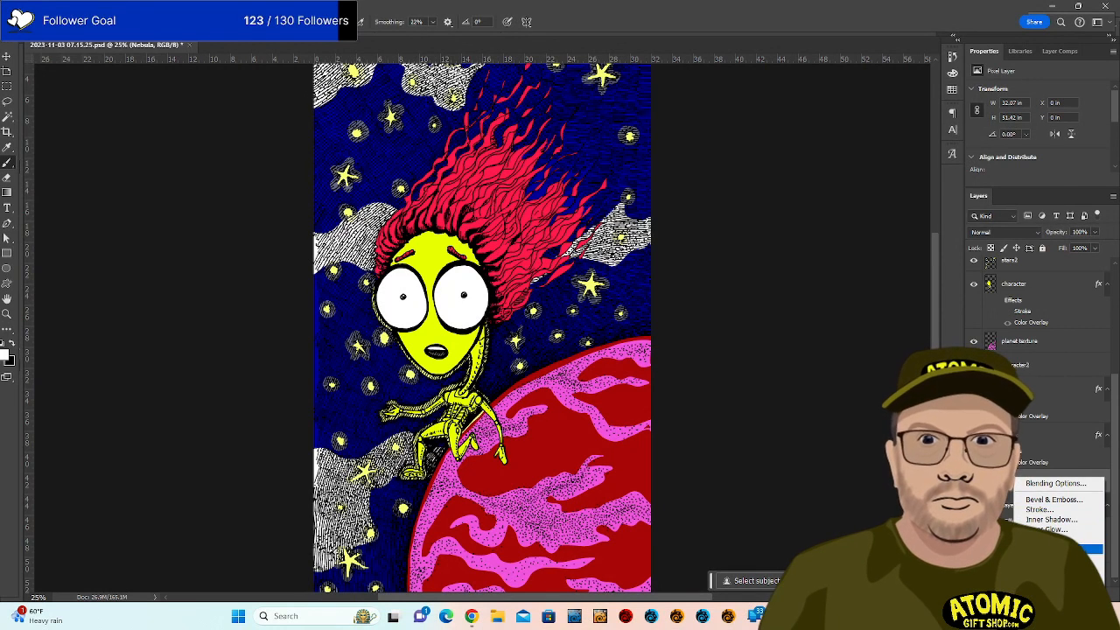
{"action": "left_click", "coordinate": [1055, 549]}
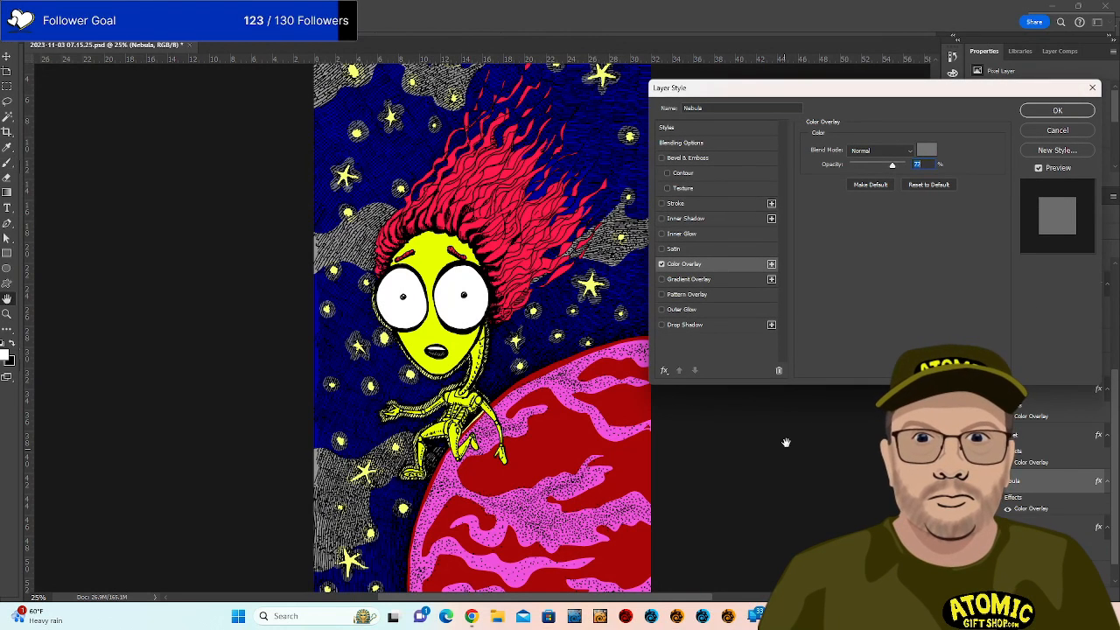
{"action": "left_click", "coordinate": [928, 149]}
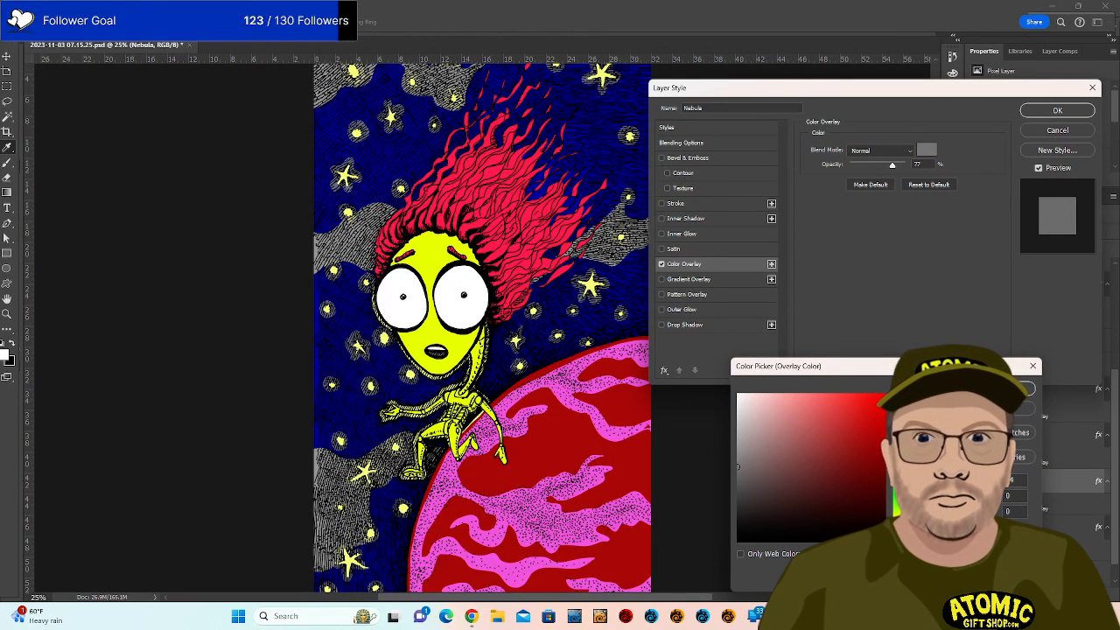
{"action": "left_click", "coordinate": [898, 444]}
{"action": "mouse_move", "coordinate": [822, 442]}
{"action": "left_mouse_down"}
{"action": "mouse_move", "coordinate": [841, 396]}
{"action": "mouse_move", "coordinate": [884, 403]}
{"action": "left_mouse_up"}
{"action": "key", "text": "Return"}
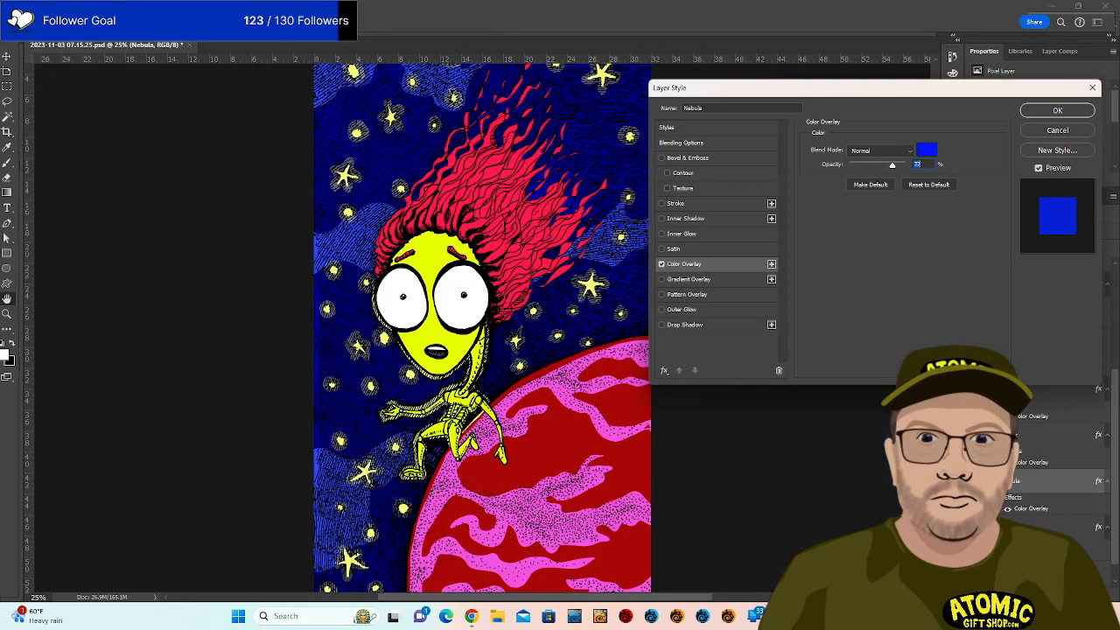
{"action": "left_click", "coordinate": [1056, 111]}
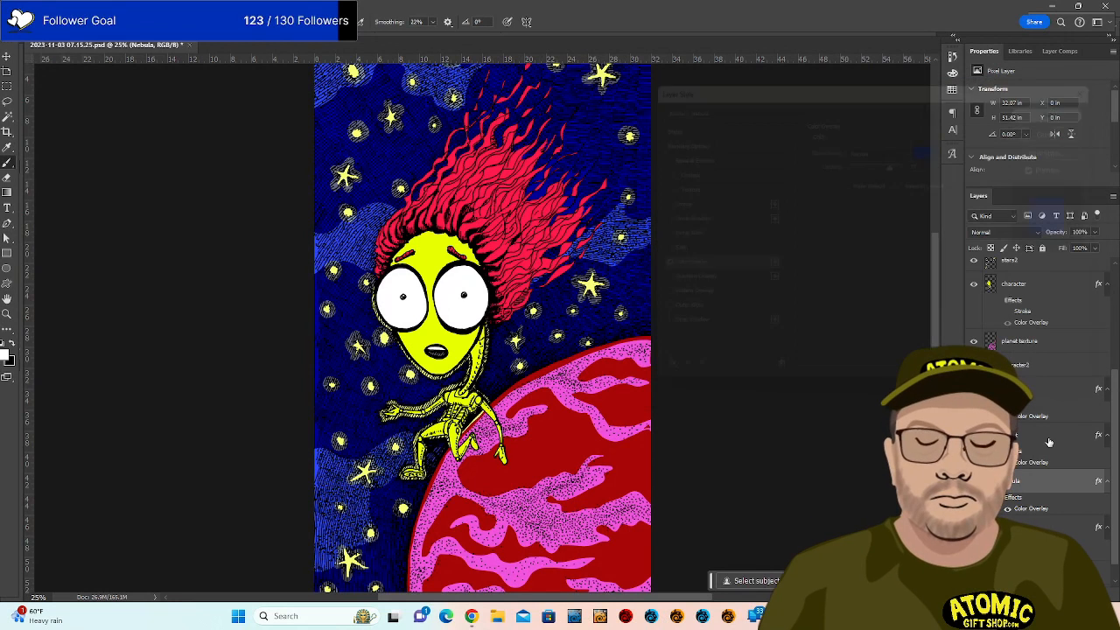
Lower character2's opacity and fade the planet texture layer to 34% opacity.
{"action": "left_click", "coordinate": [1039, 371]}
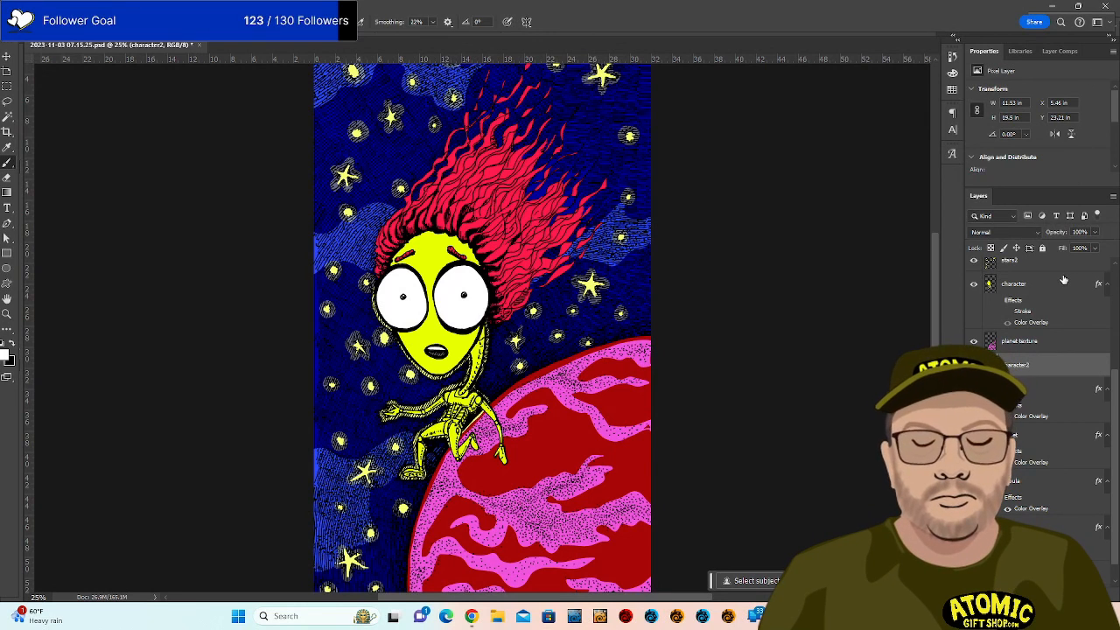
{"action": "left_click_drag", "start_coordinate": [1096, 236], "coordinate": [1078, 248]}
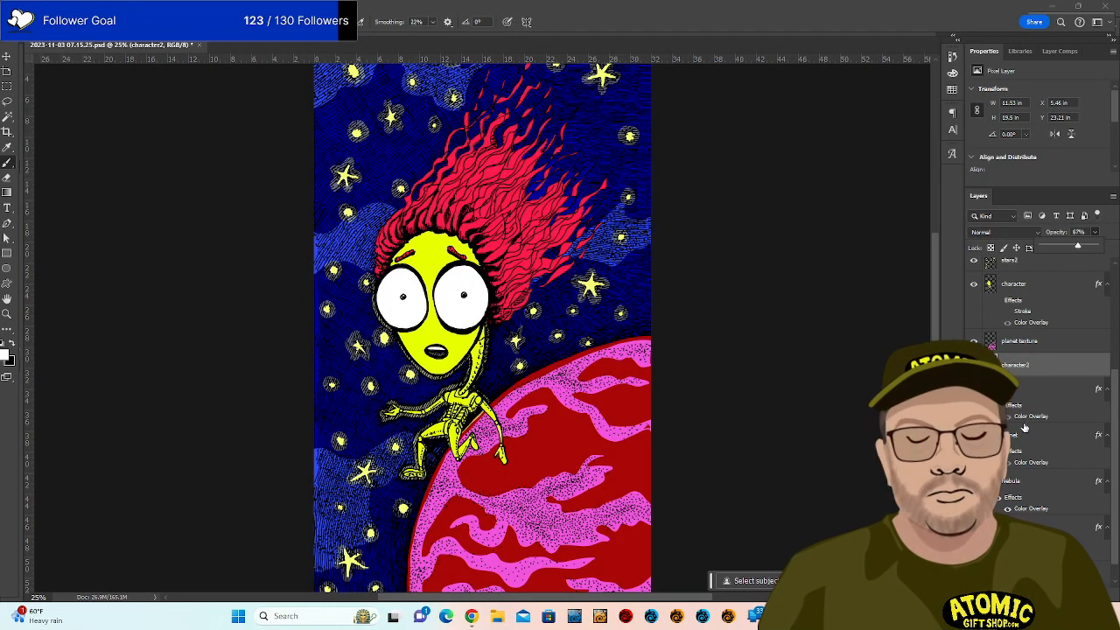
{"action": "left_click", "coordinate": [1021, 343]}
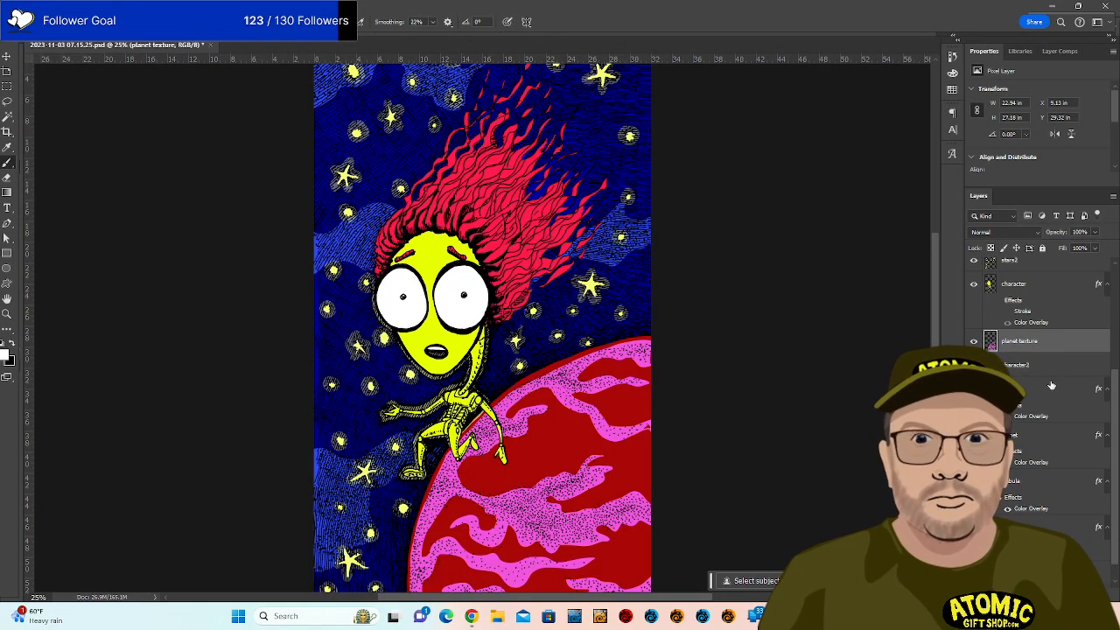
{"action": "left_click", "coordinate": [1095, 232]}
{"action": "left_click_drag", "start_coordinate": [1096, 248], "coordinate": [1051, 248]}
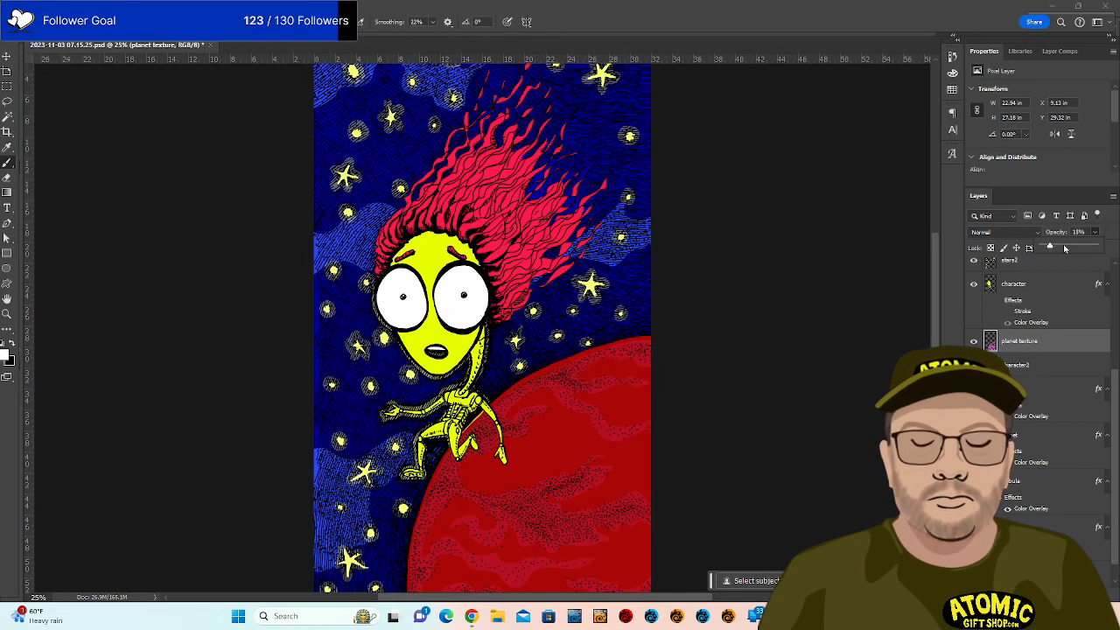
{"action": "left_click", "coordinate": [1065, 249]}
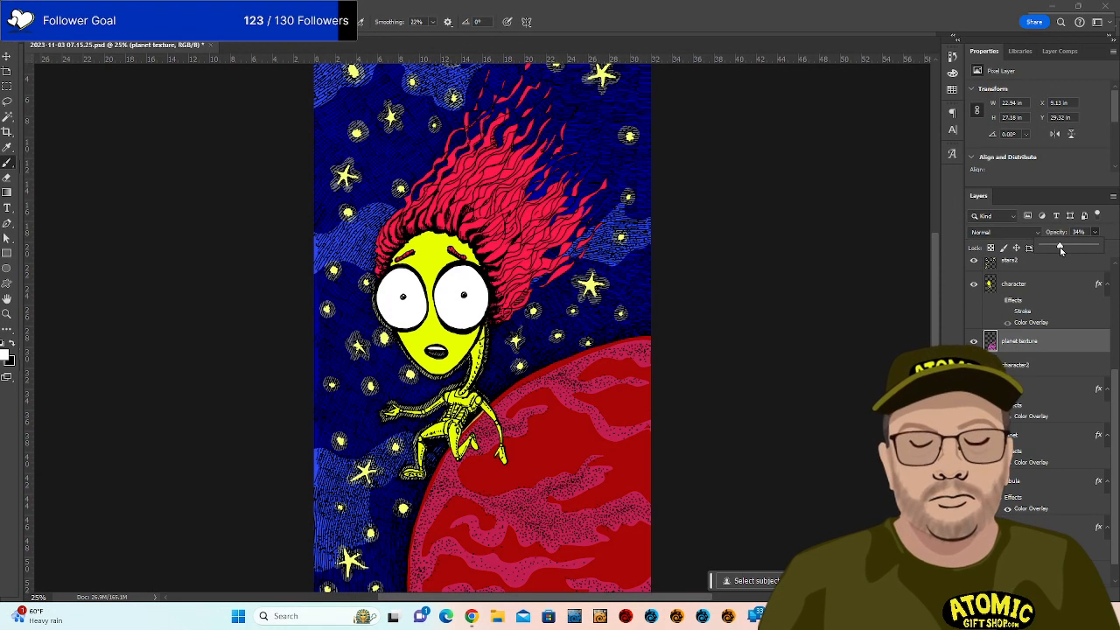
{"action": "scroll", "coordinate": [763, 273], "scroll_direction": "down", "scroll_amount": 2}
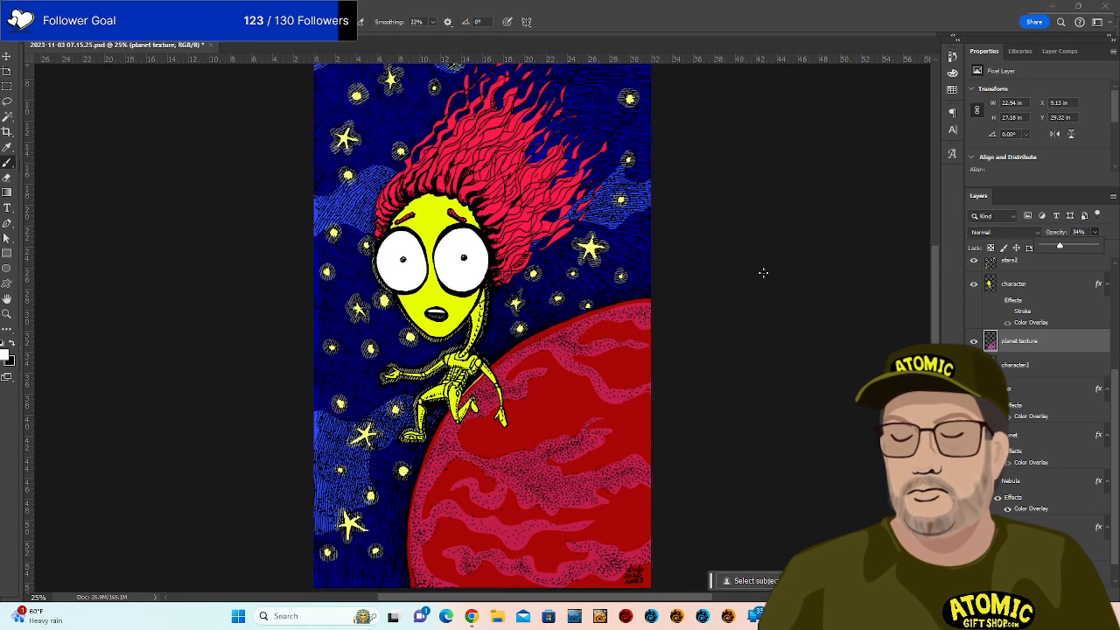
{"action": "scroll", "coordinate": [763, 273], "scroll_direction": "down", "scroll_amount": 2}
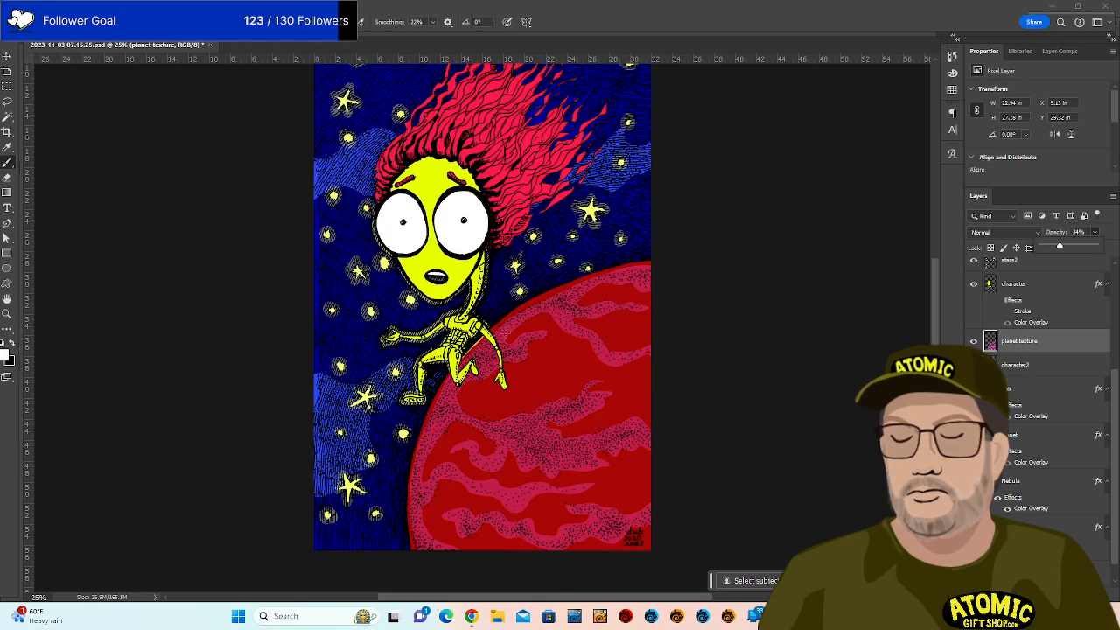
Erase the faint orange streak along the alien's leg on character2, zoomed to 33.33%.
{"action": "left_click", "coordinate": [1024, 366]}
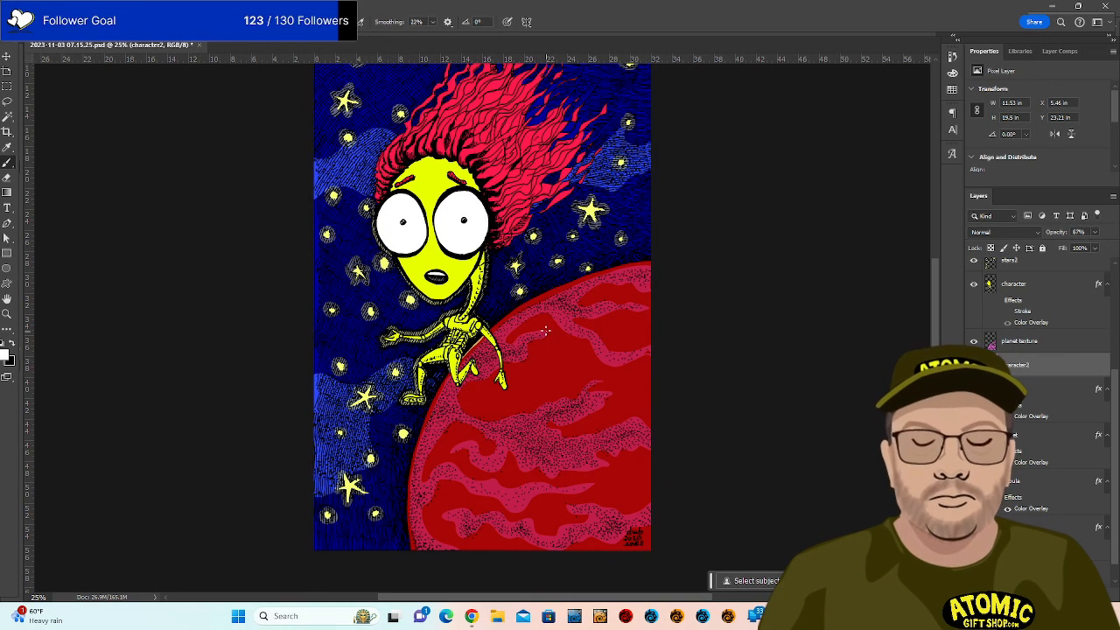
{"action": "key", "text": "e"}
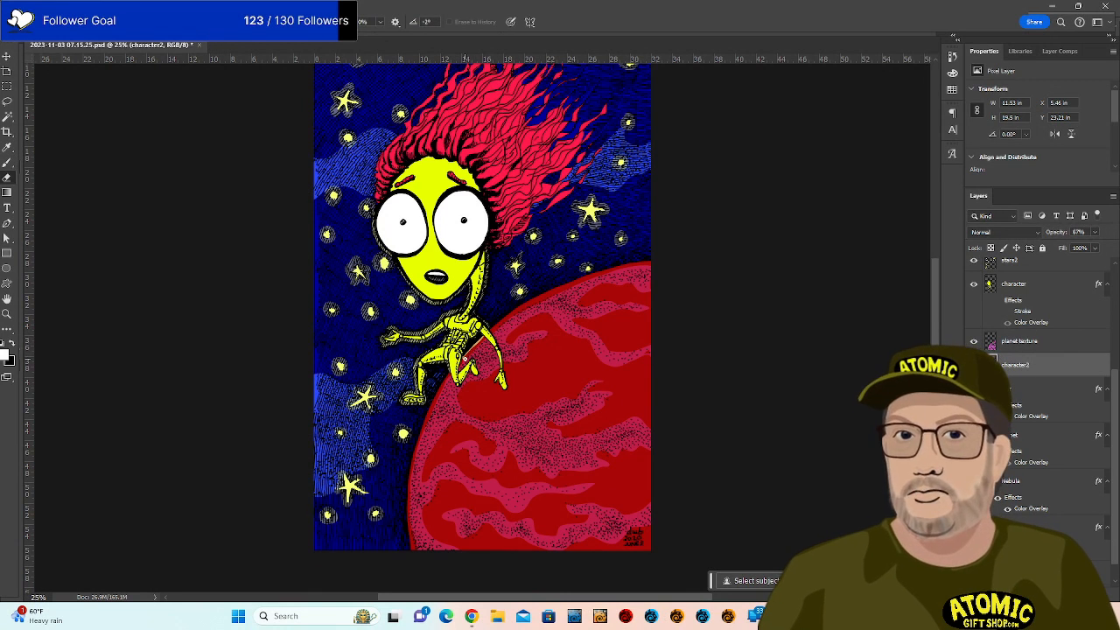
{"action": "key", "text": "ctrl+plus"}
{"action": "key", "text": "ctrl+plus"}
{"action": "key", "text": "ctrl+plus"}
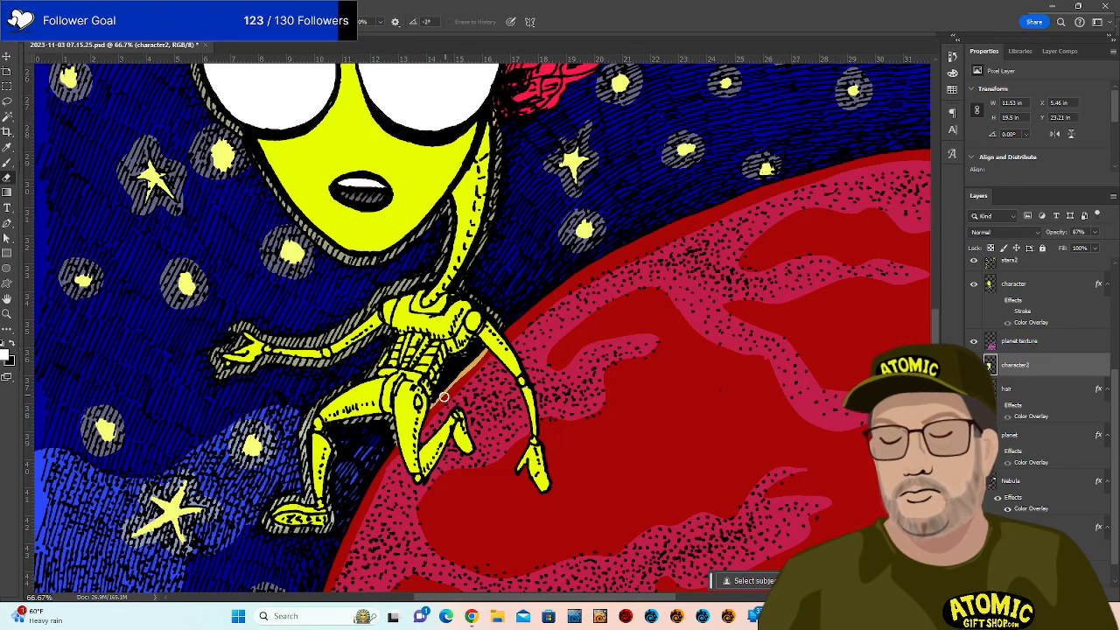
{"action": "left_click_drag", "start_coordinate": [467, 373], "coordinate": [482, 355]}
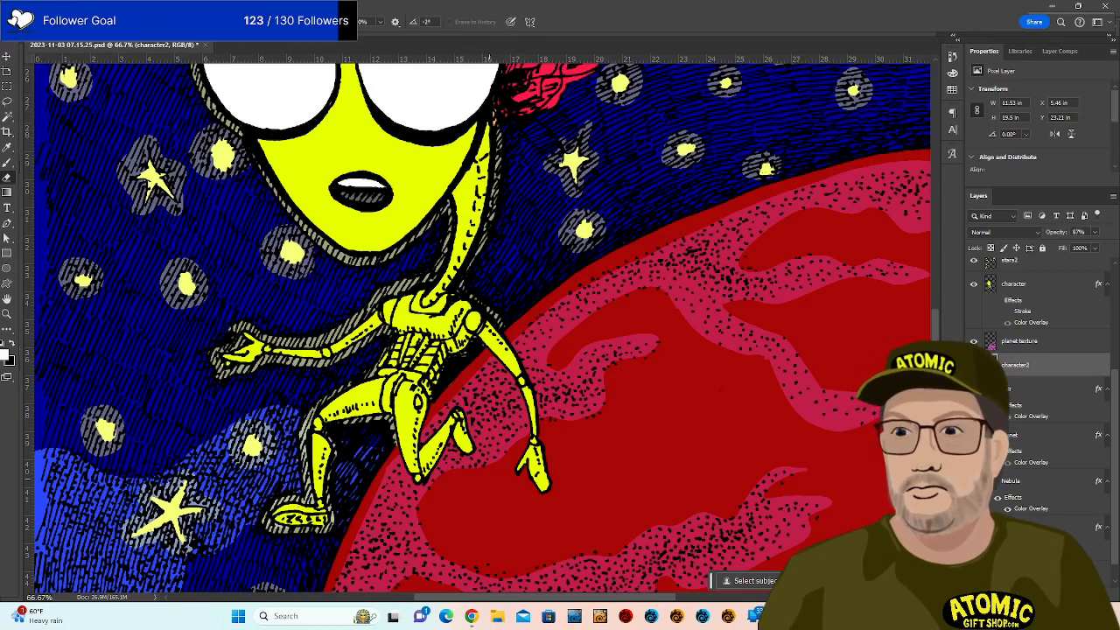
{"action": "key", "text": "ctrl+minus"}
{"action": "key", "text": "ctrl+minus"}
{"action": "key", "text": "ctrl+minus"}
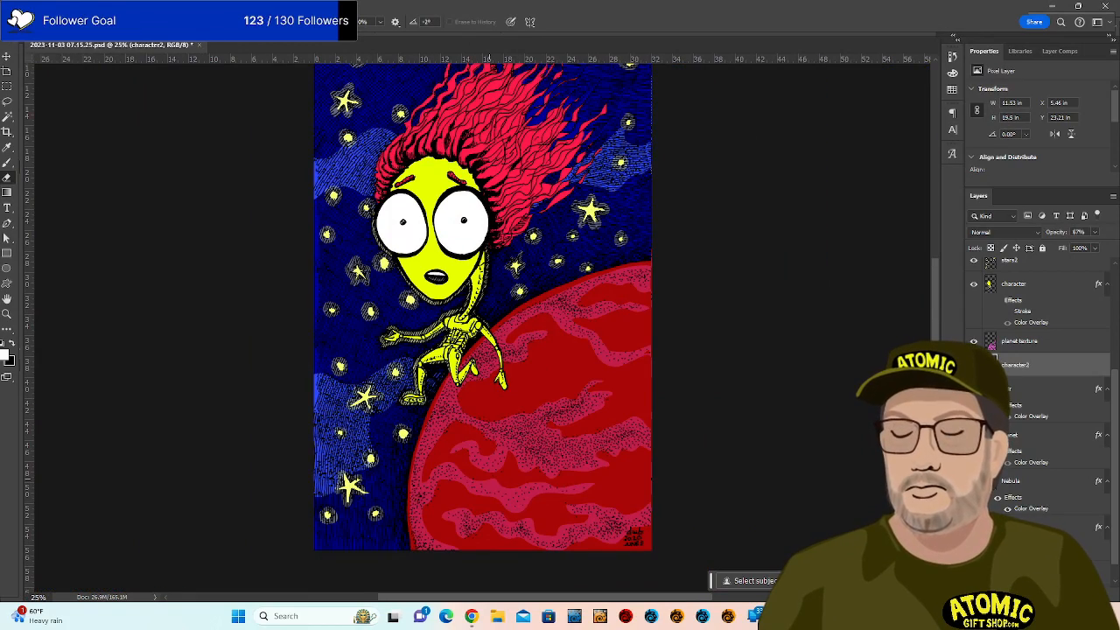
{"action": "key", "text": "ctrl+plus"}
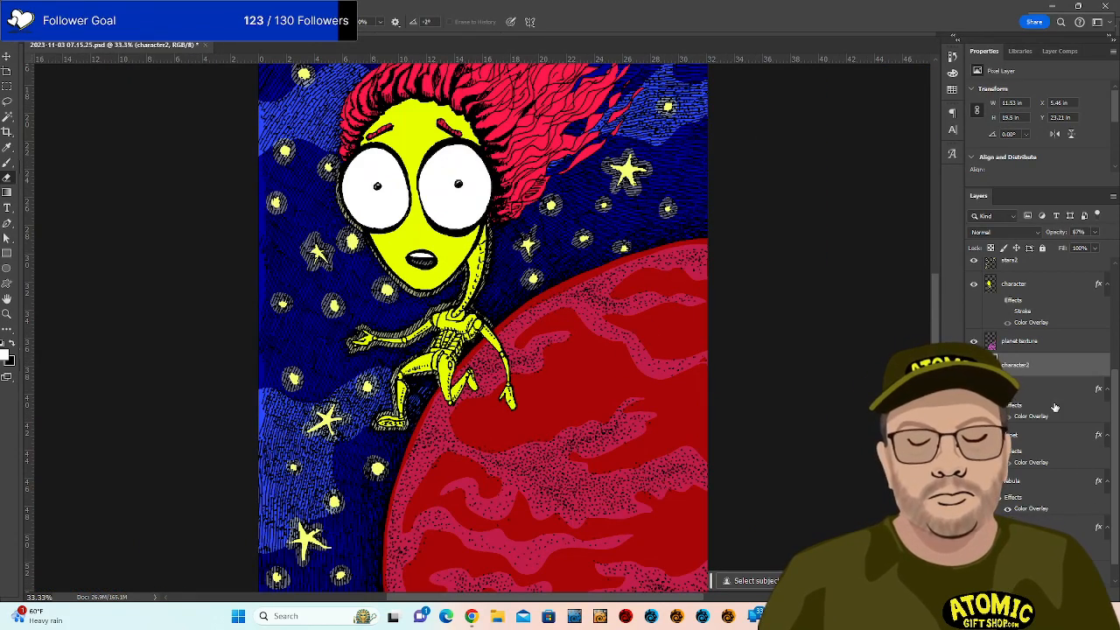
{"action": "scroll", "coordinate": [1054, 408], "scroll_direction": "up", "scroll_amount": 4}
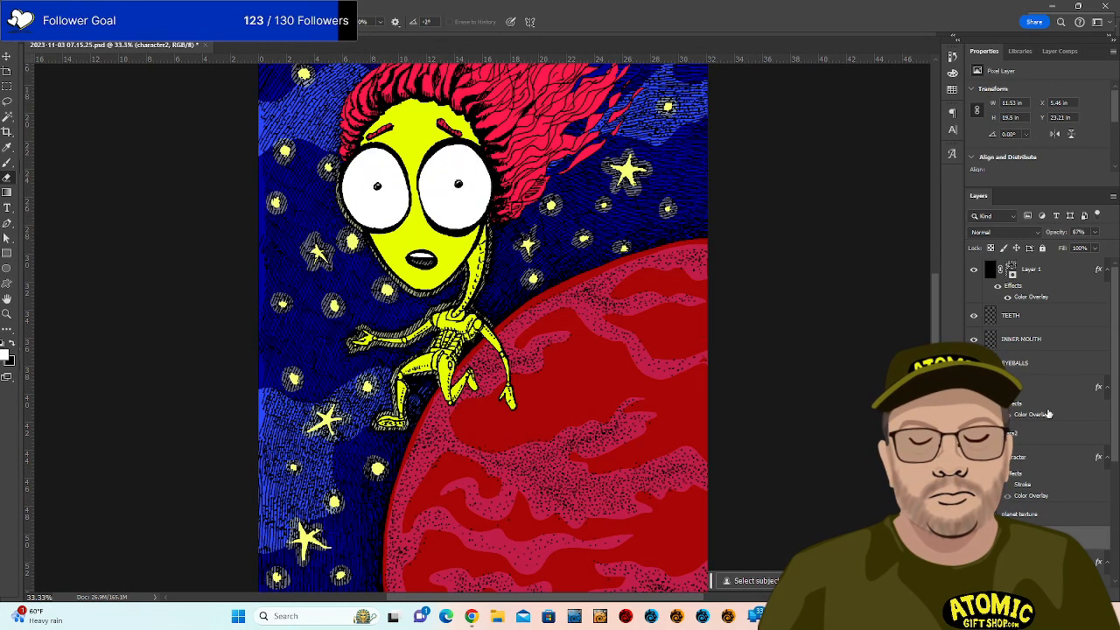
{"action": "scroll", "coordinate": [1050, 446], "scroll_direction": "down", "scroll_amount": 4}
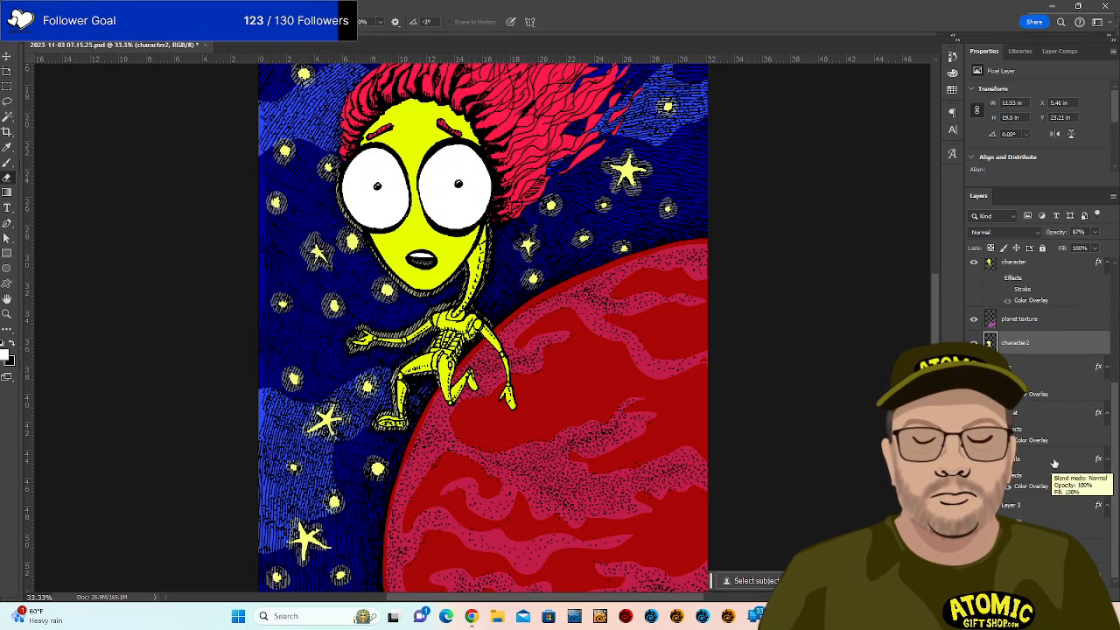
Copy the Nebula layer style, paste it onto character2, then reselect Nebula.
{"action": "left_click", "coordinate": [1047, 485]}
{"action": "right_click", "coordinate": [1103, 461]}
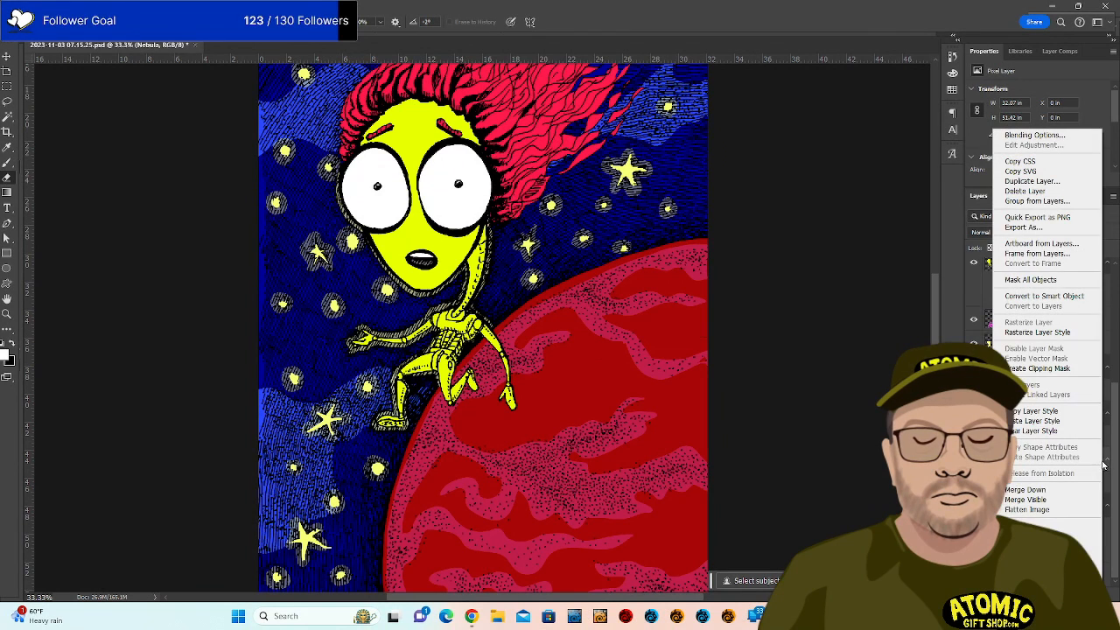
{"action": "left_click", "coordinate": [1034, 412]}
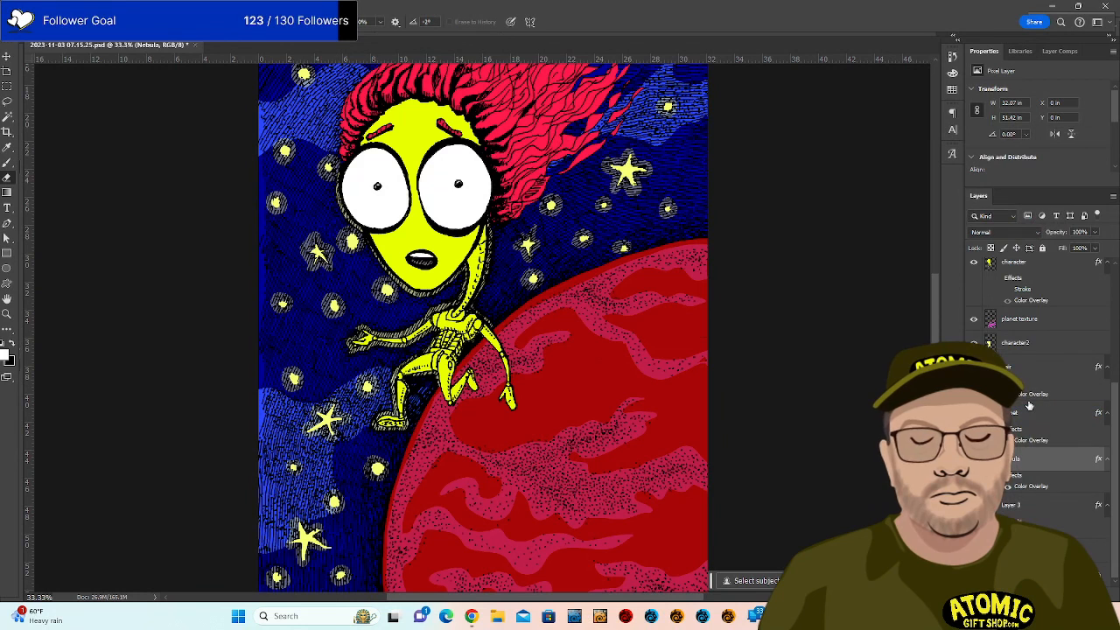
{"action": "right_click", "coordinate": [1057, 348]}
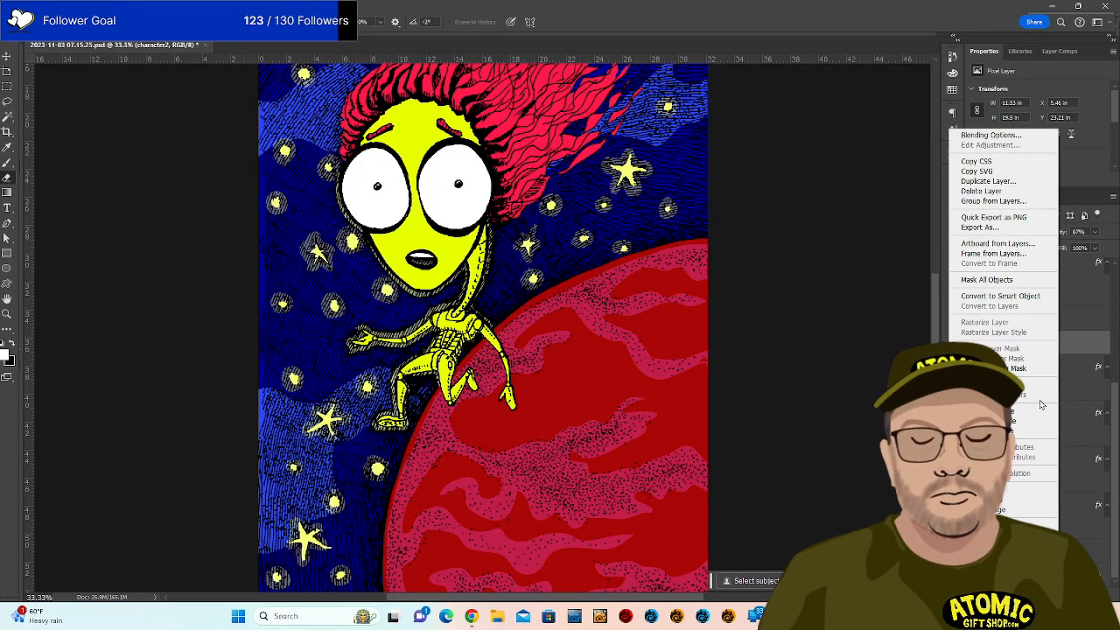
{"action": "left_click", "coordinate": [1013, 423]}
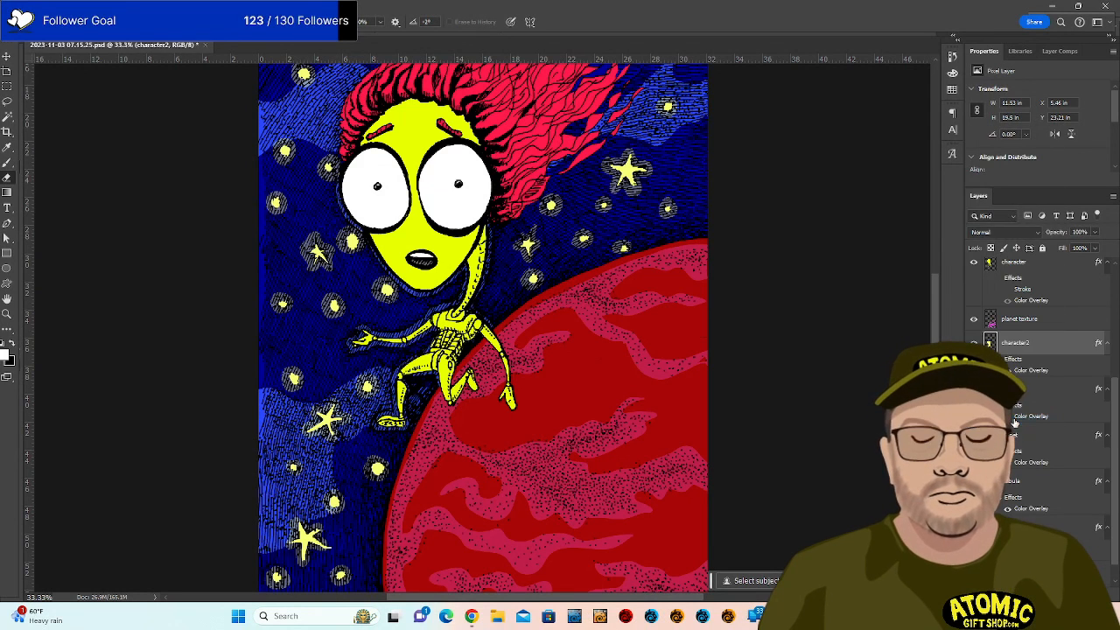
{"action": "scroll", "coordinate": [624, 352], "scroll_direction": "up", "scroll_amount": 5}
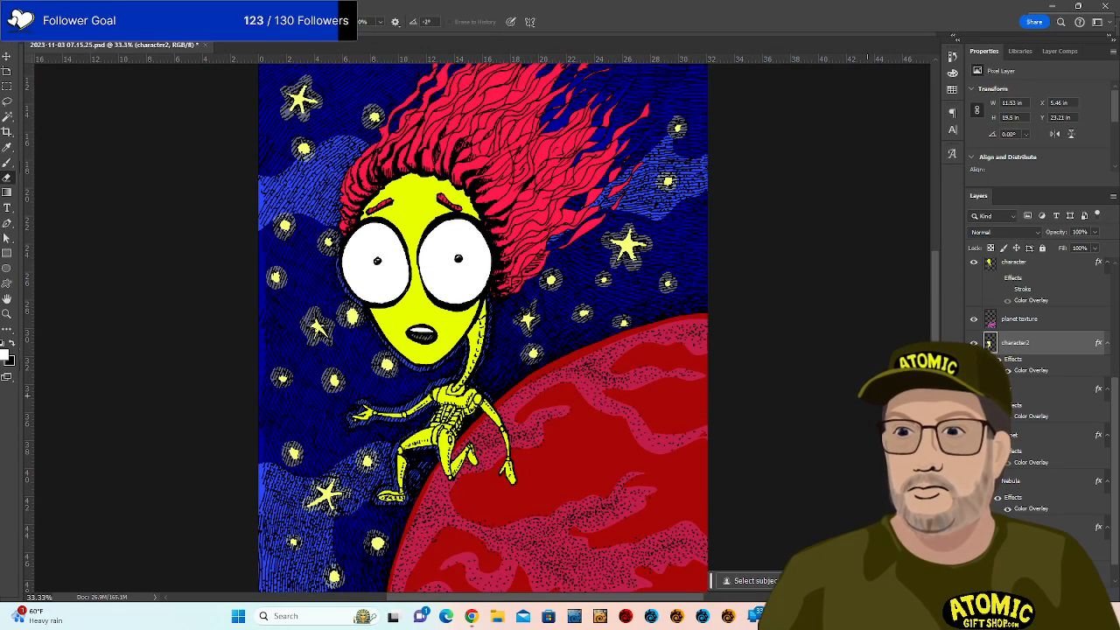
{"action": "scroll", "coordinate": [872, 392], "scroll_direction": "up", "scroll_amount": 8}
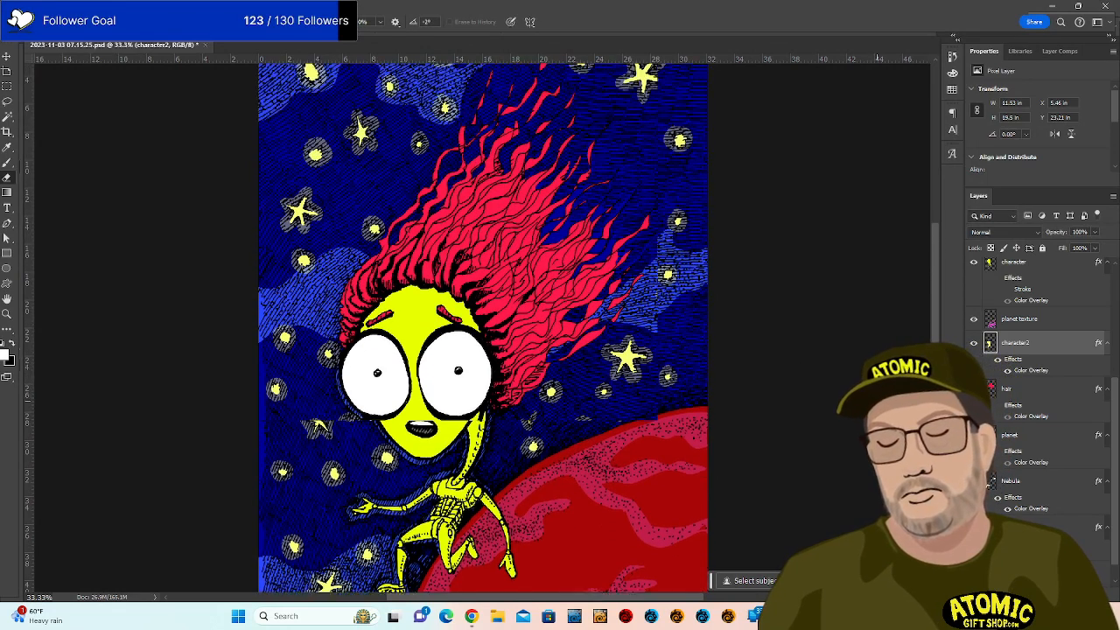
{"action": "scroll", "coordinate": [483, 328], "scroll_direction": "up", "scroll_amount": 2}
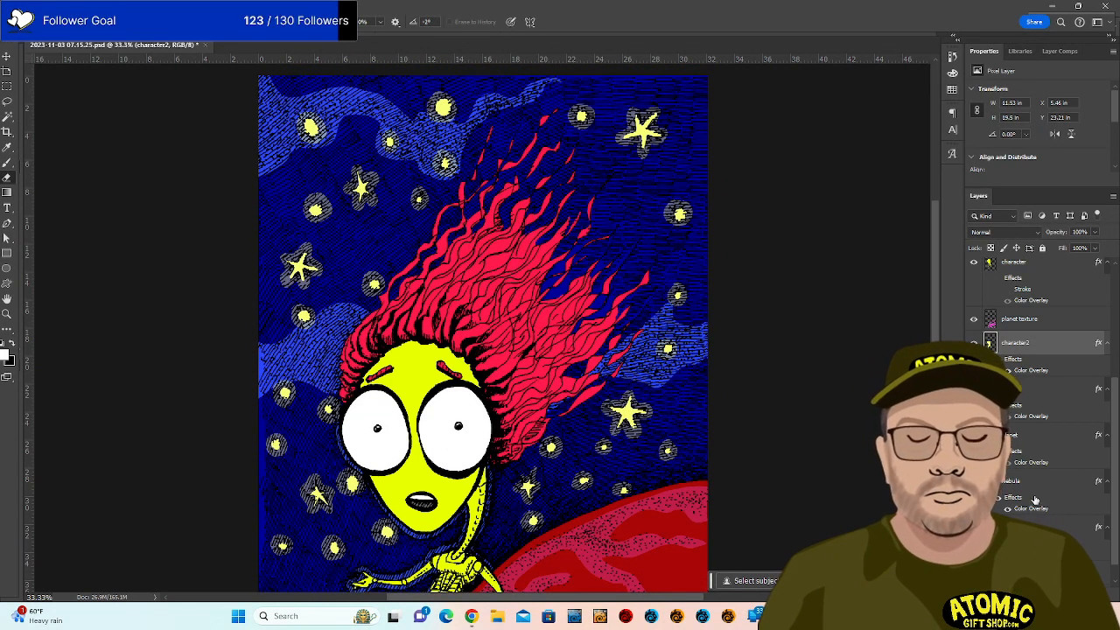
{"action": "scroll", "coordinate": [1037, 394], "scroll_direction": "up", "scroll_amount": 1}
{"action": "scroll", "coordinate": [1013, 516], "scroll_direction": "down", "scroll_amount": 2}
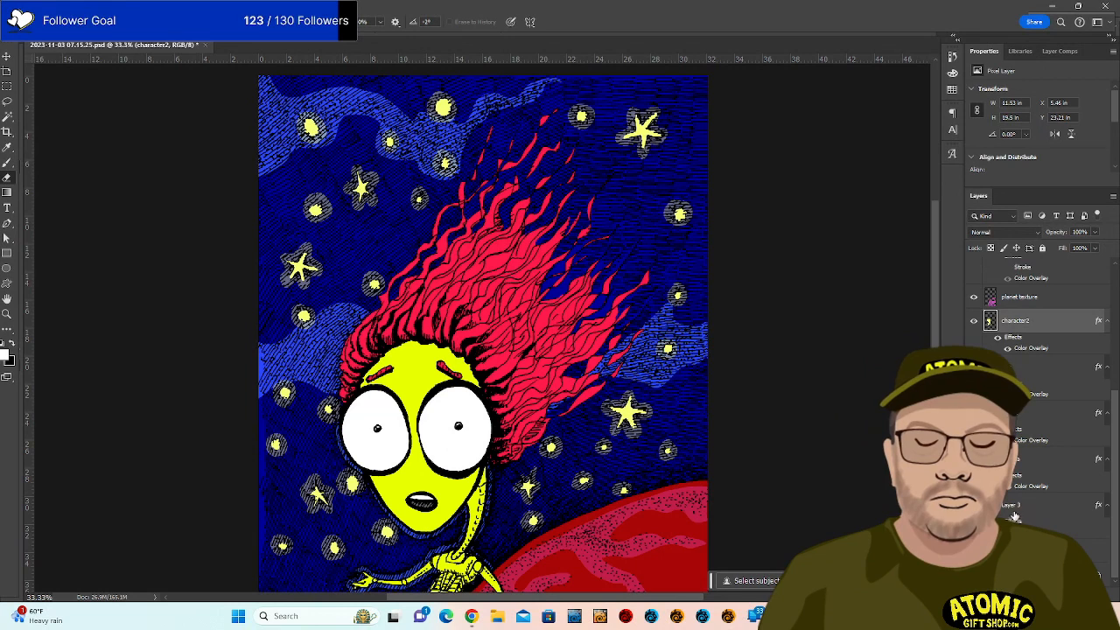
{"action": "scroll", "coordinate": [1037, 393], "scroll_direction": "up", "scroll_amount": 2}
{"action": "scroll", "coordinate": [1017, 429], "scroll_direction": "down", "scroll_amount": 2}
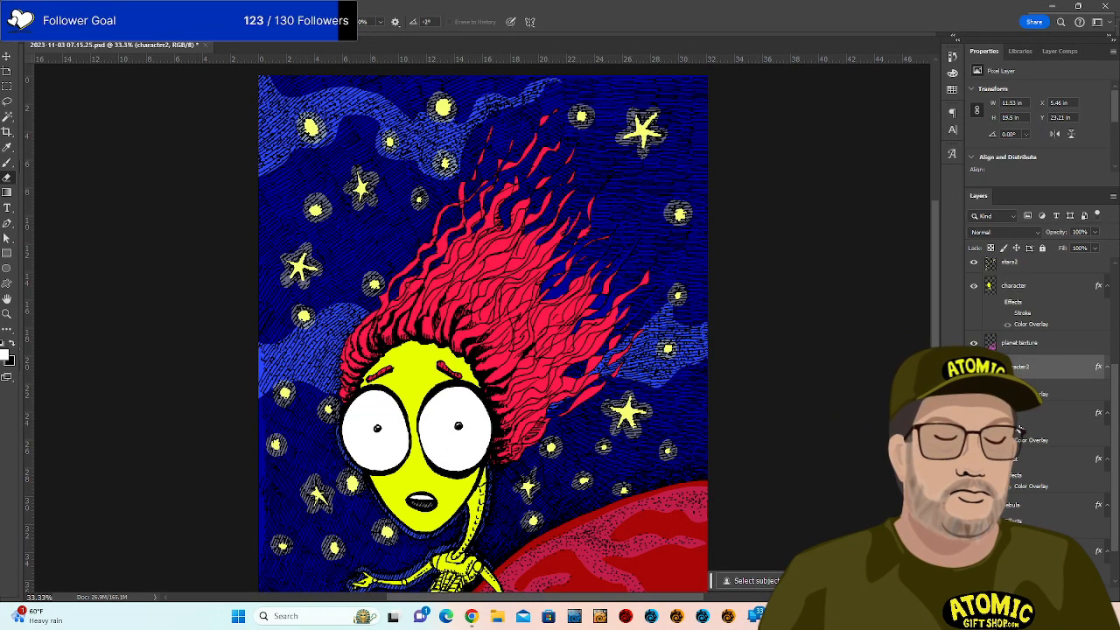
{"action": "left_click", "coordinate": [1029, 489]}
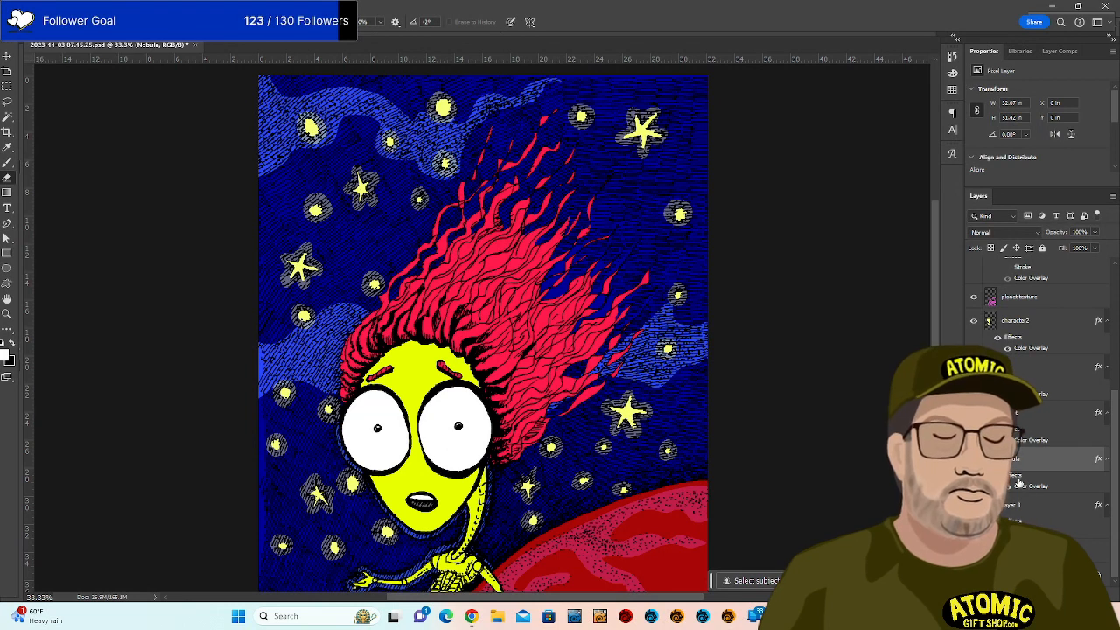
Raise the Nebula Color Overlay opacity from 77 to 100% and change its colour to light violet.
{"action": "double_click", "coordinate": [1020, 459]}
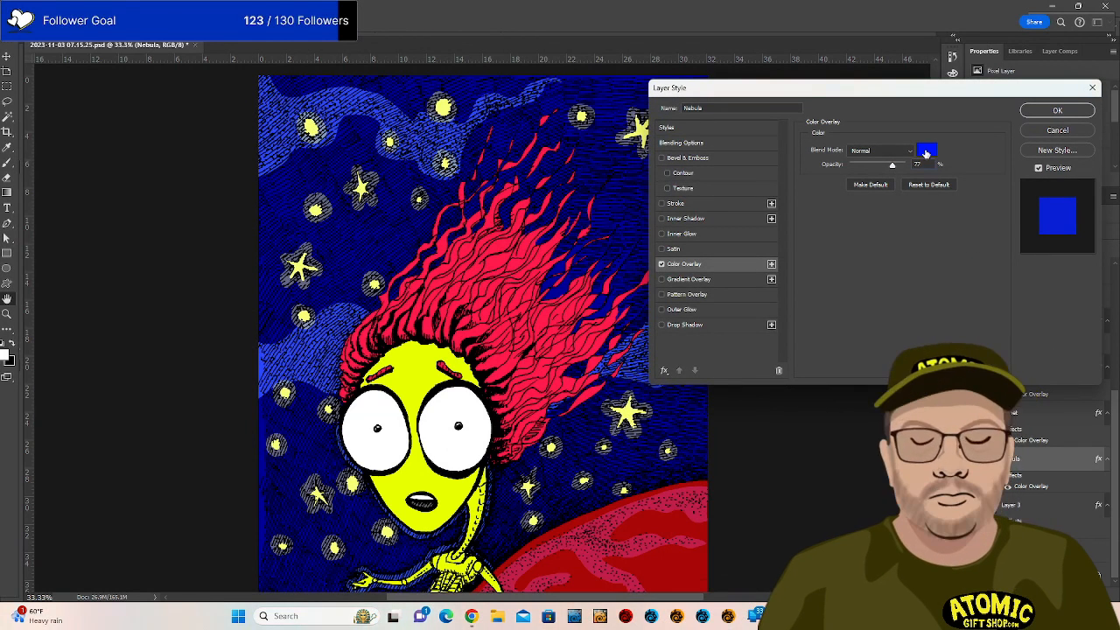
{"action": "left_click", "coordinate": [927, 149]}
{"action": "left_click", "coordinate": [562, 285]}
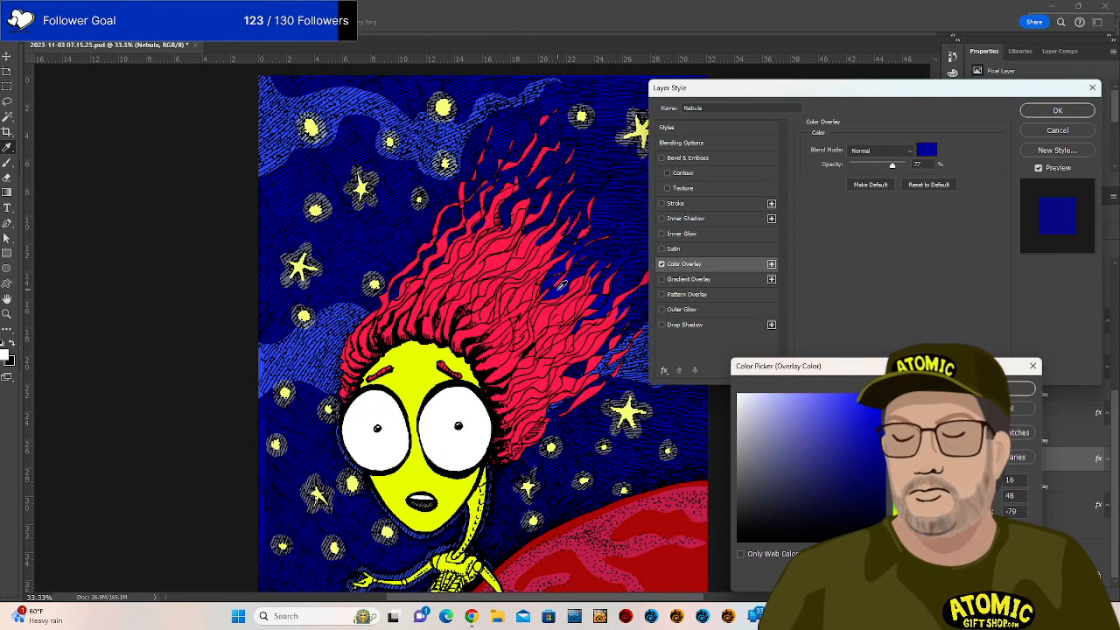
{"action": "left_click", "coordinate": [1003, 389]}
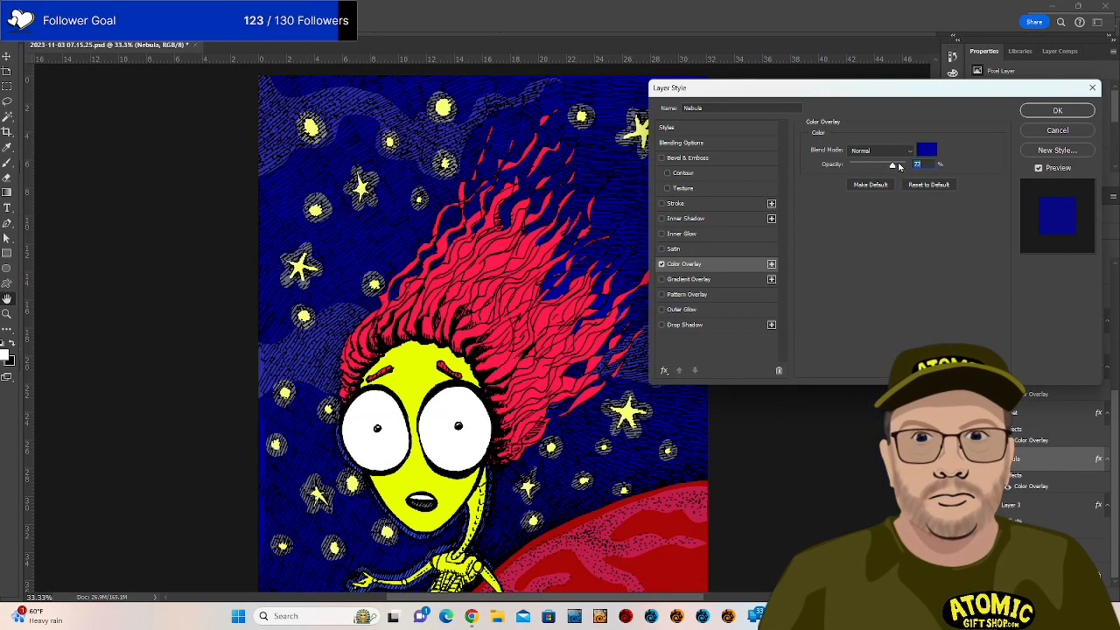
{"action": "left_click_drag", "start_coordinate": [892, 166], "coordinate": [916, 167]}
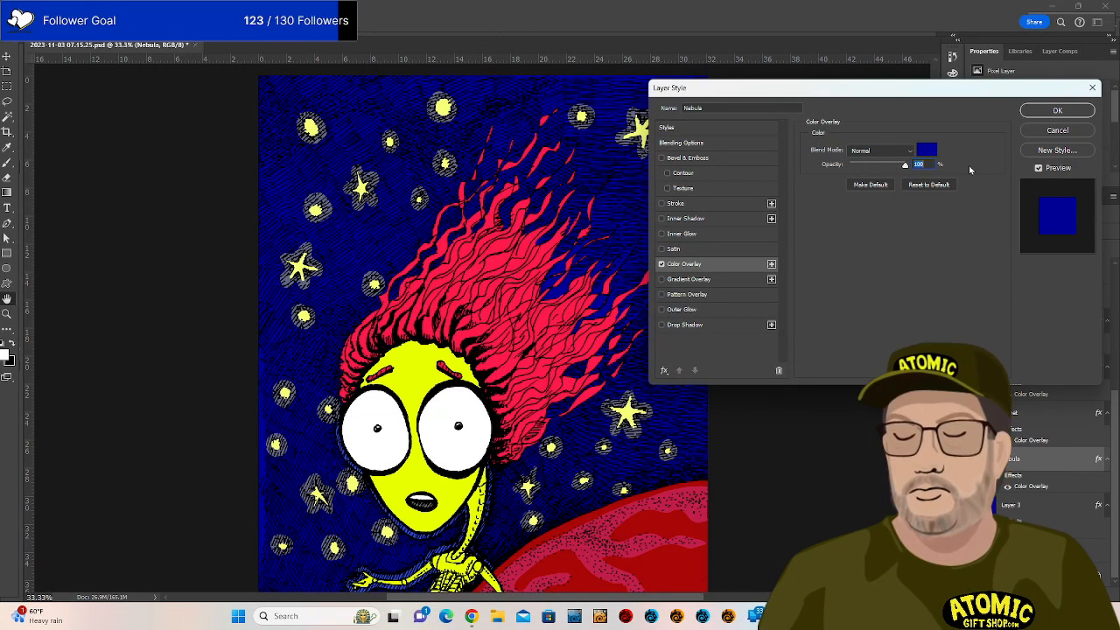
{"action": "left_click", "coordinate": [926, 149]}
{"action": "mouse_move", "coordinate": [872, 425]}
{"action": "left_mouse_down"}
{"action": "mouse_move", "coordinate": [888, 385]}
{"action": "mouse_move", "coordinate": [817, 367]}
{"action": "mouse_move", "coordinate": [811, 378]}
{"action": "mouse_move", "coordinate": [849, 435]}
{"action": "mouse_move", "coordinate": [811, 419]}
{"action": "left_mouse_up"}
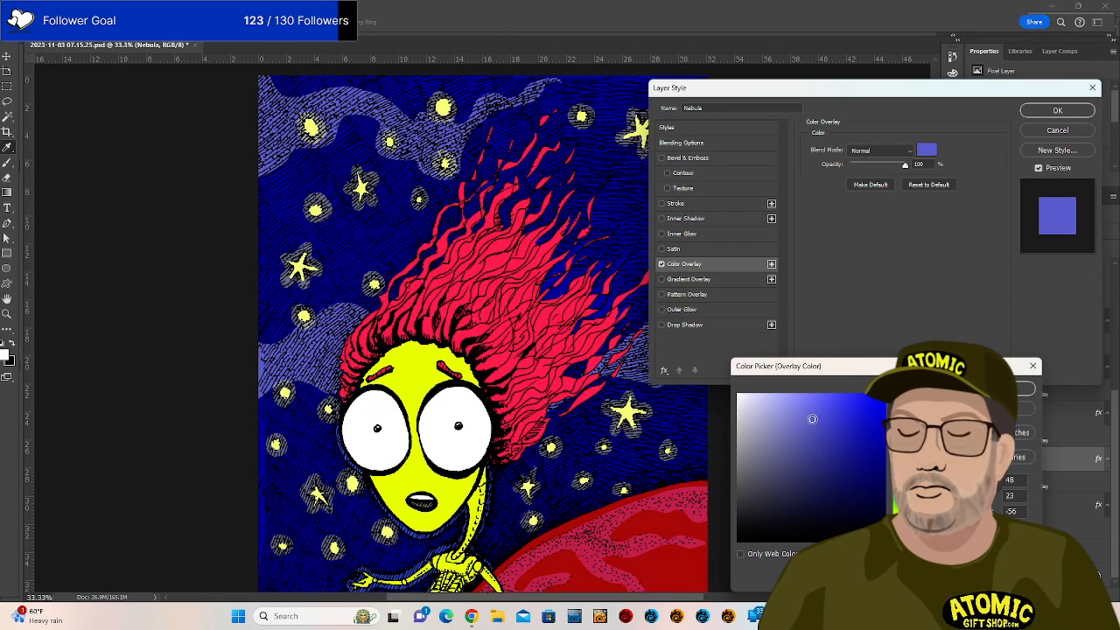
{"action": "left_click", "coordinate": [1024, 390]}
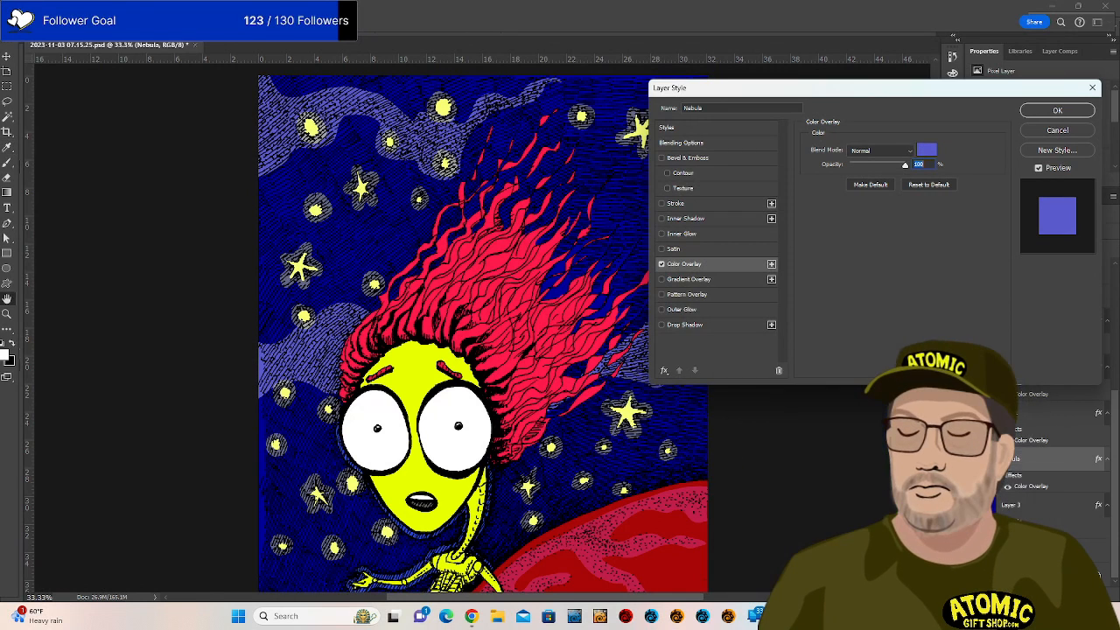
{"action": "left_click", "coordinate": [1058, 110]}
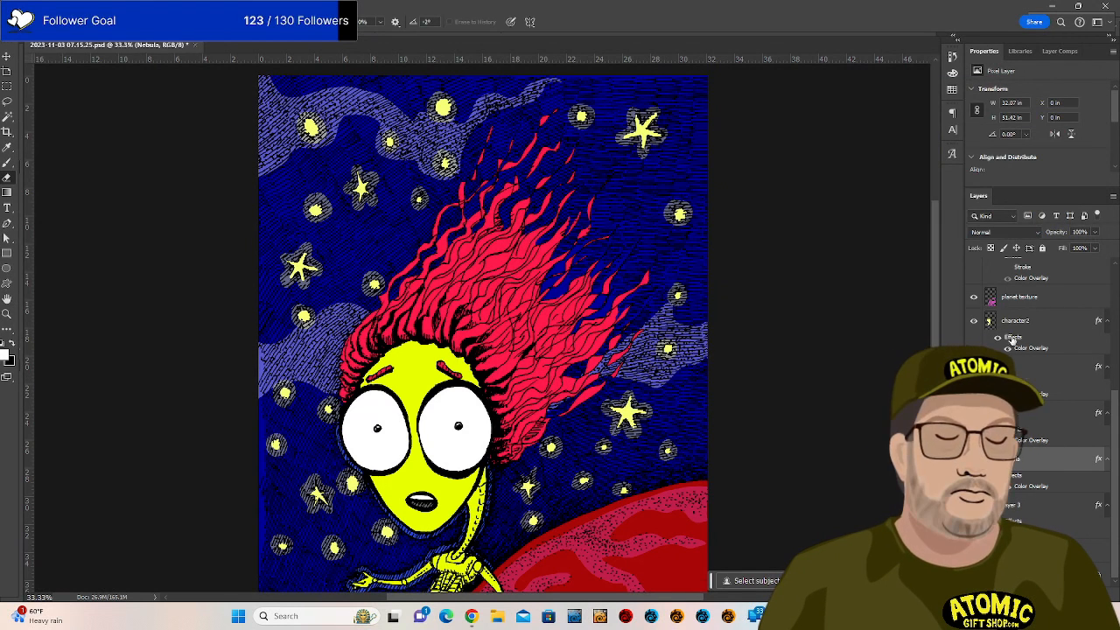
Raise the stars2 layer's opacity to 100%, then open and cancel its Layer Style dialog.
{"action": "scroll", "coordinate": [1012, 340], "scroll_direction": "up", "scroll_amount": 2}
{"action": "scroll", "coordinate": [1017, 314], "scroll_direction": "up", "scroll_amount": 2}
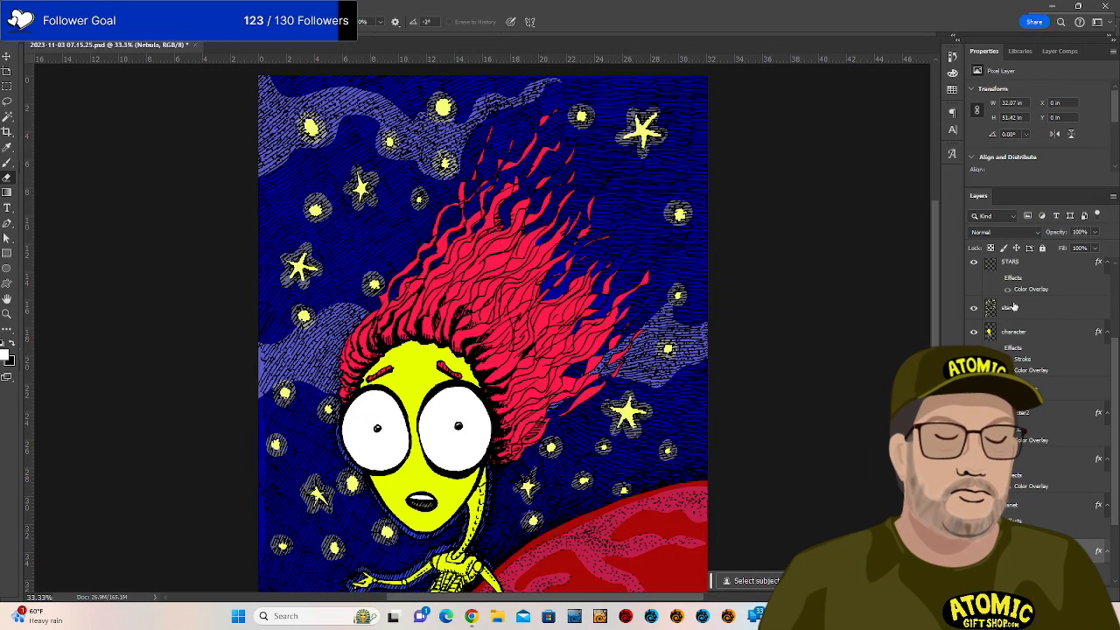
{"action": "left_click", "coordinate": [1012, 307]}
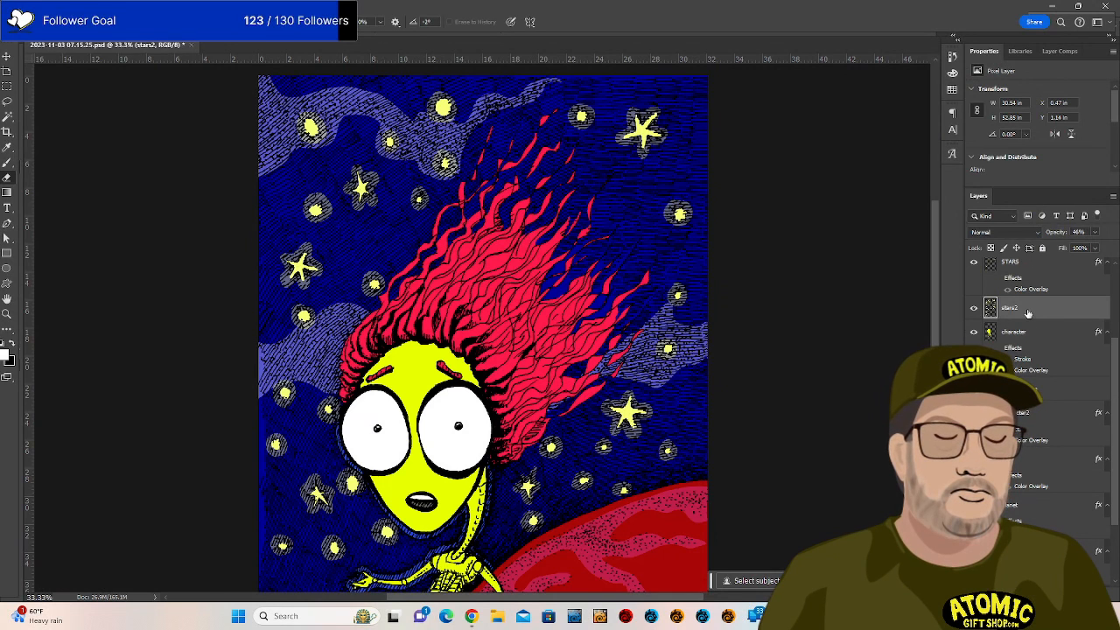
{"action": "left_click", "coordinate": [1097, 233]}
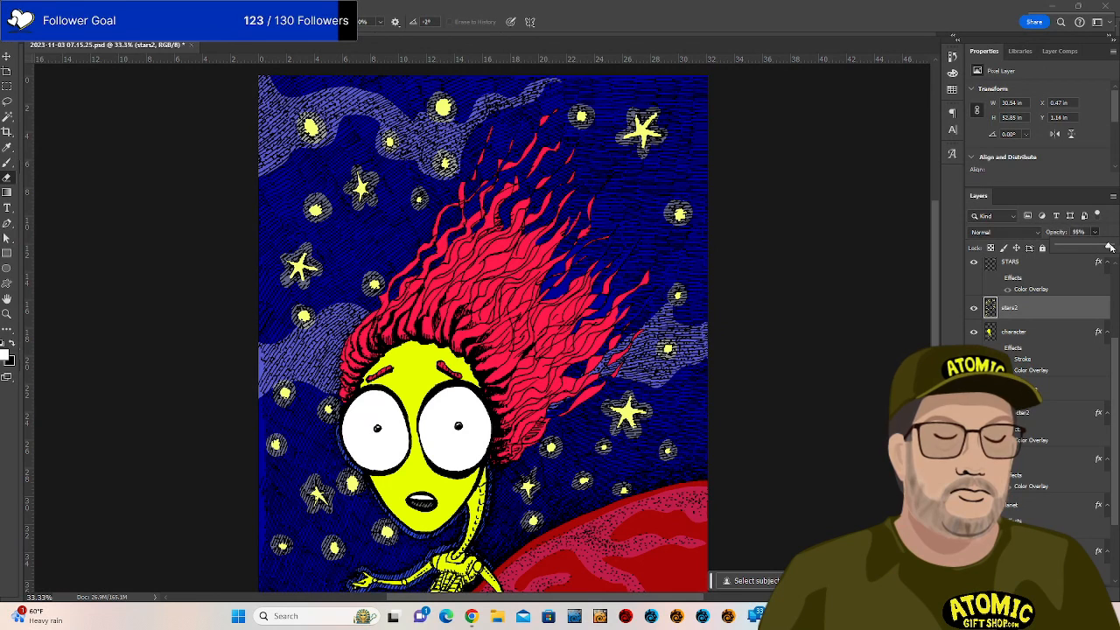
{"action": "left_click_drag", "start_coordinate": [1110, 247], "coordinate": [1118, 248]}
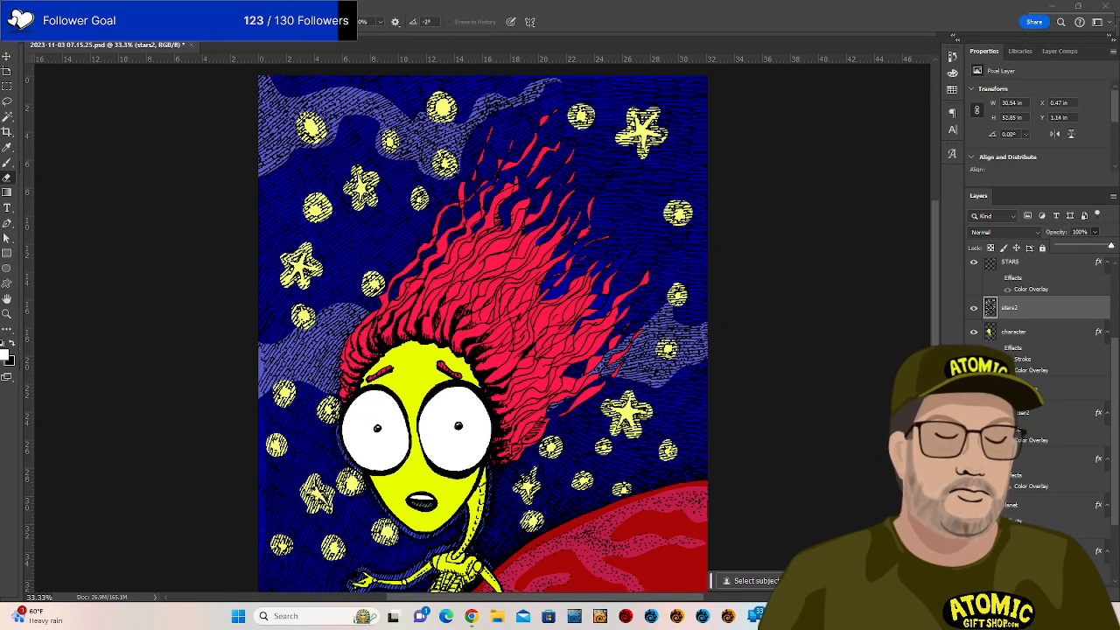
{"action": "left_click", "coordinate": [1031, 316]}
{"action": "double_click", "coordinate": [1050, 308]}
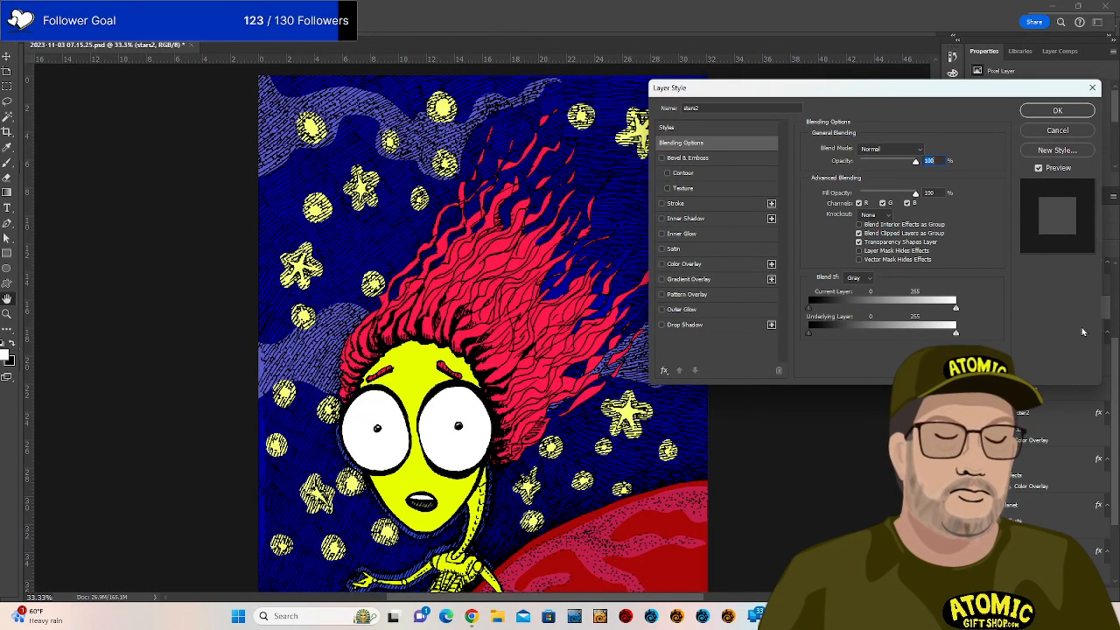
{"action": "left_click", "coordinate": [1065, 135]}
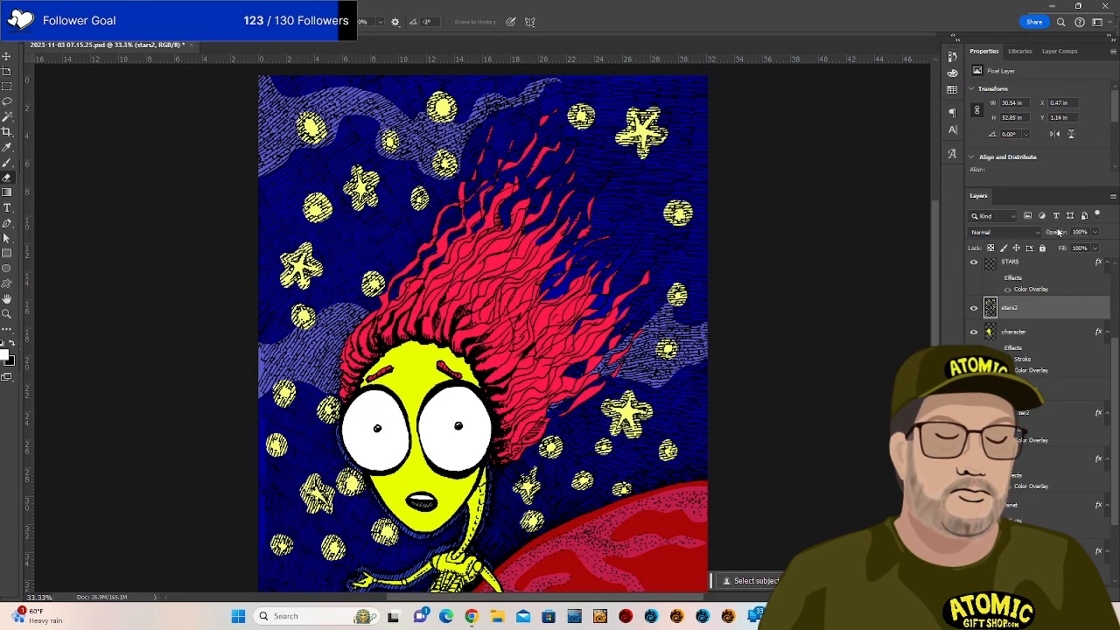
Apply Hue/Saturation to stars2 with Lightness -38 and Saturation -10.
{"action": "key", "text": "ctrl+u"}
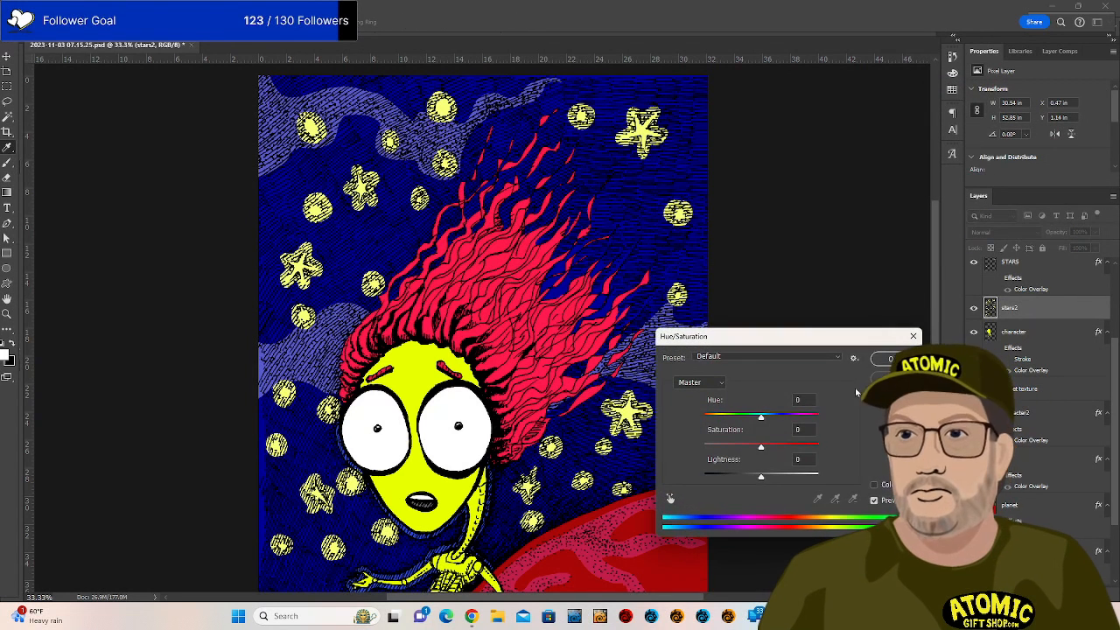
{"action": "left_click_drag", "start_coordinate": [769, 478], "coordinate": [736, 486]}
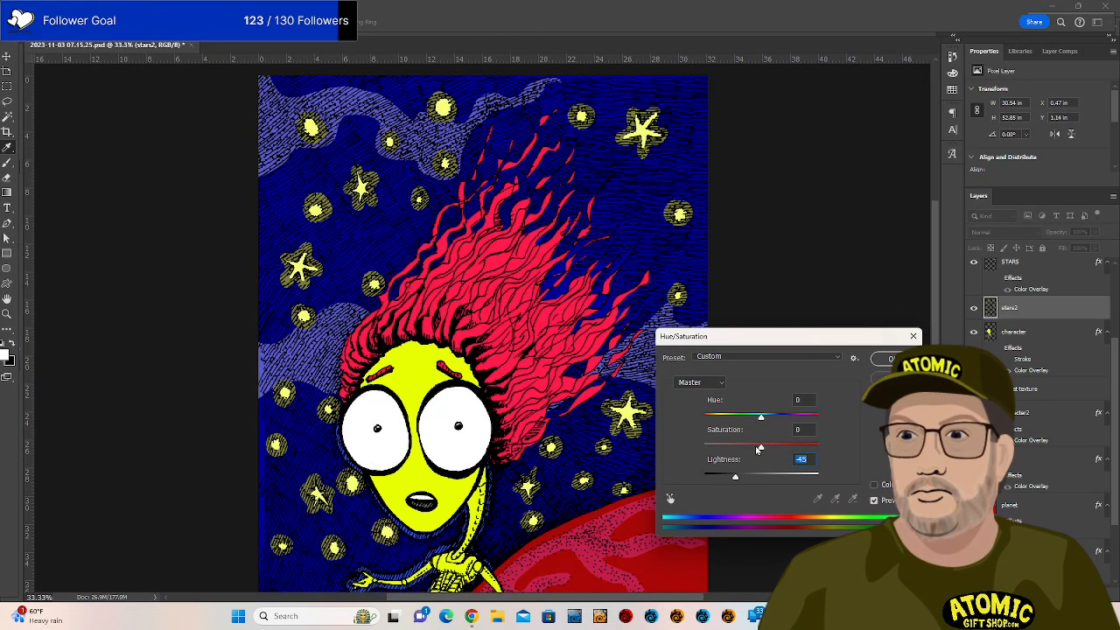
{"action": "left_click_drag", "start_coordinate": [759, 449], "coordinate": [753, 454]}
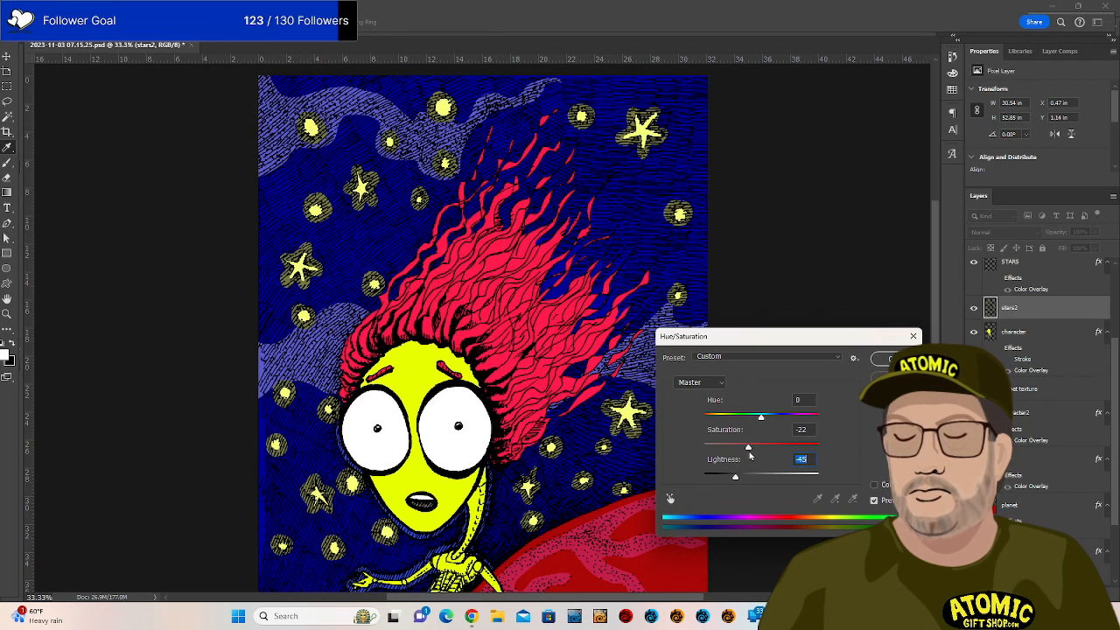
{"action": "left_click_drag", "start_coordinate": [749, 456], "coordinate": [744, 477]}
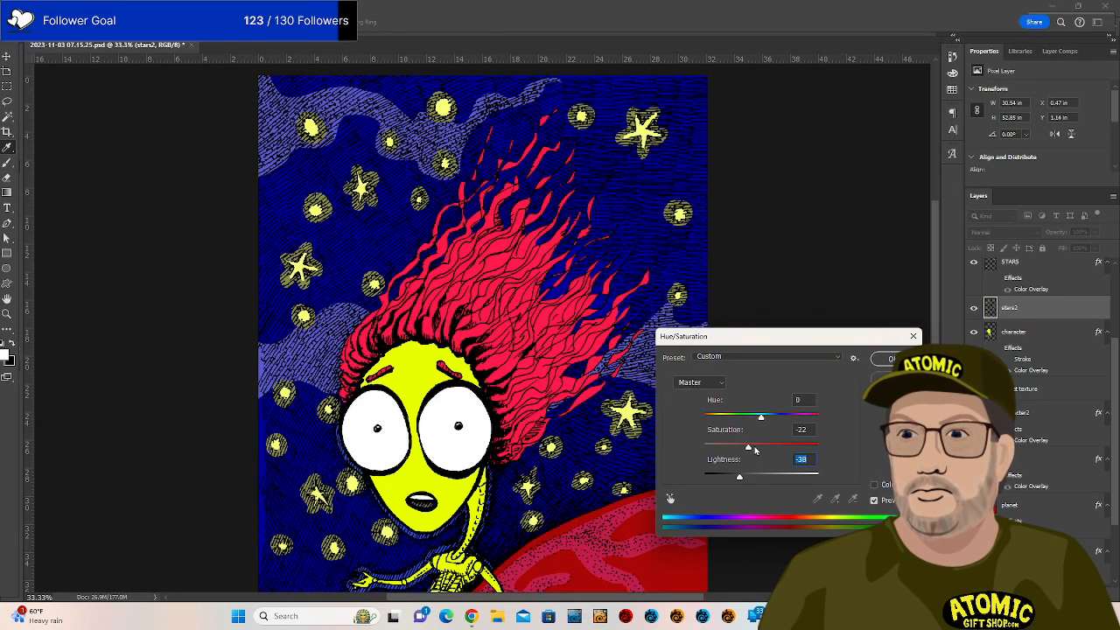
{"action": "left_click", "coordinate": [884, 358]}
Scroll the view down and bring up the File menu commands.
{"action": "scroll", "coordinate": [885, 320], "scroll_direction": "down", "scroll_amount": 5}
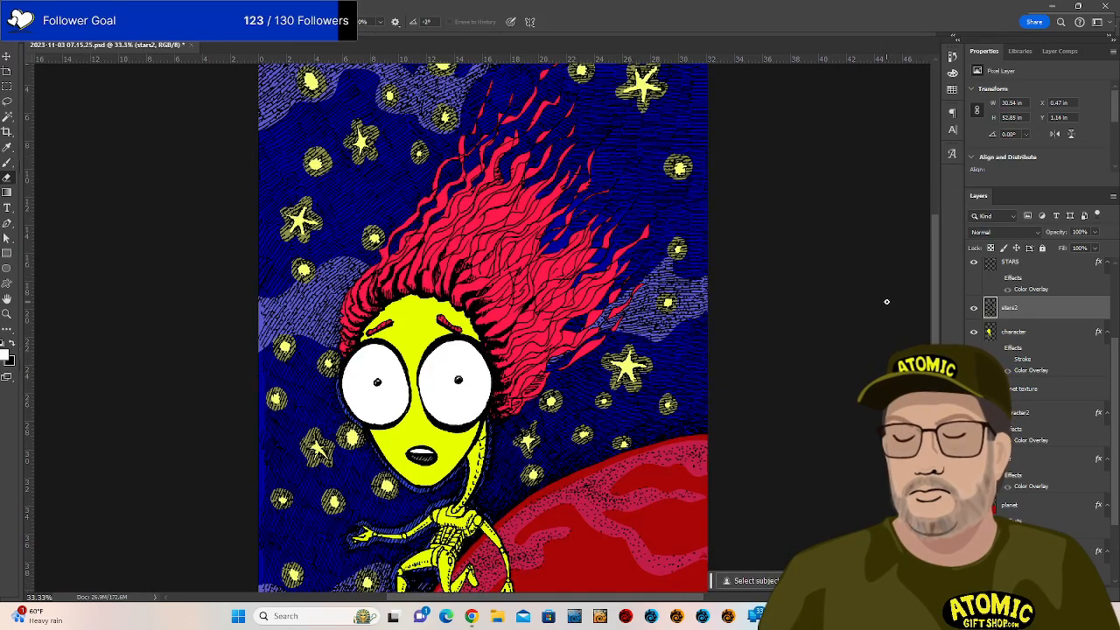
{"action": "scroll", "coordinate": [886, 302], "scroll_direction": "down", "scroll_amount": 7}
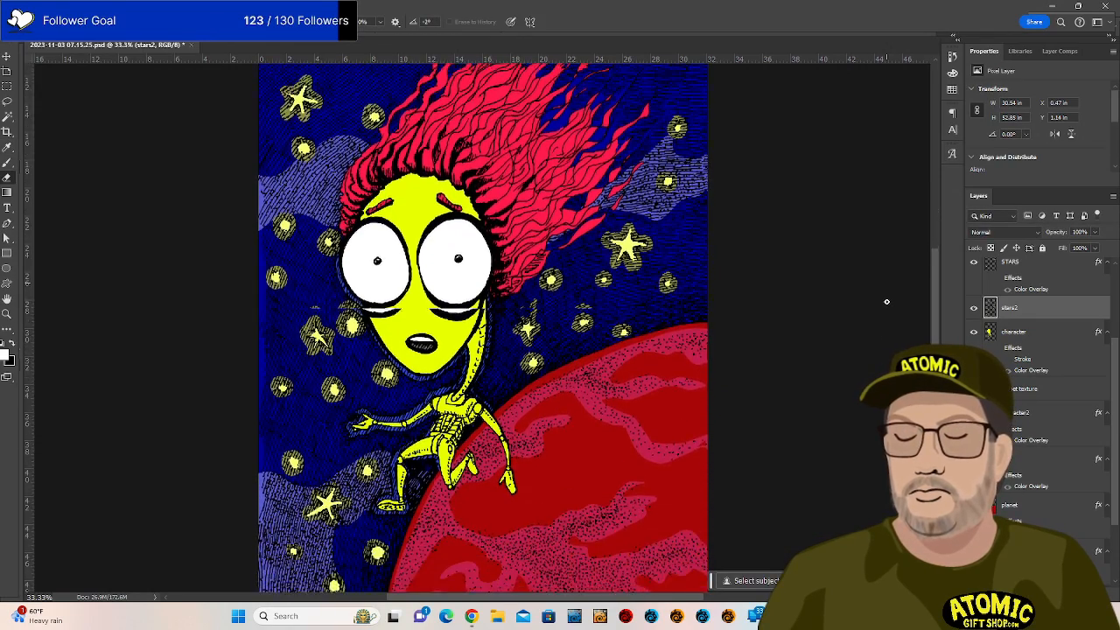
{"action": "scroll", "coordinate": [886, 302], "scroll_direction": "down", "scroll_amount": 7}
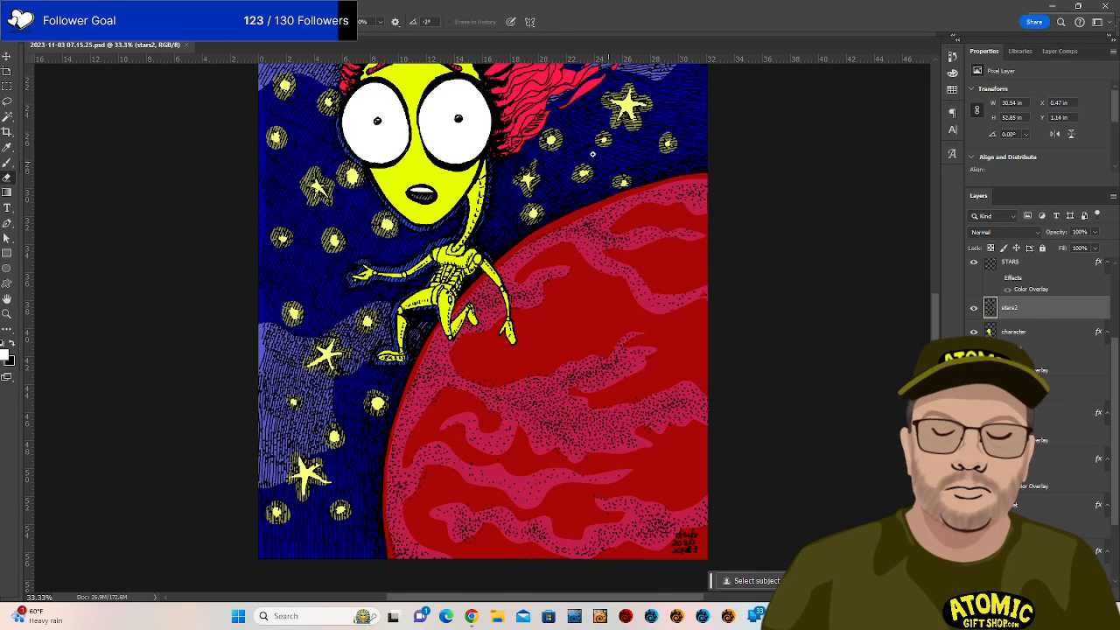
{"action": "left_click", "coordinate": [25, 7]}
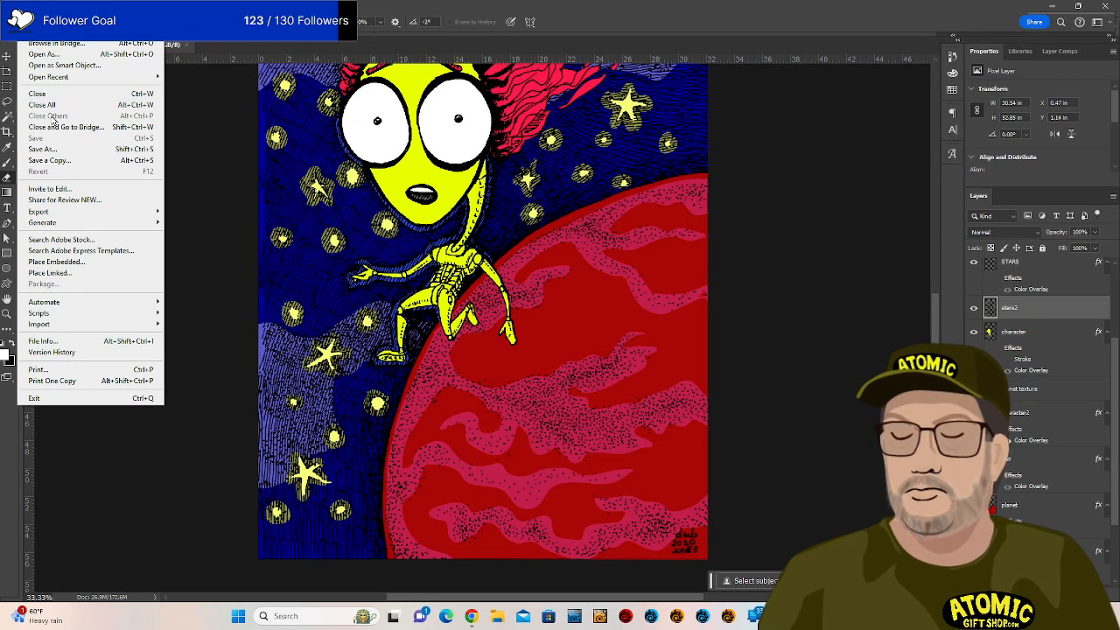
Save the illustration as StarGuy_v2.psd, accepting the default Photoshop format options.
{"action": "left_click", "coordinate": [60, 154]}
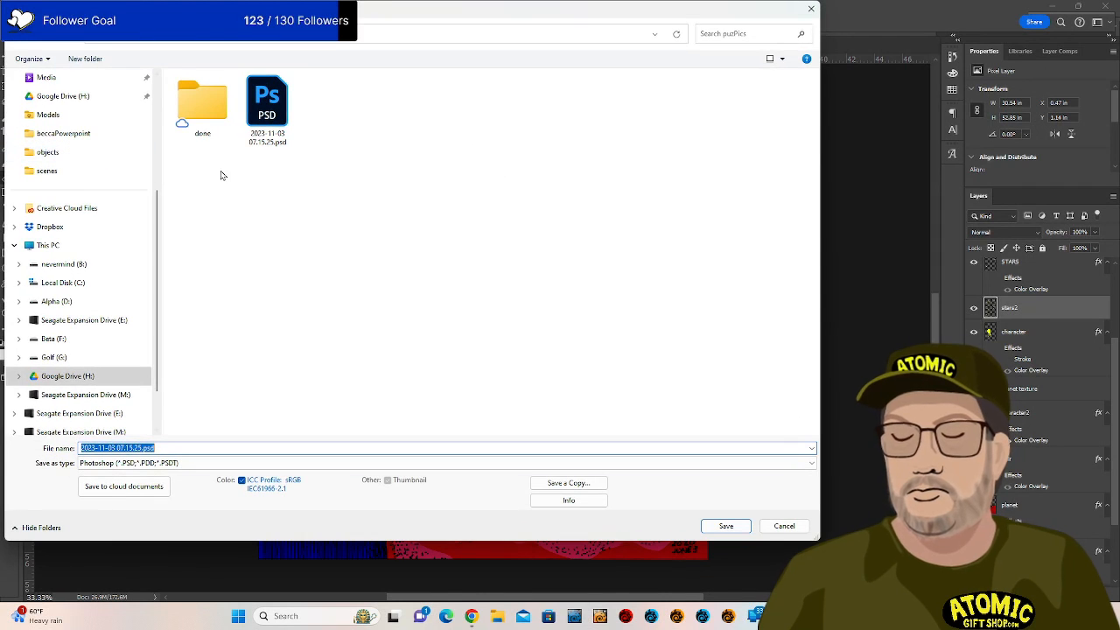
{"action": "left_click", "coordinate": [141, 448]}
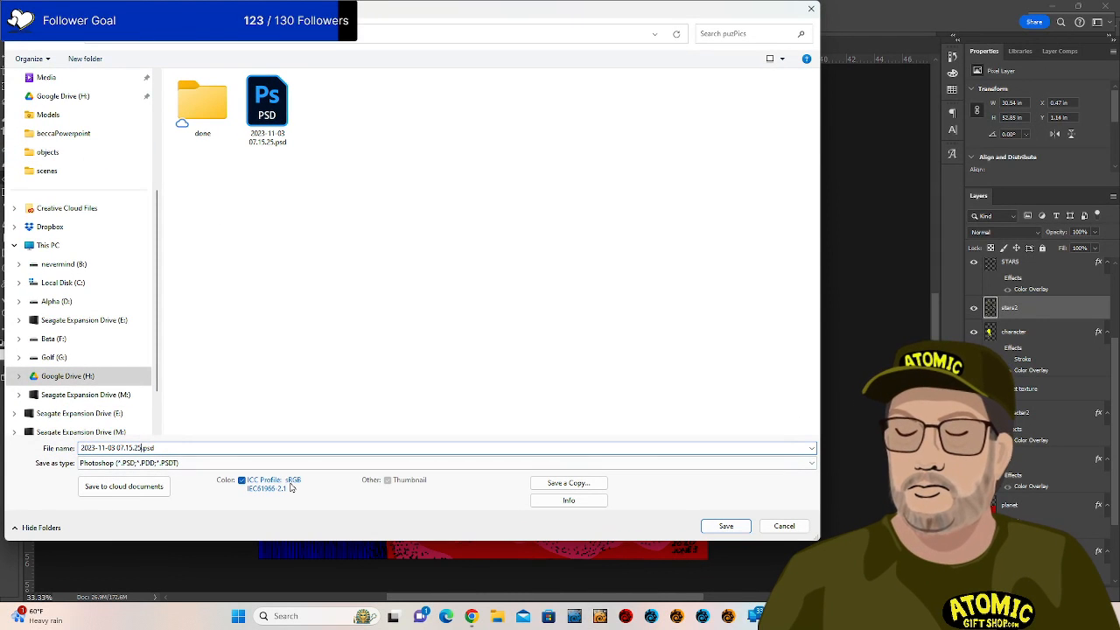
{"action": "key", "text": "shift+Left"}
{"action": "key", "text": "shift+Left"}
{"action": "key", "text": "shift+Left"}
{"action": "key", "text": "shift+Left"}
{"action": "key", "text": "shift+Left"}
{"action": "key", "text": "shift+Left"}
{"action": "key", "text": "shift+Left"}
{"action": "key", "text": "shift+Left"}
{"action": "key", "text": "shift+Left"}
{"action": "key", "text": "shift+Left"}
{"action": "key", "text": "shift+Left"}
{"action": "key", "text": "shift+Left"}
{"action": "key", "text": "shift+Left"}
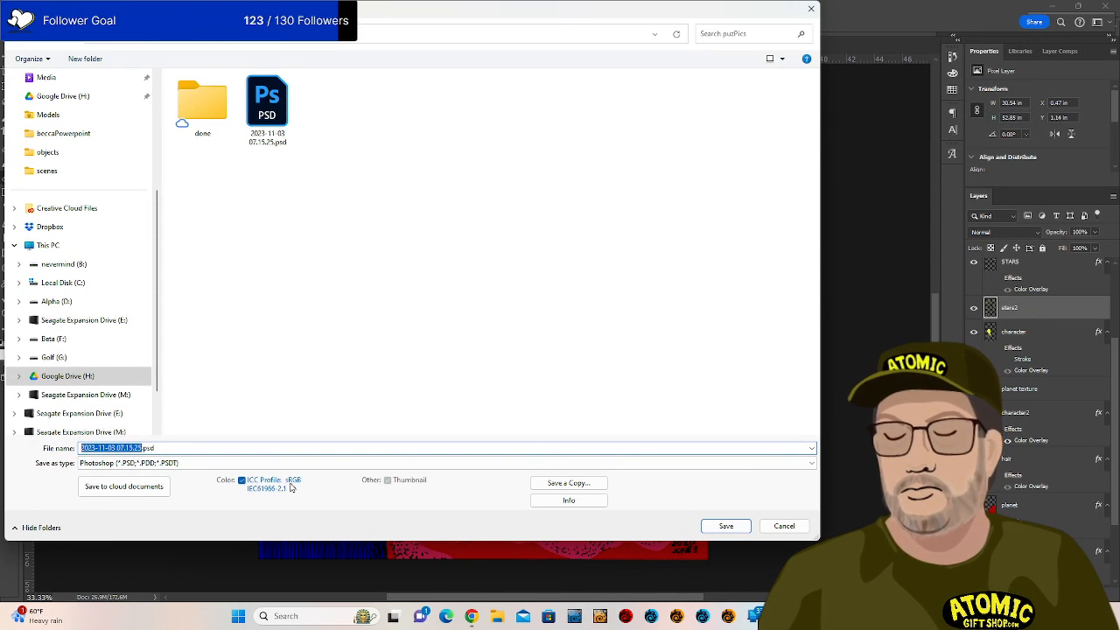
{"action": "type", "text": "StarGuy_v2"}
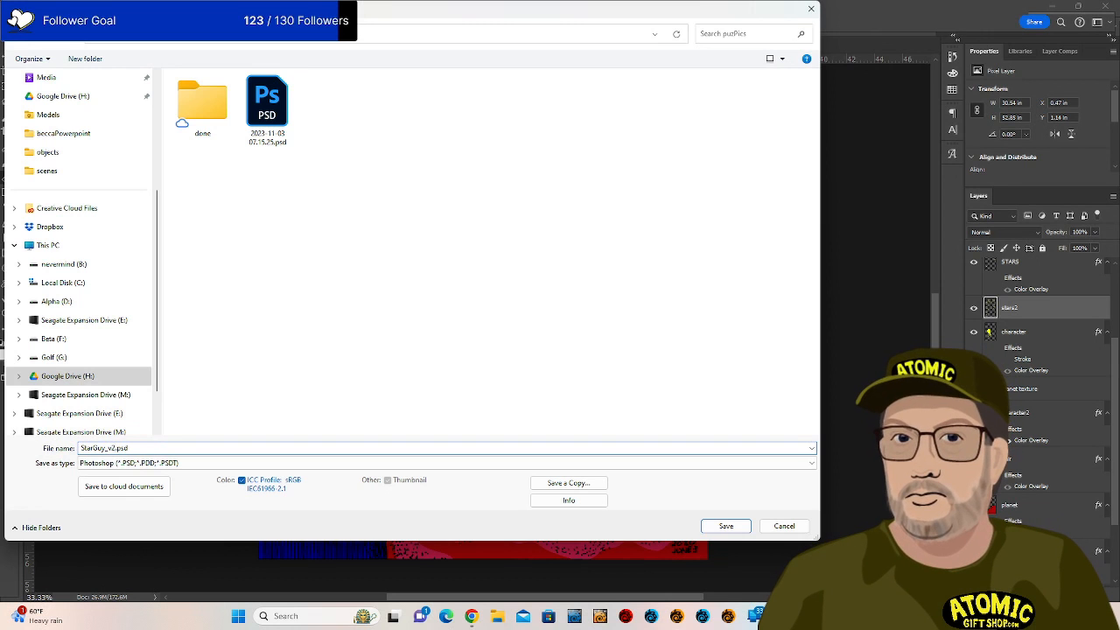
{"action": "key", "text": "Return"}
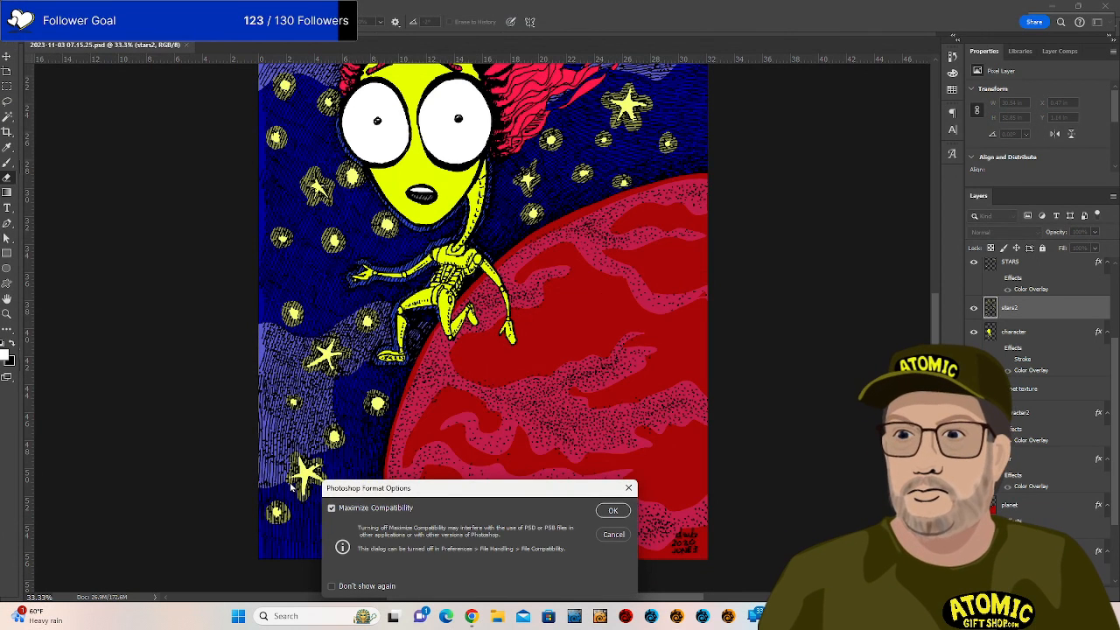
{"action": "key", "text": "Return"}
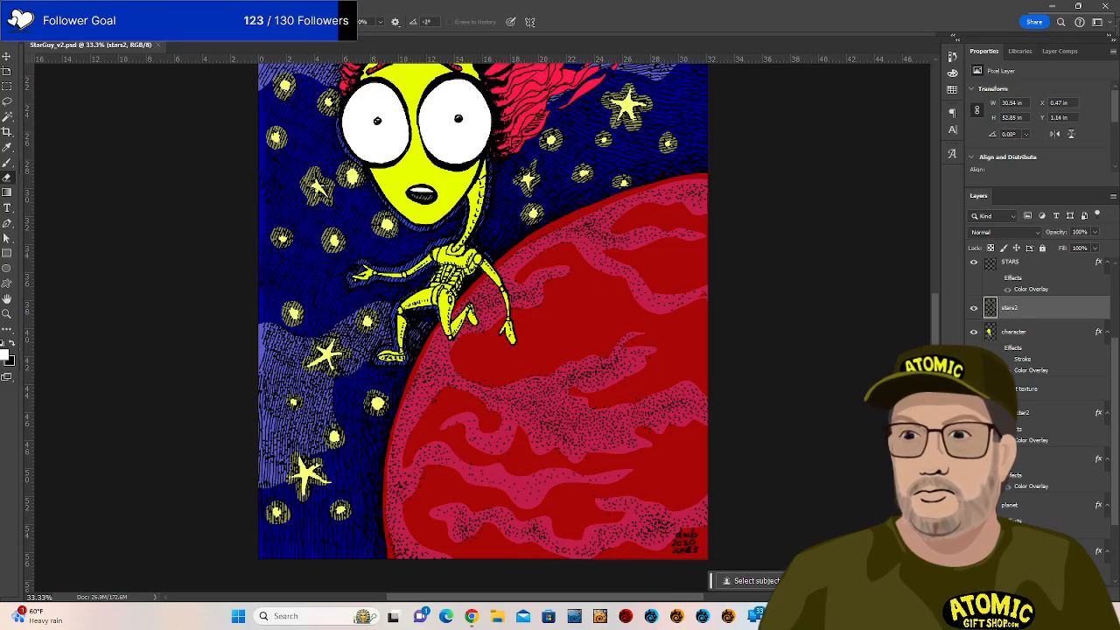
Copy the Color Overlay layer style from the Nebula layer.
{"action": "left_click_drag", "start_coordinate": [934, 440], "coordinate": [950, 375]}
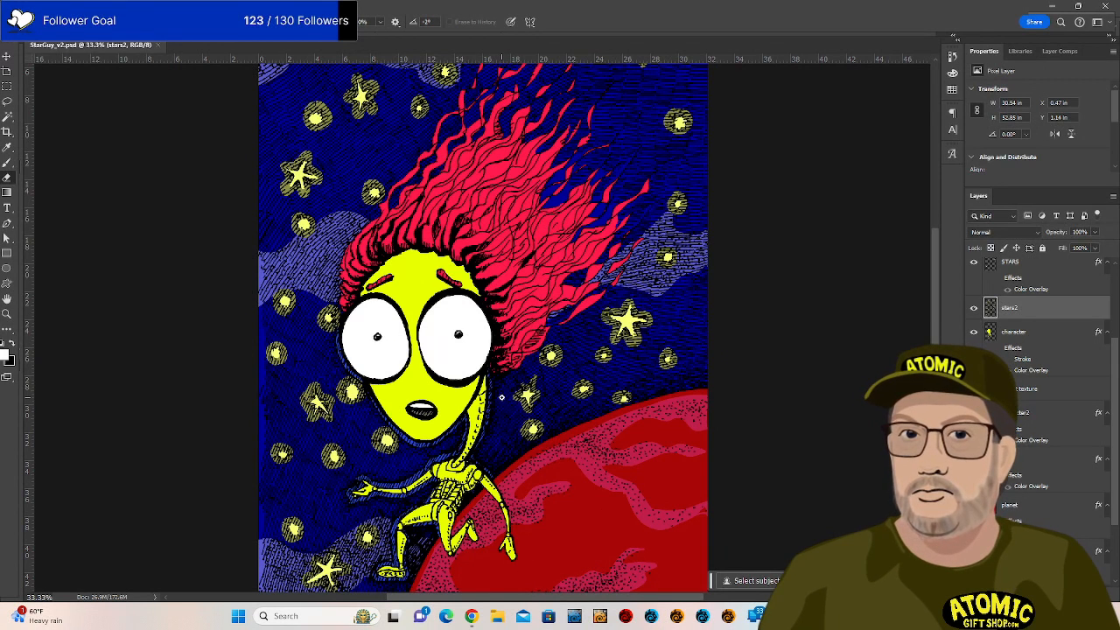
{"action": "scroll", "coordinate": [1052, 410], "scroll_direction": "up", "scroll_amount": 2}
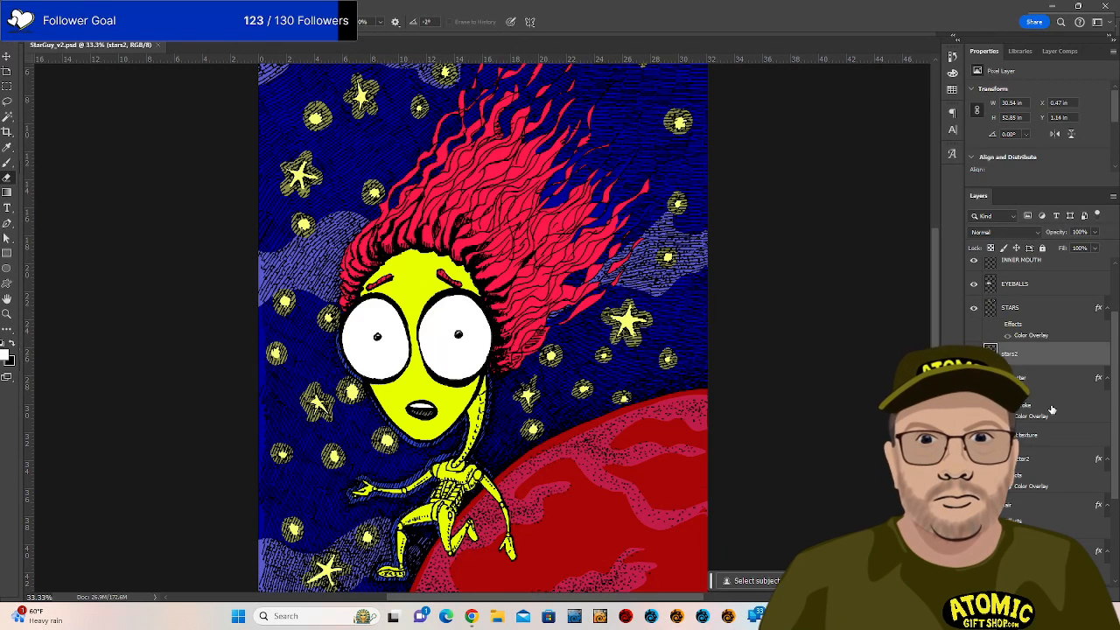
{"action": "scroll", "coordinate": [1052, 410], "scroll_direction": "down", "scroll_amount": 3}
{"action": "left_click", "coordinate": [1056, 457]}
{"action": "right_click", "coordinate": [1056, 458]}
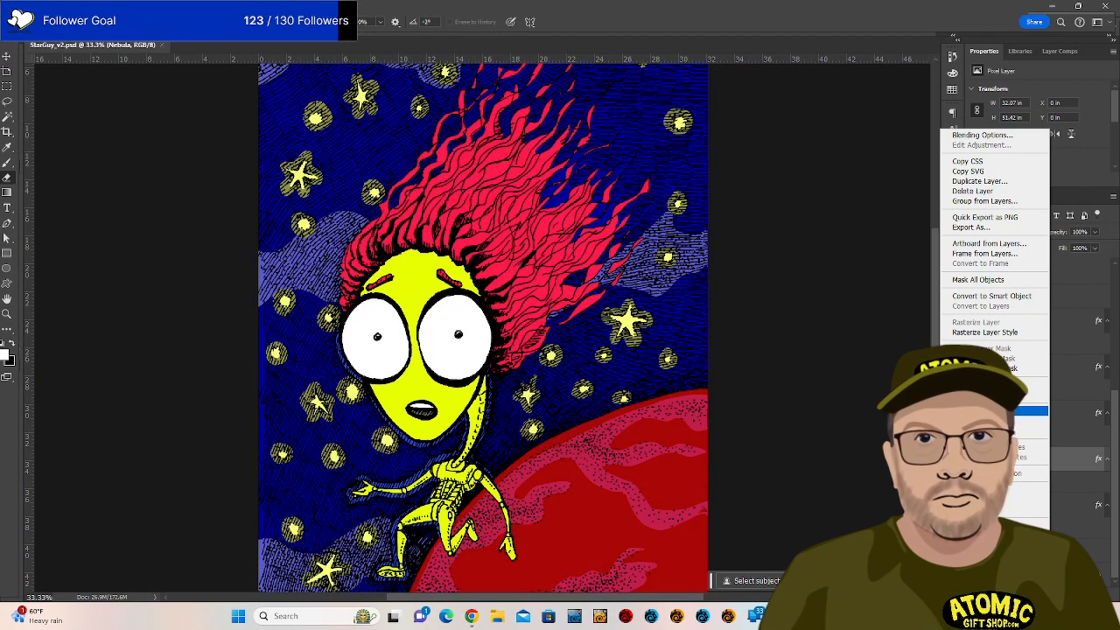
{"action": "left_click", "coordinate": [1038, 409]}
Paste the copied Nebula layer style onto the character2 layer.
{"action": "scroll", "coordinate": [1054, 391], "scroll_direction": "up", "scroll_amount": 2}
{"action": "left_click", "coordinate": [1054, 412]}
{"action": "right_click", "coordinate": [1055, 412]}
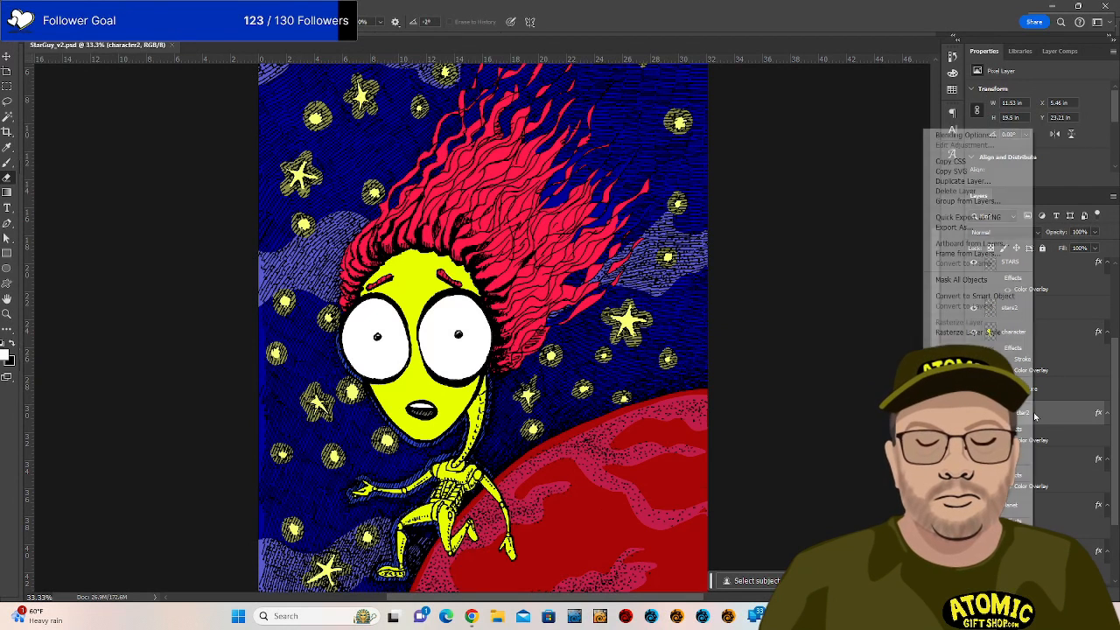
{"action": "left_click", "coordinate": [998, 421]}
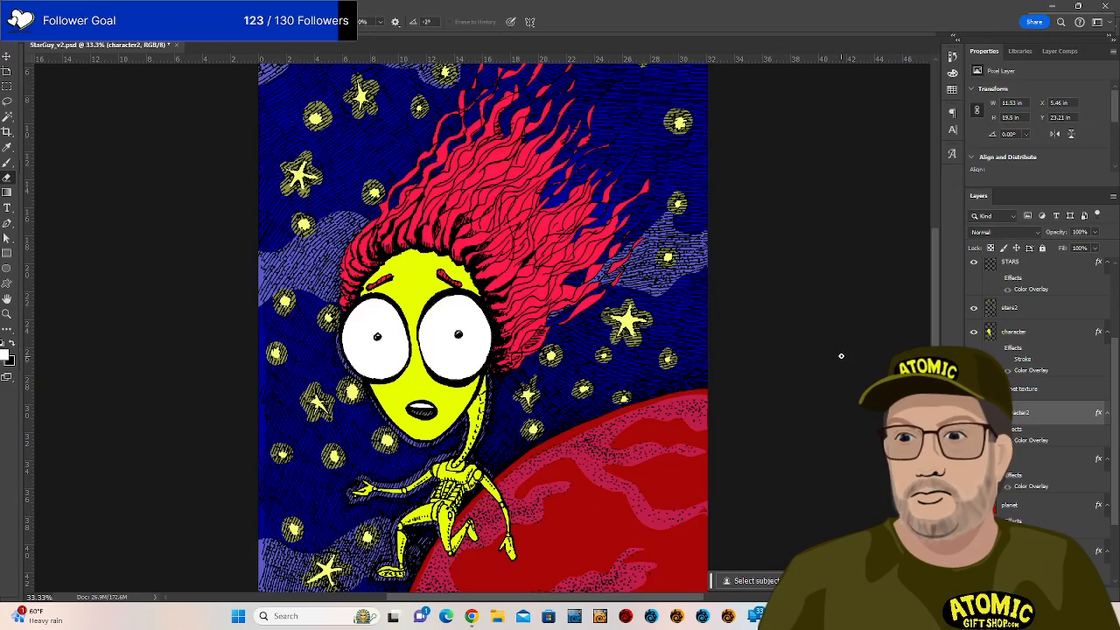
{"action": "scroll", "coordinate": [841, 356], "scroll_direction": "down", "scroll_amount": 5}
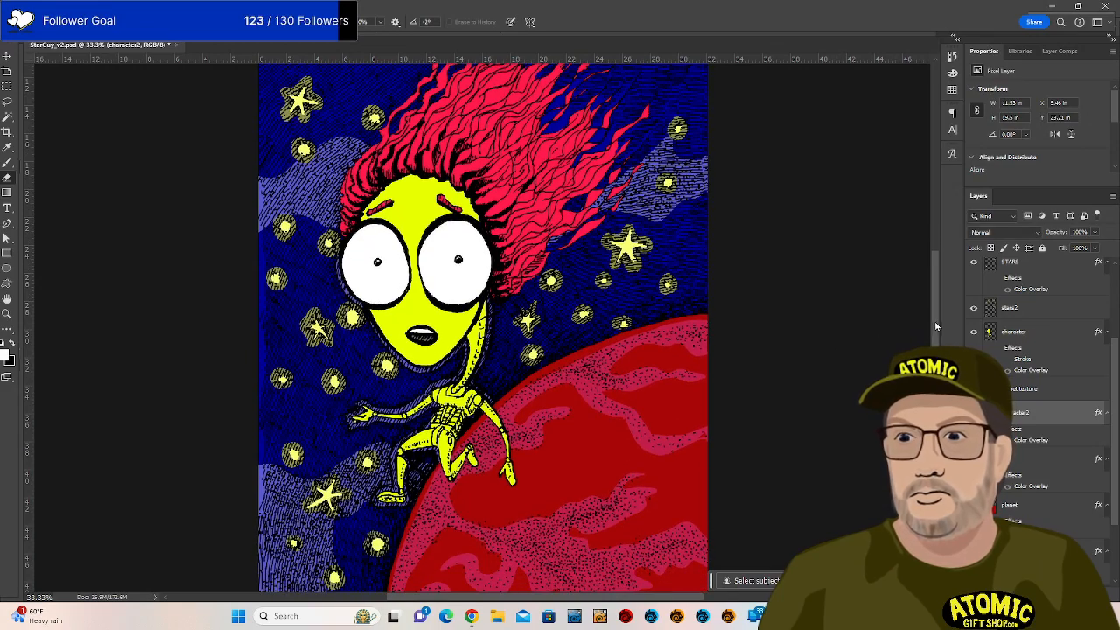
{"action": "scroll", "coordinate": [935, 326], "scroll_direction": "down", "scroll_amount": 2}
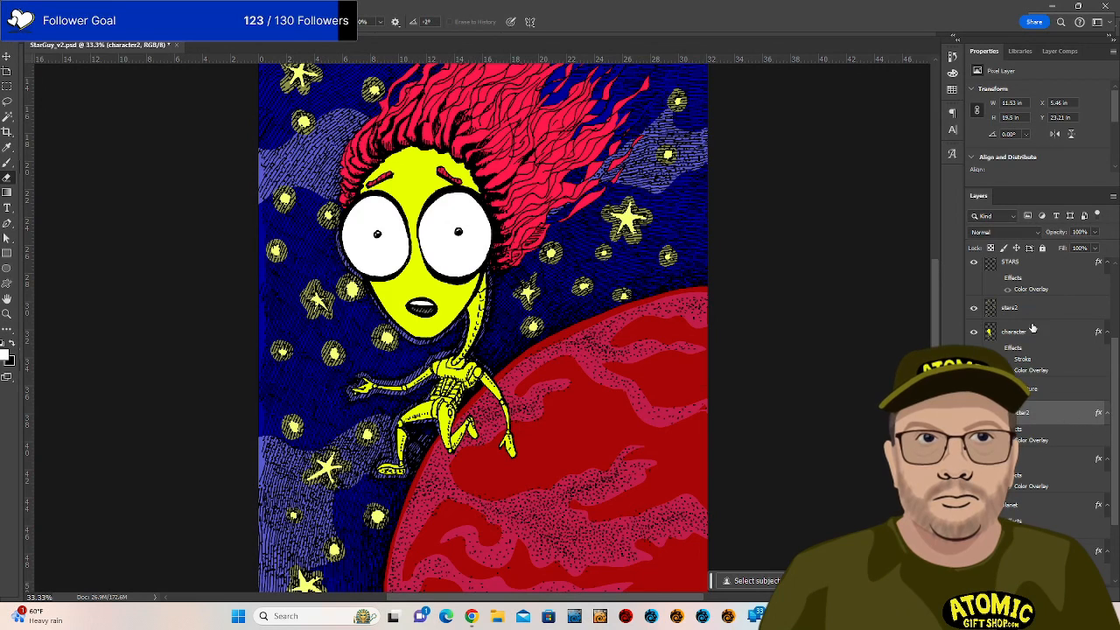
{"action": "scroll", "coordinate": [1031, 333], "scroll_direction": "up", "scroll_amount": 3}
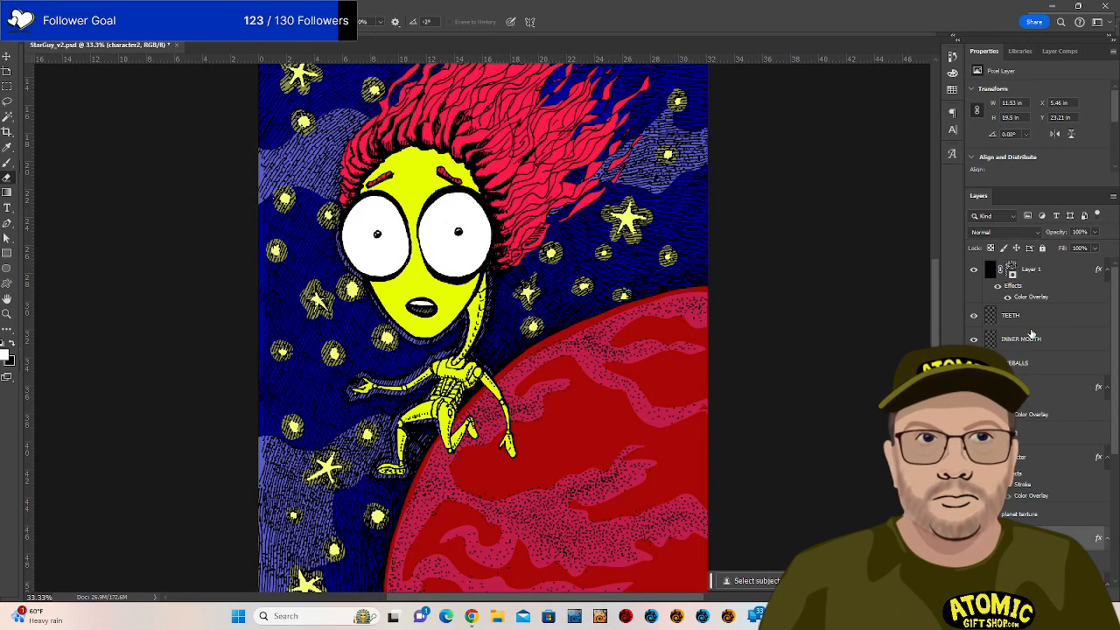
Above TEETH, add Layer 4 filled with 50% Gray and set to Overlay blending.
{"action": "left_click", "coordinate": [1047, 316]}
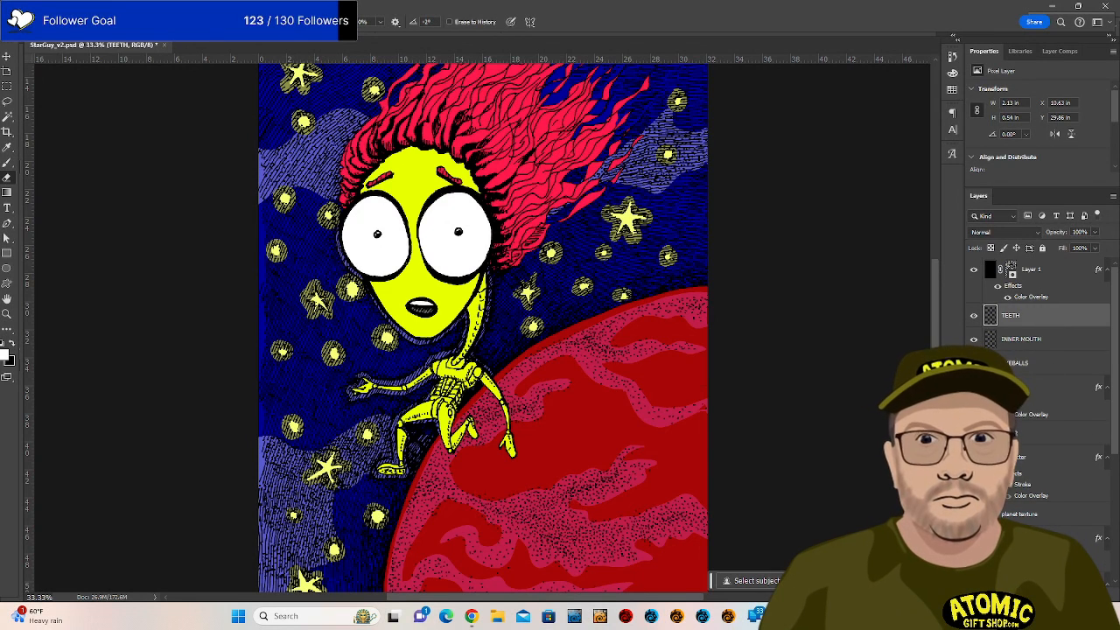
{"action": "key", "text": "ctrl+shift+alt+n"}
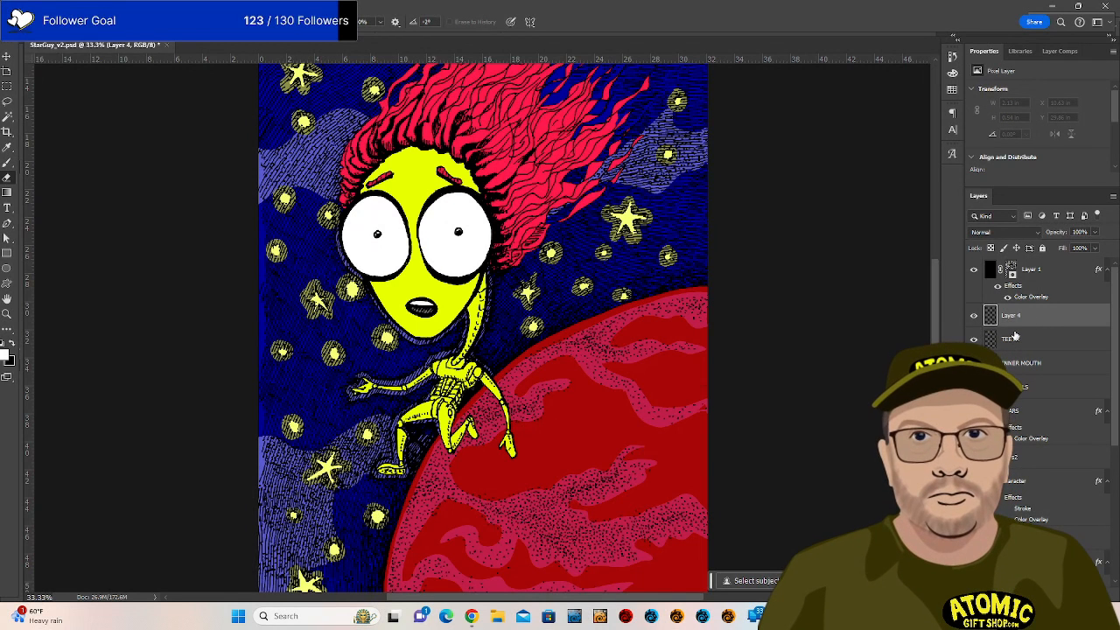
{"action": "key", "text": "shift+F5"}
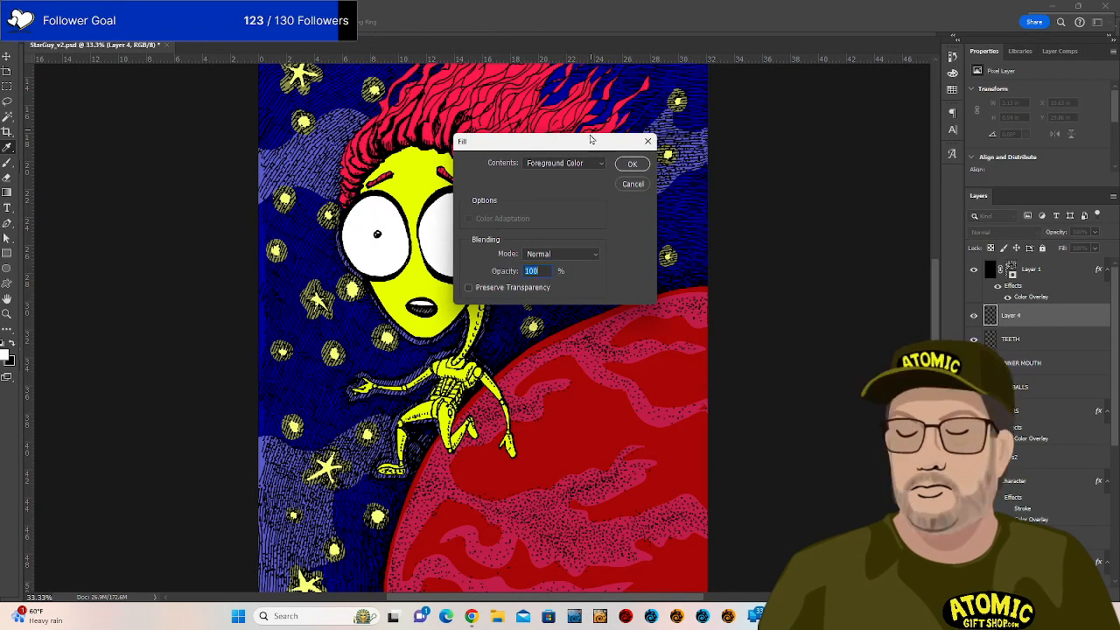
{"action": "left_click", "coordinate": [597, 163]}
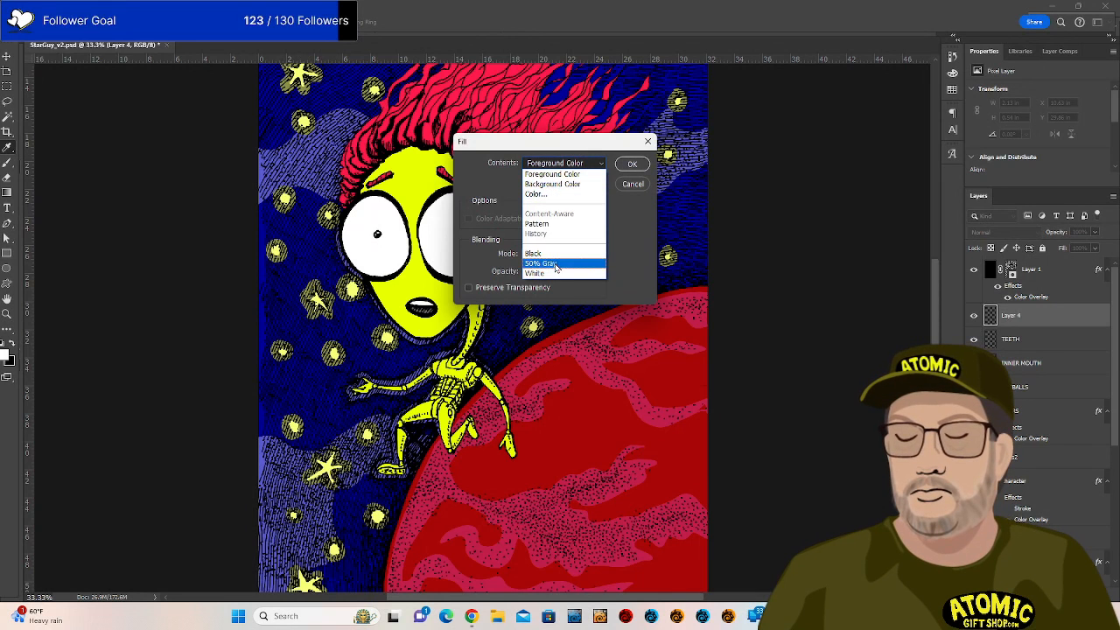
{"action": "left_click", "coordinate": [555, 264]}
{"action": "left_click", "coordinate": [632, 164]}
{"action": "left_click", "coordinate": [1024, 232]}
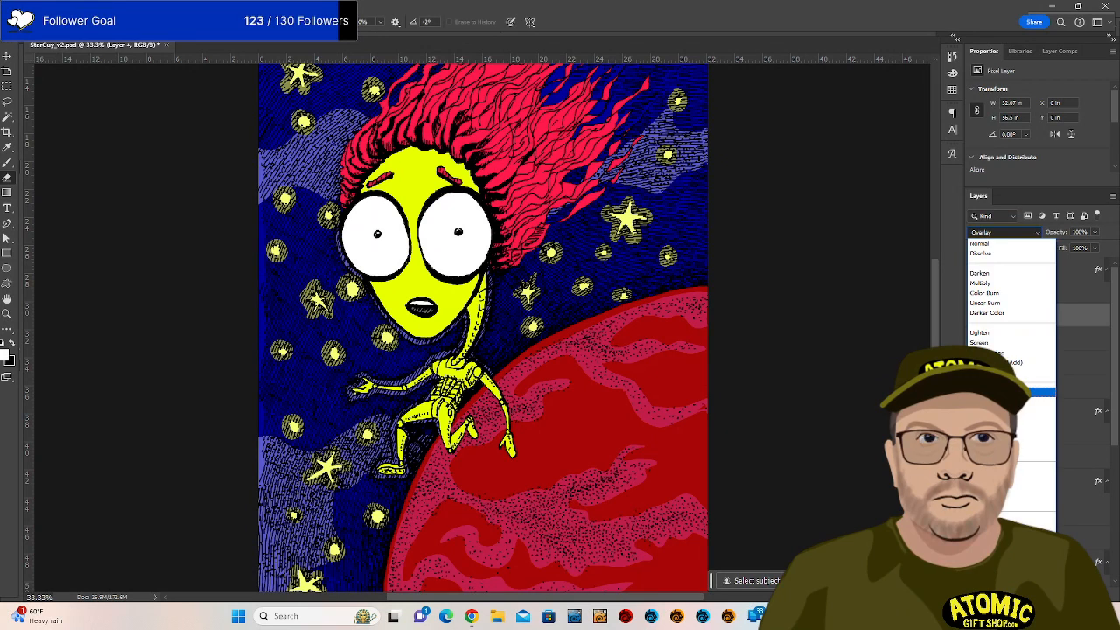
{"action": "left_click", "coordinate": [1046, 391]}
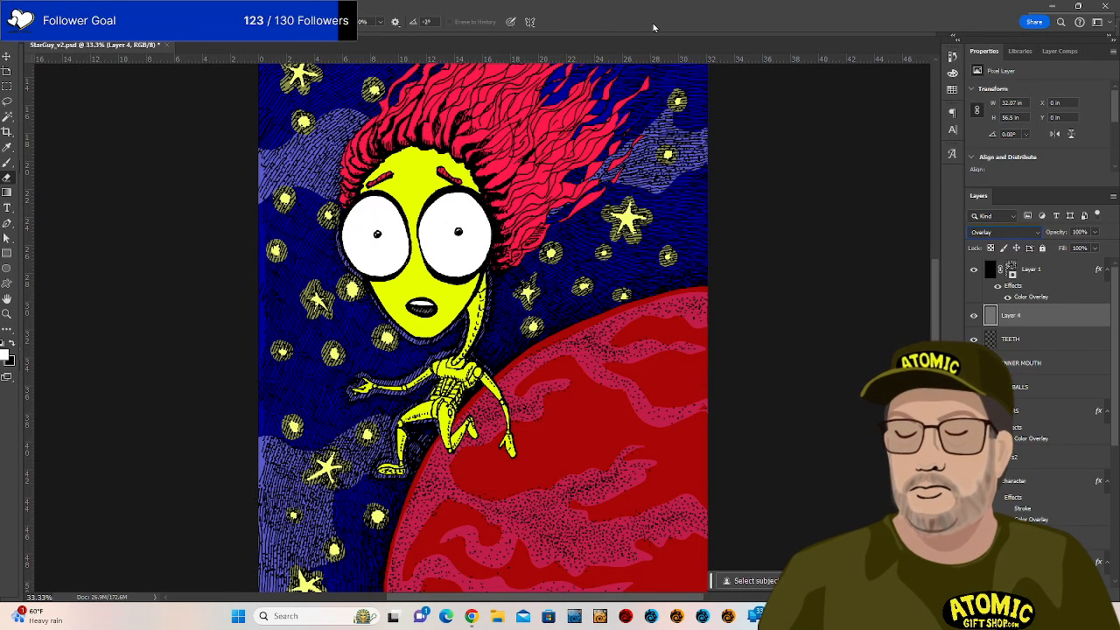
{"action": "left_click_drag", "start_coordinate": [686, 11], "coordinate": [492, 9]}
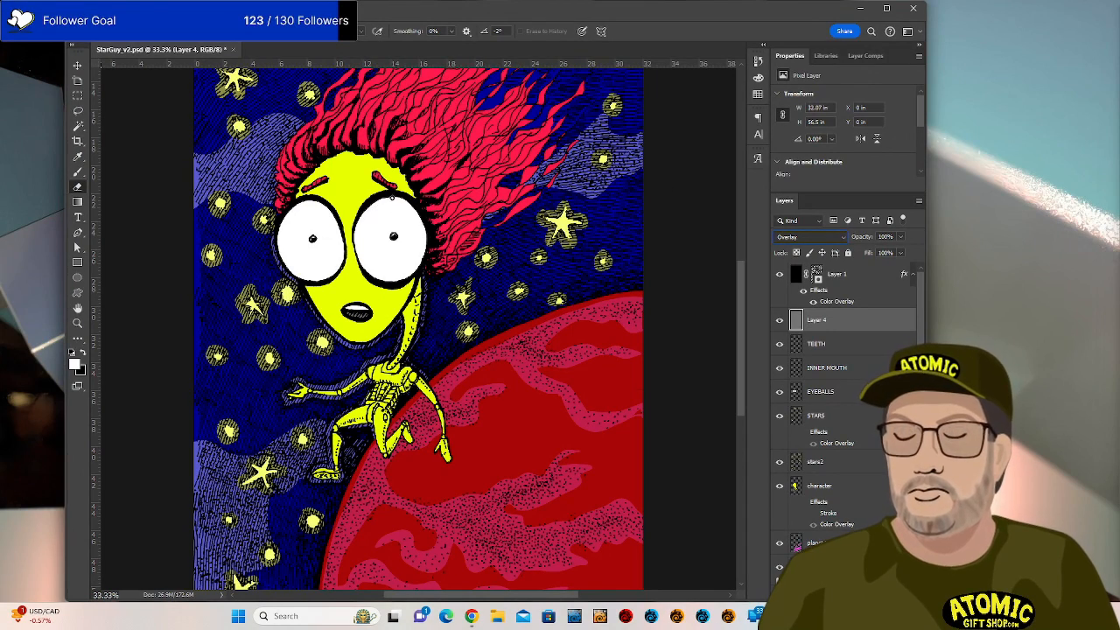
Centre the alien's face in view and switch to the Dodge tool.
{"action": "scroll", "coordinate": [477, 221], "scroll_direction": "up", "scroll_amount": 2}
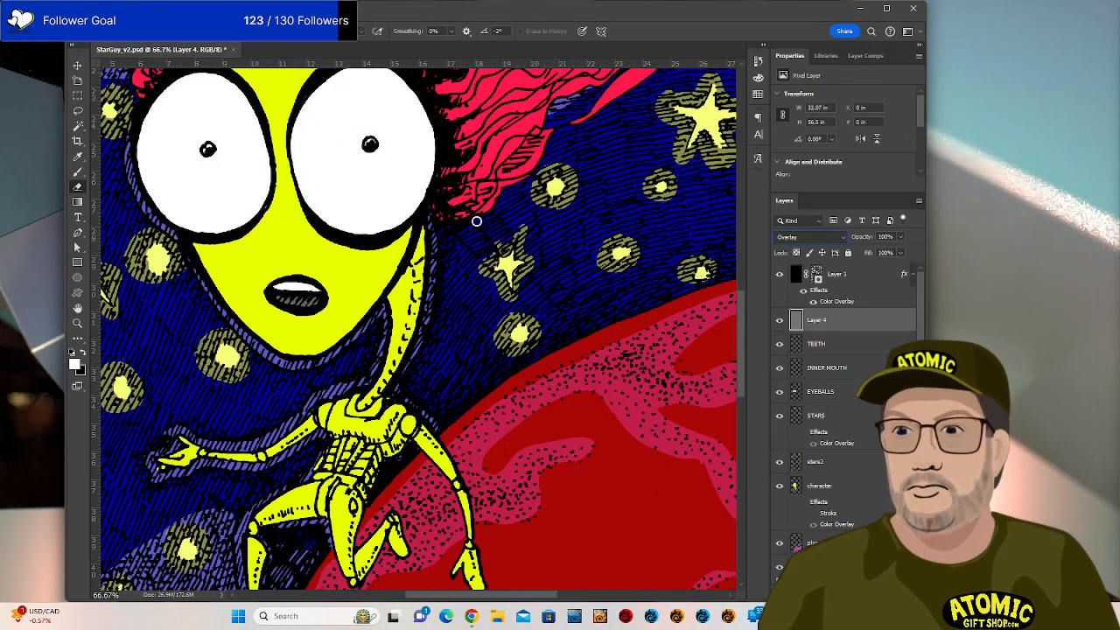
{"action": "left_click_drag", "start_coordinate": [477, 221], "coordinate": [605, 350]}
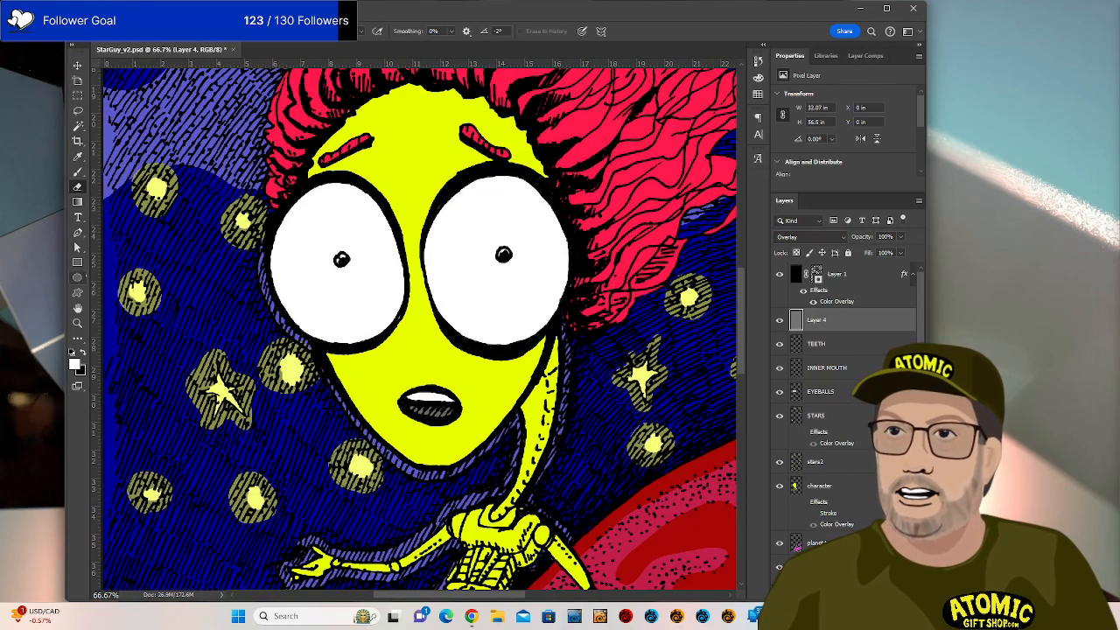
{"action": "left_click", "coordinate": [78, 339]}
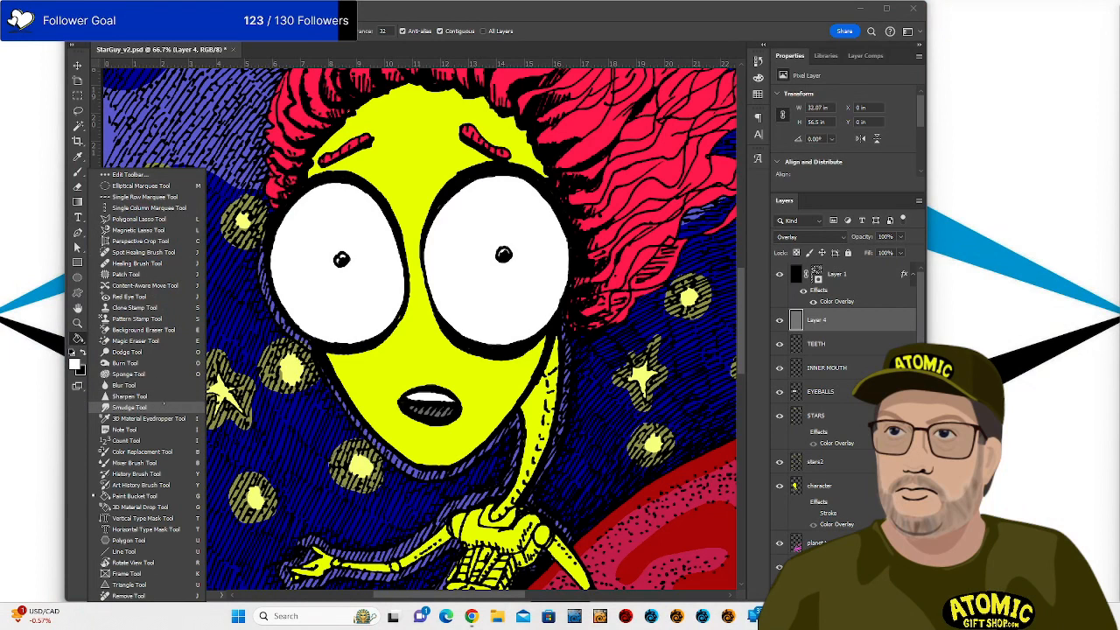
{"action": "left_click", "coordinate": [131, 352]}
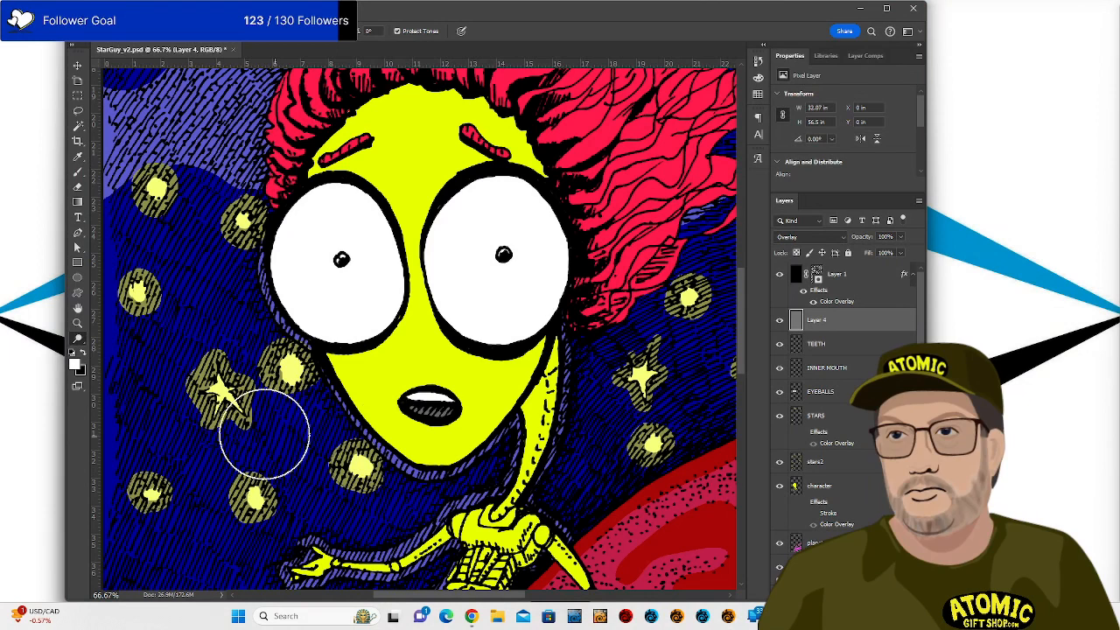
{"action": "left_click", "coordinate": [78, 339]}
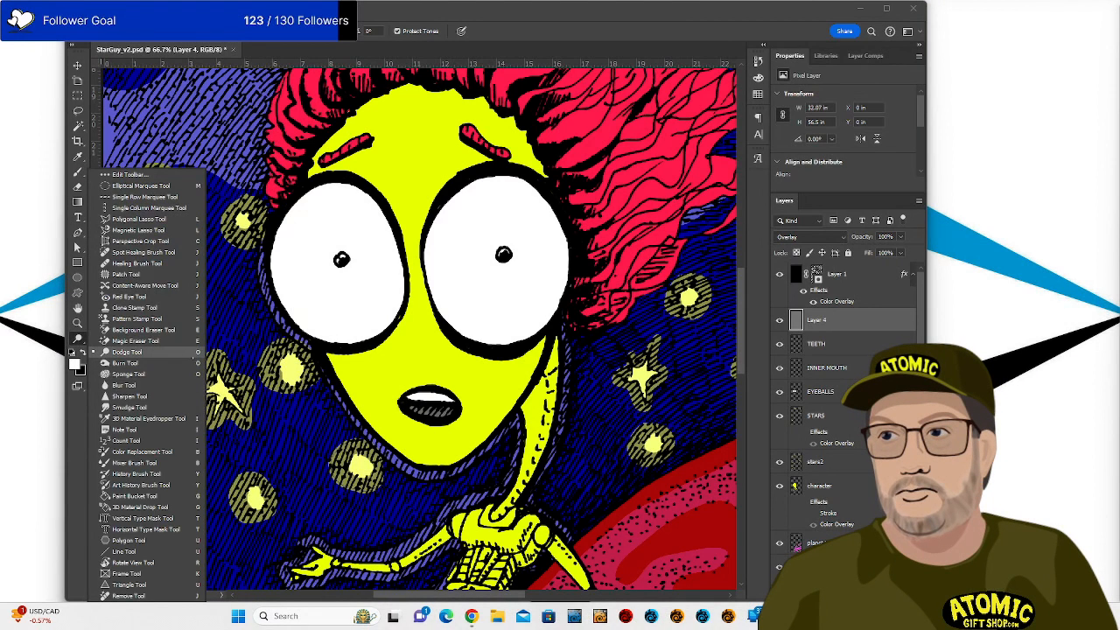
{"action": "left_click", "coordinate": [602, 418]}
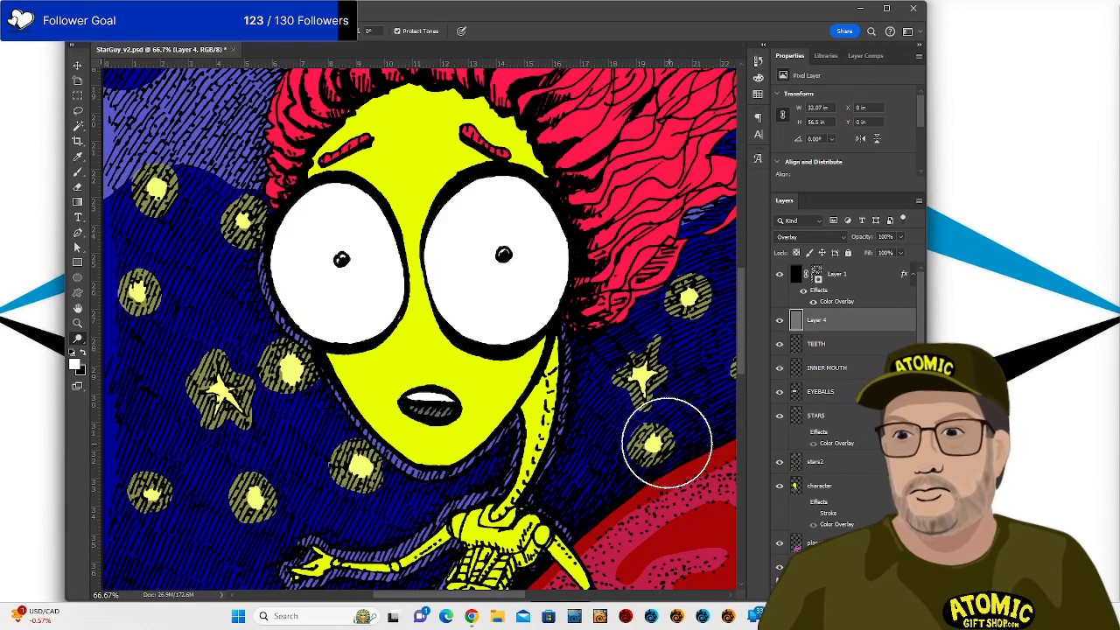
Cycle to the Sponge tool and set its mode to Saturate.
{"action": "key", "text": "shift+o"}
{"action": "key", "text": "shift+o"}
{"action": "key", "text": "shift+o"}
{"action": "key", "text": "shift+o"}
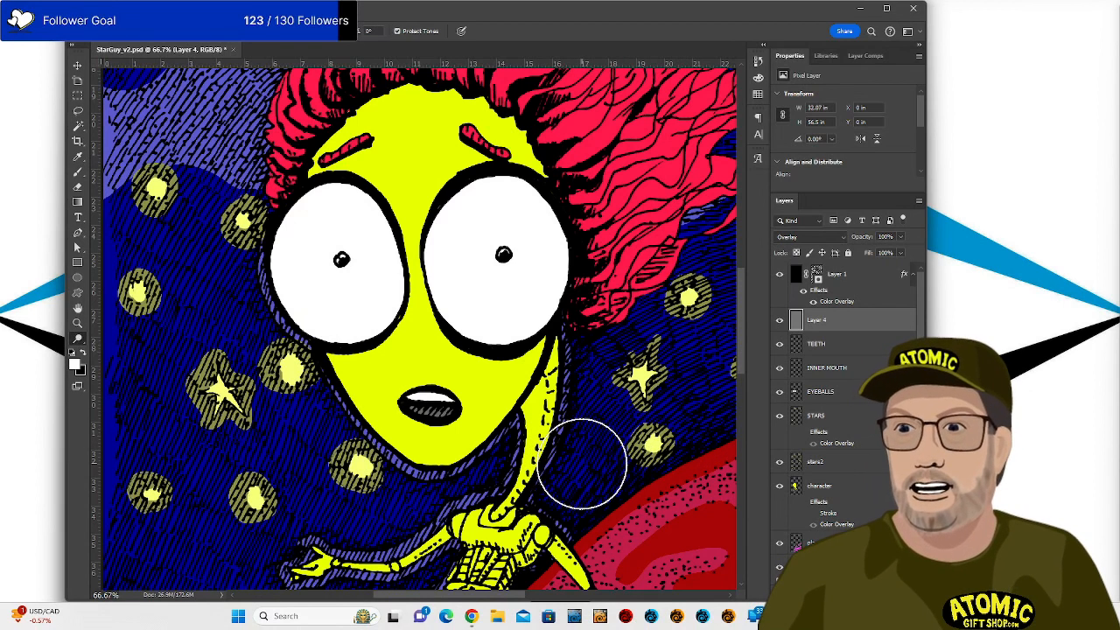
{"action": "key", "text": "shift+o"}
{"action": "key", "text": "shift+o"}
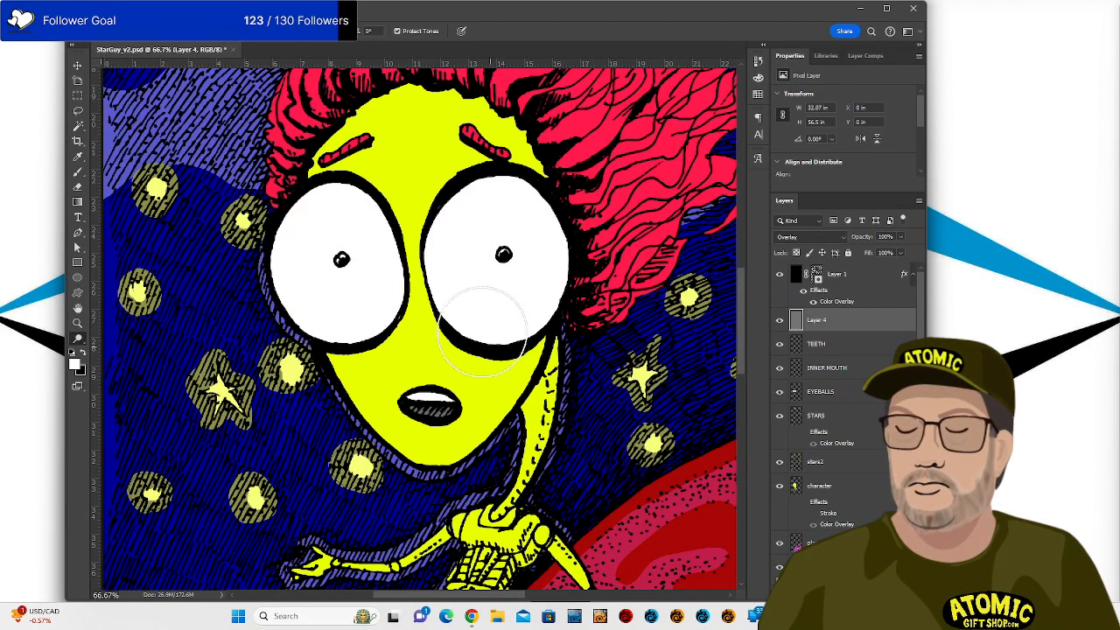
{"action": "key", "text": "shift+o"}
{"action": "left_click", "coordinate": [232, 31]}
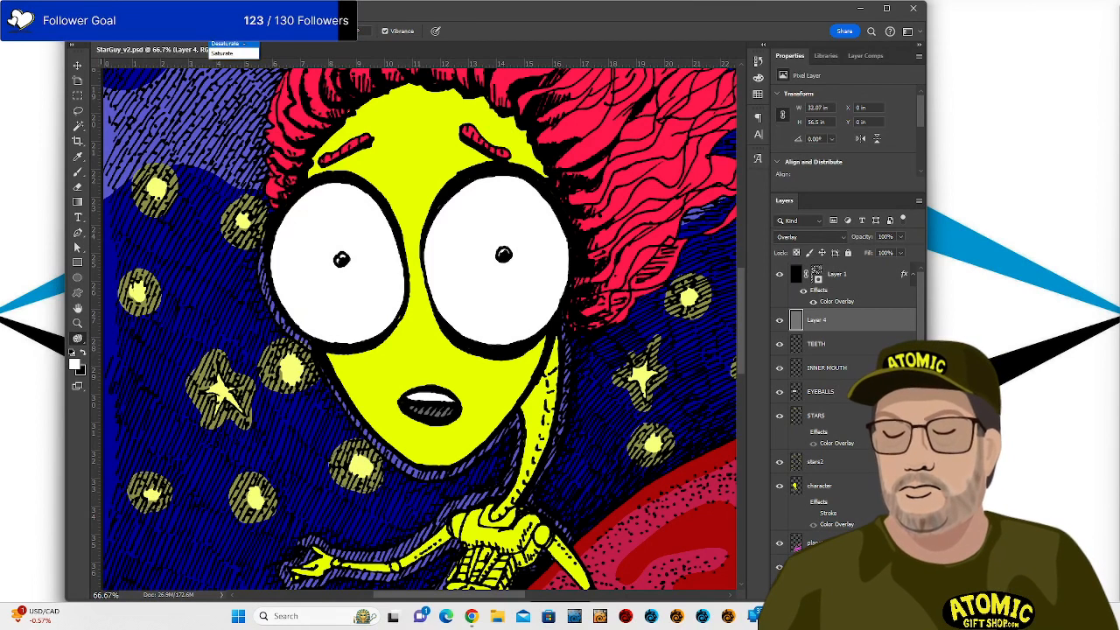
{"action": "left_click", "coordinate": [229, 54]}
{"action": "left_click", "coordinate": [231, 31]}
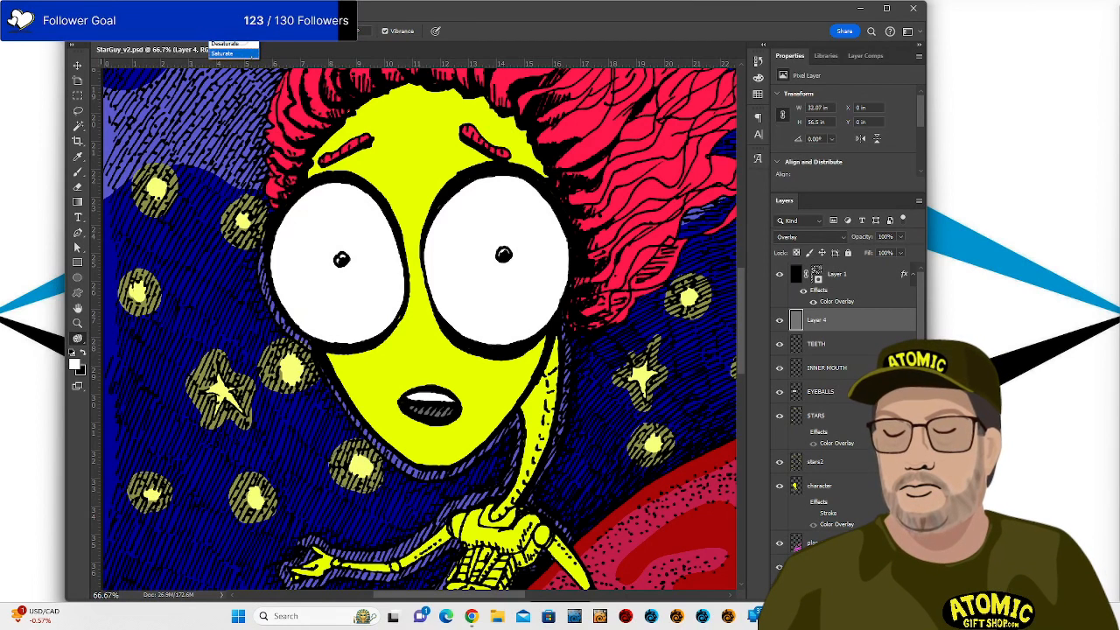
{"action": "left_click", "coordinate": [222, 54]}
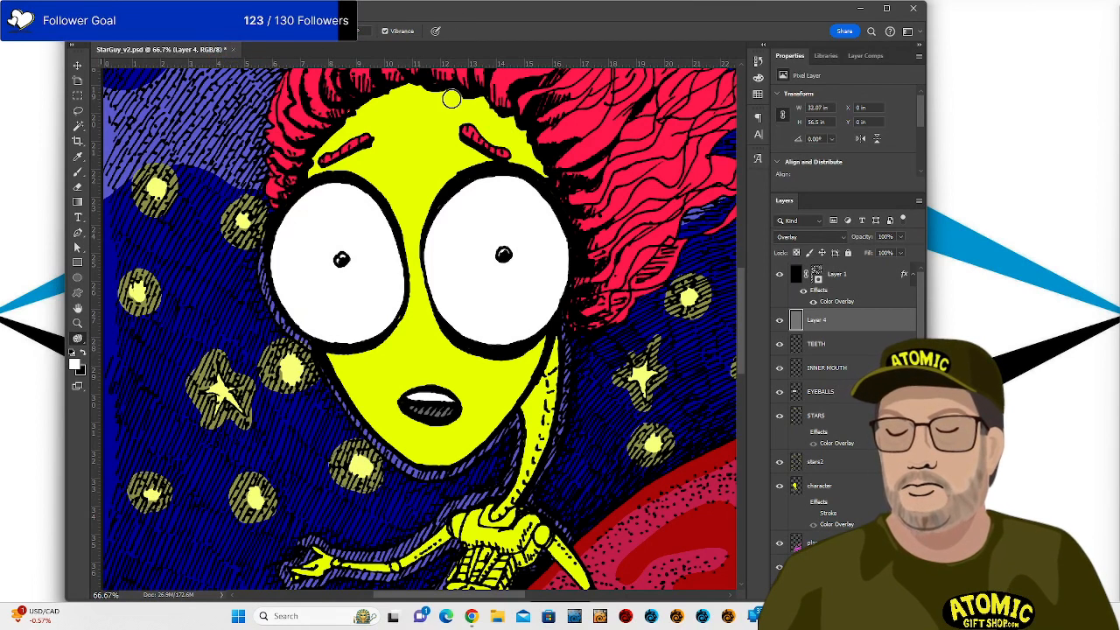
Cycle through the Dodge, Sponge and Burn toning tools.
{"action": "key", "text": "shift+o"}
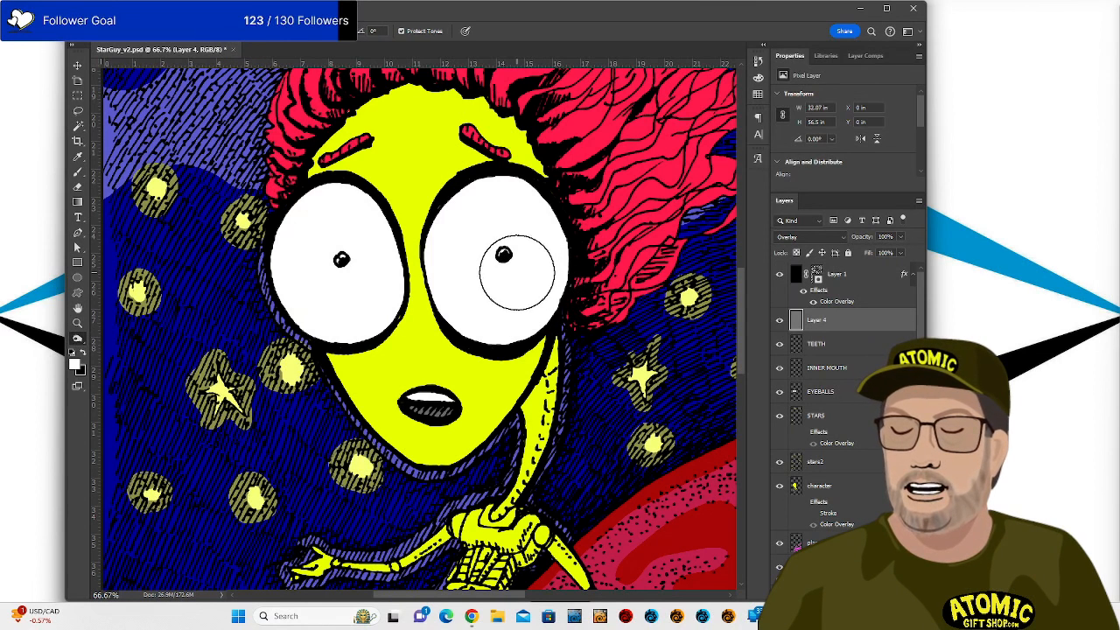
{"action": "key", "text": "shift+o"}
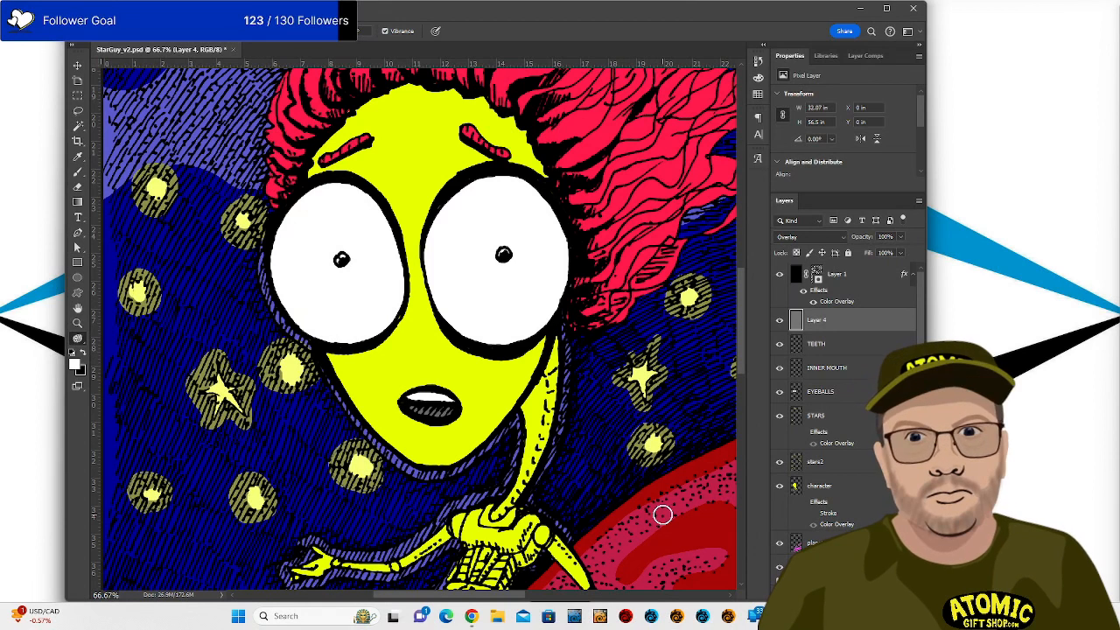
{"action": "key", "text": "shift+o"}
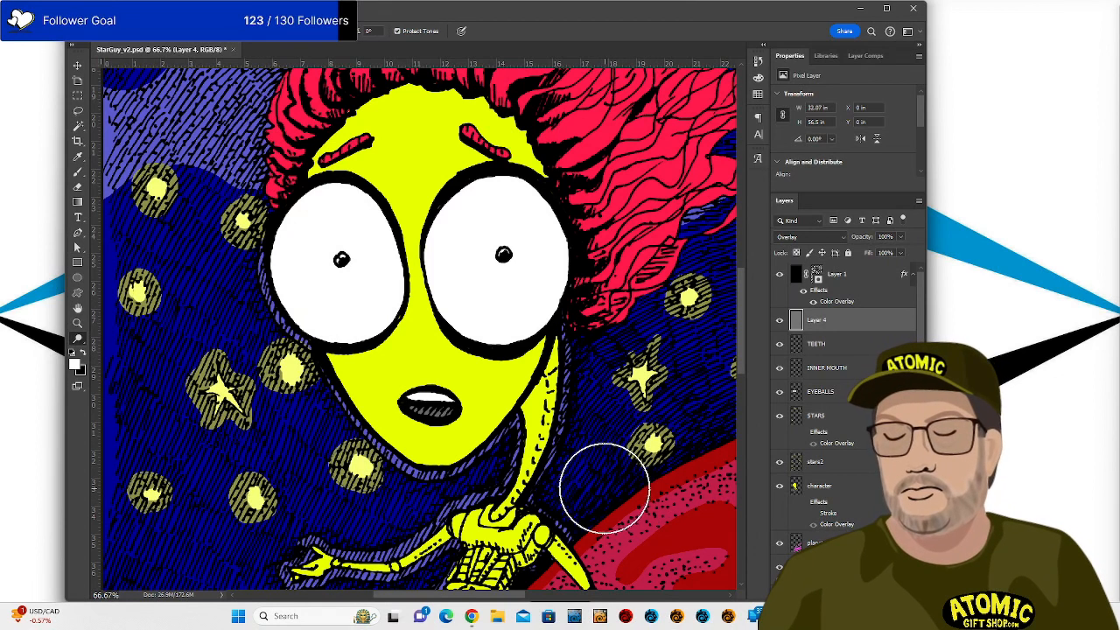
{"action": "key", "text": "shift+o"}
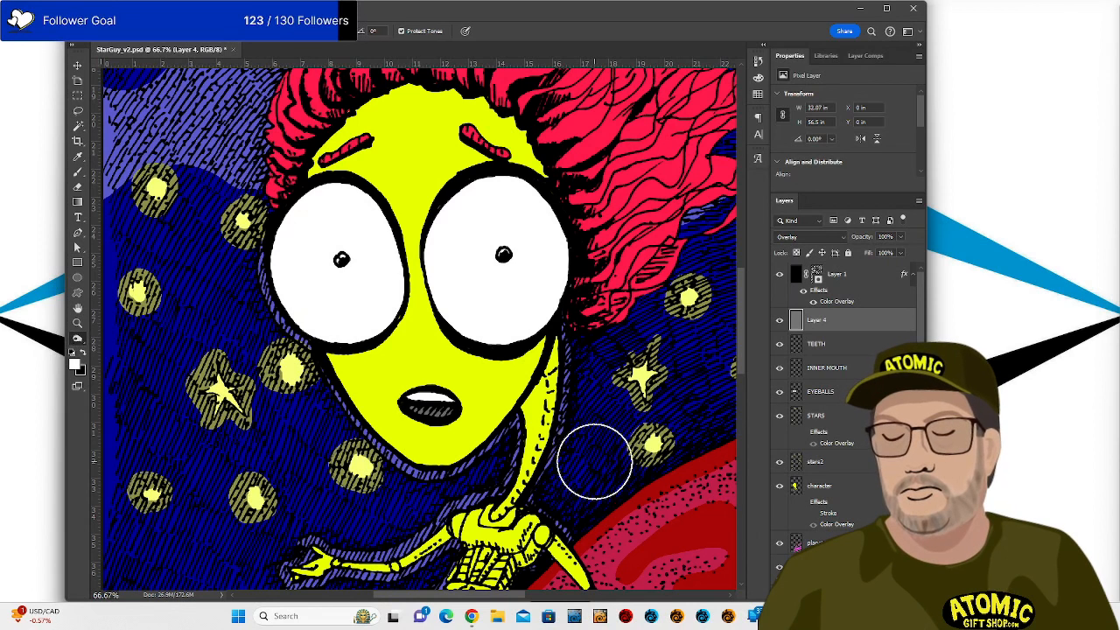
{"action": "key", "text": "shift+o"}
{"action": "key", "text": "shift+o"}
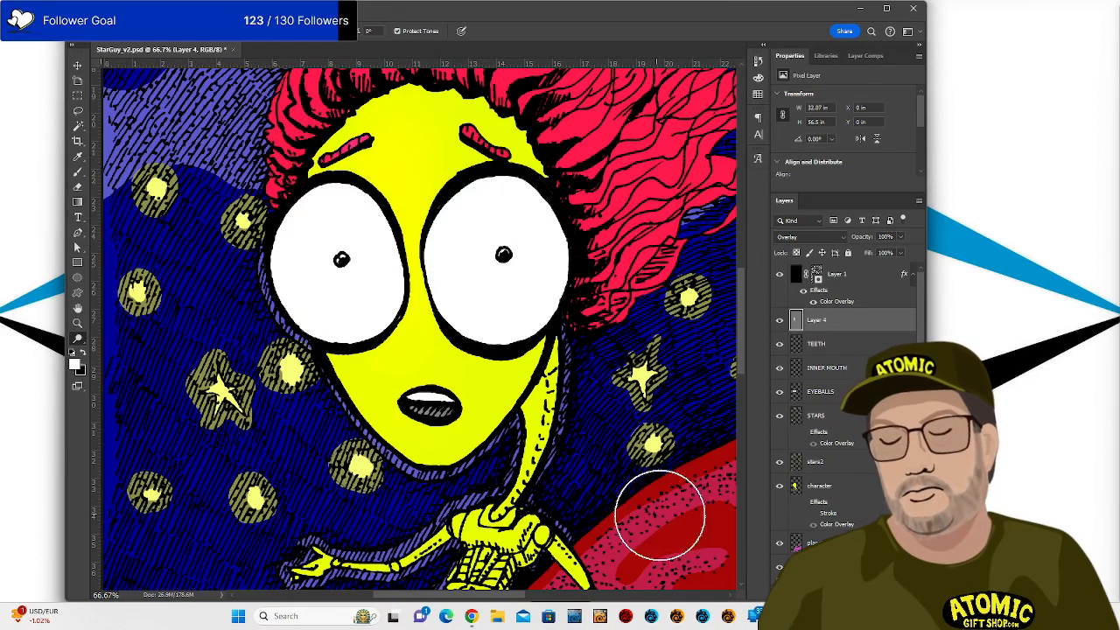
Zoom out, enlarge the brush, and lighten the blue sky left of the alien.
{"action": "scroll", "coordinate": [705, 378], "scroll_direction": "down", "scroll_amount": 2}
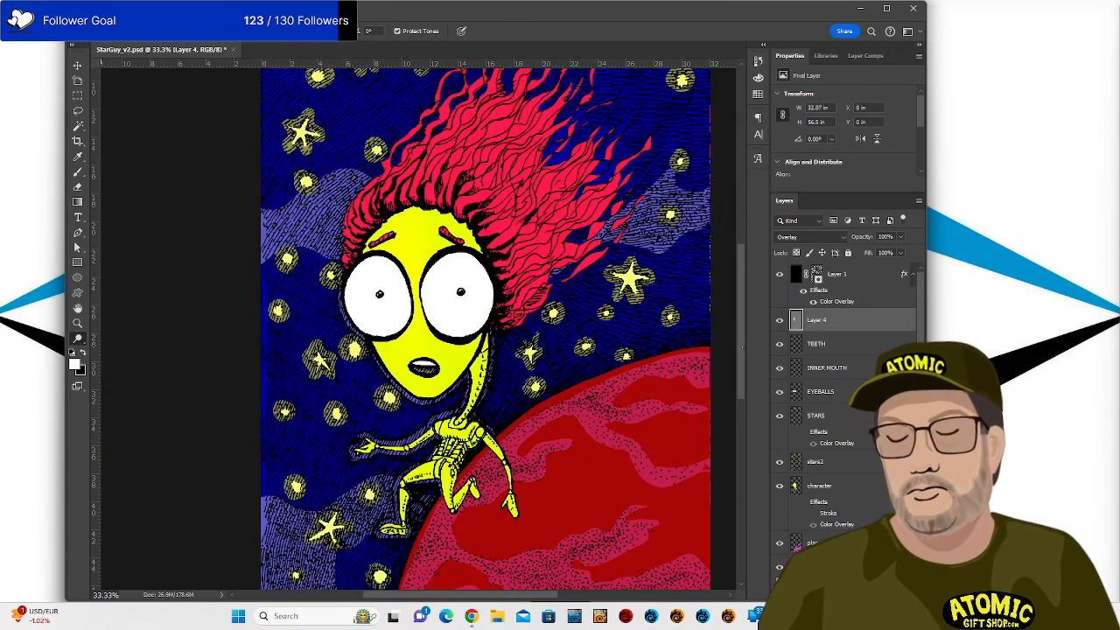
{"action": "scroll", "coordinate": [488, 455], "scroll_direction": "down", "scroll_amount": 3}
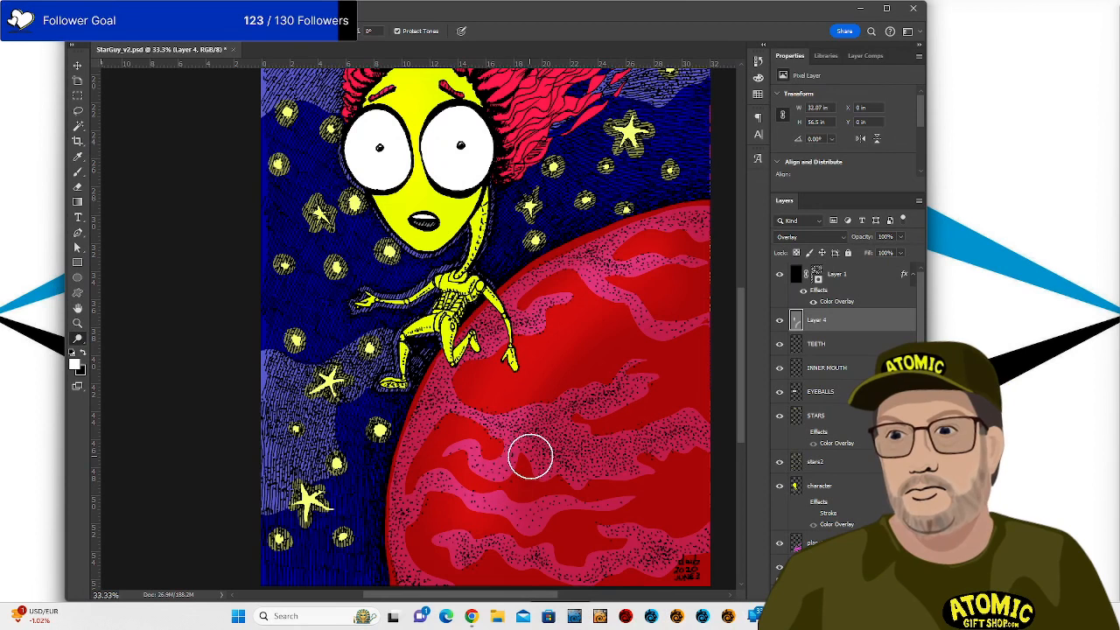
{"action": "key", "text": "bracketright"}
{"action": "key", "text": "bracketright"}
{"action": "key", "text": "bracketright"}
{"action": "key", "text": "bracketright"}
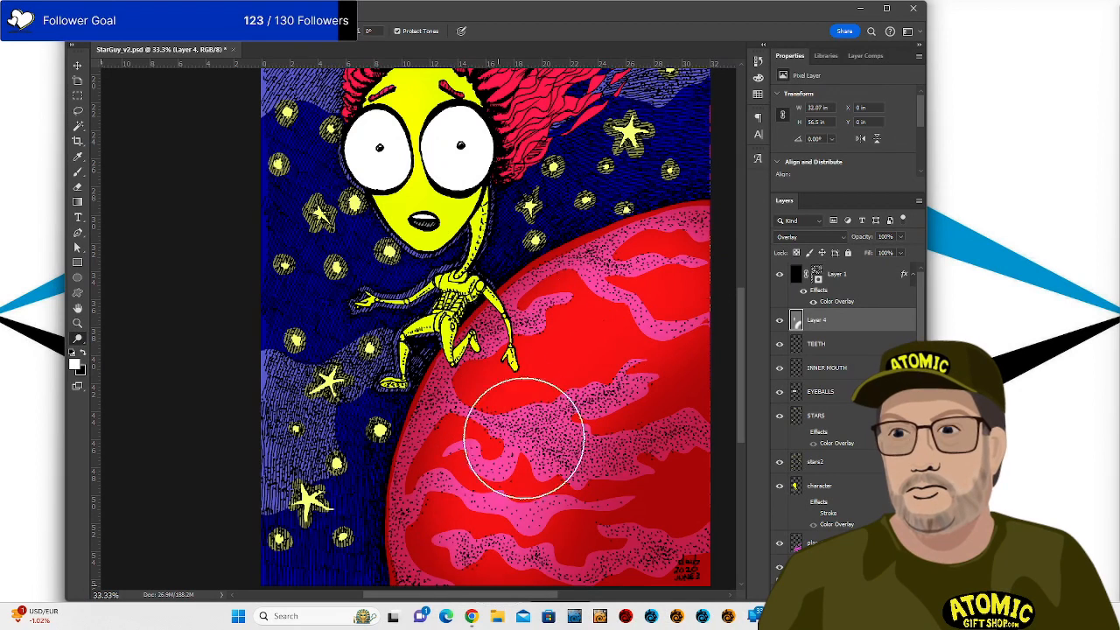
{"action": "left_click", "coordinate": [563, 626]}
{"action": "left_click", "coordinate": [662, 455]}
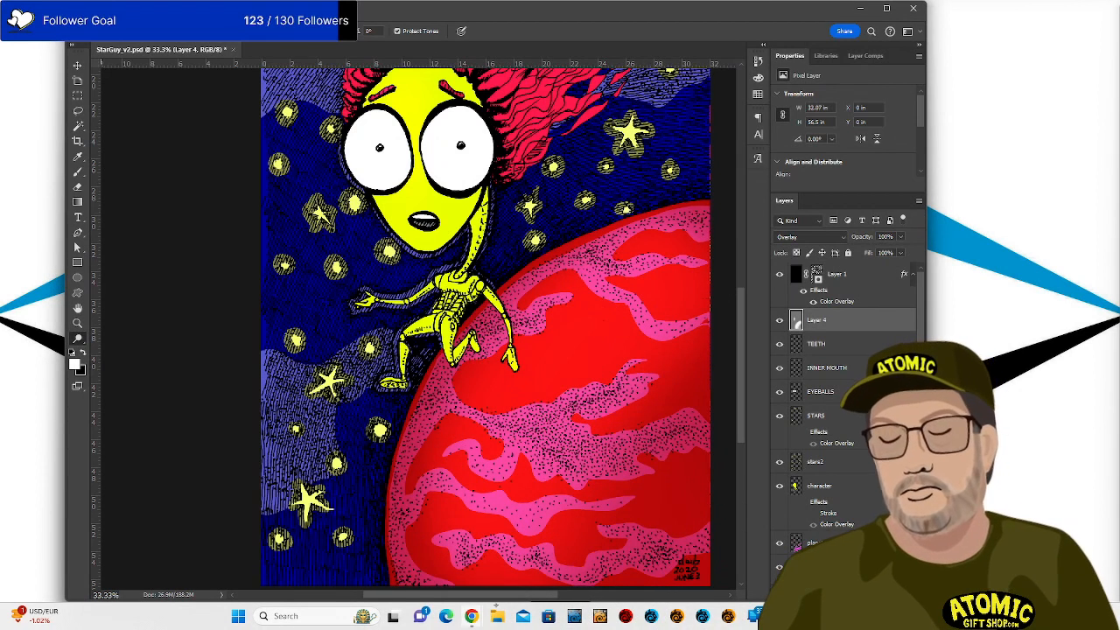
{"action": "mouse_move", "coordinate": [323, 406]}
{"action": "left_mouse_down"}
{"action": "mouse_move", "coordinate": [312, 450]}
{"action": "mouse_move", "coordinate": [298, 492]}
{"action": "mouse_move", "coordinate": [281, 390]}
{"action": "mouse_move", "coordinate": [394, 349]}
{"action": "mouse_move", "coordinate": [394, 365]}
{"action": "mouse_move", "coordinate": [322, 390]}
{"action": "mouse_move", "coordinate": [262, 480]}
{"action": "left_mouse_up"}
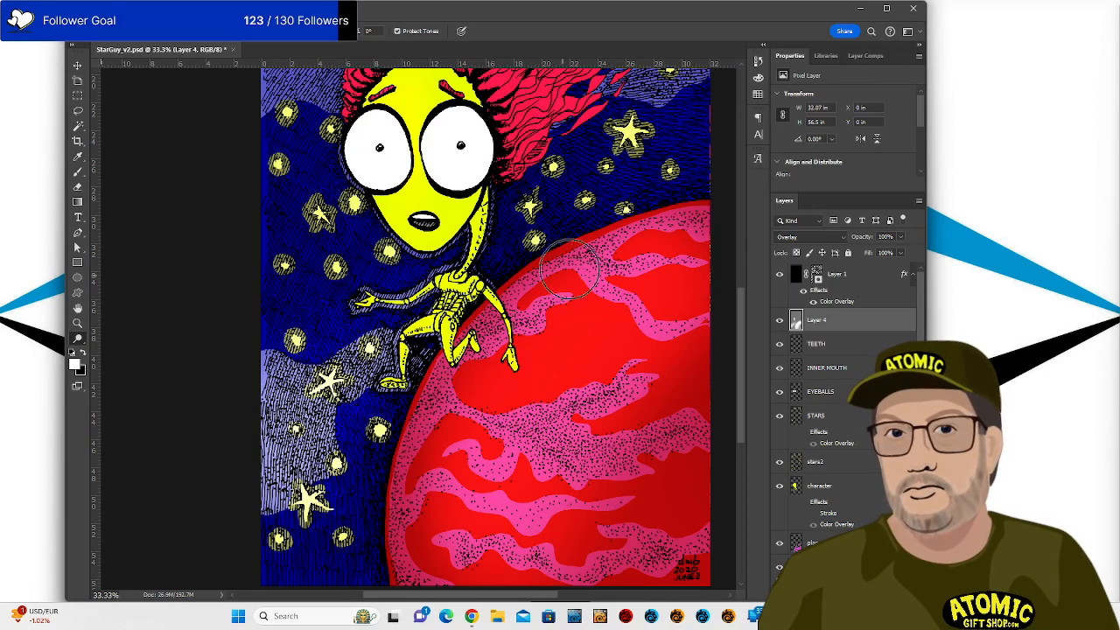
Pan up over the hair to the upper sky and brighten a star there.
{"action": "left_click_drag", "start_coordinate": [602, 238], "coordinate": [661, 432]}
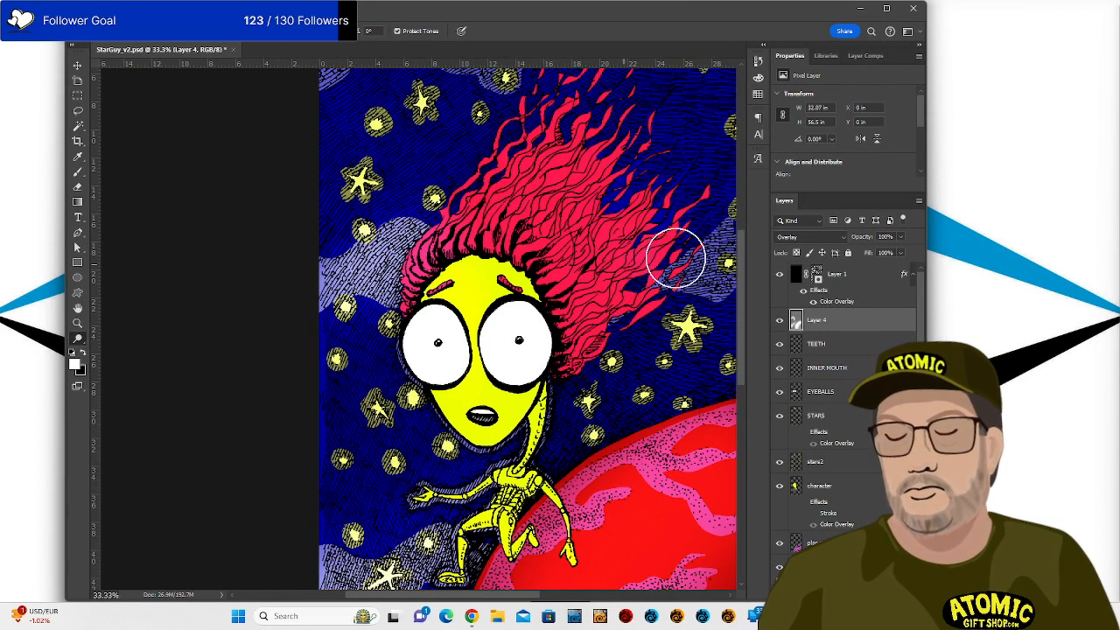
{"action": "left_click_drag", "start_coordinate": [656, 279], "coordinate": [561, 365]}
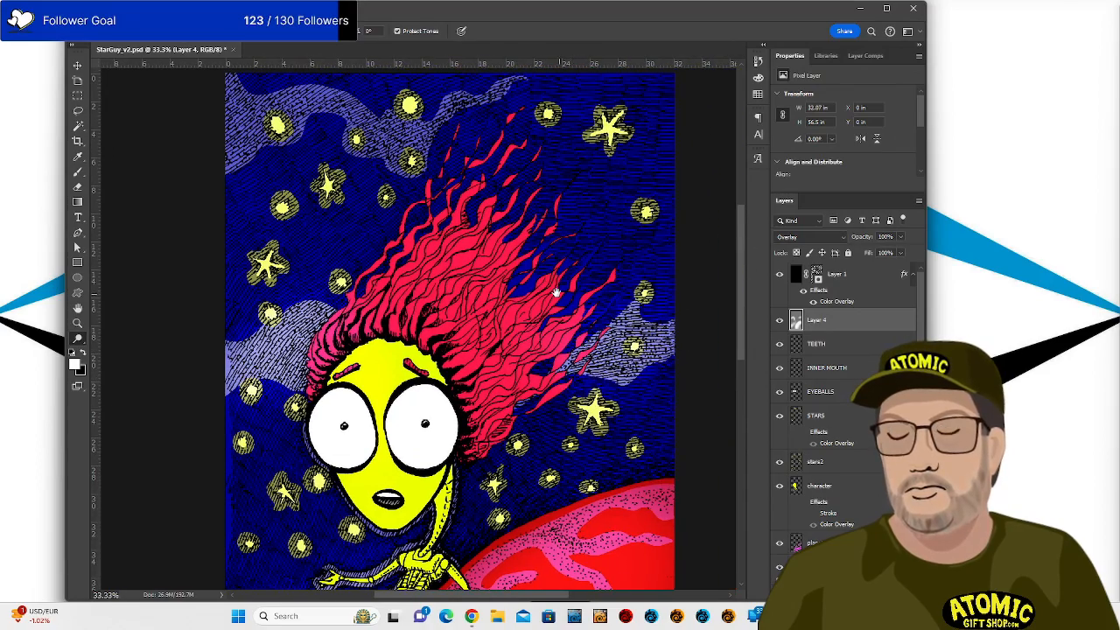
{"action": "left_click_drag", "start_coordinate": [556, 292], "coordinate": [641, 402]}
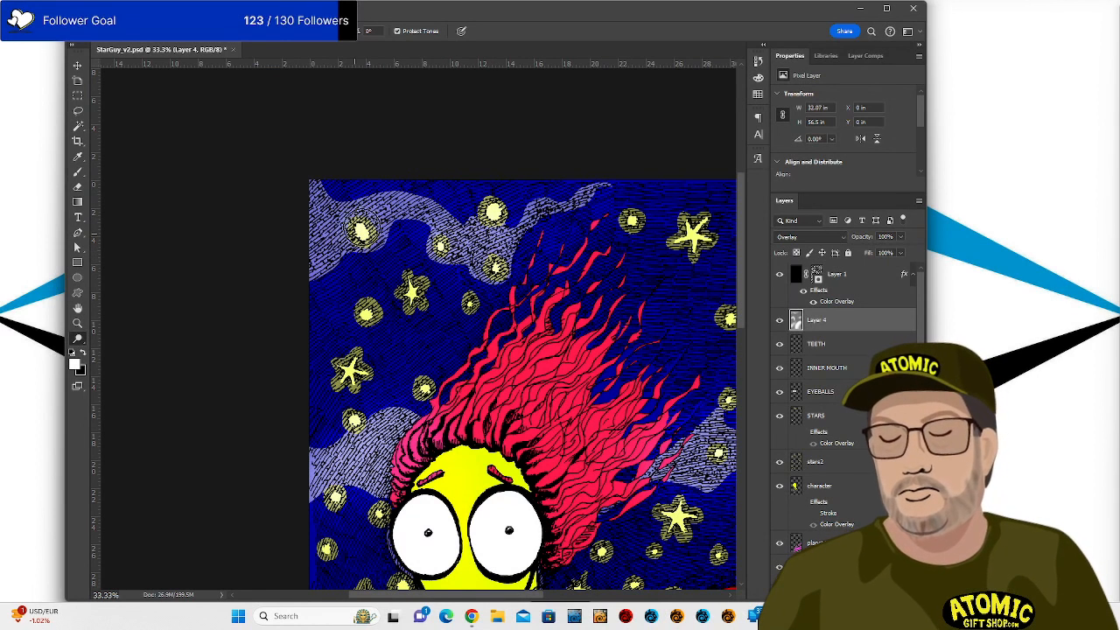
{"action": "left_click_drag", "start_coordinate": [368, 291], "coordinate": [372, 302]}
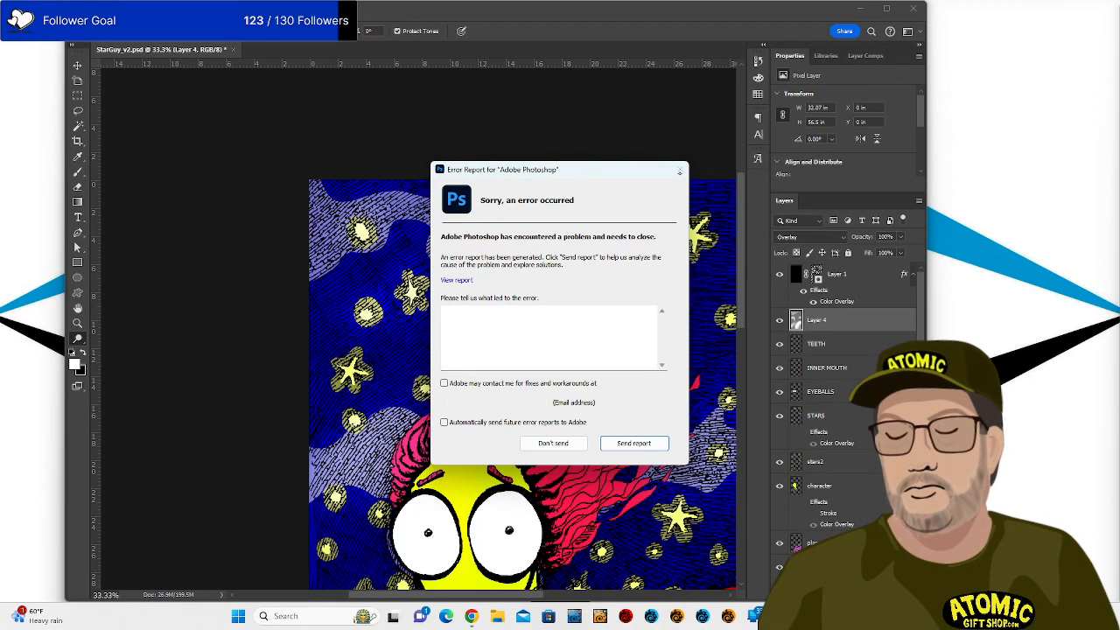
Dismiss the crash report without sending it.
{"action": "left_click", "coordinate": [565, 448]}
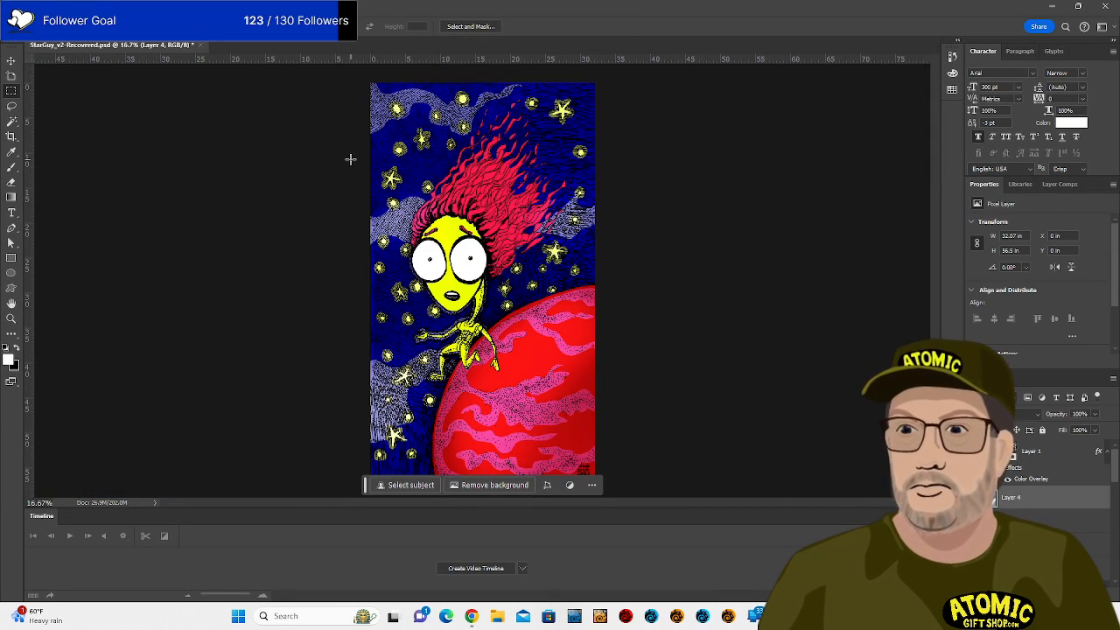
At 50% zoom, dodge the star left of the alien's face with a smaller brush, then pan up.
{"action": "key", "text": "ctrl+plus"}
{"action": "key", "text": "ctrl+plus"}
{"action": "key", "text": "ctrl+plus"}
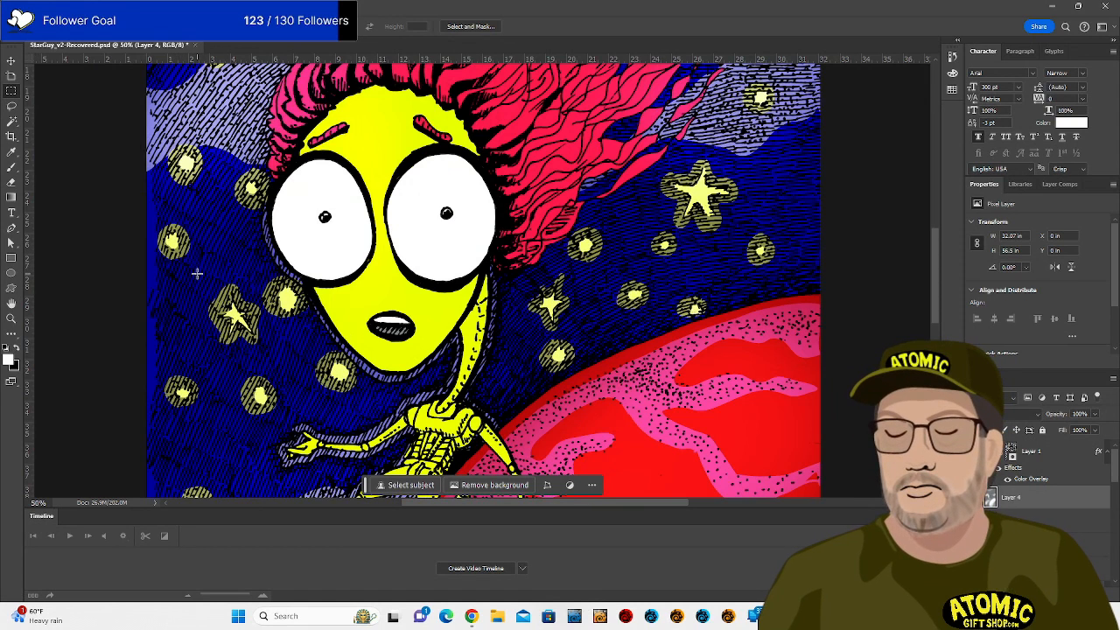
{"action": "key", "text": "o"}
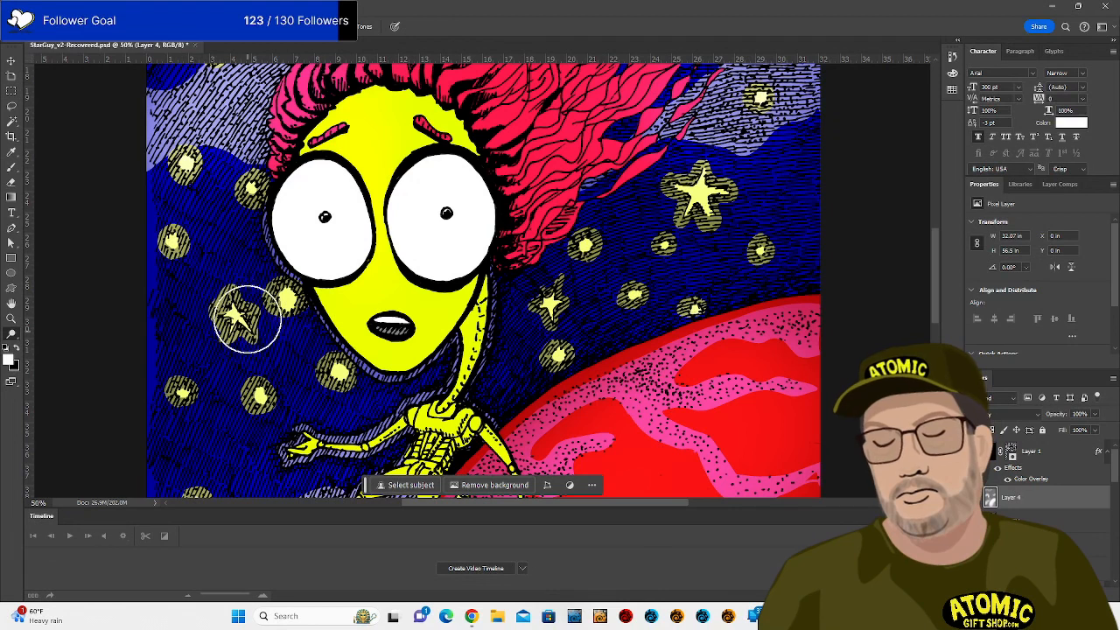
{"action": "key", "text": "bracketleft"}
{"action": "key", "text": "bracketleft"}
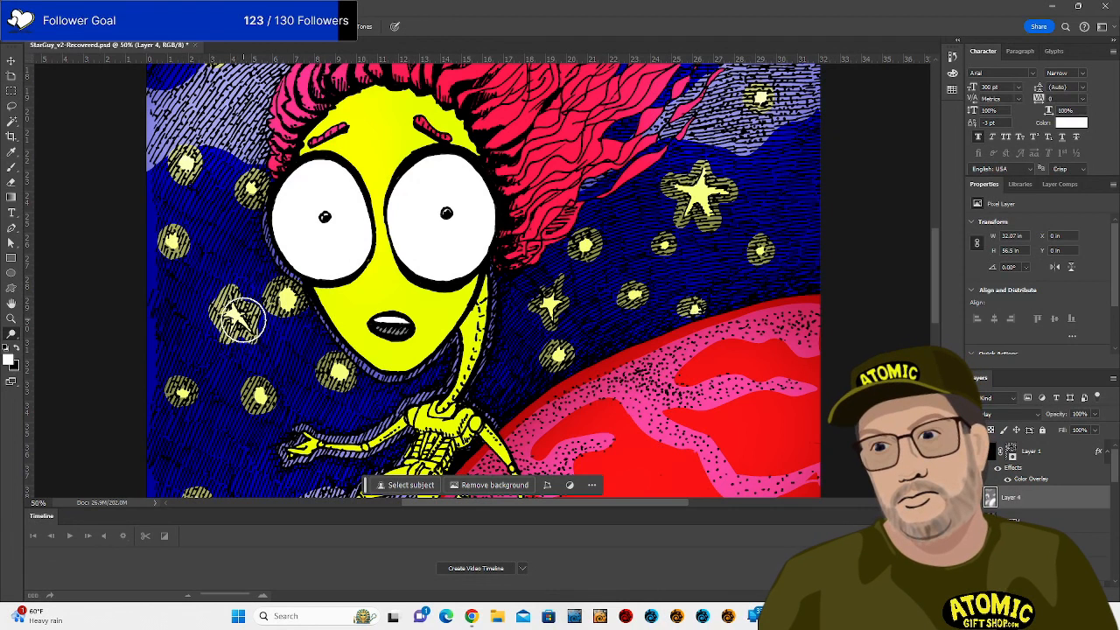
{"action": "left_click_drag", "start_coordinate": [243, 320], "coordinate": [242, 325]}
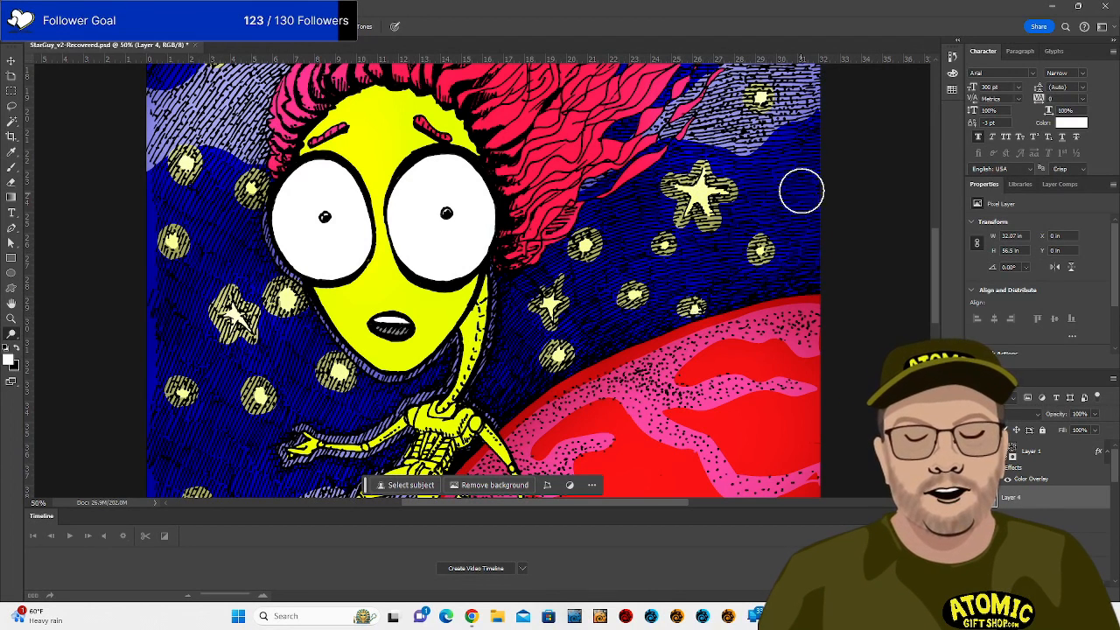
{"action": "left_click_drag", "start_coordinate": [750, 161], "coordinate": [742, 368]}
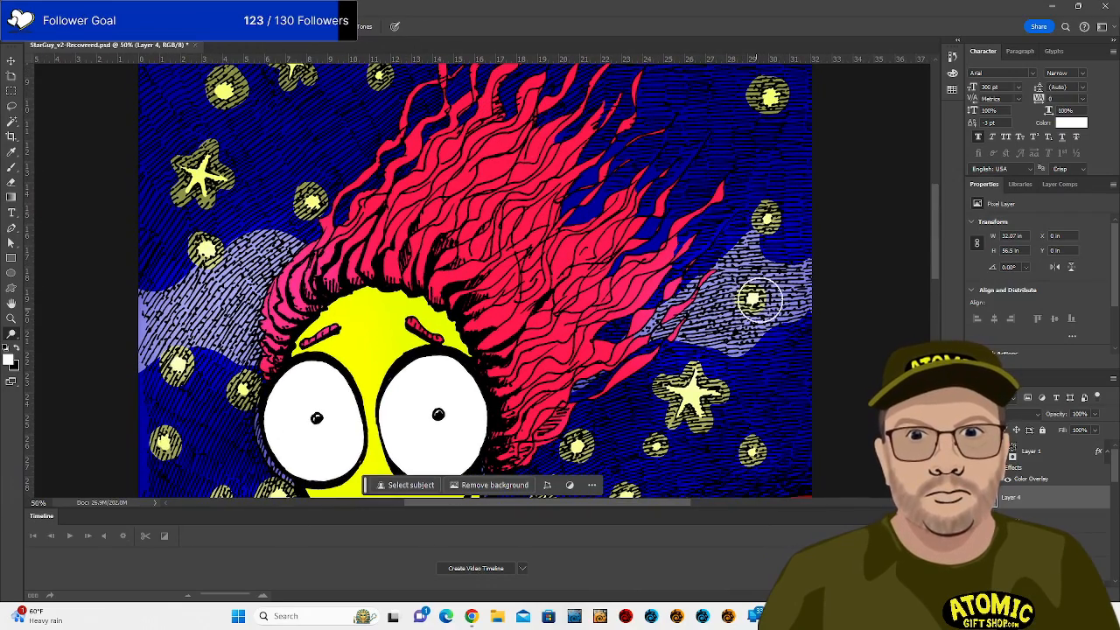
{"action": "left_click_drag", "start_coordinate": [742, 252], "coordinate": [731, 285]}
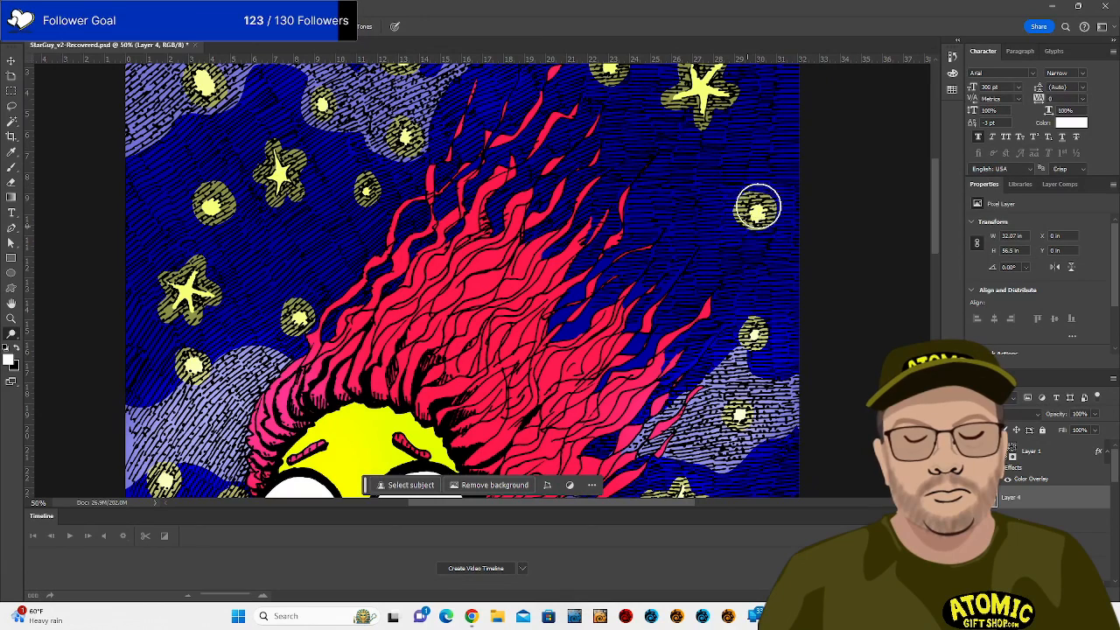
{"action": "left_click_drag", "start_coordinate": [700, 210], "coordinate": [691, 373]}
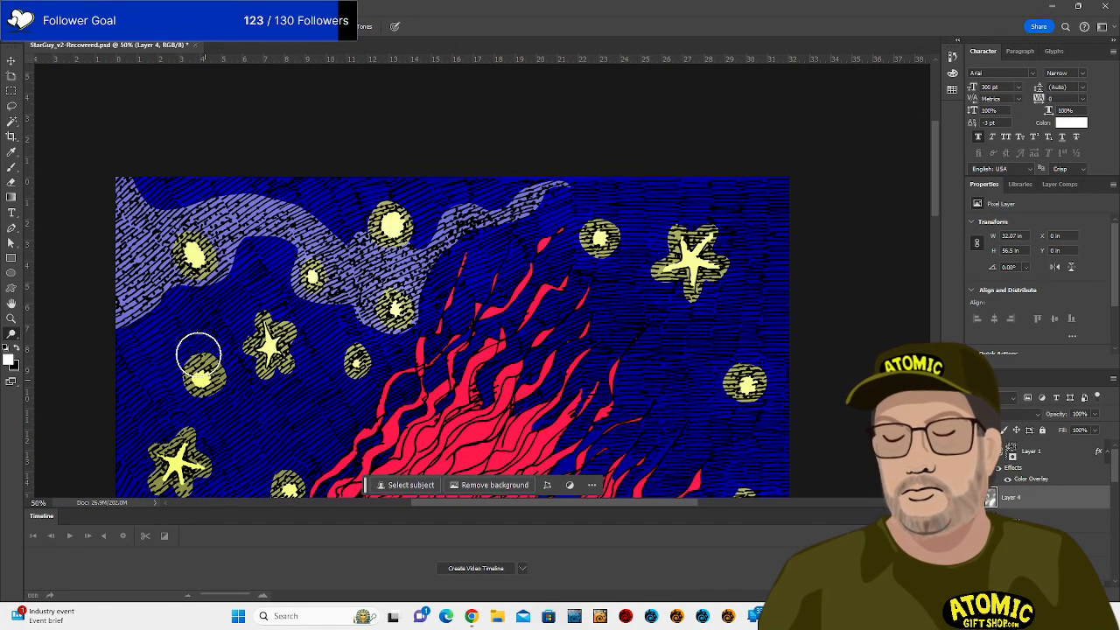
{"action": "mouse_move", "coordinate": [368, 270]}
{"action": "left_mouse_down"}
{"action": "mouse_move", "coordinate": [542, 272]}
{"action": "mouse_move", "coordinate": [569, 295]}
{"action": "left_mouse_up"}
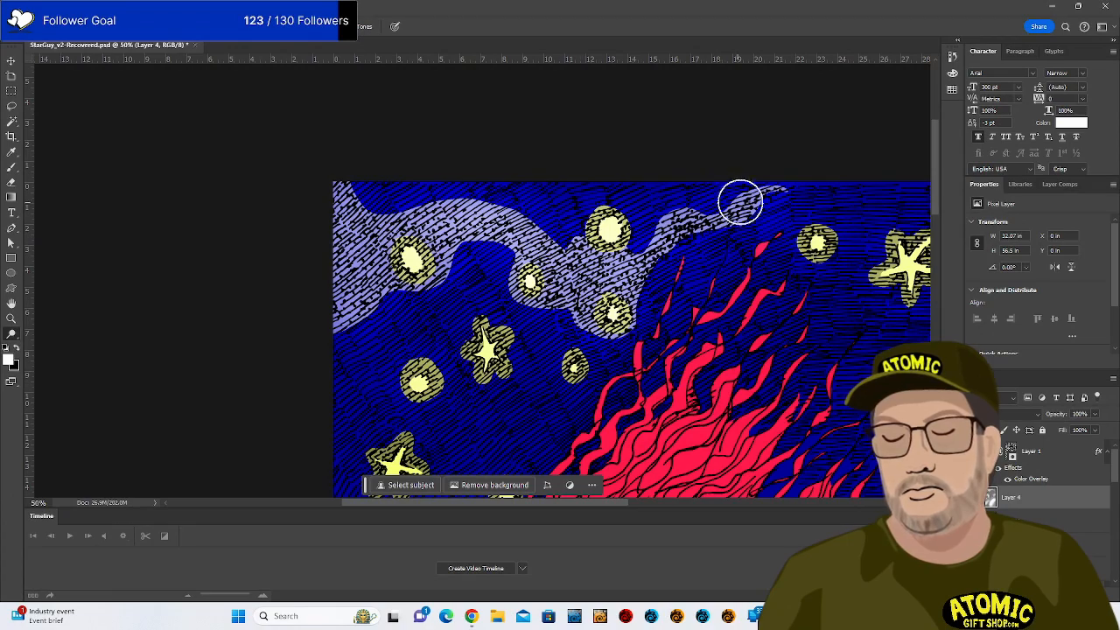
{"action": "left_click_drag", "start_coordinate": [813, 380], "coordinate": [633, 307]}
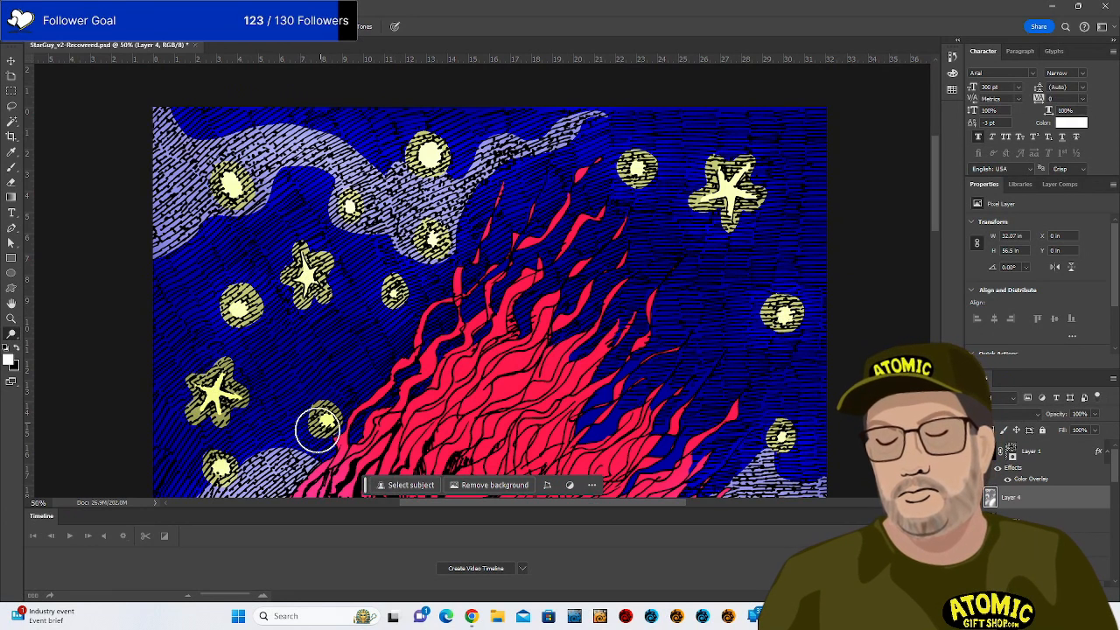
{"action": "left_click_drag", "start_coordinate": [762, 448], "coordinate": [617, 265]}
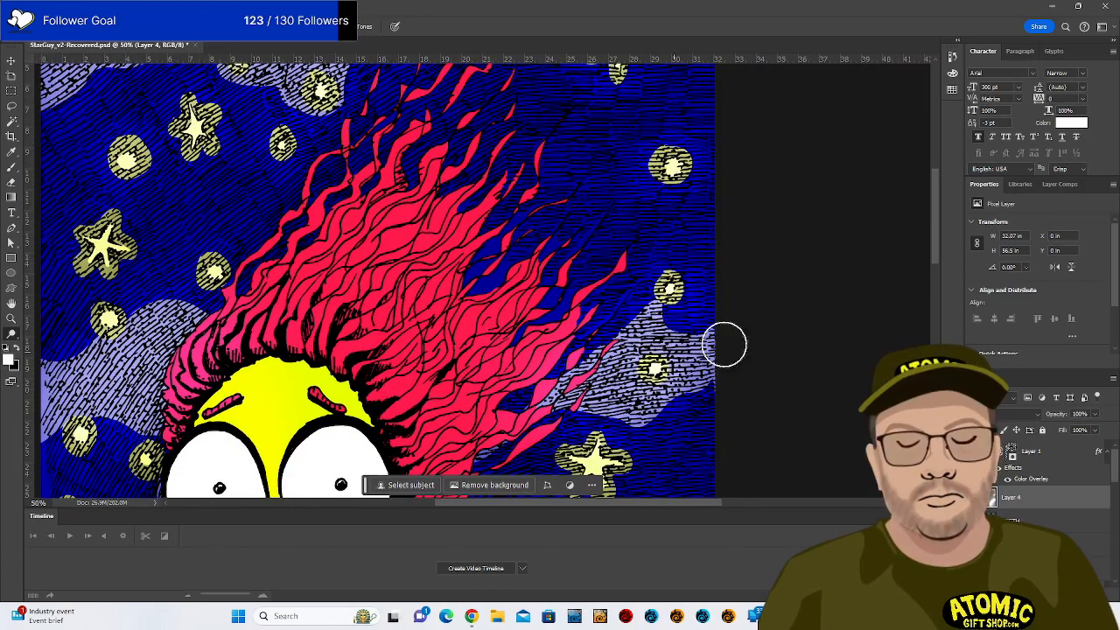
{"action": "left_click_drag", "start_coordinate": [667, 369], "coordinate": [678, 233]}
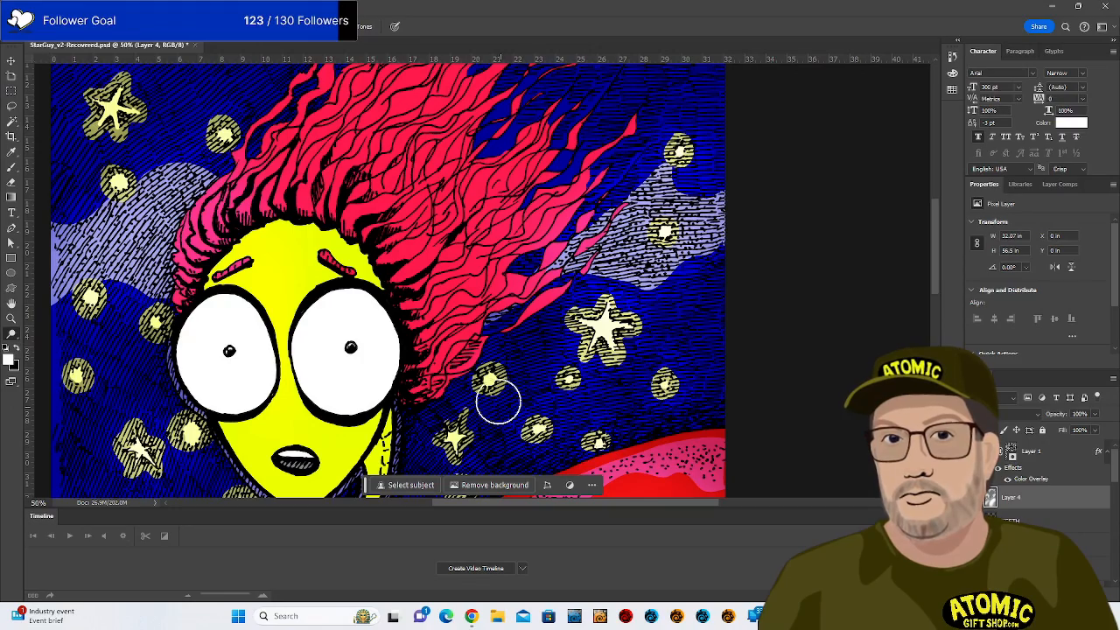
{"action": "left_click_drag", "start_coordinate": [583, 377], "coordinate": [674, 204]}
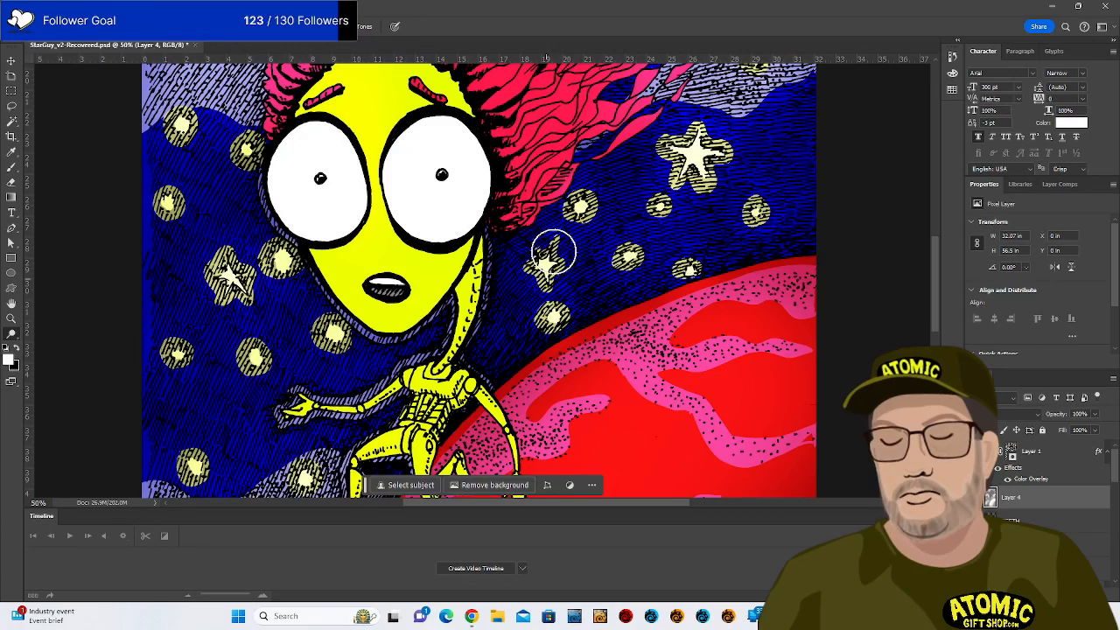
{"action": "left_click_drag", "start_coordinate": [513, 317], "coordinate": [707, 271]}
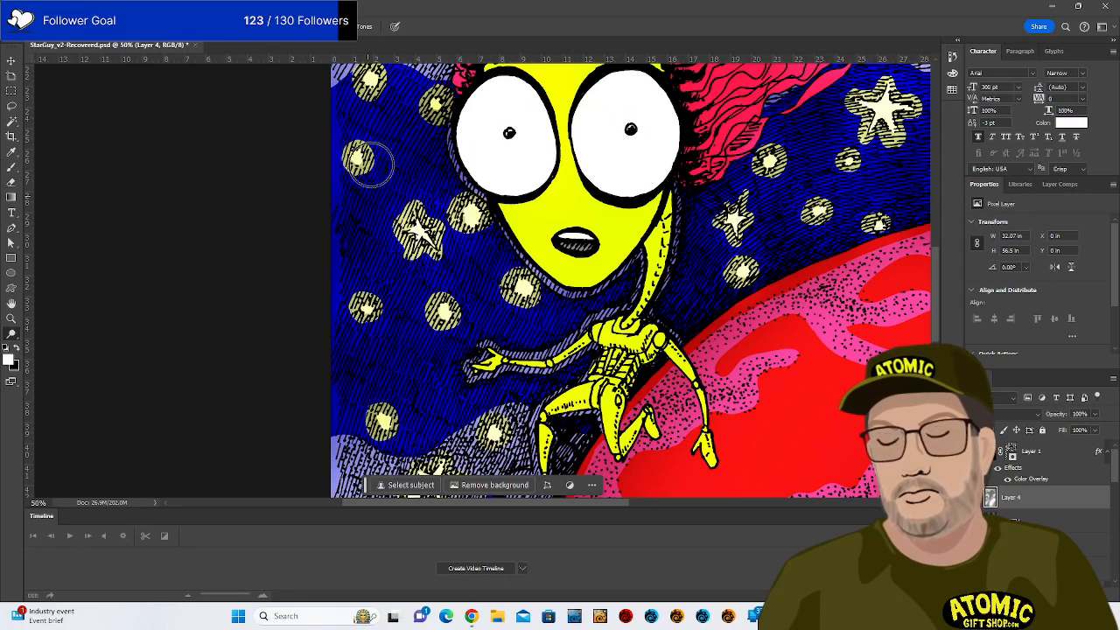
{"action": "left_click_drag", "start_coordinate": [490, 426], "coordinate": [527, 315]}
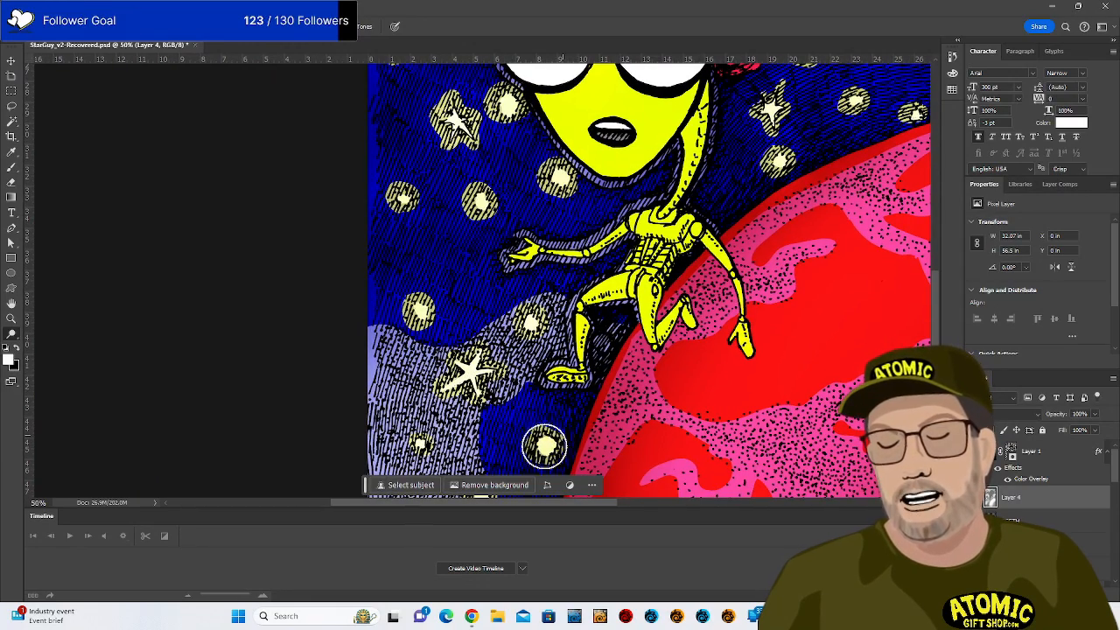
{"action": "mouse_move", "coordinate": [636, 346]}
{"action": "left_mouse_down"}
{"action": "mouse_move", "coordinate": [663, 227]}
{"action": "mouse_move", "coordinate": [689, 248]}
{"action": "mouse_move", "coordinate": [683, 441]}
{"action": "left_mouse_up"}
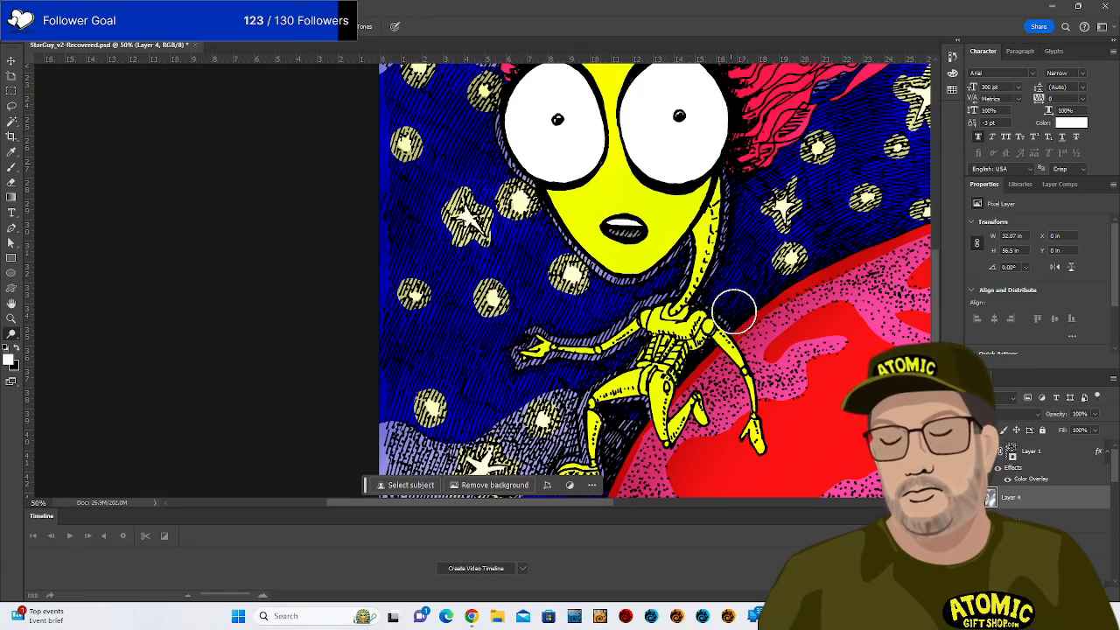
Burn darker red shading over the planet's red areas, panning between the alien and planet.
{"action": "left_click_drag", "start_coordinate": [695, 394], "coordinate": [728, 235]}
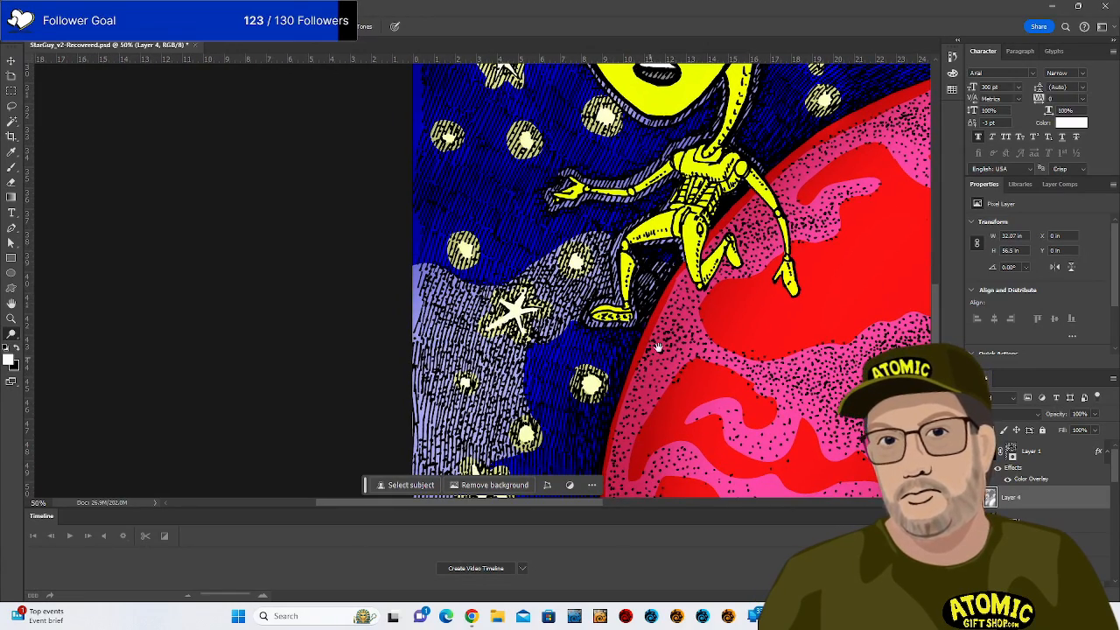
{"action": "left_click_drag", "start_coordinate": [668, 385], "coordinate": [691, 256]}
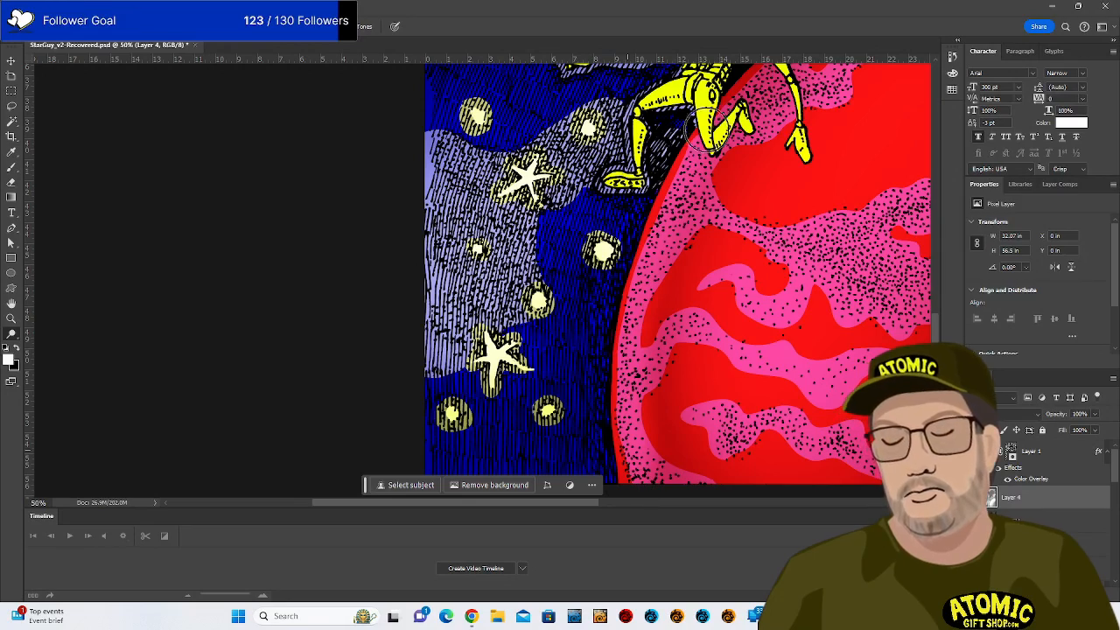
{"action": "mouse_move", "coordinate": [722, 153]}
{"action": "left_mouse_down"}
{"action": "mouse_move", "coordinate": [663, 245]}
{"action": "mouse_move", "coordinate": [626, 376]}
{"action": "left_mouse_up"}
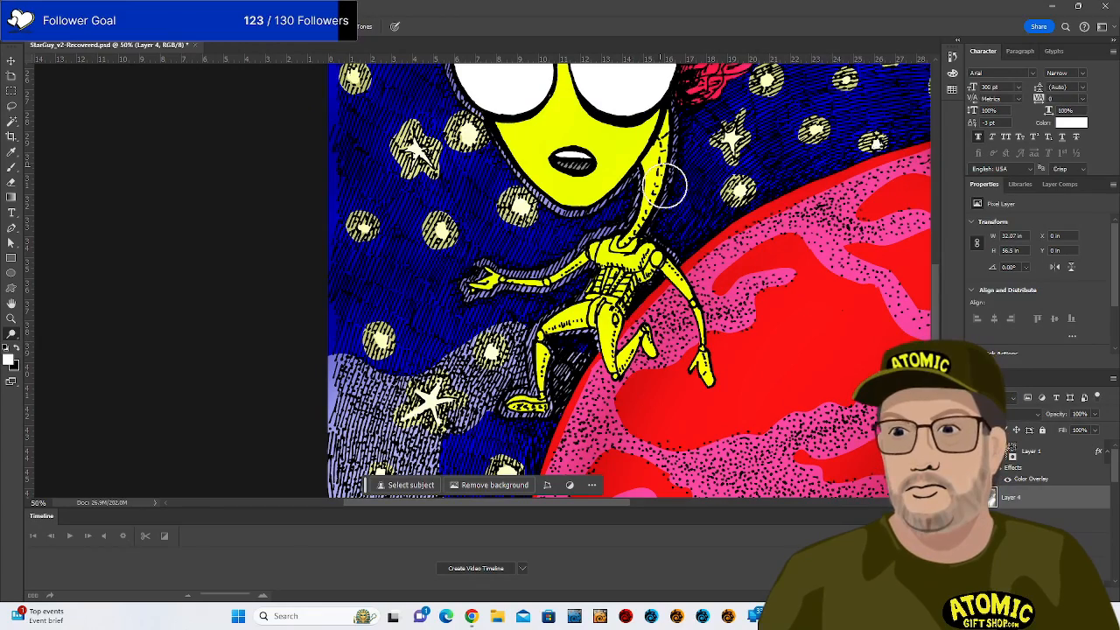
{"action": "left_click_drag", "start_coordinate": [723, 133], "coordinate": [709, 335]}
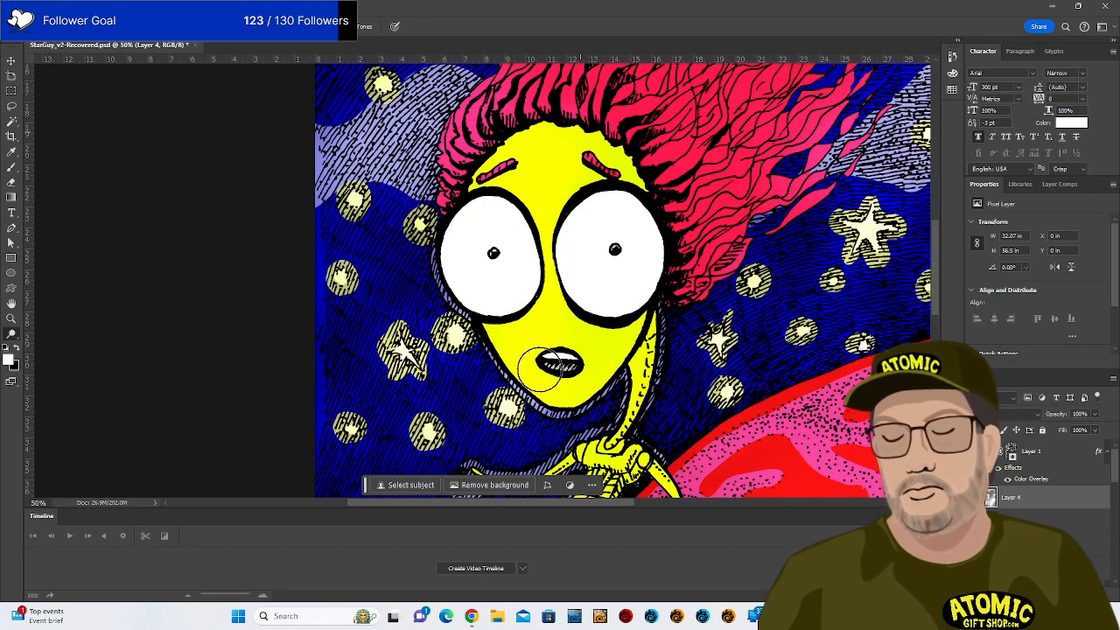
{"action": "left_click_drag", "start_coordinate": [713, 212], "coordinate": [696, 388]}
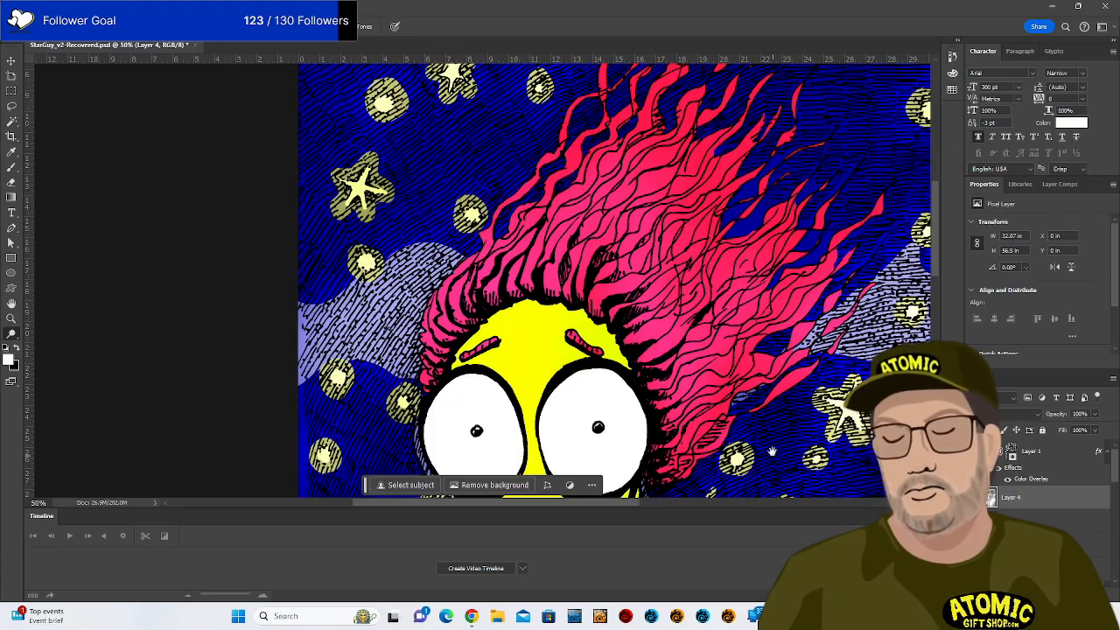
{"action": "left_click_drag", "start_coordinate": [773, 452], "coordinate": [732, 124]}
{"action": "left_click_drag", "start_coordinate": [828, 383], "coordinate": [792, 188]}
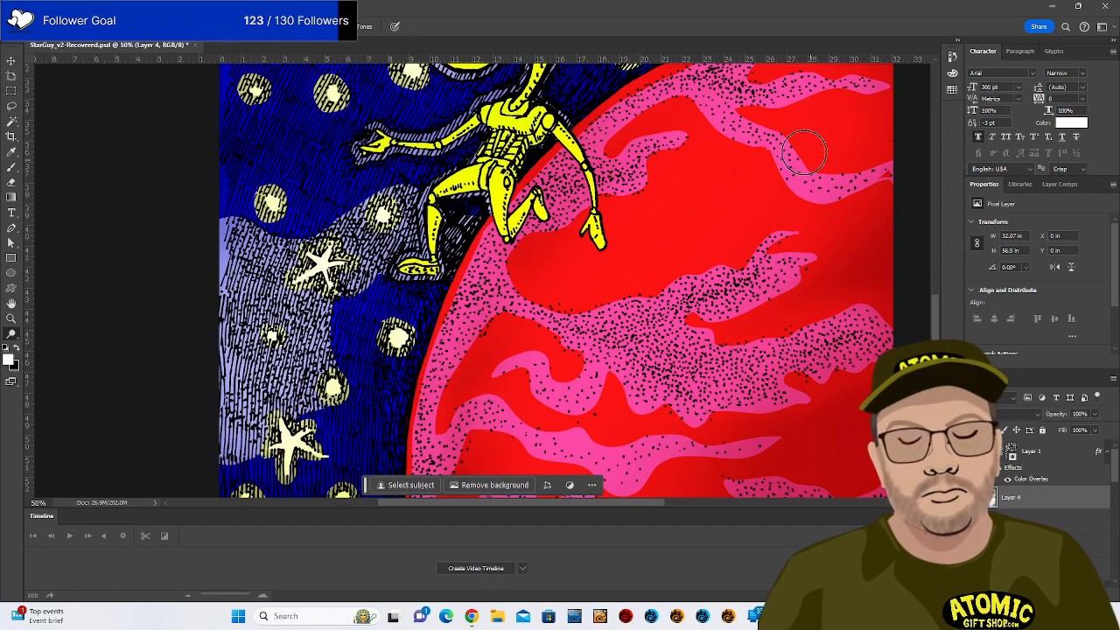
{"action": "scroll", "coordinate": [760, 127], "scroll_direction": "down", "scroll_amount": 5}
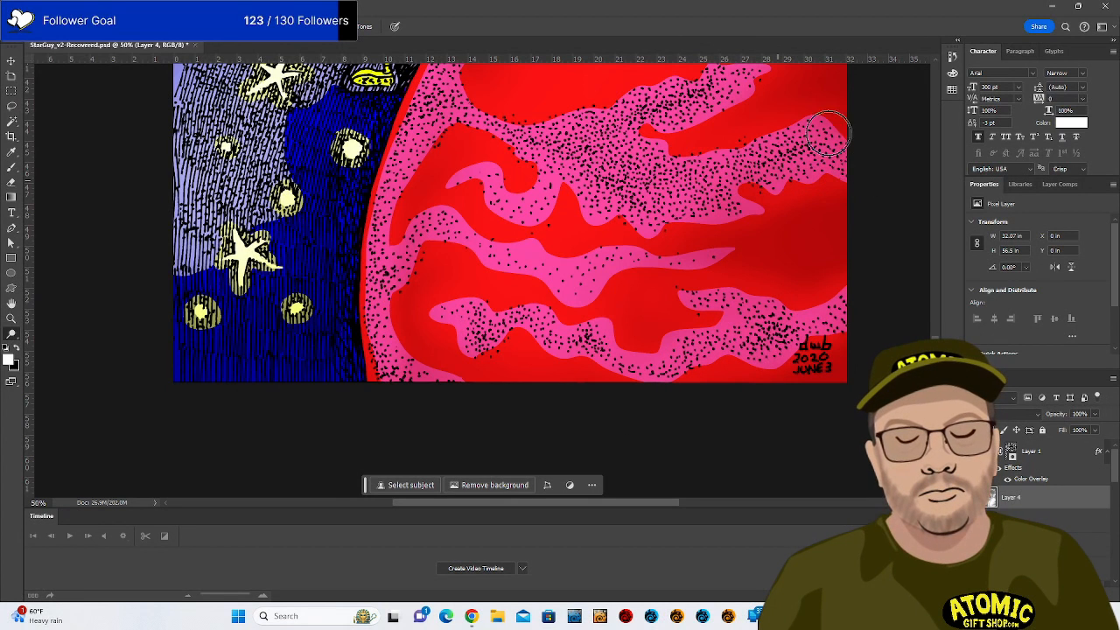
{"action": "left_click_drag", "start_coordinate": [668, 206], "coordinate": [690, 383]}
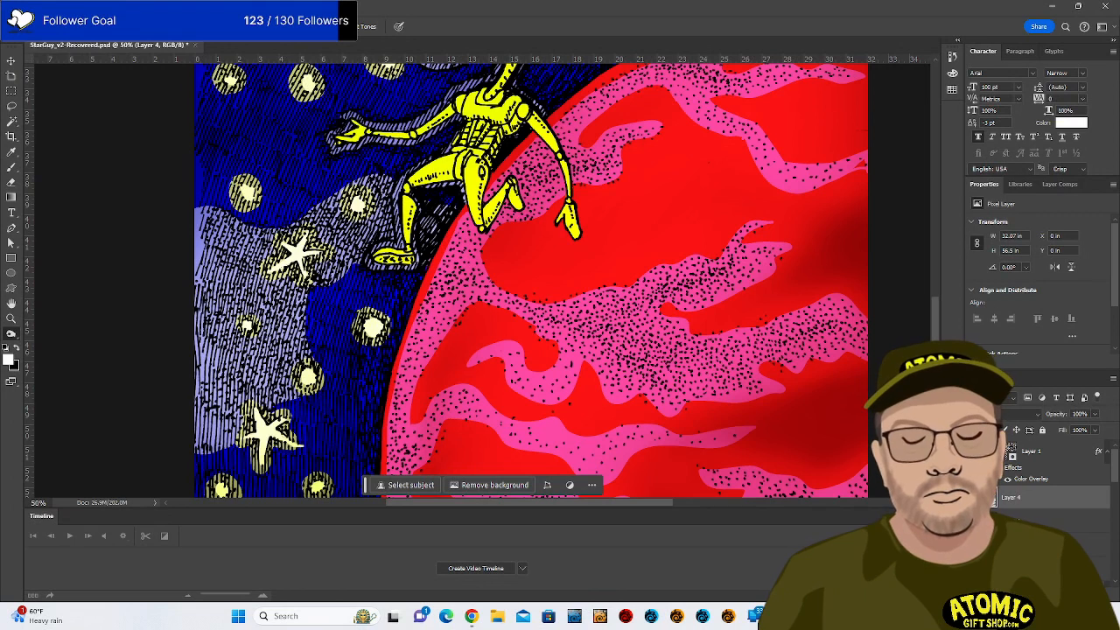
Set the Burn range to Highlights and deepen the red shading toward the planet's right side.
{"action": "left_click", "coordinate": [167, 27]}
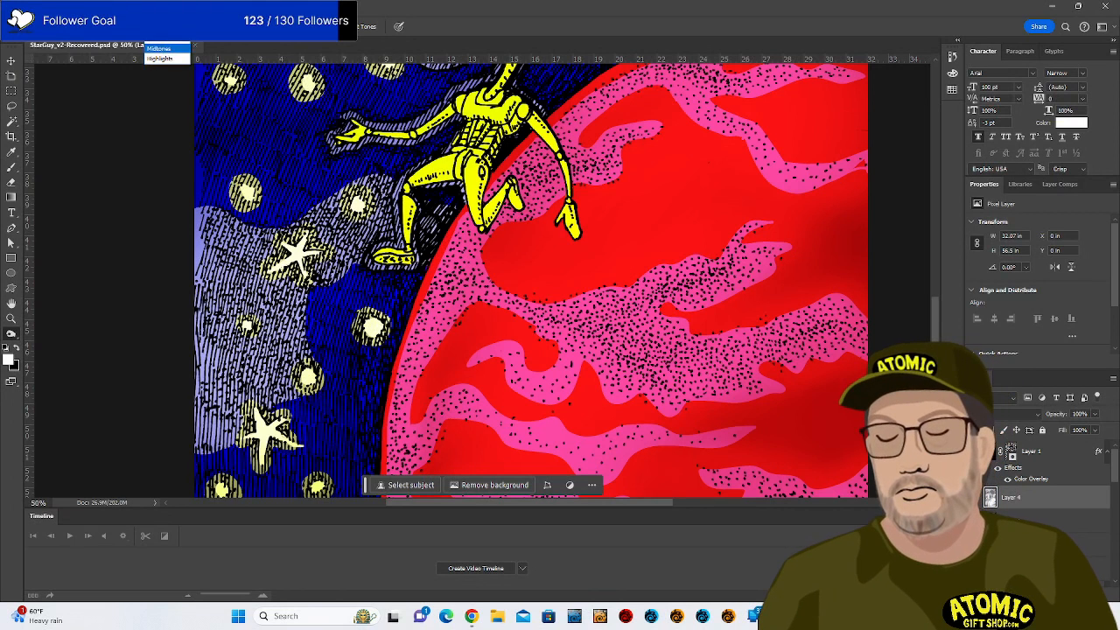
{"action": "left_click", "coordinate": [166, 59]}
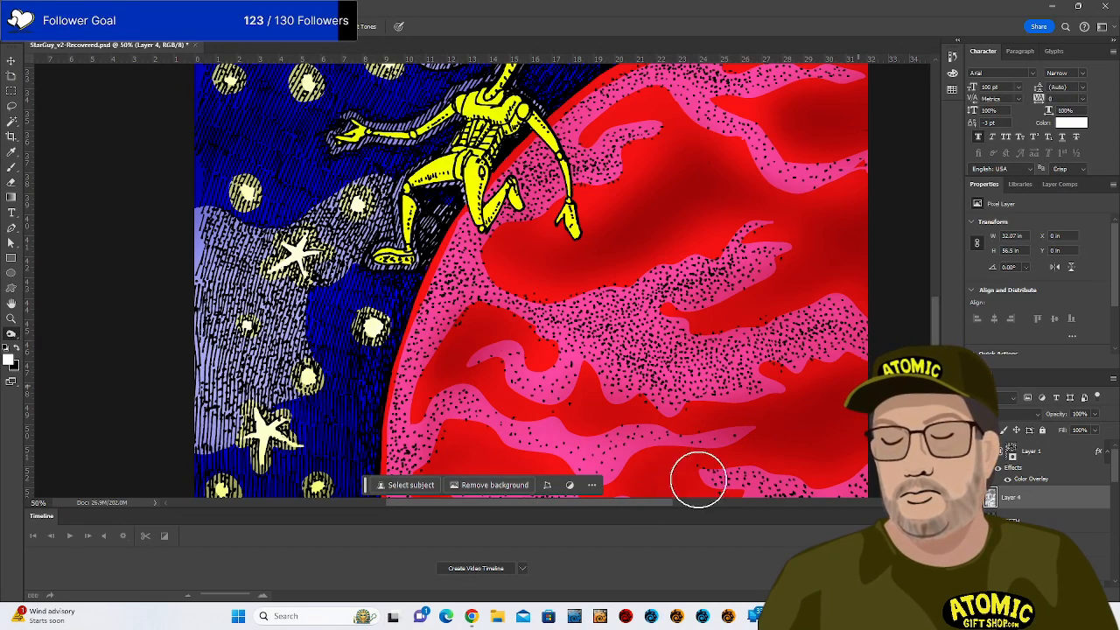
{"action": "left_click_drag", "start_coordinate": [700, 400], "coordinate": [709, 229]}
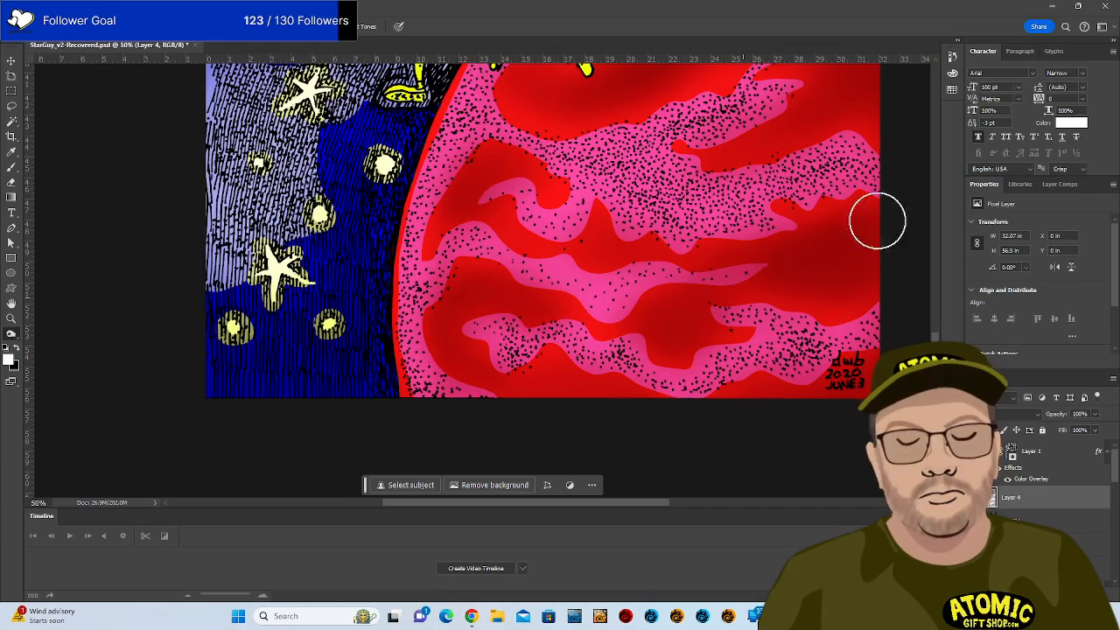
{"action": "mouse_move", "coordinate": [630, 182]}
{"action": "left_mouse_down"}
{"action": "mouse_move", "coordinate": [670, 280]}
{"action": "mouse_move", "coordinate": [633, 326]}
{"action": "mouse_move", "coordinate": [595, 258]}
{"action": "left_mouse_up"}
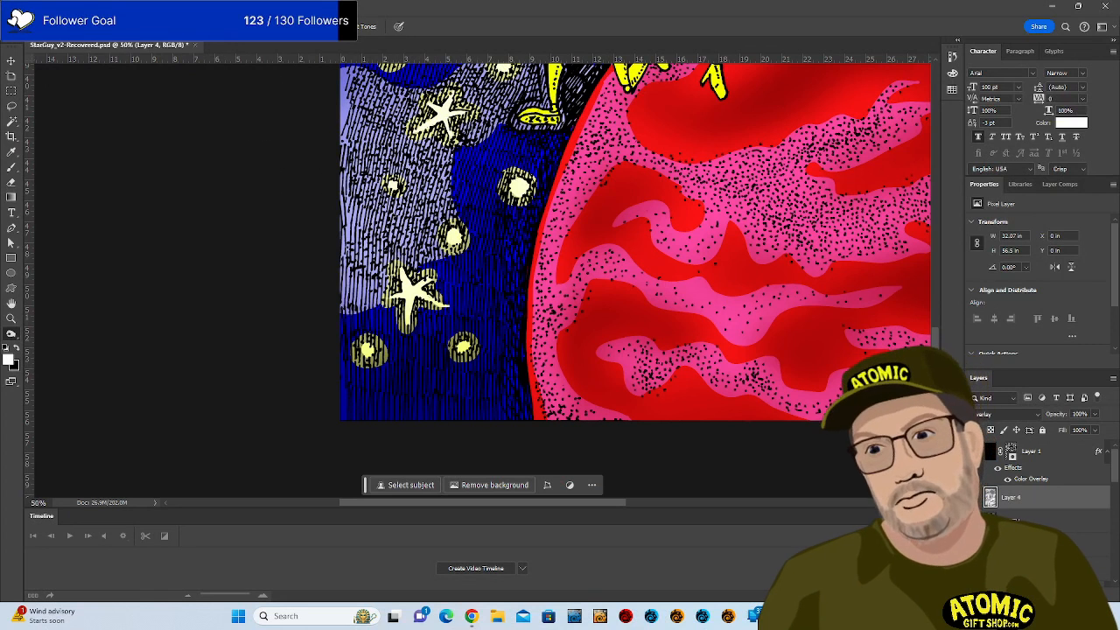
{"action": "left_click", "coordinate": [181, 27]}
{"action": "left_click", "coordinate": [183, 50]}
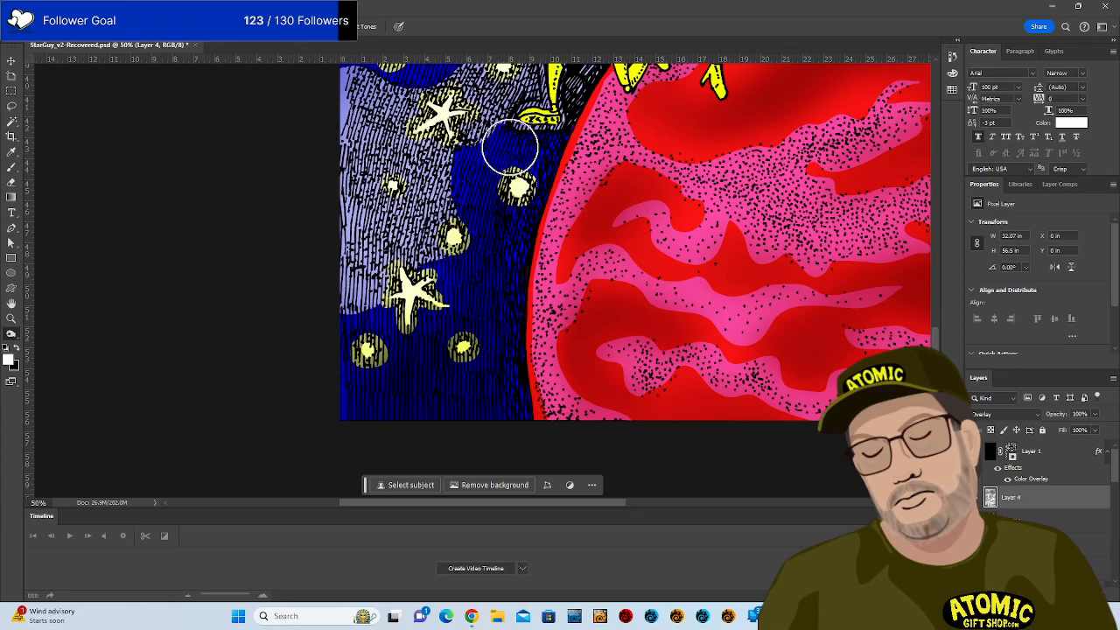
{"action": "mouse_move", "coordinate": [581, 214]}
{"action": "left_mouse_down"}
{"action": "mouse_move", "coordinate": [615, 464]}
{"action": "mouse_move", "coordinate": [647, 511]}
{"action": "left_mouse_up"}
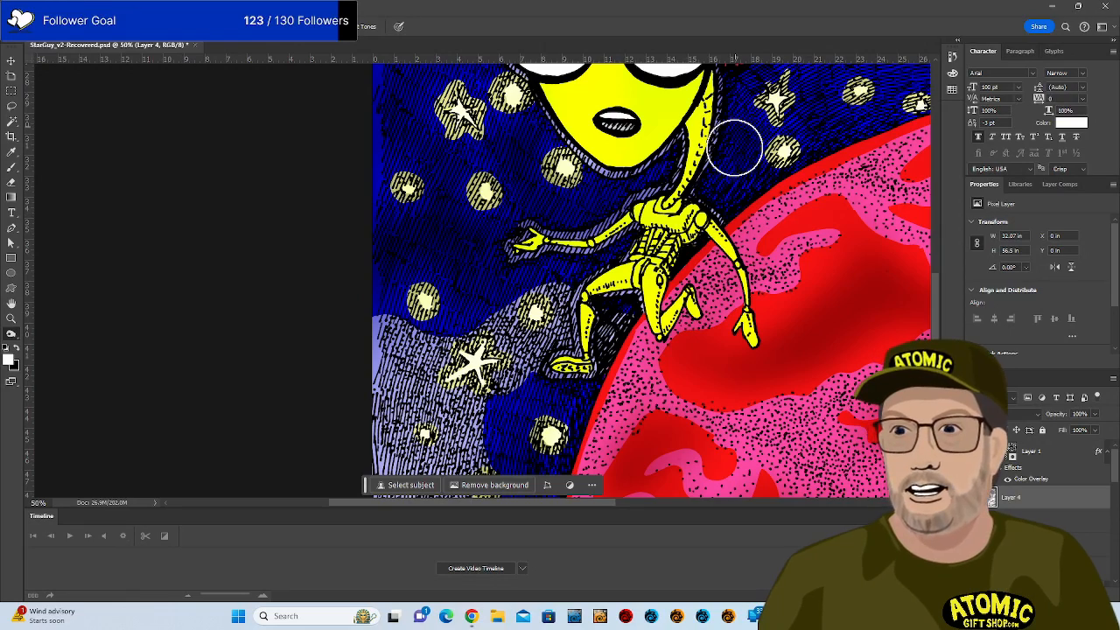
Burn the blue sky darker around the alien's head and red hair.
{"action": "left_click_drag", "start_coordinate": [590, 191], "coordinate": [697, 384]}
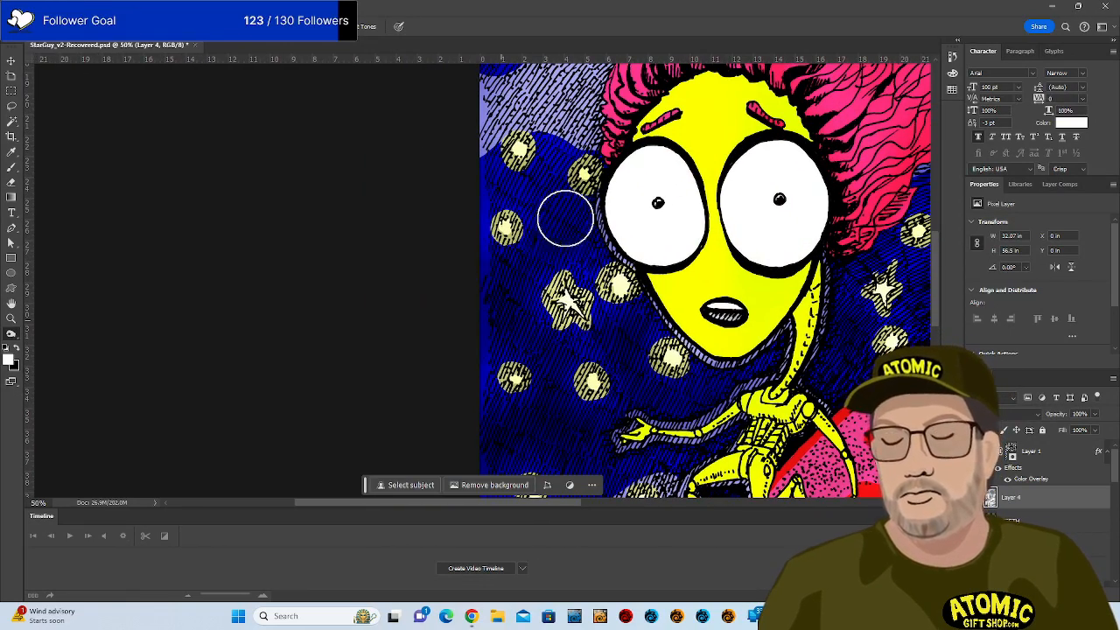
{"action": "left_click_drag", "start_coordinate": [621, 173], "coordinate": [623, 388]}
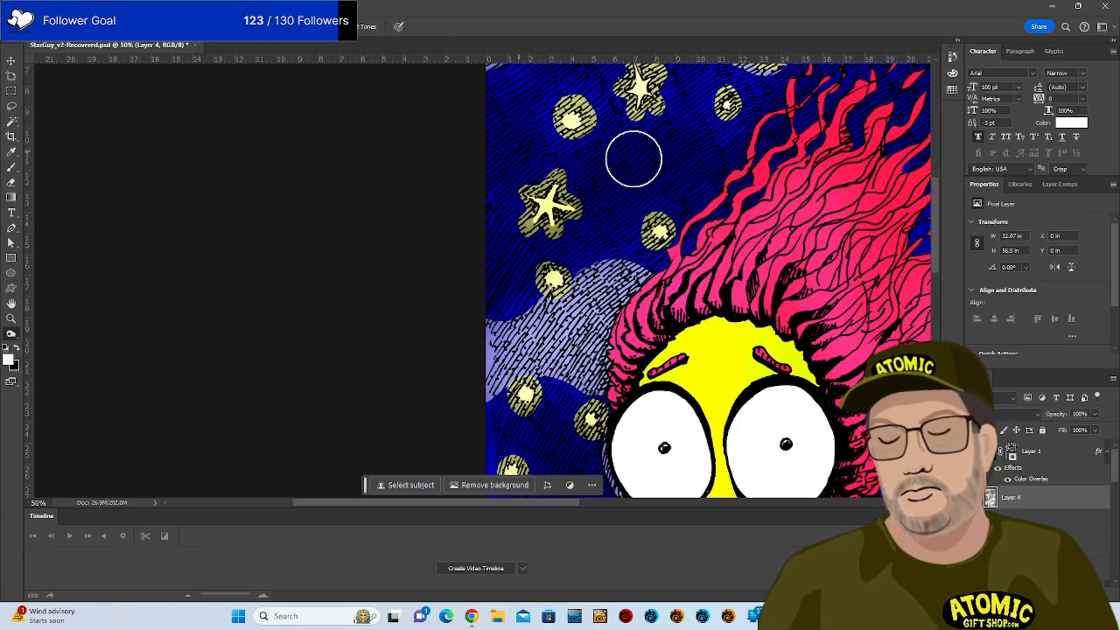
{"action": "left_click_drag", "start_coordinate": [676, 181], "coordinate": [619, 375]}
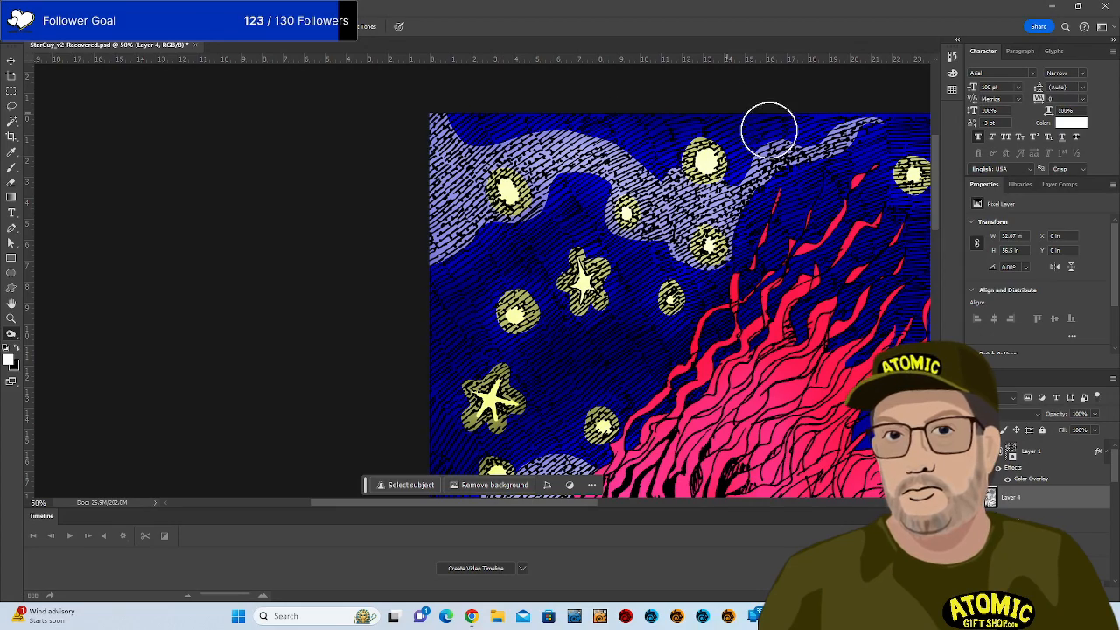
{"action": "mouse_move", "coordinate": [875, 286]}
{"action": "left_mouse_down"}
{"action": "mouse_move", "coordinate": [713, 296]}
{"action": "mouse_move", "coordinate": [436, 287]}
{"action": "left_mouse_up"}
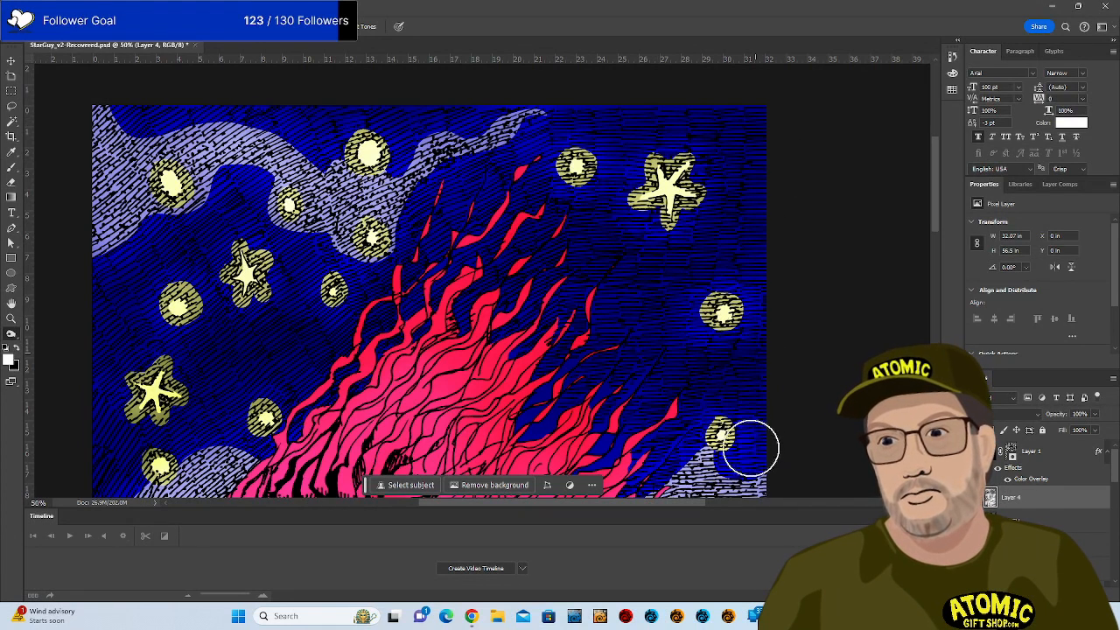
{"action": "left_click_drag", "start_coordinate": [756, 415], "coordinate": [724, 132]}
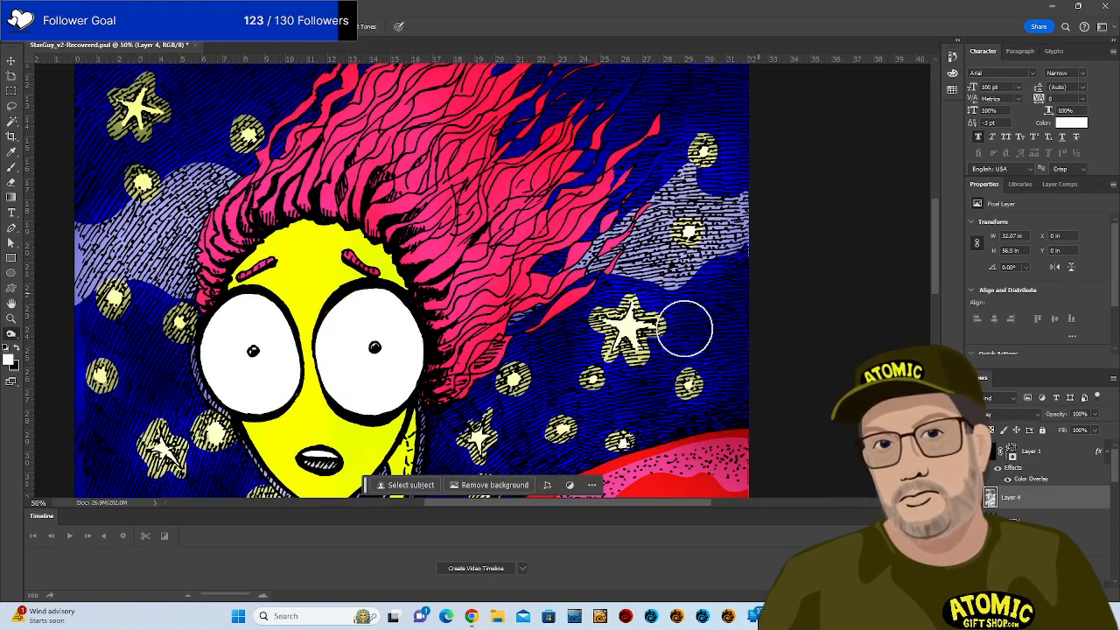
{"action": "mouse_move", "coordinate": [597, 293]}
{"action": "left_mouse_down"}
{"action": "mouse_move", "coordinate": [660, 191]}
{"action": "mouse_move", "coordinate": [682, 180]}
{"action": "left_mouse_up"}
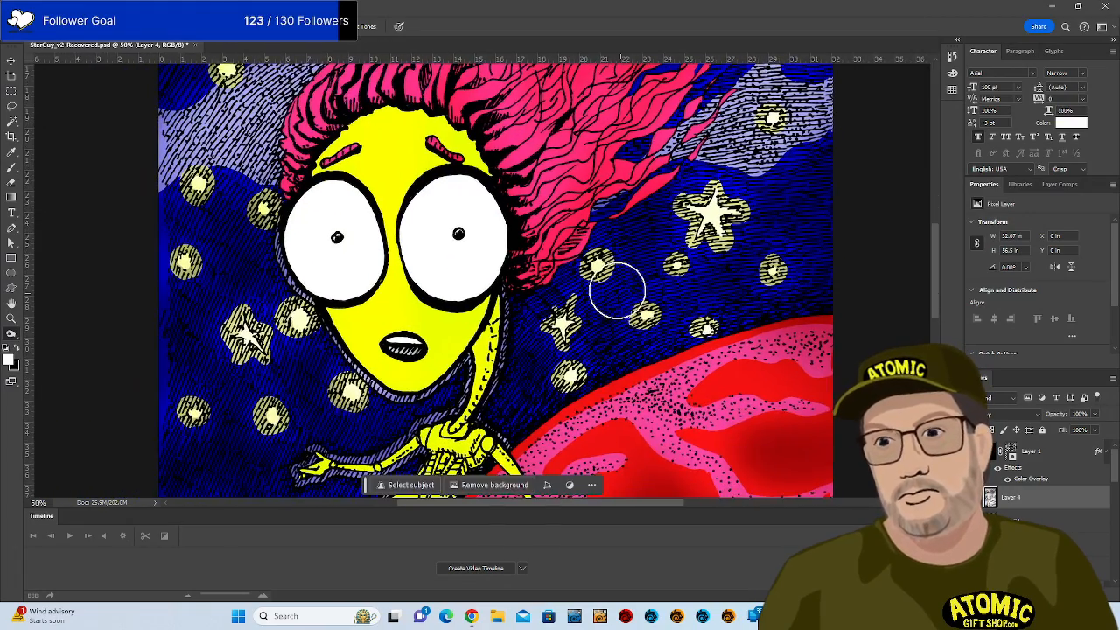
{"action": "left_click_drag", "start_coordinate": [579, 261], "coordinate": [597, 398]}
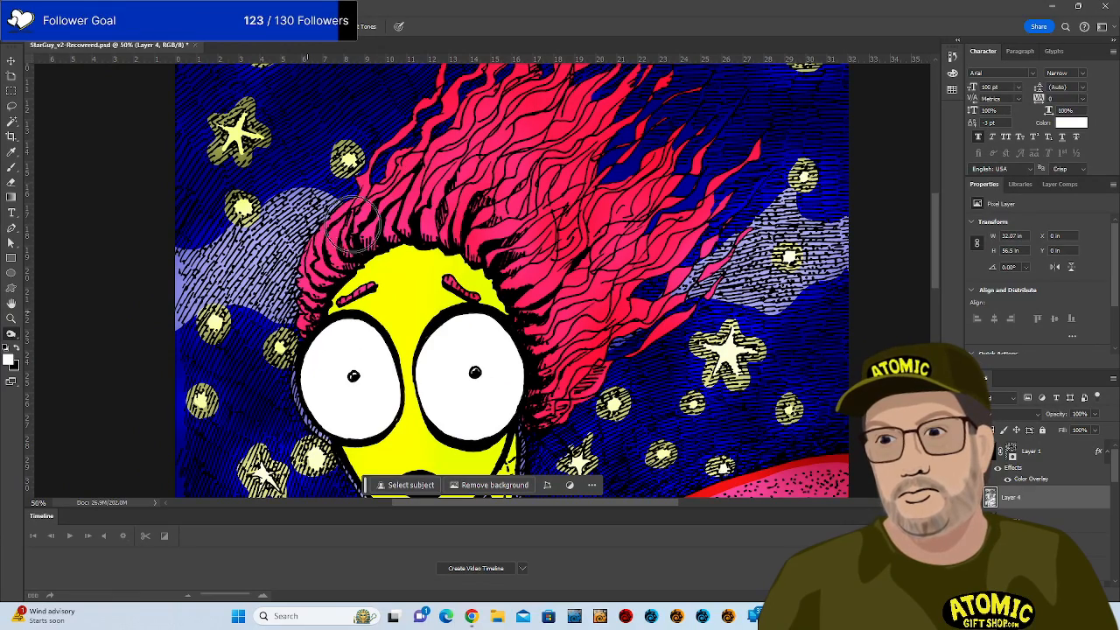
{"action": "left_click_drag", "start_coordinate": [580, 274], "coordinate": [596, 150]}
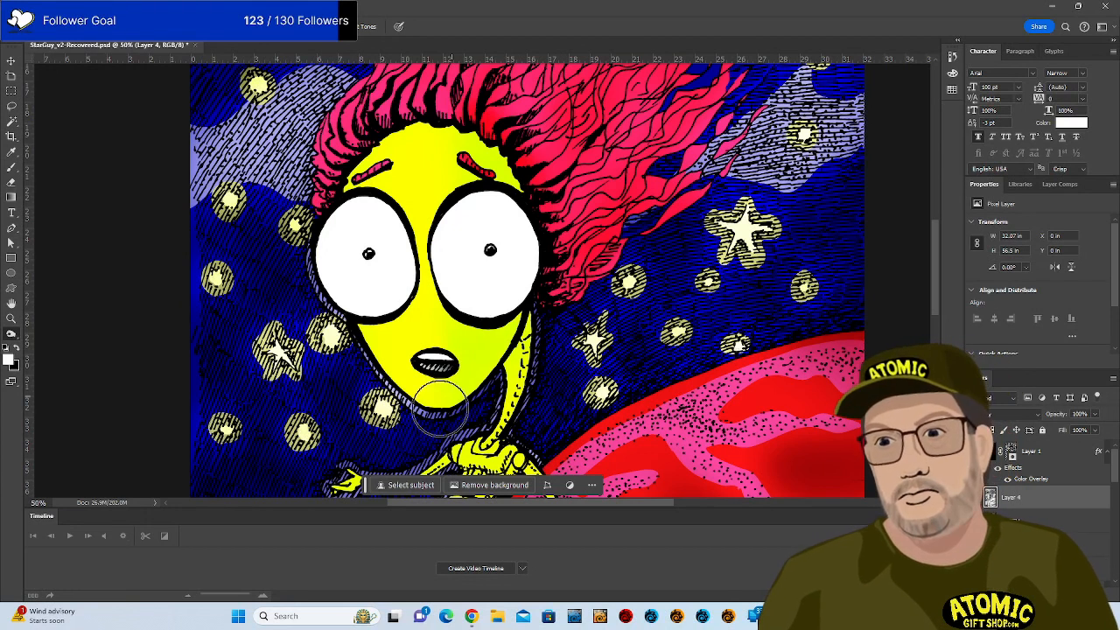
Switch the Burn range to Midtones, then Shadows, and shade the yellow face's right edge.
{"action": "left_click", "coordinate": [178, 27]}
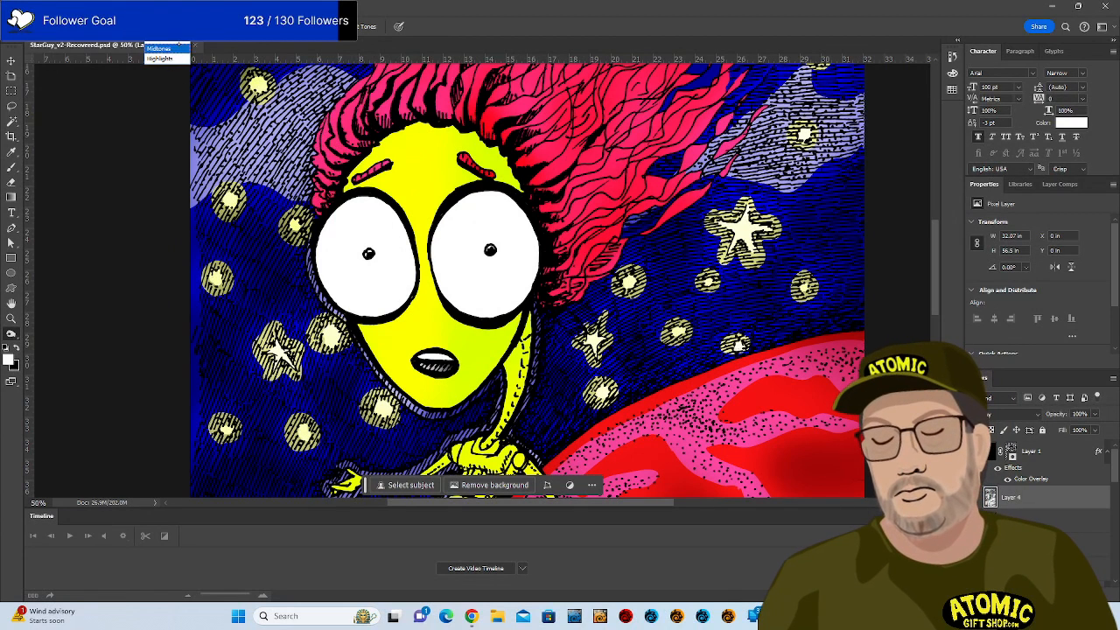
{"action": "left_click", "coordinate": [159, 47]}
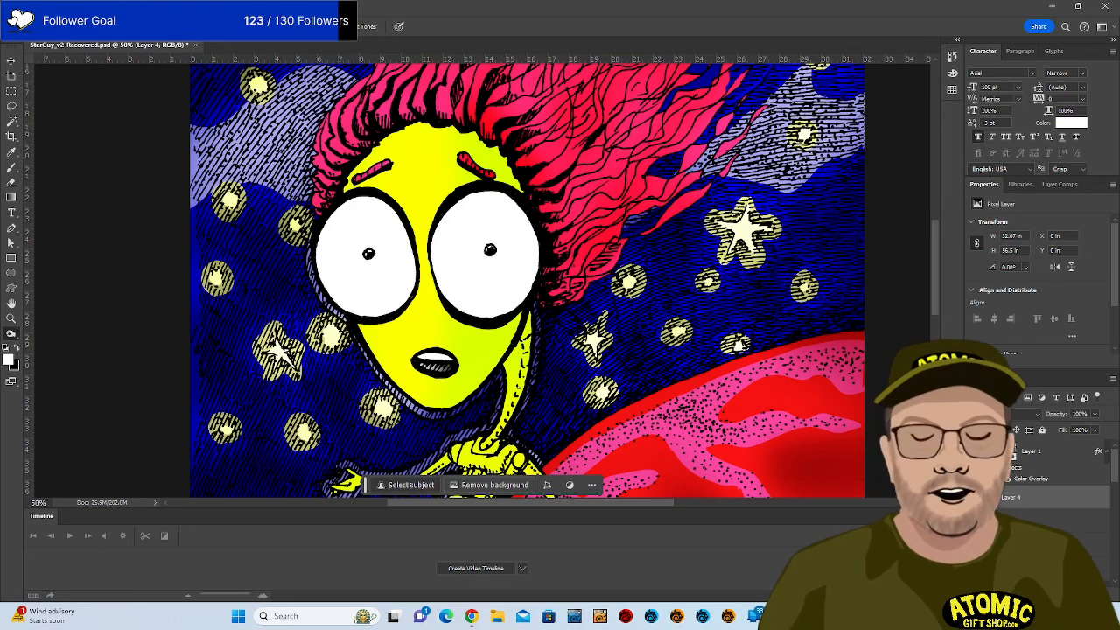
{"action": "left_click", "coordinate": [184, 27]}
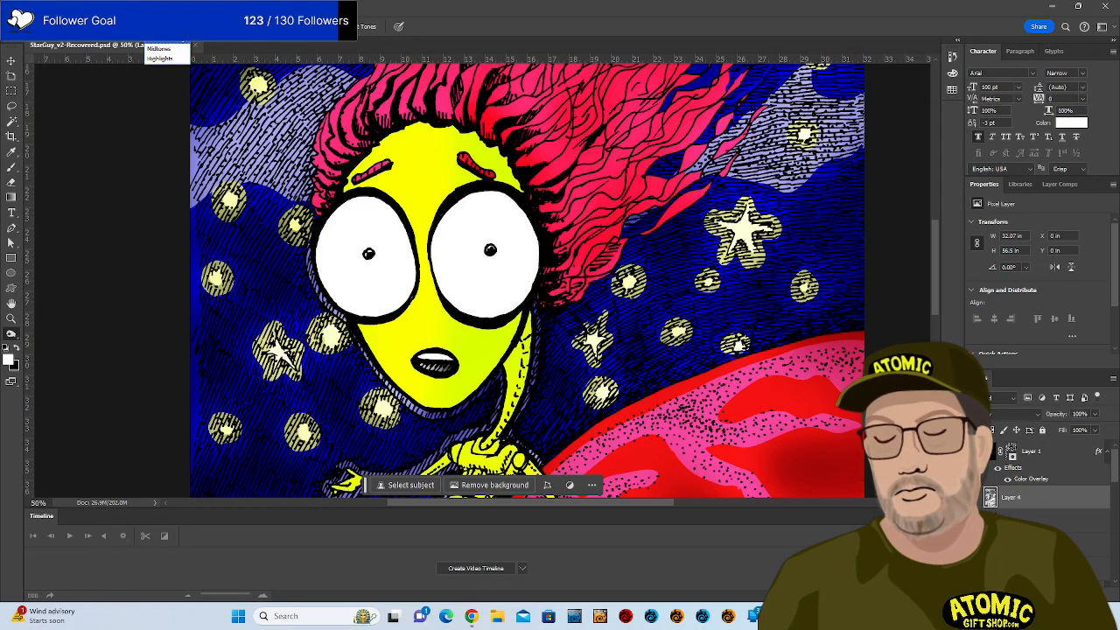
{"action": "left_click", "coordinate": [165, 38]}
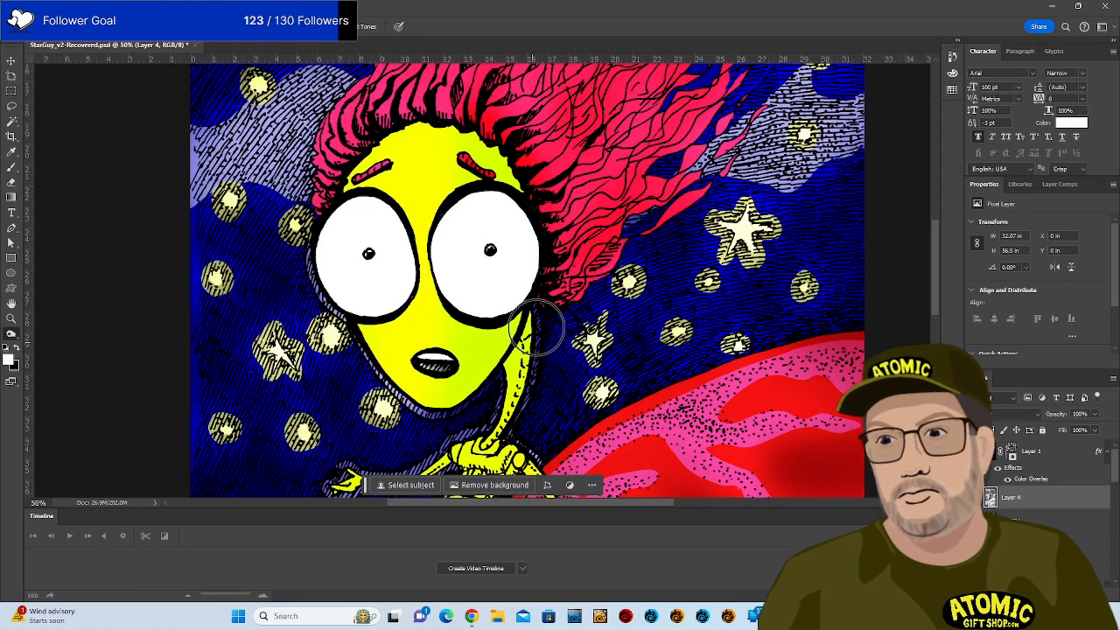
{"action": "scroll", "coordinate": [537, 388], "scroll_direction": "down", "scroll_amount": 5}
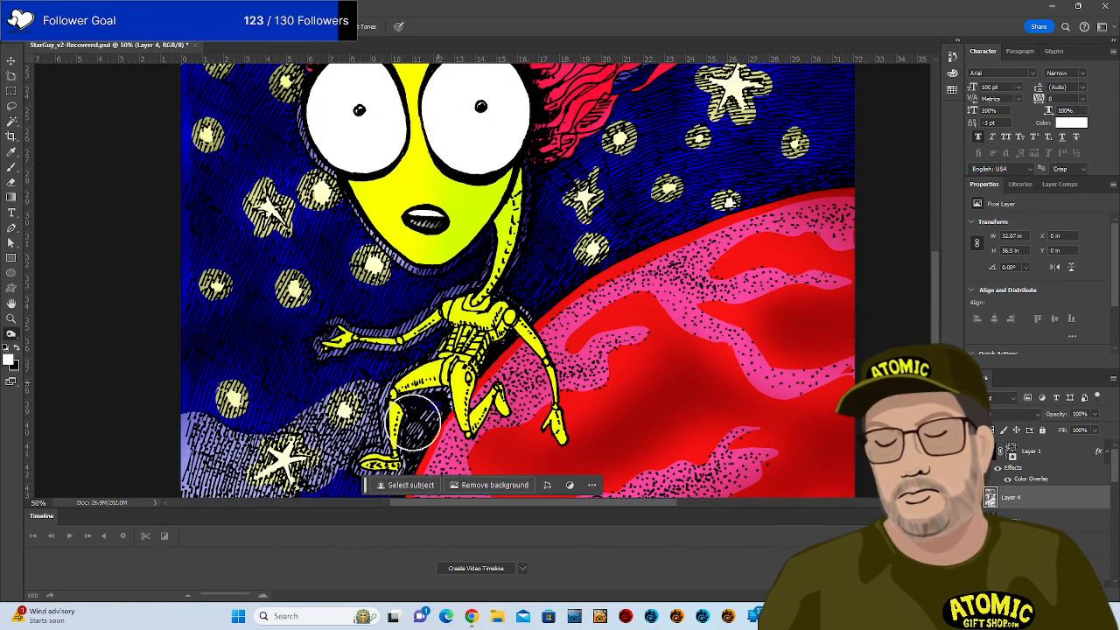
{"action": "left_click_drag", "start_coordinate": [681, 364], "coordinate": [691, 187]}
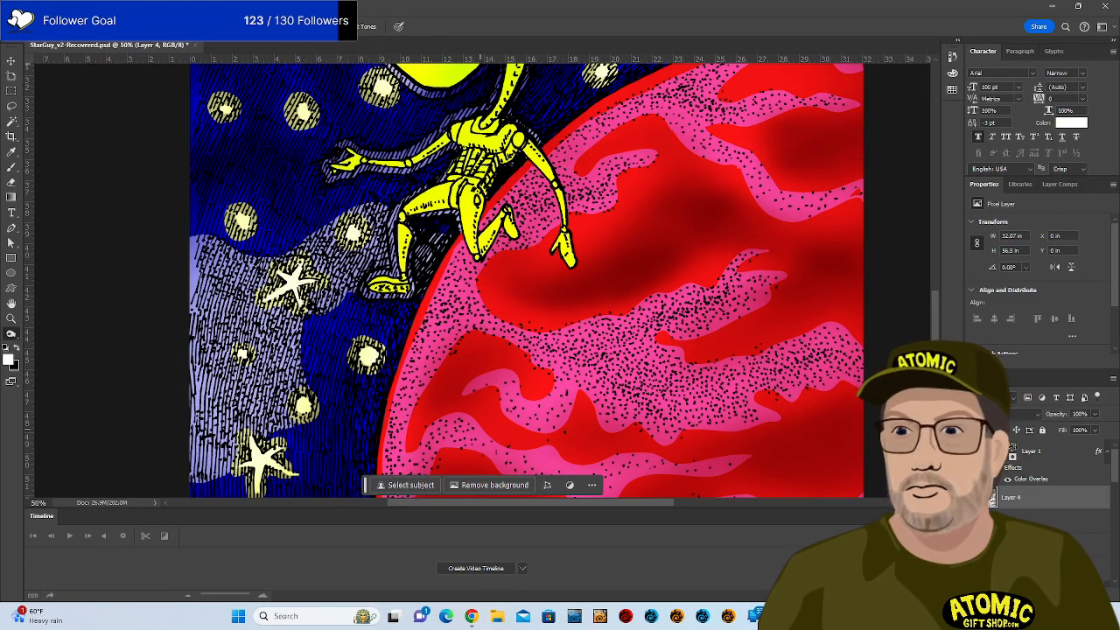
{"action": "key", "text": "ctrl+minus"}
{"action": "key", "text": "ctrl+minus"}
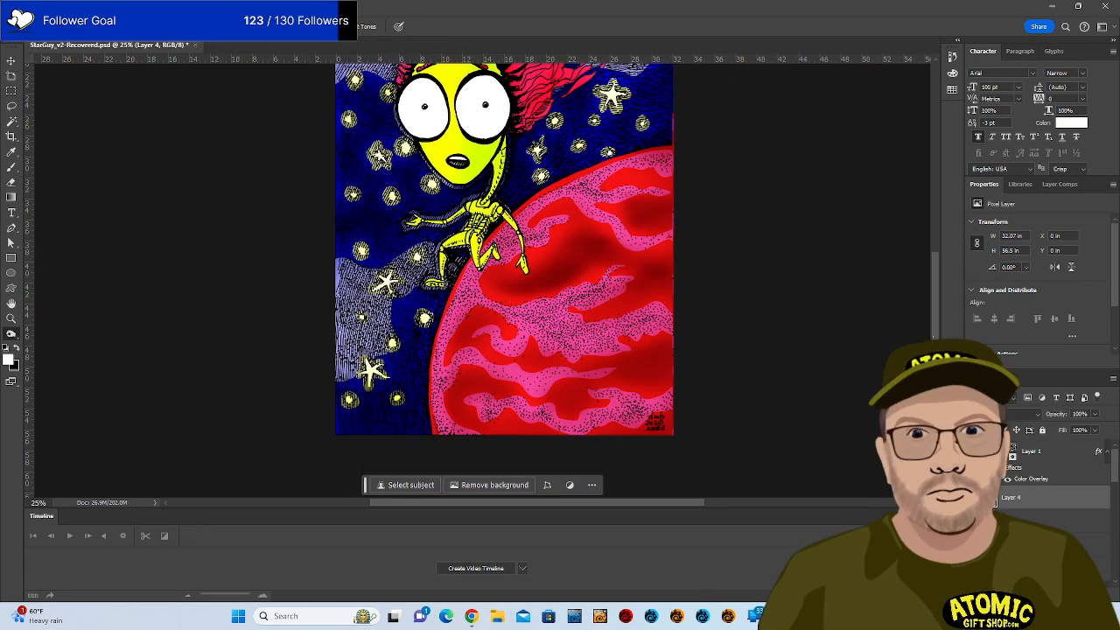
{"action": "scroll", "coordinate": [504, 250], "scroll_direction": "down", "scroll_amount": 3}
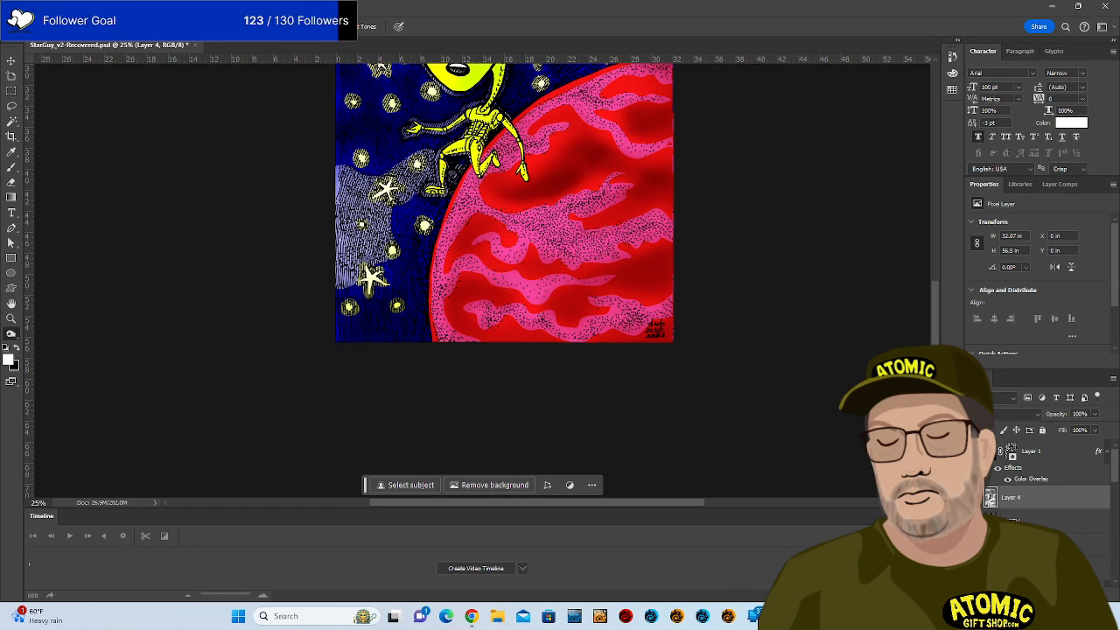
{"action": "right_click", "coordinate": [32, 516]}
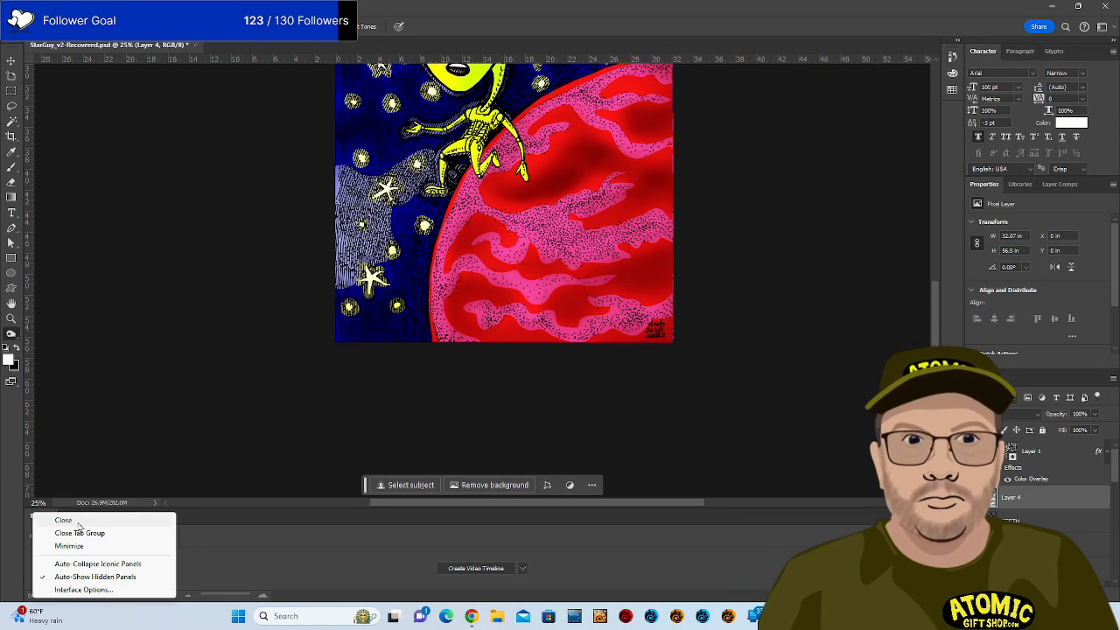
{"action": "left_click", "coordinate": [140, 531]}
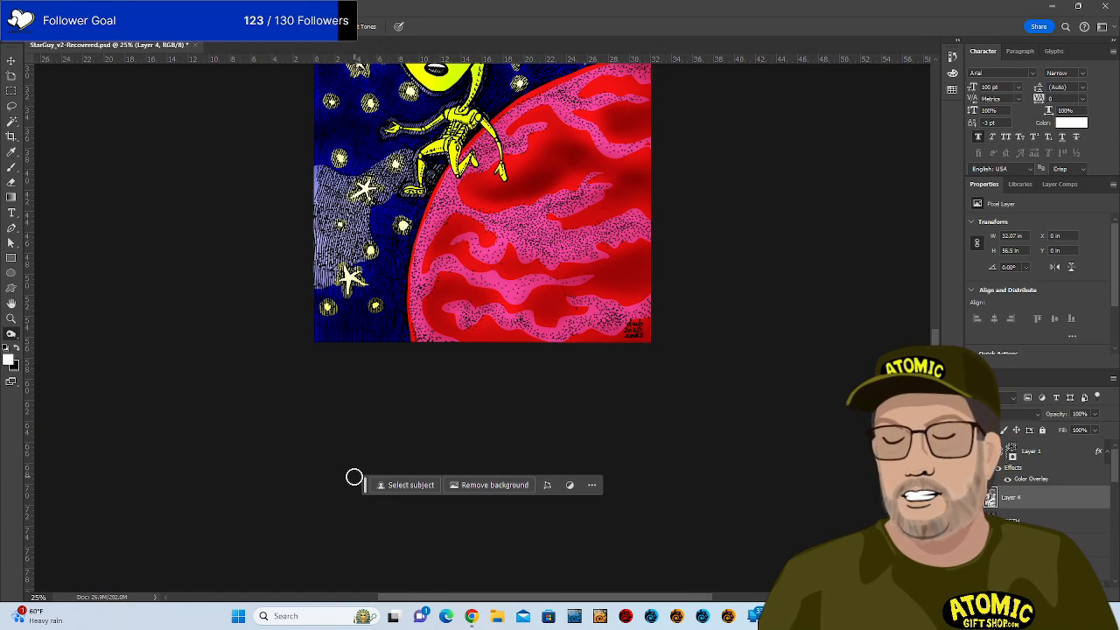
{"action": "scroll", "coordinate": [612, 511], "scroll_direction": "up", "scroll_amount": 6}
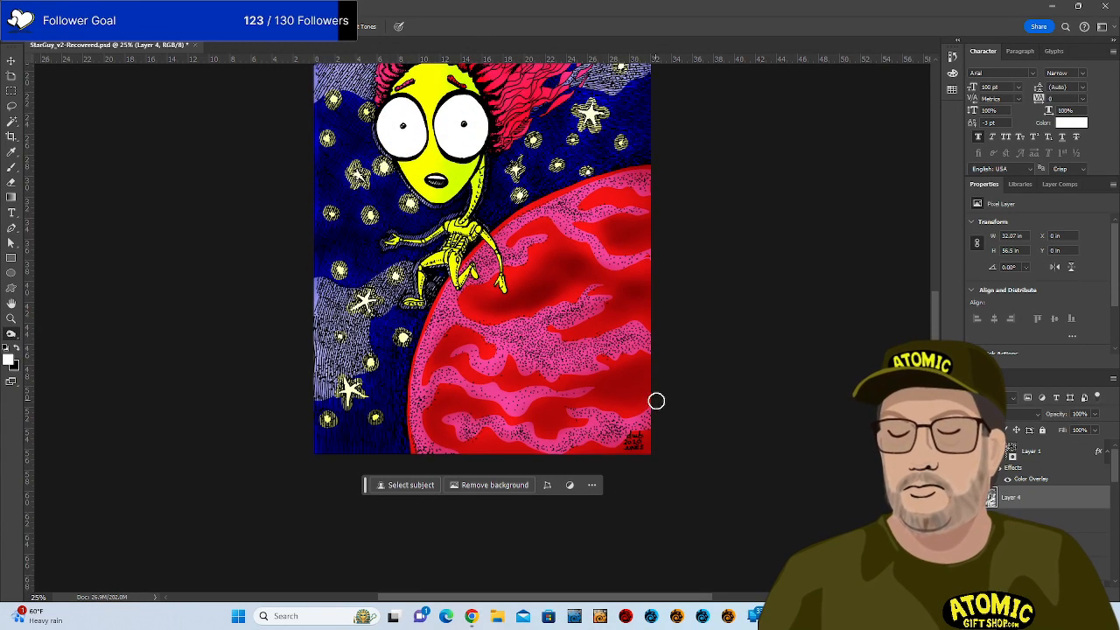
{"action": "scroll", "coordinate": [673, 376], "scroll_direction": "up", "scroll_amount": 4}
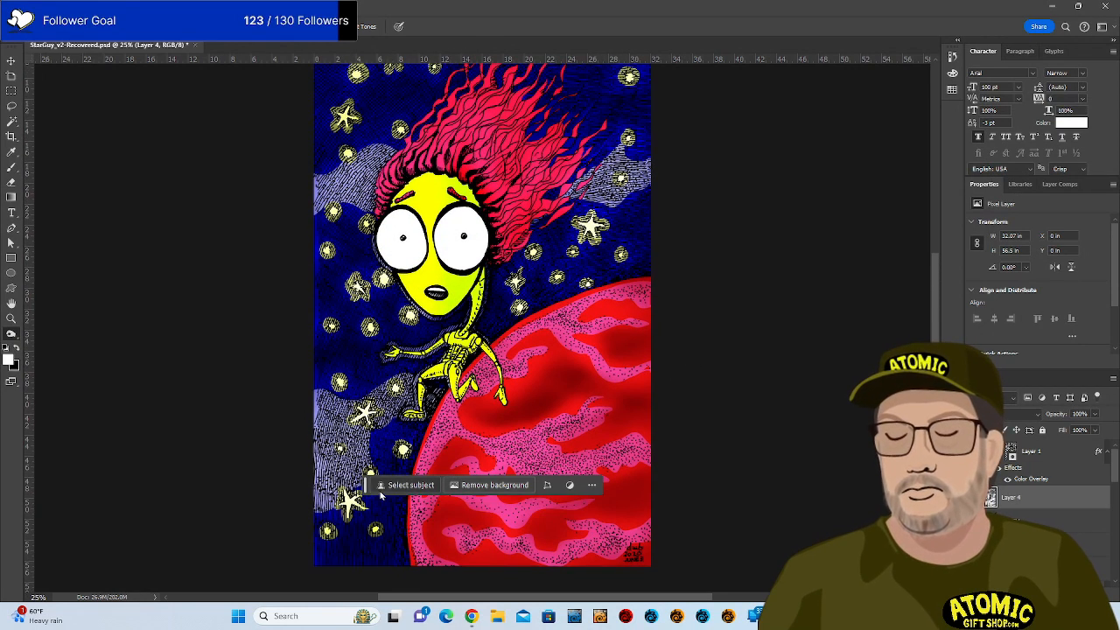
{"action": "left_click_drag", "start_coordinate": [365, 488], "coordinate": [54, 557]}
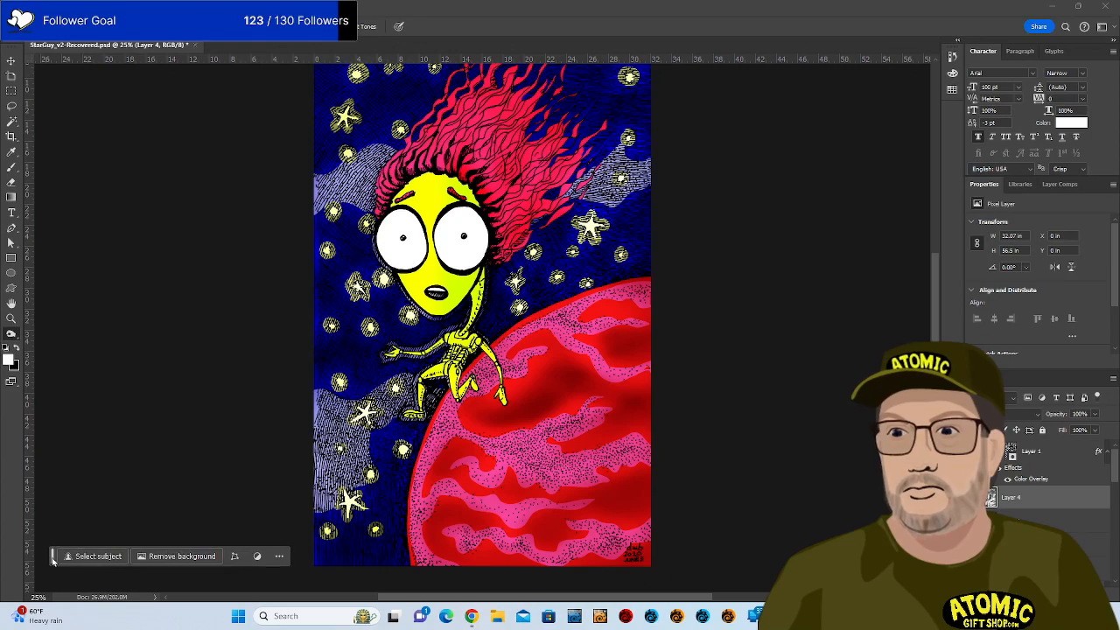
{"action": "scroll", "coordinate": [716, 345], "scroll_direction": "up", "scroll_amount": 2}
{"action": "scroll", "coordinate": [720, 347], "scroll_direction": "up", "scroll_amount": 3}
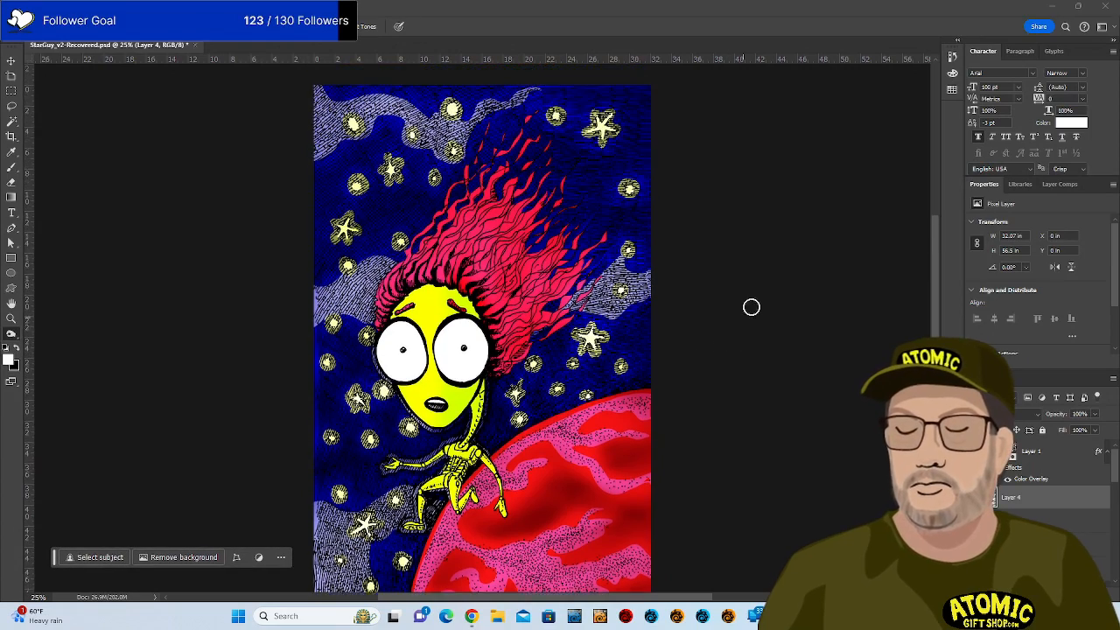
{"action": "scroll", "coordinate": [769, 292], "scroll_direction": "down", "scroll_amount": 2}
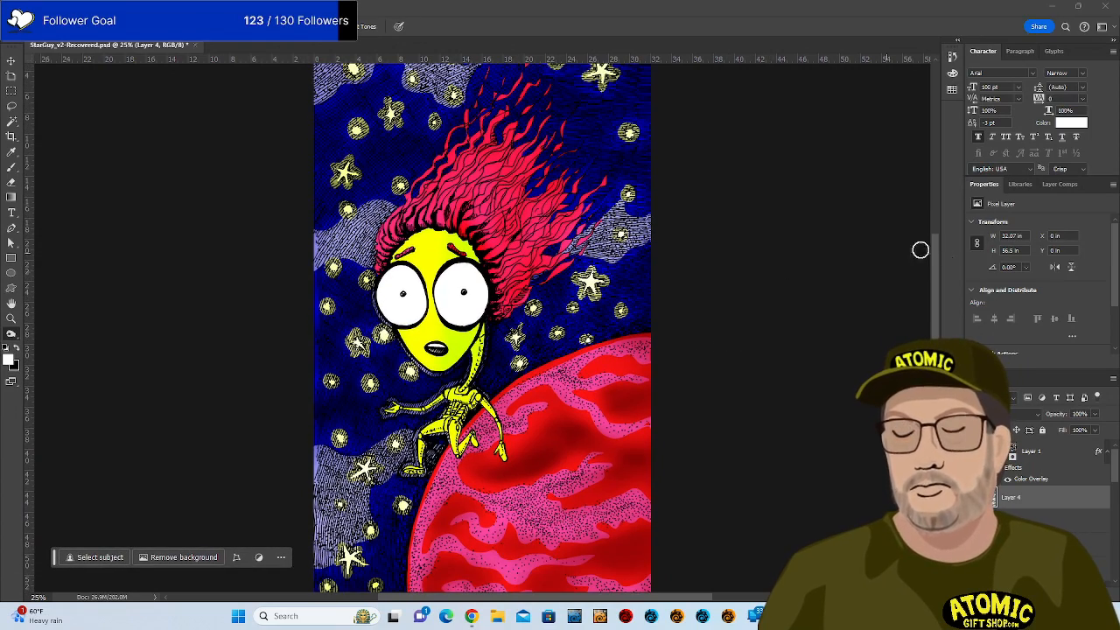
{"action": "scroll", "coordinate": [850, 275], "scroll_direction": "down", "scroll_amount": 1}
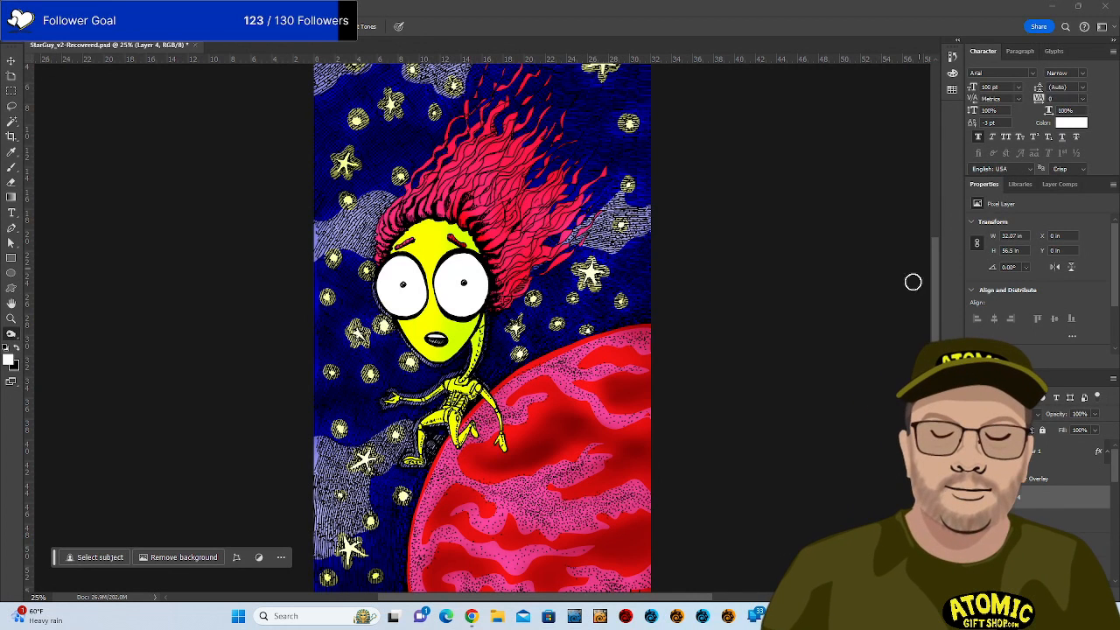
{"action": "scroll", "coordinate": [707, 308], "scroll_direction": "down", "scroll_amount": 1}
{"action": "scroll", "coordinate": [707, 308], "scroll_direction": "down", "scroll_amount": 3}
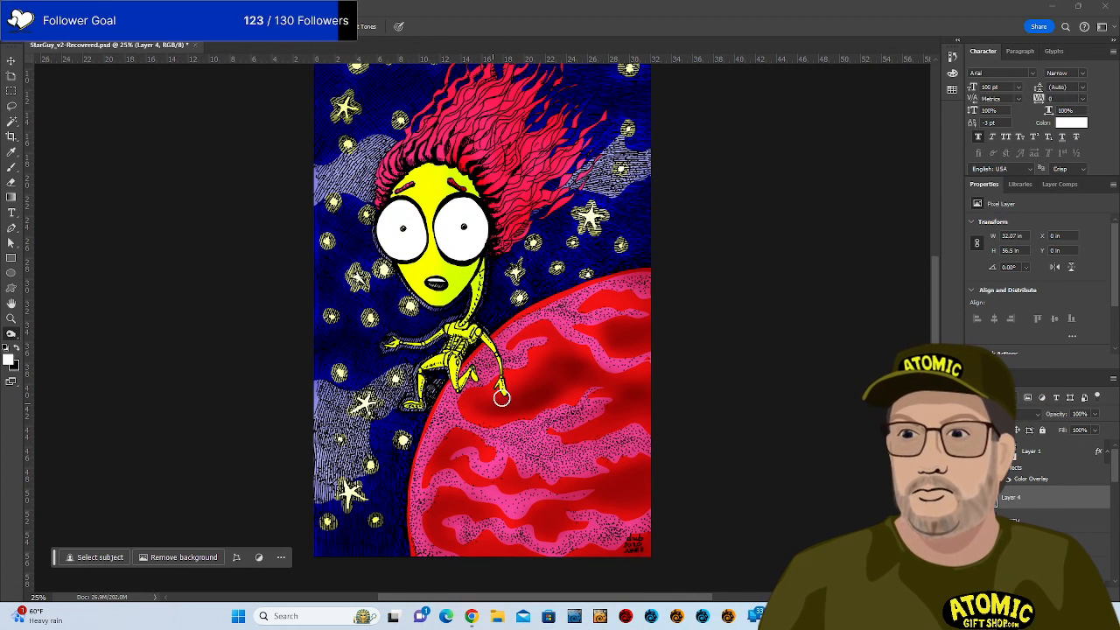
{"action": "scroll", "coordinate": [637, 330], "scroll_direction": "up", "scroll_amount": 8}
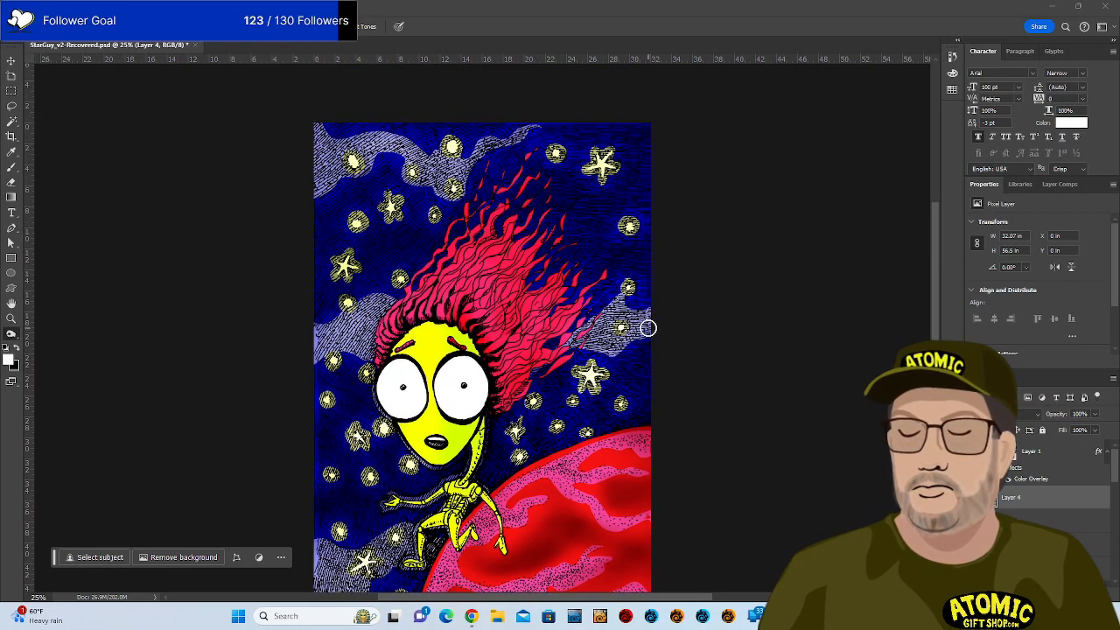
{"action": "scroll", "coordinate": [647, 328], "scroll_direction": "down", "scroll_amount": 2}
{"action": "scroll", "coordinate": [647, 328], "scroll_direction": "down", "scroll_amount": 4}
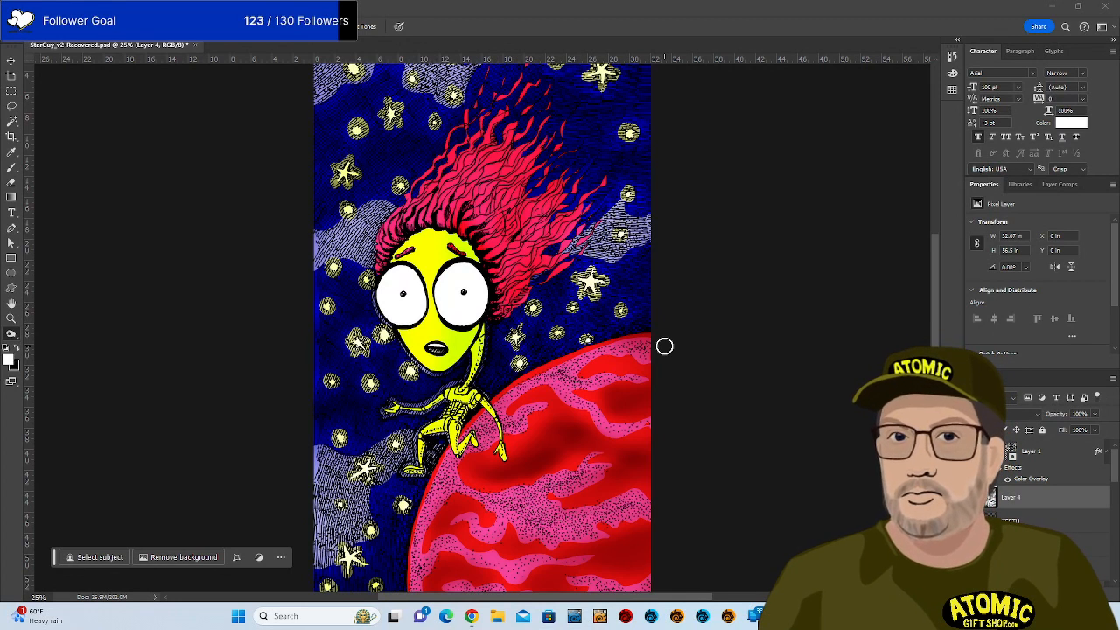
Pick a grey brush colour, enlarge the brush, and trial-paint then undo planet shading.
{"action": "key", "text": "b"}
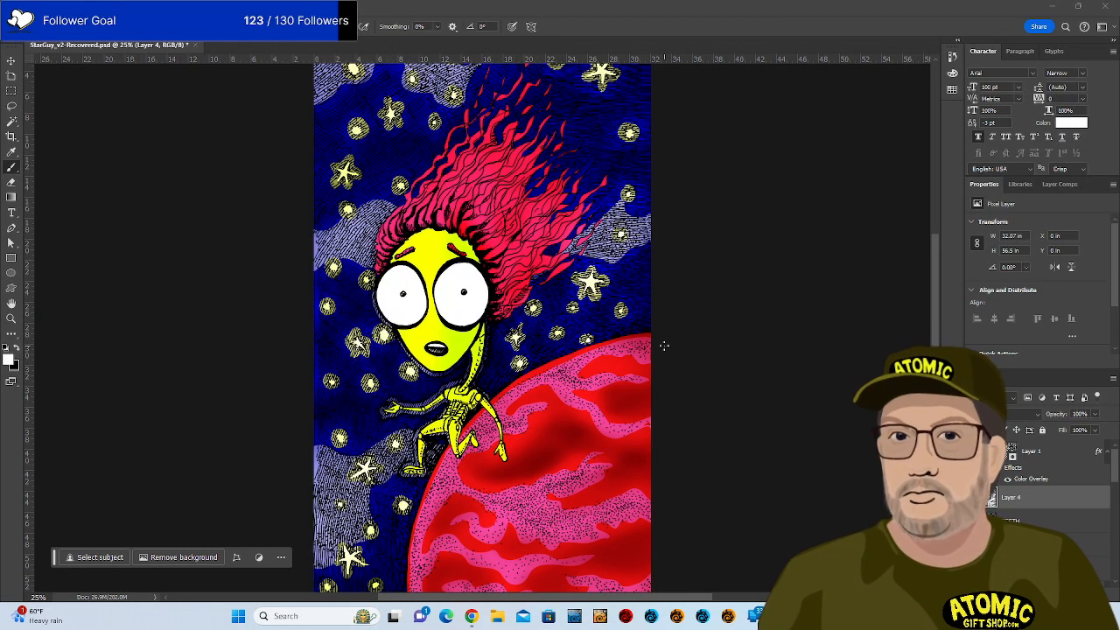
{"action": "left_click", "coordinate": [11, 358]}
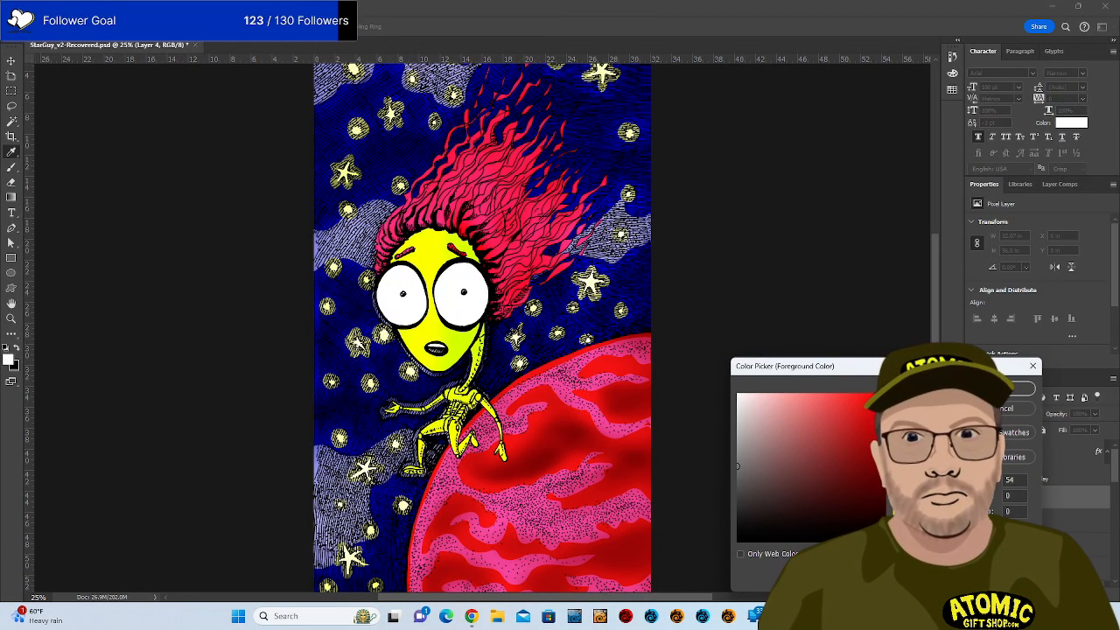
{"action": "left_click", "coordinate": [1007, 389]}
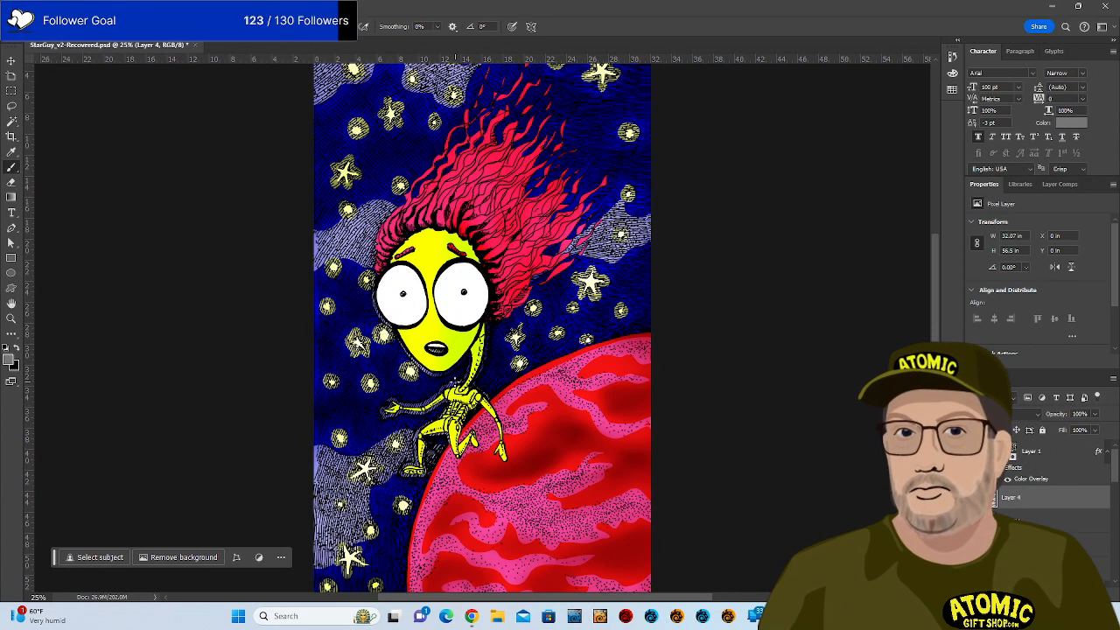
{"action": "key", "text": "bracketright"}
{"action": "key", "text": "bracketright"}
{"action": "key", "text": "bracketright"}
{"action": "key", "text": "bracketright"}
{"action": "key", "text": "bracketright"}
{"action": "key", "text": "bracketright"}
{"action": "key", "text": "bracketright"}
{"action": "key", "text": "bracketright"}
{"action": "key", "text": "bracketright"}
{"action": "key", "text": "bracketright"}
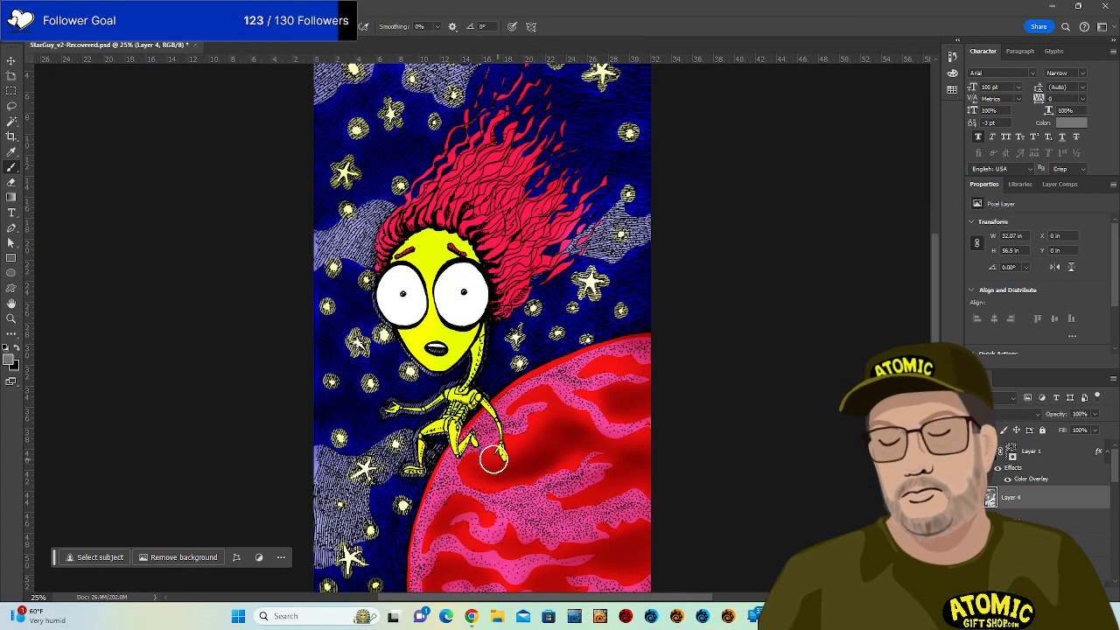
{"action": "mouse_move", "coordinate": [492, 460]}
{"action": "left_mouse_down"}
{"action": "mouse_move", "coordinate": [533, 454]}
{"action": "mouse_move", "coordinate": [490, 467]}
{"action": "mouse_move", "coordinate": [551, 401]}
{"action": "mouse_move", "coordinate": [524, 432]}
{"action": "mouse_move", "coordinate": [521, 401]}
{"action": "mouse_move", "coordinate": [570, 431]}
{"action": "left_mouse_up"}
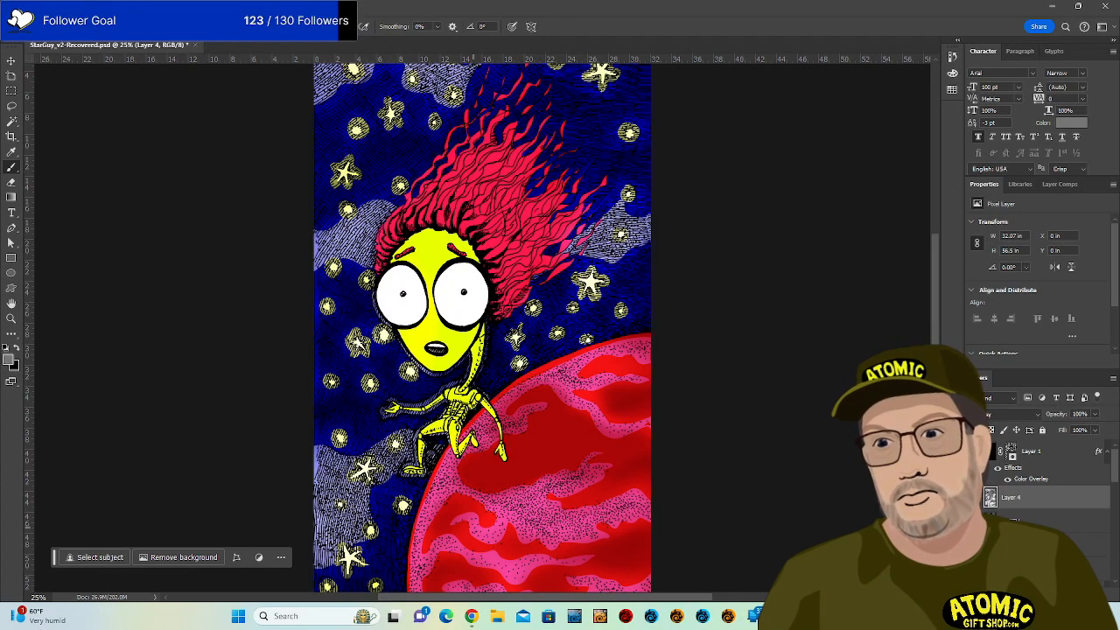
{"action": "key", "text": "ctrl+z"}
{"action": "key", "text": "ctrl+z"}
{"action": "key", "text": "ctrl+z"}
{"action": "key", "text": "ctrl+z"}
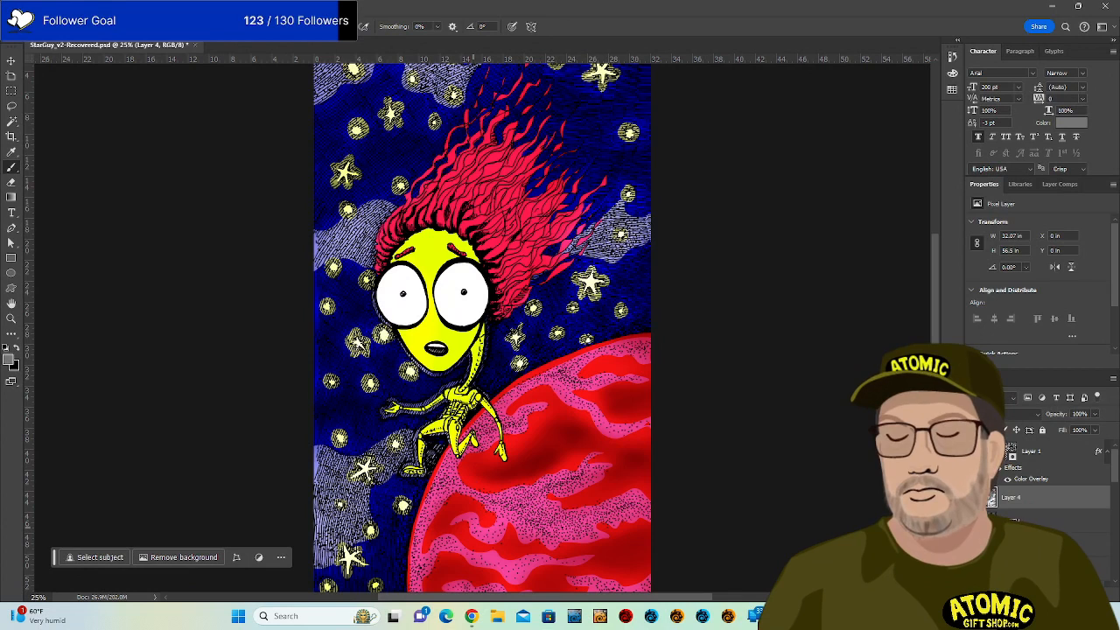
Set the brush mode to Lighten and recheck the grey foreground colour.
{"action": "left_click", "coordinate": [178, 26]}
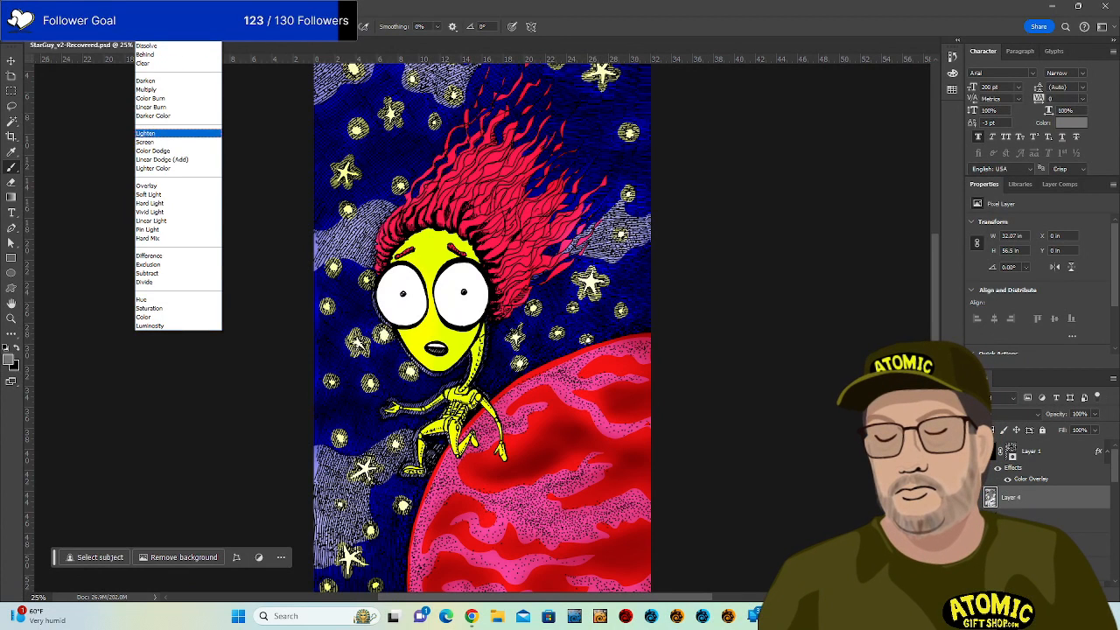
{"action": "left_click", "coordinate": [175, 133]}
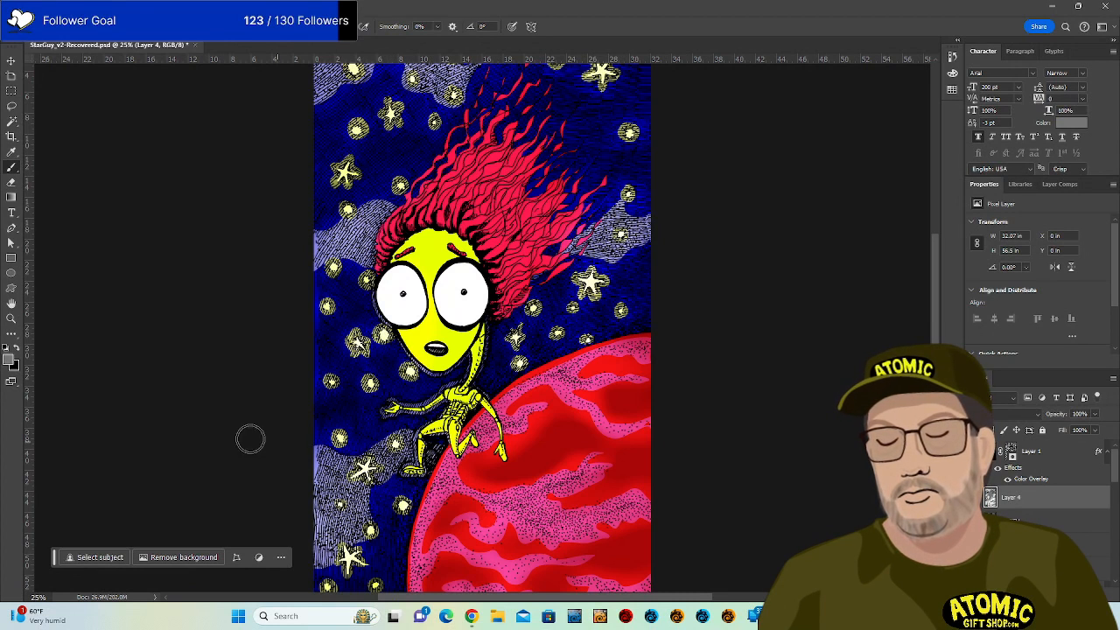
{"action": "left_click", "coordinate": [11, 359]}
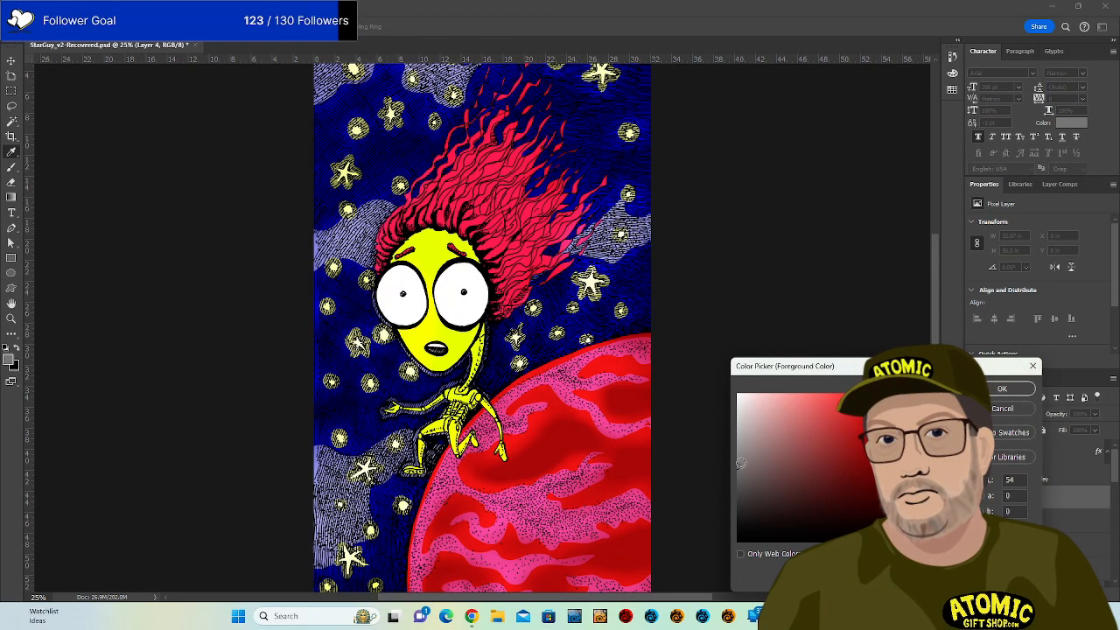
{"action": "key", "text": "Return"}
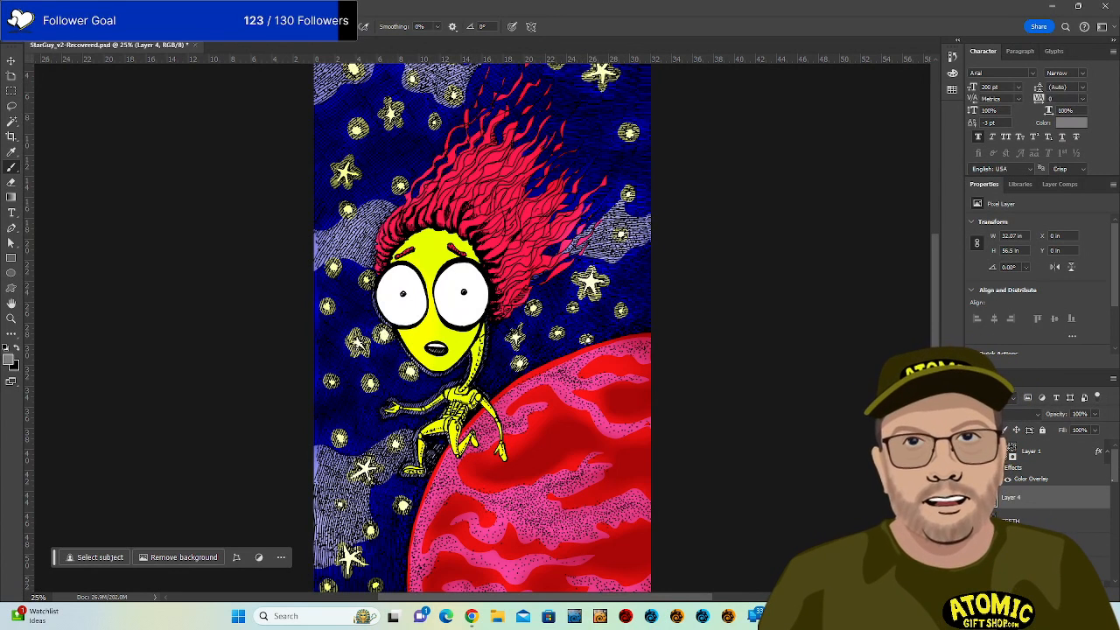
{"action": "scroll", "coordinate": [1049, 490], "scroll_direction": "down", "scroll_amount": 3}
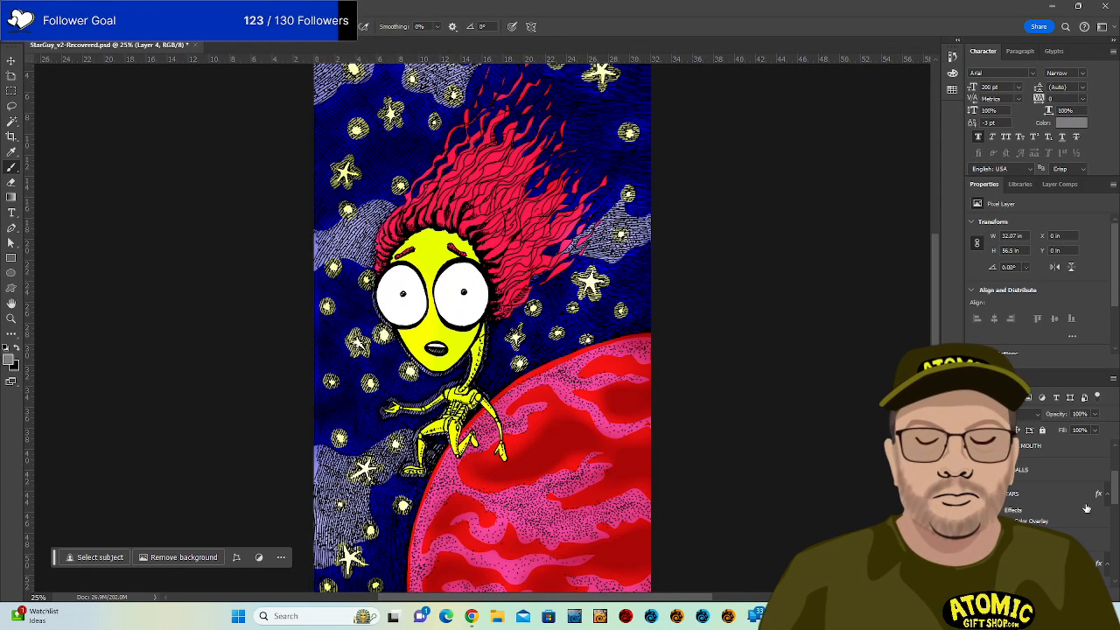
Open the Nebula layer's Color Overlay and try deep blue, magenta, green, yellow and orange hues.
{"action": "left_click_drag", "start_coordinate": [1114, 485], "coordinate": [1109, 546]}
{"action": "left_click", "coordinate": [1046, 519]}
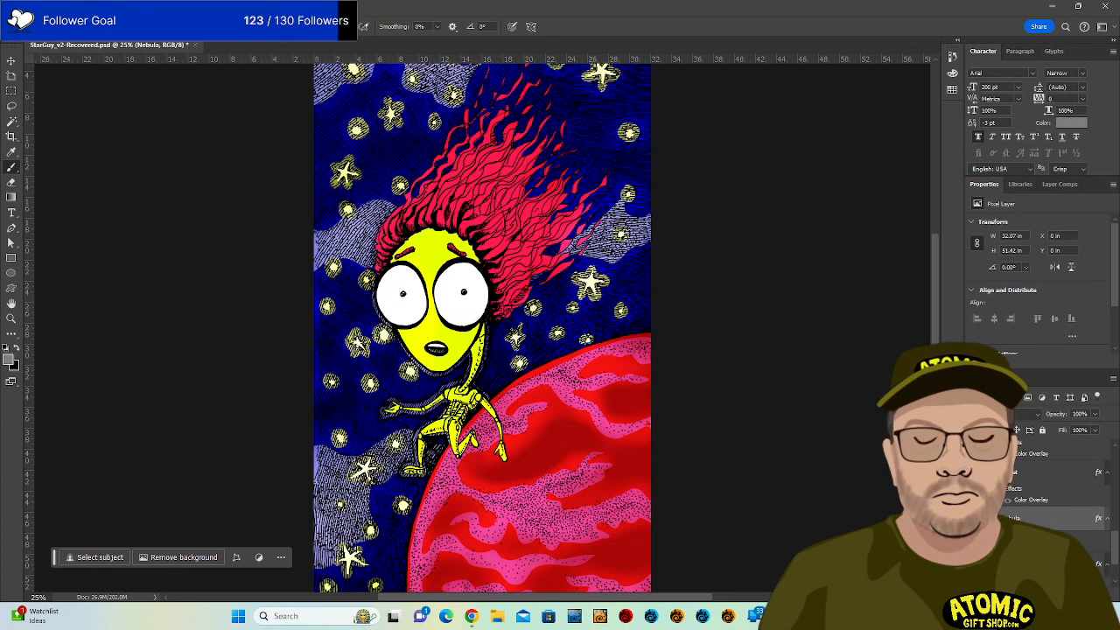
{"action": "double_click", "coordinate": [1051, 523]}
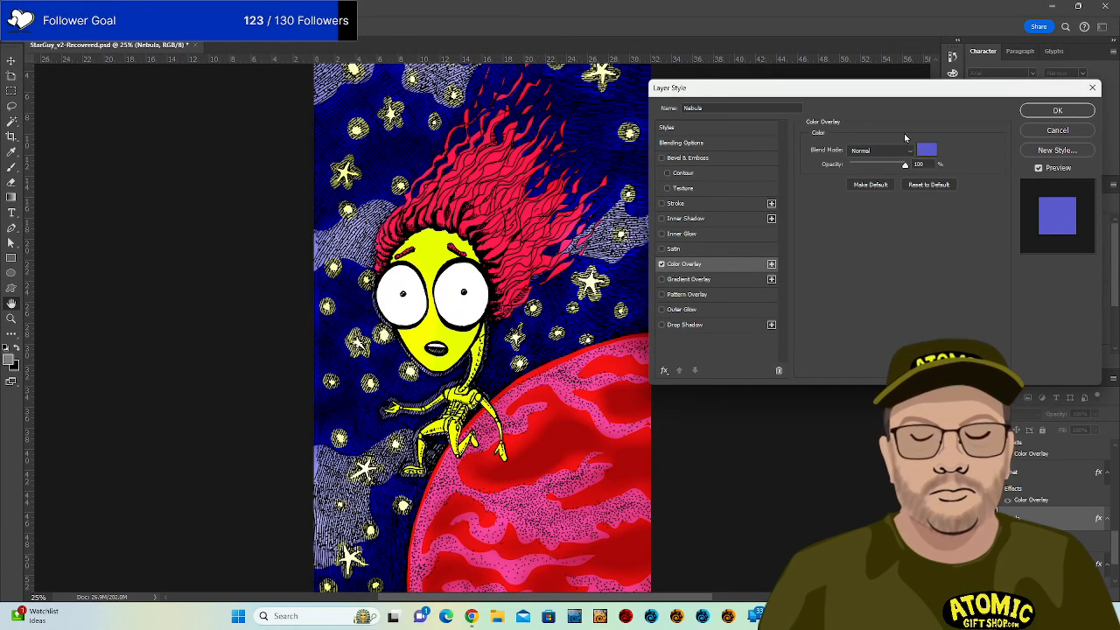
{"action": "left_click", "coordinate": [925, 150]}
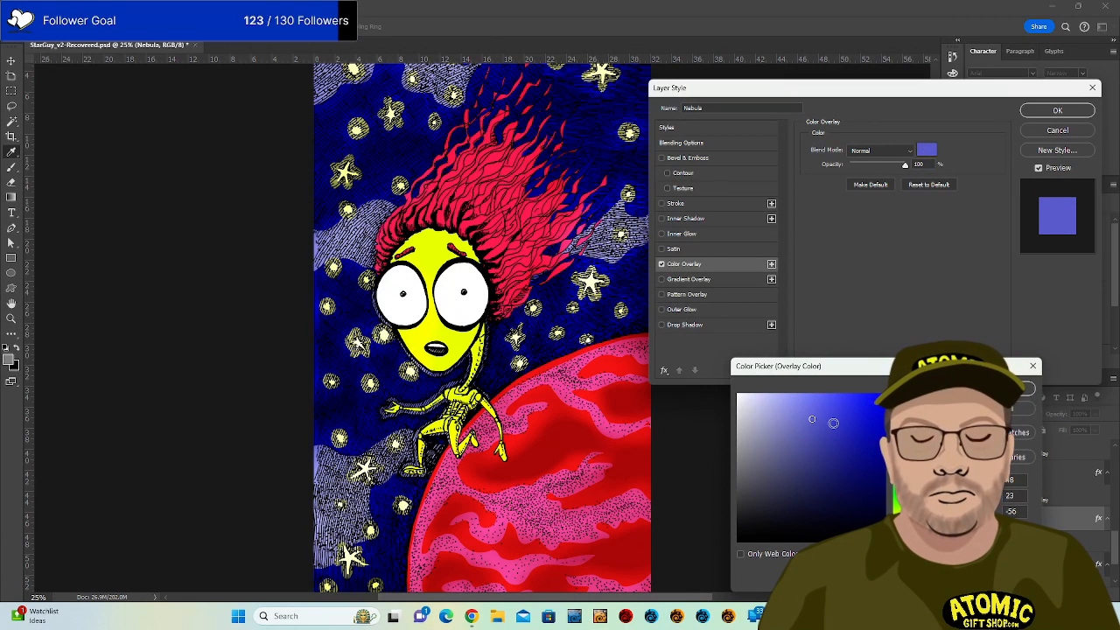
{"action": "left_click", "coordinate": [833, 422]}
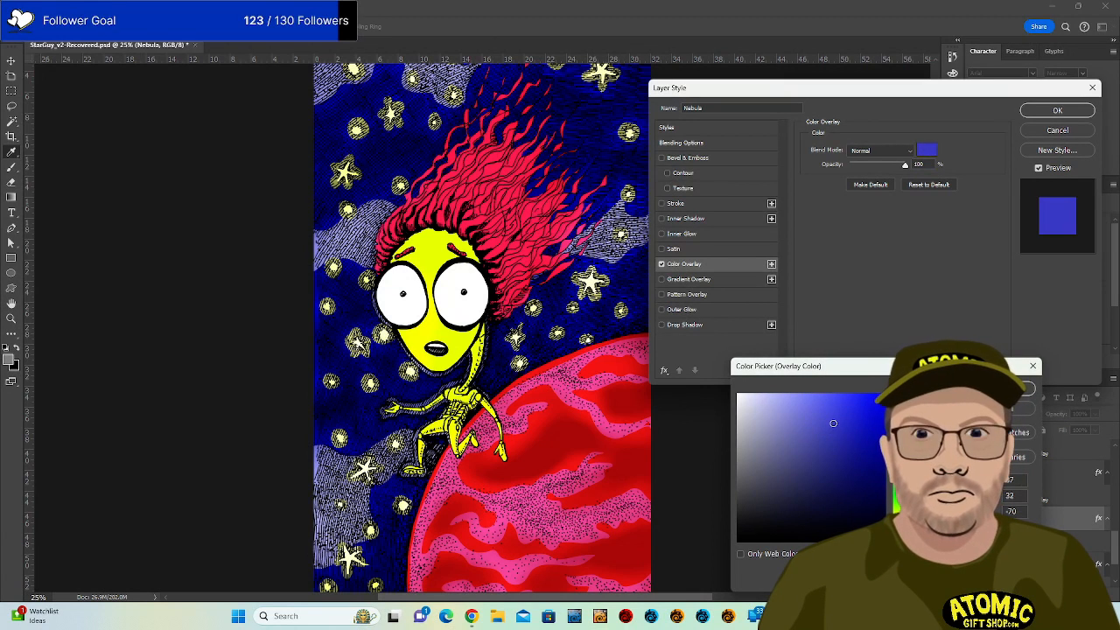
{"action": "left_click", "coordinate": [846, 424]}
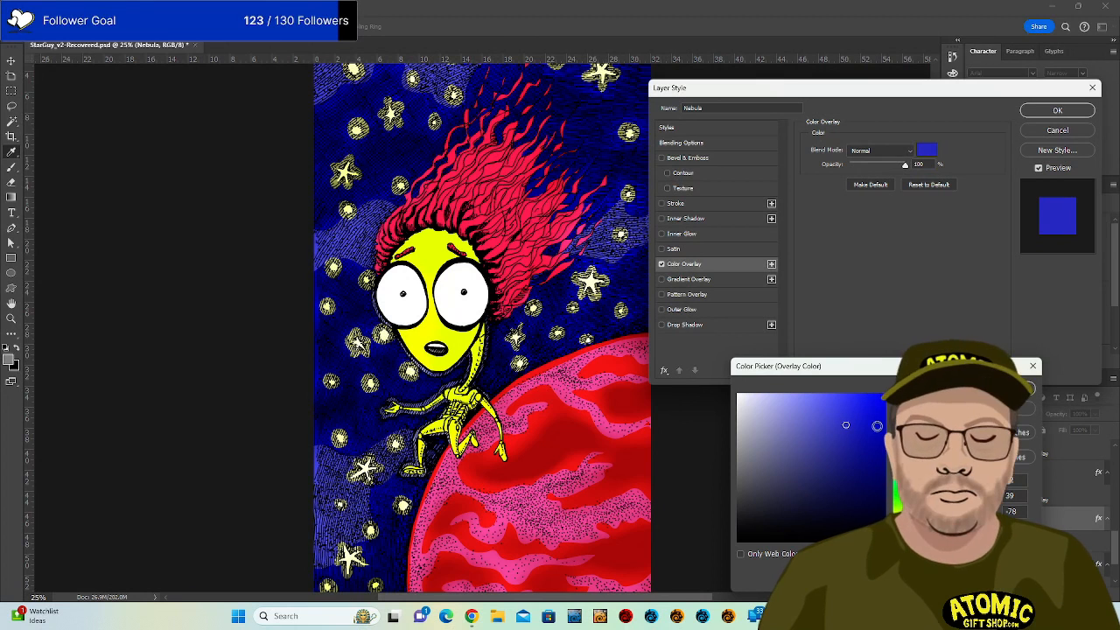
{"action": "left_click_drag", "start_coordinate": [899, 443], "coordinate": [899, 410]}
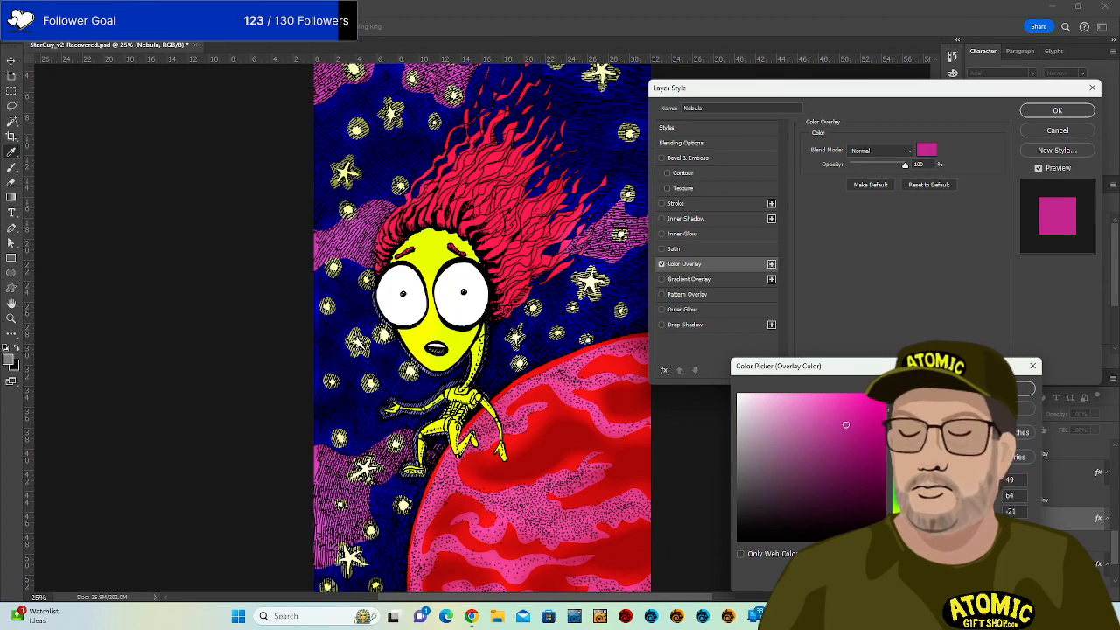
{"action": "left_click", "coordinate": [899, 502]}
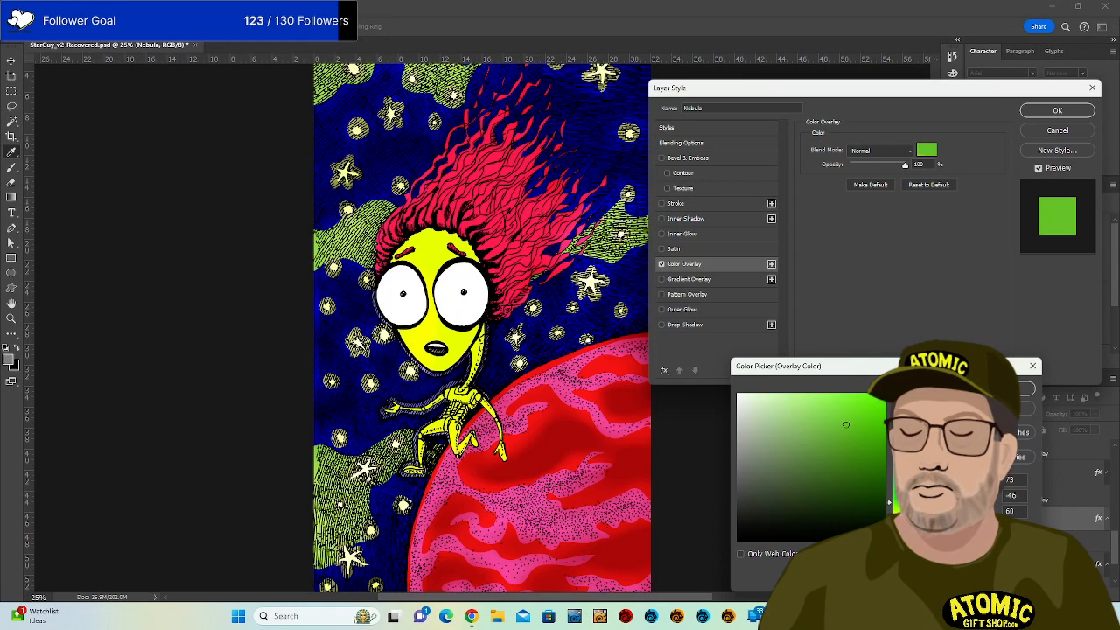
{"action": "left_click", "coordinate": [899, 516]}
{"action": "left_click", "coordinate": [899, 526]}
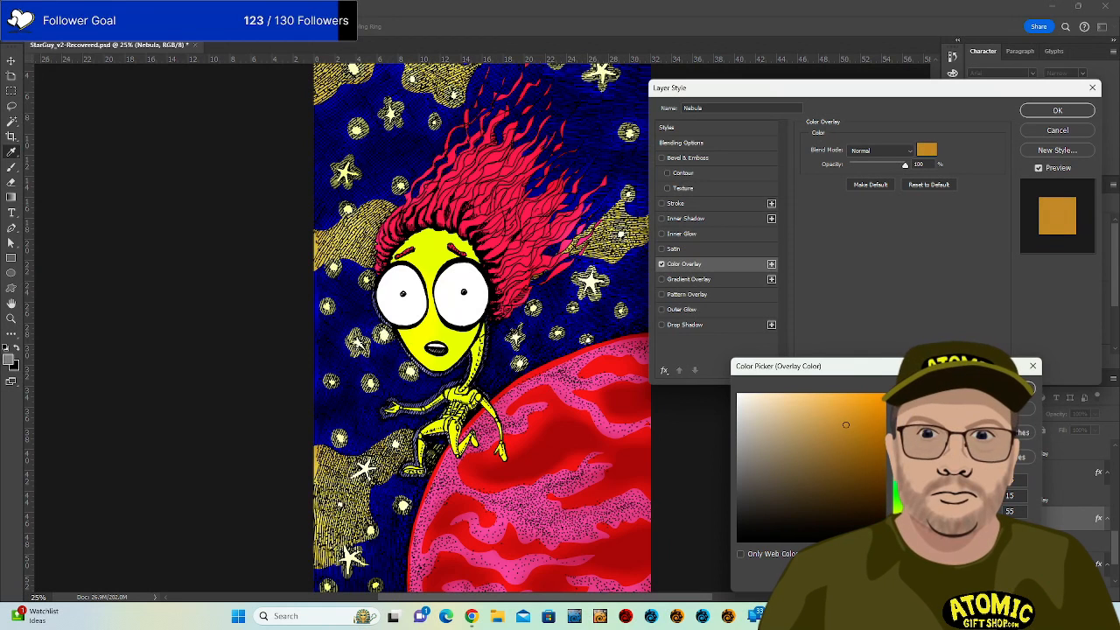
{"action": "left_click", "coordinate": [898, 535]}
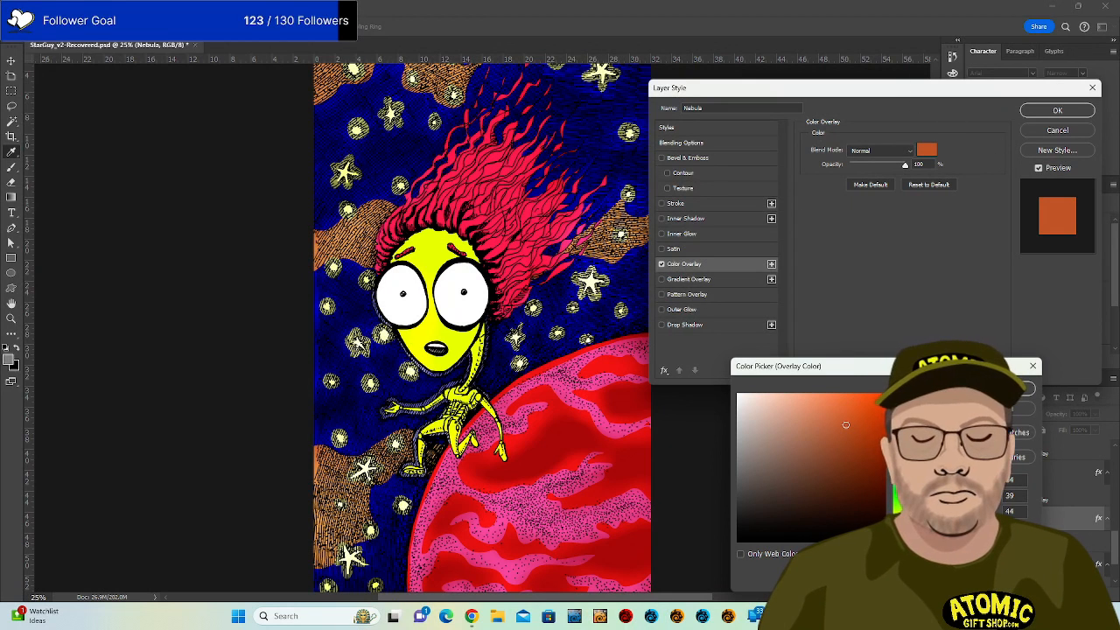
Settle the Nebula overlay on a dark teal and apply the layer style.
{"action": "left_click_drag", "start_coordinate": [899, 535], "coordinate": [899, 537]}
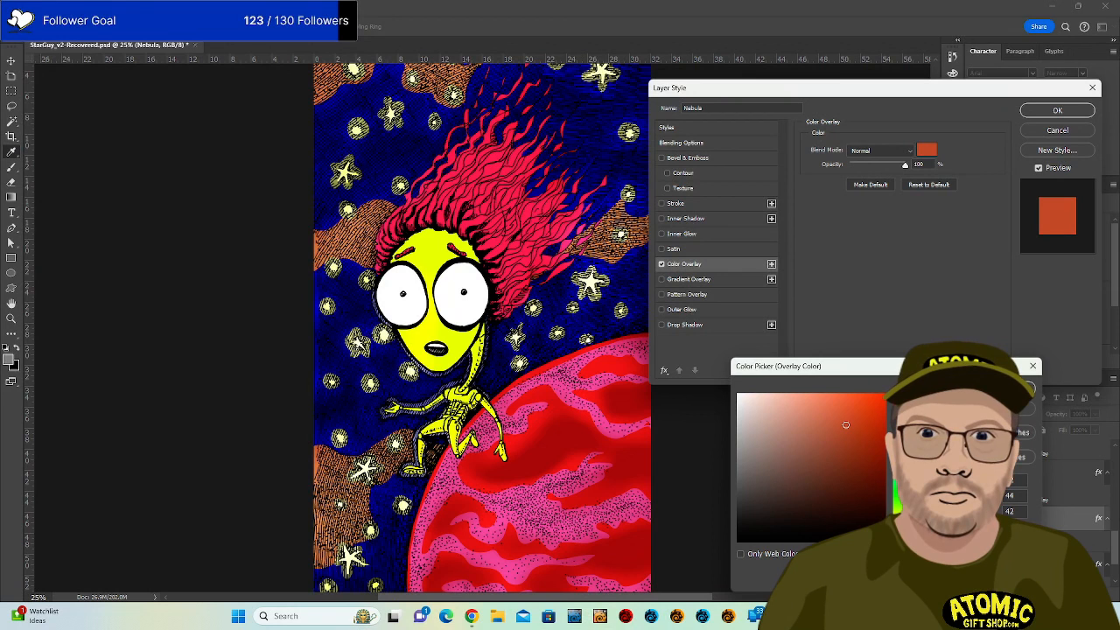
{"action": "left_click_drag", "start_coordinate": [898, 537], "coordinate": [896, 463]}
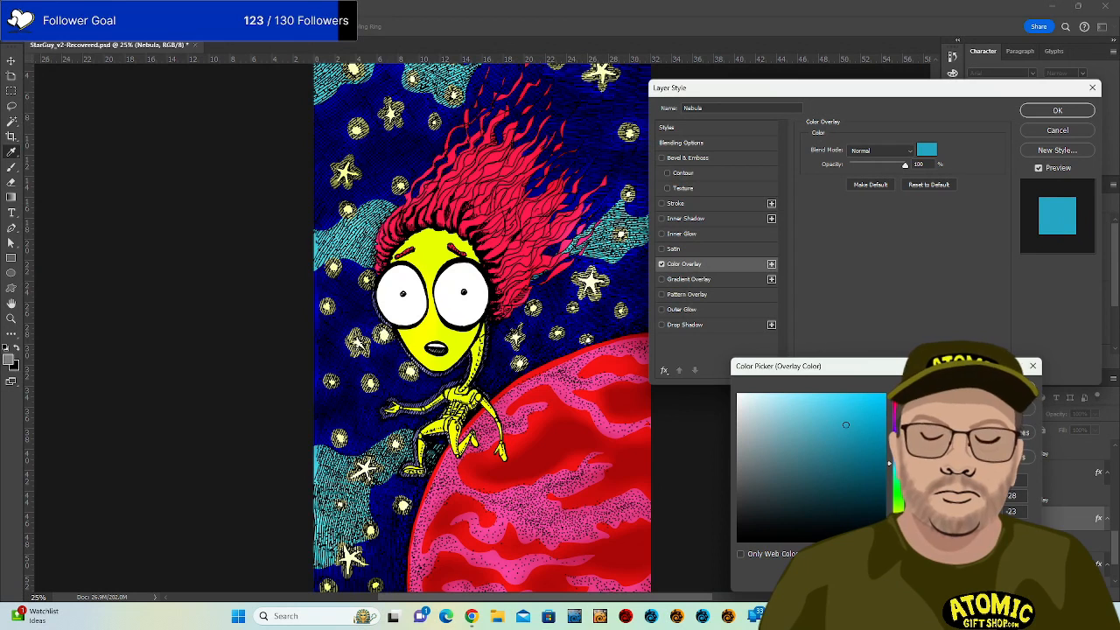
{"action": "left_click", "coordinate": [856, 444]}
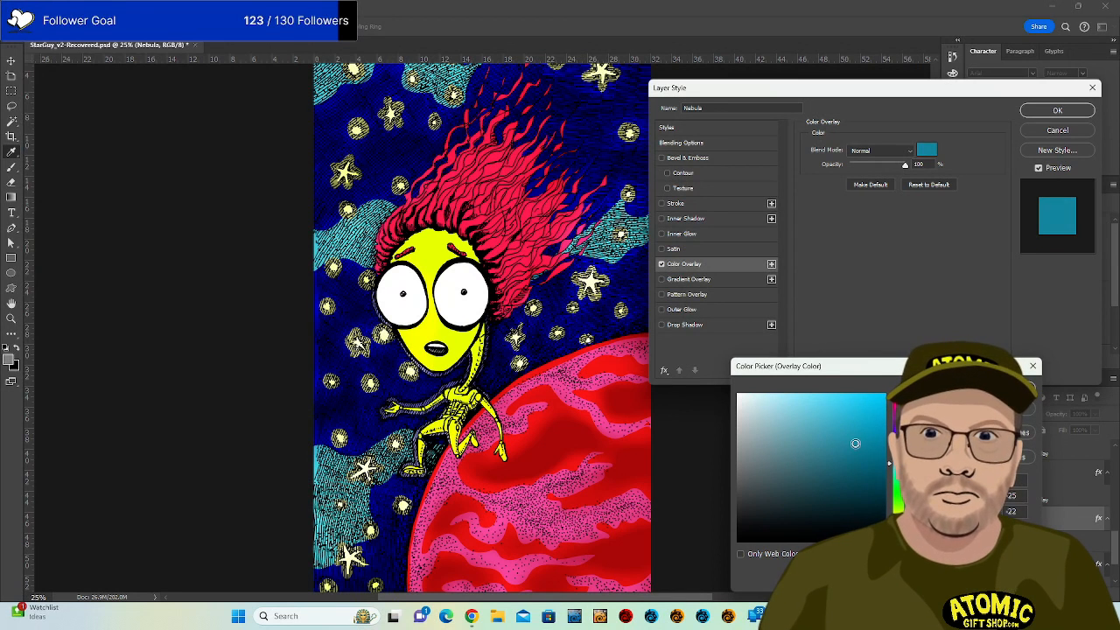
{"action": "left_click", "coordinate": [860, 470]}
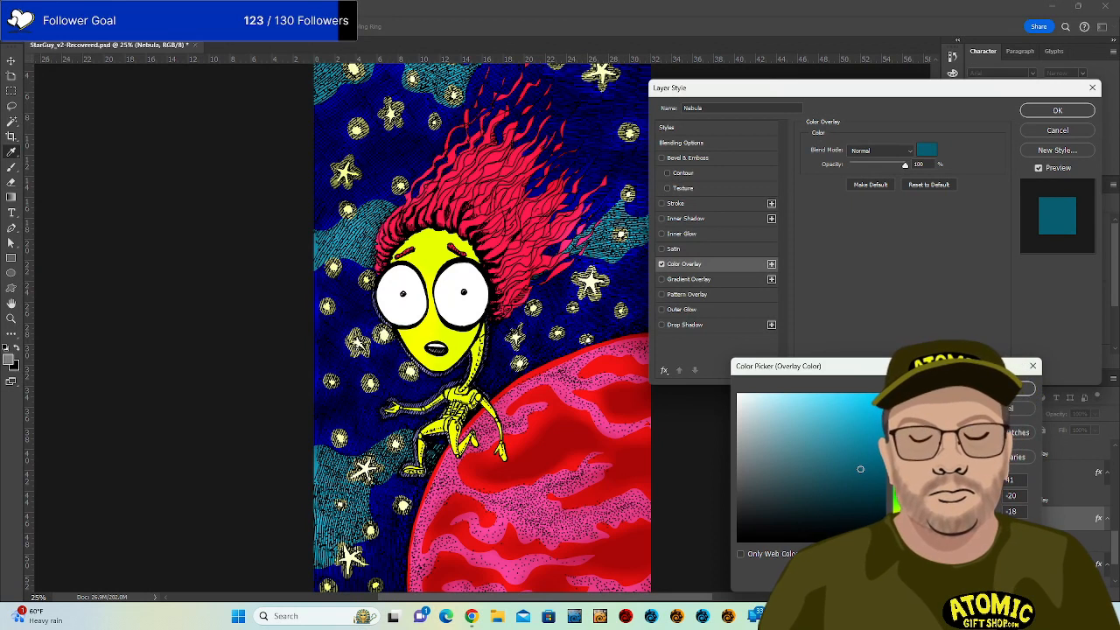
{"action": "left_click", "coordinate": [997, 387]}
{"action": "left_click", "coordinate": [1058, 111]}
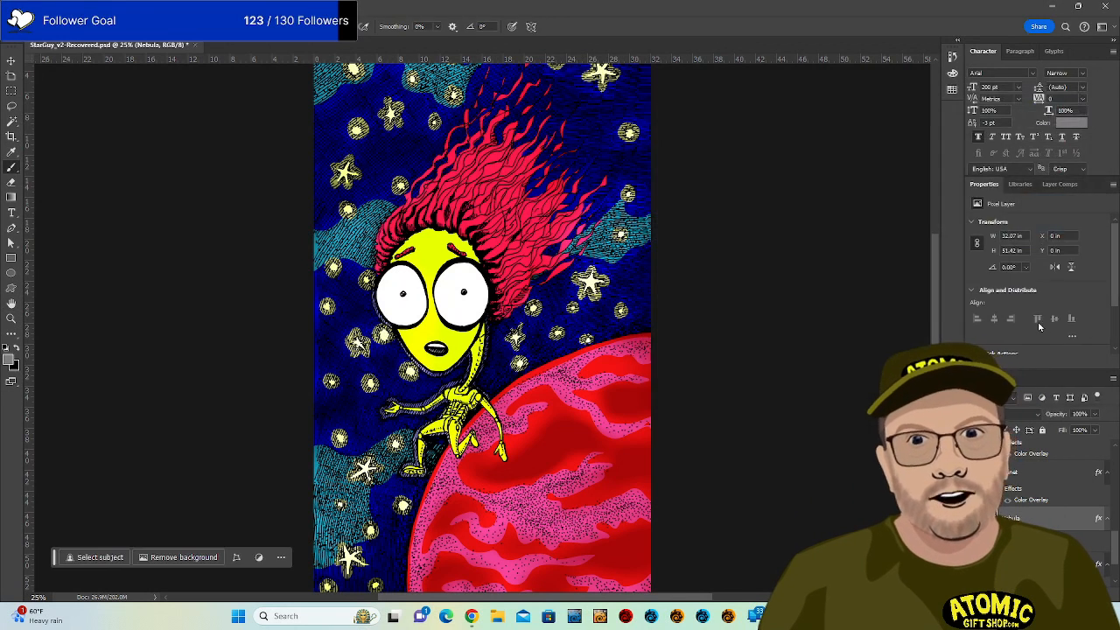
Give Layer 3 a blue Color Overlay and raise its opacity from 77 to 100%.
{"action": "scroll", "coordinate": [1055, 528], "scroll_direction": "down", "scroll_amount": 2}
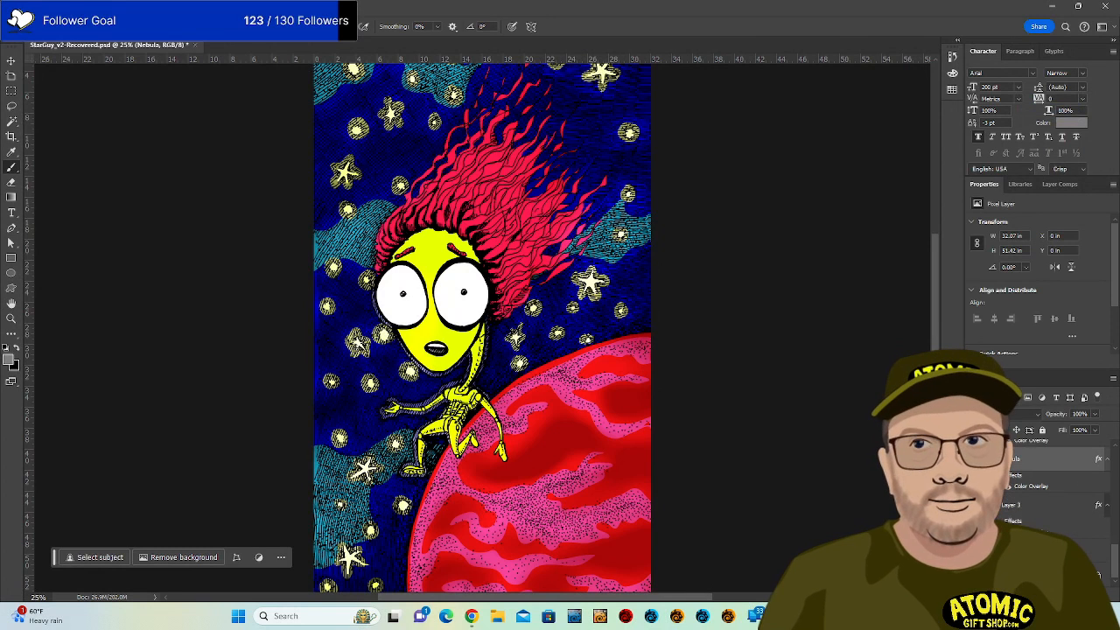
{"action": "double_click", "coordinate": [1019, 509]}
{"action": "double_click", "coordinate": [1074, 525]}
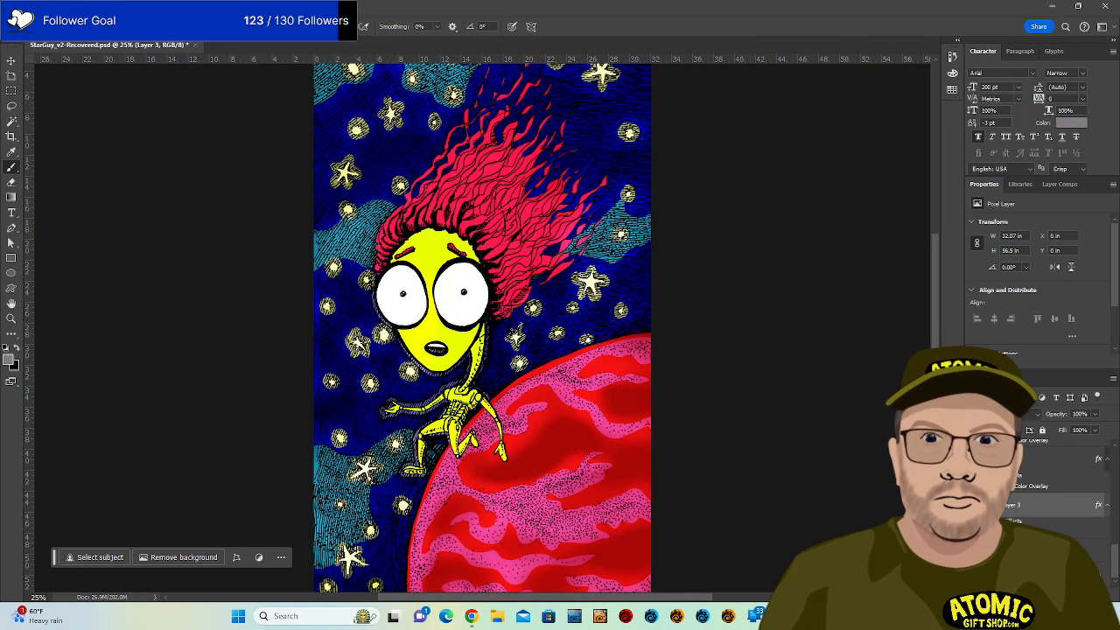
{"action": "double_click", "coordinate": [1084, 503]}
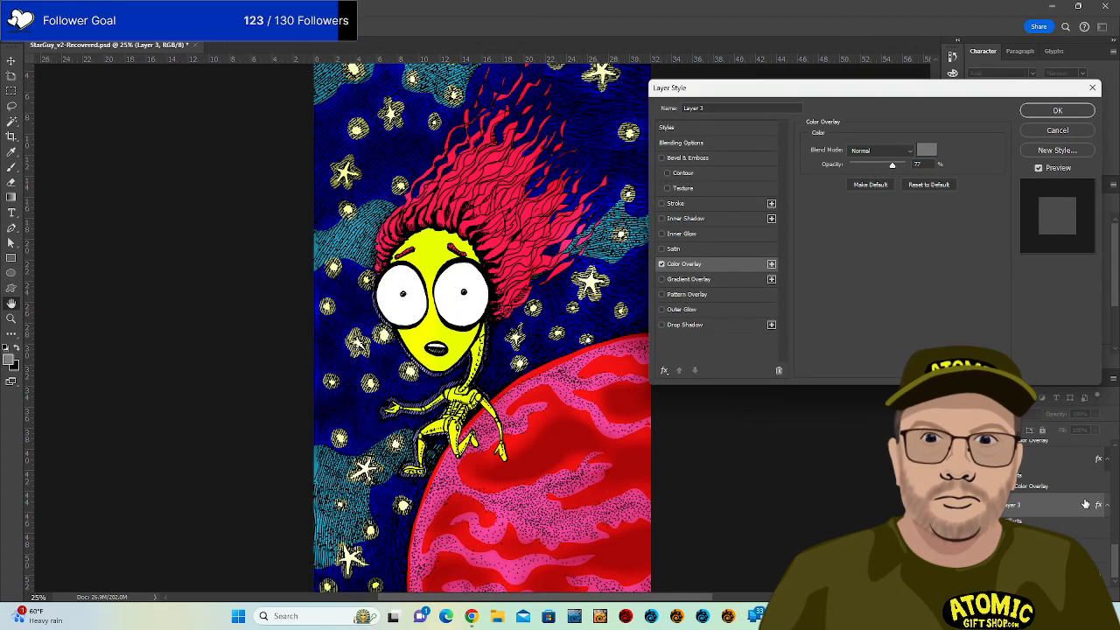
{"action": "left_click", "coordinate": [930, 154]}
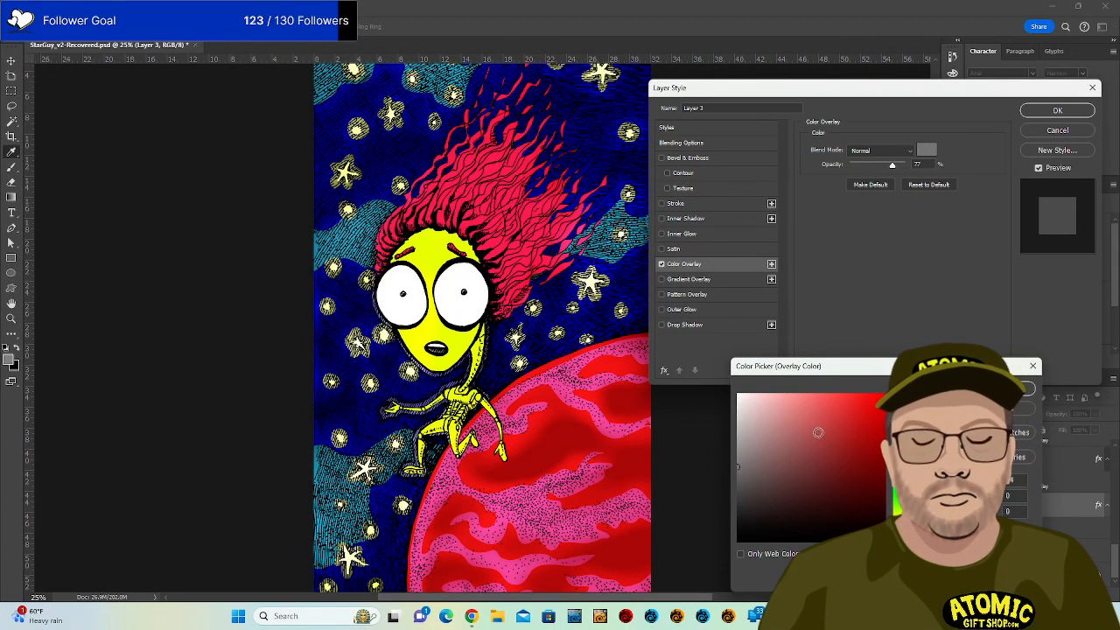
{"action": "left_click", "coordinate": [899, 445]}
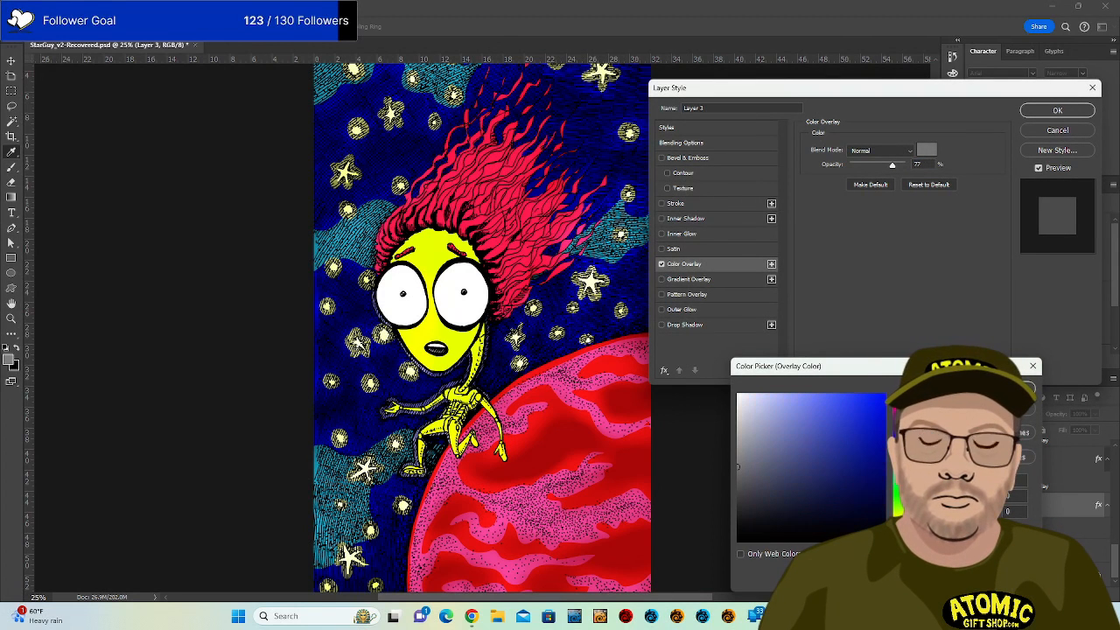
{"action": "left_click_drag", "start_coordinate": [895, 489], "coordinate": [896, 484]}
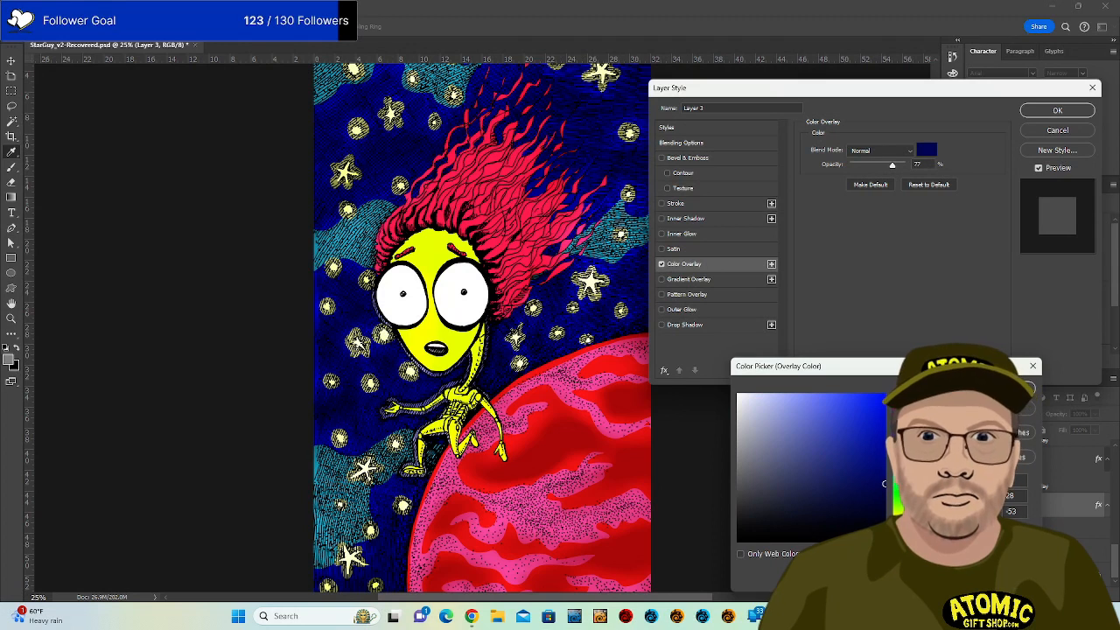
{"action": "left_click", "coordinate": [1006, 388]}
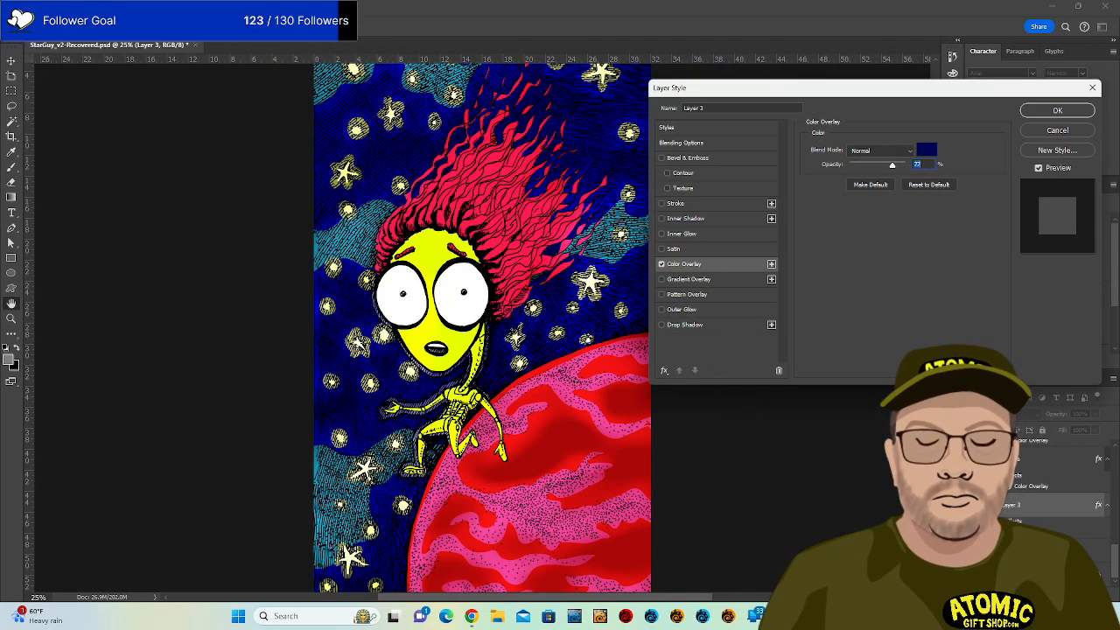
{"action": "left_click_drag", "start_coordinate": [892, 165], "coordinate": [894, 166]}
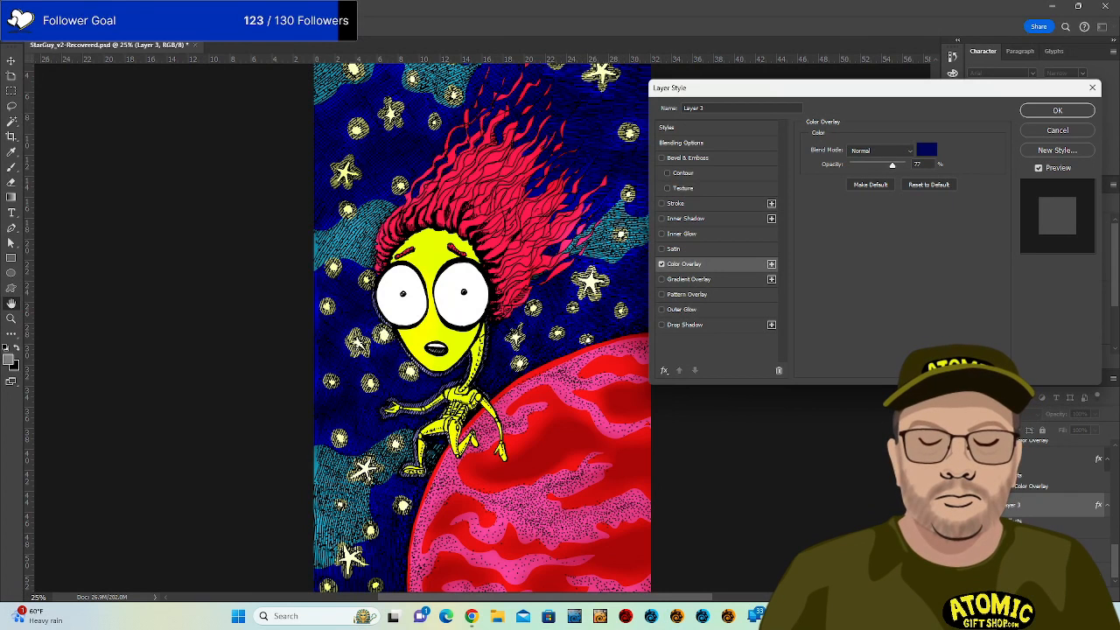
{"action": "left_click_drag", "start_coordinate": [893, 165], "coordinate": [917, 168]}
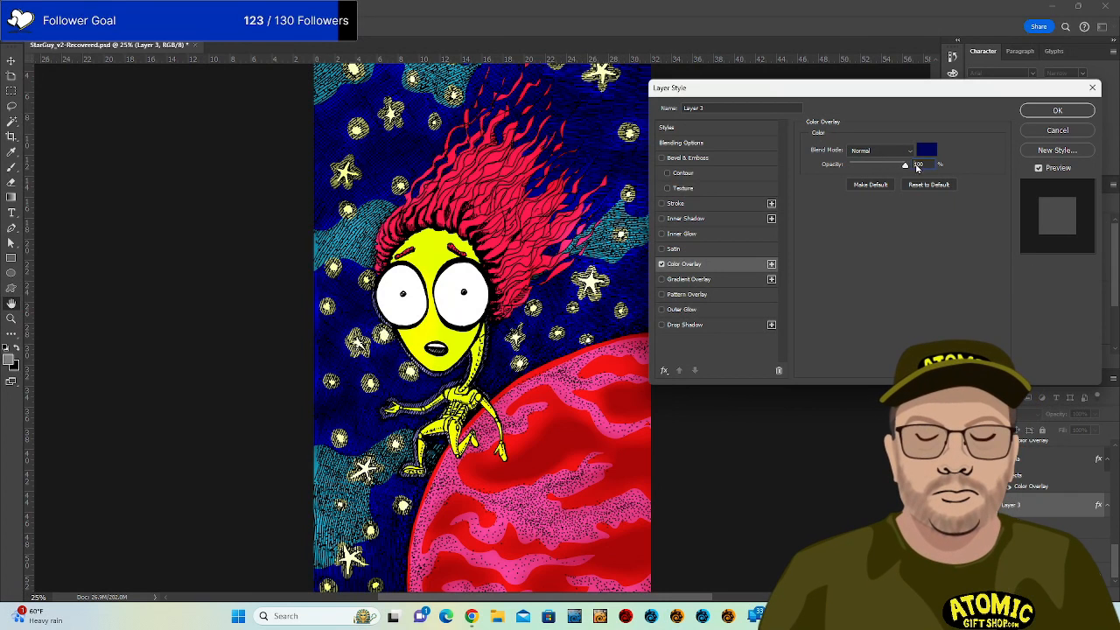
{"action": "left_click", "coordinate": [1057, 111]}
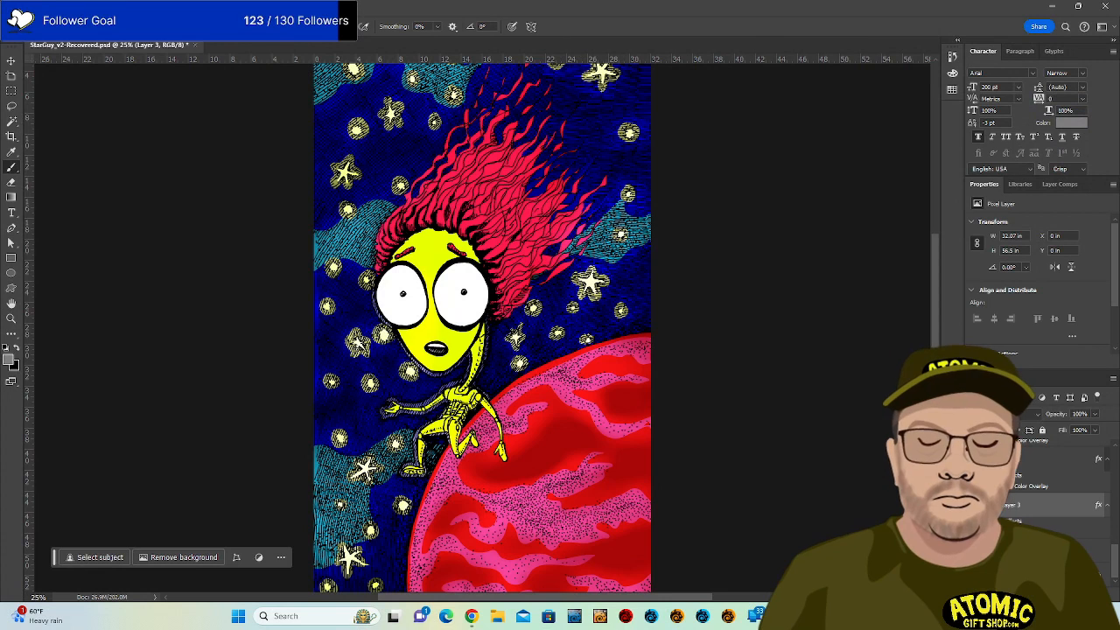
Reopen Layer 3's Color Overlay and try brighter blue, red, purple and pink sky colours.
{"action": "double_click", "coordinate": [1049, 507]}
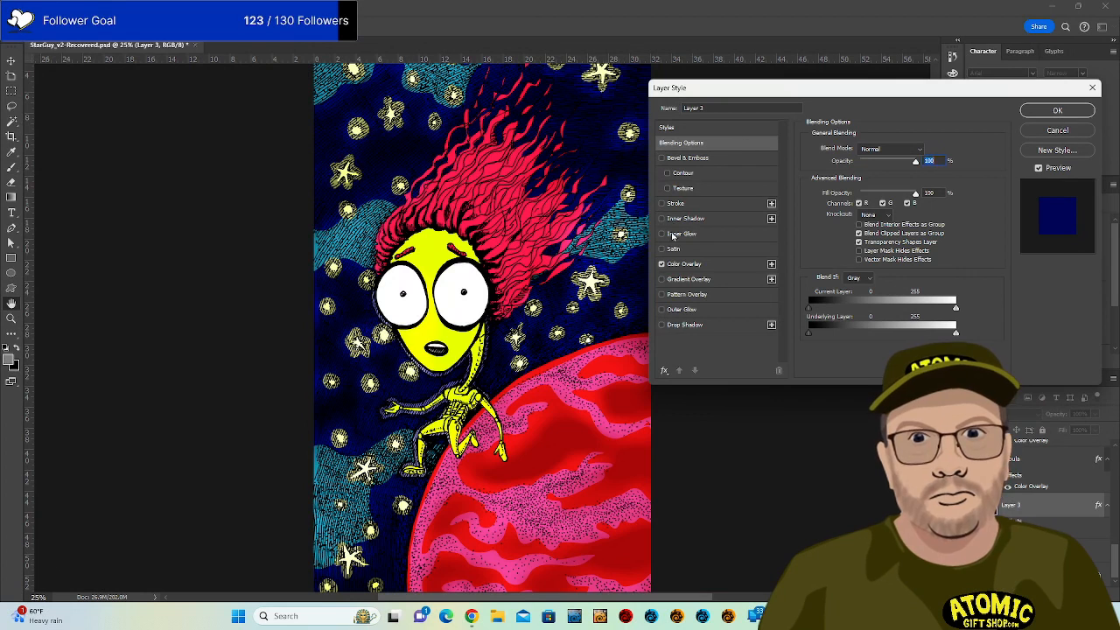
{"action": "left_click", "coordinate": [716, 269]}
{"action": "left_click", "coordinate": [927, 150]}
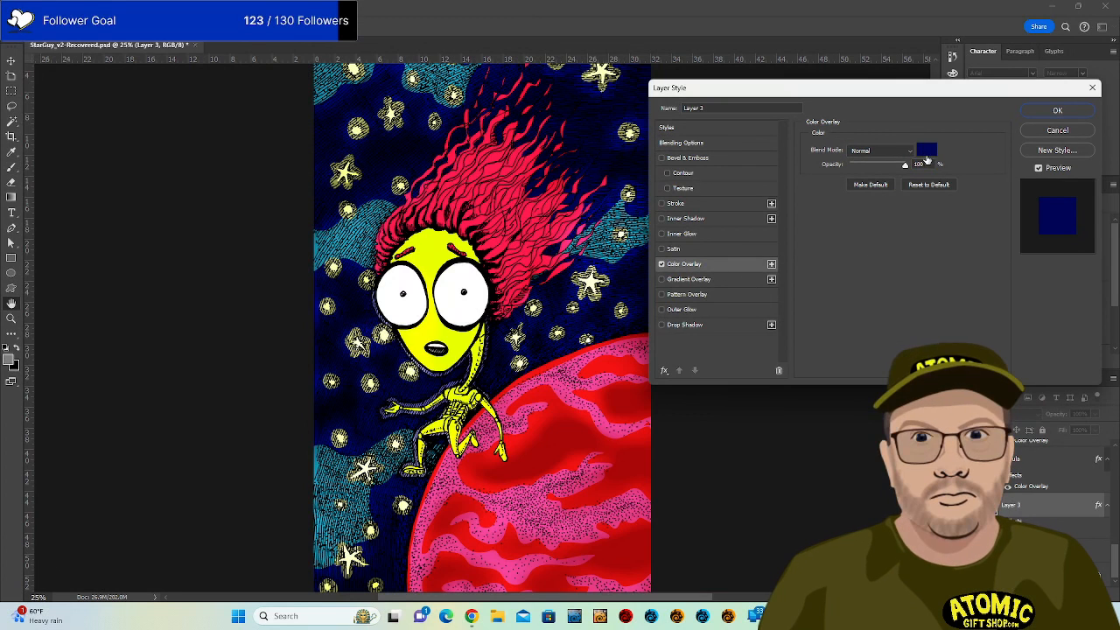
{"action": "mouse_move", "coordinate": [836, 442]}
{"action": "left_mouse_down"}
{"action": "mouse_move", "coordinate": [804, 460]}
{"action": "mouse_move", "coordinate": [828, 459]}
{"action": "mouse_move", "coordinate": [803, 518]}
{"action": "mouse_move", "coordinate": [806, 544]}
{"action": "mouse_move", "coordinate": [858, 519]}
{"action": "mouse_move", "coordinate": [863, 473]}
{"action": "left_mouse_up"}
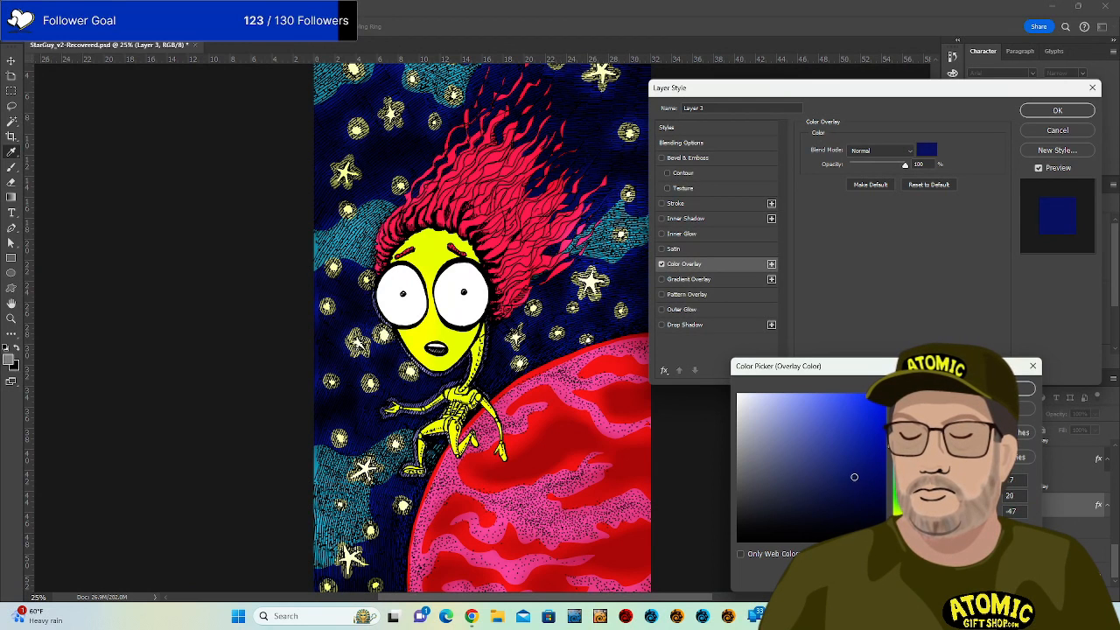
{"action": "mouse_move", "coordinate": [854, 477]}
{"action": "left_mouse_down"}
{"action": "mouse_move", "coordinate": [884, 409]}
{"action": "mouse_move", "coordinate": [867, 423]}
{"action": "mouse_move", "coordinate": [865, 411]}
{"action": "left_mouse_up"}
{"action": "left_click", "coordinate": [901, 394]}
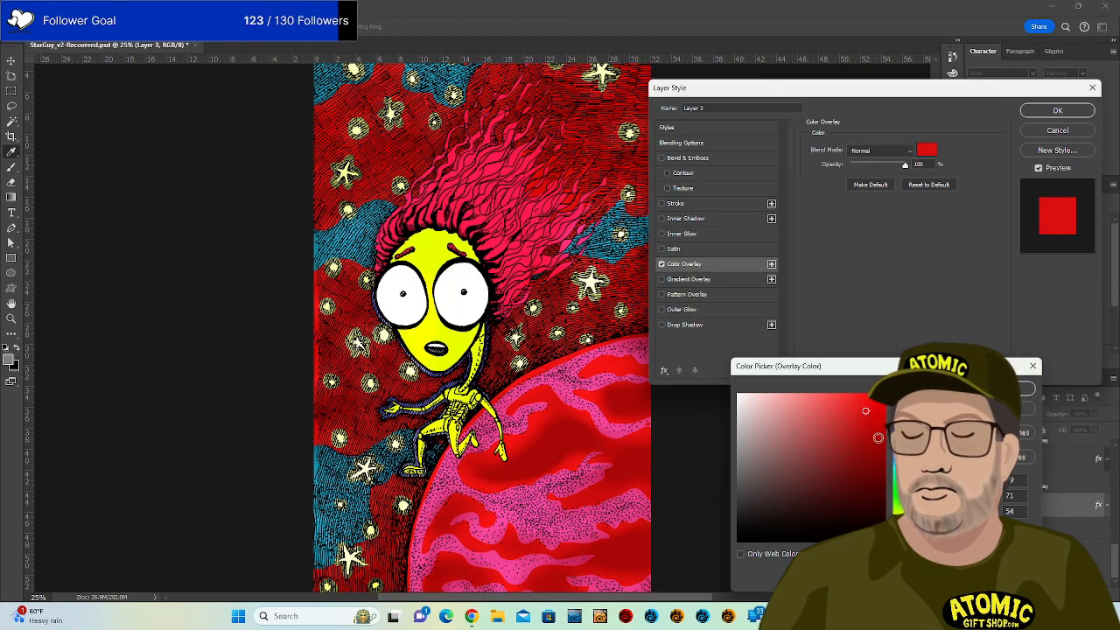
{"action": "left_click", "coordinate": [899, 452]}
{"action": "left_click_drag", "start_coordinate": [899, 451], "coordinate": [899, 425]}
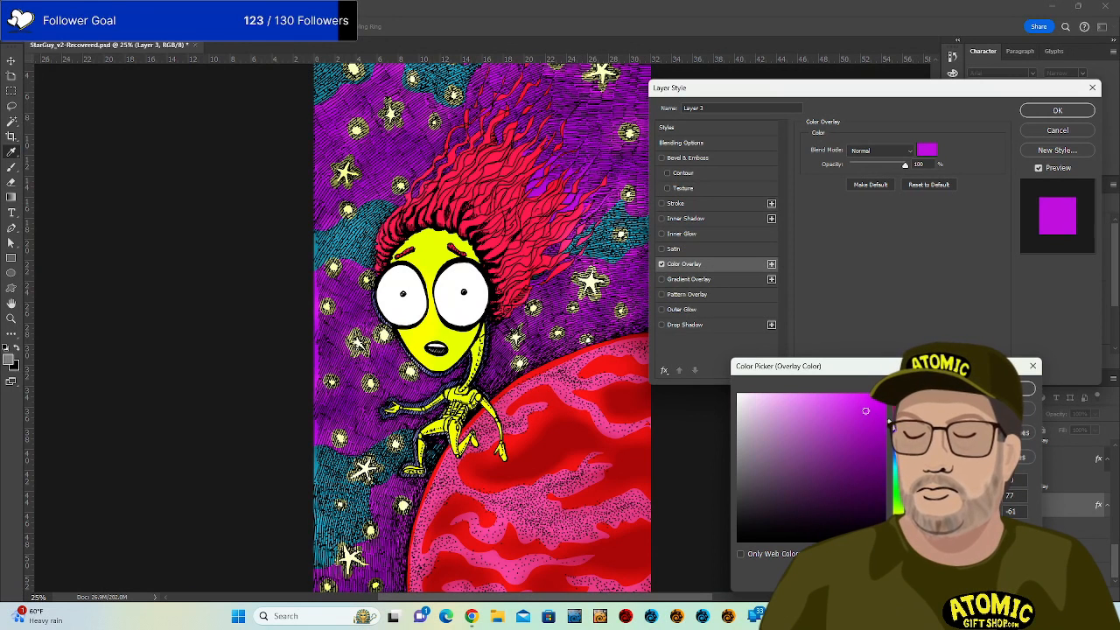
{"action": "left_click_drag", "start_coordinate": [815, 396], "coordinate": [806, 420]}
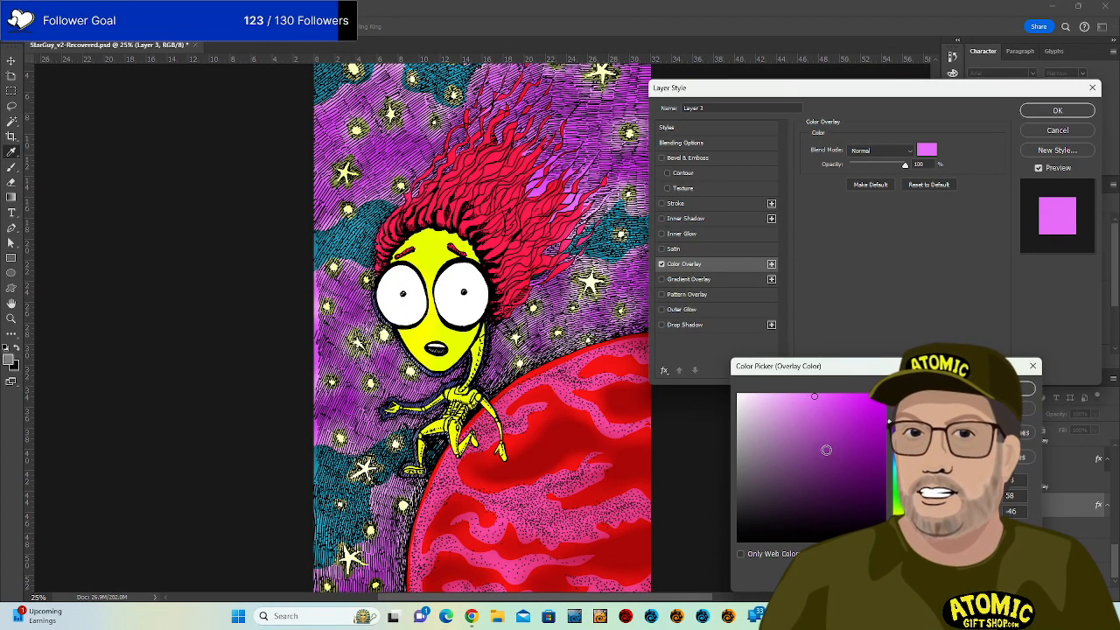
Settle the sky overlay on a deep, slightly greyed blue and apply it.
{"action": "left_click_drag", "start_coordinate": [889, 421], "coordinate": [889, 470]}
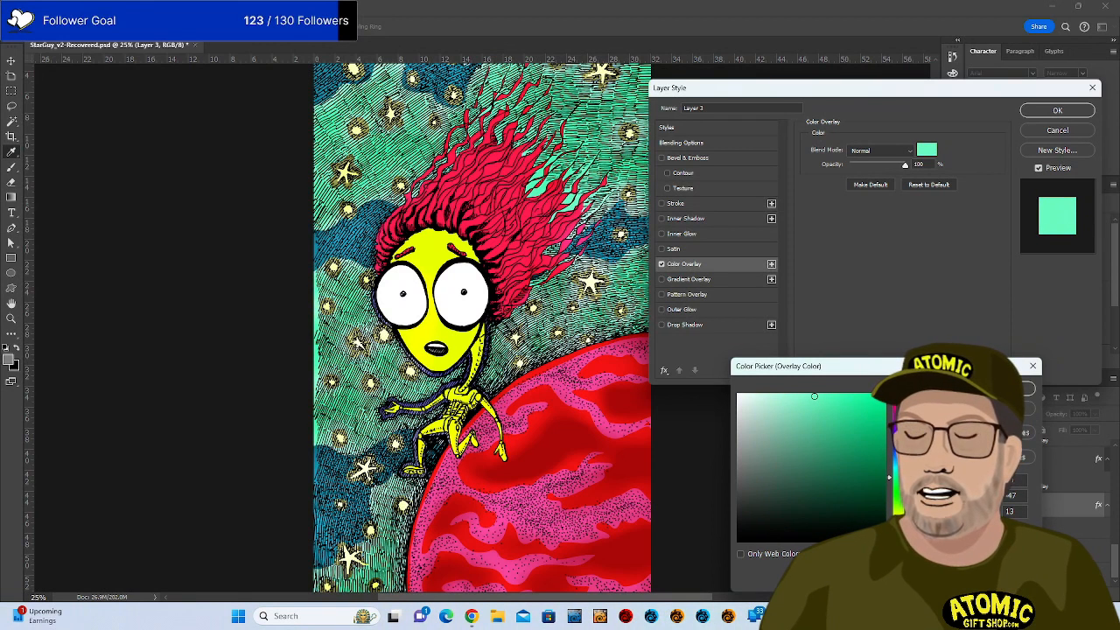
{"action": "left_click_drag", "start_coordinate": [889, 477], "coordinate": [889, 531]}
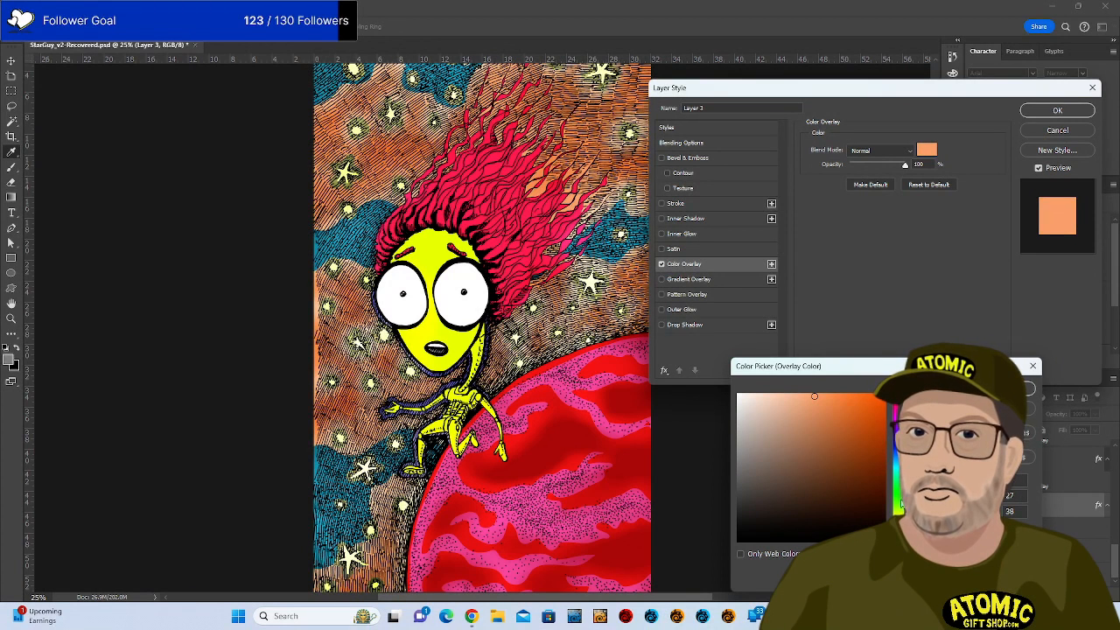
{"action": "left_click", "coordinate": [897, 445]}
{"action": "mouse_move", "coordinate": [856, 413]}
{"action": "left_mouse_down"}
{"action": "mouse_move", "coordinate": [861, 440]}
{"action": "mouse_move", "coordinate": [854, 430]}
{"action": "left_mouse_up"}
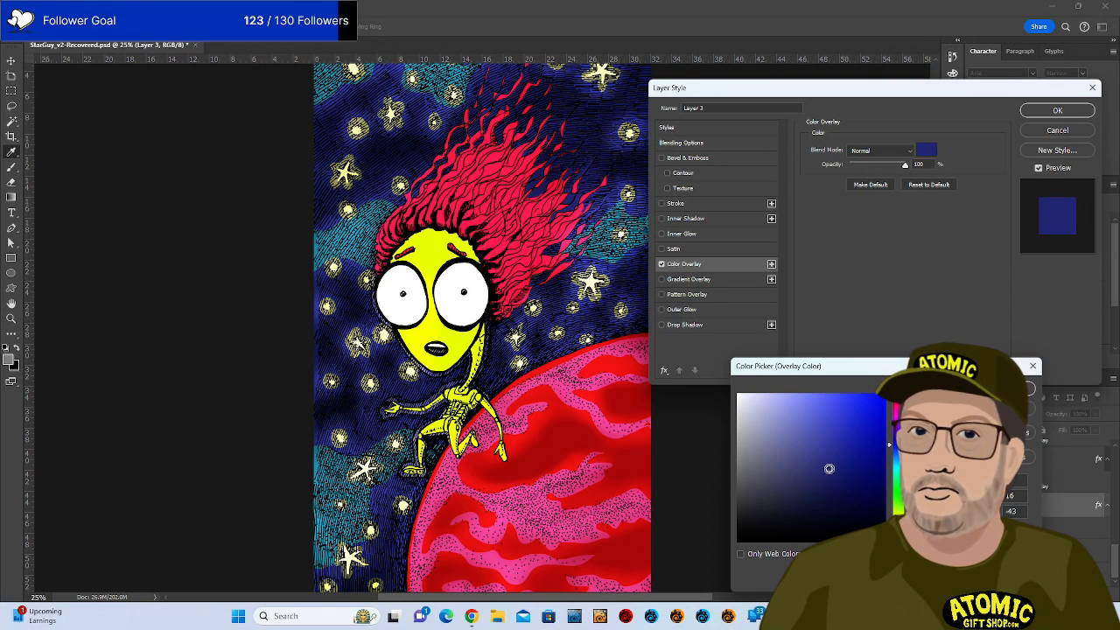
{"action": "mouse_move", "coordinate": [823, 466]}
{"action": "left_mouse_down"}
{"action": "mouse_move", "coordinate": [759, 469]}
{"action": "mouse_move", "coordinate": [802, 480]}
{"action": "mouse_move", "coordinate": [847, 444]}
{"action": "mouse_move", "coordinate": [841, 460]}
{"action": "left_mouse_up"}
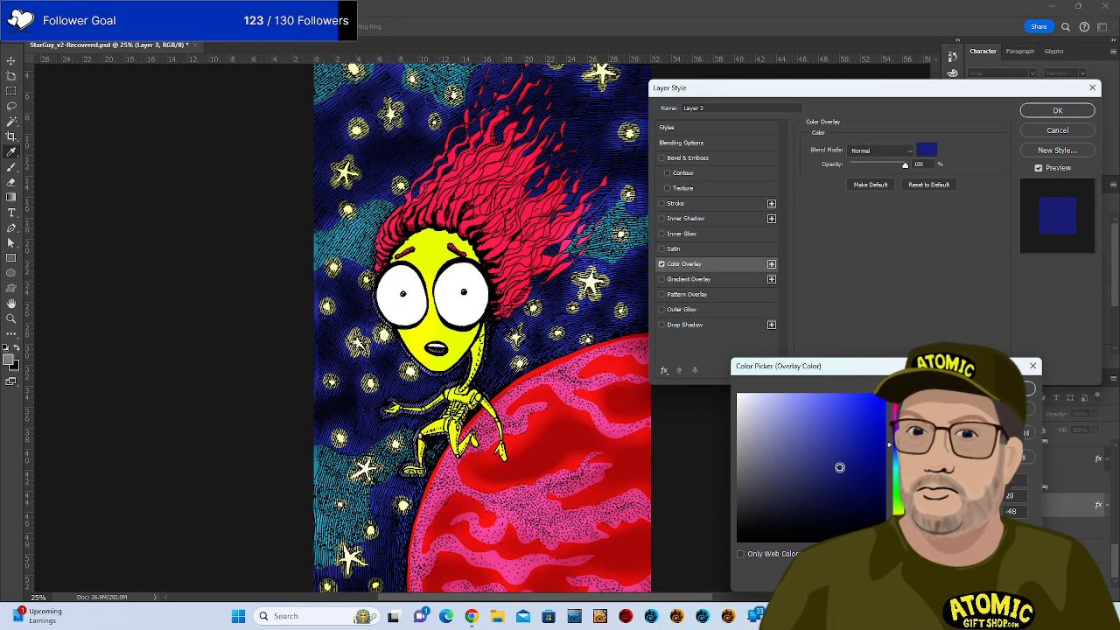
{"action": "left_click", "coordinate": [1028, 388]}
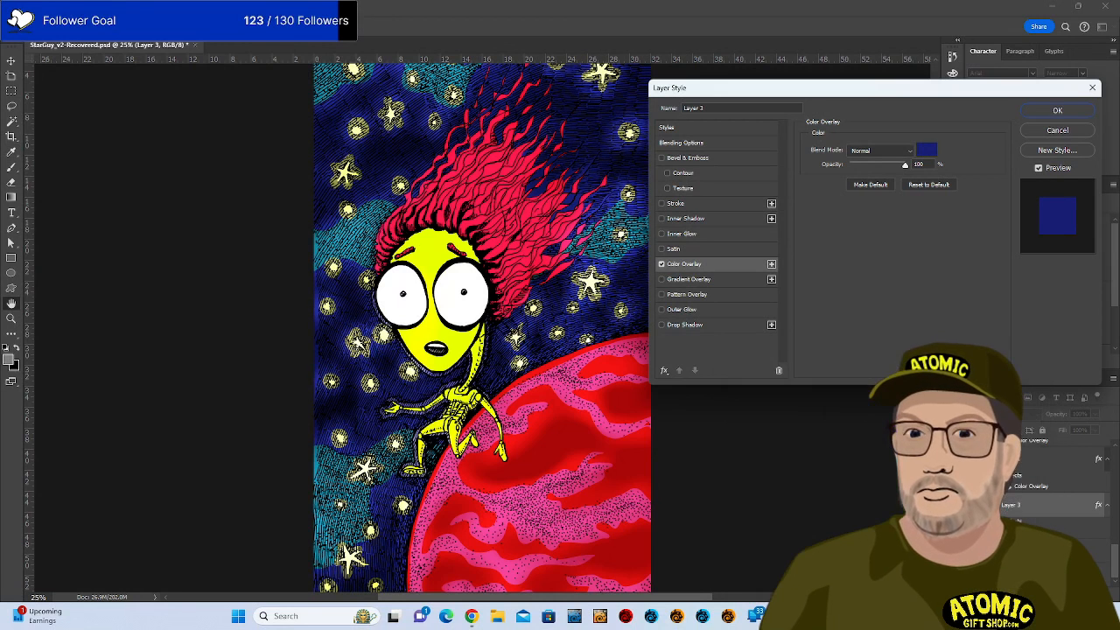
{"action": "left_click", "coordinate": [1057, 110]}
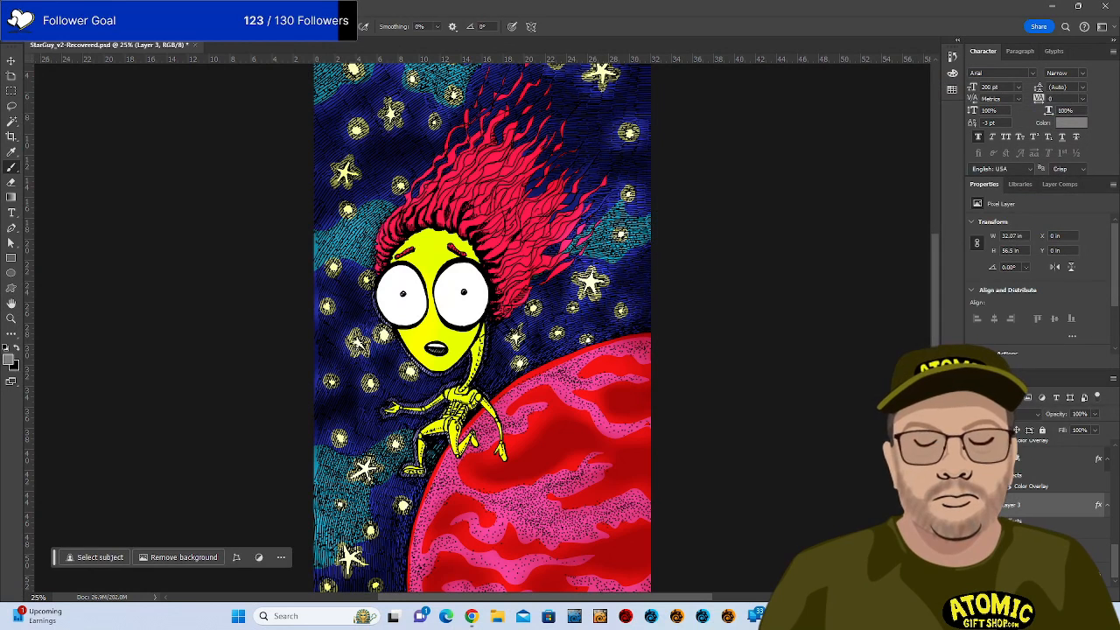
Toggle the shading layer's visibility to compare the artwork with and without it.
{"action": "scroll", "coordinate": [1018, 502], "scroll_direction": "up", "scroll_amount": 4}
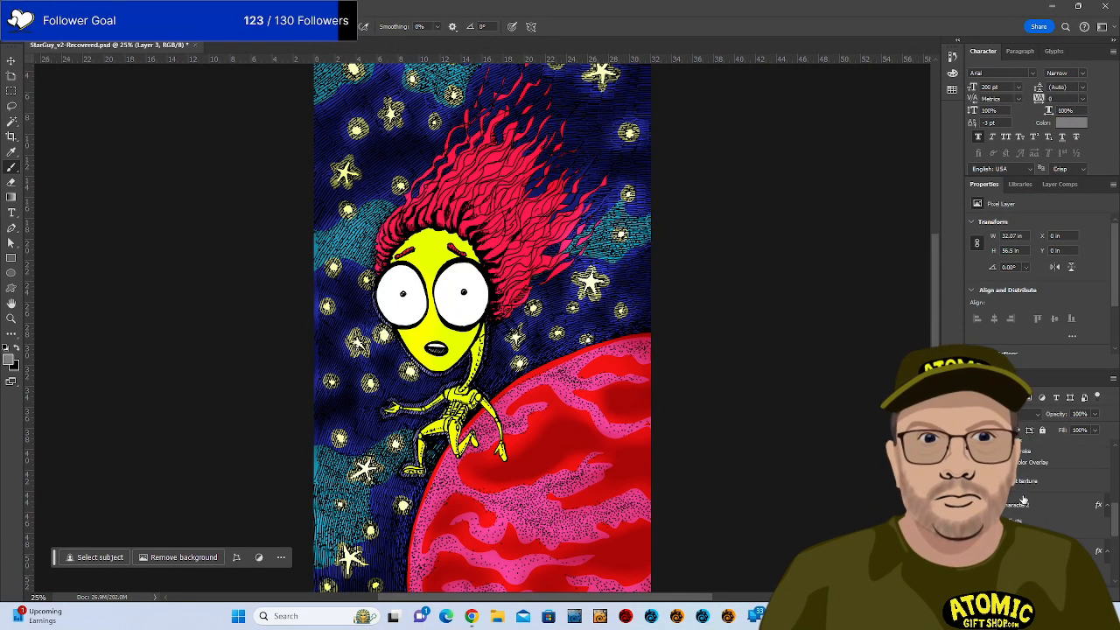
{"action": "scroll", "coordinate": [1015, 483], "scroll_direction": "up", "scroll_amount": 3}
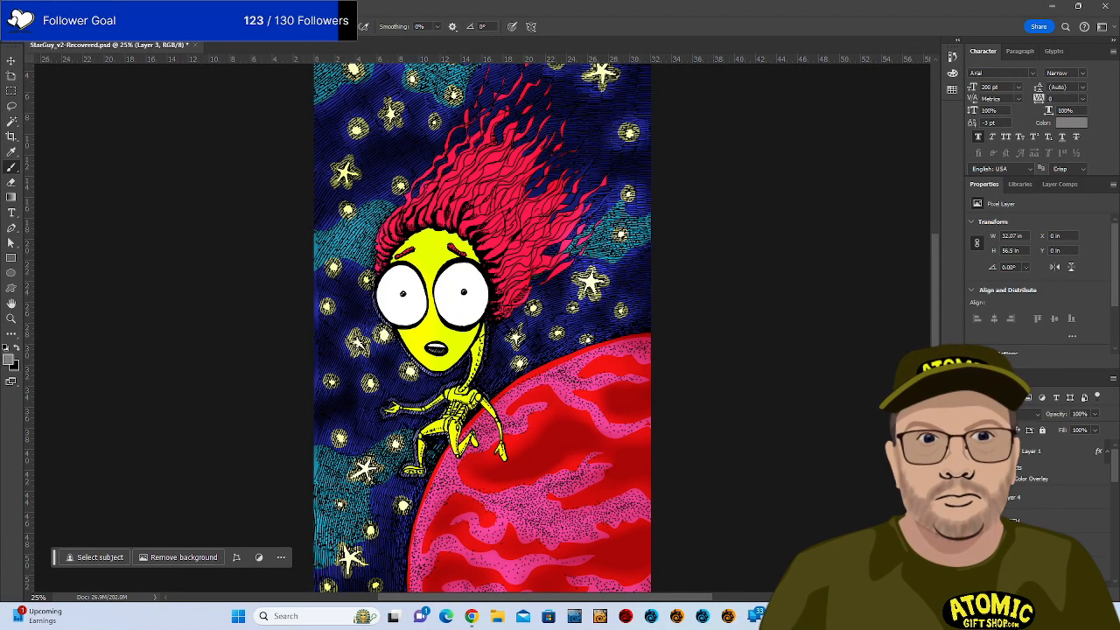
{"action": "left_click", "coordinate": [973, 497]}
{"action": "left_click", "coordinate": [974, 497]}
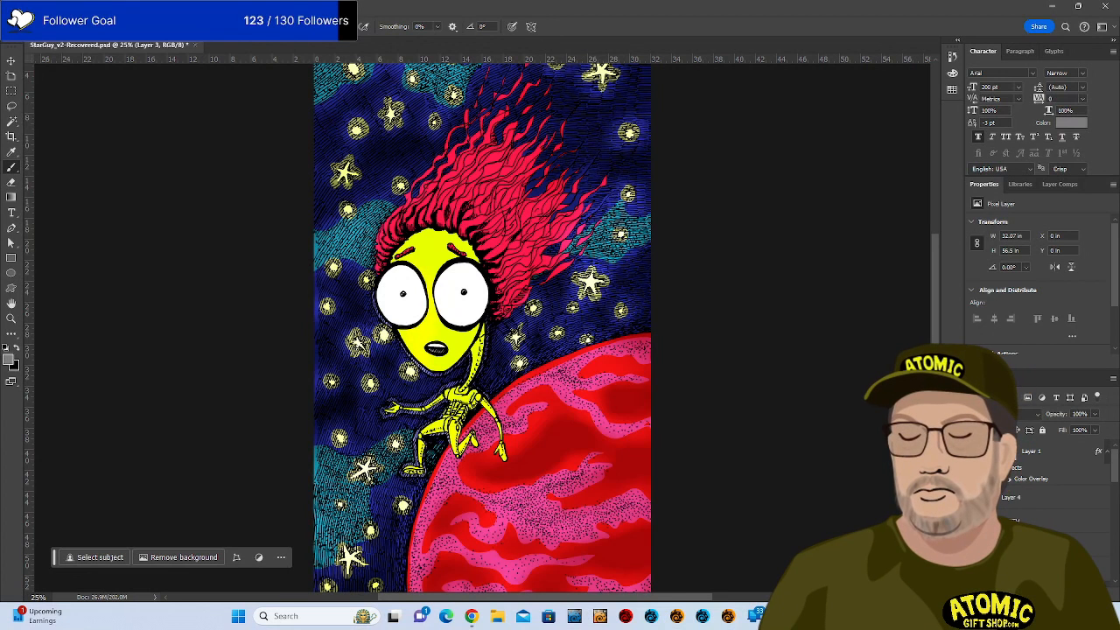
{"action": "left_click", "coordinate": [974, 497]}
{"action": "left_click", "coordinate": [974, 497]}
Lower Layer 4's opacity to 51%.
{"action": "left_click", "coordinate": [1050, 497]}
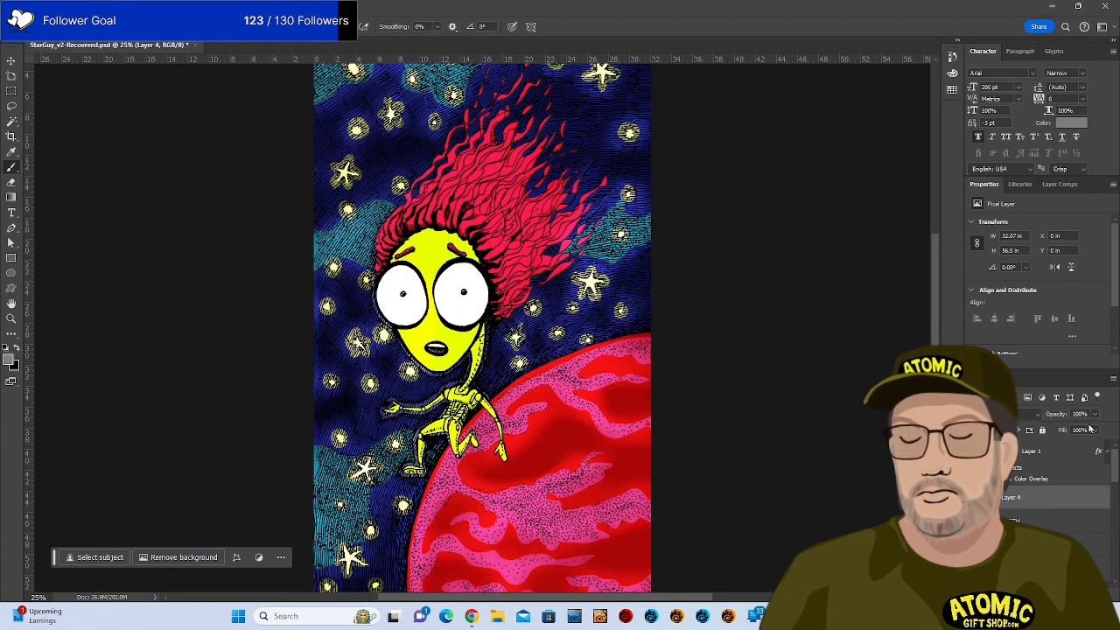
{"action": "left_click", "coordinate": [1098, 415]}
{"action": "left_click_drag", "start_coordinate": [1095, 426], "coordinate": [1070, 429]}
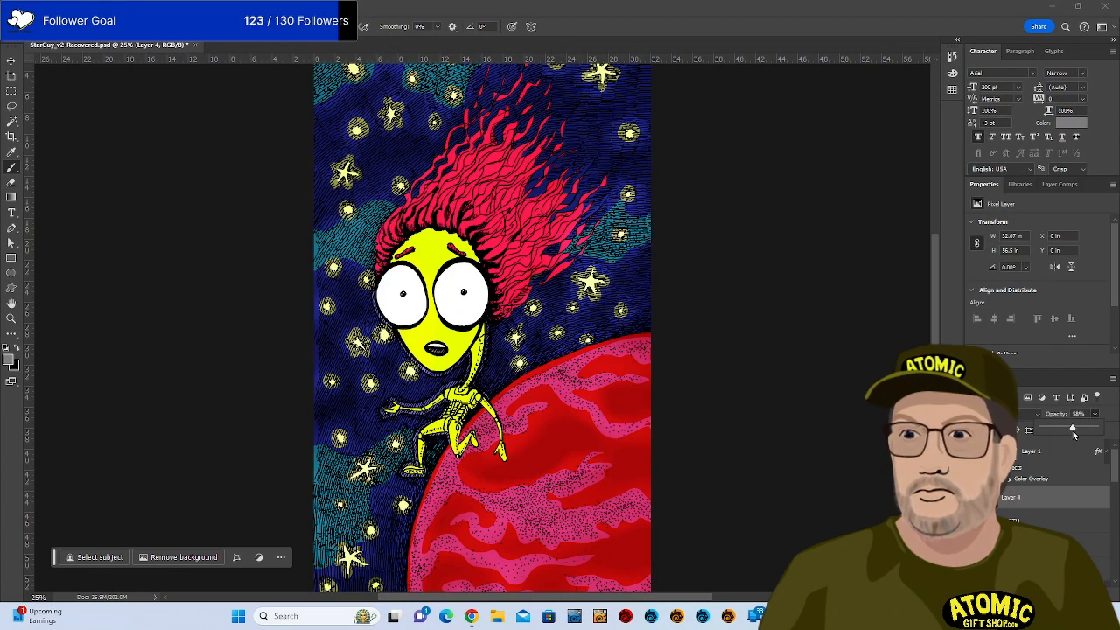
{"action": "left_click", "coordinate": [827, 408]}
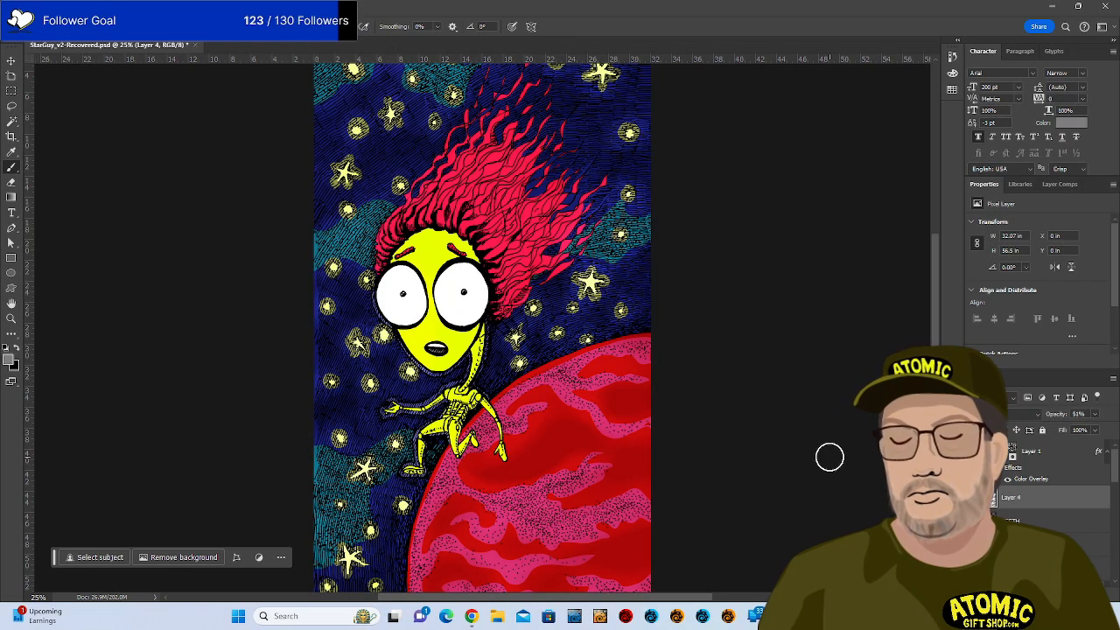
Select the planet texture layer in the Layers panel.
{"action": "scroll", "coordinate": [1105, 503], "scroll_direction": "down", "scroll_amount": 3}
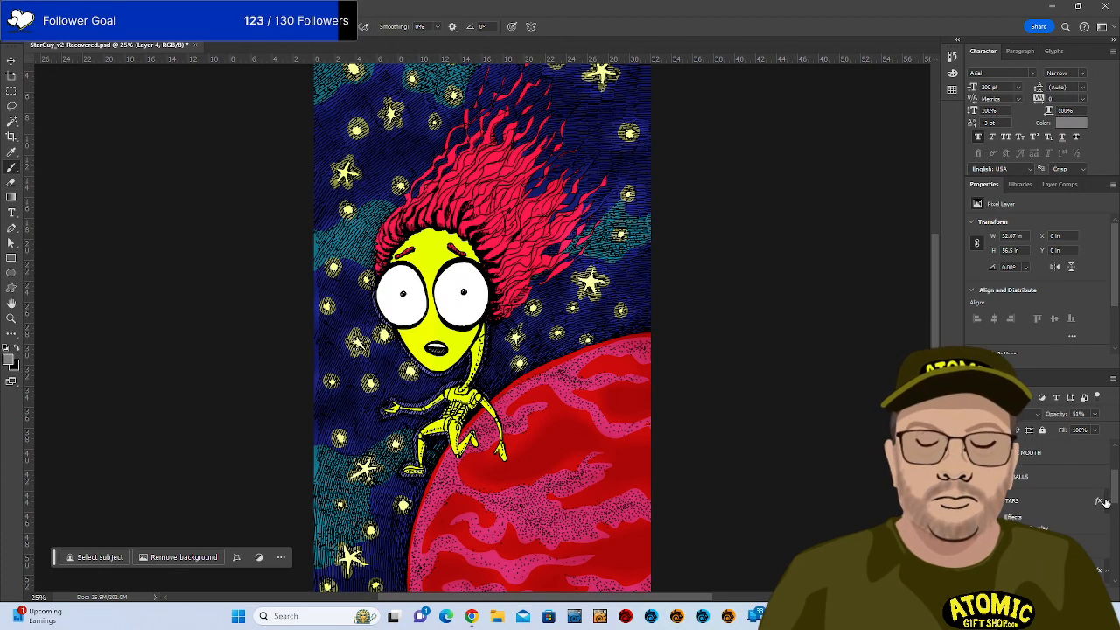
{"action": "scroll", "coordinate": [1104, 525], "scroll_direction": "down", "scroll_amount": 3}
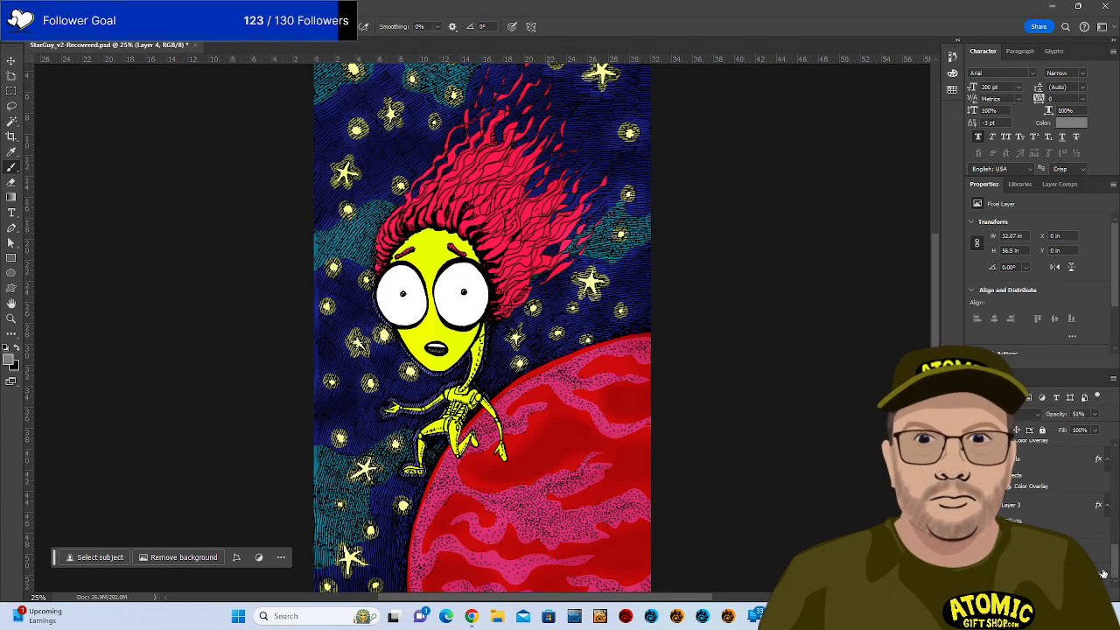
{"action": "left_click", "coordinate": [1057, 459]}
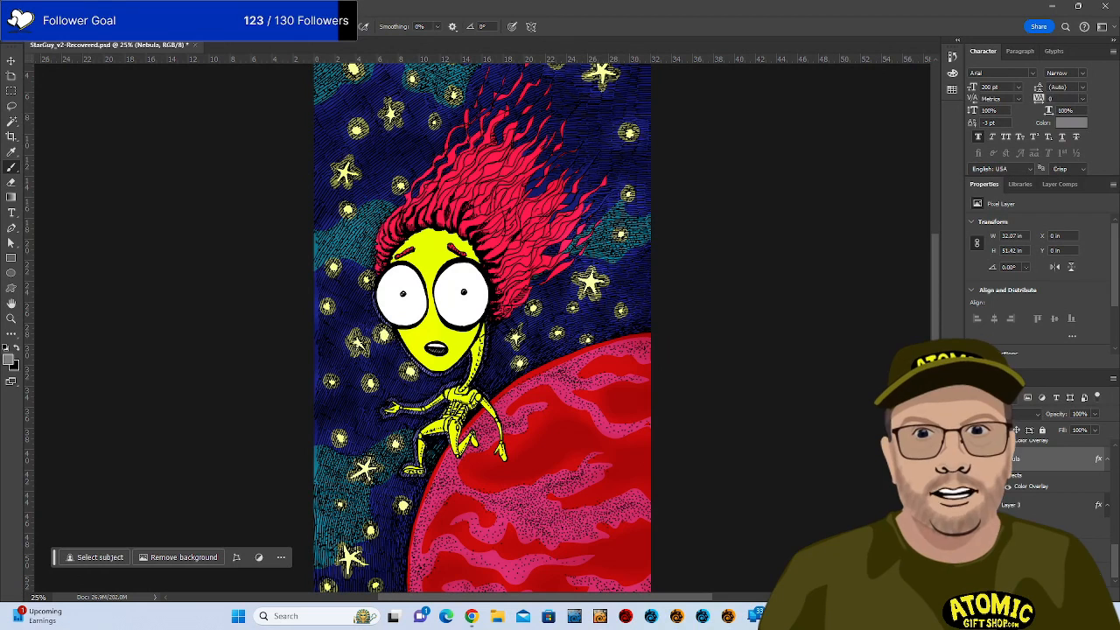
{"action": "scroll", "coordinate": [1058, 472], "scroll_direction": "up", "scroll_amount": 1}
{"action": "scroll", "coordinate": [1063, 459], "scroll_direction": "up", "scroll_amount": 1}
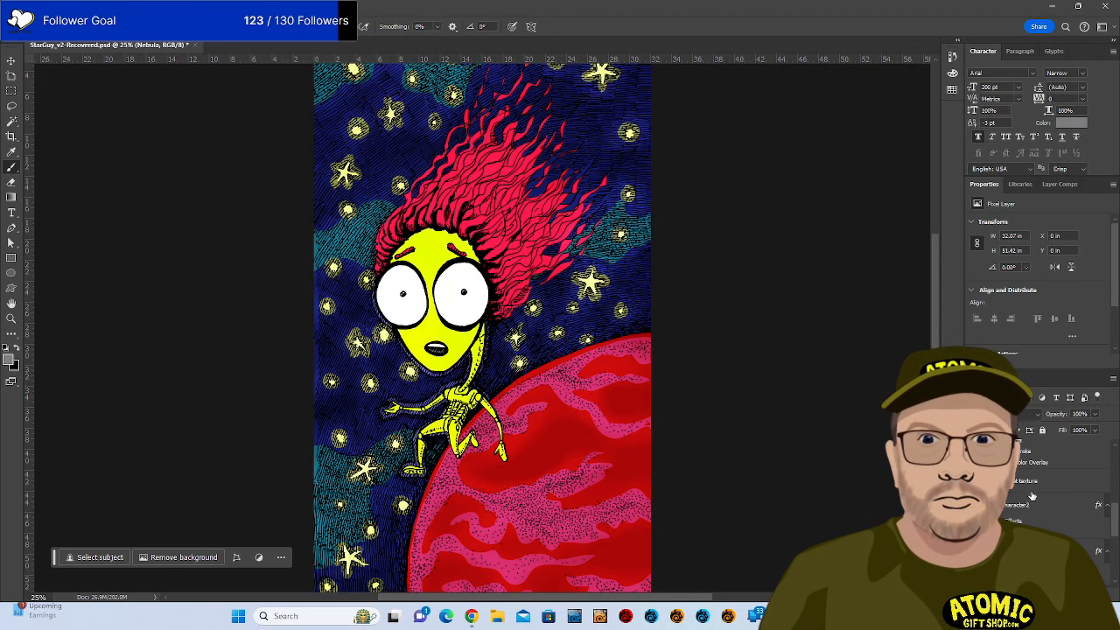
{"action": "mouse_move", "coordinate": [1031, 490]}
{"action": "left_mouse_down"}
{"action": "mouse_move", "coordinate": [1035, 553]}
{"action": "mouse_move", "coordinate": [1039, 479]}
{"action": "left_mouse_up"}
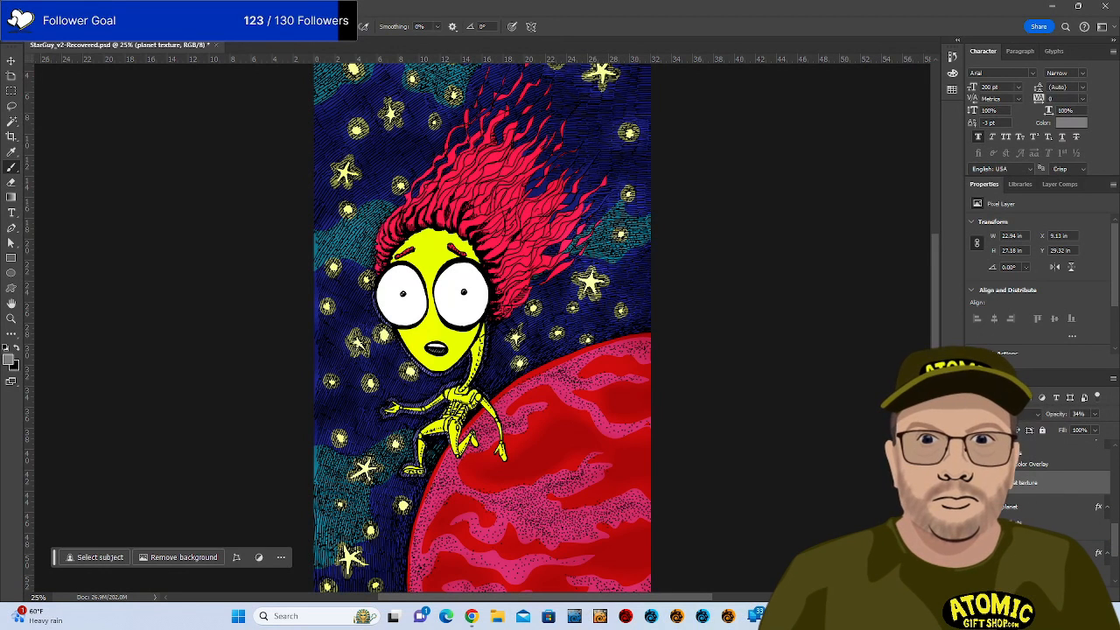
Compare the planet texture on and off, then raise its opacity from 34% to 100%.
{"action": "left_click", "coordinate": [974, 483]}
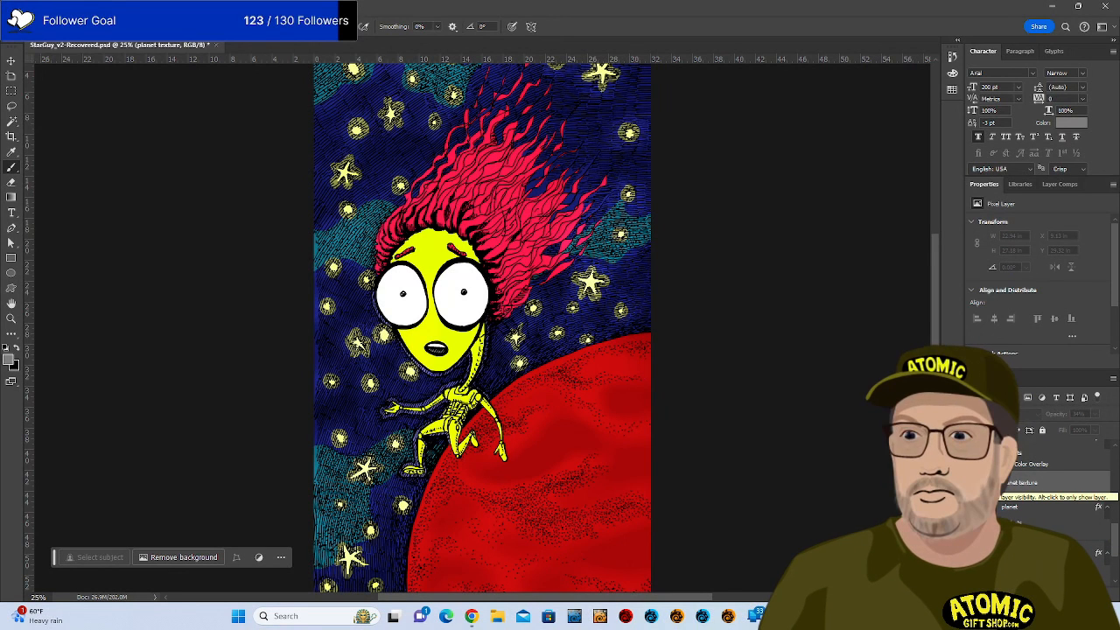
{"action": "left_click", "coordinate": [974, 483]}
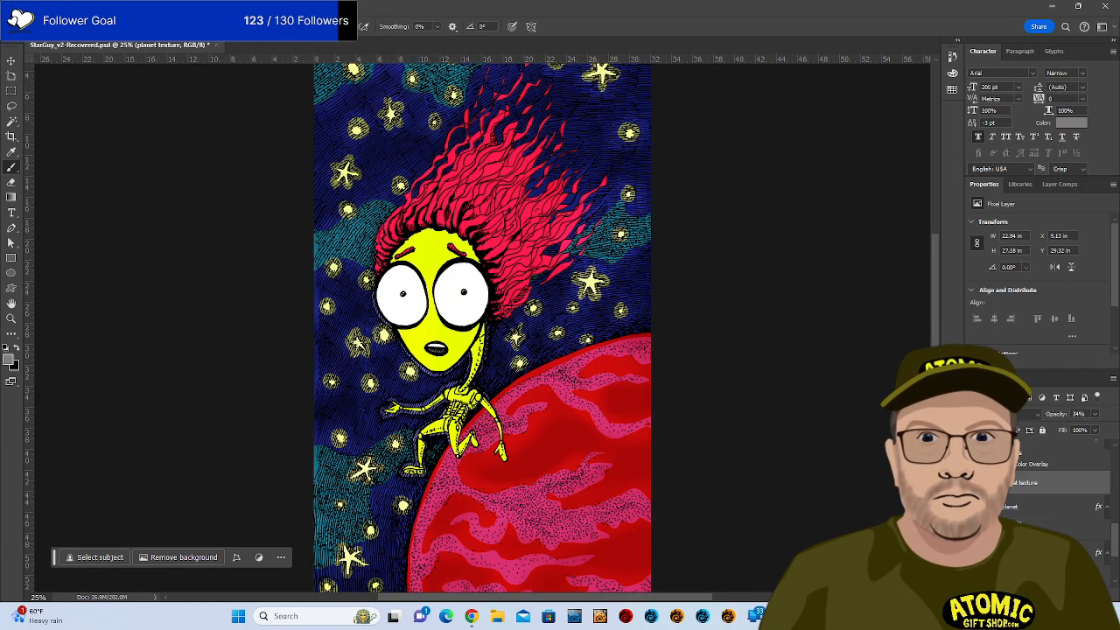
{"action": "left_click", "coordinate": [1011, 506]}
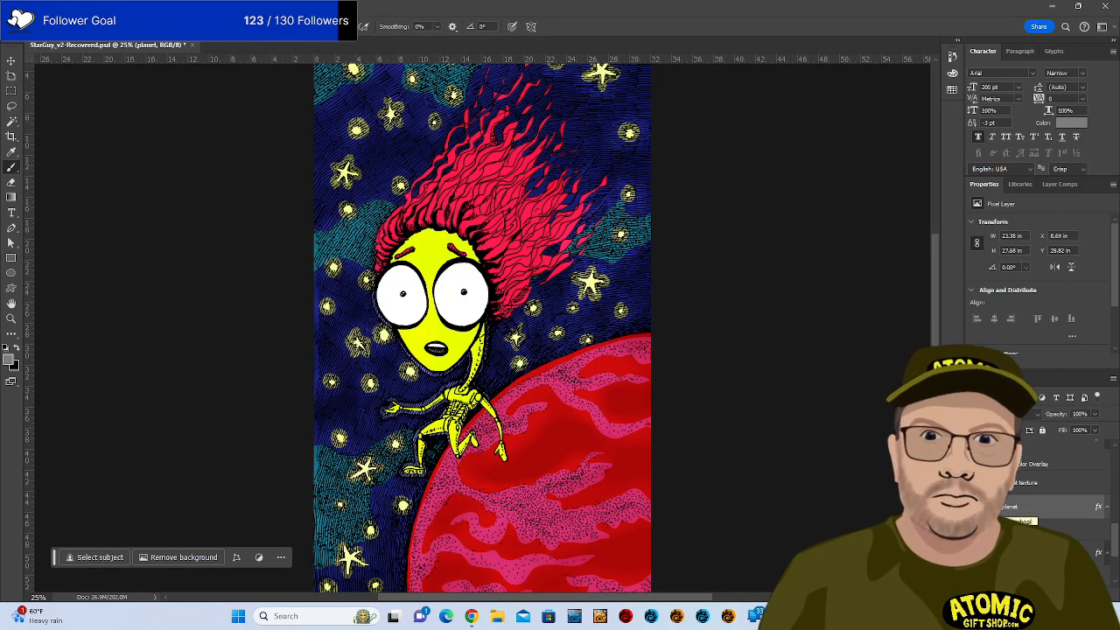
{"action": "left_click", "coordinate": [994, 483]}
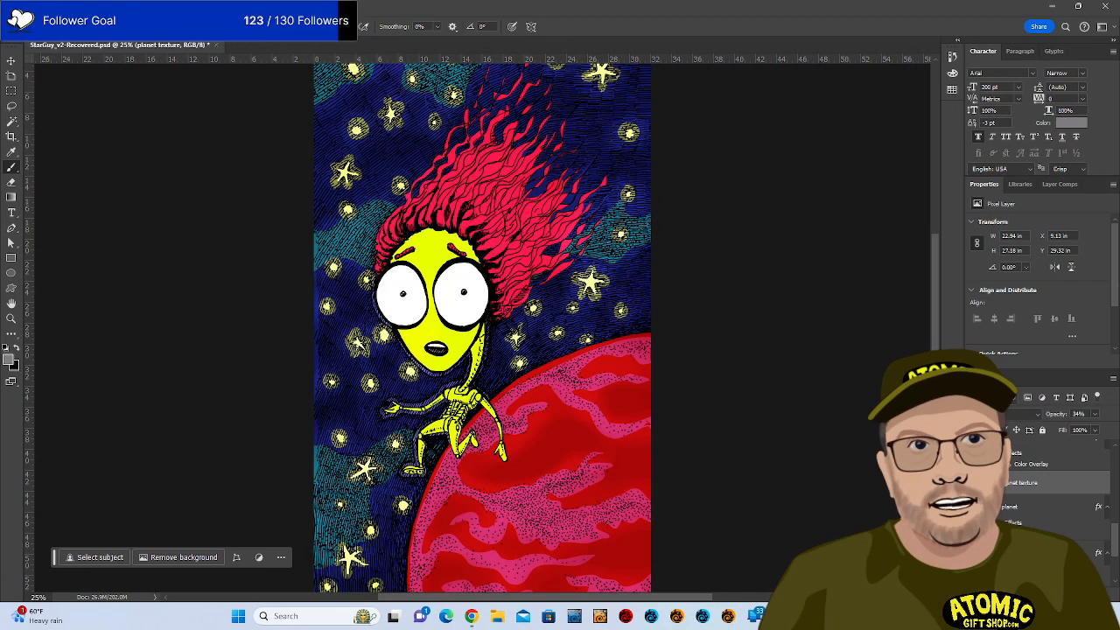
{"action": "left_click", "coordinate": [1093, 415]}
{"action": "left_click_drag", "start_coordinate": [1093, 430], "coordinate": [1111, 428]}
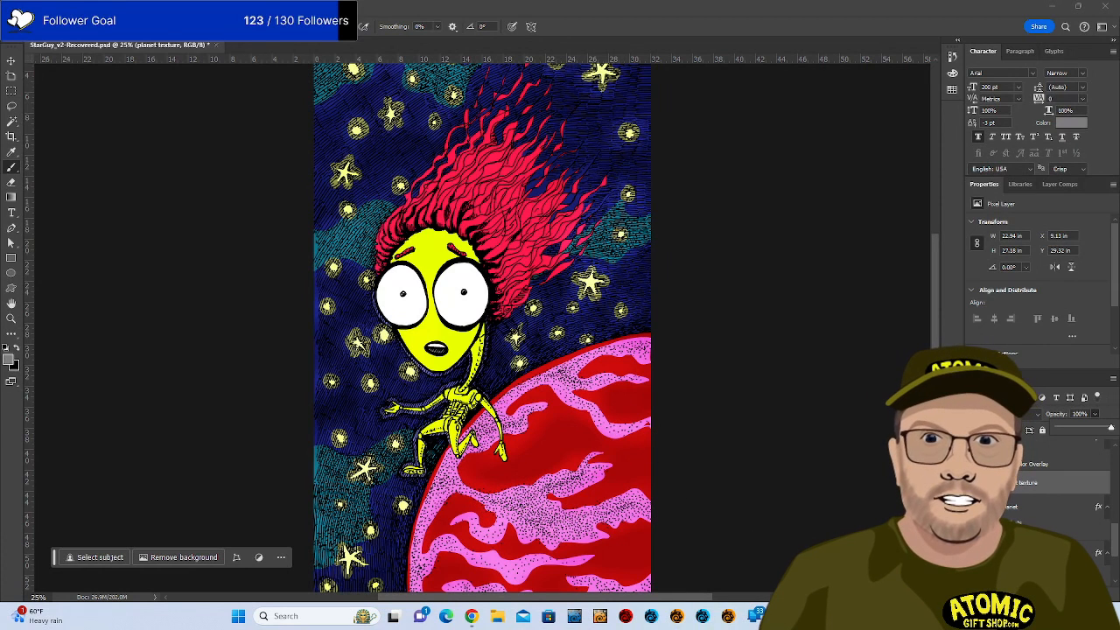
{"action": "left_click", "coordinate": [1008, 511]}
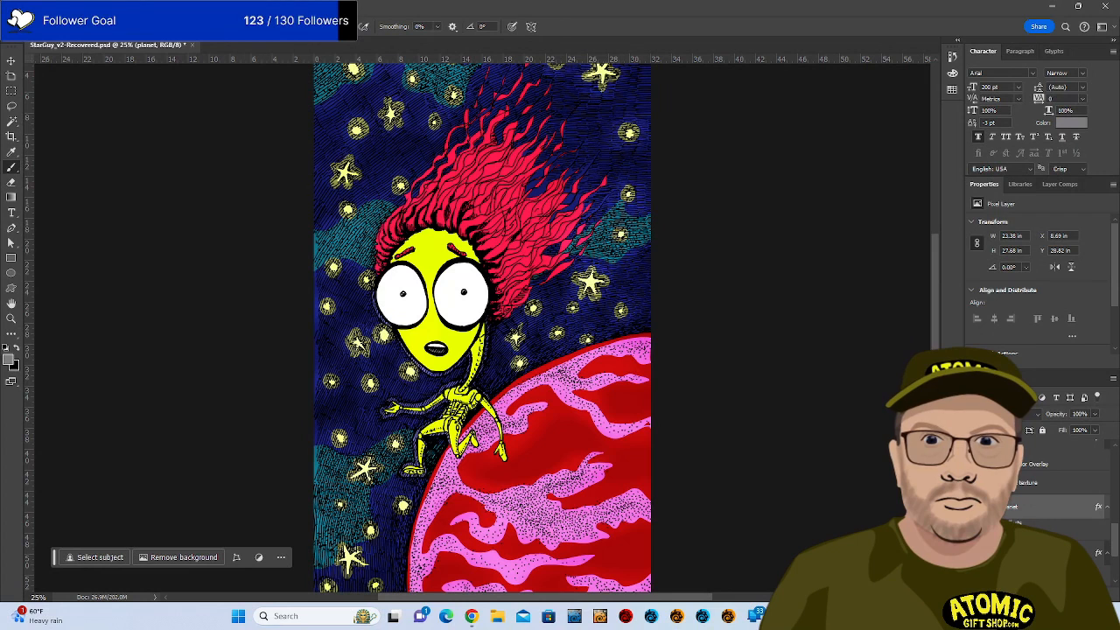
Change the planet layer's Color Overlay to a paler coral red at 100% opacity.
{"action": "double_click", "coordinate": [1020, 534]}
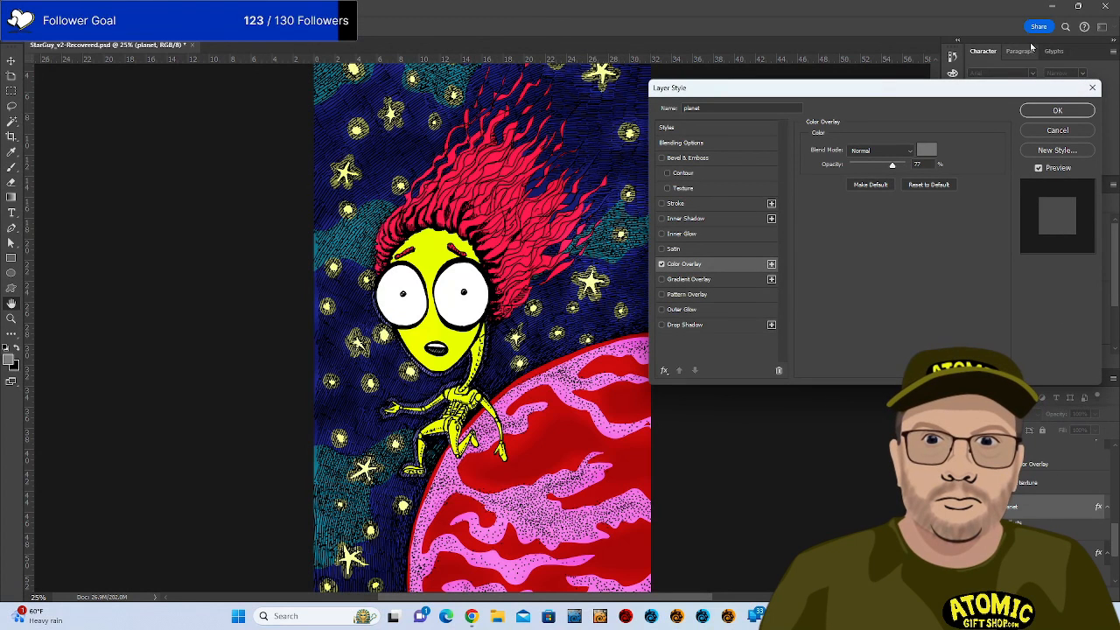
{"action": "left_click", "coordinate": [1056, 111]}
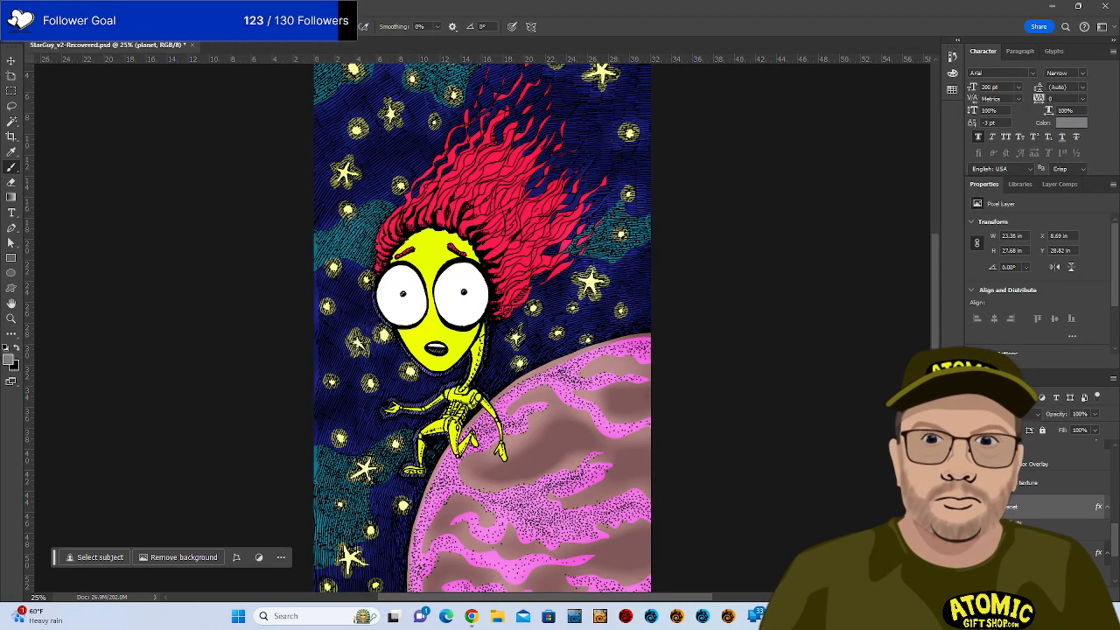
{"action": "double_click", "coordinate": [1020, 535]}
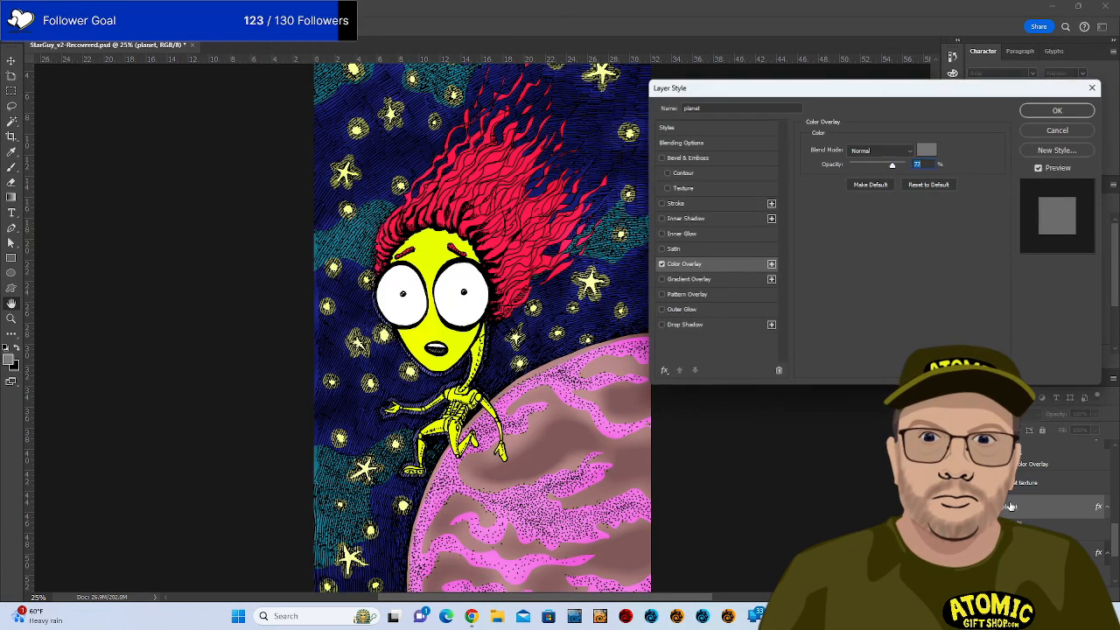
{"action": "left_click", "coordinate": [926, 150]}
{"action": "left_click", "coordinate": [870, 411]}
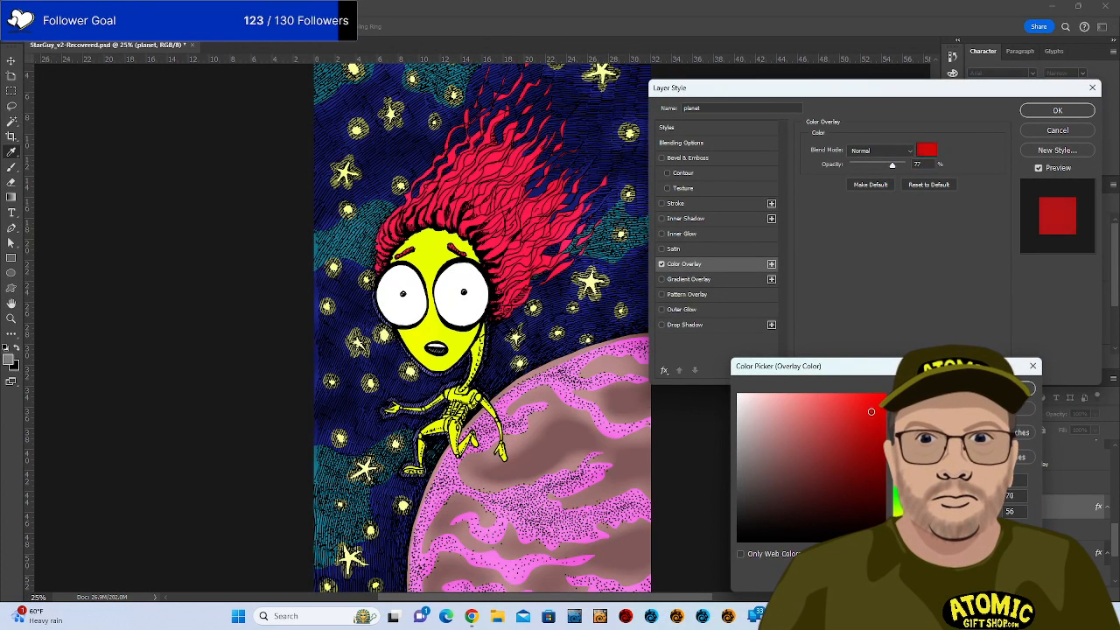
{"action": "left_click_drag", "start_coordinate": [870, 412], "coordinate": [833, 366]}
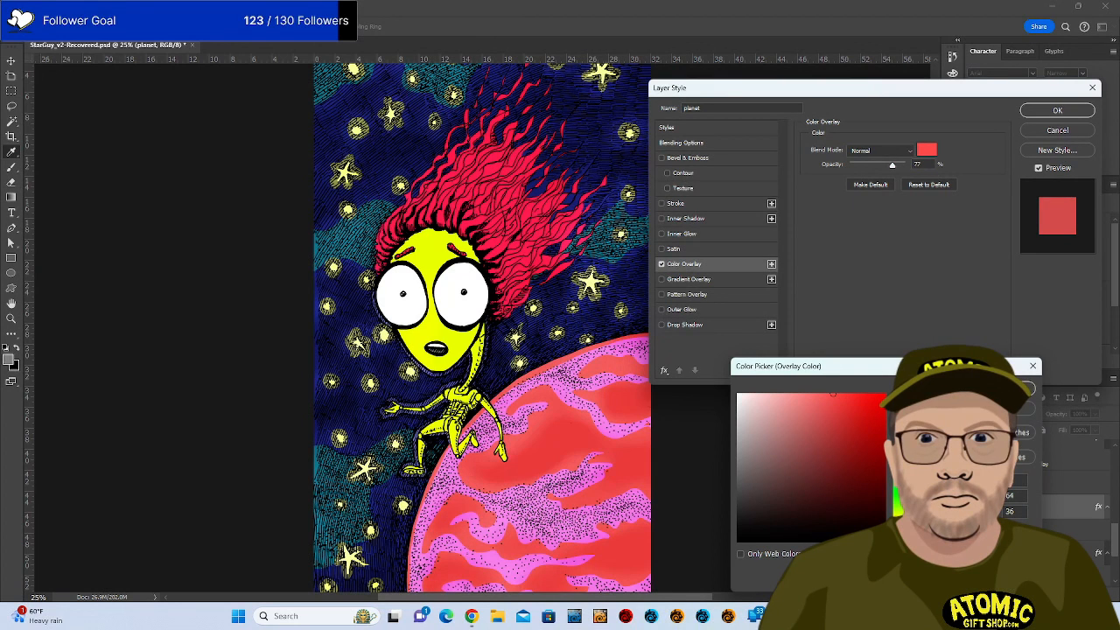
{"action": "key", "text": "Return"}
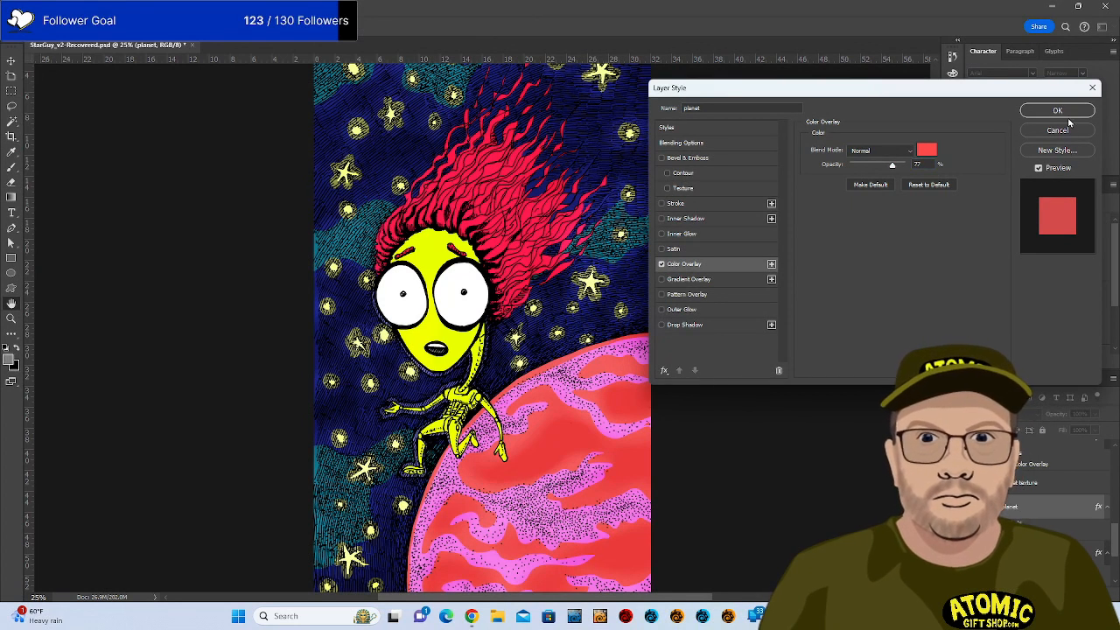
{"action": "left_click_drag", "start_coordinate": [938, 166], "coordinate": [942, 166]}
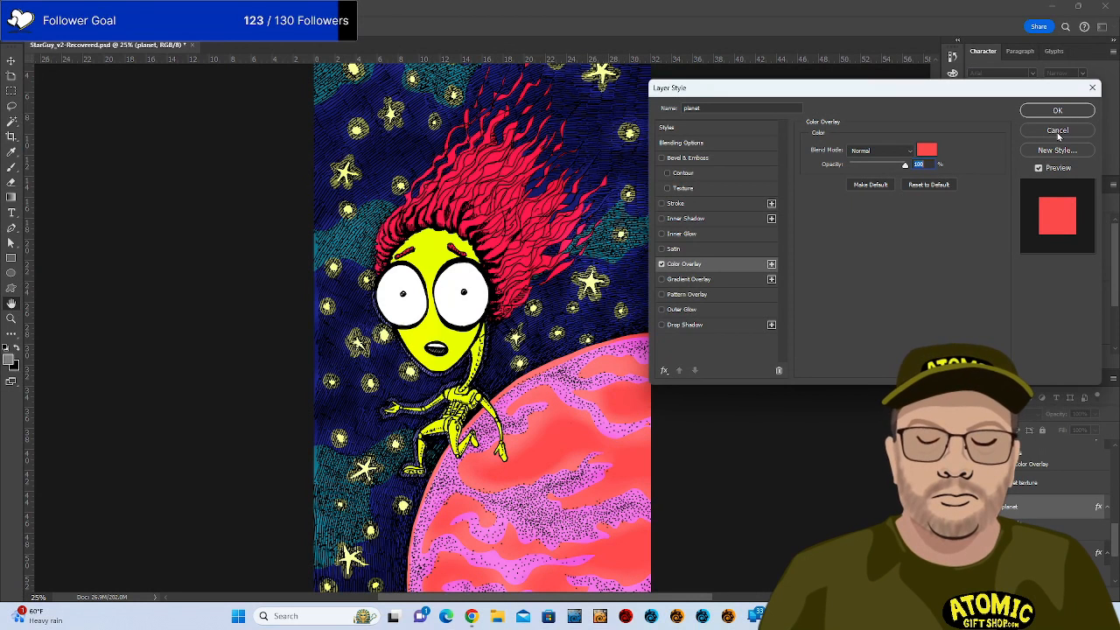
{"action": "left_click", "coordinate": [1057, 111]}
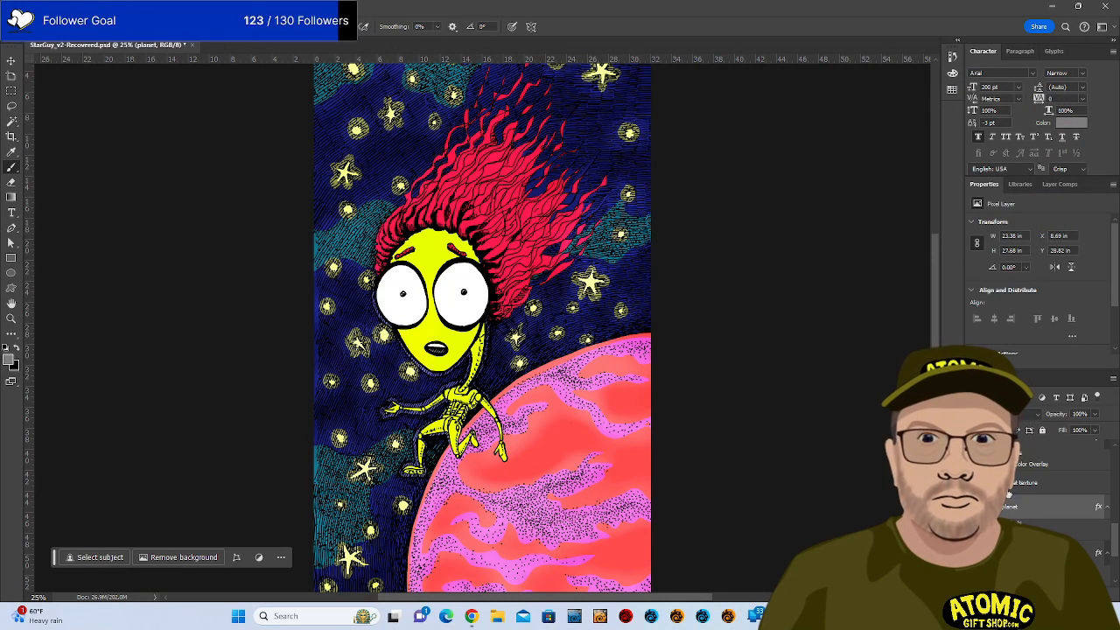
{"action": "left_click", "coordinate": [1008, 491]}
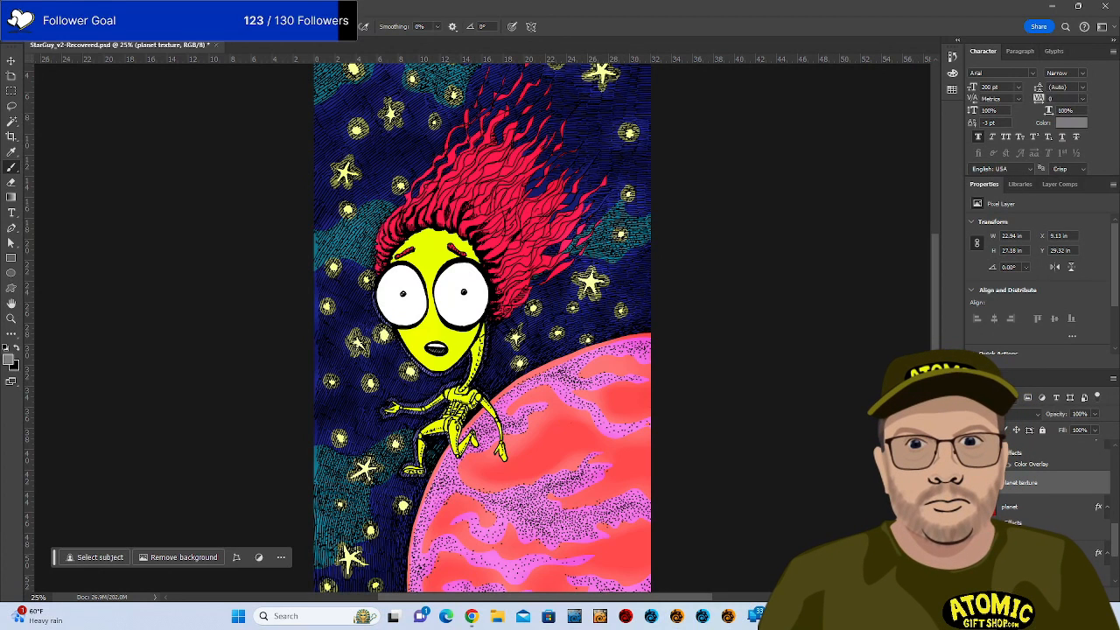
{"action": "key", "text": "ctrl+i"}
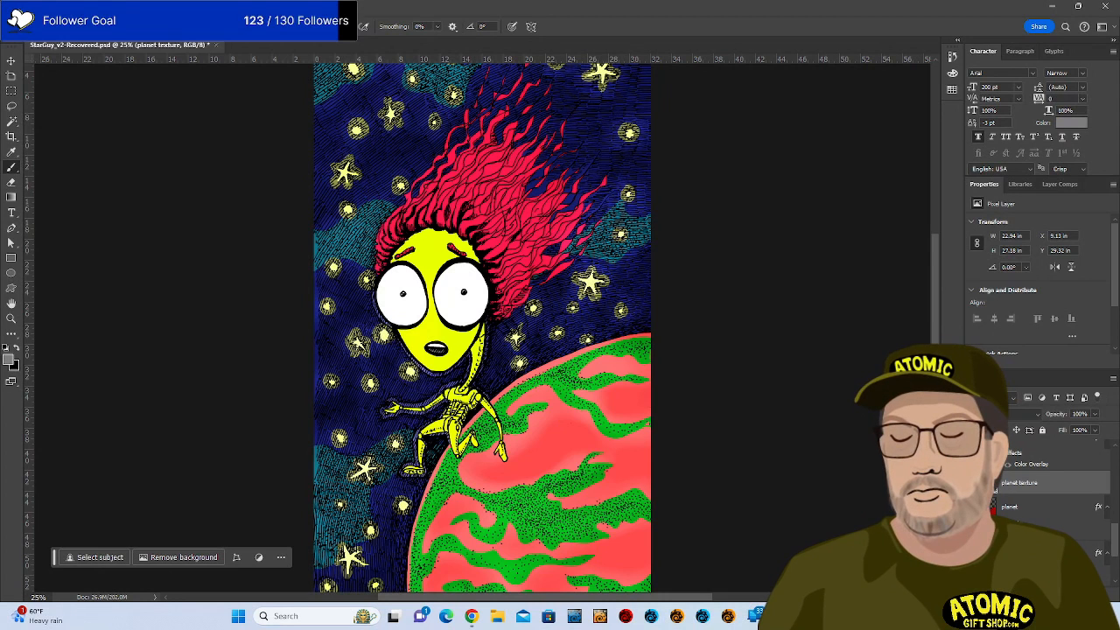
{"action": "key", "text": "ctrl+z"}
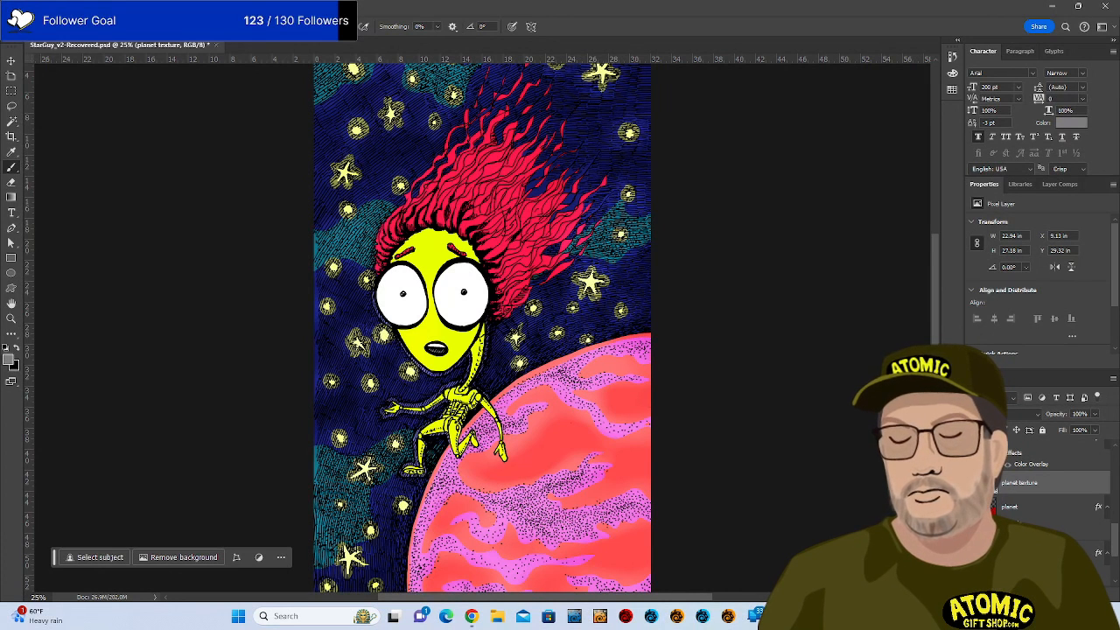
{"action": "key", "text": "ctrl+u"}
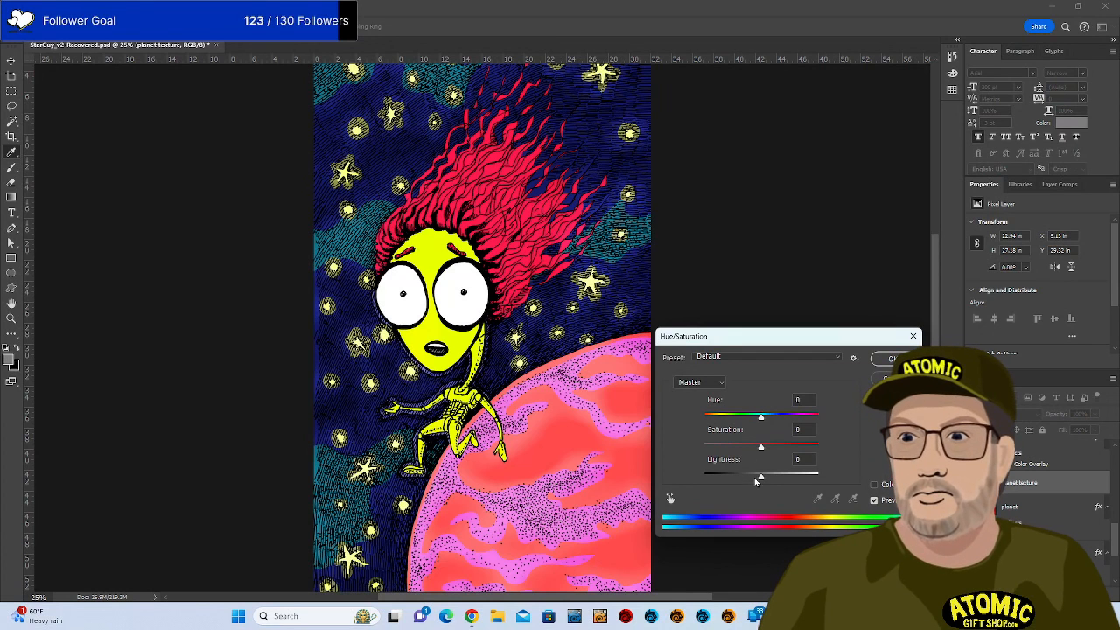
{"action": "left_click_drag", "start_coordinate": [760, 477], "coordinate": [734, 483]}
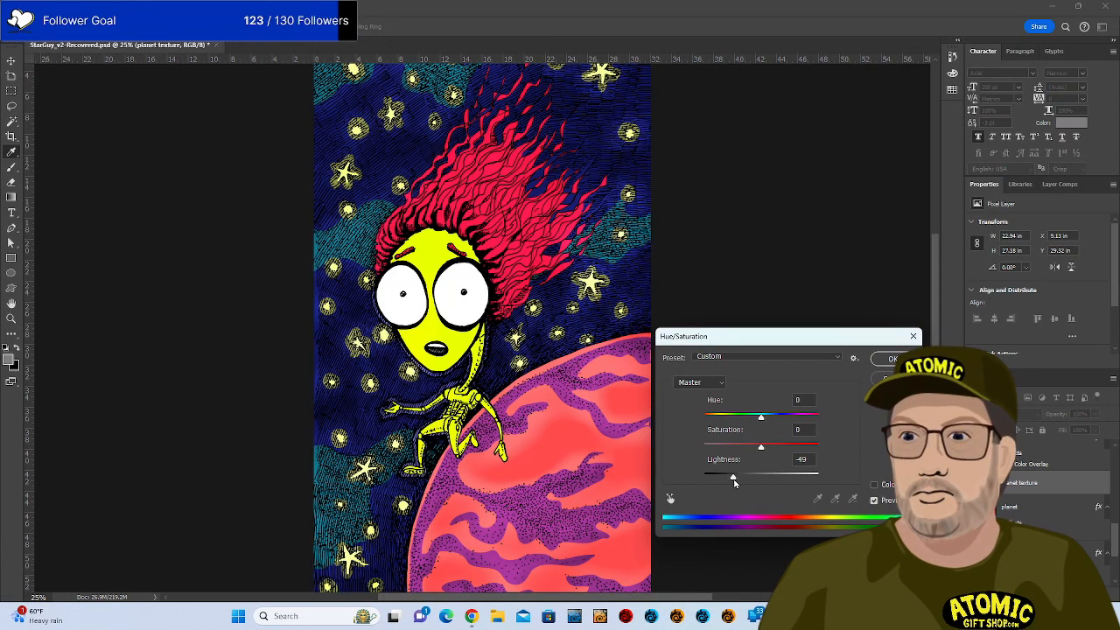
{"action": "left_click_drag", "start_coordinate": [790, 337], "coordinate": [868, 219]}
{"action": "left_click_drag", "start_coordinate": [840, 329], "coordinate": [851, 370]}
{"action": "left_click", "coordinate": [792, 358]}
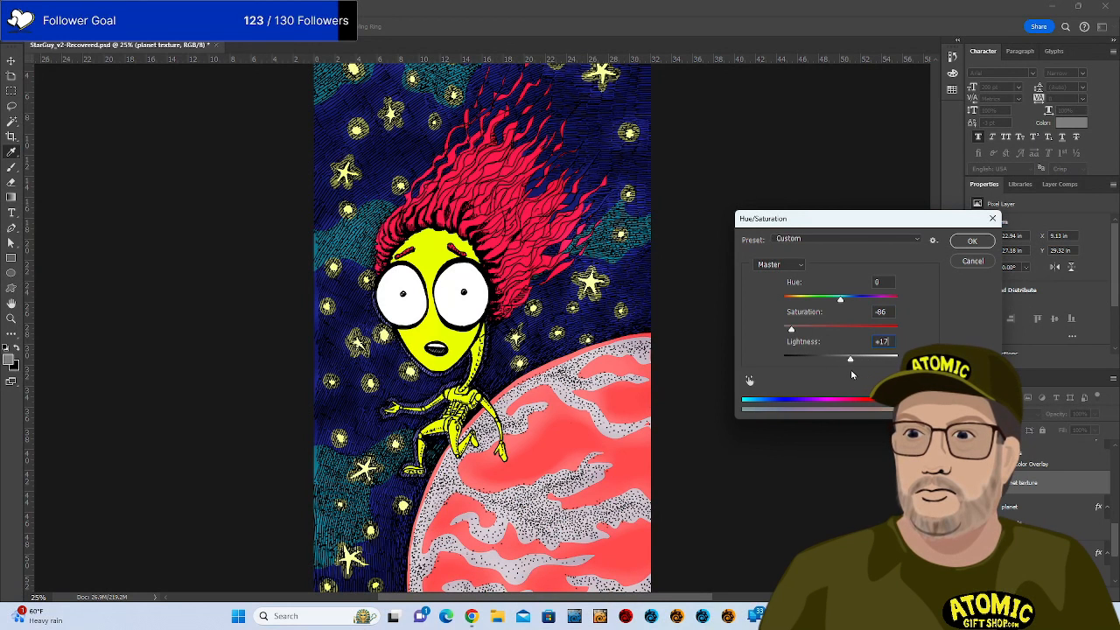
{"action": "left_click", "coordinate": [973, 261]}
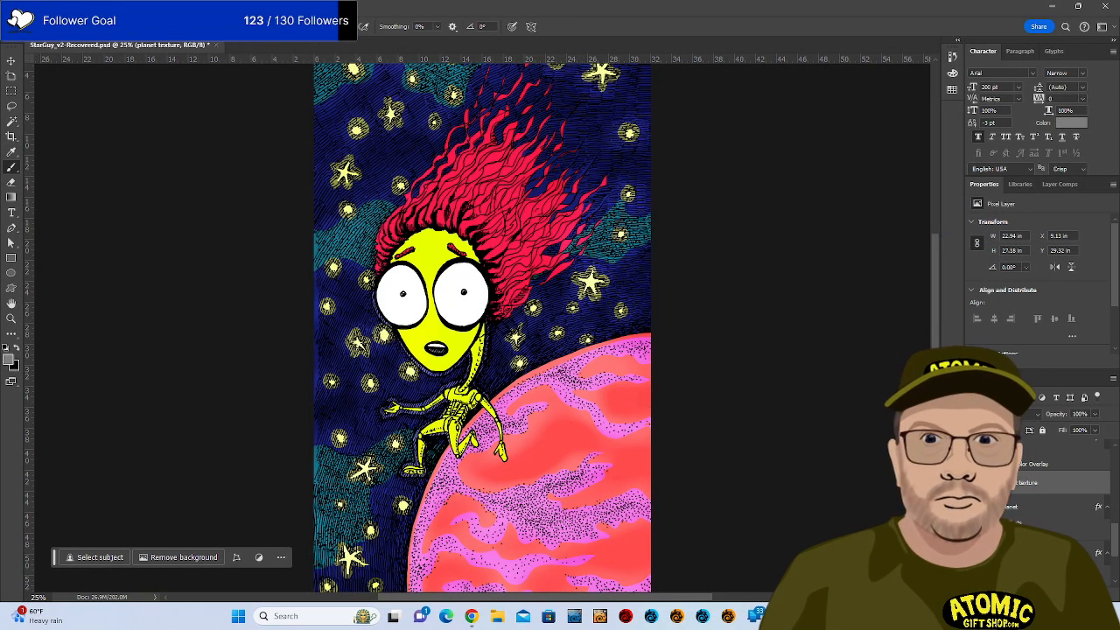
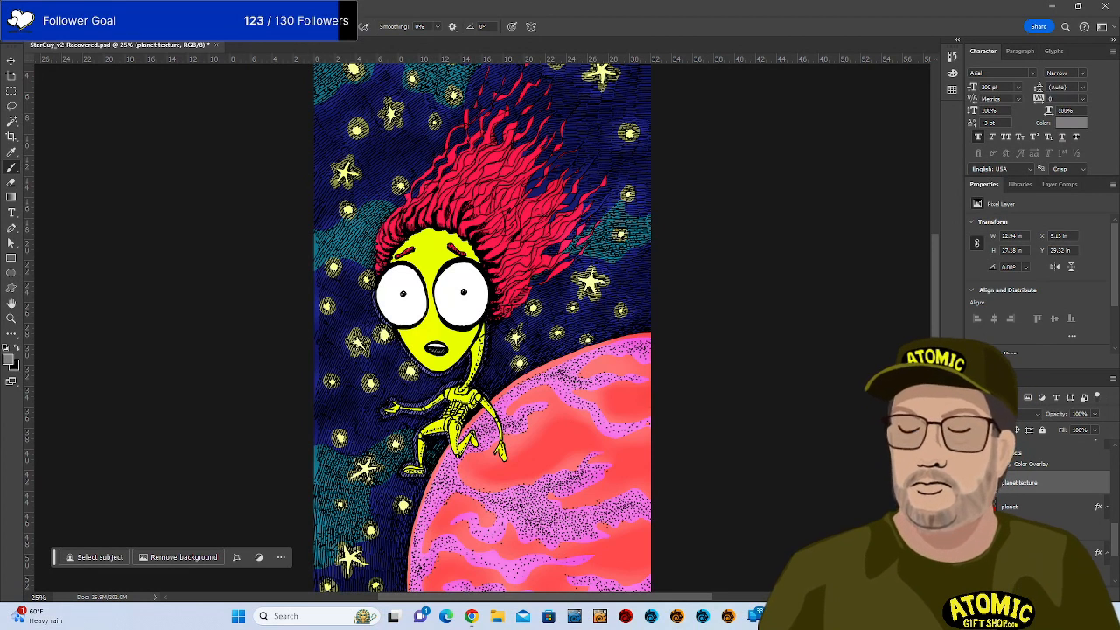
Apply Filter > Stylize > Diffuse in Normal mode to the planet texture layer.
{"action": "left_click", "coordinate": [178, 7]}
{"action": "mouse_move", "coordinate": [160, 7]}
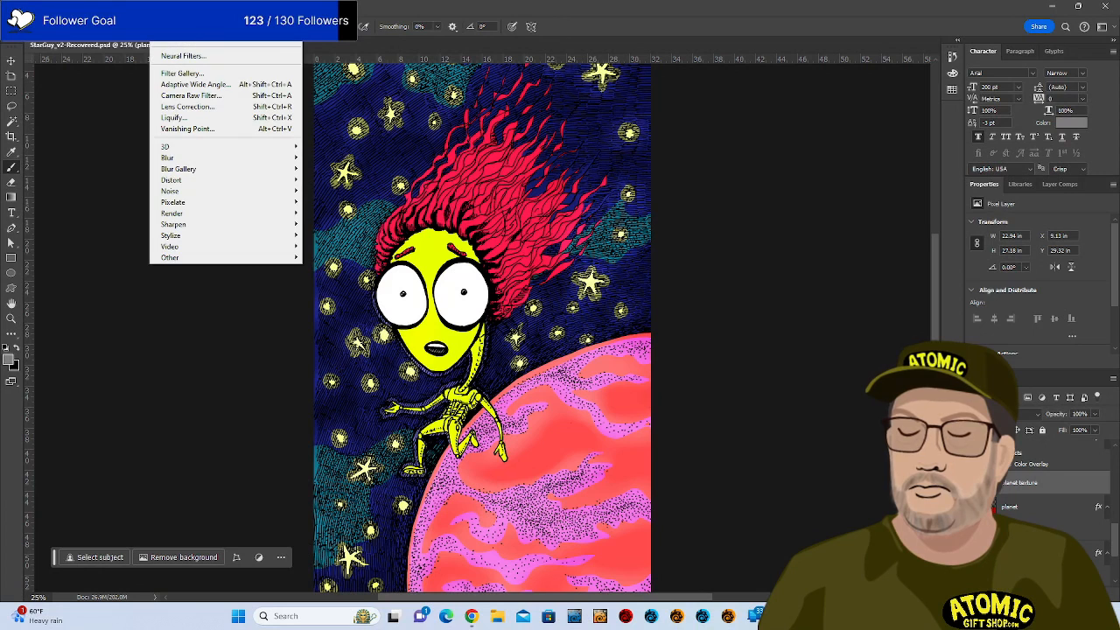
{"action": "mouse_move", "coordinate": [212, 185]}
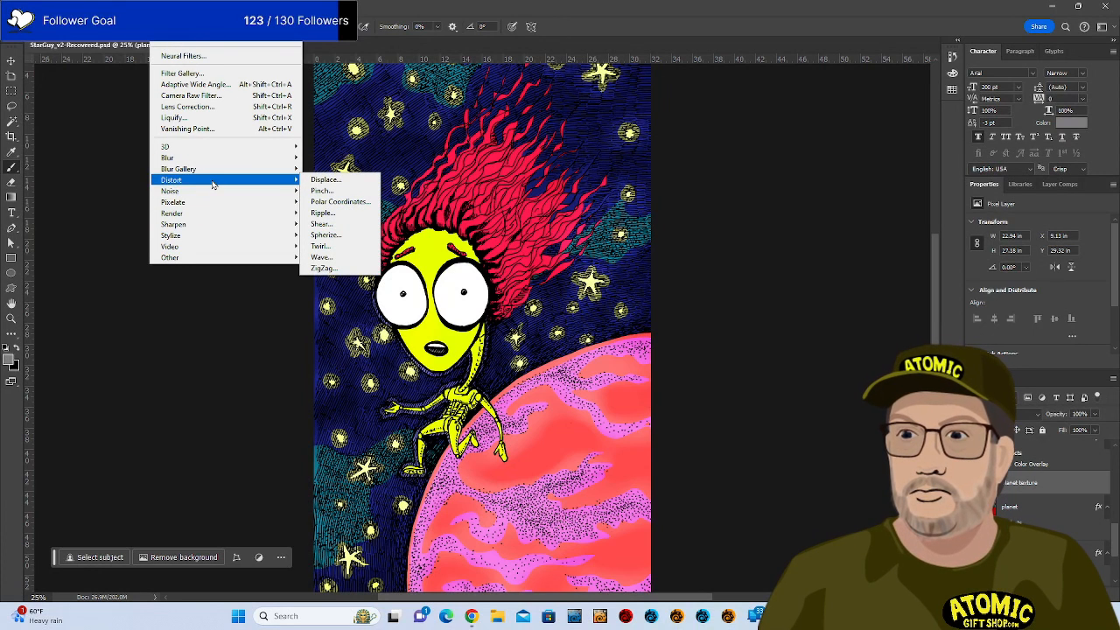
{"action": "mouse_move", "coordinate": [210, 238]}
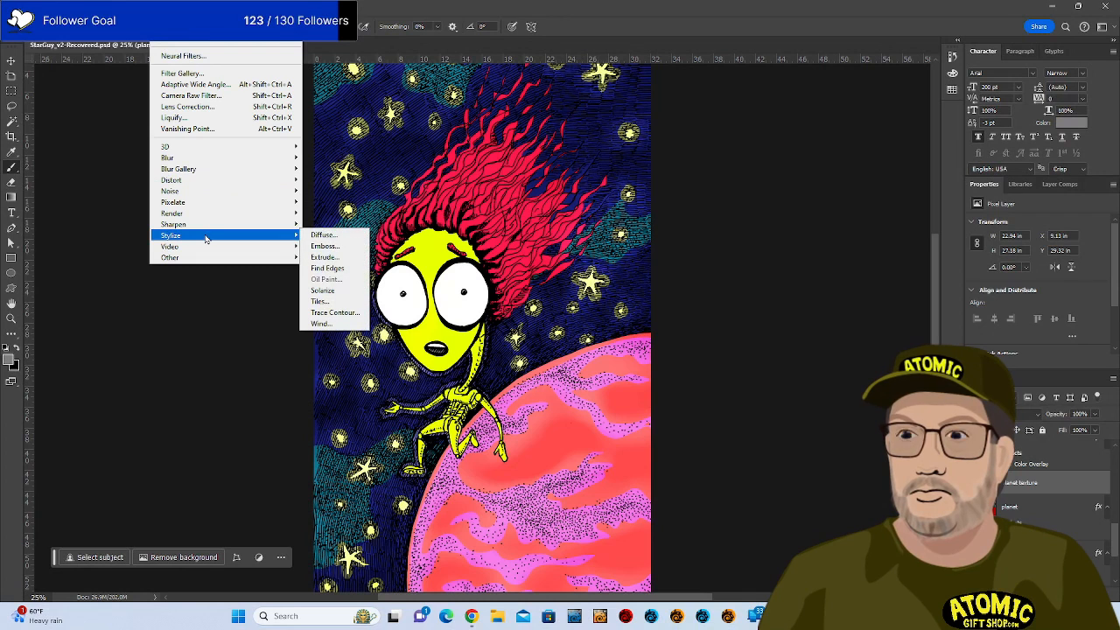
{"action": "left_click", "coordinate": [329, 236]}
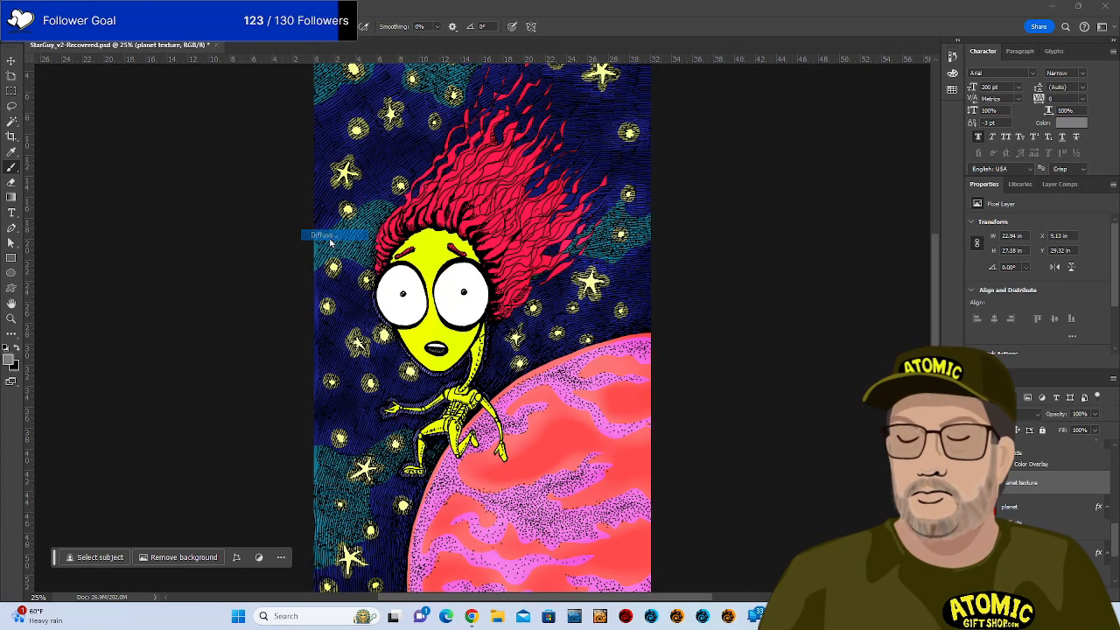
{"action": "left_click_drag", "start_coordinate": [544, 197], "coordinate": [206, 61]}
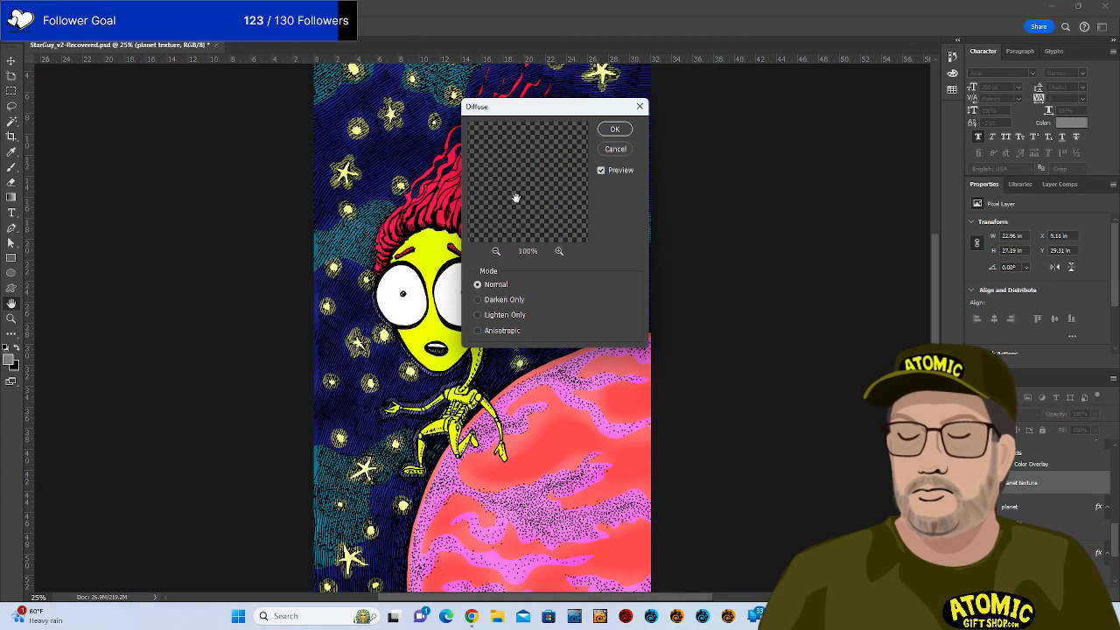
{"action": "left_click_drag", "start_coordinate": [517, 199], "coordinate": [534, 222]}
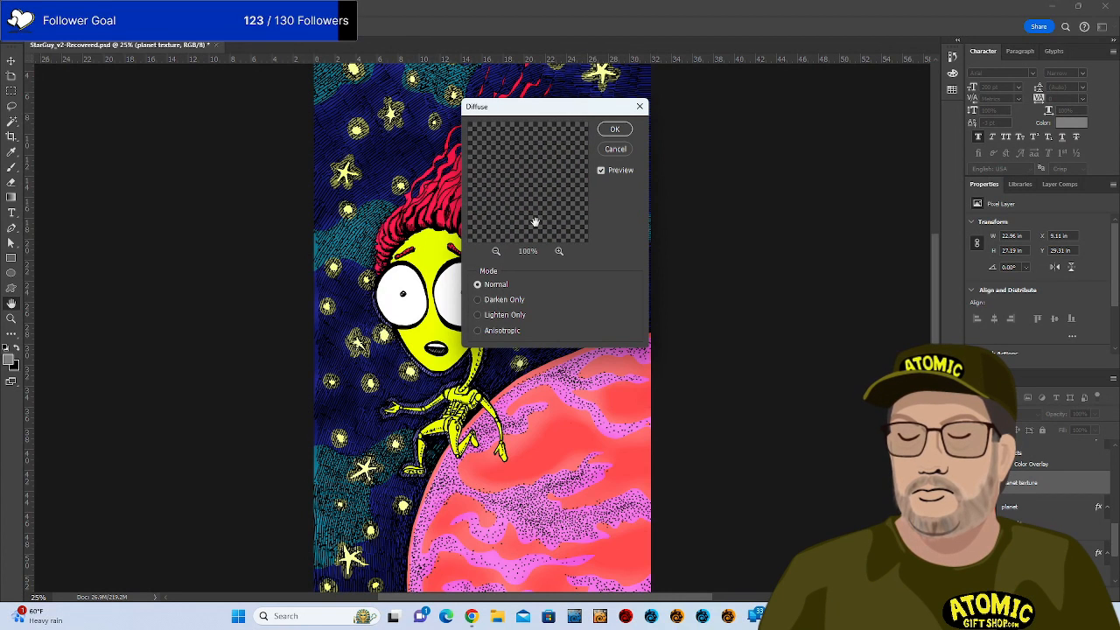
{"action": "left_click", "coordinate": [615, 129]}
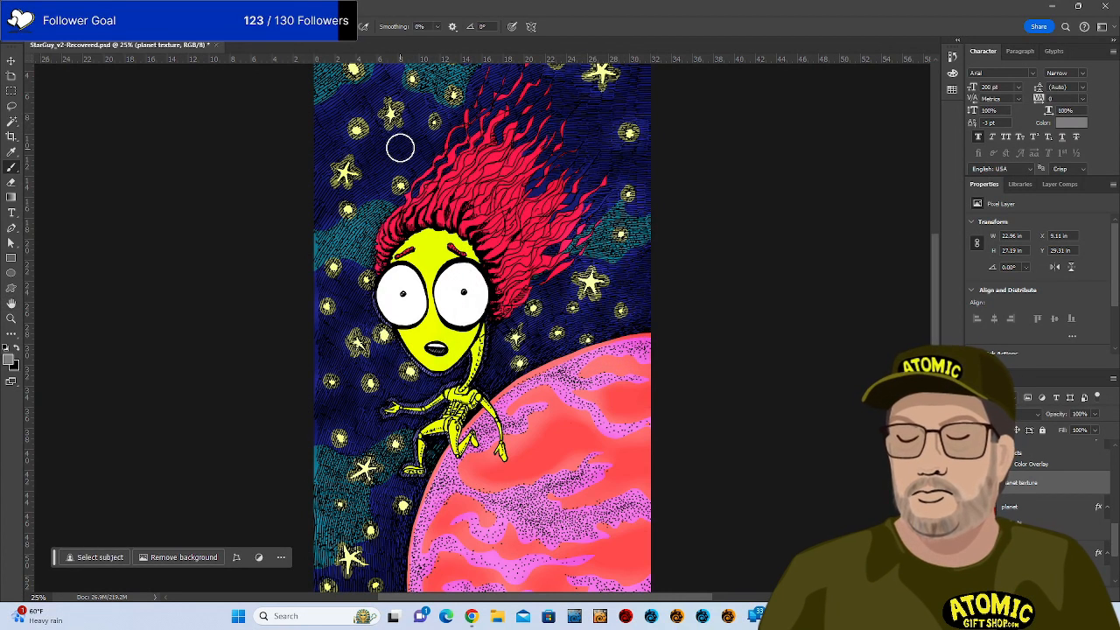
Reapply the Diffuse filter to the planet texture and zoom in to inspect it.
{"action": "left_click", "coordinate": [161, 7]}
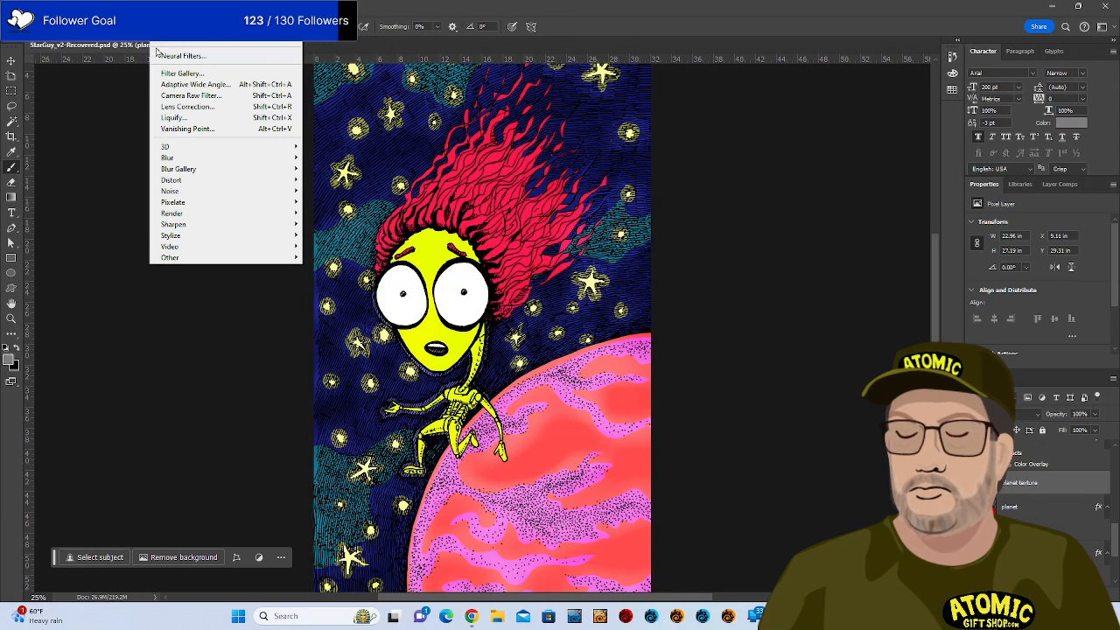
{"action": "left_click", "coordinate": [186, 20]}
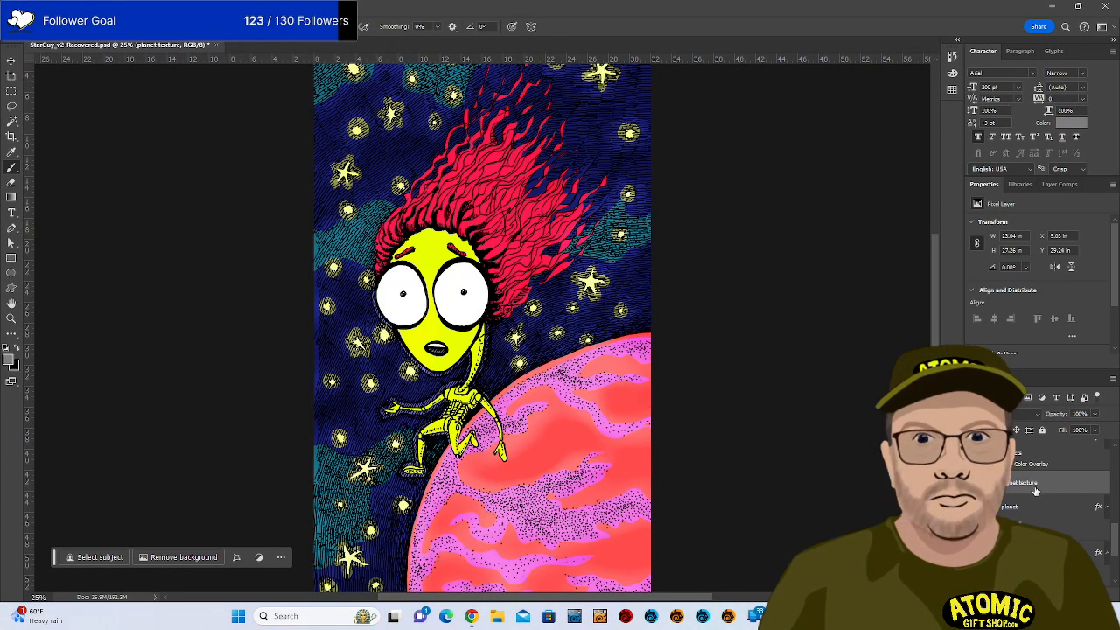
{"action": "key", "text": "ctrl+equal"}
{"action": "key", "text": "ctrl+equal"}
{"action": "key", "text": "ctrl+equal"}
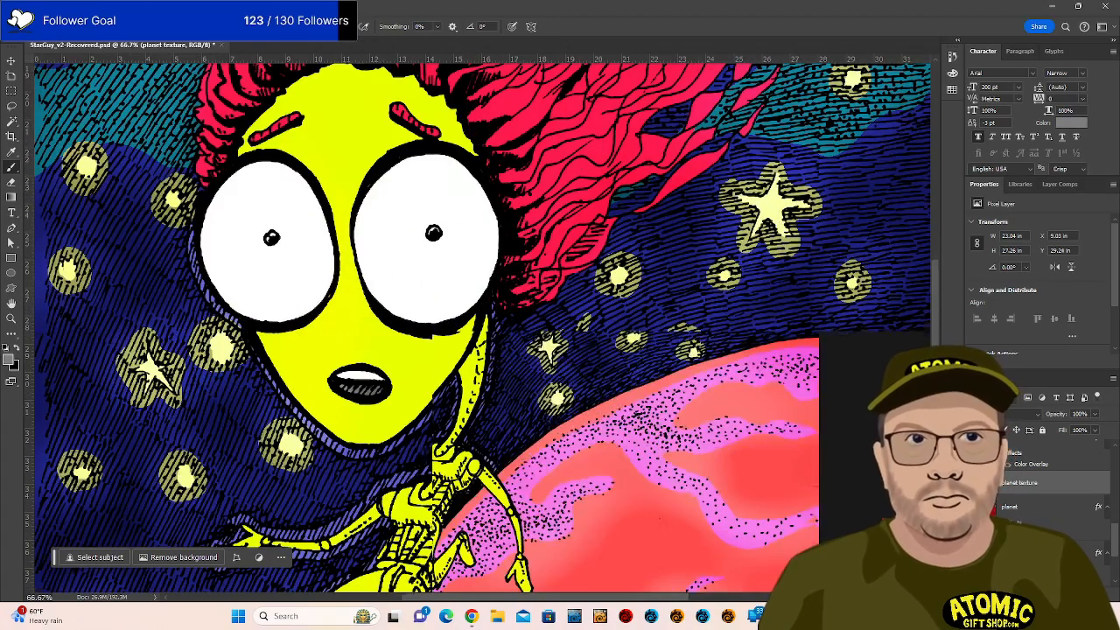
{"action": "key", "text": "ctrl+equal"}
{"action": "key", "text": "ctrl+equal"}
{"action": "key", "text": "ctrl+minus"}
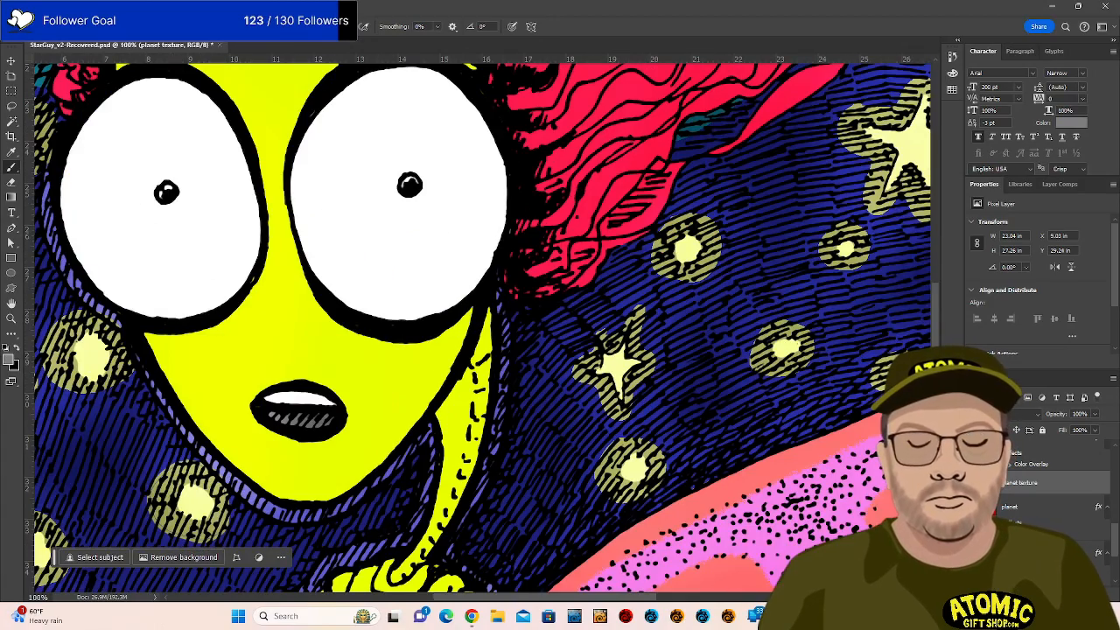
{"action": "key", "text": "ctrl+minus"}
{"action": "key", "text": "ctrl+minus"}
{"action": "key", "text": "ctrl+minus"}
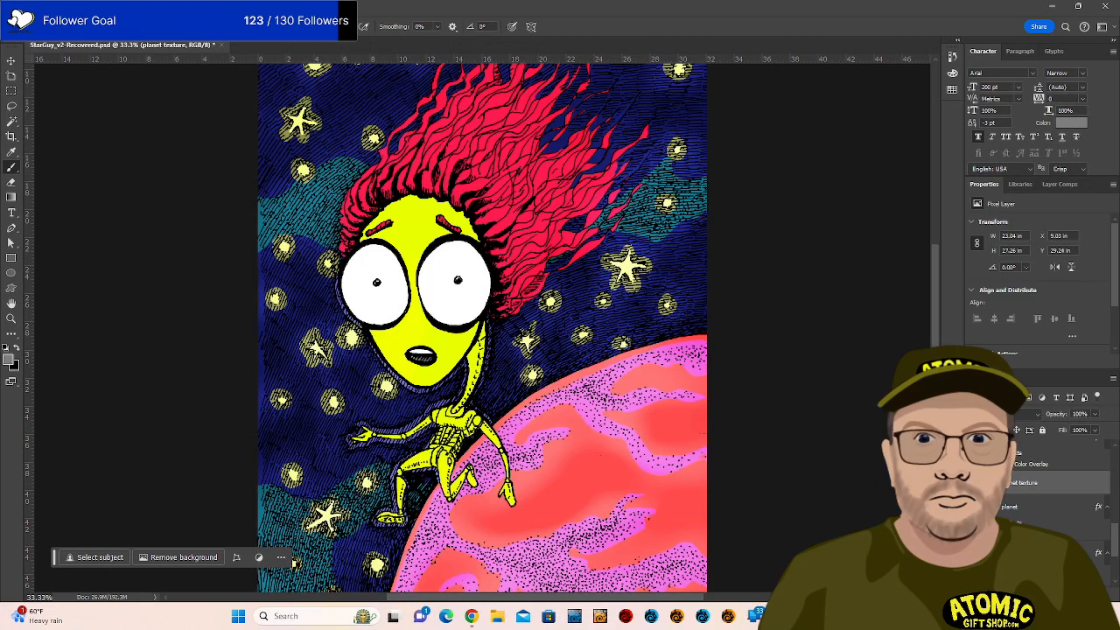
Apply Filter > Blur > Blur to the planet texture layer.
{"action": "left_click", "coordinate": [197, 7]}
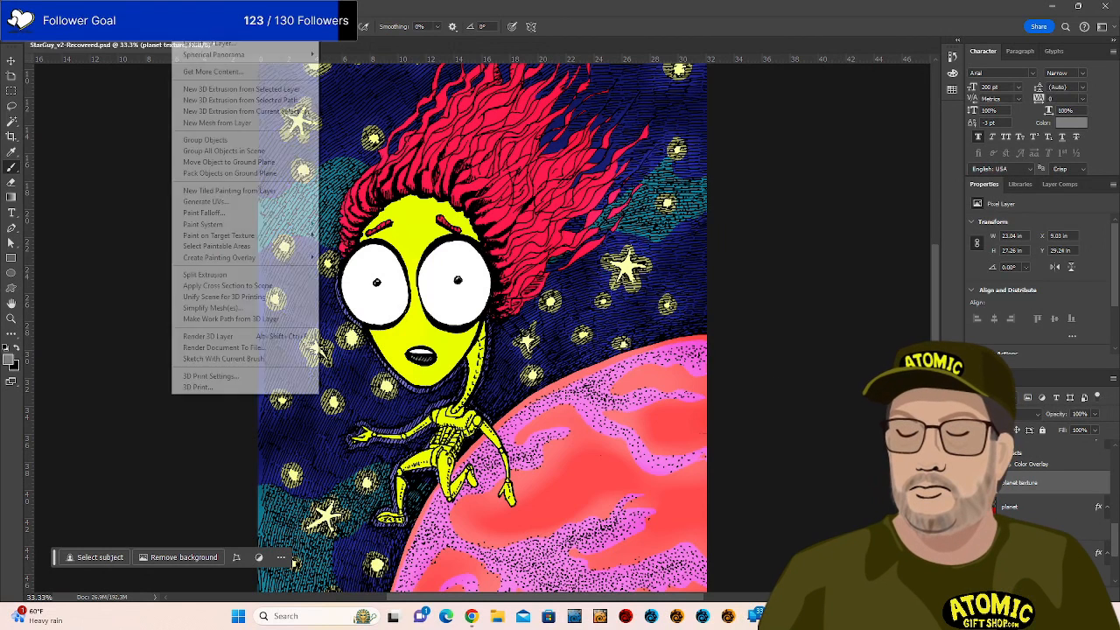
{"action": "mouse_move", "coordinate": [160, 7]}
{"action": "mouse_move", "coordinate": [175, 160]}
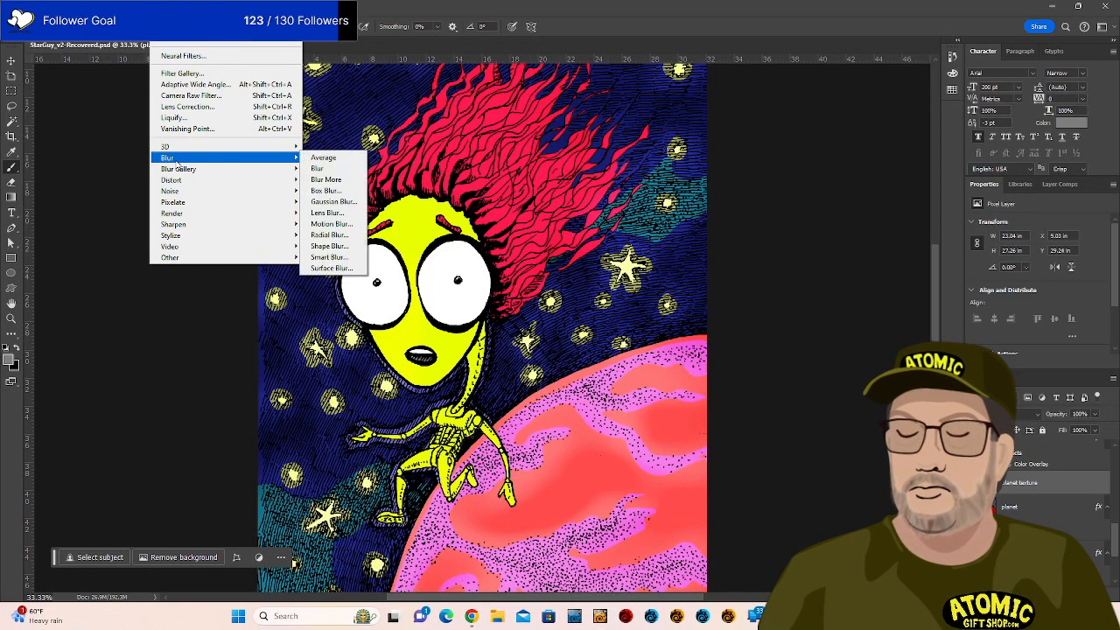
{"action": "left_click", "coordinate": [348, 169]}
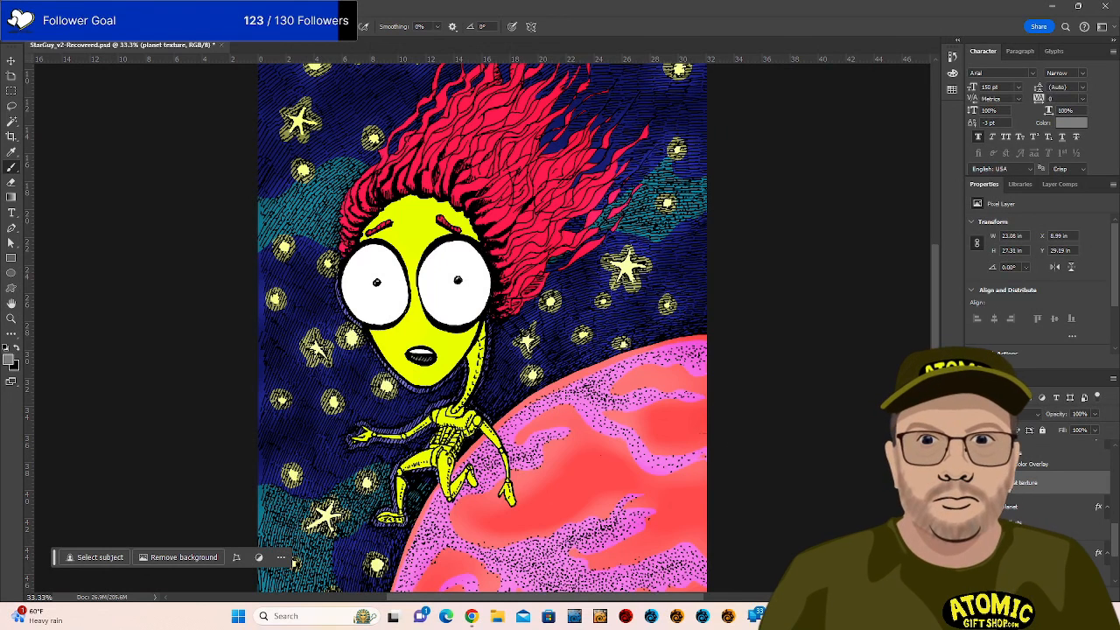
Undo a stray stroke, sample the planet's salmon-red as foreground colour, and select the planet layer.
{"action": "left_click", "coordinate": [705, 455]}
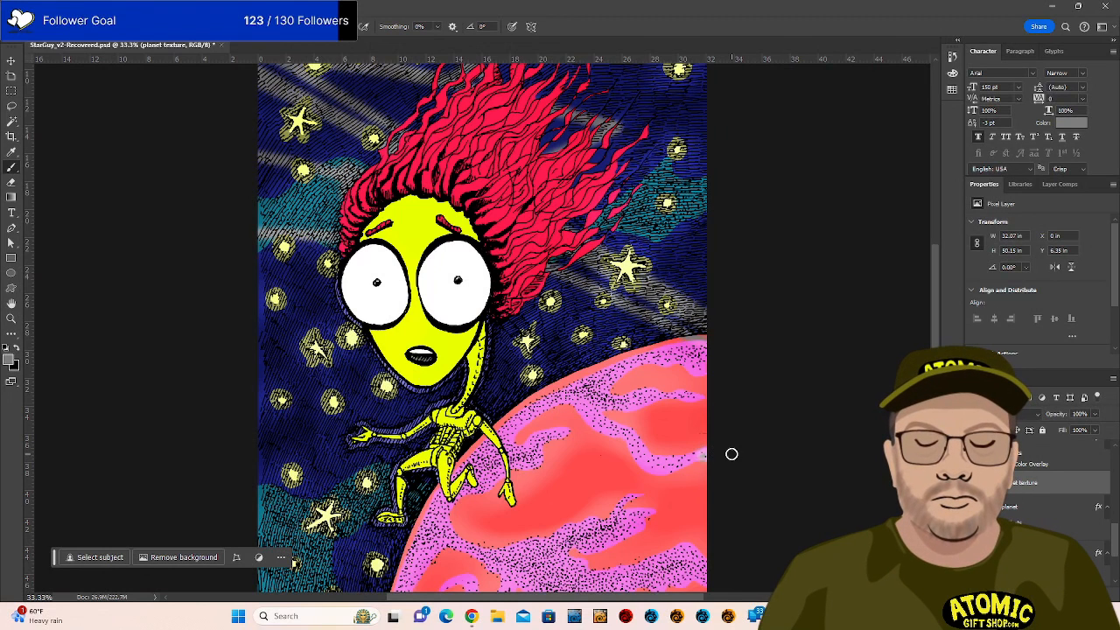
{"action": "key", "text": "ctrl+z"}
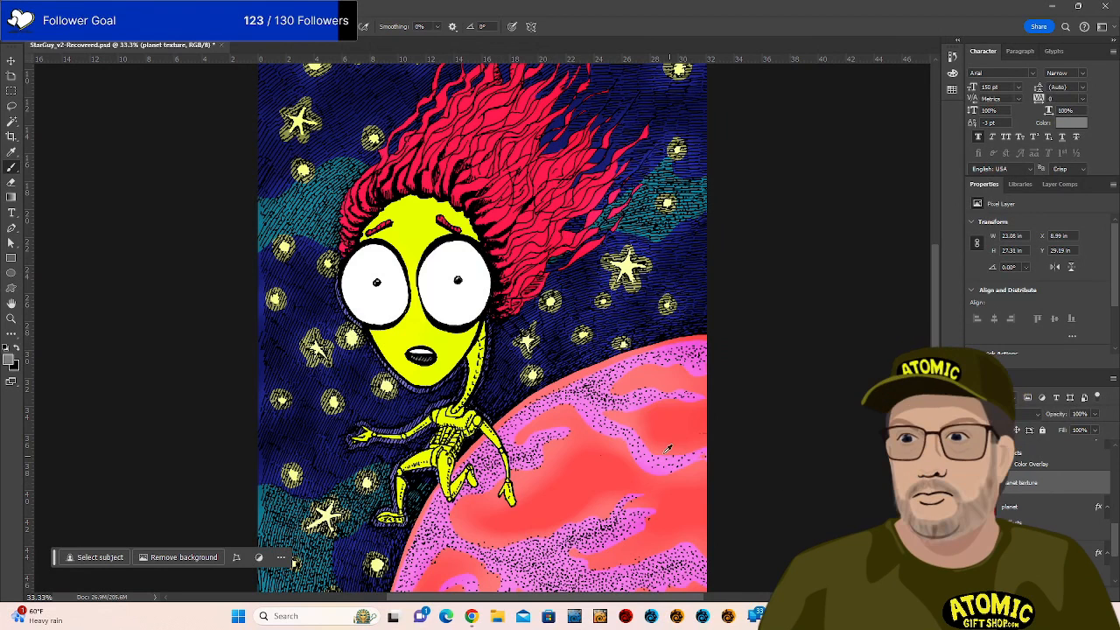
{"action": "left_click", "coordinate": [658, 466], "text": "alt"}
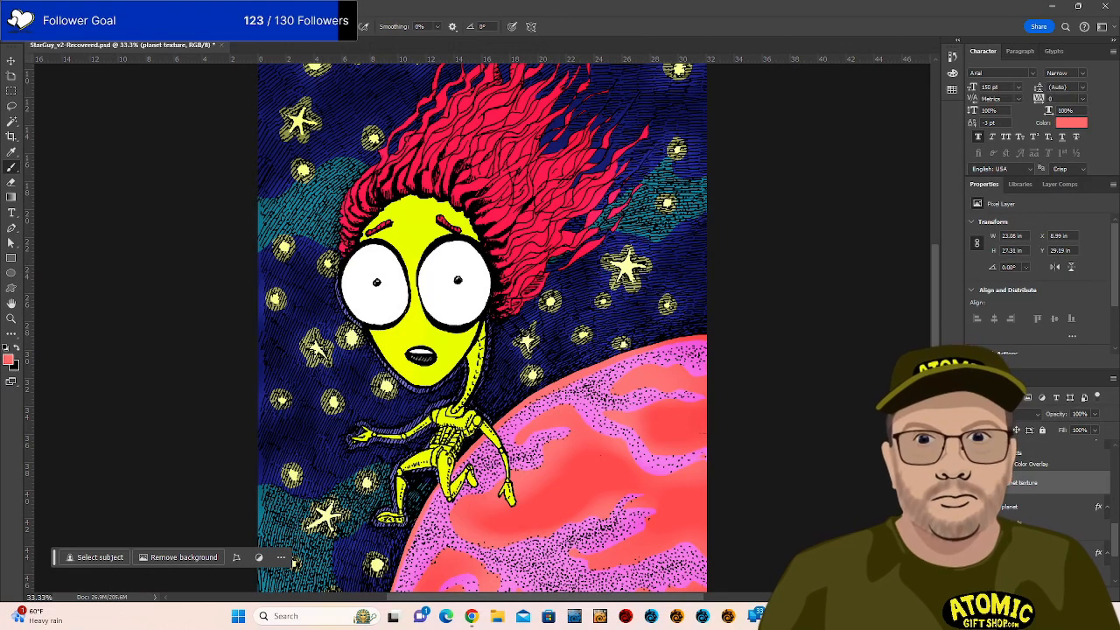
{"action": "left_click", "coordinate": [1004, 507]}
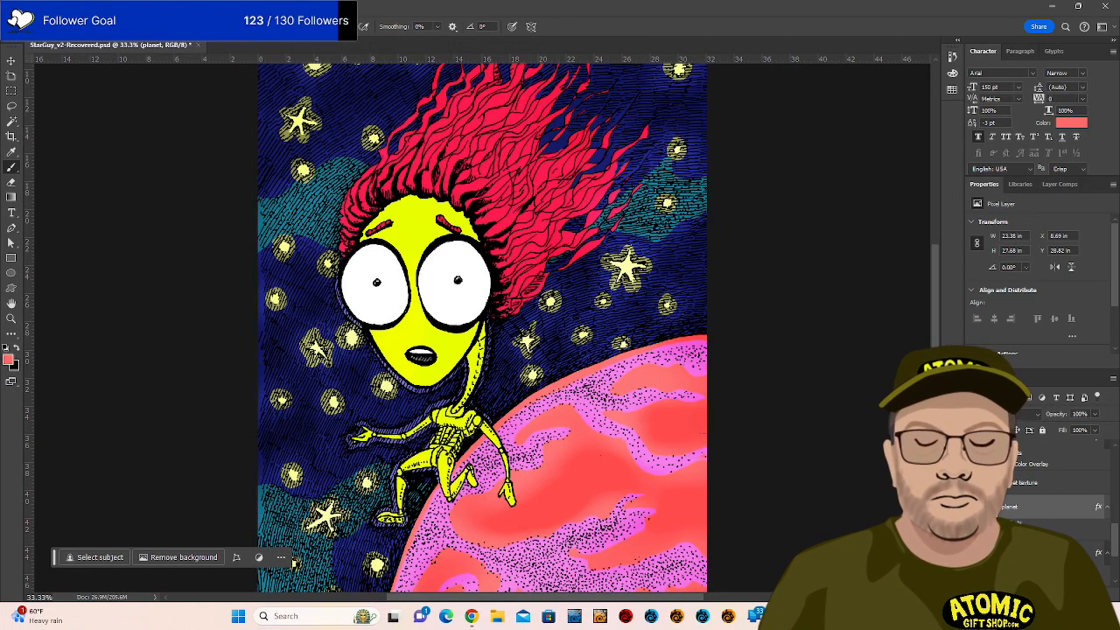
Open the planet's Color Overlay colour picker and try several darker and brighter reds.
{"action": "double_click", "coordinate": [1025, 534]}
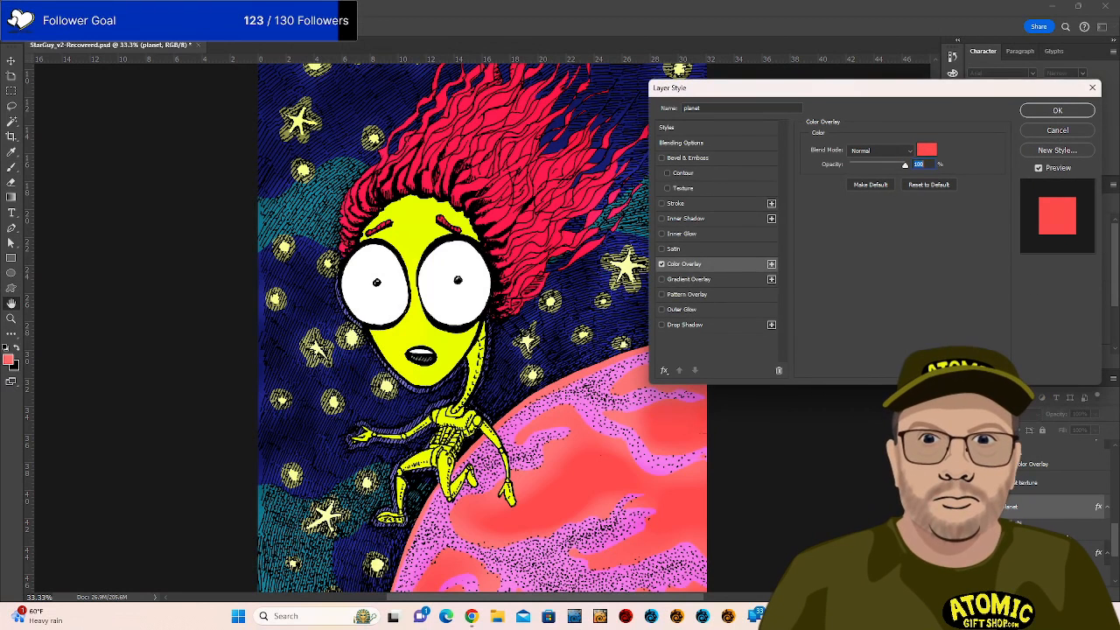
{"action": "left_click", "coordinate": [926, 149]}
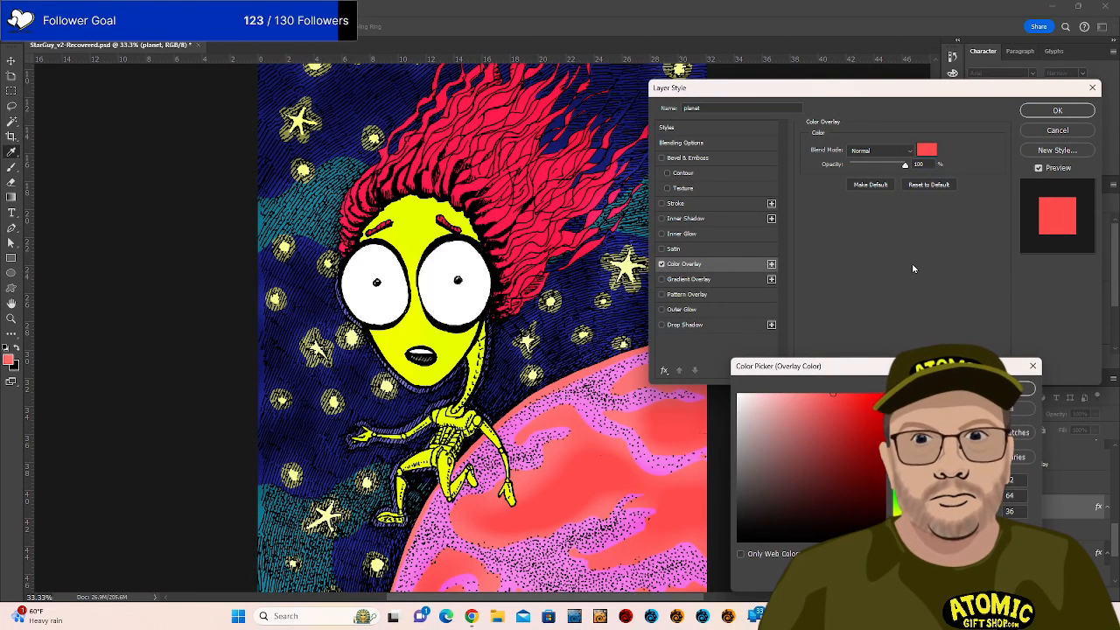
{"action": "left_click", "coordinate": [845, 393]}
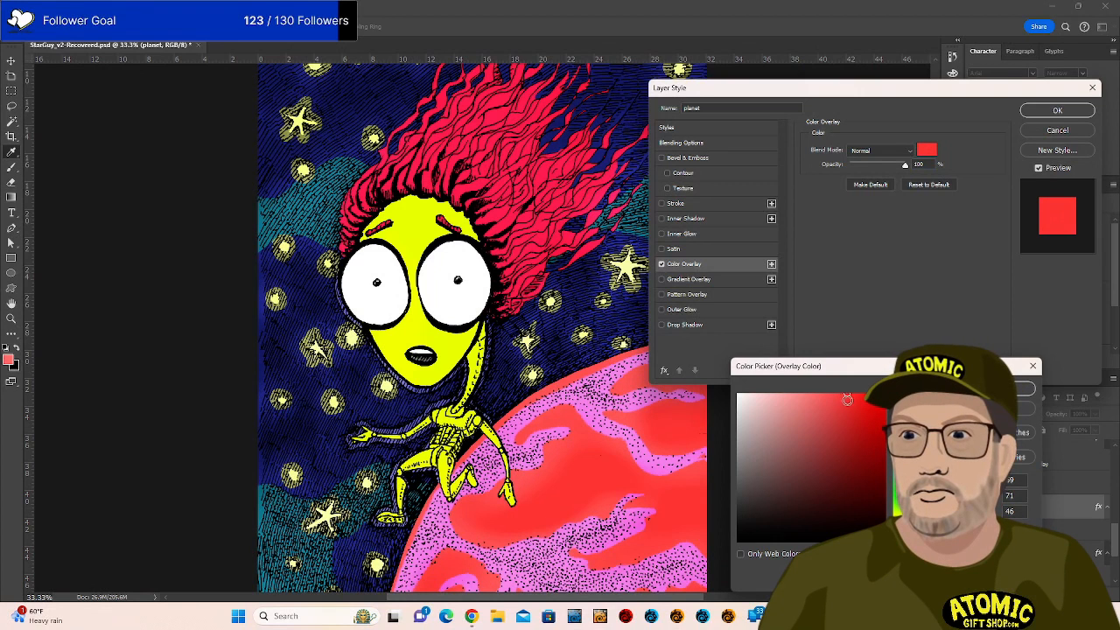
{"action": "left_click", "coordinate": [851, 399]}
{"action": "left_click", "coordinate": [872, 430]}
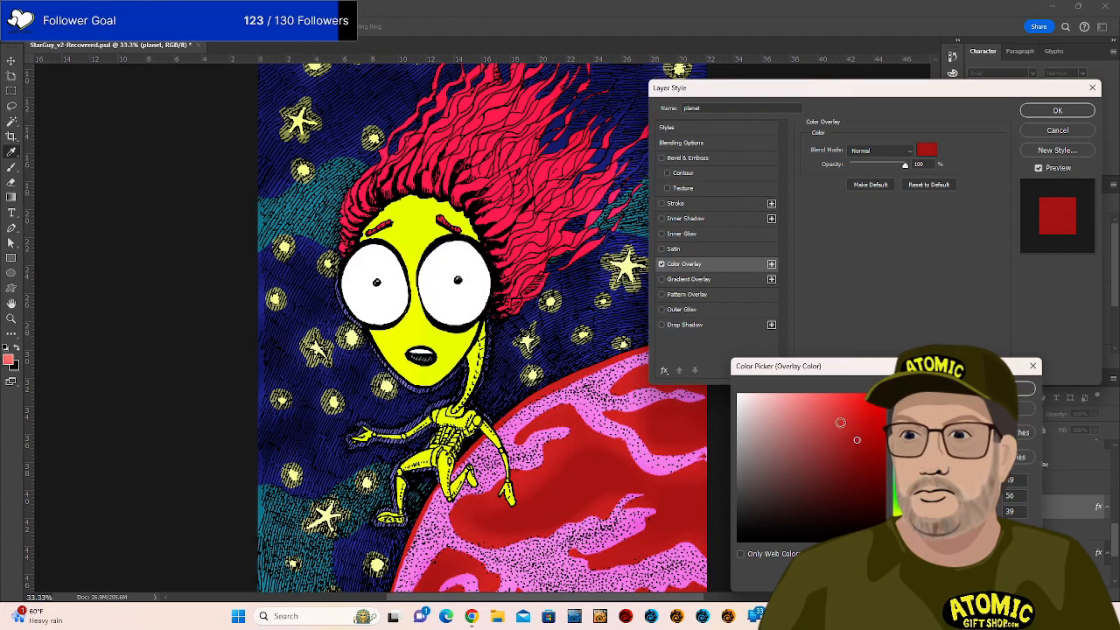
{"action": "left_click", "coordinate": [837, 420]}
{"action": "left_click", "coordinate": [875, 423]}
{"action": "left_click", "coordinate": [865, 442]}
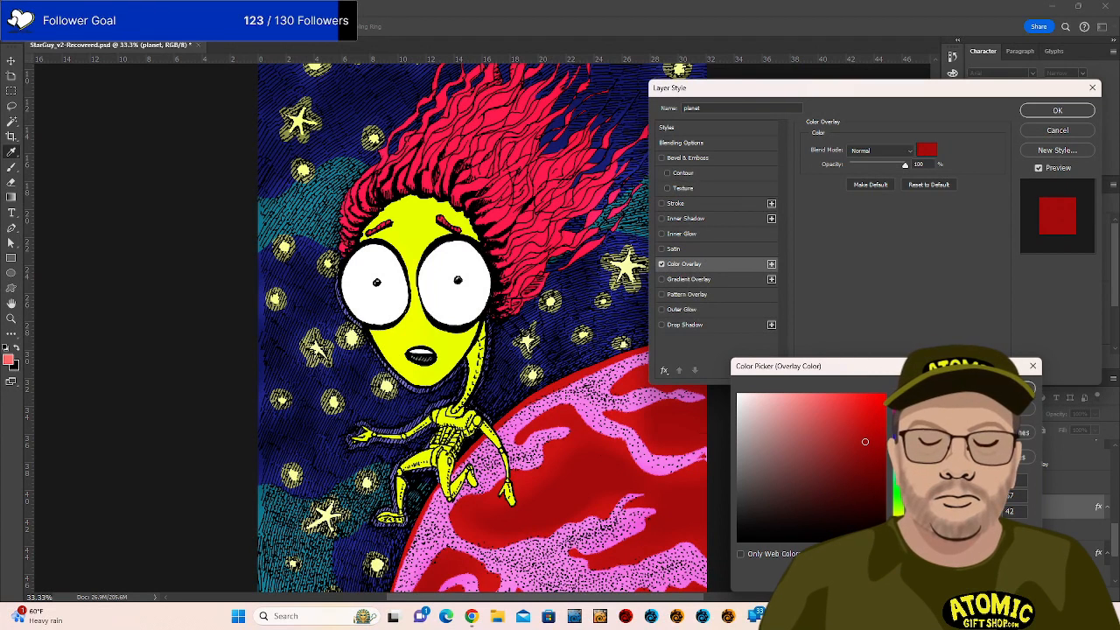
Eyedrop the character's hair red as the overlay colour and confirm both dialogs.
{"action": "left_click", "coordinate": [544, 233]}
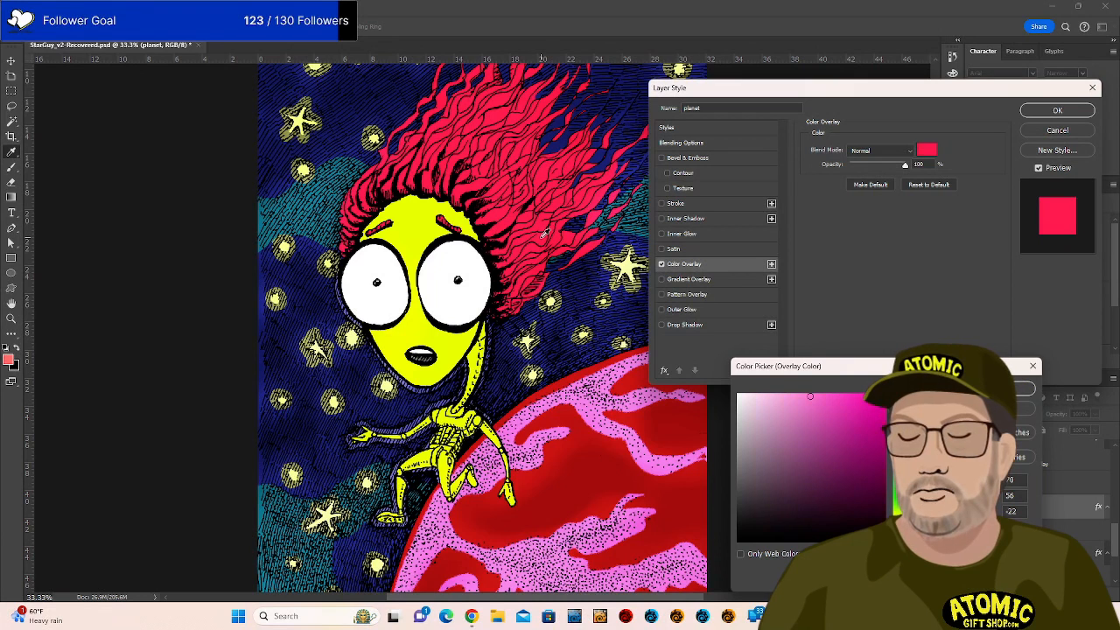
{"action": "left_click", "coordinate": [606, 399]}
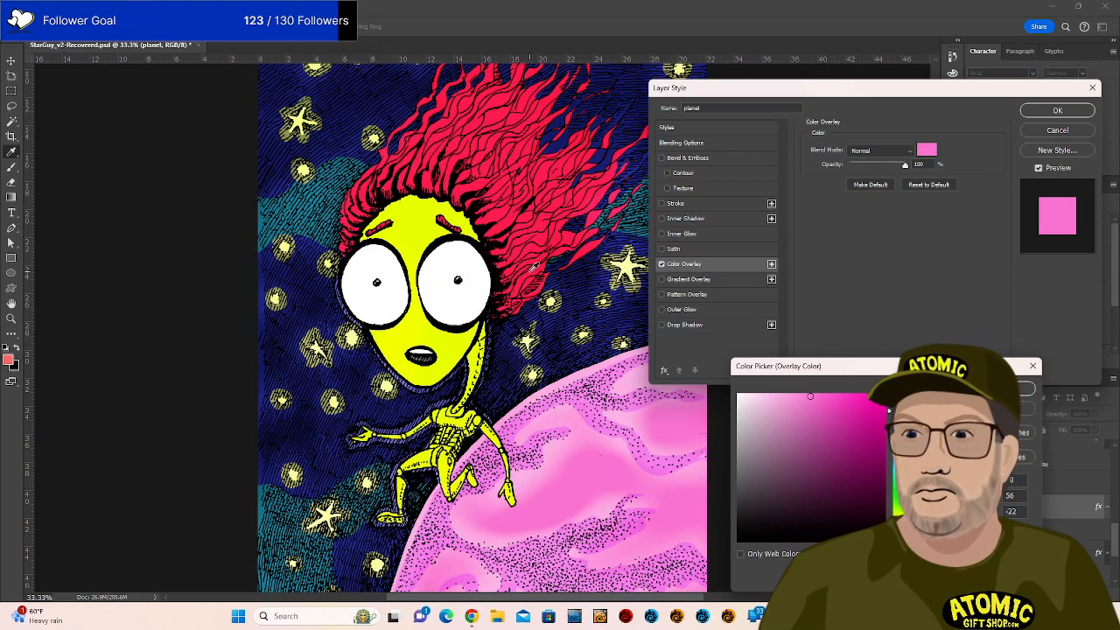
{"action": "left_click", "coordinate": [533, 268]}
{"action": "key", "text": "ctrl+z"}
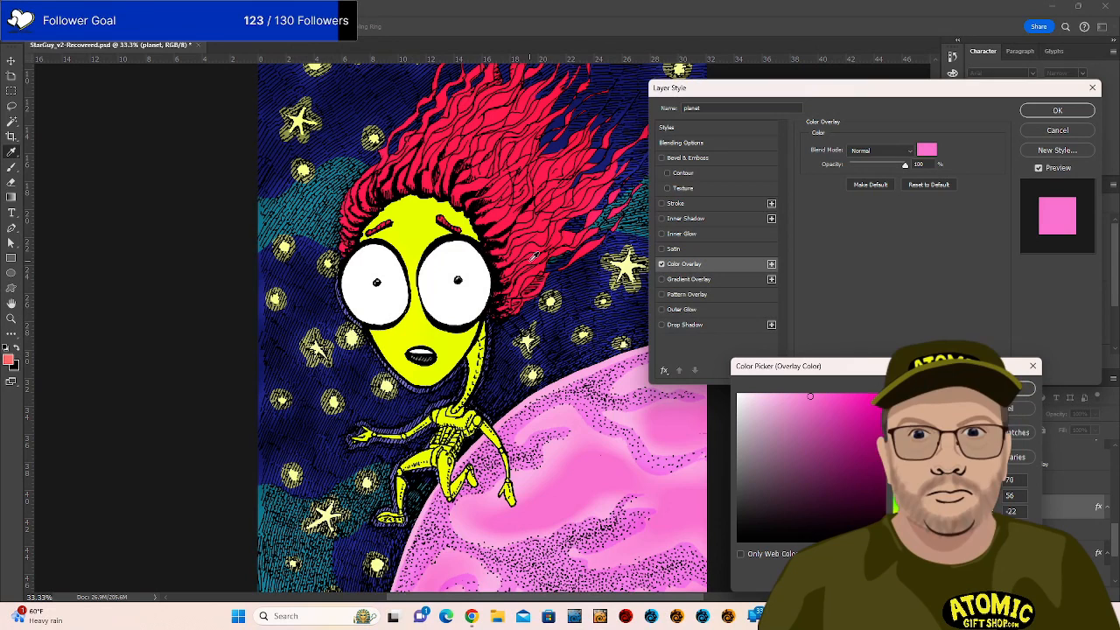
{"action": "left_click", "coordinate": [544, 233]}
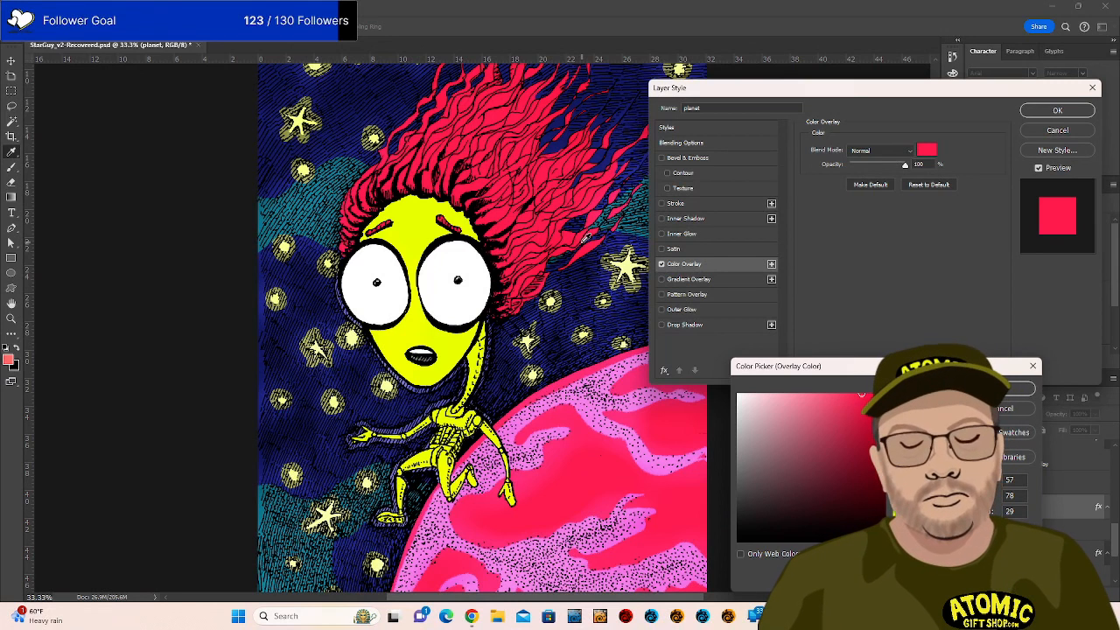
{"action": "left_click", "coordinate": [1006, 391]}
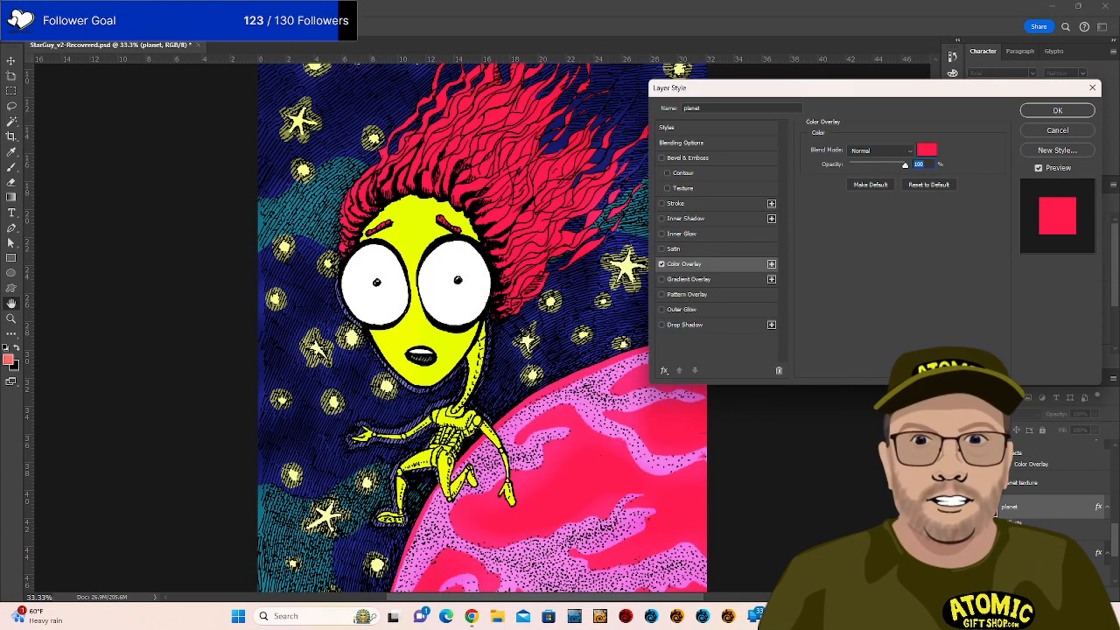
{"action": "left_click", "coordinate": [1057, 110]}
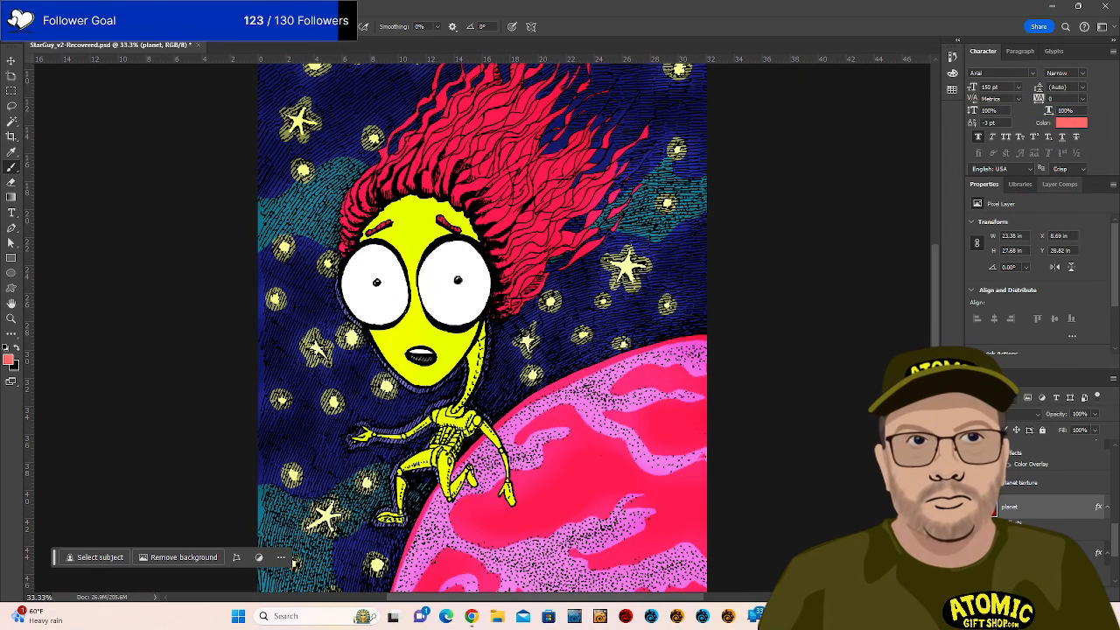
Select the planet layer and toggle its colour overlay off and on to compare.
{"action": "left_click", "coordinate": [1041, 483]}
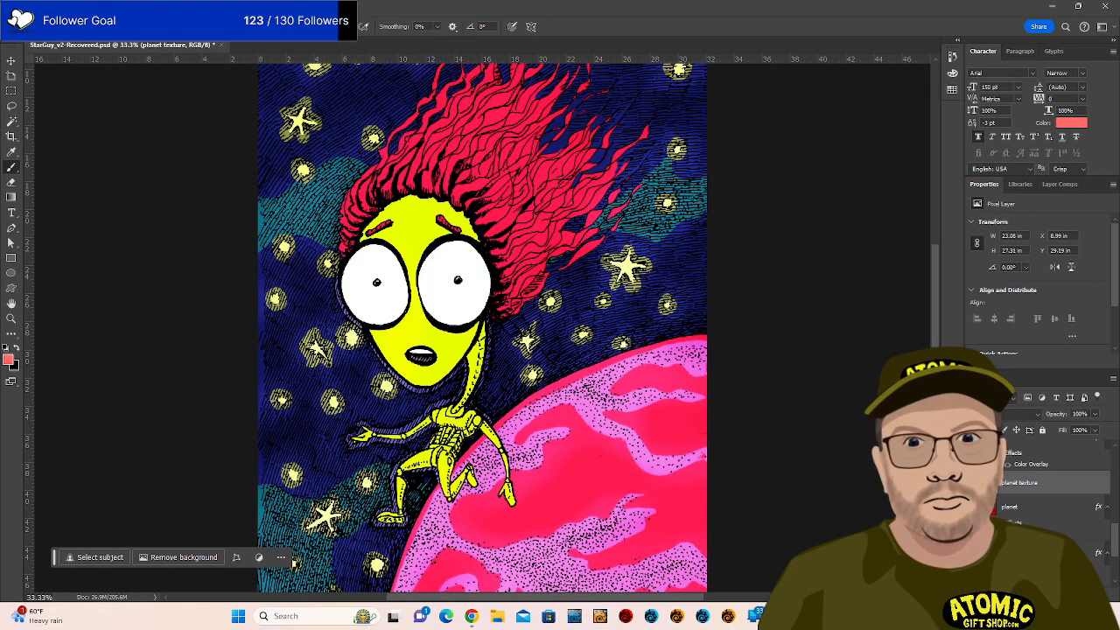
{"action": "left_click", "coordinate": [1041, 506]}
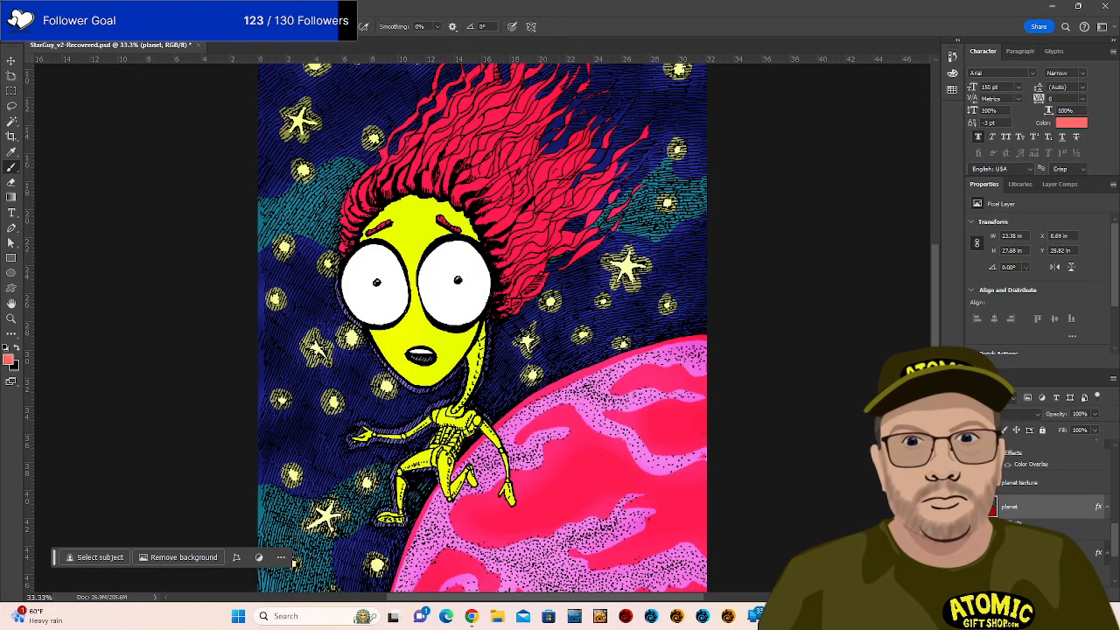
{"action": "left_click", "coordinate": [996, 523]}
{"action": "left_click", "coordinate": [997, 523]}
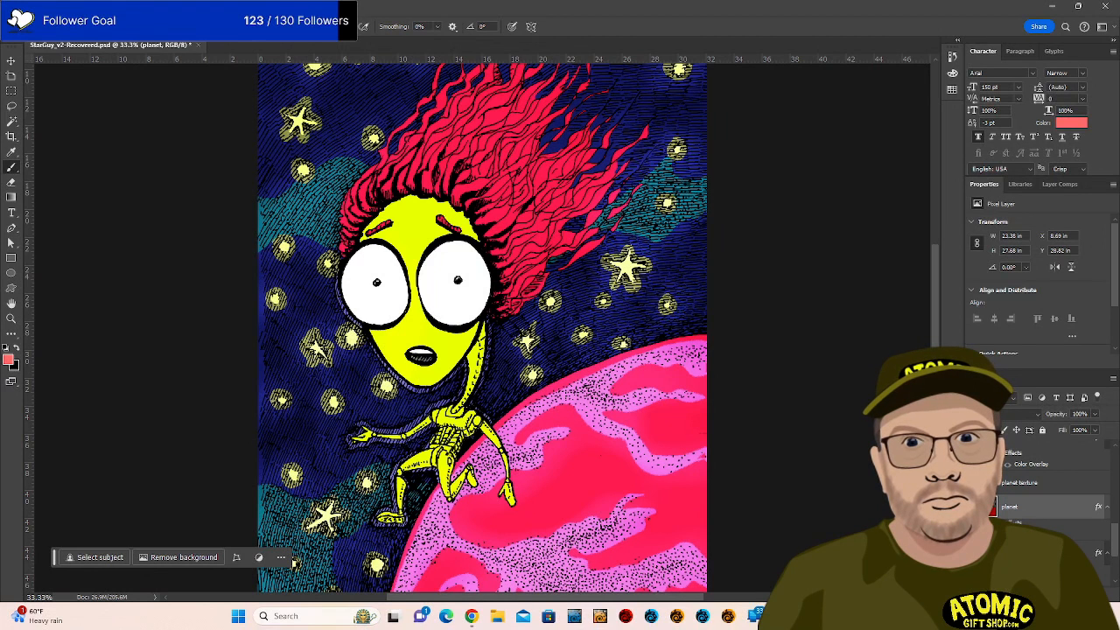
Change the planet's Color Overlay to a darker crimson red and commit it.
{"action": "double_click", "coordinate": [1031, 534]}
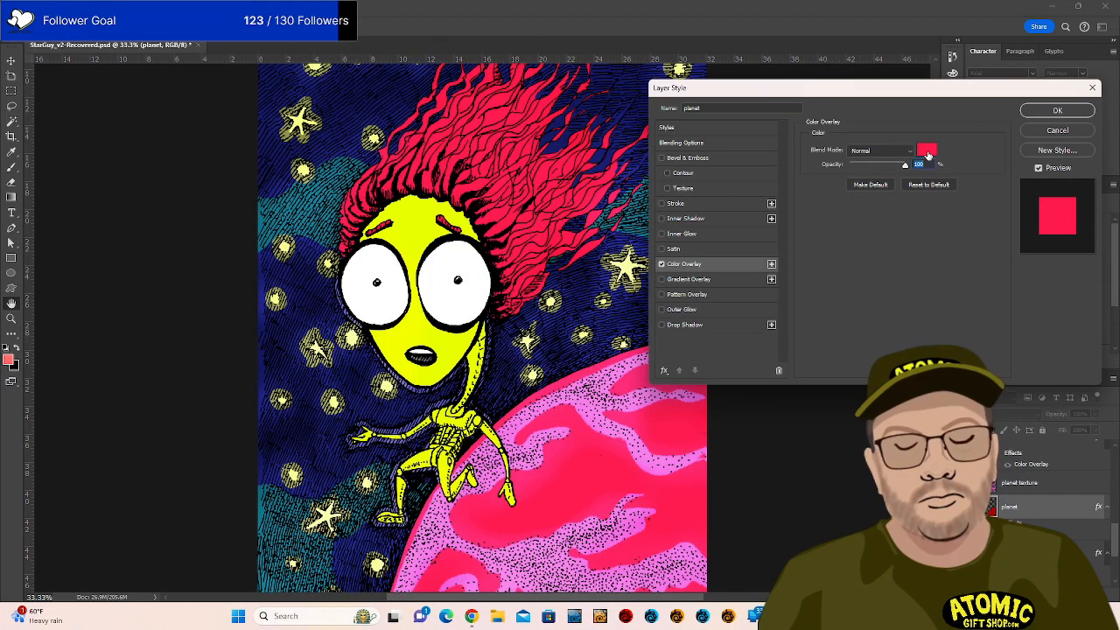
{"action": "left_click", "coordinate": [927, 151]}
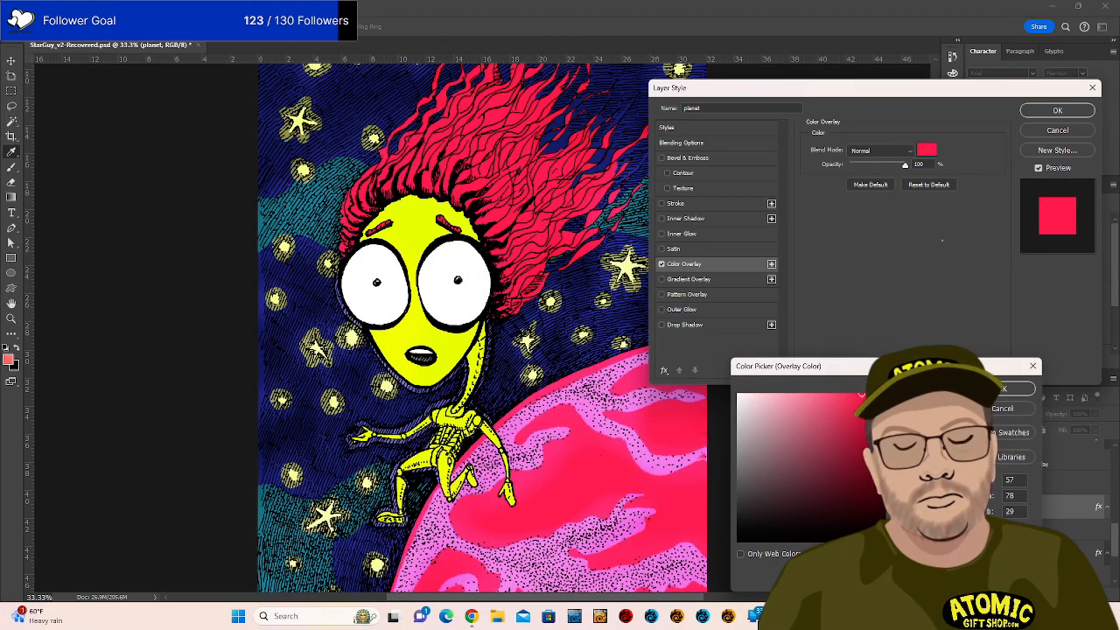
{"action": "left_click", "coordinate": [867, 431]}
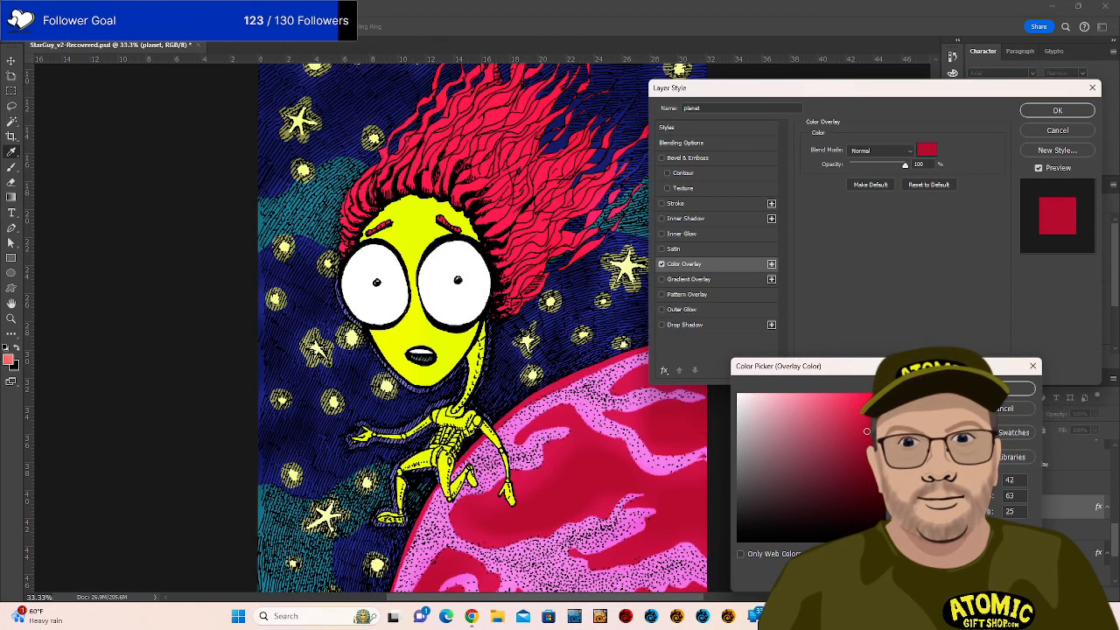
{"action": "left_click", "coordinate": [867, 433]}
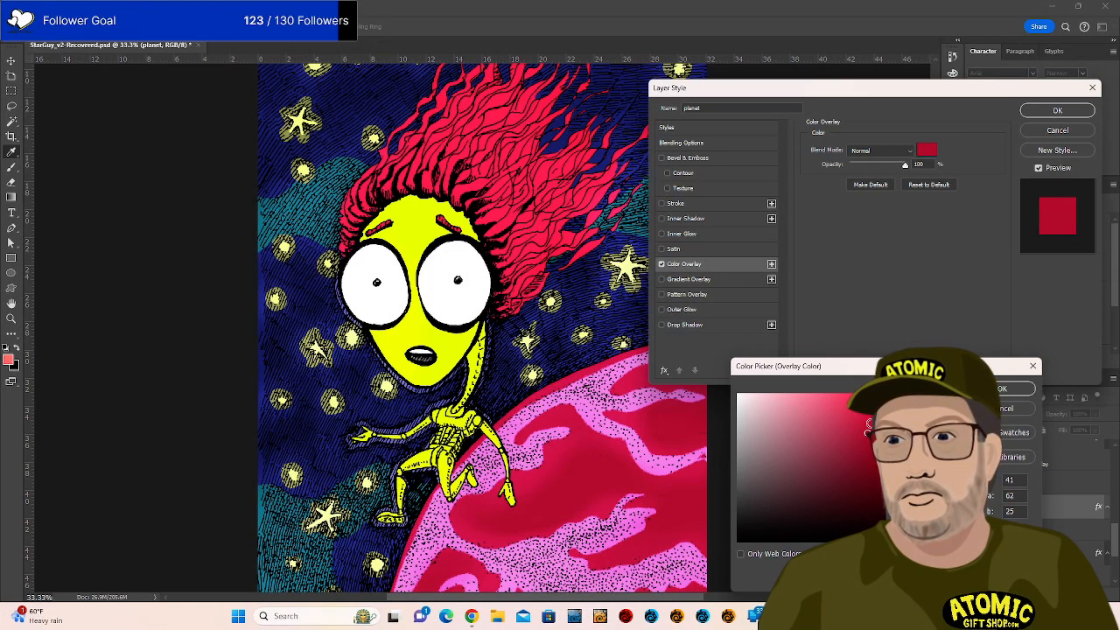
{"action": "left_click", "coordinate": [870, 421]}
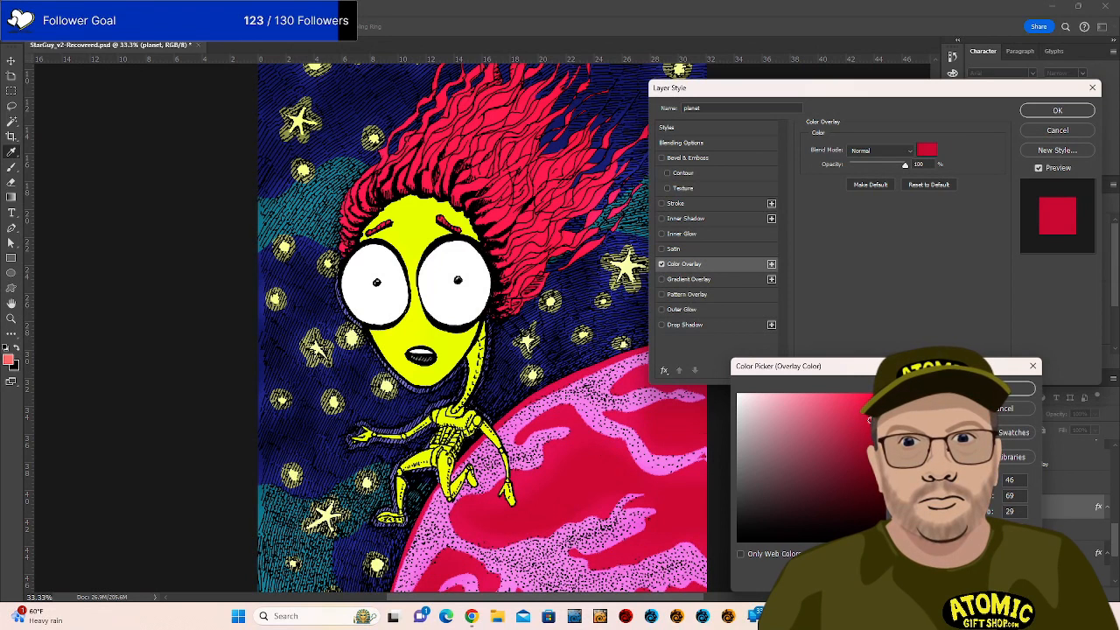
{"action": "key", "text": "Return"}
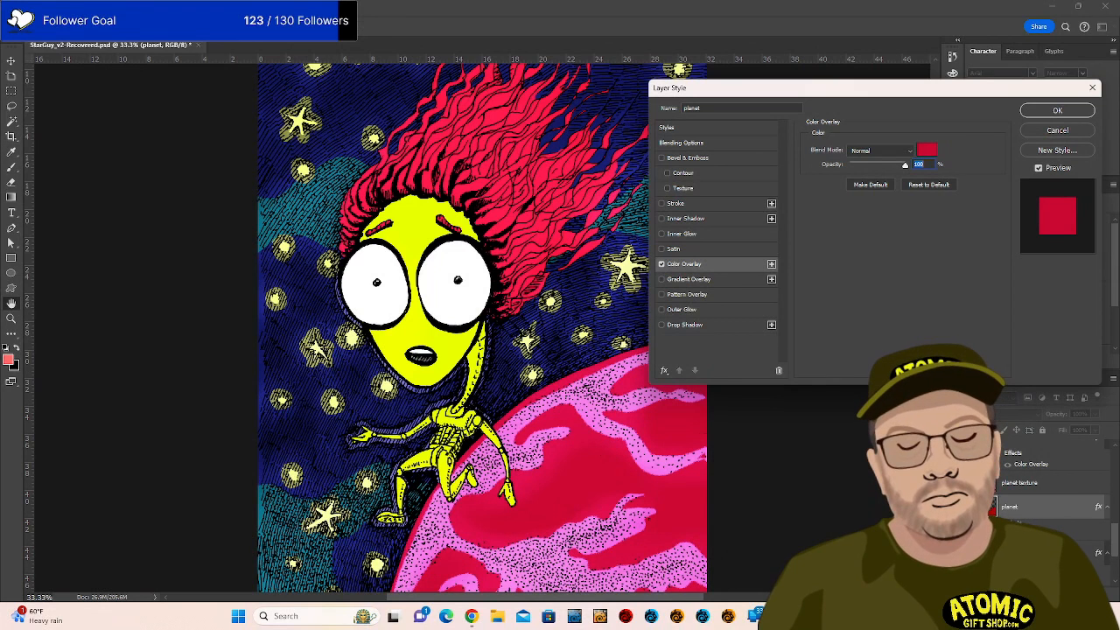
{"action": "key", "text": "Return"}
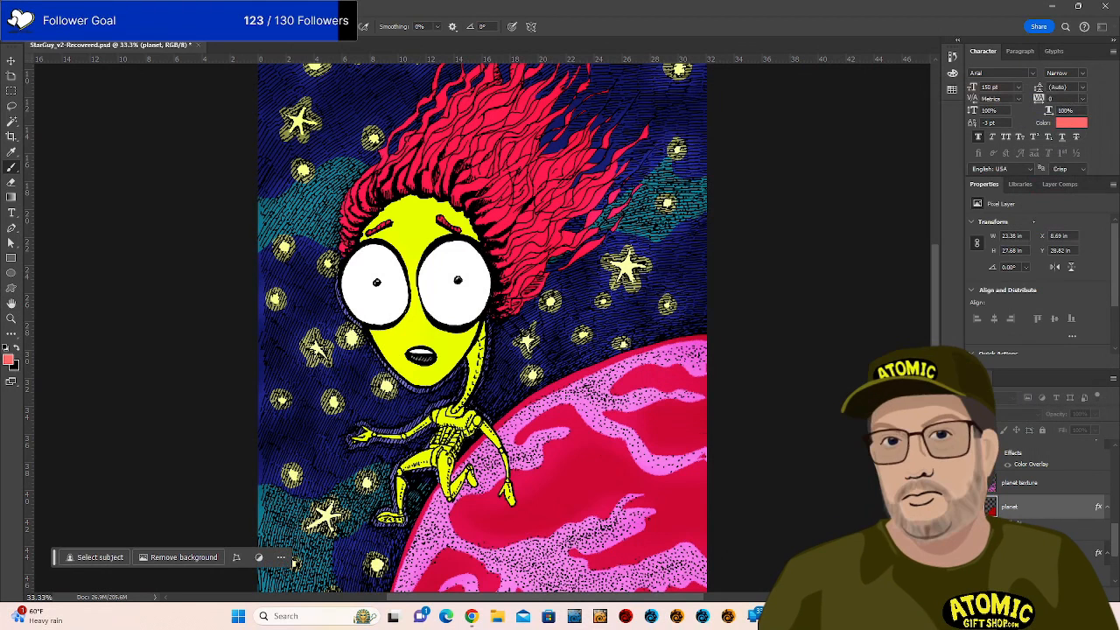
{"action": "left_click", "coordinate": [1019, 483]}
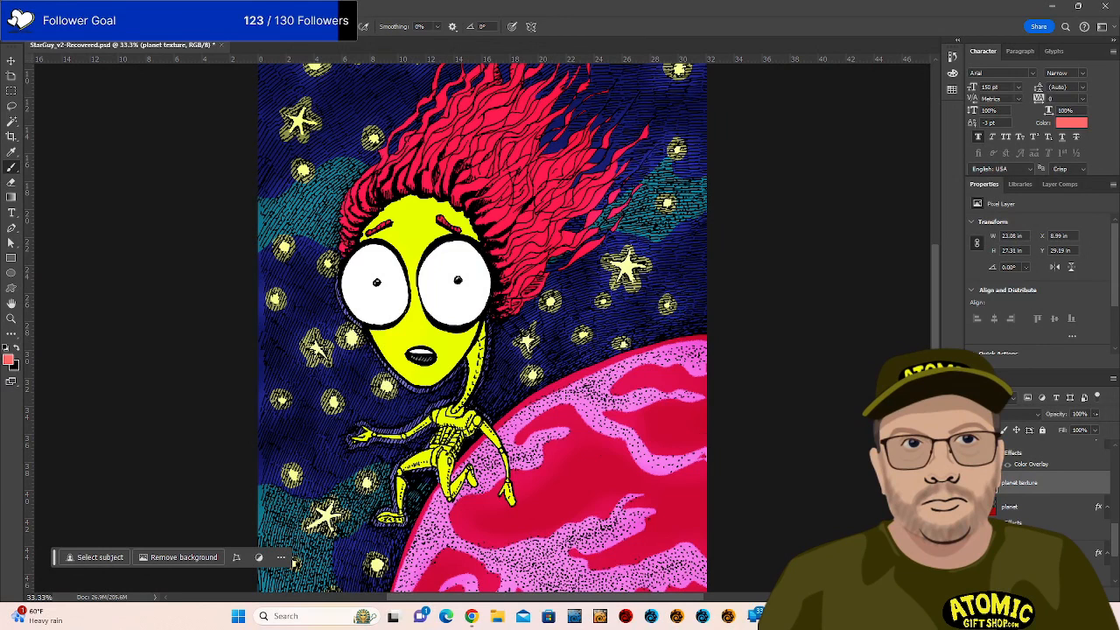
{"action": "left_click", "coordinate": [1095, 414]}
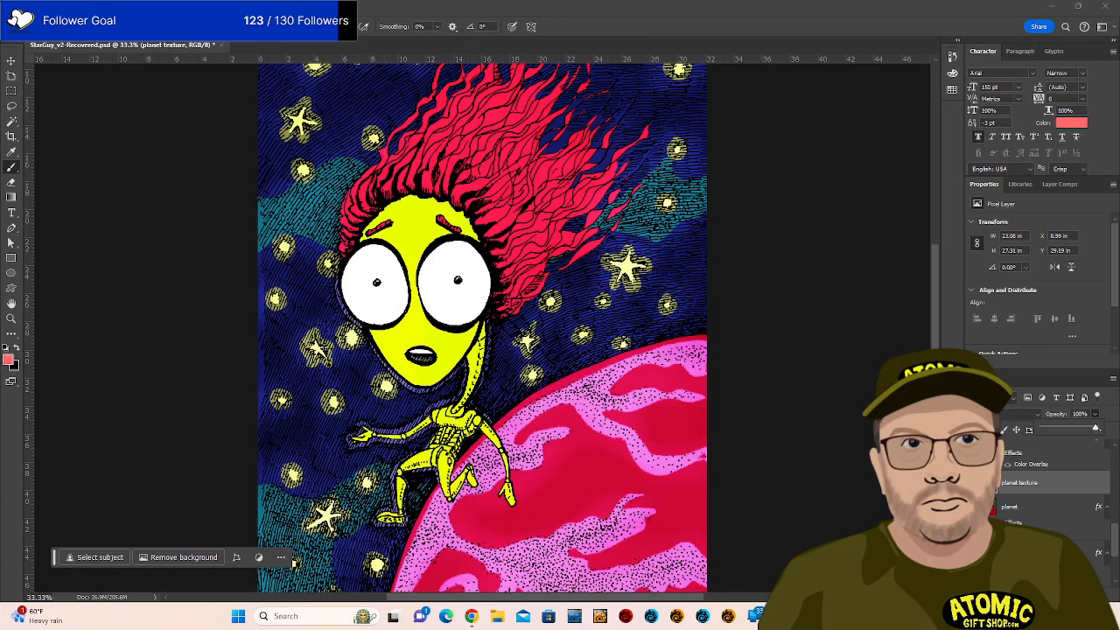
Set the planet texture layer's opacity to 15% and view the whole picture.
{"action": "left_click_drag", "start_coordinate": [1096, 428], "coordinate": [1056, 428]}
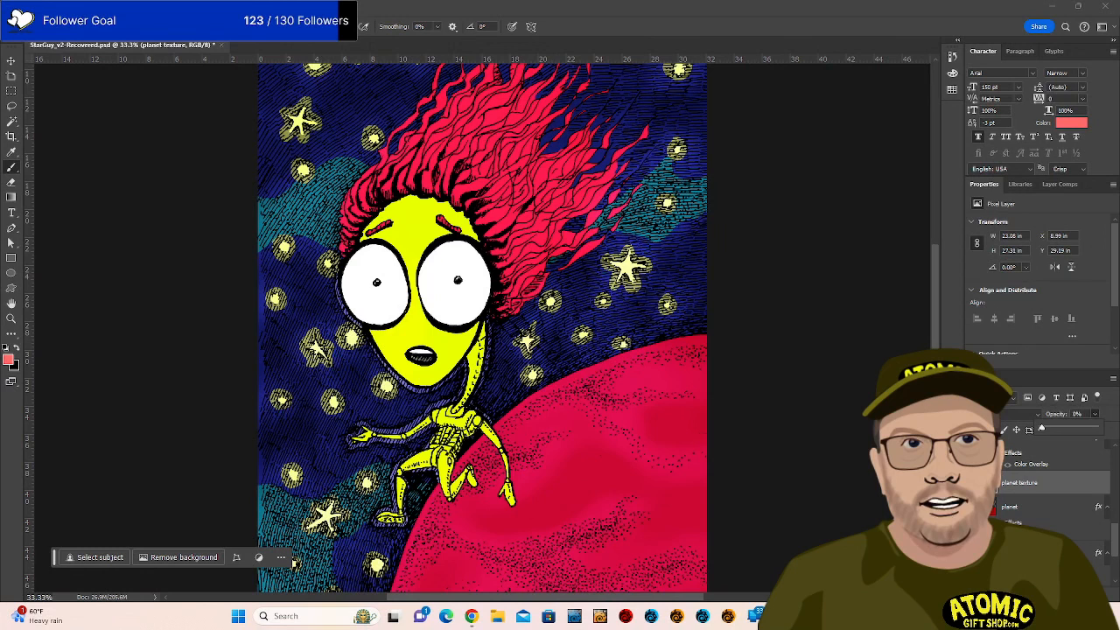
{"action": "mouse_move", "coordinate": [1041, 428]}
{"action": "left_mouse_down"}
{"action": "mouse_move", "coordinate": [1085, 429]}
{"action": "mouse_move", "coordinate": [1057, 428]}
{"action": "left_mouse_up"}
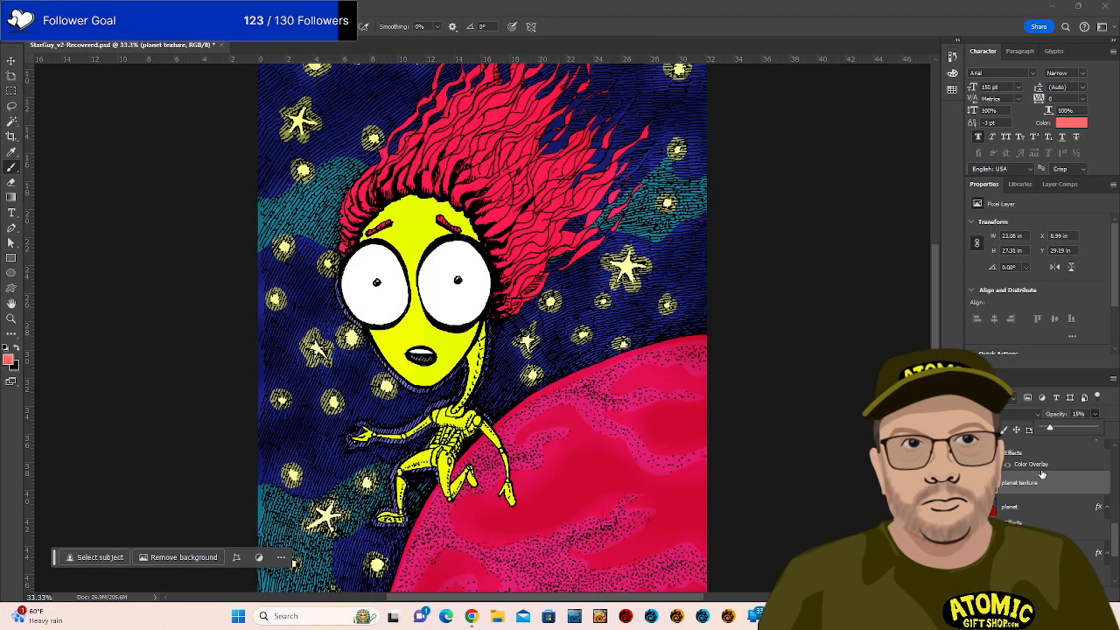
{"action": "key", "text": "ctrl+minus"}
{"action": "key", "text": "ctrl+minus"}
{"action": "key", "text": "ctrl+minus"}
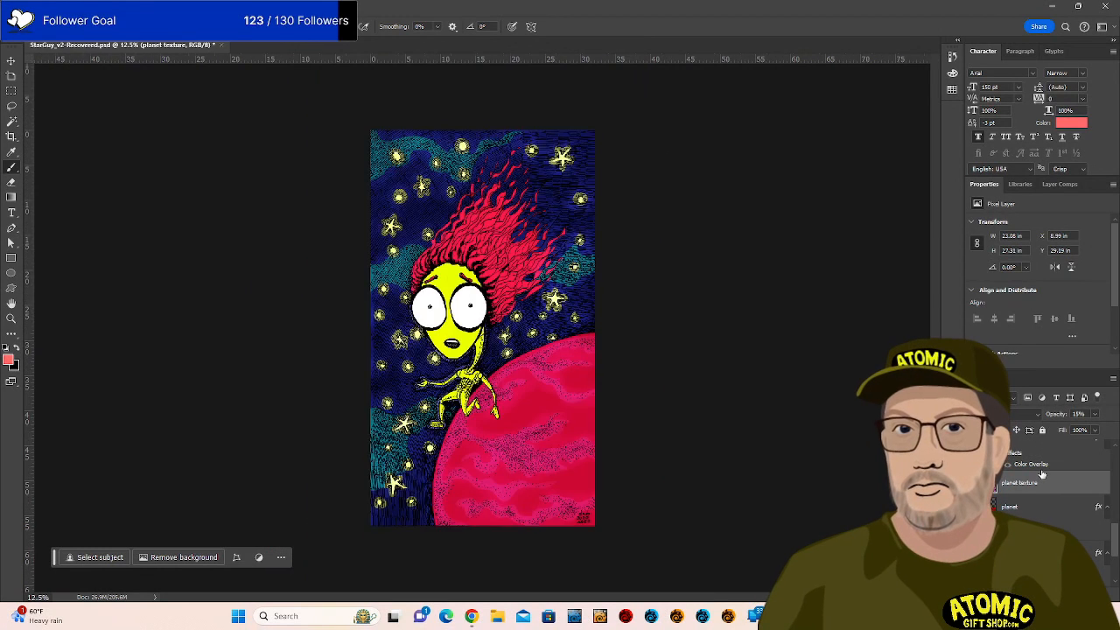
{"action": "key", "text": "ctrl+plus"}
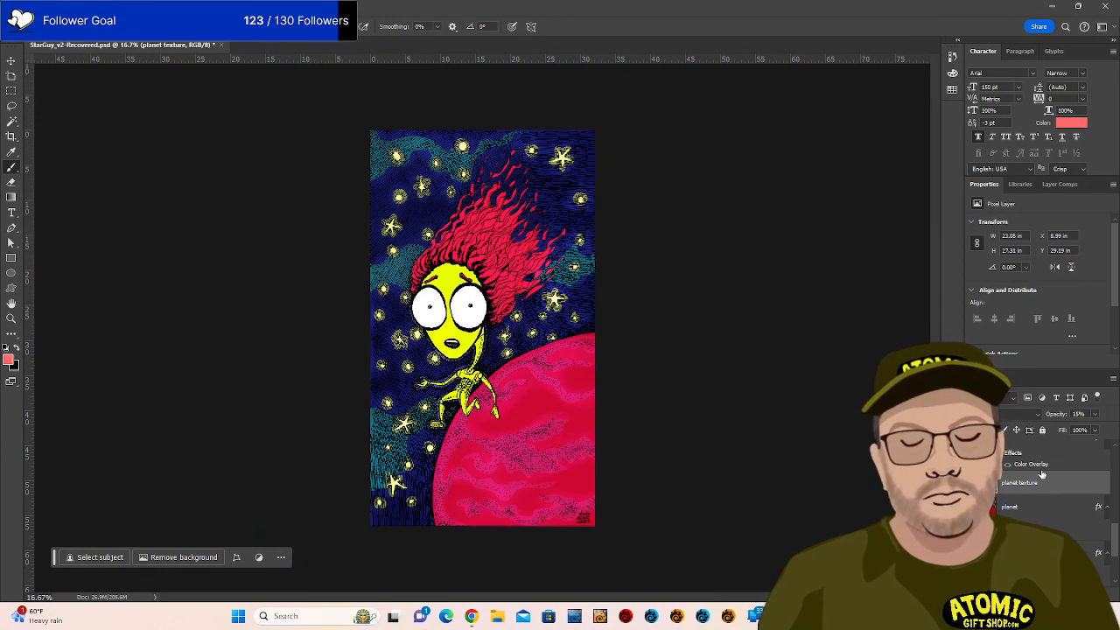
Whiten the planet texture with Hue/Saturation (Lightness +100, Saturation -100) and set Color Dodge blending.
{"action": "key", "text": "ctrl+u"}
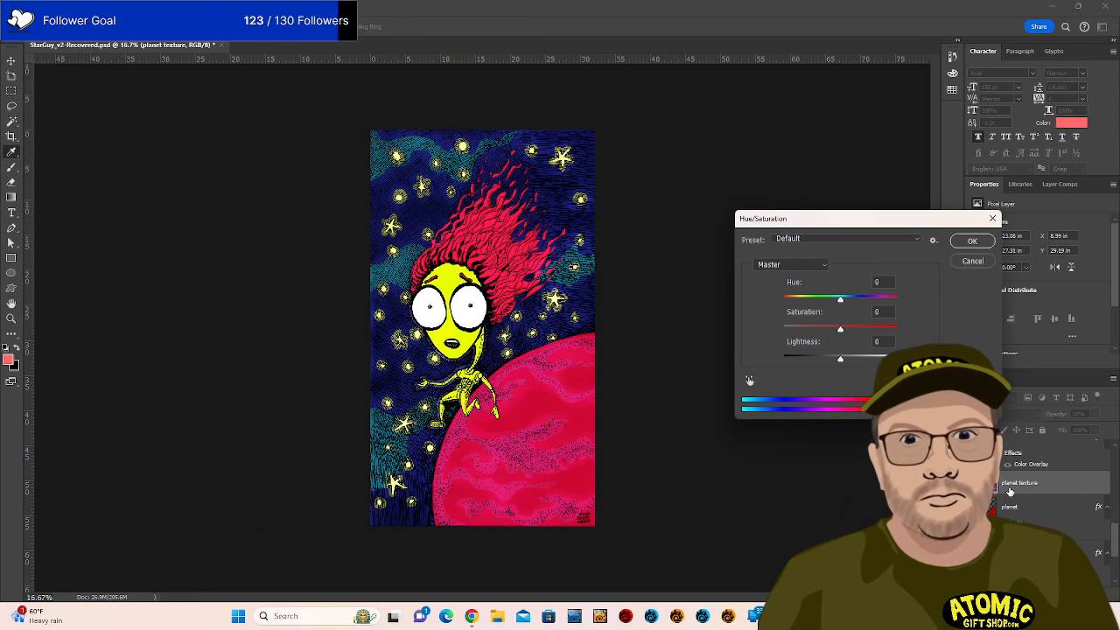
{"action": "left_click_drag", "start_coordinate": [840, 358], "coordinate": [901, 359]}
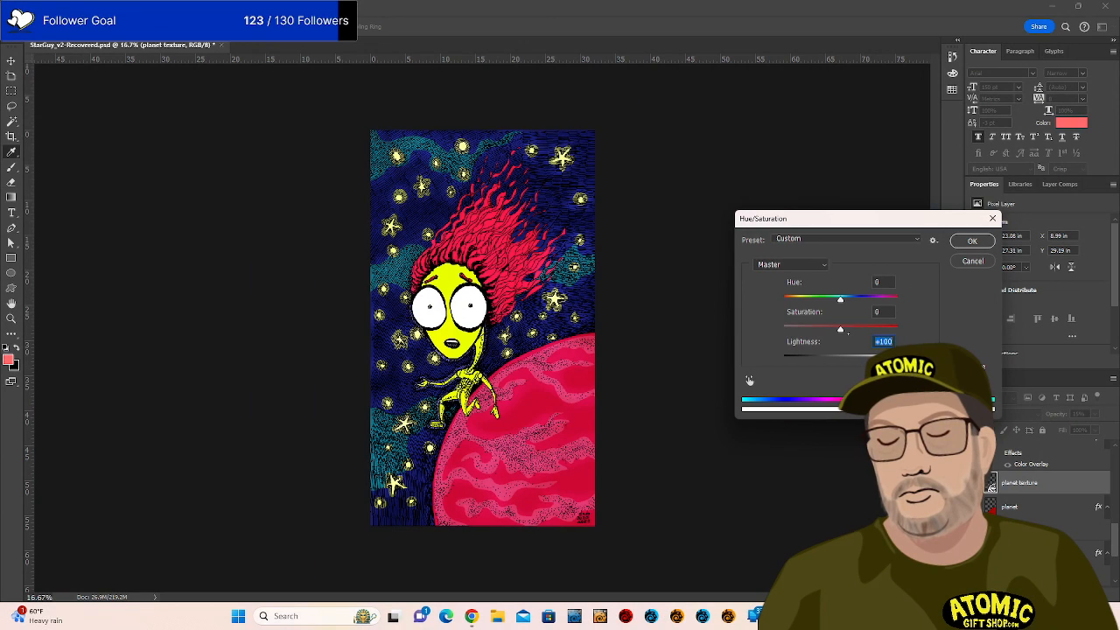
{"action": "left_click_drag", "start_coordinate": [839, 330], "coordinate": [762, 339]}
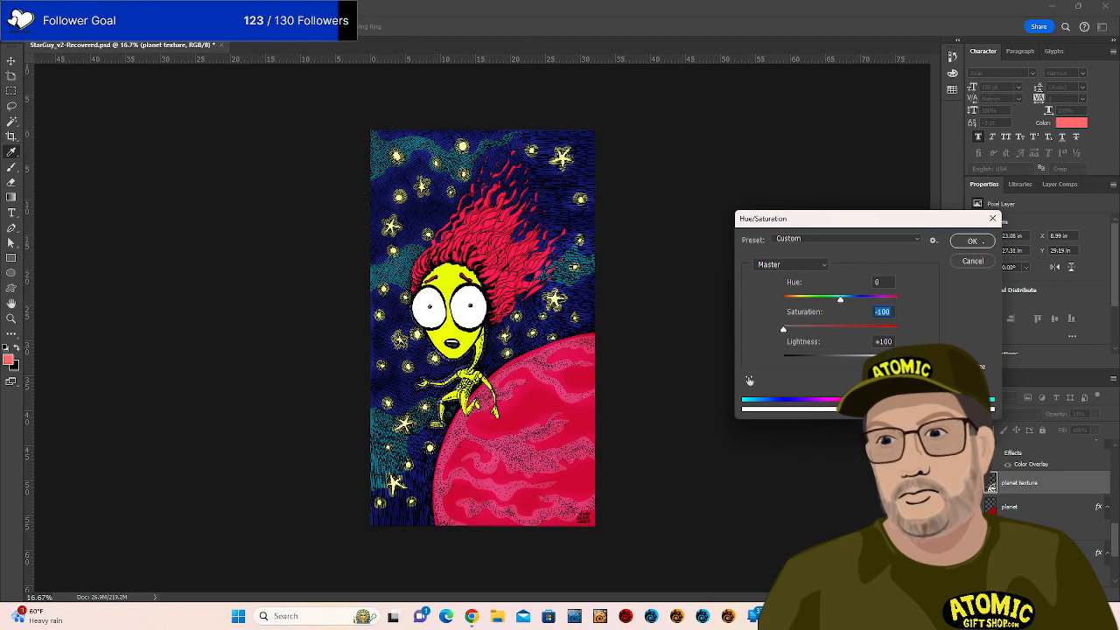
{"action": "left_click", "coordinate": [972, 241]}
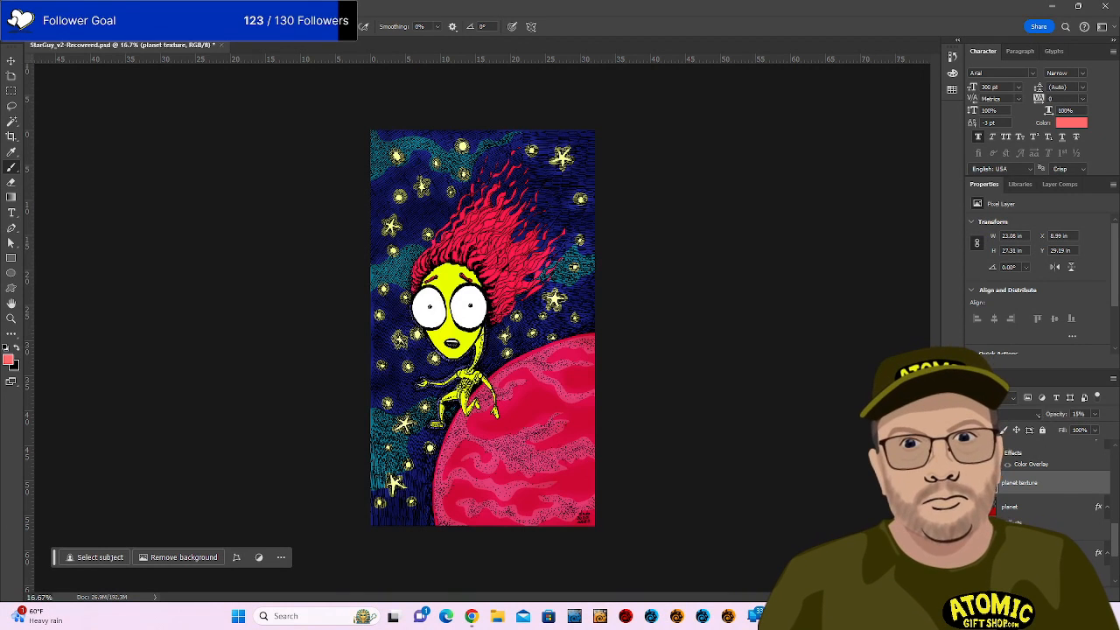
{"action": "left_click", "coordinate": [1040, 414]}
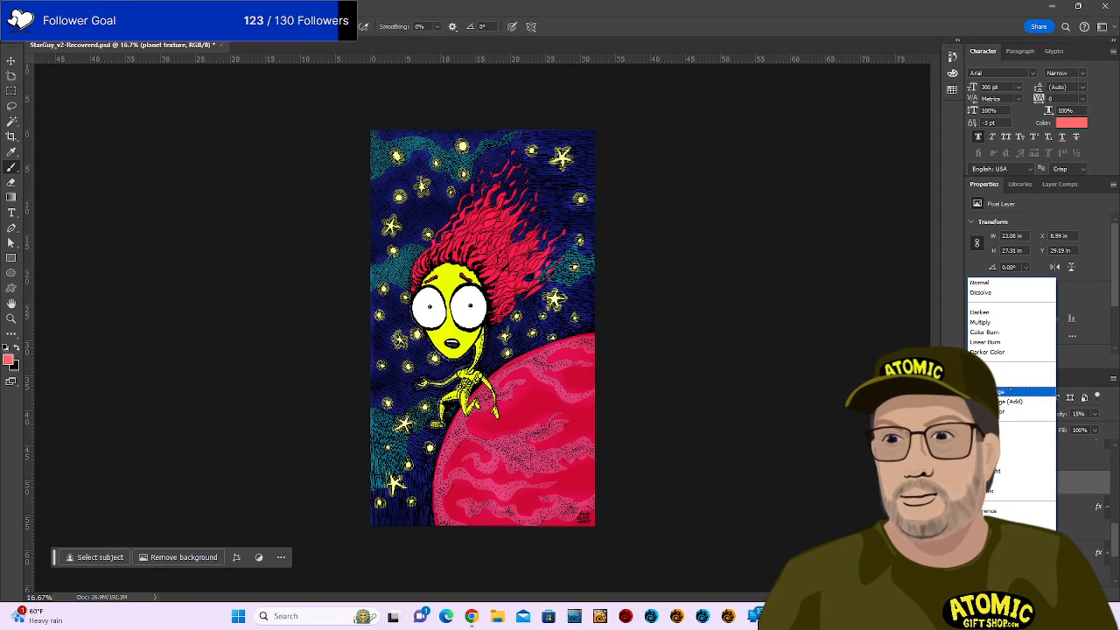
{"action": "left_click", "coordinate": [1024, 391]}
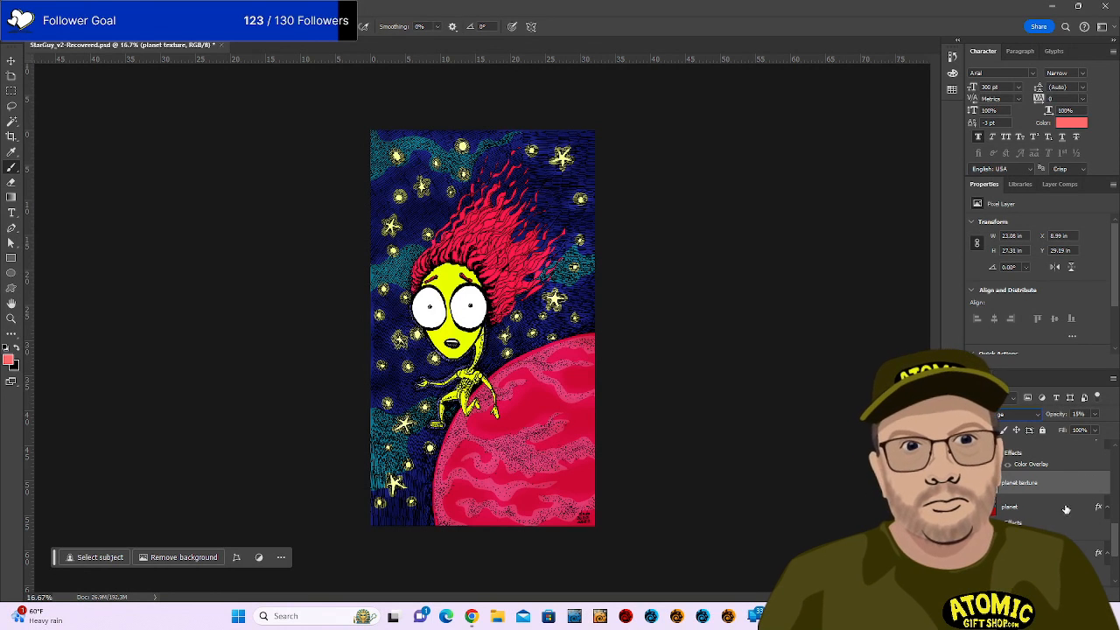
Give the planet texture layer a yellow Color Overlay sampled from the character's face.
{"action": "right_click", "coordinate": [1059, 466]}
{"action": "left_click", "coordinate": [1037, 497]}
{"action": "left_click", "coordinate": [997, 499]}
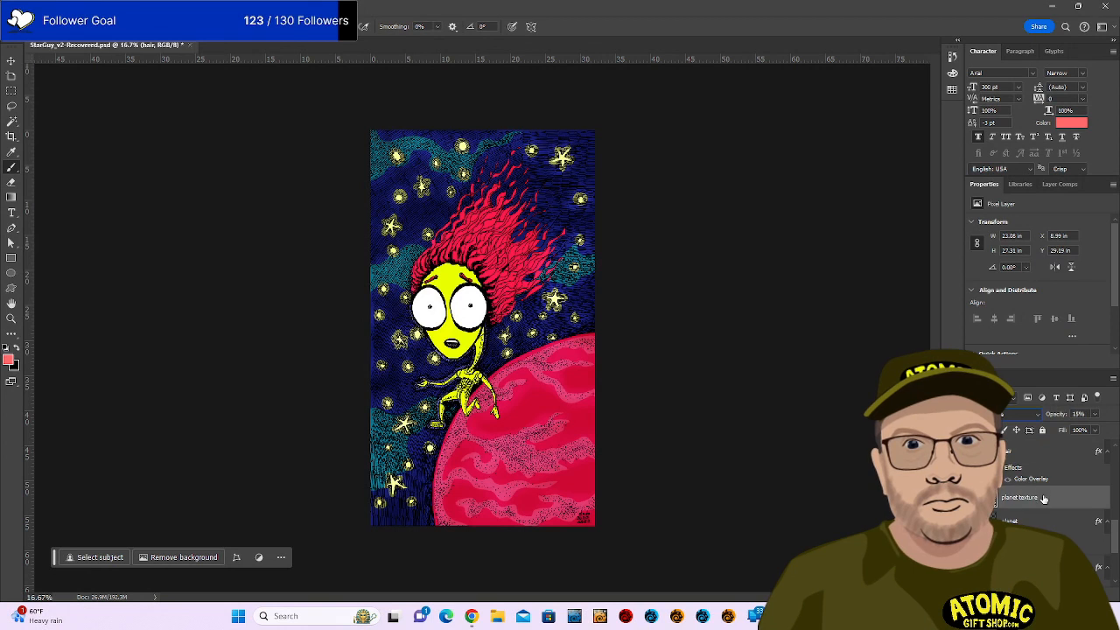
{"action": "right_click", "coordinate": [995, 500]}
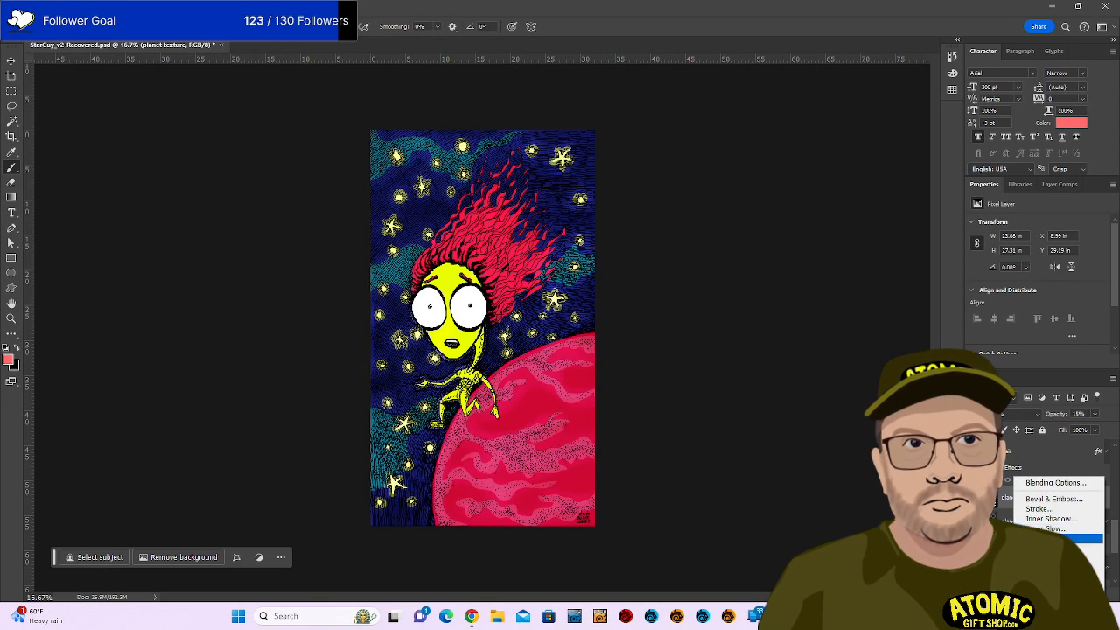
{"action": "key", "text": "Escape"}
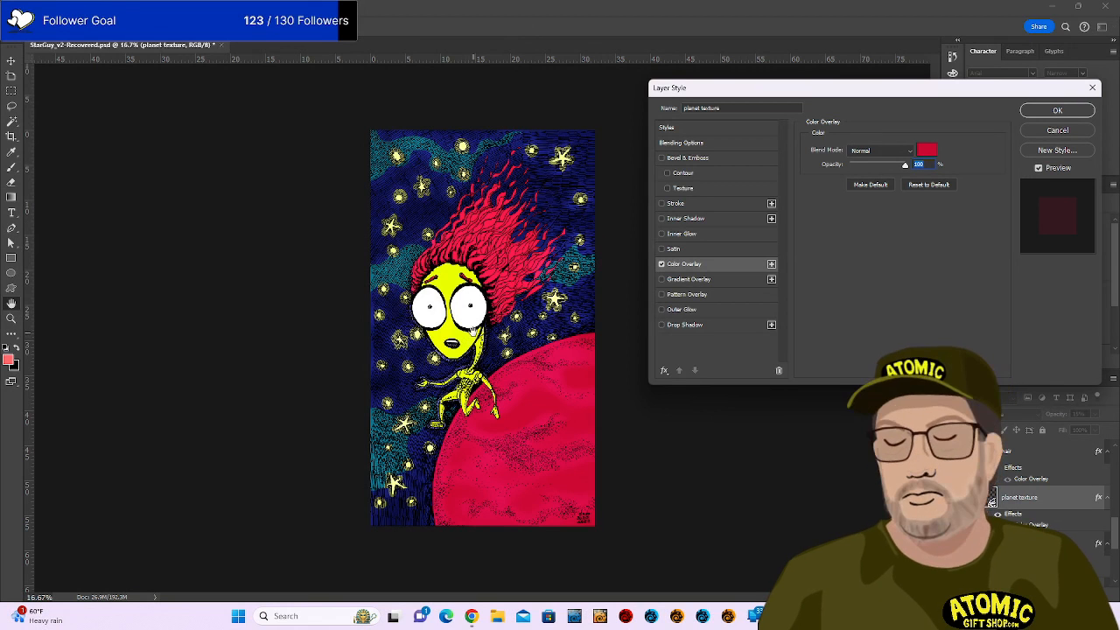
{"action": "left_click", "coordinate": [926, 149]}
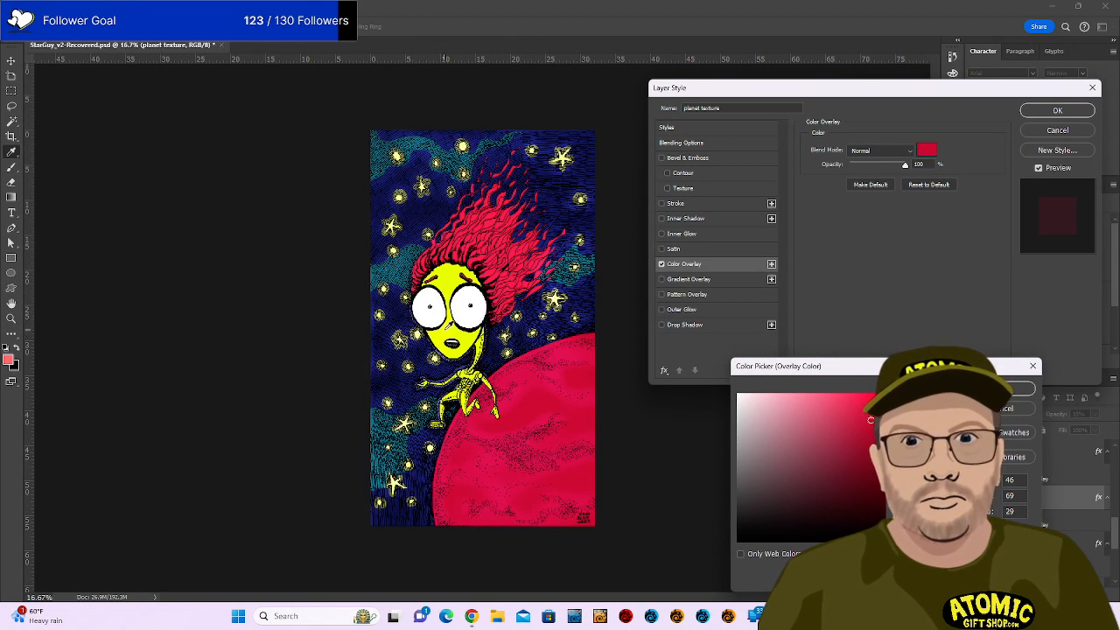
{"action": "left_click", "coordinate": [451, 326]}
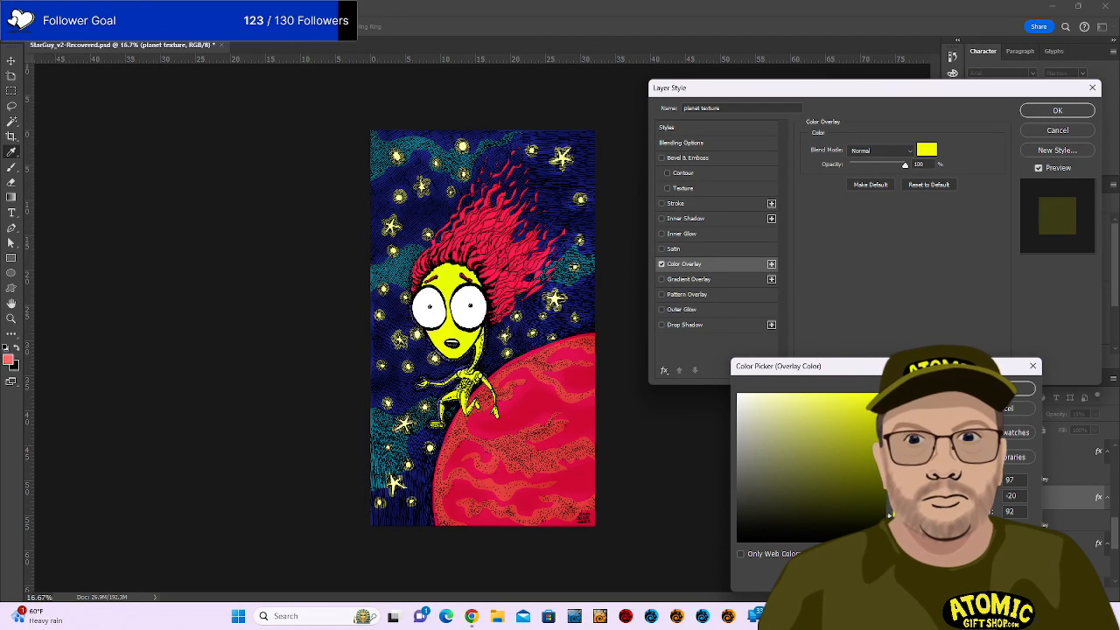
{"action": "left_click", "coordinate": [1016, 390]}
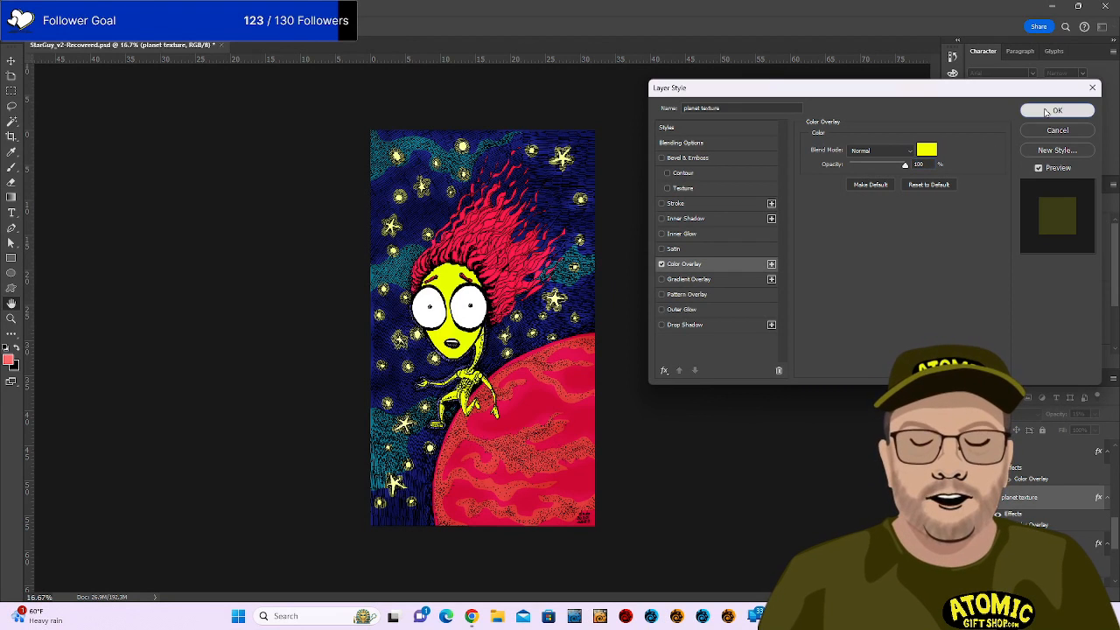
{"action": "left_click", "coordinate": [1054, 112]}
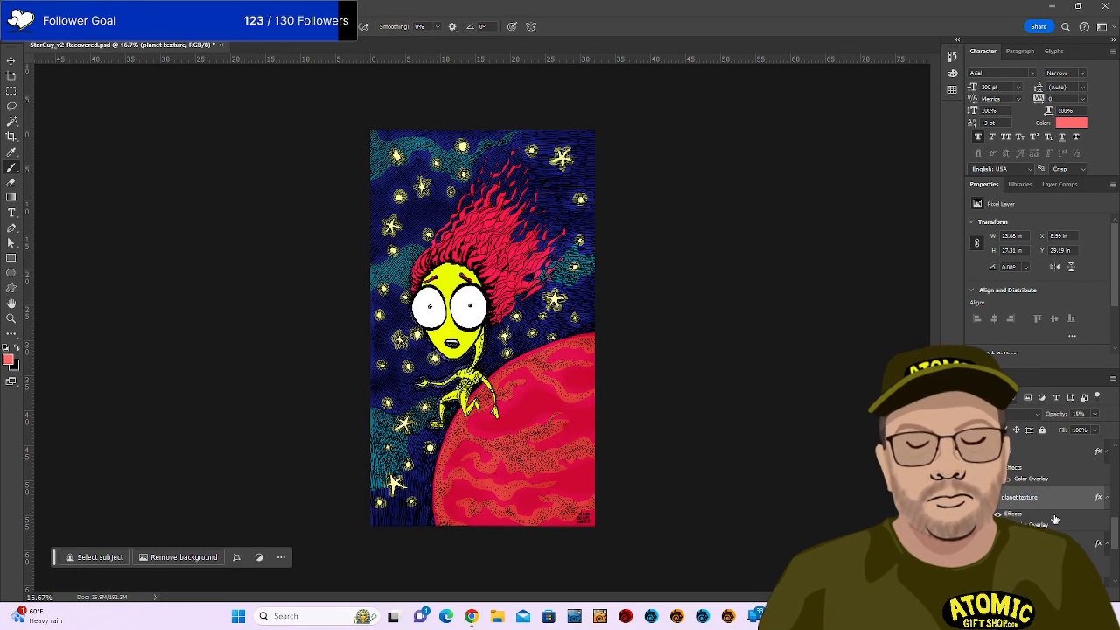
Raise the planet texture opacity to 100%, check its blend mode, and lower Fill to about 37%.
{"action": "double_click", "coordinate": [1081, 492]}
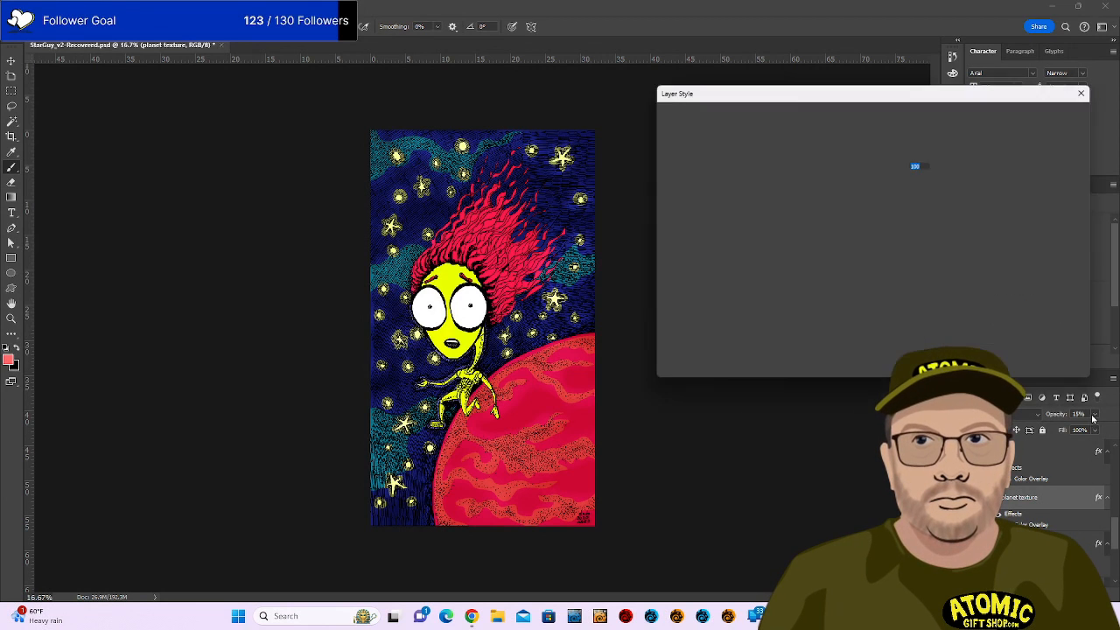
{"action": "left_click", "coordinate": [1071, 134]}
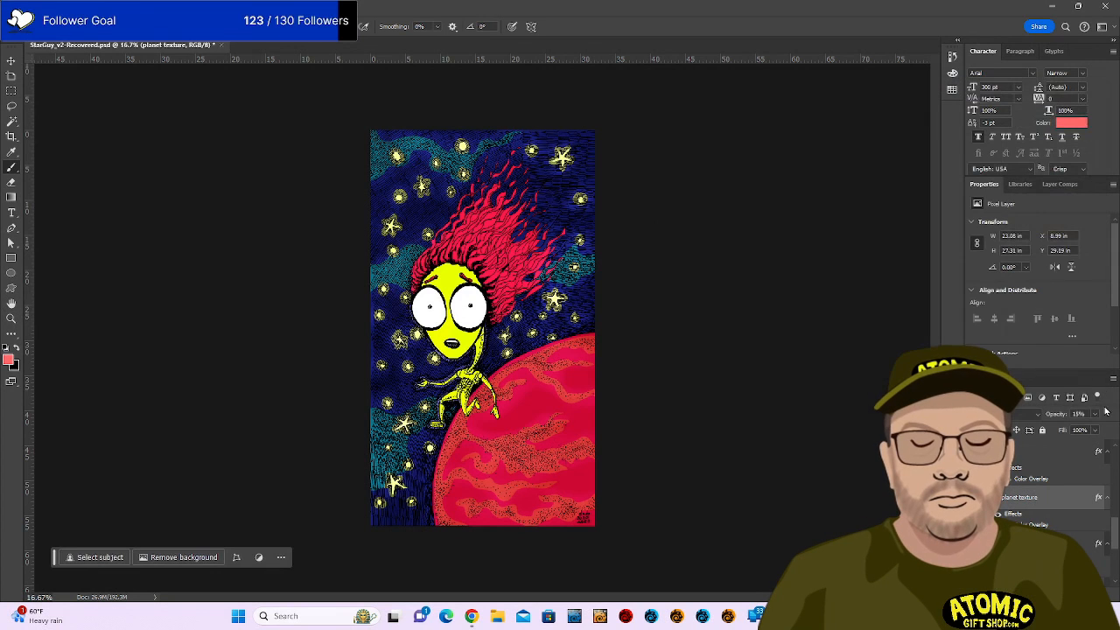
{"action": "left_click", "coordinate": [1094, 414]}
{"action": "left_click_drag", "start_coordinate": [1103, 430], "coordinate": [1113, 428]}
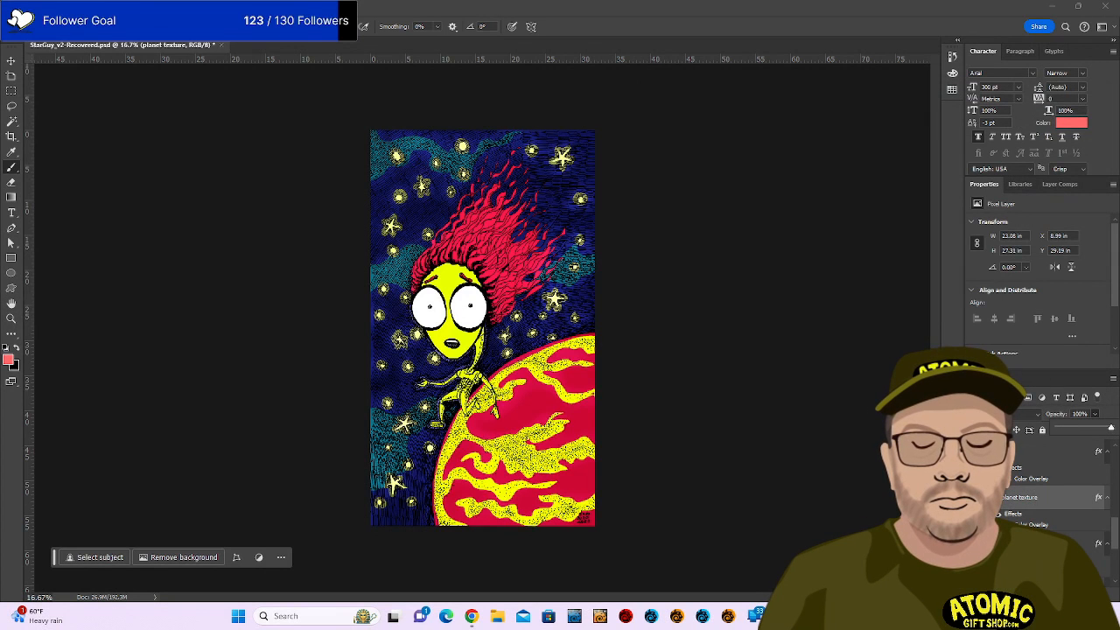
{"action": "left_click", "coordinate": [1030, 420]}
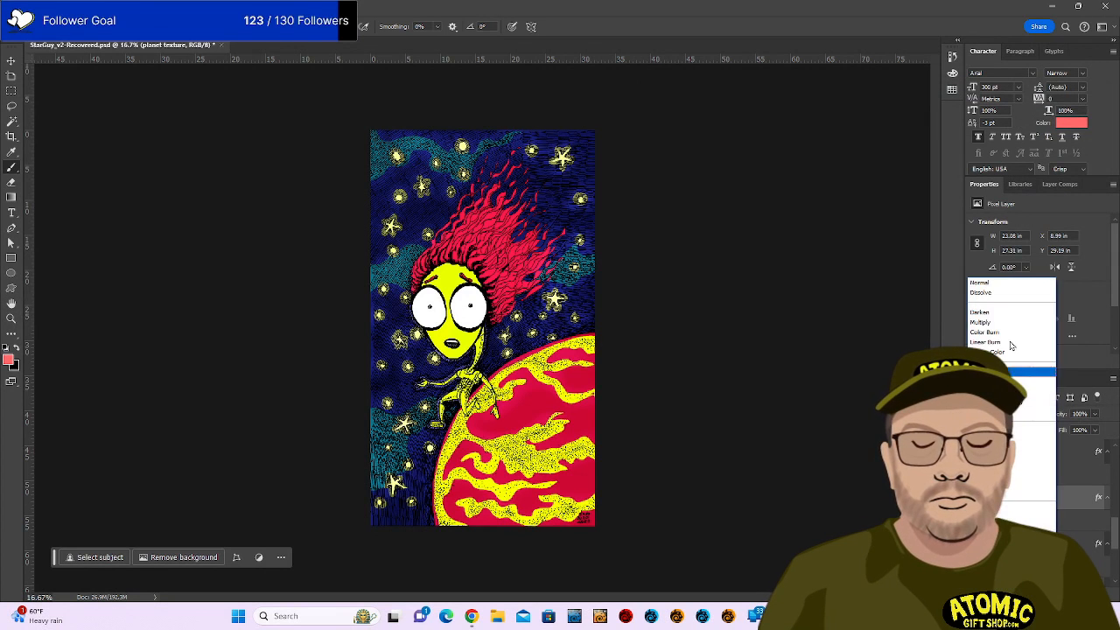
{"action": "left_click", "coordinate": [1023, 355]}
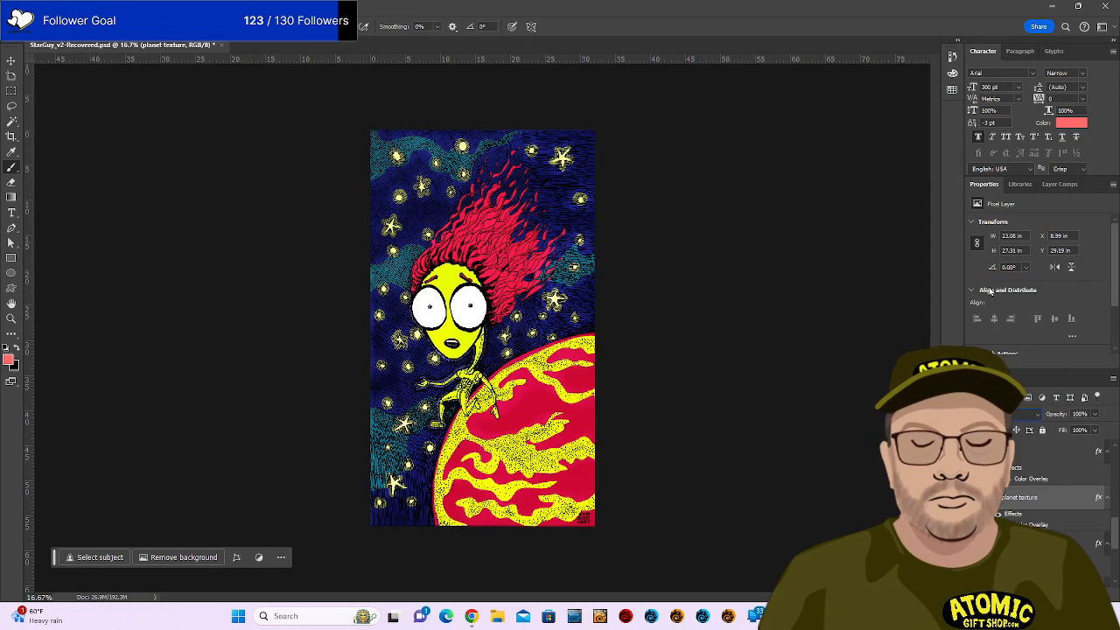
{"action": "left_click", "coordinate": [1095, 429]}
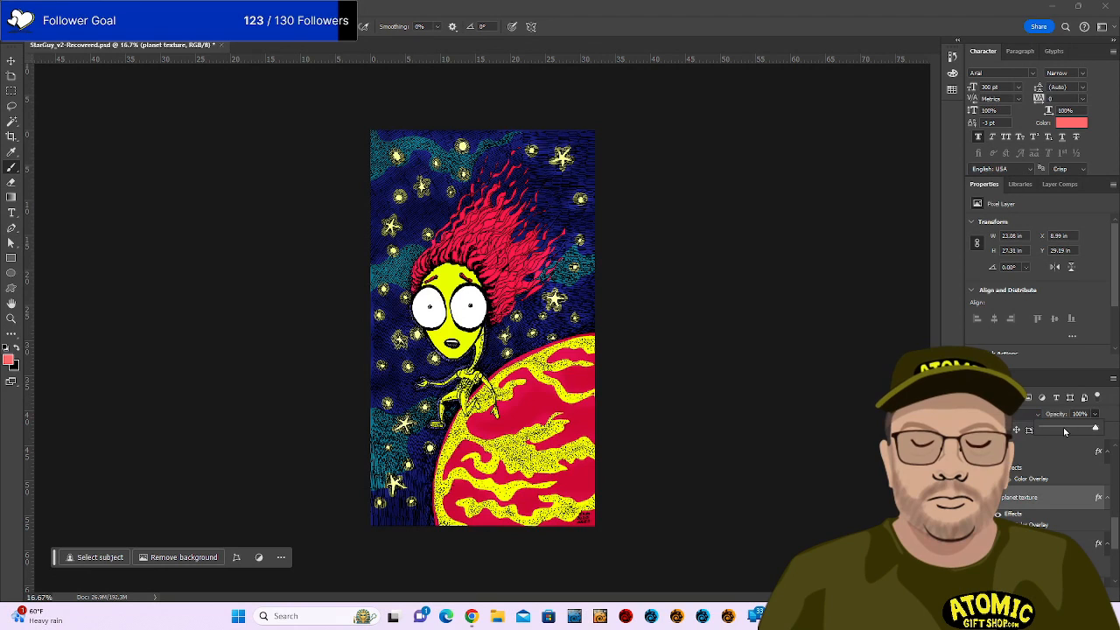
{"action": "left_click_drag", "start_coordinate": [1069, 428], "coordinate": [1063, 429]}
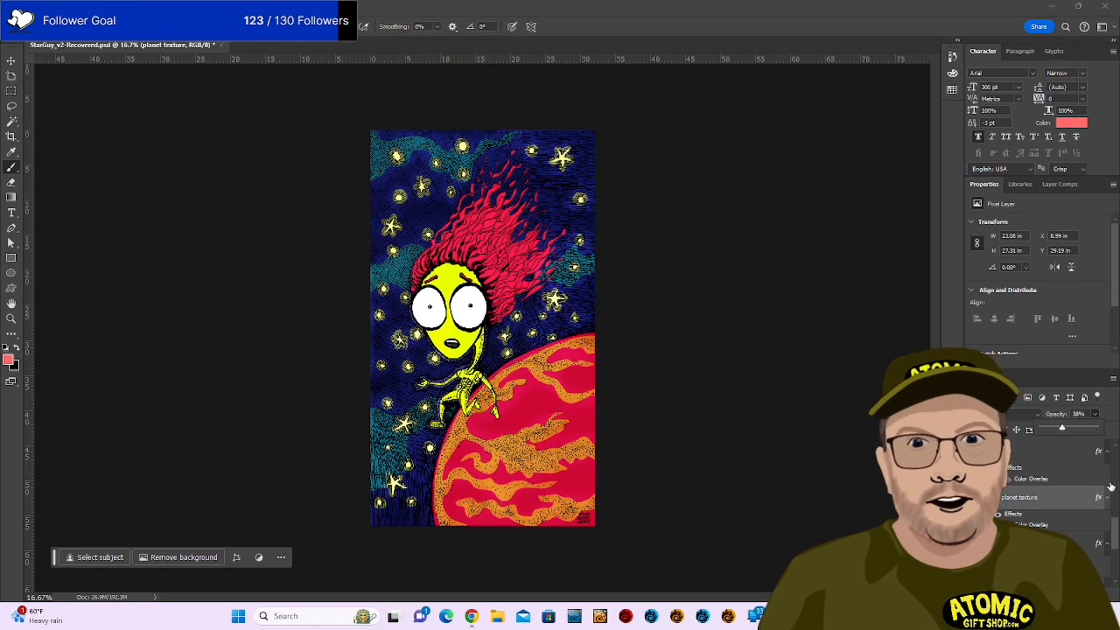
Toggle the glow layer's visibility repeatedly to compare the planet with and without it.
{"action": "left_click", "coordinate": [1022, 543]}
{"action": "scroll", "coordinate": [1021, 498], "scroll_direction": "up", "scroll_amount": 8}
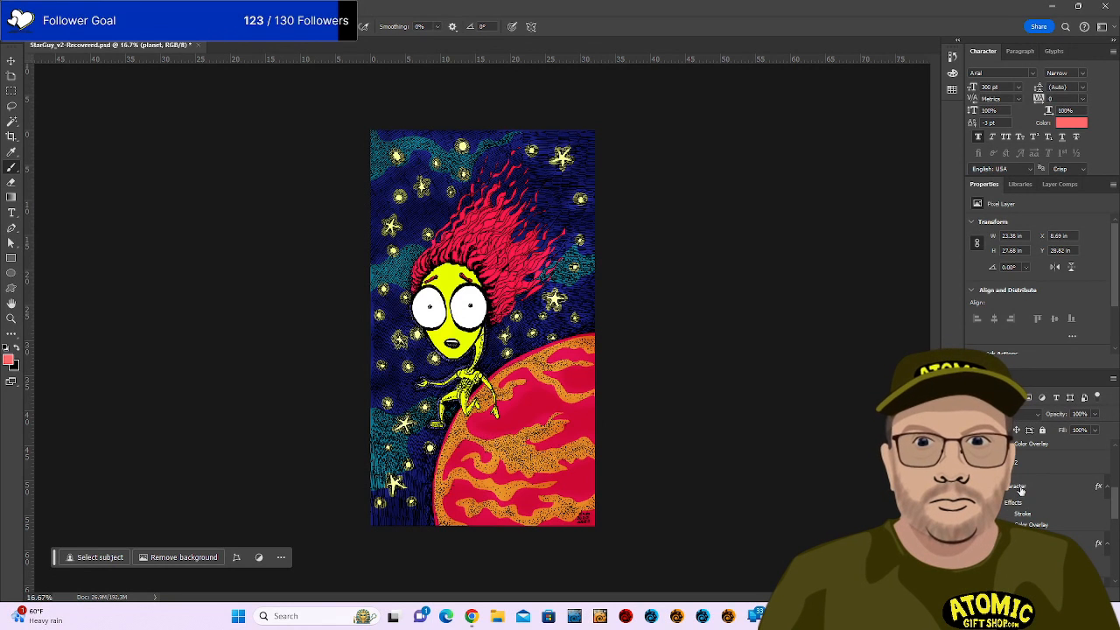
{"action": "scroll", "coordinate": [1021, 486], "scroll_direction": "up", "scroll_amount": 5}
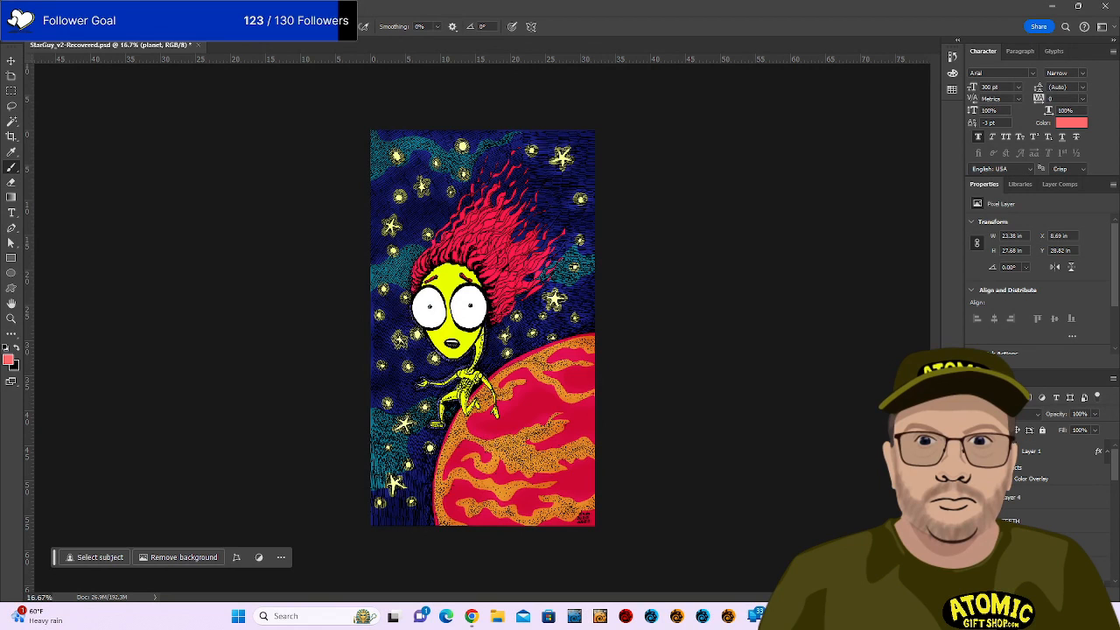
{"action": "left_click", "coordinate": [975, 497]}
{"action": "left_click", "coordinate": [975, 497]}
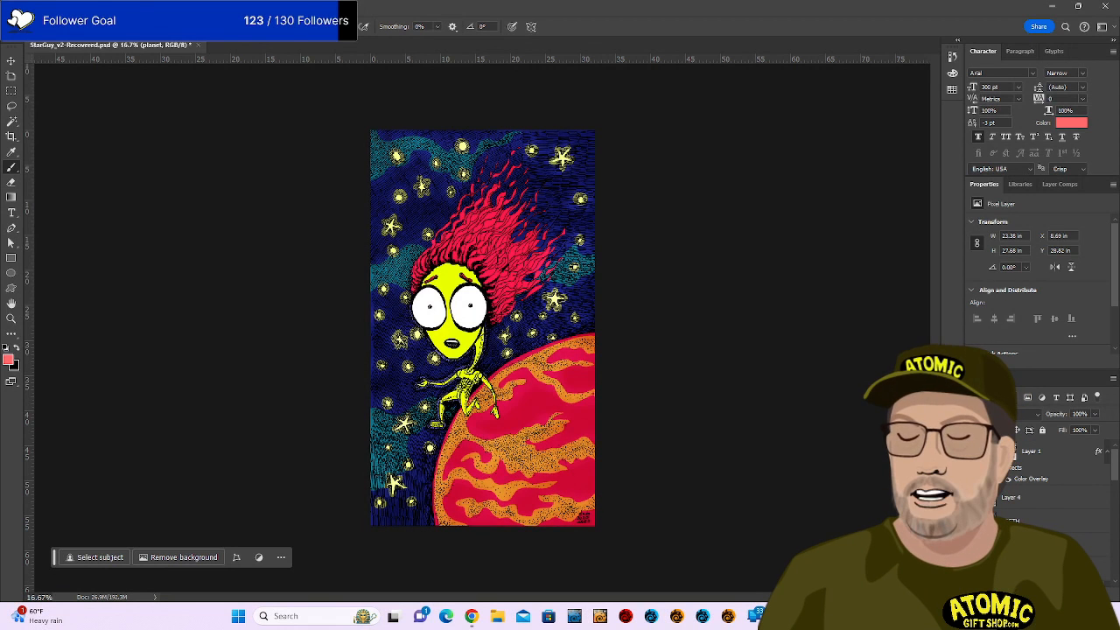
{"action": "left_click", "coordinate": [975, 497]}
{"action": "left_click", "coordinate": [975, 497]}
{"action": "left_click", "coordinate": [974, 497]}
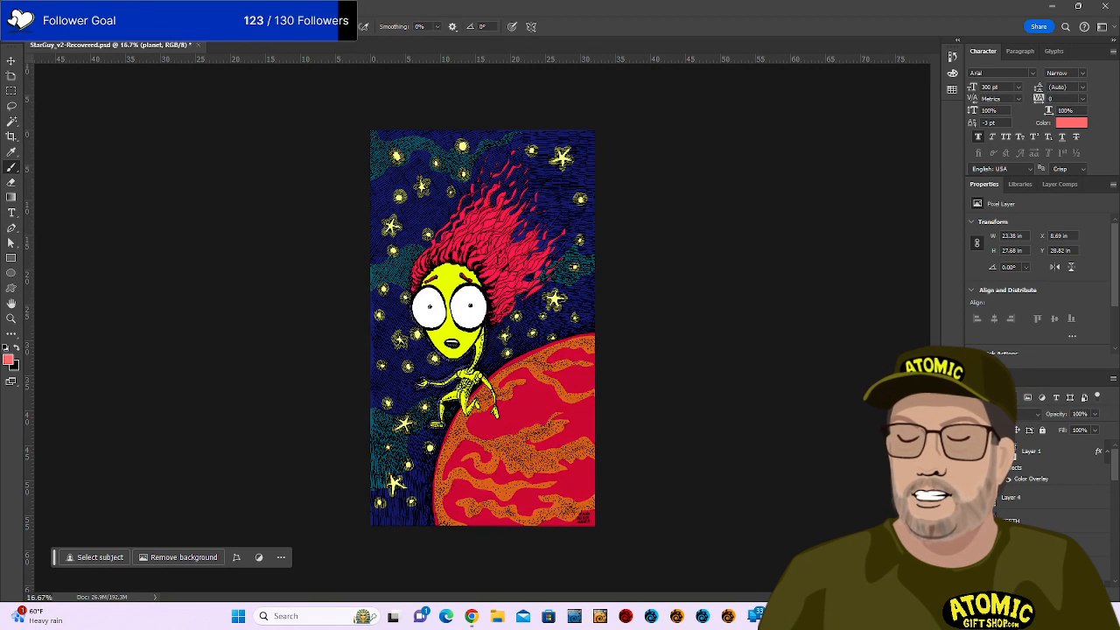
{"action": "left_click", "coordinate": [975, 497]}
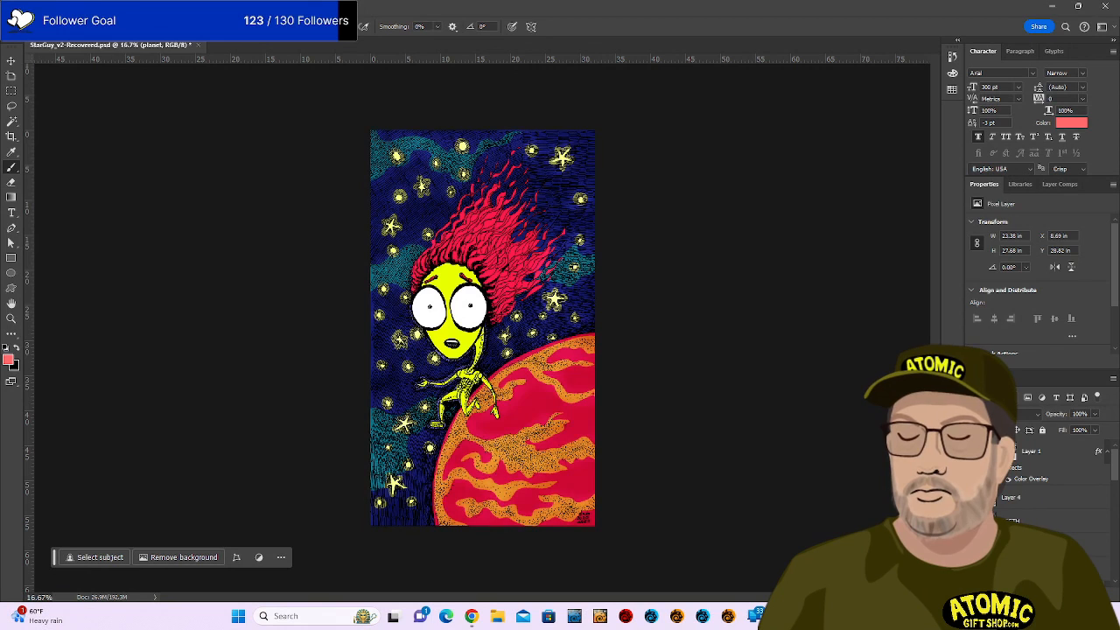
Lower Layer 4's opacity to 18% and compare it on and off, leaving it visible.
{"action": "left_click", "coordinate": [1005, 497]}
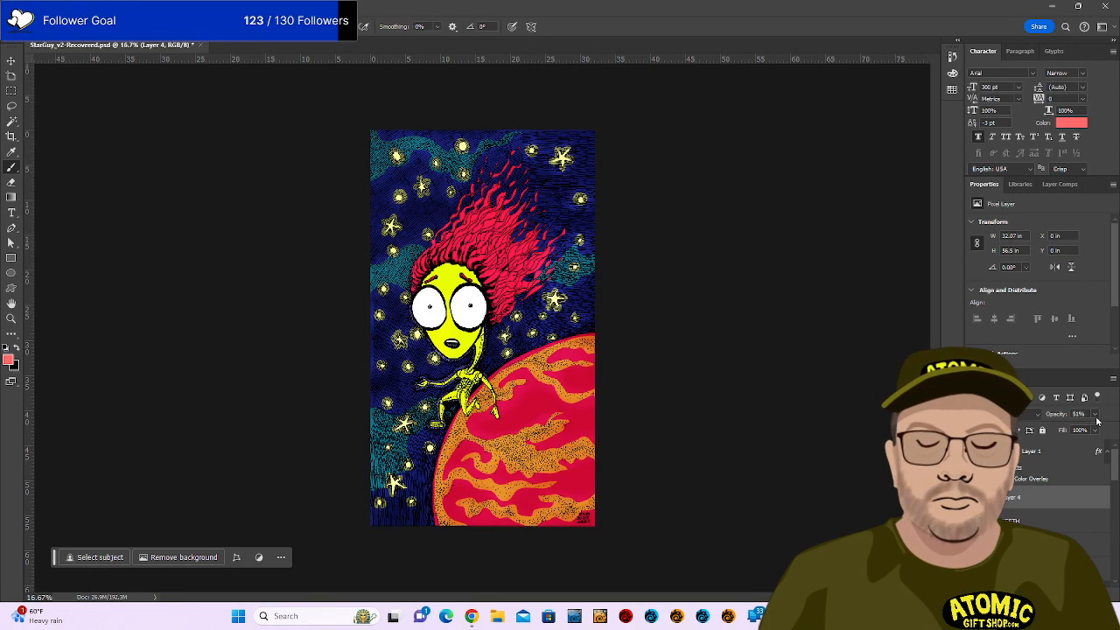
{"action": "left_click", "coordinate": [1095, 414]}
{"action": "left_click_drag", "start_coordinate": [1109, 427], "coordinate": [1068, 429]}
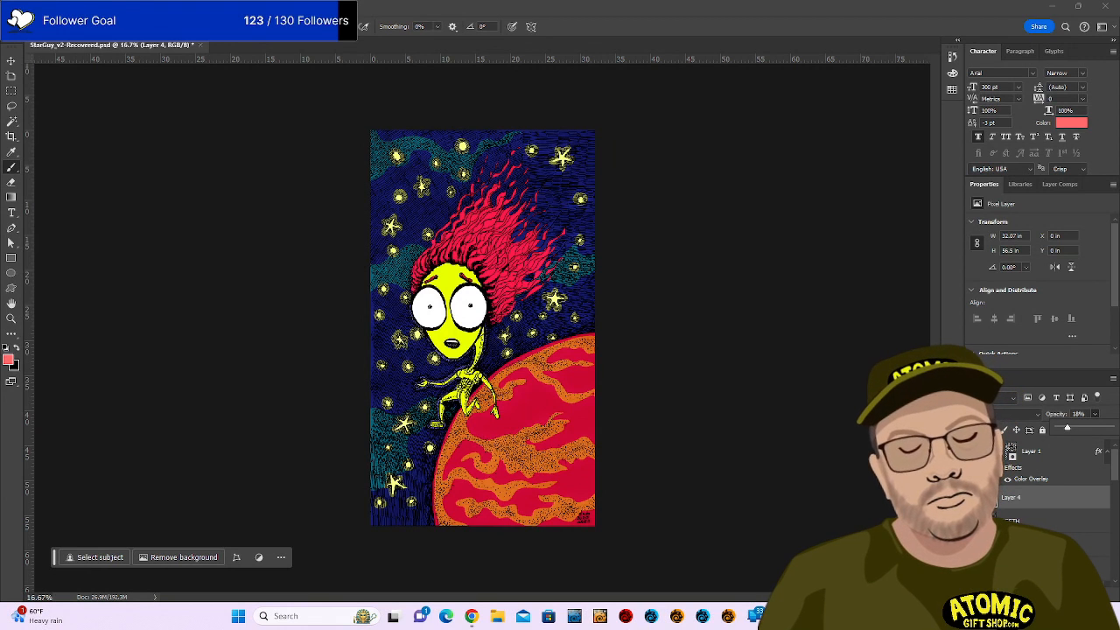
{"action": "left_click", "coordinate": [974, 497]}
{"action": "left_click", "coordinate": [974, 497]}
{"action": "left_click", "coordinate": [974, 497]}
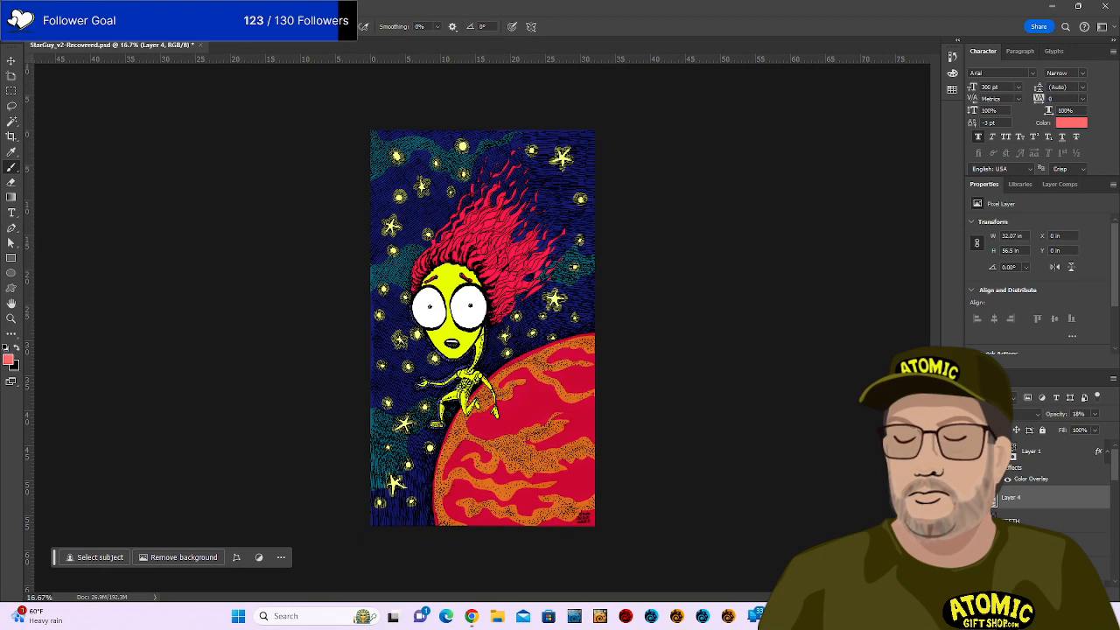
{"action": "left_click", "coordinate": [974, 497]}
{"action": "left_click", "coordinate": [973, 497]}
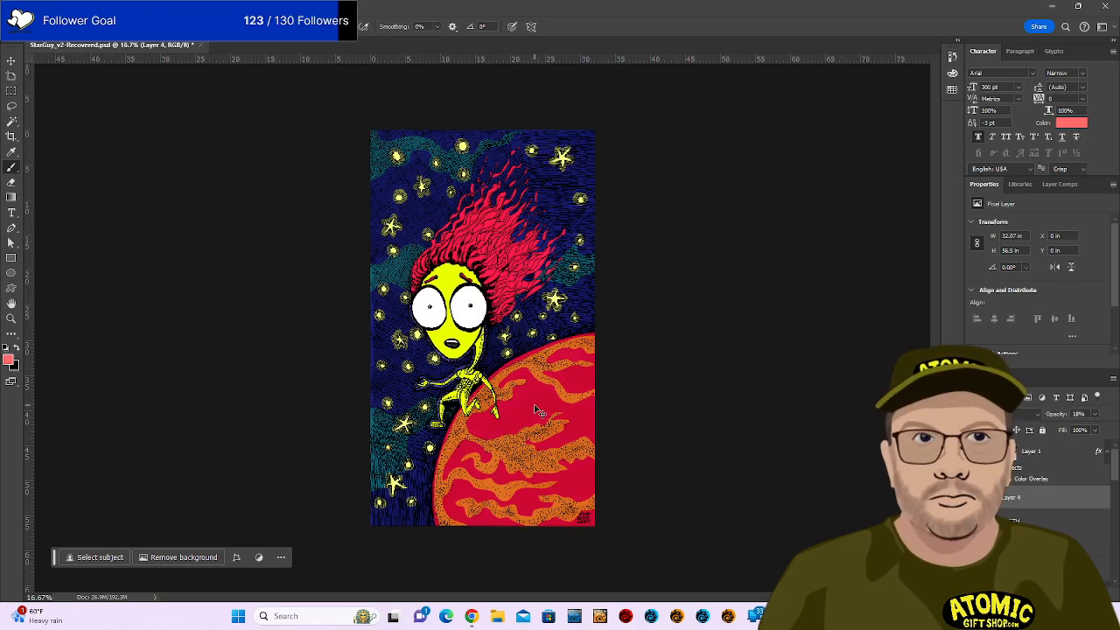
Zoom in on the alien and add a new empty Layer 5 above the character layer.
{"action": "key", "text": "ctrl+plus"}
{"action": "key", "text": "ctrl+plus"}
{"action": "key", "text": "ctrl+plus"}
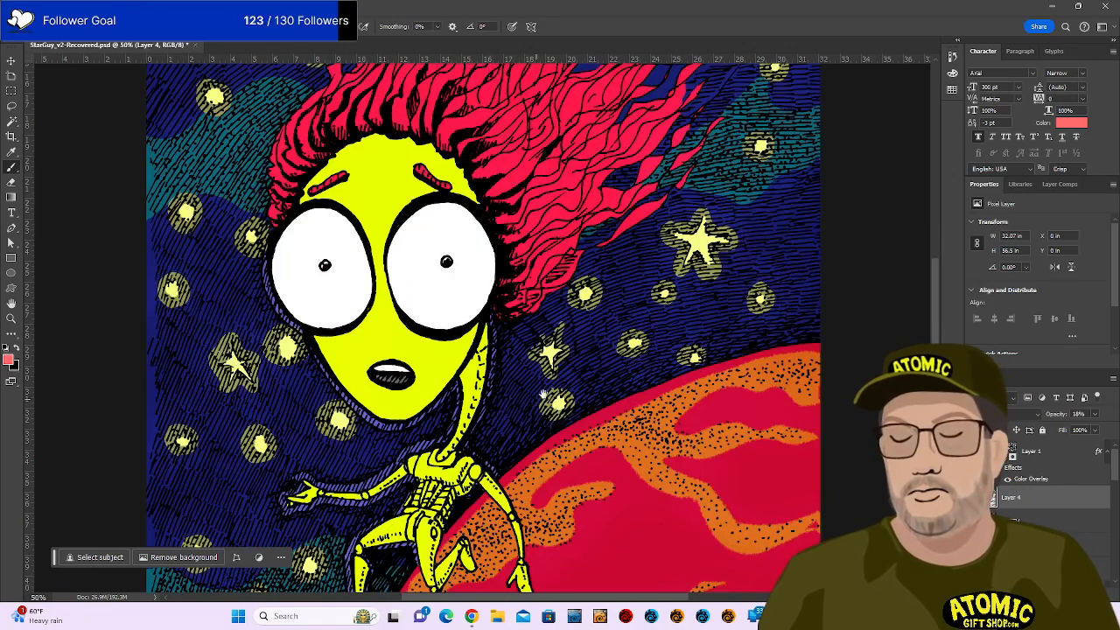
{"action": "mouse_move", "coordinate": [574, 387]}
{"action": "left_mouse_down"}
{"action": "mouse_move", "coordinate": [627, 274]}
{"action": "mouse_move", "coordinate": [625, 288]}
{"action": "left_mouse_up"}
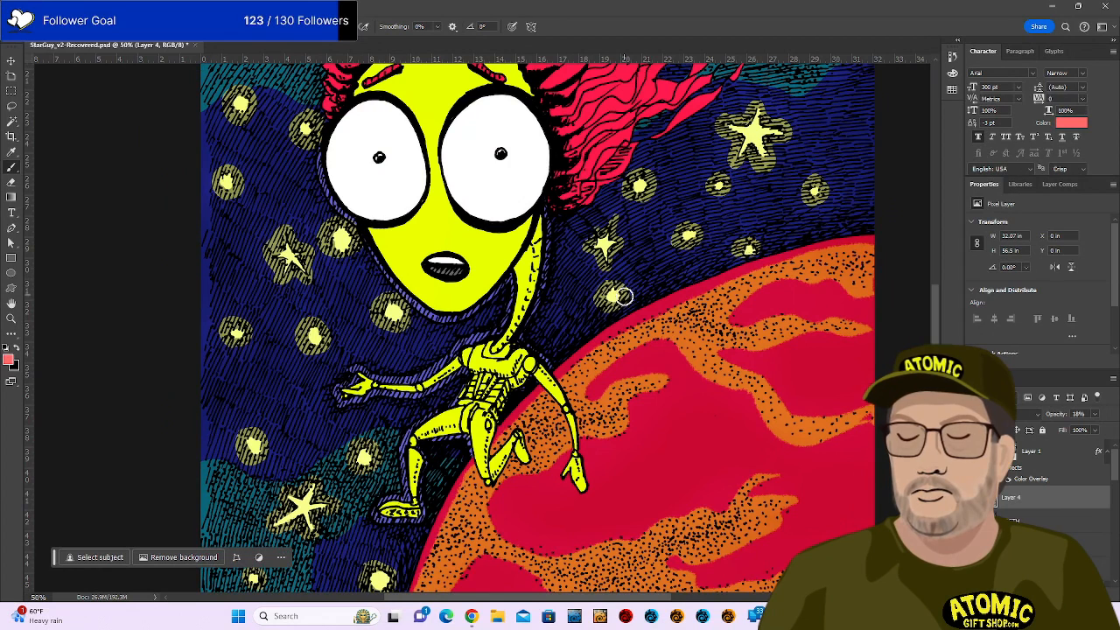
{"action": "scroll", "coordinate": [1047, 497], "scroll_direction": "down", "scroll_amount": 2}
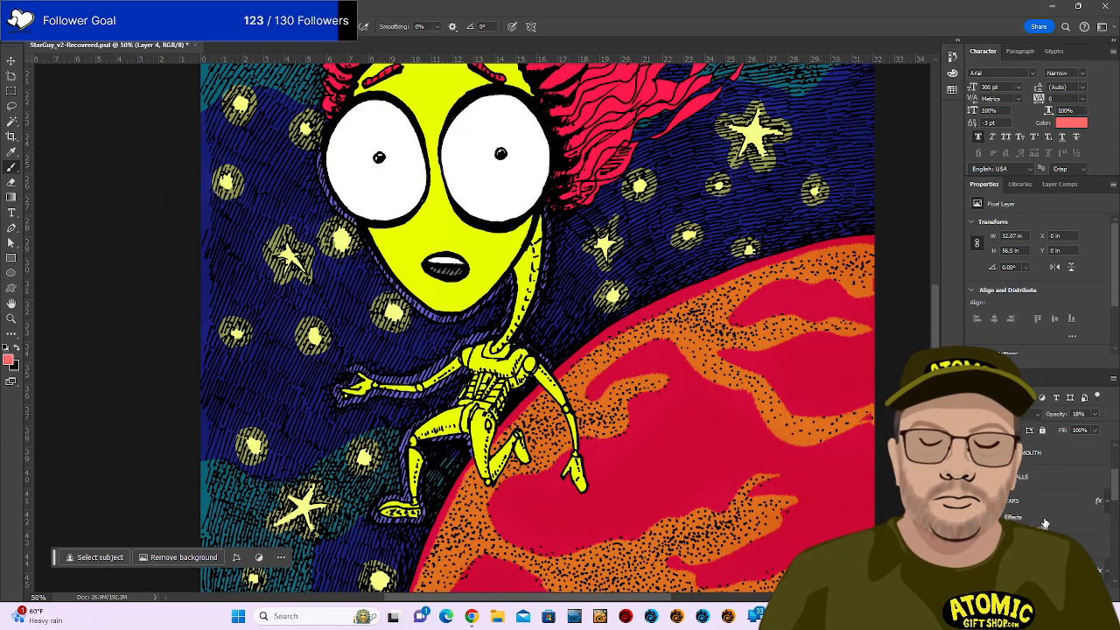
{"action": "left_click", "coordinate": [1042, 525]}
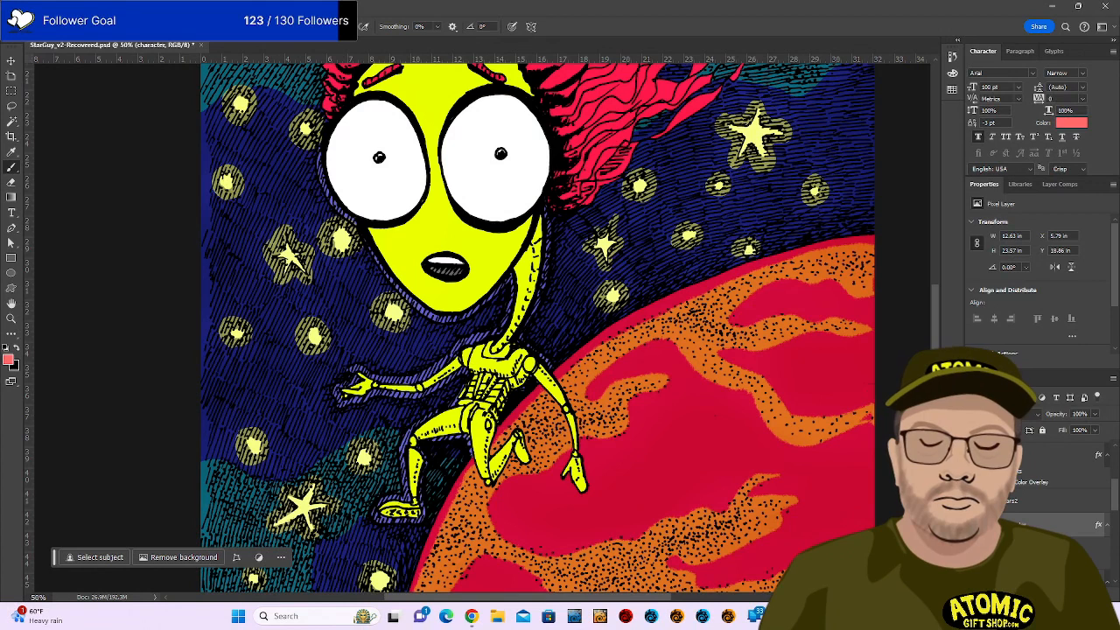
{"action": "left_click", "coordinate": [1073, 593]}
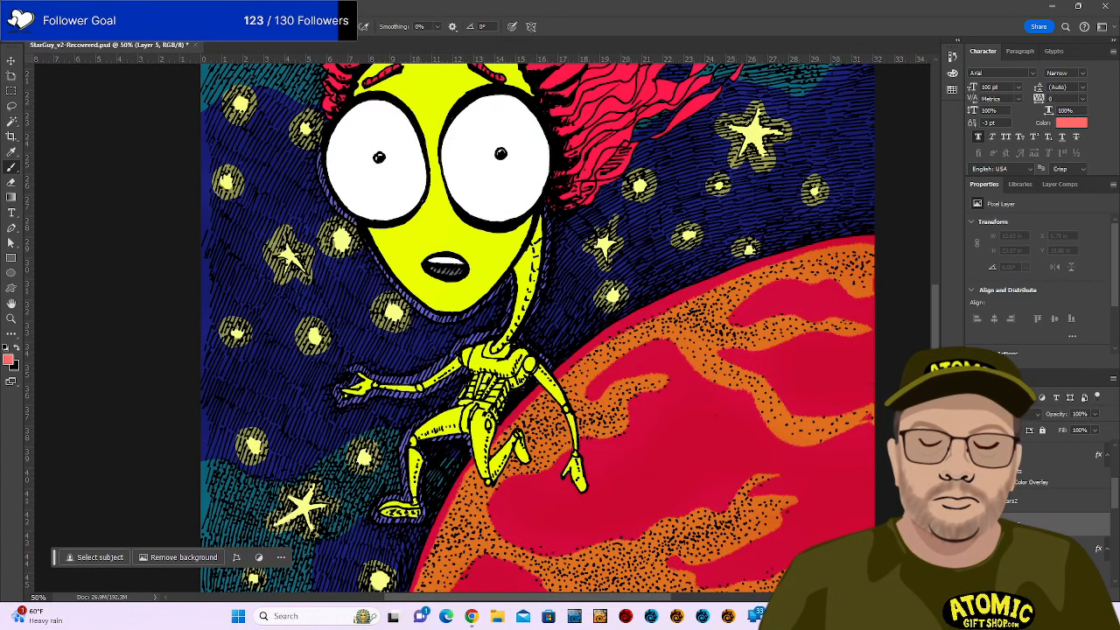
Make white the painting colour via default colours and swap, with the regular Brush active.
{"action": "key", "text": "shift+b"}
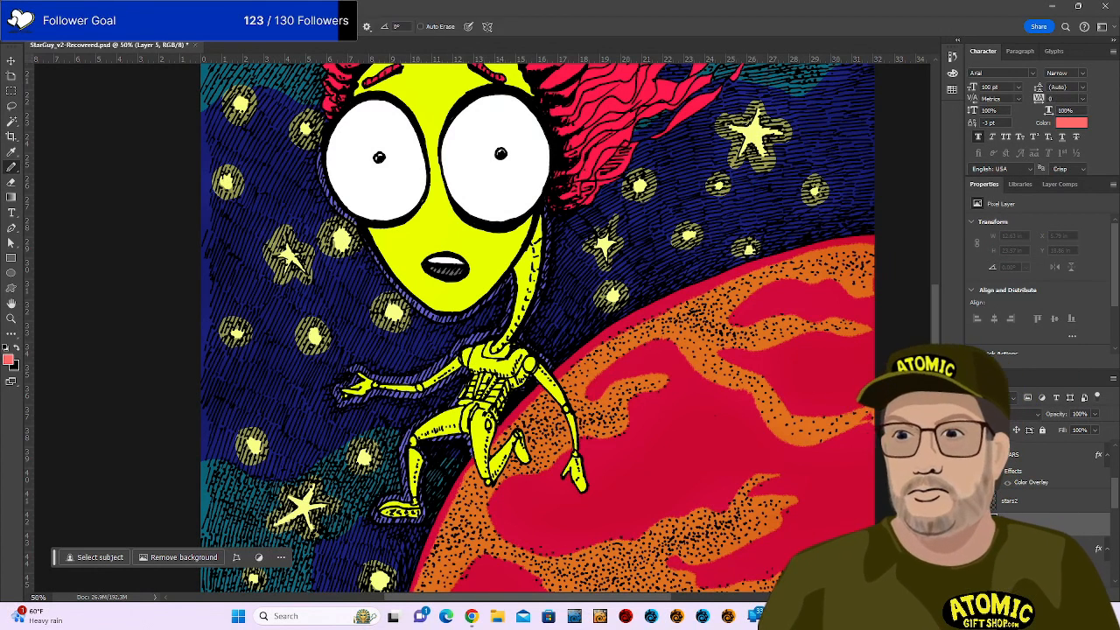
{"action": "key", "text": "d"}
{"action": "key", "text": "x"}
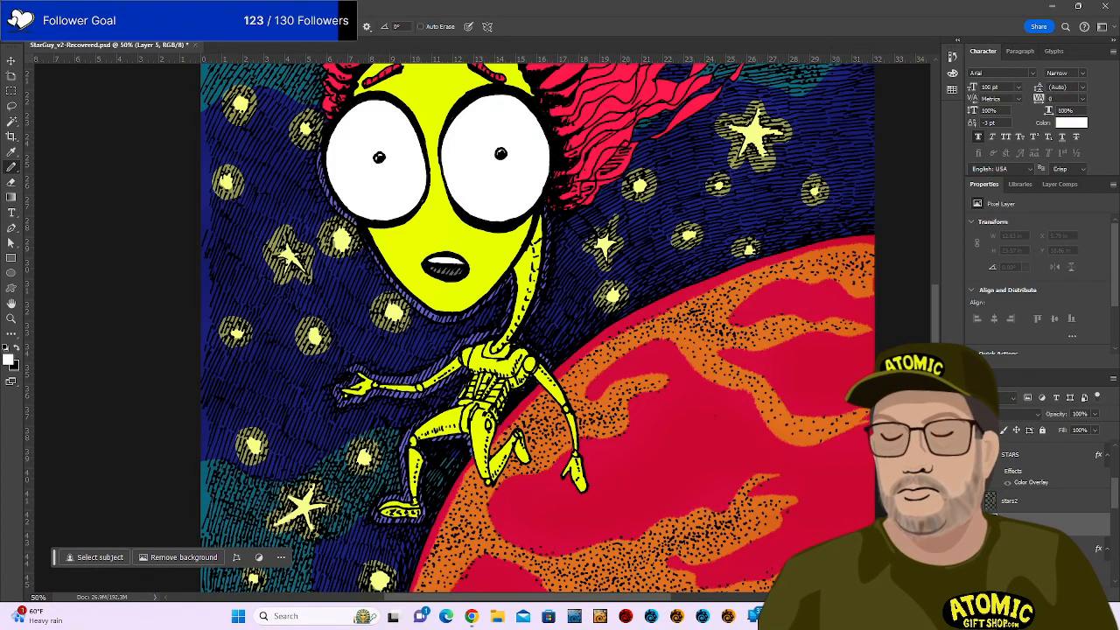
{"action": "key", "text": "b"}
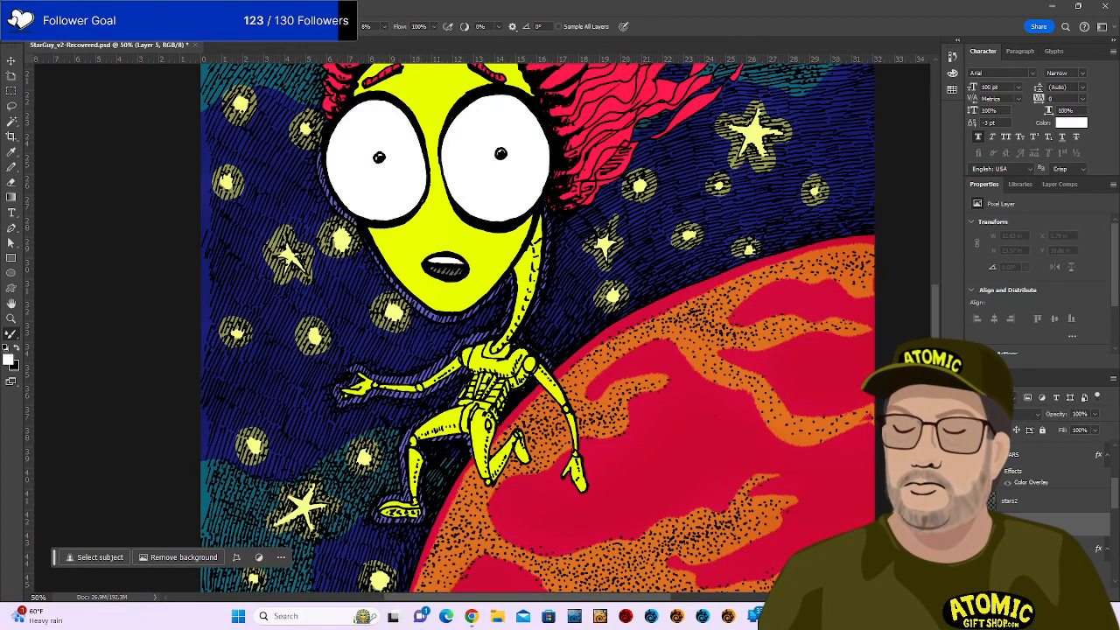
{"action": "key", "text": "shift+b"}
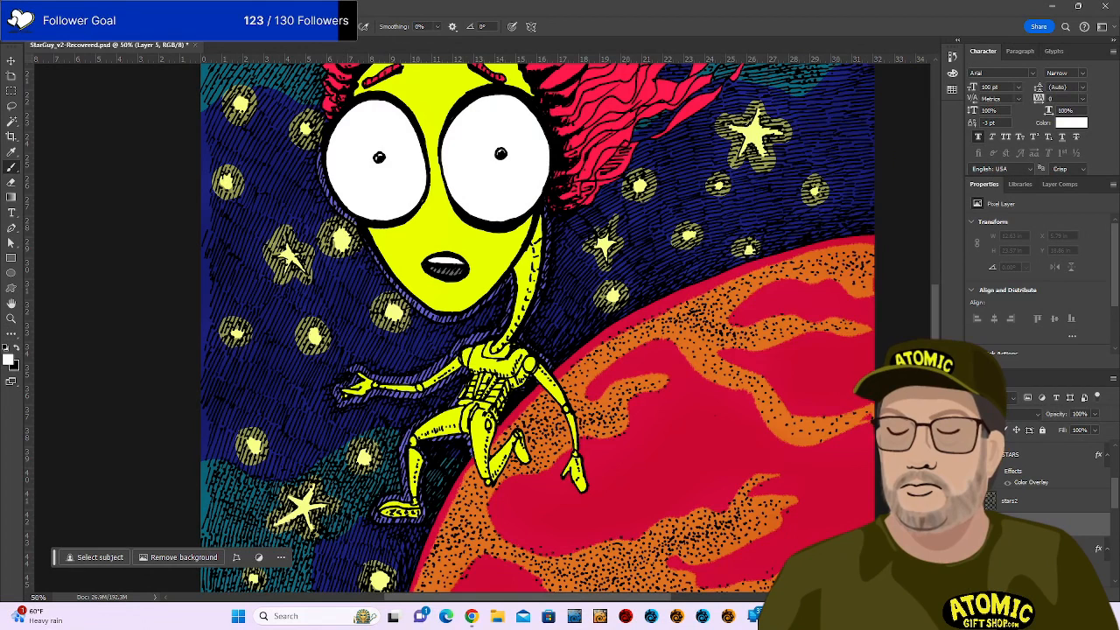
Switch to the Hard Round Pressure Size brush from General Brushes and try a stroke on the planet.
{"action": "key", "text": "F5"}
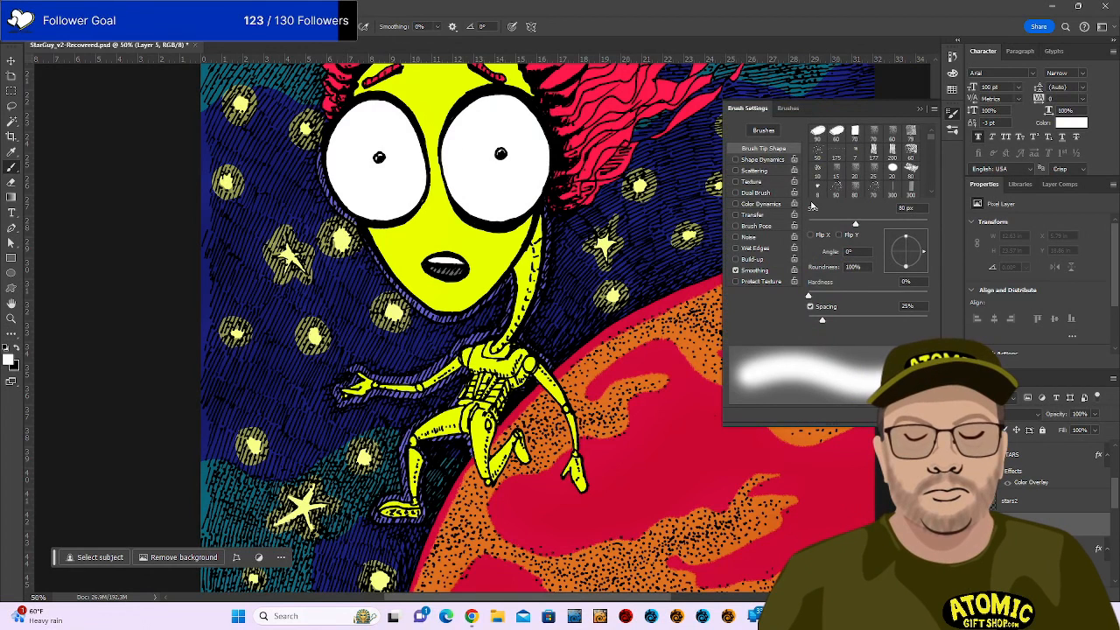
{"action": "left_click", "coordinate": [787, 108]}
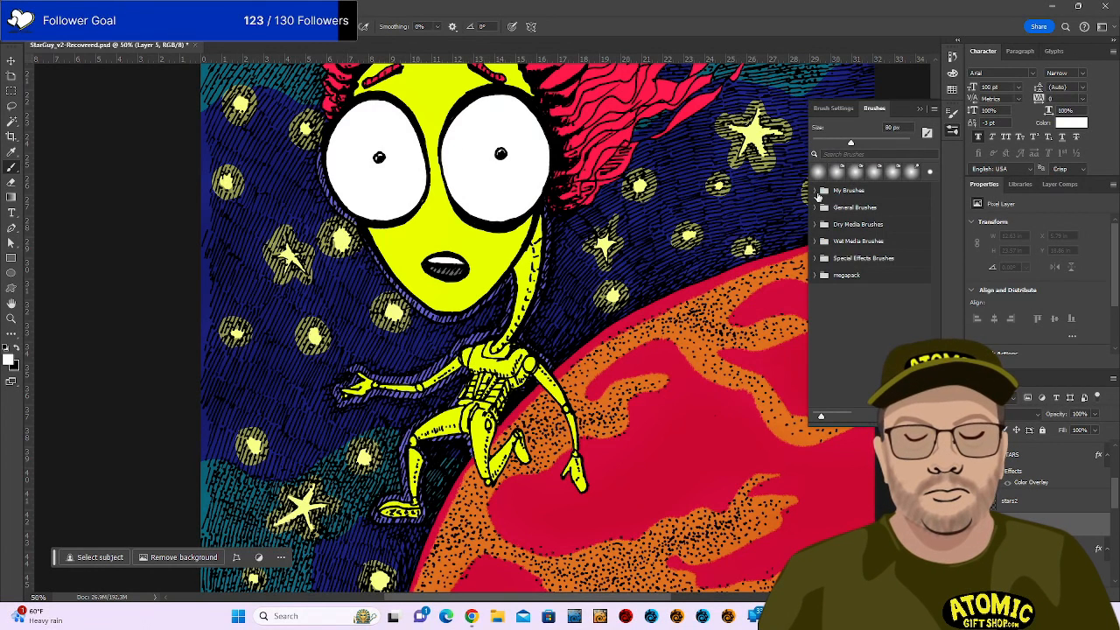
{"action": "left_click", "coordinate": [813, 210]}
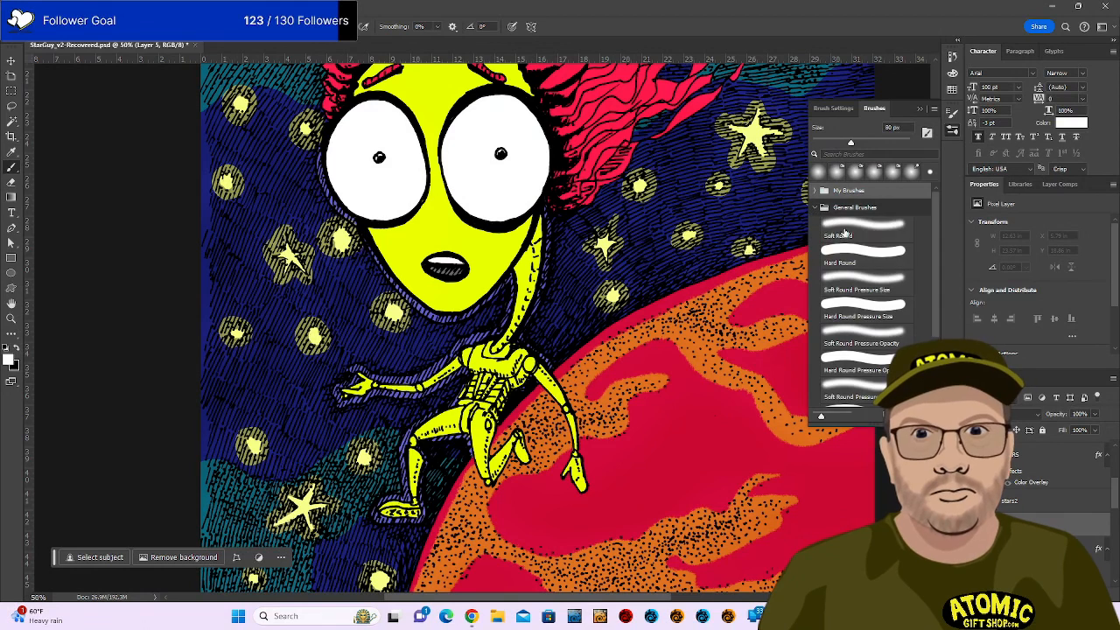
{"action": "scroll", "coordinate": [887, 296], "scroll_direction": "down", "scroll_amount": 1}
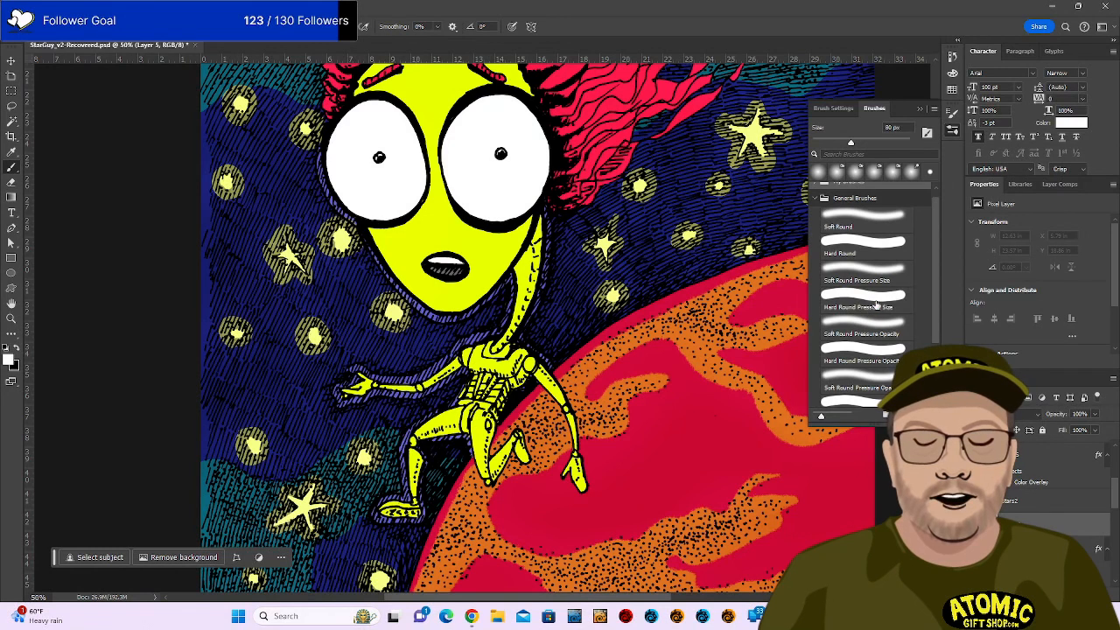
{"action": "left_click", "coordinate": [866, 299]}
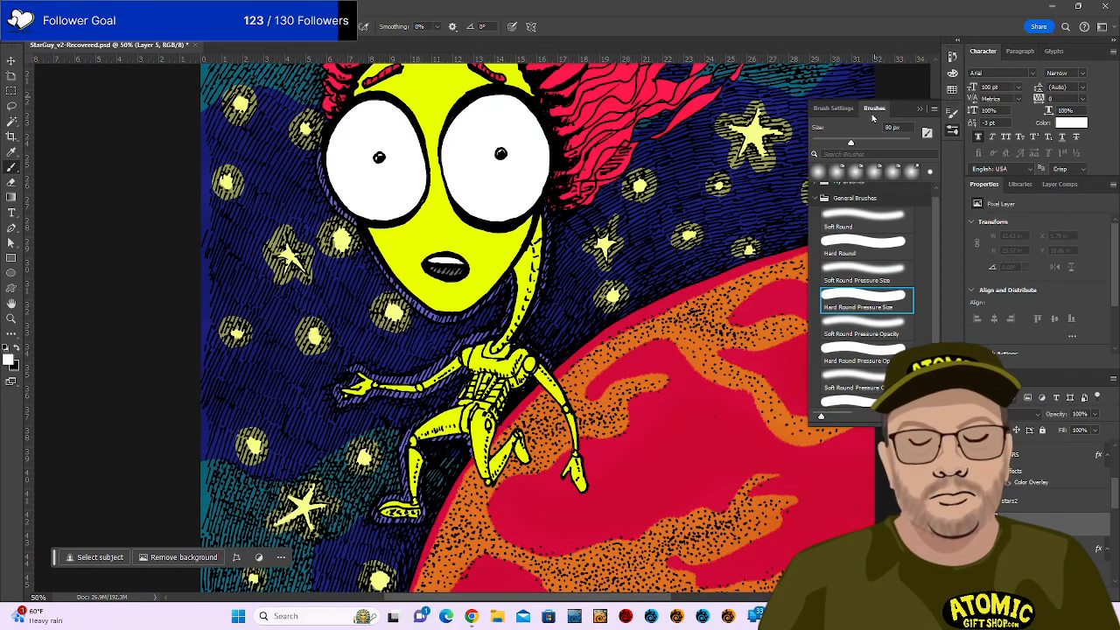
{"action": "left_click", "coordinate": [875, 111]}
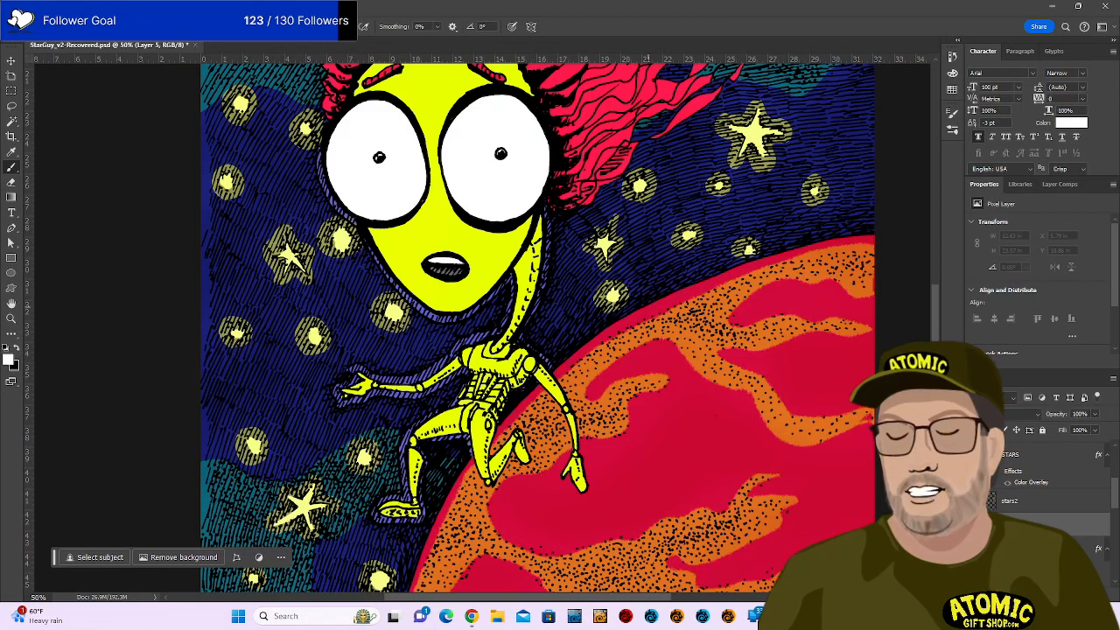
{"action": "mouse_move", "coordinate": [665, 274]}
{"action": "left_mouse_down"}
{"action": "mouse_move", "coordinate": [705, 318]}
{"action": "mouse_move", "coordinate": [691, 401]}
{"action": "mouse_move", "coordinate": [744, 421]}
{"action": "mouse_move", "coordinate": [772, 462]}
{"action": "mouse_move", "coordinate": [861, 492]}
{"action": "mouse_move", "coordinate": [810, 387]}
{"action": "left_mouse_up"}
Undo the stray planet stroke and highlight the left shoulder, elbow, arm and hand in white.
{"action": "key", "text": "ctrl+z"}
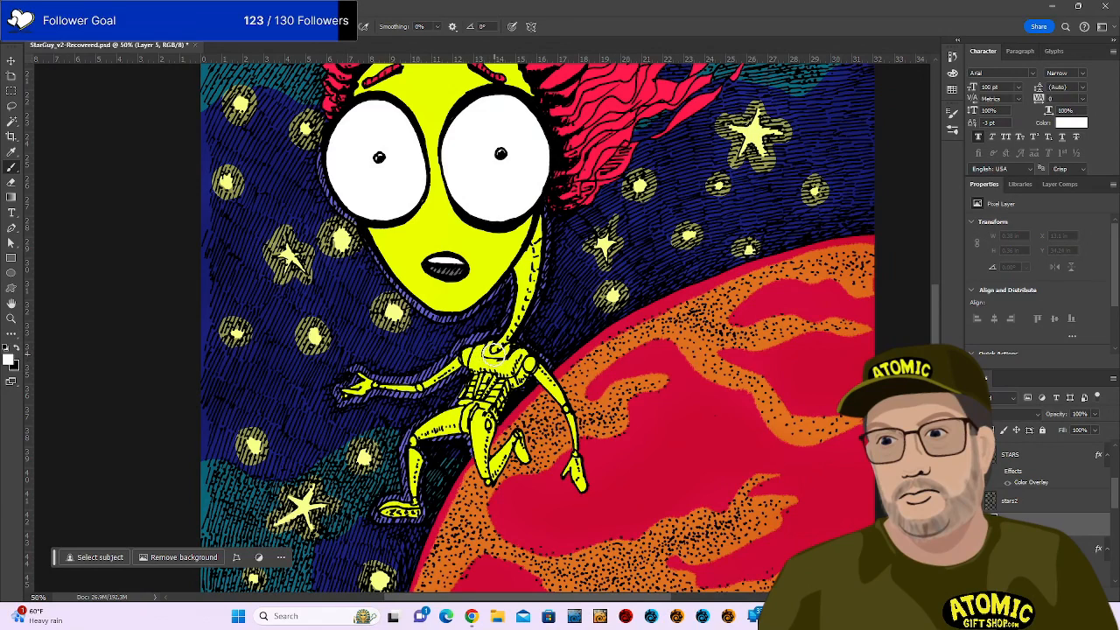
{"action": "scroll", "coordinate": [491, 357], "scroll_direction": "up", "scroll_amount": 2}
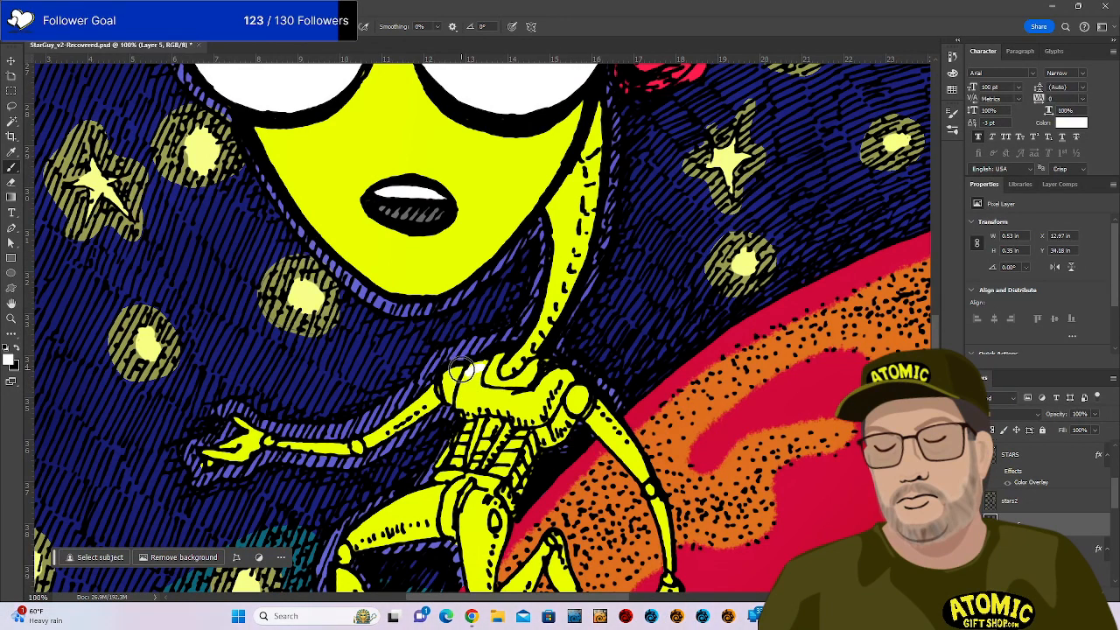
{"action": "left_click_drag", "start_coordinate": [459, 370], "coordinate": [447, 384]}
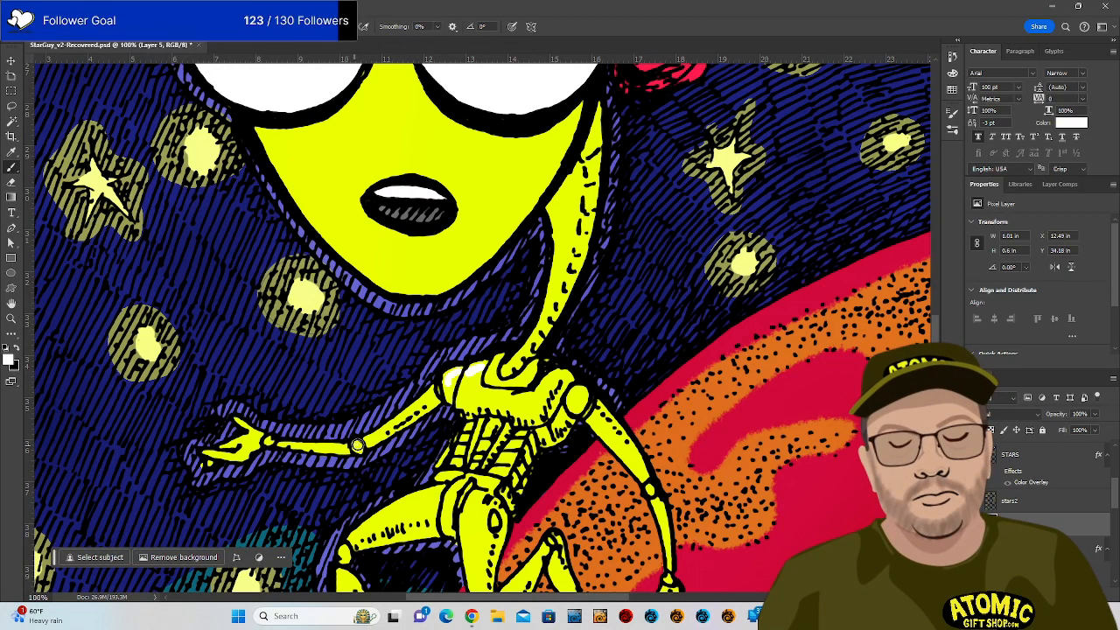
{"action": "left_click", "coordinate": [357, 446]}
{"action": "left_click_drag", "start_coordinate": [387, 430], "coordinate": [426, 399]}
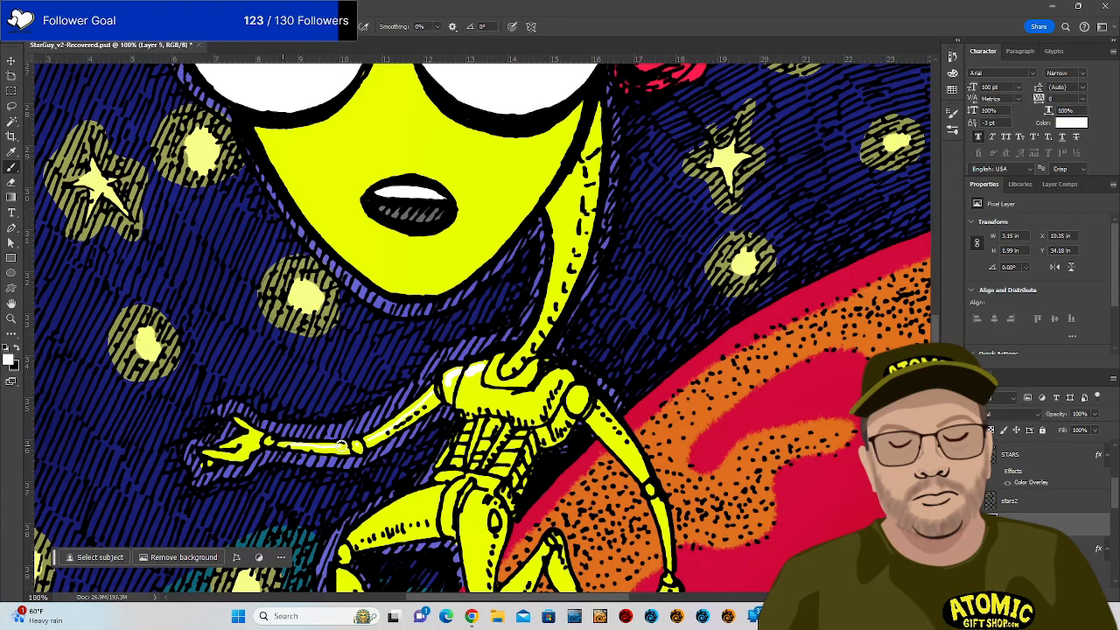
{"action": "left_click_drag", "start_coordinate": [342, 446], "coordinate": [348, 447]}
{"action": "mouse_move", "coordinate": [233, 443]}
{"action": "left_mouse_down"}
{"action": "mouse_move", "coordinate": [255, 434]}
{"action": "mouse_move", "coordinate": [211, 454]}
{"action": "left_mouse_up"}
Add white highlights down the neck, on both shoulders, the left hip, upper thigh and upper right arm.
{"action": "left_click_drag", "start_coordinate": [497, 360], "coordinate": [491, 379]}
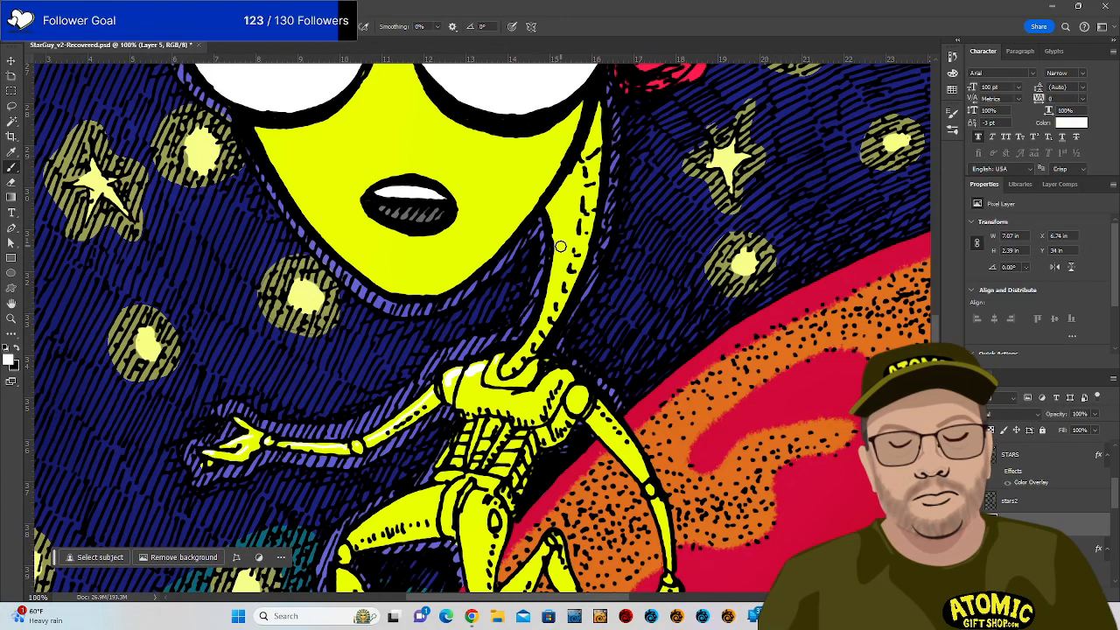
{"action": "left_click_drag", "start_coordinate": [560, 246], "coordinate": [532, 341]}
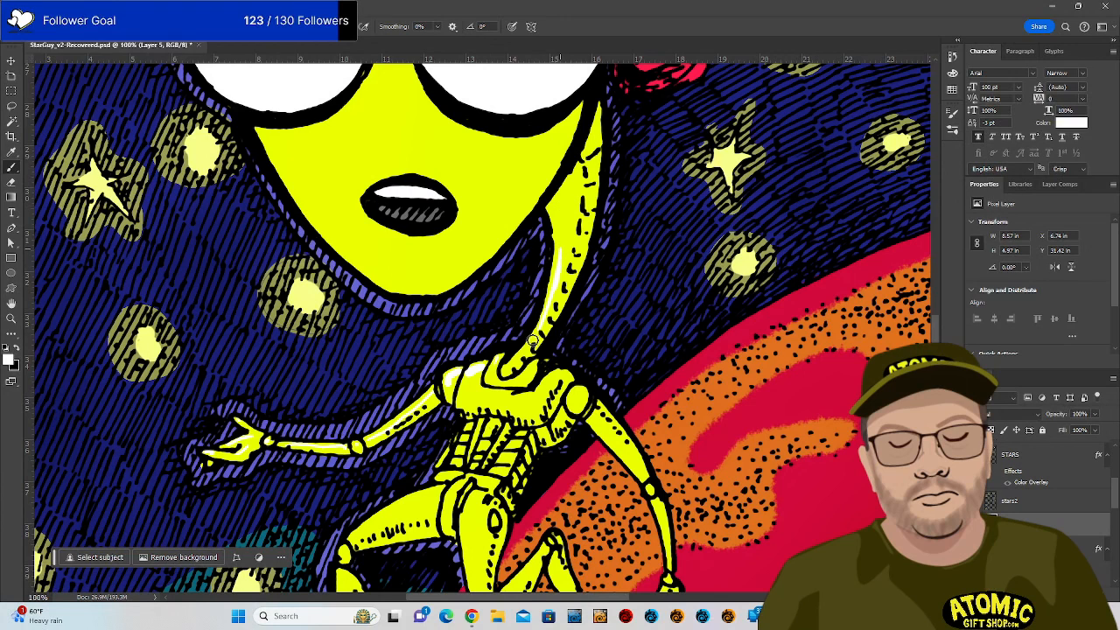
{"action": "left_click_drag", "start_coordinate": [562, 230], "coordinate": [554, 302]}
{"action": "mouse_move", "coordinate": [565, 371]}
{"action": "left_mouse_down"}
{"action": "mouse_move", "coordinate": [553, 377]}
{"action": "mouse_move", "coordinate": [582, 395]}
{"action": "mouse_move", "coordinate": [574, 424]}
{"action": "left_mouse_up"}
{"action": "left_click_drag", "start_coordinate": [467, 377], "coordinate": [456, 406]}
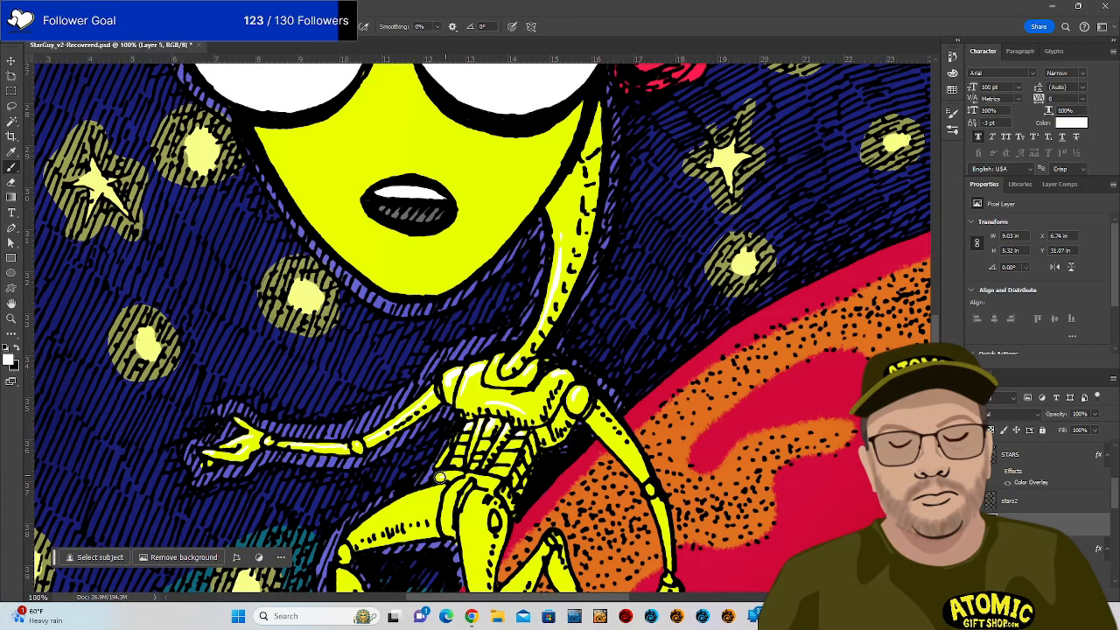
{"action": "mouse_move", "coordinate": [440, 479]}
{"action": "left_mouse_down"}
{"action": "mouse_move", "coordinate": [479, 477]}
{"action": "mouse_move", "coordinate": [505, 493]}
{"action": "mouse_move", "coordinate": [439, 525]}
{"action": "mouse_move", "coordinate": [463, 521]}
{"action": "mouse_move", "coordinate": [462, 534]}
{"action": "left_mouse_up"}
{"action": "left_click_drag", "start_coordinate": [480, 495], "coordinate": [467, 535]}
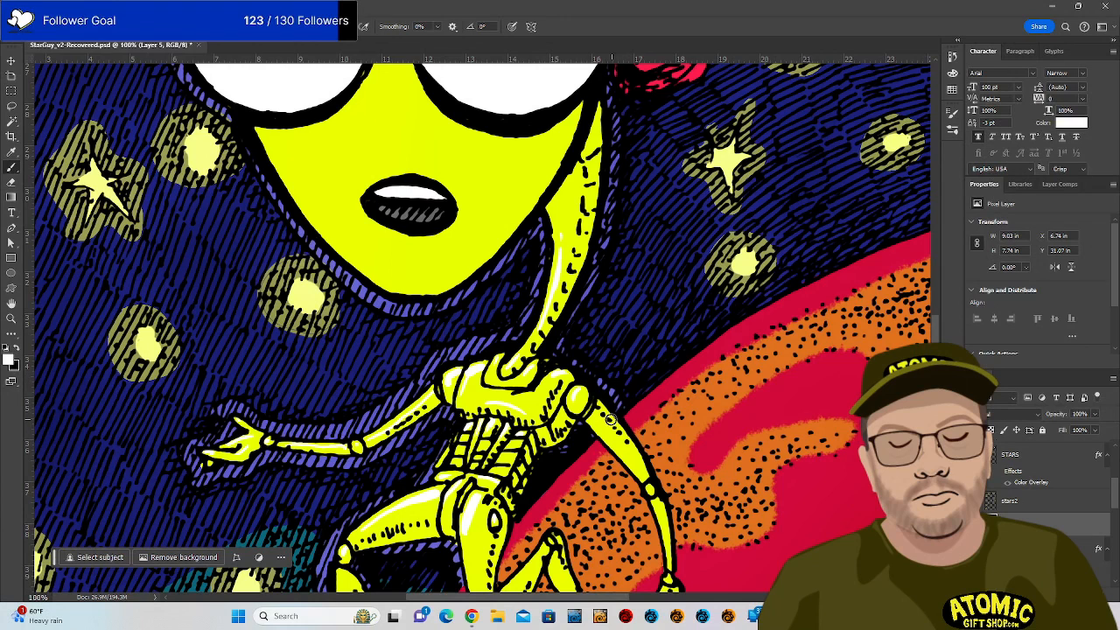
{"action": "mouse_move", "coordinate": [612, 438]}
{"action": "left_mouse_down"}
{"action": "mouse_move", "coordinate": [643, 480]}
{"action": "mouse_move", "coordinate": [671, 555]}
{"action": "left_mouse_up"}
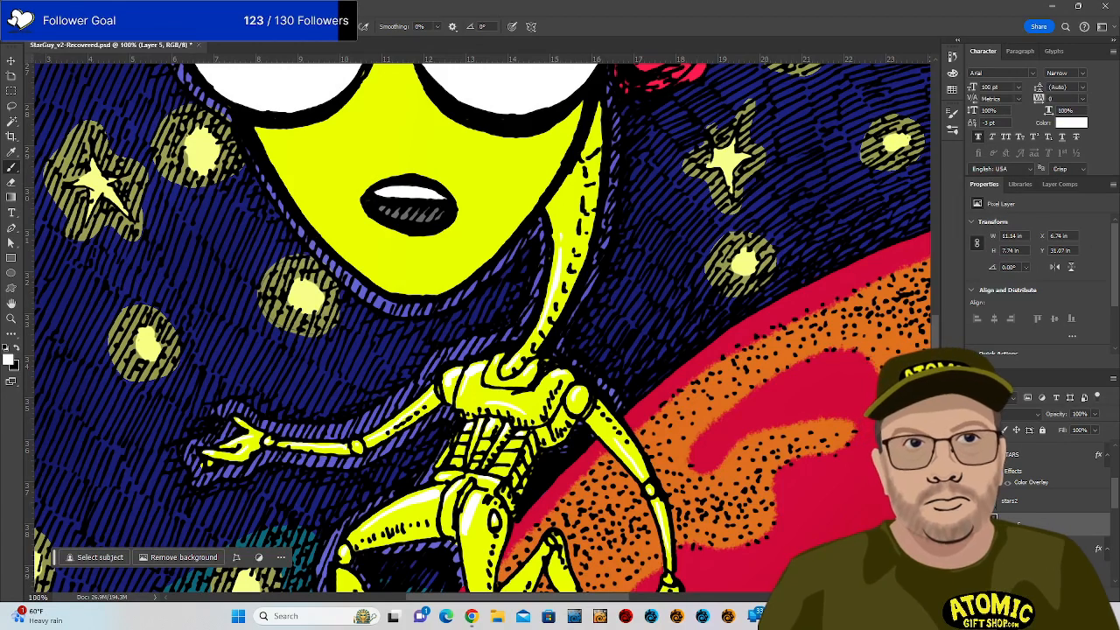
Paint white highlights on the right wrist and thumb, then the thigh, shin and foot.
{"action": "scroll", "coordinate": [482, 327], "scroll_direction": "down", "scroll_amount": 3}
{"action": "scroll", "coordinate": [481, 327], "scroll_direction": "down", "scroll_amount": 2}
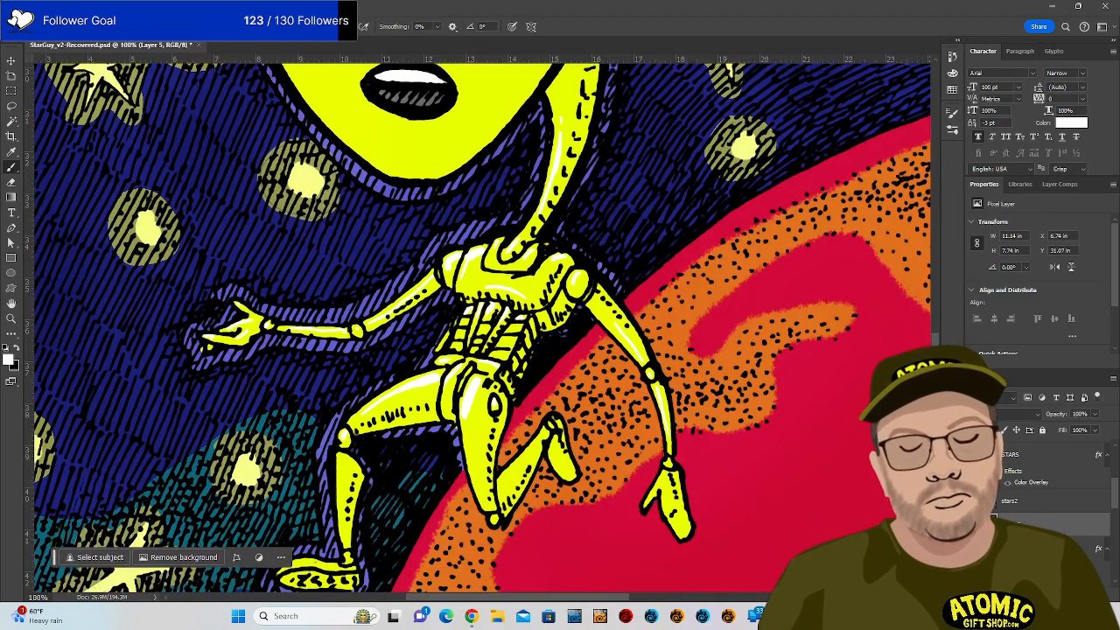
{"action": "scroll", "coordinate": [481, 327], "scroll_direction": "down", "scroll_amount": 2}
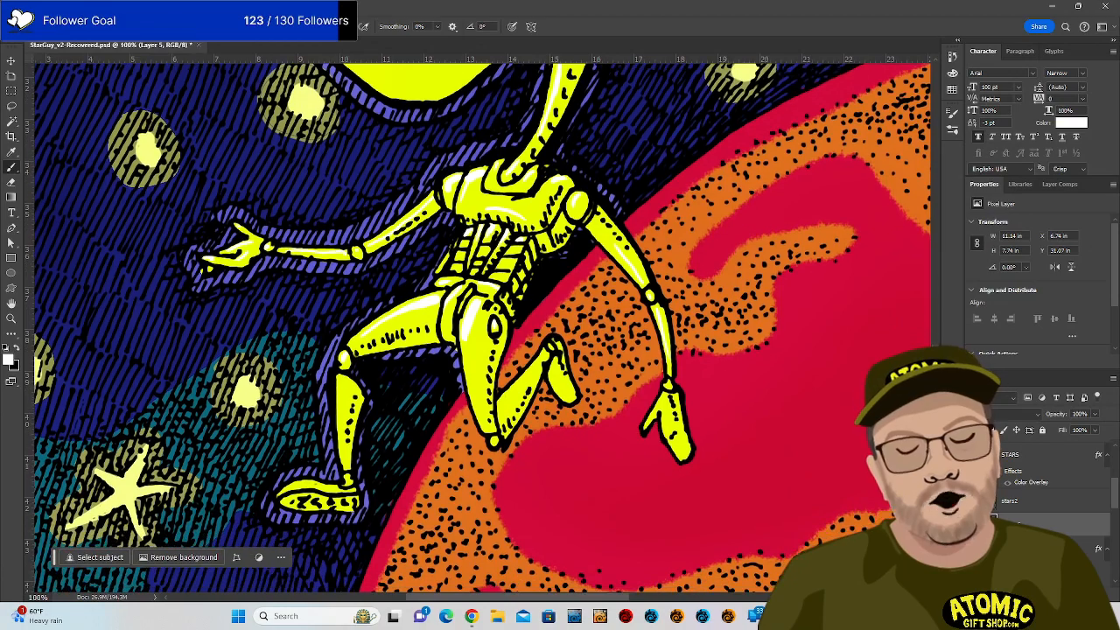
{"action": "scroll", "coordinate": [482, 327], "scroll_direction": "down", "scroll_amount": 1}
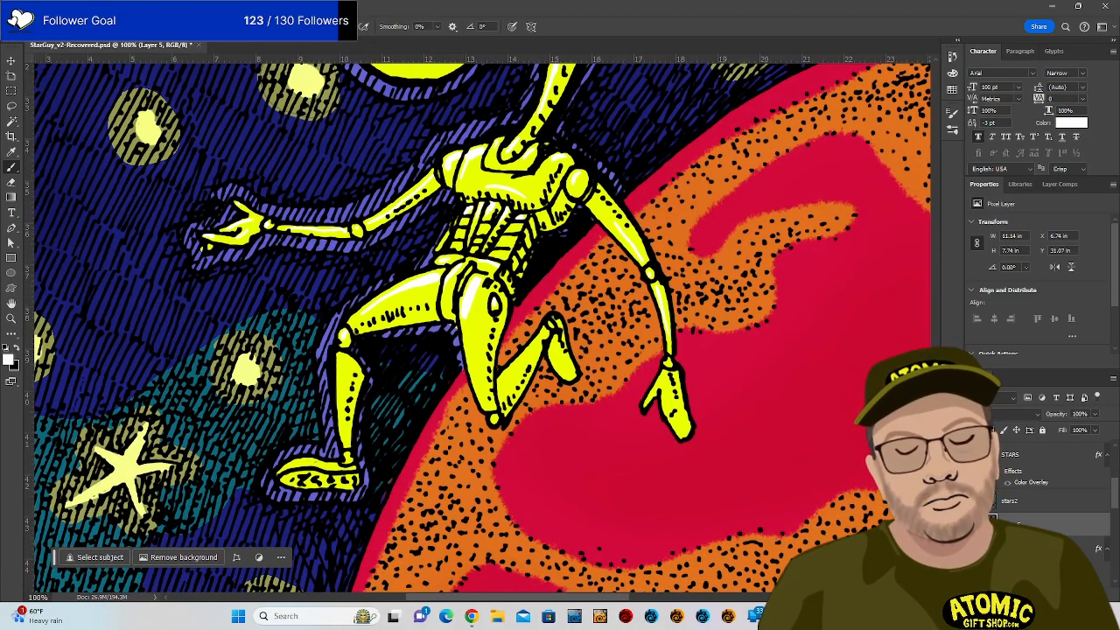
{"action": "scroll", "coordinate": [482, 327], "scroll_direction": "up", "scroll_amount": 1}
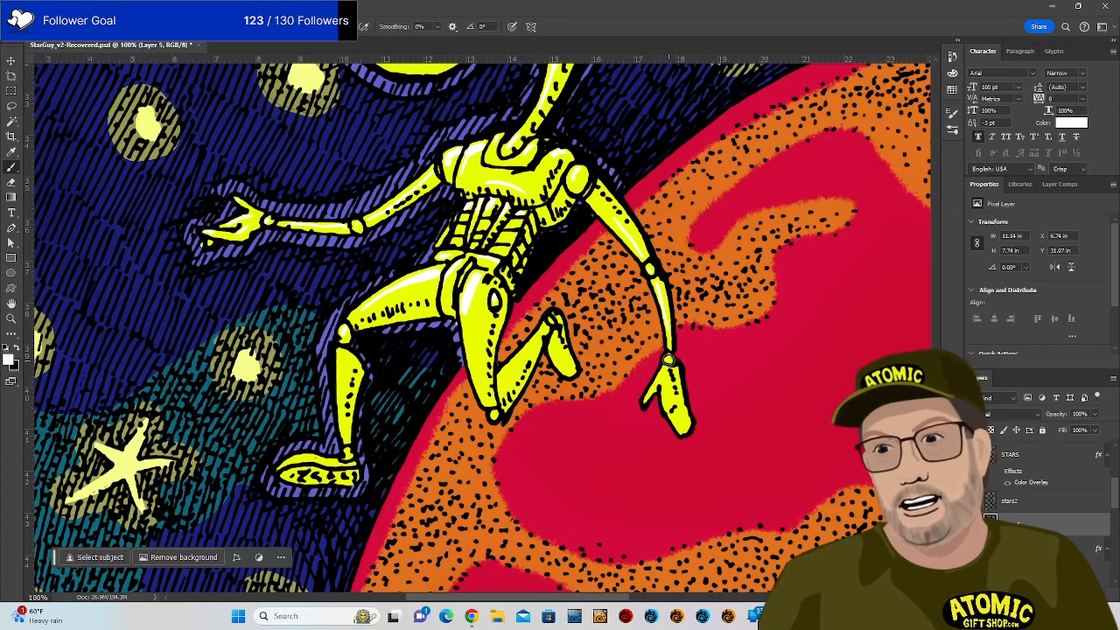
{"action": "left_click", "coordinate": [668, 359]}
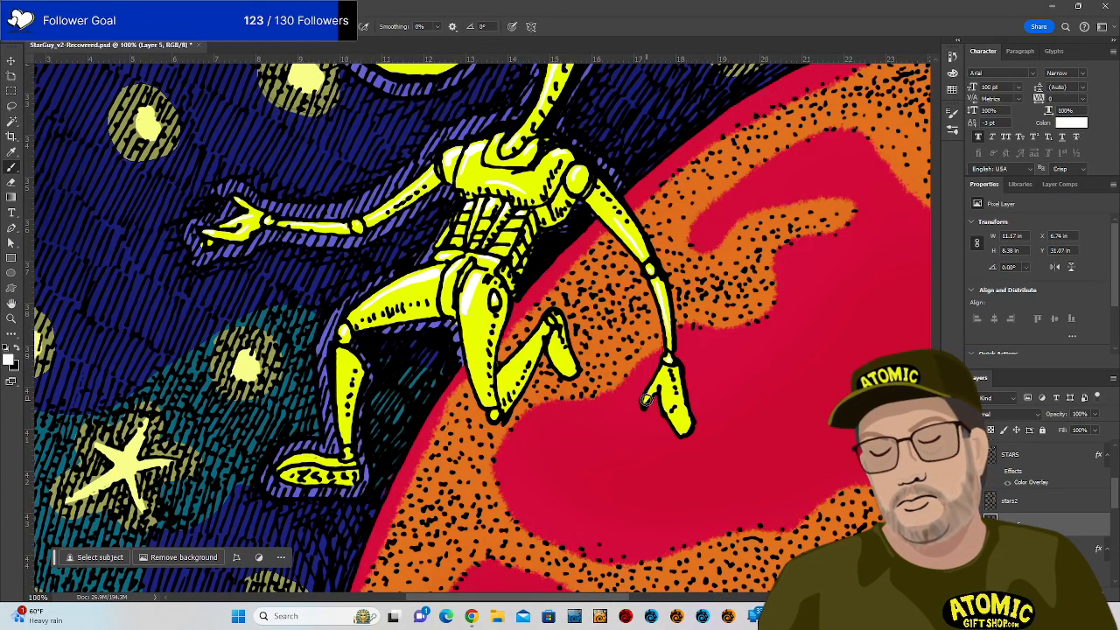
{"action": "mouse_move", "coordinate": [645, 400]}
{"action": "left_mouse_down"}
{"action": "mouse_move", "coordinate": [678, 362]}
{"action": "mouse_move", "coordinate": [669, 407]}
{"action": "mouse_move", "coordinate": [663, 389]}
{"action": "mouse_move", "coordinate": [679, 438]}
{"action": "left_mouse_up"}
{"action": "left_click_drag", "start_coordinate": [463, 319], "coordinate": [473, 375]}
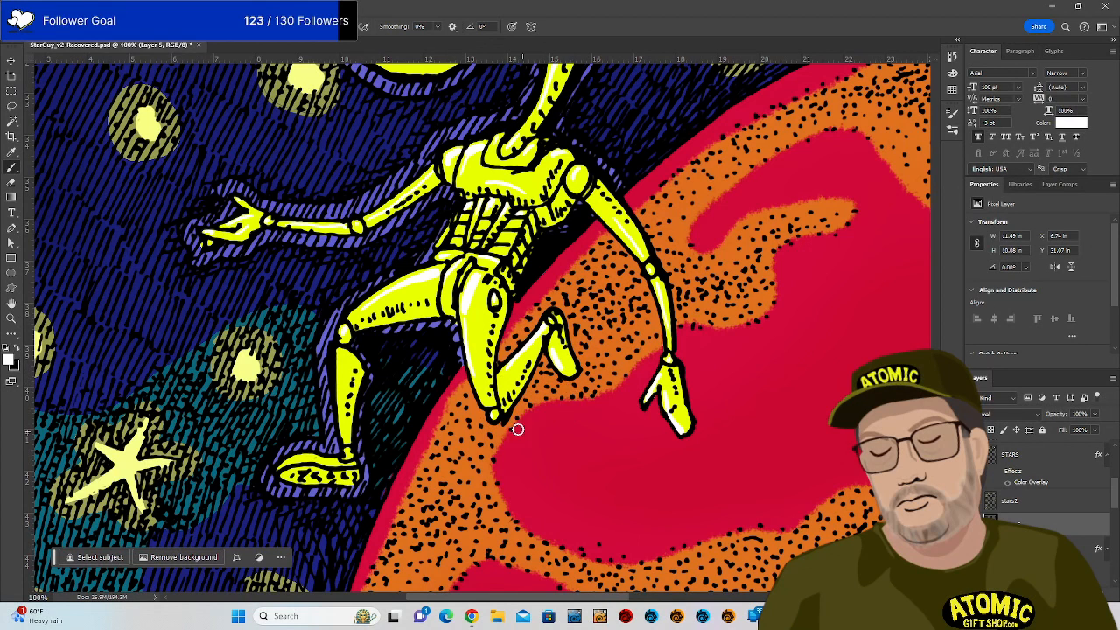
{"action": "left_click_drag", "start_coordinate": [342, 354], "coordinate": [342, 447]}
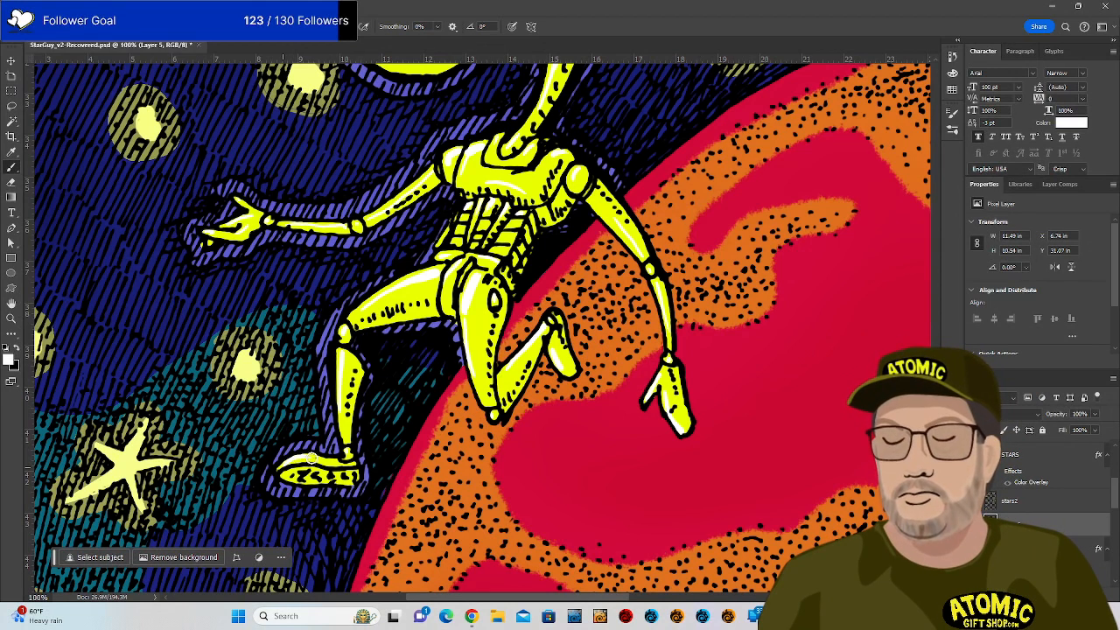
{"action": "left_click_drag", "start_coordinate": [311, 458], "coordinate": [320, 458]}
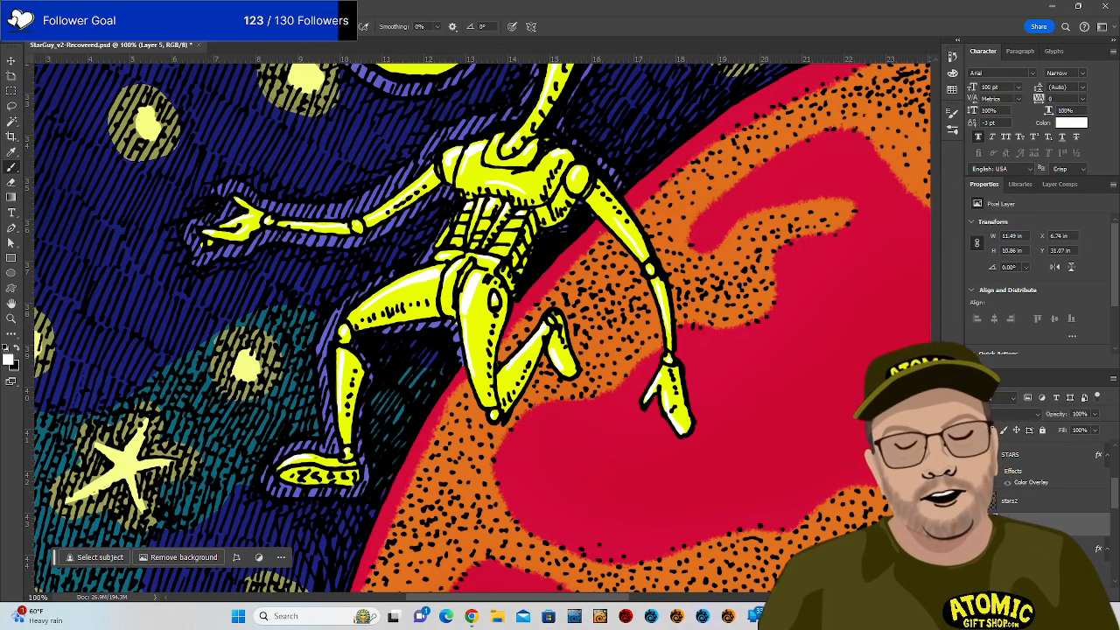
At 66.7% zoom, brush white highlights across the forehead and below the left eye, then zoom out to 25%.
{"action": "scroll", "coordinate": [477, 328], "scroll_direction": "up", "scroll_amount": 10}
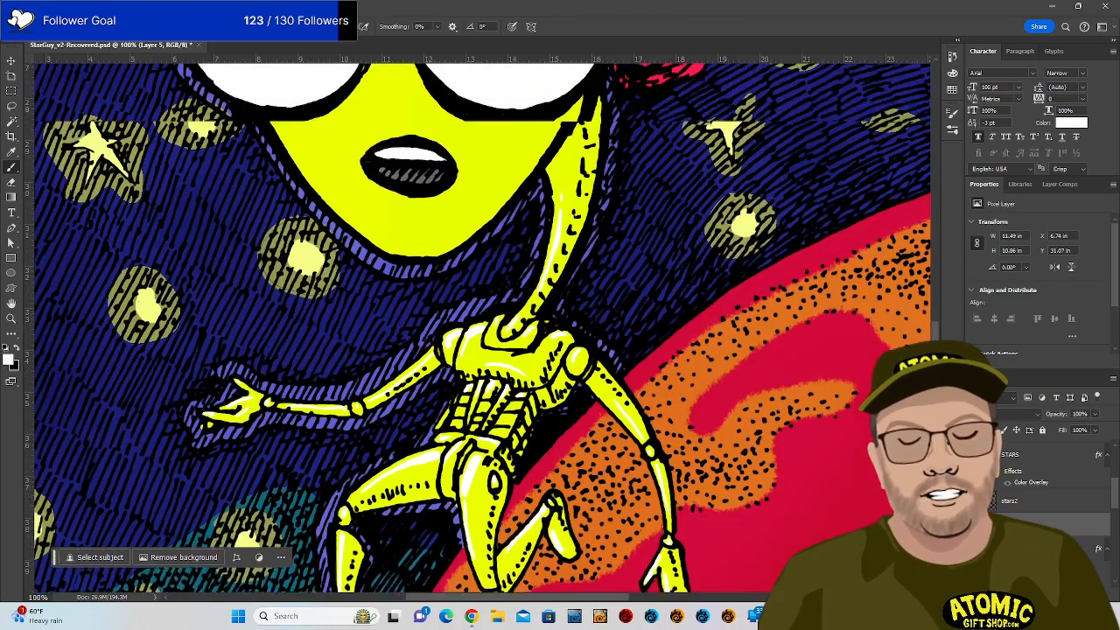
{"action": "scroll", "coordinate": [477, 328], "scroll_direction": "up", "scroll_amount": 5}
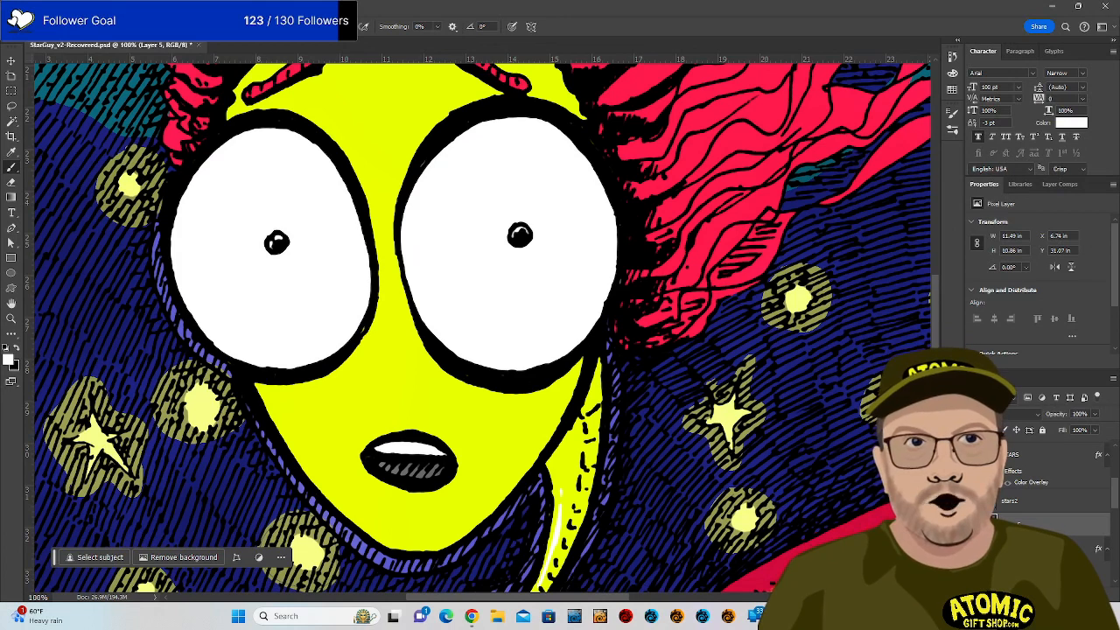
{"action": "key", "text": "ctrl+minus"}
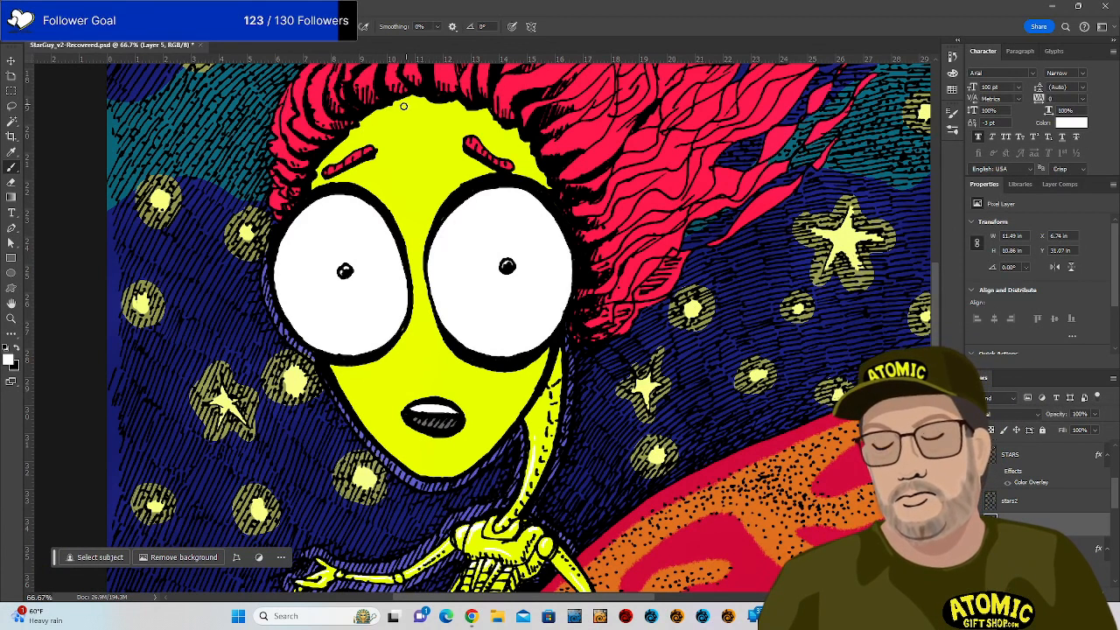
{"action": "left_click_drag", "start_coordinate": [346, 148], "coordinate": [392, 119]}
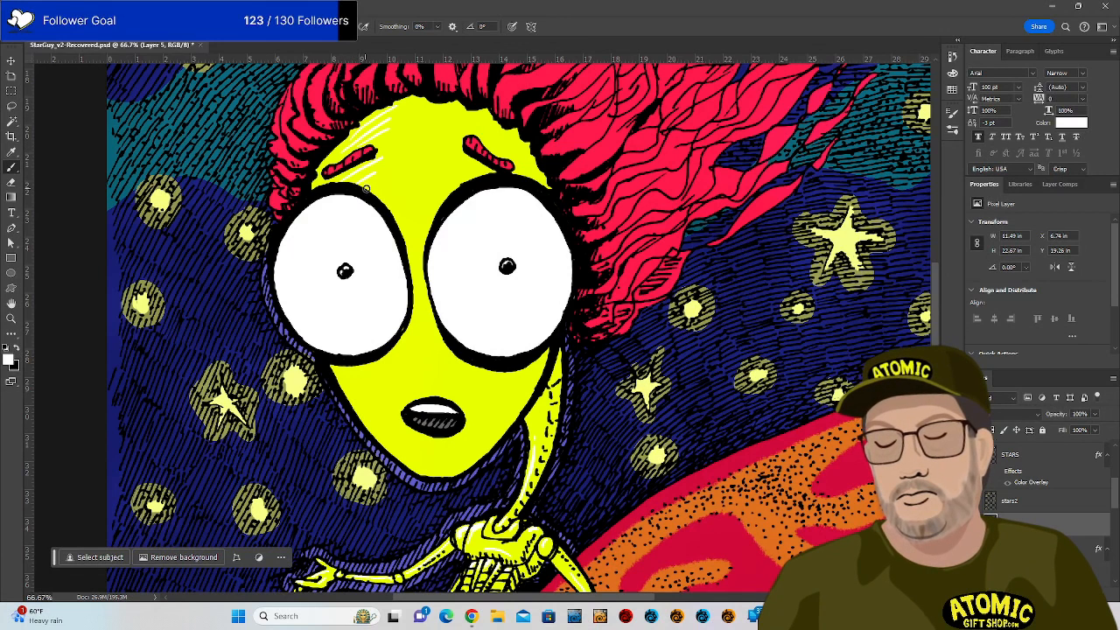
{"action": "mouse_move", "coordinate": [347, 372]}
{"action": "left_mouse_down"}
{"action": "mouse_move", "coordinate": [396, 350]}
{"action": "mouse_move", "coordinate": [393, 369]}
{"action": "left_mouse_up"}
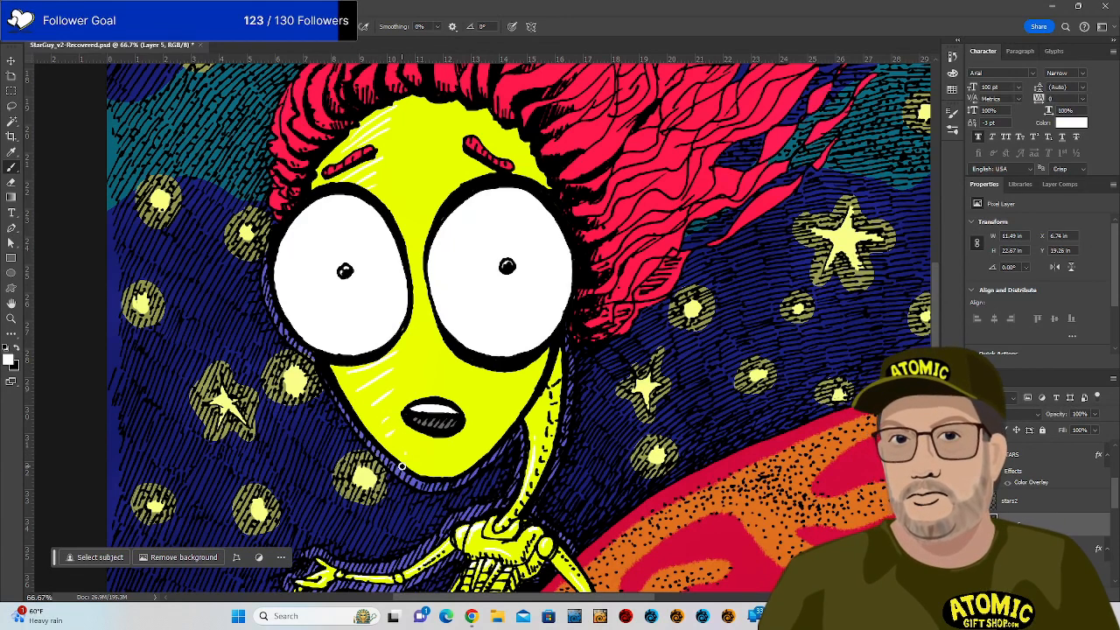
{"action": "key", "text": "ctrl+minus"}
{"action": "key", "text": "ctrl+minus"}
{"action": "key", "text": "ctrl+minus"}
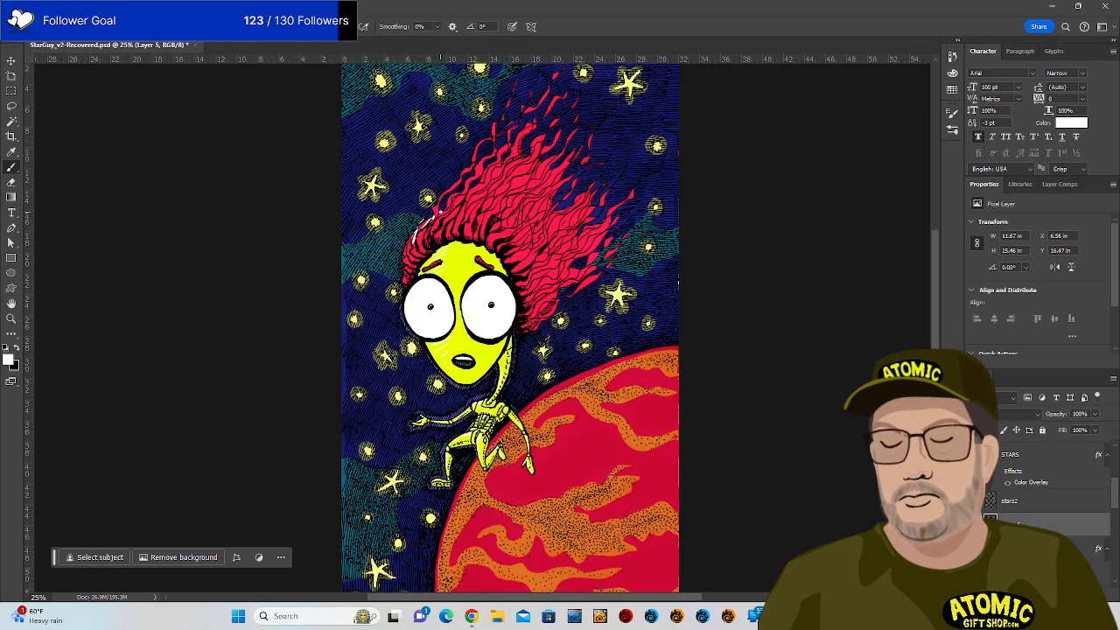
Try white strokes along the red hair, undo them all, and start saving with Ctrl+S.
{"action": "key", "text": "ctrl+z"}
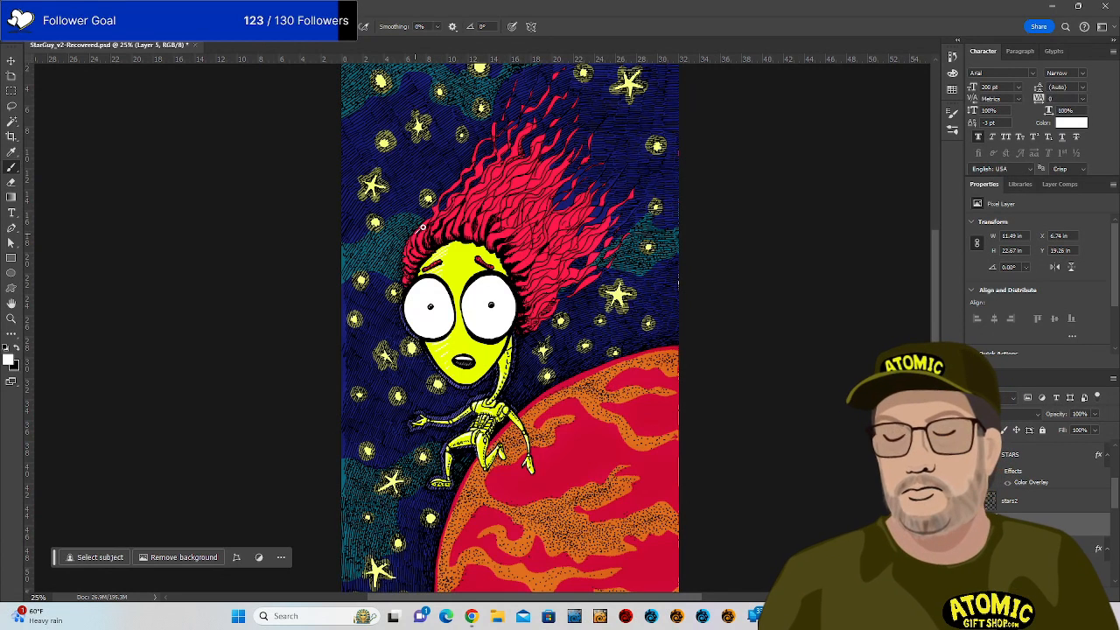
{"action": "left_click_drag", "start_coordinate": [455, 207], "coordinate": [493, 176]}
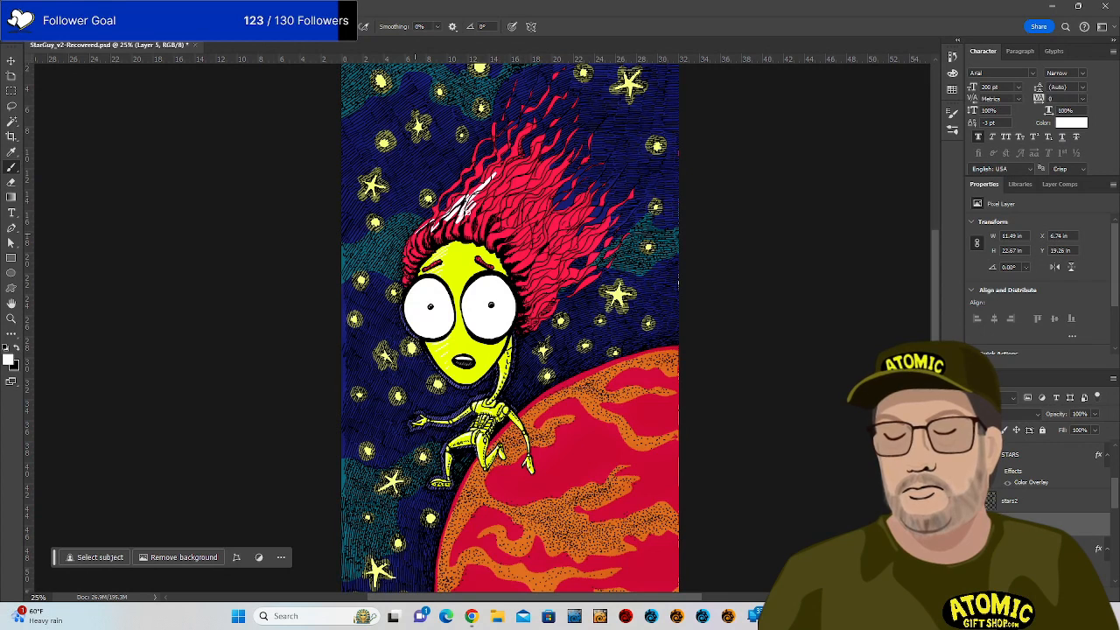
{"action": "left_click_drag", "start_coordinate": [491, 220], "coordinate": [505, 230]}
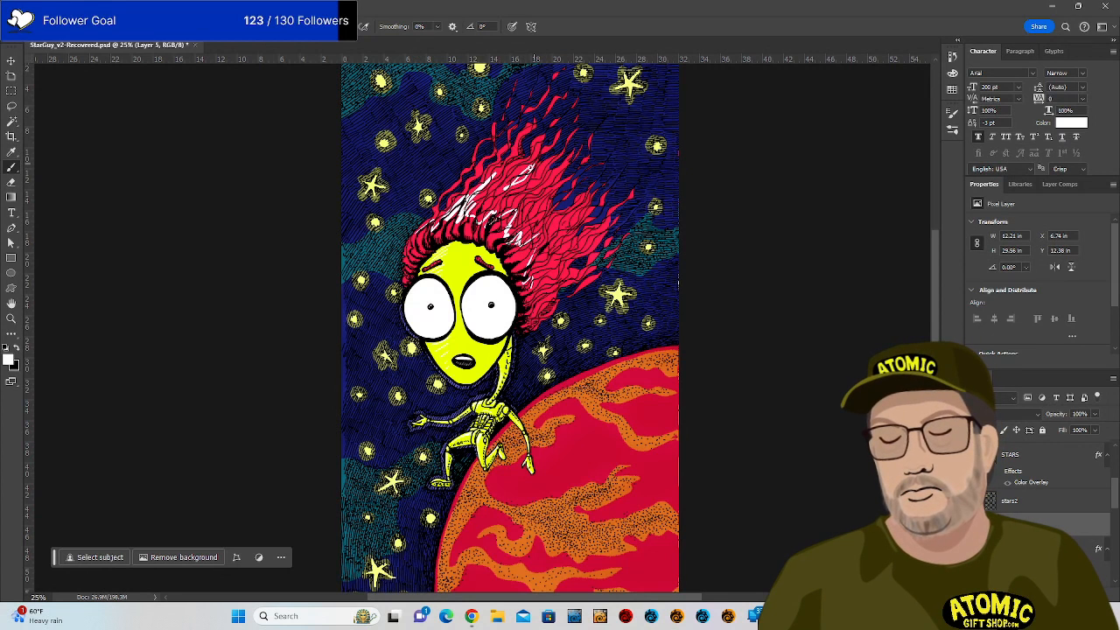
{"action": "left_click_drag", "start_coordinate": [533, 253], "coordinate": [578, 207]}
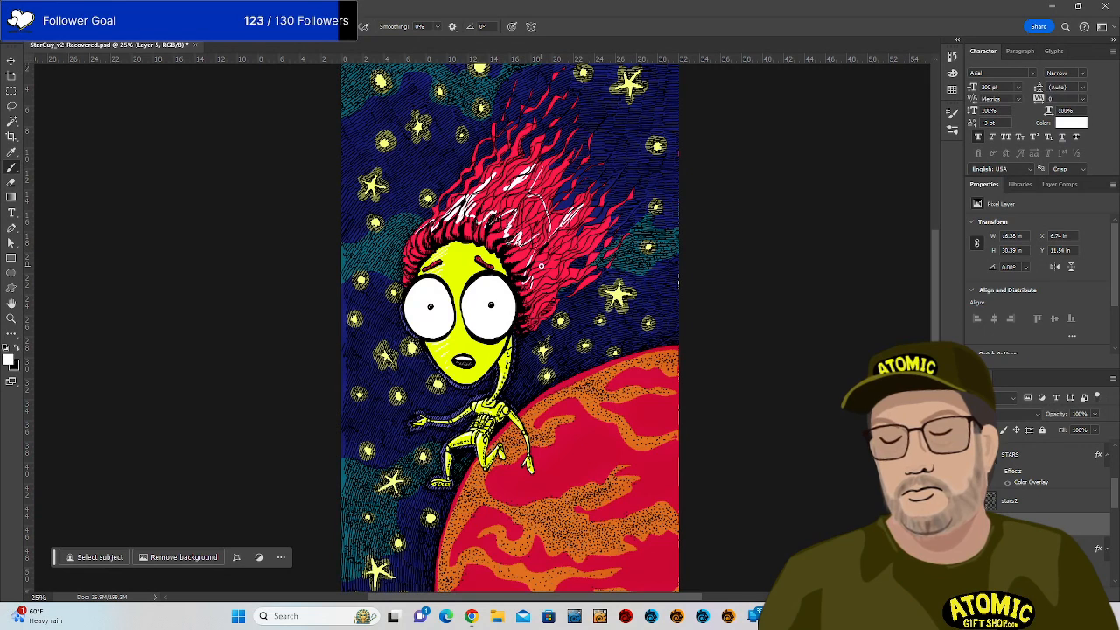
{"action": "key", "text": "ctrl+z"}
{"action": "key", "text": "ctrl+z"}
{"action": "key", "text": "ctrl+z"}
{"action": "key", "text": "ctrl+z"}
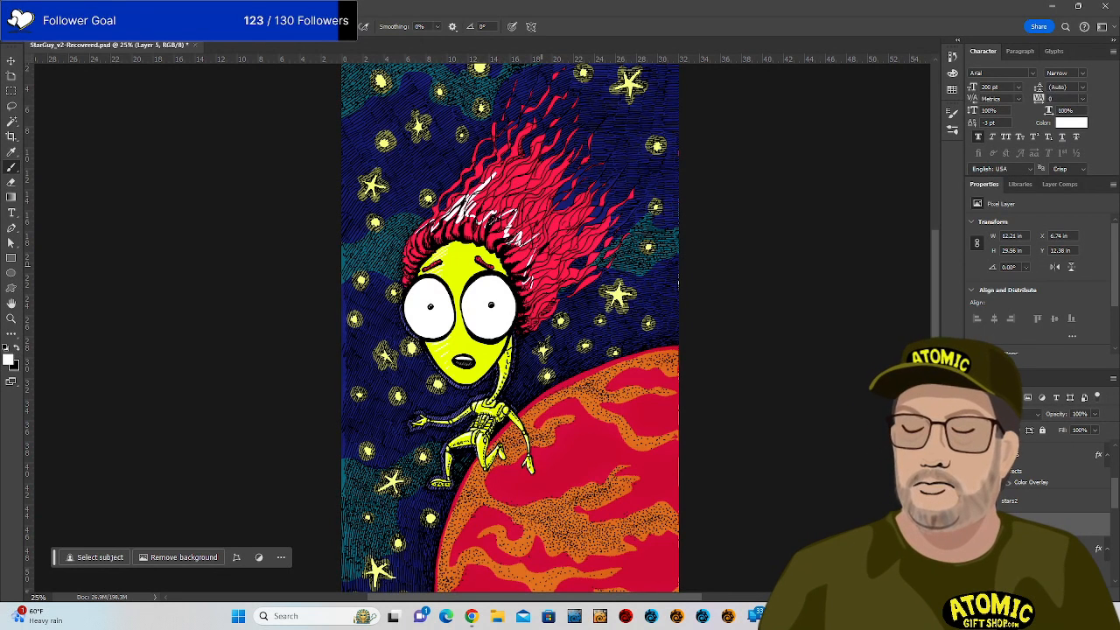
{"action": "key", "text": "ctrl+z"}
{"action": "key", "text": "ctrl+z"}
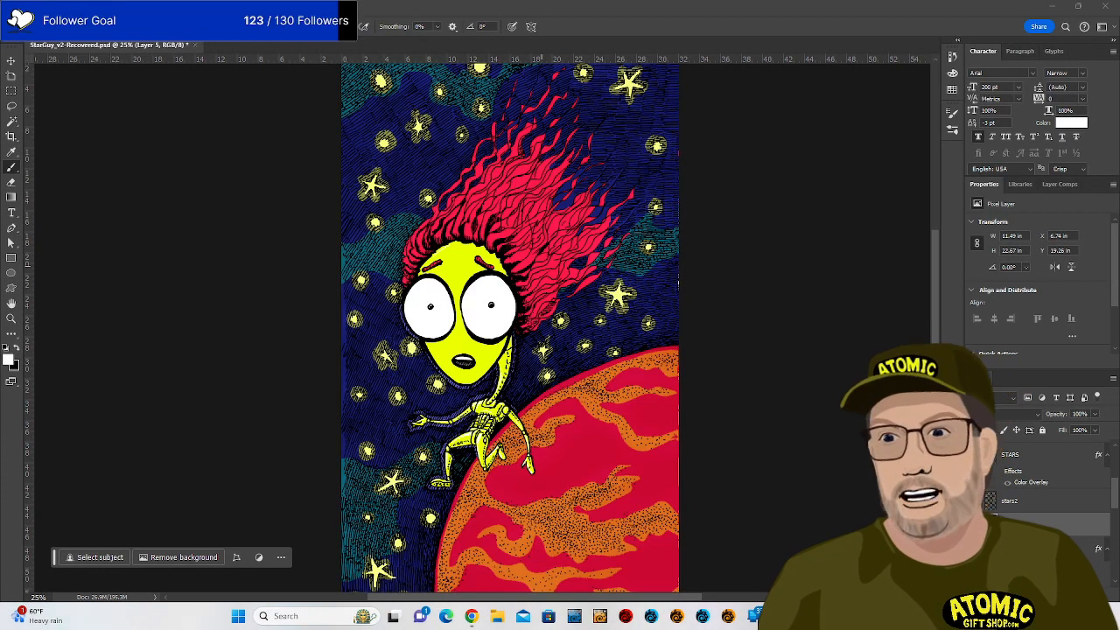
{"action": "key", "text": "ctrl+s"}
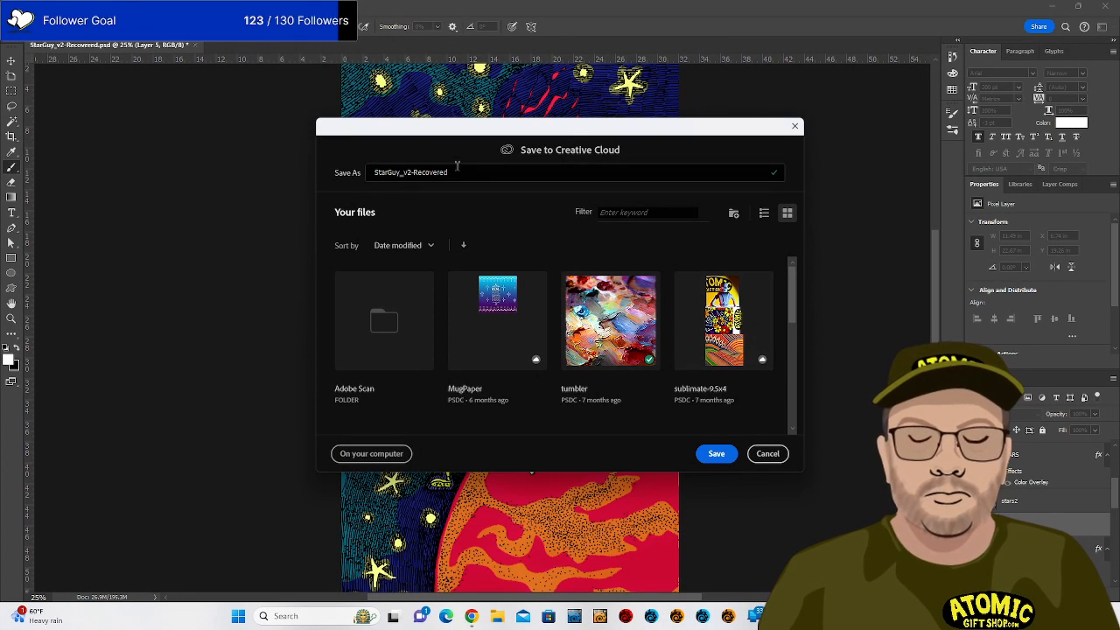
Save the artwork on the computer as StarGuy_v2.psd in the stream_art folder, keeping default format options.
{"action": "double_click", "coordinate": [415, 172]}
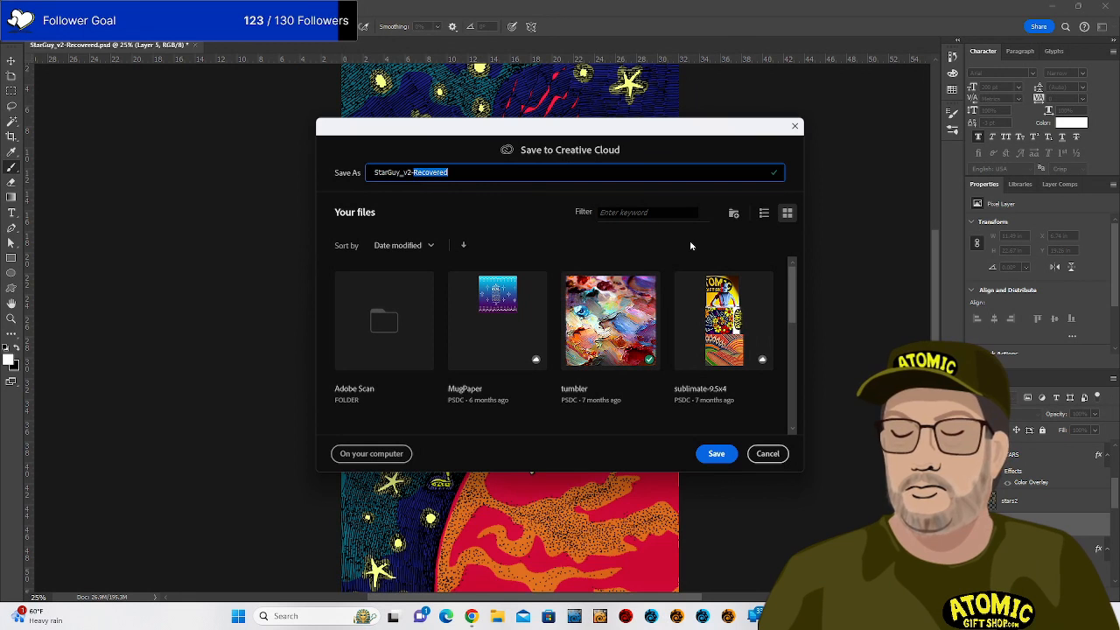
{"action": "key", "text": "BackSpace"}
{"action": "key", "text": "BackSpace"}
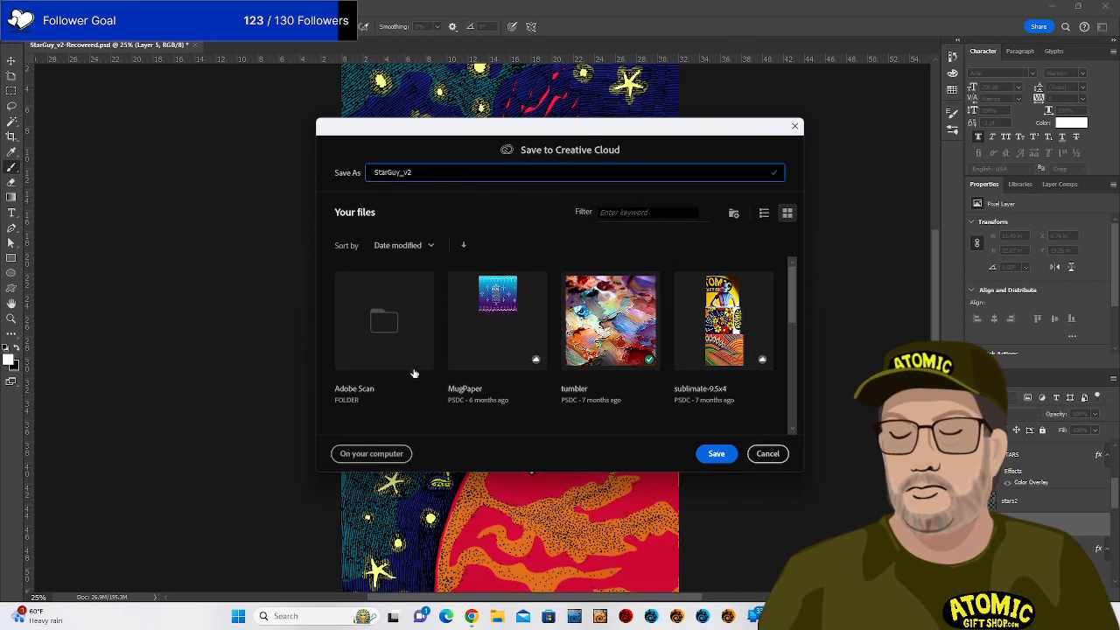
{"action": "left_click", "coordinate": [392, 451]}
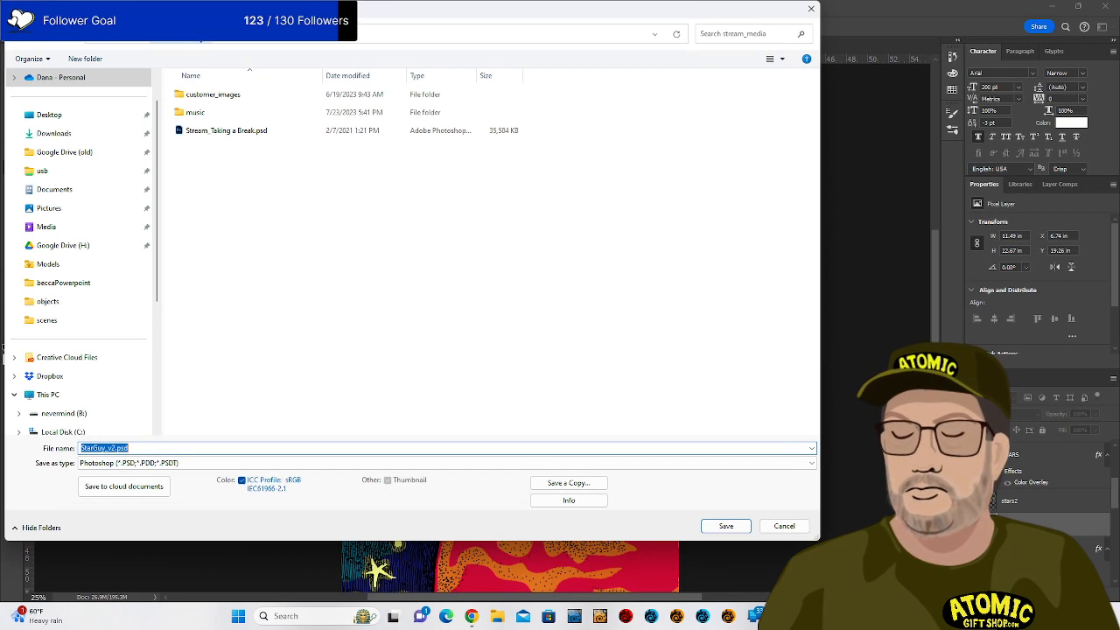
{"action": "left_click", "coordinate": [234, 39]}
{"action": "double_click", "coordinate": [215, 221]}
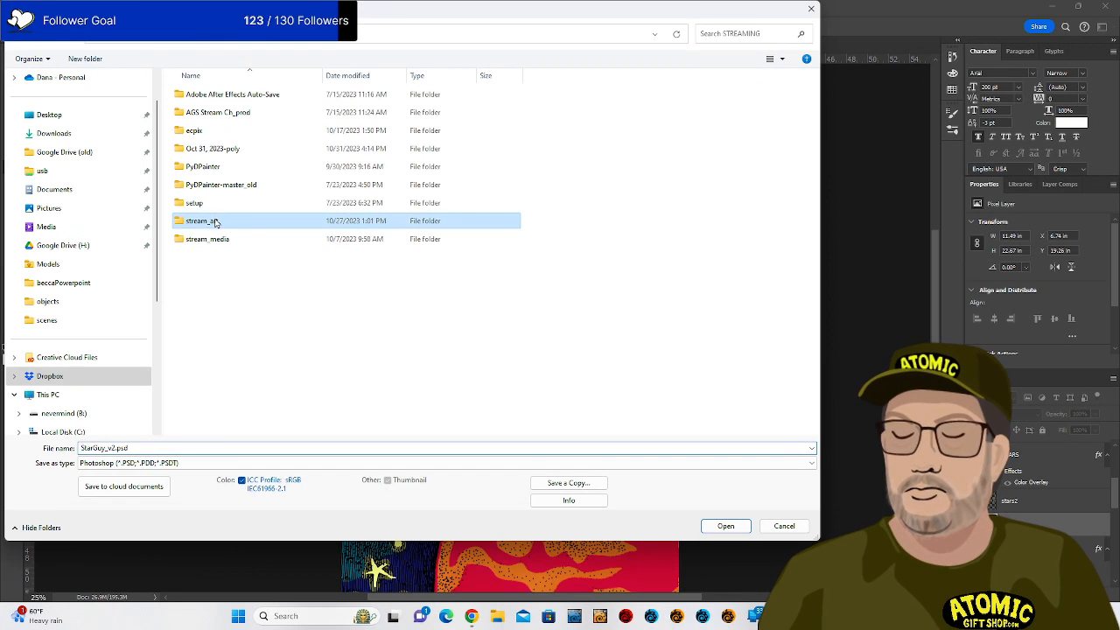
{"action": "left_click", "coordinate": [726, 526]}
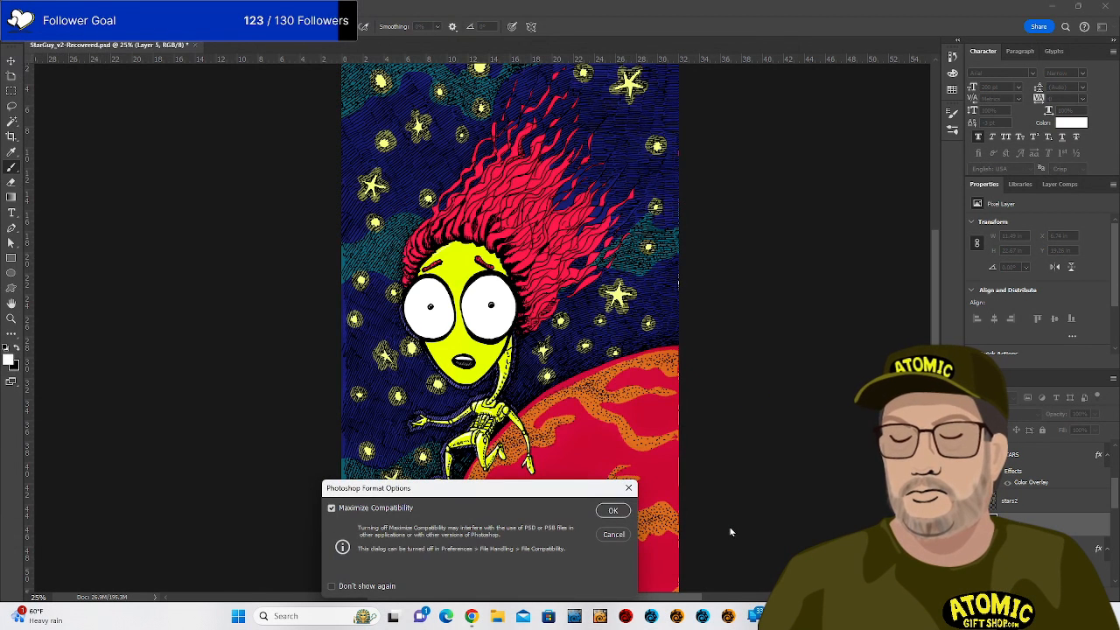
{"action": "left_click", "coordinate": [612, 511]}
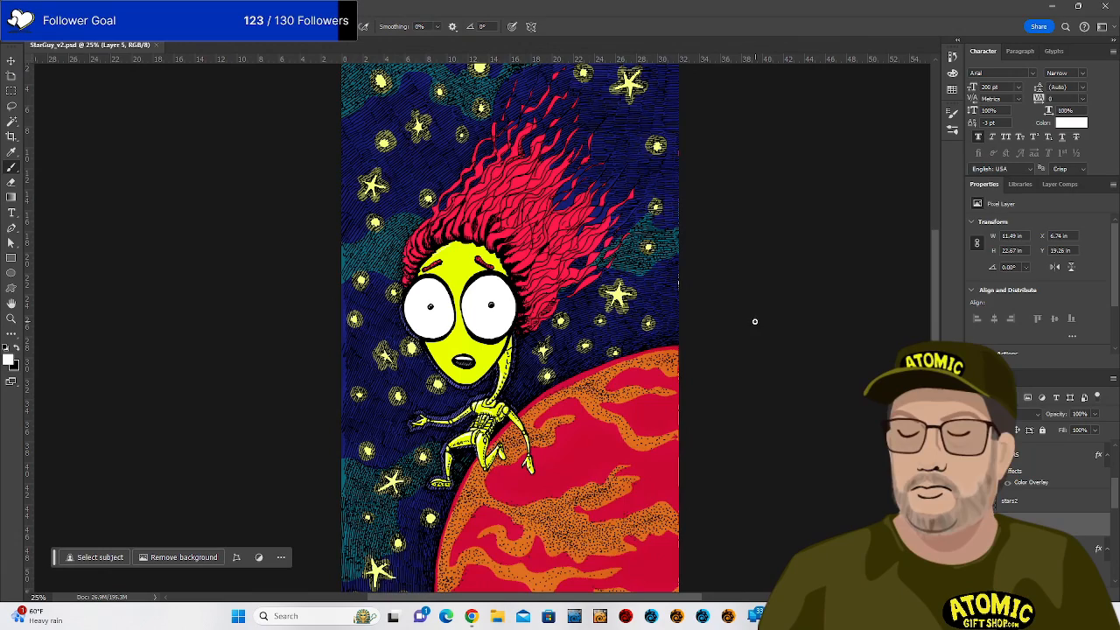
Zoom between 16.67% and close-ups of the face to review the saved alien artwork.
{"action": "key", "text": "ctrl+plus"}
{"action": "key", "text": "ctrl+minus"}
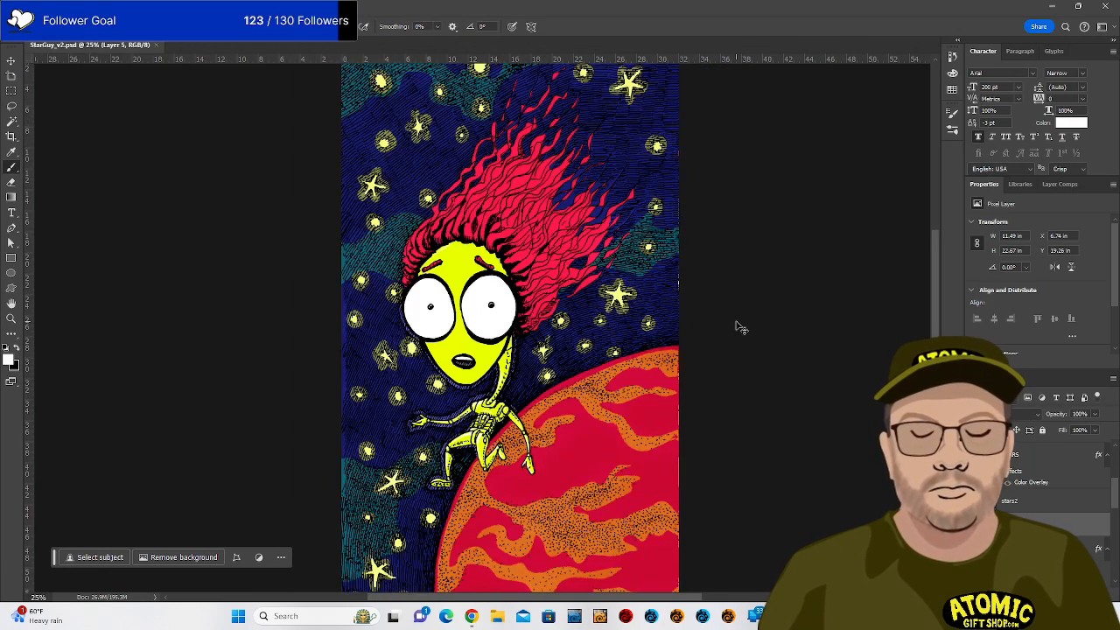
{"action": "key", "text": "ctrl+minus"}
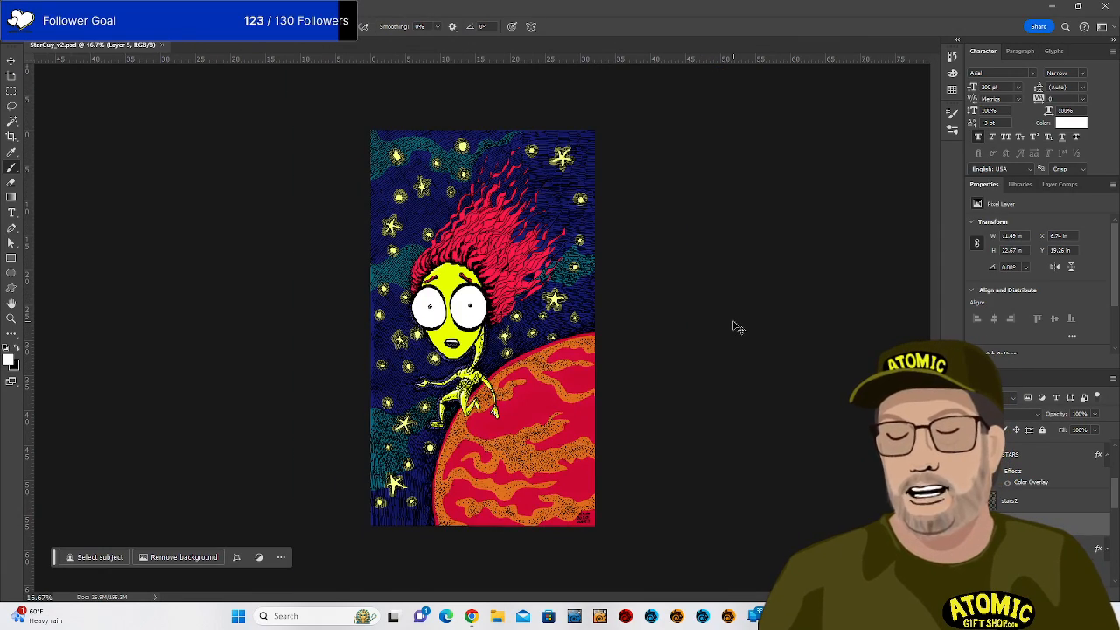
{"action": "key", "text": "ctrl+plus"}
{"action": "key", "text": "ctrl+plus"}
{"action": "key", "text": "ctrl+plus"}
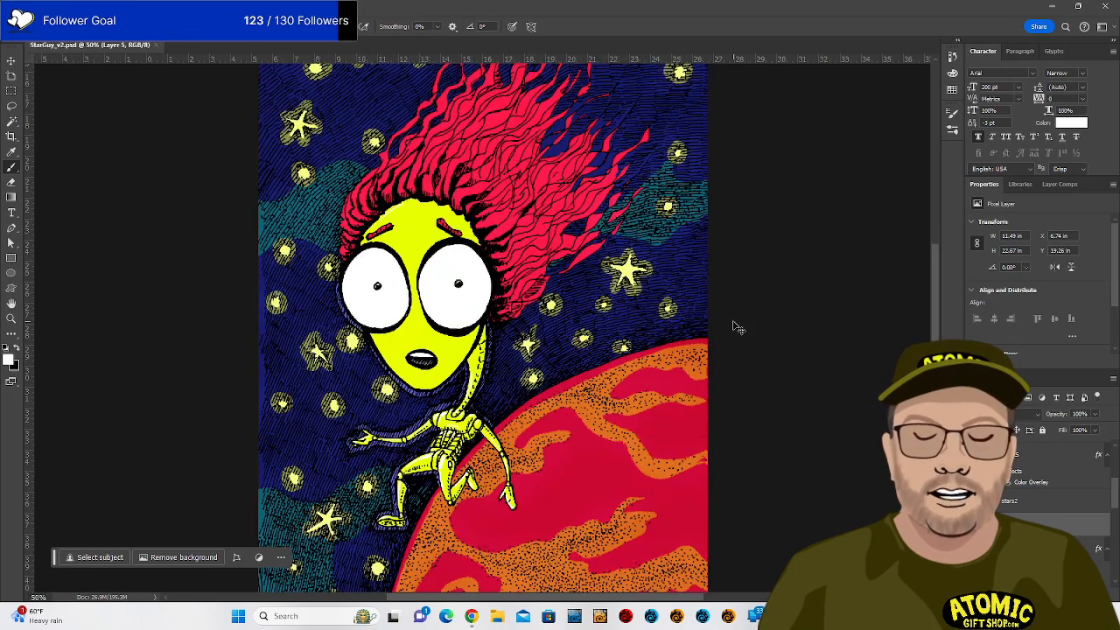
{"action": "key", "text": "ctrl+minus"}
{"action": "key", "text": "ctrl+minus"}
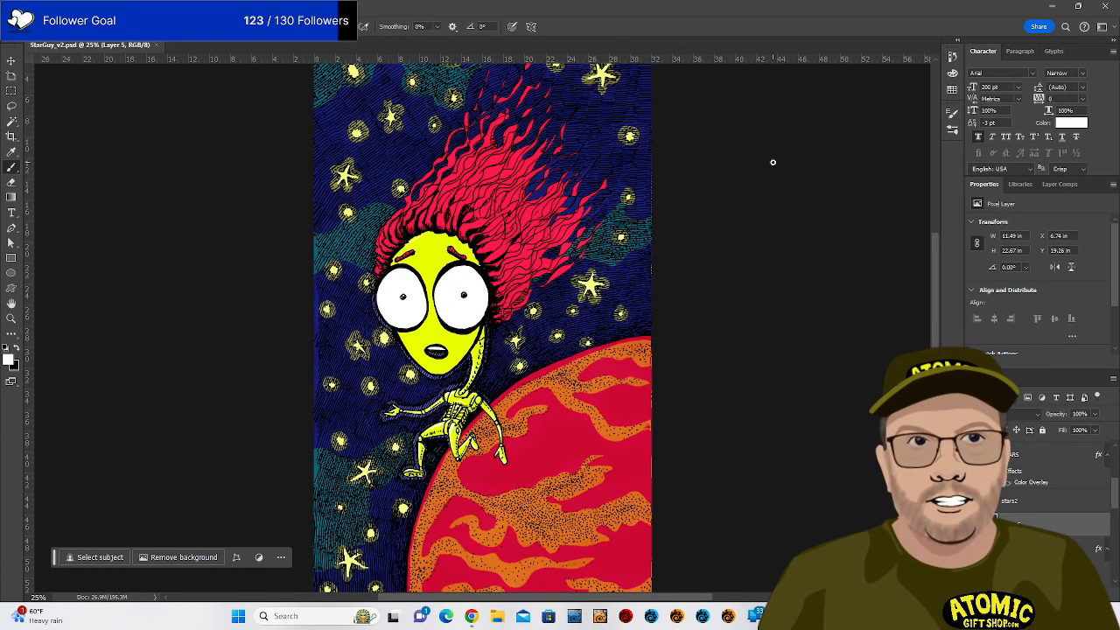
{"action": "key", "text": "ctrl+minus"}
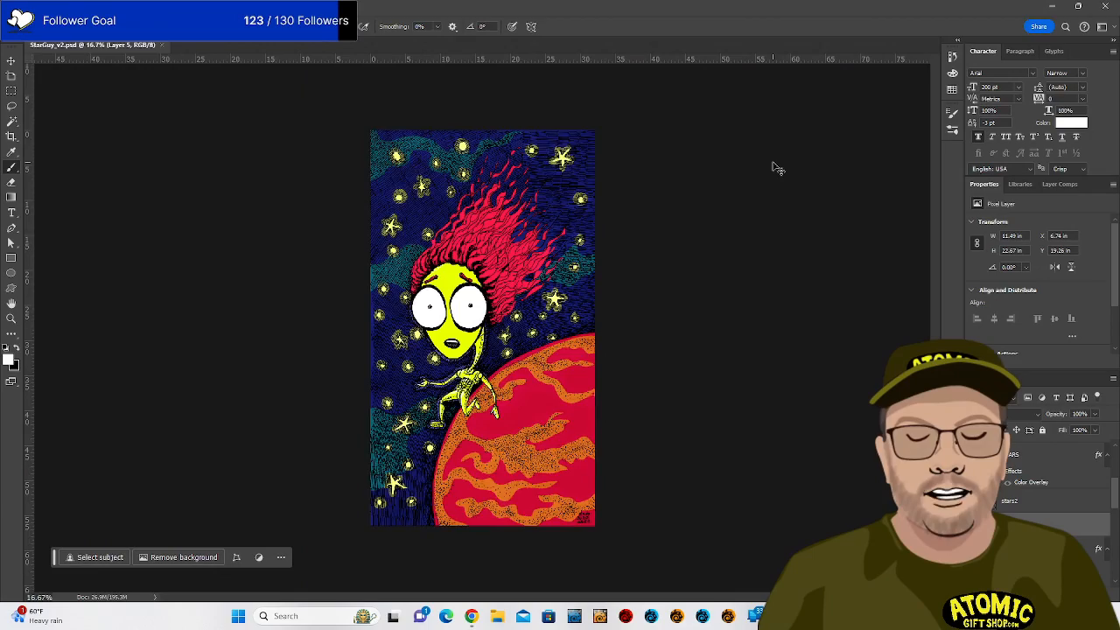
{"action": "key", "text": "ctrl+plus"}
{"action": "key", "text": "ctrl+plus"}
{"action": "key", "text": "ctrl+plus"}
{"action": "key", "text": "ctrl+plus"}
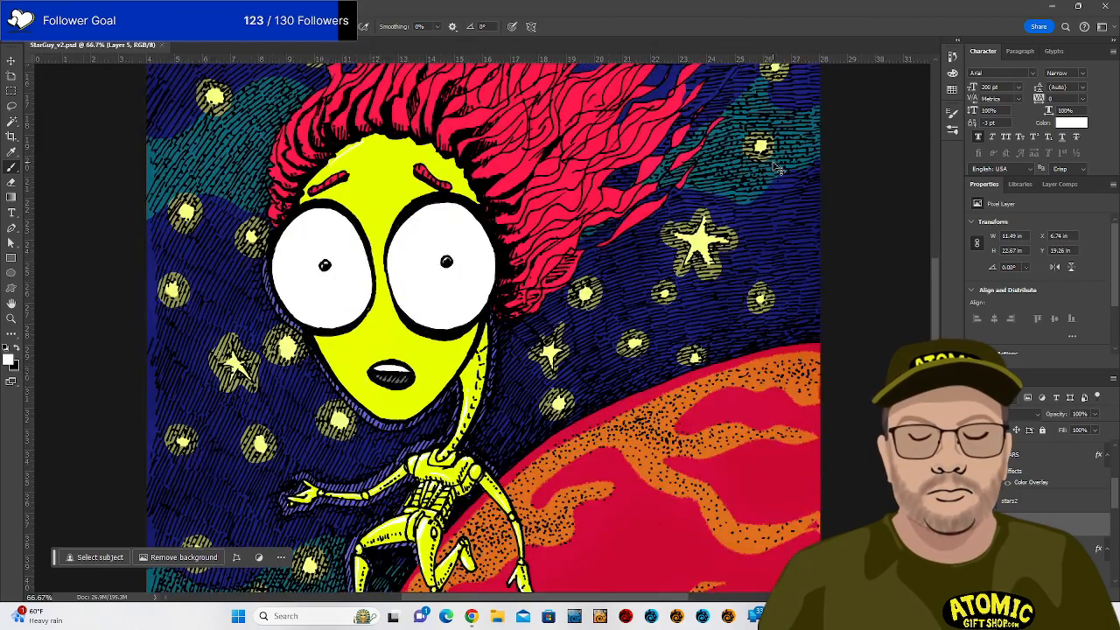
{"action": "key", "text": "ctrl+minus"}
{"action": "key", "text": "ctrl+minus"}
{"action": "key", "text": "ctrl+minus"}
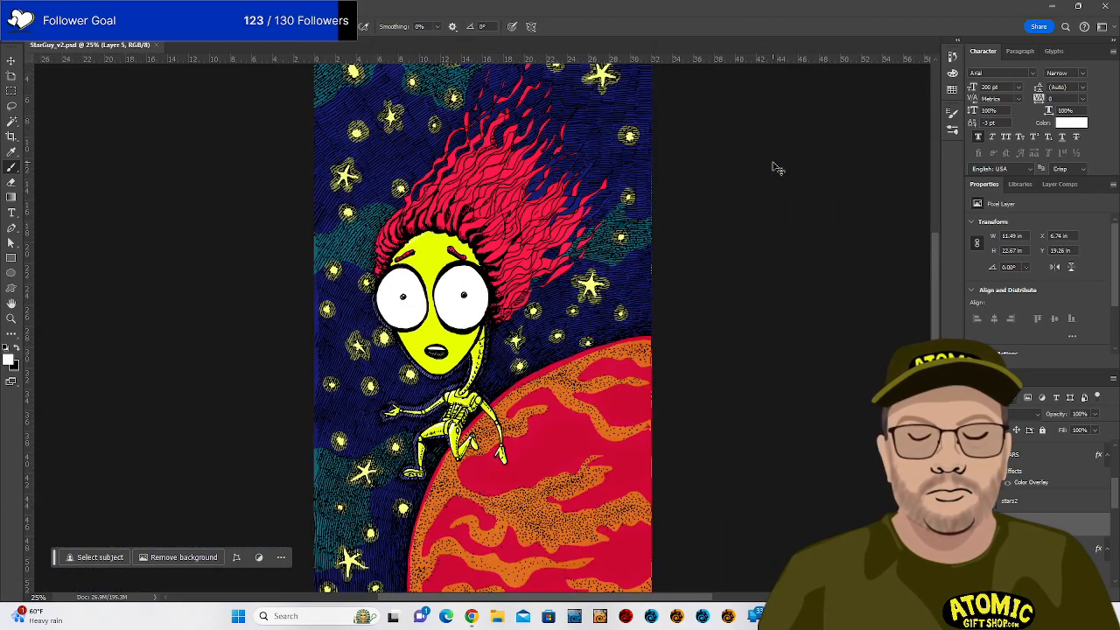
{"action": "key", "text": "ctrl+minus"}
{"action": "key", "text": "ctrl+plus"}
{"action": "key", "text": "ctrl+plus"}
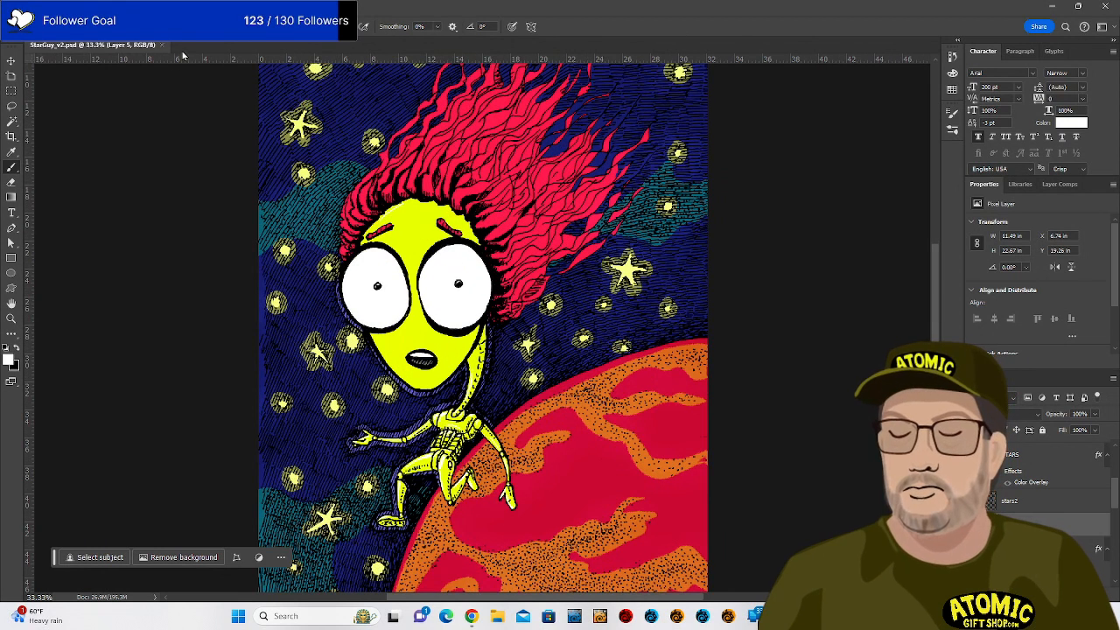
{"action": "left_click", "coordinate": [29, 9]}
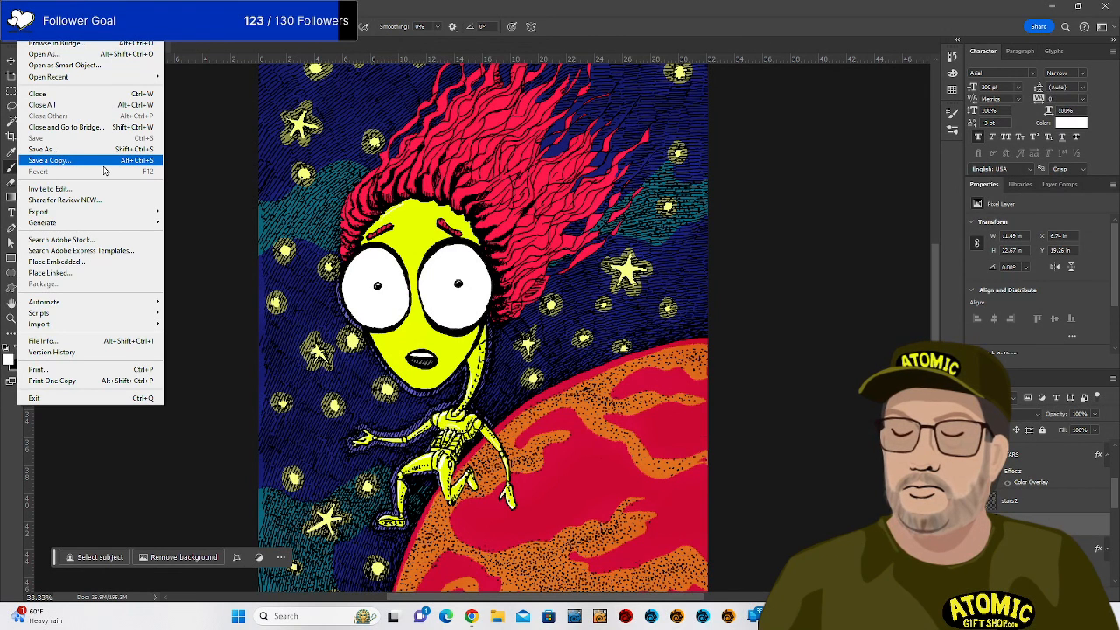
Save a JPEG copy named StarGuy_v2.jpg with quality raised to Maximum.
{"action": "left_click", "coordinate": [103, 162]}
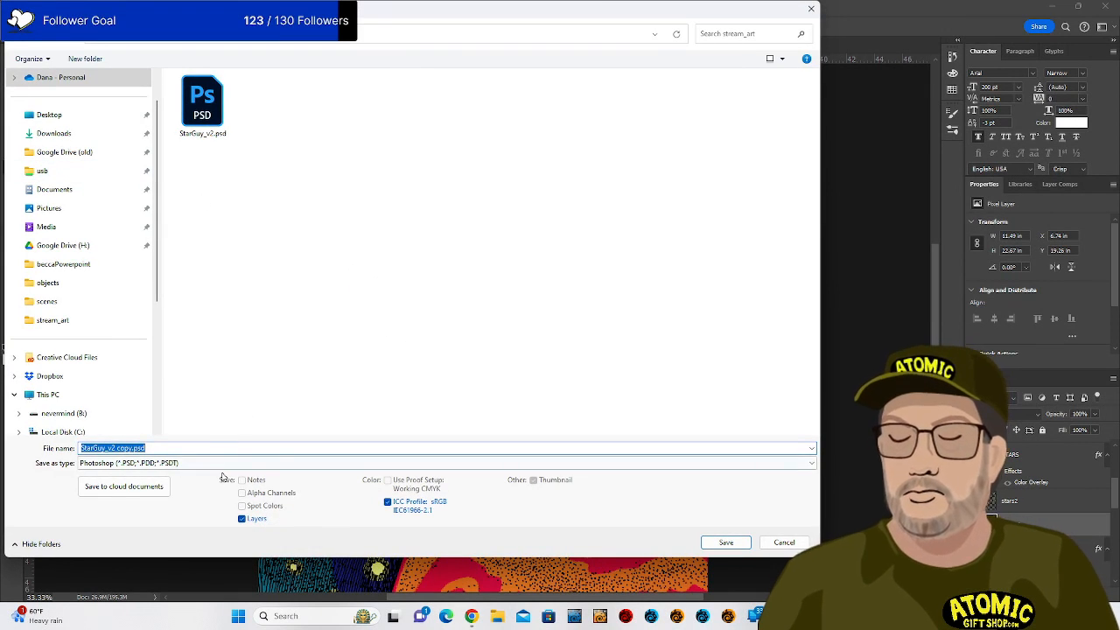
{"action": "left_click", "coordinate": [223, 463]}
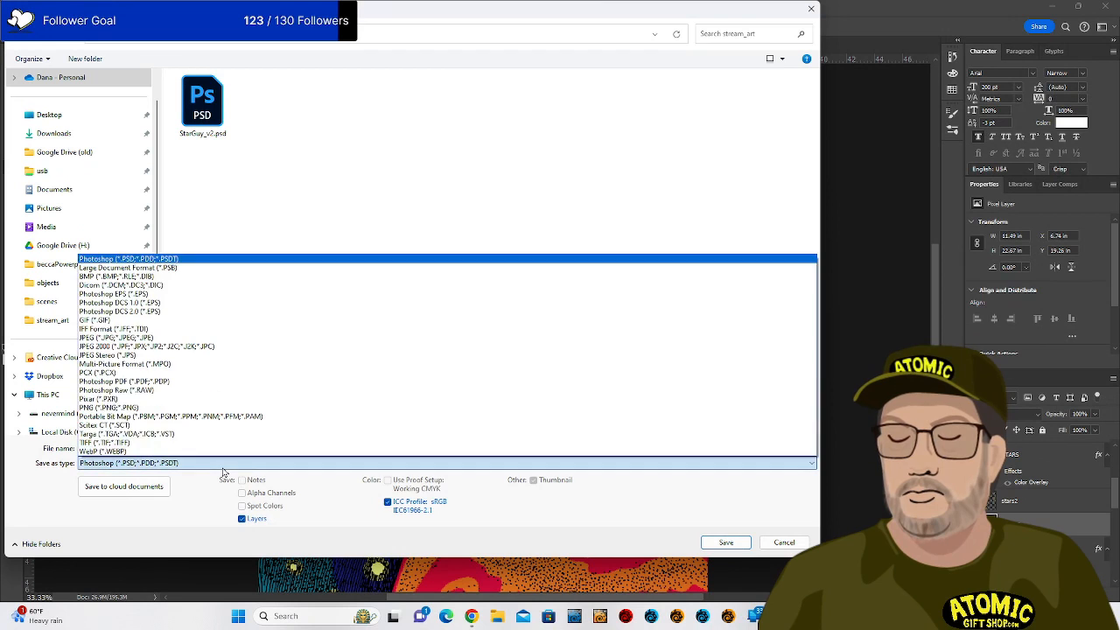
{"action": "left_click", "coordinate": [212, 337]}
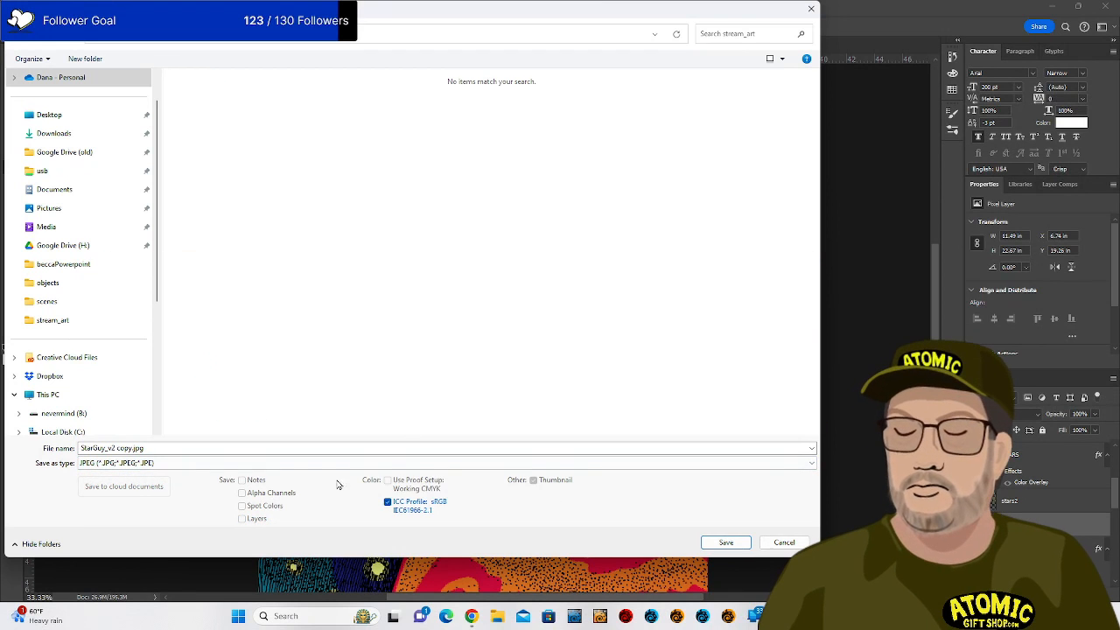
{"action": "left_click", "coordinate": [115, 447]}
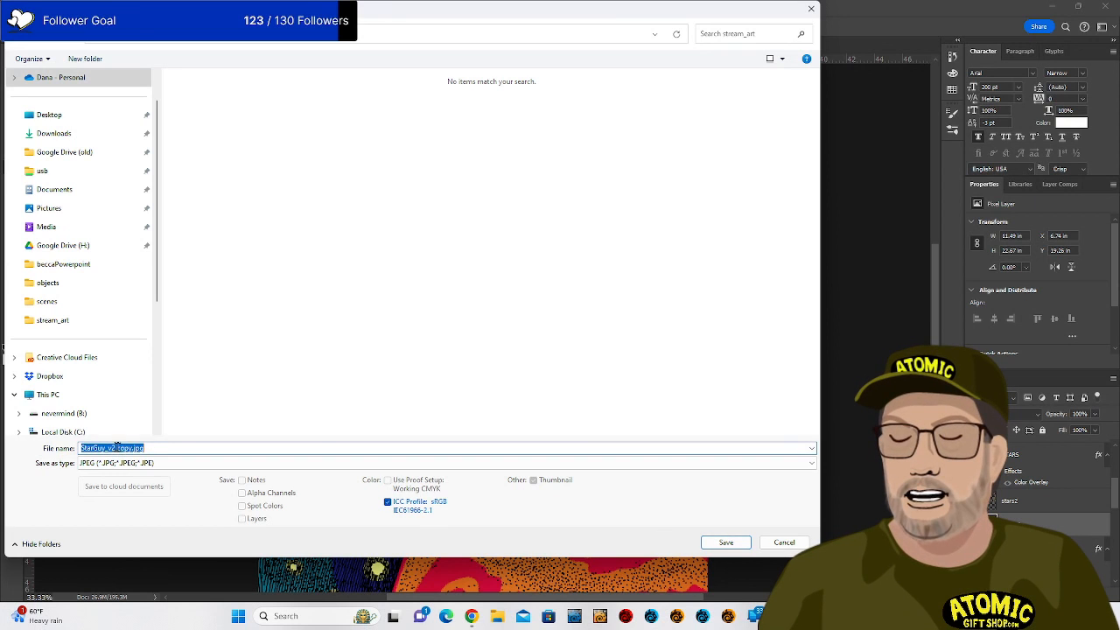
{"action": "left_click", "coordinate": [120, 448]}
{"action": "left_click_drag", "start_coordinate": [116, 448], "coordinate": [136, 448]}
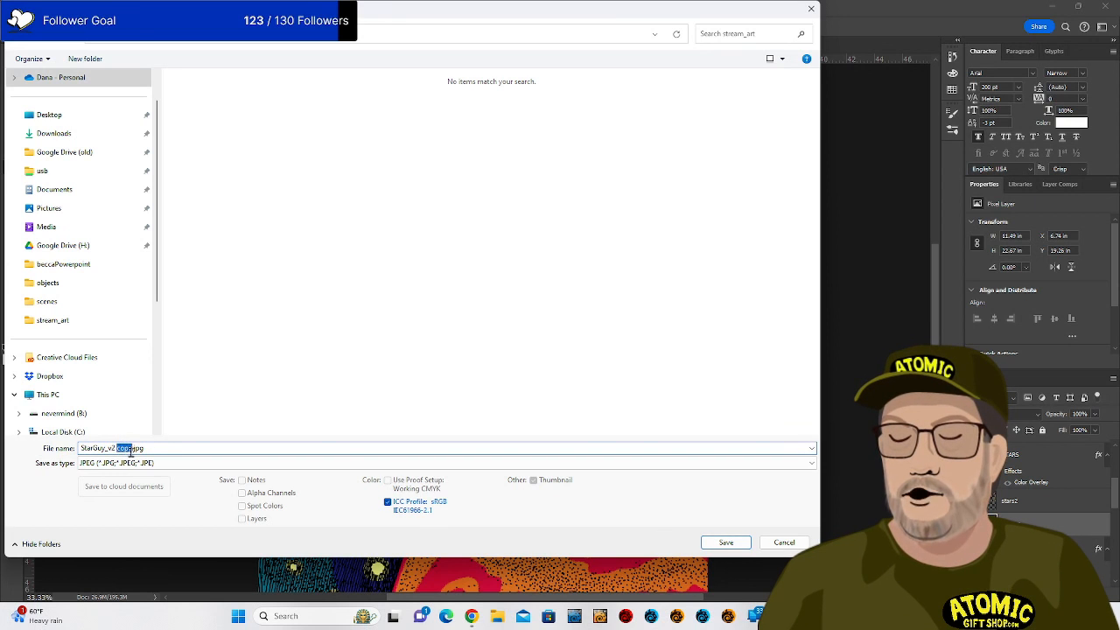
{"action": "key", "text": "BackSpace"}
{"action": "key", "text": "BackSpace"}
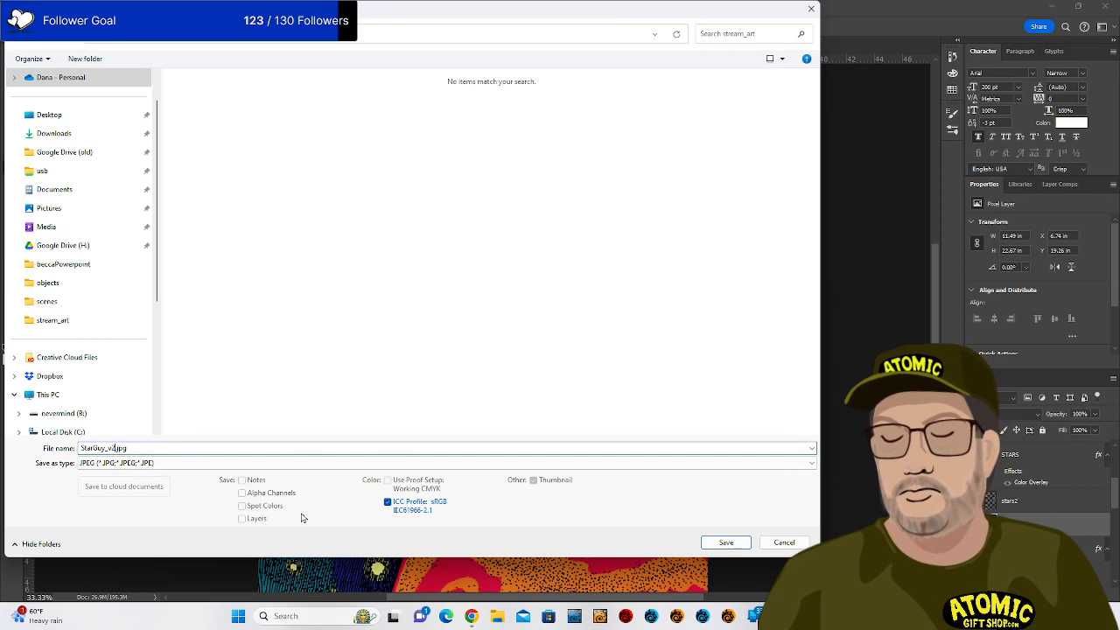
{"action": "key", "text": "Return"}
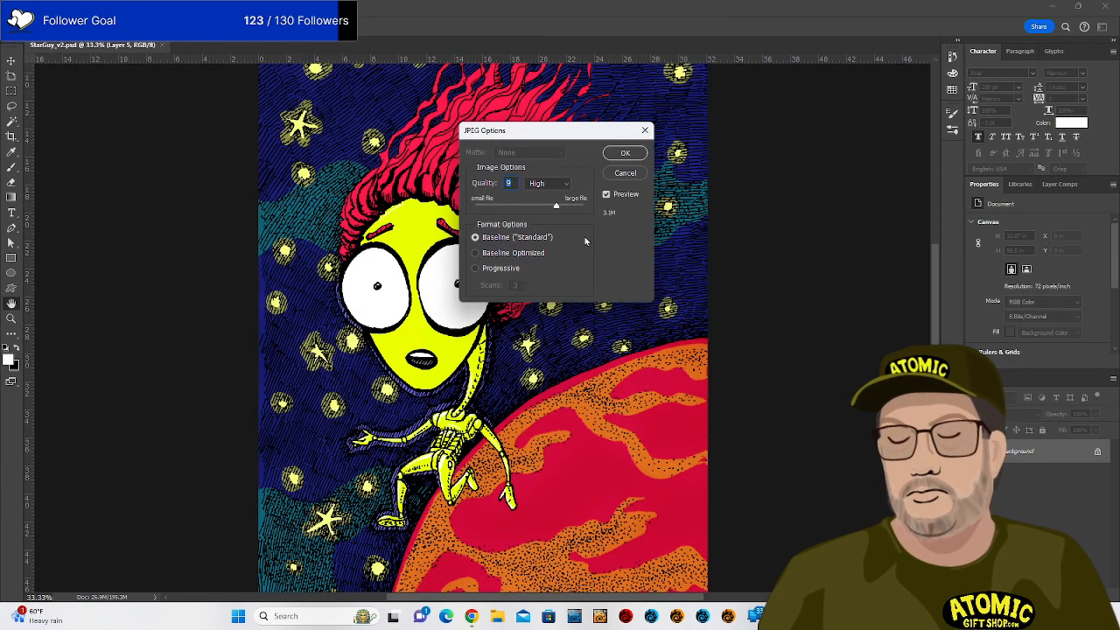
{"action": "mouse_move", "coordinate": [556, 205]}
{"action": "left_mouse_down"}
{"action": "mouse_move", "coordinate": [586, 207]}
{"action": "mouse_move", "coordinate": [571, 210]}
{"action": "left_mouse_up"}
{"action": "left_click", "coordinate": [624, 154]}
{"action": "key", "text": "b"}
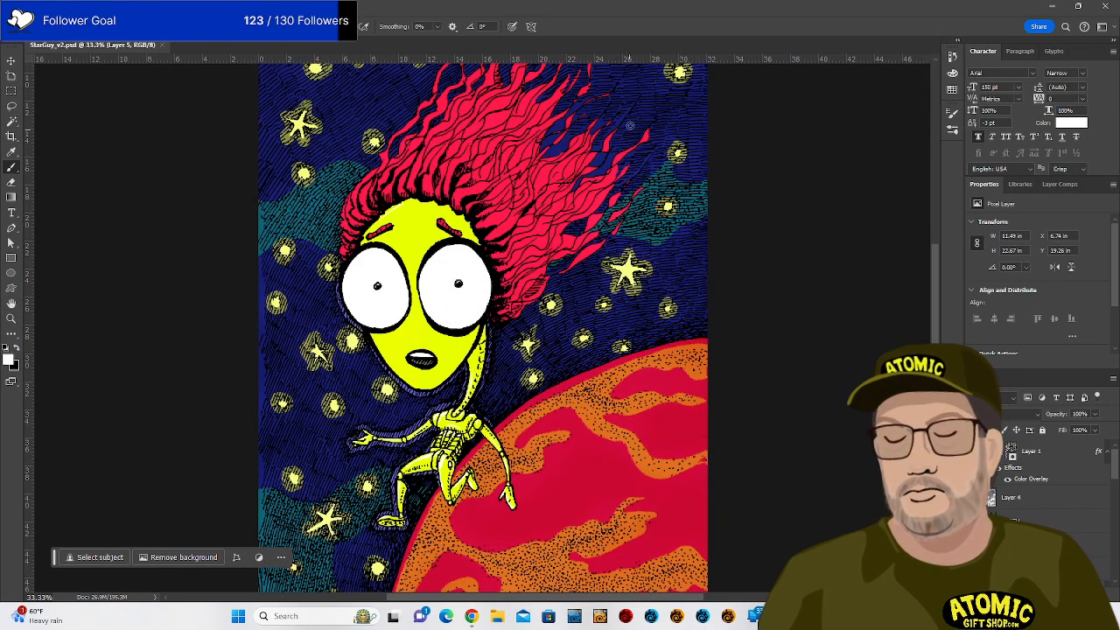
Minimize Photoshop, open a new Chrome window and go to puzzle.aggie.io.
{"action": "left_click", "coordinate": [1053, 7]}
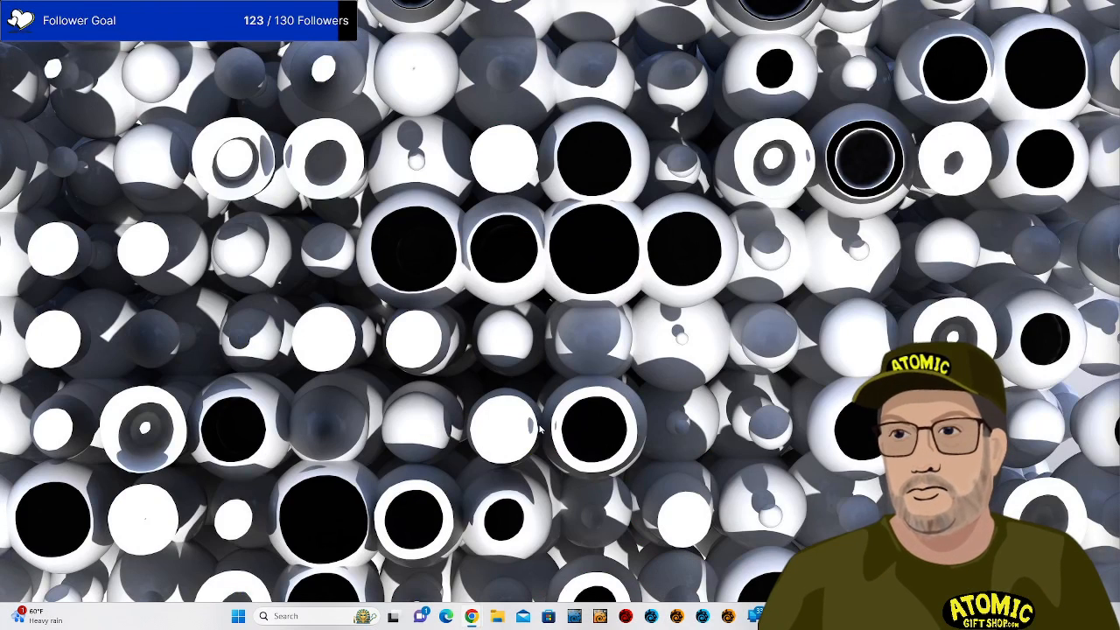
{"action": "right_click", "coordinate": [473, 620]}
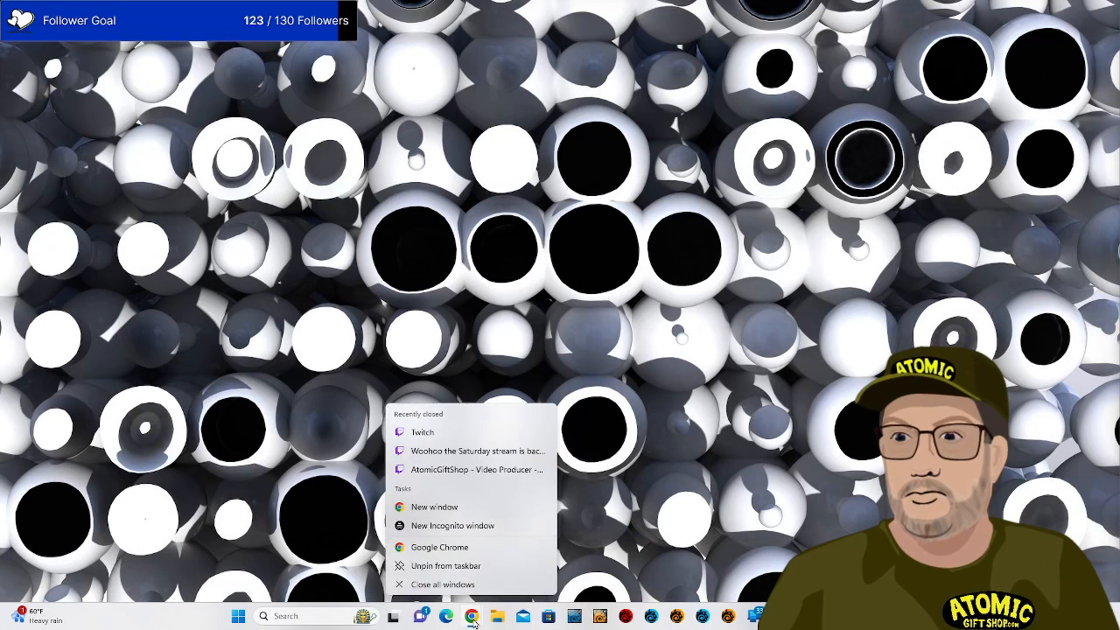
{"action": "left_click", "coordinate": [460, 509]}
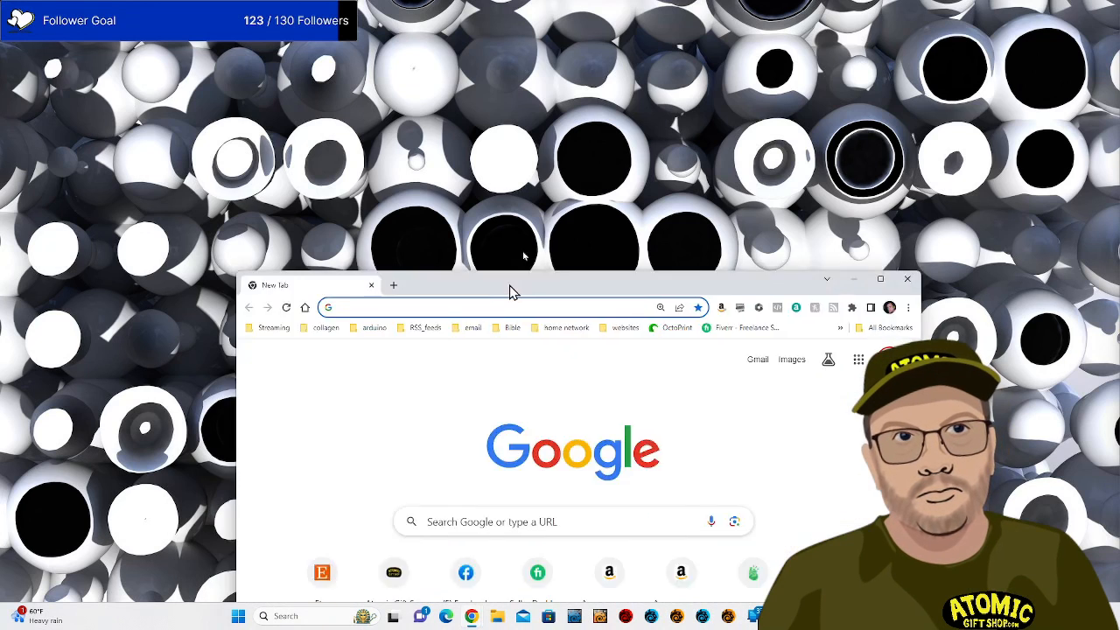
{"action": "left_click_drag", "start_coordinate": [513, 292], "coordinate": [479, 33]}
{"action": "left_click", "coordinate": [480, 32]}
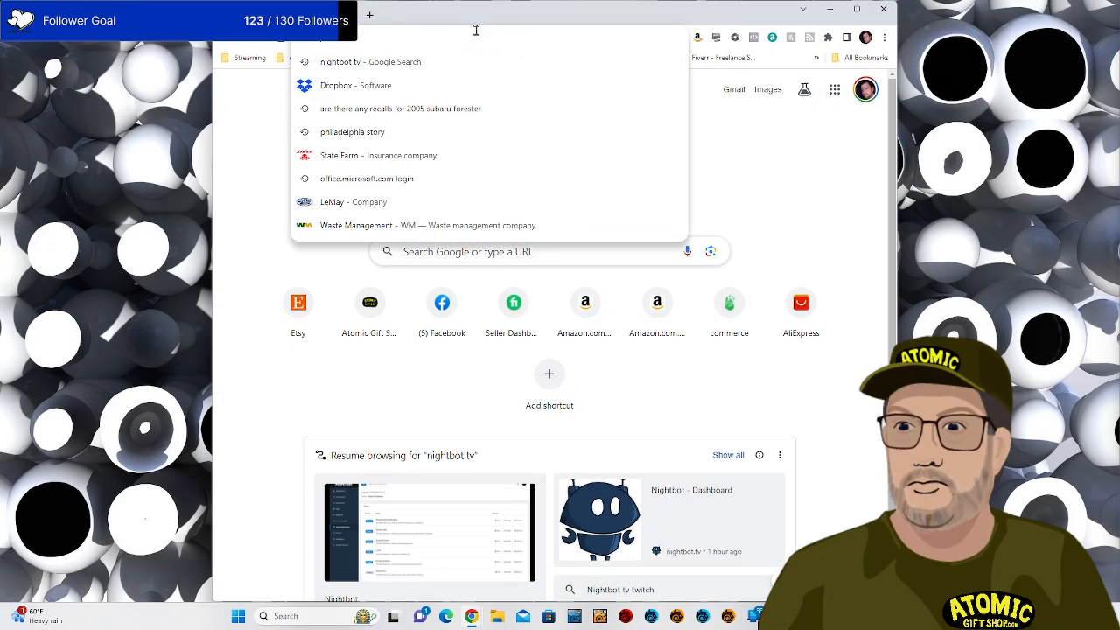
{"action": "type", "text": "puzzle.aggie.io"}
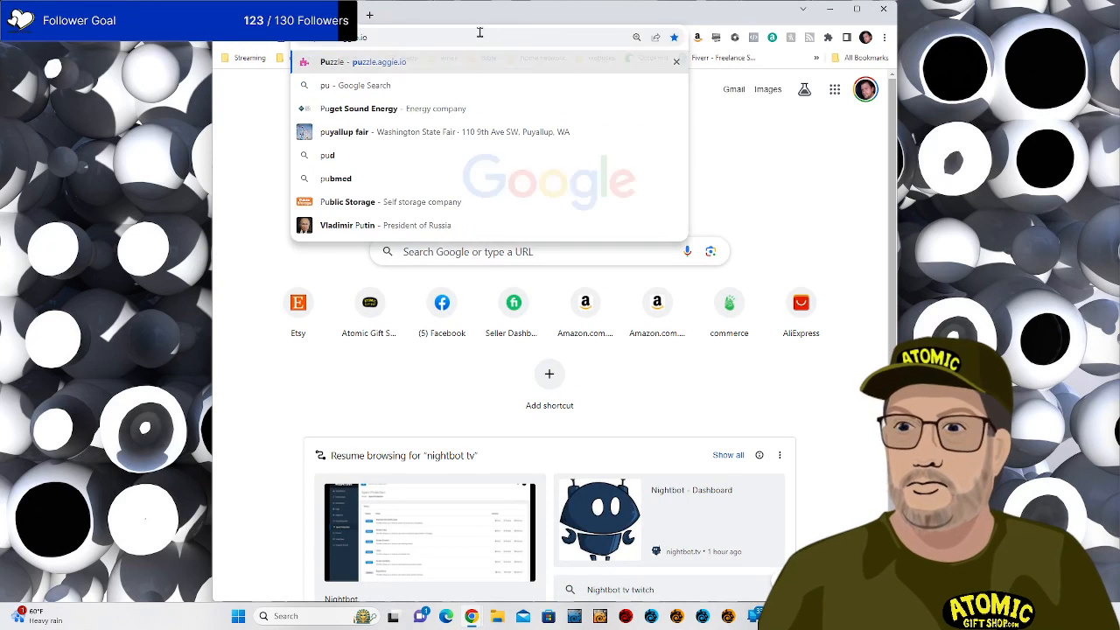
{"action": "key", "text": "Return"}
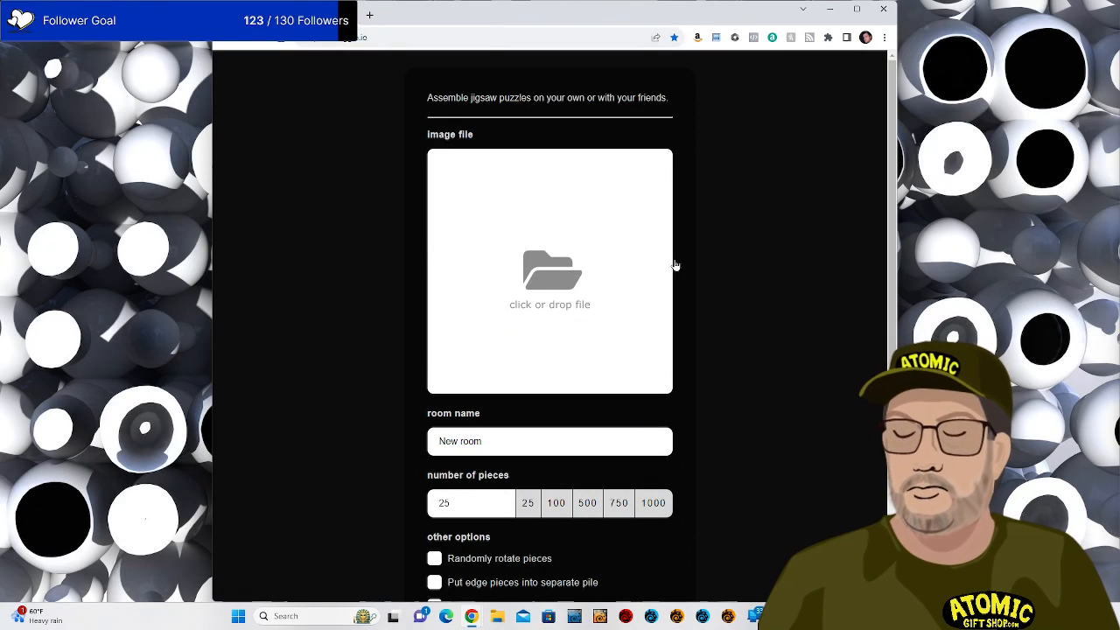
Load StarGuy_v2.jpg as the puzzle image.
{"action": "left_click", "coordinate": [566, 305]}
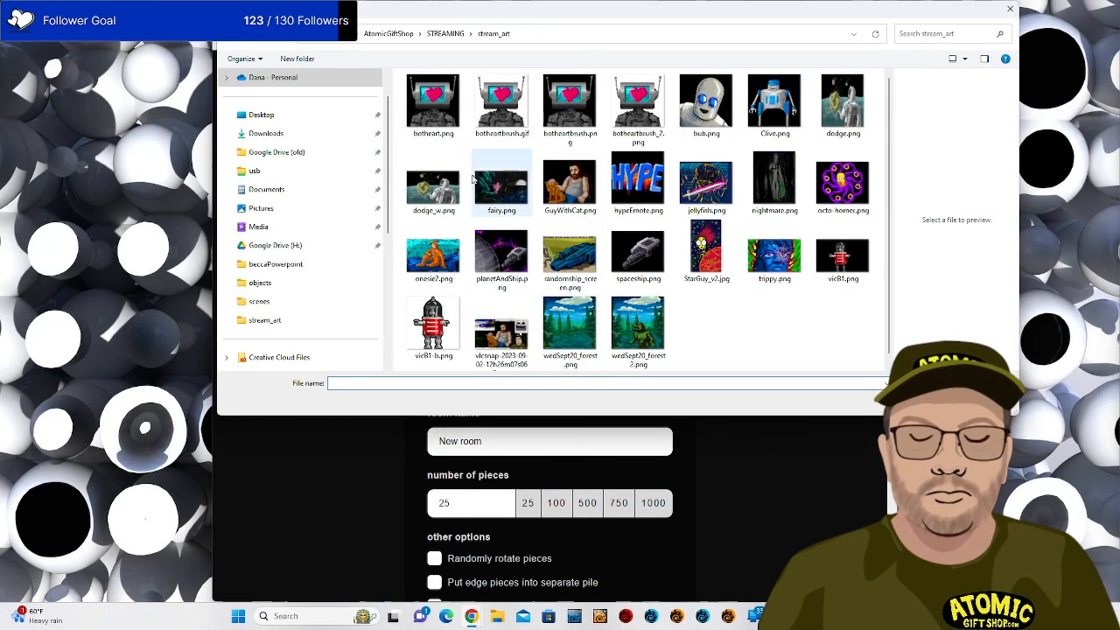
{"action": "left_click", "coordinate": [709, 261]}
{"action": "double_click", "coordinate": [709, 261]}
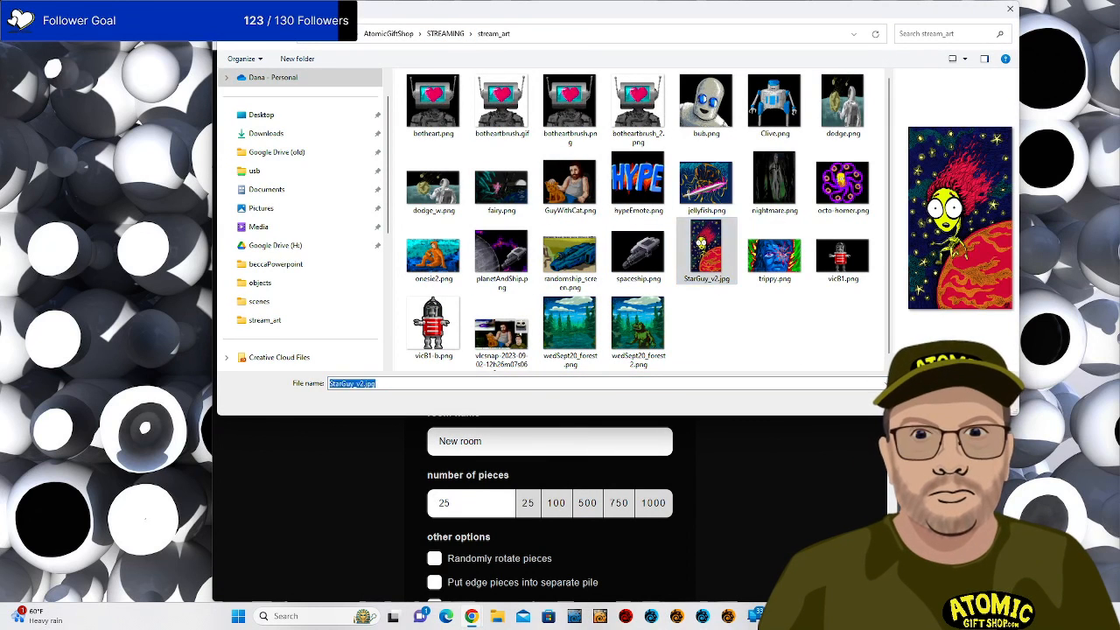
{"action": "scroll", "coordinate": [742, 400], "scroll_direction": "down", "scroll_amount": 1}
{"action": "scroll", "coordinate": [735, 402], "scroll_direction": "down", "scroll_amount": 2}
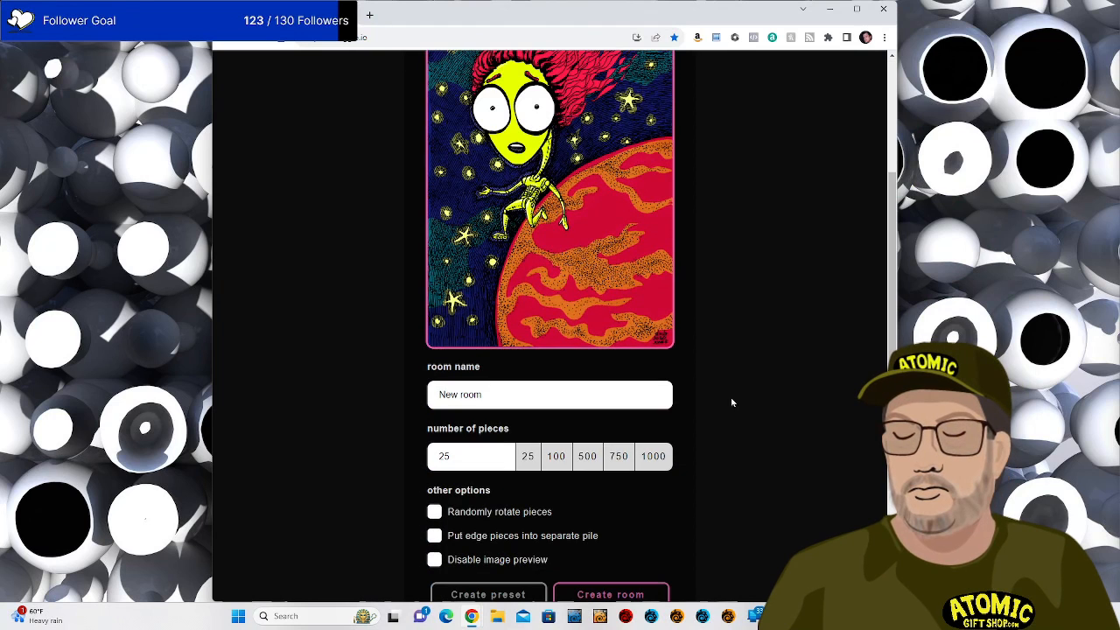
Name the room StarGuy, set the piece count to 300, and create the room.
{"action": "left_click", "coordinate": [539, 391]}
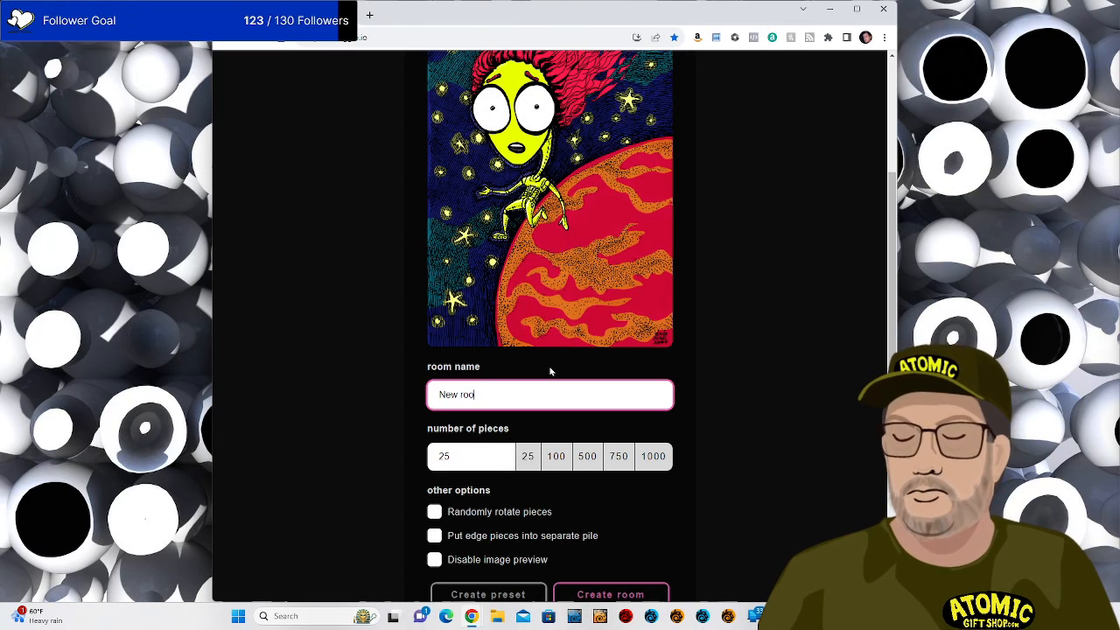
{"action": "key", "text": "BackSpace"}
{"action": "key", "text": "BackSpace"}
{"action": "key", "text": "BackSpace"}
{"action": "key", "text": "BackSpace"}
{"action": "key", "text": "BackSpace"}
{"action": "key", "text": "BackSpace"}
{"action": "key", "text": "BackSpace"}
{"action": "type", "text": "St"}
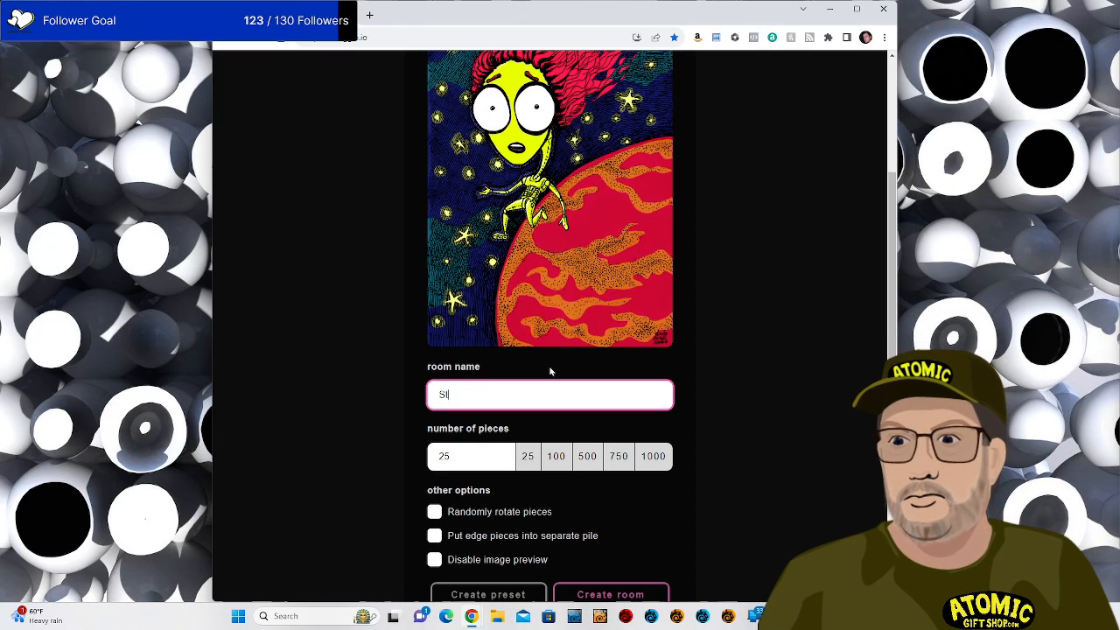
{"action": "type", "text": "arGuy"}
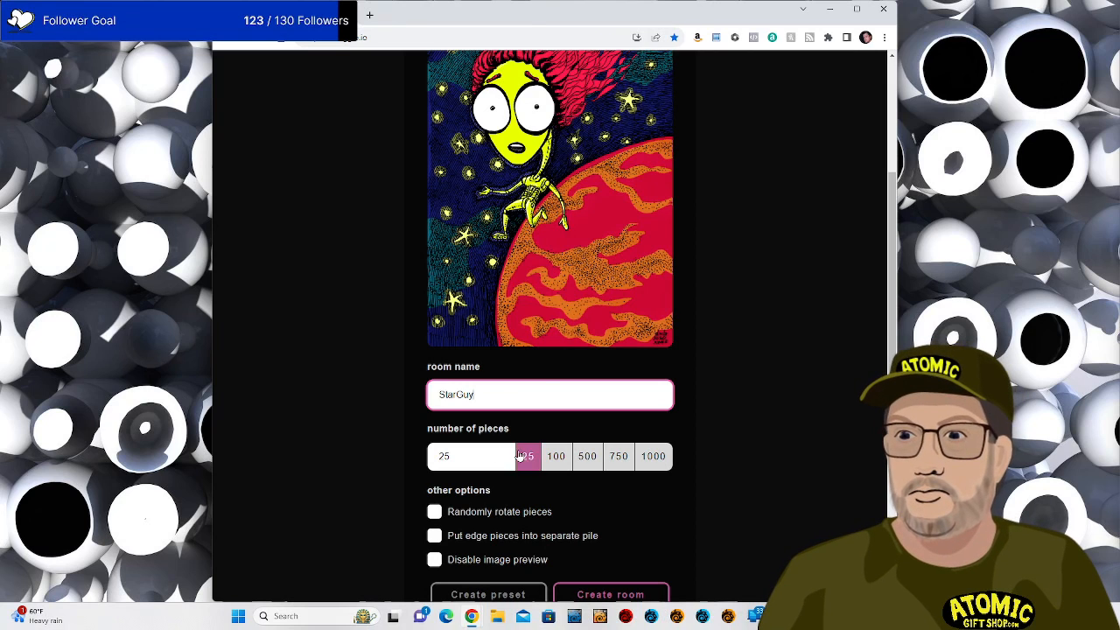
{"action": "left_click_drag", "start_coordinate": [469, 457], "coordinate": [395, 461]}
{"action": "type", "text": "300"}
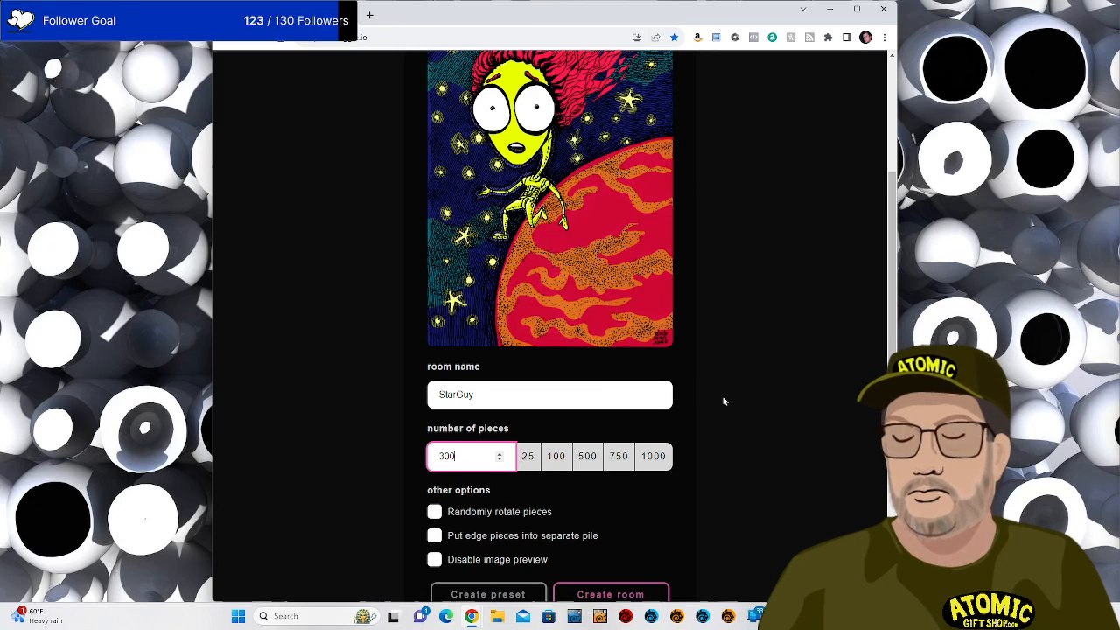
{"action": "scroll", "coordinate": [734, 415], "scroll_direction": "down", "scroll_amount": 1}
{"action": "left_click", "coordinate": [604, 536]}
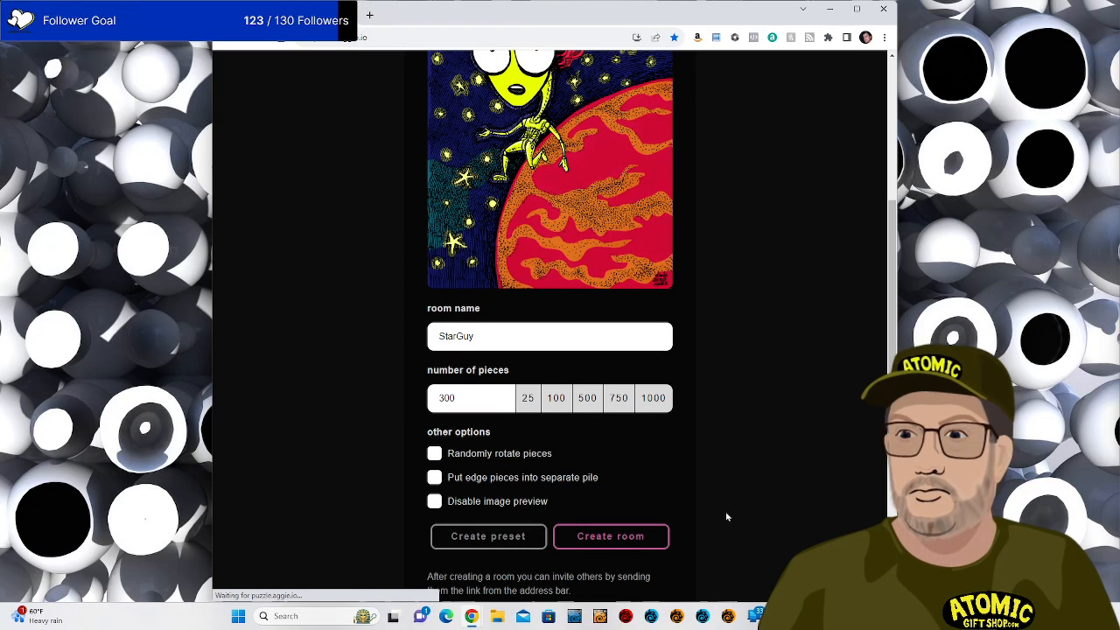
Copy the new puzzle room's URL from the address bar.
{"action": "scroll", "coordinate": [722, 517], "scroll_direction": "up", "scroll_amount": 3}
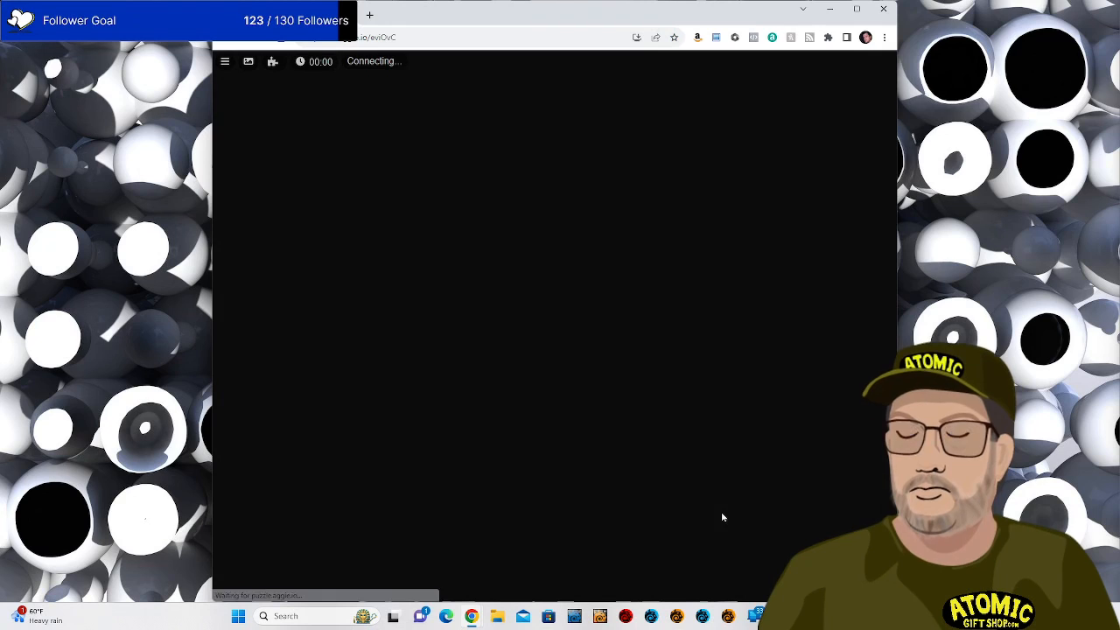
{"action": "left_click", "coordinate": [410, 37]}
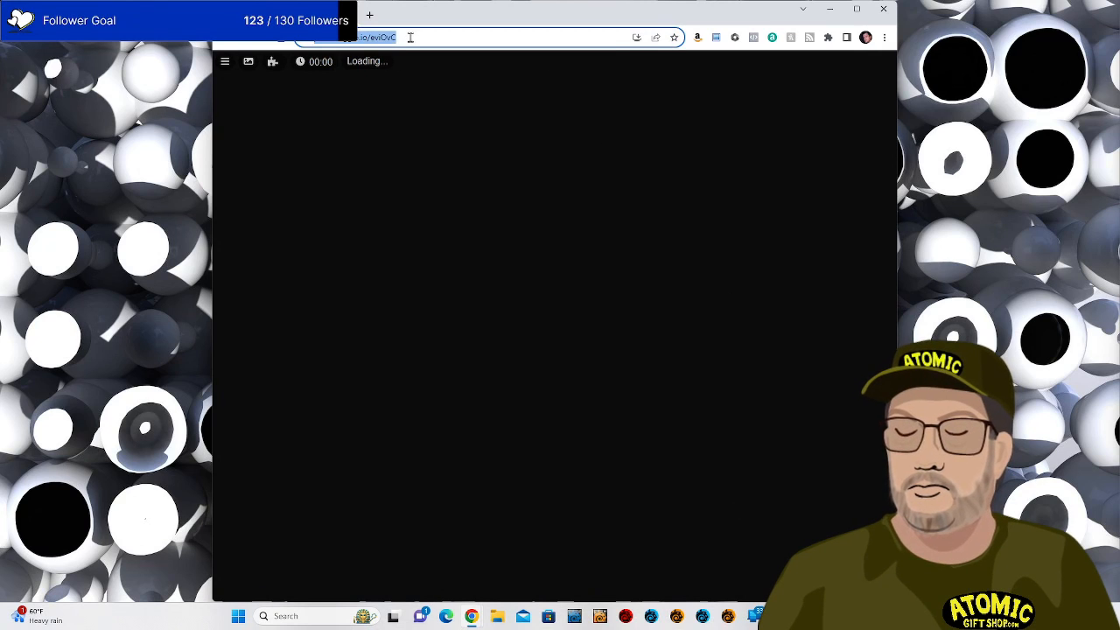
{"action": "right_click", "coordinate": [410, 37]}
{"action": "left_click", "coordinate": [445, 113]}
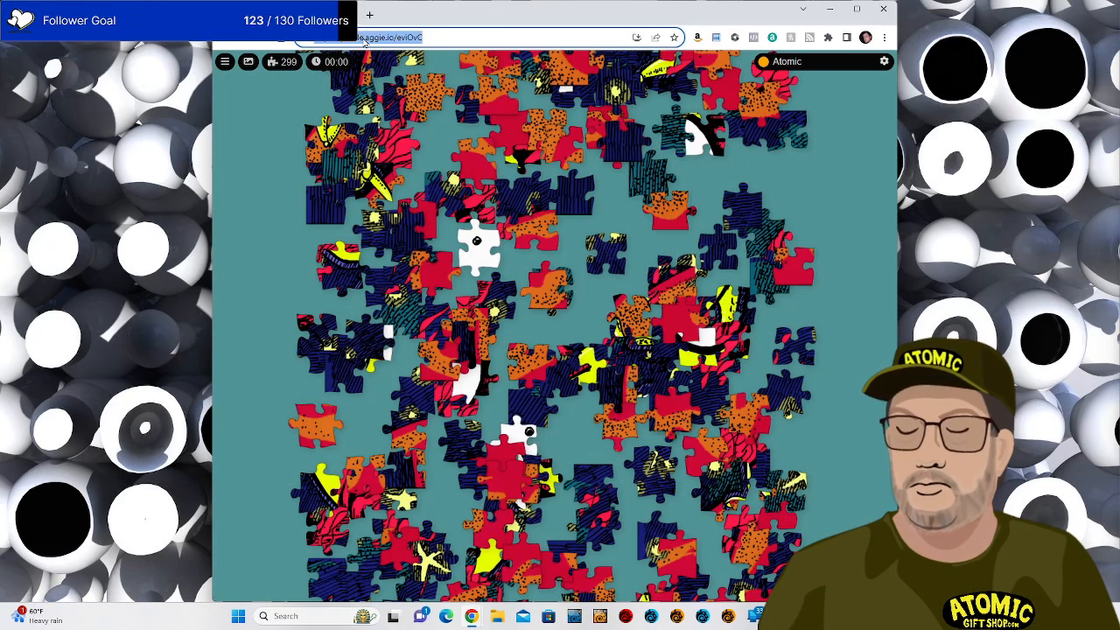
Go to Discord's website, open the web app and switch to the Billiam Babble server's #jigsaws channel.
{"action": "type", "text": "disc"}
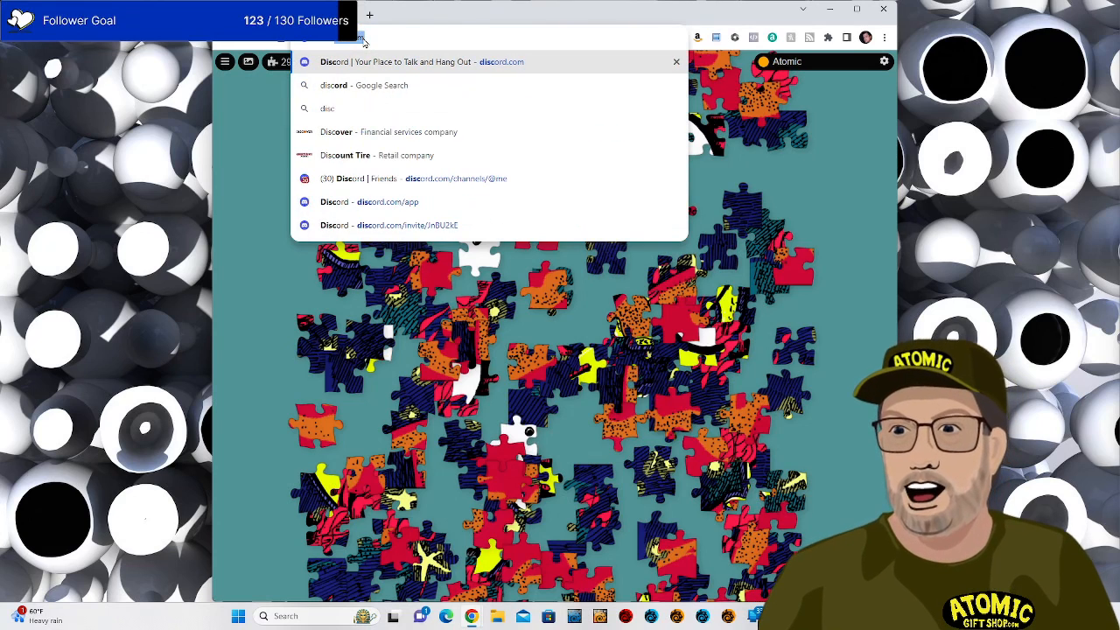
{"action": "key", "text": "Return"}
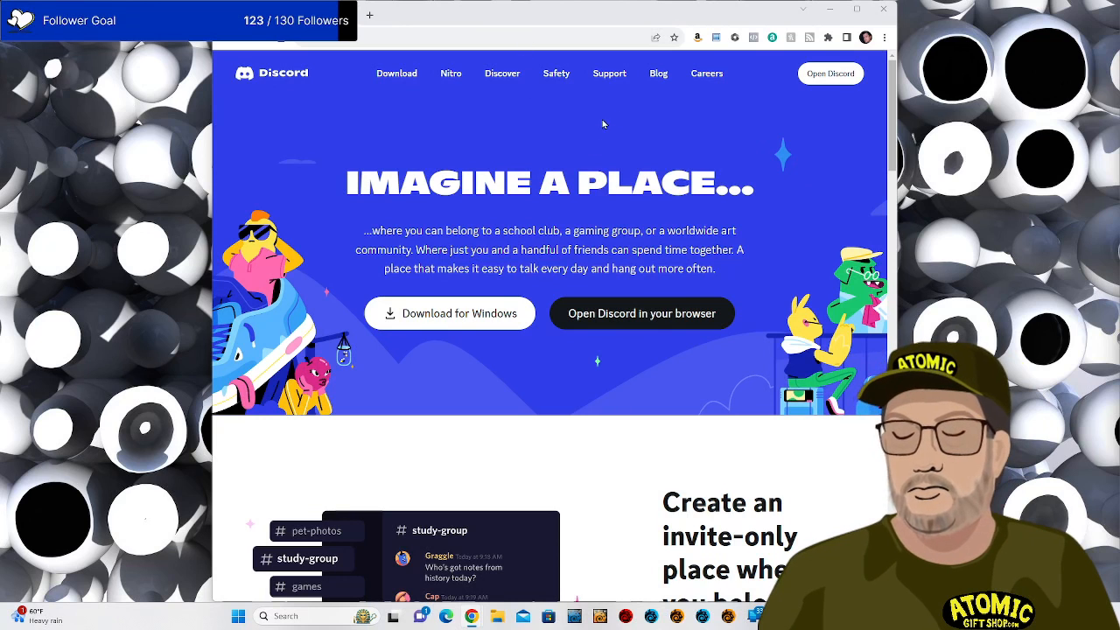
{"action": "left_click", "coordinate": [830, 73]}
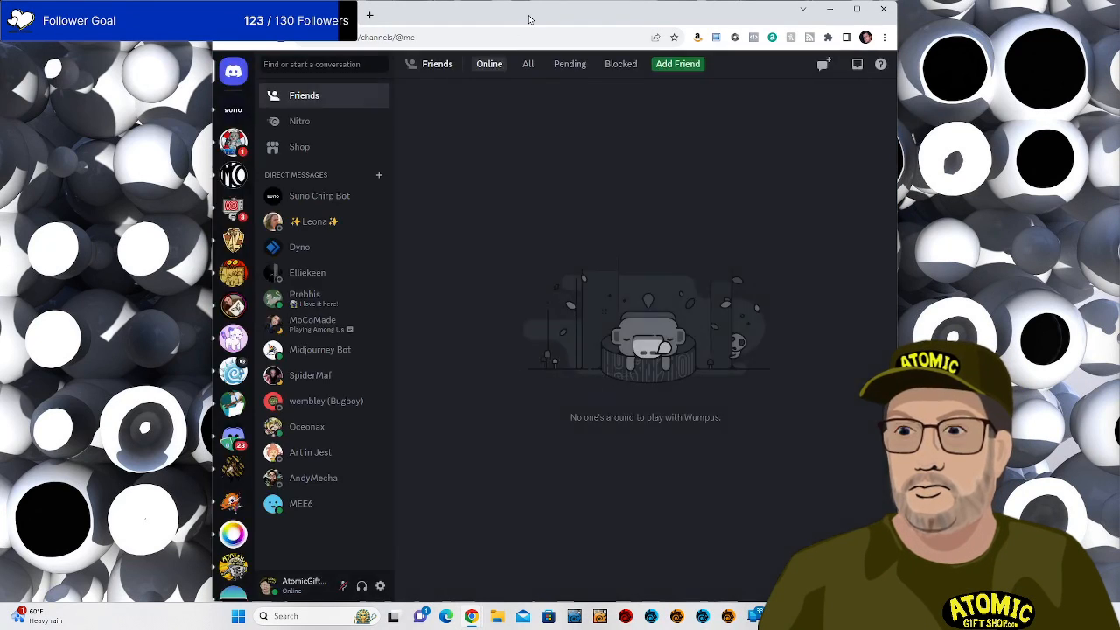
{"action": "left_click", "coordinate": [232, 272]}
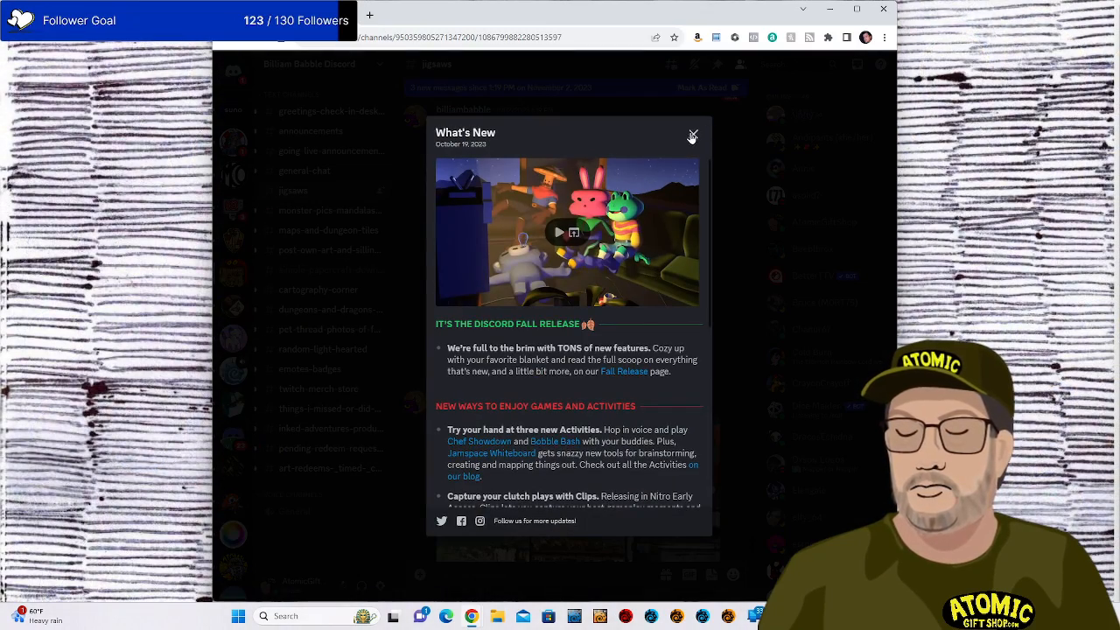
Dismiss the What's New notice, paste and send the StarGuy puzzle room link, then close the browser.
{"action": "left_click", "coordinate": [693, 134]}
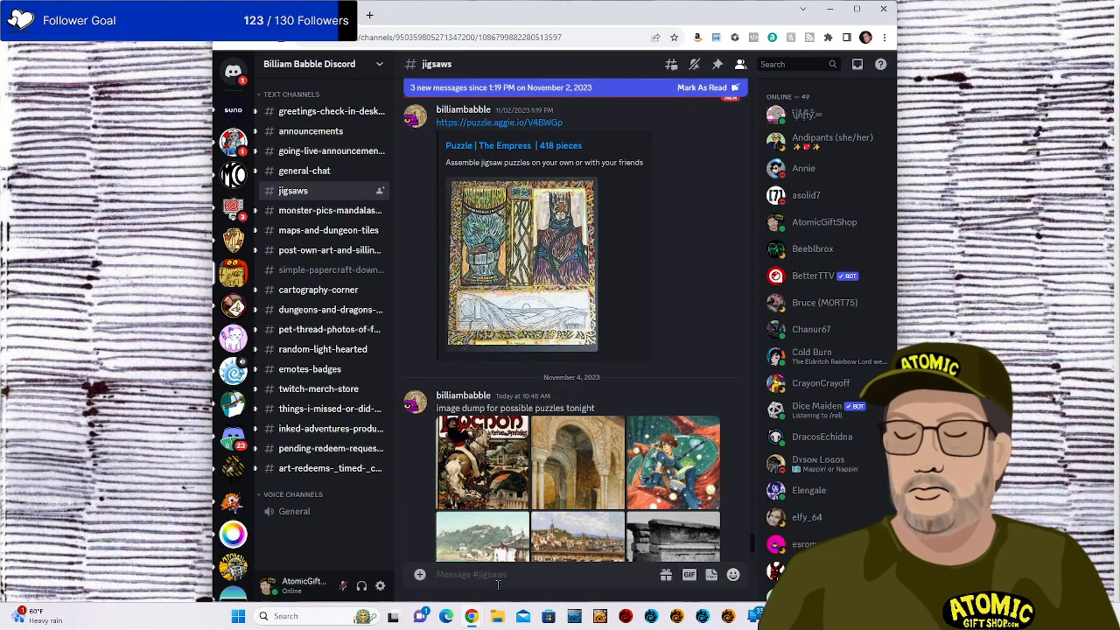
{"action": "key", "text": "ctrl+v"}
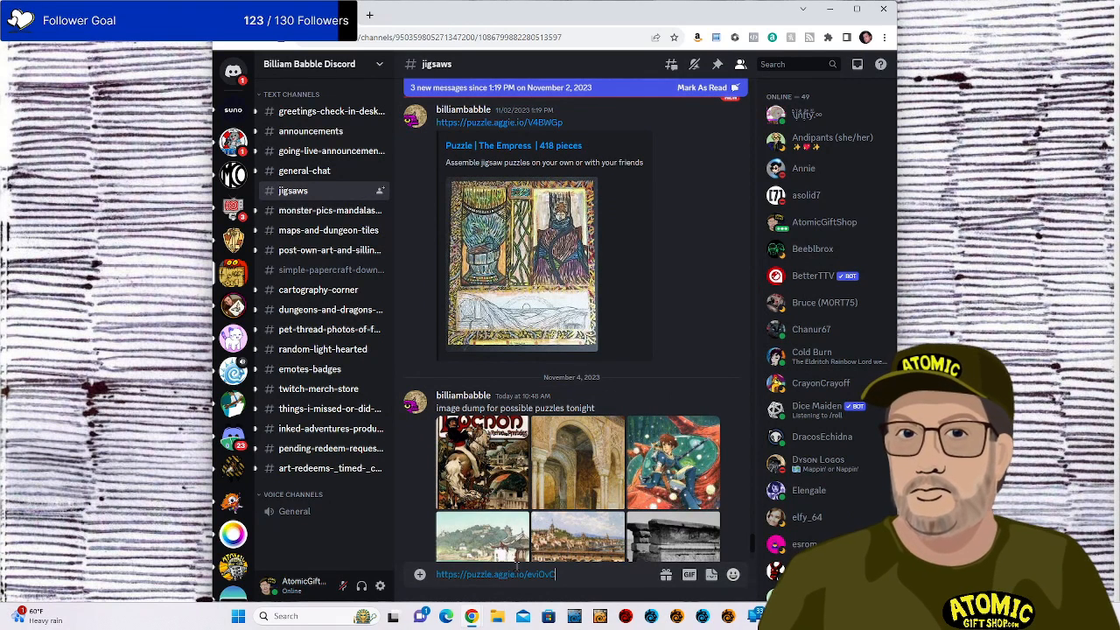
{"action": "key", "text": "Return"}
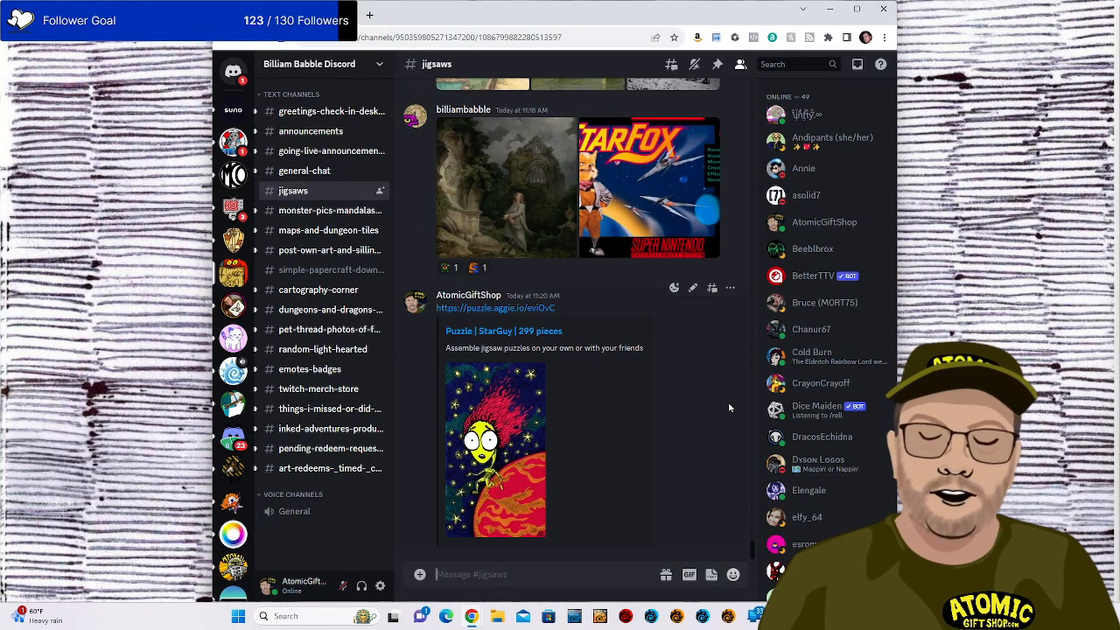
{"action": "left_click", "coordinate": [884, 10]}
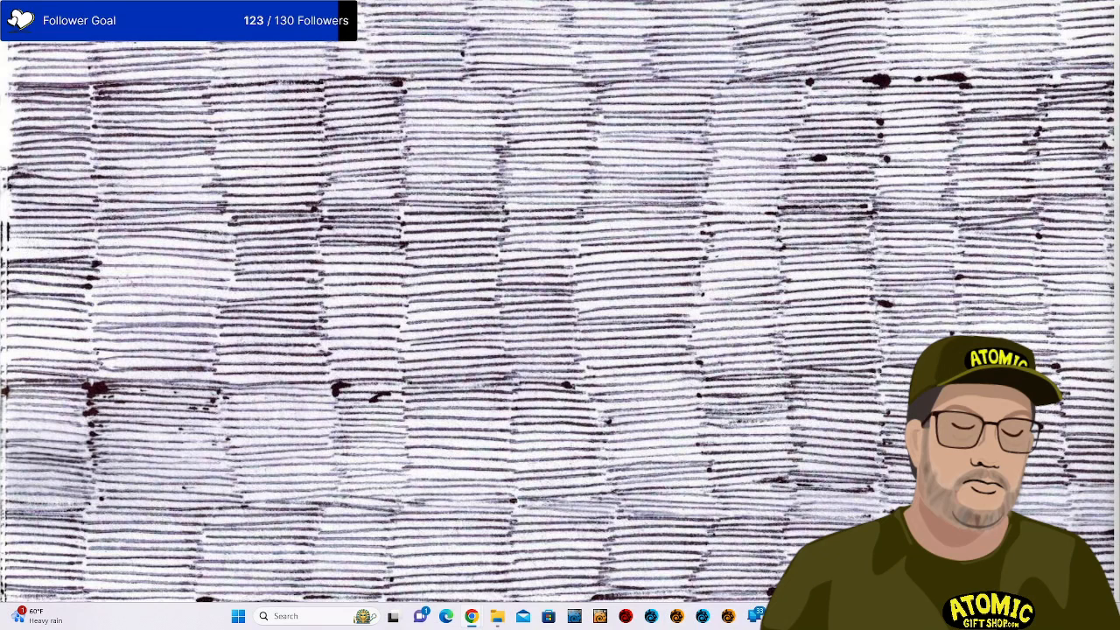
Bring up the File Explorer window from the taskbar and drag it to the screen centre.
{"action": "mouse_move", "coordinate": [500, 621]}
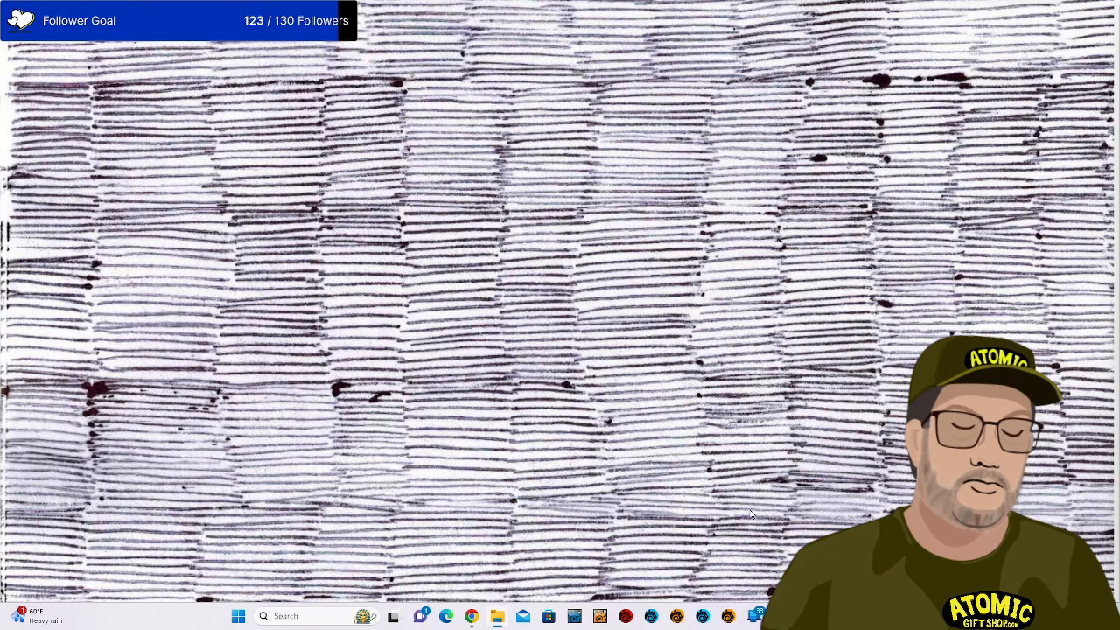
{"action": "left_click_drag", "start_coordinate": [1119, 265], "coordinate": [606, 76]}
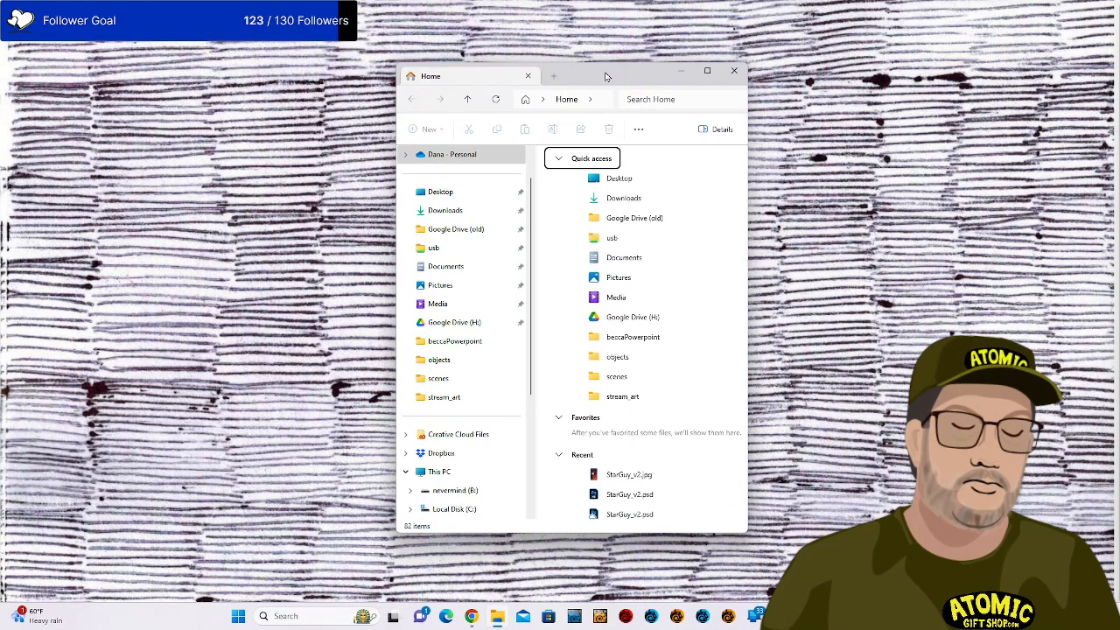
Open the Dropbox Camera Uploads folder.
{"action": "left_click", "coordinate": [471, 461]}
{"action": "left_click", "coordinate": [601, 372]}
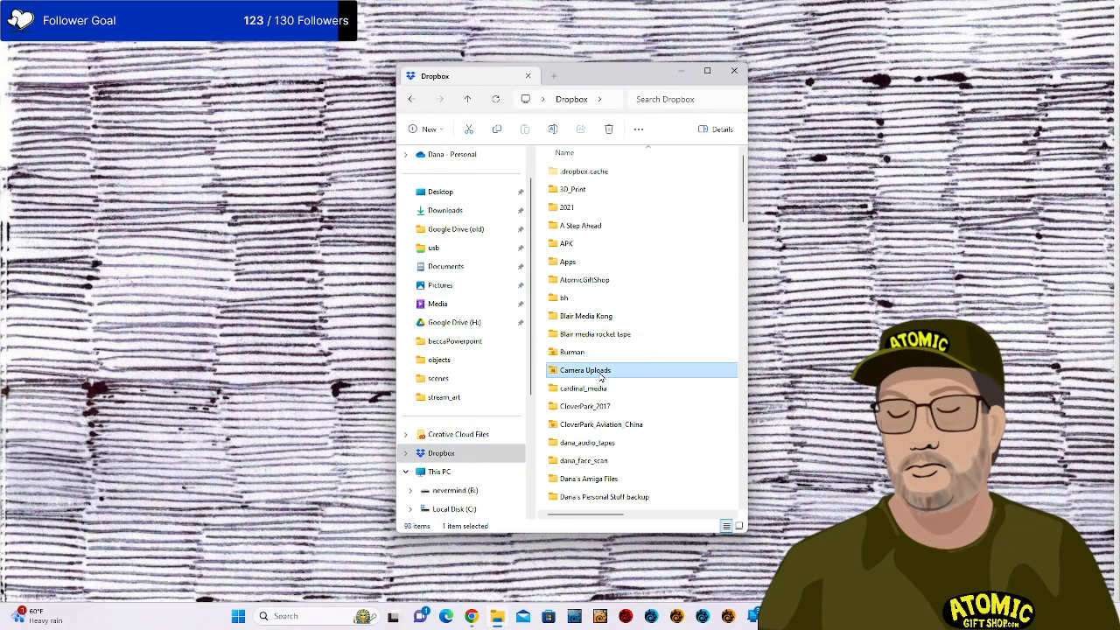
{"action": "double_click", "coordinate": [601, 372]}
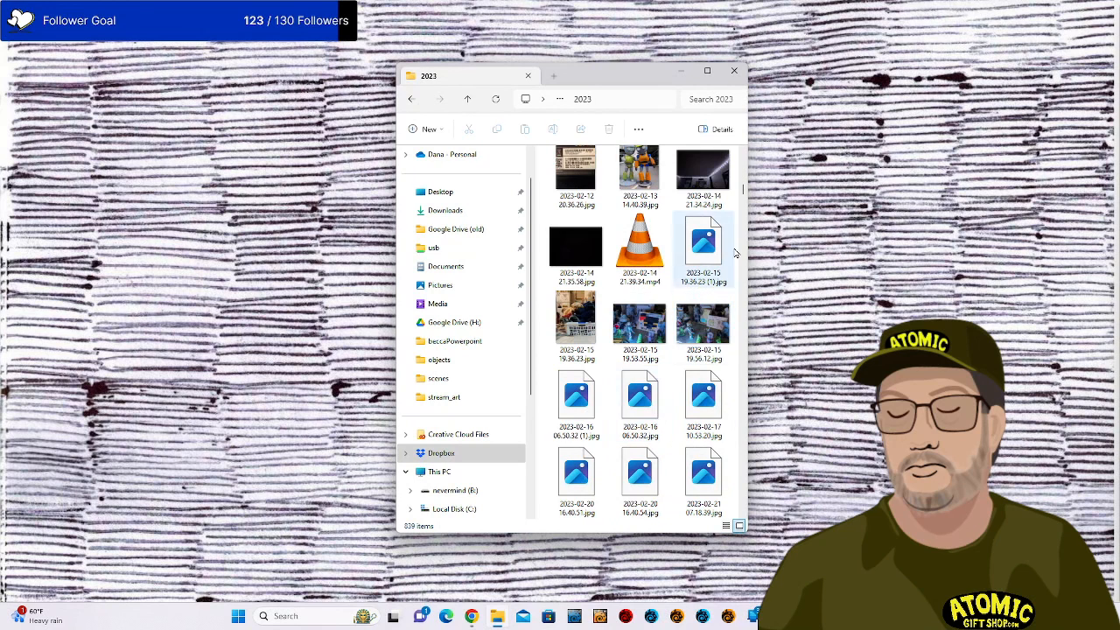
{"action": "left_click_drag", "start_coordinate": [743, 191], "coordinate": [761, 518]}
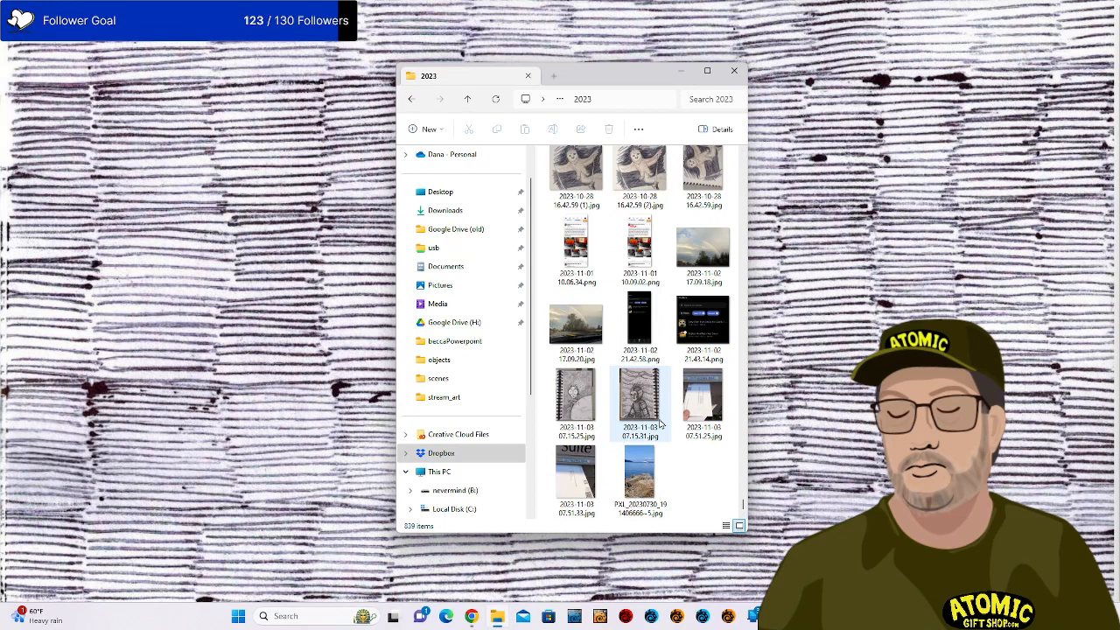
Scroll back through the photos toward the early October 2023 sketch scans.
{"action": "scroll", "coordinate": [661, 425], "scroll_direction": "up", "scroll_amount": 5}
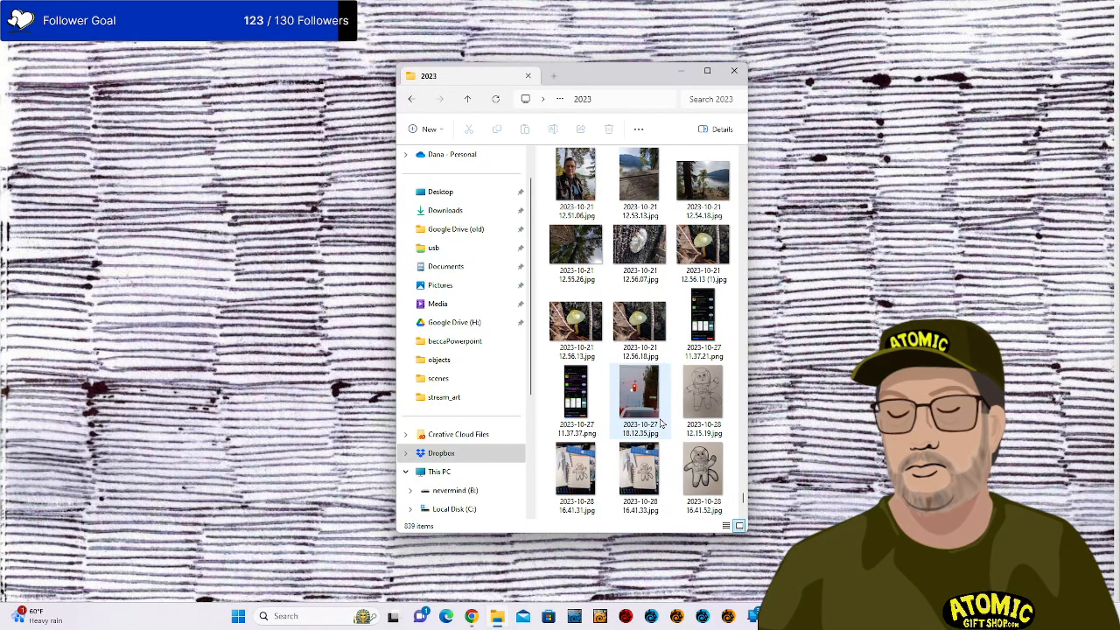
{"action": "scroll", "coordinate": [661, 424], "scroll_direction": "up", "scroll_amount": 3}
{"action": "scroll", "coordinate": [660, 425], "scroll_direction": "up", "scroll_amount": 6}
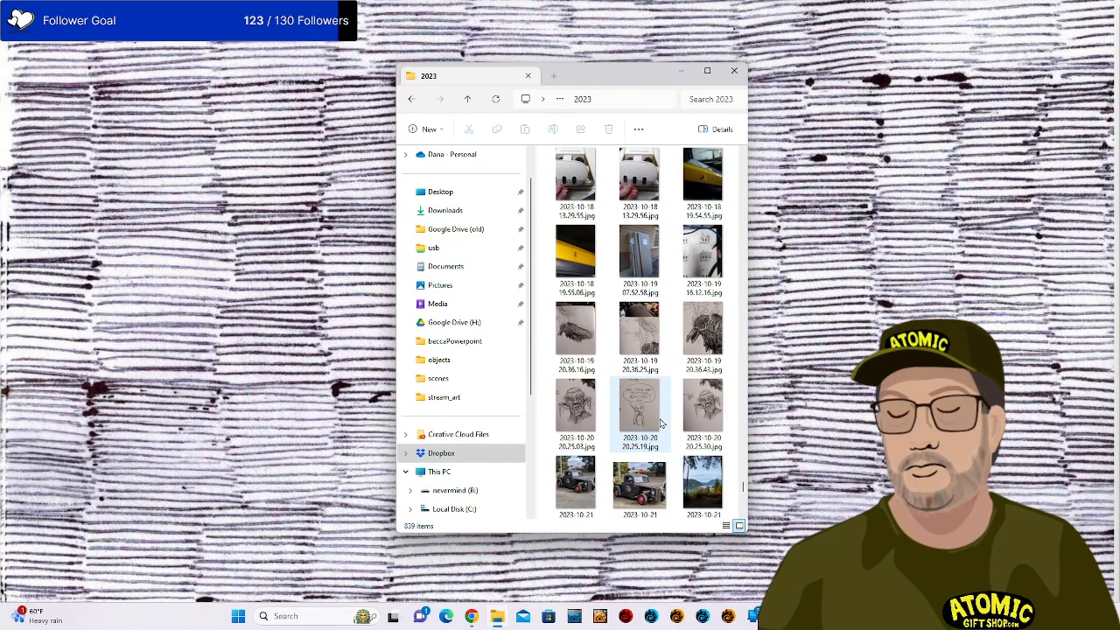
{"action": "scroll", "coordinate": [661, 424], "scroll_direction": "up", "scroll_amount": 3}
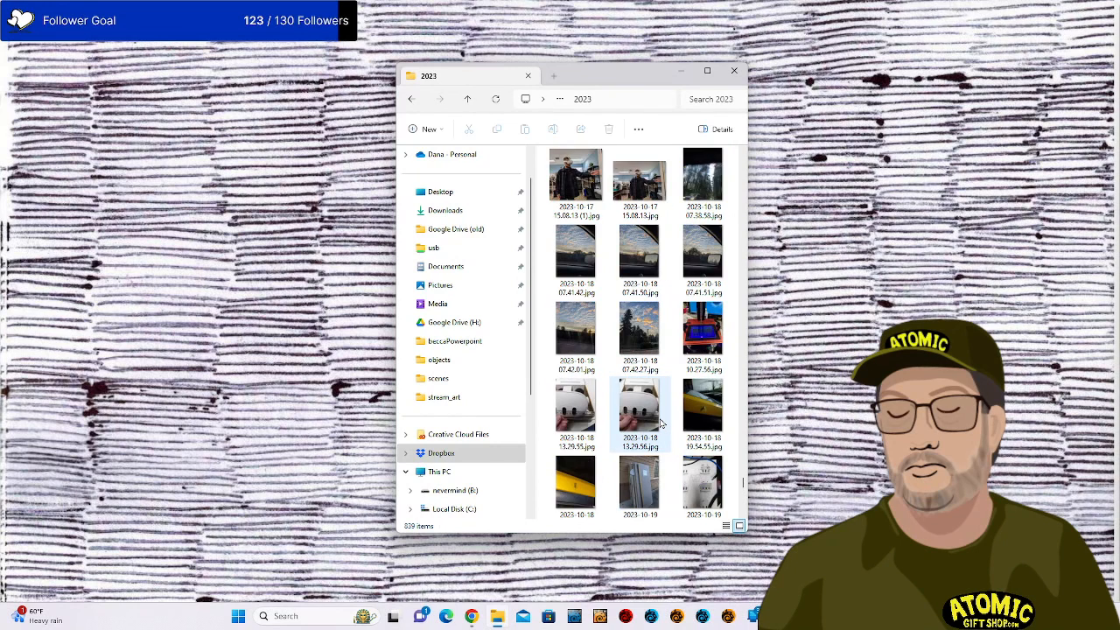
{"action": "scroll", "coordinate": [600, 453], "scroll_direction": "down", "scroll_amount": 2}
{"action": "left_click", "coordinate": [573, 458]}
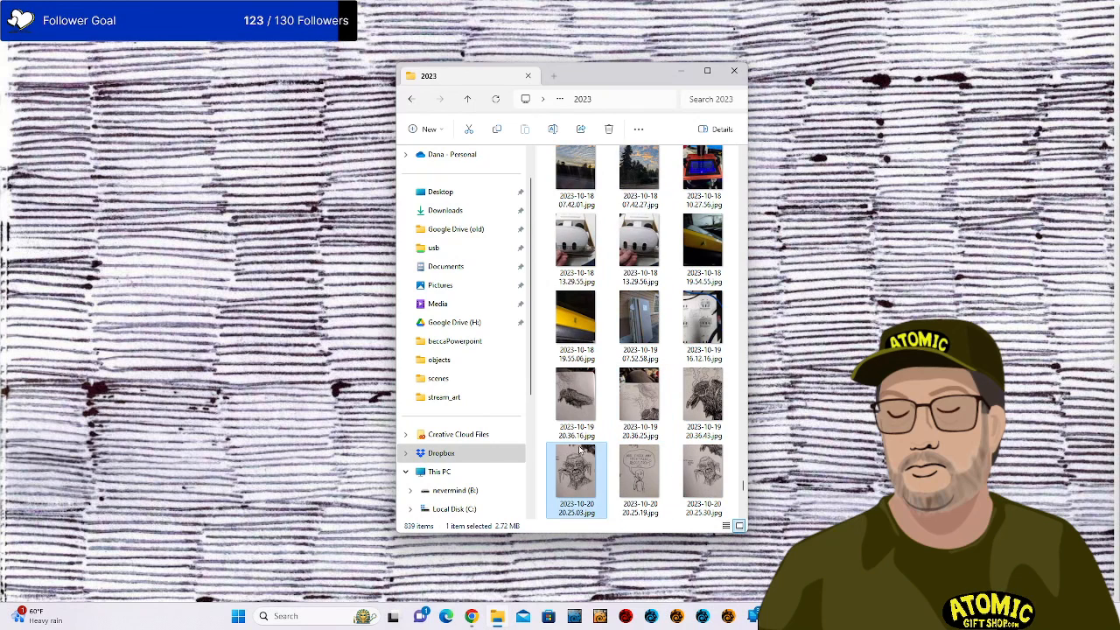
{"action": "scroll", "coordinate": [662, 400], "scroll_direction": "up", "scroll_amount": 5}
{"action": "scroll", "coordinate": [661, 401], "scroll_direction": "up", "scroll_amount": 3}
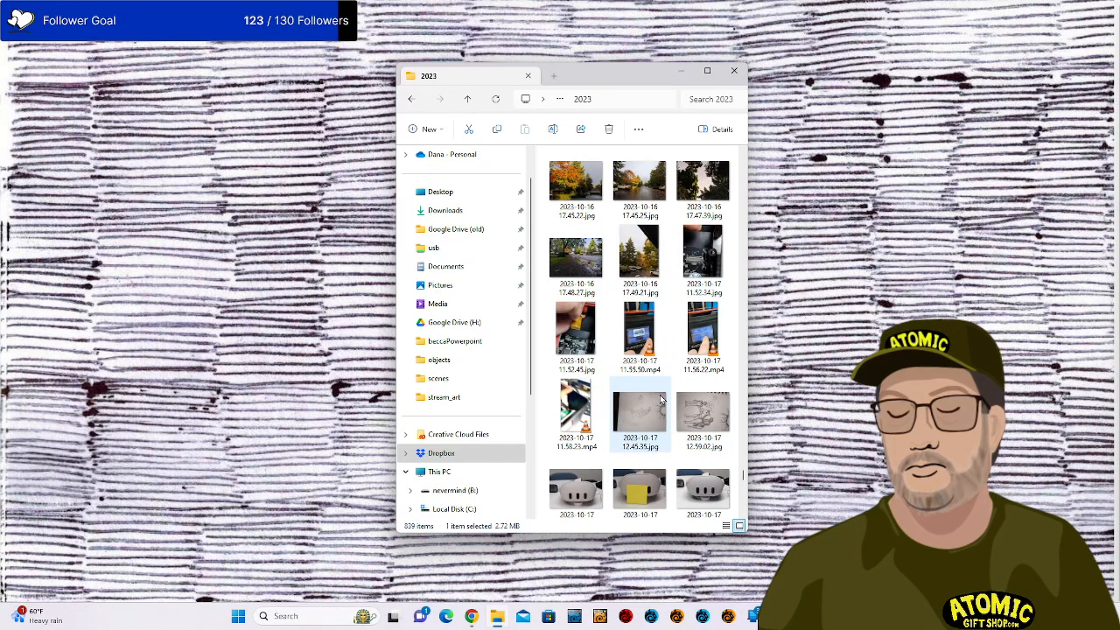
{"action": "scroll", "coordinate": [662, 401], "scroll_direction": "up", "scroll_amount": 5}
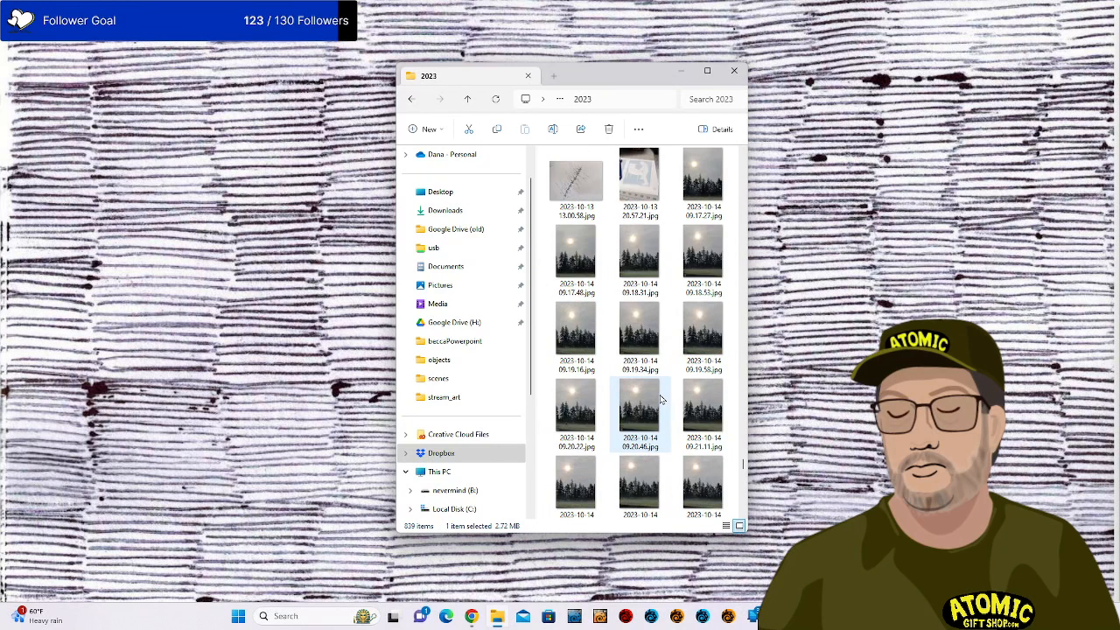
{"action": "scroll", "coordinate": [660, 401], "scroll_direction": "up", "scroll_amount": 3}
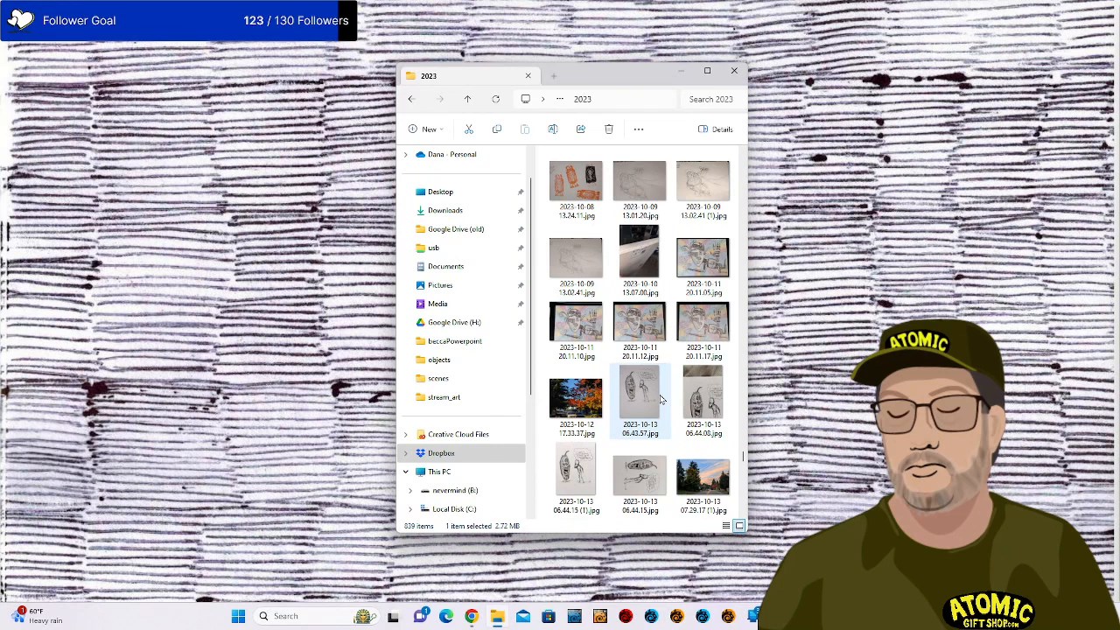
{"action": "scroll", "coordinate": [662, 400], "scroll_direction": "up", "scroll_amount": 5}
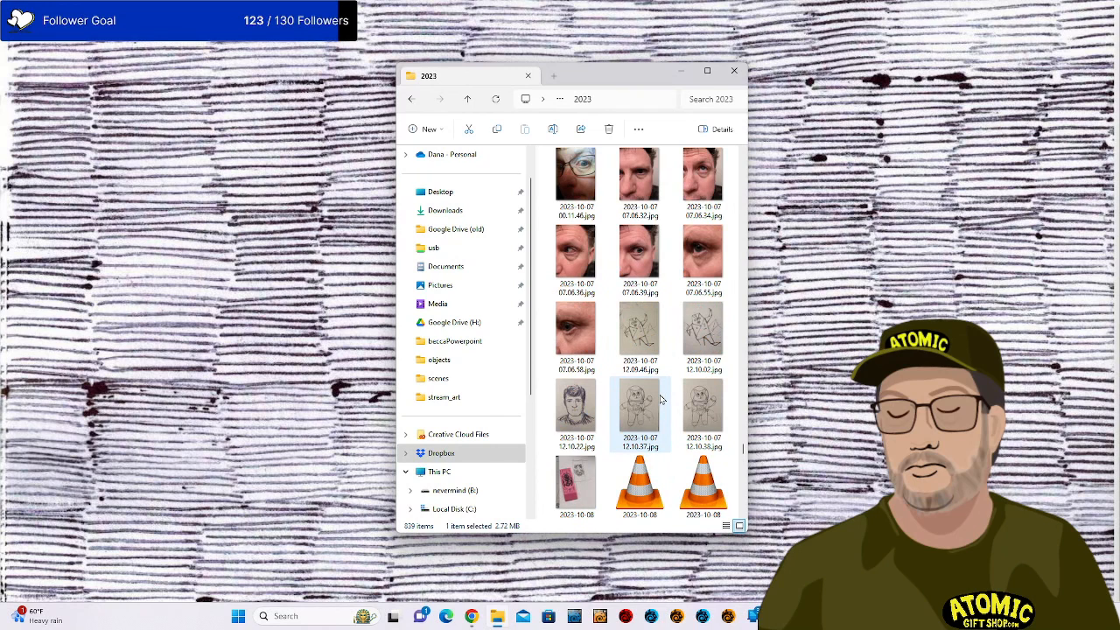
{"action": "scroll", "coordinate": [661, 400], "scroll_direction": "up", "scroll_amount": 5}
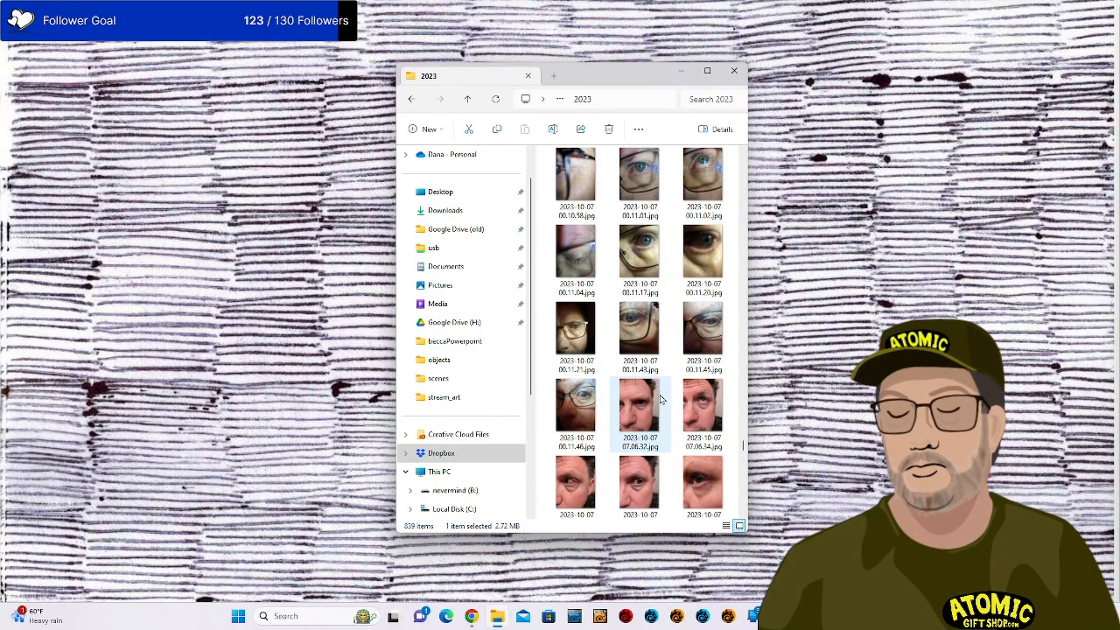
{"action": "scroll", "coordinate": [661, 400], "scroll_direction": "up", "scroll_amount": 3}
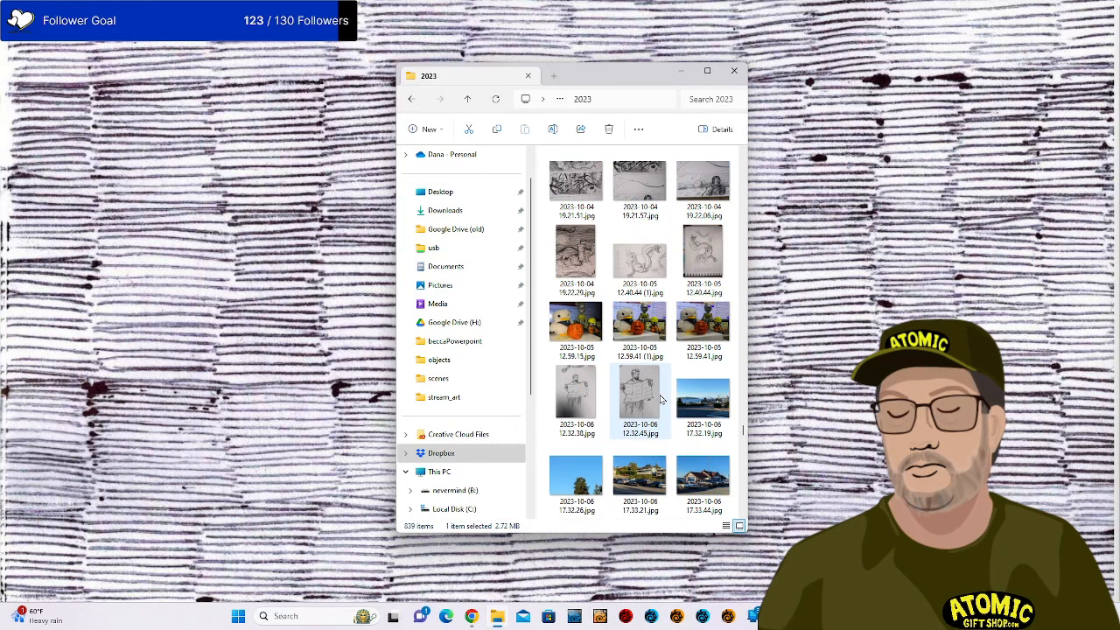
Open 2023-10-05 12.40.44 (1).jpg dragon sketch with Adobe Photoshop 2024.
{"action": "left_click", "coordinate": [660, 273]}
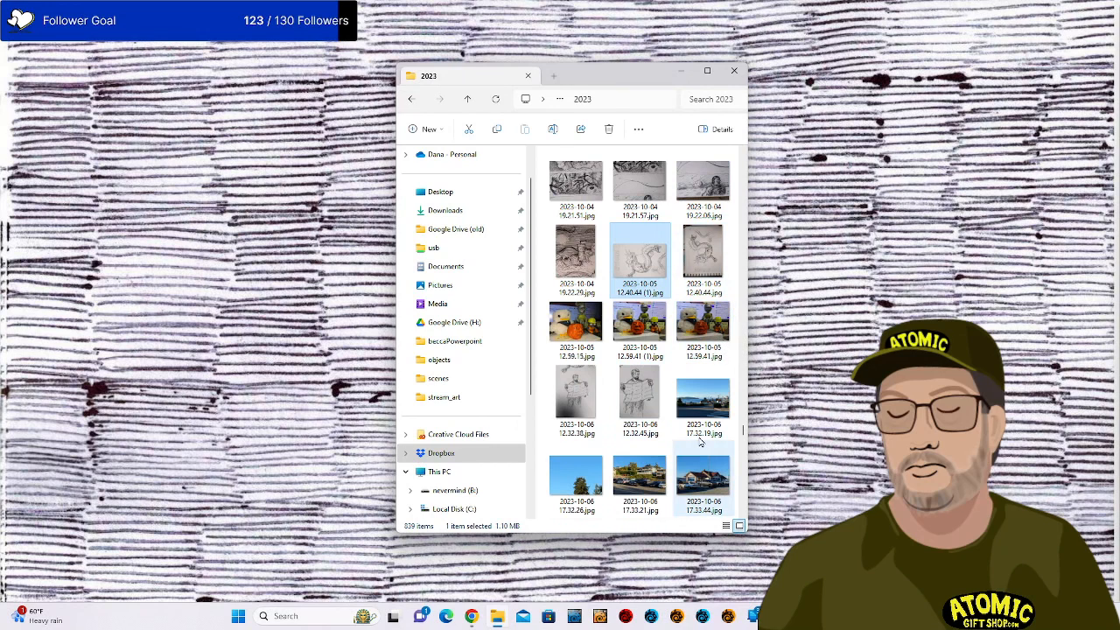
{"action": "scroll", "coordinate": [652, 262], "scroll_direction": "up", "scroll_amount": 3}
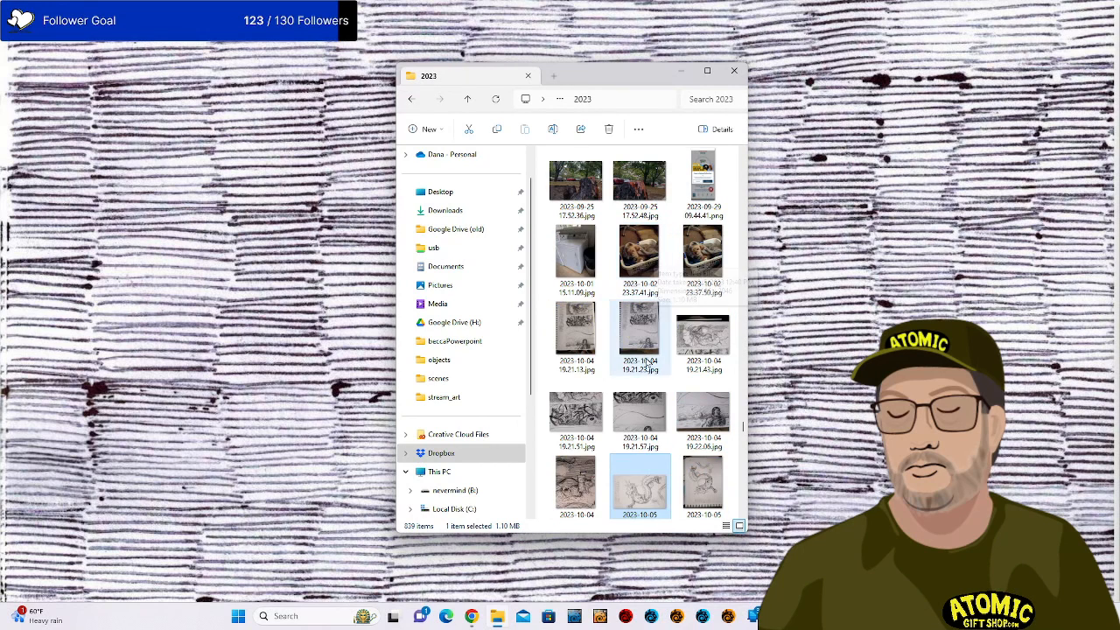
{"action": "left_click", "coordinate": [658, 422]}
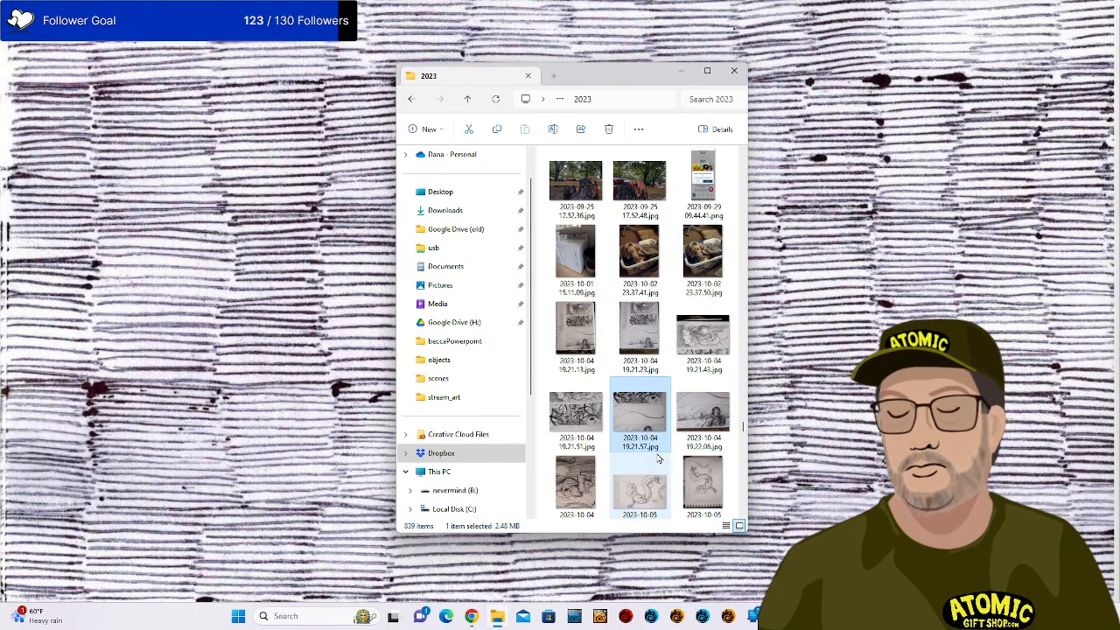
{"action": "scroll", "coordinate": [659, 458], "scroll_direction": "down", "scroll_amount": 2}
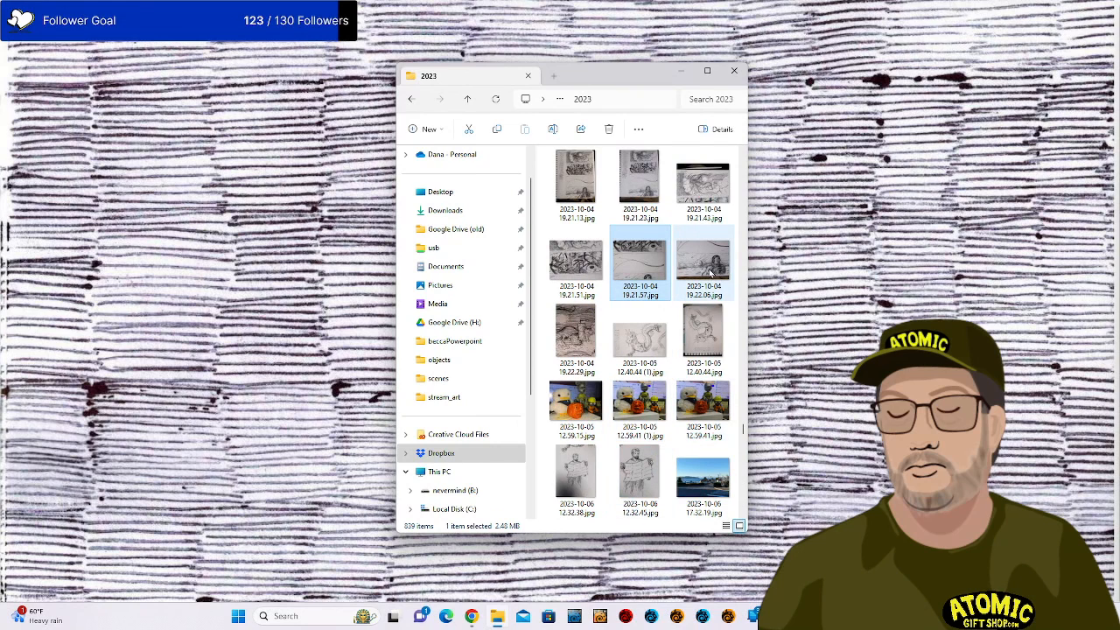
{"action": "left_click", "coordinate": [658, 349]}
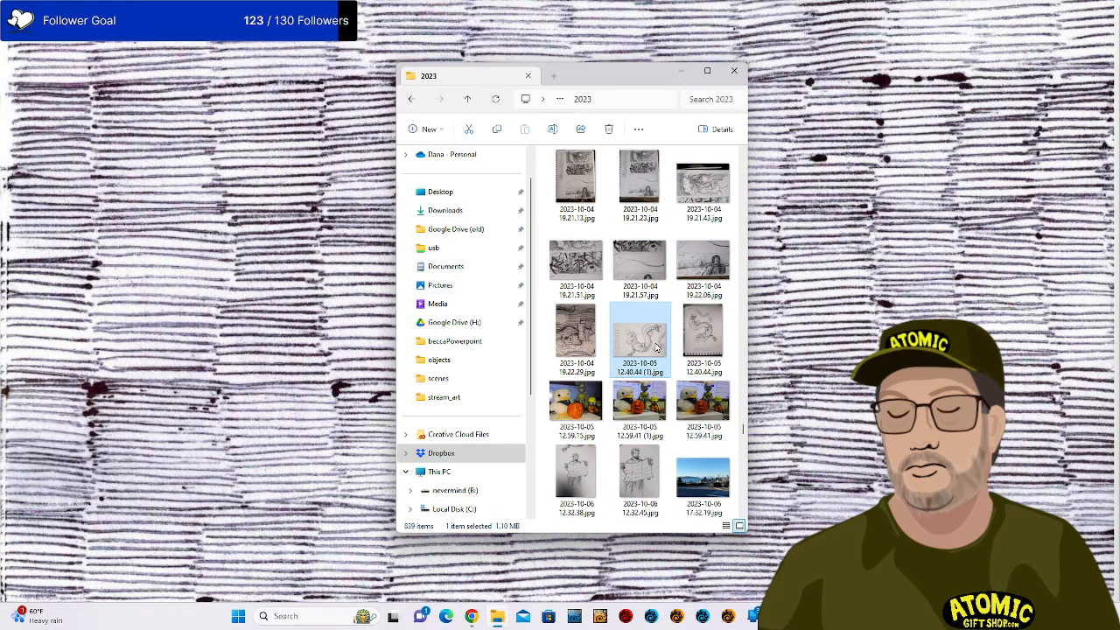
{"action": "right_click", "coordinate": [658, 348]}
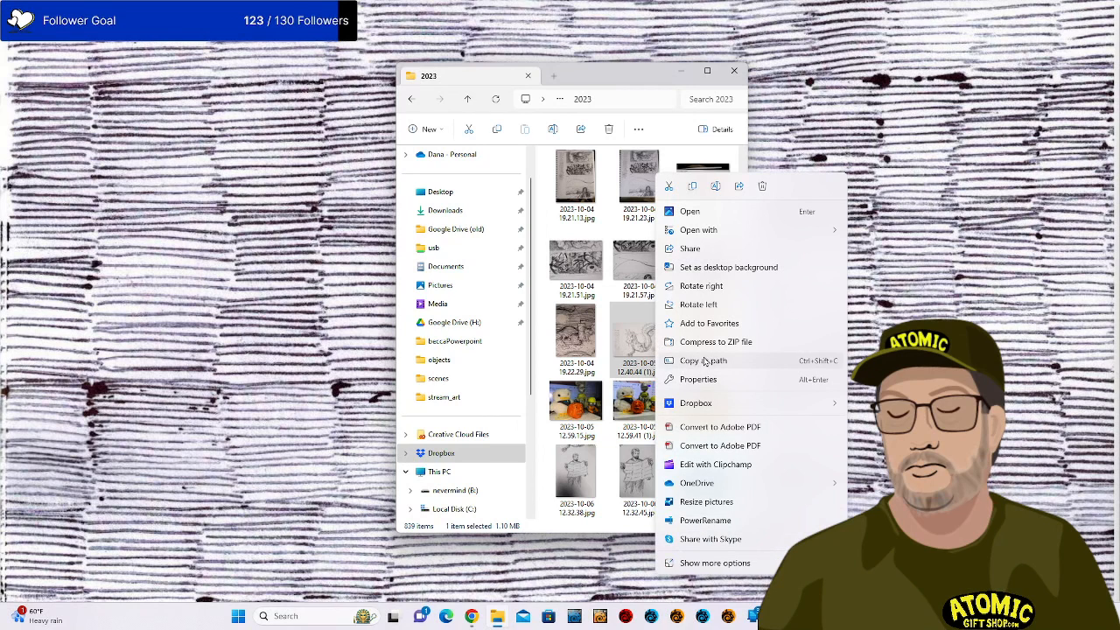
{"action": "mouse_move", "coordinate": [744, 230]}
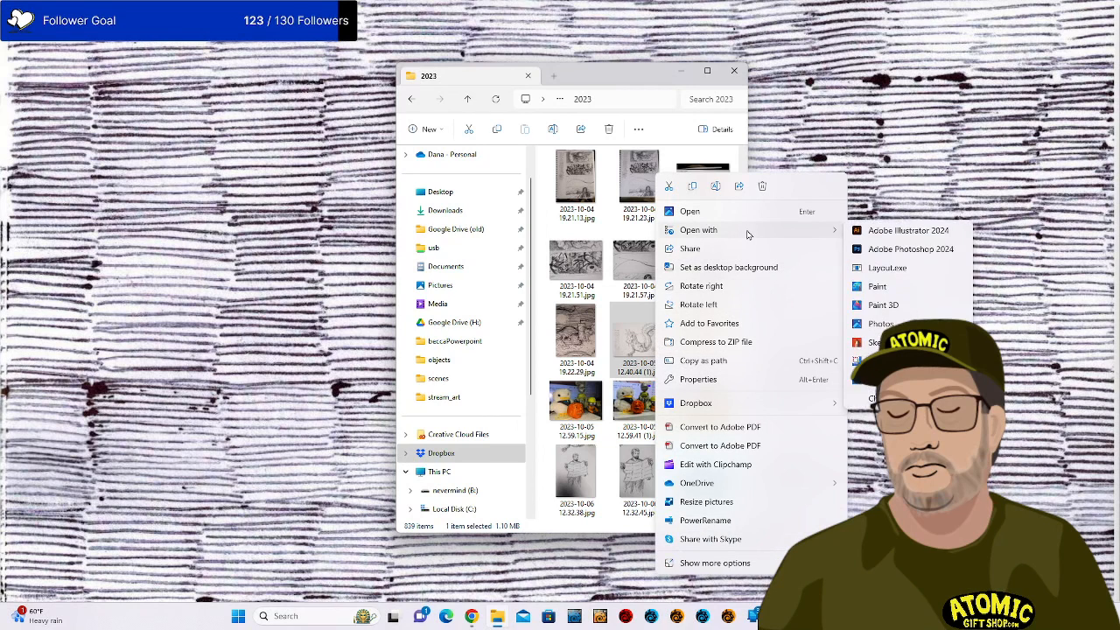
{"action": "left_click", "coordinate": [923, 257]}
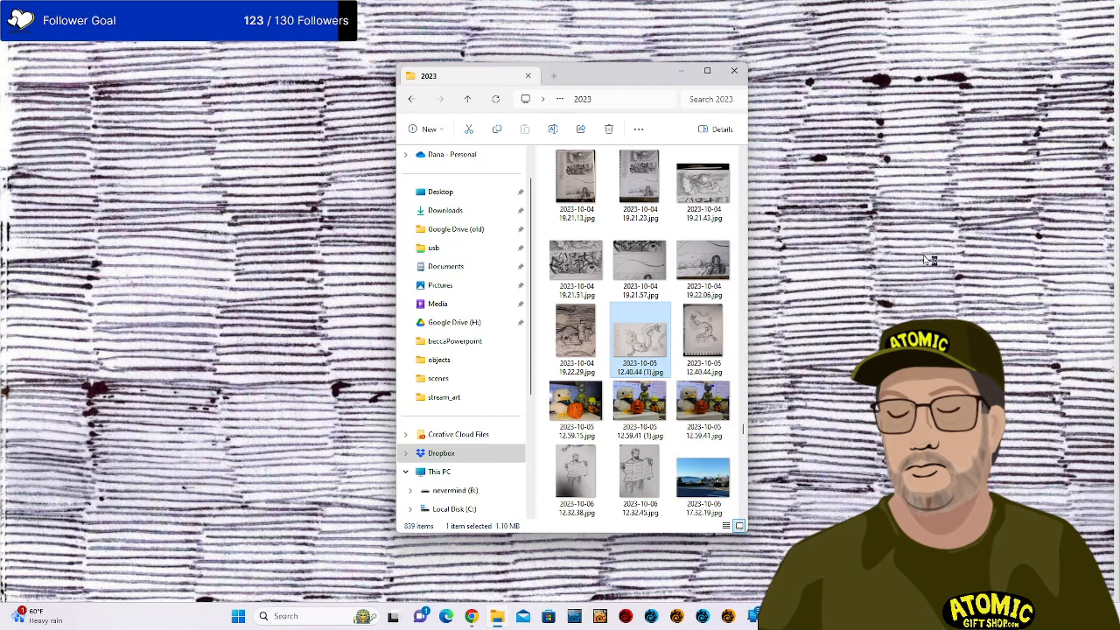
Close File Explorer, check the dragon sketch zoomed in, and open Levels with Ctrl+L.
{"action": "left_click", "coordinate": [731, 68]}
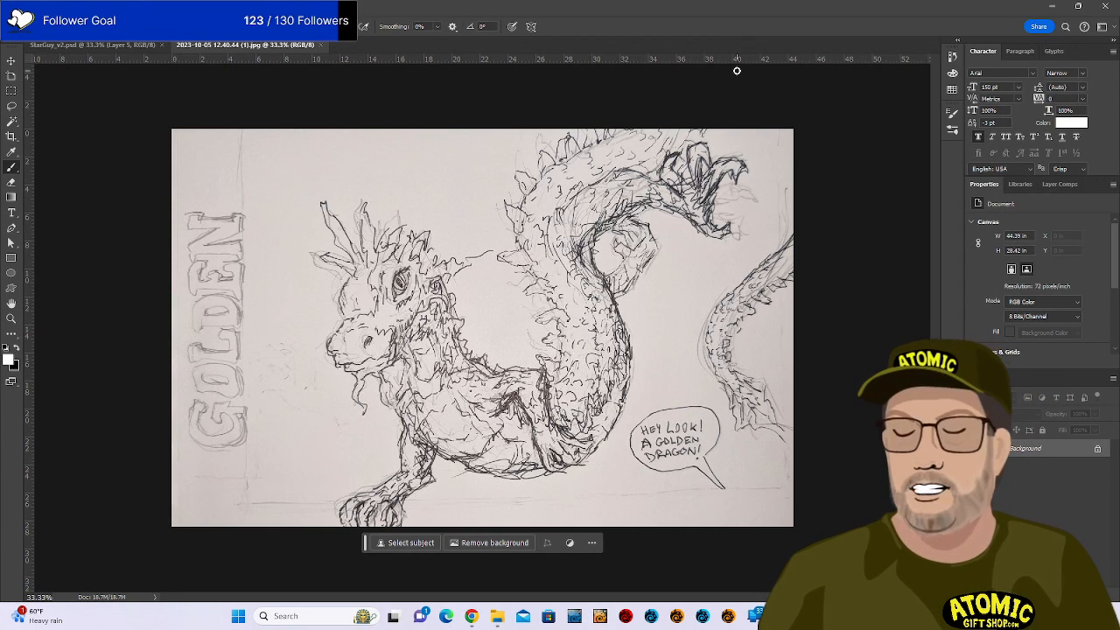
{"action": "key", "text": "ctrl+plus"}
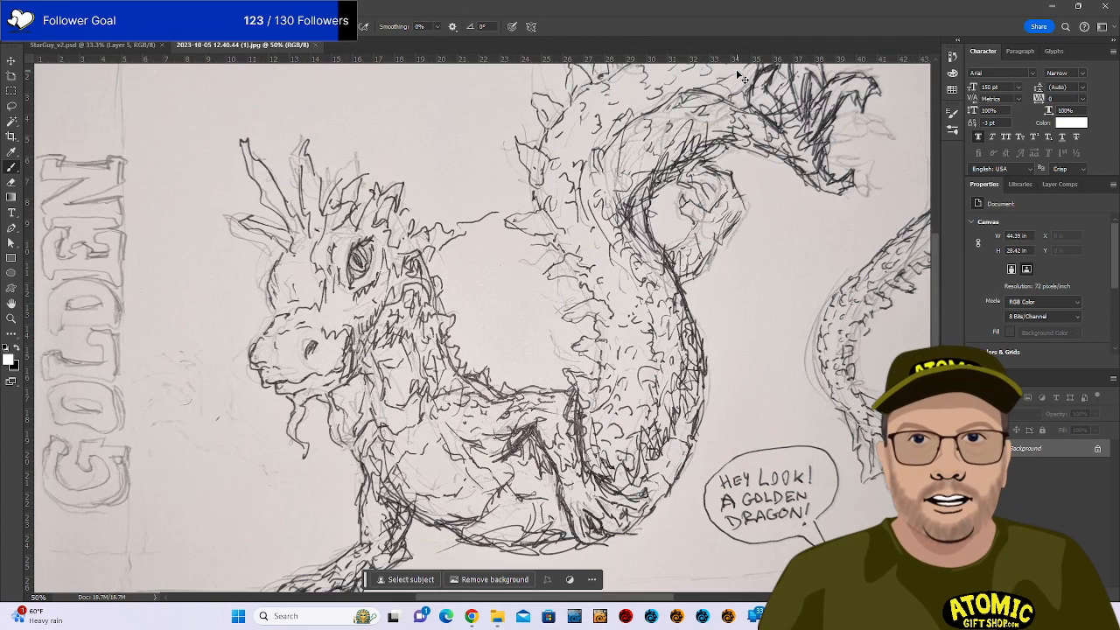
{"action": "key", "text": "ctrl+minus"}
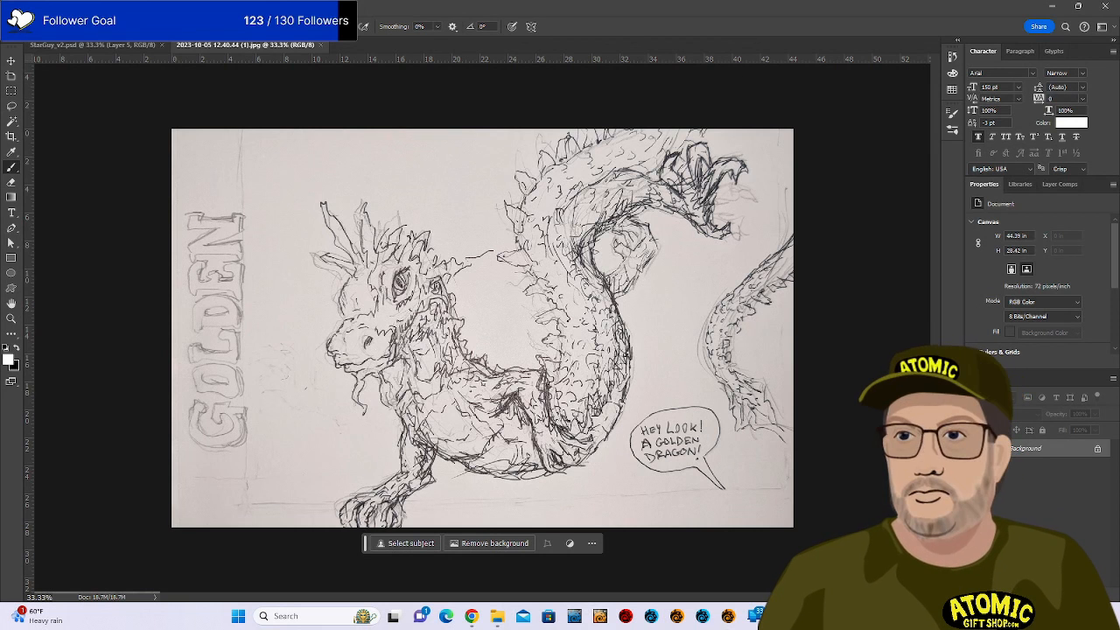
{"action": "key", "text": "ctrl+l"}
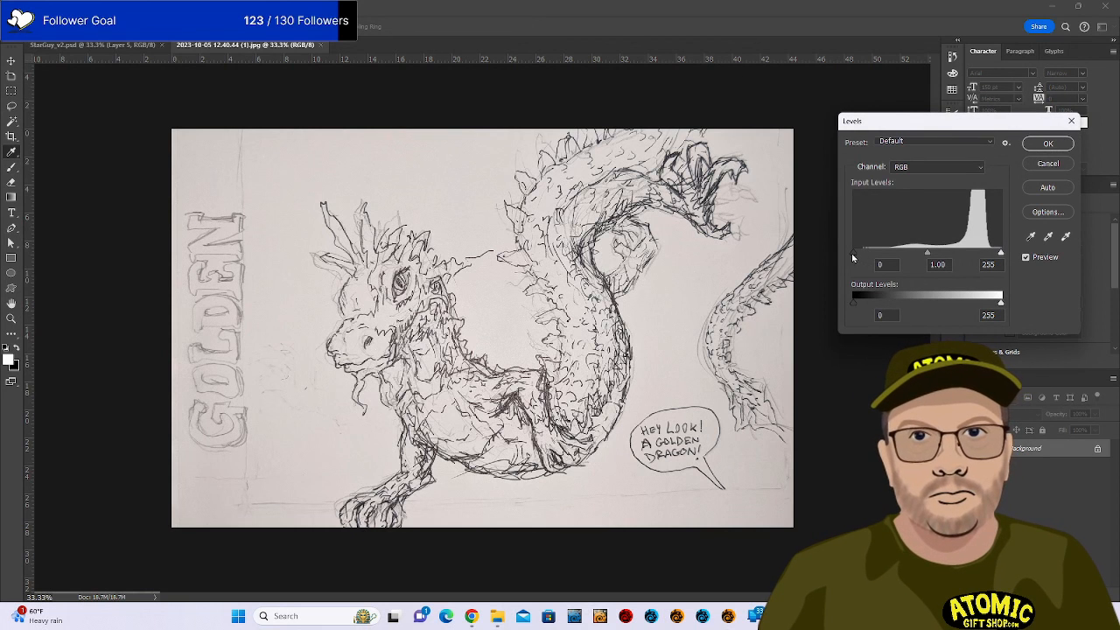
Set Levels input values to 135 black, 5.85 midtones and 254 white, then apply.
{"action": "mouse_move", "coordinate": [855, 253]}
{"action": "left_mouse_down"}
{"action": "mouse_move", "coordinate": [987, 254]}
{"action": "mouse_move", "coordinate": [903, 260]}
{"action": "mouse_move", "coordinate": [949, 259]}
{"action": "mouse_move", "coordinate": [936, 267]}
{"action": "mouse_move", "coordinate": [911, 257]}
{"action": "left_mouse_up"}
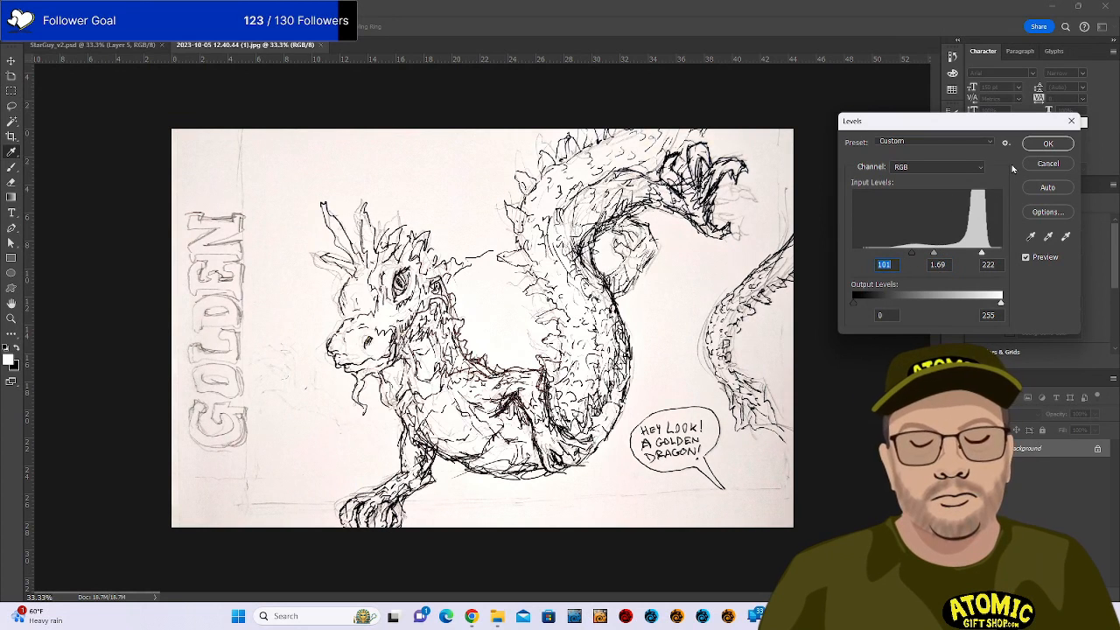
{"action": "left_click_drag", "start_coordinate": [911, 253], "coordinate": [883, 254]}
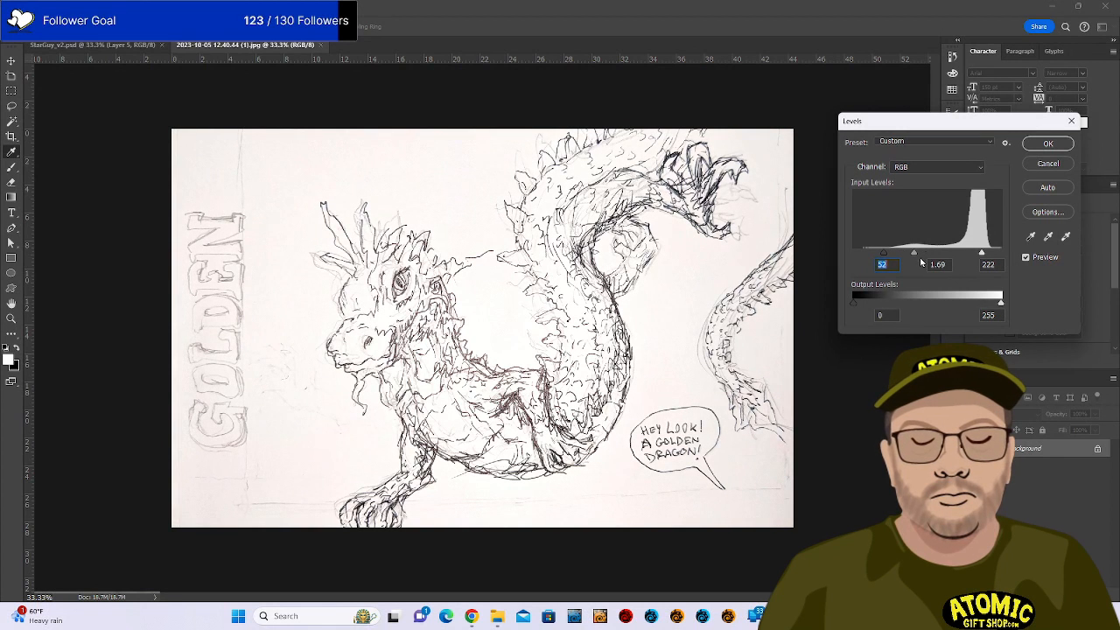
{"action": "left_click_drag", "start_coordinate": [914, 254], "coordinate": [907, 255]}
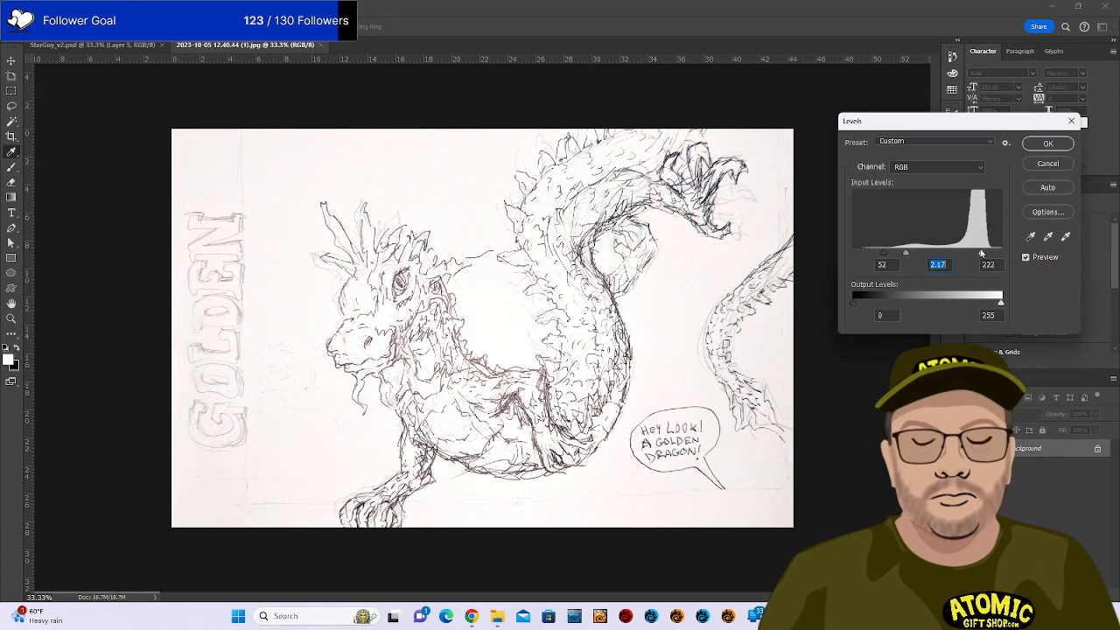
{"action": "mouse_move", "coordinate": [981, 254]}
{"action": "left_mouse_down"}
{"action": "mouse_move", "coordinate": [964, 254]}
{"action": "mouse_move", "coordinate": [1002, 253]}
{"action": "left_mouse_up"}
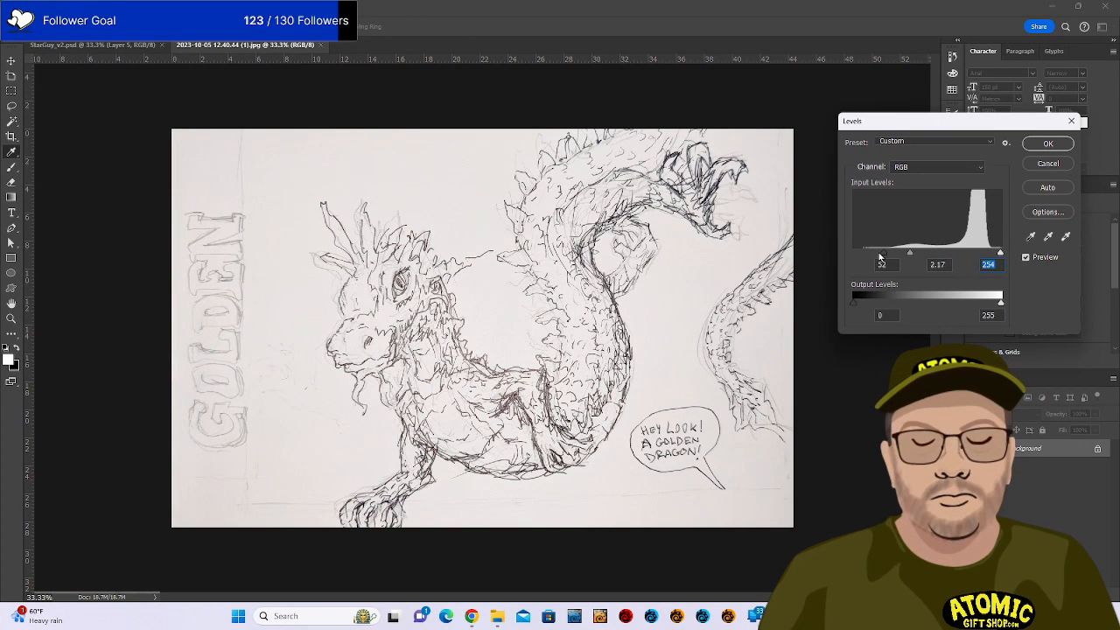
{"action": "left_click_drag", "start_coordinate": [882, 255], "coordinate": [933, 258]}
{"action": "left_click", "coordinate": [932, 255]}
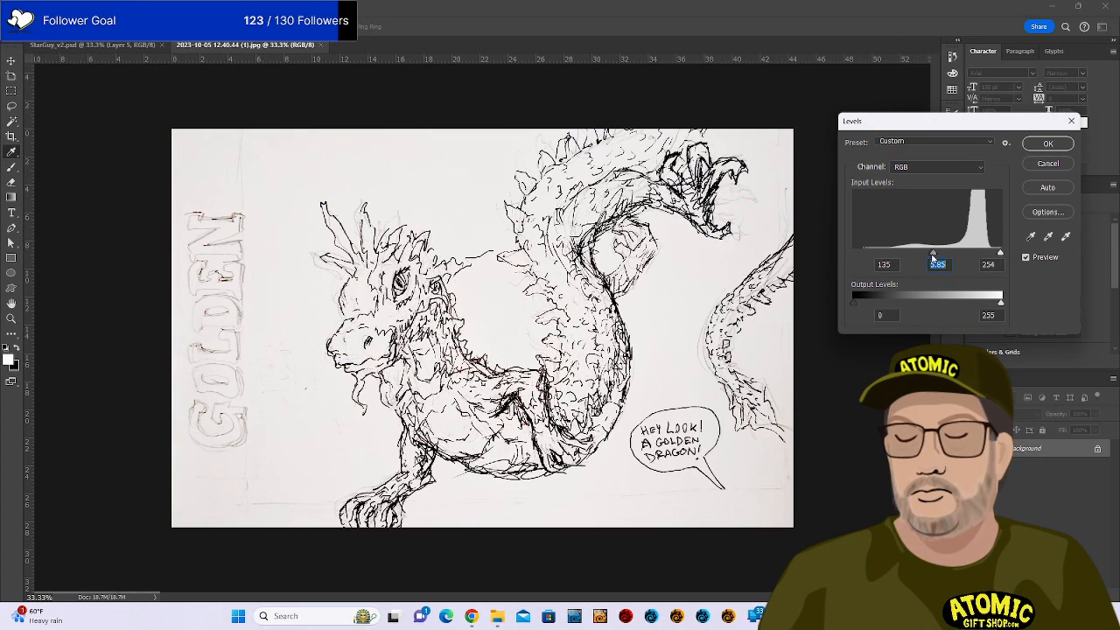
{"action": "left_click", "coordinate": [1045, 145]}
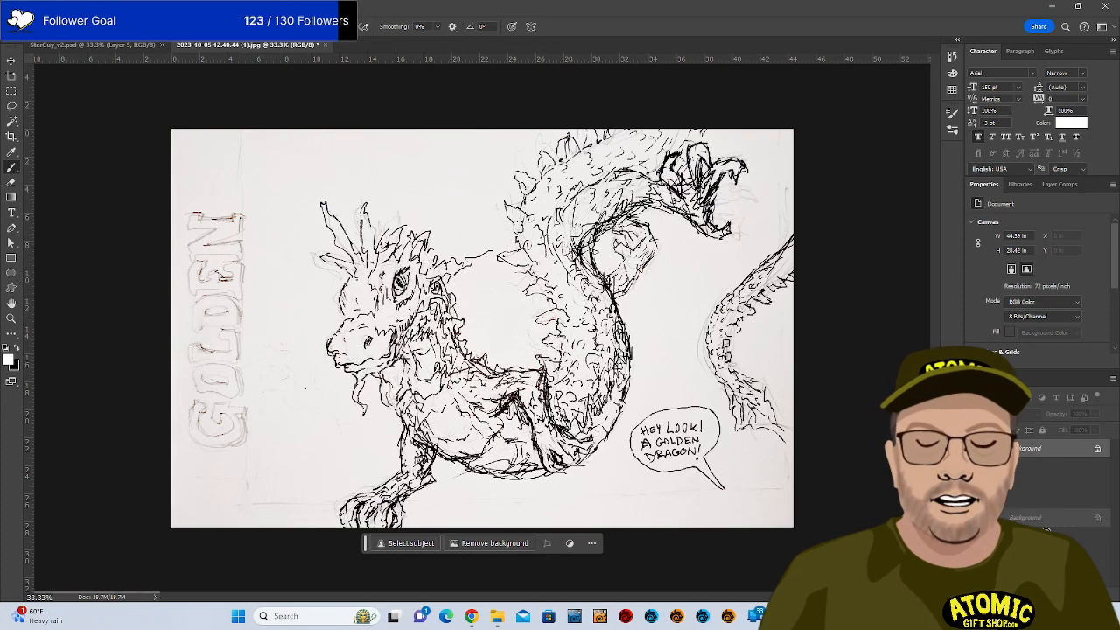
Duplicate the sketch layer and set the copy's blend mode to Multiply.
{"action": "key", "text": "ctrl+j"}
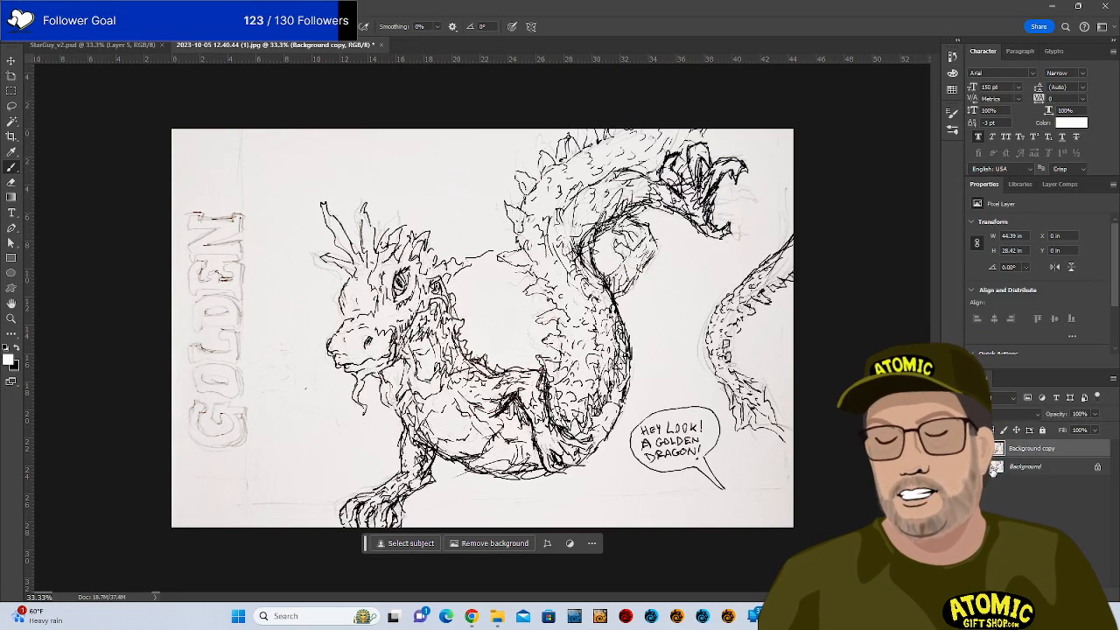
{"action": "left_click", "coordinate": [179, 26]}
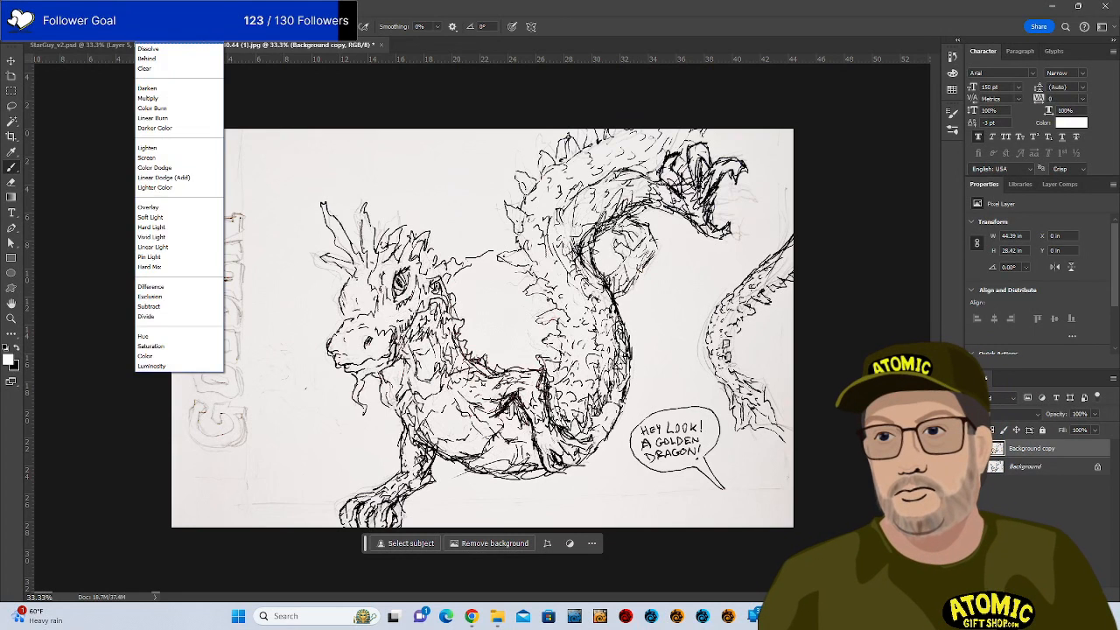
{"action": "left_click", "coordinate": [179, 38]}
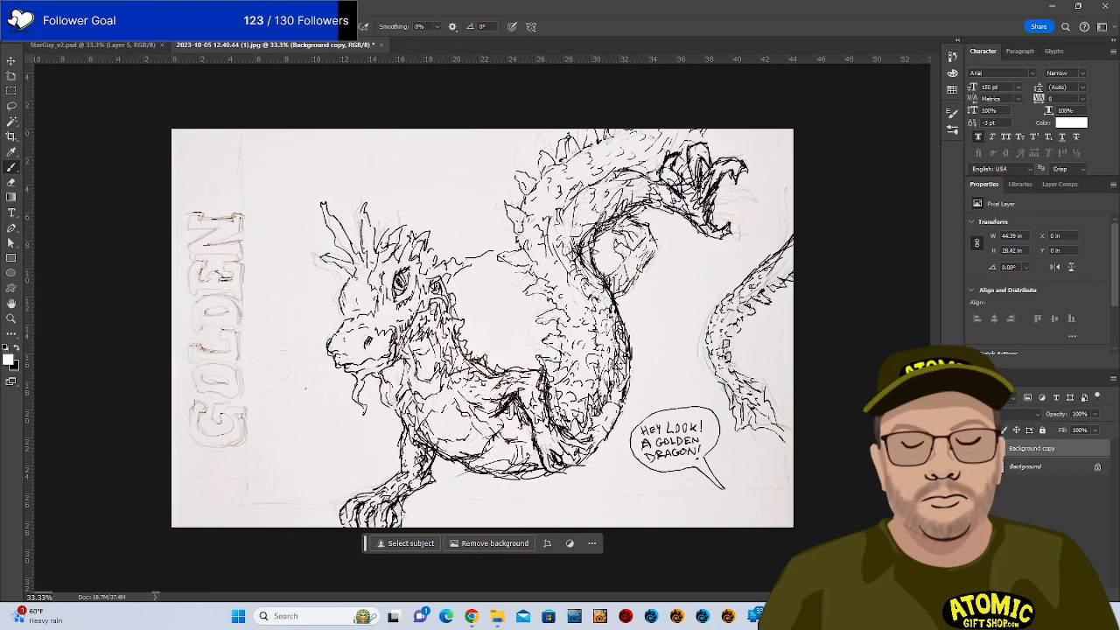
{"action": "left_click", "coordinate": [997, 398]}
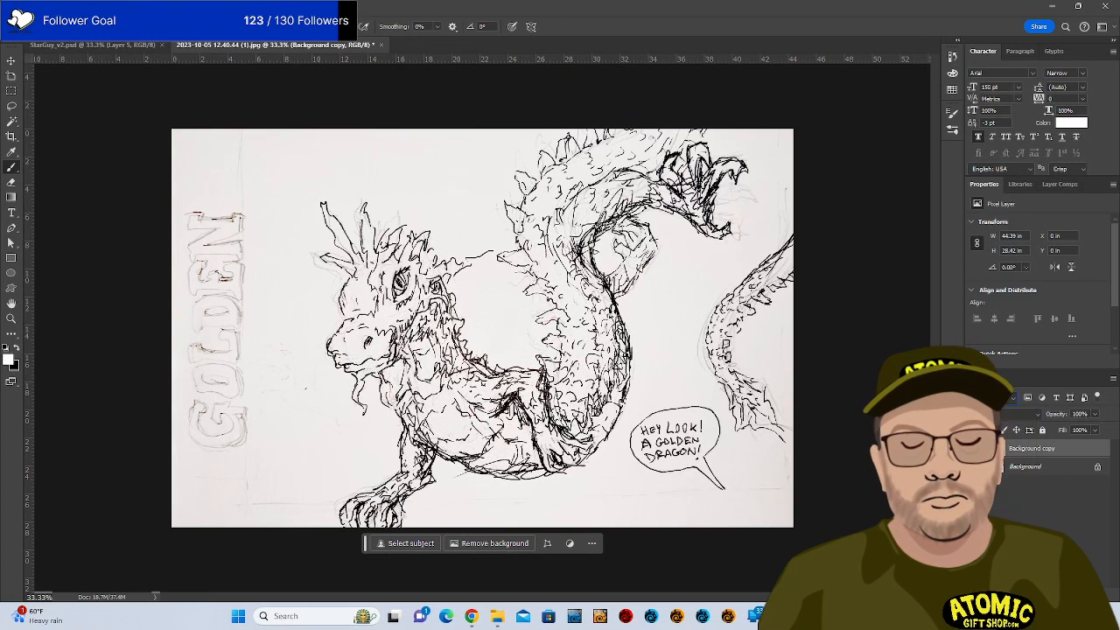
{"action": "left_click", "coordinate": [1022, 416]}
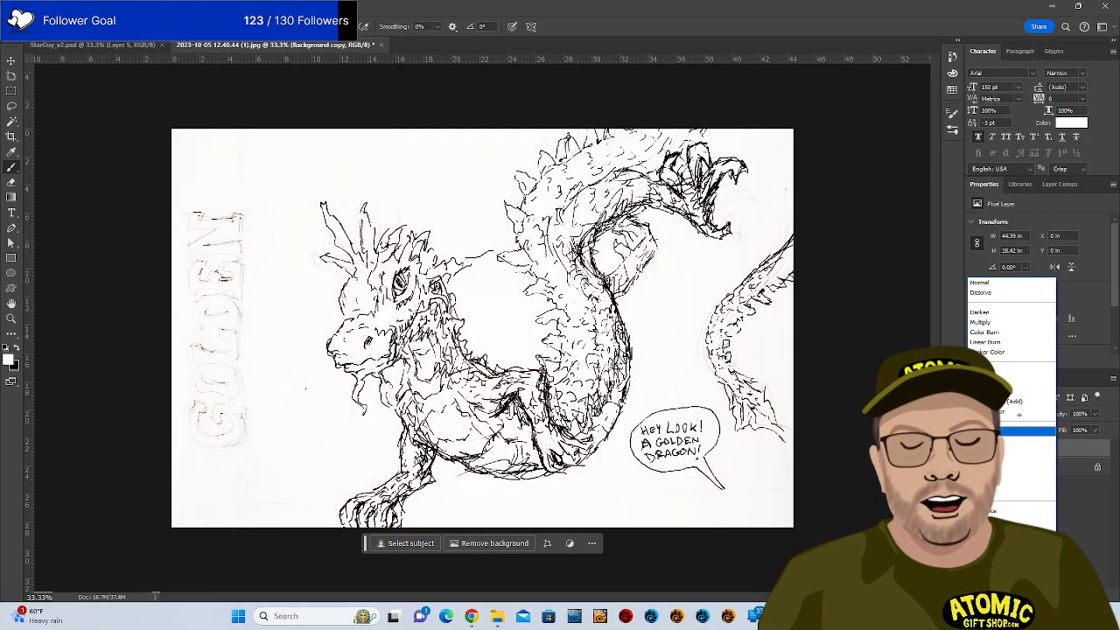
{"action": "left_click", "coordinate": [1007, 323]}
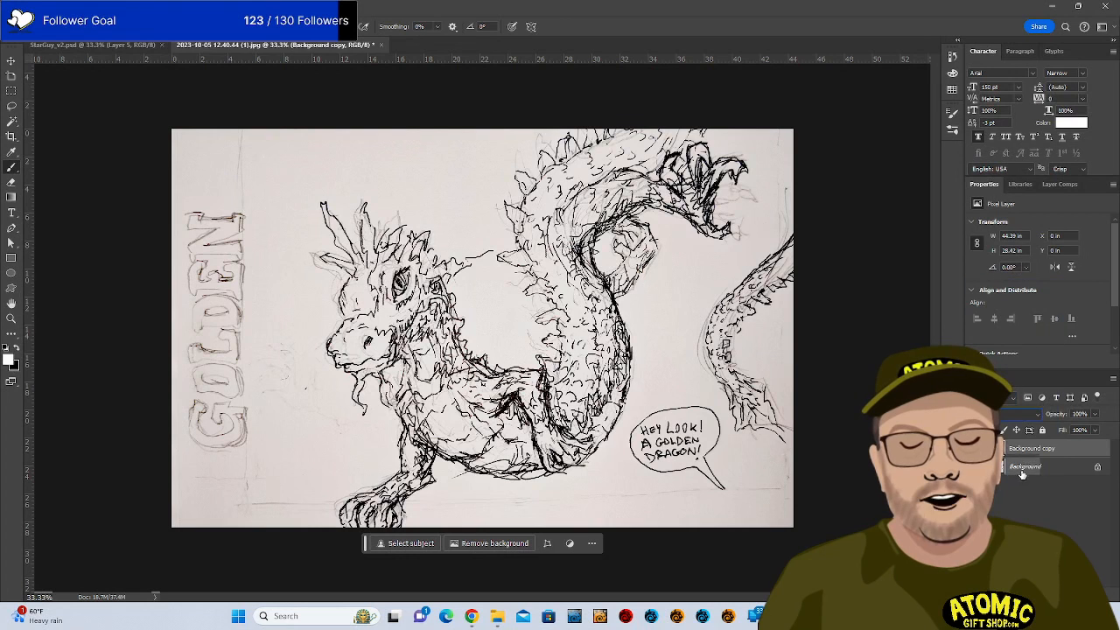
Add a new Layer 1 above the Background and fill it with white.
{"action": "left_click", "coordinate": [1022, 470]}
{"action": "left_click", "coordinate": [1071, 595]}
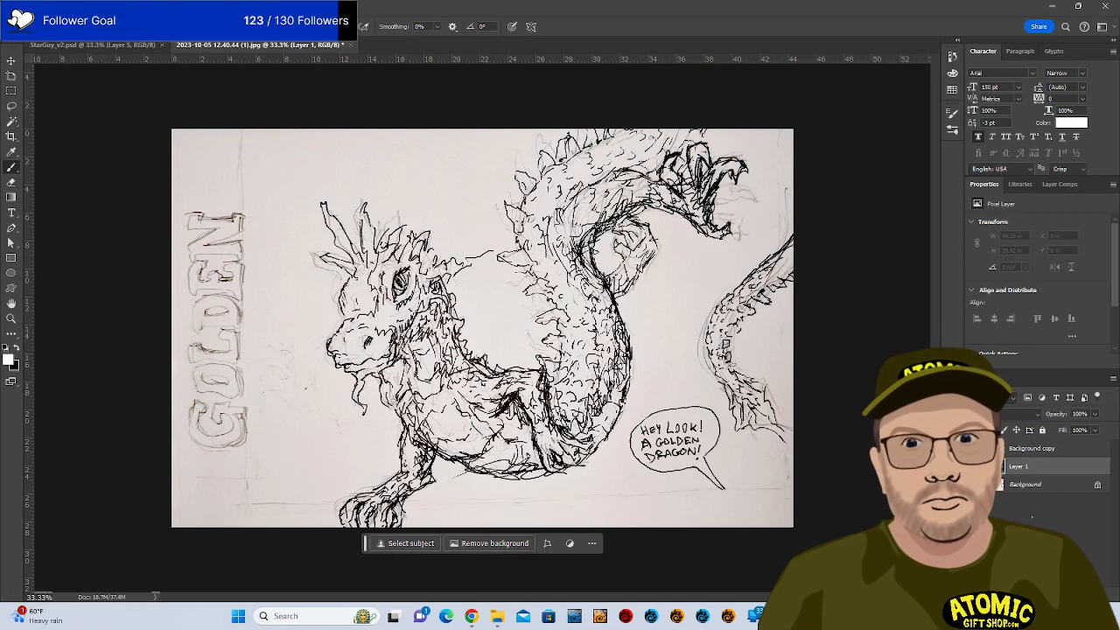
{"action": "key", "text": "alt+BackSpace"}
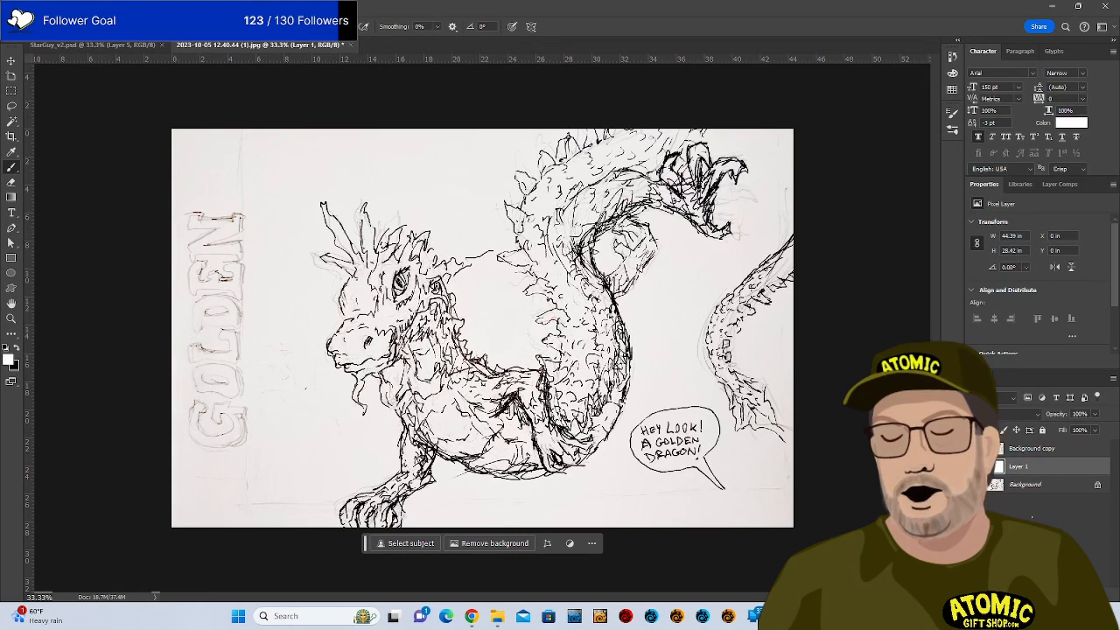
{"action": "left_click", "coordinate": [8, 359]}
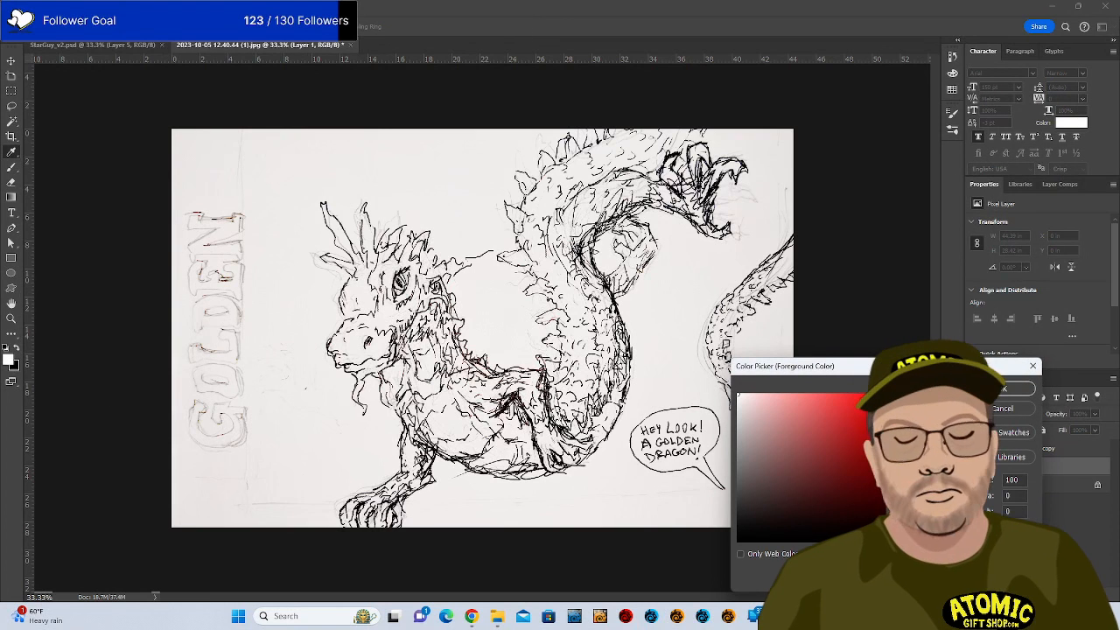
Set the foreground colour to a light blue in the Color Picker.
{"action": "left_click", "coordinate": [900, 453]}
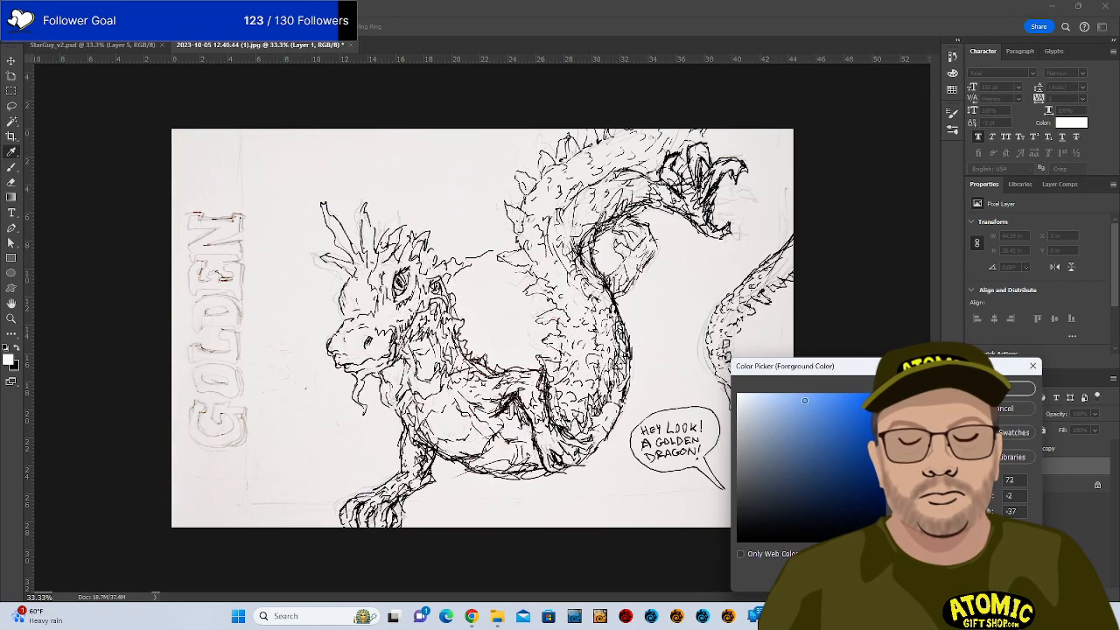
{"action": "left_click", "coordinate": [1003, 388]}
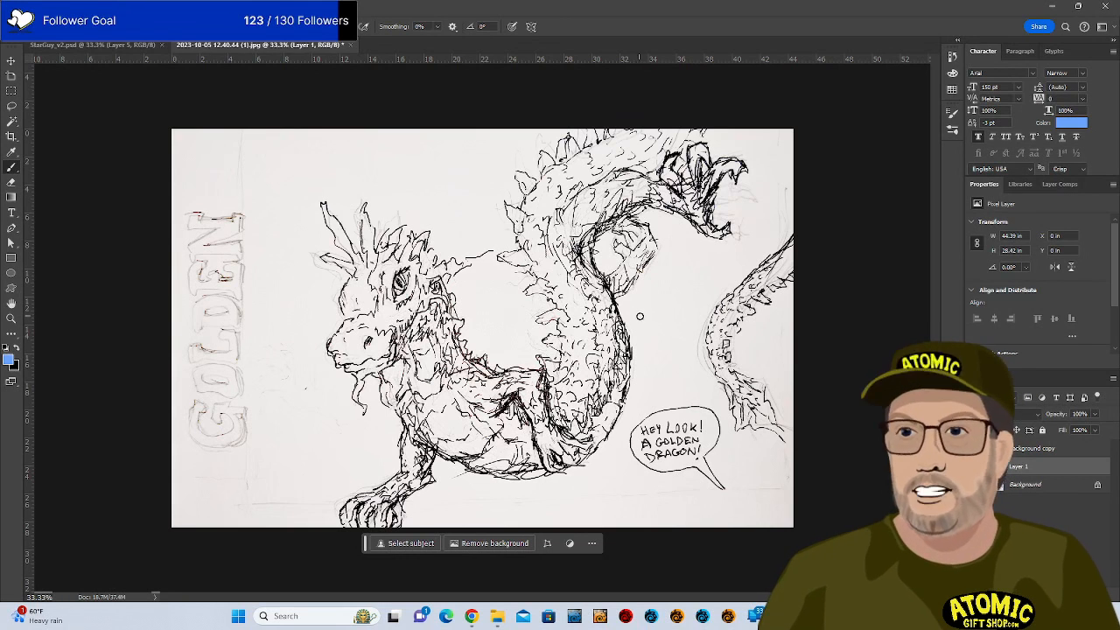
Resize the brush tip and browse the Wet Media Brushes presets in Brush Settings.
{"action": "key", "text": "bracketright"}
{"action": "key", "text": "bracketright"}
{"action": "key", "text": "bracketright"}
{"action": "key", "text": "bracketright"}
{"action": "key", "text": "bracketright"}
{"action": "key", "text": "bracketright"}
{"action": "key", "text": "bracketright"}
{"action": "key", "text": "bracketright"}
{"action": "key", "text": "bracketright"}
{"action": "key", "text": "bracketright"}
{"action": "key", "text": "bracketright"}
{"action": "key", "text": "bracketright"}
{"action": "key", "text": "bracketright"}
{"action": "key", "text": "bracketright"}
{"action": "key", "text": "bracketright"}
{"action": "key", "text": "bracketright"}
{"action": "key", "text": "bracketright"}
{"action": "key", "text": "bracketright"}
{"action": "key", "text": "bracketright"}
{"action": "key", "text": "bracketright"}
{"action": "key", "text": "bracketleft"}
{"action": "key", "text": "bracketleft"}
{"action": "key", "text": "bracketleft"}
{"action": "key", "text": "bracketleft"}
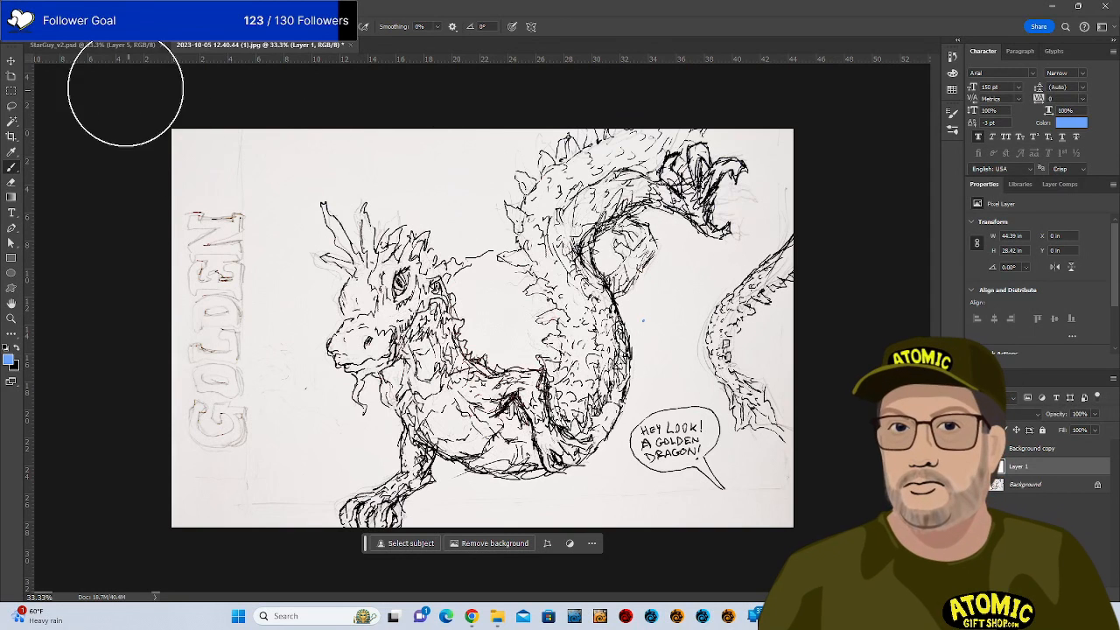
{"action": "key", "text": "F5"}
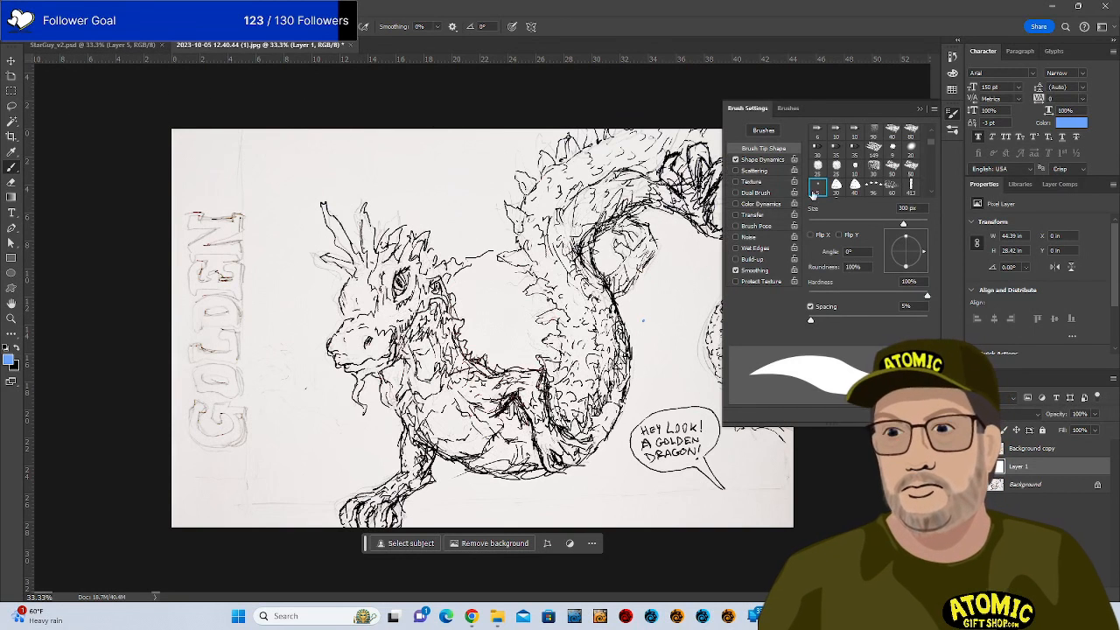
{"action": "left_click", "coordinate": [787, 107]}
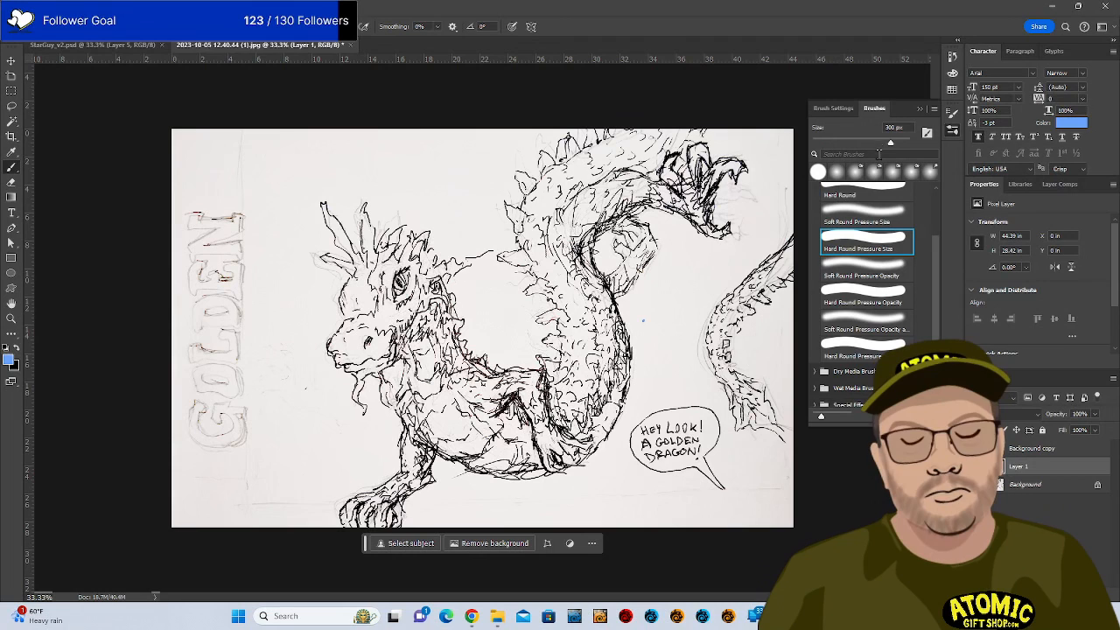
{"action": "left_click", "coordinate": [814, 389]}
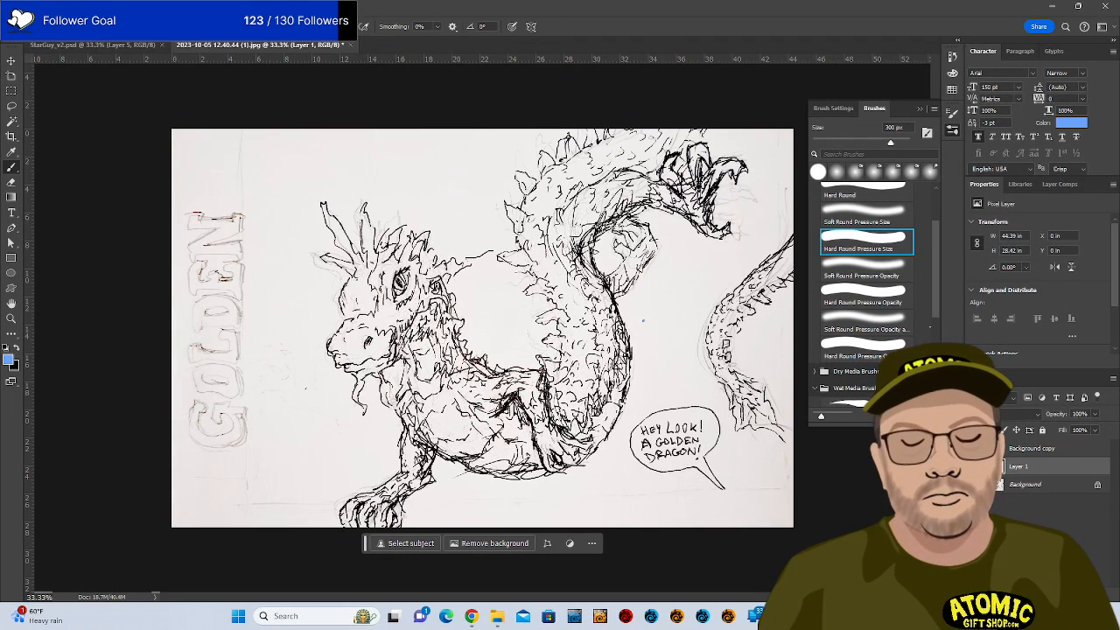
{"action": "scroll", "coordinate": [862, 288], "scroll_direction": "down", "scroll_amount": 5}
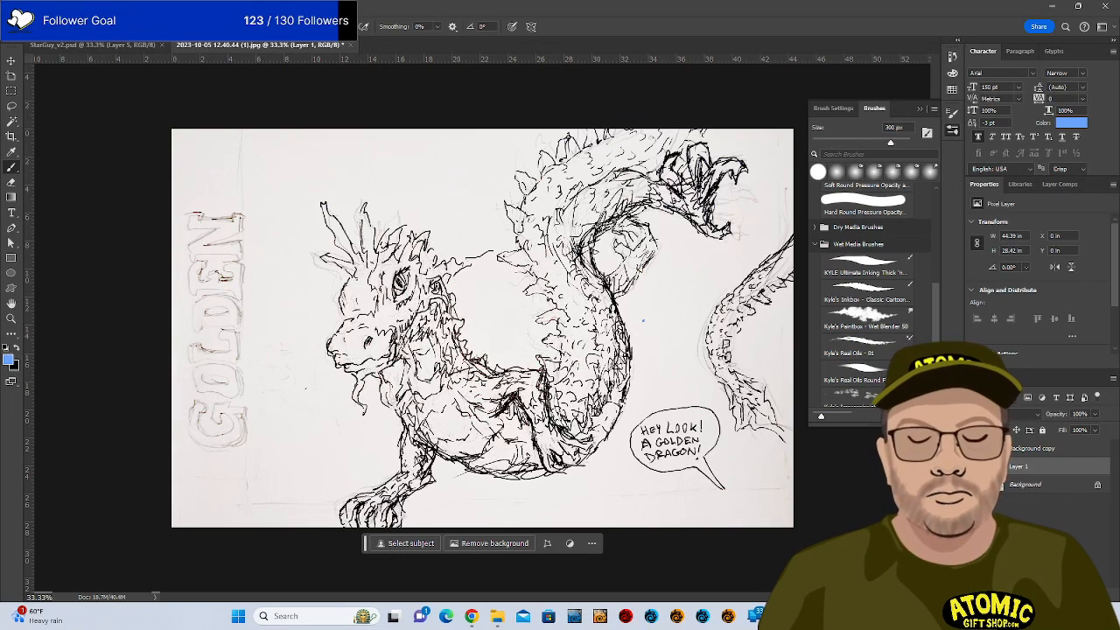
{"action": "scroll", "coordinate": [867, 289], "scroll_direction": "down", "scroll_amount": 1}
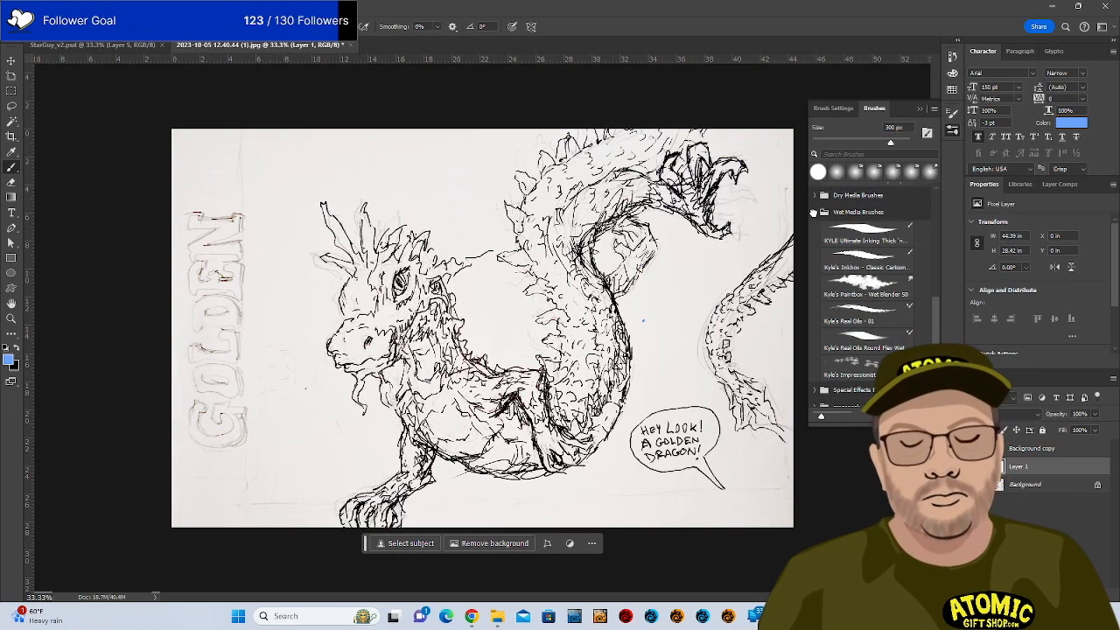
{"action": "left_click", "coordinate": [813, 213]}
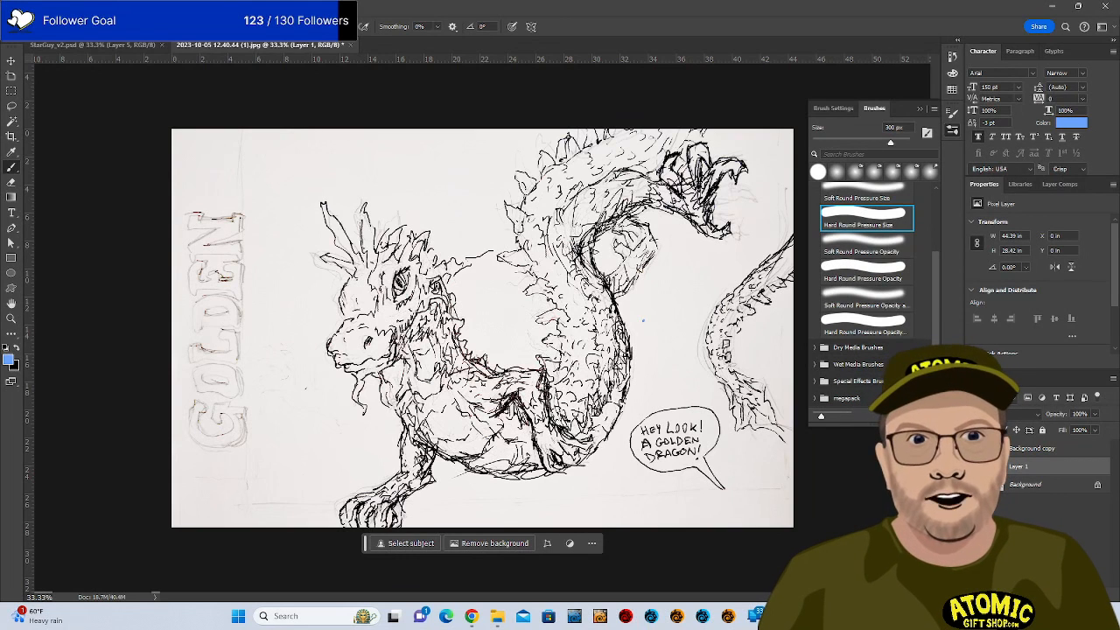
{"action": "left_click", "coordinate": [814, 364]}
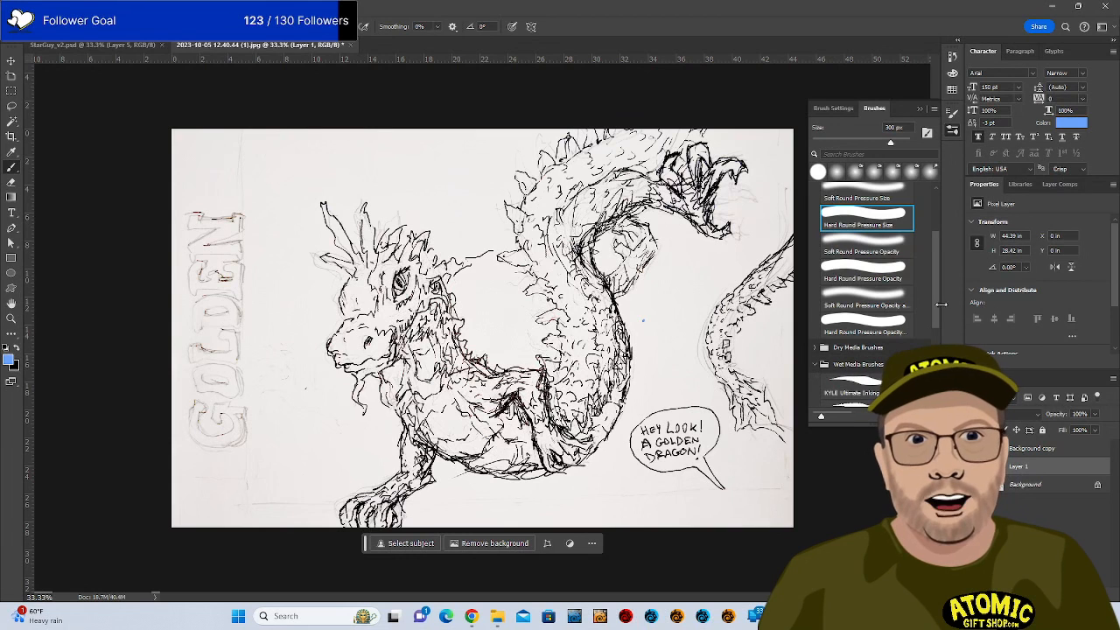
{"action": "scroll", "coordinate": [866, 289], "scroll_direction": "down", "scroll_amount": 5}
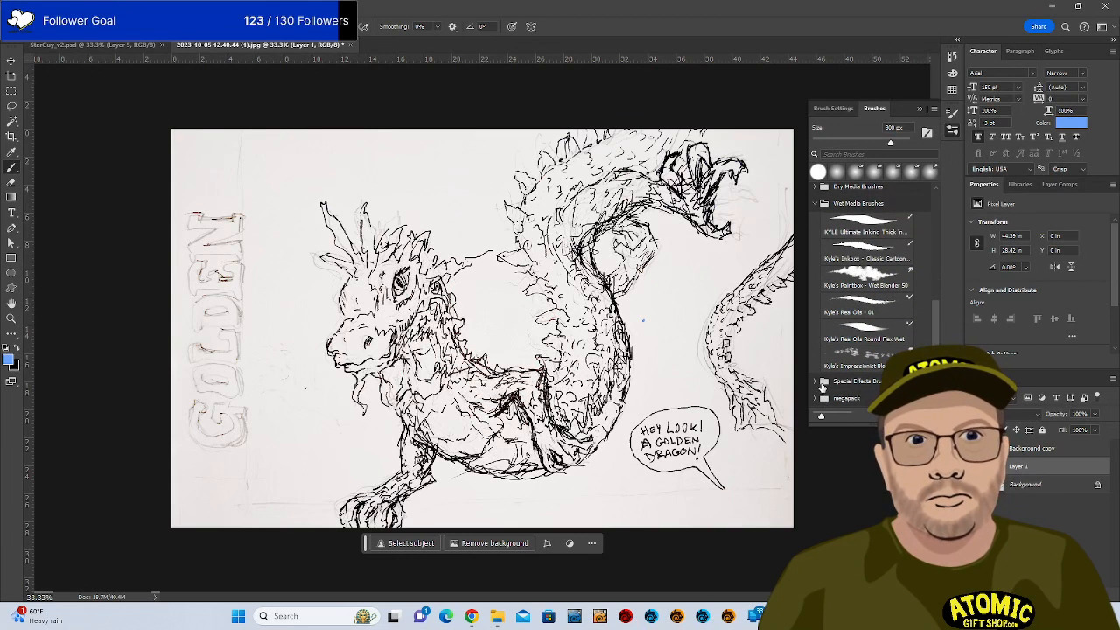
Pick a textured Concept Brushes preset from Special Effects Brushes and dab a test mark.
{"action": "left_click", "coordinate": [814, 398]}
{"action": "left_click", "coordinate": [815, 382]}
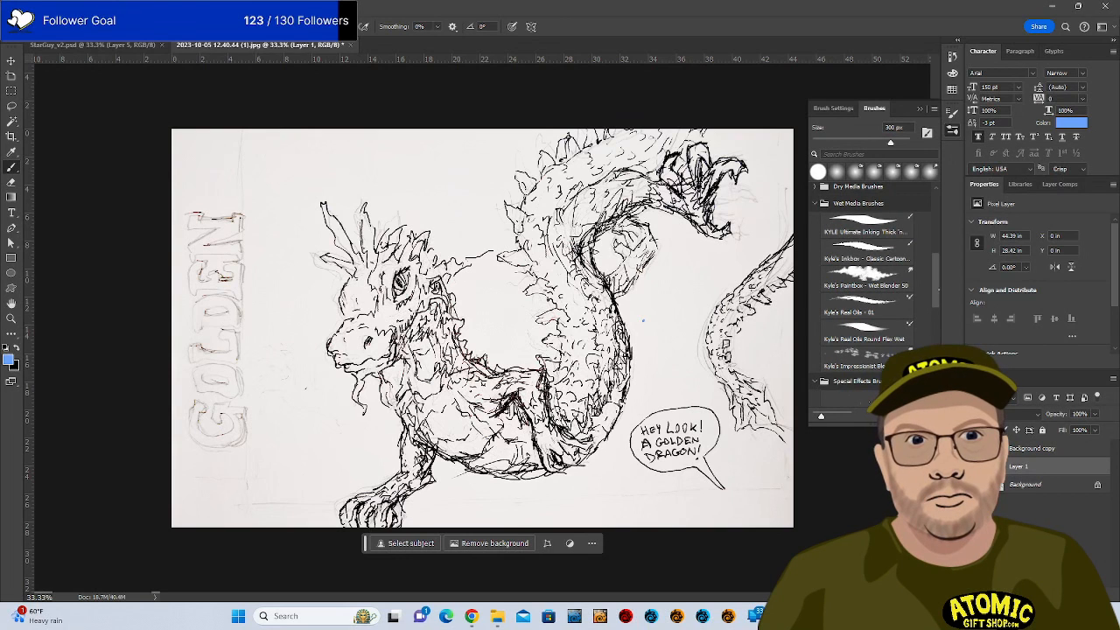
{"action": "scroll", "coordinate": [867, 289], "scroll_direction": "down", "scroll_amount": 8}
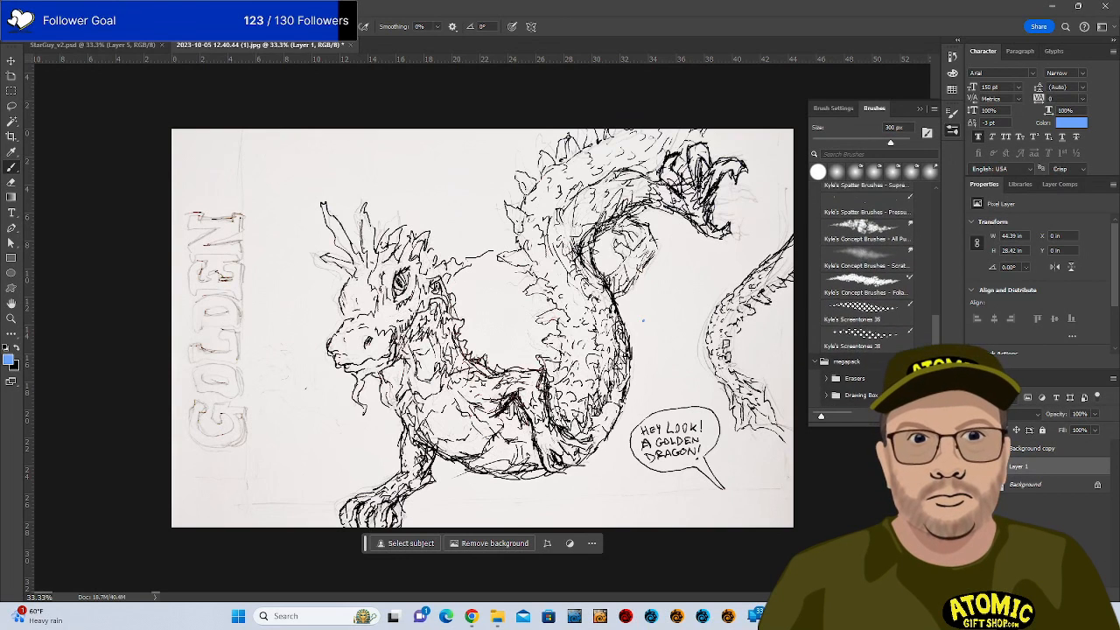
{"action": "scroll", "coordinate": [866, 289], "scroll_direction": "up", "scroll_amount": 1}
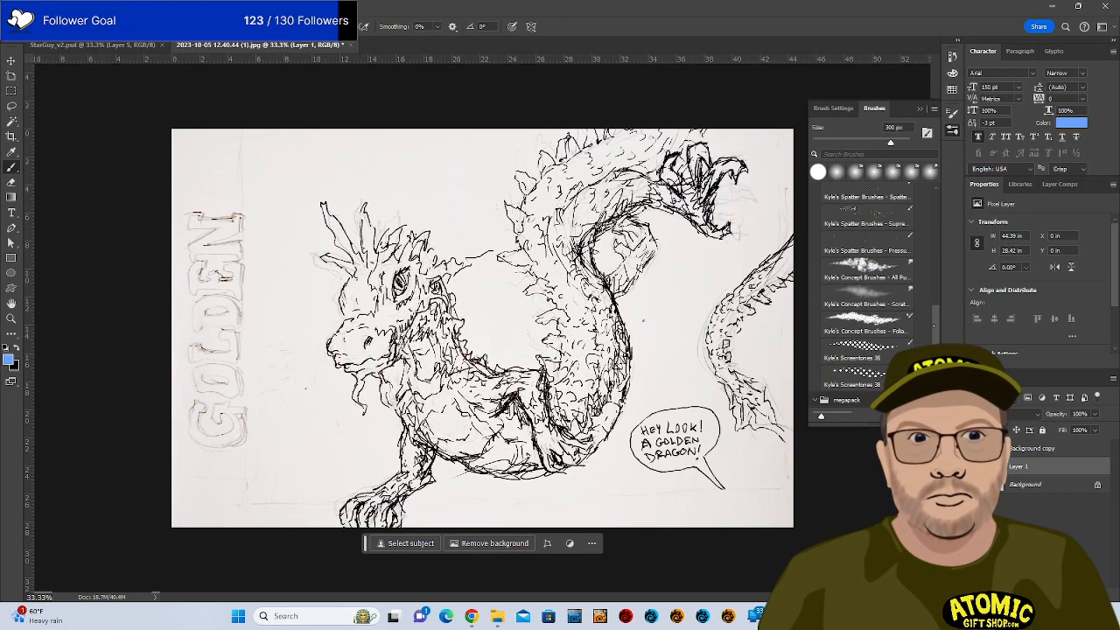
{"action": "left_click", "coordinate": [866, 275]}
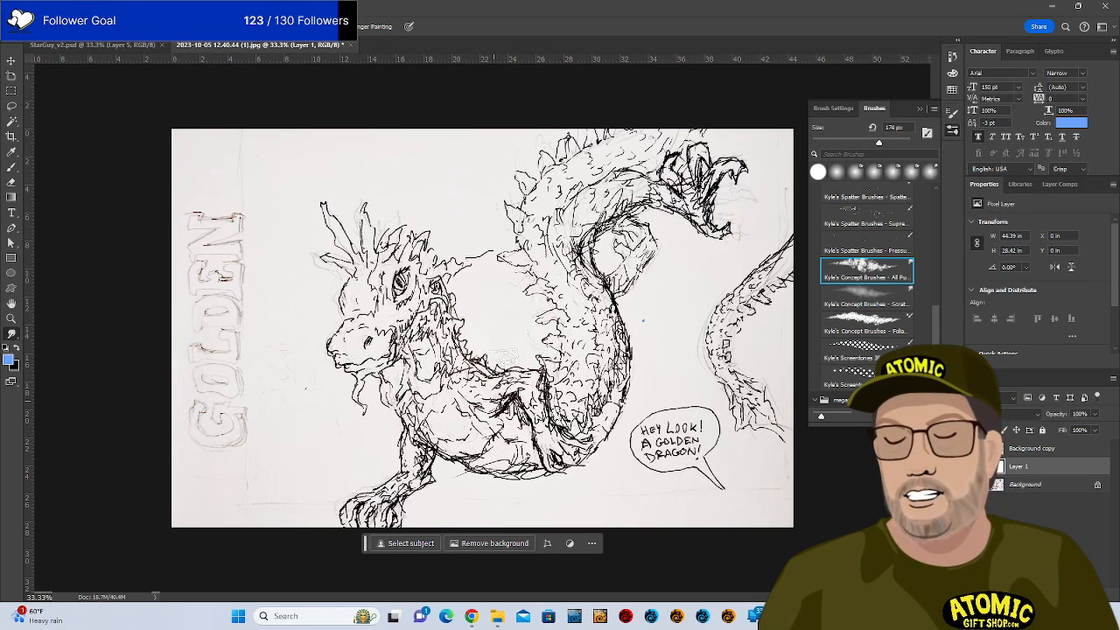
{"action": "left_click_drag", "start_coordinate": [650, 395], "coordinate": [668, 382]}
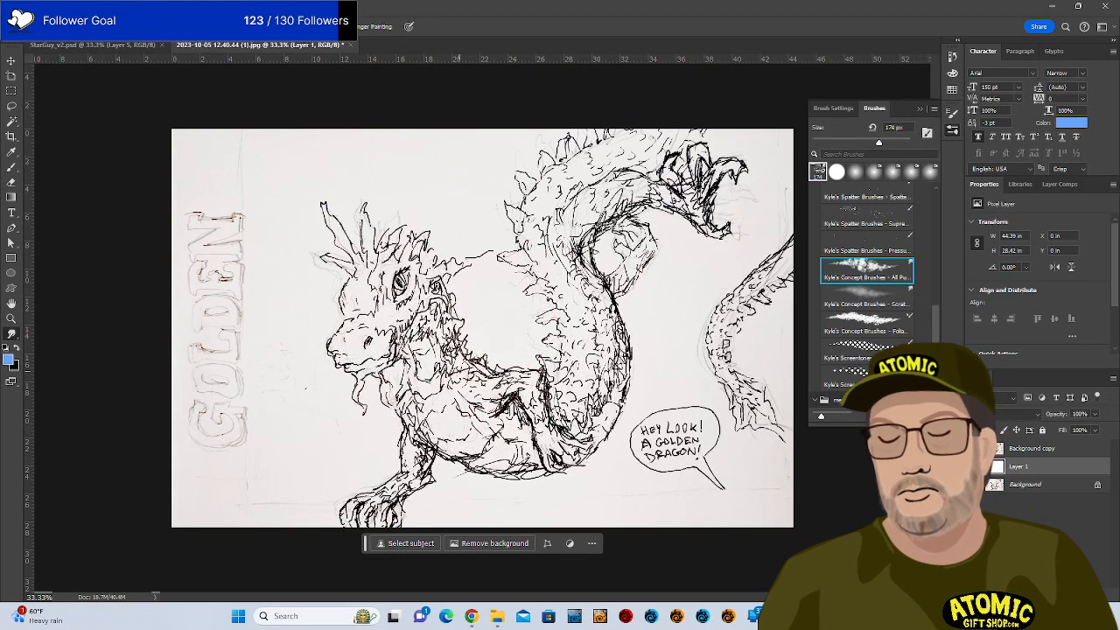
{"action": "left_click", "coordinate": [1015, 449]}
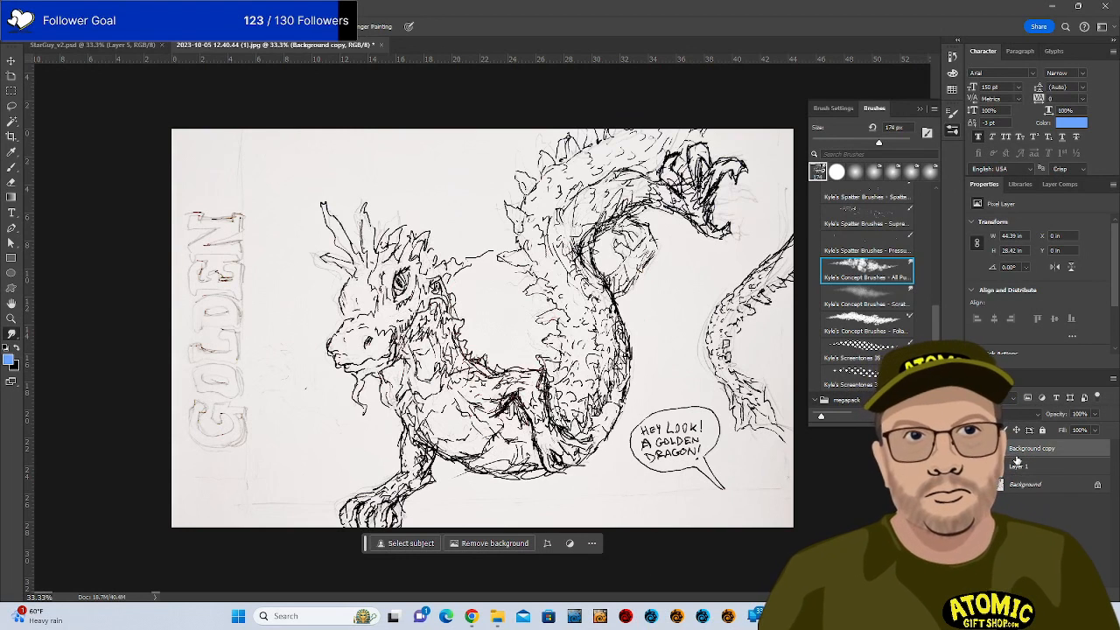
Hide Background copy, work on Layer 1, and test concept and screentone brushes, undoing the stroke.
{"action": "left_click", "coordinate": [975, 449]}
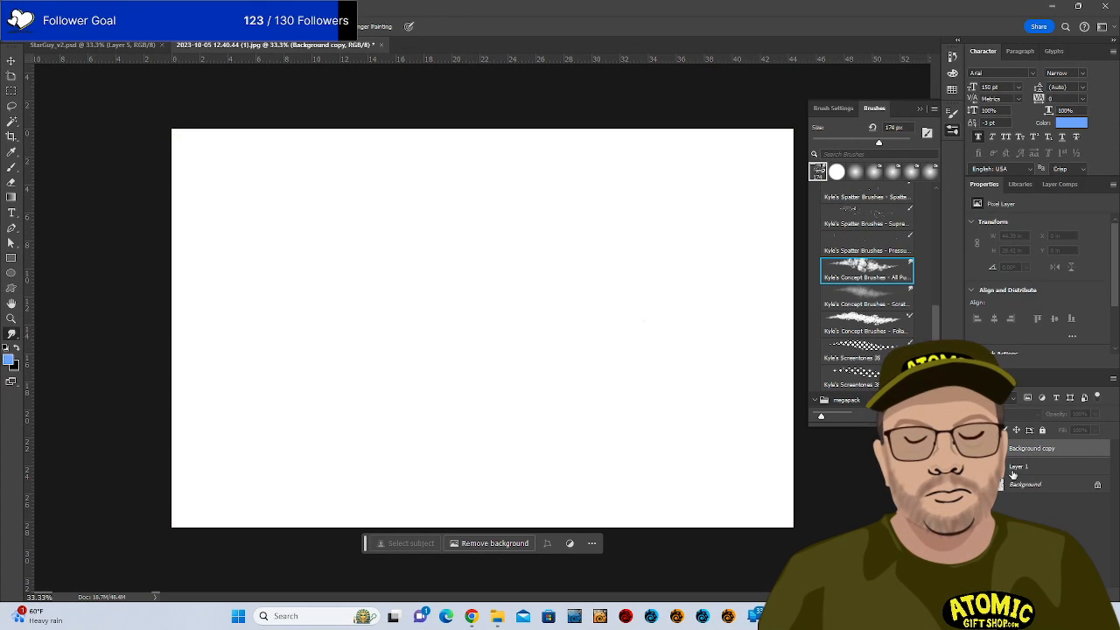
{"action": "left_click", "coordinate": [1016, 471]}
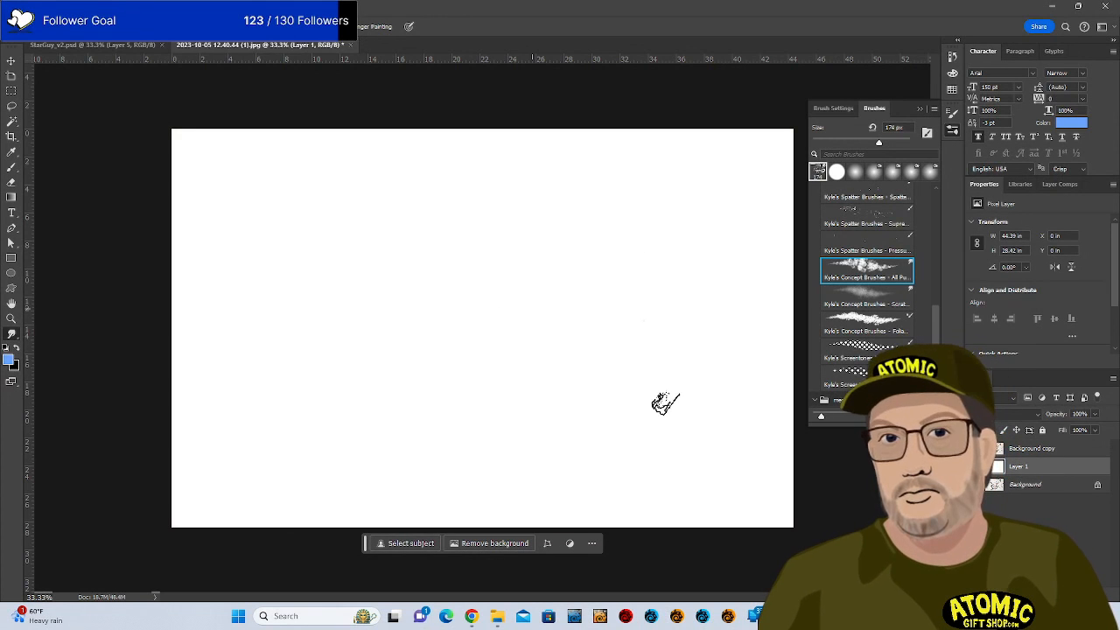
{"action": "left_click", "coordinate": [648, 379]}
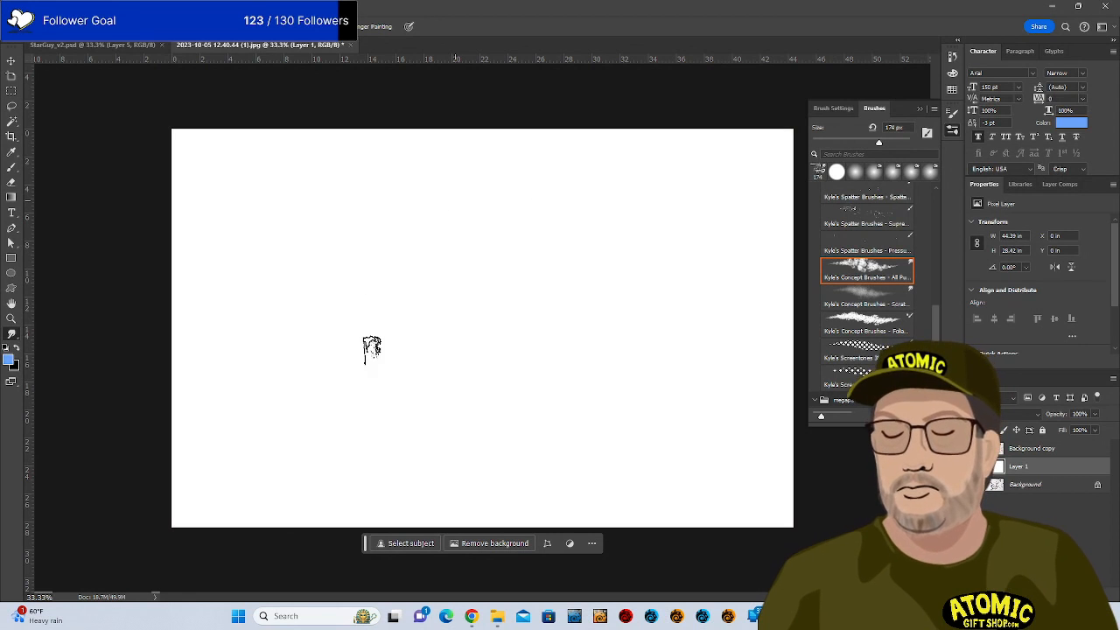
{"action": "left_click", "coordinate": [865, 298]}
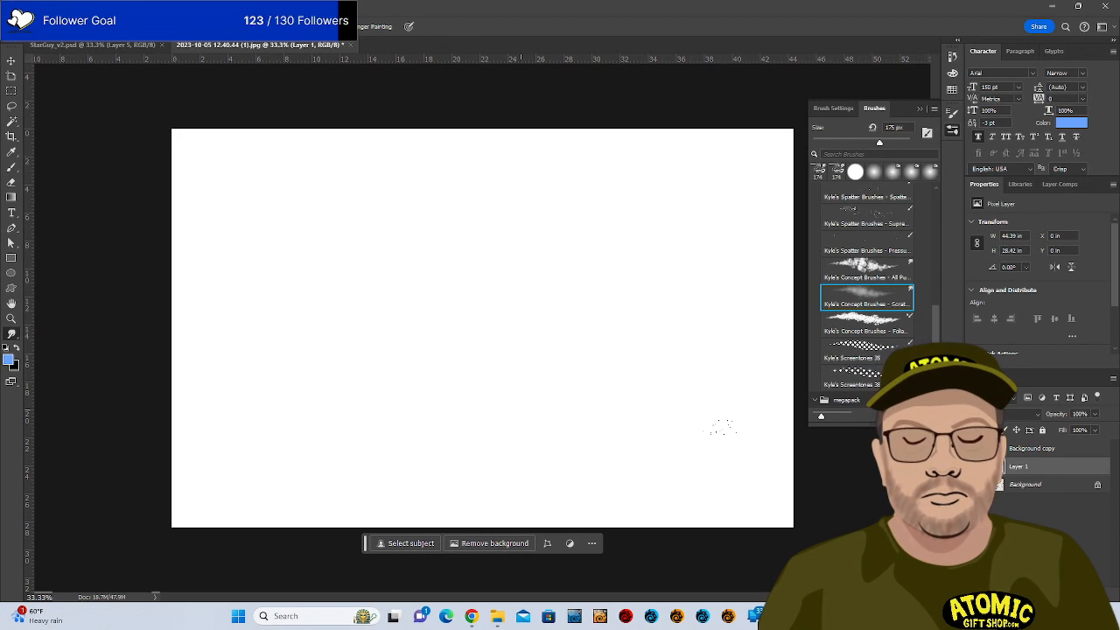
{"action": "left_click", "coordinate": [867, 347]}
{"action": "mouse_move", "coordinate": [517, 385]}
{"action": "left_mouse_down"}
{"action": "mouse_move", "coordinate": [601, 355]}
{"action": "mouse_move", "coordinate": [745, 448]}
{"action": "left_mouse_up"}
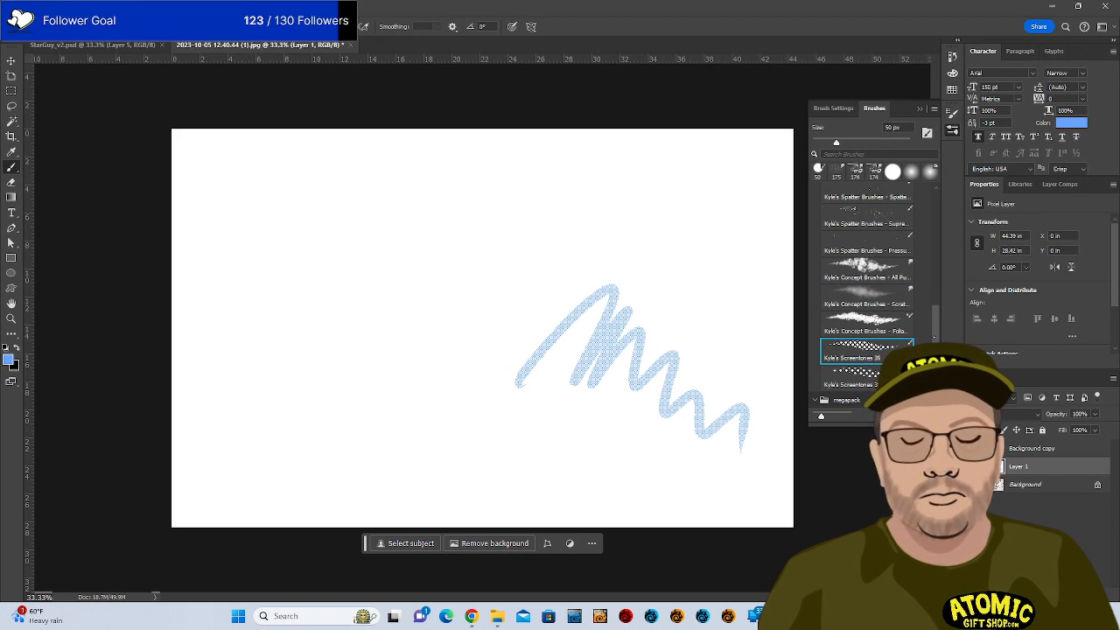
{"action": "scroll", "coordinate": [867, 298], "scroll_direction": "up", "scroll_amount": 3}
{"action": "scroll", "coordinate": [866, 298], "scroll_direction": "down", "scroll_amount": 2}
{"action": "left_click", "coordinate": [853, 363]}
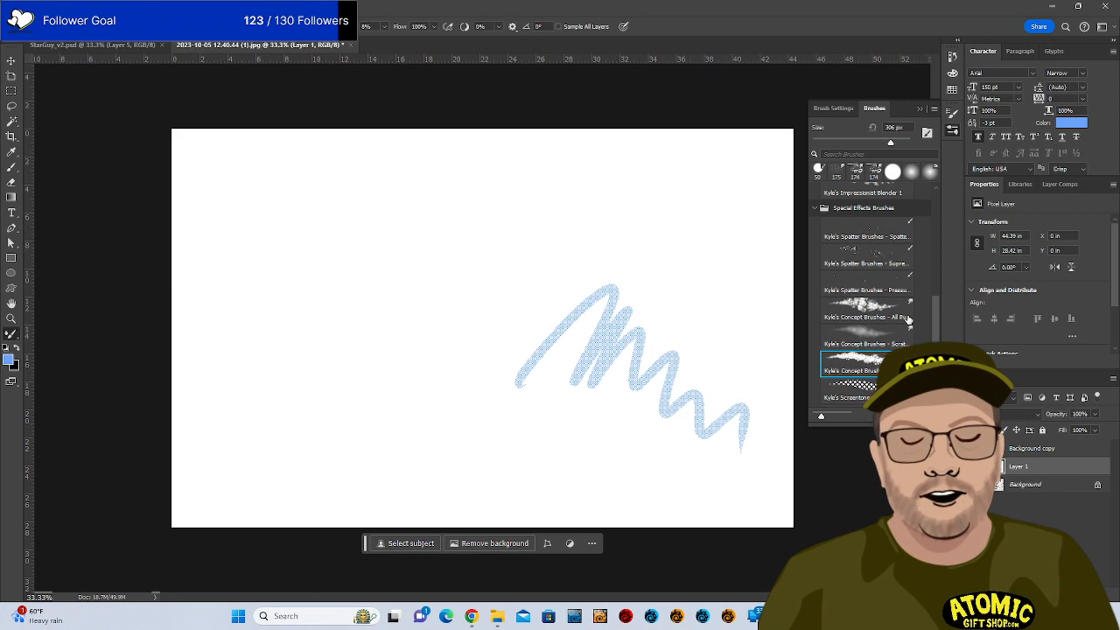
{"action": "key", "text": "ctrl+z"}
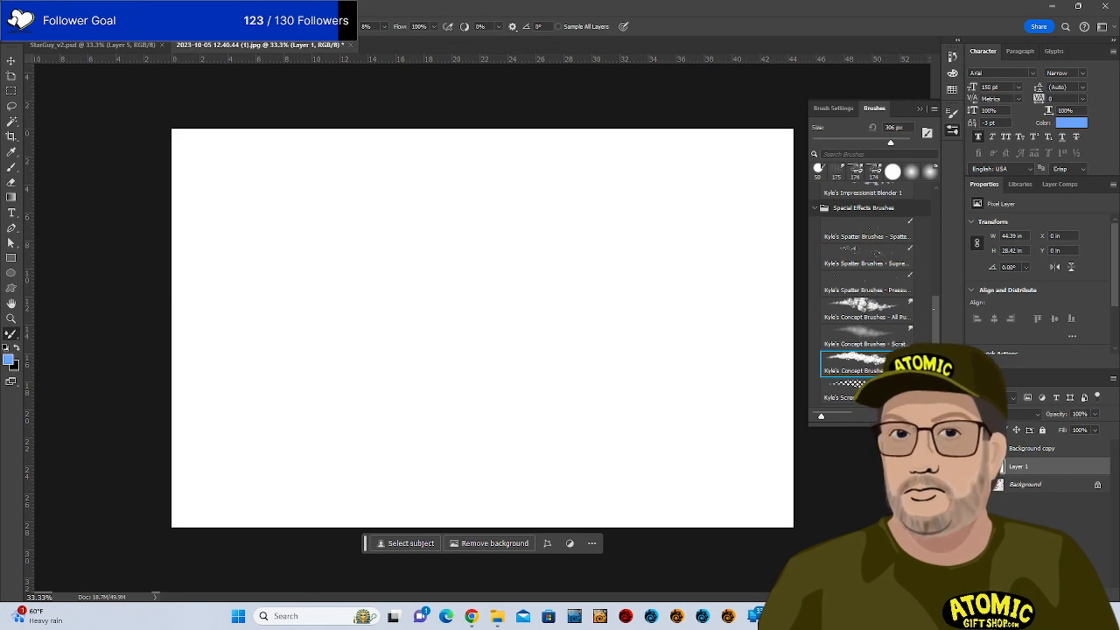
Choose the Kyle Ultimate Watercolor brush from the megapack's Classic folder.
{"action": "scroll", "coordinate": [871, 298], "scroll_direction": "down", "scroll_amount": 2}
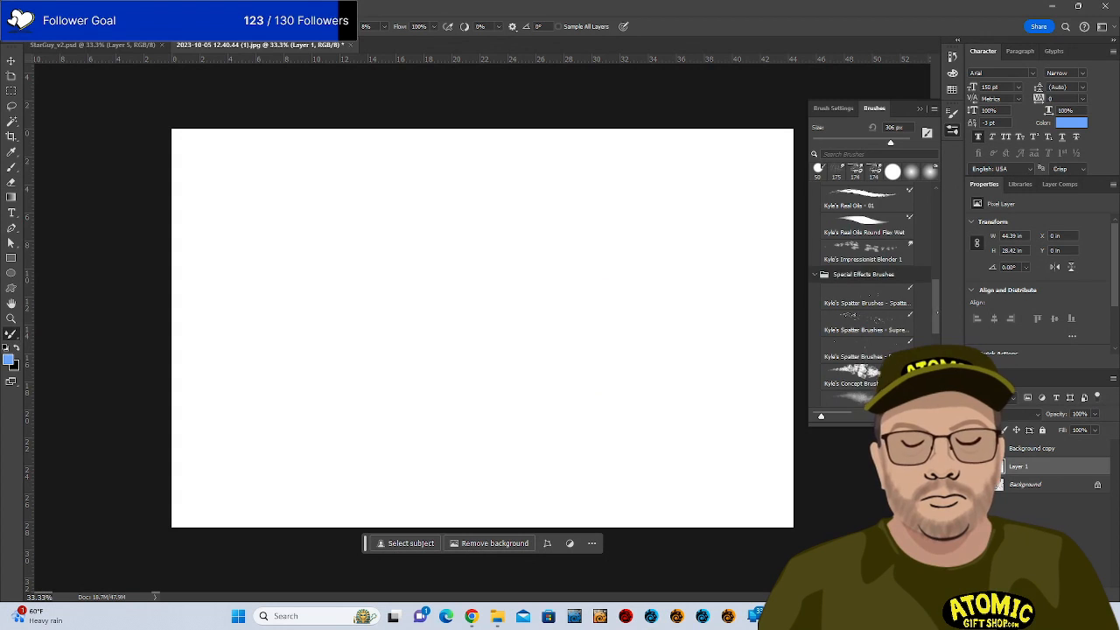
{"action": "scroll", "coordinate": [870, 297], "scroll_direction": "down", "scroll_amount": 4}
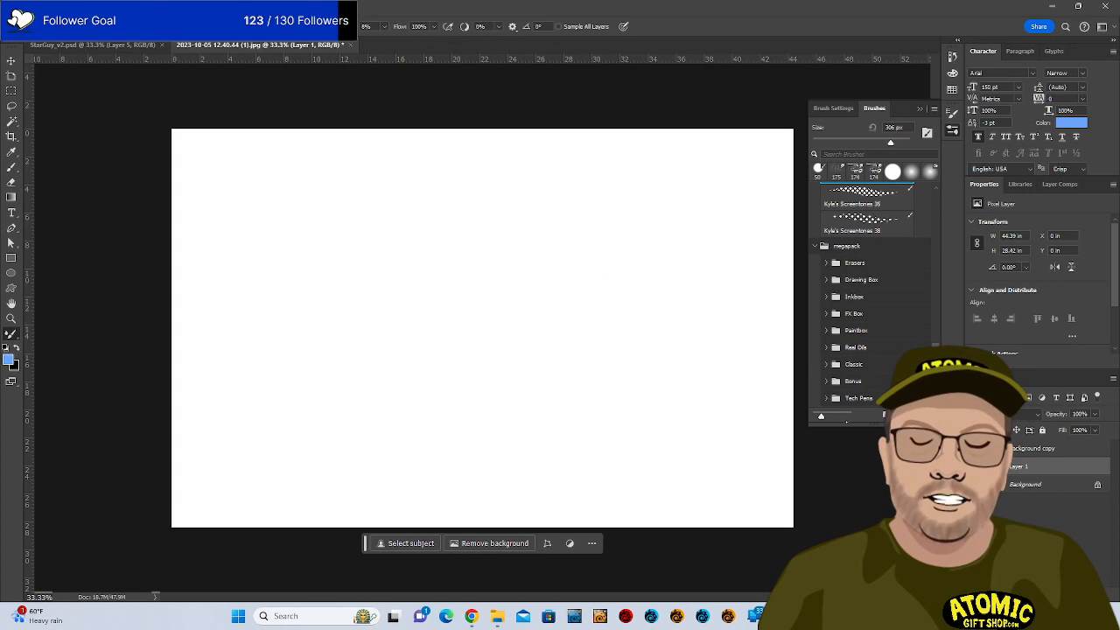
{"action": "left_click", "coordinate": [824, 367]}
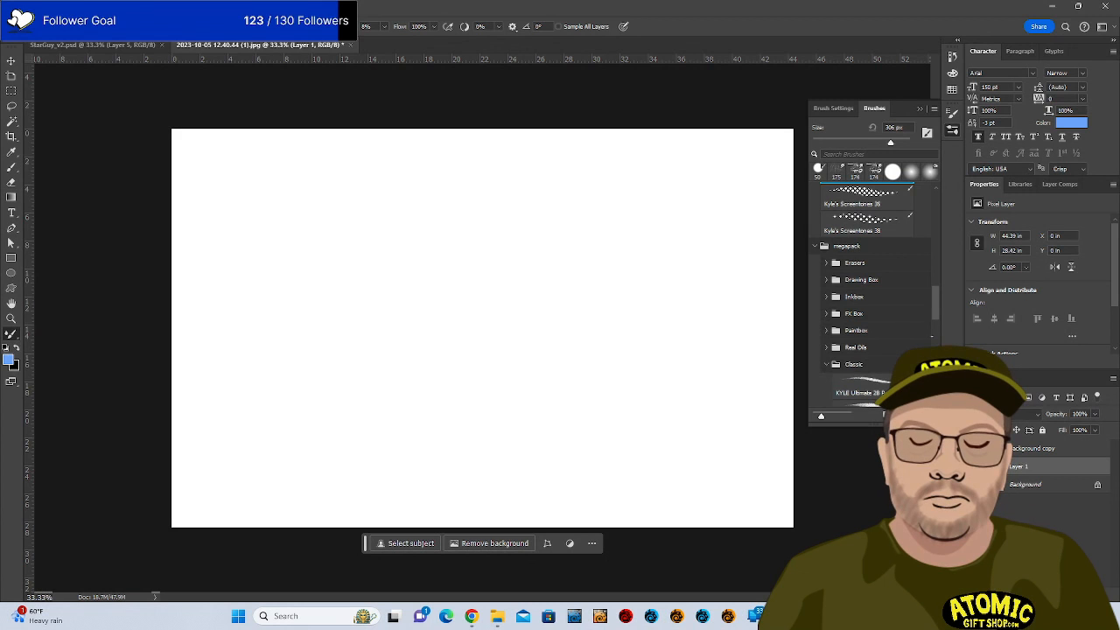
{"action": "scroll", "coordinate": [870, 298], "scroll_direction": "down", "scroll_amount": 10}
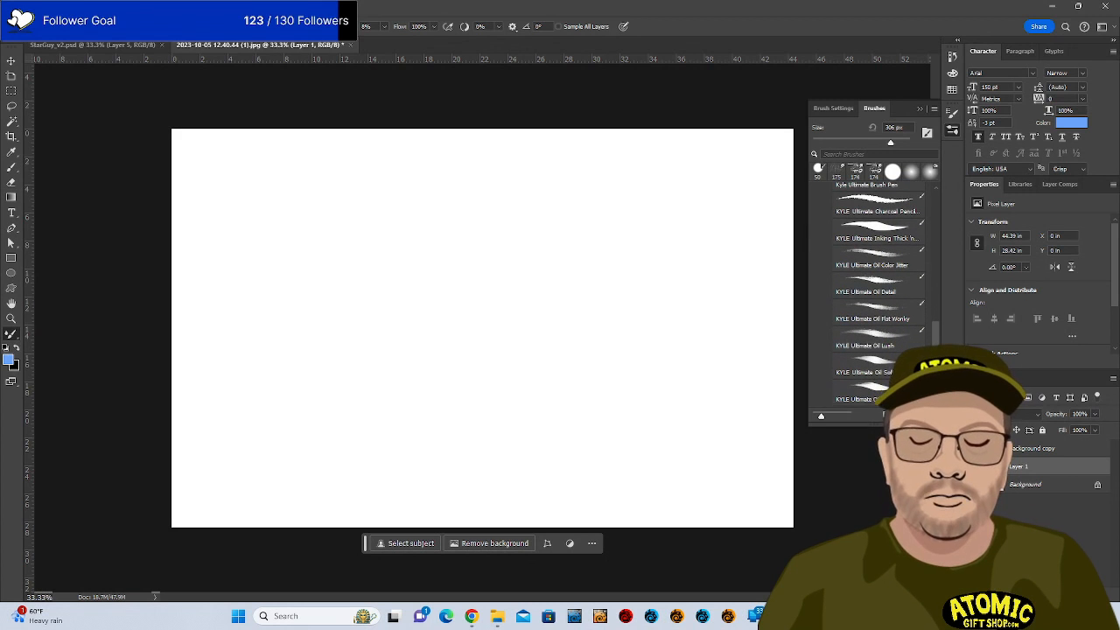
{"action": "scroll", "coordinate": [875, 297], "scroll_direction": "down", "scroll_amount": 3}
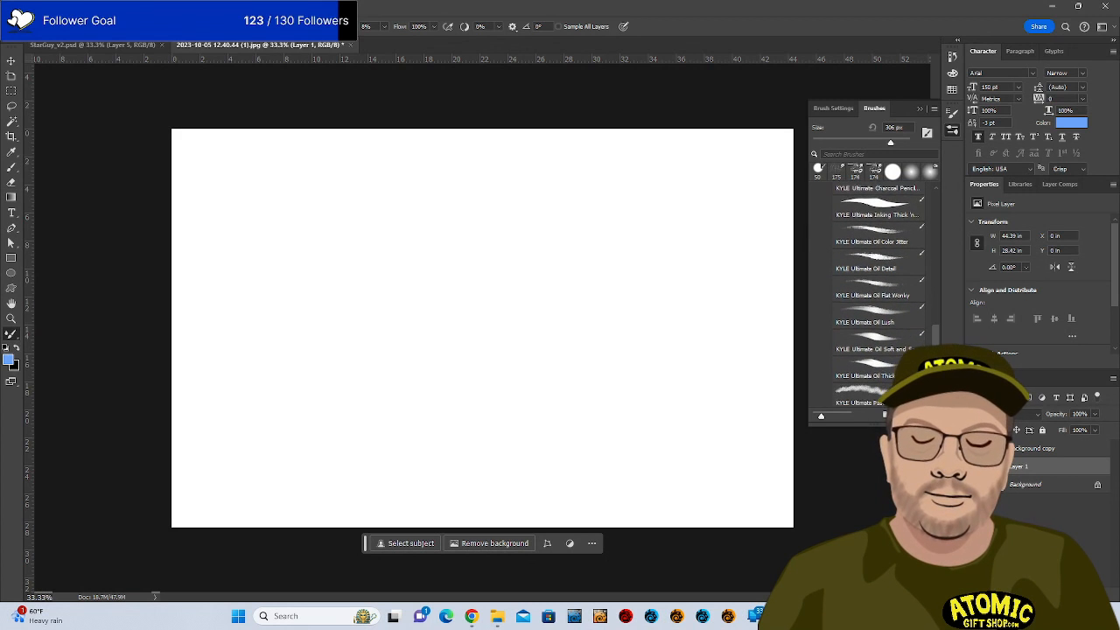
{"action": "scroll", "coordinate": [875, 297], "scroll_direction": "down", "scroll_amount": 5}
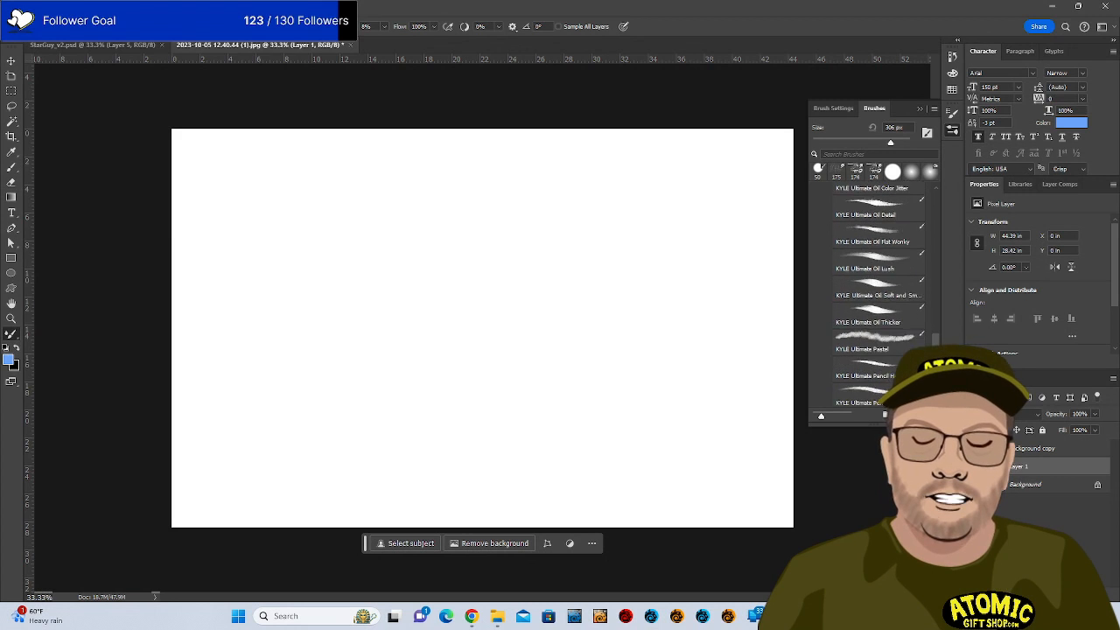
{"action": "scroll", "coordinate": [875, 297], "scroll_direction": "down", "scroll_amount": 2}
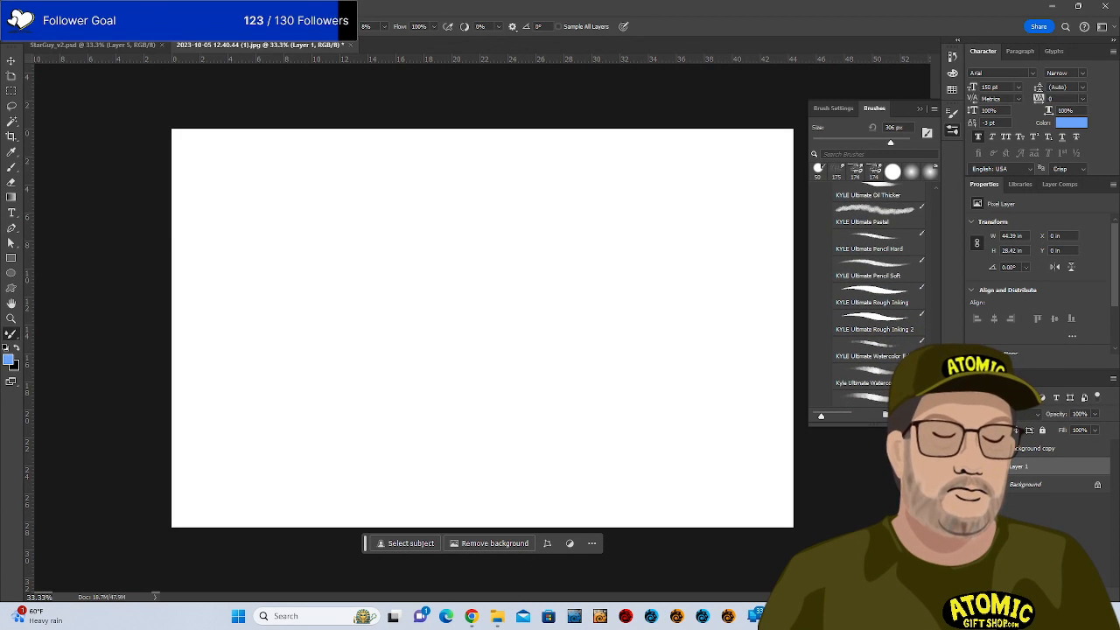
{"action": "scroll", "coordinate": [875, 298], "scroll_direction": "down", "scroll_amount": 1}
{"action": "left_click", "coordinate": [891, 364]}
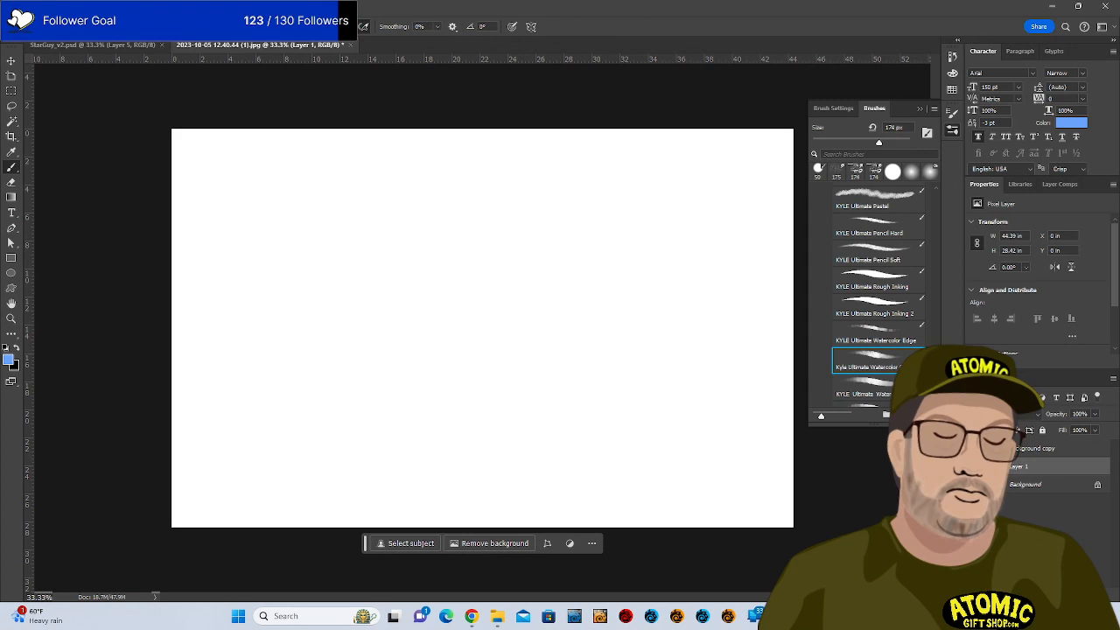
Paint zigzag blue watercolor strokes across the top, middle and lower canvas.
{"action": "left_click_drag", "start_coordinate": [680, 343], "coordinate": [480, 463]}
{"action": "left_click_drag", "start_coordinate": [770, 322], "coordinate": [464, 470]}
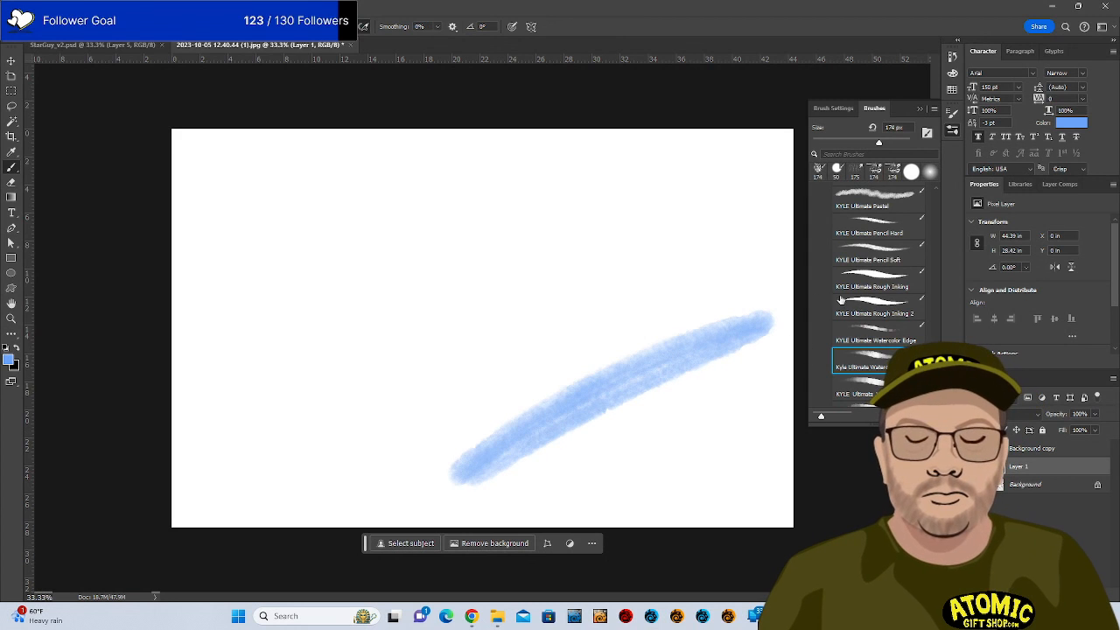
{"action": "left_click_drag", "start_coordinate": [691, 140], "coordinate": [163, 167]}
{"action": "mouse_move", "coordinate": [783, 167]}
{"action": "left_mouse_down"}
{"action": "mouse_move", "coordinate": [598, 155]}
{"action": "mouse_move", "coordinate": [758, 167]}
{"action": "mouse_move", "coordinate": [805, 183]}
{"action": "mouse_move", "coordinate": [661, 200]}
{"action": "mouse_move", "coordinate": [607, 219]}
{"action": "mouse_move", "coordinate": [691, 254]}
{"action": "left_mouse_up"}
{"action": "mouse_move", "coordinate": [202, 338]}
{"action": "left_mouse_down"}
{"action": "mouse_move", "coordinate": [842, 285]}
{"action": "mouse_move", "coordinate": [607, 295]}
{"action": "mouse_move", "coordinate": [175, 453]}
{"action": "mouse_move", "coordinate": [541, 324]}
{"action": "mouse_move", "coordinate": [215, 516]}
{"action": "mouse_move", "coordinate": [460, 413]}
{"action": "left_mouse_up"}
{"action": "left_click_drag", "start_coordinate": [671, 390], "coordinate": [753, 533]}
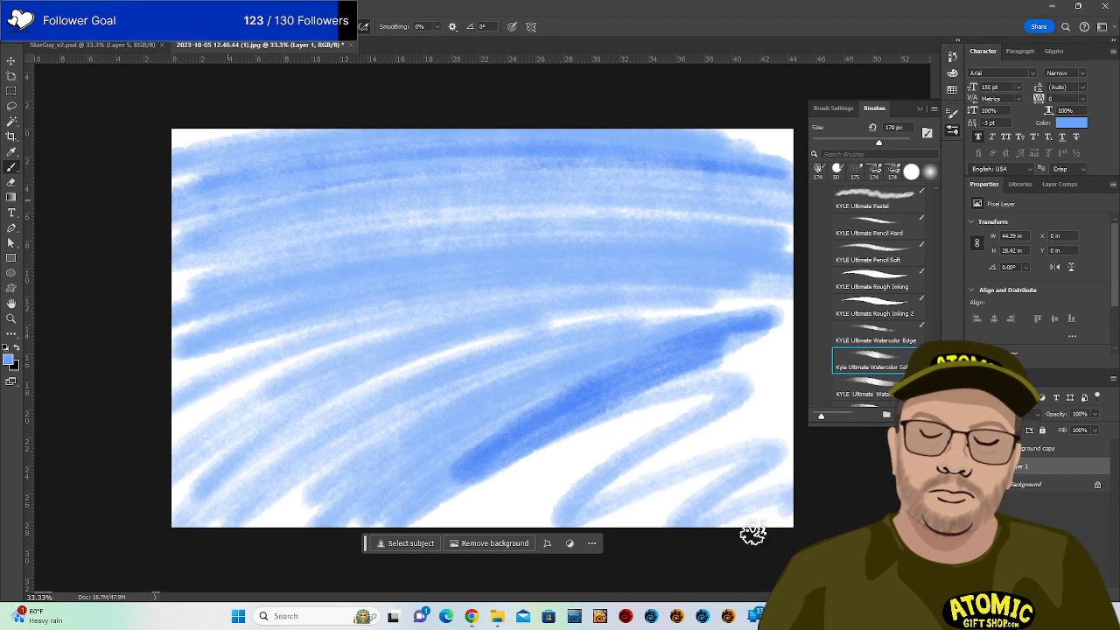
{"action": "mouse_move", "coordinate": [678, 525]}
{"action": "left_mouse_down"}
{"action": "mouse_move", "coordinate": [635, 533]}
{"action": "mouse_move", "coordinate": [680, 484]}
{"action": "mouse_move", "coordinate": [679, 455]}
{"action": "mouse_move", "coordinate": [769, 419]}
{"action": "mouse_move", "coordinate": [721, 411]}
{"action": "mouse_move", "coordinate": [673, 440]}
{"action": "mouse_move", "coordinate": [504, 494]}
{"action": "mouse_move", "coordinate": [518, 519]}
{"action": "mouse_move", "coordinate": [797, 347]}
{"action": "mouse_move", "coordinate": [435, 496]}
{"action": "mouse_move", "coordinate": [830, 320]}
{"action": "mouse_move", "coordinate": [394, 503]}
{"action": "mouse_move", "coordinate": [364, 475]}
{"action": "mouse_move", "coordinate": [781, 274]}
{"action": "mouse_move", "coordinate": [318, 370]}
{"action": "mouse_move", "coordinate": [512, 334]}
{"action": "mouse_move", "coordinate": [187, 470]}
{"action": "left_mouse_up"}
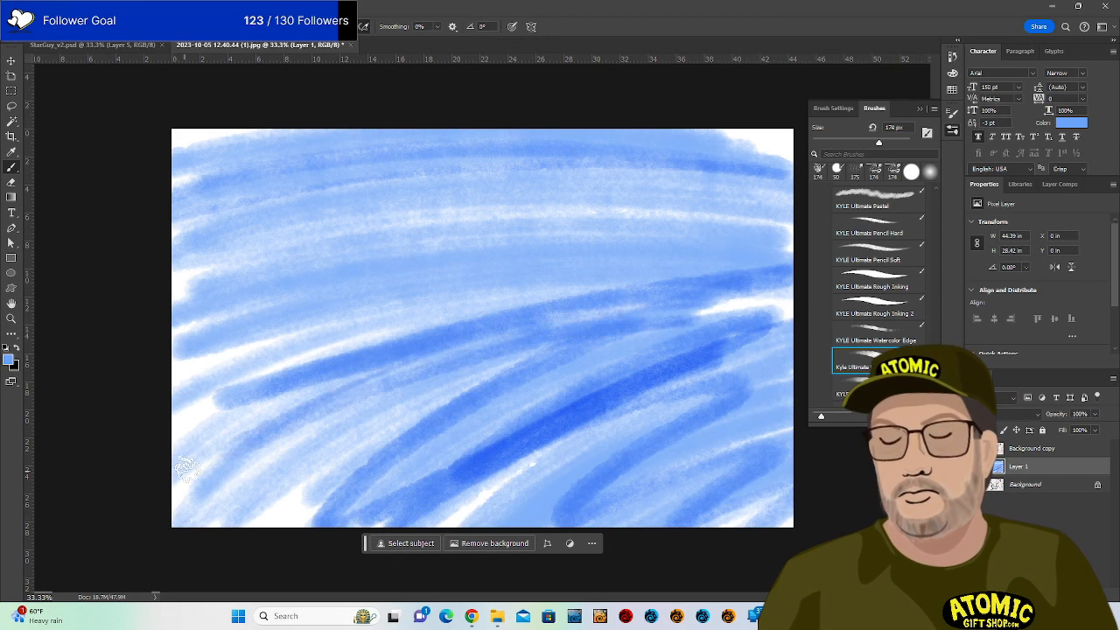
Raise the watercolor brush to 300 px and cover the remaining white streaks with blue.
{"action": "key", "text": "bracketright"}
{"action": "key", "text": "bracketright"}
{"action": "key", "text": "bracketright"}
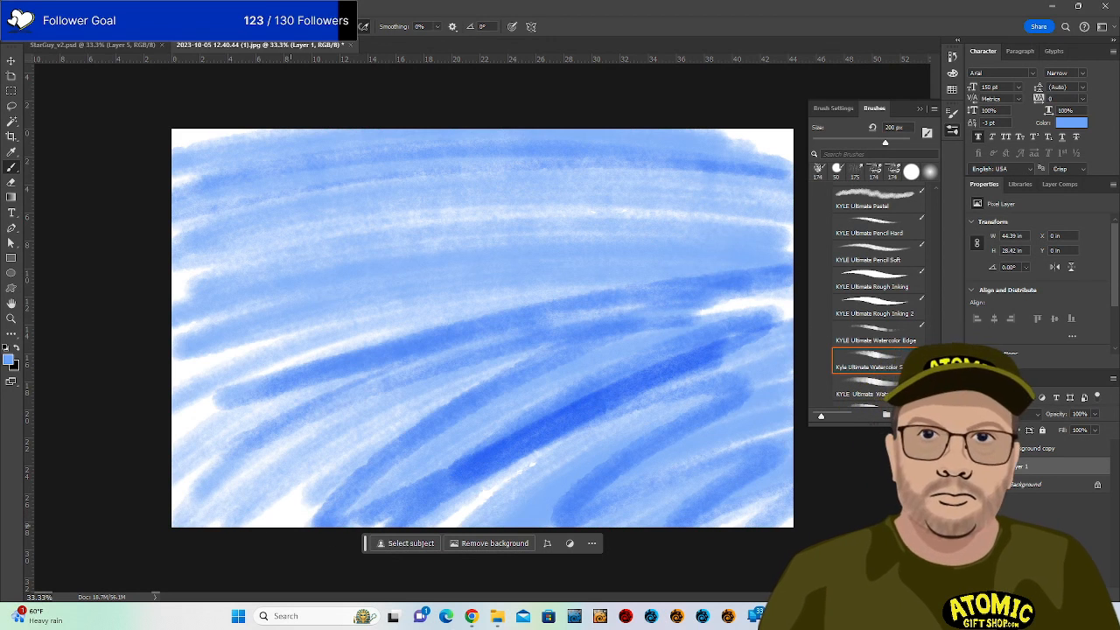
{"action": "mouse_move", "coordinate": [195, 513]}
{"action": "left_mouse_down"}
{"action": "mouse_move", "coordinate": [763, 500]}
{"action": "mouse_move", "coordinate": [779, 514]}
{"action": "mouse_move", "coordinate": [176, 493]}
{"action": "mouse_move", "coordinate": [363, 468]}
{"action": "mouse_move", "coordinate": [786, 472]}
{"action": "mouse_move", "coordinate": [826, 457]}
{"action": "mouse_move", "coordinate": [689, 440]}
{"action": "mouse_move", "coordinate": [294, 439]}
{"action": "mouse_move", "coordinate": [193, 450]}
{"action": "mouse_move", "coordinate": [727, 437]}
{"action": "mouse_move", "coordinate": [824, 449]}
{"action": "mouse_move", "coordinate": [544, 472]}
{"action": "mouse_move", "coordinate": [239, 469]}
{"action": "mouse_move", "coordinate": [769, 496]}
{"action": "mouse_move", "coordinate": [304, 523]}
{"action": "mouse_move", "coordinate": [406, 488]}
{"action": "mouse_move", "coordinate": [473, 512]}
{"action": "mouse_move", "coordinate": [776, 525]}
{"action": "mouse_move", "coordinate": [195, 525]}
{"action": "mouse_move", "coordinate": [195, 487]}
{"action": "mouse_move", "coordinate": [639, 512]}
{"action": "mouse_move", "coordinate": [744, 444]}
{"action": "mouse_move", "coordinate": [314, 429]}
{"action": "mouse_move", "coordinate": [196, 414]}
{"action": "mouse_move", "coordinate": [749, 423]}
{"action": "mouse_move", "coordinate": [181, 379]}
{"action": "mouse_move", "coordinate": [179, 147]}
{"action": "mouse_move", "coordinate": [175, 326]}
{"action": "mouse_move", "coordinate": [188, 323]}
{"action": "mouse_move", "coordinate": [221, 380]}
{"action": "mouse_move", "coordinate": [180, 109]}
{"action": "mouse_move", "coordinate": [196, 389]}
{"action": "mouse_move", "coordinate": [151, 371]}
{"action": "mouse_move", "coordinate": [141, 234]}
{"action": "mouse_move", "coordinate": [245, 190]}
{"action": "mouse_move", "coordinate": [224, 133]}
{"action": "mouse_move", "coordinate": [184, 159]}
{"action": "mouse_move", "coordinate": [579, 141]}
{"action": "mouse_move", "coordinate": [768, 152]}
{"action": "mouse_move", "coordinate": [774, 119]}
{"action": "mouse_move", "coordinate": [773, 240]}
{"action": "mouse_move", "coordinate": [792, 319]}
{"action": "mouse_move", "coordinate": [638, 324]}
{"action": "mouse_move", "coordinate": [781, 278]}
{"action": "mouse_move", "coordinate": [766, 213]}
{"action": "mouse_move", "coordinate": [448, 208]}
{"action": "mouse_move", "coordinate": [169, 251]}
{"action": "mouse_move", "coordinate": [448, 198]}
{"action": "mouse_move", "coordinate": [819, 180]}
{"action": "mouse_move", "coordinate": [780, 214]}
{"action": "mouse_move", "coordinate": [780, 229]}
{"action": "mouse_move", "coordinate": [748, 241]}
{"action": "mouse_move", "coordinate": [783, 246]}
{"action": "mouse_move", "coordinate": [749, 232]}
{"action": "mouse_move", "coordinate": [416, 268]}
{"action": "mouse_move", "coordinate": [816, 267]}
{"action": "mouse_move", "coordinate": [283, 295]}
{"action": "mouse_move", "coordinate": [254, 313]}
{"action": "mouse_move", "coordinate": [623, 306]}
{"action": "mouse_move", "coordinate": [218, 347]}
{"action": "mouse_move", "coordinate": [754, 358]}
{"action": "mouse_move", "coordinate": [358, 383]}
{"action": "mouse_move", "coordinate": [790, 362]}
{"action": "left_mouse_up"}
{"action": "mouse_move", "coordinate": [180, 307]}
{"action": "left_mouse_down"}
{"action": "mouse_move", "coordinate": [610, 290]}
{"action": "mouse_move", "coordinate": [156, 294]}
{"action": "mouse_move", "coordinate": [245, 249]}
{"action": "mouse_move", "coordinate": [652, 246]}
{"action": "mouse_move", "coordinate": [554, 235]}
{"action": "mouse_move", "coordinate": [186, 241]}
{"action": "left_mouse_up"}
{"action": "mouse_move", "coordinate": [208, 218]}
{"action": "left_mouse_down"}
{"action": "mouse_move", "coordinate": [325, 210]}
{"action": "mouse_move", "coordinate": [414, 181]}
{"action": "mouse_move", "coordinate": [442, 139]}
{"action": "mouse_move", "coordinate": [572, 137]}
{"action": "left_mouse_up"}
{"action": "mouse_move", "coordinate": [433, 147]}
{"action": "left_mouse_down"}
{"action": "mouse_move", "coordinate": [116, 150]}
{"action": "mouse_move", "coordinate": [292, 133]}
{"action": "mouse_move", "coordinate": [734, 145]}
{"action": "mouse_move", "coordinate": [575, 160]}
{"action": "mouse_move", "coordinate": [156, 245]}
{"action": "mouse_move", "coordinate": [609, 255]}
{"action": "mouse_move", "coordinate": [241, 328]}
{"action": "mouse_move", "coordinate": [700, 327]}
{"action": "mouse_move", "coordinate": [197, 388]}
{"action": "mouse_move", "coordinate": [621, 377]}
{"action": "mouse_move", "coordinate": [230, 429]}
{"action": "mouse_move", "coordinate": [765, 410]}
{"action": "mouse_move", "coordinate": [481, 448]}
{"action": "mouse_move", "coordinate": [553, 450]}
{"action": "mouse_move", "coordinate": [613, 514]}
{"action": "mouse_move", "coordinate": [602, 498]}
{"action": "mouse_move", "coordinate": [172, 427]}
{"action": "mouse_move", "coordinate": [256, 404]}
{"action": "mouse_move", "coordinate": [787, 331]}
{"action": "mouse_move", "coordinate": [691, 312]}
{"action": "mouse_move", "coordinate": [807, 300]}
{"action": "mouse_move", "coordinate": [667, 286]}
{"action": "left_mouse_up"}
{"action": "mouse_move", "coordinate": [419, 363]}
{"action": "left_mouse_down"}
{"action": "mouse_move", "coordinate": [790, 367]}
{"action": "mouse_move", "coordinate": [232, 280]}
{"action": "mouse_move", "coordinate": [788, 197]}
{"action": "mouse_move", "coordinate": [706, 244]}
{"action": "mouse_move", "coordinate": [555, 467]}
{"action": "mouse_move", "coordinate": [425, 470]}
{"action": "mouse_move", "coordinate": [250, 443]}
{"action": "mouse_move", "coordinate": [471, 412]}
{"action": "left_mouse_up"}
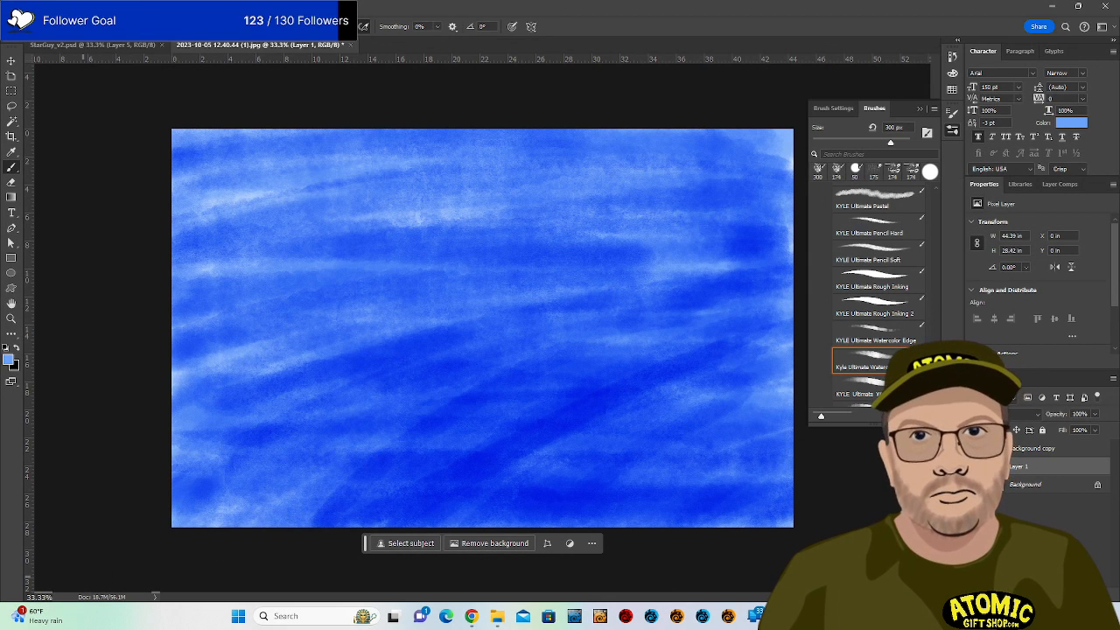
Try the Concept blending brush on the canvas, then undo its smudge.
{"action": "scroll", "coordinate": [871, 280], "scroll_direction": "up", "scroll_amount": 5}
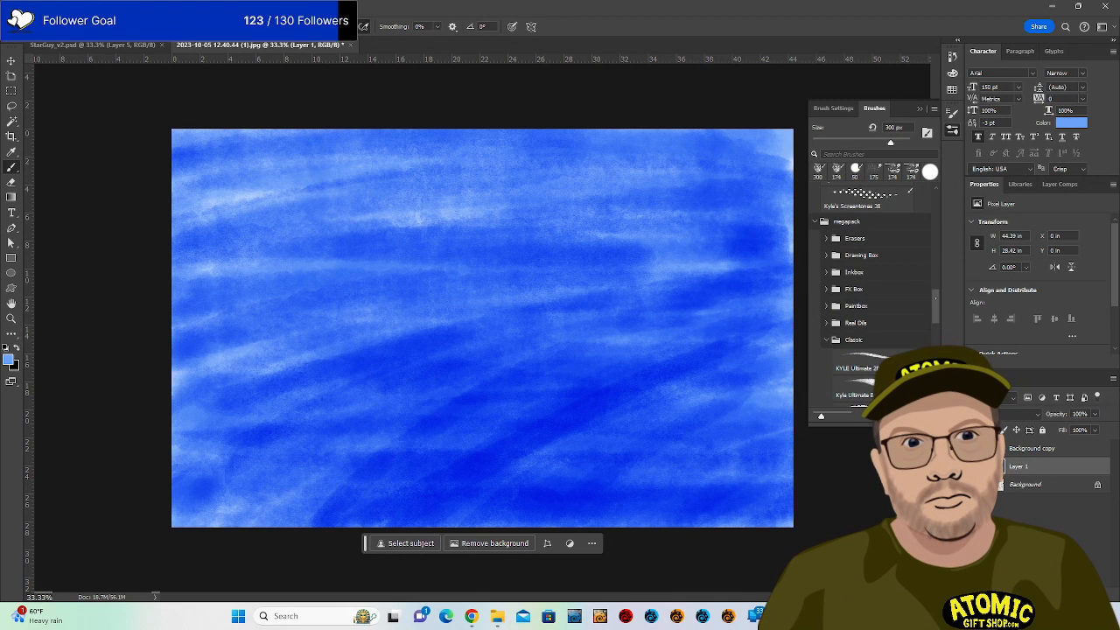
{"action": "scroll", "coordinate": [871, 280], "scroll_direction": "up", "scroll_amount": 5}
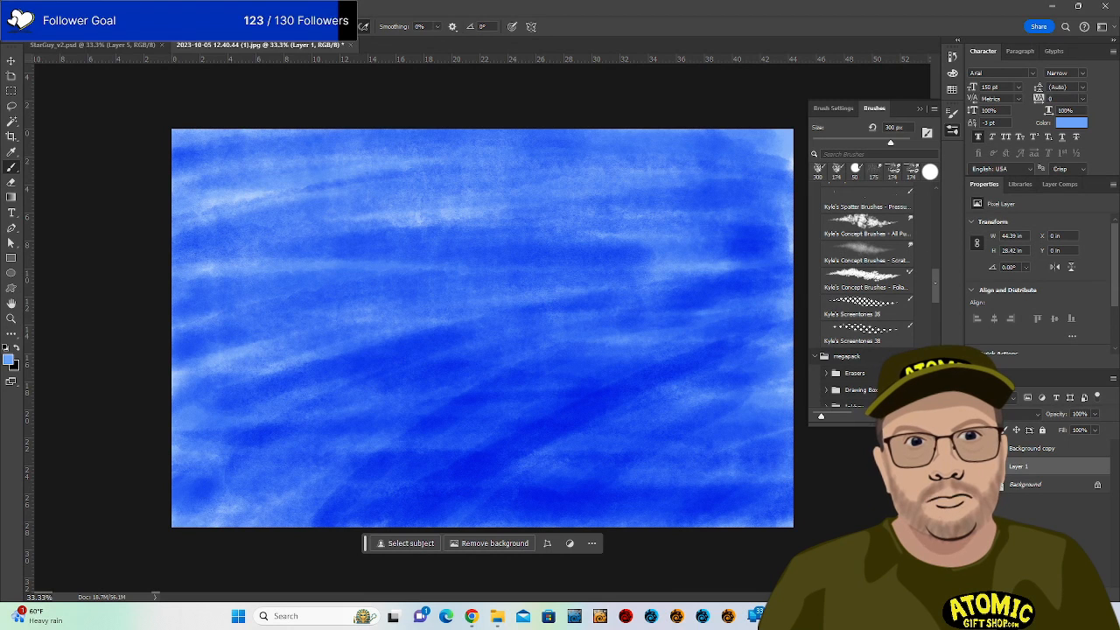
{"action": "left_click_drag", "start_coordinate": [935, 282], "coordinate": [936, 282]}
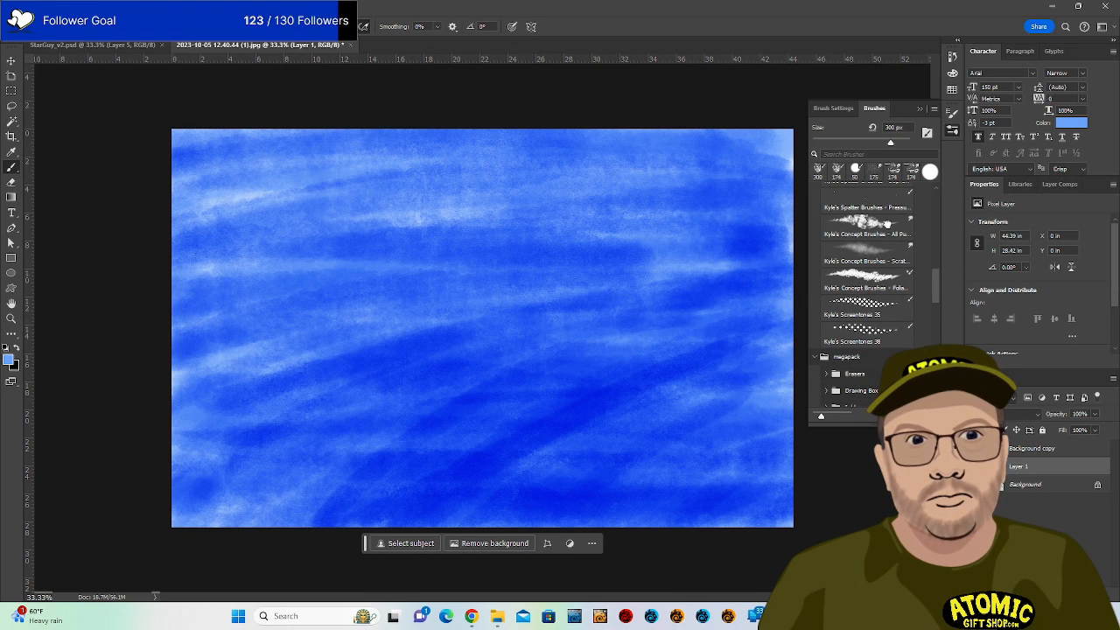
{"action": "left_click", "coordinate": [888, 223]}
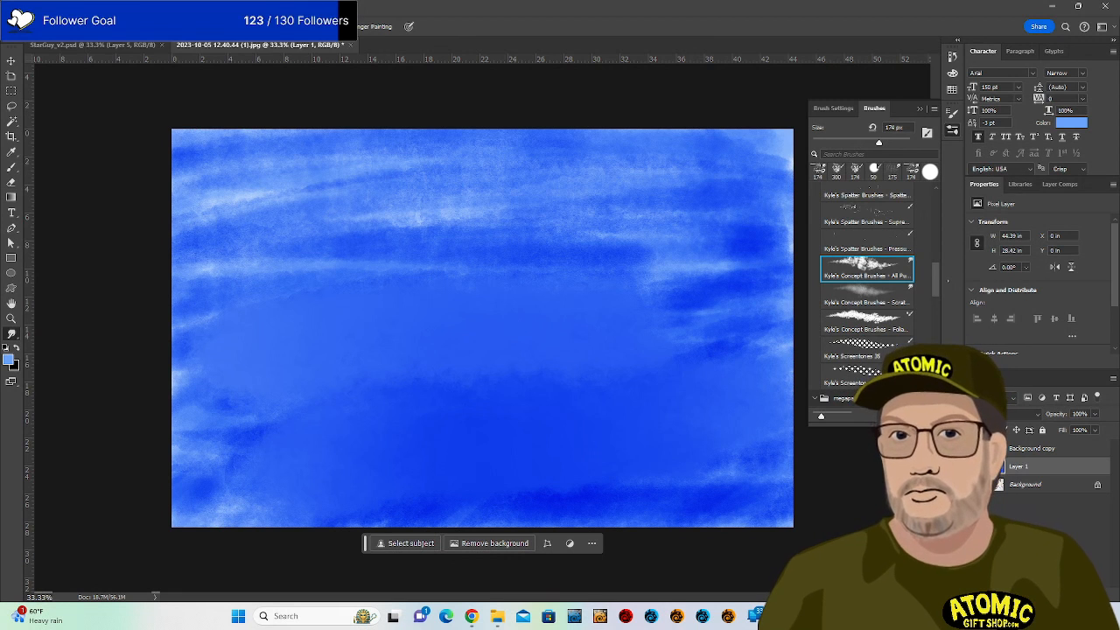
{"action": "key", "text": "ctrl+z"}
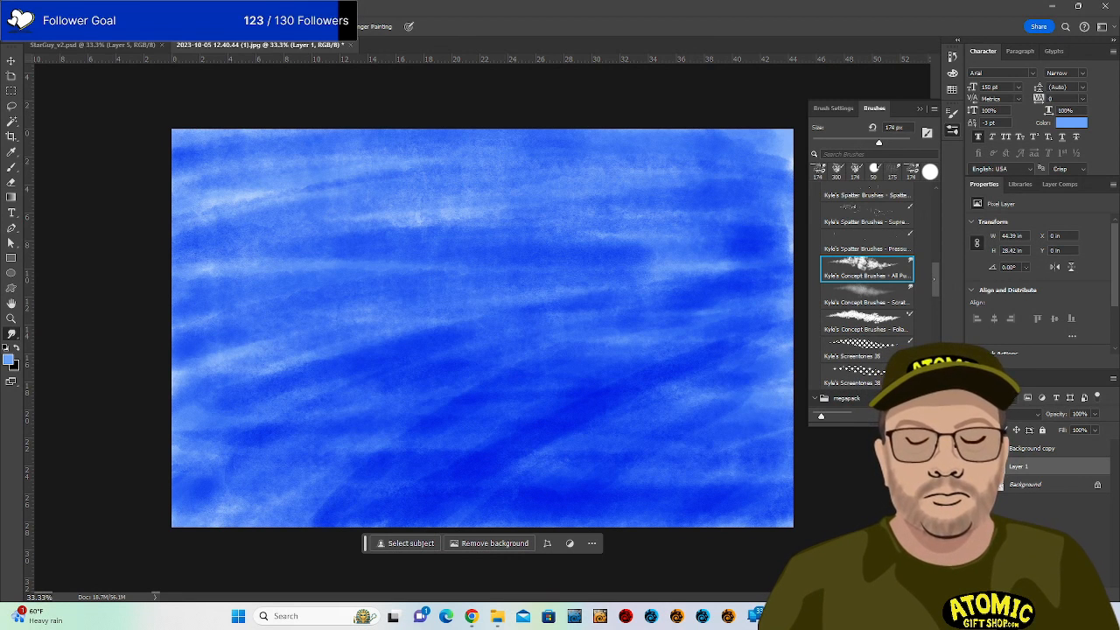
Switch to a Kyle's Spatter brush, choose a darker blue, and dab spatter along the canvas top.
{"action": "left_click", "coordinate": [882, 245]}
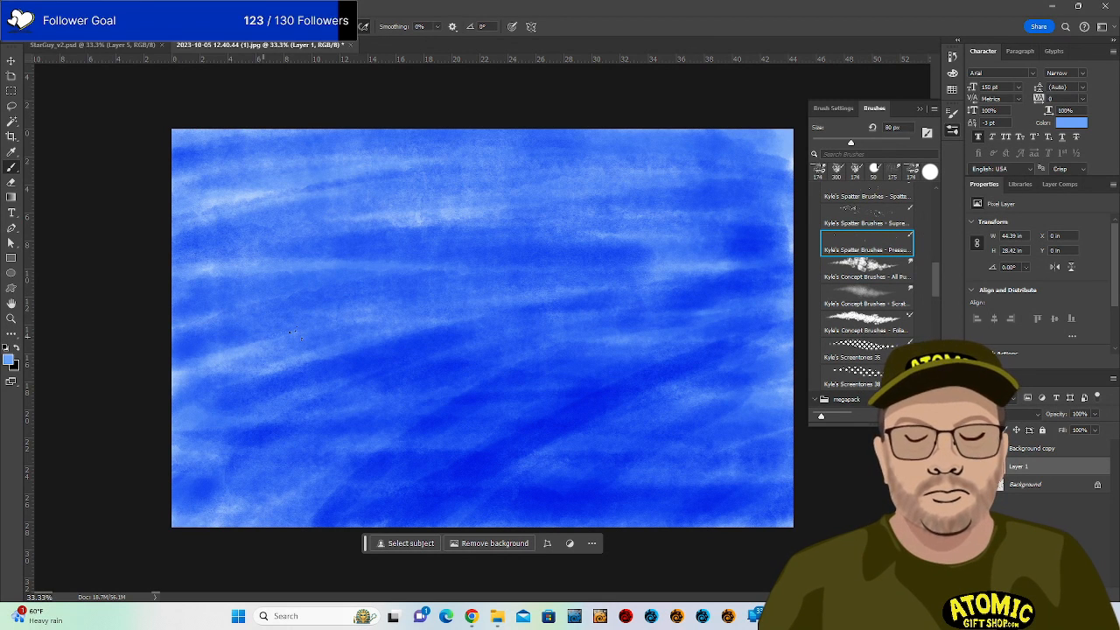
{"action": "left_click_drag", "start_coordinate": [621, 308], "coordinate": [750, 285]}
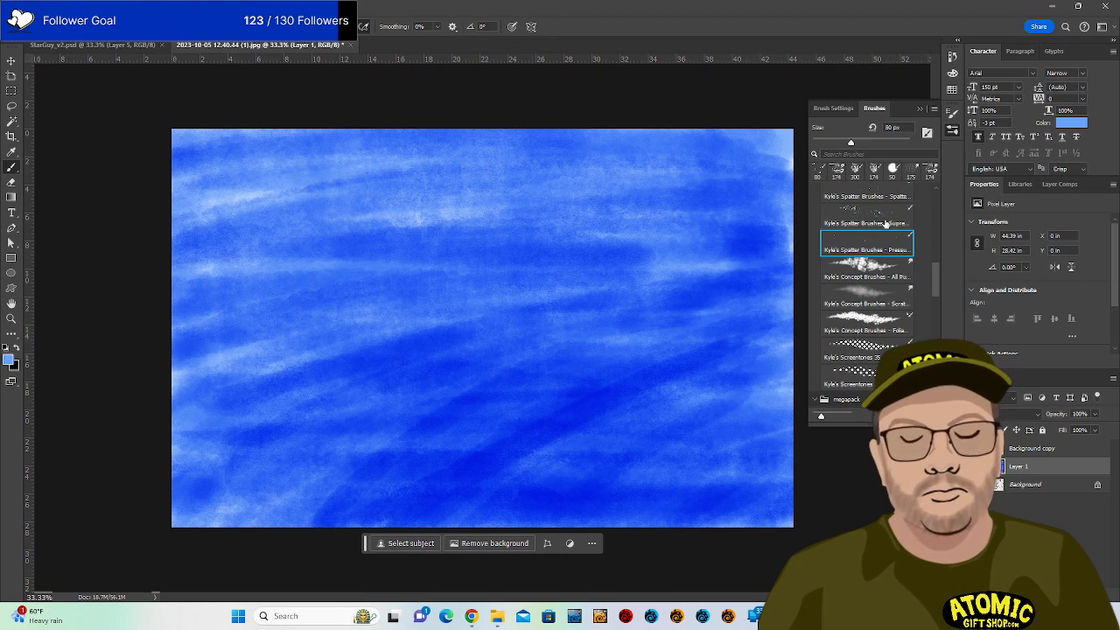
{"action": "left_click", "coordinate": [884, 222]}
{"action": "left_click", "coordinate": [324, 226]}
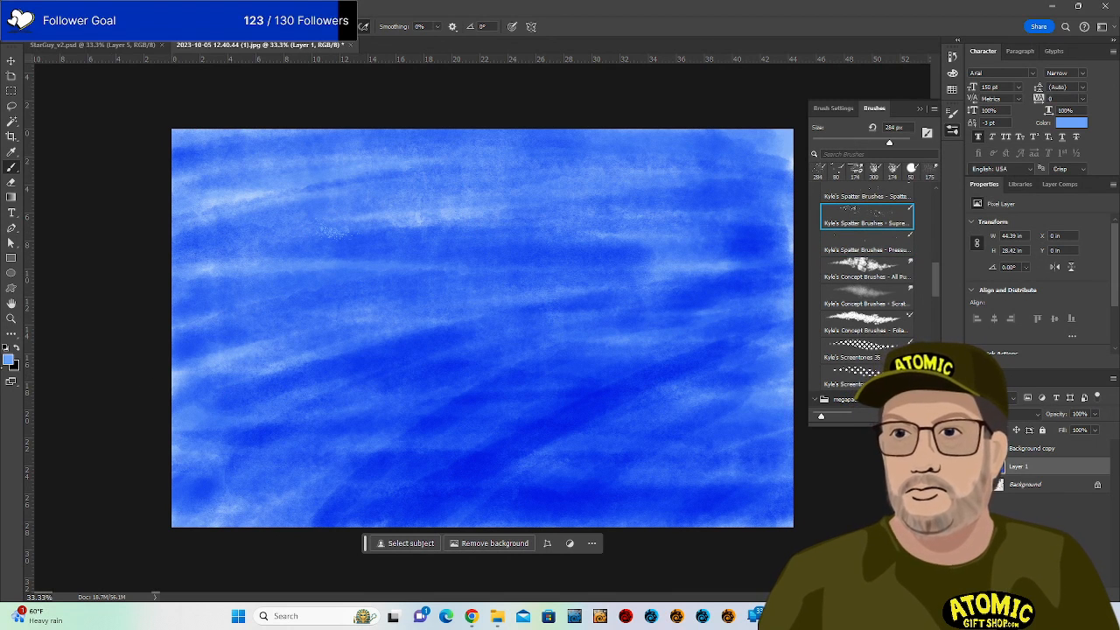
{"action": "left_click", "coordinate": [9, 358]}
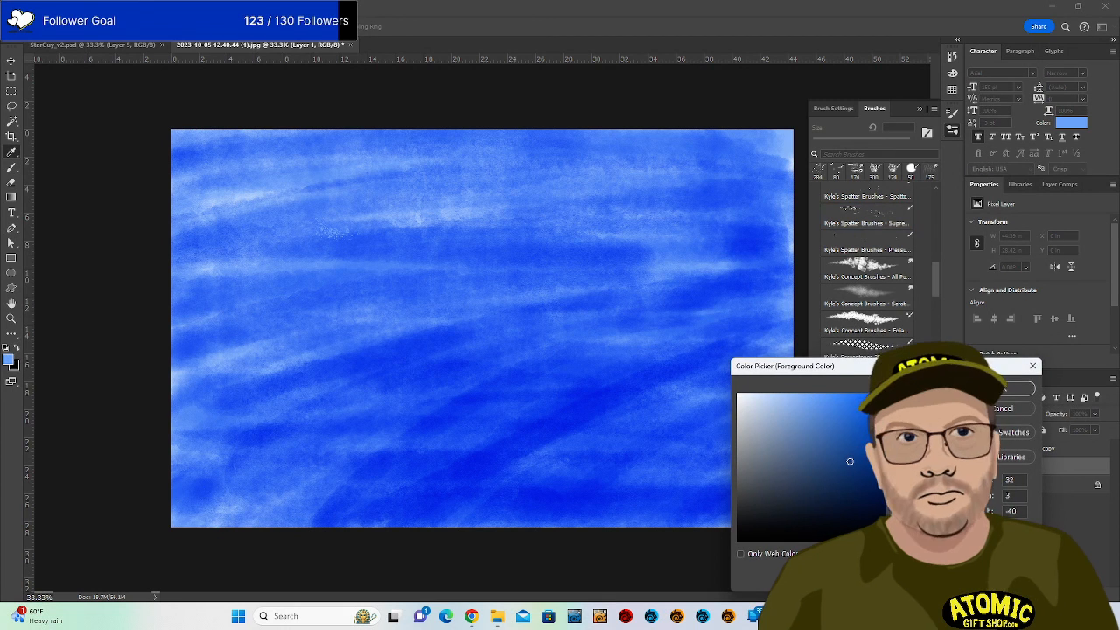
{"action": "key", "text": "Return"}
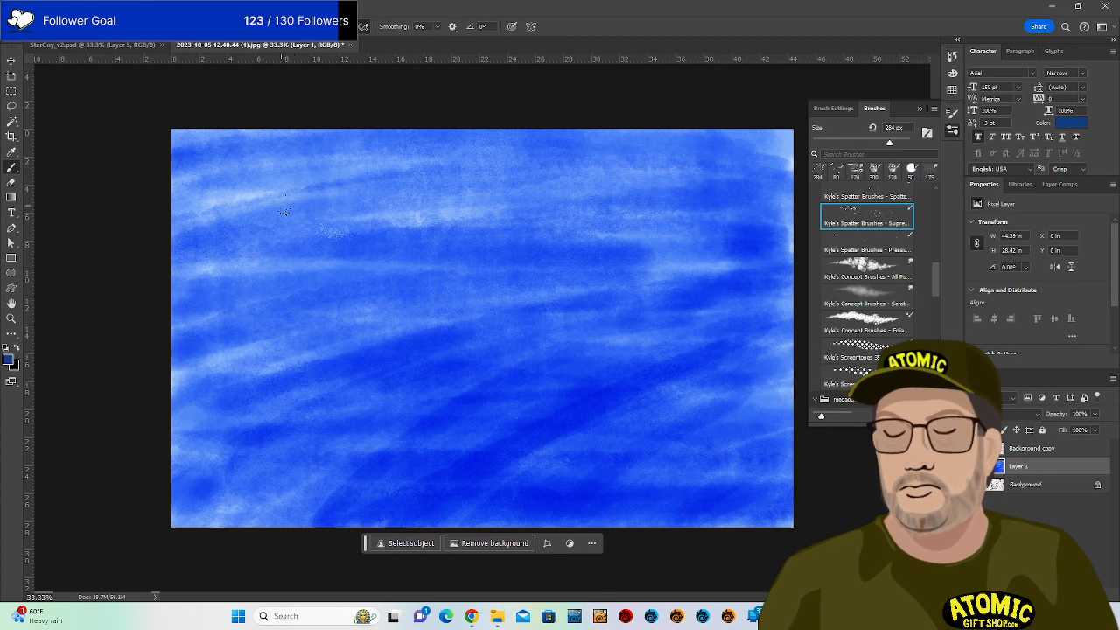
{"action": "left_click", "coordinate": [455, 140]}
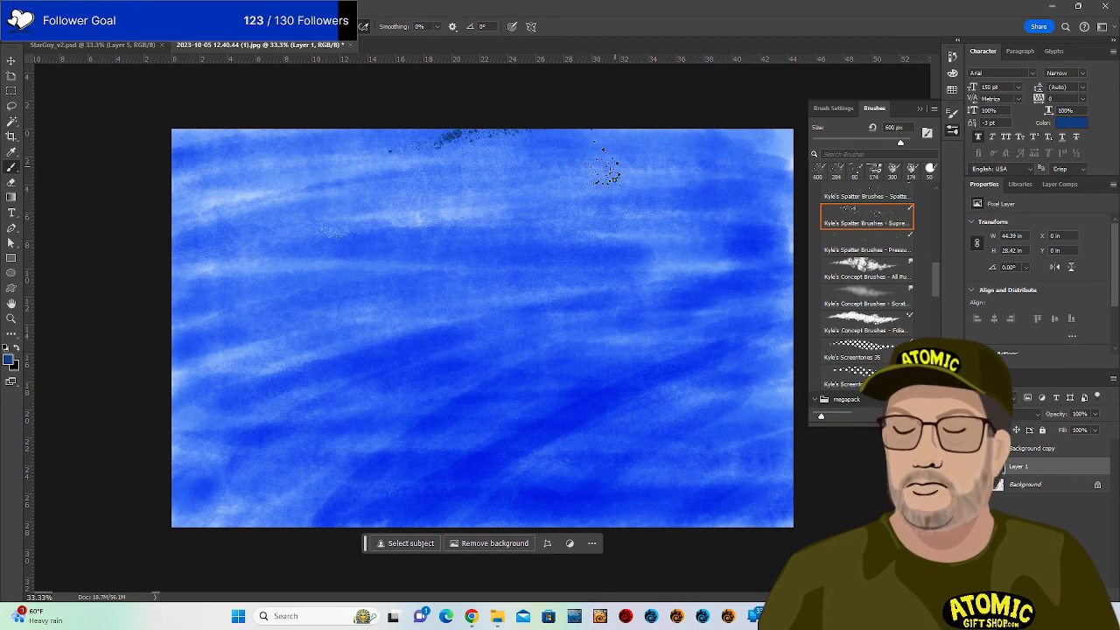
Enlarge the spatter brush to 1100 px and spatter dark, then white, specks across the canvas.
{"action": "key", "text": "bracketright"}
{"action": "key", "text": "bracketright"}
{"action": "key", "text": "bracketright"}
{"action": "key", "text": "bracketright"}
{"action": "key", "text": "bracketright"}
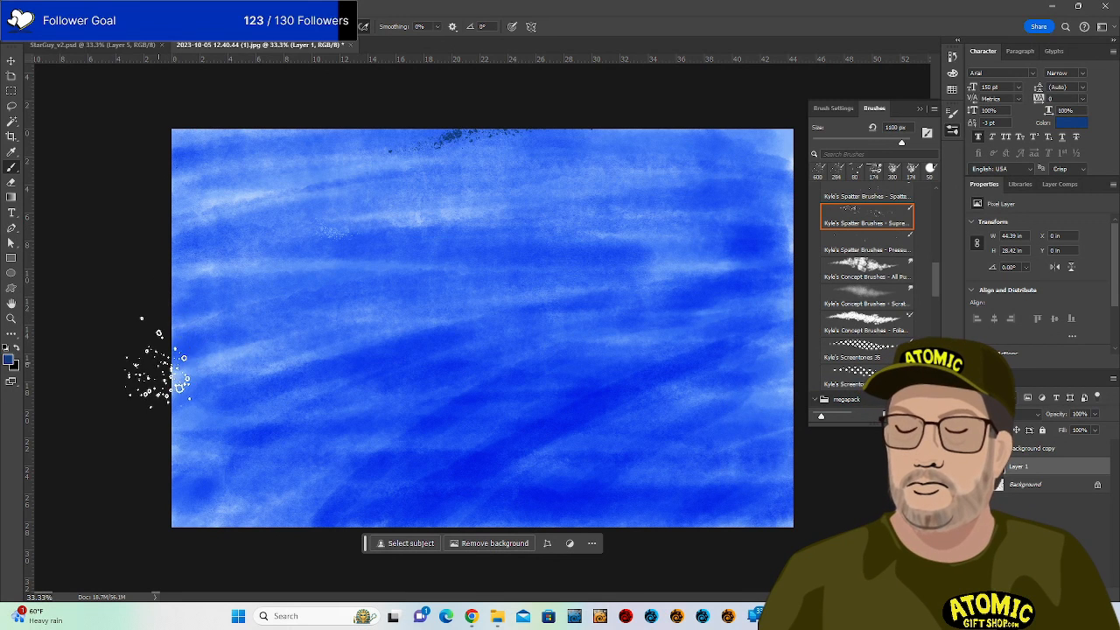
{"action": "left_click_drag", "start_coordinate": [175, 363], "coordinate": [788, 219]}
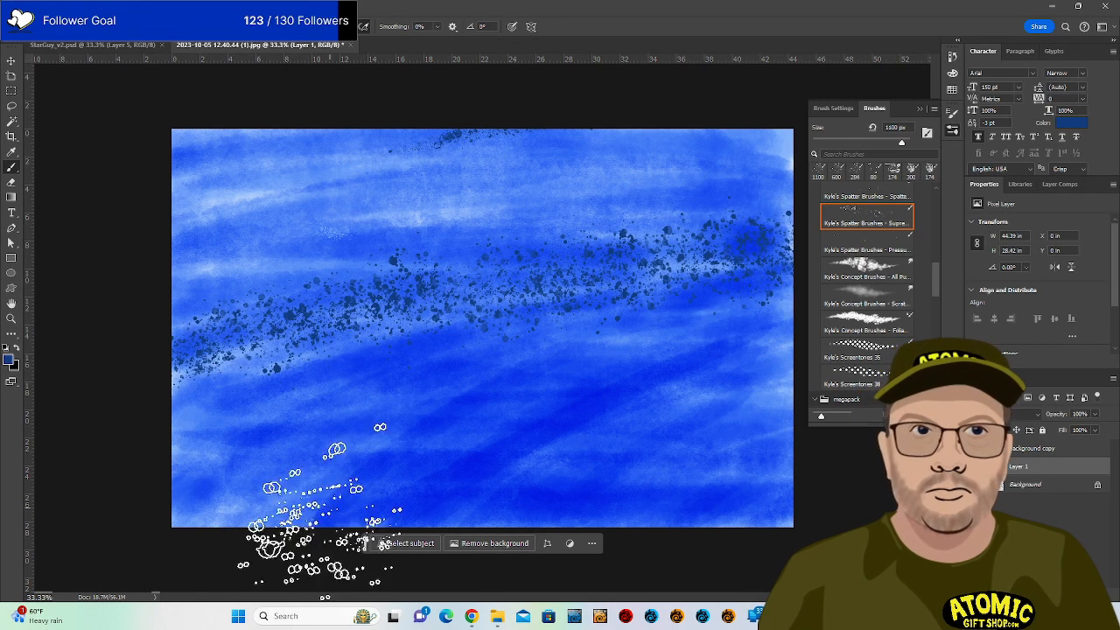
{"action": "left_click_drag", "start_coordinate": [328, 525], "coordinate": [735, 473]}
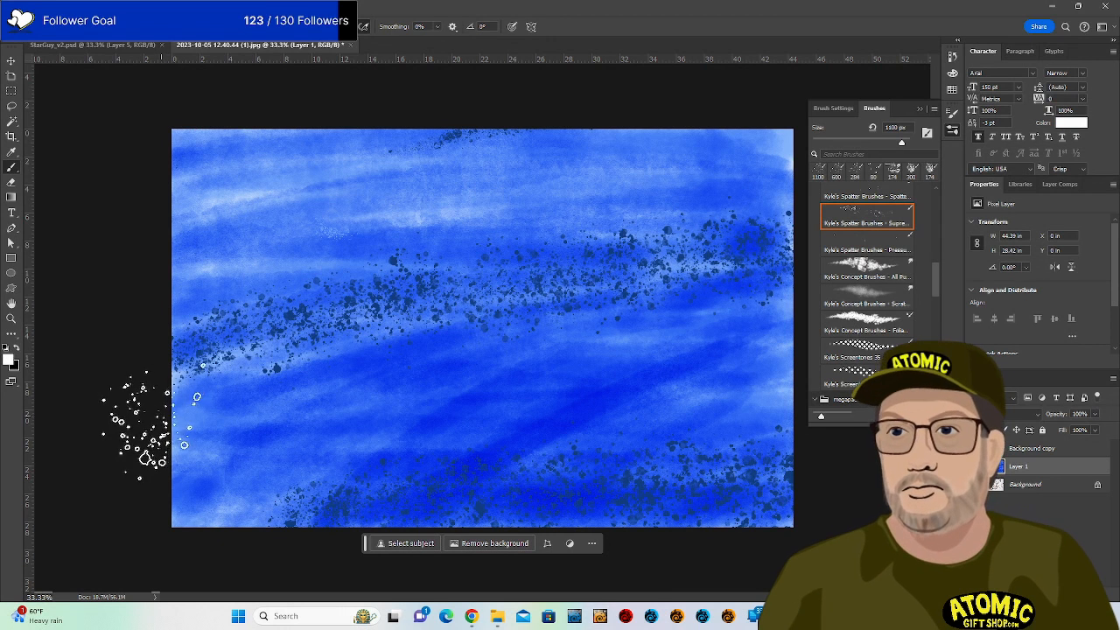
{"action": "mouse_move", "coordinate": [201, 394]}
{"action": "left_mouse_down"}
{"action": "mouse_move", "coordinate": [254, 376]}
{"action": "mouse_move", "coordinate": [770, 350]}
{"action": "left_mouse_up"}
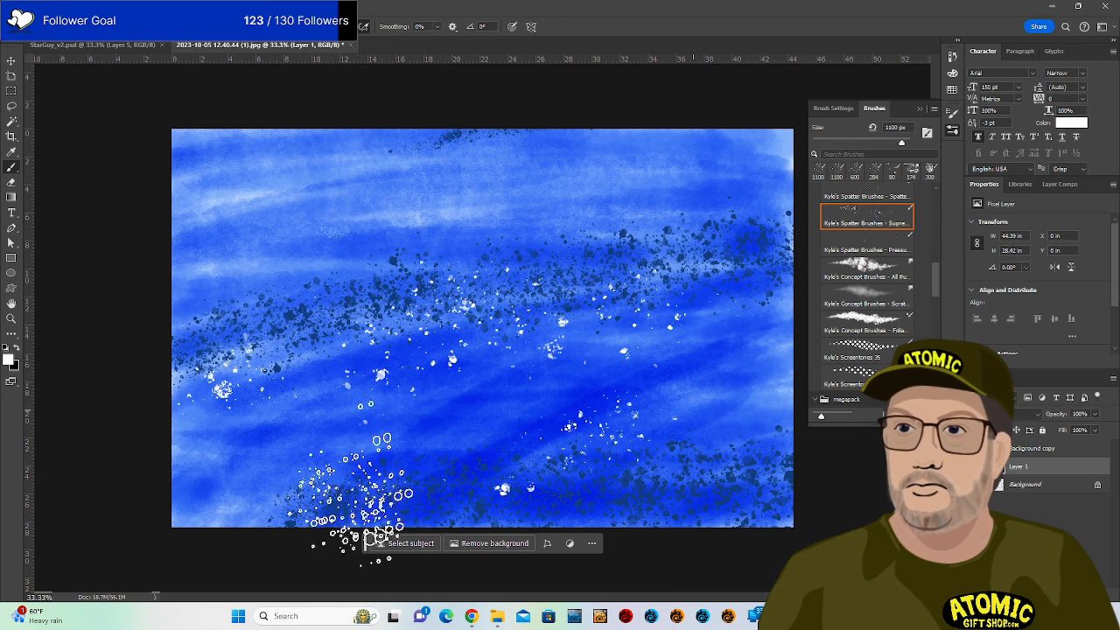
{"action": "left_click_drag", "start_coordinate": [362, 490], "coordinate": [603, 429]}
{"action": "left_click_drag", "start_coordinate": [263, 171], "coordinate": [622, 149]}
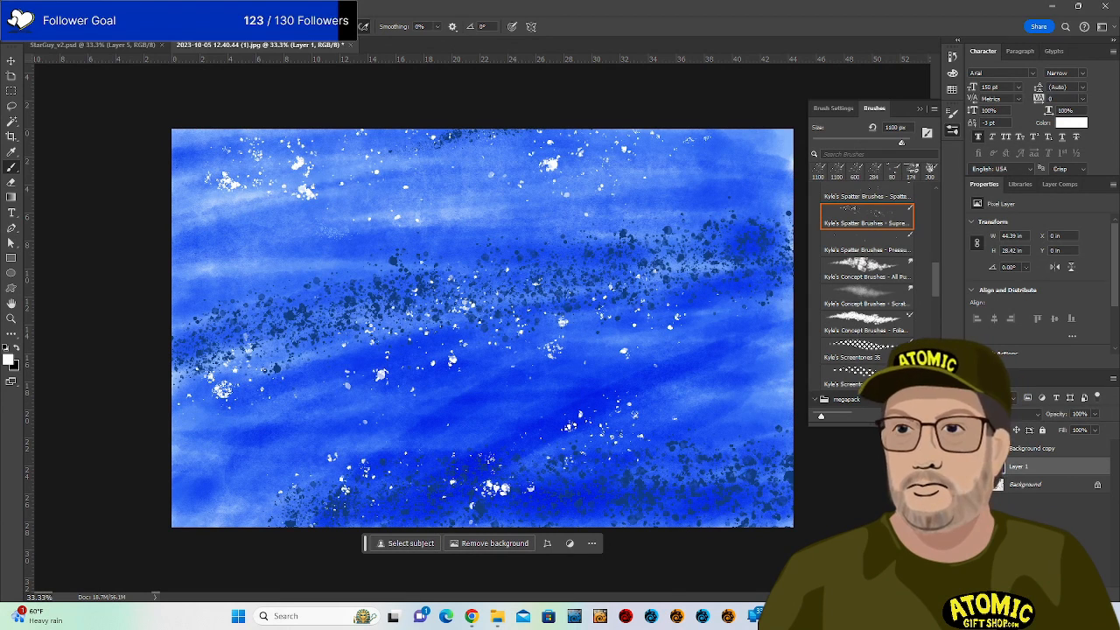
{"action": "left_click_drag", "start_coordinate": [603, 402], "coordinate": [738, 375]}
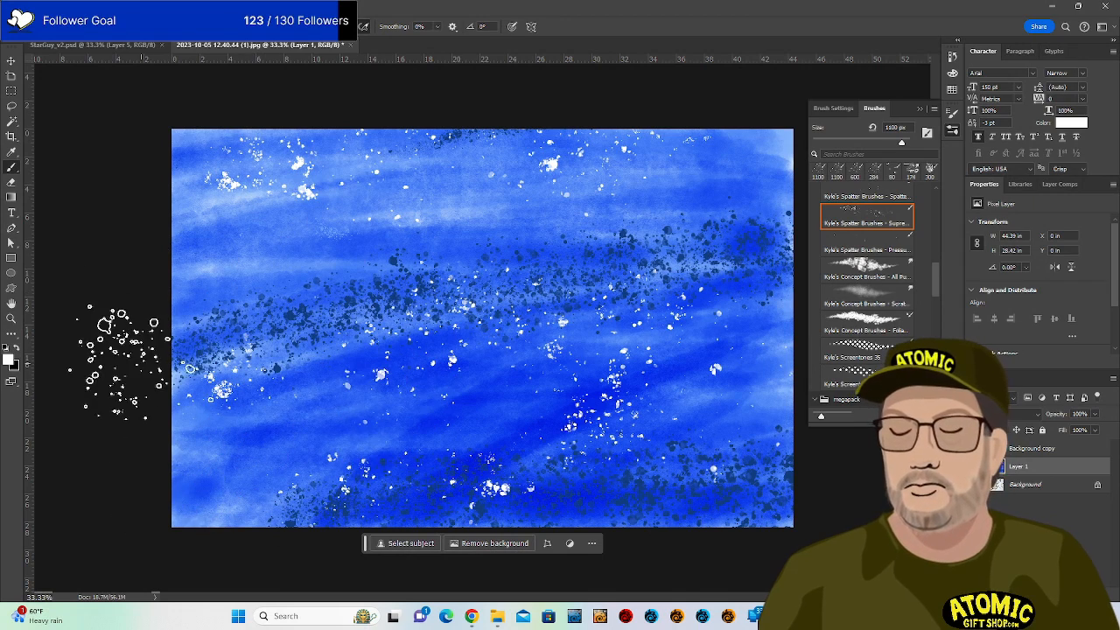
Sample a bright blue from the canvas and resize the spatter brush to 500 px.
{"action": "left_click", "coordinate": [525, 392], "text": "alt"}
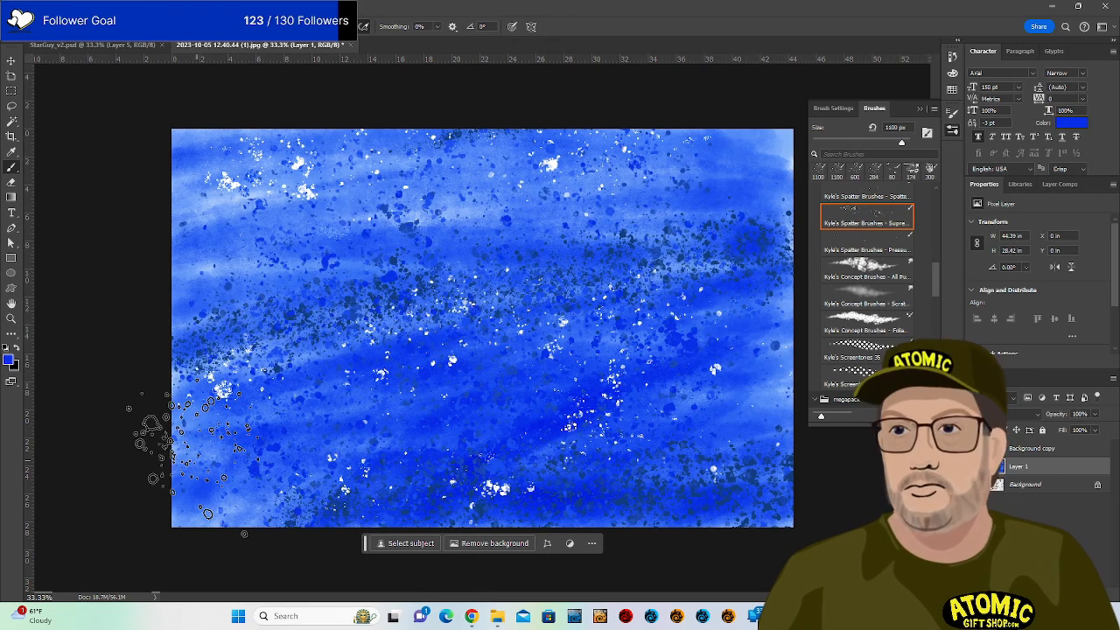
{"action": "key", "text": "p"}
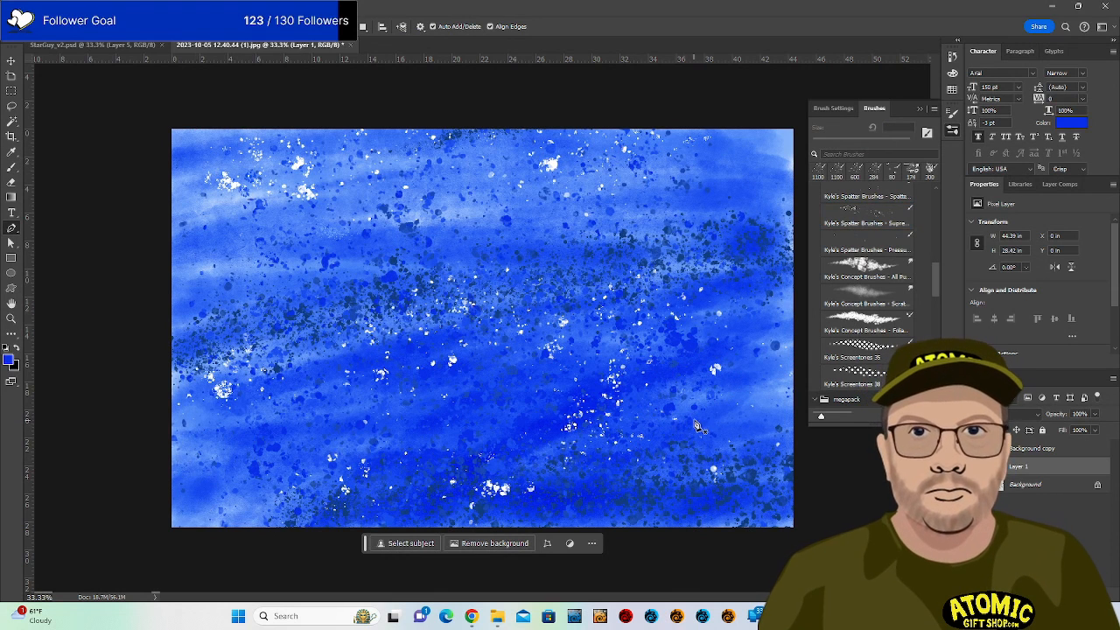
{"action": "key", "text": "b"}
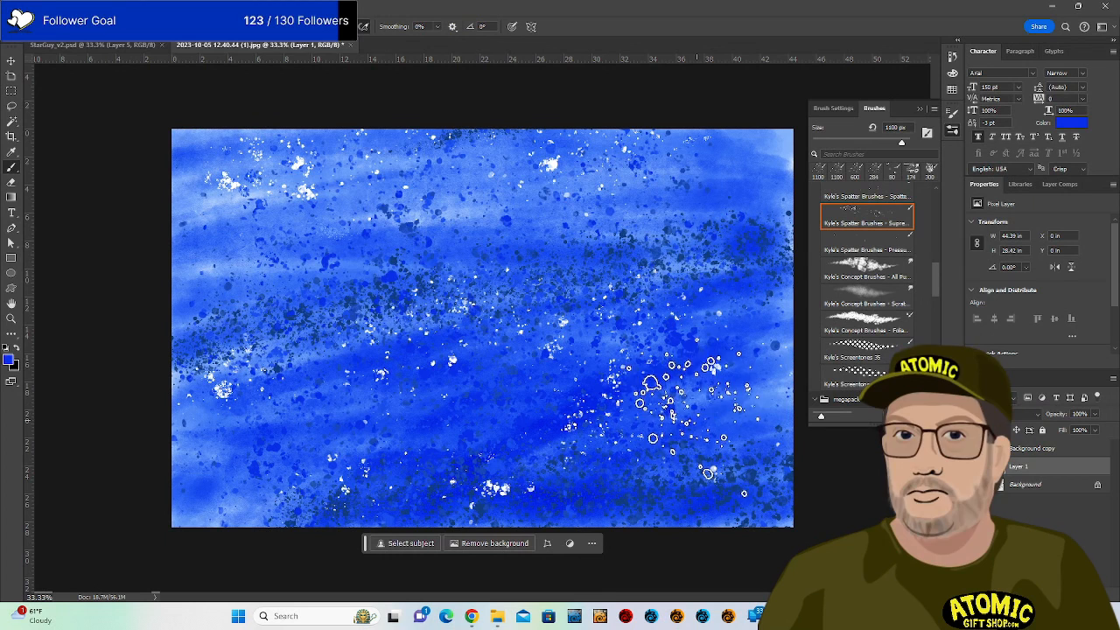
{"action": "key", "text": "bracketleft"}
{"action": "key", "text": "bracketleft"}
{"action": "key", "text": "bracketleft"}
{"action": "key", "text": "bracketleft"}
{"action": "key", "text": "bracketleft"}
{"action": "key", "text": "bracketleft"}
{"action": "key", "text": "bracketleft"}
{"action": "key", "text": "bracketleft"}
{"action": "key", "text": "bracketleft"}
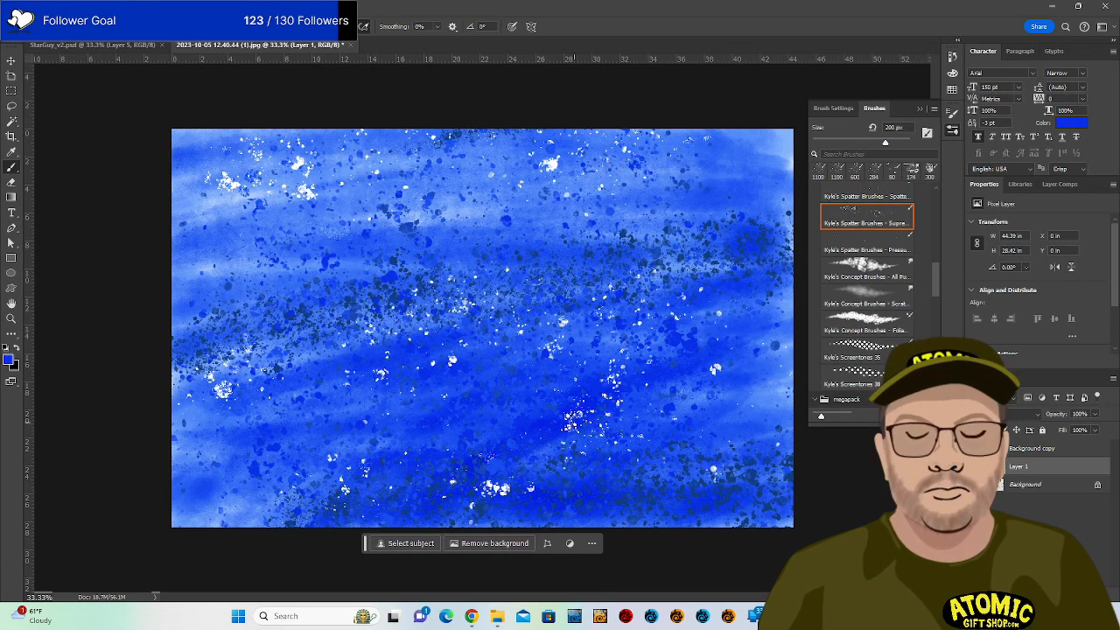
{"action": "key", "text": "bracketright"}
{"action": "key", "text": "bracketright"}
{"action": "key", "text": "bracketright"}
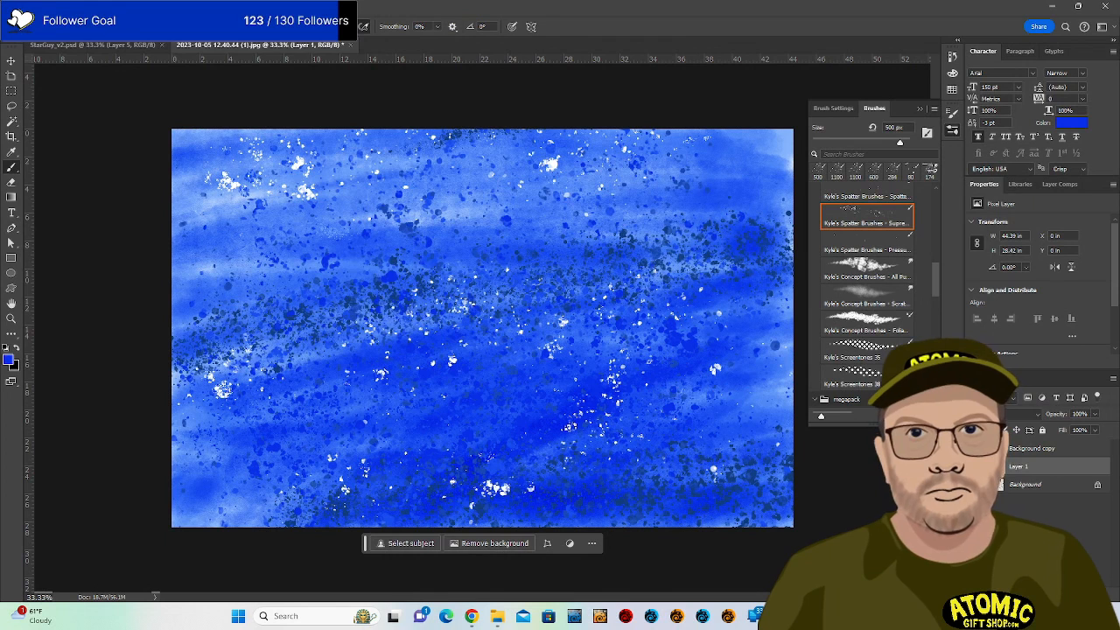
Paint blue over the white spatter spots and along the bottom edge of the background.
{"action": "scroll", "coordinate": [891, 303], "scroll_direction": "up", "scroll_amount": 10}
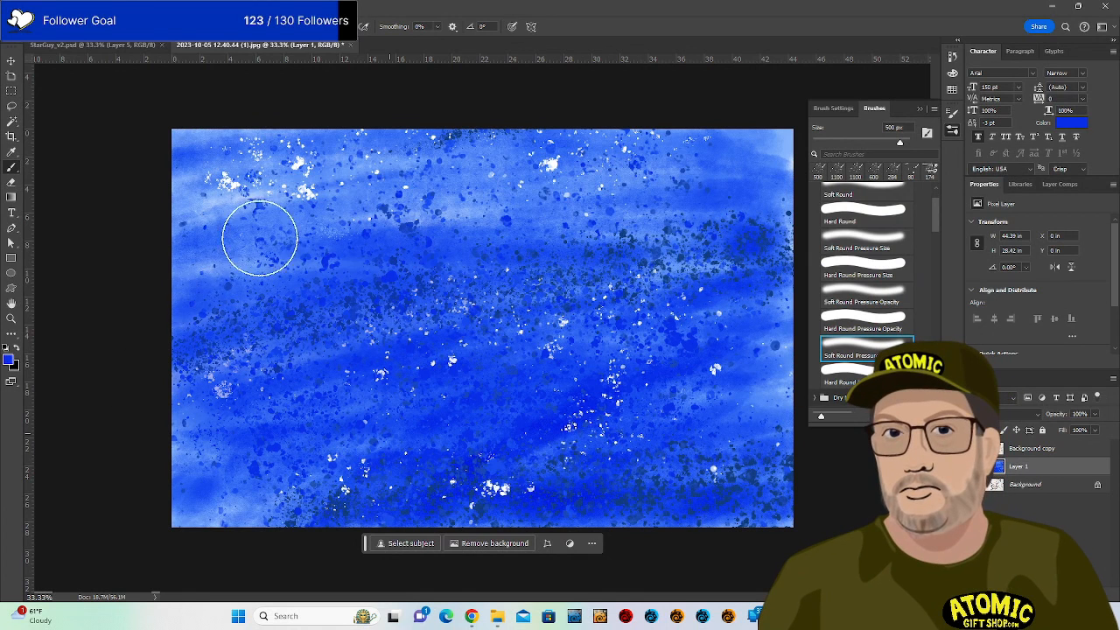
{"action": "mouse_move", "coordinate": [259, 238]}
{"action": "left_mouse_down"}
{"action": "mouse_move", "coordinate": [230, 121]}
{"action": "mouse_move", "coordinate": [196, 140]}
{"action": "mouse_move", "coordinate": [563, 134]}
{"action": "mouse_move", "coordinate": [651, 160]}
{"action": "mouse_move", "coordinate": [455, 429]}
{"action": "mouse_move", "coordinate": [649, 444]}
{"action": "mouse_move", "coordinate": [716, 507]}
{"action": "mouse_move", "coordinate": [167, 499]}
{"action": "mouse_move", "coordinate": [217, 430]}
{"action": "mouse_move", "coordinate": [142, 489]}
{"action": "left_mouse_up"}
{"action": "left_click_drag", "start_coordinate": [778, 298], "coordinate": [105, 437]}
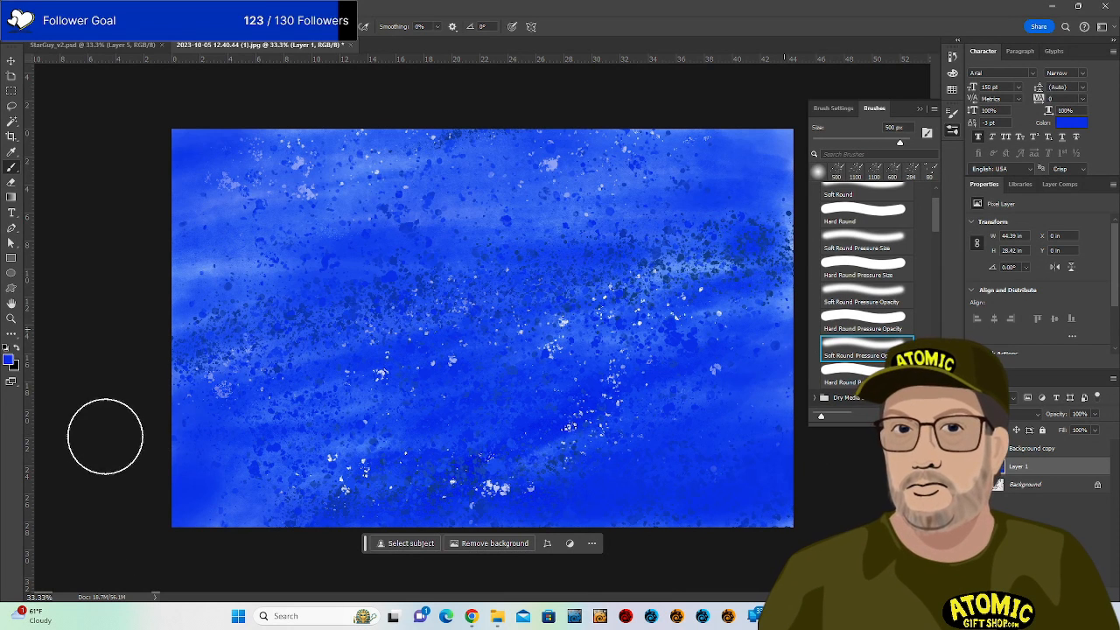
Set the paint colour to dark blue and add a new empty Layer 2.
{"action": "left_click", "coordinate": [10, 358]}
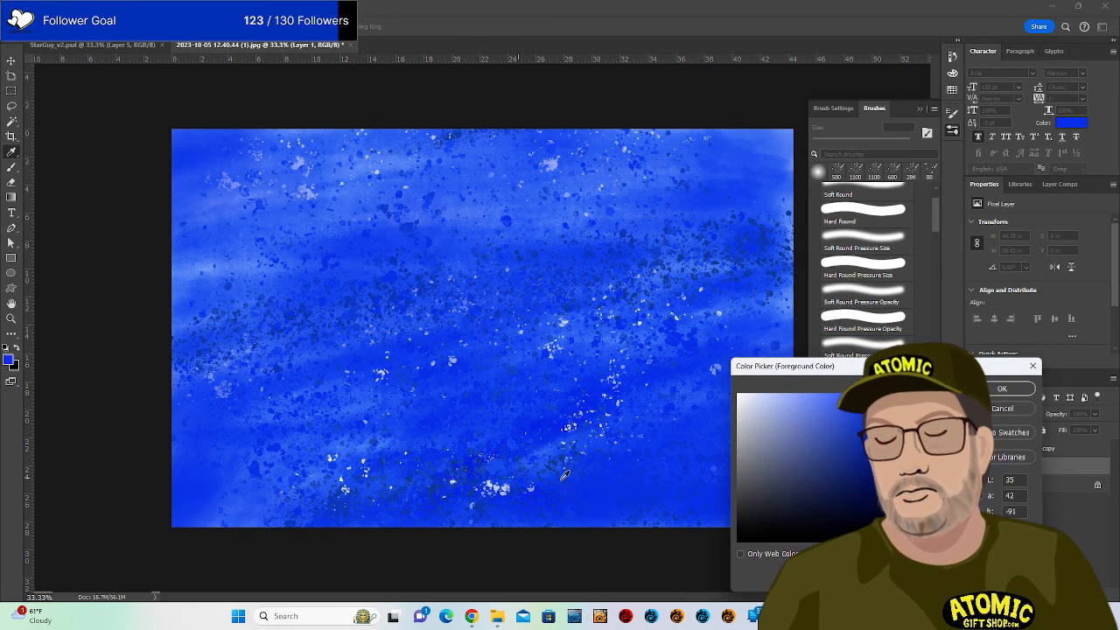
{"action": "left_click", "coordinate": [1004, 388]}
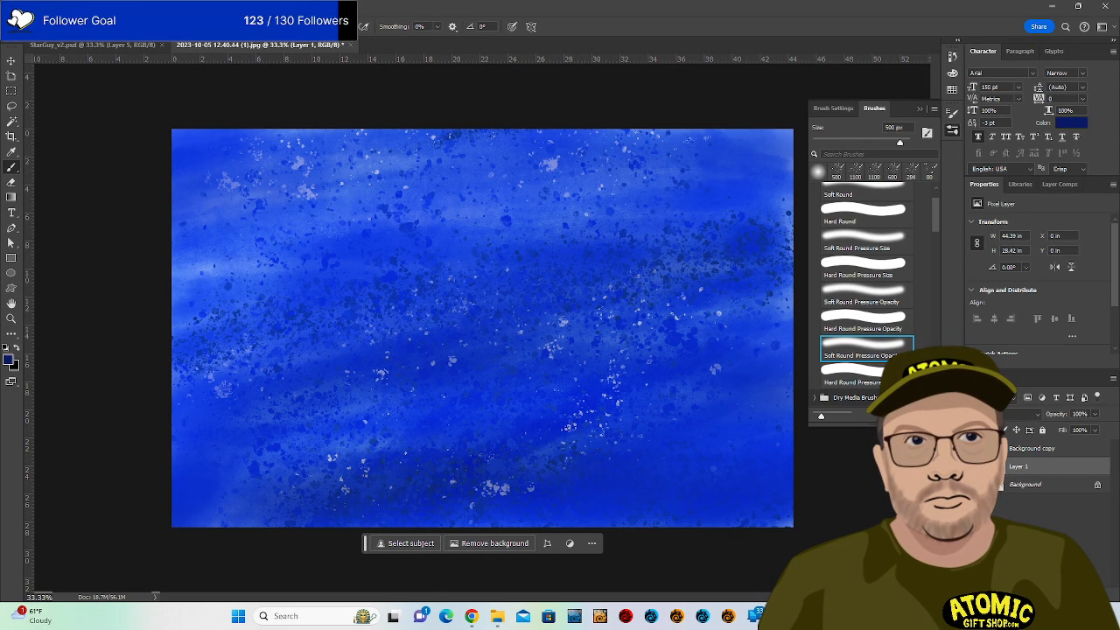
{"action": "key", "text": "ctrl+alt+shift+n"}
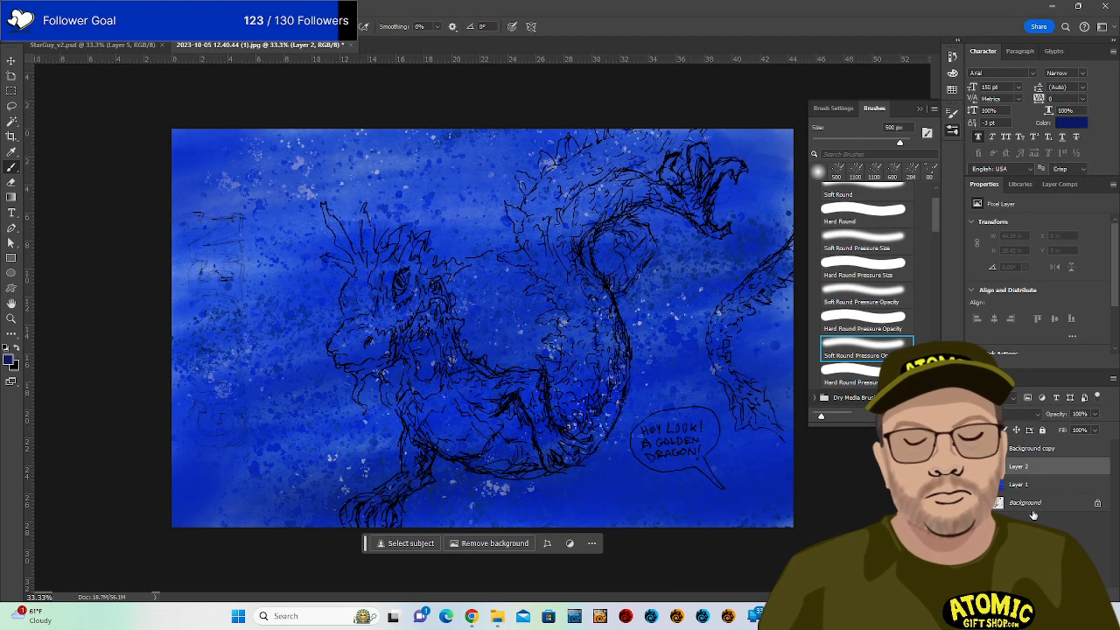
Use a 250 px Hard Round brush to paint white over the dragon's belly and S-curve on Layer 2.
{"action": "left_click", "coordinate": [895, 274]}
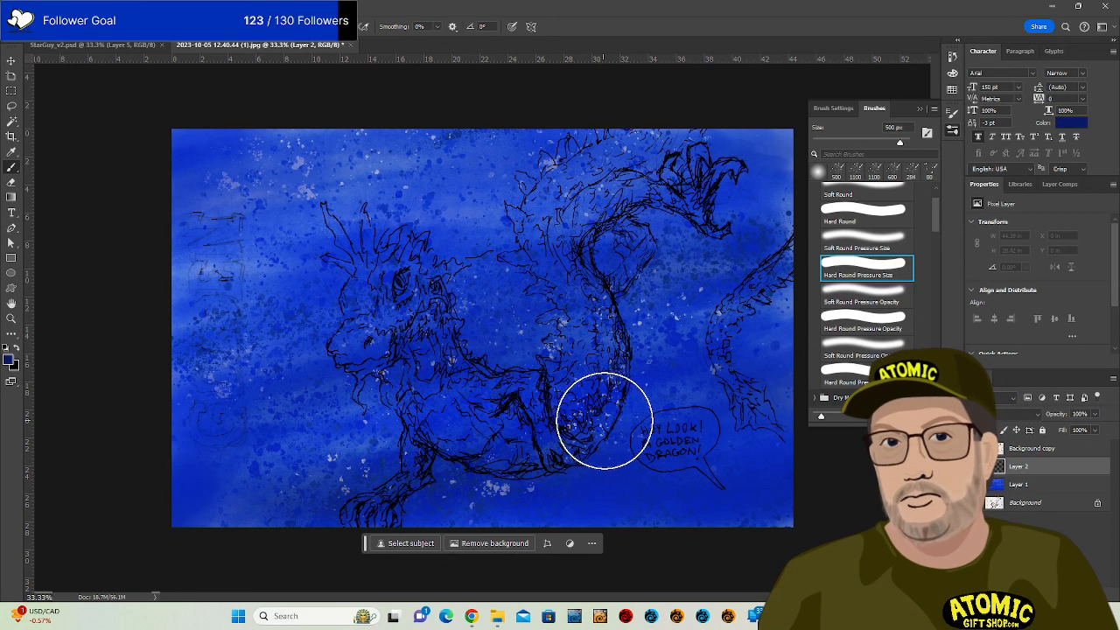
{"action": "key", "text": "bracketleft"}
{"action": "key", "text": "bracketleft"}
{"action": "key", "text": "bracketleft"}
{"action": "key", "text": "bracketleft"}
{"action": "key", "text": "bracketleft"}
{"action": "key", "text": "bracketleft"}
{"action": "left_click_drag", "start_coordinate": [575, 366], "coordinate": [572, 385]}
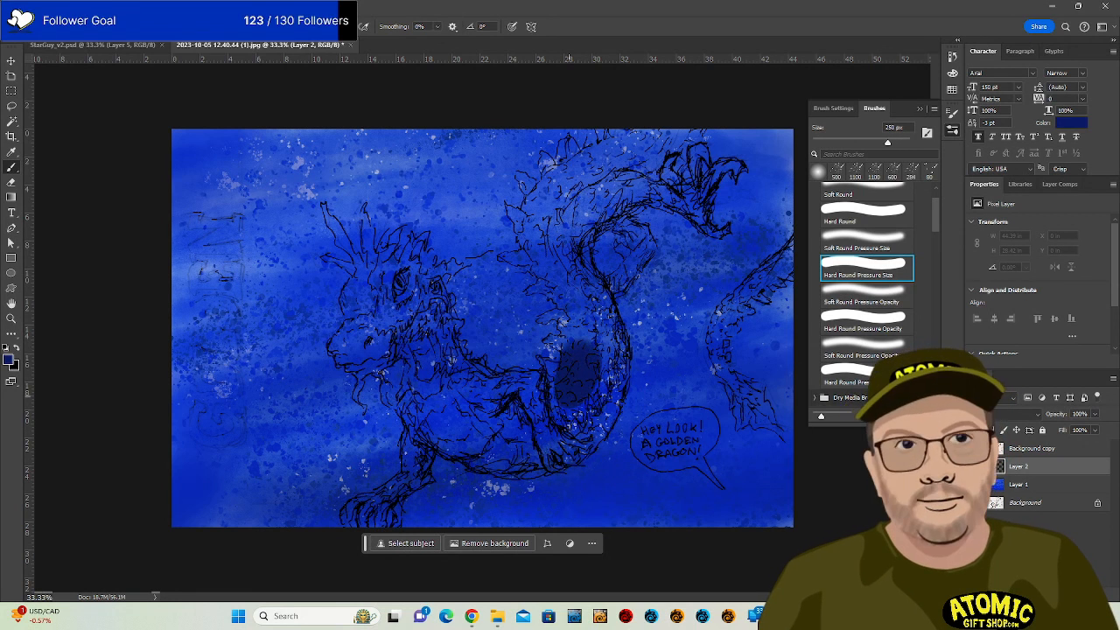
{"action": "key", "text": "ctrl+z"}
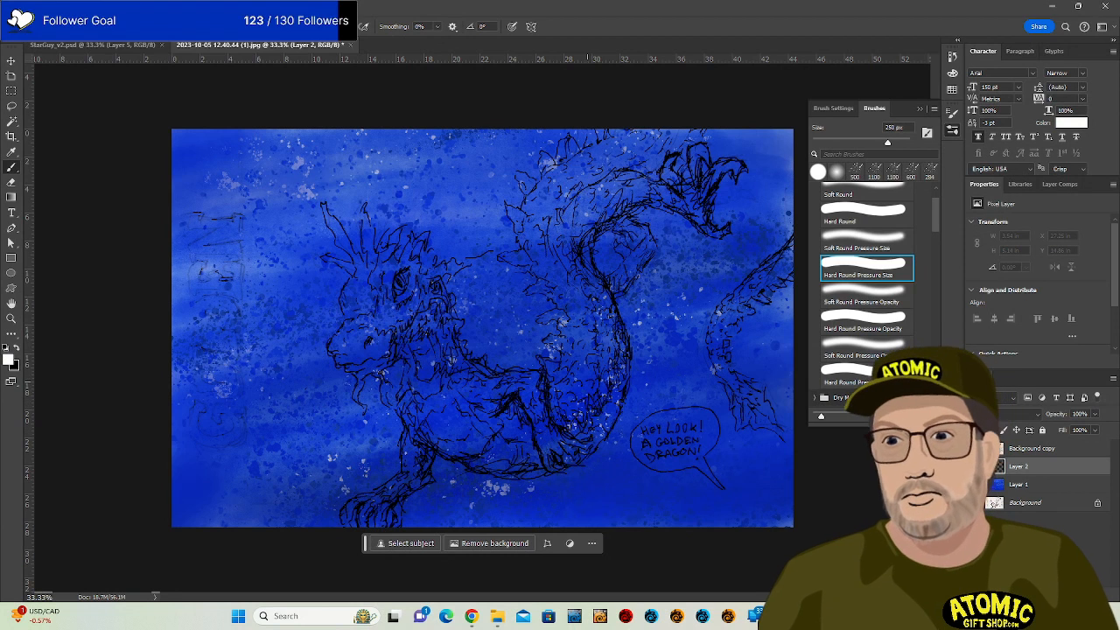
{"action": "mouse_move", "coordinate": [579, 359]}
{"action": "left_mouse_down"}
{"action": "mouse_move", "coordinate": [569, 400]}
{"action": "mouse_move", "coordinate": [575, 317]}
{"action": "mouse_move", "coordinate": [548, 201]}
{"action": "mouse_move", "coordinate": [534, 221]}
{"action": "mouse_move", "coordinate": [588, 350]}
{"action": "mouse_move", "coordinate": [570, 380]}
{"action": "mouse_move", "coordinate": [551, 187]}
{"action": "mouse_move", "coordinate": [670, 112]}
{"action": "left_mouse_up"}
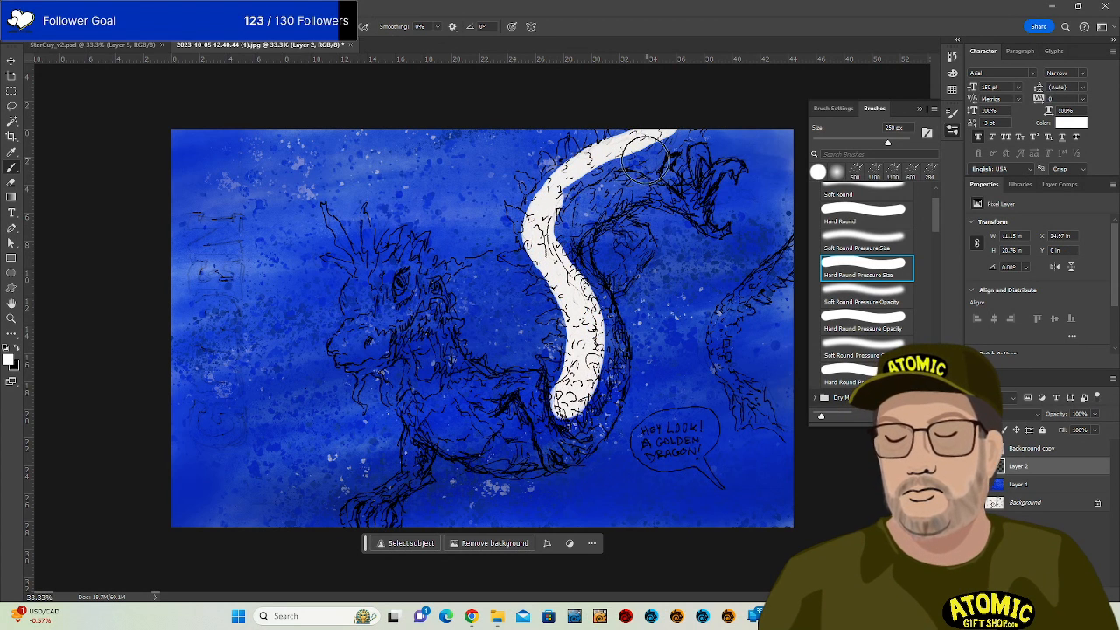
{"action": "mouse_move", "coordinate": [645, 160]}
{"action": "left_mouse_down"}
{"action": "mouse_move", "coordinate": [681, 127]}
{"action": "mouse_move", "coordinate": [570, 210]}
{"action": "mouse_move", "coordinate": [567, 249]}
{"action": "mouse_move", "coordinate": [623, 171]}
{"action": "mouse_move", "coordinate": [579, 227]}
{"action": "mouse_move", "coordinate": [572, 271]}
{"action": "mouse_move", "coordinate": [591, 216]}
{"action": "mouse_move", "coordinate": [583, 229]}
{"action": "mouse_move", "coordinate": [688, 138]}
{"action": "left_mouse_up"}
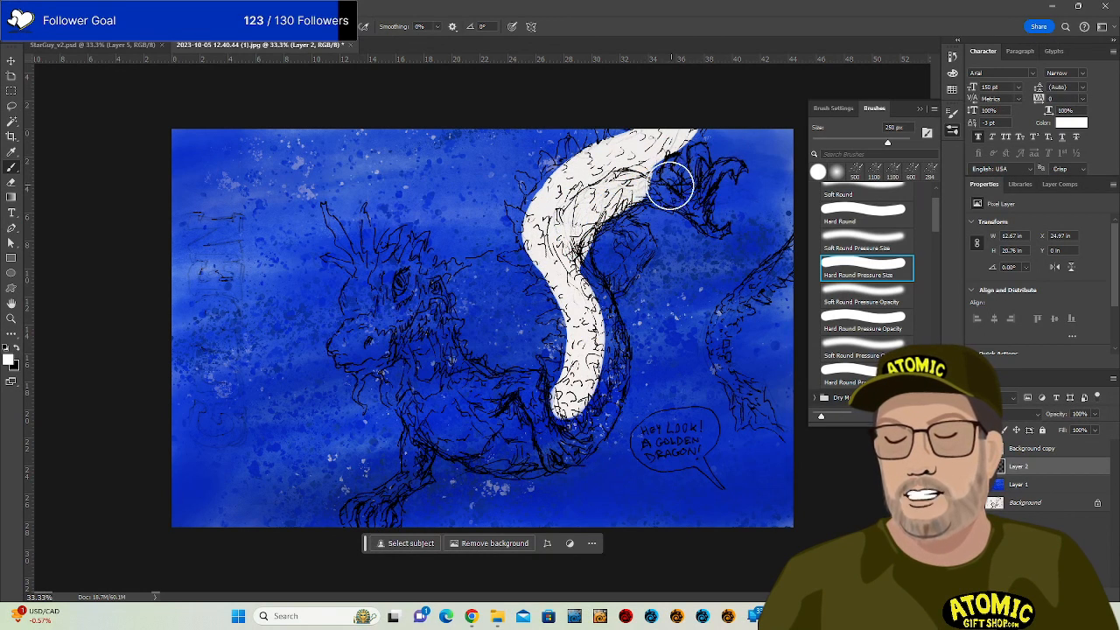
{"action": "mouse_move", "coordinate": [670, 186]}
{"action": "left_mouse_down"}
{"action": "mouse_move", "coordinate": [657, 189]}
{"action": "mouse_move", "coordinate": [703, 221]}
{"action": "mouse_move", "coordinate": [710, 186]}
{"action": "mouse_move", "coordinate": [693, 194]}
{"action": "mouse_move", "coordinate": [687, 242]}
{"action": "mouse_move", "coordinate": [583, 213]}
{"action": "mouse_move", "coordinate": [601, 350]}
{"action": "mouse_move", "coordinate": [598, 284]}
{"action": "mouse_move", "coordinate": [643, 247]}
{"action": "mouse_move", "coordinate": [626, 232]}
{"action": "mouse_move", "coordinate": [640, 249]}
{"action": "mouse_move", "coordinate": [613, 385]}
{"action": "mouse_move", "coordinate": [573, 437]}
{"action": "mouse_move", "coordinate": [576, 396]}
{"action": "mouse_move", "coordinate": [546, 411]}
{"action": "mouse_move", "coordinate": [510, 385]}
{"action": "mouse_move", "coordinate": [530, 418]}
{"action": "mouse_move", "coordinate": [516, 429]}
{"action": "mouse_move", "coordinate": [435, 402]}
{"action": "mouse_move", "coordinate": [495, 462]}
{"action": "mouse_move", "coordinate": [579, 435]}
{"action": "left_mouse_up"}
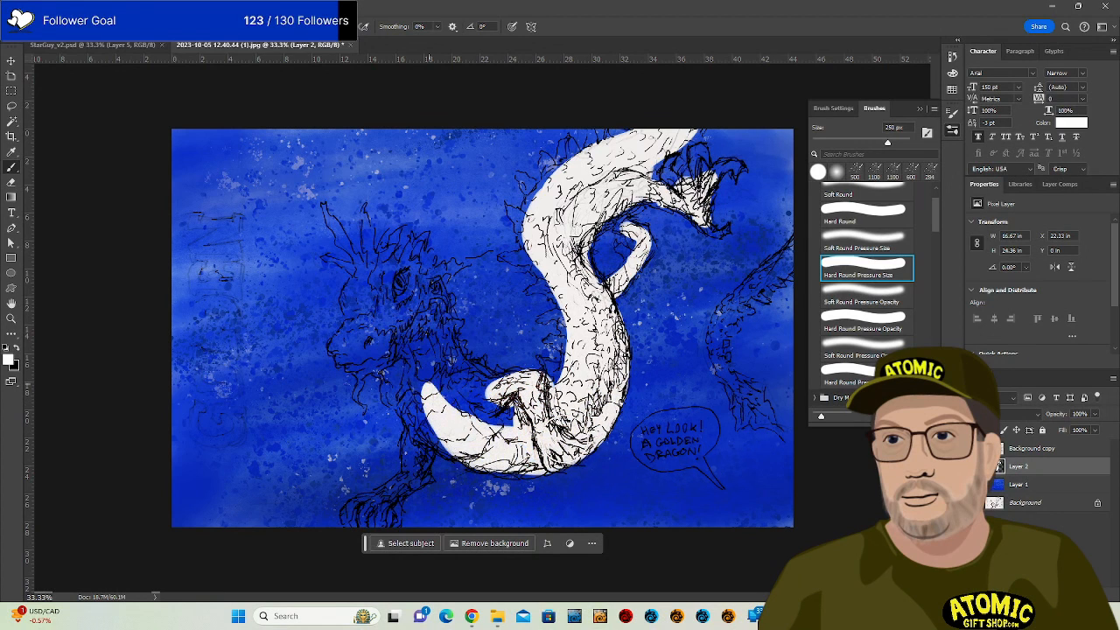
Paint white over the dragon's neck, chin, lower foot, tail tip and speech bubble, undoing an overspill.
{"action": "mouse_move", "coordinate": [446, 410]}
{"action": "left_mouse_down"}
{"action": "mouse_move", "coordinate": [411, 412]}
{"action": "mouse_move", "coordinate": [424, 437]}
{"action": "mouse_move", "coordinate": [429, 328]}
{"action": "mouse_move", "coordinate": [503, 411]}
{"action": "mouse_move", "coordinate": [495, 389]}
{"action": "mouse_move", "coordinate": [507, 398]}
{"action": "left_mouse_up"}
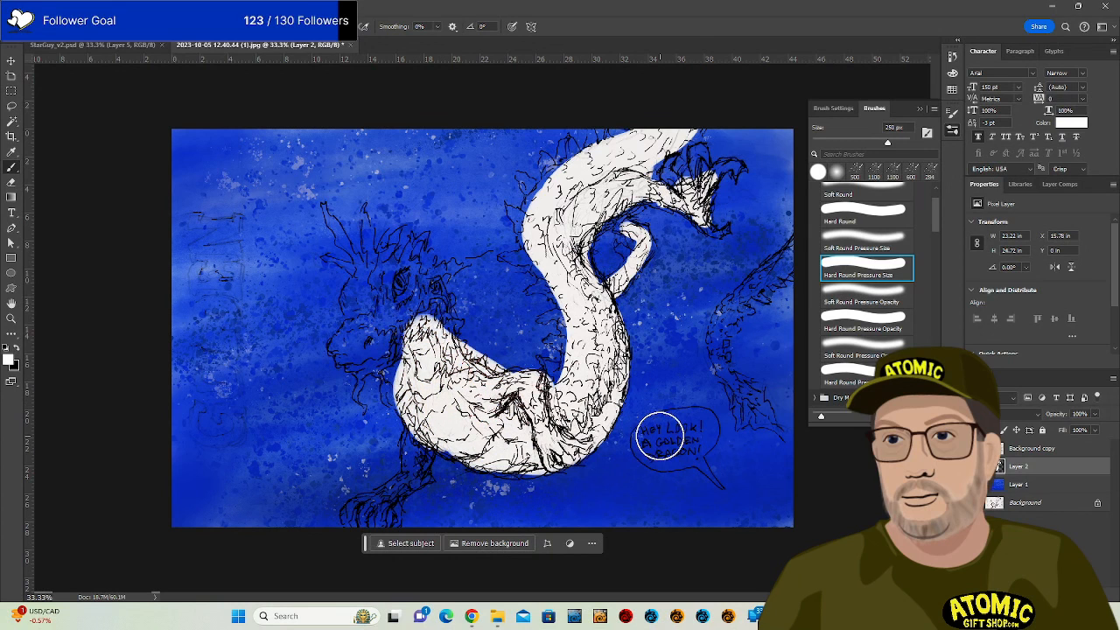
{"action": "key", "text": "ctrl+z"}
{"action": "mouse_move", "coordinate": [421, 324]}
{"action": "left_mouse_down"}
{"action": "mouse_move", "coordinate": [423, 405]}
{"action": "mouse_move", "coordinate": [438, 430]}
{"action": "mouse_move", "coordinate": [454, 403]}
{"action": "mouse_move", "coordinate": [430, 407]}
{"action": "mouse_move", "coordinate": [452, 433]}
{"action": "left_mouse_up"}
{"action": "mouse_move", "coordinate": [431, 337]}
{"action": "left_mouse_down"}
{"action": "mouse_move", "coordinate": [426, 312]}
{"action": "mouse_move", "coordinate": [532, 421]}
{"action": "left_mouse_up"}
{"action": "left_click_drag", "start_coordinate": [438, 376], "coordinate": [490, 429]}
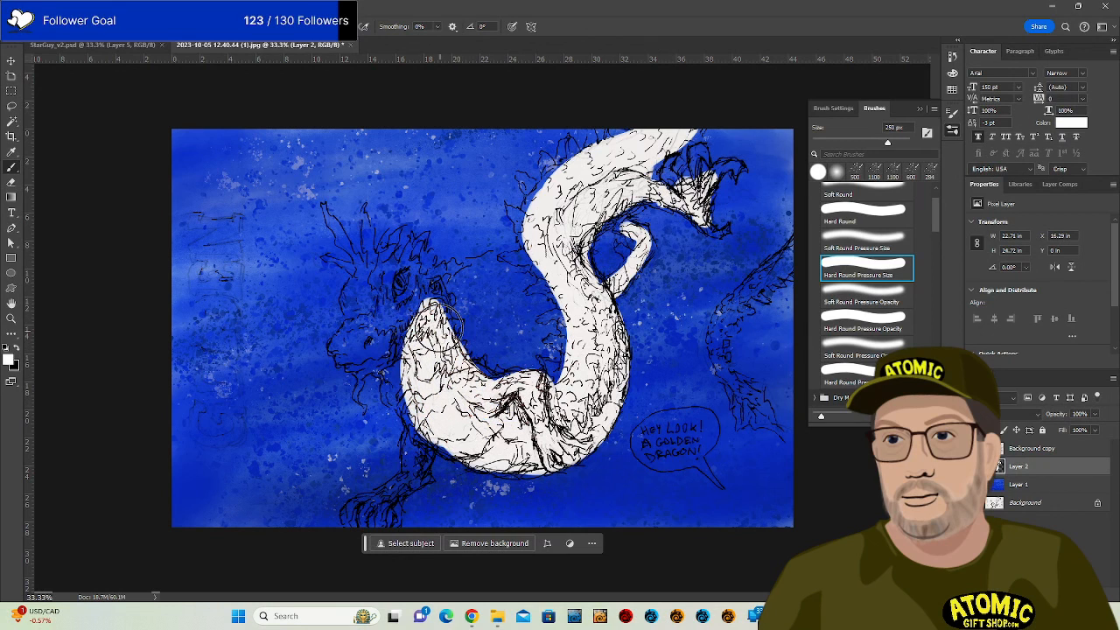
{"action": "mouse_move", "coordinate": [358, 348]}
{"action": "left_mouse_down"}
{"action": "mouse_move", "coordinate": [371, 281]}
{"action": "mouse_move", "coordinate": [393, 289]}
{"action": "mouse_move", "coordinate": [391, 303]}
{"action": "mouse_move", "coordinate": [401, 277]}
{"action": "mouse_move", "coordinate": [431, 284]}
{"action": "left_mouse_up"}
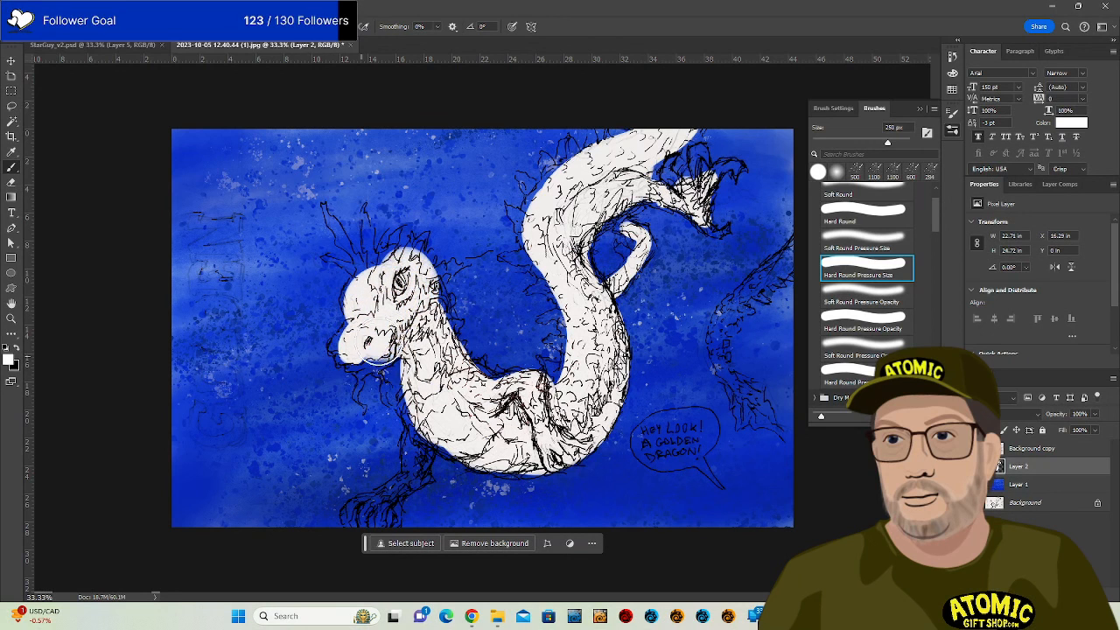
{"action": "left_click_drag", "start_coordinate": [374, 354], "coordinate": [377, 375]}
{"action": "mouse_move", "coordinate": [388, 487]}
{"action": "left_mouse_down"}
{"action": "mouse_move", "coordinate": [394, 496]}
{"action": "mouse_move", "coordinate": [413, 425]}
{"action": "mouse_move", "coordinate": [404, 462]}
{"action": "left_mouse_up"}
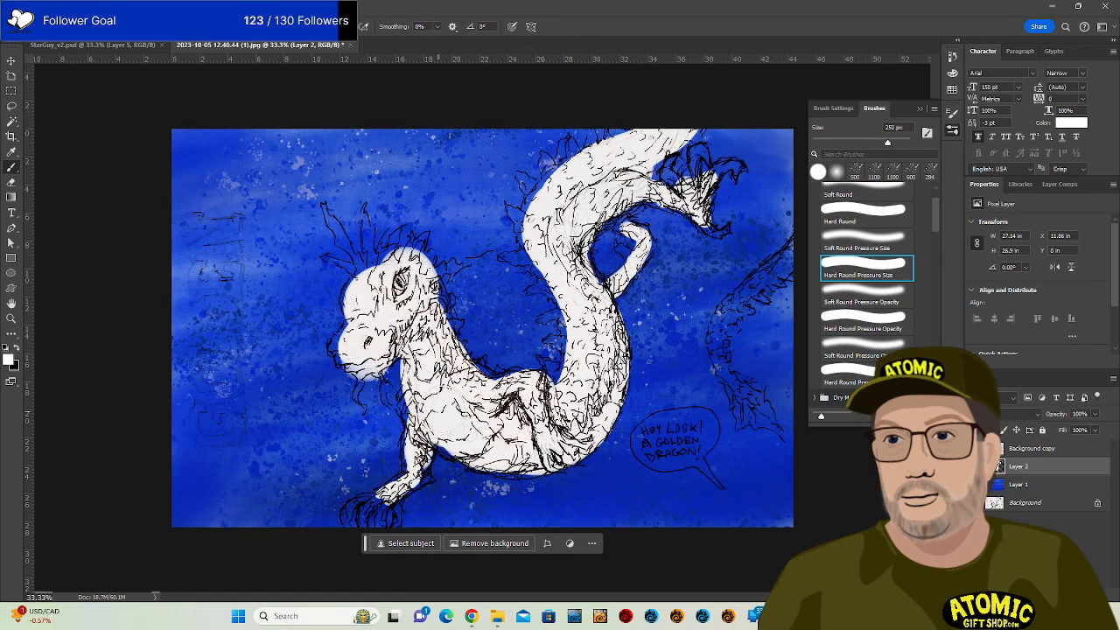
{"action": "mouse_move", "coordinate": [749, 393]}
{"action": "left_mouse_down"}
{"action": "mouse_move", "coordinate": [758, 413]}
{"action": "mouse_move", "coordinate": [723, 351]}
{"action": "mouse_move", "coordinate": [733, 301]}
{"action": "mouse_move", "coordinate": [801, 241]}
{"action": "left_mouse_up"}
{"action": "mouse_move", "coordinate": [646, 442]}
{"action": "left_mouse_down"}
{"action": "mouse_move", "coordinate": [655, 450]}
{"action": "mouse_move", "coordinate": [695, 413]}
{"action": "mouse_move", "coordinate": [700, 437]}
{"action": "mouse_move", "coordinate": [670, 445]}
{"action": "mouse_move", "coordinate": [697, 450]}
{"action": "mouse_move", "coordinate": [672, 466]}
{"action": "mouse_move", "coordinate": [648, 442]}
{"action": "left_mouse_up"}
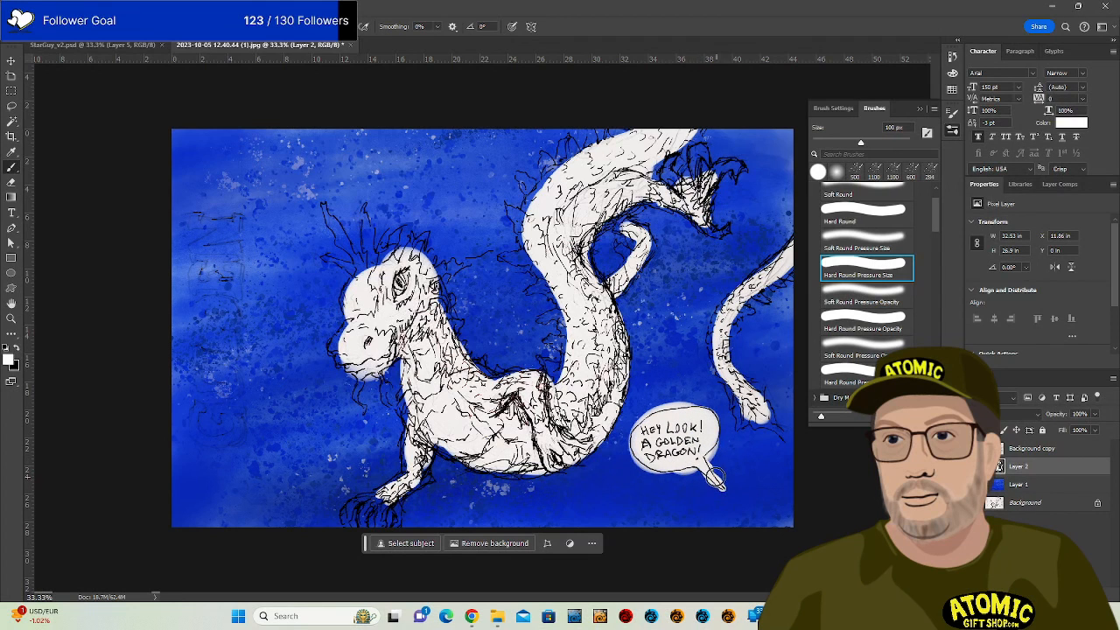
Paint white beside the speech bubble's tail with a 150 px brush.
{"action": "key", "text": "e"}
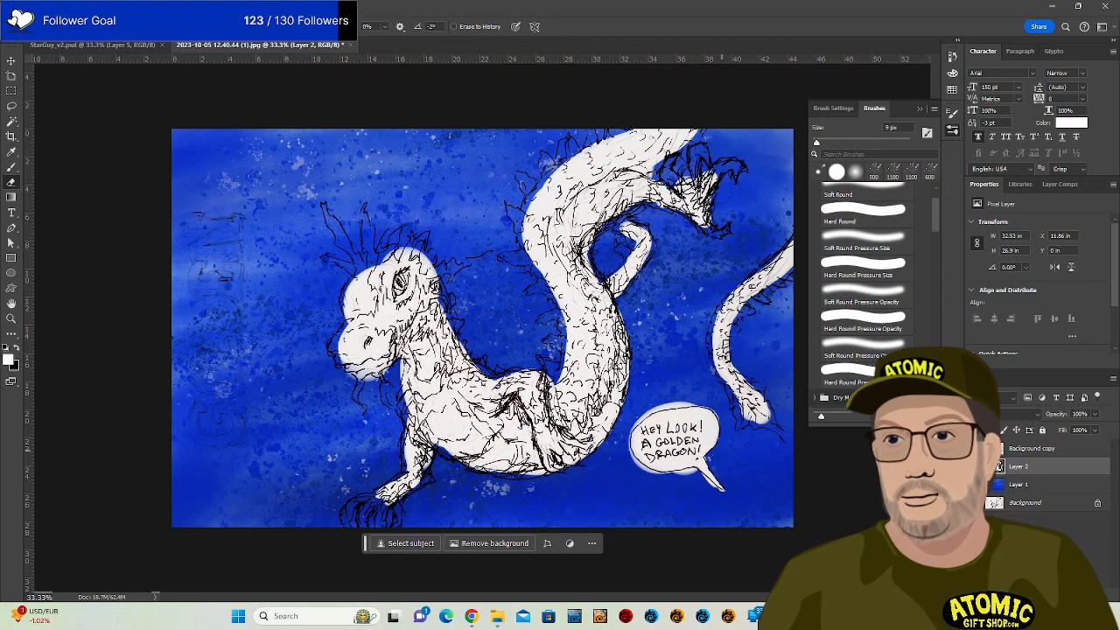
{"action": "key", "text": "b"}
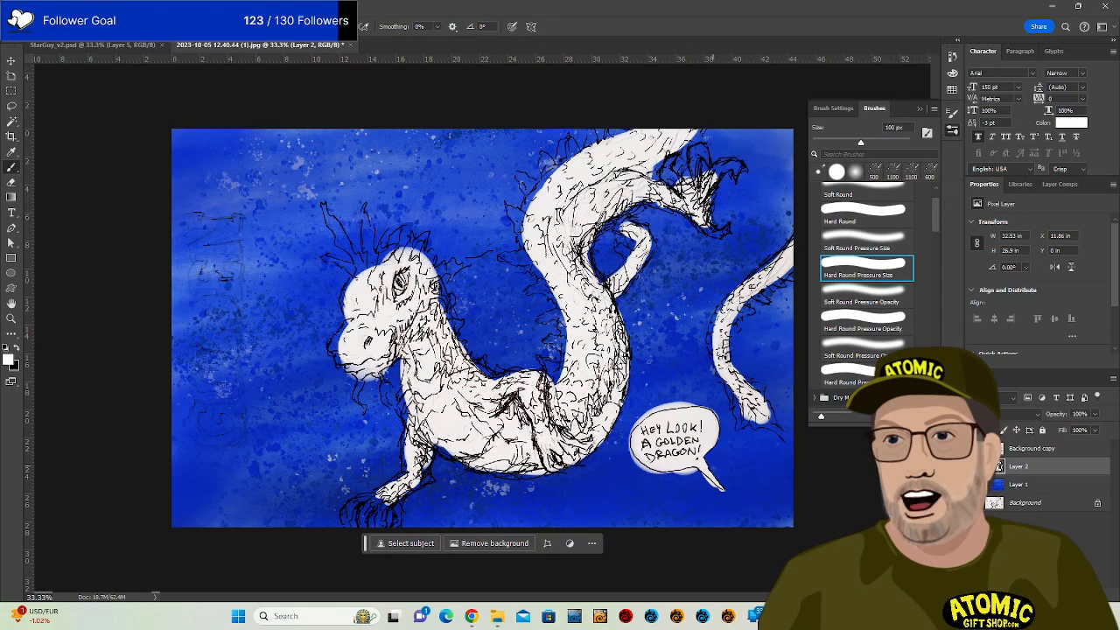
{"action": "key", "text": "bracketright"}
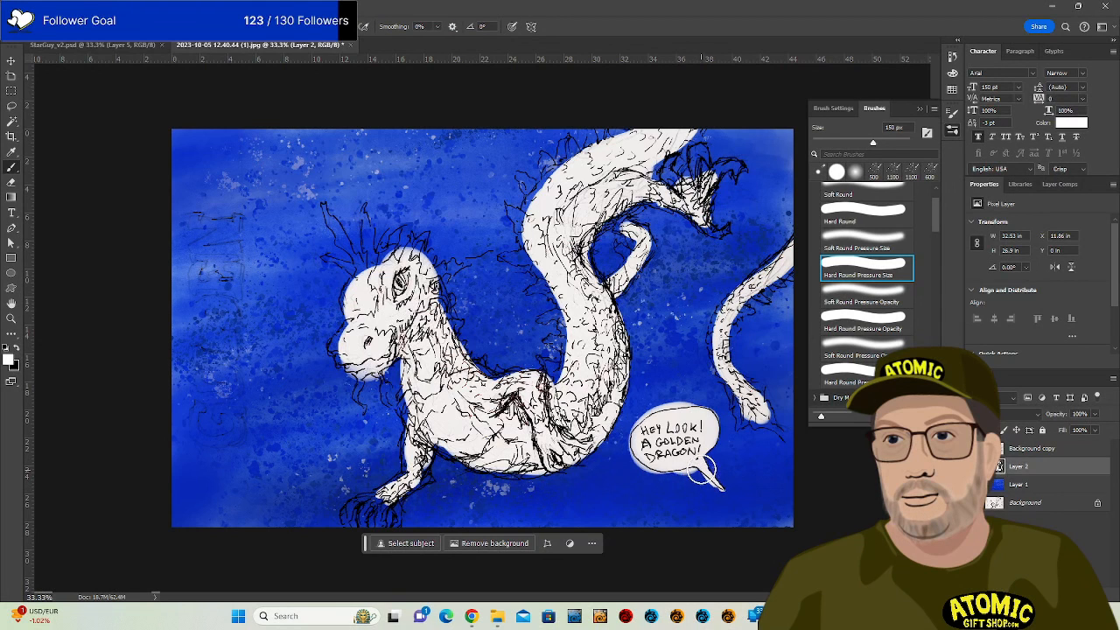
{"action": "left_click_drag", "start_coordinate": [624, 449], "coordinate": [633, 466]}
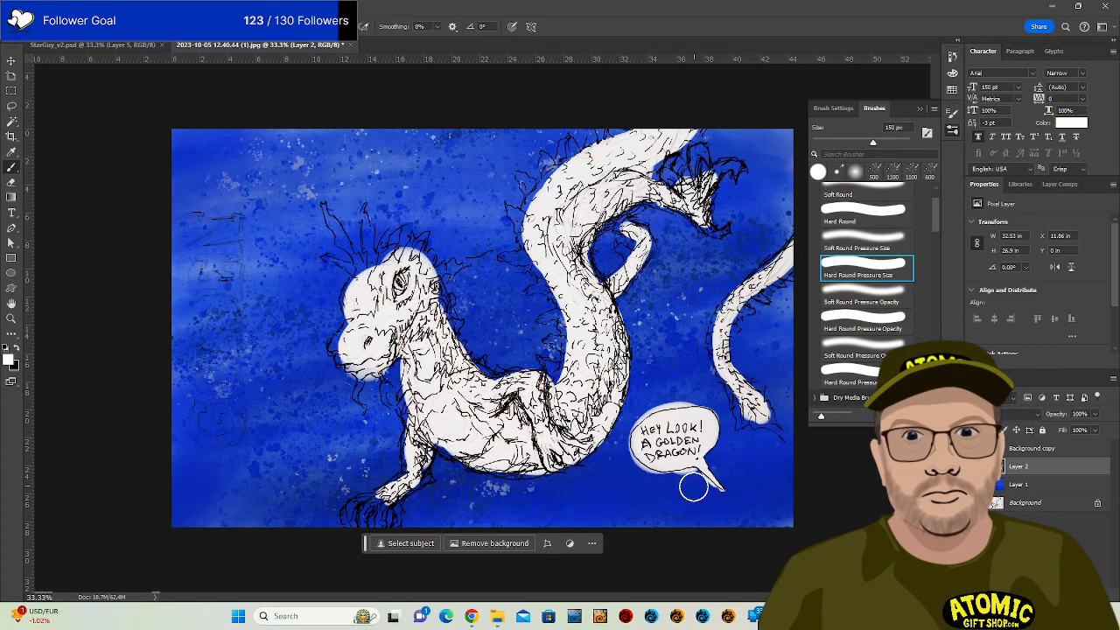
{"action": "key", "text": "e"}
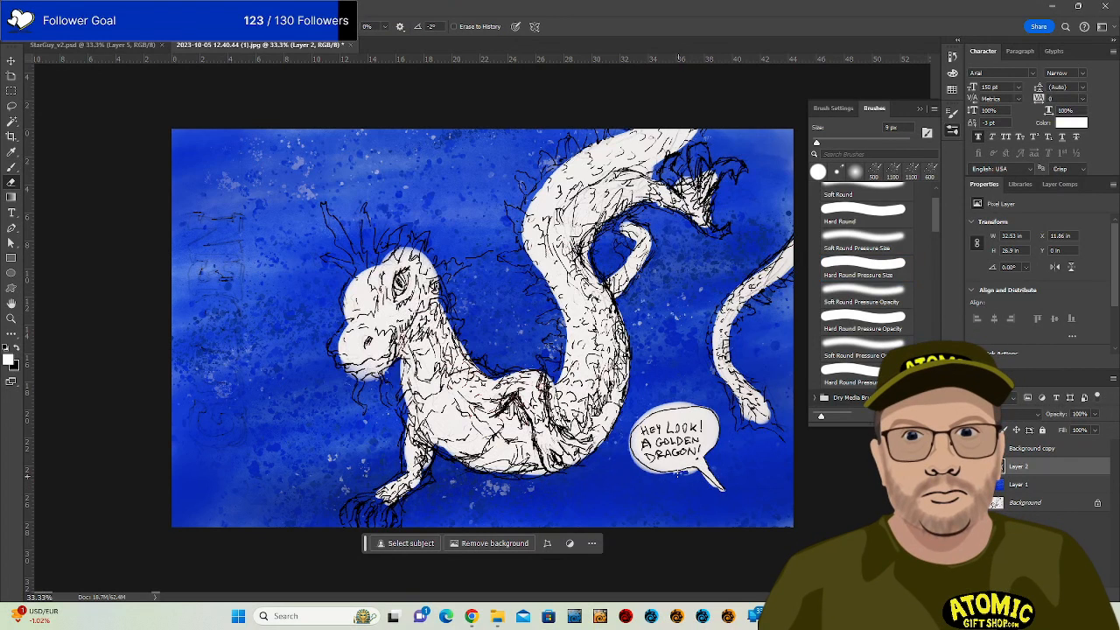
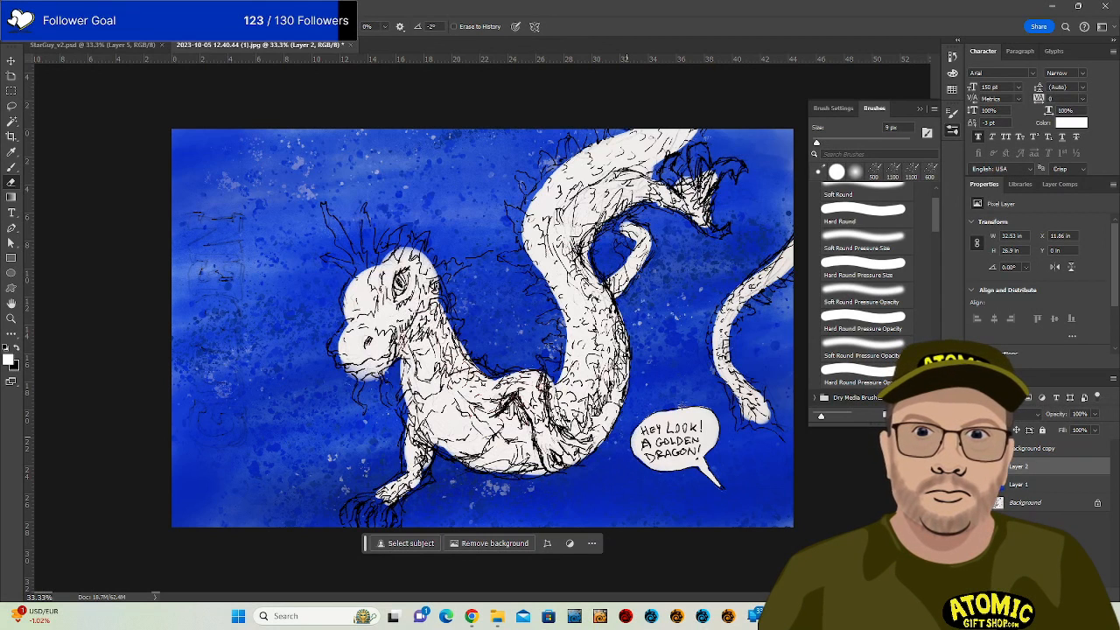
Switch back to the Hard Round brush, zoom in on the dragon's neck and shrink the brush to 70 px.
{"action": "key", "text": "b"}
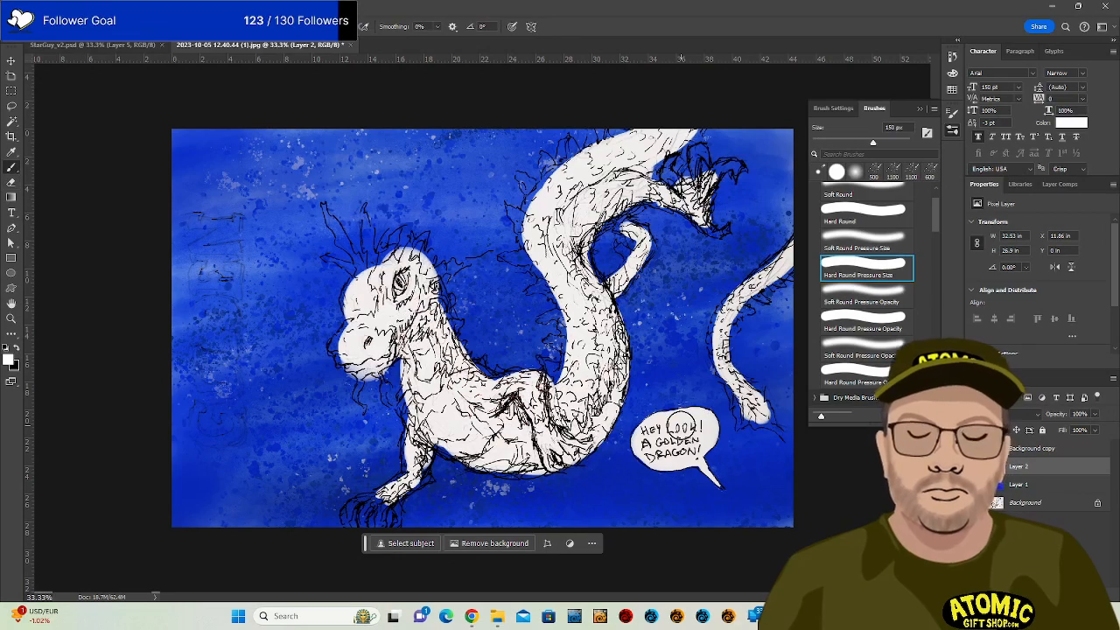
{"action": "key", "text": "ctrl+plus"}
{"action": "key", "text": "ctrl+plus"}
{"action": "key", "text": "ctrl+plus"}
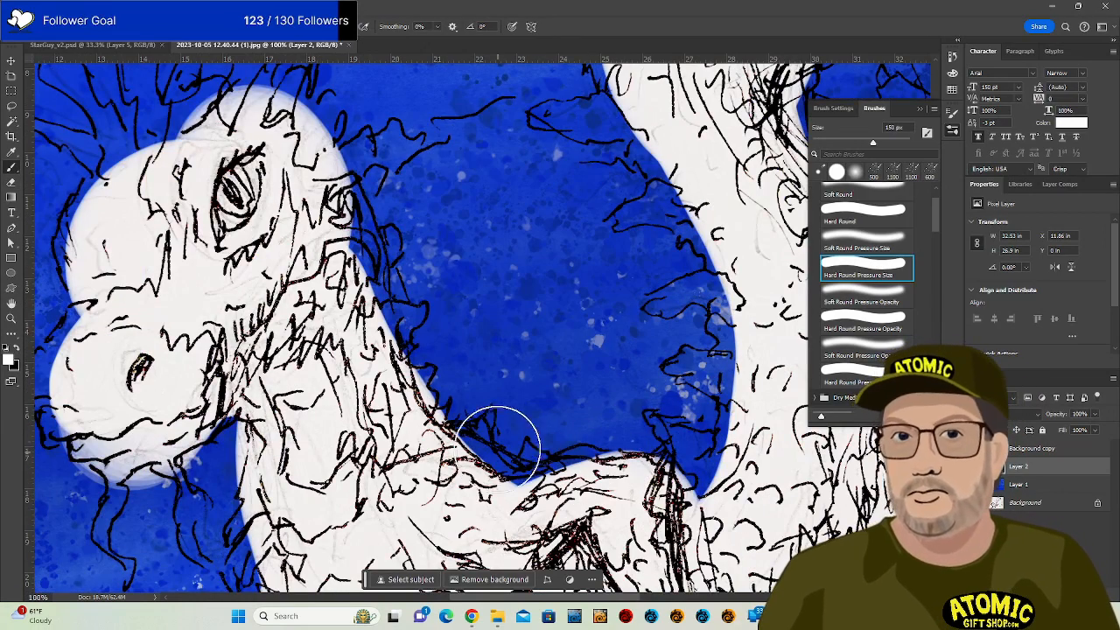
{"action": "key", "text": "bracketleft"}
{"action": "key", "text": "bracketleft"}
{"action": "key", "text": "bracketleft"}
{"action": "key", "text": "bracketleft"}
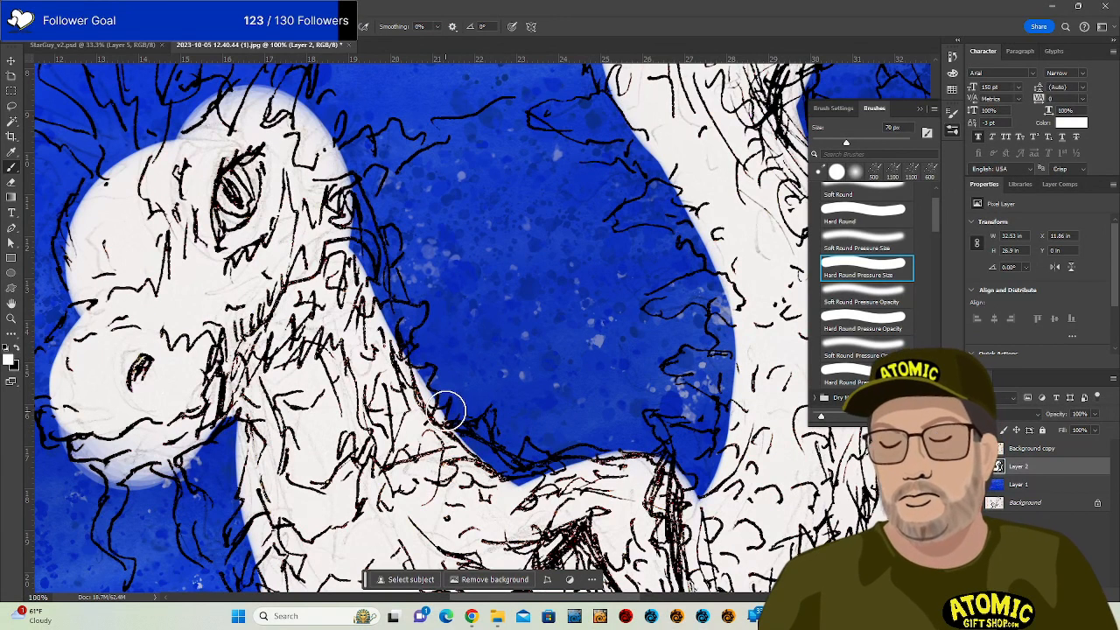
Paint white along the dragon's neck outline to cover the blue showing at its edge.
{"action": "mouse_move", "coordinate": [447, 408]}
{"action": "left_mouse_down"}
{"action": "mouse_move", "coordinate": [484, 438]}
{"action": "mouse_move", "coordinate": [459, 435]}
{"action": "mouse_move", "coordinate": [490, 416]}
{"action": "mouse_move", "coordinate": [480, 434]}
{"action": "mouse_move", "coordinate": [491, 412]}
{"action": "mouse_move", "coordinate": [484, 441]}
{"action": "mouse_move", "coordinate": [499, 442]}
{"action": "mouse_move", "coordinate": [480, 438]}
{"action": "mouse_move", "coordinate": [520, 485]}
{"action": "mouse_move", "coordinate": [502, 451]}
{"action": "mouse_move", "coordinate": [497, 461]}
{"action": "mouse_move", "coordinate": [521, 474]}
{"action": "mouse_move", "coordinate": [503, 457]}
{"action": "mouse_move", "coordinate": [528, 469]}
{"action": "mouse_move", "coordinate": [534, 453]}
{"action": "mouse_move", "coordinate": [521, 475]}
{"action": "mouse_move", "coordinate": [541, 461]}
{"action": "mouse_move", "coordinate": [564, 475]}
{"action": "mouse_move", "coordinate": [527, 443]}
{"action": "mouse_move", "coordinate": [532, 477]}
{"action": "mouse_move", "coordinate": [551, 475]}
{"action": "mouse_move", "coordinate": [496, 456]}
{"action": "mouse_move", "coordinate": [534, 468]}
{"action": "mouse_move", "coordinate": [586, 459]}
{"action": "mouse_move", "coordinate": [539, 460]}
{"action": "mouse_move", "coordinate": [584, 462]}
{"action": "mouse_move", "coordinate": [563, 462]}
{"action": "mouse_move", "coordinate": [575, 453]}
{"action": "mouse_move", "coordinate": [688, 511]}
{"action": "left_mouse_up"}
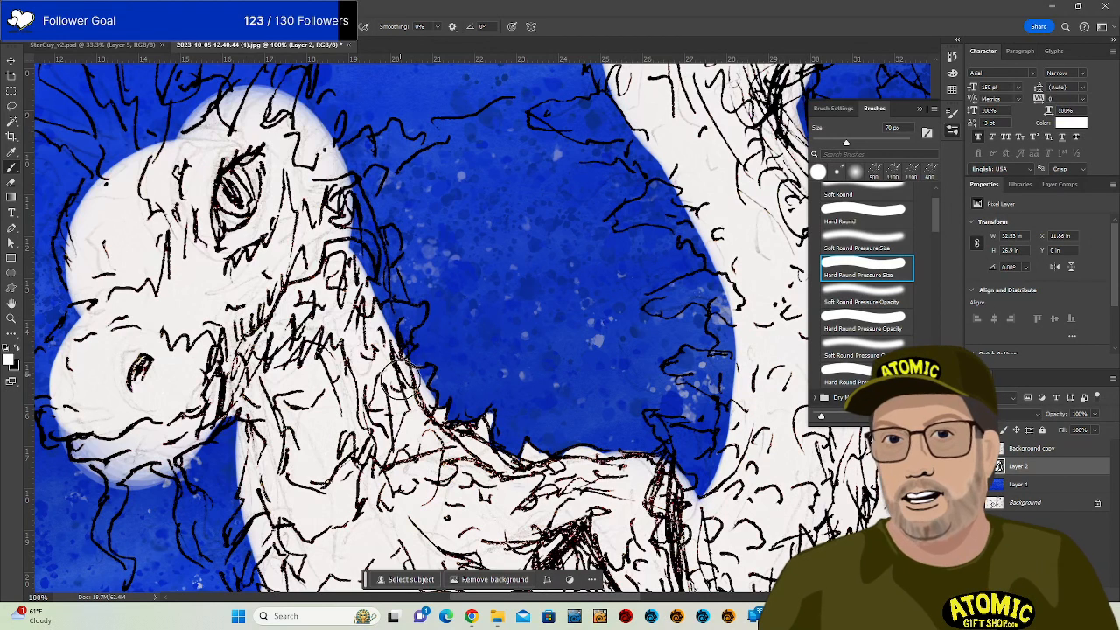
{"action": "mouse_move", "coordinate": [402, 380]}
{"action": "left_mouse_down"}
{"action": "mouse_move", "coordinate": [435, 396]}
{"action": "mouse_move", "coordinate": [402, 323]}
{"action": "mouse_move", "coordinate": [384, 312]}
{"action": "mouse_move", "coordinate": [422, 308]}
{"action": "mouse_move", "coordinate": [410, 352]}
{"action": "mouse_move", "coordinate": [410, 309]}
{"action": "mouse_move", "coordinate": [394, 306]}
{"action": "mouse_move", "coordinate": [357, 201]}
{"action": "mouse_move", "coordinate": [393, 237]}
{"action": "mouse_move", "coordinate": [383, 238]}
{"action": "mouse_move", "coordinate": [394, 235]}
{"action": "mouse_move", "coordinate": [392, 259]}
{"action": "mouse_move", "coordinate": [383, 243]}
{"action": "mouse_move", "coordinate": [404, 306]}
{"action": "left_mouse_up"}
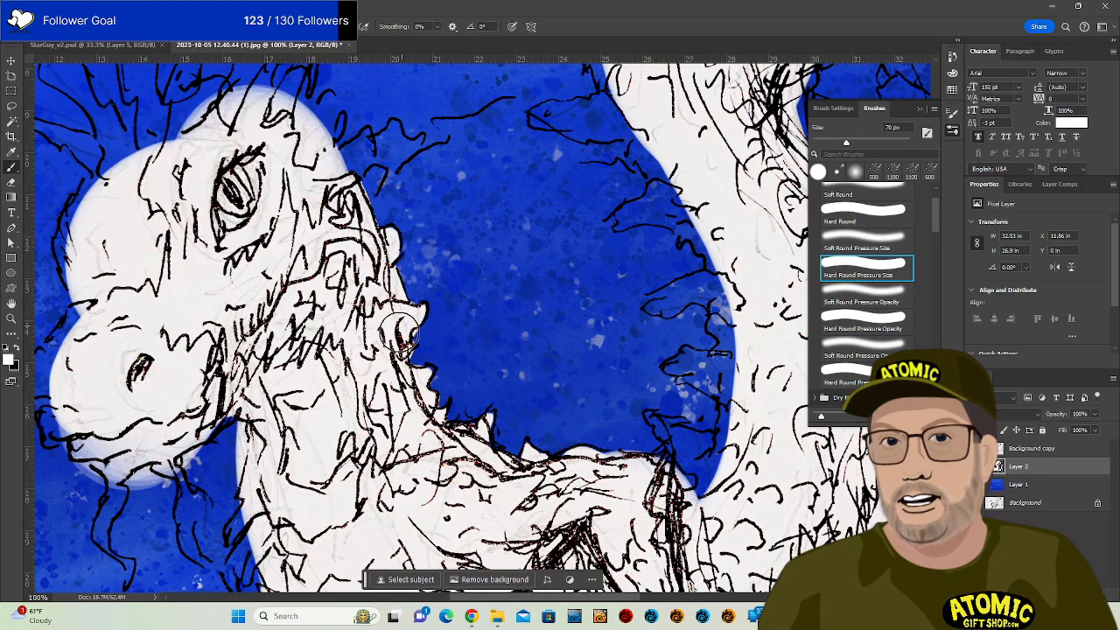
{"action": "key", "text": "e"}
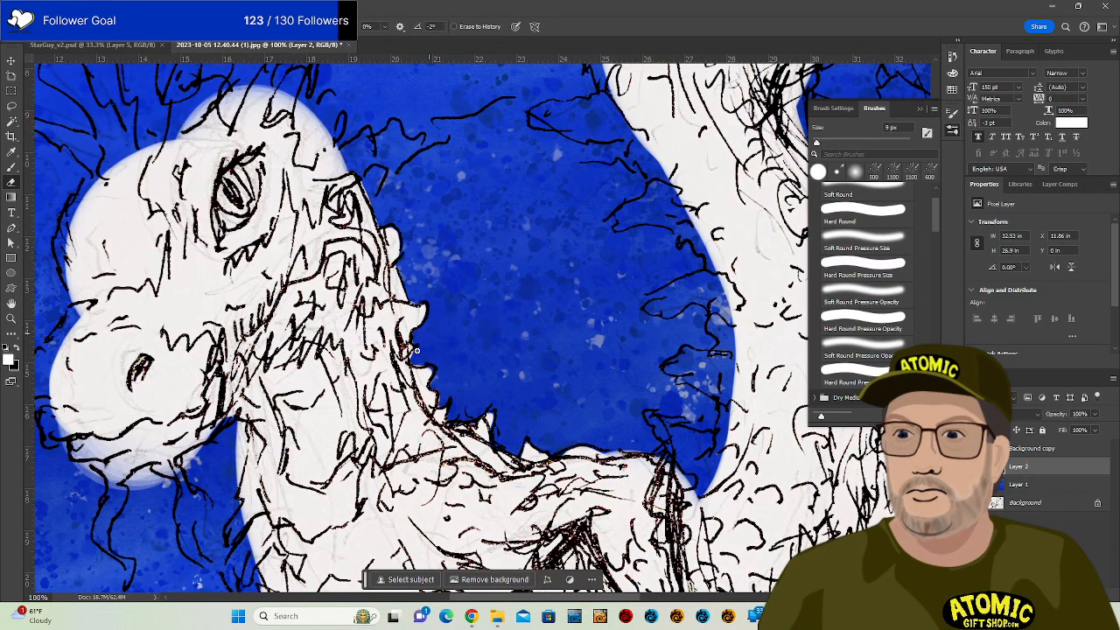
{"action": "key", "text": "b"}
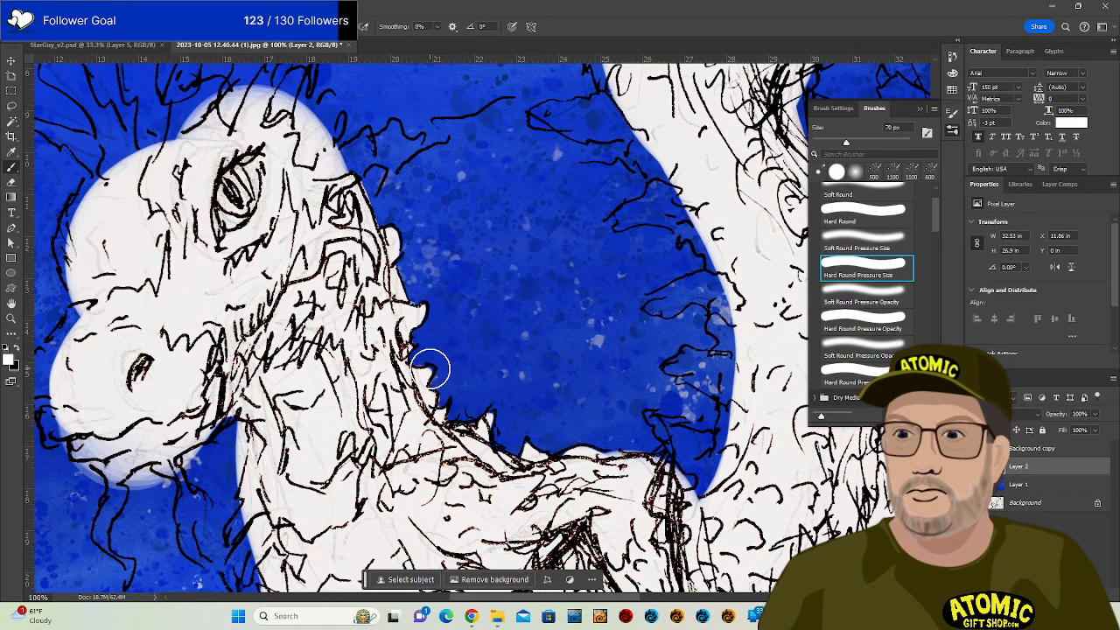
{"action": "key", "text": "e"}
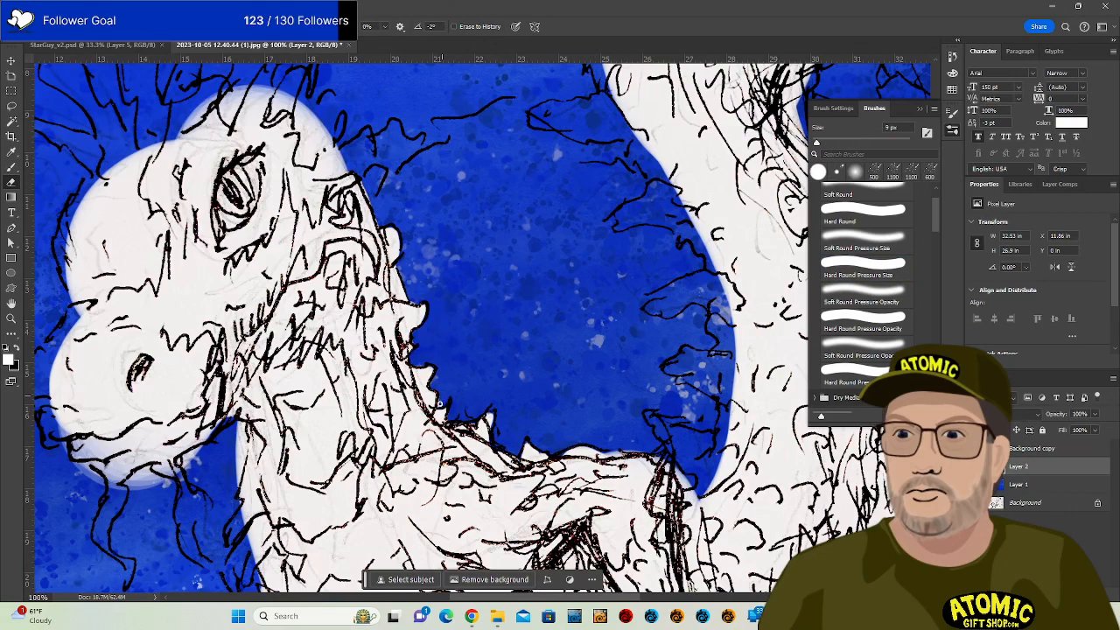
{"action": "key", "text": "b"}
{"action": "mouse_move", "coordinate": [454, 273]}
{"action": "left_mouse_down"}
{"action": "mouse_move", "coordinate": [490, 337]}
{"action": "mouse_move", "coordinate": [573, 418]}
{"action": "mouse_move", "coordinate": [640, 453]}
{"action": "left_mouse_up"}
{"action": "mouse_move", "coordinate": [516, 343]}
{"action": "left_mouse_down"}
{"action": "mouse_move", "coordinate": [536, 322]}
{"action": "mouse_move", "coordinate": [550, 313]}
{"action": "mouse_move", "coordinate": [529, 343]}
{"action": "mouse_move", "coordinate": [580, 303]}
{"action": "mouse_move", "coordinate": [583, 325]}
{"action": "mouse_move", "coordinate": [606, 318]}
{"action": "mouse_move", "coordinate": [549, 337]}
{"action": "mouse_move", "coordinate": [551, 365]}
{"action": "mouse_move", "coordinate": [613, 329]}
{"action": "mouse_move", "coordinate": [566, 337]}
{"action": "mouse_move", "coordinate": [593, 324]}
{"action": "left_mouse_up"}
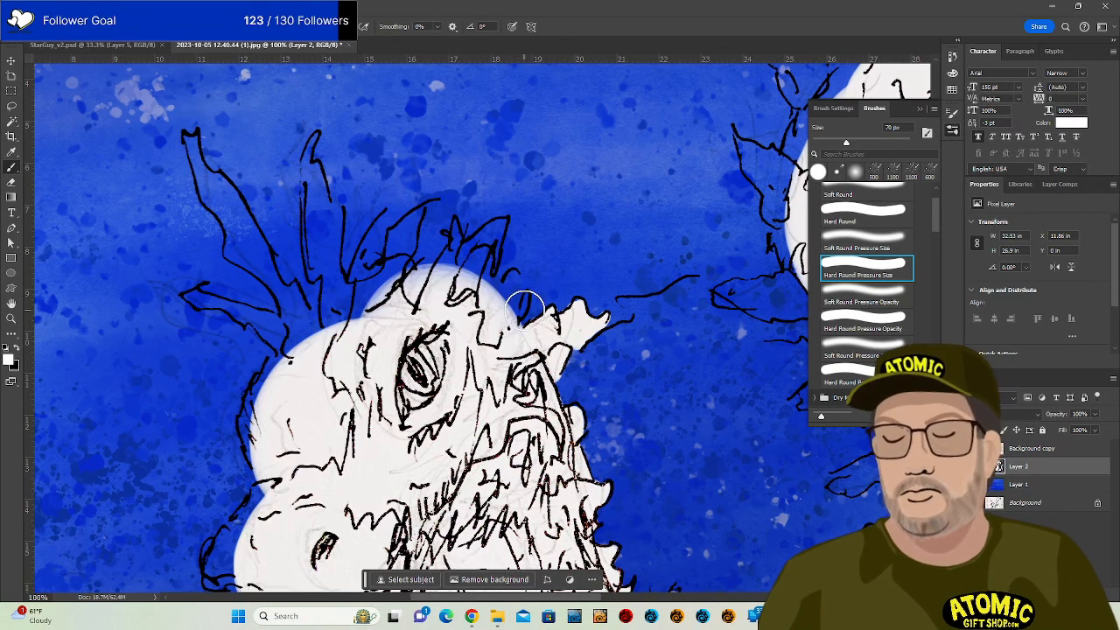
Fill the top of the head and the small head spike with white.
{"action": "mouse_move", "coordinate": [525, 294]}
{"action": "left_mouse_down"}
{"action": "mouse_move", "coordinate": [513, 324]}
{"action": "mouse_move", "coordinate": [511, 272]}
{"action": "mouse_move", "coordinate": [502, 336]}
{"action": "mouse_move", "coordinate": [516, 267]}
{"action": "mouse_move", "coordinate": [500, 305]}
{"action": "mouse_move", "coordinate": [487, 245]}
{"action": "mouse_move", "coordinate": [490, 311]}
{"action": "mouse_move", "coordinate": [487, 259]}
{"action": "mouse_move", "coordinate": [499, 311]}
{"action": "mouse_move", "coordinate": [473, 244]}
{"action": "mouse_move", "coordinate": [500, 222]}
{"action": "mouse_move", "coordinate": [487, 231]}
{"action": "mouse_move", "coordinate": [499, 224]}
{"action": "mouse_move", "coordinate": [489, 260]}
{"action": "left_mouse_up"}
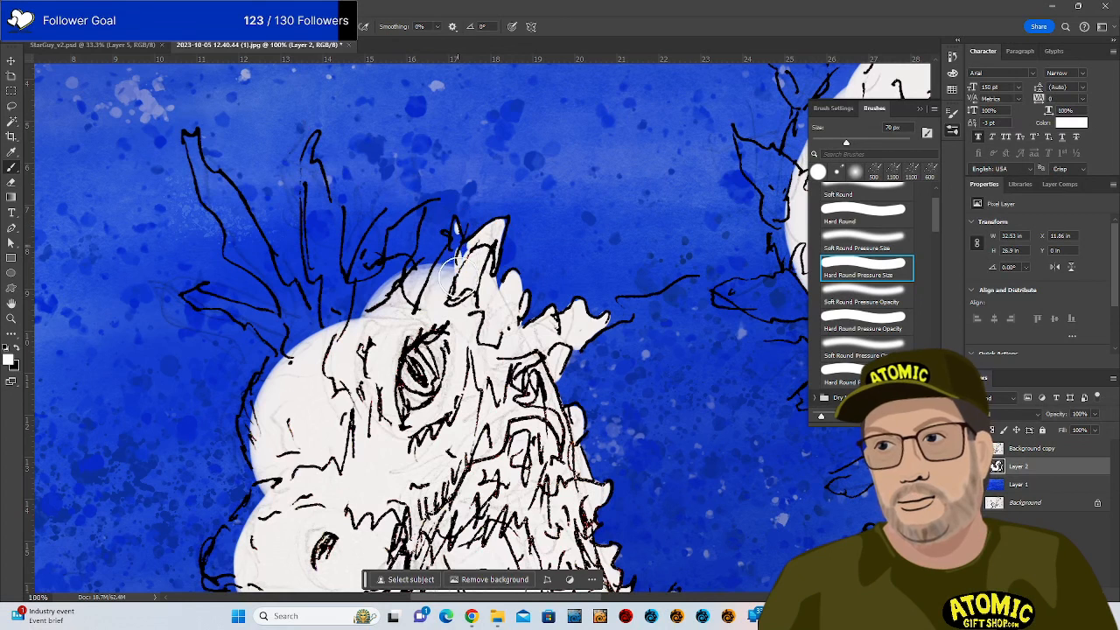
{"action": "mouse_move", "coordinate": [455, 225]}
{"action": "left_mouse_down"}
{"action": "mouse_move", "coordinate": [448, 259]}
{"action": "mouse_move", "coordinate": [461, 252]}
{"action": "mouse_move", "coordinate": [454, 232]}
{"action": "mouse_move", "coordinate": [473, 255]}
{"action": "mouse_move", "coordinate": [500, 229]}
{"action": "left_mouse_up"}
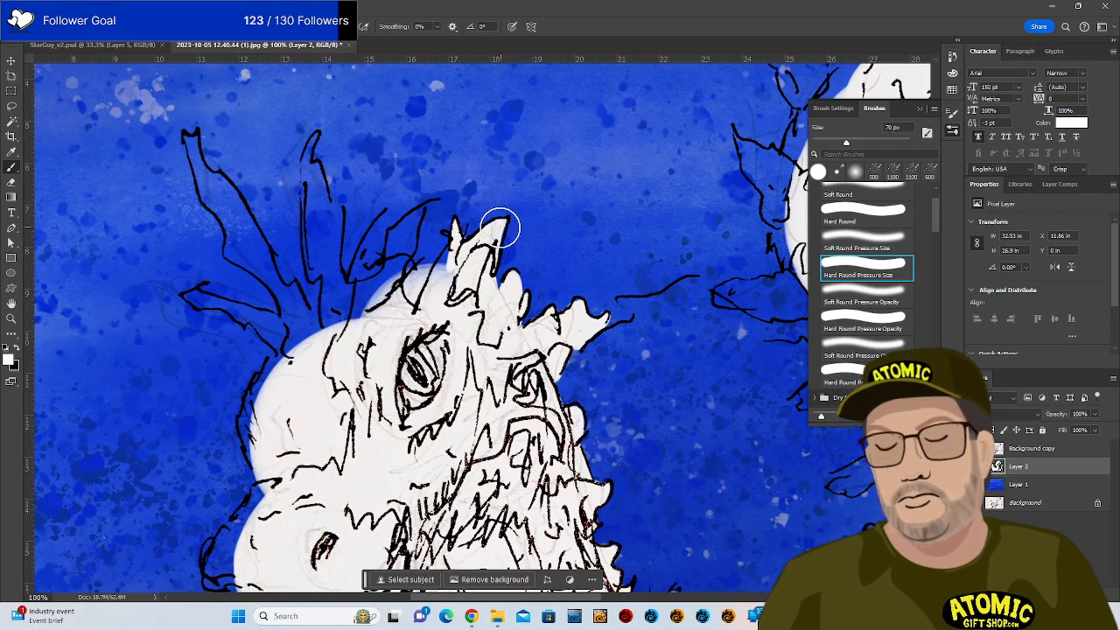
{"action": "mouse_move", "coordinate": [464, 276]}
{"action": "left_mouse_down"}
{"action": "mouse_move", "coordinate": [441, 292]}
{"action": "mouse_move", "coordinate": [449, 251]}
{"action": "mouse_move", "coordinate": [423, 332]}
{"action": "left_mouse_up"}
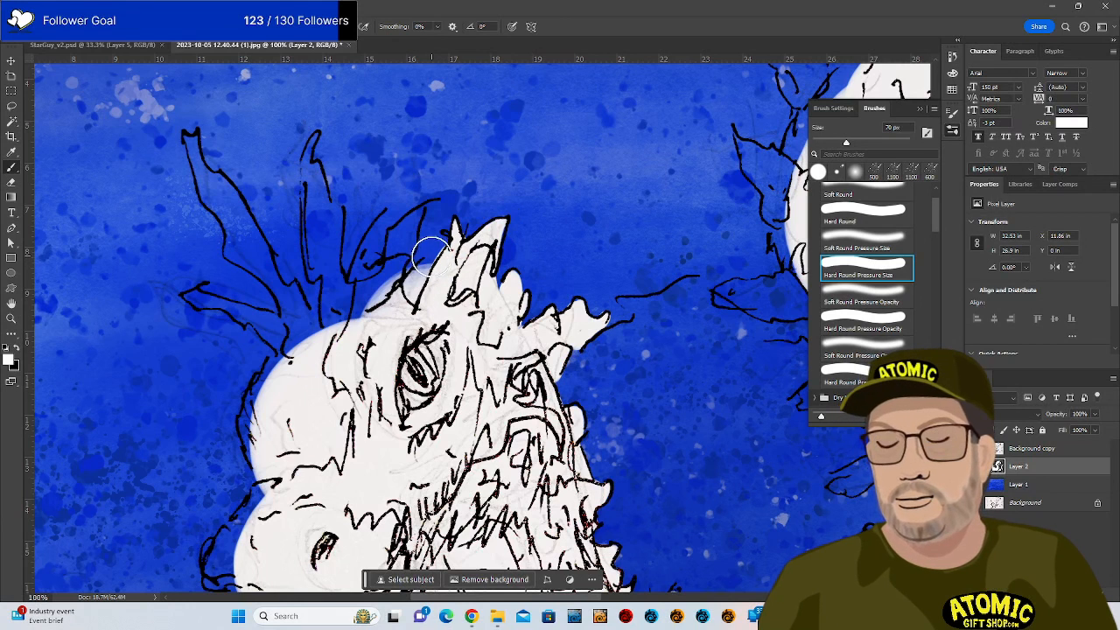
{"action": "key", "text": "e"}
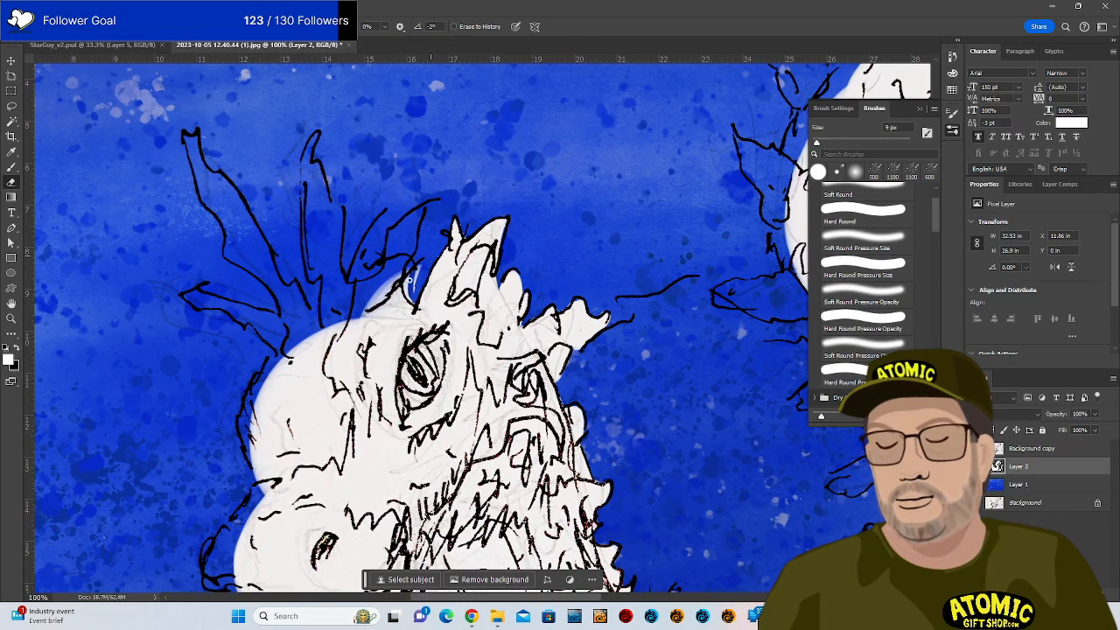
{"action": "key", "text": "b"}
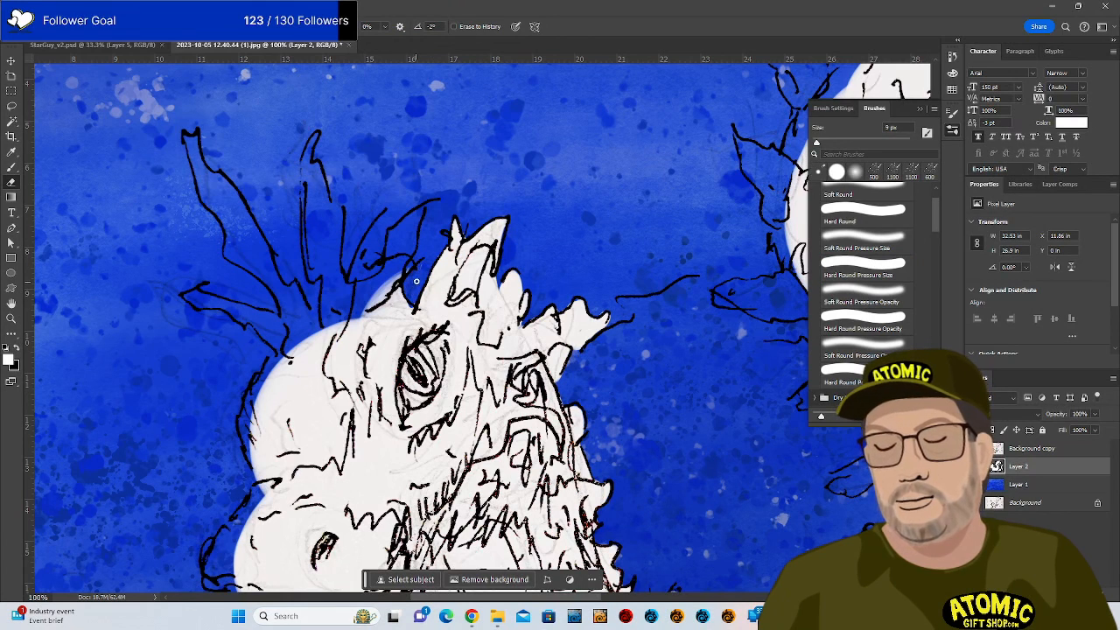
Fill the base of the tall left spike and paint white down its length.
{"action": "mouse_move", "coordinate": [332, 333]}
{"action": "left_mouse_down"}
{"action": "mouse_move", "coordinate": [339, 281]}
{"action": "mouse_move", "coordinate": [339, 330]}
{"action": "mouse_move", "coordinate": [340, 304]}
{"action": "mouse_move", "coordinate": [369, 304]}
{"action": "mouse_move", "coordinate": [348, 289]}
{"action": "mouse_move", "coordinate": [376, 282]}
{"action": "mouse_move", "coordinate": [363, 303]}
{"action": "mouse_move", "coordinate": [378, 297]}
{"action": "mouse_move", "coordinate": [394, 230]}
{"action": "mouse_move", "coordinate": [392, 258]}
{"action": "mouse_move", "coordinate": [422, 210]}
{"action": "mouse_move", "coordinate": [399, 229]}
{"action": "mouse_move", "coordinate": [393, 252]}
{"action": "mouse_move", "coordinate": [414, 219]}
{"action": "mouse_move", "coordinate": [389, 284]}
{"action": "left_mouse_up"}
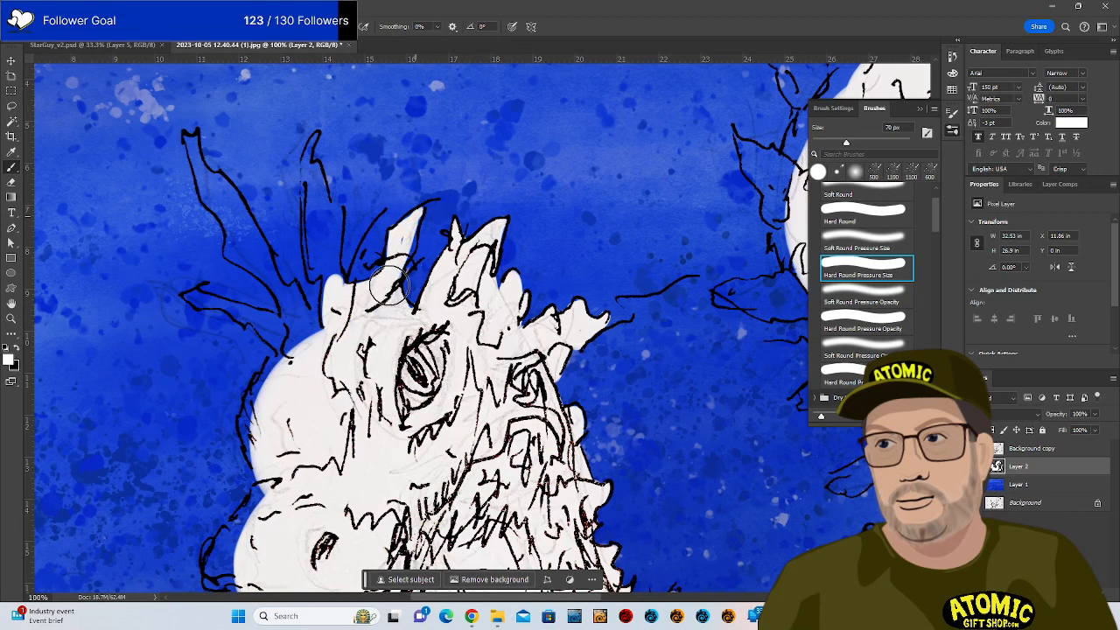
{"action": "left_click_drag", "start_coordinate": [417, 217], "coordinate": [400, 269]}
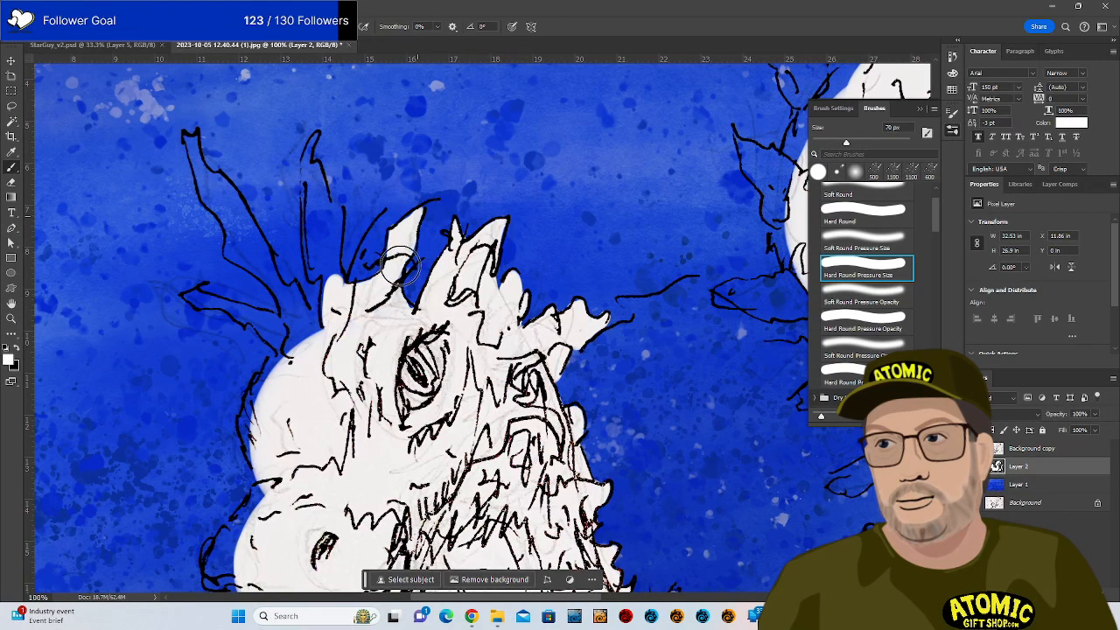
{"action": "mouse_move", "coordinate": [316, 138]}
{"action": "left_mouse_down"}
{"action": "mouse_move", "coordinate": [313, 272]}
{"action": "mouse_move", "coordinate": [328, 269]}
{"action": "mouse_move", "coordinate": [309, 248]}
{"action": "mouse_move", "coordinate": [312, 149]}
{"action": "mouse_move", "coordinate": [311, 183]}
{"action": "mouse_move", "coordinate": [318, 166]}
{"action": "mouse_move", "coordinate": [336, 214]}
{"action": "mouse_move", "coordinate": [340, 293]}
{"action": "mouse_move", "coordinate": [327, 212]}
{"action": "mouse_move", "coordinate": [327, 261]}
{"action": "mouse_move", "coordinate": [339, 310]}
{"action": "mouse_move", "coordinate": [334, 292]}
{"action": "mouse_move", "coordinate": [374, 339]}
{"action": "left_mouse_up"}
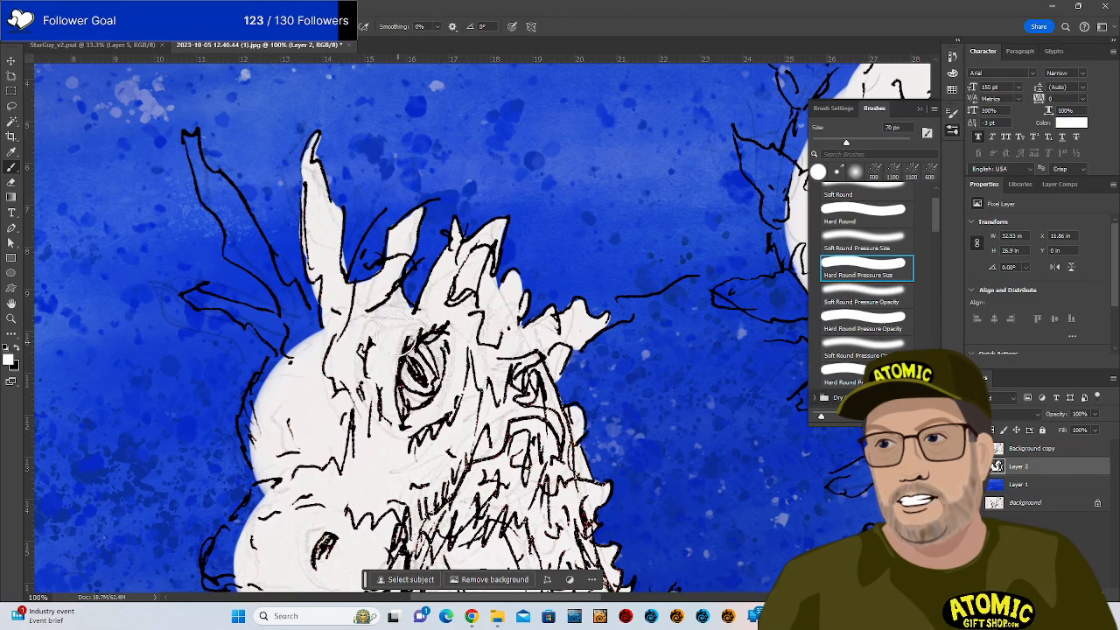
{"action": "key", "text": "e"}
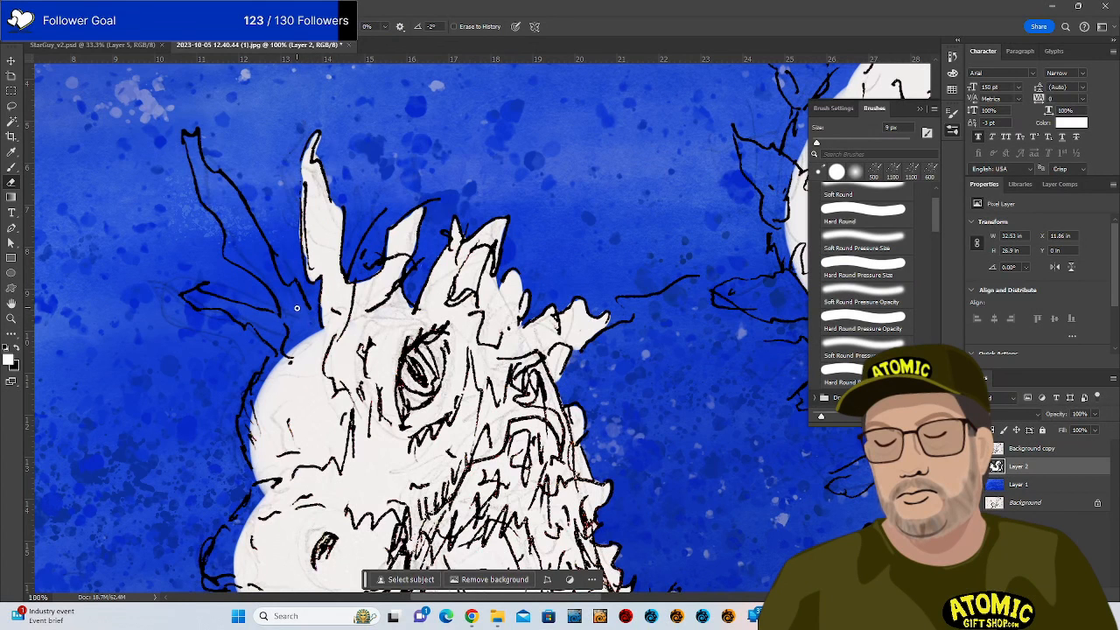
Cover the left spike's base, tip and the blue marks inside the left horn with white.
{"action": "key", "text": "b"}
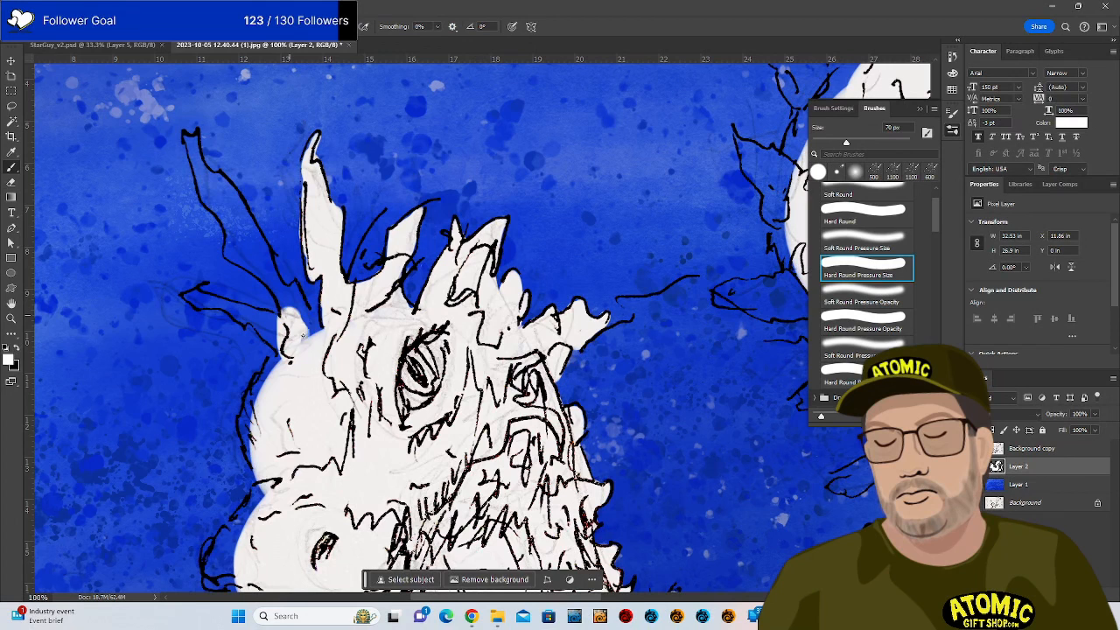
{"action": "mouse_move", "coordinate": [285, 297]}
{"action": "left_mouse_down"}
{"action": "mouse_move", "coordinate": [271, 282]}
{"action": "mouse_move", "coordinate": [289, 302]}
{"action": "mouse_move", "coordinate": [293, 286]}
{"action": "left_mouse_up"}
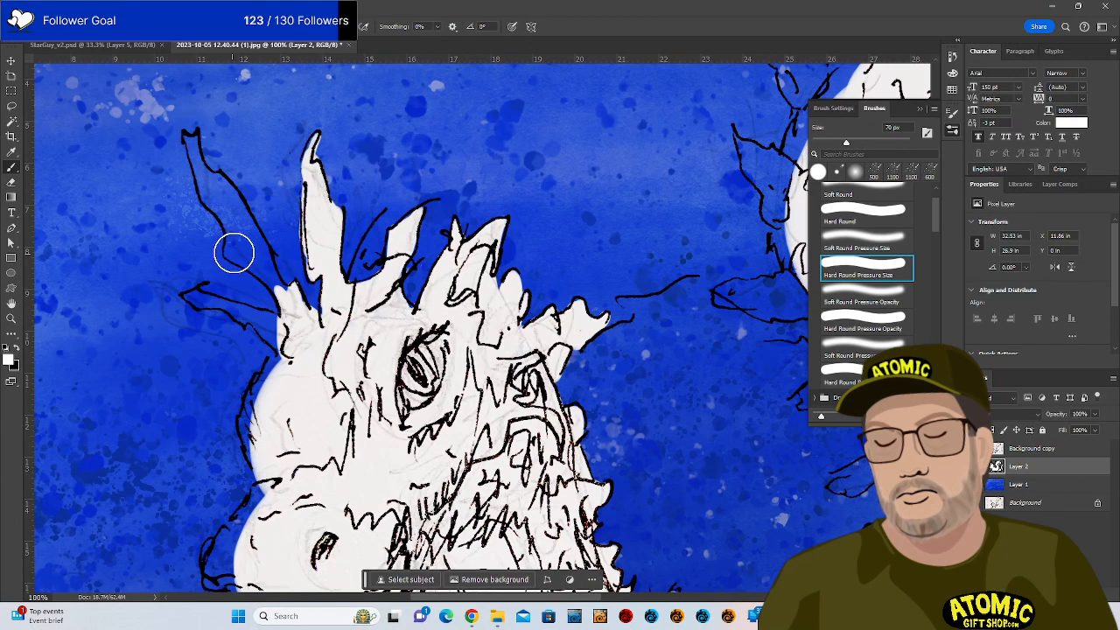
{"action": "mouse_move", "coordinate": [233, 240]}
{"action": "left_mouse_down"}
{"action": "mouse_move", "coordinate": [231, 251]}
{"action": "mouse_move", "coordinate": [276, 284]}
{"action": "mouse_move", "coordinate": [245, 256]}
{"action": "mouse_move", "coordinate": [267, 278]}
{"action": "mouse_move", "coordinate": [233, 213]}
{"action": "mouse_move", "coordinate": [231, 233]}
{"action": "mouse_move", "coordinate": [214, 205]}
{"action": "mouse_move", "coordinate": [192, 135]}
{"action": "mouse_move", "coordinate": [208, 189]}
{"action": "left_mouse_up"}
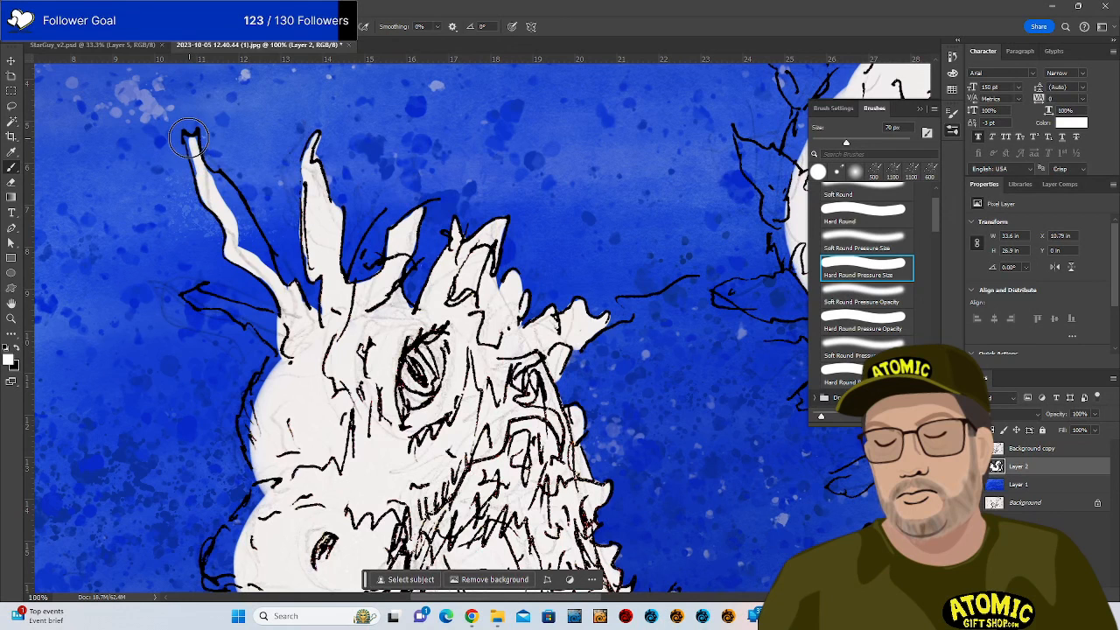
{"action": "left_click_drag", "start_coordinate": [190, 137], "coordinate": [208, 197]}
{"action": "mouse_move", "coordinate": [197, 136]}
{"action": "left_mouse_down"}
{"action": "mouse_move", "coordinate": [215, 198]}
{"action": "mouse_move", "coordinate": [210, 172]}
{"action": "mouse_move", "coordinate": [281, 297]}
{"action": "left_mouse_up"}
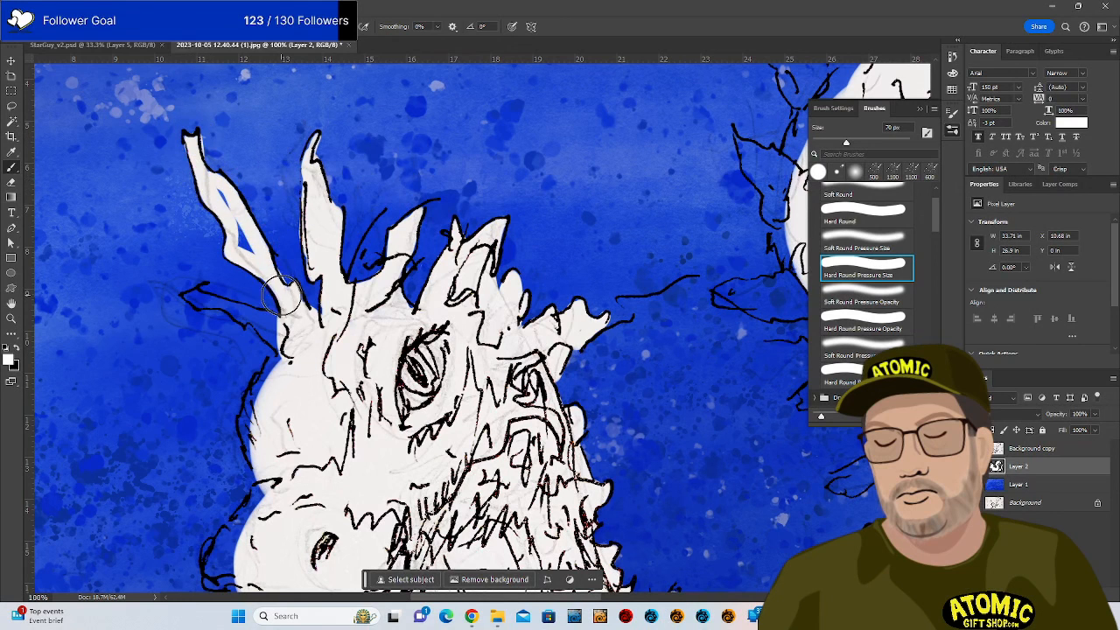
{"action": "mouse_move", "coordinate": [224, 187]}
{"action": "left_mouse_down"}
{"action": "mouse_move", "coordinate": [251, 252]}
{"action": "mouse_move", "coordinate": [219, 191]}
{"action": "left_mouse_up"}
{"action": "key", "text": "e"}
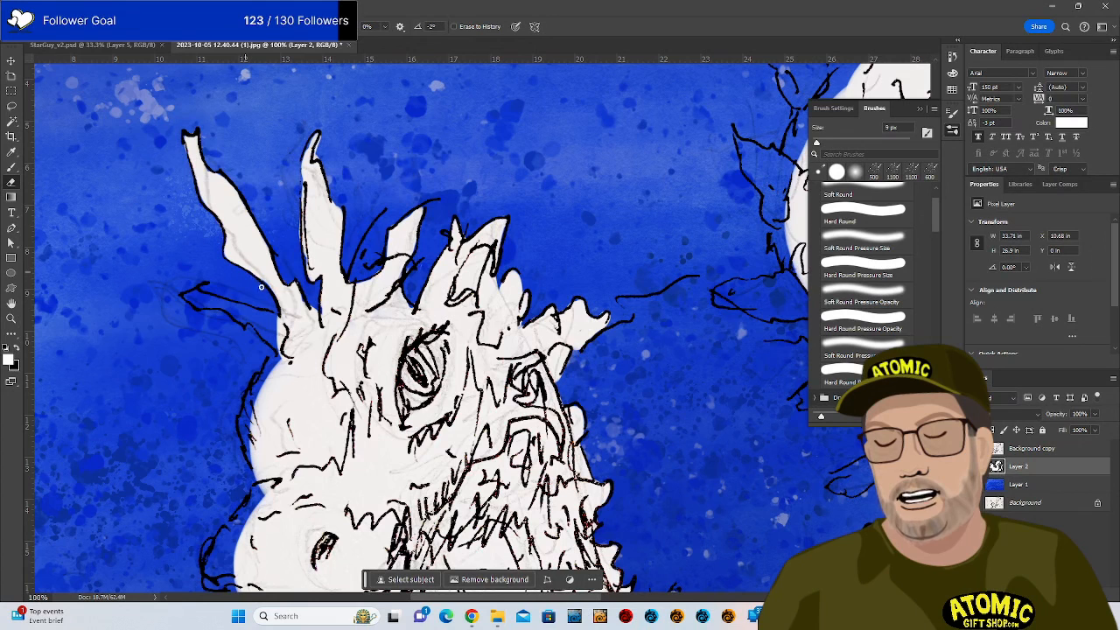
{"action": "key", "text": "b"}
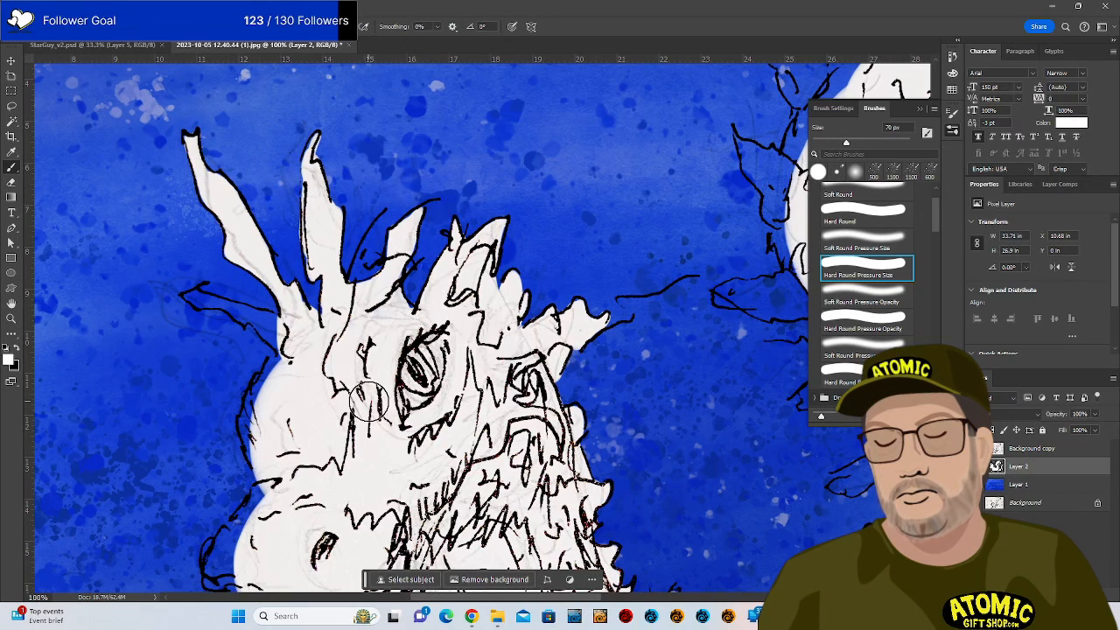
Paint white onto the left horn tip, along its base and the head's left edge.
{"action": "mouse_move", "coordinate": [193, 295]}
{"action": "left_mouse_down"}
{"action": "mouse_move", "coordinate": [231, 306]}
{"action": "mouse_move", "coordinate": [285, 357]}
{"action": "left_mouse_up"}
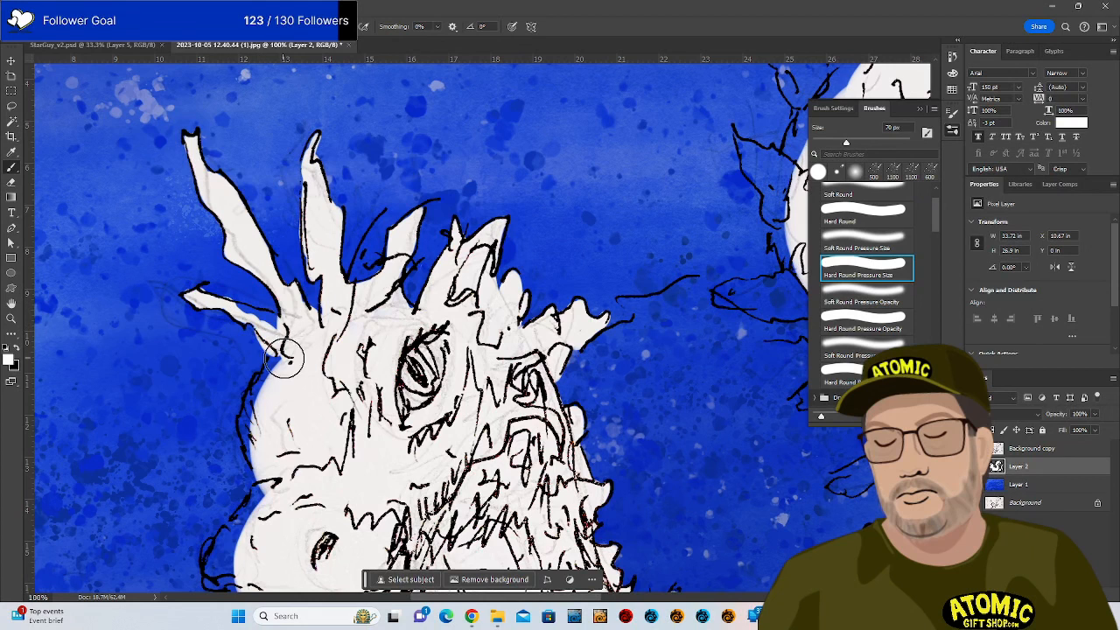
{"action": "left_click_drag", "start_coordinate": [234, 327], "coordinate": [291, 334]}
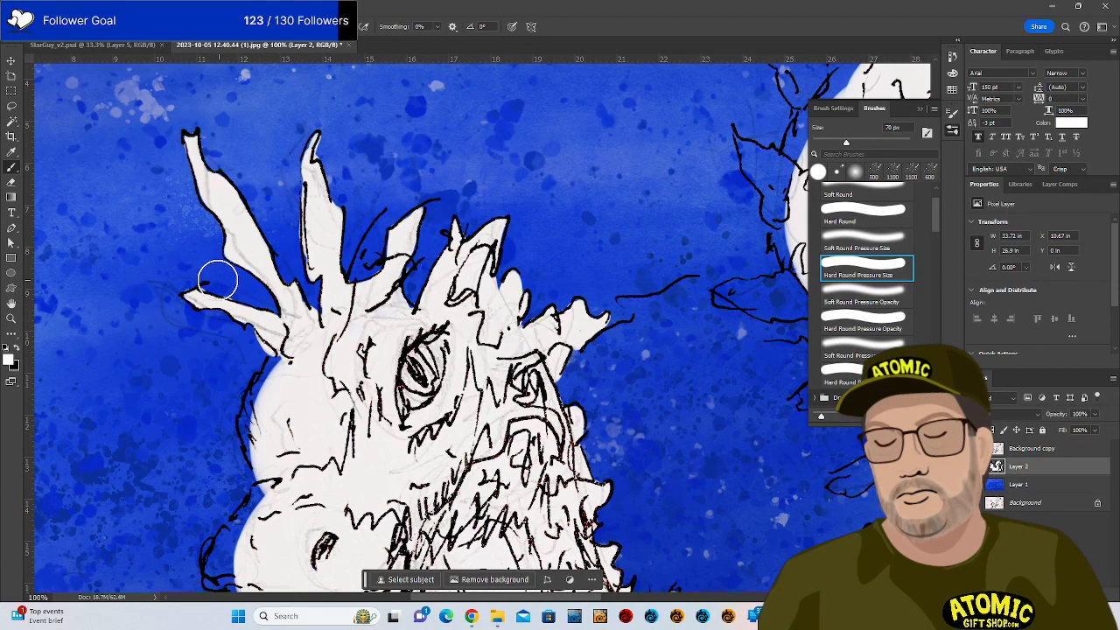
{"action": "key", "text": "e"}
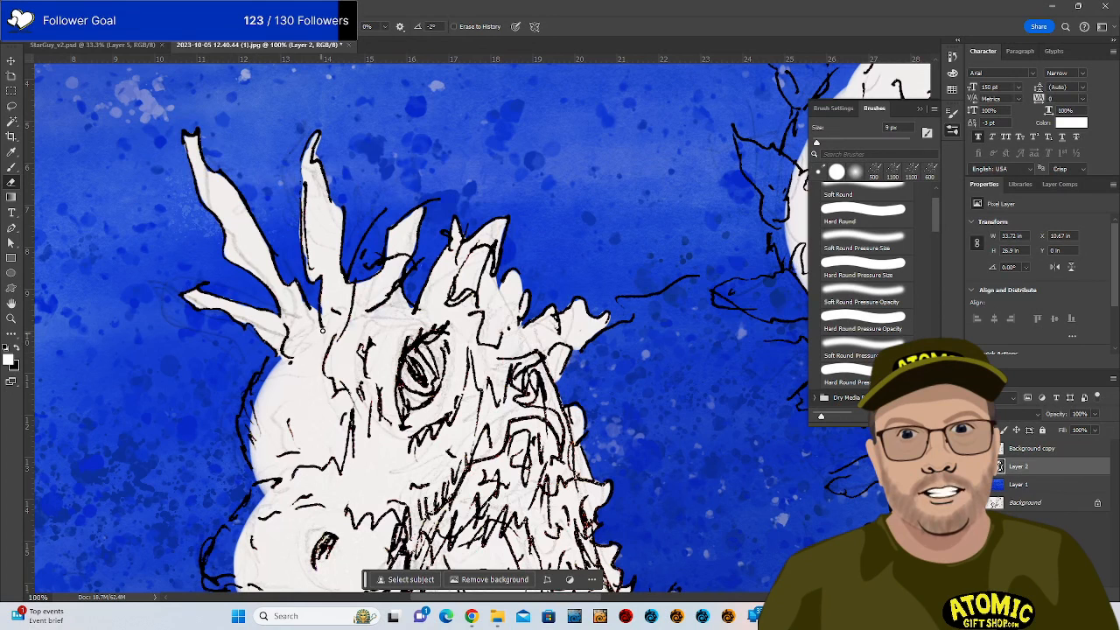
{"action": "key", "text": "b"}
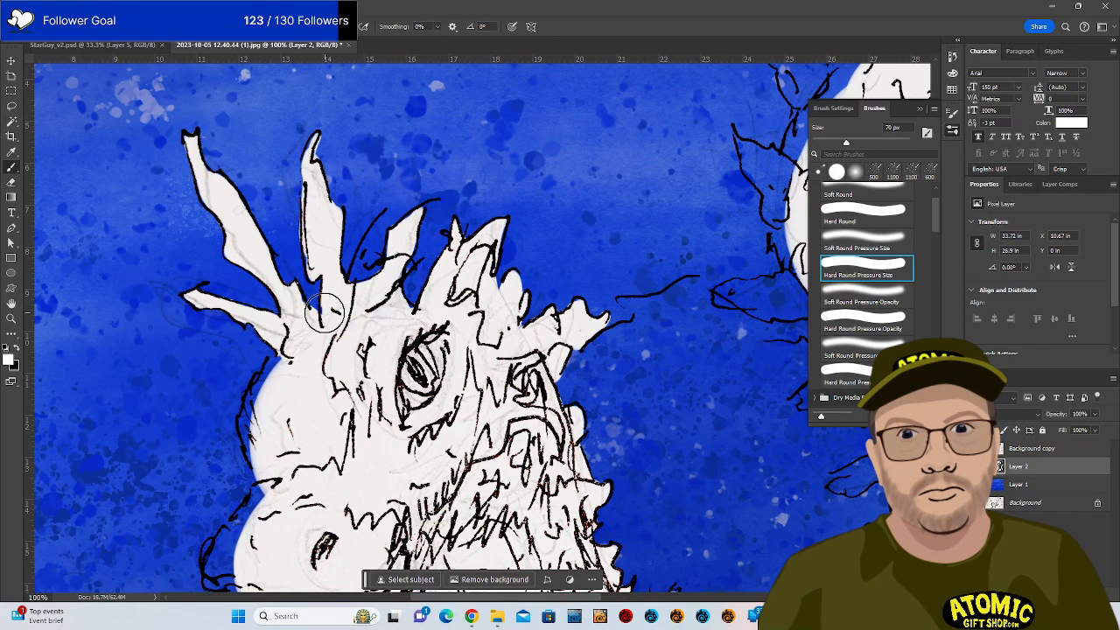
{"action": "mouse_move", "coordinate": [259, 444]}
{"action": "left_mouse_down"}
{"action": "mouse_move", "coordinate": [257, 398]}
{"action": "mouse_move", "coordinate": [288, 354]}
{"action": "mouse_move", "coordinate": [259, 386]}
{"action": "mouse_move", "coordinate": [245, 357]}
{"action": "left_mouse_up"}
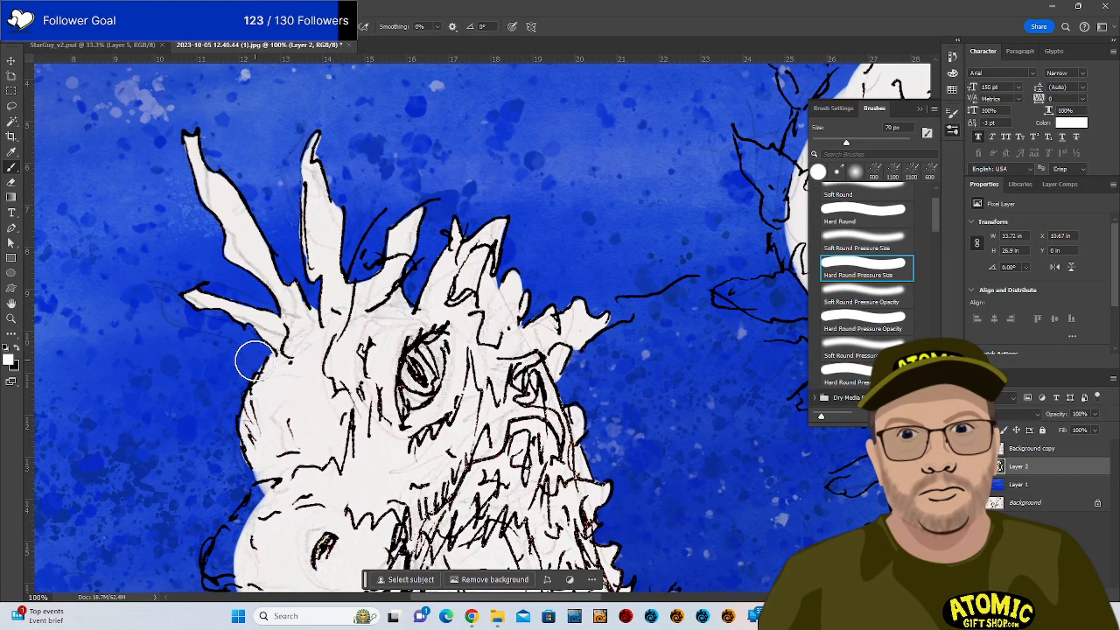
{"action": "key", "text": "e"}
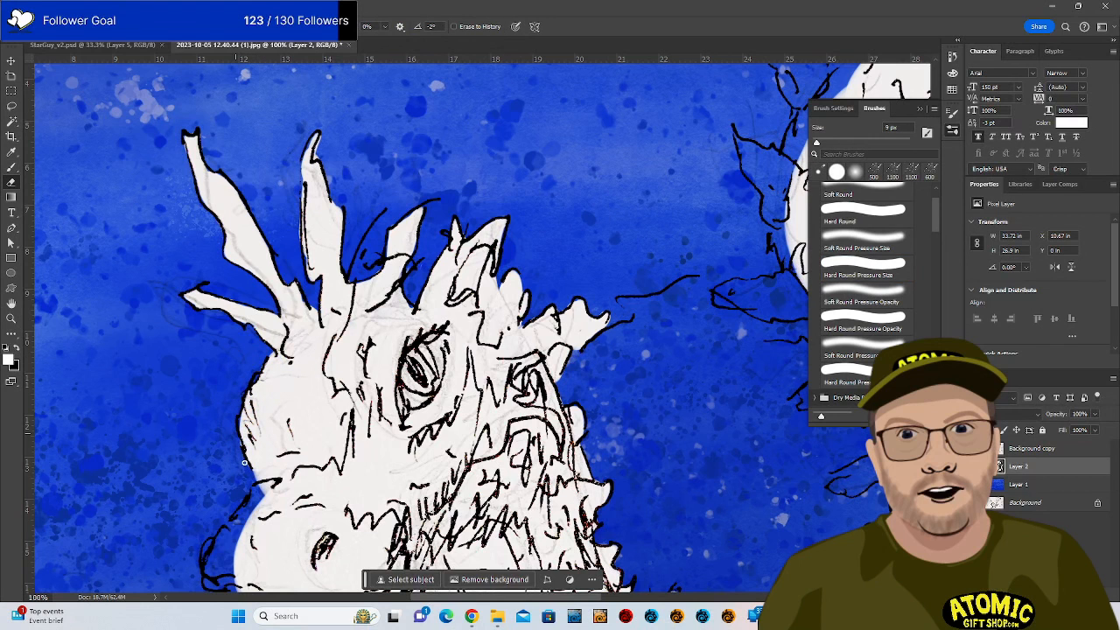
{"action": "left_click_drag", "start_coordinate": [417, 437], "coordinate": [618, 138]}
Paint white over the blue gap at the jaw, trimming a small bit at the chin.
{"action": "key", "text": "b"}
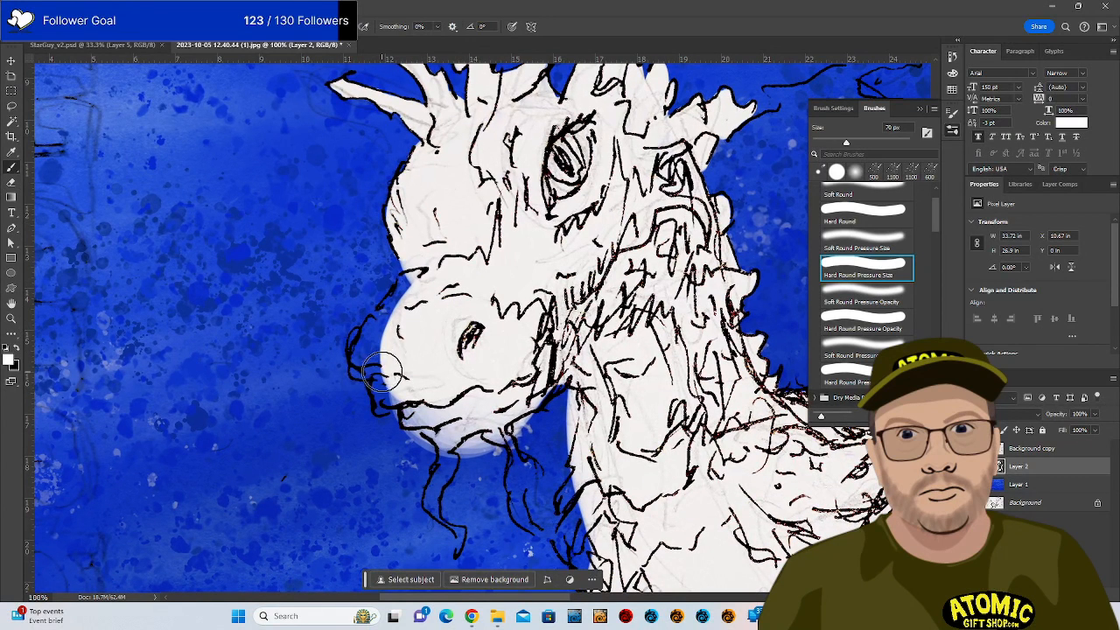
{"action": "mouse_move", "coordinate": [368, 373]}
{"action": "left_mouse_down"}
{"action": "mouse_move", "coordinate": [361, 335]}
{"action": "mouse_move", "coordinate": [357, 350]}
{"action": "mouse_move", "coordinate": [418, 269]}
{"action": "mouse_move", "coordinate": [375, 328]}
{"action": "mouse_move", "coordinate": [415, 273]}
{"action": "mouse_move", "coordinate": [397, 341]}
{"action": "mouse_move", "coordinate": [373, 362]}
{"action": "mouse_move", "coordinate": [412, 318]}
{"action": "mouse_move", "coordinate": [400, 371]}
{"action": "mouse_move", "coordinate": [380, 361]}
{"action": "mouse_move", "coordinate": [383, 407]}
{"action": "mouse_move", "coordinate": [383, 371]}
{"action": "mouse_move", "coordinate": [403, 374]}
{"action": "mouse_move", "coordinate": [390, 398]}
{"action": "mouse_move", "coordinate": [500, 369]}
{"action": "mouse_move", "coordinate": [450, 398]}
{"action": "mouse_move", "coordinate": [429, 386]}
{"action": "mouse_move", "coordinate": [407, 401]}
{"action": "mouse_move", "coordinate": [419, 422]}
{"action": "mouse_move", "coordinate": [497, 399]}
{"action": "left_mouse_up"}
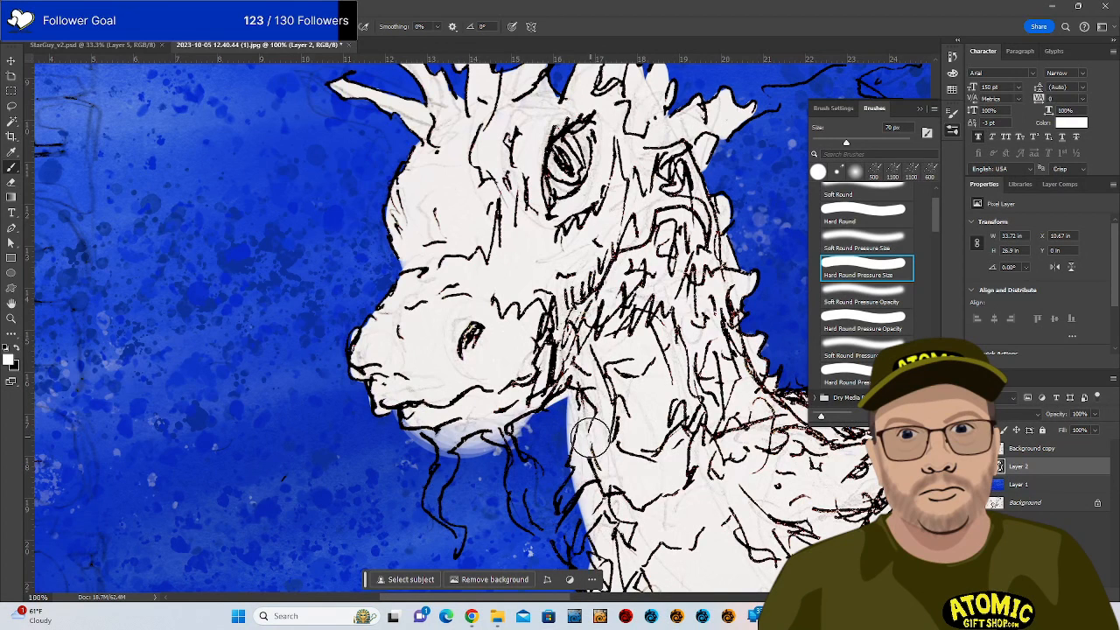
{"action": "key", "text": "e"}
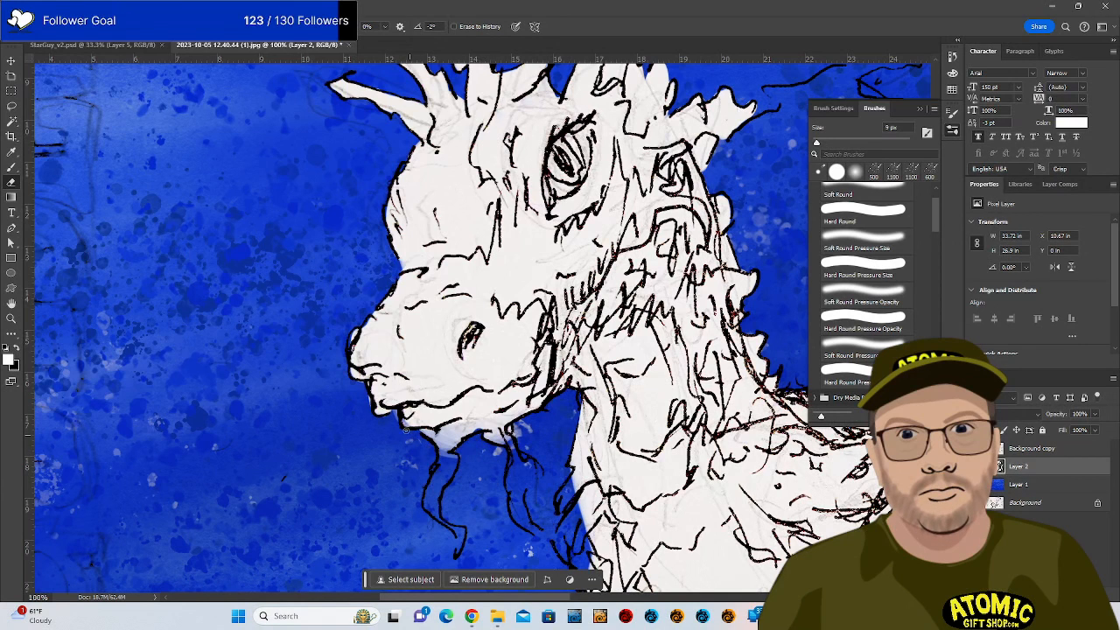
{"action": "key", "text": "b"}
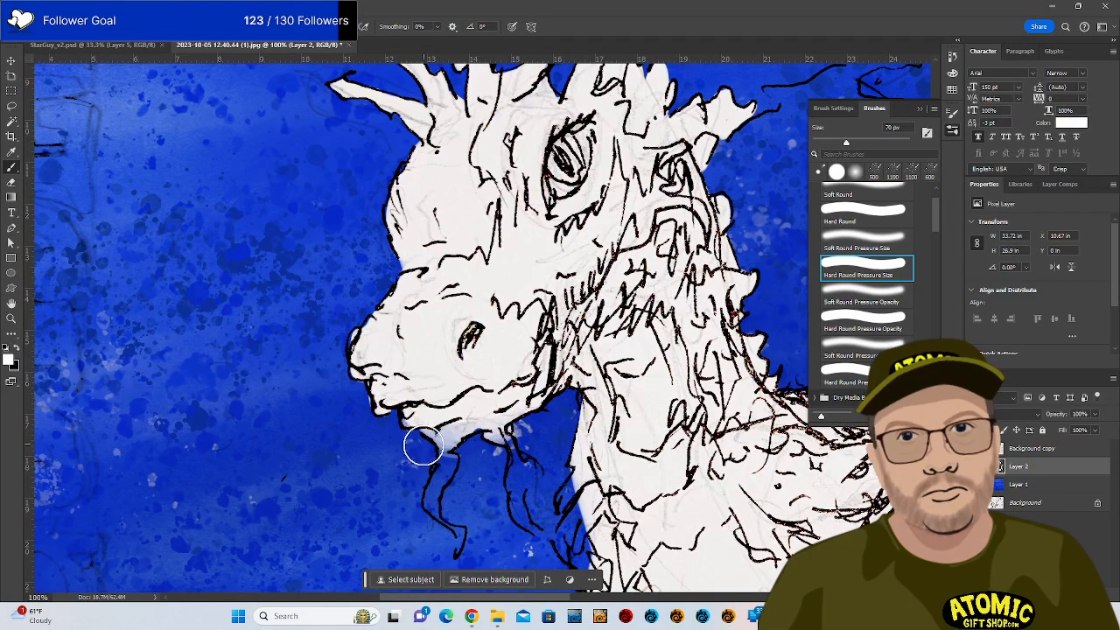
{"action": "key", "text": "e"}
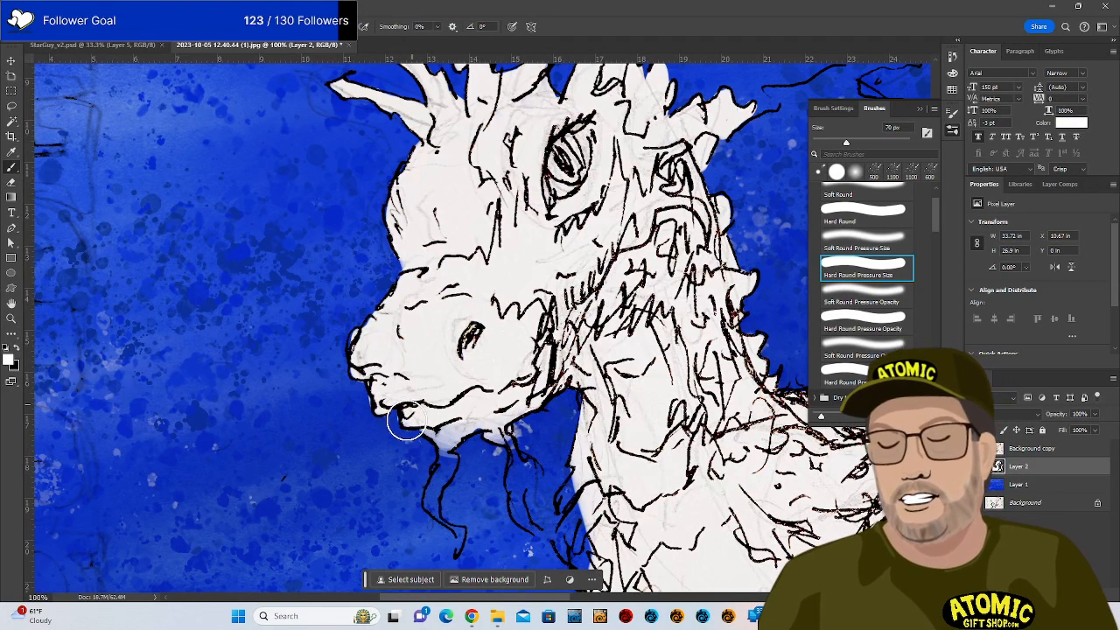
{"action": "left_click_drag", "start_coordinate": [397, 418], "coordinate": [403, 427]}
{"action": "key", "text": "b"}
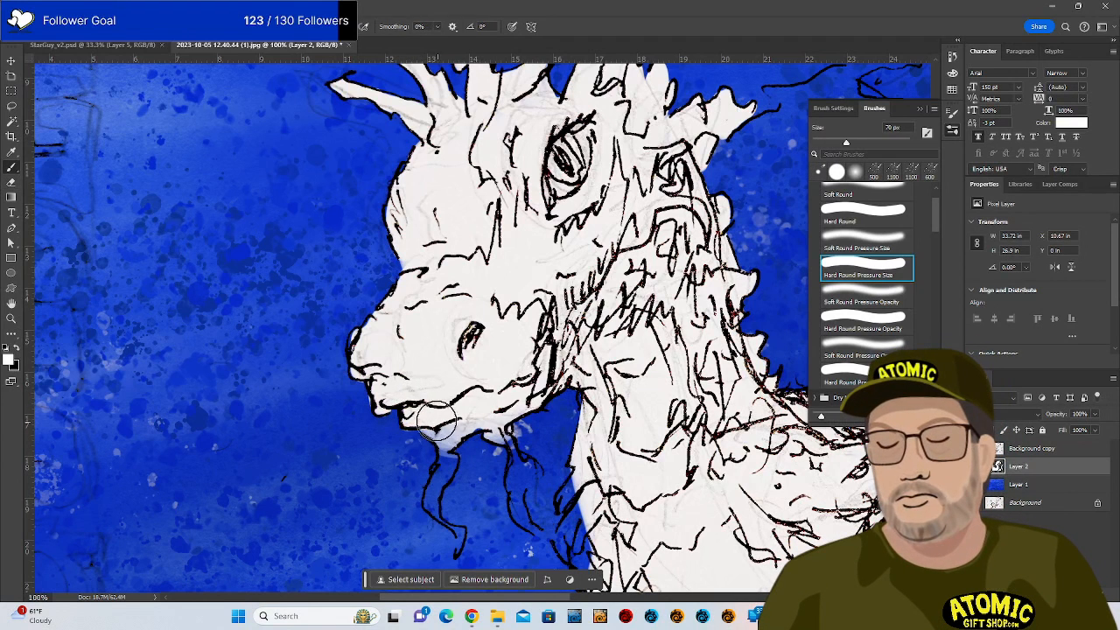
{"action": "key", "text": "e"}
{"action": "key", "text": "b"}
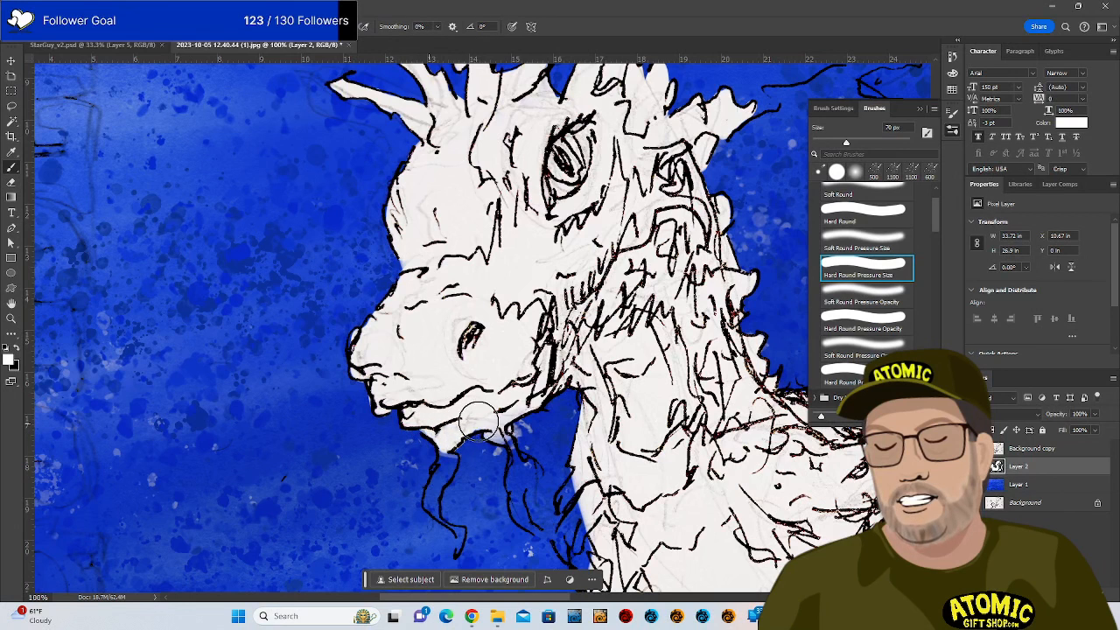
{"action": "key", "text": "e"}
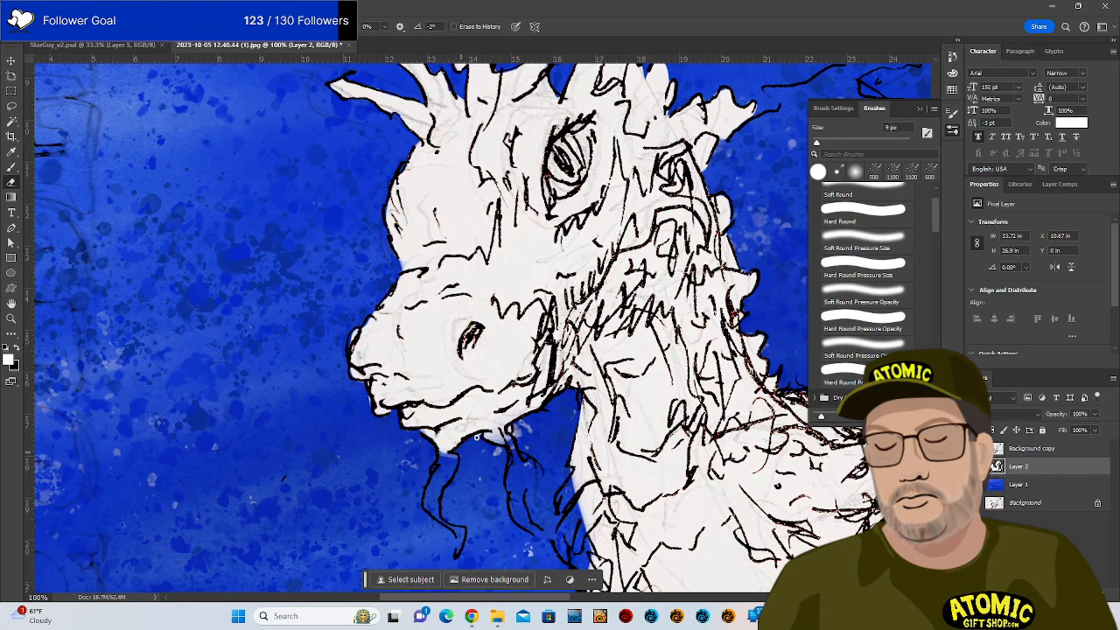
{"action": "key", "text": "b"}
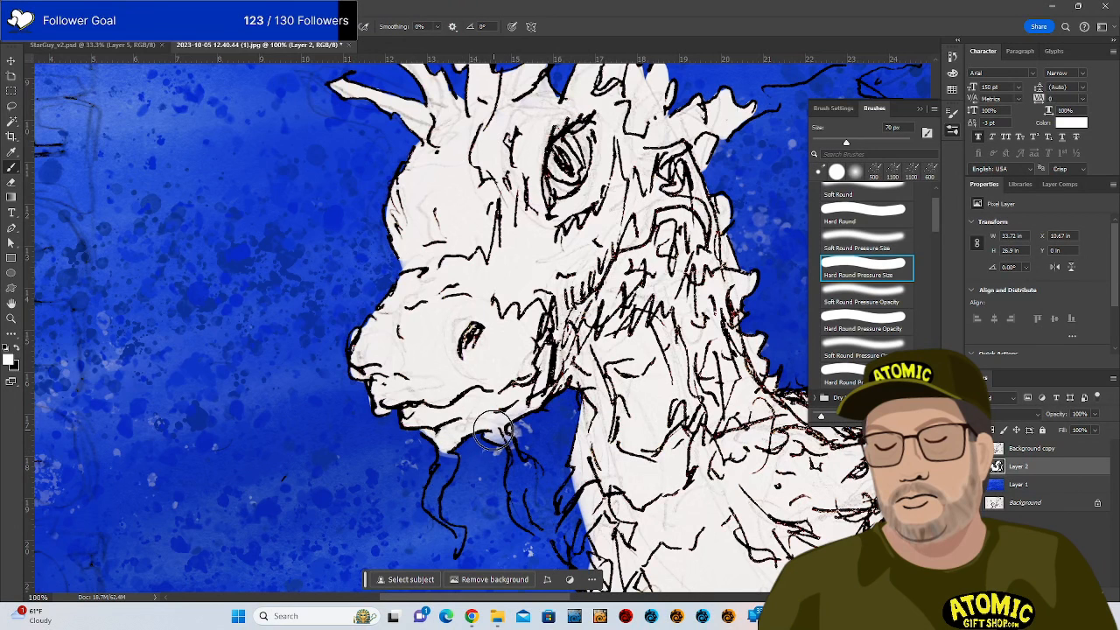
Dab white onto the chin and down the beard strand below it.
{"action": "mouse_move", "coordinate": [491, 434]}
{"action": "left_mouse_down"}
{"action": "mouse_move", "coordinate": [535, 426]}
{"action": "mouse_move", "coordinate": [443, 475]}
{"action": "mouse_move", "coordinate": [444, 452]}
{"action": "mouse_move", "coordinate": [438, 471]}
{"action": "mouse_move", "coordinate": [454, 461]}
{"action": "mouse_move", "coordinate": [436, 491]}
{"action": "mouse_move", "coordinate": [440, 470]}
{"action": "mouse_move", "coordinate": [432, 510]}
{"action": "mouse_move", "coordinate": [466, 557]}
{"action": "left_mouse_up"}
{"action": "key", "text": "e"}
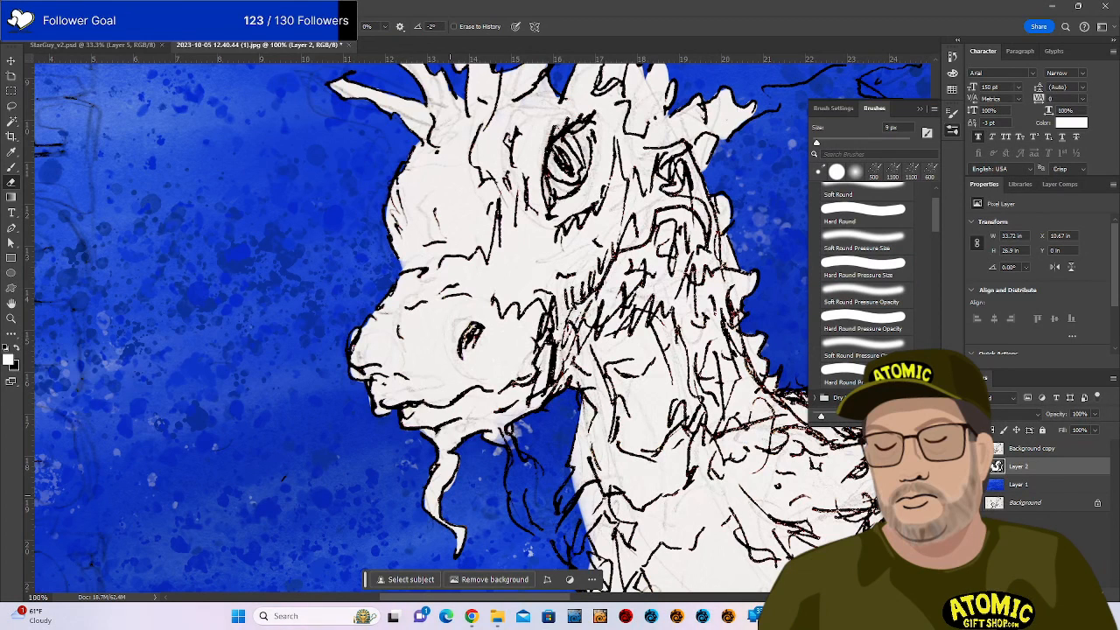
{"action": "key", "text": "b"}
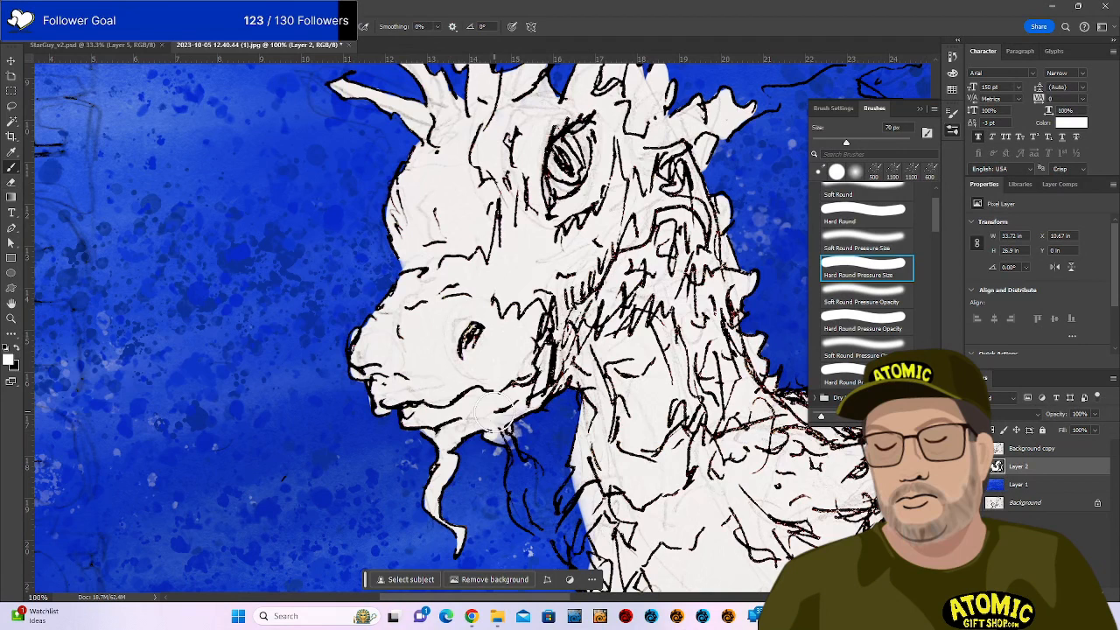
{"action": "mouse_move", "coordinate": [501, 437]}
{"action": "left_mouse_down"}
{"action": "mouse_move", "coordinate": [510, 496]}
{"action": "mouse_move", "coordinate": [540, 536]}
{"action": "mouse_move", "coordinate": [519, 495]}
{"action": "mouse_move", "coordinate": [534, 473]}
{"action": "mouse_move", "coordinate": [540, 485]}
{"action": "mouse_move", "coordinate": [537, 466]}
{"action": "mouse_move", "coordinate": [524, 443]}
{"action": "left_mouse_up"}
{"action": "key", "text": "e"}
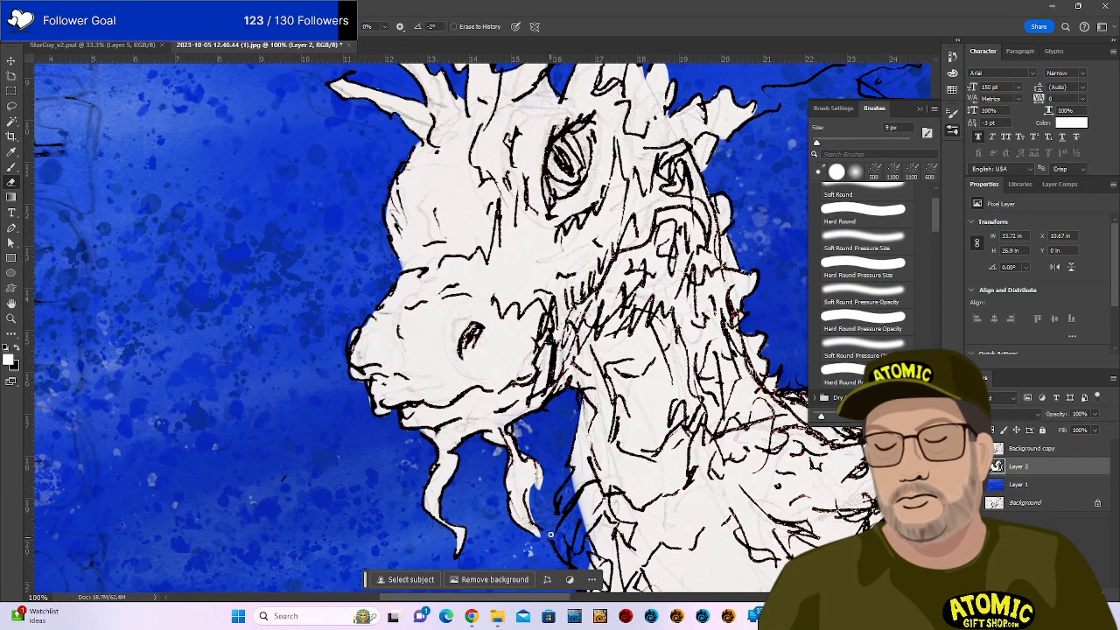
{"action": "key", "text": "b"}
Cover the dark mark beside the beard and paint white down the neck edge.
{"action": "mouse_move", "coordinate": [601, 407]}
{"action": "left_mouse_down"}
{"action": "mouse_move", "coordinate": [574, 393]}
{"action": "mouse_move", "coordinate": [470, 230]}
{"action": "mouse_move", "coordinate": [483, 238]}
{"action": "left_mouse_up"}
{"action": "mouse_move", "coordinate": [448, 333]}
{"action": "left_mouse_down"}
{"action": "mouse_move", "coordinate": [460, 302]}
{"action": "mouse_move", "coordinate": [442, 342]}
{"action": "left_mouse_up"}
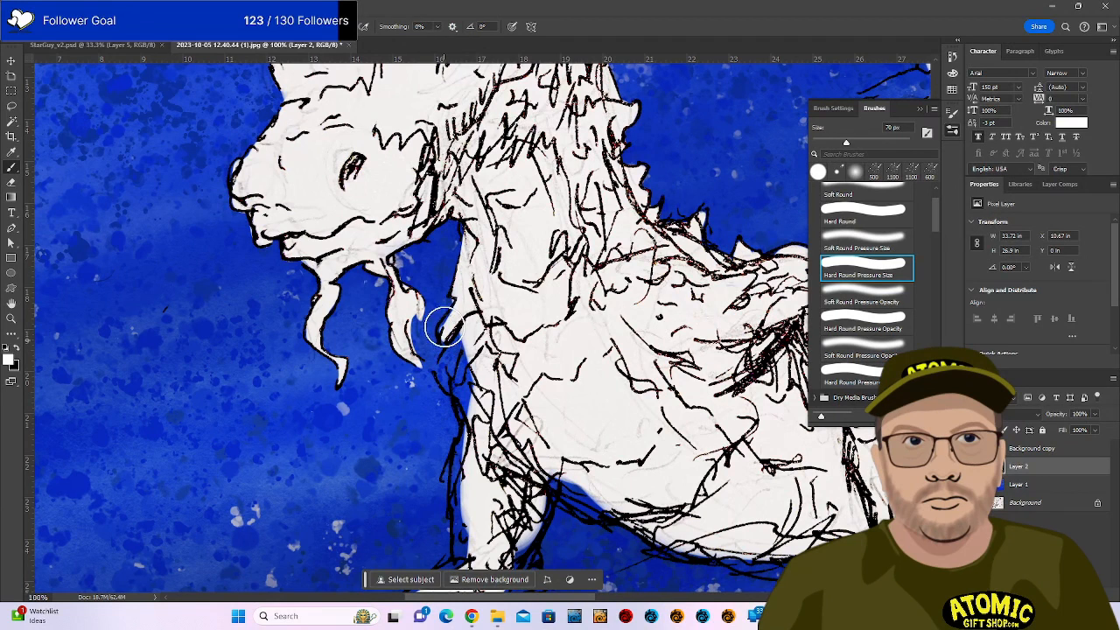
{"action": "key", "text": "e"}
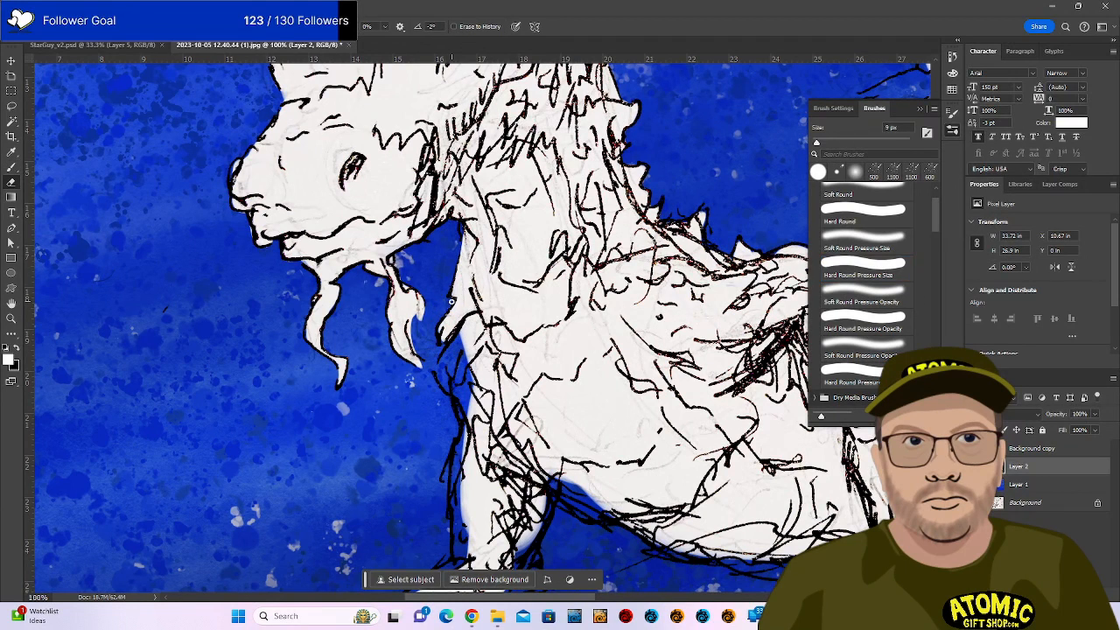
{"action": "key", "text": "b"}
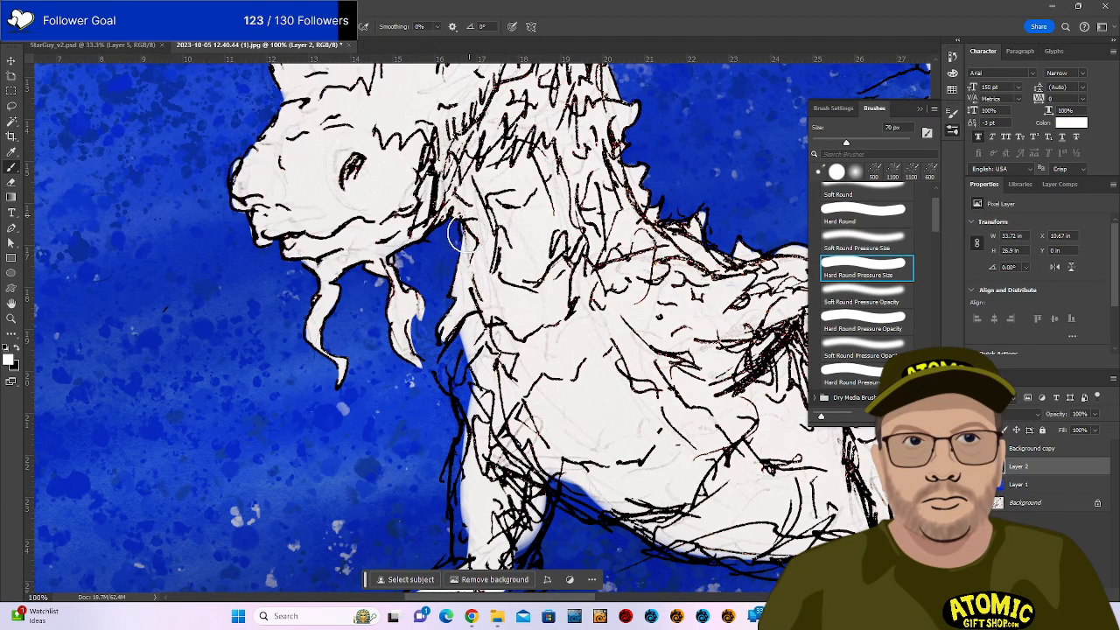
{"action": "left_click_drag", "start_coordinate": [469, 217], "coordinate": [496, 273]}
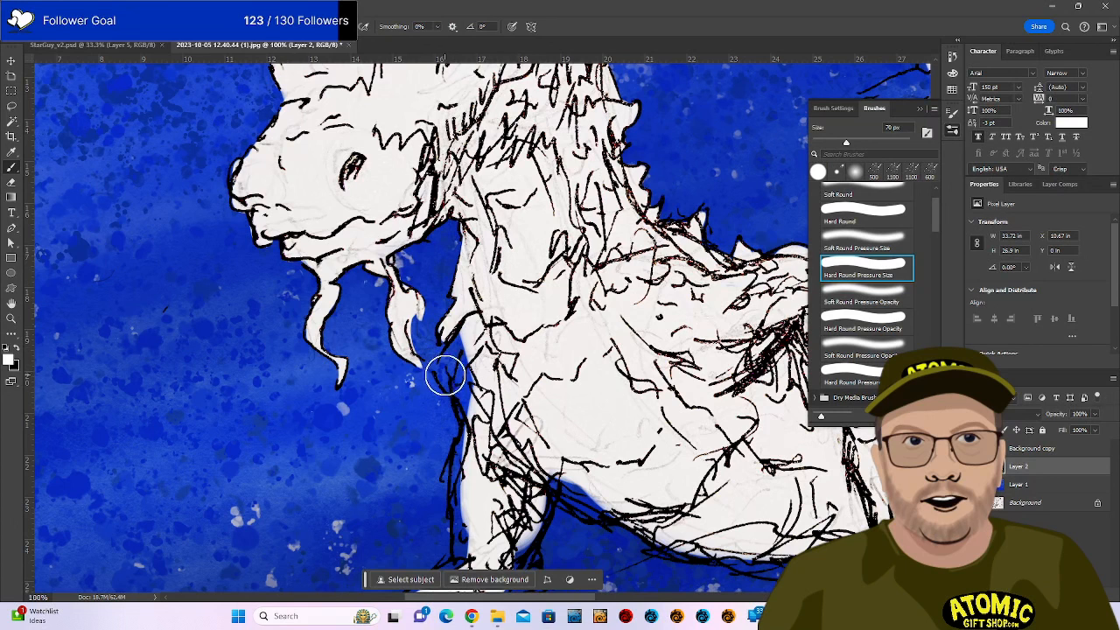
{"action": "mouse_move", "coordinate": [455, 387]}
{"action": "left_mouse_down"}
{"action": "mouse_move", "coordinate": [446, 362]}
{"action": "mouse_move", "coordinate": [462, 343]}
{"action": "left_mouse_up"}
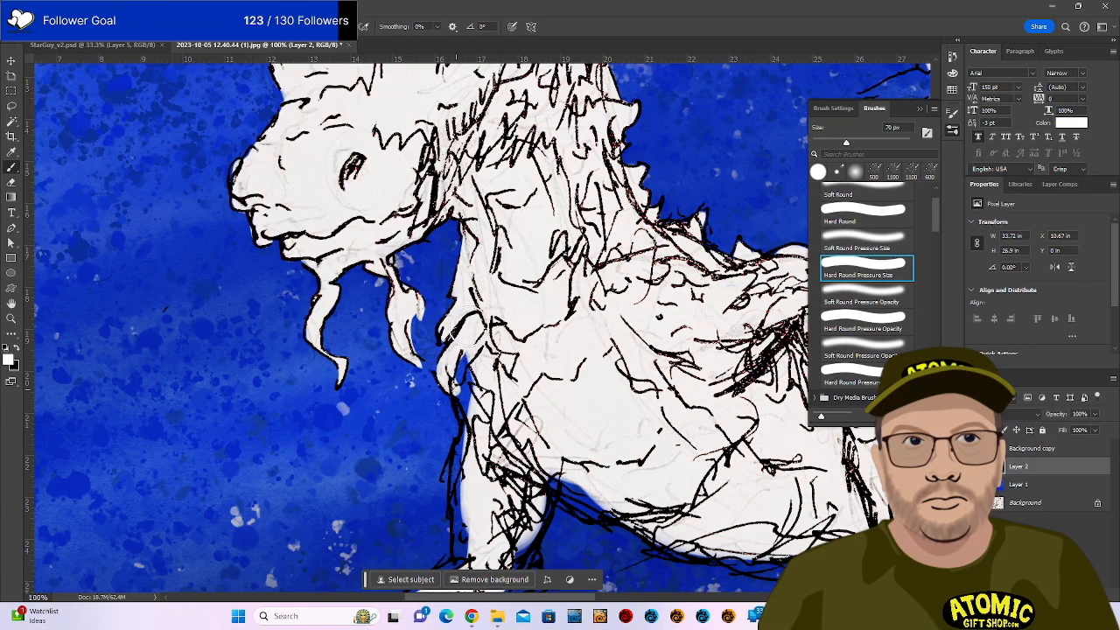
{"action": "left_click_drag", "start_coordinate": [459, 385], "coordinate": [456, 422]}
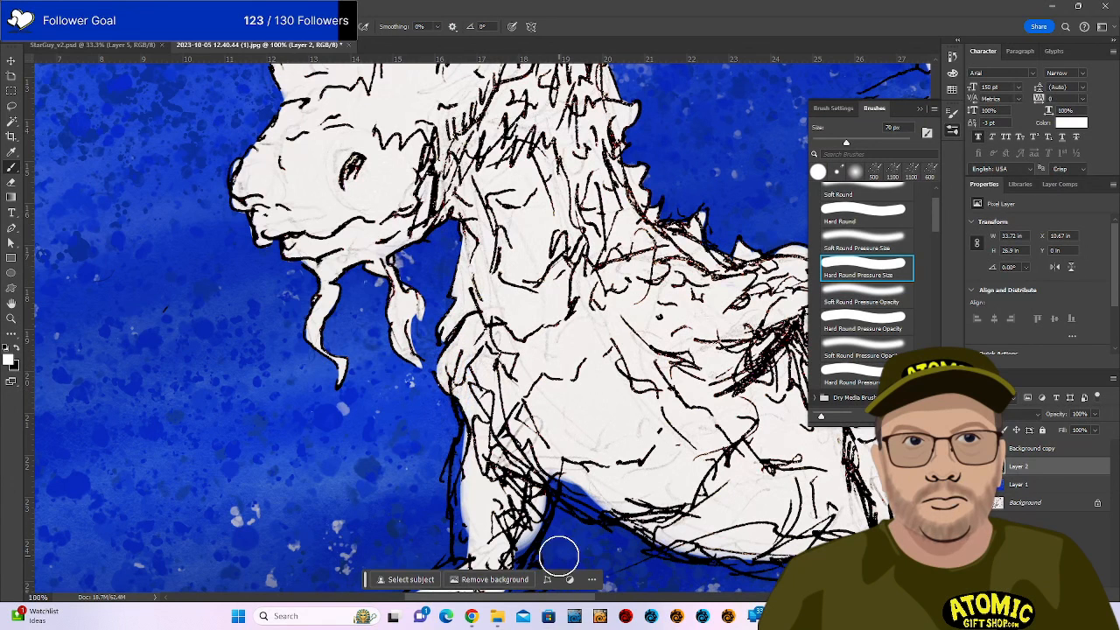
{"action": "mouse_move", "coordinate": [598, 441]}
{"action": "left_mouse_down"}
{"action": "mouse_move", "coordinate": [597, 416]}
{"action": "mouse_move", "coordinate": [646, 346]}
{"action": "left_mouse_up"}
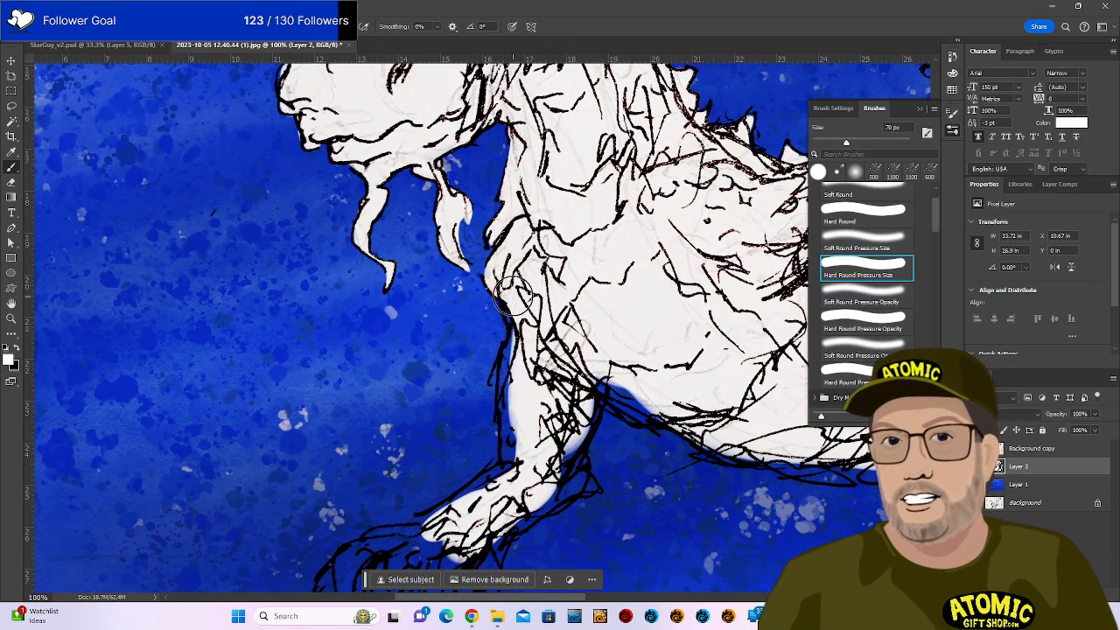
Paint white along the leg strip, forearm edge, hand, finger gaps and lower wrist.
{"action": "mouse_move", "coordinate": [519, 328]}
{"action": "left_mouse_down"}
{"action": "mouse_move", "coordinate": [515, 317]}
{"action": "mouse_move", "coordinate": [505, 451]}
{"action": "mouse_move", "coordinate": [547, 363]}
{"action": "mouse_move", "coordinate": [586, 358]}
{"action": "left_mouse_up"}
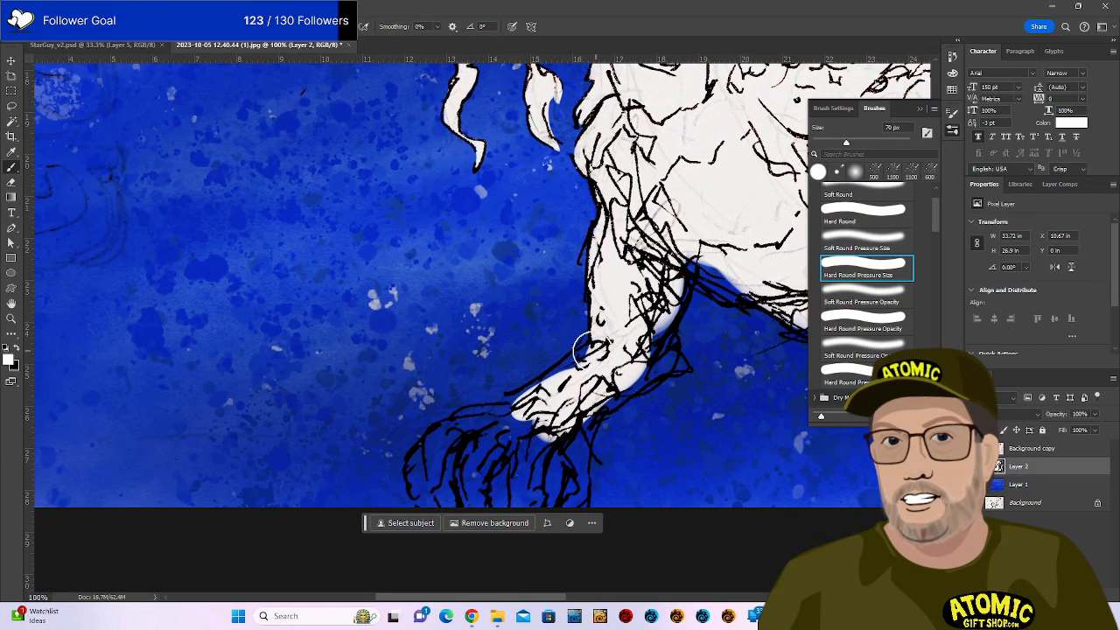
{"action": "mouse_move", "coordinate": [516, 411]}
{"action": "left_mouse_down"}
{"action": "mouse_move", "coordinate": [519, 395]}
{"action": "mouse_move", "coordinate": [581, 352]}
{"action": "left_mouse_up"}
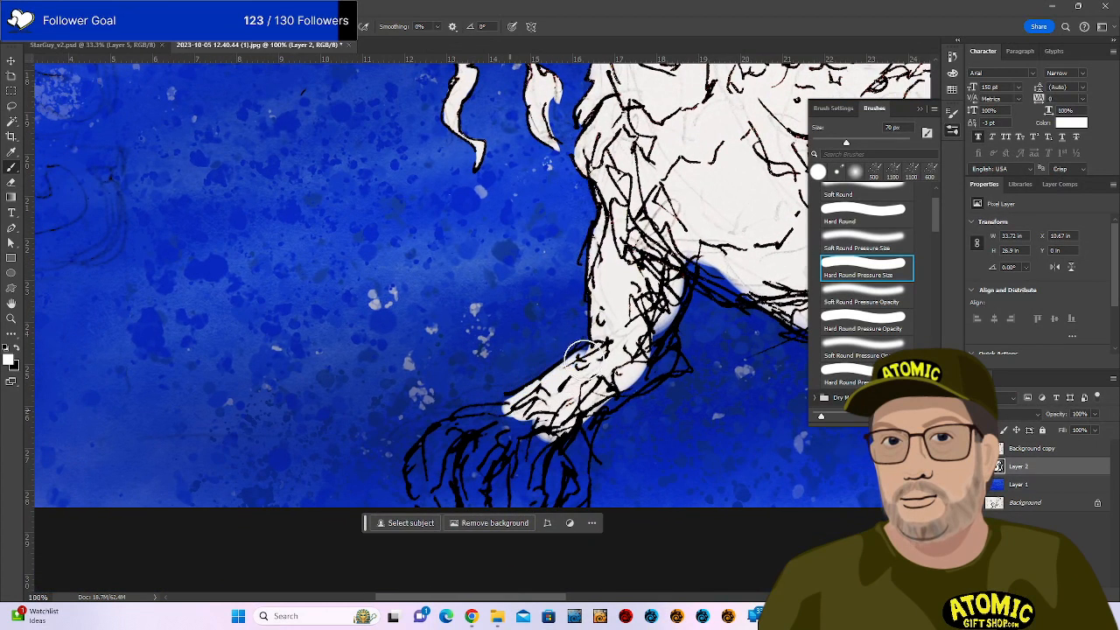
{"action": "mouse_move", "coordinate": [514, 413]}
{"action": "left_mouse_down"}
{"action": "mouse_move", "coordinate": [463, 420]}
{"action": "mouse_move", "coordinate": [506, 414]}
{"action": "mouse_move", "coordinate": [420, 490]}
{"action": "mouse_move", "coordinate": [420, 458]}
{"action": "mouse_move", "coordinate": [457, 431]}
{"action": "mouse_move", "coordinate": [433, 486]}
{"action": "mouse_move", "coordinate": [462, 442]}
{"action": "mouse_move", "coordinate": [538, 422]}
{"action": "mouse_move", "coordinate": [580, 438]}
{"action": "mouse_move", "coordinate": [574, 501]}
{"action": "mouse_move", "coordinate": [553, 446]}
{"action": "mouse_move", "coordinate": [542, 511]}
{"action": "mouse_move", "coordinate": [538, 433]}
{"action": "mouse_move", "coordinate": [483, 472]}
{"action": "mouse_move", "coordinate": [462, 443]}
{"action": "left_mouse_up"}
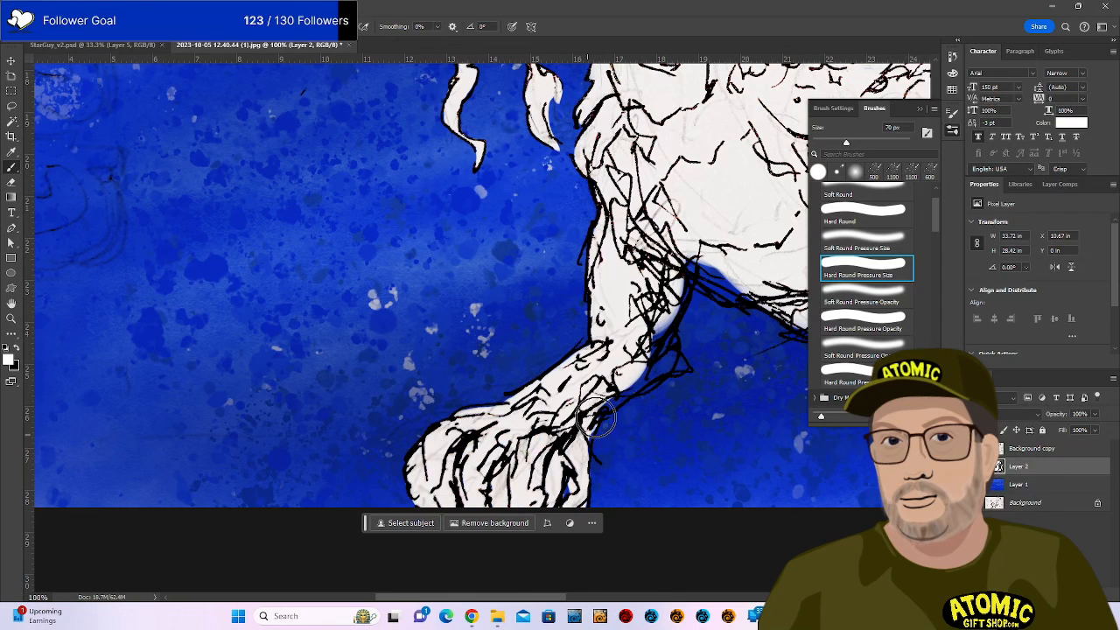
{"action": "left_click_drag", "start_coordinate": [602, 406], "coordinate": [589, 422]}
{"action": "left_click_drag", "start_coordinate": [582, 471], "coordinate": [570, 490]}
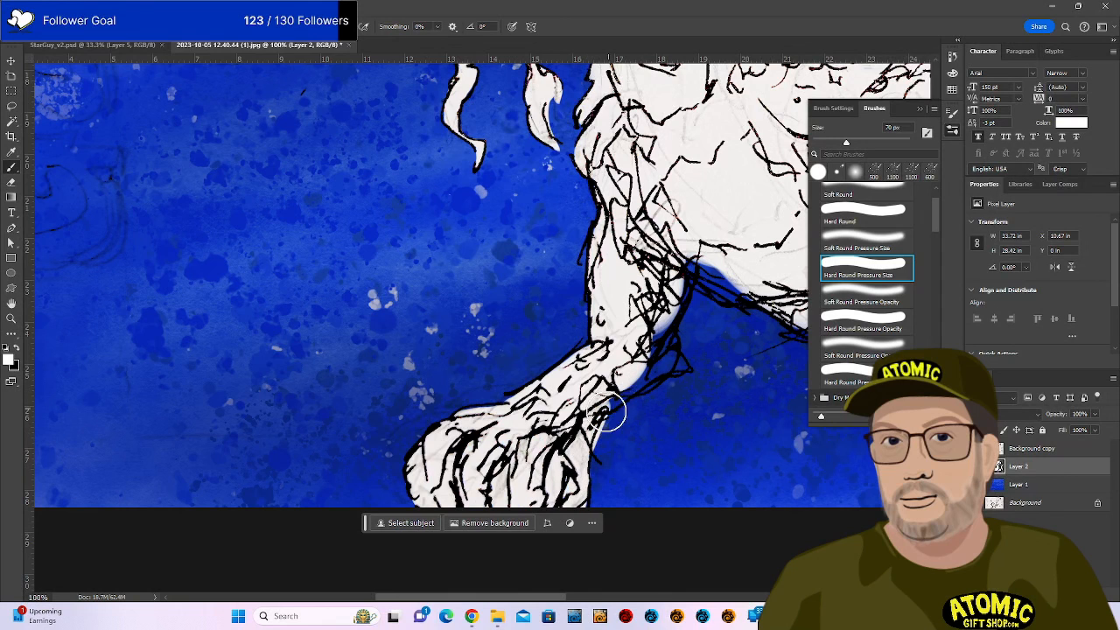
{"action": "mouse_move", "coordinate": [607, 414]}
{"action": "left_mouse_down"}
{"action": "mouse_move", "coordinate": [676, 370]}
{"action": "mouse_move", "coordinate": [675, 299]}
{"action": "mouse_move", "coordinate": [657, 369]}
{"action": "mouse_move", "coordinate": [692, 247]}
{"action": "mouse_move", "coordinate": [674, 301]}
{"action": "mouse_move", "coordinate": [690, 256]}
{"action": "mouse_move", "coordinate": [757, 254]}
{"action": "mouse_move", "coordinate": [711, 240]}
{"action": "mouse_move", "coordinate": [705, 279]}
{"action": "mouse_move", "coordinate": [746, 292]}
{"action": "left_mouse_up"}
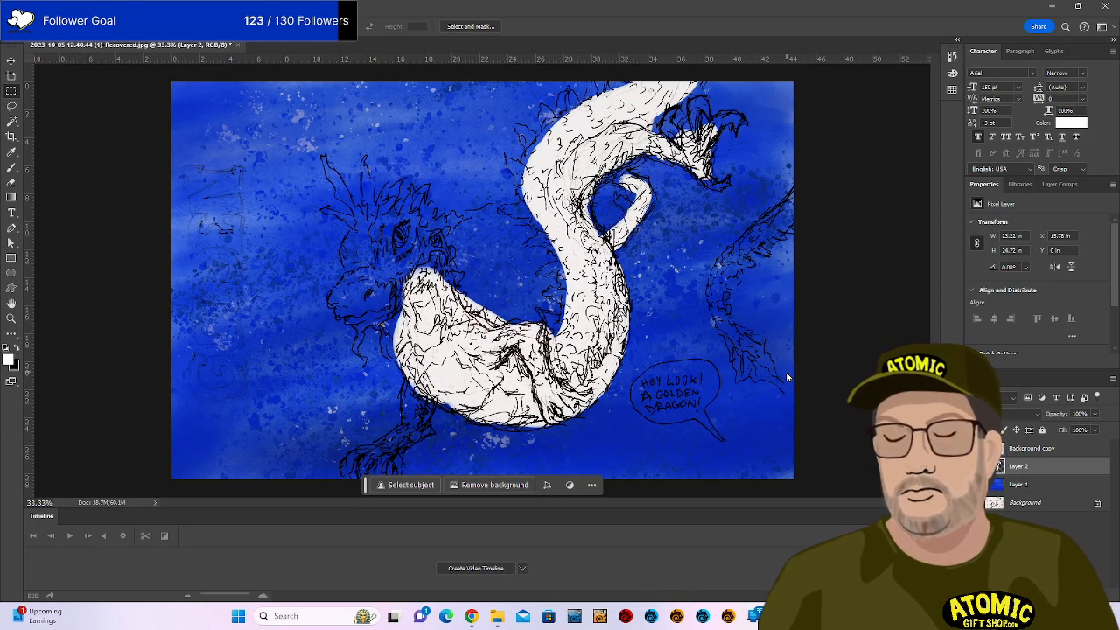
Zoom to 100% on the arm and foot, clearing a stray small selection.
{"action": "key", "text": "ctrl+plus"}
{"action": "key", "text": "ctrl+plus"}
{"action": "key", "text": "ctrl+plus"}
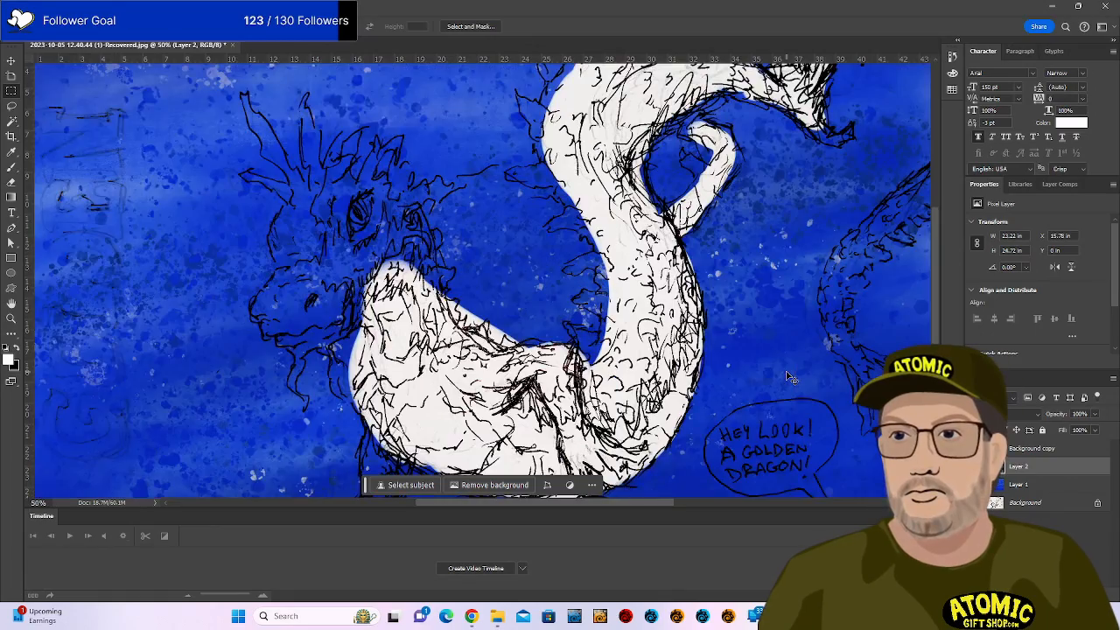
{"action": "left_click_drag", "start_coordinate": [517, 359], "coordinate": [672, 145]}
{"action": "left_click_drag", "start_coordinate": [595, 383], "coordinate": [718, 221]}
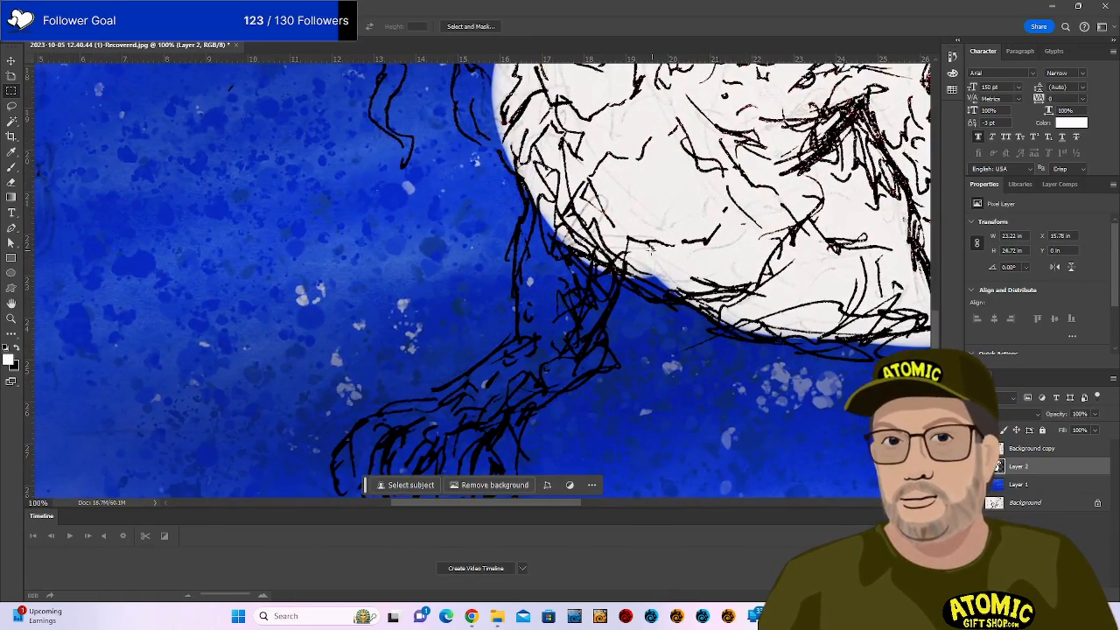
{"action": "left_click_drag", "start_coordinate": [627, 256], "coordinate": [645, 264]}
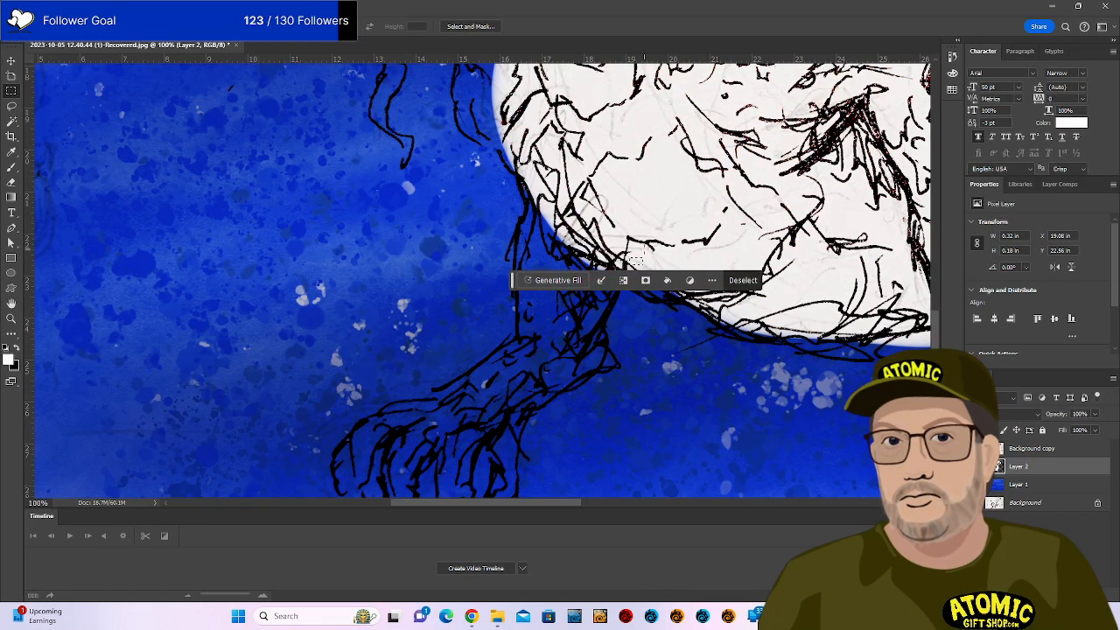
{"action": "key", "text": "b"}
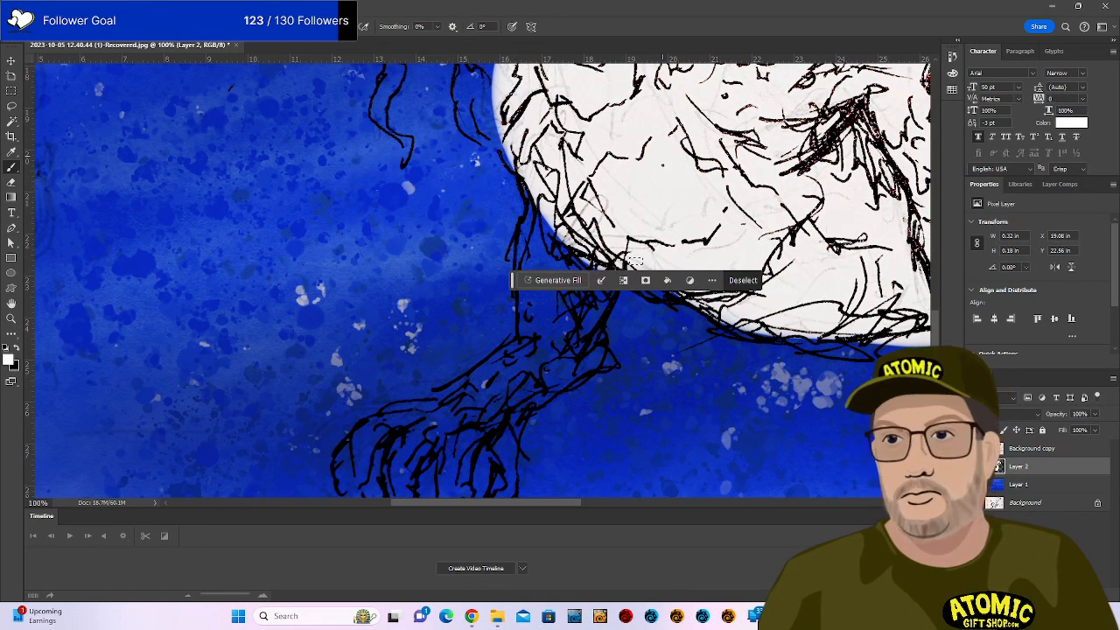
{"action": "key", "text": "ctrl+d"}
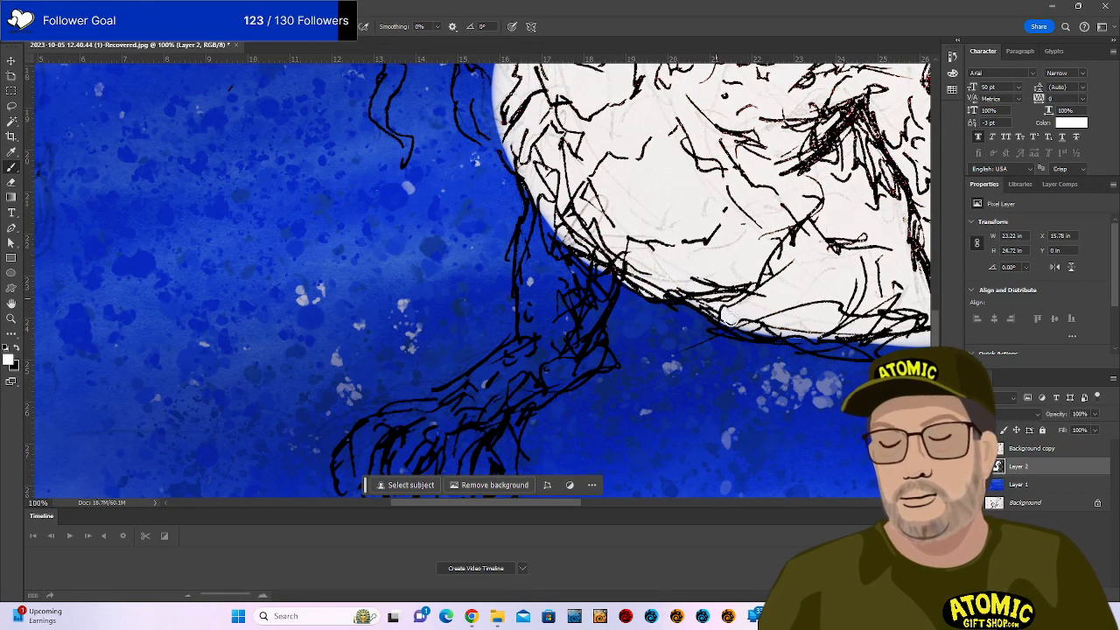
Paint white along the arm and into the lower hand, redoing one bad stroke.
{"action": "left_click_drag", "start_coordinate": [434, 398], "coordinate": [525, 340]}
{"action": "key", "text": "ctrl+z"}
{"action": "mouse_move", "coordinate": [424, 413]}
{"action": "left_mouse_down"}
{"action": "mouse_move", "coordinate": [533, 337]}
{"action": "mouse_move", "coordinate": [528, 346]}
{"action": "mouse_move", "coordinate": [529, 173]}
{"action": "mouse_move", "coordinate": [544, 226]}
{"action": "left_mouse_up"}
{"action": "left_click_drag", "start_coordinate": [464, 445], "coordinate": [488, 335]}
{"action": "left_click_drag", "start_coordinate": [382, 387], "coordinate": [378, 391]}
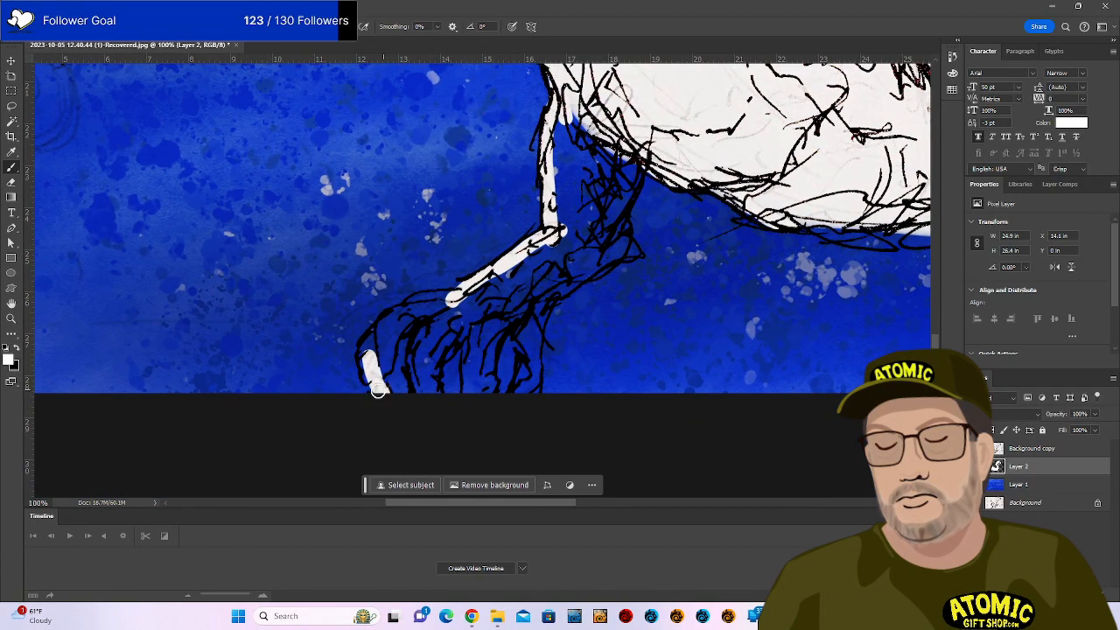
{"action": "left_click_drag", "start_coordinate": [370, 347], "coordinate": [396, 317]}
{"action": "mouse_move", "coordinate": [385, 368]}
{"action": "left_mouse_down"}
{"action": "mouse_move", "coordinate": [407, 311]}
{"action": "mouse_move", "coordinate": [381, 373]}
{"action": "left_mouse_up"}
Fill the rest of the arm, the finger gaps, hand bottom and wrist with white.
{"action": "mouse_move", "coordinate": [418, 304]}
{"action": "left_mouse_down"}
{"action": "mouse_move", "coordinate": [461, 297]}
{"action": "mouse_move", "coordinate": [405, 304]}
{"action": "mouse_move", "coordinate": [455, 287]}
{"action": "mouse_move", "coordinate": [415, 301]}
{"action": "mouse_move", "coordinate": [454, 298]}
{"action": "mouse_move", "coordinate": [386, 340]}
{"action": "mouse_move", "coordinate": [382, 376]}
{"action": "mouse_move", "coordinate": [405, 305]}
{"action": "mouse_move", "coordinate": [377, 333]}
{"action": "mouse_move", "coordinate": [372, 363]}
{"action": "mouse_move", "coordinate": [382, 327]}
{"action": "mouse_move", "coordinate": [364, 355]}
{"action": "mouse_move", "coordinate": [389, 394]}
{"action": "left_mouse_up"}
{"action": "key", "text": "ctrl+z"}
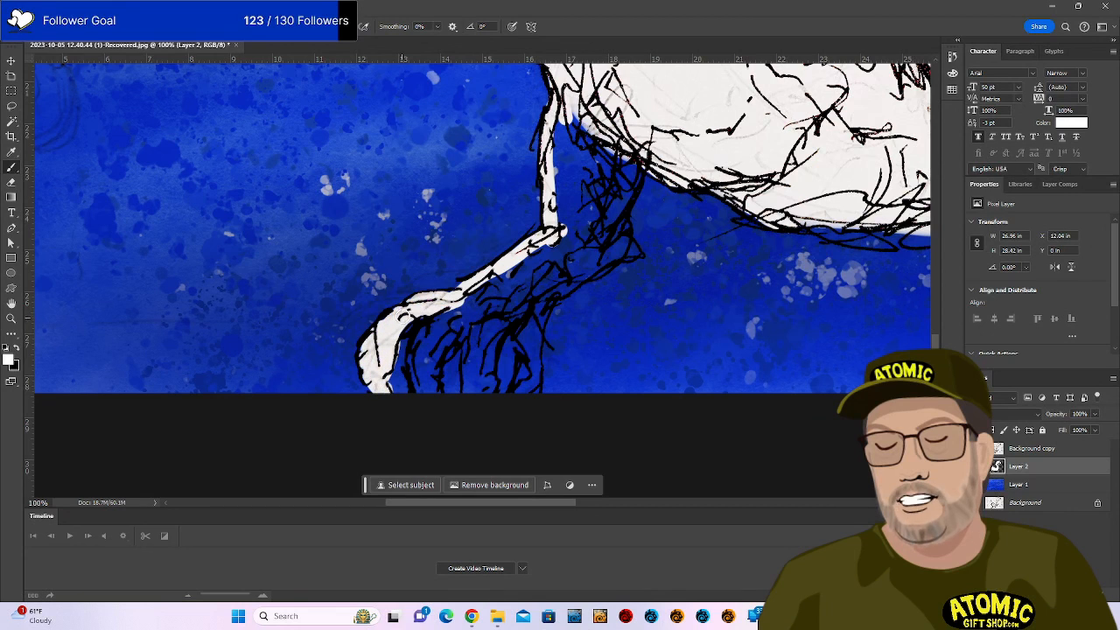
{"action": "mouse_move", "coordinate": [442, 311]}
{"action": "left_mouse_down"}
{"action": "mouse_move", "coordinate": [413, 351]}
{"action": "mouse_move", "coordinate": [427, 396]}
{"action": "mouse_move", "coordinate": [424, 341]}
{"action": "mouse_move", "coordinate": [441, 319]}
{"action": "mouse_move", "coordinate": [434, 399]}
{"action": "mouse_move", "coordinate": [439, 347]}
{"action": "mouse_move", "coordinate": [466, 302]}
{"action": "left_mouse_up"}
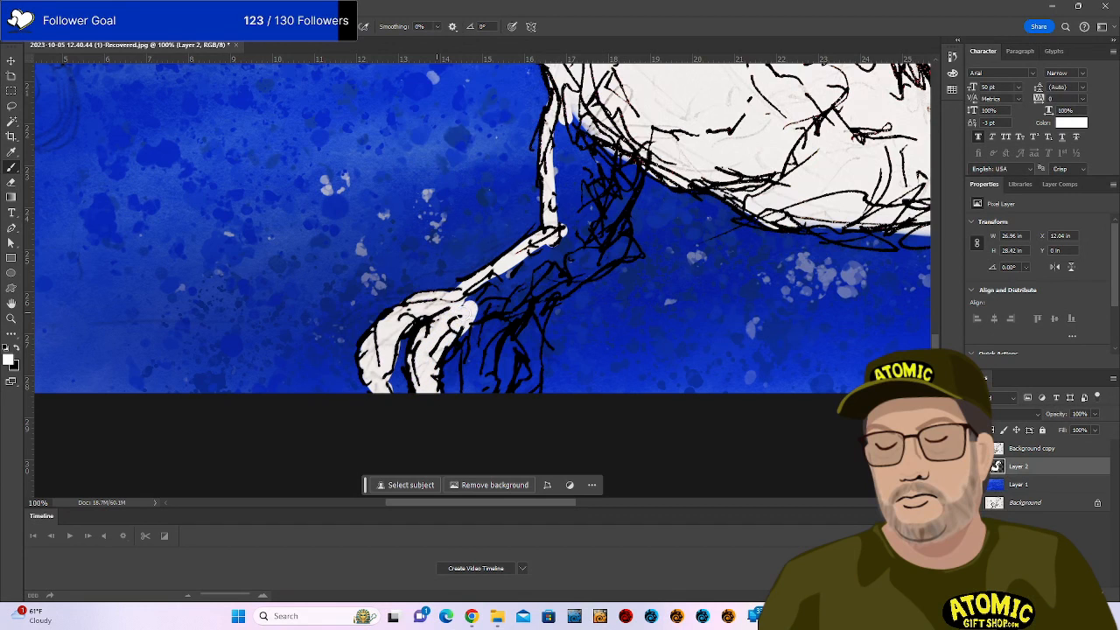
{"action": "mouse_move", "coordinate": [496, 342]}
{"action": "left_mouse_down"}
{"action": "mouse_move", "coordinate": [470, 324]}
{"action": "mouse_move", "coordinate": [468, 385]}
{"action": "mouse_move", "coordinate": [480, 369]}
{"action": "mouse_move", "coordinate": [488, 389]}
{"action": "mouse_move", "coordinate": [510, 298]}
{"action": "mouse_move", "coordinate": [481, 293]}
{"action": "mouse_move", "coordinate": [529, 256]}
{"action": "left_mouse_up"}
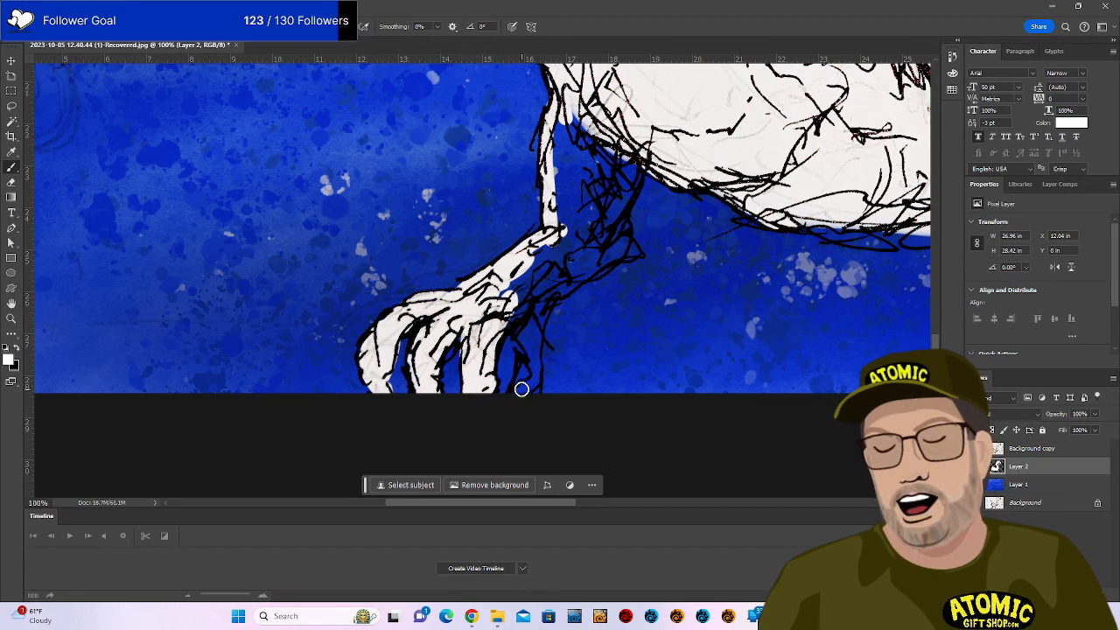
{"action": "mouse_move", "coordinate": [520, 376]}
{"action": "left_mouse_down"}
{"action": "mouse_move", "coordinate": [541, 297]}
{"action": "mouse_move", "coordinate": [515, 323]}
{"action": "mouse_move", "coordinate": [524, 363]}
{"action": "mouse_move", "coordinate": [511, 306]}
{"action": "mouse_move", "coordinate": [530, 274]}
{"action": "left_mouse_up"}
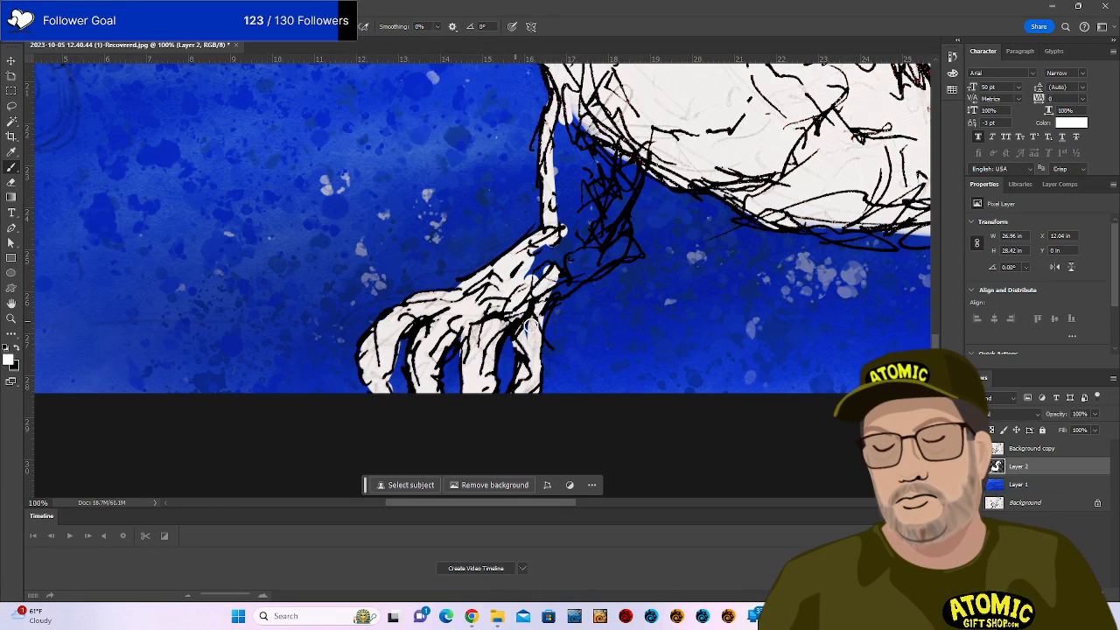
{"action": "mouse_move", "coordinate": [530, 325]}
{"action": "left_mouse_down"}
{"action": "mouse_move", "coordinate": [537, 261]}
{"action": "mouse_move", "coordinate": [575, 251]}
{"action": "mouse_move", "coordinate": [532, 324]}
{"action": "mouse_move", "coordinate": [625, 250]}
{"action": "mouse_move", "coordinate": [630, 162]}
{"action": "mouse_move", "coordinate": [611, 233]}
{"action": "mouse_move", "coordinate": [545, 266]}
{"action": "mouse_move", "coordinate": [576, 180]}
{"action": "mouse_move", "coordinate": [572, 114]}
{"action": "mouse_move", "coordinate": [586, 193]}
{"action": "mouse_move", "coordinate": [608, 162]}
{"action": "left_mouse_up"}
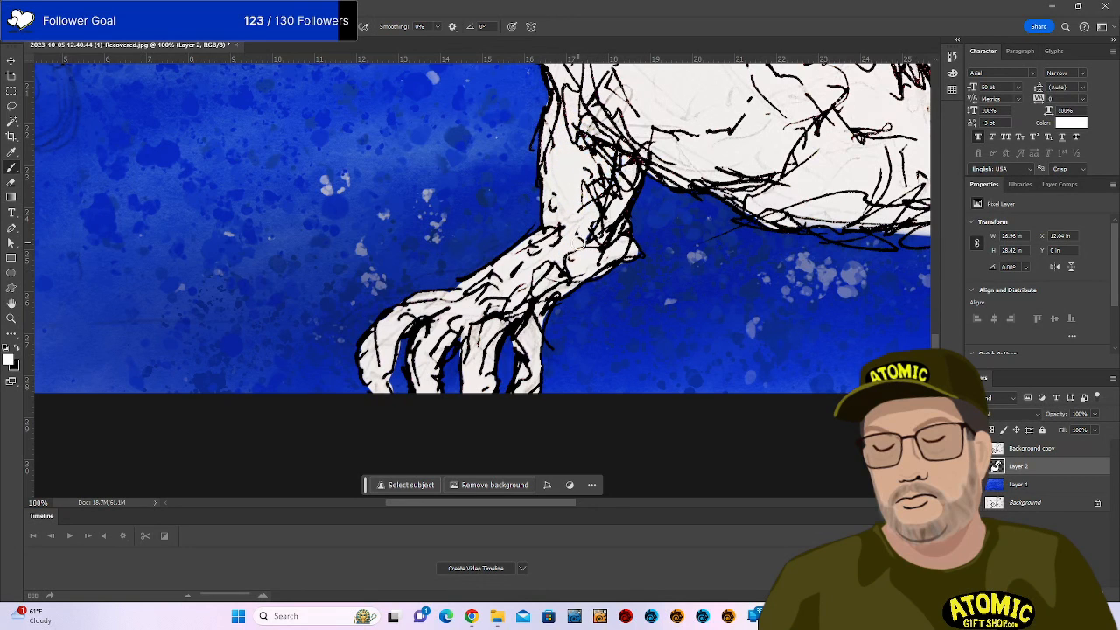
Choose an orange foreground colour and bucket-fill the white dragon shape with it.
{"action": "left_click", "coordinate": [8, 360]}
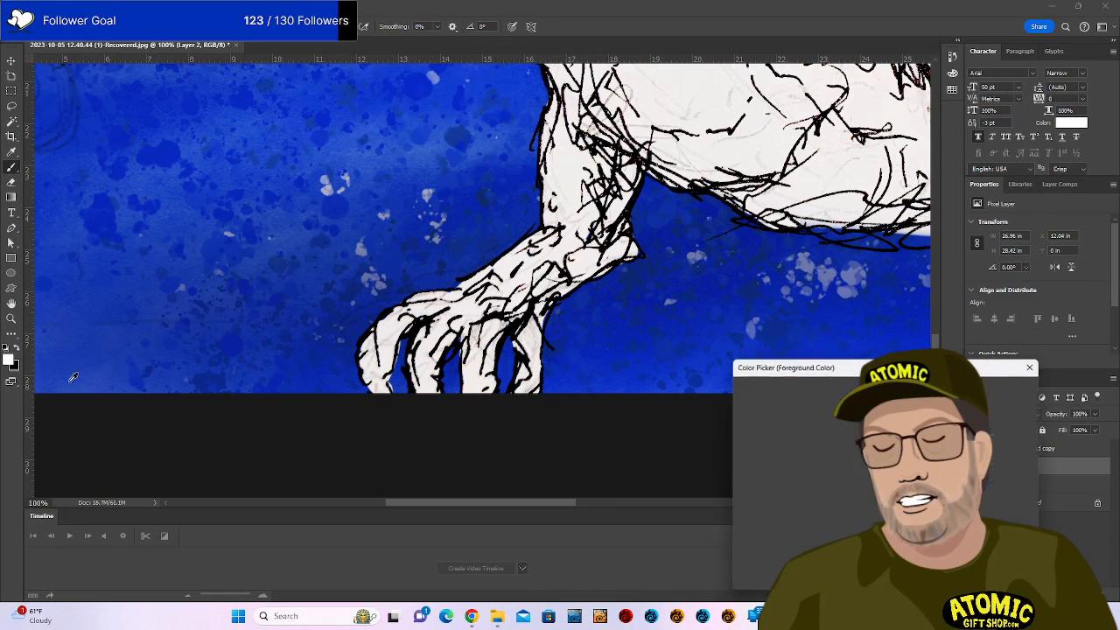
{"action": "left_click", "coordinate": [899, 526]}
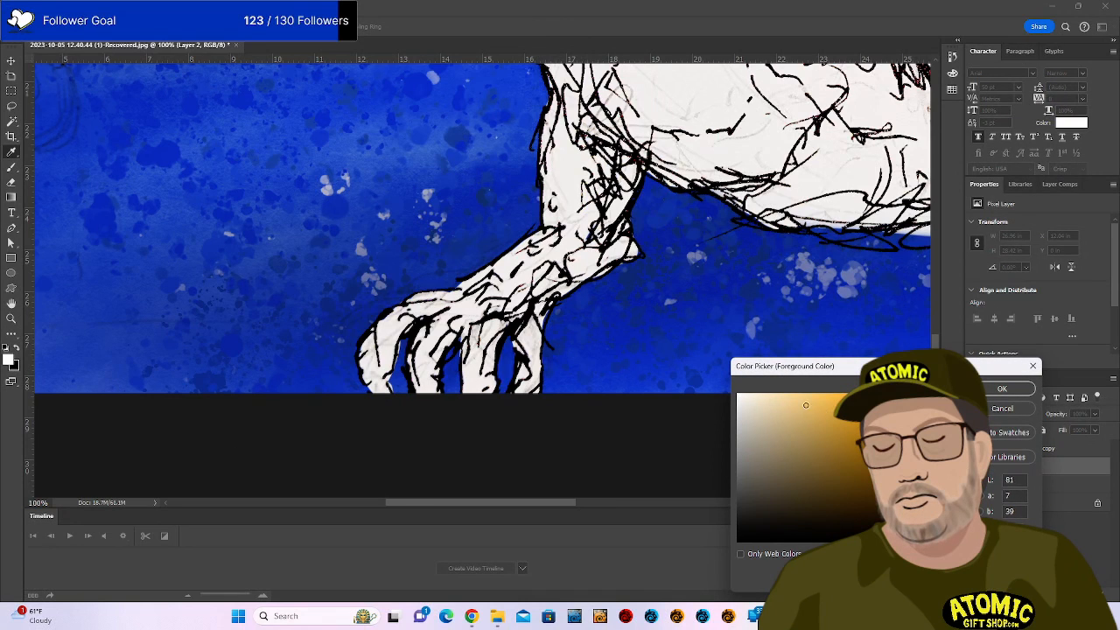
{"action": "left_click", "coordinate": [1002, 389]}
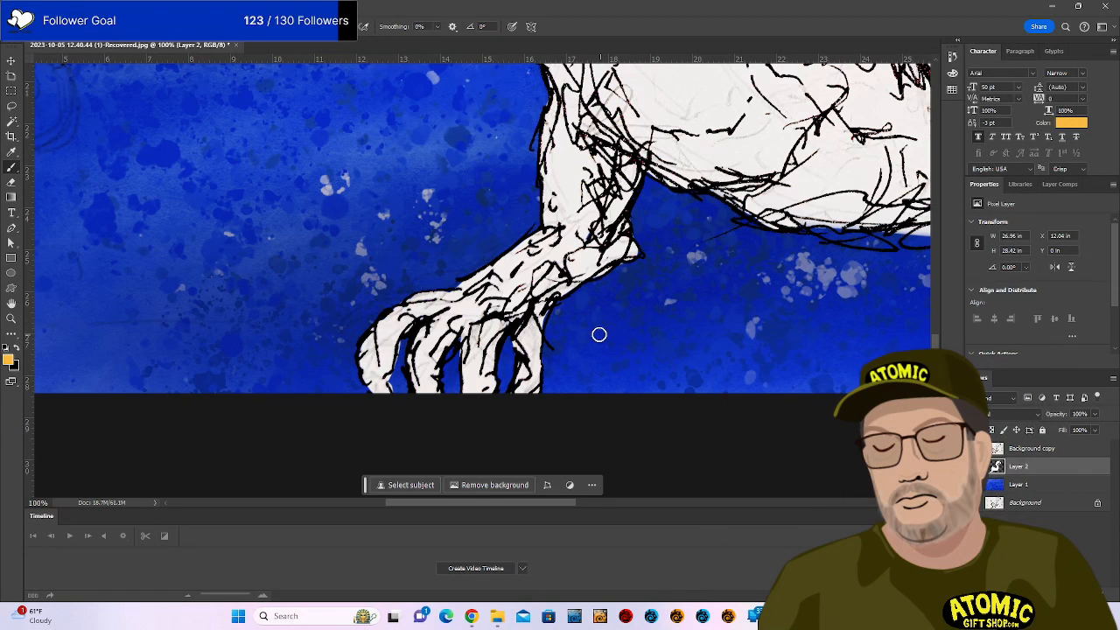
{"action": "key", "text": "g"}
{"action": "left_click", "coordinate": [760, 158]}
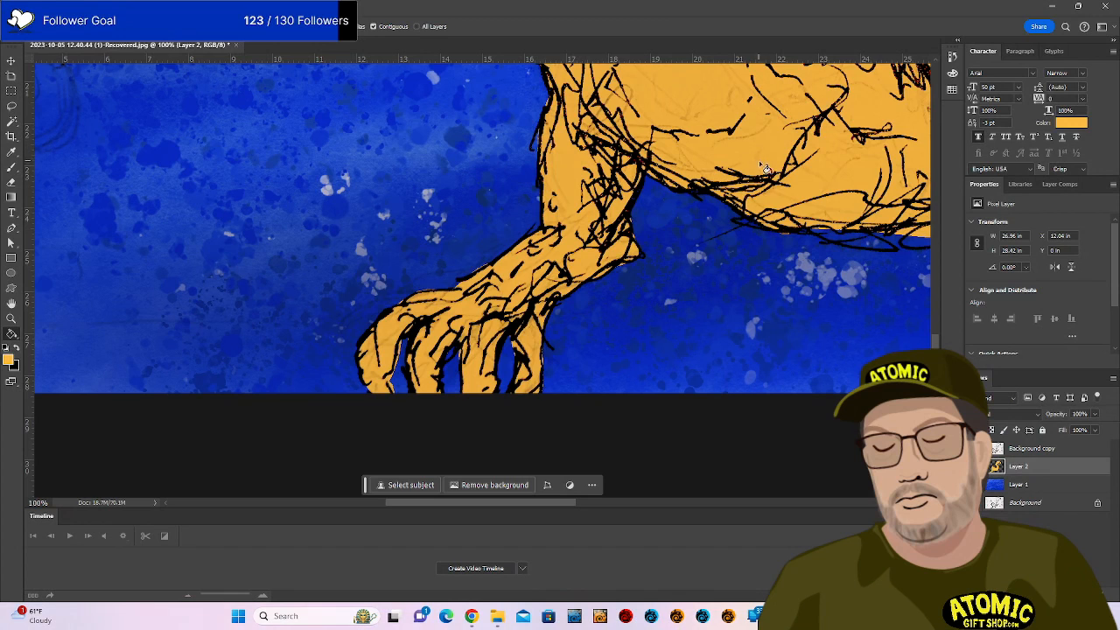
Touch up the orange along the lower belly edge, trimming the excess.
{"action": "key", "text": "b"}
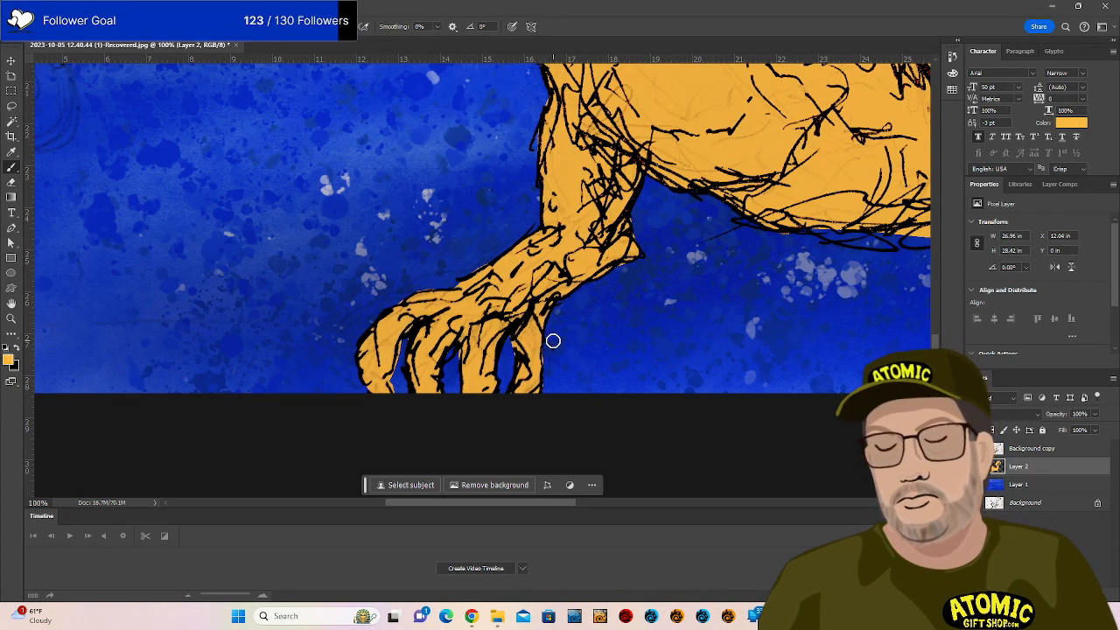
{"action": "key", "text": "e"}
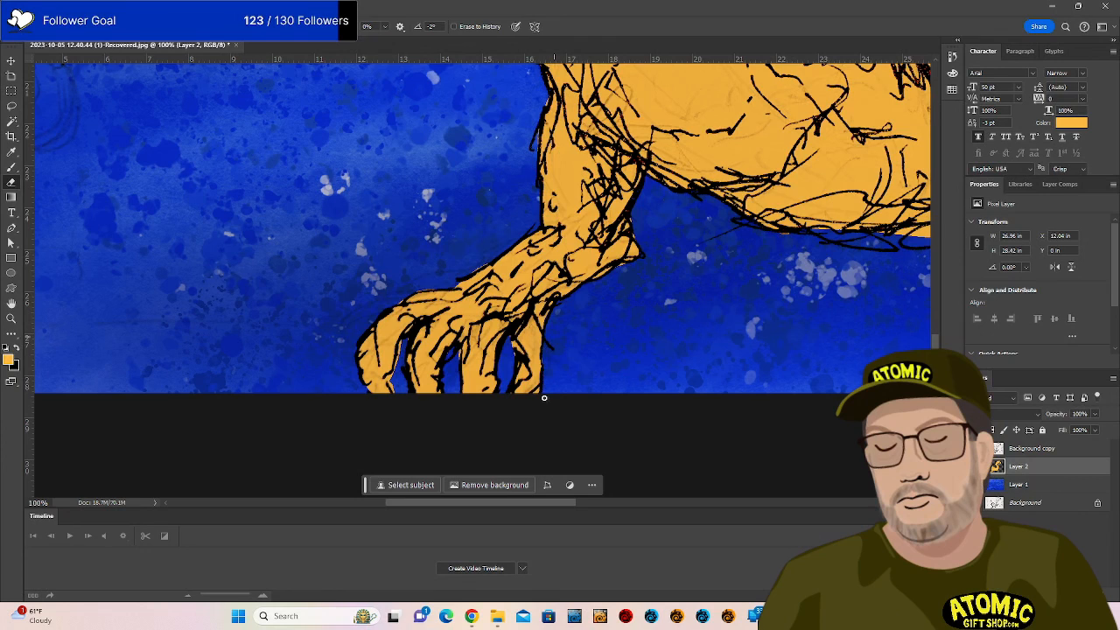
{"action": "key", "text": "b"}
{"action": "mouse_move", "coordinate": [815, 242]}
{"action": "left_mouse_down"}
{"action": "mouse_move", "coordinate": [727, 310]}
{"action": "mouse_move", "coordinate": [690, 359]}
{"action": "mouse_move", "coordinate": [660, 358]}
{"action": "mouse_move", "coordinate": [673, 355]}
{"action": "left_mouse_up"}
{"action": "key", "text": "e"}
{"action": "key", "text": "b"}
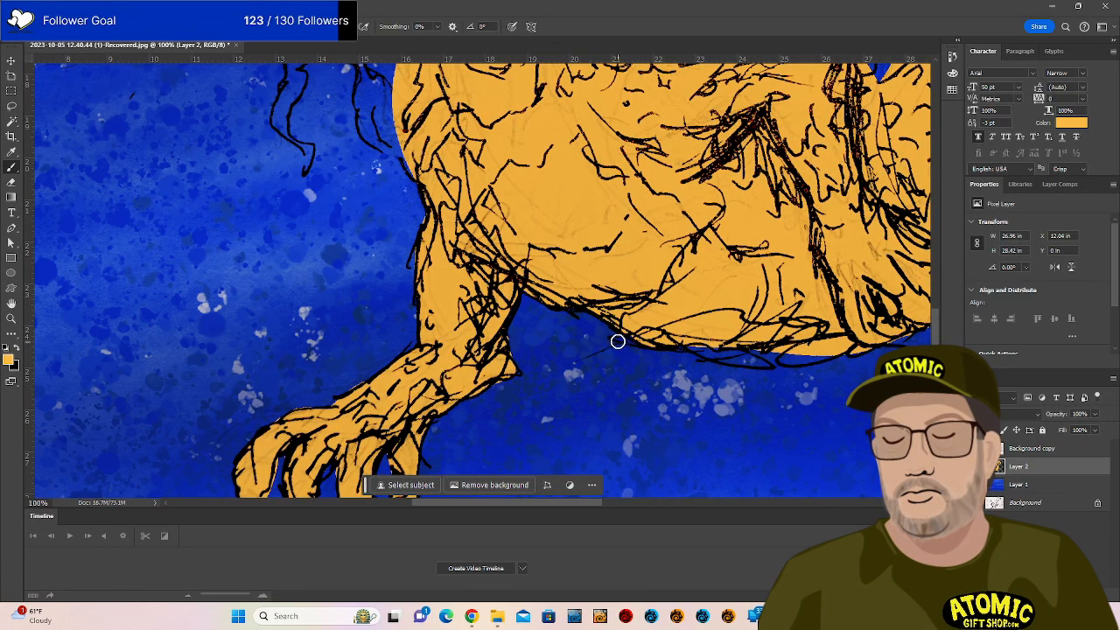
{"action": "mouse_move", "coordinate": [756, 363]}
{"action": "left_mouse_down"}
{"action": "mouse_move", "coordinate": [850, 347]}
{"action": "mouse_move", "coordinate": [785, 360]}
{"action": "mouse_move", "coordinate": [745, 350]}
{"action": "left_mouse_up"}
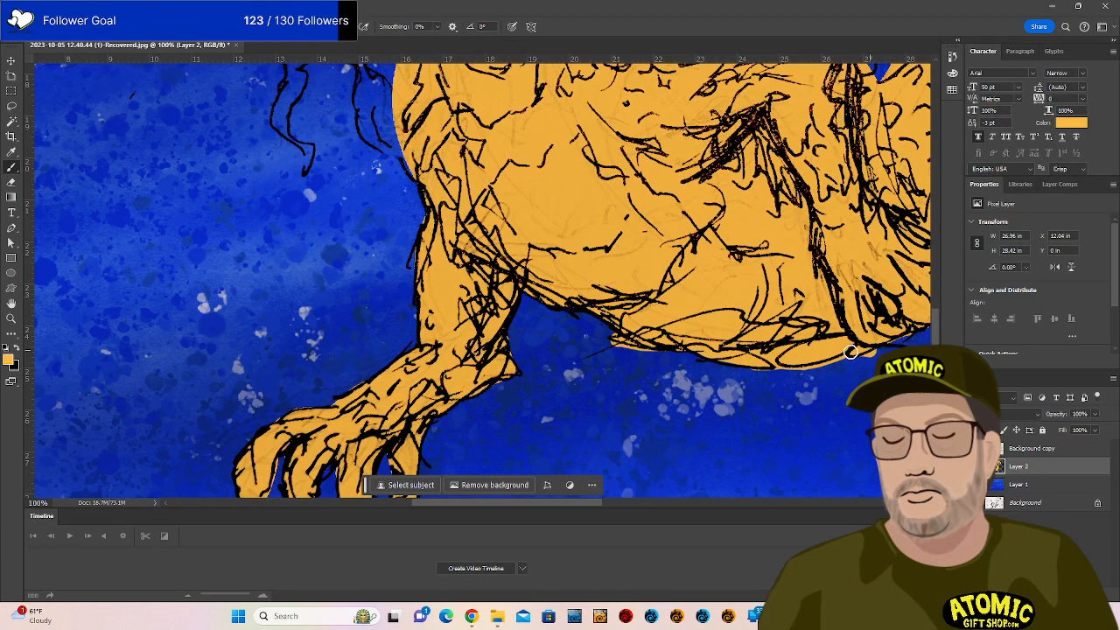
{"action": "key", "text": "e"}
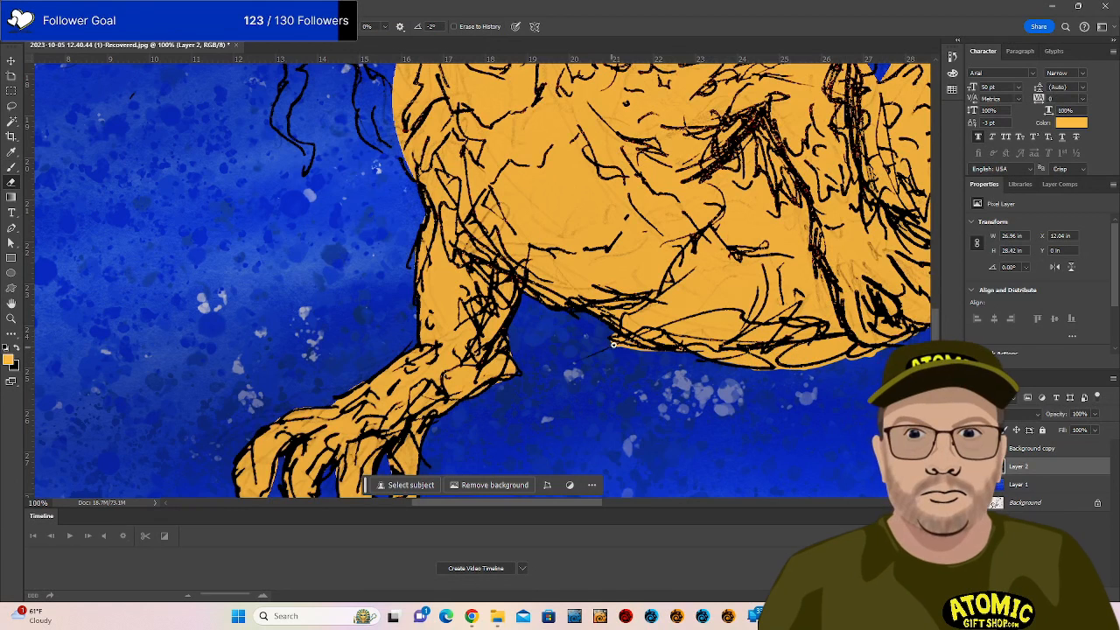
{"action": "left_click_drag", "start_coordinate": [797, 372], "coordinate": [891, 354]}
{"action": "key", "text": "b"}
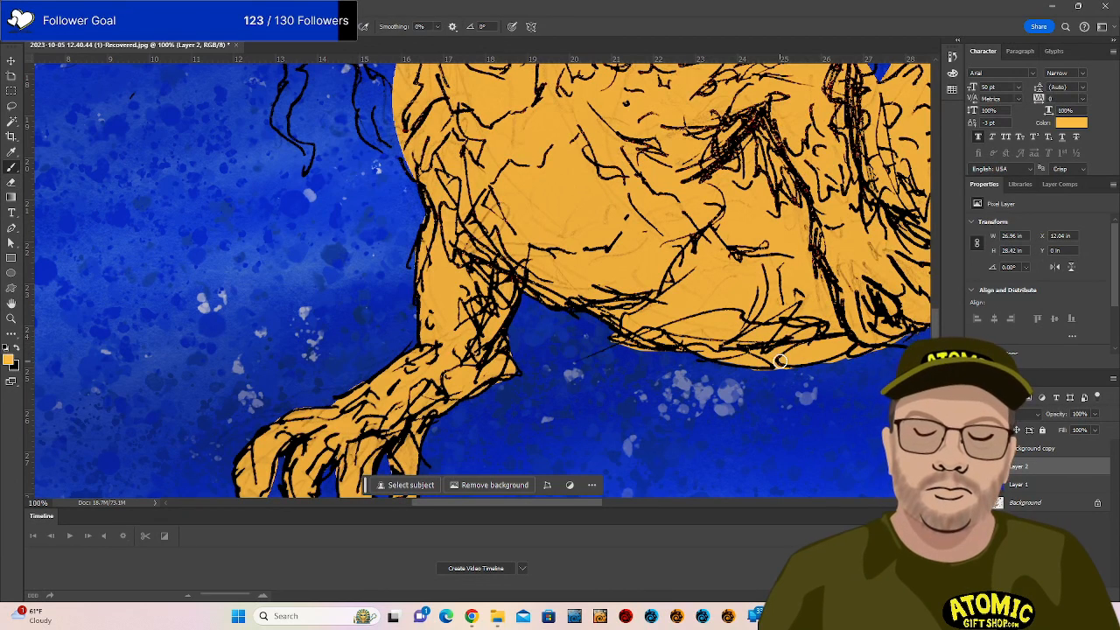
{"action": "key", "text": "ctrl+minus"}
{"action": "mouse_move", "coordinate": [728, 319]}
{"action": "left_mouse_down"}
{"action": "mouse_move", "coordinate": [526, 450]}
{"action": "mouse_move", "coordinate": [503, 452]}
{"action": "left_mouse_up"}
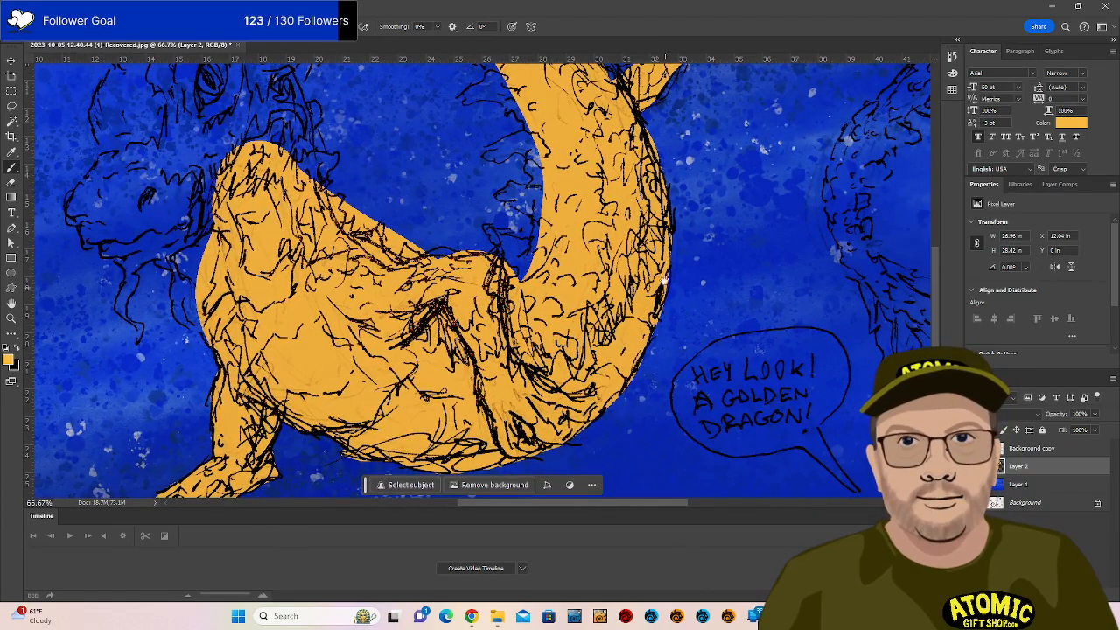
Paint orange into the small back spike, the gap beside the neck and out to the head's edge.
{"action": "left_click_drag", "start_coordinate": [664, 280], "coordinate": [576, 394]}
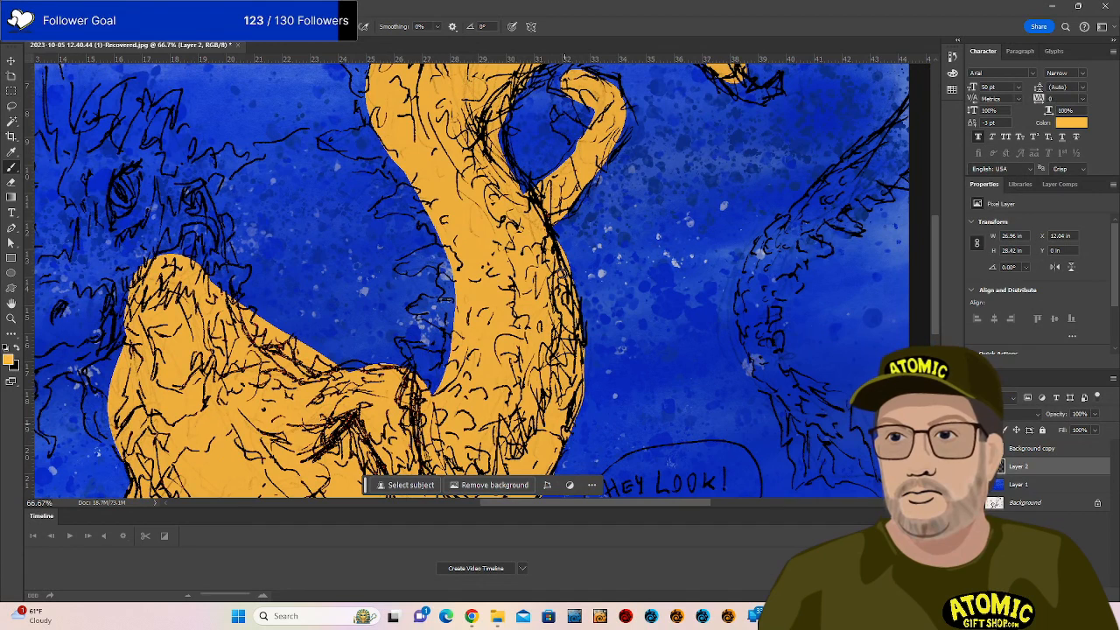
{"action": "mouse_move", "coordinate": [400, 340]}
{"action": "left_mouse_down"}
{"action": "mouse_move", "coordinate": [415, 387]}
{"action": "mouse_move", "coordinate": [406, 341]}
{"action": "mouse_move", "coordinate": [456, 385]}
{"action": "mouse_move", "coordinate": [412, 352]}
{"action": "mouse_move", "coordinate": [438, 363]}
{"action": "mouse_move", "coordinate": [436, 383]}
{"action": "mouse_move", "coordinate": [423, 365]}
{"action": "mouse_move", "coordinate": [442, 375]}
{"action": "mouse_move", "coordinate": [451, 331]}
{"action": "mouse_move", "coordinate": [416, 307]}
{"action": "mouse_move", "coordinate": [448, 323]}
{"action": "mouse_move", "coordinate": [426, 298]}
{"action": "mouse_move", "coordinate": [456, 314]}
{"action": "left_mouse_up"}
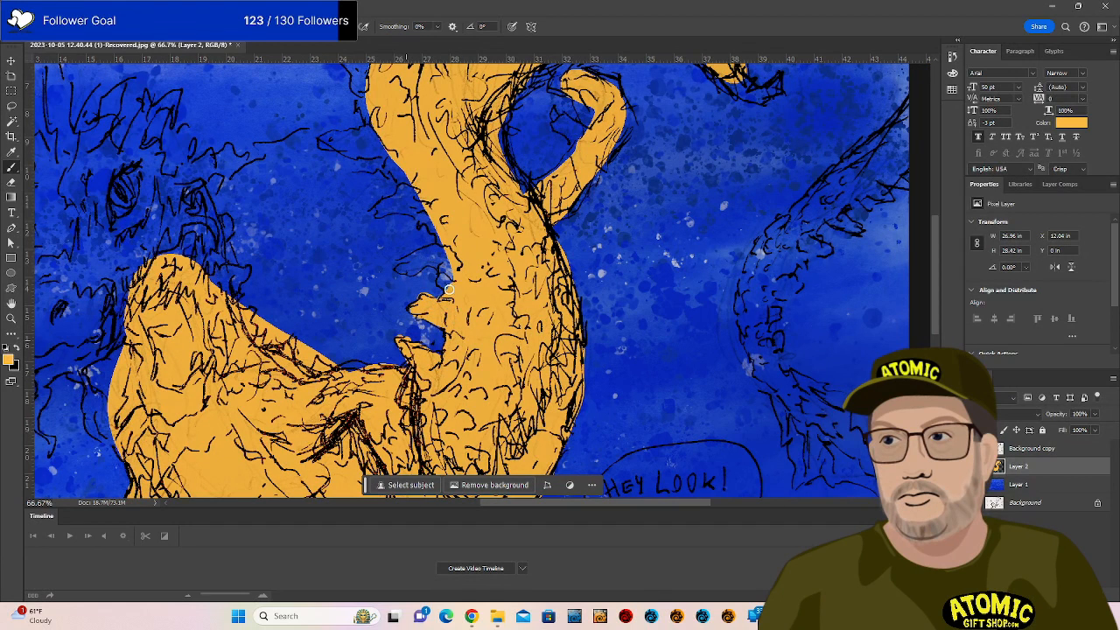
{"action": "mouse_move", "coordinate": [402, 266]}
{"action": "left_mouse_down"}
{"action": "mouse_move", "coordinate": [442, 255]}
{"action": "mouse_move", "coordinate": [413, 272]}
{"action": "mouse_move", "coordinate": [446, 268]}
{"action": "mouse_move", "coordinate": [416, 258]}
{"action": "mouse_move", "coordinate": [447, 250]}
{"action": "mouse_move", "coordinate": [380, 210]}
{"action": "mouse_move", "coordinate": [413, 181]}
{"action": "mouse_move", "coordinate": [378, 206]}
{"action": "mouse_move", "coordinate": [413, 181]}
{"action": "left_mouse_up"}
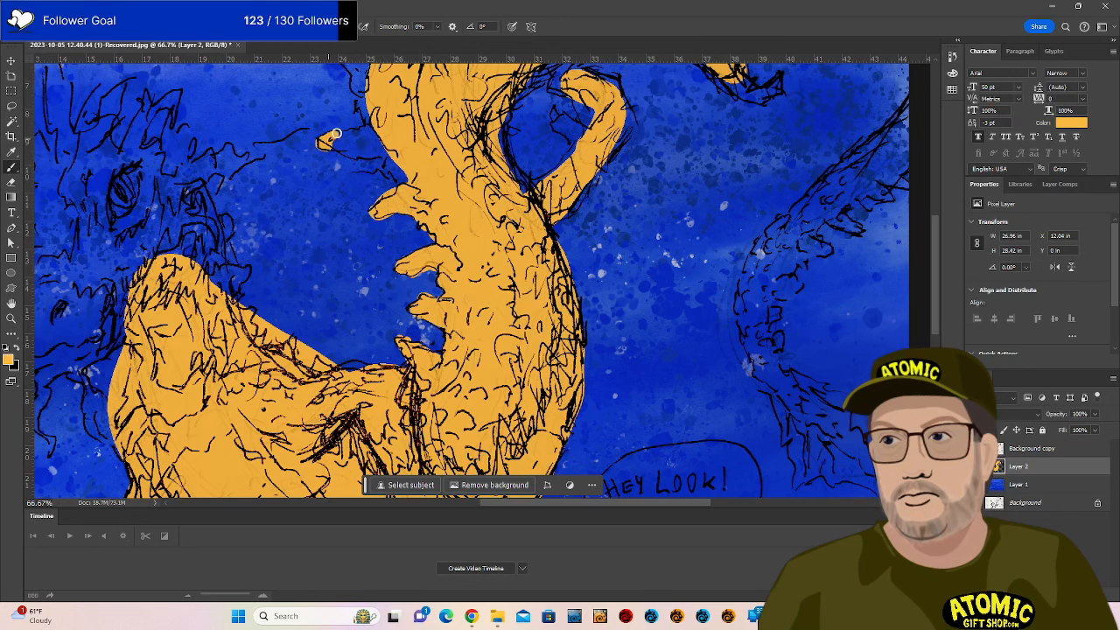
{"action": "mouse_move", "coordinate": [336, 134]}
{"action": "left_mouse_down"}
{"action": "mouse_move", "coordinate": [379, 126]}
{"action": "mouse_move", "coordinate": [338, 139]}
{"action": "mouse_move", "coordinate": [339, 151]}
{"action": "mouse_move", "coordinate": [393, 153]}
{"action": "mouse_move", "coordinate": [352, 146]}
{"action": "mouse_move", "coordinate": [391, 157]}
{"action": "left_mouse_up"}
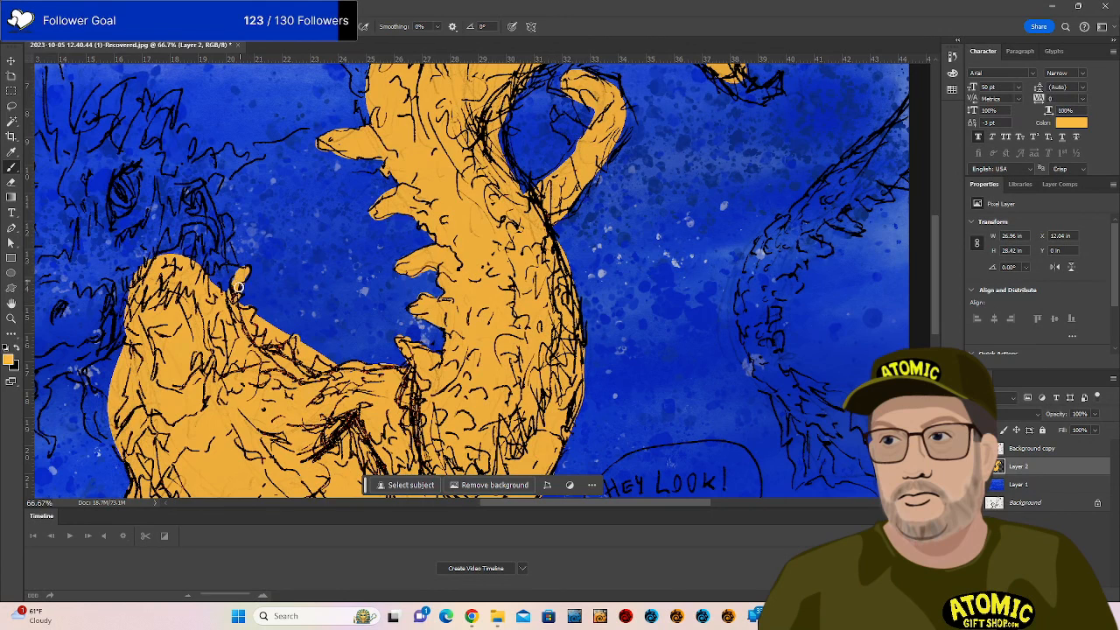
Fill the snout gap and nearby spikes with orange, erasing strays between the back spikes.
{"action": "mouse_move", "coordinate": [241, 287]}
{"action": "left_mouse_down"}
{"action": "mouse_move", "coordinate": [220, 263]}
{"action": "mouse_move", "coordinate": [232, 285]}
{"action": "left_mouse_up"}
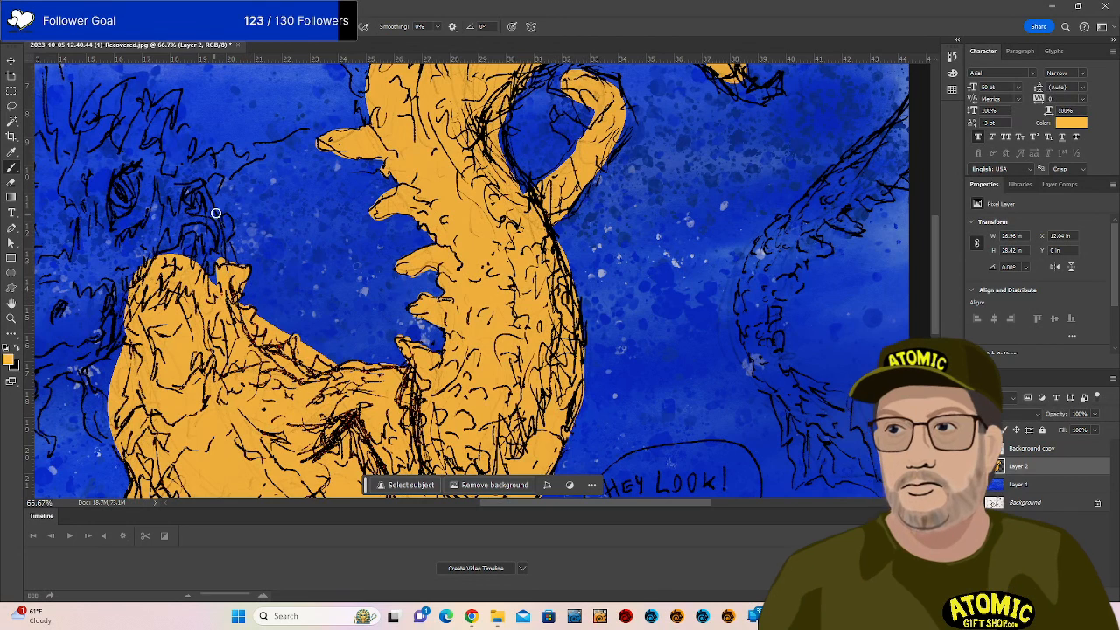
{"action": "mouse_move", "coordinate": [219, 240]}
{"action": "left_mouse_down"}
{"action": "mouse_move", "coordinate": [228, 262]}
{"action": "mouse_move", "coordinate": [225, 221]}
{"action": "mouse_move", "coordinate": [220, 234]}
{"action": "left_mouse_up"}
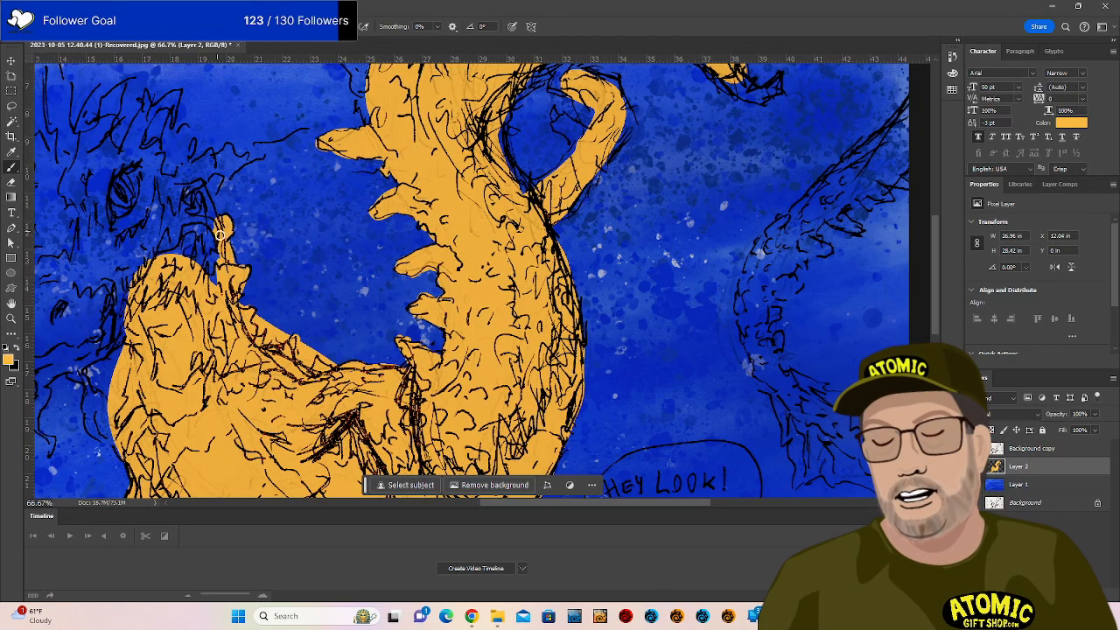
{"action": "mouse_move", "coordinate": [212, 175]}
{"action": "left_mouse_down"}
{"action": "mouse_move", "coordinate": [200, 201]}
{"action": "mouse_move", "coordinate": [218, 174]}
{"action": "mouse_move", "coordinate": [200, 196]}
{"action": "mouse_move", "coordinate": [202, 208]}
{"action": "mouse_move", "coordinate": [204, 191]}
{"action": "mouse_move", "coordinate": [211, 202]}
{"action": "mouse_move", "coordinate": [196, 194]}
{"action": "mouse_move", "coordinate": [178, 266]}
{"action": "mouse_move", "coordinate": [171, 187]}
{"action": "mouse_move", "coordinate": [177, 245]}
{"action": "left_mouse_up"}
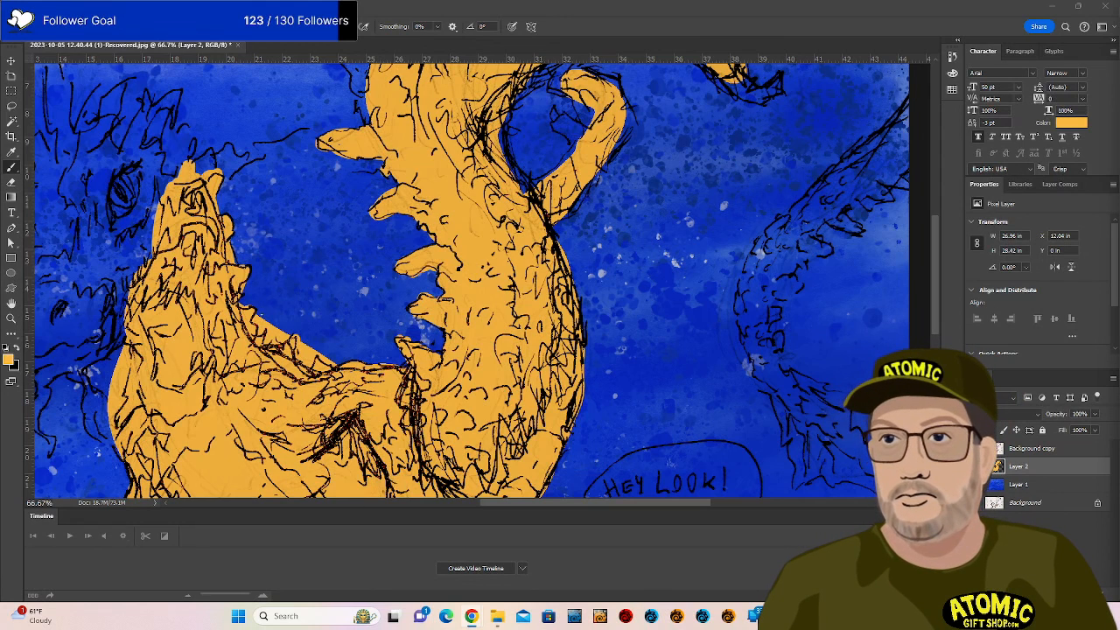
{"action": "key", "text": "e"}
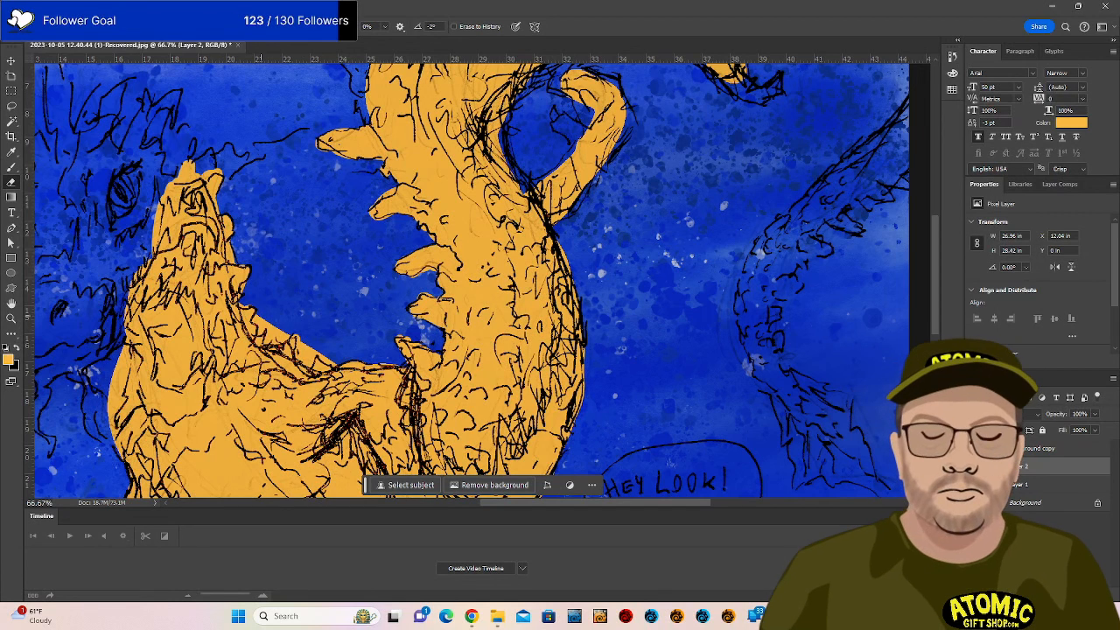
{"action": "key", "text": "b"}
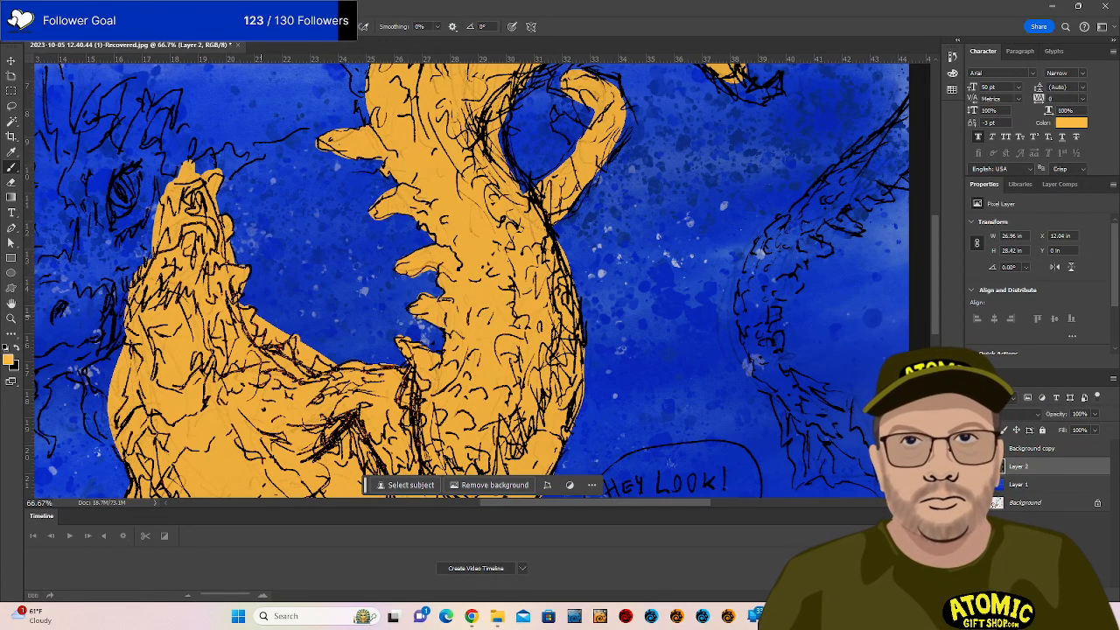
{"action": "key", "text": "e"}
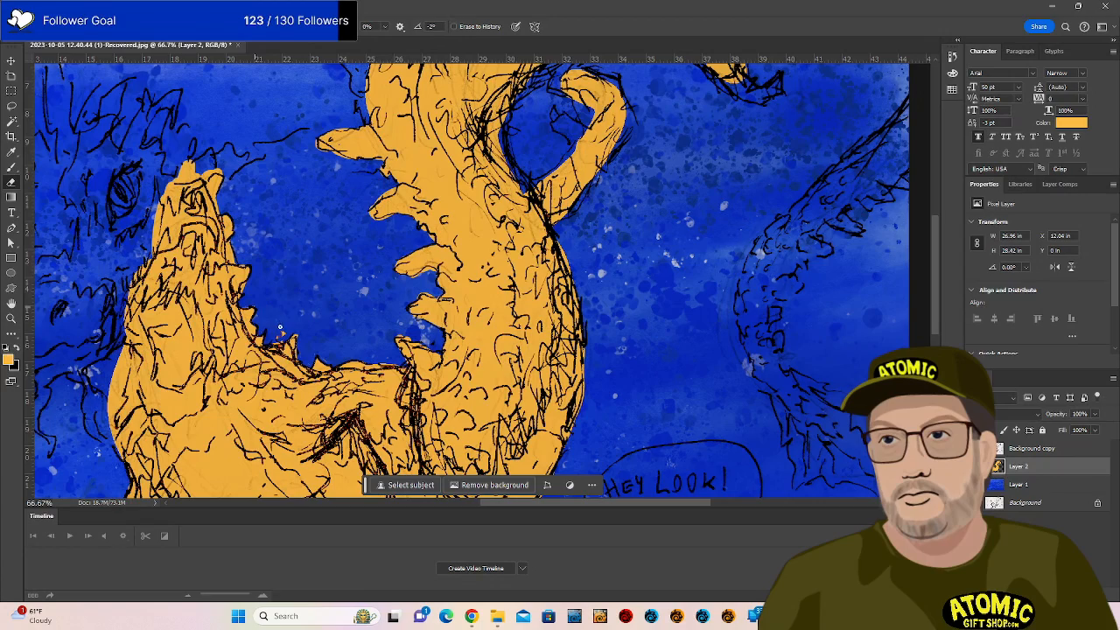
{"action": "key", "text": "b"}
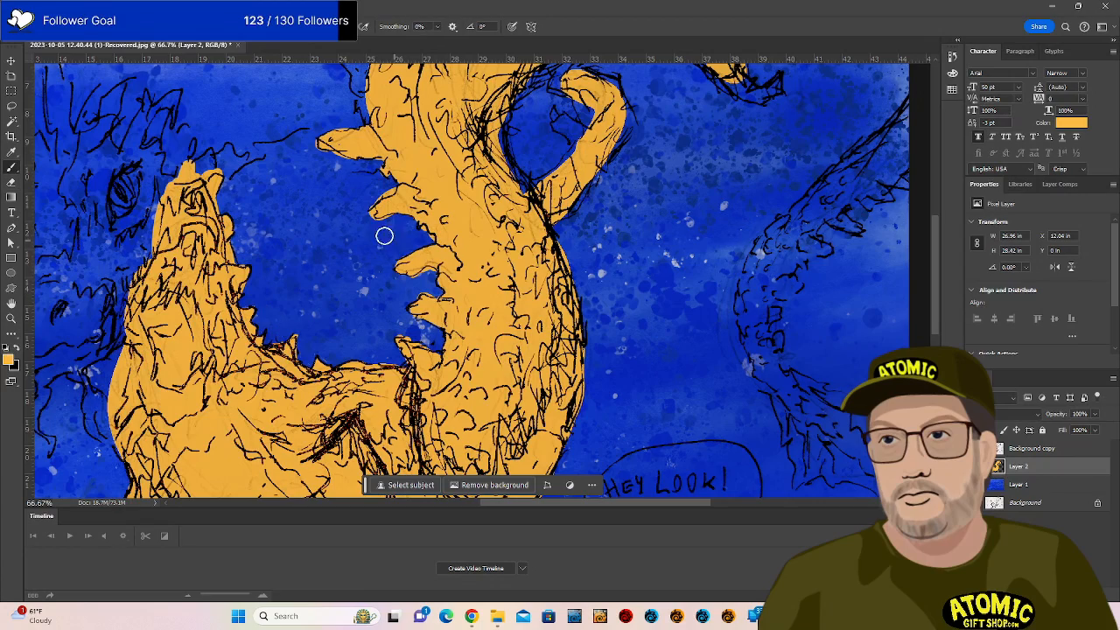
{"action": "mouse_move", "coordinate": [321, 203]}
{"action": "left_mouse_down"}
{"action": "mouse_move", "coordinate": [589, 252]}
{"action": "mouse_move", "coordinate": [608, 272]}
{"action": "left_mouse_up"}
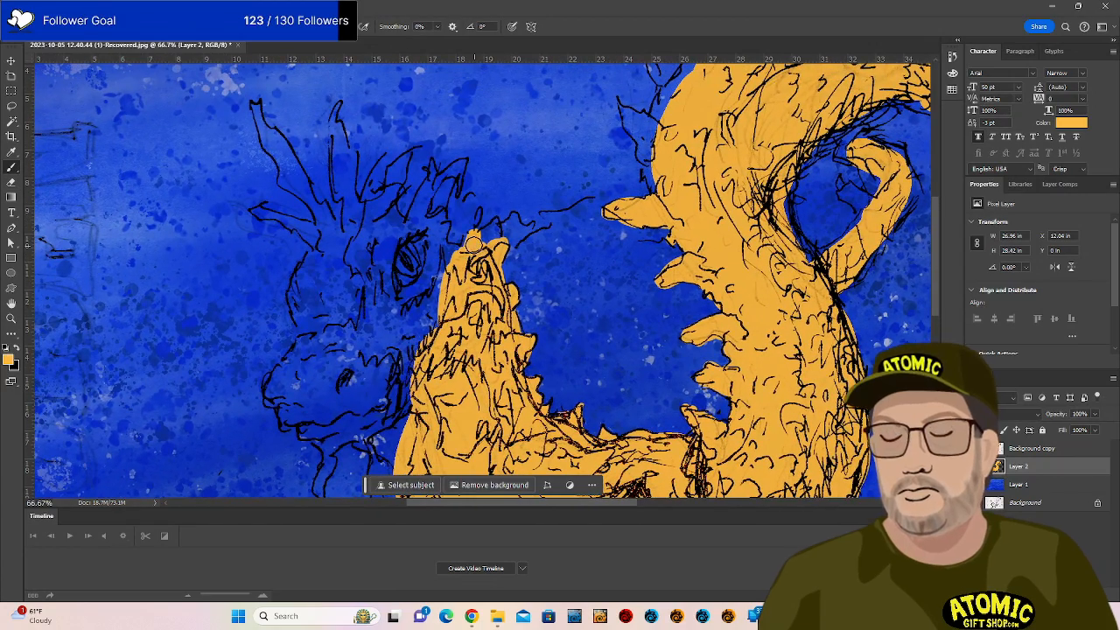
Fill the gap between tail spikes, a head spike and the area beside the eye with orange.
{"action": "mouse_move", "coordinate": [478, 238]}
{"action": "left_mouse_down"}
{"action": "mouse_move", "coordinate": [512, 253]}
{"action": "mouse_move", "coordinate": [503, 222]}
{"action": "mouse_move", "coordinate": [479, 239]}
{"action": "mouse_move", "coordinate": [501, 236]}
{"action": "mouse_move", "coordinate": [516, 217]}
{"action": "mouse_move", "coordinate": [499, 248]}
{"action": "mouse_move", "coordinate": [525, 227]}
{"action": "mouse_move", "coordinate": [504, 251]}
{"action": "mouse_move", "coordinate": [557, 221]}
{"action": "mouse_move", "coordinate": [529, 228]}
{"action": "mouse_move", "coordinate": [551, 213]}
{"action": "mouse_move", "coordinate": [595, 199]}
{"action": "mouse_move", "coordinate": [565, 216]}
{"action": "mouse_move", "coordinate": [586, 190]}
{"action": "left_mouse_up"}
{"action": "key", "text": "e"}
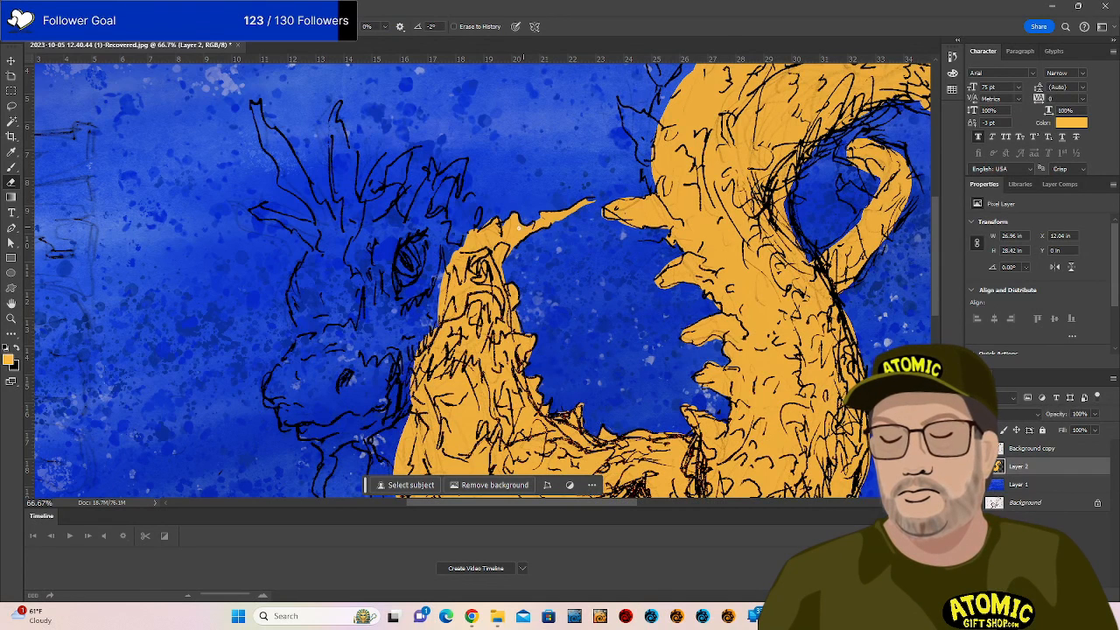
{"action": "key", "text": "b"}
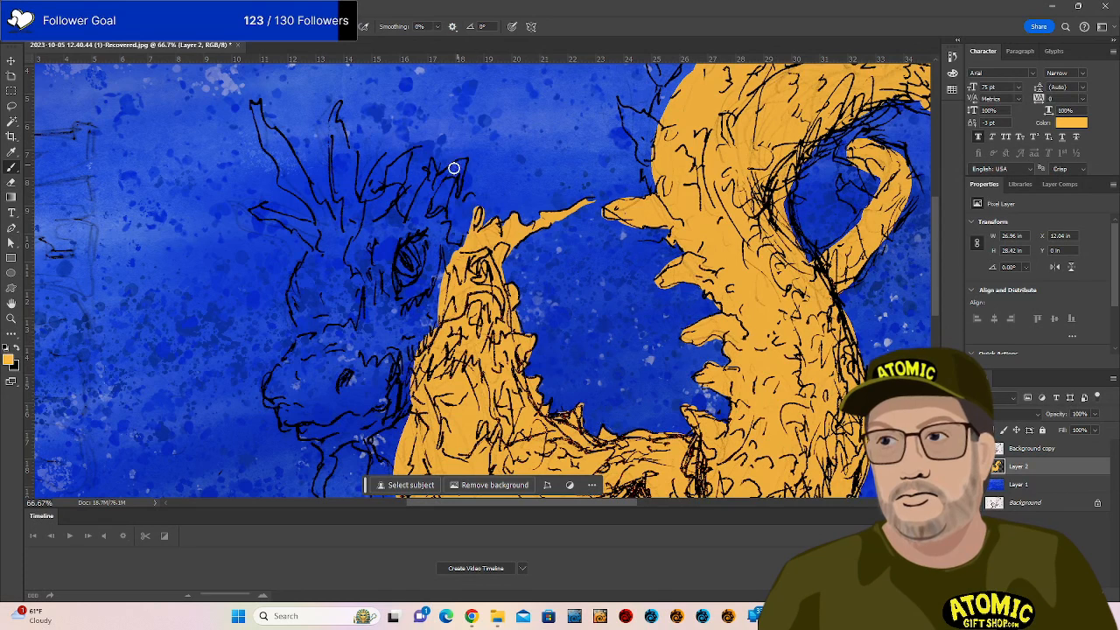
{"action": "mouse_move", "coordinate": [452, 168]}
{"action": "left_mouse_down"}
{"action": "mouse_move", "coordinate": [445, 247]}
{"action": "mouse_move", "coordinate": [443, 224]}
{"action": "mouse_move", "coordinate": [459, 241]}
{"action": "mouse_move", "coordinate": [441, 206]}
{"action": "mouse_move", "coordinate": [459, 236]}
{"action": "mouse_move", "coordinate": [469, 199]}
{"action": "mouse_move", "coordinate": [463, 248]}
{"action": "mouse_move", "coordinate": [445, 226]}
{"action": "mouse_move", "coordinate": [433, 161]}
{"action": "mouse_move", "coordinate": [415, 211]}
{"action": "mouse_move", "coordinate": [433, 241]}
{"action": "mouse_move", "coordinate": [443, 224]}
{"action": "mouse_move", "coordinate": [428, 282]}
{"action": "left_mouse_up"}
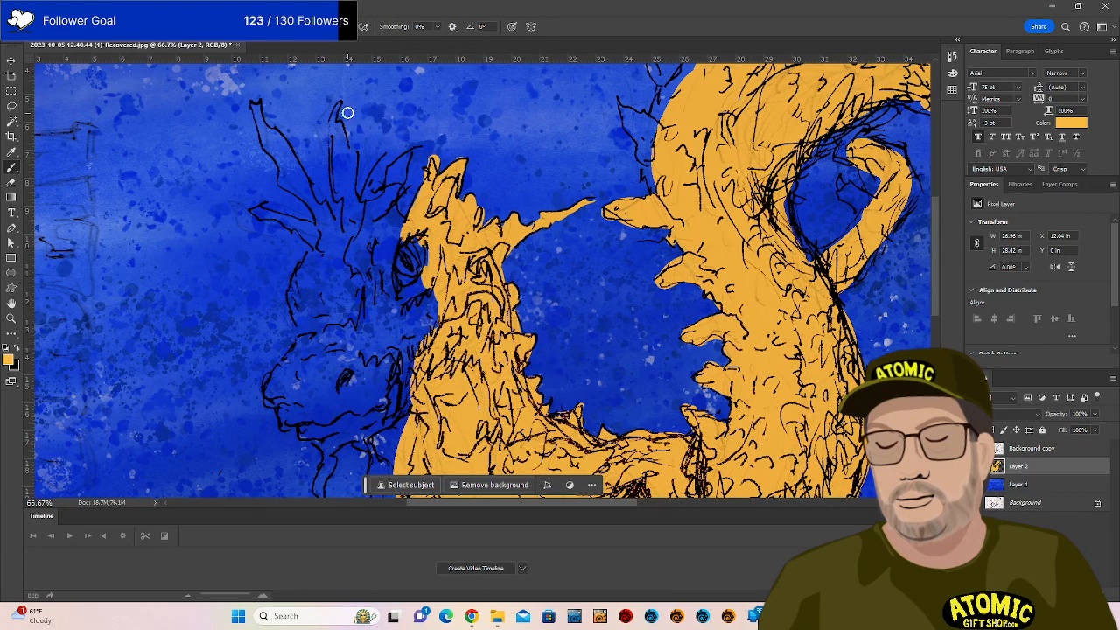
{"action": "mouse_move", "coordinate": [340, 102]}
{"action": "left_mouse_down"}
{"action": "mouse_move", "coordinate": [344, 218]}
{"action": "mouse_move", "coordinate": [341, 120]}
{"action": "mouse_move", "coordinate": [347, 200]}
{"action": "mouse_move", "coordinate": [351, 154]}
{"action": "mouse_move", "coordinate": [370, 269]}
{"action": "mouse_move", "coordinate": [365, 205]}
{"action": "mouse_move", "coordinate": [355, 204]}
{"action": "mouse_move", "coordinate": [364, 224]}
{"action": "mouse_move", "coordinate": [384, 154]}
{"action": "mouse_move", "coordinate": [364, 227]}
{"action": "mouse_move", "coordinate": [411, 151]}
{"action": "mouse_move", "coordinate": [380, 226]}
{"action": "mouse_move", "coordinate": [397, 177]}
{"action": "mouse_move", "coordinate": [394, 203]}
{"action": "left_mouse_up"}
Paint orange down the horn spike, into the small left spike and up the side of the face.
{"action": "mouse_move", "coordinate": [255, 110]}
{"action": "left_mouse_down"}
{"action": "mouse_move", "coordinate": [320, 231]}
{"action": "mouse_move", "coordinate": [271, 133]}
{"action": "mouse_move", "coordinate": [330, 234]}
{"action": "mouse_move", "coordinate": [293, 169]}
{"action": "mouse_move", "coordinate": [300, 196]}
{"action": "mouse_move", "coordinate": [357, 250]}
{"action": "left_mouse_up"}
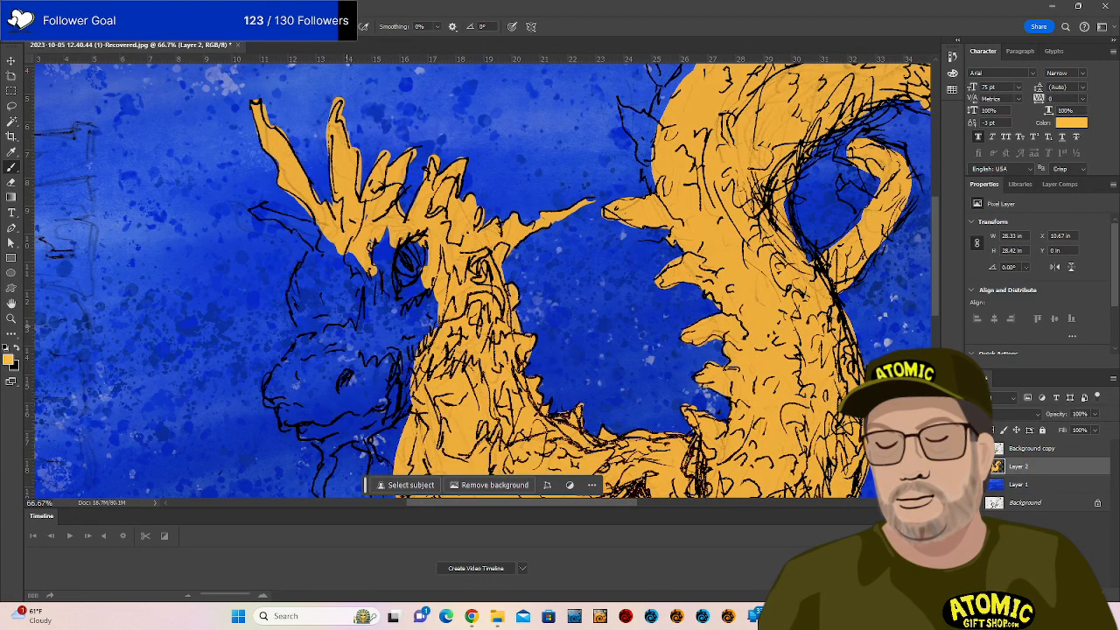
{"action": "mouse_move", "coordinate": [254, 210]}
{"action": "left_mouse_down"}
{"action": "mouse_move", "coordinate": [326, 255]}
{"action": "mouse_move", "coordinate": [311, 223]}
{"action": "left_mouse_up"}
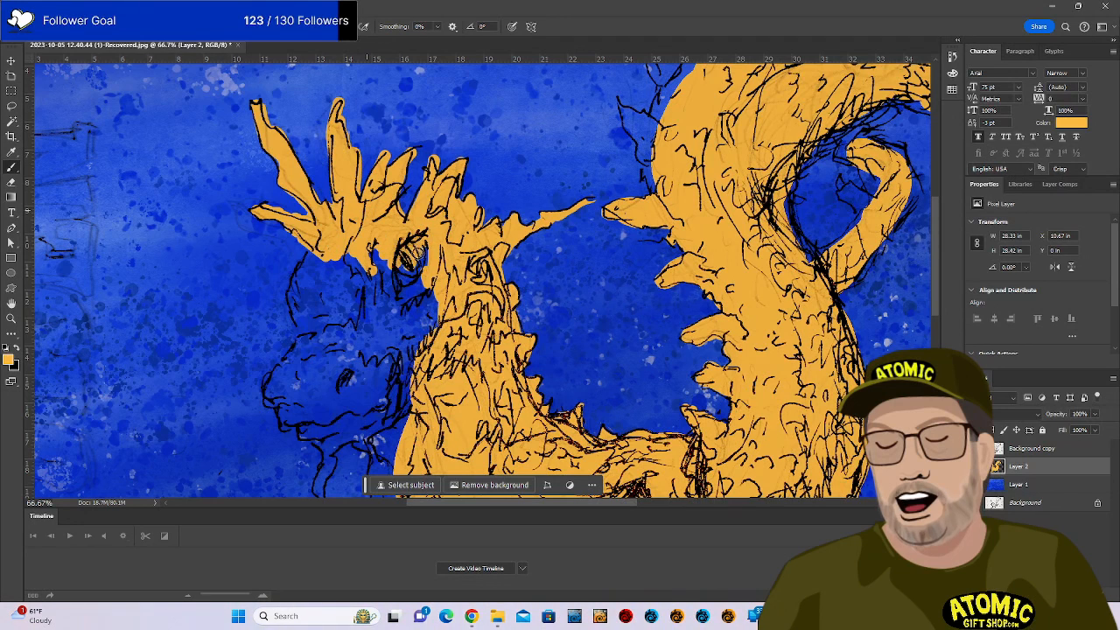
{"action": "key", "text": "e"}
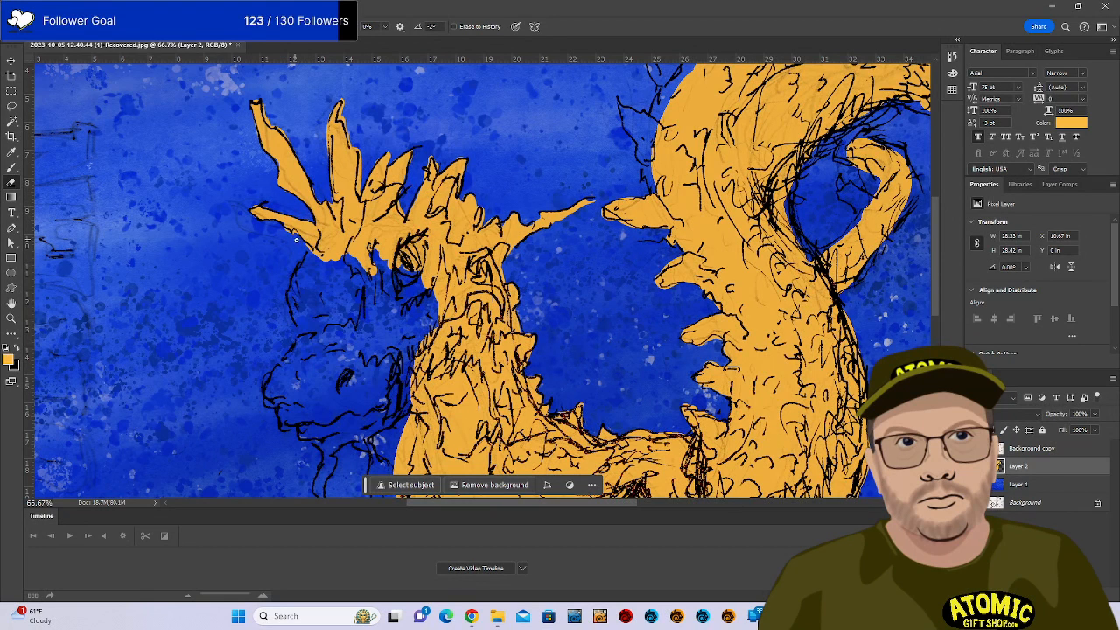
{"action": "key", "text": "b"}
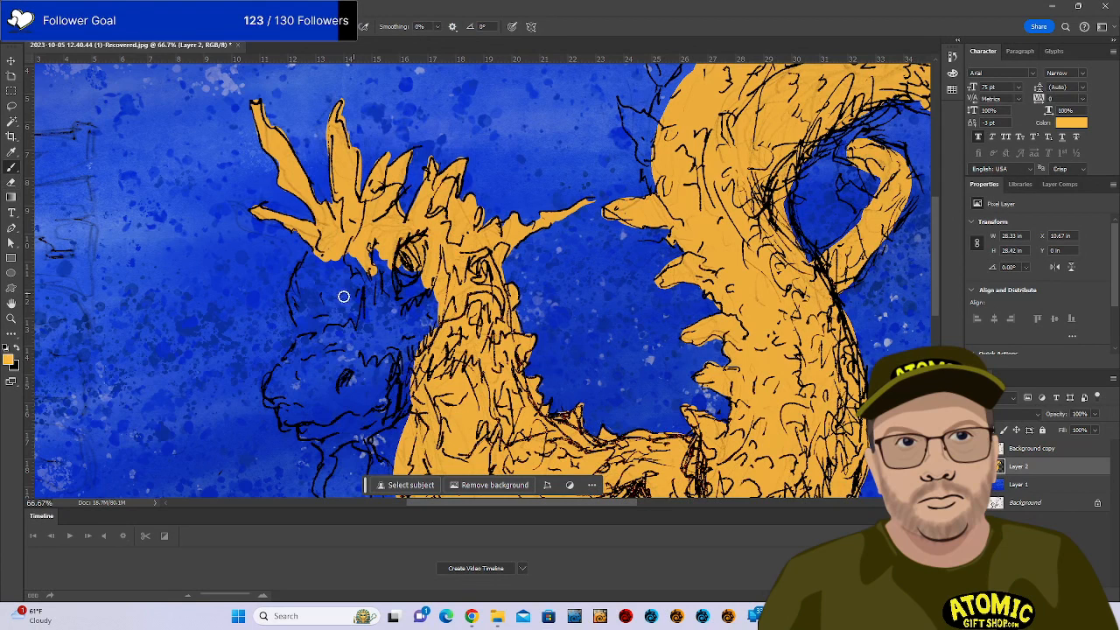
{"action": "mouse_move", "coordinate": [307, 336]}
{"action": "left_mouse_down"}
{"action": "mouse_move", "coordinate": [294, 289]}
{"action": "mouse_move", "coordinate": [329, 235]}
{"action": "mouse_move", "coordinate": [315, 350]}
{"action": "mouse_move", "coordinate": [306, 277]}
{"action": "mouse_move", "coordinate": [341, 243]}
{"action": "mouse_move", "coordinate": [318, 304]}
{"action": "mouse_move", "coordinate": [336, 367]}
{"action": "mouse_move", "coordinate": [326, 331]}
{"action": "mouse_move", "coordinate": [373, 239]}
{"action": "mouse_move", "coordinate": [355, 358]}
{"action": "mouse_move", "coordinate": [400, 282]}
{"action": "mouse_move", "coordinate": [396, 350]}
{"action": "mouse_move", "coordinate": [433, 299]}
{"action": "mouse_move", "coordinate": [420, 371]}
{"action": "left_mouse_up"}
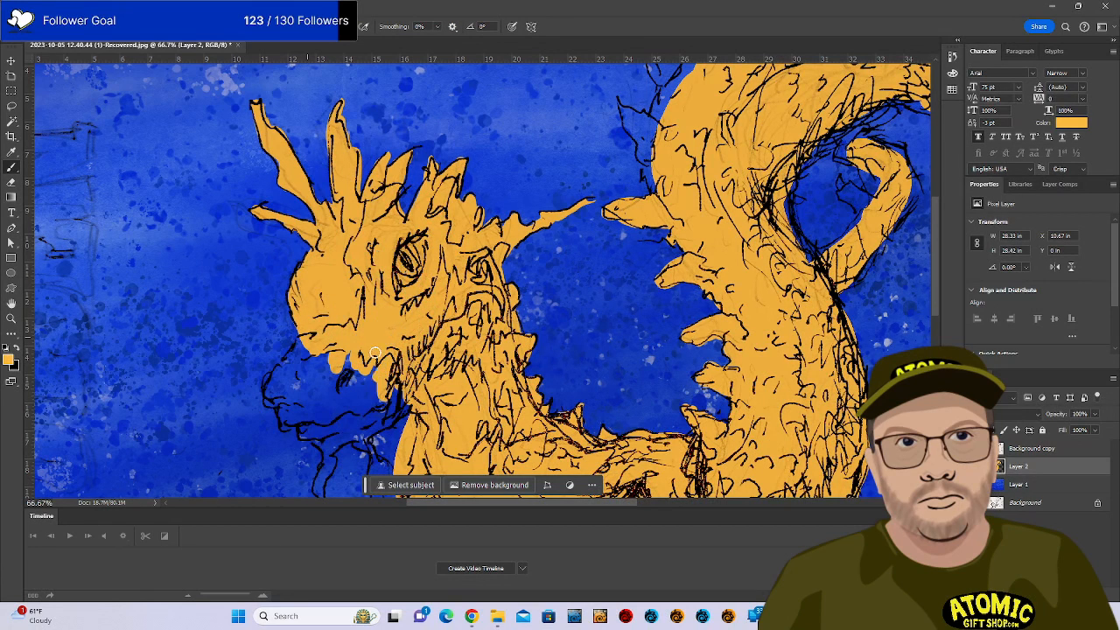
{"action": "mouse_move", "coordinate": [493, 378]}
{"action": "left_mouse_down"}
{"action": "mouse_move", "coordinate": [543, 204]}
{"action": "mouse_move", "coordinate": [548, 225]}
{"action": "left_mouse_up"}
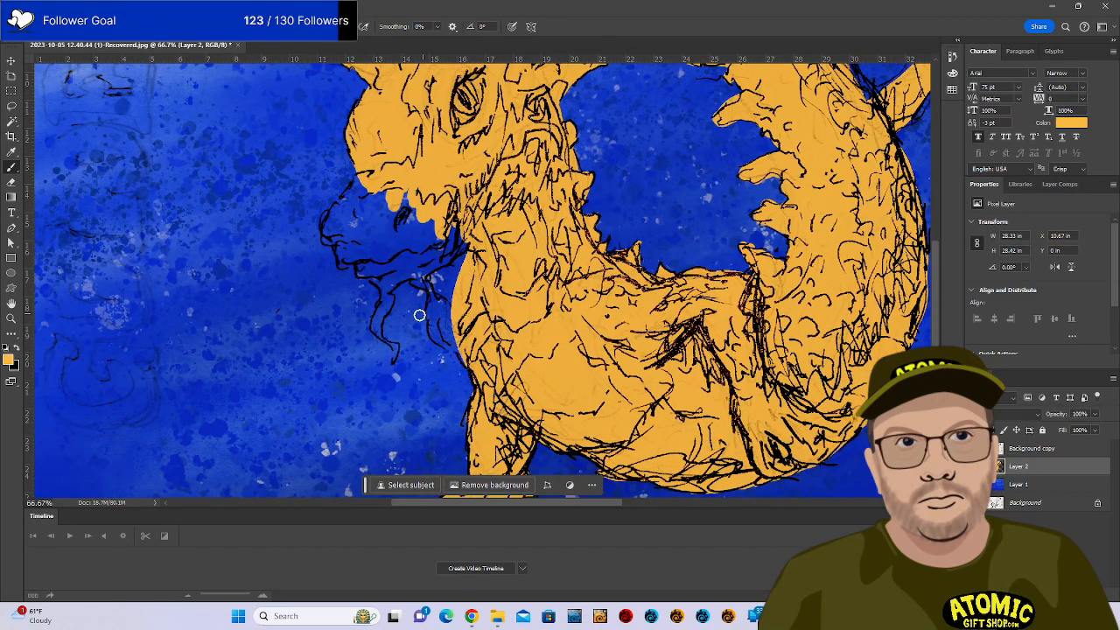
Paint orange along the chin line, both chin tendrils, their bases and the snout tip.
{"action": "mouse_move", "coordinate": [395, 358]}
{"action": "left_mouse_down"}
{"action": "mouse_move", "coordinate": [377, 319]}
{"action": "mouse_move", "coordinate": [385, 265]}
{"action": "left_mouse_up"}
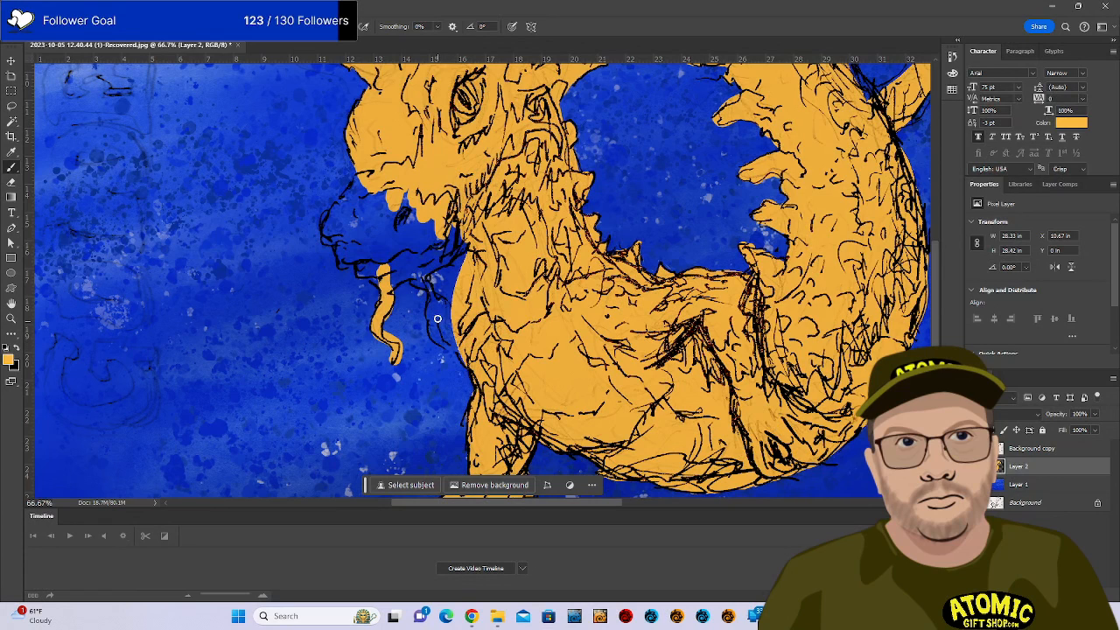
{"action": "key", "text": "e"}
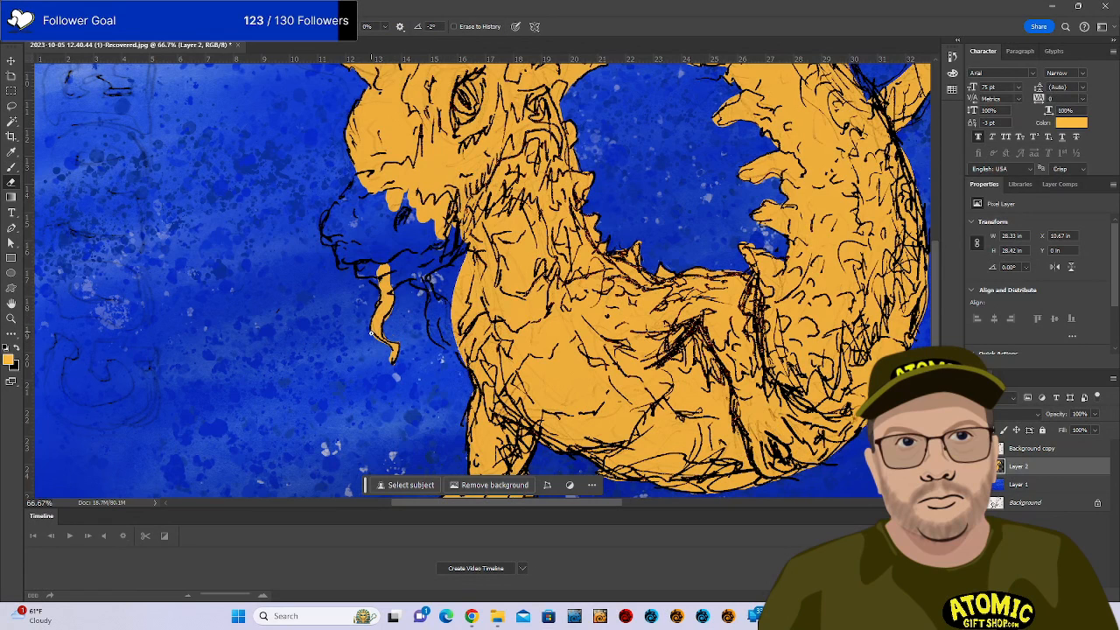
{"action": "key", "text": "b"}
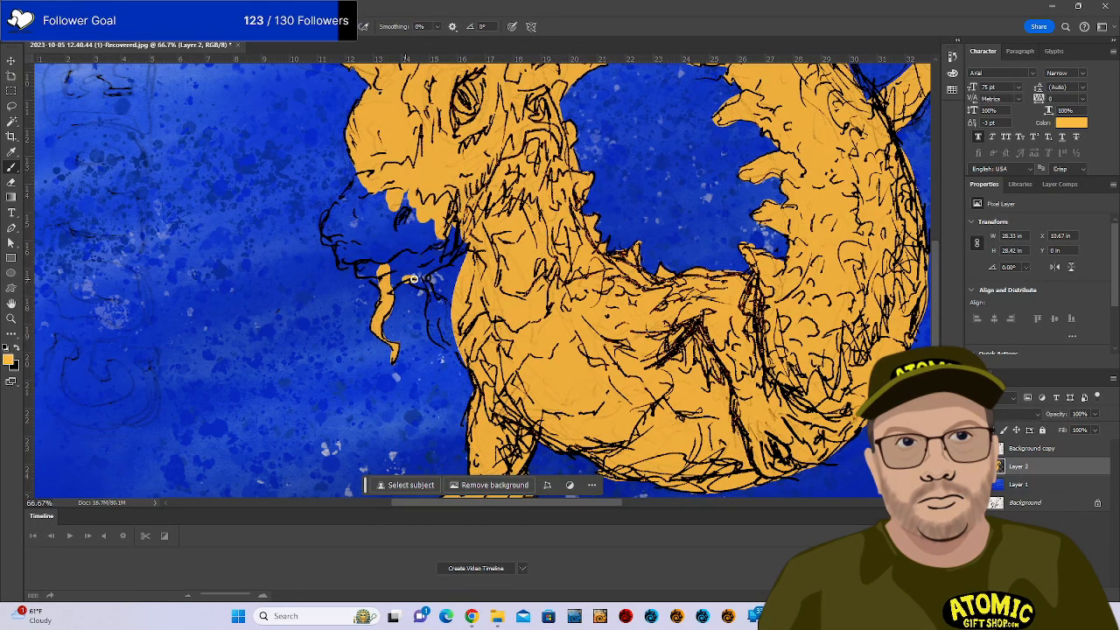
{"action": "left_click_drag", "start_coordinate": [427, 282], "coordinate": [447, 346]}
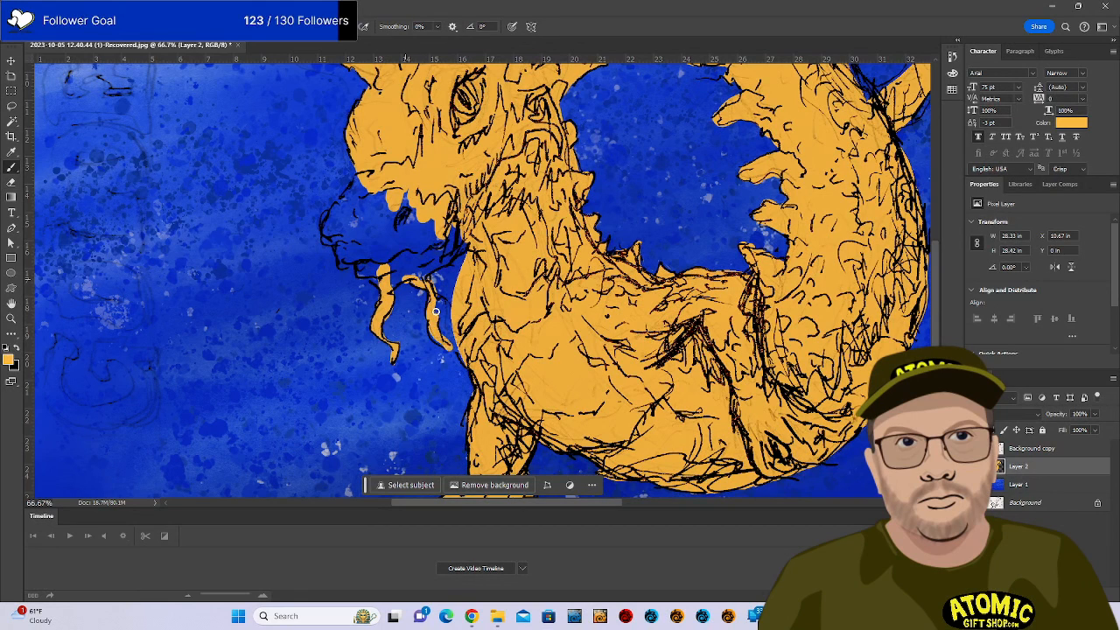
{"action": "left_click_drag", "start_coordinate": [435, 295], "coordinate": [440, 312]}
{"action": "mouse_move", "coordinate": [391, 279]}
{"action": "left_mouse_down"}
{"action": "mouse_move", "coordinate": [448, 244]}
{"action": "mouse_move", "coordinate": [417, 276]}
{"action": "mouse_move", "coordinate": [460, 246]}
{"action": "left_mouse_up"}
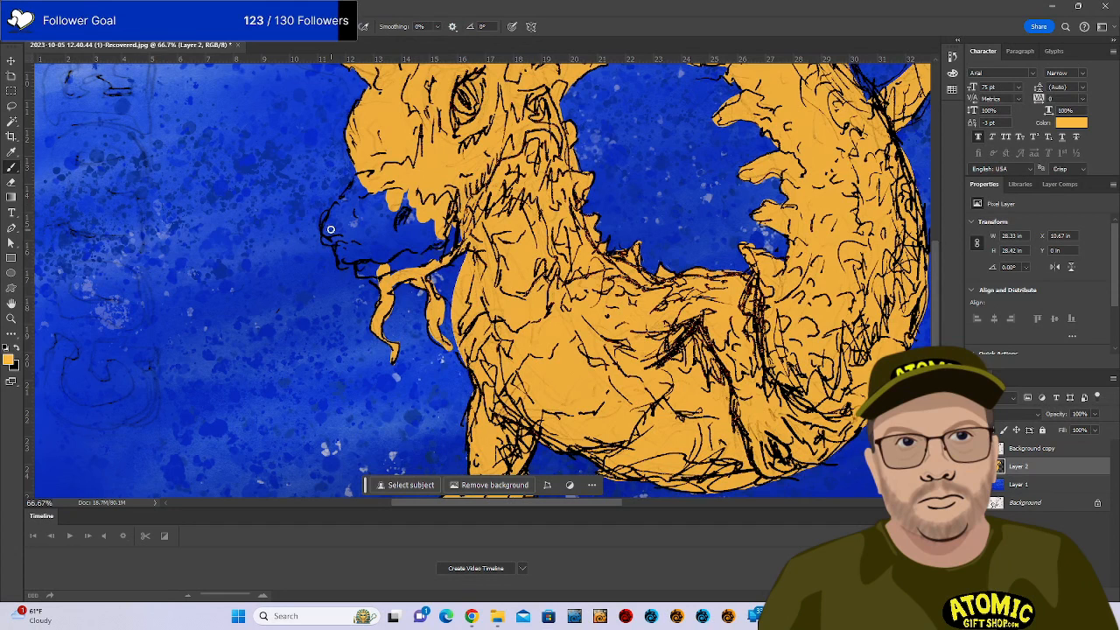
{"action": "mouse_move", "coordinate": [331, 230]}
{"action": "left_mouse_down"}
{"action": "mouse_move", "coordinate": [354, 182]}
{"action": "mouse_move", "coordinate": [345, 205]}
{"action": "left_mouse_up"}
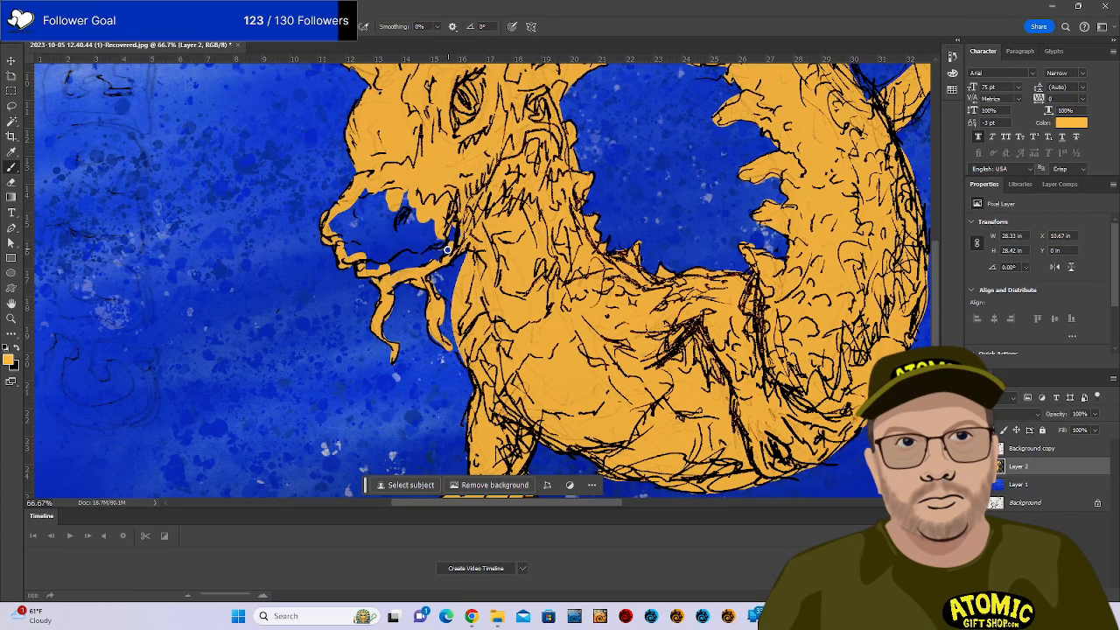
Flood-fill the dragon's mouth orange with the Paint Bucket, then pan over to the tail.
{"action": "key", "text": "g"}
{"action": "left_click", "coordinate": [396, 238]}
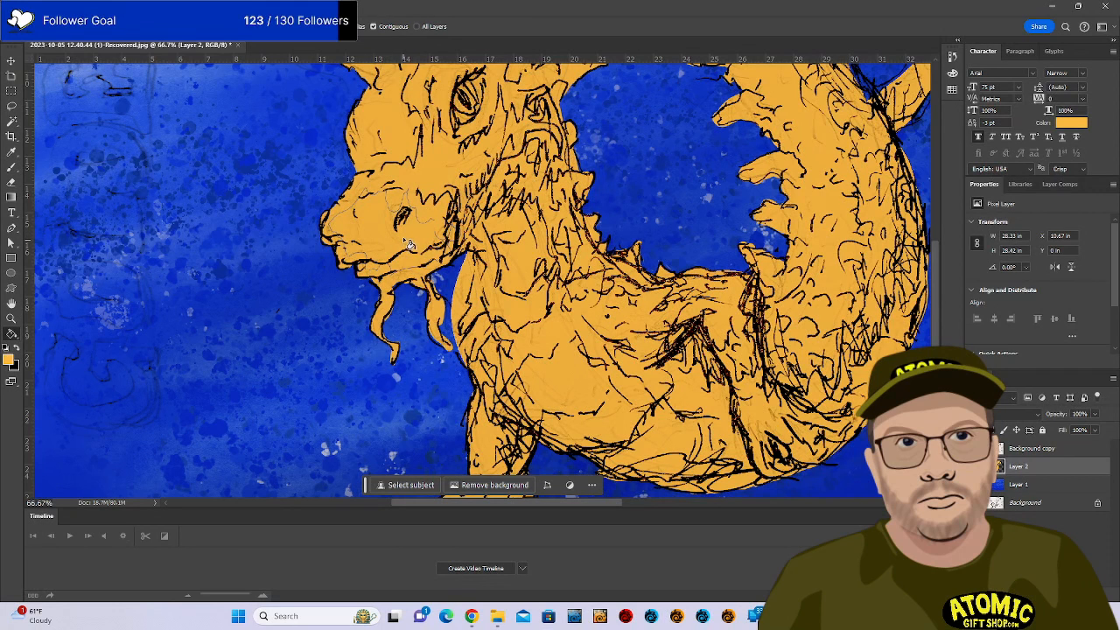
{"action": "key", "text": "b"}
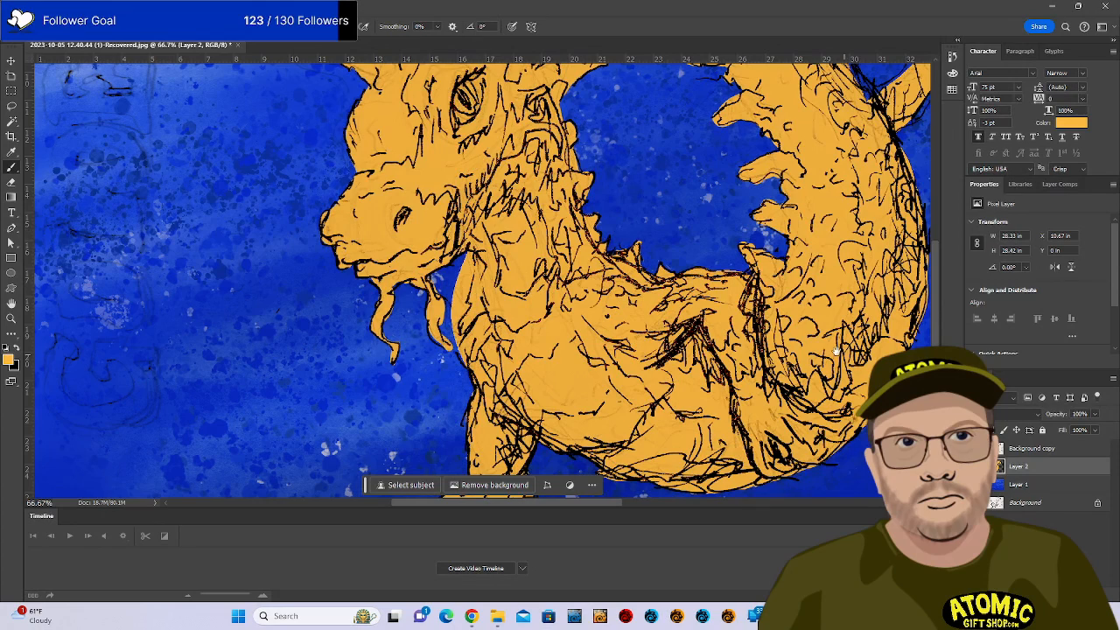
{"action": "left_click_drag", "start_coordinate": [837, 351], "coordinate": [772, 372]}
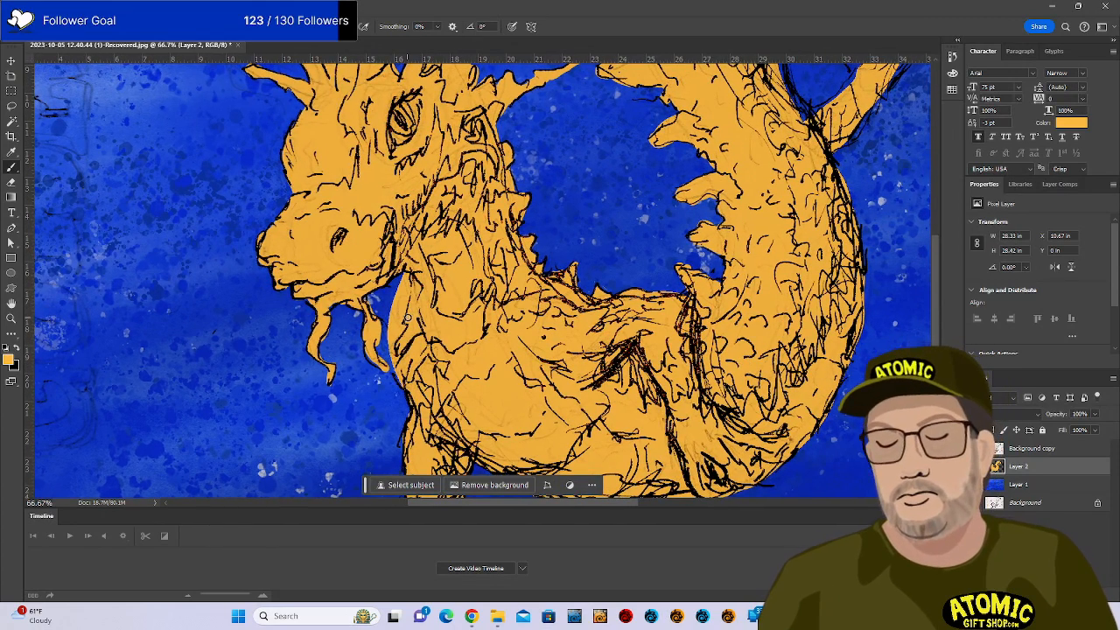
{"action": "key", "text": "e"}
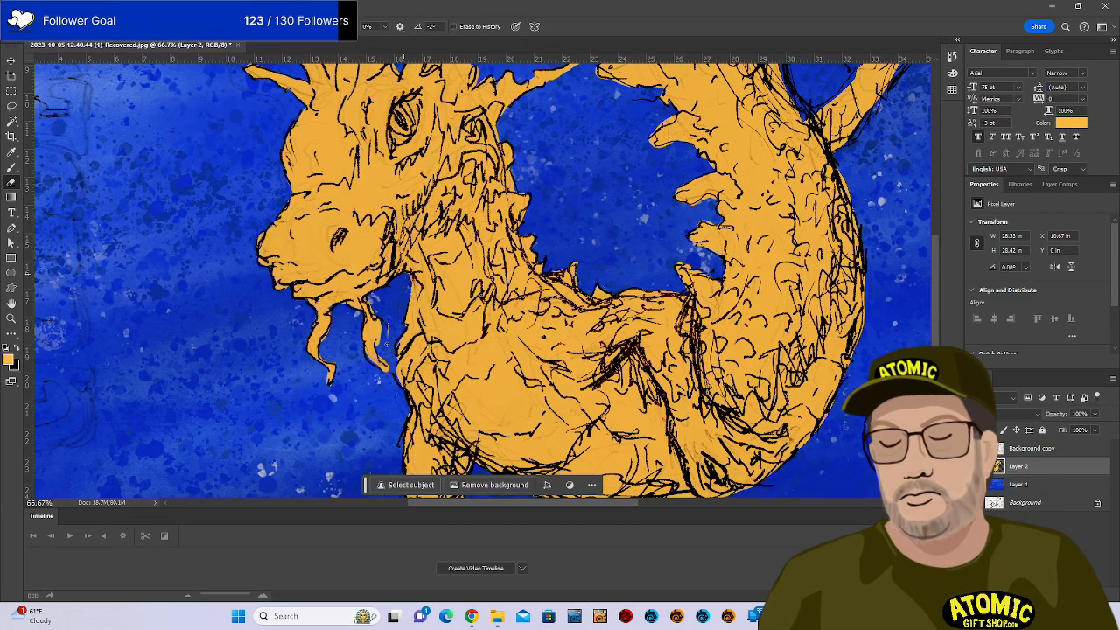
{"action": "key", "text": "b"}
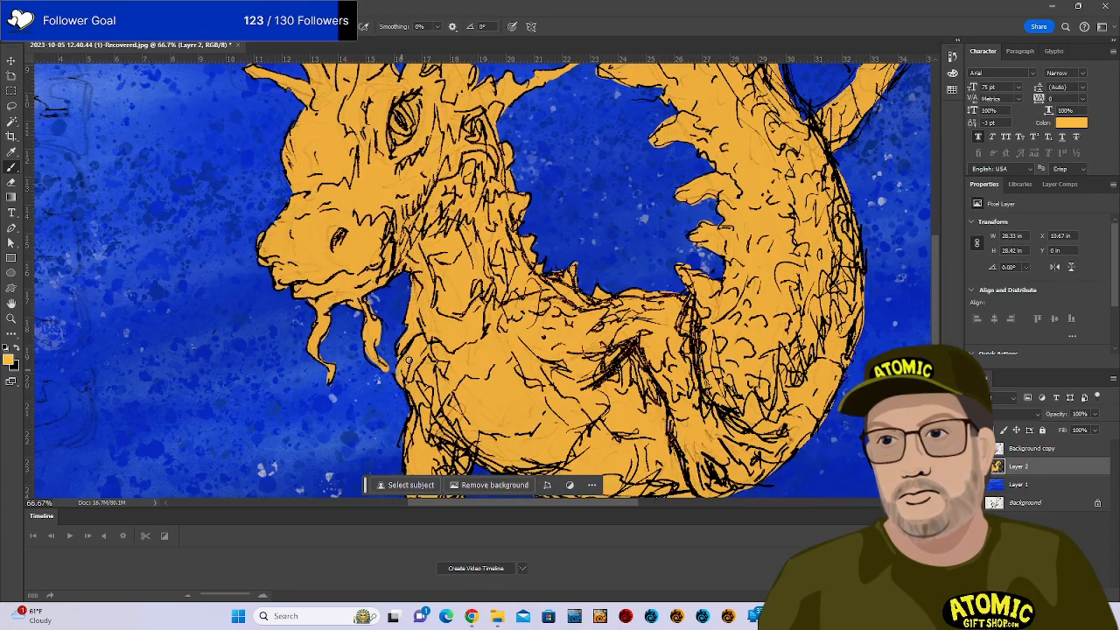
{"action": "left_click_drag", "start_coordinate": [748, 338], "coordinate": [544, 456]}
{"action": "left_click_drag", "start_coordinate": [646, 278], "coordinate": [600, 373]}
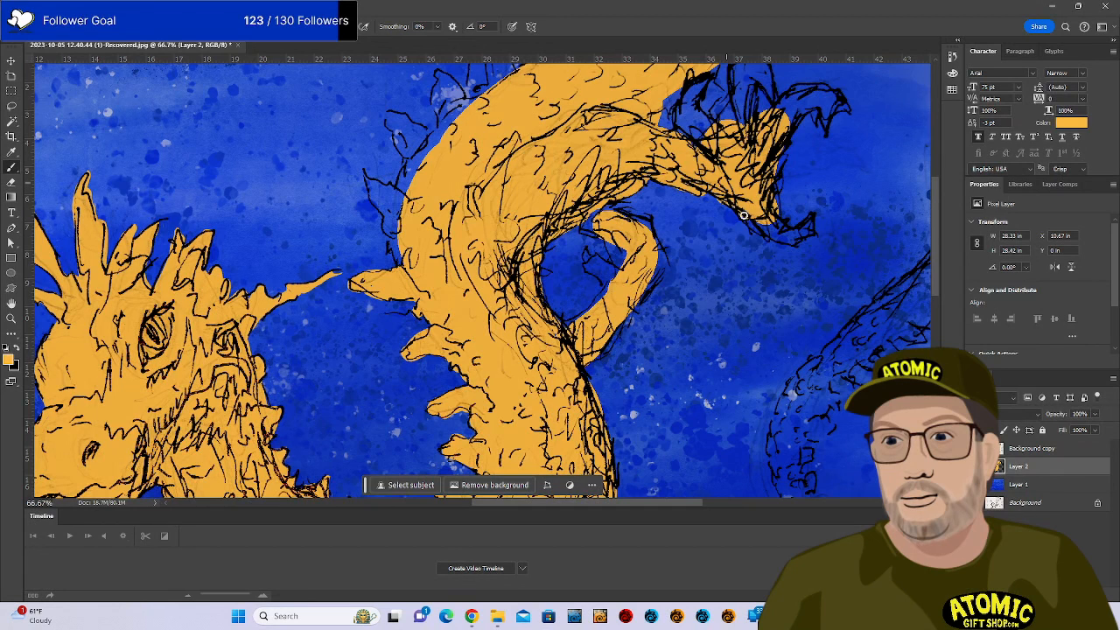
Paint the pointed tail tip and the curled claw's edges orange.
{"action": "mouse_move", "coordinate": [744, 215]}
{"action": "left_mouse_down"}
{"action": "mouse_move", "coordinate": [771, 203]}
{"action": "mouse_move", "coordinate": [767, 236]}
{"action": "mouse_move", "coordinate": [770, 224]}
{"action": "mouse_move", "coordinate": [800, 241]}
{"action": "mouse_move", "coordinate": [812, 218]}
{"action": "mouse_move", "coordinate": [797, 240]}
{"action": "left_mouse_up"}
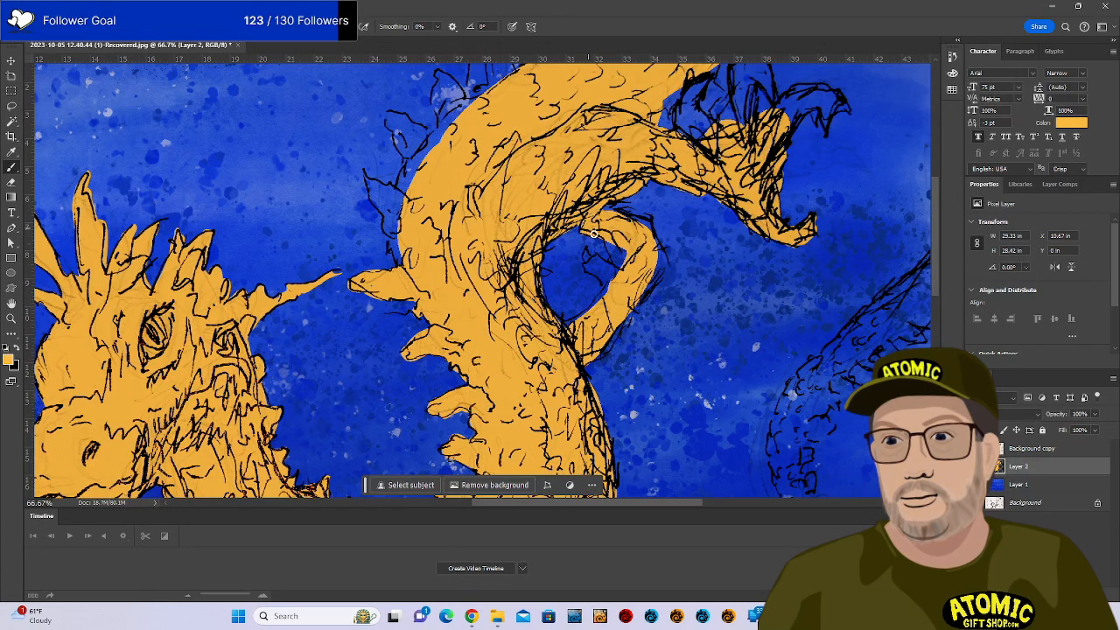
{"action": "mouse_move", "coordinate": [585, 252]}
{"action": "left_mouse_down"}
{"action": "mouse_move", "coordinate": [610, 273]}
{"action": "mouse_move", "coordinate": [599, 279]}
{"action": "mouse_move", "coordinate": [596, 260]}
{"action": "mouse_move", "coordinate": [618, 233]}
{"action": "mouse_move", "coordinate": [605, 211]}
{"action": "mouse_move", "coordinate": [645, 218]}
{"action": "mouse_move", "coordinate": [659, 256]}
{"action": "mouse_move", "coordinate": [651, 288]}
{"action": "left_mouse_up"}
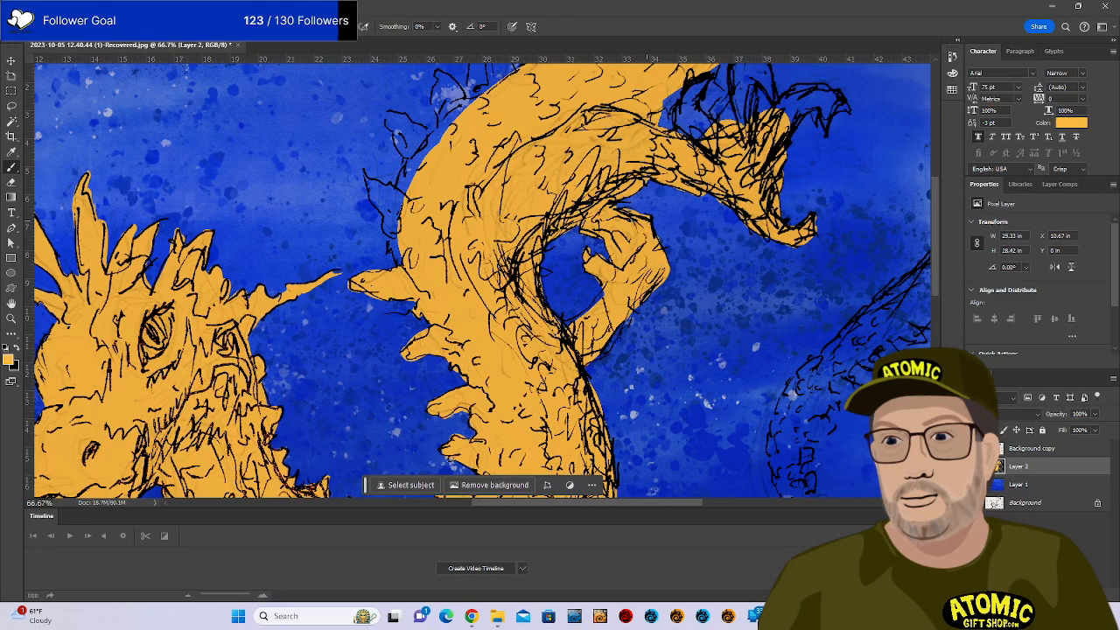
{"action": "left_click_drag", "start_coordinate": [600, 354], "coordinate": [634, 304]}
{"action": "left_click_drag", "start_coordinate": [584, 313], "coordinate": [625, 272]}
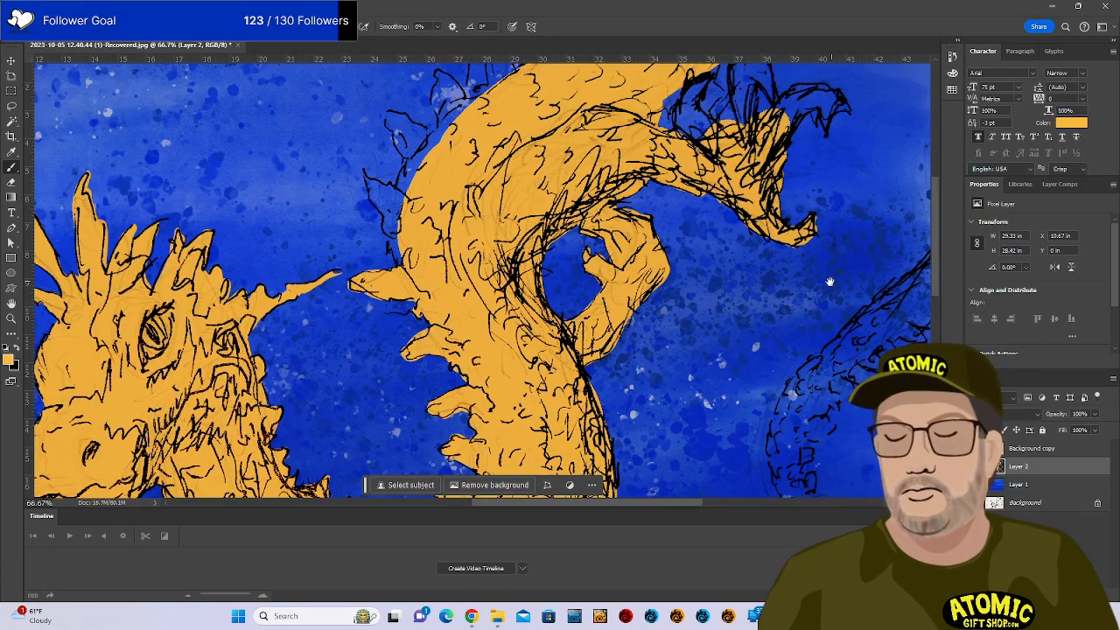
{"action": "mouse_move", "coordinate": [807, 298]}
{"action": "left_mouse_down"}
{"action": "mouse_move", "coordinate": [792, 336]}
{"action": "mouse_move", "coordinate": [617, 467]}
{"action": "left_mouse_up"}
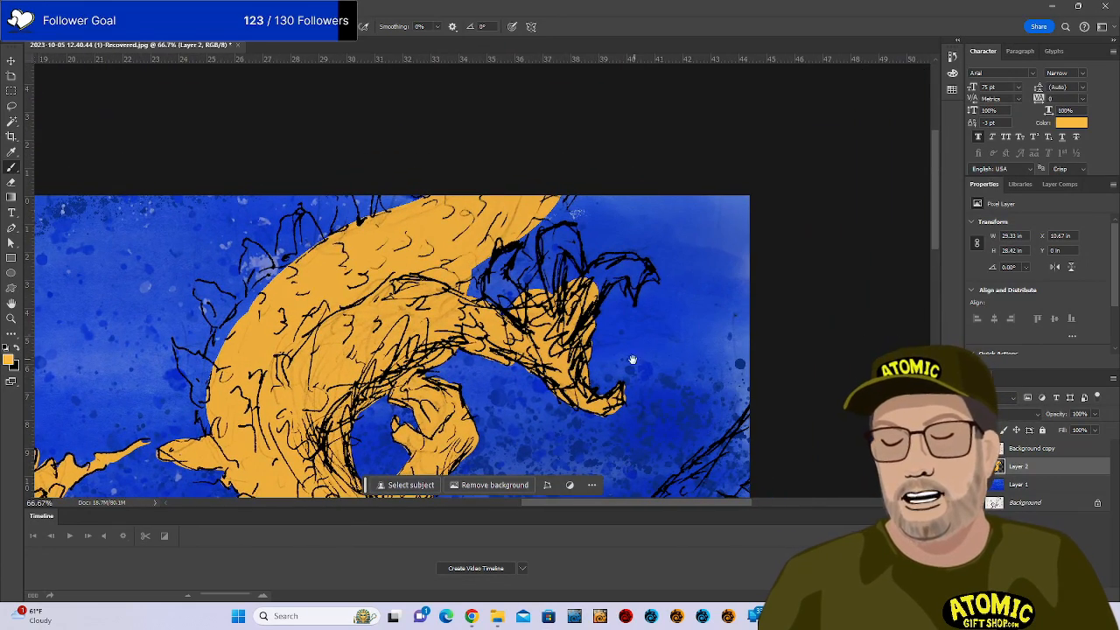
Fill the remaining blue gaps in the upper claw's toes and tip orange, then bring up Save (Ctrl+S).
{"action": "key", "text": "e"}
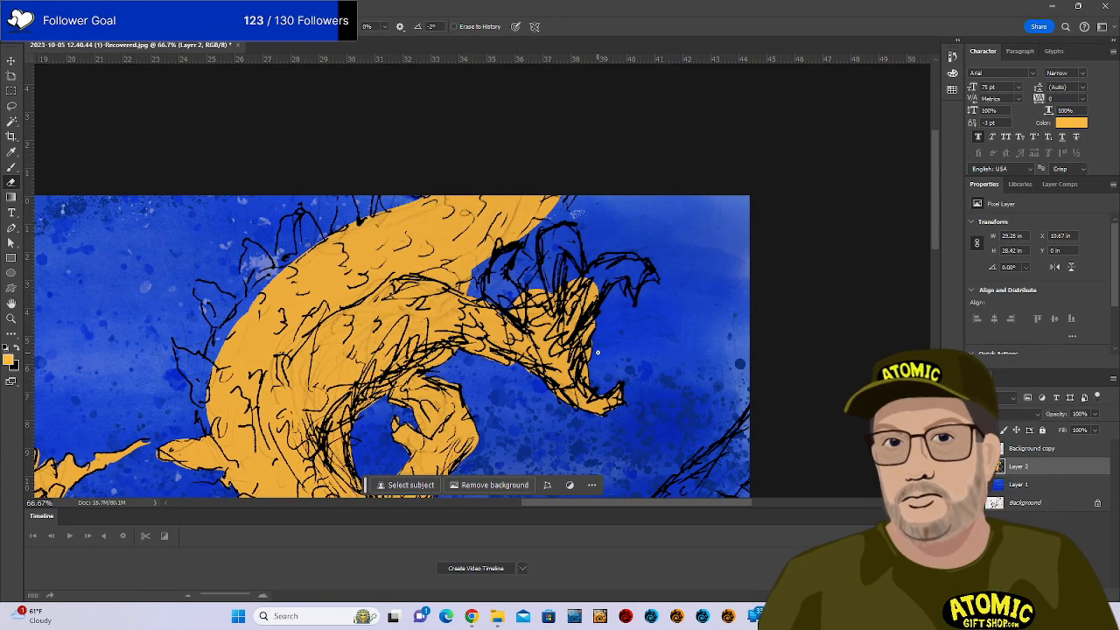
{"action": "key", "text": "b"}
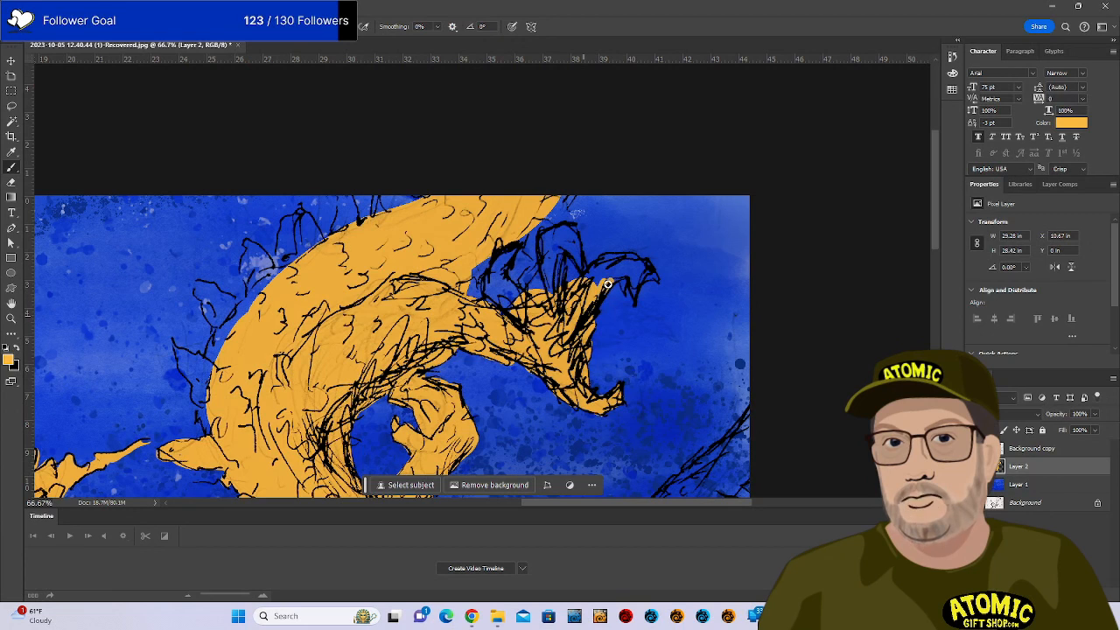
{"action": "mouse_move", "coordinate": [620, 280]}
{"action": "left_mouse_down"}
{"action": "mouse_move", "coordinate": [634, 299]}
{"action": "mouse_move", "coordinate": [651, 276]}
{"action": "mouse_move", "coordinate": [595, 262]}
{"action": "mouse_move", "coordinate": [585, 278]}
{"action": "mouse_move", "coordinate": [612, 263]}
{"action": "mouse_move", "coordinate": [628, 280]}
{"action": "left_mouse_up"}
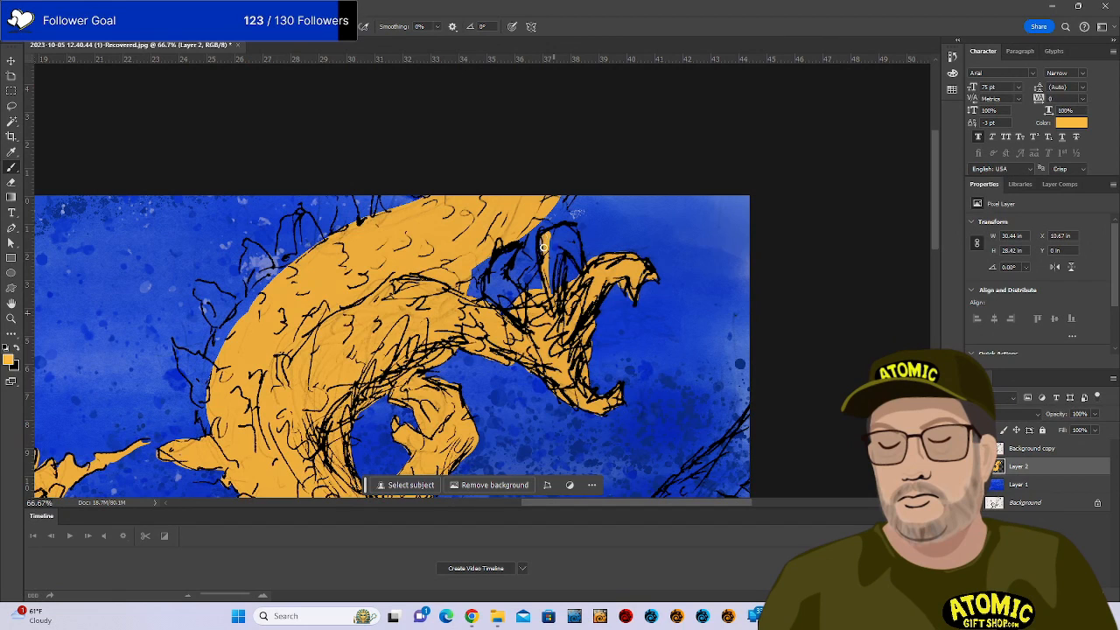
{"action": "left_click_drag", "start_coordinate": [543, 248], "coordinate": [556, 298]}
{"action": "mouse_move", "coordinate": [563, 238]}
{"action": "left_mouse_down"}
{"action": "mouse_move", "coordinate": [582, 266]}
{"action": "mouse_move", "coordinate": [566, 223]}
{"action": "mouse_move", "coordinate": [539, 241]}
{"action": "left_mouse_up"}
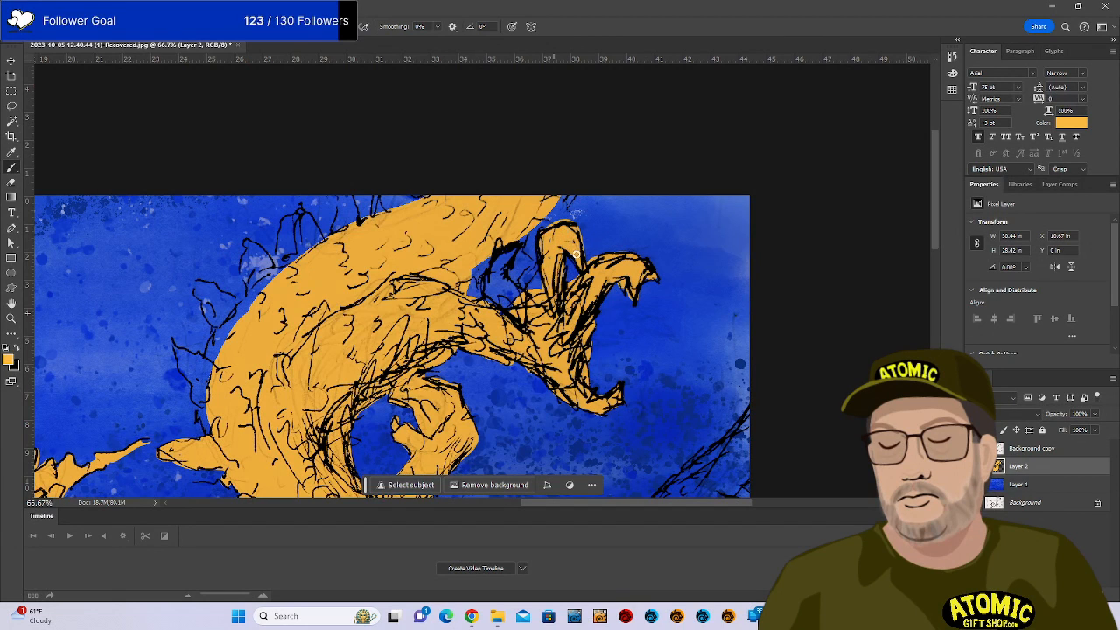
{"action": "key", "text": "e"}
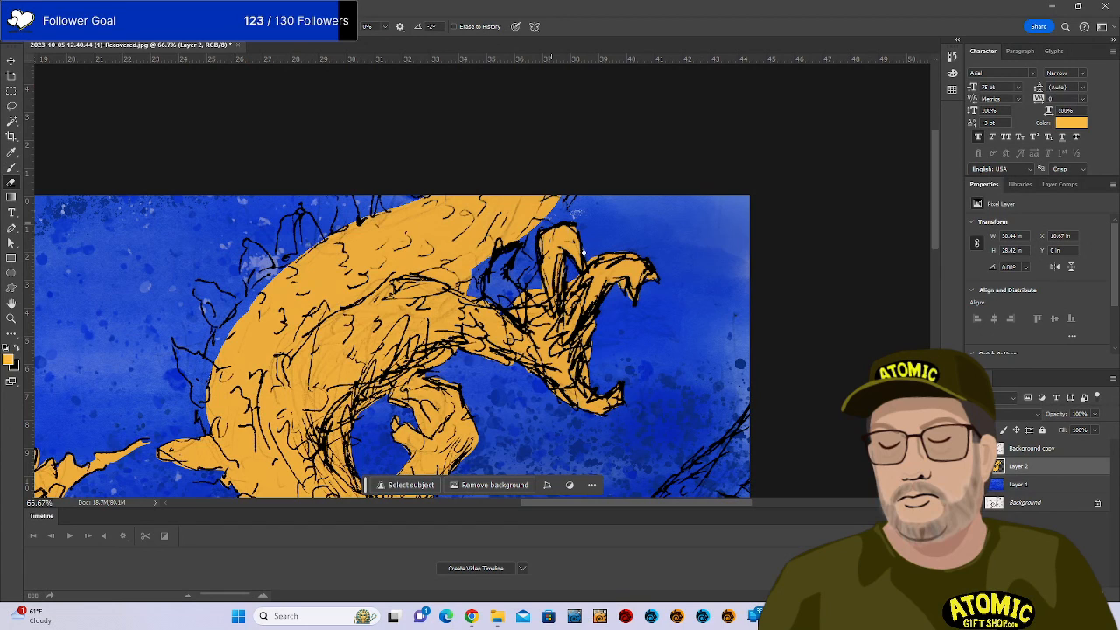
{"action": "key", "text": "b"}
{"action": "mouse_move", "coordinate": [512, 250]}
{"action": "left_mouse_down"}
{"action": "mouse_move", "coordinate": [492, 280]}
{"action": "mouse_move", "coordinate": [493, 316]}
{"action": "mouse_move", "coordinate": [501, 273]}
{"action": "left_mouse_up"}
{"action": "mouse_move", "coordinate": [502, 313]}
{"action": "left_mouse_down"}
{"action": "mouse_move", "coordinate": [496, 278]}
{"action": "mouse_move", "coordinate": [470, 312]}
{"action": "mouse_move", "coordinate": [468, 269]}
{"action": "left_mouse_up"}
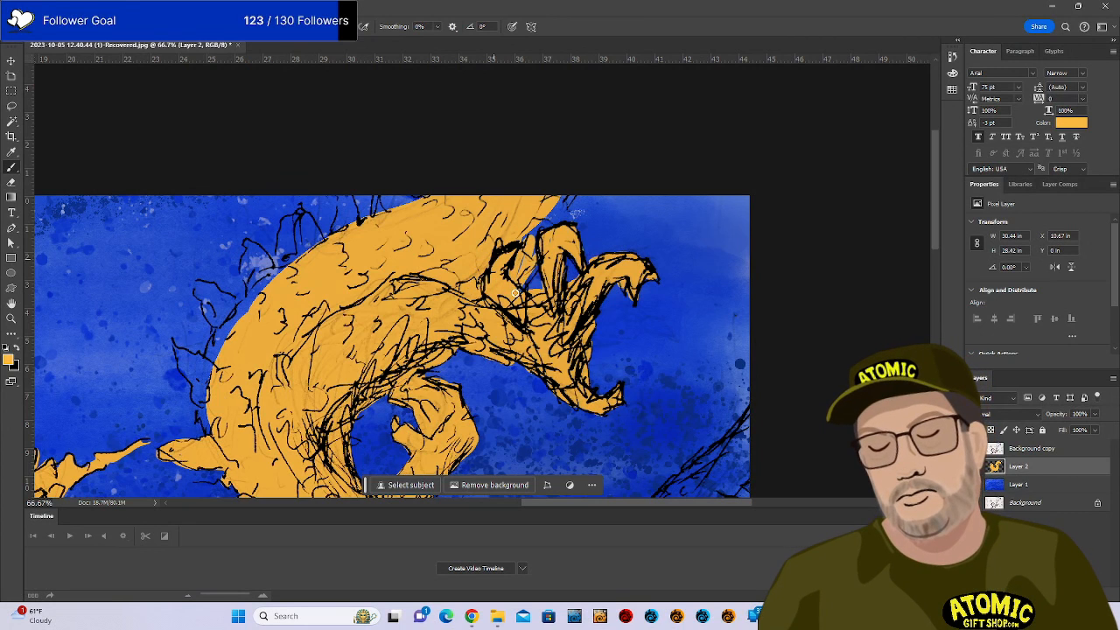
{"action": "mouse_move", "coordinate": [529, 252]}
{"action": "left_mouse_down"}
{"action": "mouse_move", "coordinate": [549, 219]}
{"action": "mouse_move", "coordinate": [544, 238]}
{"action": "left_mouse_up"}
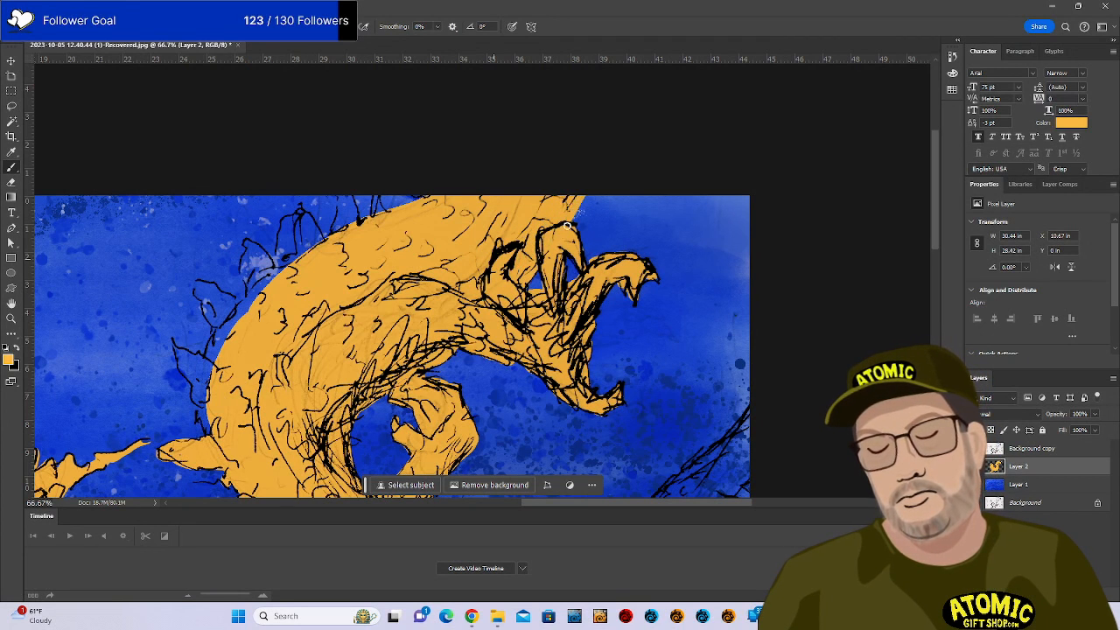
{"action": "left_click_drag", "start_coordinate": [598, 312], "coordinate": [812, 291]}
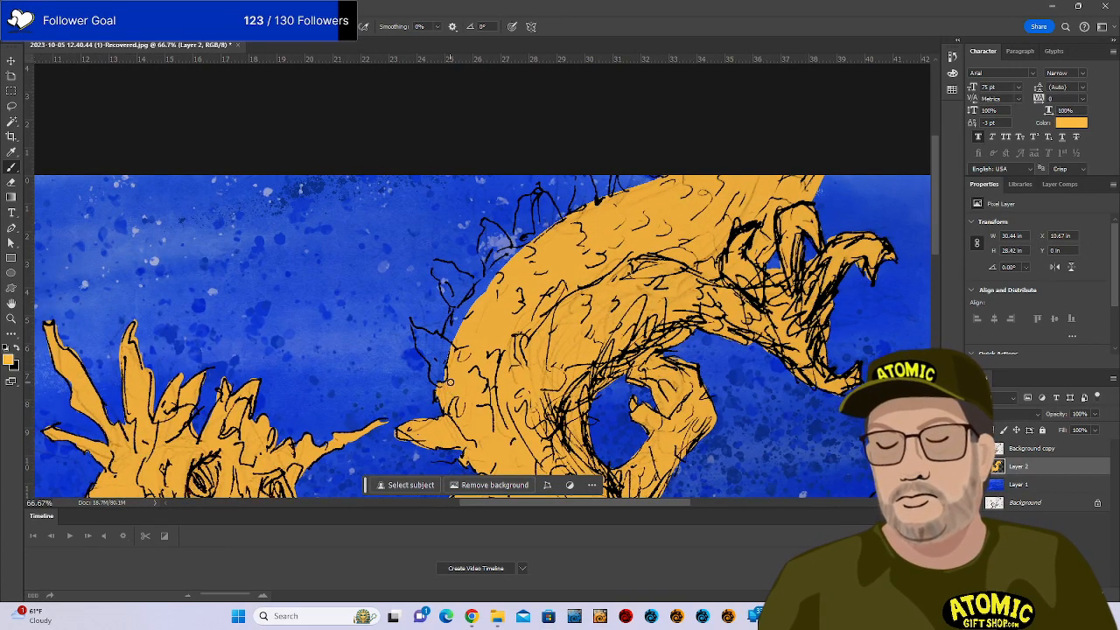
{"action": "key", "text": "ctrl+s"}
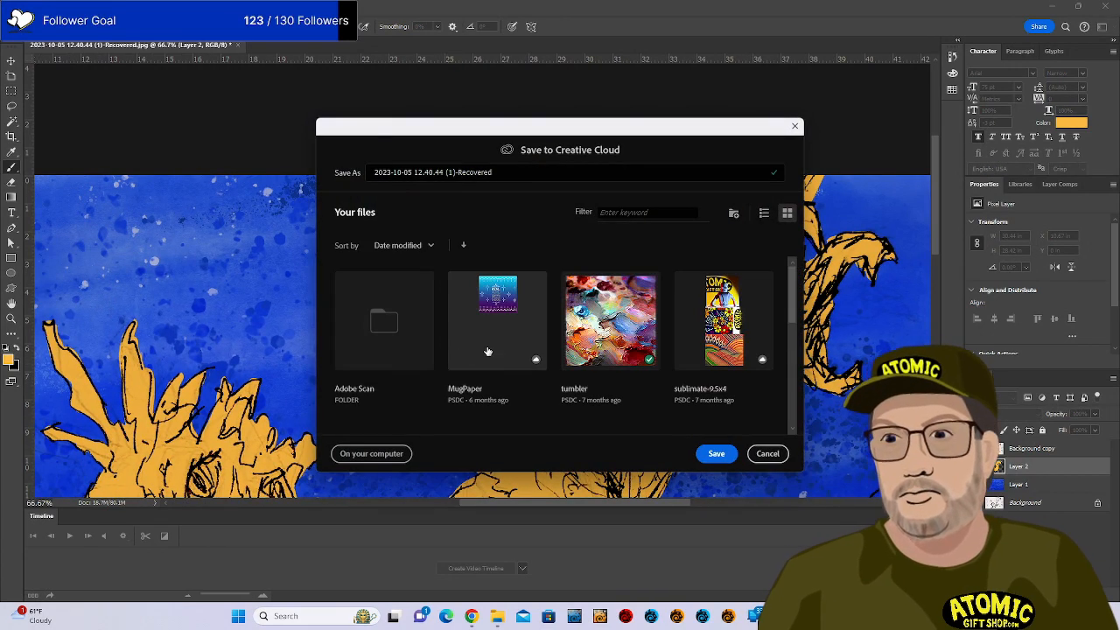
Save the painting as a cloud document and paint orange along the dragon's back edge.
{"action": "left_click", "coordinate": [715, 453]}
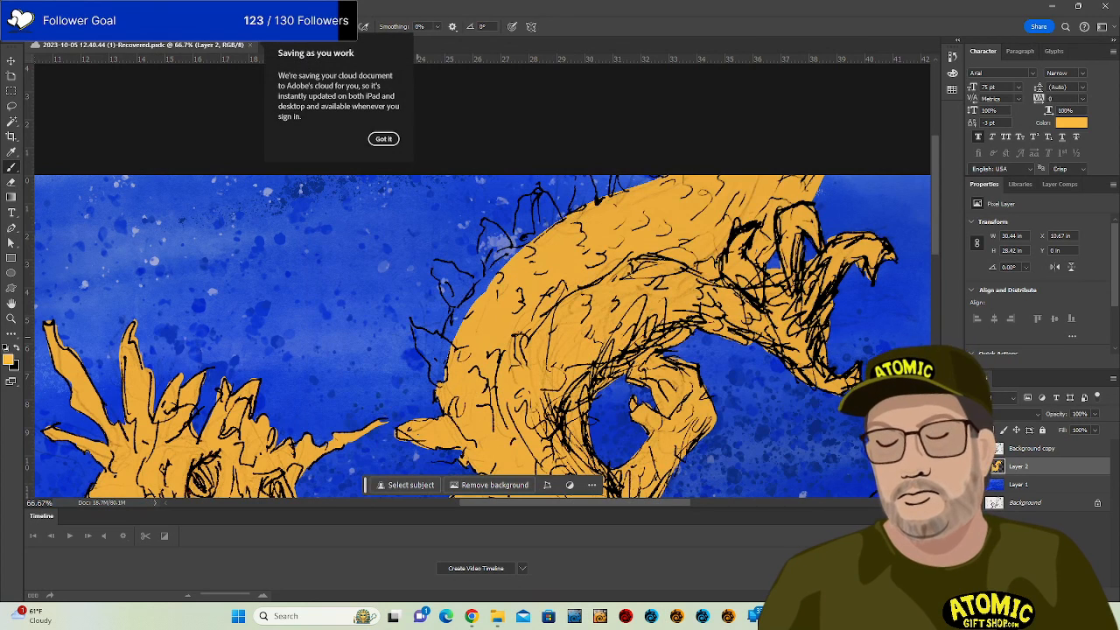
{"action": "left_click_drag", "start_coordinate": [420, 334], "coordinate": [430, 358]}
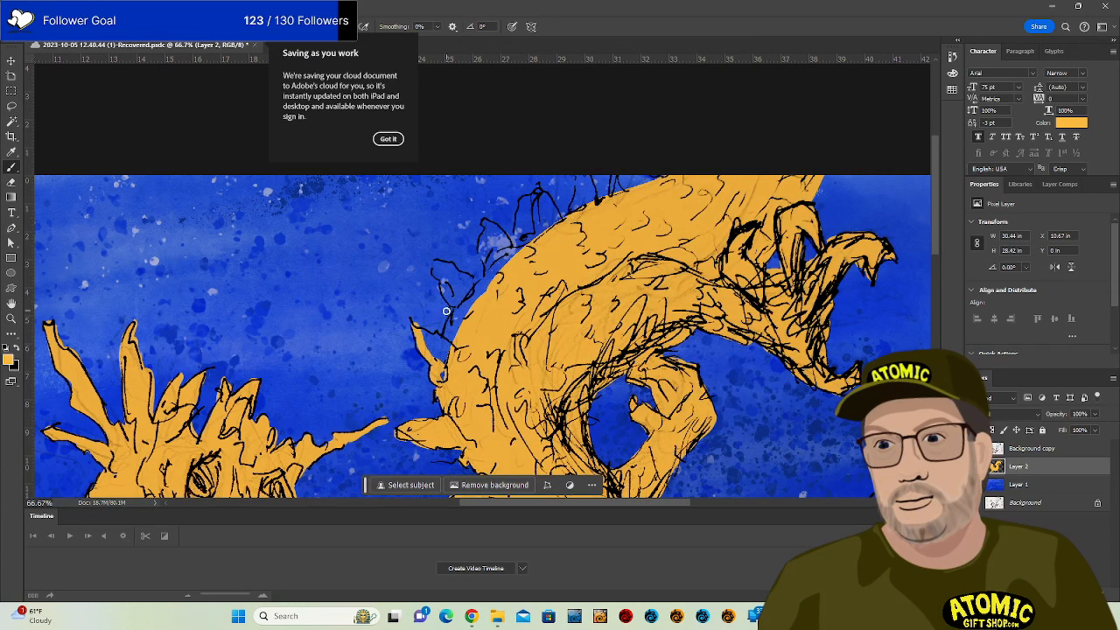
{"action": "mouse_move", "coordinate": [417, 328]}
{"action": "left_mouse_down"}
{"action": "mouse_move", "coordinate": [448, 350]}
{"action": "mouse_move", "coordinate": [435, 360]}
{"action": "left_mouse_up"}
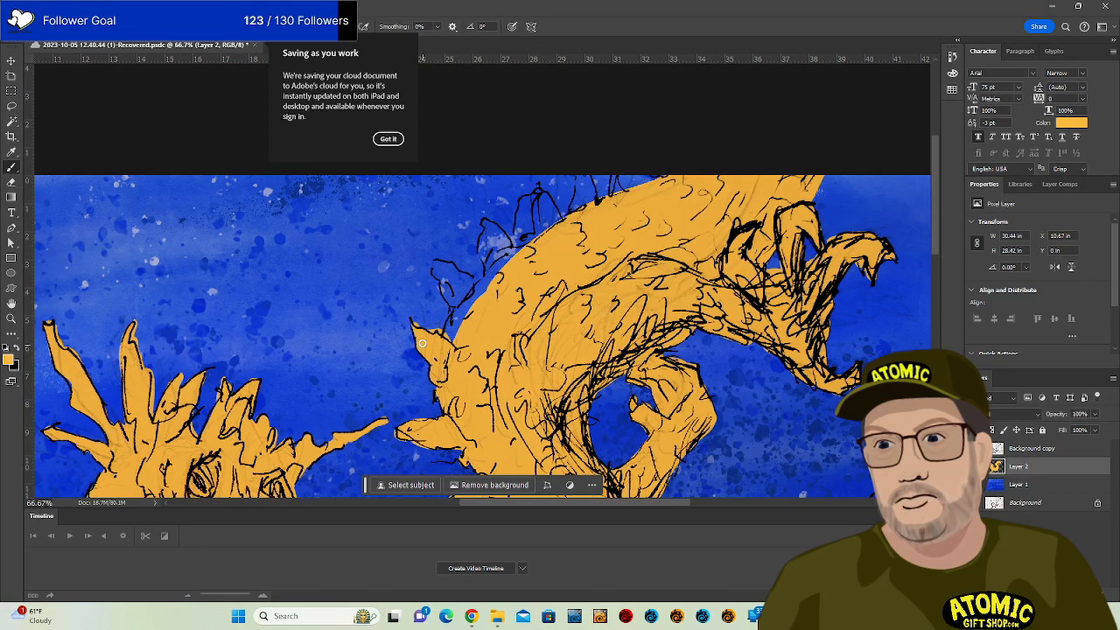
{"action": "key", "text": "e"}
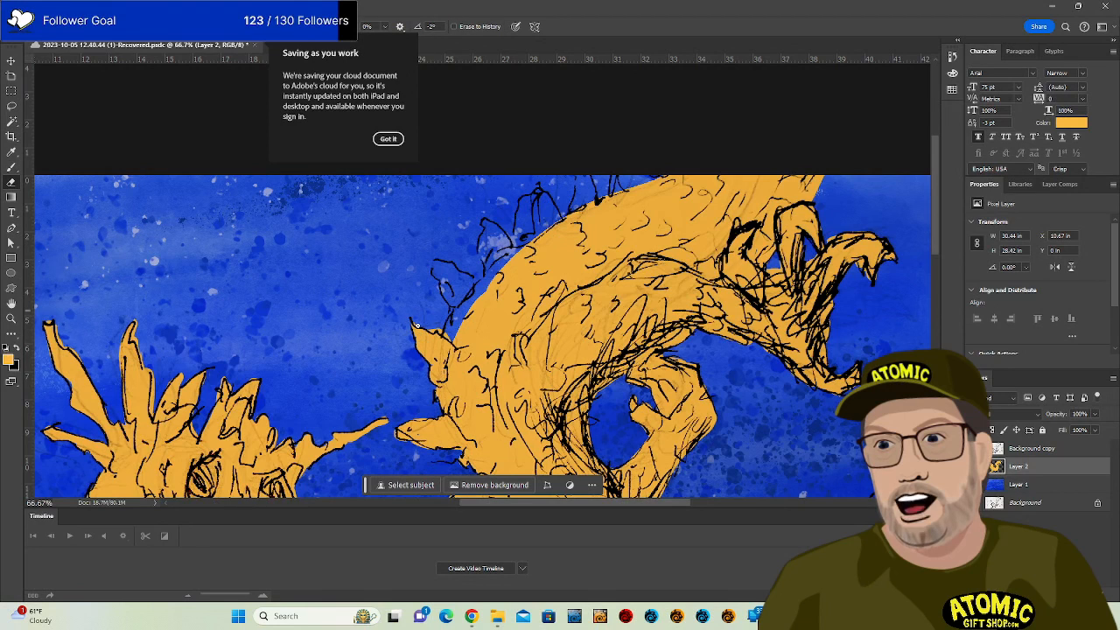
Paint orange over the back-ridge spikes to hide the sketch lines, then zoom out.
{"action": "key", "text": "b"}
{"action": "mouse_move", "coordinate": [450, 354]}
{"action": "left_mouse_down"}
{"action": "mouse_move", "coordinate": [458, 313]}
{"action": "mouse_move", "coordinate": [447, 338]}
{"action": "mouse_move", "coordinate": [487, 274]}
{"action": "mouse_move", "coordinate": [465, 324]}
{"action": "left_mouse_up"}
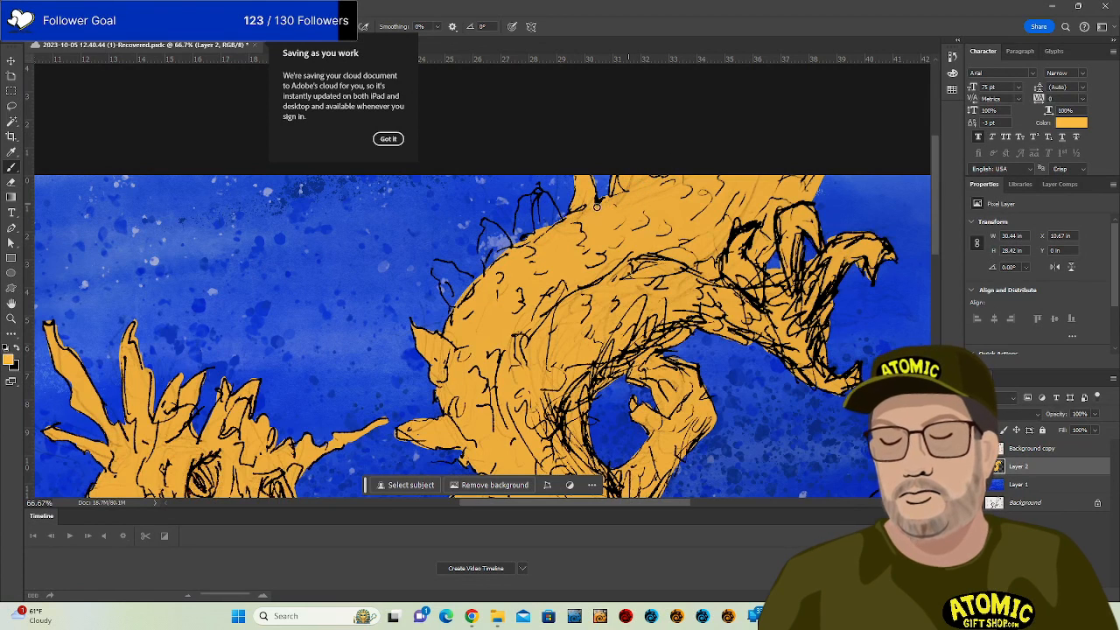
{"action": "mouse_move", "coordinate": [522, 215]}
{"action": "left_mouse_down"}
{"action": "mouse_move", "coordinate": [547, 194]}
{"action": "mouse_move", "coordinate": [563, 235]}
{"action": "mouse_move", "coordinate": [541, 205]}
{"action": "mouse_move", "coordinate": [521, 238]}
{"action": "mouse_move", "coordinate": [547, 196]}
{"action": "left_mouse_up"}
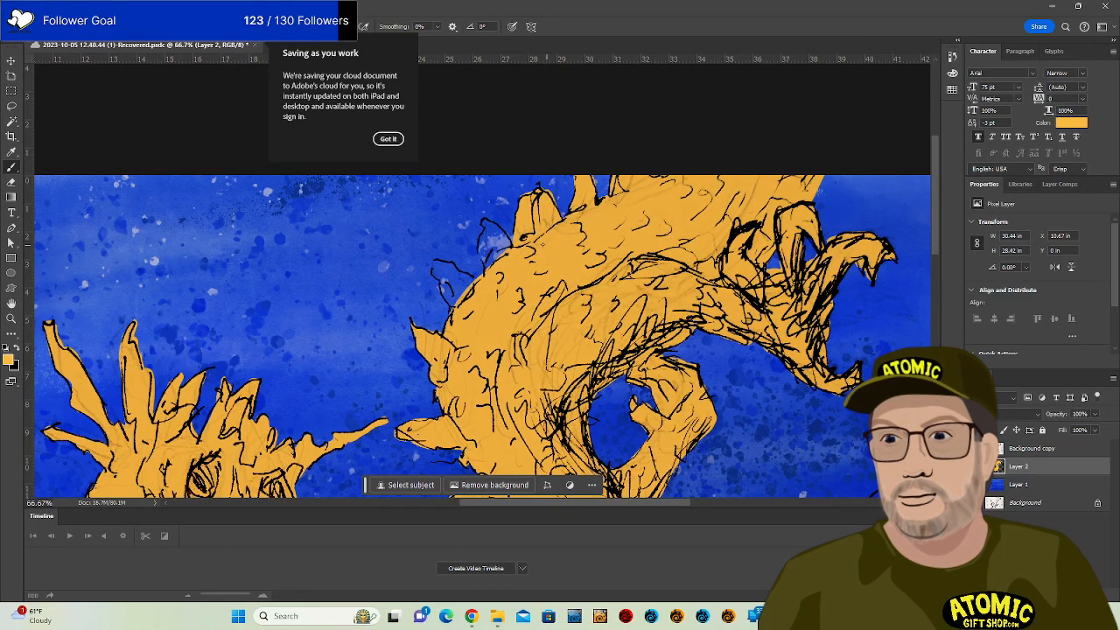
{"action": "mouse_move", "coordinate": [488, 268]}
{"action": "left_mouse_down"}
{"action": "mouse_move", "coordinate": [485, 221]}
{"action": "mouse_move", "coordinate": [505, 236]}
{"action": "mouse_move", "coordinate": [516, 270]}
{"action": "mouse_move", "coordinate": [499, 273]}
{"action": "mouse_move", "coordinate": [488, 231]}
{"action": "left_mouse_up"}
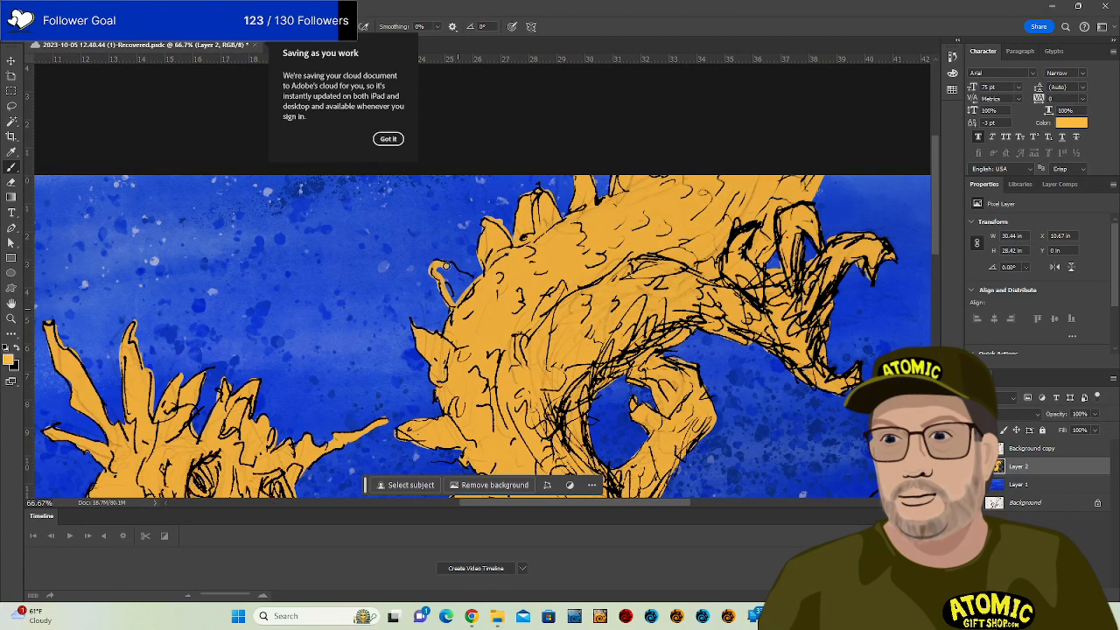
{"action": "mouse_move", "coordinate": [464, 277]}
{"action": "left_mouse_down"}
{"action": "mouse_move", "coordinate": [451, 292]}
{"action": "mouse_move", "coordinate": [461, 296]}
{"action": "left_mouse_up"}
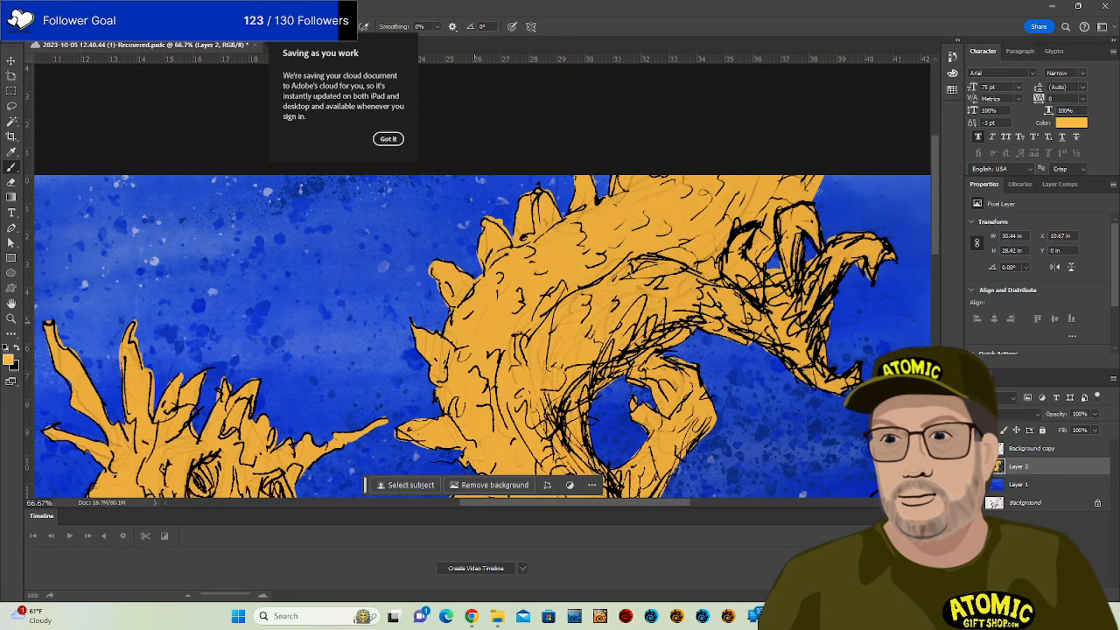
{"action": "key", "text": "ctrl+minus"}
{"action": "key", "text": "ctrl+minus"}
{"action": "key", "text": "ctrl+minus"}
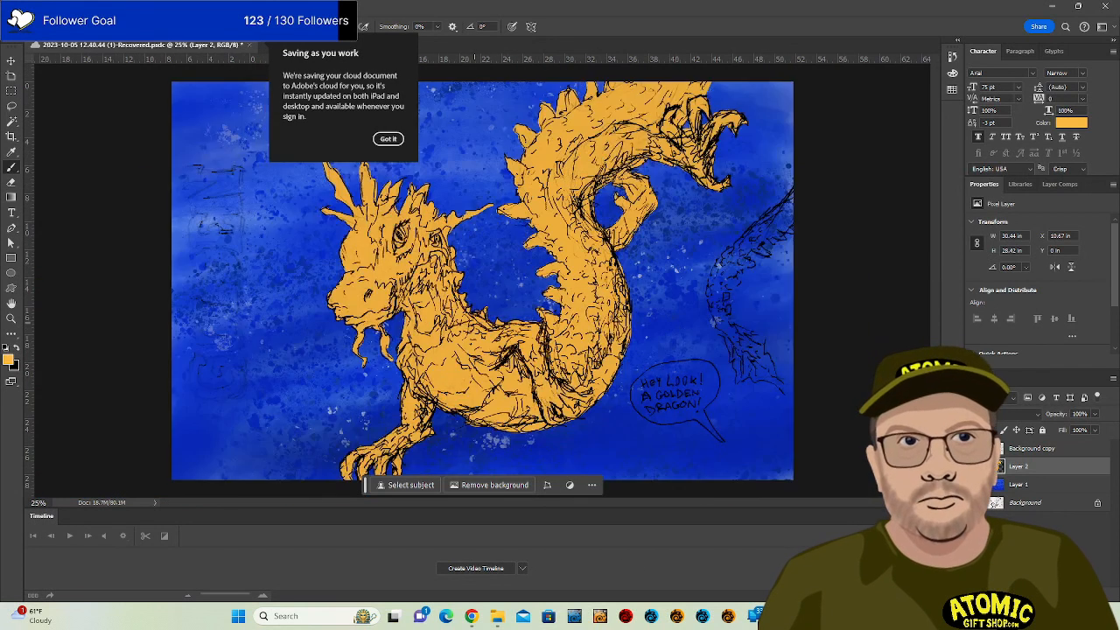
Zoom in on the right-hand tail, cover its linework with orange, then reset colours to black and white.
{"action": "key", "text": "ctrl+plus"}
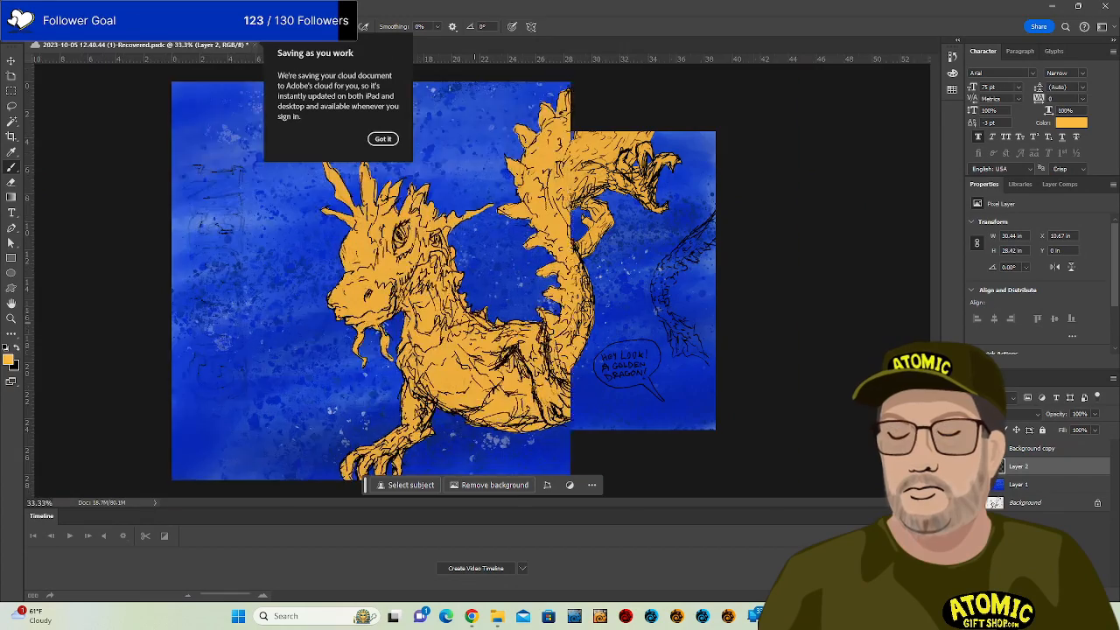
{"action": "key", "text": "ctrl+plus"}
{"action": "key", "text": "ctrl+plus"}
{"action": "left_click_drag", "start_coordinate": [910, 321], "coordinate": [567, 312]}
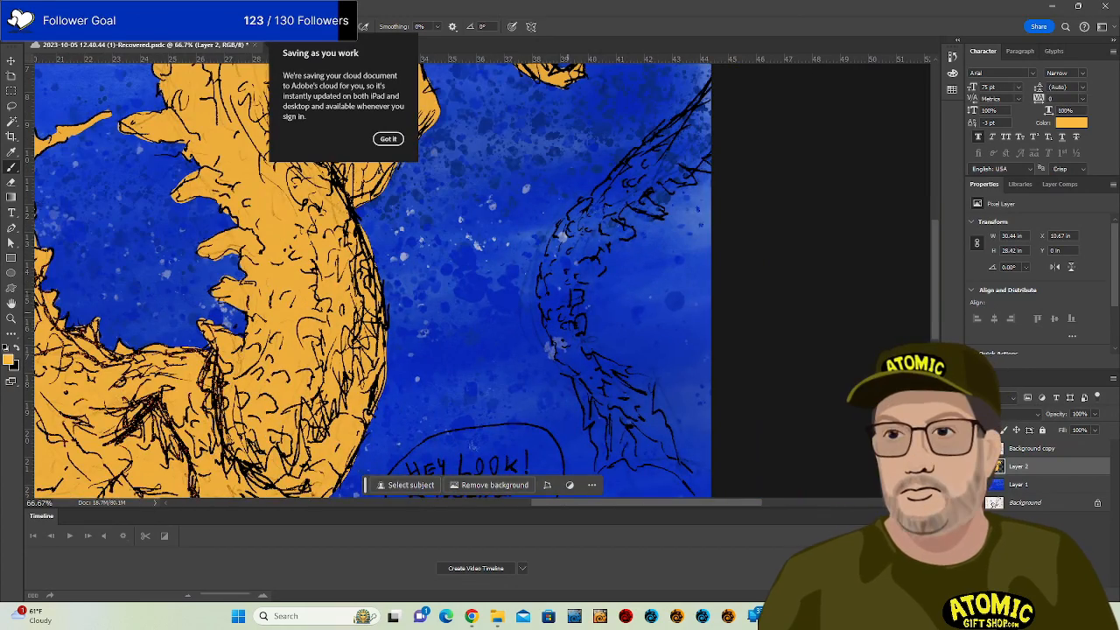
{"action": "mouse_move", "coordinate": [574, 363]}
{"action": "left_mouse_down"}
{"action": "mouse_move", "coordinate": [555, 344]}
{"action": "mouse_move", "coordinate": [540, 290]}
{"action": "mouse_move", "coordinate": [549, 243]}
{"action": "mouse_move", "coordinate": [727, 74]}
{"action": "left_mouse_up"}
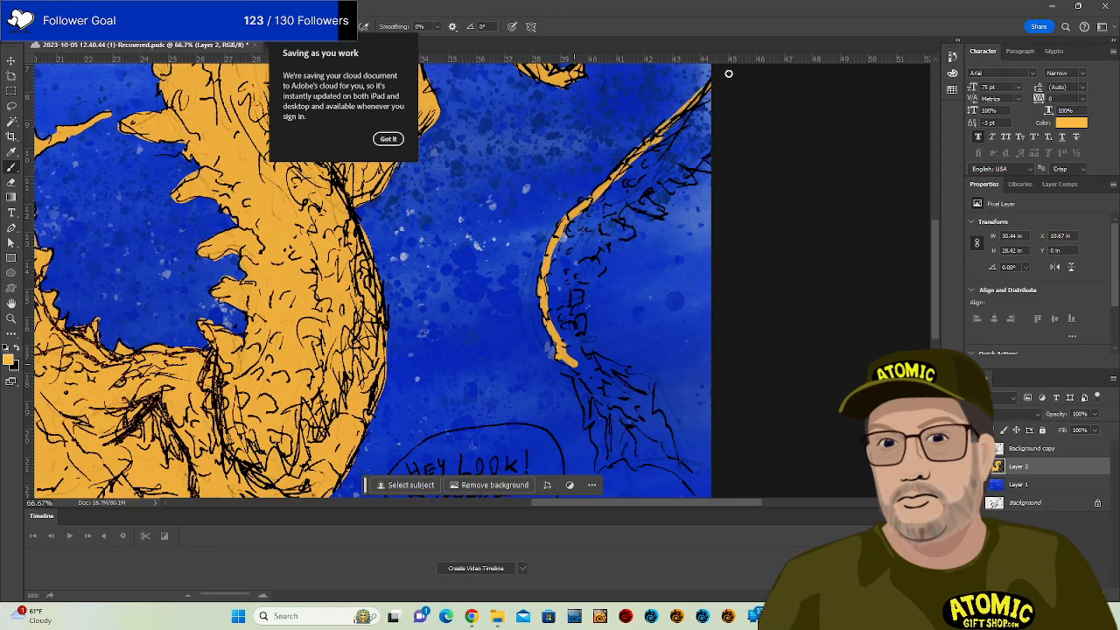
{"action": "mouse_move", "coordinate": [567, 354]}
{"action": "left_mouse_down"}
{"action": "mouse_move", "coordinate": [588, 423]}
{"action": "mouse_move", "coordinate": [577, 364]}
{"action": "mouse_move", "coordinate": [599, 464]}
{"action": "mouse_move", "coordinate": [642, 458]}
{"action": "mouse_move", "coordinate": [626, 449]}
{"action": "mouse_move", "coordinate": [632, 465]}
{"action": "mouse_move", "coordinate": [652, 461]}
{"action": "mouse_move", "coordinate": [707, 497]}
{"action": "mouse_move", "coordinate": [663, 442]}
{"action": "mouse_move", "coordinate": [677, 467]}
{"action": "mouse_move", "coordinate": [648, 379]}
{"action": "mouse_move", "coordinate": [583, 319]}
{"action": "left_mouse_up"}
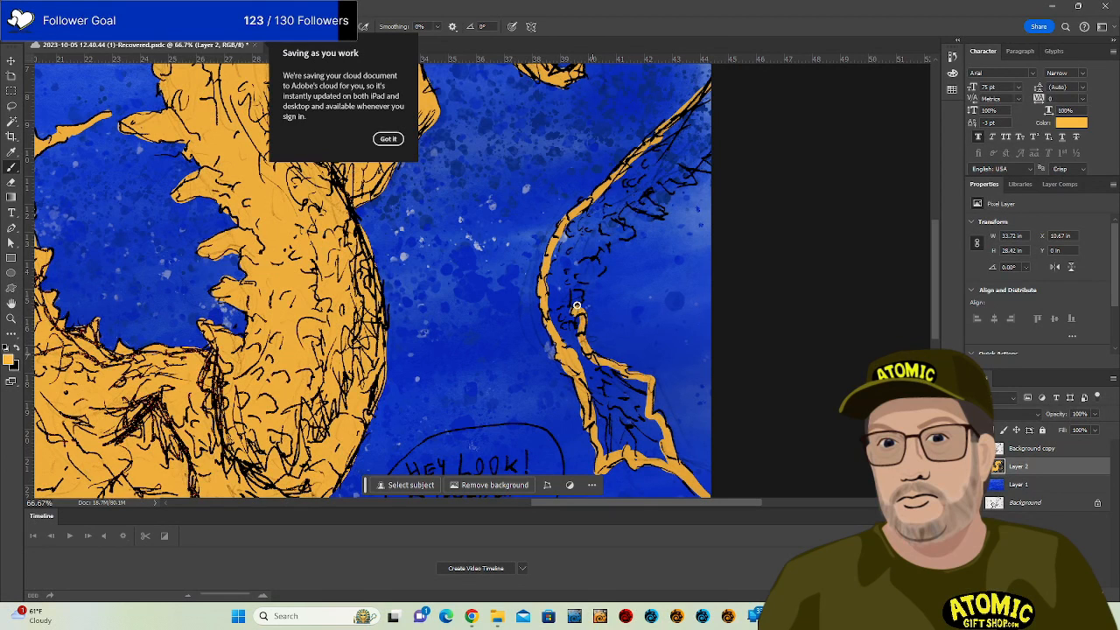
{"action": "mouse_move", "coordinate": [601, 272]}
{"action": "left_mouse_down"}
{"action": "mouse_move", "coordinate": [631, 234]}
{"action": "mouse_move", "coordinate": [616, 217]}
{"action": "mouse_move", "coordinate": [625, 204]}
{"action": "mouse_move", "coordinate": [659, 211]}
{"action": "mouse_move", "coordinate": [613, 217]}
{"action": "mouse_move", "coordinate": [654, 209]}
{"action": "mouse_move", "coordinate": [656, 186]}
{"action": "mouse_move", "coordinate": [708, 168]}
{"action": "left_mouse_up"}
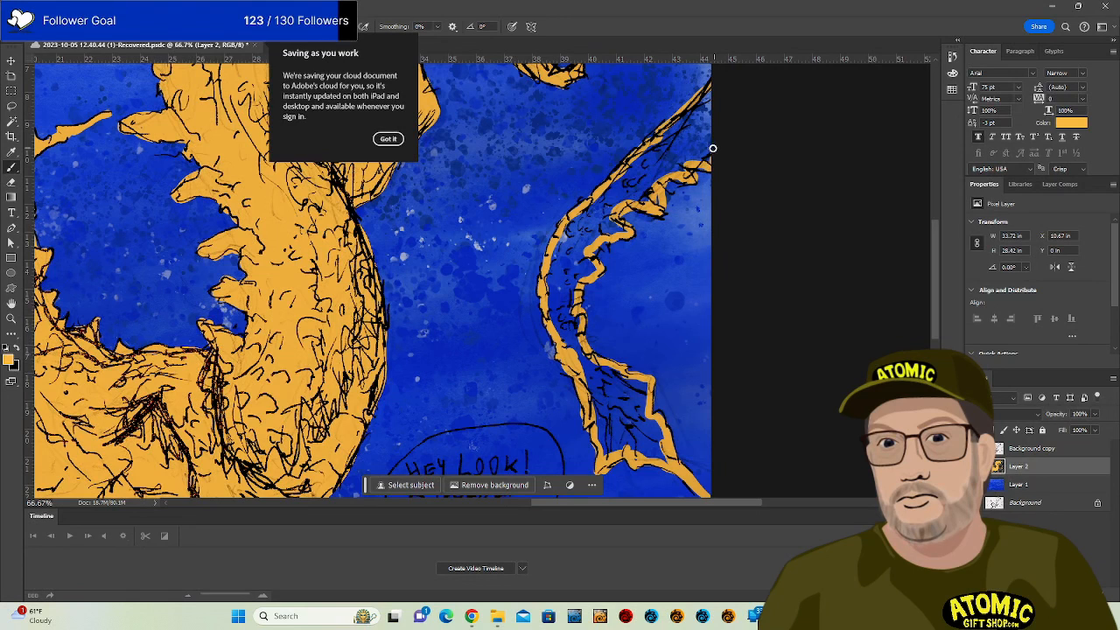
{"action": "mouse_move", "coordinate": [601, 404]}
{"action": "left_mouse_down"}
{"action": "mouse_move", "coordinate": [607, 446]}
{"action": "mouse_move", "coordinate": [608, 380]}
{"action": "mouse_move", "coordinate": [625, 438]}
{"action": "mouse_move", "coordinate": [610, 424]}
{"action": "mouse_move", "coordinate": [608, 451]}
{"action": "mouse_move", "coordinate": [625, 403]}
{"action": "mouse_move", "coordinate": [645, 451]}
{"action": "mouse_move", "coordinate": [652, 421]}
{"action": "mouse_move", "coordinate": [661, 451]}
{"action": "left_mouse_up"}
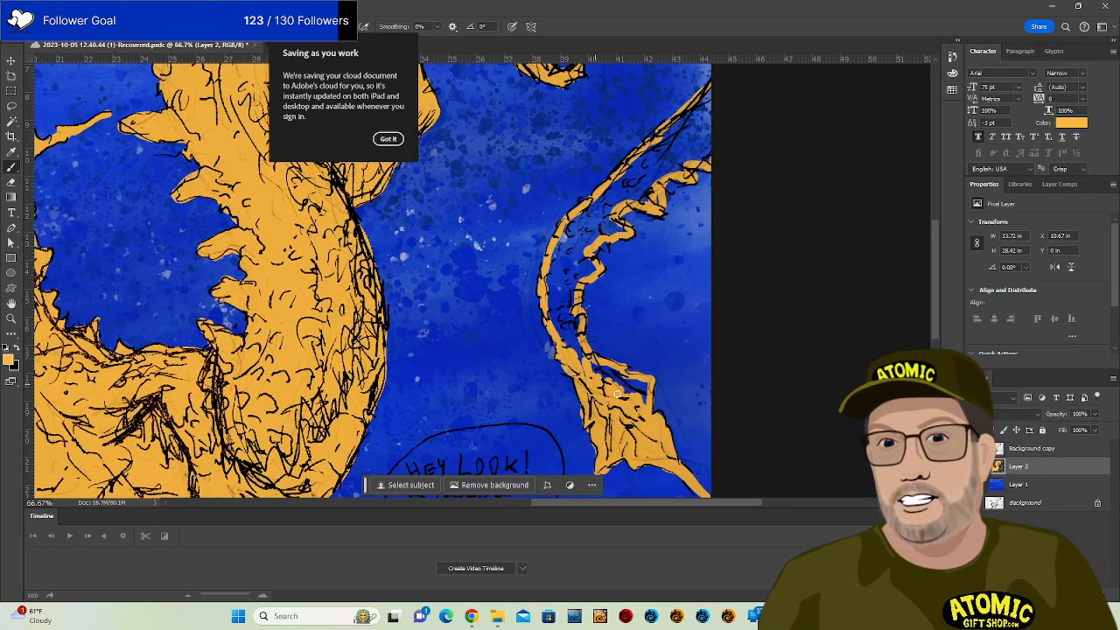
{"action": "left_click_drag", "start_coordinate": [631, 396], "coordinate": [641, 397]}
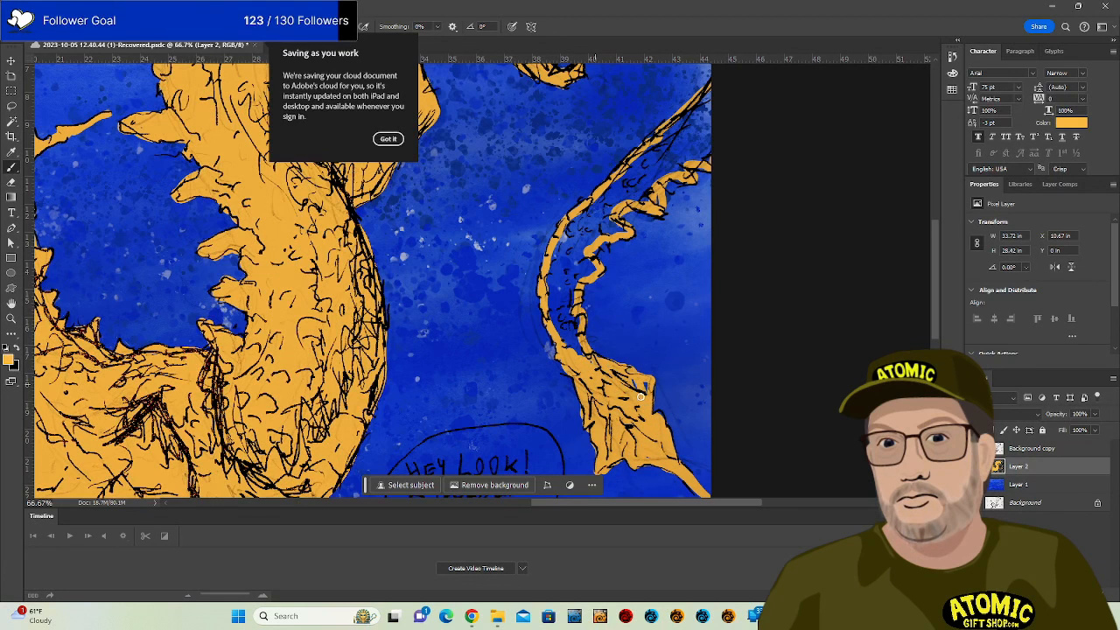
{"action": "mouse_move", "coordinate": [565, 303]}
{"action": "left_mouse_down"}
{"action": "mouse_move", "coordinate": [584, 359]}
{"action": "mouse_move", "coordinate": [562, 273]}
{"action": "mouse_move", "coordinate": [562, 323]}
{"action": "mouse_move", "coordinate": [547, 276]}
{"action": "mouse_move", "coordinate": [557, 287]}
{"action": "mouse_move", "coordinate": [607, 237]}
{"action": "mouse_move", "coordinate": [581, 278]}
{"action": "mouse_move", "coordinate": [627, 203]}
{"action": "mouse_move", "coordinate": [603, 214]}
{"action": "mouse_move", "coordinate": [592, 205]}
{"action": "mouse_move", "coordinate": [562, 242]}
{"action": "mouse_move", "coordinate": [564, 229]}
{"action": "mouse_move", "coordinate": [630, 175]}
{"action": "mouse_move", "coordinate": [608, 207]}
{"action": "mouse_move", "coordinate": [655, 175]}
{"action": "left_mouse_up"}
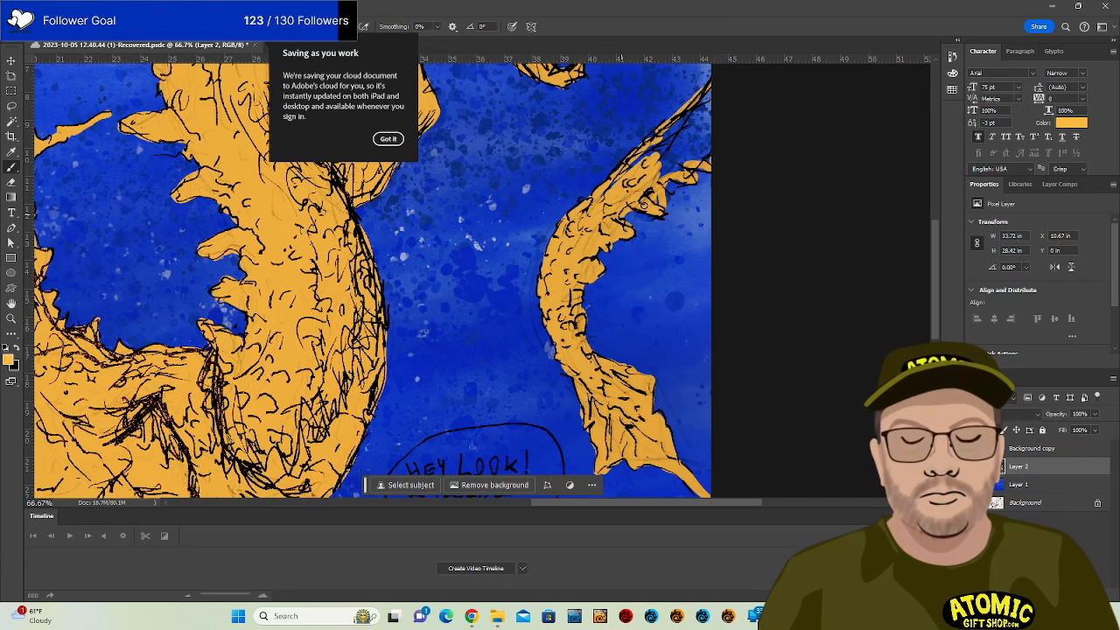
{"action": "mouse_move", "coordinate": [728, 124]}
{"action": "left_mouse_down"}
{"action": "mouse_move", "coordinate": [651, 178]}
{"action": "mouse_move", "coordinate": [705, 143]}
{"action": "mouse_move", "coordinate": [716, 150]}
{"action": "mouse_move", "coordinate": [695, 164]}
{"action": "mouse_move", "coordinate": [714, 165]}
{"action": "mouse_move", "coordinate": [694, 165]}
{"action": "mouse_move", "coordinate": [715, 121]}
{"action": "mouse_move", "coordinate": [669, 154]}
{"action": "mouse_move", "coordinate": [717, 120]}
{"action": "mouse_move", "coordinate": [605, 201]}
{"action": "mouse_move", "coordinate": [616, 177]}
{"action": "mouse_move", "coordinate": [716, 87]}
{"action": "left_mouse_up"}
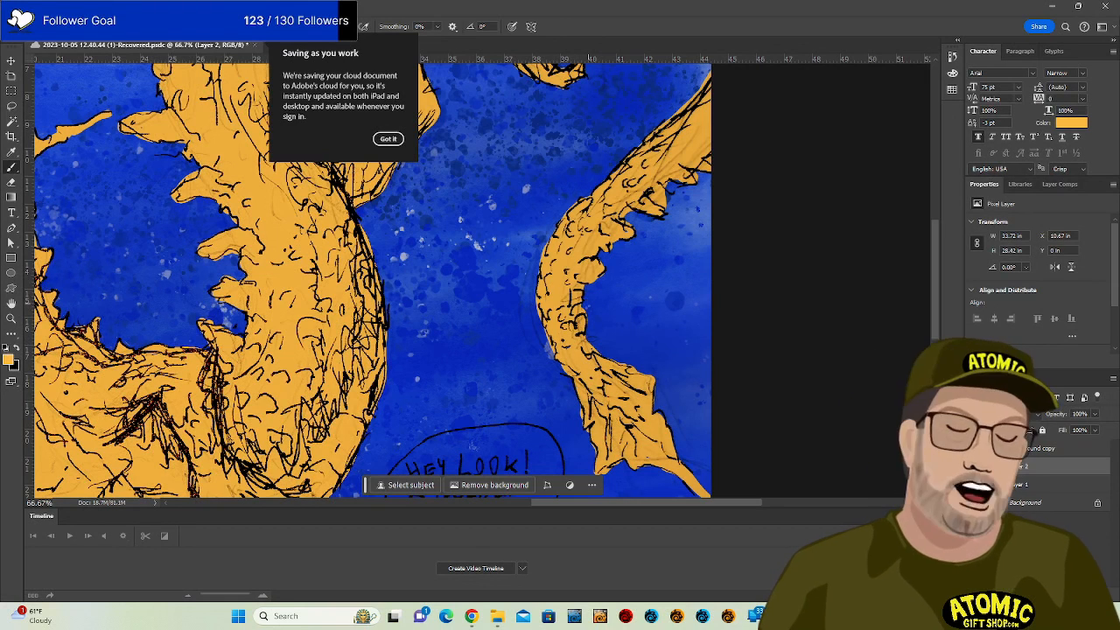
{"action": "key", "text": "d"}
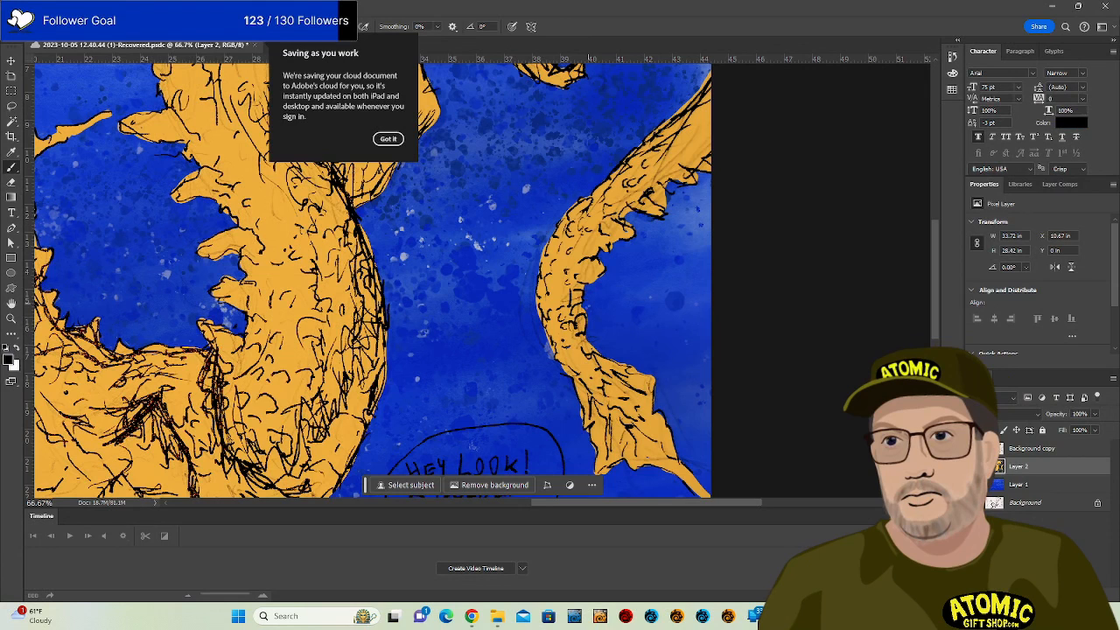
{"action": "key", "text": "x"}
{"action": "left_click_drag", "start_coordinate": [401, 497], "coordinate": [463, 305]}
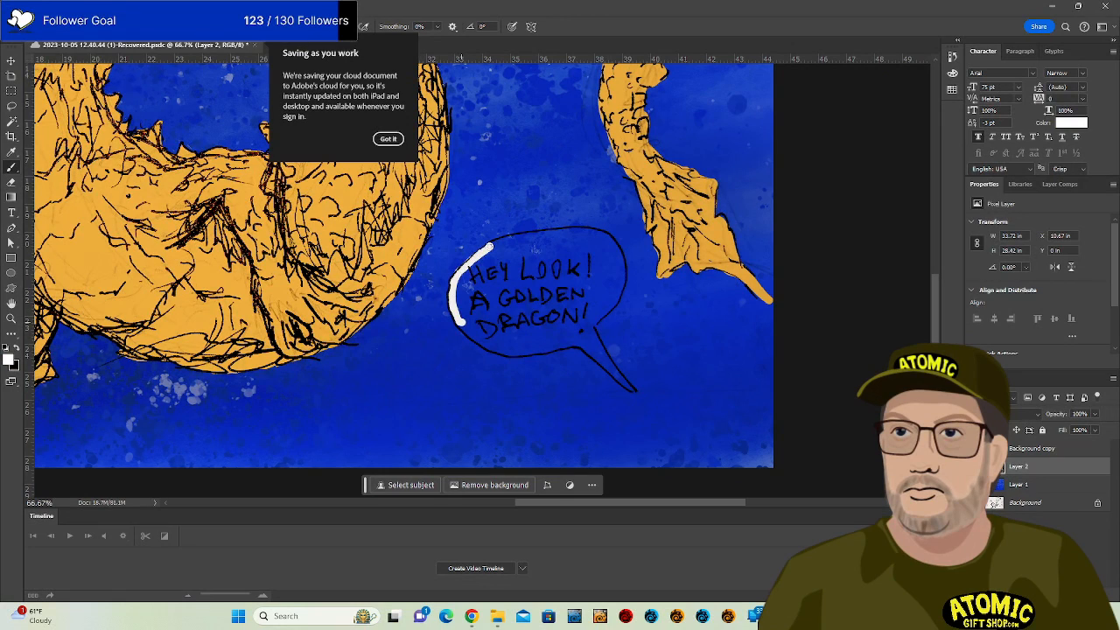
{"action": "left_click_drag", "start_coordinate": [510, 238], "coordinate": [602, 234]}
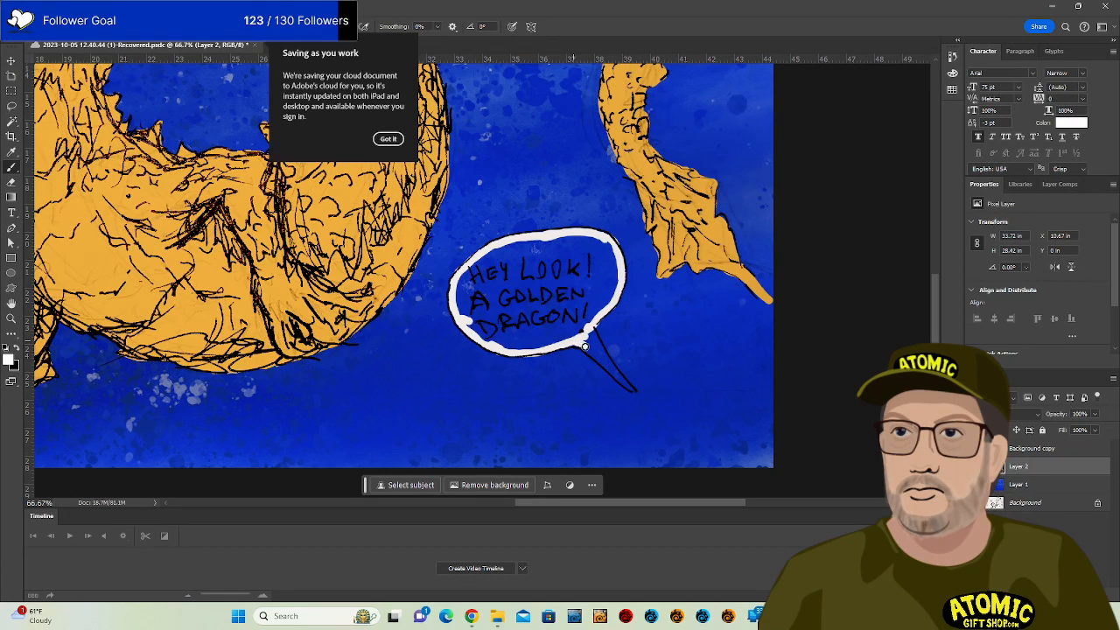
{"action": "mouse_move", "coordinate": [630, 391]}
{"action": "left_mouse_down"}
{"action": "mouse_move", "coordinate": [592, 340]}
{"action": "mouse_move", "coordinate": [601, 351]}
{"action": "left_mouse_up"}
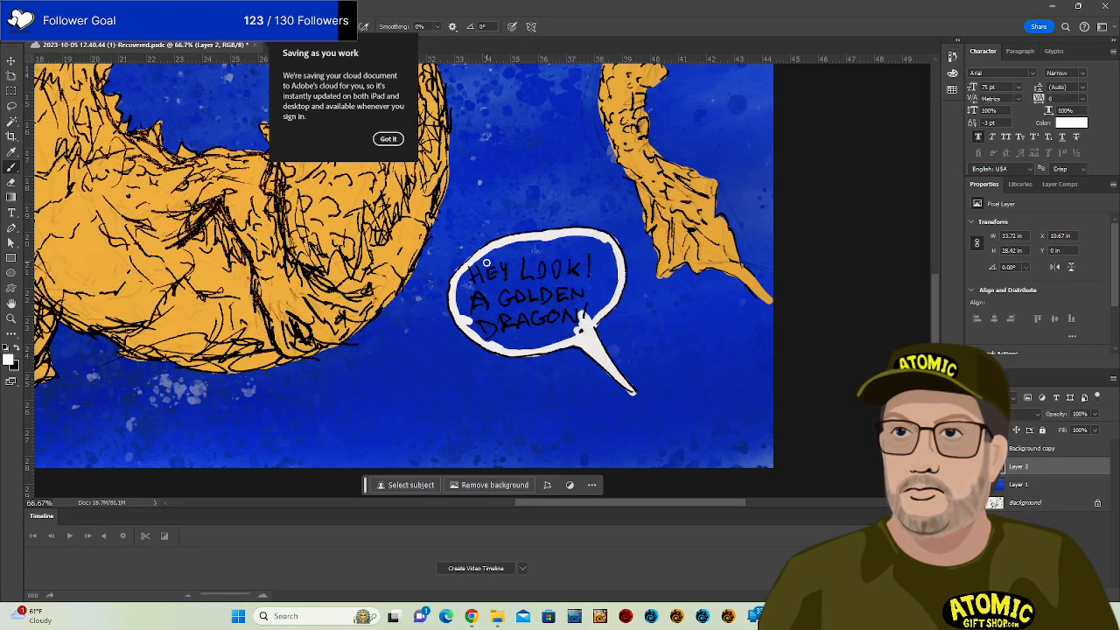
{"action": "mouse_move", "coordinate": [467, 284]}
{"action": "left_mouse_down"}
{"action": "mouse_move", "coordinate": [494, 224]}
{"action": "mouse_move", "coordinate": [463, 291]}
{"action": "mouse_move", "coordinate": [472, 294]}
{"action": "mouse_move", "coordinate": [546, 240]}
{"action": "mouse_move", "coordinate": [572, 236]}
{"action": "mouse_move", "coordinate": [578, 262]}
{"action": "mouse_move", "coordinate": [600, 260]}
{"action": "mouse_move", "coordinate": [605, 240]}
{"action": "mouse_move", "coordinate": [595, 273]}
{"action": "mouse_move", "coordinate": [604, 281]}
{"action": "mouse_move", "coordinate": [612, 269]}
{"action": "mouse_move", "coordinate": [613, 286]}
{"action": "mouse_move", "coordinate": [614, 258]}
{"action": "mouse_move", "coordinate": [569, 318]}
{"action": "left_mouse_up"}
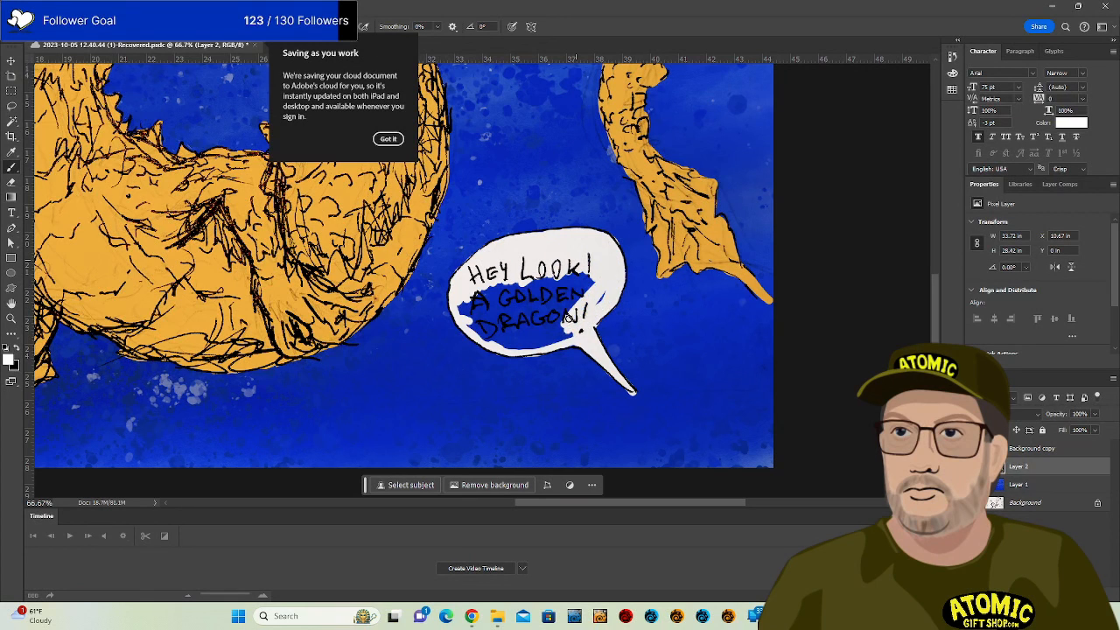
{"action": "mouse_move", "coordinate": [618, 274]}
{"action": "left_mouse_down"}
{"action": "mouse_move", "coordinate": [579, 290]}
{"action": "mouse_move", "coordinate": [536, 330]}
{"action": "mouse_move", "coordinate": [555, 267]}
{"action": "mouse_move", "coordinate": [520, 315]}
{"action": "mouse_move", "coordinate": [549, 267]}
{"action": "mouse_move", "coordinate": [501, 290]}
{"action": "mouse_move", "coordinate": [516, 286]}
{"action": "mouse_move", "coordinate": [497, 303]}
{"action": "mouse_move", "coordinate": [501, 281]}
{"action": "mouse_move", "coordinate": [477, 306]}
{"action": "mouse_move", "coordinate": [475, 286]}
{"action": "mouse_move", "coordinate": [464, 293]}
{"action": "mouse_move", "coordinate": [464, 322]}
{"action": "mouse_move", "coordinate": [490, 301]}
{"action": "mouse_move", "coordinate": [462, 301]}
{"action": "mouse_move", "coordinate": [470, 318]}
{"action": "mouse_move", "coordinate": [492, 308]}
{"action": "mouse_move", "coordinate": [488, 330]}
{"action": "mouse_move", "coordinate": [500, 312]}
{"action": "mouse_move", "coordinate": [498, 343]}
{"action": "mouse_move", "coordinate": [525, 329]}
{"action": "mouse_move", "coordinate": [520, 350]}
{"action": "mouse_move", "coordinate": [509, 345]}
{"action": "mouse_move", "coordinate": [538, 345]}
{"action": "left_mouse_up"}
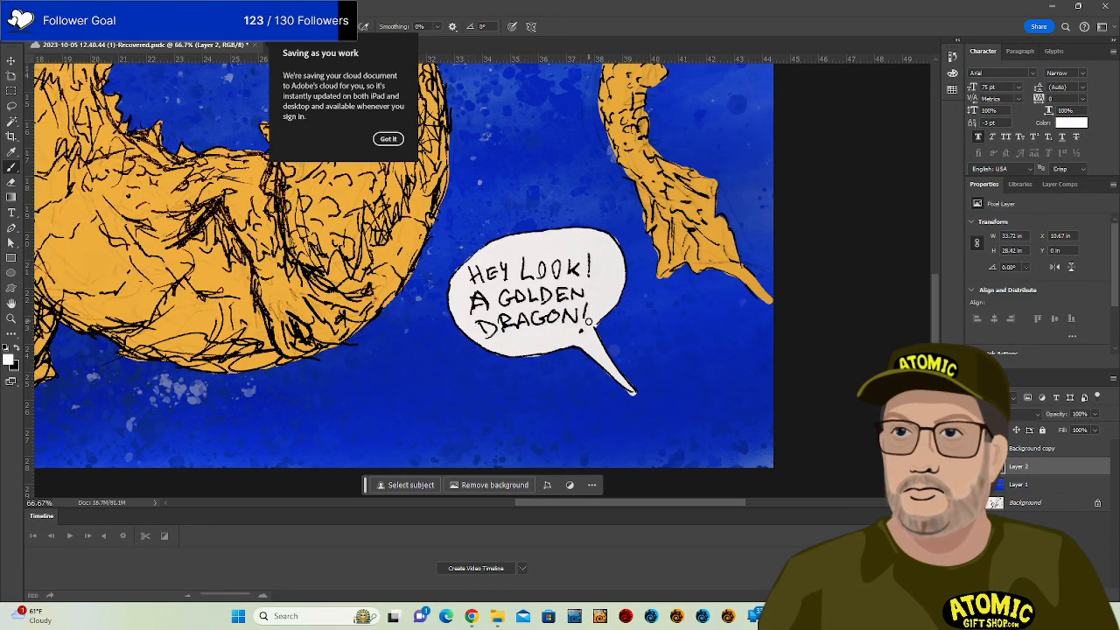
{"action": "key", "text": "e"}
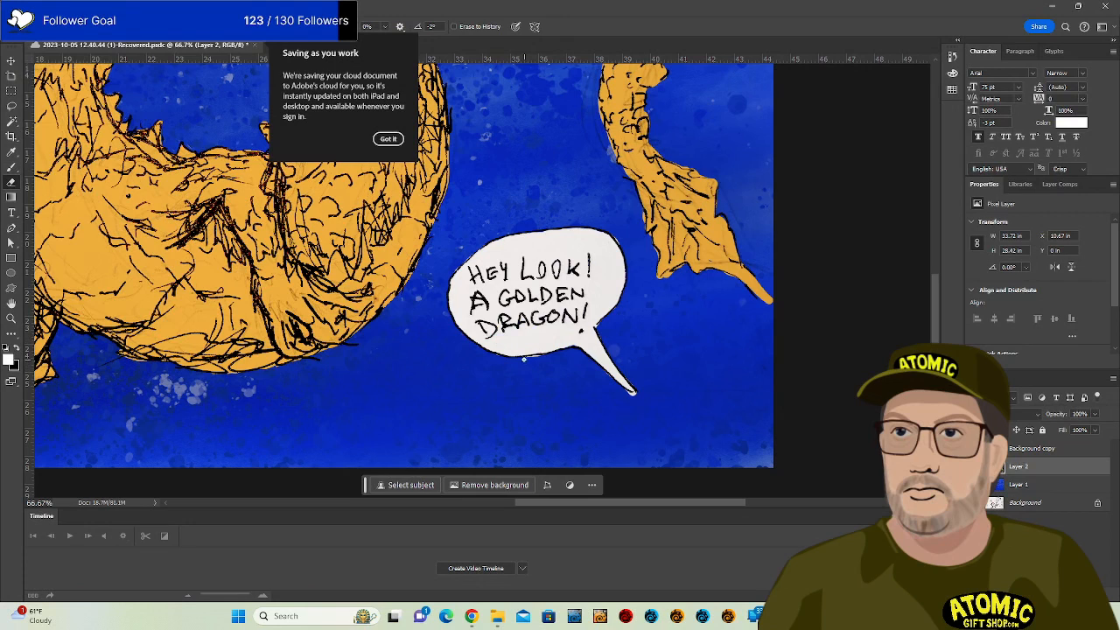
{"action": "key", "text": "b"}
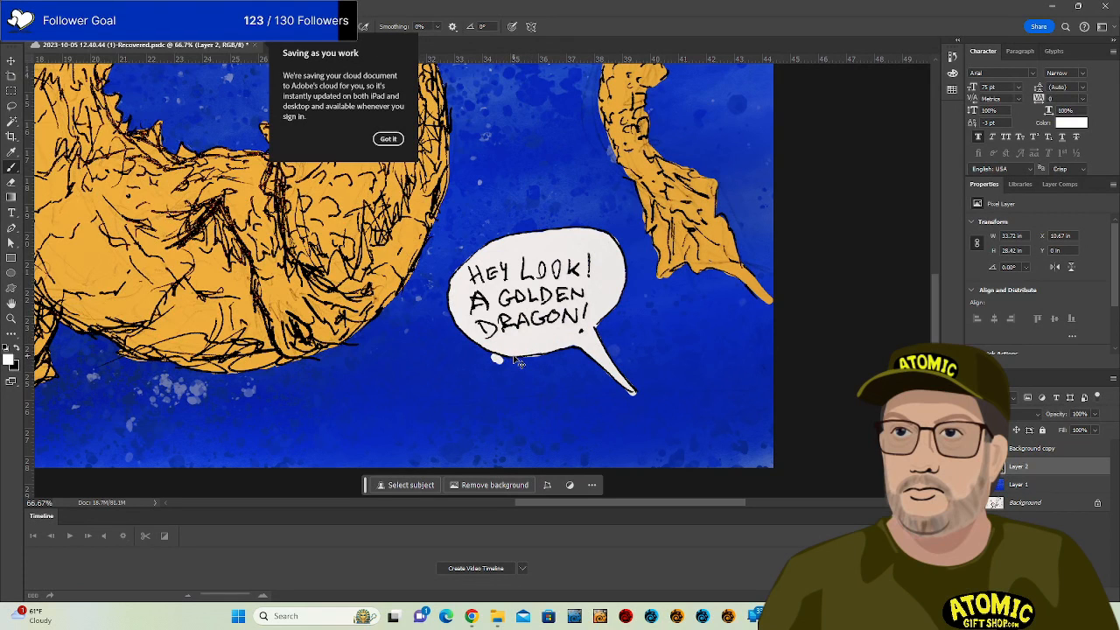
{"action": "key", "text": "e"}
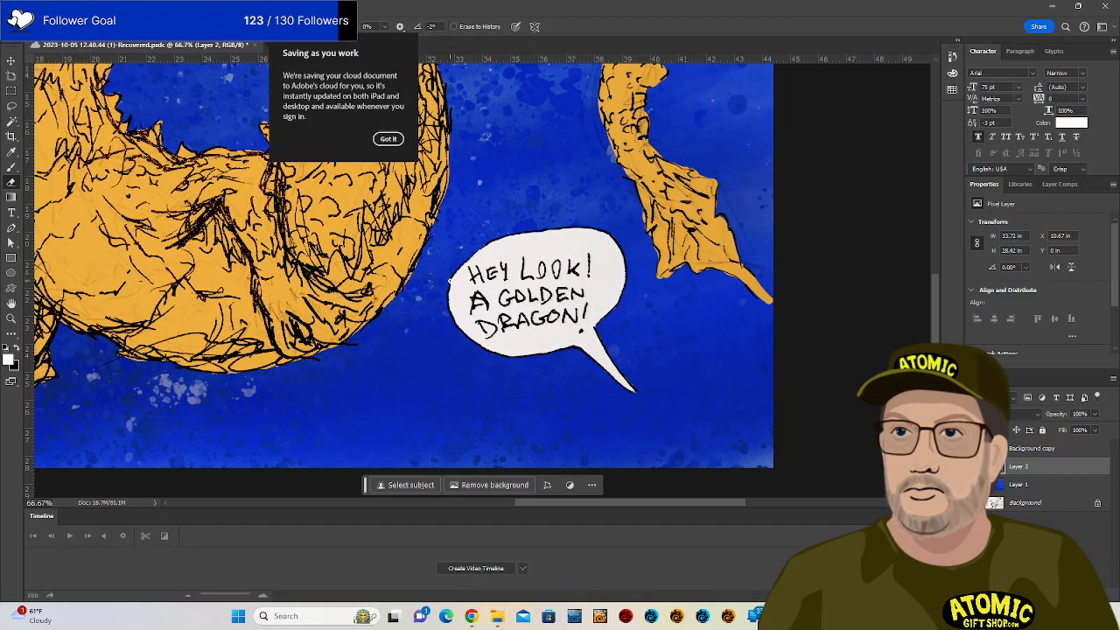
{"action": "key", "text": "b"}
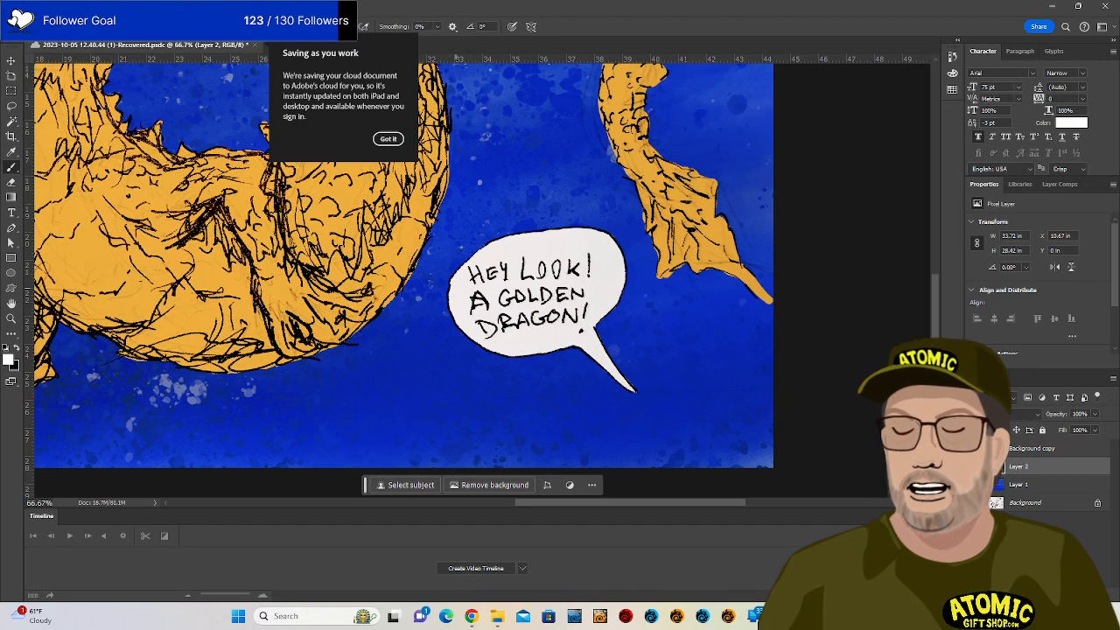
{"action": "mouse_move", "coordinate": [491, 347]}
{"action": "left_mouse_down"}
{"action": "mouse_move", "coordinate": [844, 421]}
{"action": "mouse_move", "coordinate": [815, 404]}
{"action": "left_mouse_up"}
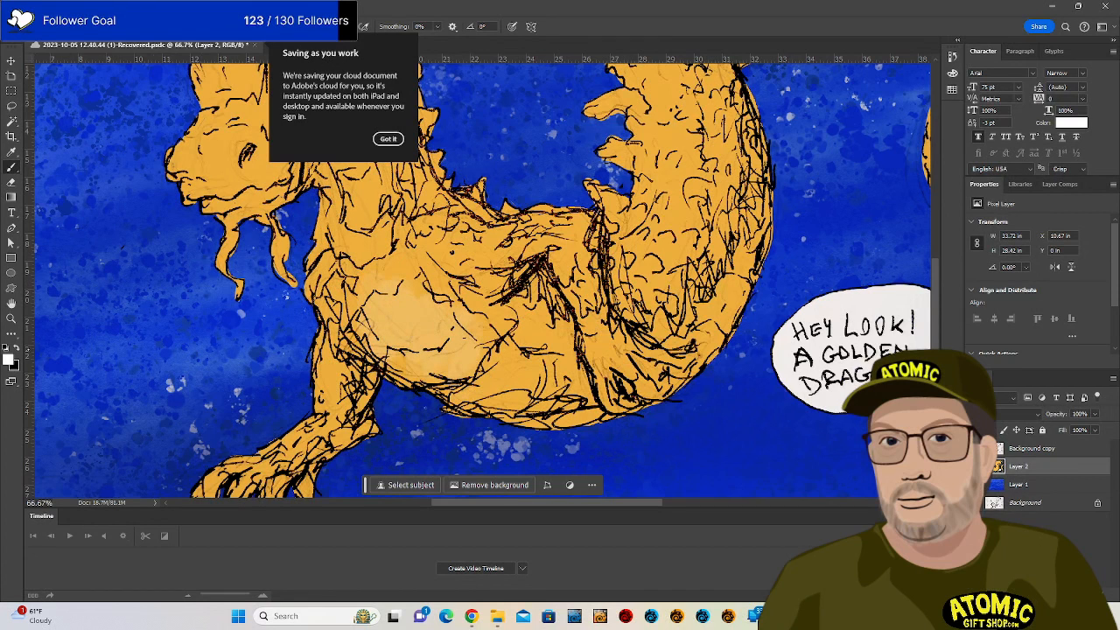
Choose a pale cream painting colour and brush it along the belly and its right edge.
{"action": "left_click", "coordinate": [8, 359]}
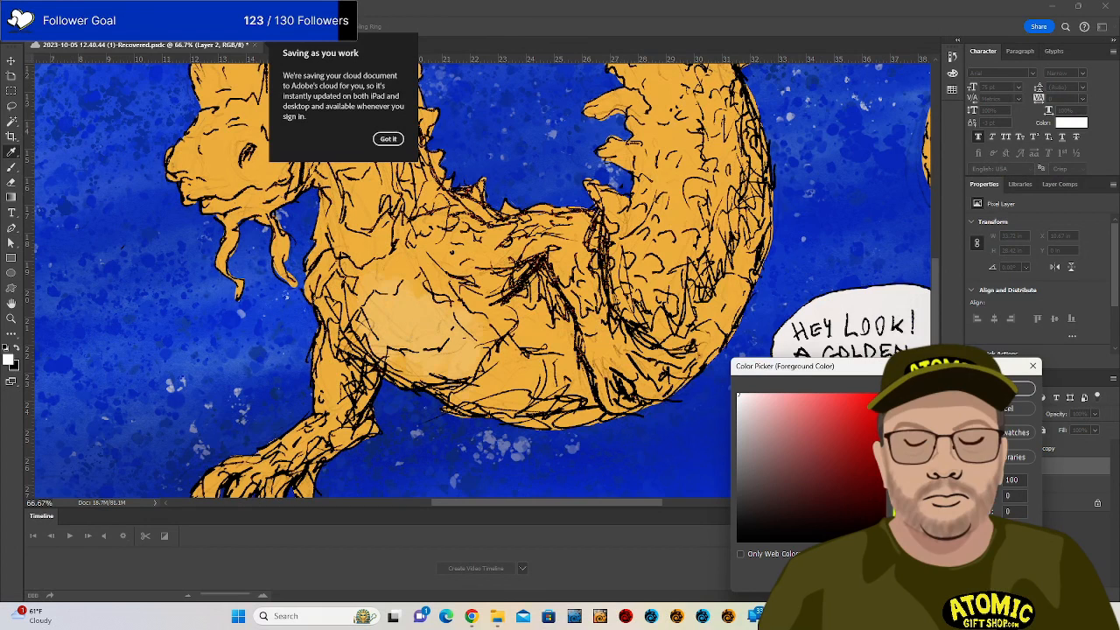
{"action": "left_click", "coordinate": [724, 307]}
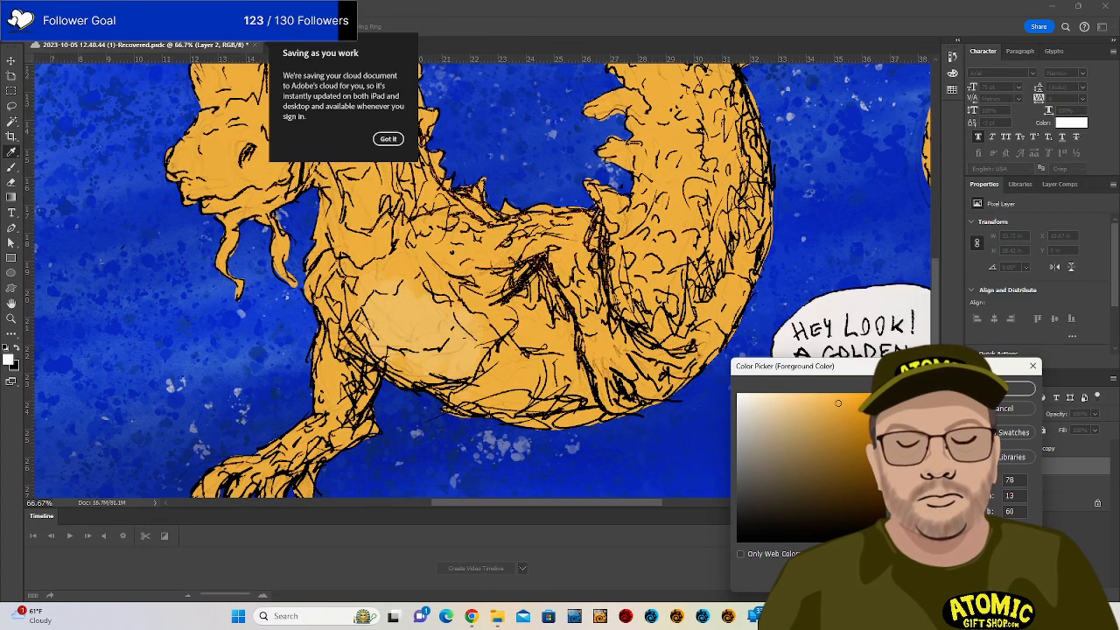
{"action": "left_click", "coordinate": [1006, 389]}
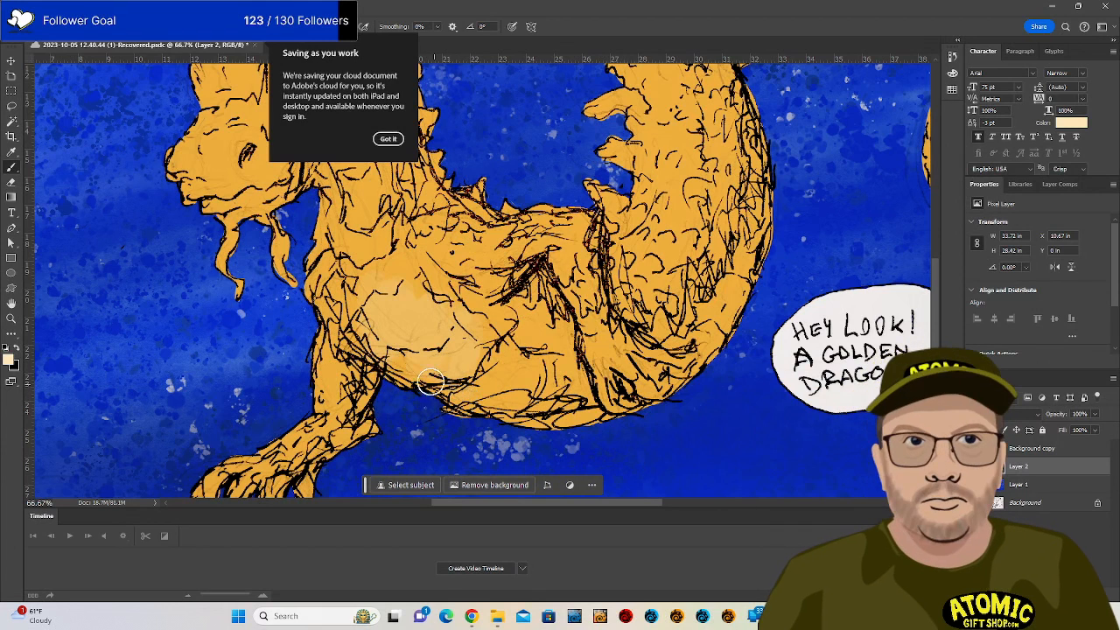
{"action": "mouse_move", "coordinate": [364, 329]}
{"action": "left_mouse_down"}
{"action": "mouse_move", "coordinate": [404, 294]}
{"action": "mouse_move", "coordinate": [378, 329]}
{"action": "mouse_move", "coordinate": [438, 331]}
{"action": "mouse_move", "coordinate": [391, 343]}
{"action": "mouse_move", "coordinate": [400, 362]}
{"action": "mouse_move", "coordinate": [470, 345]}
{"action": "mouse_move", "coordinate": [431, 334]}
{"action": "mouse_move", "coordinate": [460, 357]}
{"action": "mouse_move", "coordinate": [491, 361]}
{"action": "mouse_move", "coordinate": [413, 301]}
{"action": "mouse_move", "coordinate": [440, 319]}
{"action": "mouse_move", "coordinate": [478, 307]}
{"action": "mouse_move", "coordinate": [522, 337]}
{"action": "mouse_move", "coordinate": [417, 307]}
{"action": "mouse_move", "coordinate": [457, 305]}
{"action": "mouse_move", "coordinate": [544, 422]}
{"action": "mouse_move", "coordinate": [497, 342]}
{"action": "mouse_move", "coordinate": [504, 365]}
{"action": "mouse_move", "coordinate": [568, 378]}
{"action": "mouse_move", "coordinate": [572, 398]}
{"action": "mouse_move", "coordinate": [573, 381]}
{"action": "mouse_move", "coordinate": [589, 414]}
{"action": "mouse_move", "coordinate": [525, 413]}
{"action": "mouse_move", "coordinate": [441, 367]}
{"action": "mouse_move", "coordinate": [452, 389]}
{"action": "mouse_move", "coordinate": [500, 403]}
{"action": "mouse_move", "coordinate": [488, 373]}
{"action": "mouse_move", "coordinate": [570, 396]}
{"action": "mouse_move", "coordinate": [410, 350]}
{"action": "mouse_move", "coordinate": [404, 370]}
{"action": "mouse_move", "coordinate": [430, 372]}
{"action": "mouse_move", "coordinate": [469, 408]}
{"action": "mouse_move", "coordinate": [396, 339]}
{"action": "mouse_move", "coordinate": [489, 329]}
{"action": "left_mouse_up"}
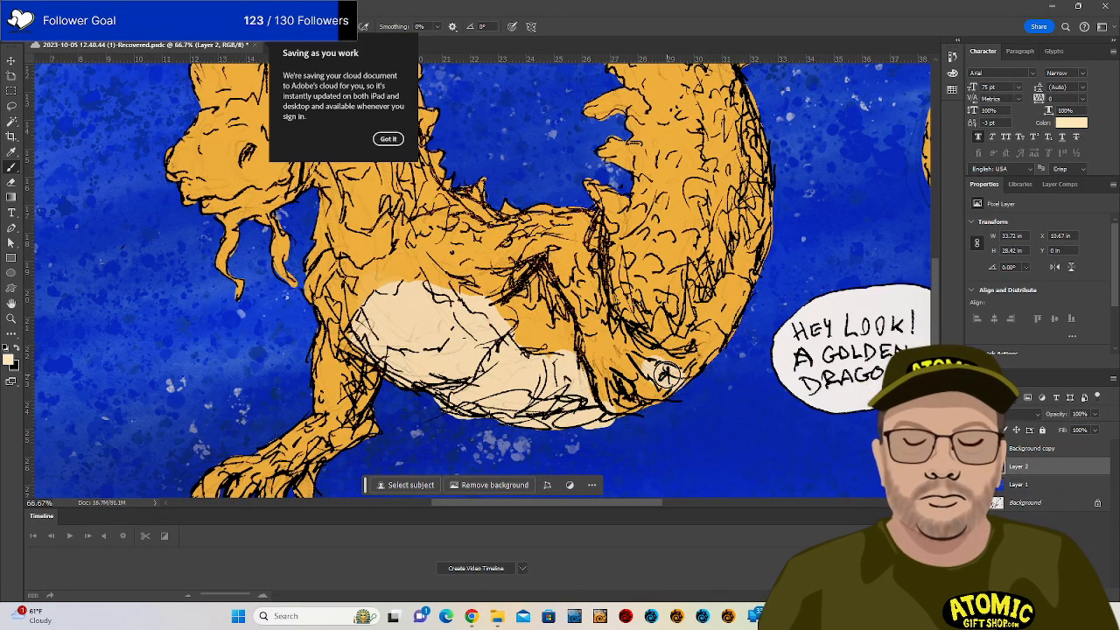
{"action": "mouse_move", "coordinate": [681, 343]}
{"action": "left_mouse_down"}
{"action": "mouse_move", "coordinate": [700, 350]}
{"action": "mouse_move", "coordinate": [723, 301]}
{"action": "mouse_move", "coordinate": [717, 312]}
{"action": "left_mouse_up"}
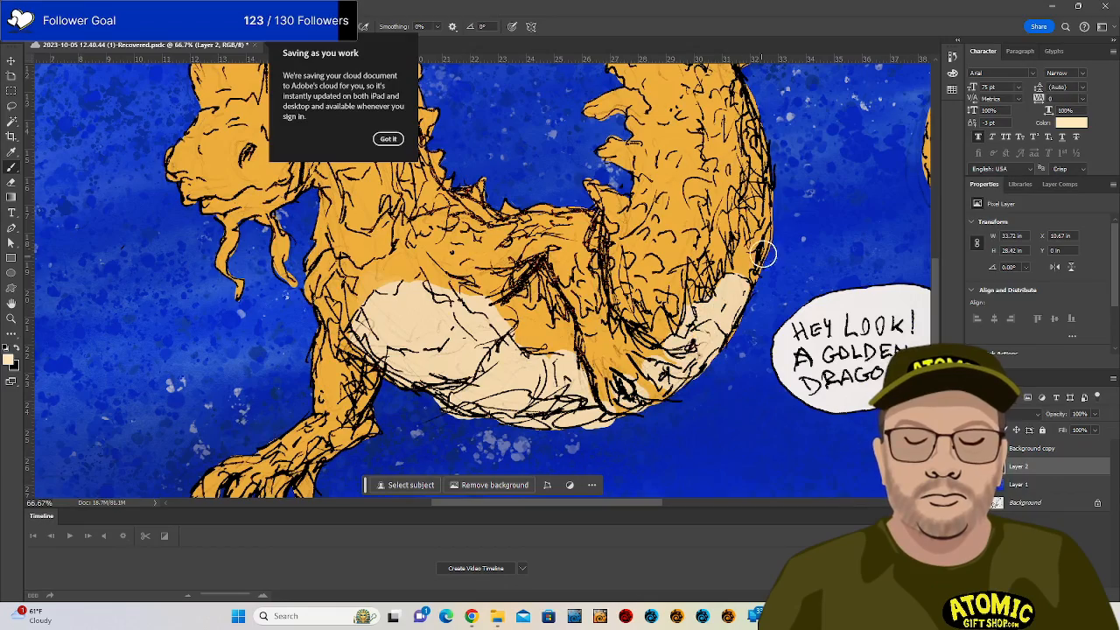
{"action": "left_click_drag", "start_coordinate": [741, 275], "coordinate": [613, 392]}
{"action": "mouse_move", "coordinate": [630, 302]}
{"action": "left_mouse_down"}
{"action": "mouse_move", "coordinate": [609, 390]}
{"action": "mouse_move", "coordinate": [618, 352]}
{"action": "left_mouse_up"}
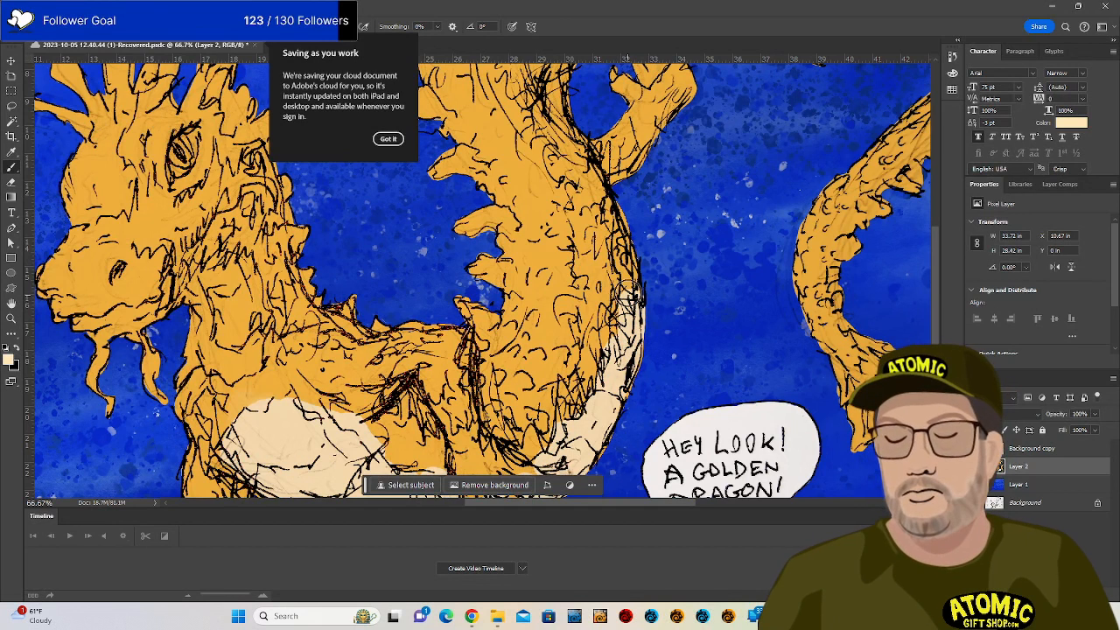
{"action": "mouse_move", "coordinate": [628, 293]}
{"action": "left_mouse_down"}
{"action": "mouse_move", "coordinate": [633, 272]}
{"action": "mouse_move", "coordinate": [631, 302]}
{"action": "mouse_move", "coordinate": [634, 291]}
{"action": "left_mouse_up"}
Redo the upper belly edge in cream and add cream along and inside the curl.
{"action": "key", "text": "ctrl+z"}
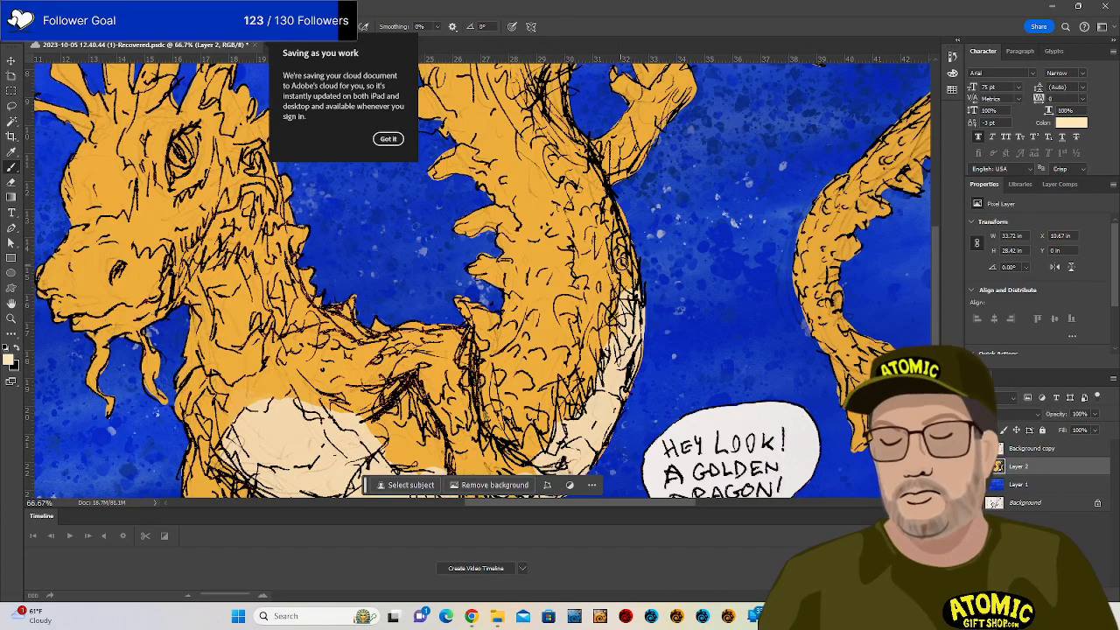
{"action": "left_click_drag", "start_coordinate": [622, 266], "coordinate": [627, 277]}
{"action": "left_click_drag", "start_coordinate": [605, 195], "coordinate": [634, 282]}
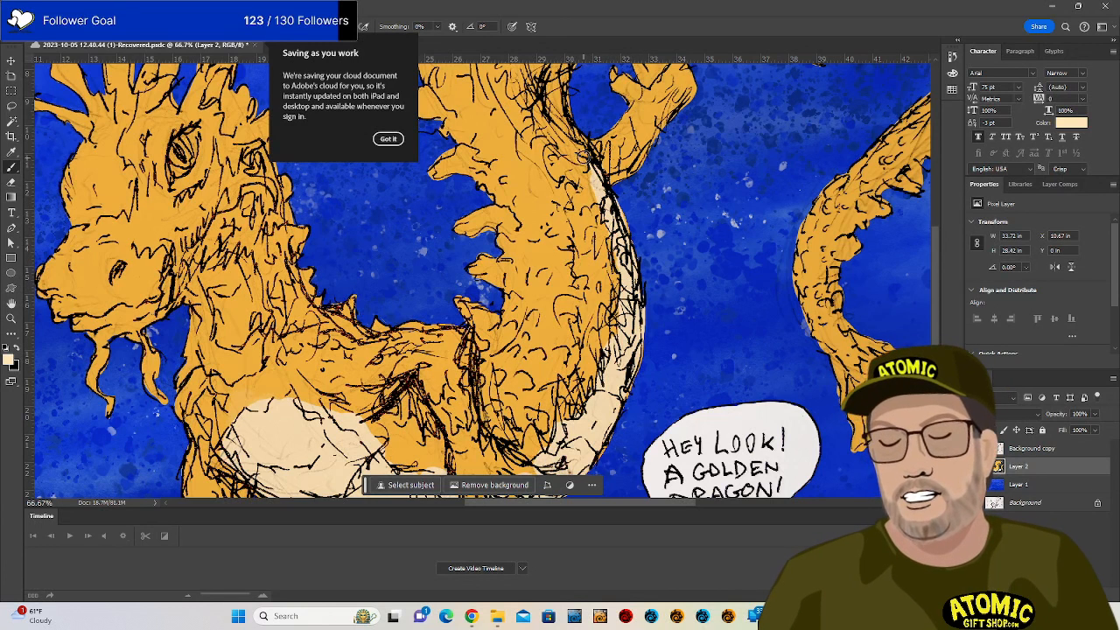
{"action": "scroll", "coordinate": [617, 137], "scroll_direction": "up", "scroll_amount": 5}
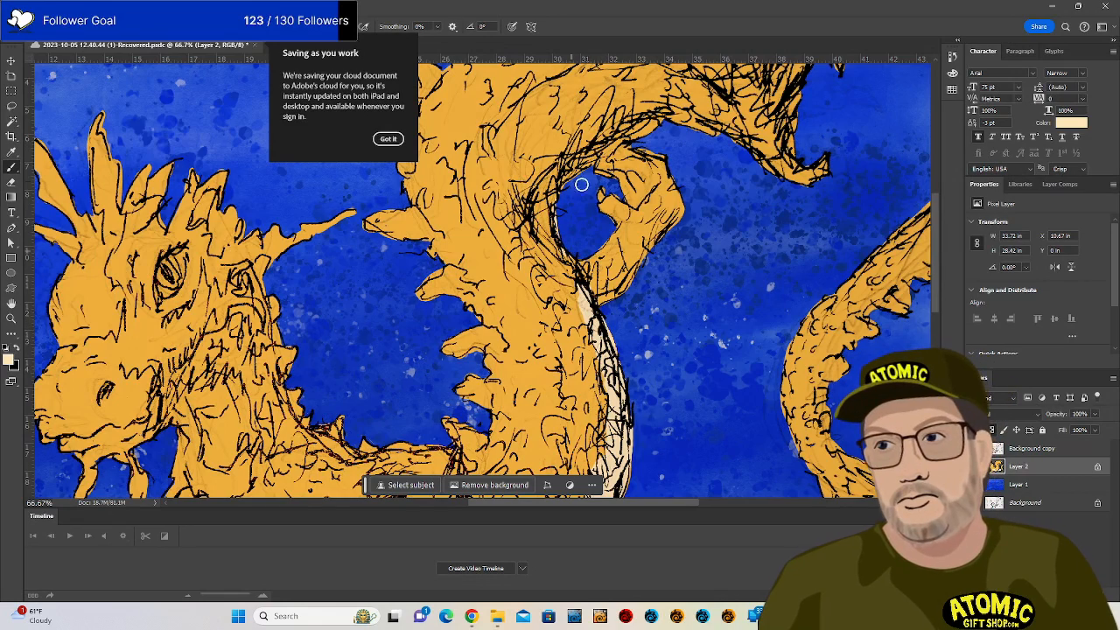
{"action": "left_click_drag", "start_coordinate": [552, 221], "coordinate": [600, 159]}
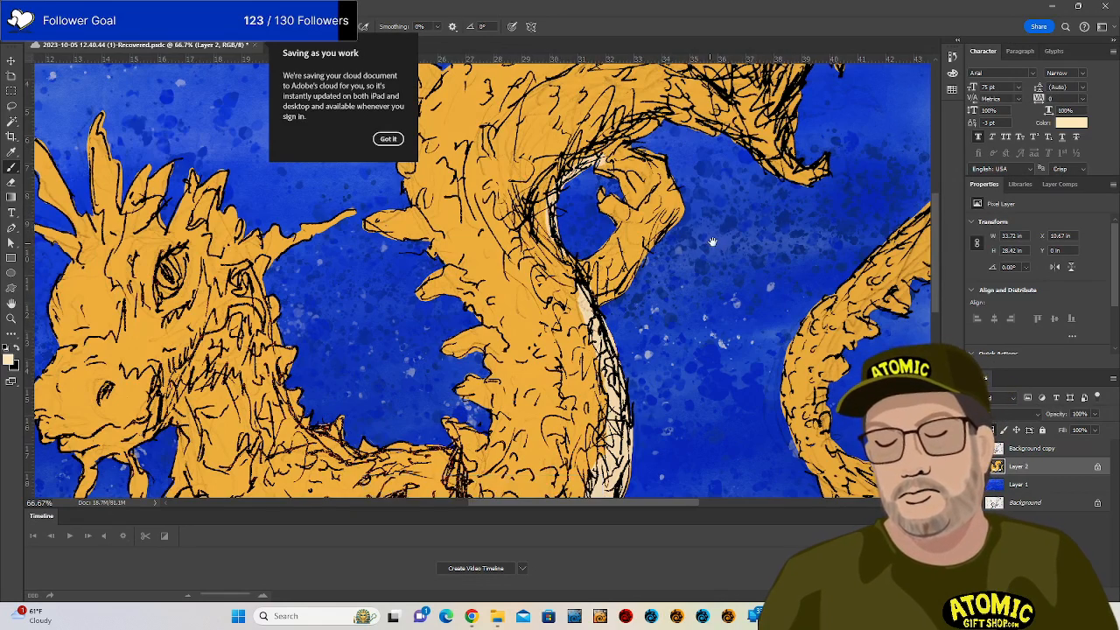
{"action": "mouse_move", "coordinate": [721, 209]}
{"action": "left_mouse_down"}
{"action": "mouse_move", "coordinate": [619, 375]}
{"action": "mouse_move", "coordinate": [619, 408]}
{"action": "left_mouse_up"}
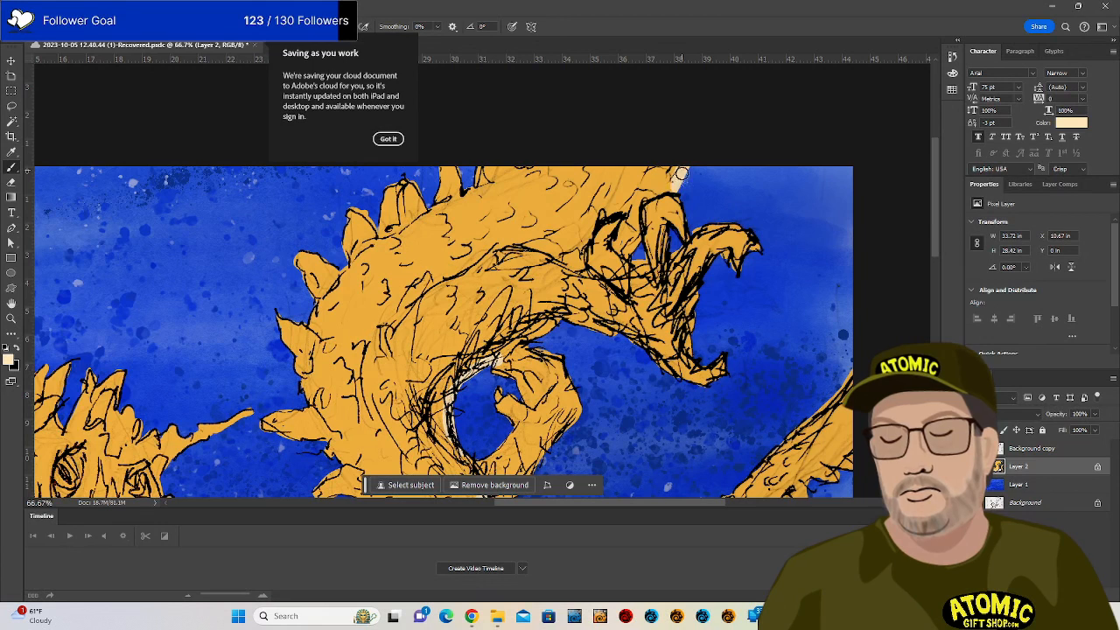
{"action": "mouse_move", "coordinate": [681, 175]}
{"action": "left_mouse_down"}
{"action": "mouse_move", "coordinate": [648, 186]}
{"action": "mouse_move", "coordinate": [654, 168]}
{"action": "mouse_move", "coordinate": [667, 166]}
{"action": "mouse_move", "coordinate": [630, 235]}
{"action": "left_mouse_up"}
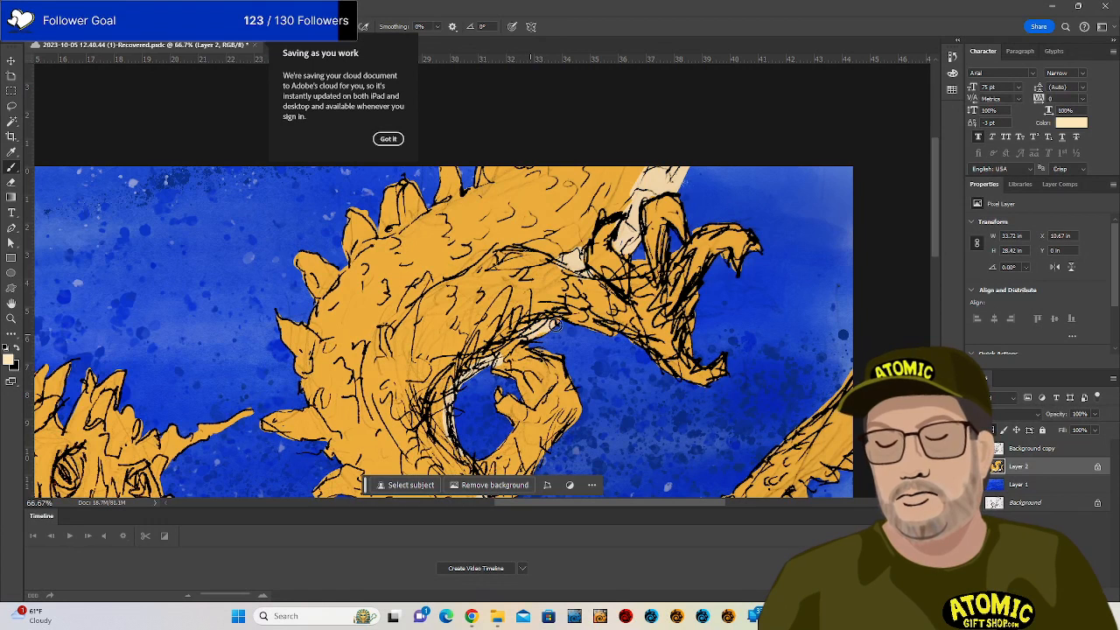
{"action": "left_click_drag", "start_coordinate": [514, 337], "coordinate": [488, 357]}
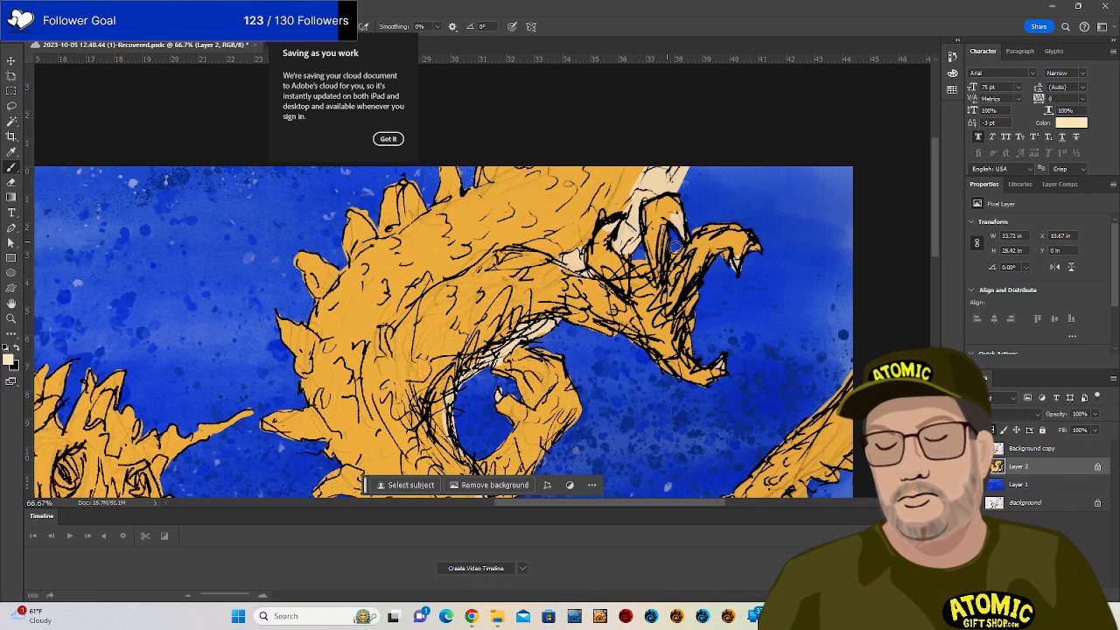
Paint cream over the orange chest and up the dragon's neck.
{"action": "left_click_drag", "start_coordinate": [549, 475], "coordinate": [677, 246]}
{"action": "left_click_drag", "start_coordinate": [591, 488], "coordinate": [688, 350]}
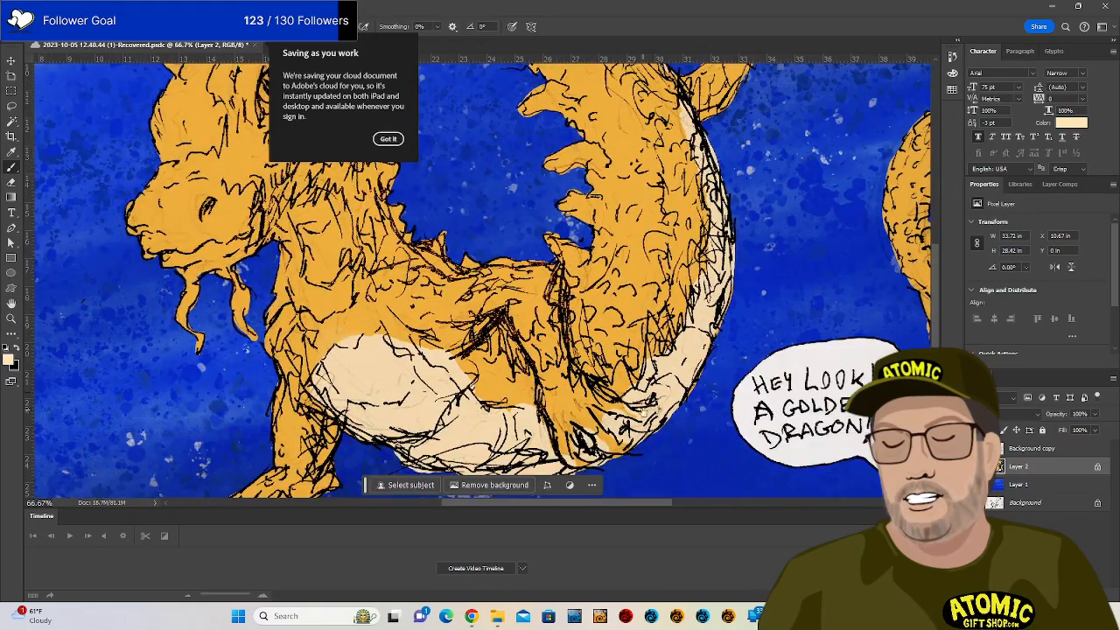
{"action": "left_click_drag", "start_coordinate": [602, 469], "coordinate": [607, 408]}
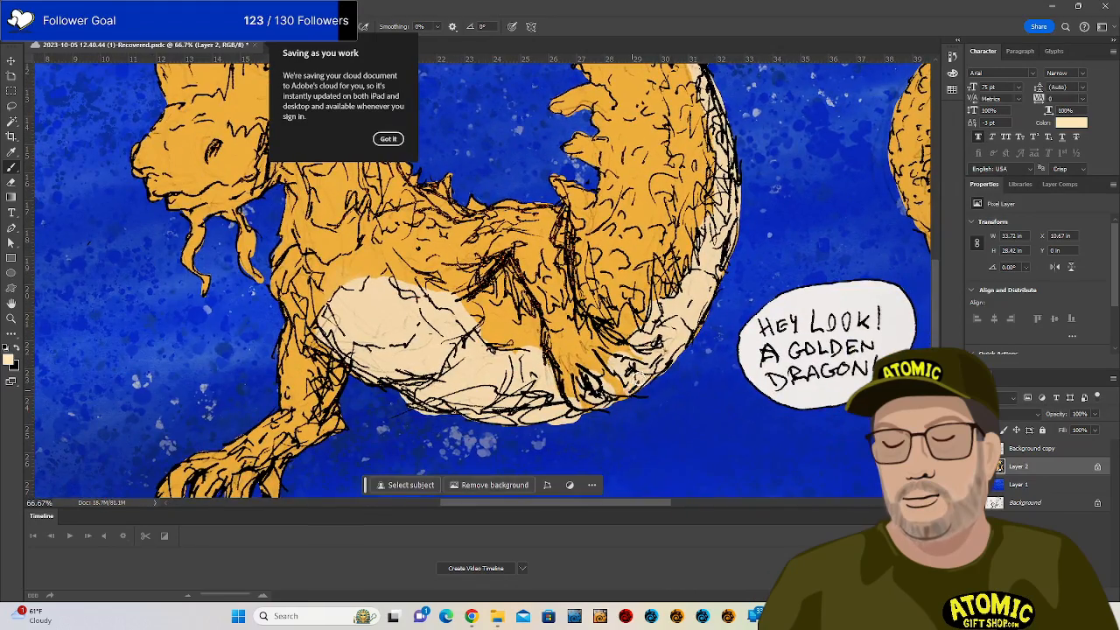
{"action": "left_click_drag", "start_coordinate": [435, 418], "coordinate": [582, 289]}
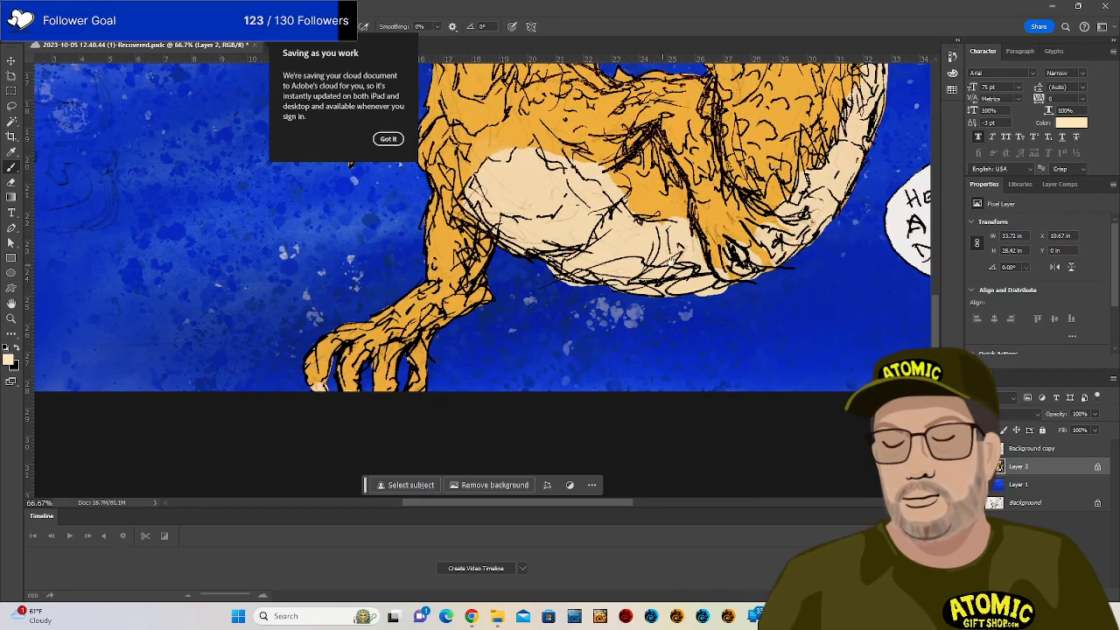
{"action": "mouse_move", "coordinate": [669, 258]}
{"action": "left_mouse_down"}
{"action": "mouse_move", "coordinate": [647, 334]}
{"action": "mouse_move", "coordinate": [670, 437]}
{"action": "left_mouse_up"}
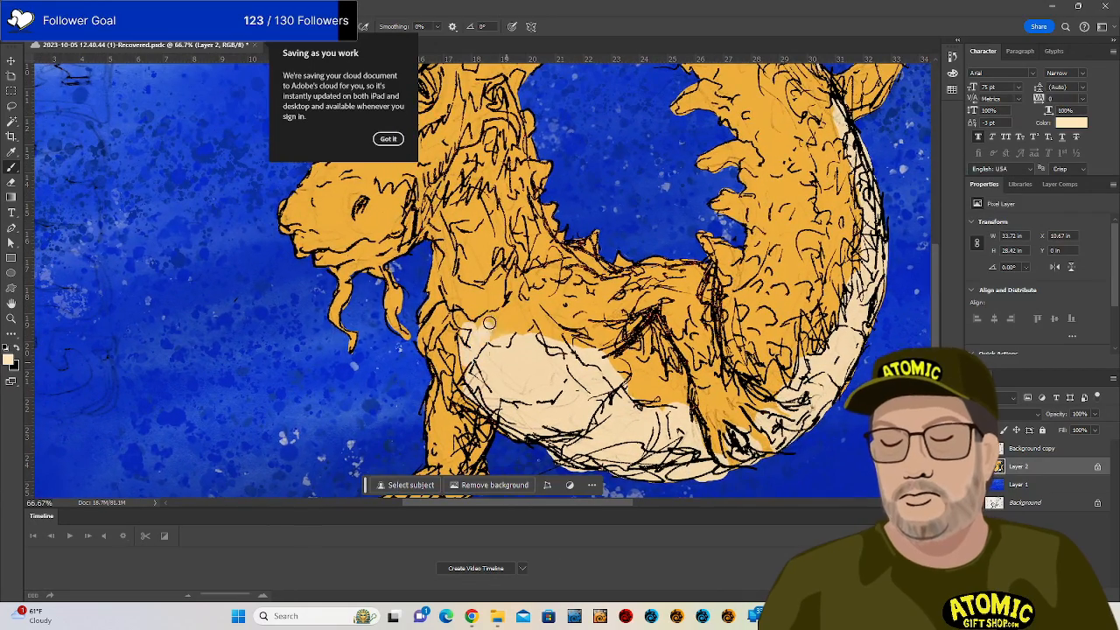
{"action": "mouse_move", "coordinate": [489, 323]}
{"action": "left_mouse_down"}
{"action": "mouse_move", "coordinate": [518, 342]}
{"action": "mouse_move", "coordinate": [516, 305]}
{"action": "left_mouse_up"}
{"action": "mouse_move", "coordinate": [445, 208]}
{"action": "left_mouse_down"}
{"action": "mouse_move", "coordinate": [455, 307]}
{"action": "mouse_move", "coordinate": [460, 205]}
{"action": "mouse_move", "coordinate": [476, 280]}
{"action": "mouse_move", "coordinate": [482, 208]}
{"action": "mouse_move", "coordinate": [489, 301]}
{"action": "mouse_move", "coordinate": [486, 199]}
{"action": "mouse_move", "coordinate": [506, 273]}
{"action": "mouse_move", "coordinate": [488, 329]}
{"action": "mouse_move", "coordinate": [467, 280]}
{"action": "mouse_move", "coordinate": [471, 361]}
{"action": "left_mouse_up"}
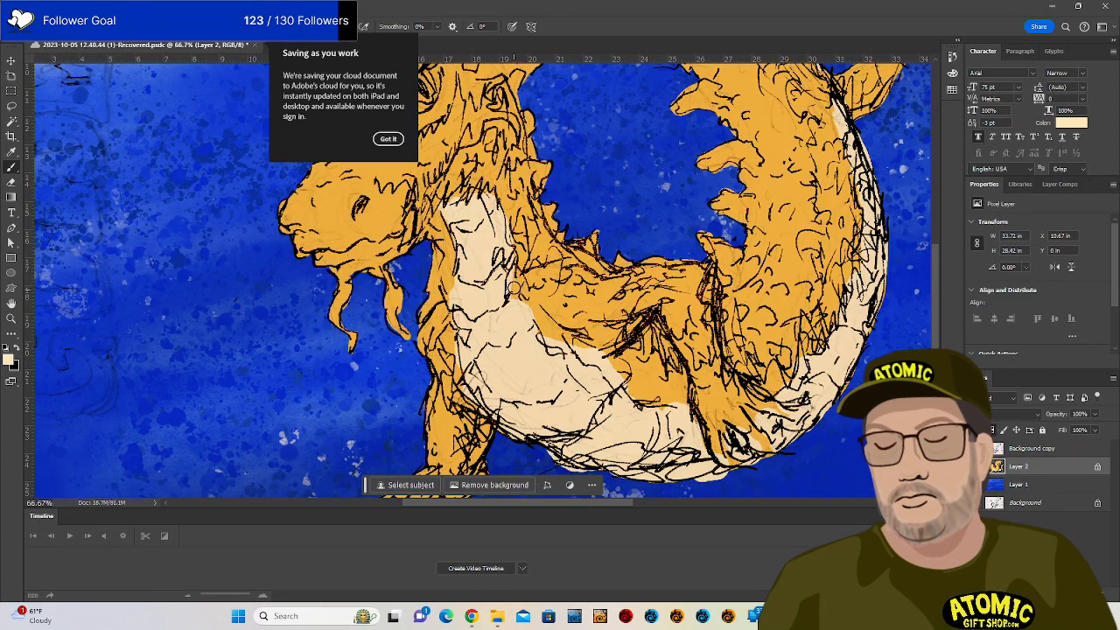
{"action": "mouse_move", "coordinate": [514, 288]}
{"action": "left_mouse_down"}
{"action": "mouse_move", "coordinate": [564, 367]}
{"action": "mouse_move", "coordinate": [531, 320]}
{"action": "mouse_move", "coordinate": [578, 356]}
{"action": "left_mouse_up"}
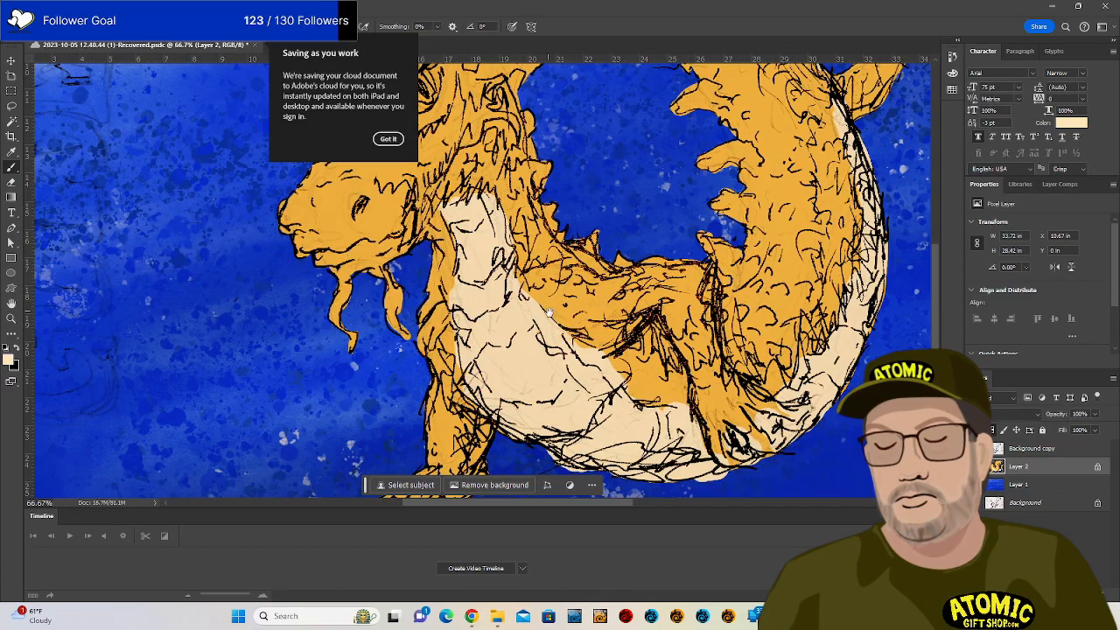
{"action": "left_click_drag", "start_coordinate": [549, 313], "coordinate": [593, 353]}
Look over the head, upper curl and tail, then make orange the painting colour again.
{"action": "left_click_drag", "start_coordinate": [551, 262], "coordinate": [644, 391]}
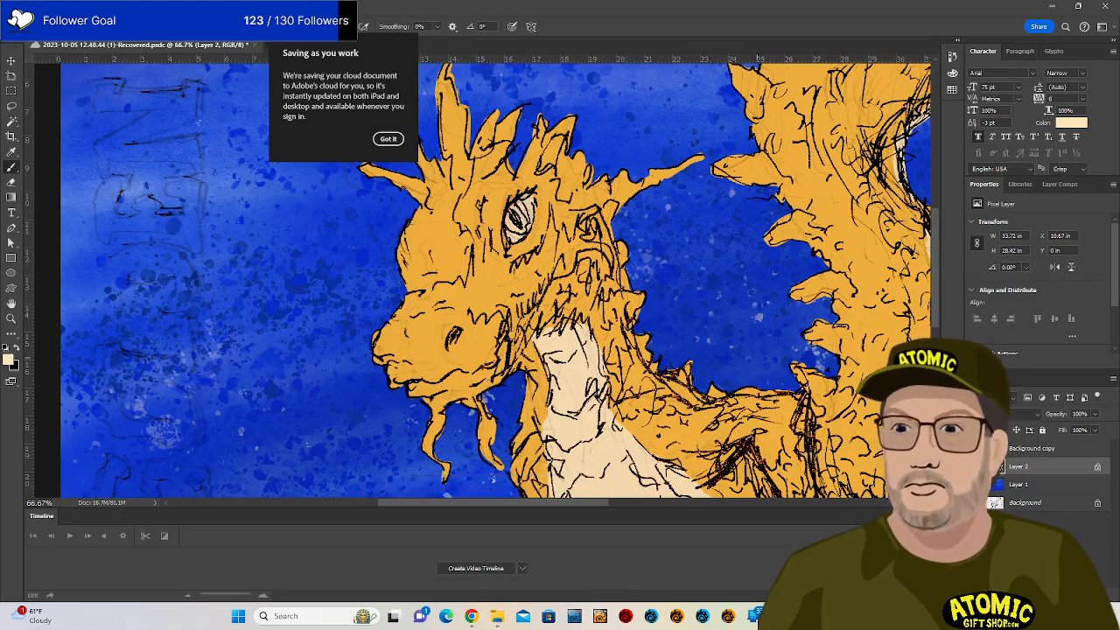
{"action": "left_click_drag", "start_coordinate": [925, 469], "coordinate": [662, 435]}
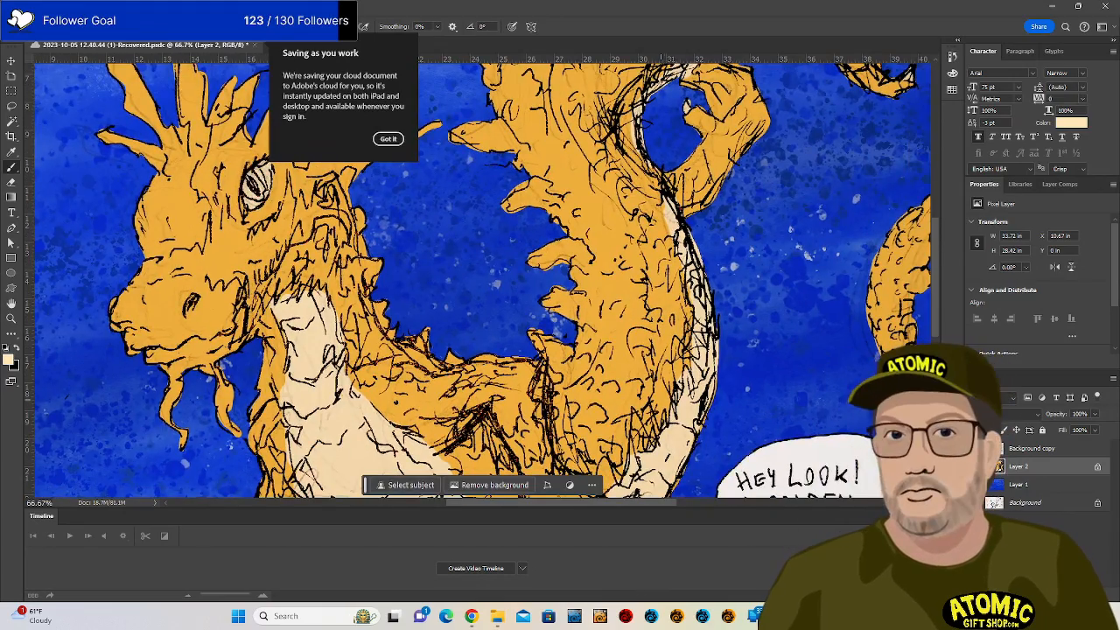
{"action": "left_click_drag", "start_coordinate": [875, 371], "coordinate": [683, 371]}
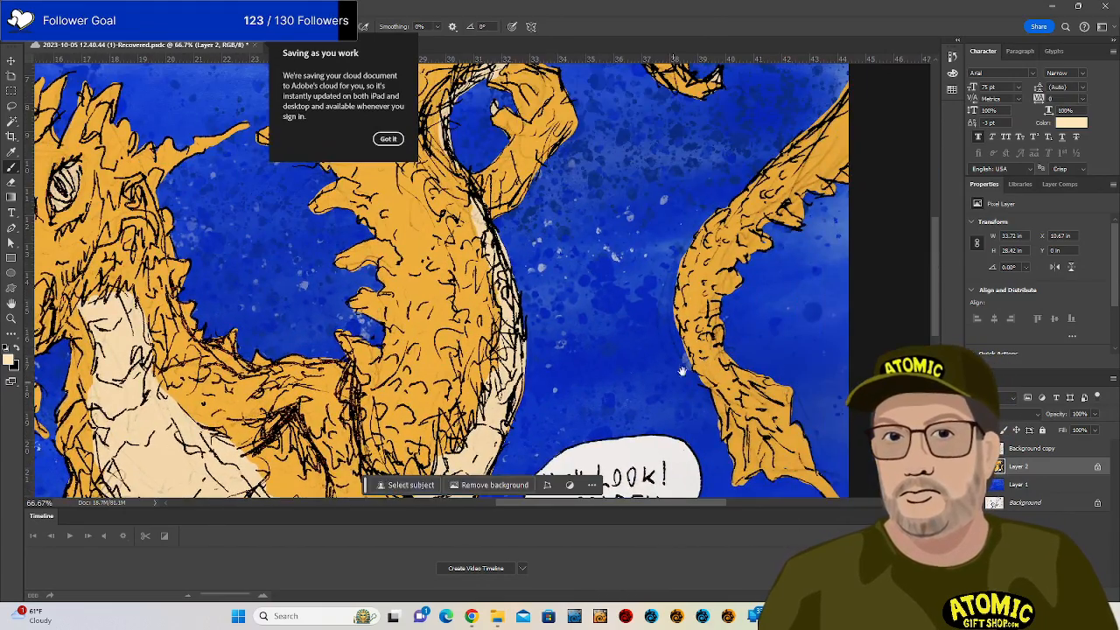
{"action": "left_click_drag", "start_coordinate": [844, 132], "coordinate": [730, 272]}
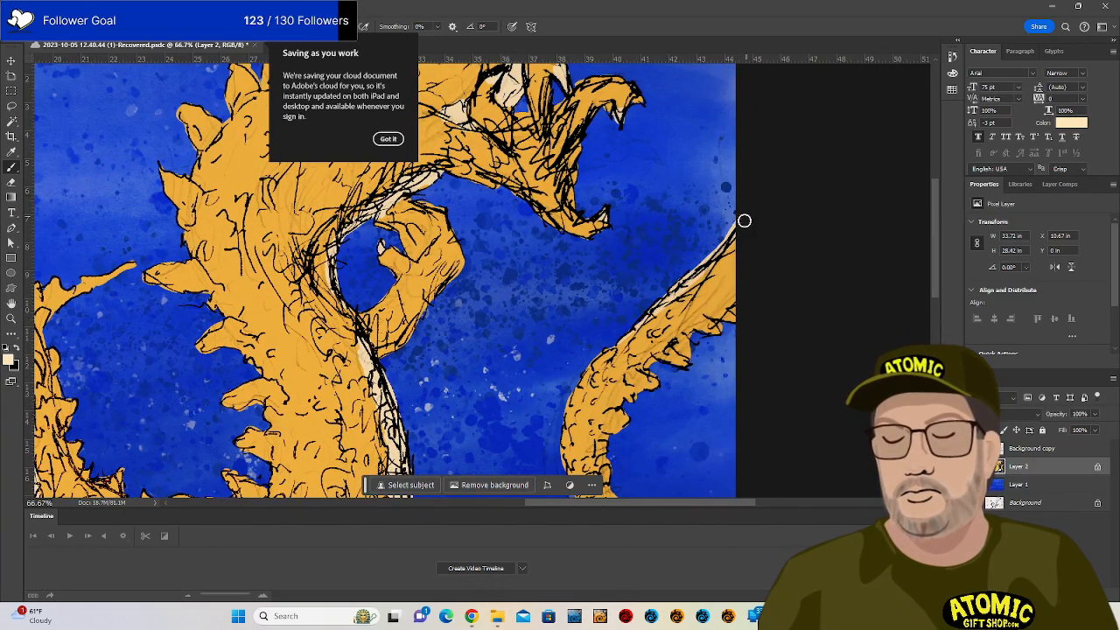
{"action": "left_click_drag", "start_coordinate": [652, 358], "coordinate": [626, 417]}
{"action": "left_click_drag", "start_coordinate": [604, 302], "coordinate": [657, 452]}
{"action": "left_click_drag", "start_coordinate": [638, 389], "coordinate": [738, 157]}
{"action": "left_click_drag", "start_coordinate": [550, 404], "coordinate": [610, 154]}
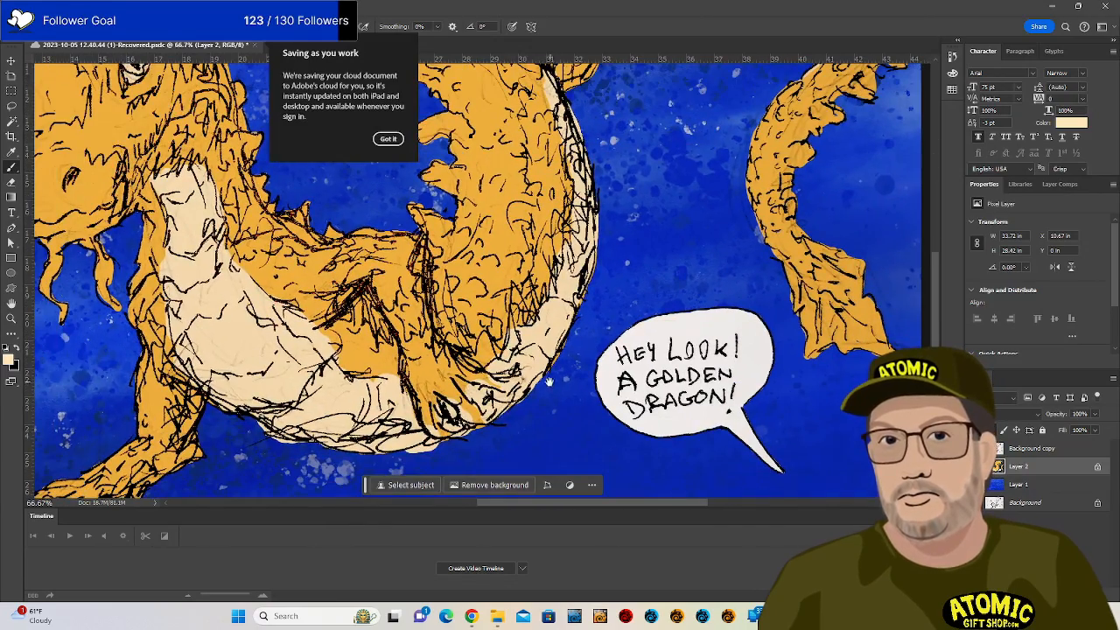
{"action": "left_click", "coordinate": [437, 359], "text": "alt"}
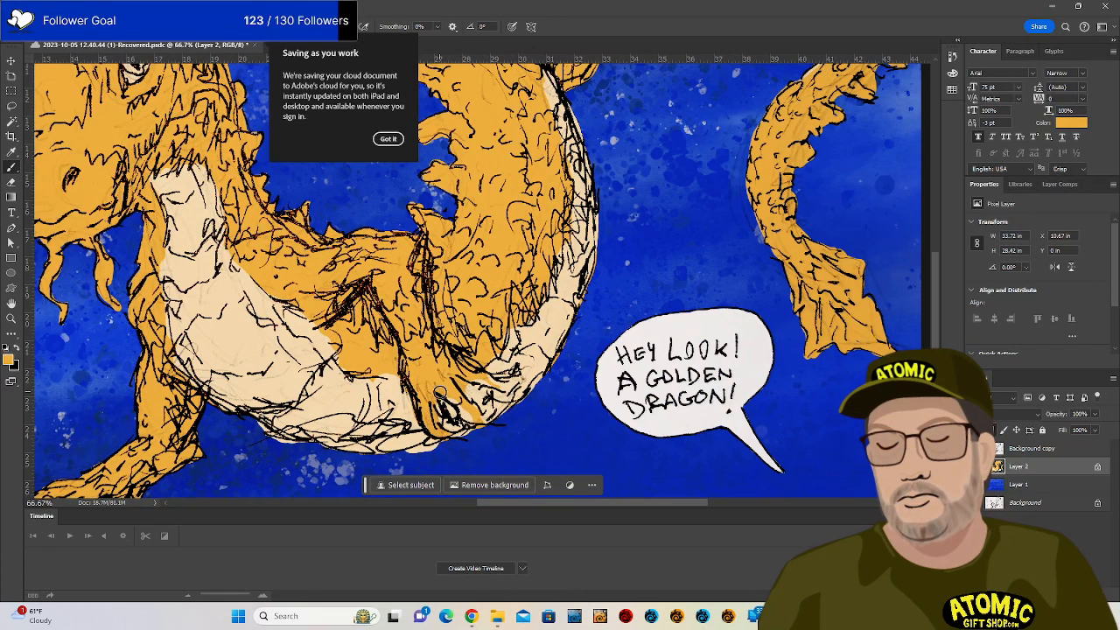
Repaint the cream beside the claw orange, survey the head and upper curl, and open the Color Picker.
{"action": "left_click_drag", "start_coordinate": [497, 363], "coordinate": [499, 378]}
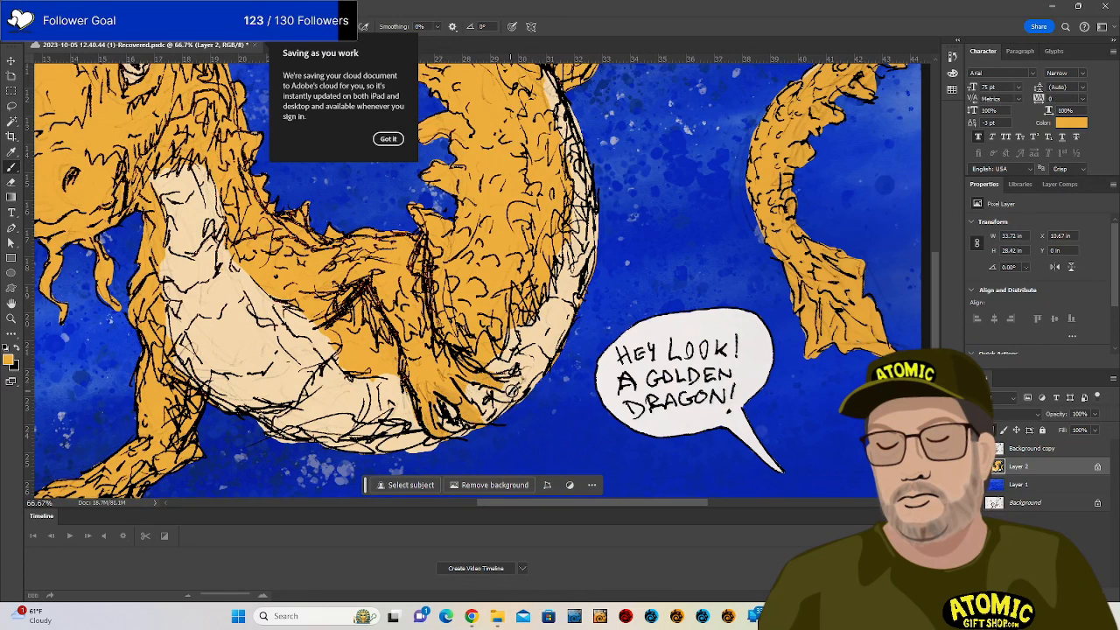
{"action": "left_click_drag", "start_coordinate": [483, 250], "coordinate": [639, 348]}
{"action": "left_click_drag", "start_coordinate": [672, 263], "coordinate": [547, 406]}
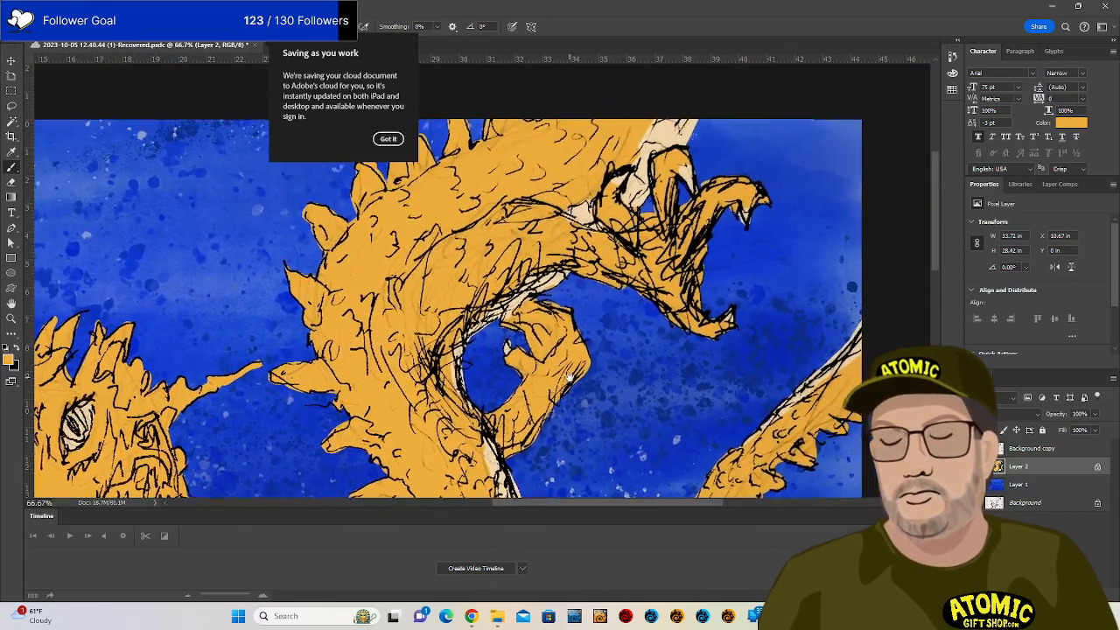
{"action": "left_click_drag", "start_coordinate": [630, 295], "coordinate": [602, 450]}
{"action": "left_click_drag", "start_coordinate": [538, 342], "coordinate": [696, 210]}
{"action": "left_click_drag", "start_coordinate": [545, 368], "coordinate": [606, 249]}
{"action": "left_click_drag", "start_coordinate": [547, 330], "coordinate": [558, 235]}
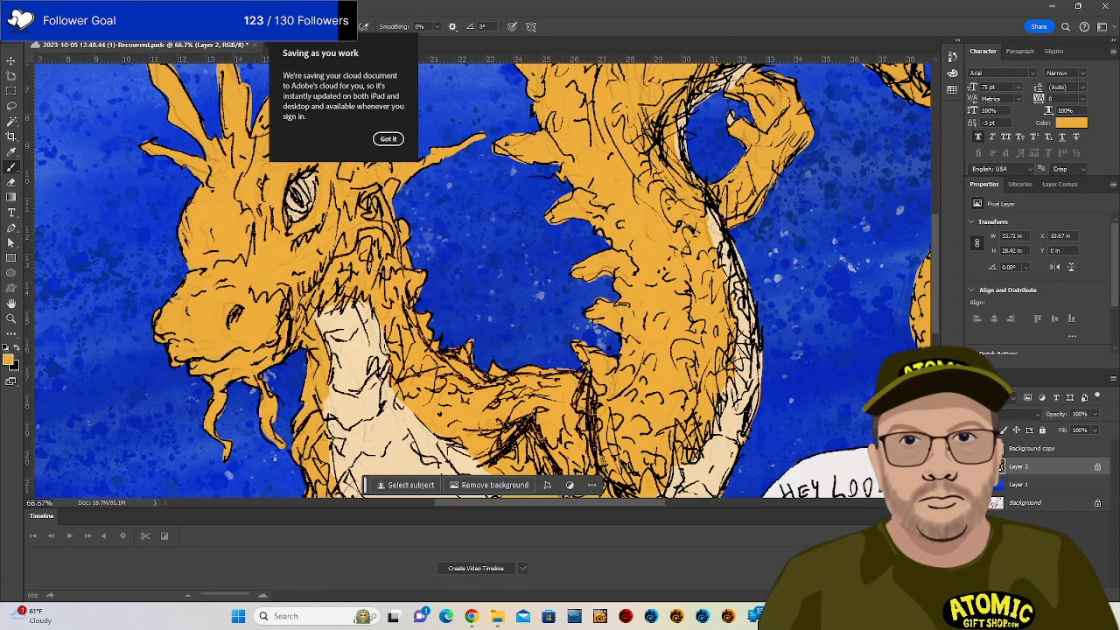
{"action": "left_click", "coordinate": [8, 360]}
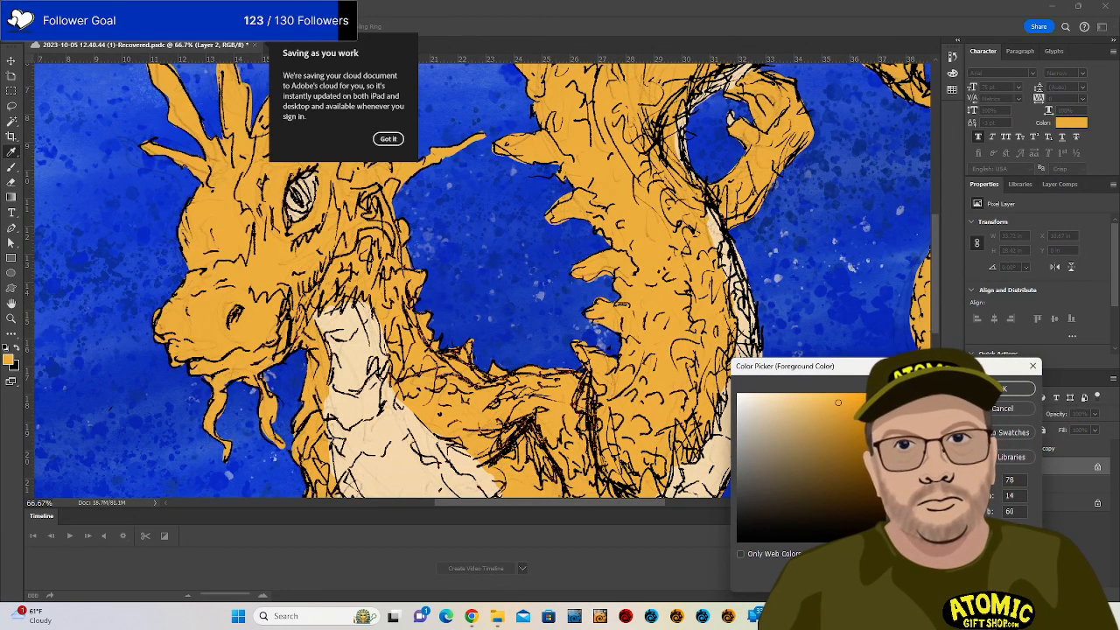
Pick a redder orange and shade the dragon's neck and lower jaw with it.
{"action": "left_click", "coordinate": [665, 334]}
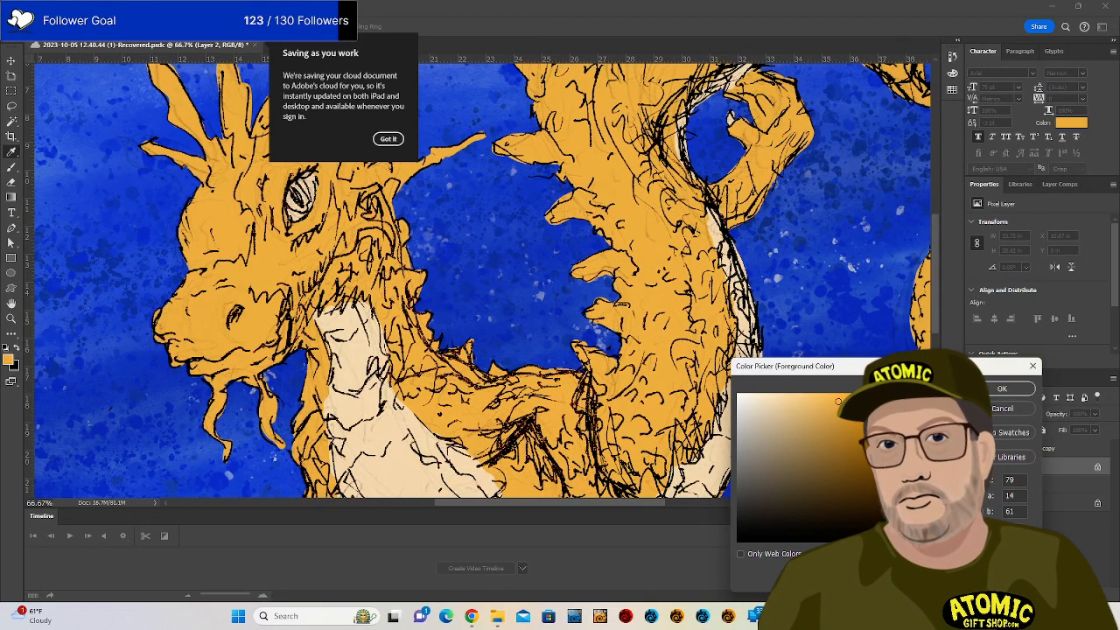
{"action": "left_click_drag", "start_coordinate": [898, 526], "coordinate": [897, 533]}
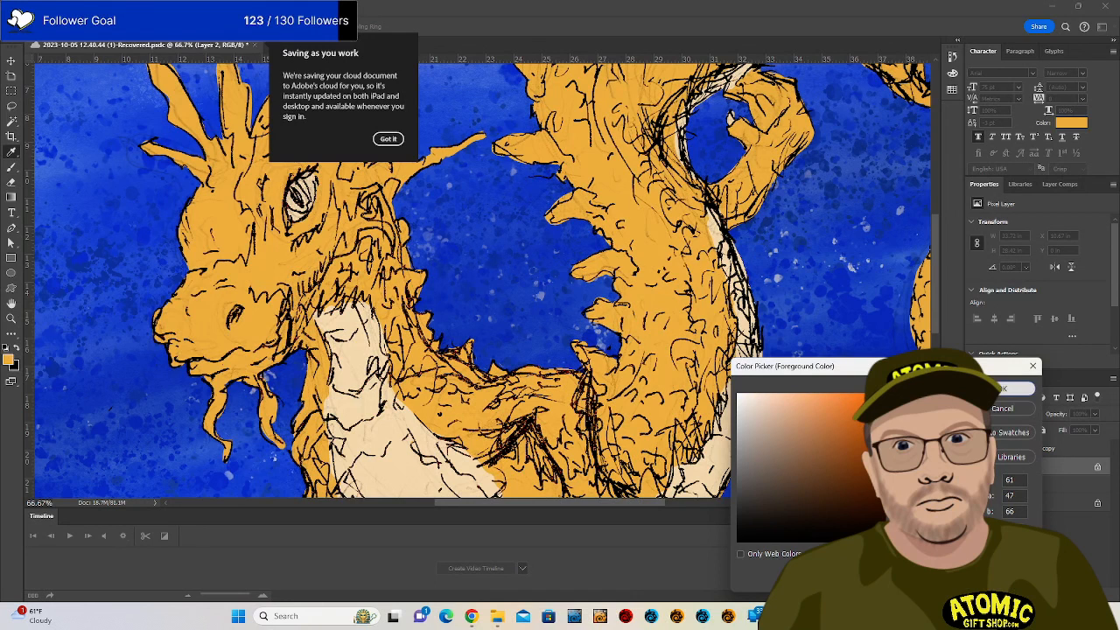
{"action": "left_click", "coordinate": [1020, 387]}
{"action": "left_click_drag", "start_coordinate": [306, 311], "coordinate": [351, 248]}
{"action": "mouse_move", "coordinate": [322, 292]}
{"action": "left_mouse_down"}
{"action": "mouse_move", "coordinate": [267, 363]}
{"action": "mouse_move", "coordinate": [274, 346]}
{"action": "left_mouse_up"}
{"action": "mouse_move", "coordinate": [204, 356]}
{"action": "left_mouse_down"}
{"action": "mouse_move", "coordinate": [263, 338]}
{"action": "mouse_move", "coordinate": [262, 348]}
{"action": "left_mouse_up"}
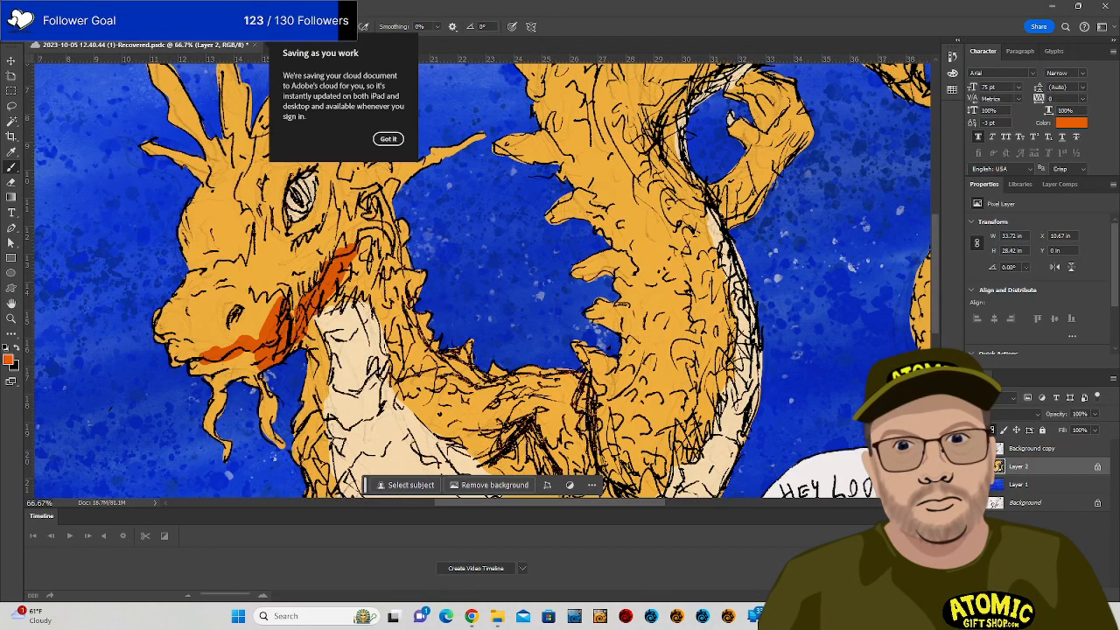
Select the Hard Round Pressure Size brush (35 px) from the General Brushes set.
{"action": "key", "text": "F5"}
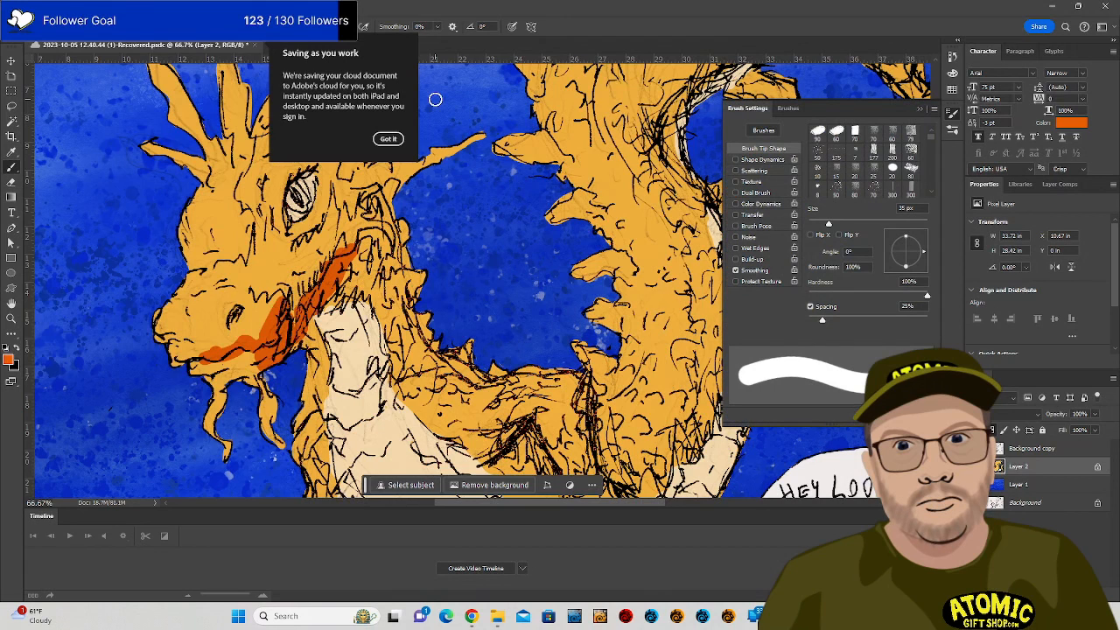
{"action": "left_click", "coordinate": [763, 160]}
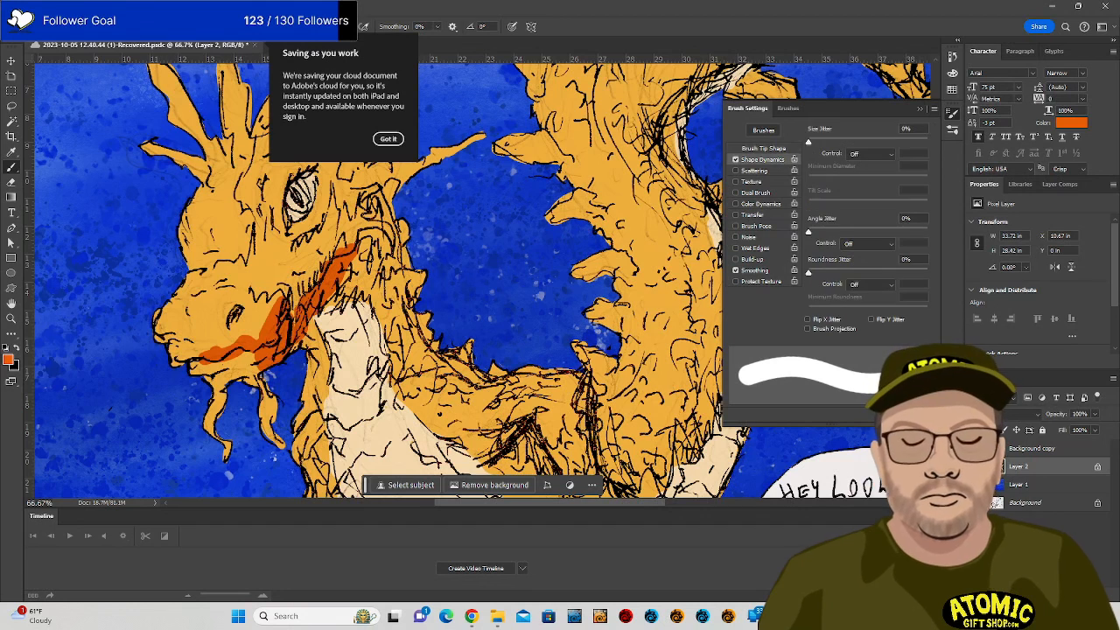
{"action": "left_click", "coordinate": [764, 148]}
{"action": "left_click", "coordinate": [788, 108]}
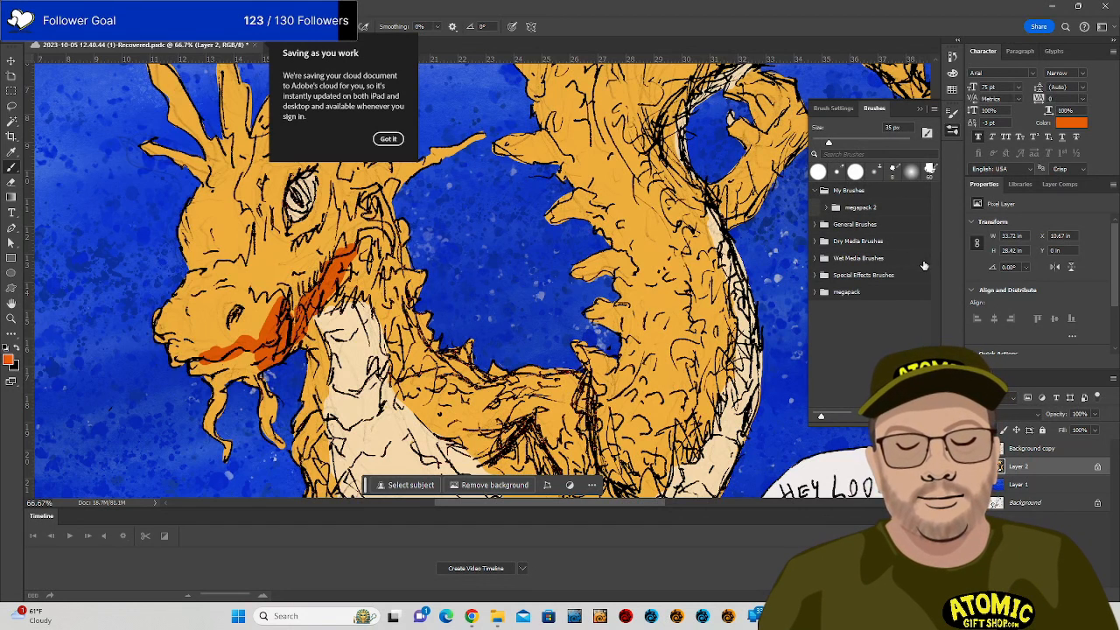
{"action": "left_click", "coordinate": [814, 190]}
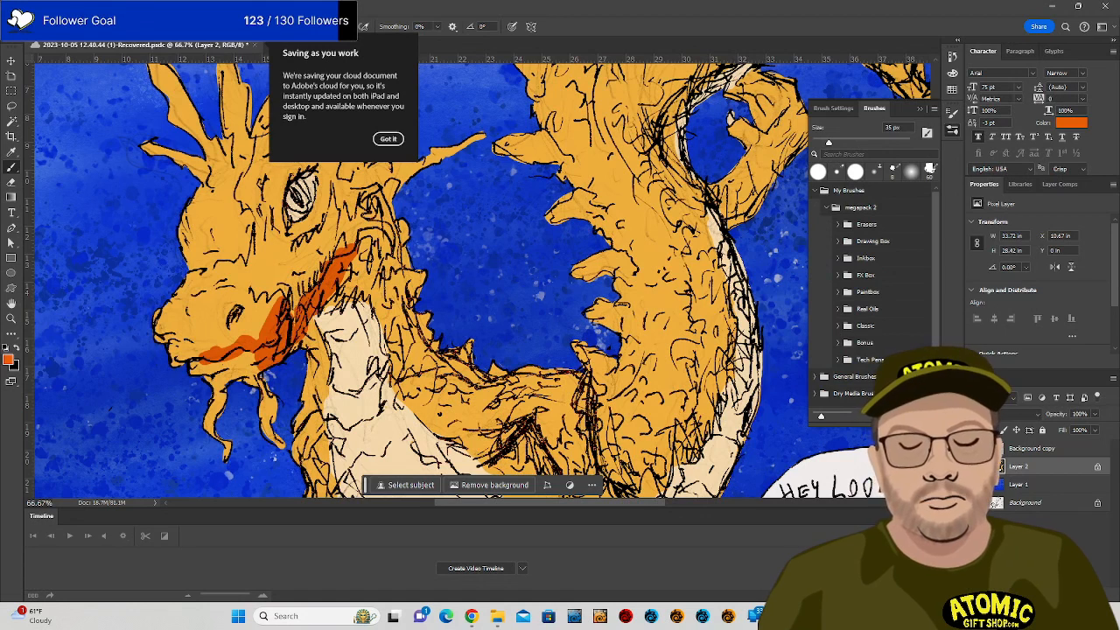
{"action": "left_click", "coordinate": [816, 378]}
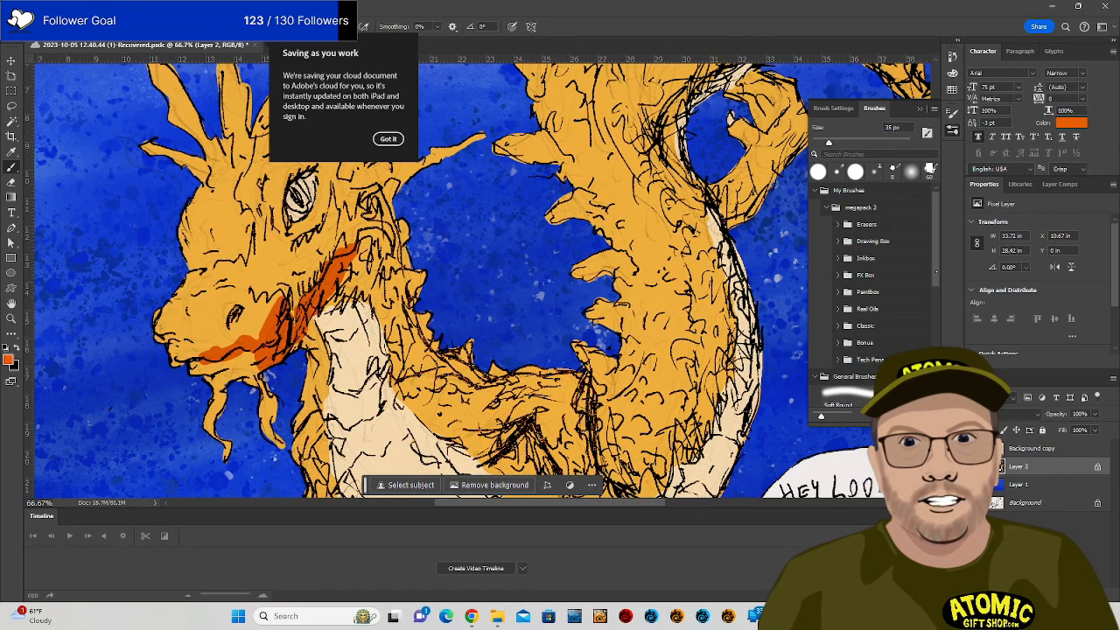
{"action": "scroll", "coordinate": [866, 298], "scroll_direction": "down", "scroll_amount": 5}
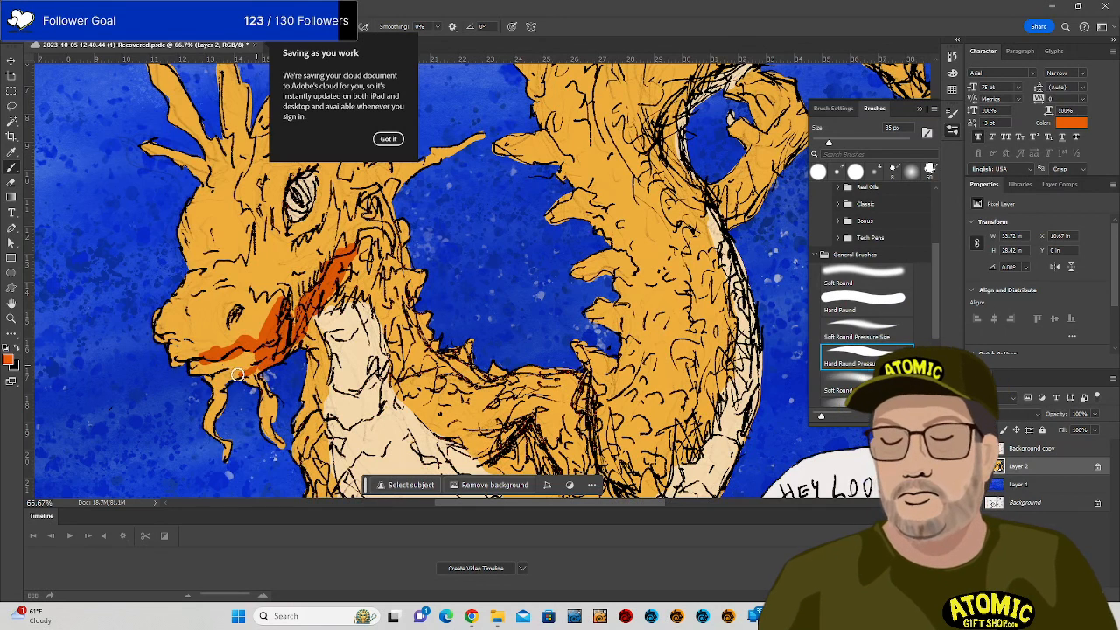
Shade the lower jaw, nostril, upper neck and around the eye in red-orange.
{"action": "left_click_drag", "start_coordinate": [214, 378], "coordinate": [260, 365]}
{"action": "left_click_drag", "start_coordinate": [237, 334], "coordinate": [232, 304]}
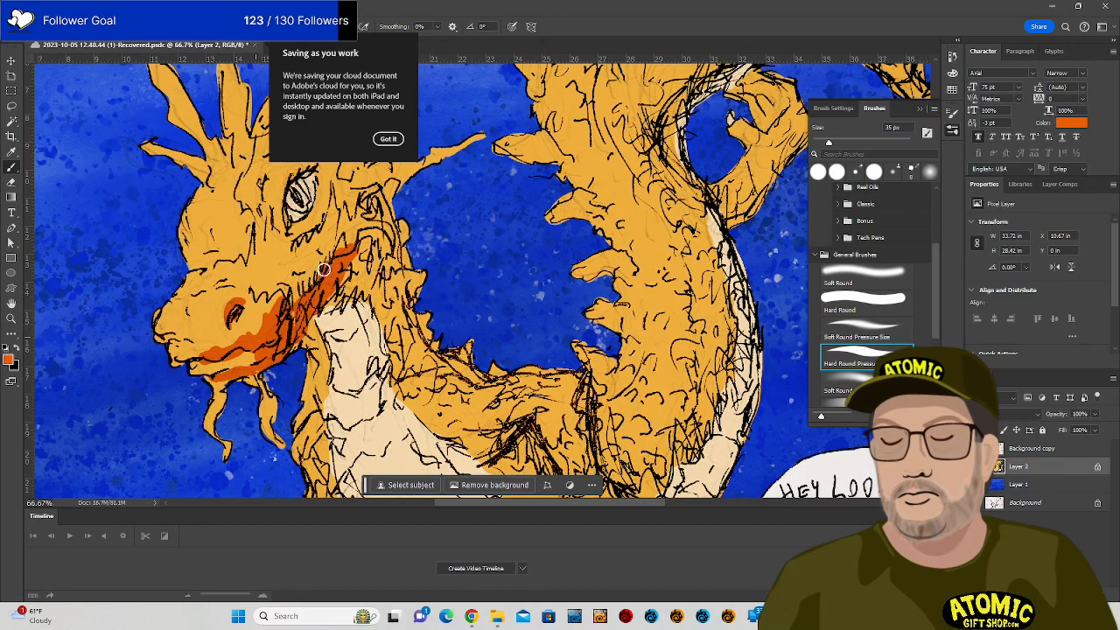
{"action": "left_click_drag", "start_coordinate": [324, 270], "coordinate": [336, 242]}
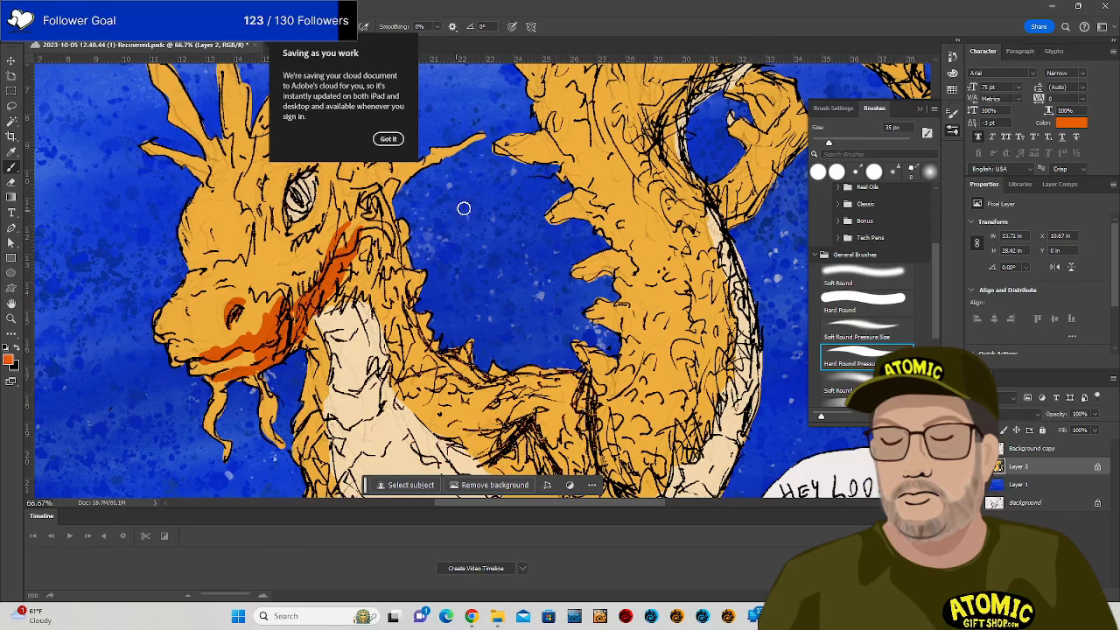
{"action": "left_click_drag", "start_coordinate": [463, 209], "coordinate": [601, 344]}
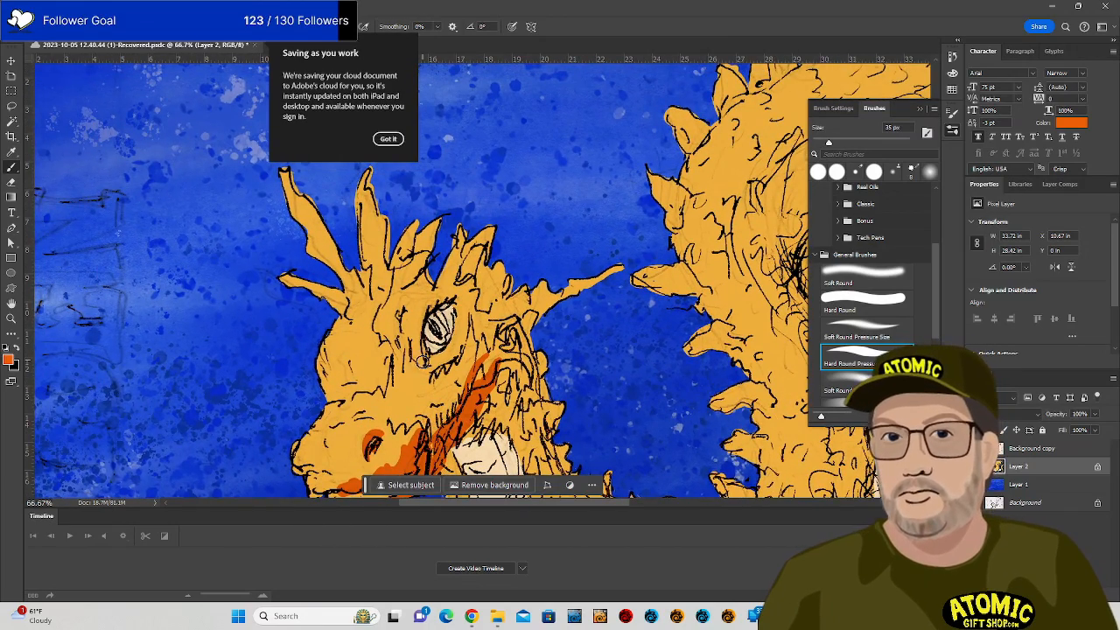
{"action": "mouse_move", "coordinate": [468, 304]}
{"action": "left_mouse_down"}
{"action": "mouse_move", "coordinate": [449, 357]}
{"action": "mouse_move", "coordinate": [467, 324]}
{"action": "mouse_move", "coordinate": [476, 337]}
{"action": "mouse_move", "coordinate": [462, 354]}
{"action": "mouse_move", "coordinate": [478, 315]}
{"action": "mouse_move", "coordinate": [451, 374]}
{"action": "left_mouse_up"}
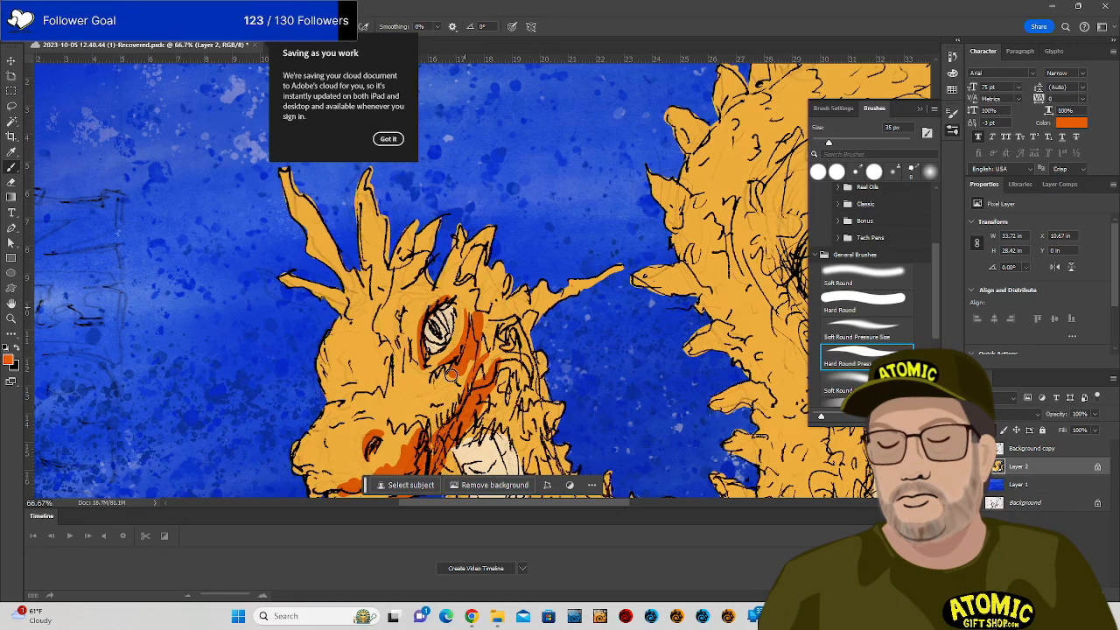
{"action": "left_click_drag", "start_coordinate": [467, 302], "coordinate": [456, 279]}
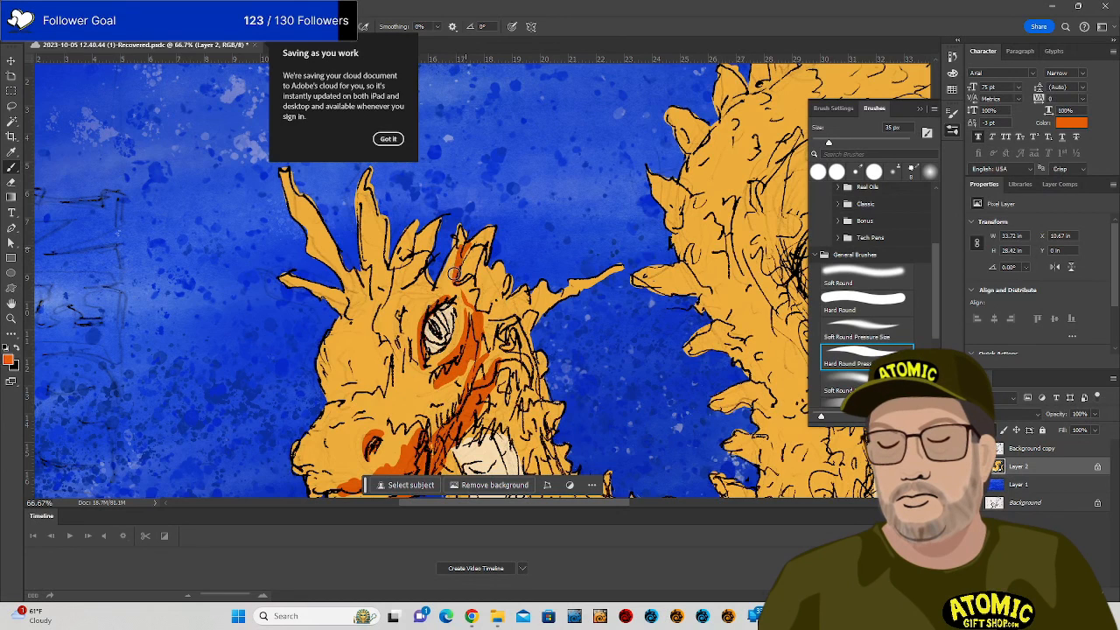
Shade the horns, brow, right head spikes and the right eye and cheek.
{"action": "left_click_drag", "start_coordinate": [369, 190], "coordinate": [382, 278]}
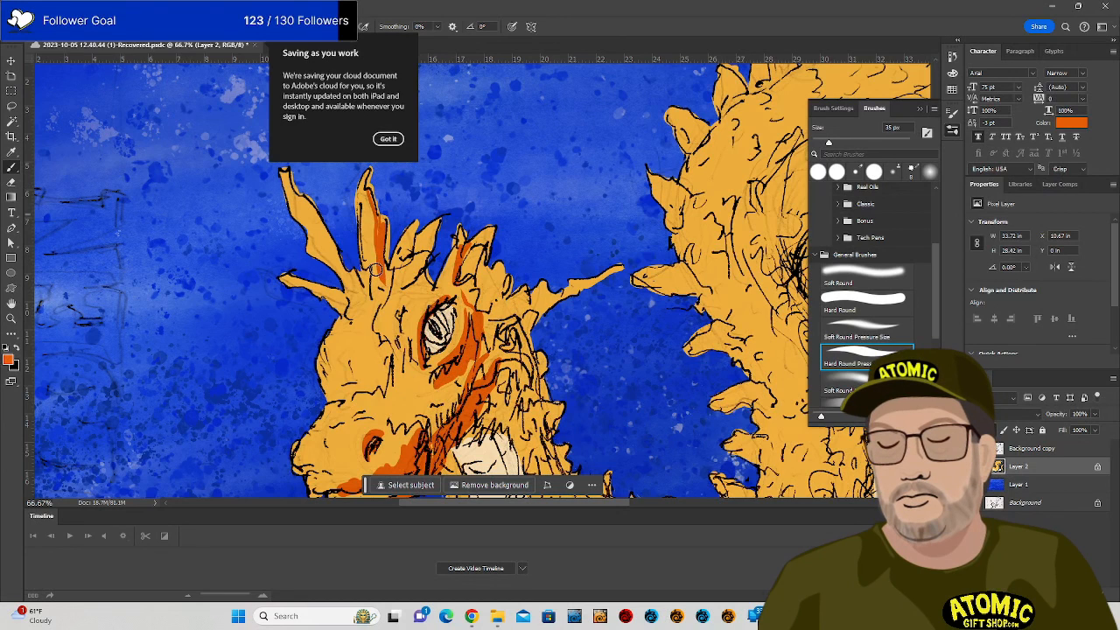
{"action": "mouse_move", "coordinate": [283, 174]}
{"action": "left_mouse_down"}
{"action": "mouse_move", "coordinate": [349, 278]}
{"action": "mouse_move", "coordinate": [338, 258]}
{"action": "mouse_move", "coordinate": [331, 279]}
{"action": "mouse_move", "coordinate": [290, 273]}
{"action": "mouse_move", "coordinate": [387, 282]}
{"action": "left_mouse_up"}
{"action": "mouse_move", "coordinate": [421, 224]}
{"action": "left_mouse_down"}
{"action": "mouse_move", "coordinate": [401, 269]}
{"action": "mouse_move", "coordinate": [431, 232]}
{"action": "mouse_move", "coordinate": [415, 274]}
{"action": "mouse_move", "coordinate": [443, 293]}
{"action": "mouse_move", "coordinate": [425, 274]}
{"action": "mouse_move", "coordinate": [399, 297]}
{"action": "left_mouse_up"}
{"action": "left_click_drag", "start_coordinate": [428, 288], "coordinate": [446, 284]}
{"action": "mouse_move", "coordinate": [482, 247]}
{"action": "left_mouse_down"}
{"action": "mouse_move", "coordinate": [468, 291]}
{"action": "mouse_move", "coordinate": [537, 279]}
{"action": "mouse_move", "coordinate": [488, 256]}
{"action": "mouse_move", "coordinate": [497, 277]}
{"action": "mouse_move", "coordinate": [478, 296]}
{"action": "mouse_move", "coordinate": [497, 311]}
{"action": "mouse_move", "coordinate": [515, 298]}
{"action": "mouse_move", "coordinate": [533, 342]}
{"action": "mouse_move", "coordinate": [517, 301]}
{"action": "mouse_move", "coordinate": [513, 311]}
{"action": "mouse_move", "coordinate": [539, 302]}
{"action": "mouse_move", "coordinate": [530, 292]}
{"action": "mouse_move", "coordinate": [521, 313]}
{"action": "mouse_move", "coordinate": [609, 280]}
{"action": "left_mouse_up"}
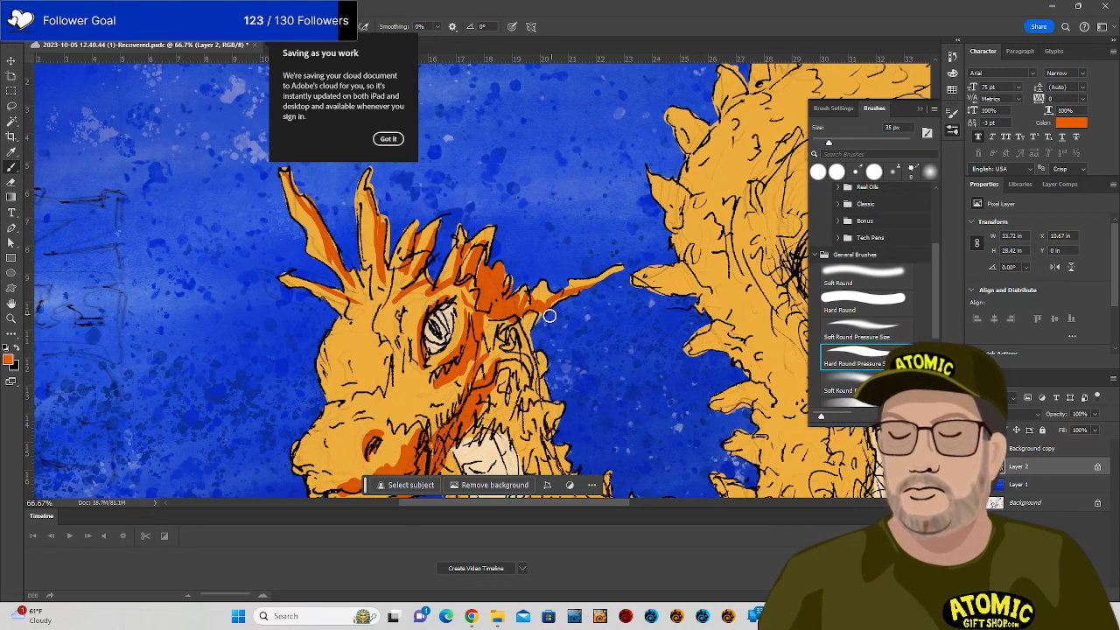
{"action": "left_click_drag", "start_coordinate": [514, 337], "coordinate": [536, 361]}
{"action": "left_click_drag", "start_coordinate": [531, 316], "coordinate": [531, 347]}
Shade the snout and cheek edge, then down the neck toward the chest.
{"action": "left_click_drag", "start_coordinate": [596, 383], "coordinate": [557, 269]}
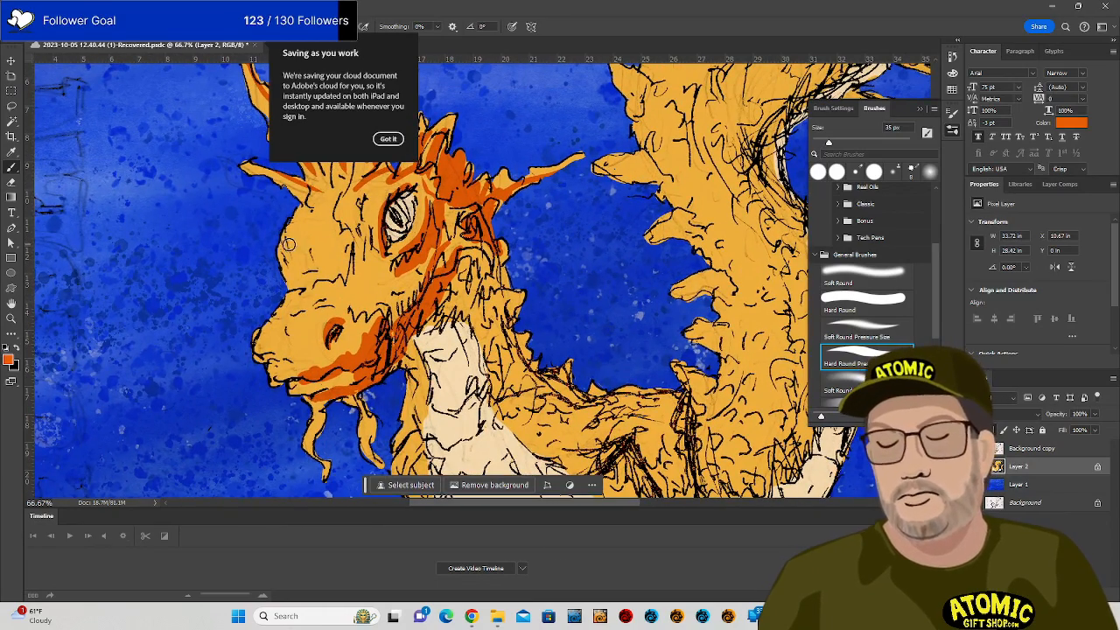
{"action": "mouse_move", "coordinate": [294, 271]}
{"action": "left_mouse_down"}
{"action": "mouse_move", "coordinate": [301, 226]}
{"action": "mouse_move", "coordinate": [304, 258]}
{"action": "mouse_move", "coordinate": [323, 273]}
{"action": "mouse_move", "coordinate": [347, 257]}
{"action": "mouse_move", "coordinate": [312, 277]}
{"action": "mouse_move", "coordinate": [426, 322]}
{"action": "mouse_move", "coordinate": [363, 274]}
{"action": "mouse_move", "coordinate": [338, 276]}
{"action": "mouse_move", "coordinate": [355, 233]}
{"action": "left_mouse_up"}
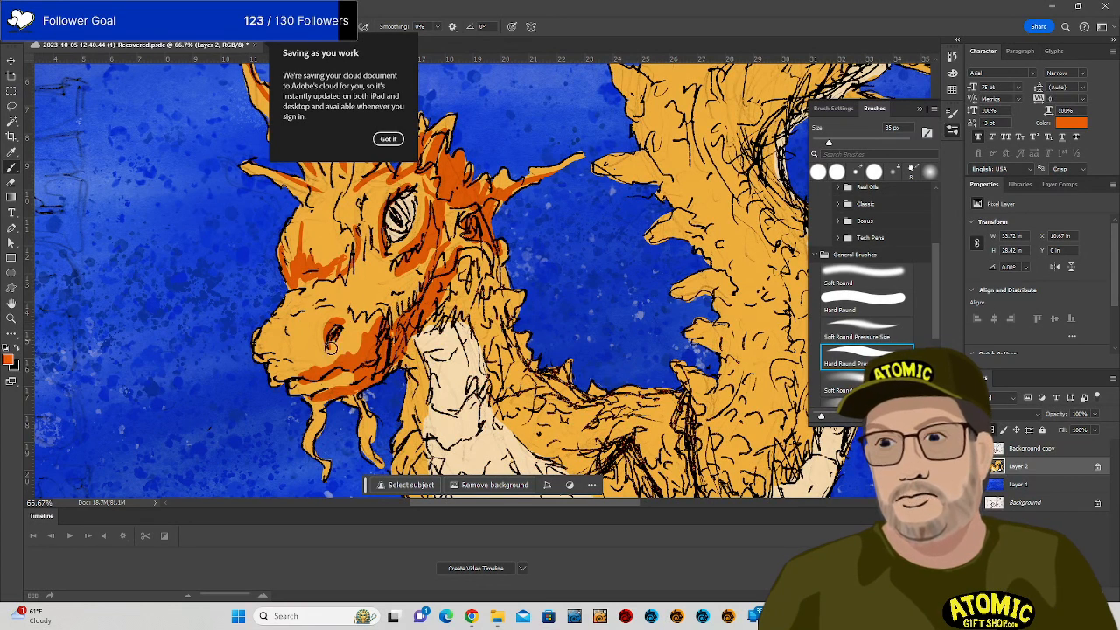
{"action": "left_click_drag", "start_coordinate": [276, 315], "coordinate": [265, 342]}
{"action": "left_click_drag", "start_coordinate": [265, 342], "coordinate": [288, 302]}
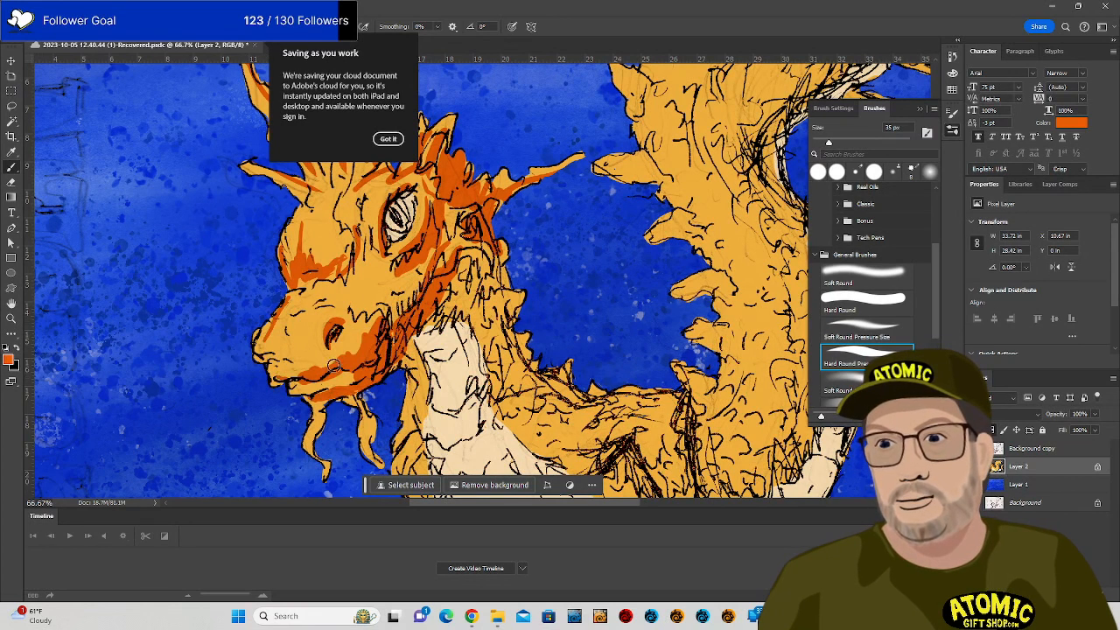
{"action": "mouse_move", "coordinate": [502, 299]}
{"action": "left_mouse_down"}
{"action": "mouse_move", "coordinate": [488, 258]}
{"action": "mouse_move", "coordinate": [487, 296]}
{"action": "mouse_move", "coordinate": [469, 288]}
{"action": "mouse_move", "coordinate": [414, 326]}
{"action": "left_mouse_up"}
{"action": "mouse_move", "coordinate": [495, 304]}
{"action": "left_mouse_down"}
{"action": "mouse_move", "coordinate": [517, 366]}
{"action": "mouse_move", "coordinate": [514, 357]}
{"action": "mouse_move", "coordinate": [546, 391]}
{"action": "left_mouse_up"}
{"action": "mouse_move", "coordinate": [490, 367]}
{"action": "left_mouse_down"}
{"action": "mouse_move", "coordinate": [515, 425]}
{"action": "mouse_move", "coordinate": [499, 350]}
{"action": "mouse_move", "coordinate": [534, 408]}
{"action": "left_mouse_up"}
{"action": "mouse_move", "coordinate": [464, 296]}
{"action": "left_mouse_down"}
{"action": "mouse_move", "coordinate": [494, 324]}
{"action": "mouse_move", "coordinate": [530, 393]}
{"action": "mouse_move", "coordinate": [527, 419]}
{"action": "left_mouse_up"}
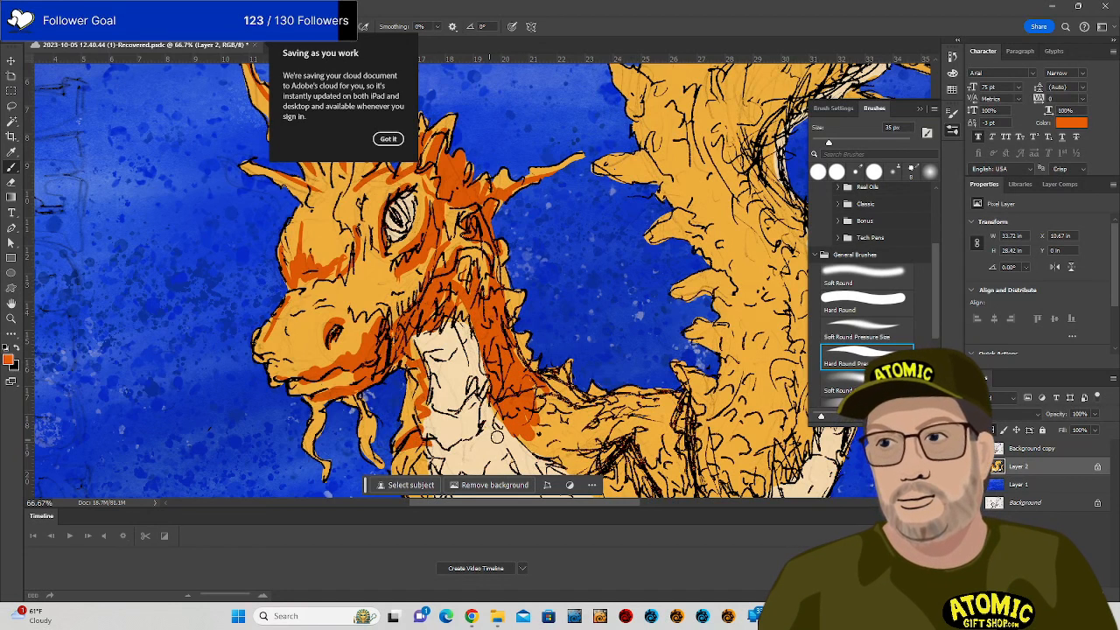
Paint darker orange shading on the chest edge, lower forearm, claw and shoulder.
{"action": "mouse_move", "coordinate": [562, 382]}
{"action": "left_mouse_down"}
{"action": "mouse_move", "coordinate": [553, 189]}
{"action": "mouse_move", "coordinate": [545, 225]}
{"action": "left_mouse_up"}
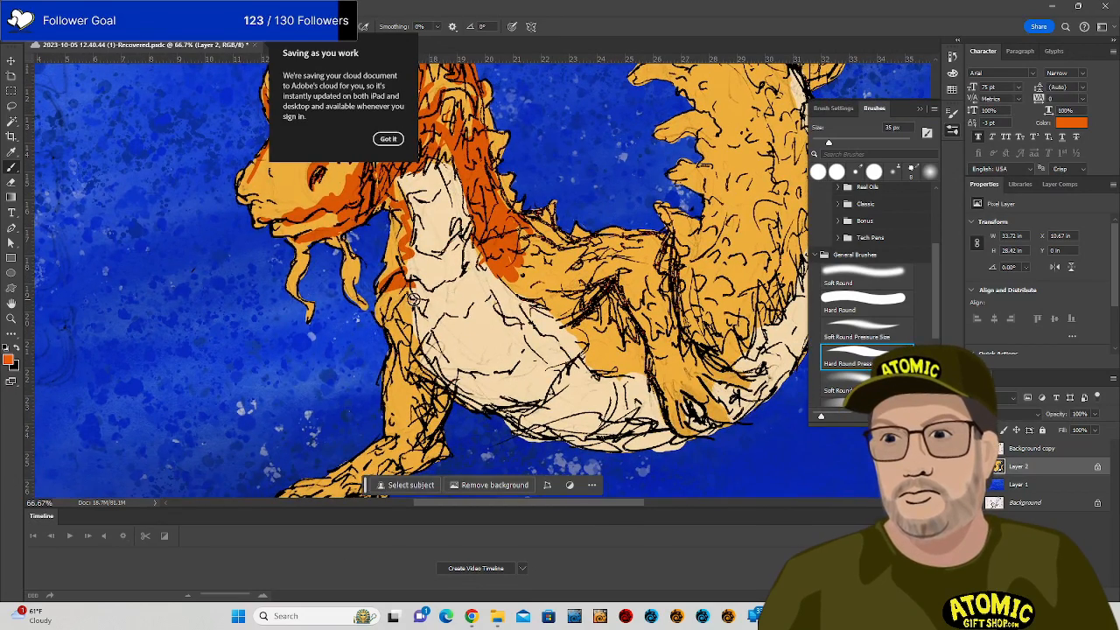
{"action": "mouse_move", "coordinate": [399, 304]}
{"action": "left_mouse_down"}
{"action": "mouse_move", "coordinate": [443, 389]}
{"action": "mouse_move", "coordinate": [439, 417]}
{"action": "mouse_move", "coordinate": [440, 398]}
{"action": "mouse_move", "coordinate": [426, 412]}
{"action": "mouse_move", "coordinate": [414, 394]}
{"action": "mouse_move", "coordinate": [414, 441]}
{"action": "mouse_move", "coordinate": [449, 386]}
{"action": "mouse_move", "coordinate": [425, 435]}
{"action": "mouse_move", "coordinate": [526, 329]}
{"action": "mouse_move", "coordinate": [675, 213]}
{"action": "mouse_move", "coordinate": [654, 237]}
{"action": "left_mouse_up"}
{"action": "mouse_move", "coordinate": [558, 365]}
{"action": "left_mouse_down"}
{"action": "mouse_move", "coordinate": [627, 329]}
{"action": "mouse_move", "coordinate": [539, 391]}
{"action": "mouse_move", "coordinate": [538, 420]}
{"action": "mouse_move", "coordinate": [578, 366]}
{"action": "mouse_move", "coordinate": [569, 418]}
{"action": "mouse_move", "coordinate": [570, 375]}
{"action": "mouse_move", "coordinate": [557, 390]}
{"action": "mouse_move", "coordinate": [565, 422]}
{"action": "left_mouse_up"}
{"action": "mouse_move", "coordinate": [516, 369]}
{"action": "left_mouse_down"}
{"action": "mouse_move", "coordinate": [504, 403]}
{"action": "mouse_move", "coordinate": [520, 372]}
{"action": "mouse_move", "coordinate": [497, 365]}
{"action": "mouse_move", "coordinate": [473, 385]}
{"action": "mouse_move", "coordinate": [469, 406]}
{"action": "mouse_move", "coordinate": [484, 374]}
{"action": "mouse_move", "coordinate": [511, 366]}
{"action": "left_mouse_up"}
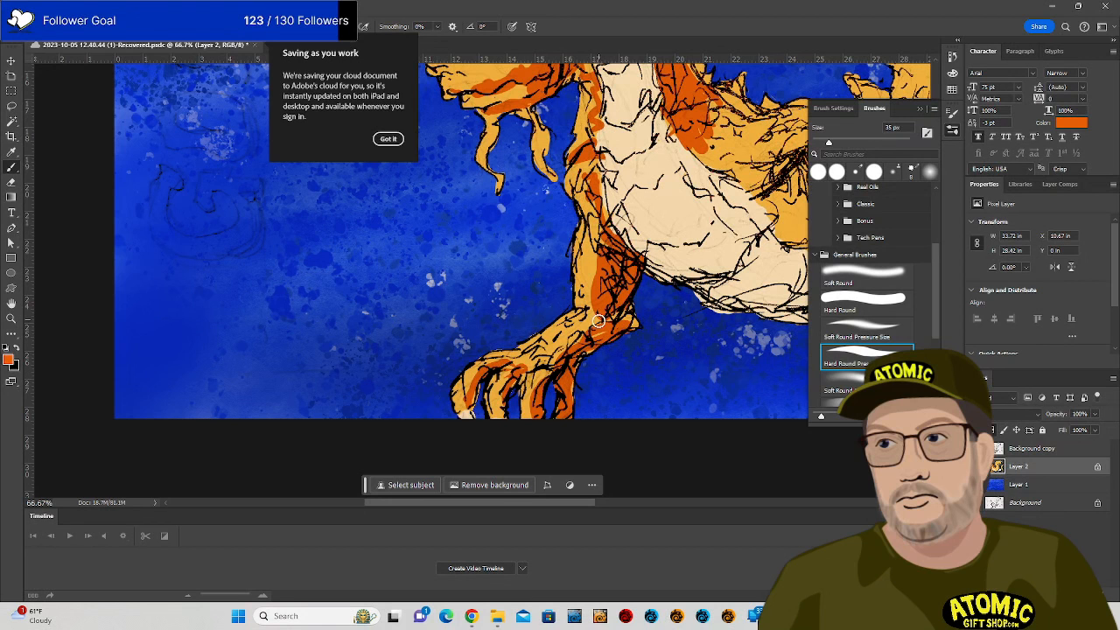
{"action": "left_click_drag", "start_coordinate": [599, 322], "coordinate": [461, 454]}
{"action": "left_click_drag", "start_coordinate": [703, 384], "coordinate": [489, 425]}
{"action": "mouse_move", "coordinate": [471, 352]}
{"action": "left_mouse_down"}
{"action": "mouse_move", "coordinate": [443, 372]}
{"action": "mouse_move", "coordinate": [470, 329]}
{"action": "left_mouse_up"}
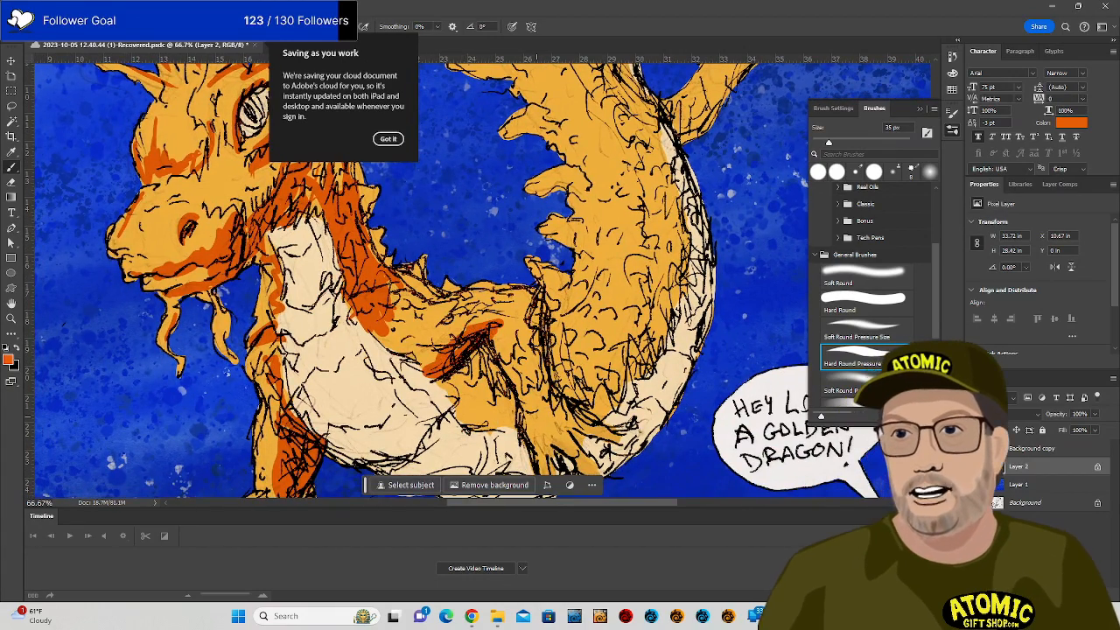
{"action": "mouse_move", "coordinate": [368, 317]}
{"action": "left_mouse_down"}
{"action": "mouse_move", "coordinate": [408, 365]}
{"action": "mouse_move", "coordinate": [372, 322]}
{"action": "mouse_move", "coordinate": [383, 361]}
{"action": "mouse_move", "coordinate": [431, 373]}
{"action": "mouse_move", "coordinate": [412, 369]}
{"action": "mouse_move", "coordinate": [468, 344]}
{"action": "mouse_move", "coordinate": [478, 369]}
{"action": "mouse_move", "coordinate": [469, 362]}
{"action": "mouse_move", "coordinate": [463, 377]}
{"action": "mouse_move", "coordinate": [497, 360]}
{"action": "mouse_move", "coordinate": [499, 388]}
{"action": "mouse_move", "coordinate": [438, 375]}
{"action": "mouse_move", "coordinate": [443, 391]}
{"action": "mouse_move", "coordinate": [466, 394]}
{"action": "mouse_move", "coordinate": [497, 372]}
{"action": "mouse_move", "coordinate": [490, 409]}
{"action": "mouse_move", "coordinate": [509, 401]}
{"action": "mouse_move", "coordinate": [512, 414]}
{"action": "mouse_move", "coordinate": [493, 427]}
{"action": "mouse_move", "coordinate": [440, 414]}
{"action": "mouse_move", "coordinate": [446, 339]}
{"action": "mouse_move", "coordinate": [459, 348]}
{"action": "mouse_move", "coordinate": [493, 317]}
{"action": "mouse_move", "coordinate": [521, 398]}
{"action": "left_mouse_up"}
{"action": "mouse_move", "coordinate": [538, 307]}
{"action": "left_mouse_down"}
{"action": "mouse_move", "coordinate": [540, 369]}
{"action": "mouse_move", "coordinate": [545, 396]}
{"action": "mouse_move", "coordinate": [536, 323]}
{"action": "mouse_move", "coordinate": [555, 400]}
{"action": "left_mouse_up"}
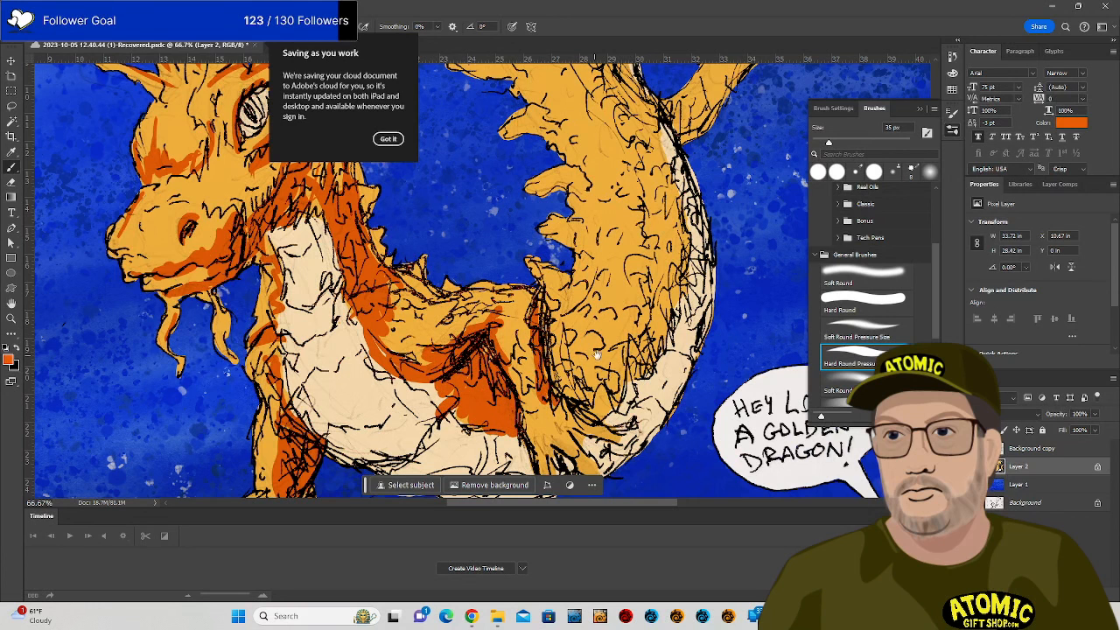
{"action": "left_click_drag", "start_coordinate": [600, 354], "coordinate": [565, 241]}
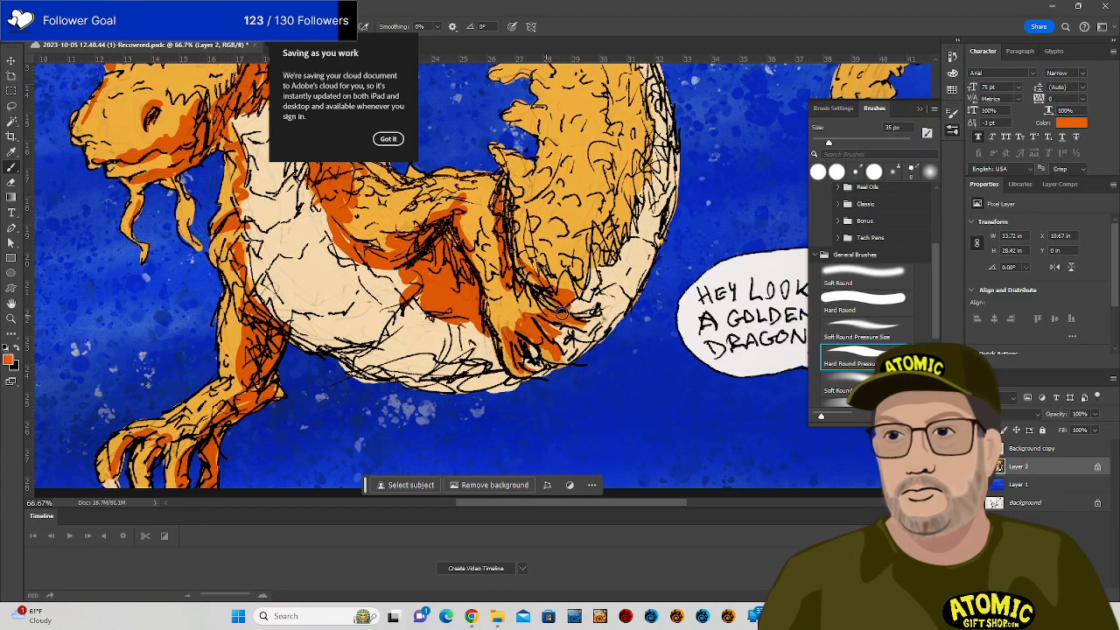
Shade the tail edge above the claws and the tail's inner edge in darker orange.
{"action": "mouse_move", "coordinate": [520, 282]}
{"action": "left_mouse_down"}
{"action": "mouse_move", "coordinate": [521, 188]}
{"action": "mouse_move", "coordinate": [530, 277]}
{"action": "mouse_move", "coordinate": [574, 273]}
{"action": "left_mouse_up"}
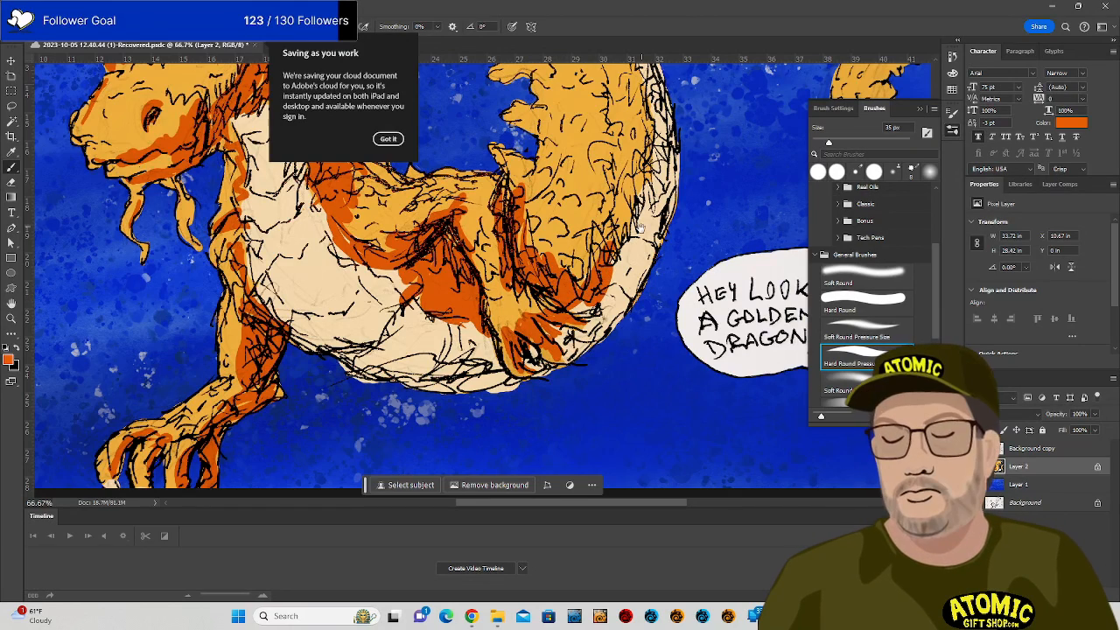
{"action": "left_click_drag", "start_coordinate": [634, 248], "coordinate": [605, 369]}
{"action": "mouse_move", "coordinate": [524, 392]}
{"action": "left_mouse_down"}
{"action": "mouse_move", "coordinate": [574, 342]}
{"action": "mouse_move", "coordinate": [603, 288]}
{"action": "mouse_move", "coordinate": [534, 401]}
{"action": "mouse_move", "coordinate": [509, 376]}
{"action": "mouse_move", "coordinate": [554, 363]}
{"action": "left_mouse_up"}
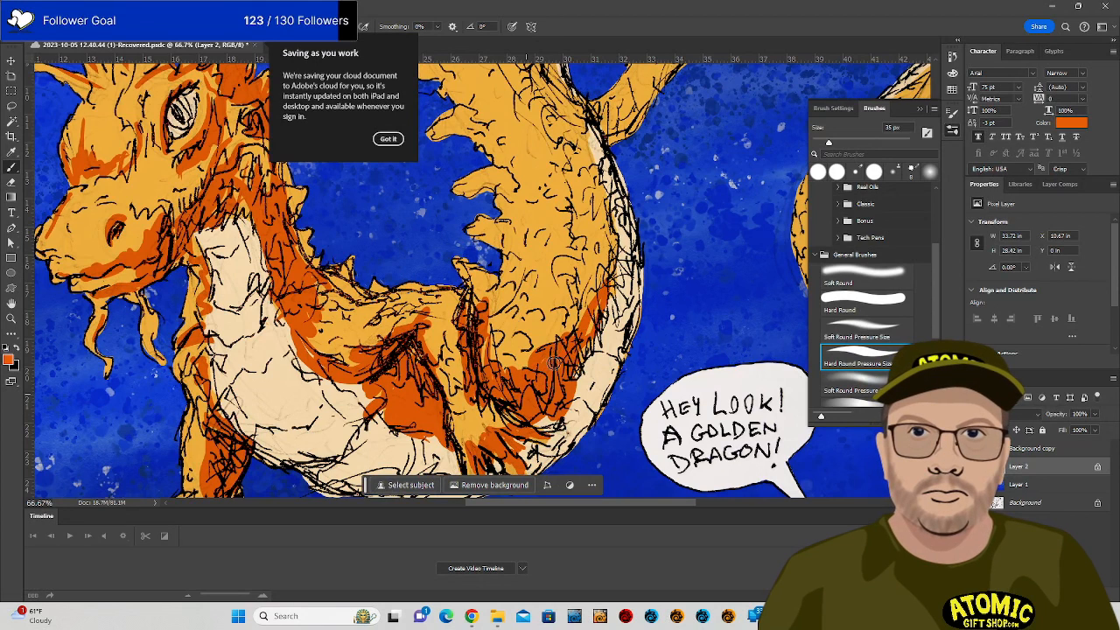
{"action": "left_click_drag", "start_coordinate": [594, 321], "coordinate": [580, 357]}
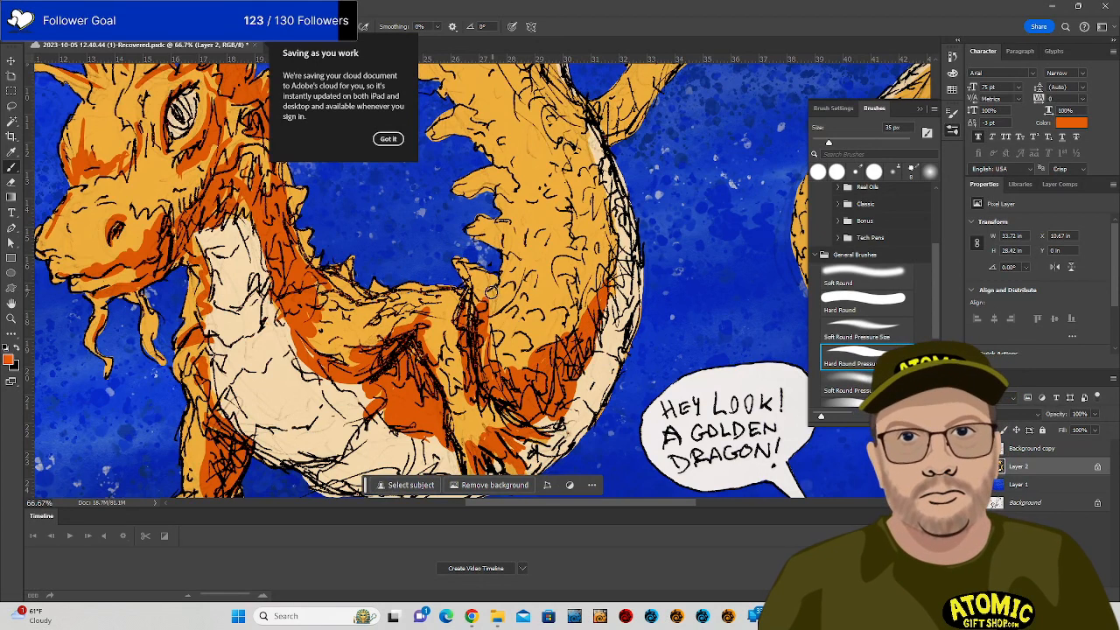
{"action": "left_click_drag", "start_coordinate": [579, 263], "coordinate": [563, 411]}
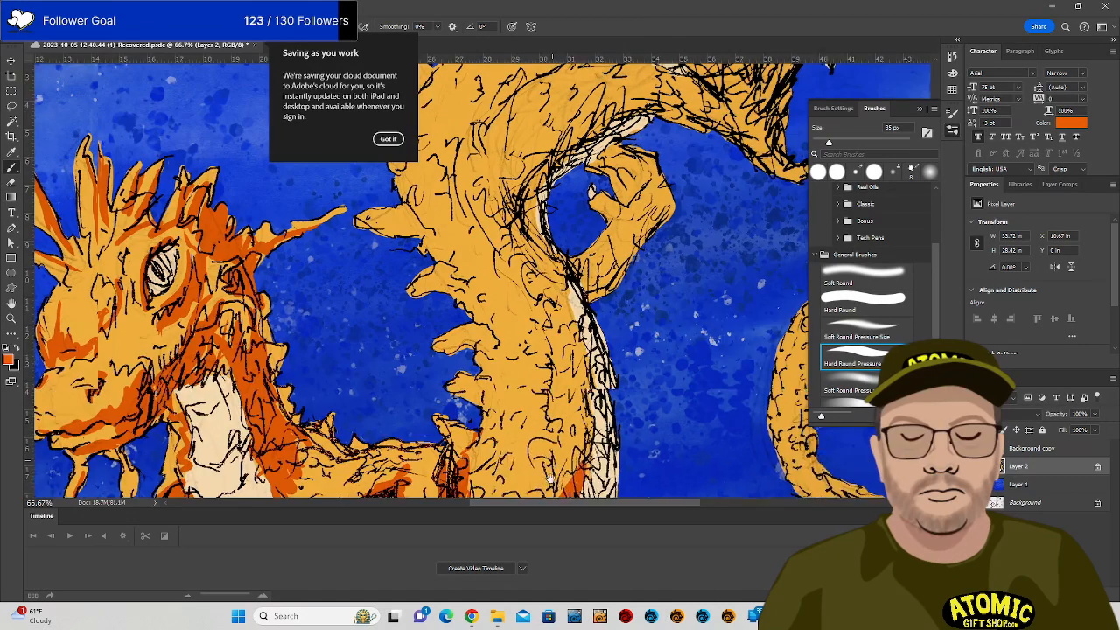
{"action": "mouse_move", "coordinate": [557, 242]}
{"action": "left_mouse_down"}
{"action": "mouse_move", "coordinate": [540, 327]}
{"action": "mouse_move", "coordinate": [578, 337]}
{"action": "mouse_move", "coordinate": [592, 322]}
{"action": "mouse_move", "coordinate": [586, 361]}
{"action": "mouse_move", "coordinate": [648, 296]}
{"action": "mouse_move", "coordinate": [623, 324]}
{"action": "mouse_move", "coordinate": [586, 280]}
{"action": "mouse_move", "coordinate": [615, 287]}
{"action": "mouse_move", "coordinate": [609, 261]}
{"action": "mouse_move", "coordinate": [635, 247]}
{"action": "mouse_move", "coordinate": [646, 281]}
{"action": "mouse_move", "coordinate": [632, 260]}
{"action": "mouse_move", "coordinate": [609, 329]}
{"action": "left_mouse_up"}
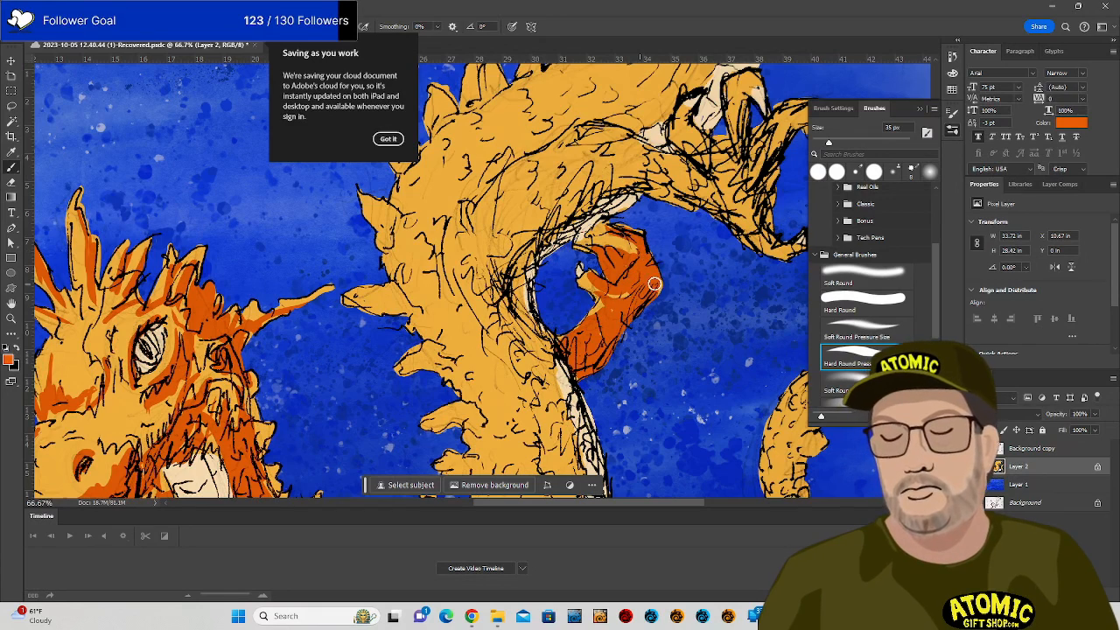
{"action": "mouse_move", "coordinate": [592, 249]}
{"action": "left_mouse_down"}
{"action": "mouse_move", "coordinate": [545, 240]}
{"action": "mouse_move", "coordinate": [596, 187]}
{"action": "mouse_move", "coordinate": [586, 187]}
{"action": "mouse_move", "coordinate": [574, 224]}
{"action": "left_mouse_up"}
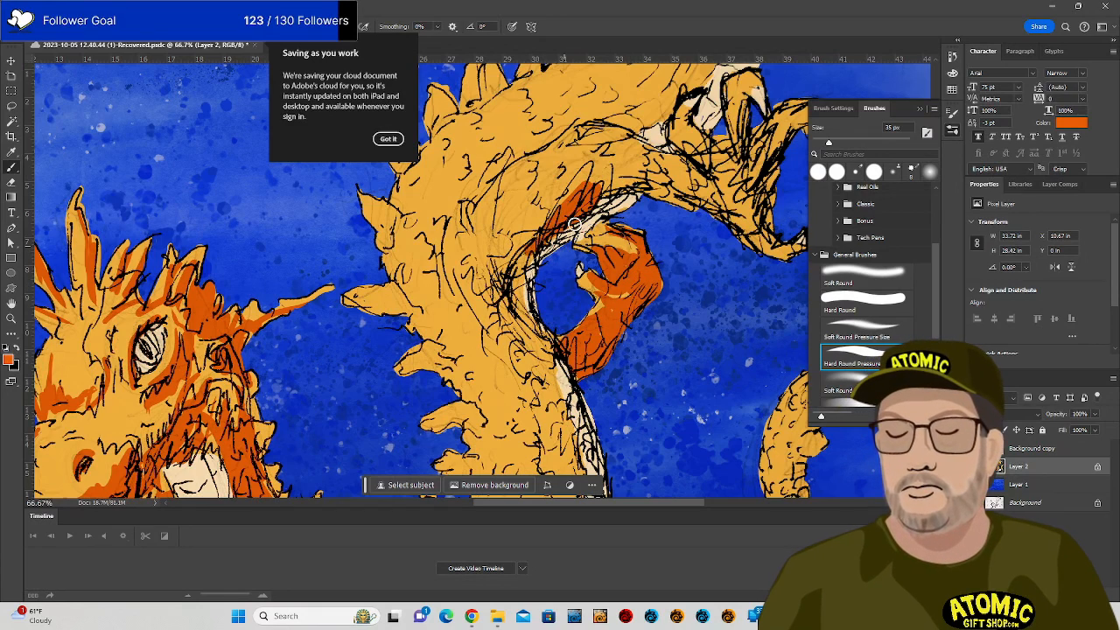
Add darker orange shading to the upper tail, its lower tip and along its upper edge.
{"action": "left_click_drag", "start_coordinate": [752, 281], "coordinate": [632, 385]}
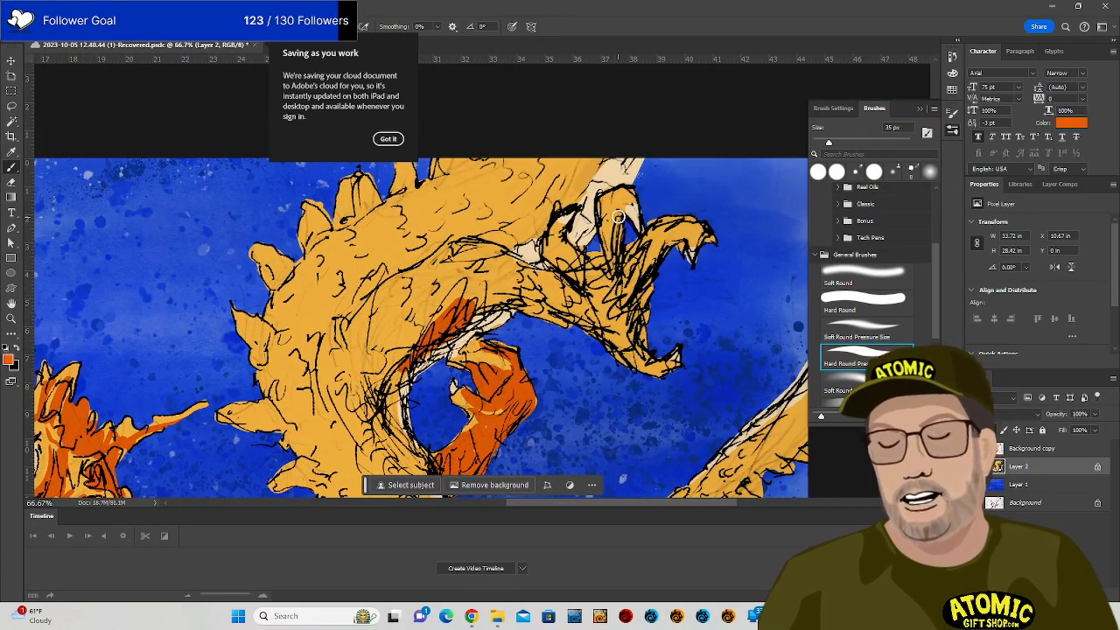
{"action": "mouse_move", "coordinate": [618, 217]}
{"action": "left_mouse_down"}
{"action": "mouse_move", "coordinate": [595, 279]}
{"action": "mouse_move", "coordinate": [608, 293]}
{"action": "mouse_move", "coordinate": [623, 282]}
{"action": "mouse_move", "coordinate": [628, 291]}
{"action": "mouse_move", "coordinate": [666, 238]}
{"action": "mouse_move", "coordinate": [634, 302]}
{"action": "mouse_move", "coordinate": [602, 295]}
{"action": "mouse_move", "coordinate": [639, 340]}
{"action": "left_mouse_up"}
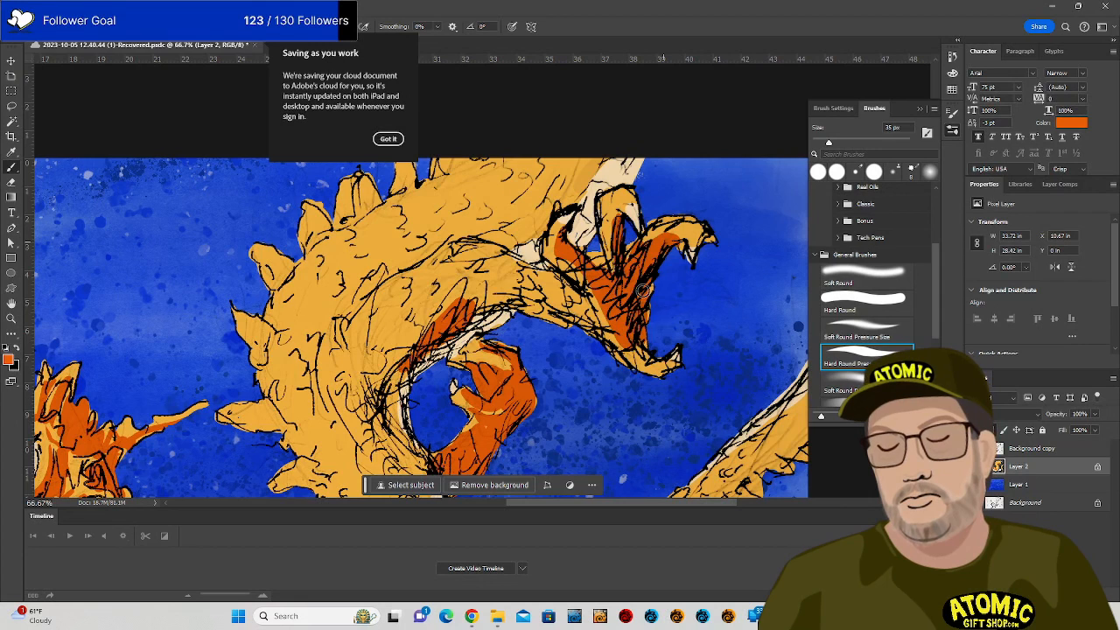
{"action": "left_click_drag", "start_coordinate": [642, 290], "coordinate": [646, 356]}
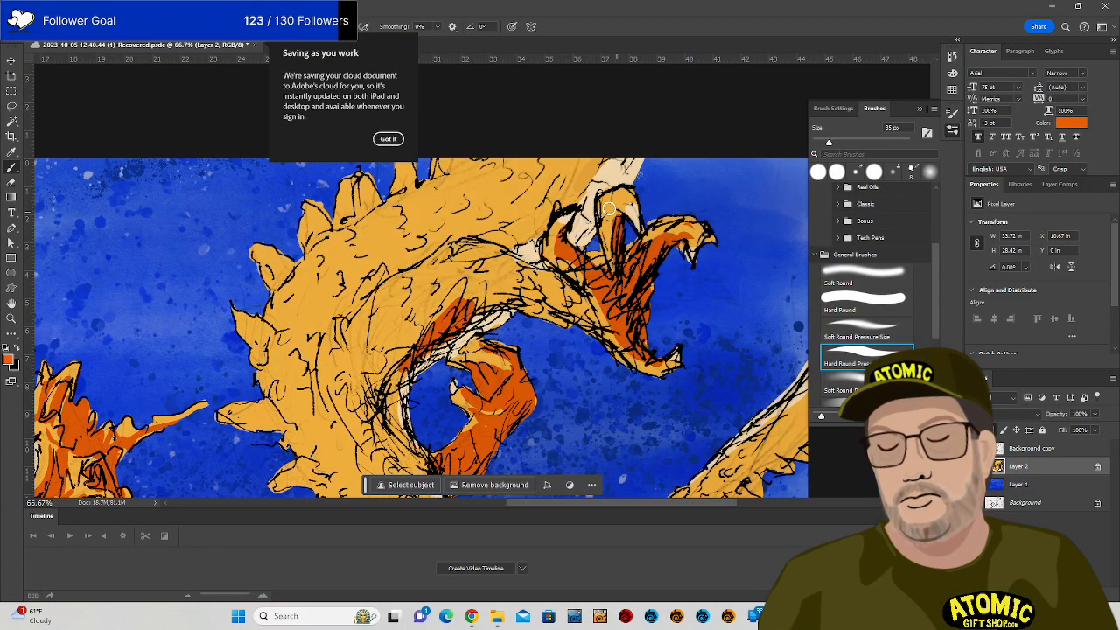
{"action": "mouse_move", "coordinate": [545, 248]}
{"action": "left_mouse_down"}
{"action": "mouse_move", "coordinate": [516, 240]}
{"action": "mouse_move", "coordinate": [583, 168]}
{"action": "mouse_move", "coordinate": [521, 238]}
{"action": "mouse_move", "coordinate": [536, 260]}
{"action": "left_mouse_up"}
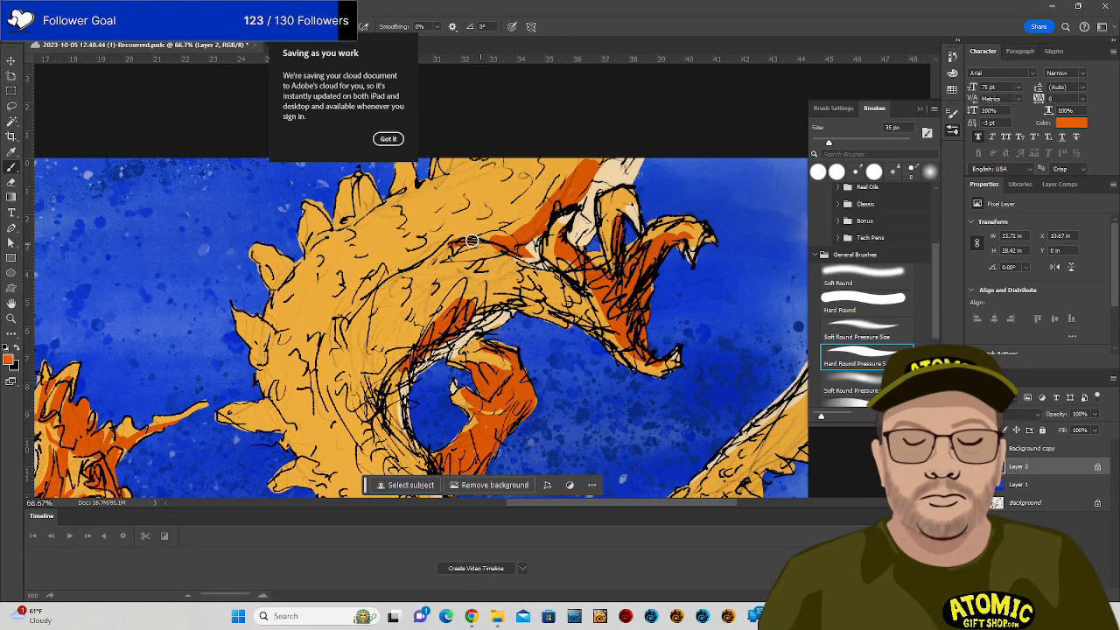
{"action": "mouse_move", "coordinate": [471, 240]}
{"action": "left_mouse_down"}
{"action": "mouse_move", "coordinate": [521, 226]}
{"action": "mouse_move", "coordinate": [564, 167]}
{"action": "mouse_move", "coordinate": [446, 236]}
{"action": "left_mouse_up"}
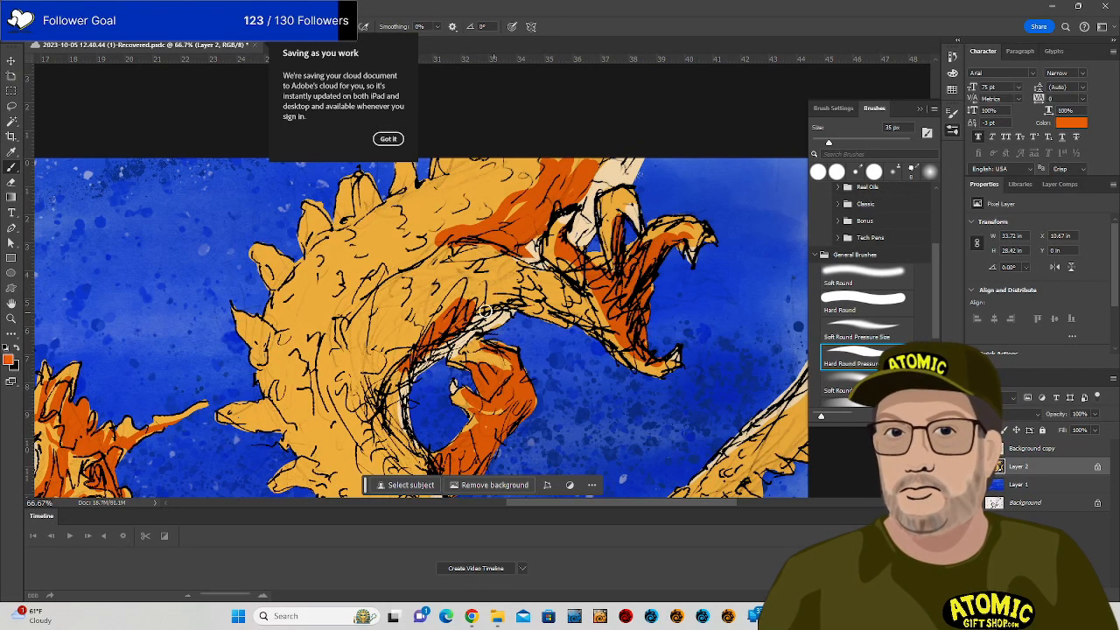
{"action": "left_click_drag", "start_coordinate": [485, 311], "coordinate": [523, 302]}
{"action": "left_click_drag", "start_coordinate": [503, 250], "coordinate": [519, 263]}
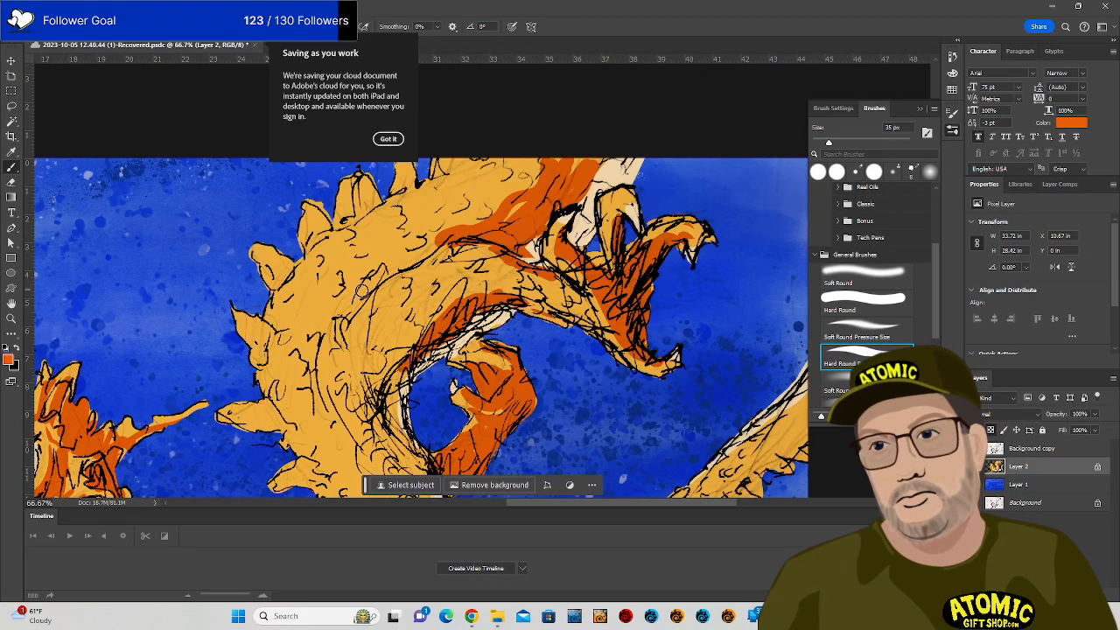
{"action": "mouse_move", "coordinate": [396, 265]}
{"action": "left_mouse_down"}
{"action": "mouse_move", "coordinate": [448, 234]}
{"action": "mouse_move", "coordinate": [358, 299]}
{"action": "left_mouse_up"}
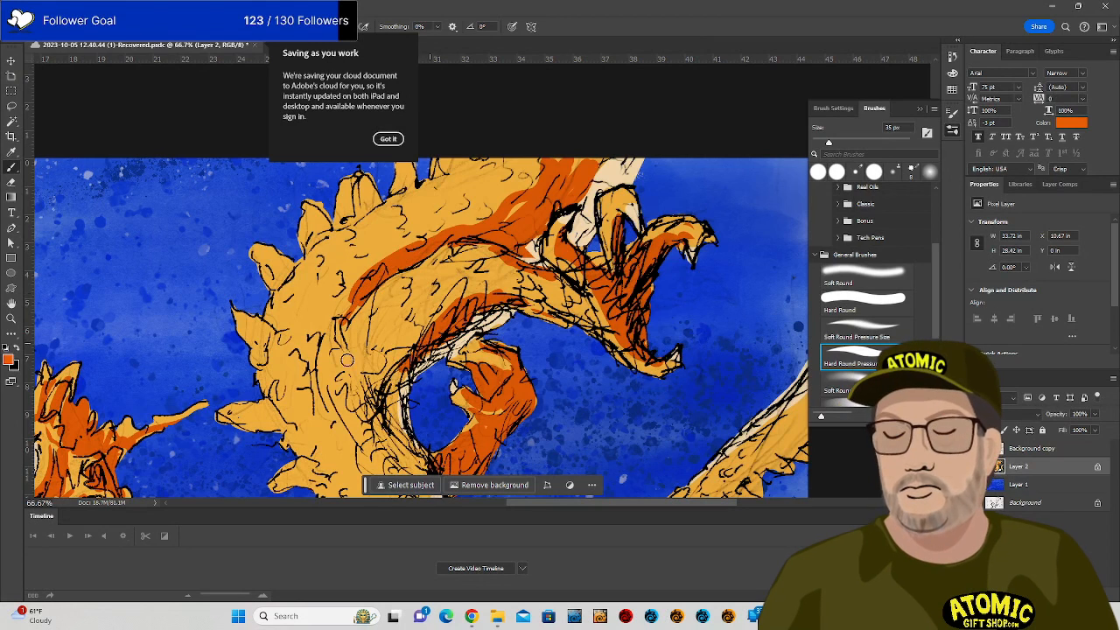
Start an orange shading stripe down the right-hand tail.
{"action": "left_click_drag", "start_coordinate": [612, 162], "coordinate": [537, 261]}
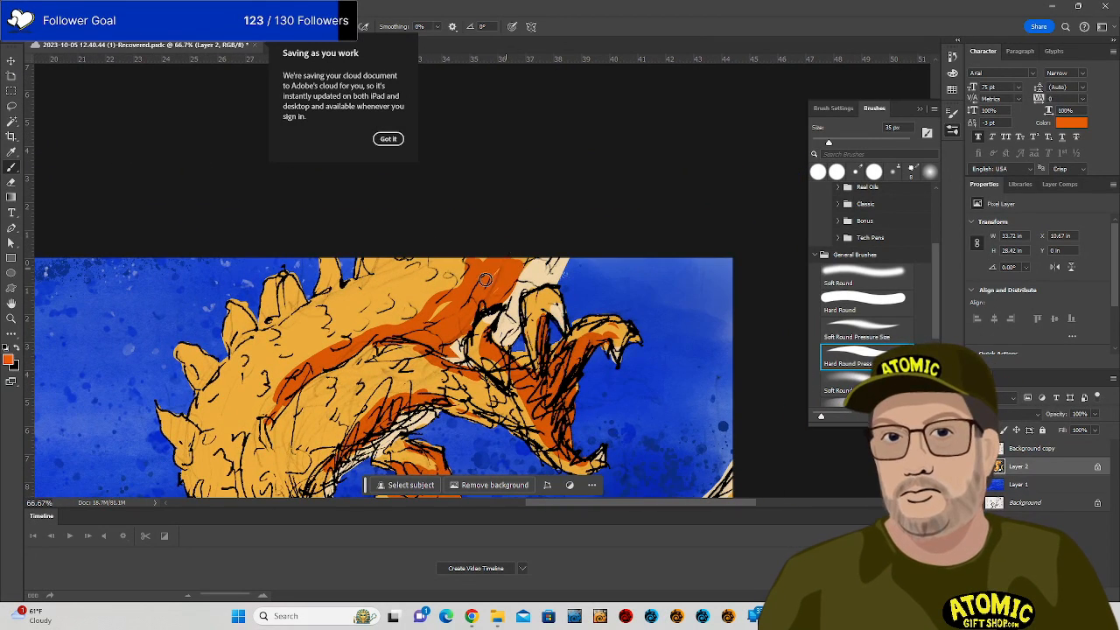
{"action": "left_click_drag", "start_coordinate": [648, 450], "coordinate": [579, 278]}
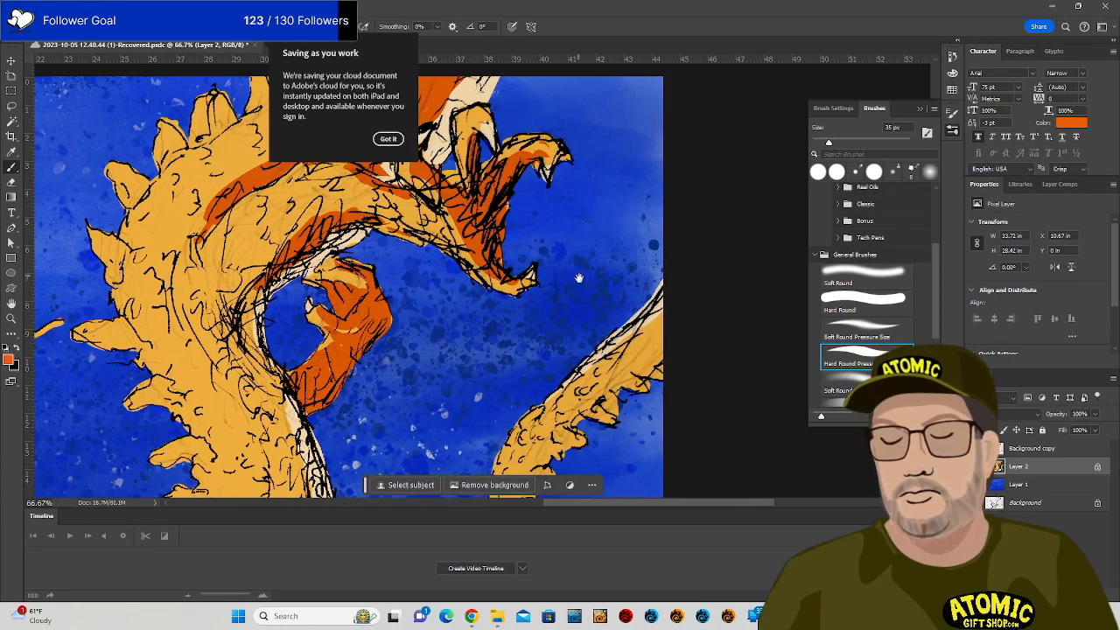
{"action": "mouse_move", "coordinate": [604, 392]}
{"action": "left_mouse_down"}
{"action": "mouse_move", "coordinate": [588, 280]}
{"action": "mouse_move", "coordinate": [614, 265]}
{"action": "mouse_move", "coordinate": [512, 362]}
{"action": "mouse_move", "coordinate": [512, 429]}
{"action": "mouse_move", "coordinate": [537, 283]}
{"action": "left_mouse_up"}
{"action": "mouse_move", "coordinate": [519, 326]}
{"action": "left_mouse_down"}
{"action": "mouse_move", "coordinate": [534, 356]}
{"action": "mouse_move", "coordinate": [536, 229]}
{"action": "mouse_move", "coordinate": [652, 123]}
{"action": "left_mouse_up"}
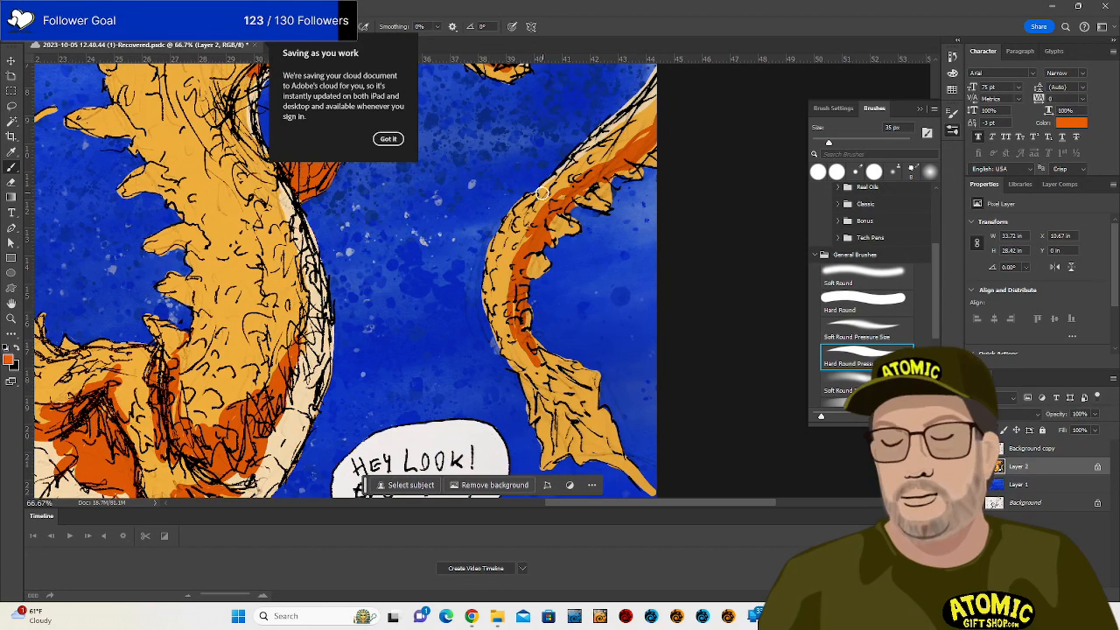
Deepen the right tail's inner edge and lower part with dark orange, then shade the neck.
{"action": "mouse_move", "coordinate": [541, 193]}
{"action": "left_mouse_down"}
{"action": "mouse_move", "coordinate": [507, 226]}
{"action": "mouse_move", "coordinate": [486, 285]}
{"action": "mouse_move", "coordinate": [499, 342]}
{"action": "mouse_move", "coordinate": [558, 447]}
{"action": "left_mouse_up"}
{"action": "mouse_move", "coordinate": [565, 408]}
{"action": "left_mouse_down"}
{"action": "mouse_move", "coordinate": [604, 455]}
{"action": "mouse_move", "coordinate": [559, 394]}
{"action": "mouse_move", "coordinate": [565, 371]}
{"action": "left_mouse_up"}
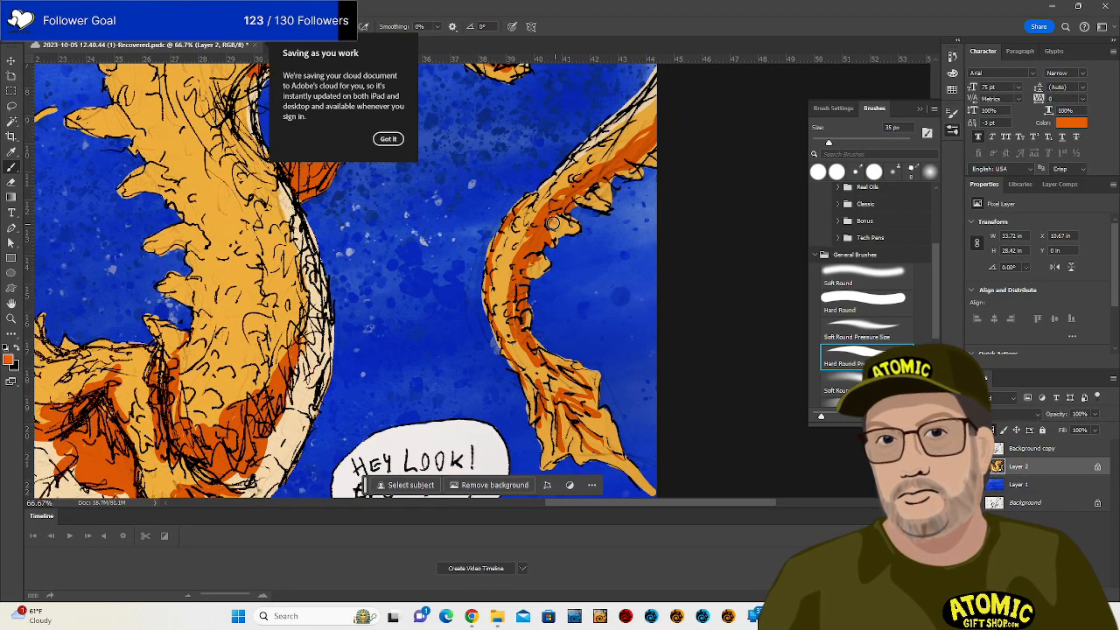
{"action": "mouse_move", "coordinate": [388, 261]}
{"action": "left_mouse_down"}
{"action": "mouse_move", "coordinate": [531, 307]}
{"action": "mouse_move", "coordinate": [603, 314]}
{"action": "mouse_move", "coordinate": [645, 294]}
{"action": "left_mouse_up"}
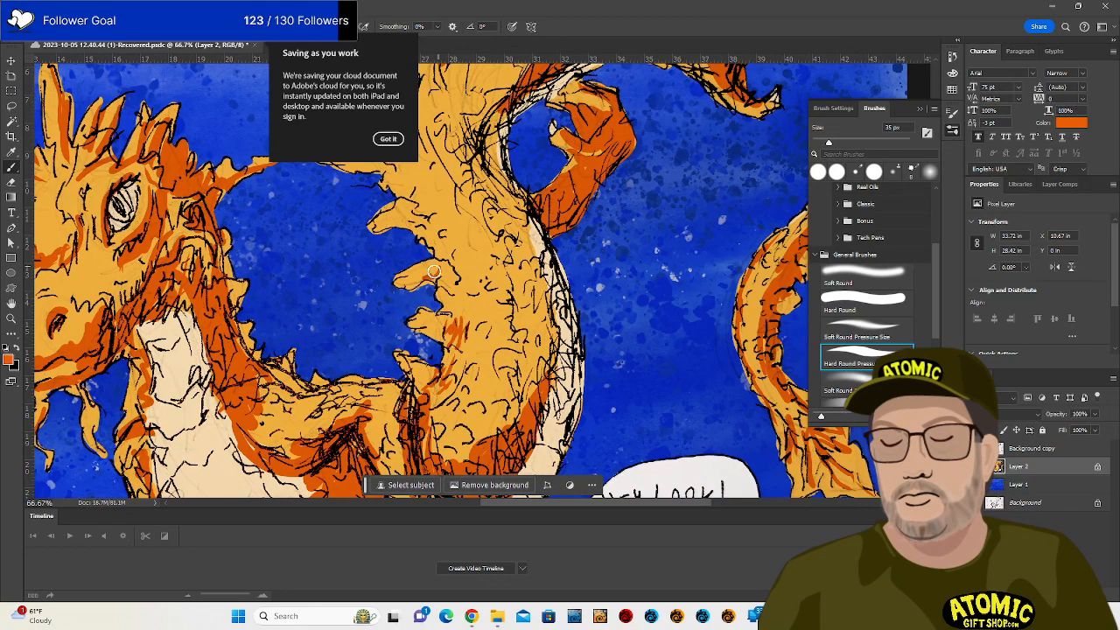
{"action": "mouse_move", "coordinate": [433, 272]}
{"action": "left_mouse_down"}
{"action": "mouse_move", "coordinate": [512, 273]}
{"action": "mouse_move", "coordinate": [529, 320]}
{"action": "left_mouse_up"}
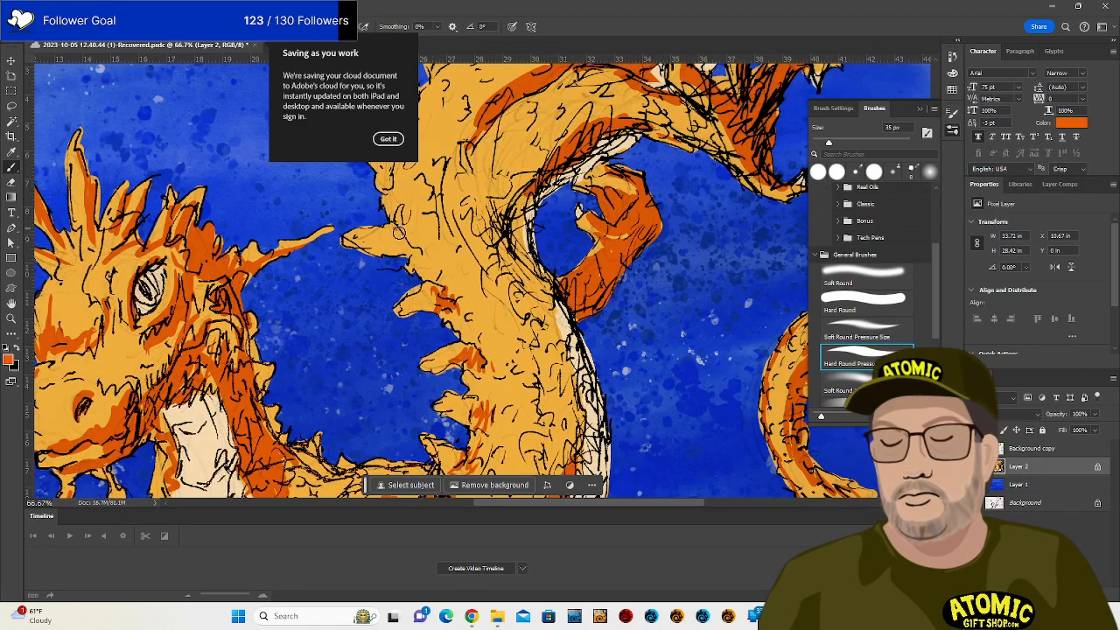
Shade the neck spikes and extend the dark orange band down the neck.
{"action": "left_click_drag", "start_coordinate": [441, 265], "coordinate": [507, 411]}
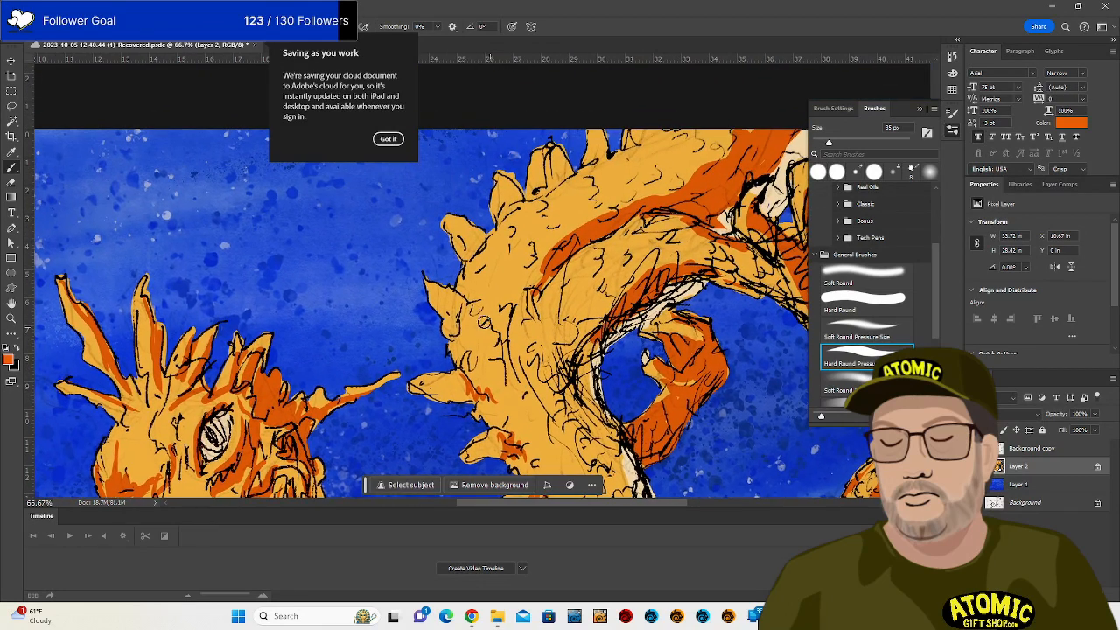
{"action": "mouse_move", "coordinate": [460, 303]}
{"action": "left_mouse_down"}
{"action": "mouse_move", "coordinate": [457, 323]}
{"action": "mouse_move", "coordinate": [479, 327]}
{"action": "left_mouse_up"}
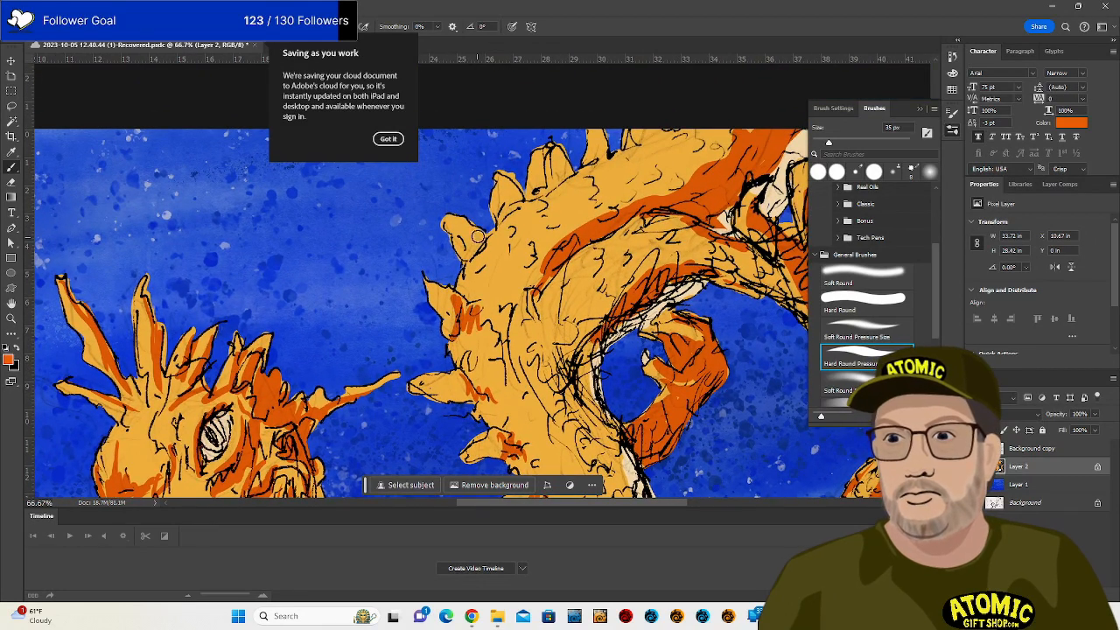
{"action": "mouse_move", "coordinate": [477, 236]}
{"action": "left_mouse_down"}
{"action": "mouse_move", "coordinate": [495, 265]}
{"action": "mouse_move", "coordinate": [514, 202]}
{"action": "mouse_move", "coordinate": [567, 175]}
{"action": "mouse_move", "coordinate": [553, 197]}
{"action": "mouse_move", "coordinate": [628, 149]}
{"action": "left_mouse_up"}
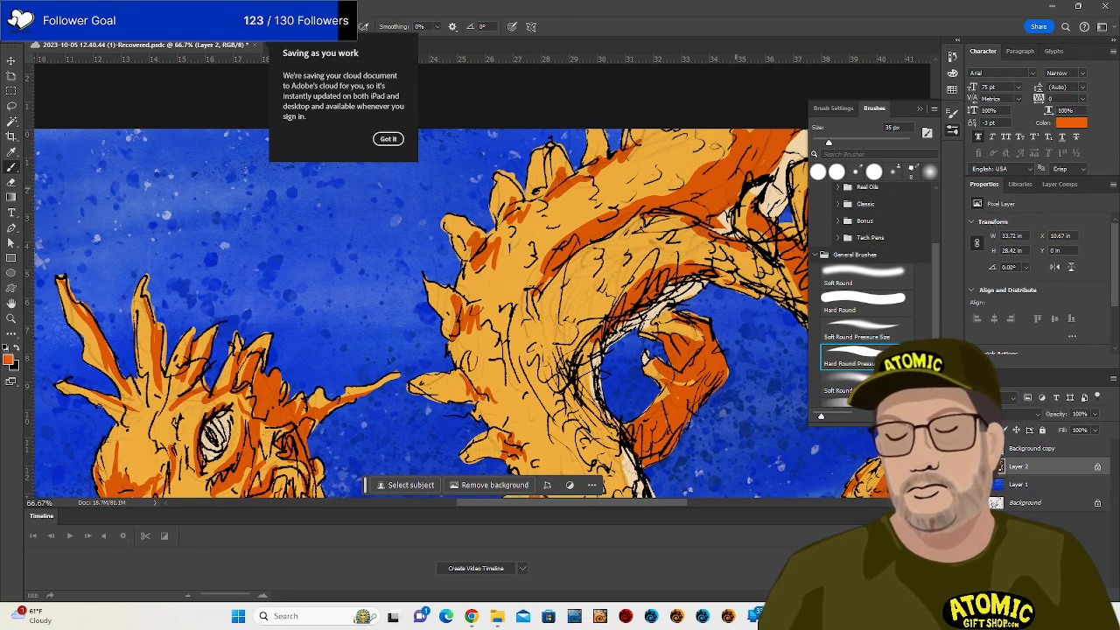
{"action": "mouse_move", "coordinate": [545, 276]}
{"action": "left_mouse_down"}
{"action": "mouse_move", "coordinate": [529, 291]}
{"action": "mouse_move", "coordinate": [552, 251]}
{"action": "mouse_move", "coordinate": [514, 302]}
{"action": "left_mouse_up"}
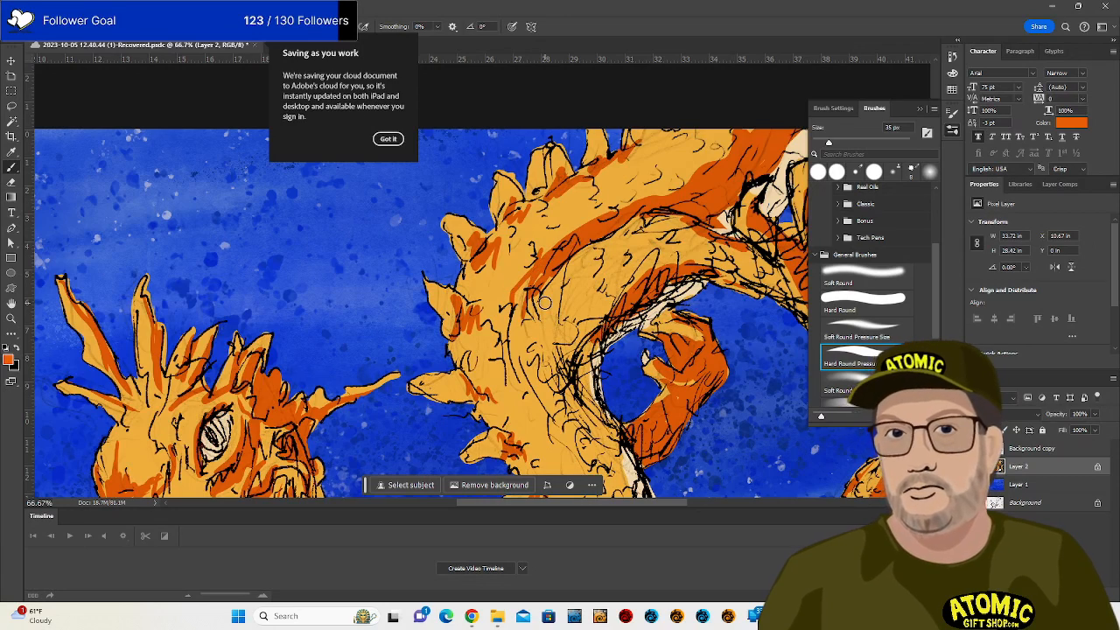
{"action": "left_click_drag", "start_coordinate": [488, 368], "coordinate": [599, 185]}
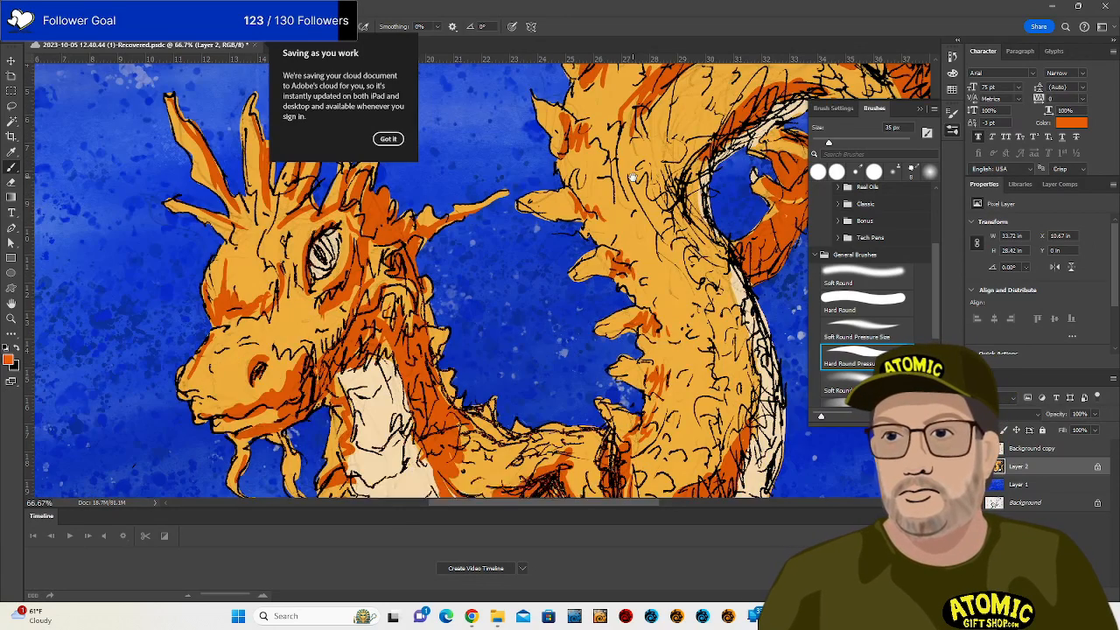
{"action": "left_click_drag", "start_coordinate": [520, 411], "coordinate": [526, 303]}
{"action": "left_click_drag", "start_coordinate": [464, 416], "coordinate": [479, 285]}
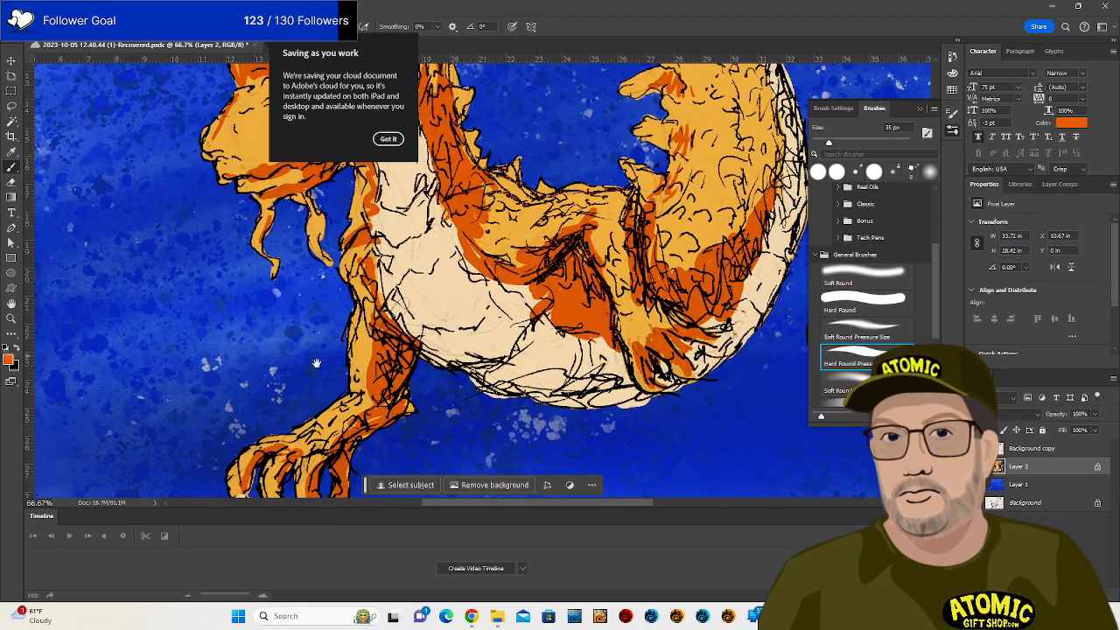
Sample a tan from the belly, try a stroke, and undo it.
{"action": "left_click", "coordinate": [8, 359]}
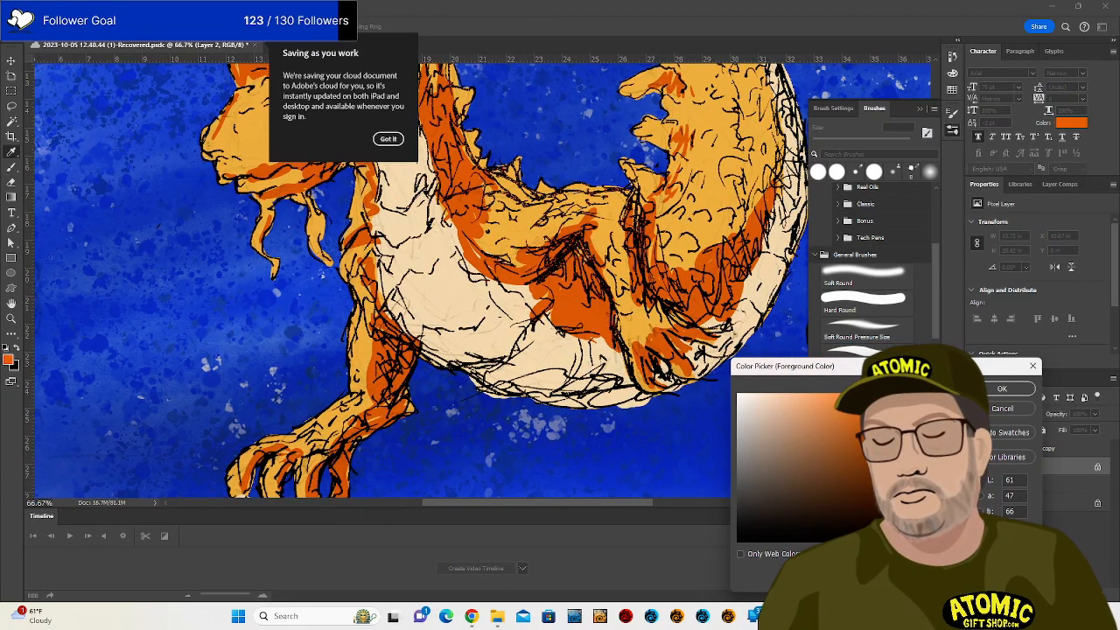
{"action": "left_click", "coordinate": [560, 352]}
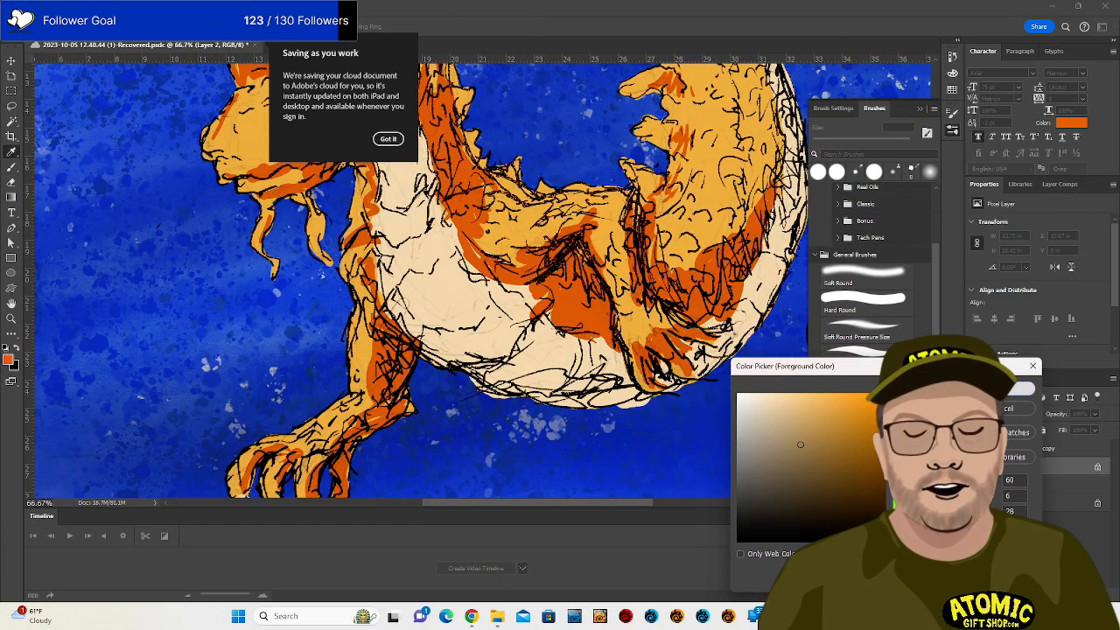
{"action": "left_click", "coordinate": [1001, 388]}
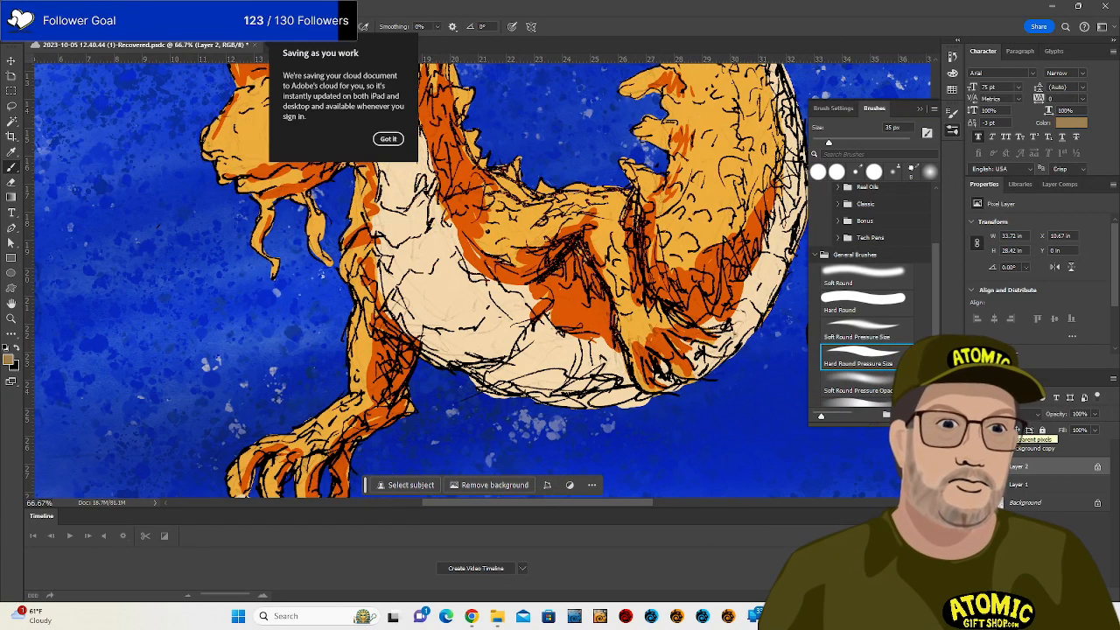
{"action": "left_click_drag", "start_coordinate": [480, 285], "coordinate": [475, 310]}
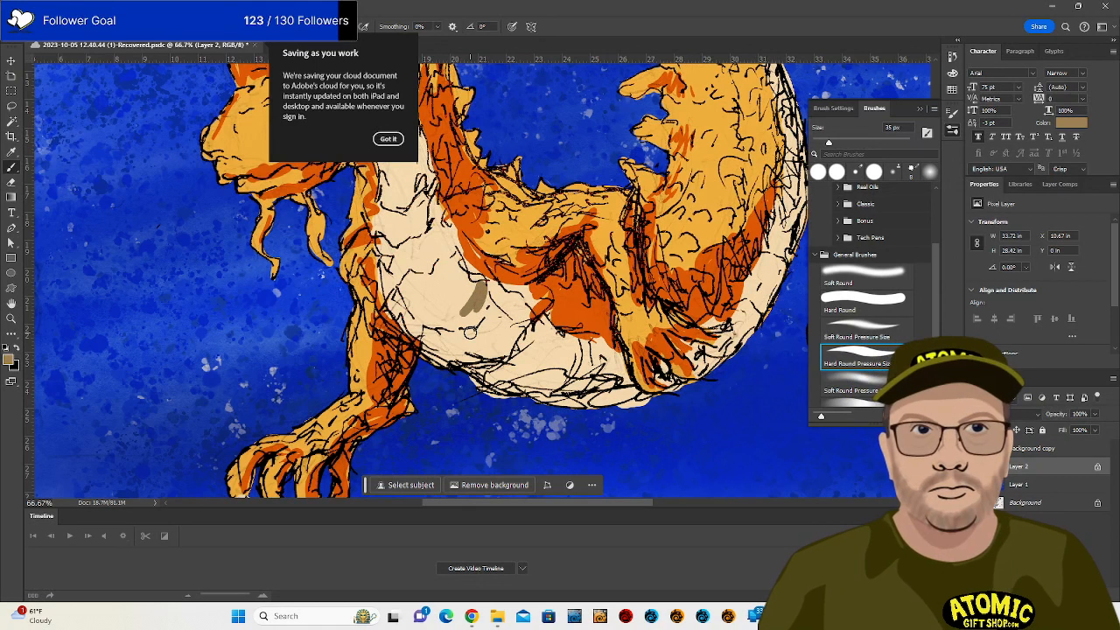
{"action": "key", "text": "ctrl+z"}
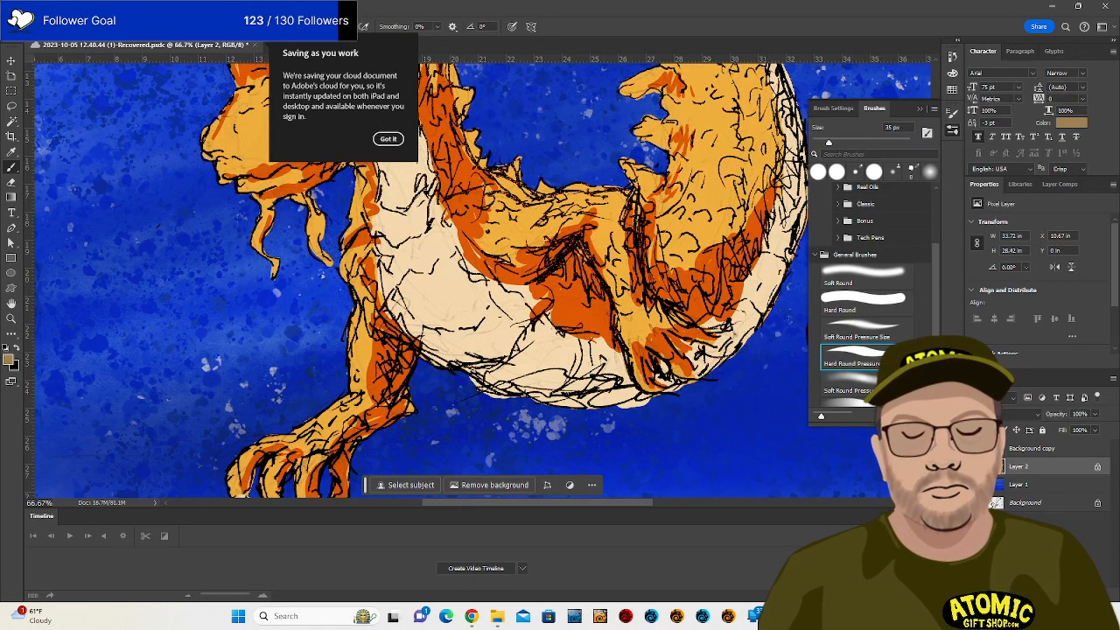
Switch to a lighter tan and shade across the belly, its right edge and the tail underside.
{"action": "left_click", "coordinate": [8, 360]}
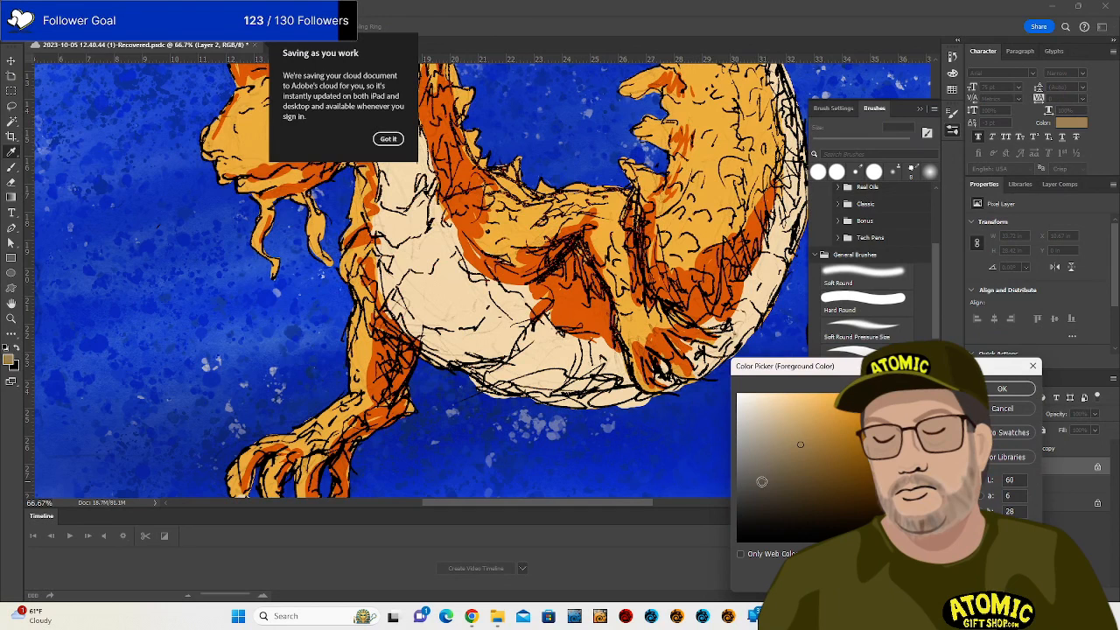
{"action": "left_click", "coordinate": [794, 425]}
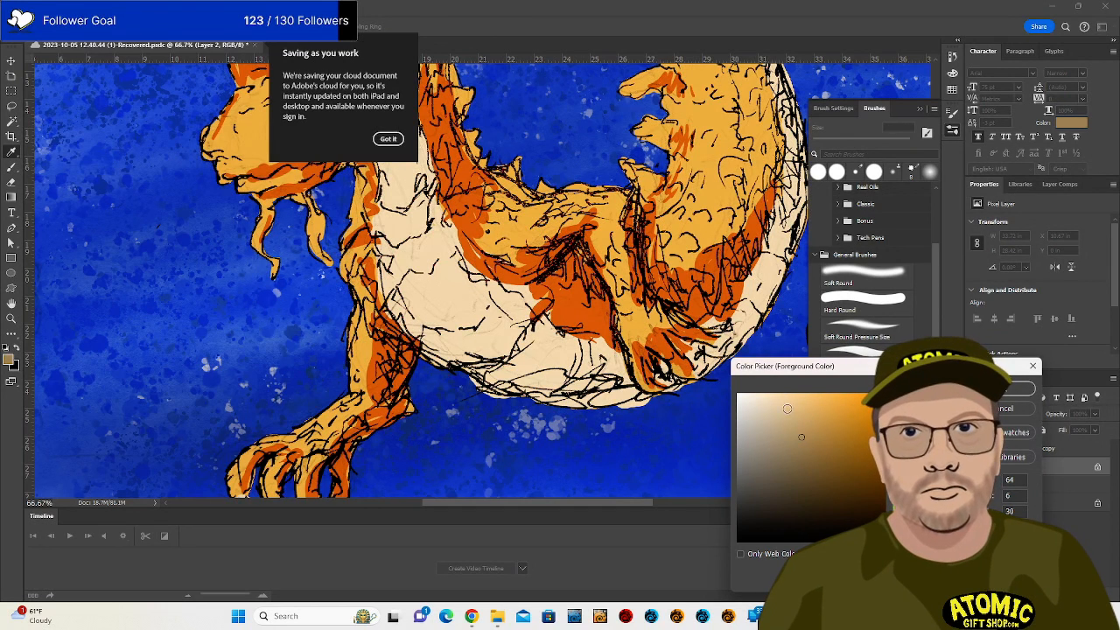
{"action": "left_click", "coordinate": [1003, 388]}
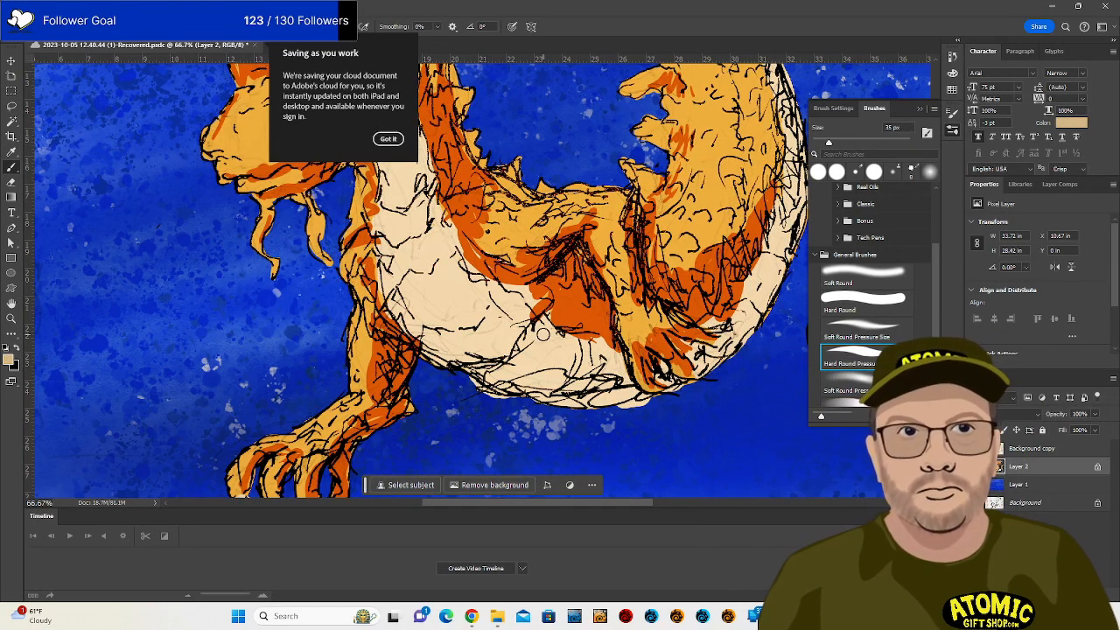
{"action": "mouse_move", "coordinate": [543, 334]}
{"action": "left_mouse_down"}
{"action": "mouse_move", "coordinate": [512, 364]}
{"action": "mouse_move", "coordinate": [554, 333]}
{"action": "mouse_move", "coordinate": [558, 348]}
{"action": "mouse_move", "coordinate": [524, 371]}
{"action": "mouse_move", "coordinate": [567, 344]}
{"action": "mouse_move", "coordinate": [525, 397]}
{"action": "mouse_move", "coordinate": [571, 346]}
{"action": "mouse_move", "coordinate": [553, 390]}
{"action": "mouse_move", "coordinate": [593, 358]}
{"action": "mouse_move", "coordinate": [599, 338]}
{"action": "mouse_move", "coordinate": [618, 367]}
{"action": "mouse_move", "coordinate": [427, 334]}
{"action": "mouse_move", "coordinate": [485, 296]}
{"action": "mouse_move", "coordinate": [439, 334]}
{"action": "mouse_move", "coordinate": [452, 316]}
{"action": "mouse_move", "coordinate": [520, 310]}
{"action": "mouse_move", "coordinate": [502, 345]}
{"action": "mouse_move", "coordinate": [440, 359]}
{"action": "mouse_move", "coordinate": [504, 312]}
{"action": "mouse_move", "coordinate": [496, 322]}
{"action": "mouse_move", "coordinate": [437, 309]}
{"action": "mouse_move", "coordinate": [411, 281]}
{"action": "mouse_move", "coordinate": [397, 289]}
{"action": "mouse_move", "coordinate": [452, 253]}
{"action": "mouse_move", "coordinate": [409, 281]}
{"action": "mouse_move", "coordinate": [442, 259]}
{"action": "mouse_move", "coordinate": [408, 207]}
{"action": "left_mouse_up"}
{"action": "mouse_move", "coordinate": [462, 265]}
{"action": "left_mouse_down"}
{"action": "mouse_move", "coordinate": [475, 277]}
{"action": "mouse_move", "coordinate": [463, 309]}
{"action": "left_mouse_up"}
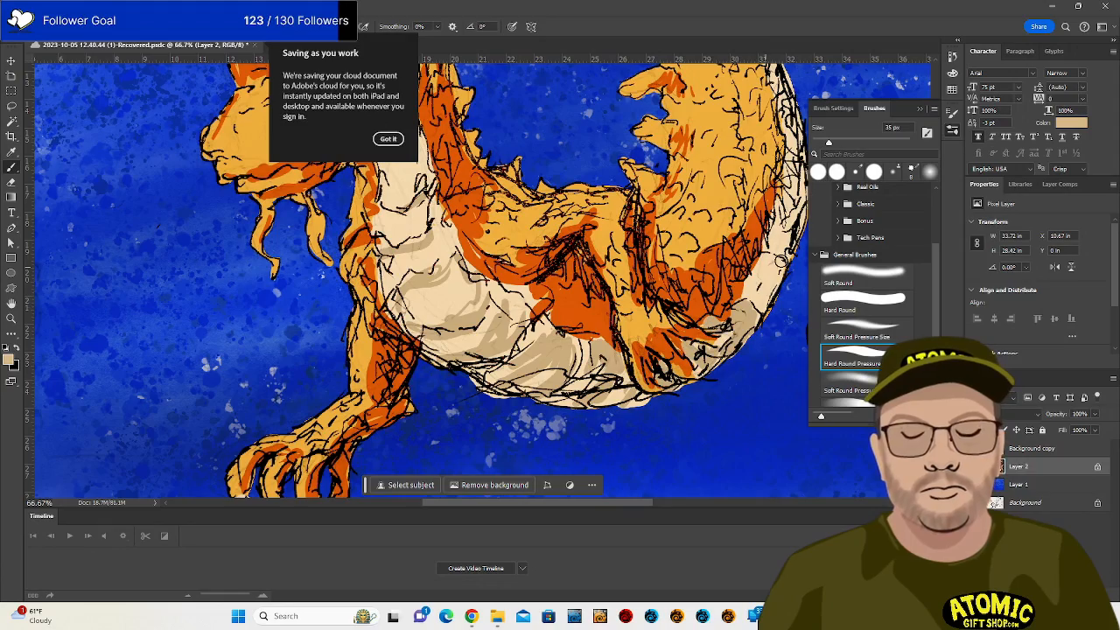
{"action": "mouse_move", "coordinate": [779, 260]}
{"action": "left_mouse_down"}
{"action": "mouse_move", "coordinate": [749, 302]}
{"action": "mouse_move", "coordinate": [647, 368]}
{"action": "mouse_move", "coordinate": [556, 461]}
{"action": "left_mouse_up"}
{"action": "mouse_move", "coordinate": [603, 392]}
{"action": "left_mouse_down"}
{"action": "mouse_move", "coordinate": [593, 433]}
{"action": "mouse_move", "coordinate": [604, 372]}
{"action": "left_mouse_up"}
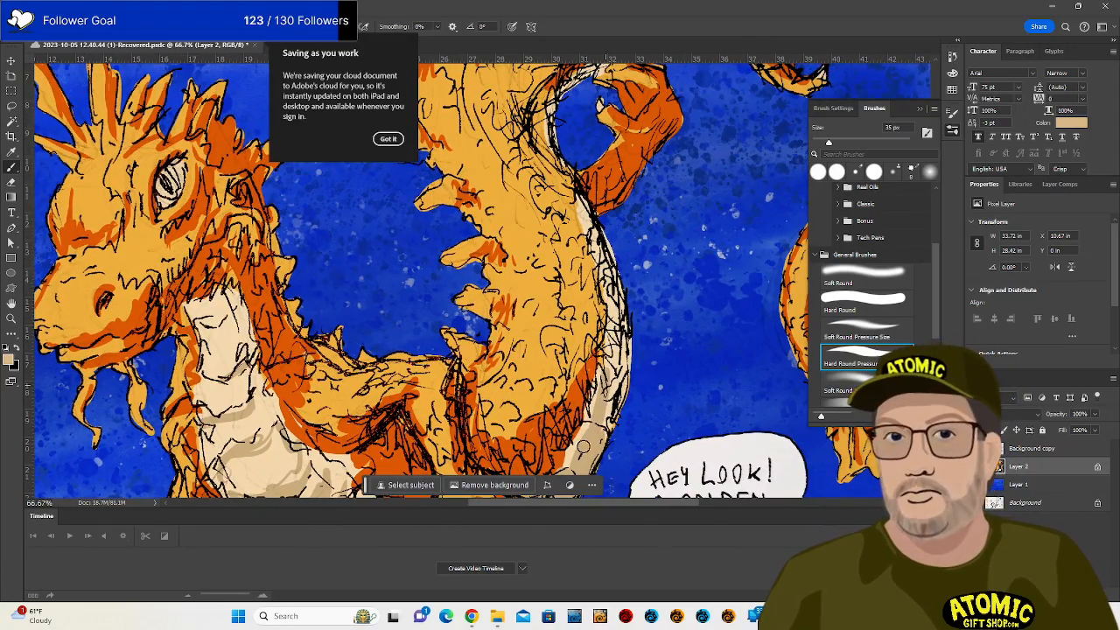
Shade the tail's cream underside, belly strip and cream patches near the claw in tan.
{"action": "mouse_move", "coordinate": [581, 448]}
{"action": "left_mouse_down"}
{"action": "mouse_move", "coordinate": [615, 396]}
{"action": "mouse_move", "coordinate": [611, 354]}
{"action": "mouse_move", "coordinate": [618, 370]}
{"action": "mouse_move", "coordinate": [626, 363]}
{"action": "mouse_move", "coordinate": [619, 405]}
{"action": "left_mouse_up"}
{"action": "mouse_move", "coordinate": [602, 238]}
{"action": "left_mouse_down"}
{"action": "mouse_move", "coordinate": [617, 295]}
{"action": "mouse_move", "coordinate": [584, 214]}
{"action": "mouse_move", "coordinate": [616, 330]}
{"action": "mouse_move", "coordinate": [586, 197]}
{"action": "left_mouse_up"}
{"action": "left_click_drag", "start_coordinate": [577, 266], "coordinate": [581, 410]}
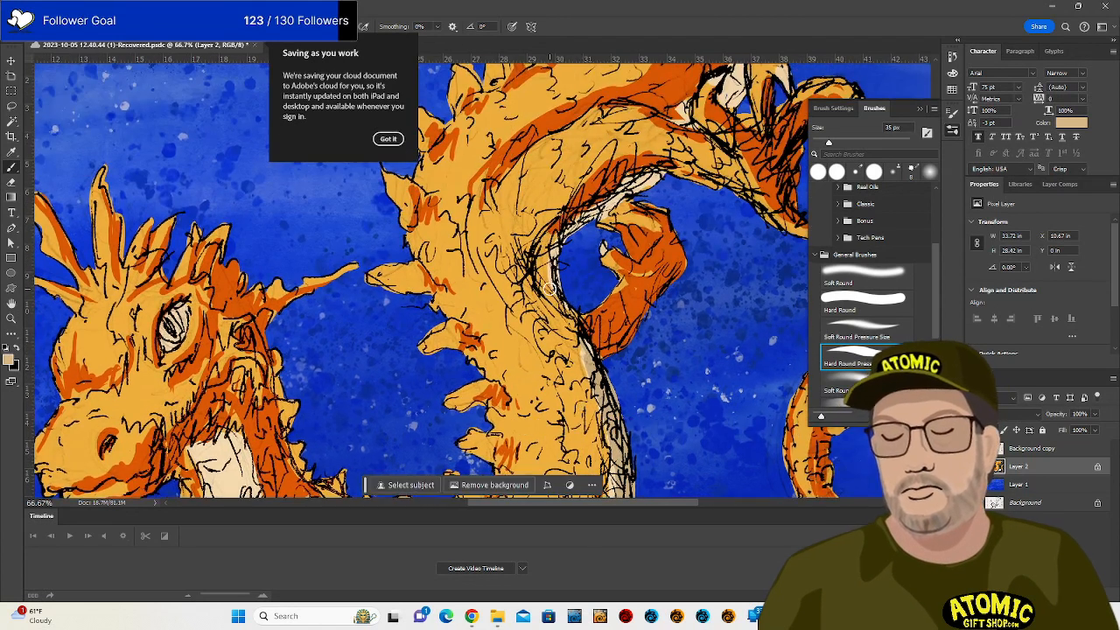
{"action": "mouse_move", "coordinate": [549, 285]}
{"action": "left_mouse_down"}
{"action": "mouse_move", "coordinate": [600, 212]}
{"action": "mouse_move", "coordinate": [631, 184]}
{"action": "mouse_move", "coordinate": [659, 179]}
{"action": "mouse_move", "coordinate": [553, 359]}
{"action": "left_mouse_up"}
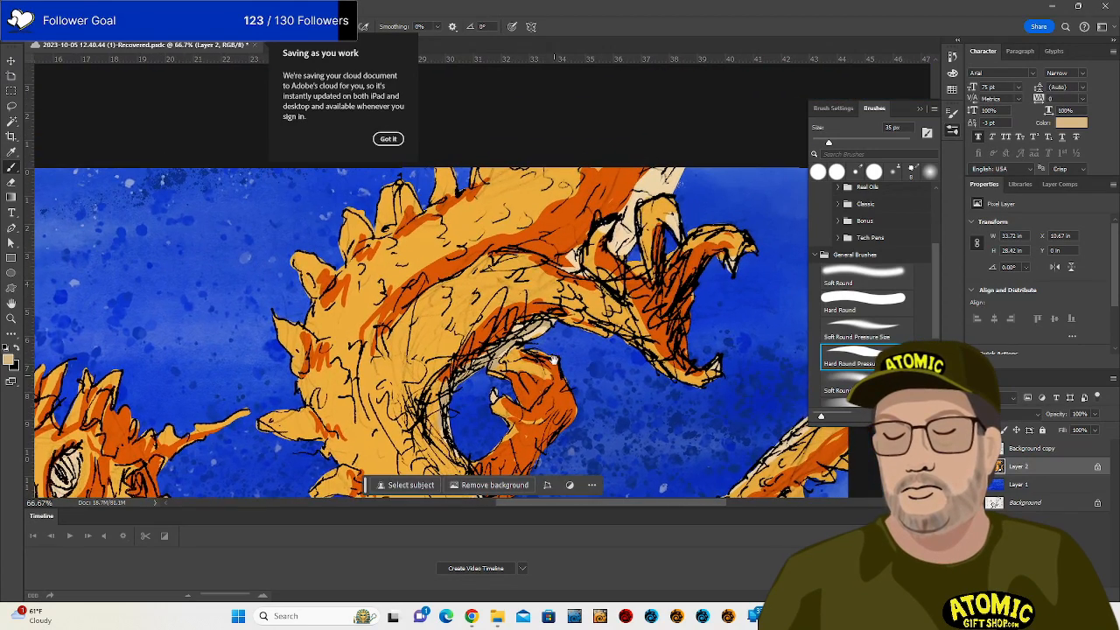
{"action": "mouse_move", "coordinate": [617, 234]}
{"action": "left_mouse_down"}
{"action": "mouse_move", "coordinate": [619, 249]}
{"action": "mouse_move", "coordinate": [625, 233]}
{"action": "mouse_move", "coordinate": [576, 271]}
{"action": "mouse_move", "coordinate": [571, 252]}
{"action": "left_mouse_up"}
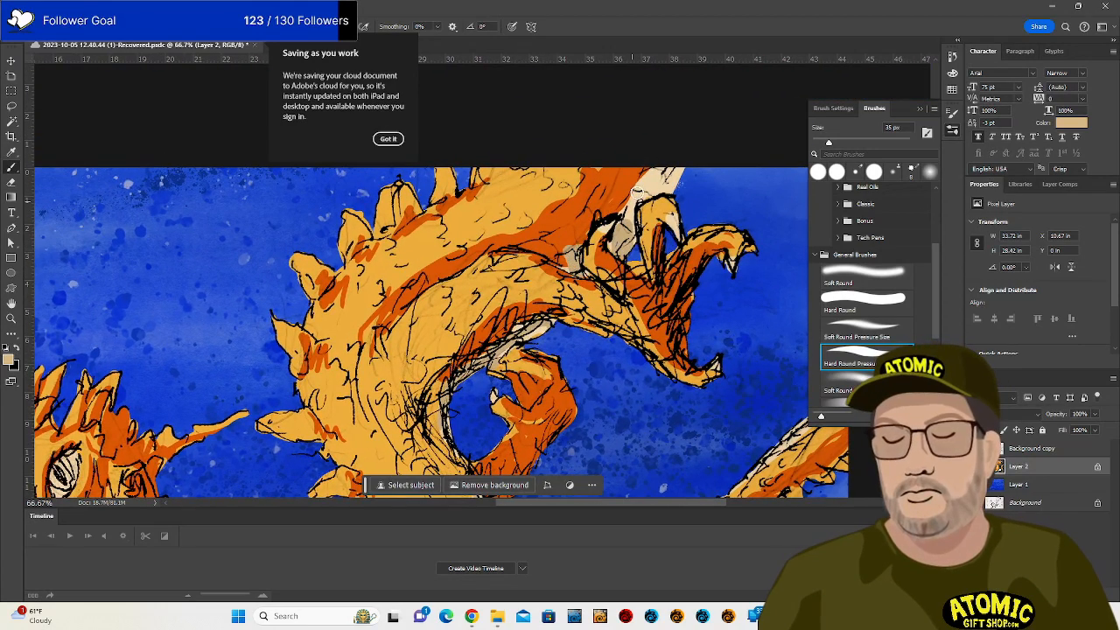
{"action": "mouse_move", "coordinate": [630, 203]}
{"action": "left_mouse_down"}
{"action": "mouse_move", "coordinate": [669, 167]}
{"action": "mouse_move", "coordinate": [634, 203]}
{"action": "mouse_move", "coordinate": [671, 173]}
{"action": "mouse_move", "coordinate": [643, 194]}
{"action": "left_mouse_up"}
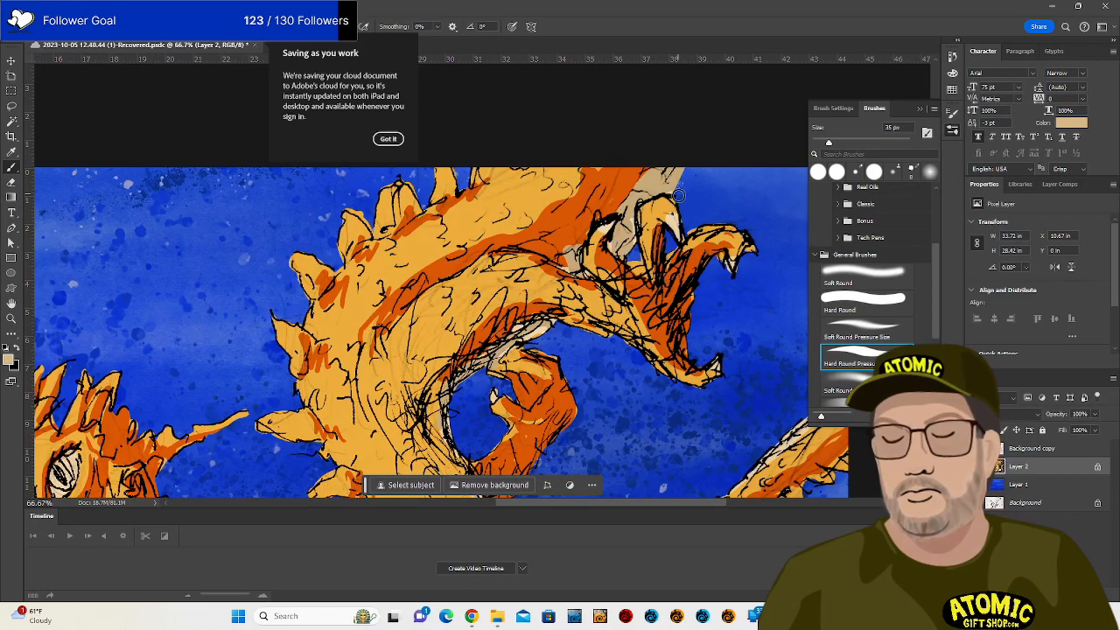
Pan the canvas to centre the dragon's head and arm in view.
{"action": "key", "text": "space"}
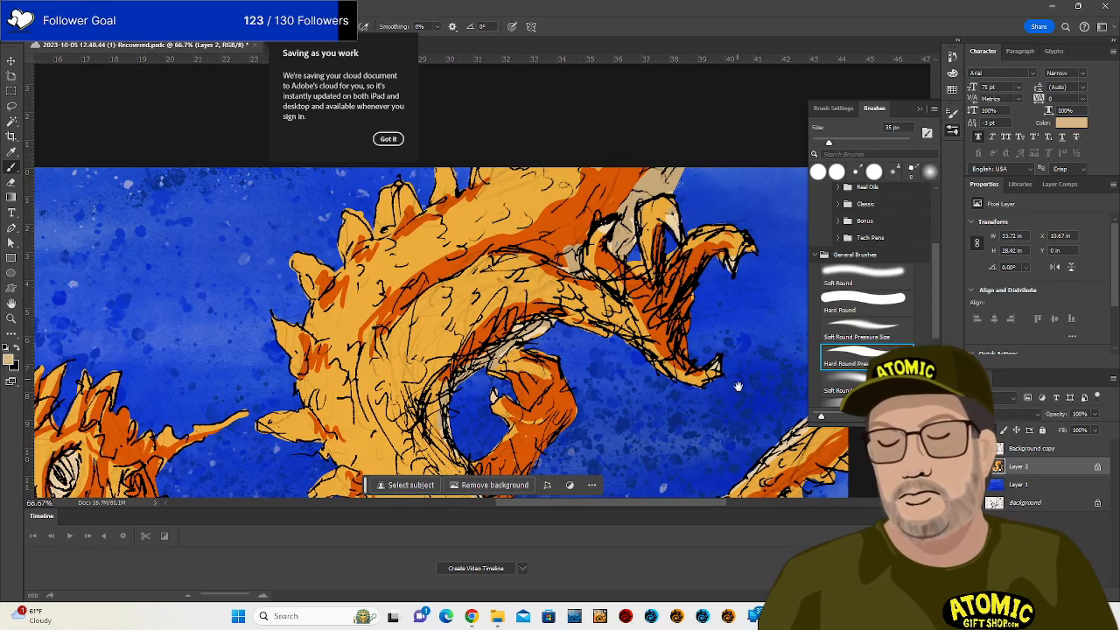
{"action": "left_click_drag", "start_coordinate": [737, 387], "coordinate": [527, 251]}
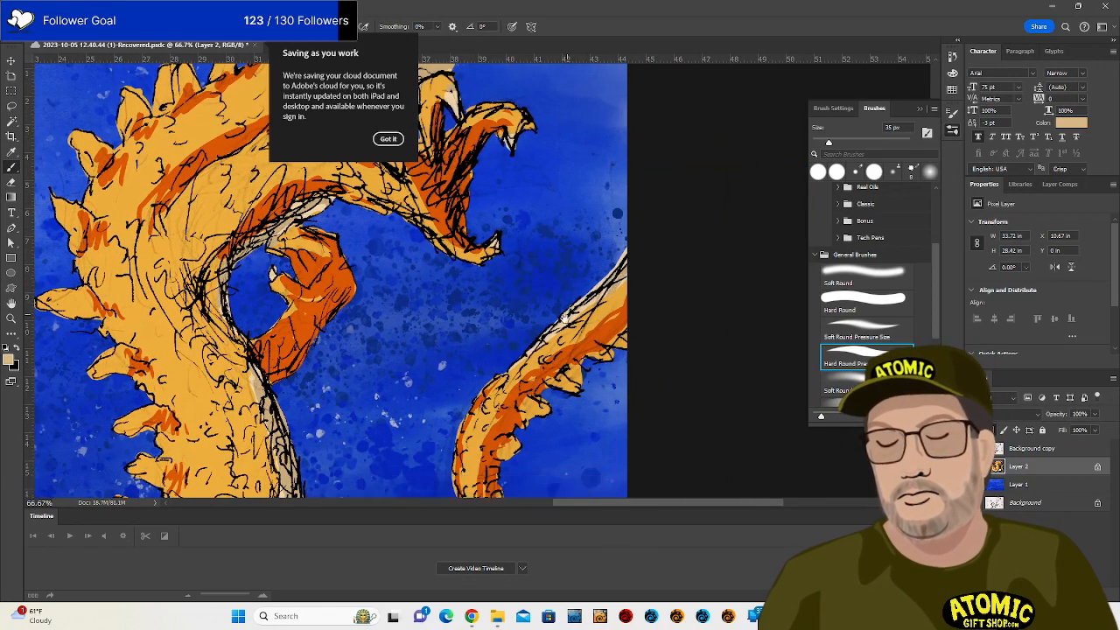
{"action": "left_click_drag", "start_coordinate": [565, 317], "coordinate": [659, 107]}
{"action": "left_click_drag", "start_coordinate": [622, 326], "coordinate": [777, 497]}
{"action": "left_click_drag", "start_coordinate": [619, 351], "coordinate": [742, 431]}
{"action": "left_click_drag", "start_coordinate": [660, 396], "coordinate": [732, 330]}
{"action": "left_click_drag", "start_coordinate": [609, 365], "coordinate": [617, 303]}
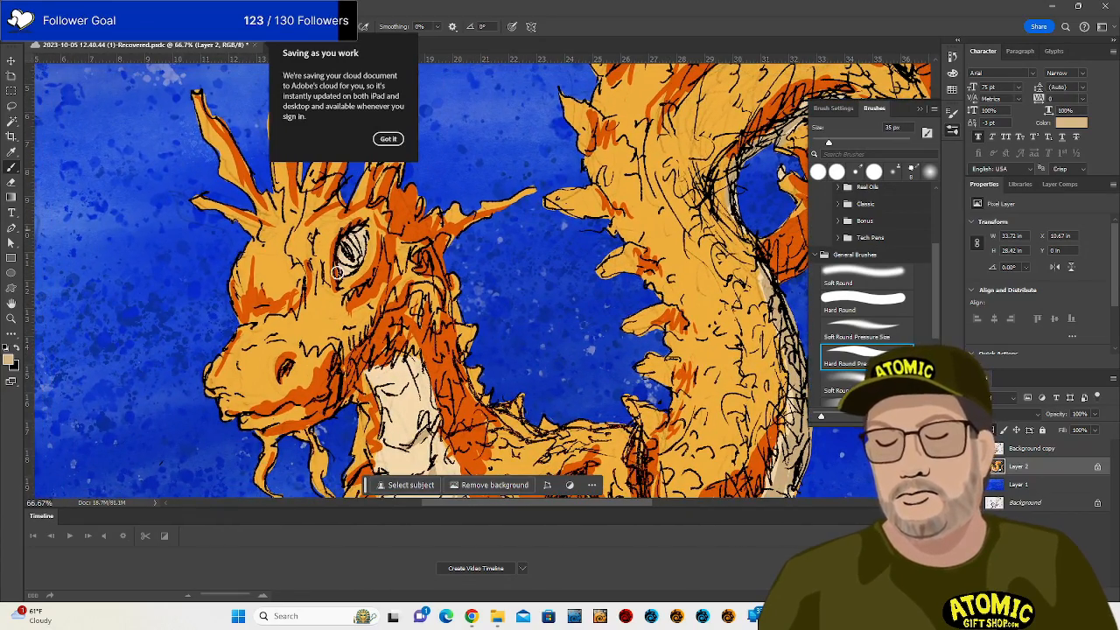
{"action": "left_click_drag", "start_coordinate": [370, 387], "coordinate": [407, 333]}
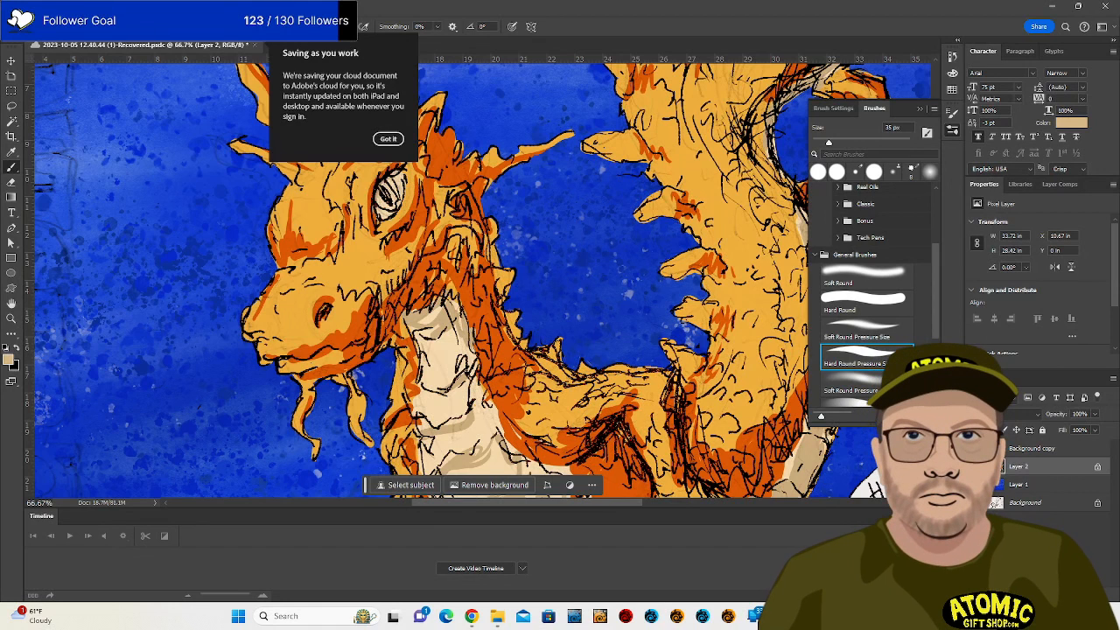
Set the foreground to a redder orange sampled from the dragon artwork.
{"action": "left_click", "coordinate": [7, 359]}
{"action": "left_click", "coordinate": [716, 413]}
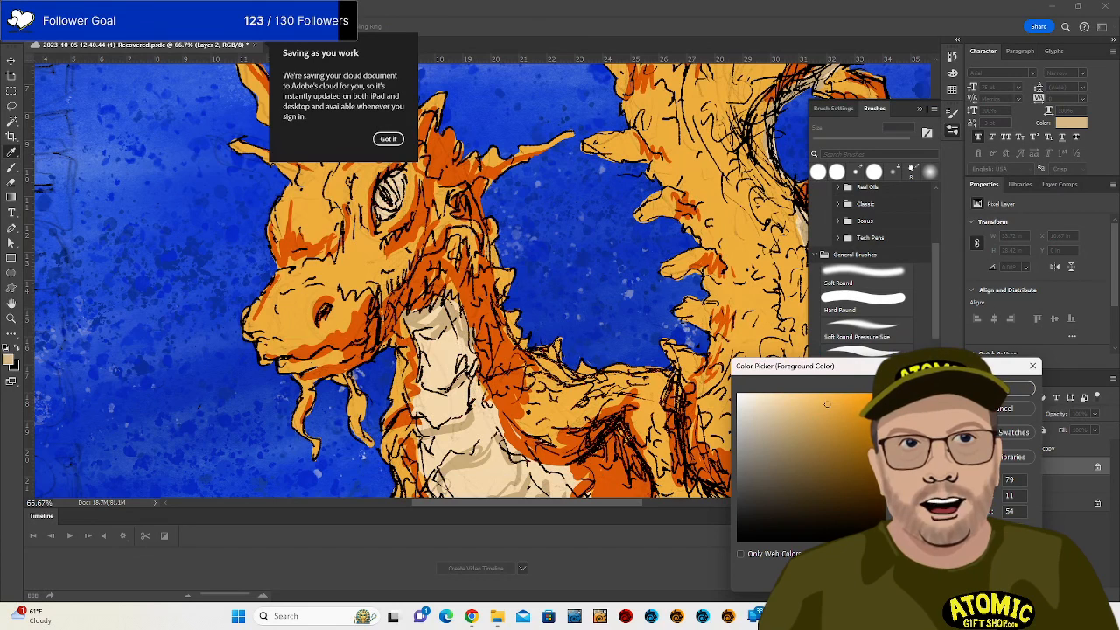
{"action": "left_click_drag", "start_coordinate": [899, 525], "coordinate": [898, 530]}
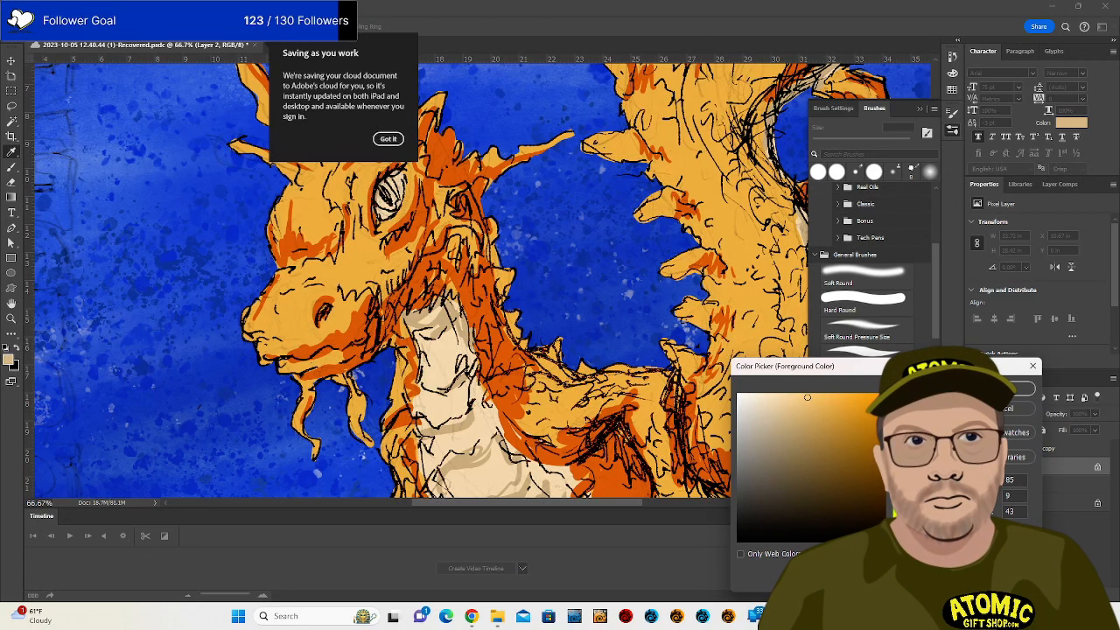
{"action": "left_click", "coordinate": [1009, 388]}
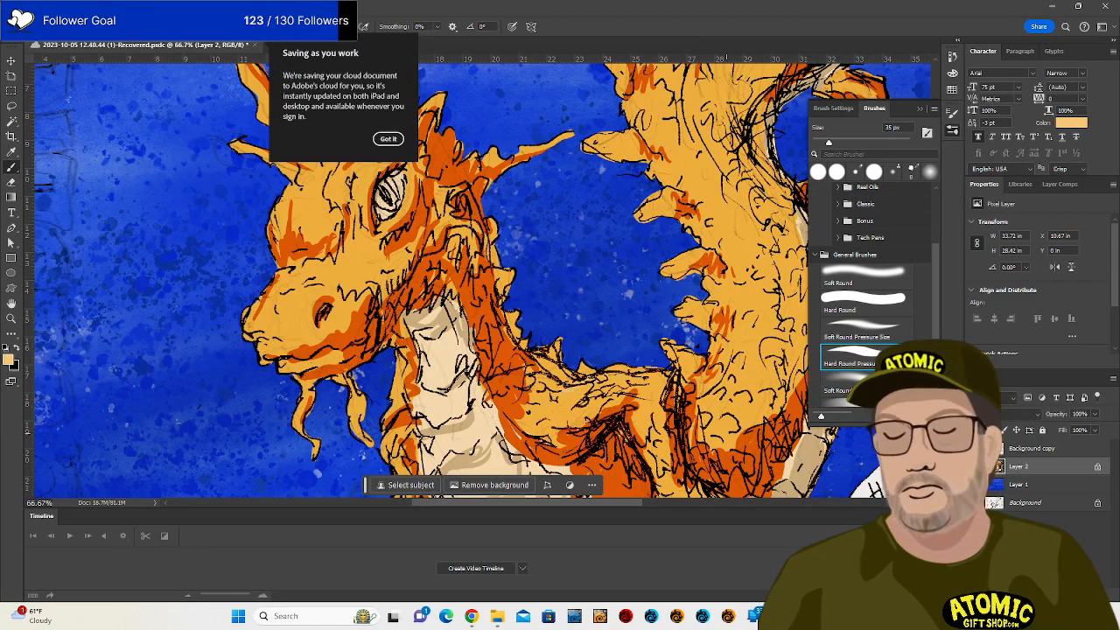
Change the foreground colour to a bright yellow.
{"action": "left_click", "coordinate": [8, 360]}
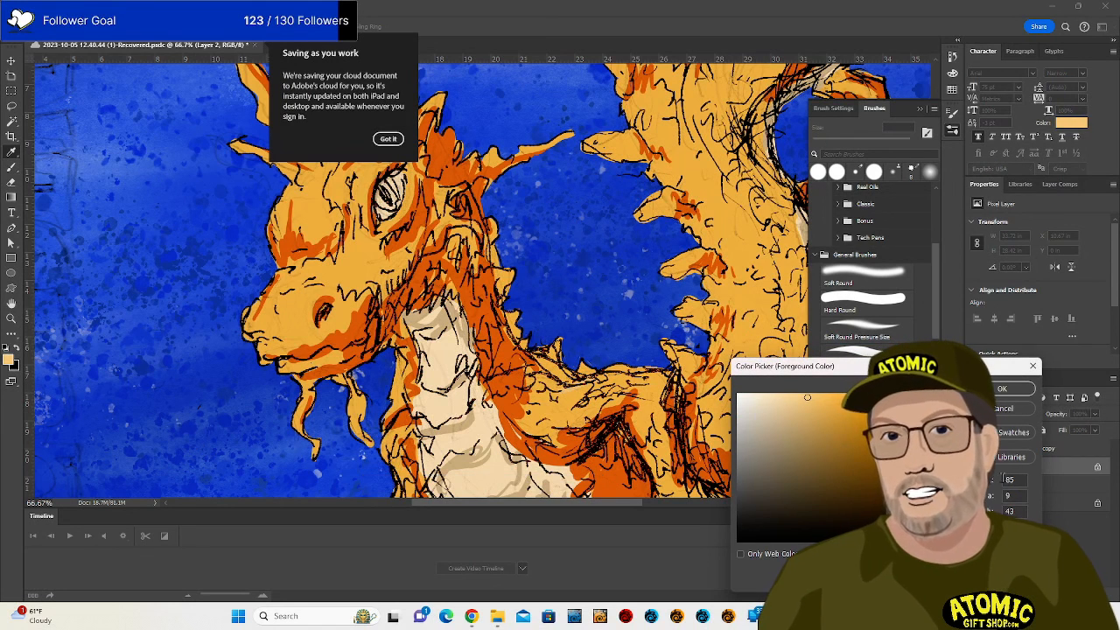
{"action": "left_click", "coordinate": [872, 400]}
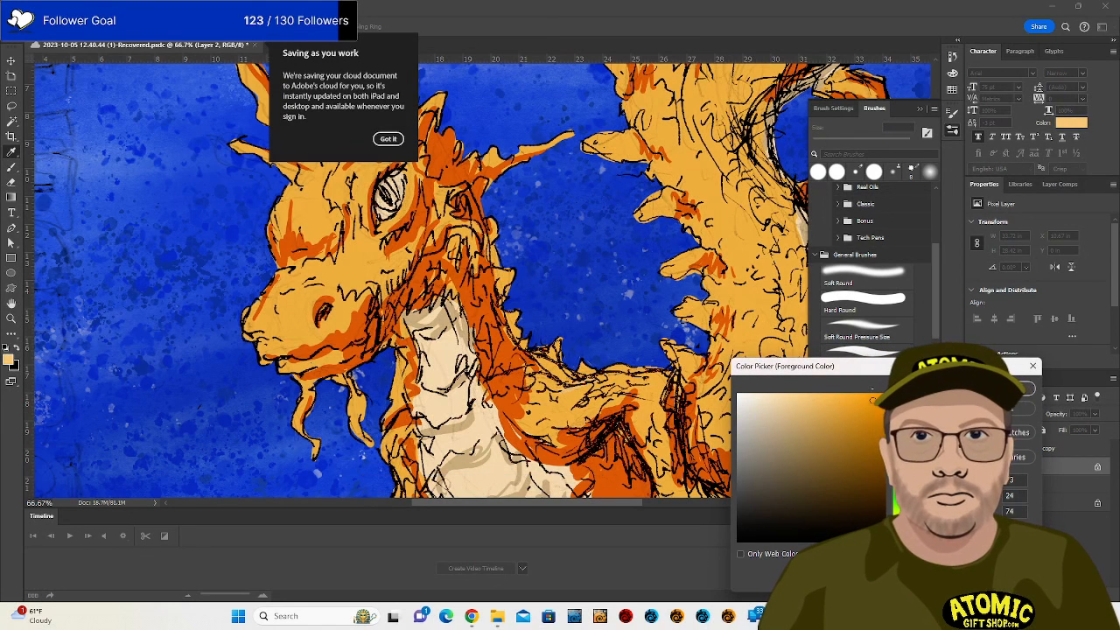
{"action": "left_click", "coordinate": [901, 516]}
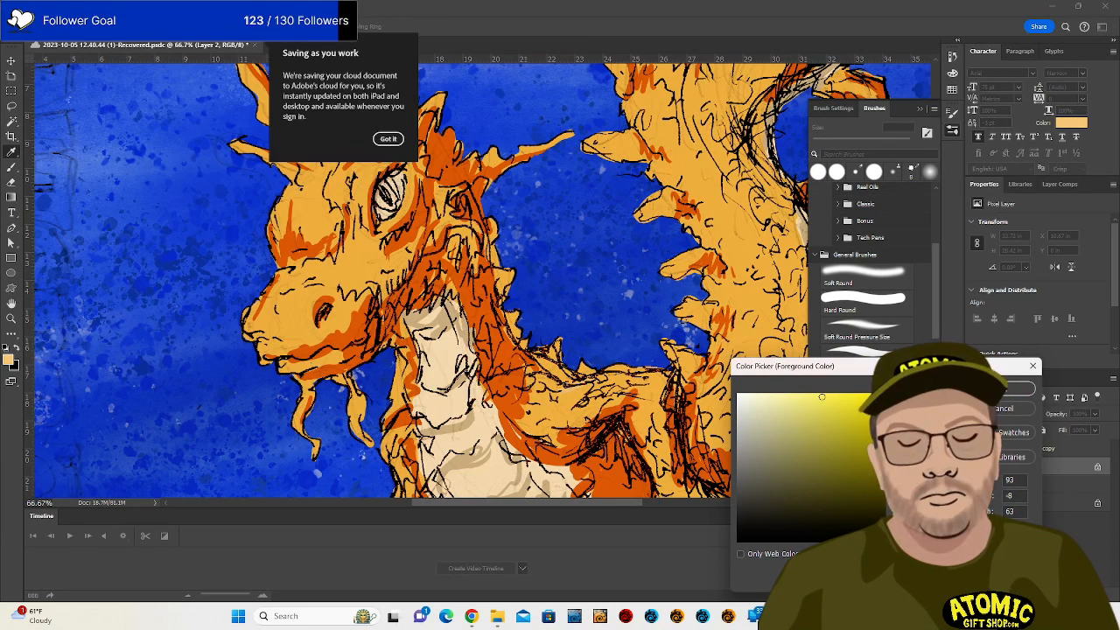
{"action": "left_click", "coordinate": [563, 394]}
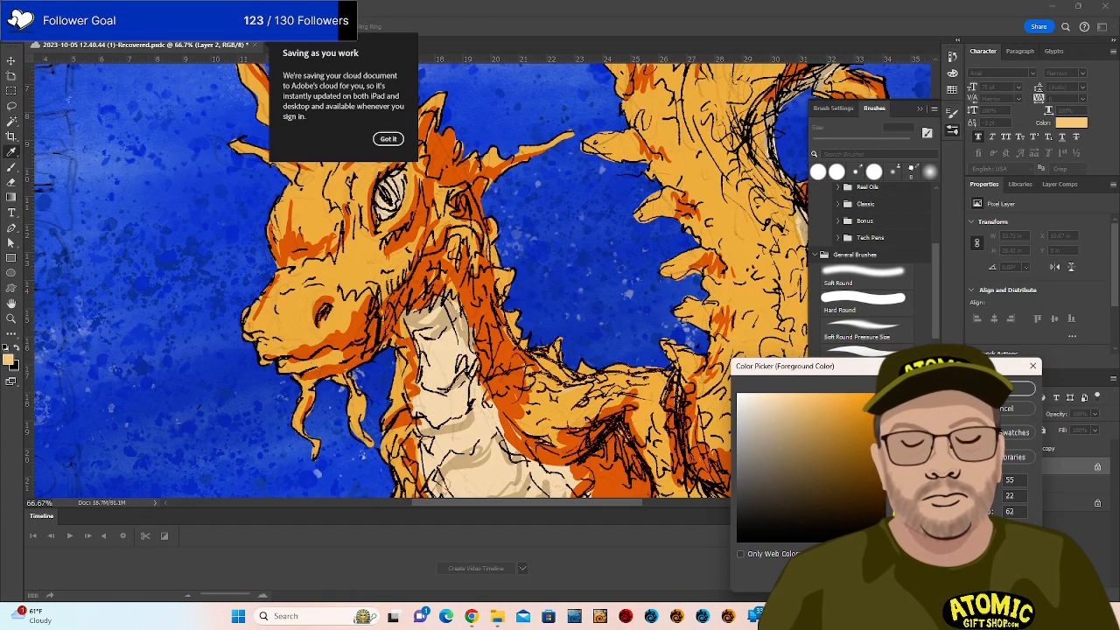
{"action": "left_click_drag", "start_coordinate": [900, 527], "coordinate": [901, 522]}
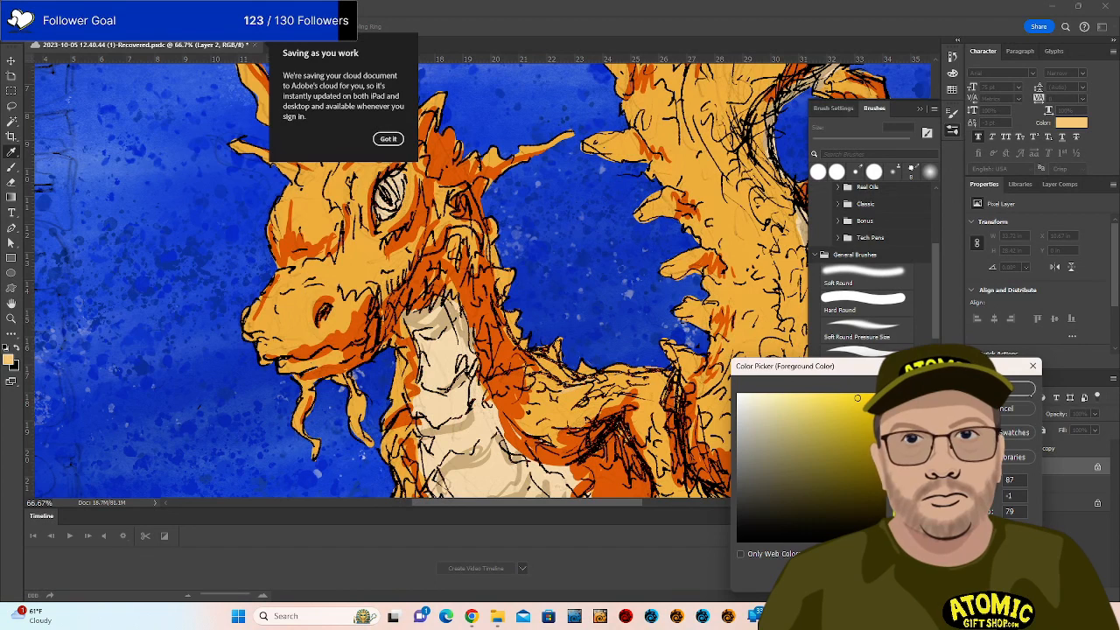
{"action": "key", "text": "Return"}
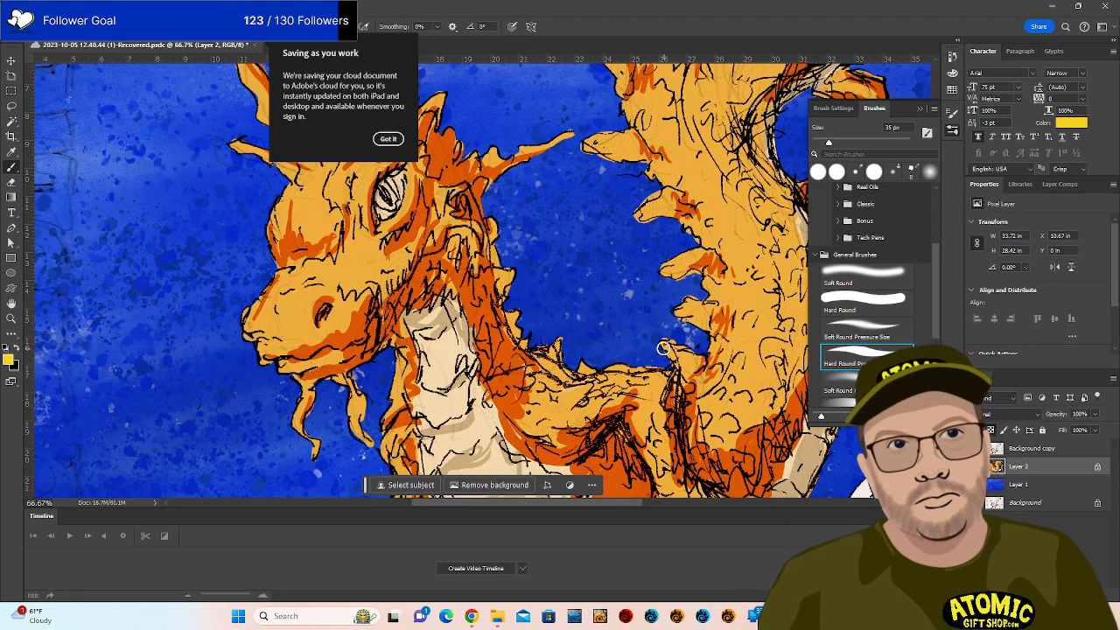
Paint thin yellow strokes along the back ridge, then lighten the yellow to a paler shade.
{"action": "mouse_move", "coordinate": [558, 389]}
{"action": "left_mouse_down"}
{"action": "mouse_move", "coordinate": [651, 373]}
{"action": "mouse_move", "coordinate": [660, 383]}
{"action": "mouse_move", "coordinate": [635, 434]}
{"action": "left_mouse_up"}
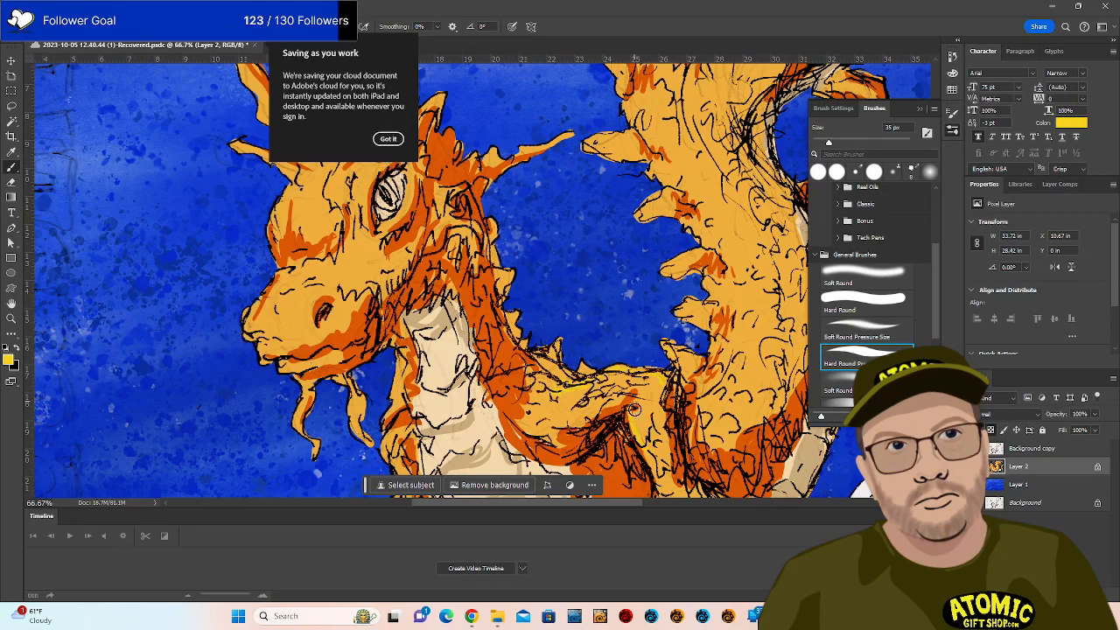
{"action": "left_click_drag", "start_coordinate": [638, 280], "coordinate": [699, 398]}
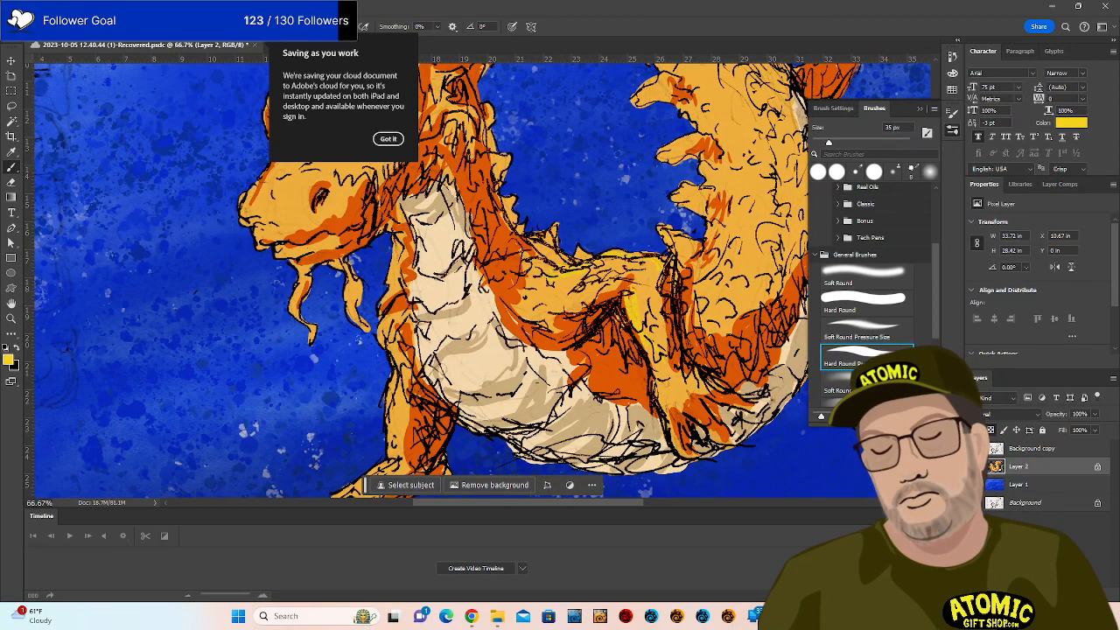
{"action": "left_click", "coordinate": [8, 360]}
{"action": "left_click", "coordinate": [835, 397]}
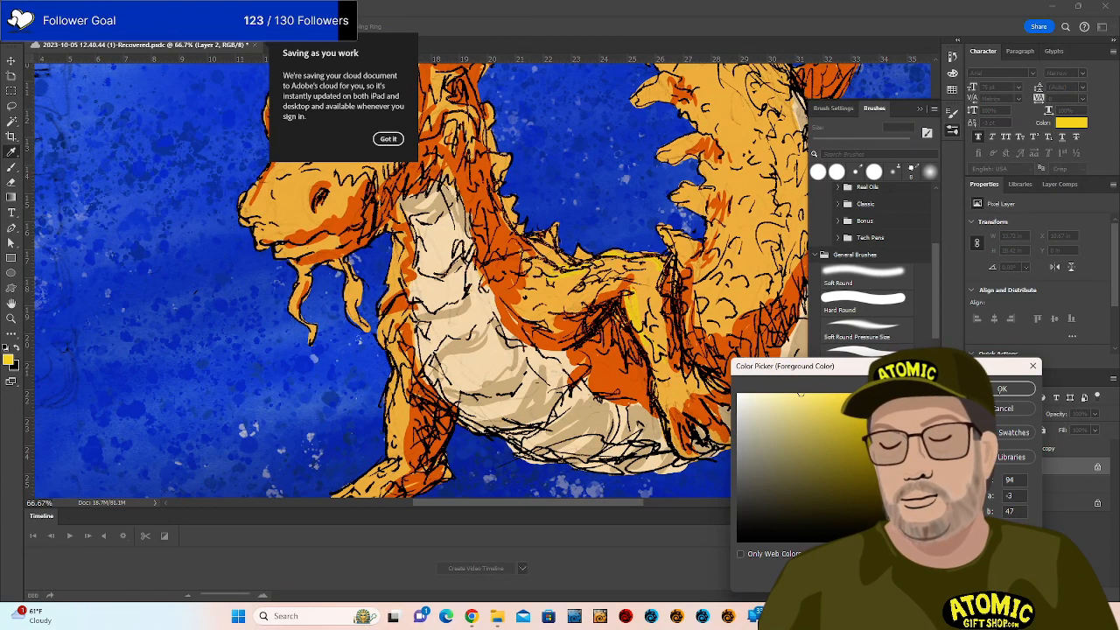
{"action": "left_click", "coordinate": [1002, 388]}
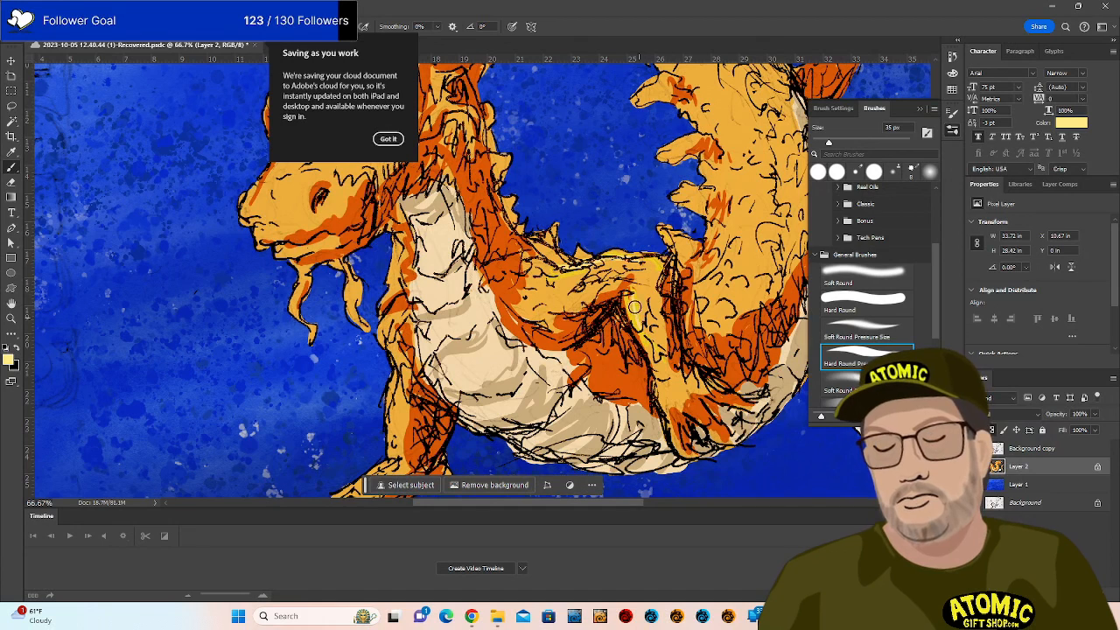
Add pale yellow highlights down the orange body and on the snout.
{"action": "mouse_move", "coordinate": [634, 306]}
{"action": "left_mouse_down"}
{"action": "mouse_move", "coordinate": [660, 409]}
{"action": "mouse_move", "coordinate": [665, 398]}
{"action": "mouse_move", "coordinate": [681, 404]}
{"action": "mouse_move", "coordinate": [658, 369]}
{"action": "mouse_move", "coordinate": [663, 350]}
{"action": "mouse_move", "coordinate": [697, 375]}
{"action": "mouse_move", "coordinate": [683, 378]}
{"action": "mouse_move", "coordinate": [670, 411]}
{"action": "mouse_move", "coordinate": [686, 400]}
{"action": "mouse_move", "coordinate": [703, 423]}
{"action": "mouse_move", "coordinate": [719, 378]}
{"action": "mouse_move", "coordinate": [699, 382]}
{"action": "mouse_move", "coordinate": [725, 400]}
{"action": "mouse_move", "coordinate": [719, 439]}
{"action": "mouse_move", "coordinate": [708, 434]}
{"action": "mouse_move", "coordinate": [734, 428]}
{"action": "mouse_move", "coordinate": [733, 401]}
{"action": "mouse_move", "coordinate": [663, 315]}
{"action": "left_mouse_up"}
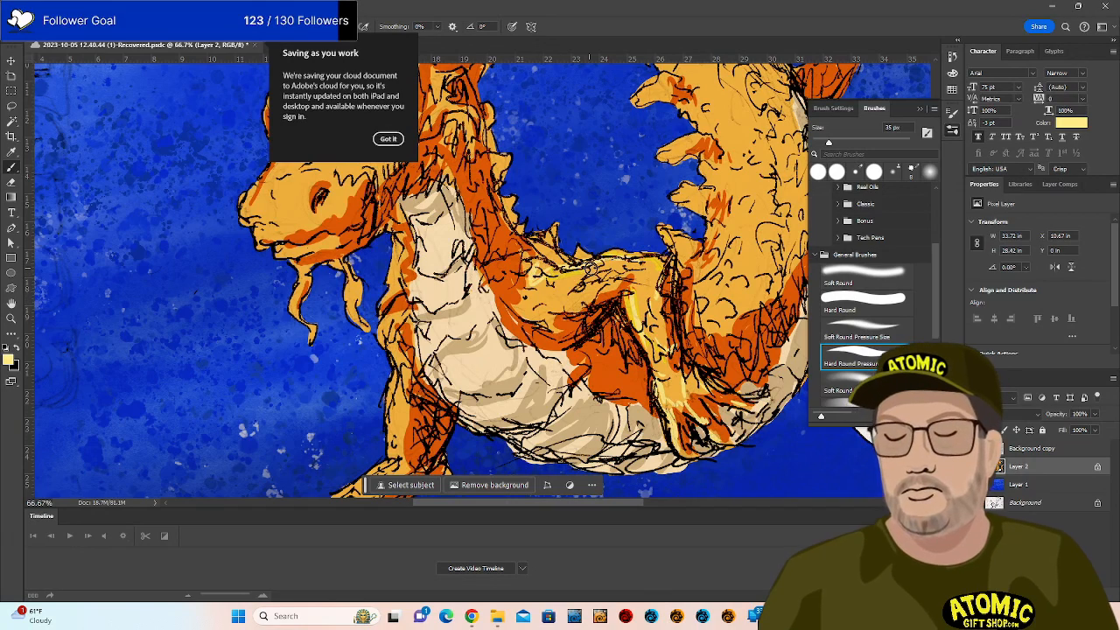
{"action": "left_click_drag", "start_coordinate": [419, 229], "coordinate": [651, 363]}
{"action": "mouse_move", "coordinate": [493, 315]}
{"action": "left_mouse_down"}
{"action": "mouse_move", "coordinate": [512, 326]}
{"action": "mouse_move", "coordinate": [542, 302]}
{"action": "mouse_move", "coordinate": [516, 305]}
{"action": "mouse_move", "coordinate": [536, 280]}
{"action": "mouse_move", "coordinate": [547, 290]}
{"action": "left_mouse_up"}
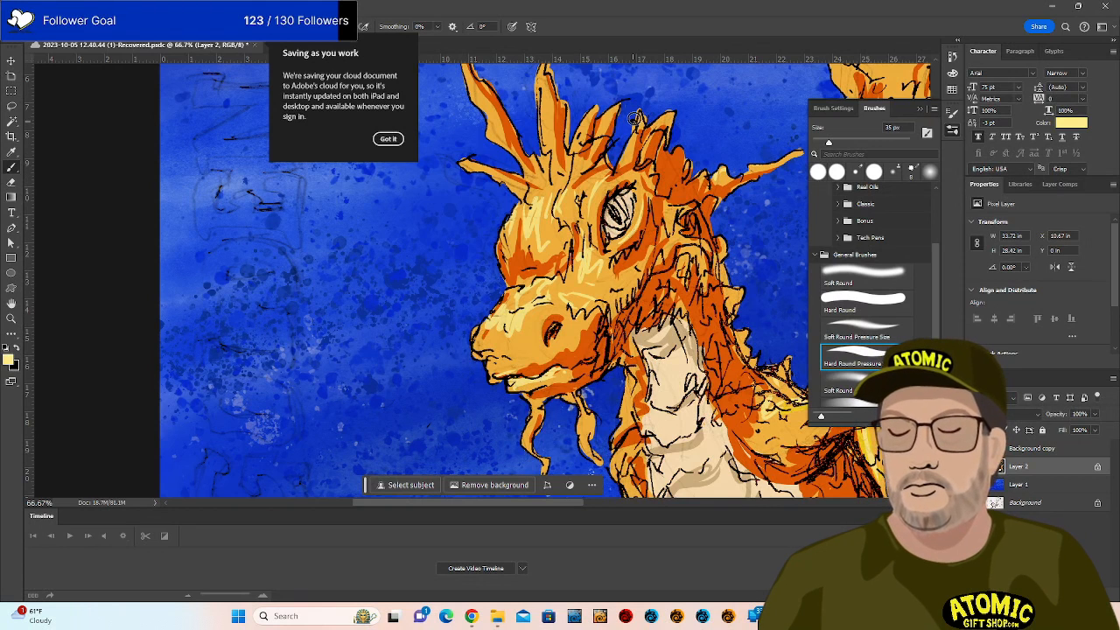
Highlight the head spikes and left horn in light yellow.
{"action": "mouse_move", "coordinate": [634, 119]}
{"action": "left_mouse_down"}
{"action": "mouse_move", "coordinate": [616, 168]}
{"action": "mouse_move", "coordinate": [621, 154]}
{"action": "left_mouse_up"}
{"action": "left_click_drag", "start_coordinate": [580, 129], "coordinate": [594, 112]}
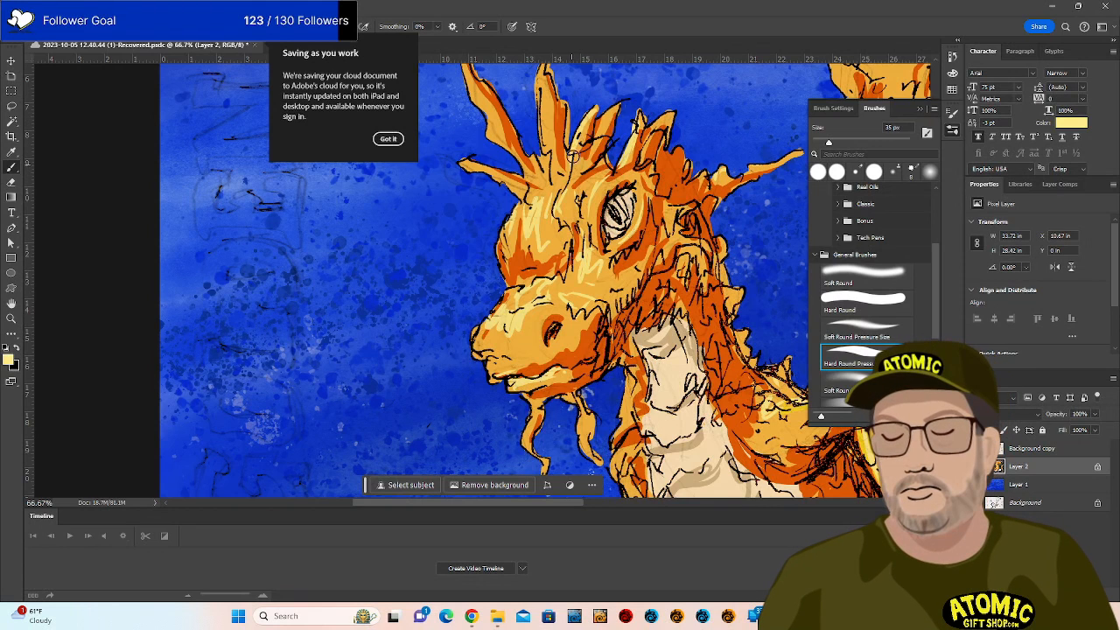
{"action": "left_click_drag", "start_coordinate": [544, 72], "coordinate": [537, 133]}
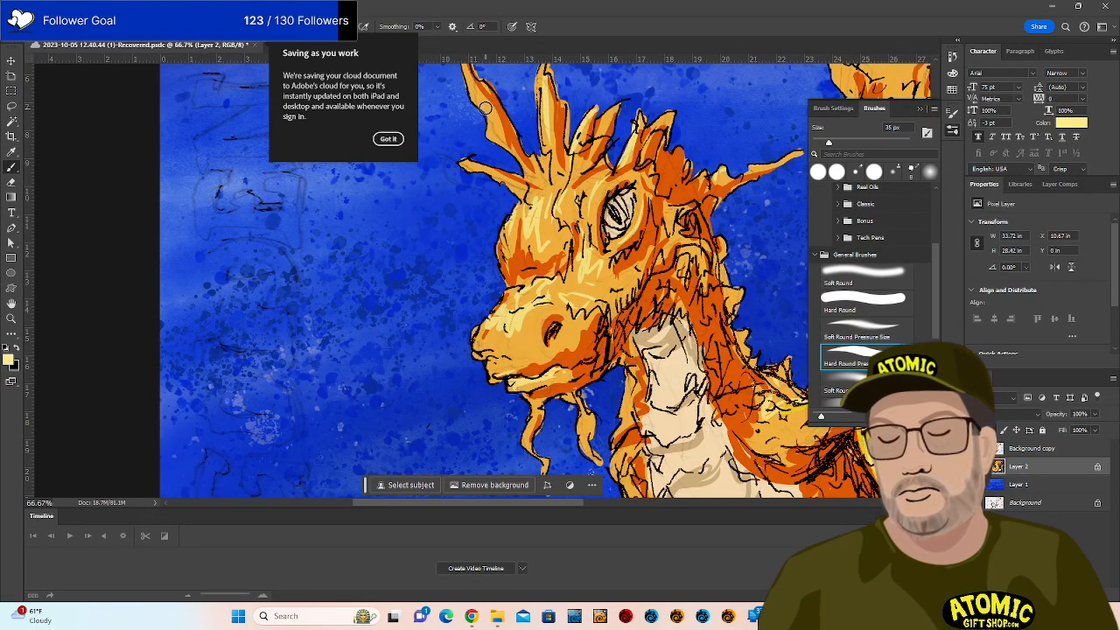
{"action": "mouse_move", "coordinate": [473, 86]}
{"action": "left_mouse_down"}
{"action": "mouse_move", "coordinate": [510, 143]}
{"action": "mouse_move", "coordinate": [565, 162]}
{"action": "mouse_move", "coordinate": [539, 154]}
{"action": "mouse_move", "coordinate": [542, 215]}
{"action": "left_mouse_up"}
{"action": "mouse_move", "coordinate": [471, 160]}
{"action": "left_mouse_down"}
{"action": "mouse_move", "coordinate": [503, 177]}
{"action": "mouse_move", "coordinate": [546, 267]}
{"action": "mouse_move", "coordinate": [521, 211]}
{"action": "mouse_move", "coordinate": [503, 254]}
{"action": "left_mouse_up"}
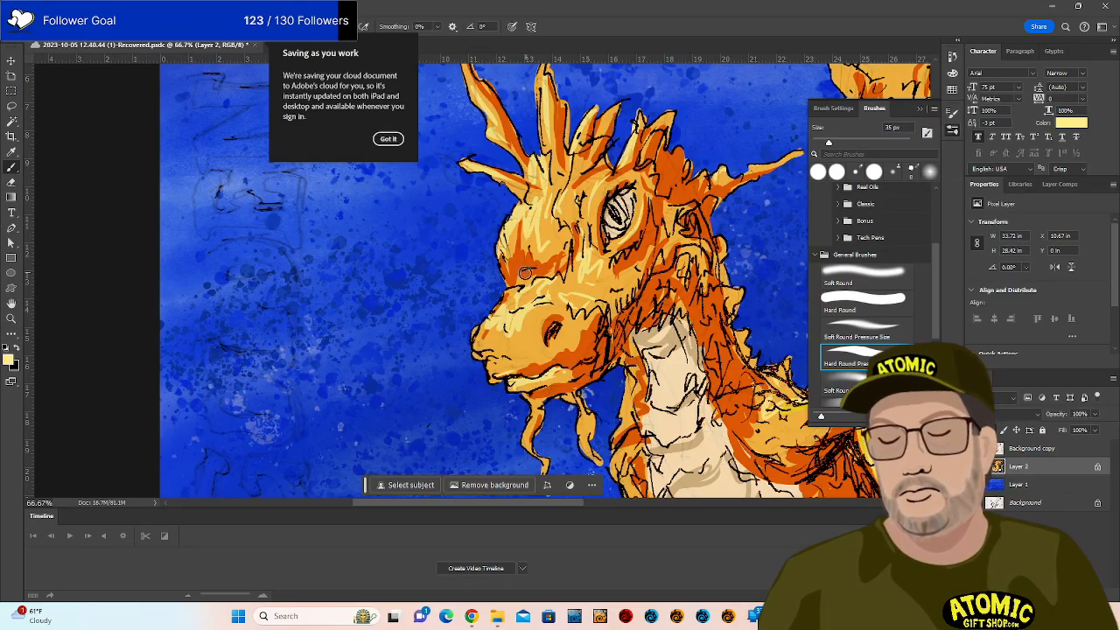
Brighten the snout's left edge, foreleg, leftmost claw and orange shoulder with pale yellow.
{"action": "left_click_drag", "start_coordinate": [595, 383], "coordinate": [505, 274]}
{"action": "mouse_move", "coordinate": [407, 235]}
{"action": "left_mouse_down"}
{"action": "mouse_move", "coordinate": [407, 260]}
{"action": "mouse_move", "coordinate": [437, 265]}
{"action": "left_mouse_up"}
{"action": "left_click_drag", "start_coordinate": [655, 380], "coordinate": [669, 266]}
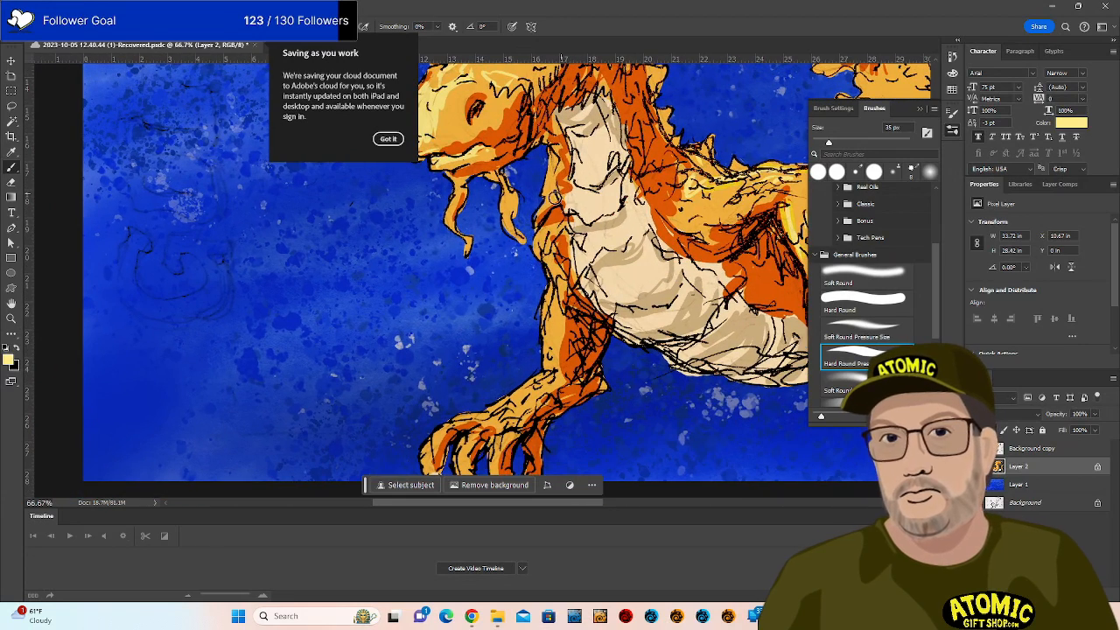
{"action": "left_click_drag", "start_coordinate": [541, 247], "coordinate": [549, 352]}
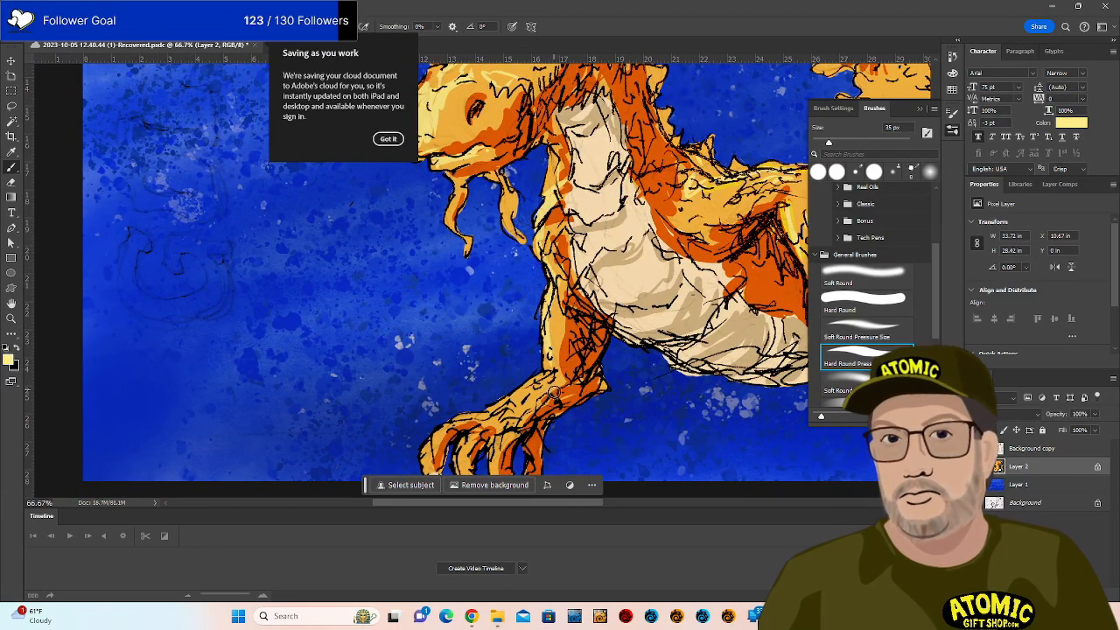
{"action": "mouse_move", "coordinate": [604, 383]}
{"action": "left_mouse_down"}
{"action": "mouse_move", "coordinate": [636, 353]}
{"action": "mouse_move", "coordinate": [705, 322]}
{"action": "left_mouse_up"}
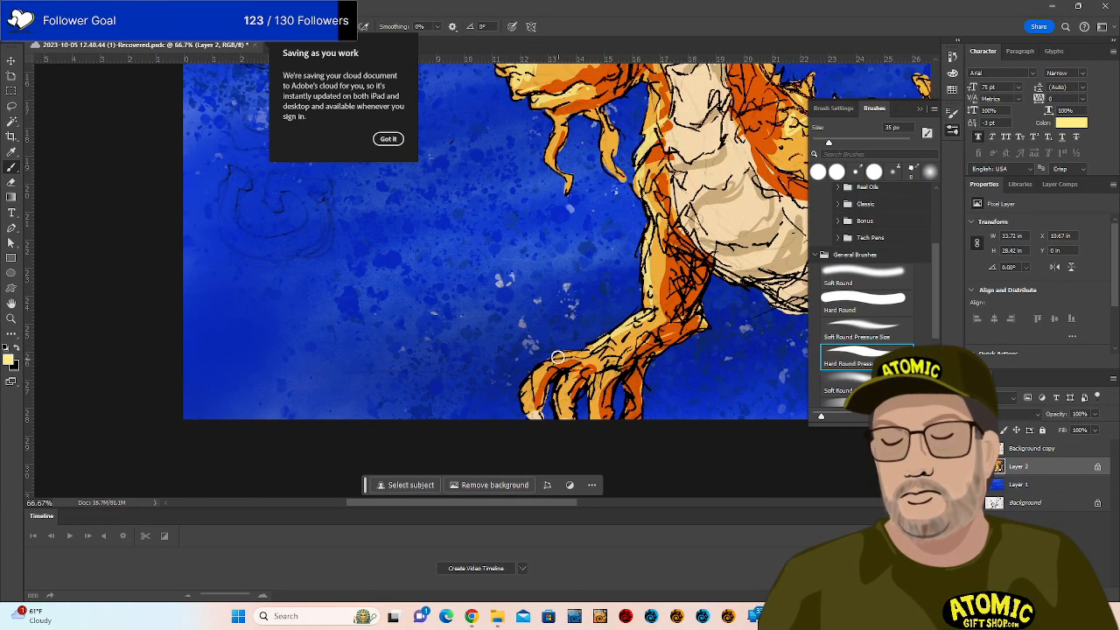
{"action": "left_click_drag", "start_coordinate": [557, 357], "coordinate": [519, 406]}
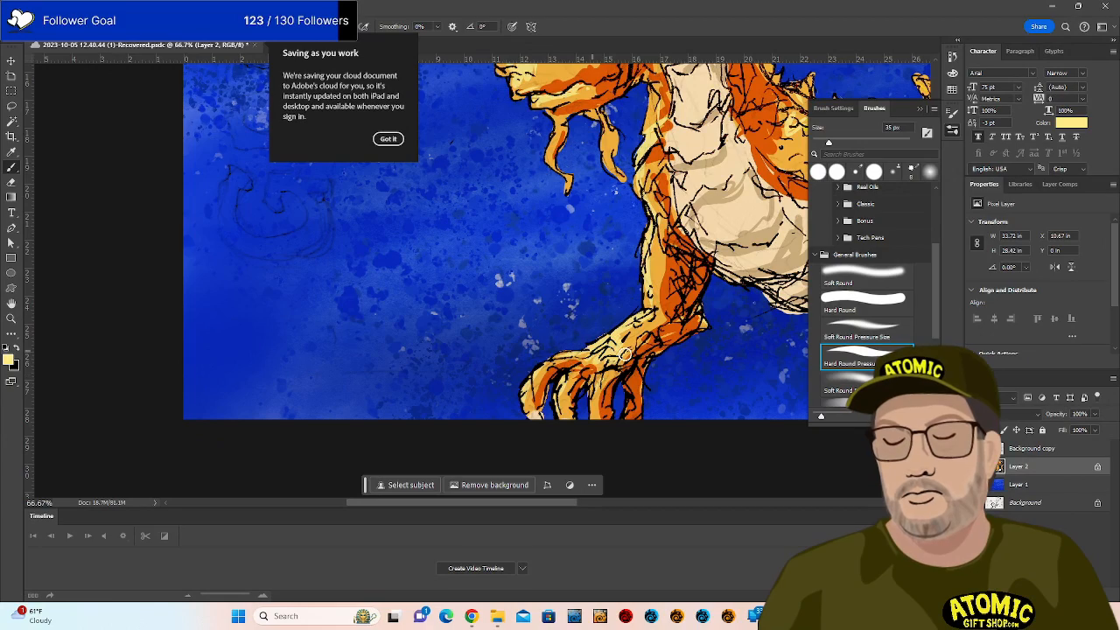
{"action": "left_click_drag", "start_coordinate": [630, 390], "coordinate": [575, 374]}
{"action": "left_click_drag", "start_coordinate": [659, 311], "coordinate": [479, 391]}
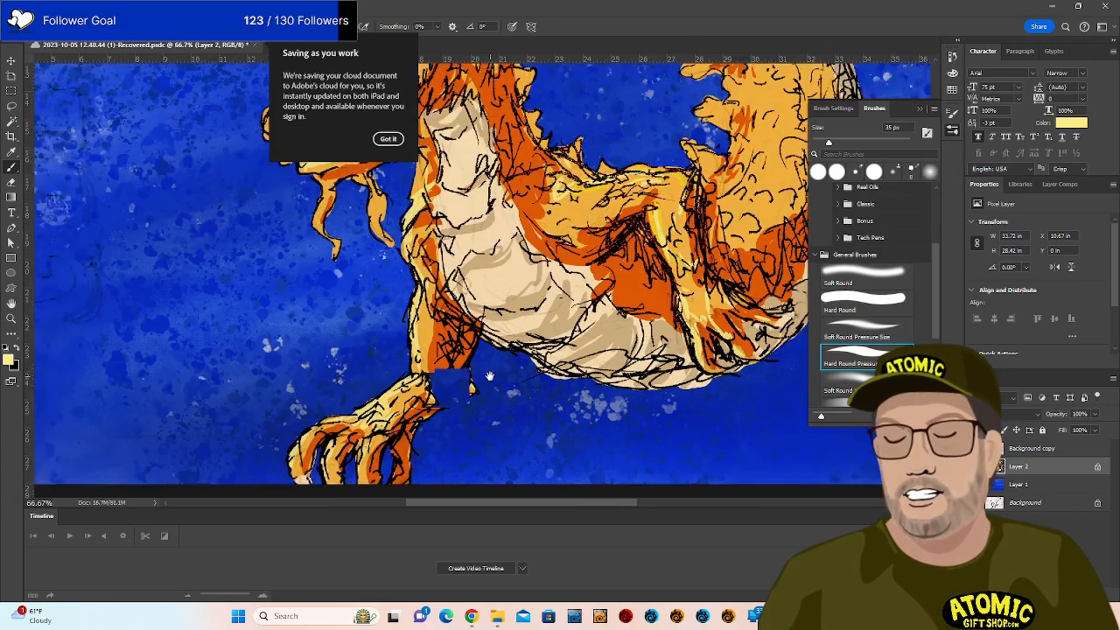
{"action": "left_click_drag", "start_coordinate": [629, 243], "coordinate": [574, 302]}
{"action": "mouse_move", "coordinate": [498, 281]}
{"action": "left_mouse_down"}
{"action": "mouse_move", "coordinate": [579, 240]}
{"action": "mouse_move", "coordinate": [517, 255]}
{"action": "mouse_move", "coordinate": [536, 267]}
{"action": "mouse_move", "coordinate": [588, 243]}
{"action": "mouse_move", "coordinate": [661, 256]}
{"action": "mouse_move", "coordinate": [604, 236]}
{"action": "mouse_move", "coordinate": [632, 265]}
{"action": "mouse_move", "coordinate": [601, 270]}
{"action": "mouse_move", "coordinate": [598, 286]}
{"action": "mouse_move", "coordinate": [608, 256]}
{"action": "mouse_move", "coordinate": [620, 293]}
{"action": "mouse_move", "coordinate": [636, 290]}
{"action": "mouse_move", "coordinate": [641, 327]}
{"action": "left_mouse_up"}
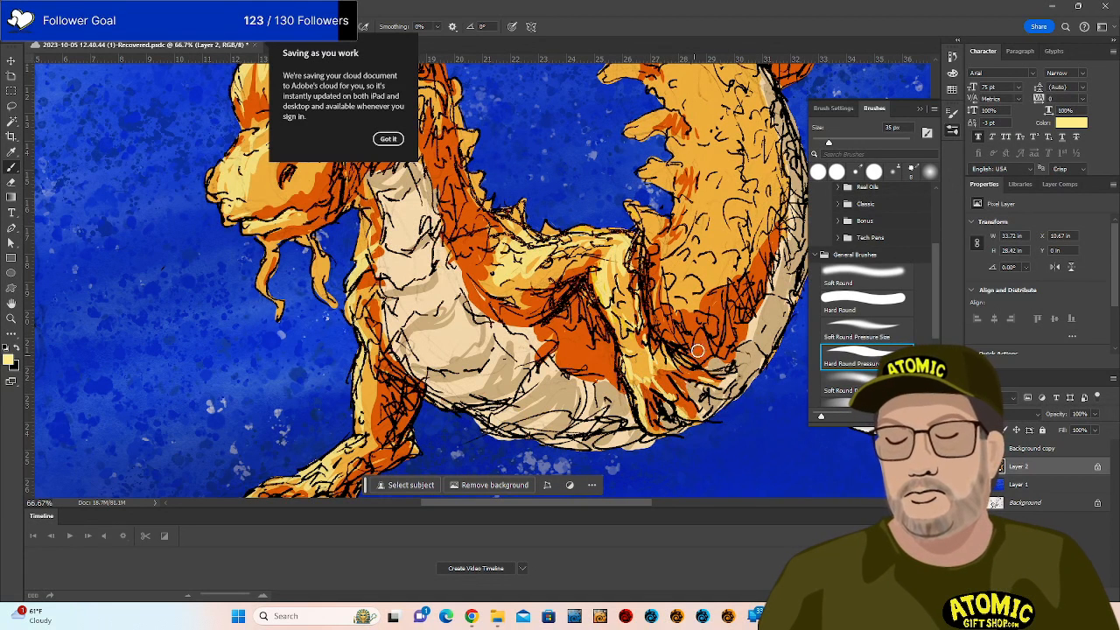
Add a pale yellow highlight down the lower leg and brush highlights onto the neck.
{"action": "mouse_move", "coordinate": [619, 311]}
{"action": "left_mouse_down"}
{"action": "mouse_move", "coordinate": [638, 375]}
{"action": "mouse_move", "coordinate": [651, 363]}
{"action": "mouse_move", "coordinate": [641, 374]}
{"action": "mouse_move", "coordinate": [673, 382]}
{"action": "mouse_move", "coordinate": [656, 380]}
{"action": "mouse_move", "coordinate": [691, 424]}
{"action": "left_mouse_up"}
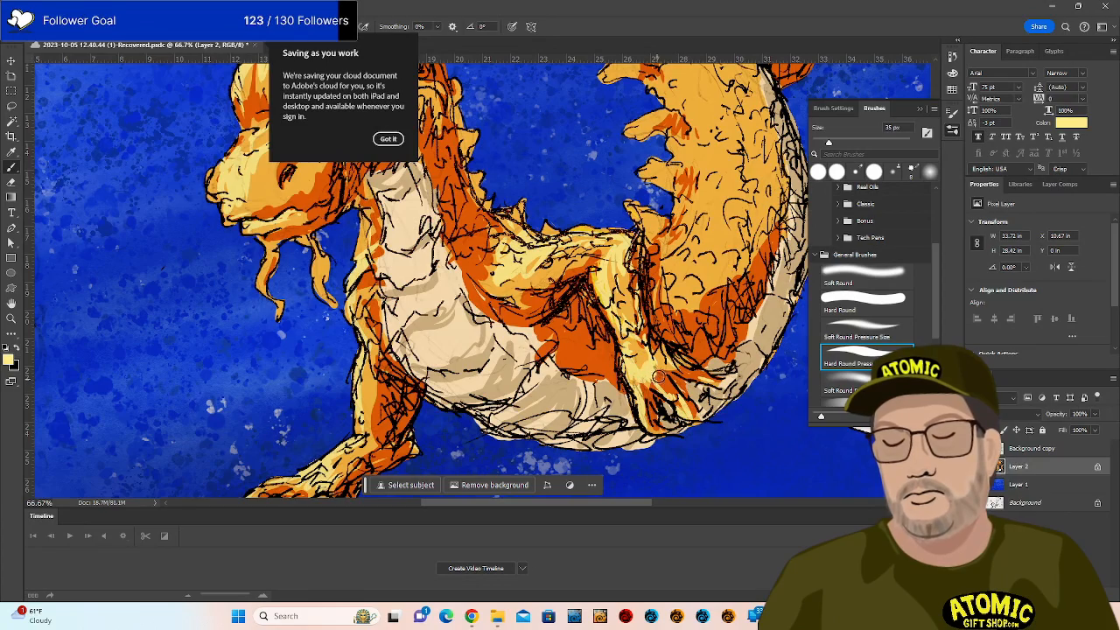
{"action": "left_click_drag", "start_coordinate": [670, 288], "coordinate": [512, 391]}
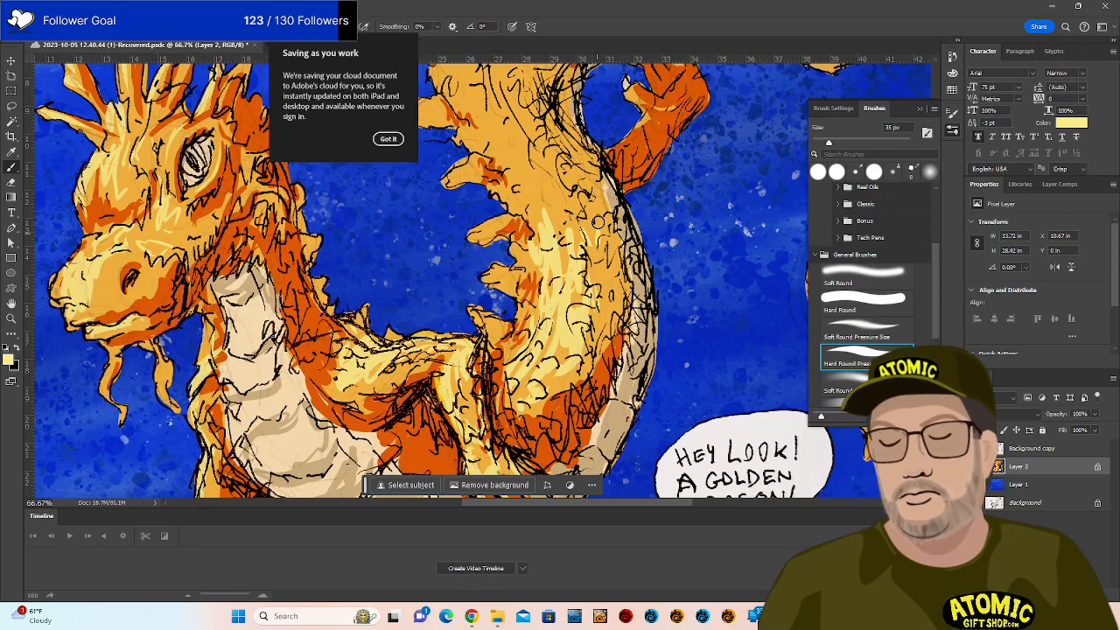
{"action": "left_click_drag", "start_coordinate": [586, 161], "coordinate": [636, 307]}
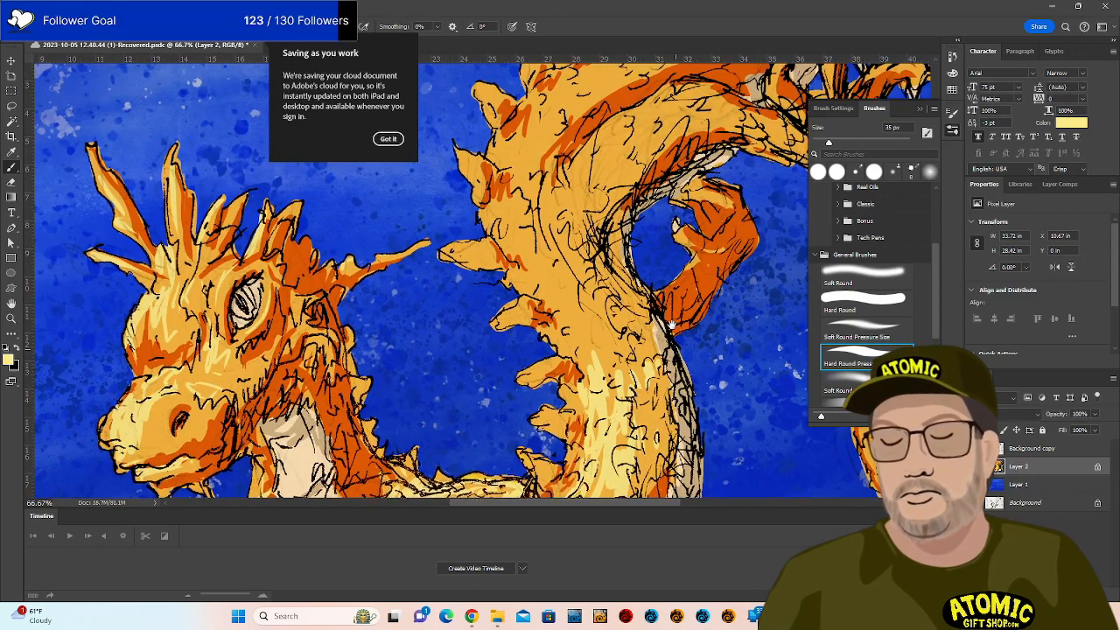
{"action": "mouse_move", "coordinate": [564, 319]}
{"action": "left_mouse_down"}
{"action": "mouse_move", "coordinate": [614, 393]}
{"action": "mouse_move", "coordinate": [608, 341]}
{"action": "mouse_move", "coordinate": [619, 318]}
{"action": "mouse_move", "coordinate": [637, 345]}
{"action": "left_mouse_up"}
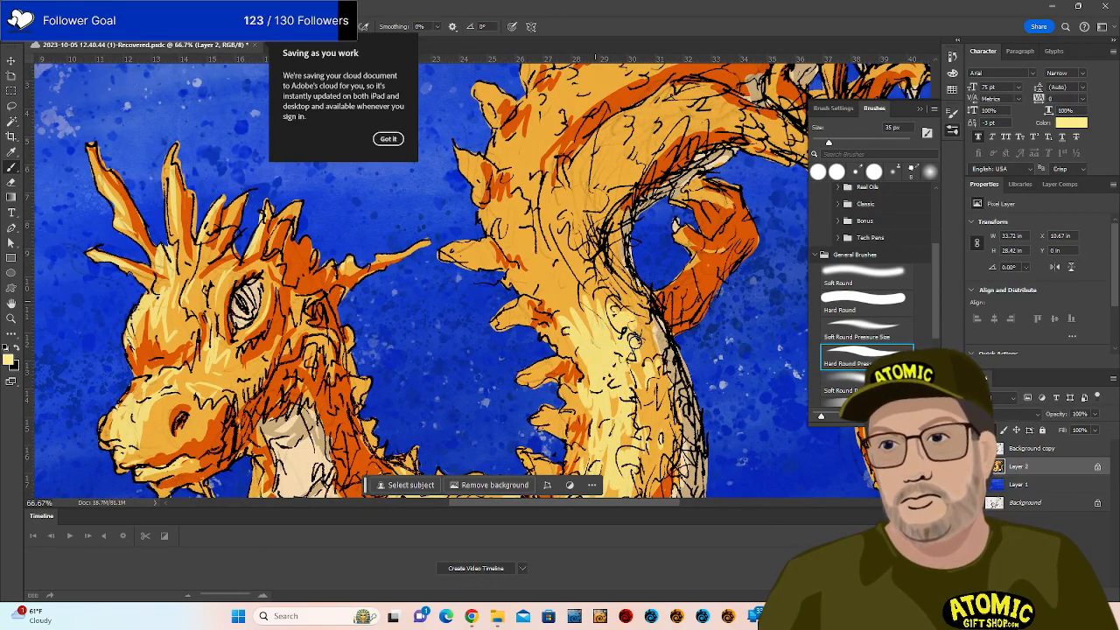
{"action": "mouse_move", "coordinate": [567, 272]}
{"action": "left_mouse_down"}
{"action": "mouse_move", "coordinate": [571, 274]}
{"action": "mouse_move", "coordinate": [591, 308]}
{"action": "mouse_move", "coordinate": [566, 274]}
{"action": "mouse_move", "coordinate": [581, 326]}
{"action": "mouse_move", "coordinate": [559, 374]}
{"action": "mouse_move", "coordinate": [596, 318]}
{"action": "mouse_move", "coordinate": [614, 229]}
{"action": "left_mouse_up"}
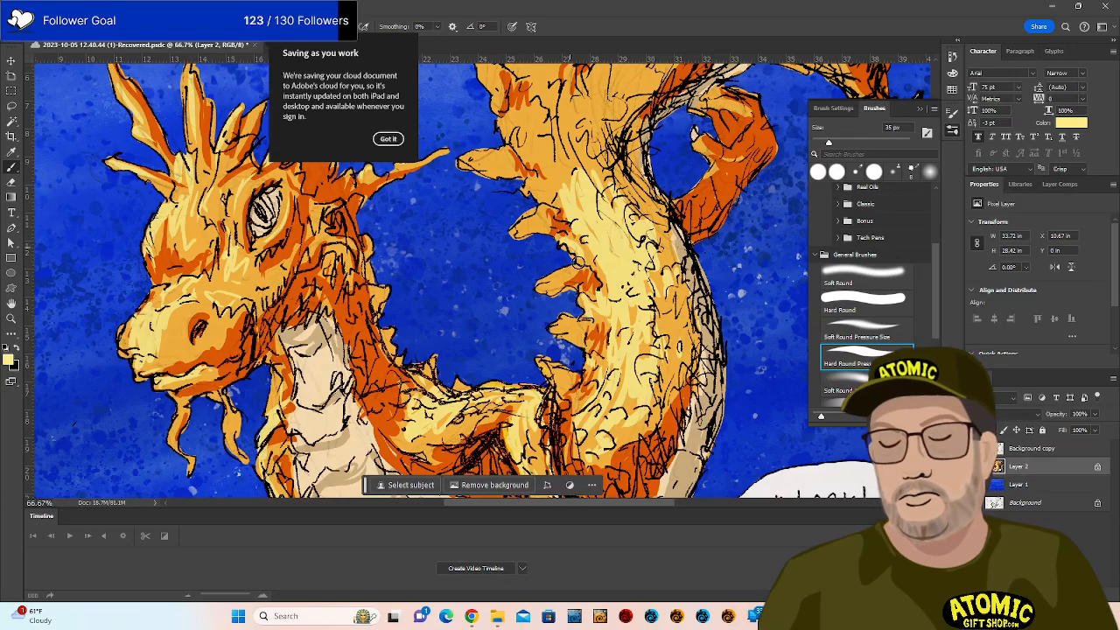
Highlight the neck spikes in pale yellow.
{"action": "left_click_drag", "start_coordinate": [573, 180], "coordinate": [616, 298]}
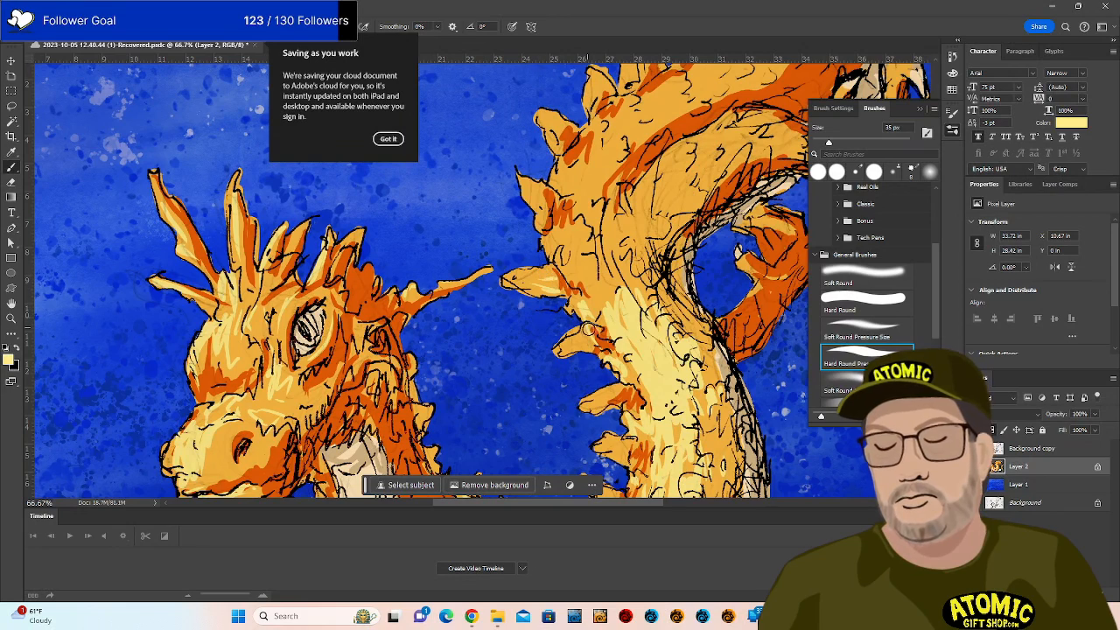
{"action": "left_click_drag", "start_coordinate": [596, 401], "coordinate": [618, 395]}
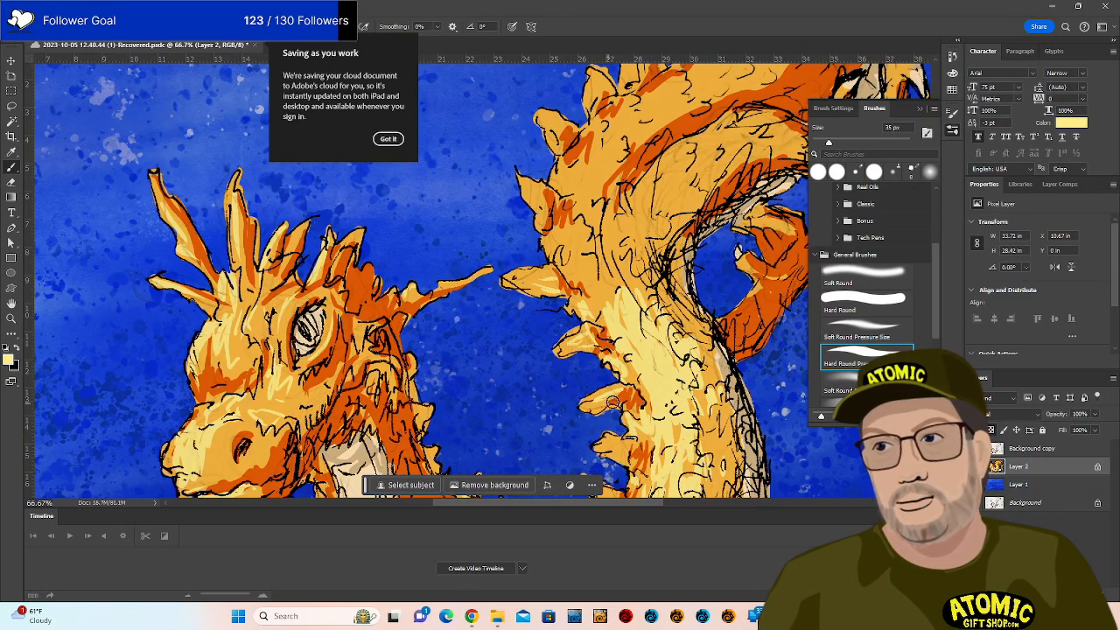
{"action": "left_click_drag", "start_coordinate": [636, 434], "coordinate": [623, 350]}
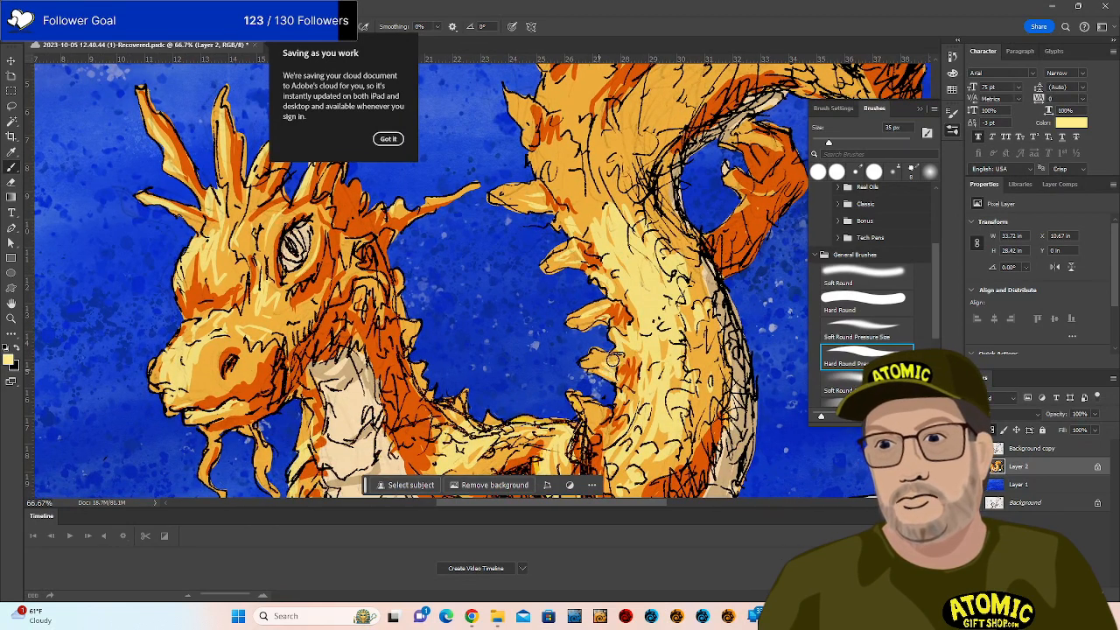
{"action": "left_click_drag", "start_coordinate": [589, 417], "coordinate": [604, 420]}
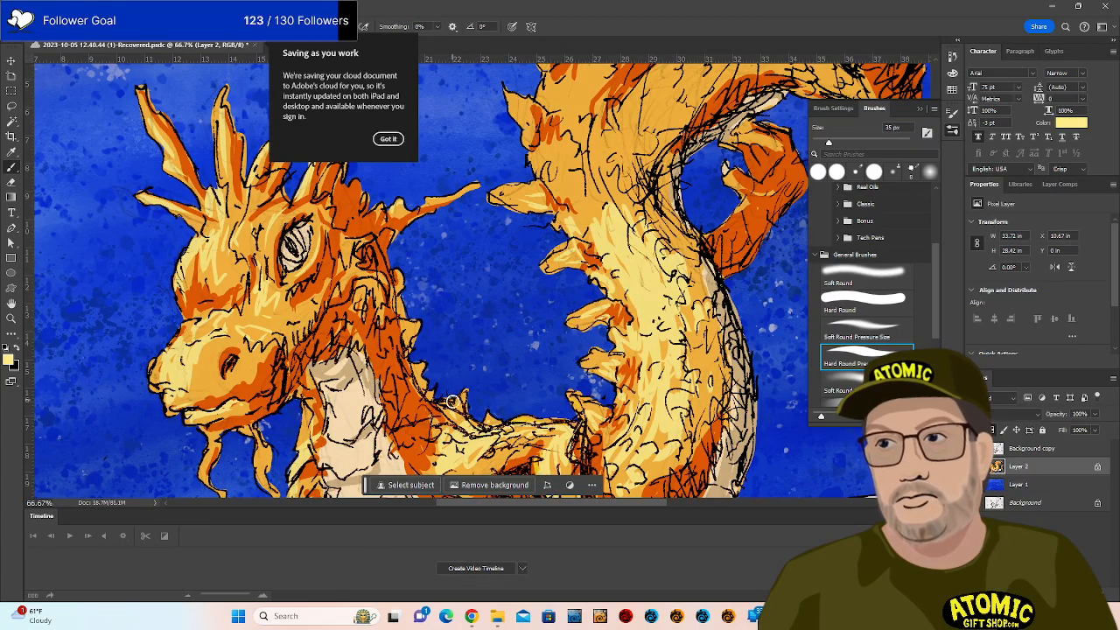
{"action": "left_click_drag", "start_coordinate": [713, 214], "coordinate": [686, 354]}
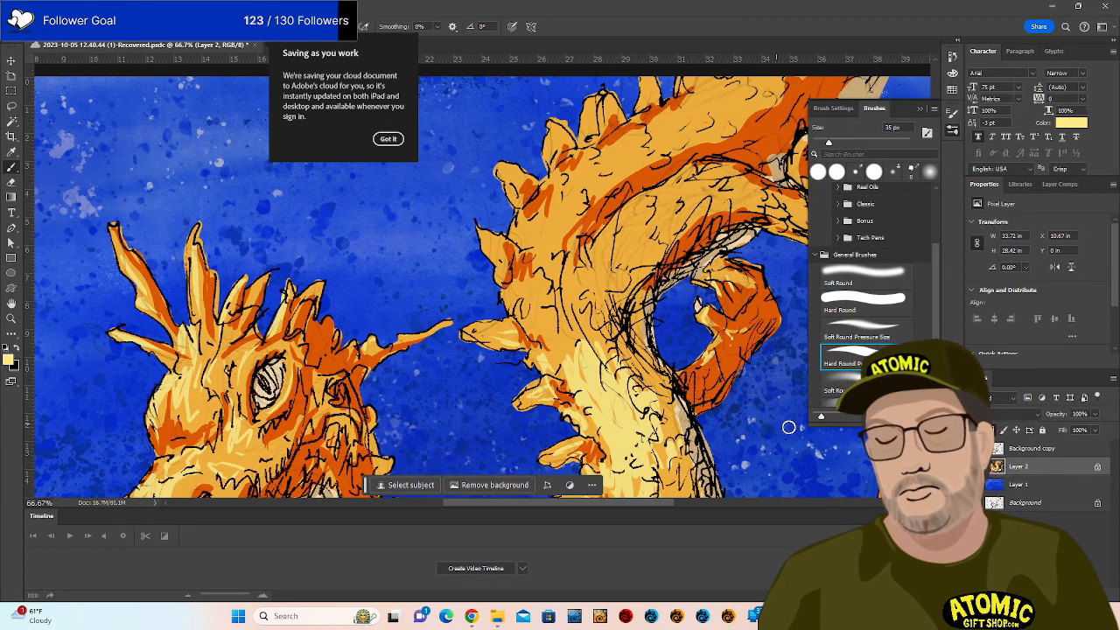
Brush short pale yellow strokes along the neck's upper edge.
{"action": "left_click_drag", "start_coordinate": [707, 327], "coordinate": [647, 383]}
{"action": "left_click_drag", "start_coordinate": [519, 324], "coordinate": [523, 377]}
{"action": "mouse_move", "coordinate": [514, 304]}
{"action": "left_mouse_down"}
{"action": "mouse_move", "coordinate": [531, 388]}
{"action": "mouse_move", "coordinate": [520, 326]}
{"action": "mouse_move", "coordinate": [531, 357]}
{"action": "mouse_move", "coordinate": [537, 293]}
{"action": "mouse_move", "coordinate": [552, 340]}
{"action": "left_mouse_up"}
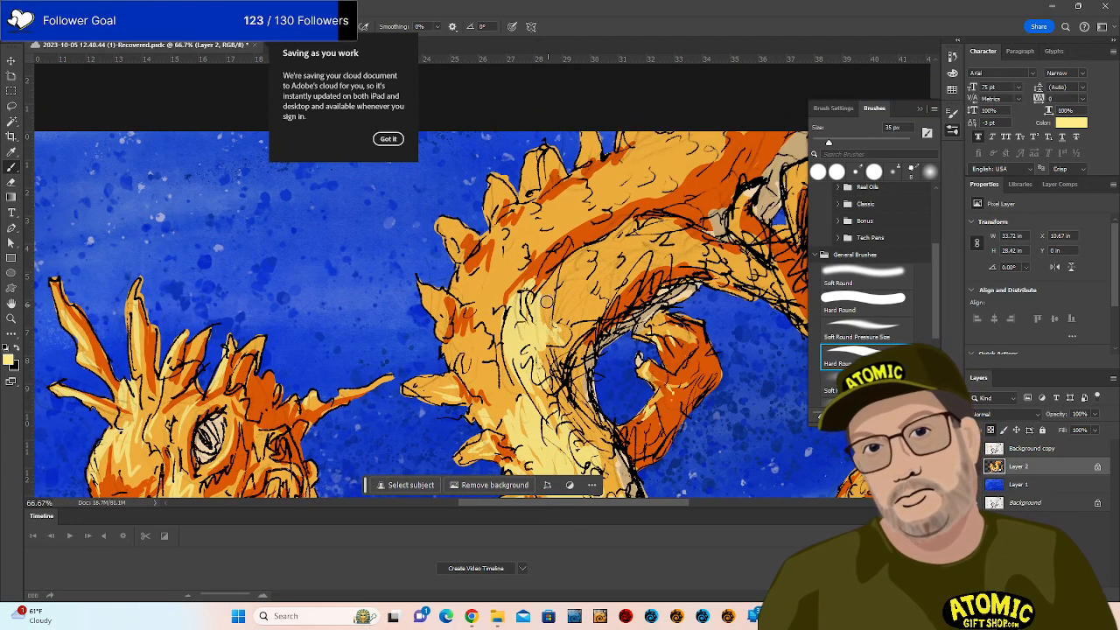
{"action": "left_click_drag", "start_coordinate": [547, 299], "coordinate": [555, 317]}
{"action": "mouse_move", "coordinate": [564, 278]}
{"action": "left_mouse_down"}
{"action": "mouse_move", "coordinate": [561, 289]}
{"action": "mouse_move", "coordinate": [586, 281]}
{"action": "left_mouse_up"}
{"action": "left_click_drag", "start_coordinate": [594, 255], "coordinate": [591, 270]}
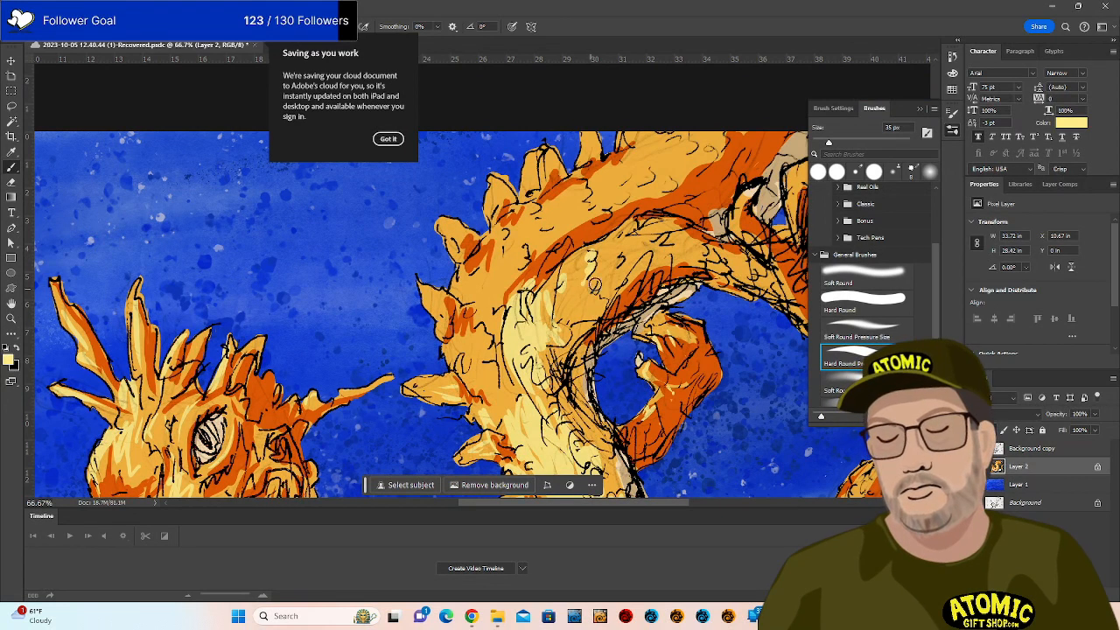
{"action": "left_click_drag", "start_coordinate": [577, 328], "coordinate": [566, 340]}
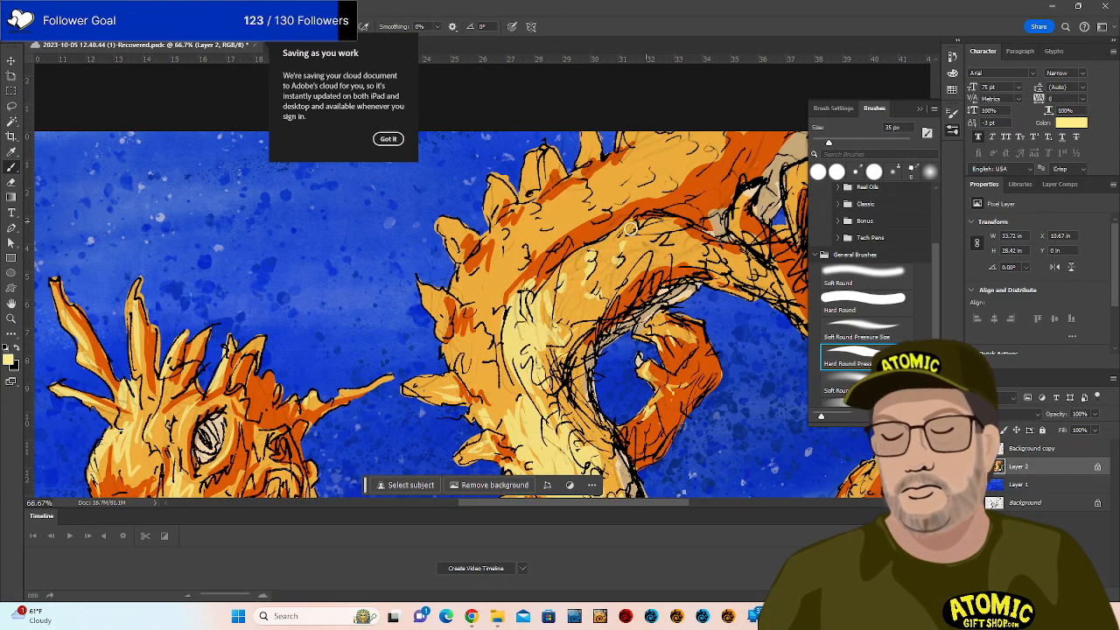
{"action": "left_click_drag", "start_coordinate": [631, 228], "coordinate": [553, 279]}
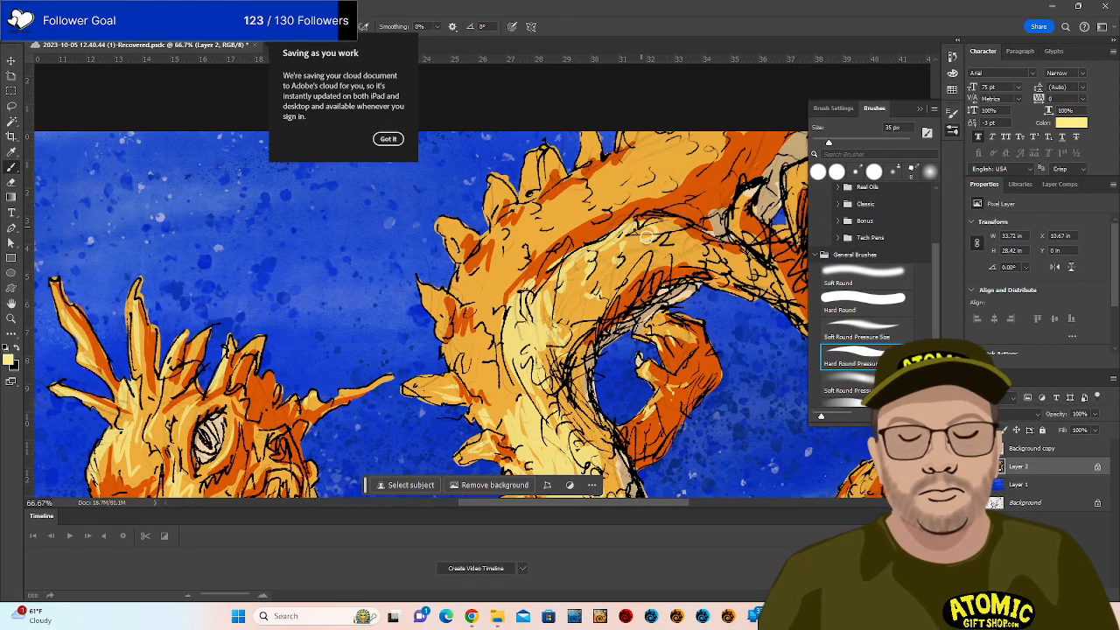
{"action": "left_click_drag", "start_coordinate": [656, 319], "coordinate": [630, 327]}
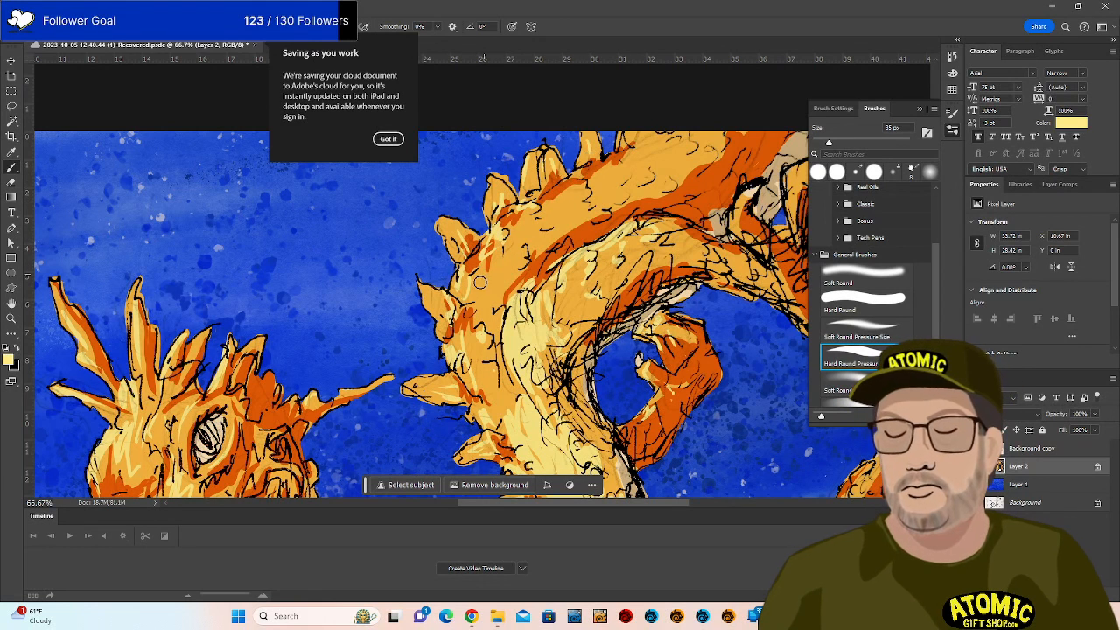
Pan across the canvas to review the neck spikes, claw and right side of the dragon.
{"action": "mouse_move", "coordinate": [565, 242]}
{"action": "left_mouse_down"}
{"action": "mouse_move", "coordinate": [630, 385]}
{"action": "mouse_move", "coordinate": [641, 375]}
{"action": "left_mouse_up"}
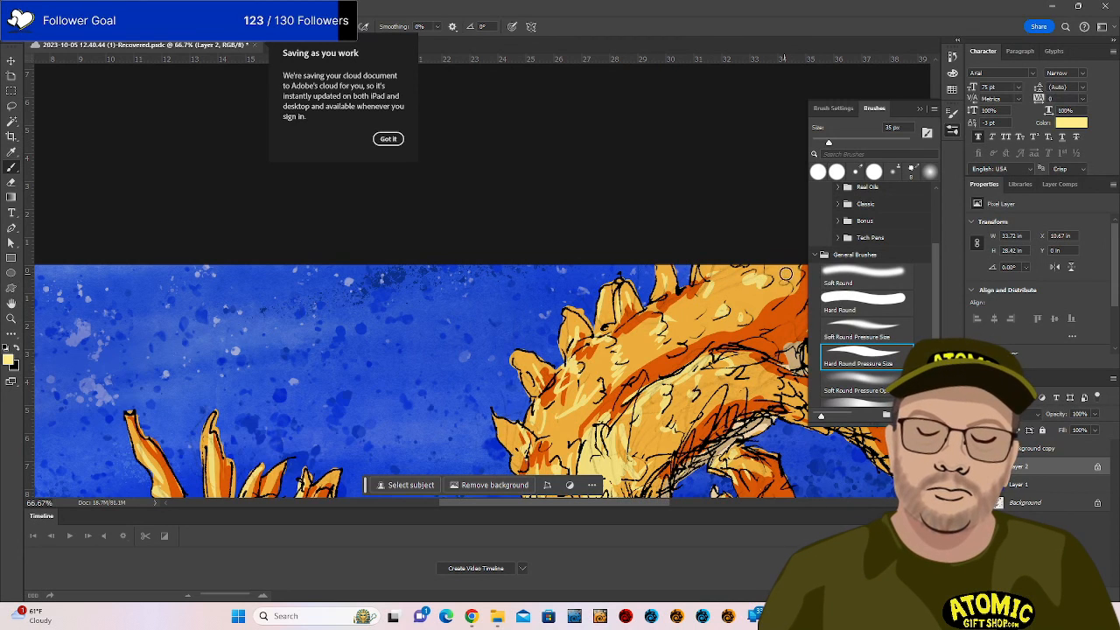
{"action": "left_click_drag", "start_coordinate": [786, 348], "coordinate": [625, 325]}
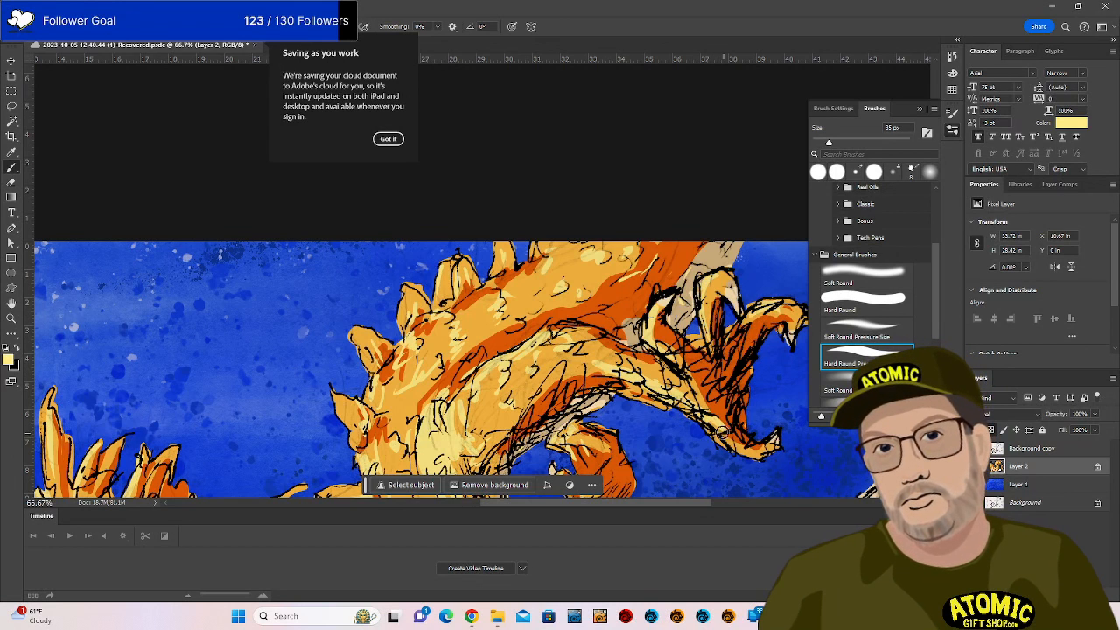
{"action": "mouse_move", "coordinate": [717, 392]}
{"action": "left_mouse_down"}
{"action": "mouse_move", "coordinate": [549, 280]}
{"action": "mouse_move", "coordinate": [529, 281]}
{"action": "left_mouse_up"}
{"action": "left_click_drag", "start_coordinate": [638, 398], "coordinate": [568, 328]}
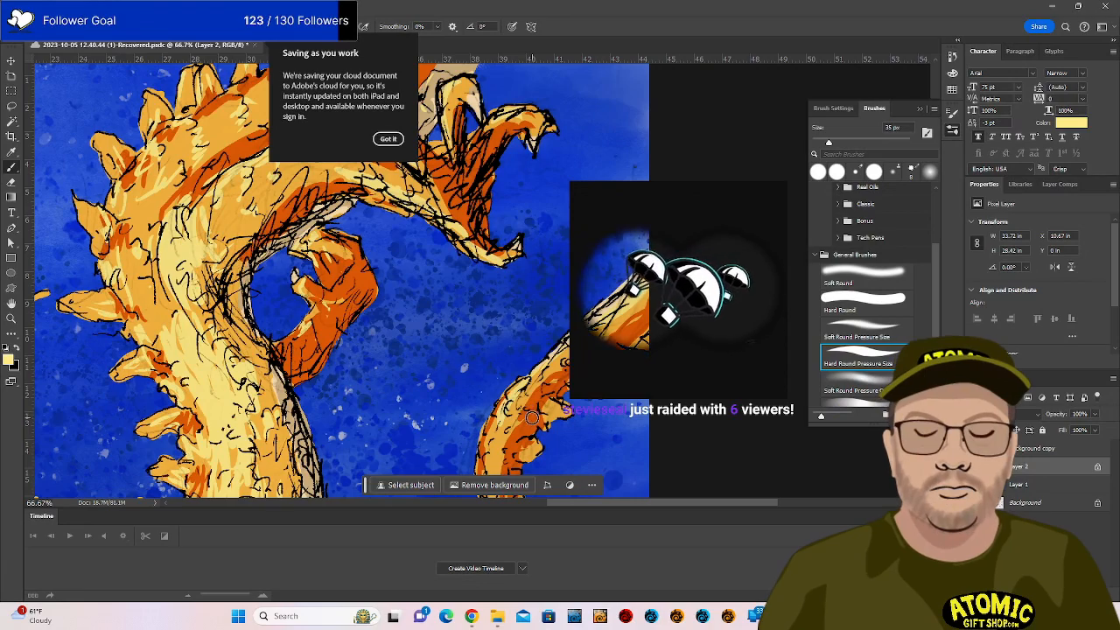
{"action": "left_click_drag", "start_coordinate": [499, 414], "coordinate": [521, 315]}
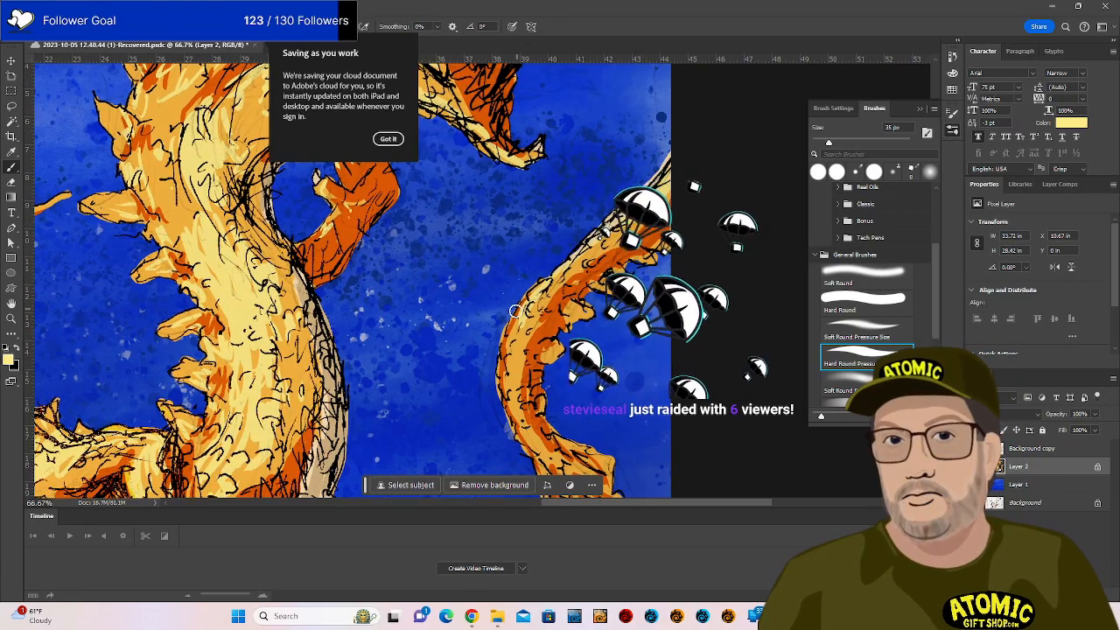
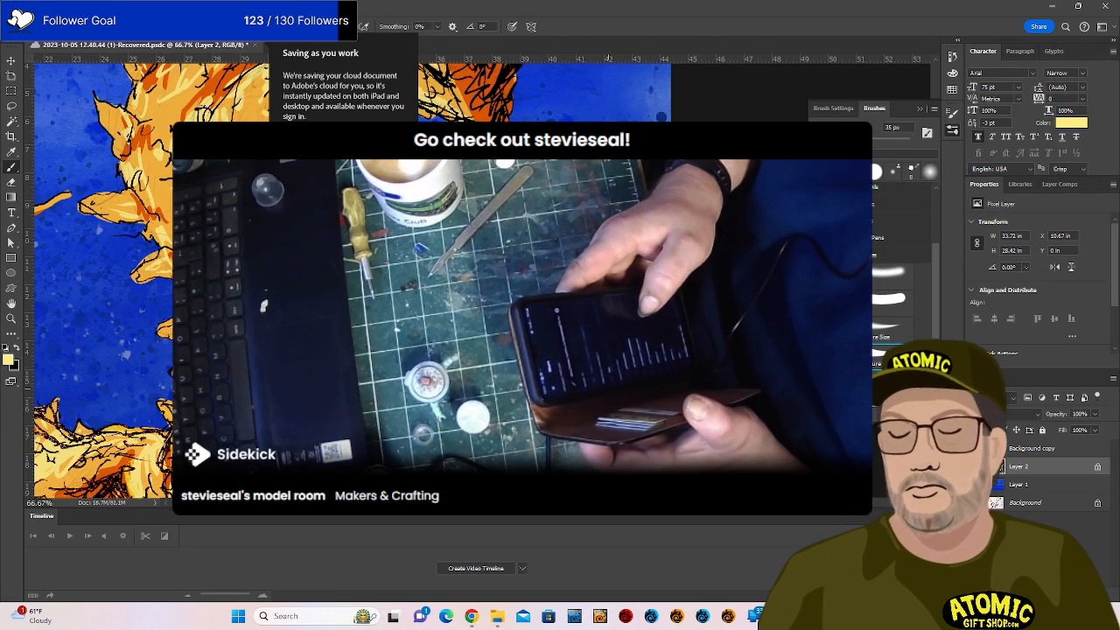
Bring the claw into view, sample the dragon's orange, and highlight the claw's inner edge and palm.
{"action": "left_click_drag", "start_coordinate": [561, 483], "coordinate": [518, 363]}
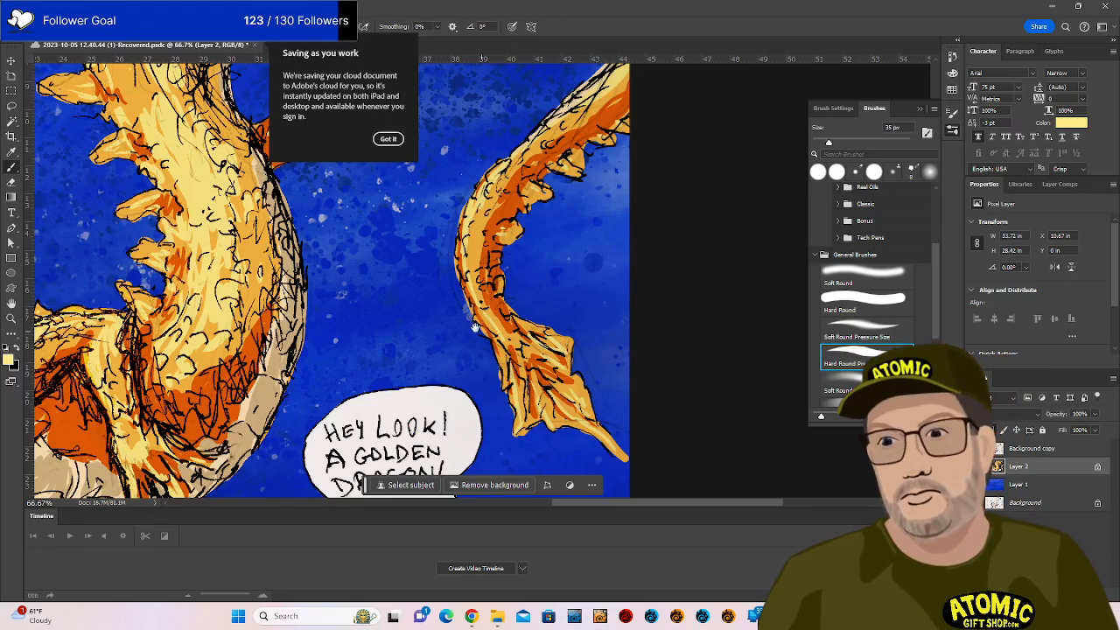
{"action": "mouse_move", "coordinate": [474, 315]}
{"action": "left_mouse_down"}
{"action": "mouse_move", "coordinate": [514, 286]}
{"action": "mouse_move", "coordinate": [672, 286]}
{"action": "mouse_move", "coordinate": [702, 378]}
{"action": "left_mouse_up"}
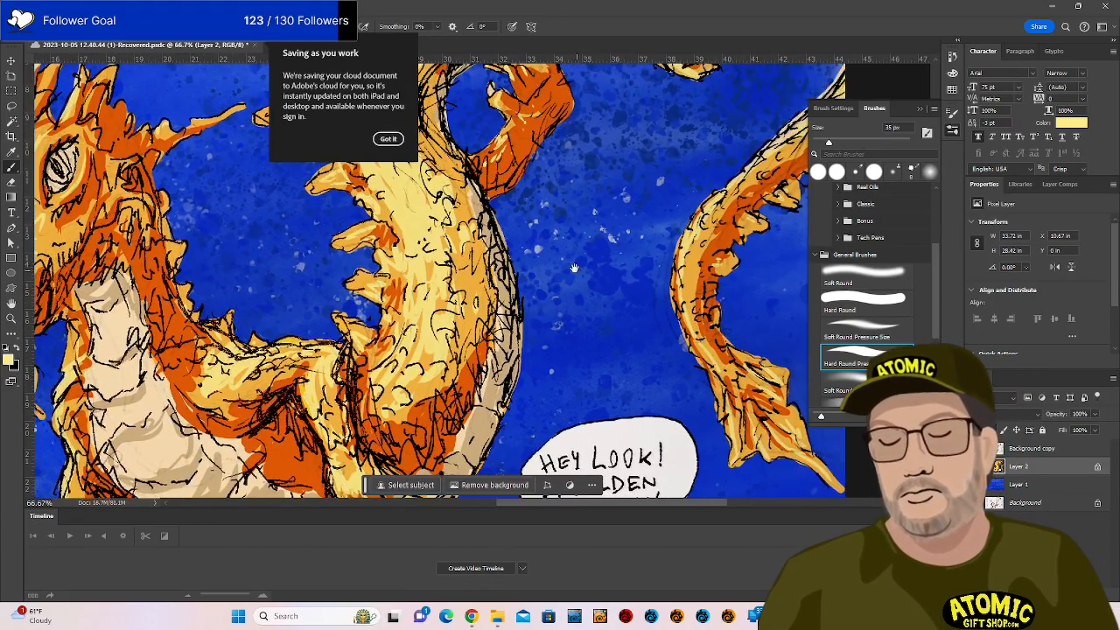
{"action": "left_click_drag", "start_coordinate": [575, 316], "coordinate": [600, 429]}
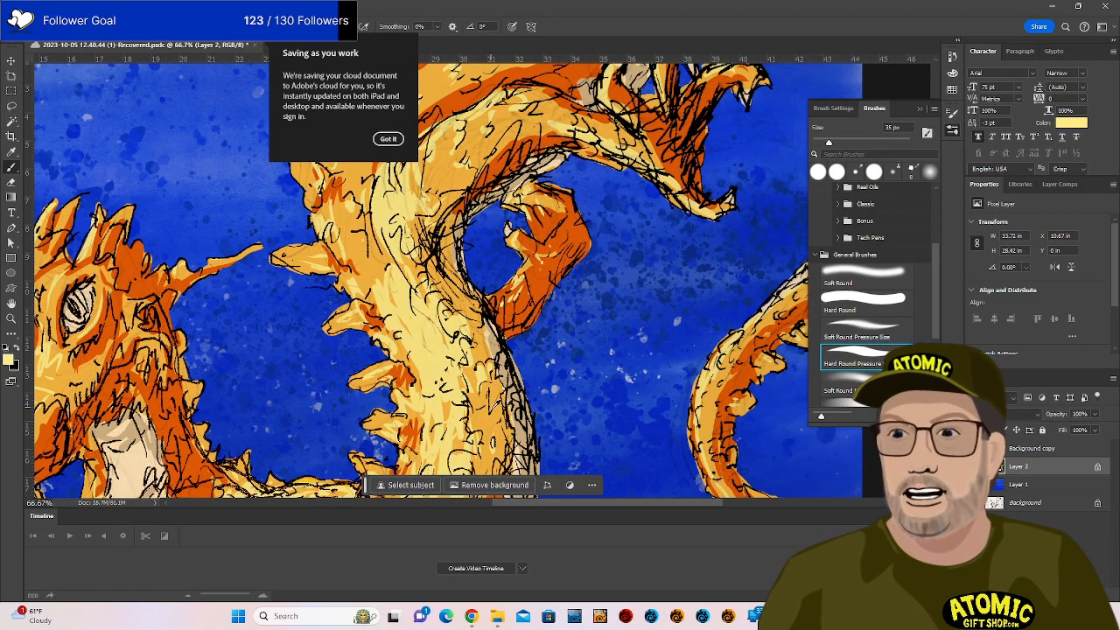
{"action": "left_click", "coordinate": [519, 335], "text": "alt"}
{"action": "mouse_move", "coordinate": [532, 263]}
{"action": "left_mouse_down"}
{"action": "mouse_move", "coordinate": [515, 287]}
{"action": "mouse_move", "coordinate": [530, 286]}
{"action": "mouse_move", "coordinate": [503, 313]}
{"action": "left_mouse_up"}
{"action": "mouse_move", "coordinate": [533, 279]}
{"action": "left_mouse_down"}
{"action": "mouse_move", "coordinate": [504, 304]}
{"action": "mouse_move", "coordinate": [493, 294]}
{"action": "mouse_move", "coordinate": [543, 276]}
{"action": "left_mouse_up"}
{"action": "mouse_move", "coordinate": [564, 221]}
{"action": "left_mouse_down"}
{"action": "mouse_move", "coordinate": [544, 230]}
{"action": "mouse_move", "coordinate": [571, 230]}
{"action": "left_mouse_up"}
Add more short light-orange highlight strokes across the claw.
{"action": "left_click_drag", "start_coordinate": [631, 313], "coordinate": [544, 445]}
{"action": "left_click_drag", "start_coordinate": [525, 212], "coordinate": [521, 225]}
{"action": "left_click_drag", "start_coordinate": [546, 306], "coordinate": [544, 431]}
{"action": "left_click_drag", "start_coordinate": [618, 418], "coordinate": [581, 286]}
Pan up to the head and speech bubble, then zoom to fit the whole image.
{"action": "left_click_drag", "start_coordinate": [603, 450], "coordinate": [623, 267]}
{"action": "left_click_drag", "start_coordinate": [617, 413], "coordinate": [695, 309]}
{"action": "left_click_drag", "start_coordinate": [567, 367], "coordinate": [706, 350]}
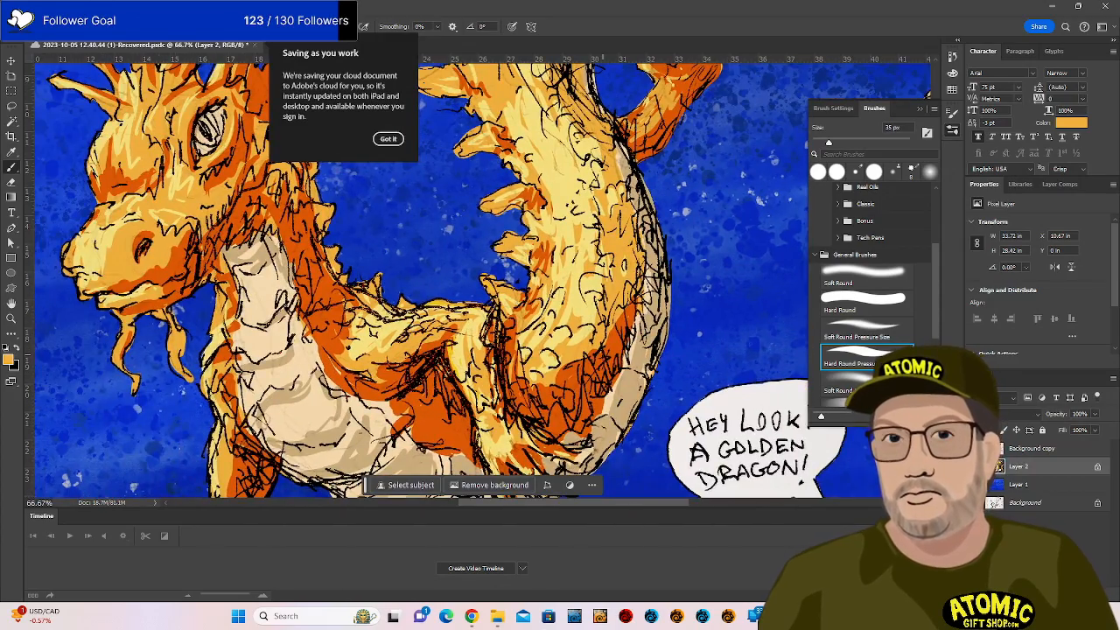
{"action": "key", "text": "ctrl+minus"}
{"action": "key", "text": "ctrl+minus"}
{"action": "key", "text": "ctrl+minus"}
{"action": "key", "text": "ctrl+plus"}
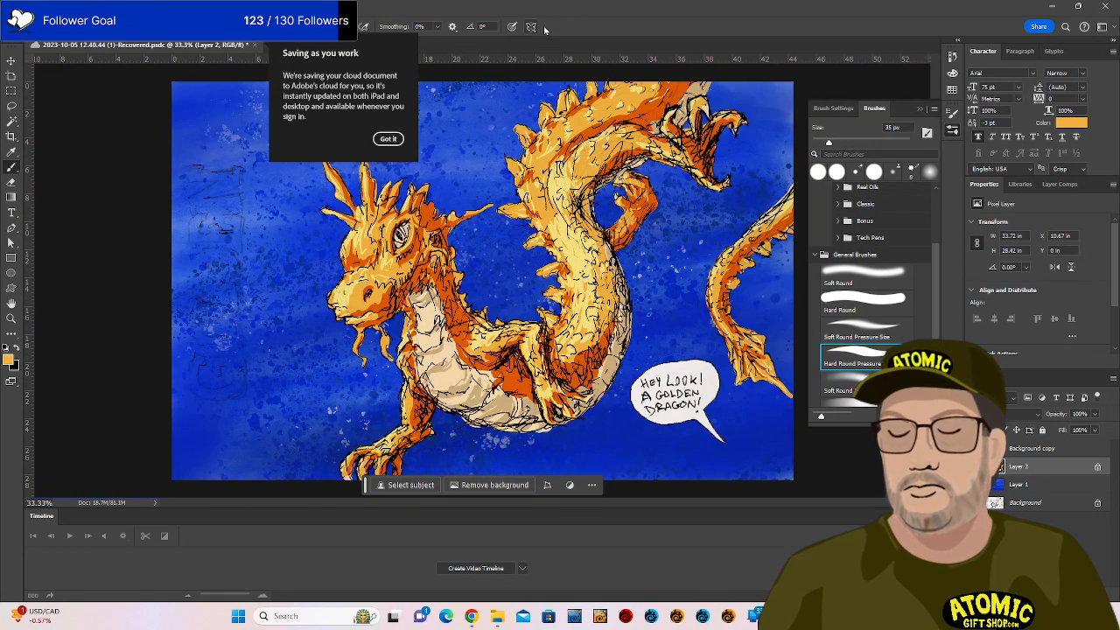
Dismiss the 'Saving as you work' popup, zoom to 50%, and sample the chest's pale cream as the foreground colour.
{"action": "left_click", "coordinate": [388, 138]}
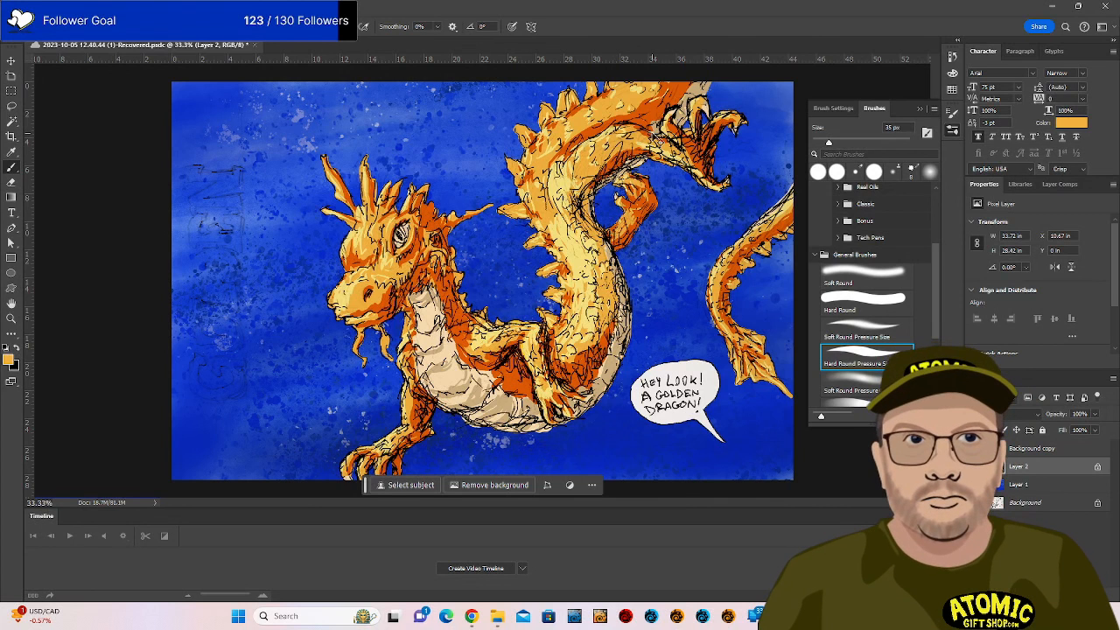
{"action": "key", "text": "ctrl+plus"}
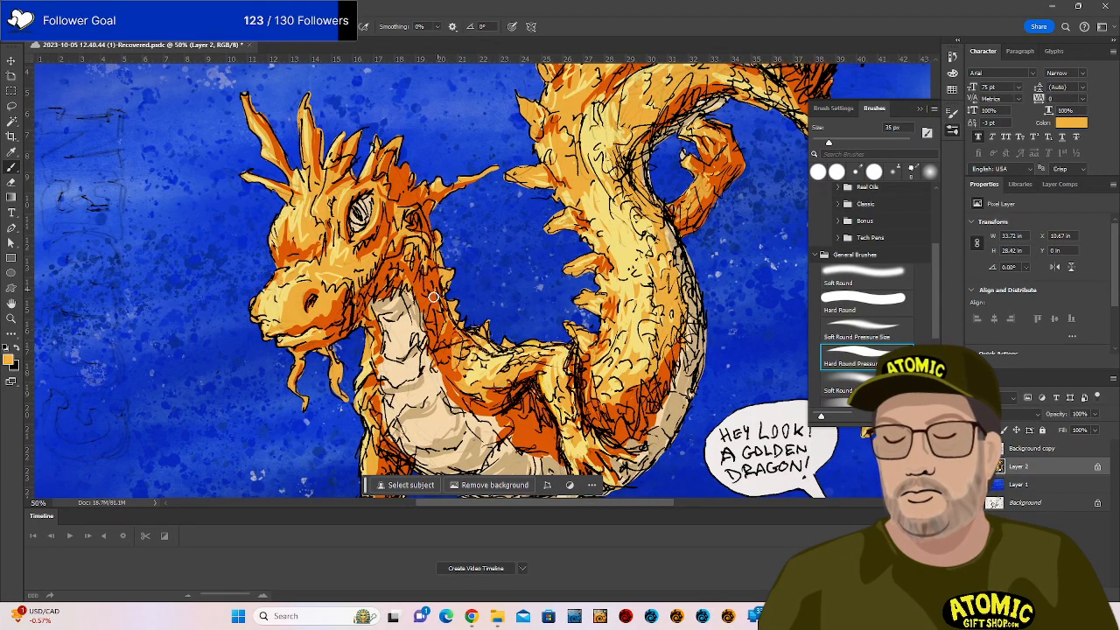
{"action": "left_click", "coordinate": [485, 370], "text": "alt"}
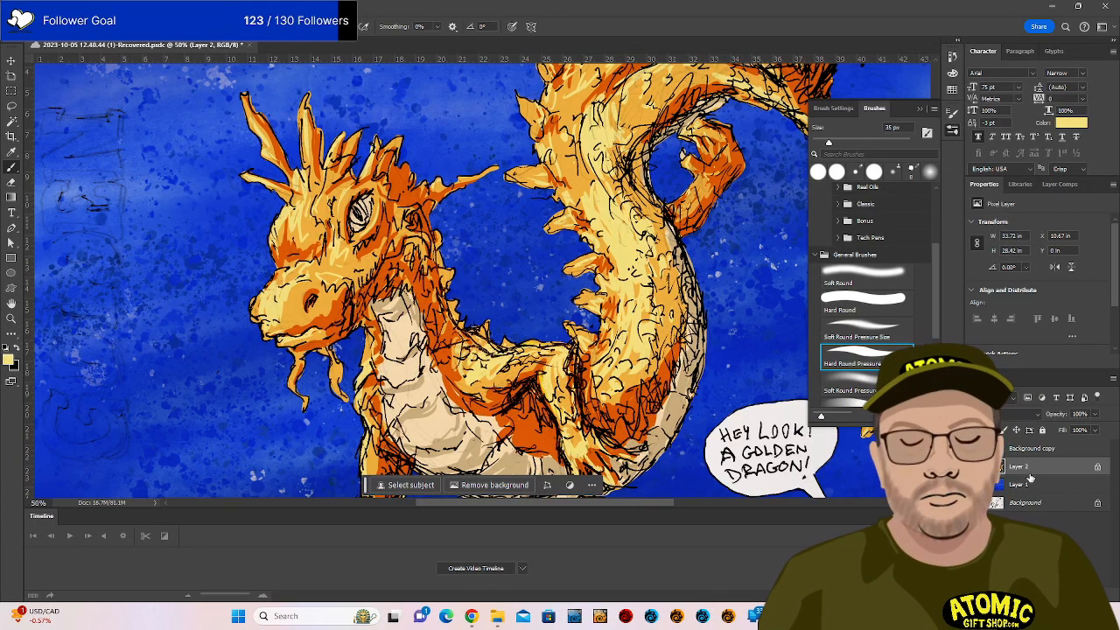
{"action": "left_click", "coordinate": [8, 360]}
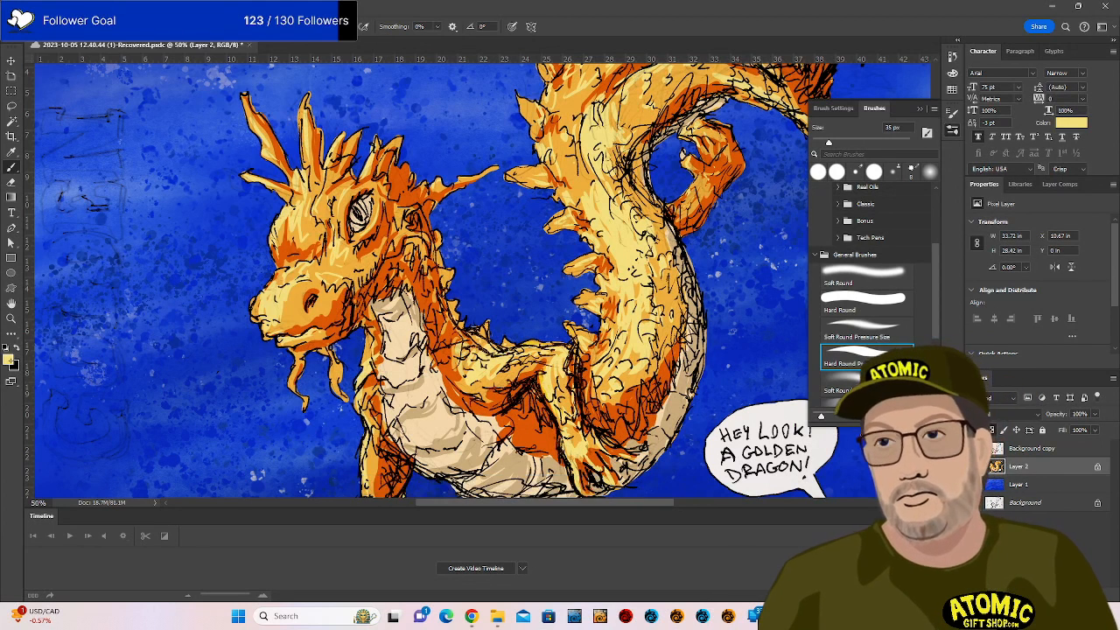
Choose green as the paint colour, zoom in to 200% on the eye, and paint the iris green.
{"action": "left_click", "coordinate": [896, 496]}
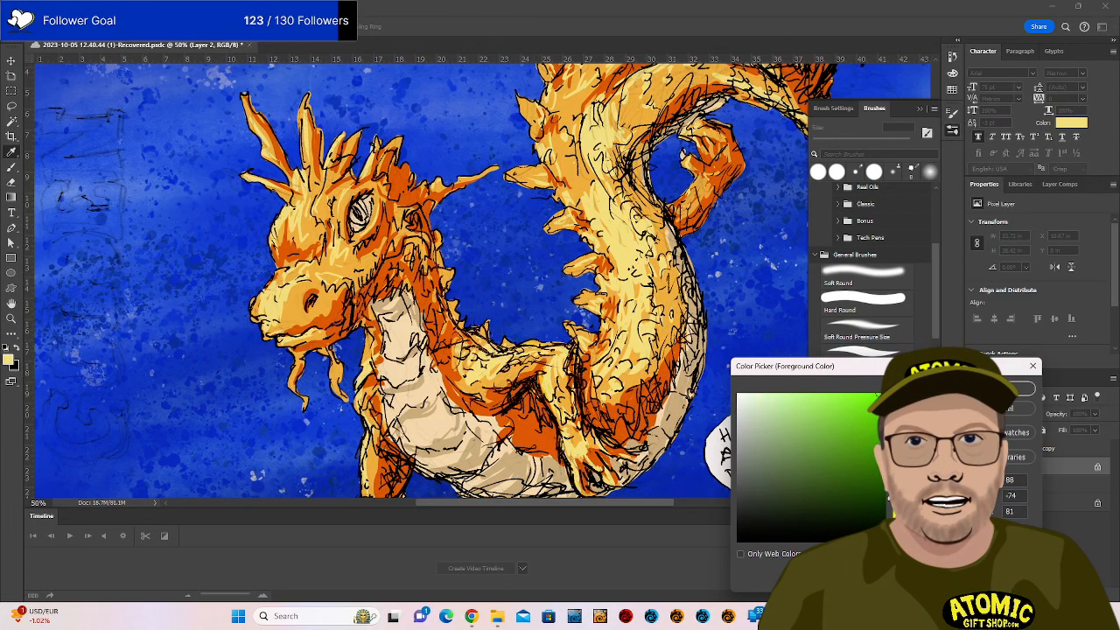
{"action": "left_click", "coordinate": [1006, 388]}
{"action": "key", "text": "ctrl+plus"}
{"action": "key", "text": "ctrl+plus"}
{"action": "key", "text": "ctrl+plus"}
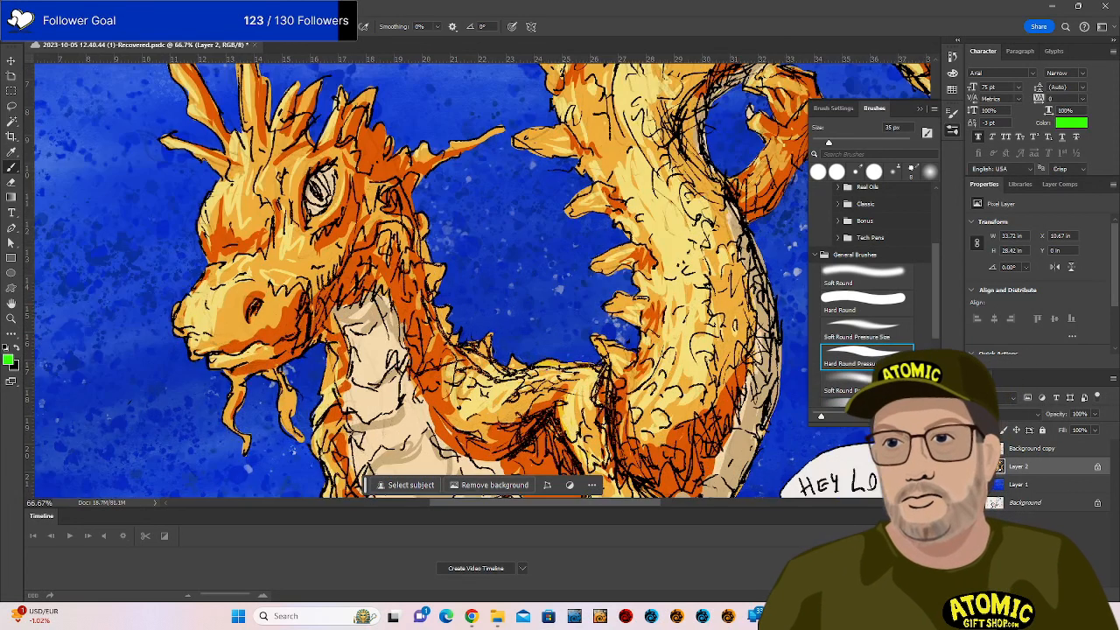
{"action": "key", "text": "space"}
{"action": "left_click_drag", "start_coordinate": [440, 287], "coordinate": [642, 385]}
{"action": "key", "text": "space"}
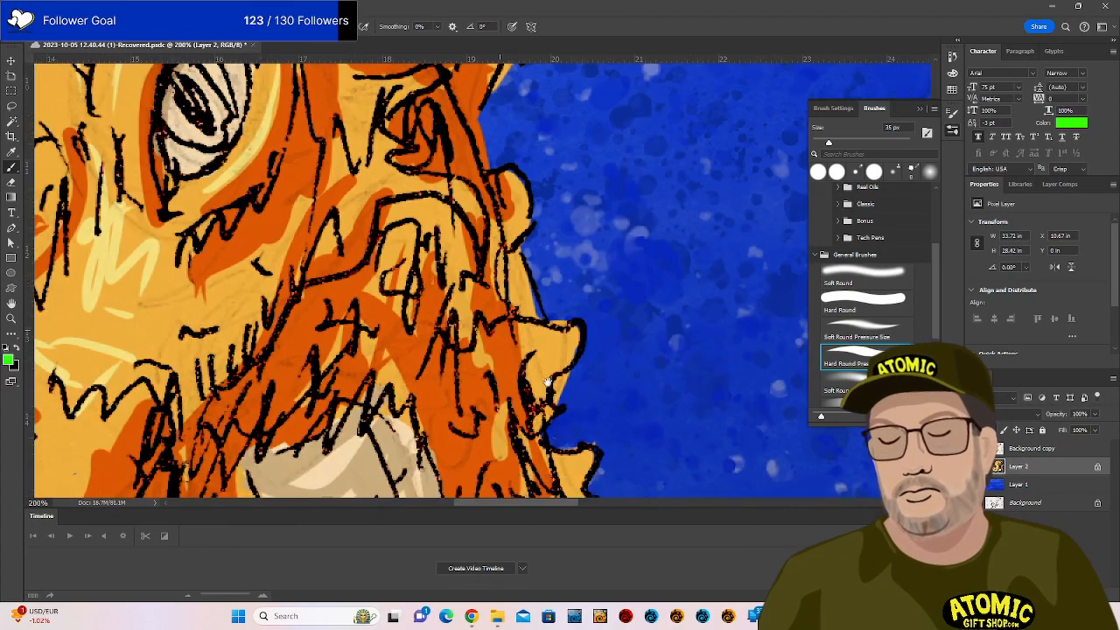
{"action": "left_click_drag", "start_coordinate": [459, 284], "coordinate": [660, 449]}
{"action": "mouse_move", "coordinate": [376, 264]}
{"action": "left_mouse_down"}
{"action": "mouse_move", "coordinate": [387, 289]}
{"action": "mouse_move", "coordinate": [360, 273]}
{"action": "mouse_move", "coordinate": [388, 306]}
{"action": "mouse_move", "coordinate": [420, 299]}
{"action": "mouse_move", "coordinate": [384, 237]}
{"action": "mouse_move", "coordinate": [412, 306]}
{"action": "mouse_move", "coordinate": [375, 246]}
{"action": "mouse_move", "coordinate": [415, 307]}
{"action": "left_mouse_up"}
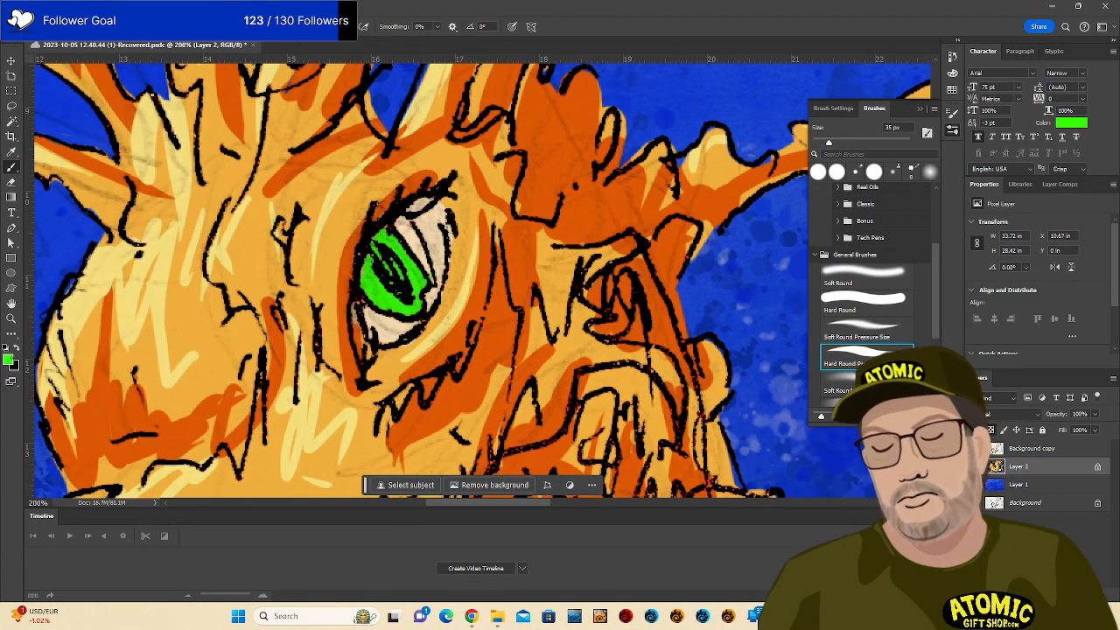
Switch the paint colour to yellow and brush yellow accents along the pupil's edges.
{"action": "left_click", "coordinate": [8, 359]}
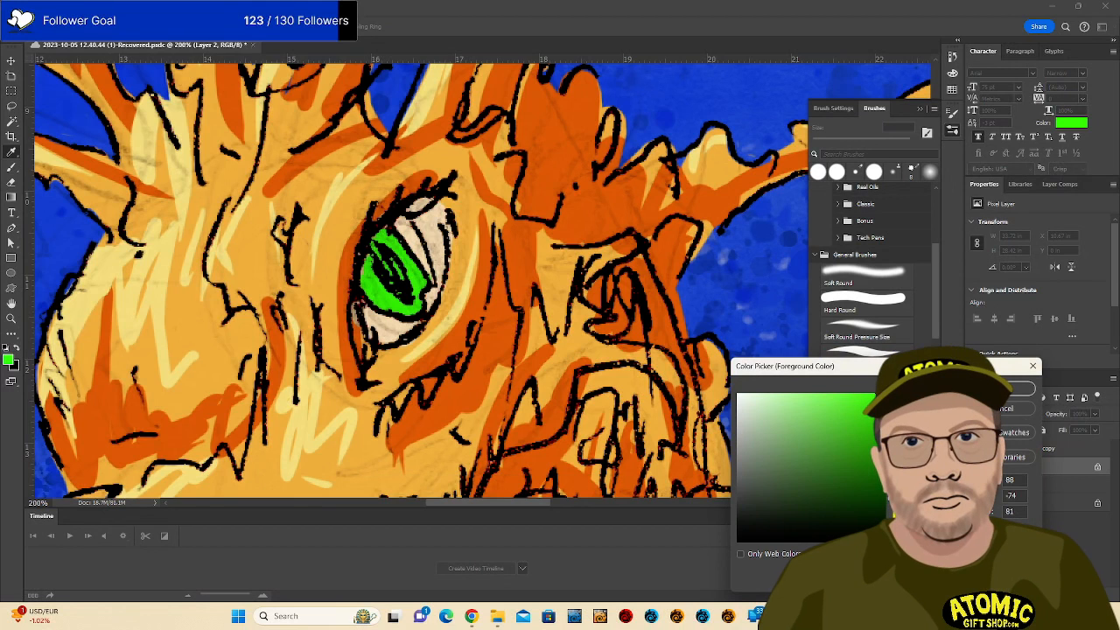
{"action": "left_click", "coordinate": [900, 517]}
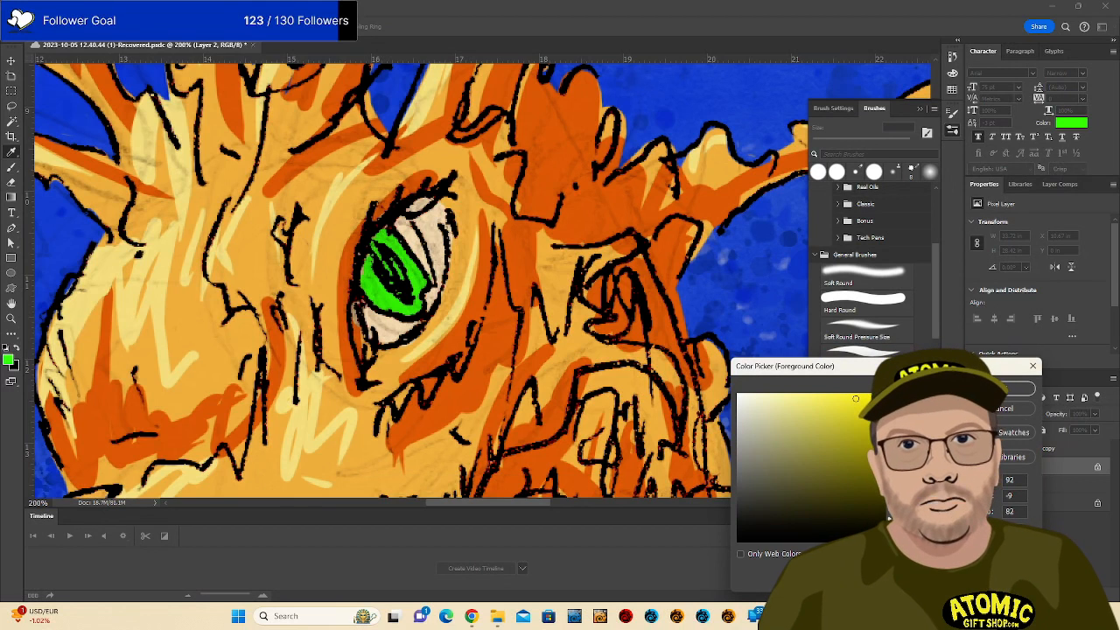
{"action": "left_click", "coordinate": [1003, 387]}
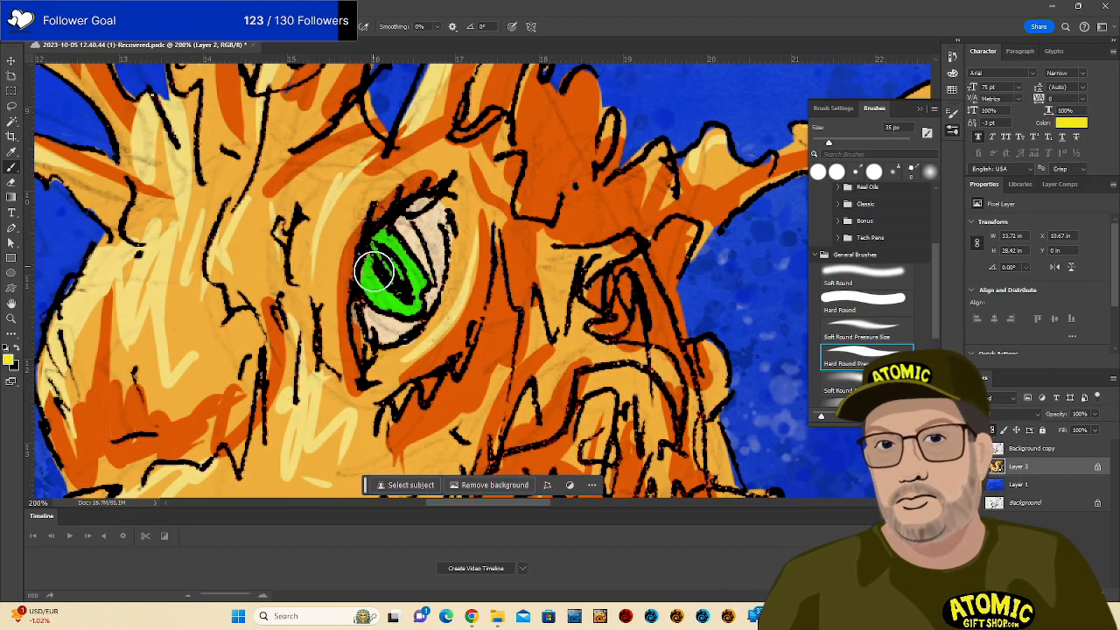
{"action": "left_click_drag", "start_coordinate": [373, 270], "coordinate": [414, 306]}
{"action": "left_click_drag", "start_coordinate": [385, 238], "coordinate": [412, 301]}
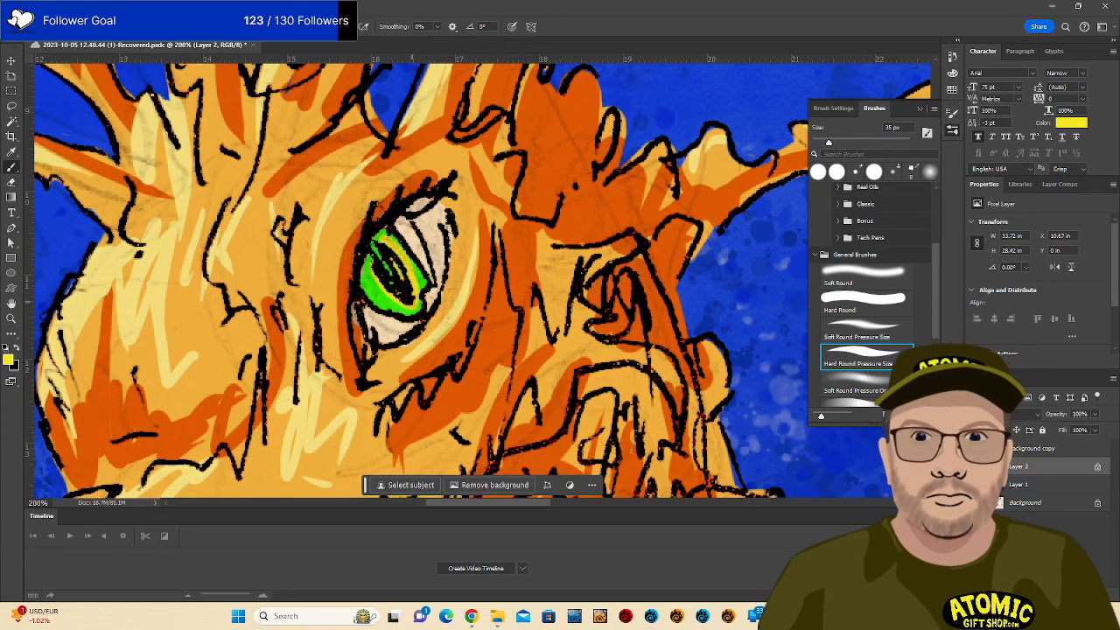
{"action": "key", "text": "ctrl+minus"}
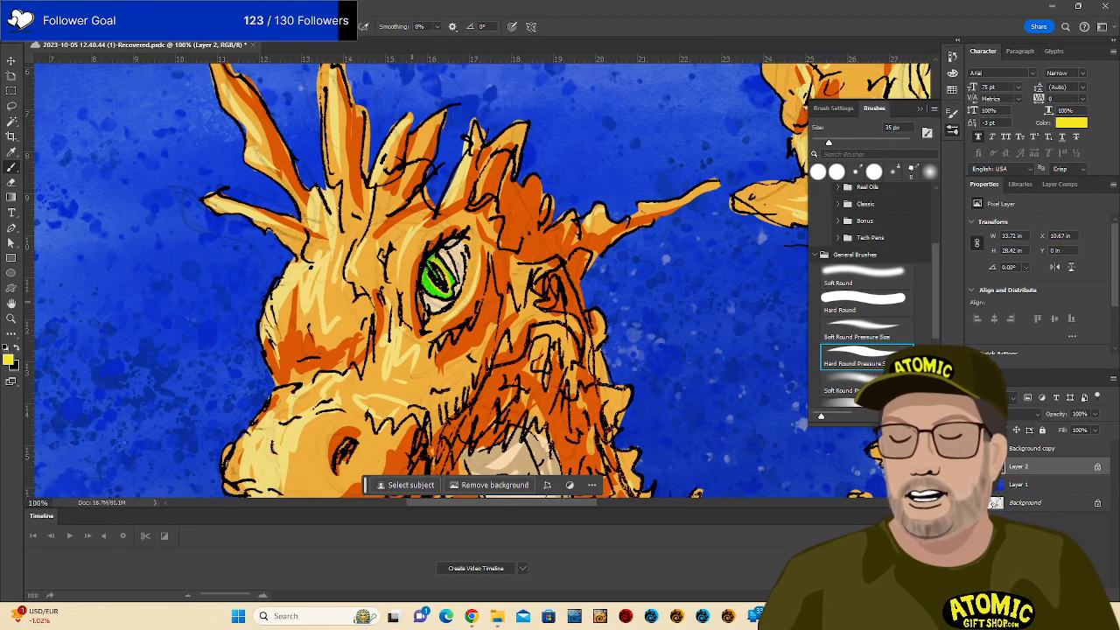
Zoom out to the full artwork and add an empty Layer 3 above Layer 2.
{"action": "key", "text": "ctrl+minus"}
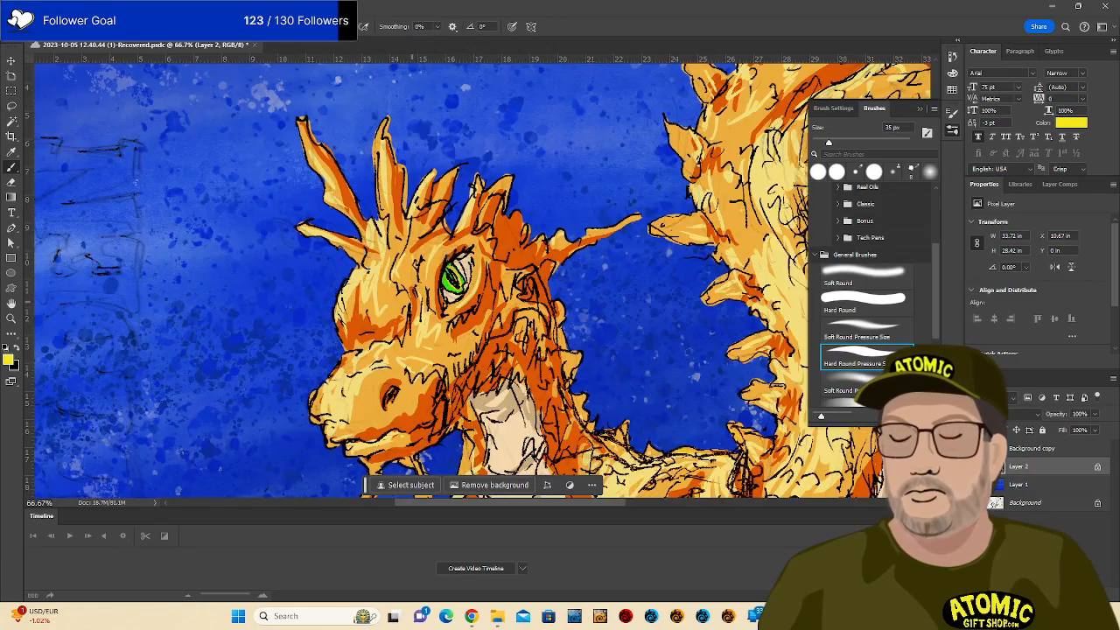
{"action": "left_click_drag", "start_coordinate": [627, 364], "coordinate": [353, 408]}
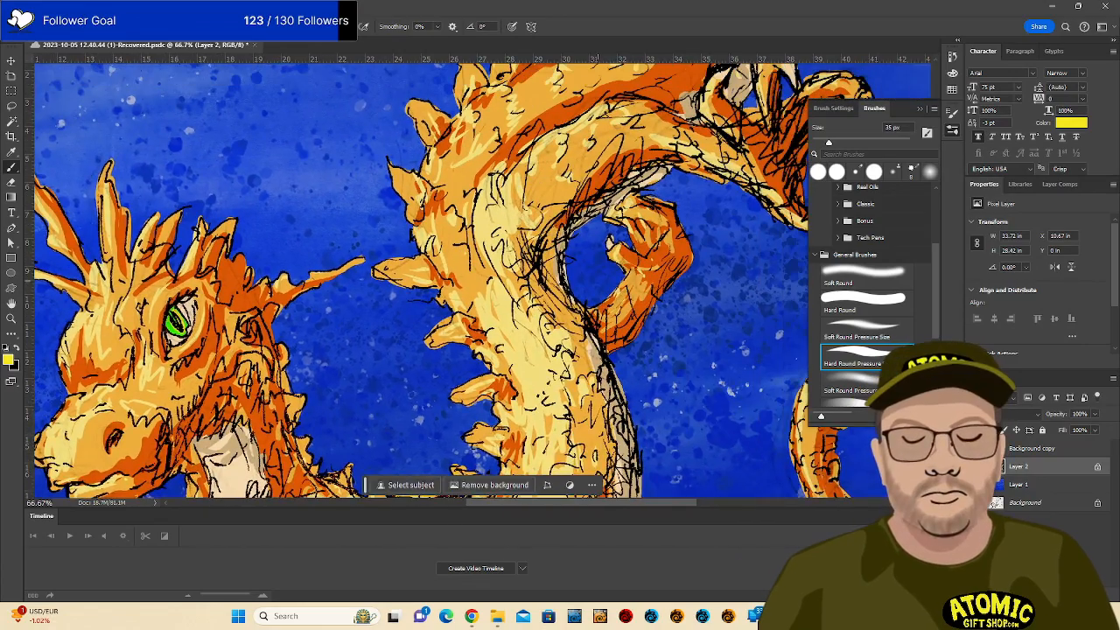
{"action": "left_click_drag", "start_coordinate": [651, 271], "coordinate": [509, 374]}
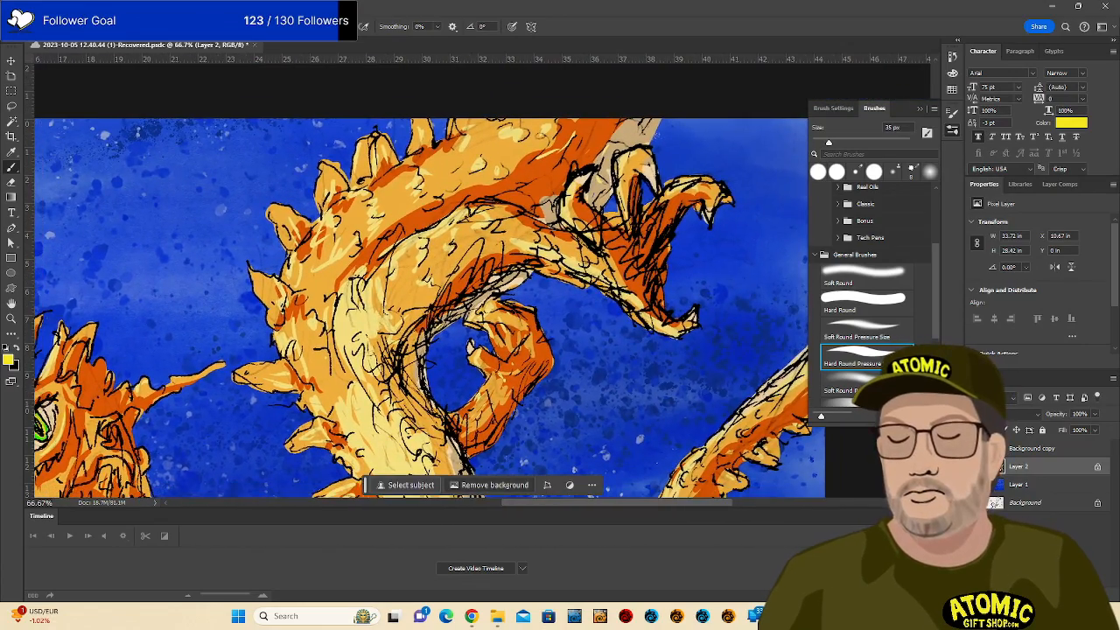
{"action": "key", "text": "ctrl+minus"}
{"action": "key", "text": "ctrl+minus"}
{"action": "key", "text": "ctrl+minus"}
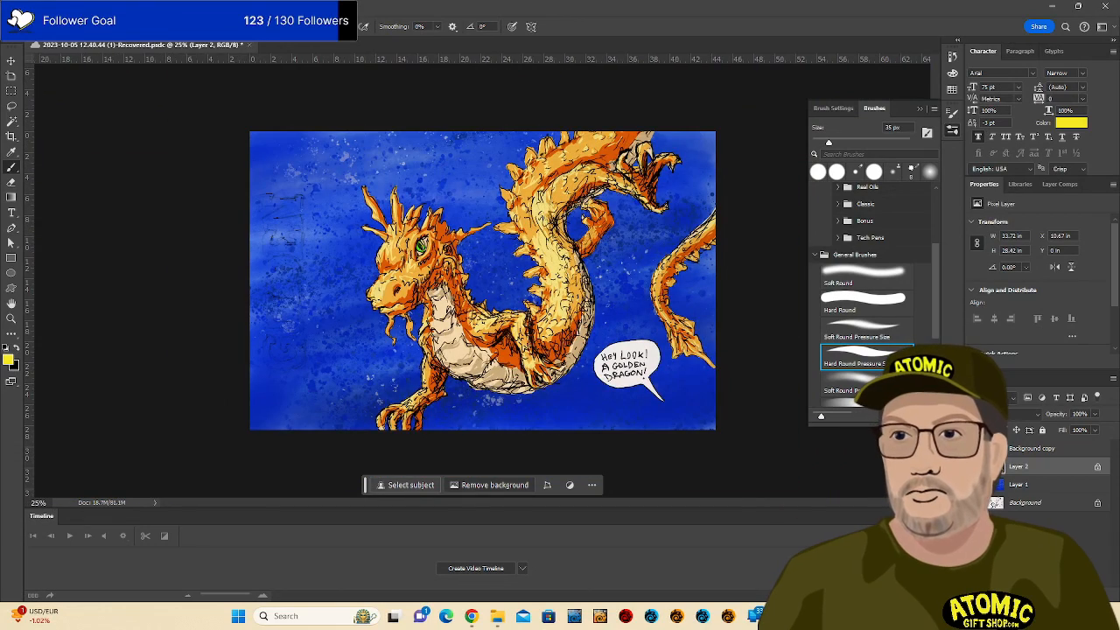
{"action": "key", "text": "ctrl+plus"}
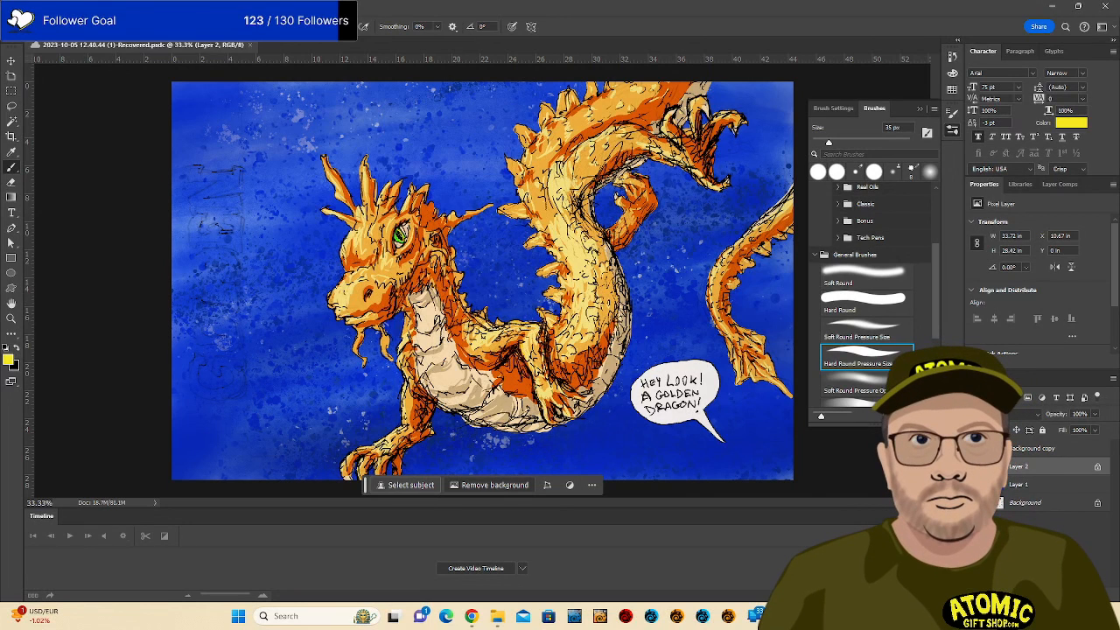
{"action": "key", "text": "ctrl+alt+shift+n"}
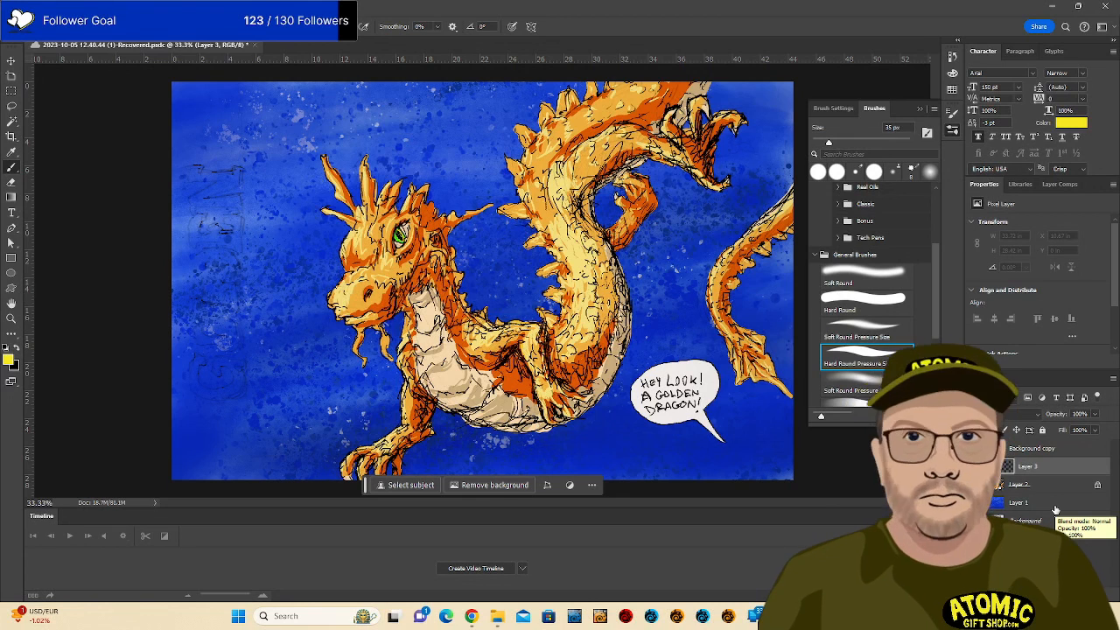
Switch to a soft pressure-opacity round brush at 125 px and dab yellow over the neck and body spikes.
{"action": "left_click", "coordinate": [67, 27]}
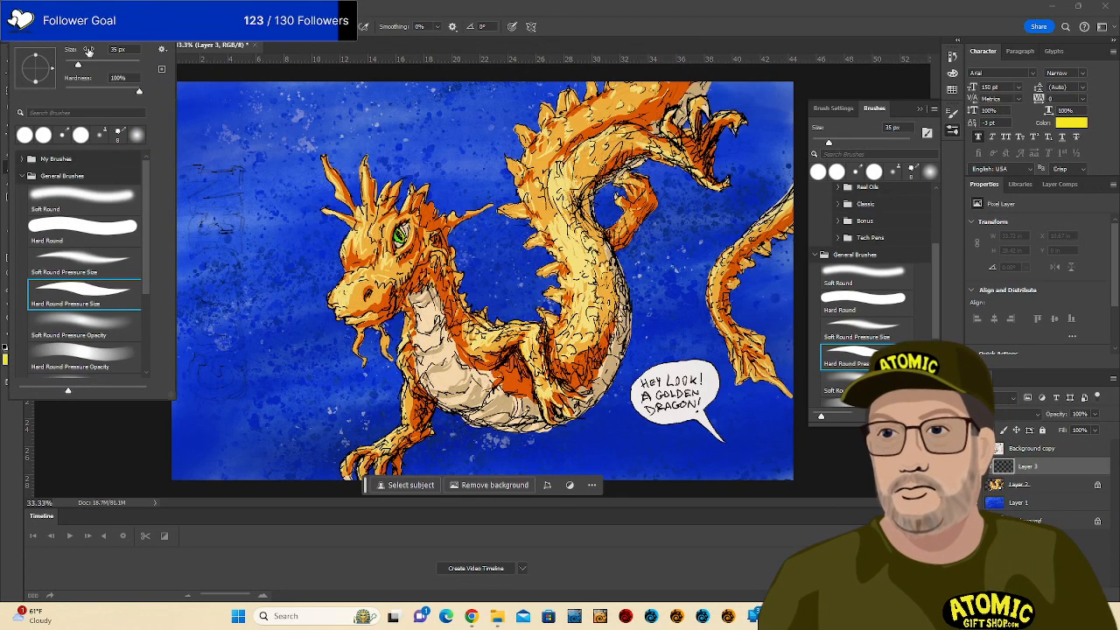
{"action": "left_click", "coordinate": [122, 331]}
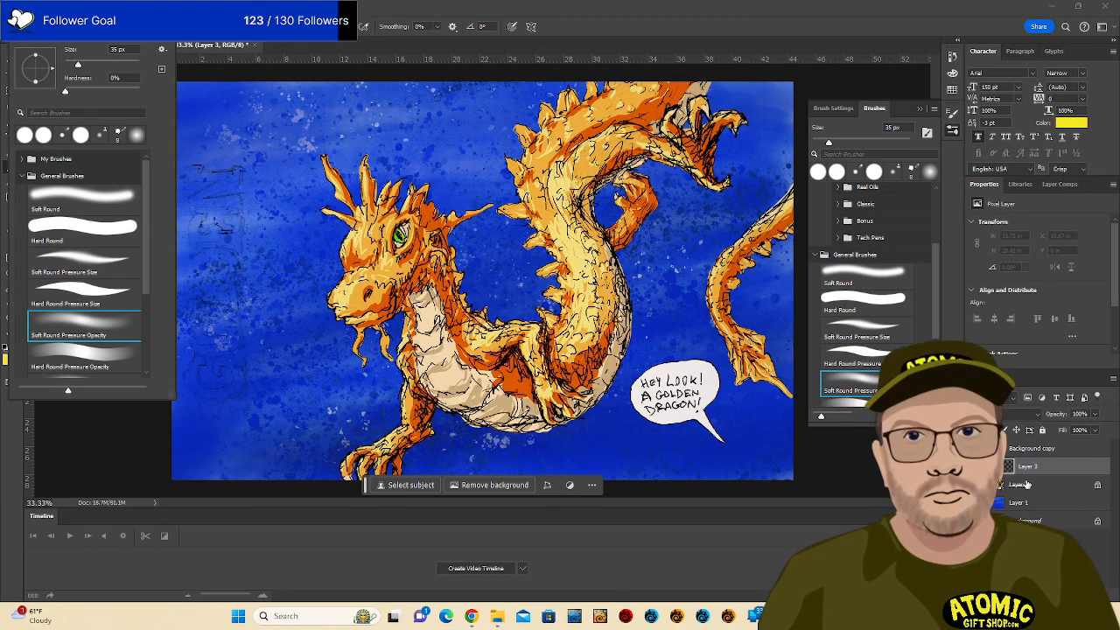
{"action": "key", "text": "Escape"}
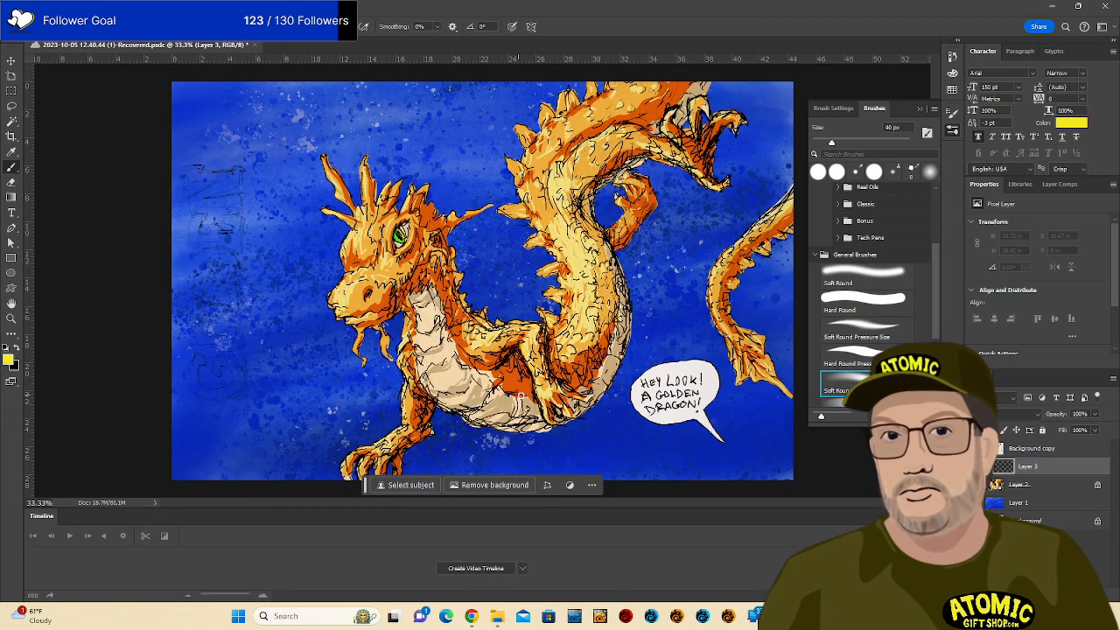
{"action": "key", "text": "bracketright"}
{"action": "key", "text": "bracketright"}
{"action": "key", "text": "bracketright"}
{"action": "key", "text": "bracketright"}
{"action": "key", "text": "bracketright"}
{"action": "key", "text": "bracketright"}
{"action": "key", "text": "bracketright"}
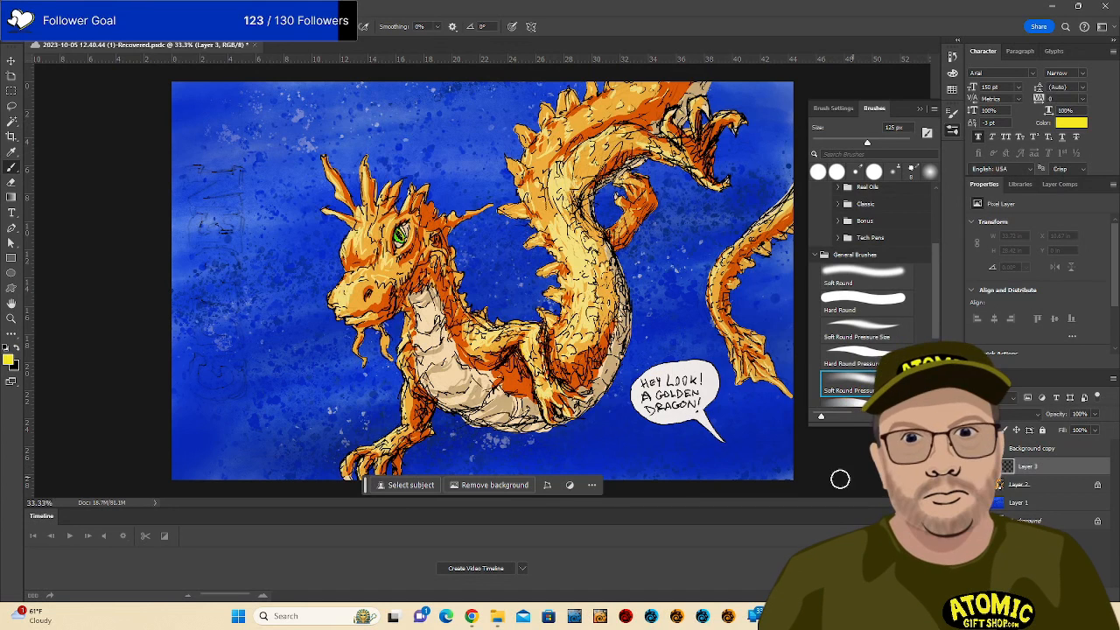
{"action": "mouse_move", "coordinate": [545, 291]}
{"action": "left_mouse_down"}
{"action": "mouse_move", "coordinate": [558, 293]}
{"action": "mouse_move", "coordinate": [554, 326]}
{"action": "mouse_move", "coordinate": [499, 322]}
{"action": "left_mouse_up"}
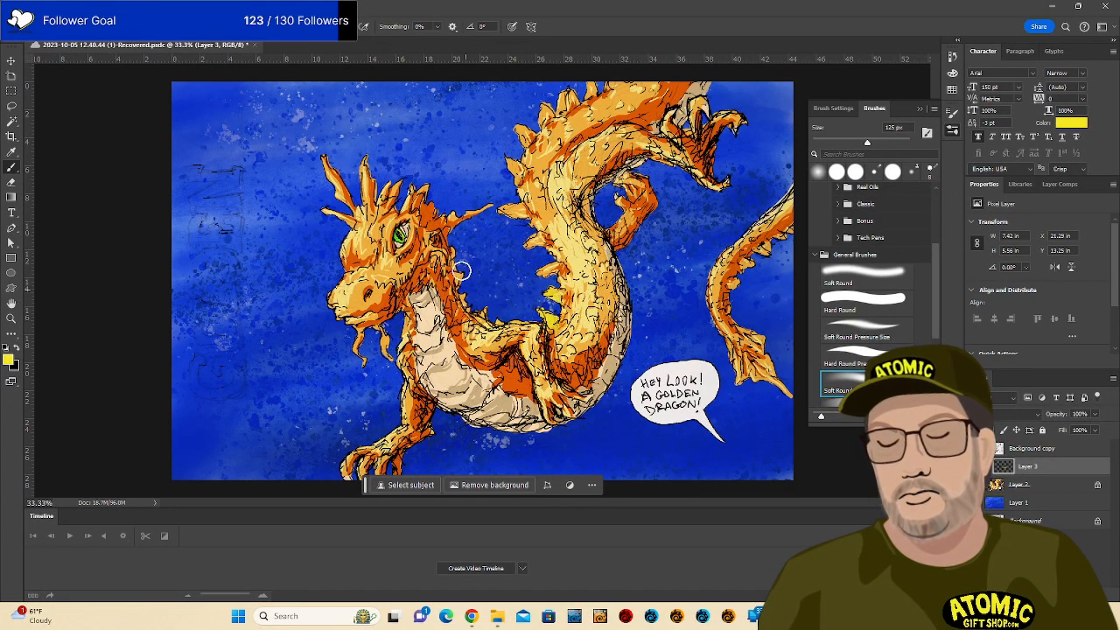
{"action": "left_click_drag", "start_coordinate": [462, 271], "coordinate": [457, 290]}
{"action": "left_click_drag", "start_coordinate": [454, 246], "coordinate": [452, 231]}
{"action": "mouse_move", "coordinate": [549, 269]}
{"action": "left_mouse_down"}
{"action": "mouse_move", "coordinate": [500, 234]}
{"action": "mouse_move", "coordinate": [505, 222]}
{"action": "mouse_move", "coordinate": [524, 227]}
{"action": "mouse_move", "coordinate": [500, 186]}
{"action": "mouse_move", "coordinate": [513, 132]}
{"action": "mouse_move", "coordinate": [506, 146]}
{"action": "mouse_move", "coordinate": [525, 137]}
{"action": "mouse_move", "coordinate": [519, 127]}
{"action": "mouse_move", "coordinate": [551, 84]}
{"action": "mouse_move", "coordinate": [597, 87]}
{"action": "left_mouse_up"}
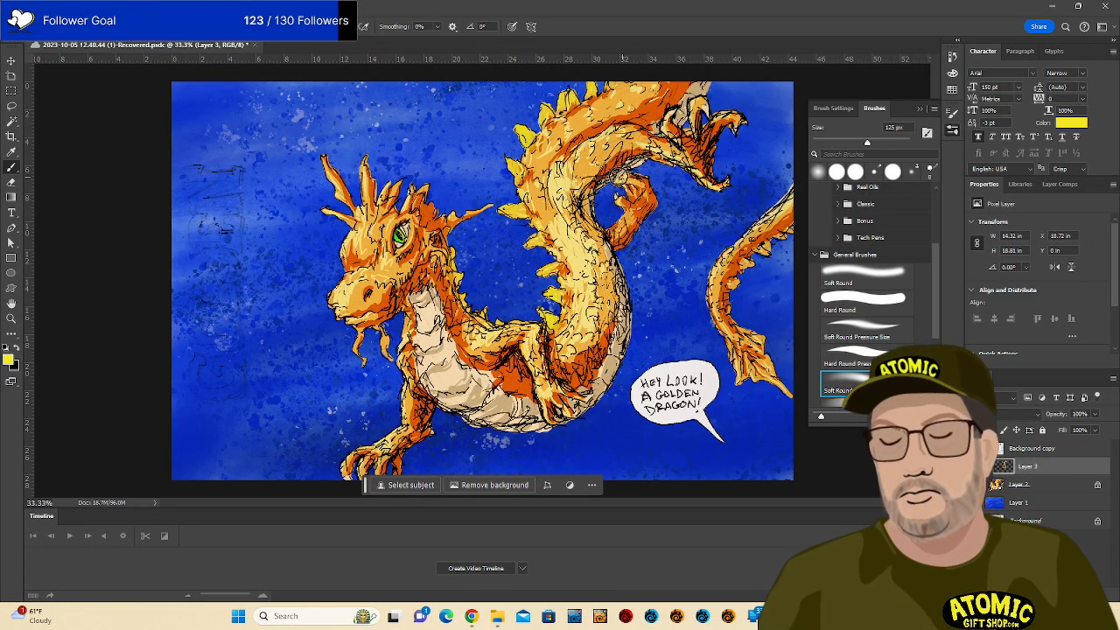
Paint yellow over the tail spikes and tail fin.
{"action": "left_click_drag", "start_coordinate": [776, 254], "coordinate": [760, 263]}
{"action": "left_click_drag", "start_coordinate": [772, 255], "coordinate": [796, 240]}
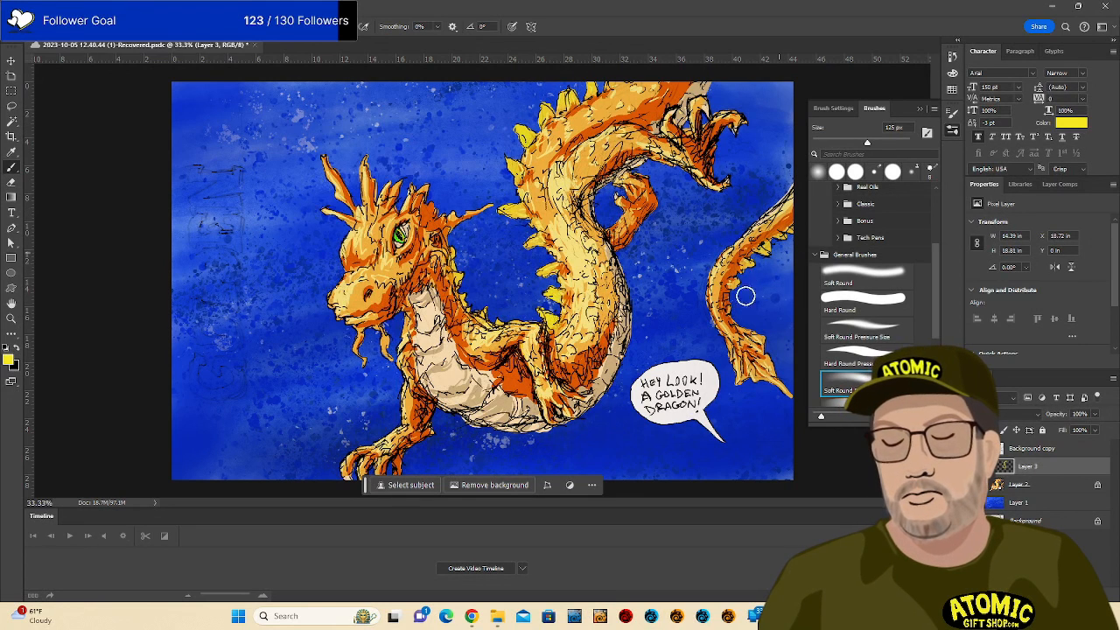
{"action": "mouse_move", "coordinate": [759, 377]}
{"action": "left_mouse_down"}
{"action": "mouse_move", "coordinate": [747, 361]}
{"action": "mouse_move", "coordinate": [759, 373]}
{"action": "mouse_move", "coordinate": [759, 350]}
{"action": "left_mouse_up"}
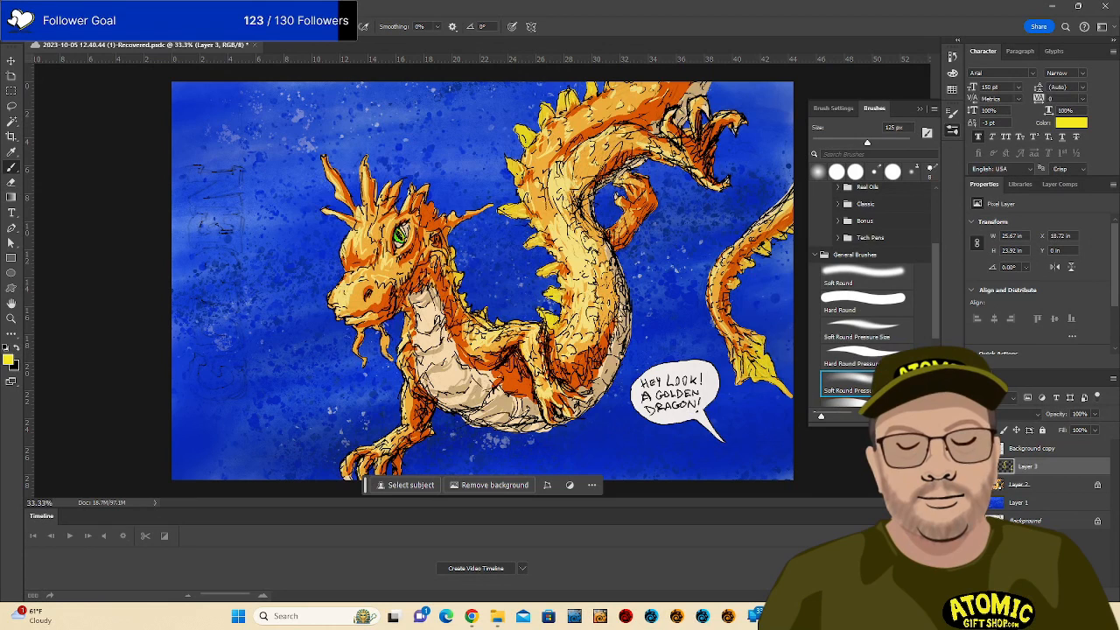
{"action": "left_click", "coordinate": [1012, 417]}
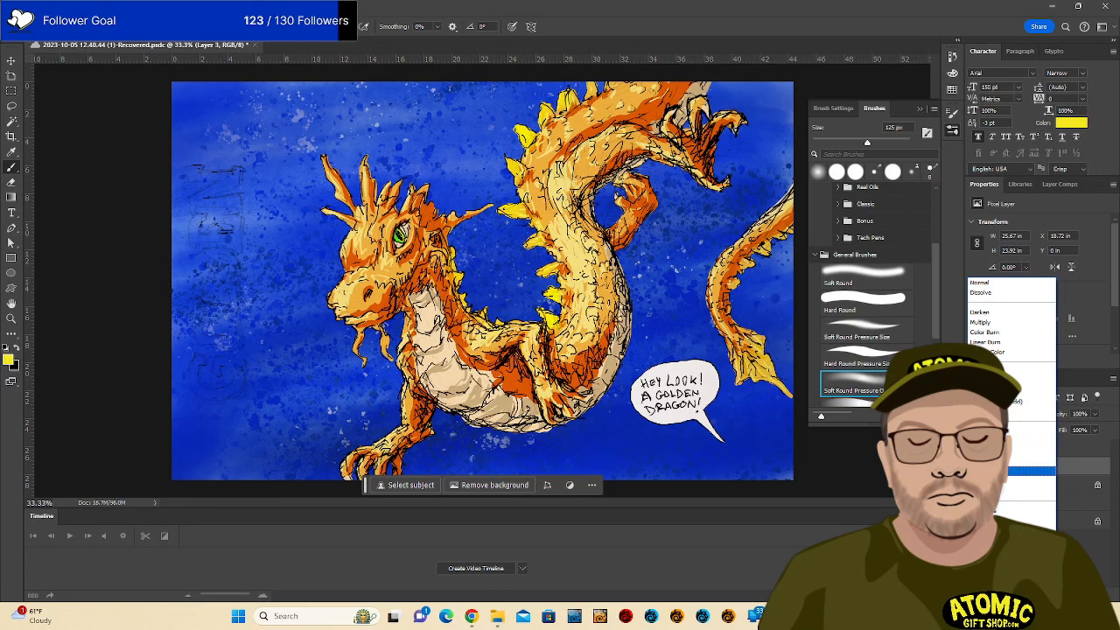
Set the layer to Linear Light and paint yellow over the dragon's horns.
{"action": "left_click", "coordinate": [1012, 471]}
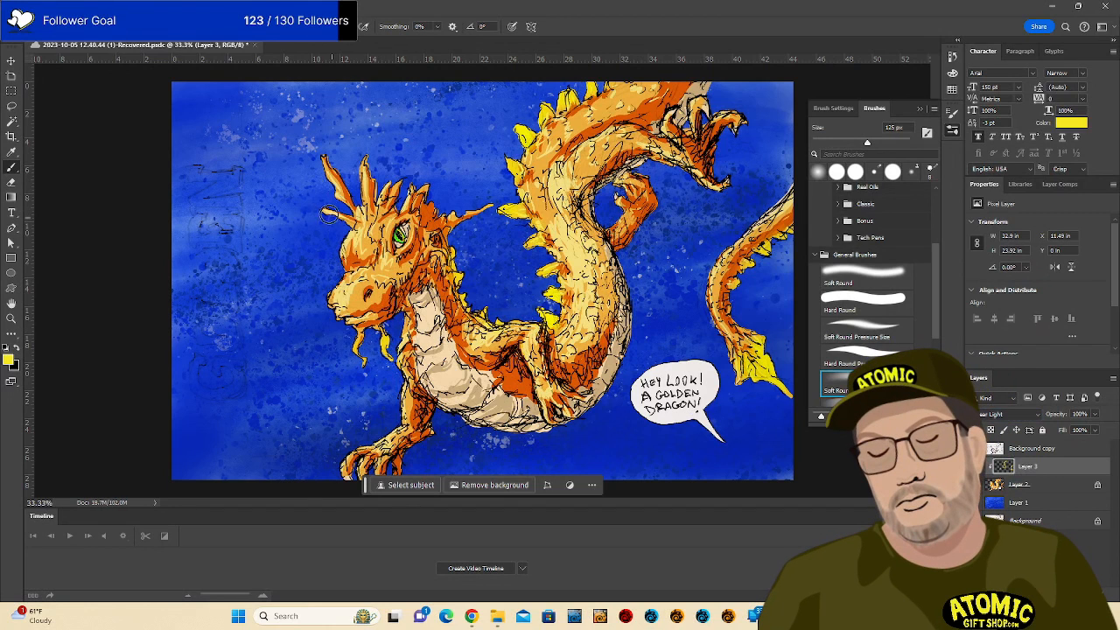
{"action": "left_click_drag", "start_coordinate": [328, 214], "coordinate": [347, 220]}
{"action": "left_click_drag", "start_coordinate": [313, 148], "coordinate": [346, 201]}
{"action": "mouse_move", "coordinate": [368, 150]}
{"action": "left_mouse_down"}
{"action": "mouse_move", "coordinate": [365, 191]}
{"action": "mouse_move", "coordinate": [377, 203]}
{"action": "left_mouse_up"}
{"action": "left_click_drag", "start_coordinate": [408, 148], "coordinate": [393, 201]}
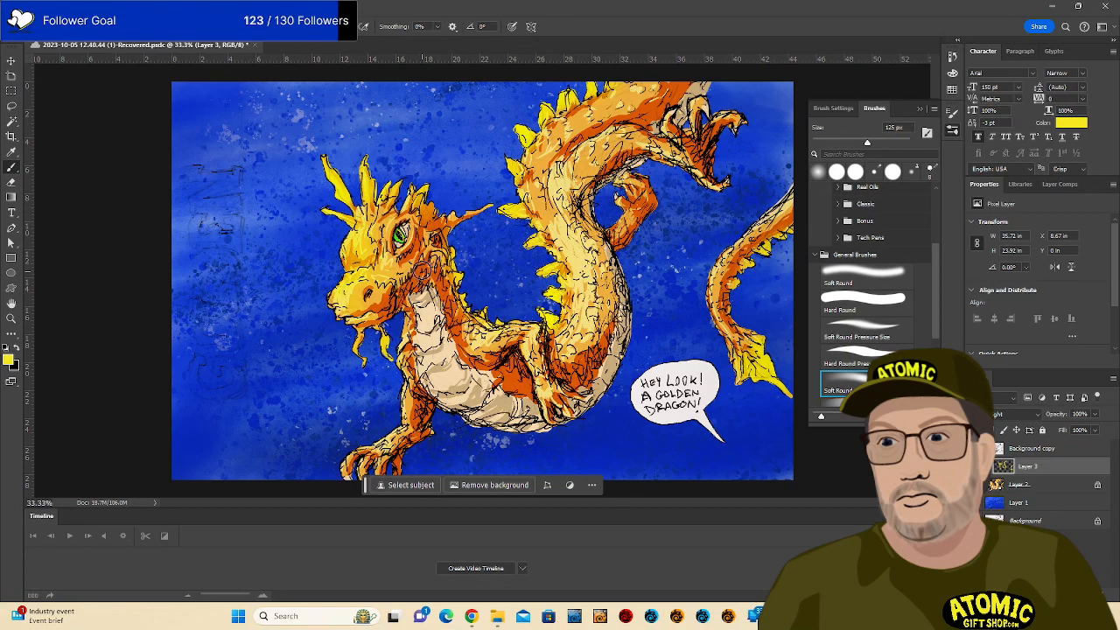
Brighten the chest, both forelegs, upper neck and right-hand tail with yellow.
{"action": "mouse_move", "coordinate": [414, 337]}
{"action": "left_mouse_down"}
{"action": "mouse_move", "coordinate": [421, 406]}
{"action": "mouse_move", "coordinate": [400, 436]}
{"action": "left_mouse_up"}
{"action": "mouse_move", "coordinate": [472, 338]}
{"action": "left_mouse_down"}
{"action": "mouse_move", "coordinate": [518, 332]}
{"action": "mouse_move", "coordinate": [493, 407]}
{"action": "left_mouse_up"}
{"action": "left_click_drag", "start_coordinate": [408, 416], "coordinate": [369, 462]}
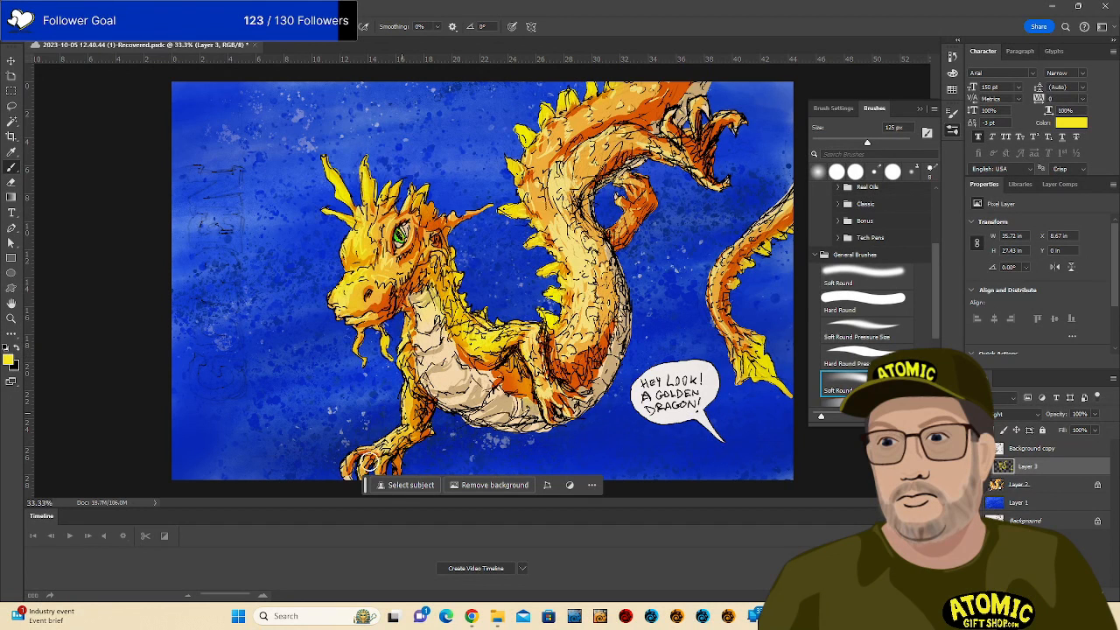
{"action": "mouse_move", "coordinate": [538, 354]}
{"action": "left_mouse_down"}
{"action": "mouse_move", "coordinate": [562, 411]}
{"action": "mouse_move", "coordinate": [552, 403]}
{"action": "left_mouse_up"}
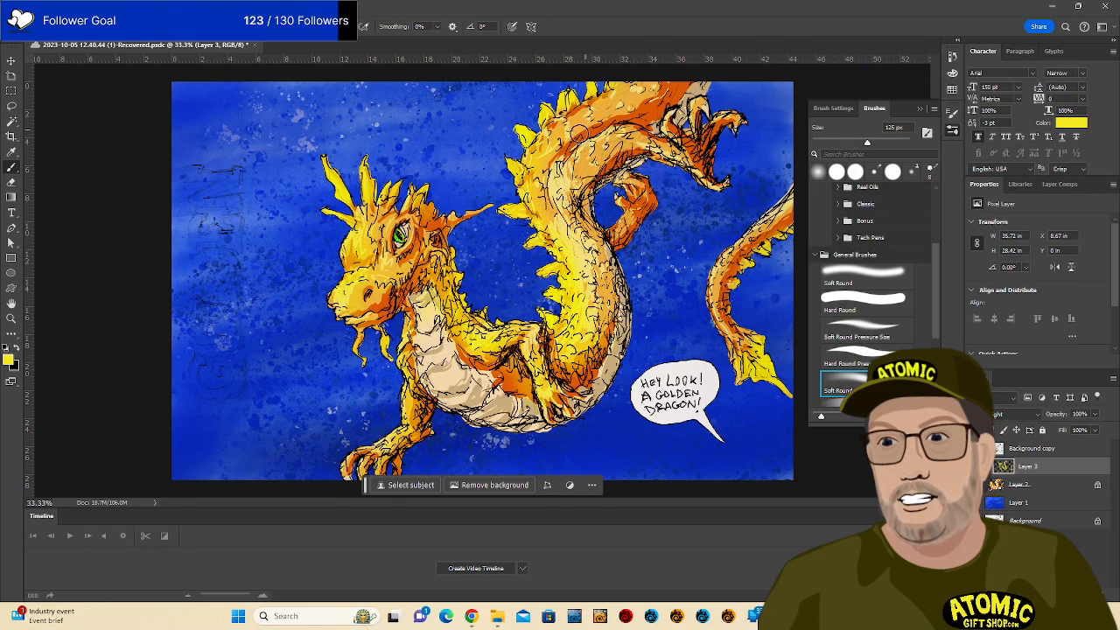
{"action": "mouse_move", "coordinate": [645, 83]}
{"action": "left_mouse_down"}
{"action": "mouse_move", "coordinate": [531, 140]}
{"action": "mouse_move", "coordinate": [670, 88]}
{"action": "mouse_move", "coordinate": [566, 157]}
{"action": "mouse_move", "coordinate": [644, 133]}
{"action": "mouse_move", "coordinate": [574, 166]}
{"action": "left_mouse_up"}
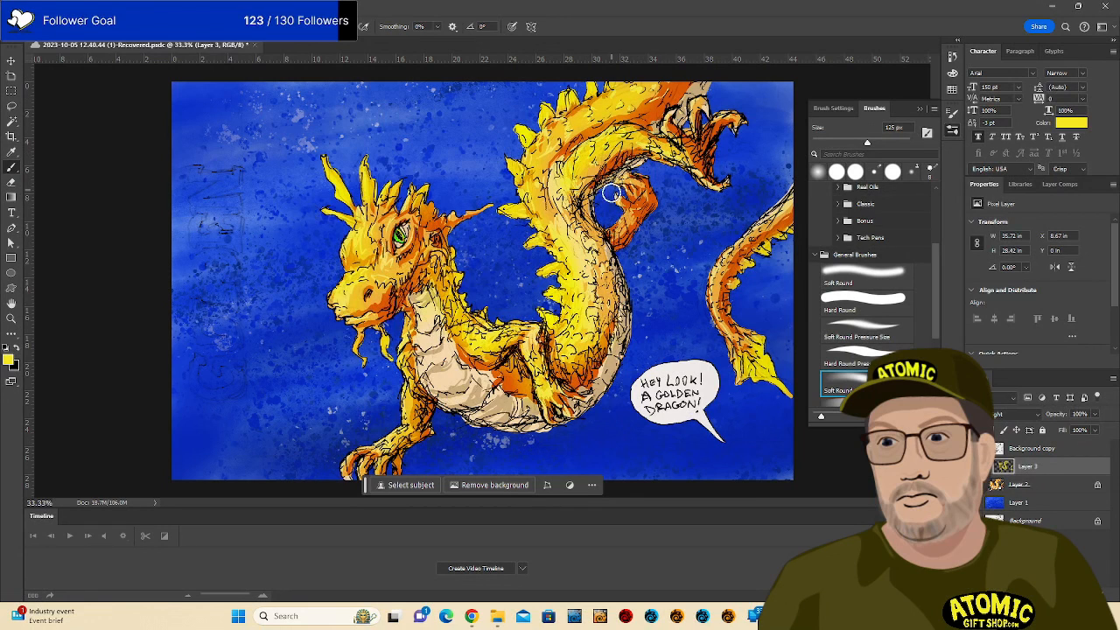
{"action": "mouse_move", "coordinate": [723, 297]}
{"action": "left_mouse_down"}
{"action": "mouse_move", "coordinate": [783, 208]}
{"action": "mouse_move", "coordinate": [714, 366]}
{"action": "left_mouse_up"}
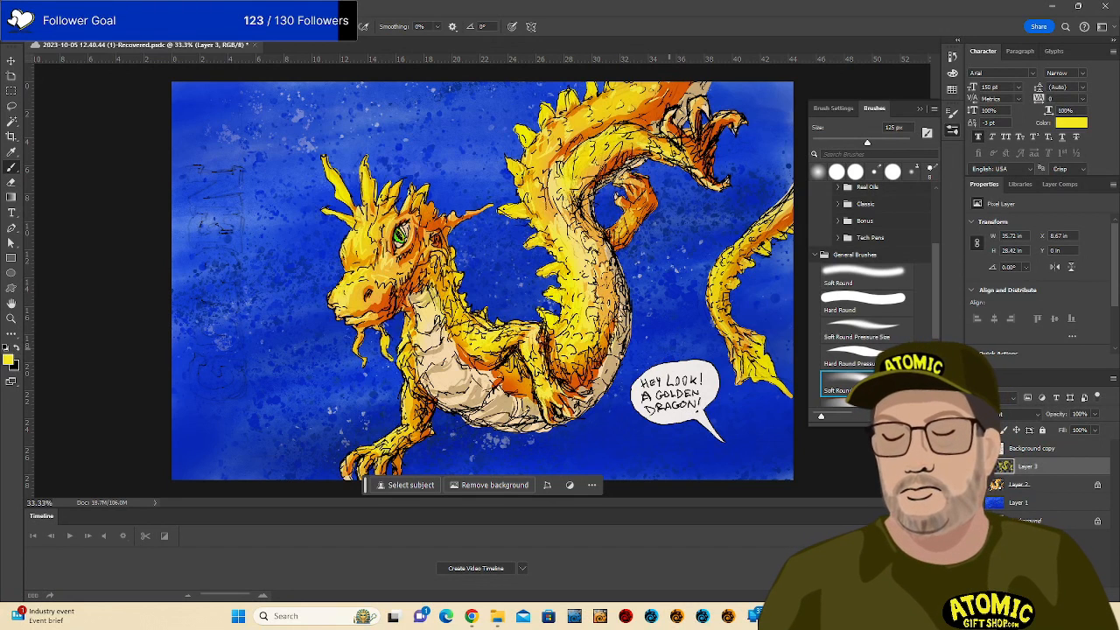
{"action": "left_click", "coordinate": [10, 360]}
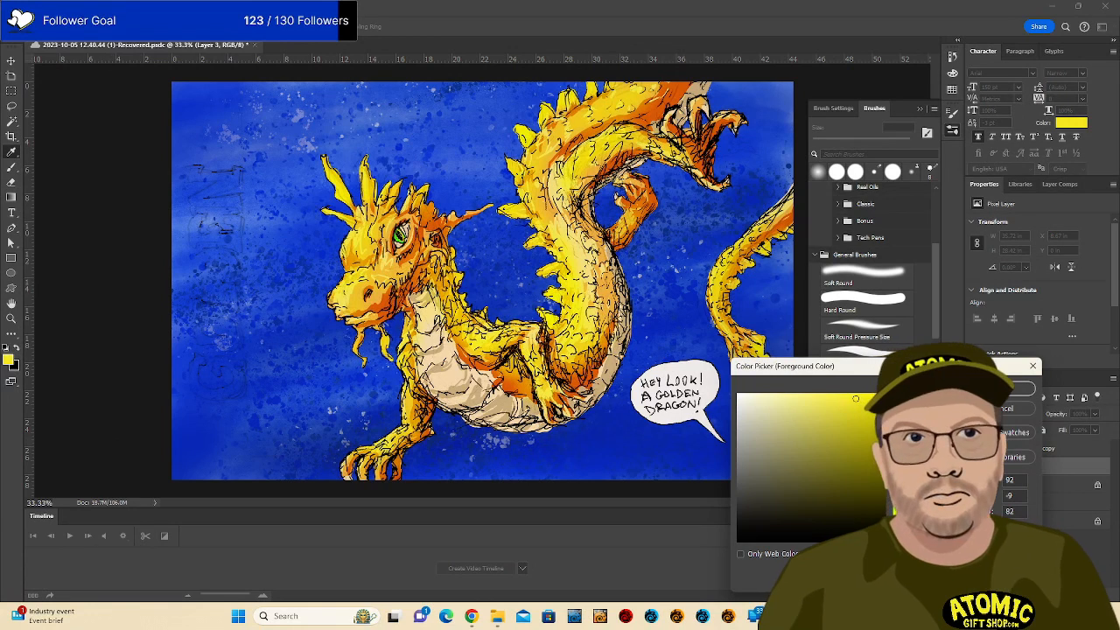
{"action": "left_click", "coordinate": [901, 440]}
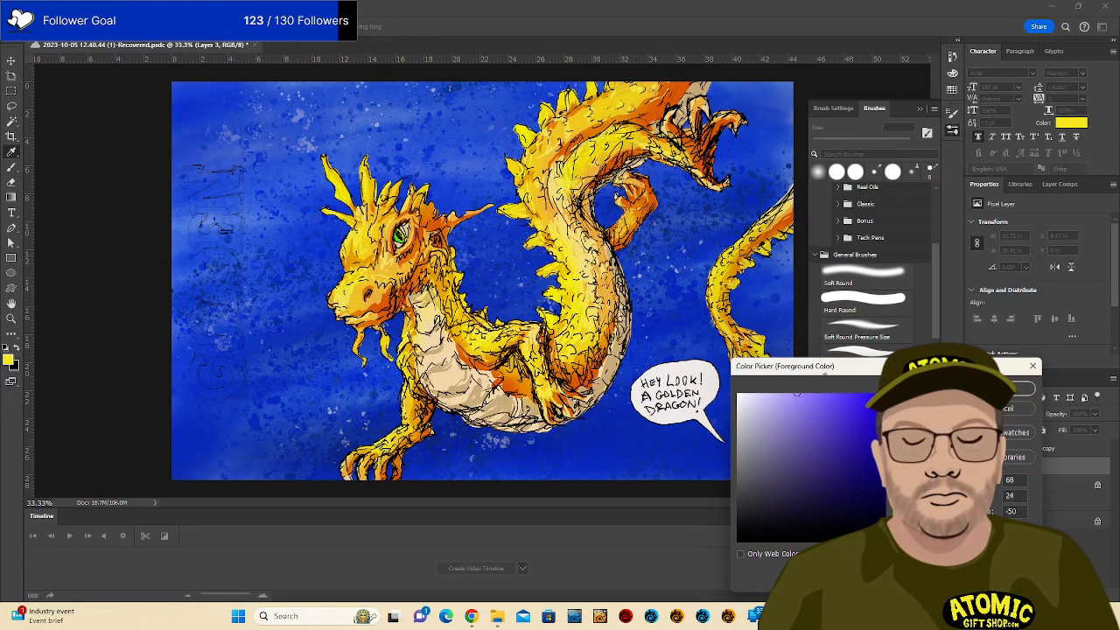
Set the foreground colour to a dark navy blue.
{"action": "key", "text": "Return"}
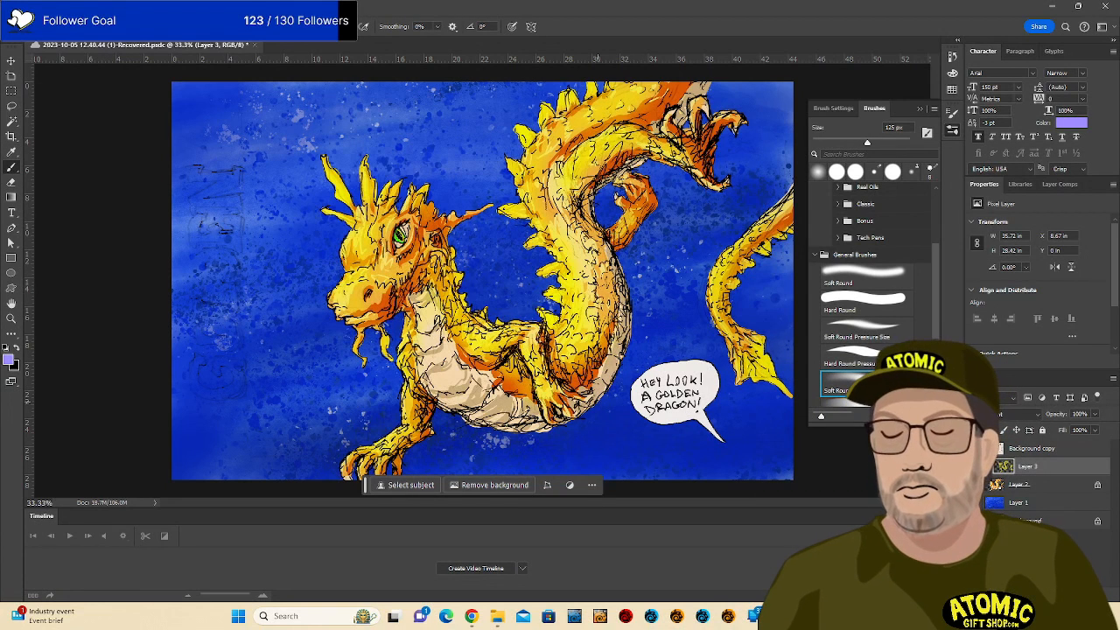
{"action": "left_click", "coordinate": [11, 361]}
{"action": "left_click", "coordinate": [858, 457]}
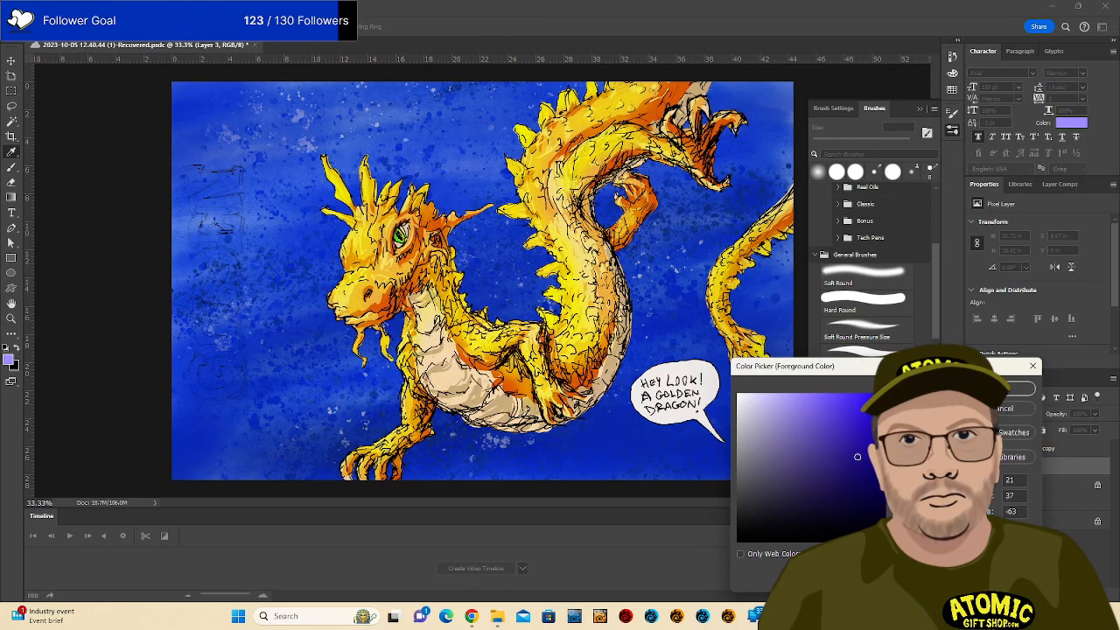
{"action": "left_click", "coordinate": [1006, 389]}
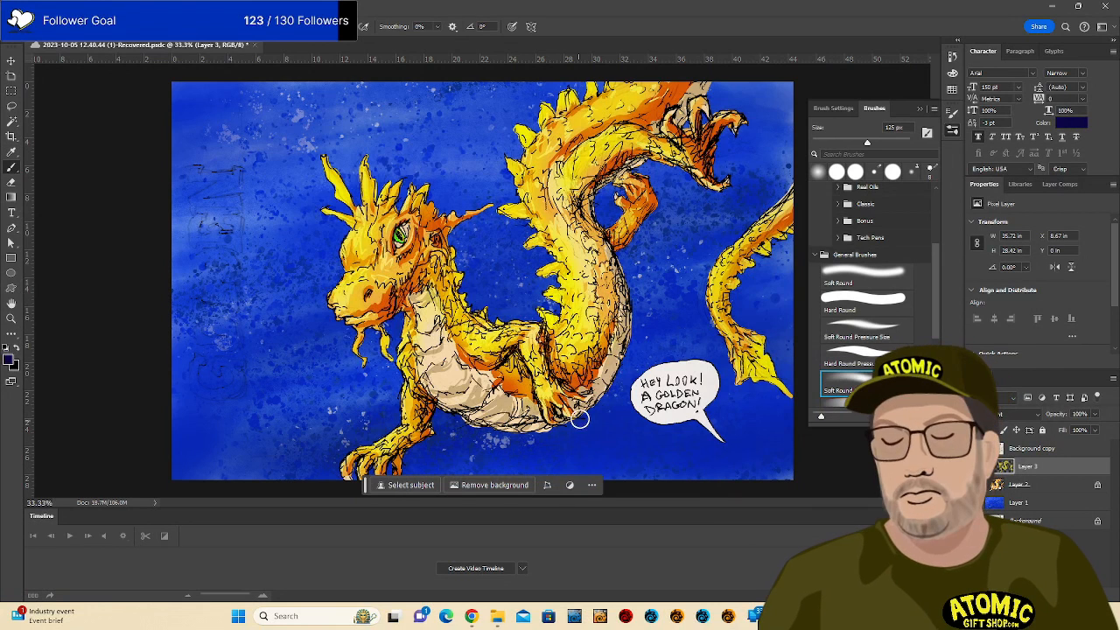
Shade the lower belly, small claw, neck and cheek below the eye in navy.
{"action": "mouse_move", "coordinate": [581, 406]}
{"action": "left_mouse_down"}
{"action": "mouse_move", "coordinate": [616, 374]}
{"action": "mouse_move", "coordinate": [616, 336]}
{"action": "mouse_move", "coordinate": [595, 373]}
{"action": "mouse_move", "coordinate": [625, 364]}
{"action": "mouse_move", "coordinate": [625, 350]}
{"action": "mouse_move", "coordinate": [576, 194]}
{"action": "mouse_move", "coordinate": [589, 189]}
{"action": "mouse_move", "coordinate": [623, 240]}
{"action": "left_mouse_up"}
{"action": "mouse_move", "coordinate": [634, 183]}
{"action": "left_mouse_down"}
{"action": "mouse_move", "coordinate": [623, 218]}
{"action": "mouse_move", "coordinate": [639, 191]}
{"action": "mouse_move", "coordinate": [633, 244]}
{"action": "left_mouse_up"}
{"action": "mouse_move", "coordinate": [625, 158]}
{"action": "left_mouse_down"}
{"action": "mouse_move", "coordinate": [581, 140]}
{"action": "mouse_move", "coordinate": [670, 125]}
{"action": "mouse_move", "coordinate": [654, 113]}
{"action": "mouse_move", "coordinate": [692, 85]}
{"action": "left_mouse_up"}
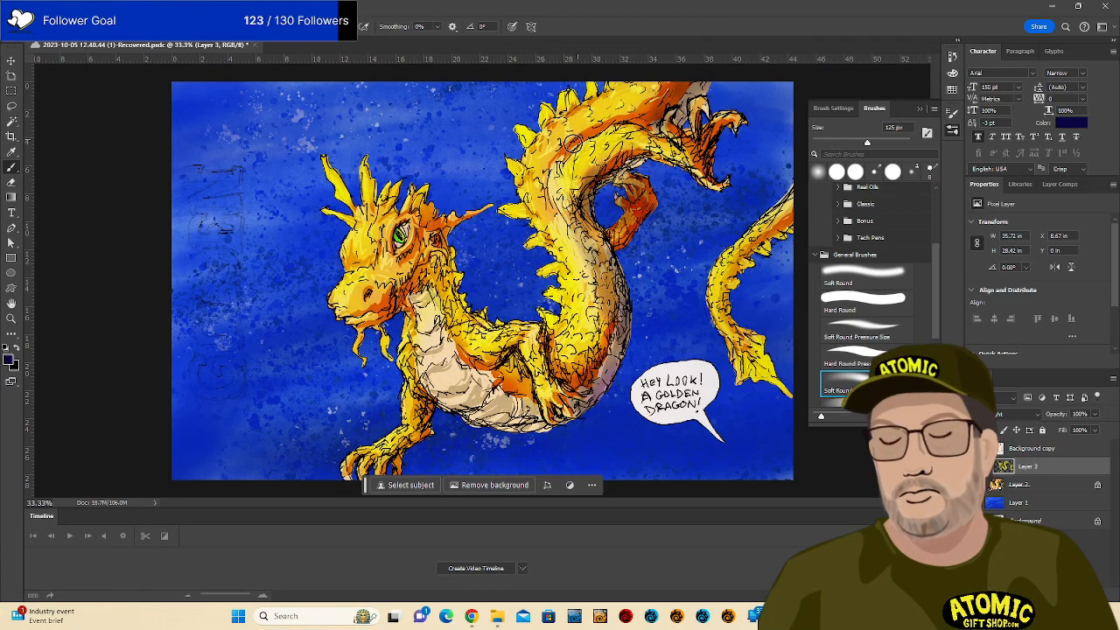
{"action": "mouse_move", "coordinate": [571, 142]}
{"action": "left_mouse_down"}
{"action": "mouse_move", "coordinate": [633, 111]}
{"action": "mouse_move", "coordinate": [573, 136]}
{"action": "mouse_move", "coordinate": [595, 278]}
{"action": "mouse_move", "coordinate": [569, 362]}
{"action": "mouse_move", "coordinate": [616, 331]}
{"action": "mouse_move", "coordinate": [567, 376]}
{"action": "mouse_move", "coordinate": [588, 369]}
{"action": "mouse_move", "coordinate": [525, 412]}
{"action": "mouse_move", "coordinate": [529, 442]}
{"action": "mouse_move", "coordinate": [560, 441]}
{"action": "mouse_move", "coordinate": [585, 418]}
{"action": "mouse_move", "coordinate": [466, 411]}
{"action": "mouse_move", "coordinate": [499, 363]}
{"action": "mouse_move", "coordinate": [438, 404]}
{"action": "mouse_move", "coordinate": [520, 424]}
{"action": "mouse_move", "coordinate": [429, 420]}
{"action": "mouse_move", "coordinate": [391, 465]}
{"action": "mouse_move", "coordinate": [416, 437]}
{"action": "mouse_move", "coordinate": [412, 353]}
{"action": "mouse_move", "coordinate": [396, 350]}
{"action": "mouse_move", "coordinate": [381, 320]}
{"action": "mouse_move", "coordinate": [429, 258]}
{"action": "mouse_move", "coordinate": [420, 289]}
{"action": "mouse_move", "coordinate": [421, 253]}
{"action": "mouse_move", "coordinate": [426, 273]}
{"action": "mouse_move", "coordinate": [455, 292]}
{"action": "mouse_move", "coordinate": [426, 280]}
{"action": "mouse_move", "coordinate": [439, 229]}
{"action": "mouse_move", "coordinate": [422, 188]}
{"action": "mouse_move", "coordinate": [398, 191]}
{"action": "mouse_move", "coordinate": [390, 220]}
{"action": "left_mouse_up"}
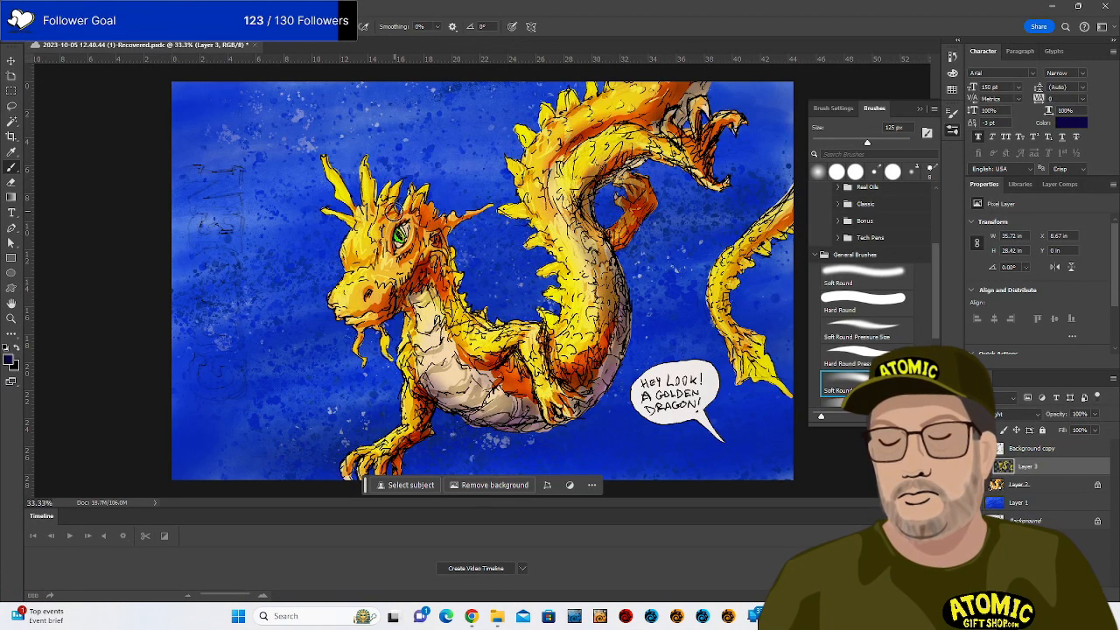
{"action": "left_click_drag", "start_coordinate": [420, 255], "coordinate": [354, 291]}
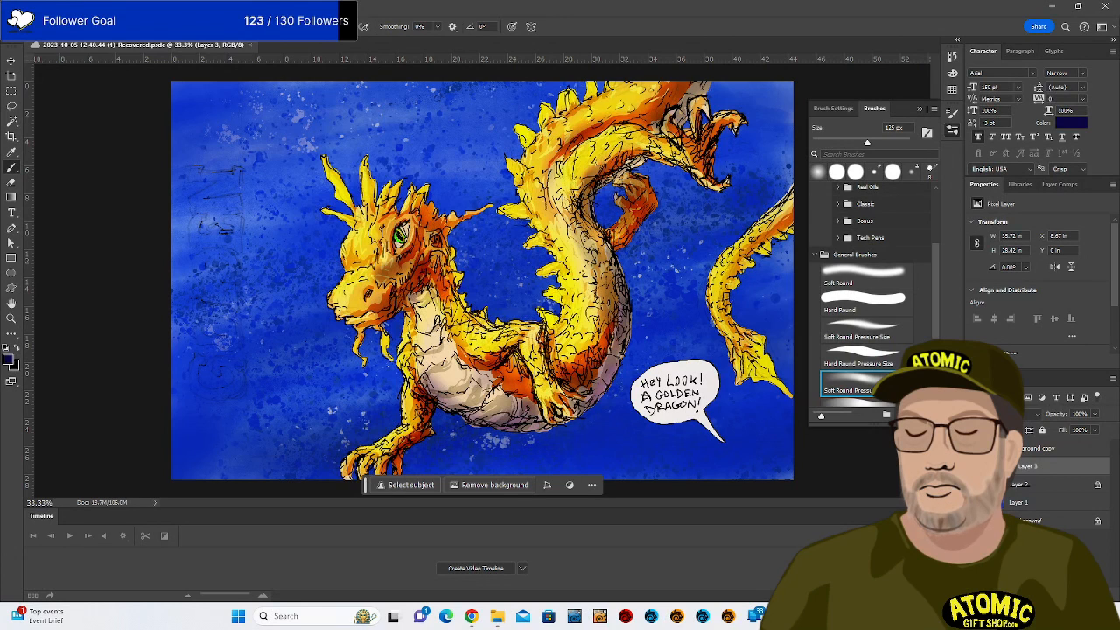
Darken the tail's strokes and outer edge, plus the upper and lower body.
{"action": "key", "text": "alt+Tab"}
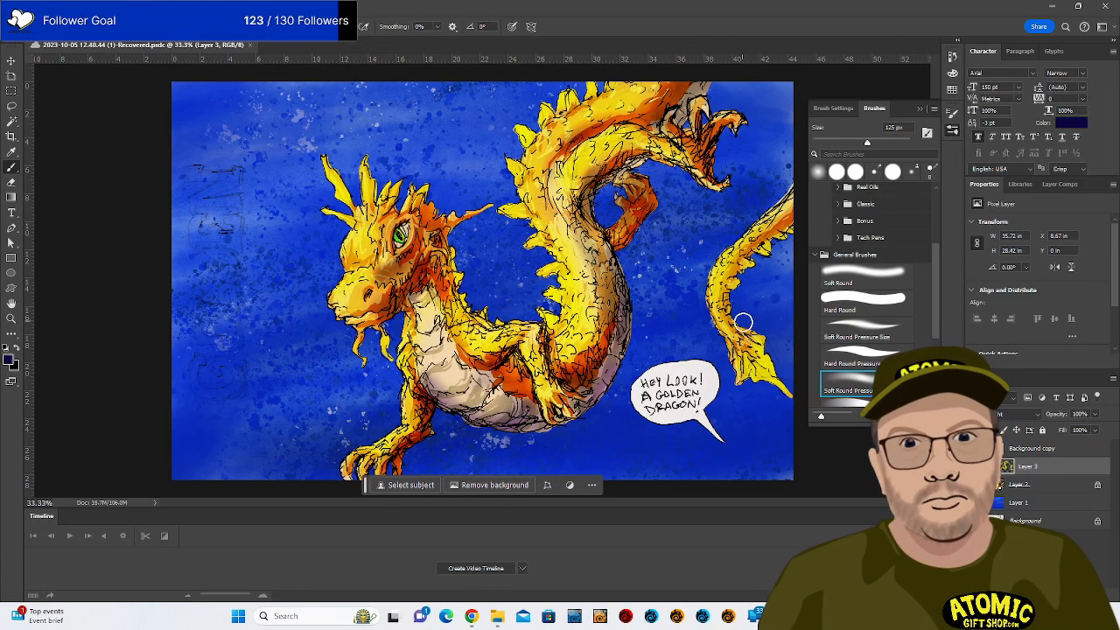
{"action": "mouse_move", "coordinate": [744, 329]}
{"action": "left_mouse_down"}
{"action": "mouse_move", "coordinate": [751, 275]}
{"action": "mouse_move", "coordinate": [739, 323]}
{"action": "mouse_move", "coordinate": [783, 244]}
{"action": "mouse_move", "coordinate": [759, 260]}
{"action": "mouse_move", "coordinate": [802, 210]}
{"action": "mouse_move", "coordinate": [737, 264]}
{"action": "left_mouse_up"}
{"action": "mouse_move", "coordinate": [781, 185]}
{"action": "left_mouse_down"}
{"action": "mouse_move", "coordinate": [731, 231]}
{"action": "mouse_move", "coordinate": [732, 341]}
{"action": "mouse_move", "coordinate": [783, 384]}
{"action": "mouse_move", "coordinate": [778, 370]}
{"action": "mouse_move", "coordinate": [789, 375]}
{"action": "mouse_move", "coordinate": [776, 407]}
{"action": "left_mouse_up"}
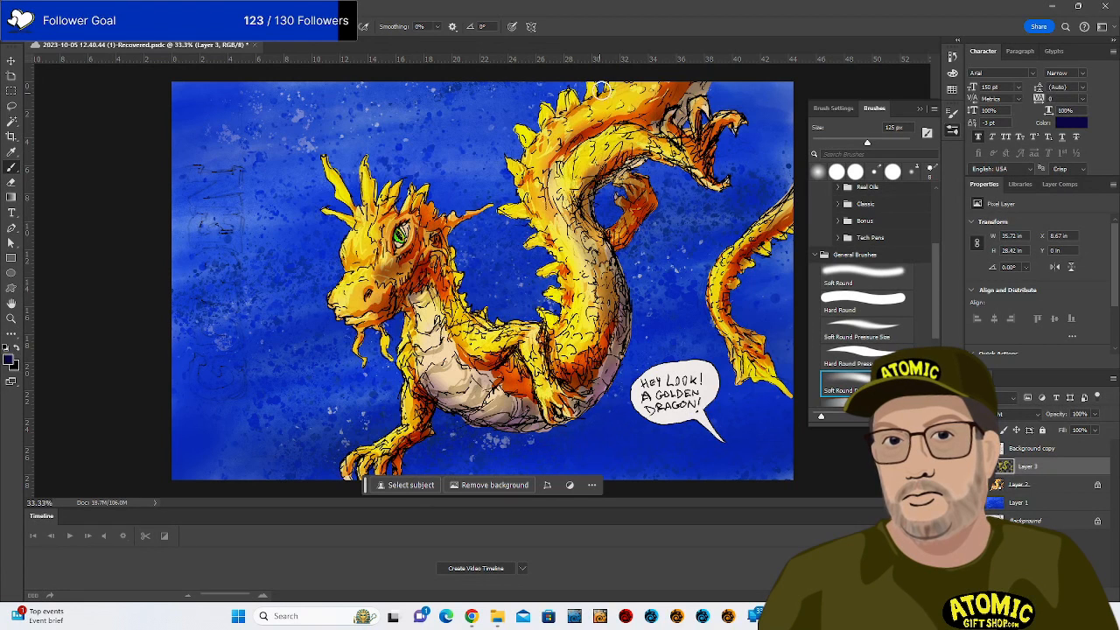
{"action": "mouse_move", "coordinate": [650, 65]}
{"action": "left_mouse_down"}
{"action": "mouse_move", "coordinate": [639, 105]}
{"action": "mouse_move", "coordinate": [592, 123]}
{"action": "mouse_move", "coordinate": [635, 91]}
{"action": "mouse_move", "coordinate": [578, 219]}
{"action": "left_mouse_up"}
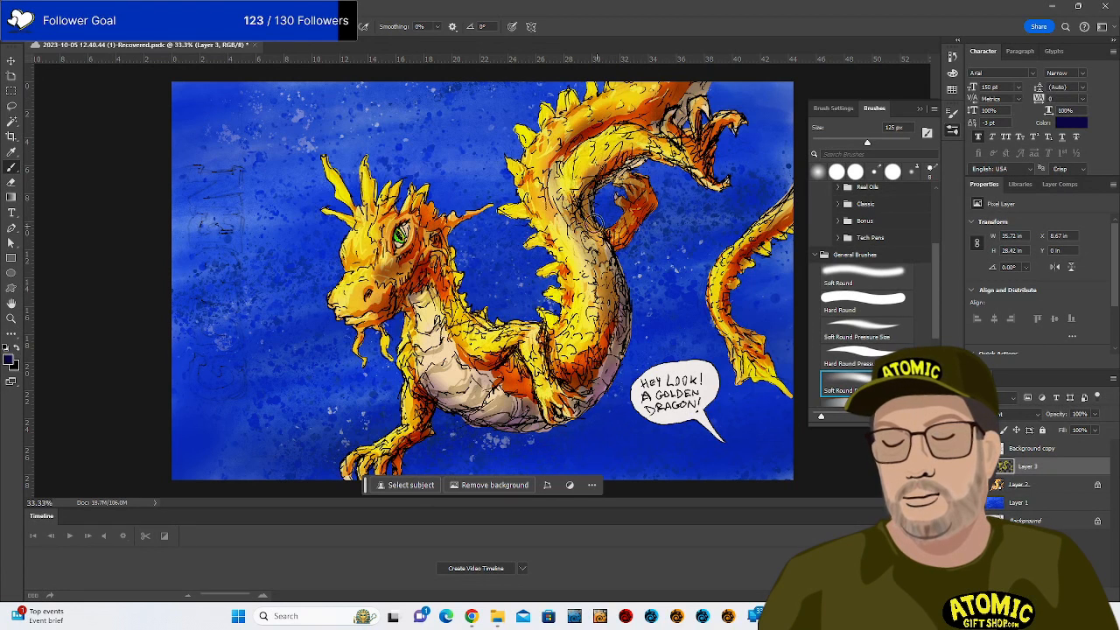
{"action": "left_click_drag", "start_coordinate": [594, 313], "coordinate": [580, 360]}
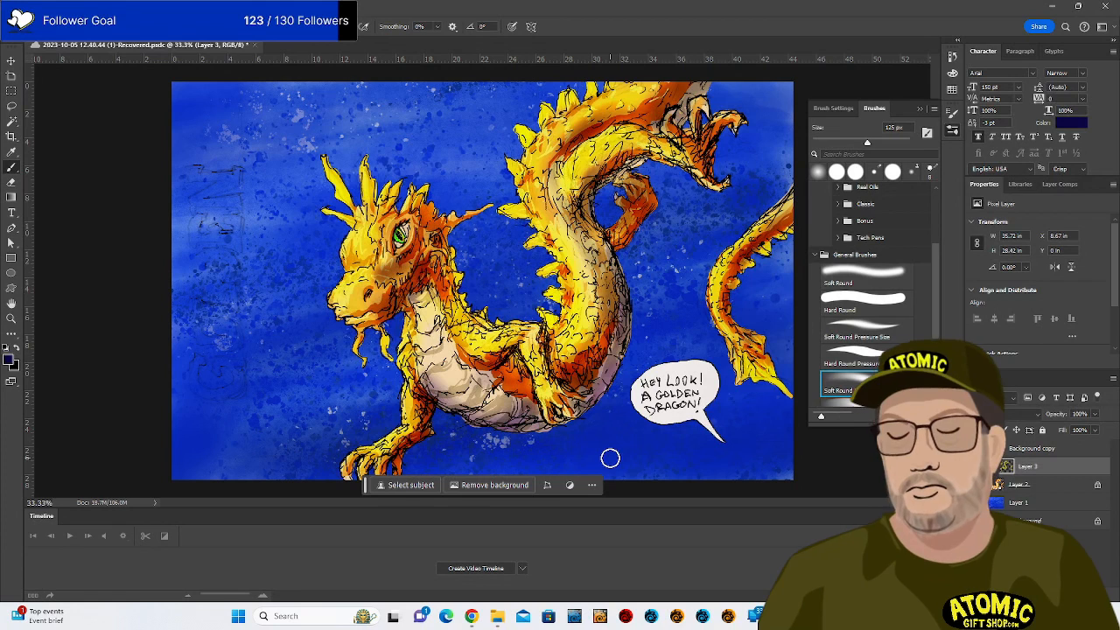
{"action": "key", "text": "e"}
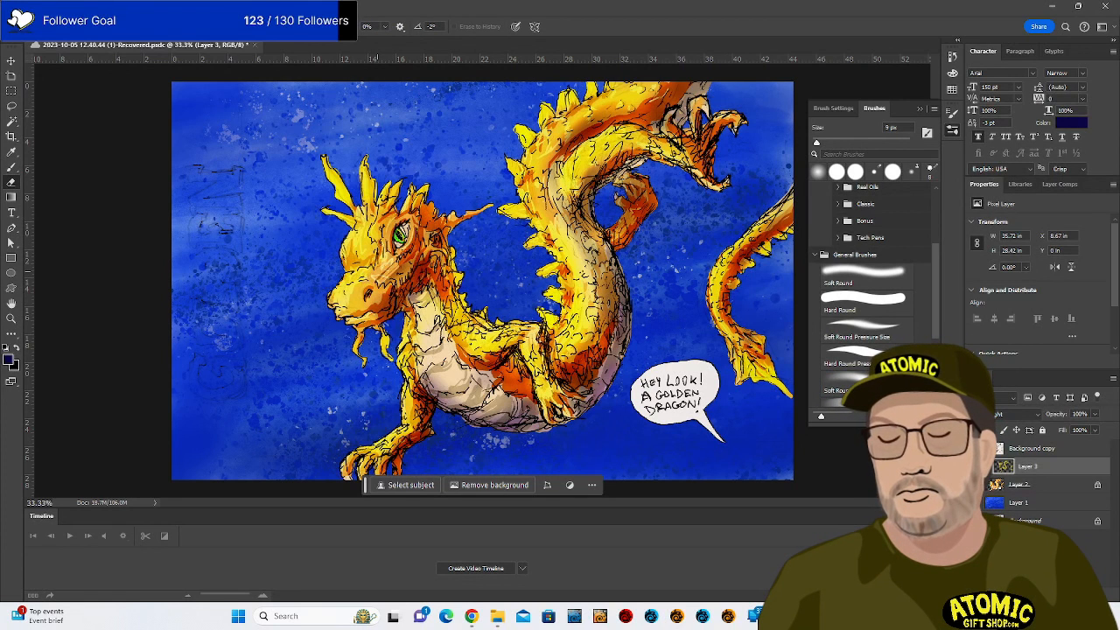
Erase cheek and jaw shading with a 9 px eraser, then repaint the cheek and add faint belly shading.
{"action": "left_click_drag", "start_coordinate": [378, 282], "coordinate": [418, 254]}
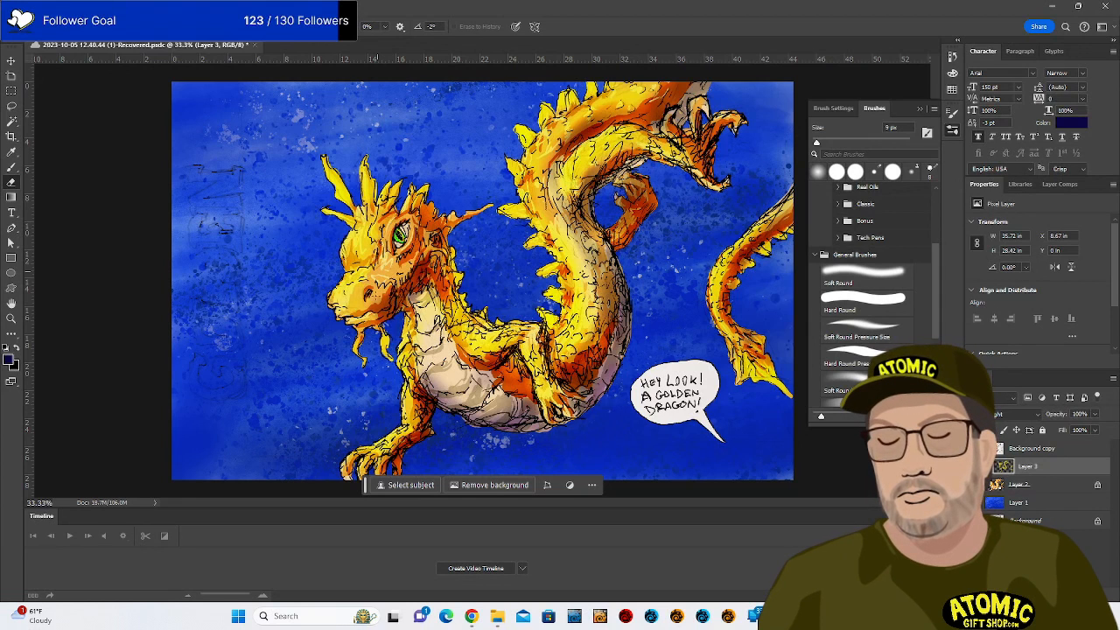
{"action": "key", "text": "b"}
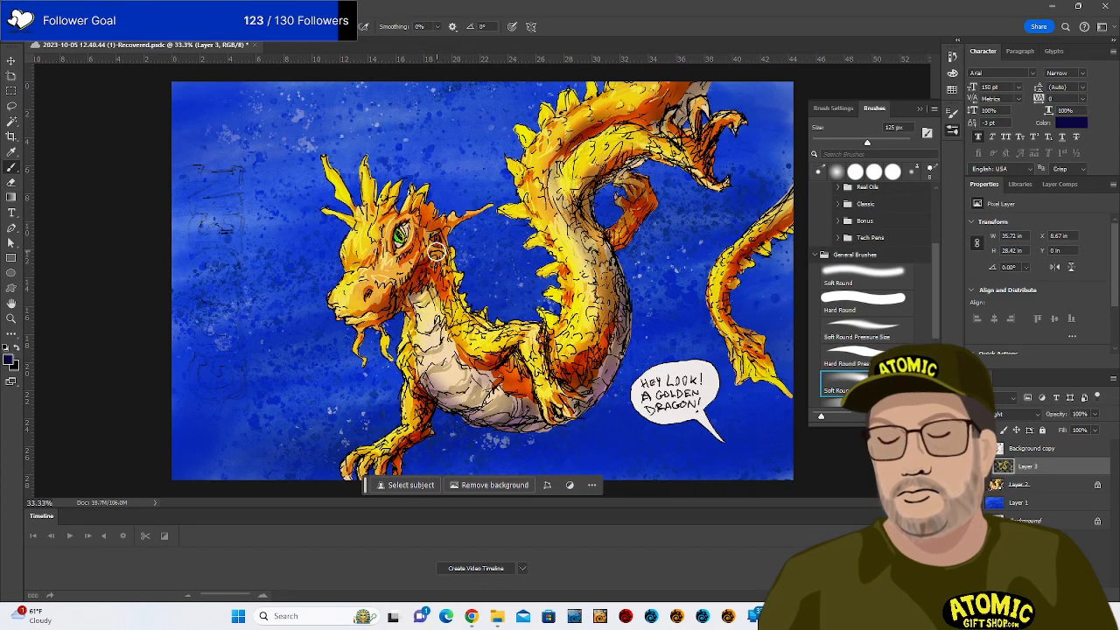
{"action": "left_click_drag", "start_coordinate": [416, 249], "coordinate": [390, 273]}
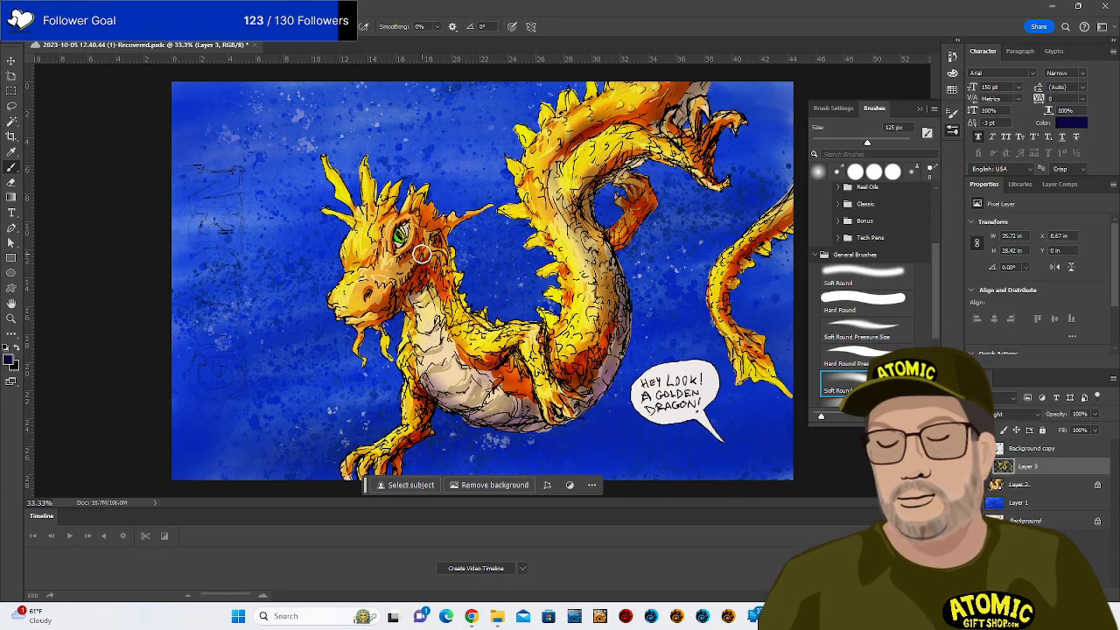
{"action": "mouse_move", "coordinate": [421, 232]}
{"action": "left_mouse_down"}
{"action": "mouse_move", "coordinate": [386, 265]}
{"action": "mouse_move", "coordinate": [418, 246]}
{"action": "mouse_move", "coordinate": [386, 263]}
{"action": "mouse_move", "coordinate": [432, 217]}
{"action": "mouse_move", "coordinate": [426, 261]}
{"action": "mouse_move", "coordinate": [383, 324]}
{"action": "mouse_move", "coordinate": [387, 284]}
{"action": "mouse_move", "coordinate": [375, 276]}
{"action": "mouse_move", "coordinate": [372, 303]}
{"action": "mouse_move", "coordinate": [378, 277]}
{"action": "mouse_move", "coordinate": [395, 326]}
{"action": "left_mouse_up"}
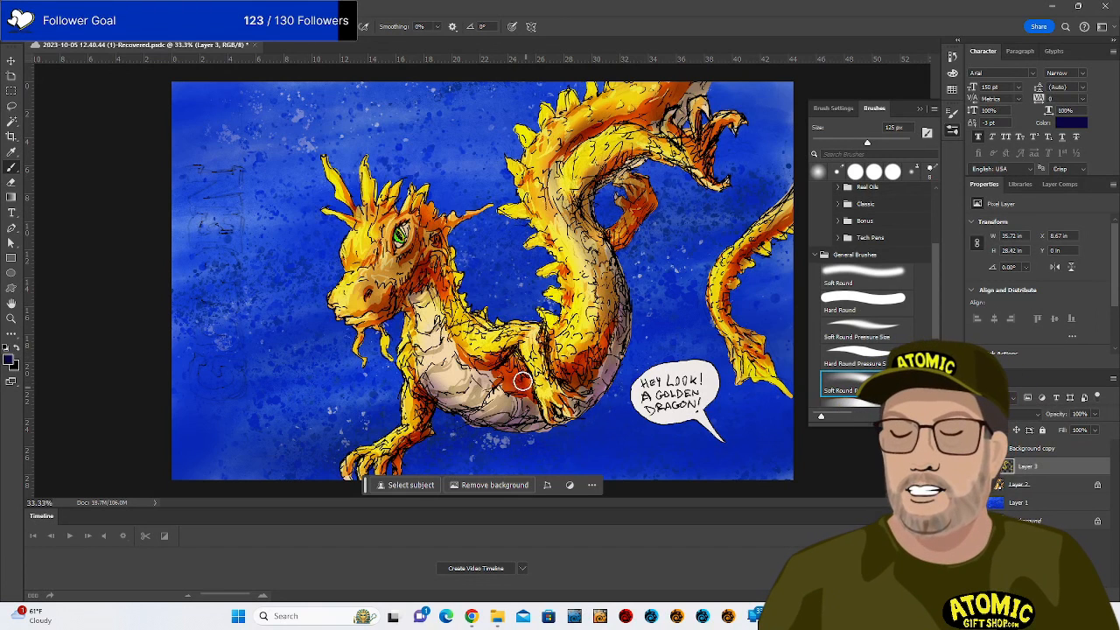
{"action": "mouse_move", "coordinate": [503, 359]}
{"action": "left_mouse_down"}
{"action": "mouse_move", "coordinate": [510, 388]}
{"action": "mouse_move", "coordinate": [533, 414]}
{"action": "mouse_move", "coordinate": [519, 375]}
{"action": "mouse_move", "coordinate": [515, 415]}
{"action": "left_mouse_up"}
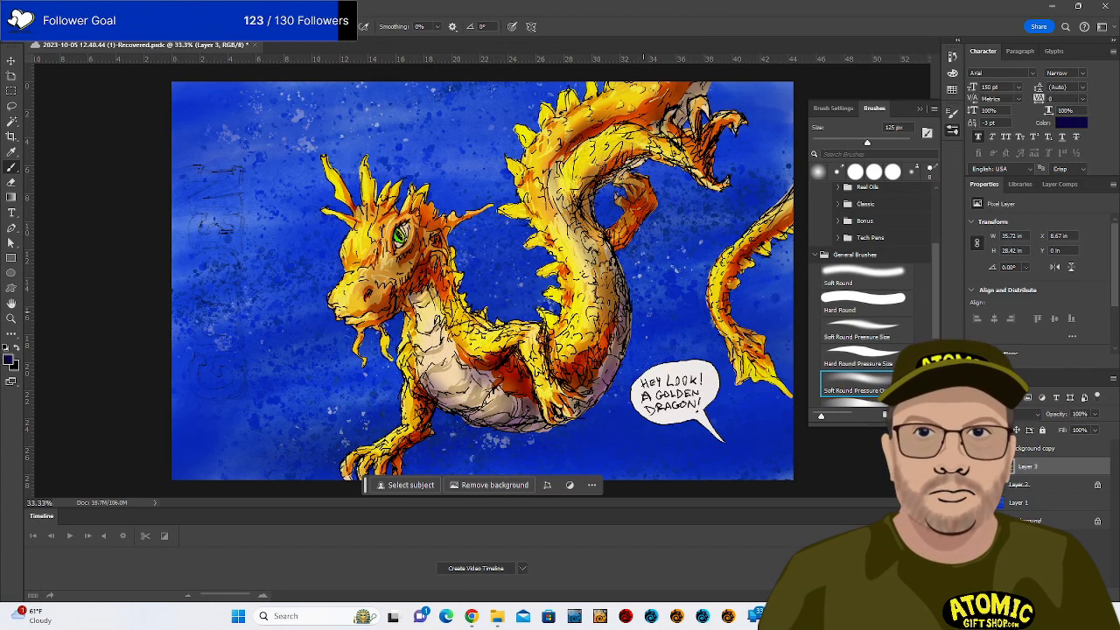
Add a new layer above Layer 1 and set up a large soft brush painting white.
{"action": "left_click", "coordinate": [1020, 503]}
{"action": "left_click", "coordinate": [1073, 595]}
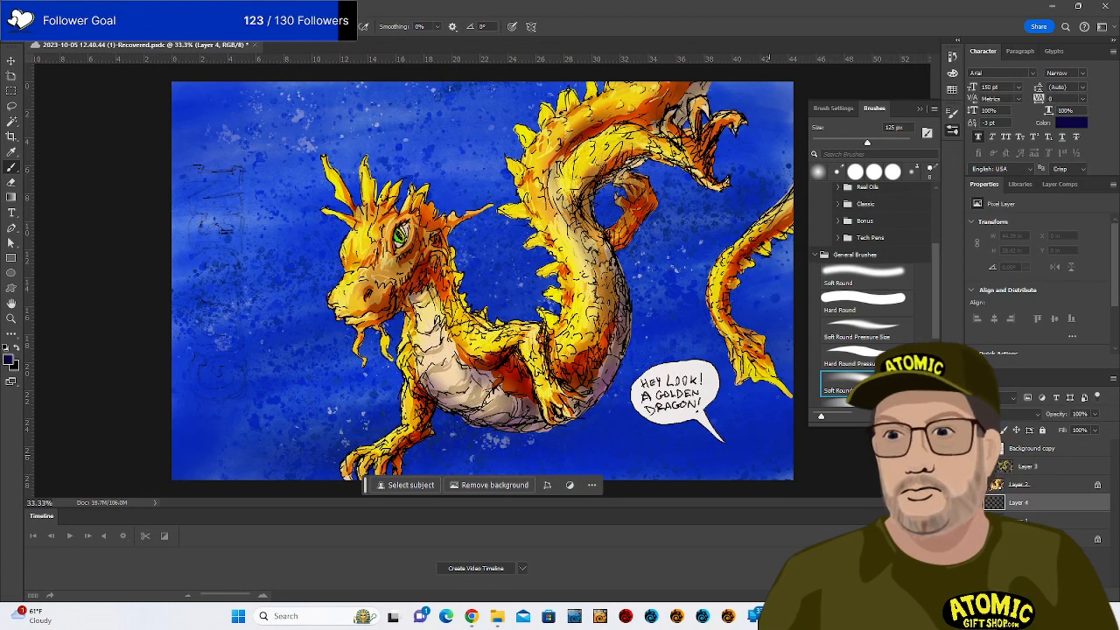
{"action": "key", "text": "s"}
{"action": "key", "text": "d"}
{"action": "key", "text": "s"}
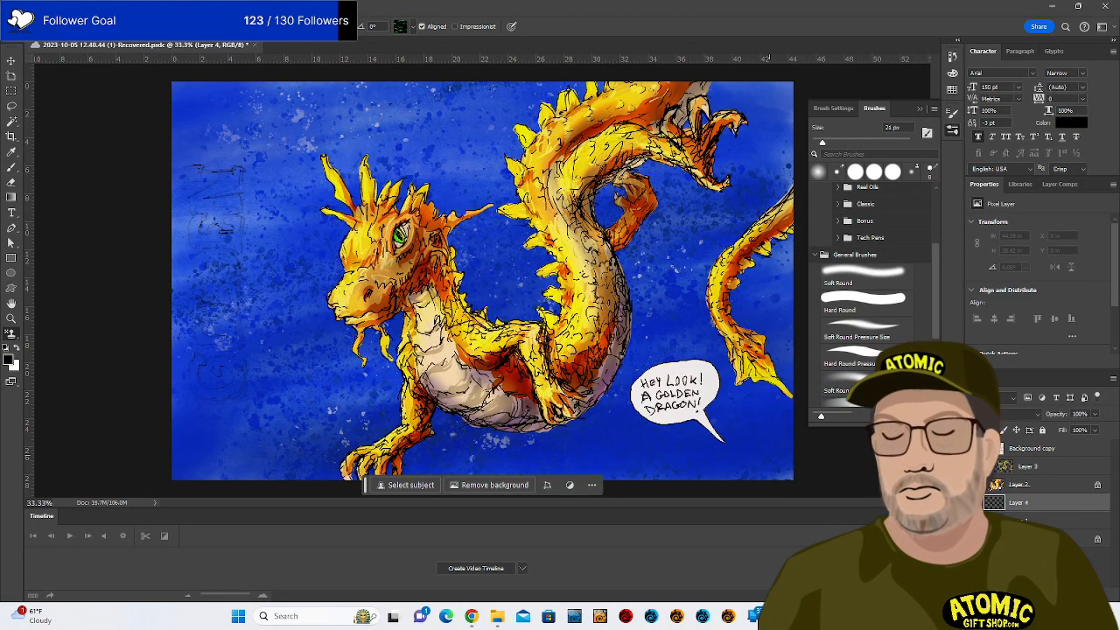
{"action": "key", "text": "b"}
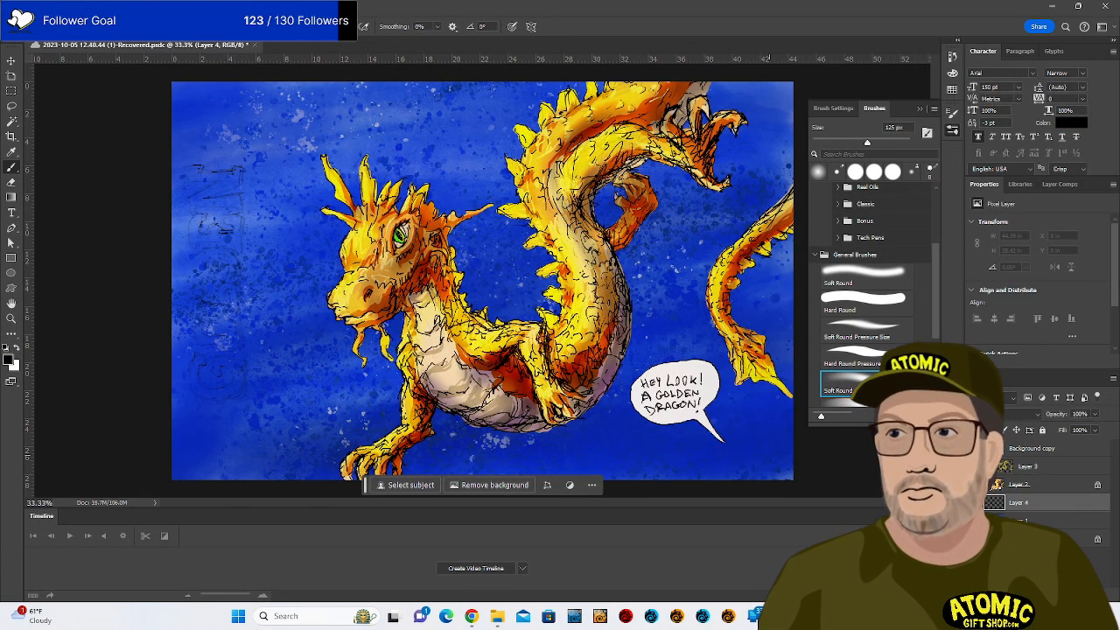
{"action": "key", "text": "x"}
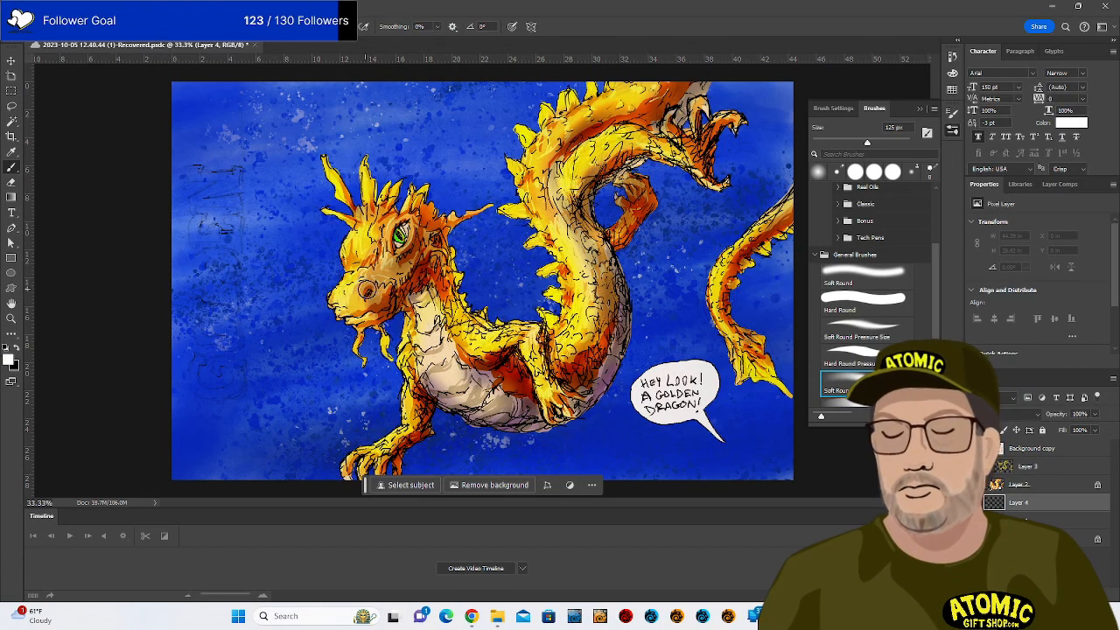
{"action": "key", "text": "bracketright"}
{"action": "key", "text": "bracketright"}
{"action": "key", "text": "bracketright"}
{"action": "key", "text": "bracketright"}
{"action": "key", "text": "bracketright"}
{"action": "key", "text": "bracketright"}
{"action": "key", "text": "bracketright"}
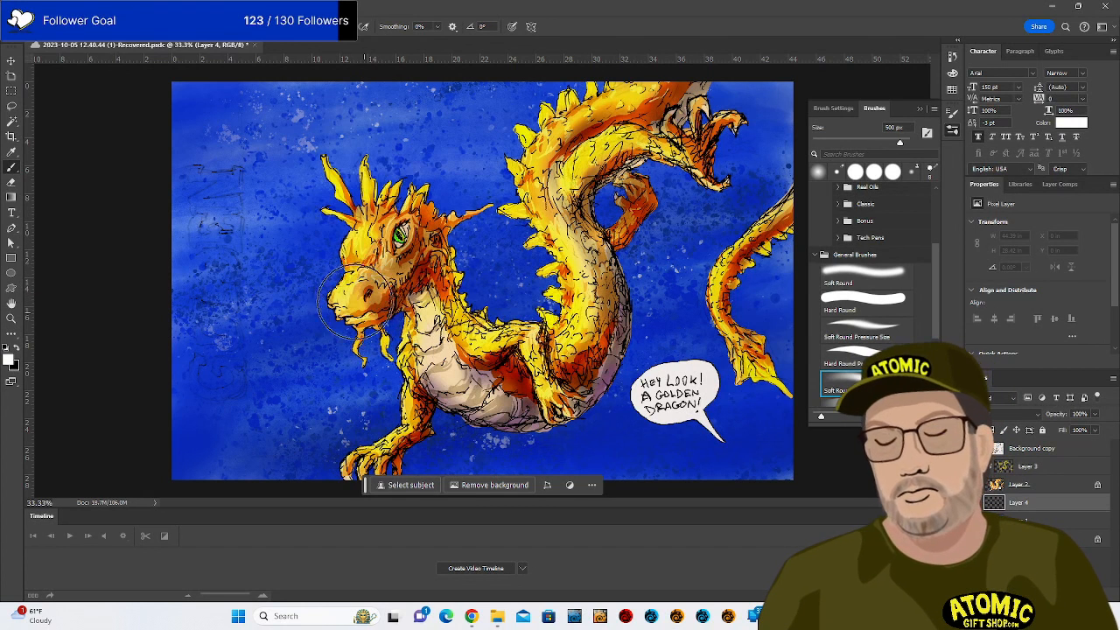
Brush soft white around the head, tail and body, change its blend mode, and invert it to darken the background.
{"action": "mouse_move", "coordinate": [341, 200]}
{"action": "left_mouse_down"}
{"action": "mouse_move", "coordinate": [365, 289]}
{"action": "mouse_move", "coordinate": [409, 354]}
{"action": "mouse_move", "coordinate": [396, 446]}
{"action": "mouse_move", "coordinate": [430, 323]}
{"action": "mouse_move", "coordinate": [526, 389]}
{"action": "mouse_move", "coordinate": [461, 385]}
{"action": "mouse_move", "coordinate": [588, 385]}
{"action": "mouse_move", "coordinate": [592, 367]}
{"action": "mouse_move", "coordinate": [413, 258]}
{"action": "mouse_move", "coordinate": [385, 179]}
{"action": "mouse_move", "coordinate": [408, 275]}
{"action": "mouse_move", "coordinate": [430, 249]}
{"action": "mouse_move", "coordinate": [435, 298]}
{"action": "mouse_move", "coordinate": [474, 293]}
{"action": "mouse_move", "coordinate": [566, 245]}
{"action": "mouse_move", "coordinate": [544, 315]}
{"action": "mouse_move", "coordinate": [533, 156]}
{"action": "mouse_move", "coordinate": [638, 110]}
{"action": "mouse_move", "coordinate": [548, 201]}
{"action": "mouse_move", "coordinate": [680, 87]}
{"action": "mouse_move", "coordinate": [683, 153]}
{"action": "mouse_move", "coordinate": [733, 132]}
{"action": "mouse_move", "coordinate": [618, 135]}
{"action": "mouse_move", "coordinate": [631, 232]}
{"action": "mouse_move", "coordinate": [621, 223]}
{"action": "mouse_move", "coordinate": [593, 262]}
{"action": "mouse_move", "coordinate": [579, 385]}
{"action": "mouse_move", "coordinate": [513, 389]}
{"action": "mouse_move", "coordinate": [598, 258]}
{"action": "mouse_move", "coordinate": [516, 431]}
{"action": "mouse_move", "coordinate": [607, 310]}
{"action": "mouse_move", "coordinate": [732, 262]}
{"action": "mouse_move", "coordinate": [782, 210]}
{"action": "mouse_move", "coordinate": [757, 359]}
{"action": "left_mouse_up"}
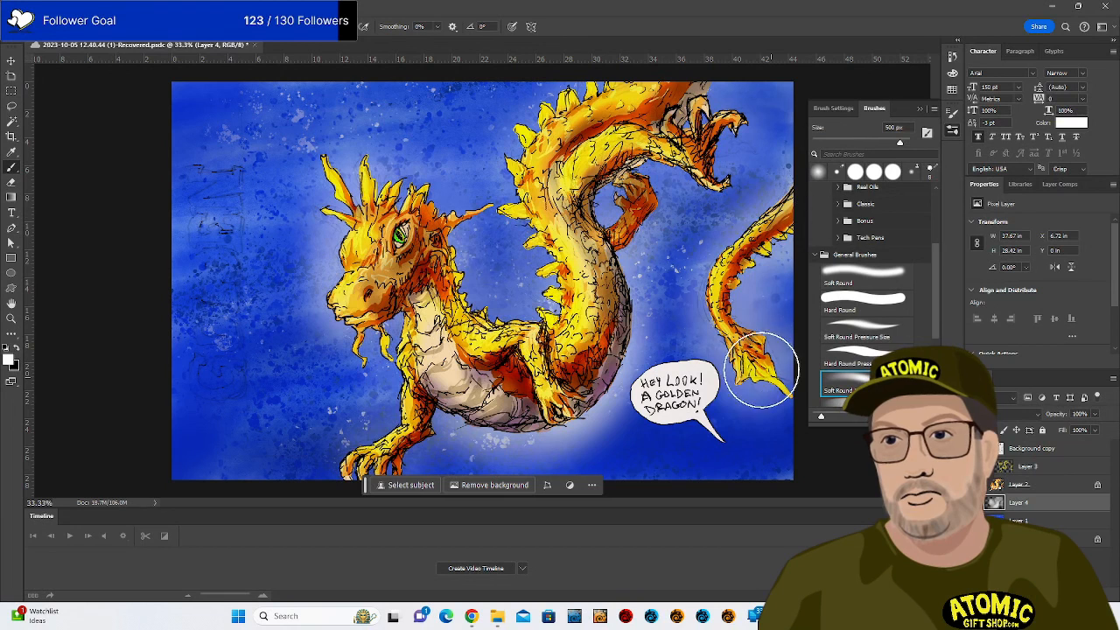
{"action": "left_click_drag", "start_coordinate": [748, 372], "coordinate": [743, 238]}
{"action": "mouse_move", "coordinate": [741, 111]}
{"action": "left_mouse_down"}
{"action": "mouse_move", "coordinate": [528, 205]}
{"action": "mouse_move", "coordinate": [501, 361]}
{"action": "mouse_move", "coordinate": [357, 162]}
{"action": "mouse_move", "coordinate": [453, 289]}
{"action": "mouse_move", "coordinate": [429, 363]}
{"action": "mouse_move", "coordinate": [386, 267]}
{"action": "mouse_move", "coordinate": [560, 411]}
{"action": "mouse_move", "coordinate": [425, 299]}
{"action": "mouse_move", "coordinate": [602, 273]}
{"action": "mouse_move", "coordinate": [625, 251]}
{"action": "mouse_move", "coordinate": [619, 258]}
{"action": "mouse_move", "coordinate": [623, 188]}
{"action": "left_mouse_up"}
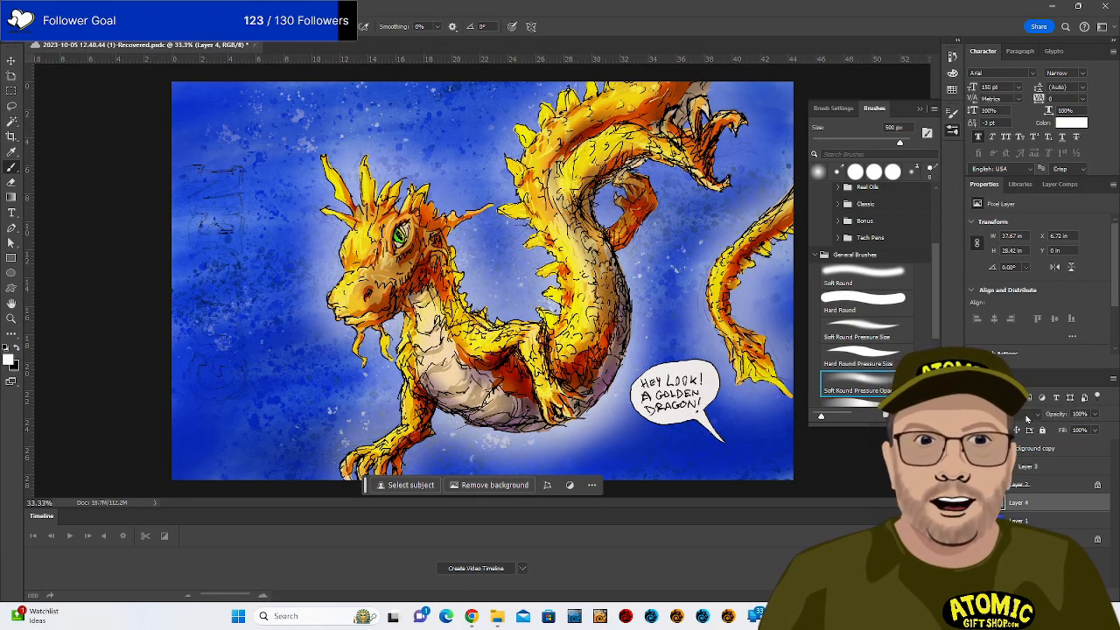
{"action": "left_click", "coordinate": [1026, 417]}
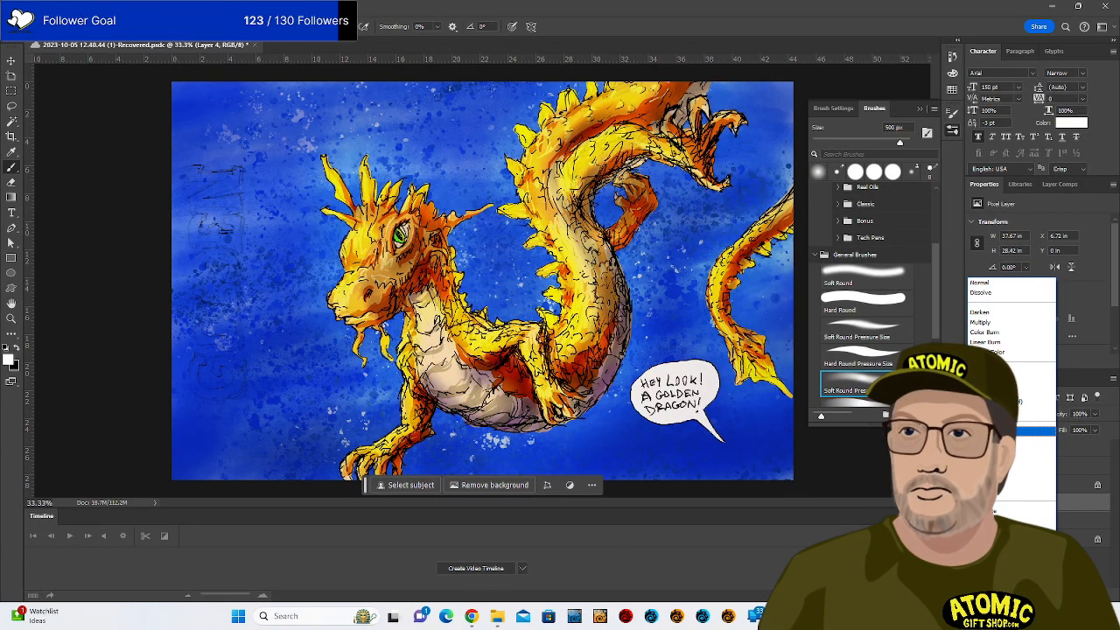
{"action": "left_click", "coordinate": [1006, 431]}
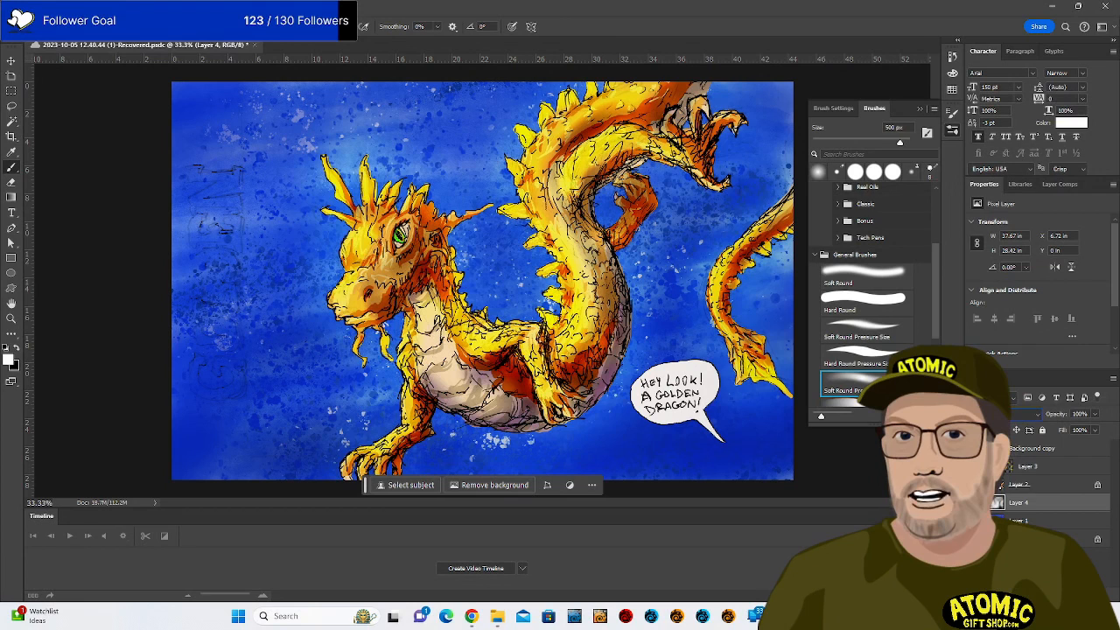
{"action": "key", "text": "ctrl+i"}
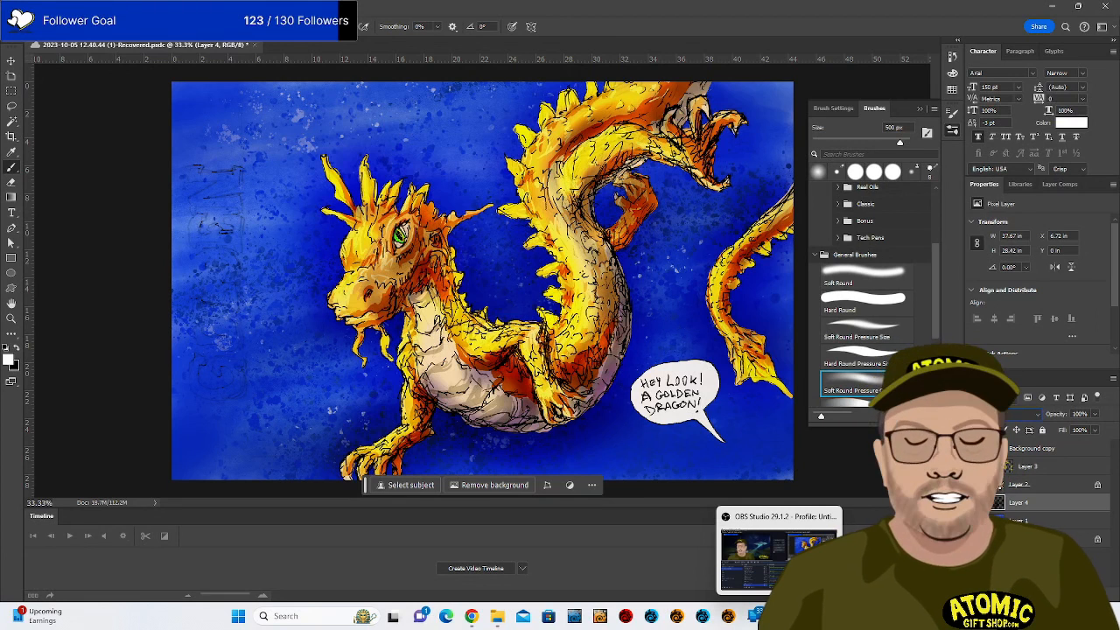
Select Layer 1 and add a new empty layer above it.
{"action": "left_click", "coordinate": [1056, 527]}
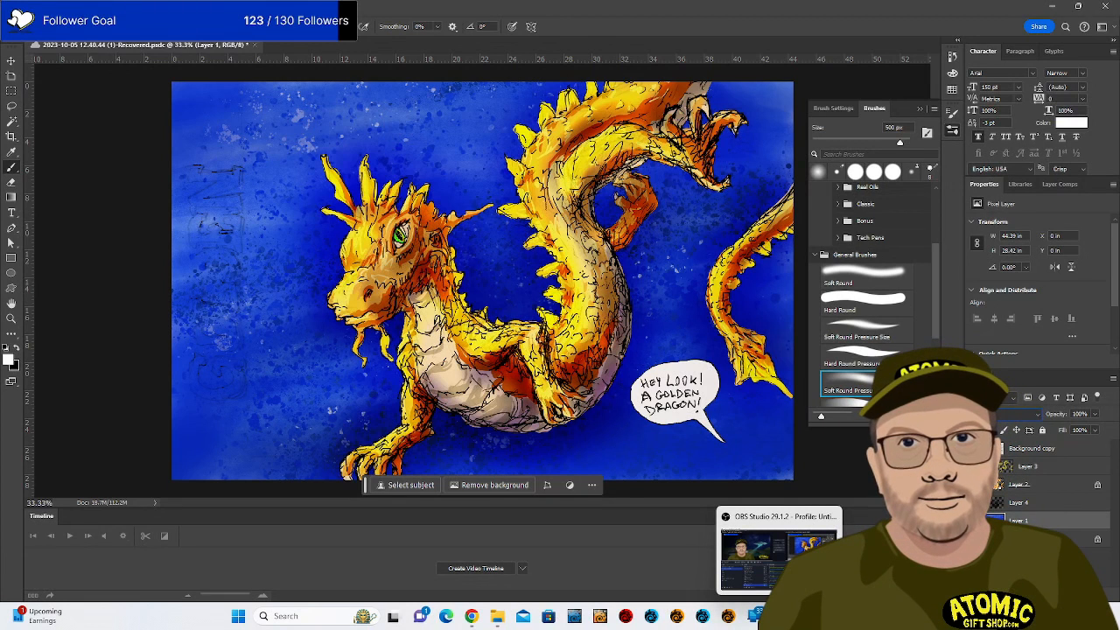
{"action": "left_click", "coordinate": [1068, 573]}
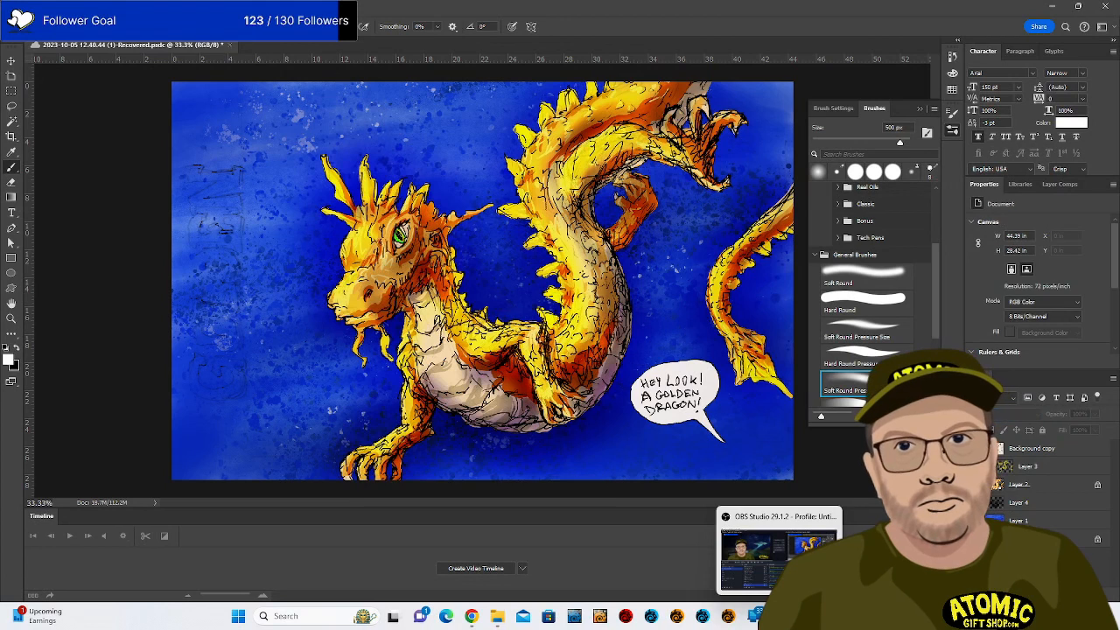
{"action": "left_click", "coordinate": [1075, 595]}
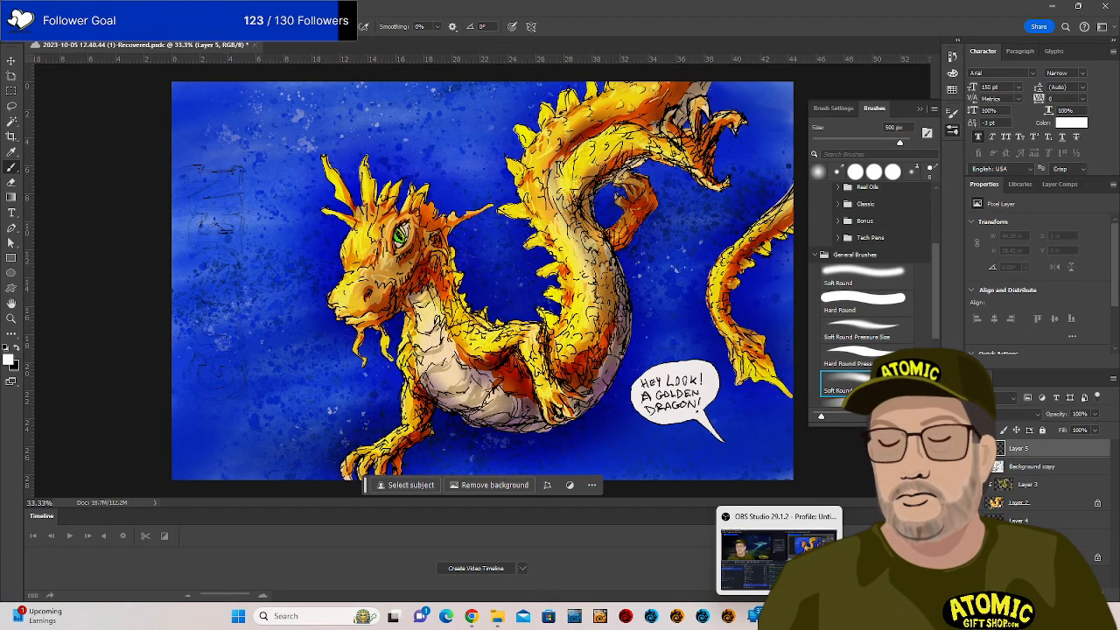
Choose the Hard Round Pressure Size brush and shrink it to 70 px.
{"action": "left_click", "coordinate": [61, 27]}
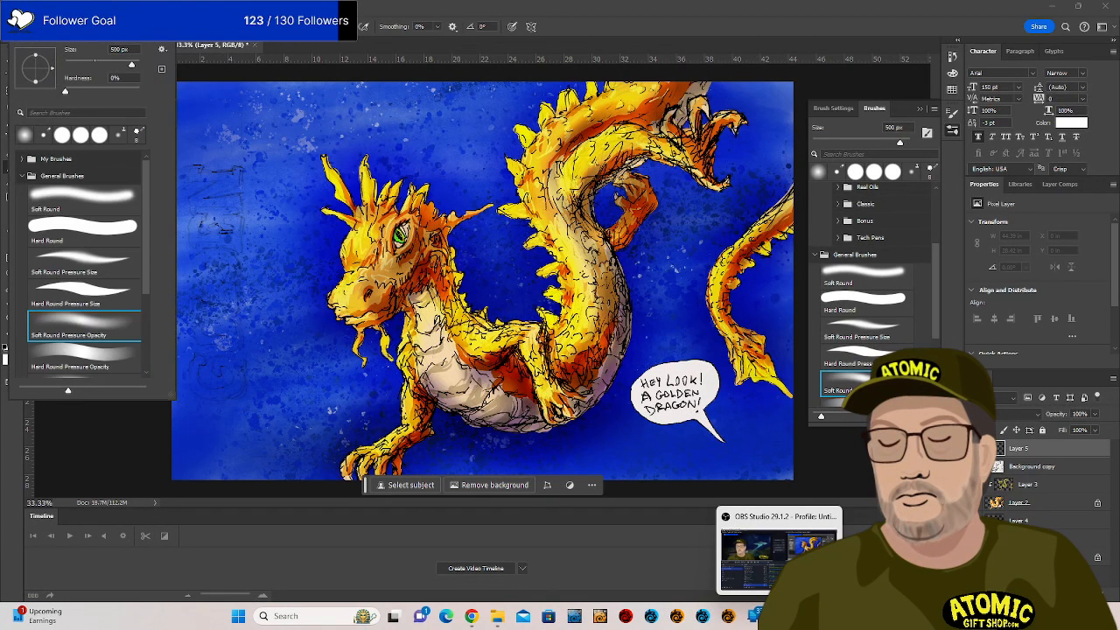
{"action": "left_click", "coordinate": [109, 290]}
{"action": "left_click_drag", "start_coordinate": [199, 363], "coordinate": [195, 376]}
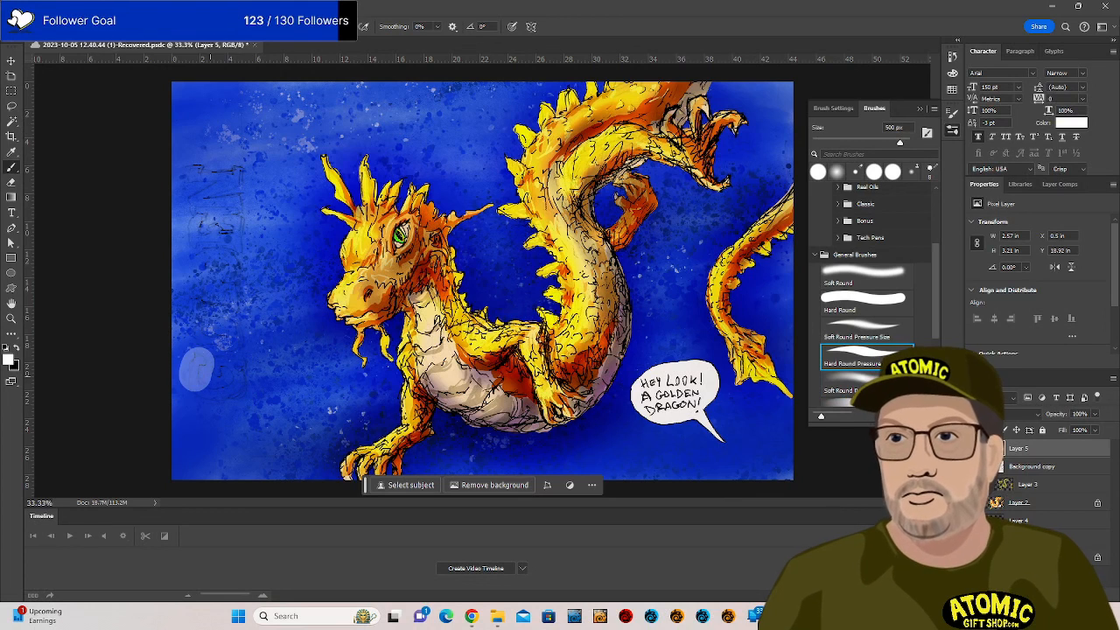
{"action": "key", "text": "bracketleft"}
{"action": "key", "text": "bracketleft"}
{"action": "key", "text": "bracketleft"}
{"action": "key", "text": "bracketleft"}
{"action": "key", "text": "bracketleft"}
{"action": "key", "text": "bracketleft"}
{"action": "key", "text": "bracketleft"}
{"action": "key", "text": "bracketleft"}
{"action": "key", "text": "bracketleft"}
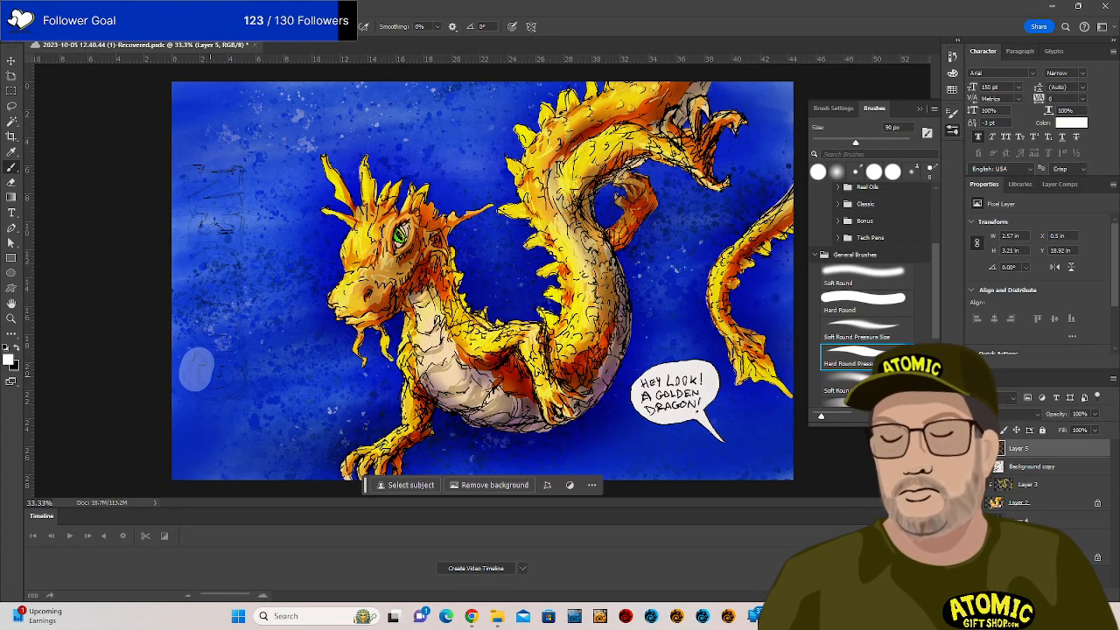
{"action": "key", "text": "ctrl+z"}
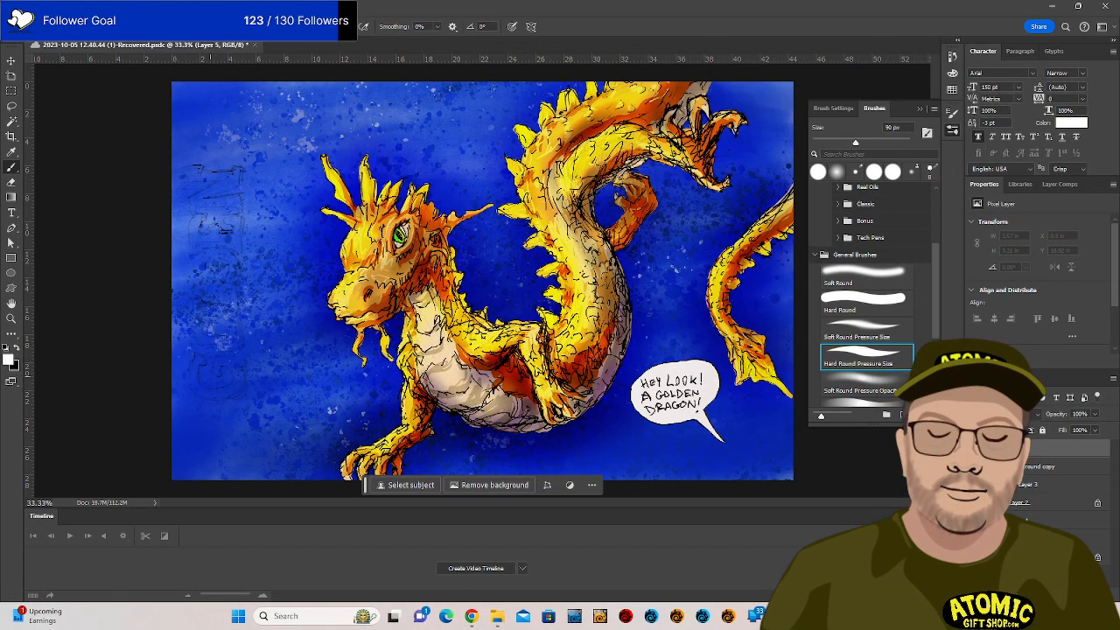
{"action": "key", "text": "bracketleft"}
{"action": "key", "text": "bracketleft"}
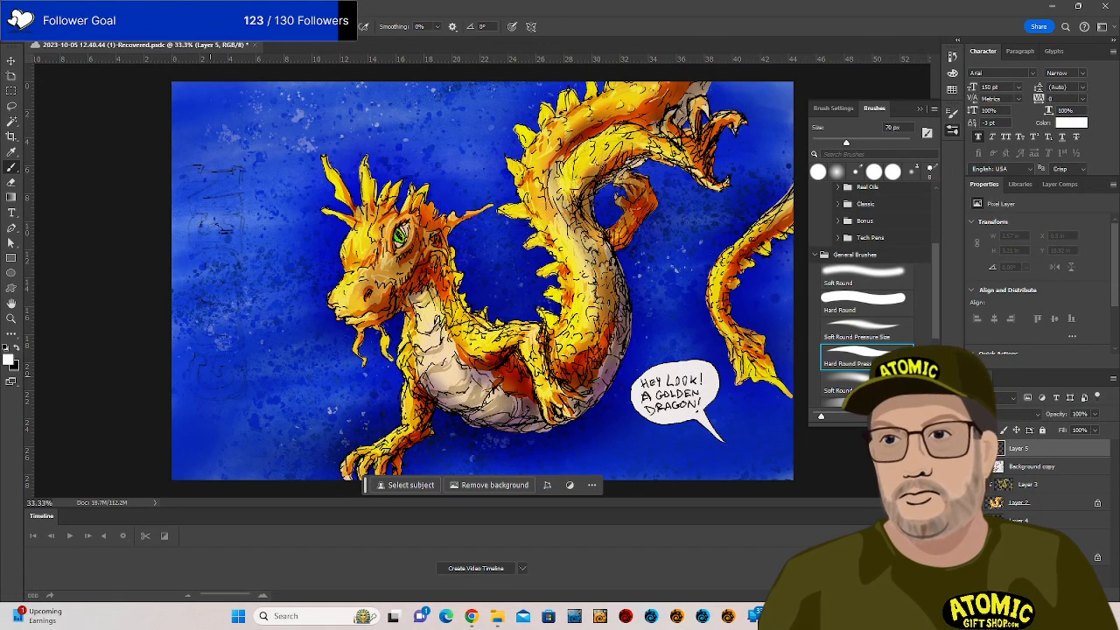
Paint white letters G, O and L up the left edge, undoing misdrawn strokes, and start the E.
{"action": "mouse_move", "coordinate": [190, 360]}
{"action": "left_mouse_down"}
{"action": "mouse_move", "coordinate": [198, 390]}
{"action": "mouse_move", "coordinate": [223, 393]}
{"action": "mouse_move", "coordinate": [217, 364]}
{"action": "mouse_move", "coordinate": [233, 366]}
{"action": "mouse_move", "coordinate": [235, 391]}
{"action": "mouse_move", "coordinate": [239, 363]}
{"action": "mouse_move", "coordinate": [226, 391]}
{"action": "left_mouse_up"}
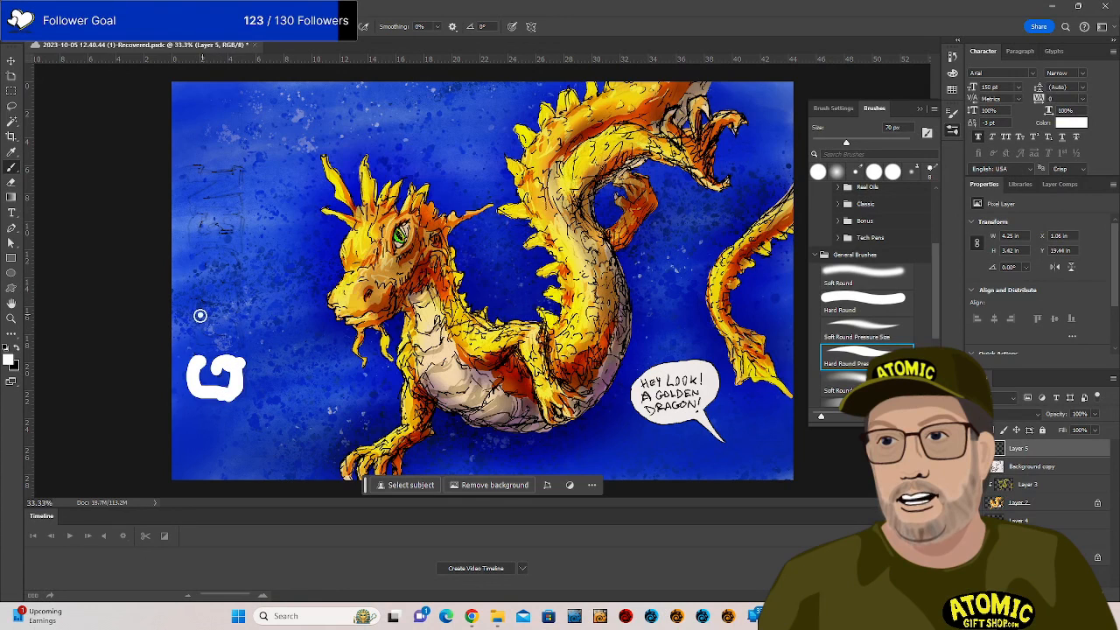
{"action": "mouse_move", "coordinate": [200, 315]}
{"action": "left_mouse_down"}
{"action": "mouse_move", "coordinate": [212, 341]}
{"action": "mouse_move", "coordinate": [231, 339]}
{"action": "mouse_move", "coordinate": [234, 320]}
{"action": "mouse_move", "coordinate": [200, 319]}
{"action": "mouse_move", "coordinate": [206, 304]}
{"action": "mouse_move", "coordinate": [230, 306]}
{"action": "mouse_move", "coordinate": [230, 274]}
{"action": "left_mouse_up"}
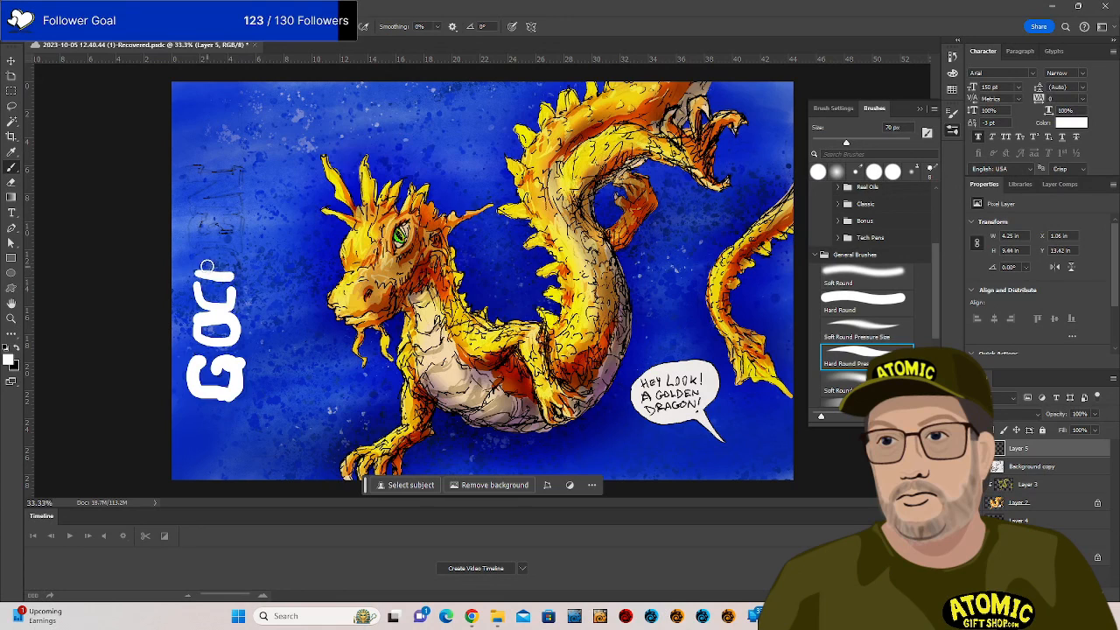
{"action": "key", "text": "ctrl+z"}
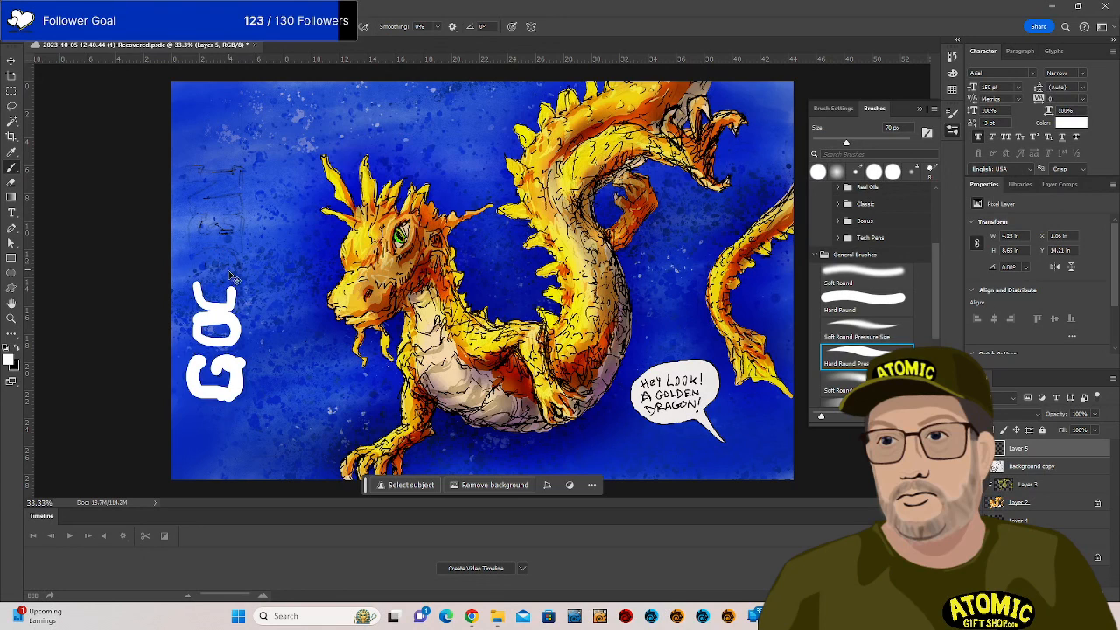
{"action": "key", "text": "ctrl+z"}
{"action": "mouse_move", "coordinate": [198, 304]}
{"action": "left_mouse_down"}
{"action": "mouse_move", "coordinate": [235, 303]}
{"action": "mouse_move", "coordinate": [234, 286]}
{"action": "mouse_move", "coordinate": [197, 264]}
{"action": "mouse_move", "coordinate": [222, 253]}
{"action": "mouse_move", "coordinate": [237, 276]}
{"action": "mouse_move", "coordinate": [208, 271]}
{"action": "mouse_move", "coordinate": [238, 282]}
{"action": "left_mouse_up"}
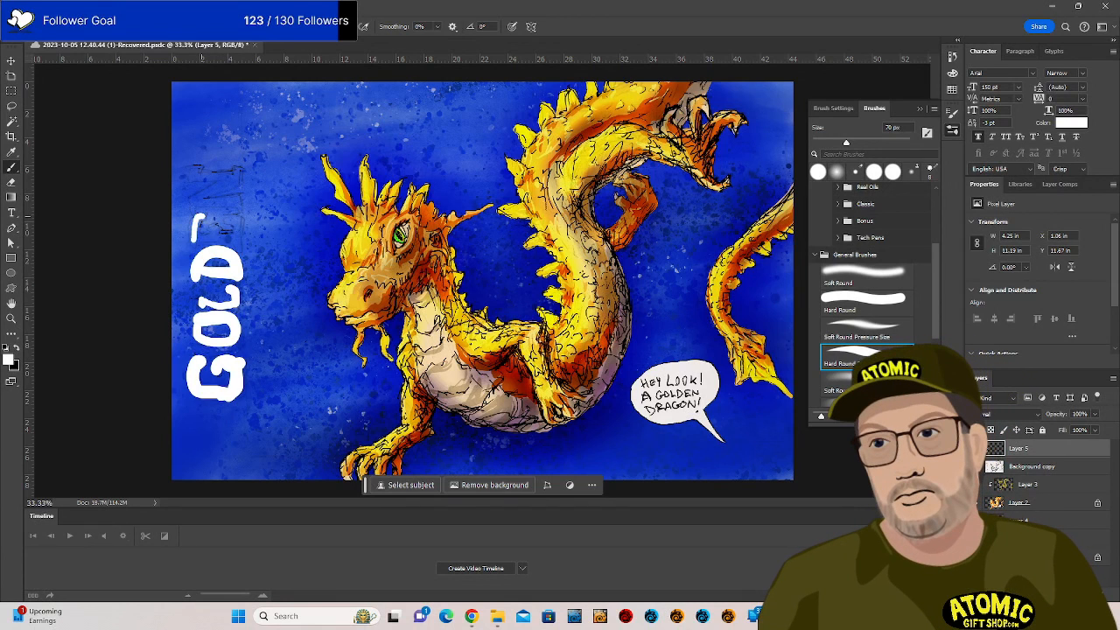
{"action": "mouse_move", "coordinate": [198, 239]}
{"action": "left_mouse_down"}
{"action": "mouse_move", "coordinate": [241, 246]}
{"action": "mouse_move", "coordinate": [234, 217]}
{"action": "mouse_move", "coordinate": [191, 197]}
{"action": "mouse_move", "coordinate": [232, 200]}
{"action": "mouse_move", "coordinate": [218, 186]}
{"action": "mouse_move", "coordinate": [240, 169]}
{"action": "mouse_move", "coordinate": [221, 155]}
{"action": "mouse_move", "coordinate": [194, 162]}
{"action": "mouse_move", "coordinate": [207, 172]}
{"action": "mouse_move", "coordinate": [194, 173]}
{"action": "mouse_move", "coordinate": [238, 170]}
{"action": "mouse_move", "coordinate": [198, 197]}
{"action": "mouse_move", "coordinate": [232, 198]}
{"action": "left_mouse_up"}
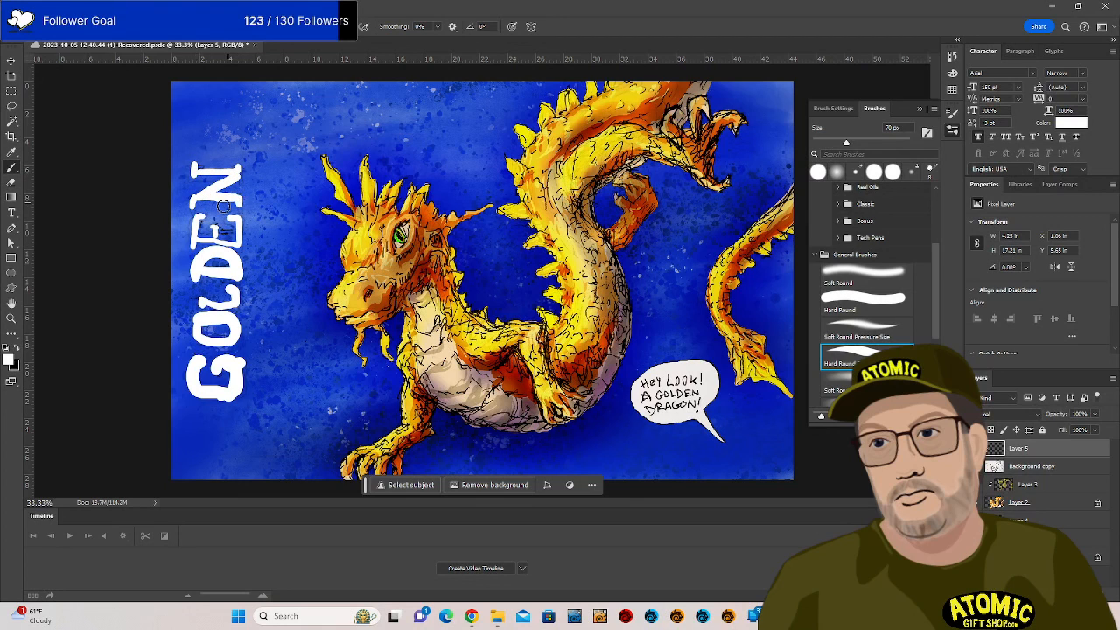
Thicken the E's middle bar and add a new empty Layer 6 above the lettering.
{"action": "left_click_drag", "start_coordinate": [194, 237], "coordinate": [245, 238]}
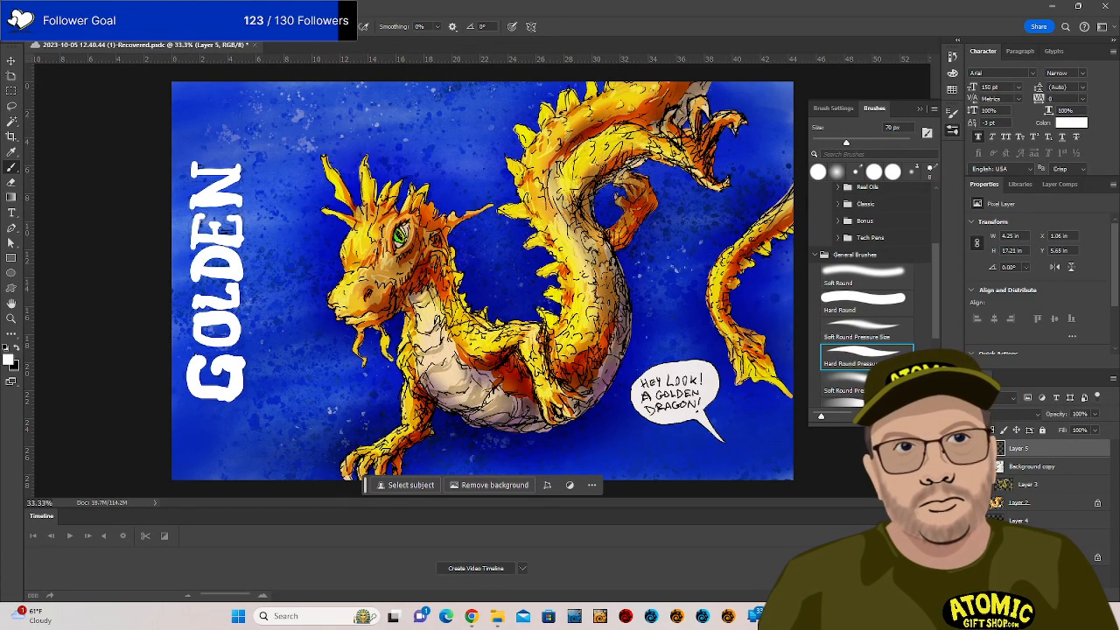
{"action": "key", "text": "ctrl+shift+alt+n"}
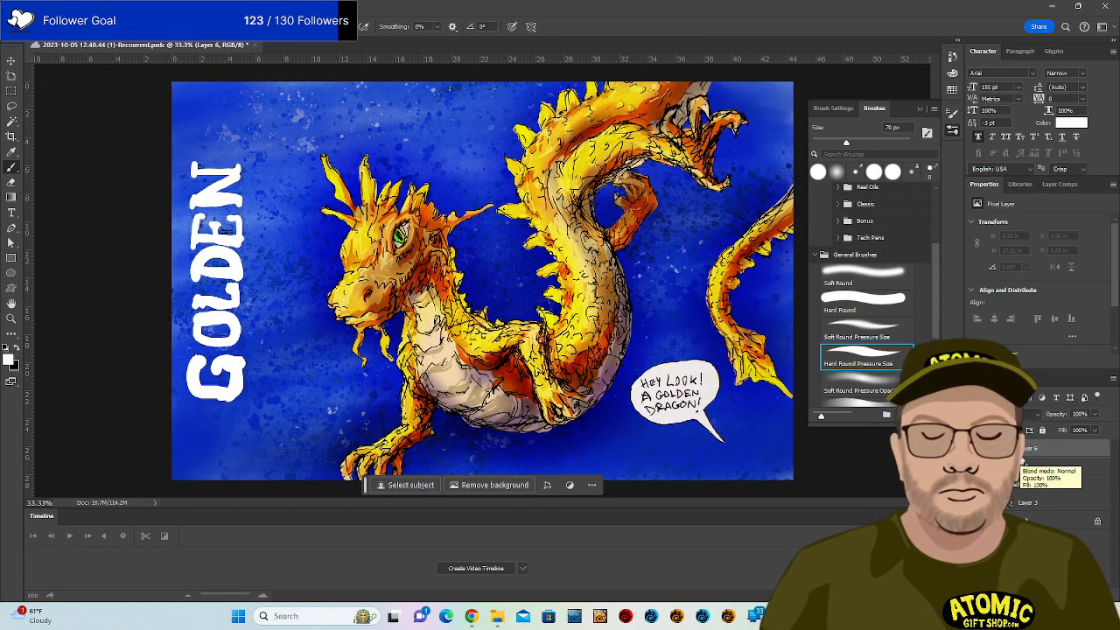
Sample golden yellow from the dragon and paint it over the white GOLDEN letters on Layer 6.
{"action": "left_click", "coordinate": [479, 347], "text": "alt"}
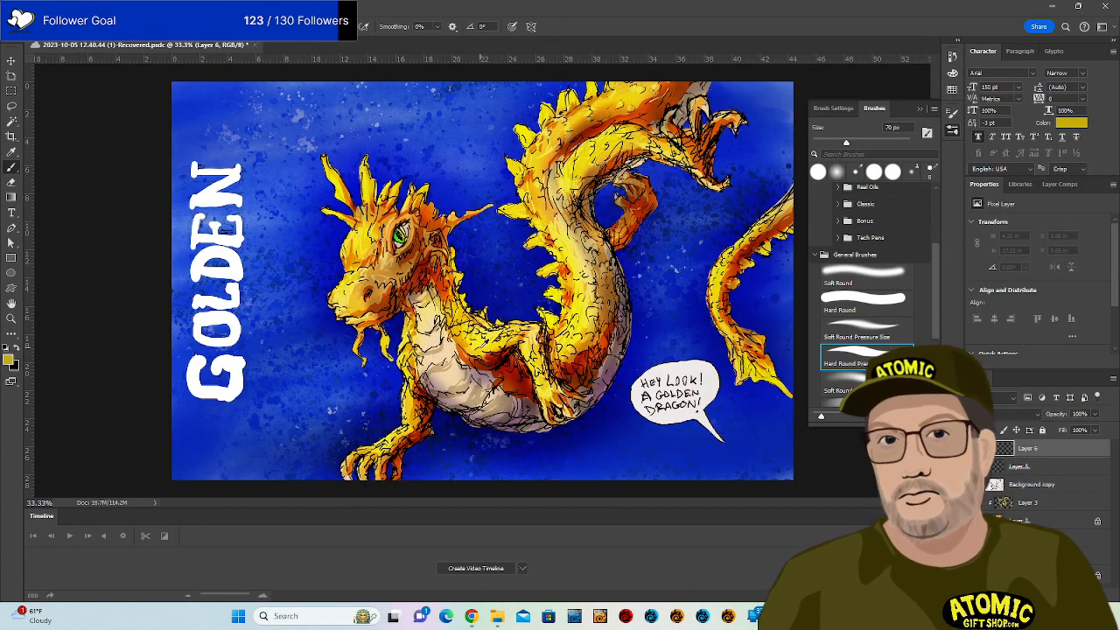
{"action": "left_click", "coordinate": [480, 346], "text": "alt"}
{"action": "left_click_drag", "start_coordinate": [236, 405], "coordinate": [237, 299]}
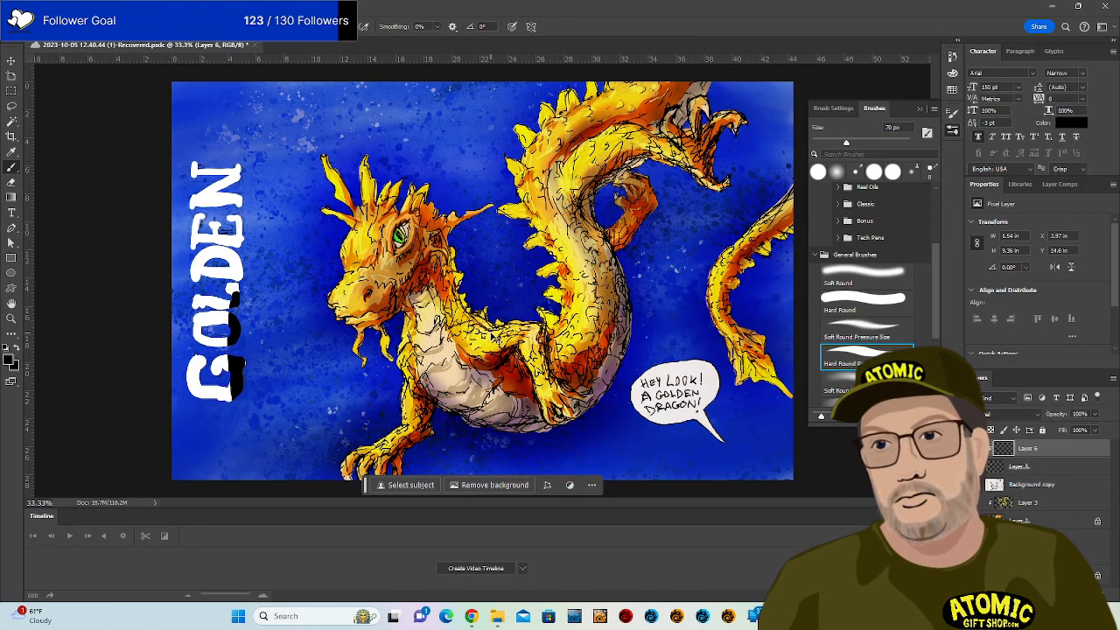
{"action": "key", "text": "ctrl+z"}
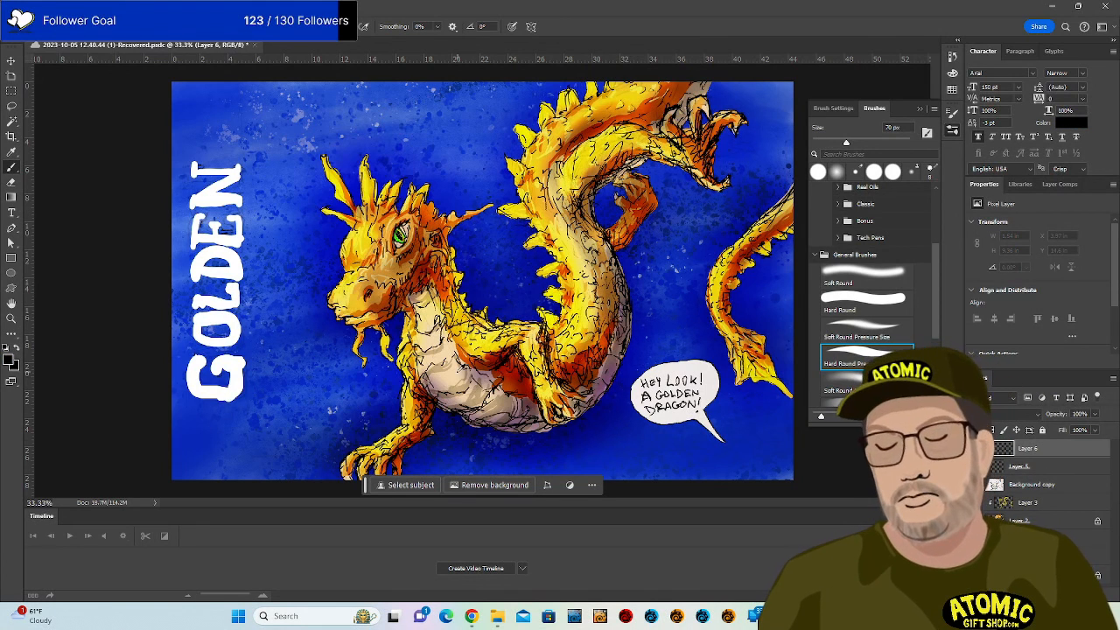
{"action": "left_click", "coordinate": [493, 365], "text": "alt"}
{"action": "mouse_move", "coordinate": [238, 399]}
{"action": "left_mouse_down"}
{"action": "mouse_move", "coordinate": [229, 219]}
{"action": "mouse_move", "coordinate": [240, 399]}
{"action": "mouse_move", "coordinate": [244, 153]}
{"action": "mouse_move", "coordinate": [202, 262]}
{"action": "mouse_move", "coordinate": [203, 357]}
{"action": "mouse_move", "coordinate": [186, 225]}
{"action": "mouse_move", "coordinate": [195, 402]}
{"action": "left_mouse_up"}
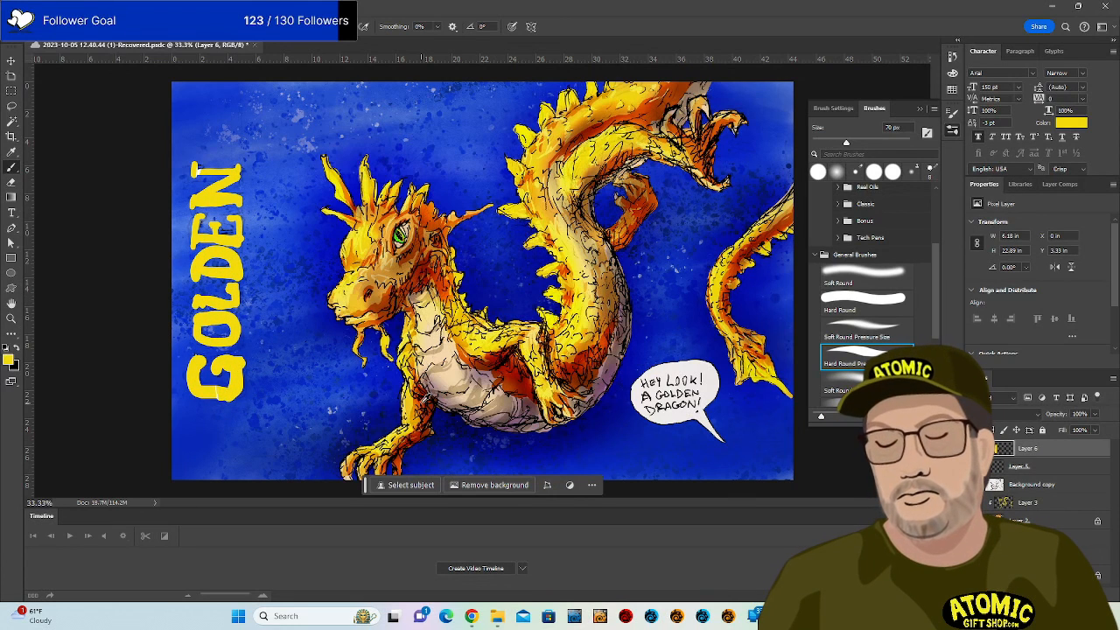
Sample red-orange from the dragon and shade the edges of the G and O with it.
{"action": "left_click", "coordinate": [422, 402], "text": "alt"}
{"action": "mouse_move", "coordinate": [246, 363]}
{"action": "left_mouse_down"}
{"action": "mouse_move", "coordinate": [234, 401]}
{"action": "mouse_move", "coordinate": [215, 403]}
{"action": "left_mouse_up"}
{"action": "mouse_move", "coordinate": [202, 359]}
{"action": "left_mouse_down"}
{"action": "mouse_move", "coordinate": [202, 385]}
{"action": "mouse_move", "coordinate": [229, 379]}
{"action": "left_mouse_up"}
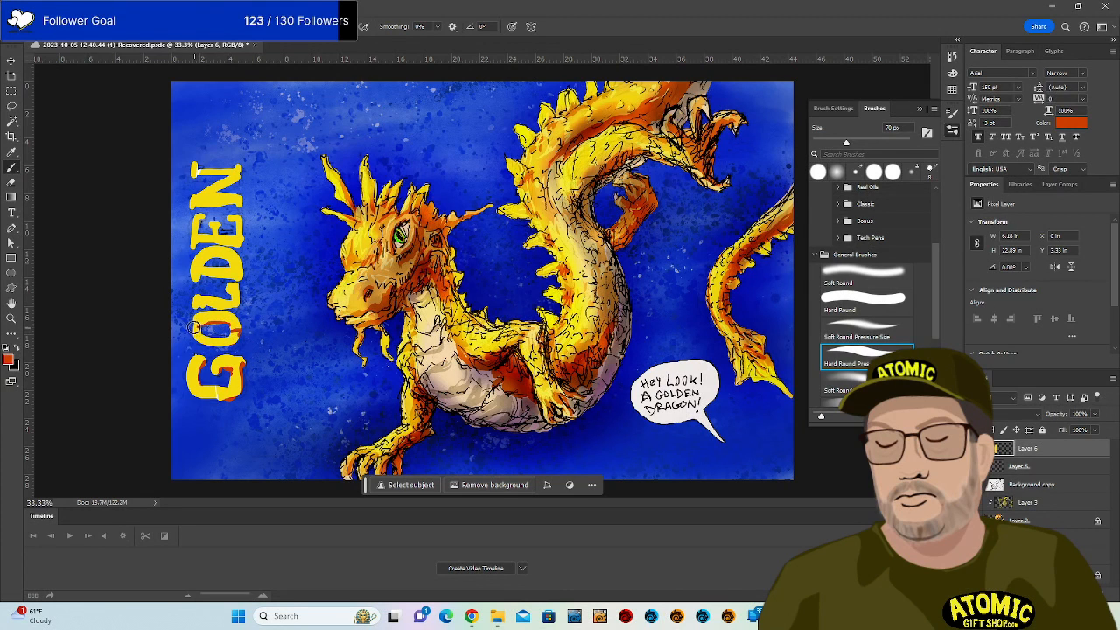
{"action": "left_click_drag", "start_coordinate": [192, 370], "coordinate": [234, 378]}
{"action": "mouse_move", "coordinate": [235, 280]}
{"action": "left_mouse_down"}
{"action": "mouse_move", "coordinate": [196, 305]}
{"action": "mouse_move", "coordinate": [201, 278]}
{"action": "mouse_move", "coordinate": [237, 280]}
{"action": "mouse_move", "coordinate": [241, 266]}
{"action": "mouse_move", "coordinate": [225, 252]}
{"action": "mouse_move", "coordinate": [207, 264]}
{"action": "mouse_move", "coordinate": [207, 246]}
{"action": "mouse_move", "coordinate": [193, 250]}
{"action": "mouse_move", "coordinate": [240, 247]}
{"action": "mouse_move", "coordinate": [225, 242]}
{"action": "mouse_move", "coordinate": [241, 246]}
{"action": "mouse_move", "coordinate": [242, 215]}
{"action": "mouse_move", "coordinate": [204, 227]}
{"action": "mouse_move", "coordinate": [194, 206]}
{"action": "mouse_move", "coordinate": [243, 200]}
{"action": "mouse_move", "coordinate": [226, 188]}
{"action": "mouse_move", "coordinate": [242, 163]}
{"action": "mouse_move", "coordinate": [196, 173]}
{"action": "mouse_move", "coordinate": [238, 180]}
{"action": "left_mouse_up"}
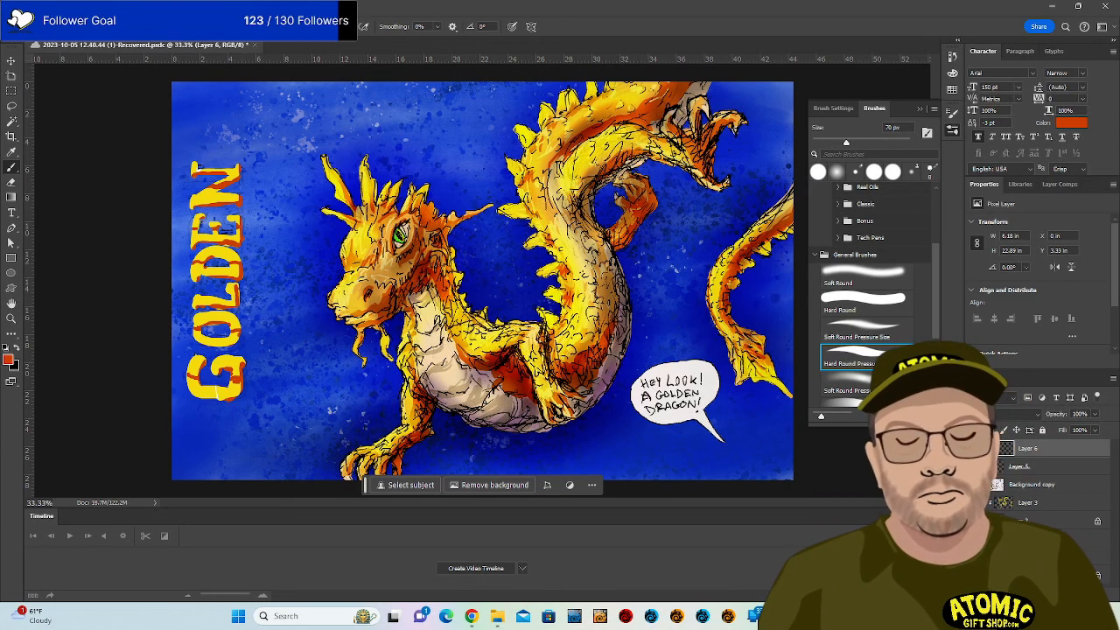
{"action": "key", "text": "comma"}
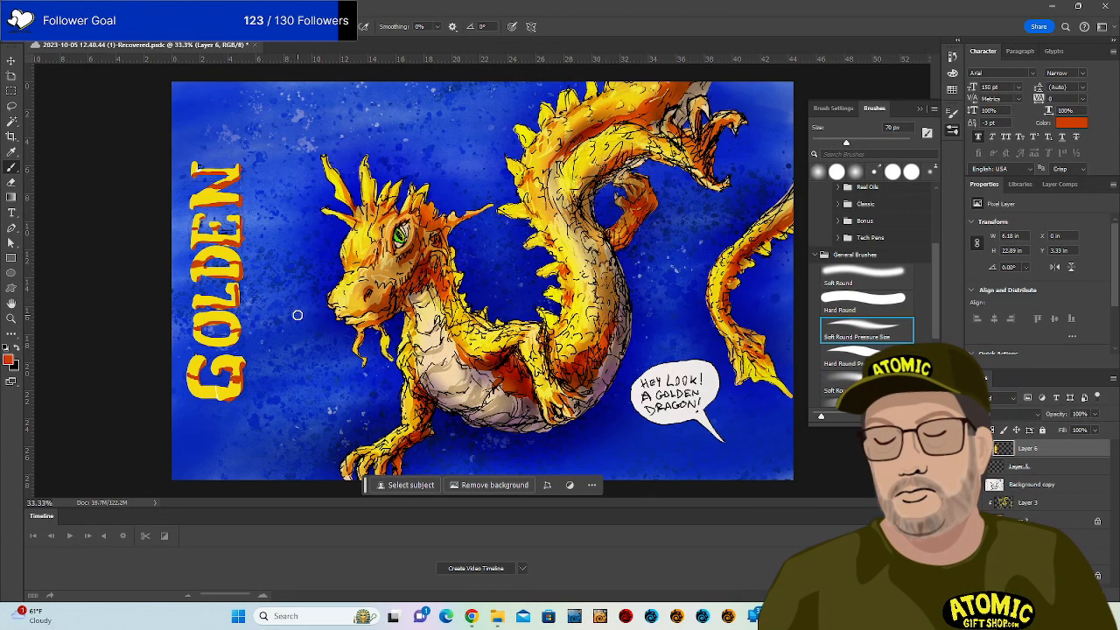
With a soft round brush, blend orange over the D, L, O, E, N and G, then resample yellow at a smaller size.
{"action": "key", "text": "period"}
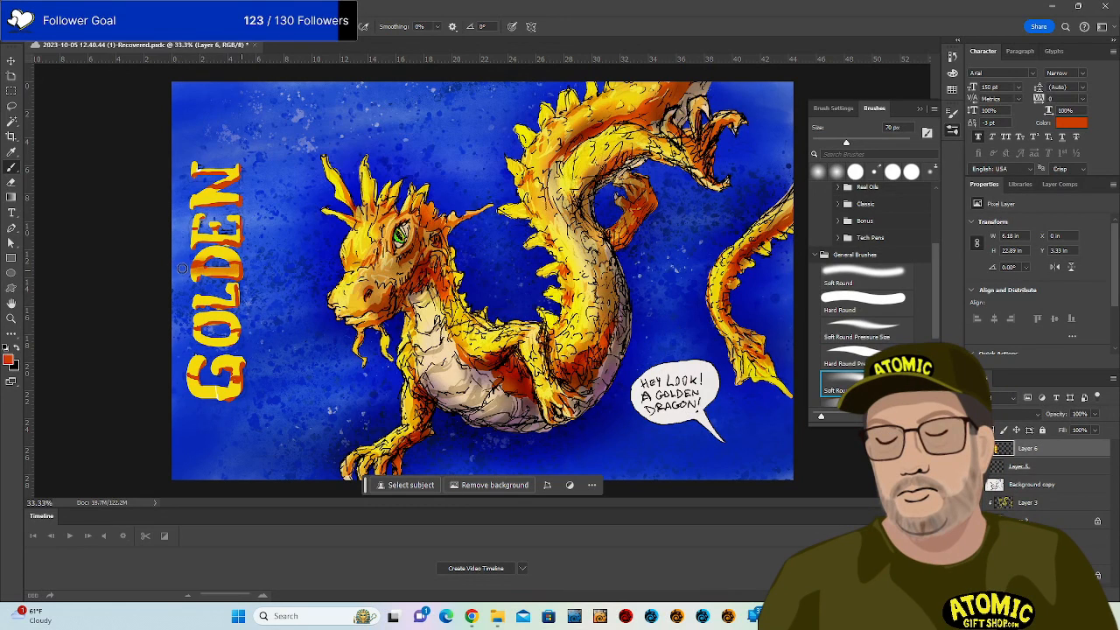
{"action": "mouse_move", "coordinate": [199, 269]}
{"action": "left_mouse_down"}
{"action": "mouse_move", "coordinate": [246, 283]}
{"action": "mouse_move", "coordinate": [249, 304]}
{"action": "mouse_move", "coordinate": [204, 301]}
{"action": "mouse_move", "coordinate": [237, 328]}
{"action": "mouse_move", "coordinate": [189, 333]}
{"action": "mouse_move", "coordinate": [242, 336]}
{"action": "mouse_move", "coordinate": [194, 331]}
{"action": "mouse_move", "coordinate": [225, 323]}
{"action": "mouse_move", "coordinate": [248, 333]}
{"action": "mouse_move", "coordinate": [203, 335]}
{"action": "mouse_move", "coordinate": [236, 363]}
{"action": "mouse_move", "coordinate": [185, 377]}
{"action": "mouse_move", "coordinate": [253, 380]}
{"action": "mouse_move", "coordinate": [198, 383]}
{"action": "left_mouse_up"}
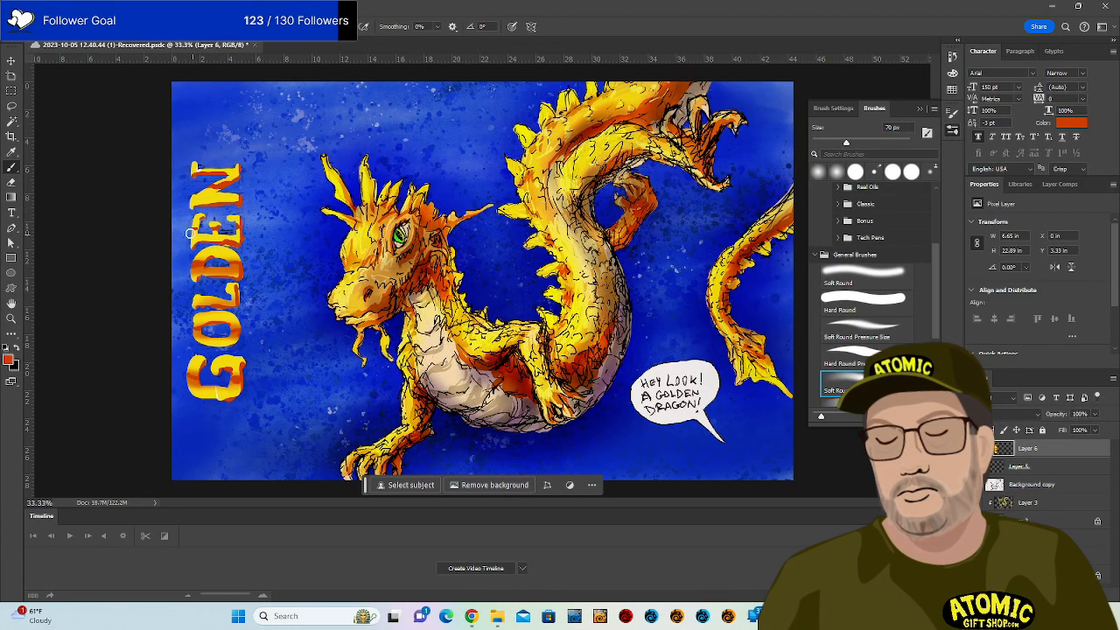
{"action": "mouse_move", "coordinate": [190, 234]}
{"action": "left_mouse_down"}
{"action": "mouse_move", "coordinate": [239, 237]}
{"action": "mouse_move", "coordinate": [212, 231]}
{"action": "mouse_move", "coordinate": [247, 229]}
{"action": "left_mouse_up"}
{"action": "mouse_move", "coordinate": [214, 187]}
{"action": "left_mouse_down"}
{"action": "mouse_move", "coordinate": [260, 177]}
{"action": "mouse_move", "coordinate": [189, 164]}
{"action": "mouse_move", "coordinate": [208, 164]}
{"action": "mouse_move", "coordinate": [228, 201]}
{"action": "mouse_move", "coordinate": [199, 200]}
{"action": "mouse_move", "coordinate": [217, 309]}
{"action": "left_mouse_up"}
{"action": "mouse_move", "coordinate": [219, 357]}
{"action": "left_mouse_down"}
{"action": "mouse_move", "coordinate": [265, 356]}
{"action": "mouse_move", "coordinate": [216, 395]}
{"action": "mouse_move", "coordinate": [189, 390]}
{"action": "mouse_move", "coordinate": [242, 385]}
{"action": "left_mouse_up"}
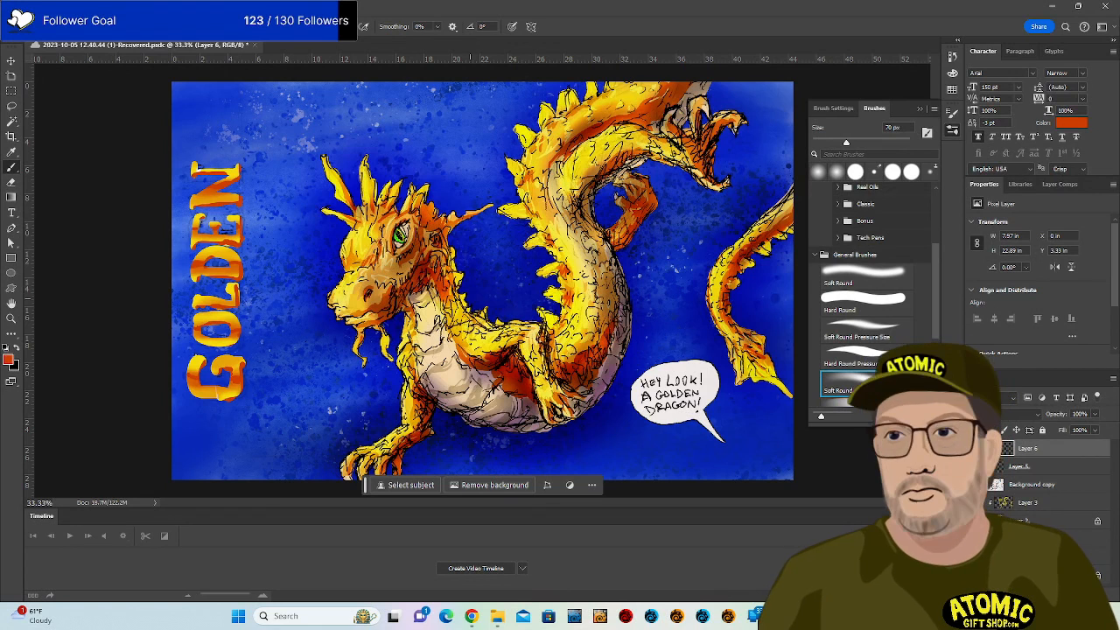
{"action": "left_click", "coordinate": [475, 338], "text": "alt"}
{"action": "key", "text": "["}
{"action": "key", "text": "["}
{"action": "key", "text": "["}
{"action": "key", "text": "["}
{"action": "key", "text": "["}
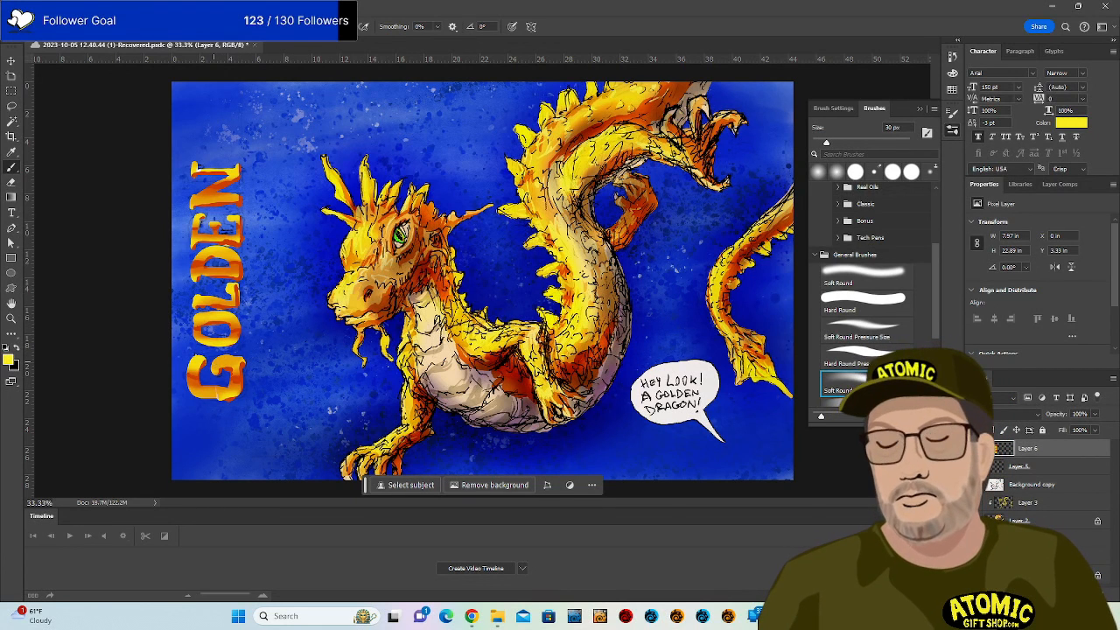
Zoom in on the lettering and brush yellow highlights onto the G and the O.
{"action": "key", "text": "ctrl+equal"}
{"action": "key", "text": "ctrl+equal"}
{"action": "left_click_drag", "start_coordinate": [353, 332], "coordinate": [720, 348]}
{"action": "left_click_drag", "start_coordinate": [393, 311], "coordinate": [522, 245]}
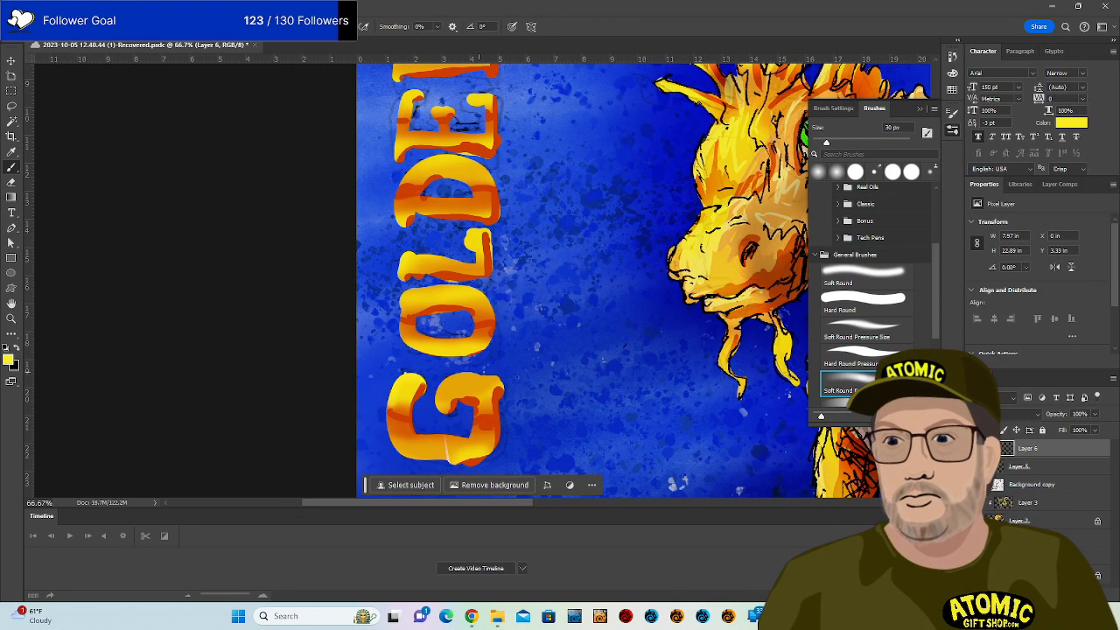
{"action": "mouse_move", "coordinate": [459, 378]}
{"action": "left_mouse_down"}
{"action": "mouse_move", "coordinate": [440, 403]}
{"action": "mouse_move", "coordinate": [448, 388]}
{"action": "mouse_move", "coordinate": [488, 386]}
{"action": "left_mouse_up"}
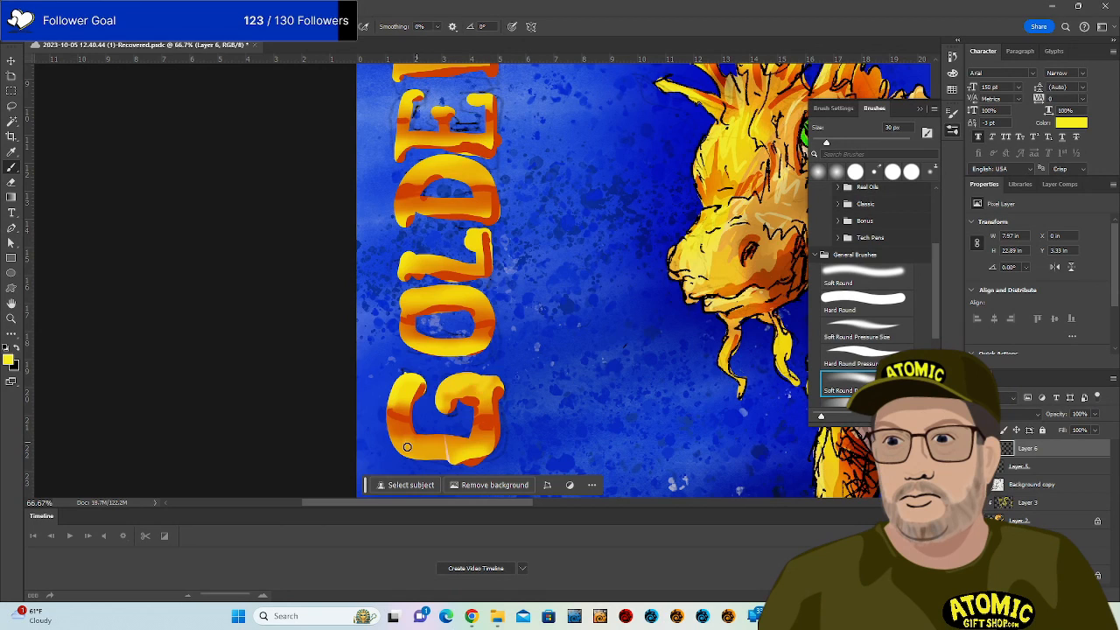
{"action": "mouse_move", "coordinate": [438, 449]}
{"action": "left_mouse_down"}
{"action": "mouse_move", "coordinate": [483, 461]}
{"action": "mouse_move", "coordinate": [462, 464]}
{"action": "left_mouse_up"}
{"action": "mouse_move", "coordinate": [405, 292]}
{"action": "left_mouse_down"}
{"action": "mouse_move", "coordinate": [482, 293]}
{"action": "mouse_move", "coordinate": [412, 328]}
{"action": "mouse_move", "coordinate": [425, 343]}
{"action": "mouse_move", "coordinate": [401, 336]}
{"action": "mouse_move", "coordinate": [443, 350]}
{"action": "left_mouse_up"}
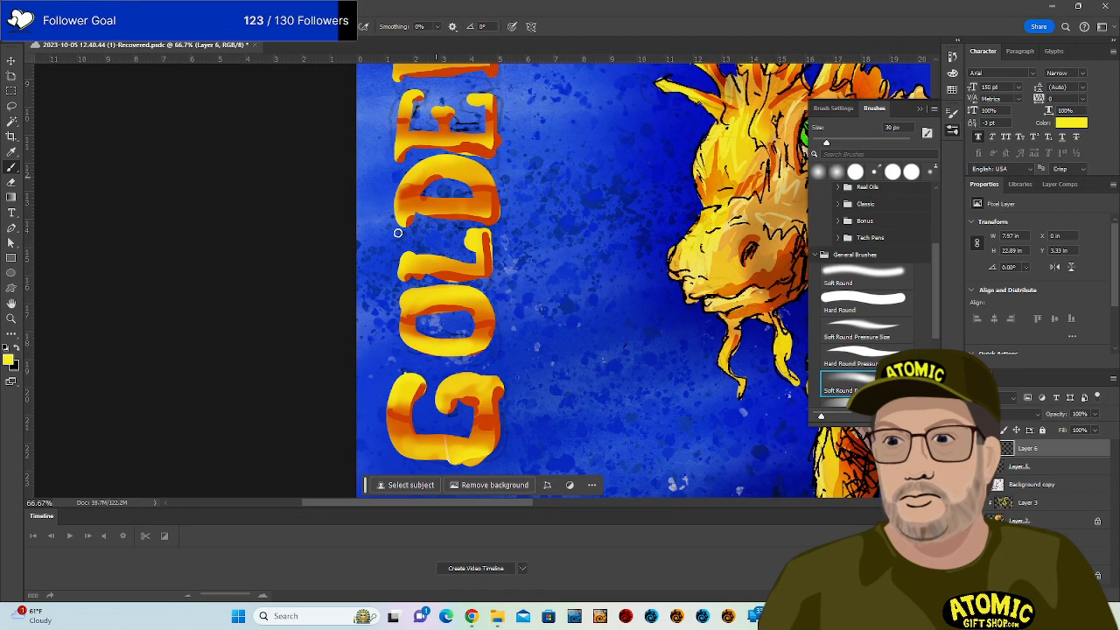
Brush yellow onto the E's arms, the G's inner bar and right edge, and the D's top.
{"action": "left_click_drag", "start_coordinate": [408, 95], "coordinate": [400, 159]}
{"action": "left_click_drag", "start_coordinate": [440, 112], "coordinate": [443, 131]}
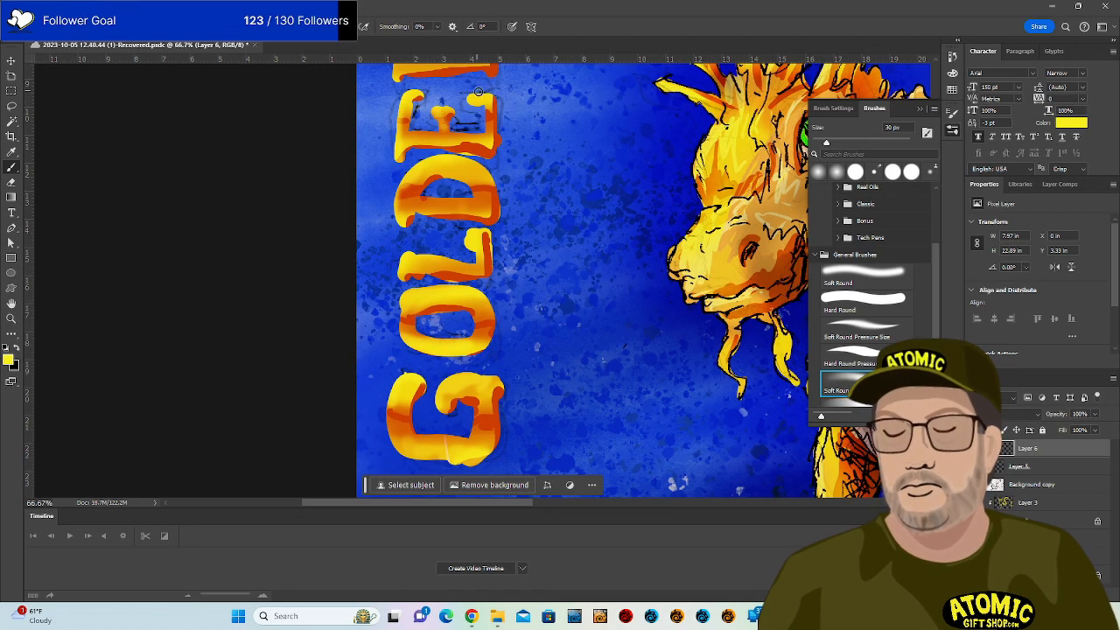
{"action": "left_click_drag", "start_coordinate": [477, 90], "coordinate": [492, 107]}
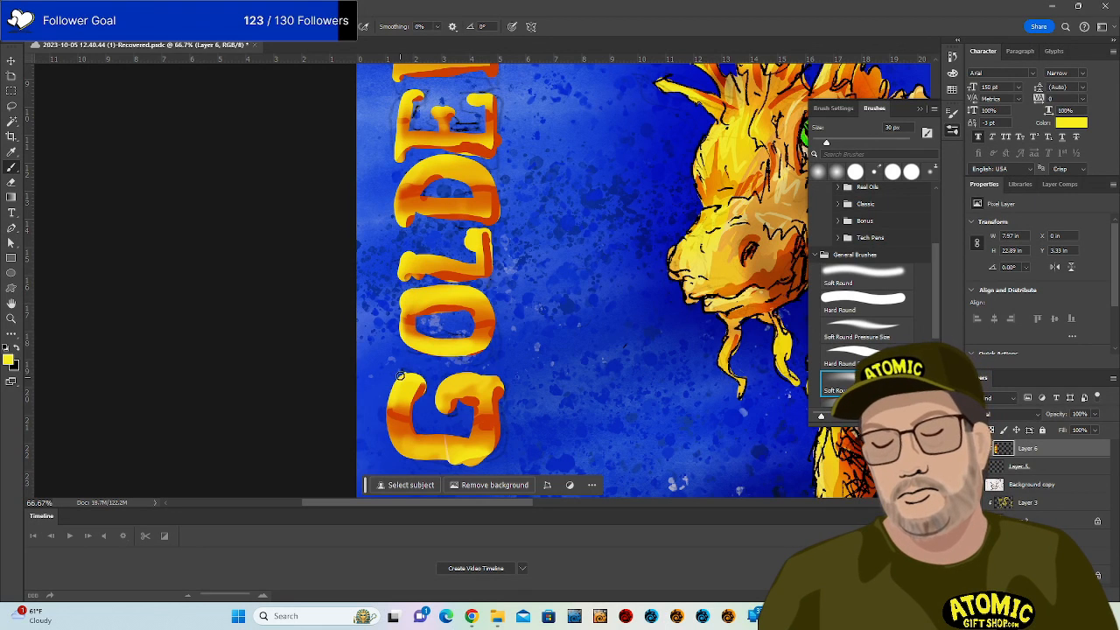
{"action": "mouse_move", "coordinate": [439, 384]}
{"action": "left_mouse_down"}
{"action": "mouse_move", "coordinate": [457, 424]}
{"action": "mouse_move", "coordinate": [467, 404]}
{"action": "mouse_move", "coordinate": [475, 413]}
{"action": "mouse_move", "coordinate": [465, 440]}
{"action": "left_mouse_up"}
{"action": "left_click_drag", "start_coordinate": [501, 383], "coordinate": [504, 437]}
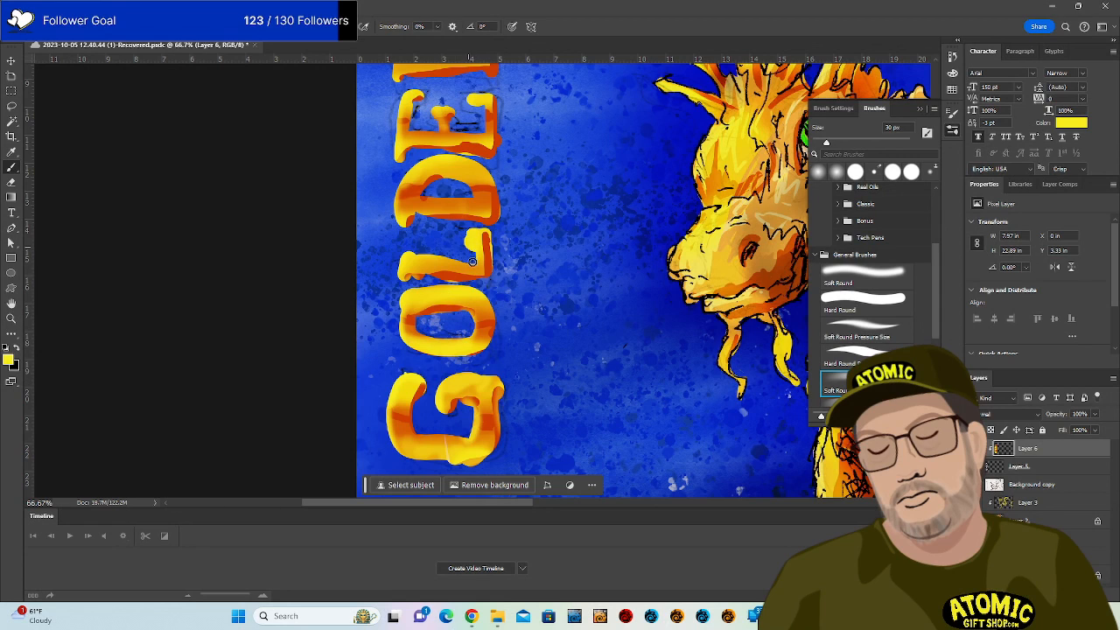
{"action": "left_click_drag", "start_coordinate": [469, 178], "coordinate": [473, 200]}
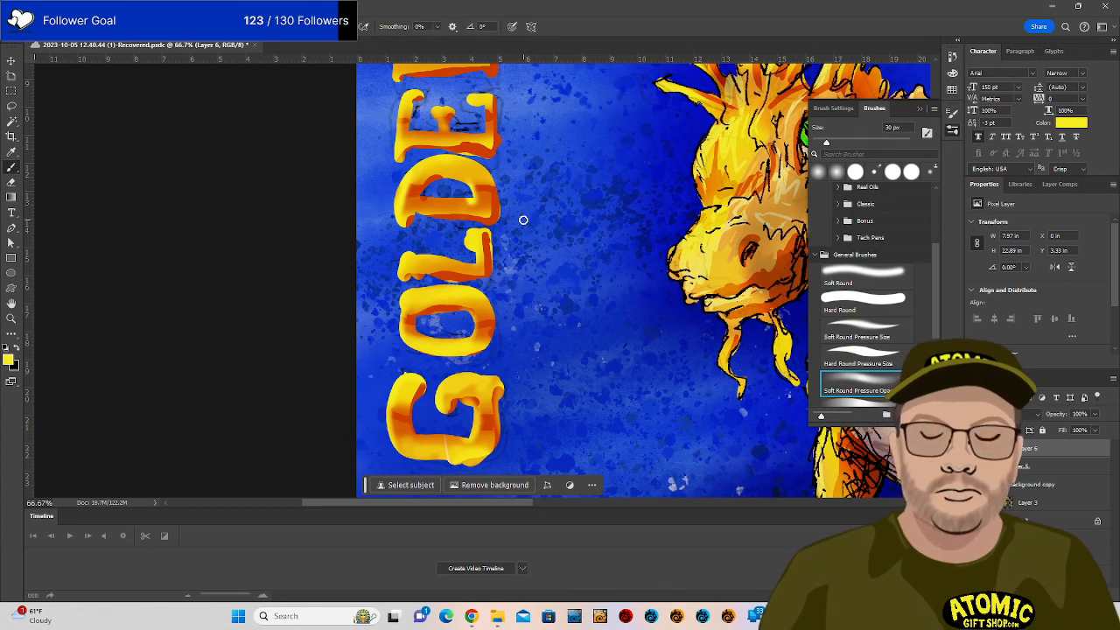
{"action": "left_click_drag", "start_coordinate": [549, 180], "coordinate": [566, 345]}
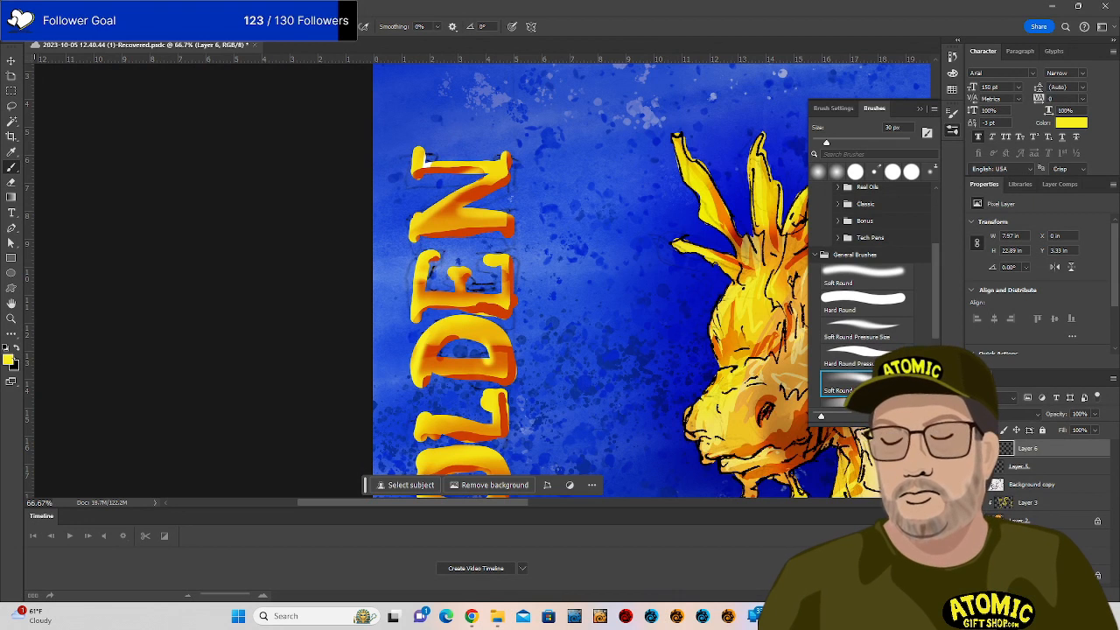
Set the foreground colour to pale yellow and the brush size to 15 px.
{"action": "left_click", "coordinate": [9, 359]}
{"action": "left_click", "coordinate": [763, 400]}
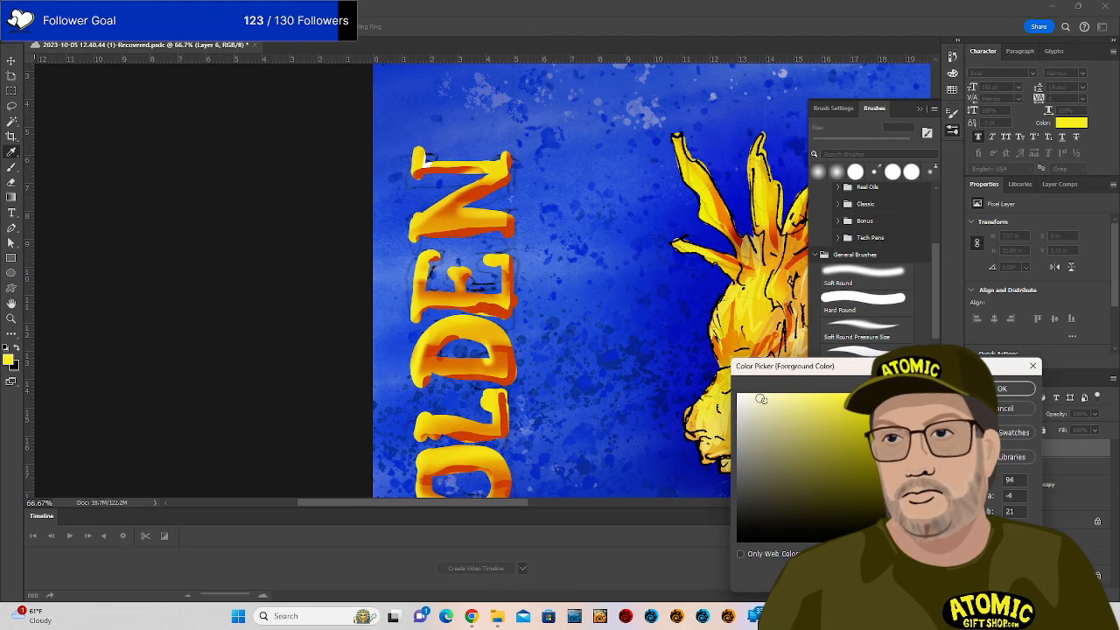
{"action": "key", "text": "Return"}
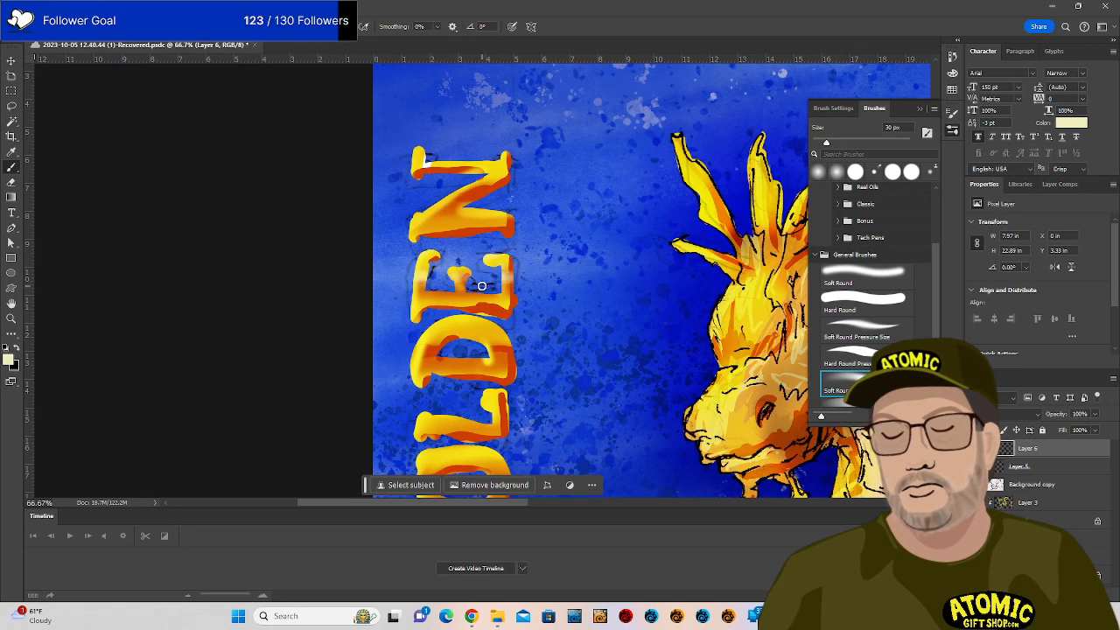
{"action": "key", "text": "bracketleft"}
{"action": "key", "text": "bracketleft"}
{"action": "key", "text": "bracketleft"}
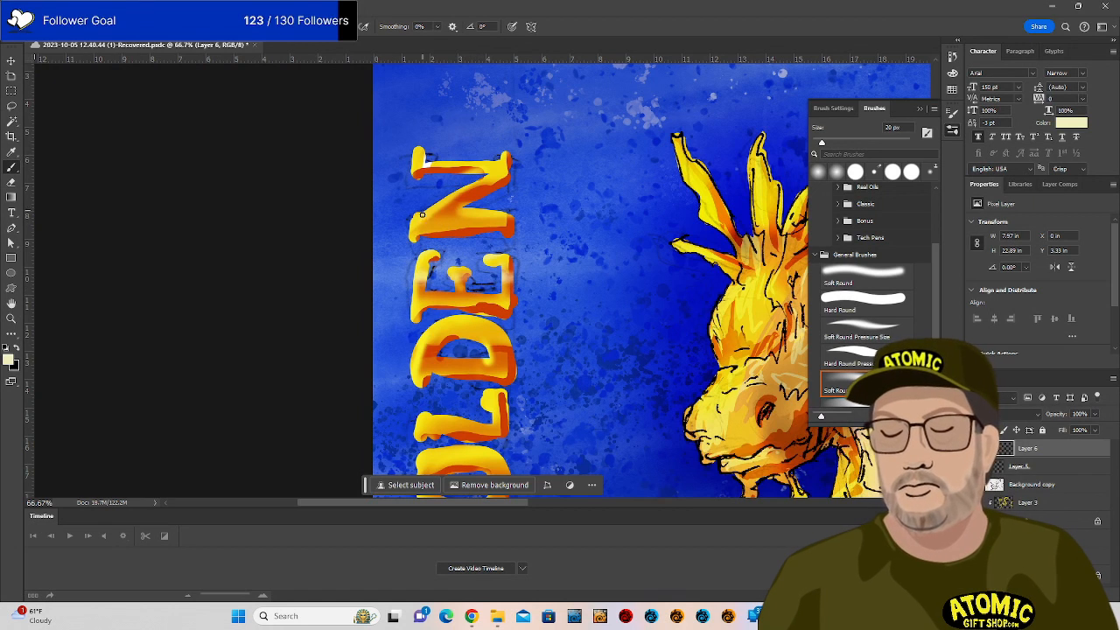
Paint faint pale highlight strokes across the N and its diagonal.
{"action": "mouse_move", "coordinate": [464, 184]}
{"action": "left_mouse_down"}
{"action": "mouse_move", "coordinate": [409, 225]}
{"action": "mouse_move", "coordinate": [464, 183]}
{"action": "mouse_move", "coordinate": [427, 214]}
{"action": "mouse_move", "coordinate": [411, 249]}
{"action": "mouse_move", "coordinate": [410, 233]}
{"action": "mouse_move", "coordinate": [457, 189]}
{"action": "left_mouse_up"}
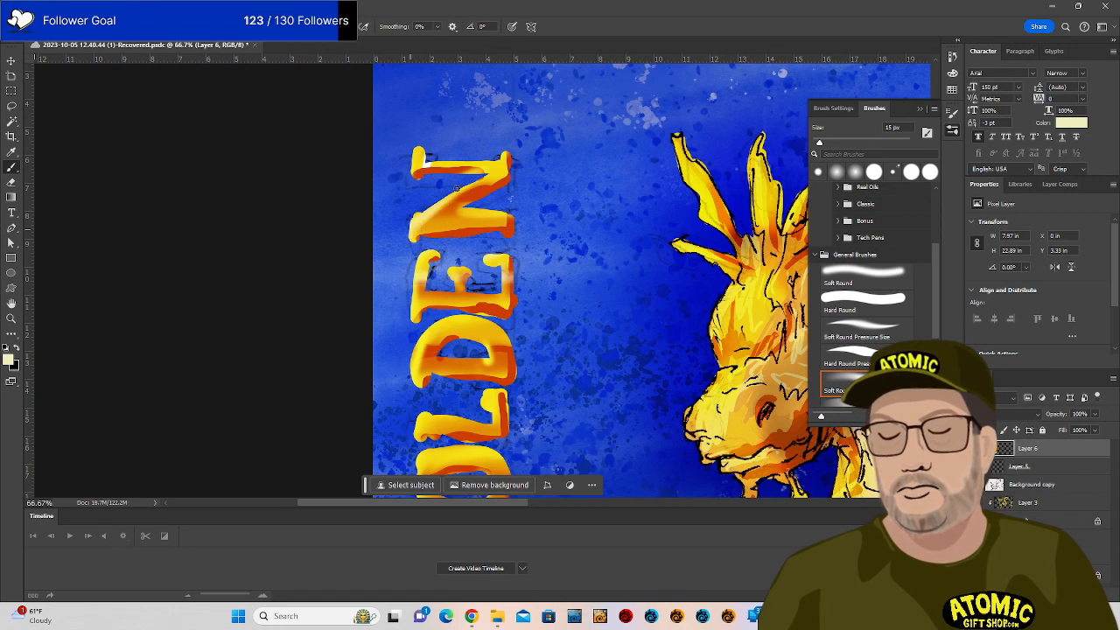
{"action": "mouse_move", "coordinate": [416, 226]}
{"action": "left_mouse_down"}
{"action": "mouse_move", "coordinate": [473, 193]}
{"action": "mouse_move", "coordinate": [470, 219]}
{"action": "mouse_move", "coordinate": [511, 219]}
{"action": "mouse_move", "coordinate": [465, 222]}
{"action": "left_mouse_up"}
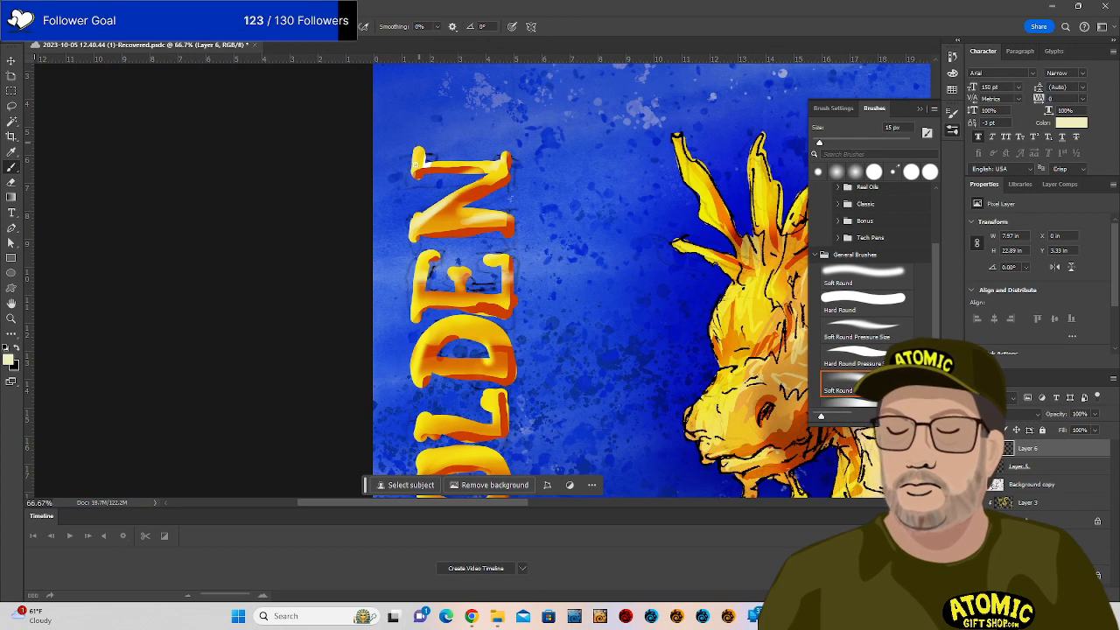
{"action": "mouse_move", "coordinate": [437, 208]}
{"action": "left_mouse_down"}
{"action": "mouse_move", "coordinate": [493, 175]}
{"action": "mouse_move", "coordinate": [439, 210]}
{"action": "left_mouse_up"}
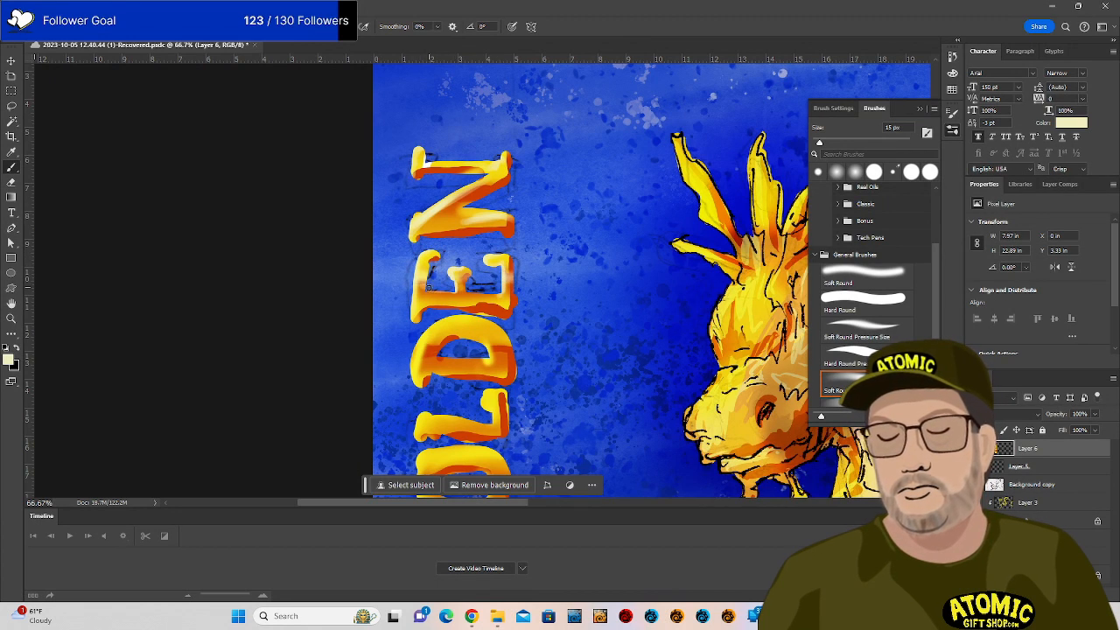
{"action": "mouse_move", "coordinate": [459, 216]}
{"action": "left_mouse_down"}
{"action": "mouse_move", "coordinate": [501, 214]}
{"action": "mouse_move", "coordinate": [446, 218]}
{"action": "left_mouse_up"}
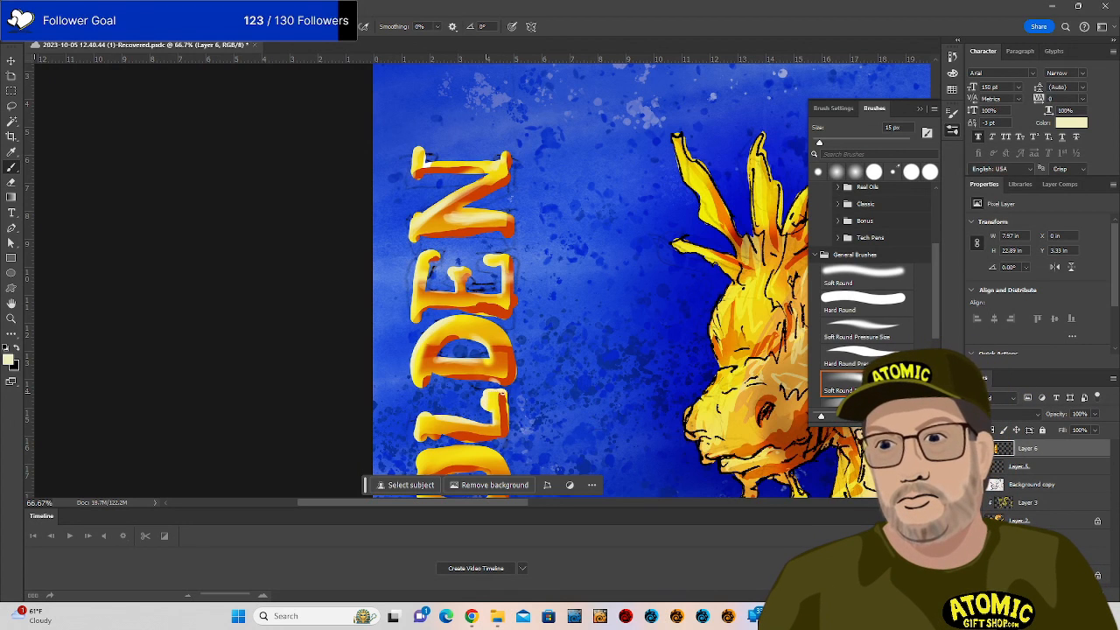
{"action": "left_click_drag", "start_coordinate": [558, 399], "coordinate": [576, 277]}
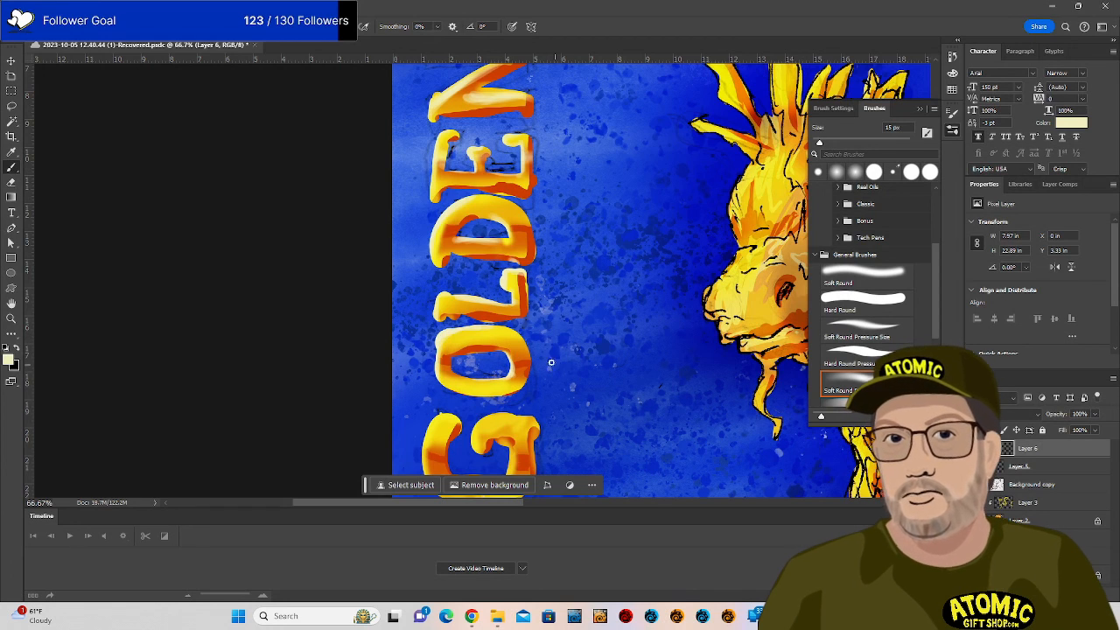
Paint pale highlights on the right of the O, both sides of the D and the N's diagonal.
{"action": "left_click_drag", "start_coordinate": [514, 361], "coordinate": [535, 361]}
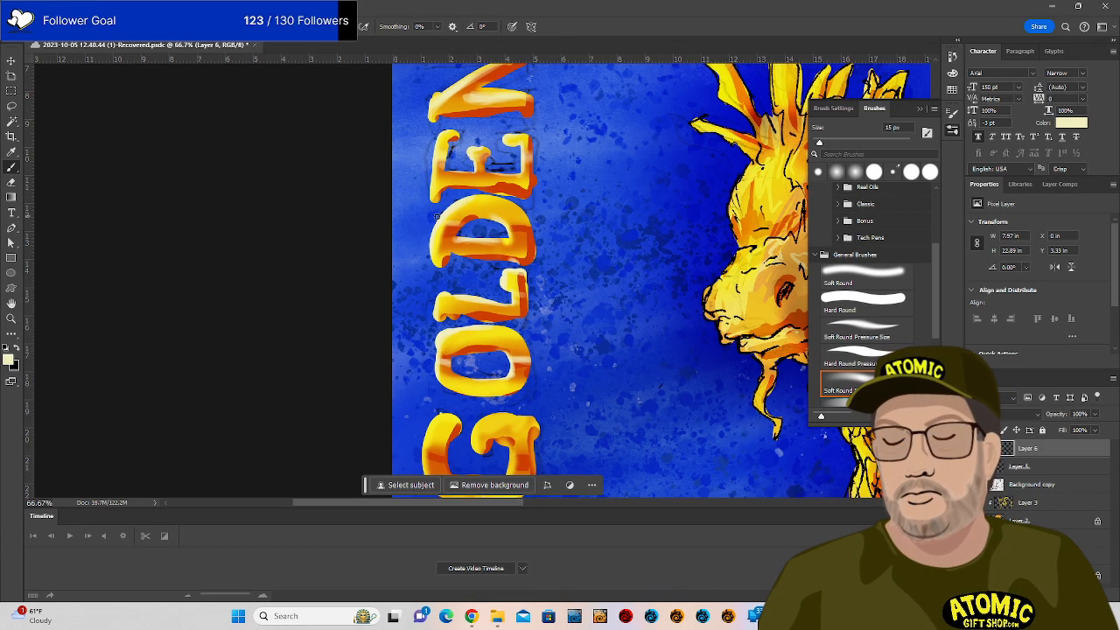
{"action": "left_click_drag", "start_coordinate": [510, 217], "coordinate": [538, 222]}
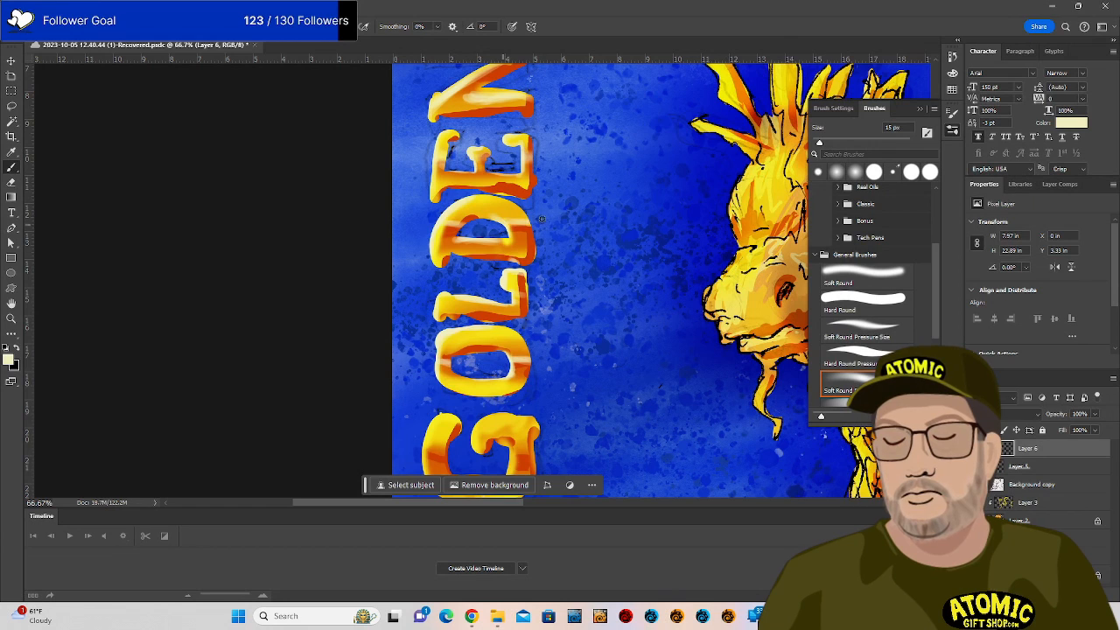
{"action": "left_click_drag", "start_coordinate": [443, 216], "coordinate": [473, 223]}
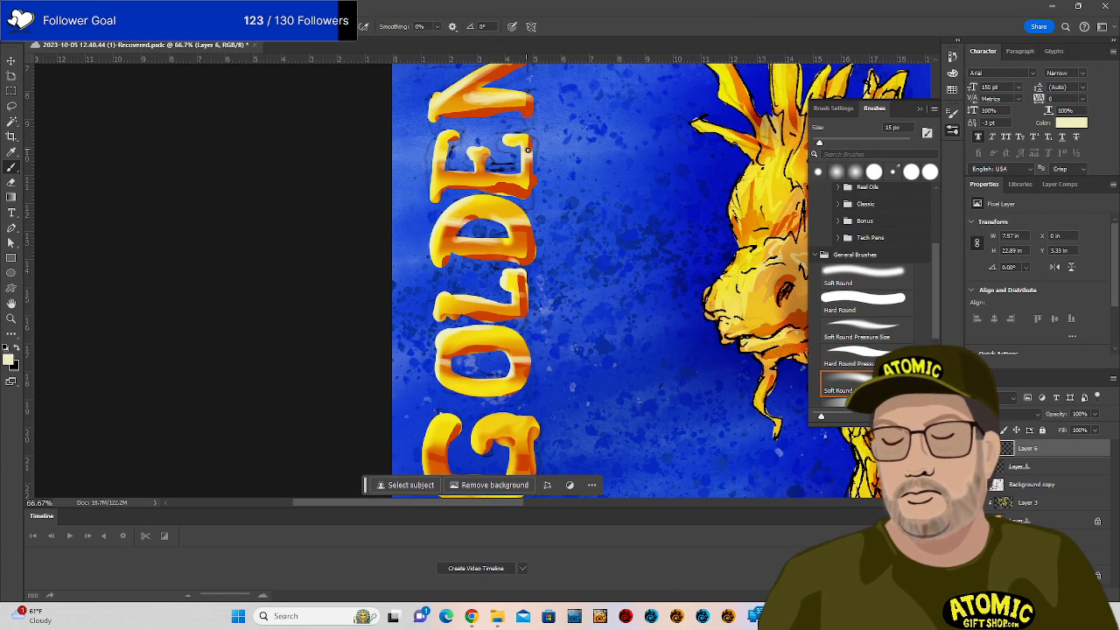
{"action": "left_click_drag", "start_coordinate": [563, 154], "coordinate": [566, 295]}
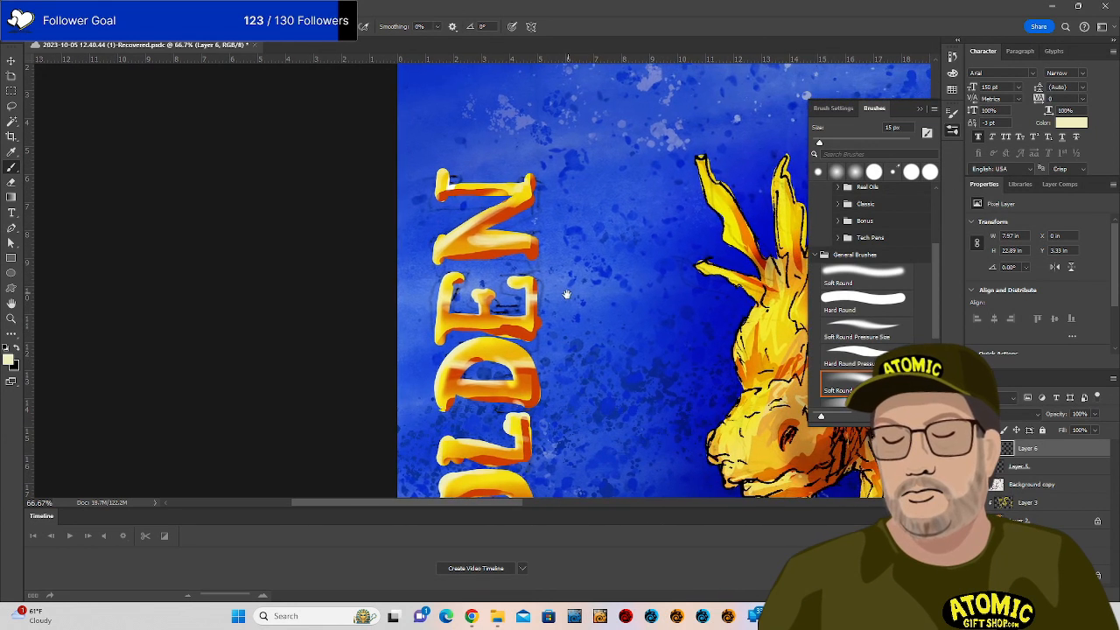
{"action": "left_click_drag", "start_coordinate": [481, 214], "coordinate": [502, 220]}
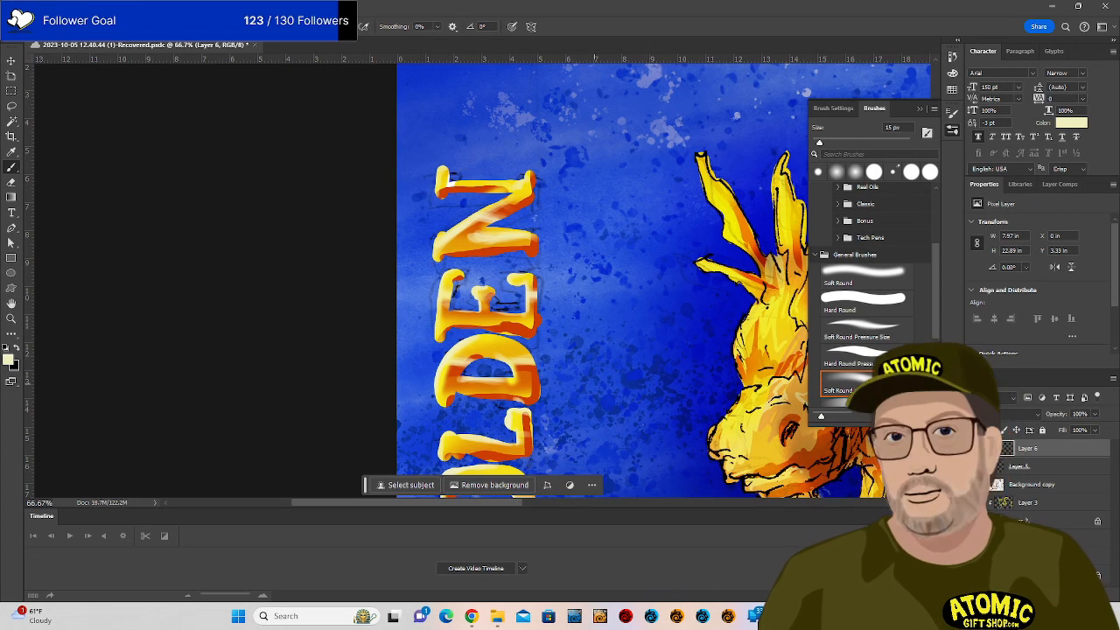
{"action": "left_click_drag", "start_coordinate": [650, 395], "coordinate": [673, 268]}
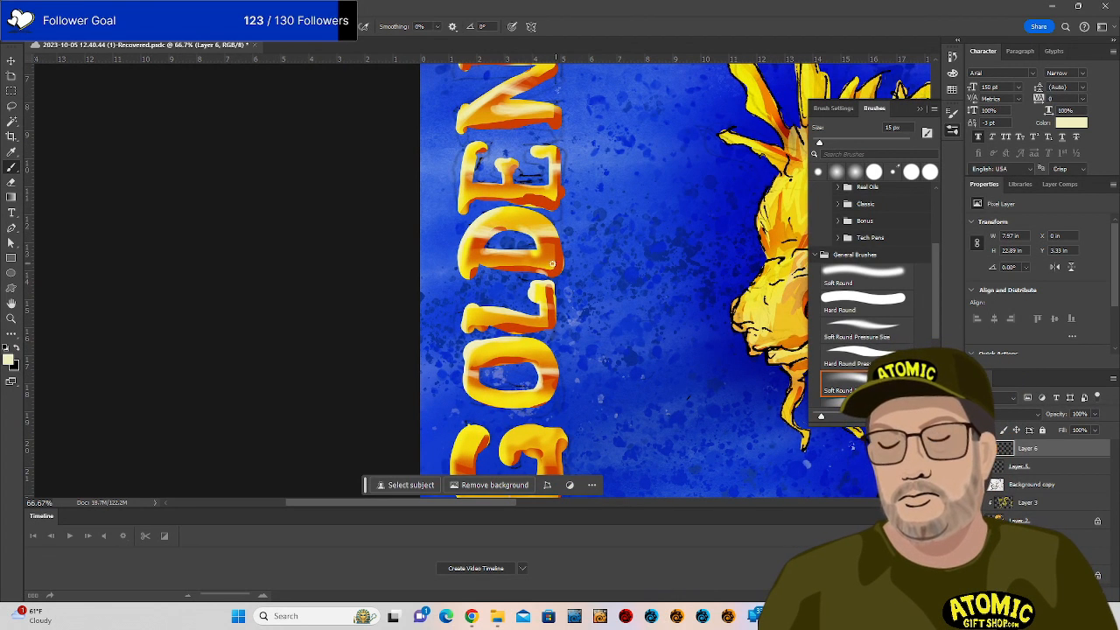
{"action": "left_click_drag", "start_coordinate": [636, 334], "coordinate": [648, 299]}
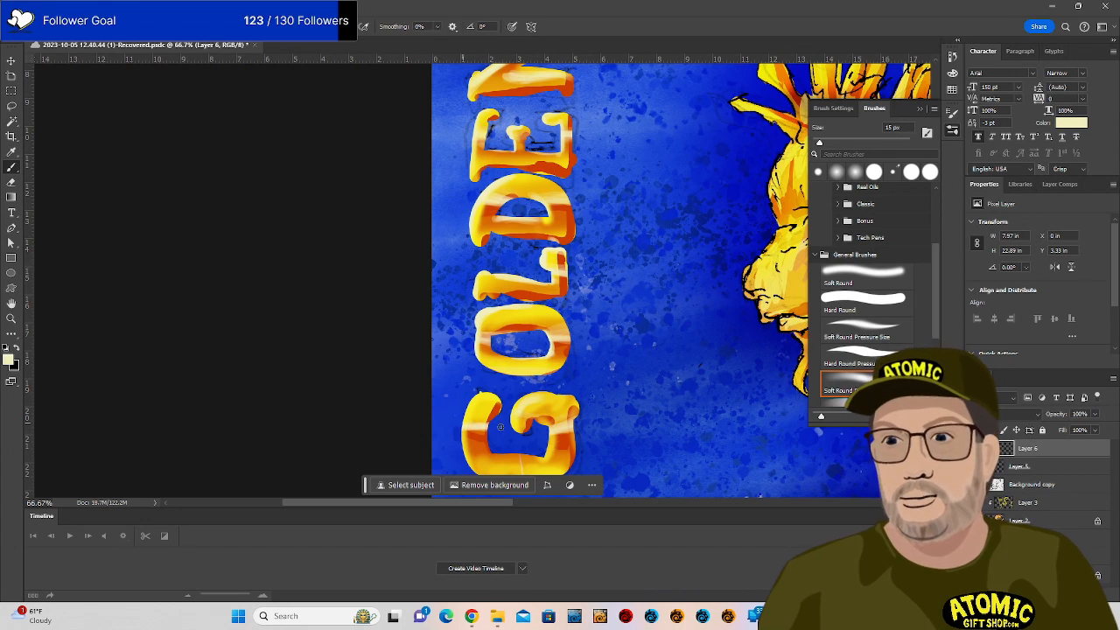
With a 9 px brush, add fine highlight streaks down the G, across the O and the L.
{"action": "scroll", "coordinate": [516, 416], "scroll_direction": "down", "scroll_amount": 3}
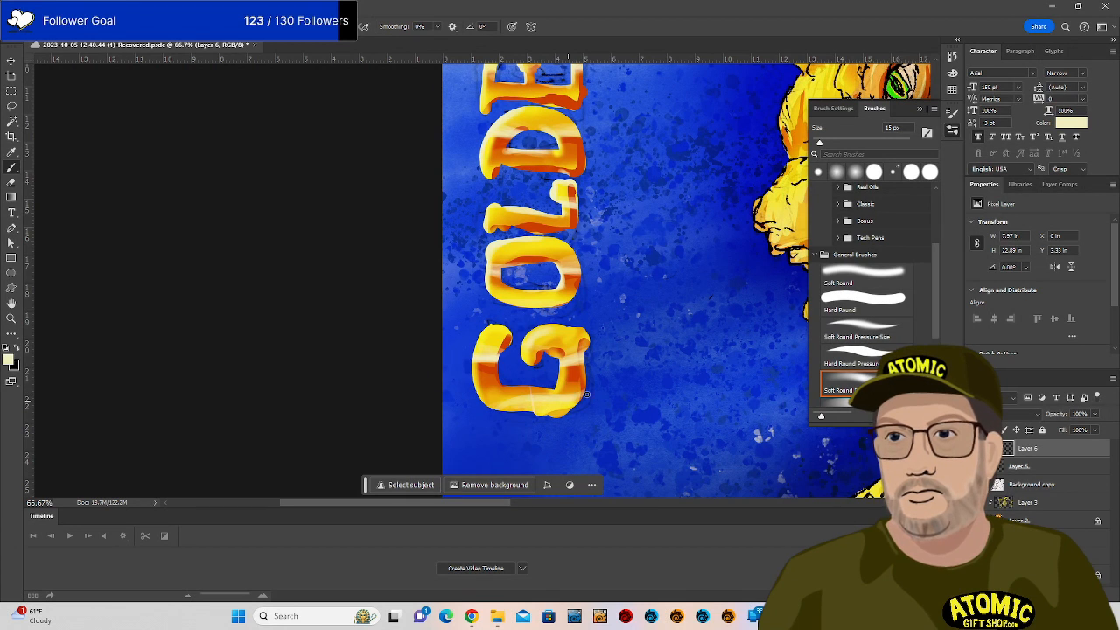
{"action": "key", "text": "bracketleft"}
{"action": "key", "text": "bracketleft"}
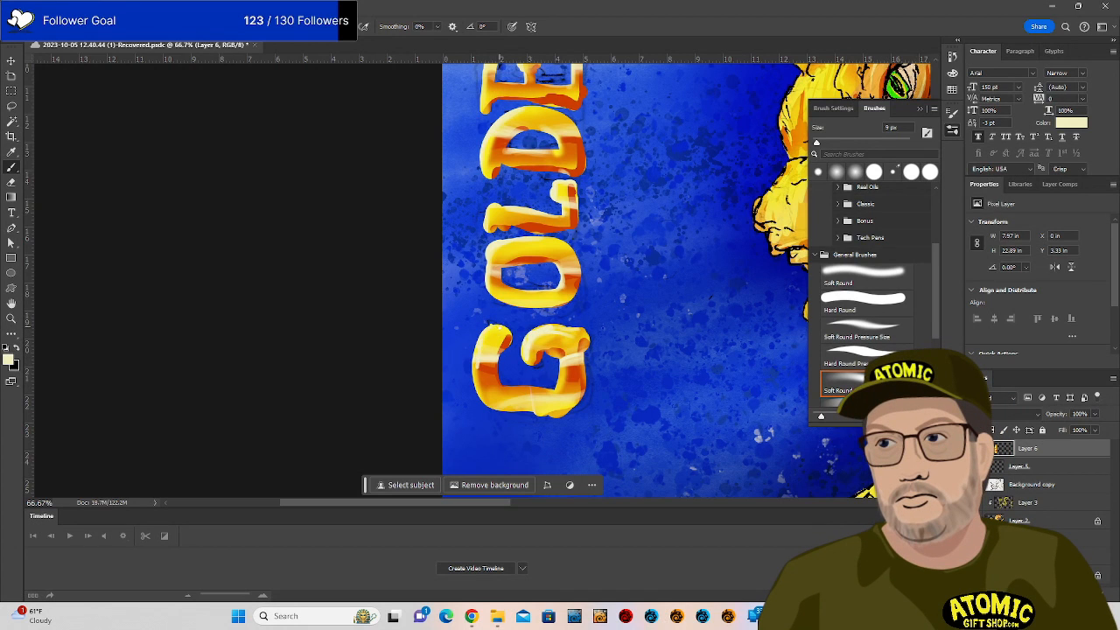
{"action": "left_click_drag", "start_coordinate": [570, 364], "coordinate": [563, 398]}
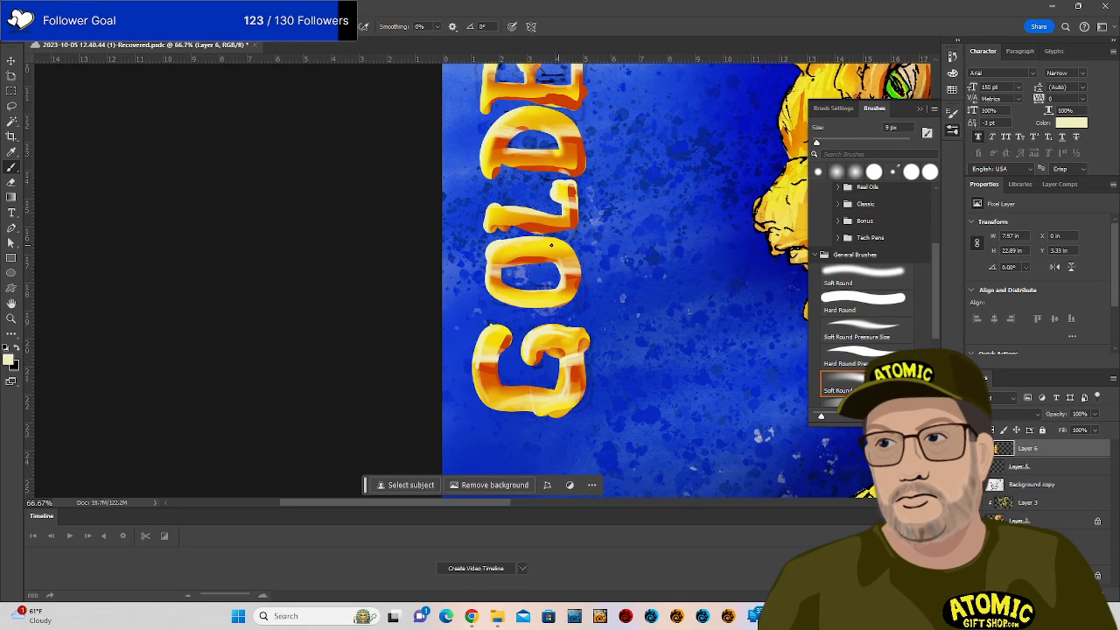
{"action": "left_click_drag", "start_coordinate": [501, 256], "coordinate": [543, 261]}
{"action": "left_click_drag", "start_coordinate": [491, 212], "coordinate": [522, 214]}
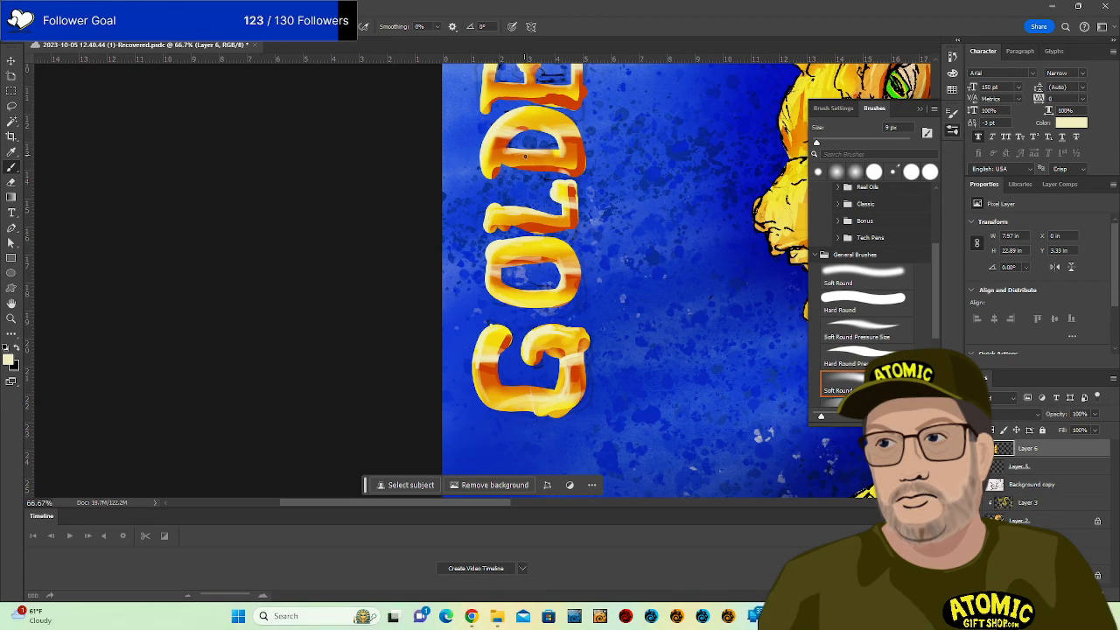
{"action": "left_click_drag", "start_coordinate": [632, 175], "coordinate": [665, 361]}
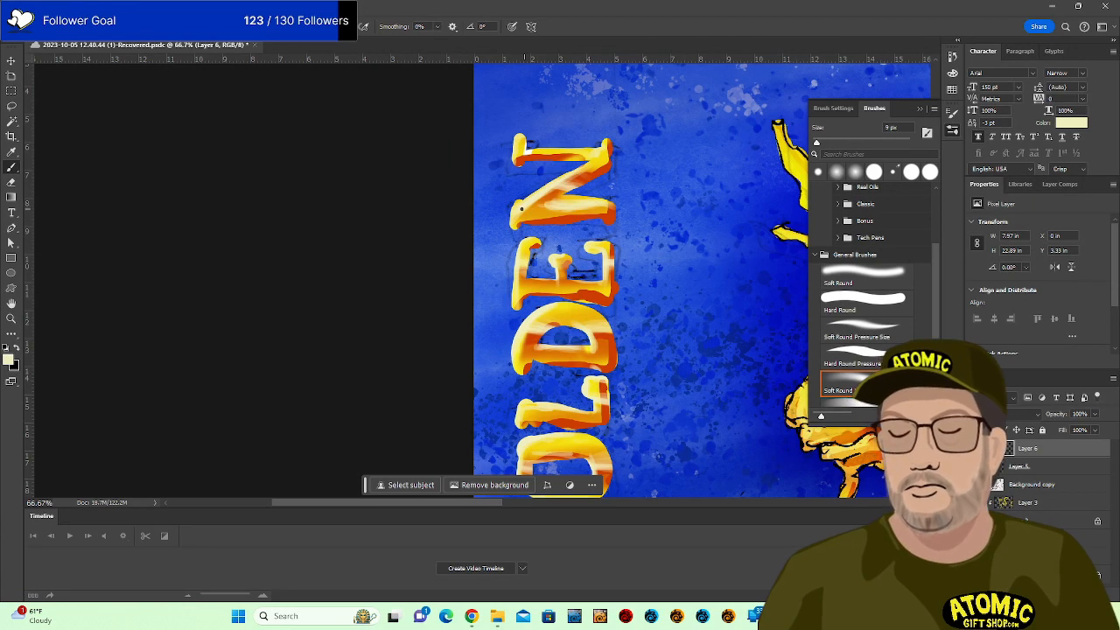
Zoom out to review the whole dragon artwork with GOLDEN lettering, then zoom back to about 33%.
{"action": "scroll", "coordinate": [504, 294], "scroll_direction": "down", "scroll_amount": 10}
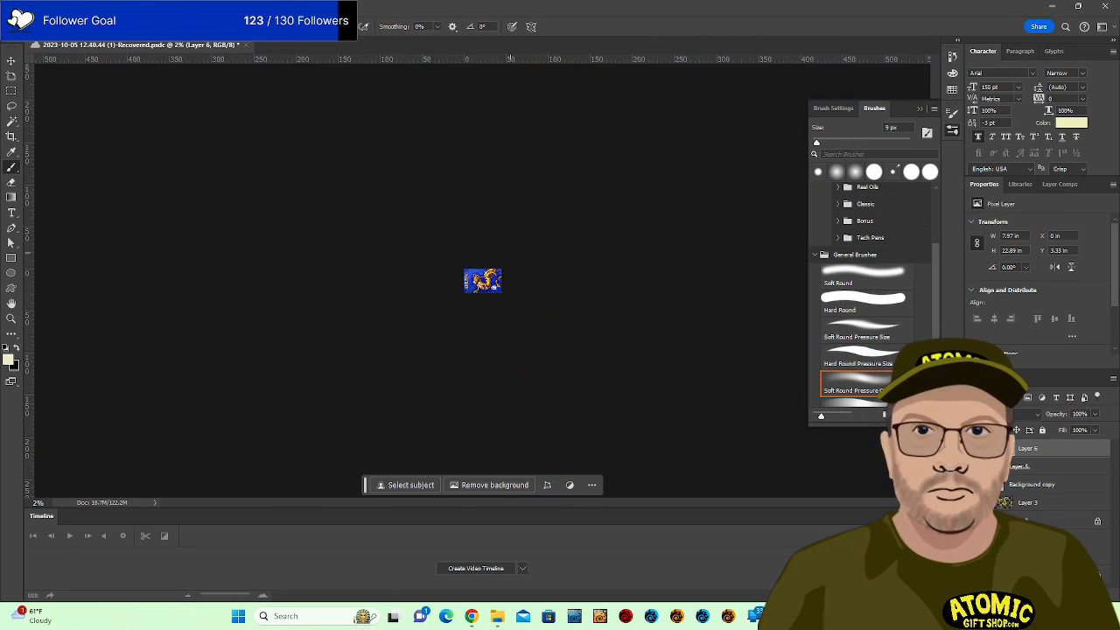
{"action": "scroll", "coordinate": [511, 280], "scroll_direction": "up", "scroll_amount": 7}
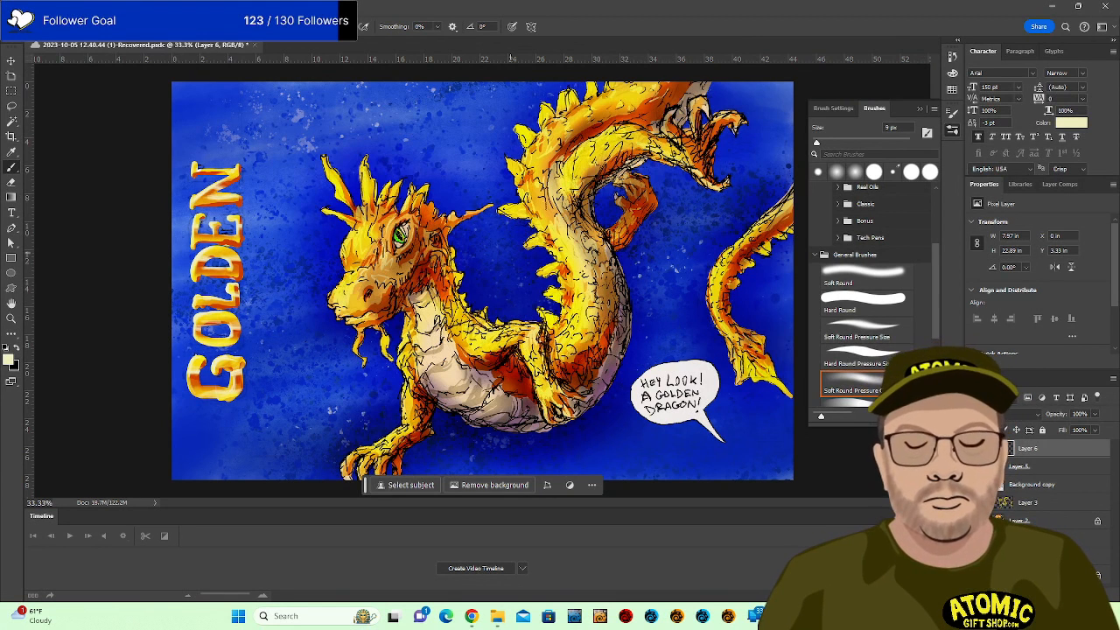
Create a new empty layer and place it beneath Layer 5.
{"action": "key", "text": "alt+bracketleft"}
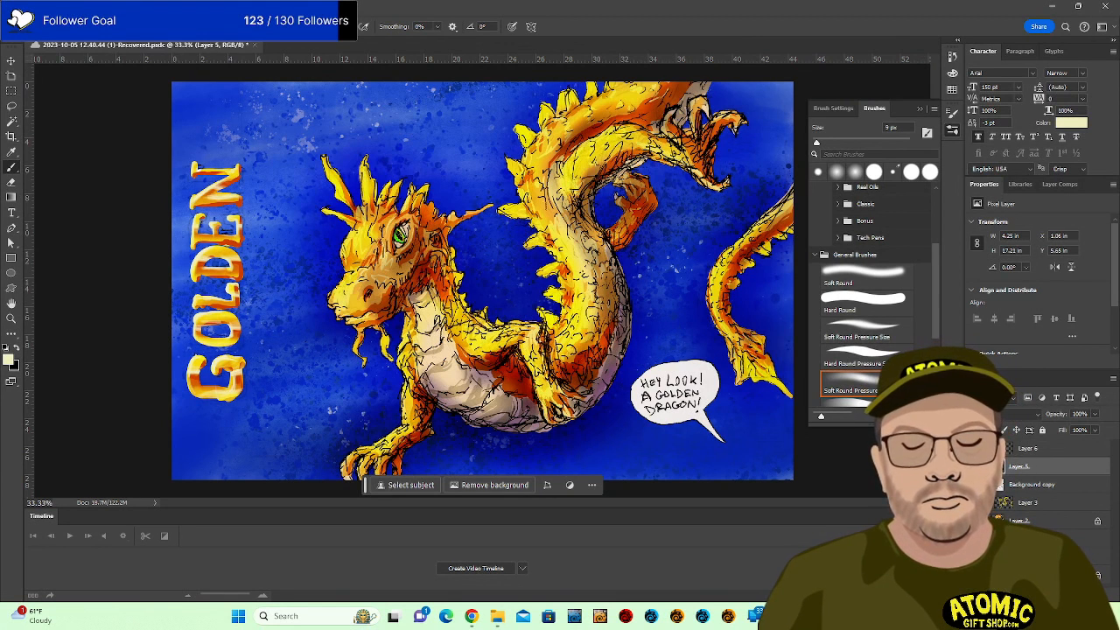
{"action": "key", "text": "ctrl+shift+alt+n"}
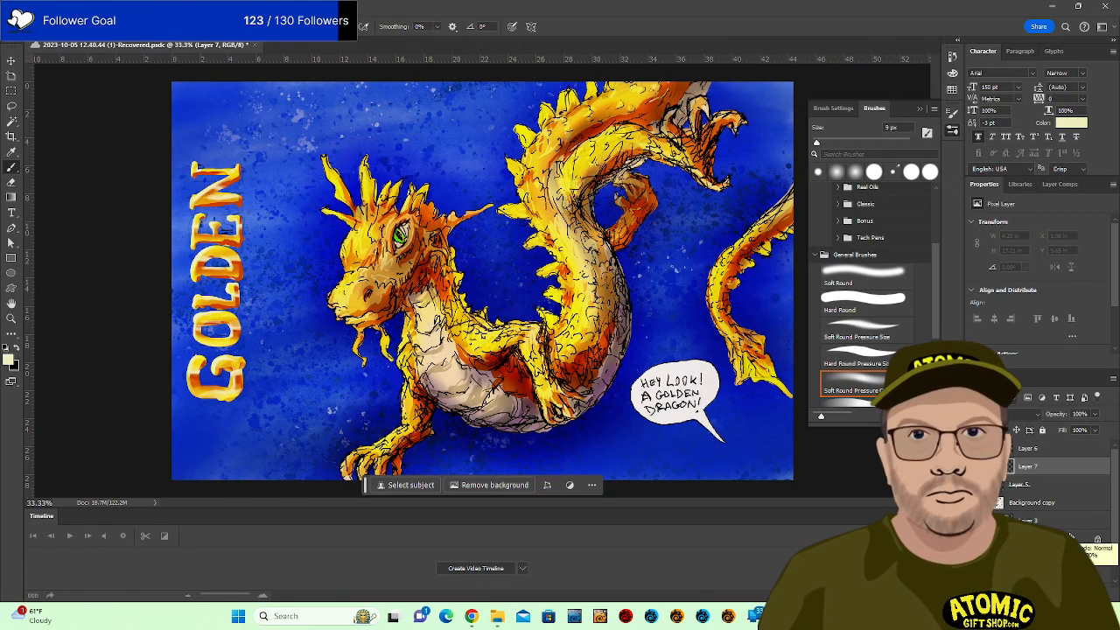
{"action": "left_click_drag", "start_coordinate": [1045, 467], "coordinate": [1055, 489]}
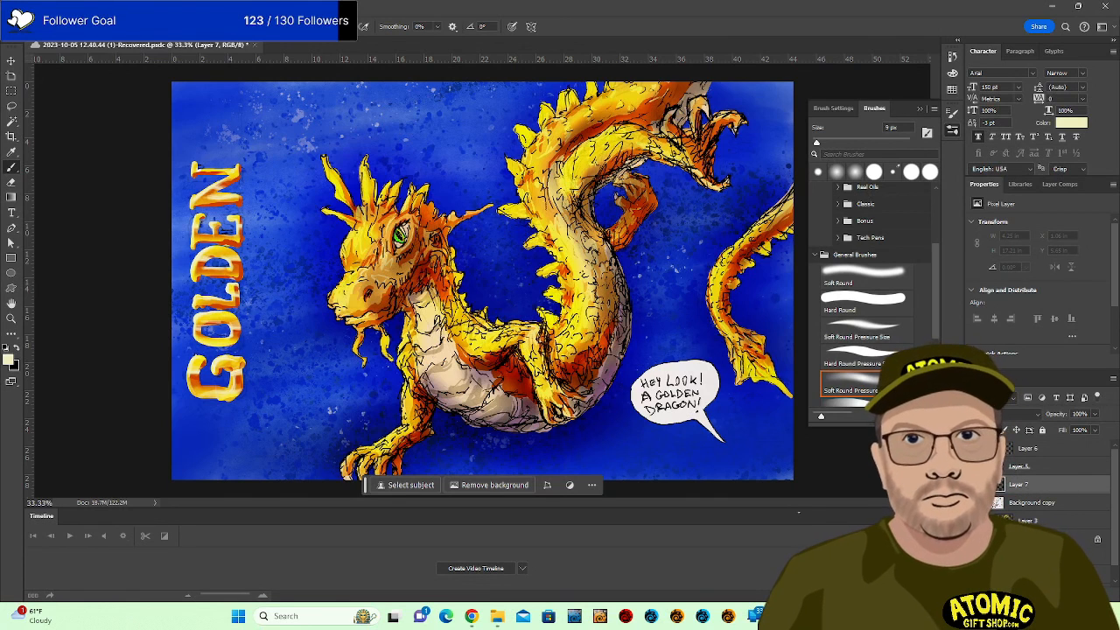
Paint a soft pale glow behind GOLDEN with a 500 px soft brush, then move Background copy to the top.
{"action": "key", "text": "shift+b"}
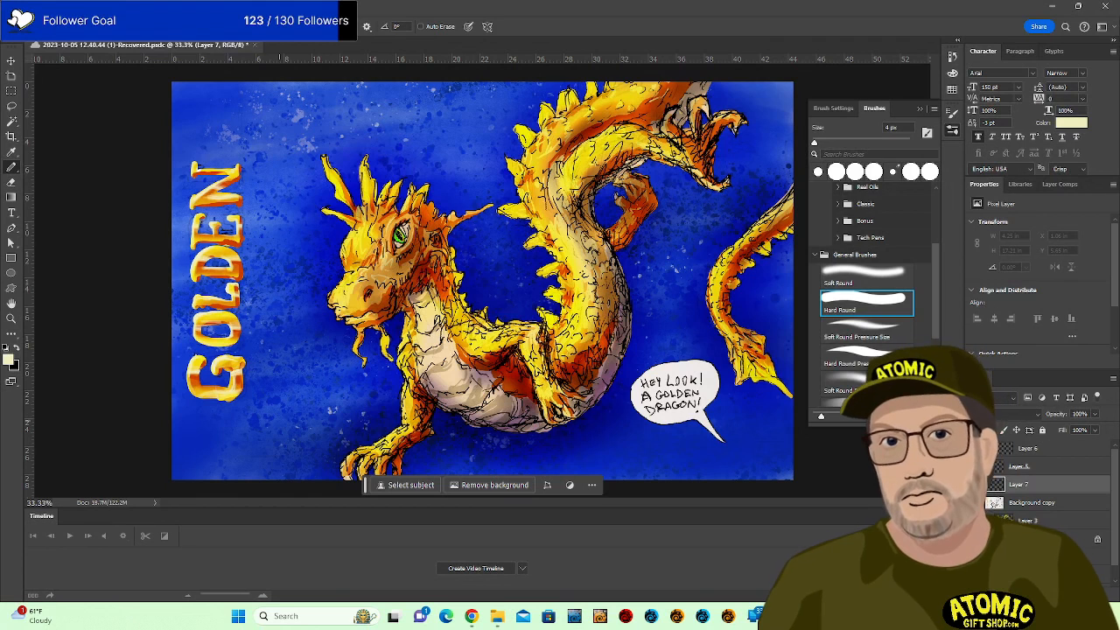
{"action": "key", "text": "shift+b"}
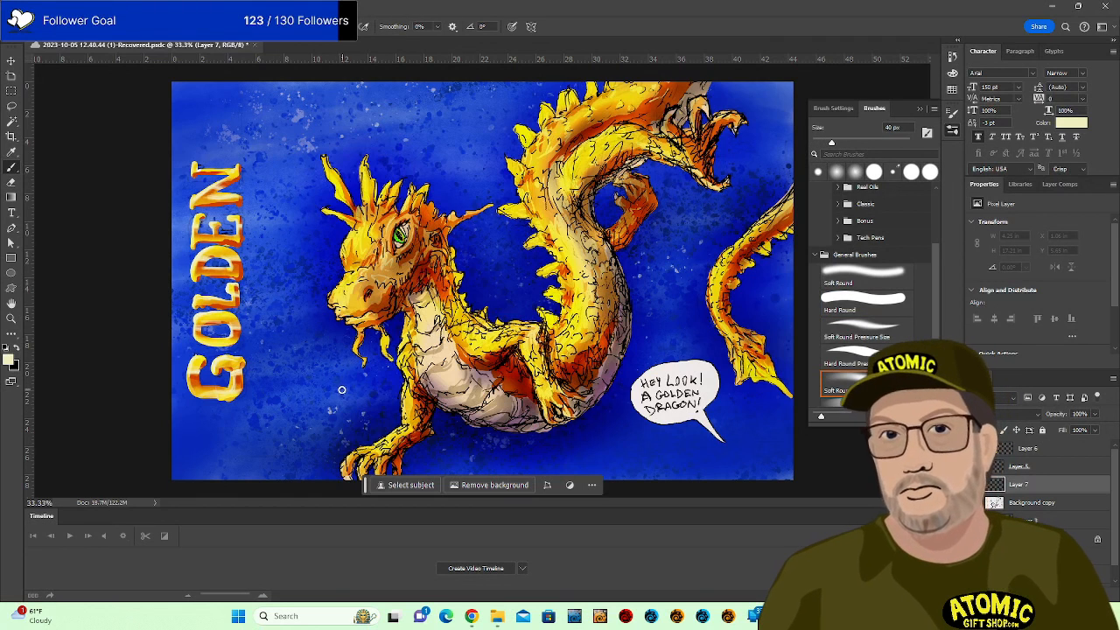
{"action": "key", "text": "bracketright"}
{"action": "key", "text": "bracketright"}
{"action": "key", "text": "bracketright"}
{"action": "key", "text": "bracketright"}
{"action": "key", "text": "bracketright"}
{"action": "key", "text": "bracketright"}
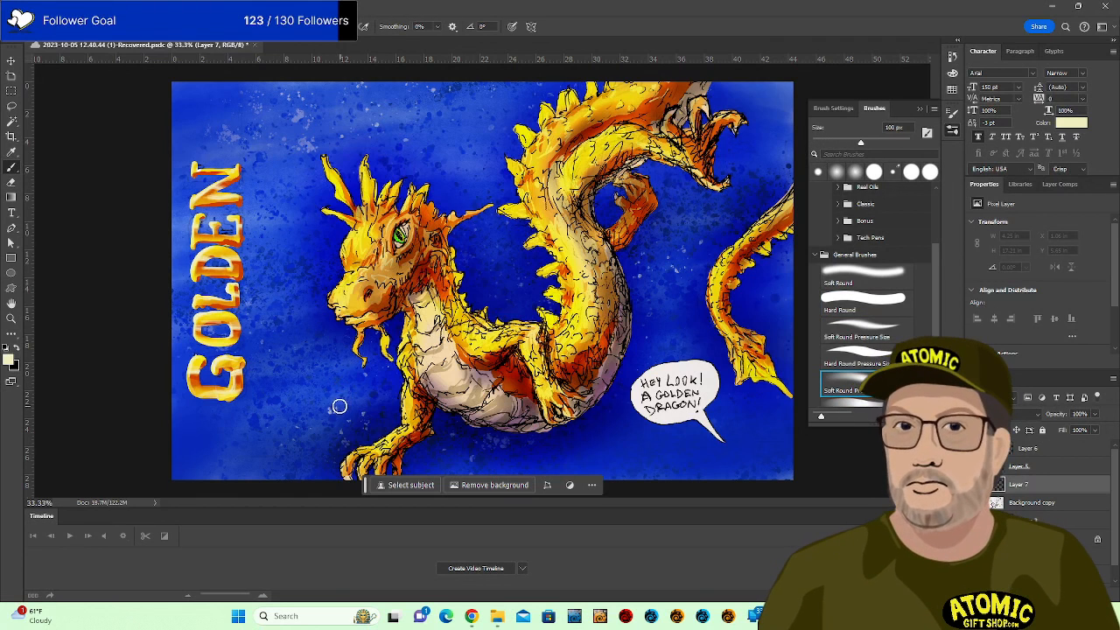
{"action": "key", "text": "bracketright"}
{"action": "key", "text": "bracketright"}
{"action": "key", "text": "bracketright"}
{"action": "key", "text": "bracketright"}
{"action": "key", "text": "bracketright"}
{"action": "key", "text": "bracketright"}
{"action": "key", "text": "bracketright"}
{"action": "mouse_move", "coordinate": [192, 181]}
{"action": "left_mouse_down"}
{"action": "mouse_move", "coordinate": [212, 390]}
{"action": "mouse_move", "coordinate": [219, 164]}
{"action": "mouse_move", "coordinate": [208, 374]}
{"action": "left_mouse_up"}
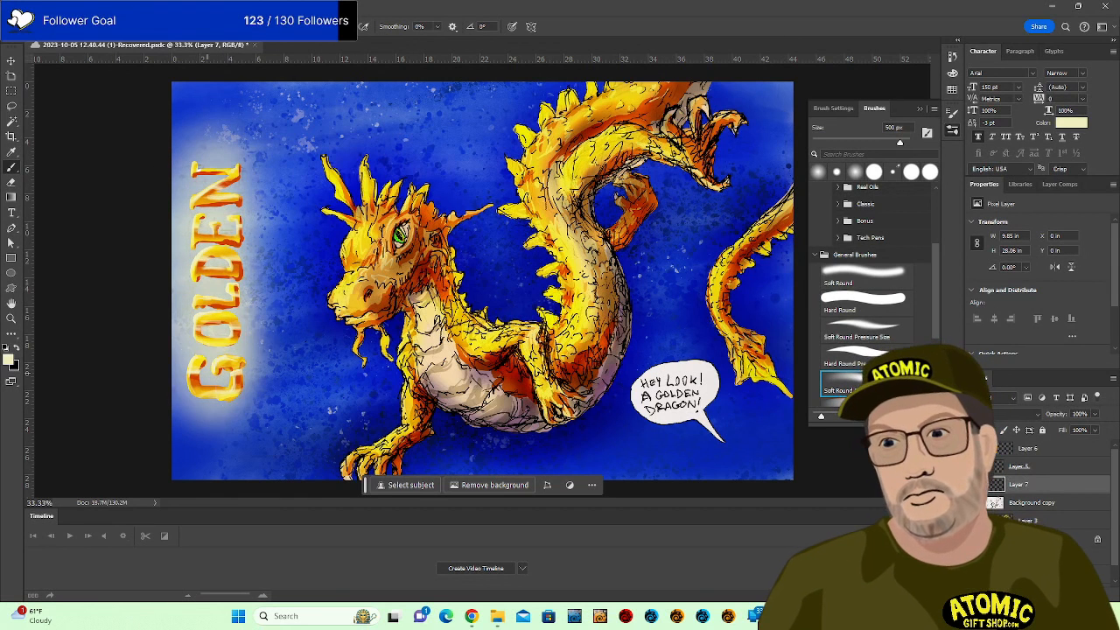
{"action": "key", "text": "ctrl+z"}
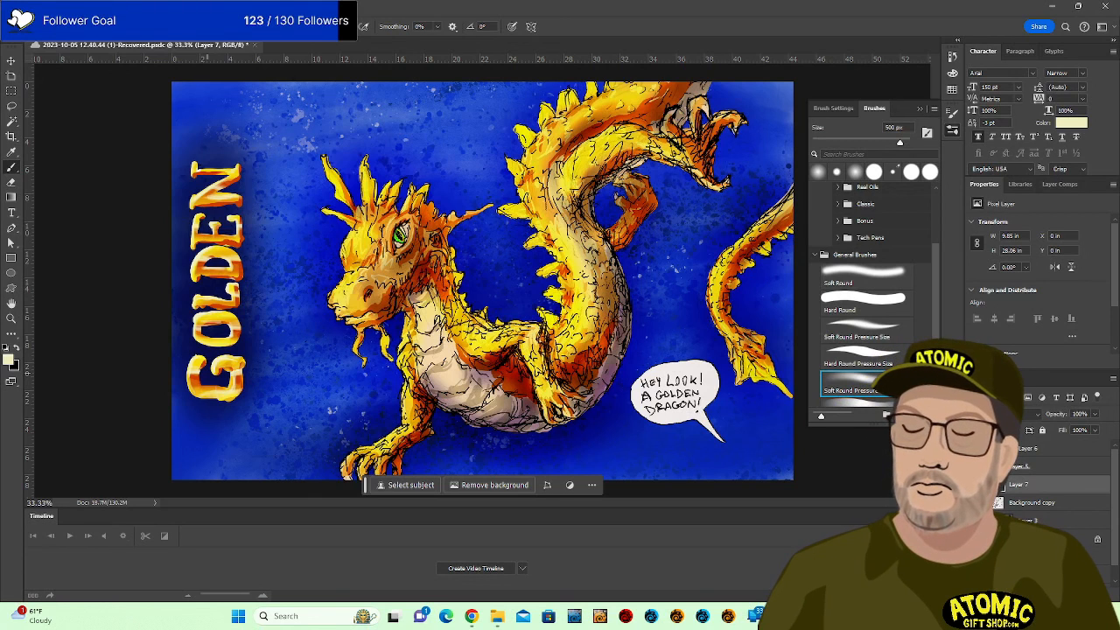
{"action": "left_click_drag", "start_coordinate": [232, 167], "coordinate": [245, 308]}
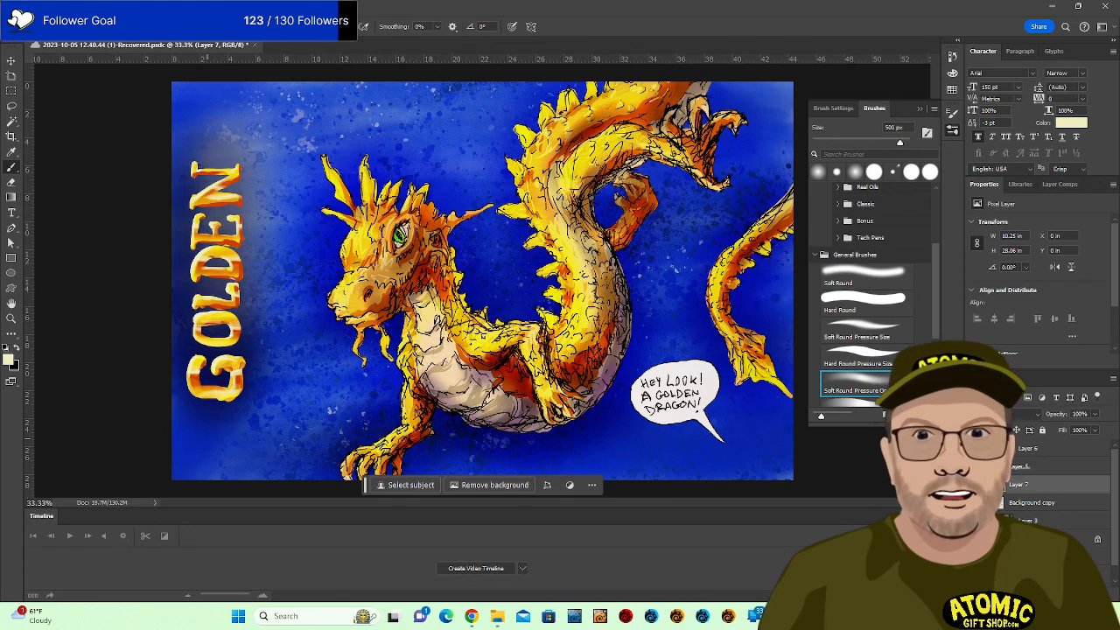
{"action": "left_click_drag", "start_coordinate": [1032, 502], "coordinate": [1032, 441]}
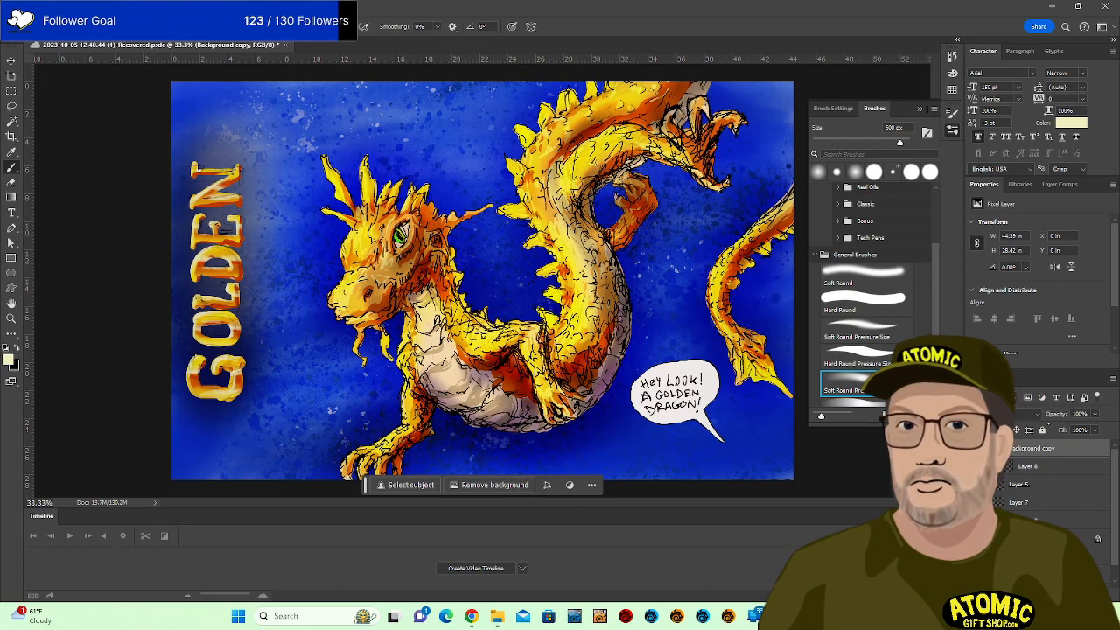
On Layer 7, paint soft black over the lower-left and top-left corners, left edge and top edge.
{"action": "left_click", "coordinate": [1046, 504]}
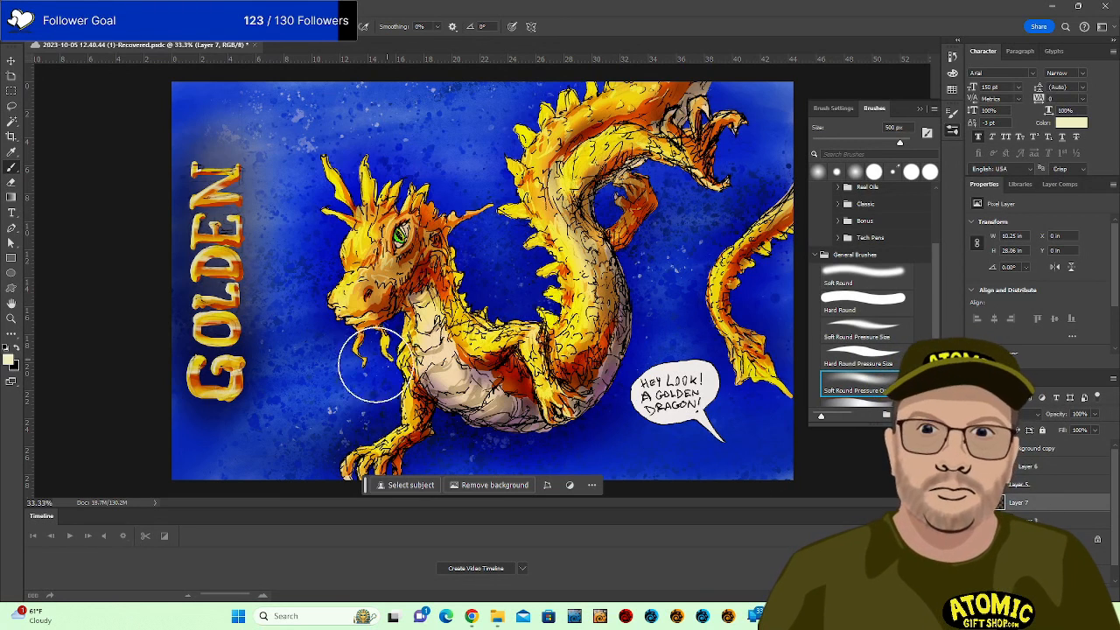
{"action": "mouse_move", "coordinate": [210, 374]}
{"action": "left_mouse_down"}
{"action": "mouse_move", "coordinate": [168, 488]}
{"action": "mouse_move", "coordinate": [168, 525]}
{"action": "left_mouse_up"}
{"action": "key", "text": "ctrl+z"}
{"action": "key", "text": "x"}
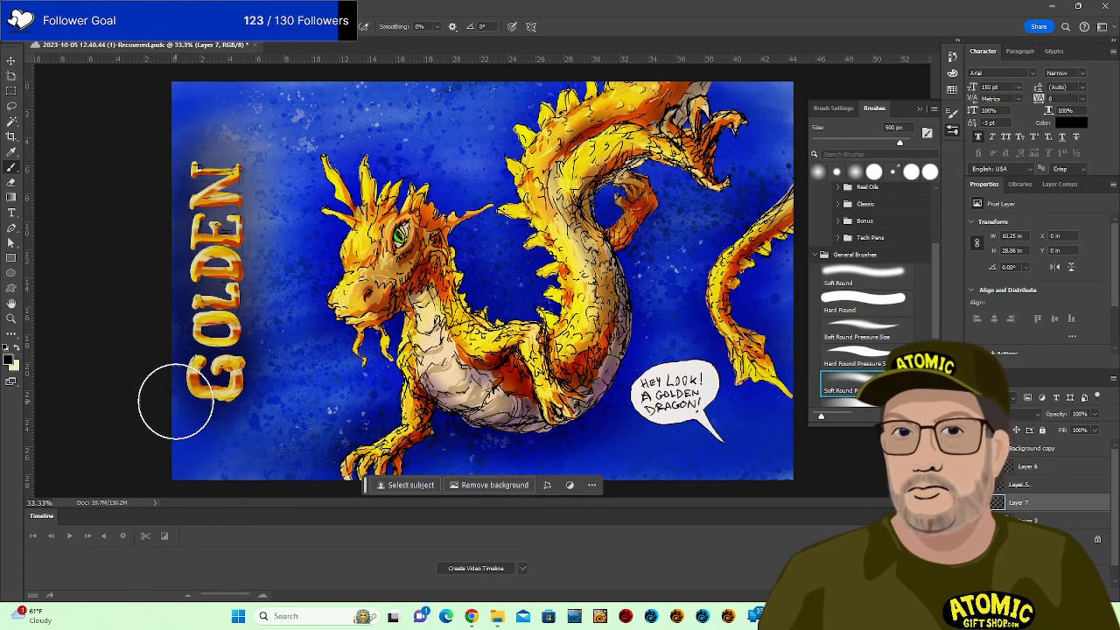
{"action": "left_click_drag", "start_coordinate": [176, 402], "coordinate": [172, 538]}
{"action": "mouse_move", "coordinate": [185, 475]}
{"action": "left_mouse_down"}
{"action": "mouse_move", "coordinate": [216, 483]}
{"action": "mouse_move", "coordinate": [254, 525]}
{"action": "left_mouse_up"}
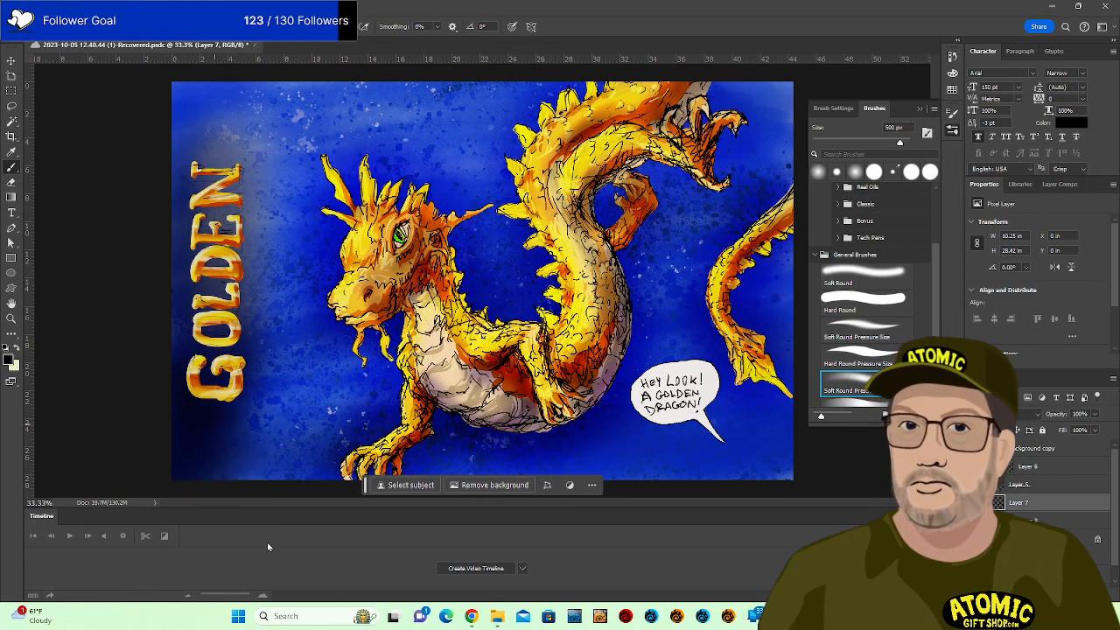
{"action": "left_click_drag", "start_coordinate": [230, 106], "coordinate": [169, 166]}
{"action": "left_click_drag", "start_coordinate": [163, 115], "coordinate": [314, 79]}
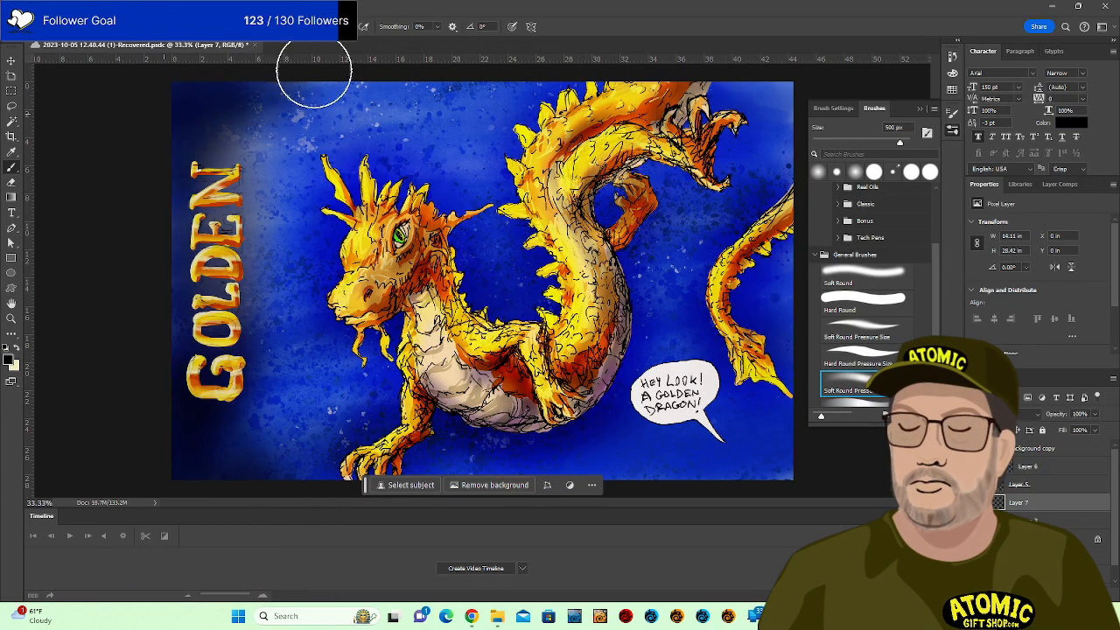
{"action": "left_click_drag", "start_coordinate": [201, 130], "coordinate": [141, 379]}
Enlarge the brush to 1100 px and darken the lower-right and upper-right corners.
{"action": "key", "text": "bracketright"}
{"action": "key", "text": "bracketright"}
{"action": "key", "text": "bracketright"}
{"action": "key", "text": "bracketright"}
{"action": "key", "text": "bracketright"}
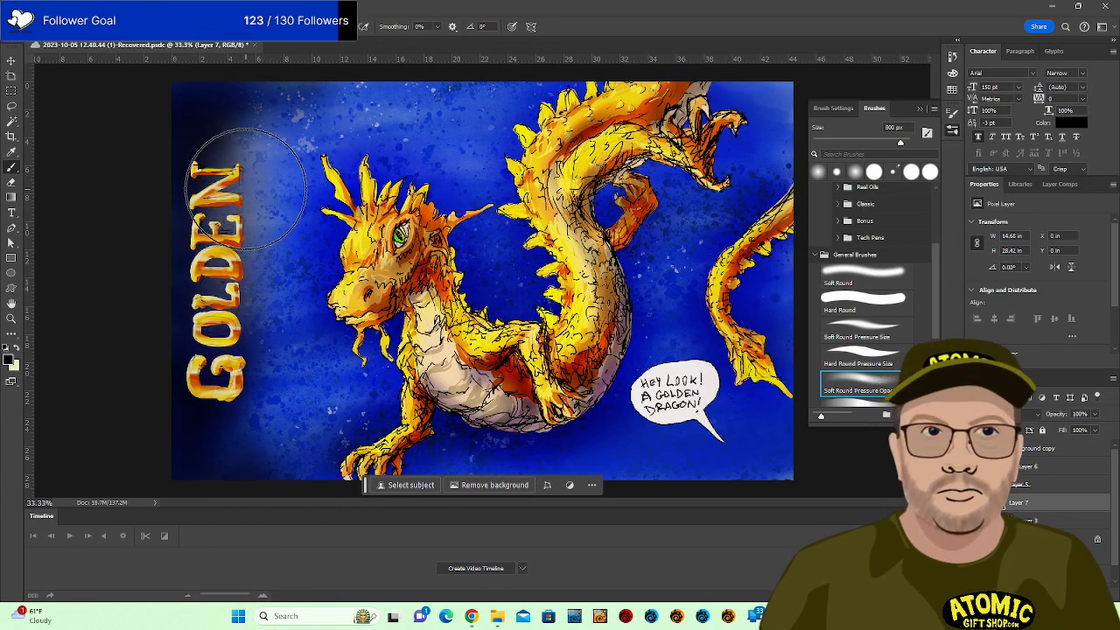
{"action": "key", "text": "bracketright"}
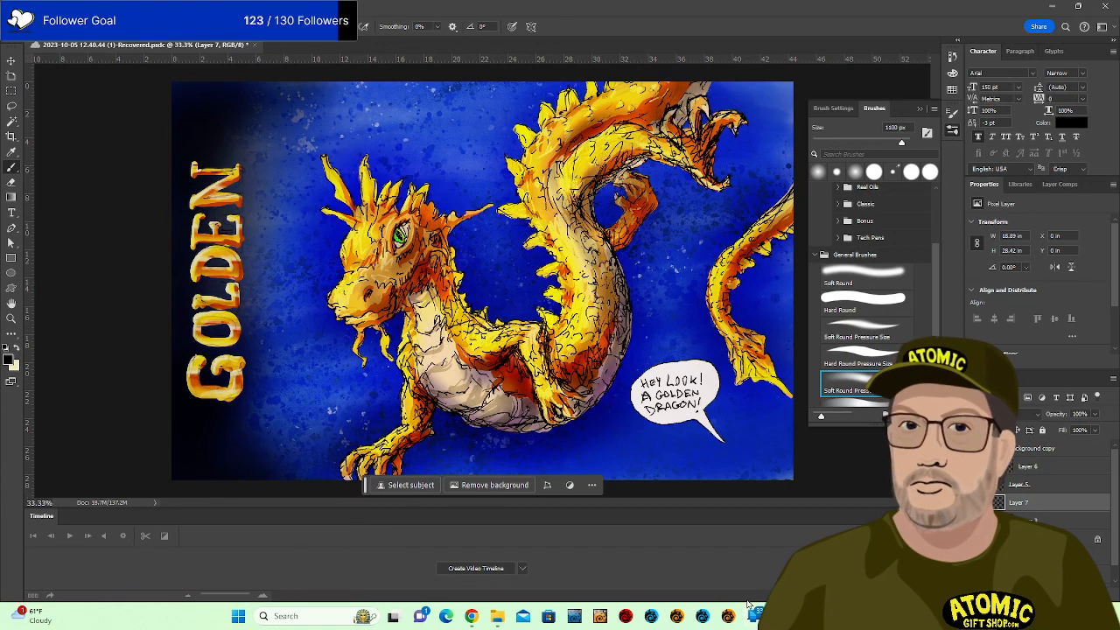
{"action": "left_click_drag", "start_coordinate": [752, 475], "coordinate": [687, 468]}
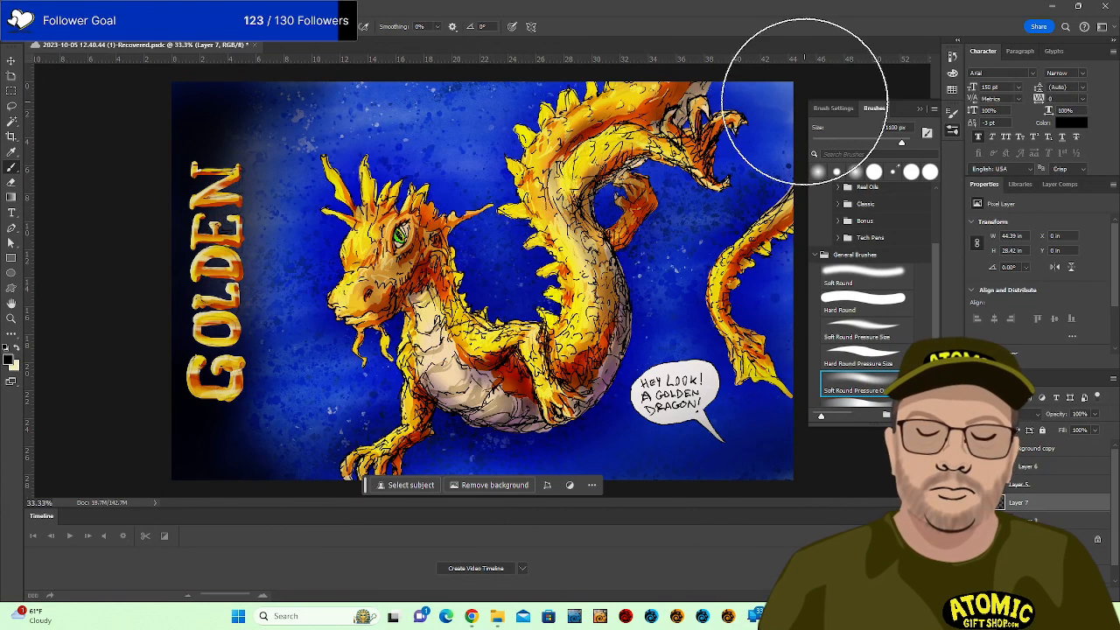
{"action": "left_click_drag", "start_coordinate": [804, 102], "coordinate": [785, 93]}
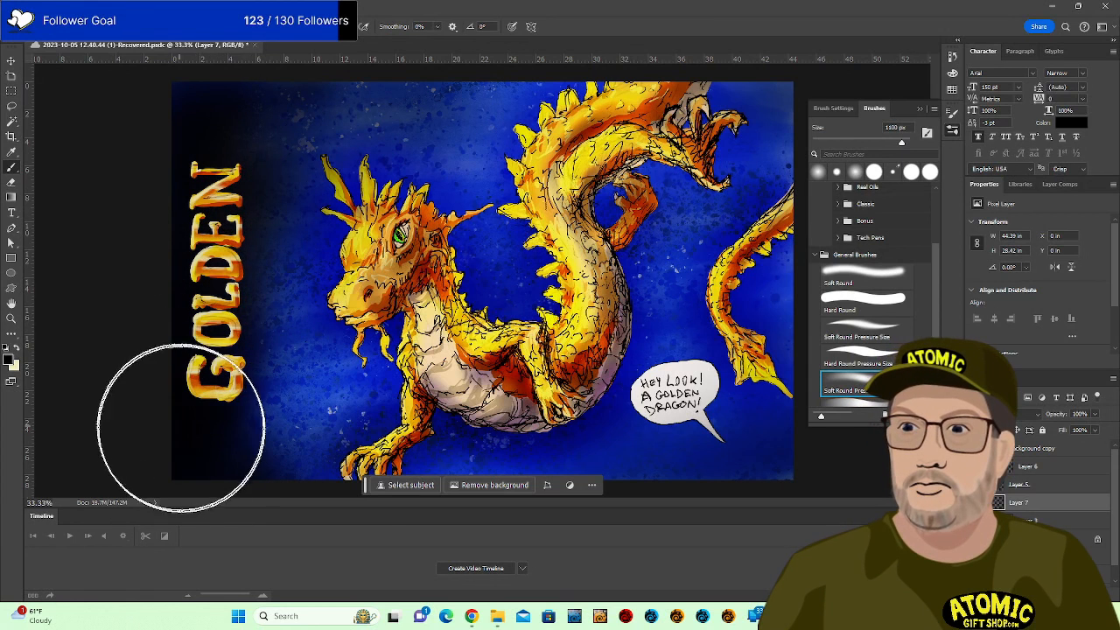
Try a stroke effect on Layer 5, then discard it.
{"action": "left_click", "coordinate": [1038, 484]}
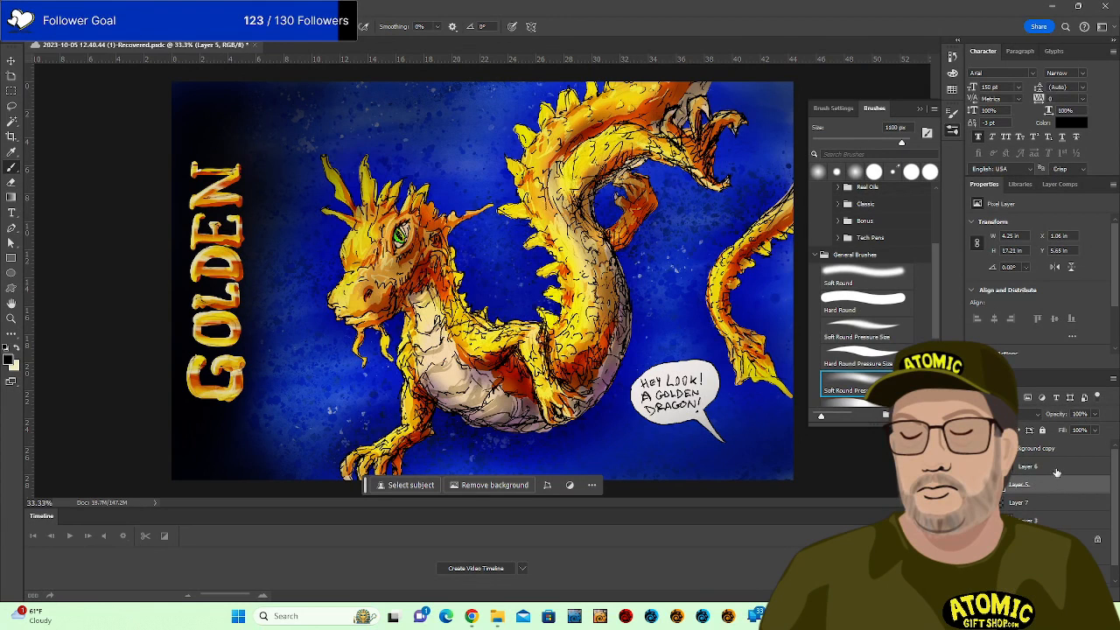
{"action": "left_click", "coordinate": [1015, 594]}
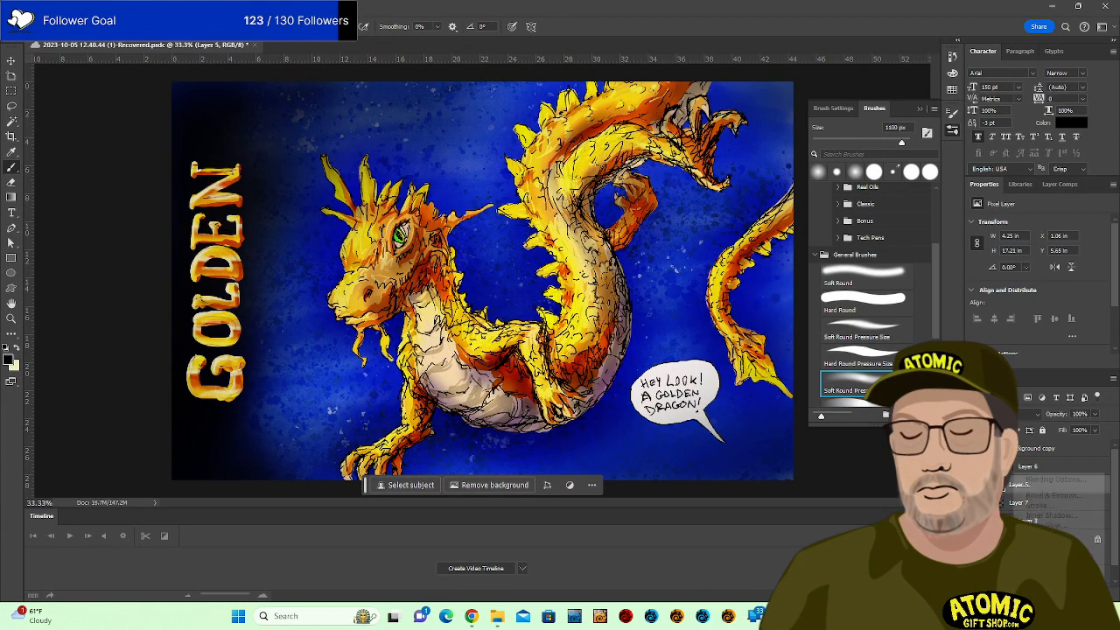
{"action": "left_click", "coordinate": [1049, 506]}
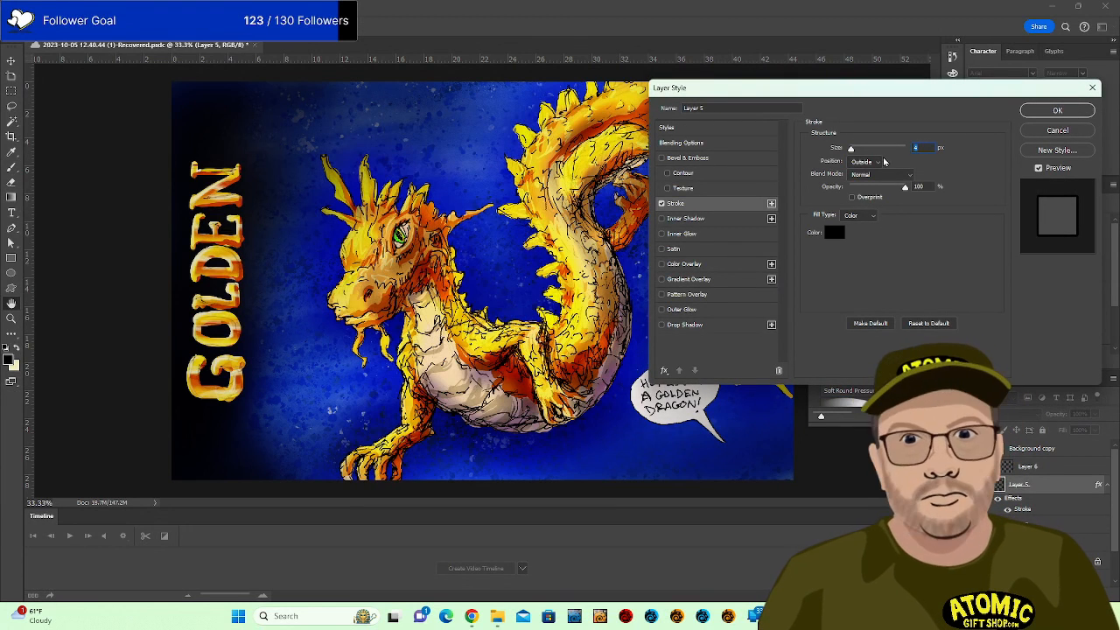
{"action": "mouse_move", "coordinate": [850, 149]}
{"action": "left_mouse_down"}
{"action": "mouse_move", "coordinate": [879, 151]}
{"action": "mouse_move", "coordinate": [856, 153]}
{"action": "left_mouse_up"}
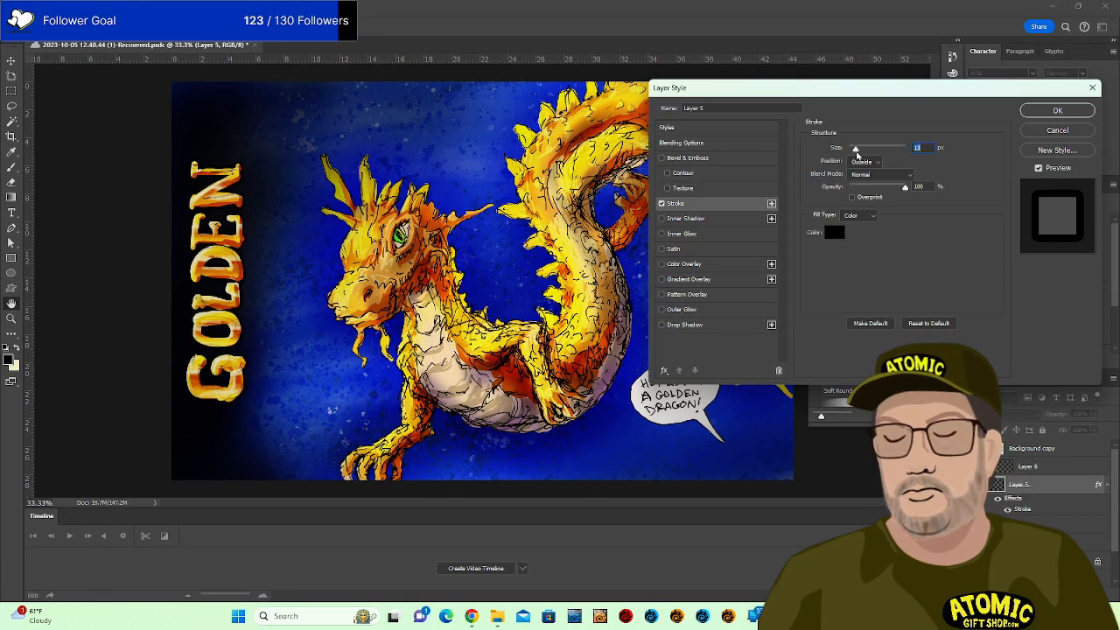
{"action": "left_click", "coordinate": [1069, 131]}
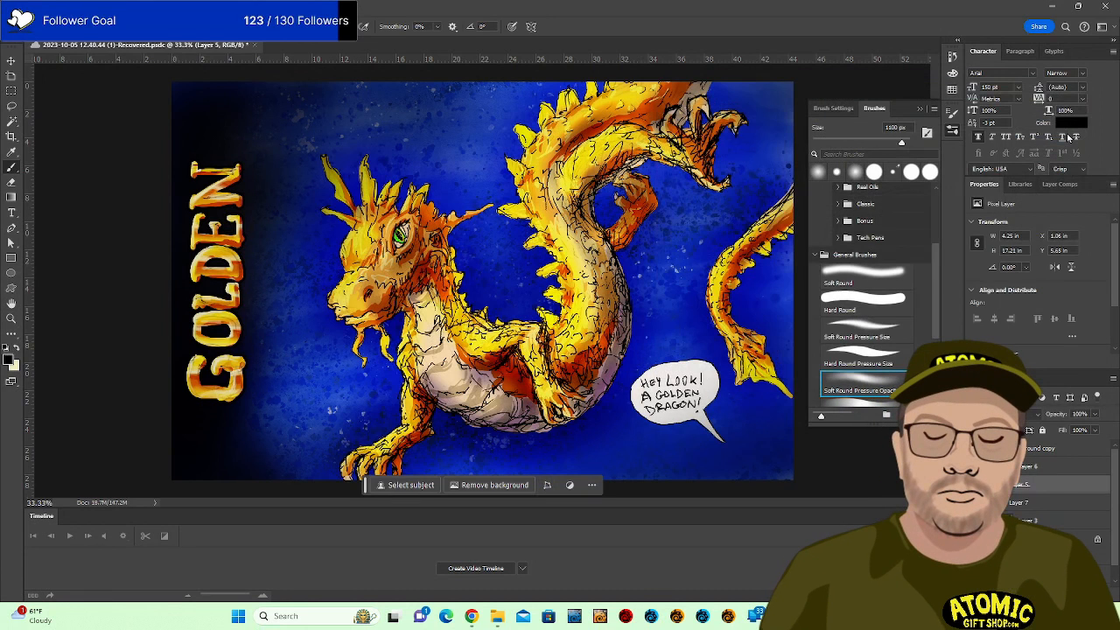
Give the GOLDEN lettering on Layer 6 a black stroke of about 2 px, positioned Inside.
{"action": "right_click", "coordinate": [1044, 477]}
{"action": "left_click", "coordinate": [1068, 465]}
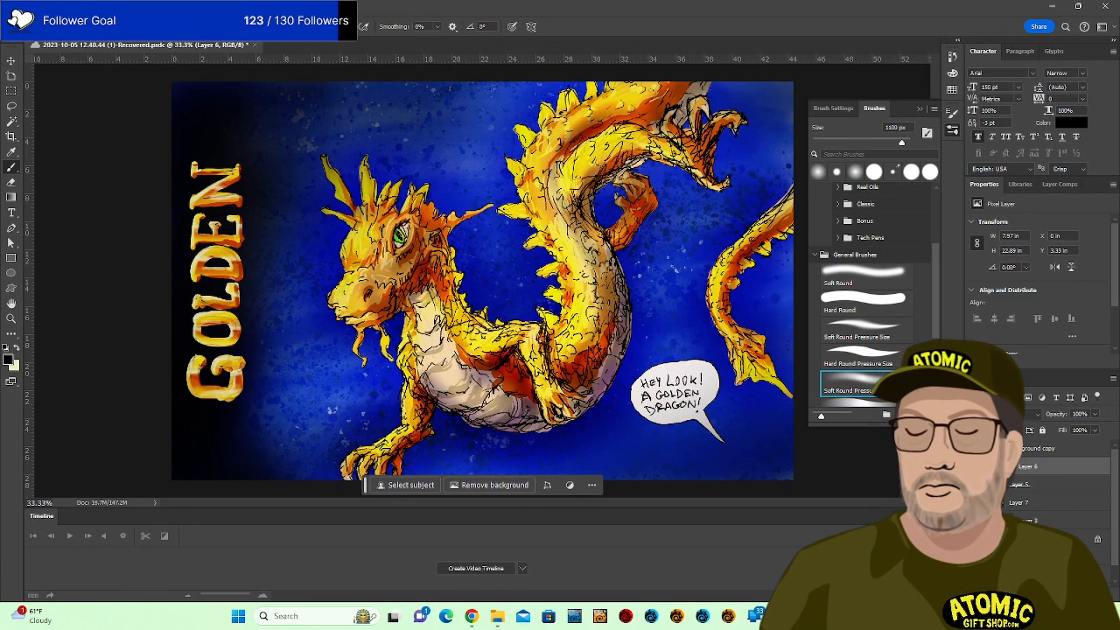
{"action": "left_click", "coordinate": [1016, 595]}
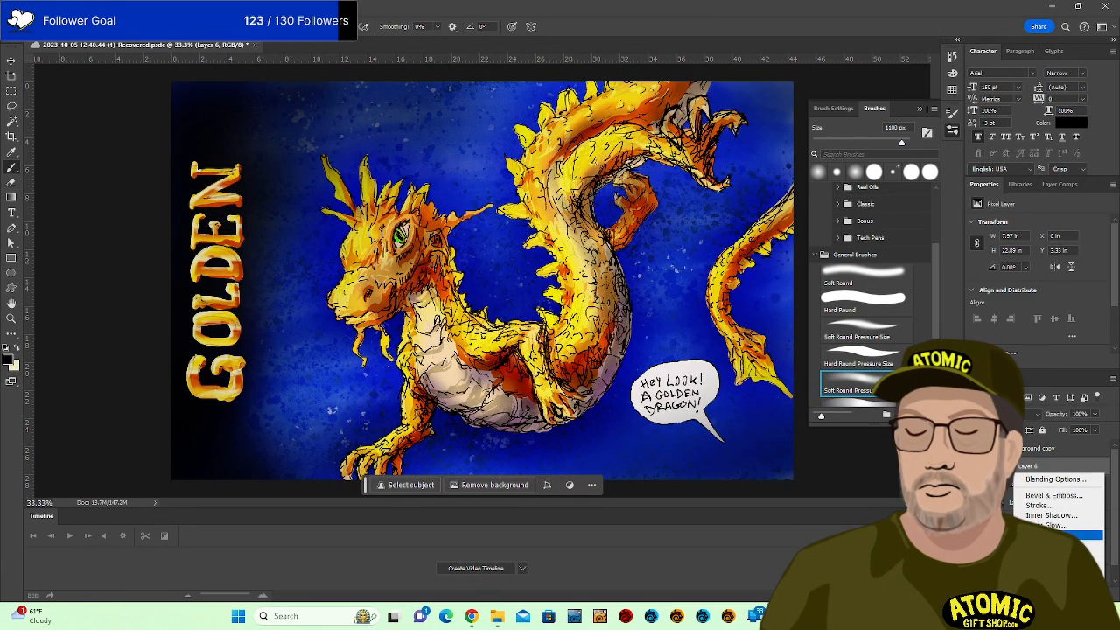
{"action": "left_click", "coordinate": [1052, 506]}
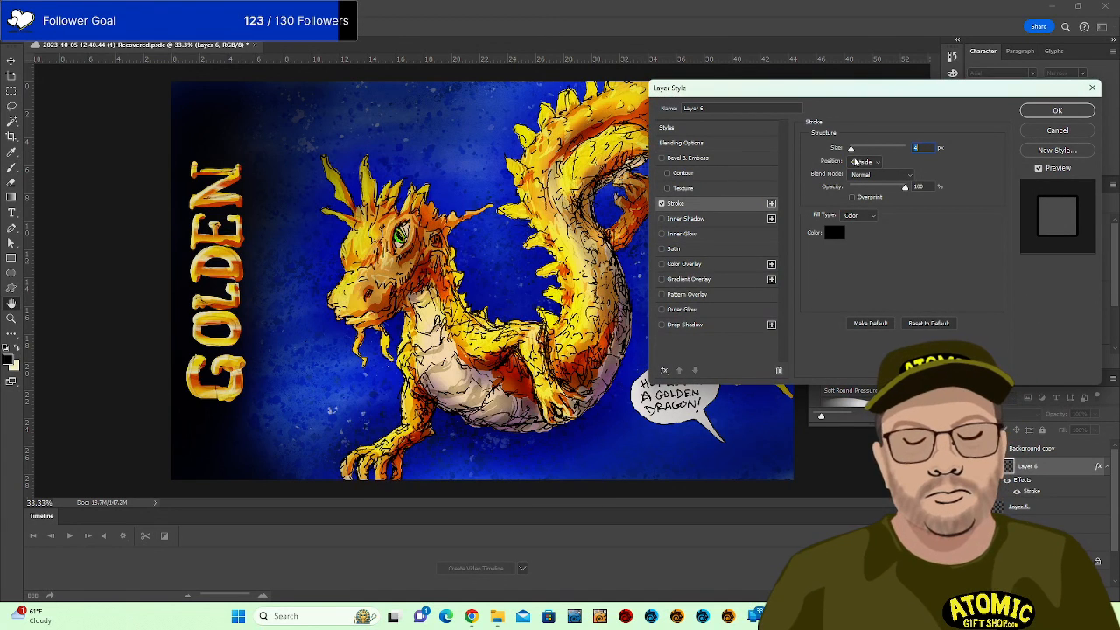
{"action": "mouse_move", "coordinate": [854, 152]}
{"action": "left_mouse_down"}
{"action": "mouse_move", "coordinate": [875, 149]}
{"action": "mouse_move", "coordinate": [864, 149]}
{"action": "left_mouse_up"}
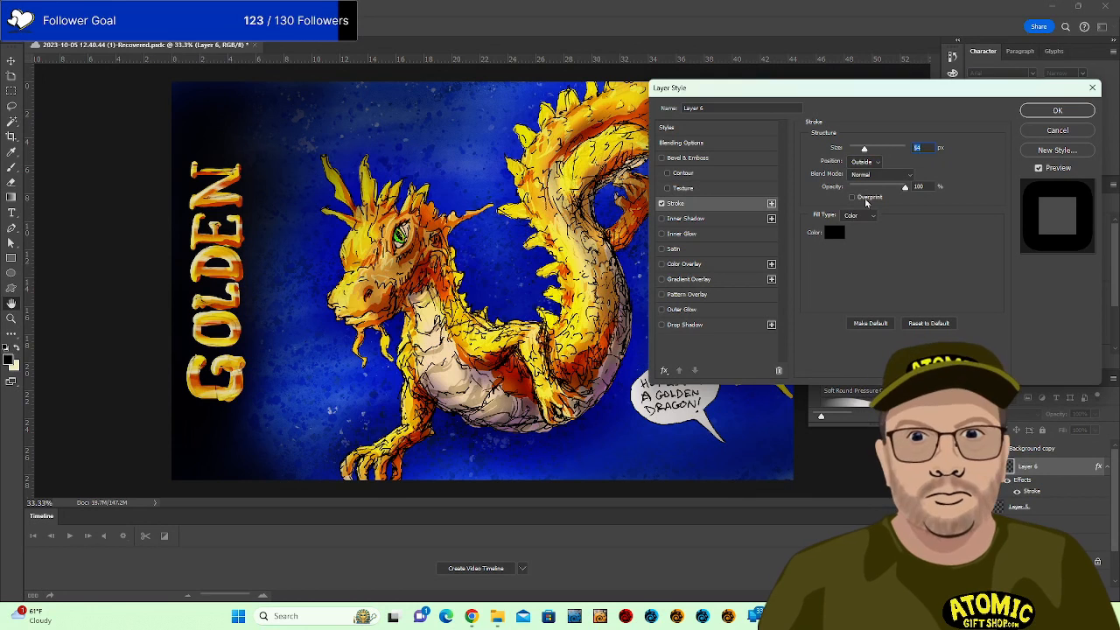
{"action": "left_click", "coordinate": [865, 162]}
{"action": "left_click", "coordinate": [862, 174]}
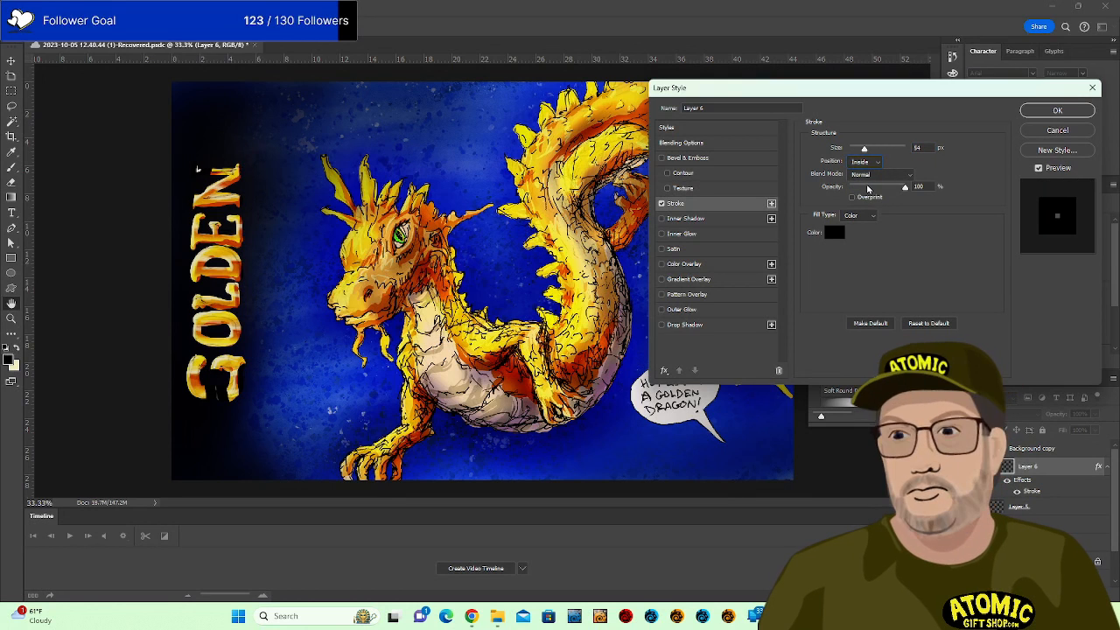
{"action": "left_click_drag", "start_coordinate": [865, 149], "coordinate": [854, 148]}
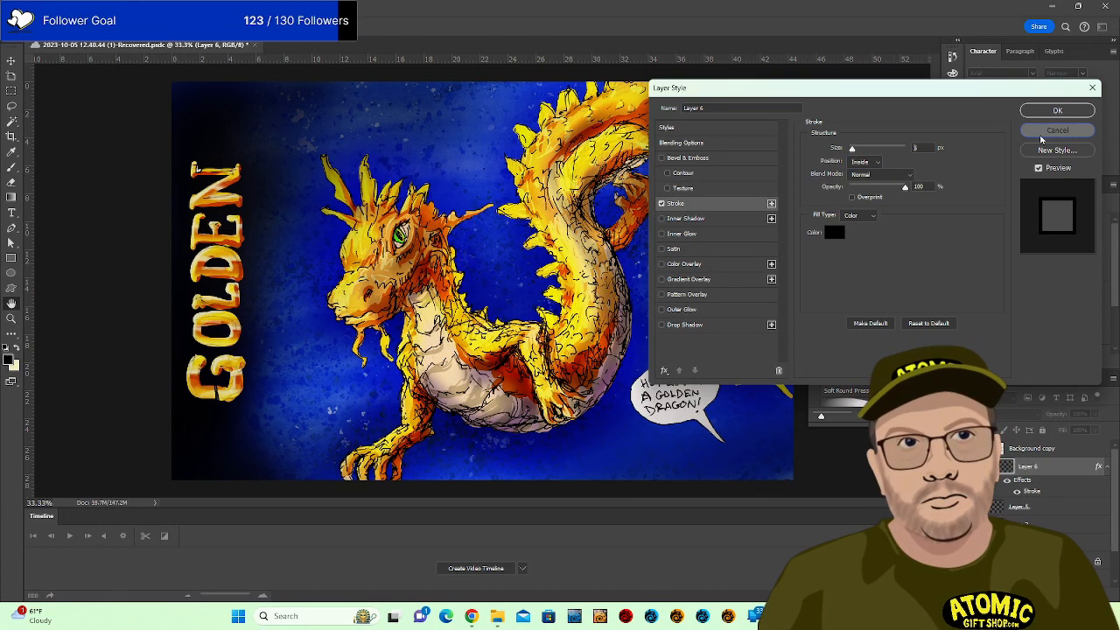
{"action": "left_click", "coordinate": [1057, 110]}
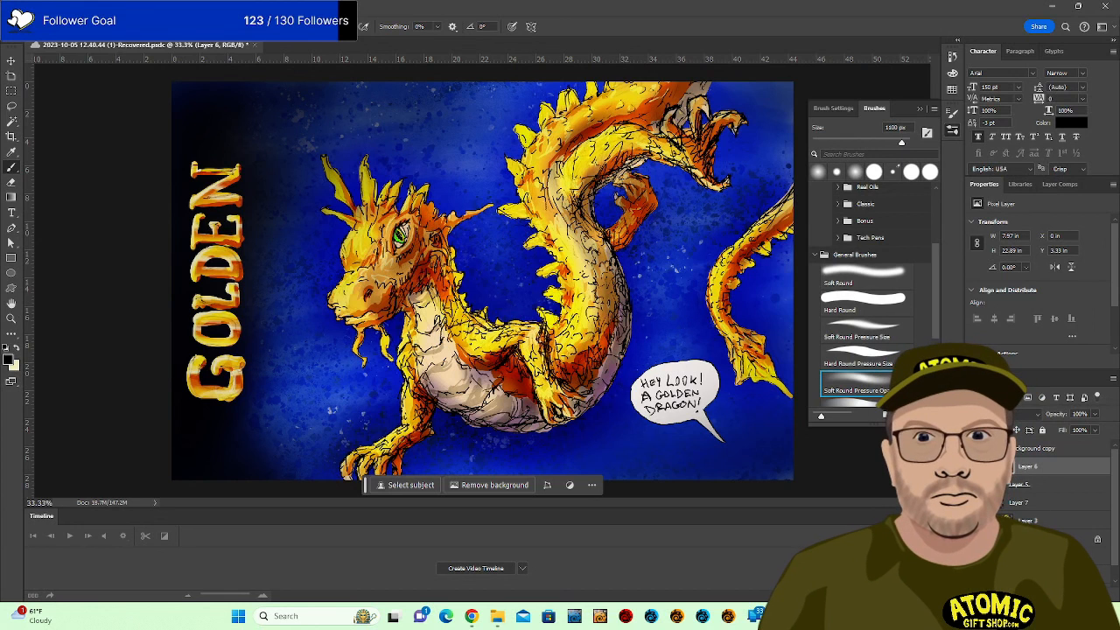
Shrink the brush to 400 px and paint dark red in Multiply mode.
{"action": "key", "text": "bracketleft"}
{"action": "key", "text": "bracketleft"}
{"action": "key", "text": "bracketleft"}
{"action": "key", "text": "bracketleft"}
{"action": "key", "text": "bracketleft"}
{"action": "key", "text": "bracketleft"}
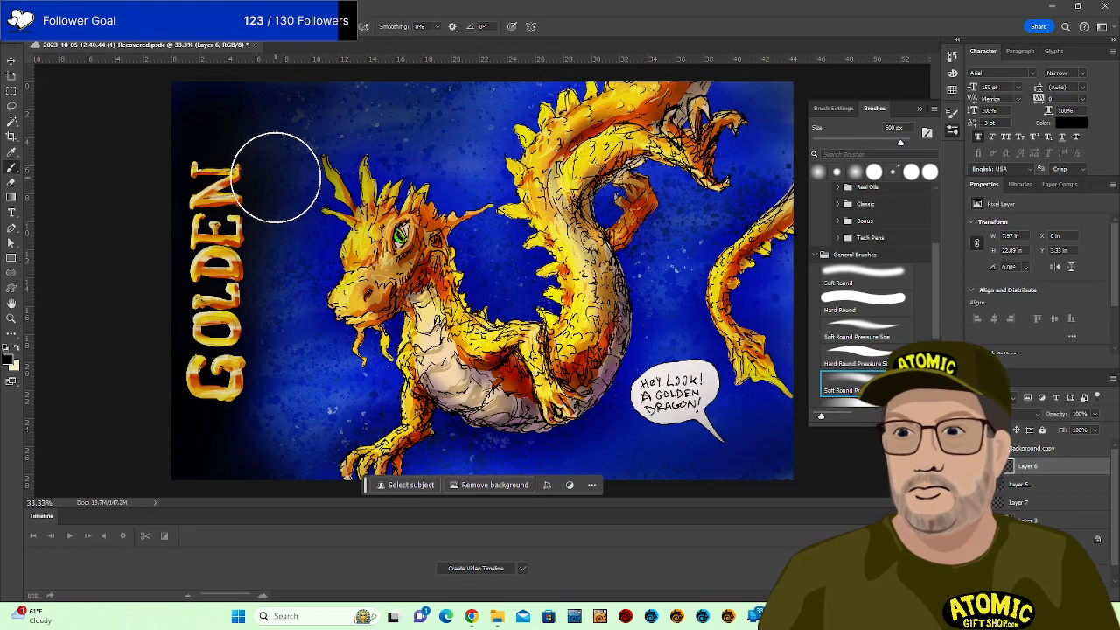
{"action": "key", "text": "bracketleft"}
{"action": "left_click", "coordinate": [11, 360]}
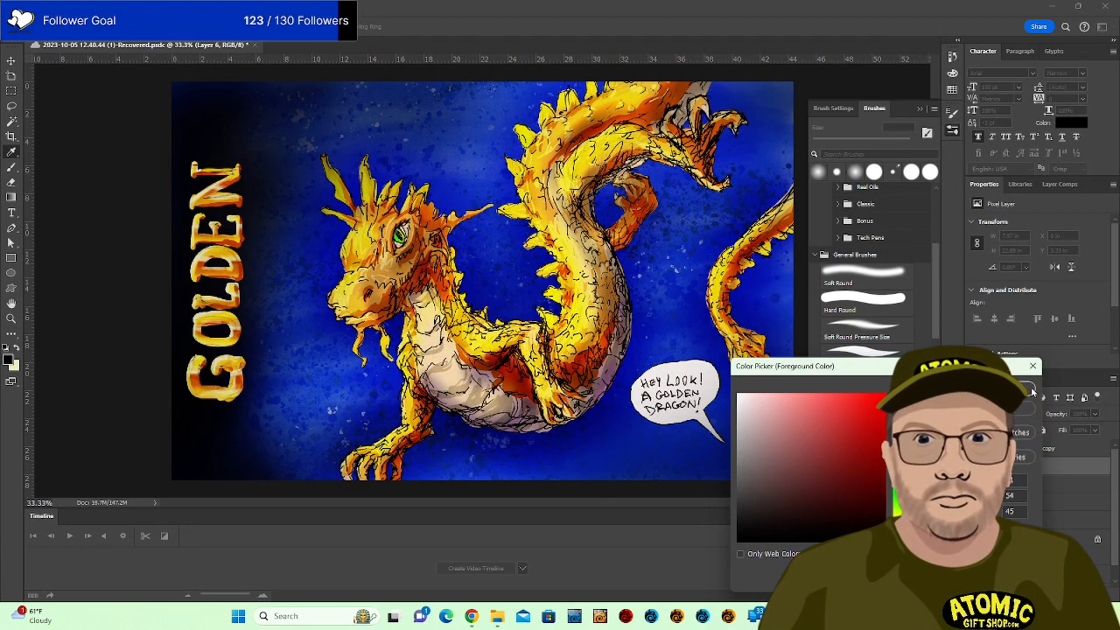
{"action": "left_click", "coordinate": [1004, 388]}
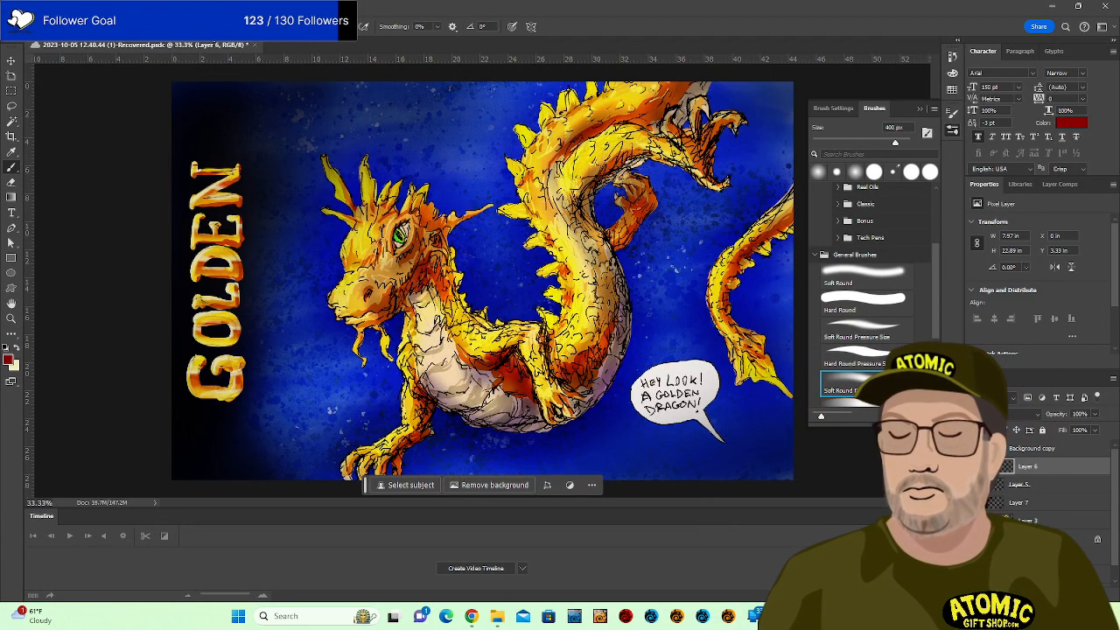
{"action": "left_click", "coordinate": [175, 27]}
{"action": "left_click", "coordinate": [174, 99]}
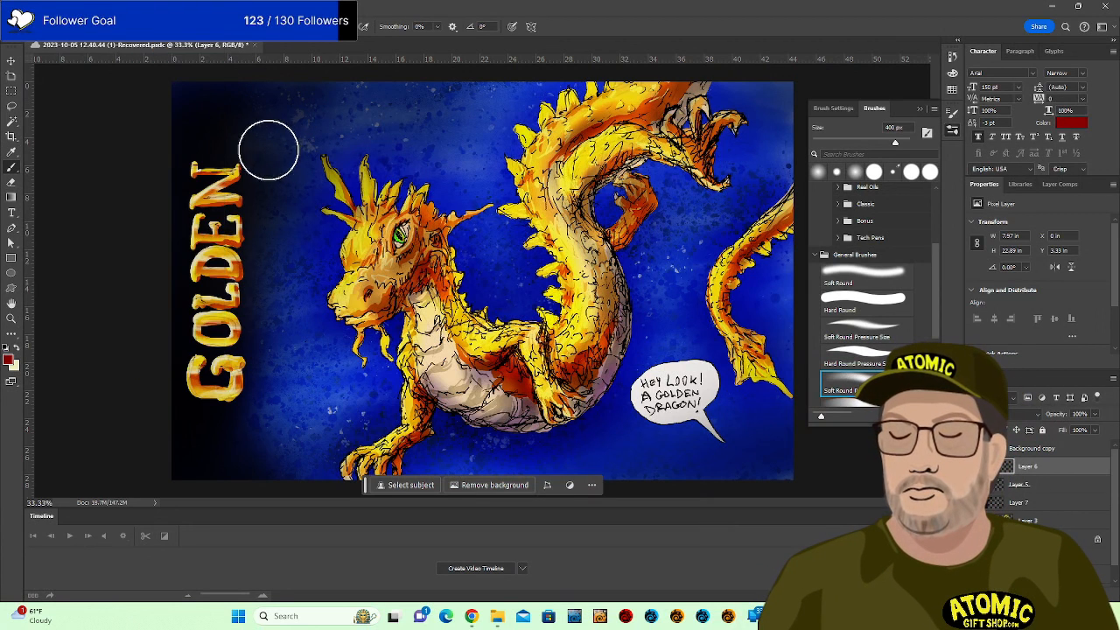
Paint a trial stroke beside GOLDEN, undo it, and zoom out to the whole artwork.
{"action": "mouse_move", "coordinate": [274, 249]}
{"action": "left_mouse_down"}
{"action": "mouse_move", "coordinate": [273, 164]}
{"action": "mouse_move", "coordinate": [260, 426]}
{"action": "mouse_move", "coordinate": [285, 362]}
{"action": "mouse_move", "coordinate": [301, 165]}
{"action": "mouse_move", "coordinate": [277, 153]}
{"action": "mouse_move", "coordinate": [262, 185]}
{"action": "mouse_move", "coordinate": [260, 450]}
{"action": "left_mouse_up"}
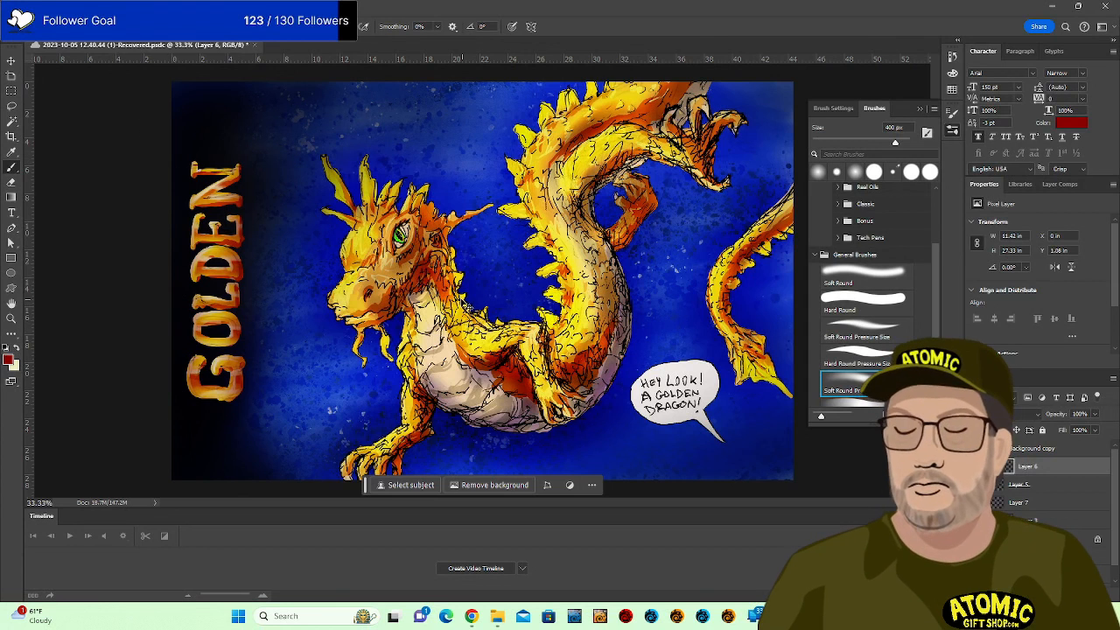
{"action": "key", "text": "ctrl+z"}
{"action": "key", "text": "ctrl+z"}
{"action": "key", "text": "ctrl+minus"}
{"action": "key", "text": "ctrl+minus"}
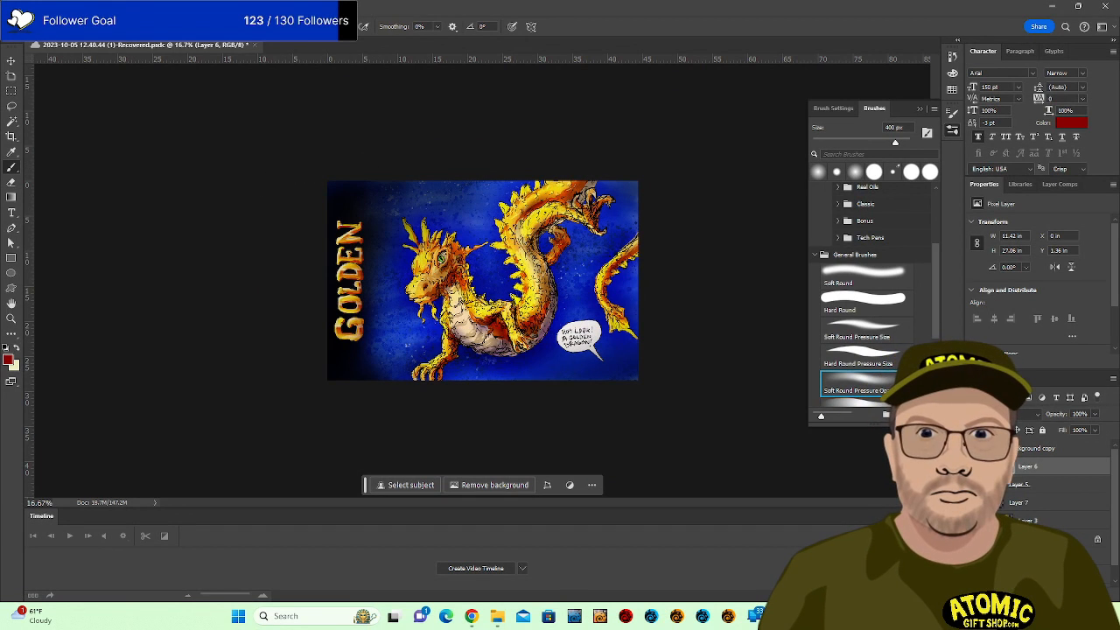
Show only the dragon artwork, hide Layer 7's dark shading, and add a new empty Layer 8.
{"action": "left_click", "coordinate": [975, 539], "text": "alt"}
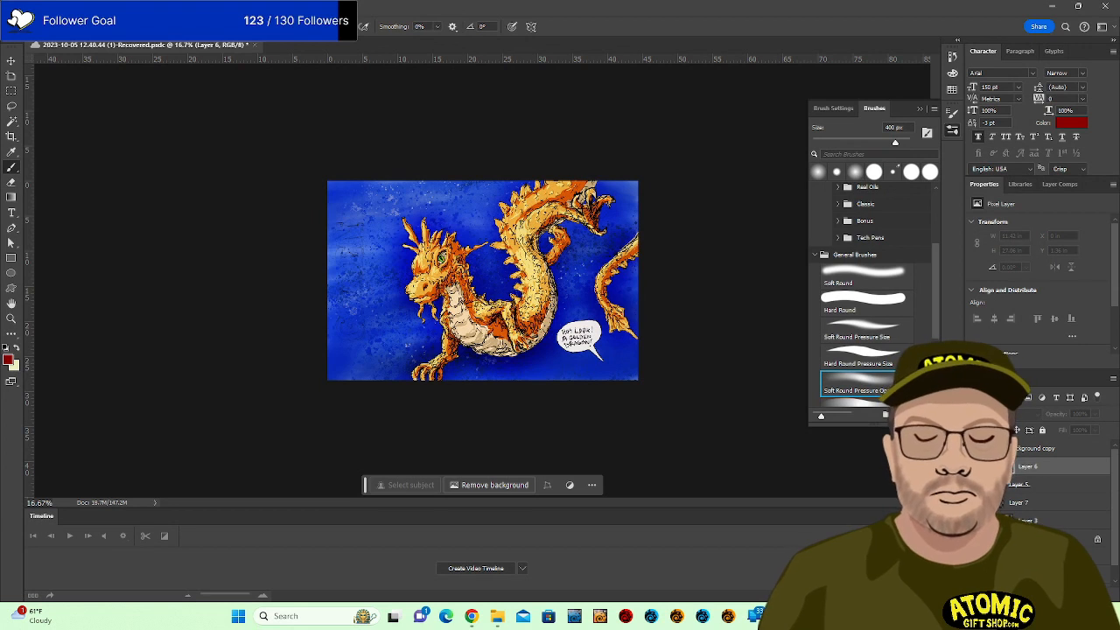
{"action": "left_click", "coordinate": [975, 521]}
{"action": "left_click", "coordinate": [1002, 508]}
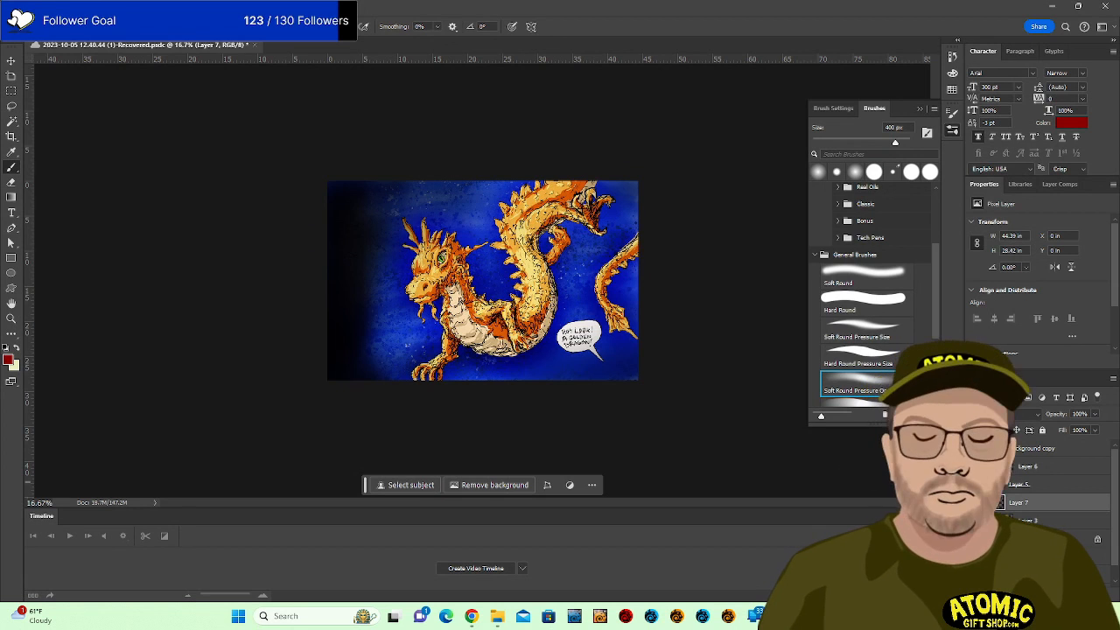
{"action": "left_click", "coordinate": [975, 503]}
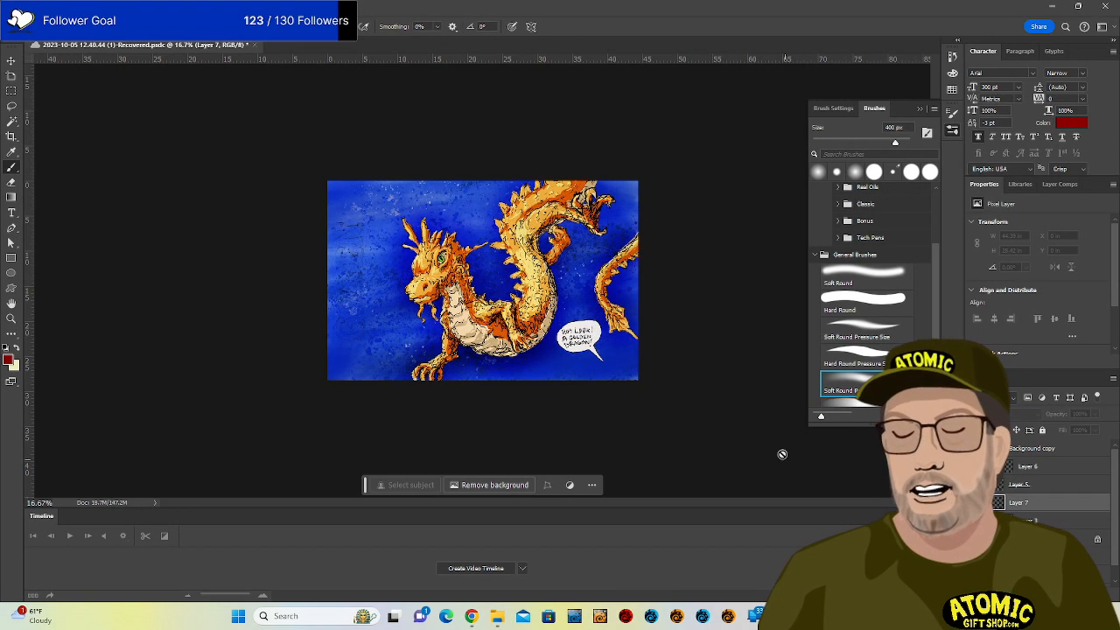
{"action": "key", "text": "ctrl+alt+shift+n"}
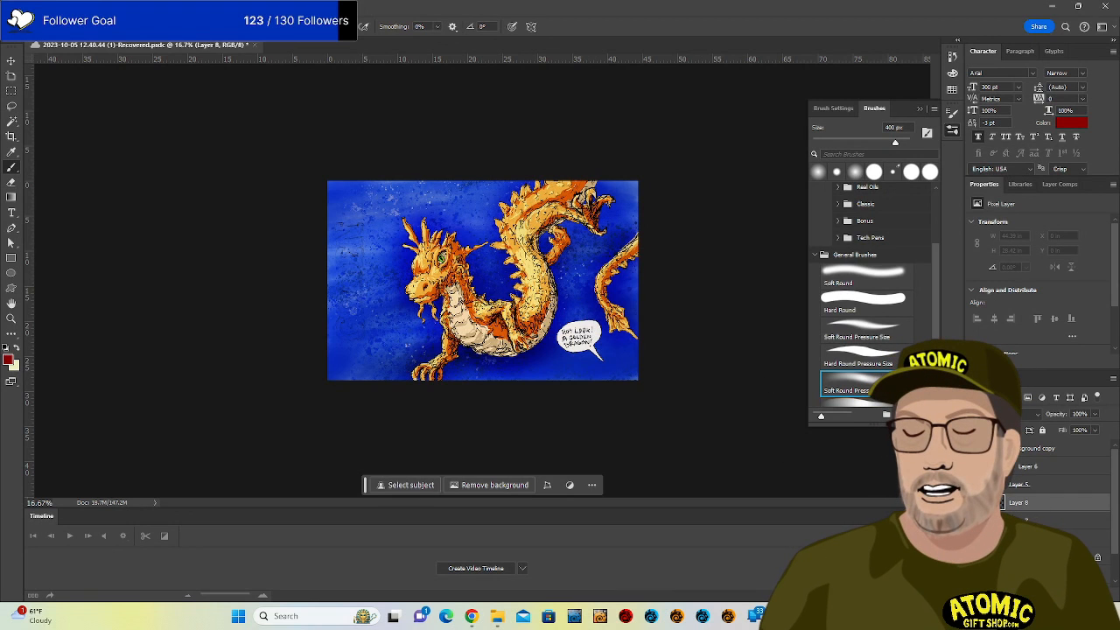
With a 700–900 px brush, paint reddish-purple down the left edge and over the top-left on Layer 8.
{"action": "key", "text": "bracketright"}
{"action": "key", "text": "bracketright"}
{"action": "key", "text": "bracketright"}
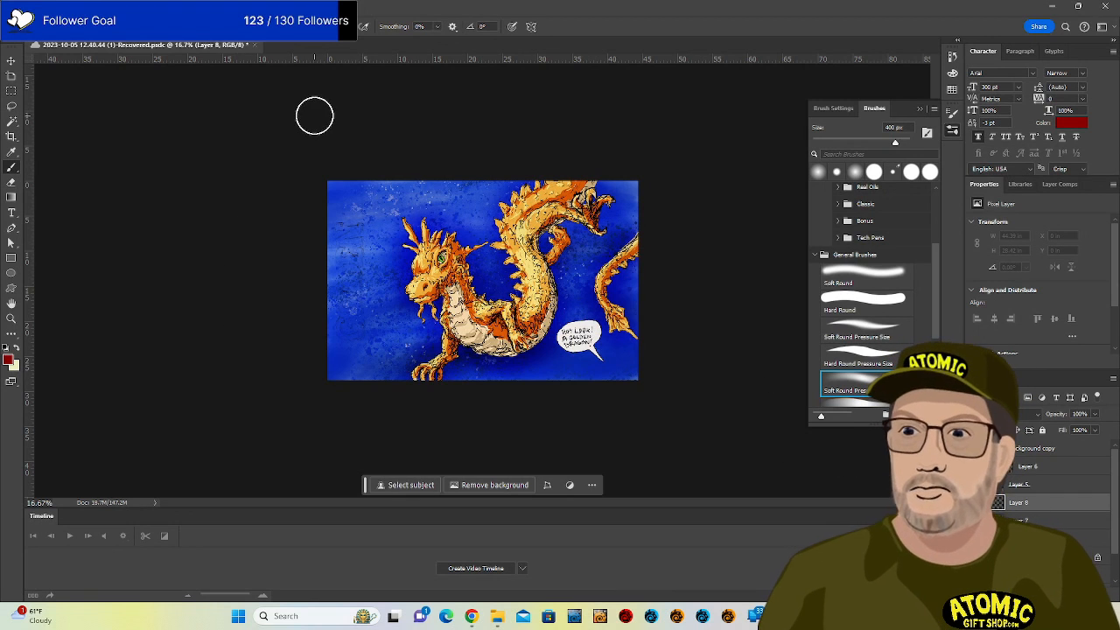
{"action": "left_click_drag", "start_coordinate": [362, 172], "coordinate": [320, 453]}
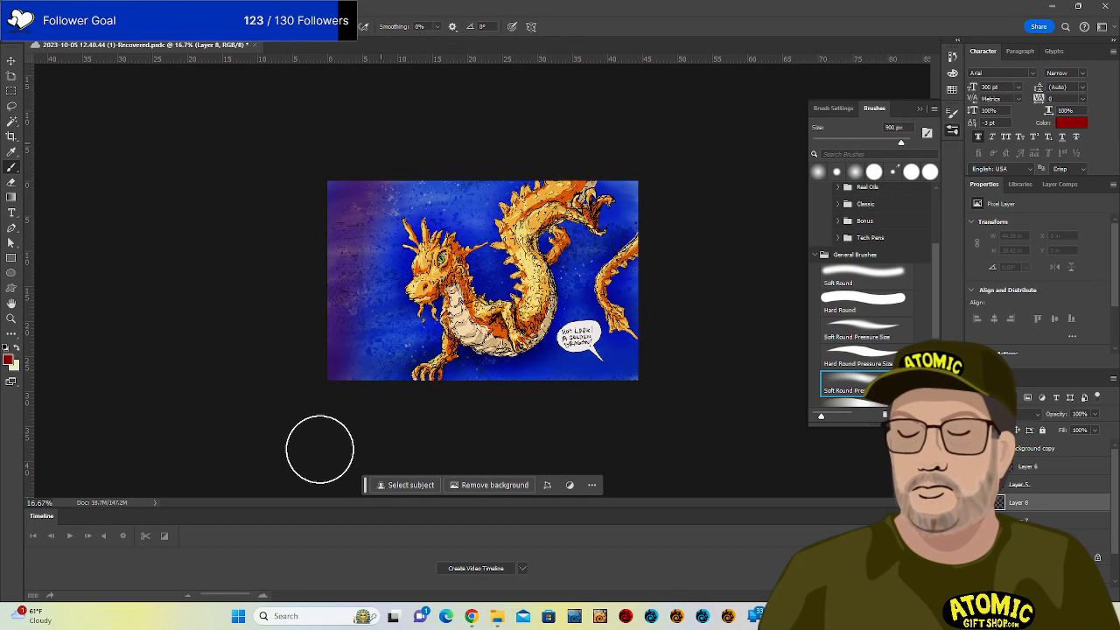
{"action": "key", "text": "bracketright"}
{"action": "key", "text": "bracketright"}
{"action": "left_click_drag", "start_coordinate": [446, 170], "coordinate": [222, 215]}
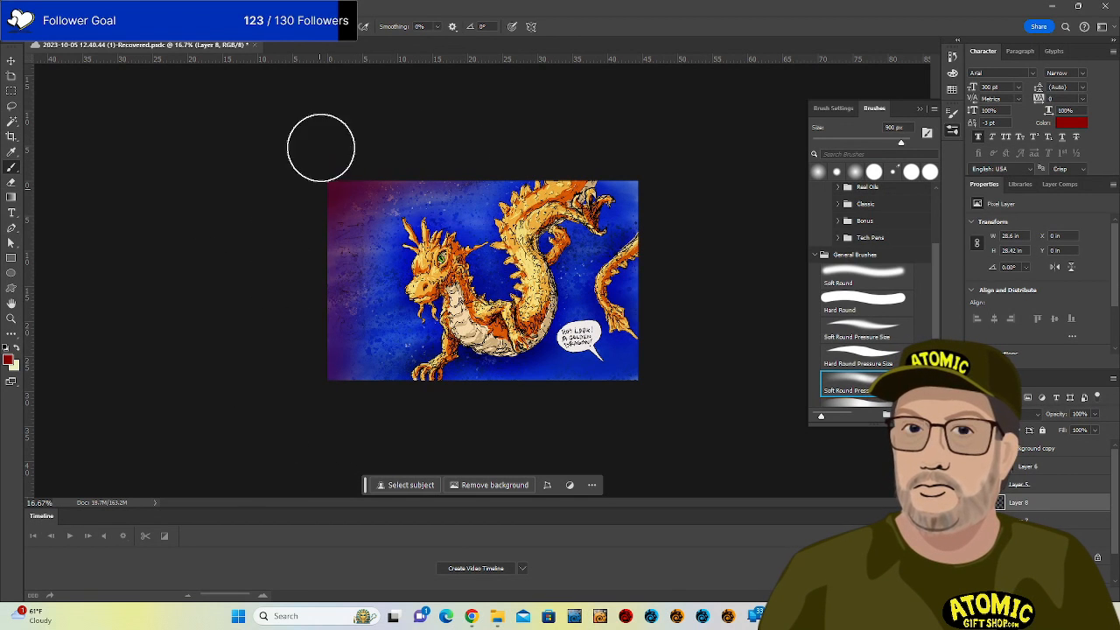
{"action": "left_click_drag", "start_coordinate": [348, 235], "coordinate": [357, 394]}
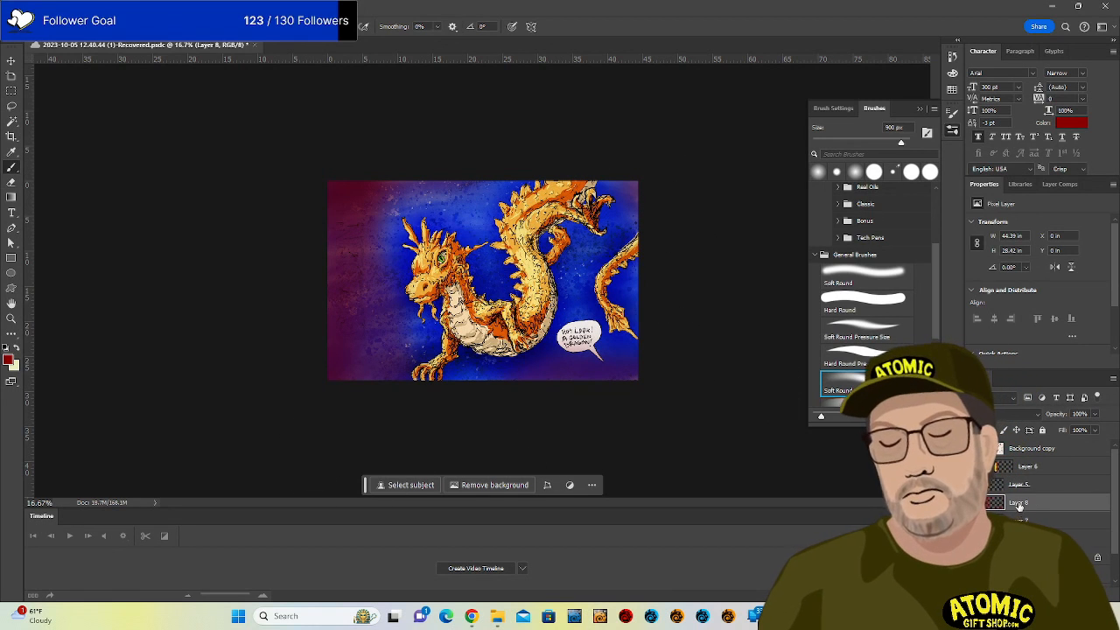
Move Layer 8 beneath Layer 2 and lower its fill to 34%.
{"action": "left_click_drag", "start_coordinate": [1020, 505], "coordinate": [1099, 595]}
{"action": "left_click_drag", "start_coordinate": [1032, 554], "coordinate": [1033, 551]}
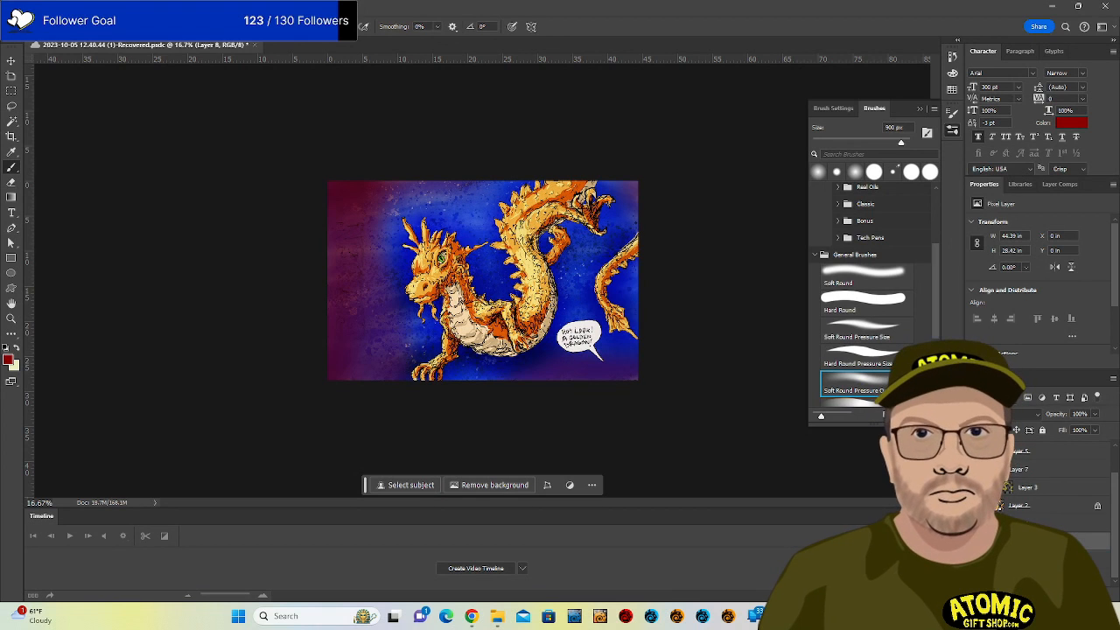
{"action": "left_click", "coordinate": [1094, 429]}
{"action": "mouse_move", "coordinate": [1087, 429]}
{"action": "left_mouse_down"}
{"action": "mouse_move", "coordinate": [1052, 429]}
{"action": "mouse_move", "coordinate": [1072, 430]}
{"action": "left_mouse_up"}
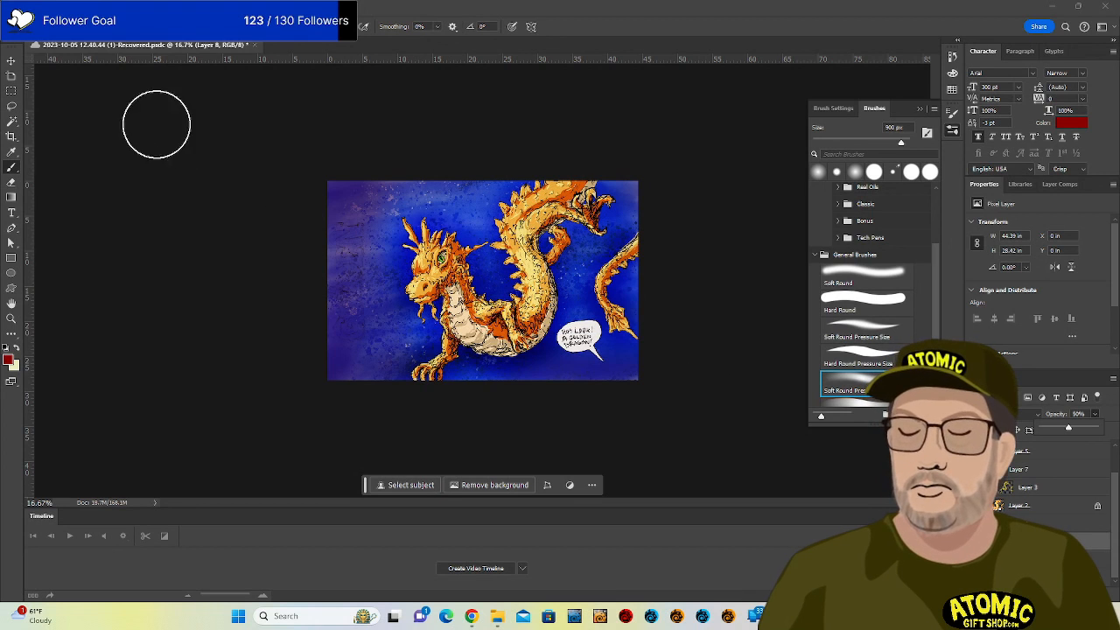
Crop the canvas by moving its left edge inward toward the dragon.
{"action": "left_click", "coordinate": [11, 135]}
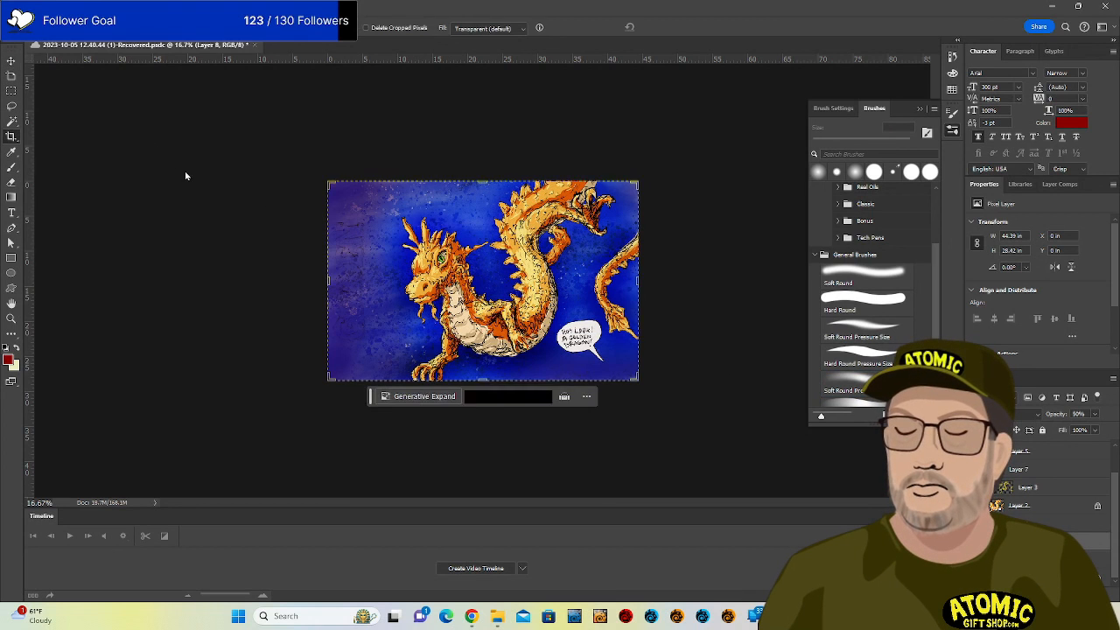
{"action": "left_click_drag", "start_coordinate": [329, 280], "coordinate": [354, 288]}
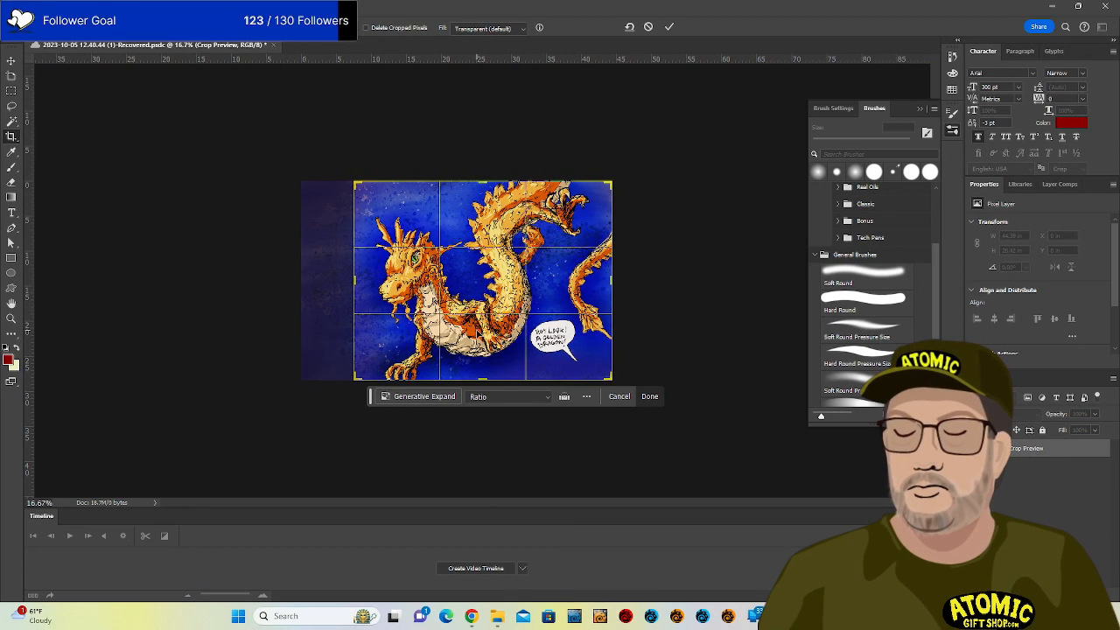
{"action": "left_click_drag", "start_coordinate": [354, 280], "coordinate": [354, 280]}
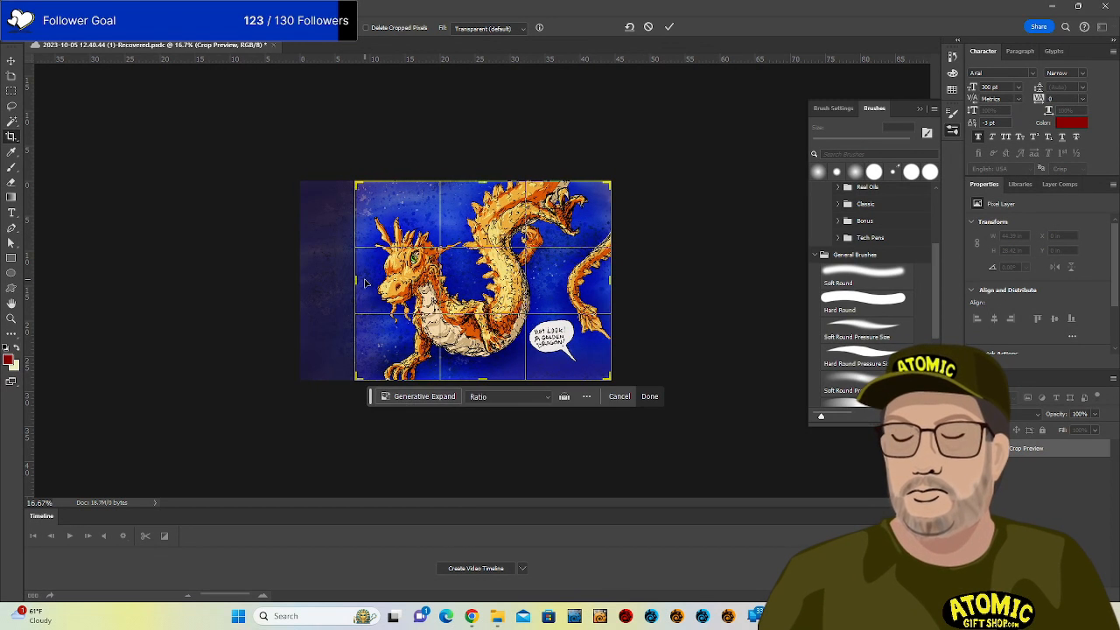
{"action": "key", "text": "Return"}
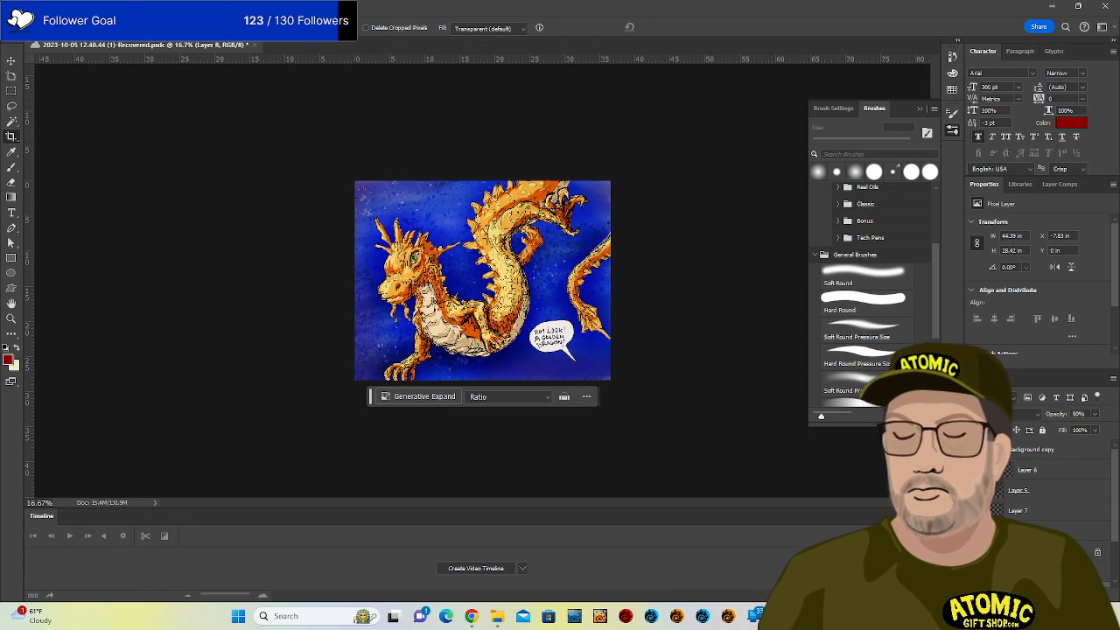
{"action": "left_click", "coordinate": [30, 7]}
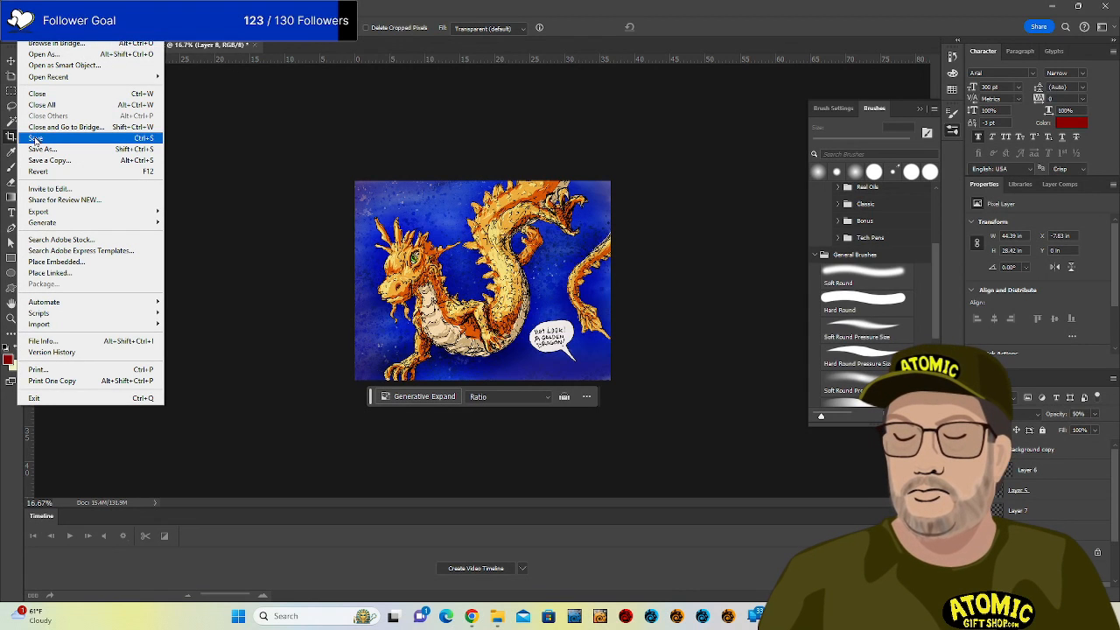
Save the artwork on the computer as GoldenDragonColors.psd in Dropbox's stream_art folder with maximised compatibility.
{"action": "left_click", "coordinate": [41, 156]}
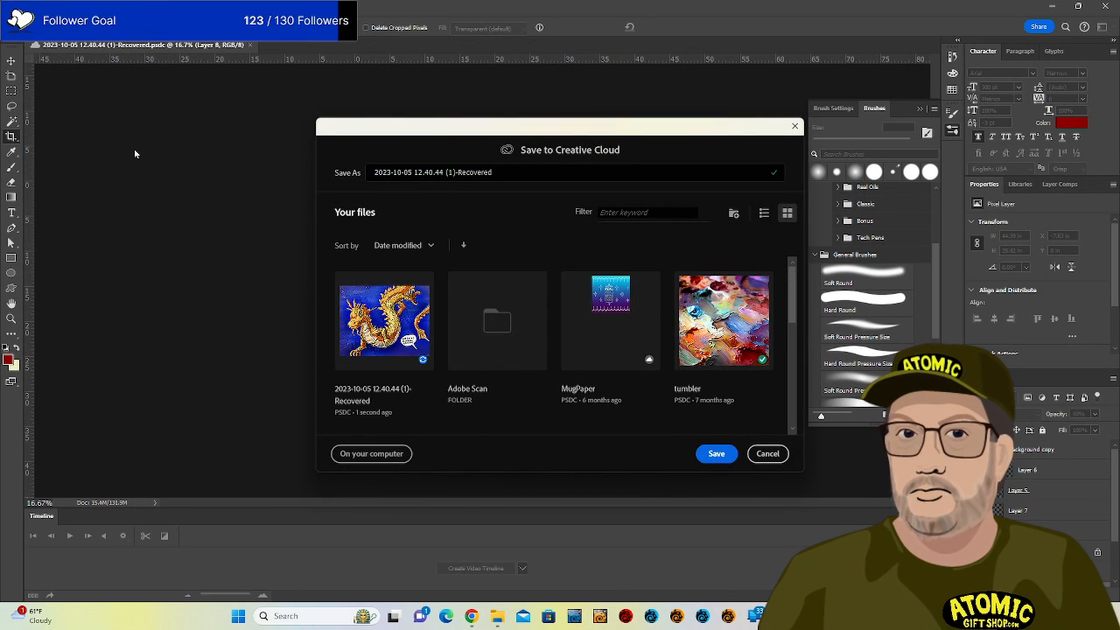
{"action": "left_click", "coordinate": [384, 452]}
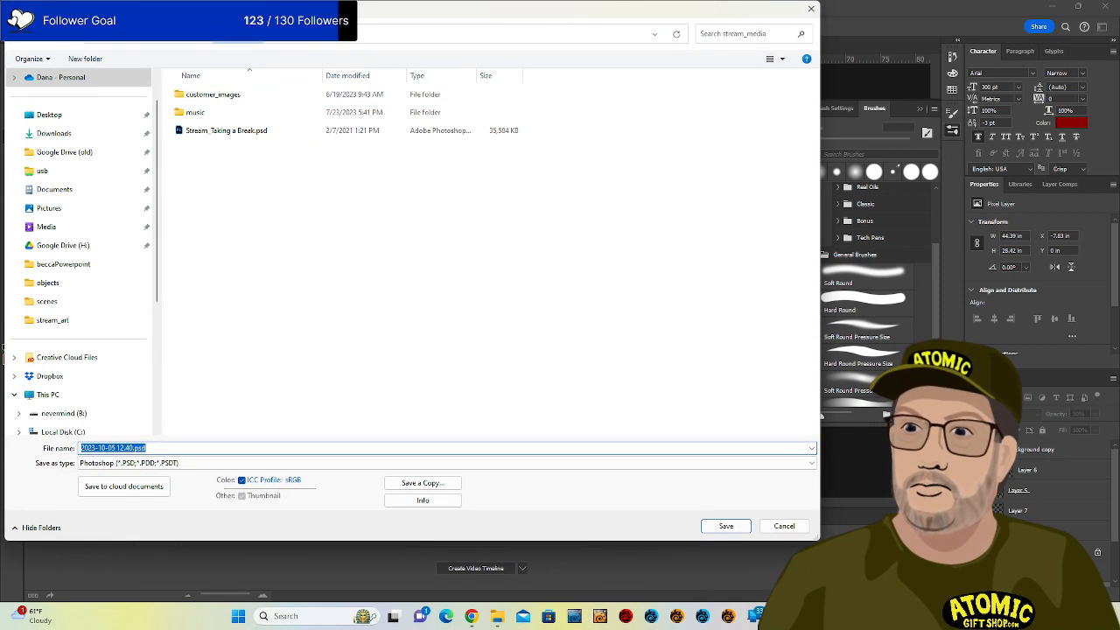
{"action": "left_click", "coordinate": [50, 376]}
{"action": "double_click", "coordinate": [226, 222]}
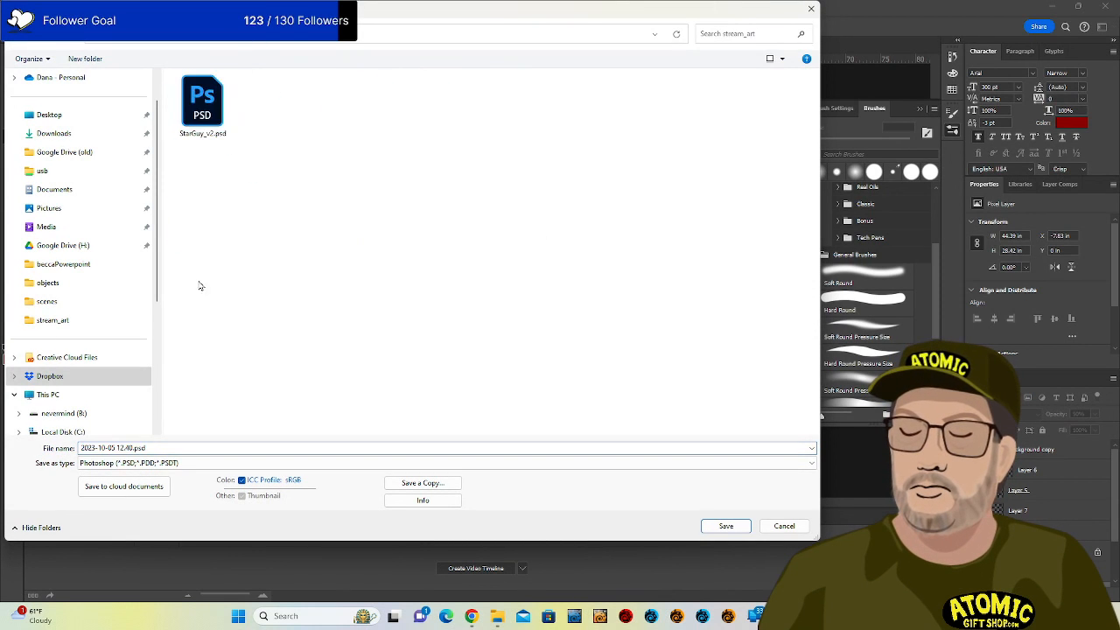
{"action": "double_click", "coordinate": [131, 447]}
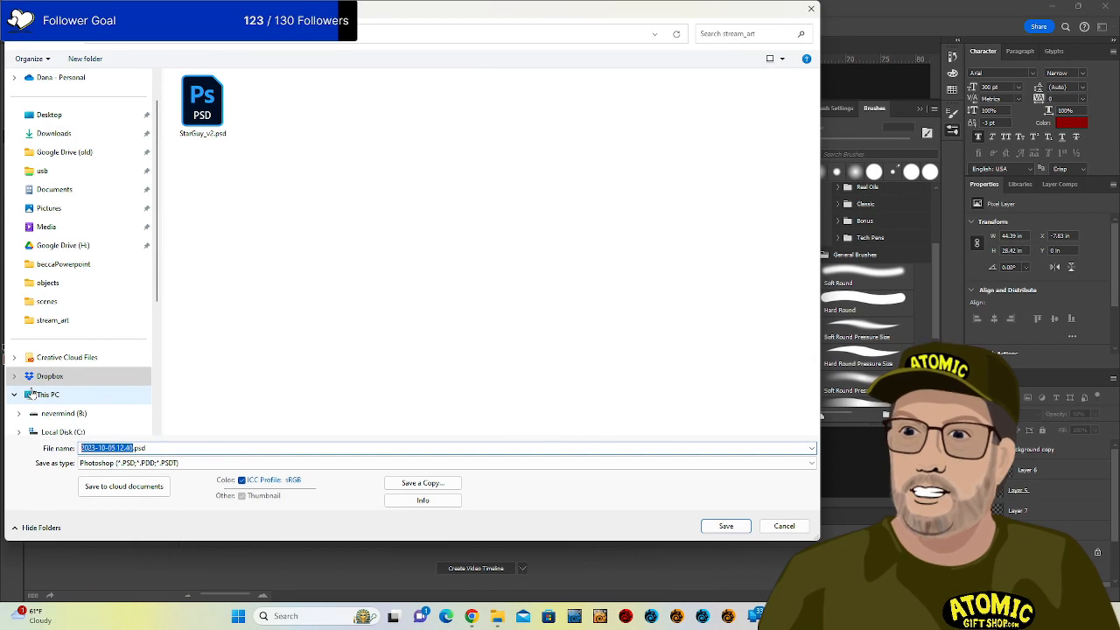
{"action": "type", "text": "Golden"}
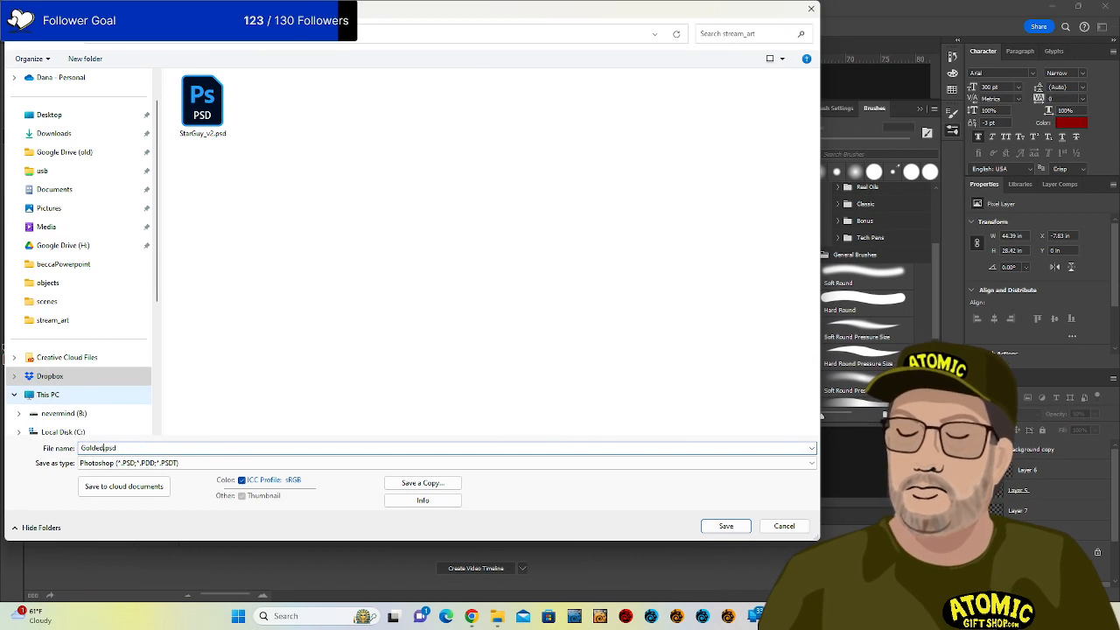
{"action": "key", "text": "BackSpace"}
{"action": "type", "text": "en"}
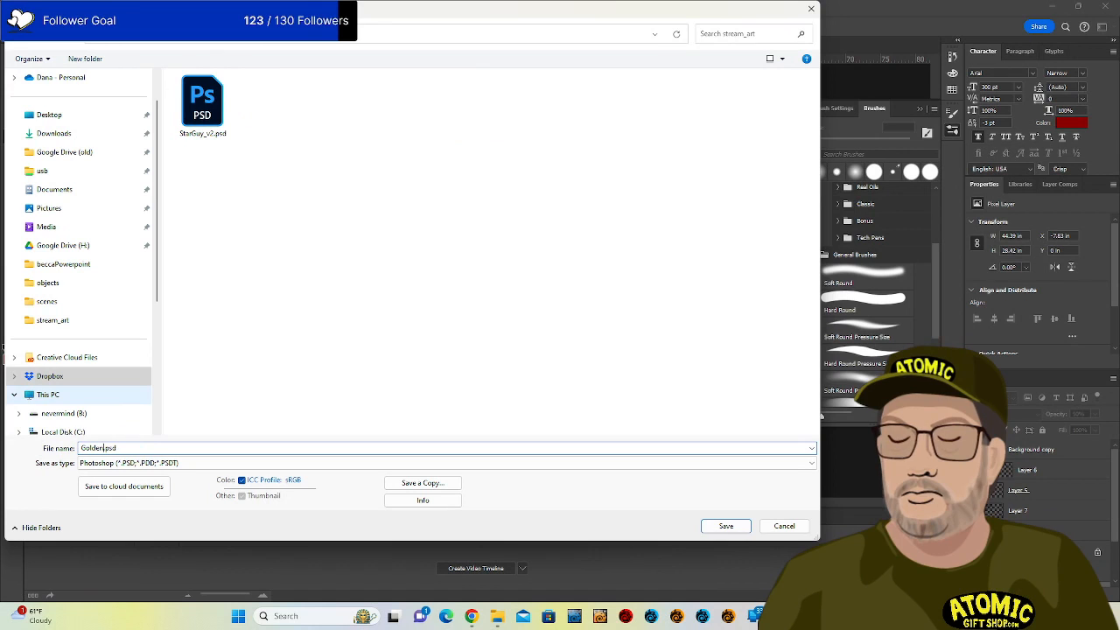
{"action": "type", "text": "Dra"}
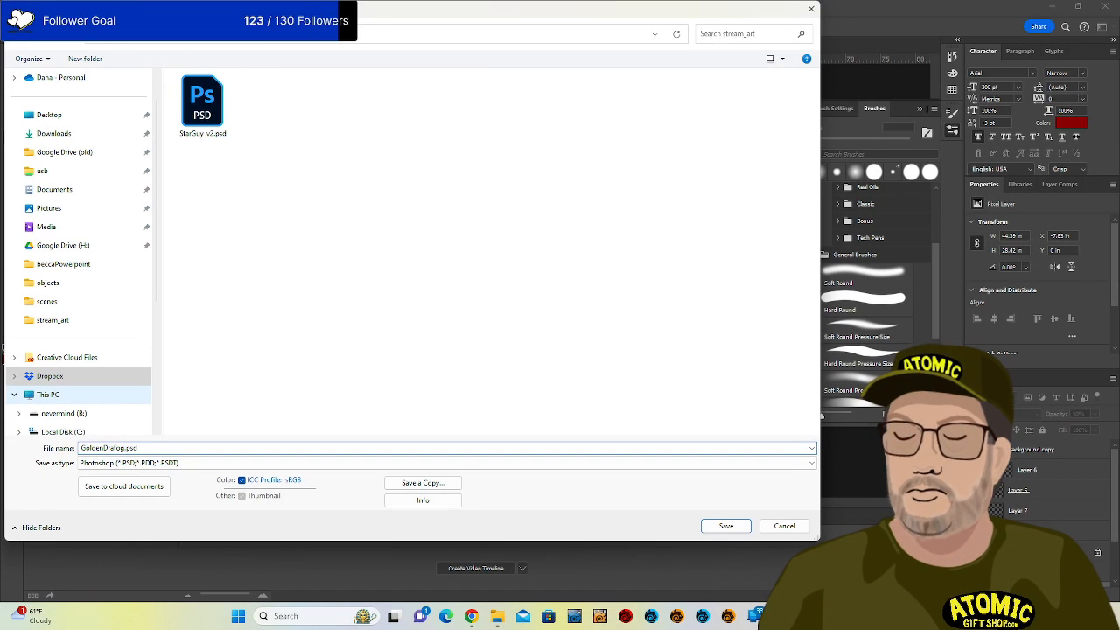
{"action": "type", "text": "gonCO"}
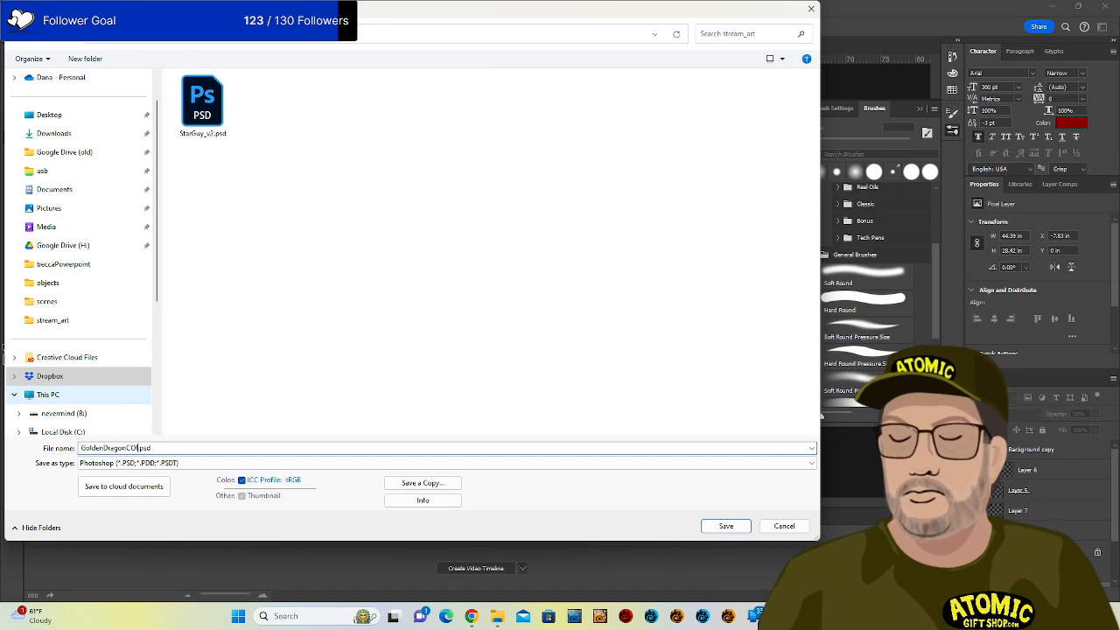
{"action": "key", "text": "BackSpace"}
{"action": "type", "text": "ol"}
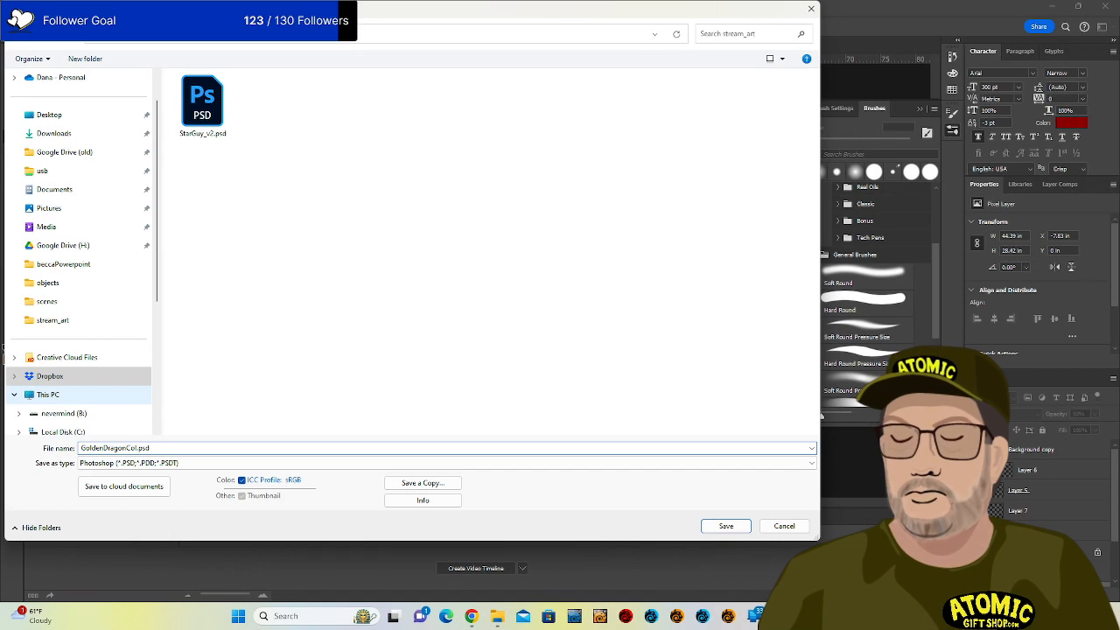
{"action": "type", "text": "ors"}
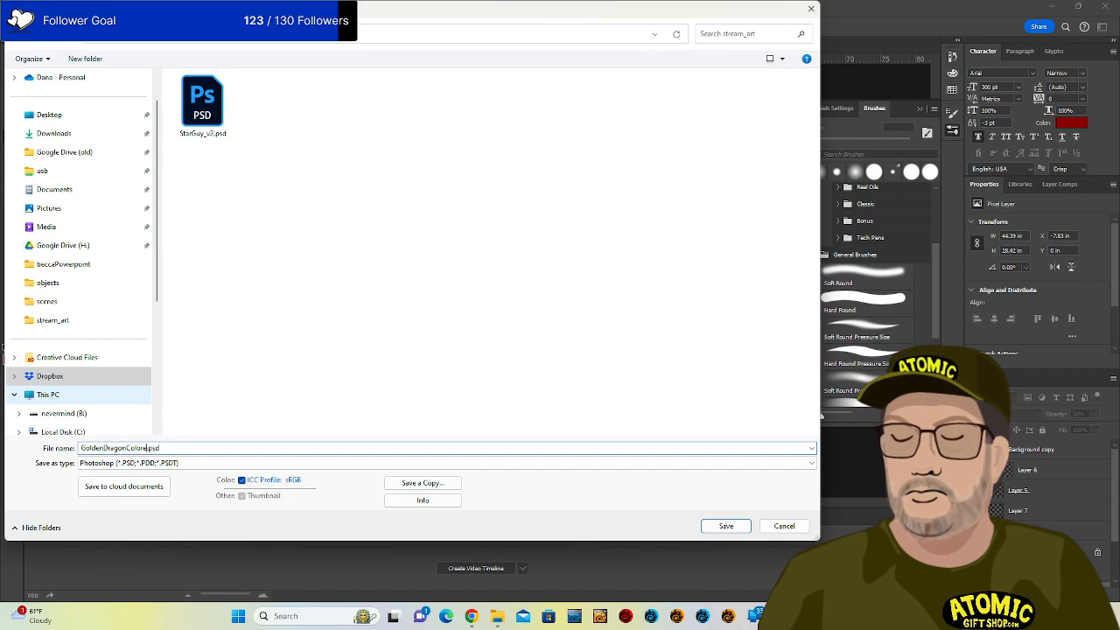
{"action": "key", "text": "Return"}
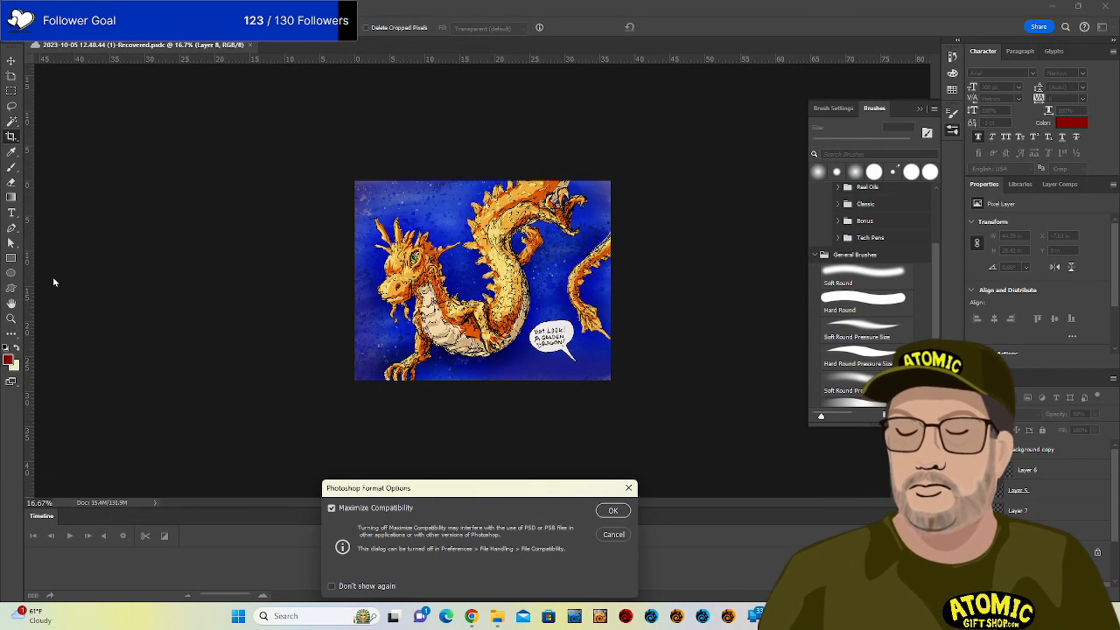
{"action": "left_click", "coordinate": [613, 511]}
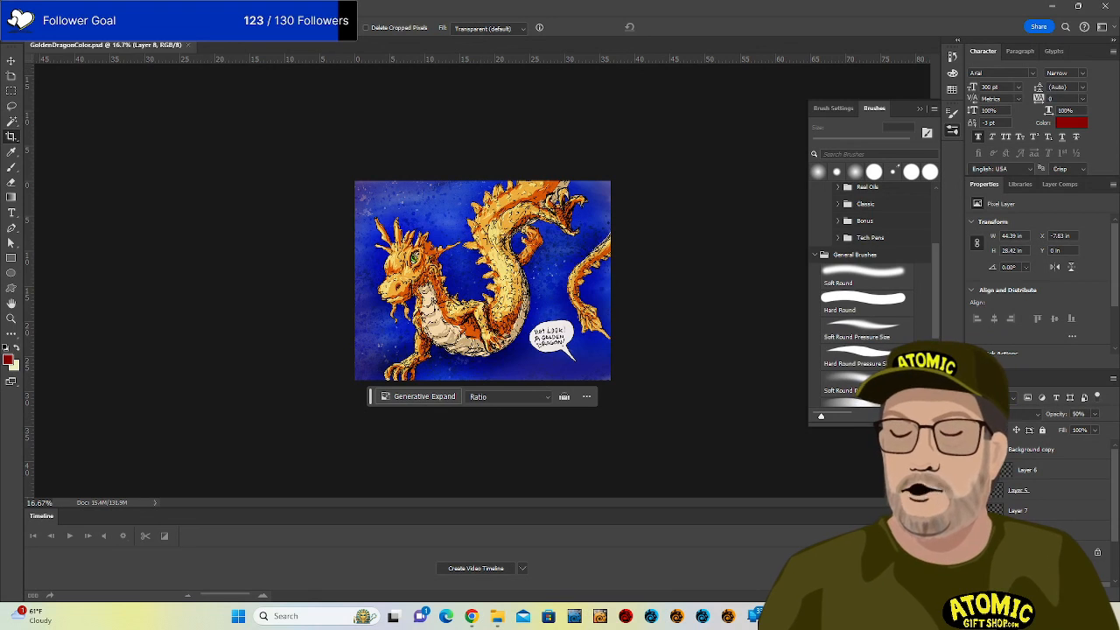
Quick Export a PNG copy, GoldenDragonColor.png, into the stream_art folder under STREAMING.
{"action": "left_click", "coordinate": [26, 6]}
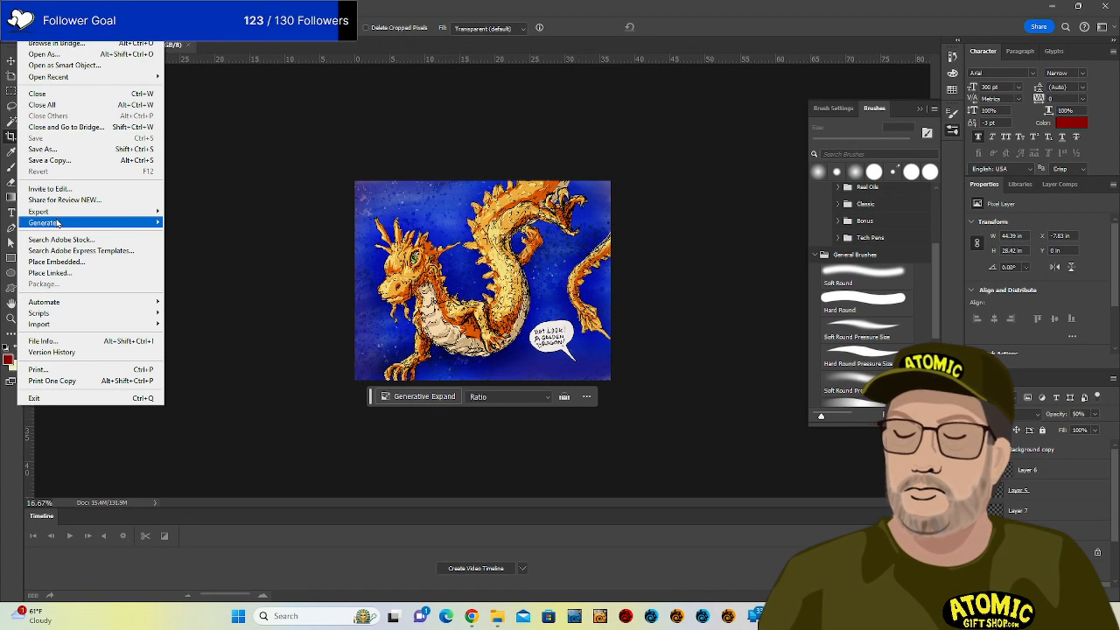
{"action": "mouse_move", "coordinate": [70, 213]}
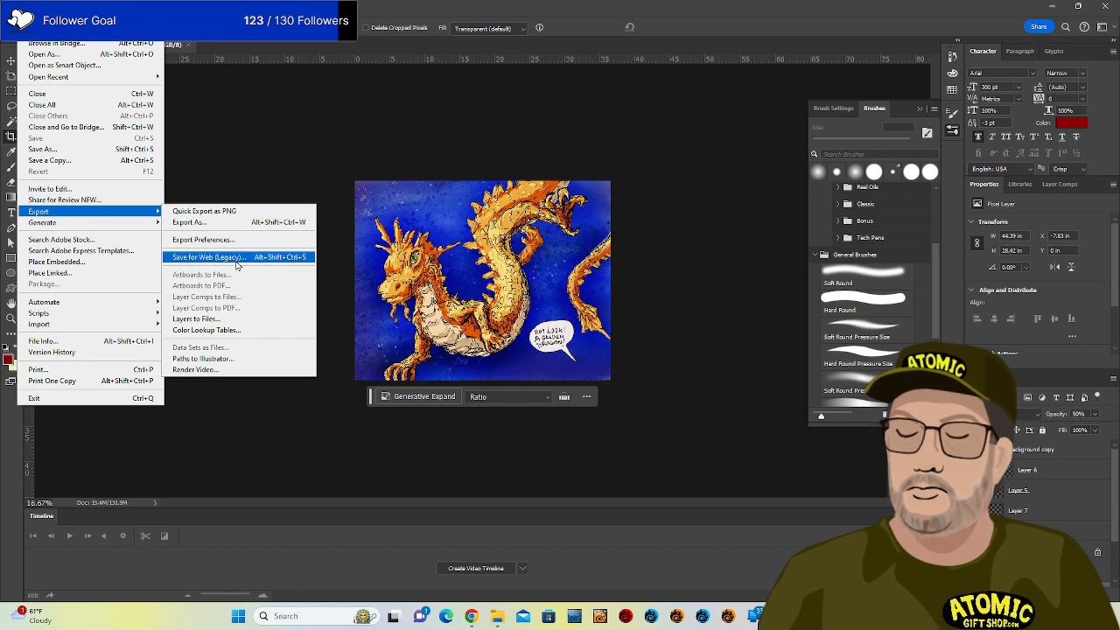
{"action": "left_click", "coordinate": [240, 212]}
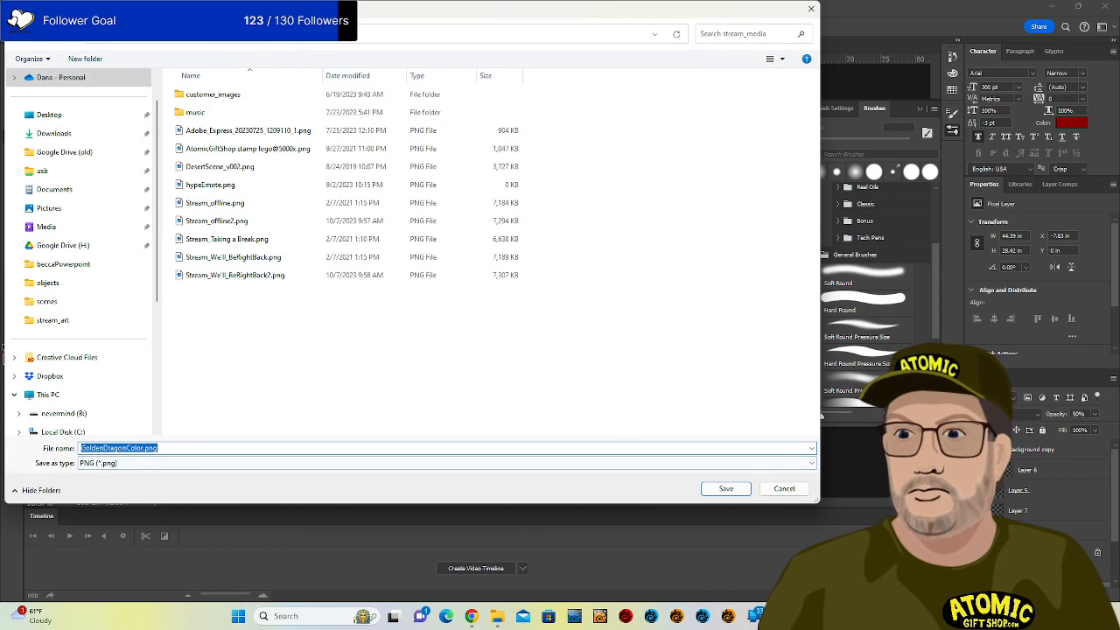
{"action": "left_click", "coordinate": [237, 36]}
{"action": "double_click", "coordinate": [208, 222]}
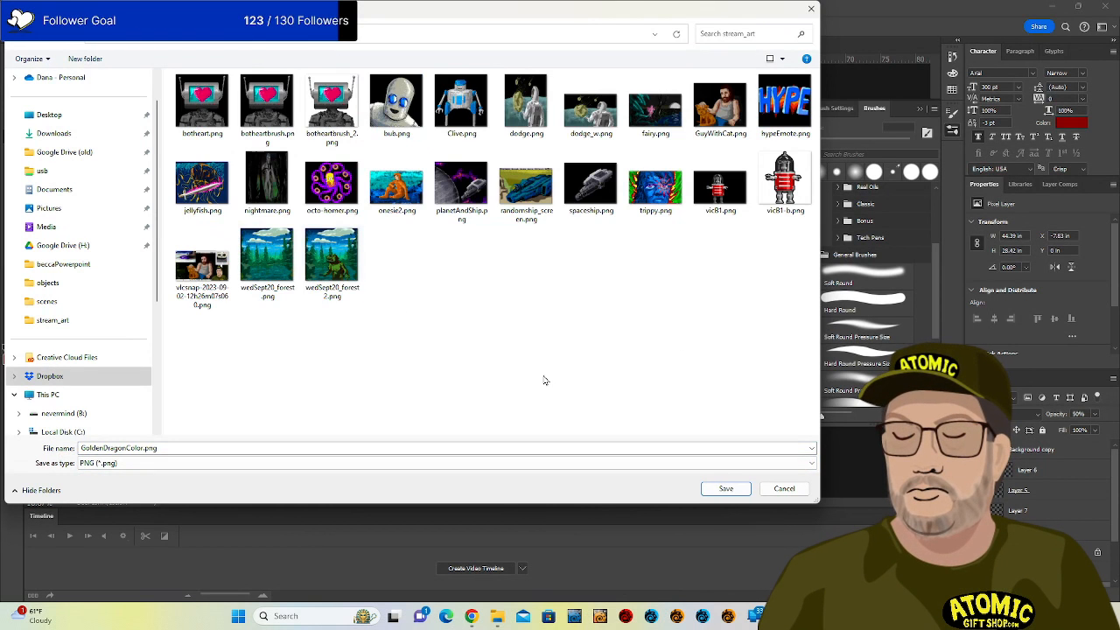
{"action": "left_click", "coordinate": [725, 488]}
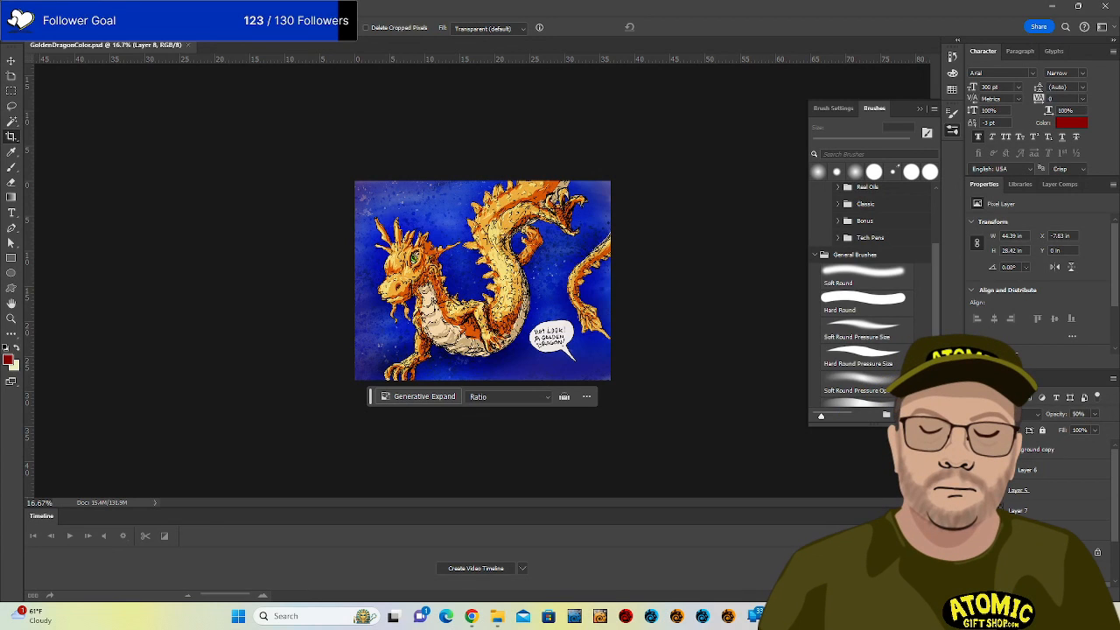
{"action": "key", "text": "alt+Tab"}
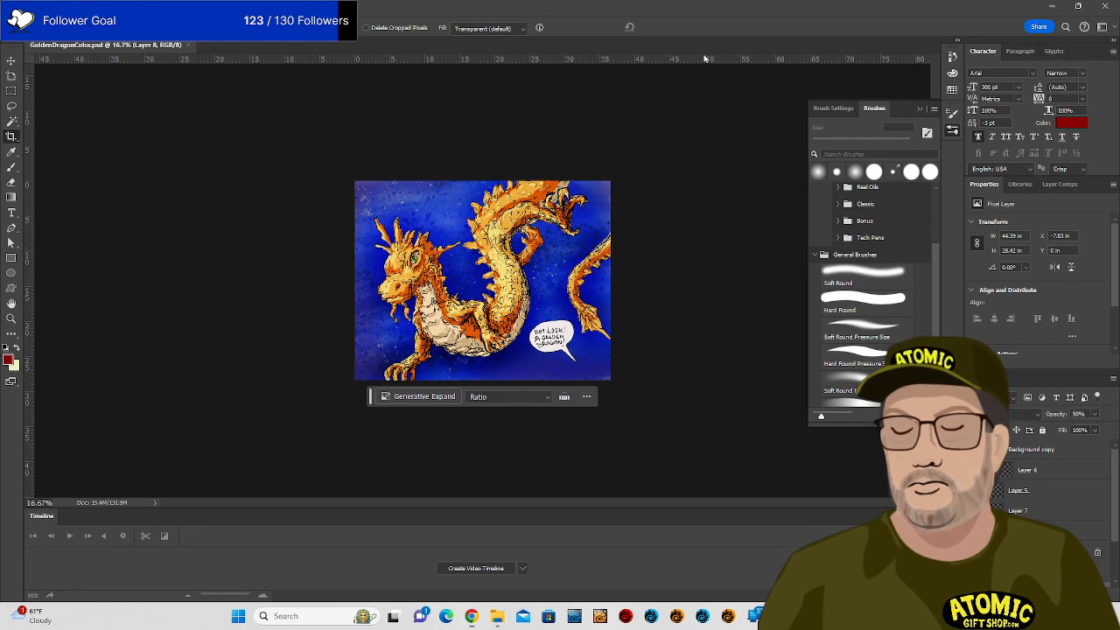
Zoom in on the artwork and drag the Chrome puzzle.aggie.io window in front of Photoshop.
{"action": "key", "text": "ctrl+plus"}
{"action": "key", "text": "ctrl+plus"}
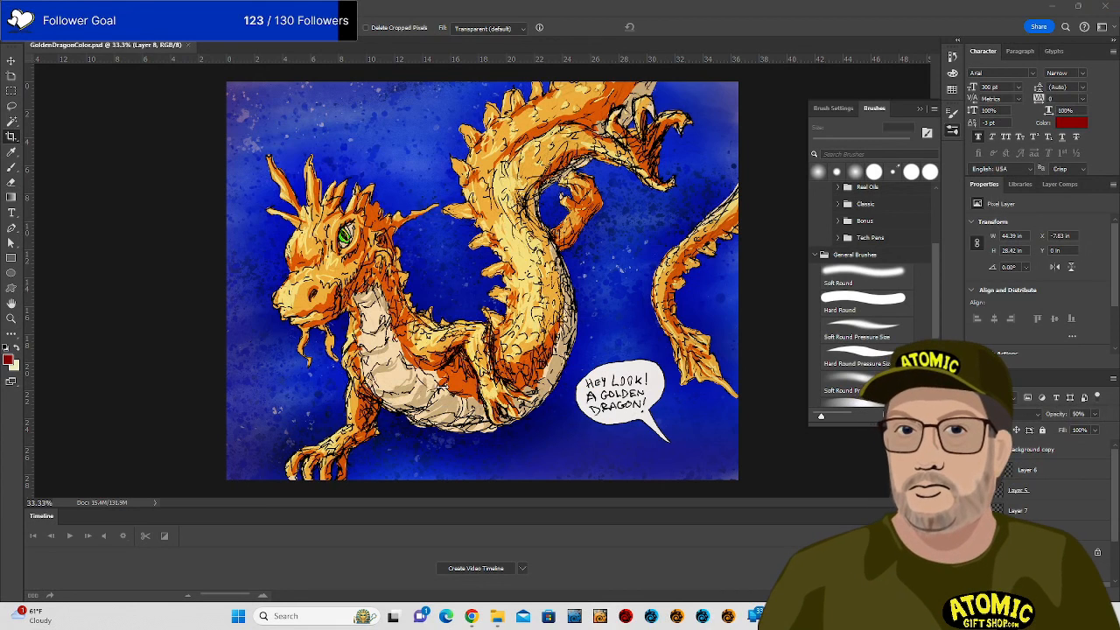
{"action": "mouse_move", "coordinate": [471, 619]}
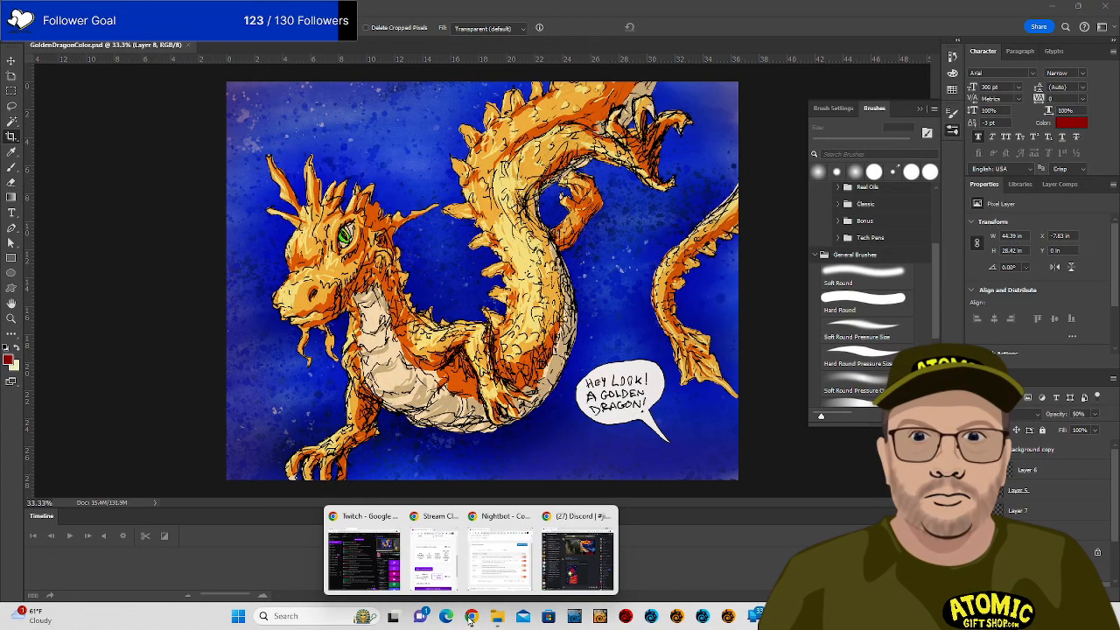
{"action": "mouse_move", "coordinate": [354, 520]}
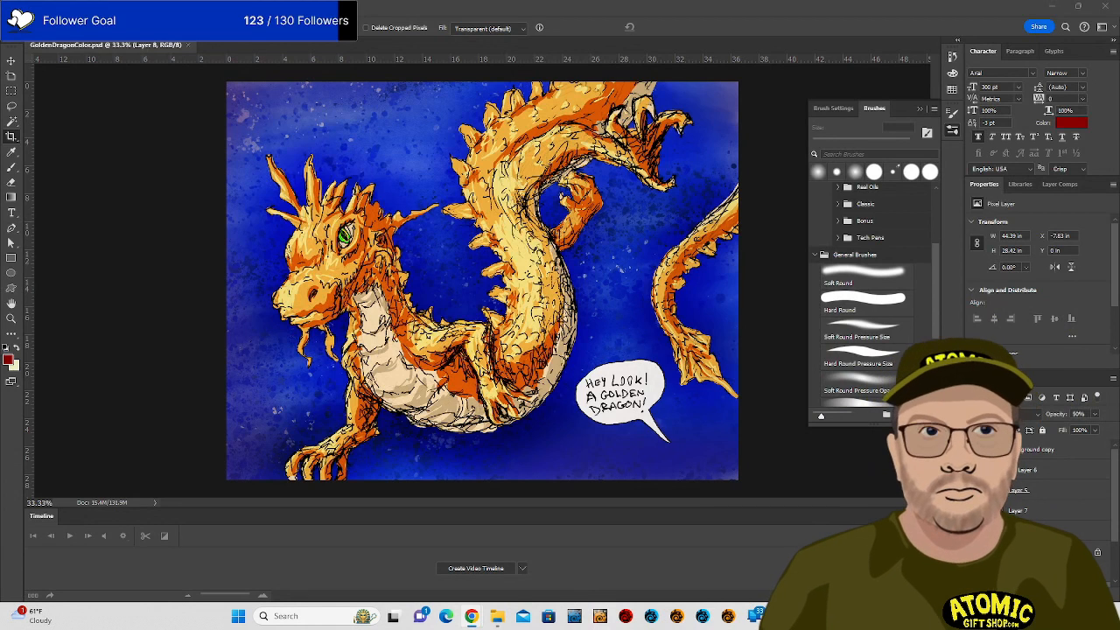
{"action": "left_click_drag", "start_coordinate": [1119, 240], "coordinate": [637, 21]}
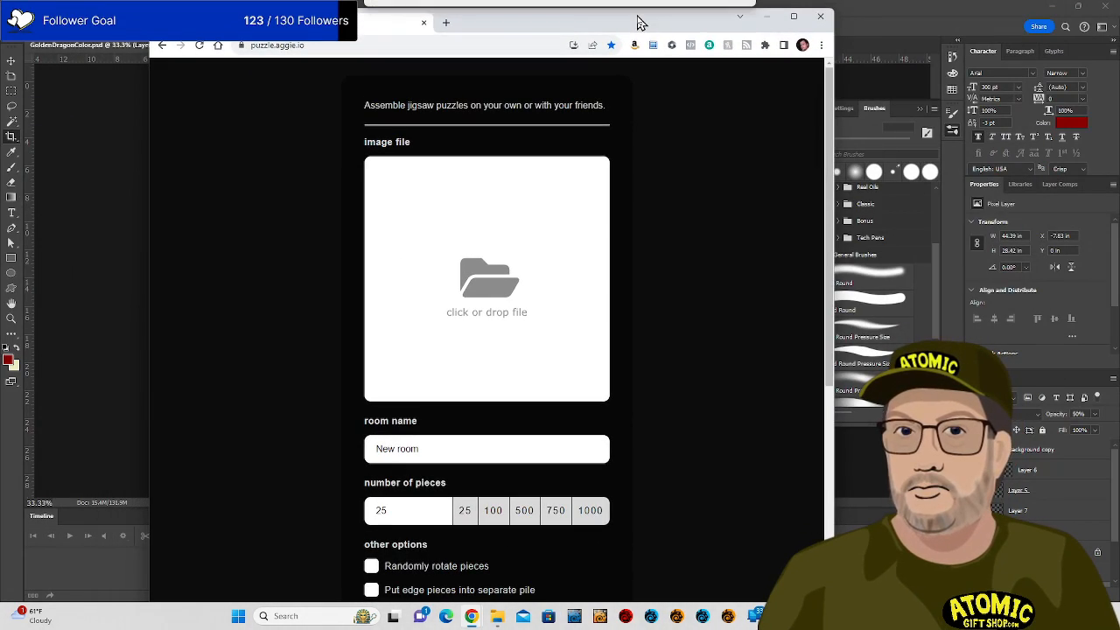
Load GoldenDragonColor.png into the puzzle maker, name the room GoldenDragon and set 300 pieces.
{"action": "left_click", "coordinate": [512, 236]}
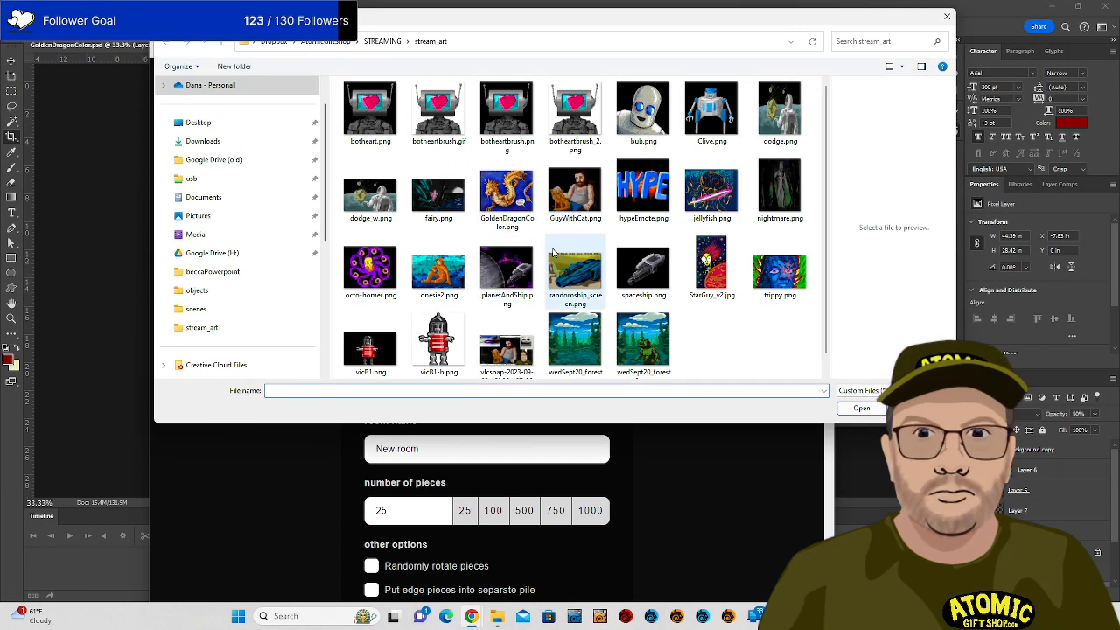
{"action": "left_click", "coordinate": [505, 200]}
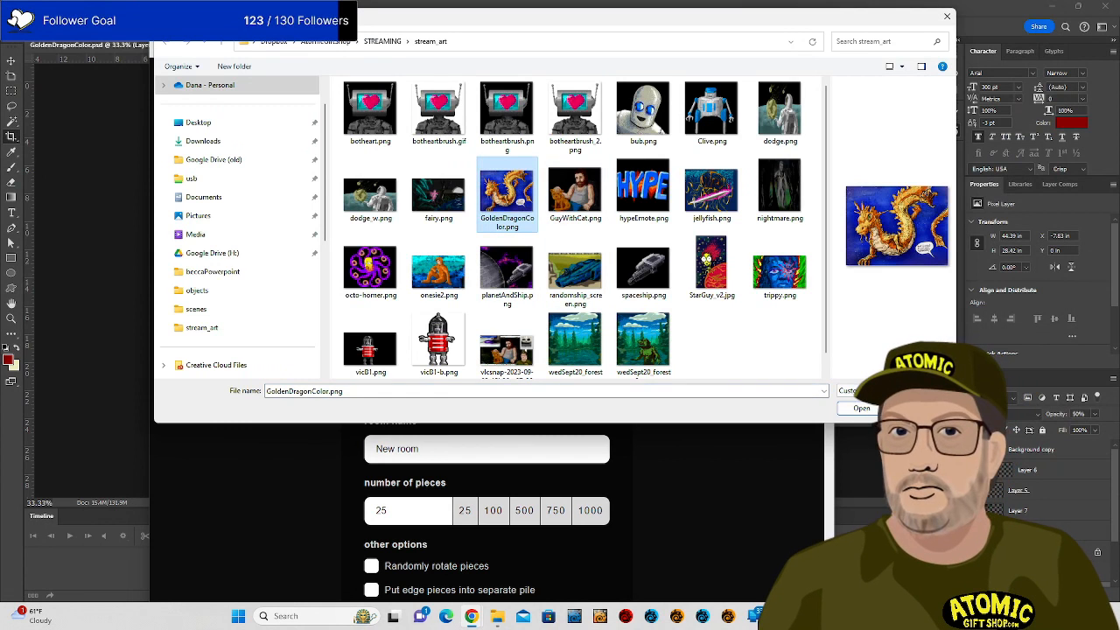
{"action": "left_click", "coordinate": [861, 408]}
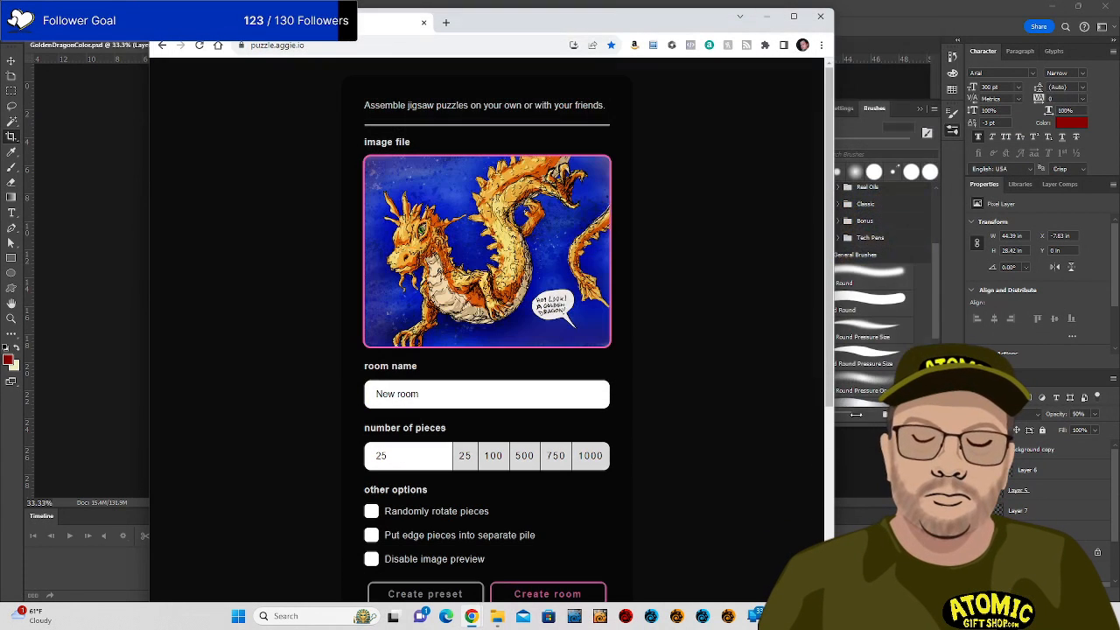
{"action": "left_click", "coordinate": [514, 396]}
{"action": "key", "text": "ctrl+a"}
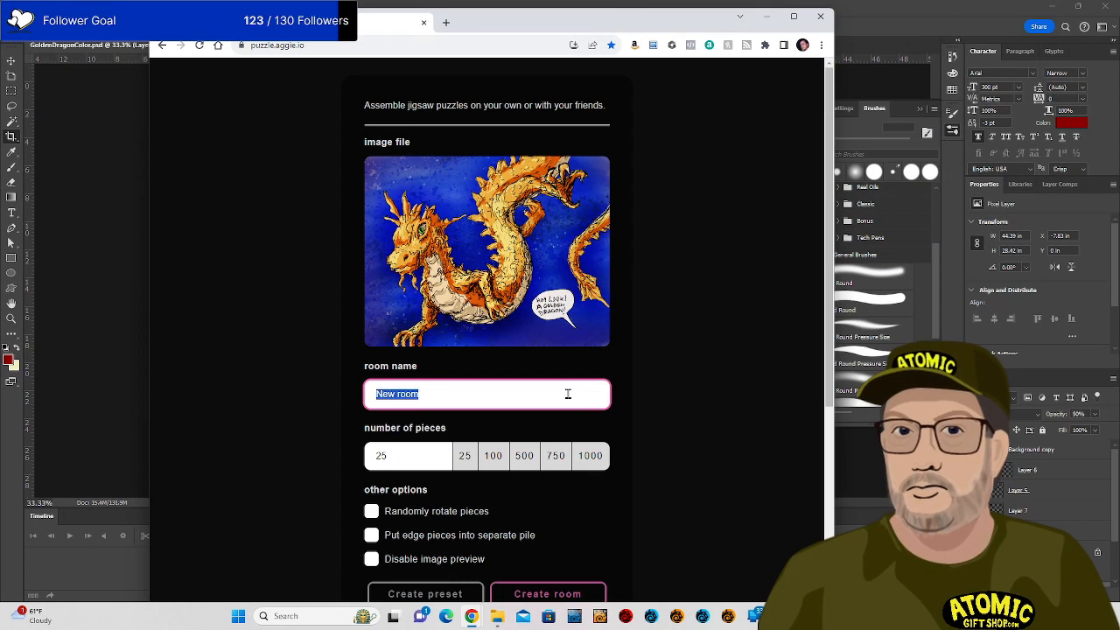
{"action": "type", "text": "Golded"}
{"action": "key", "text": "BackSpace"}
{"action": "type", "text": "nDragon"}
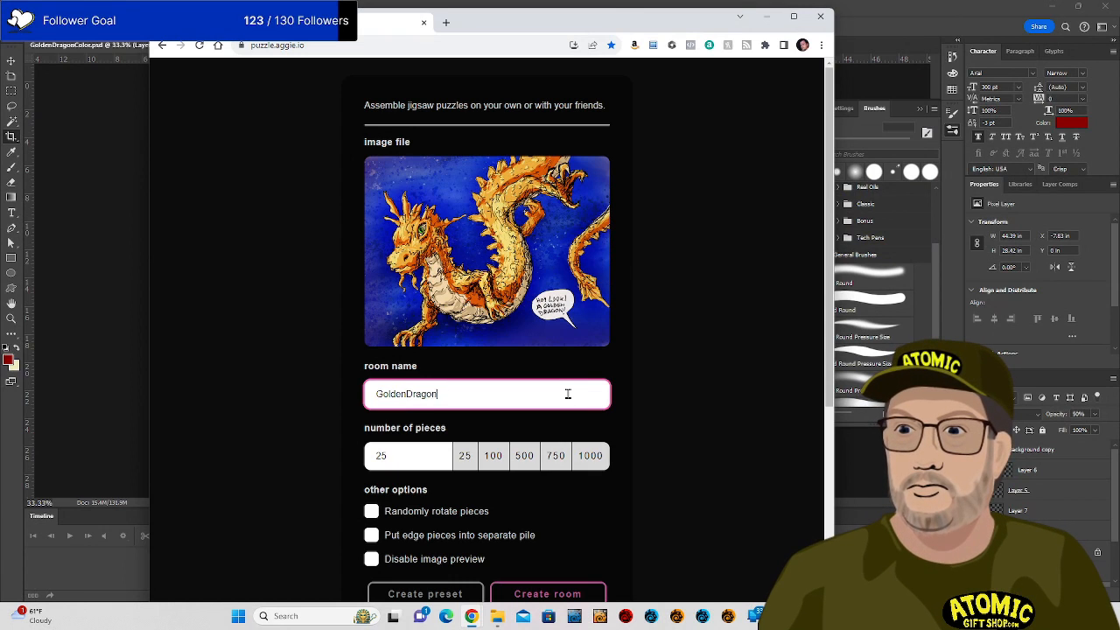
{"action": "double_click", "coordinate": [388, 455]}
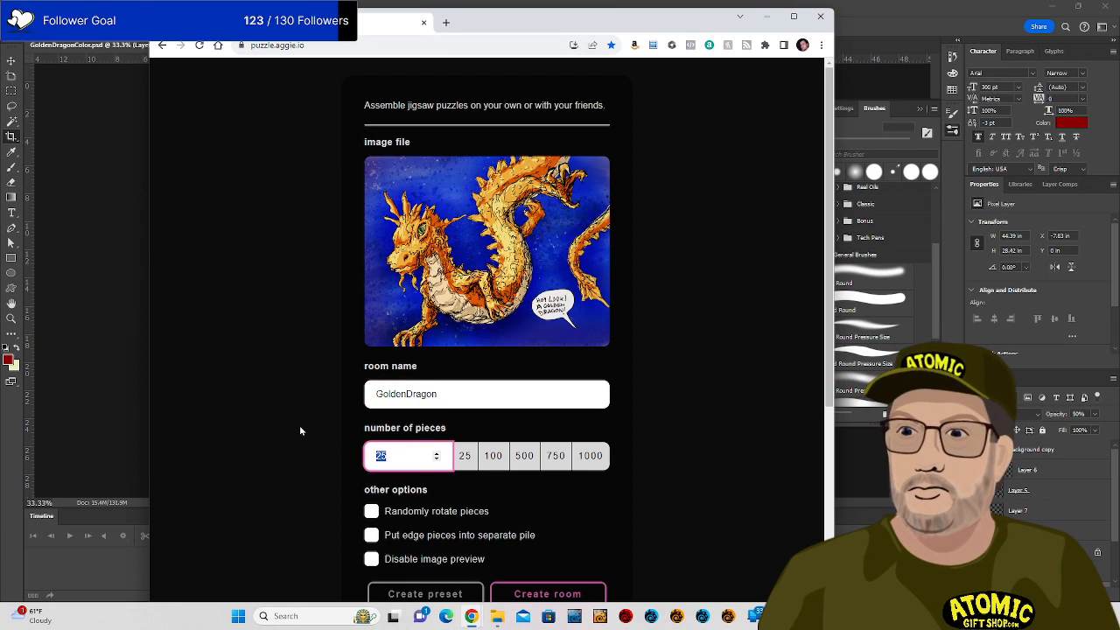
{"action": "type", "text": "300"}
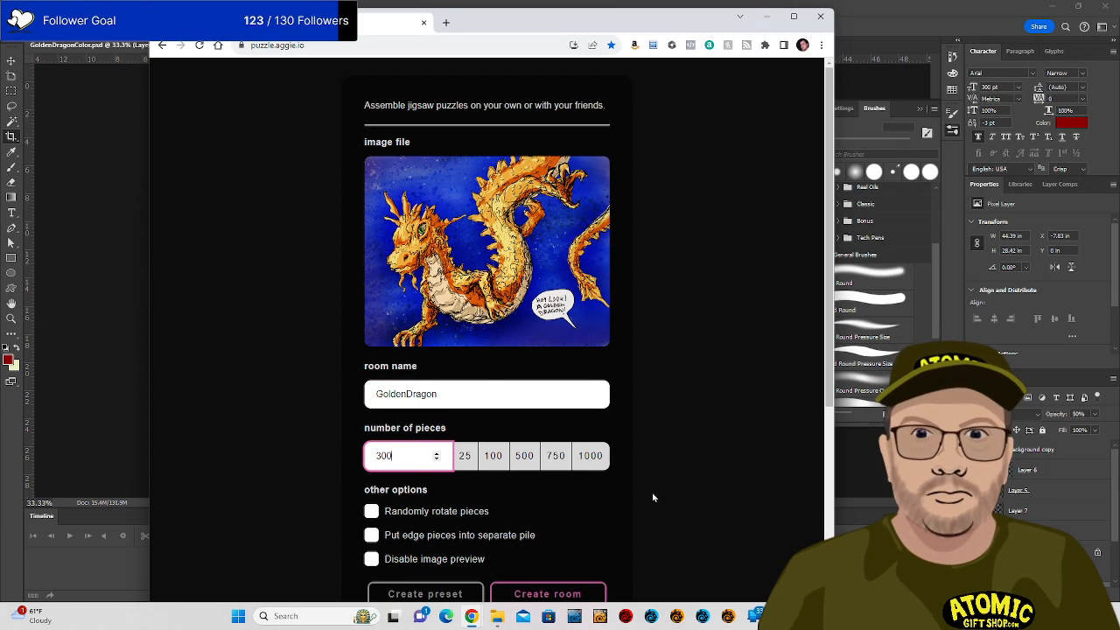
Create the puzzle room, select its link, and switch to the Discord jigsaws channel.
{"action": "left_click", "coordinate": [558, 594]}
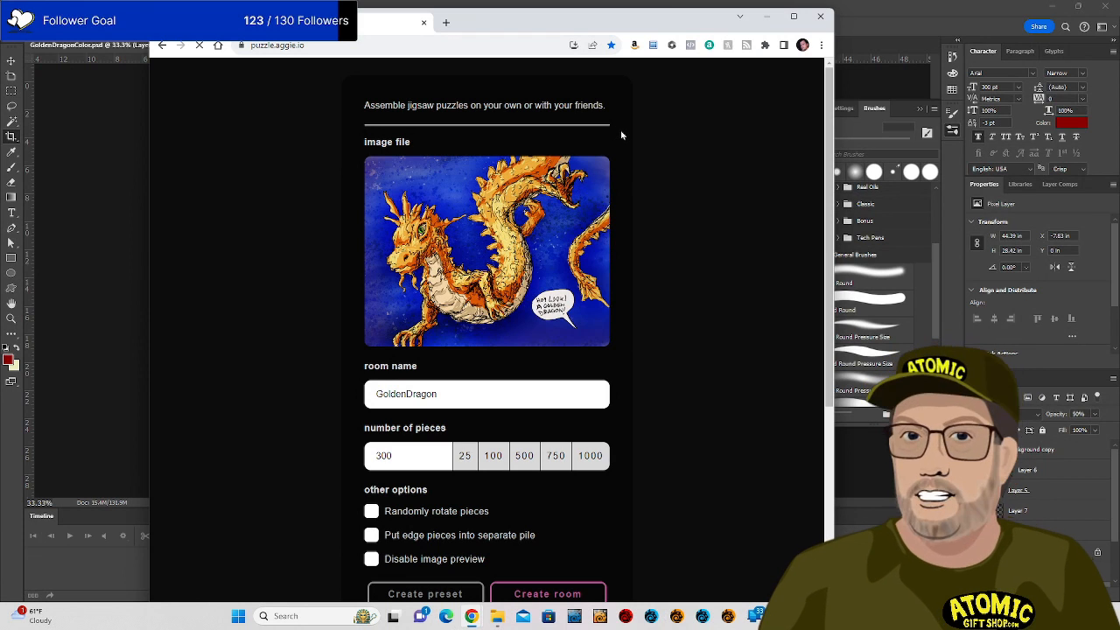
{"action": "scroll", "coordinate": [628, 289], "scroll_direction": "down", "scroll_amount": 3}
{"action": "scroll", "coordinate": [613, 297], "scroll_direction": "down", "scroll_amount": 2}
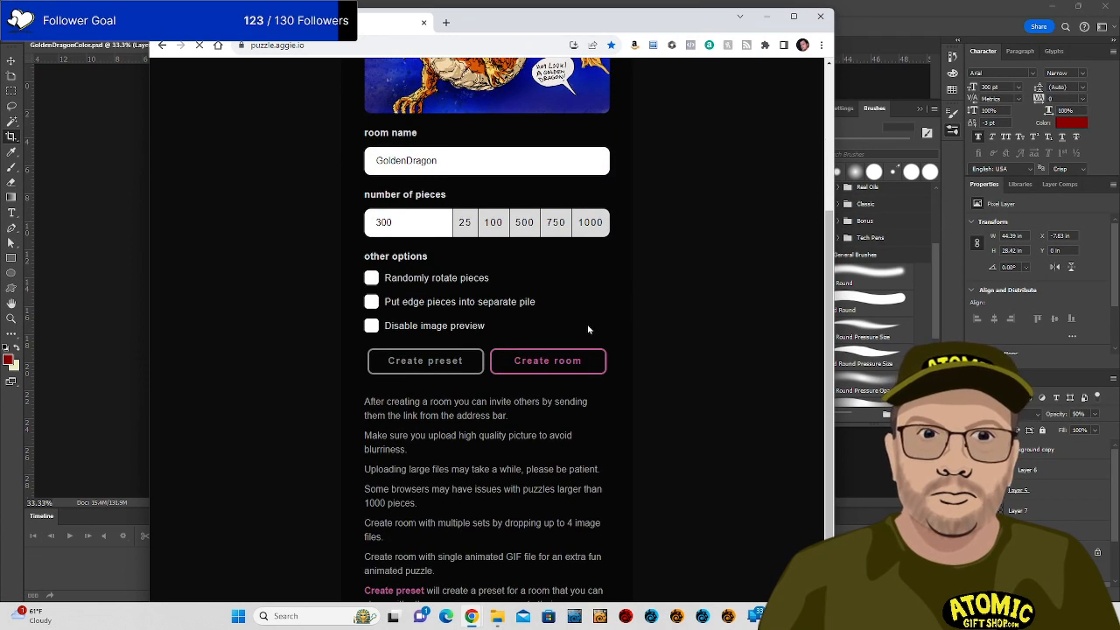
{"action": "left_click", "coordinate": [567, 362]}
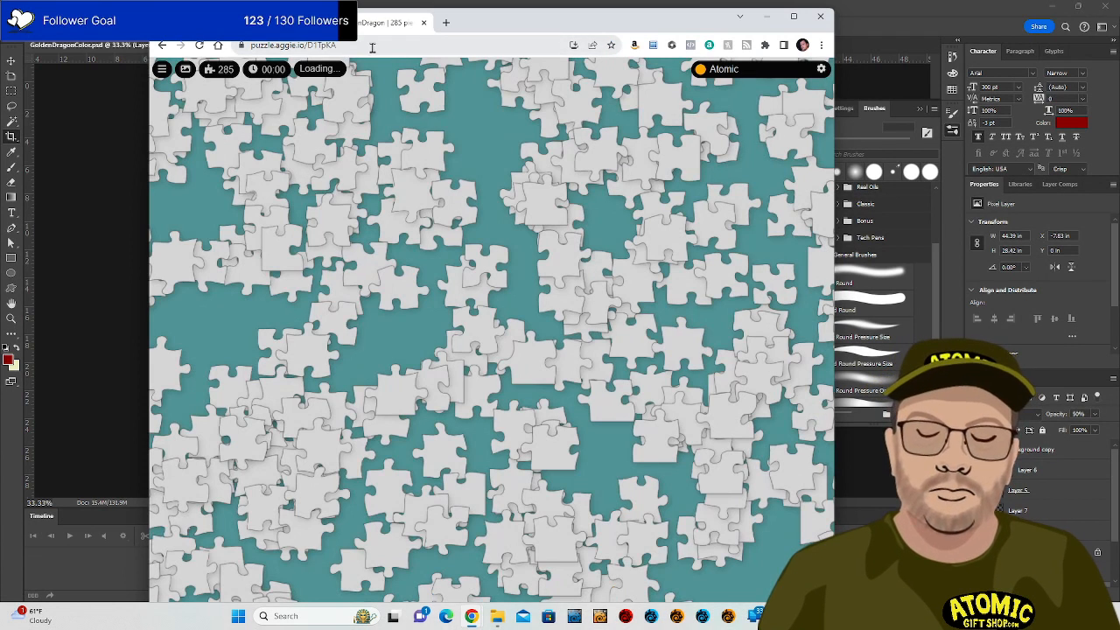
{"action": "left_click", "coordinate": [372, 46]}
{"action": "key", "text": "ctrl+c"}
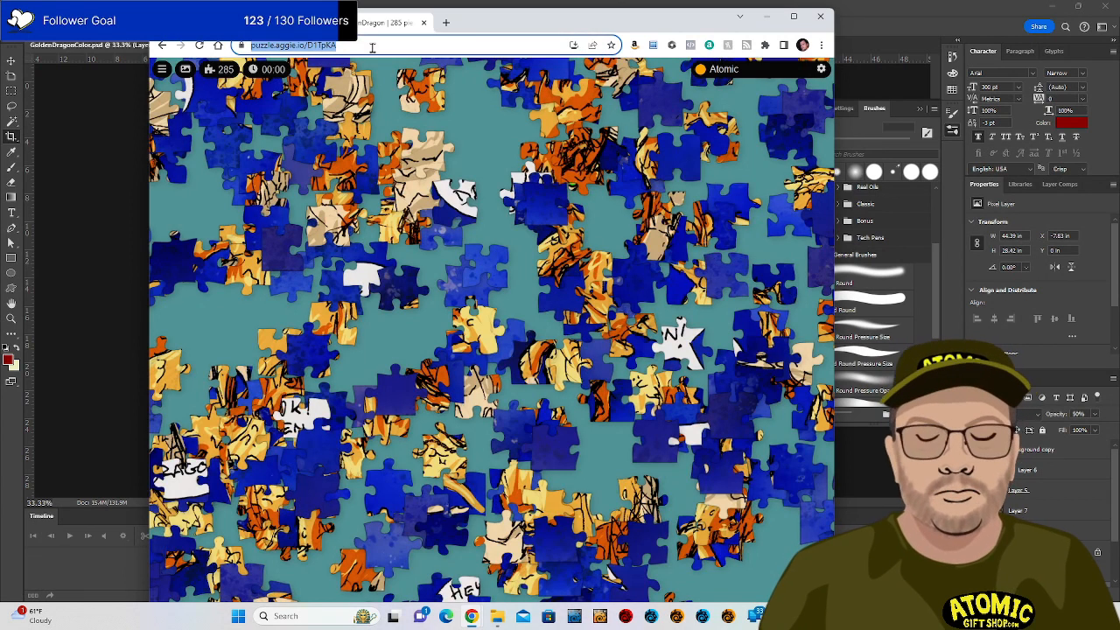
{"action": "left_click", "coordinate": [231, 24]}
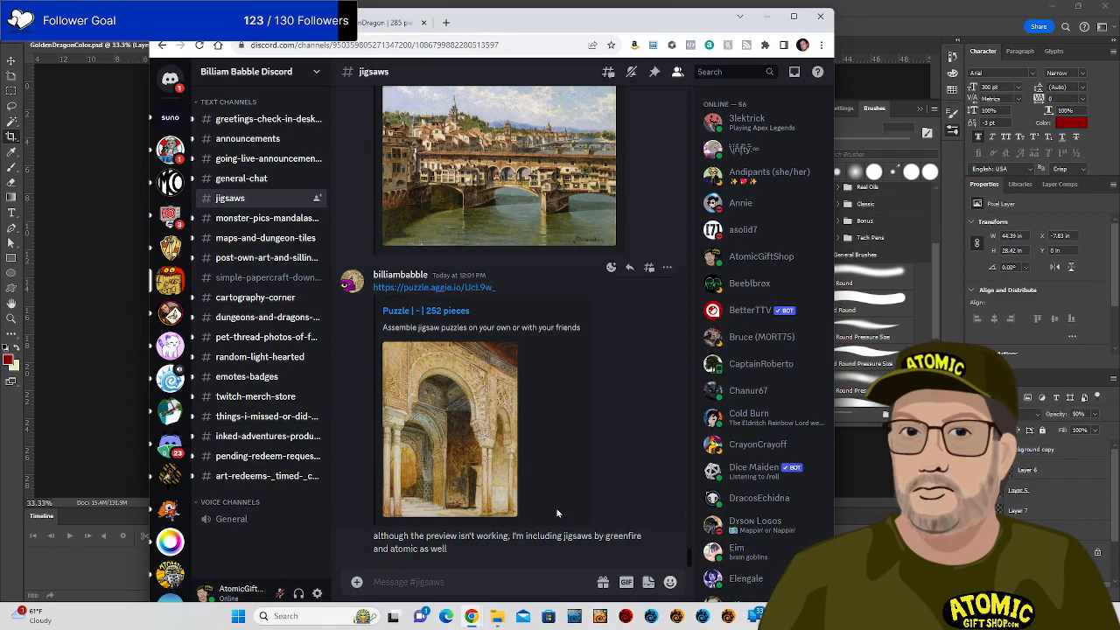
Paste and send the GoldenDragon puzzle link in the Discord channel.
{"action": "key", "text": "ctrl+v"}
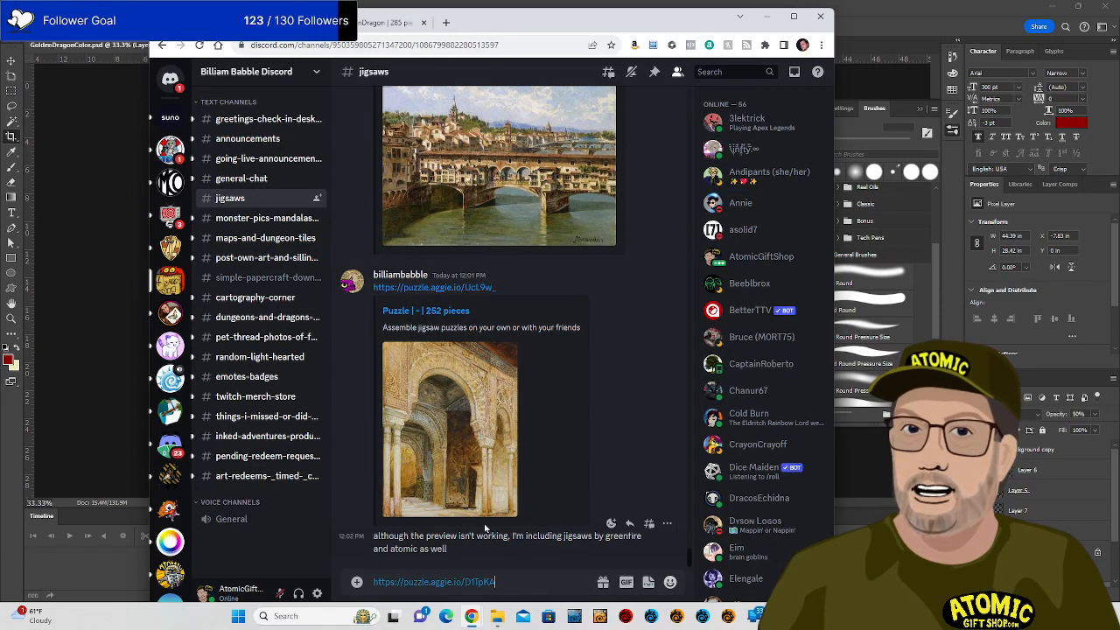
{"action": "key", "text": "Return"}
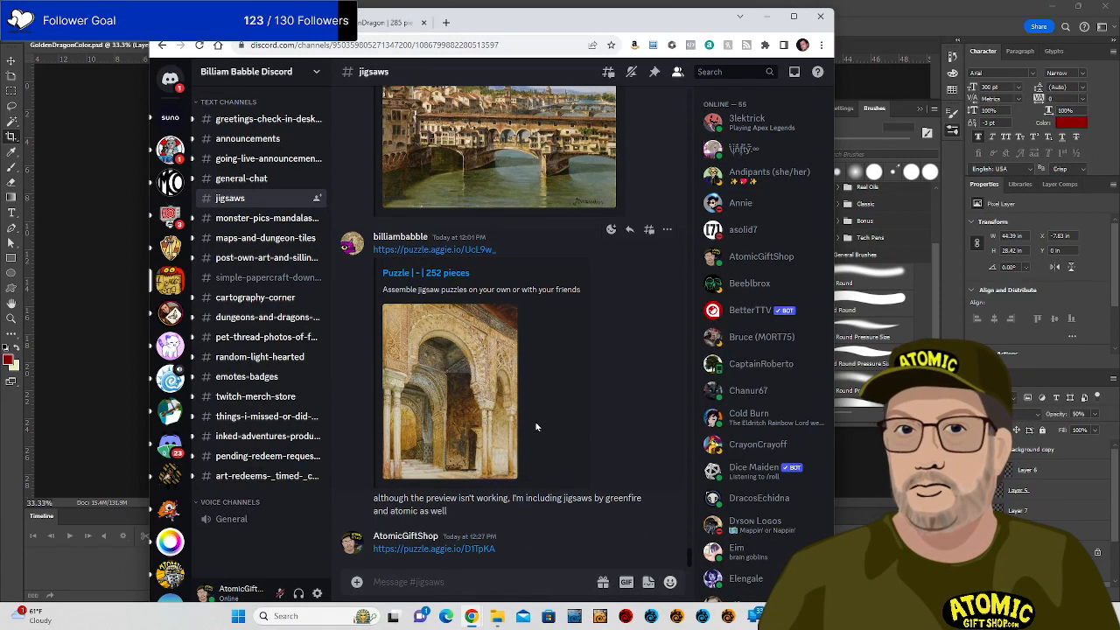
{"action": "scroll", "coordinate": [541, 369], "scroll_direction": "up", "scroll_amount": 10}
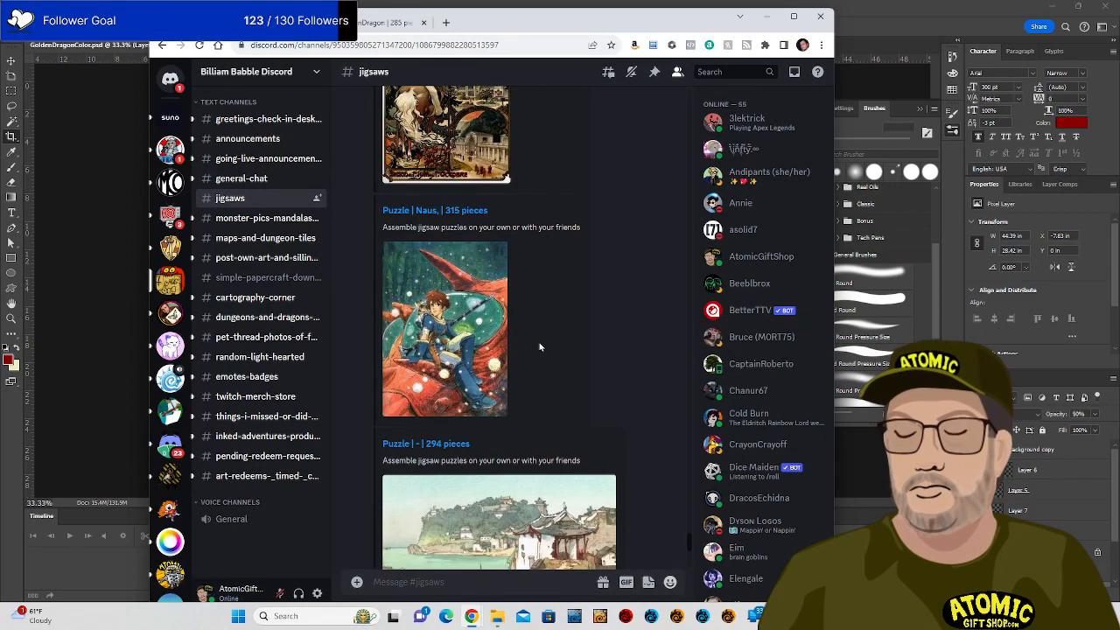
{"action": "scroll", "coordinate": [540, 348], "scroll_direction": "up", "scroll_amount": 3}
{"action": "scroll", "coordinate": [539, 347], "scroll_direction": "down", "scroll_amount": 10}
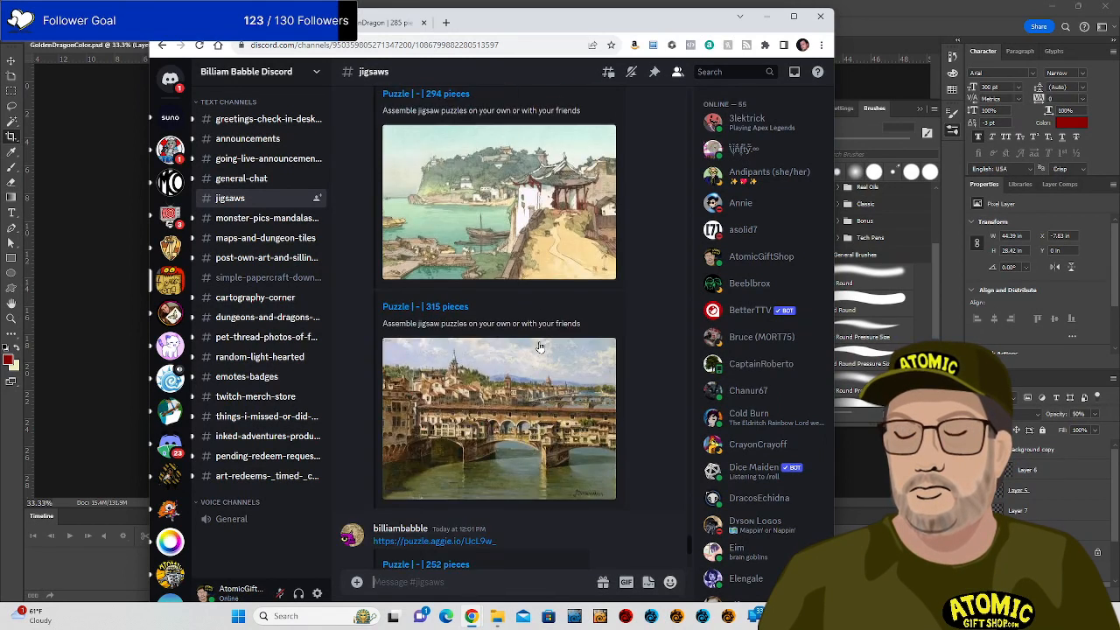
{"action": "scroll", "coordinate": [540, 348], "scroll_direction": "down", "scroll_amount": 2}
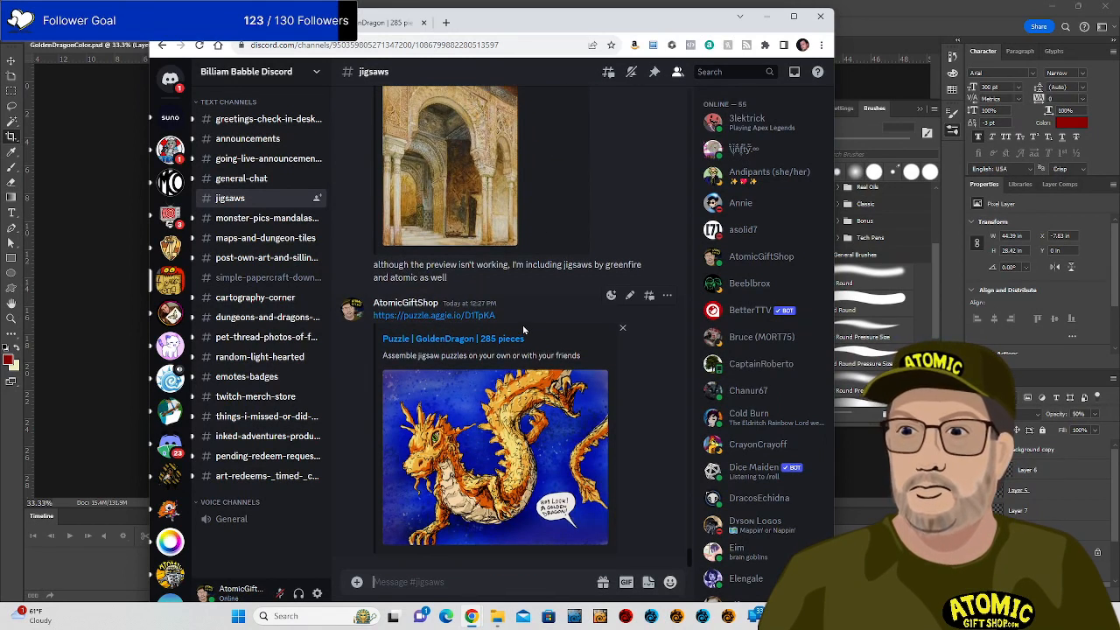
{"action": "scroll", "coordinate": [529, 307], "scroll_direction": "up", "scroll_amount": 7}
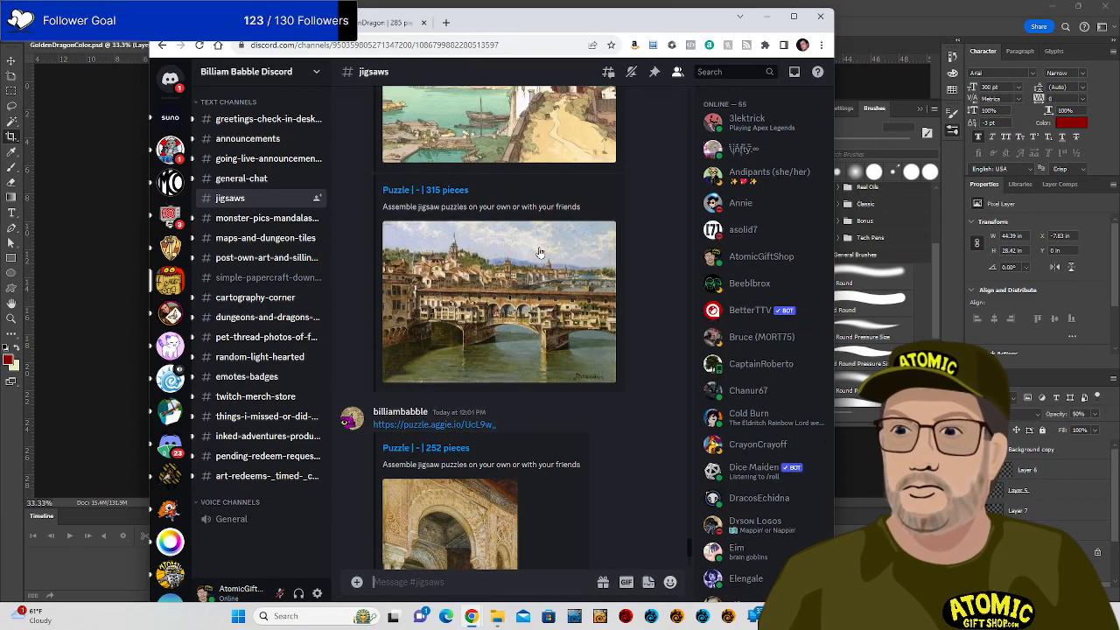
{"action": "scroll", "coordinate": [540, 253], "scroll_direction": "up", "scroll_amount": 12}
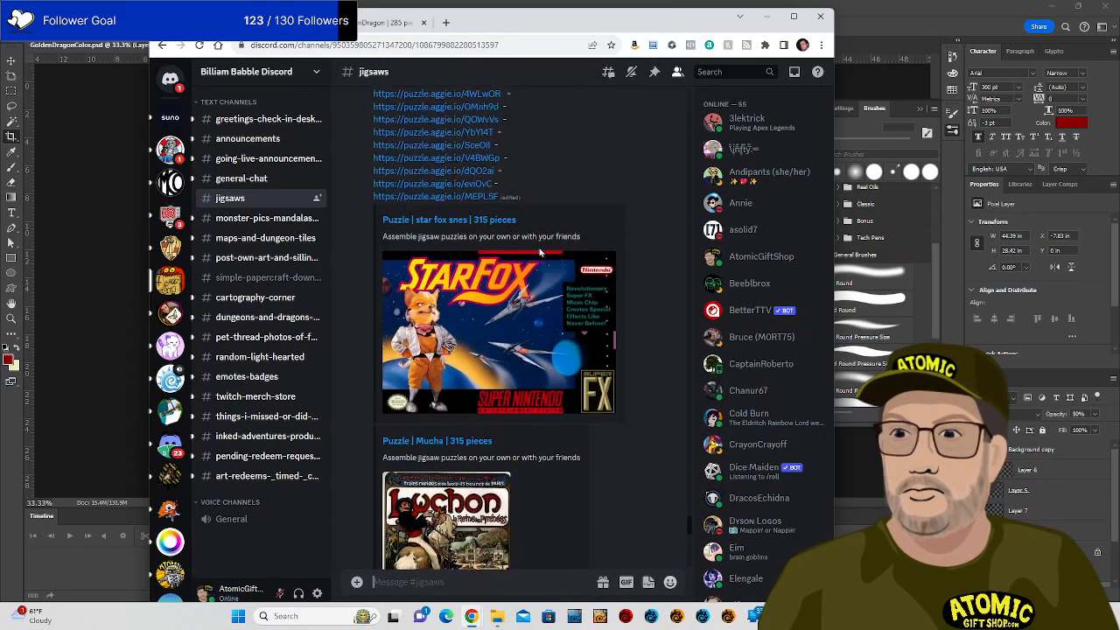
{"action": "scroll", "coordinate": [540, 253], "scroll_direction": "up", "scroll_amount": 5}
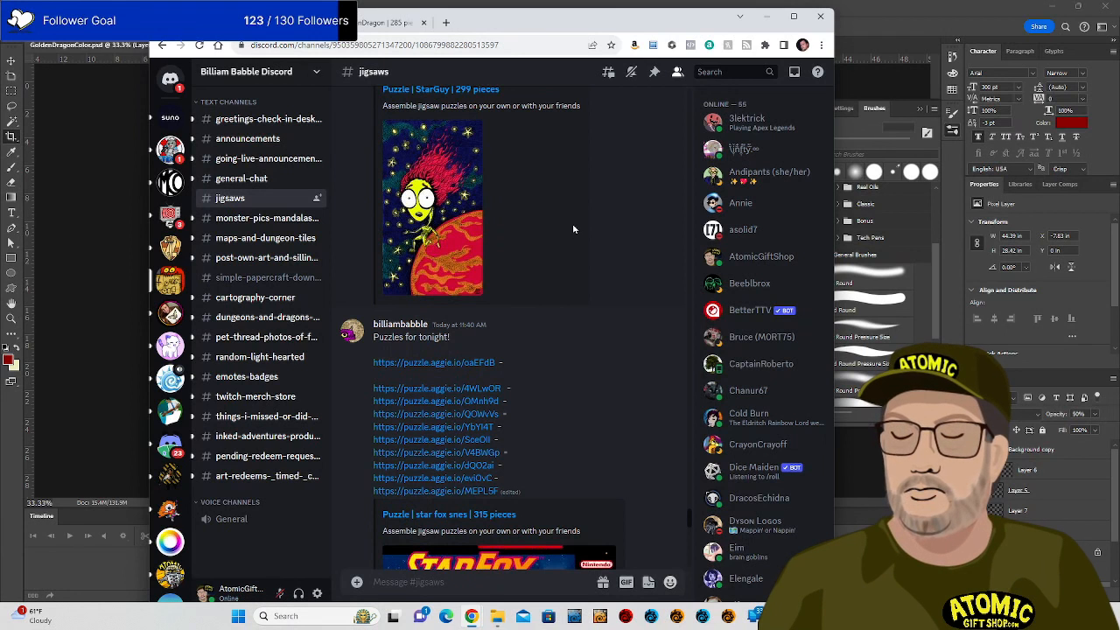
Close the browser showing the GoldenDragon puzzle, then close Photoshop.
{"action": "left_click", "coordinate": [390, 22]}
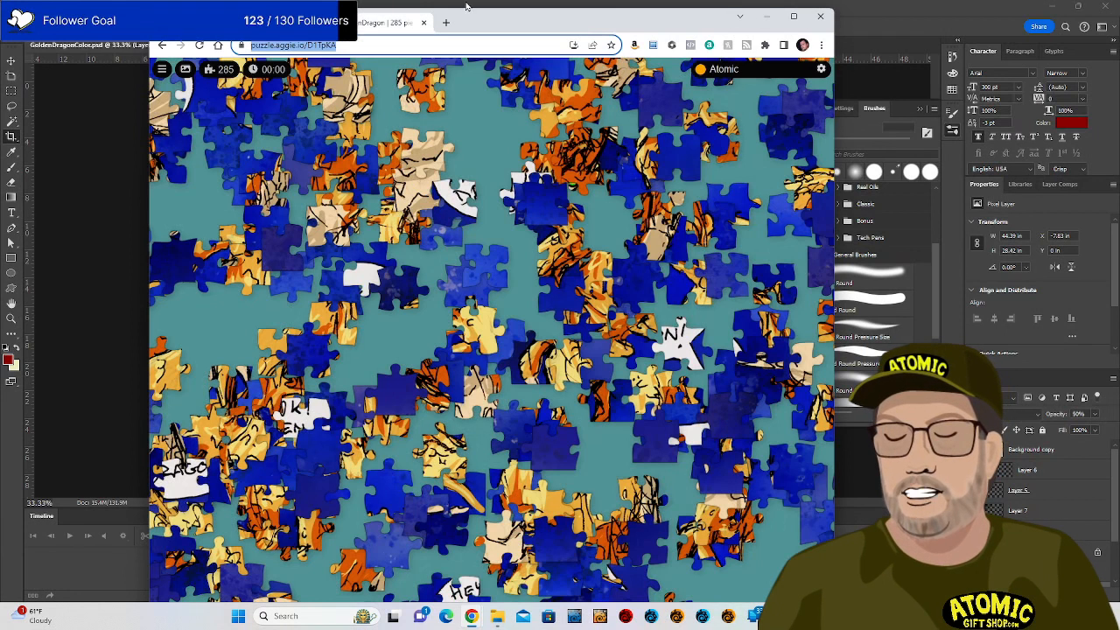
{"action": "left_click", "coordinate": [820, 16]}
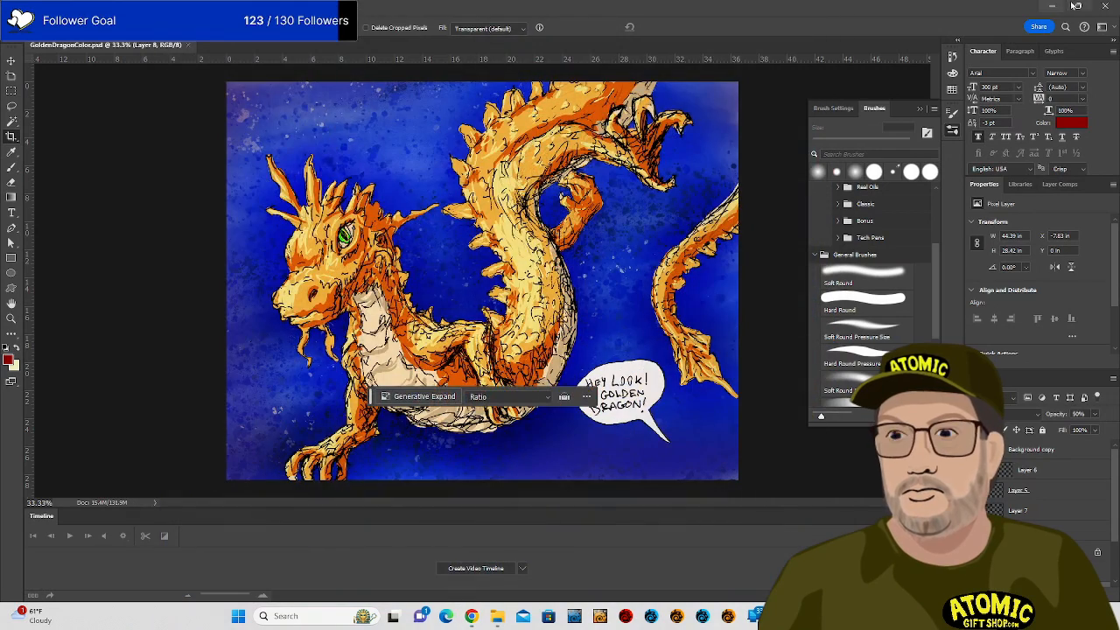
{"action": "left_click", "coordinate": [1104, 7]}
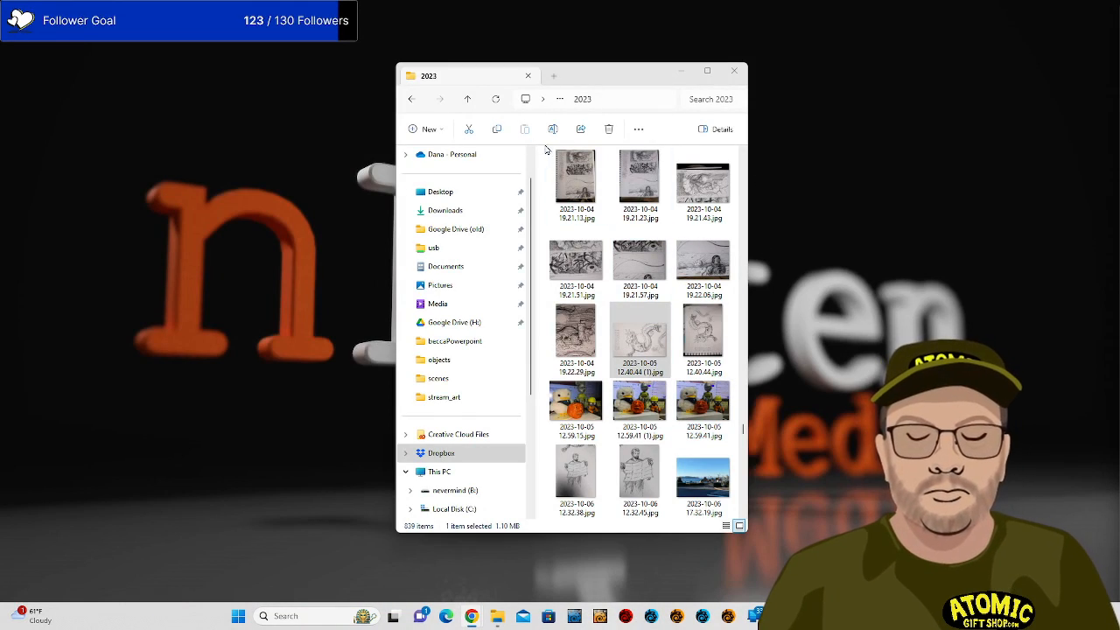
Go to Dropbox > AtomicGiftShop > STREAMING > stream_art and open StarGuy_v2 in the photo viewer.
{"action": "scroll", "coordinate": [462, 324], "scroll_direction": "up", "scroll_amount": 1}
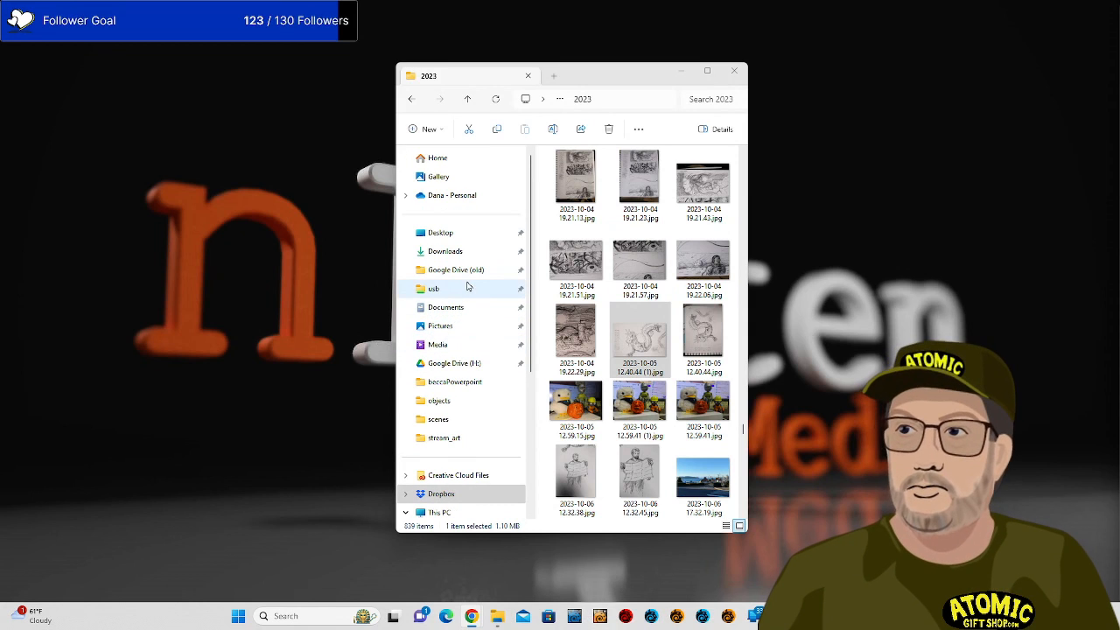
{"action": "scroll", "coordinate": [455, 350], "scroll_direction": "down", "scroll_amount": 3}
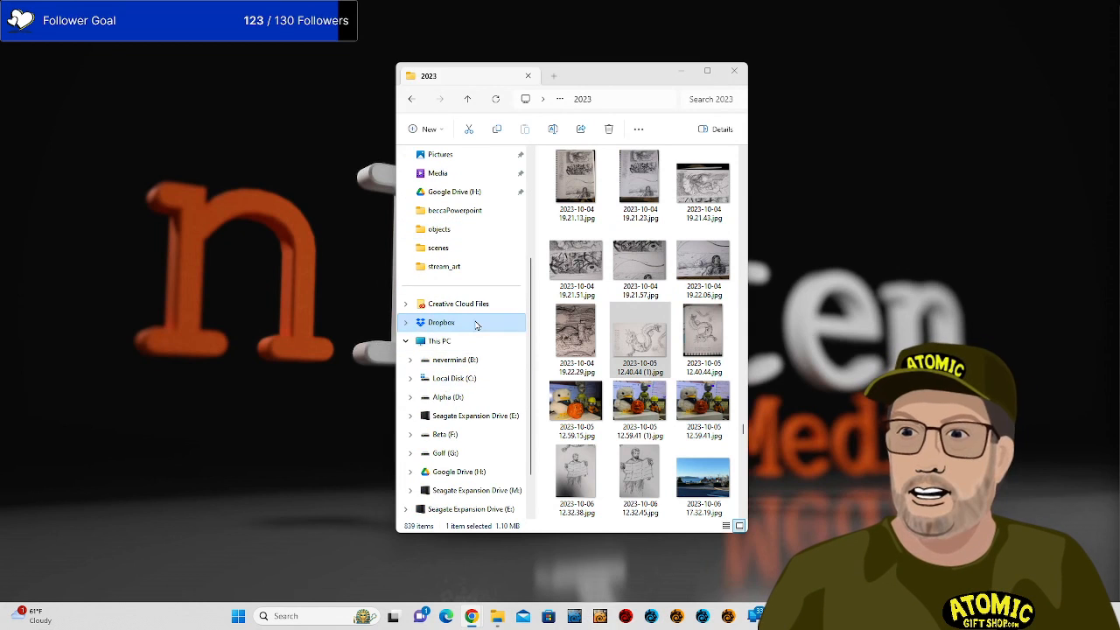
{"action": "left_click", "coordinate": [476, 323]}
{"action": "left_click", "coordinate": [645, 351]}
{"action": "scroll", "coordinate": [643, 354], "scroll_direction": "down", "scroll_amount": 7}
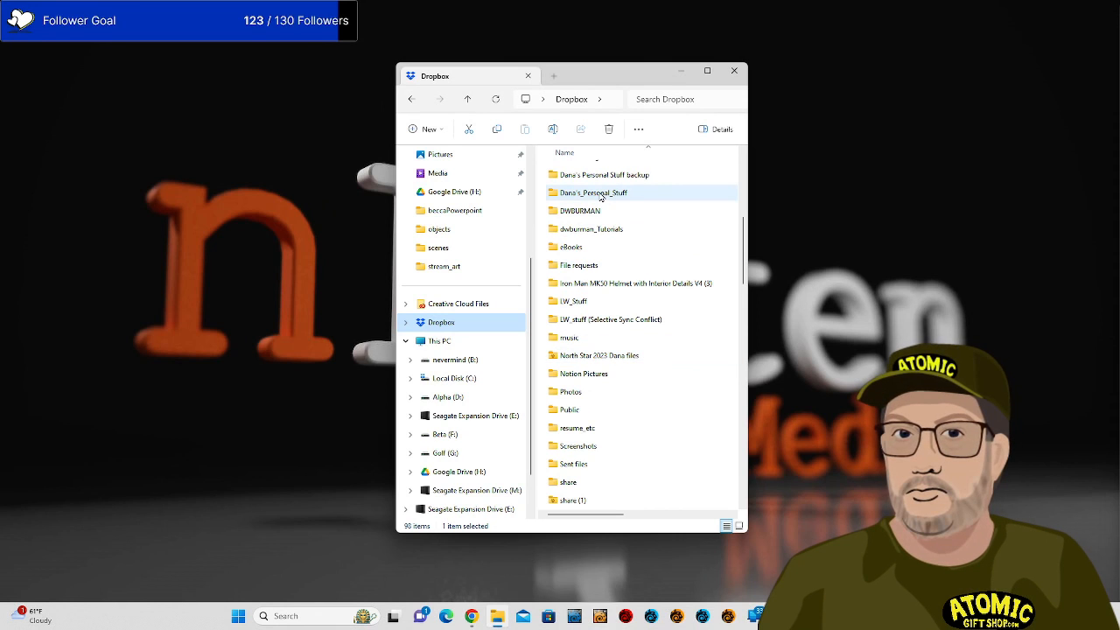
{"action": "scroll", "coordinate": [599, 200], "scroll_direction": "up", "scroll_amount": 6}
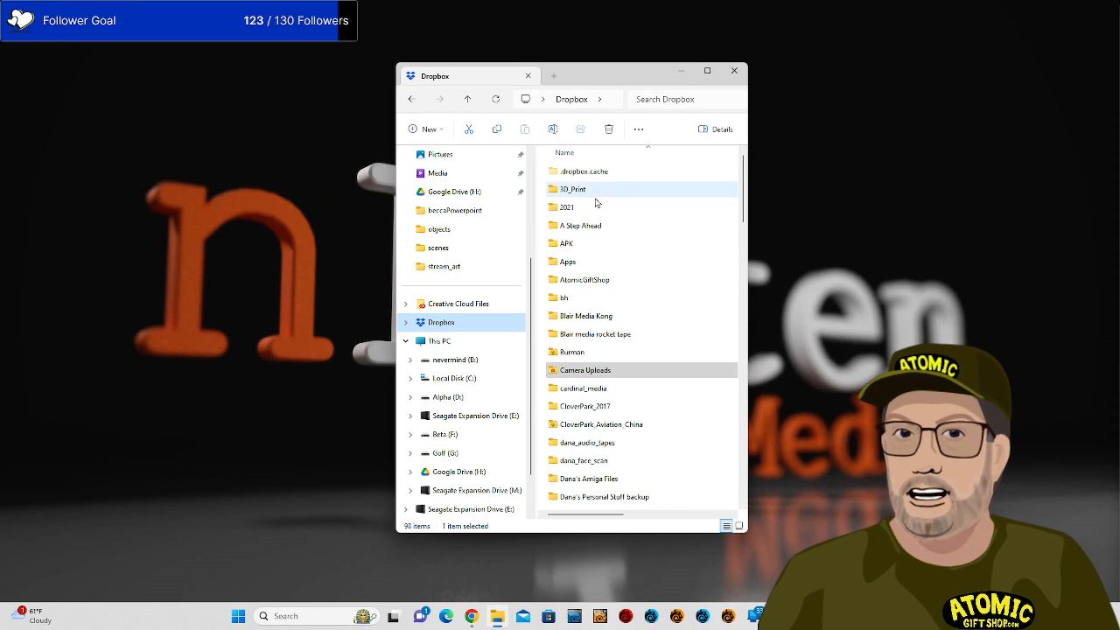
{"action": "double_click", "coordinate": [584, 280]}
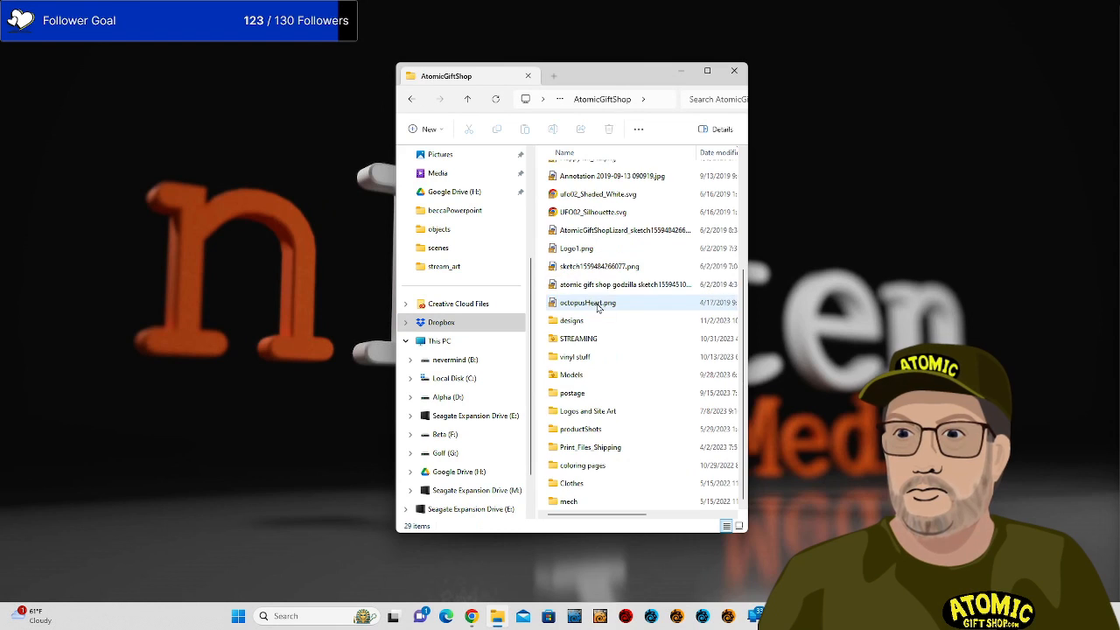
{"action": "double_click", "coordinate": [588, 339]}
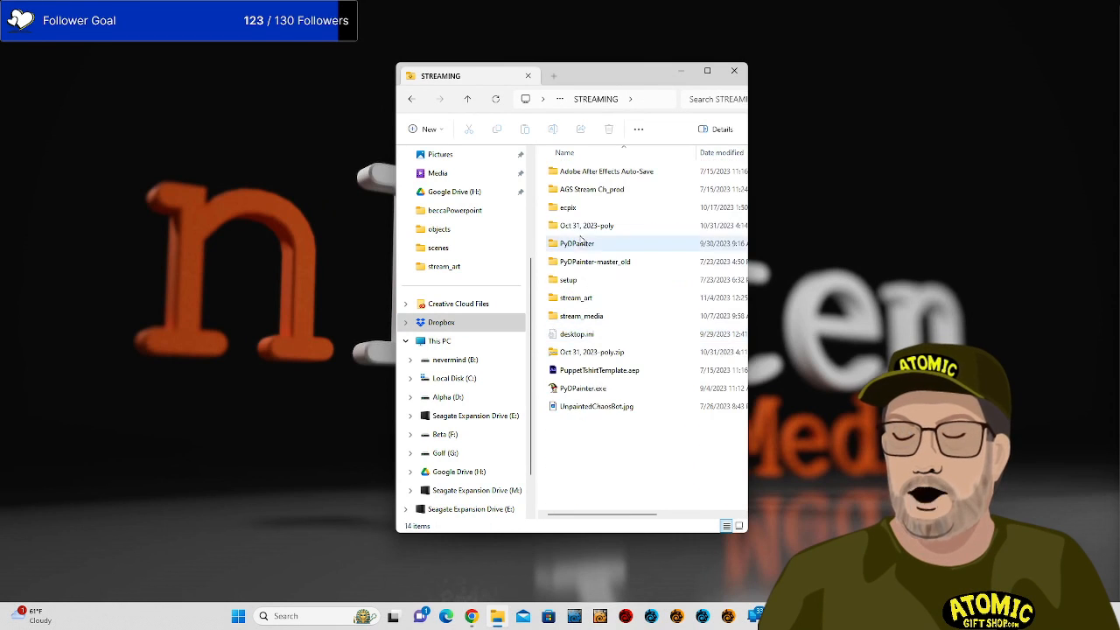
{"action": "double_click", "coordinate": [592, 299]}
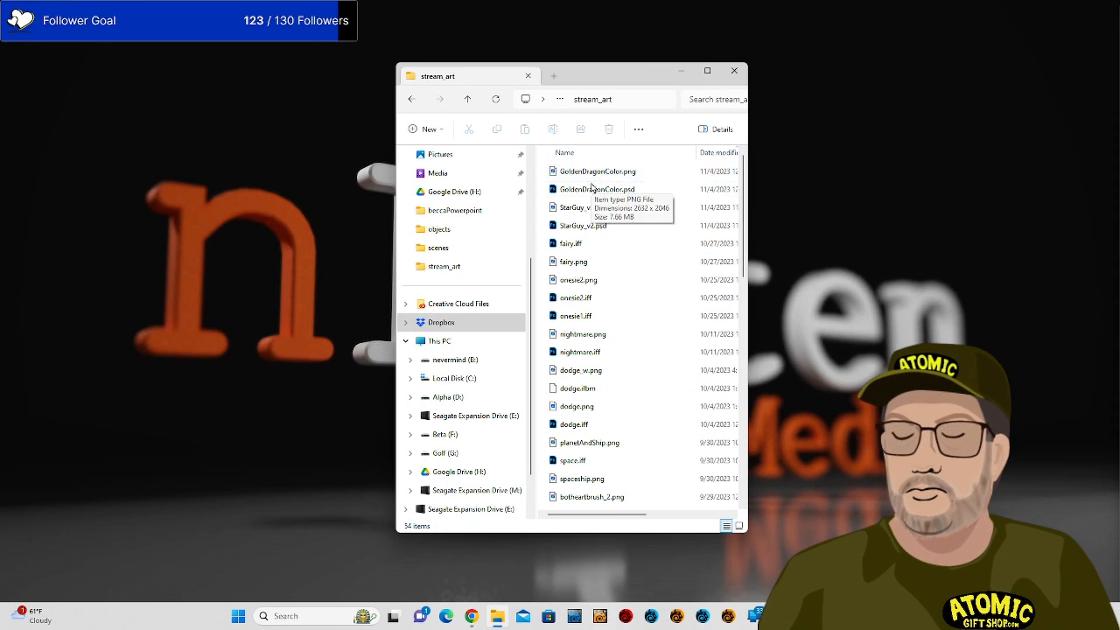
{"action": "double_click", "coordinate": [591, 210]}
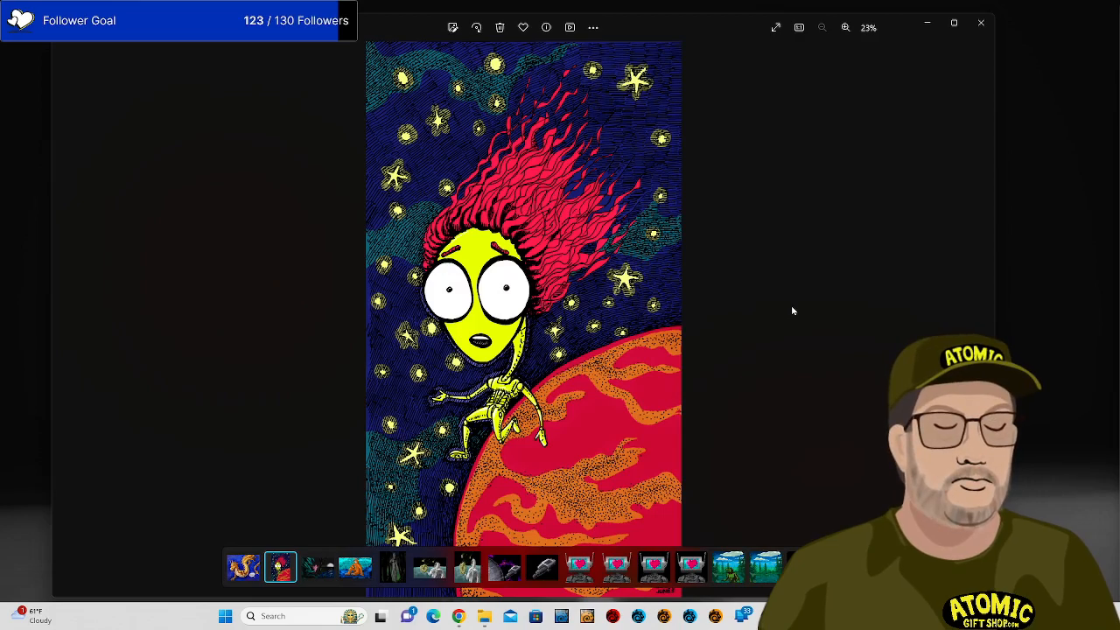
Zoom in and out on the StarGuy alien, then show the golden dragon picture from the filmstrip.
{"action": "scroll", "coordinate": [792, 311], "scroll_direction": "up", "scroll_amount": 3}
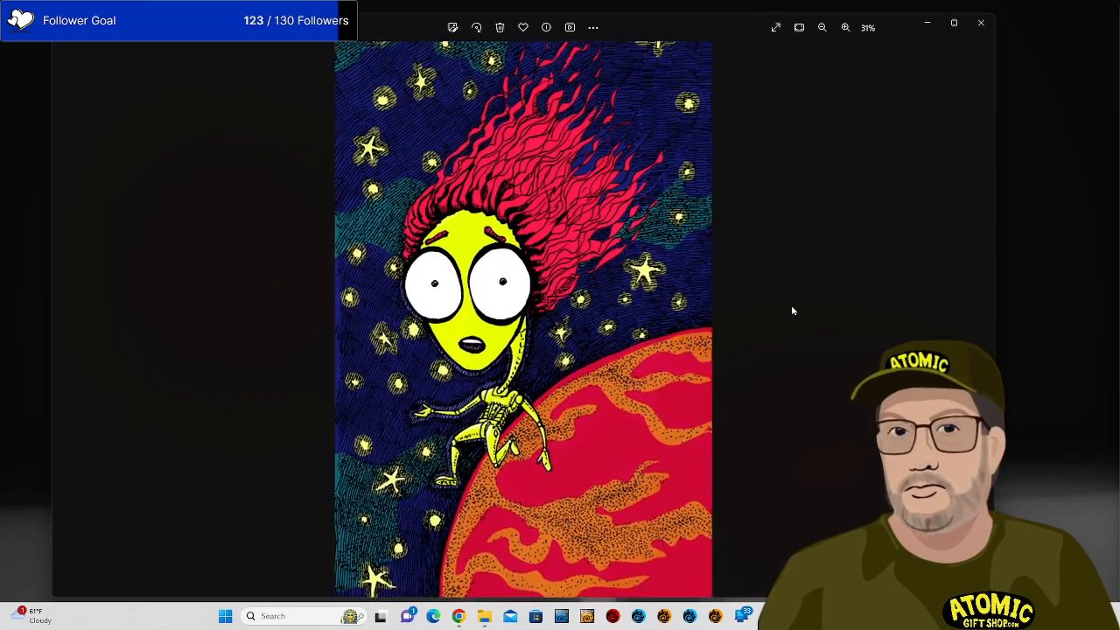
{"action": "scroll", "coordinate": [793, 311], "scroll_direction": "up", "scroll_amount": 1}
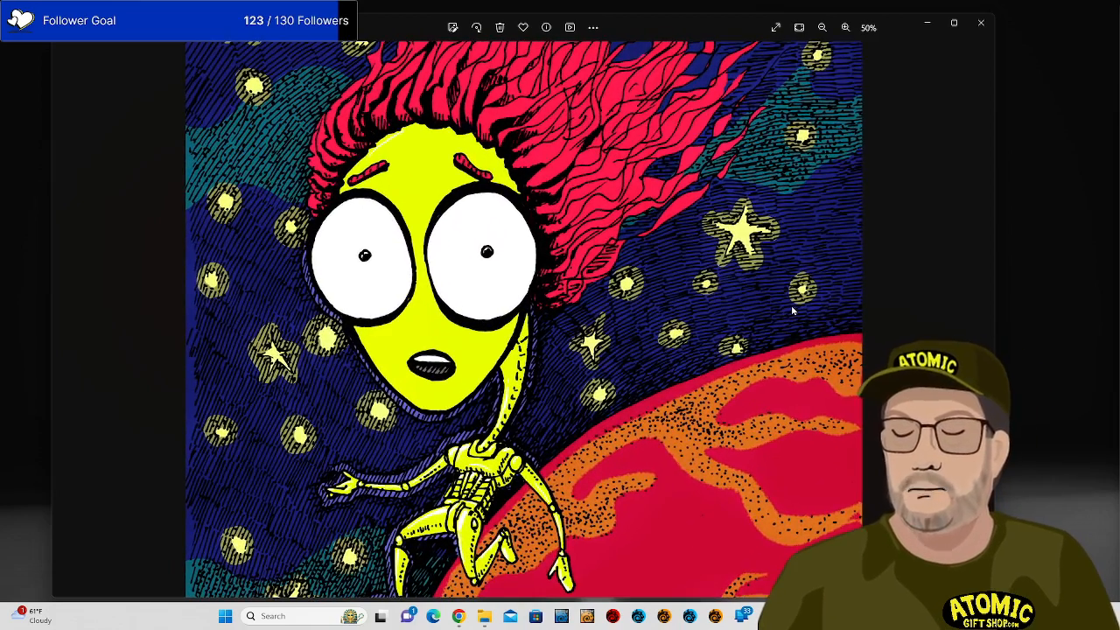
{"action": "scroll", "coordinate": [793, 311], "scroll_direction": "up", "scroll_amount": 1}
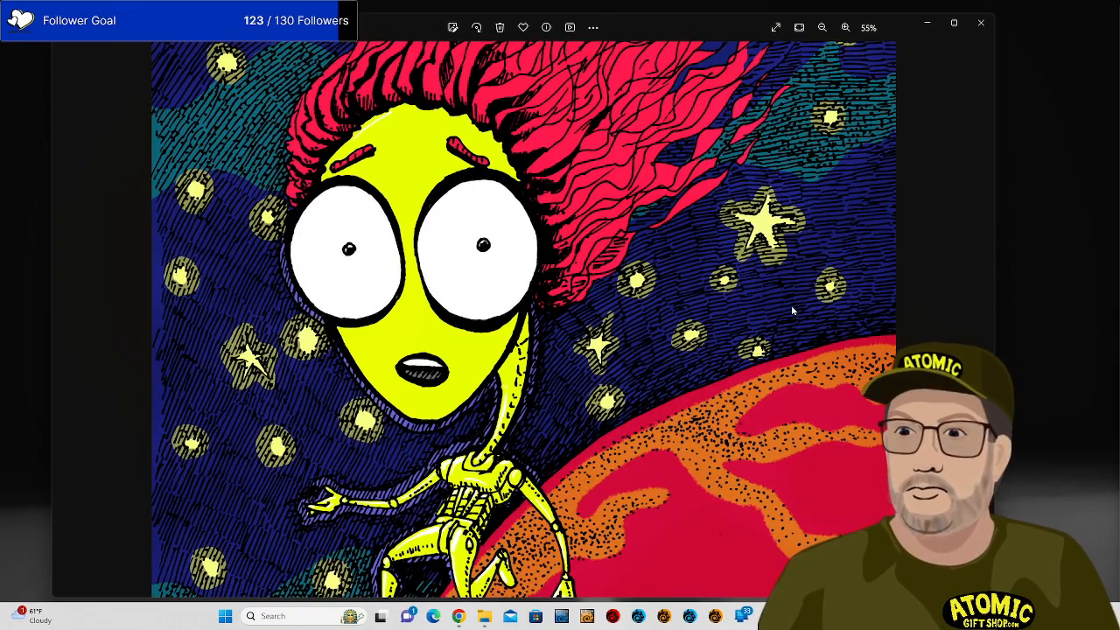
{"action": "scroll", "coordinate": [793, 311], "scroll_direction": "down", "scroll_amount": 4}
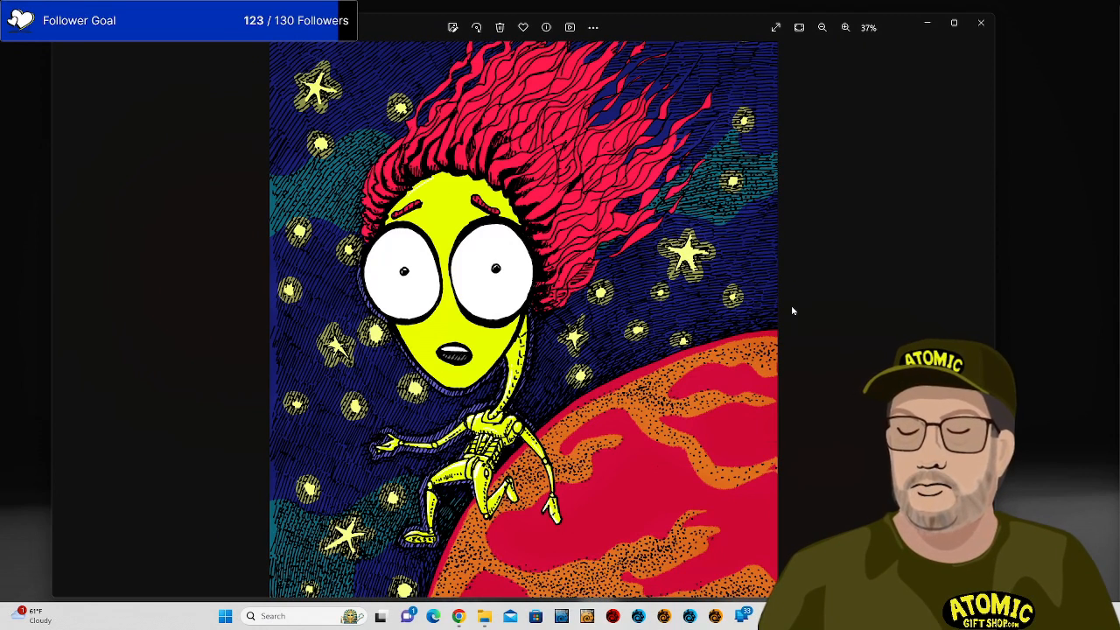
{"action": "scroll", "coordinate": [771, 300], "scroll_direction": "down", "scroll_amount": 2}
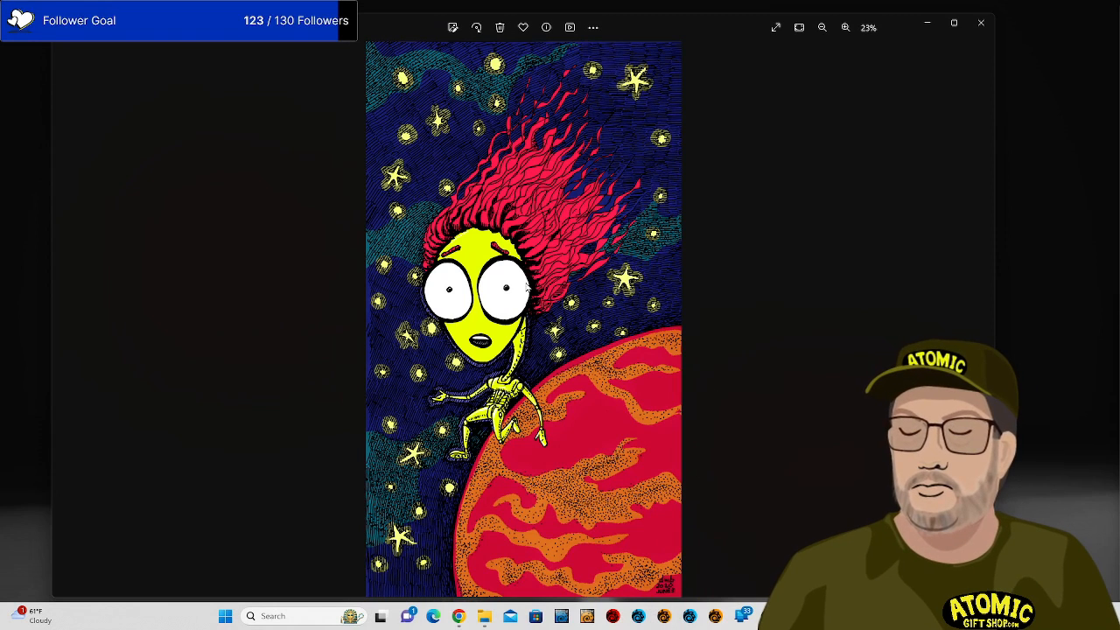
{"action": "scroll", "coordinate": [532, 280], "scroll_direction": "up", "scroll_amount": 1}
{"action": "scroll", "coordinate": [533, 280], "scroll_direction": "down", "scroll_amount": 1}
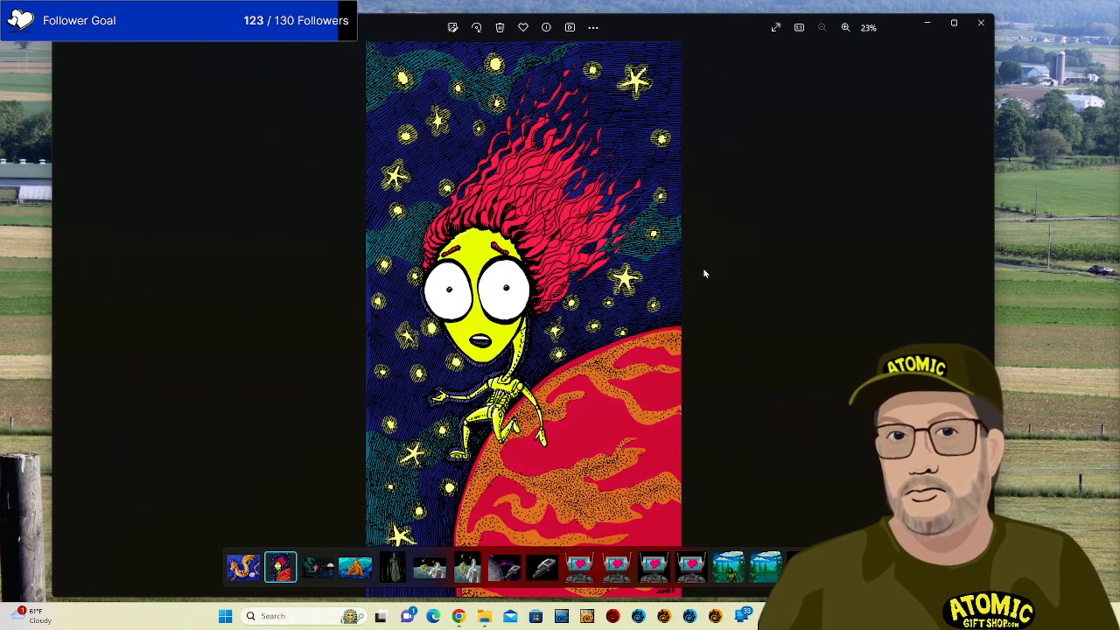
{"action": "left_click", "coordinate": [243, 567]}
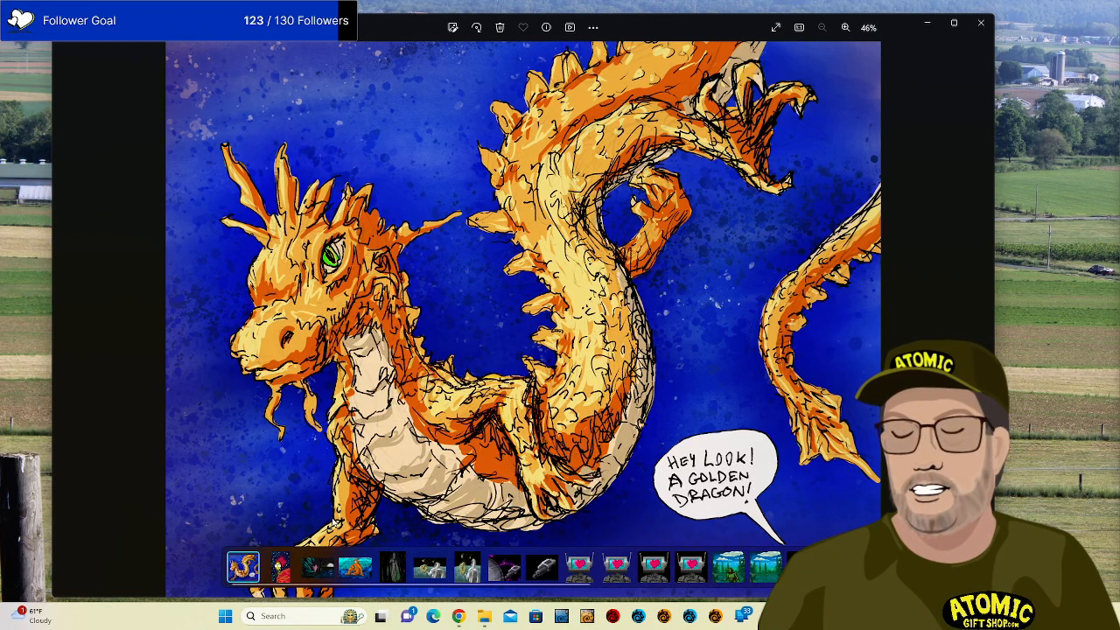
Advance to the fairy night scene and zoom in to inspect it.
{"action": "key", "text": "Right"}
{"action": "key", "text": "Right"}
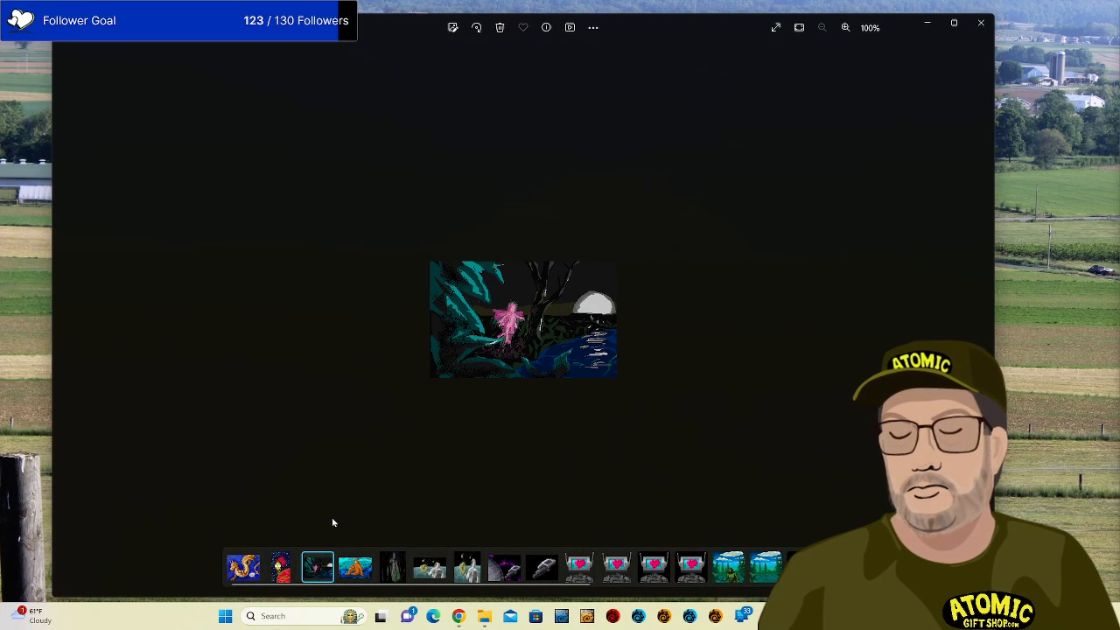
{"action": "scroll", "coordinate": [533, 396], "scroll_direction": "up", "scroll_amount": 5}
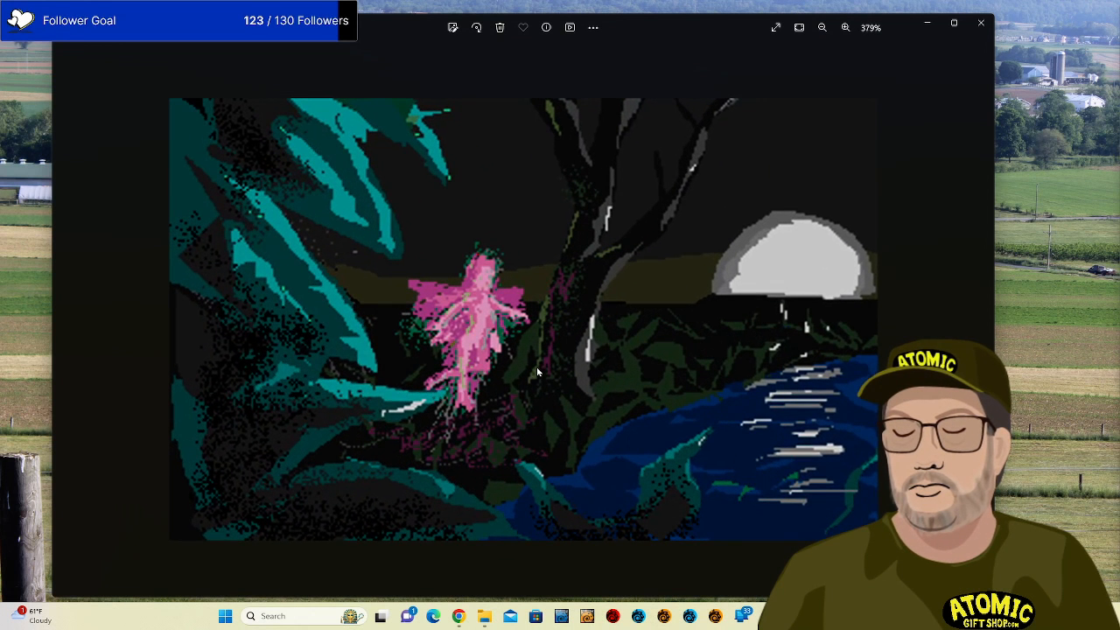
{"action": "scroll", "coordinate": [537, 372], "scroll_direction": "down", "scroll_amount": 5}
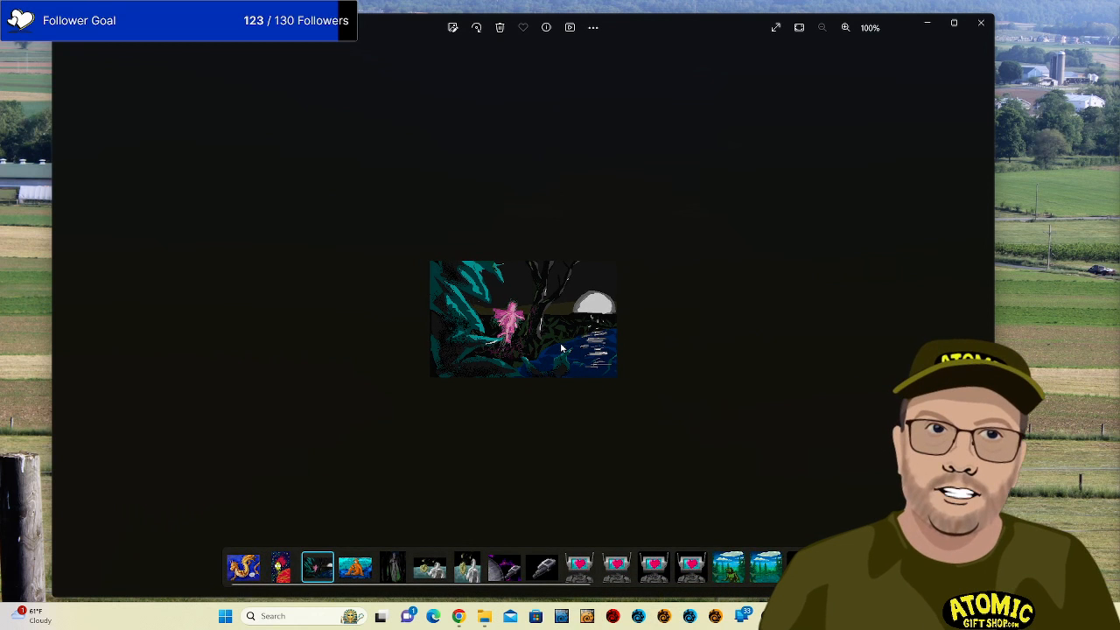
{"action": "scroll", "coordinate": [561, 348], "scroll_direction": "up", "scroll_amount": 5}
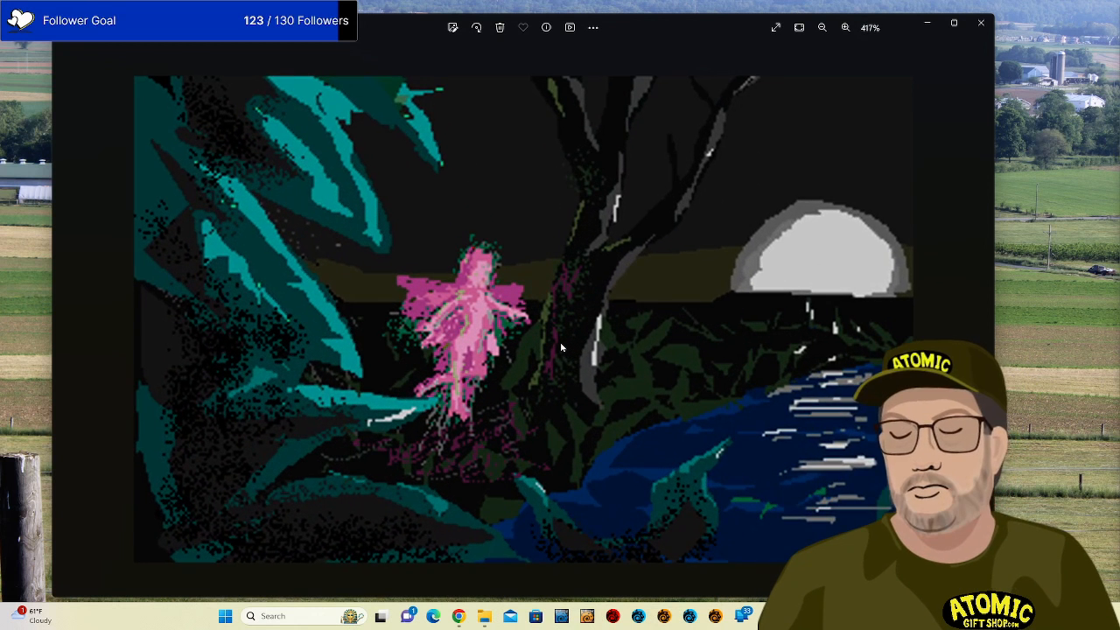
{"action": "scroll", "coordinate": [561, 349], "scroll_direction": "down", "scroll_amount": 1}
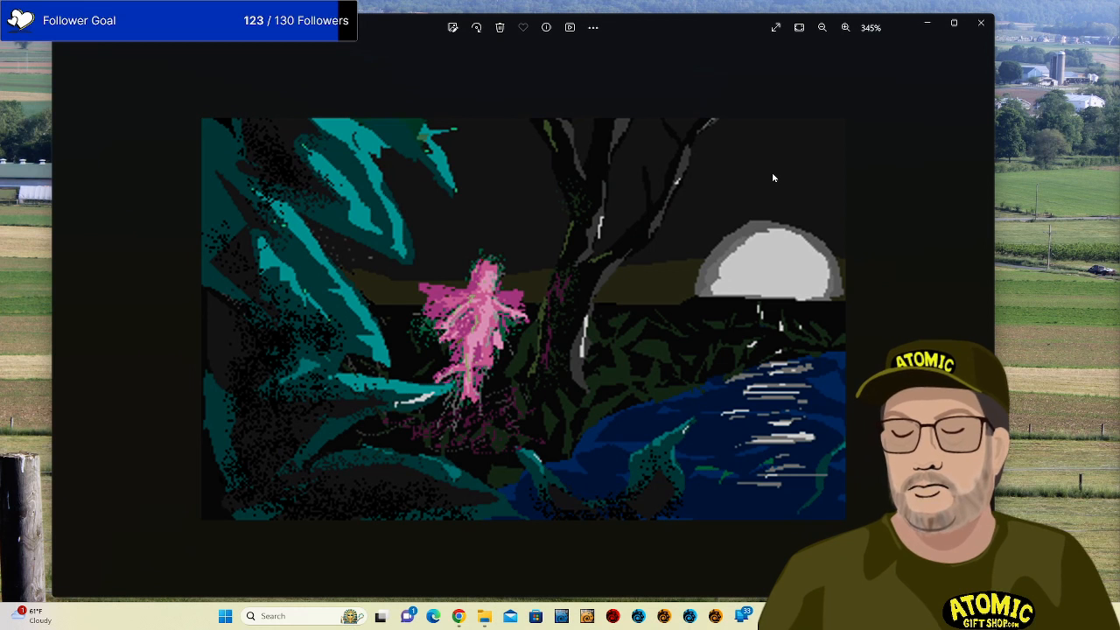
Step on through the orange figure to the forest figure picture, zooming in on each.
{"action": "key", "text": "Right"}
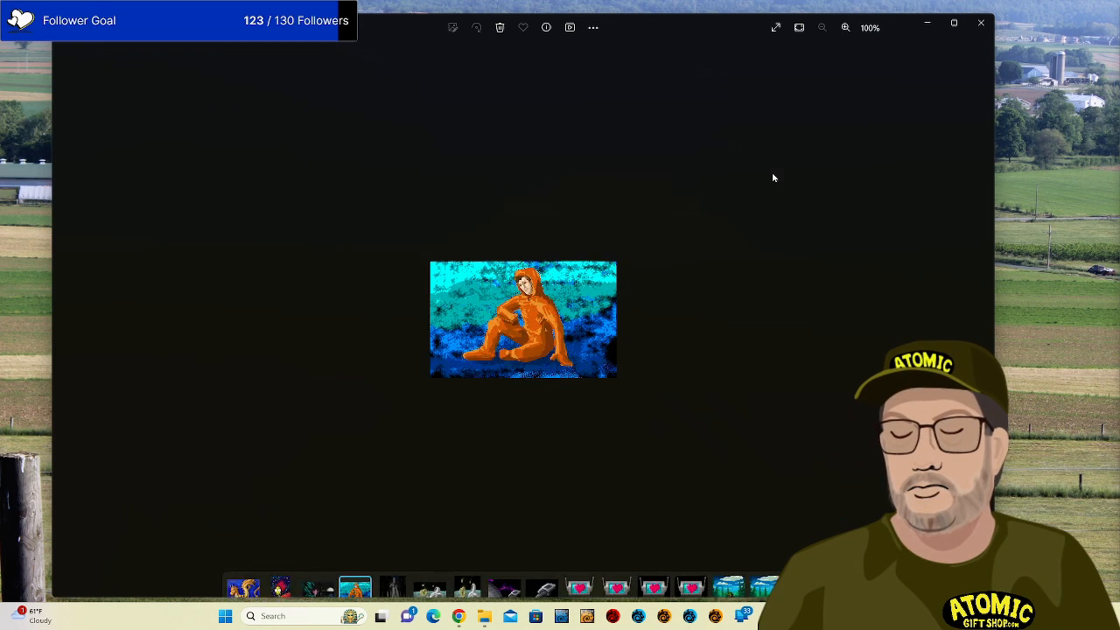
{"action": "scroll", "coordinate": [639, 300], "scroll_direction": "up", "scroll_amount": 5}
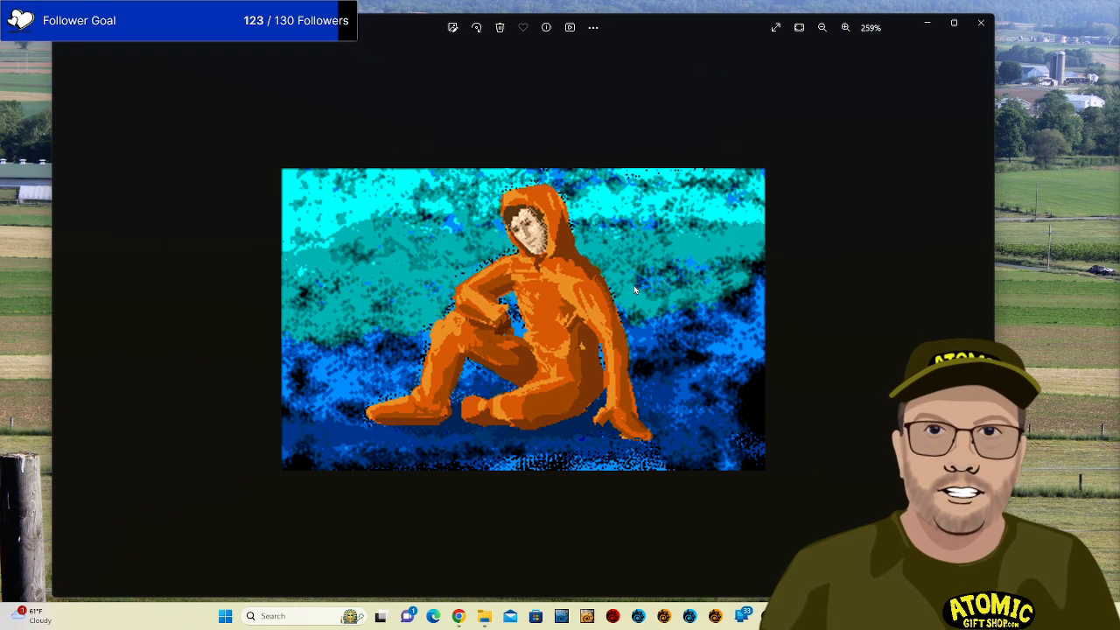
{"action": "key", "text": "Right"}
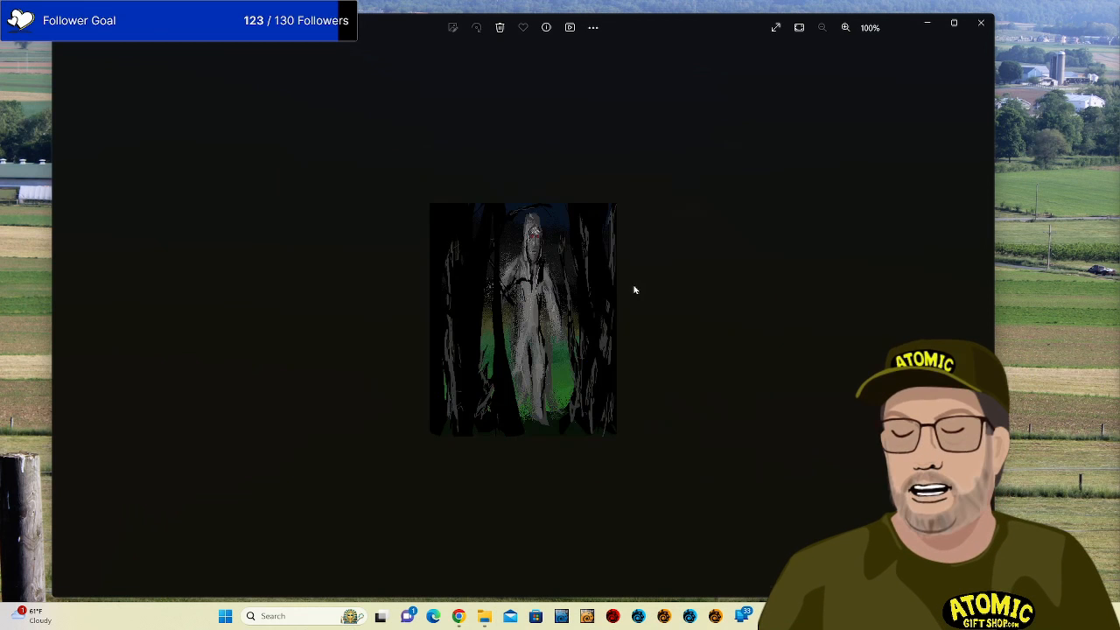
{"action": "scroll", "coordinate": [547, 272], "scroll_direction": "up", "scroll_amount": 4}
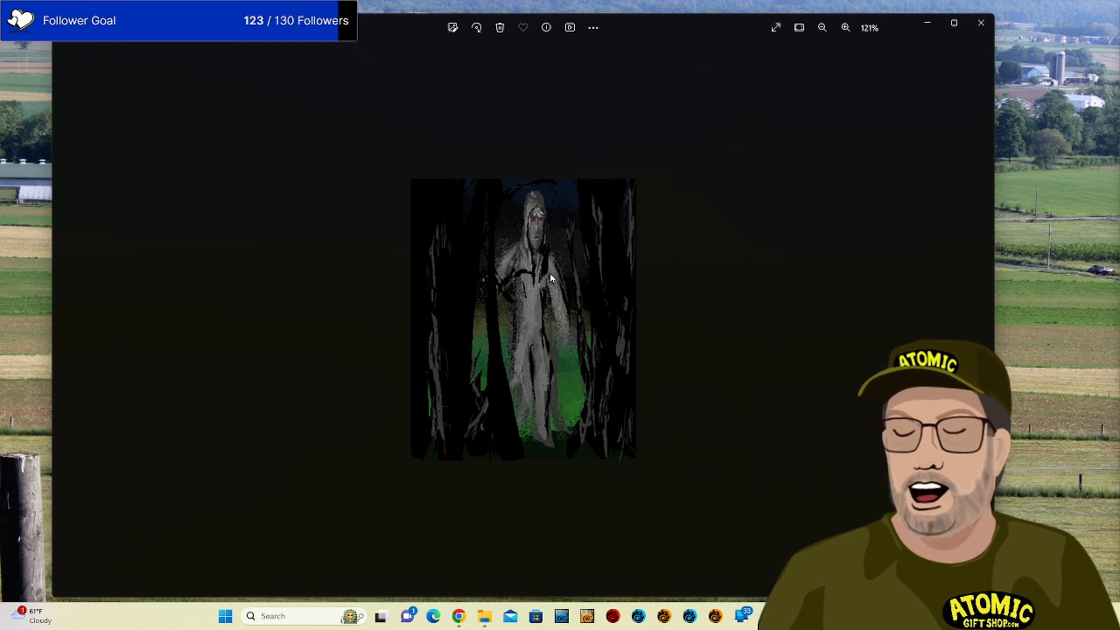
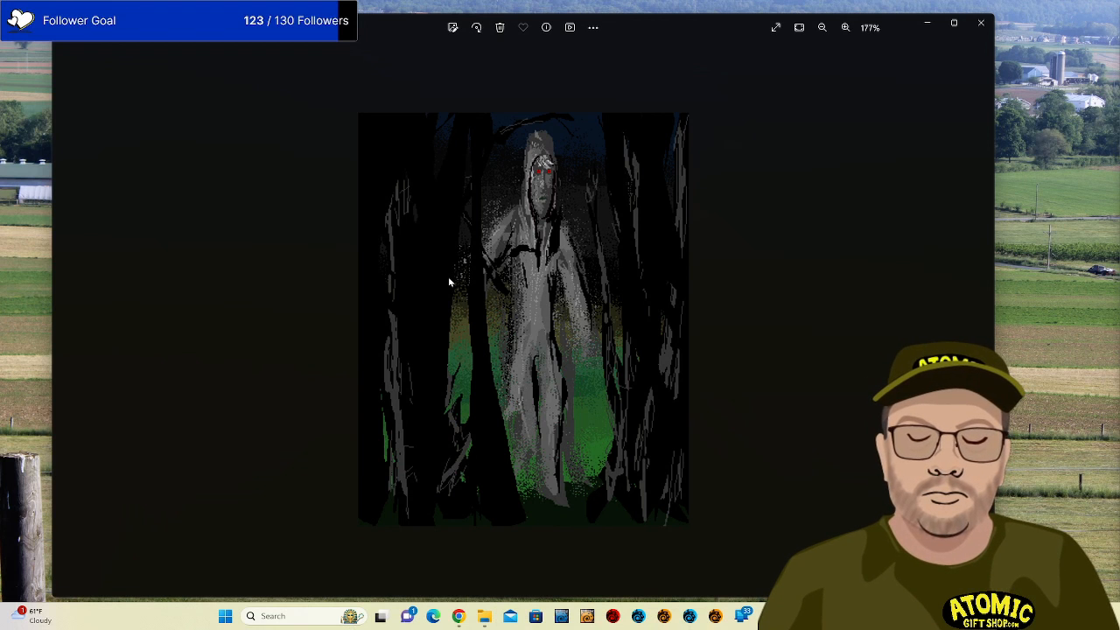
Advance to the astronaut artwork and zoom in, then back out, to inspect it.
{"action": "key", "text": "Right"}
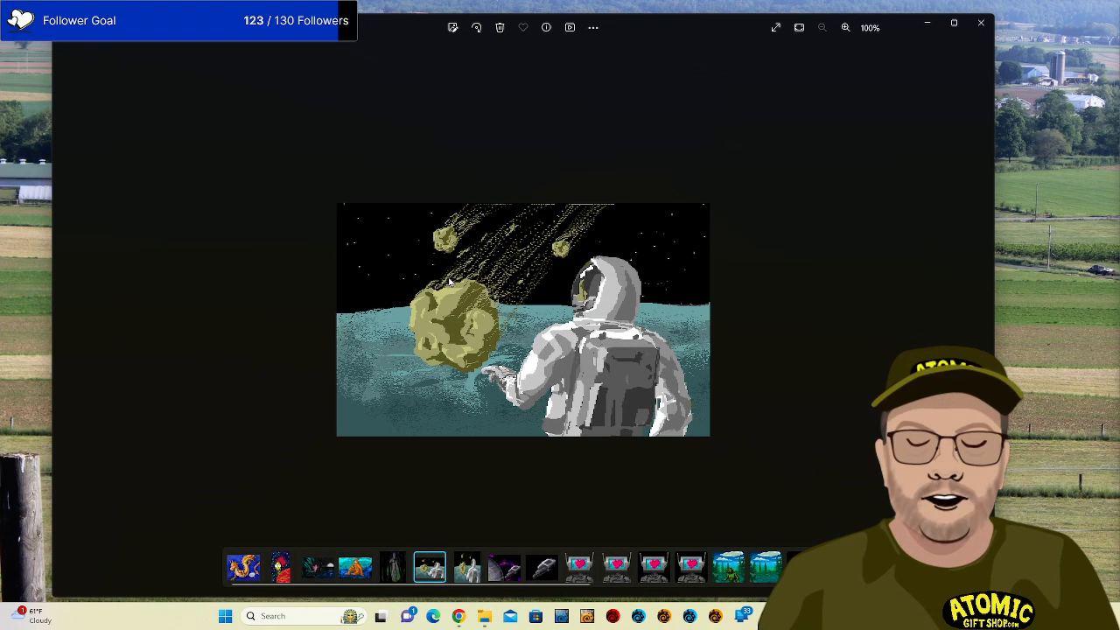
{"action": "scroll", "coordinate": [448, 281], "scroll_direction": "up", "scroll_amount": 5}
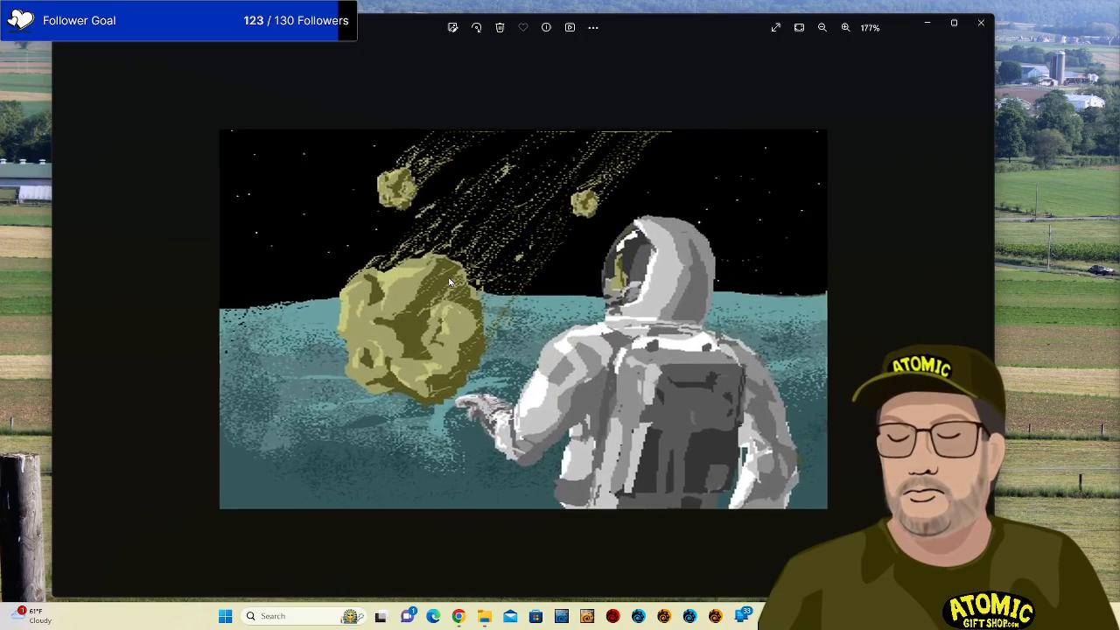
{"action": "scroll", "coordinate": [449, 281], "scroll_direction": "up", "scroll_amount": 4}
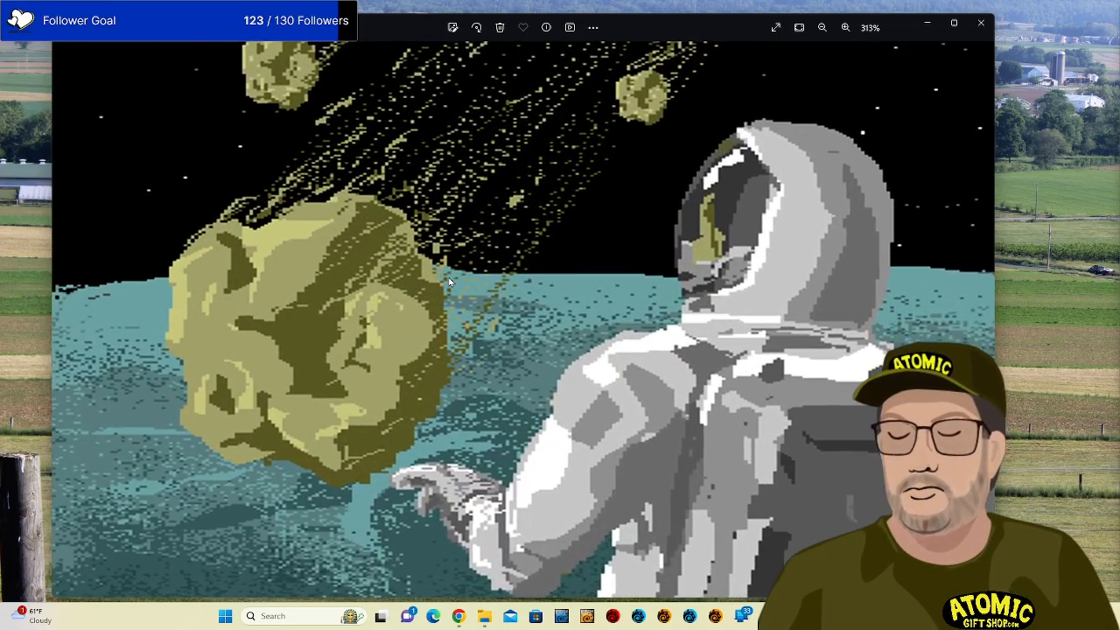
{"action": "scroll", "coordinate": [448, 280], "scroll_direction": "up", "scroll_amount": 1}
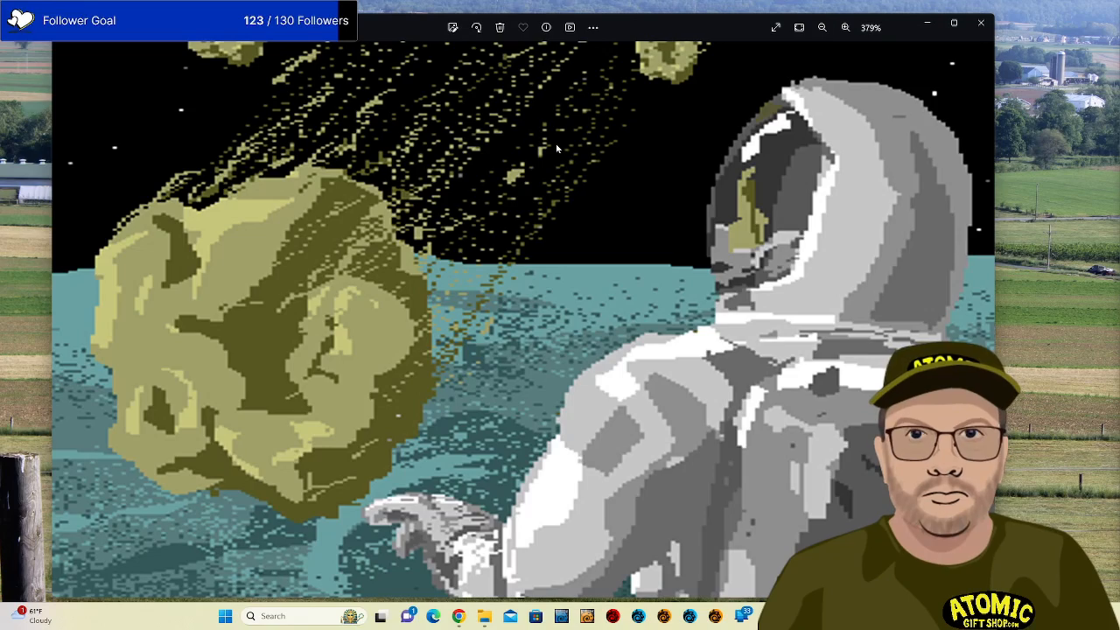
{"action": "scroll", "coordinate": [556, 148], "scroll_direction": "down", "scroll_amount": 5}
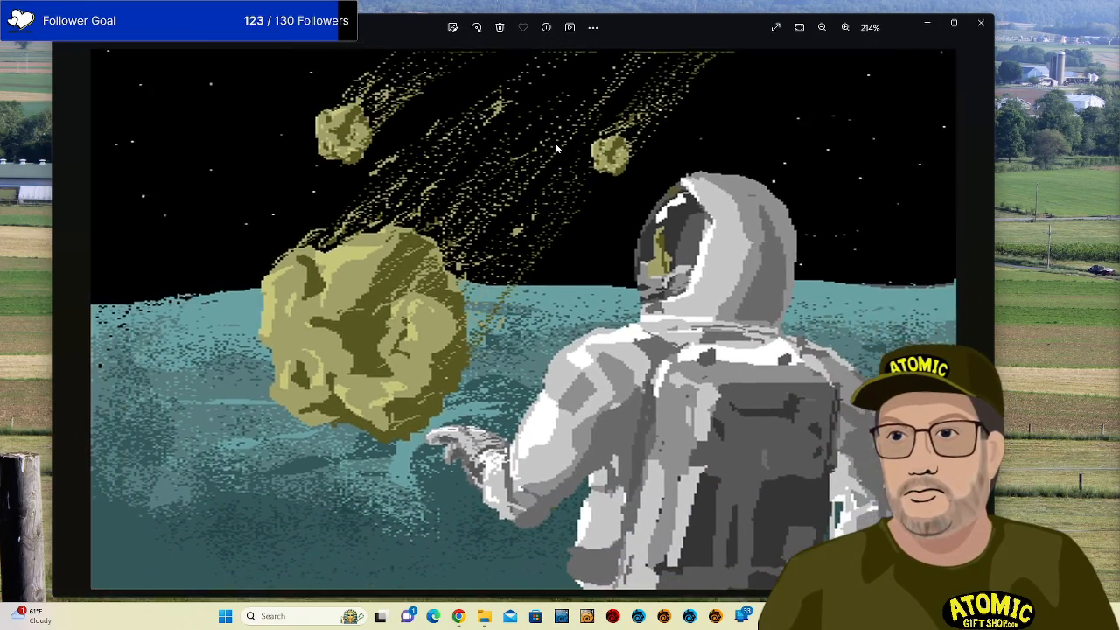
{"action": "scroll", "coordinate": [556, 149], "scroll_direction": "down", "scroll_amount": 1}
{"action": "scroll", "coordinate": [557, 149], "scroll_direction": "down", "scroll_amount": 2}
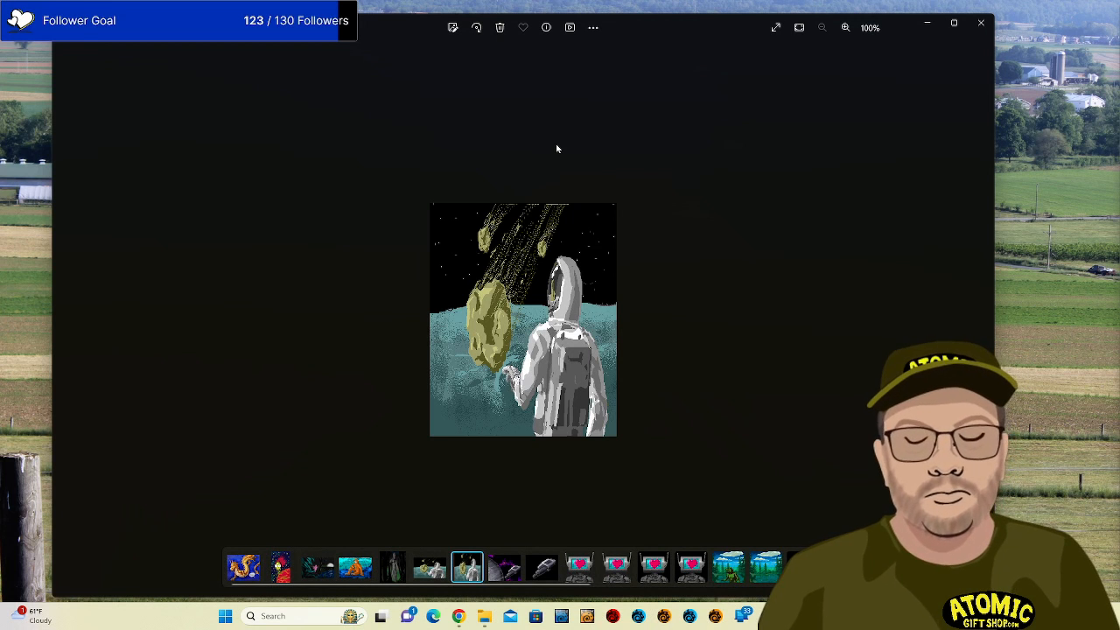
Enlarge the spaceship-and-planet image, then step past the ship-only image to the heart-screen robot.
{"action": "key", "text": "Right"}
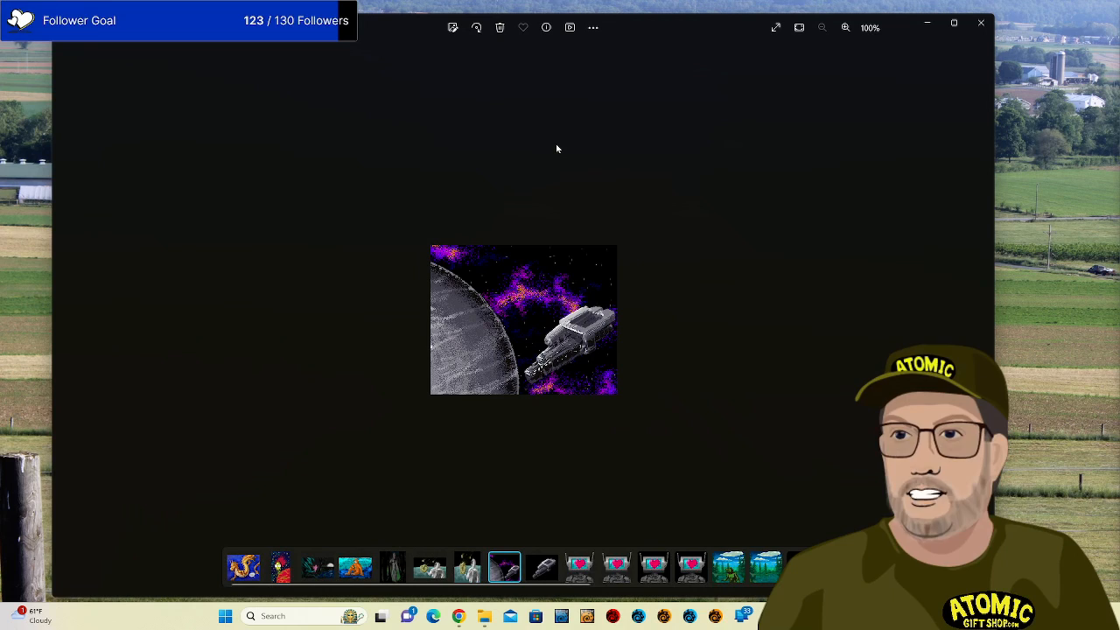
{"action": "key", "text": "ctrl+plus"}
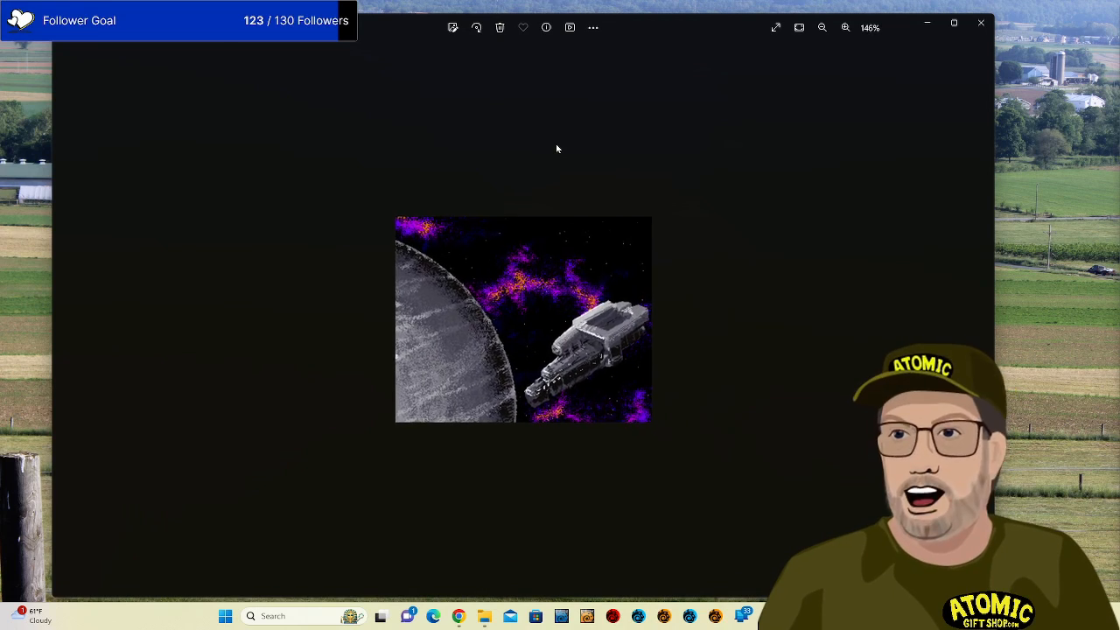
{"action": "key", "text": "ctrl+plus"}
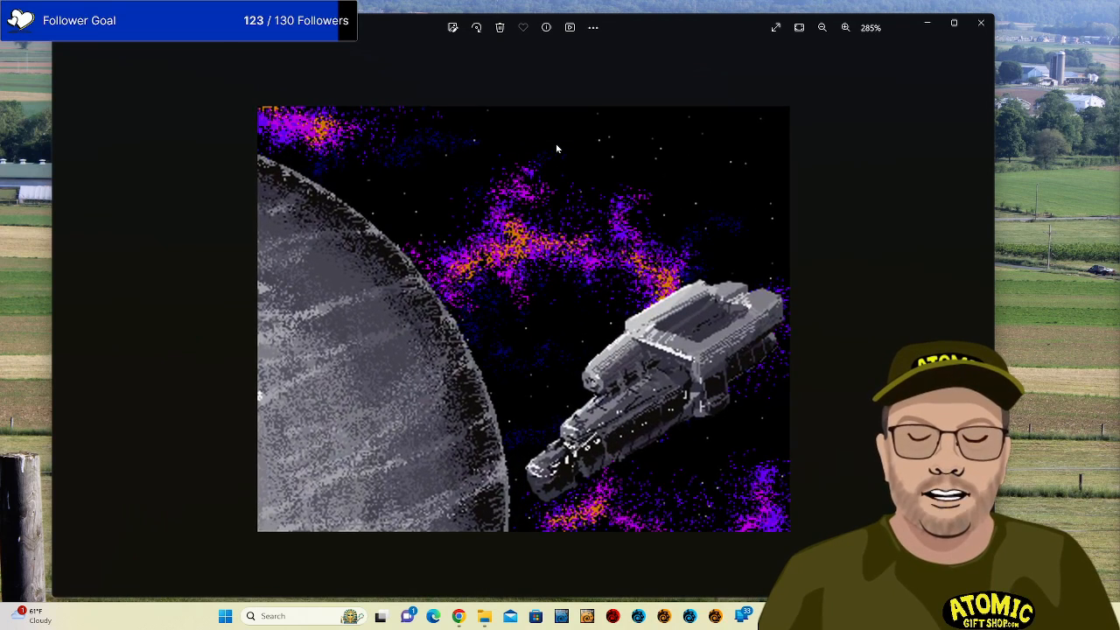
{"action": "key", "text": "ctrl+plus"}
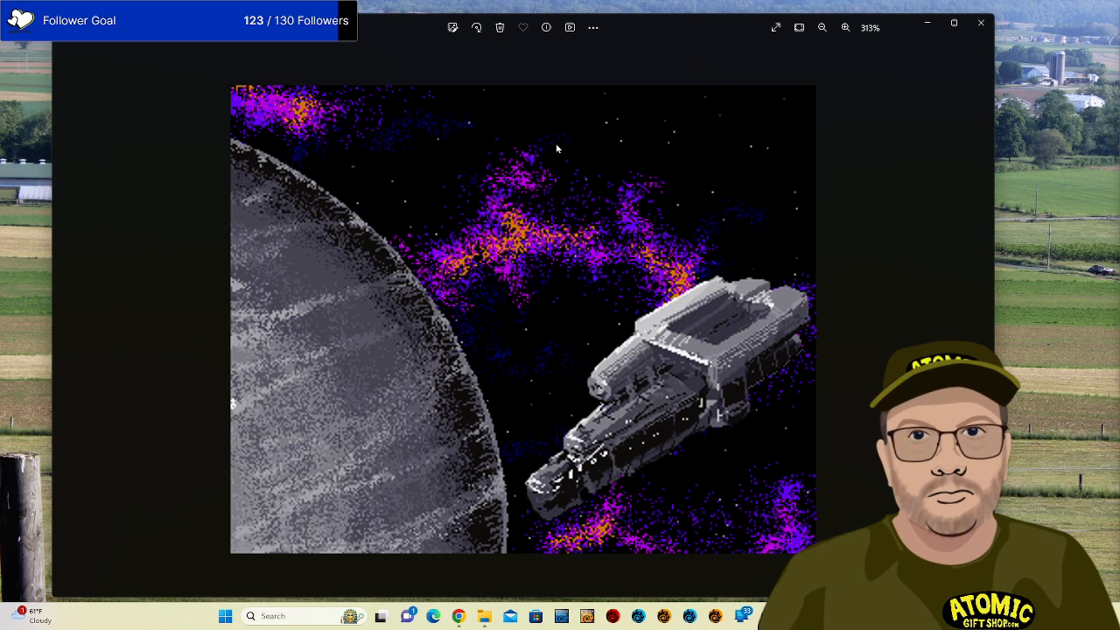
{"action": "scroll", "coordinate": [557, 148], "scroll_direction": "down", "scroll_amount": 5}
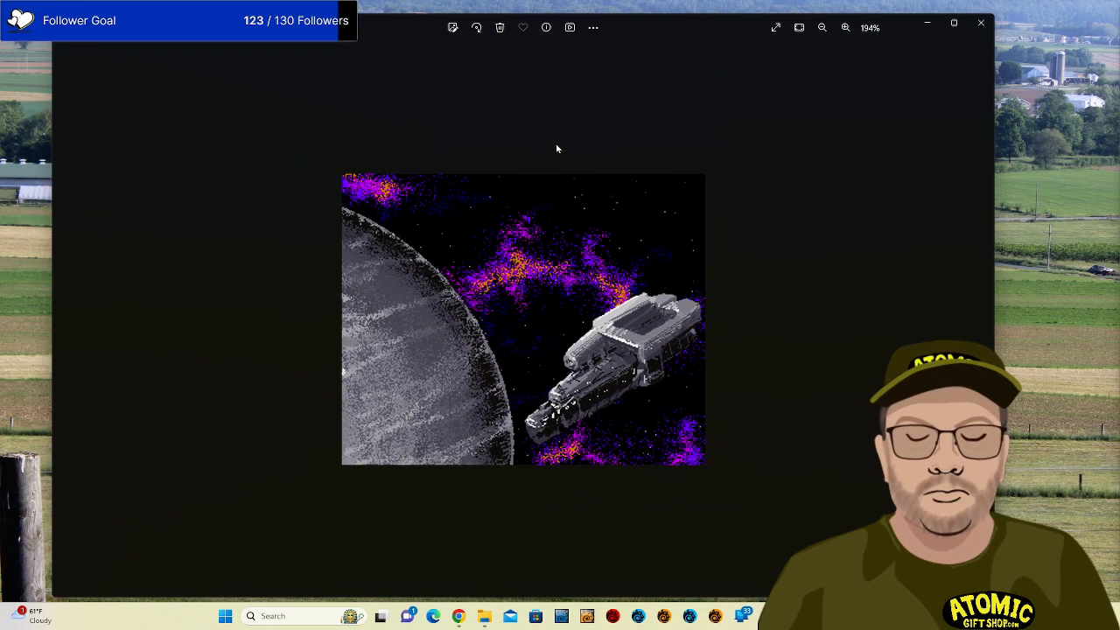
{"action": "key", "text": "Right"}
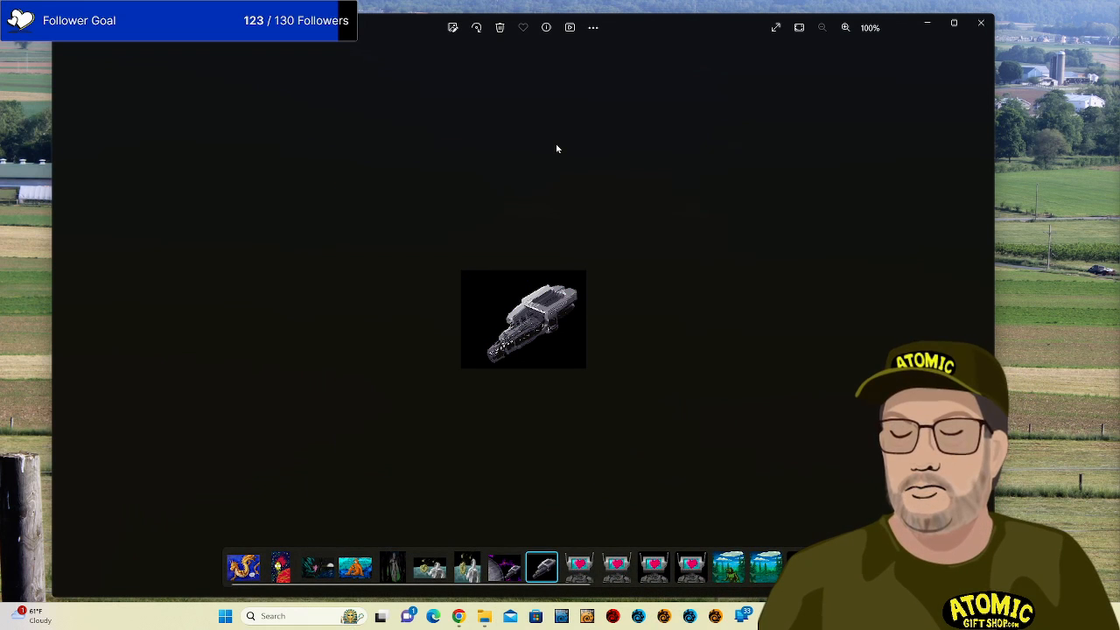
{"action": "key", "text": "Right"}
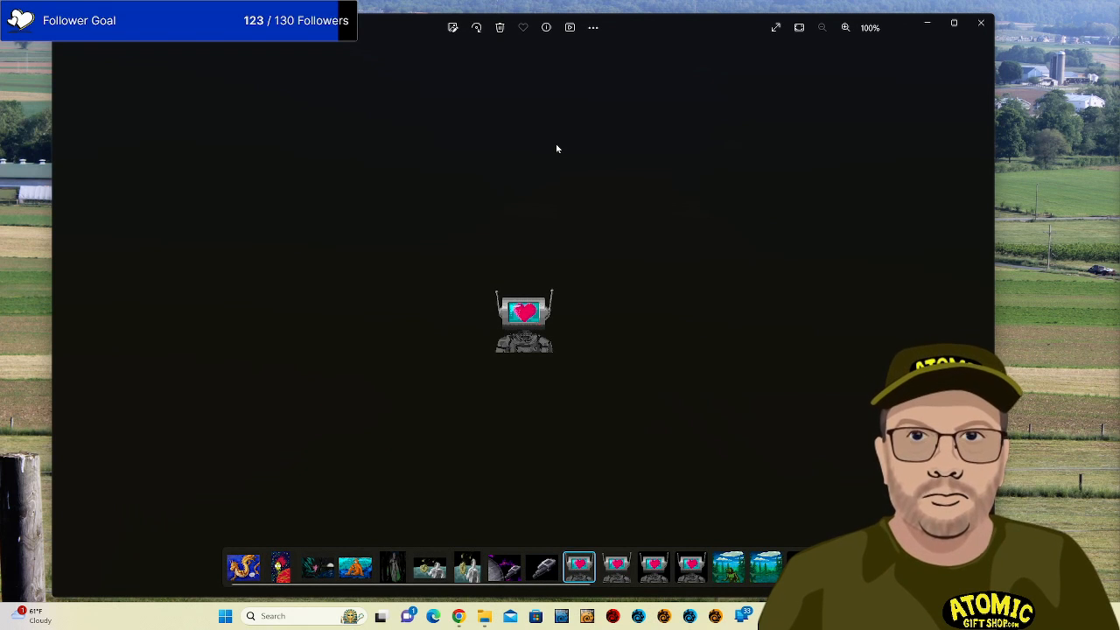
Zoom into the heart-screen robot, then move on to the forest creature and zoom in.
{"action": "scroll", "coordinate": [557, 149], "scroll_direction": "up", "scroll_amount": 1}
{"action": "scroll", "coordinate": [557, 149], "scroll_direction": "up", "scroll_amount": 5}
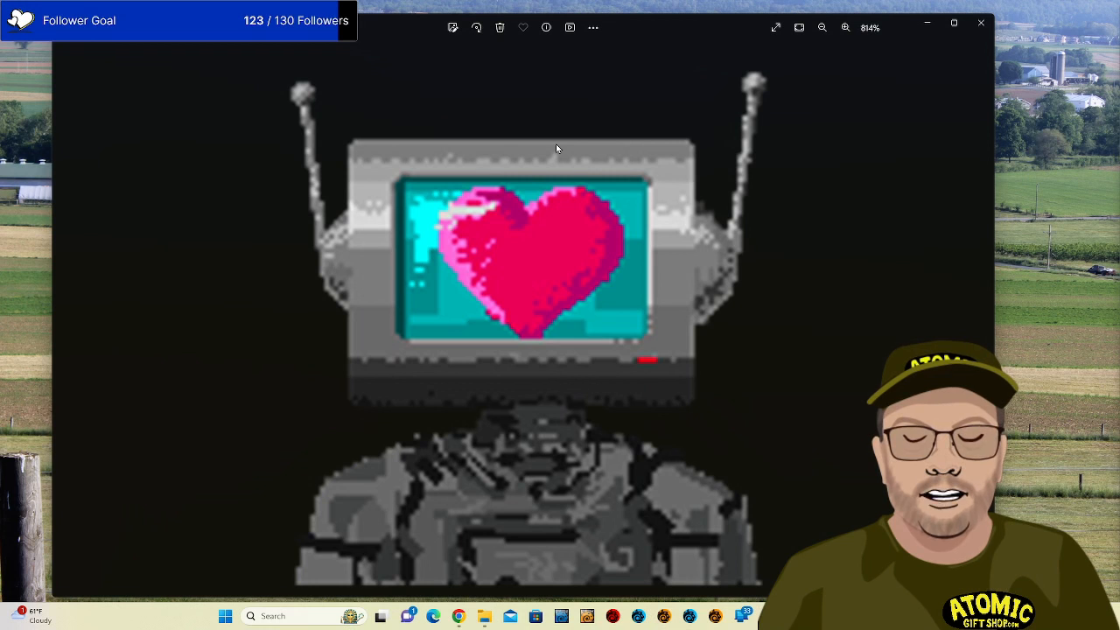
{"action": "key", "text": "Right"}
{"action": "key", "text": "Right"}
{"action": "key", "text": "Right"}
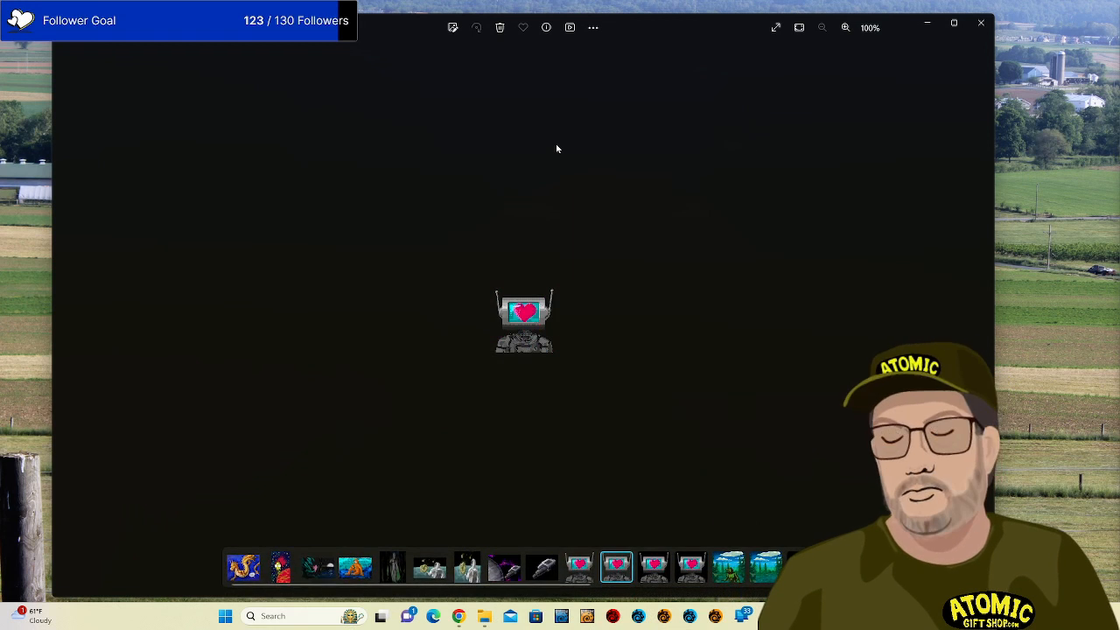
{"action": "key", "text": "Right"}
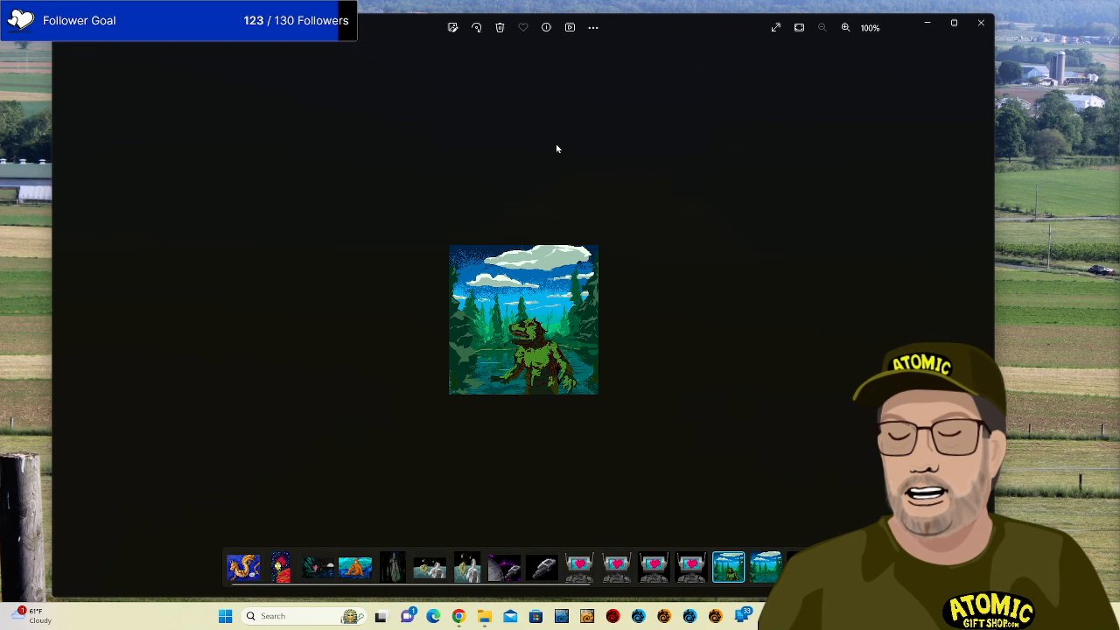
{"action": "scroll", "coordinate": [557, 149], "scroll_direction": "up", "scroll_amount": 3}
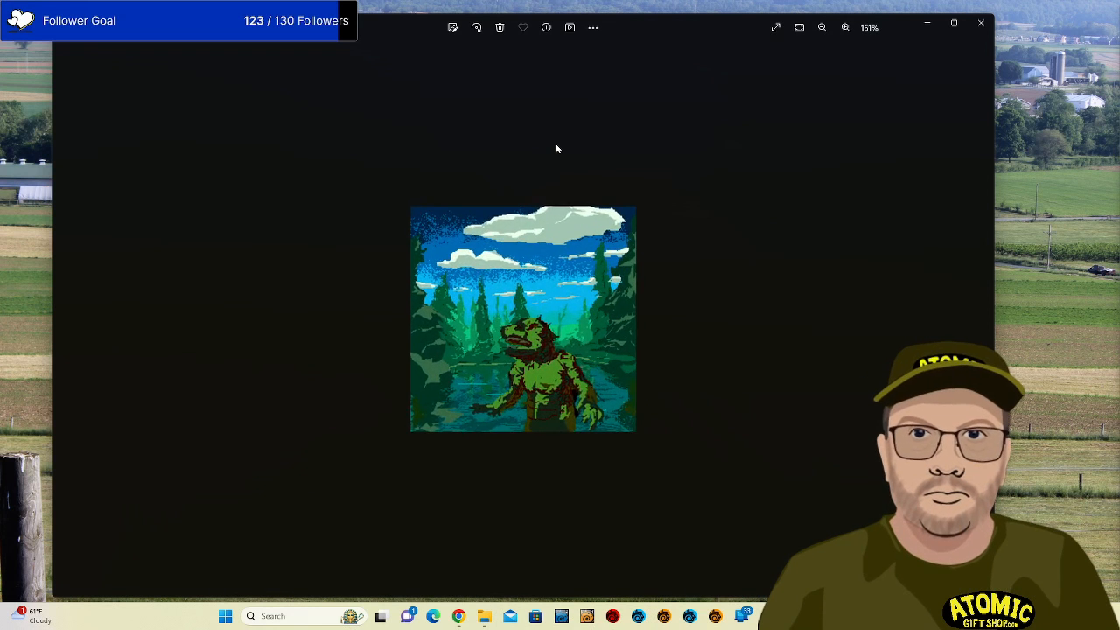
{"action": "scroll", "coordinate": [556, 149], "scroll_direction": "up", "scroll_amount": 1}
{"action": "scroll", "coordinate": [556, 148], "scroll_direction": "up", "scroll_amount": 1}
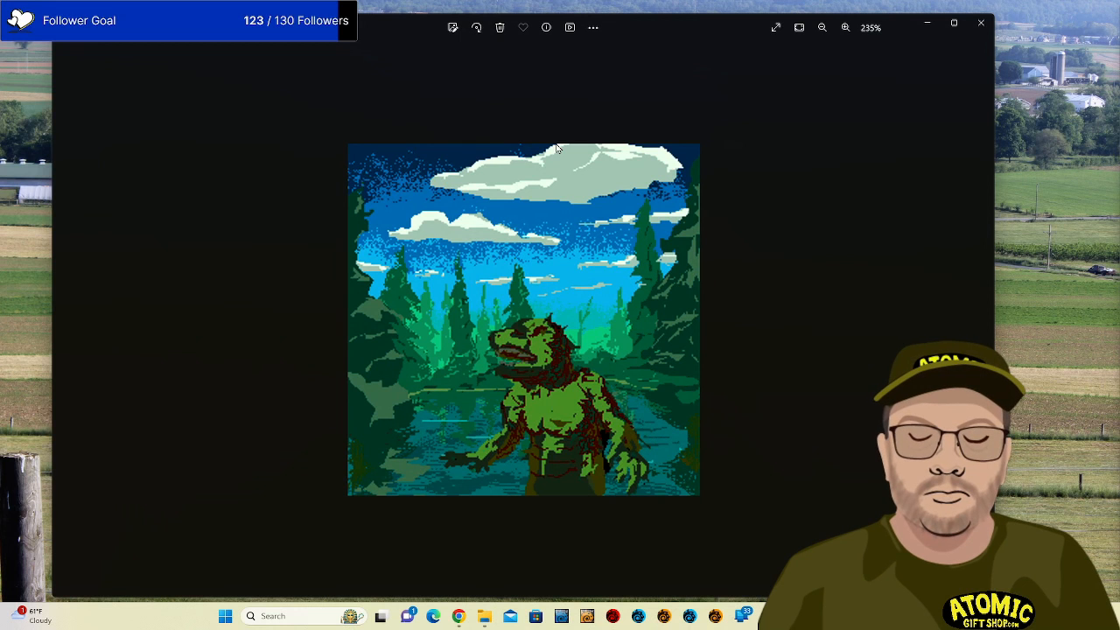
Inspect the forest scene and blue robot images, ending on the HYPE artwork.
{"action": "key", "text": "Right"}
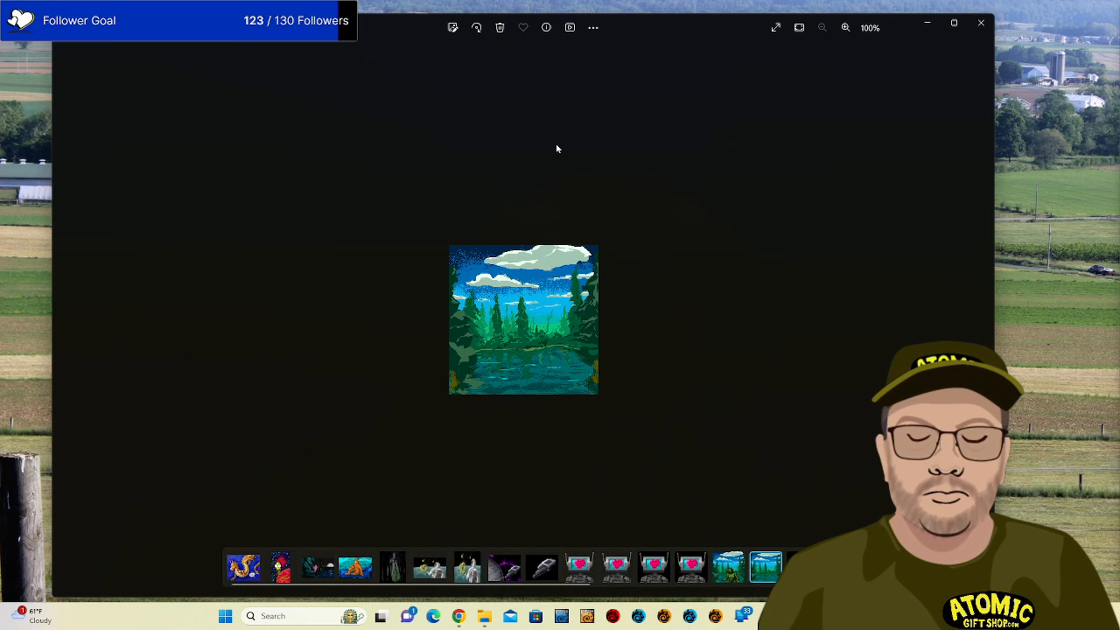
{"action": "scroll", "coordinate": [556, 148], "scroll_direction": "up", "scroll_amount": 10}
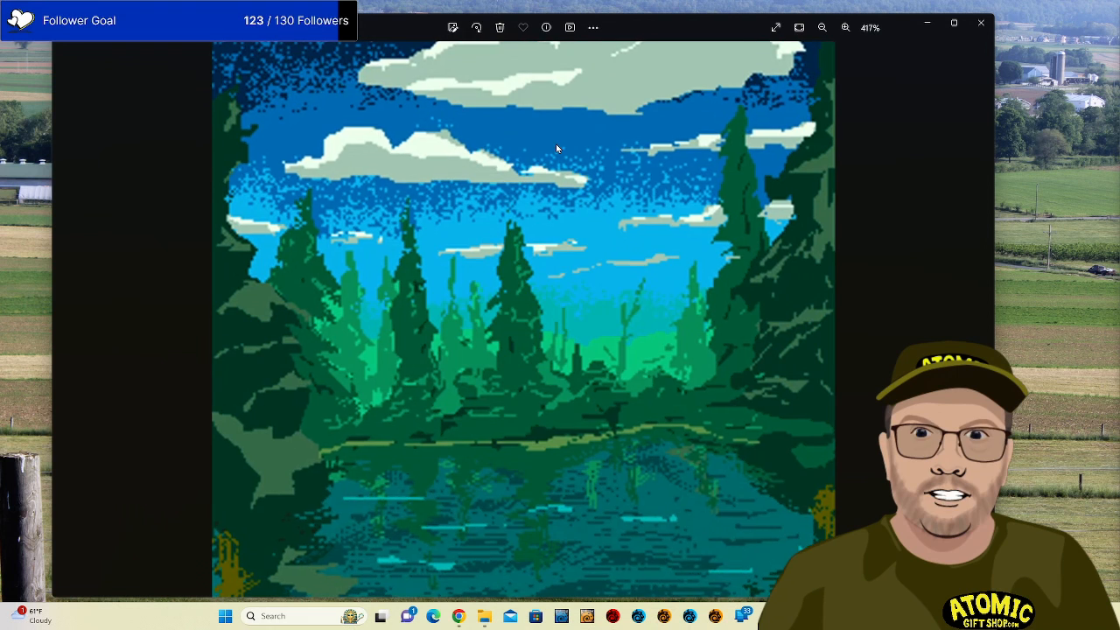
{"action": "scroll", "coordinate": [556, 149], "scroll_direction": "down", "scroll_amount": 2}
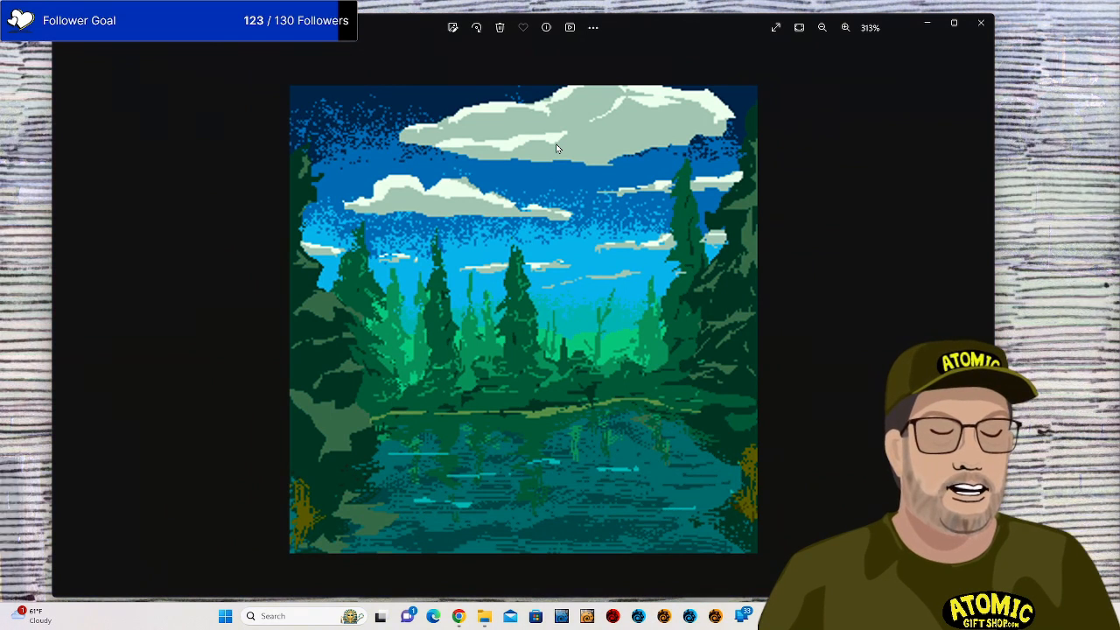
{"action": "key", "text": "Right"}
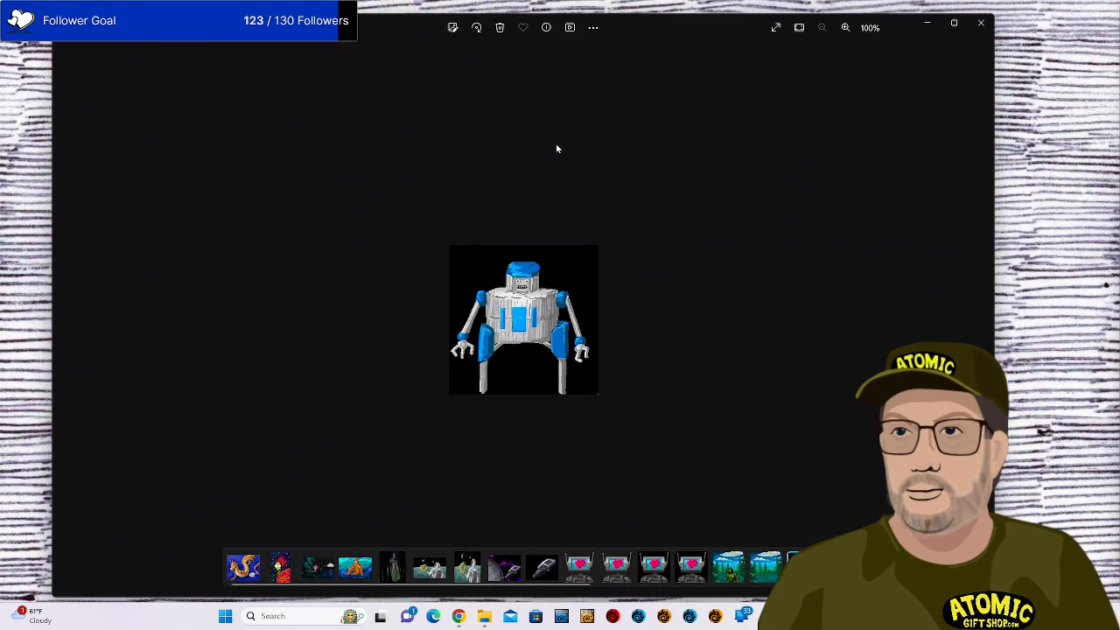
{"action": "scroll", "coordinate": [556, 149], "scroll_direction": "up", "scroll_amount": 5}
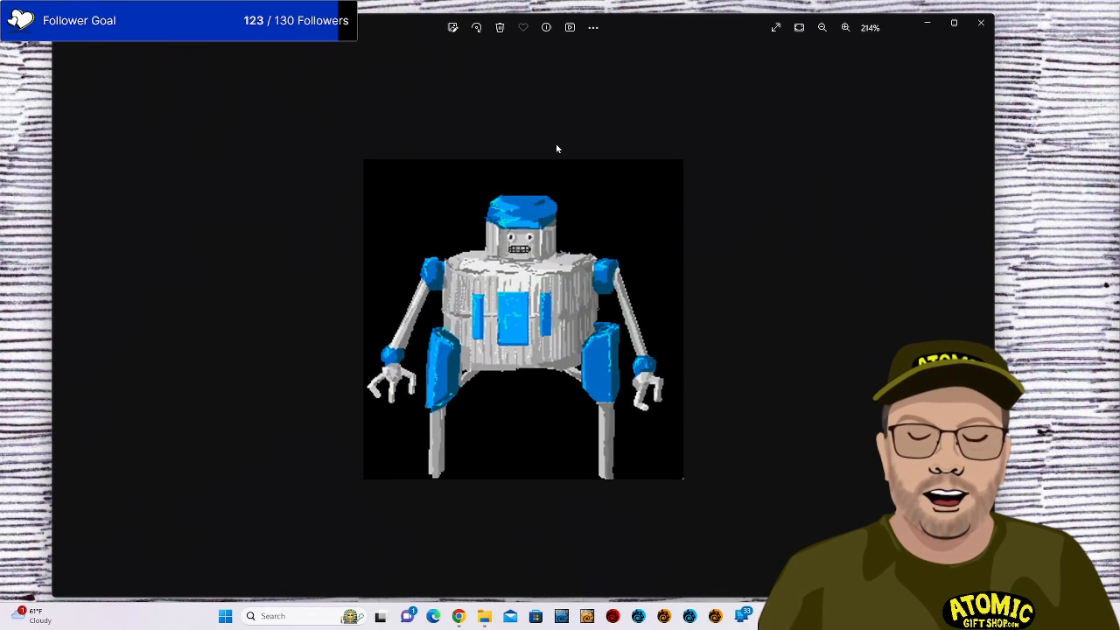
{"action": "scroll", "coordinate": [557, 148], "scroll_direction": "up", "scroll_amount": 1}
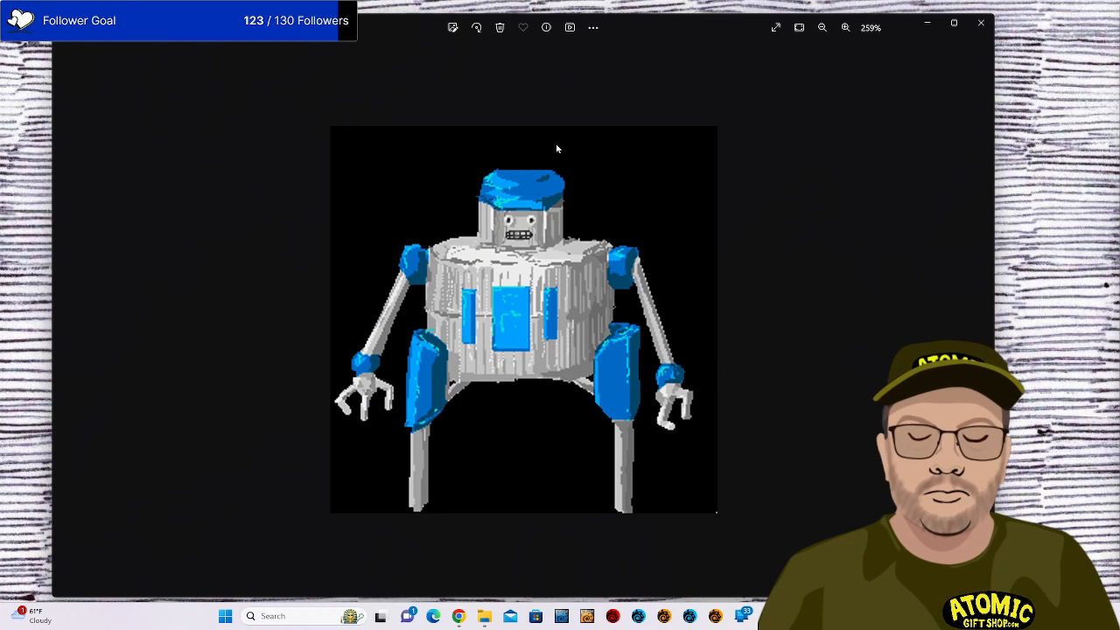
{"action": "key", "text": "Right"}
{"action": "key", "text": "Right"}
{"action": "key", "text": "Left"}
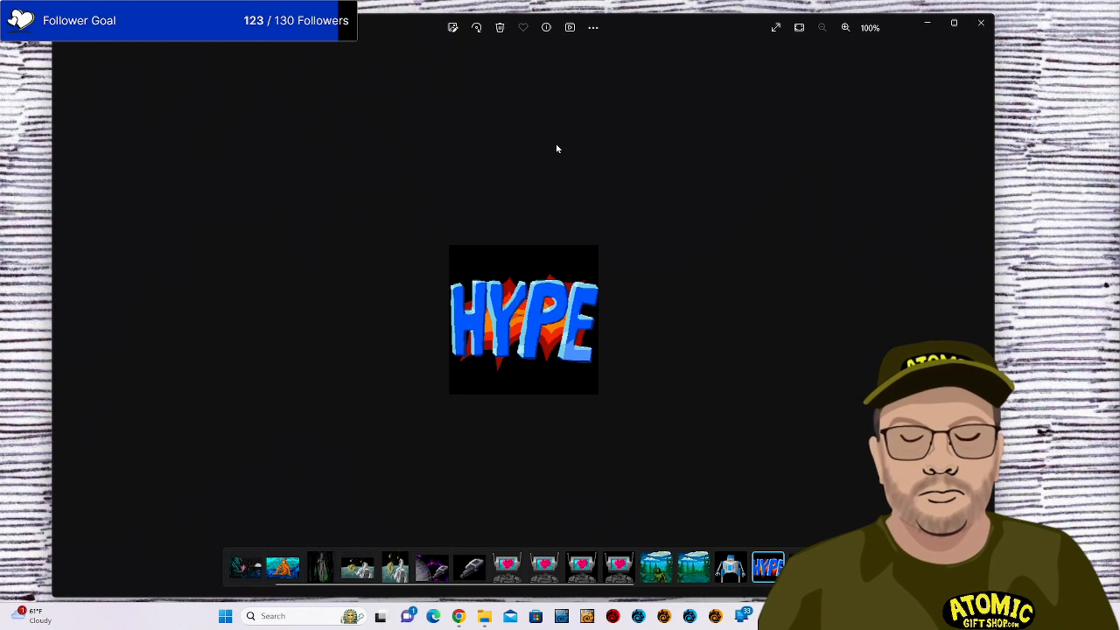
Step through the man-with-cat pixel art and stream screenshot to the donut-octopus image.
{"action": "key", "text": "Right"}
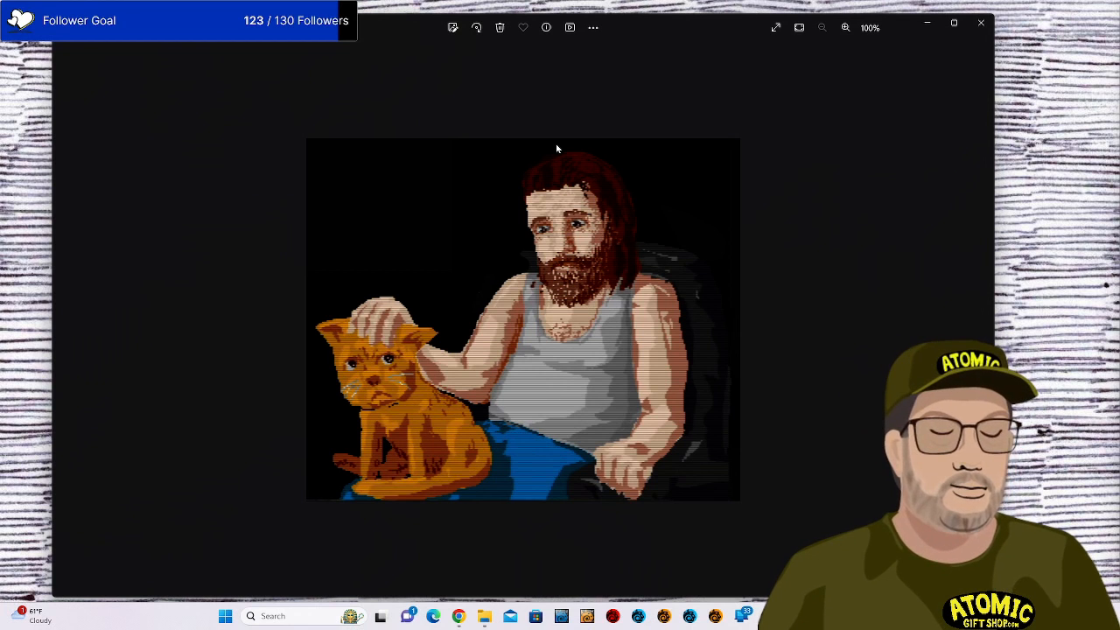
{"action": "key", "text": "Right"}
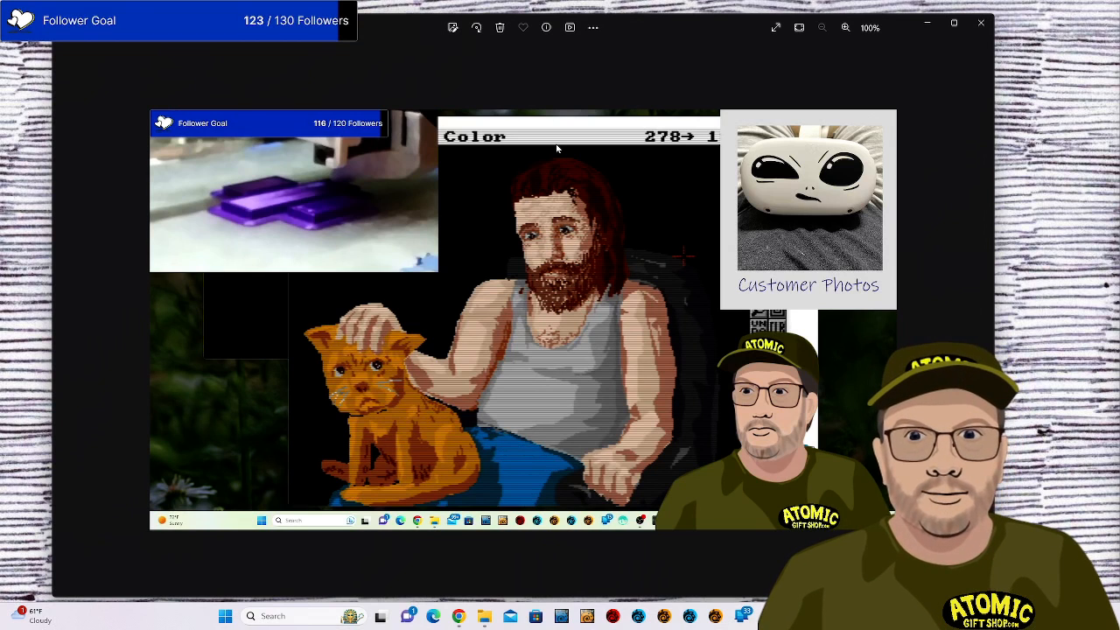
{"action": "key", "text": "Right"}
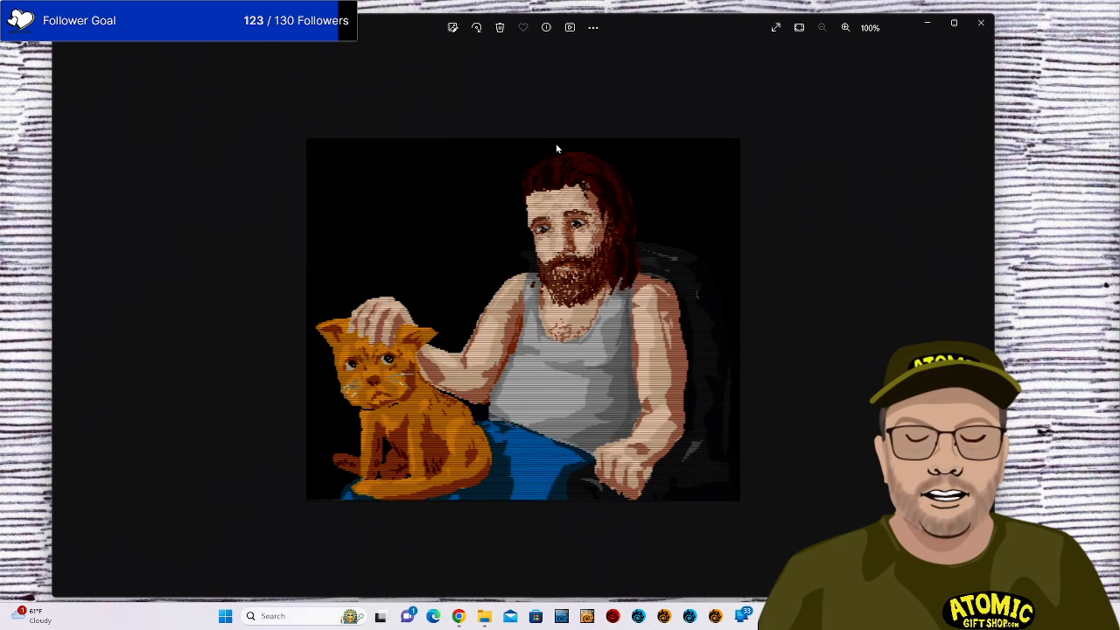
{"action": "key", "text": "Right"}
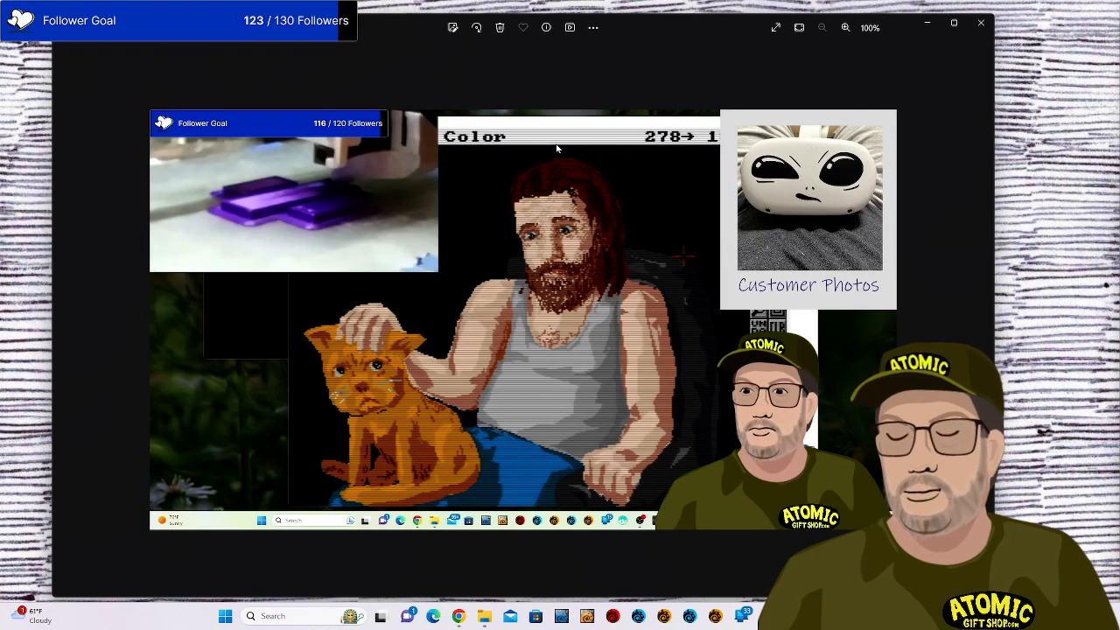
{"action": "key", "text": "Right"}
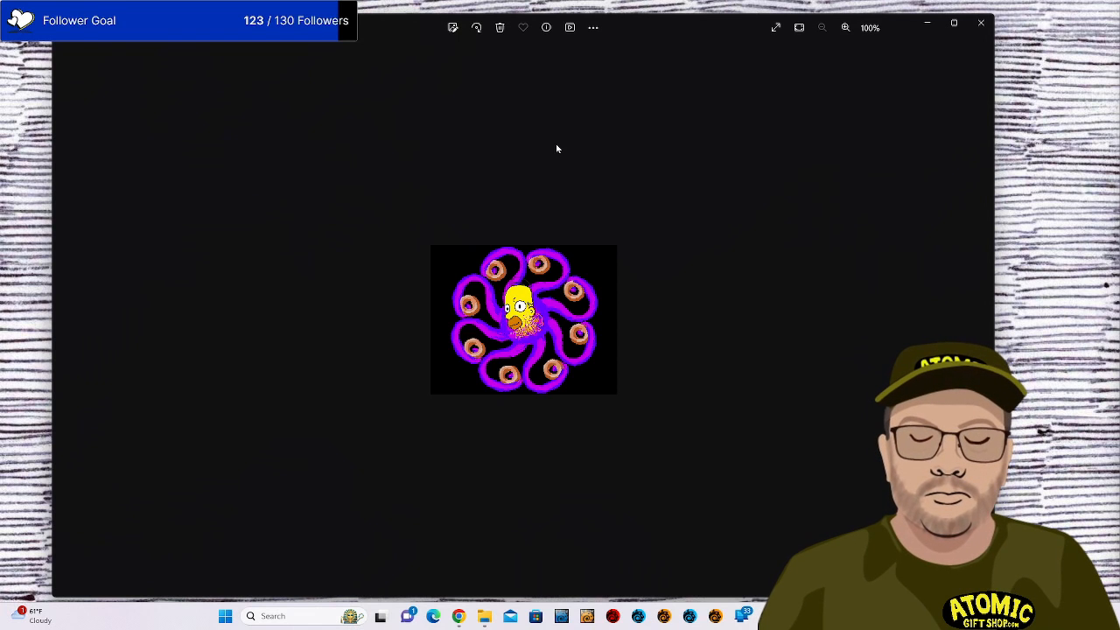
Zoom into the octopus and blue-face pictures, then advance to the blue hovercraft.
{"action": "scroll", "coordinate": [556, 149], "scroll_direction": "up", "scroll_amount": 5}
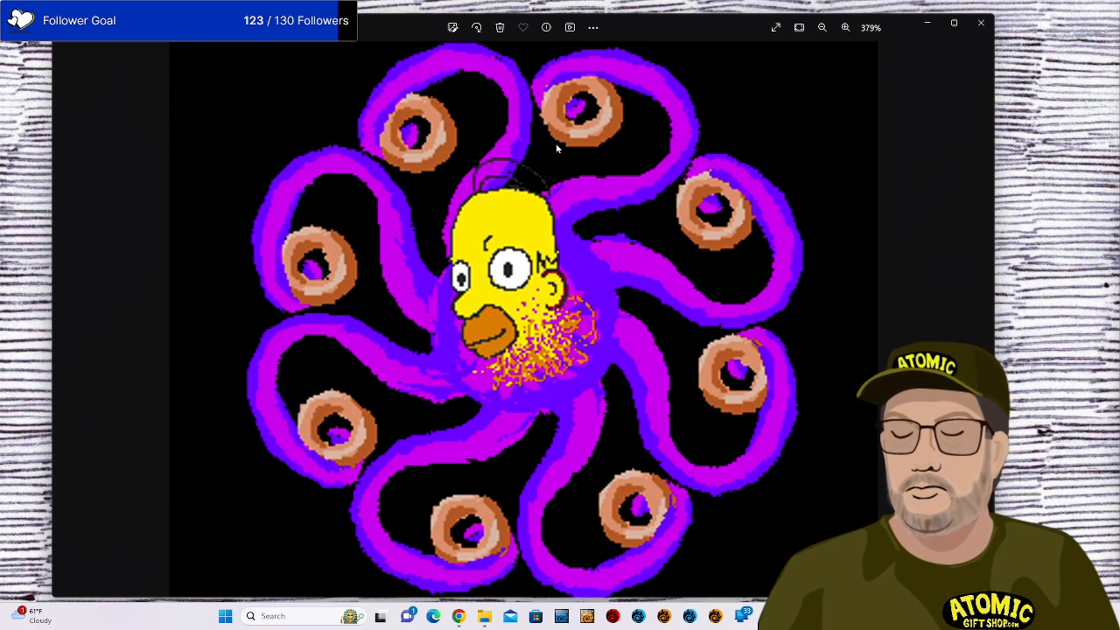
{"action": "key", "text": "Right"}
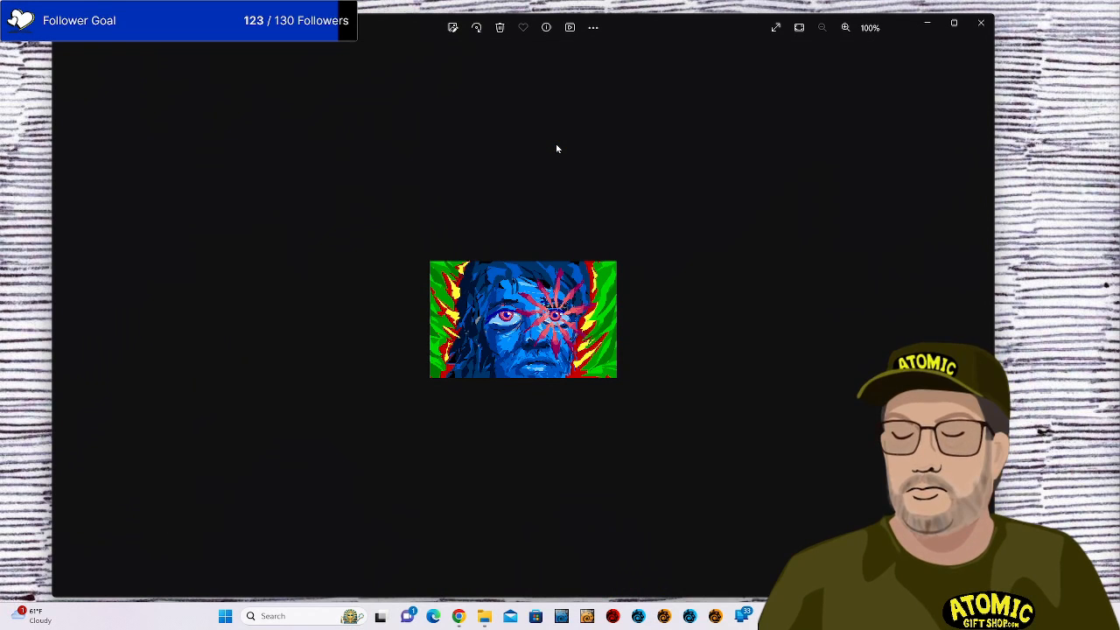
{"action": "scroll", "coordinate": [556, 148], "scroll_direction": "up", "scroll_amount": 4}
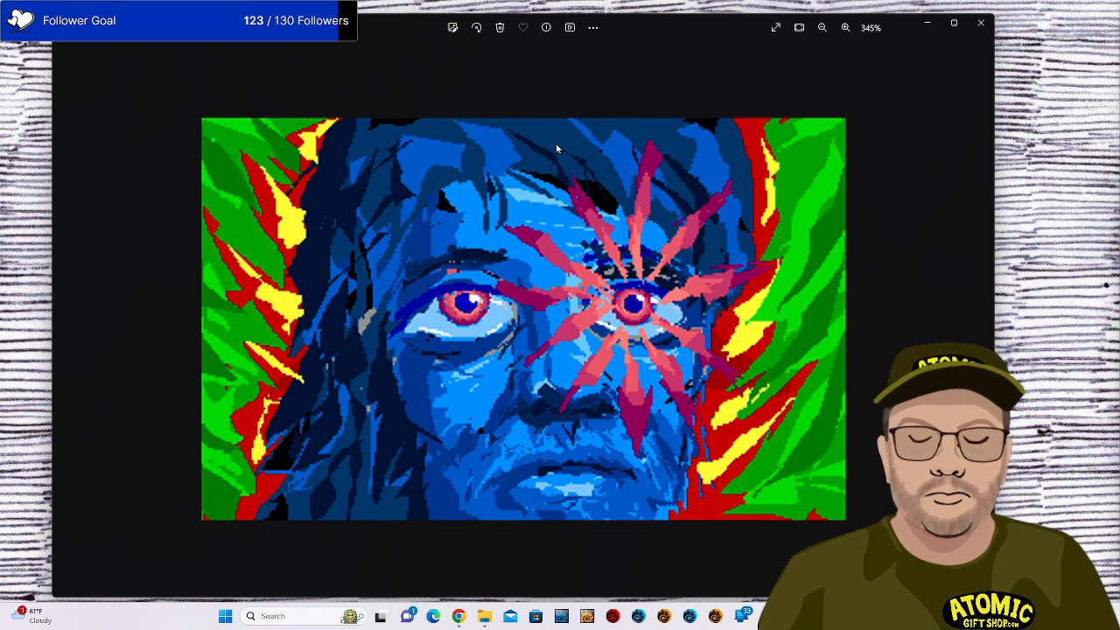
{"action": "key", "text": "Right"}
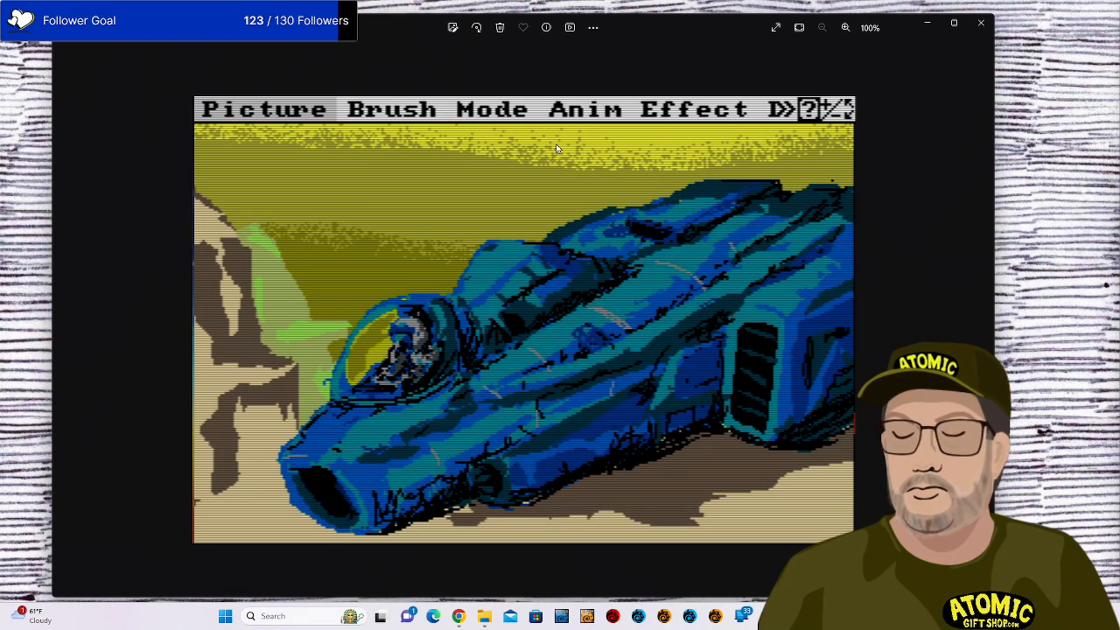
Zoom into the robot head, sword and small robot pictures in turn, finishing on the red robot.
{"action": "key", "text": "Right"}
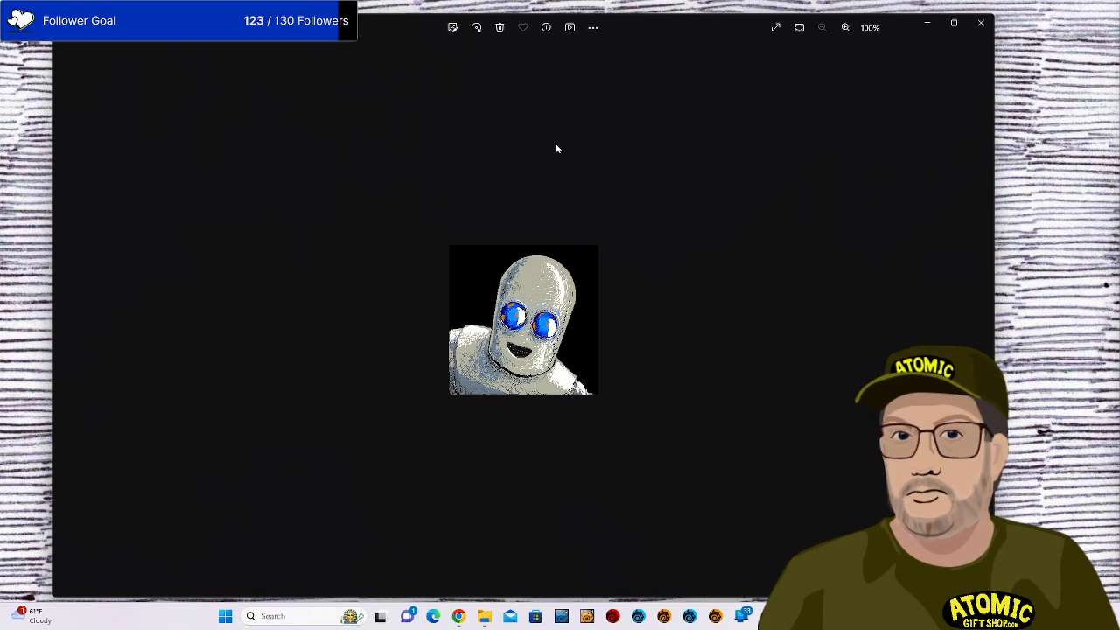
{"action": "scroll", "coordinate": [556, 149], "scroll_direction": "up", "scroll_amount": 5}
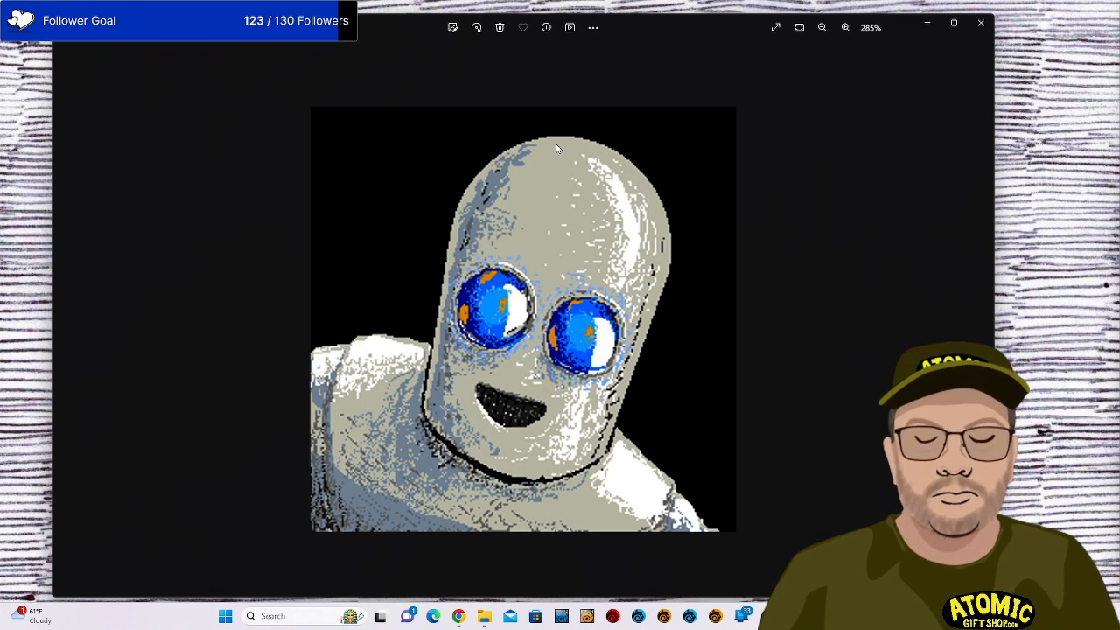
{"action": "key", "text": "Right"}
{"action": "scroll", "coordinate": [557, 149], "scroll_direction": "up", "scroll_amount": 5}
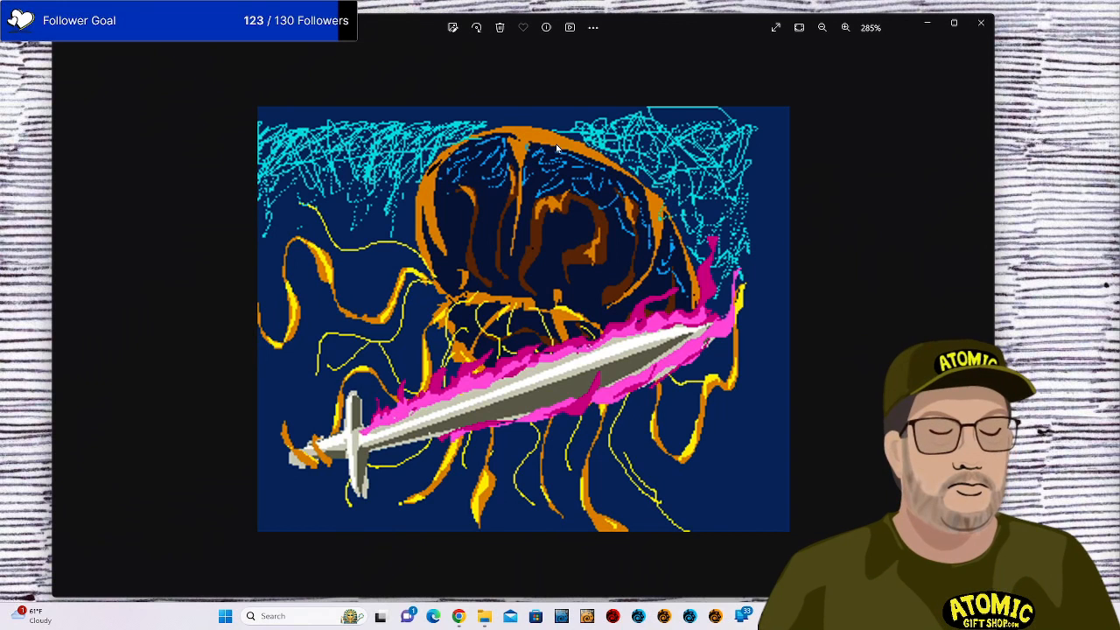
{"action": "key", "text": "Right"}
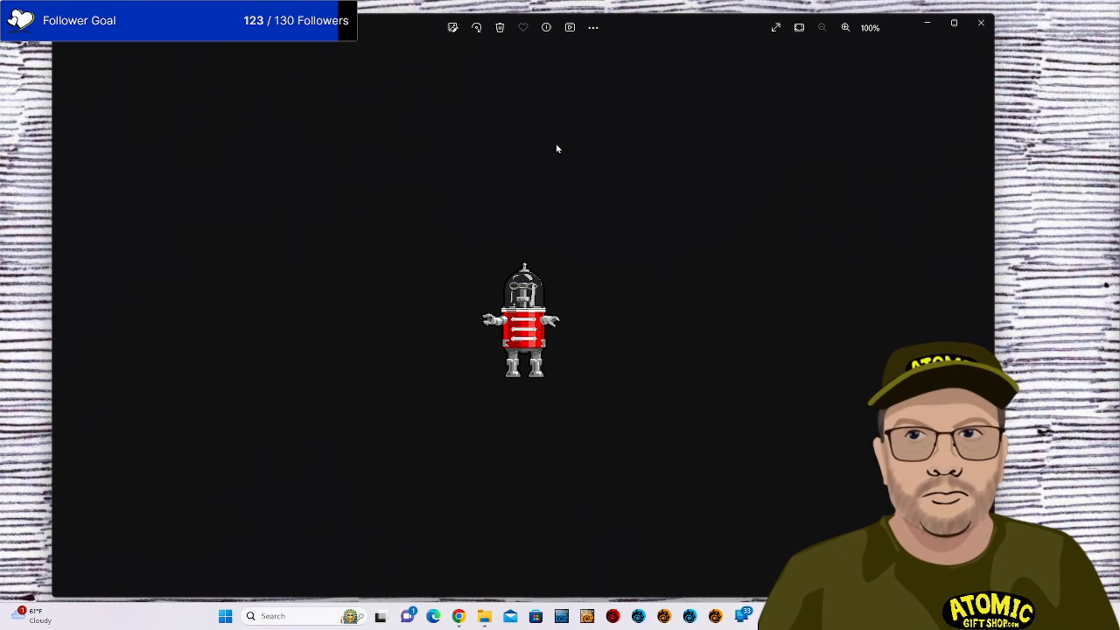
{"action": "scroll", "coordinate": [557, 149], "scroll_direction": "up", "scroll_amount": 5}
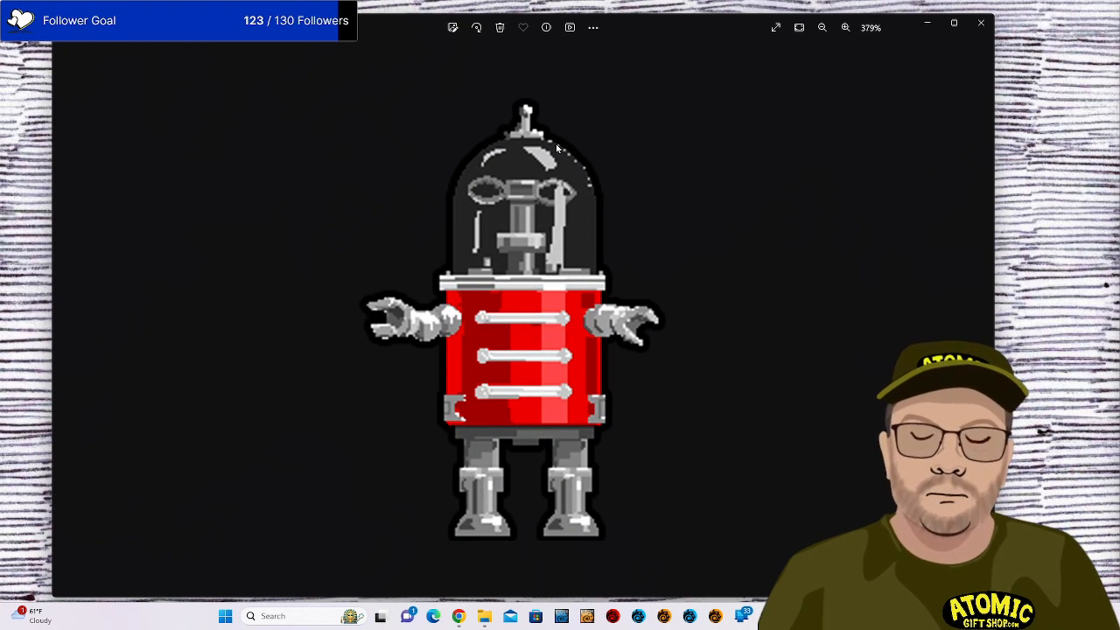
{"action": "scroll", "coordinate": [557, 149], "scroll_direction": "down", "scroll_amount": 5}
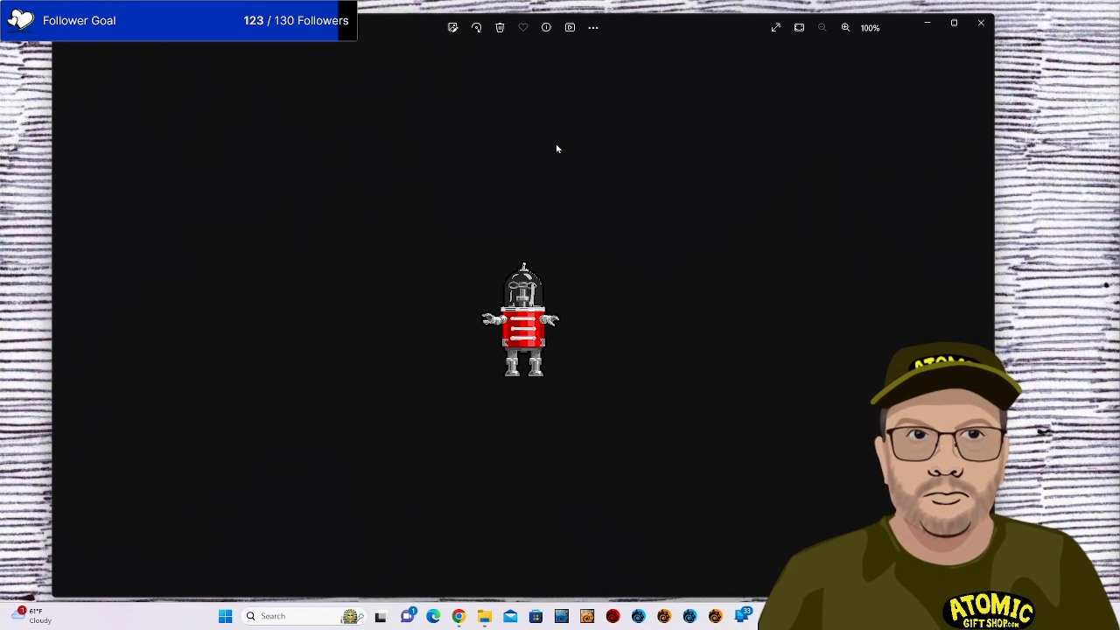
{"action": "key", "text": "Right"}
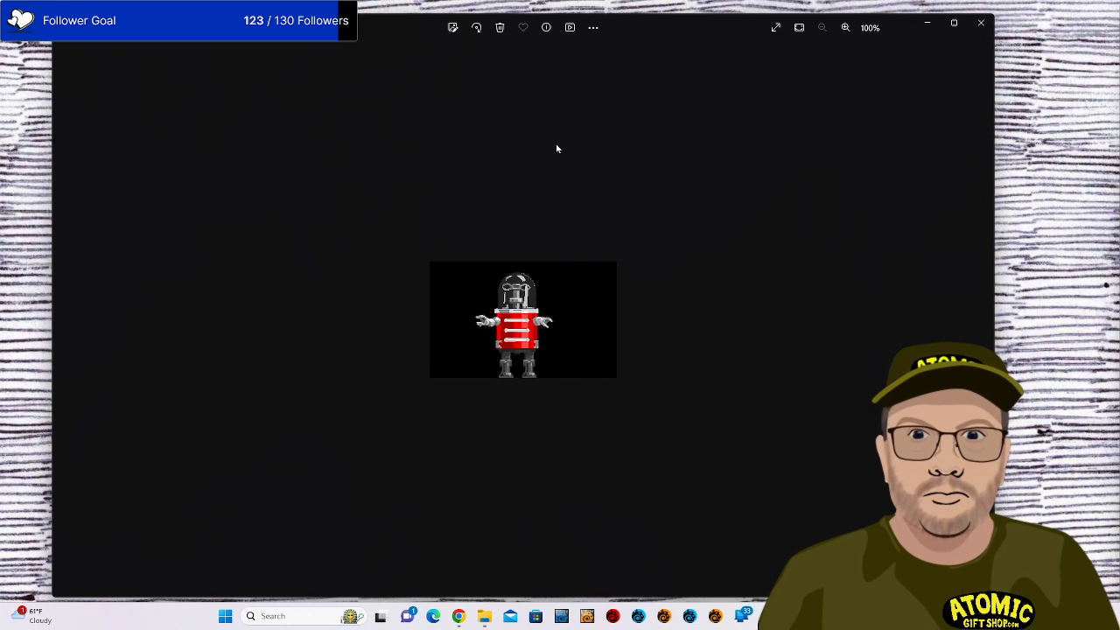
Close the Photos viewer and then the stream_art File Explorer window.
{"action": "left_click", "coordinate": [979, 25]}
{"action": "scroll", "coordinate": [657, 236], "scroll_direction": "down", "scroll_amount": 2}
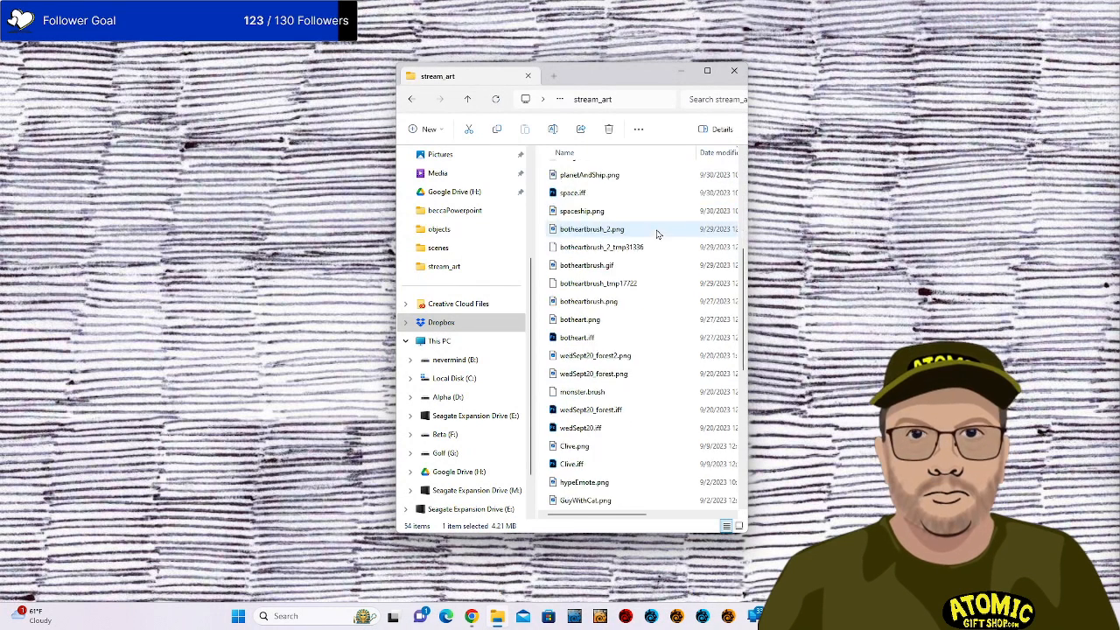
{"action": "scroll", "coordinate": [657, 231], "scroll_direction": "up", "scroll_amount": 3}
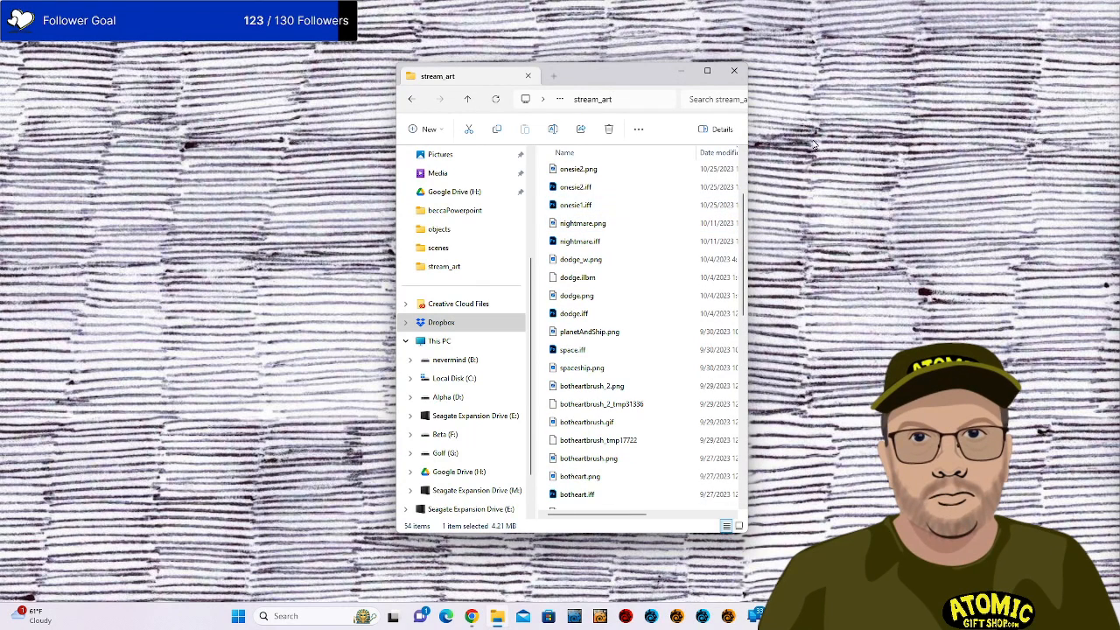
{"action": "left_click", "coordinate": [739, 72]}
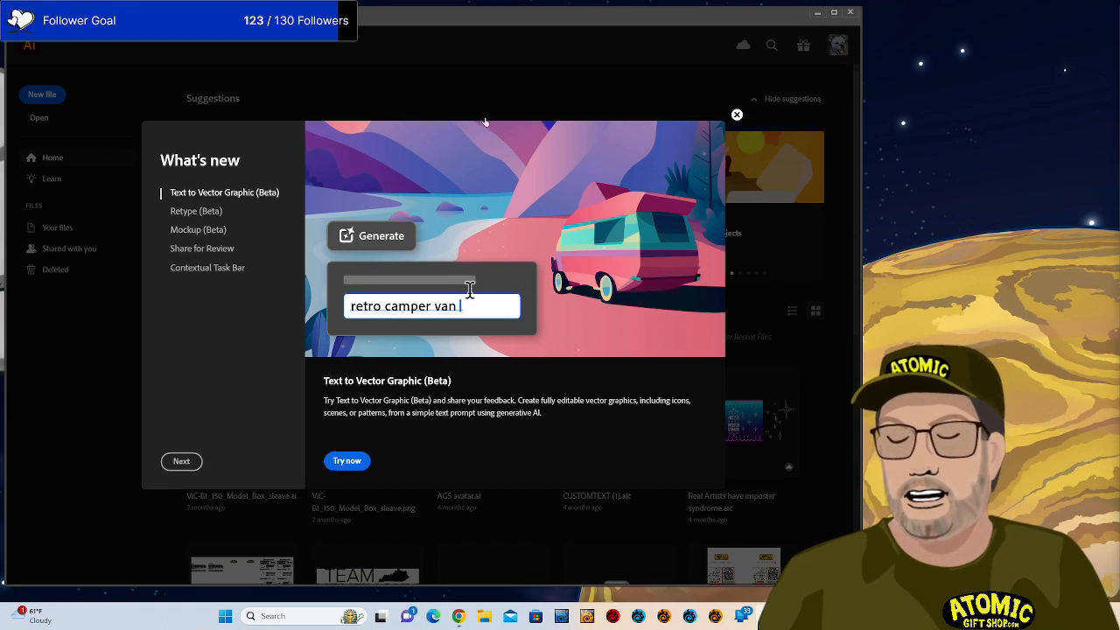
Dismiss What's new and browse the Open dialog up through Models and AtomicGiftShop into STREAMING.
{"action": "left_click", "coordinate": [736, 117]}
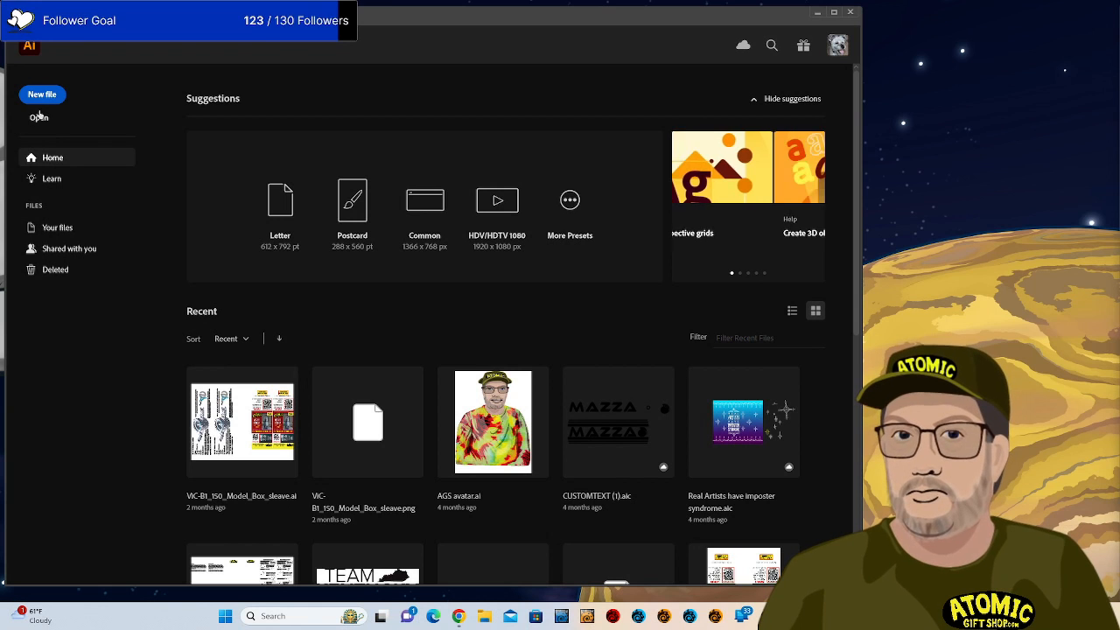
{"action": "left_click", "coordinate": [38, 117]}
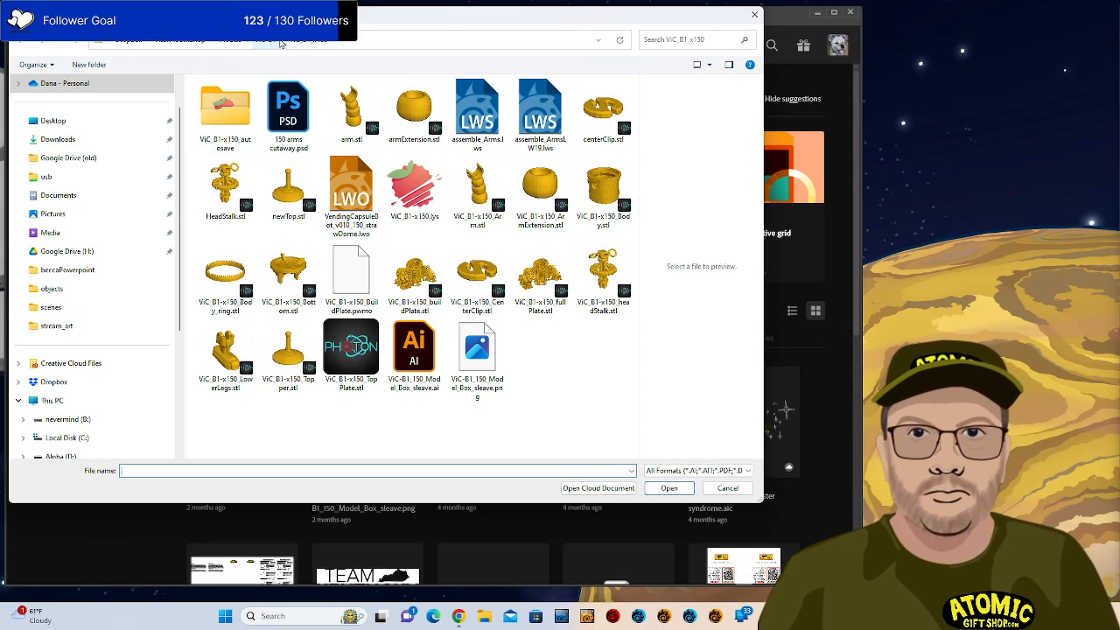
{"action": "left_click", "coordinate": [232, 41]}
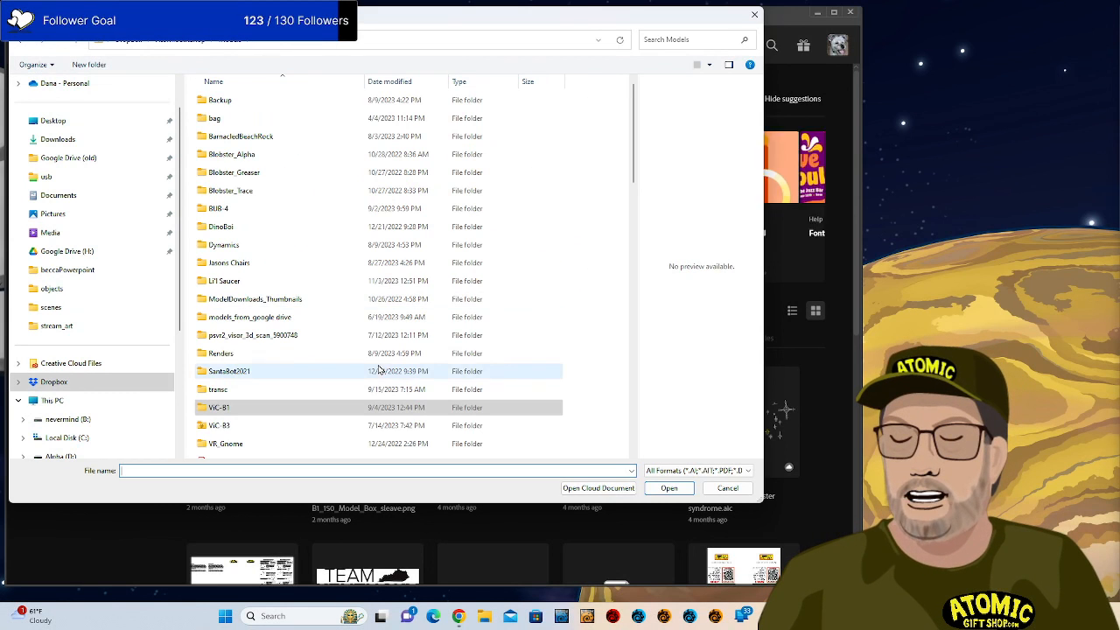
{"action": "key", "text": "alt+Up"}
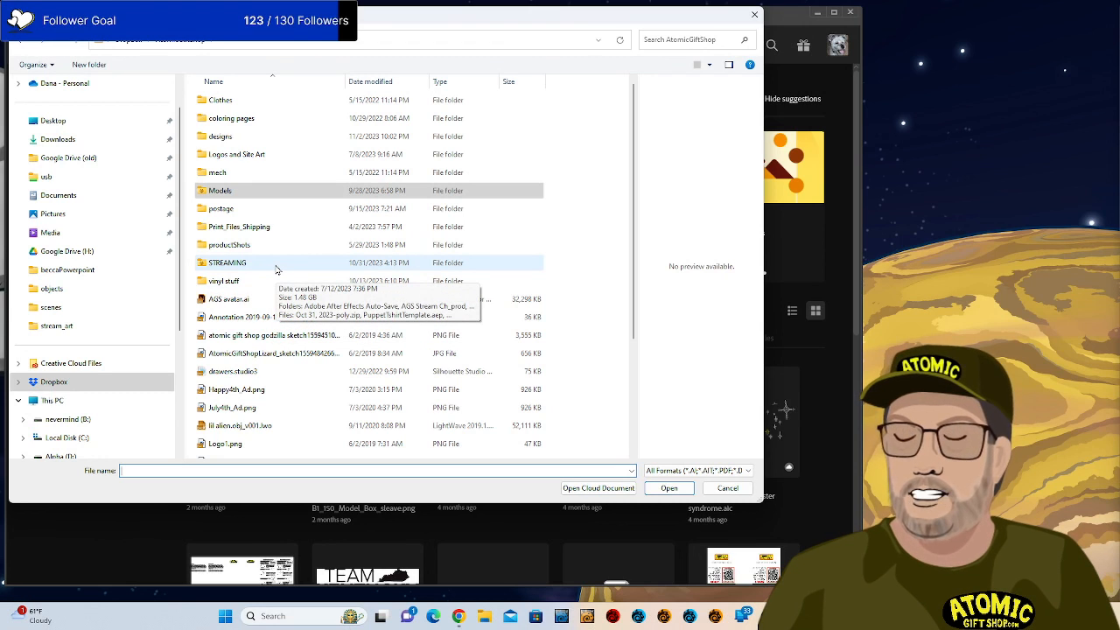
{"action": "double_click", "coordinate": [276, 268]}
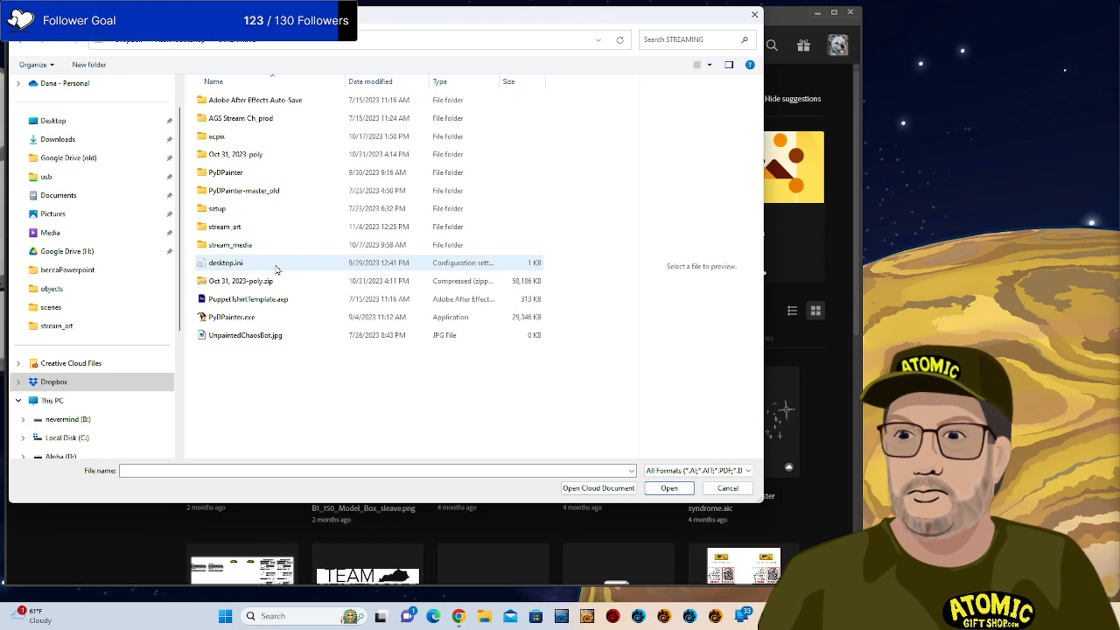
Look inside stream_media, back up to AtomicGiftShop, and cancel the Open dialog without opening anything.
{"action": "left_click", "coordinate": [283, 254]}
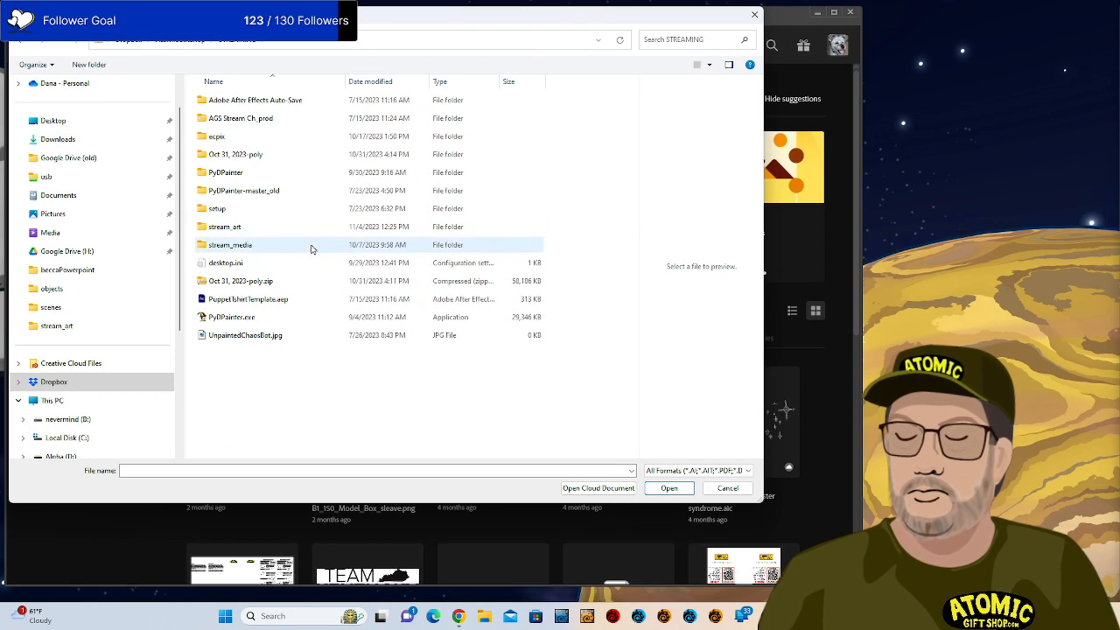
{"action": "double_click", "coordinate": [313, 245]}
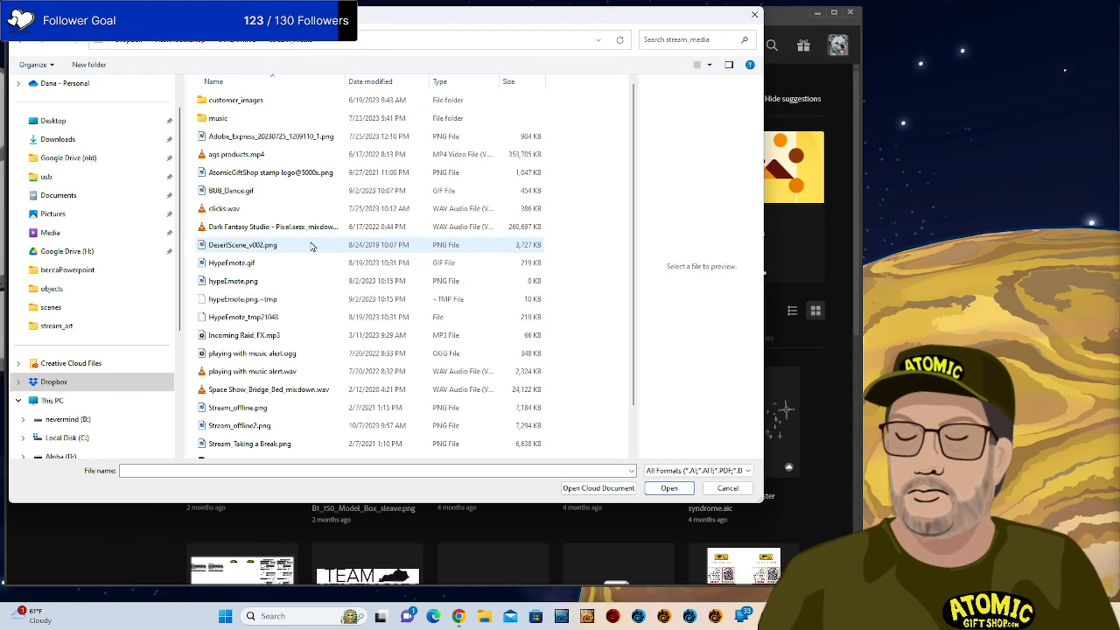
{"action": "left_click", "coordinate": [237, 48]}
{"action": "left_click", "coordinate": [210, 42]}
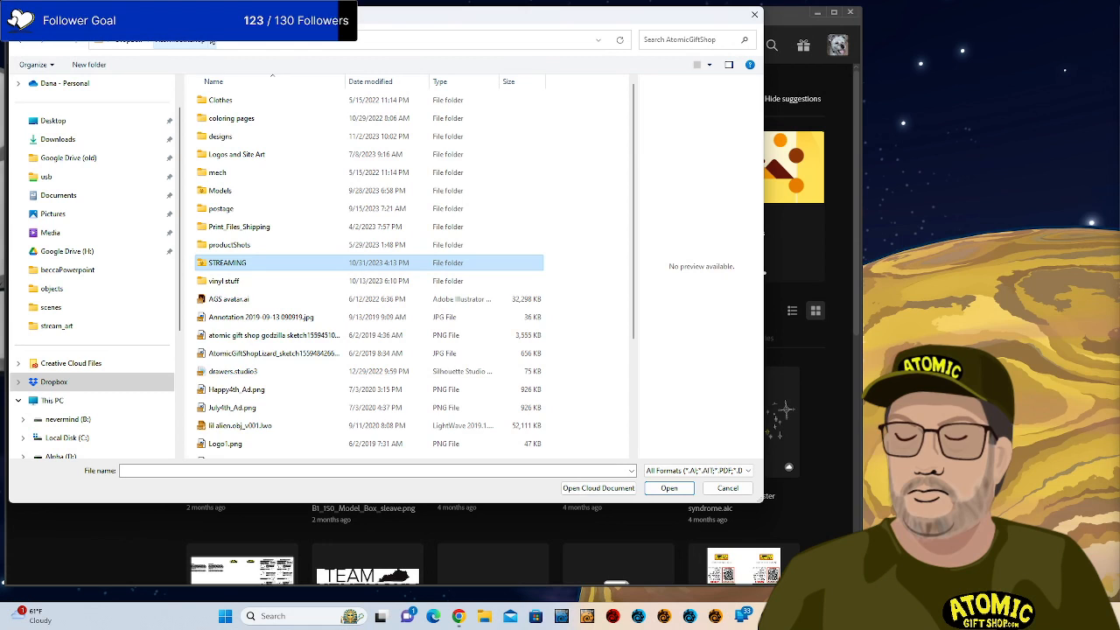
{"action": "scroll", "coordinate": [322, 166], "scroll_direction": "down", "scroll_amount": 3}
{"action": "scroll", "coordinate": [330, 156], "scroll_direction": "up", "scroll_amount": 3}
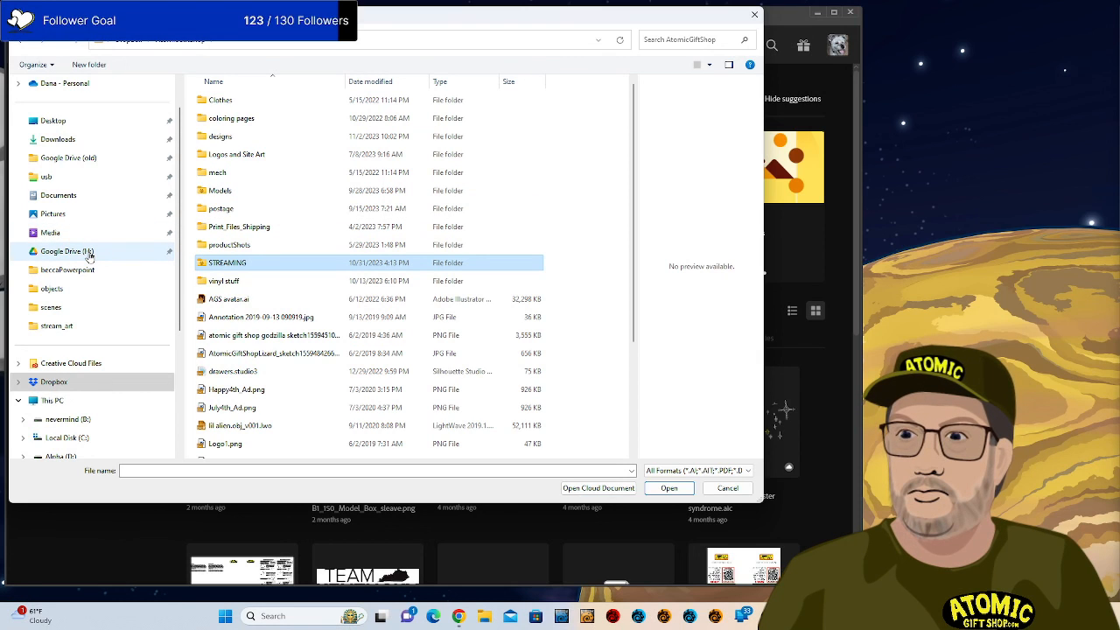
{"action": "left_click", "coordinate": [755, 19]}
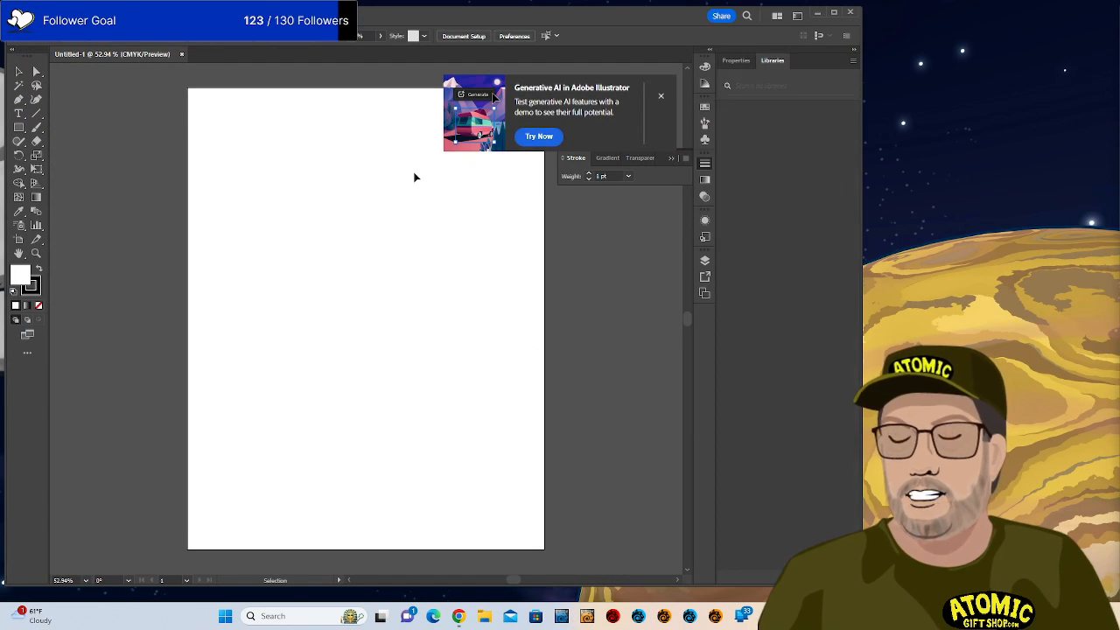
Close the generative AI demo document and skip its video tour.
{"action": "left_click", "coordinate": [540, 140]}
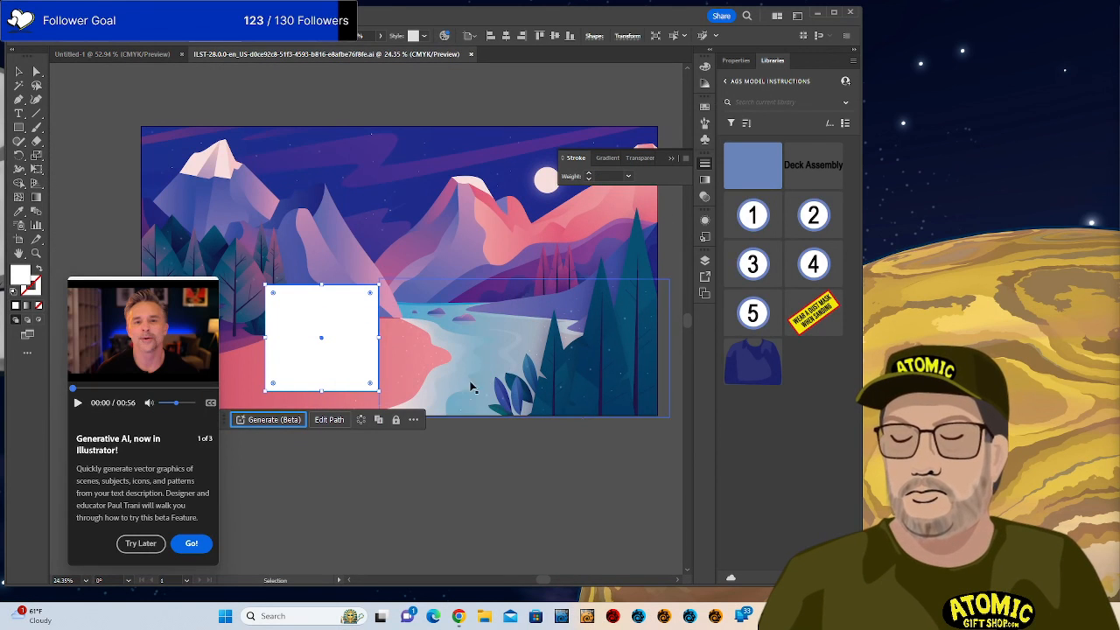
{"action": "left_click", "coordinate": [141, 544]}
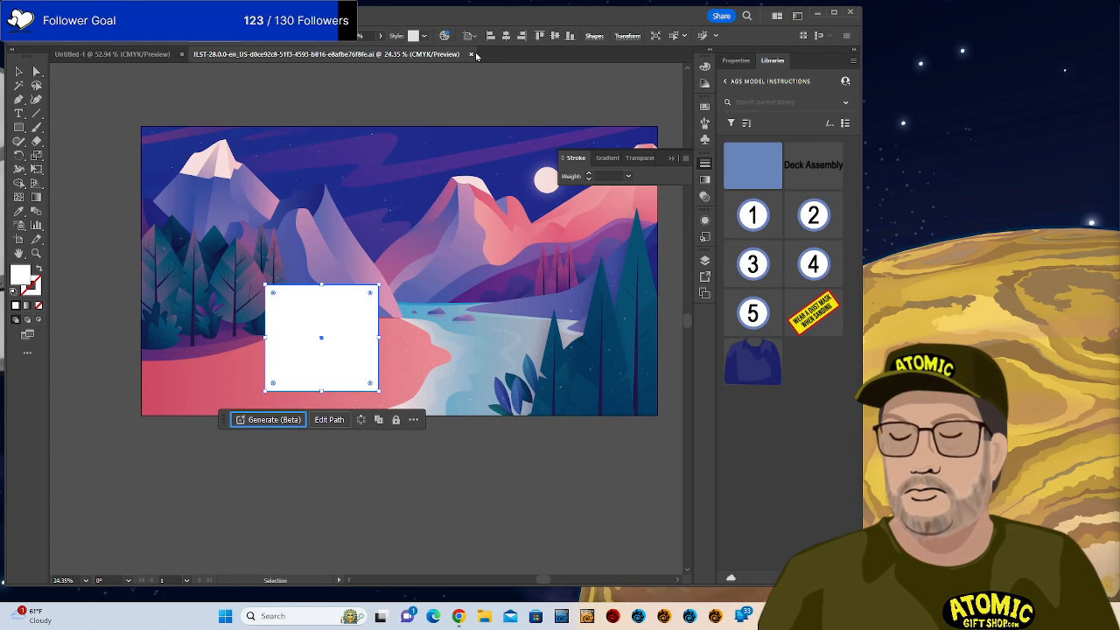
{"action": "left_click", "coordinate": [470, 55]}
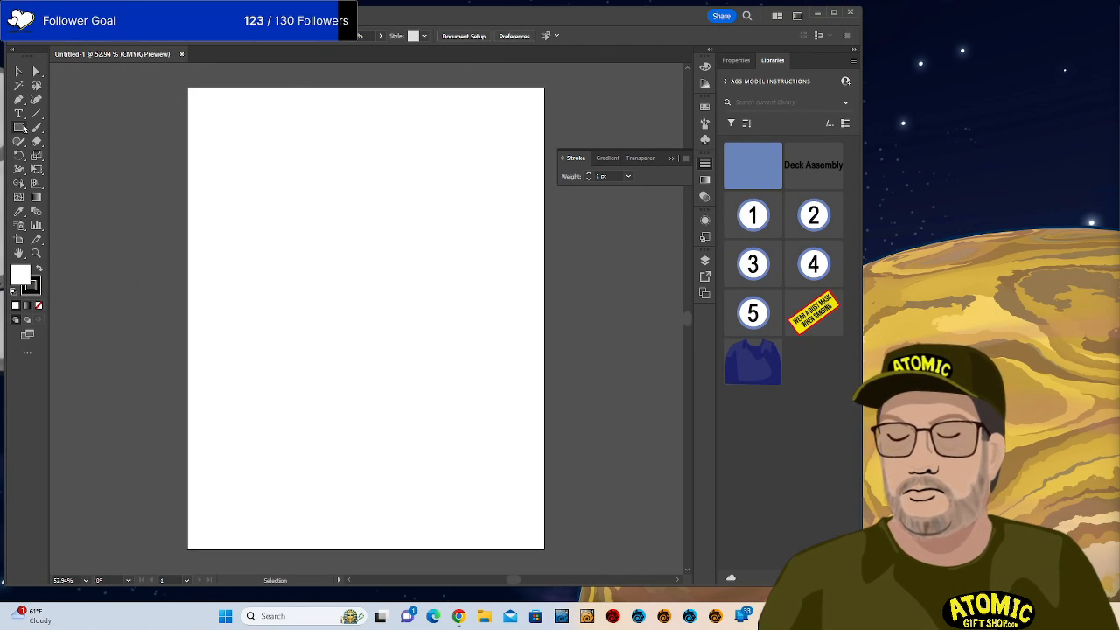
Draw a rectangle covering most of the artboard and bring up its Generate (Beta) prompt.
{"action": "left_click", "coordinate": [19, 127]}
{"action": "mouse_move", "coordinate": [207, 128]}
{"action": "left_mouse_down"}
{"action": "mouse_move", "coordinate": [431, 478]}
{"action": "mouse_move", "coordinate": [528, 508]}
{"action": "left_mouse_up"}
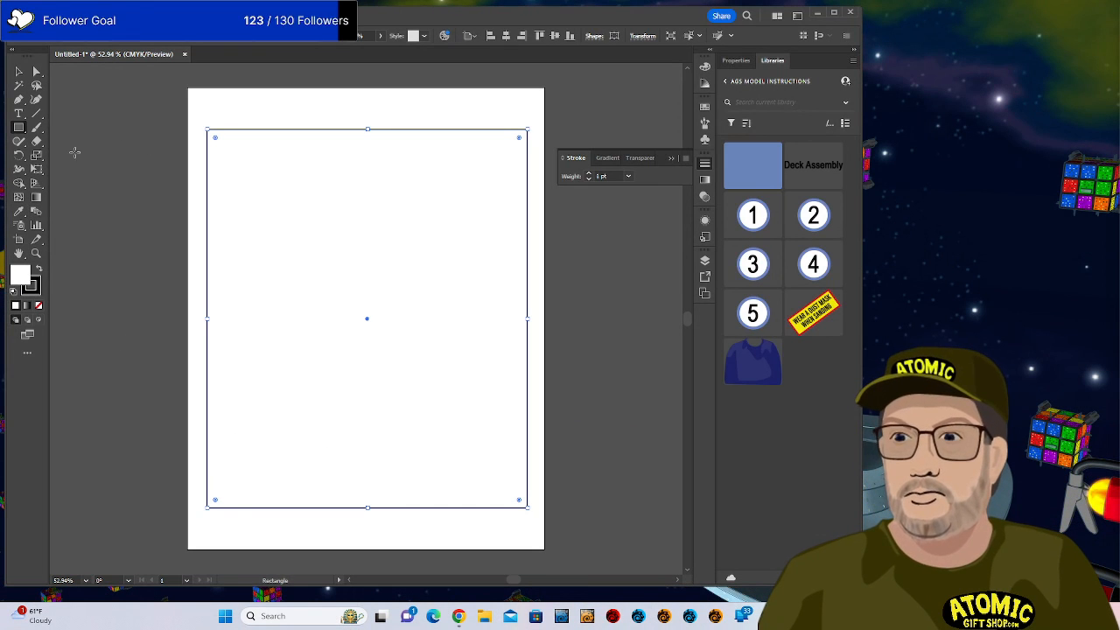
{"action": "left_click", "coordinate": [18, 71]}
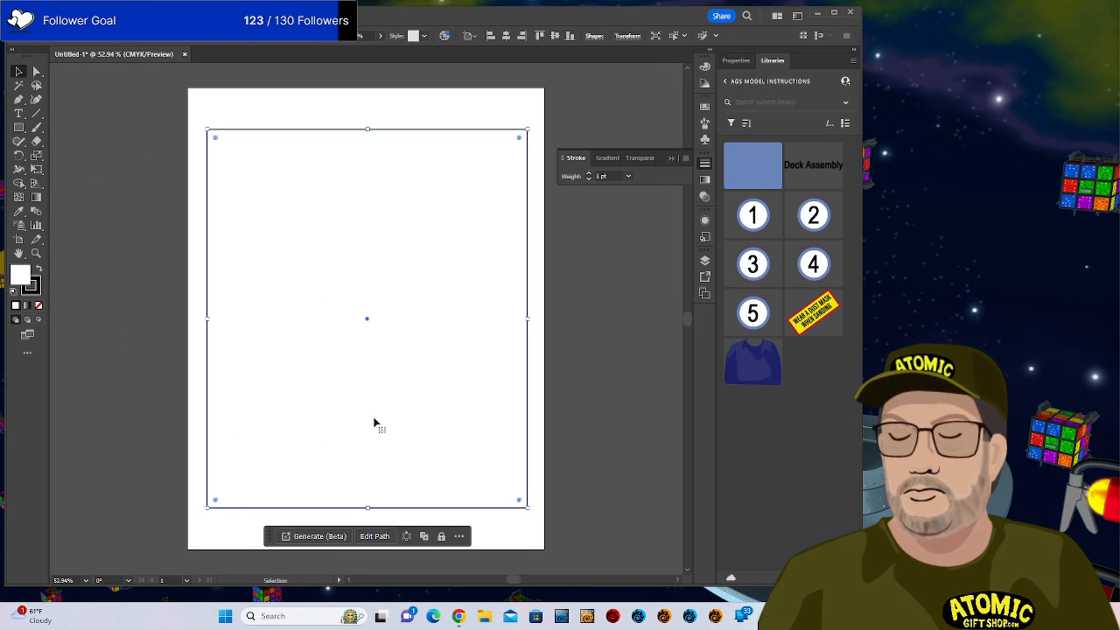
{"action": "left_click", "coordinate": [311, 537]}
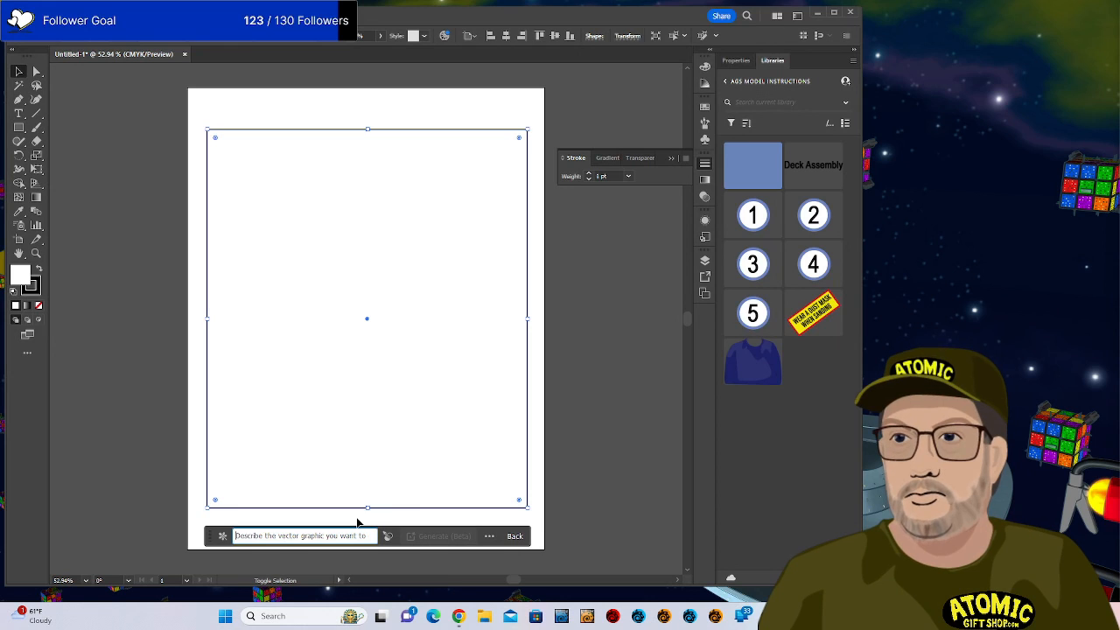
Enter a man-in-chair prompt ending 'petting orange cat sitting on his lap - pixel art' and generate it.
{"action": "type", "text": "Middle Aged Man Sitting in"}
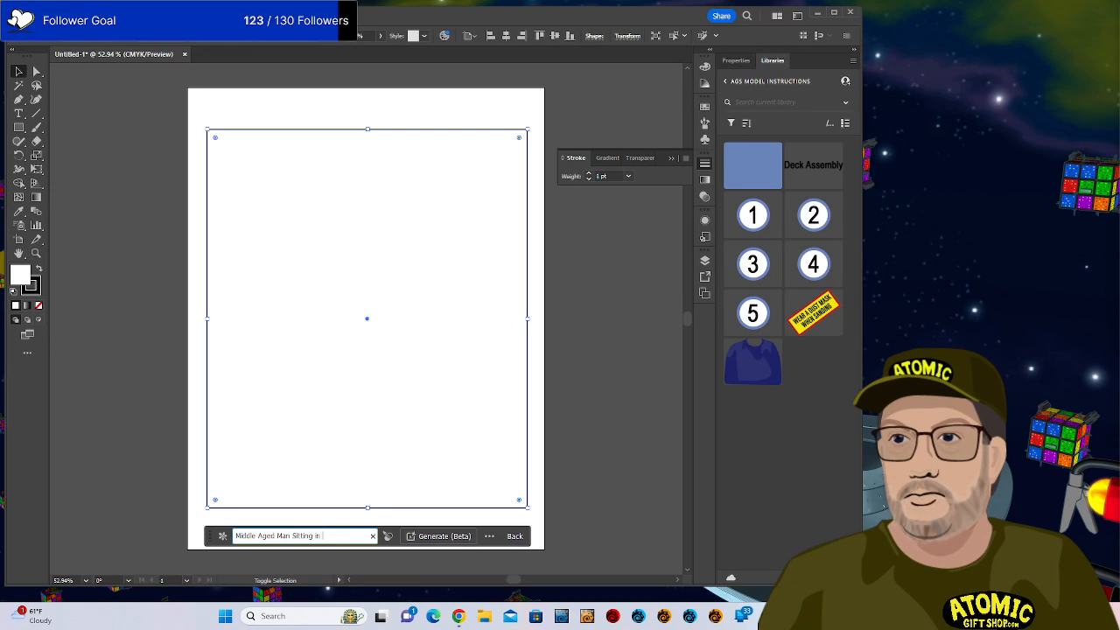
{"action": "type", "text": "with"}
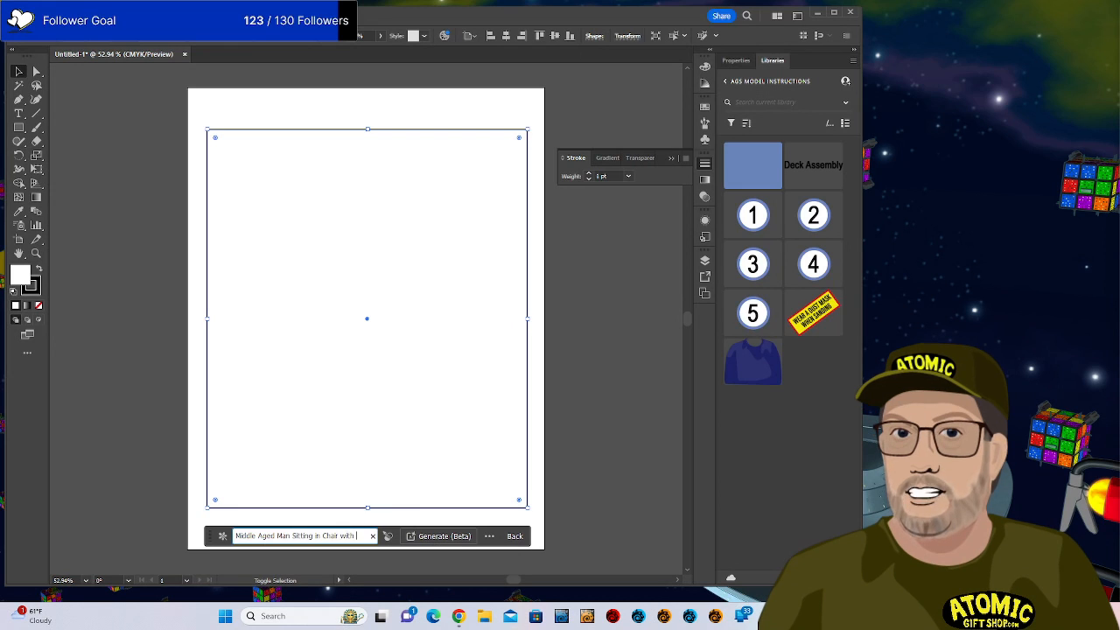
{"action": "key", "text": "BackSpace"}
{"action": "key", "text": "BackSpace"}
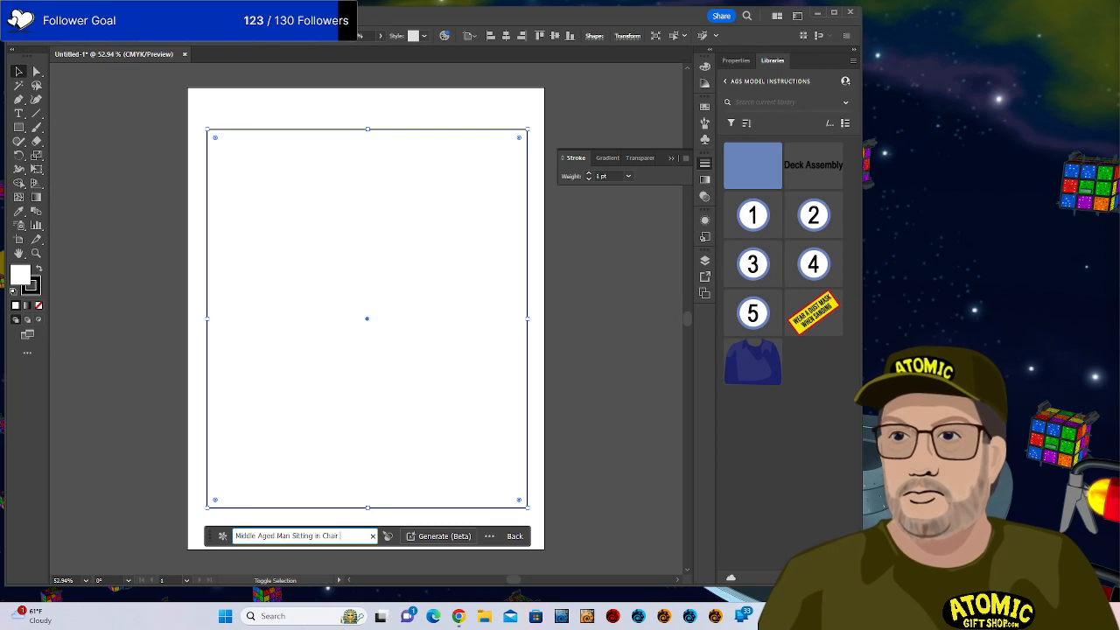
{"action": "type", "text": "petting"}
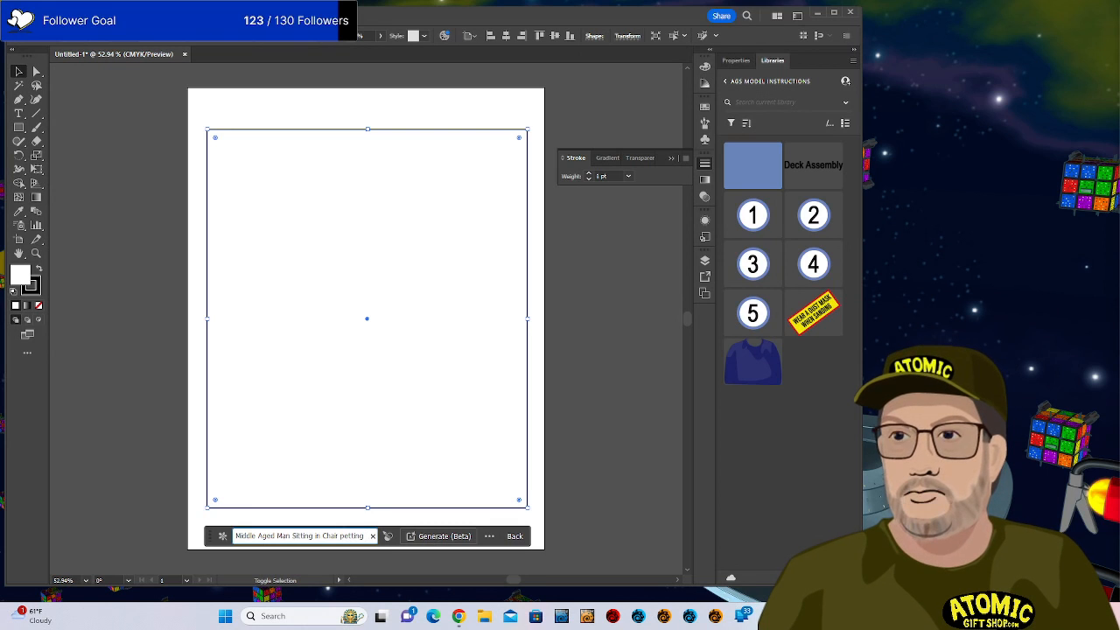
{"action": "type", "text": " orange c"}
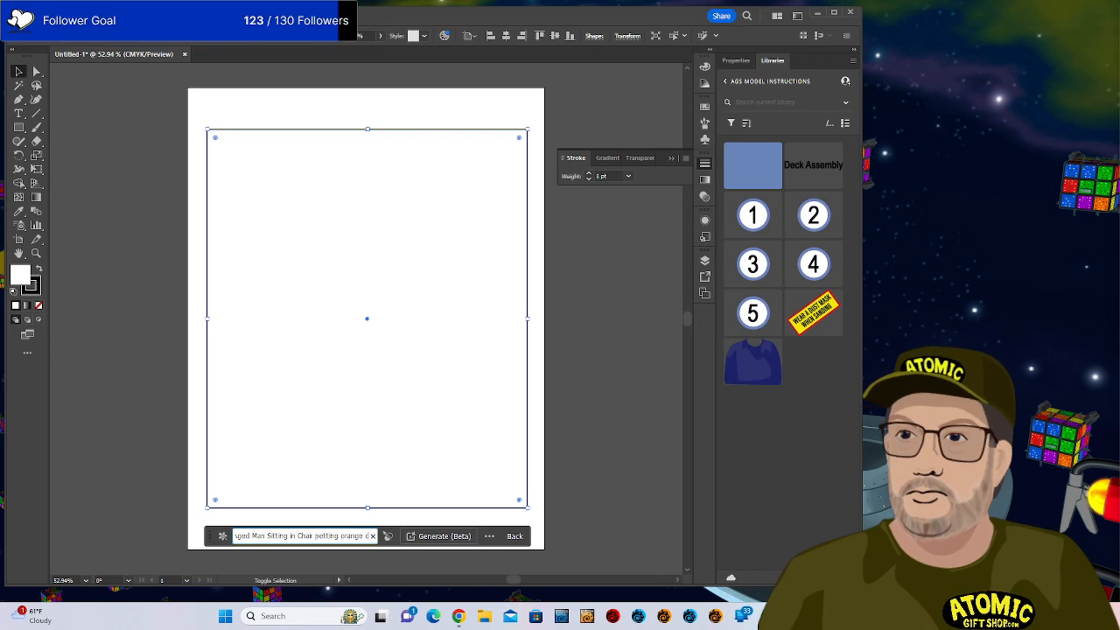
{"action": "type", "text": "at sit"}
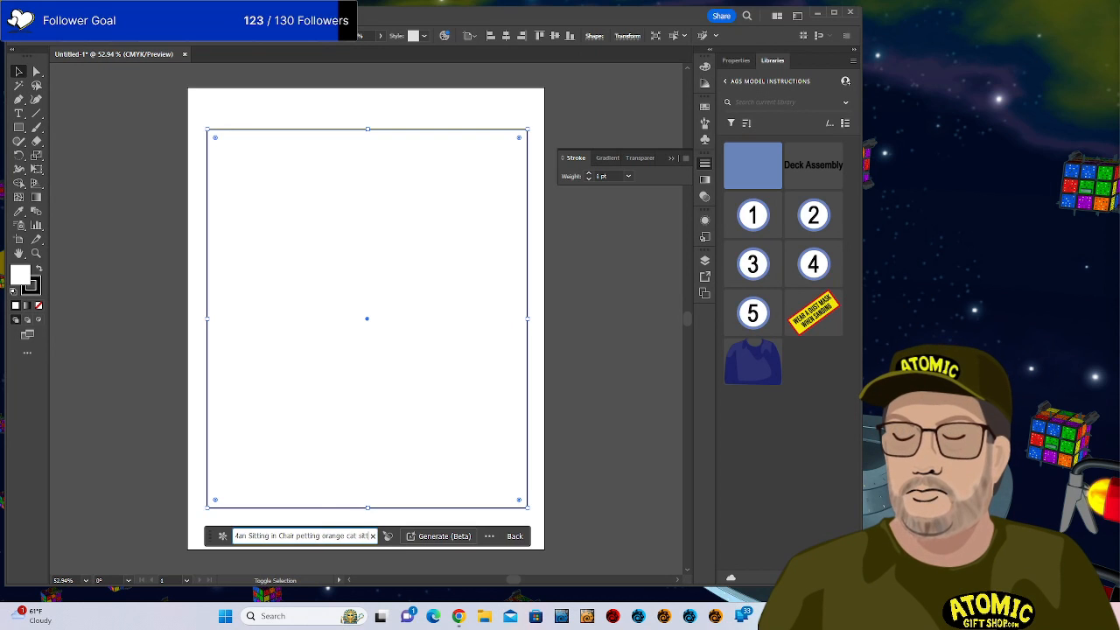
{"action": "type", "text": "ting on his"}
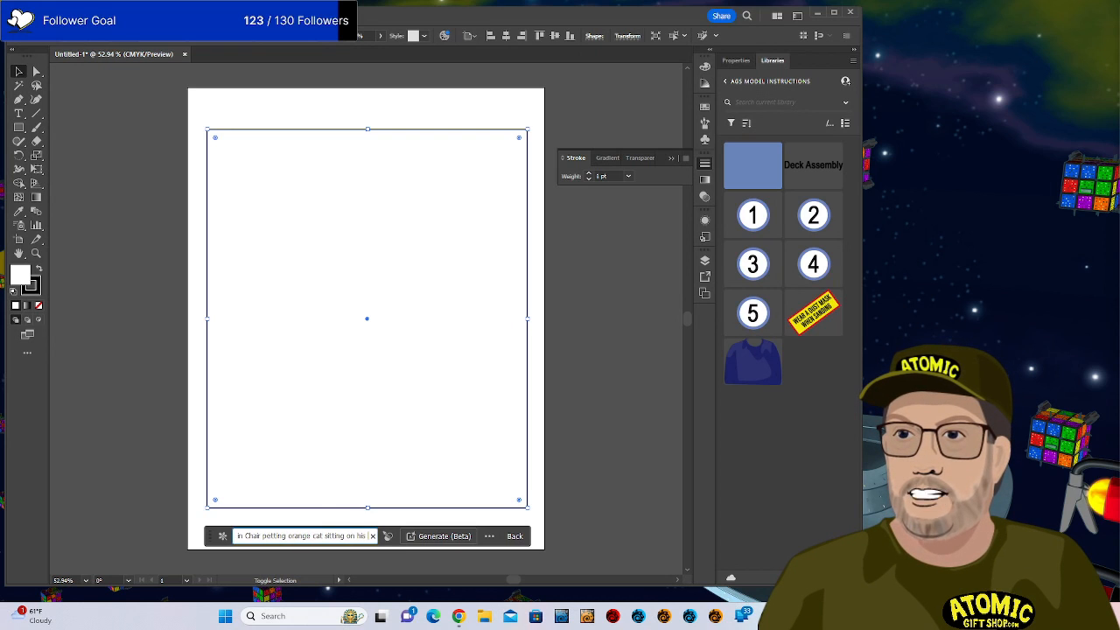
{"action": "type", "text": " lap"}
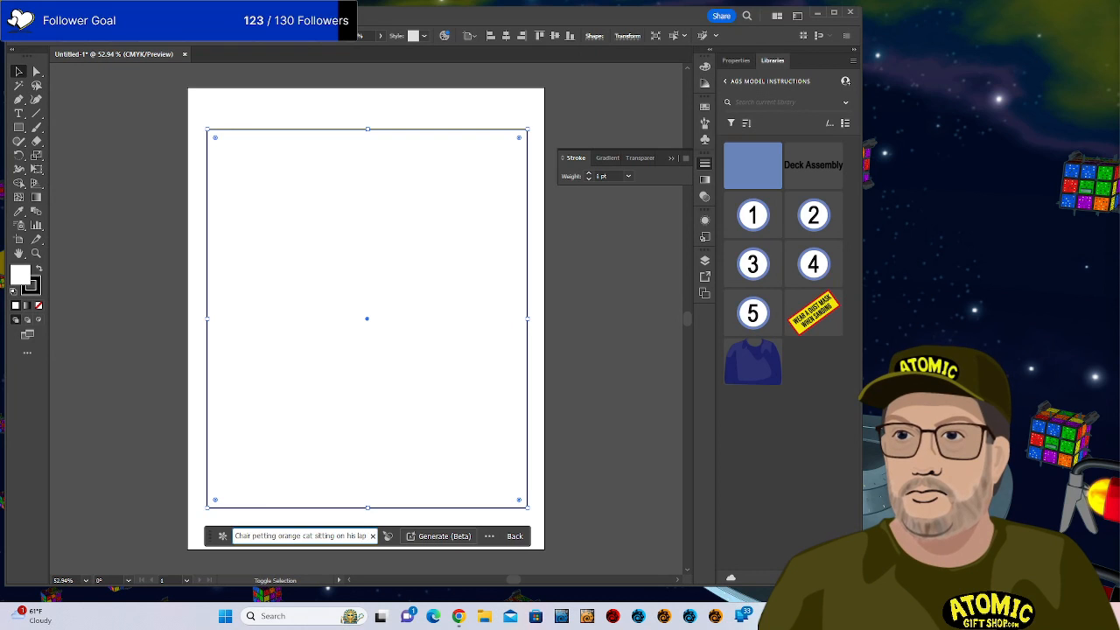
{"action": "type", "text": " - pixel"}
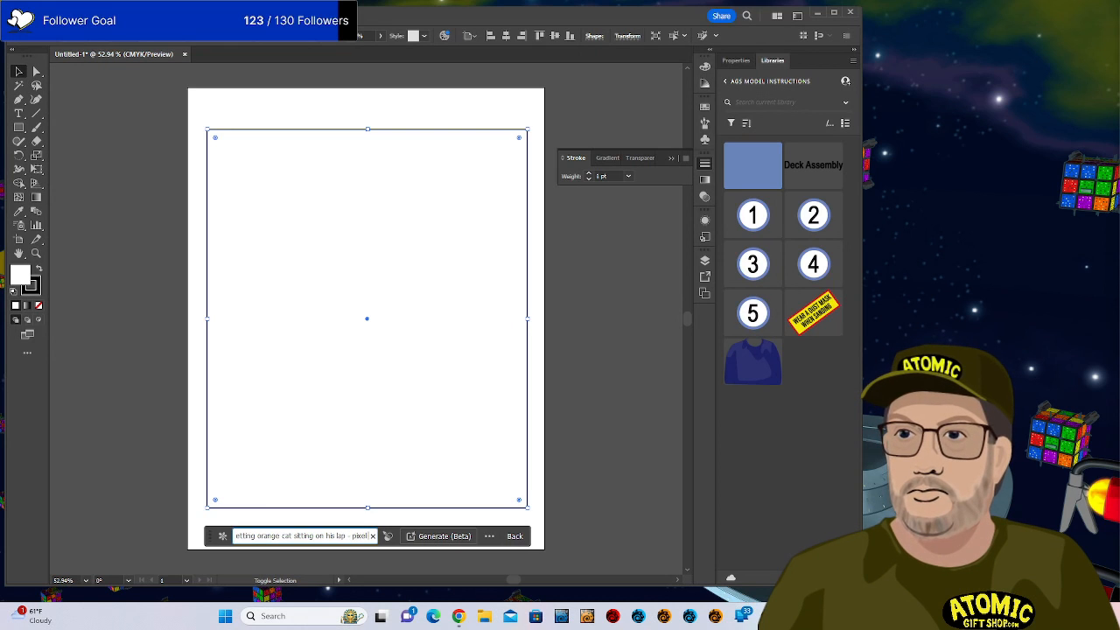
{"action": "type", "text": " art"}
{"action": "key", "text": "Left"}
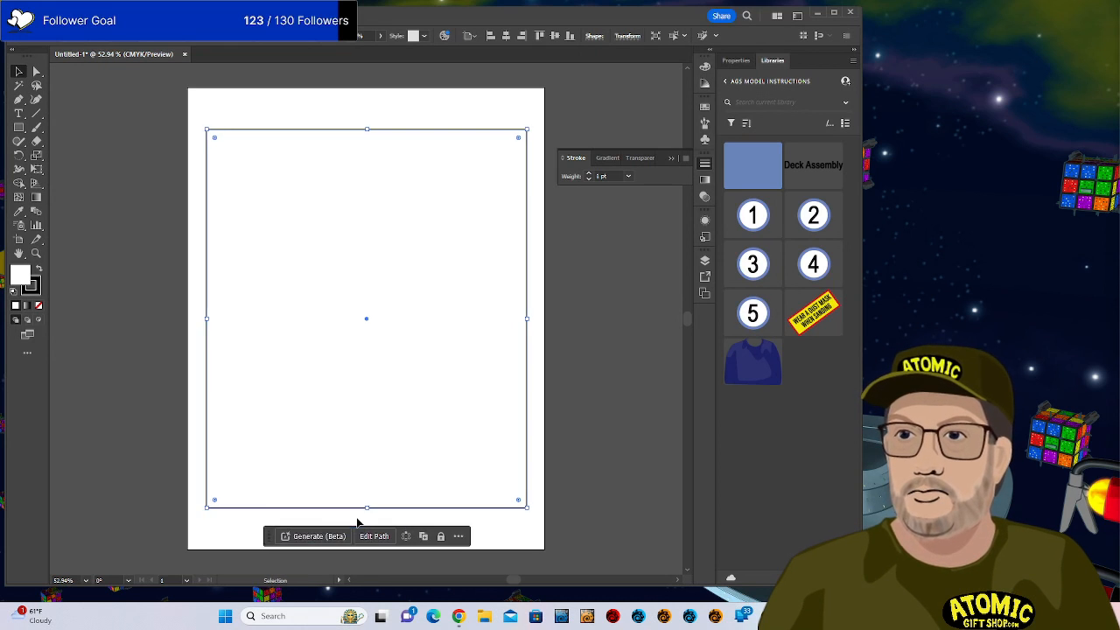
{"action": "key", "text": "Left"}
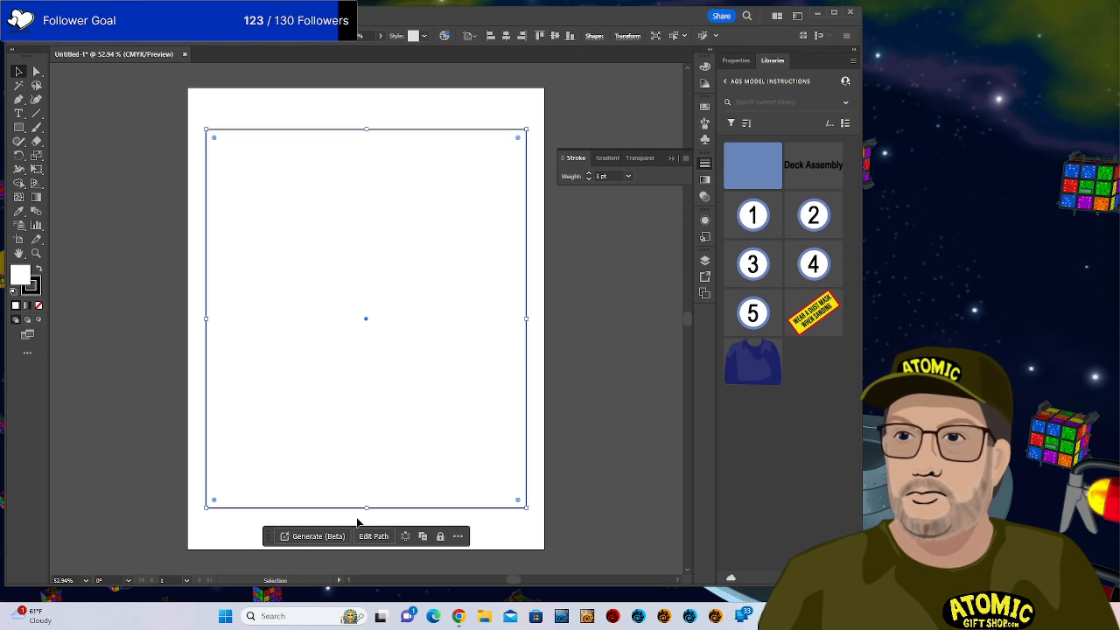
{"action": "left_click", "coordinate": [312, 535]}
{"action": "left_click", "coordinate": [444, 537]}
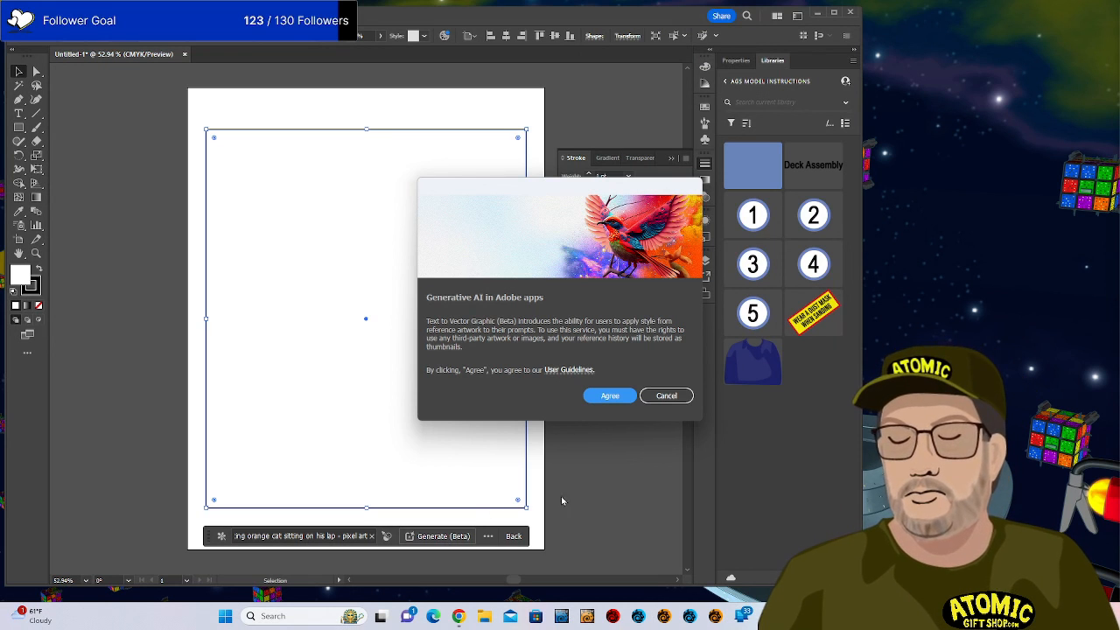
Agree to the Generative AI terms so the pixel-art man with the orange cat is generated.
{"action": "left_click", "coordinate": [621, 395]}
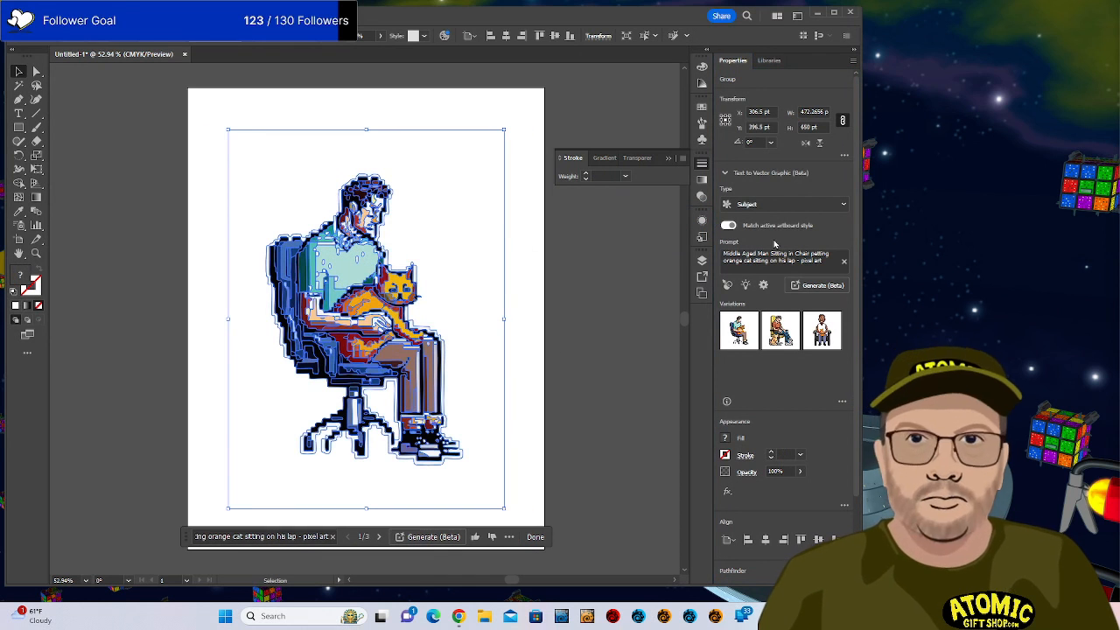
Swap in the second variation and drag the two figures apart on the artboard.
{"action": "left_click", "coordinate": [102, 154]}
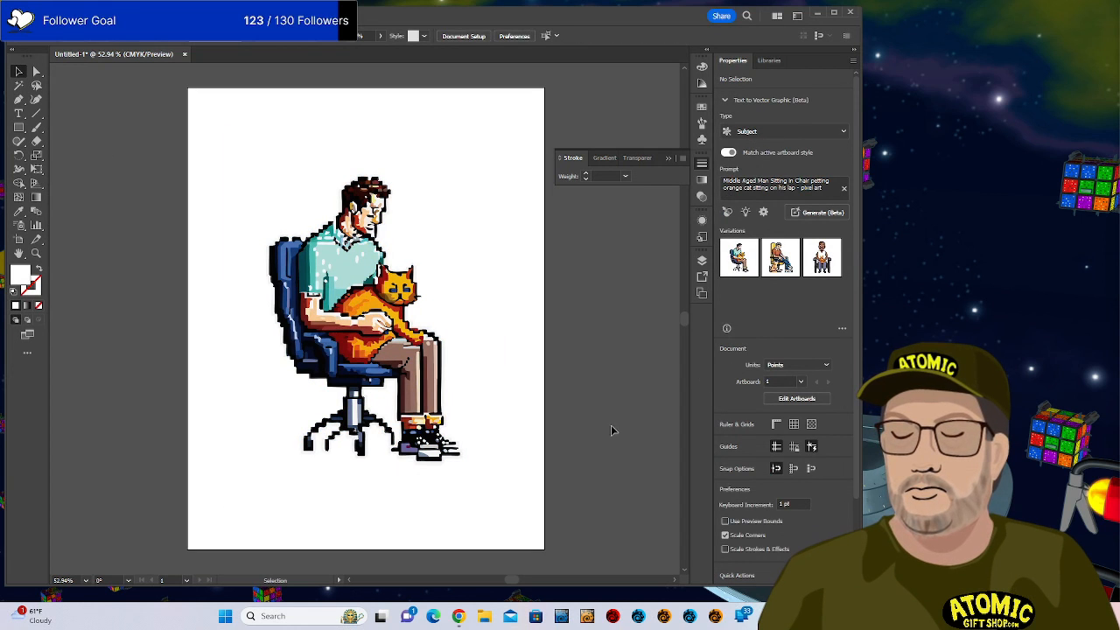
{"action": "mouse_move", "coordinate": [777, 259]}
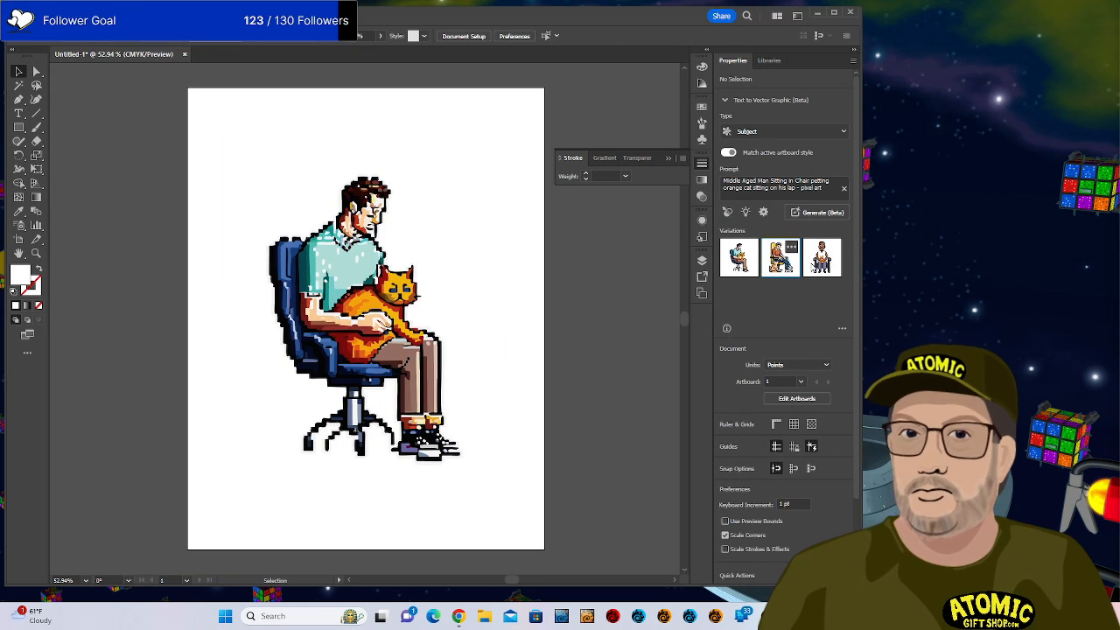
{"action": "left_click", "coordinate": [777, 259]}
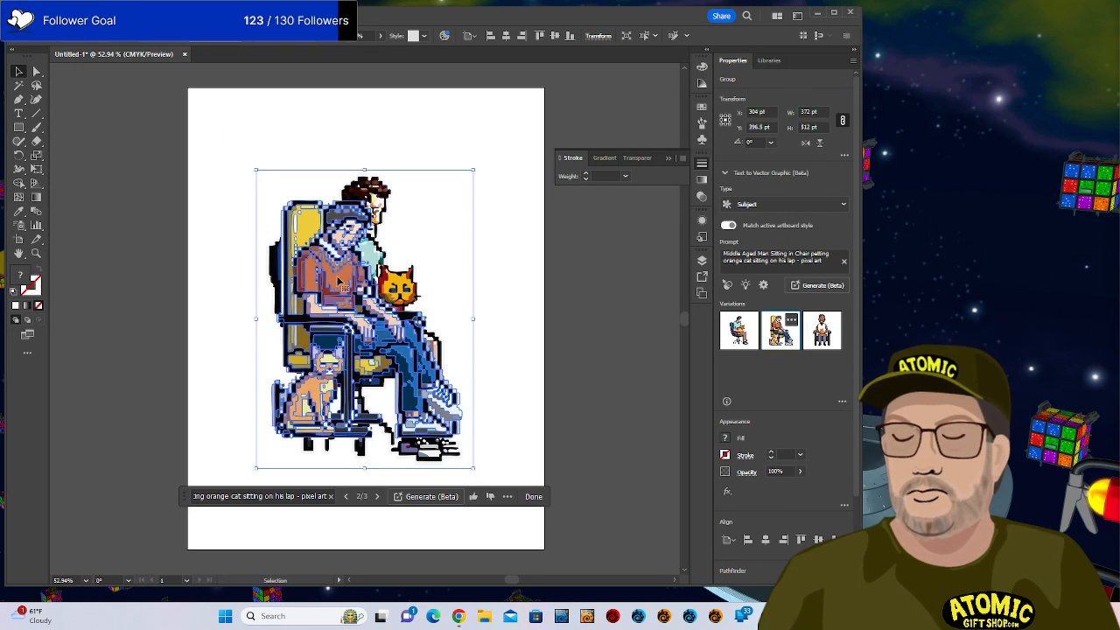
{"action": "left_click_drag", "start_coordinate": [348, 288], "coordinate": [259, 362]}
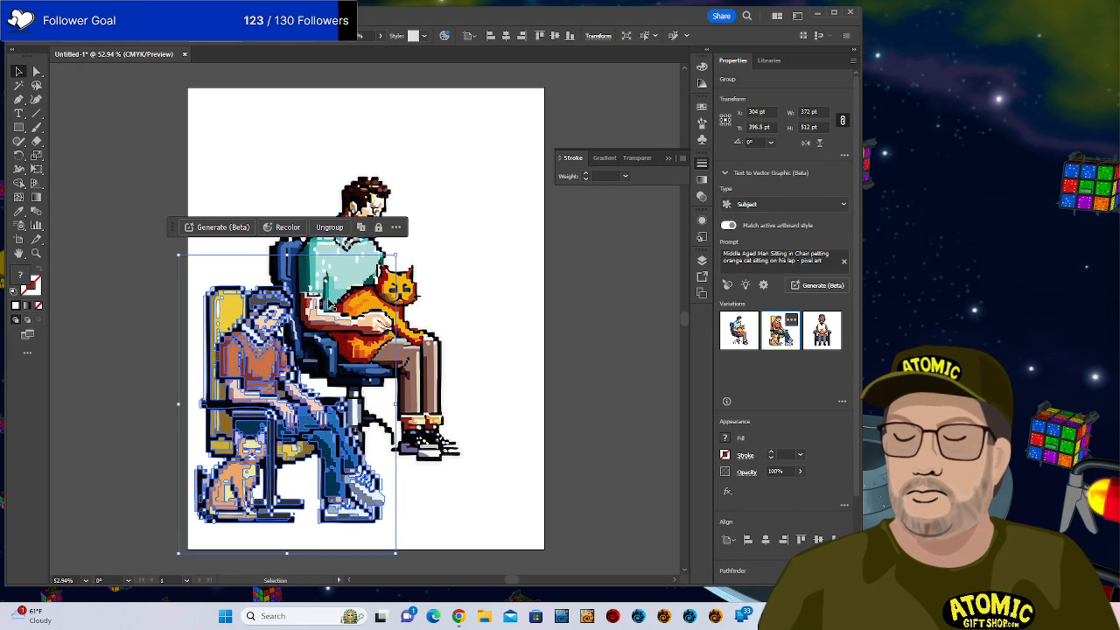
{"action": "left_click", "coordinate": [348, 280]}
{"action": "left_click_drag", "start_coordinate": [348, 279], "coordinate": [441, 359]}
Replace one figure with the third variation, the front-facing man holding the orange cat.
{"action": "left_click", "coordinate": [827, 336]}
{"action": "left_click", "coordinate": [277, 257]}
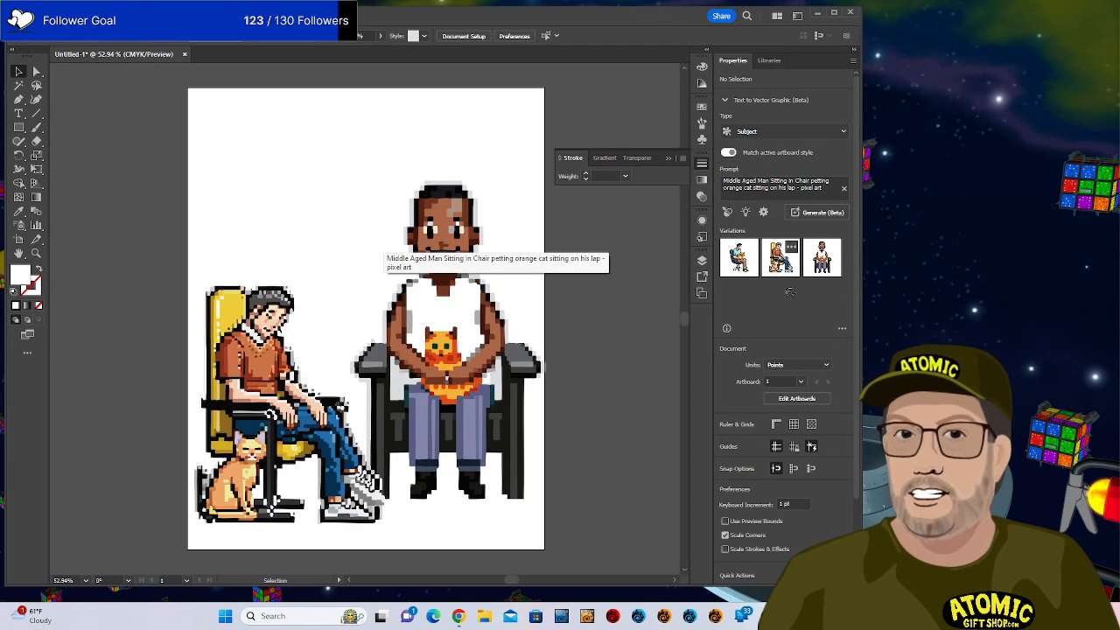
{"action": "left_click", "coordinate": [744, 256]}
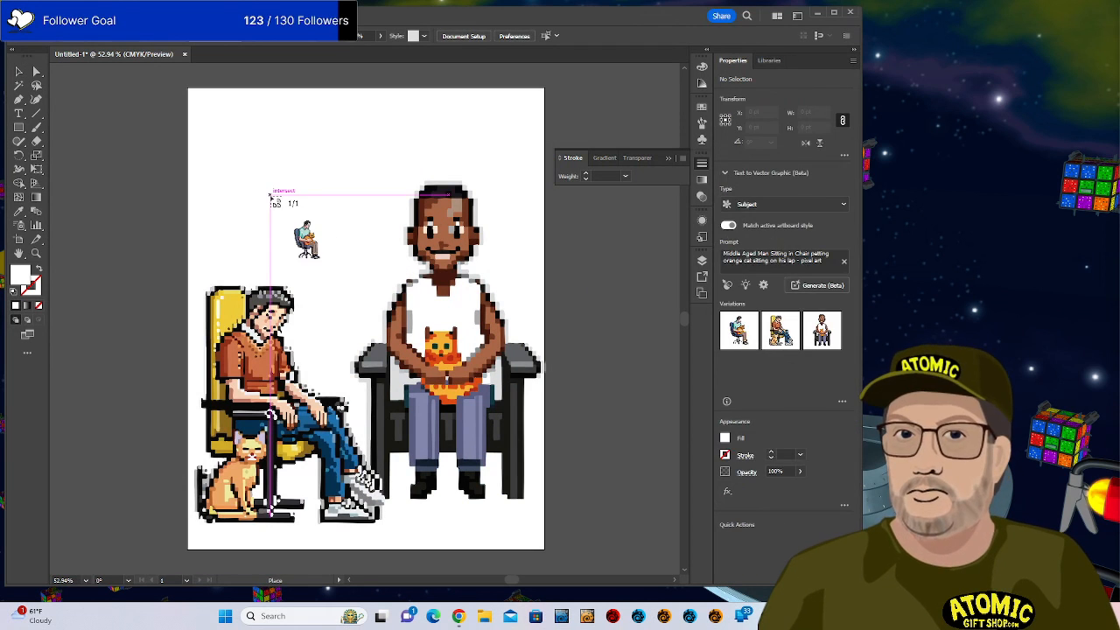
Place the small blue-chair man with cat at the artboard's upper left and zoom to 300% on him.
{"action": "left_click_drag", "start_coordinate": [220, 122], "coordinate": [341, 260]}
{"action": "left_click", "coordinate": [371, 180]}
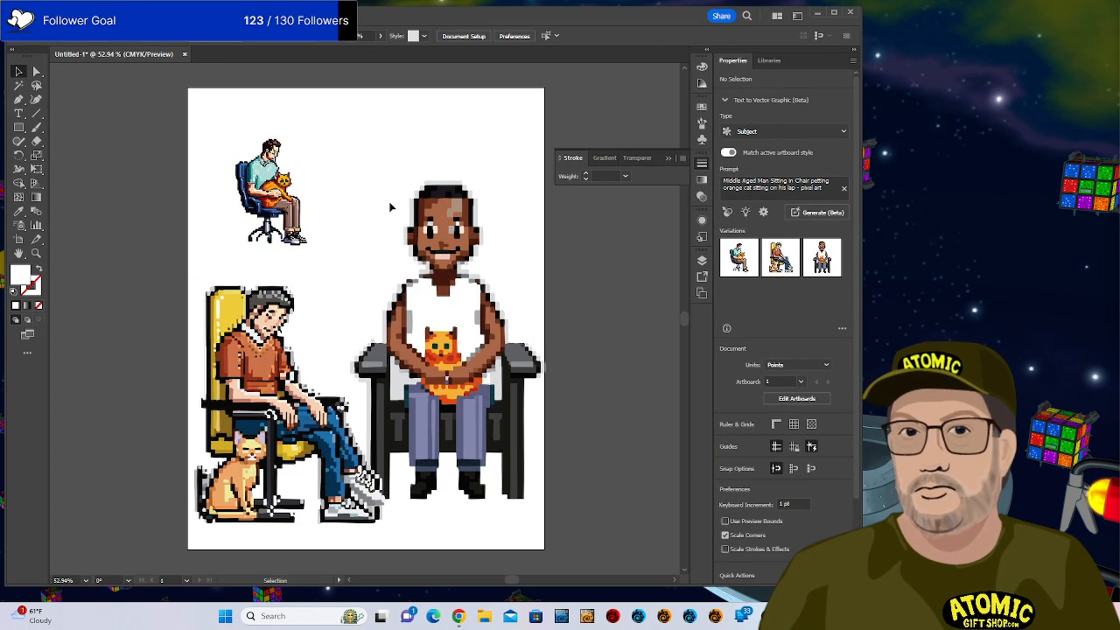
{"action": "key", "text": "ctrl+plus"}
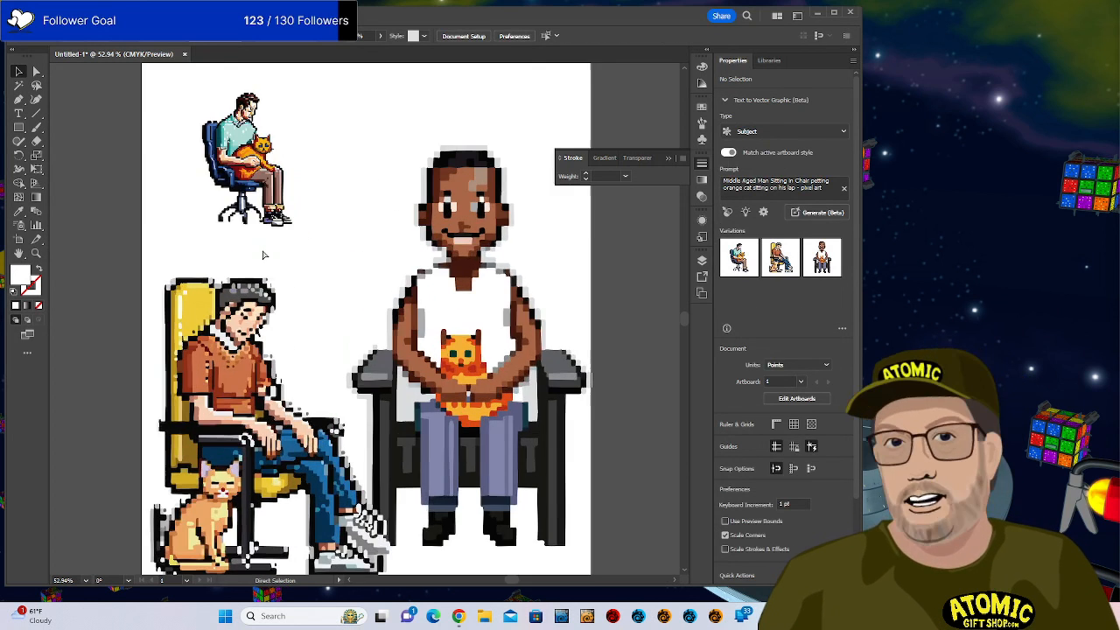
{"action": "key", "text": "ctrl+plus"}
{"action": "key", "text": "ctrl+plus"}
{"action": "key", "text": "ctrl+plus"}
{"action": "key", "text": "ctrl+plus"}
{"action": "key", "text": "ctrl+plus"}
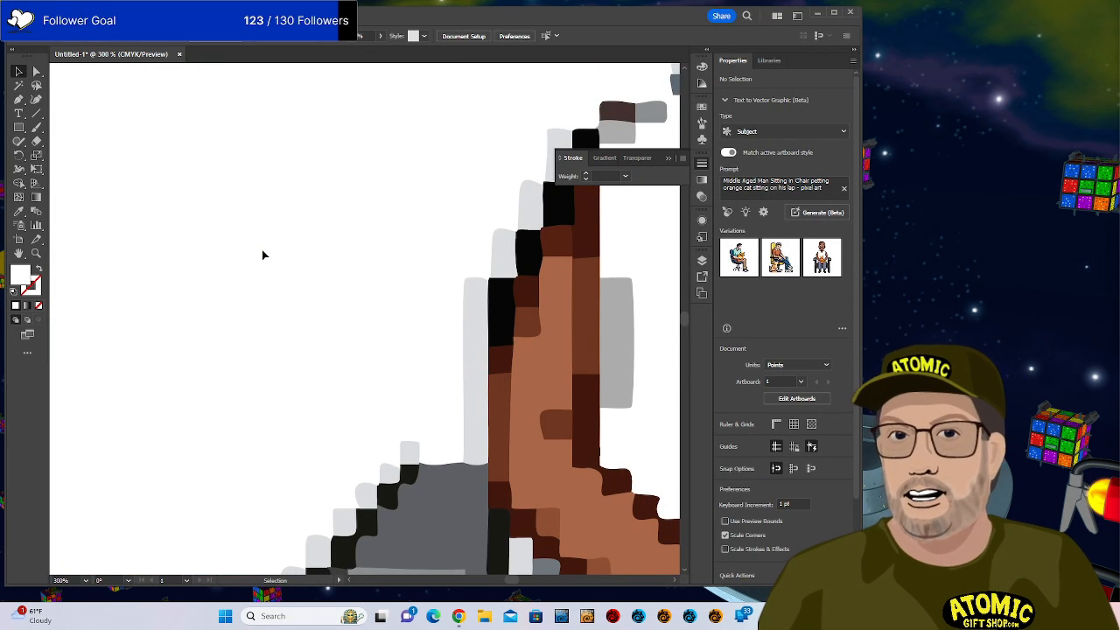
{"action": "left_click_drag", "start_coordinate": [500, 208], "coordinate": [265, 394]}
{"action": "mouse_move", "coordinate": [122, 144]}
{"action": "left_mouse_down"}
{"action": "mouse_move", "coordinate": [322, 339]}
{"action": "mouse_move", "coordinate": [604, 403]}
{"action": "left_mouse_up"}
{"action": "mouse_move", "coordinate": [238, 269]}
{"action": "left_mouse_down"}
{"action": "mouse_move", "coordinate": [339, 305]}
{"action": "mouse_move", "coordinate": [647, 341]}
{"action": "left_mouse_up"}
{"action": "left_click_drag", "start_coordinate": [329, 328], "coordinate": [383, 295]}
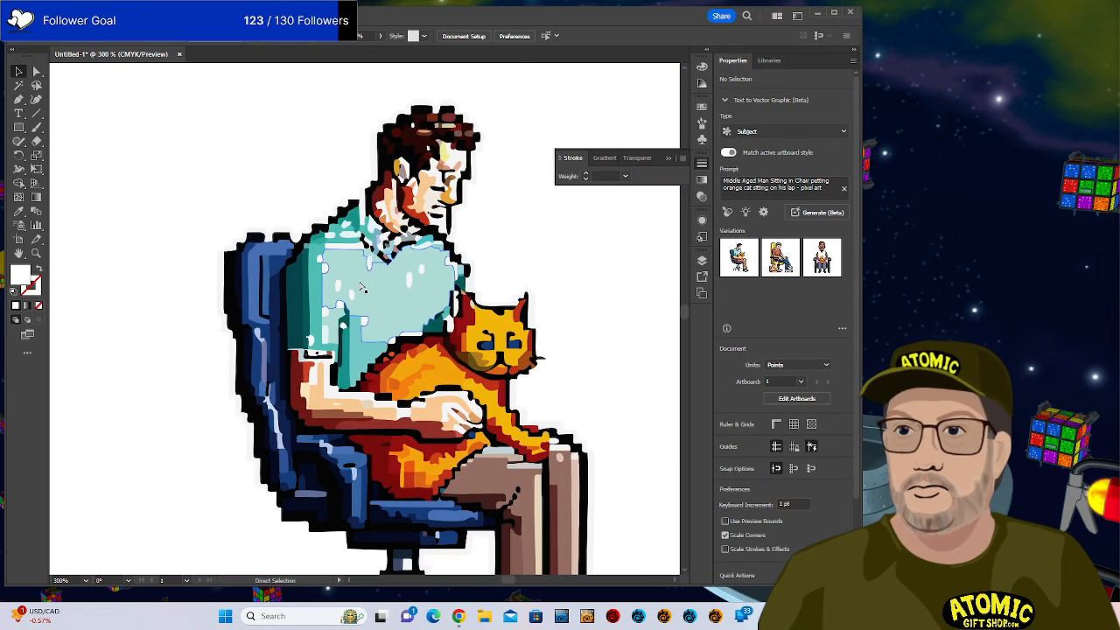
Inspect the pixel detail up close, then select and deselect the yellow-chair figure.
{"action": "key", "text": "ctrl+plus"}
{"action": "key", "text": "ctrl+plus"}
{"action": "key", "text": "ctrl+plus"}
{"action": "key", "text": "ctrl+minus"}
{"action": "key", "text": "ctrl+minus"}
{"action": "key", "text": "ctrl+minus"}
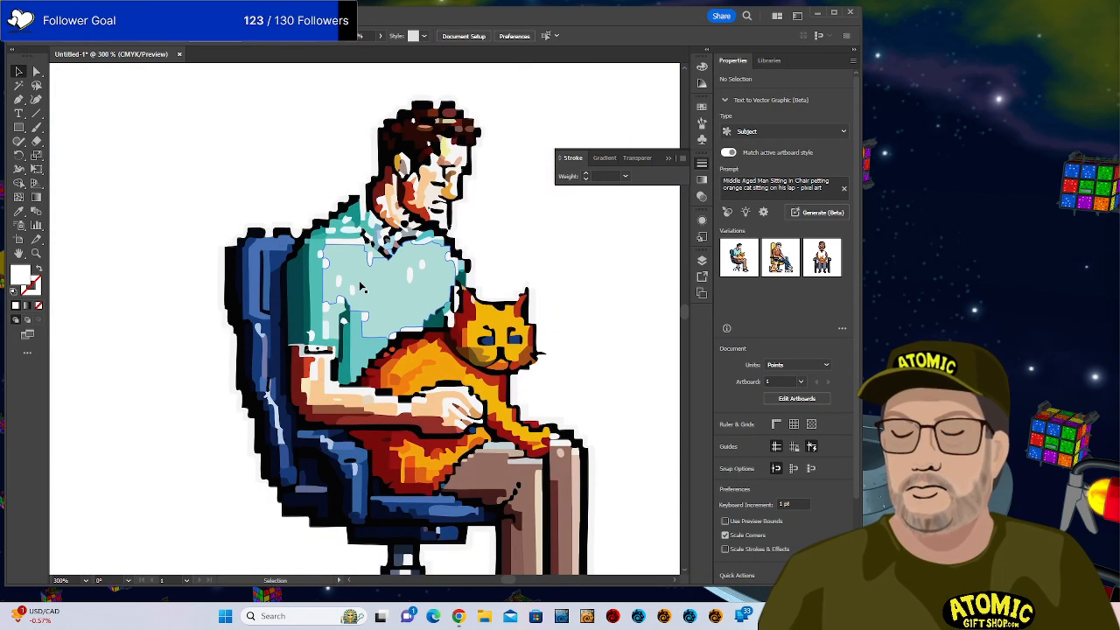
{"action": "key", "text": "ctrl+minus"}
{"action": "key", "text": "ctrl+minus"}
{"action": "key", "text": "ctrl+minus"}
{"action": "key", "text": "ctrl+minus"}
{"action": "key", "text": "ctrl+minus"}
{"action": "key", "text": "ctrl+minus"}
{"action": "key", "text": "ctrl+minus"}
{"action": "key", "text": "ctrl+minus"}
{"action": "key", "text": "ctrl+minus"}
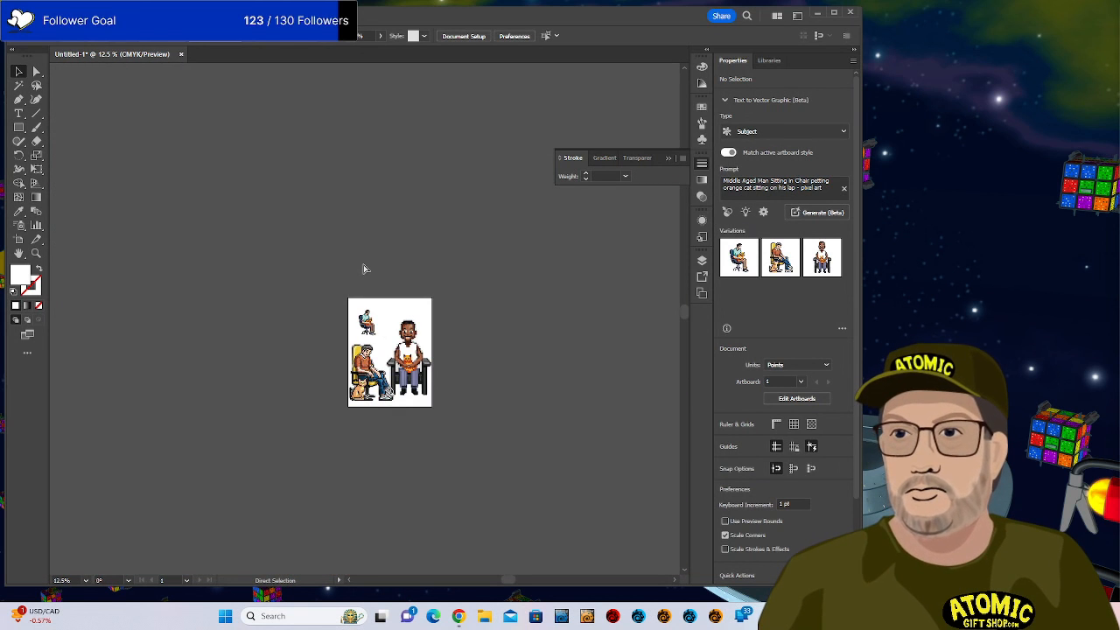
{"action": "key", "text": "ctrl+plus"}
{"action": "key", "text": "ctrl+plus"}
{"action": "key", "text": "ctrl+plus"}
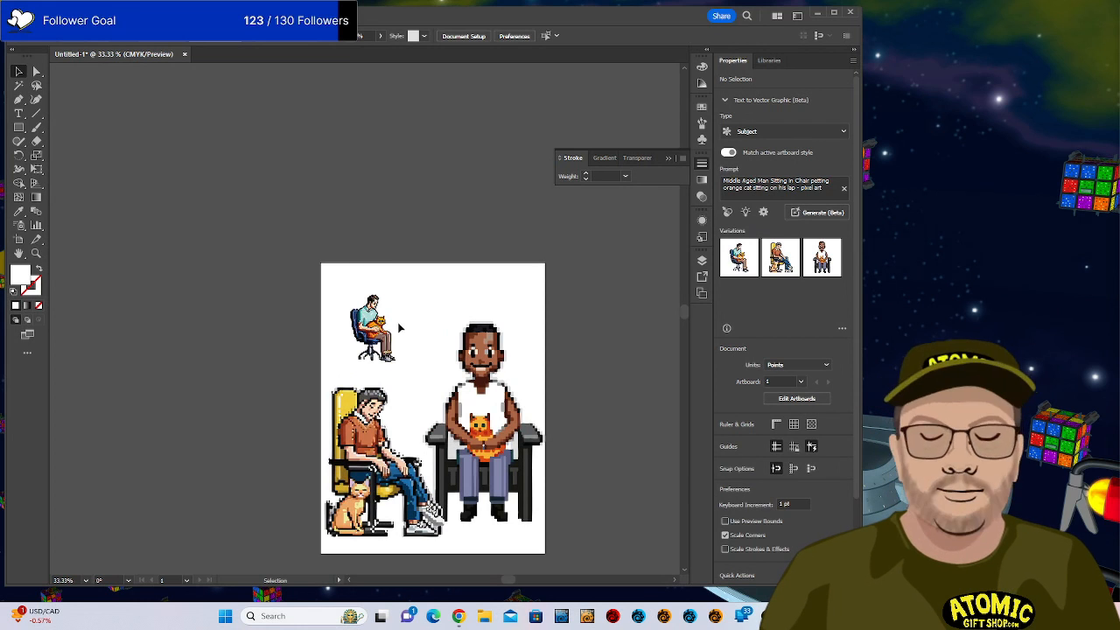
{"action": "left_click", "coordinate": [629, 390]}
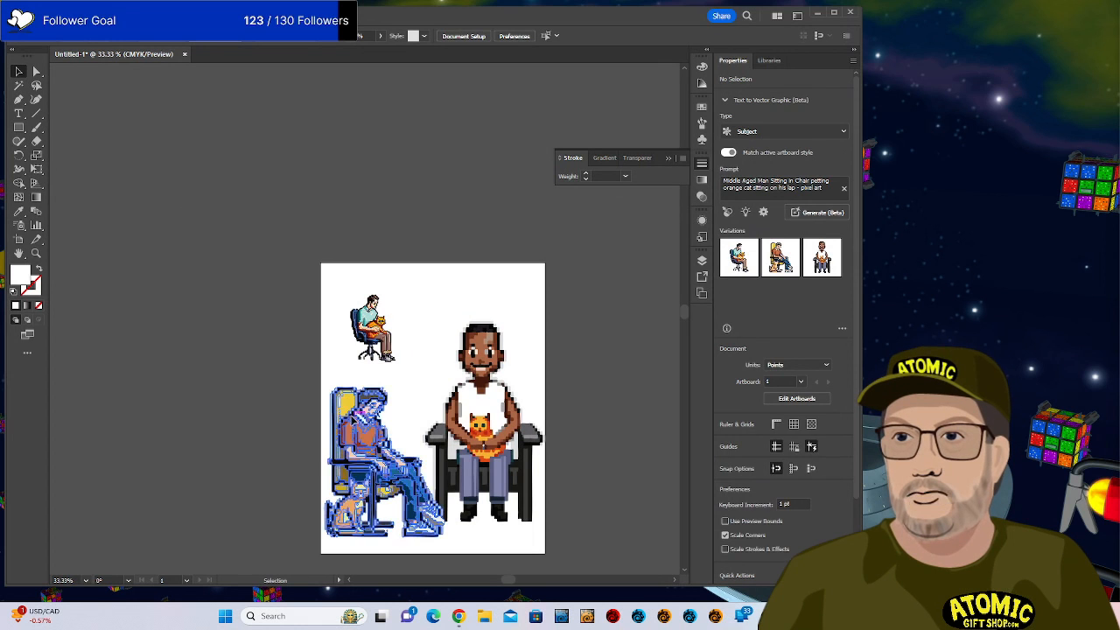
{"action": "left_click", "coordinate": [381, 464]}
{"action": "left_click", "coordinate": [610, 418]}
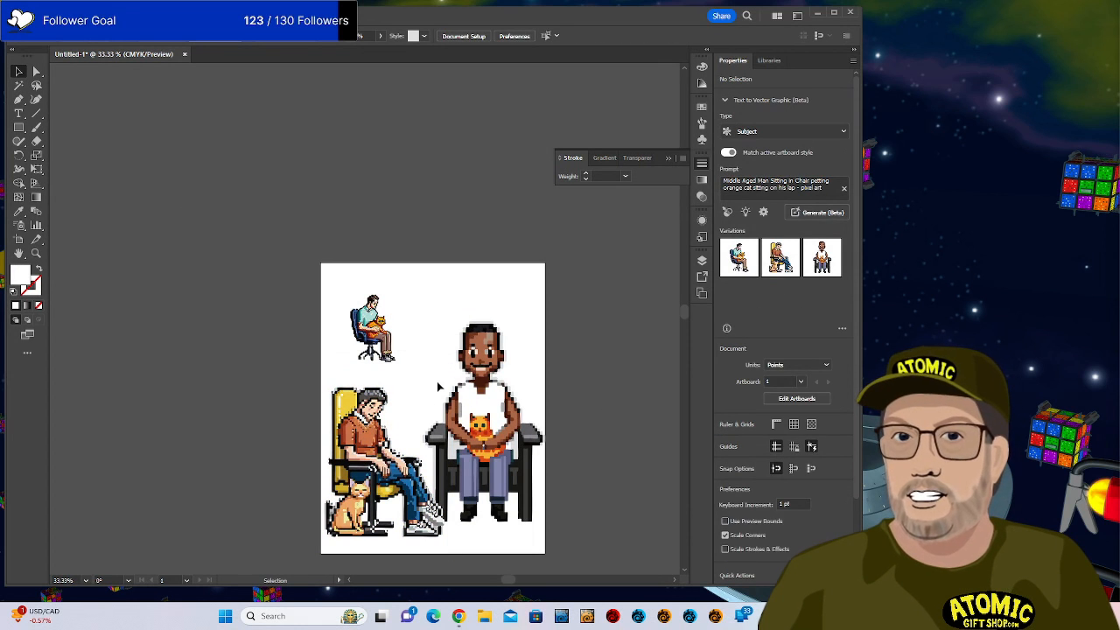
Zoom out and pan upward until the yellow-chair man is visible below the cat figure.
{"action": "key", "text": "ctrl+equal"}
{"action": "key", "text": "ctrl+equal"}
{"action": "key", "text": "ctrl+equal"}
{"action": "key", "text": "ctrl+equal"}
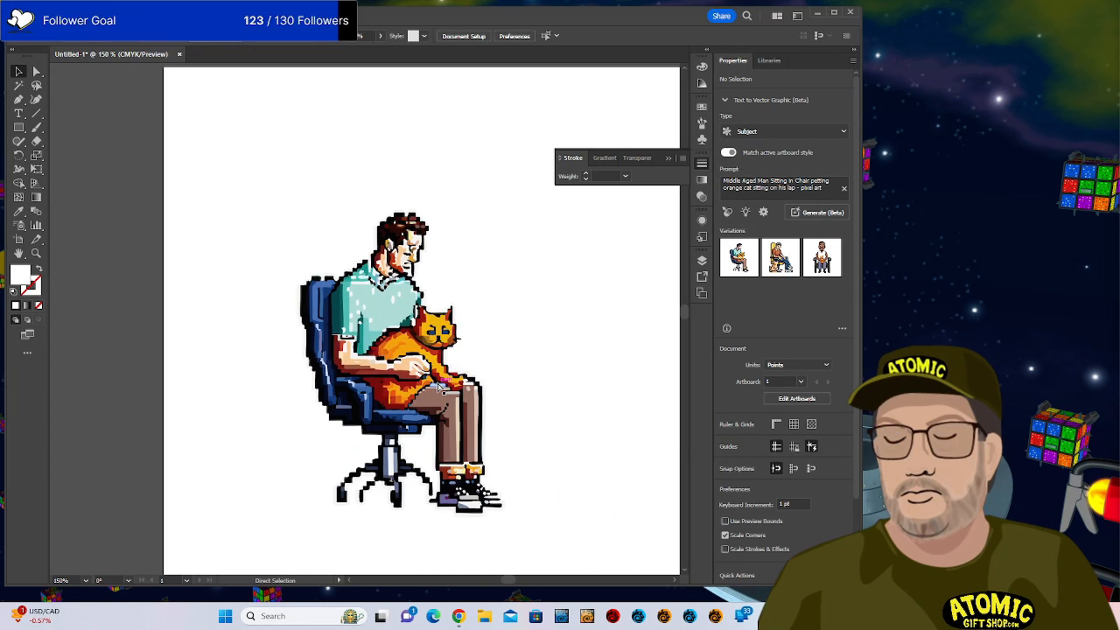
{"action": "key", "text": "ctrl+minus"}
{"action": "key", "text": "ctrl+minus"}
{"action": "scroll", "coordinate": [438, 387], "scroll_direction": "up", "scroll_amount": 3}
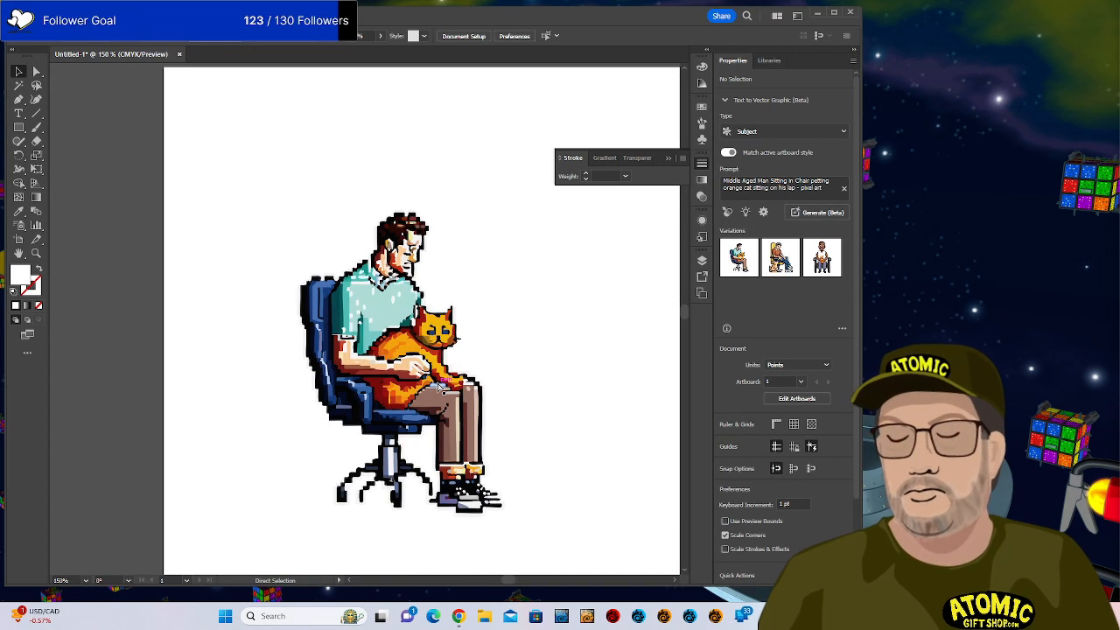
{"action": "key", "text": "ctrl+minus"}
{"action": "key", "text": "space"}
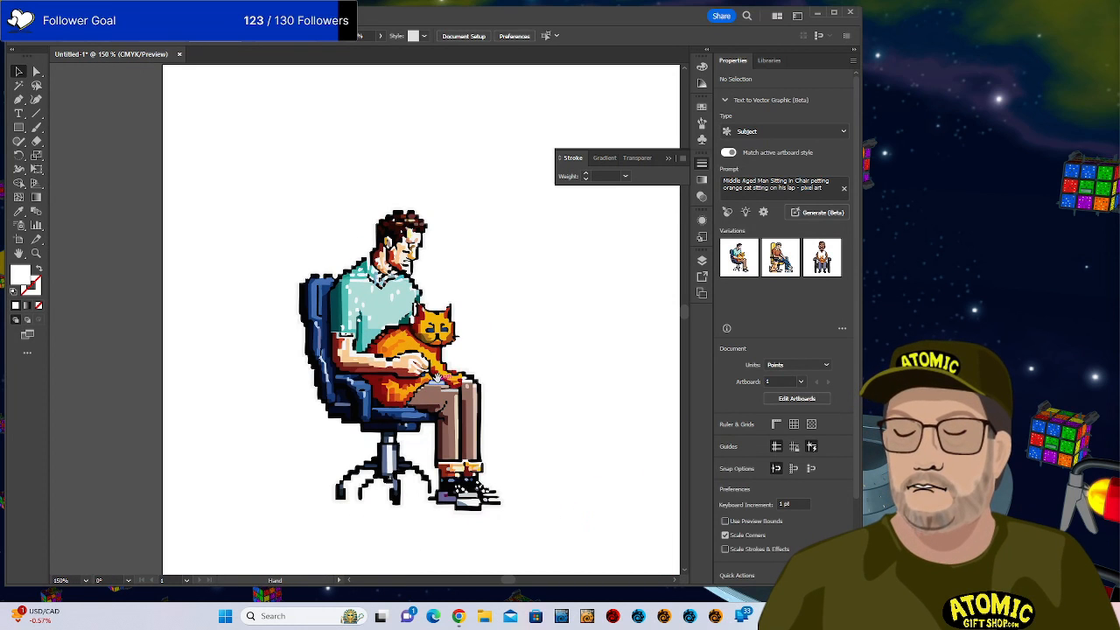
{"action": "left_click_drag", "start_coordinate": [432, 356], "coordinate": [443, 194]}
{"action": "left_click_drag", "start_coordinate": [425, 320], "coordinate": [431, 227]}
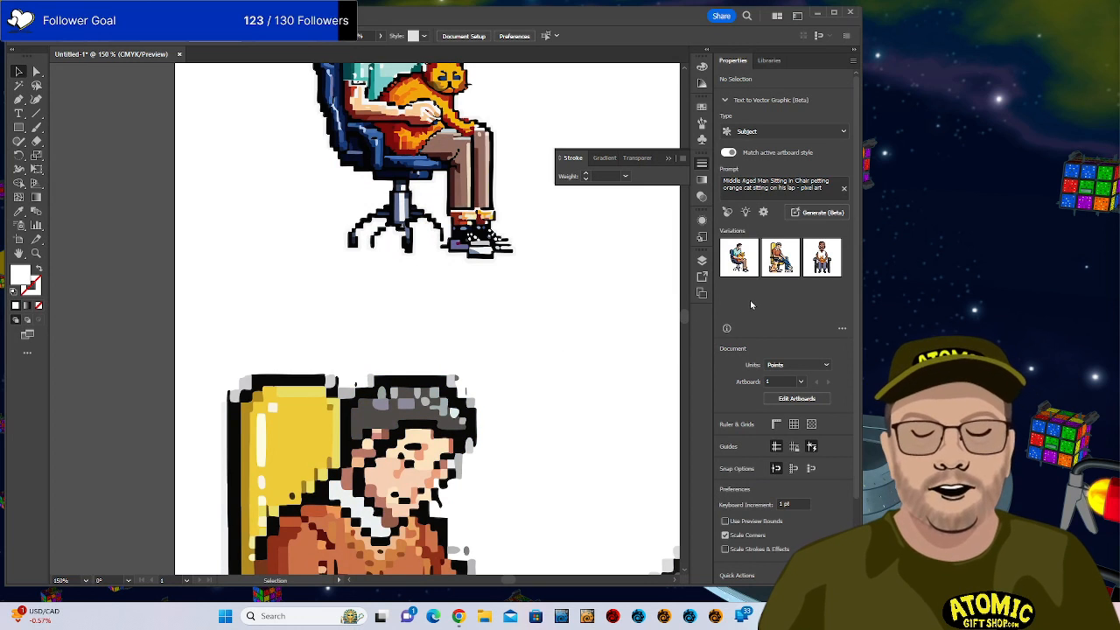
Delete ', pixel art' from the prompt and generate new variations.
{"action": "left_click", "coordinate": [822, 188]}
{"action": "left_click_drag", "start_coordinate": [795, 187], "coordinate": [853, 192]}
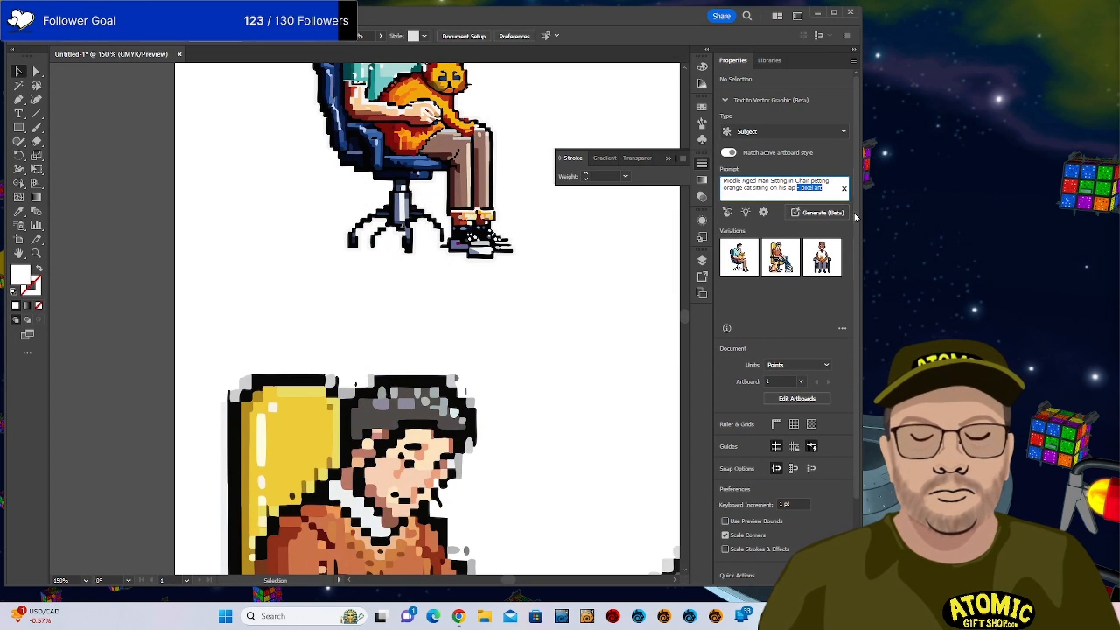
{"action": "key", "text": "BackSpace"}
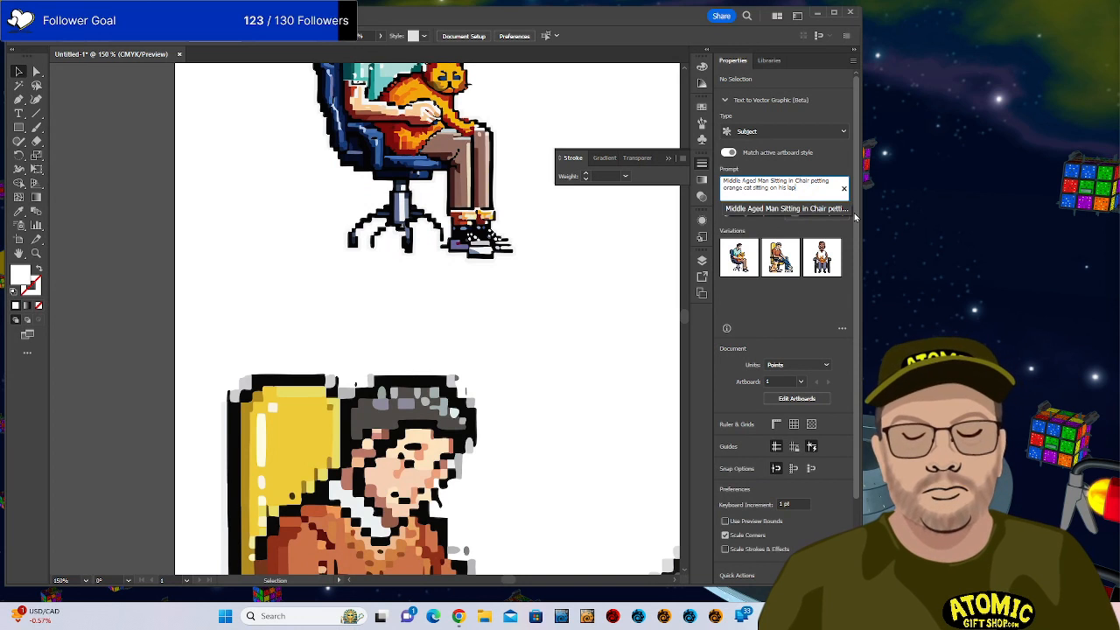
{"action": "left_click", "coordinate": [829, 216]}
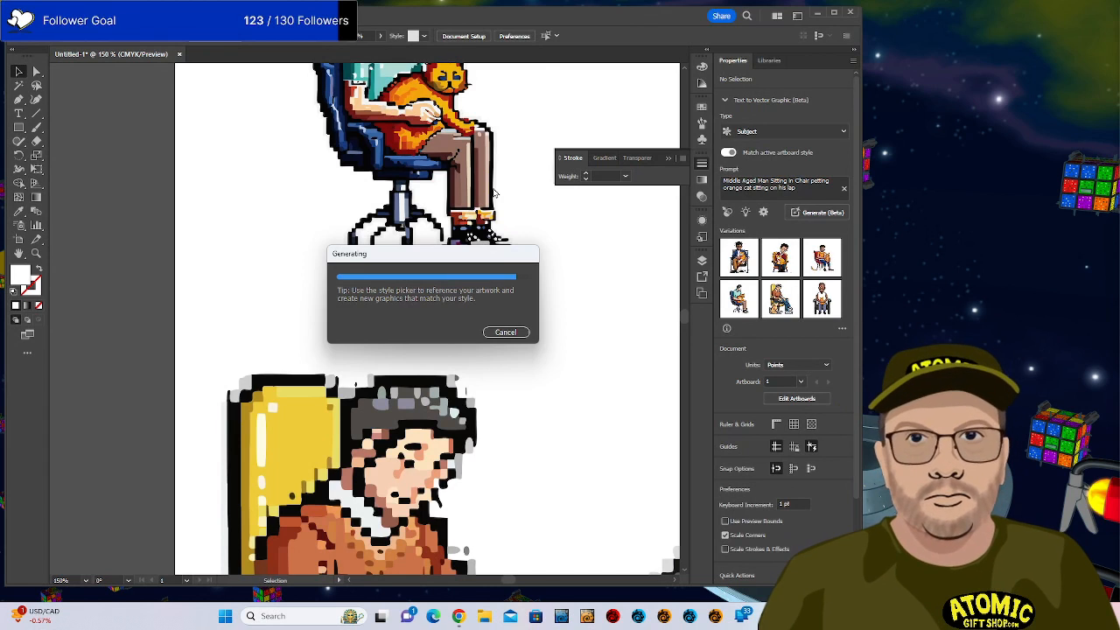
Move the generated blue-jacket man holding the orange cat to a new spot, undoing one stray move.
{"action": "left_click_drag", "start_coordinate": [474, 272], "coordinate": [662, 321]}
{"action": "key", "text": "ctrl+z"}
{"action": "left_click_drag", "start_coordinate": [423, 389], "coordinate": [488, 280]}
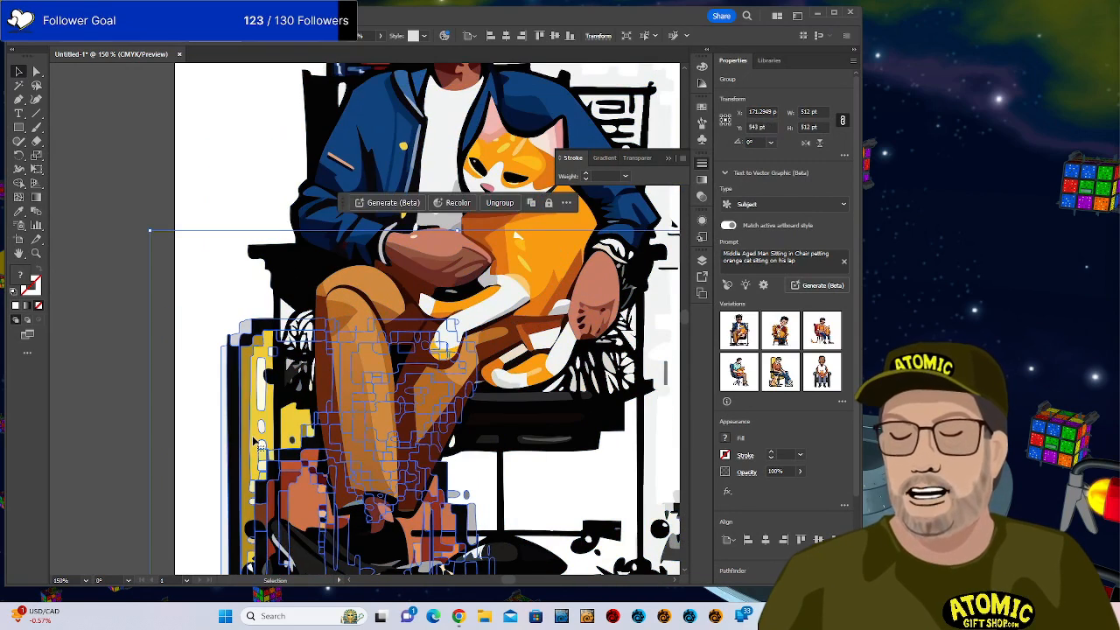
Drop the man-and-cat artwork, nudge it slightly left, and zoom in on the jacket.
{"action": "left_click", "coordinate": [265, 178]}
{"action": "scroll", "coordinate": [265, 178], "scroll_direction": "up", "scroll_amount": 4}
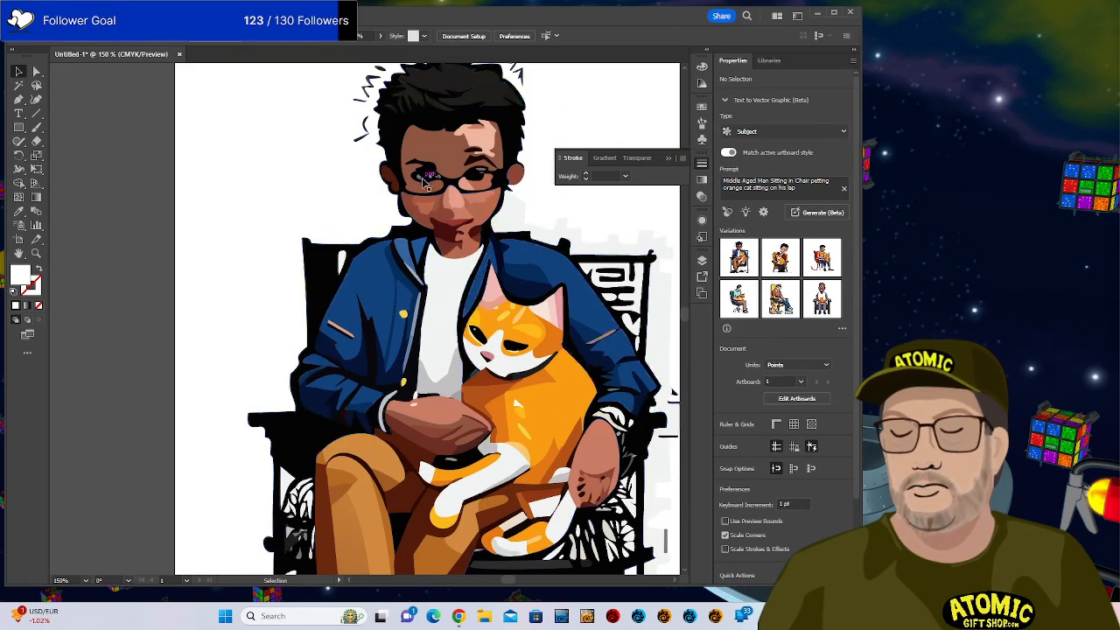
{"action": "left_click_drag", "start_coordinate": [417, 187], "coordinate": [402, 186]}
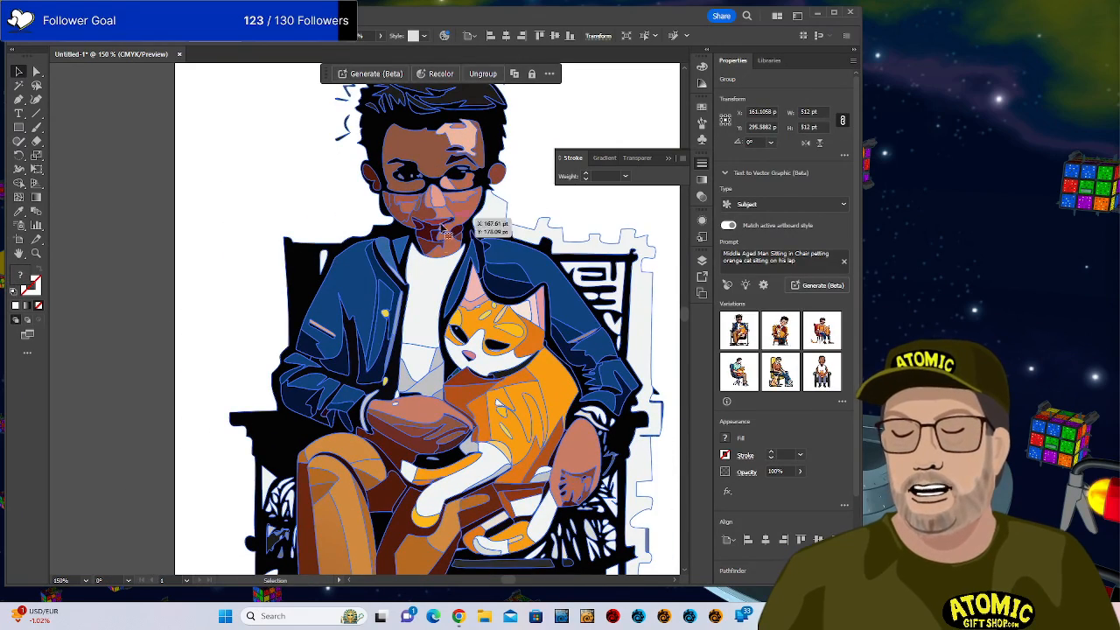
{"action": "key", "text": "ctrl+plus"}
{"action": "key", "text": "ctrl+plus"}
{"action": "key", "text": "ctrl+plus"}
{"action": "key", "text": "ctrl+plus"}
{"action": "key", "text": "ctrl+plus"}
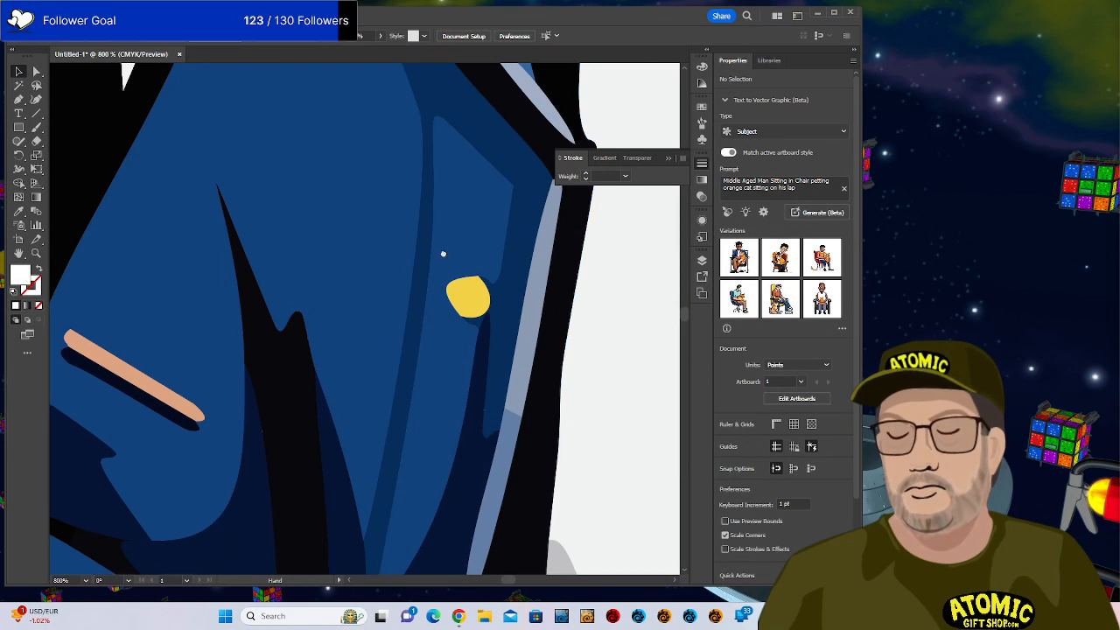
{"action": "left_click_drag", "start_coordinate": [443, 253], "coordinate": [492, 301]}
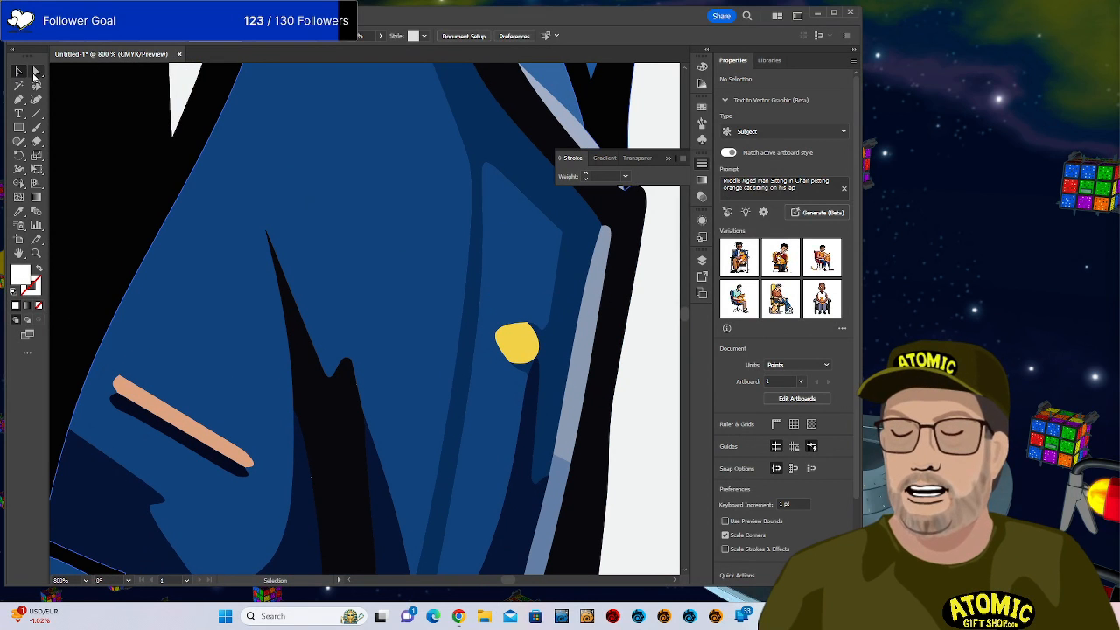
Reshape the bump on the jacket's dark fold by dragging its anchor handle with Direct Selection.
{"action": "left_click", "coordinate": [36, 73]}
{"action": "key", "text": "ctrl+plus"}
{"action": "key", "text": "ctrl+plus"}
{"action": "key", "text": "ctrl+plus"}
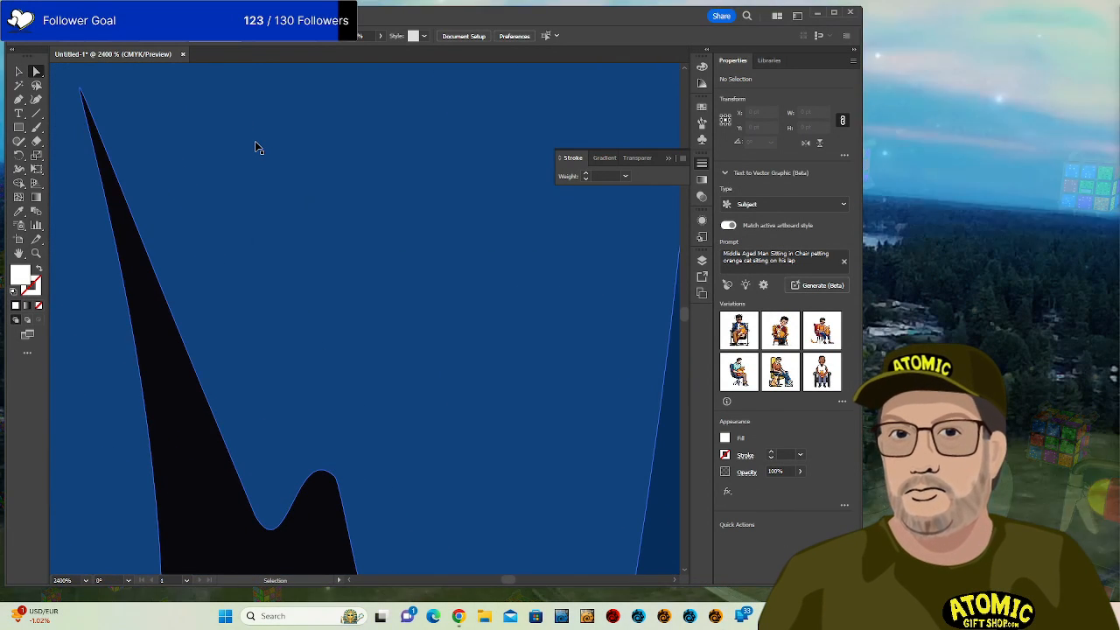
{"action": "key", "text": "ctrl+minus"}
{"action": "key", "text": "ctrl+minus"}
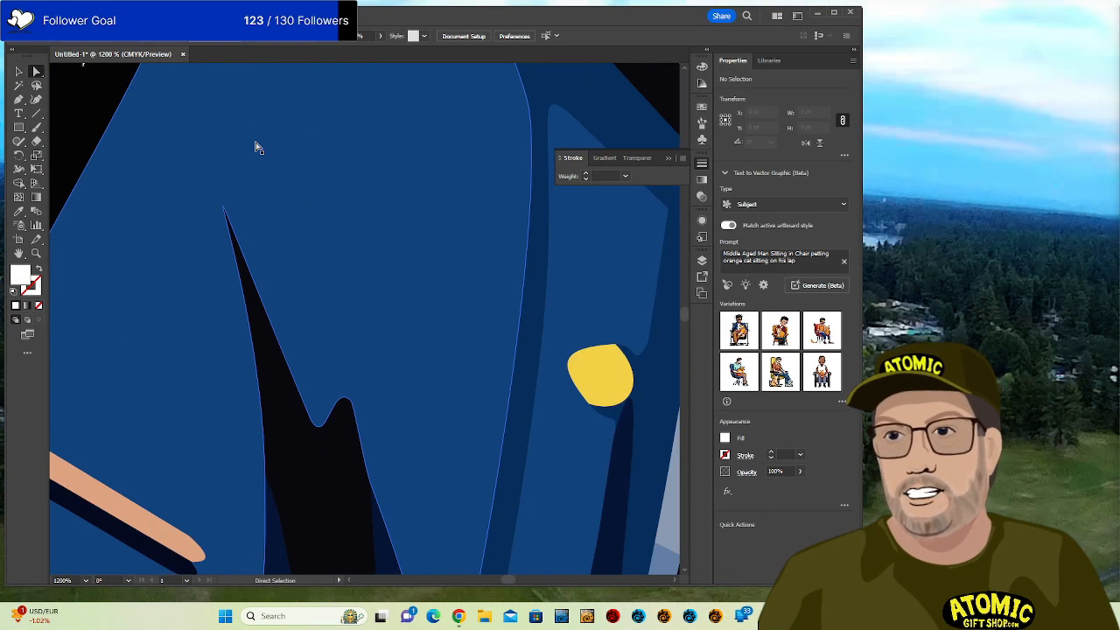
{"action": "left_click", "coordinate": [225, 213]}
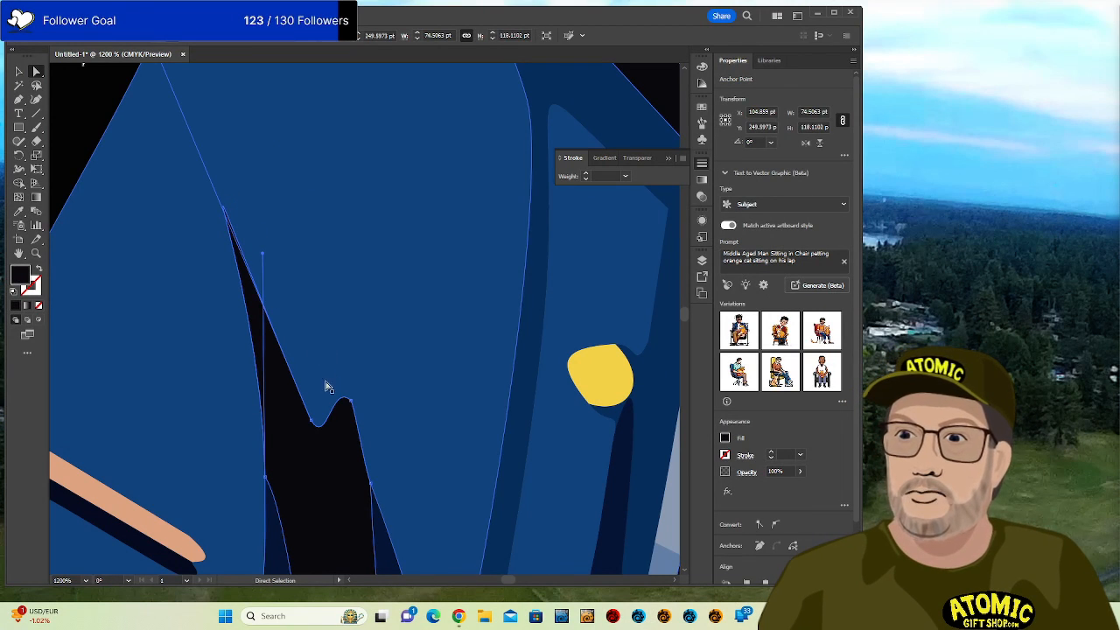
{"action": "left_click", "coordinate": [354, 402]}
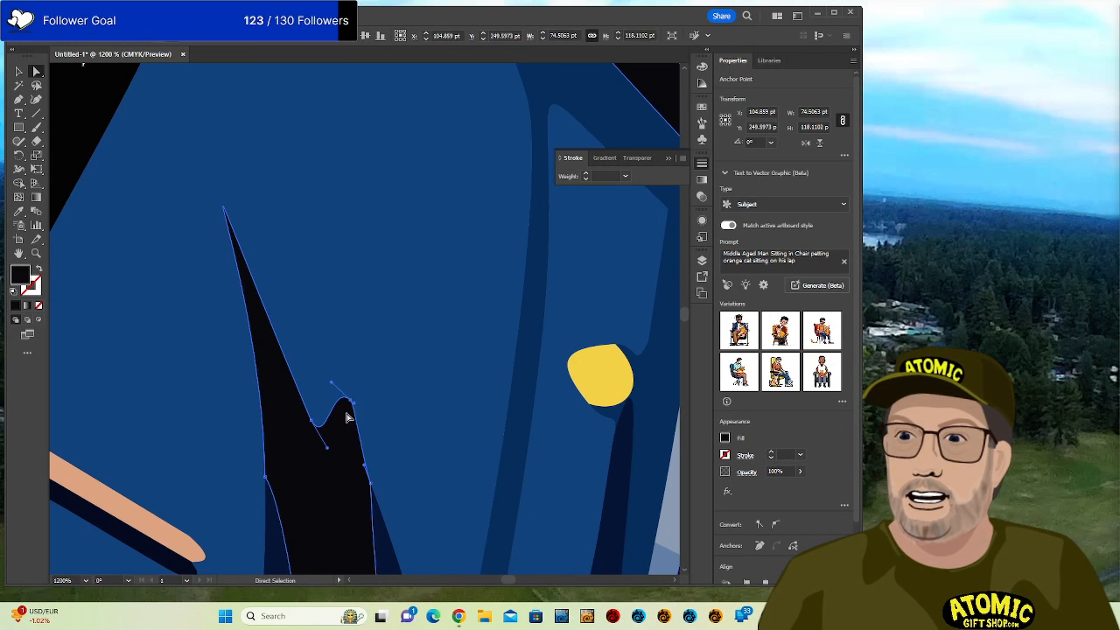
{"action": "left_click_drag", "start_coordinate": [335, 382], "coordinate": [312, 445]}
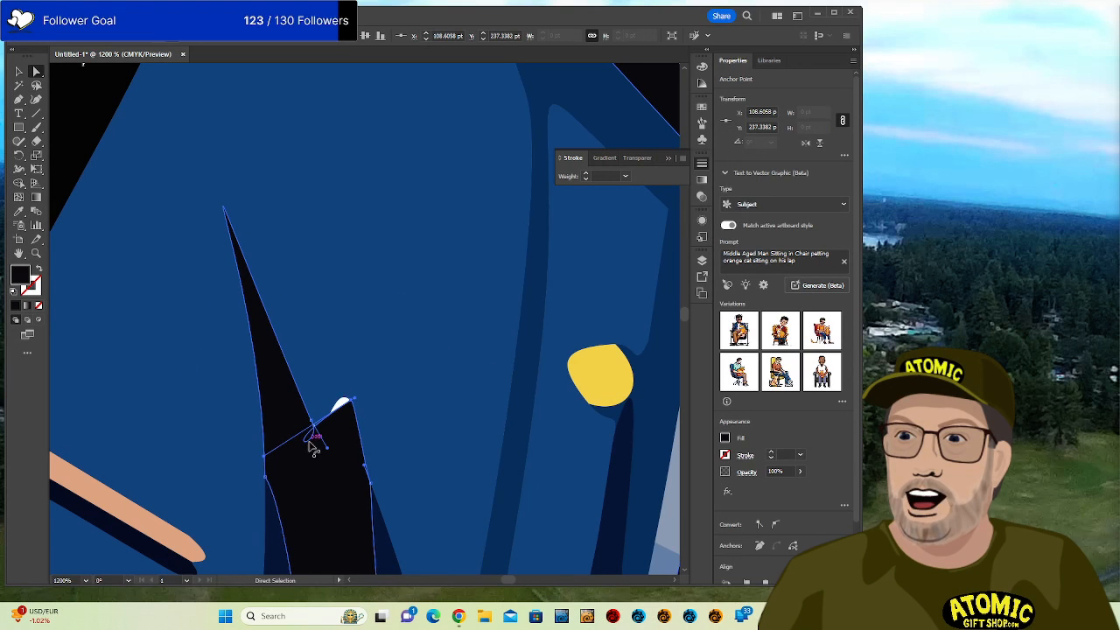
{"action": "key", "text": "ctrl+equal"}
{"action": "key", "text": "ctrl+equal"}
{"action": "key", "text": "ctrl+equal"}
{"action": "key", "text": "ctrl+equal"}
{"action": "key", "text": "ctrl+equal"}
{"action": "key", "text": "ctrl+equal"}
{"action": "key", "text": "ctrl+equal"}
{"action": "key", "text": "ctrl+equal"}
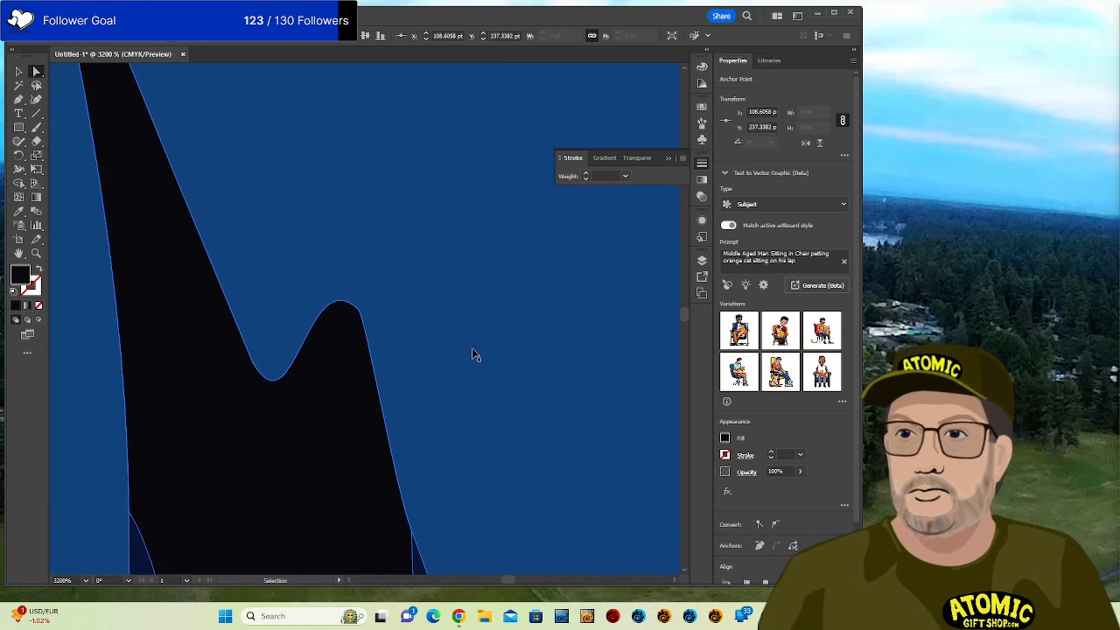
{"action": "key", "text": "ctrl+minus"}
{"action": "key", "text": "ctrl+minus"}
{"action": "key", "text": "ctrl+minus"}
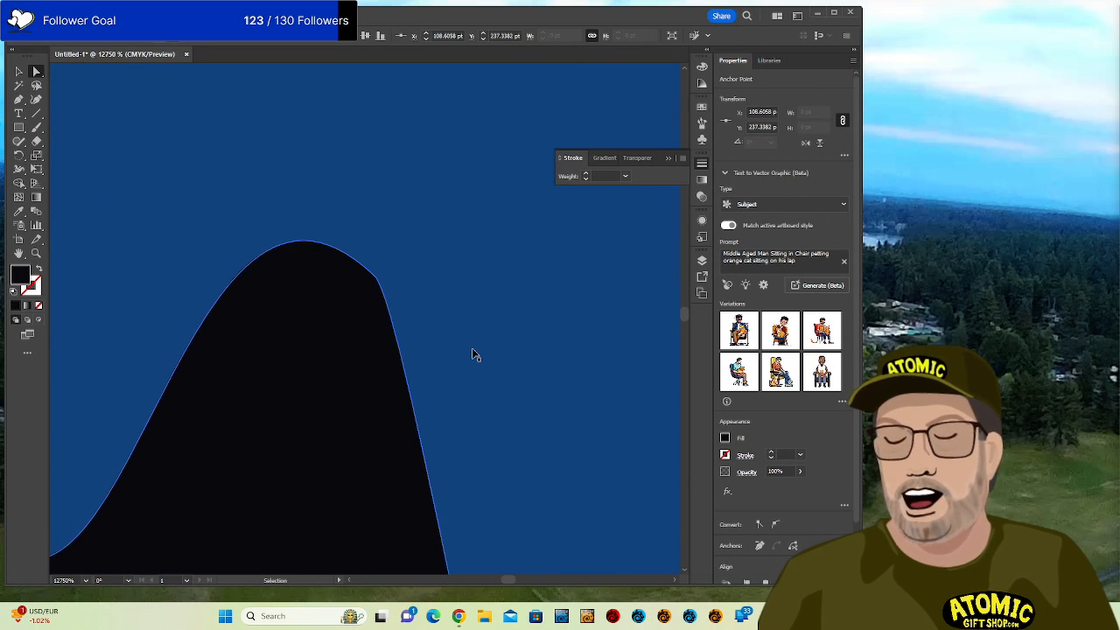
{"action": "key", "text": "ctrl+minus"}
{"action": "key", "text": "ctrl+minus"}
{"action": "key", "text": "ctrl+minus"}
{"action": "key", "text": "ctrl+minus"}
{"action": "key", "text": "ctrl+minus"}
{"action": "key", "text": "ctrl+minus"}
{"action": "key", "text": "ctrl+minus"}
{"action": "key", "text": "ctrl+minus"}
{"action": "key", "text": "ctrl+minus"}
{"action": "key", "text": "ctrl+minus"}
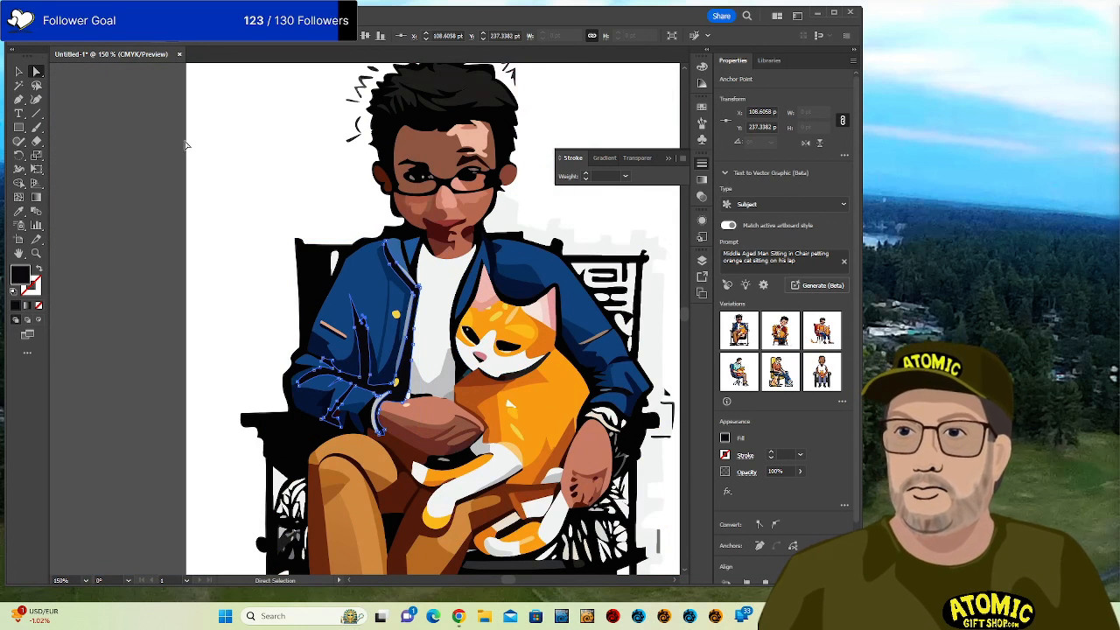
Undo a stray variation placement and delete the man-and-cat artwork group.
{"action": "left_click", "coordinate": [781, 330]}
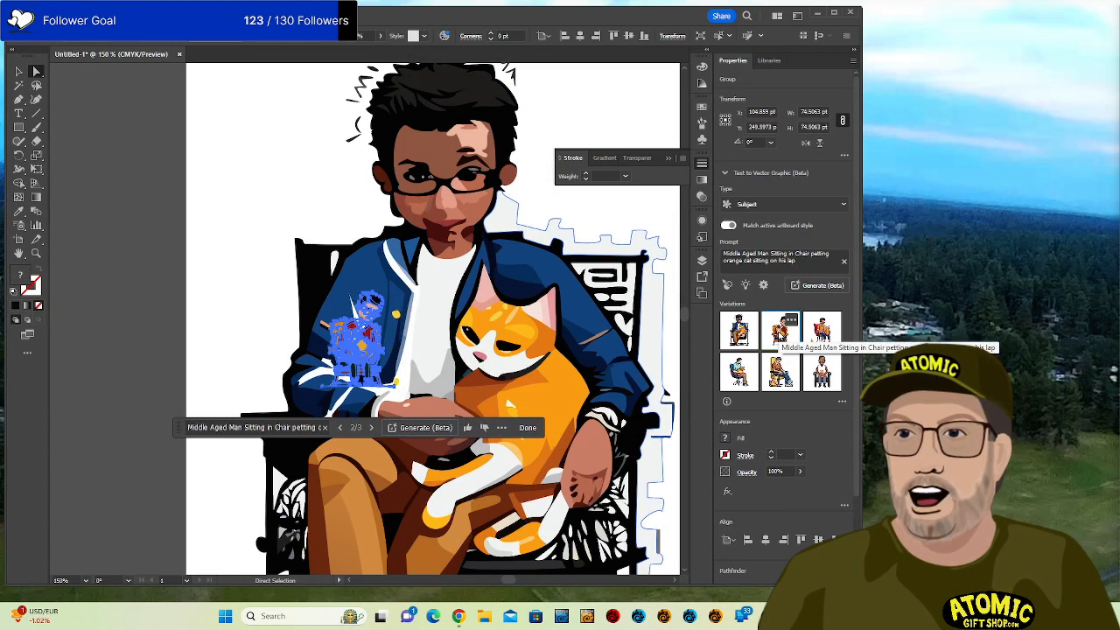
{"action": "key", "text": "ctrl+z"}
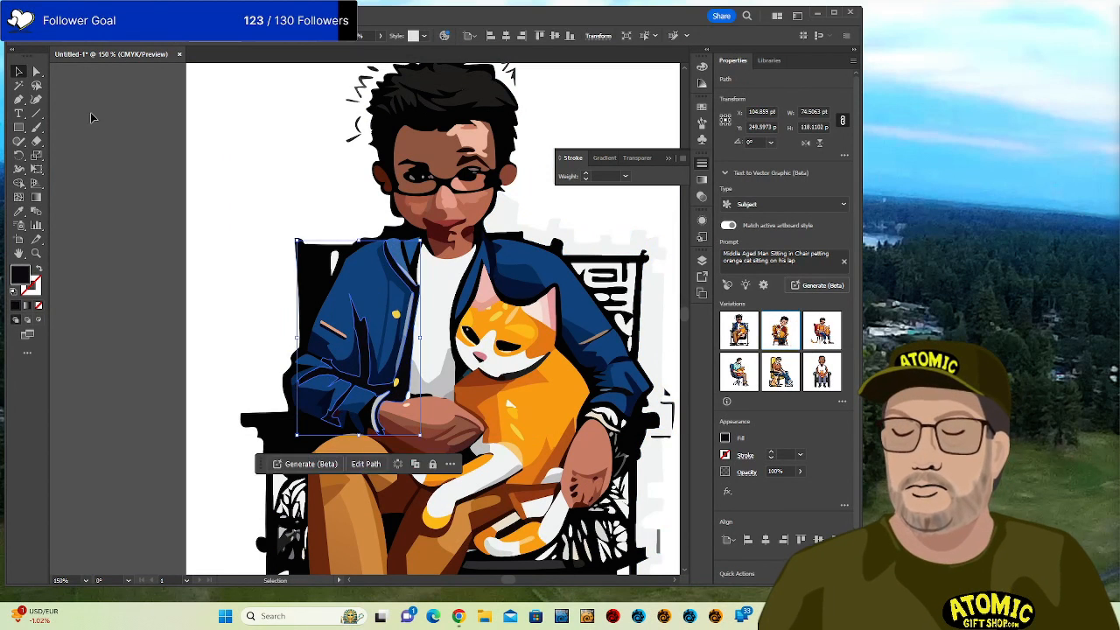
{"action": "left_click", "coordinate": [226, 191]}
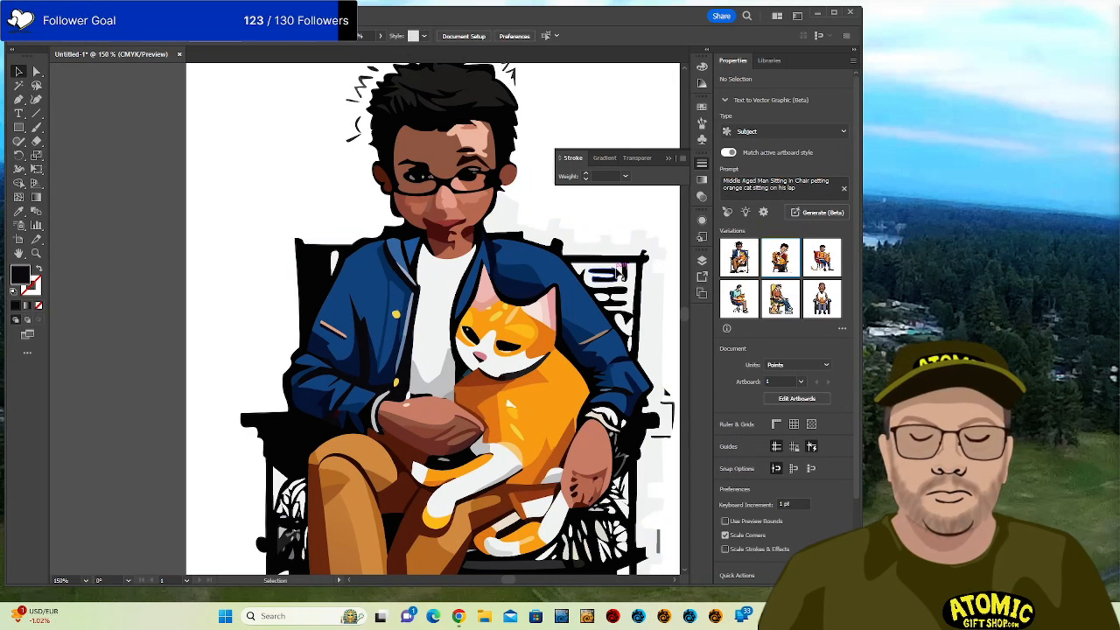
{"action": "left_click", "coordinate": [36, 71]}
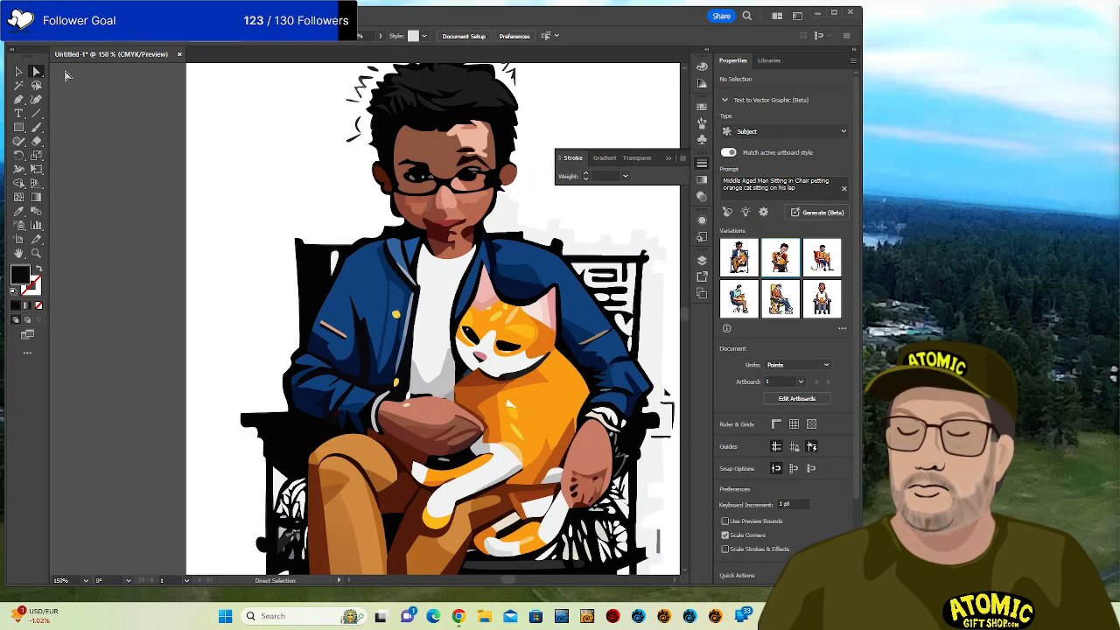
{"action": "key", "text": "v"}
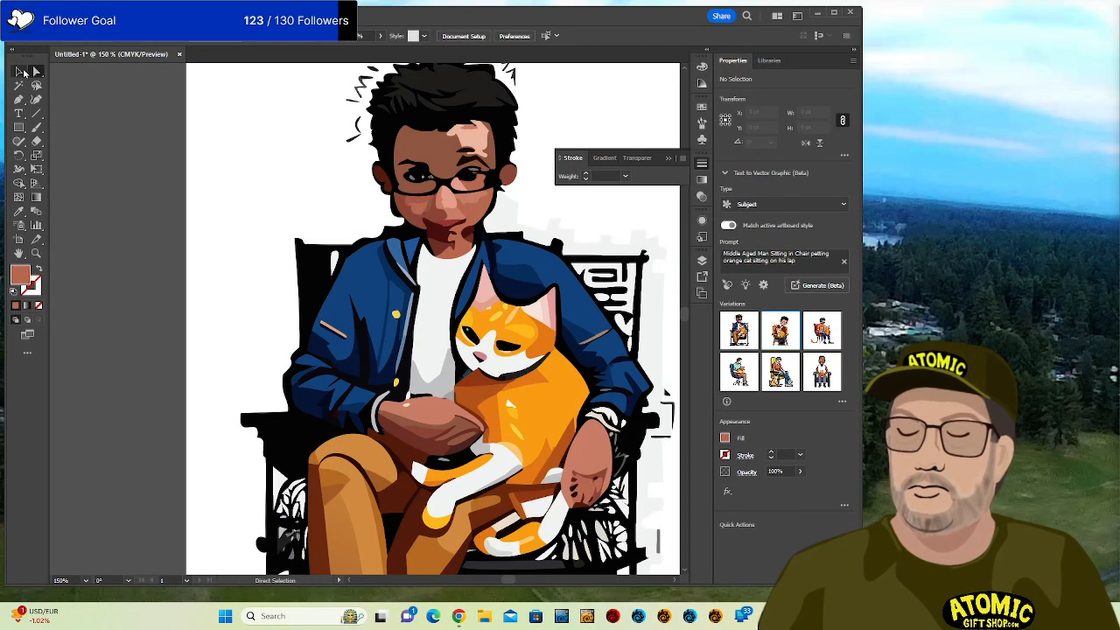
{"action": "left_click", "coordinate": [348, 250]}
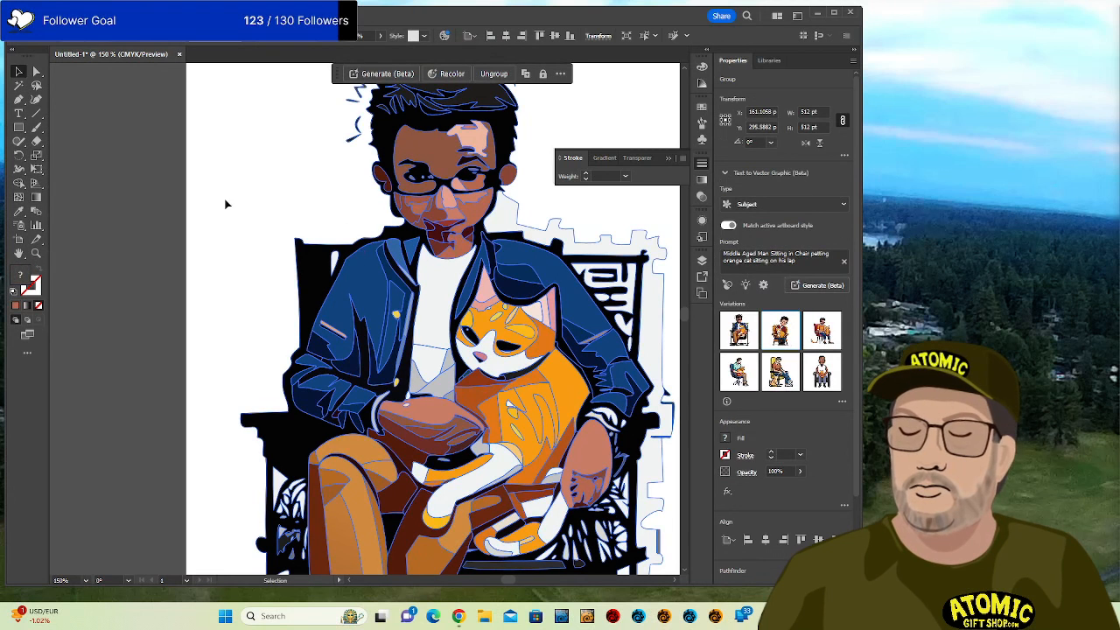
{"action": "key", "text": "Delete"}
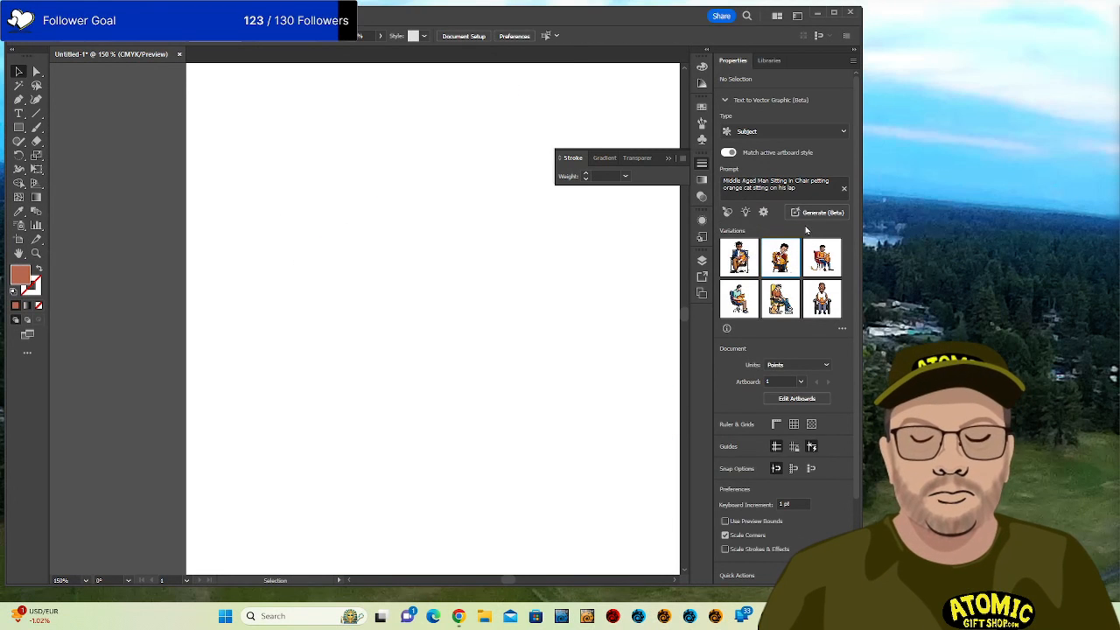
Place the second variation, zoom out, and delete the pixel-art figure beside it.
{"action": "left_click", "coordinate": [792, 263]}
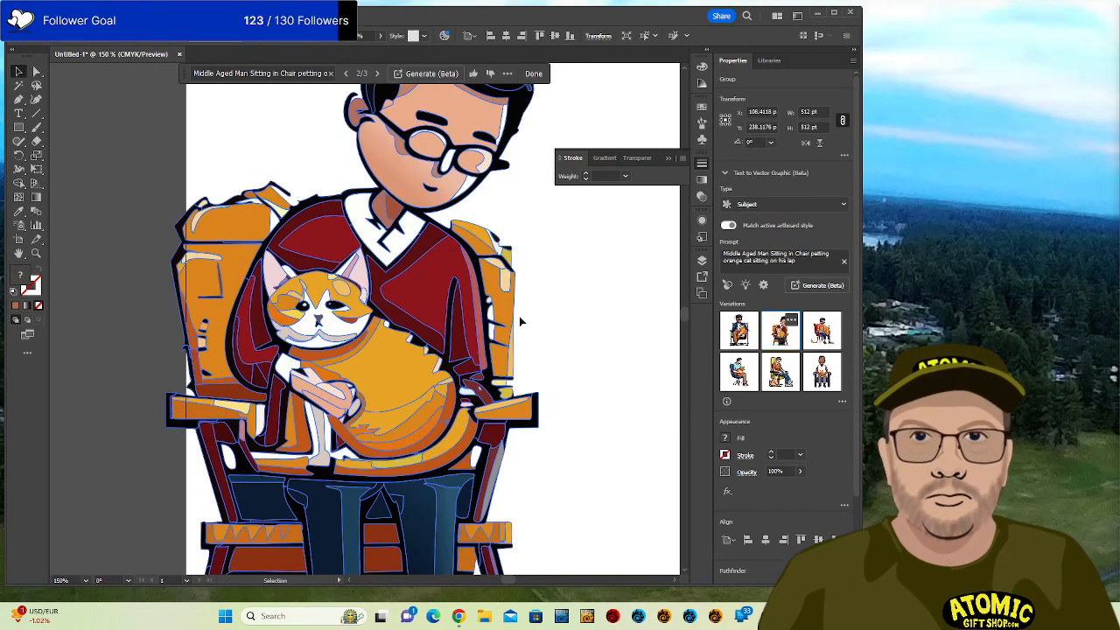
{"action": "left_click", "coordinate": [558, 308]}
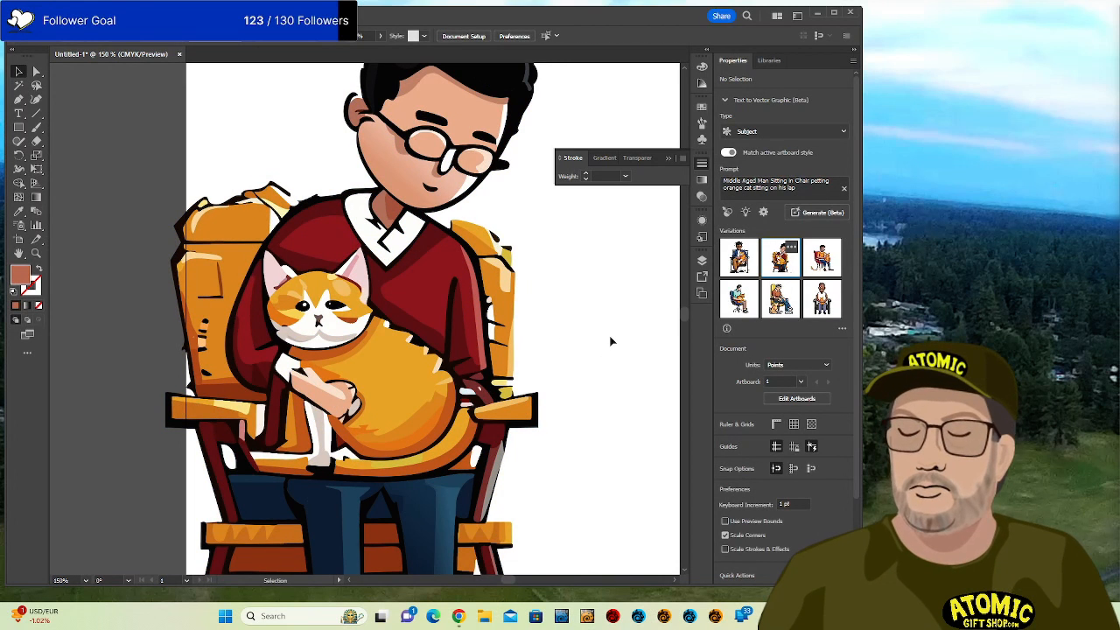
{"action": "key", "text": "ctrl+minus"}
{"action": "key", "text": "ctrl+minus"}
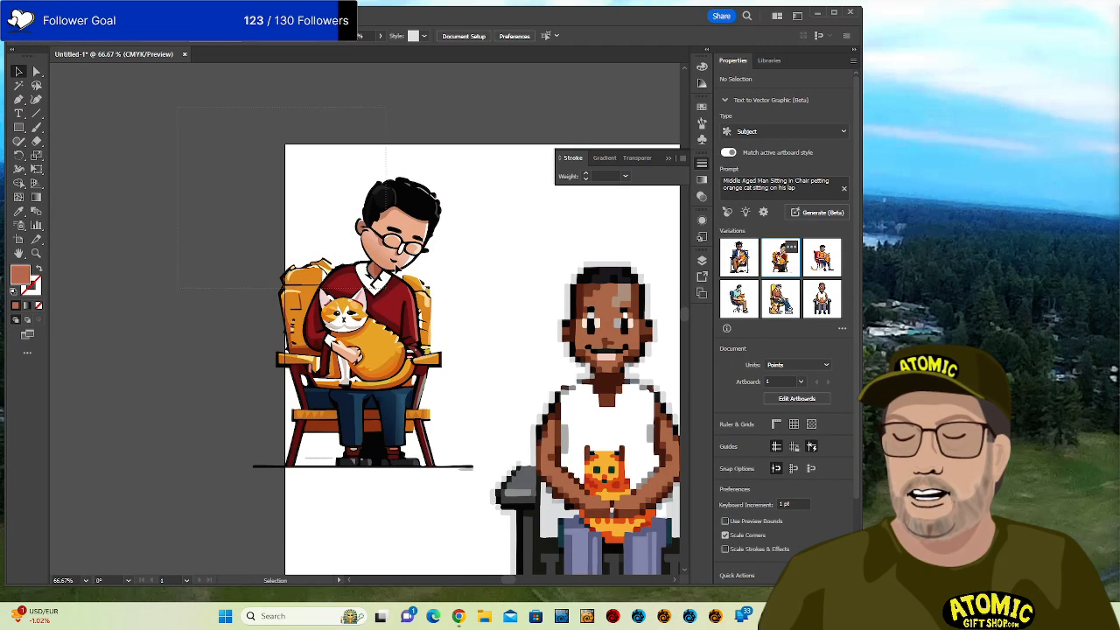
{"action": "left_click", "coordinate": [302, 400]}
{"action": "left_click", "coordinate": [604, 285]}
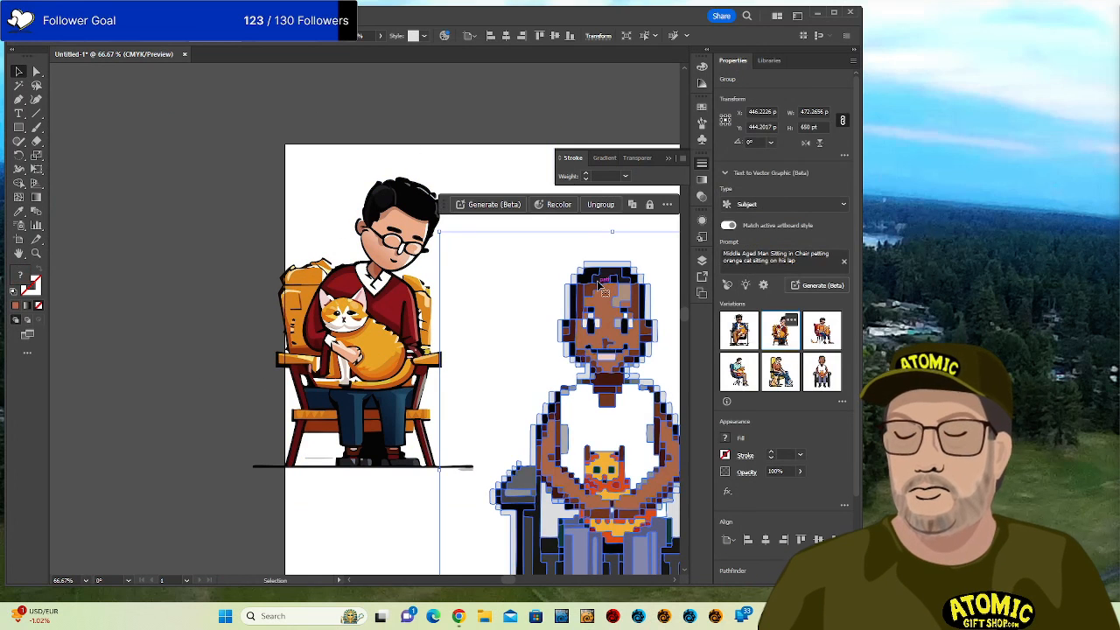
{"action": "key", "text": "Delete"}
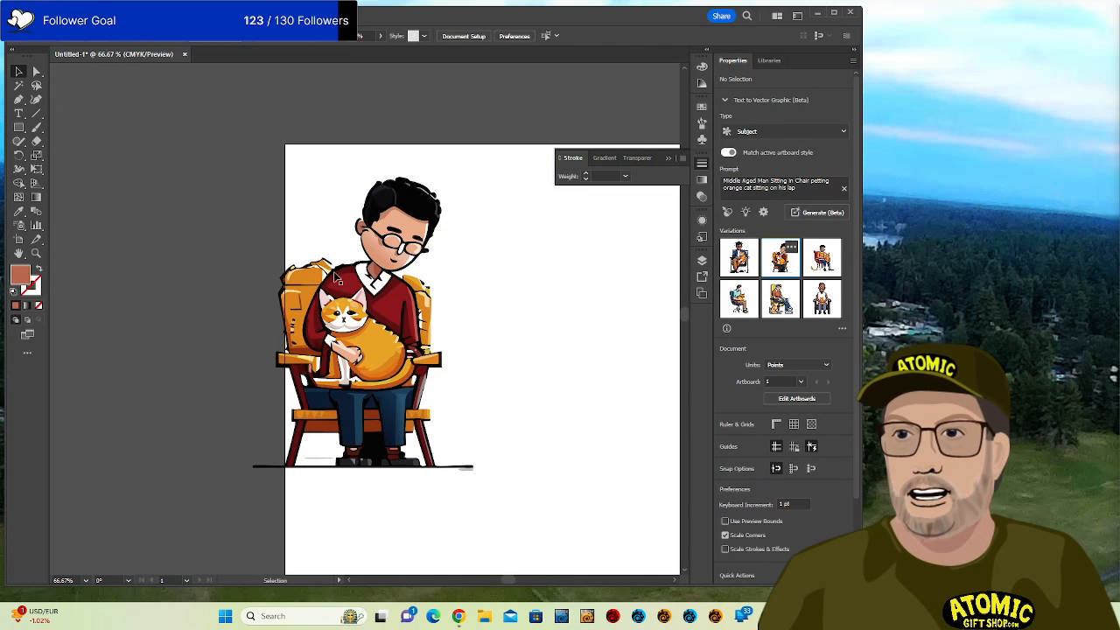
Move the seated-man artwork right and down, then delete it to empty the artboard.
{"action": "left_click_drag", "start_coordinate": [336, 278], "coordinate": [439, 317]}
{"action": "left_click", "coordinate": [179, 326]}
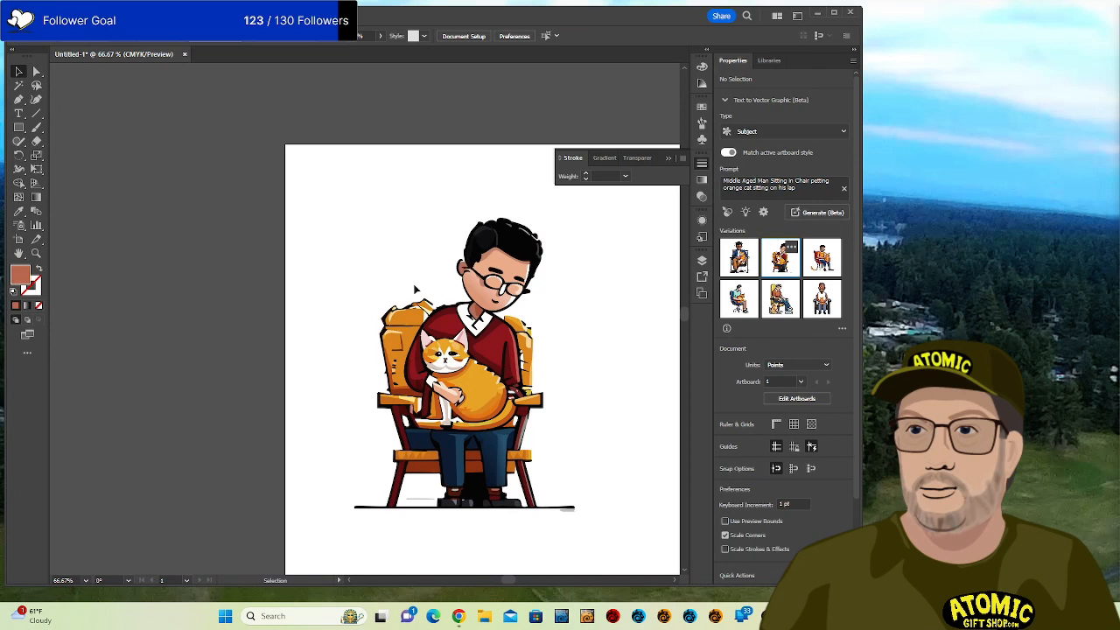
{"action": "left_click", "coordinate": [558, 348]}
{"action": "key", "text": "Delete"}
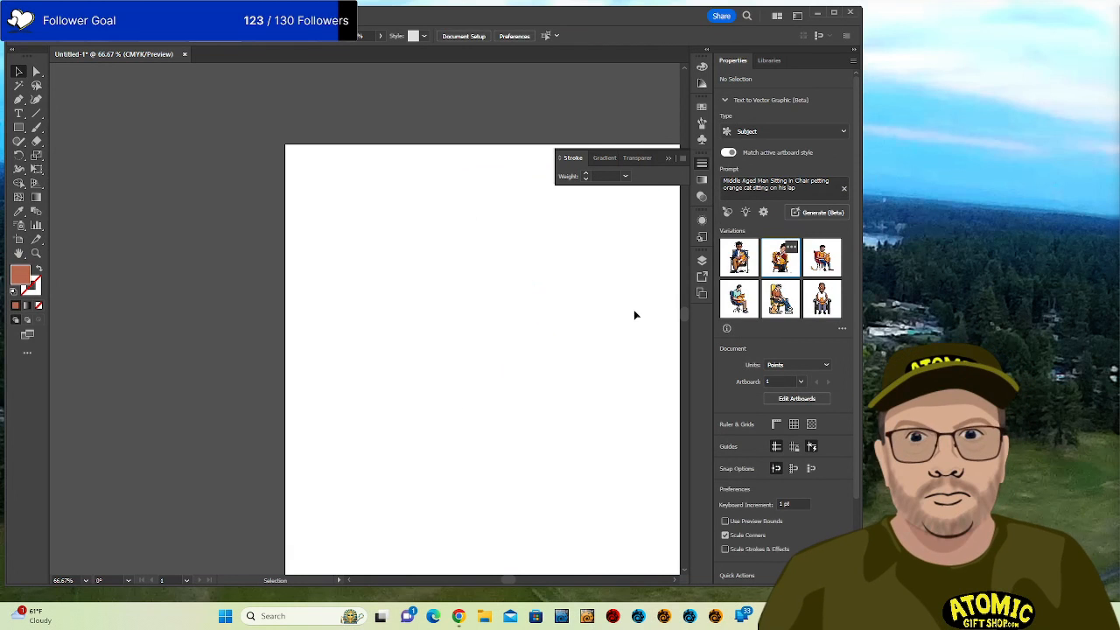
{"action": "key", "text": "ctrl+z"}
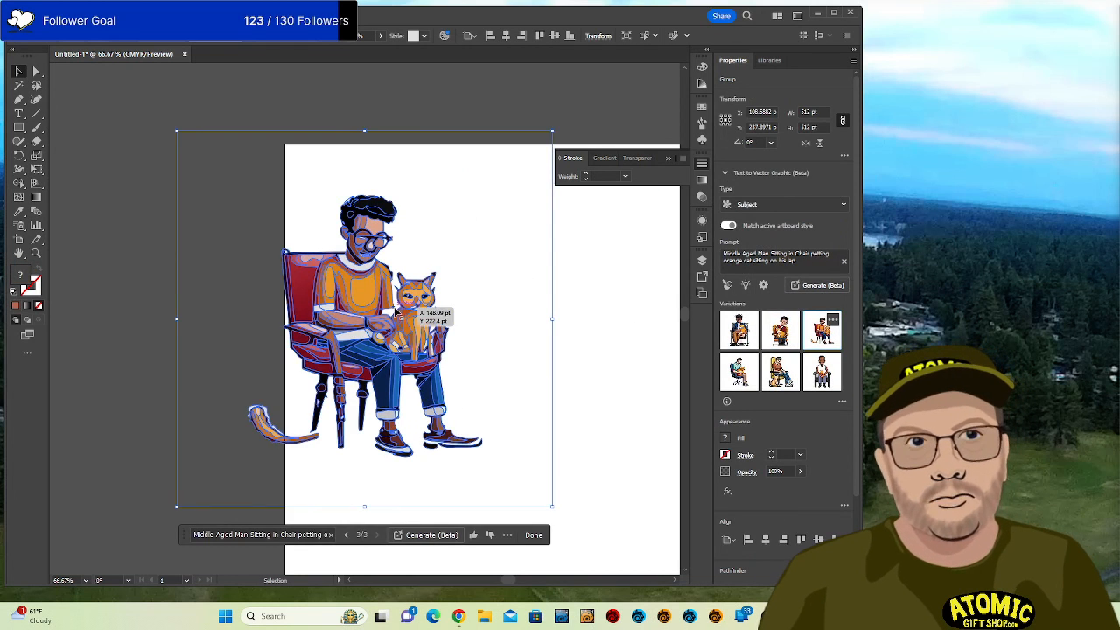
{"action": "left_click_drag", "start_coordinate": [419, 309], "coordinate": [544, 327]}
{"action": "left_click", "coordinate": [194, 310]}
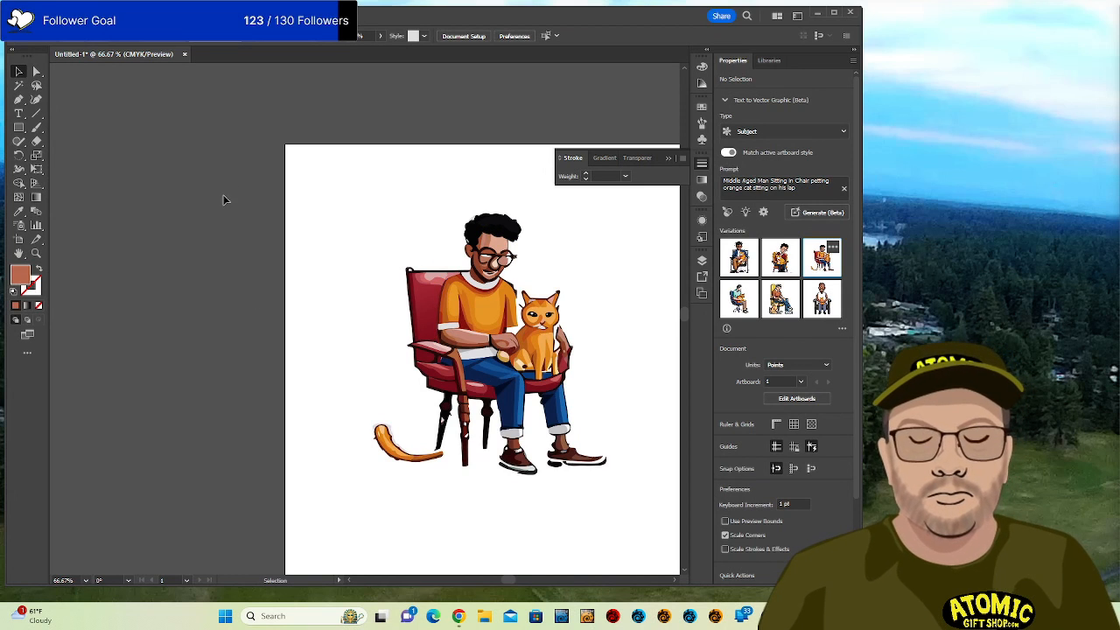
{"action": "left_click_drag", "start_coordinate": [225, 199], "coordinate": [593, 434]}
{"action": "key", "text": "Delete"}
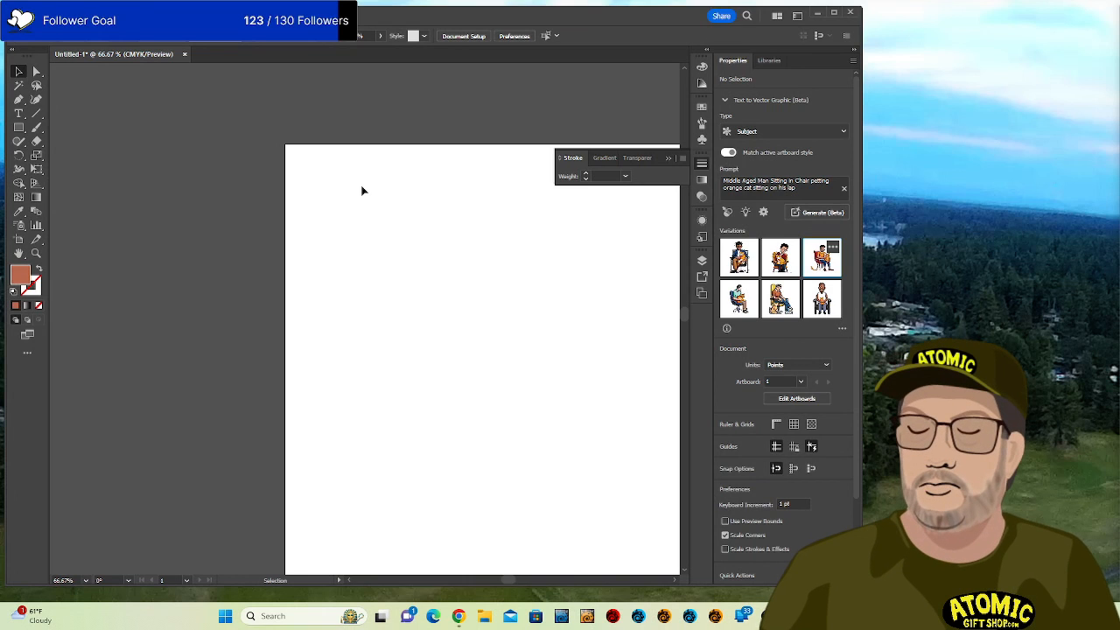
Draw a large rust-orange rectangle, about 488 by 366 pt, across the artboard's middle.
{"action": "scroll", "coordinate": [362, 190], "scroll_direction": "down", "scroll_amount": 1}
{"action": "scroll", "coordinate": [362, 190], "scroll_direction": "up", "scroll_amount": 4}
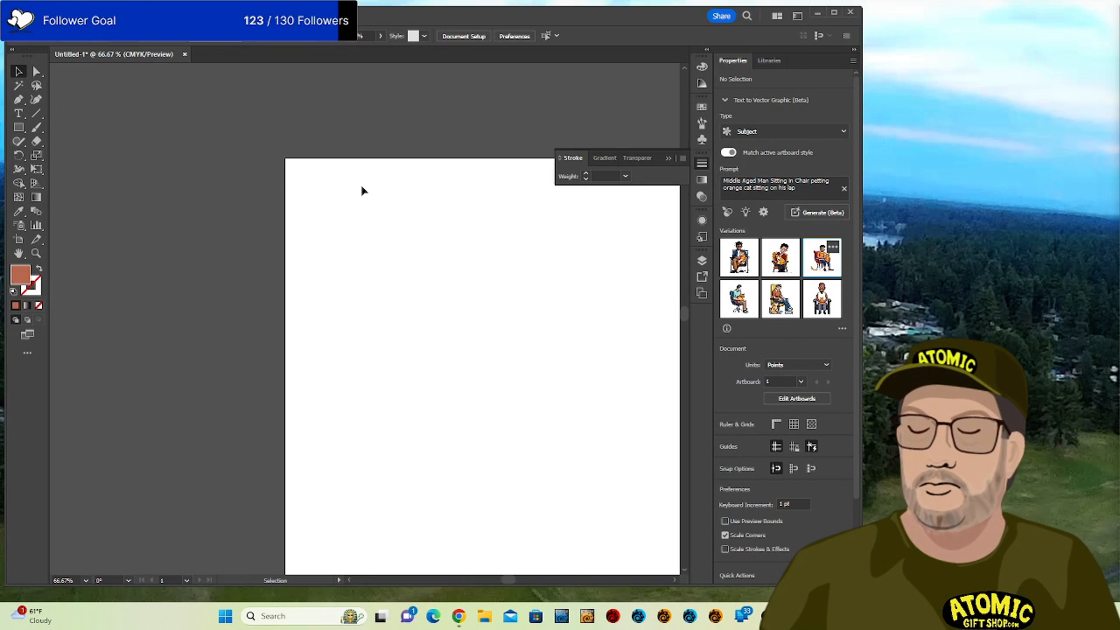
{"action": "scroll", "coordinate": [365, 191], "scroll_direction": "down", "scroll_amount": 8}
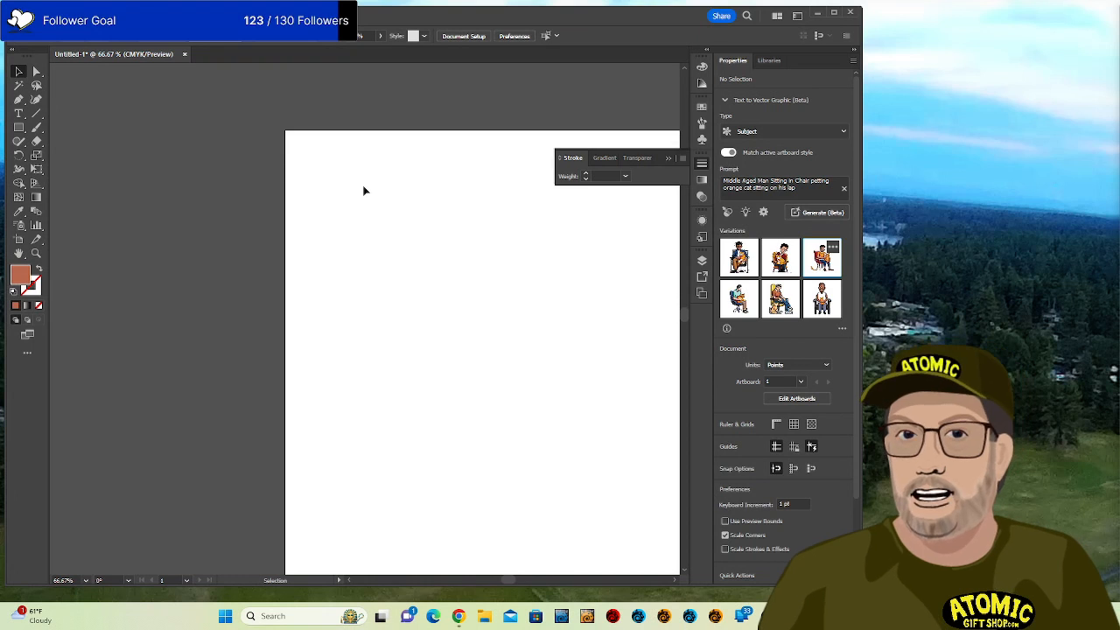
{"action": "right_click", "coordinate": [454, 136]}
{"action": "left_click", "coordinate": [193, 167]}
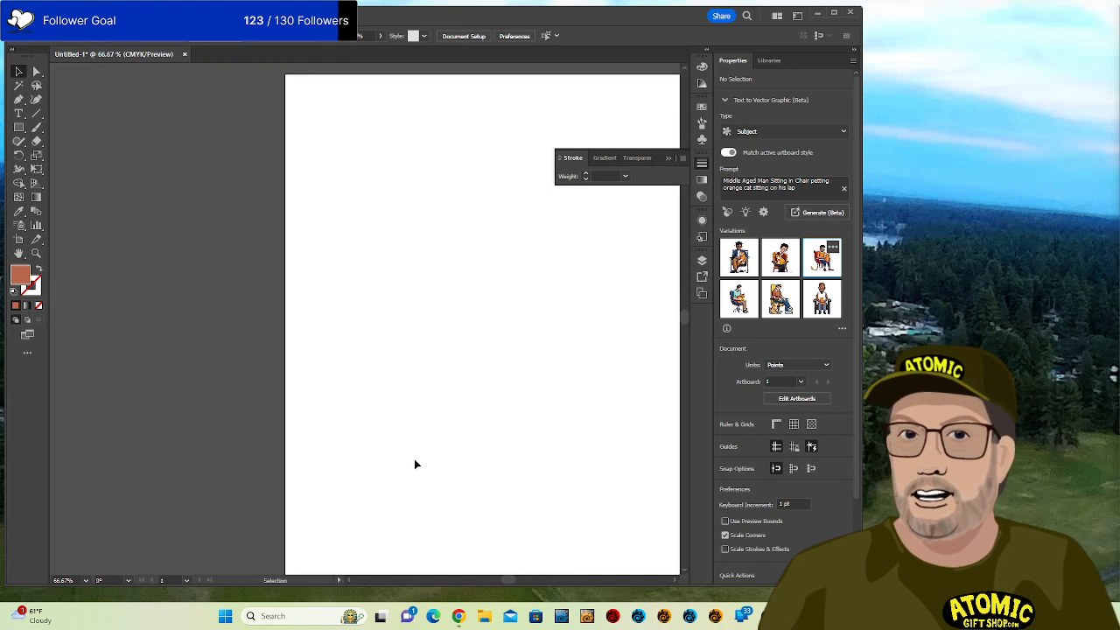
{"action": "left_click_drag", "start_coordinate": [508, 582], "coordinate": [512, 582]}
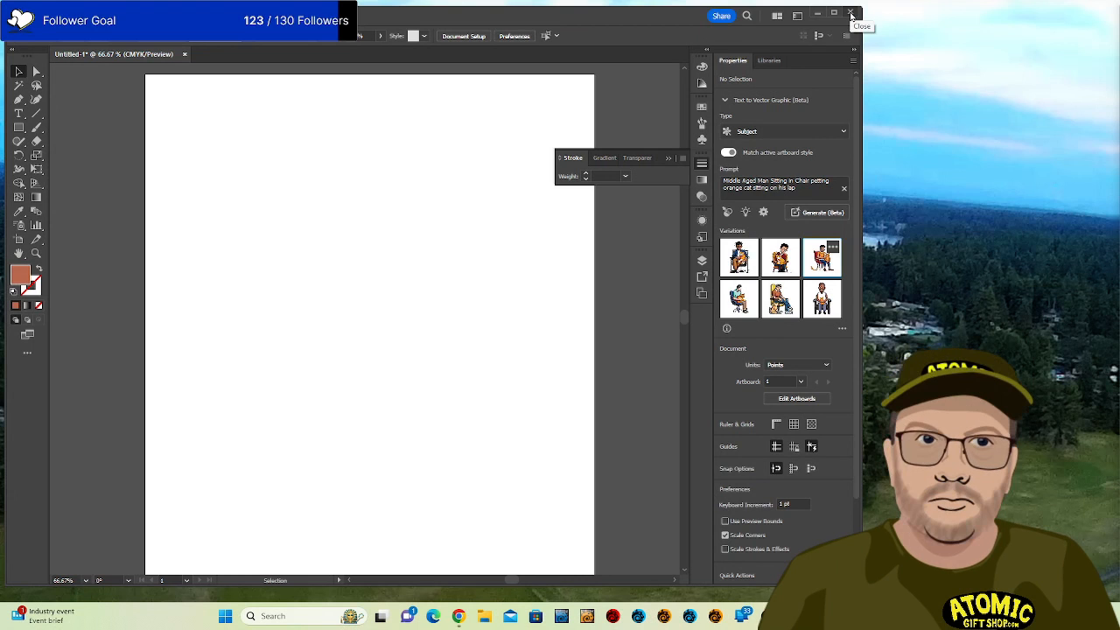
{"action": "left_click", "coordinate": [18, 127]}
{"action": "left_click_drag", "start_coordinate": [196, 208], "coordinate": [556, 477]}
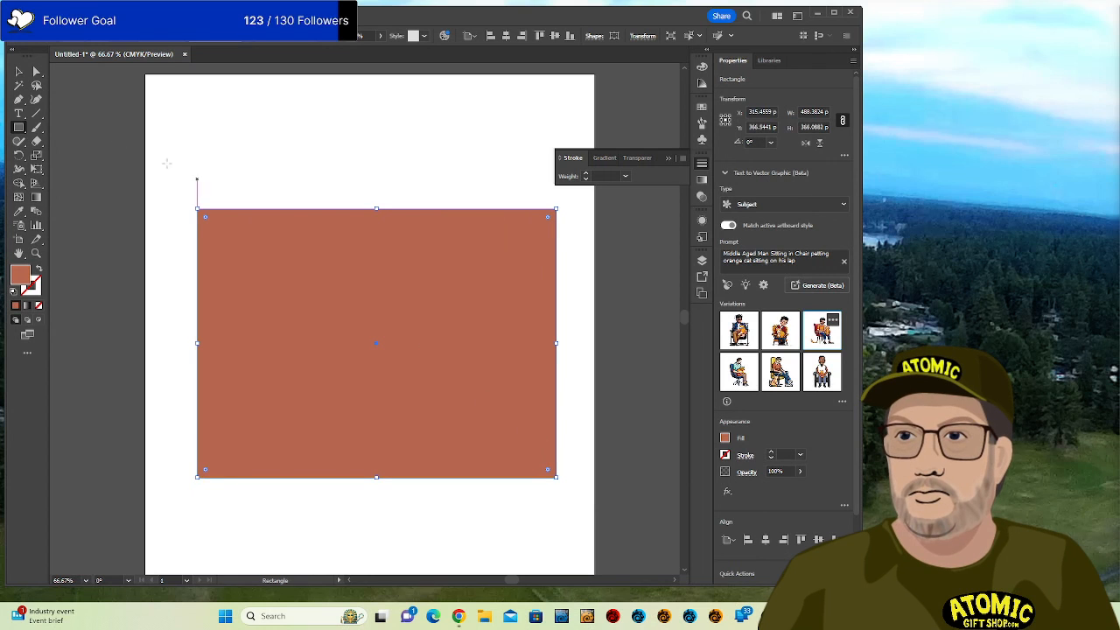
{"action": "left_click", "coordinate": [36, 73]}
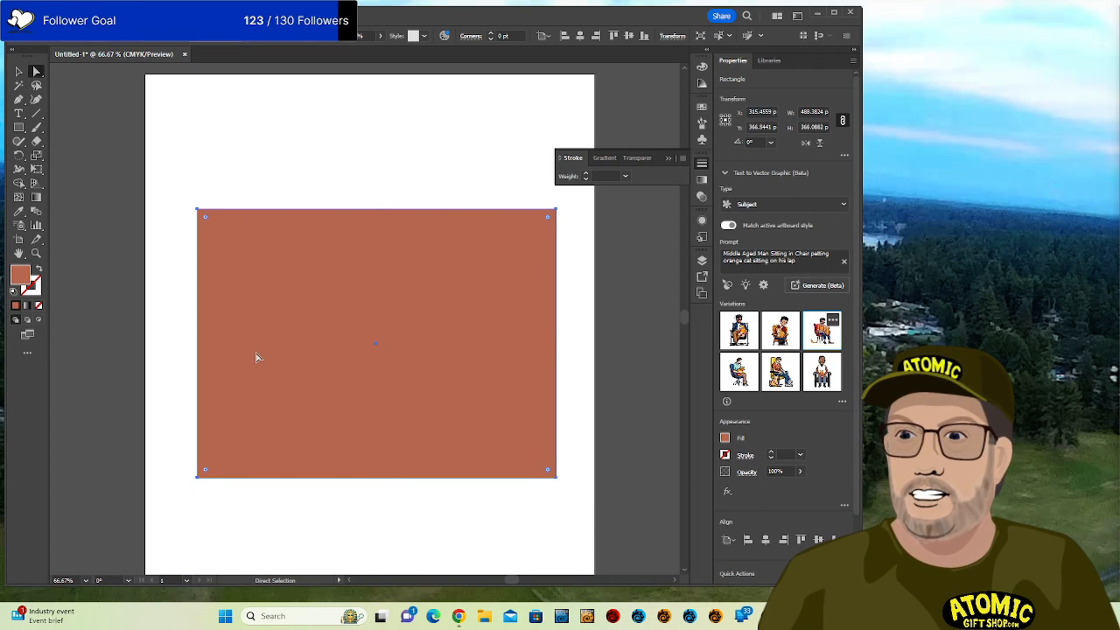
Begin replacing the rectangle's text-to-vector prompt, typing 'Retro fu'.
{"action": "key", "text": "v"}
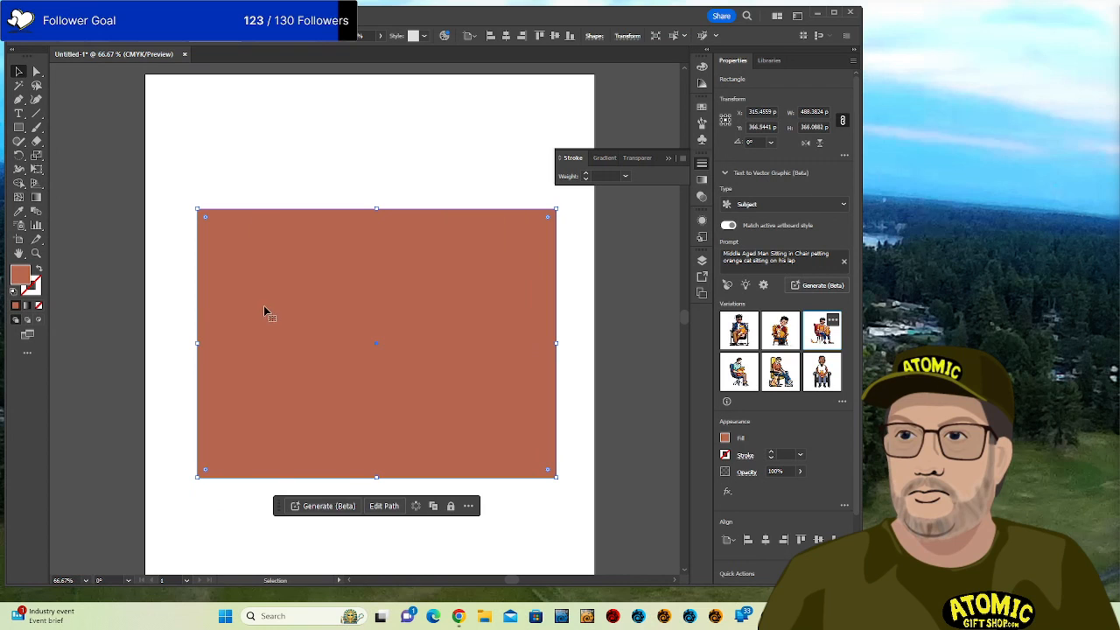
{"action": "left_click", "coordinate": [329, 508]}
{"action": "left_click", "coordinate": [333, 508]}
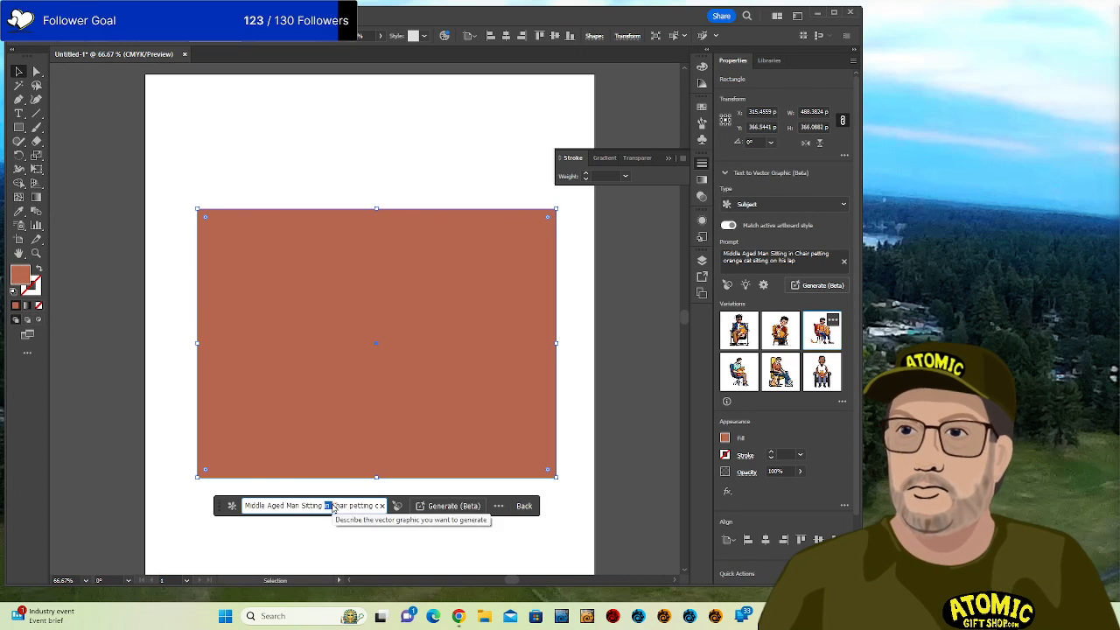
{"action": "key", "text": "ctrl+a"}
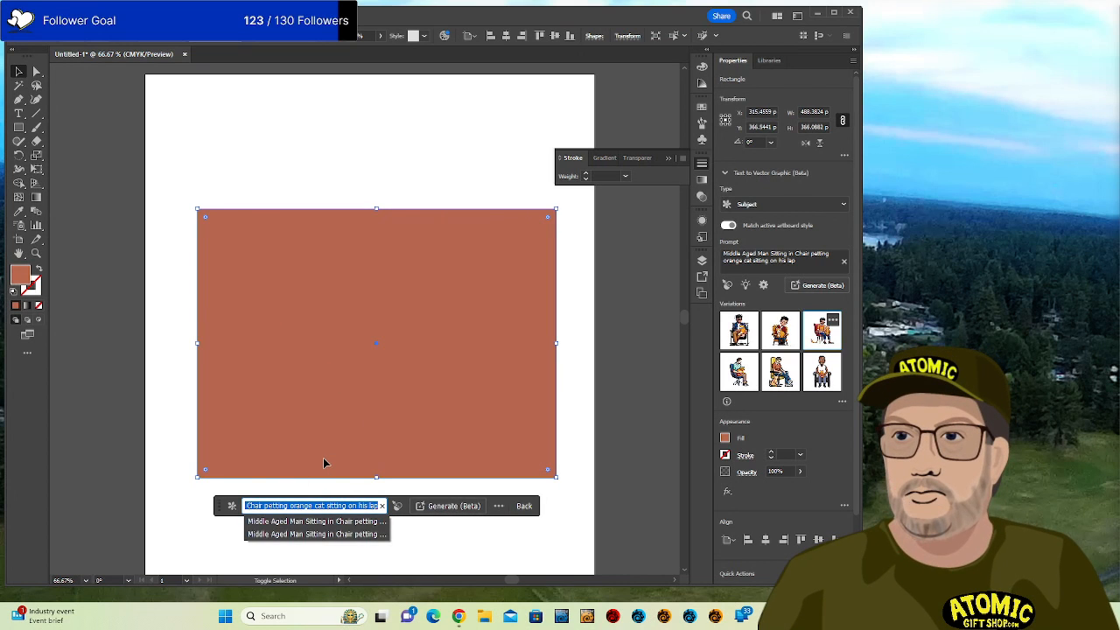
{"action": "type", "text": "Retro futurist"}
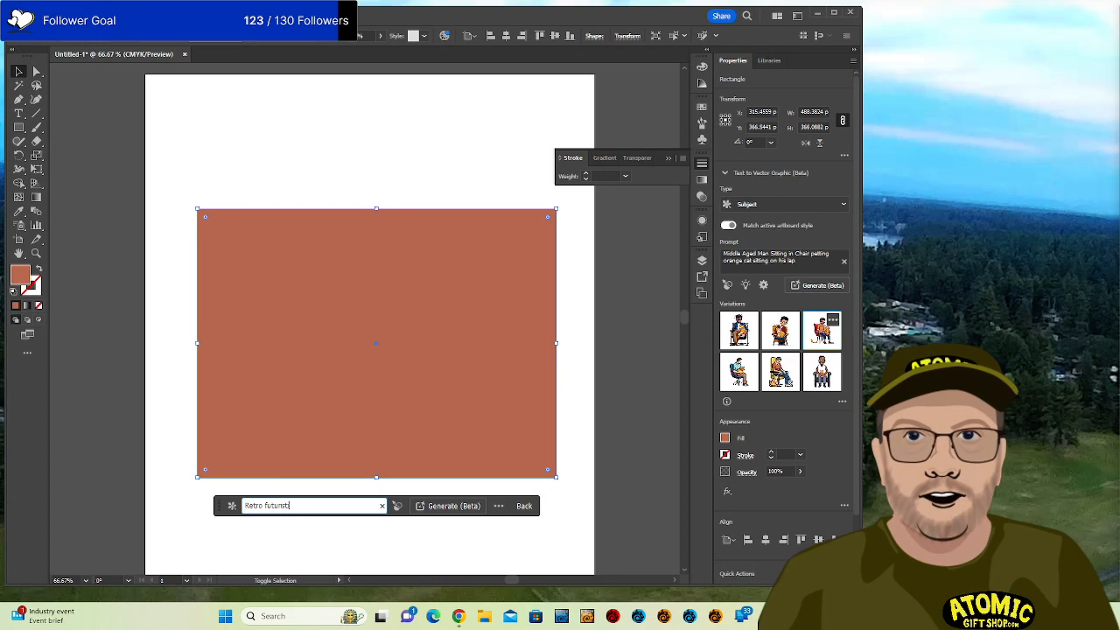
{"action": "left_click", "coordinate": [323, 459]}
{"action": "key", "text": "Left"}
{"action": "key", "text": "Left"}
{"action": "key", "text": "Left"}
{"action": "key", "text": "Left"}
{"action": "key", "text": "Left"}
{"action": "key", "text": "Left"}
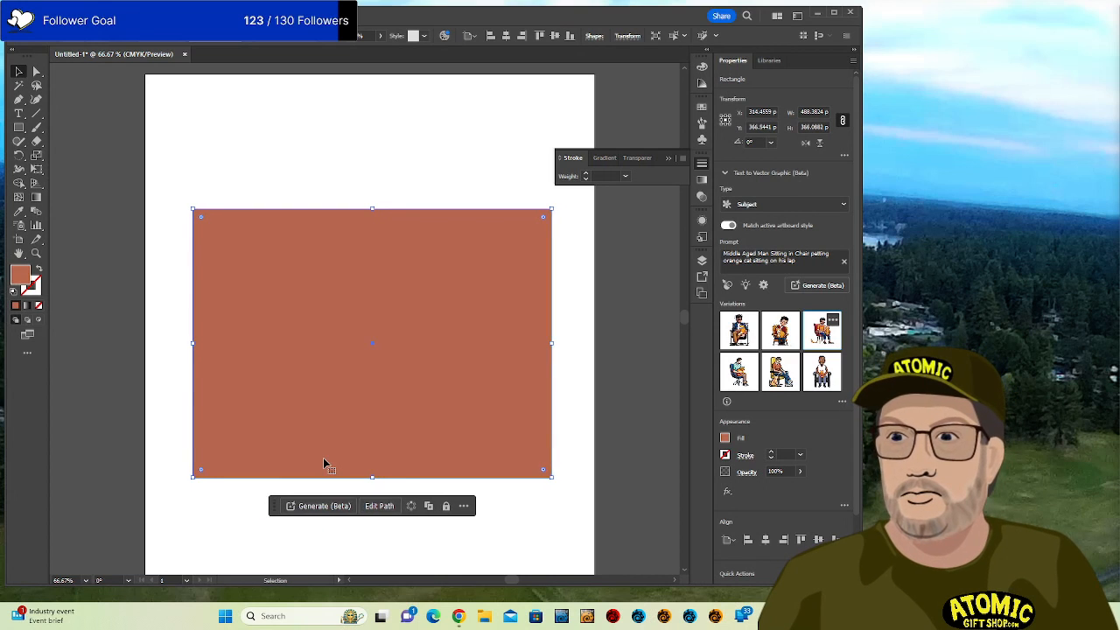
Rewrite the prompt as a minimal retro-futuristic atompunk logo for 'Atomic Gift Shop' and generate.
{"action": "left_click", "coordinate": [318, 508]}
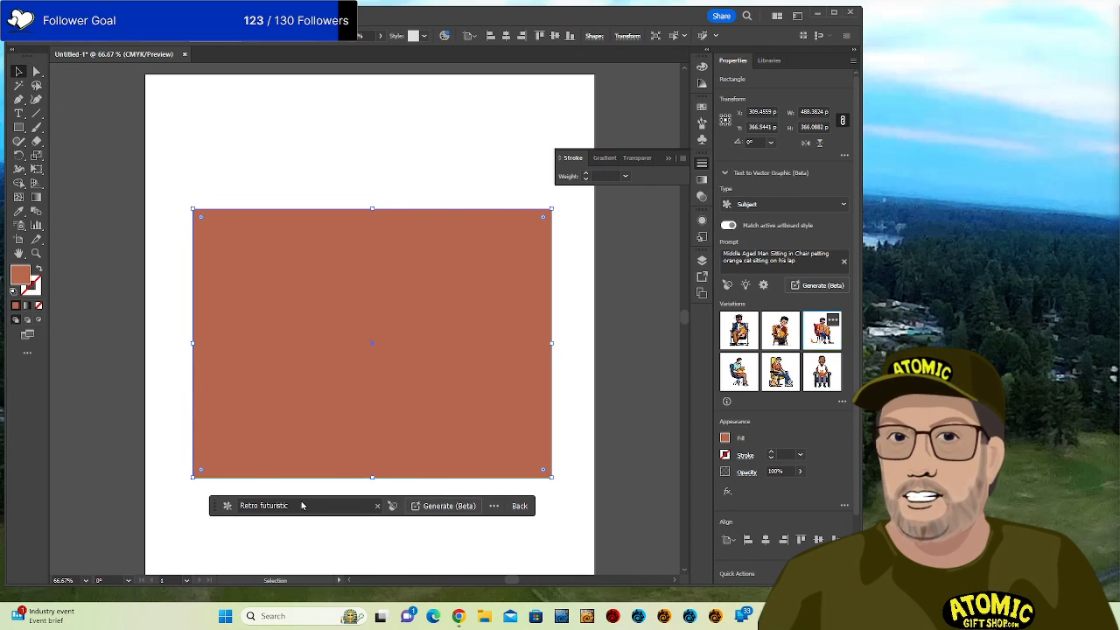
{"action": "key", "text": "ctrl+a"}
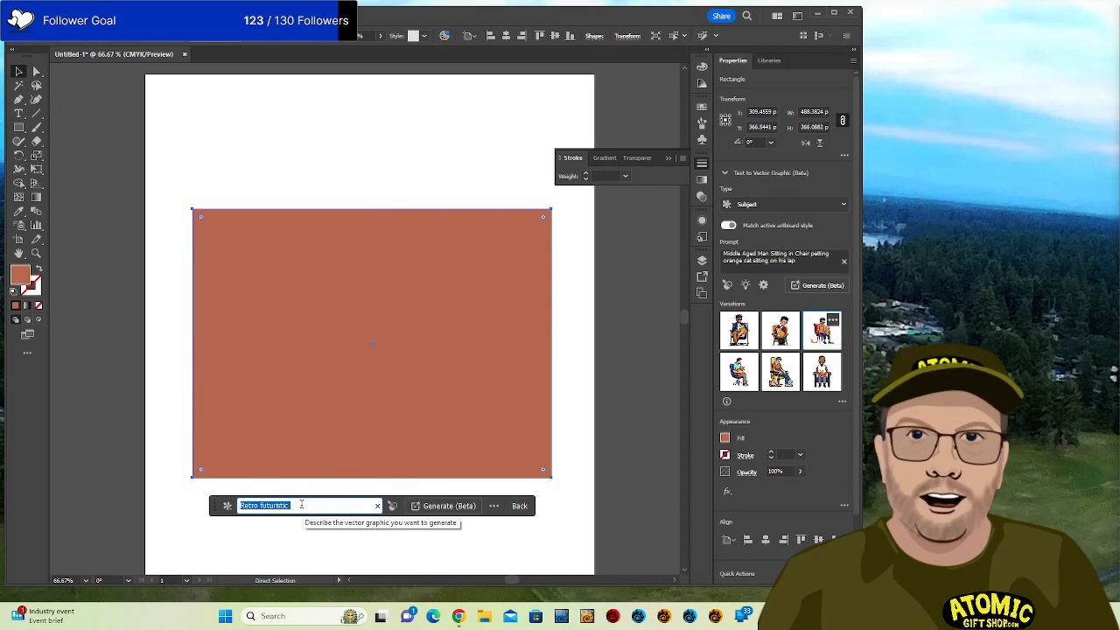
{"action": "type", "text": "ogo"}
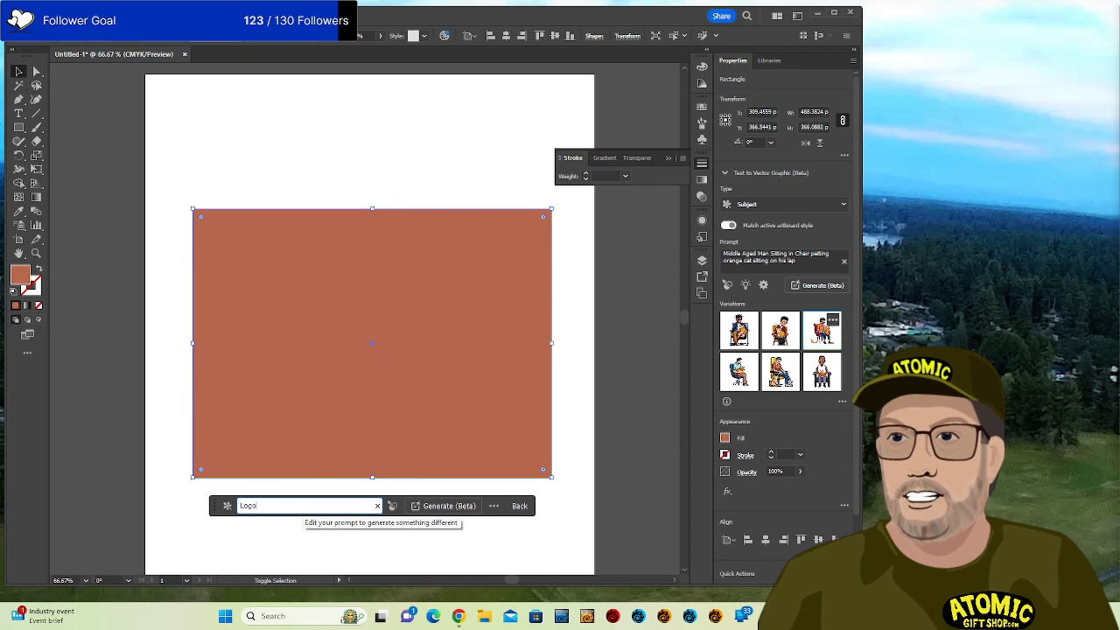
{"action": "type", "text": " for \"At"}
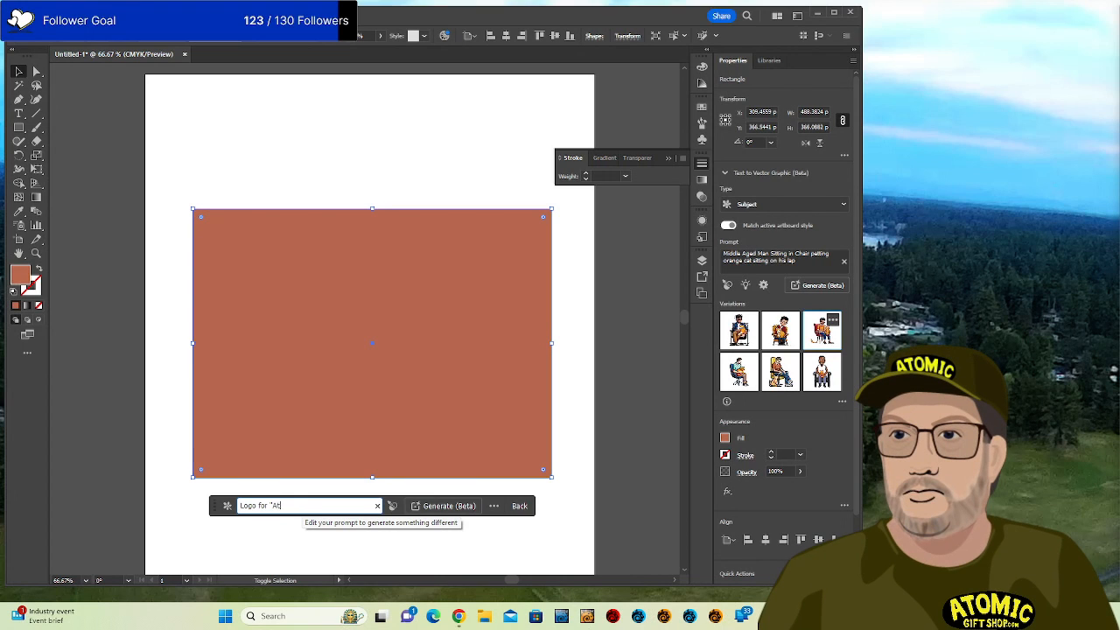
{"action": "type", "text": "omic Gift G"}
{"action": "type", "text": "hop"}
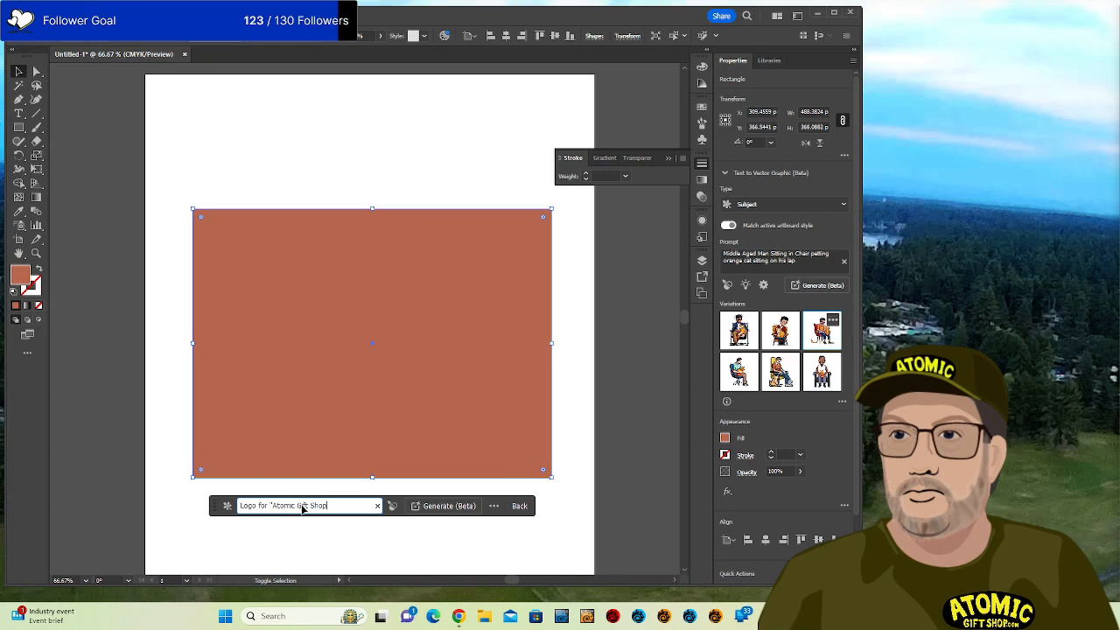
{"action": "type", "text": "\""}
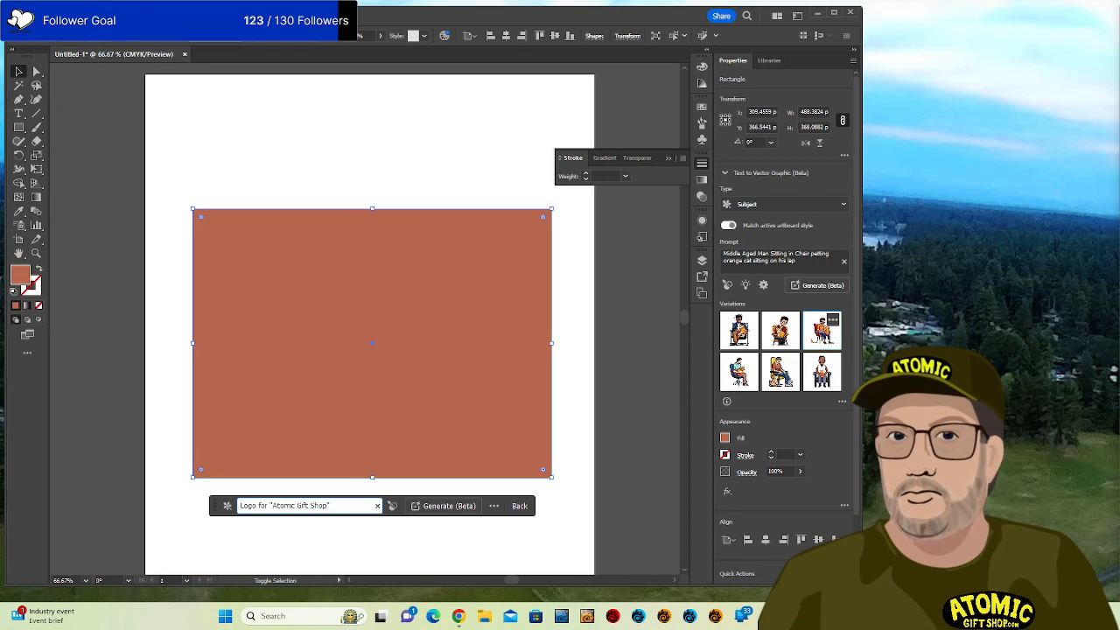
{"action": "type", "text": " - retro fut"}
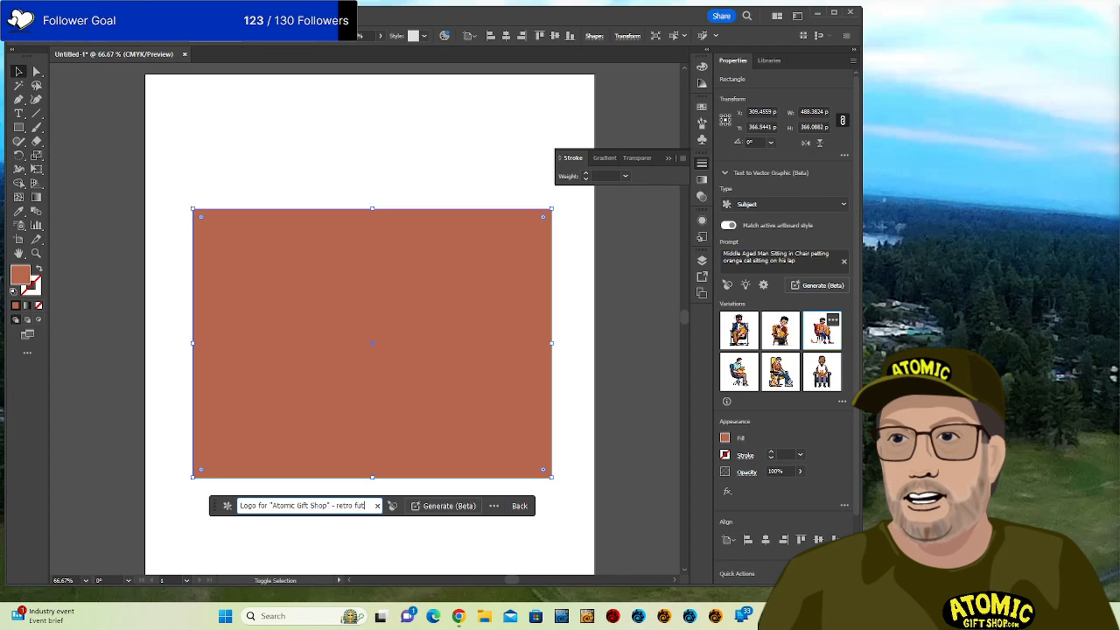
{"action": "type", "text": "uris"}
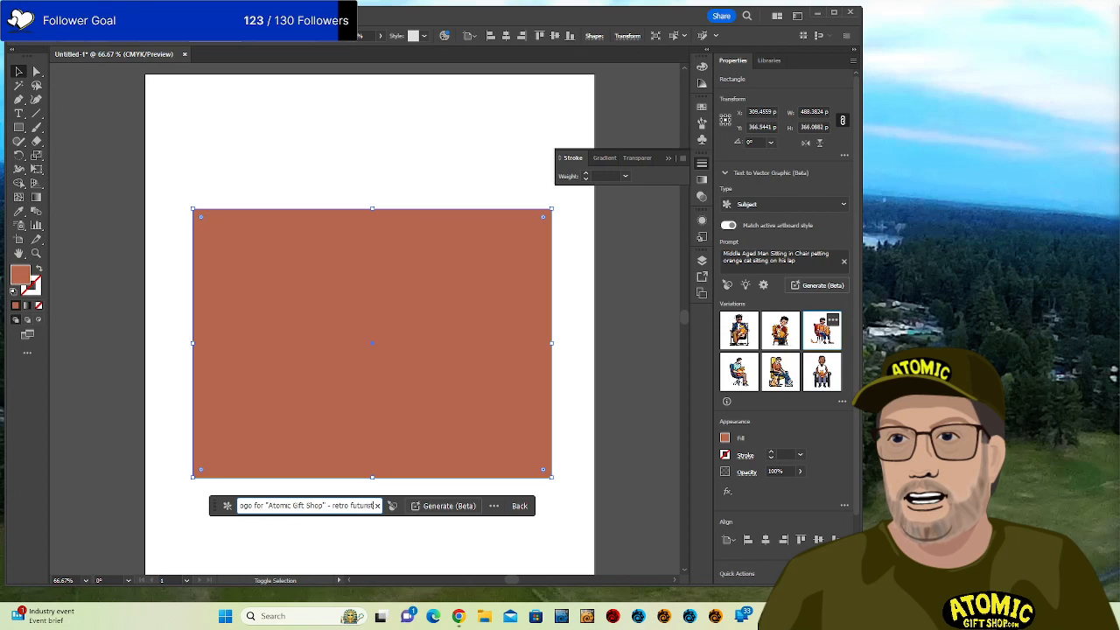
{"action": "type", "text": "tic atom"}
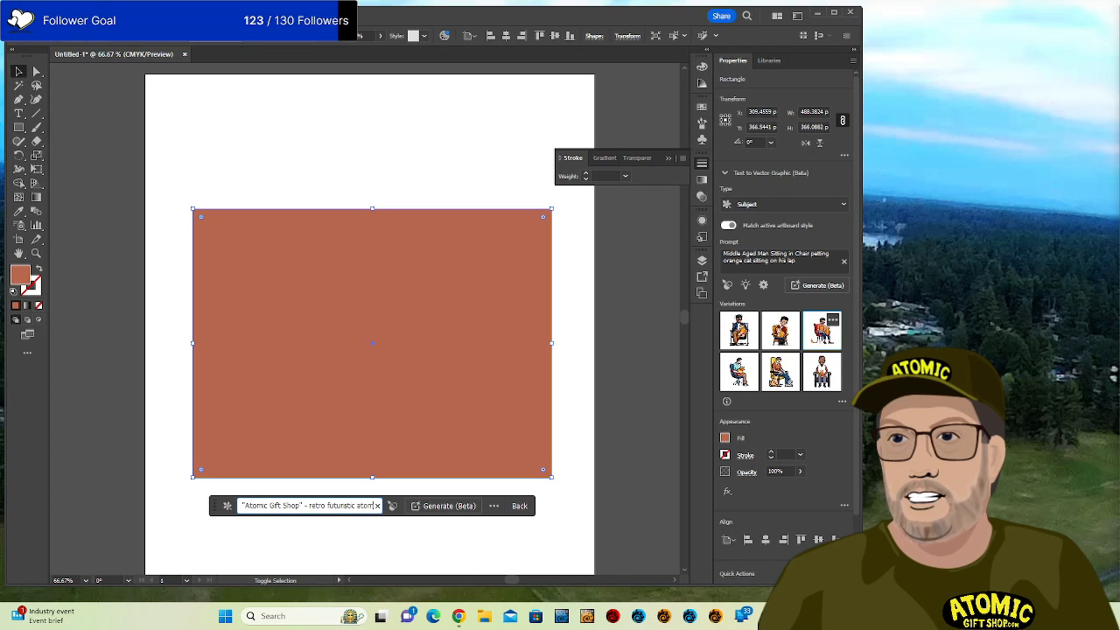
{"action": "type", "text": "punk style"}
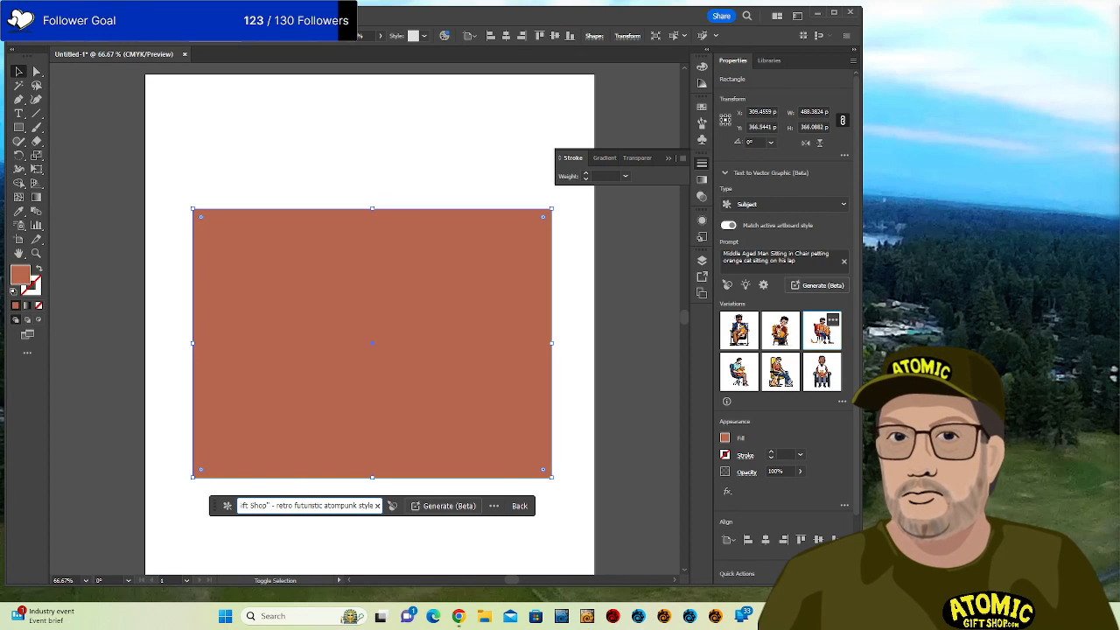
{"action": "type", "text": " minimal"}
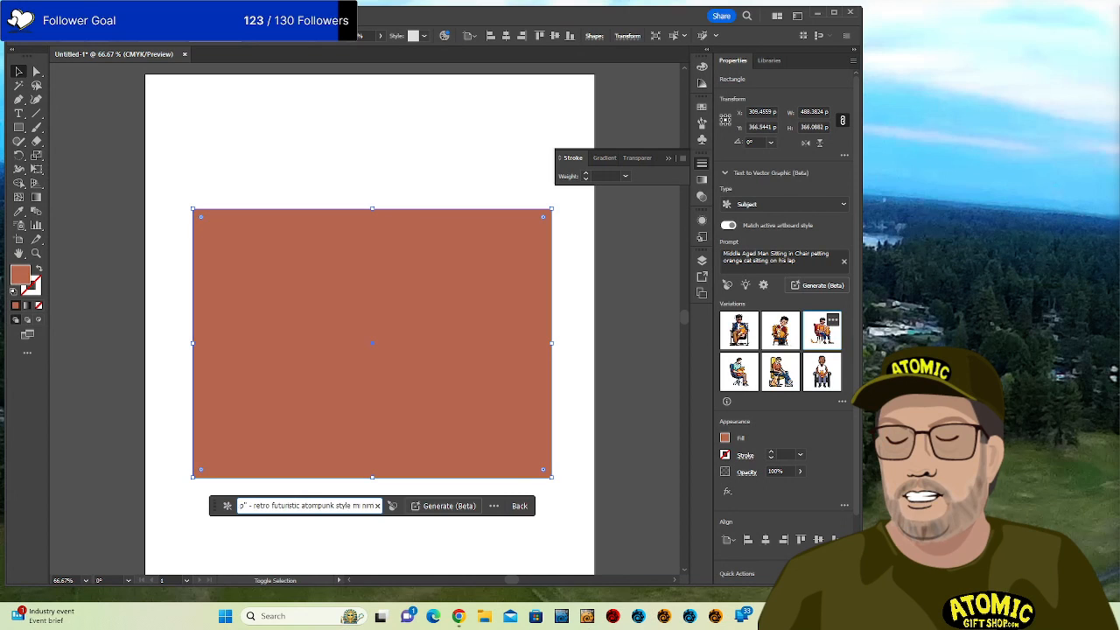
{"action": "key", "text": "Left"}
{"action": "key", "text": "Left"}
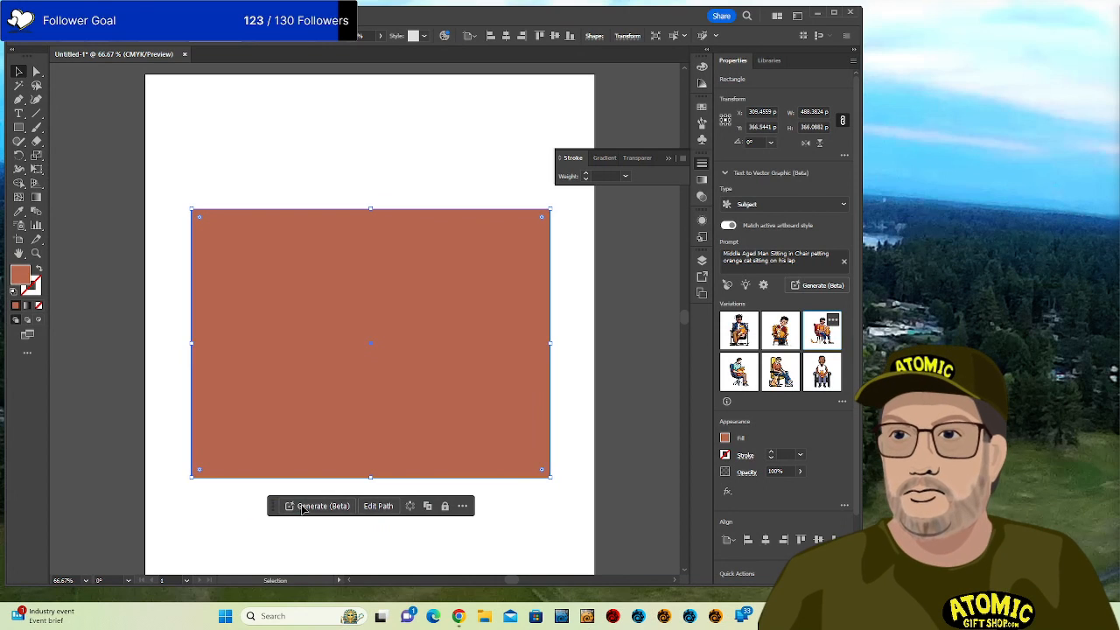
{"action": "key", "text": "ctrl+z"}
{"action": "left_click", "coordinate": [302, 507]}
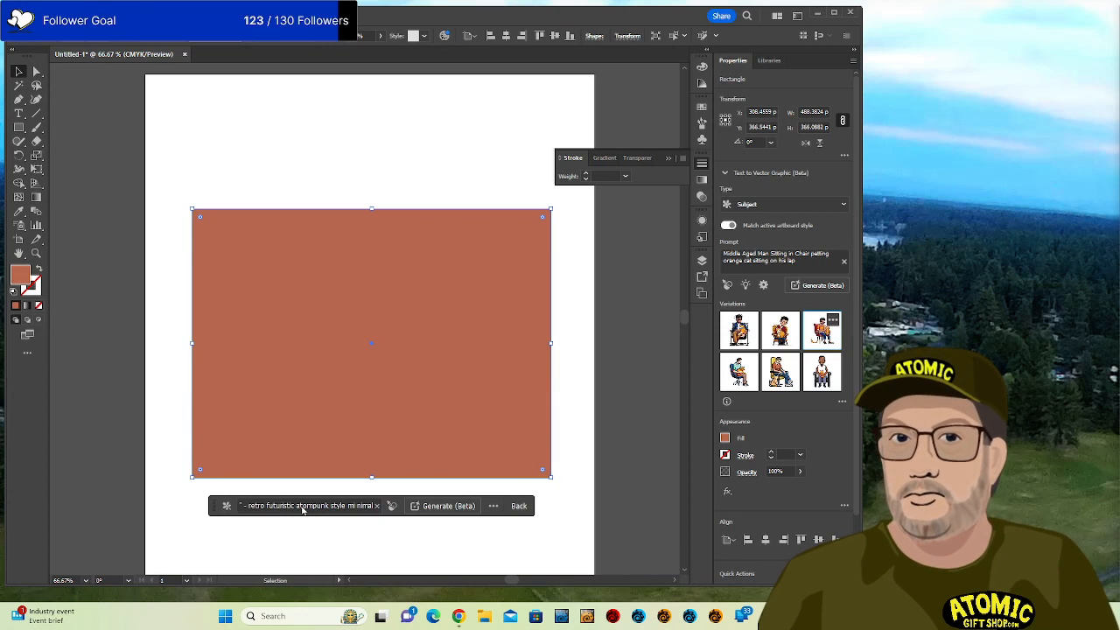
{"action": "left_click", "coordinate": [357, 507]}
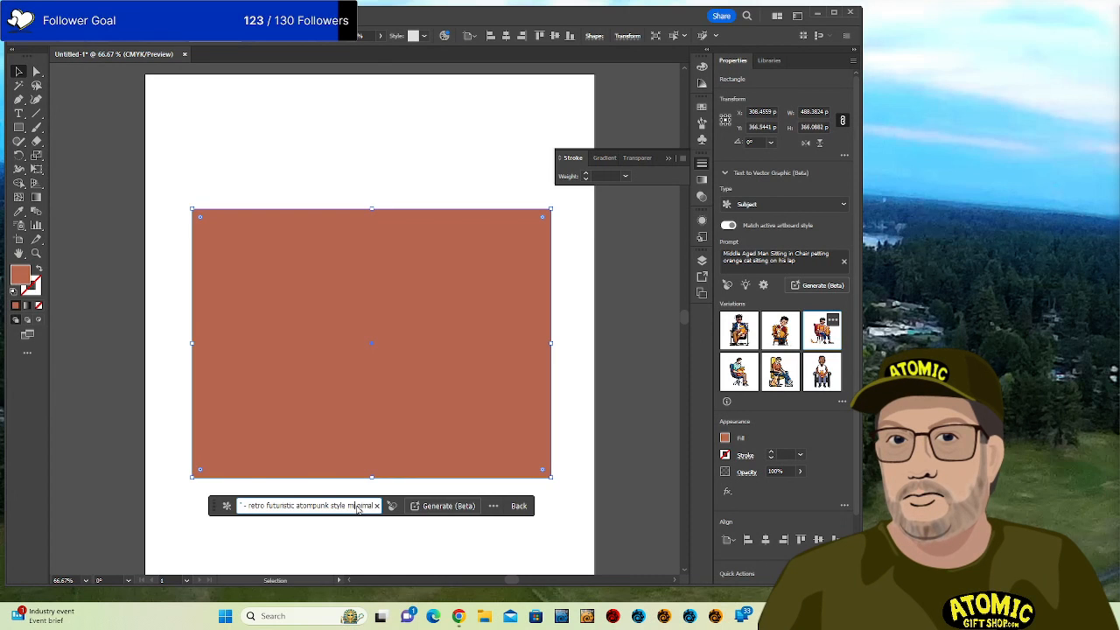
{"action": "key", "text": "Return"}
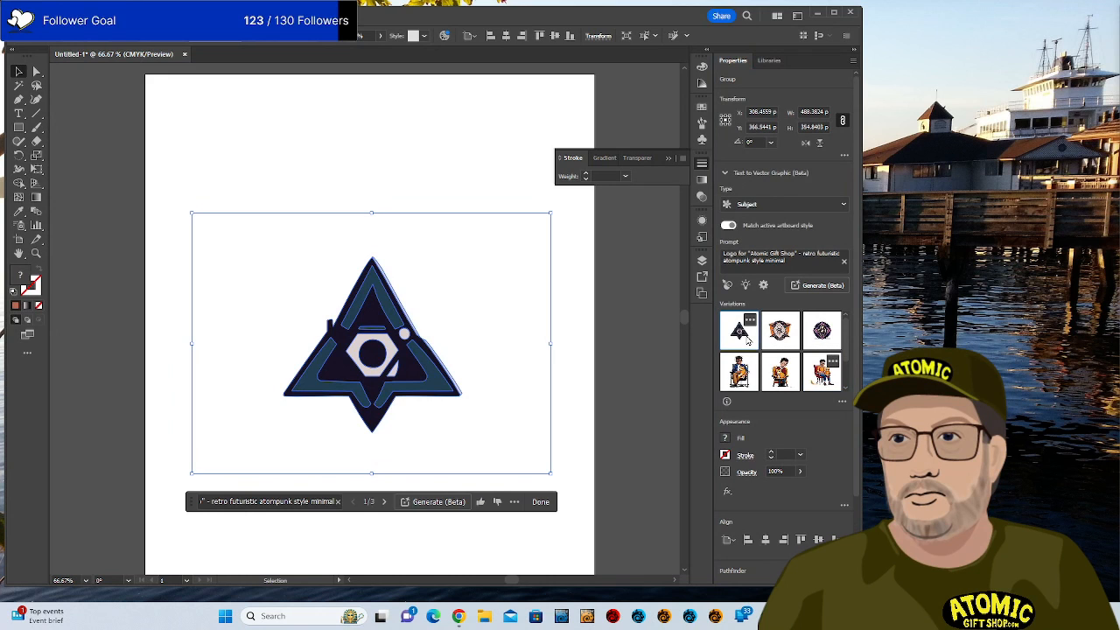
Place the round star emblem up and right, and move the orange emblem down and left.
{"action": "left_click", "coordinate": [780, 332]}
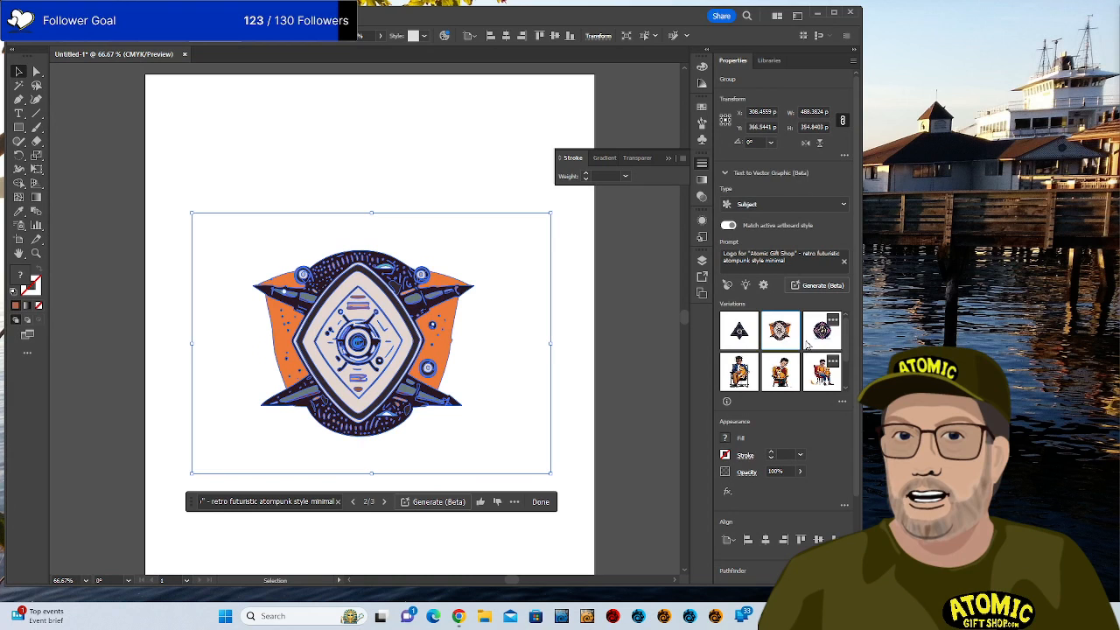
{"action": "left_click", "coordinate": [586, 314]}
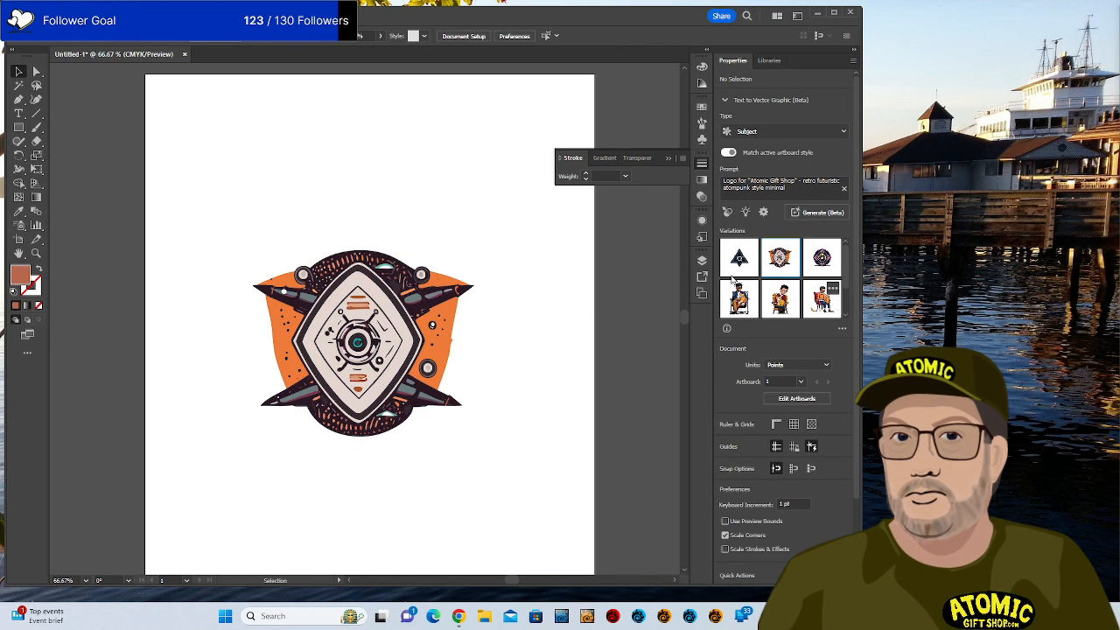
{"action": "left_click", "coordinate": [821, 257]}
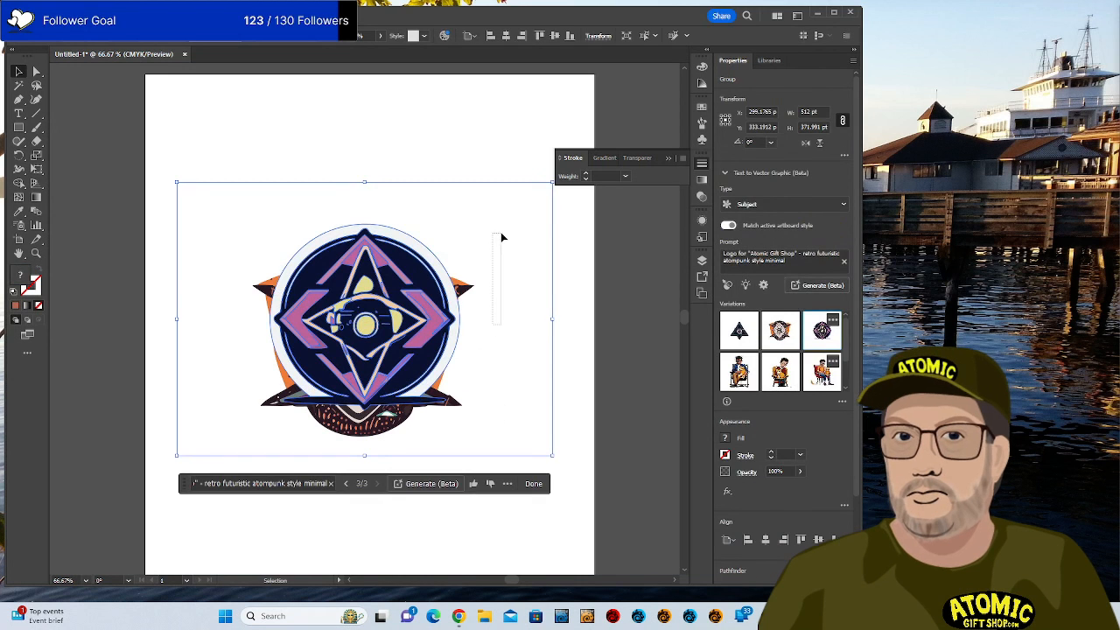
{"action": "left_click_drag", "start_coordinate": [451, 293], "coordinate": [564, 180]}
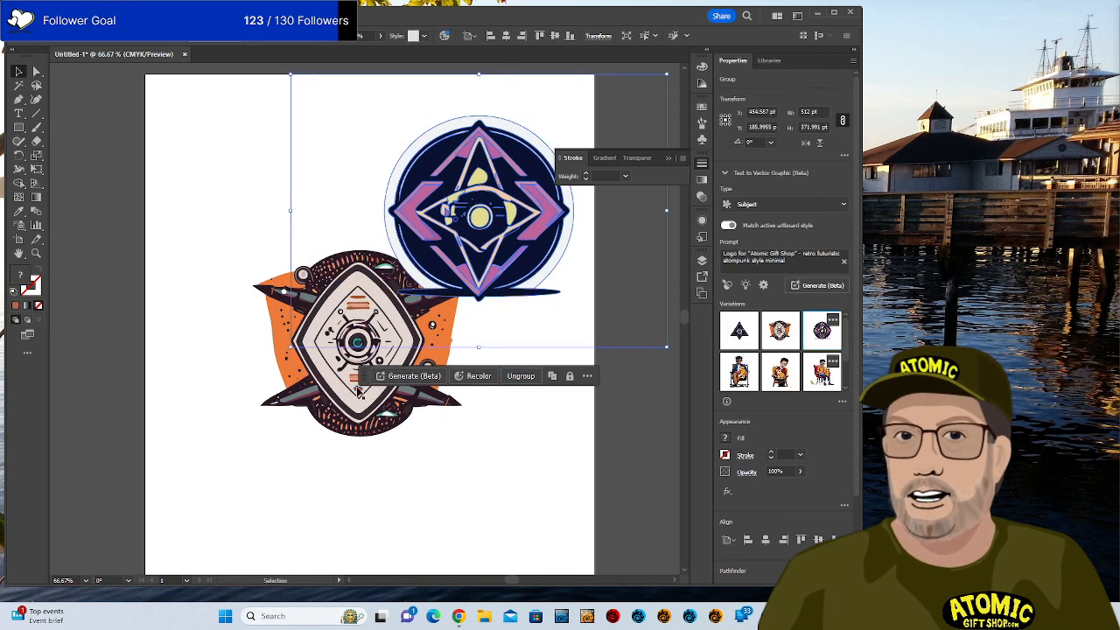
{"action": "left_click_drag", "start_coordinate": [357, 387], "coordinate": [273, 471]}
{"action": "left_click", "coordinate": [470, 259]}
{"action": "left_click", "coordinate": [583, 413]}
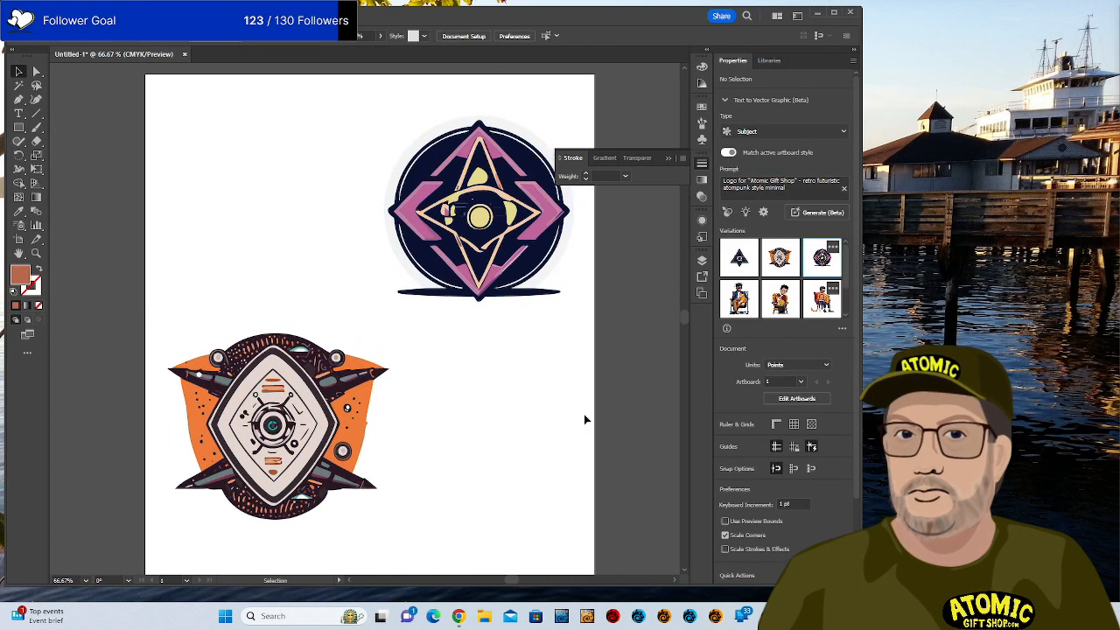
Place the triangle emblem at the top-left and fine-tune all three emblems' positions.
{"action": "left_click", "coordinate": [740, 258]}
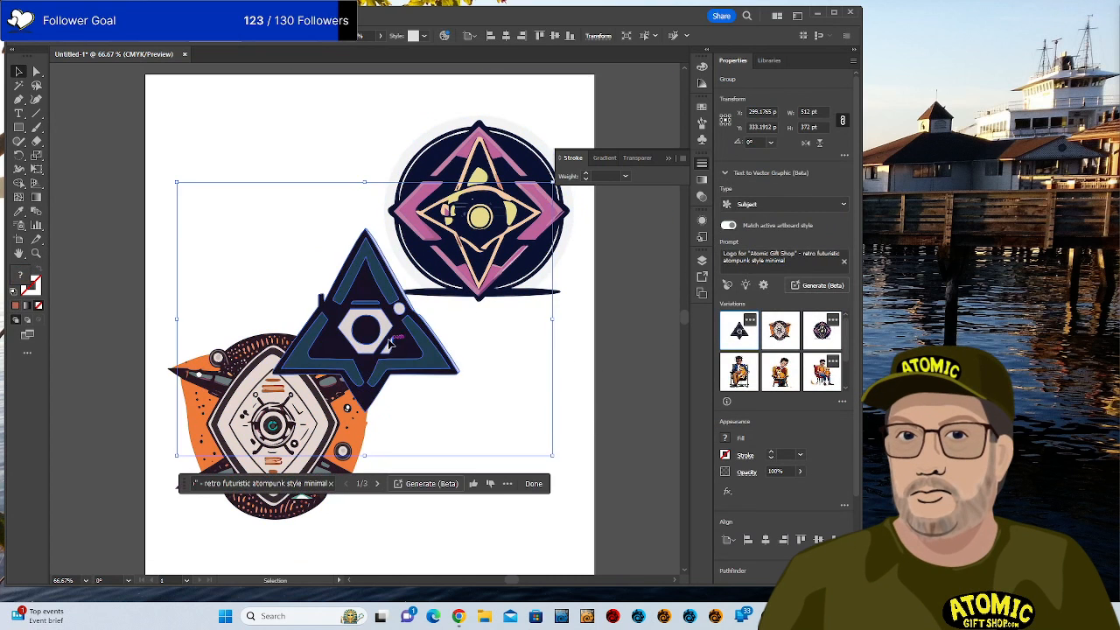
{"action": "left_click_drag", "start_coordinate": [390, 342], "coordinate": [295, 234]}
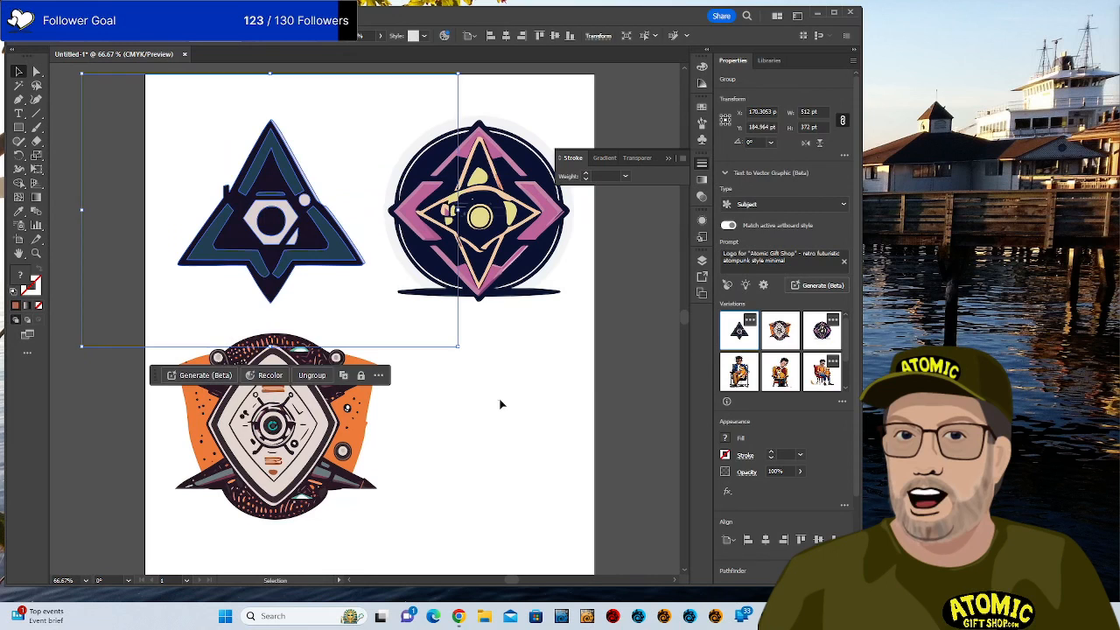
{"action": "left_click", "coordinate": [500, 403]}
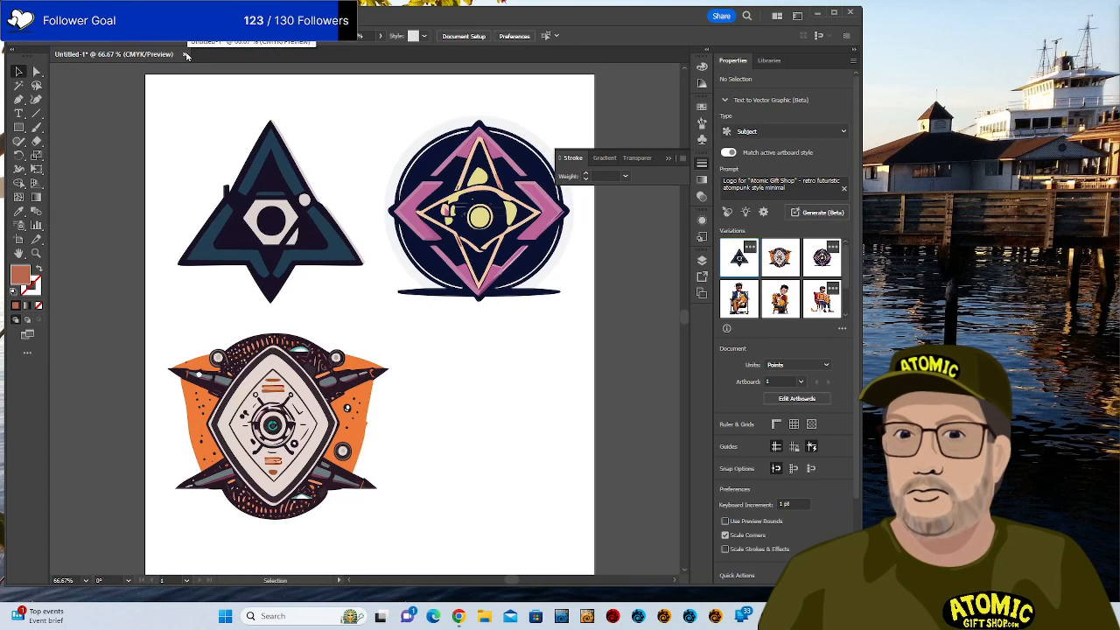
{"action": "left_click_drag", "start_coordinate": [319, 421], "coordinate": [407, 405]}
{"action": "left_click", "coordinate": [241, 189]}
{"action": "left_click", "coordinate": [137, 147]}
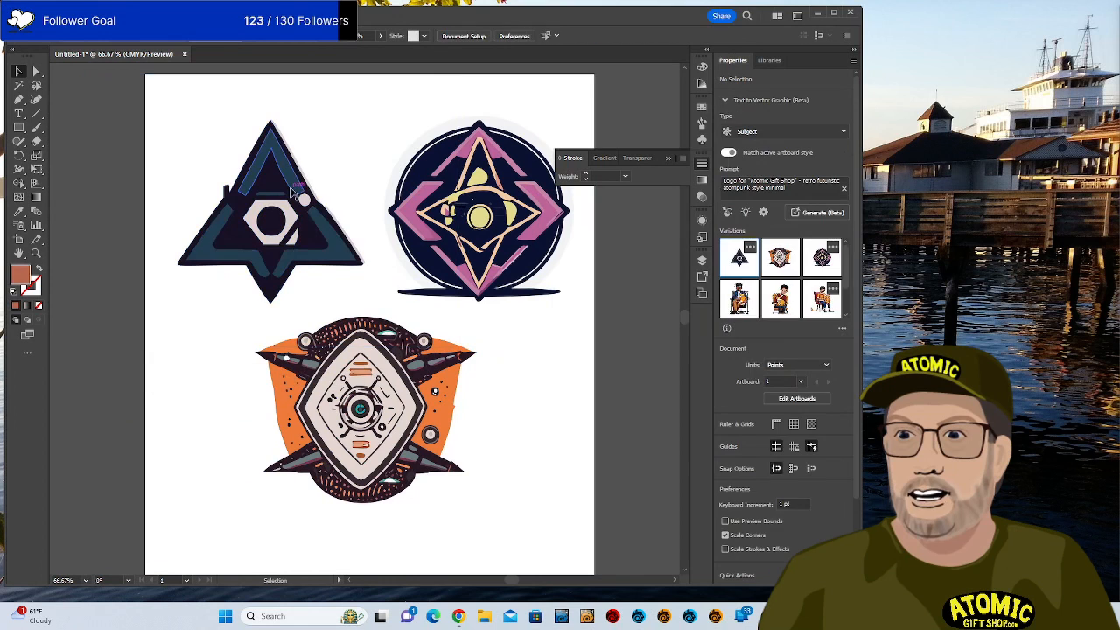
{"action": "left_click_drag", "start_coordinate": [288, 235], "coordinate": [281, 255]}
{"action": "mouse_move", "coordinate": [502, 246]}
{"action": "left_mouse_down"}
{"action": "mouse_move", "coordinate": [498, 255]}
{"action": "mouse_move", "coordinate": [518, 259]}
{"action": "left_mouse_up"}
{"action": "mouse_move", "coordinate": [361, 448]}
{"action": "left_mouse_down"}
{"action": "mouse_move", "coordinate": [373, 460]}
{"action": "mouse_move", "coordinate": [370, 448]}
{"action": "mouse_move", "coordinate": [363, 455]}
{"action": "left_mouse_up"}
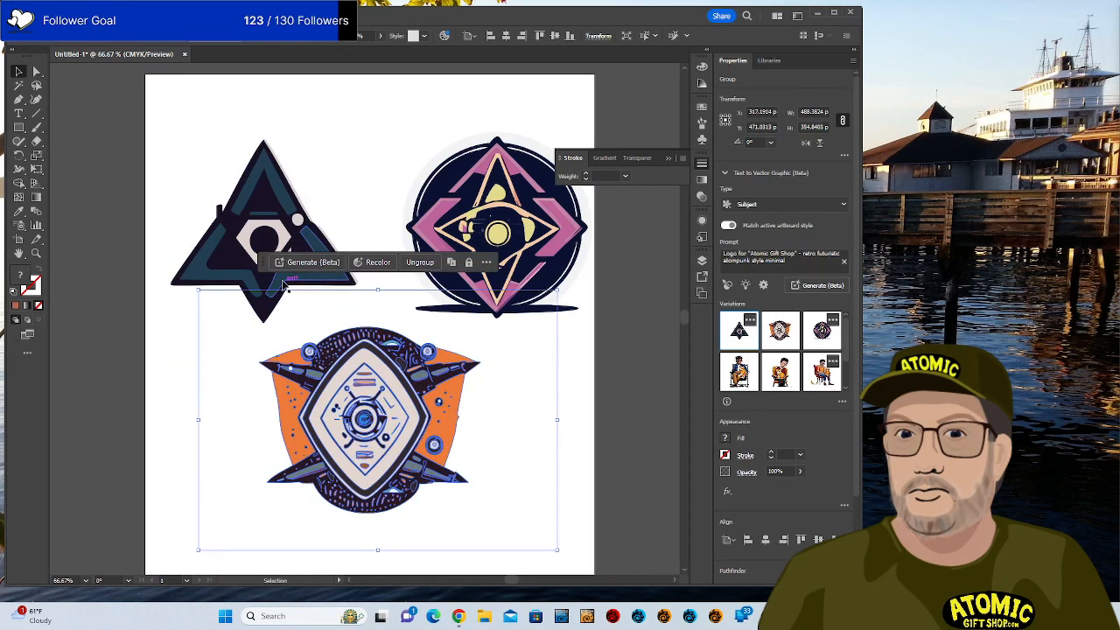
{"action": "left_click", "coordinate": [183, 166]}
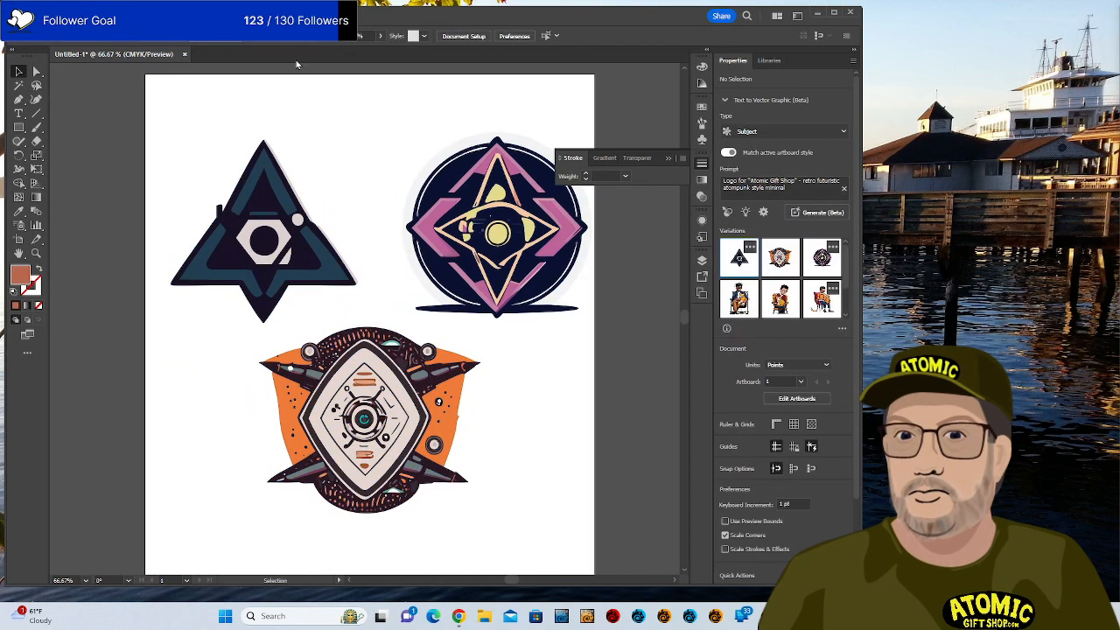
Close Untitled-1, choosing No to discard the logo changes.
{"action": "left_click", "coordinate": [184, 55]}
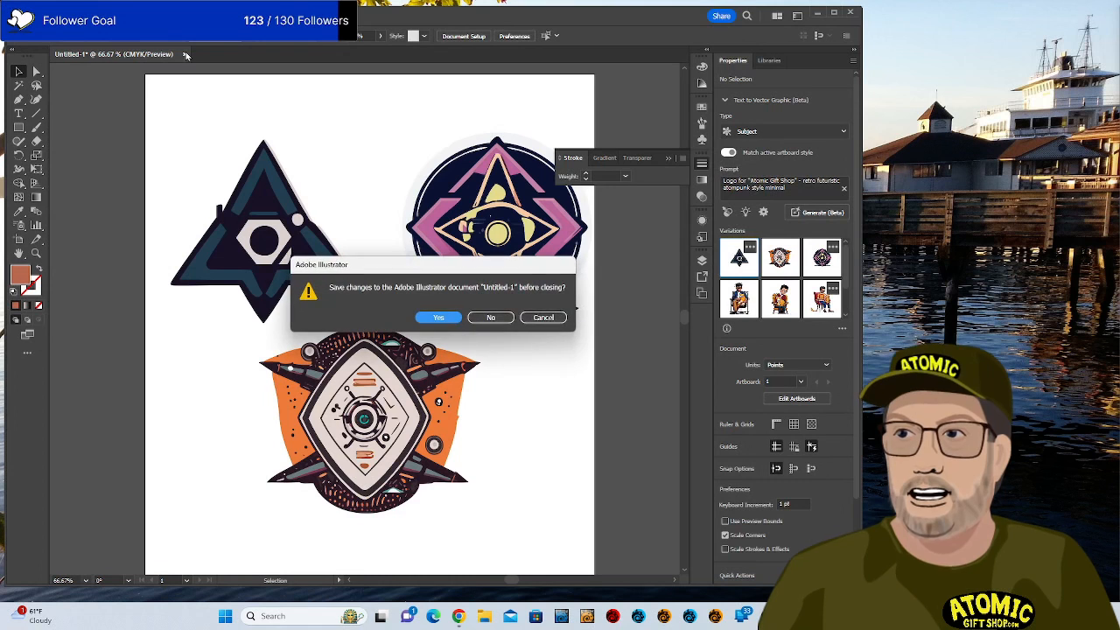
{"action": "left_click", "coordinate": [489, 319]}
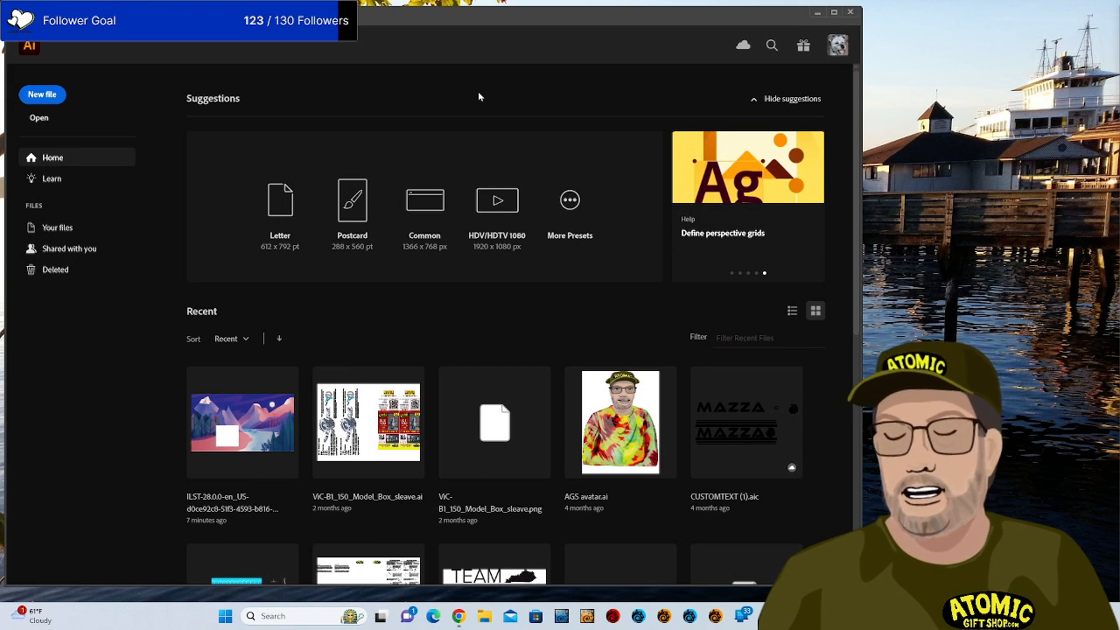
Close the Illustrator Home window.
{"action": "left_click", "coordinate": [851, 17]}
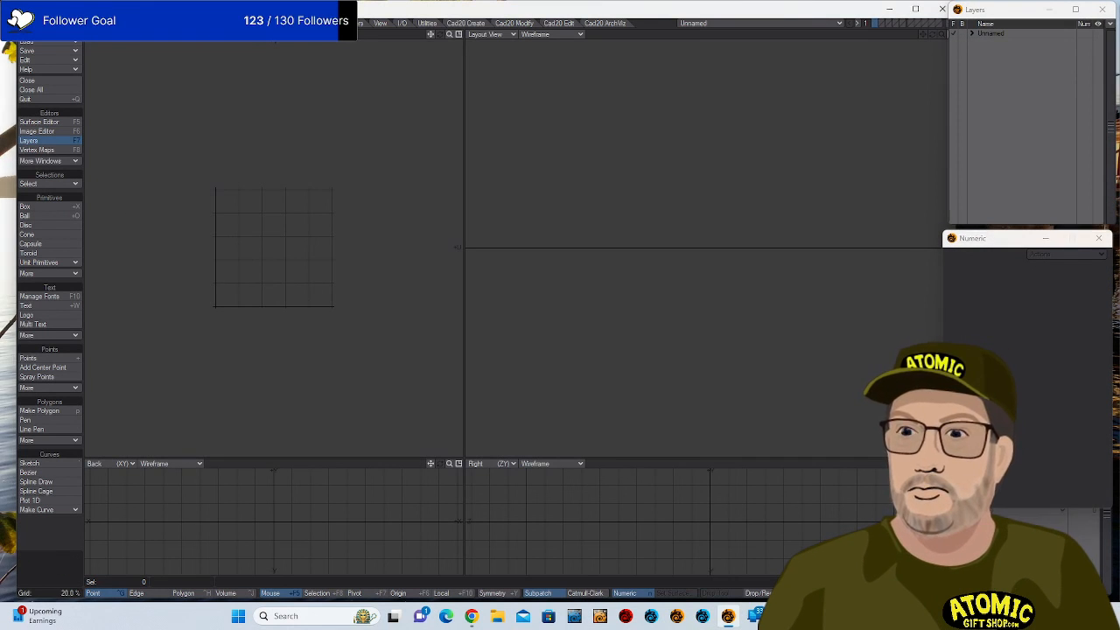
Create a new empty object and bring up the Load Object file browser.
{"action": "left_click_drag", "start_coordinate": [131, 8], "coordinate": [136, 9]}
{"action": "left_click", "coordinate": [44, 32]}
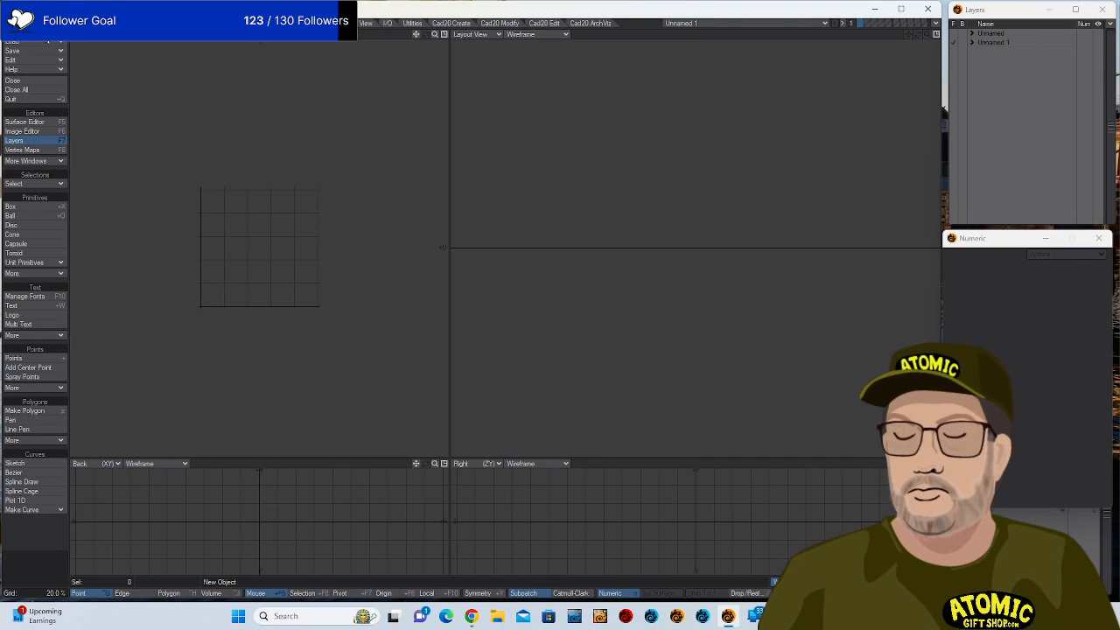
{"action": "left_click", "coordinate": [48, 43]}
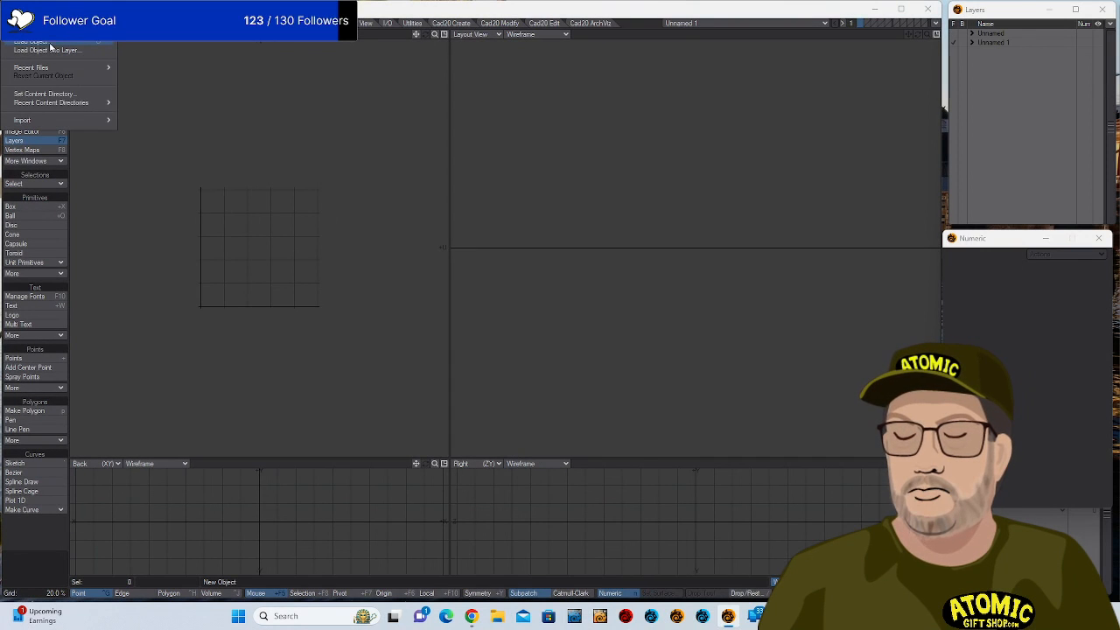
{"action": "mouse_move", "coordinate": [62, 70]}
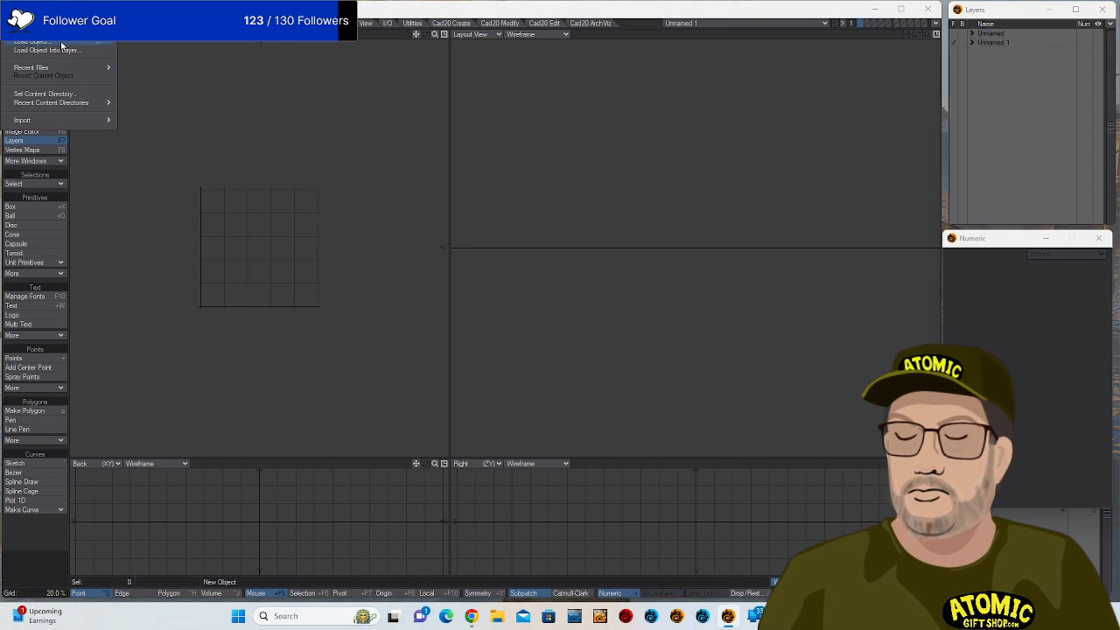
{"action": "left_click", "coordinate": [61, 46]}
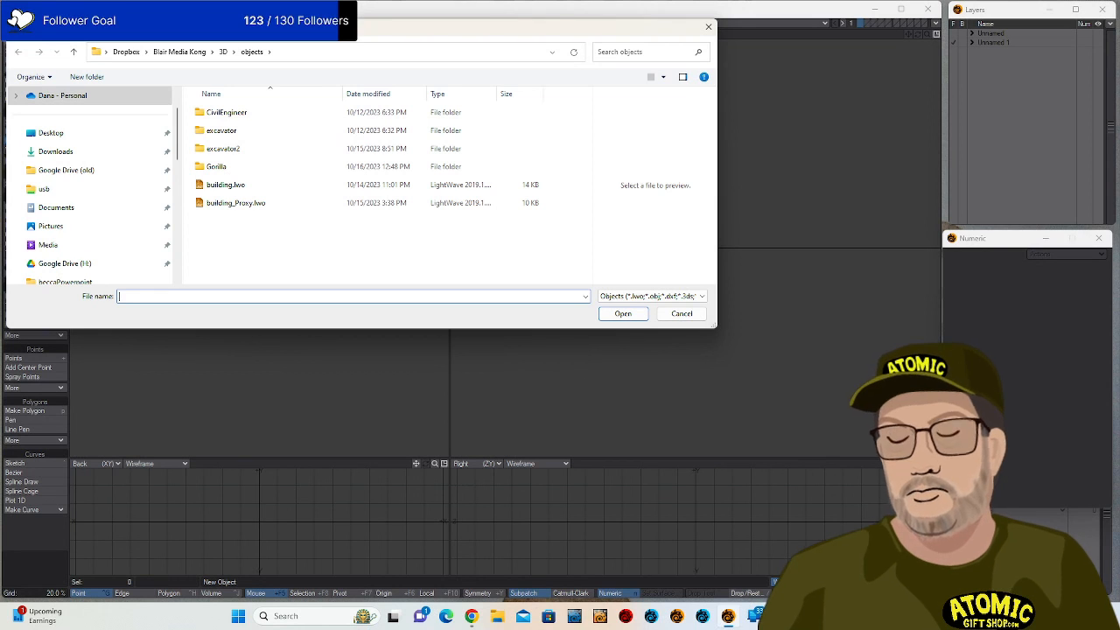
Go up to the parent 3D folder and move the Load Object dialog down and right.
{"action": "left_click", "coordinate": [223, 56]}
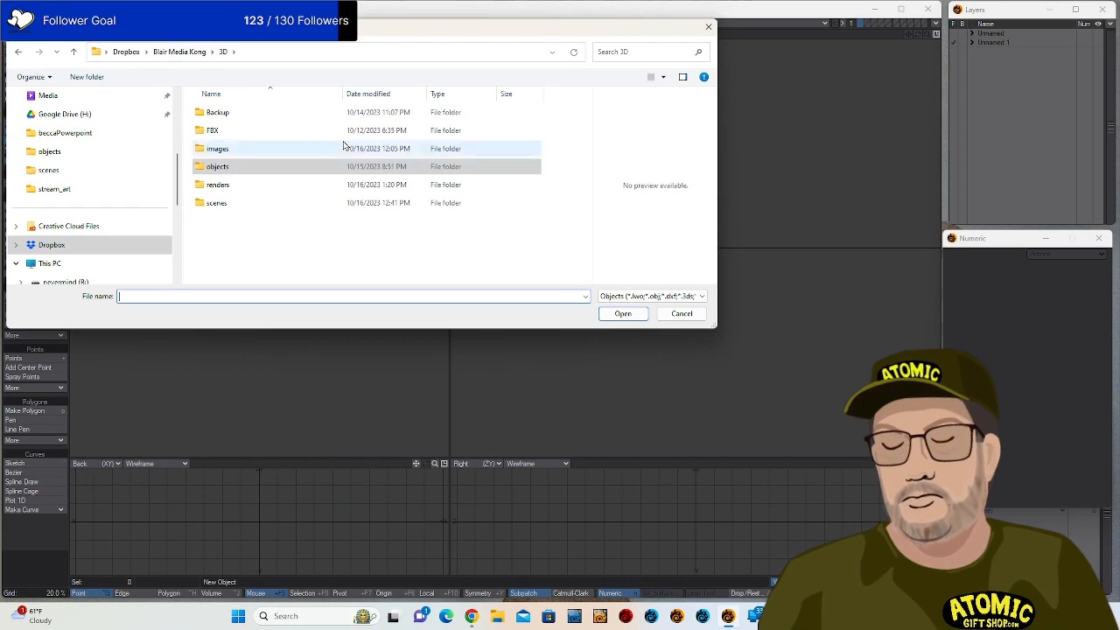
{"action": "left_click_drag", "start_coordinate": [426, 37], "coordinate": [488, 68]}
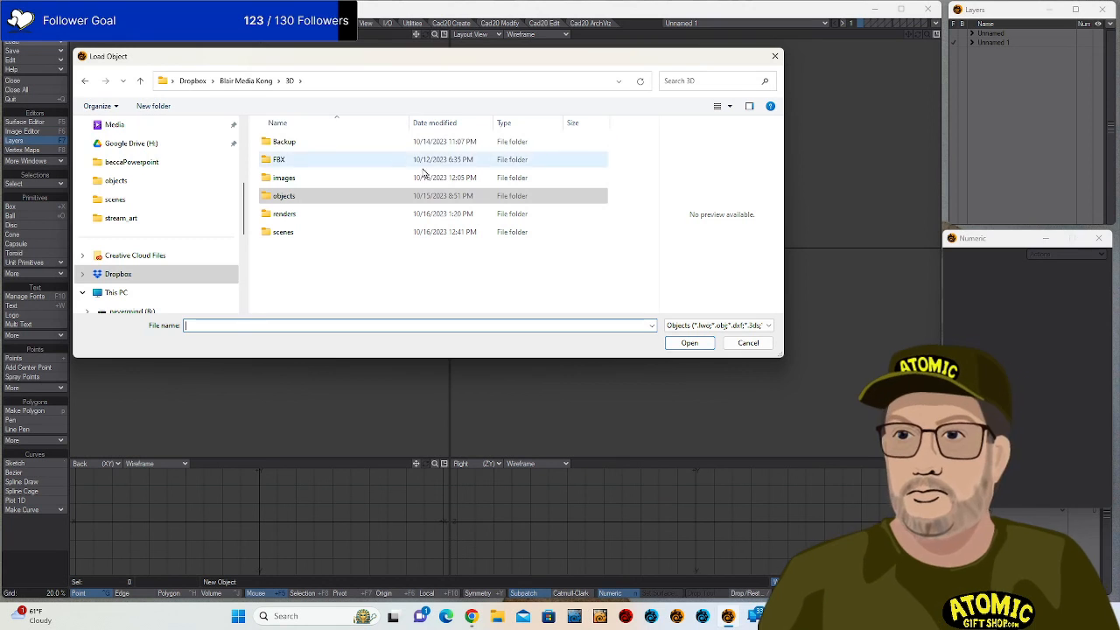
{"action": "left_click_drag", "start_coordinate": [394, 60], "coordinate": [448, 116]}
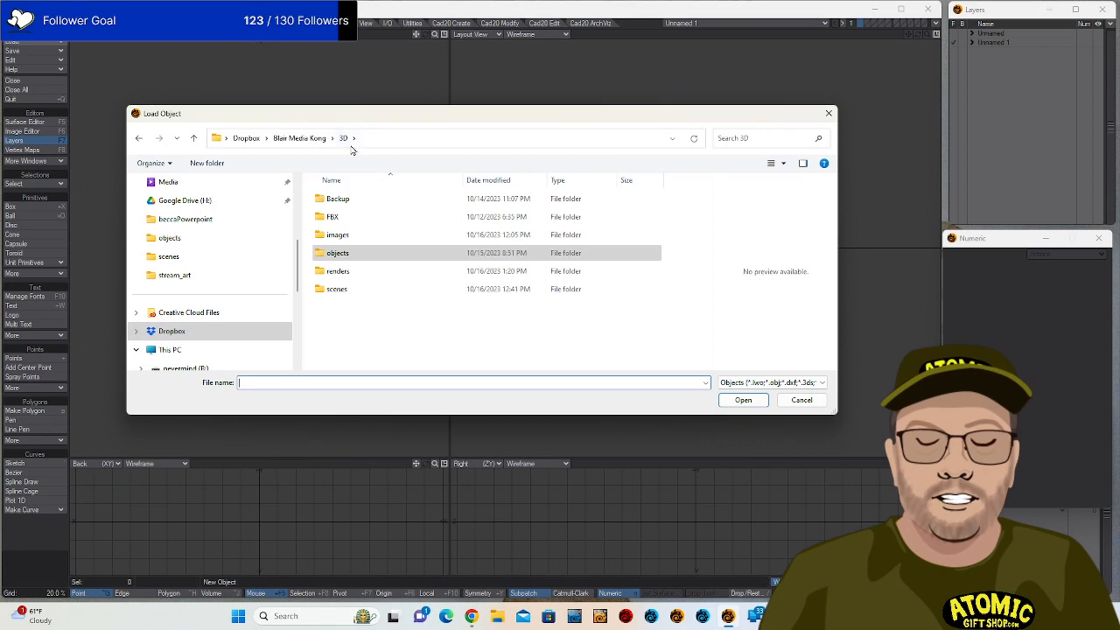
{"action": "left_click", "coordinate": [421, 317]}
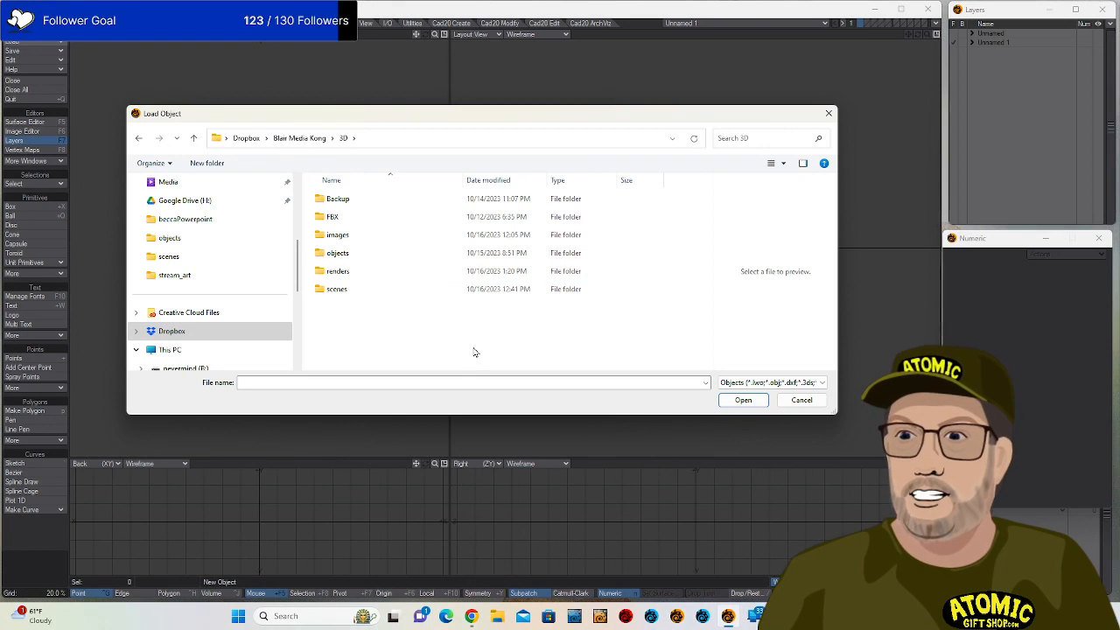
{"action": "left_click_drag", "start_coordinate": [492, 119], "coordinate": [495, 104]}
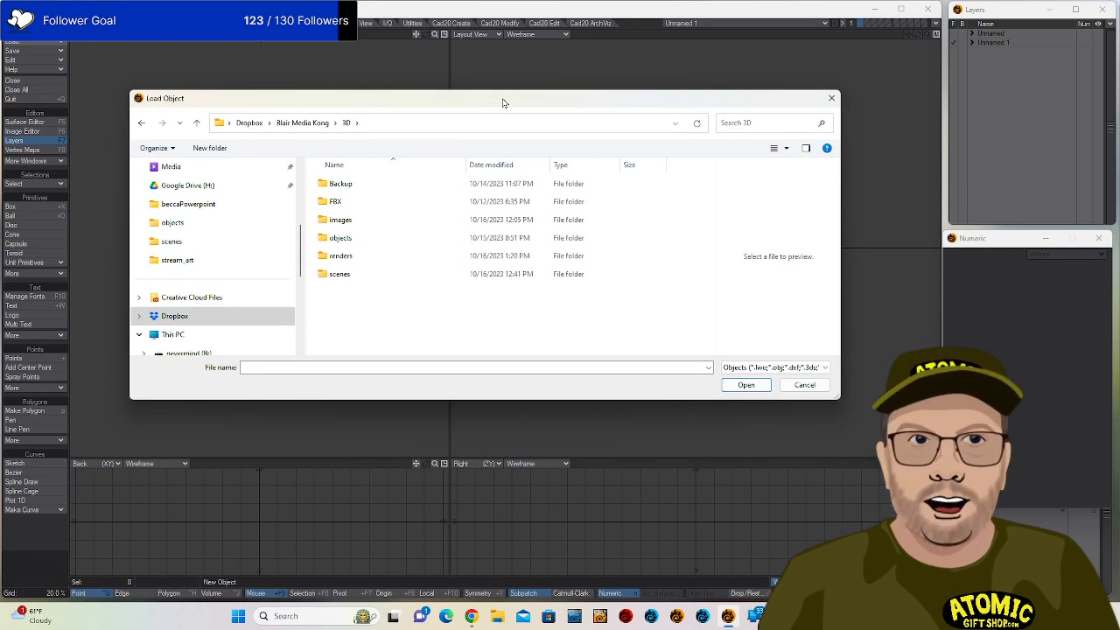
{"action": "left_click_drag", "start_coordinate": [505, 102], "coordinate": [551, 100]}
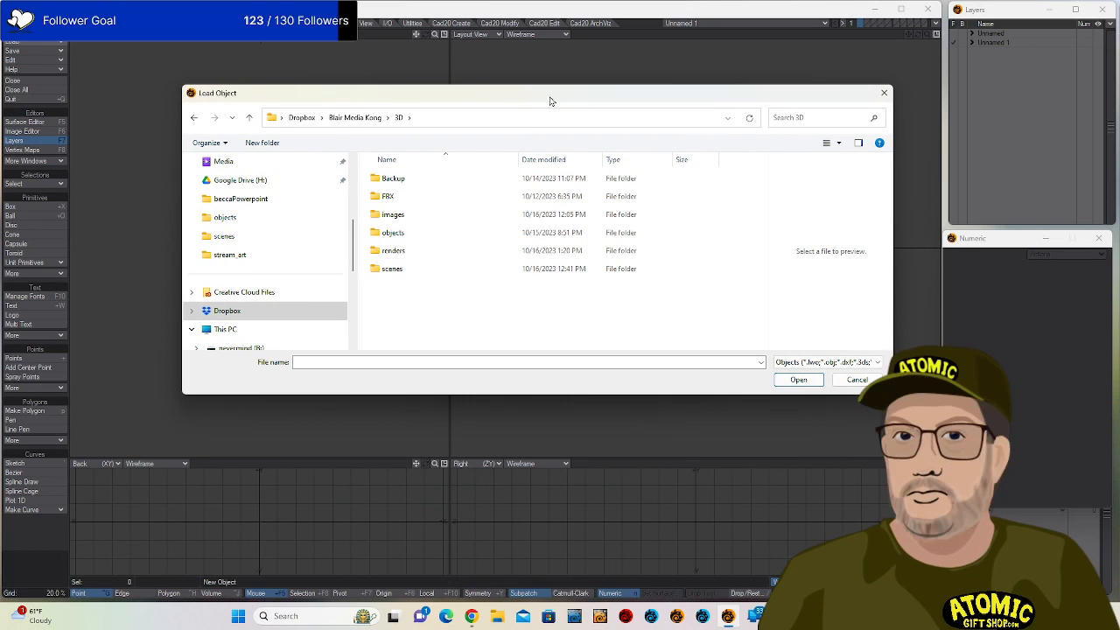
Return to the Dropbox folder and browse its subfolders, including 3D_Print and Burman.
{"action": "left_click", "coordinate": [304, 118]}
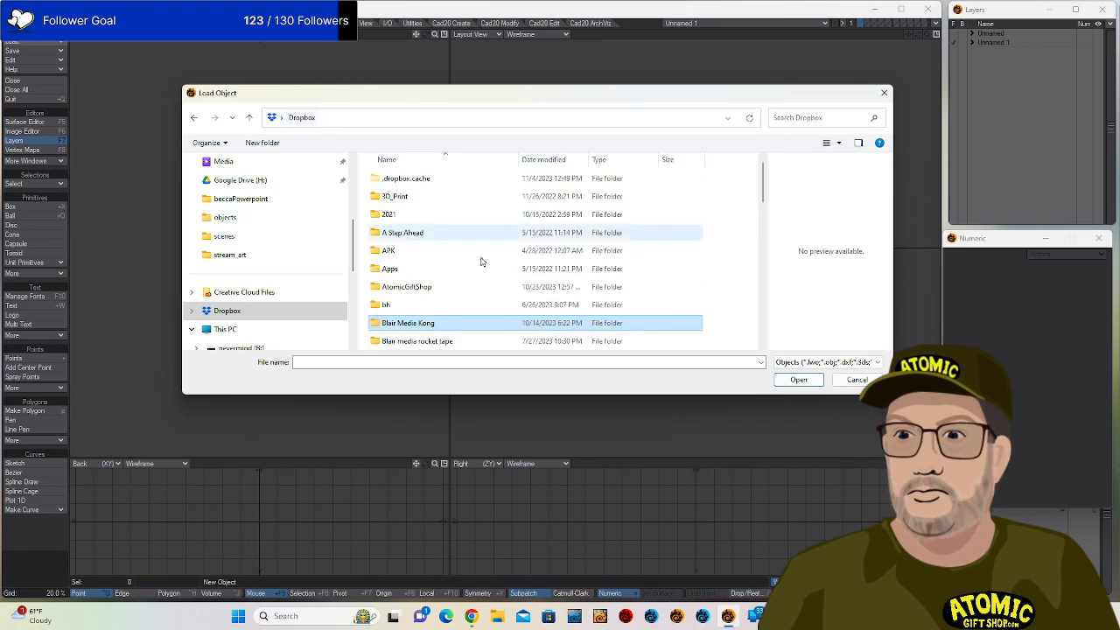
{"action": "left_click", "coordinate": [435, 197]}
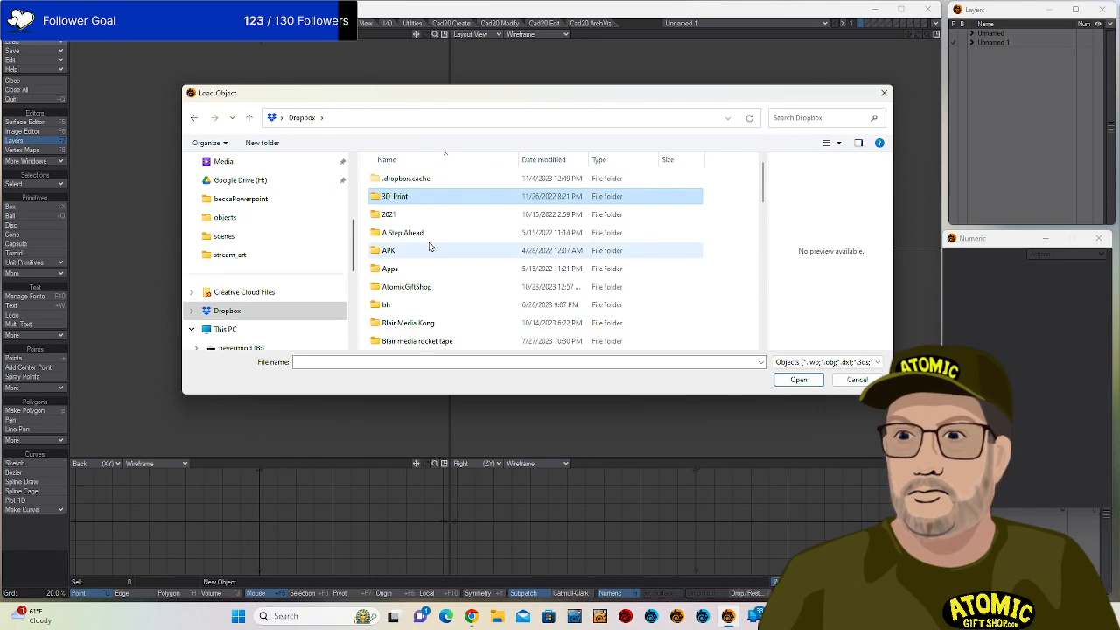
{"action": "scroll", "coordinate": [429, 240], "scroll_direction": "down", "scroll_amount": 5}
{"action": "scroll", "coordinate": [431, 223], "scroll_direction": "up", "scroll_amount": 4}
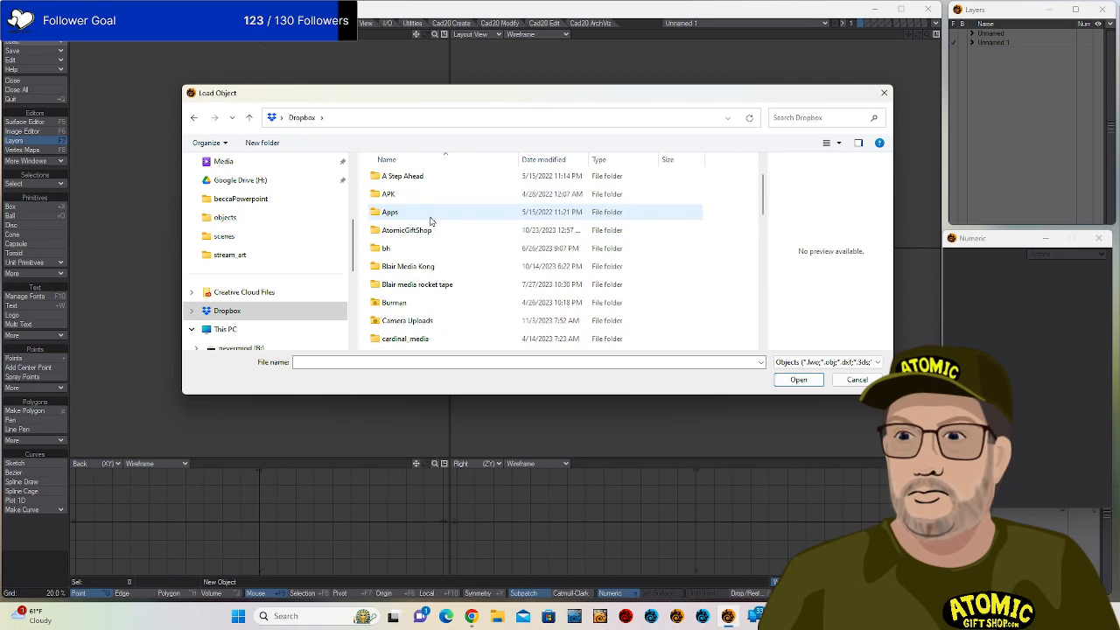
{"action": "scroll", "coordinate": [430, 222], "scroll_direction": "up", "scroll_amount": 1}
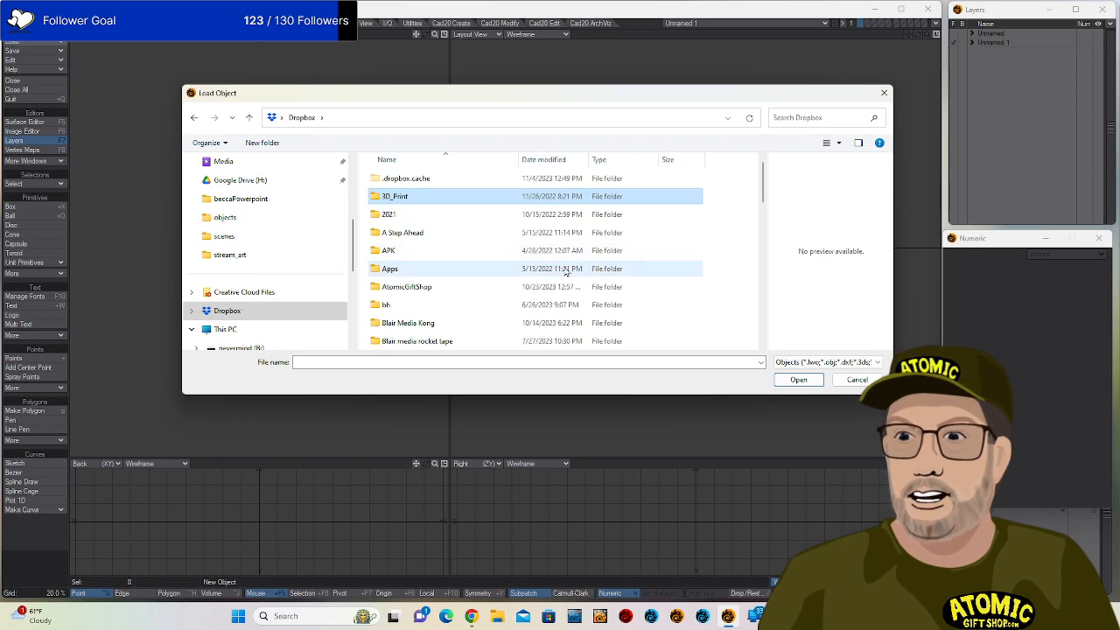
{"action": "scroll", "coordinate": [498, 249], "scroll_direction": "down", "scroll_amount": 3}
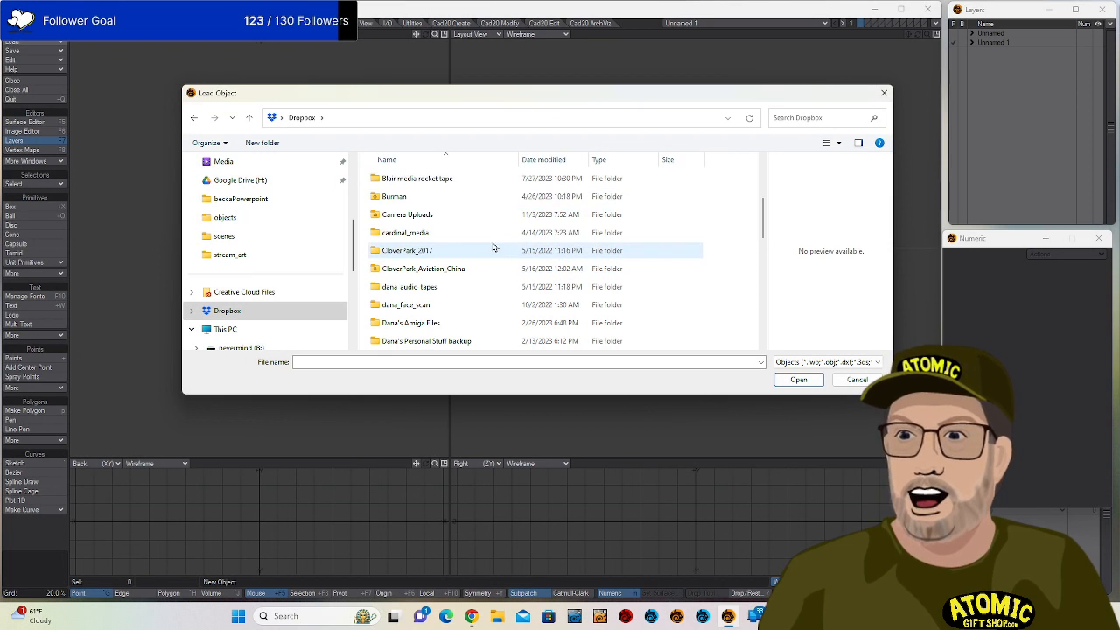
{"action": "left_click", "coordinate": [418, 200]}
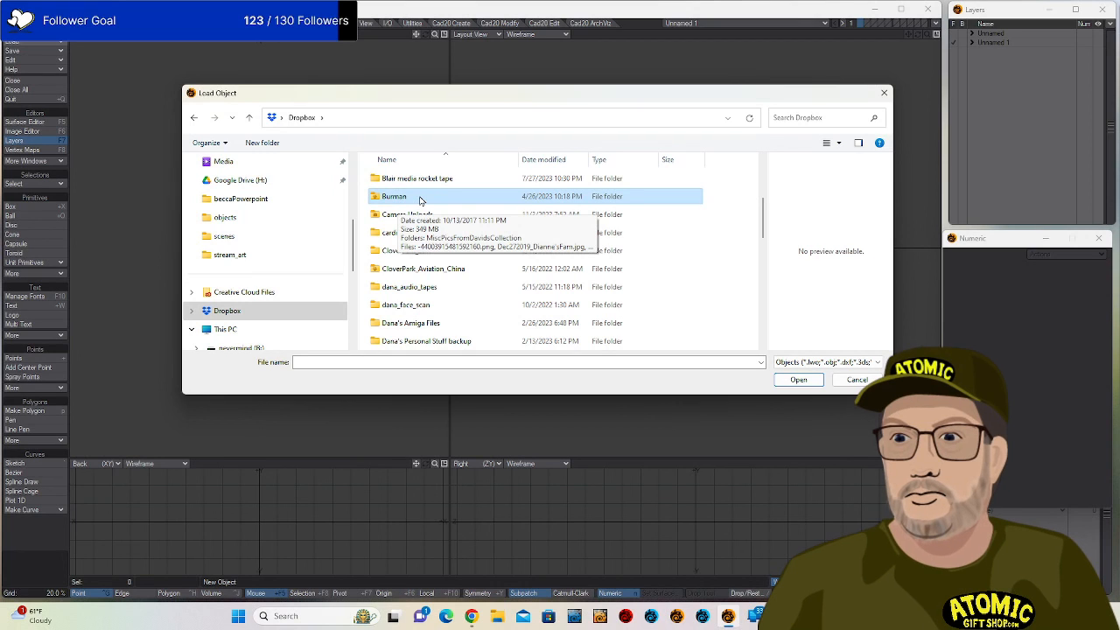
{"action": "scroll", "coordinate": [421, 202], "scroll_direction": "down", "scroll_amount": 3}
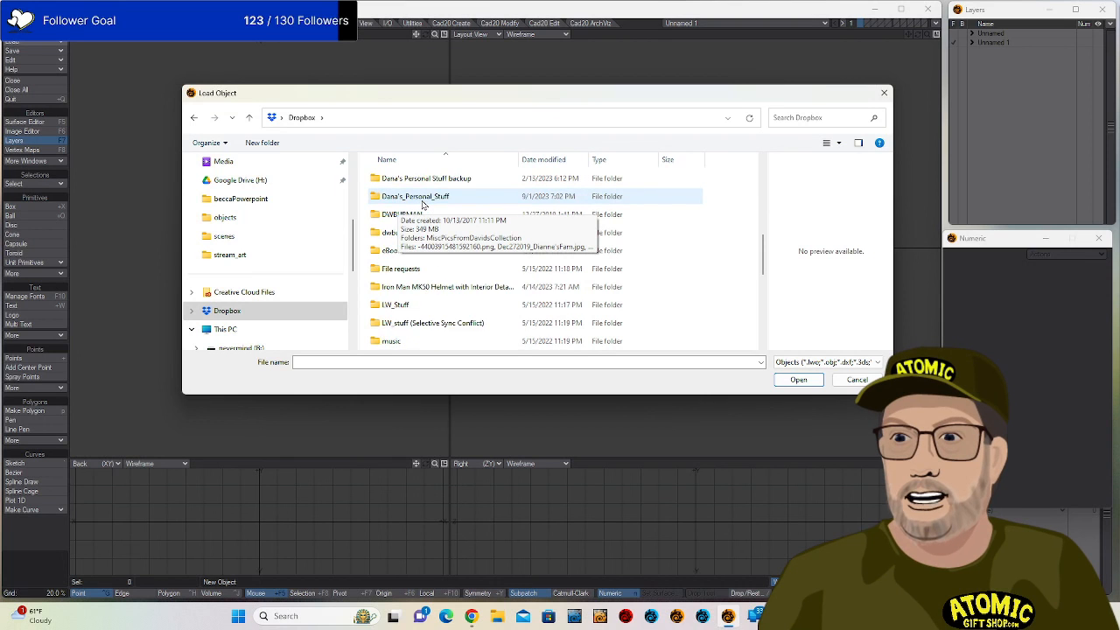
{"action": "scroll", "coordinate": [423, 204], "scroll_direction": "up", "scroll_amount": 3}
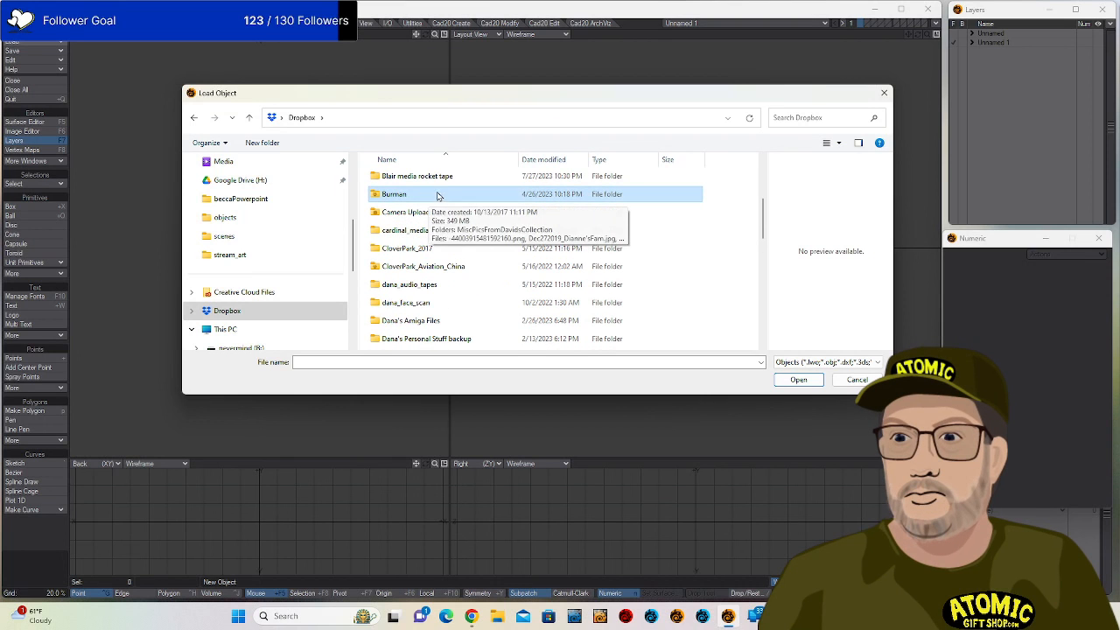
{"action": "scroll", "coordinate": [436, 198], "scroll_direction": "down", "scroll_amount": 5}
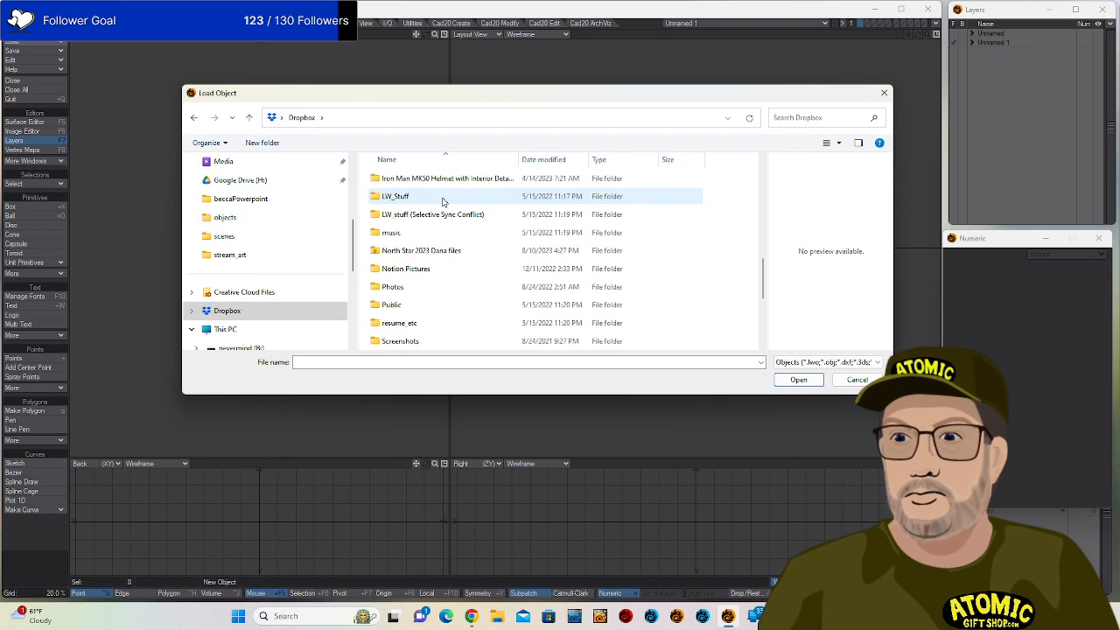
{"action": "scroll", "coordinate": [442, 202], "scroll_direction": "down", "scroll_amount": 3}
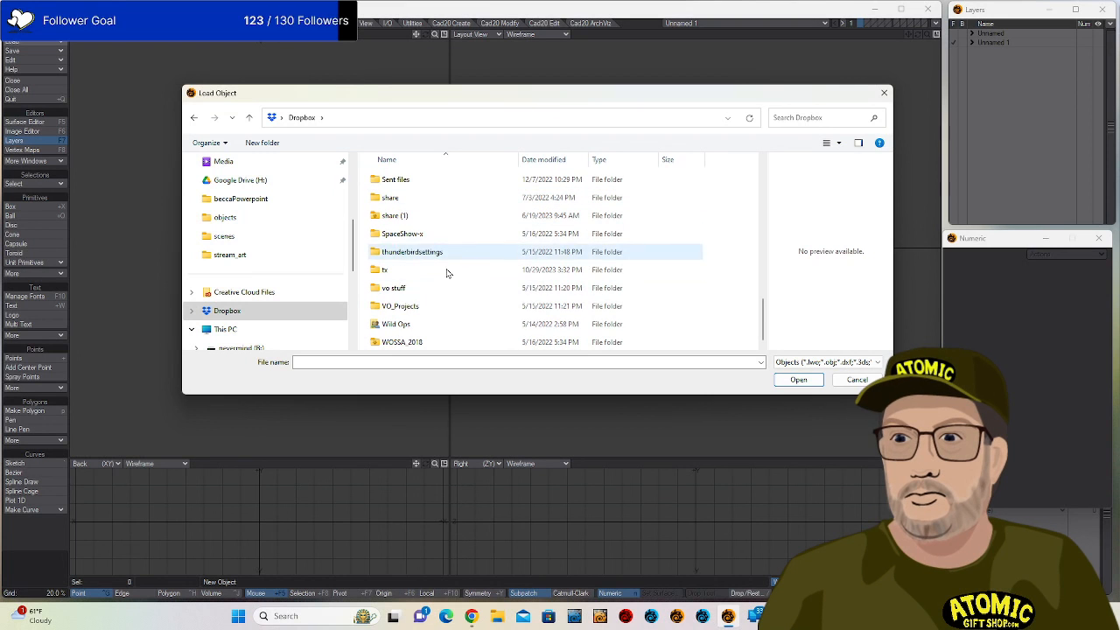
{"action": "scroll", "coordinate": [420, 263], "scroll_direction": "up", "scroll_amount": 10}
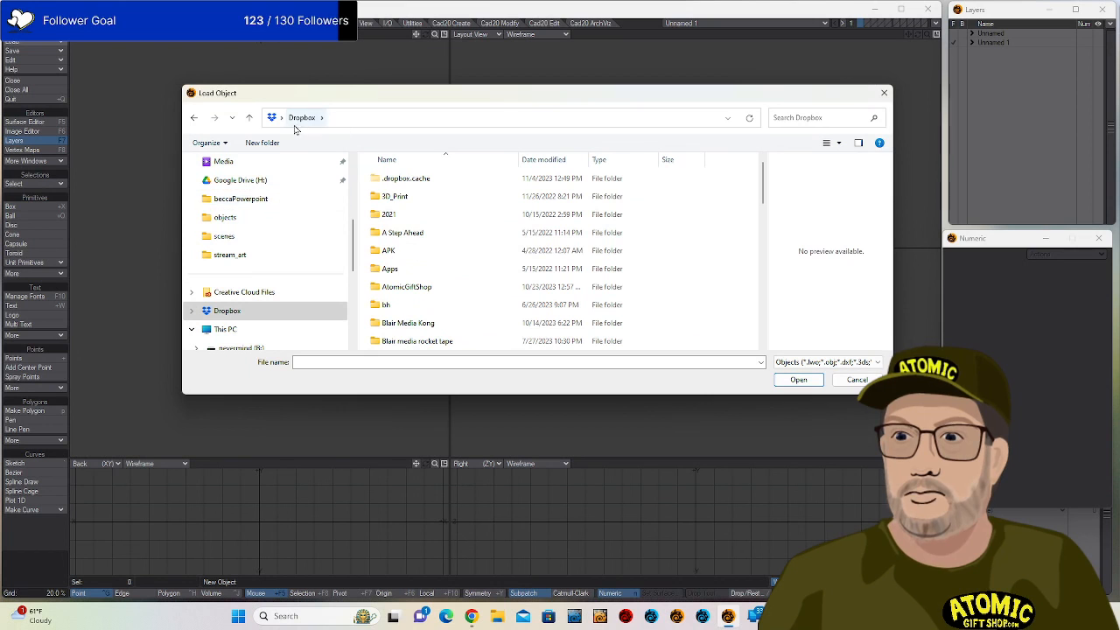
{"action": "scroll", "coordinate": [428, 263], "scroll_direction": "down", "scroll_amount": 1}
Drill into AtomicGiftShop > Models > Li'l Saucer to list the LilSaucer_MKII versions.
{"action": "double_click", "coordinate": [424, 269]}
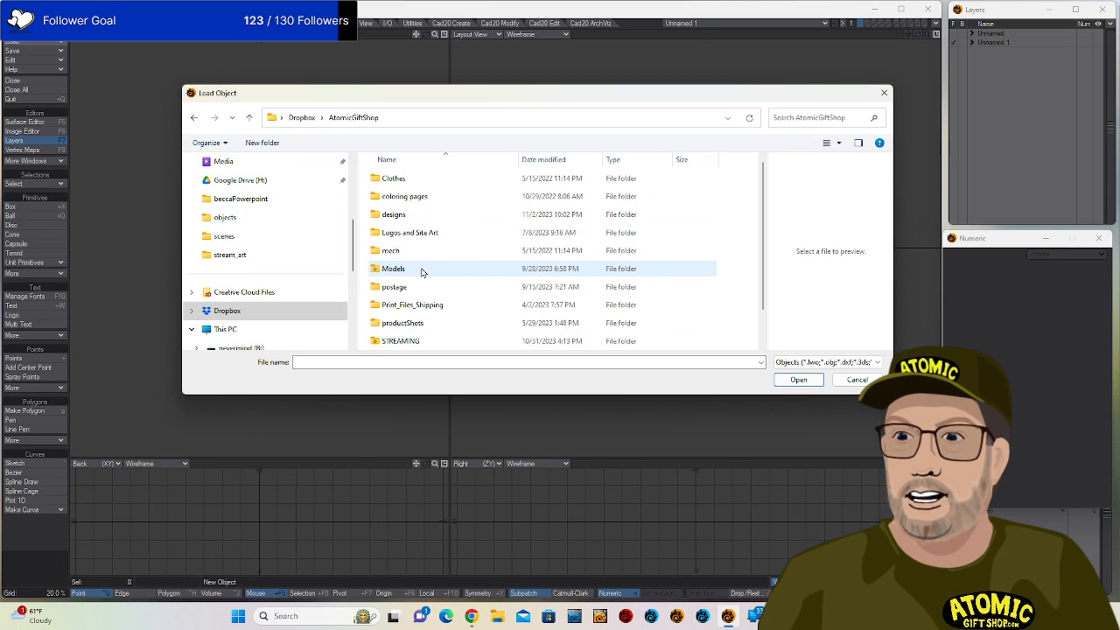
{"action": "double_click", "coordinate": [407, 268]}
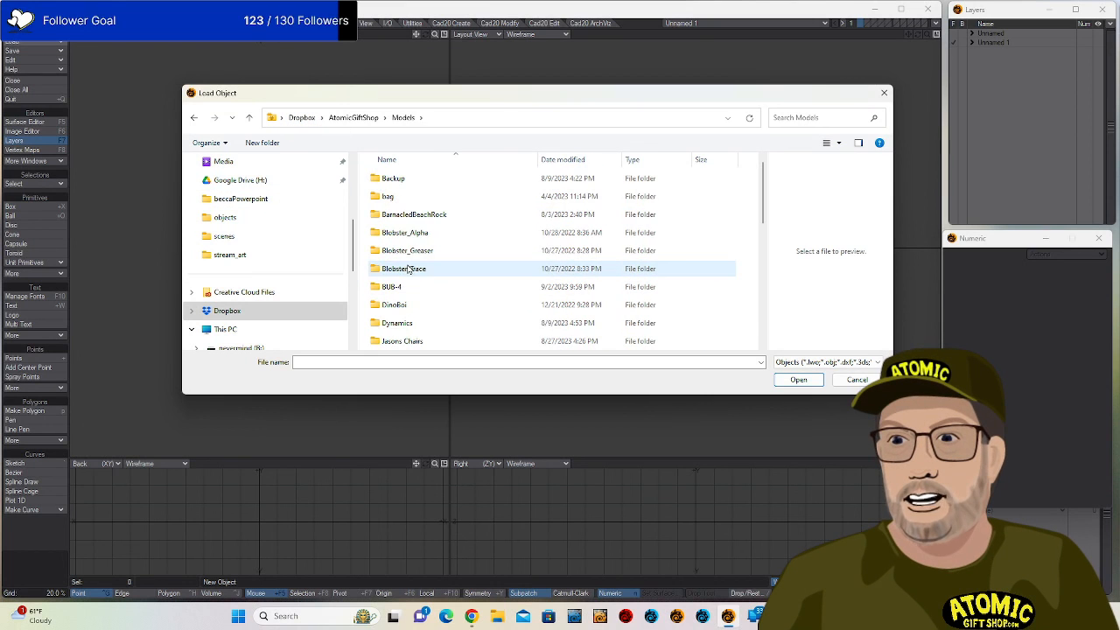
{"action": "scroll", "coordinate": [438, 223], "scroll_direction": "down", "scroll_amount": 3}
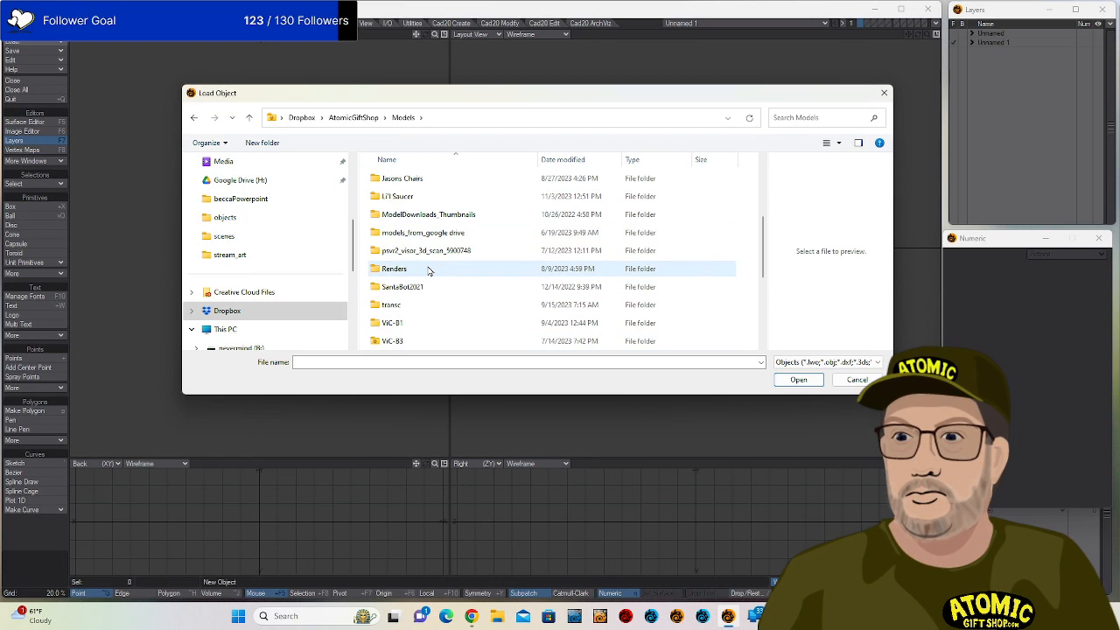
{"action": "scroll", "coordinate": [426, 268], "scroll_direction": "down", "scroll_amount": 3}
{"action": "scroll", "coordinate": [425, 254], "scroll_direction": "up", "scroll_amount": 5}
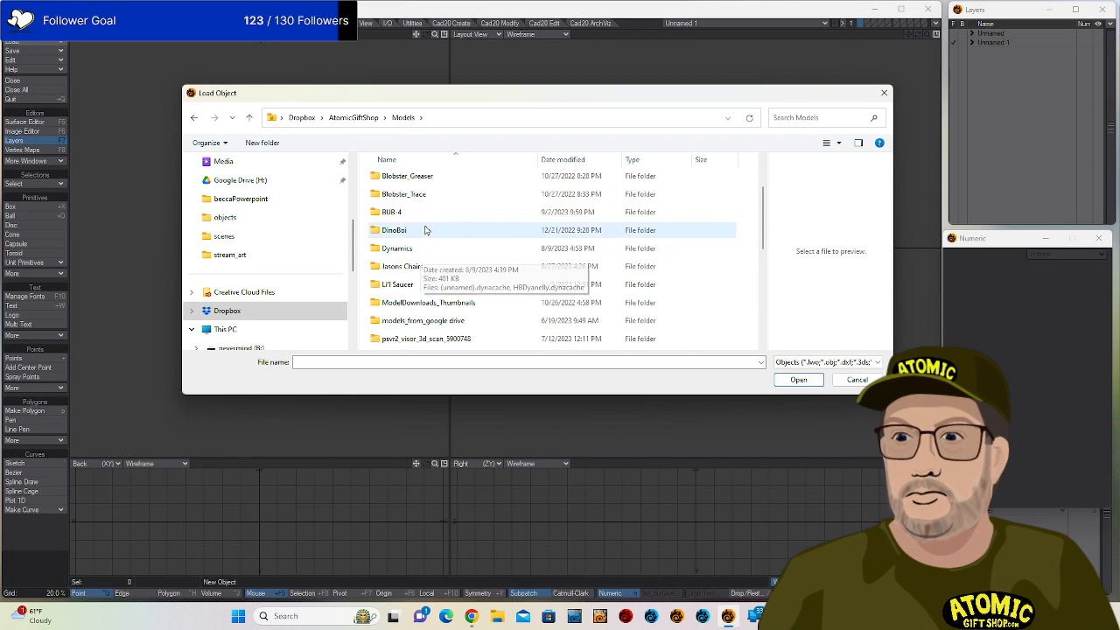
{"action": "scroll", "coordinate": [462, 220], "scroll_direction": "up", "scroll_amount": 2}
{"action": "scroll", "coordinate": [450, 253], "scroll_direction": "down", "scroll_amount": 2}
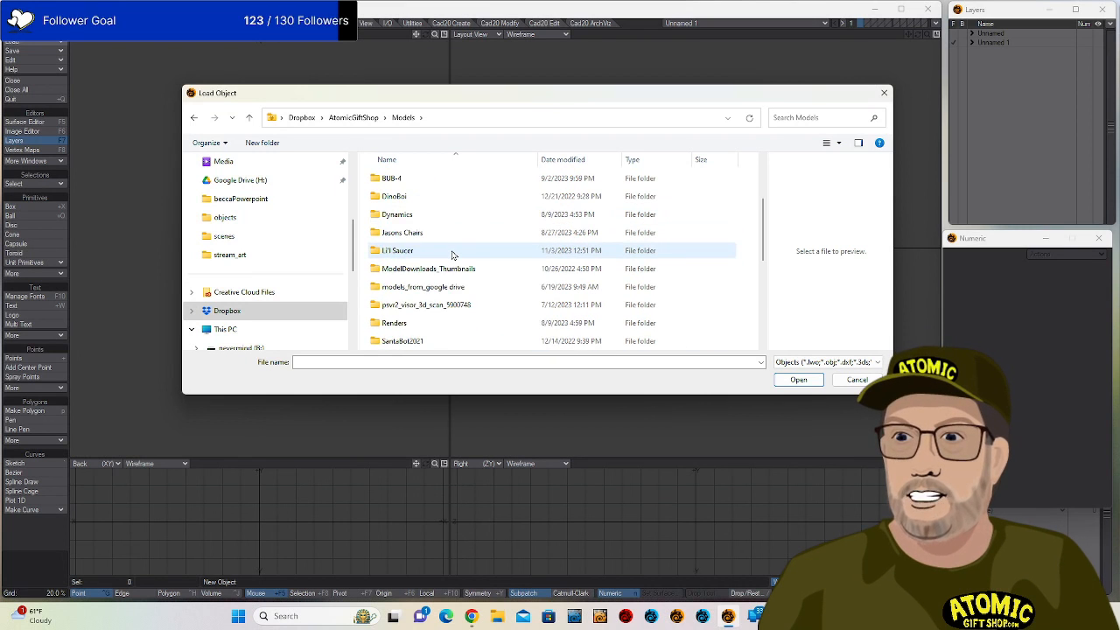
{"action": "double_click", "coordinate": [425, 250]}
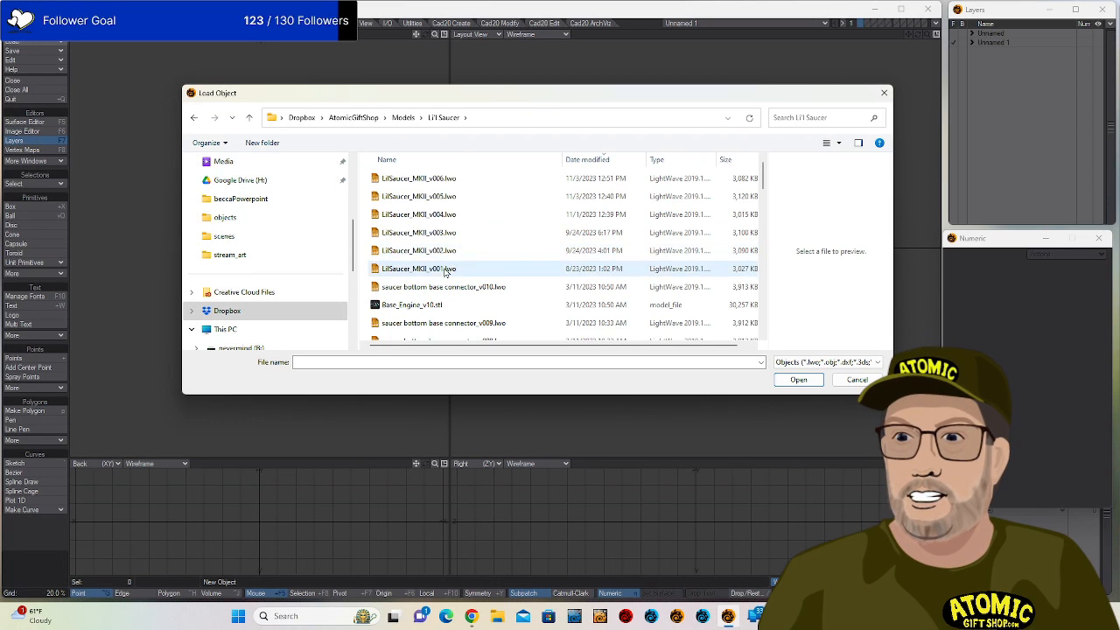
Load LilSaucer_MKII_v006, set the top-left viewport to Top, and fit all views.
{"action": "double_click", "coordinate": [438, 178]}
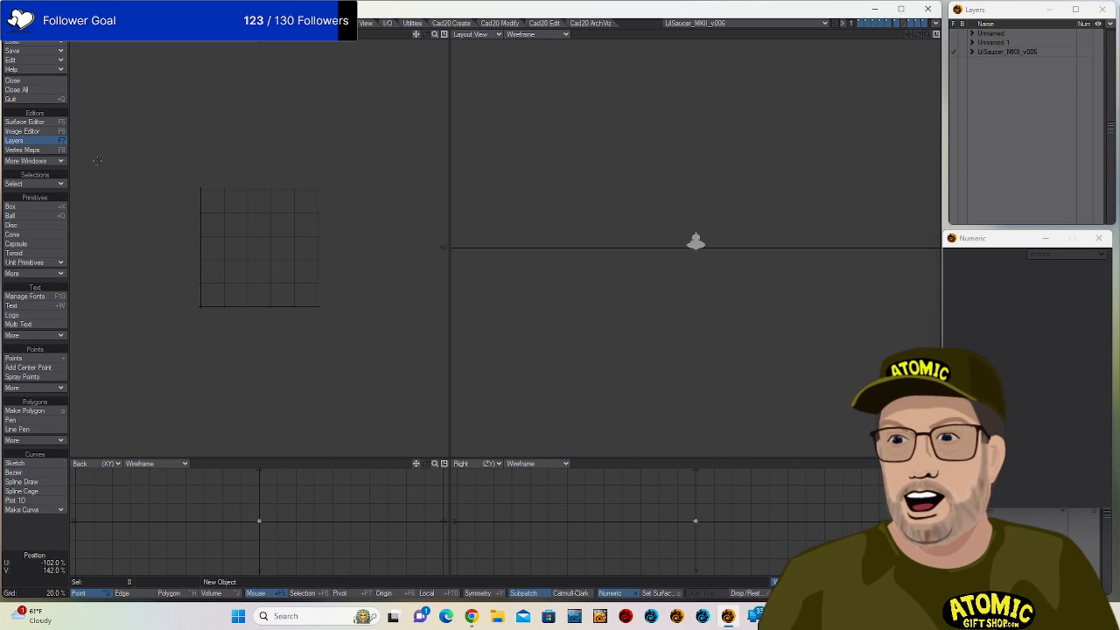
{"action": "left_click", "coordinate": [91, 36]}
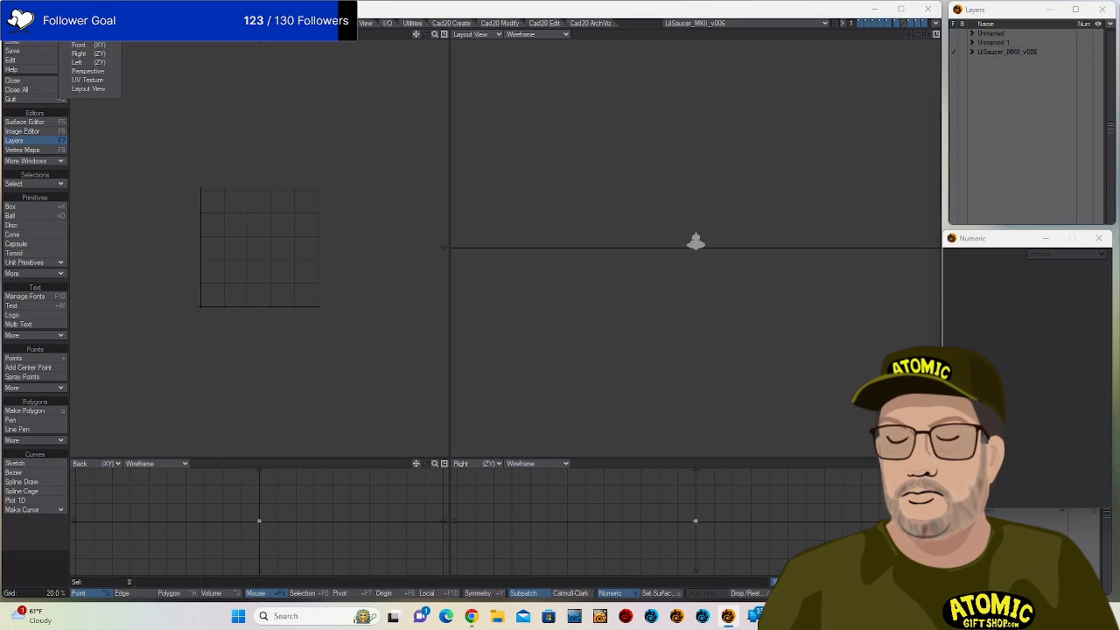
{"action": "left_click", "coordinate": [91, 19]}
{"action": "key", "text": "a"}
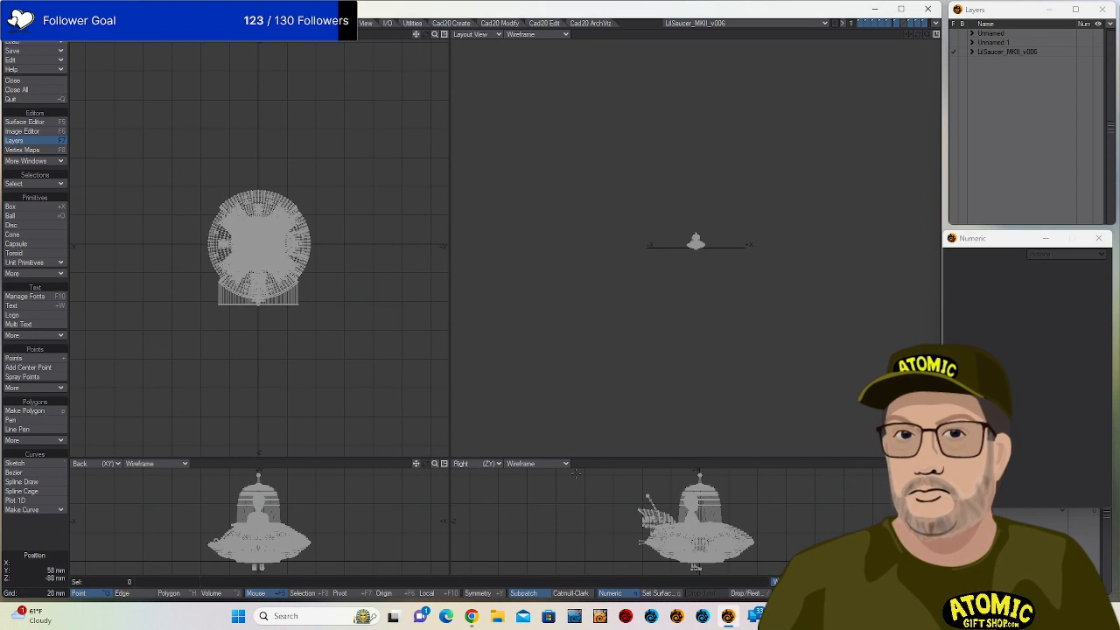
Make the main viewport Perspective with Texture shading and orbit to view the saucer from above.
{"action": "left_click", "coordinate": [472, 34]}
{"action": "left_click", "coordinate": [470, 75]}
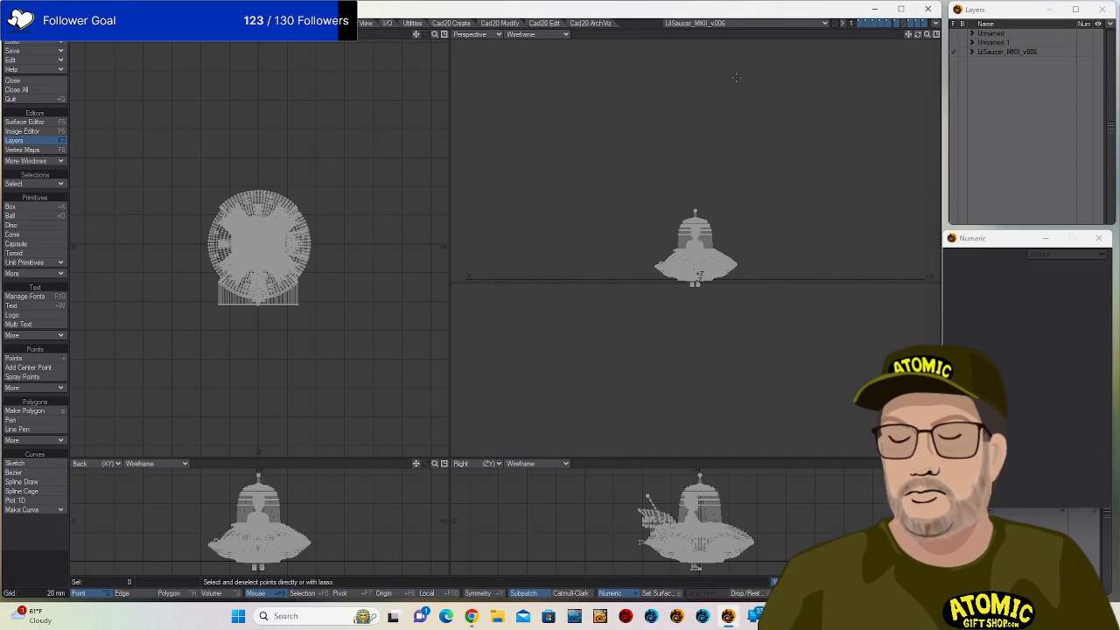
{"action": "left_click", "coordinate": [533, 36]}
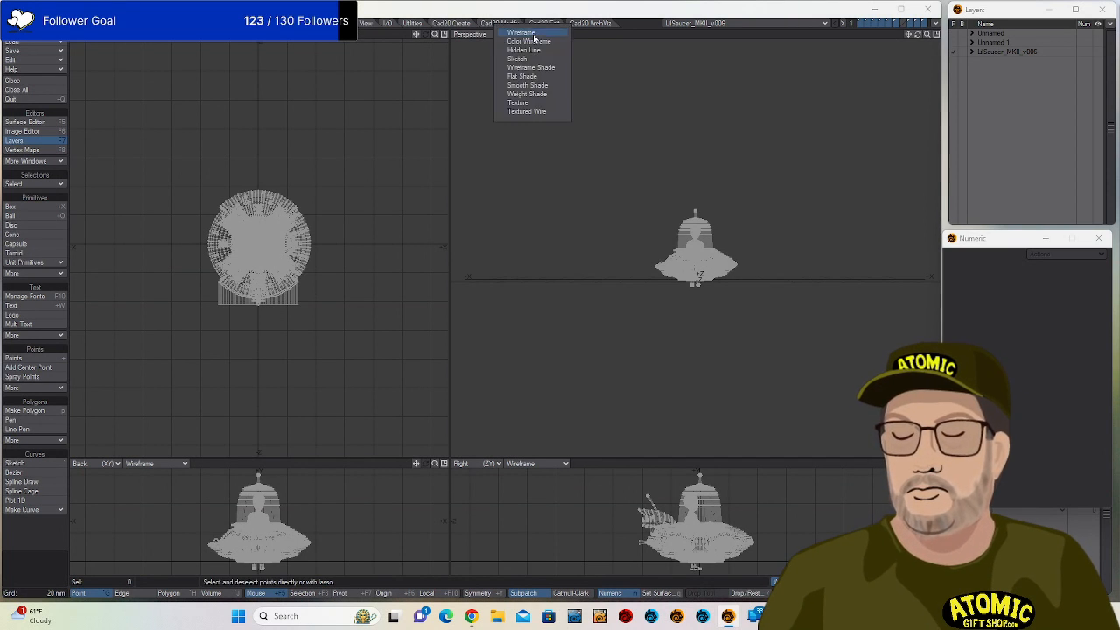
{"action": "left_click", "coordinate": [533, 103]}
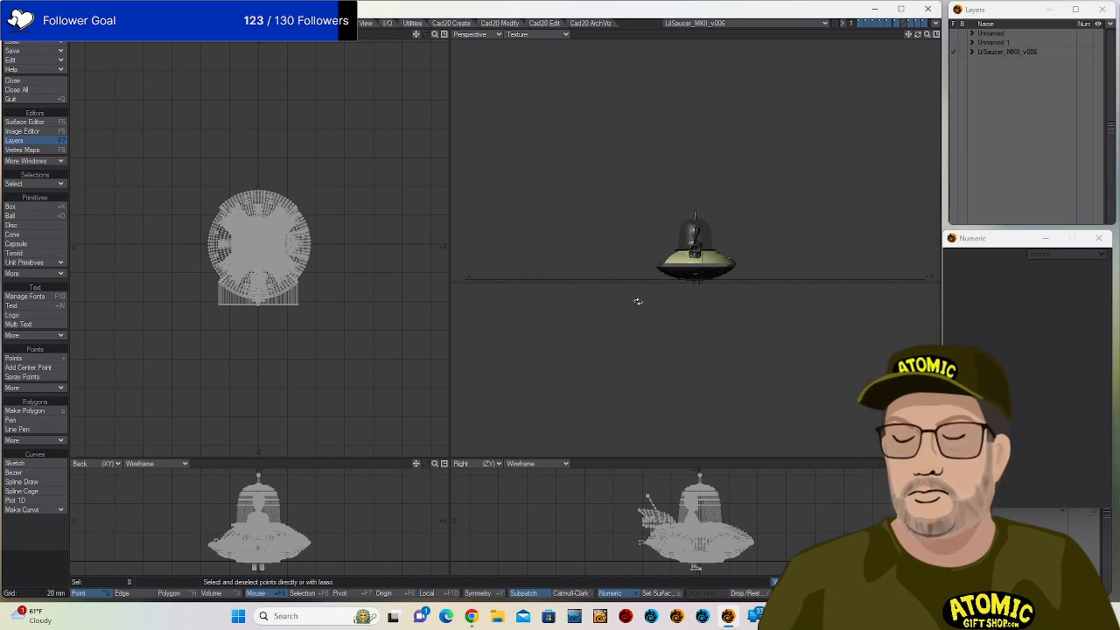
{"action": "left_click_drag", "start_coordinate": [636, 303], "coordinate": [667, 270]}
{"action": "scroll", "coordinate": [667, 269], "scroll_direction": "up", "scroll_amount": 6}
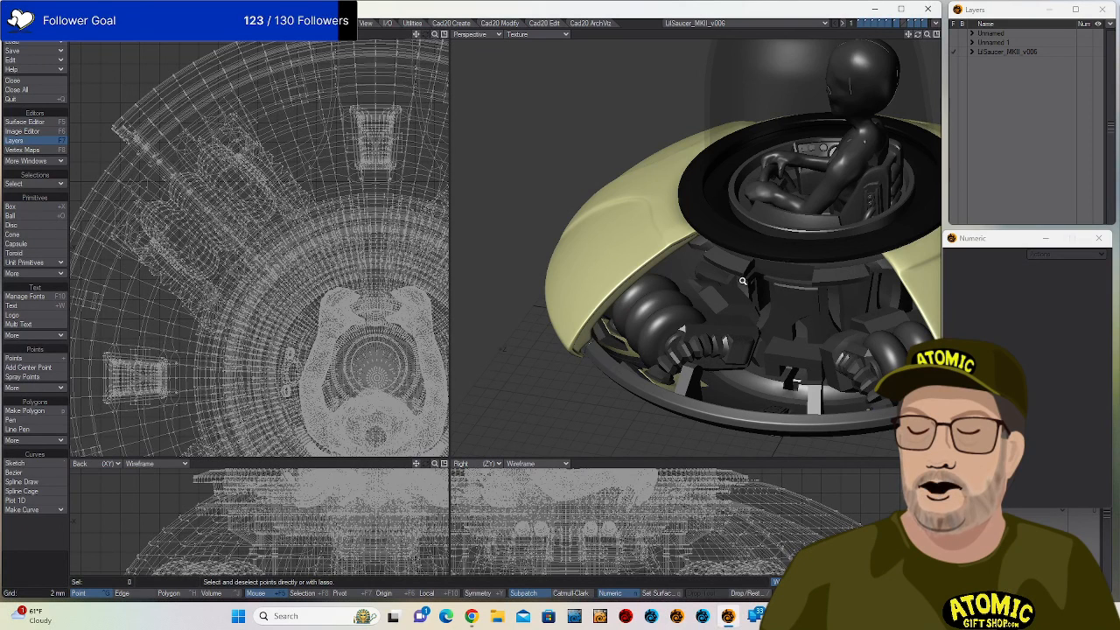
{"action": "scroll", "coordinate": [757, 261], "scroll_direction": "up", "scroll_amount": 2}
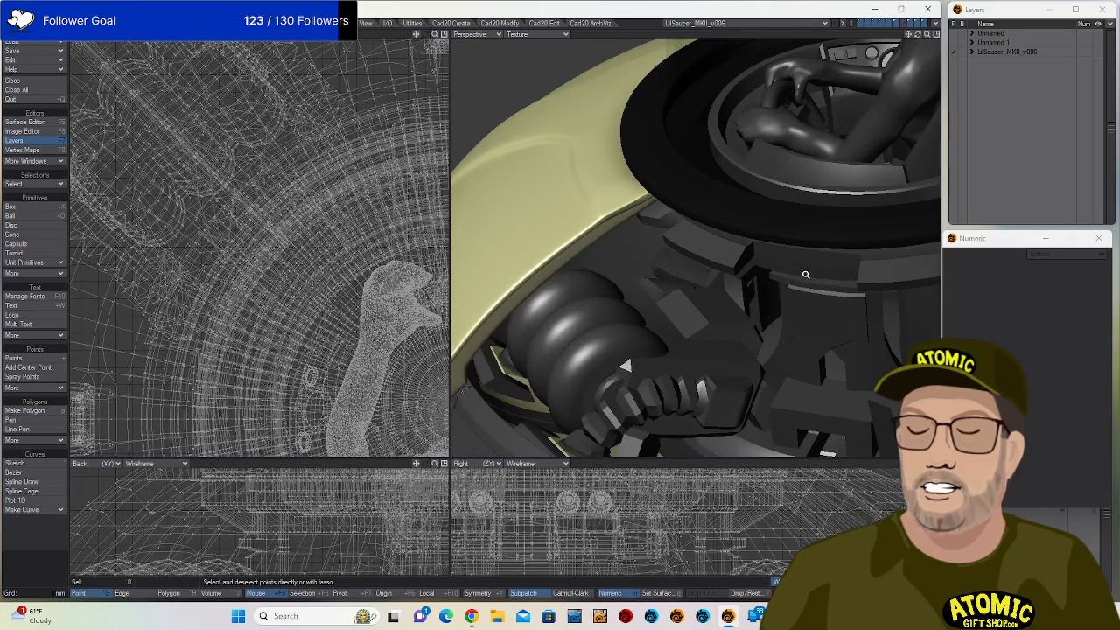
{"action": "left_click_drag", "start_coordinate": [679, 334], "coordinate": [673, 259]}
{"action": "scroll", "coordinate": [709, 295], "scroll_direction": "down", "scroll_amount": 2}
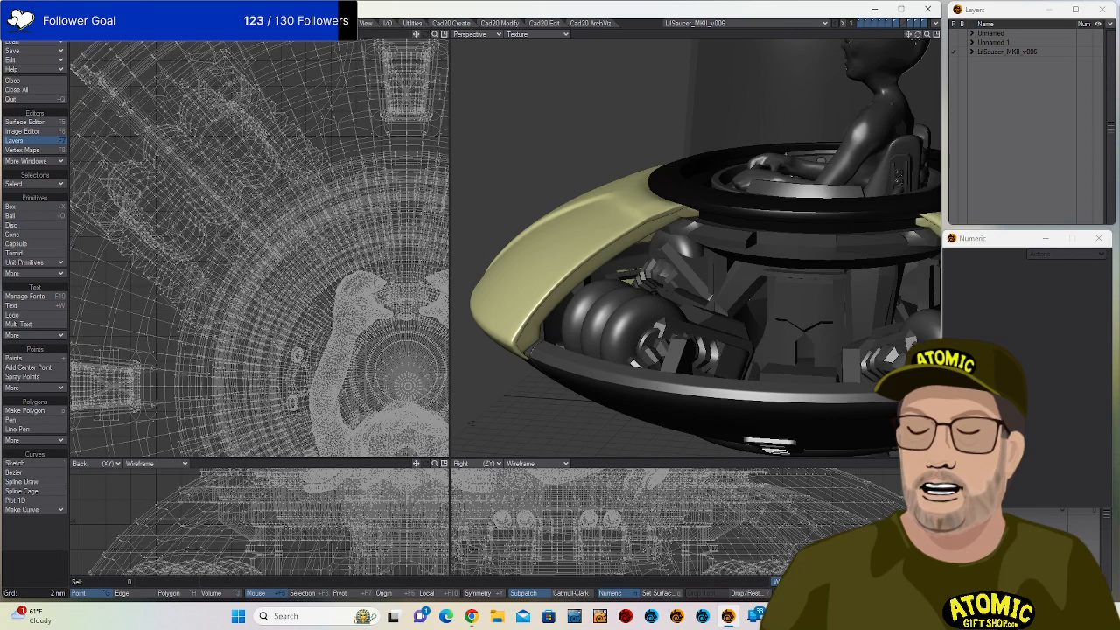
{"action": "left_click_drag", "start_coordinate": [918, 35], "coordinate": [760, 47]}
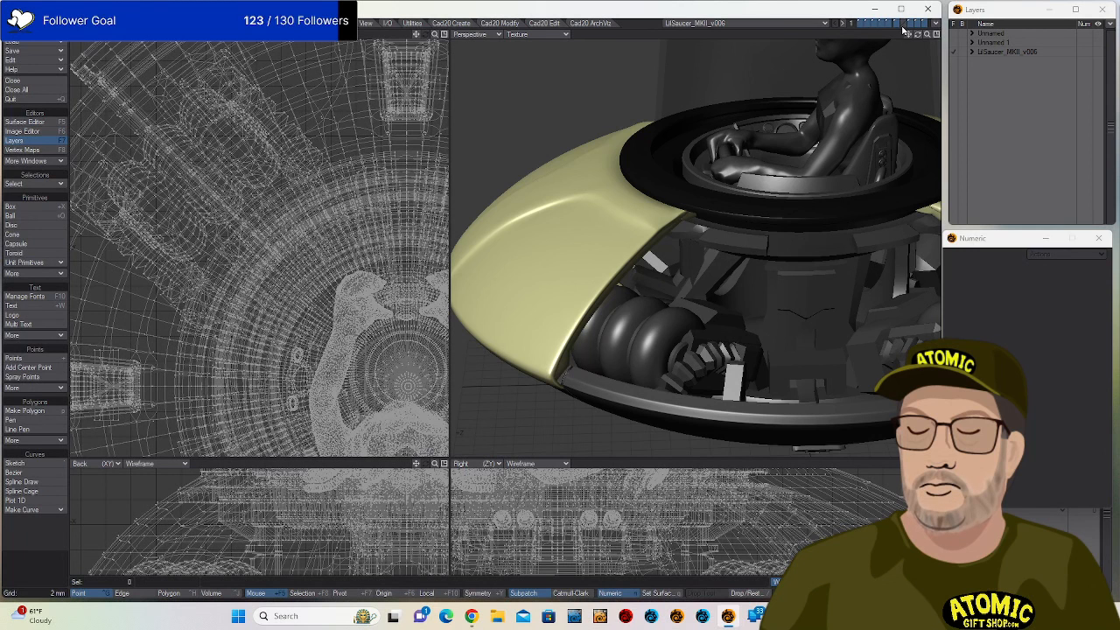
{"action": "left_click_drag", "start_coordinate": [919, 35], "coordinate": [918, 3]}
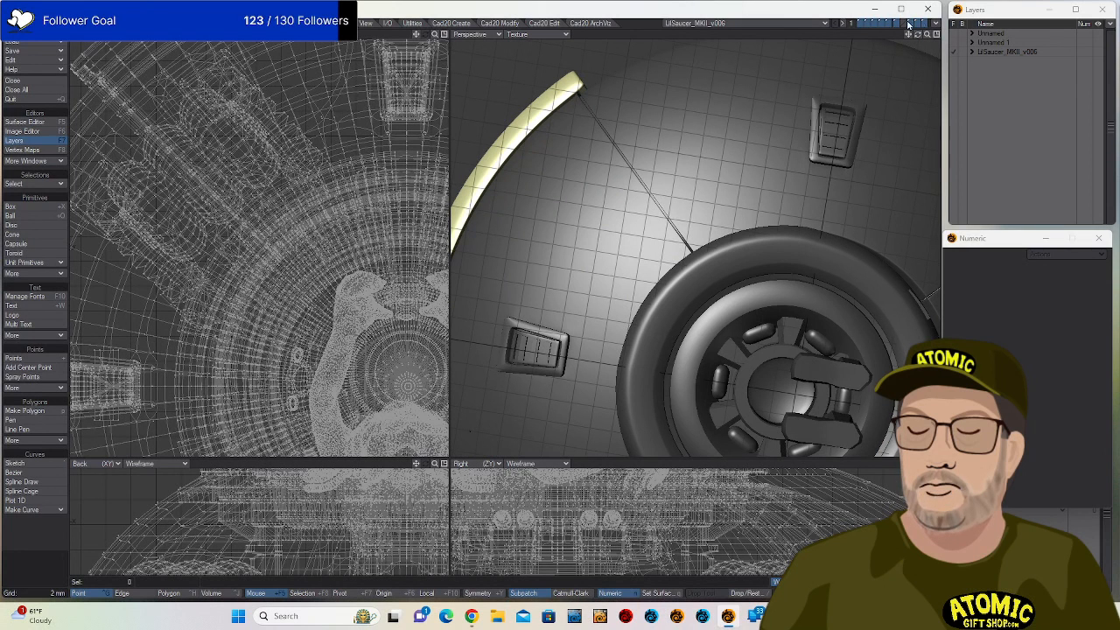
{"action": "left_click_drag", "start_coordinate": [918, 35], "coordinate": [784, 40]}
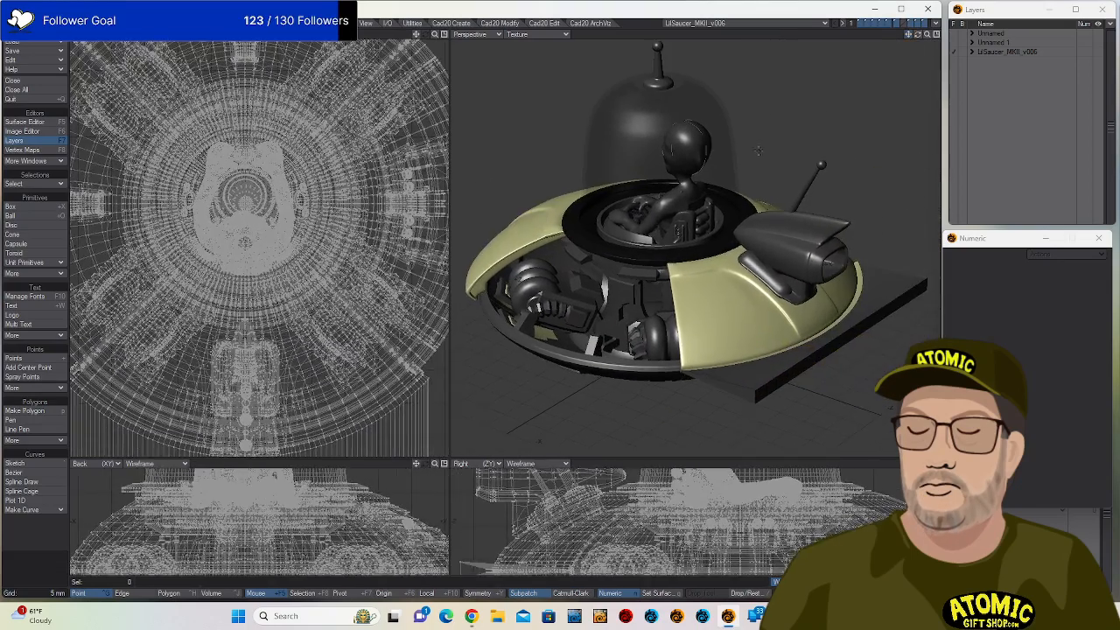
Expand the saucer's layers and view the antenna and fin layers each on their own.
{"action": "left_click", "coordinate": [972, 51]}
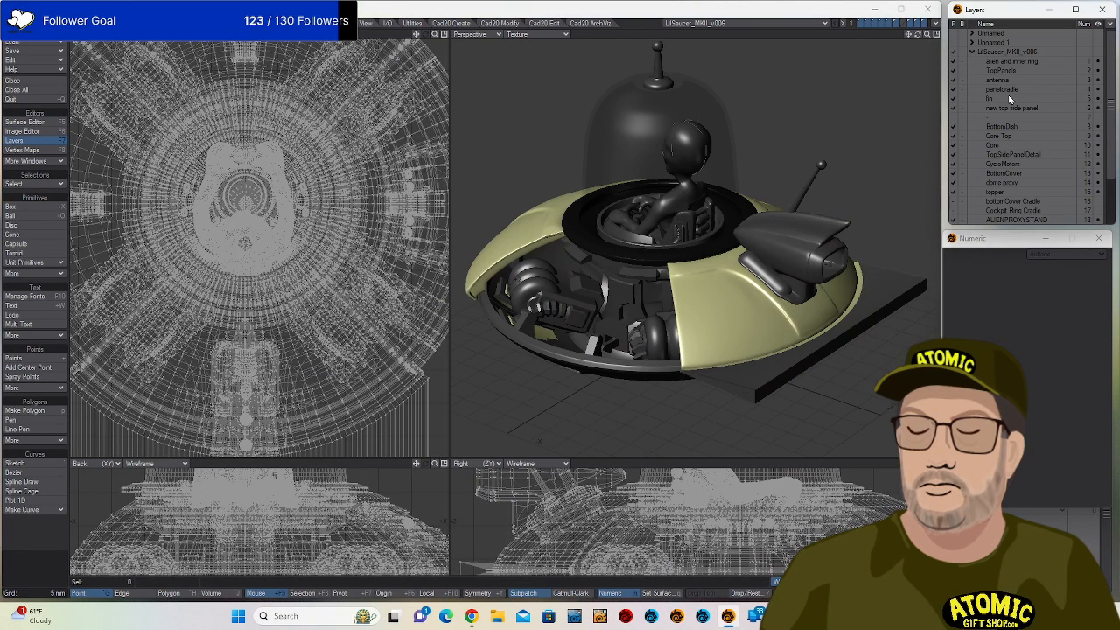
{"action": "left_click", "coordinate": [999, 81]}
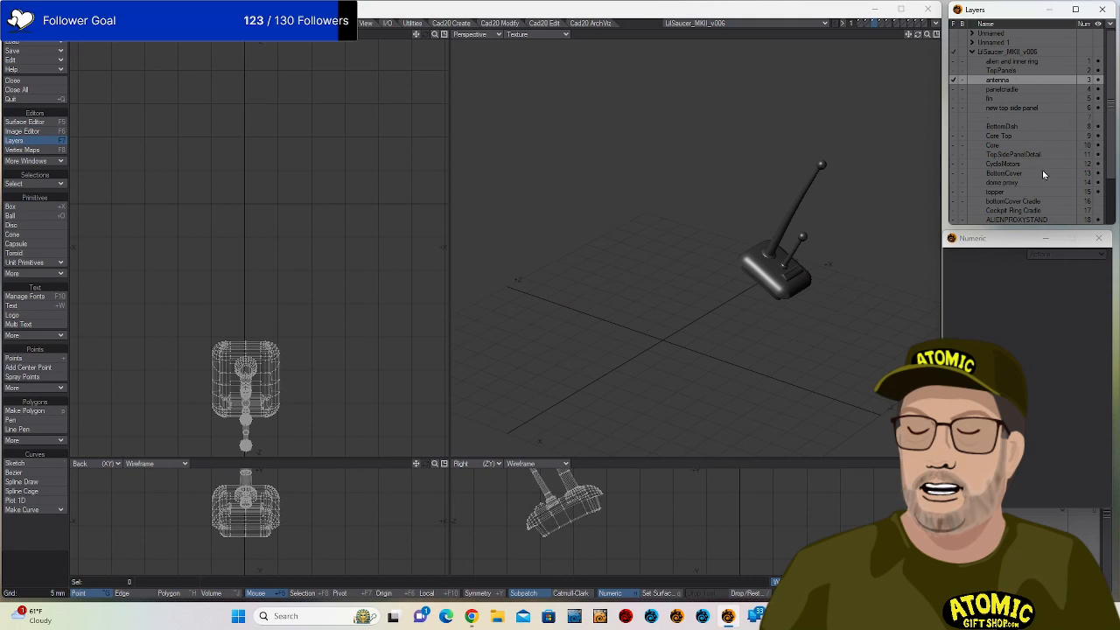
{"action": "left_click", "coordinate": [985, 99]}
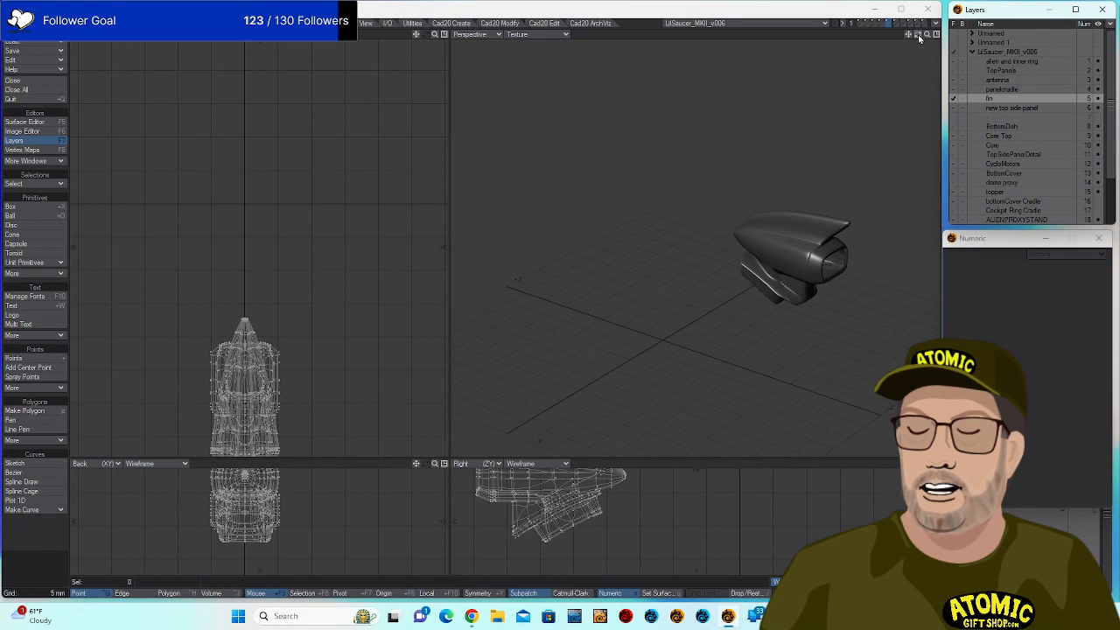
{"action": "left_click_drag", "start_coordinate": [918, 34], "coordinate": [919, 39]}
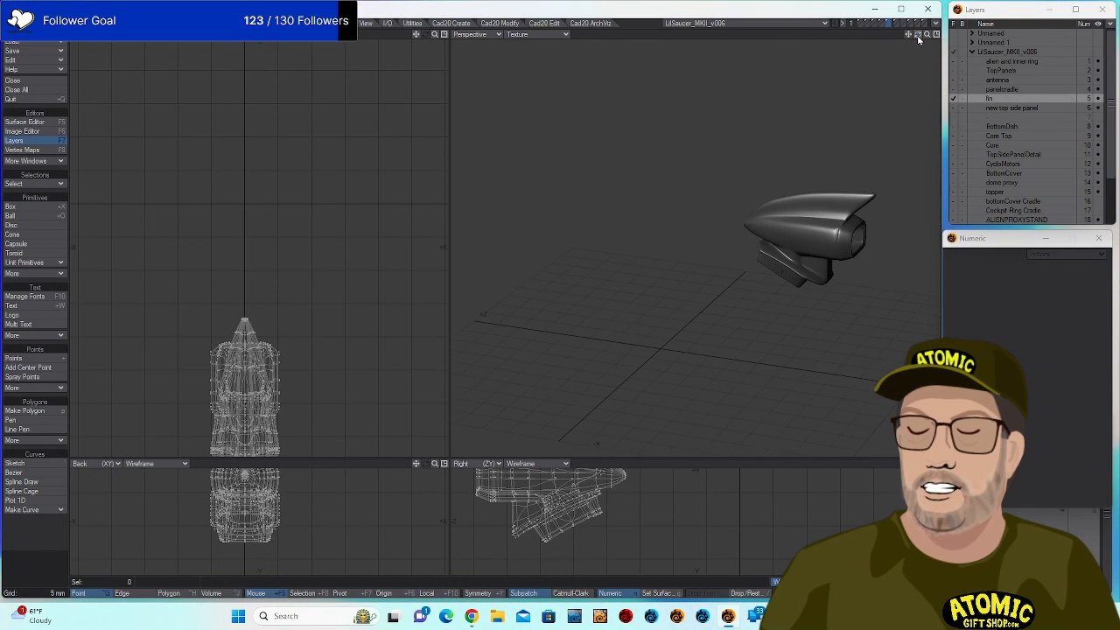
{"action": "left_click", "coordinate": [1000, 80]}
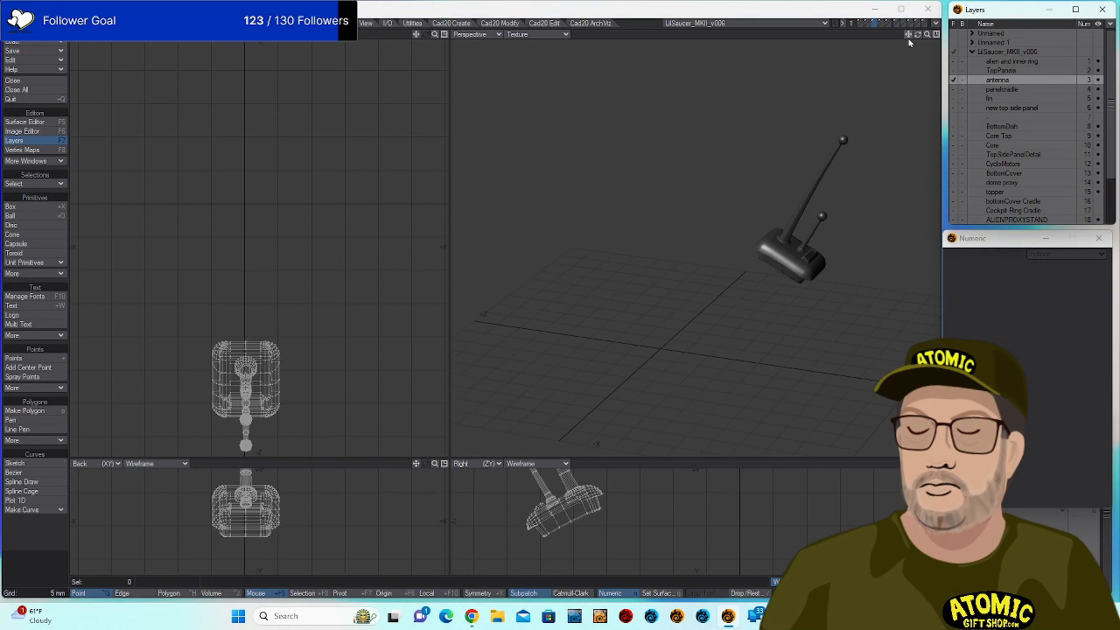
{"action": "left_click", "coordinate": [998, 55]}
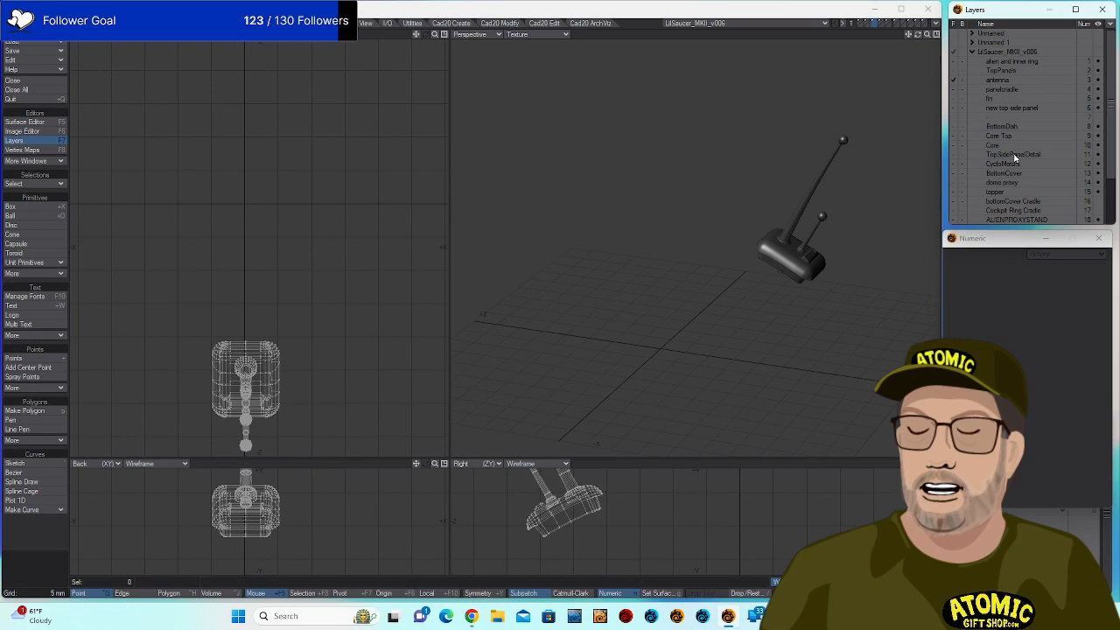
Briefly toggle ALIENPROXYSIT, then add AlienSculpt beside the antenna and orbit around it.
{"action": "scroll", "coordinate": [997, 140], "scroll_direction": "down", "scroll_amount": 2}
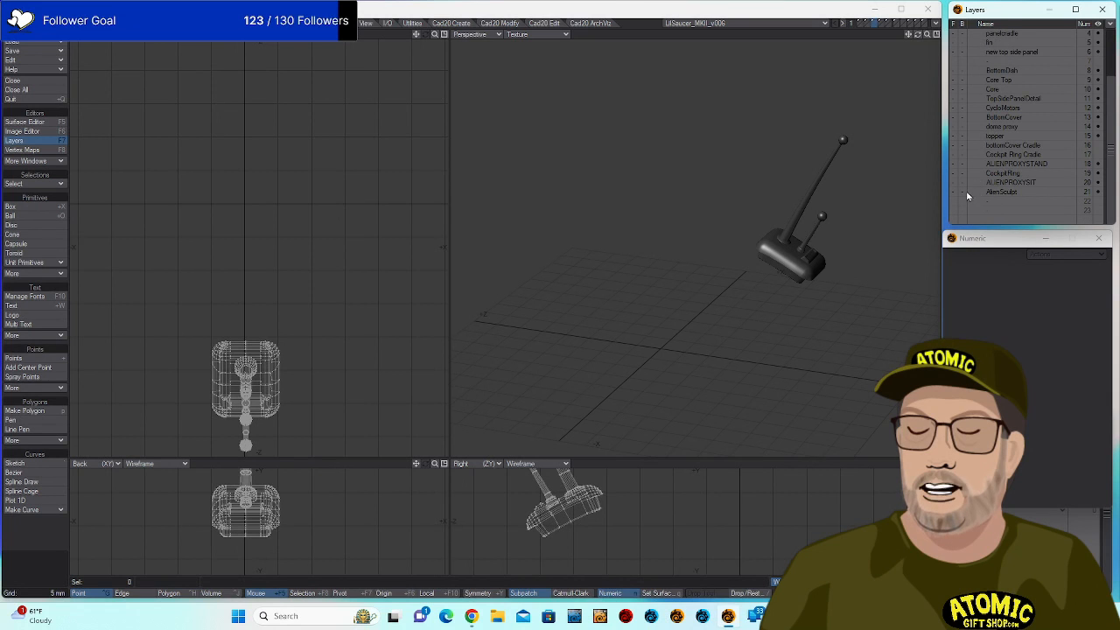
{"action": "left_click", "coordinate": [960, 192]}
{"action": "left_click", "coordinate": [961, 191]}
{"action": "left_click", "coordinate": [954, 183]}
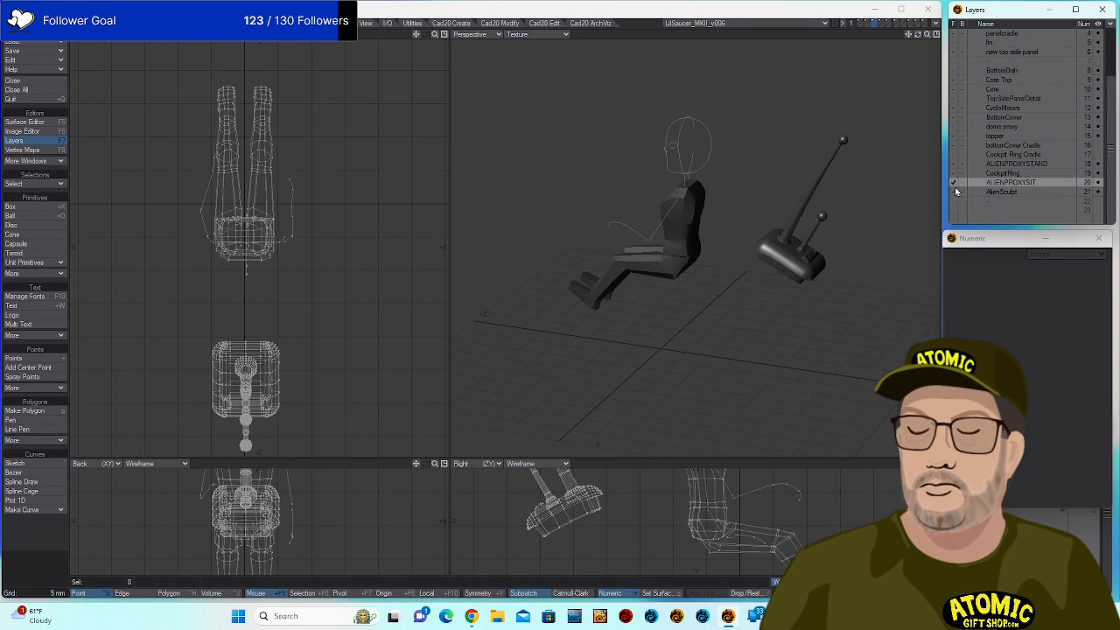
{"action": "left_click", "coordinate": [954, 183]}
{"action": "left_click", "coordinate": [953, 193]}
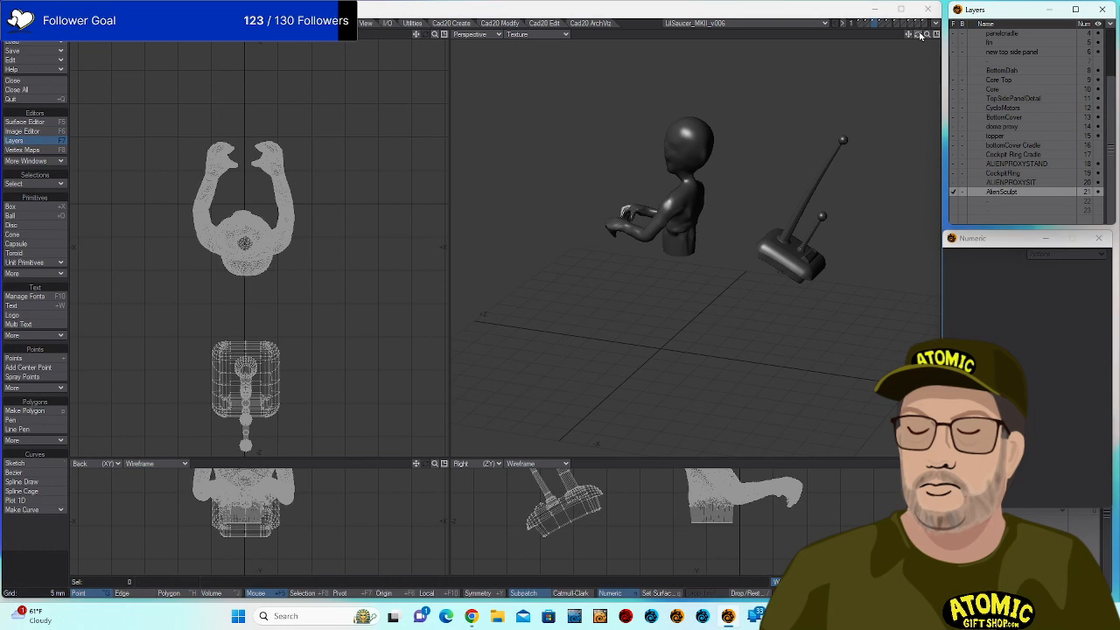
{"action": "left_click_drag", "start_coordinate": [919, 35], "coordinate": [1036, 98]}
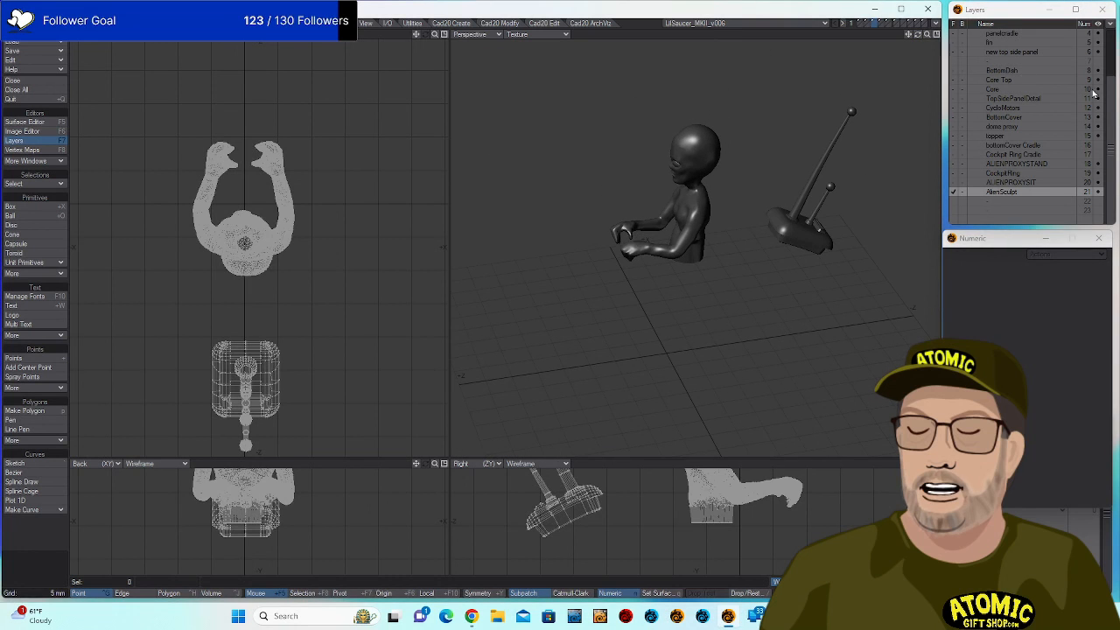
{"action": "scroll", "coordinate": [1033, 83], "scroll_direction": "up", "scroll_amount": 3}
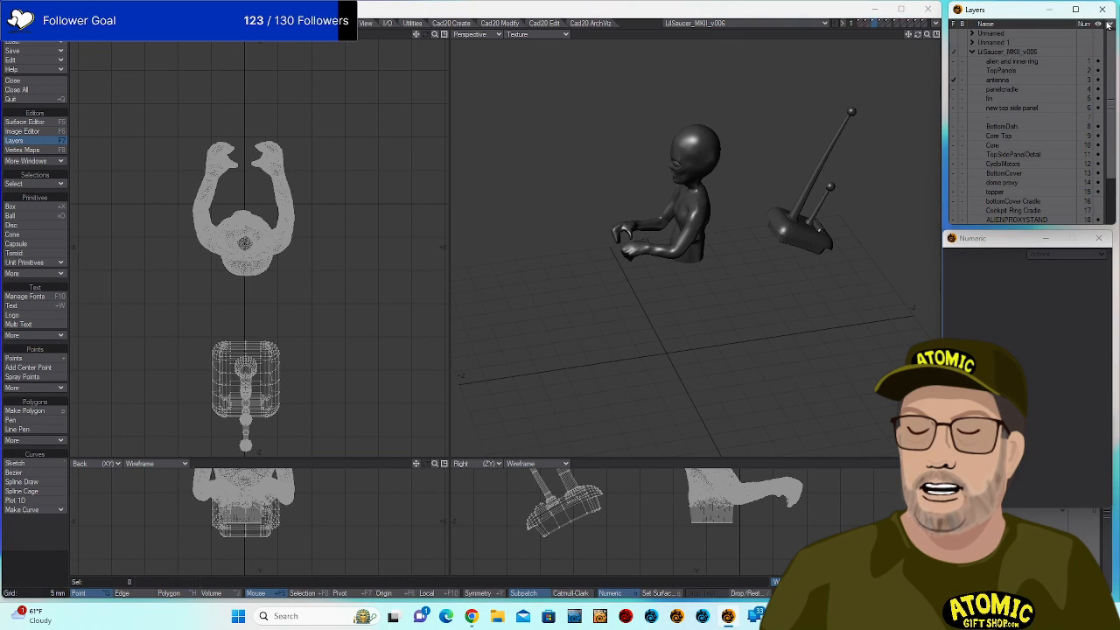
Show the 'alien and inner ring' layer without the antenna, orbiting to a front three-quarter cockpit view.
{"action": "left_click", "coordinate": [953, 62]}
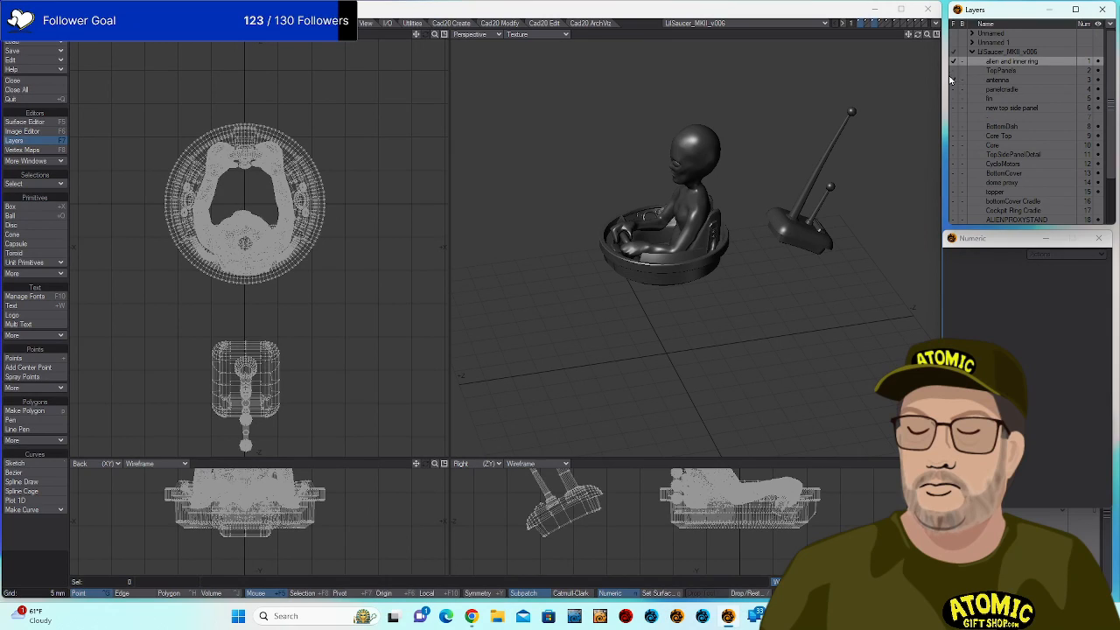
{"action": "left_click", "coordinate": [953, 80]}
{"action": "left_click_drag", "start_coordinate": [659, 354], "coordinate": [595, 411]}
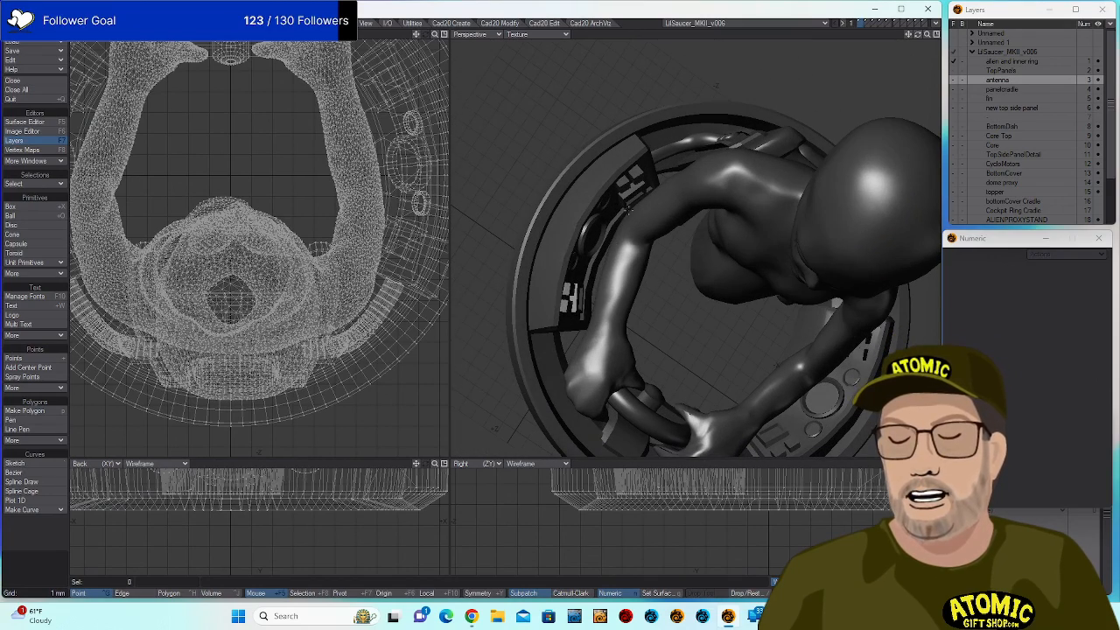
{"action": "left_click_drag", "start_coordinate": [769, 387], "coordinate": [714, 228]}
{"action": "scroll", "coordinate": [732, 175], "scroll_direction": "down", "scroll_amount": 3}
{"action": "scroll", "coordinate": [714, 227], "scroll_direction": "down", "scroll_amount": 2}
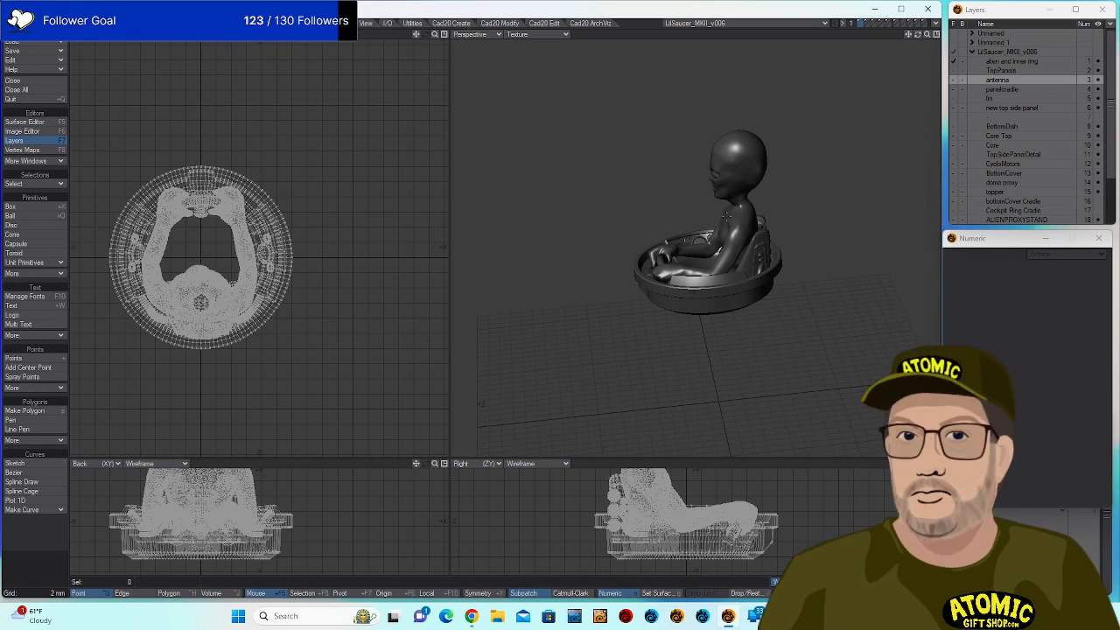
{"action": "left_click_drag", "start_coordinate": [748, 221], "coordinate": [564, 306]}
{"action": "scroll", "coordinate": [733, 250], "scroll_direction": "up", "scroll_amount": 3}
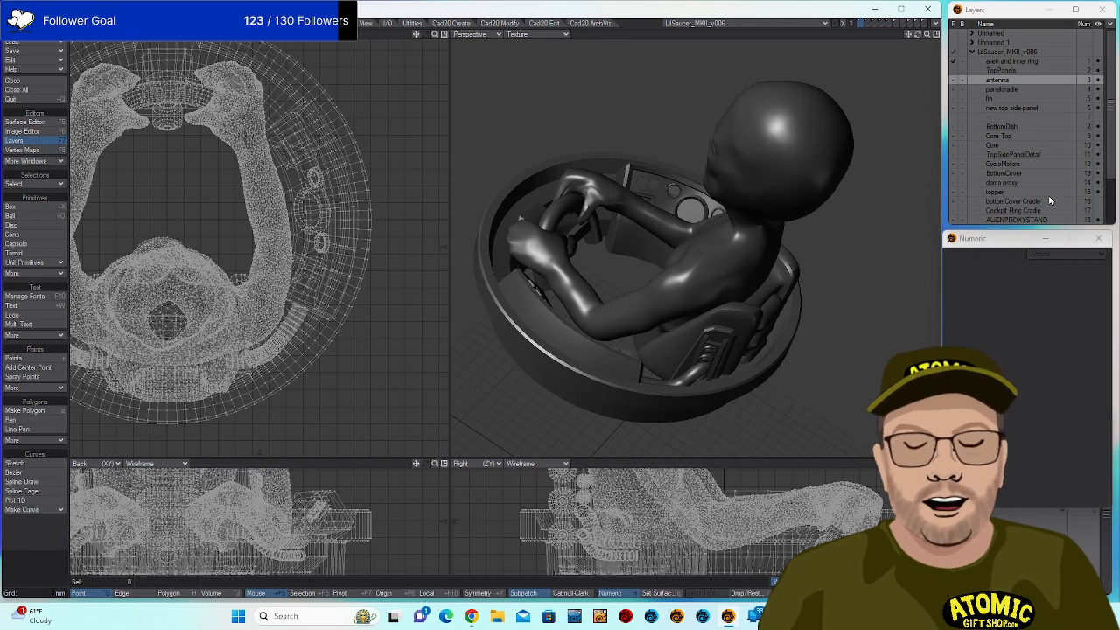
Step through antenna, Core Top and Core layers, fitting views to Core and orbiting side-on.
{"action": "left_click", "coordinate": [990, 82]}
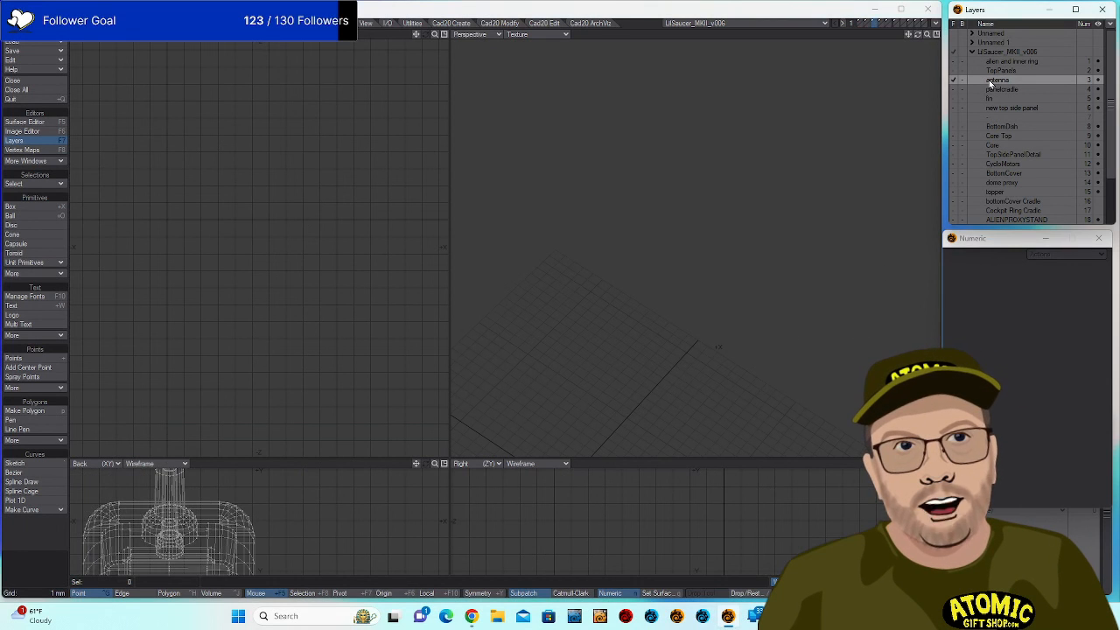
{"action": "left_click", "coordinate": [992, 136]}
{"action": "left_click", "coordinate": [992, 145]}
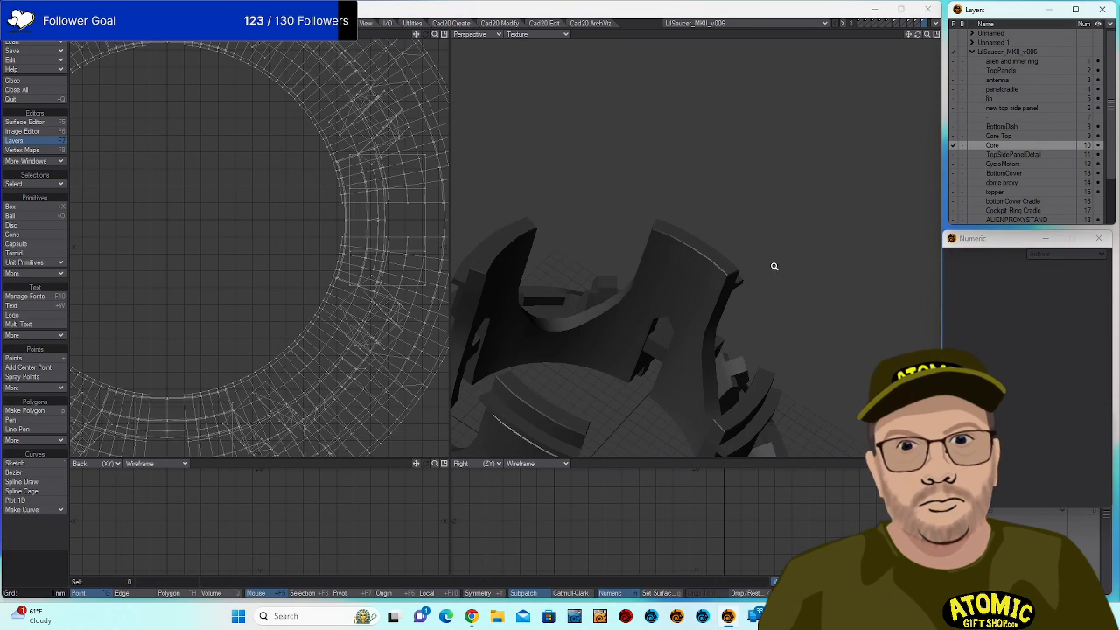
{"action": "key", "text": "a"}
{"action": "left_click_drag", "start_coordinate": [639, 357], "coordinate": [733, 246]}
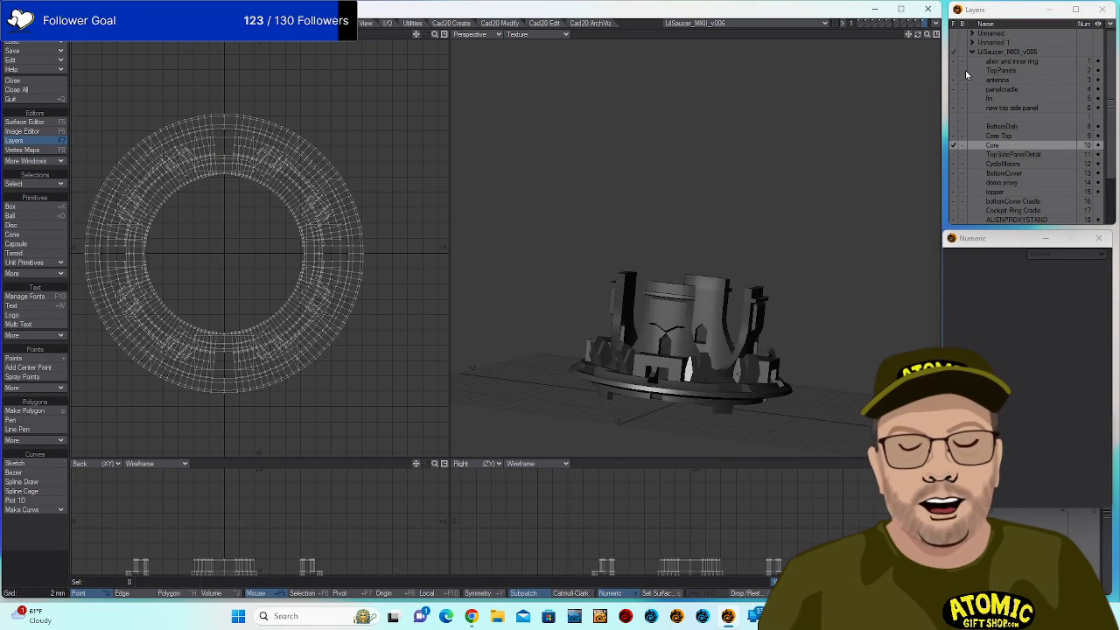
{"action": "scroll", "coordinate": [1012, 177], "scroll_direction": "down", "scroll_amount": 3}
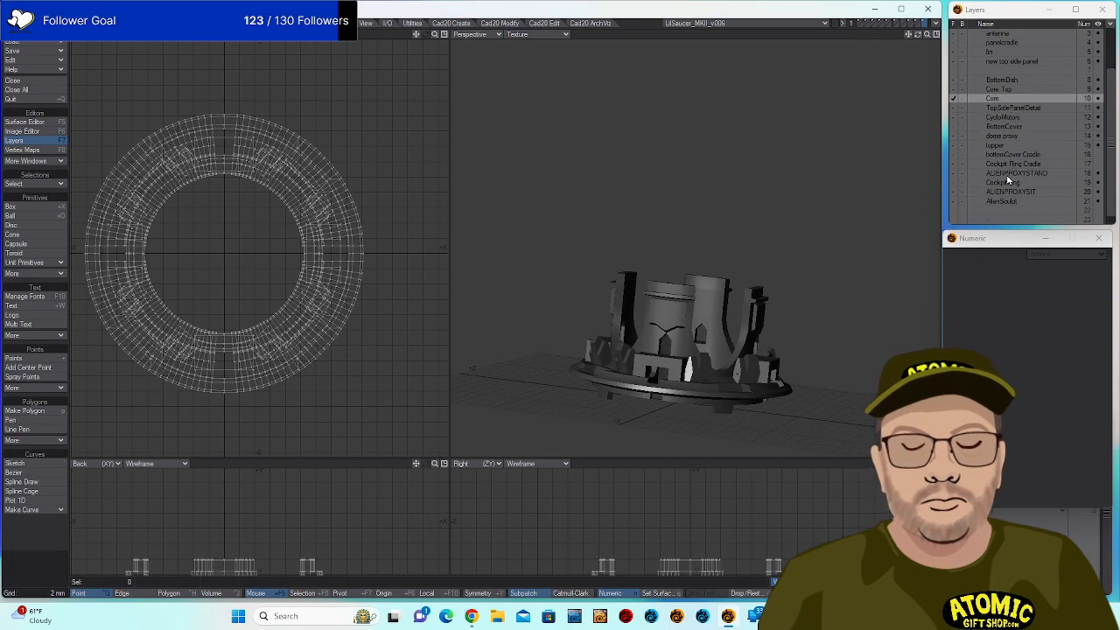
Toggle Cockpit Ring Cradle, add ALIENPROXYSIT, and orbit to see the seat from below and sideways.
{"action": "left_click", "coordinate": [955, 165]}
{"action": "left_click", "coordinate": [953, 165]}
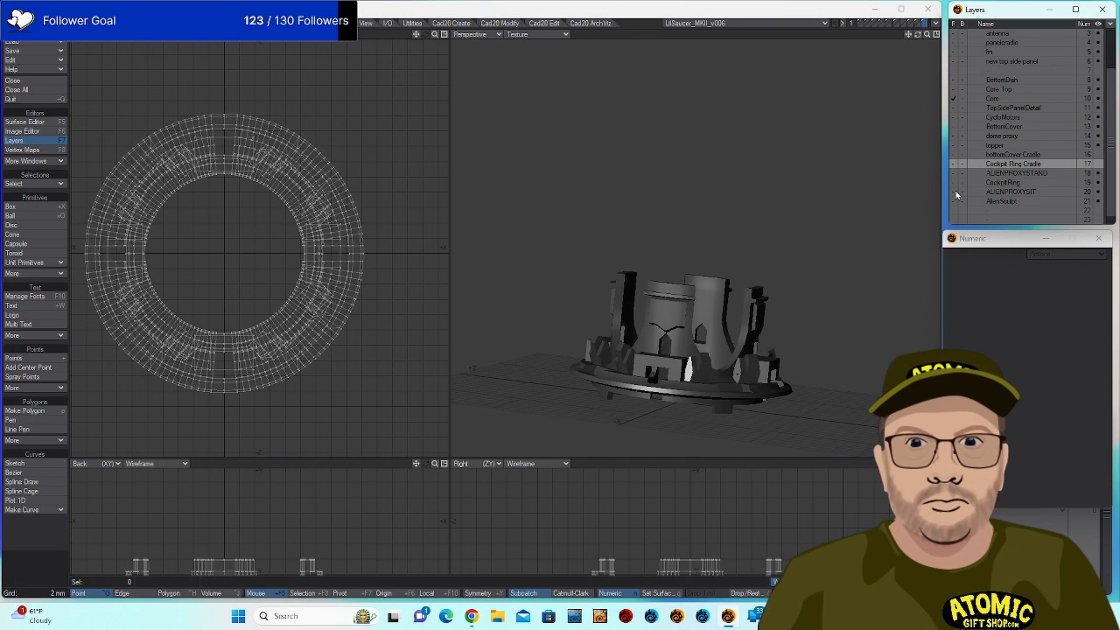
{"action": "left_click", "coordinate": [956, 192]}
{"action": "left_click_drag", "start_coordinate": [800, 261], "coordinate": [602, 214]}
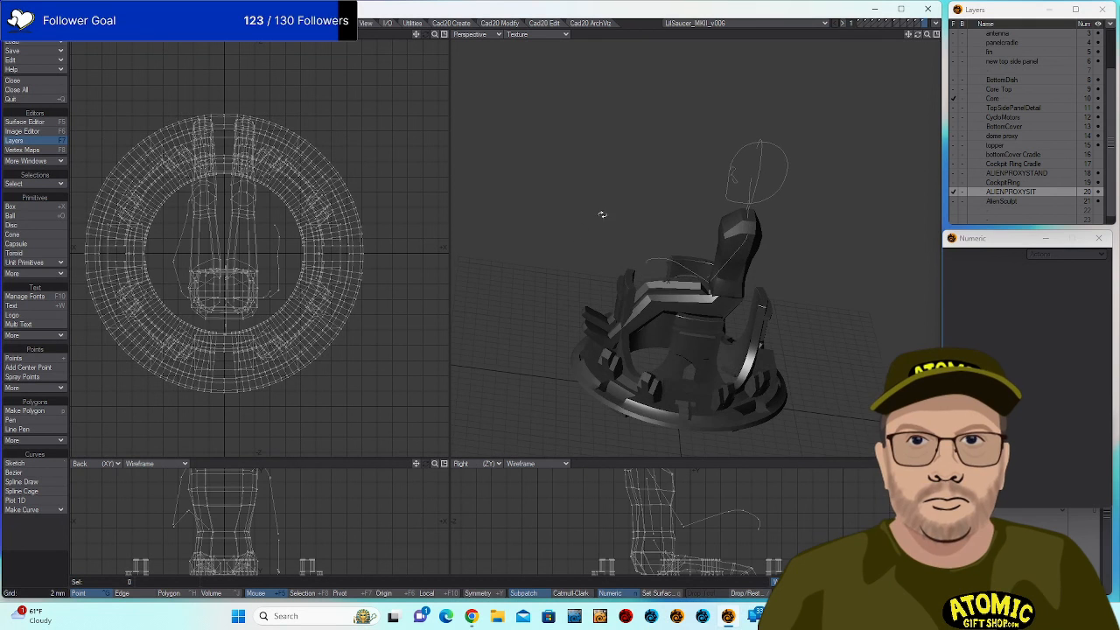
{"action": "left_click_drag", "start_coordinate": [778, 271], "coordinate": [744, 252]}
{"action": "scroll", "coordinate": [775, 251], "scroll_direction": "down", "scroll_amount": 2}
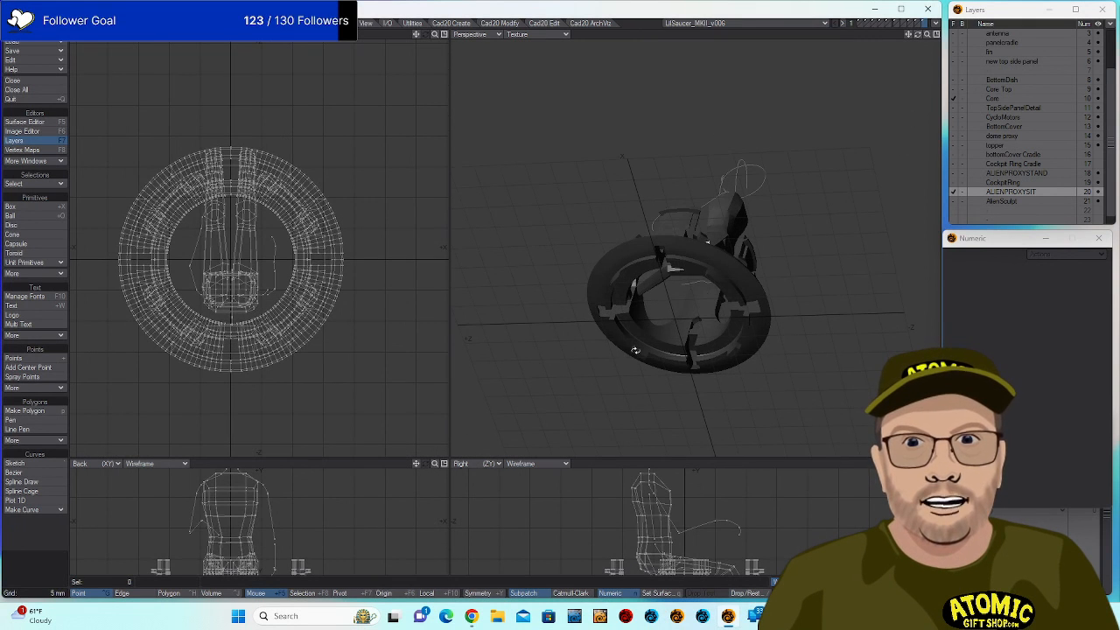
{"action": "left_click_drag", "start_coordinate": [832, 252], "coordinate": [696, 331]}
{"action": "scroll", "coordinate": [763, 309], "scroll_direction": "down", "scroll_amount": 2}
{"action": "scroll", "coordinate": [757, 301], "scroll_direction": "up", "scroll_amount": 3}
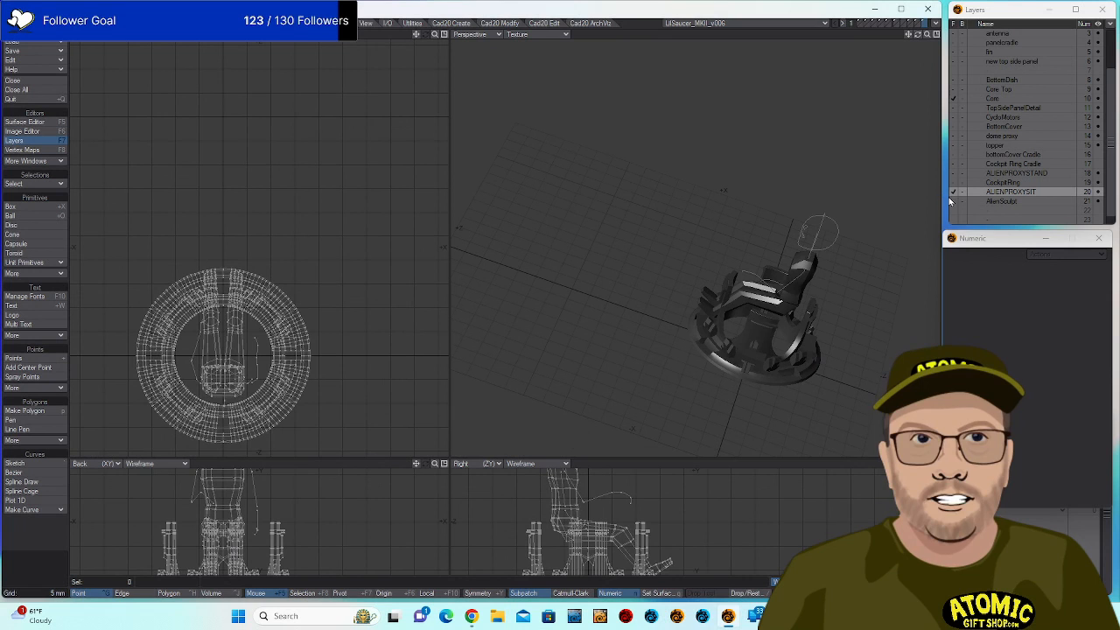
Switch through the AlienSculpt and new top side panel layers, orbiting the panel face-on.
{"action": "left_click", "coordinate": [991, 202]}
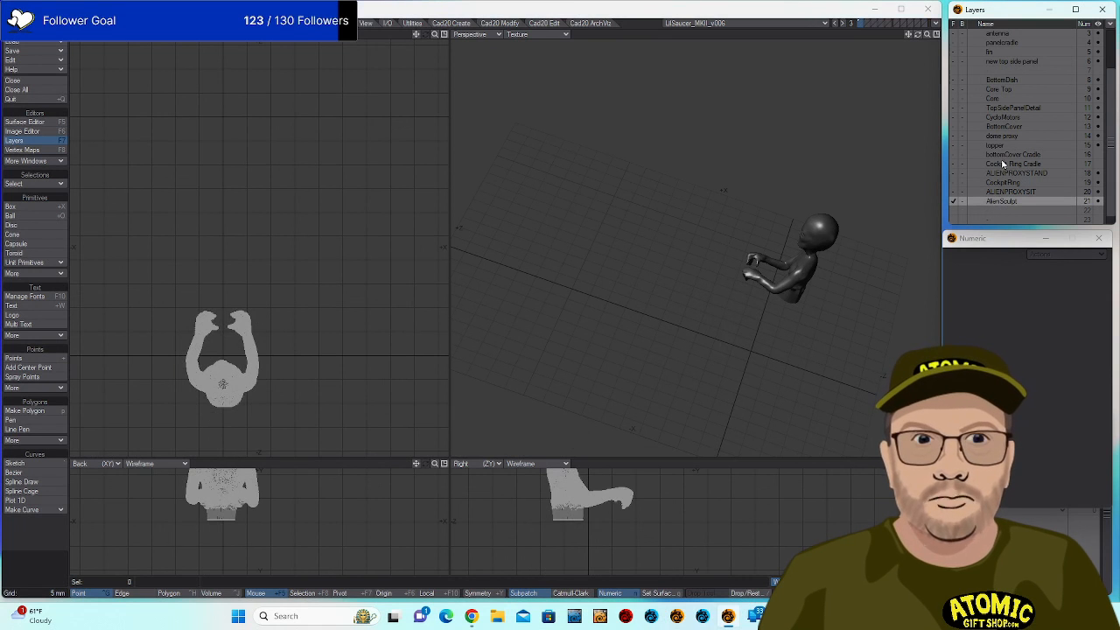
{"action": "scroll", "coordinate": [1012, 81], "scroll_direction": "up", "scroll_amount": 2}
{"action": "left_click", "coordinate": [1015, 81]}
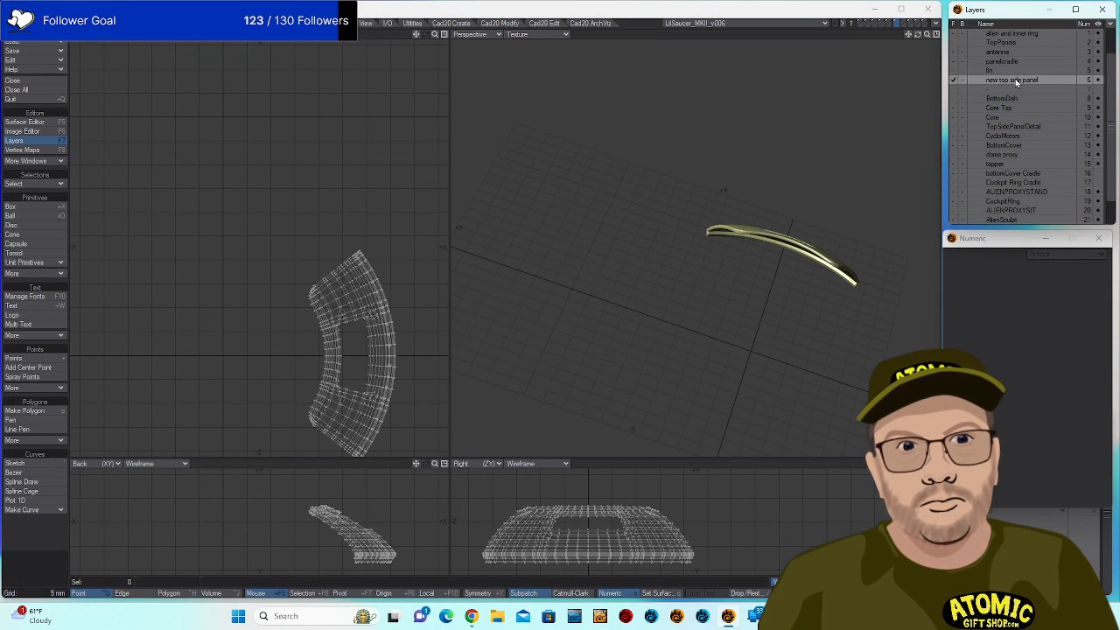
{"action": "left_click_drag", "start_coordinate": [605, 210], "coordinate": [707, 261]}
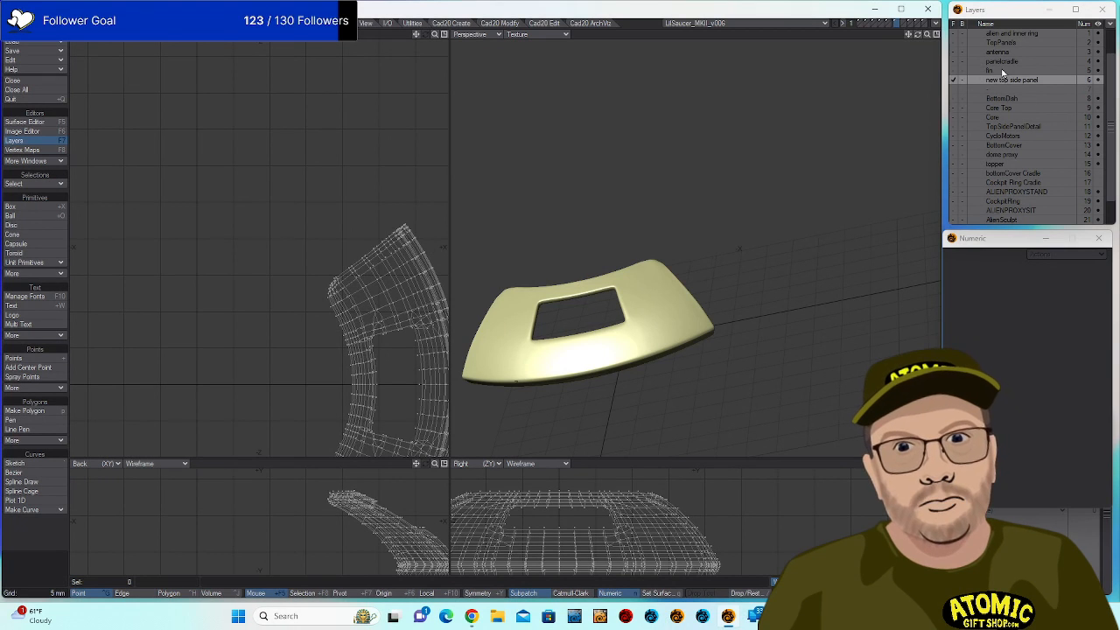
Show the TopPanels layer, add TopSidePanelDetail, and orbit the shell to new angles.
{"action": "left_click", "coordinate": [999, 52]}
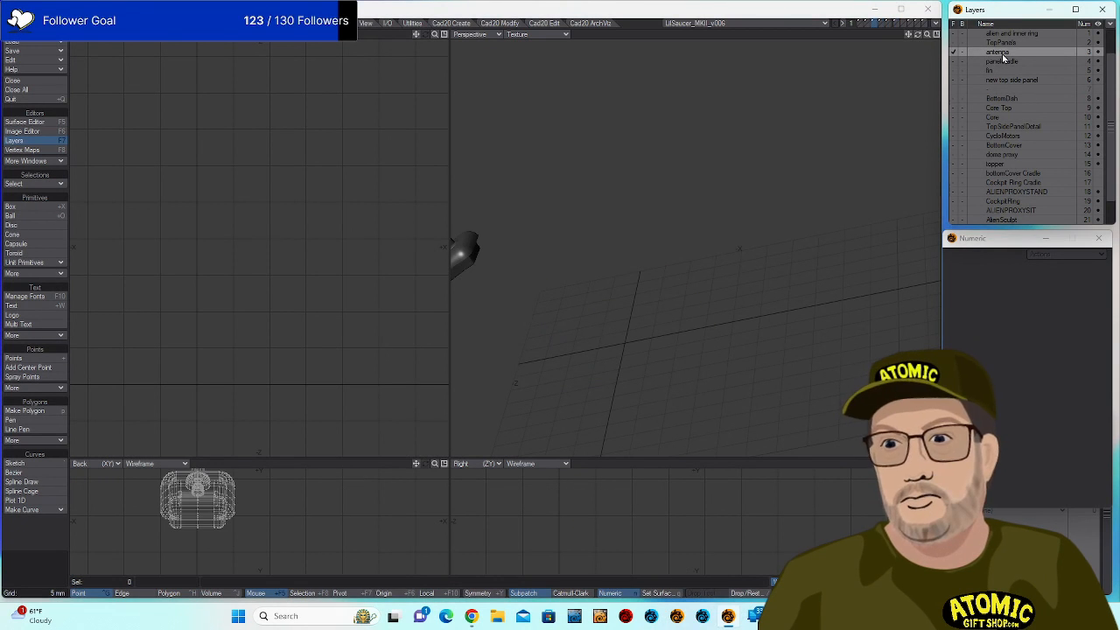
{"action": "left_click", "coordinate": [1006, 42]}
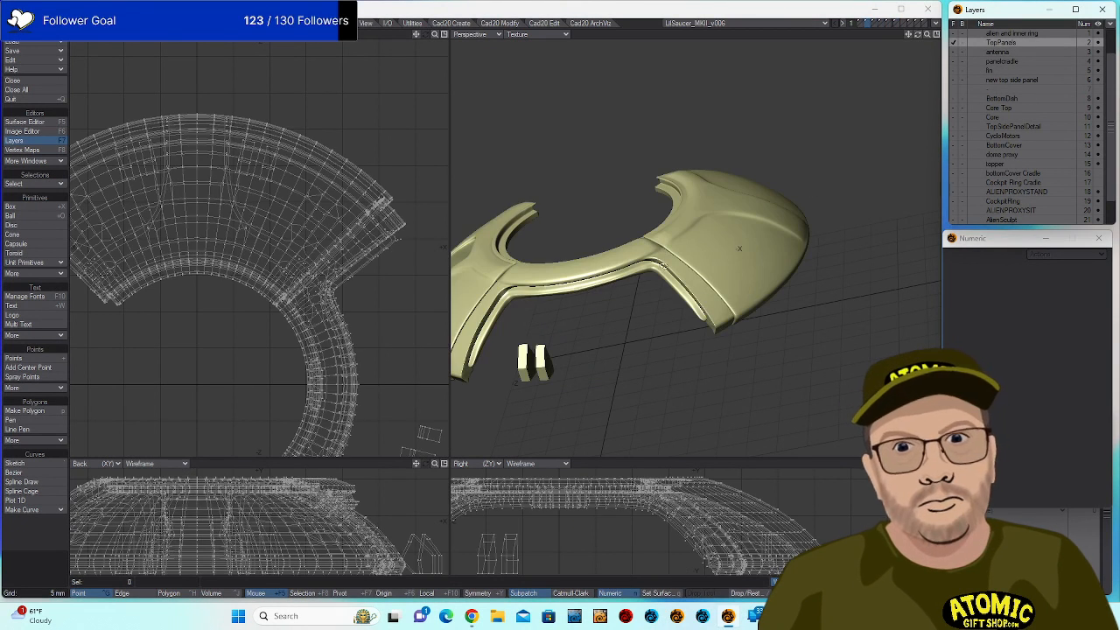
{"action": "left_click_drag", "start_coordinate": [663, 266], "coordinate": [725, 187]}
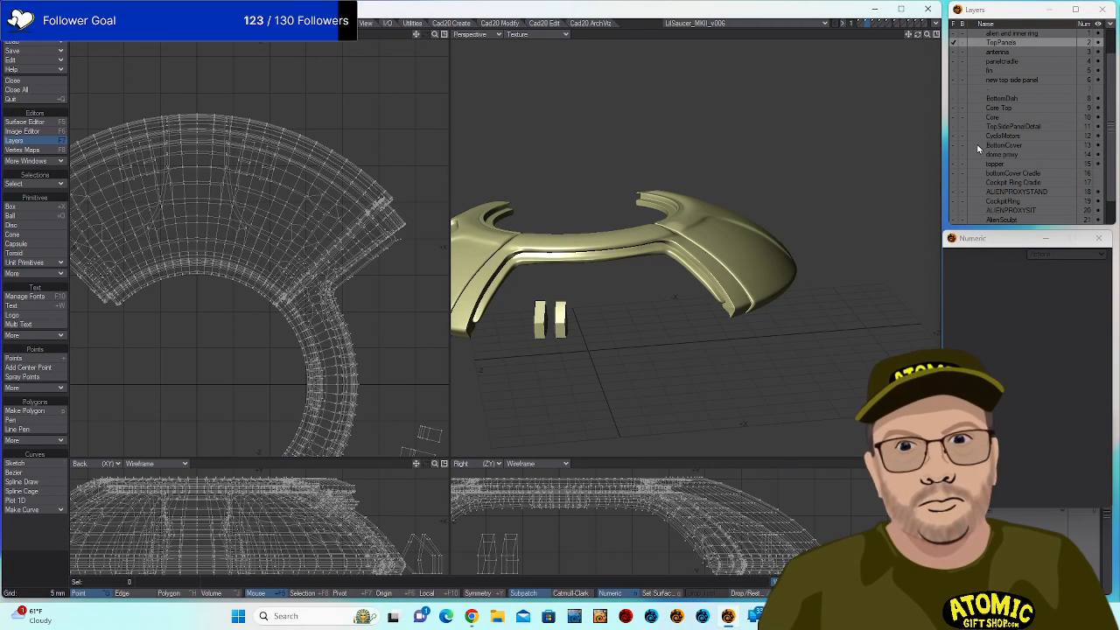
{"action": "left_click", "coordinate": [955, 127]}
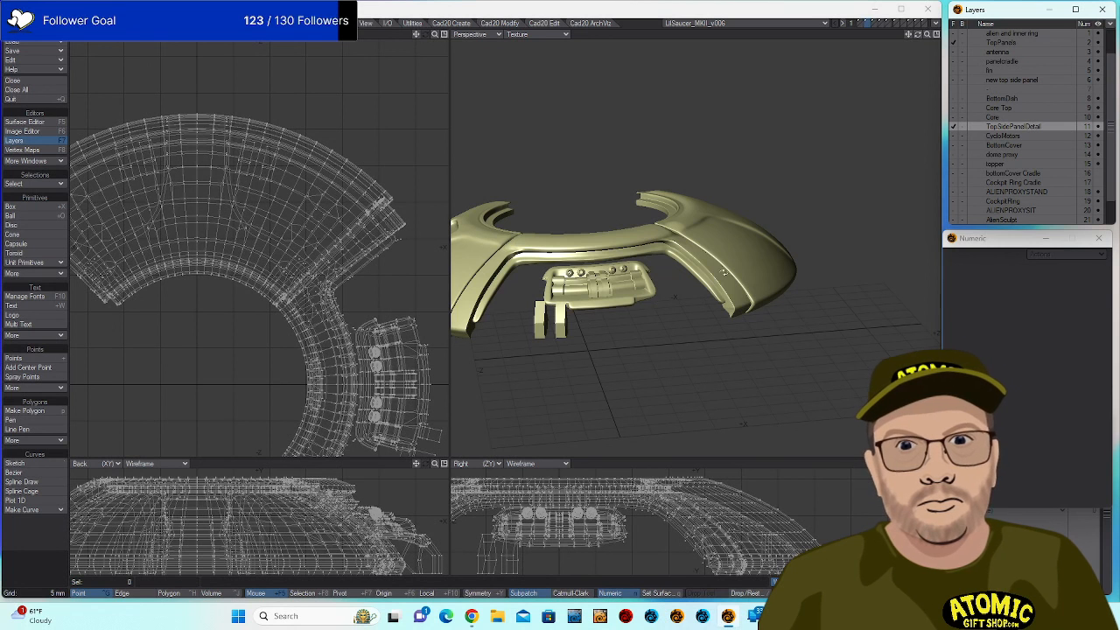
{"action": "left_click_drag", "start_coordinate": [724, 273], "coordinate": [919, 159]}
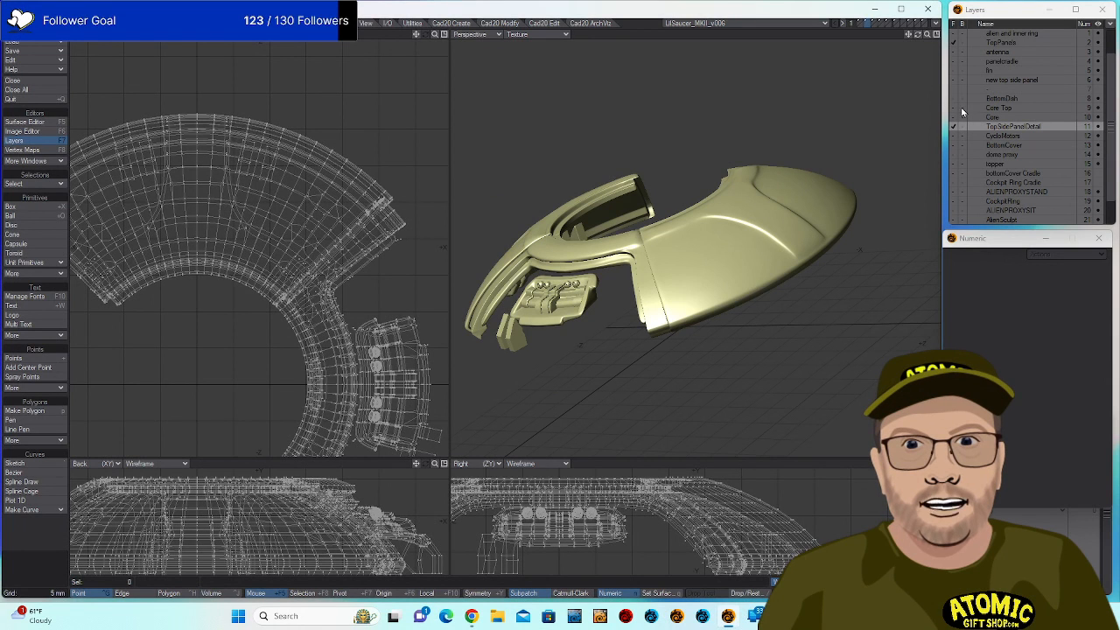
Show the new top side panel as a background wireframe and orbit beneath the saucer ring.
{"action": "left_click", "coordinate": [956, 80]}
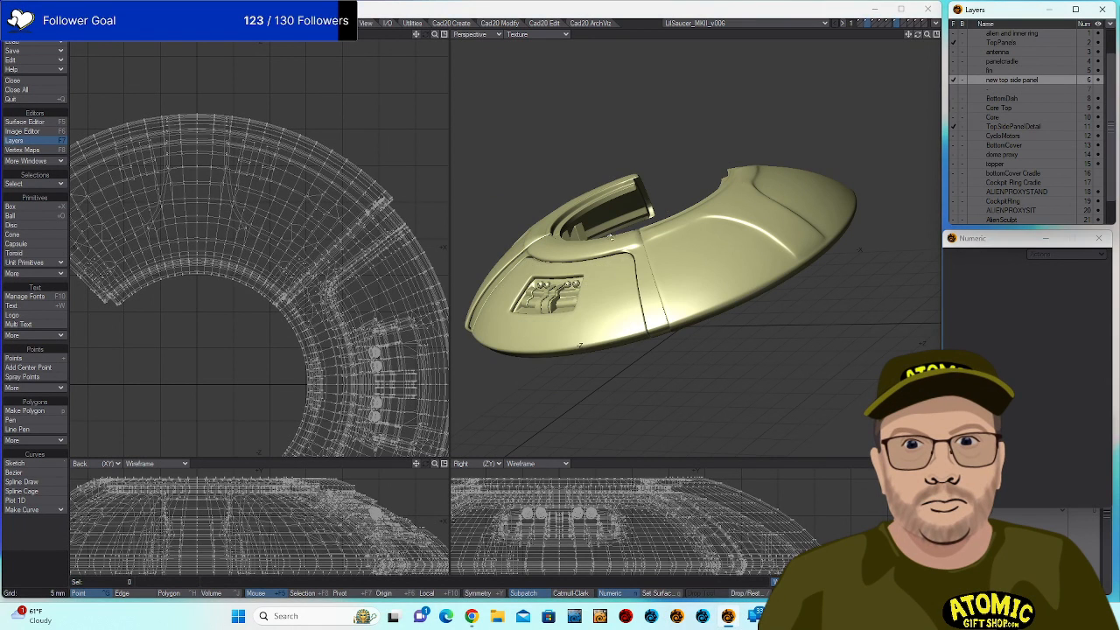
{"action": "left_click_drag", "start_coordinate": [611, 237], "coordinate": [757, 315]}
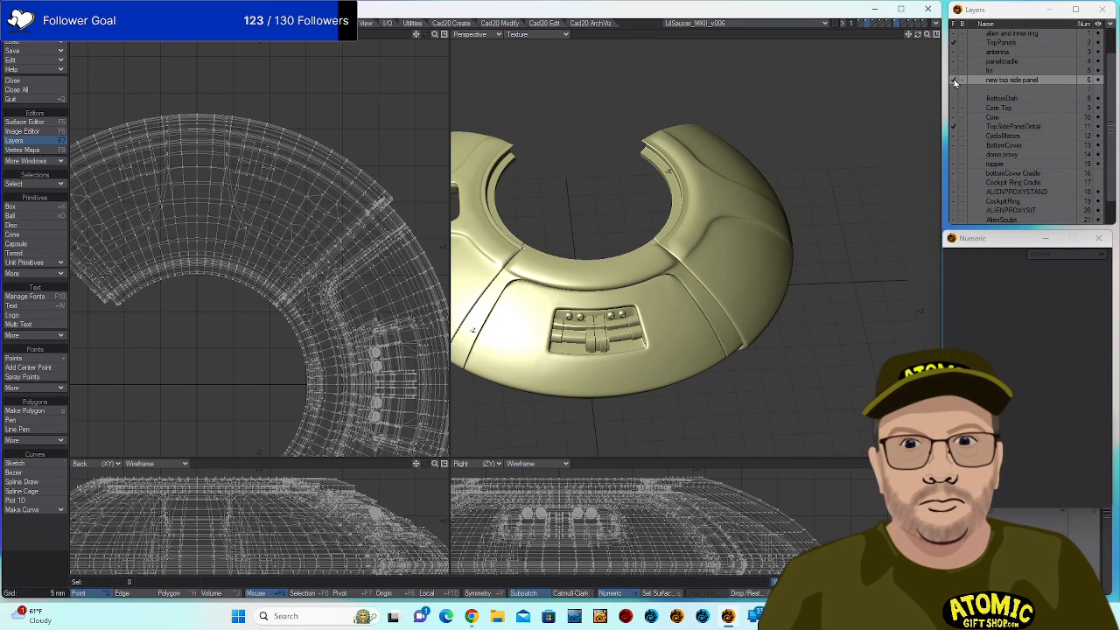
{"action": "left_click", "coordinate": [955, 81]}
{"action": "left_click", "coordinate": [963, 80]}
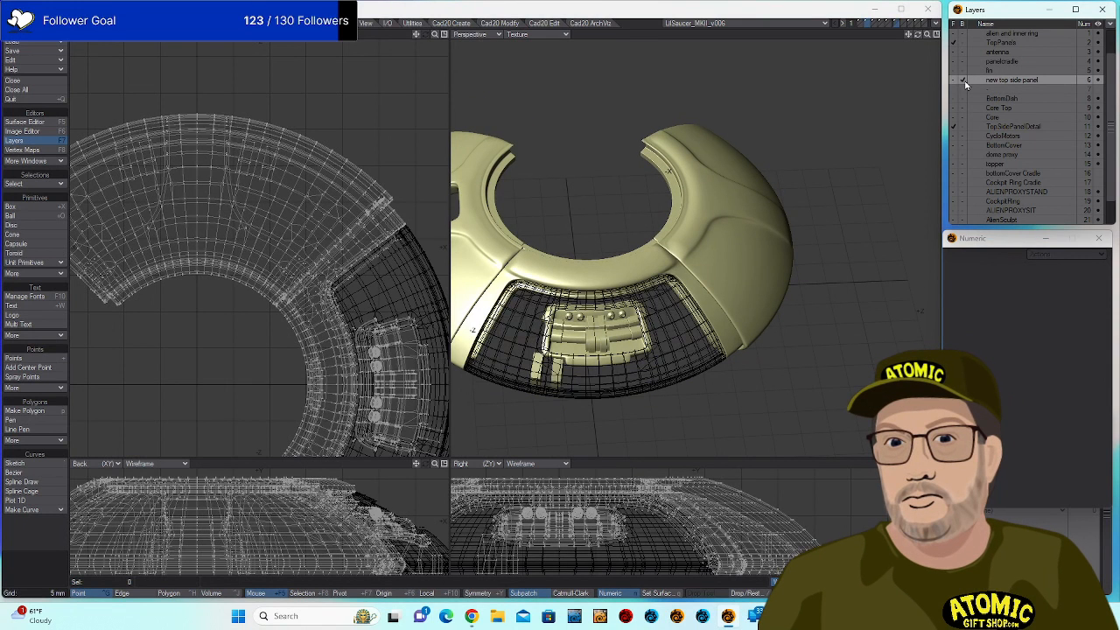
{"action": "left_click_drag", "start_coordinate": [617, 371], "coordinate": [567, 230]}
{"action": "scroll", "coordinate": [597, 268], "scroll_direction": "up", "scroll_amount": 5}
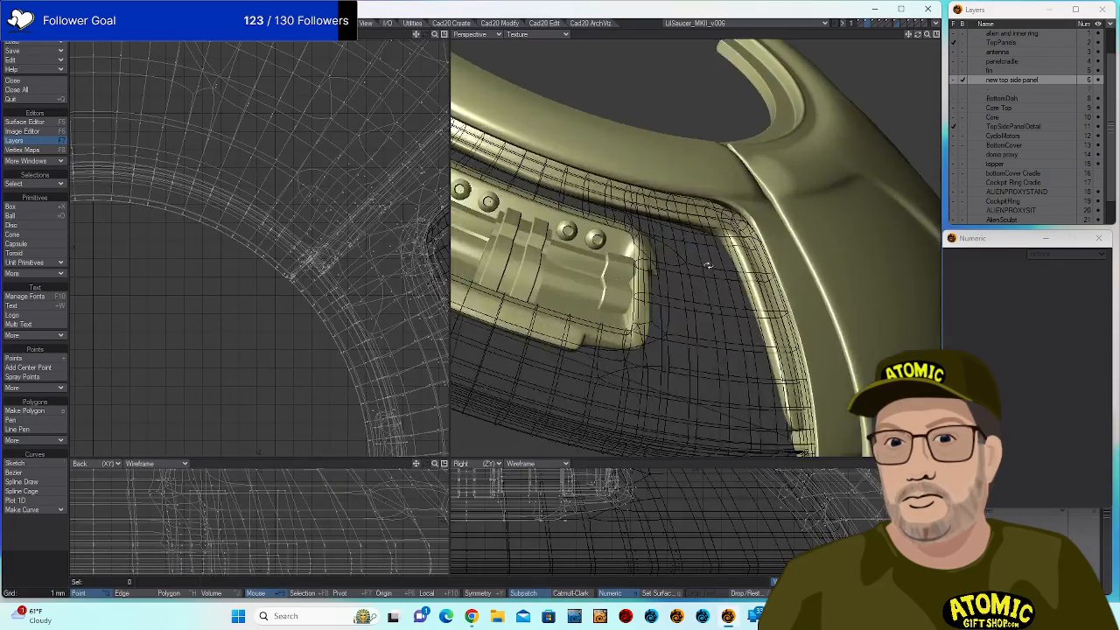
{"action": "left_click_drag", "start_coordinate": [597, 268], "coordinate": [700, 257]}
{"action": "scroll", "coordinate": [650, 336], "scroll_direction": "down", "scroll_amount": 5}
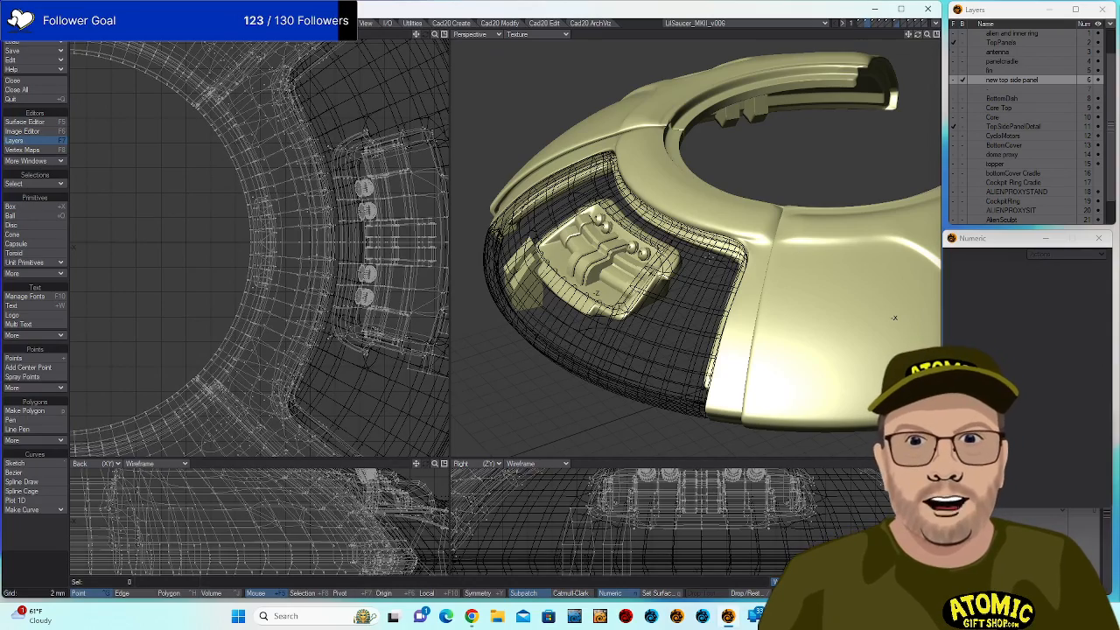
{"action": "left_click_drag", "start_coordinate": [695, 329], "coordinate": [784, 407]}
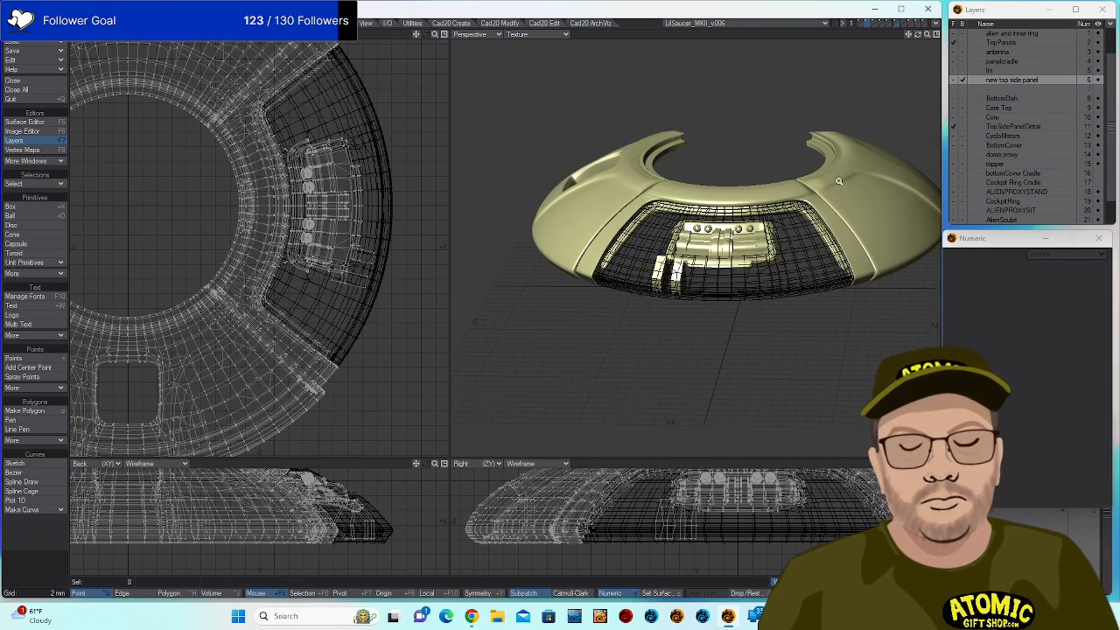
Orbit and zoom around the ring to view the side panel from above, tilted, and side-on.
{"action": "left_click_drag", "start_coordinate": [840, 182], "coordinate": [847, 263]}
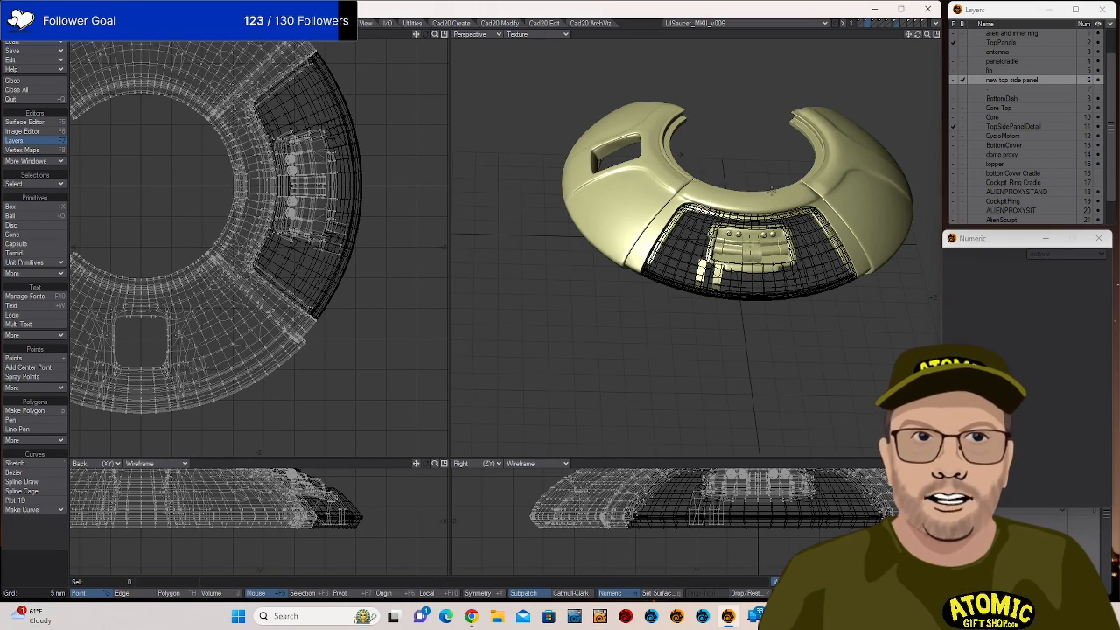
{"action": "left_click_drag", "start_coordinate": [857, 283], "coordinate": [730, 433]}
{"action": "left_click_drag", "start_coordinate": [665, 181], "coordinate": [769, 199]}
{"action": "scroll", "coordinate": [785, 270], "scroll_direction": "down", "scroll_amount": 2}
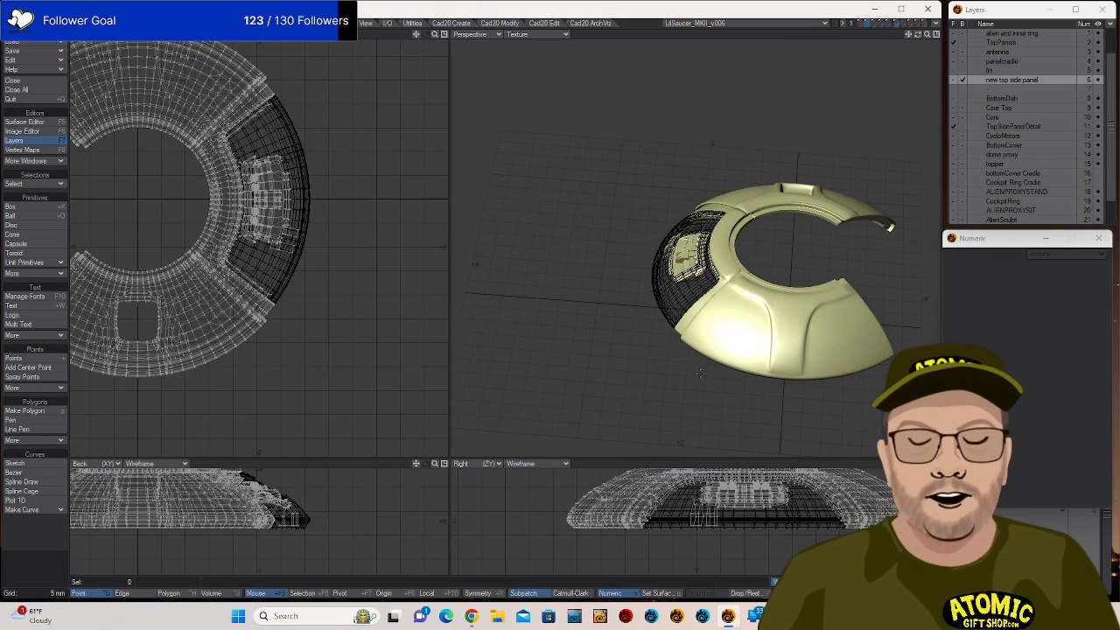
{"action": "left_click_drag", "start_coordinate": [700, 372], "coordinate": [690, 325]}
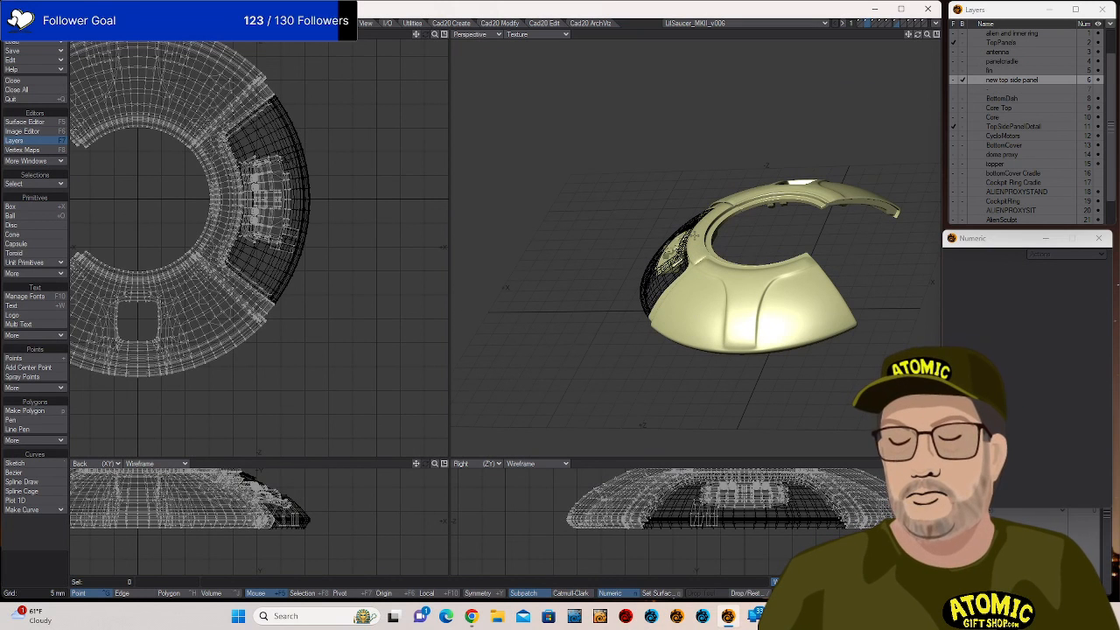
{"action": "left_click_drag", "start_coordinate": [632, 238], "coordinate": [873, 189]}
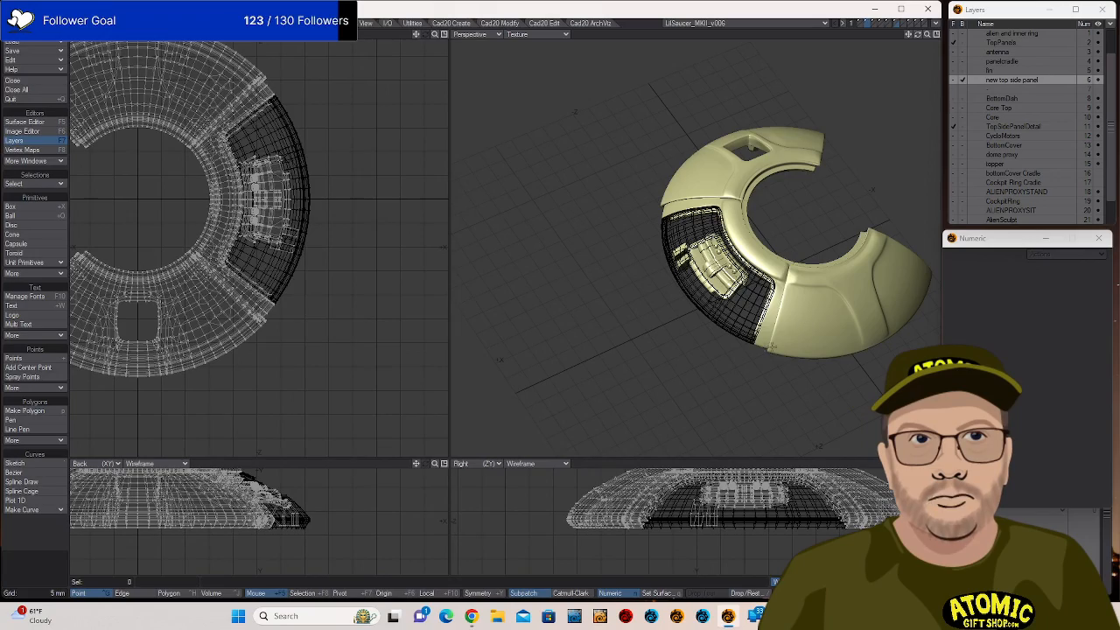
Zoom in on the recessed side panel detail, then zoom out and pan to recentre the ring.
{"action": "mouse_move", "coordinate": [741, 308]}
{"action": "left_mouse_down"}
{"action": "mouse_move", "coordinate": [827, 253]}
{"action": "mouse_move", "coordinate": [892, 236]}
{"action": "mouse_move", "coordinate": [741, 324]}
{"action": "left_mouse_up"}
{"action": "scroll", "coordinate": [895, 236], "scroll_direction": "up", "scroll_amount": 8}
{"action": "scroll", "coordinate": [741, 324], "scroll_direction": "down", "scroll_amount": 5}
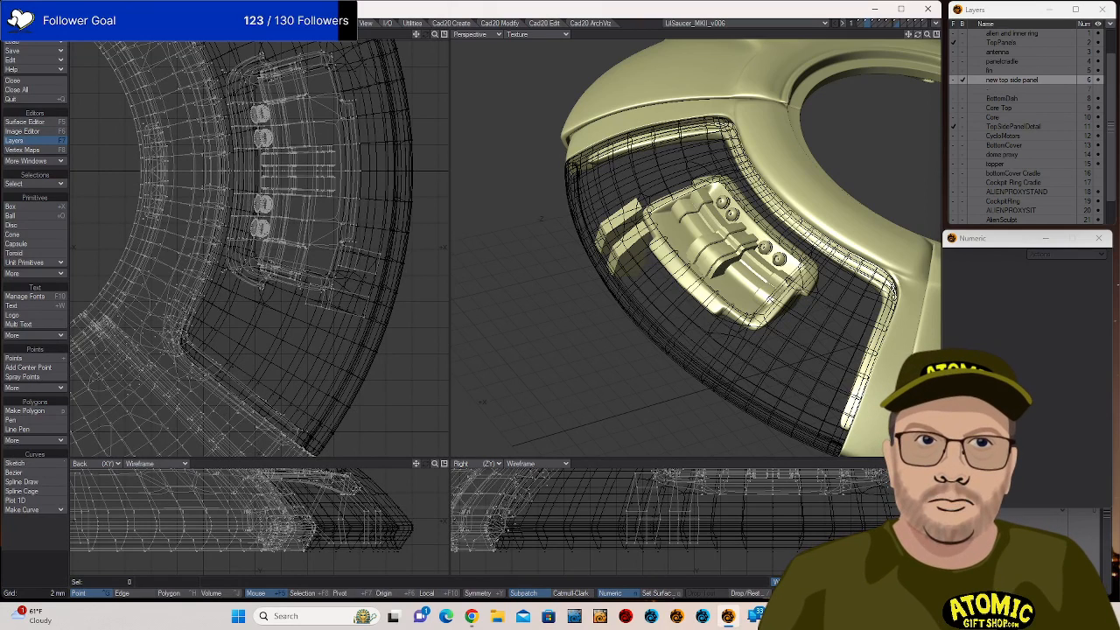
{"action": "scroll", "coordinate": [781, 304], "scroll_direction": "down", "scroll_amount": 2}
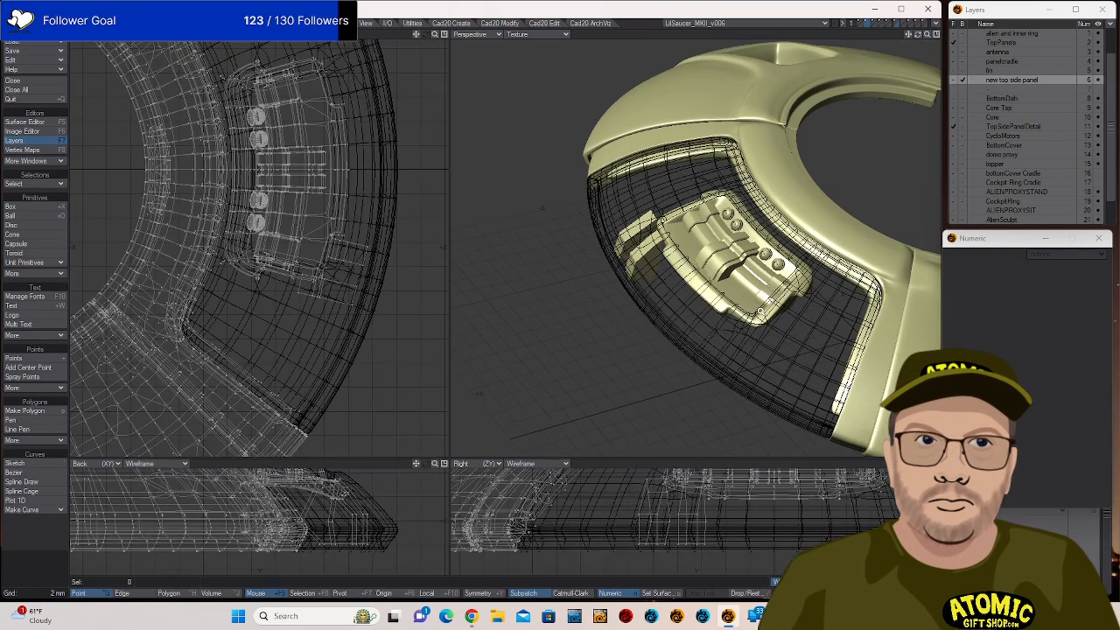
{"action": "left_click_drag", "start_coordinate": [789, 279], "coordinate": [748, 251]}
{"action": "scroll", "coordinate": [630, 276], "scroll_direction": "down", "scroll_amount": 2}
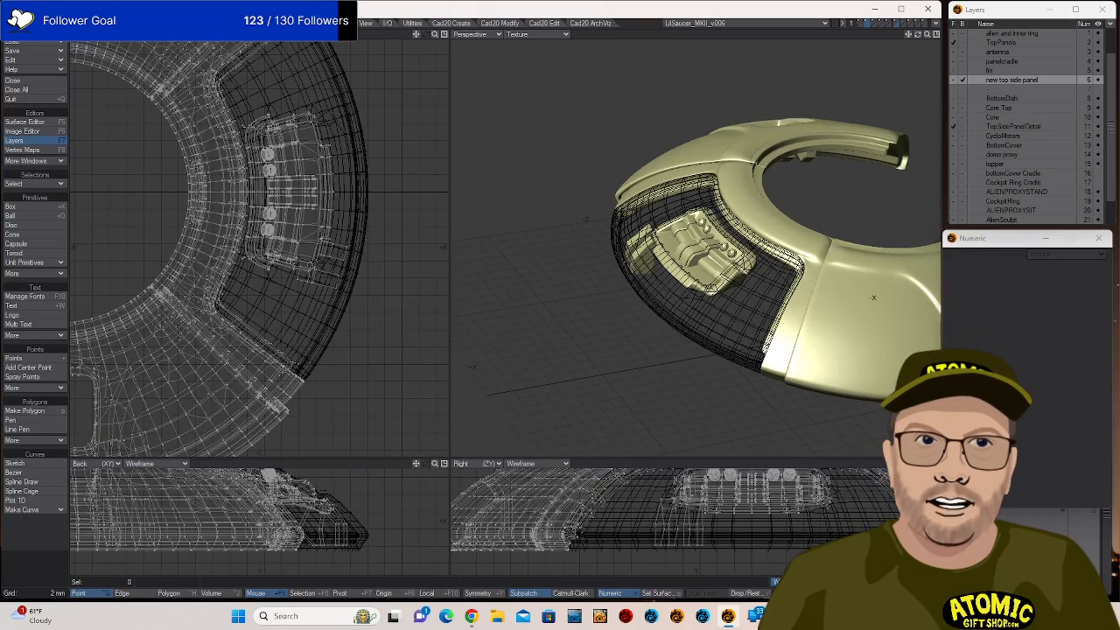
{"action": "left_click_drag", "start_coordinate": [631, 281], "coordinate": [490, 315]}
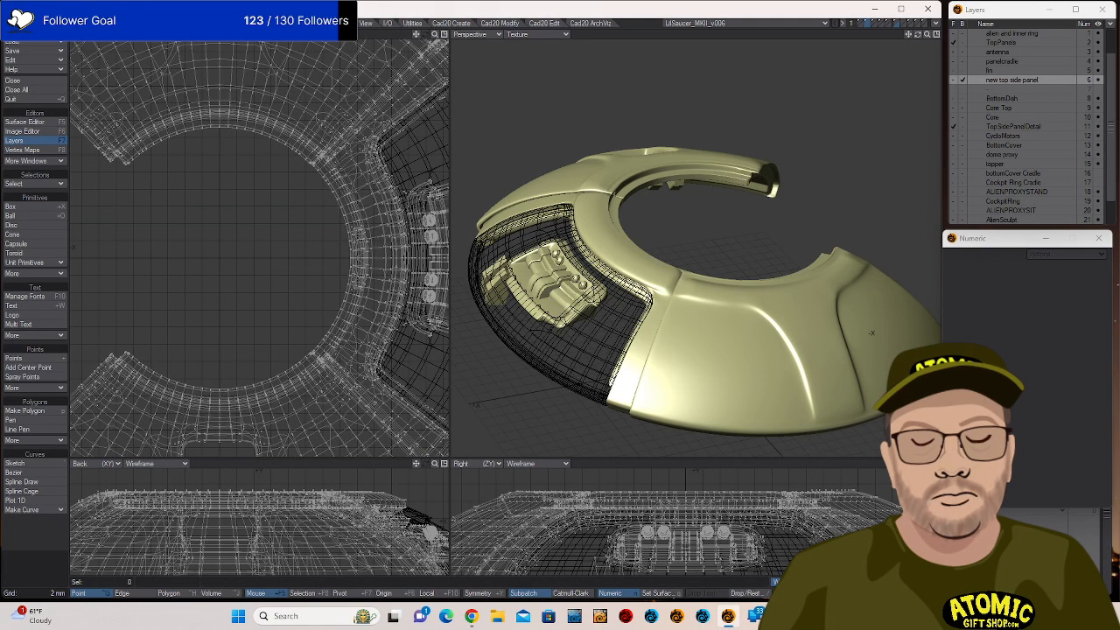
{"action": "key", "text": "alt+Tab"}
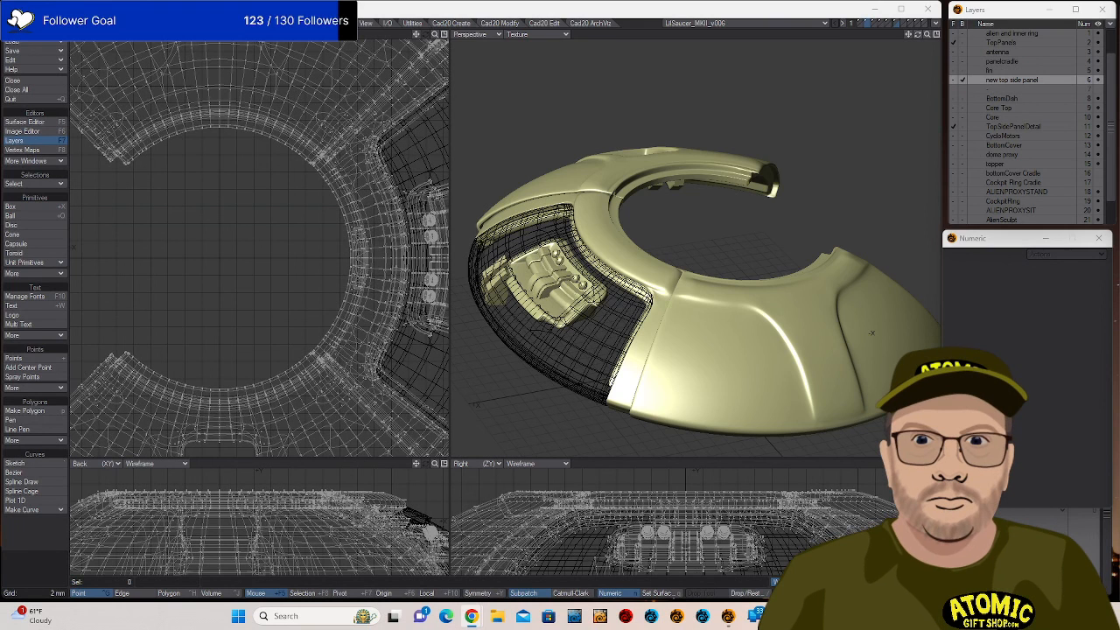
Open StarGuy_v2.jpg from File Explorer's Recent files in the photo viewer.
{"action": "left_click", "coordinate": [496, 621]}
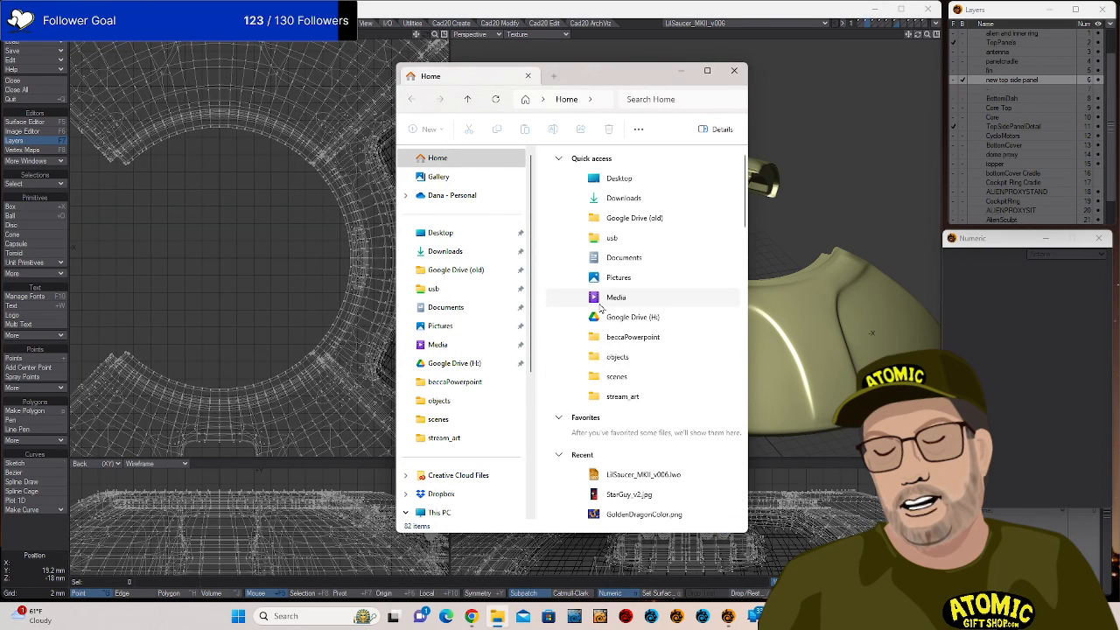
{"action": "left_click", "coordinate": [656, 494]}
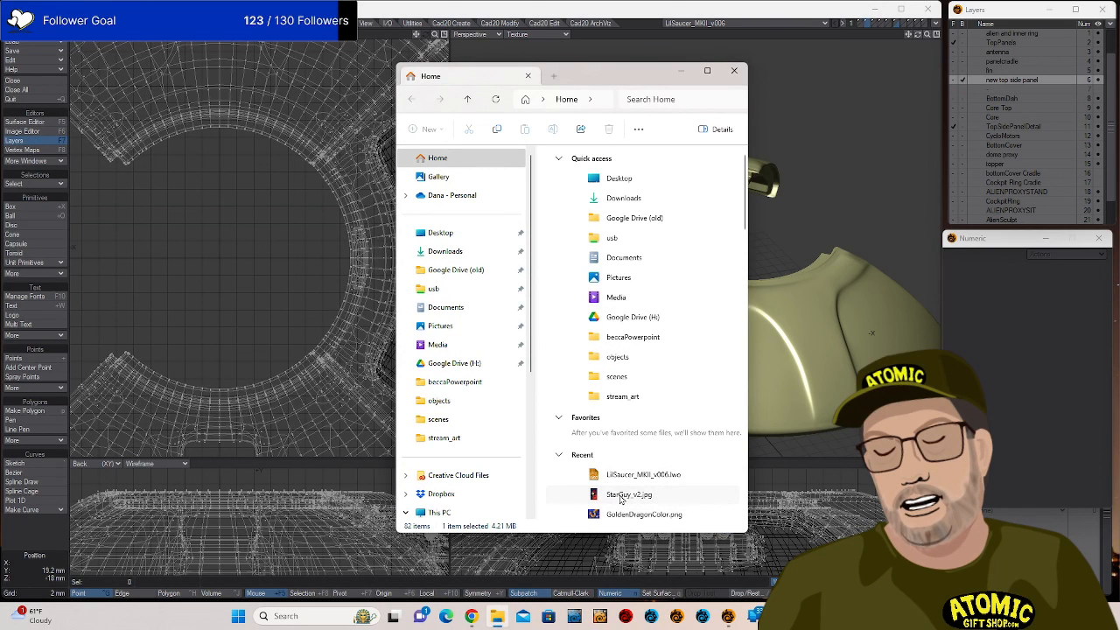
{"action": "double_click", "coordinate": [597, 495]}
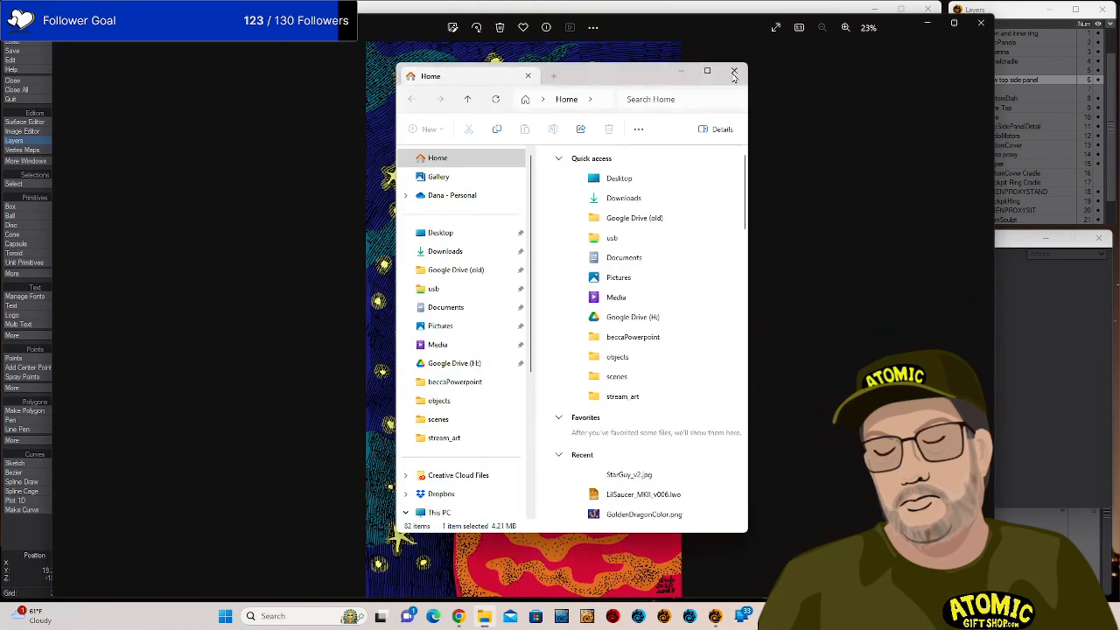
{"action": "left_click", "coordinate": [734, 70]}
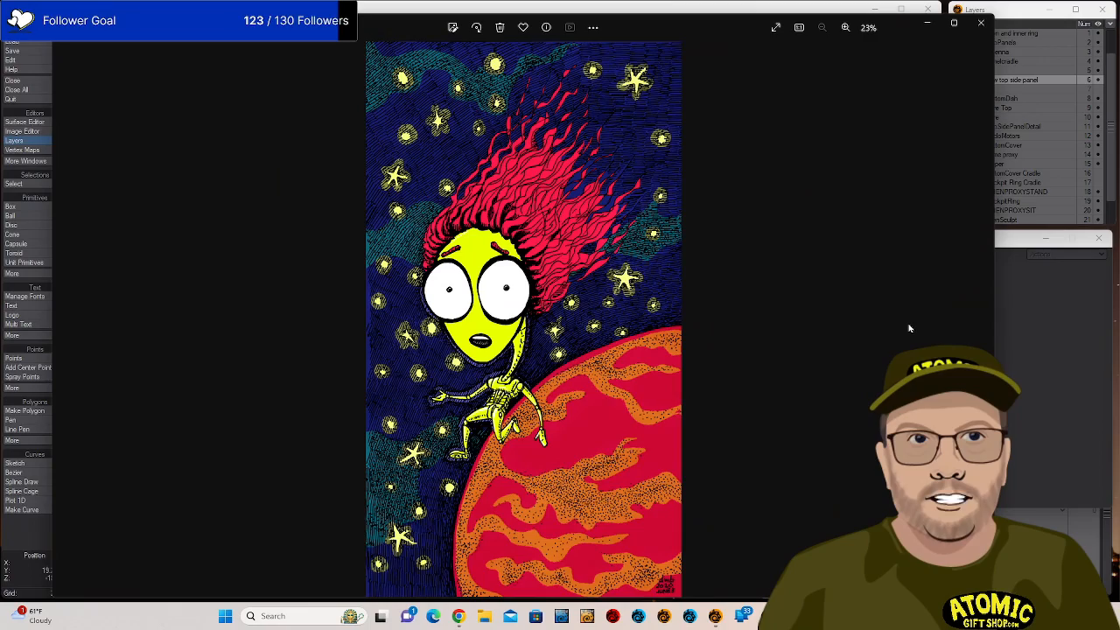
{"action": "scroll", "coordinate": [909, 328], "scroll_direction": "up", "scroll_amount": 1}
{"action": "scroll", "coordinate": [909, 329], "scroll_direction": "up", "scroll_amount": 3}
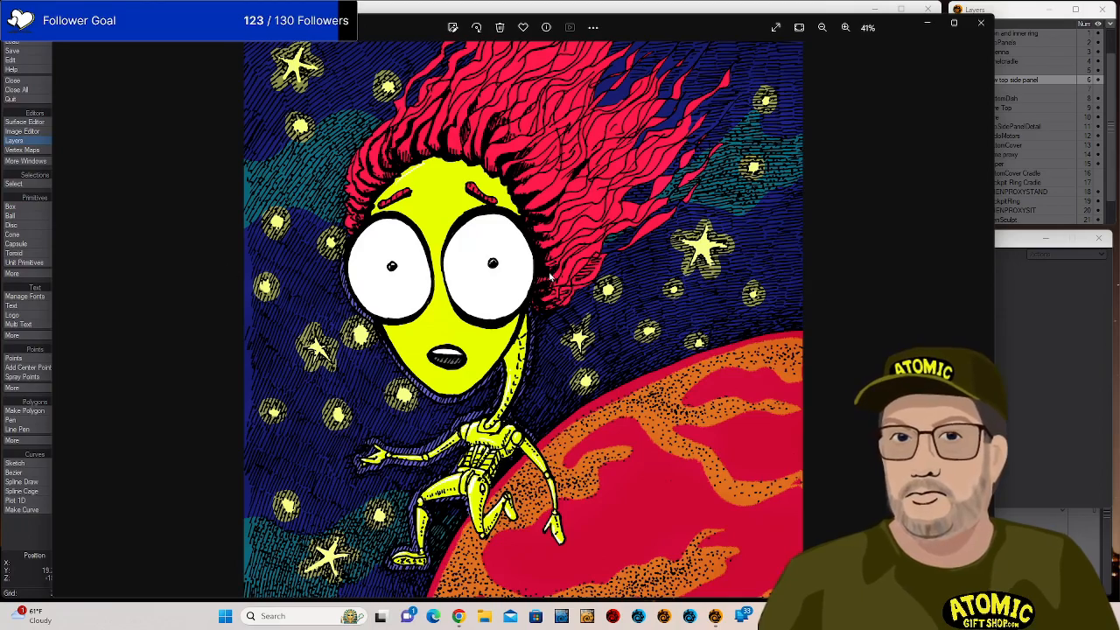
{"action": "scroll", "coordinate": [549, 276], "scroll_direction": "up", "scroll_amount": 2}
{"action": "scroll", "coordinate": [550, 276], "scroll_direction": "down", "scroll_amount": 4}
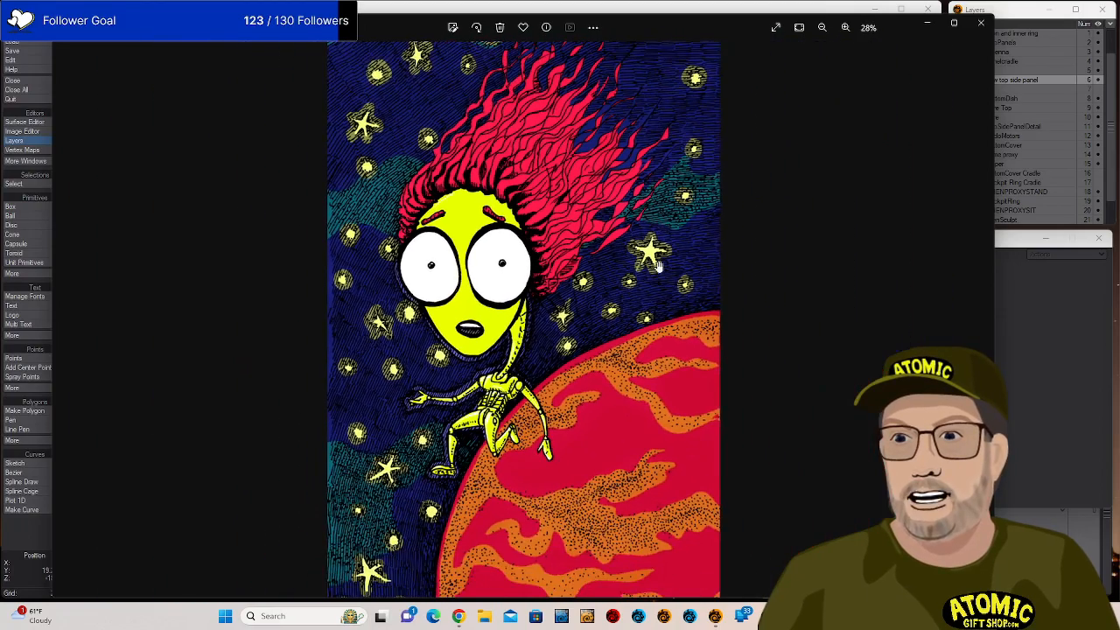
{"action": "scroll", "coordinate": [670, 277], "scroll_direction": "down", "scroll_amount": 1}
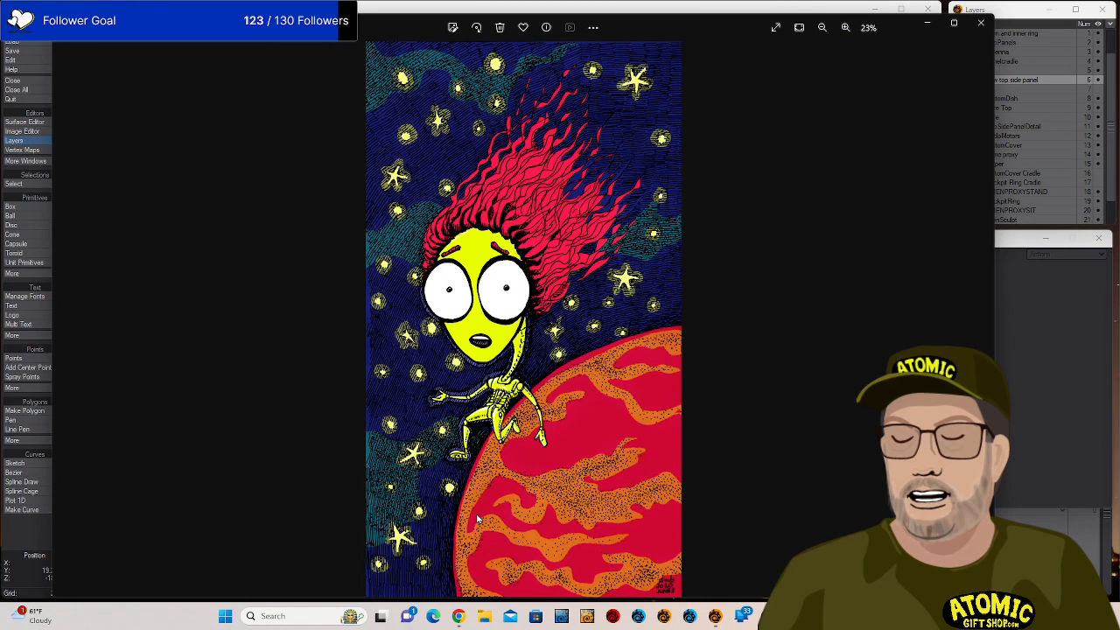
{"action": "left_click", "coordinate": [484, 618]}
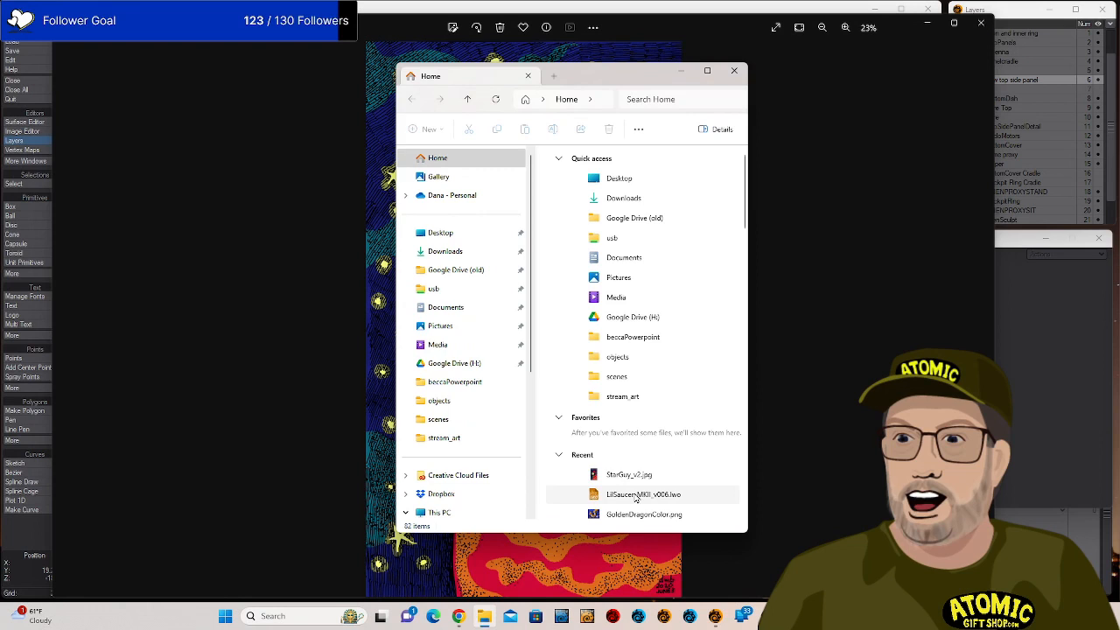
Open GoldenDragonColor.png from Recent files in Photos and shift the viewer window left.
{"action": "scroll", "coordinate": [643, 478], "scroll_direction": "down", "scroll_amount": 1}
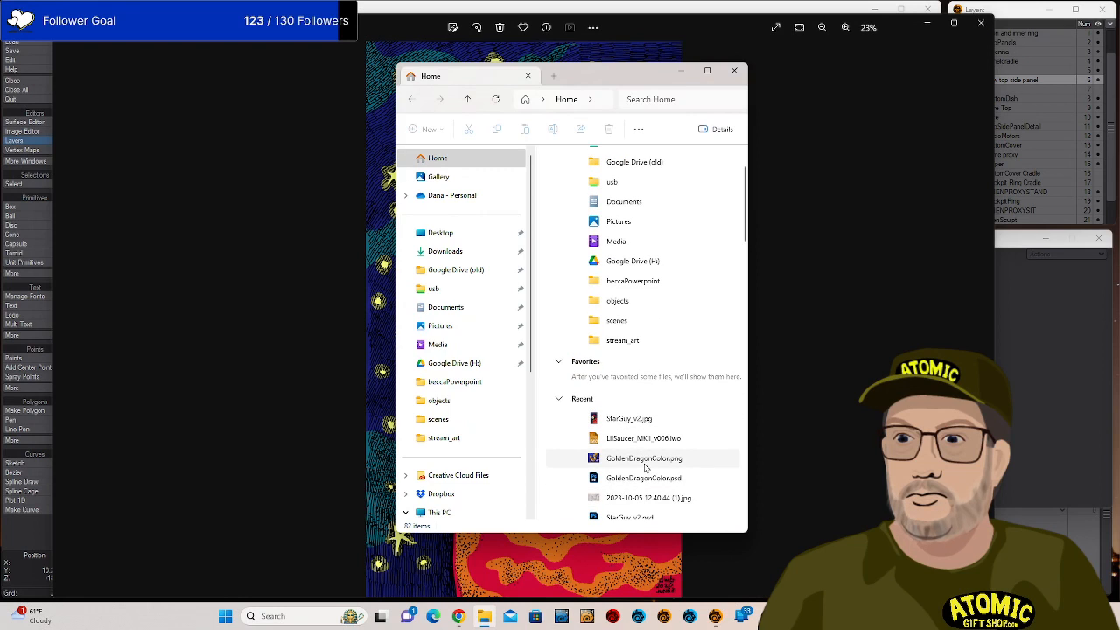
{"action": "double_click", "coordinate": [645, 463]}
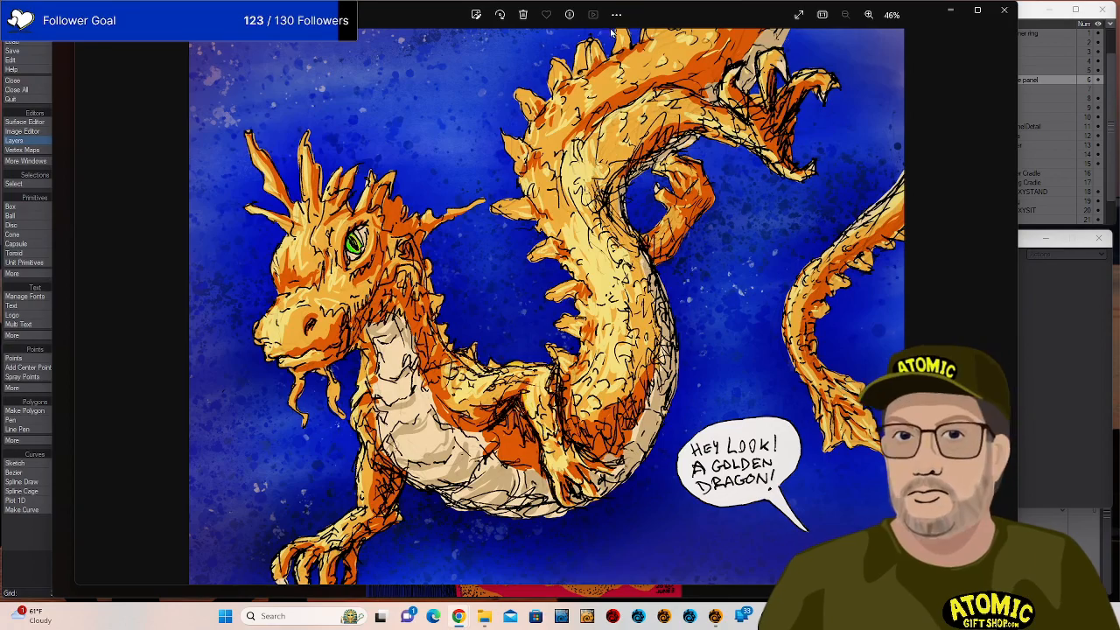
{"action": "left_click_drag", "start_coordinate": [675, 17], "coordinate": [573, 20]}
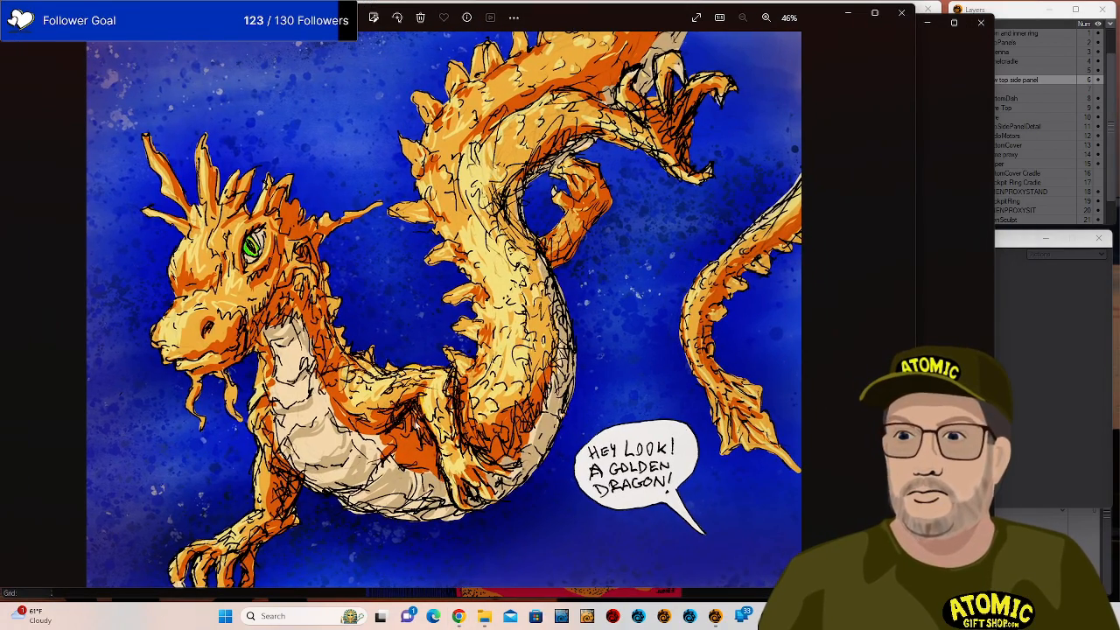